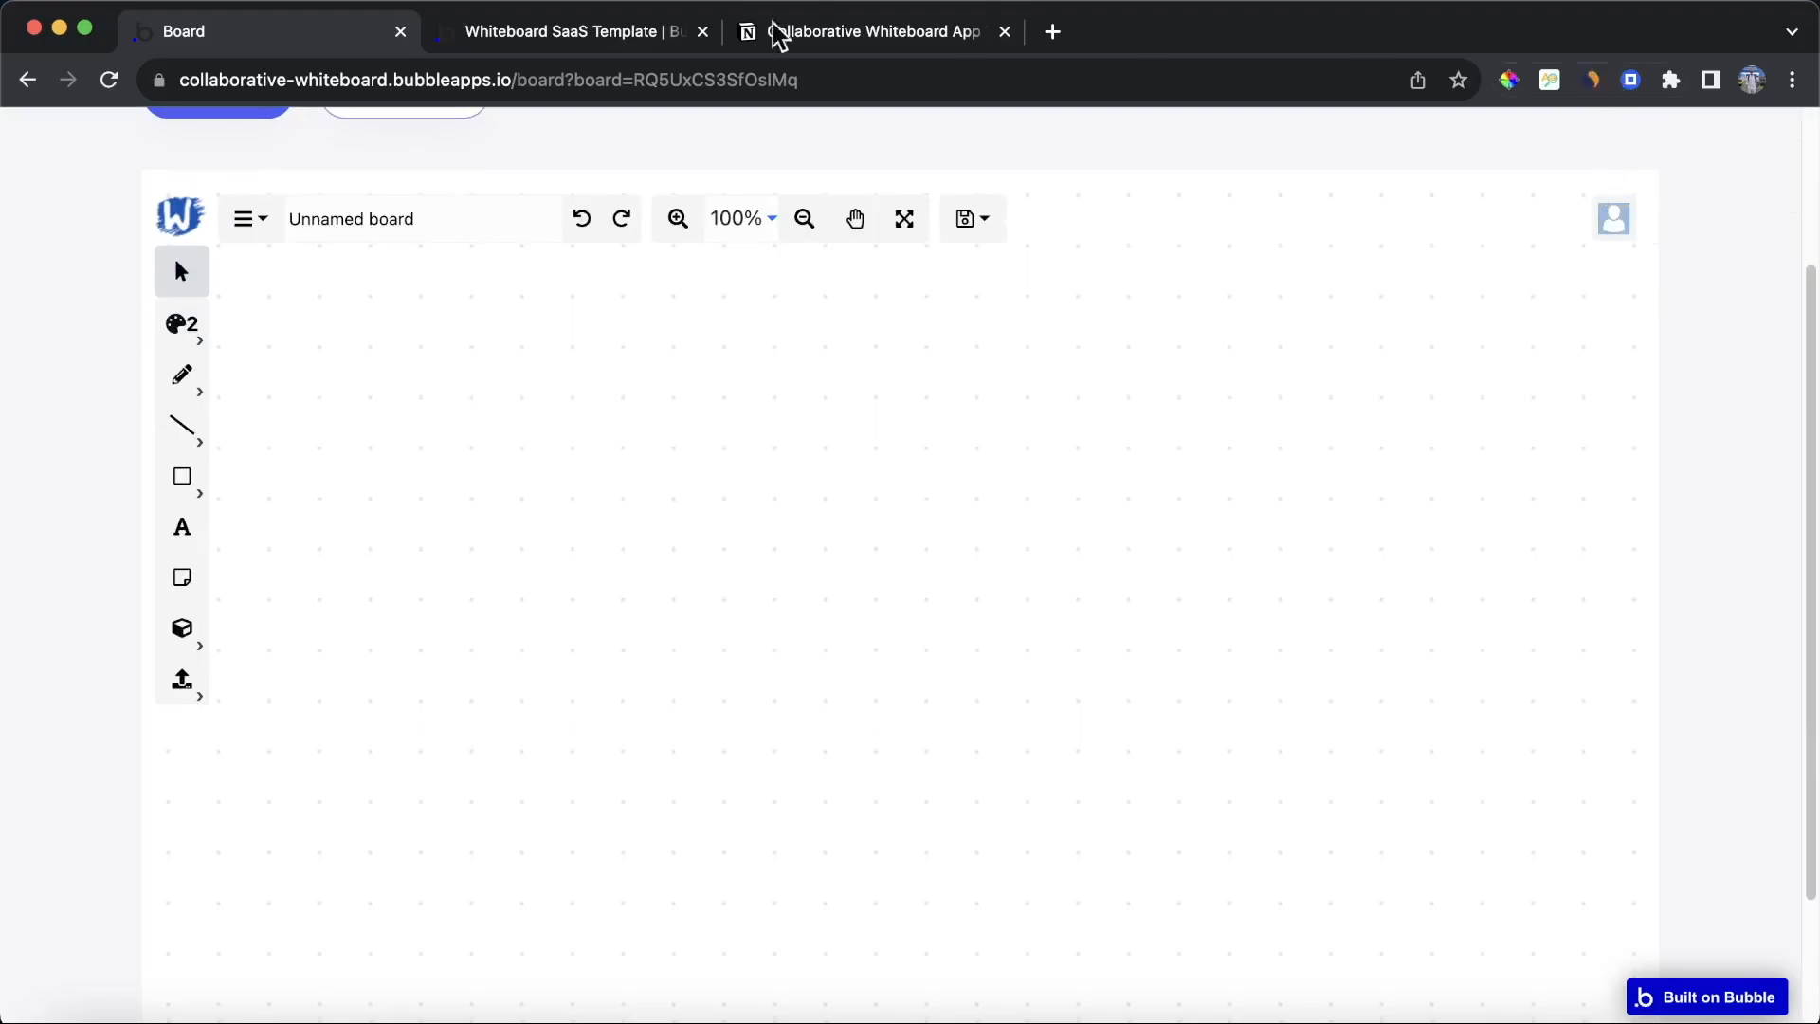
Step: Rename the demo whiteboard to Brainstorm
{"action": "left_click", "coordinate": [438, 208]}
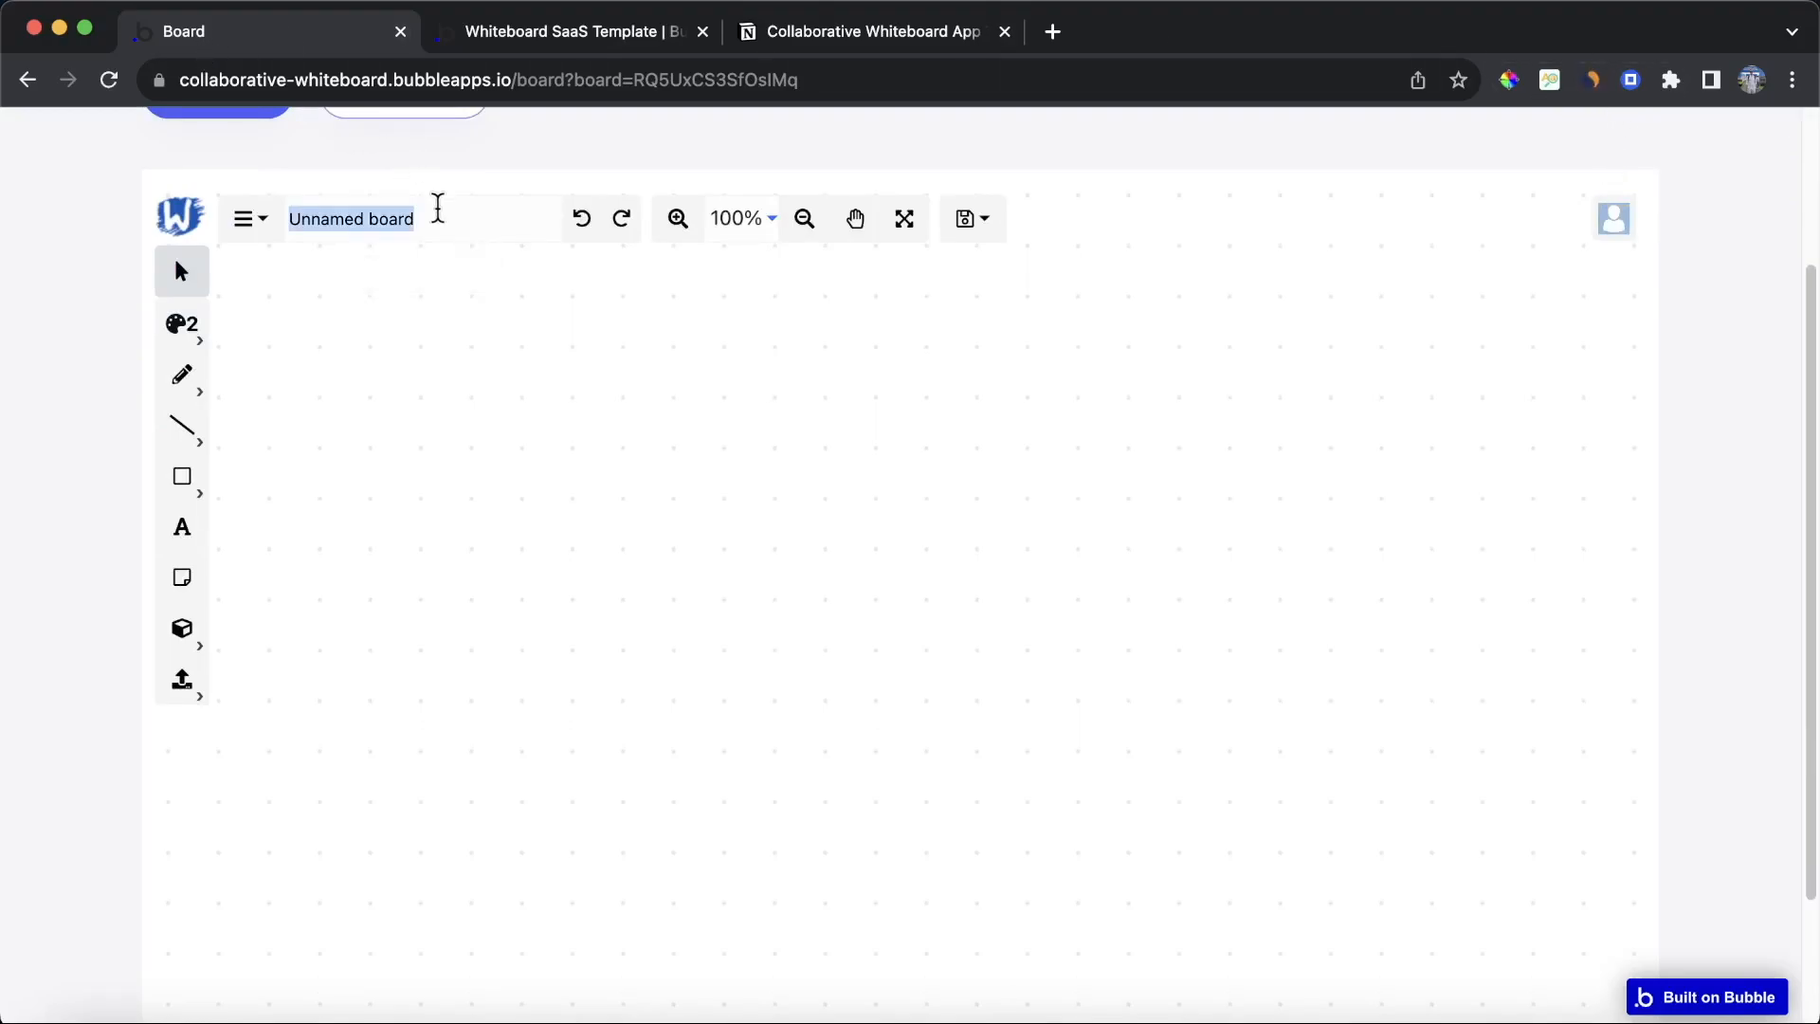
{"action": "type", "text": "Brainstorm"}
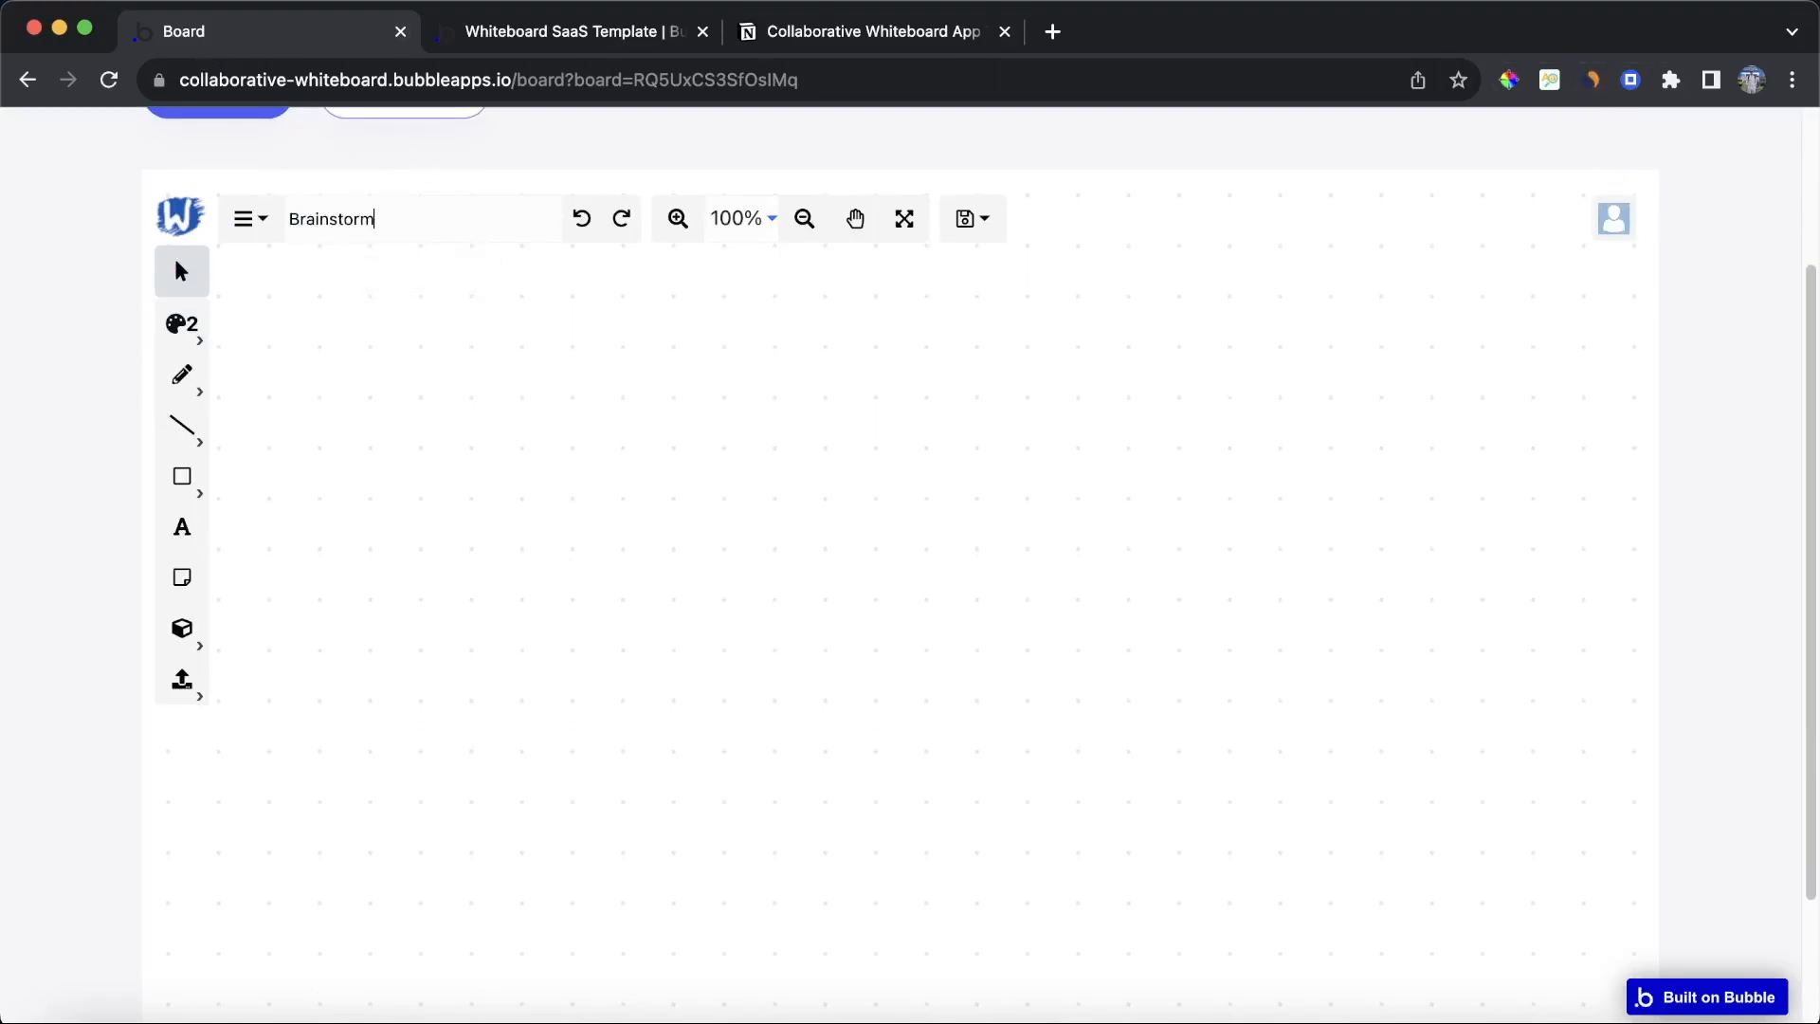
Step: Draw a rectangle on the whiteboard canvas
{"action": "left_click", "coordinate": [178, 500]}
{"action": "left_click", "coordinate": [245, 492]}
{"action": "left_click_drag", "start_coordinate": [386, 360], "coordinate": [1013, 613]}
Step: Add a text element reading Hello! inside the rectangle
{"action": "left_click", "coordinate": [181, 545]}
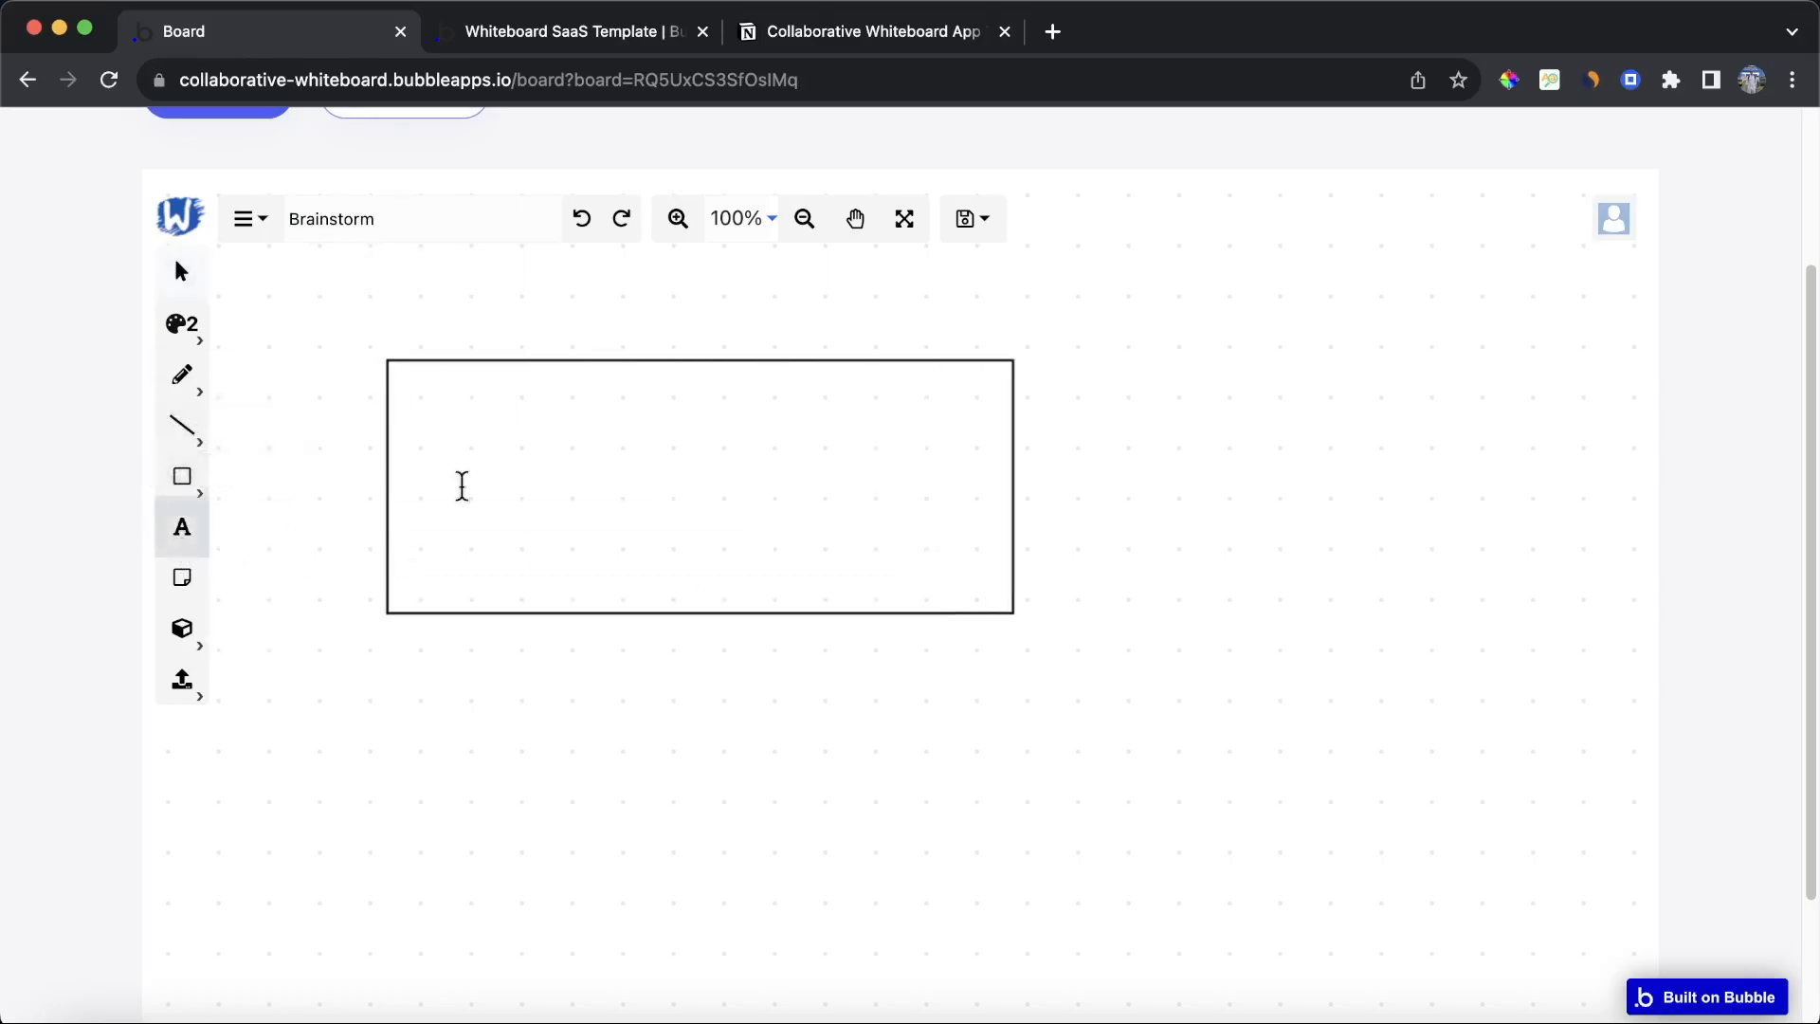
{"action": "left_click", "coordinate": [494, 449]}
{"action": "type", "text": "Hello!"}
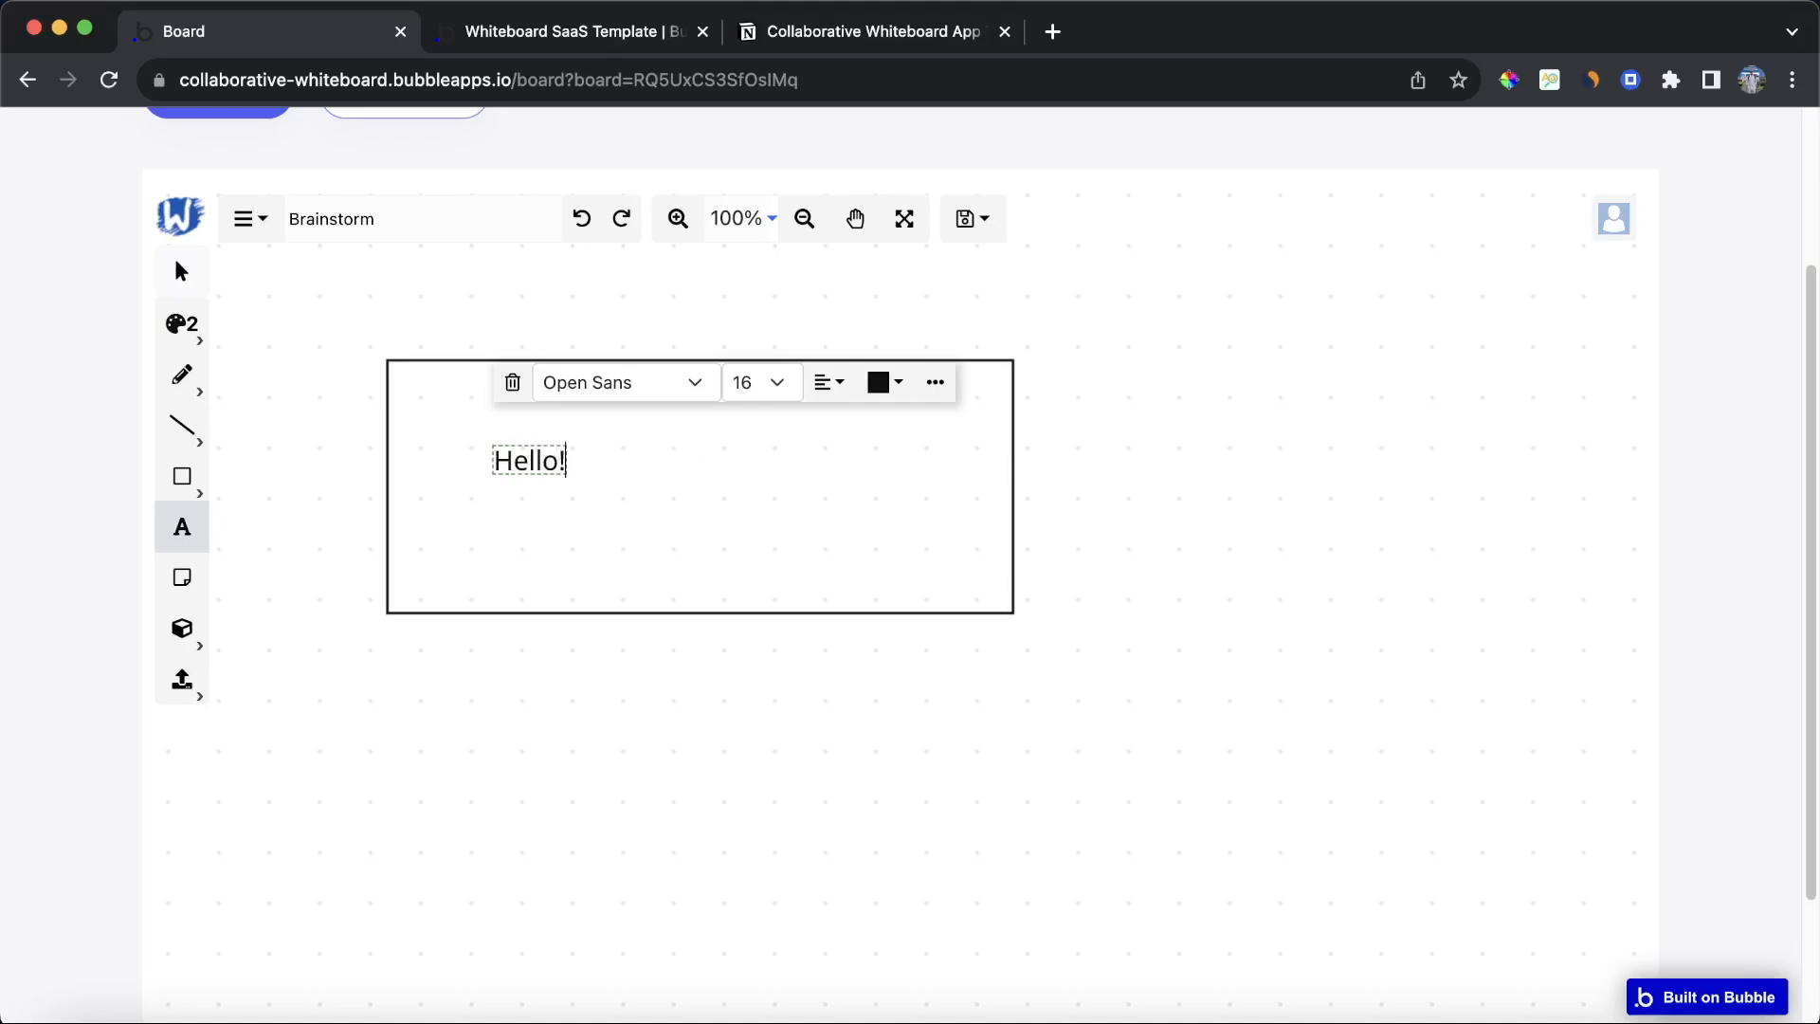
Step: Move the rectangle below the Hello! text and stretch it wider
{"action": "left_click", "coordinate": [181, 271]}
{"action": "left_click", "coordinate": [1012, 426]}
{"action": "left_click_drag", "start_coordinate": [1012, 427], "coordinate": [1141, 427]}
{"action": "left_click_drag", "start_coordinate": [943, 358], "coordinate": [953, 429]}
{"action": "left_click_drag", "start_coordinate": [905, 580], "coordinate": [998, 745]}
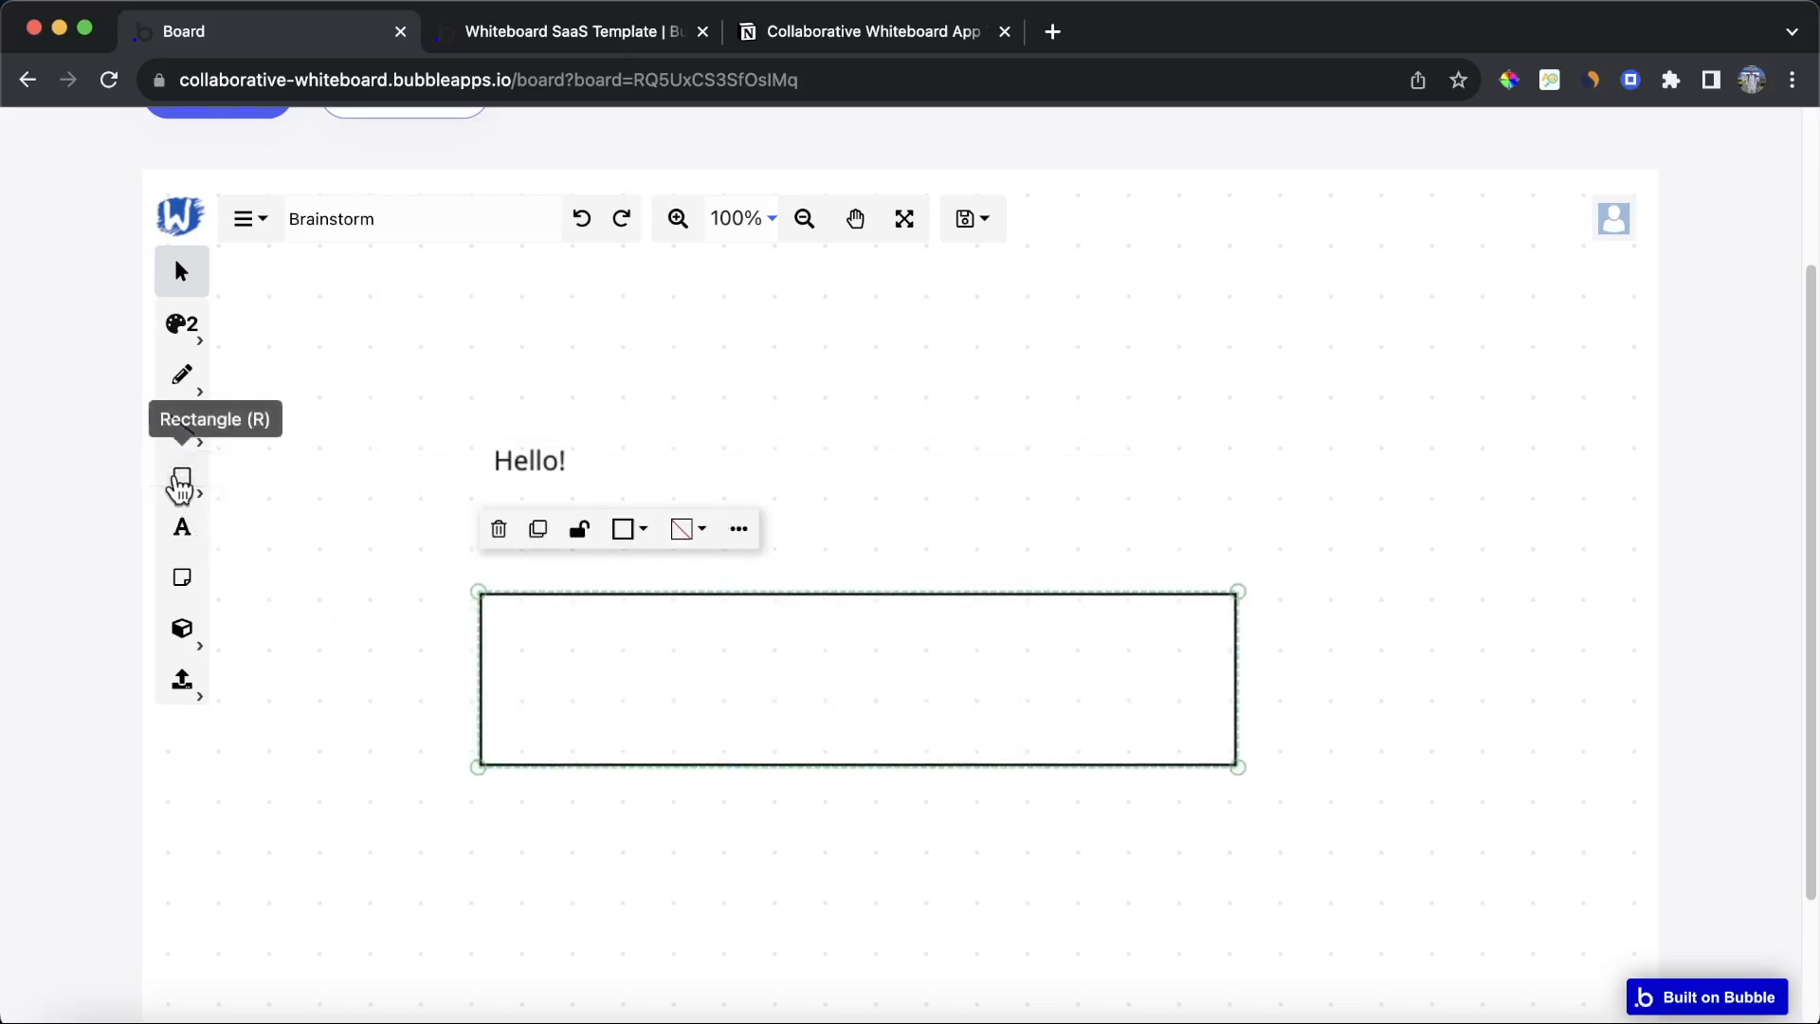
Step: Place a sticky note on the board above the rectangle
{"action": "left_click", "coordinate": [182, 577]}
{"action": "left_click", "coordinate": [902, 293]}
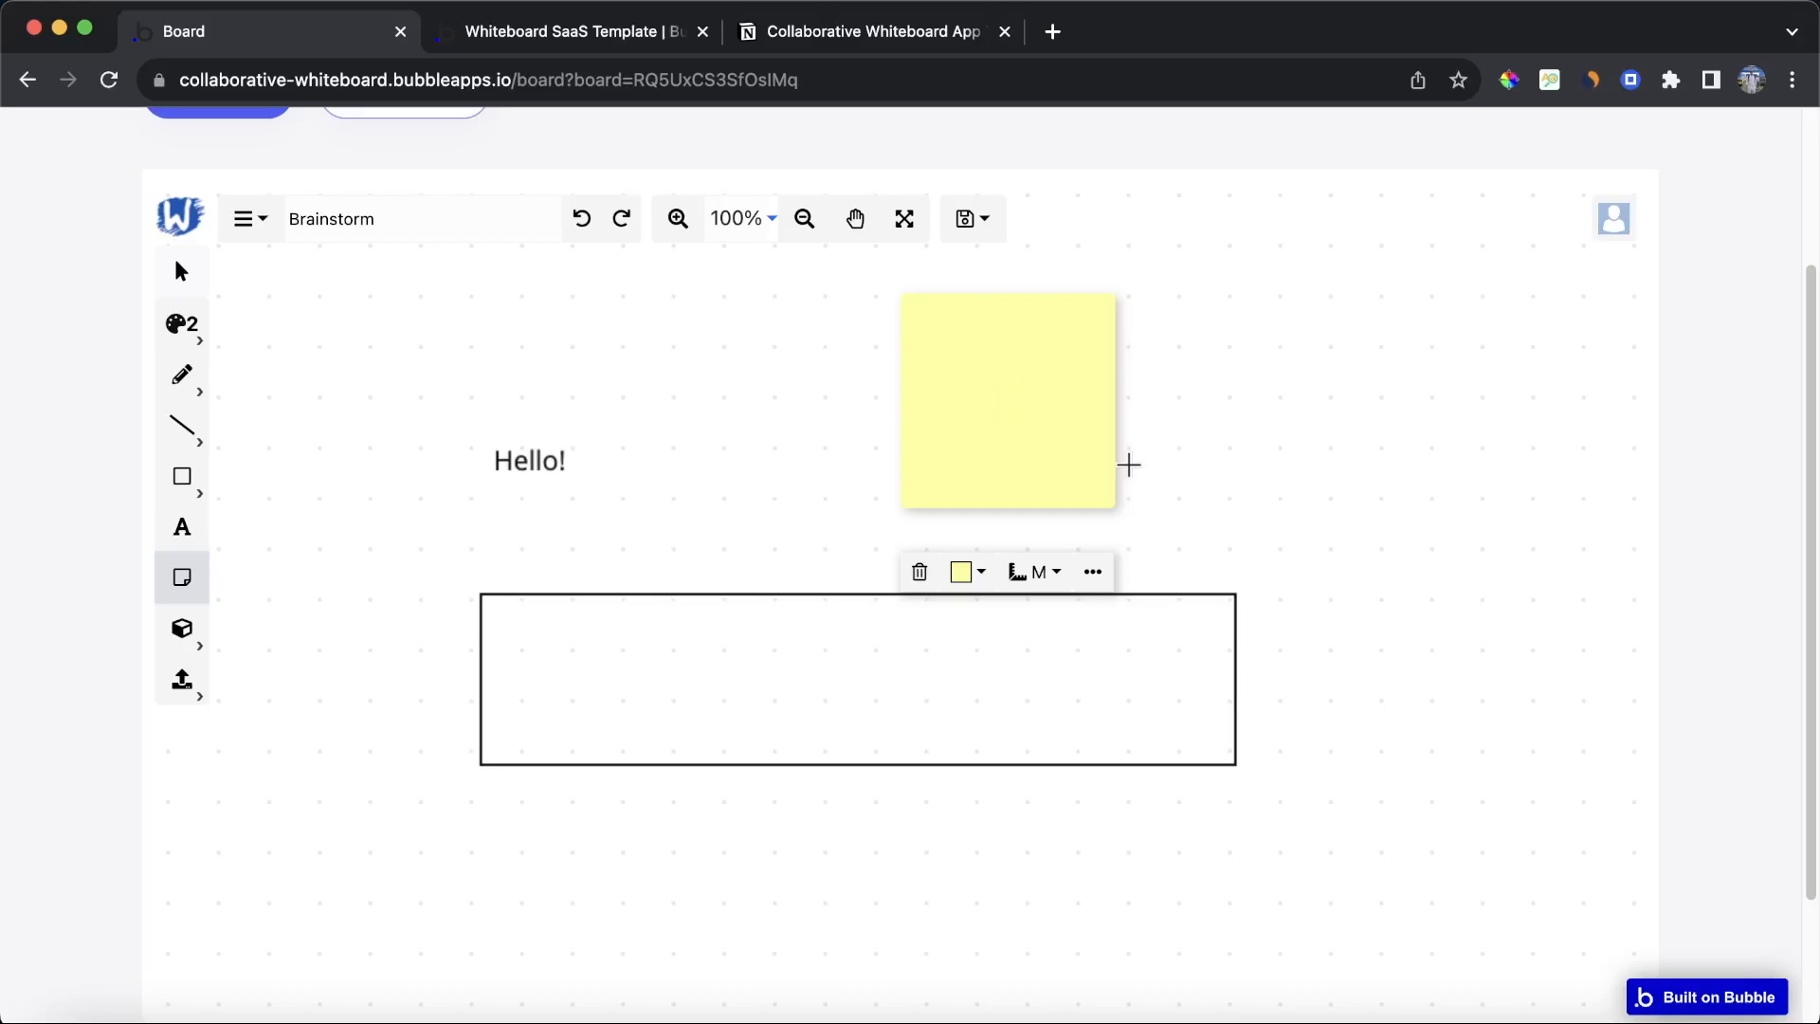
Step: Look over the Whiteboard SaaS template page in the other tab
{"action": "left_click", "coordinate": [554, 29]}
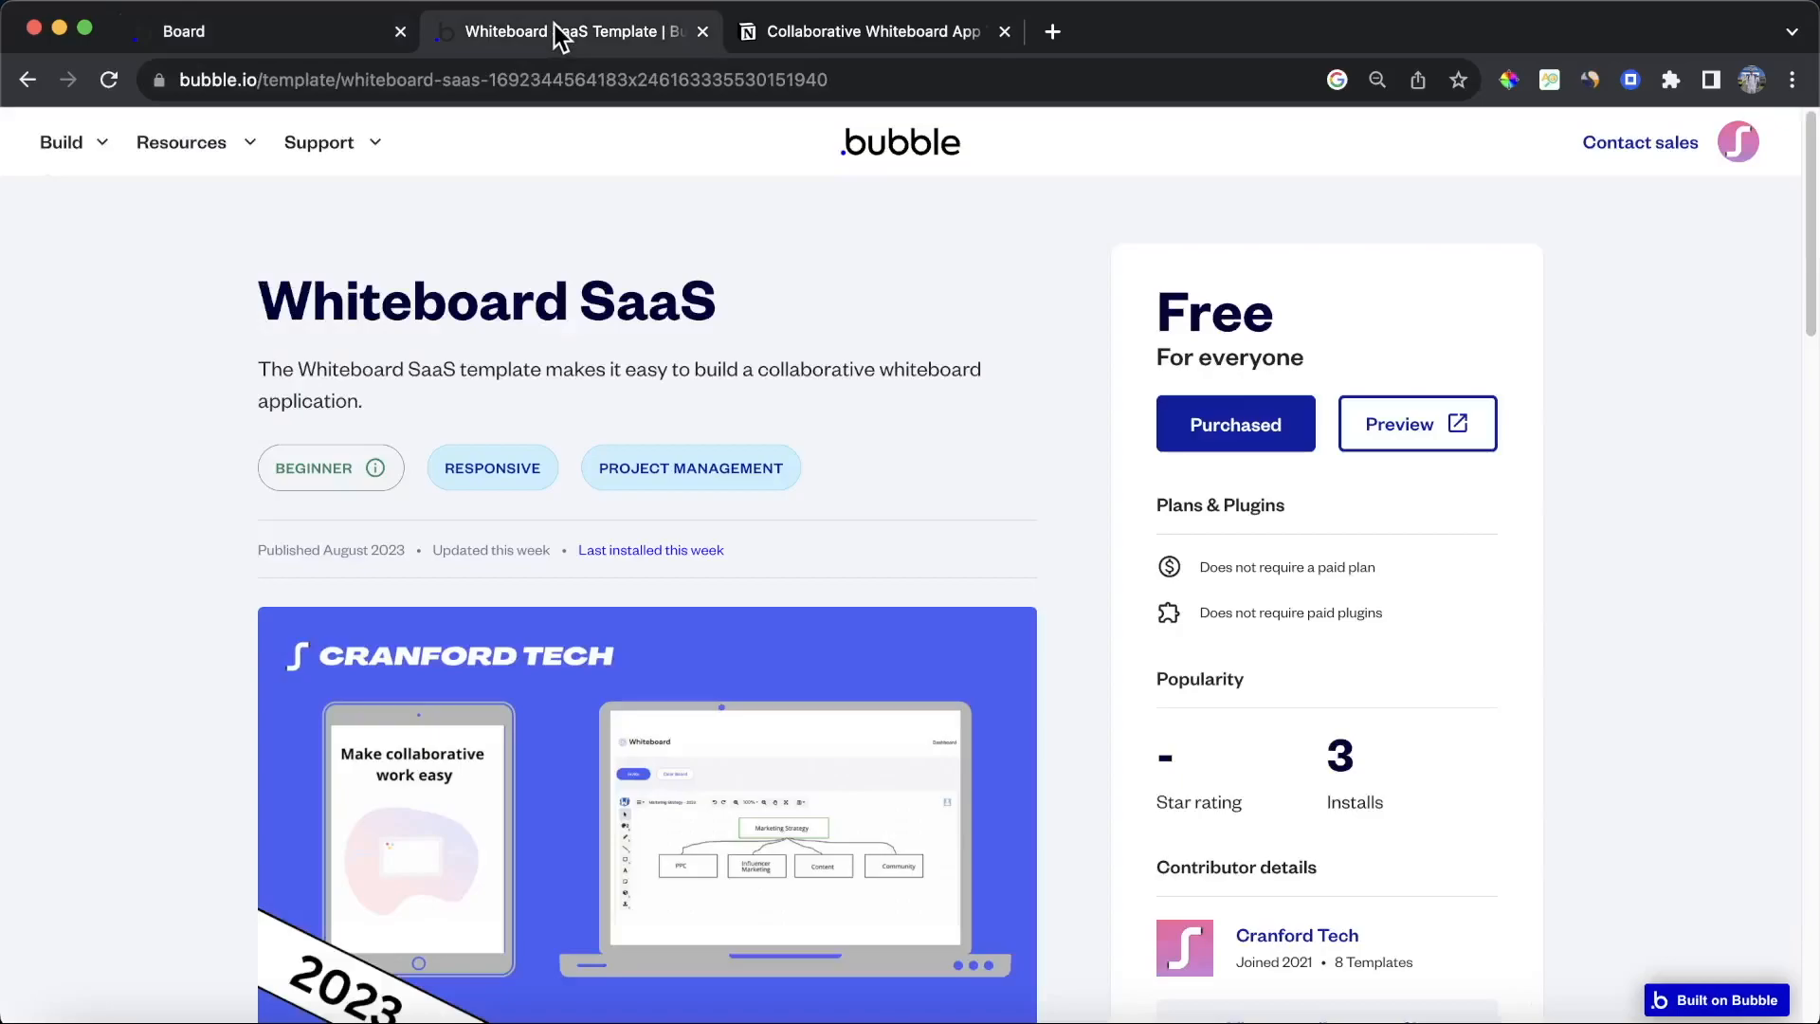
{"action": "scroll", "coordinate": [435, 284], "scroll_direction": "down", "scroll_amount": 2}
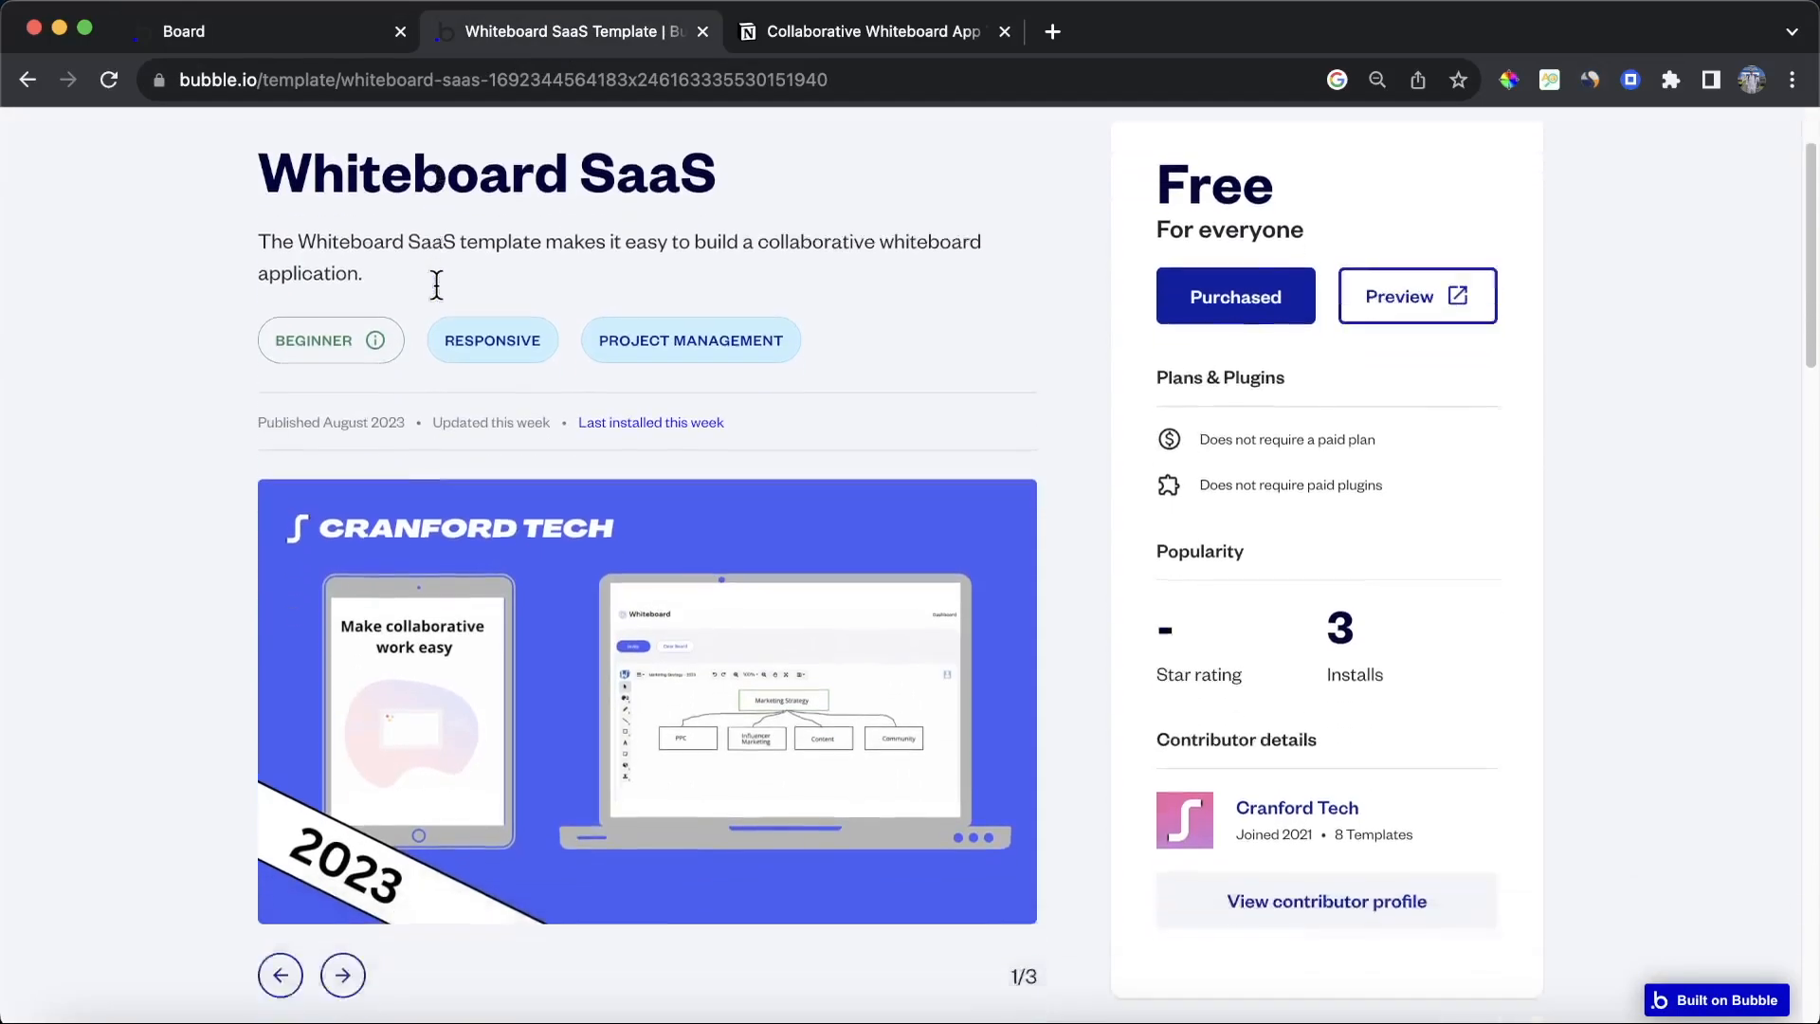
{"action": "scroll", "coordinate": [438, 296], "scroll_direction": "up", "scroll_amount": 1}
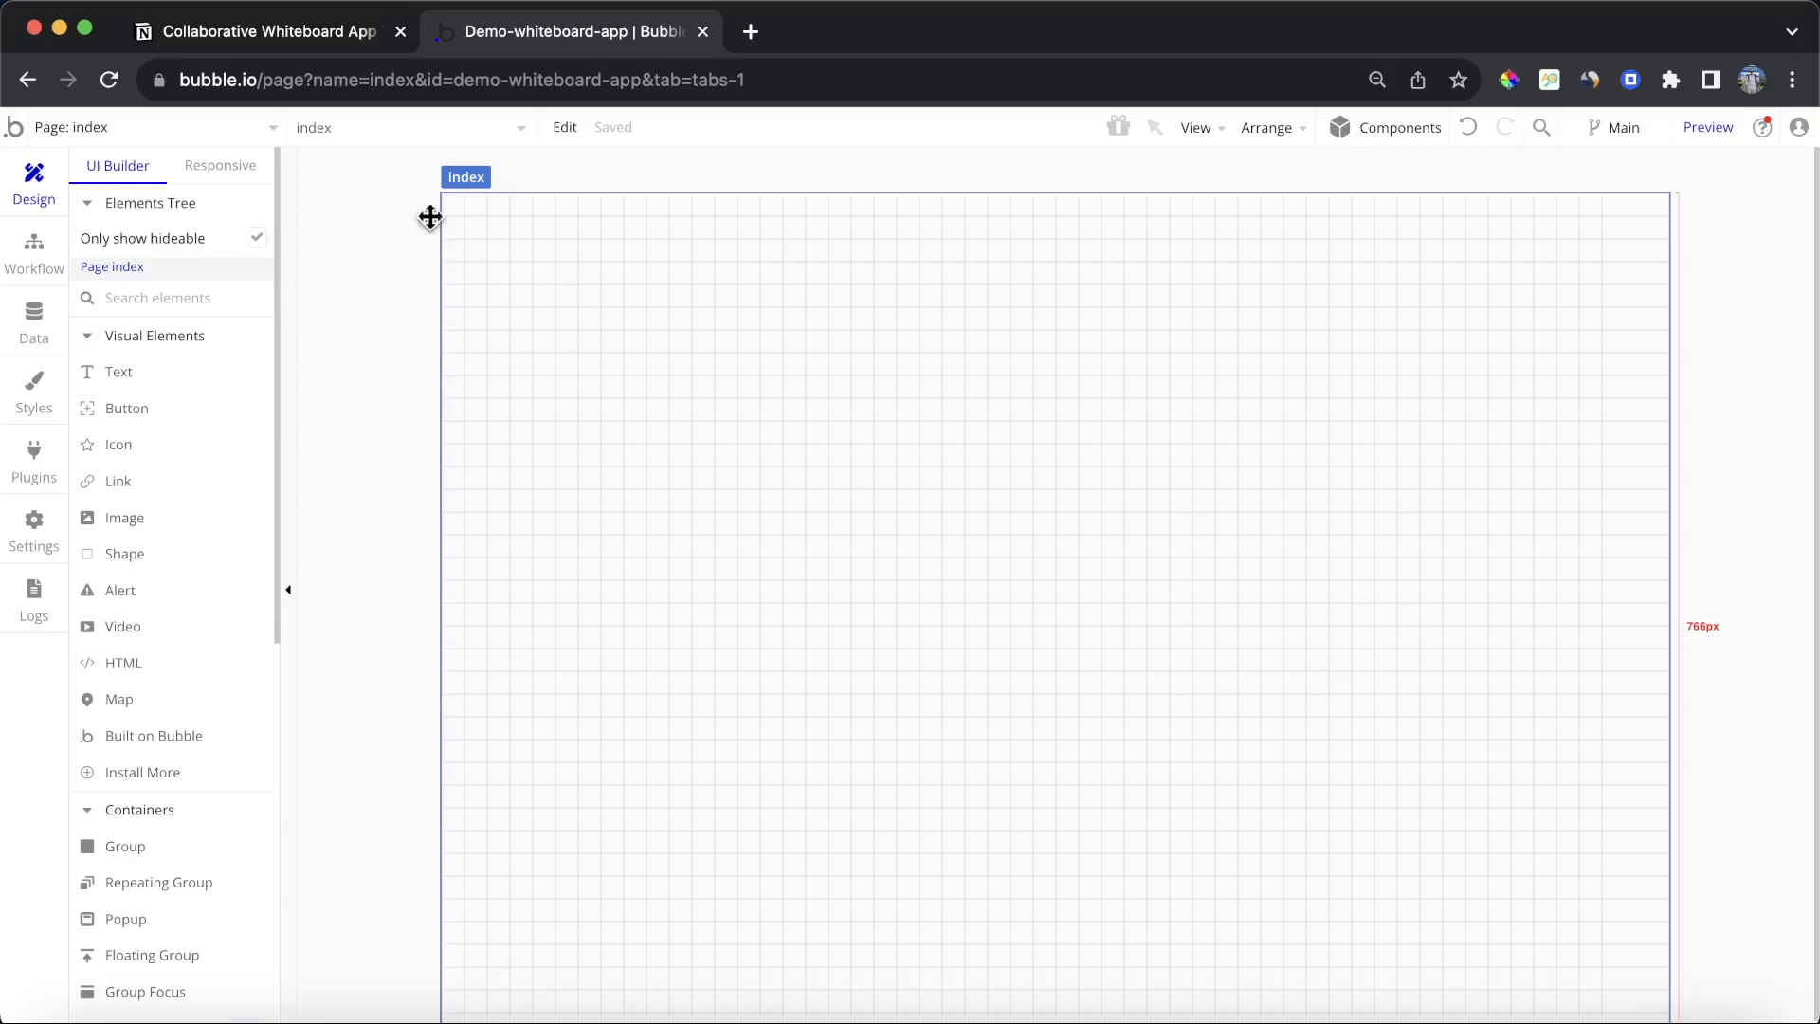
Step: Review the tutorial's list of steps in the Notion page, then return to the Bubble editor
{"action": "left_click", "coordinate": [239, 21]}
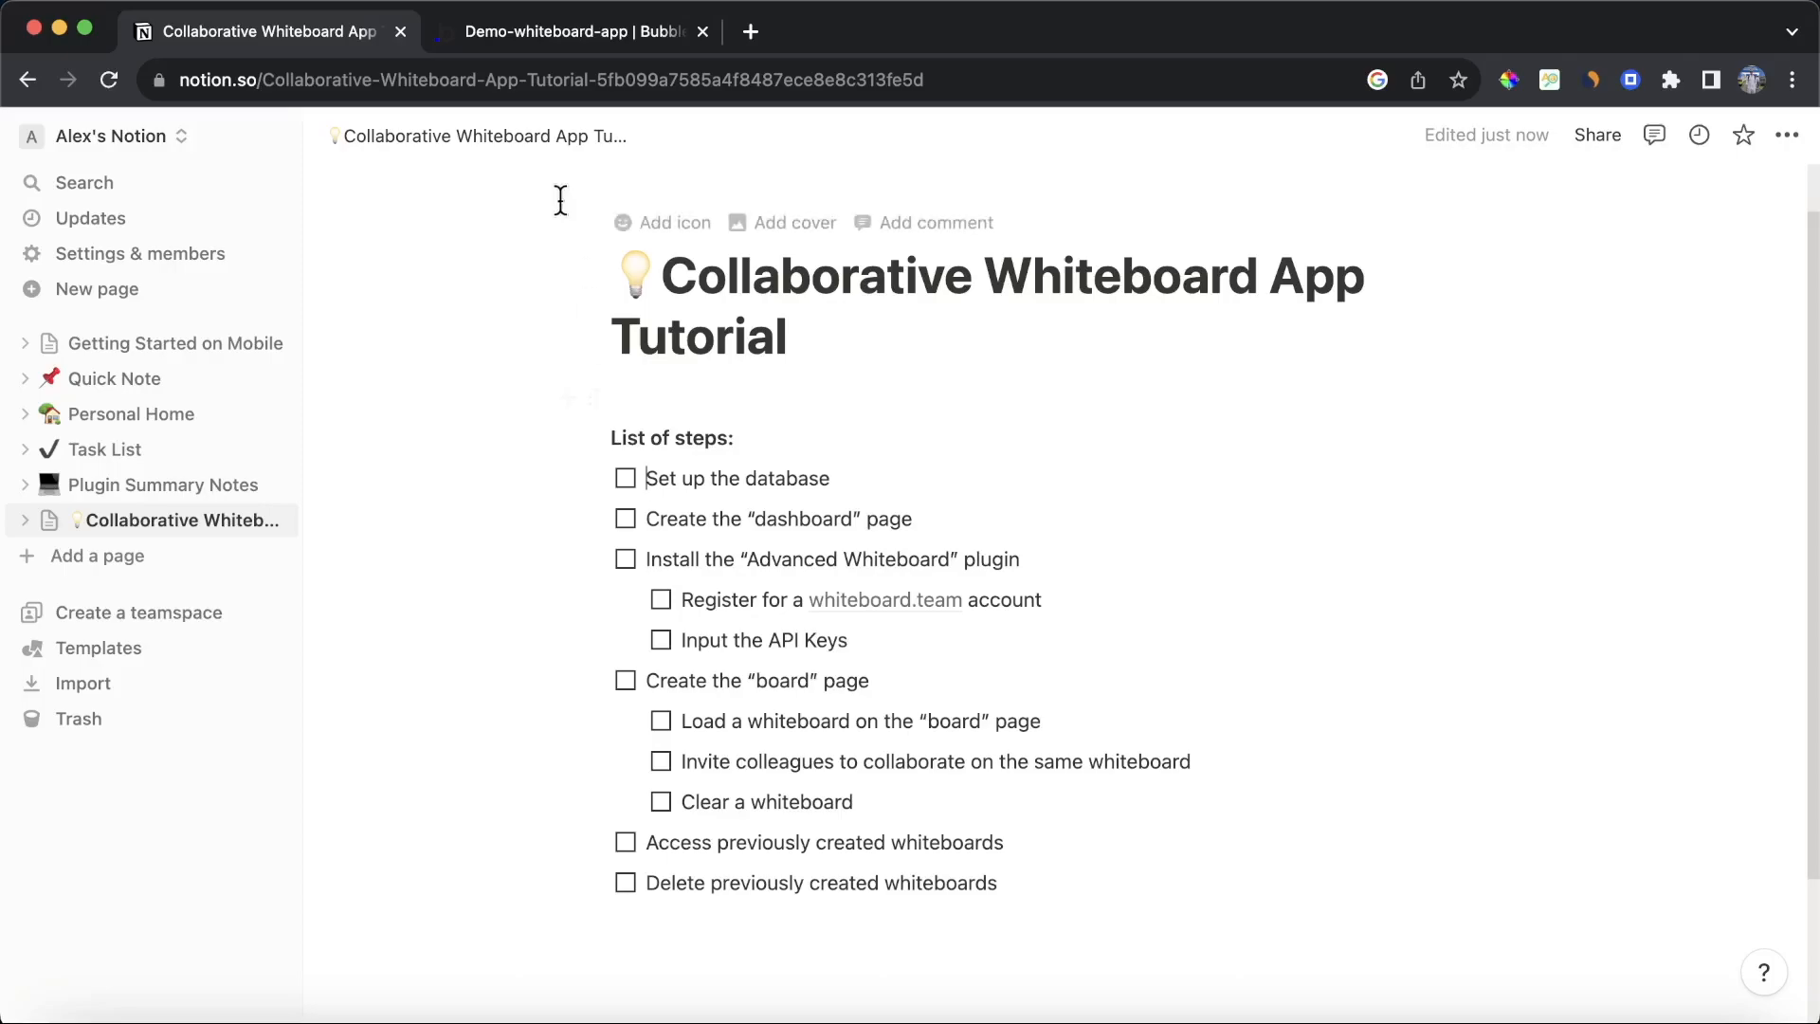
{"action": "left_click", "coordinate": [571, 47]}
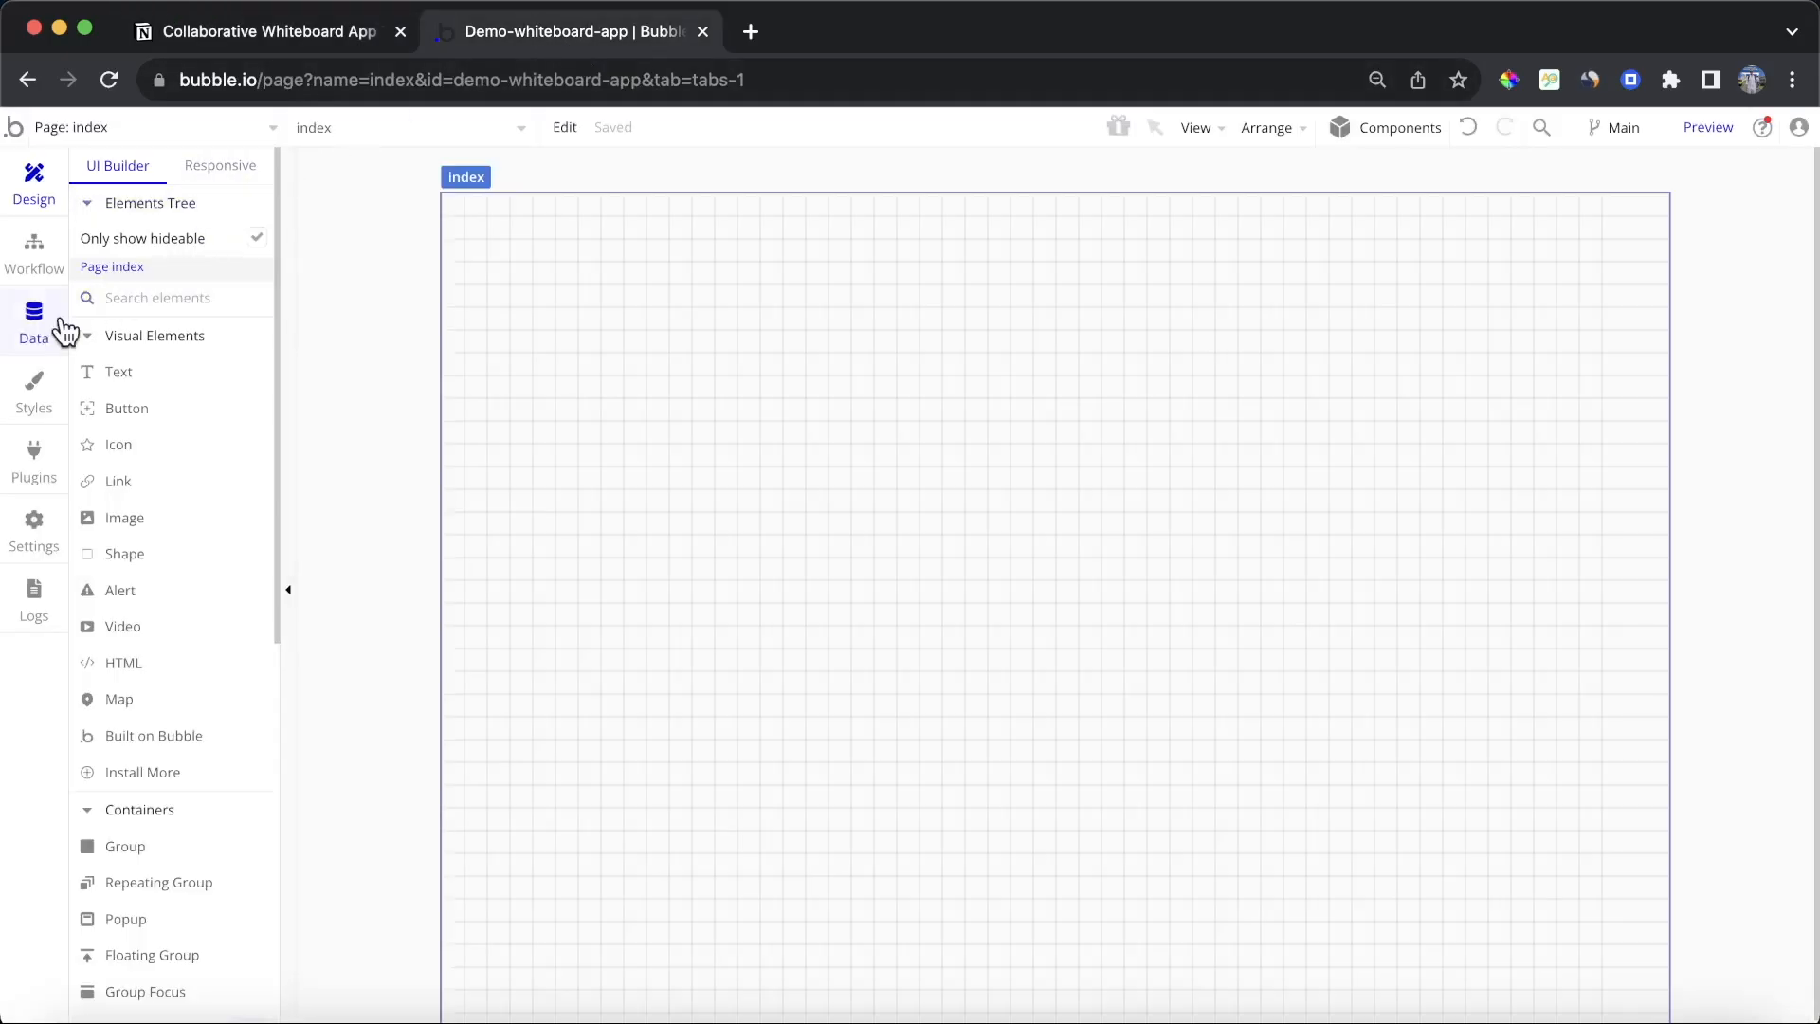
Step: Create a new data type named Board in the app's database
{"action": "left_click", "coordinate": [34, 327]}
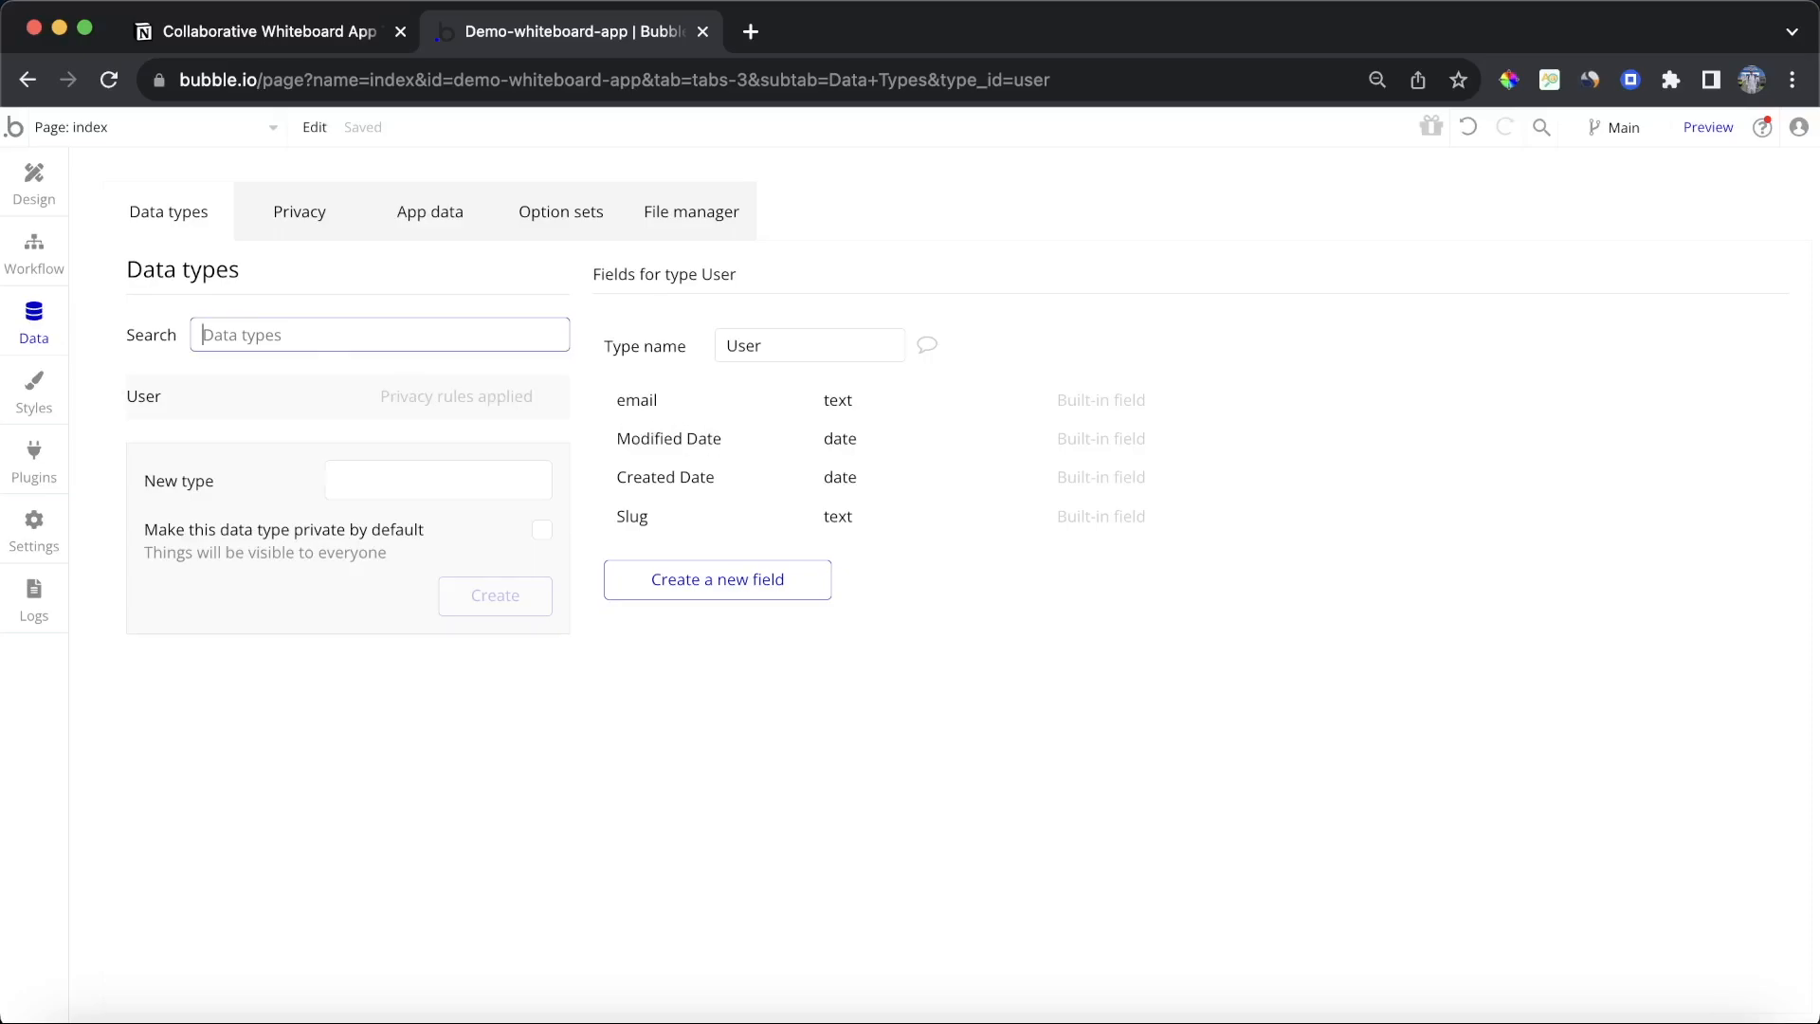
{"action": "left_click", "coordinate": [382, 468]}
{"action": "type", "text": "Board"}
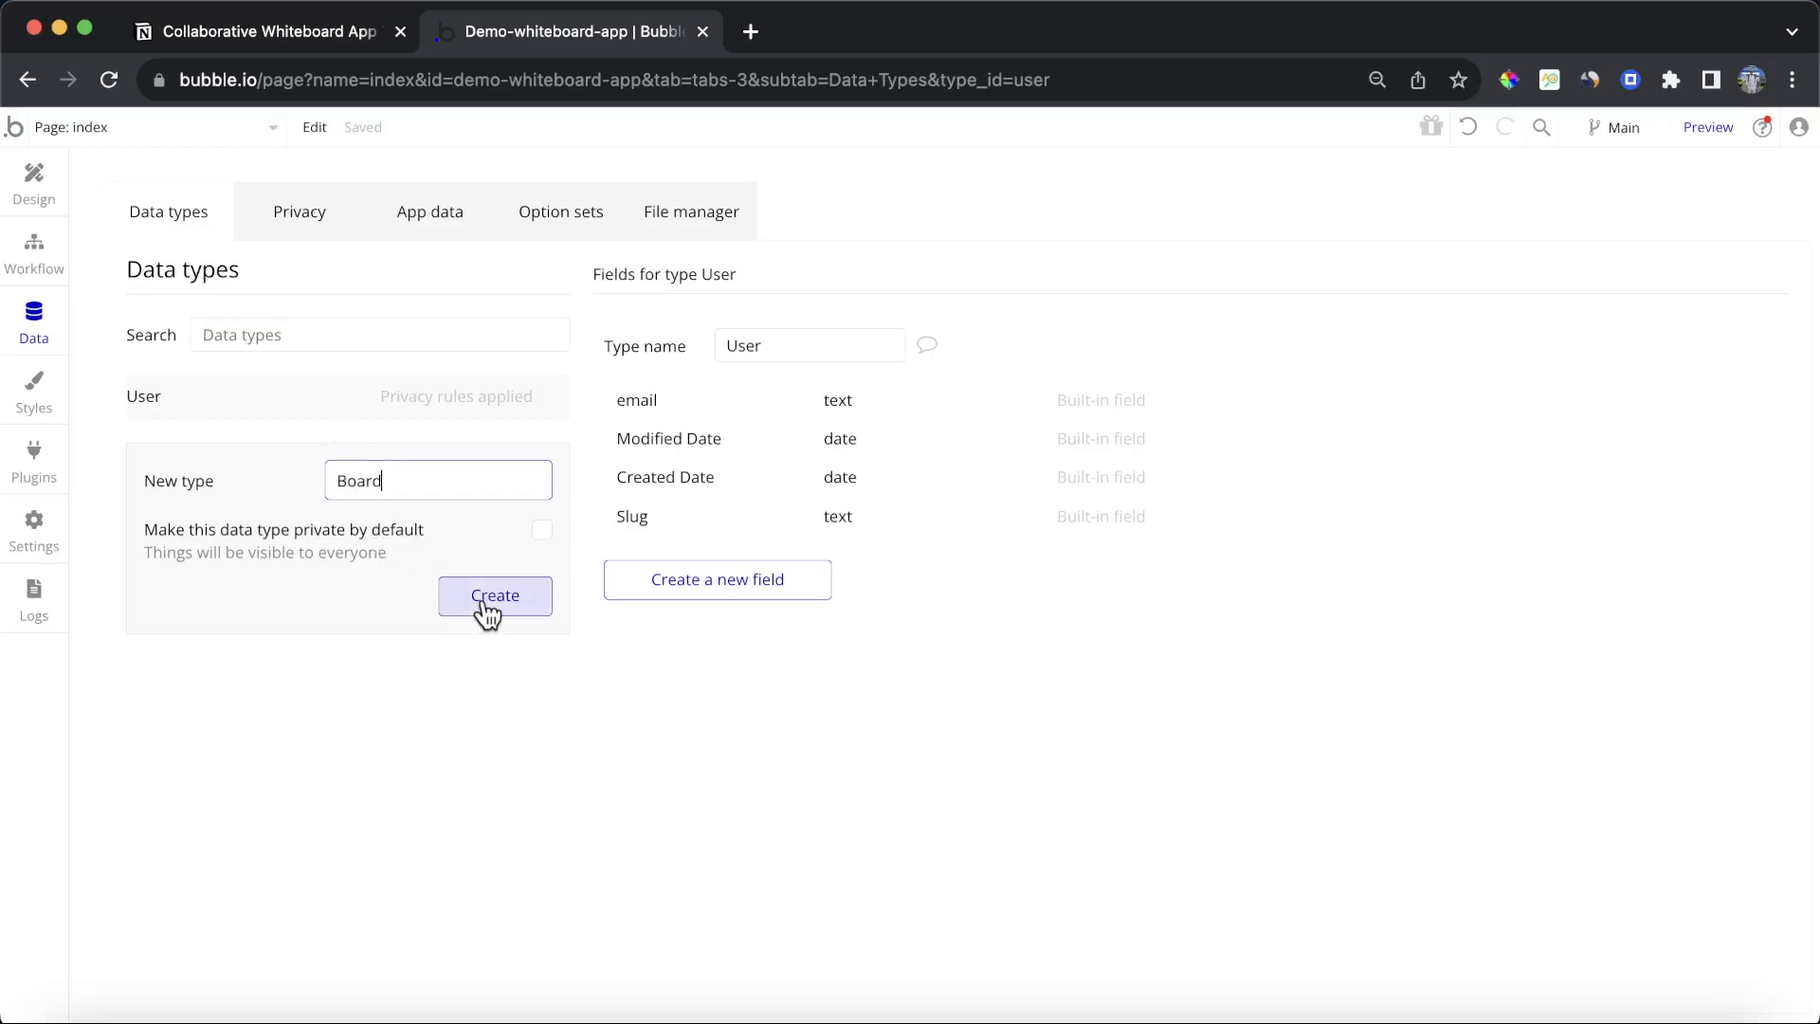
{"action": "left_click", "coordinate": [486, 612]}
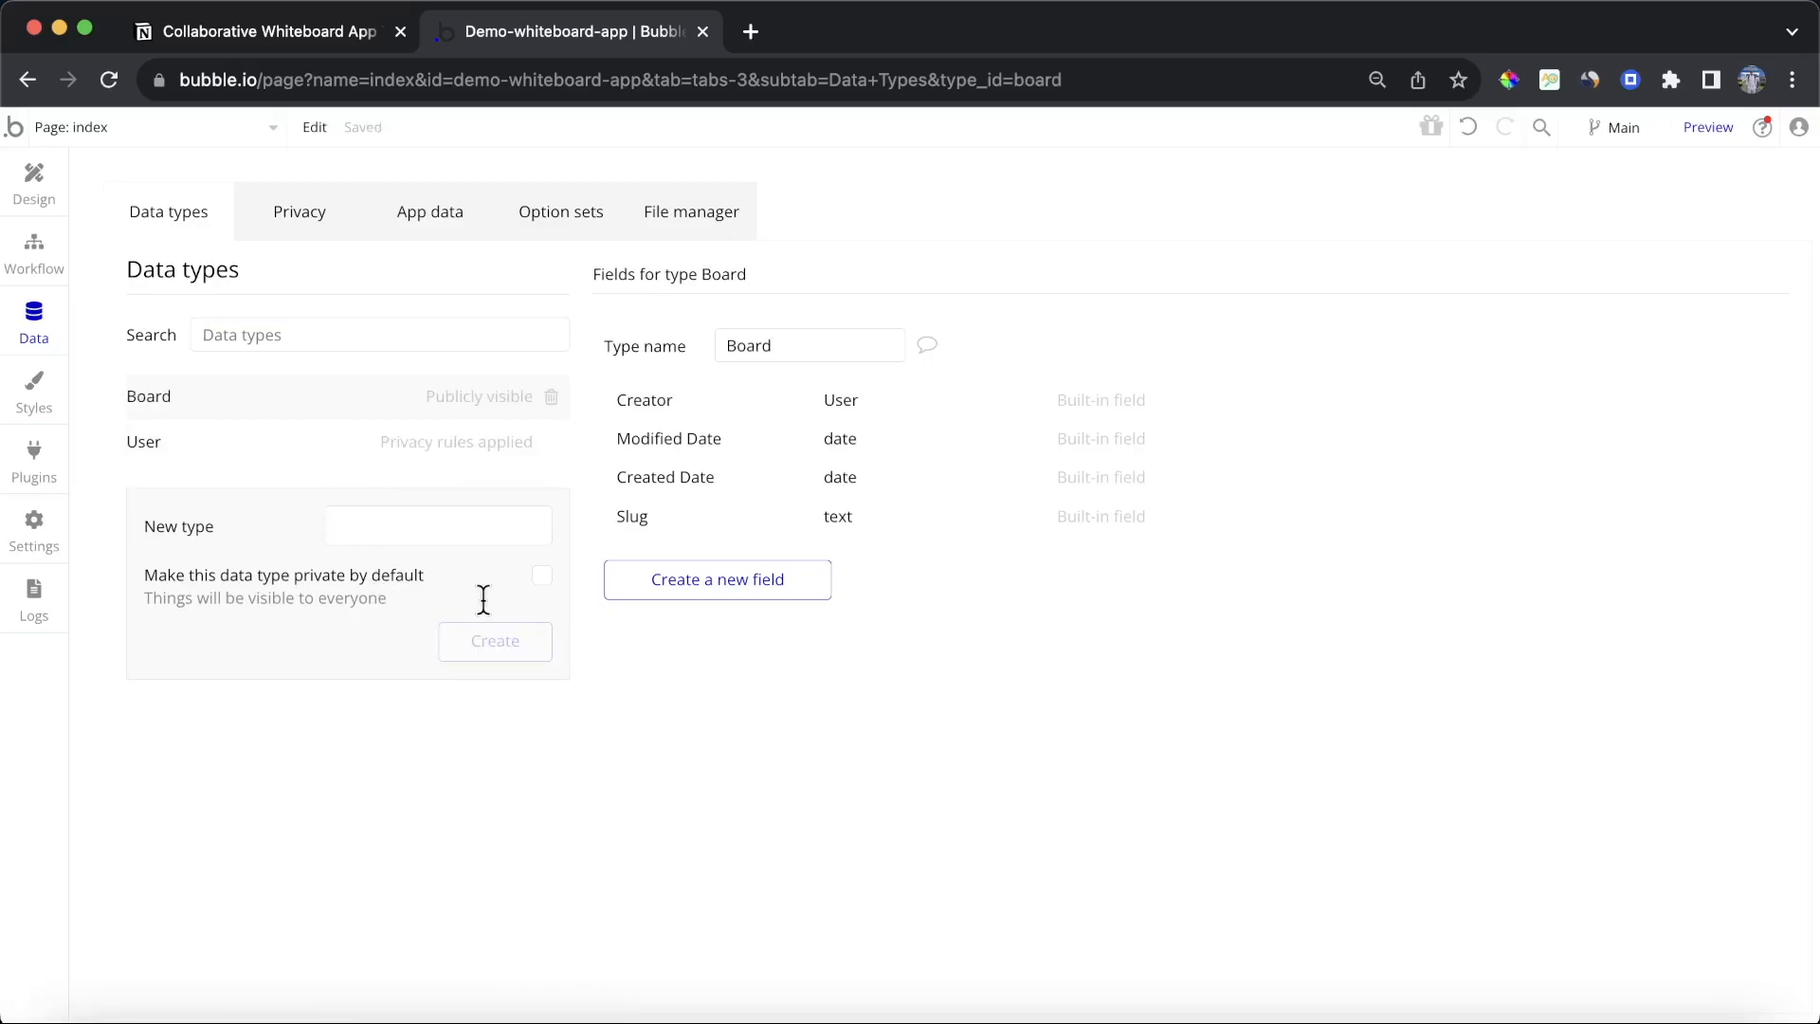
Step: Add a text field named ID to the Board data type
{"action": "left_click", "coordinate": [702, 582]}
{"action": "type", "text": "ID"}
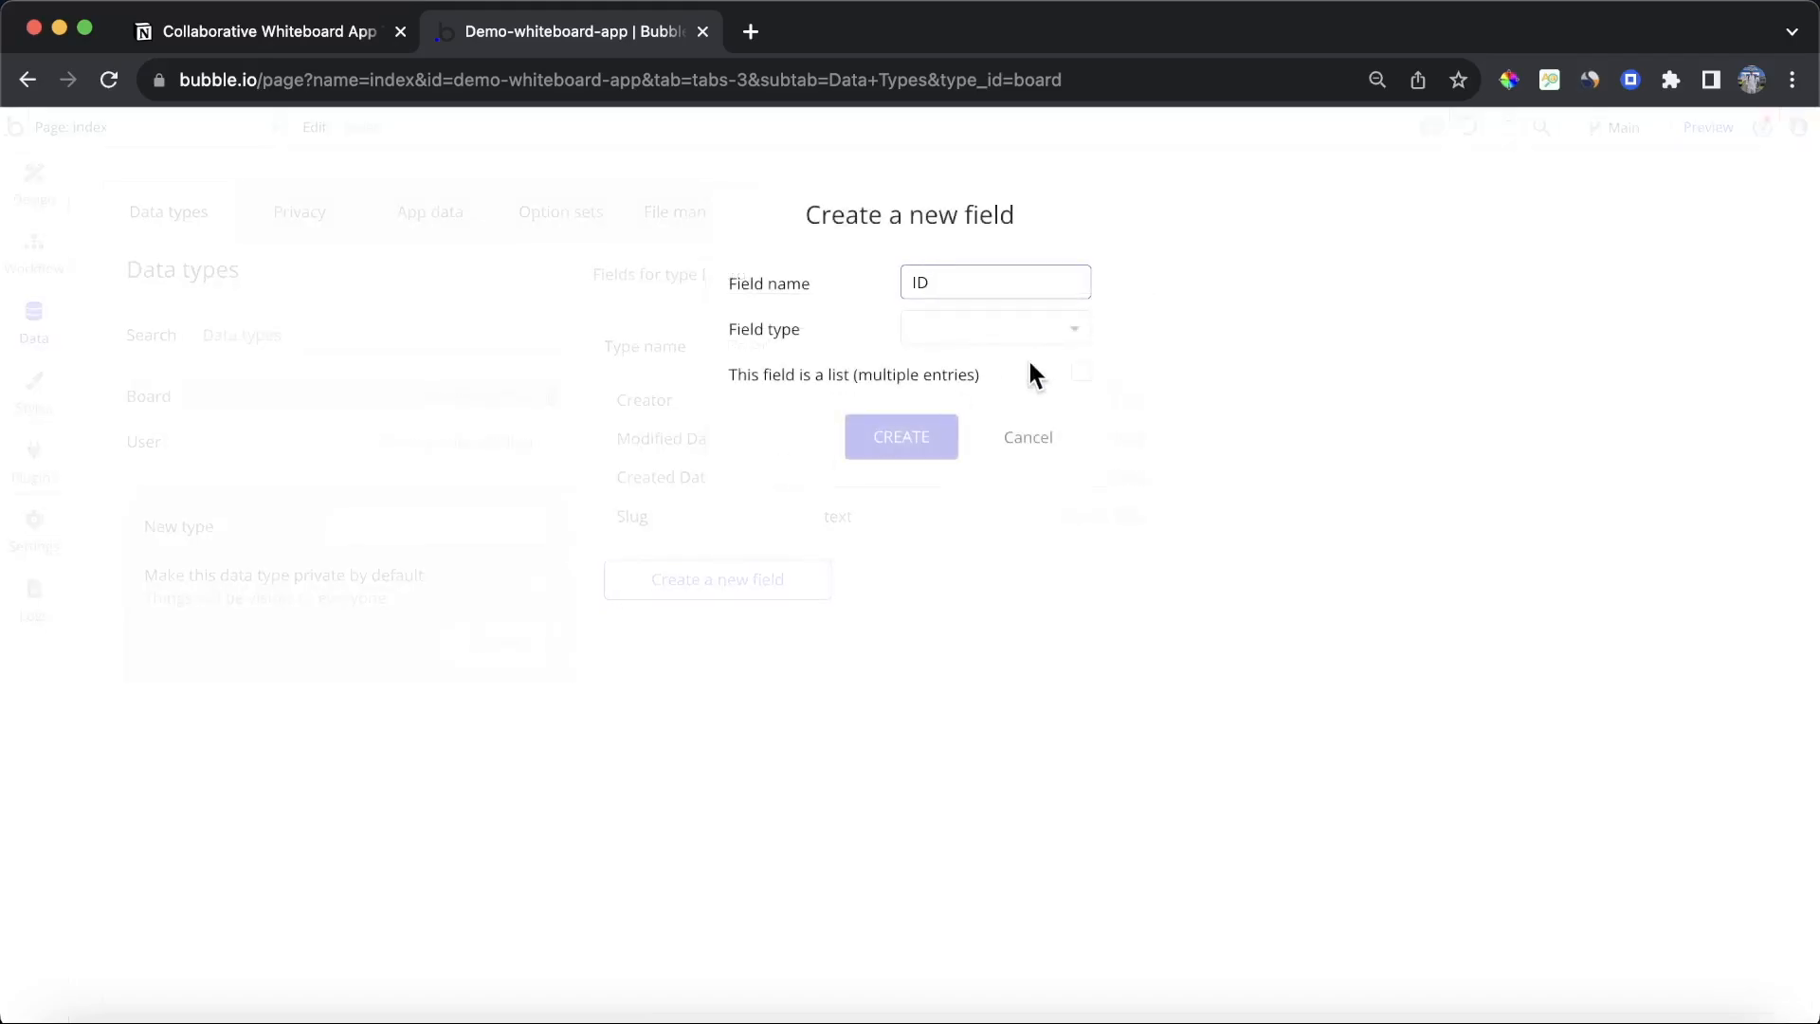
{"action": "left_click", "coordinate": [1033, 332]}
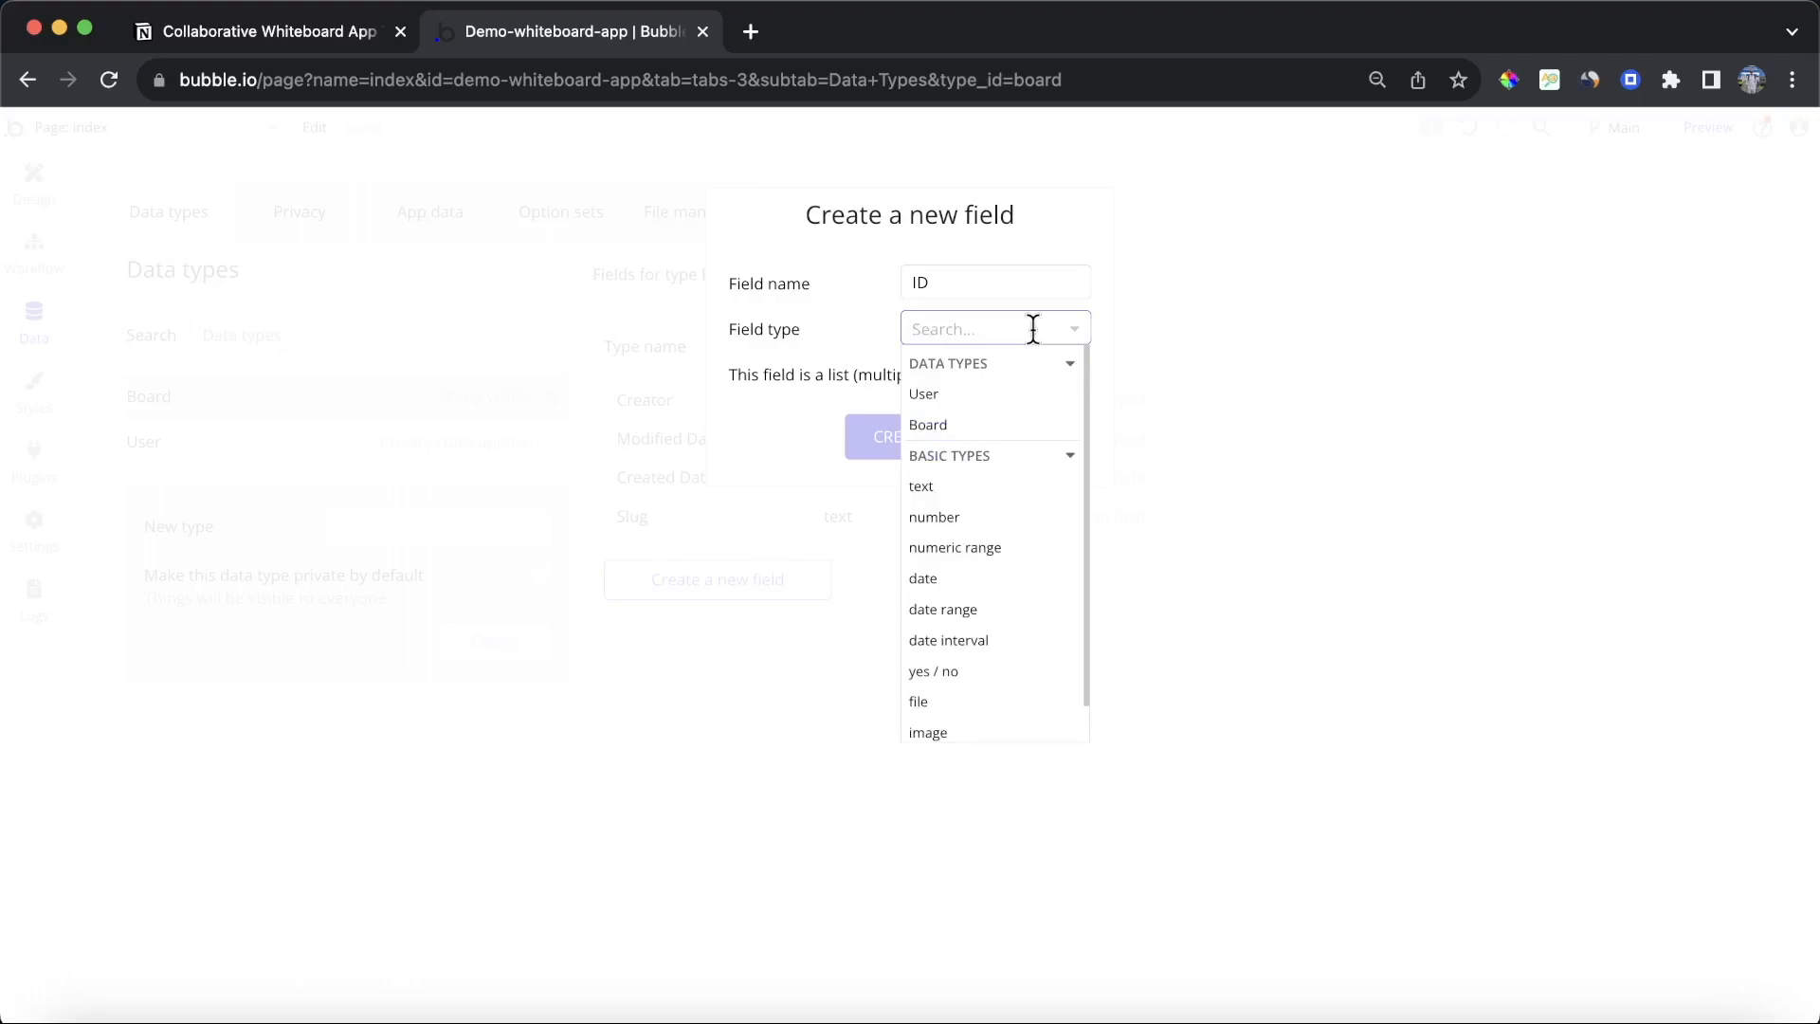
{"action": "left_click", "coordinate": [973, 488]}
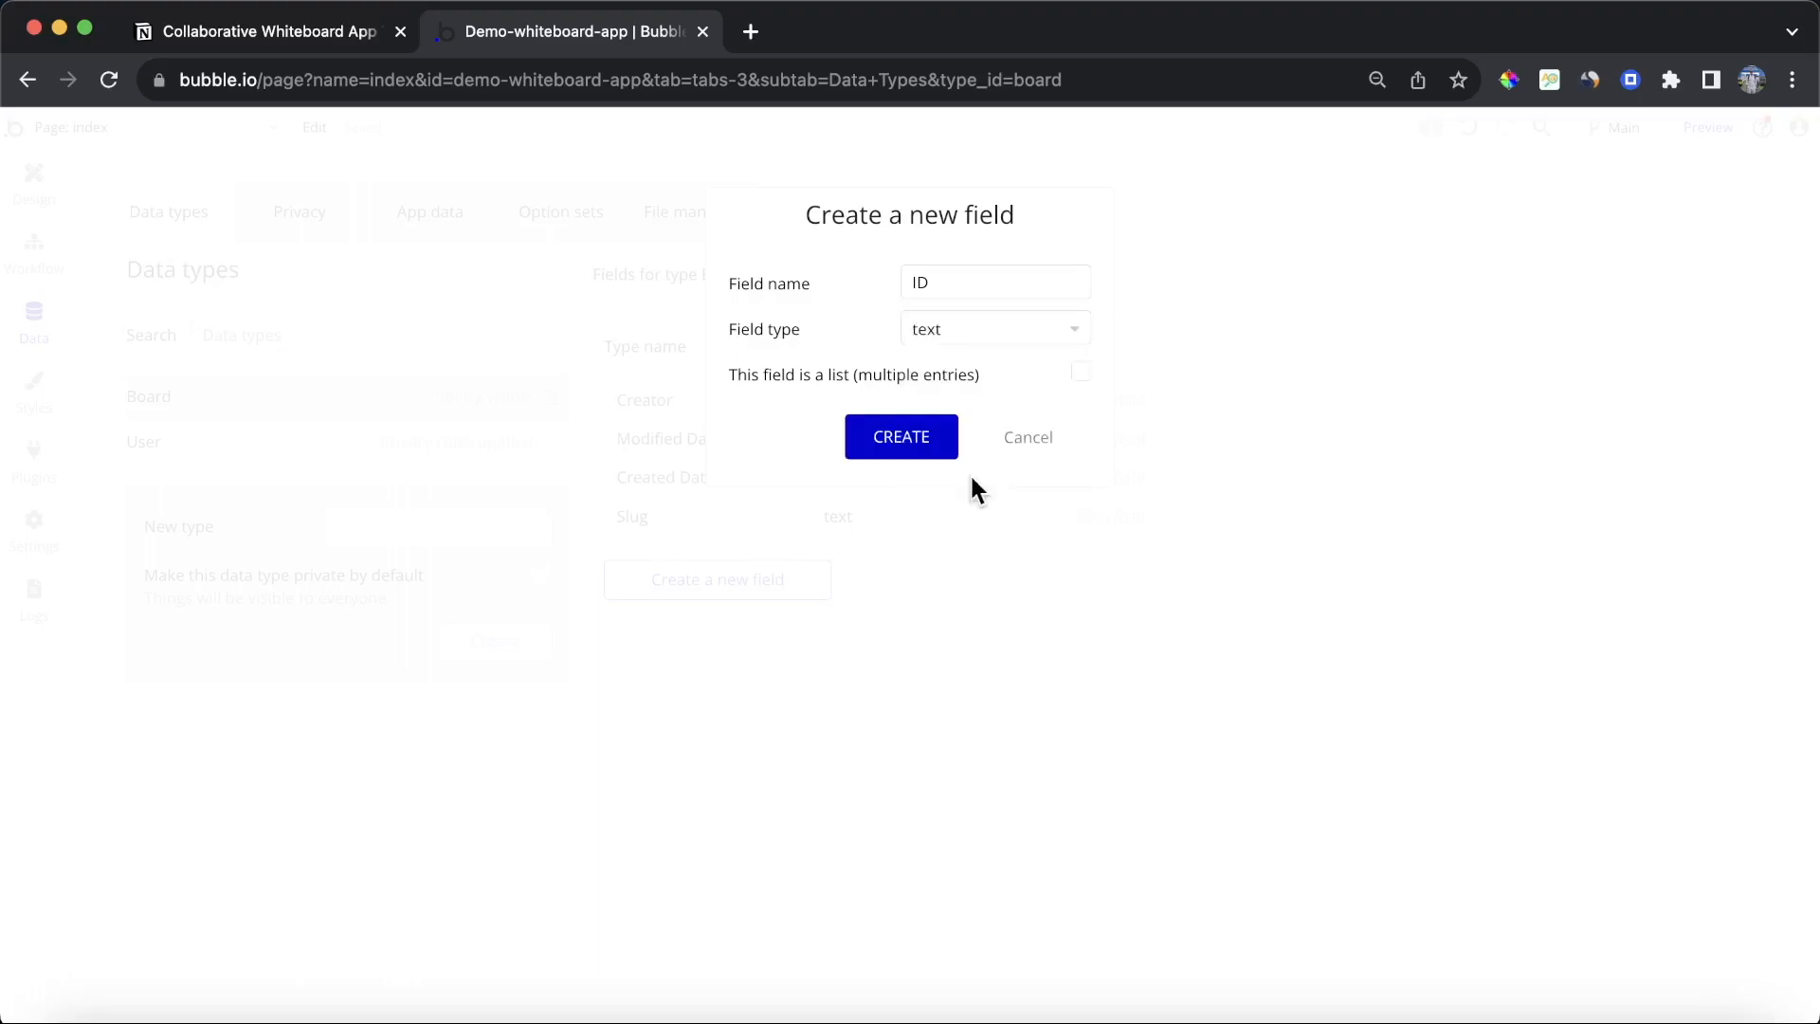
{"action": "left_click", "coordinate": [905, 452]}
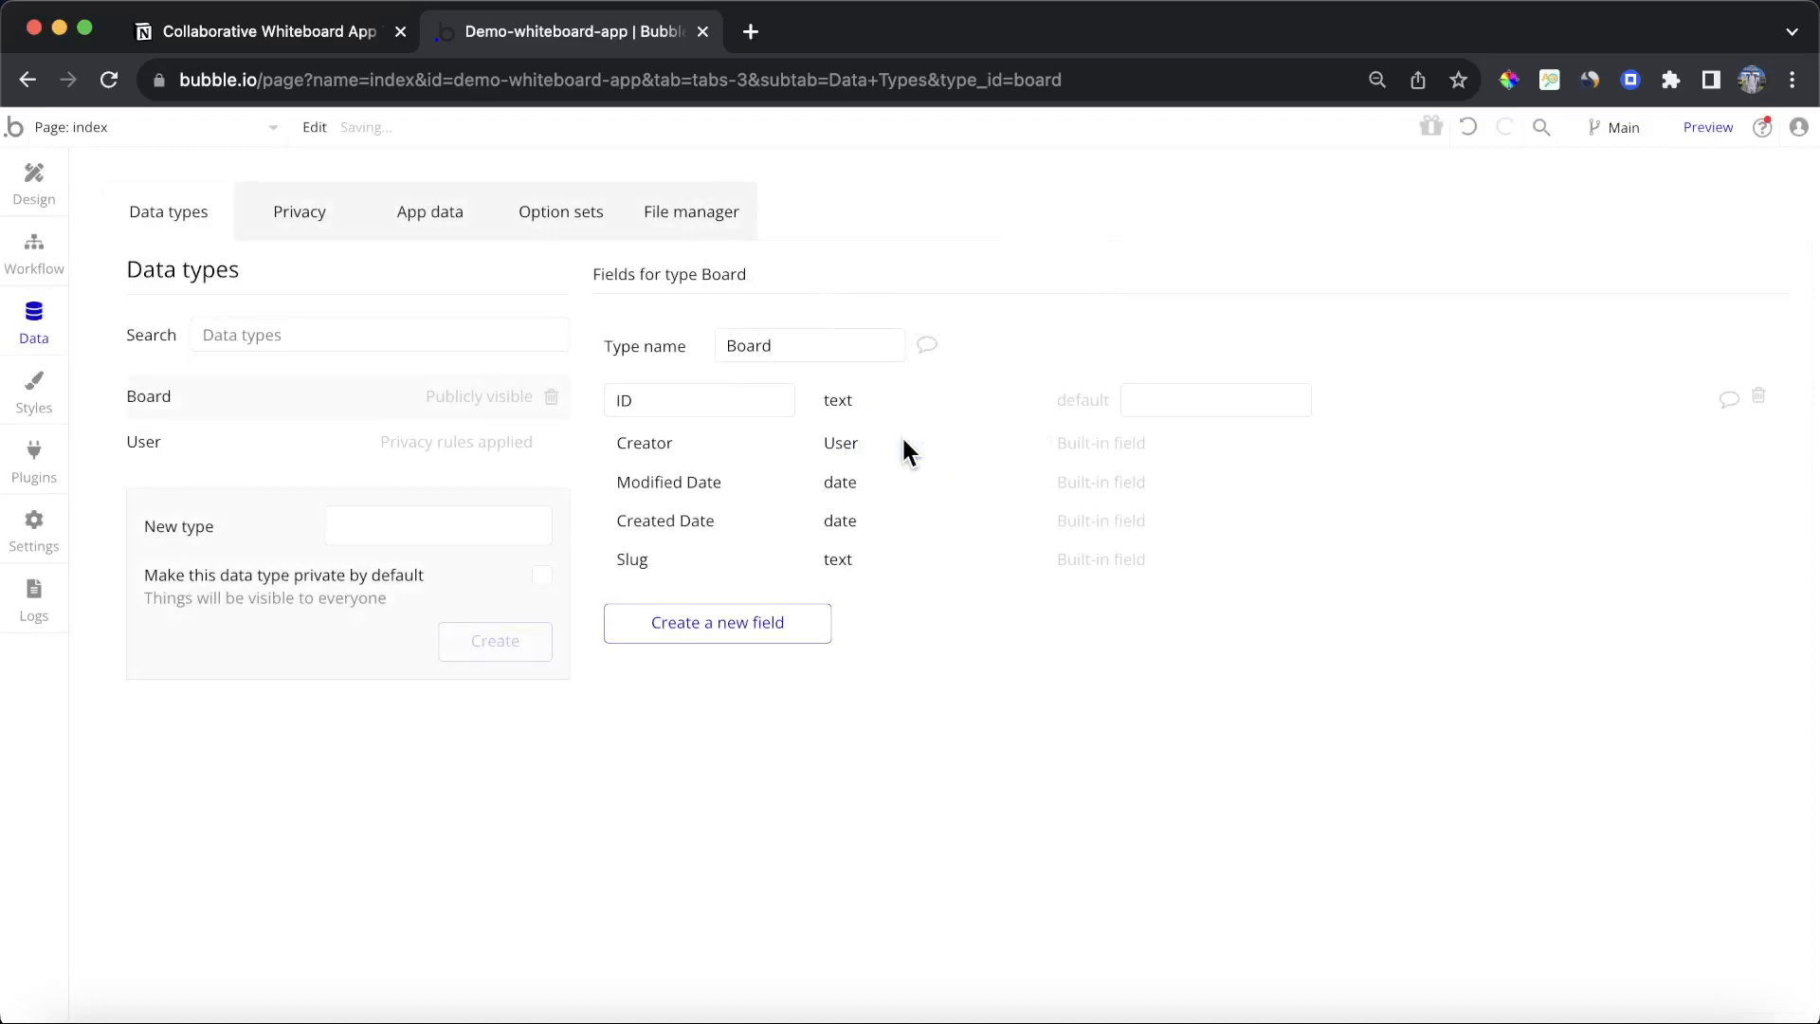
Step: Add a field named Owner of type User to the Board data type
{"action": "left_click", "coordinate": [751, 621]}
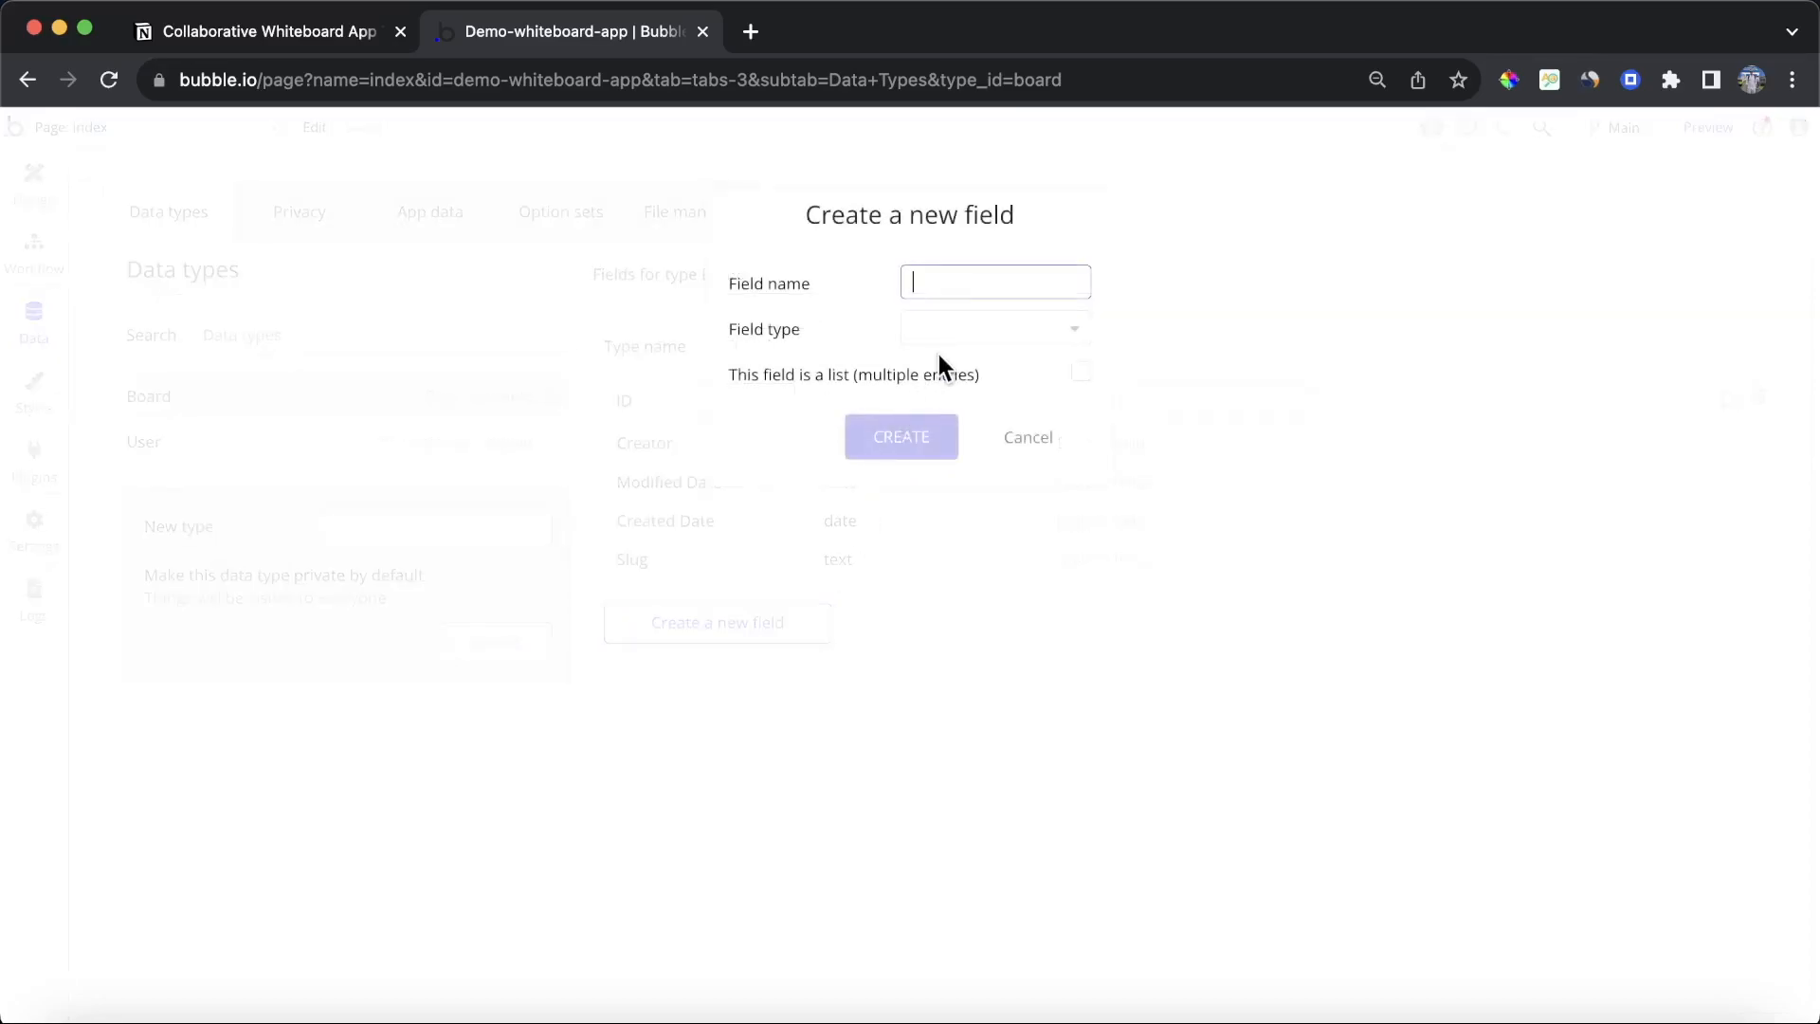
{"action": "type", "text": "Owner"}
{"action": "left_click", "coordinate": [1011, 329]}
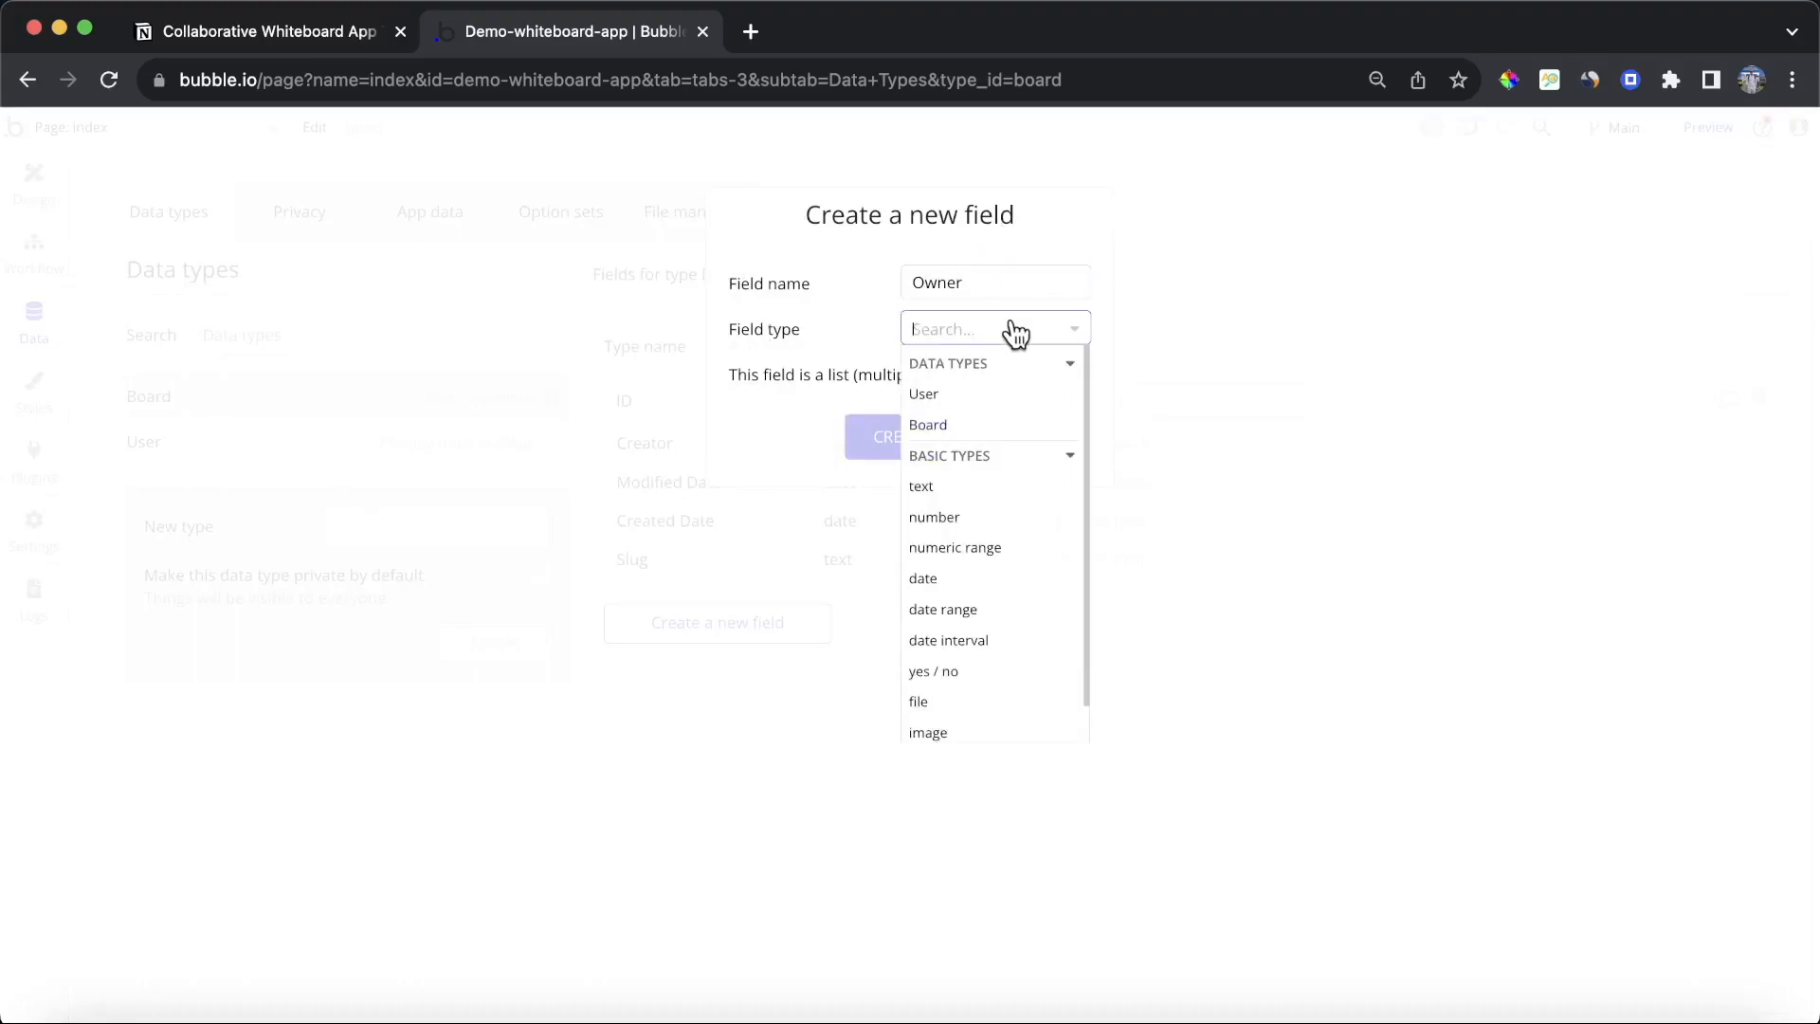
{"action": "left_click", "coordinate": [994, 396]}
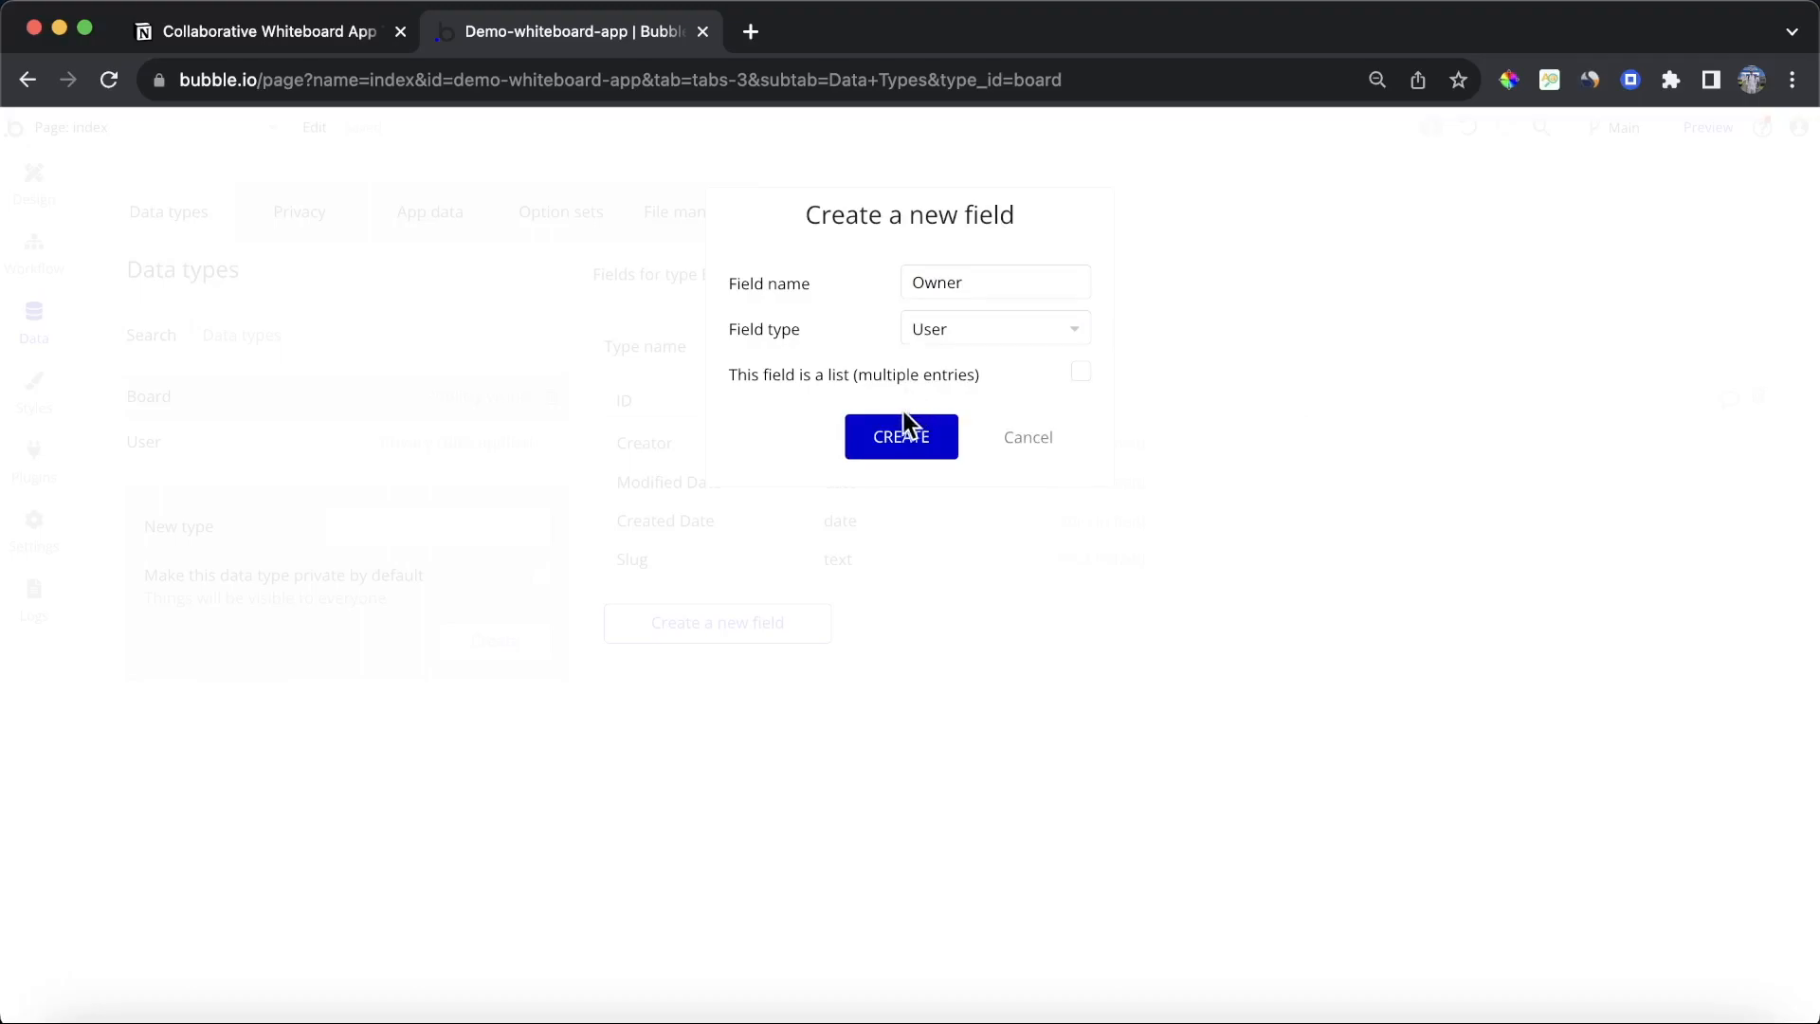
{"action": "left_click", "coordinate": [900, 437]}
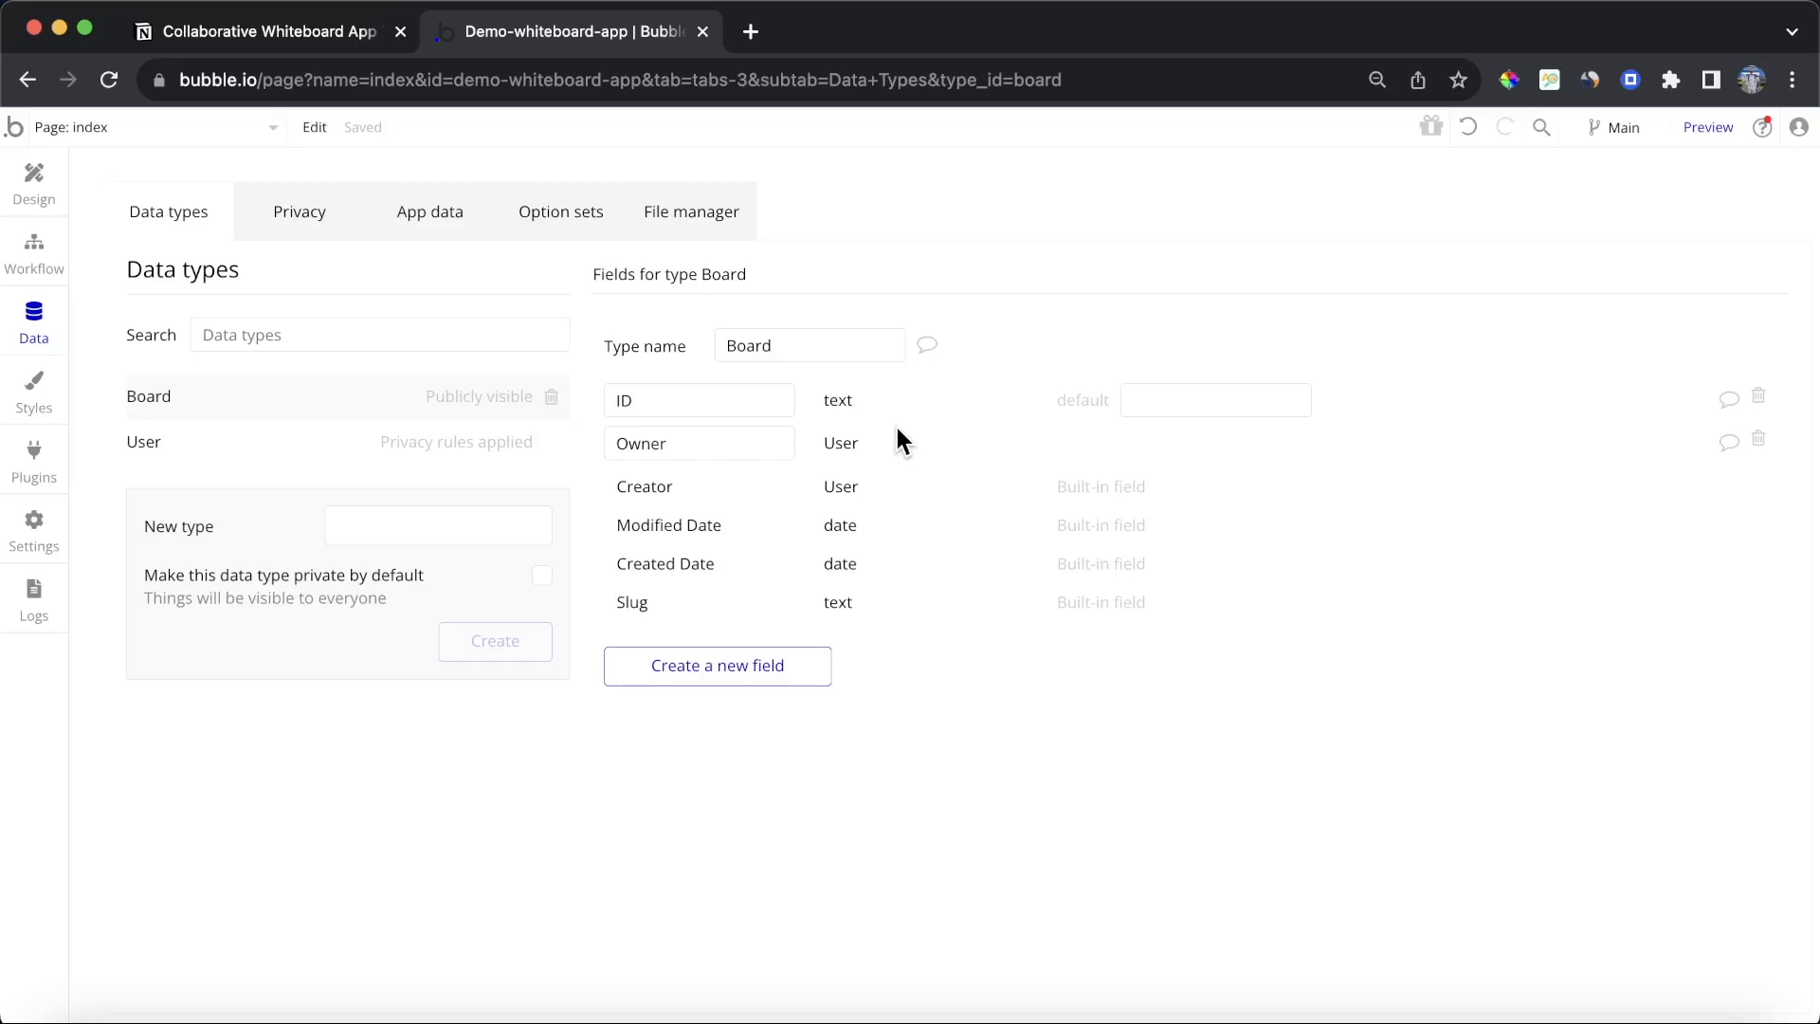
Step: Add a Members field to Board as a list of Users
{"action": "left_click", "coordinate": [755, 664]}
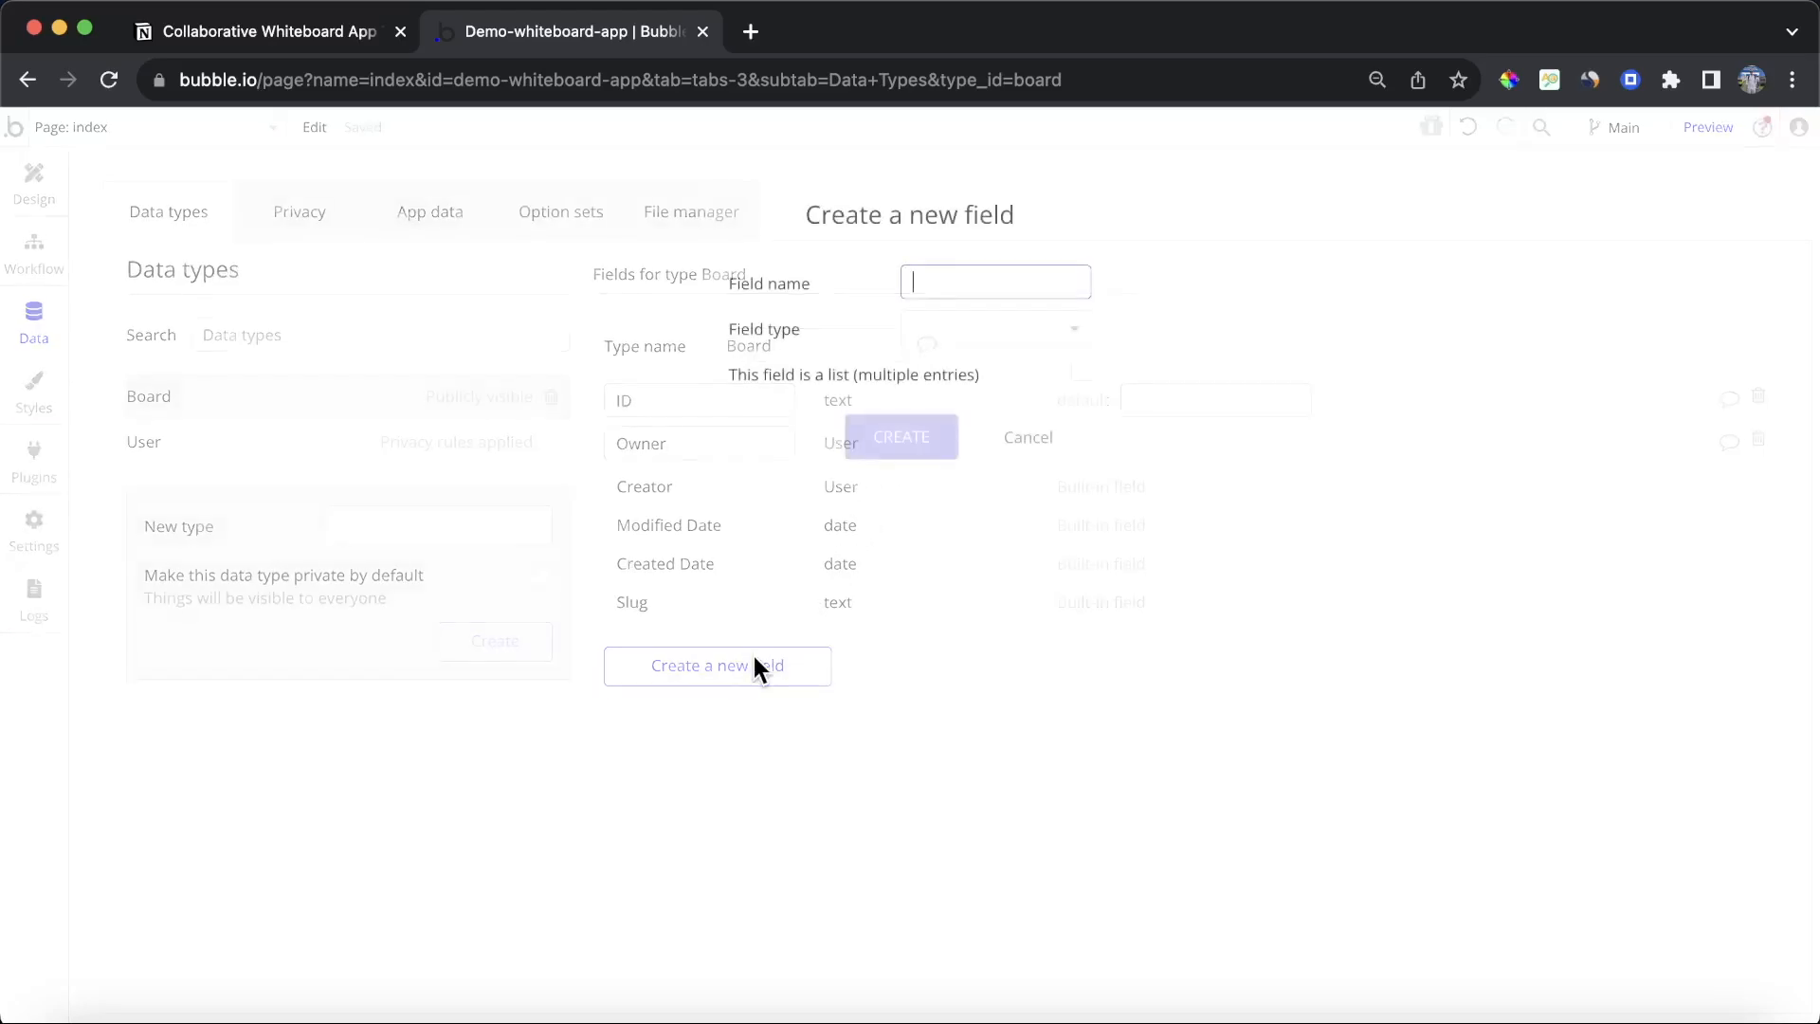
{"action": "type", "text": "Members"}
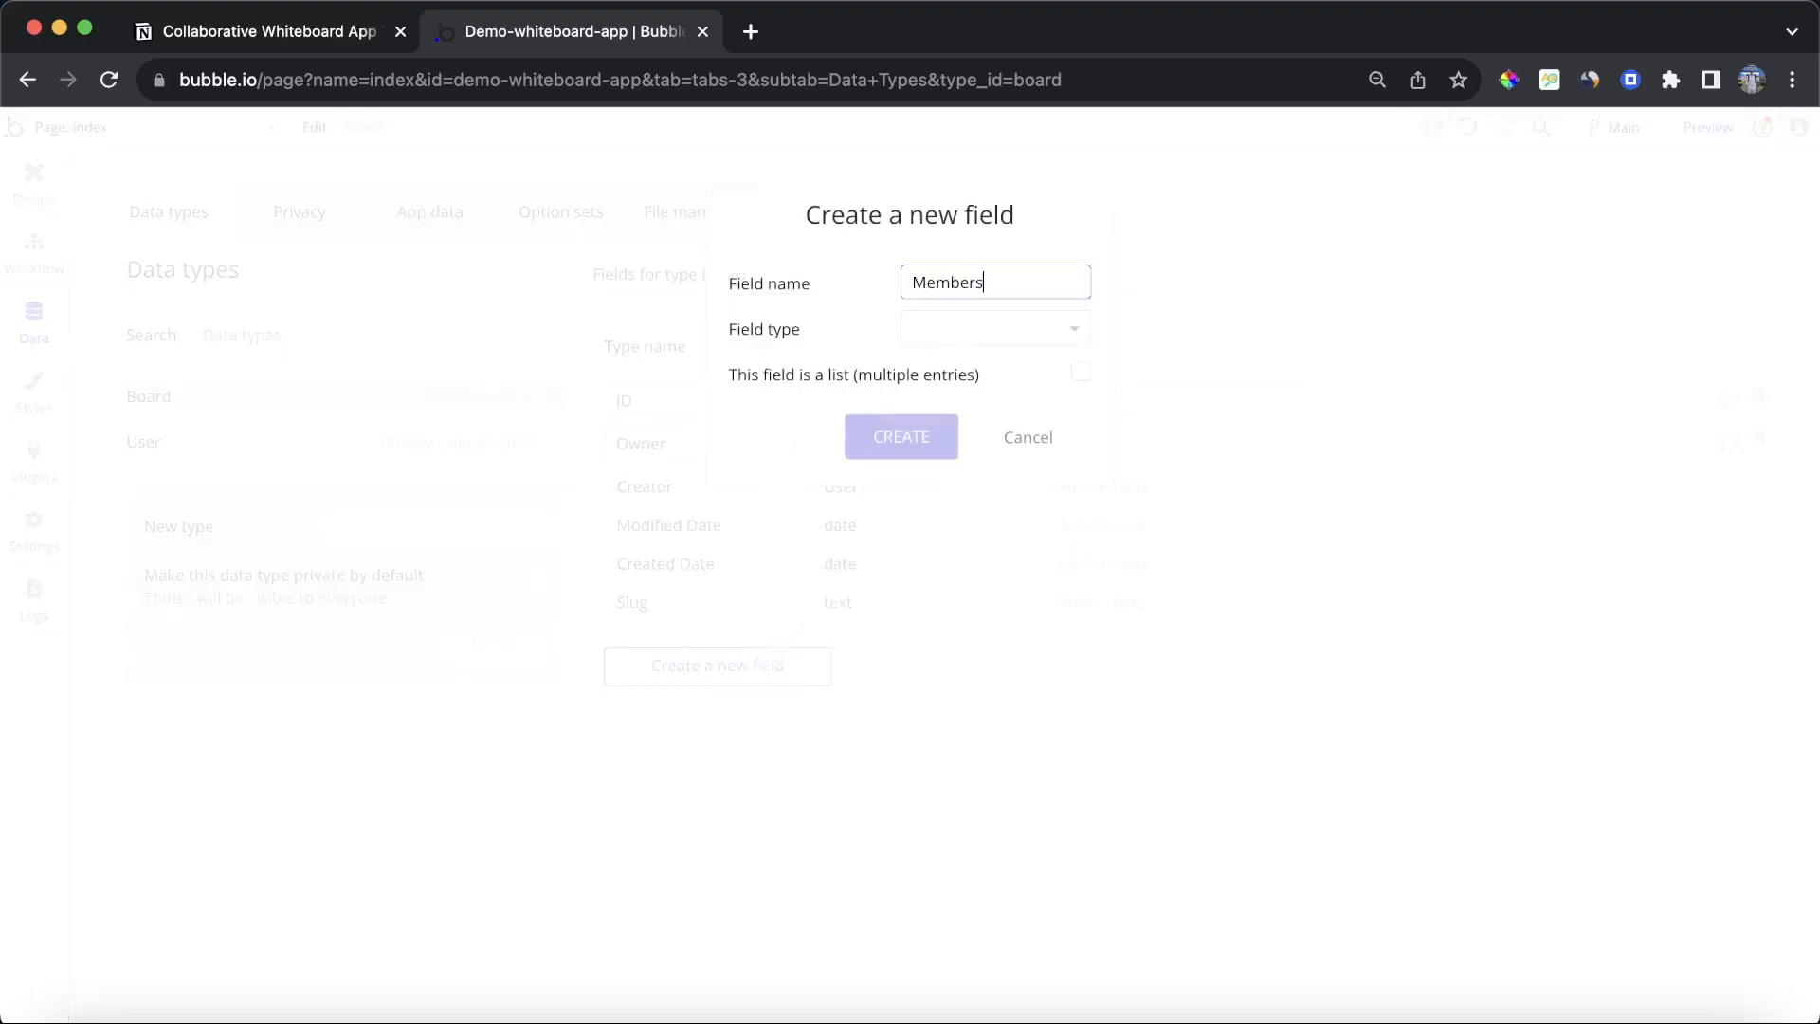
{"action": "left_click", "coordinate": [1024, 349]}
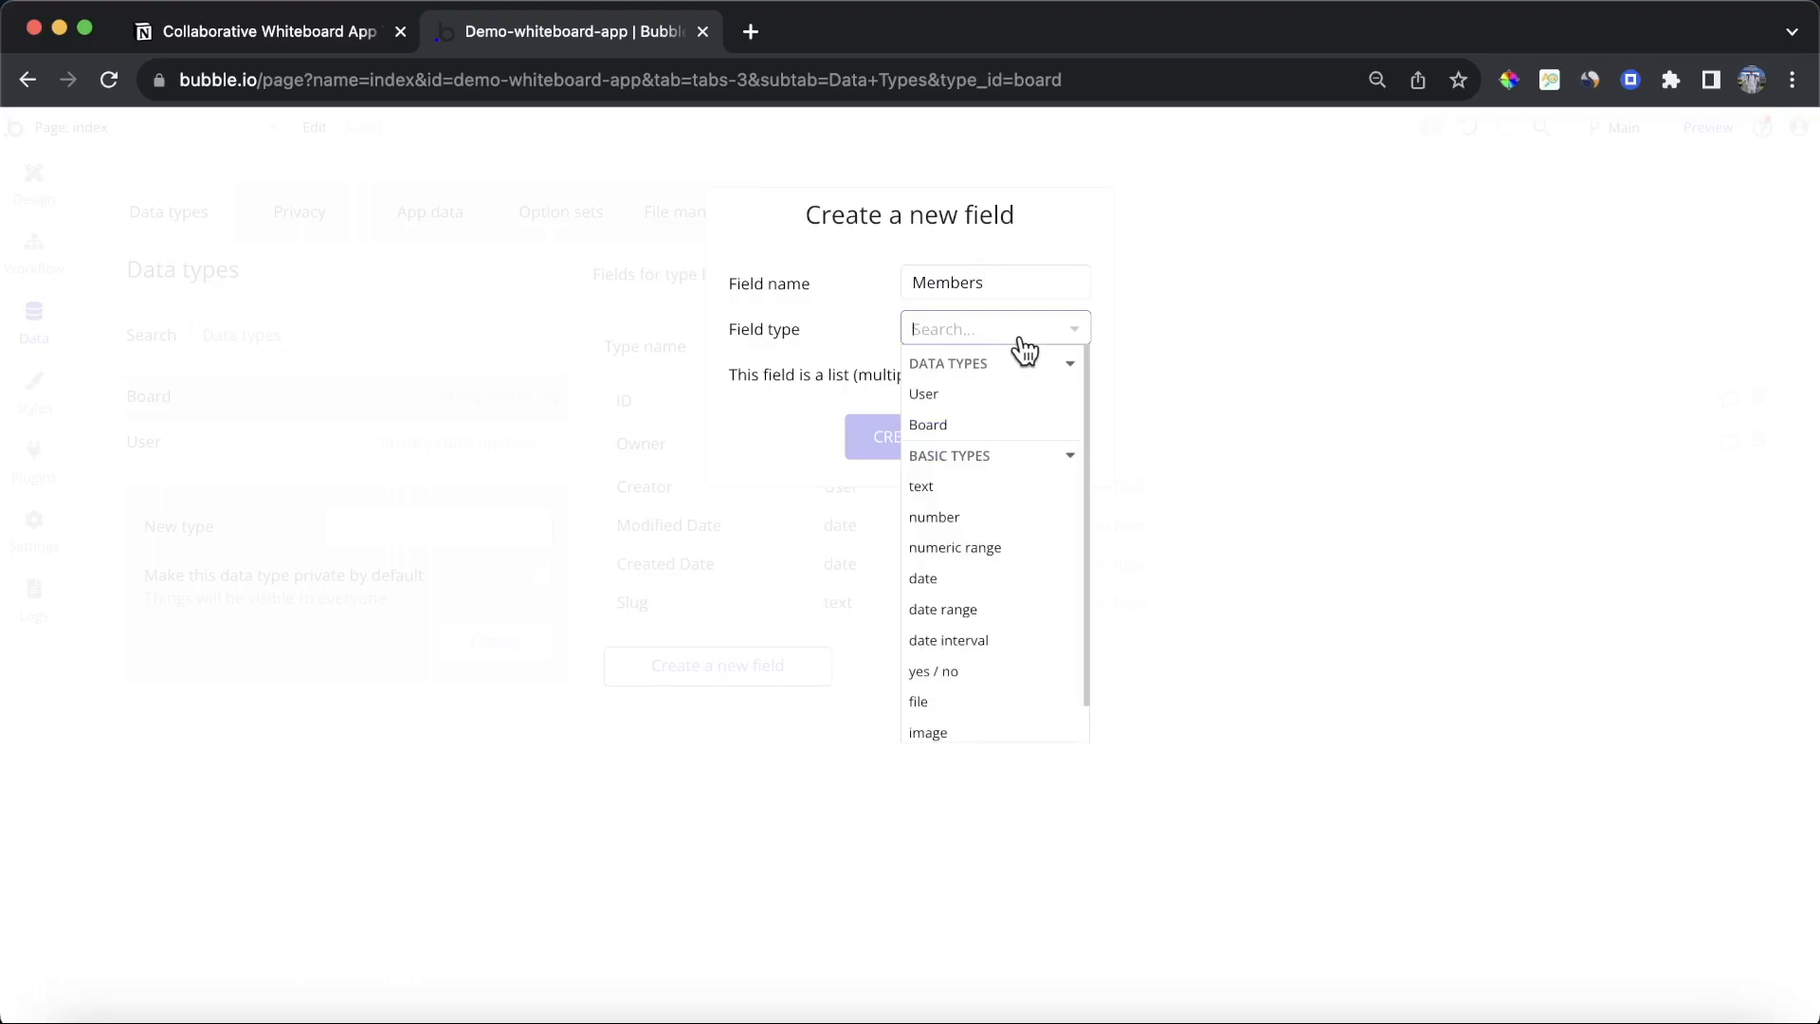
{"action": "left_click", "coordinate": [991, 395]}
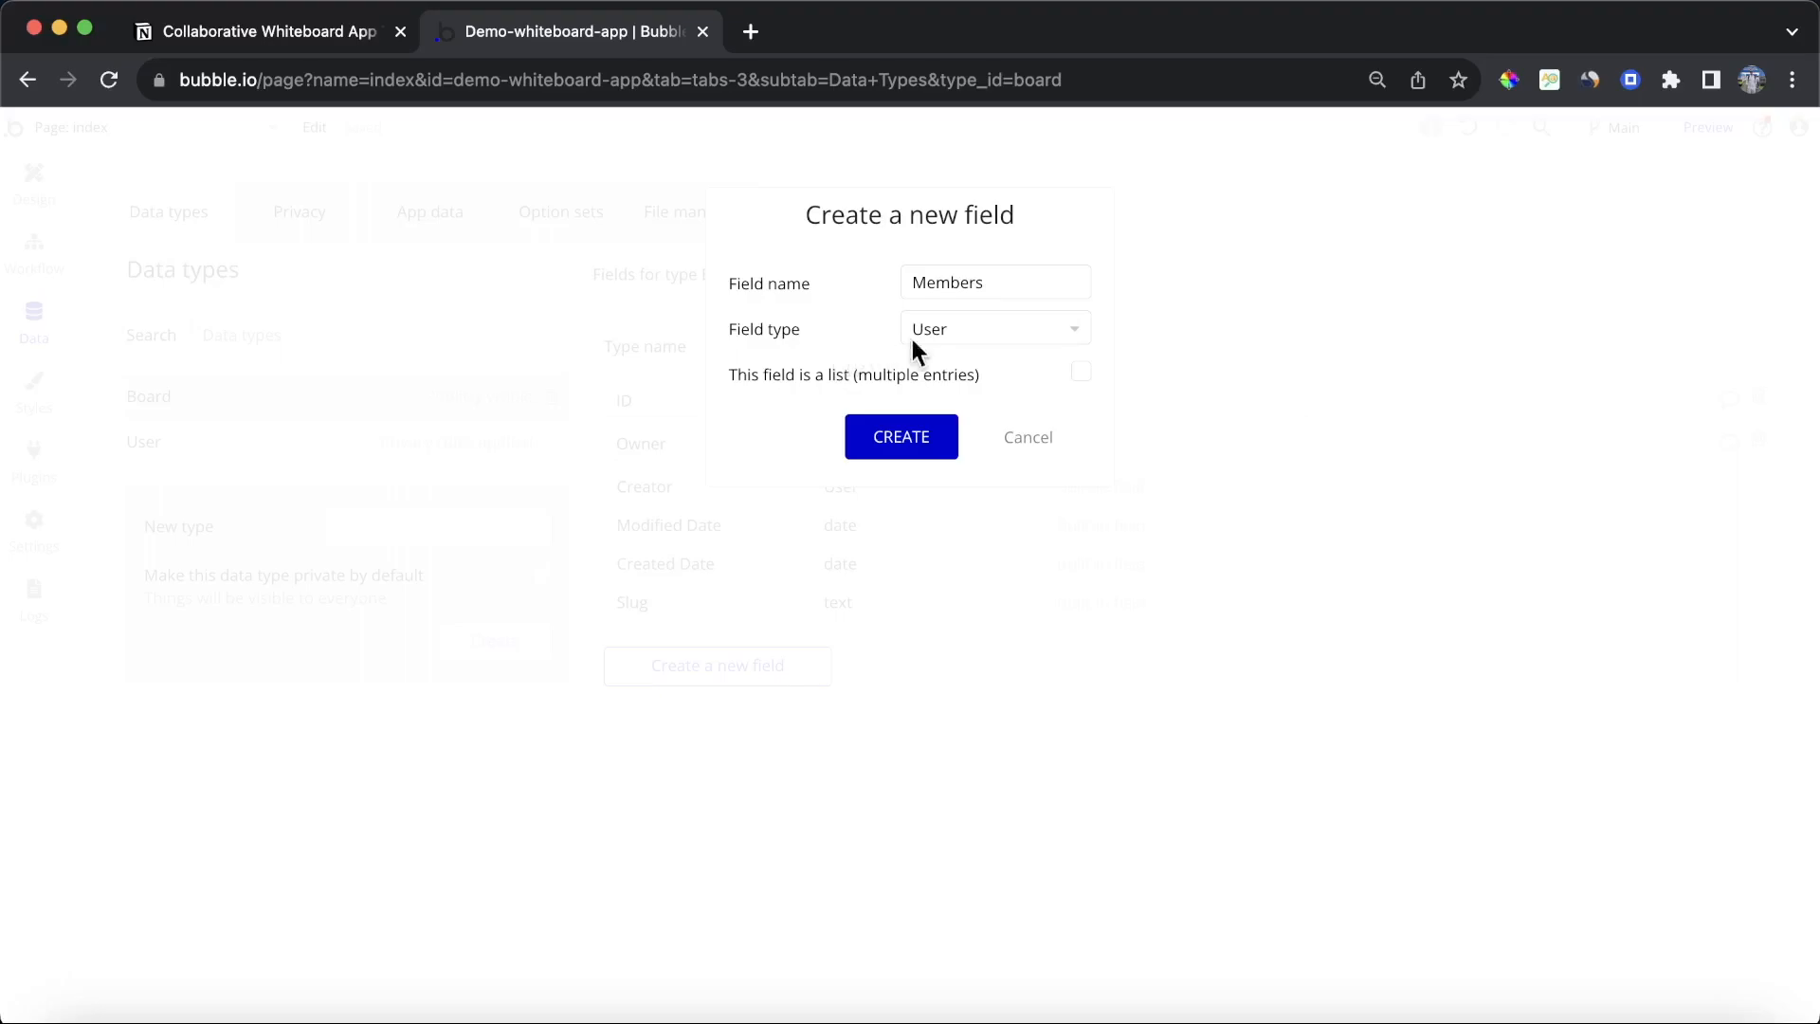
{"action": "left_click", "coordinate": [1080, 372]}
{"action": "left_click", "coordinate": [903, 429]}
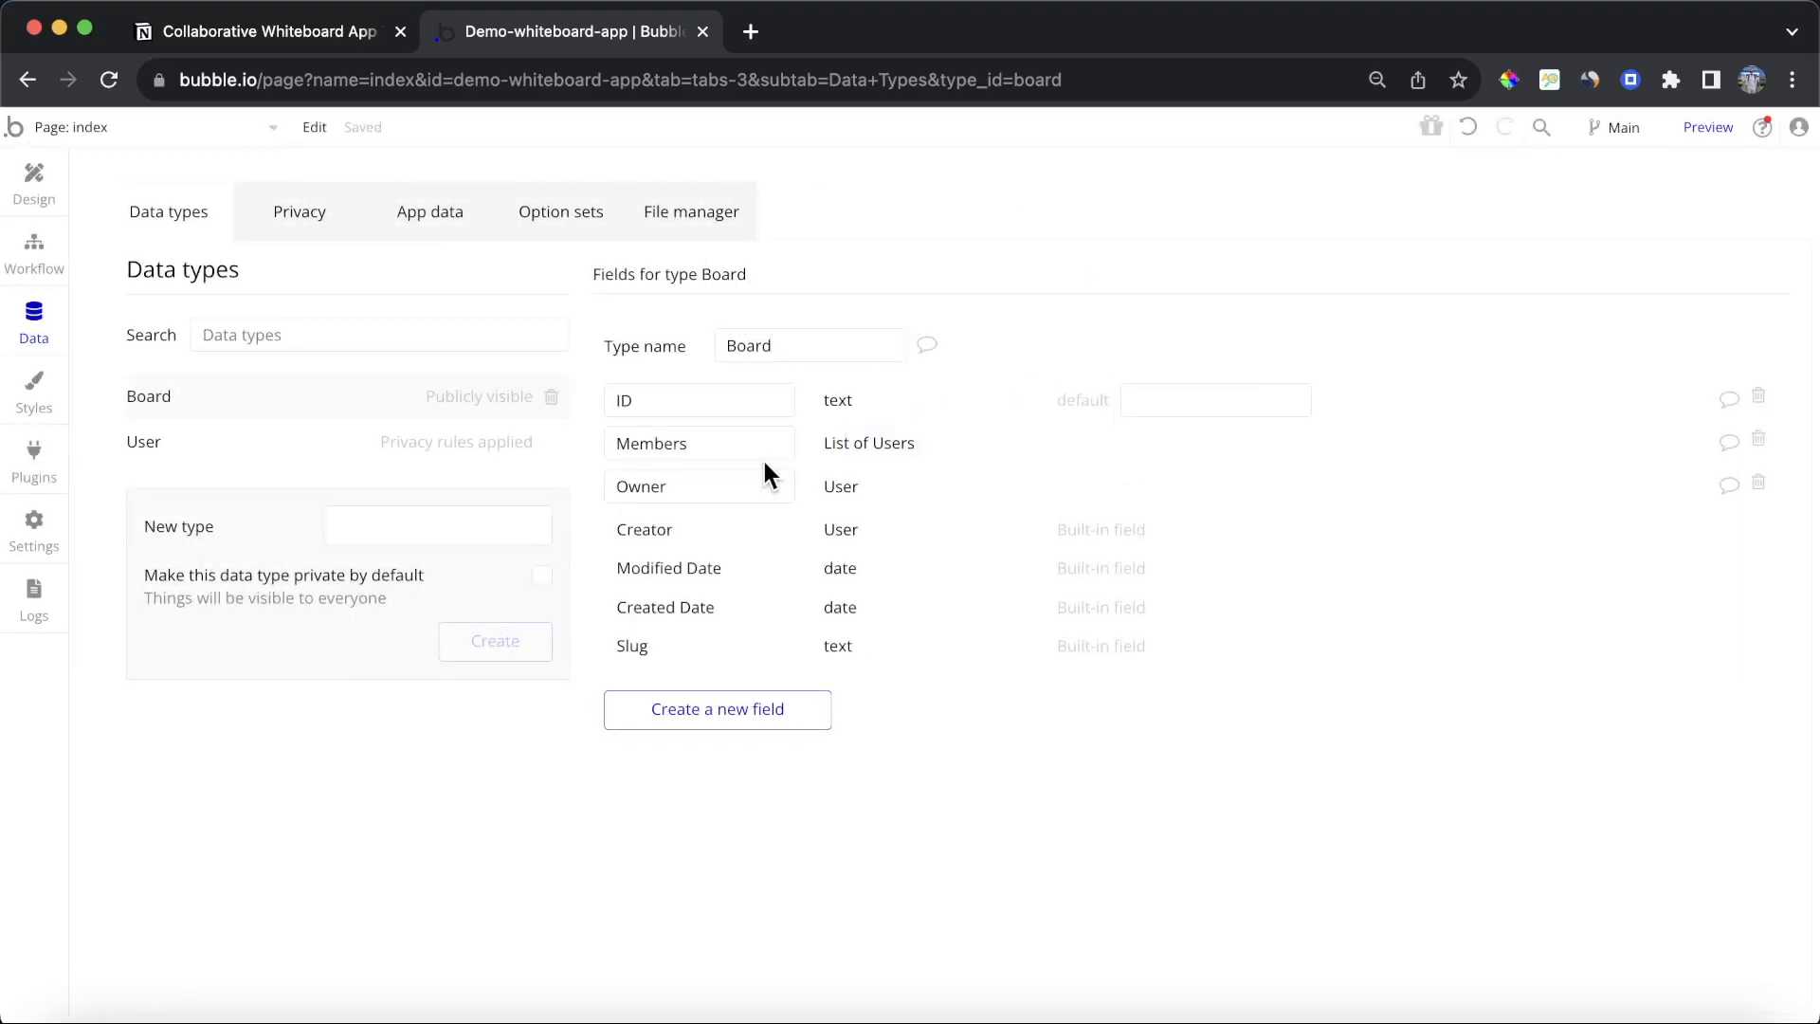
Step: Tick off Set up the database in the Notion tutorial checklist and return to the editor
{"action": "left_click", "coordinate": [270, 34]}
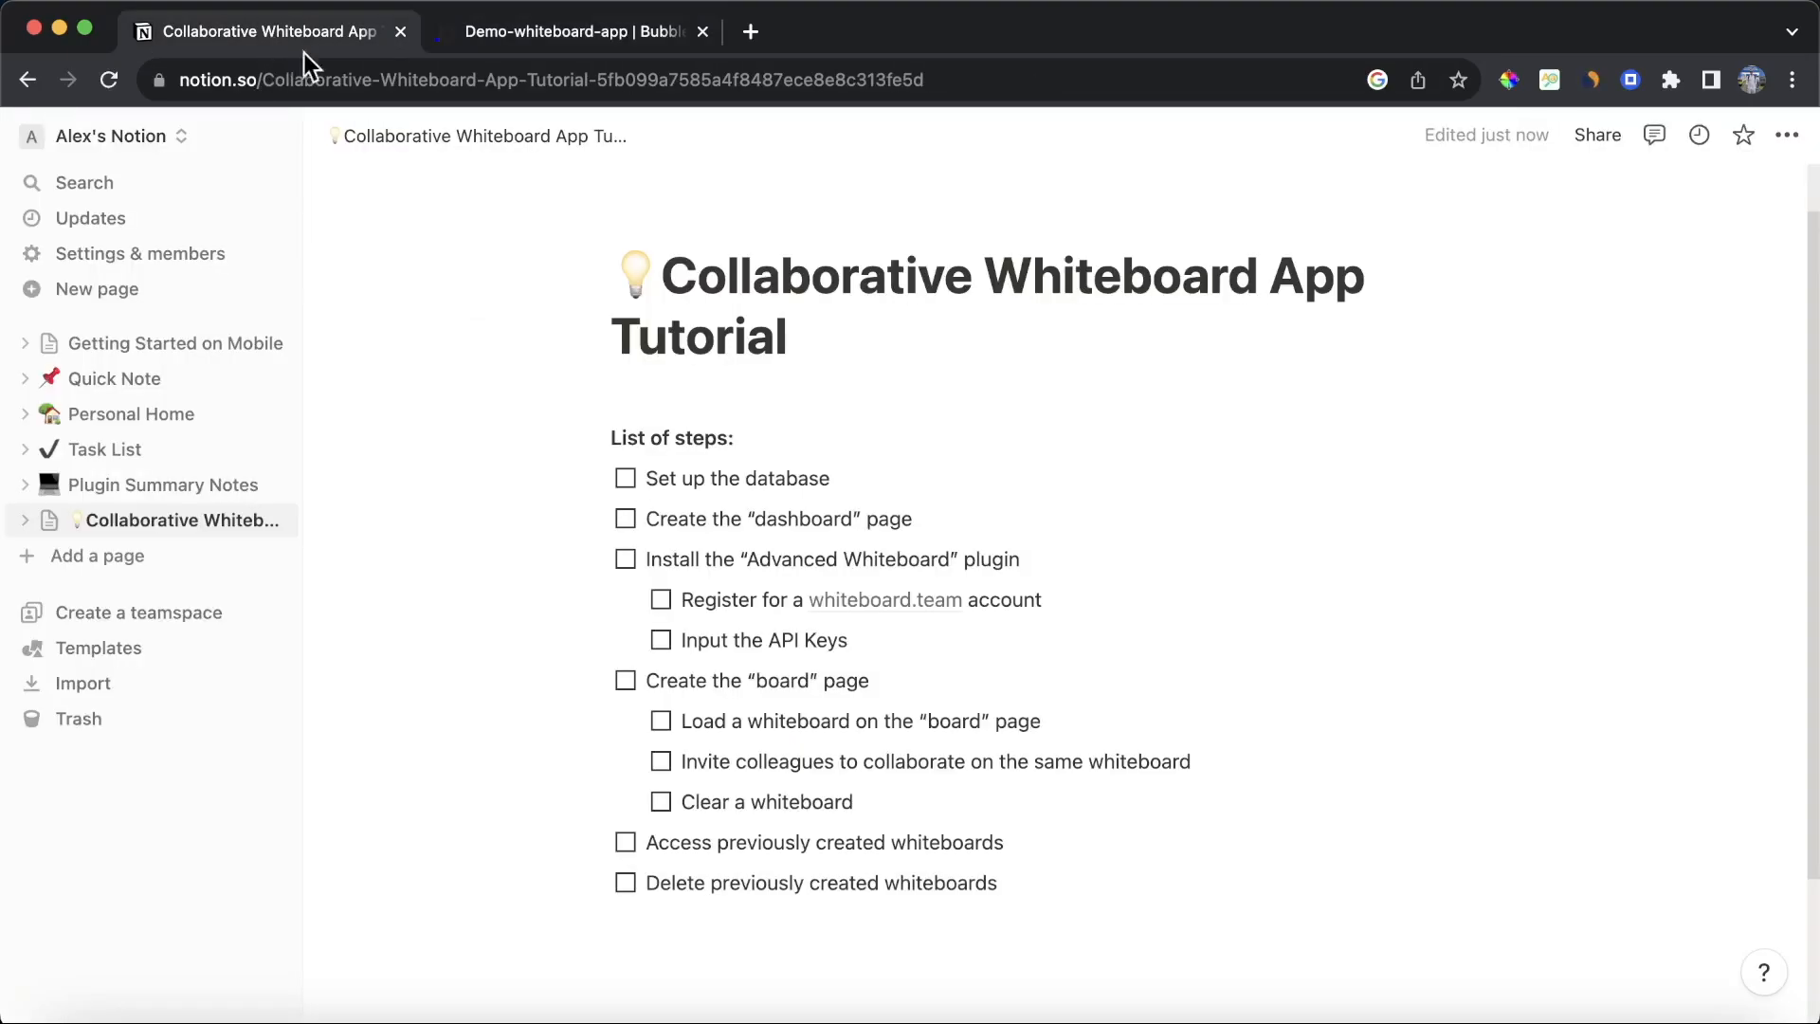
{"action": "left_click", "coordinate": [626, 479]}
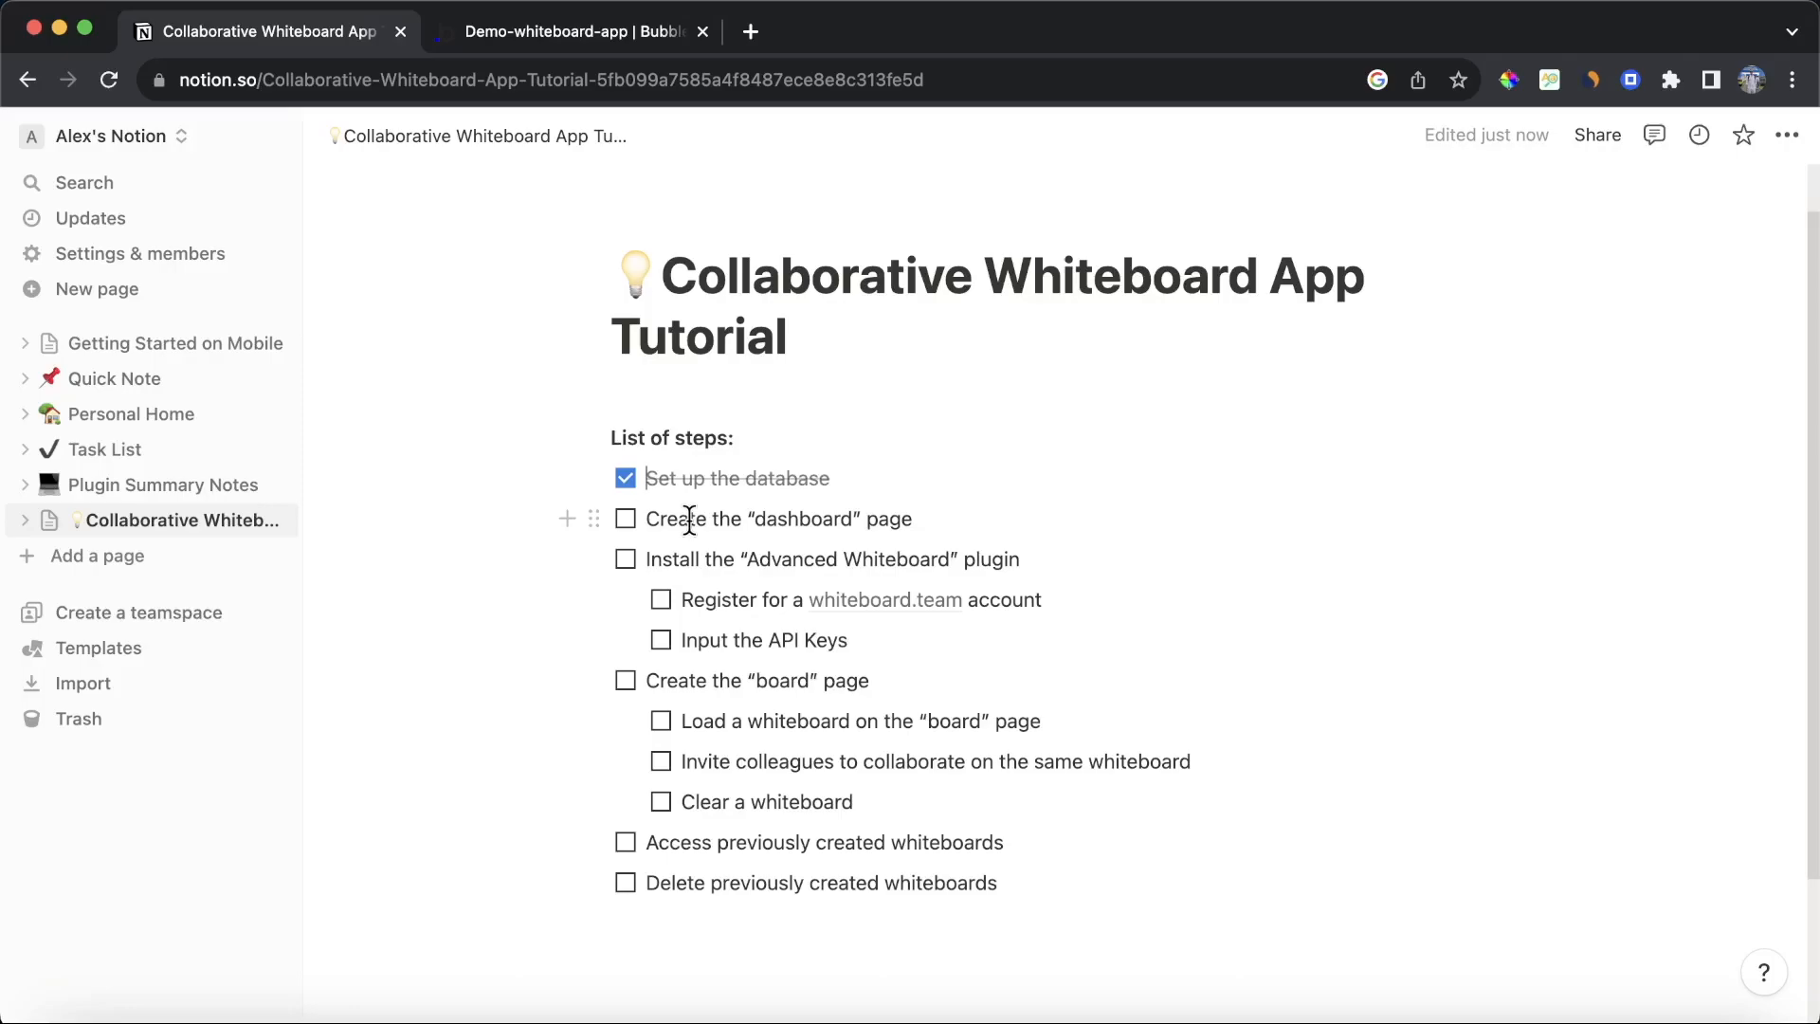
{"action": "left_click", "coordinate": [601, 47]}
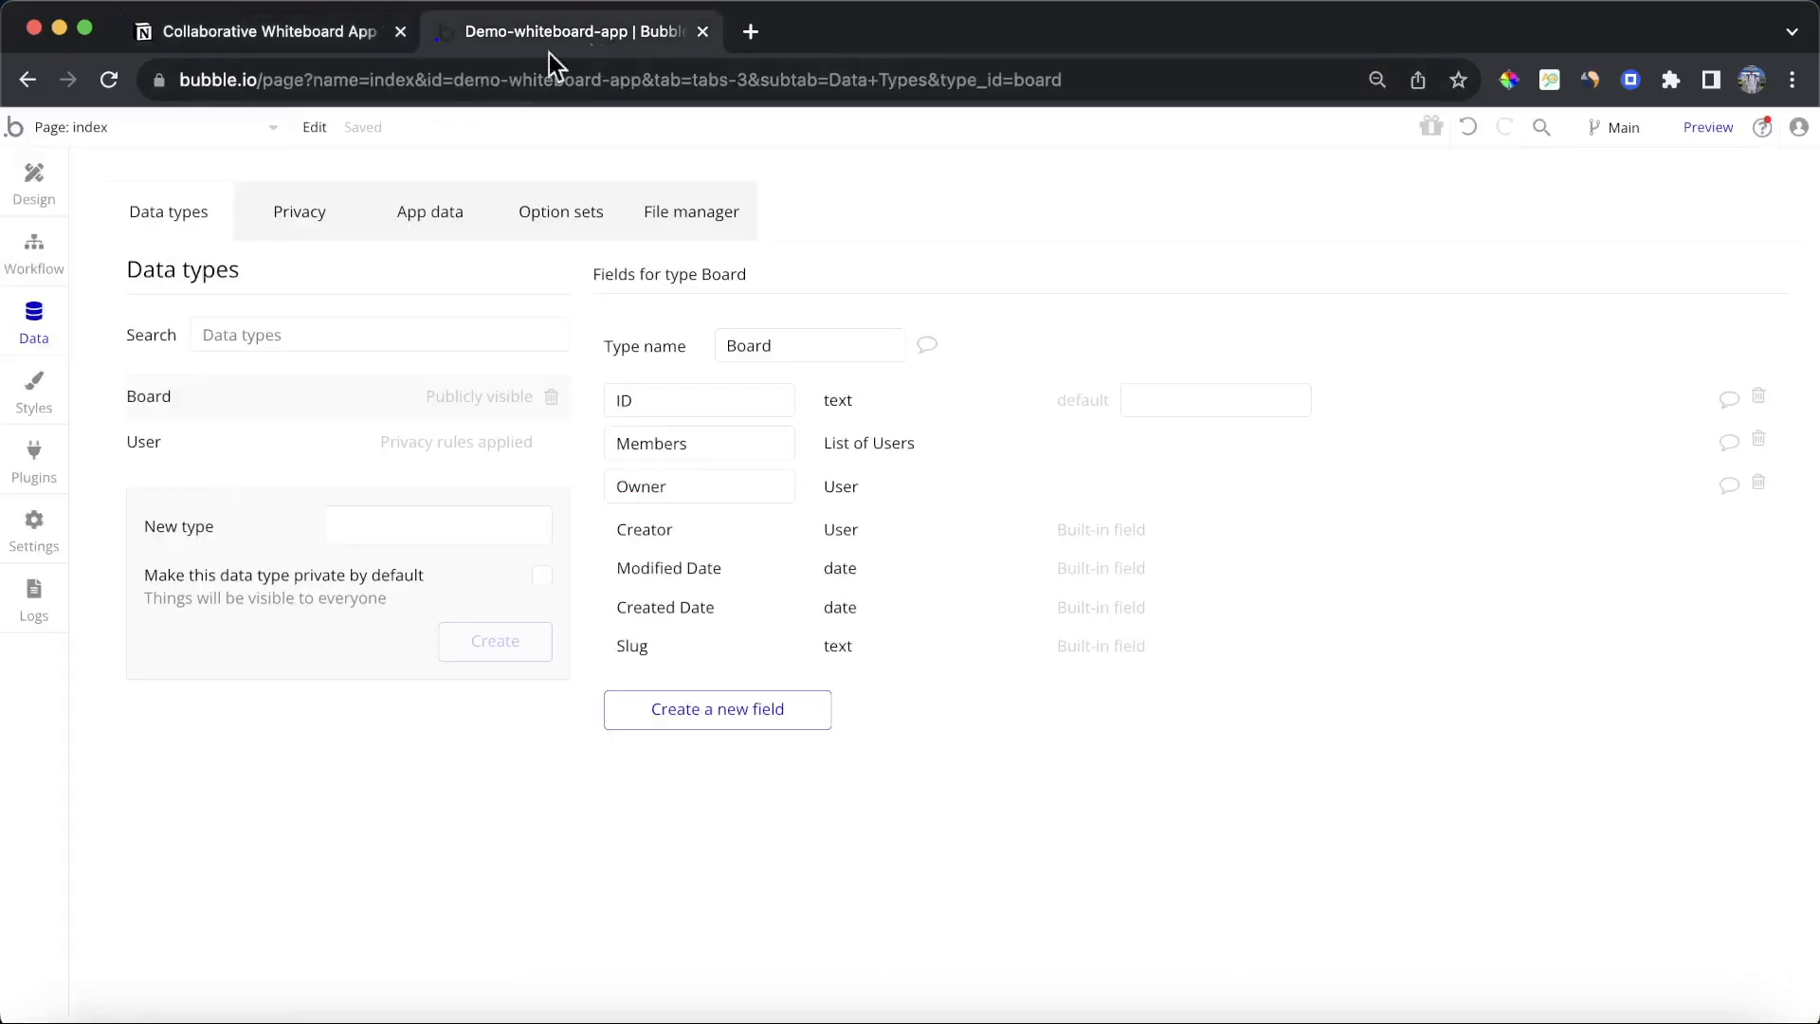
Step: Create a new page named dashboard
{"action": "left_click", "coordinate": [197, 131]}
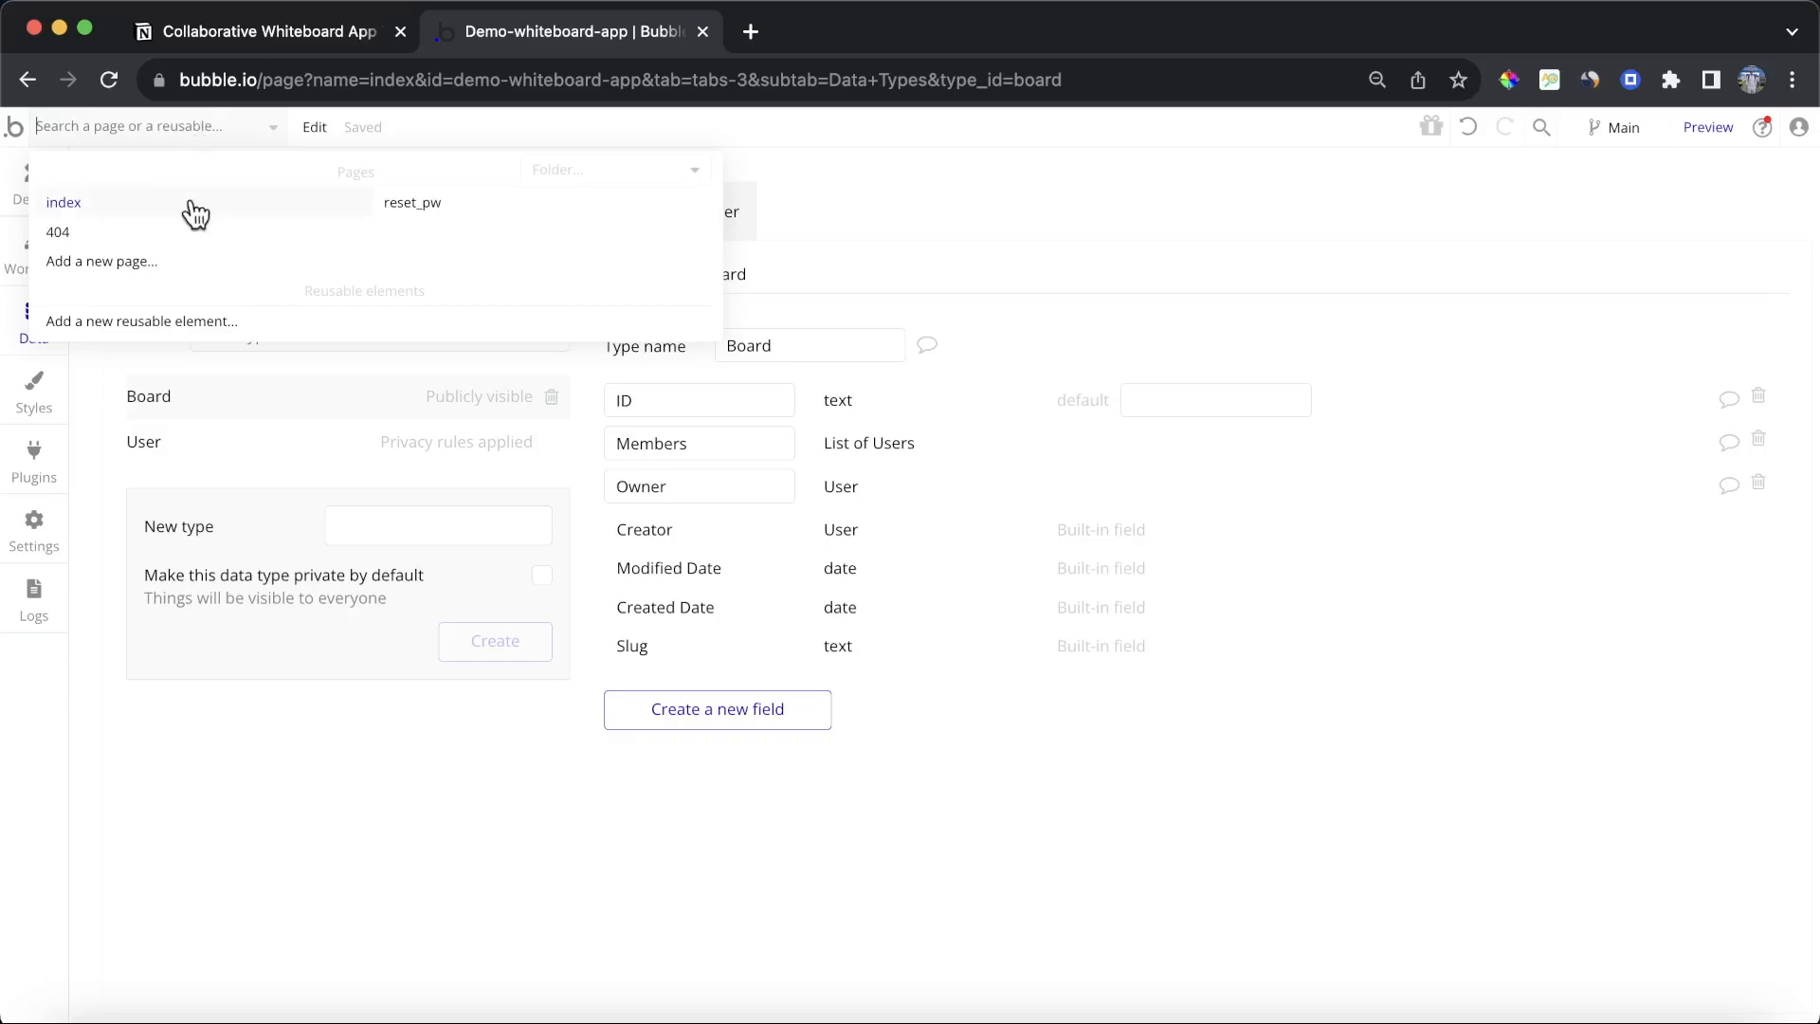
{"action": "left_click", "coordinate": [134, 259]}
{"action": "type", "text": "dashboard"}
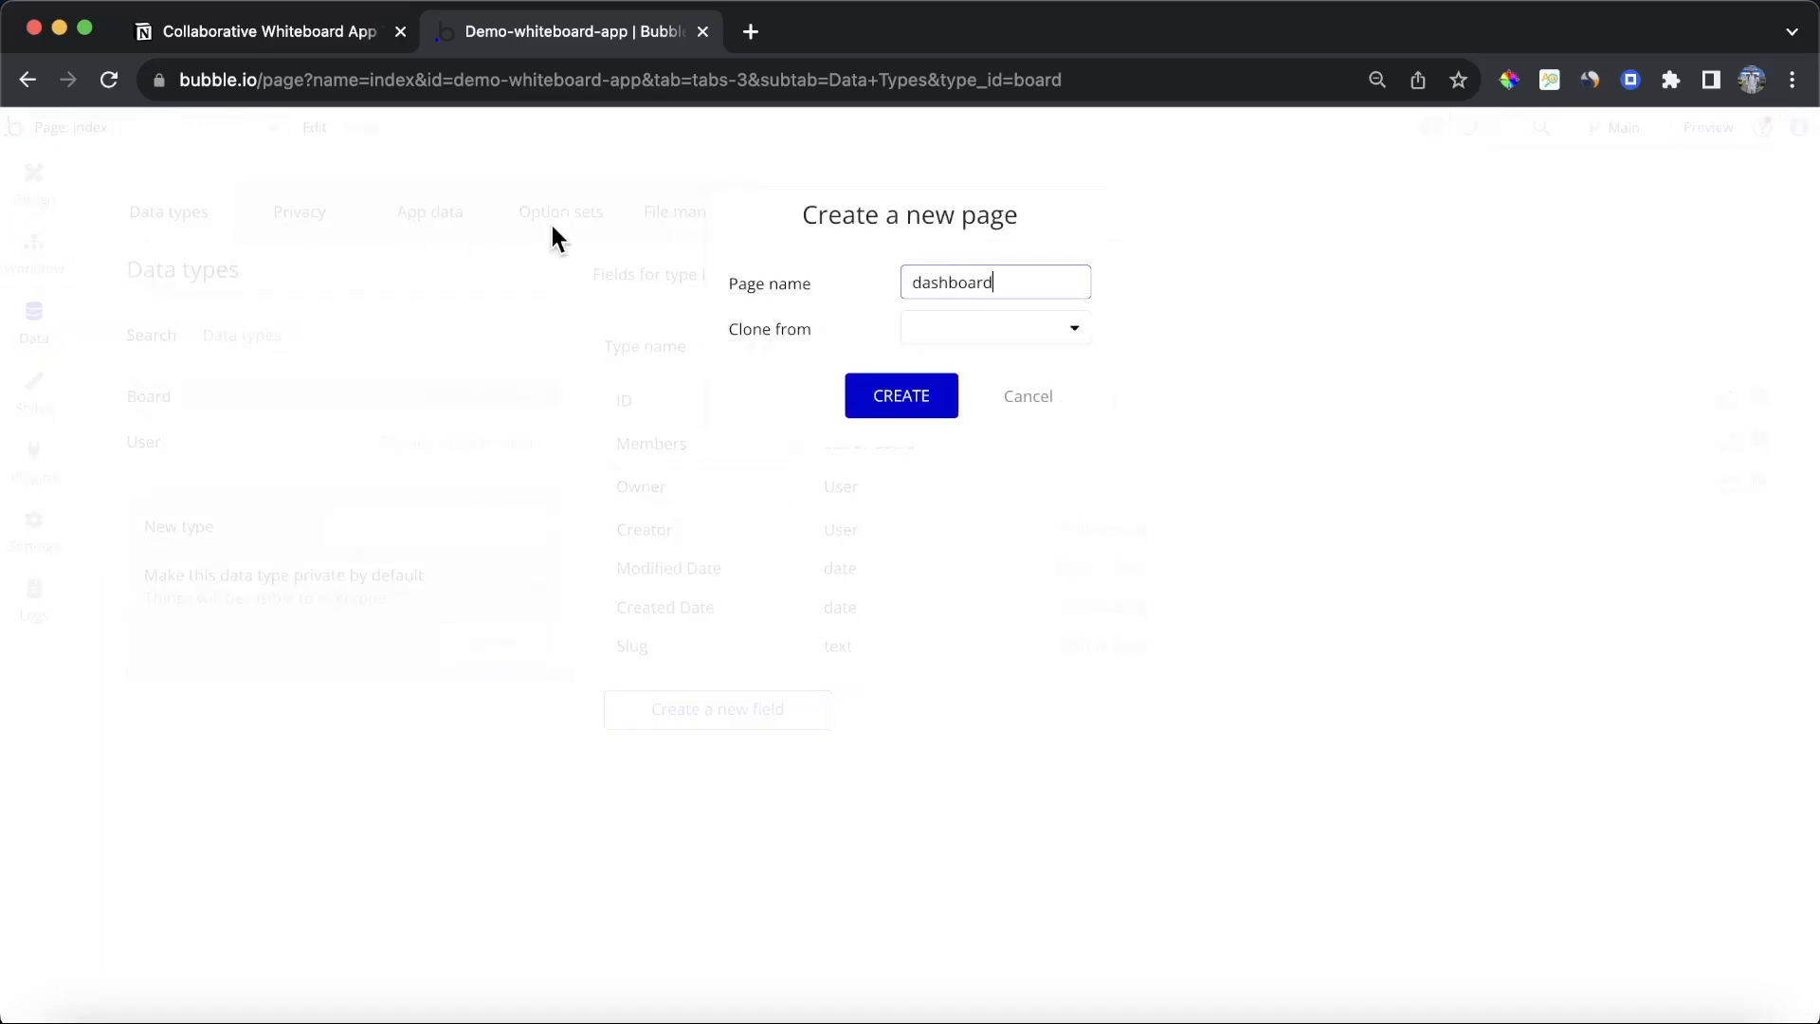
{"action": "left_click", "coordinate": [891, 396]}
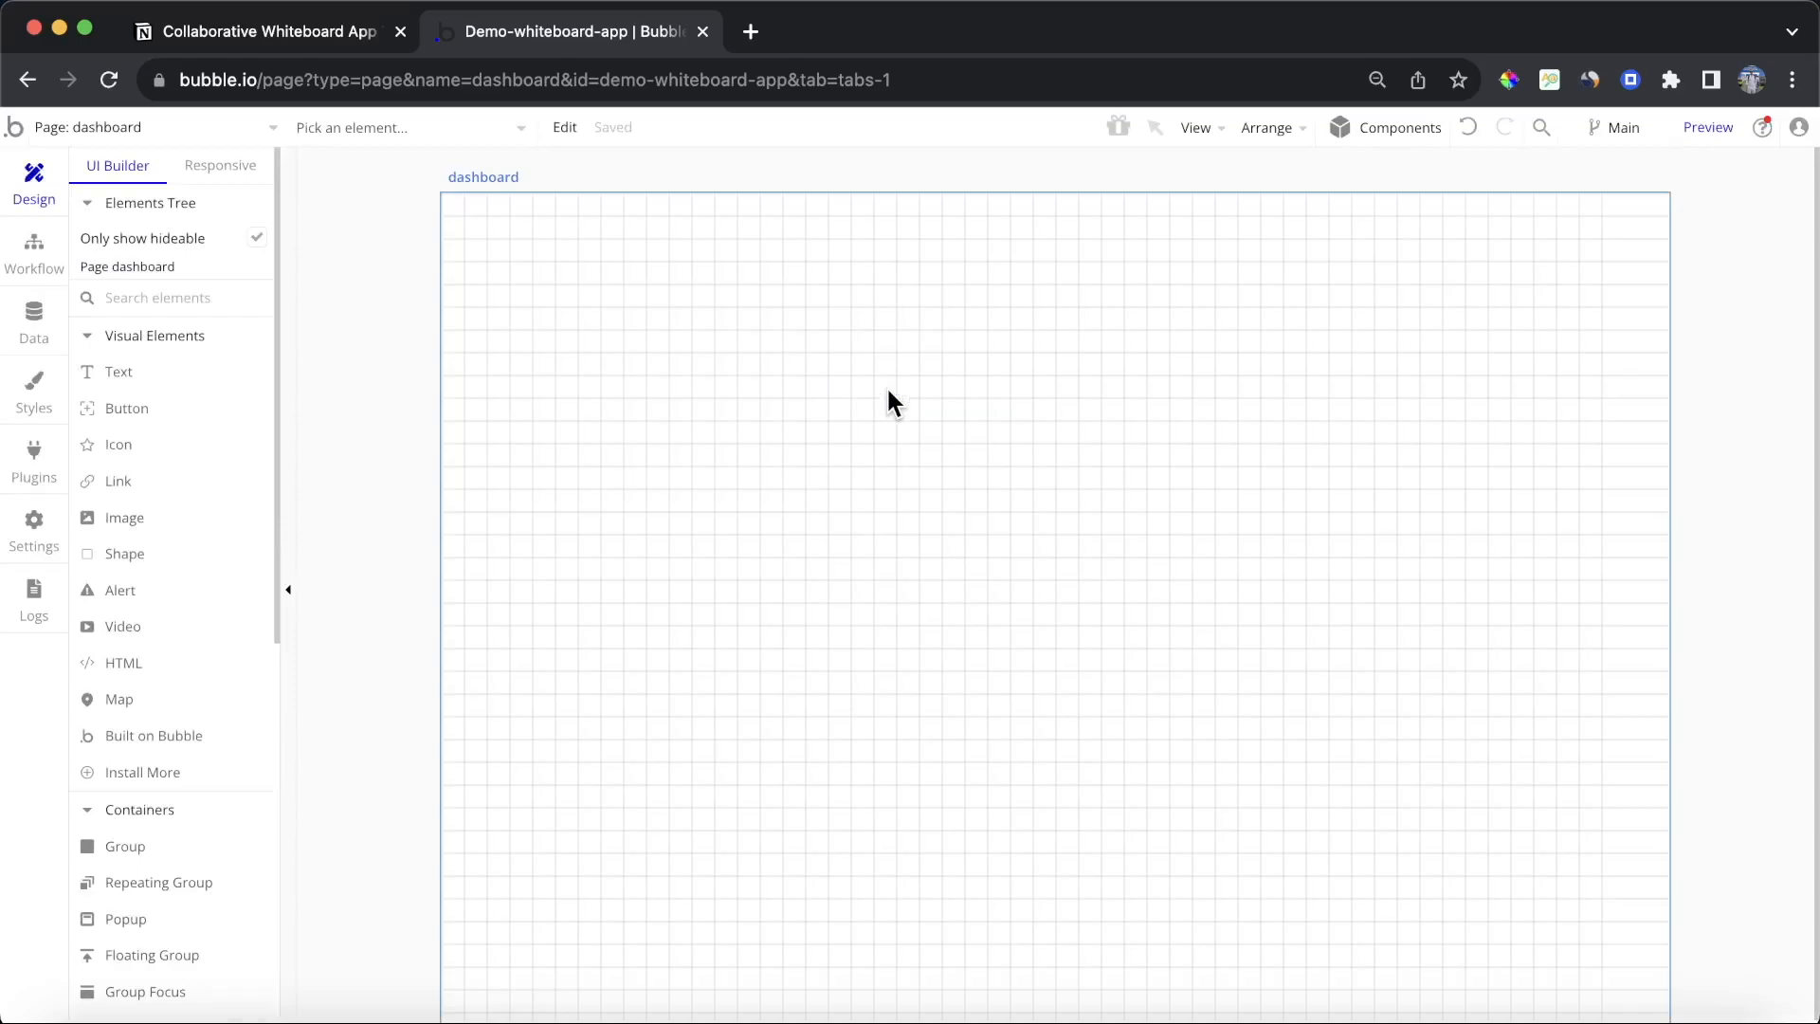
Step: Set the dashboard page's container layout to Column and its UI builder width to 1200
{"action": "double_click", "coordinate": [887, 390]}
{"action": "left_click", "coordinate": [1460, 285]}
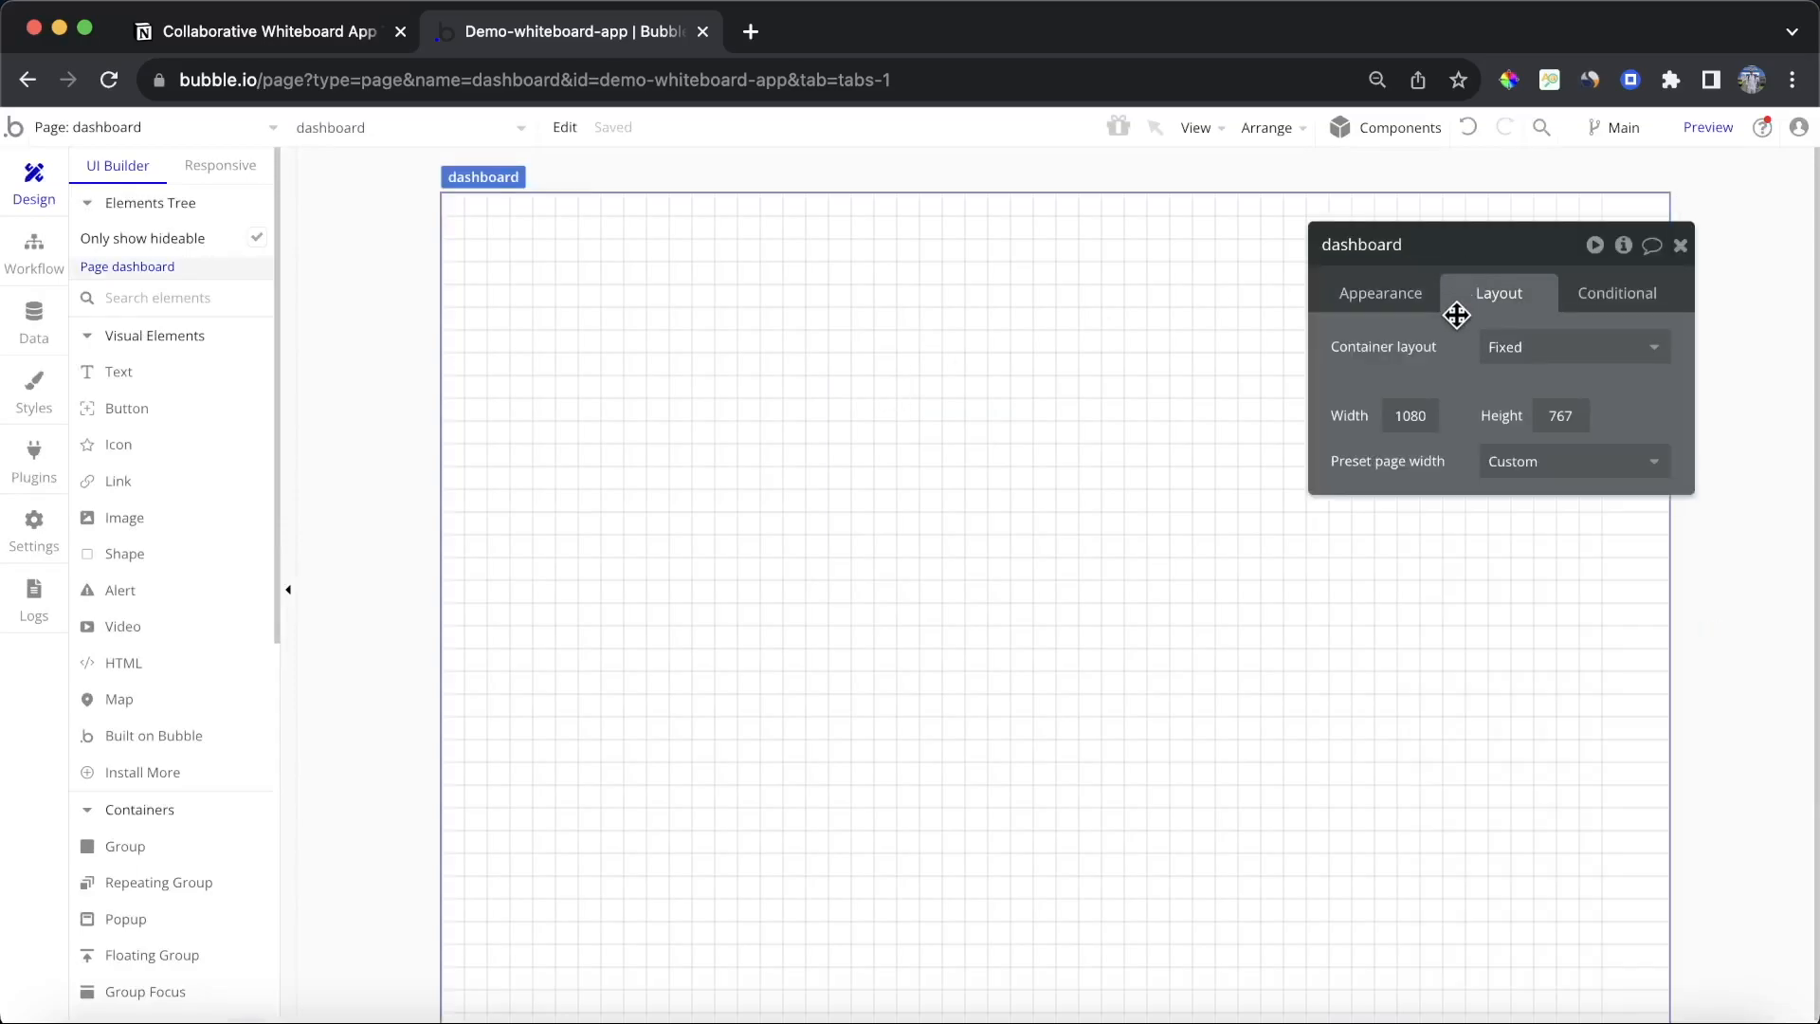
{"action": "left_click", "coordinate": [1535, 347]}
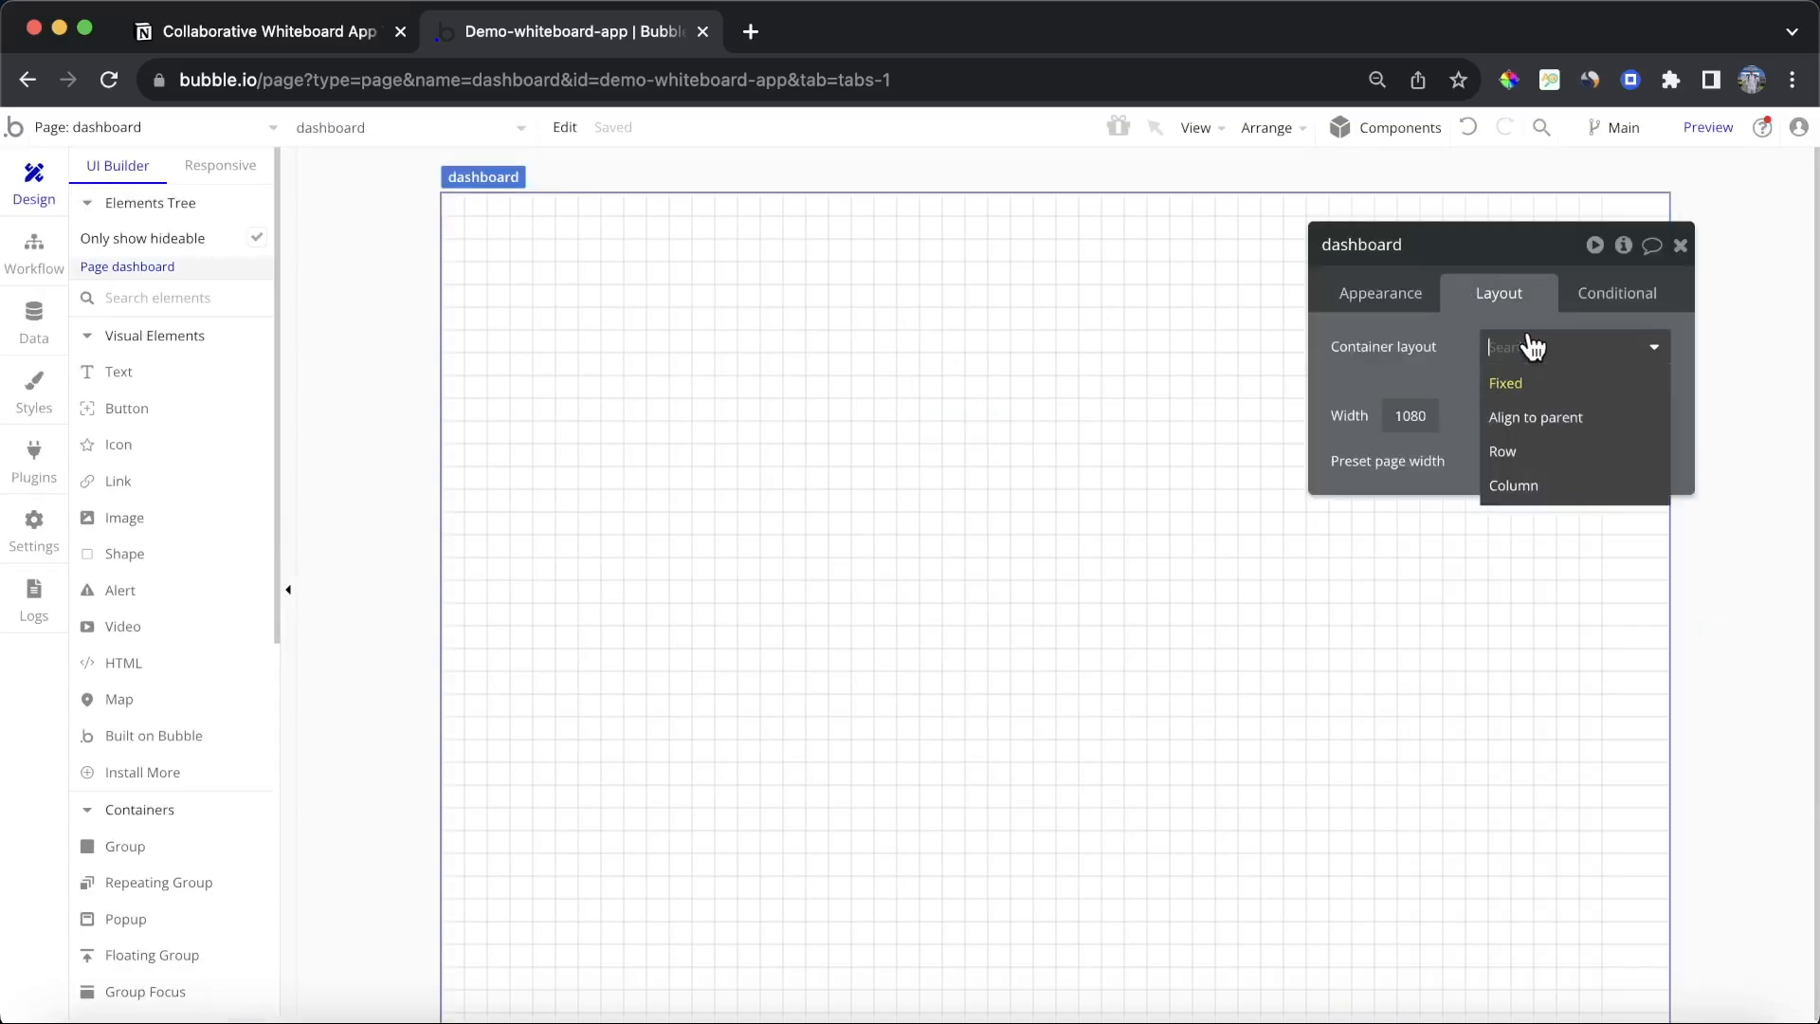
{"action": "left_click", "coordinate": [1559, 487]}
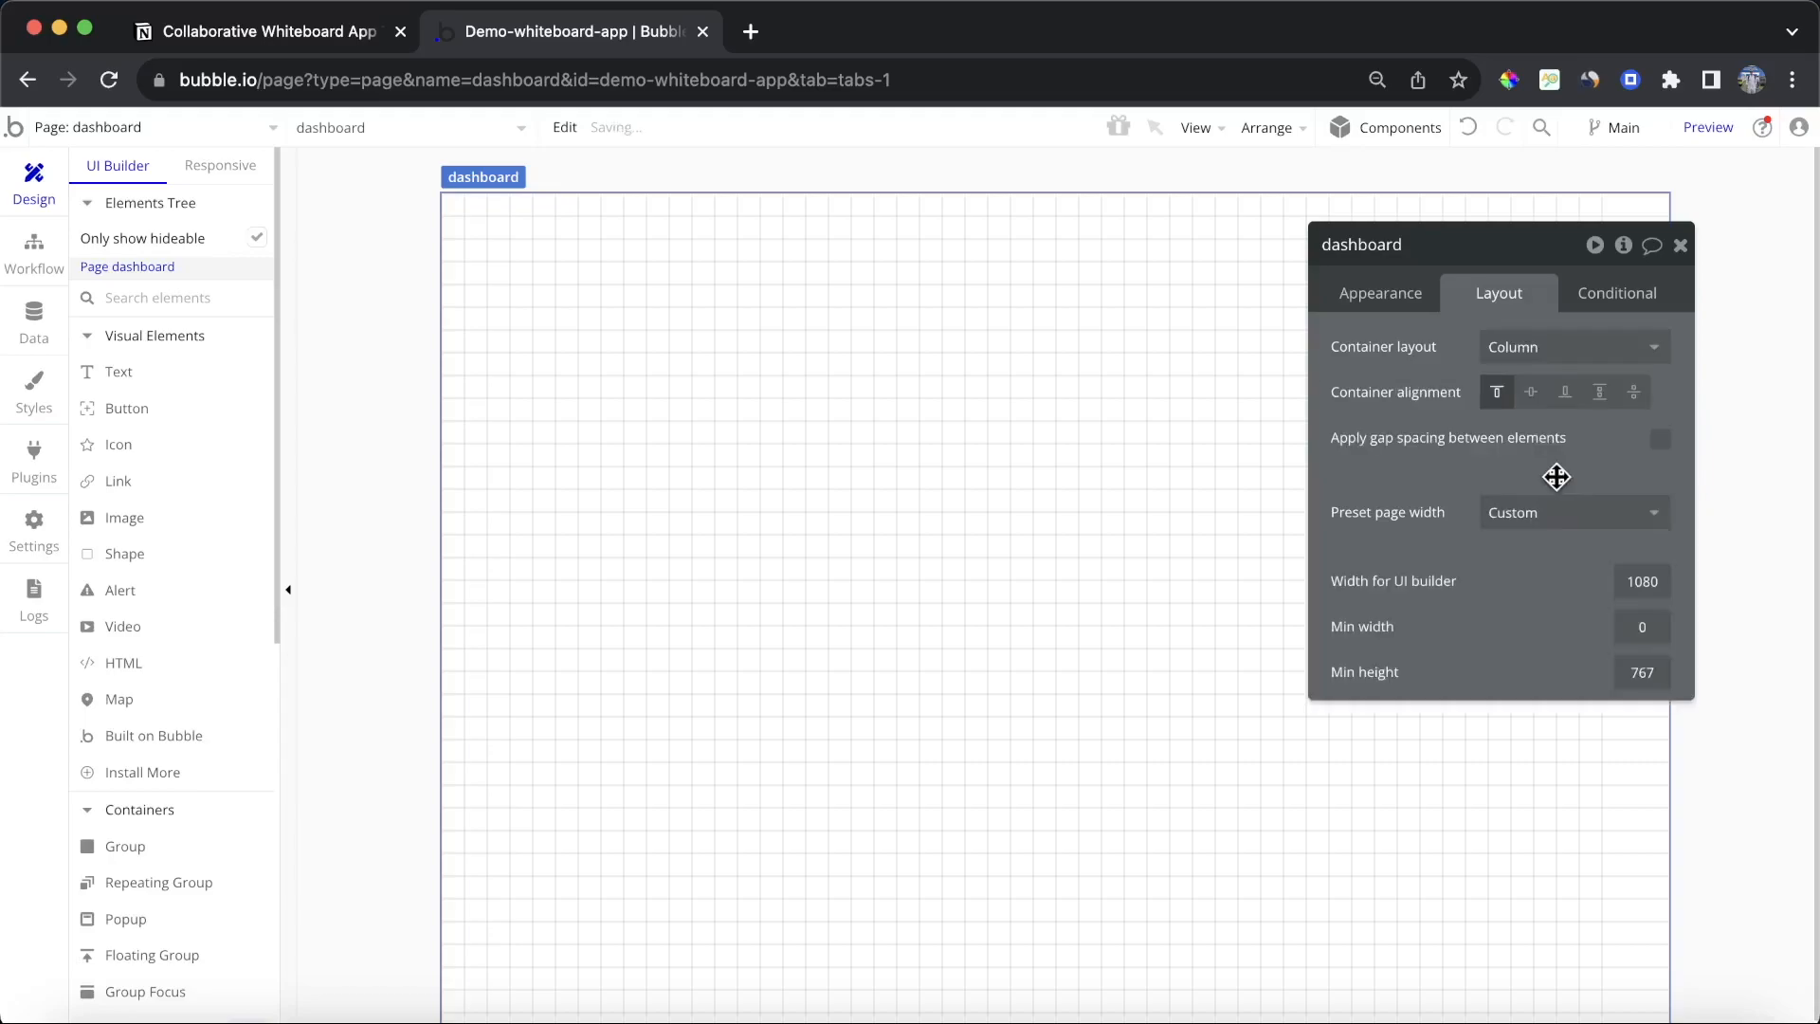
{"action": "double_click", "coordinate": [1644, 581]}
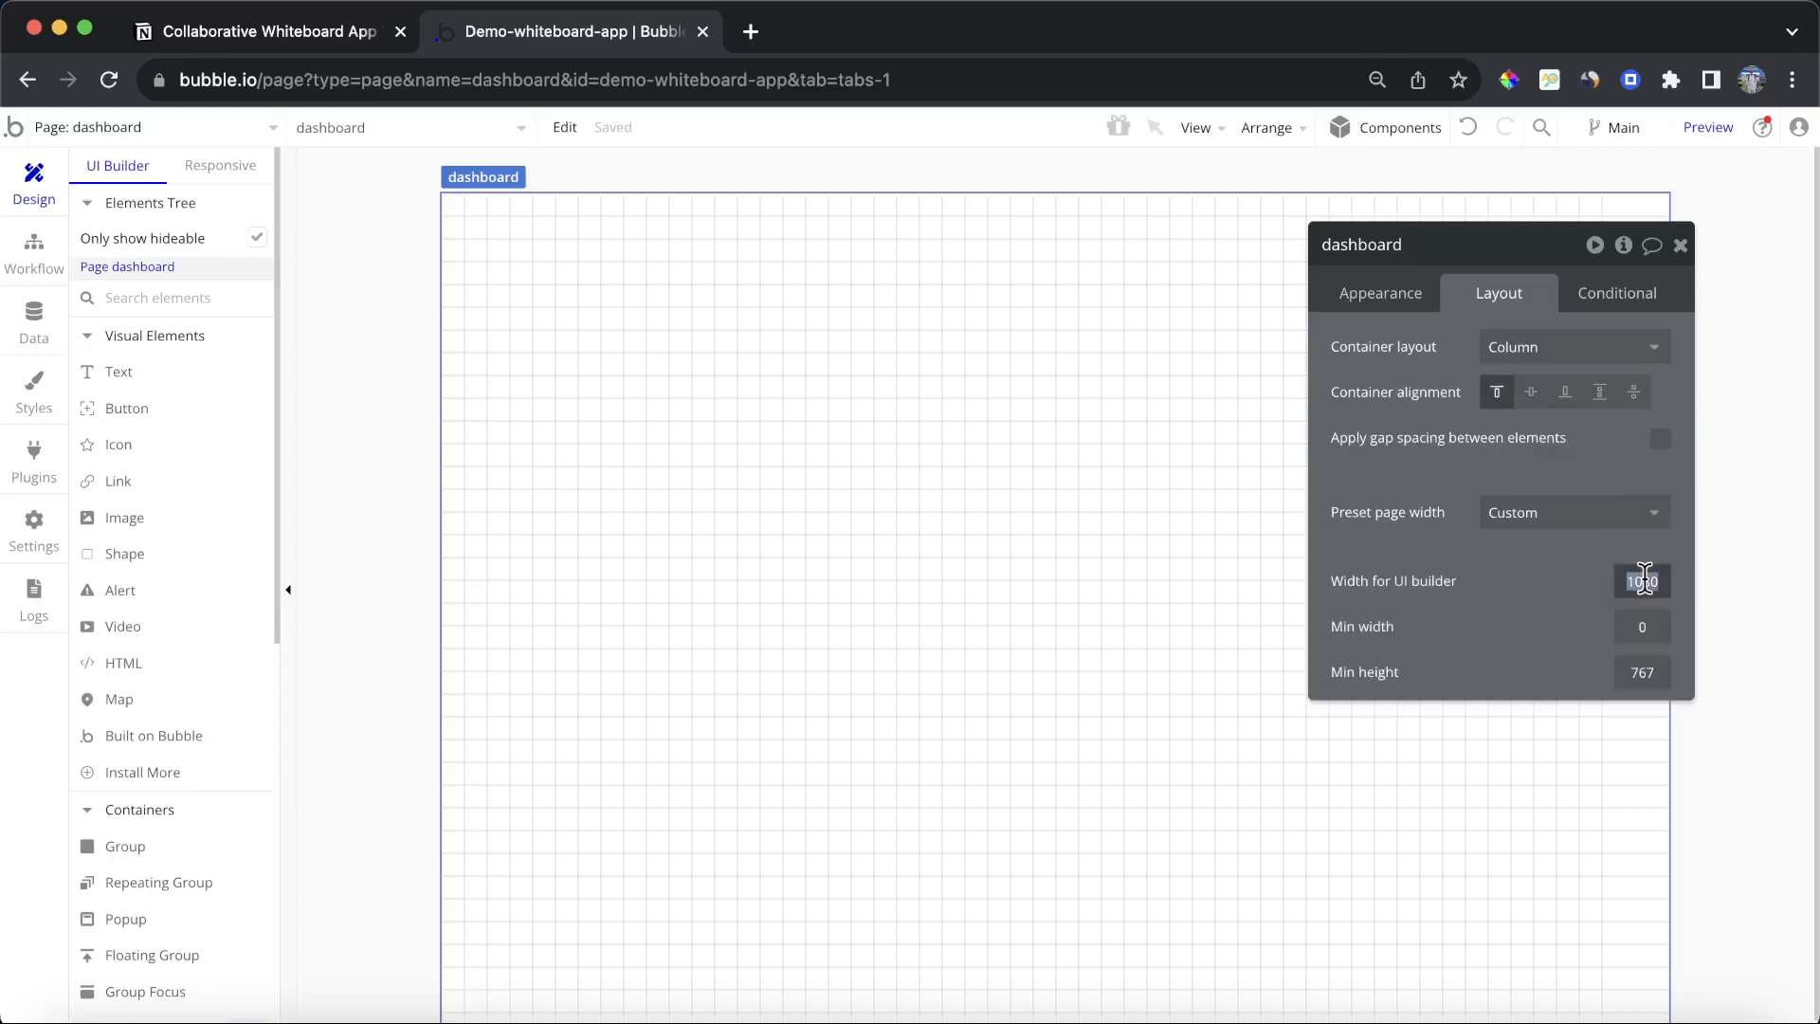
{"action": "type", "text": "1200"}
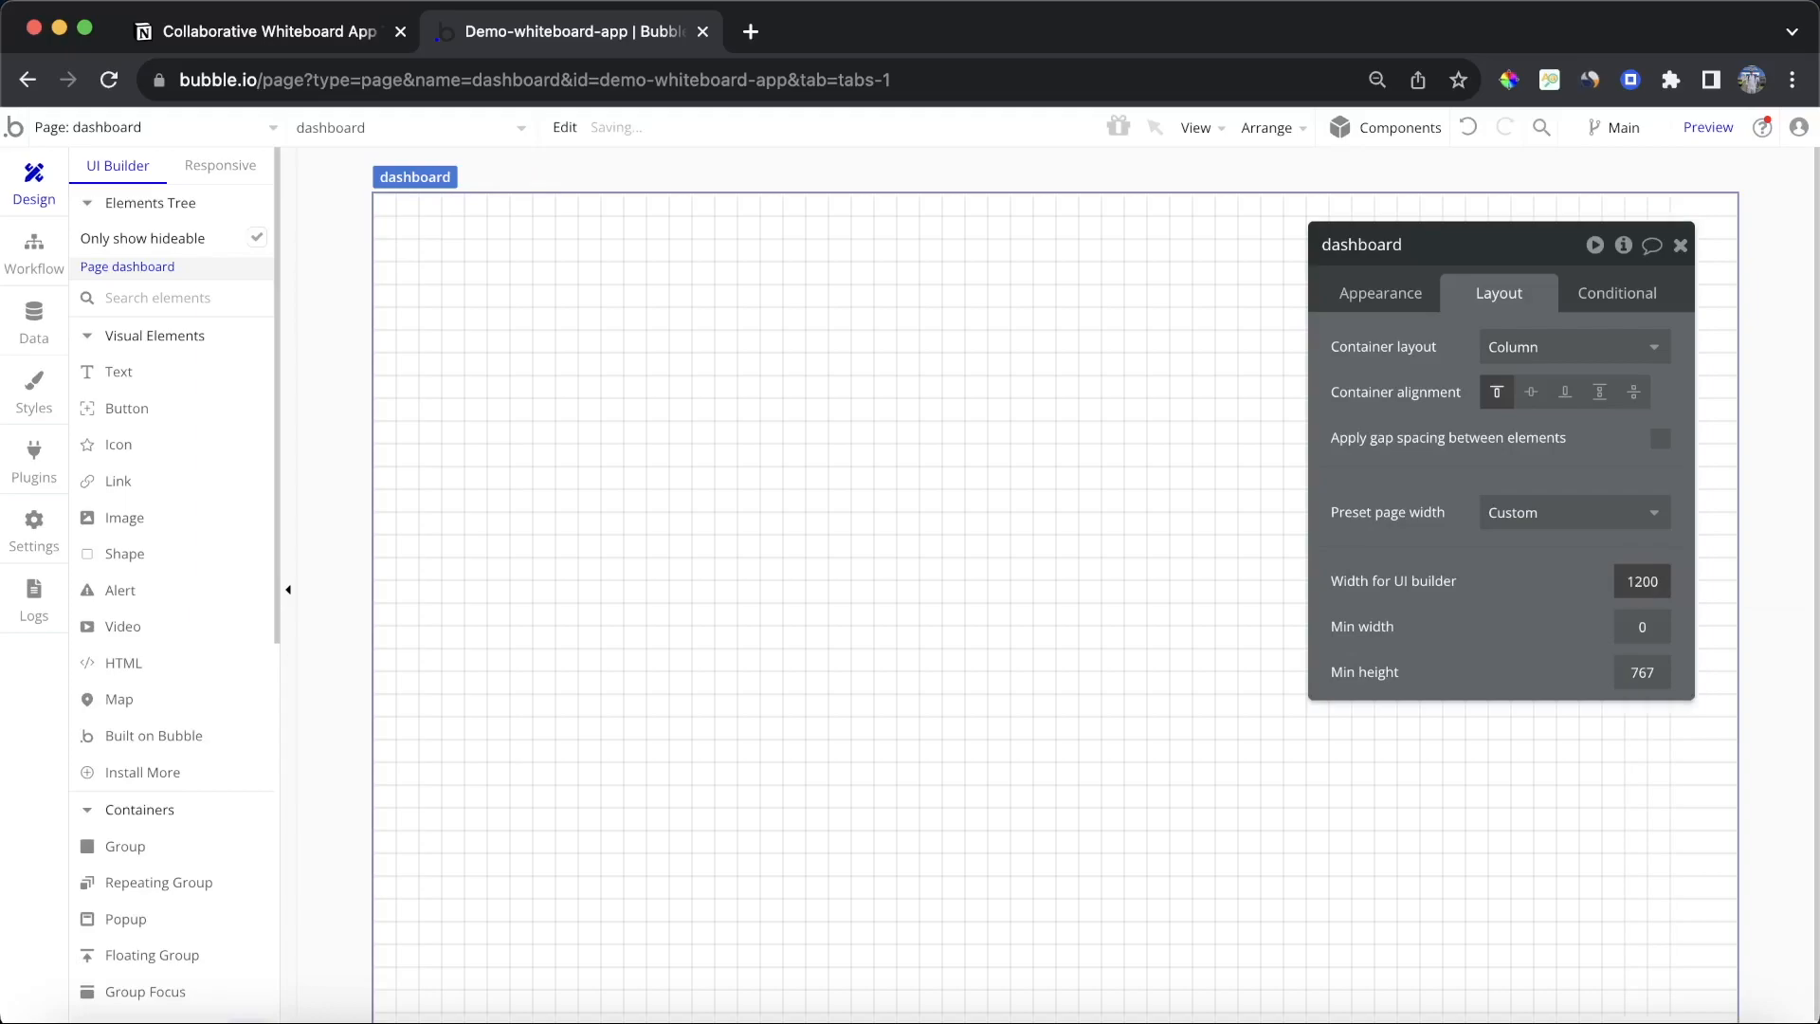
{"action": "left_click_drag", "start_coordinate": [1464, 596], "coordinate": [1413, 559]}
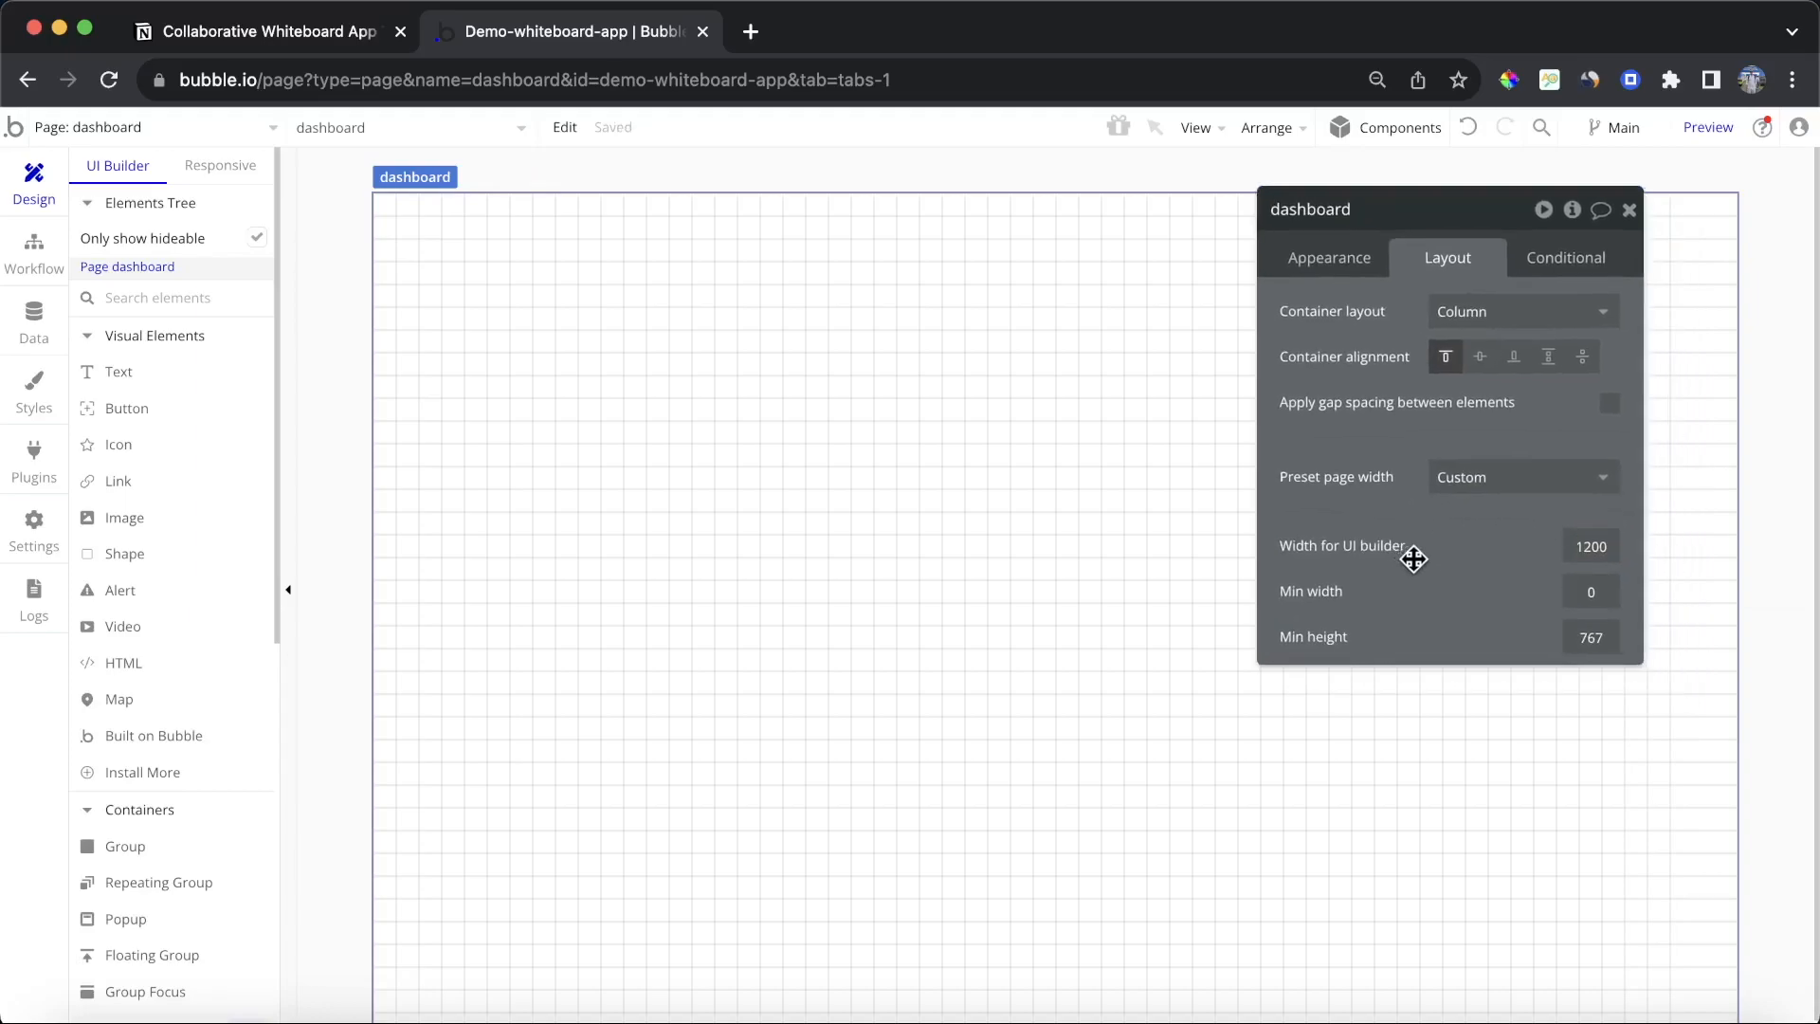
{"action": "left_click", "coordinate": [1628, 210]}
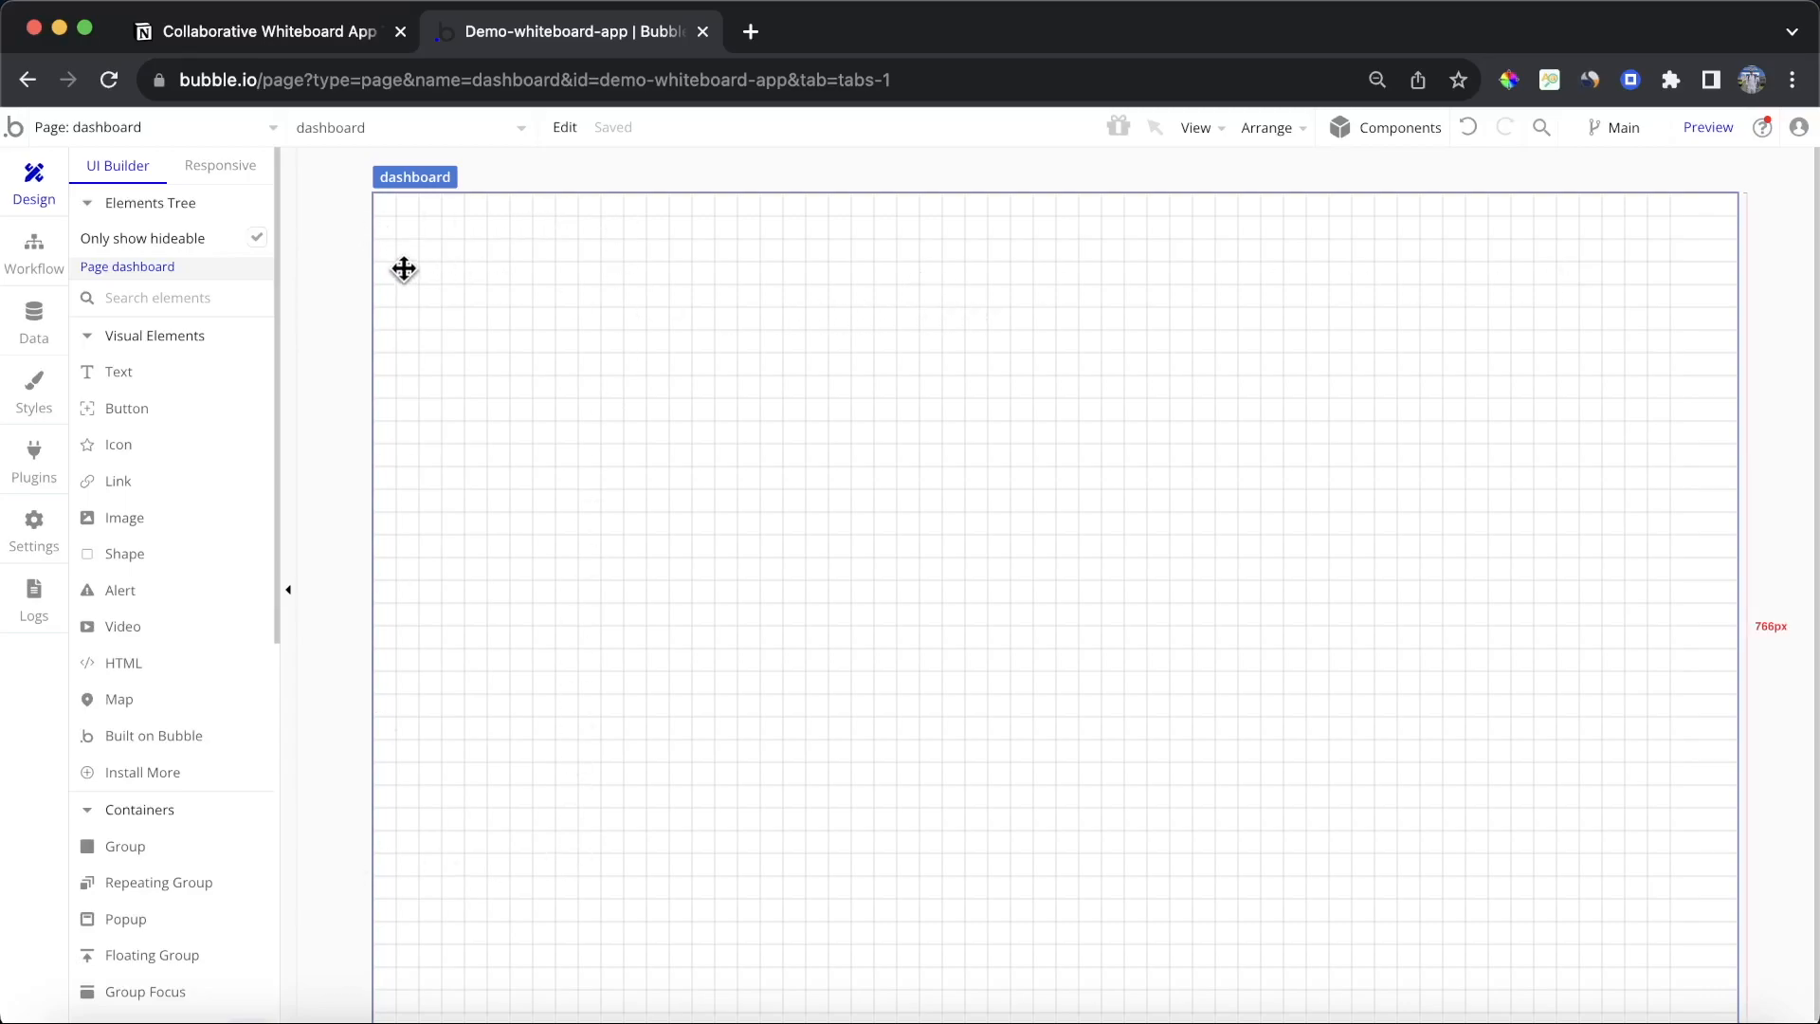
Step: Draw a floating group about 451 by 390 px at the page's top-left and set its layout to Column
{"action": "scroll", "coordinate": [227, 386], "scroll_direction": "down", "scroll_amount": 5}
{"action": "left_click", "coordinate": [176, 742]}
{"action": "left_click_drag", "start_coordinate": [407, 244], "coordinate": [891, 658]}
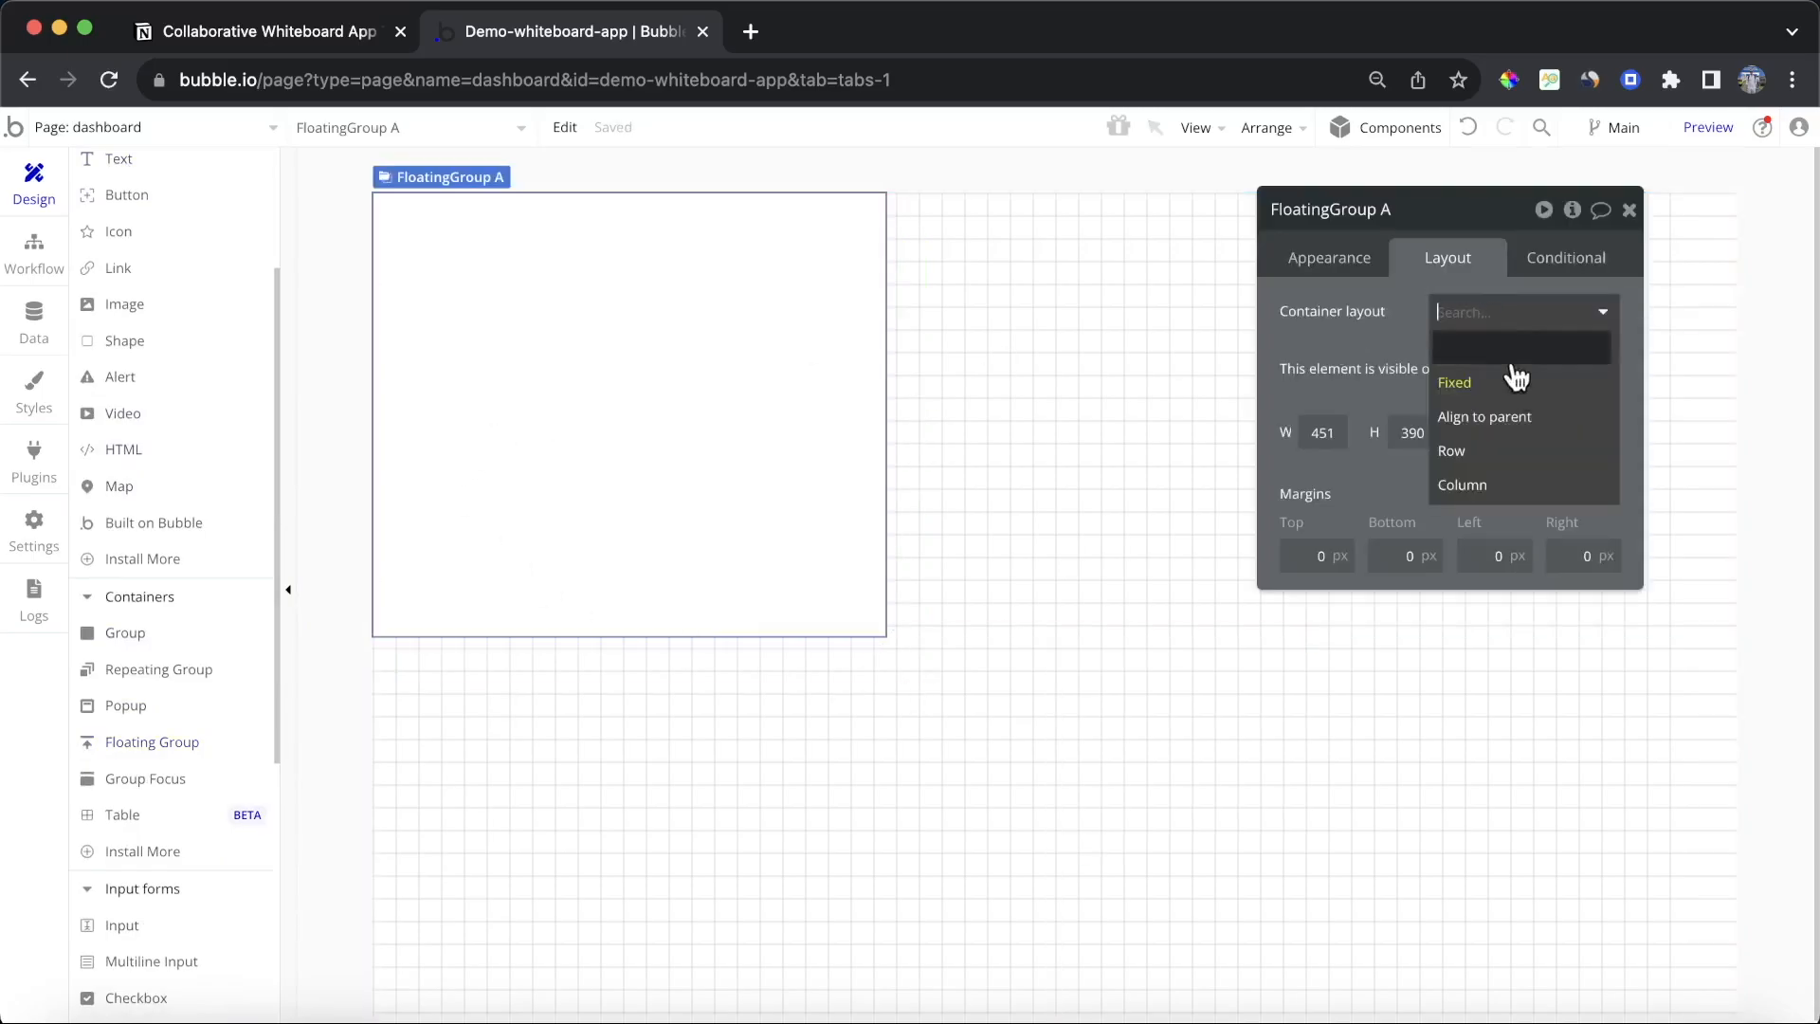
{"action": "left_click", "coordinate": [1522, 485]}
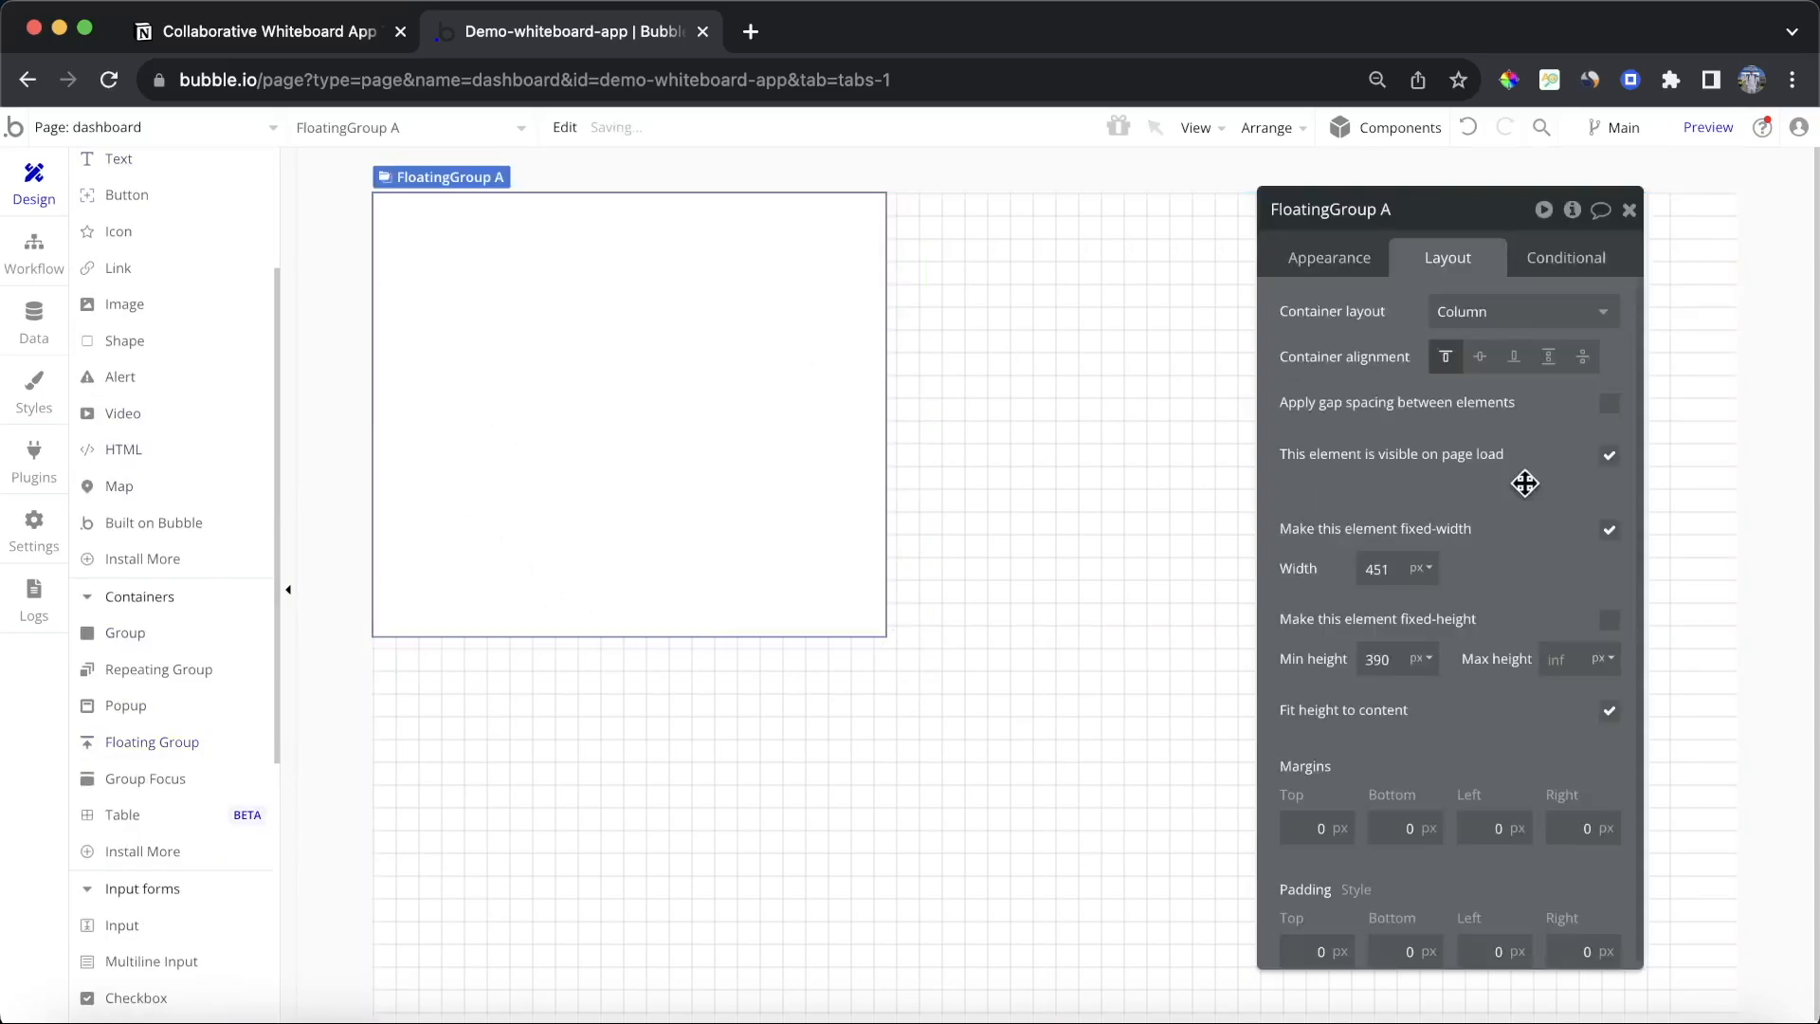
Step: Make the floating group's width flexible between 280 and 320 px and turn off fit height to content
{"action": "left_click", "coordinate": [1608, 529]}
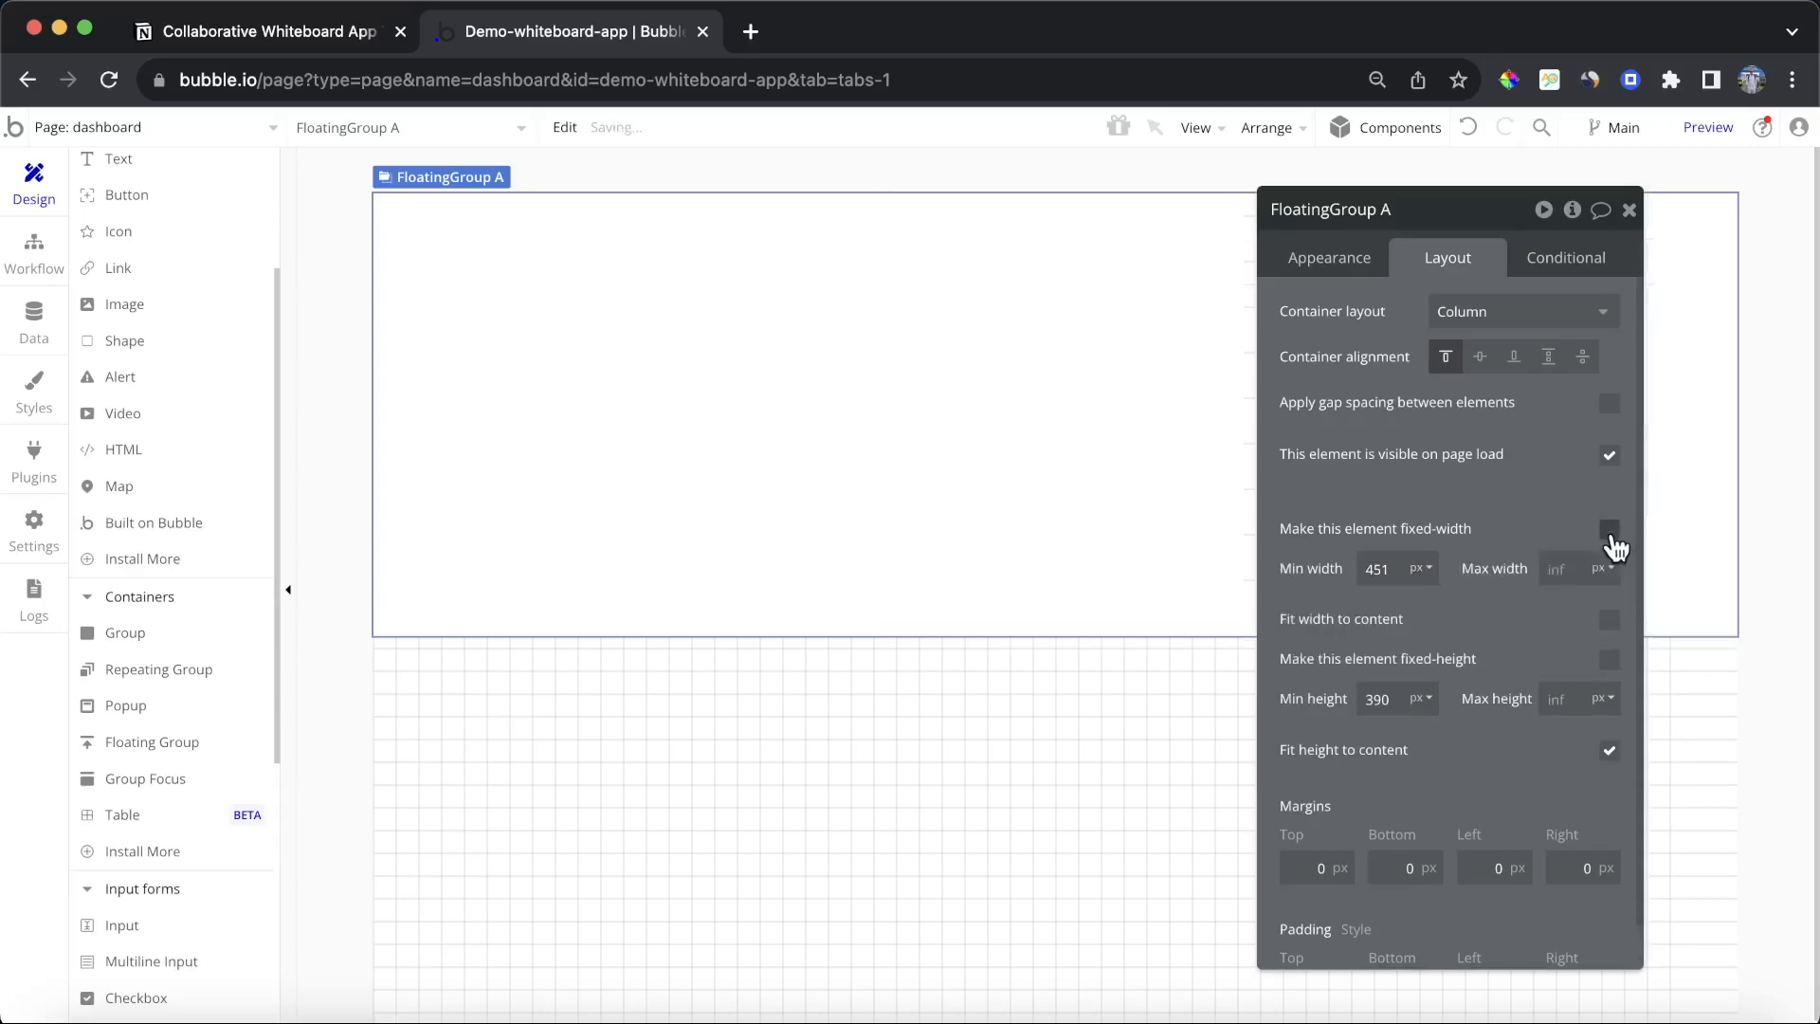
{"action": "left_click", "coordinate": [1551, 571]}
{"action": "type", "text": "320"}
{"action": "double_click", "coordinate": [1396, 572]}
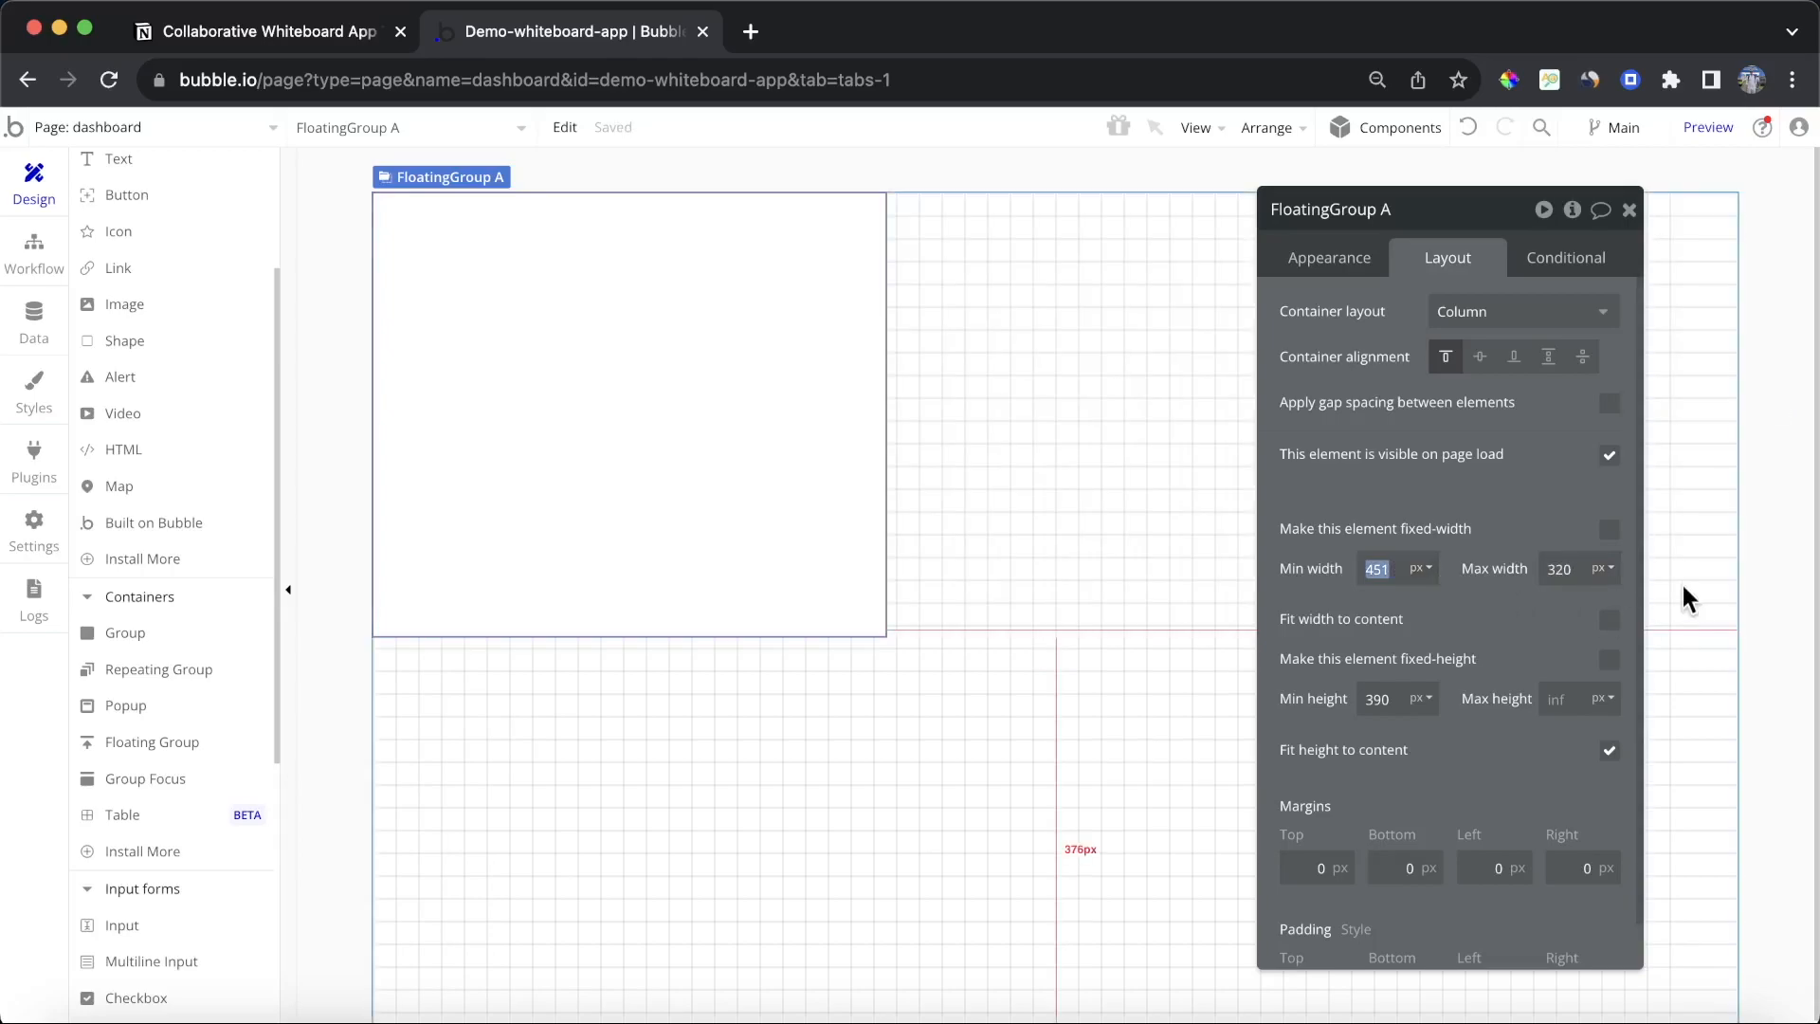
{"action": "left_click", "coordinate": [1609, 751]}
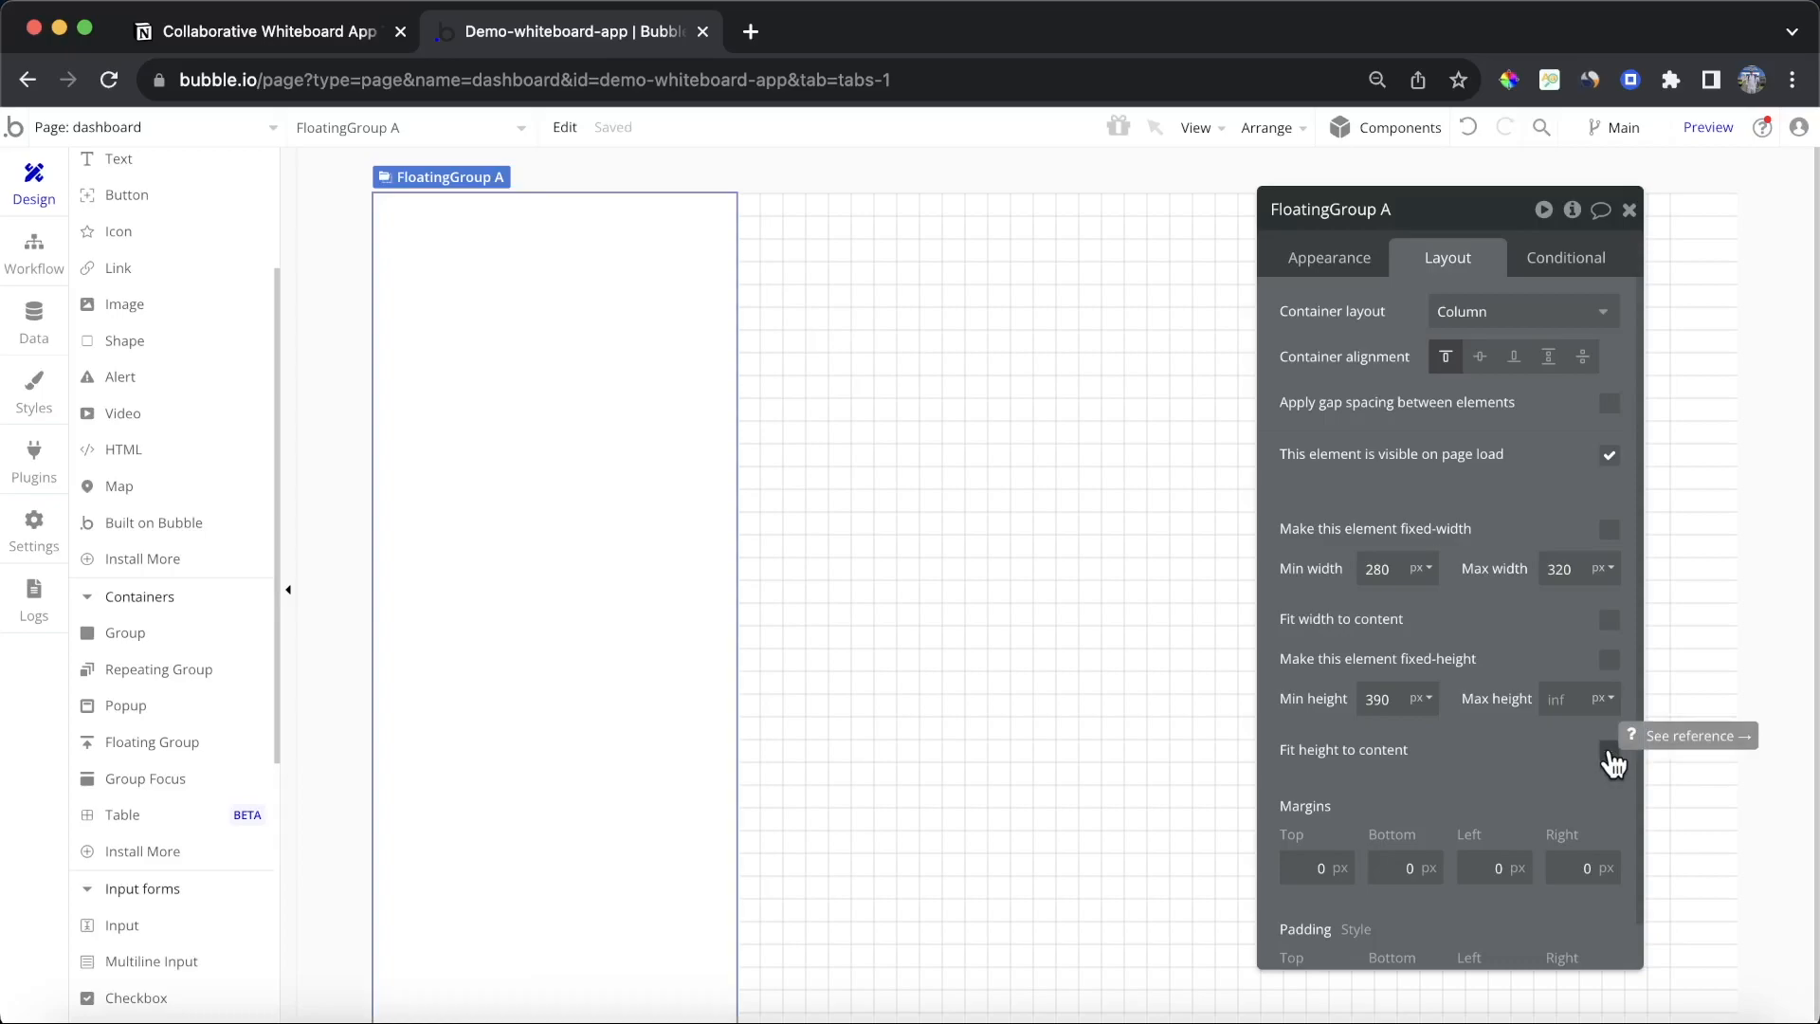
{"action": "left_click", "coordinate": [1628, 210]}
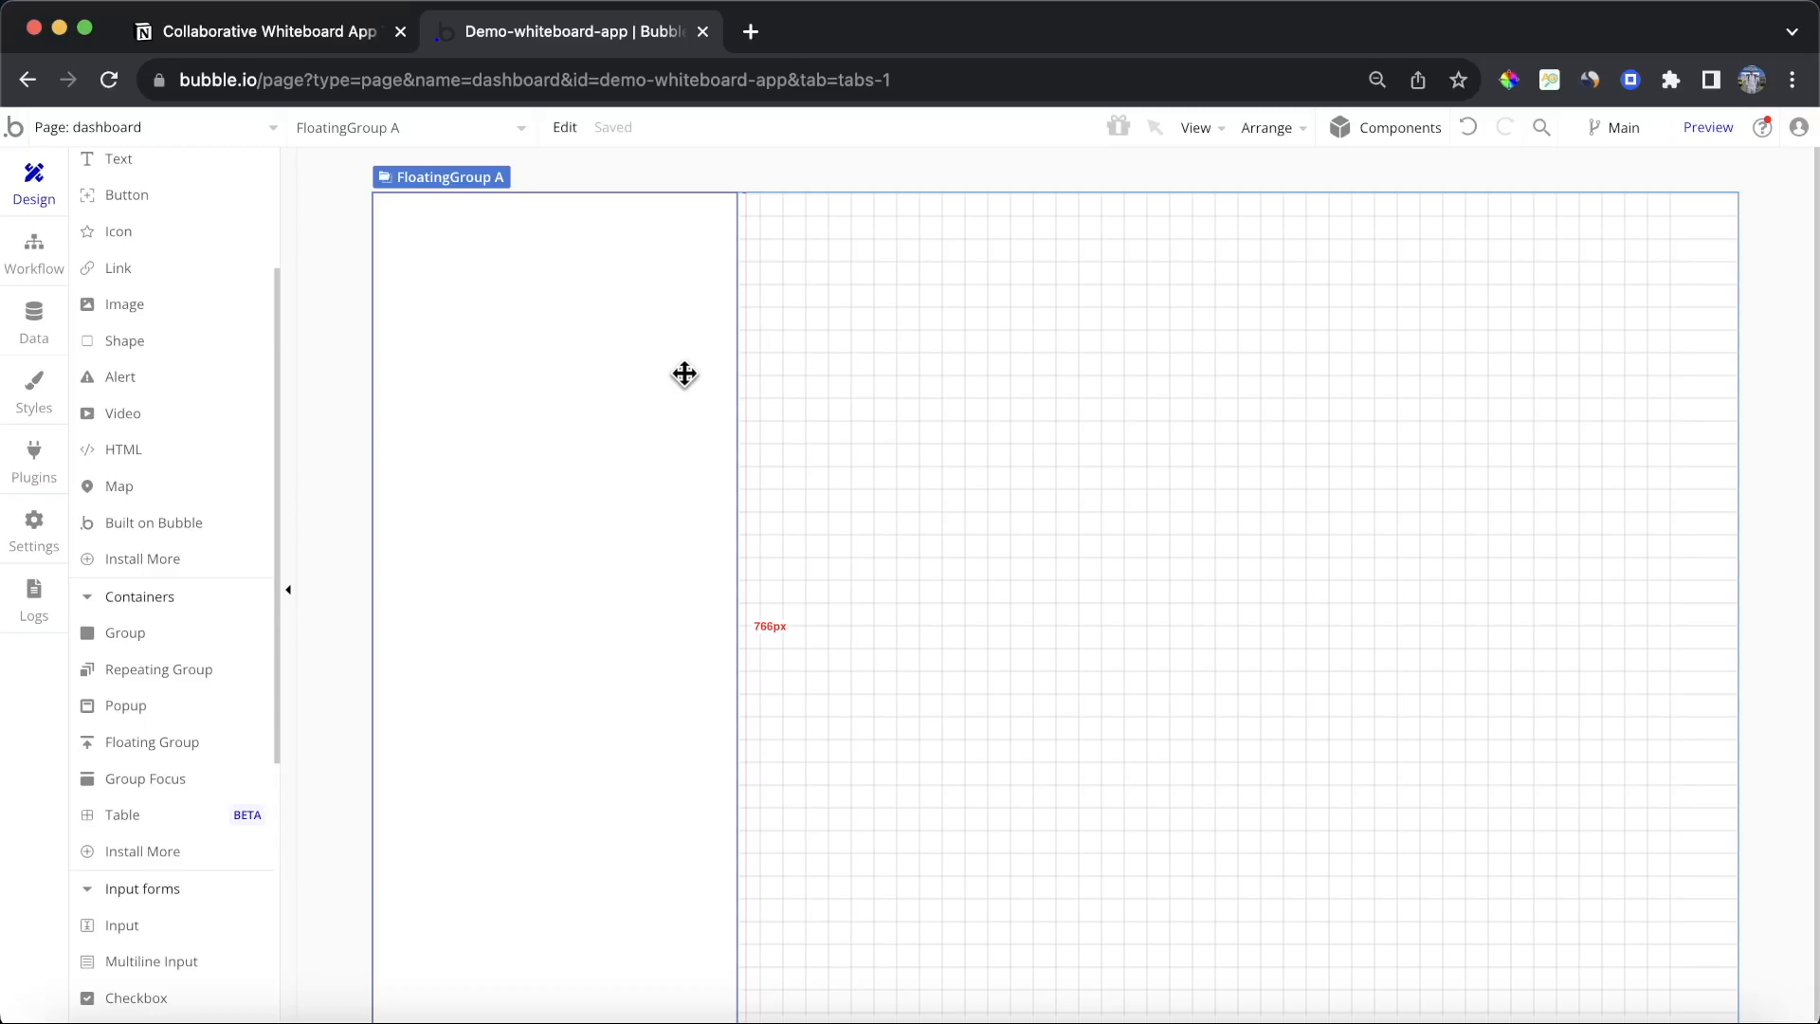
Step: Draw a button at the top of the floating group and label it My Boards
{"action": "scroll", "coordinate": [243, 426], "scroll_direction": "up", "scroll_amount": 3}
{"action": "left_click", "coordinate": [237, 415]}
{"action": "left_click_drag", "start_coordinate": [393, 281], "coordinate": [701, 371]}
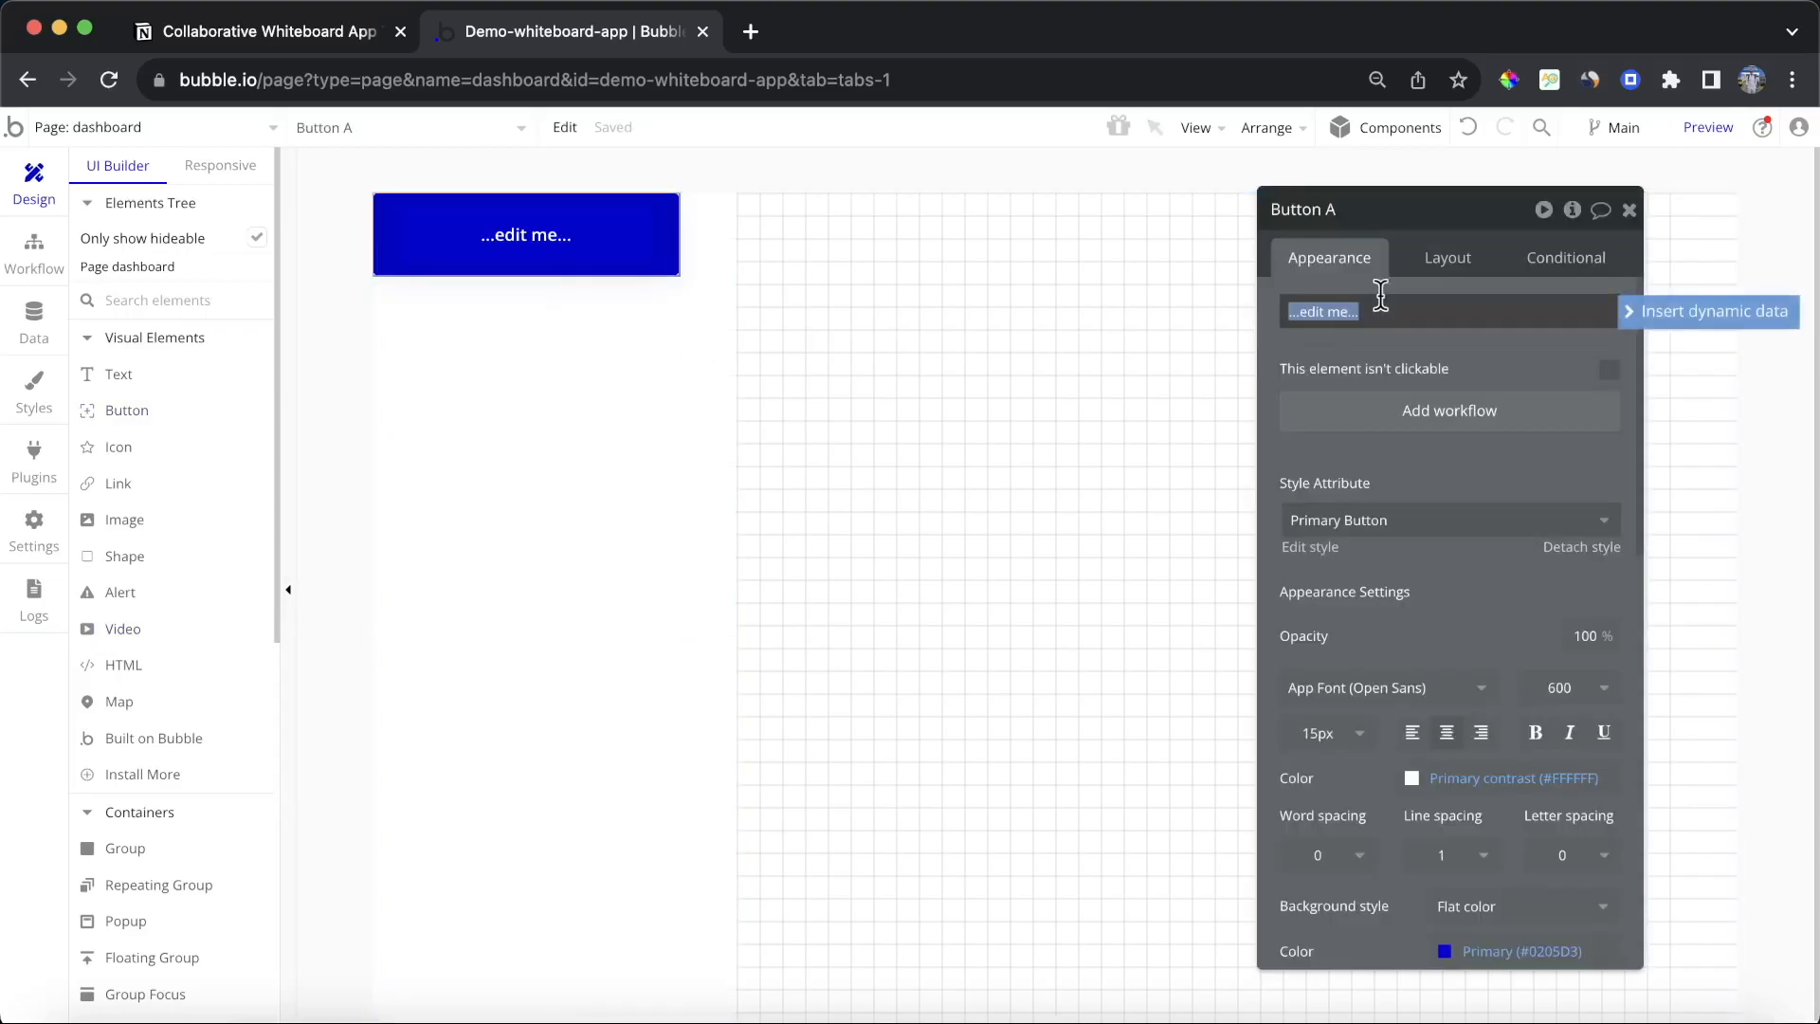
{"action": "type", "text": "My"}
{"action": "left_click", "coordinate": [1419, 372]}
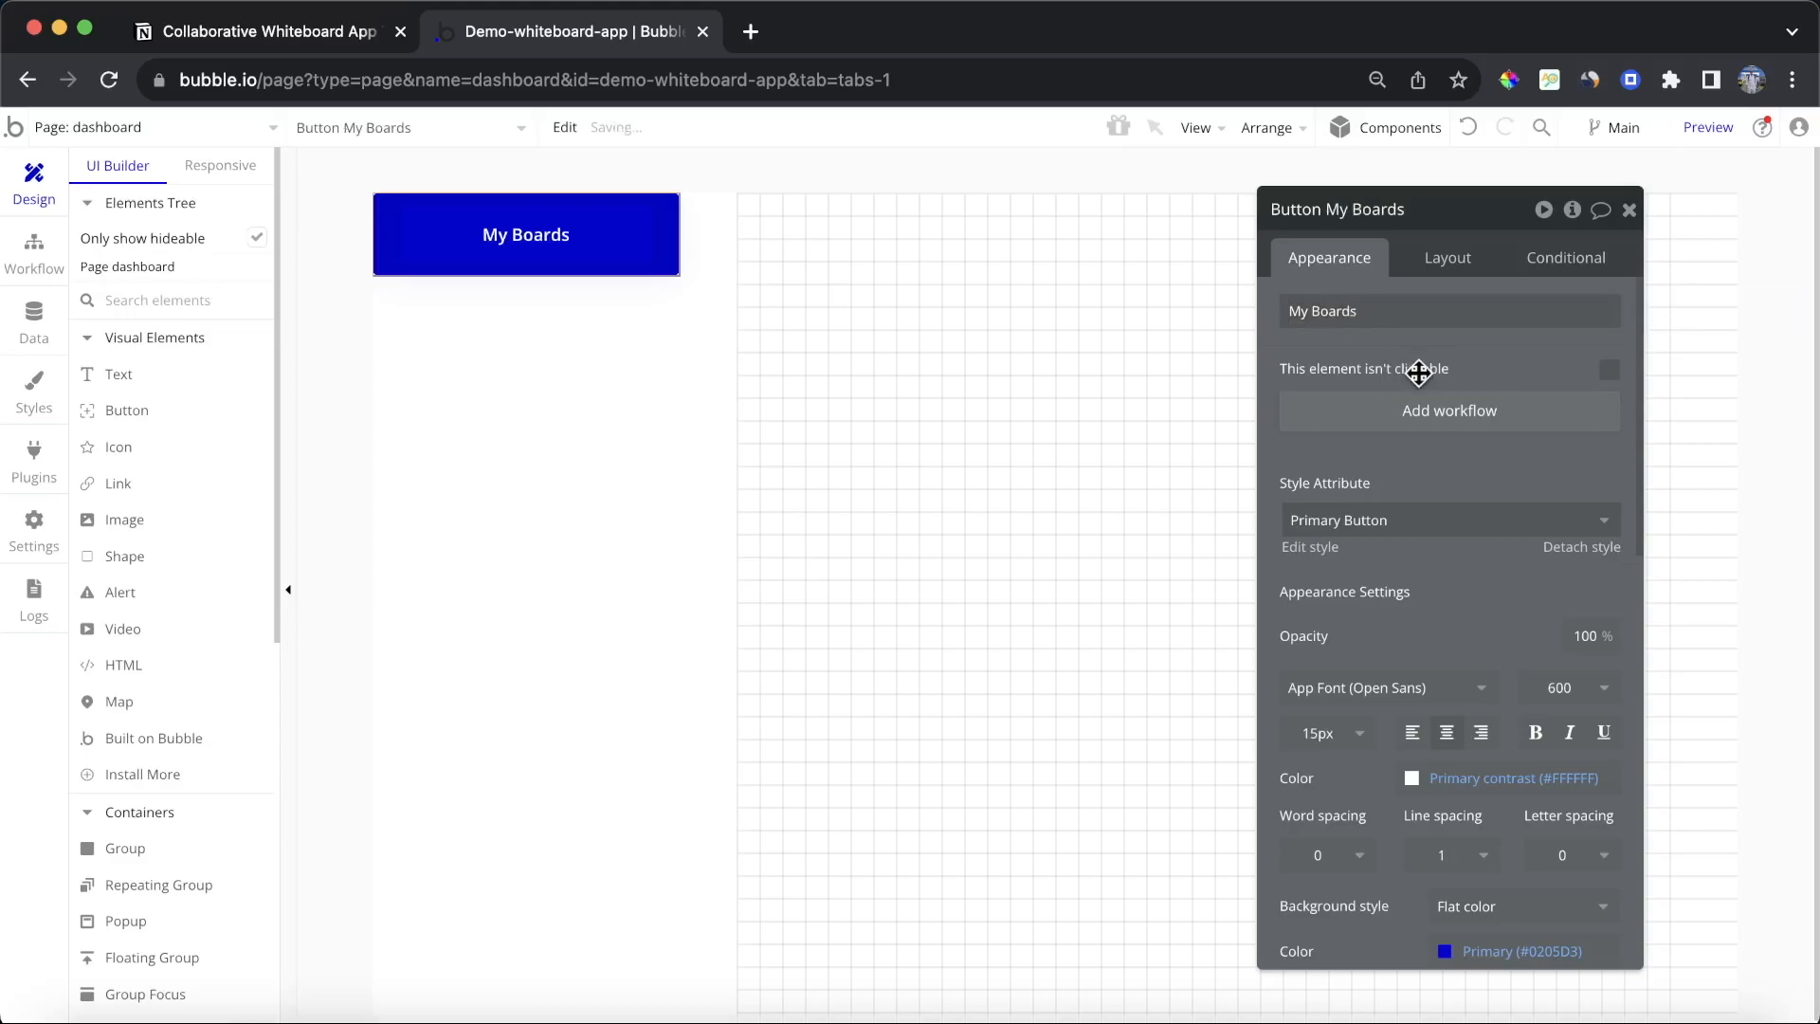
Step: Detach the button's style, center it horizontally, make its width flexible, and set its minimum height to 60 px
{"action": "left_click", "coordinate": [1581, 547]}
{"action": "scroll", "coordinate": [1465, 533], "scroll_direction": "down", "scroll_amount": 3}
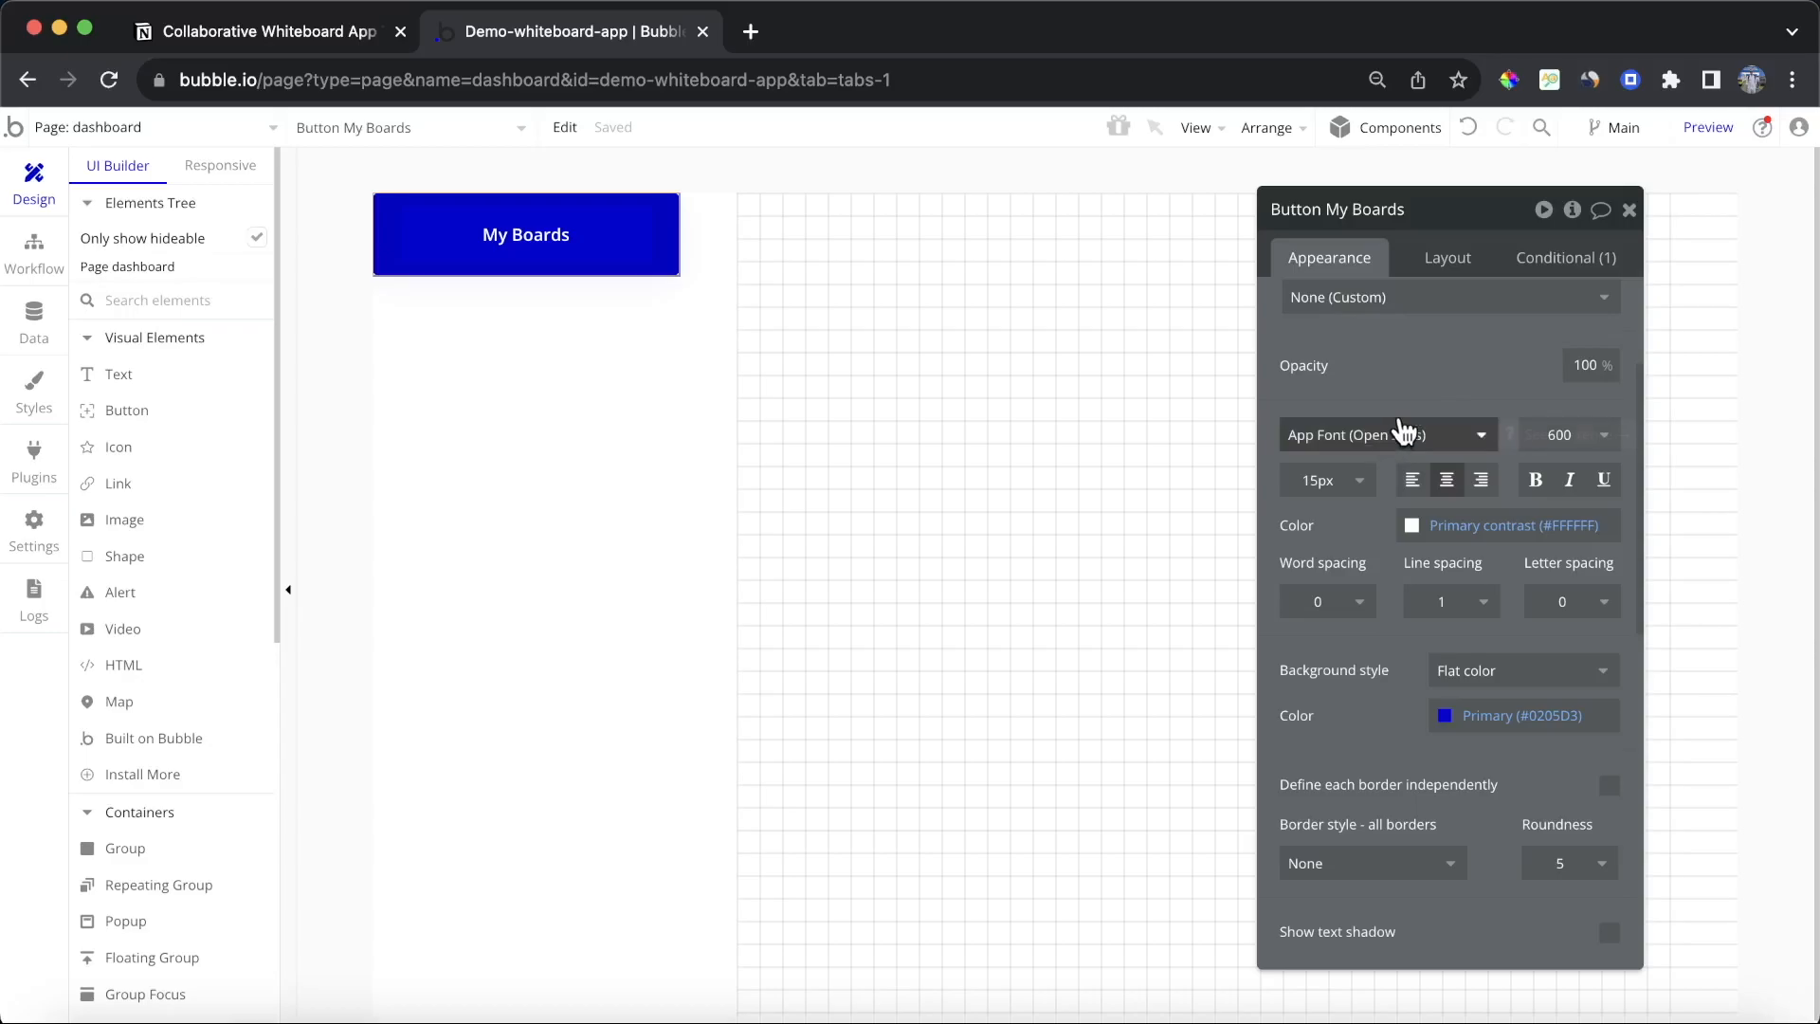
{"action": "left_click", "coordinate": [1447, 256]}
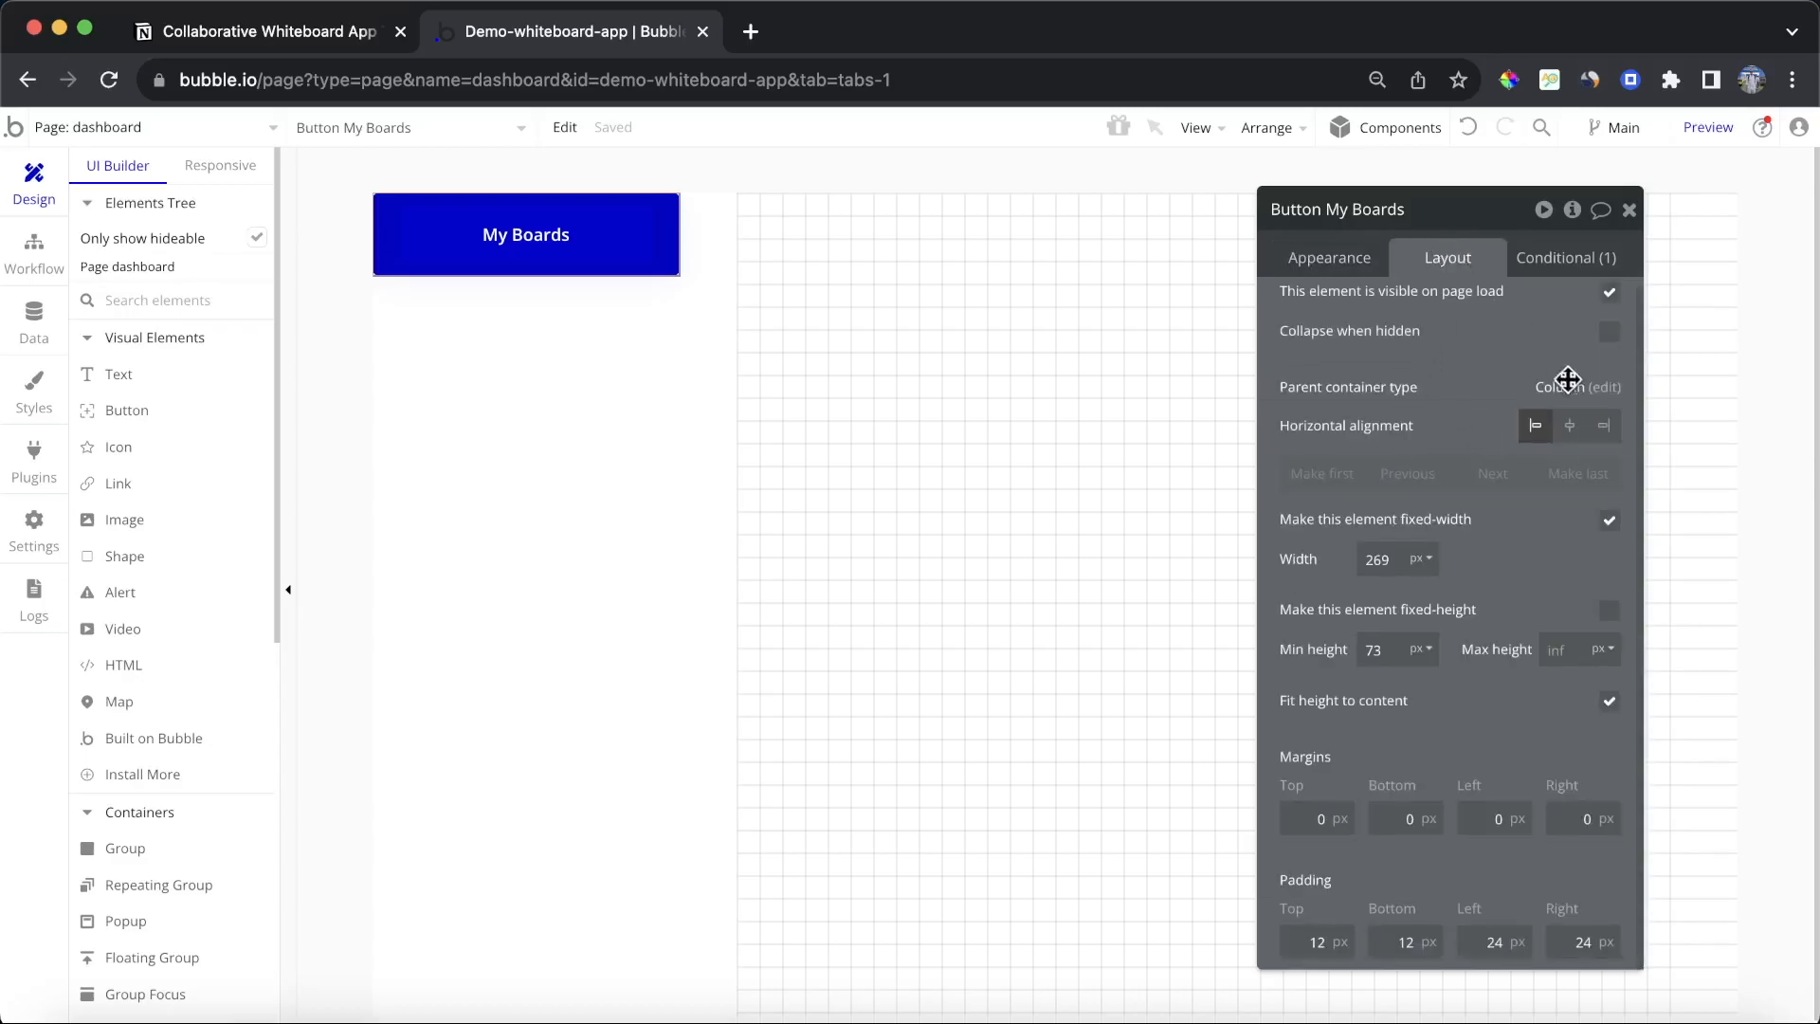
{"action": "left_click", "coordinate": [1569, 427]}
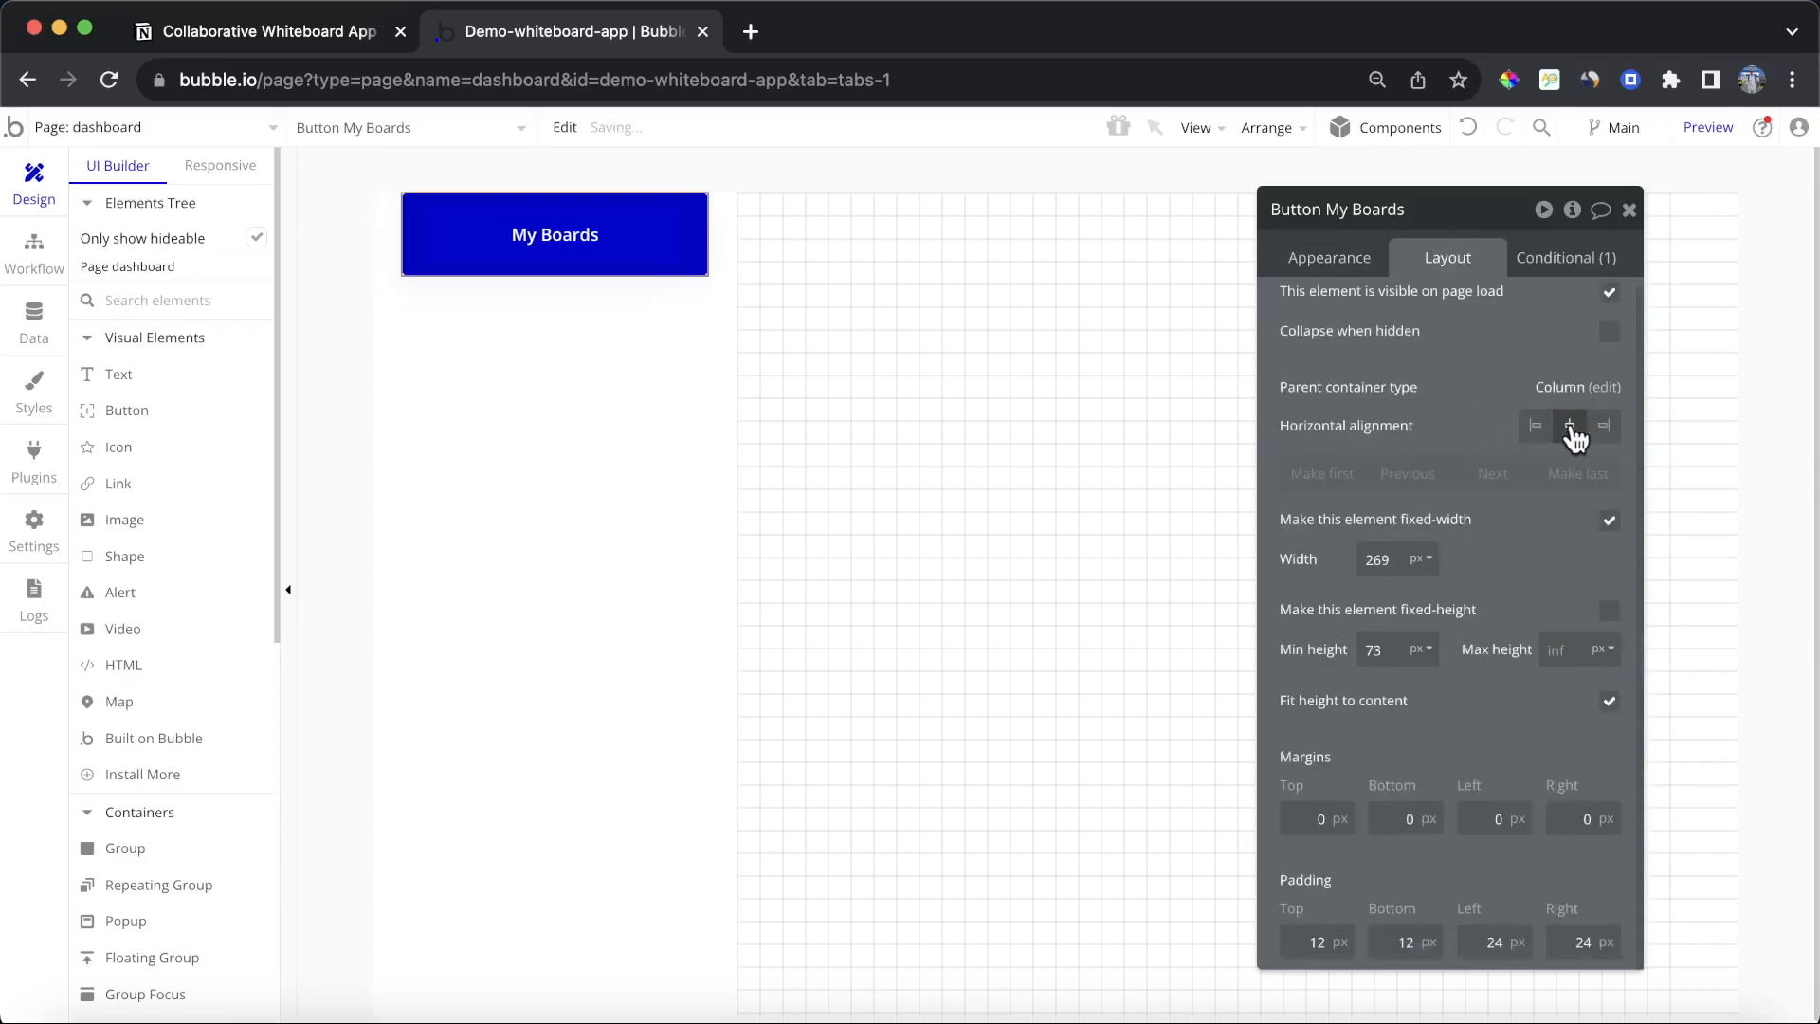
{"action": "left_click", "coordinate": [1609, 519]}
{"action": "double_click", "coordinate": [1374, 651]}
{"action": "type", "text": "60"}
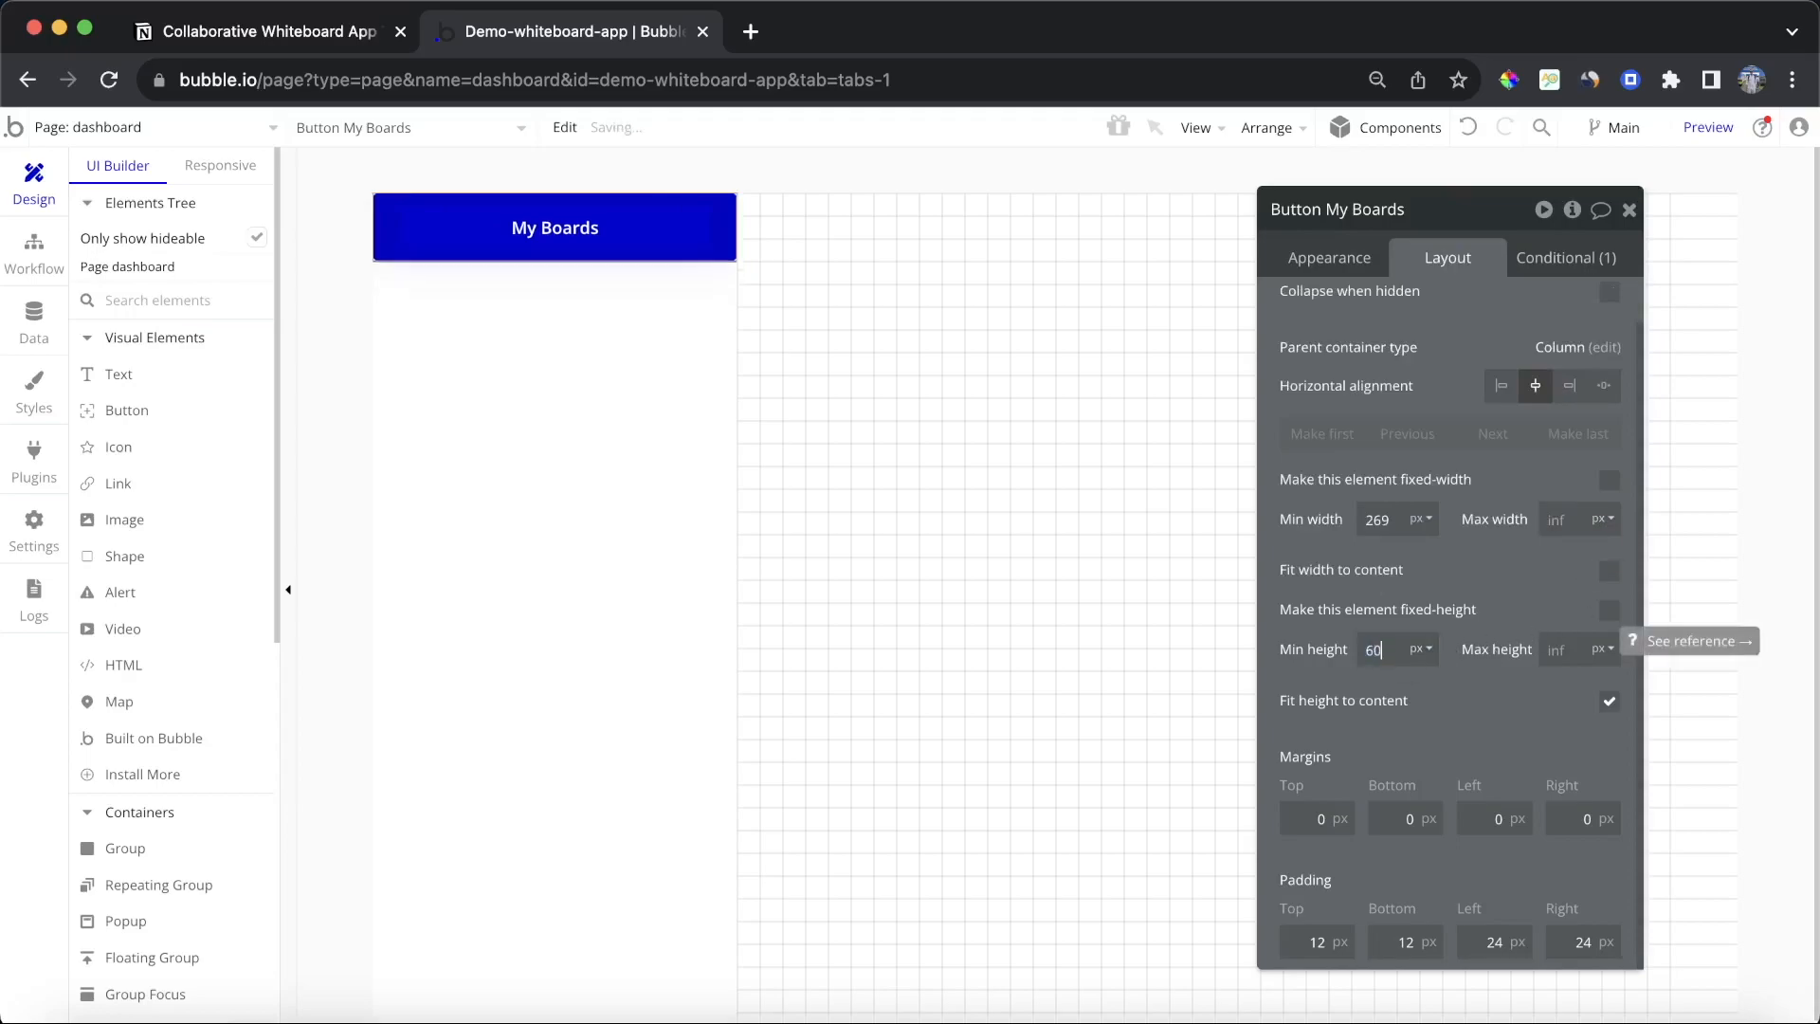
Step: Remove the button's background and set its text color to the Text (#091747) color variable
{"action": "left_click", "coordinate": [1336, 259]}
{"action": "scroll", "coordinate": [1476, 439], "scroll_direction": "down", "scroll_amount": 5}
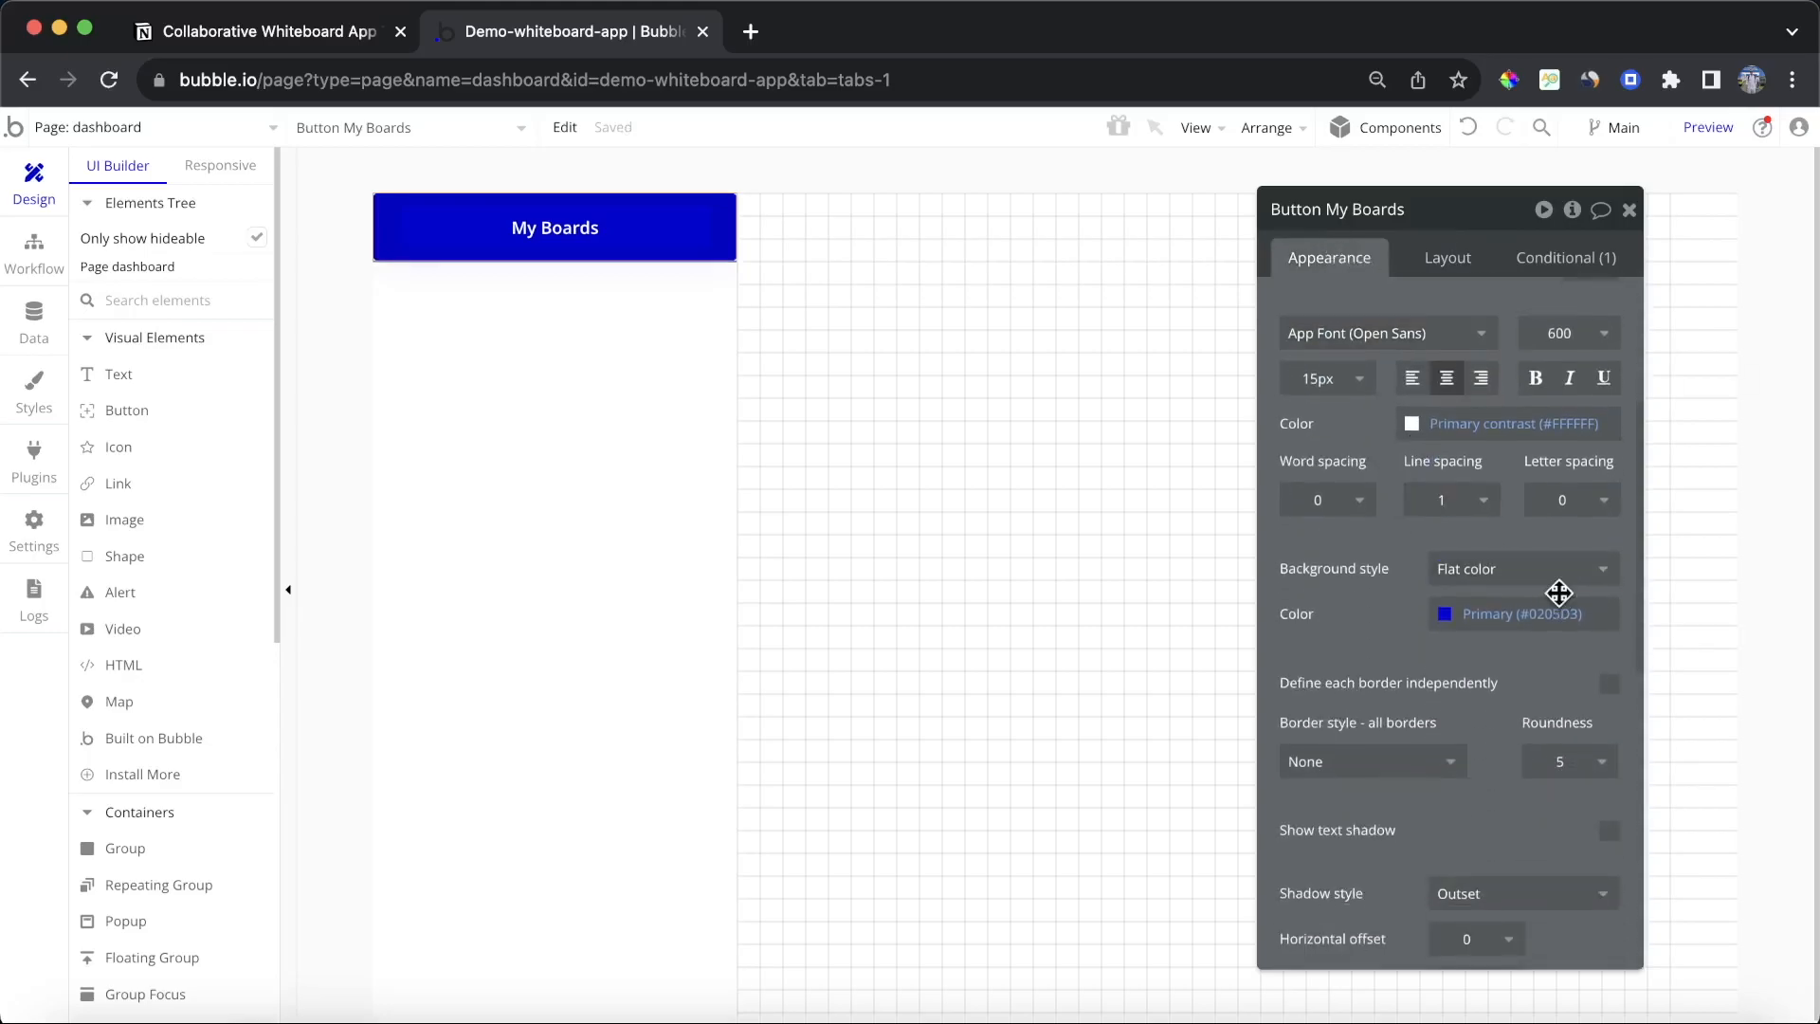
{"action": "left_click", "coordinate": [1536, 573]}
{"action": "left_click", "coordinate": [1478, 599]}
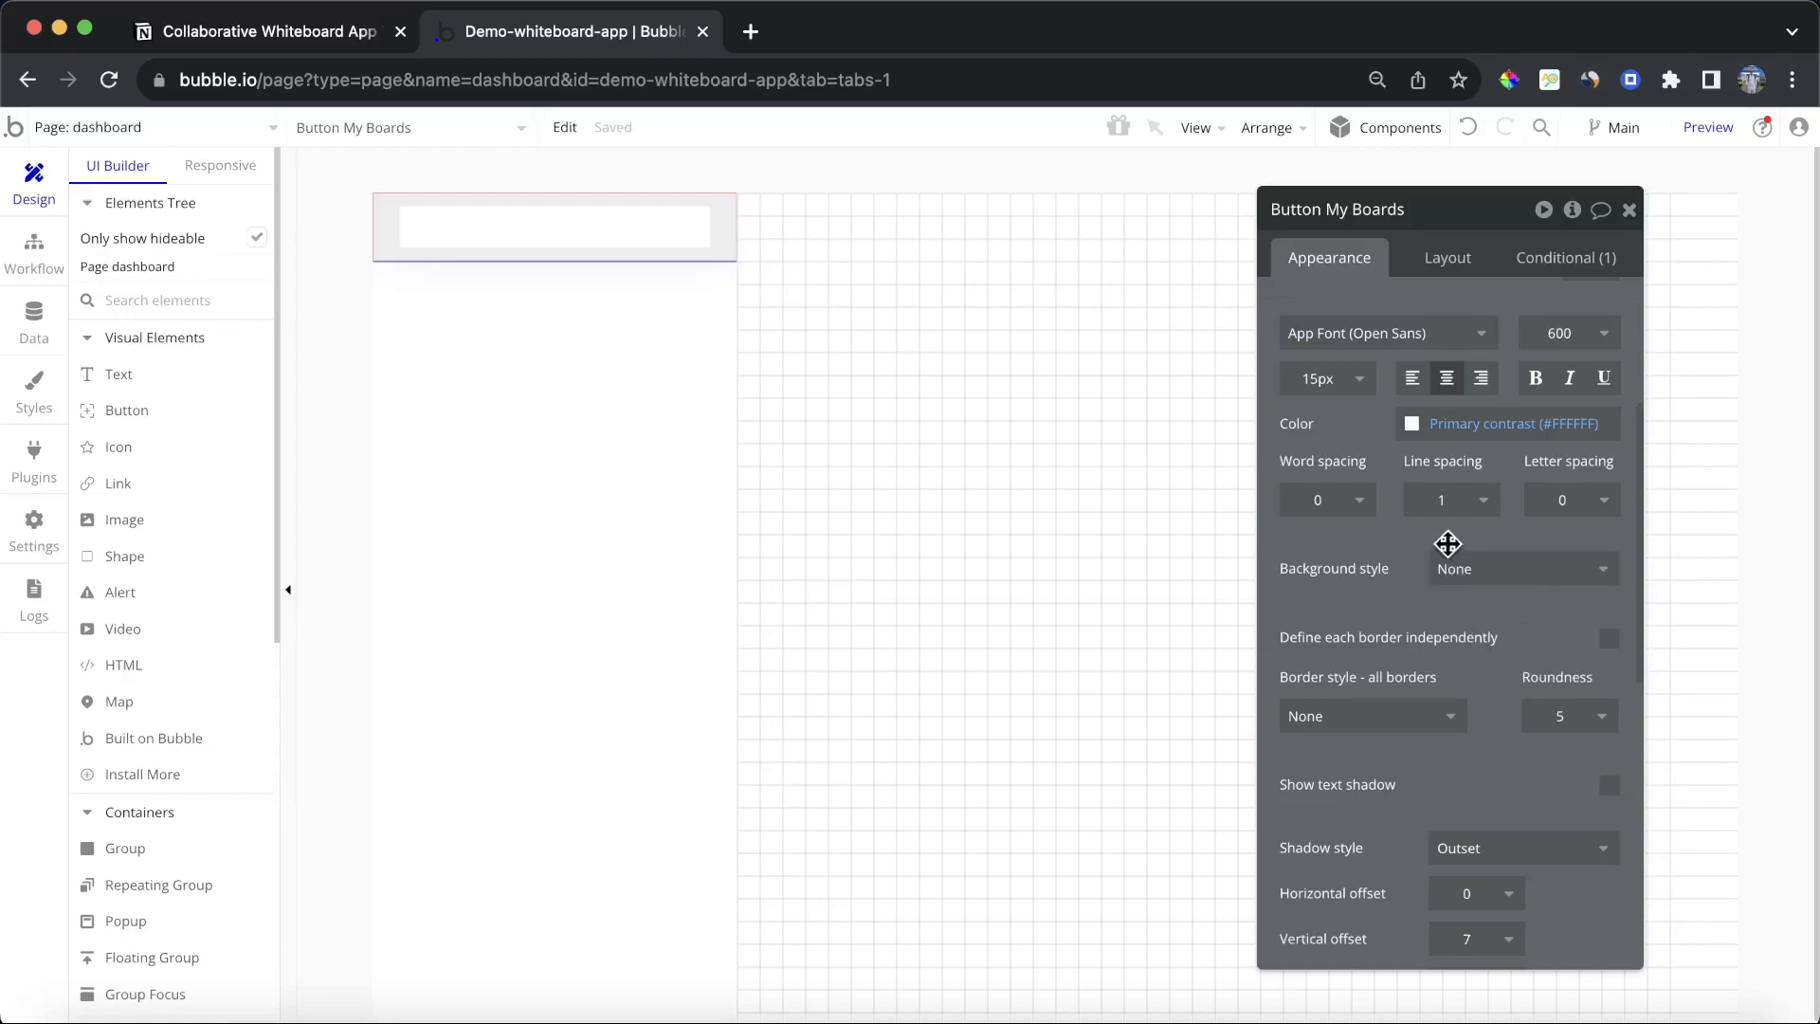
{"action": "left_click", "coordinate": [1526, 422]}
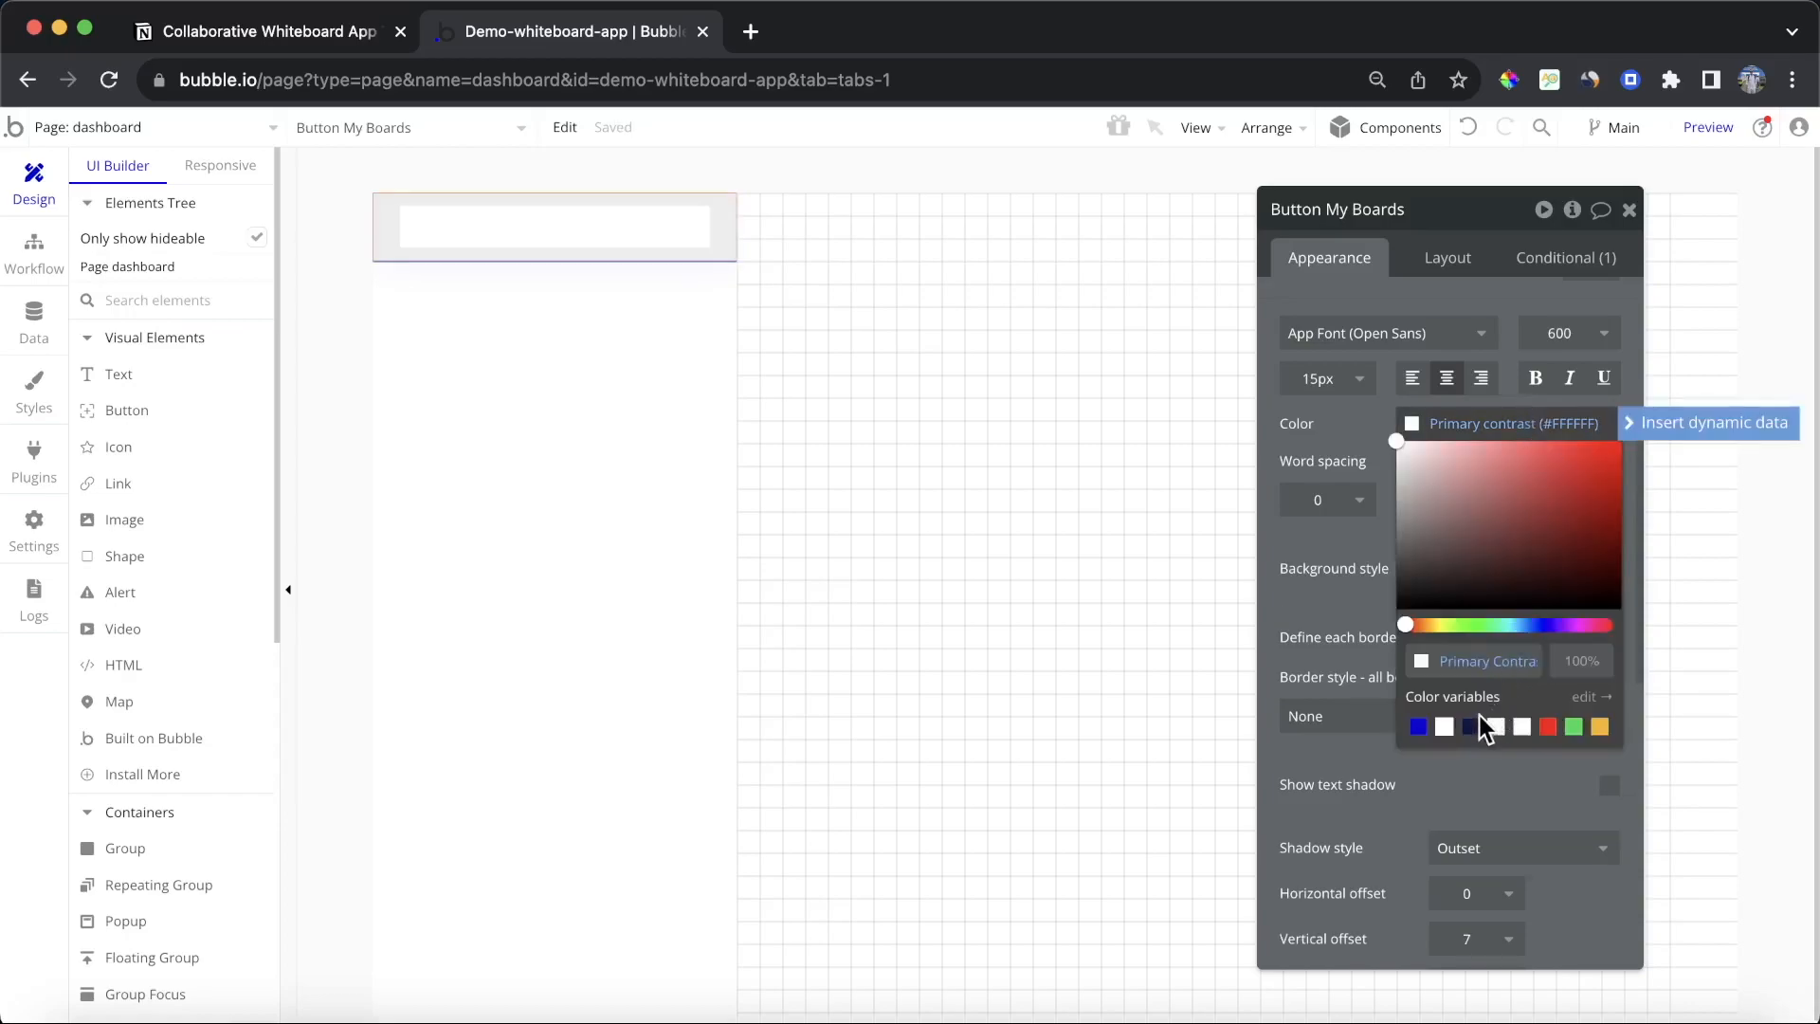
{"action": "left_click", "coordinate": [1471, 726]}
{"action": "left_click", "coordinate": [1350, 580]}
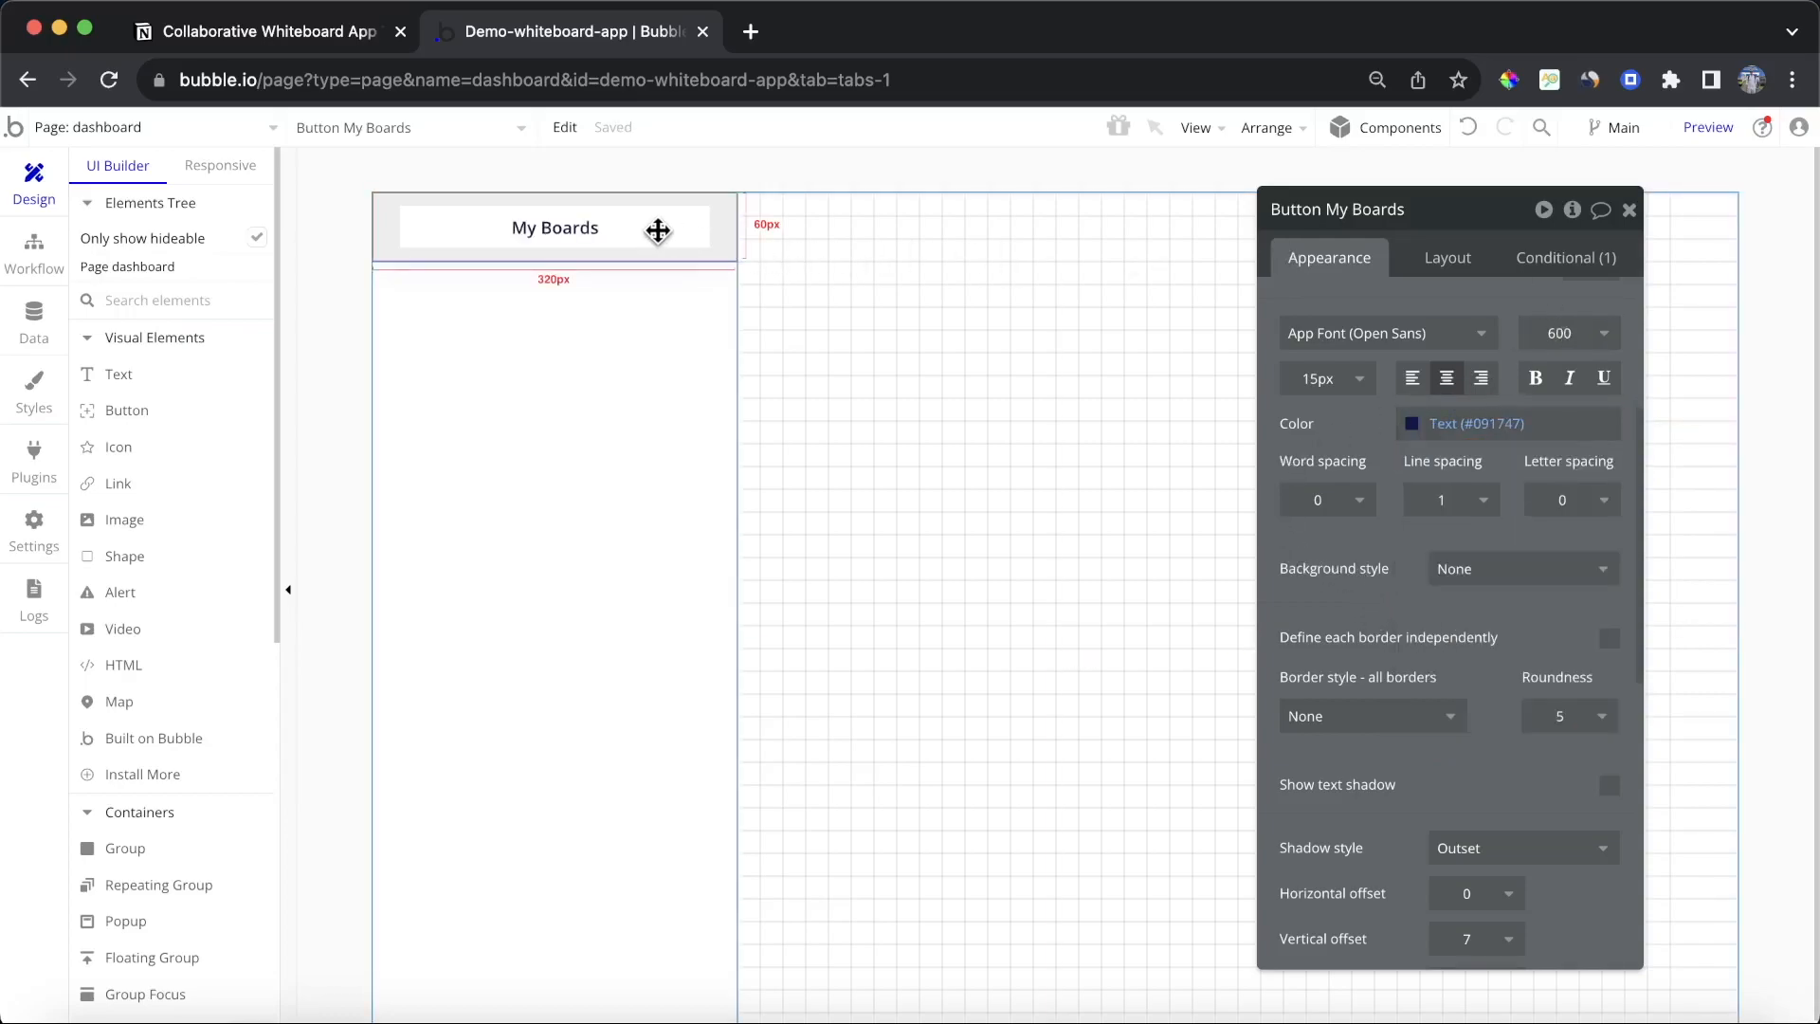
Step: Set the floating group's padding to 20 px on the top, bottom, left and right
{"action": "left_click", "coordinate": [644, 394]}
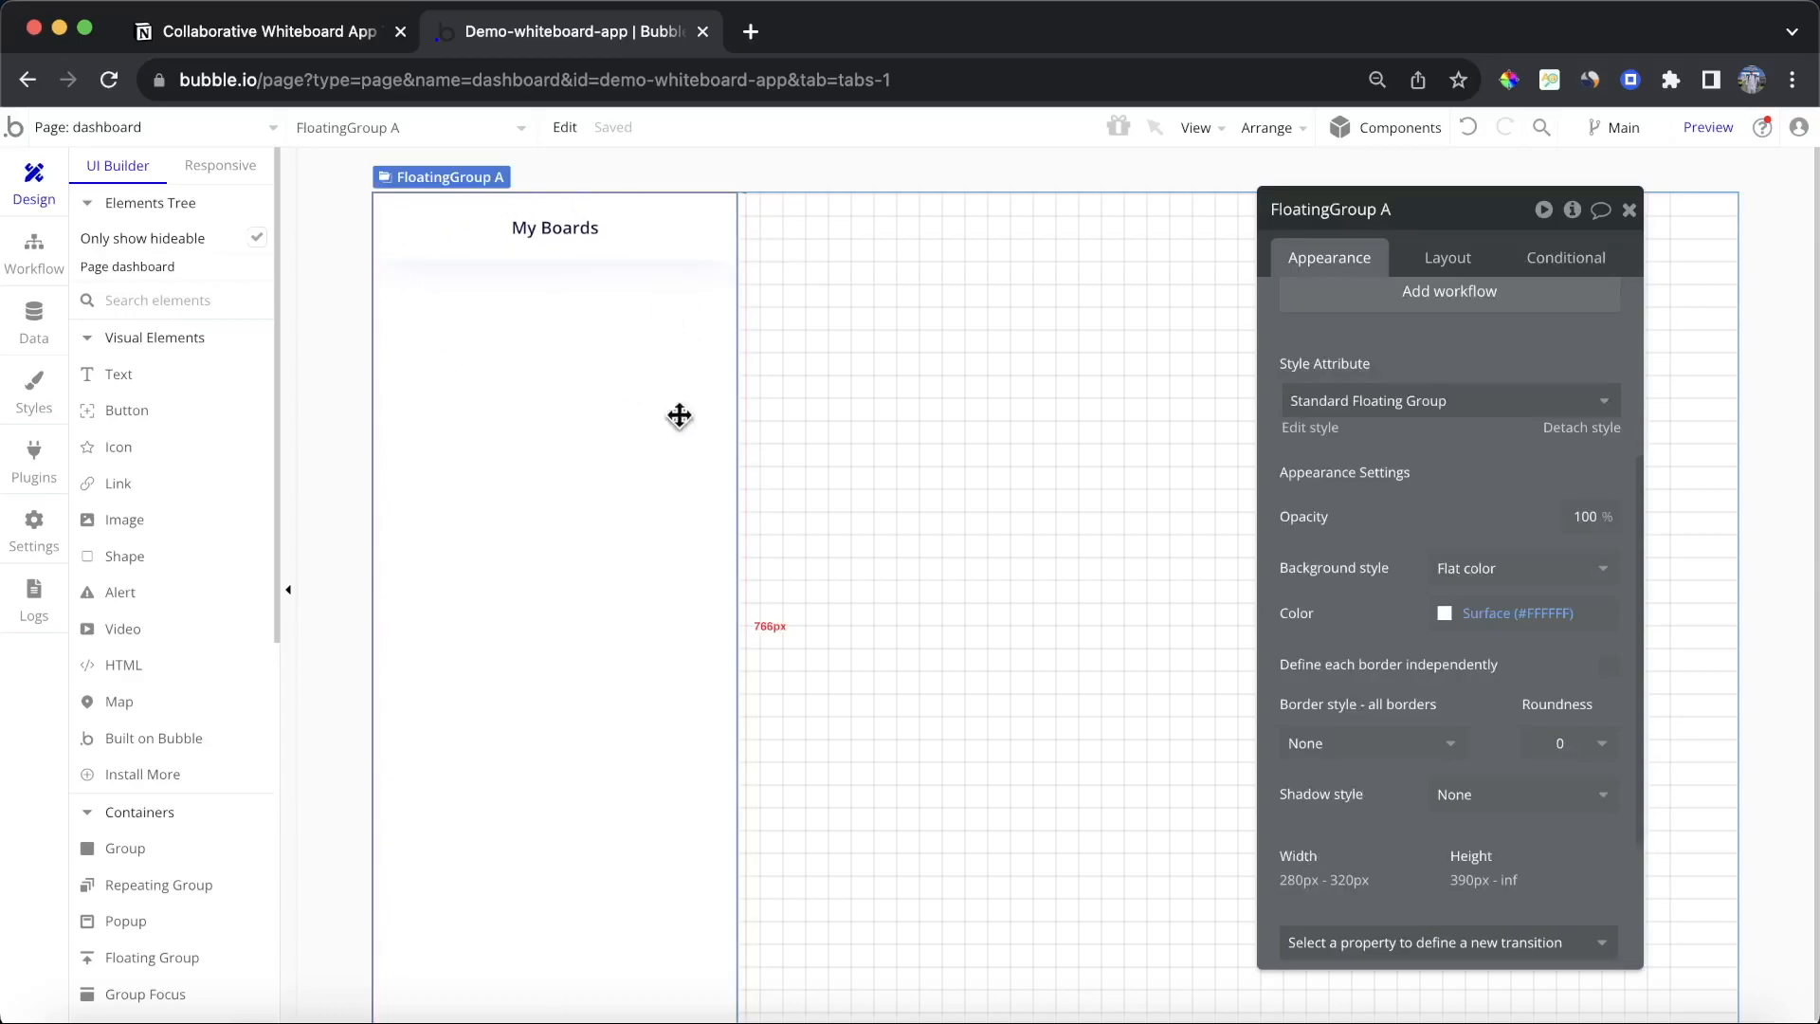
{"action": "left_click", "coordinate": [488, 248]}
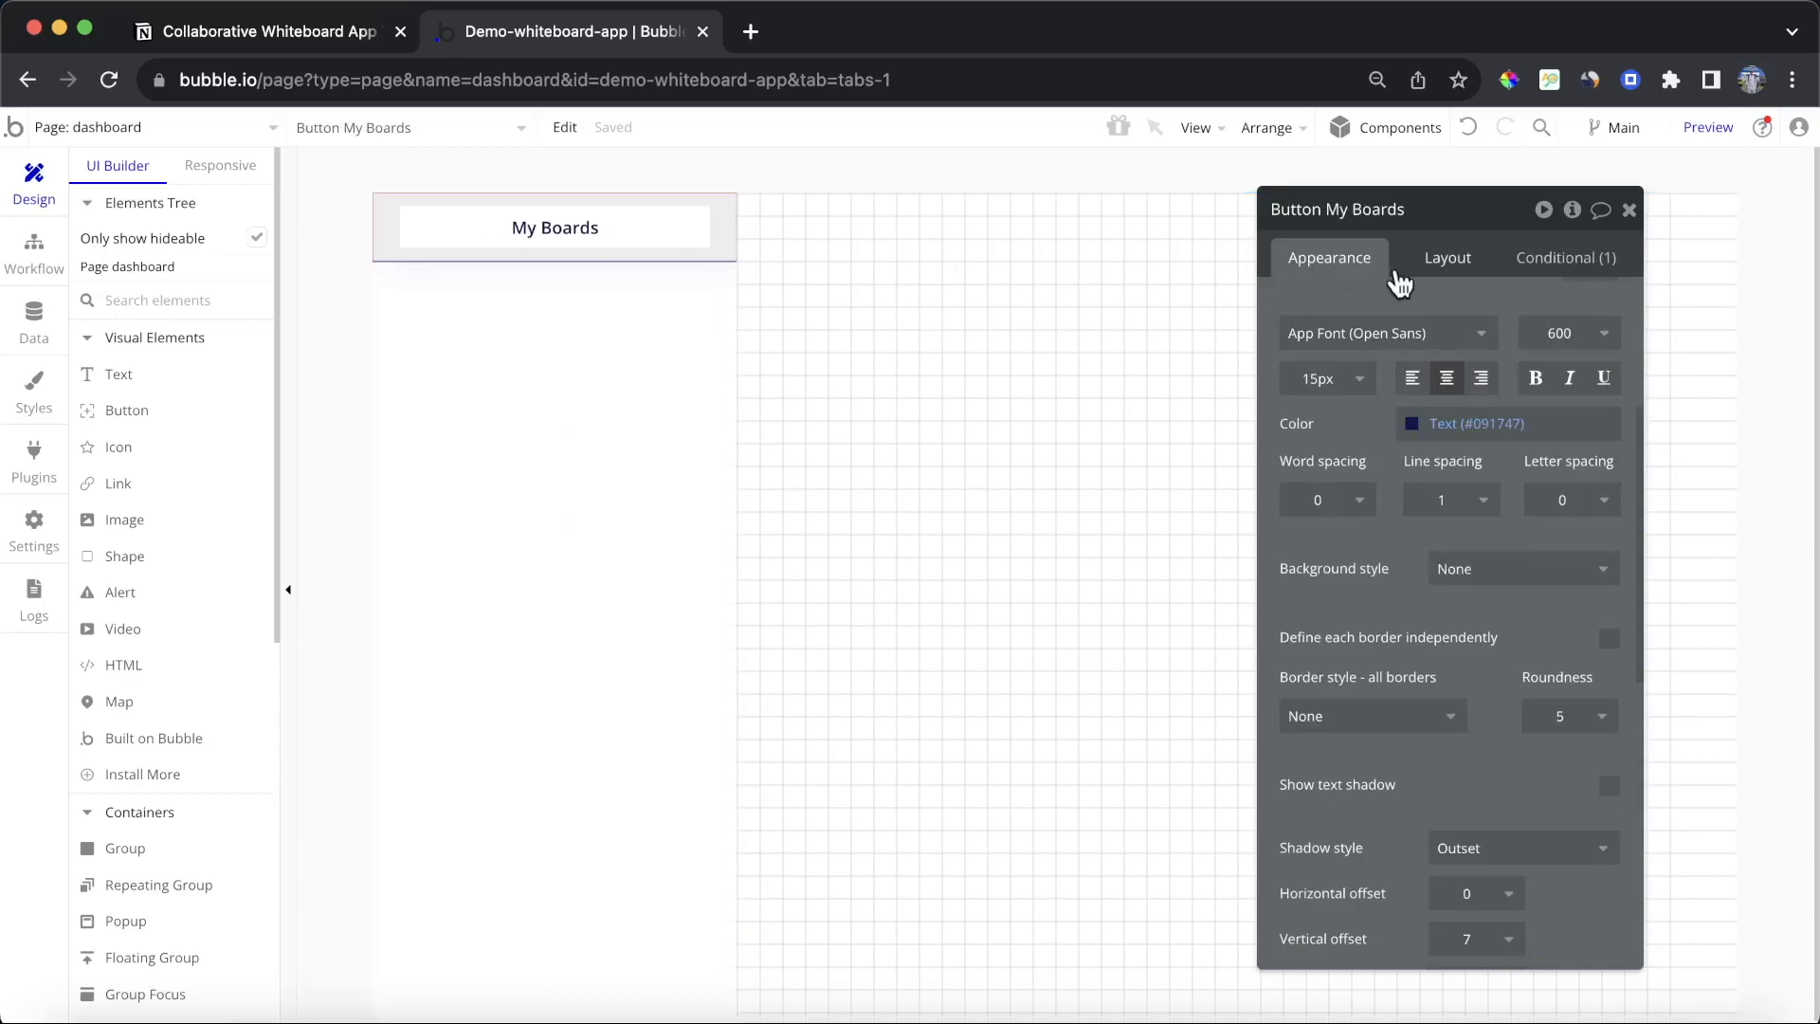
{"action": "left_click", "coordinate": [659, 375]}
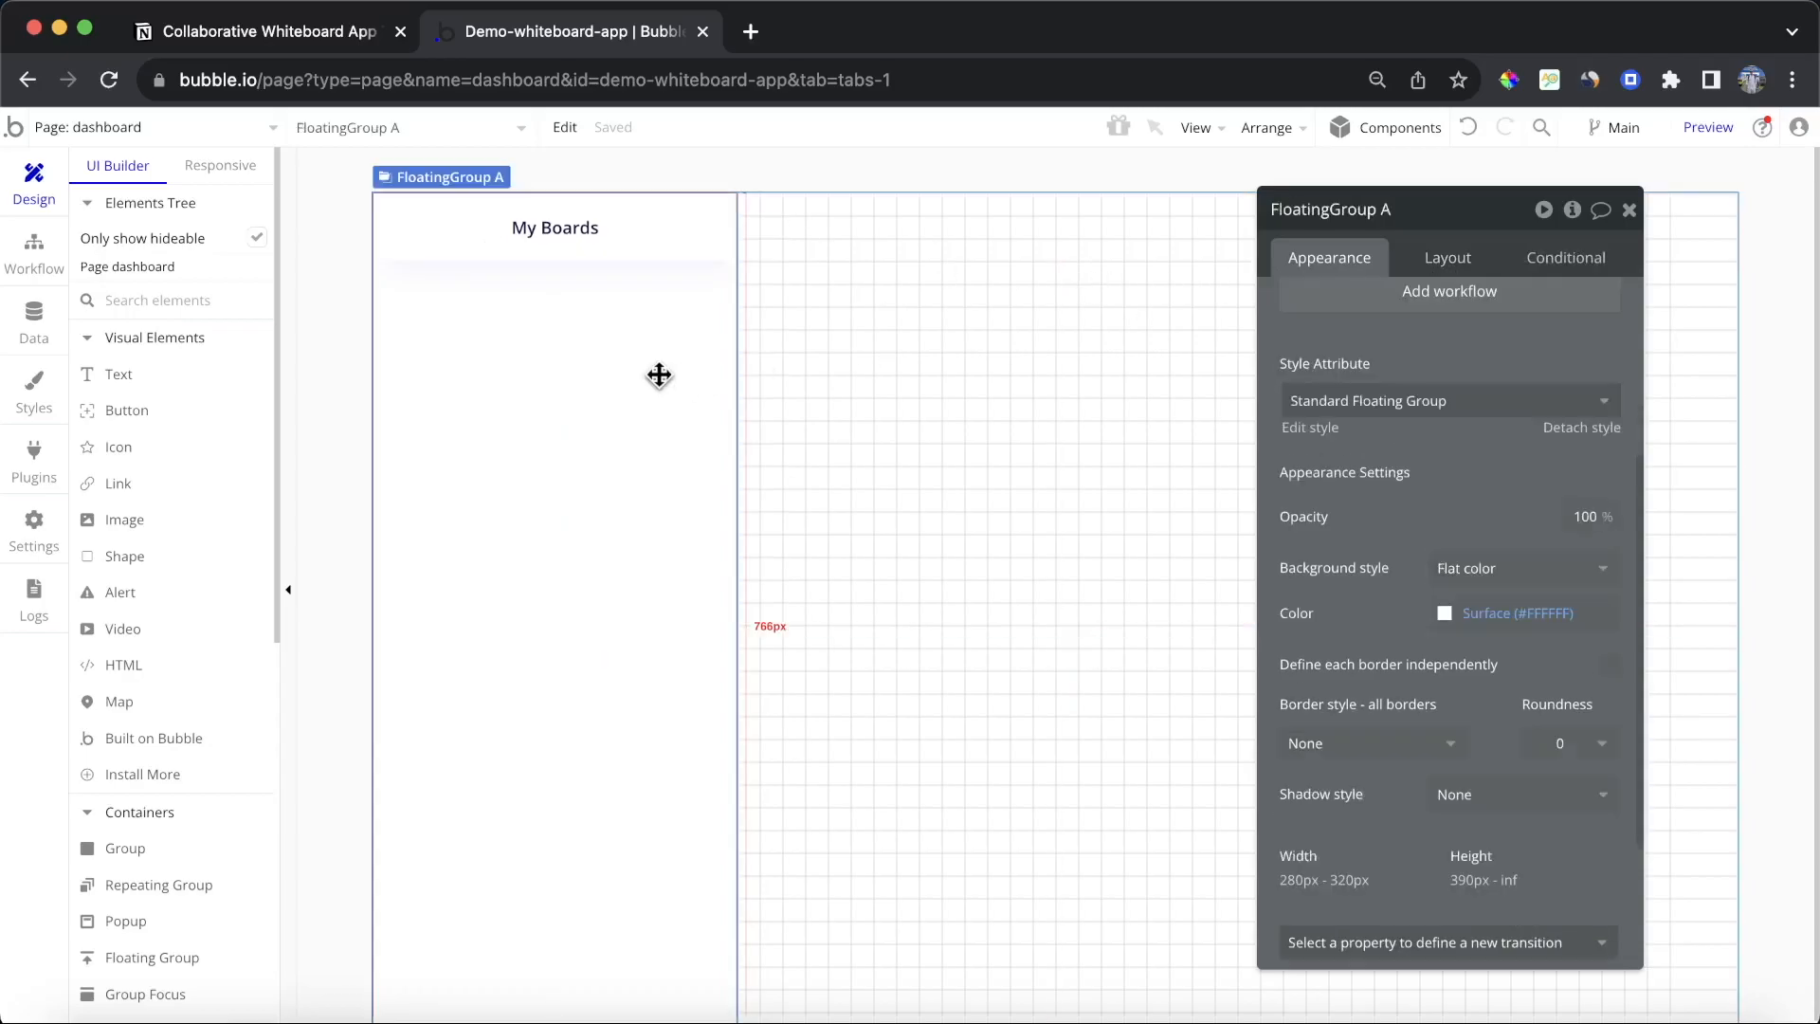
{"action": "left_click", "coordinate": [1456, 271]}
{"action": "type", "text": "20"}
{"action": "double_click", "coordinate": [1391, 934]}
{"action": "type", "text": "2"}
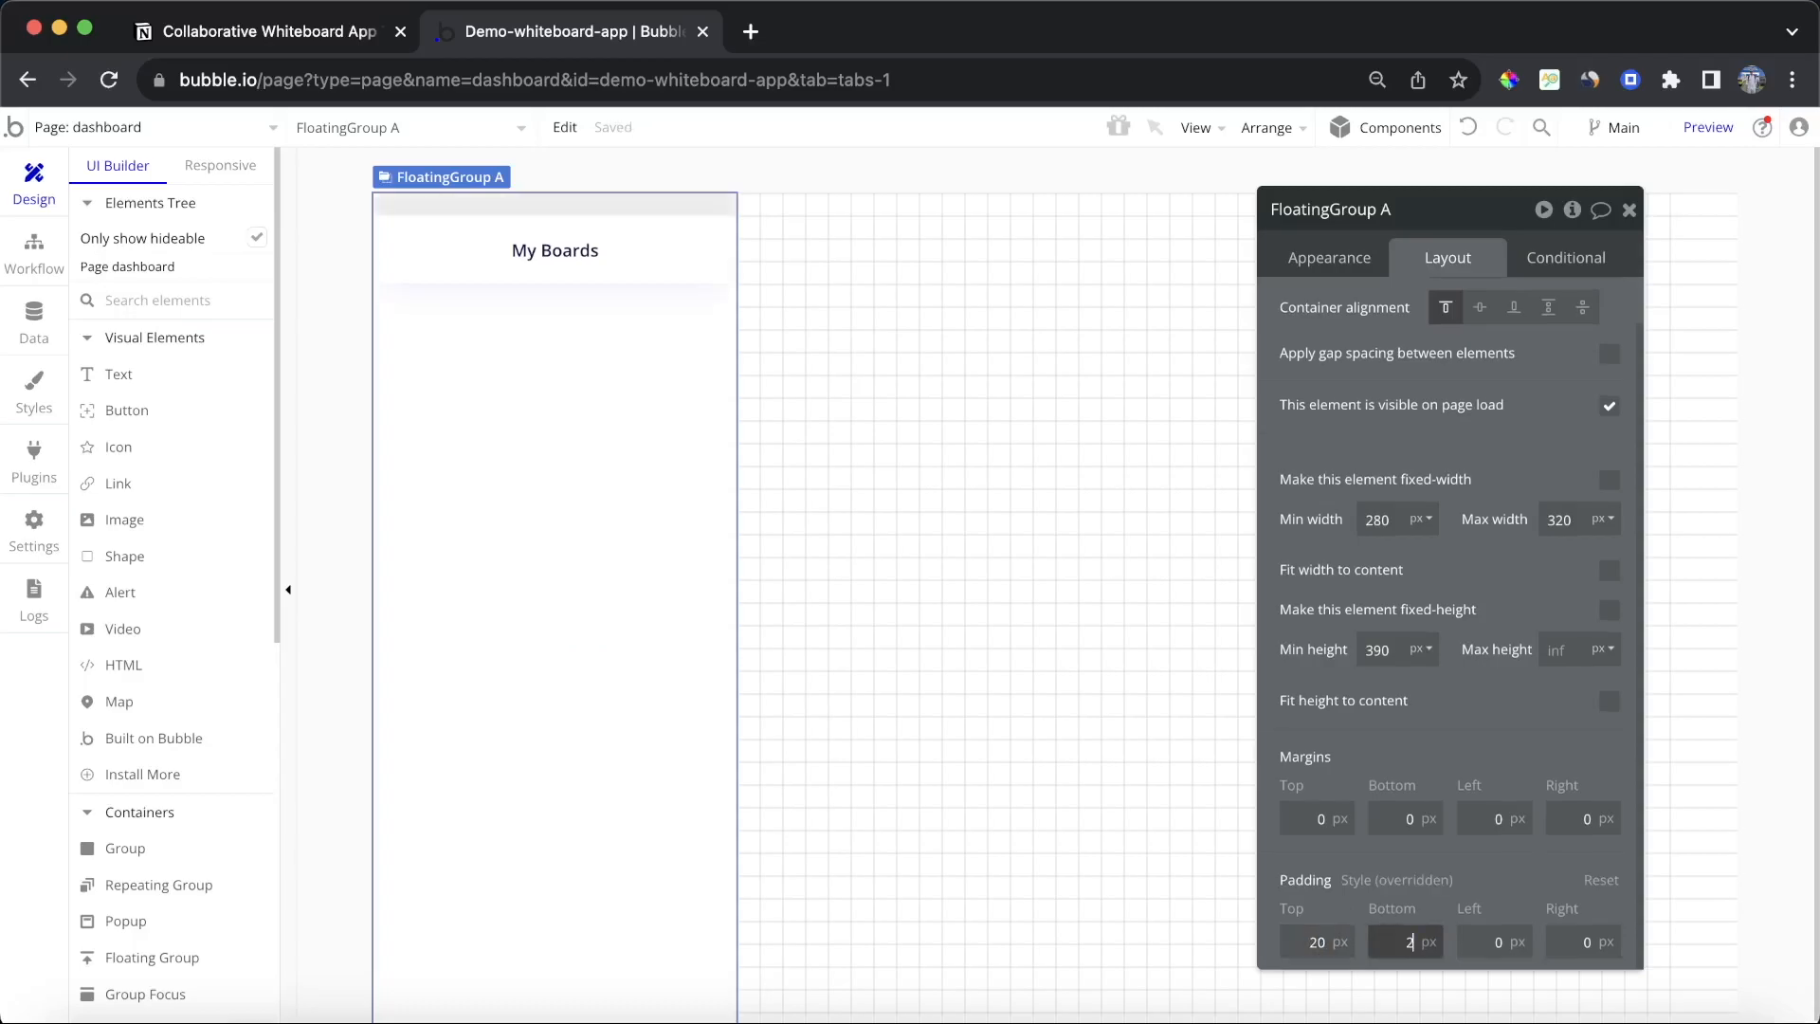
{"action": "double_click", "coordinate": [1487, 938]}
{"action": "type", "text": "20"}
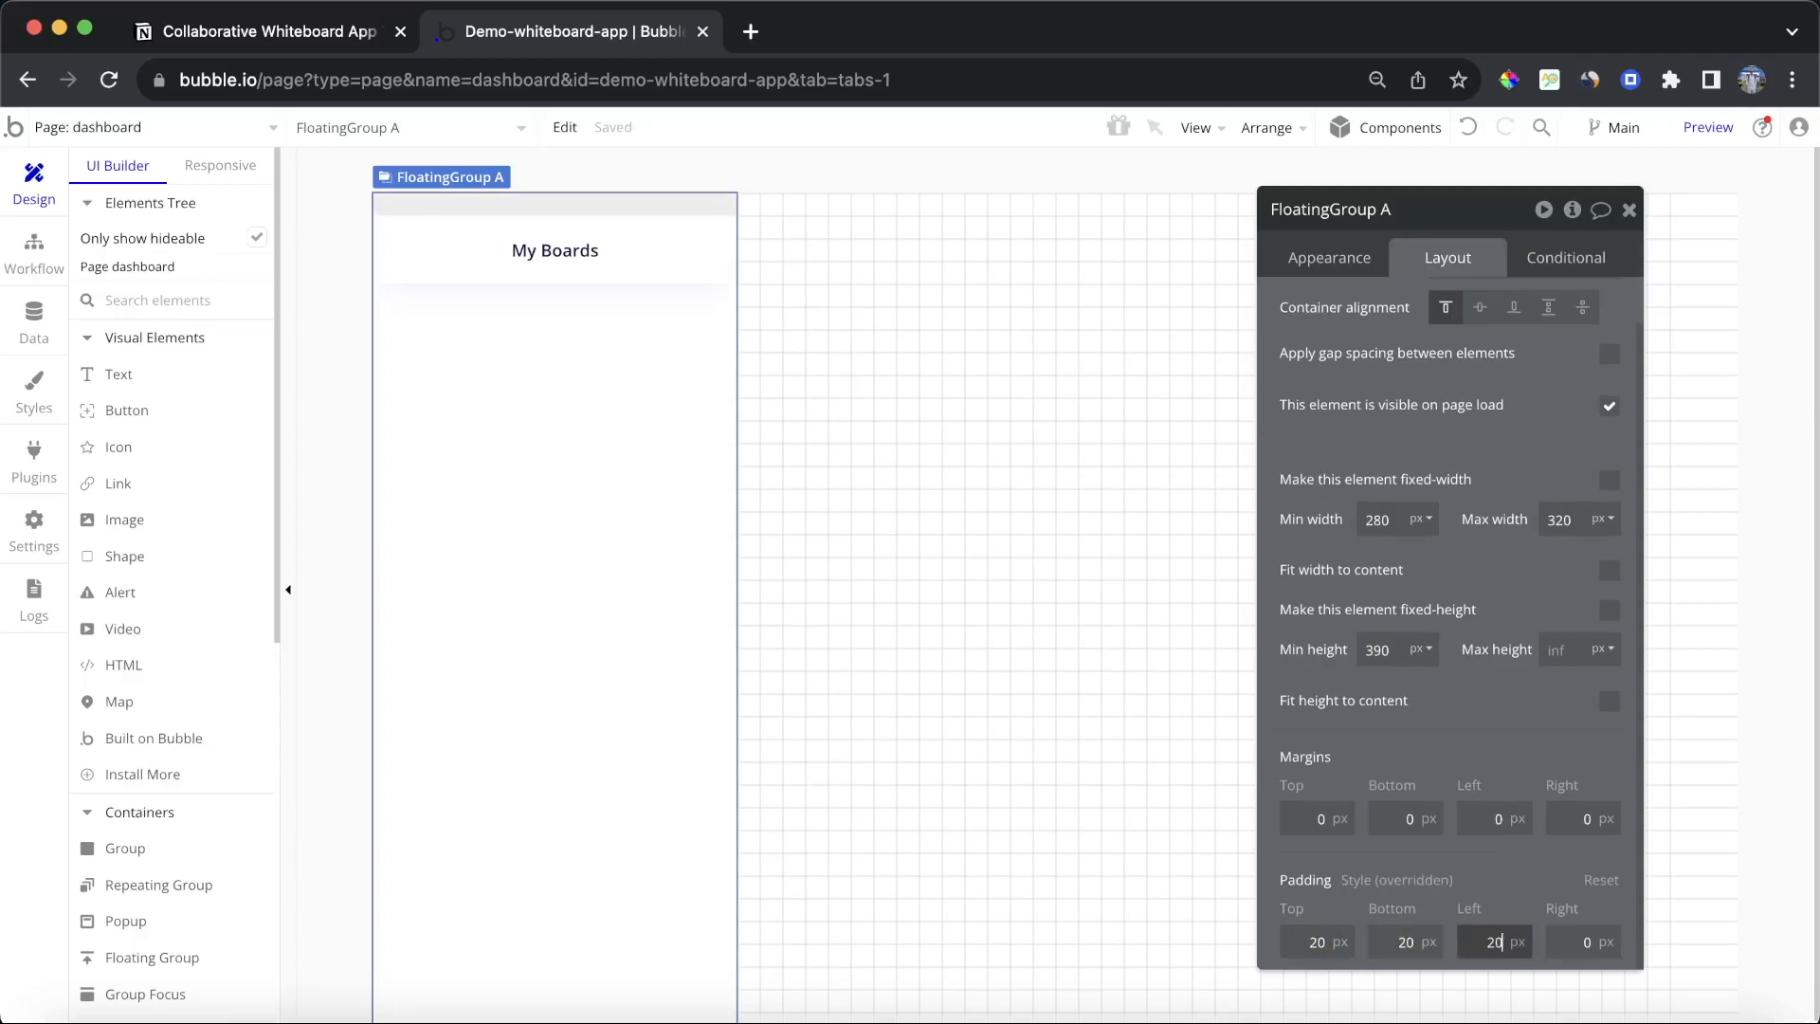
{"action": "left_click", "coordinate": [1596, 953]}
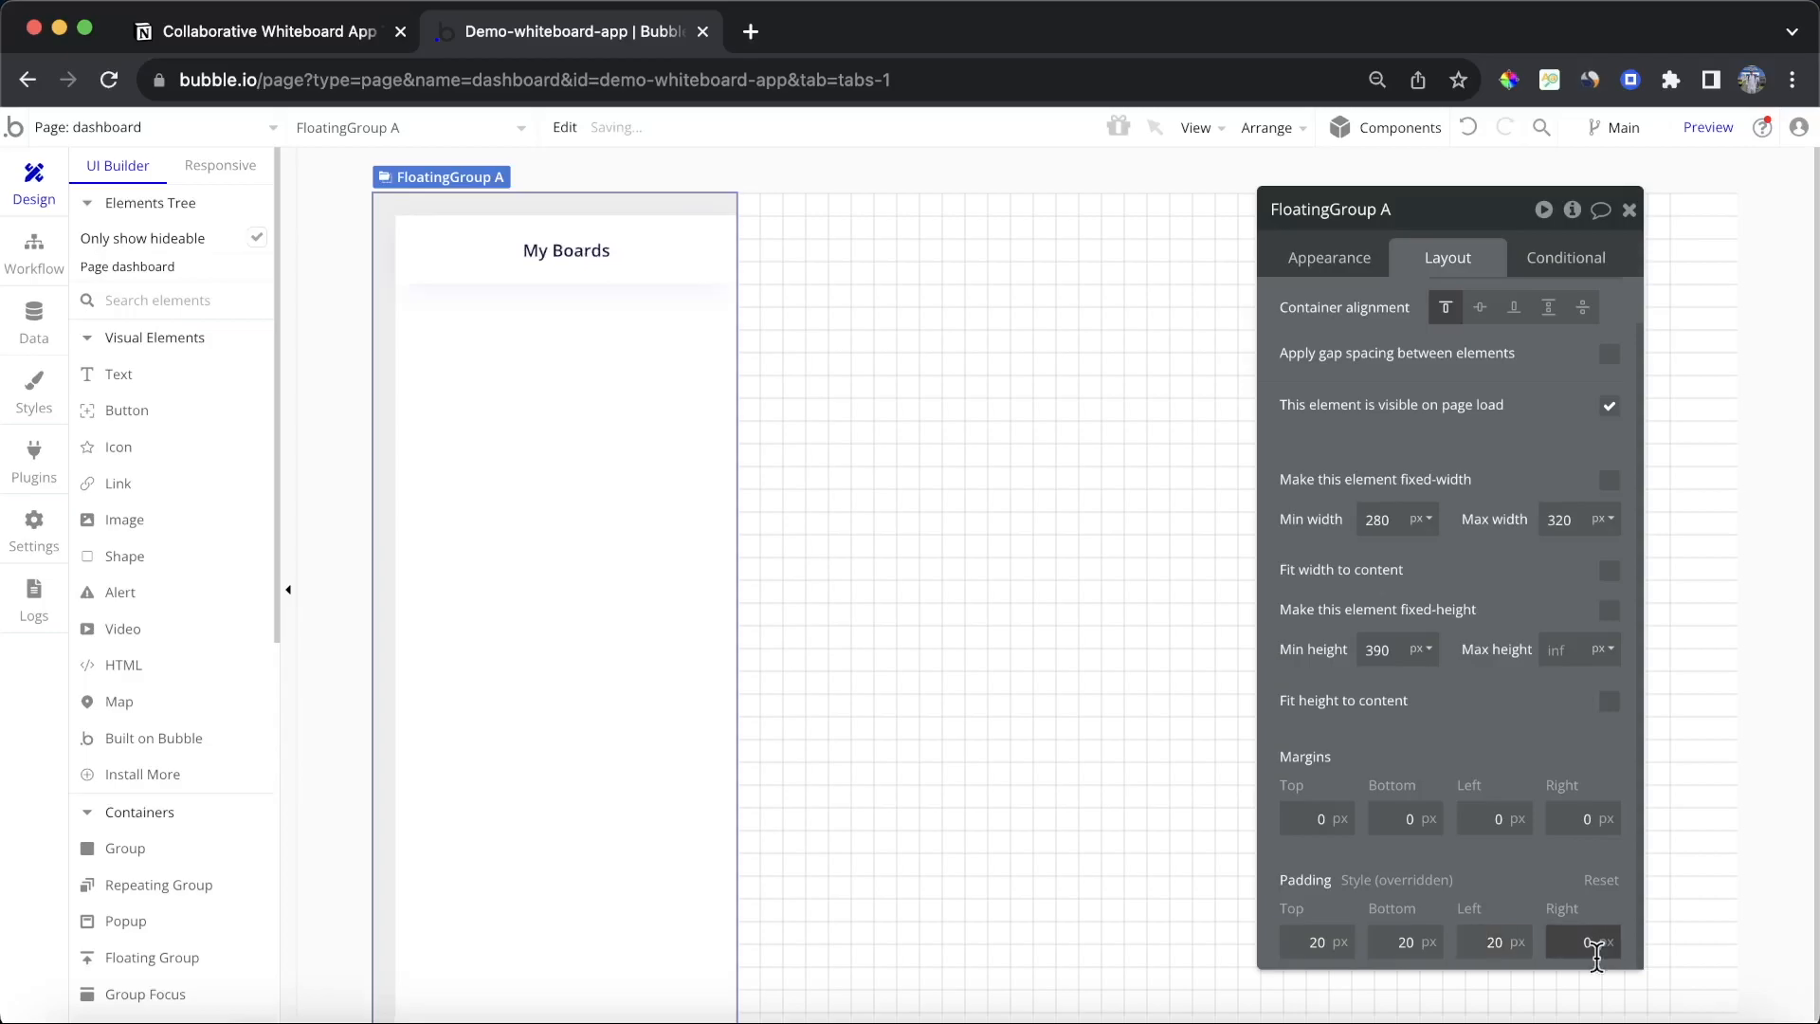
{"action": "type", "text": "2"}
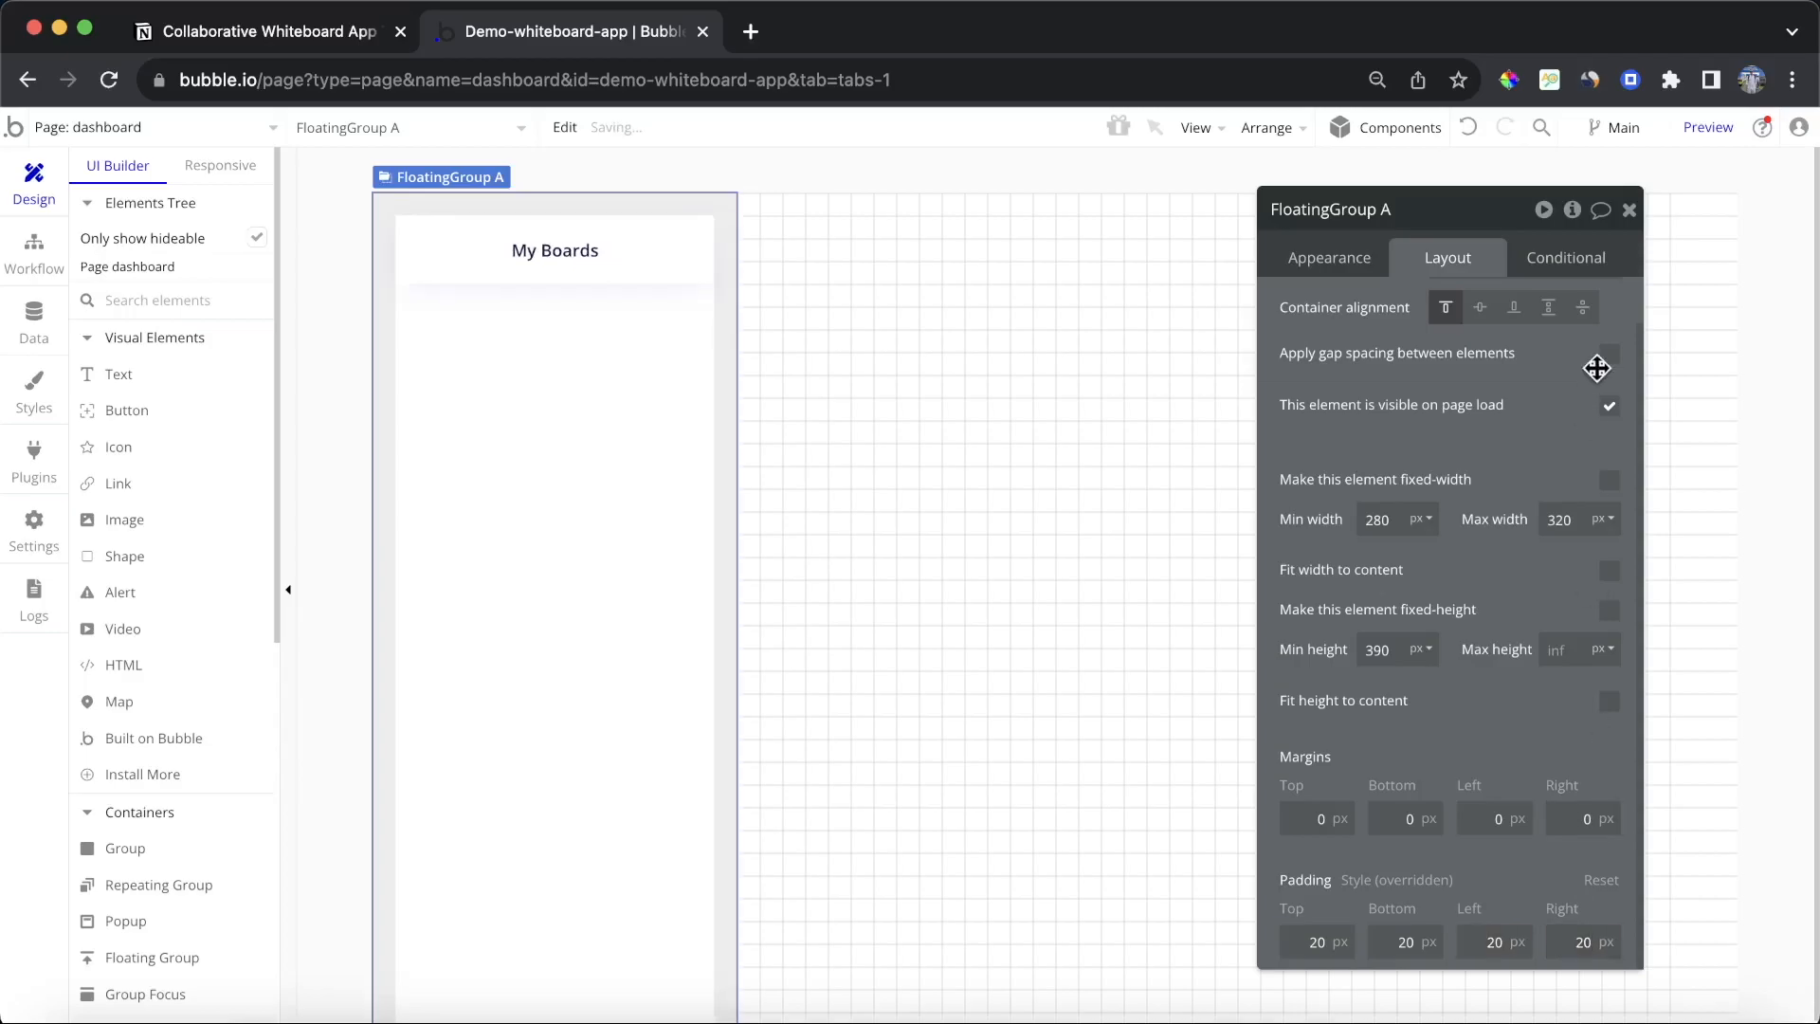
{"action": "left_click", "coordinate": [1628, 209]}
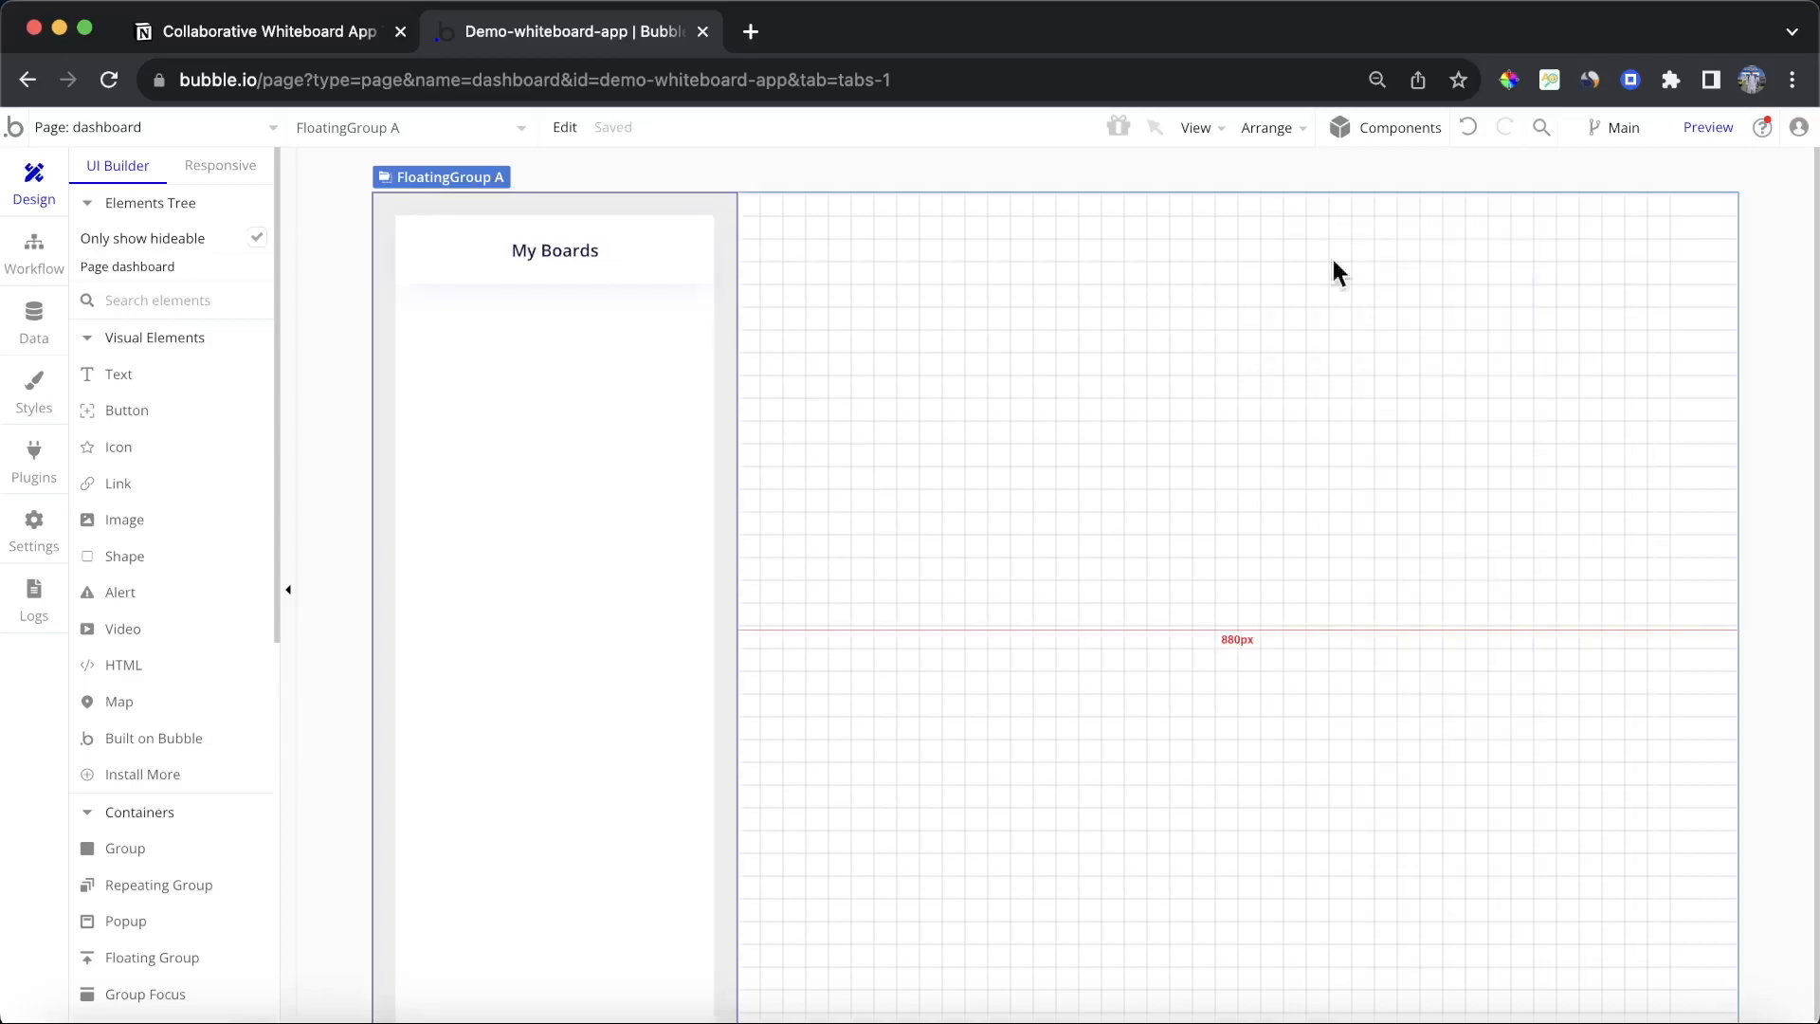
Step: Duplicate the My Boards button below itself and relabel the copy Log out
{"action": "left_click", "coordinate": [426, 272]}
{"action": "left_click", "coordinate": [520, 426]}
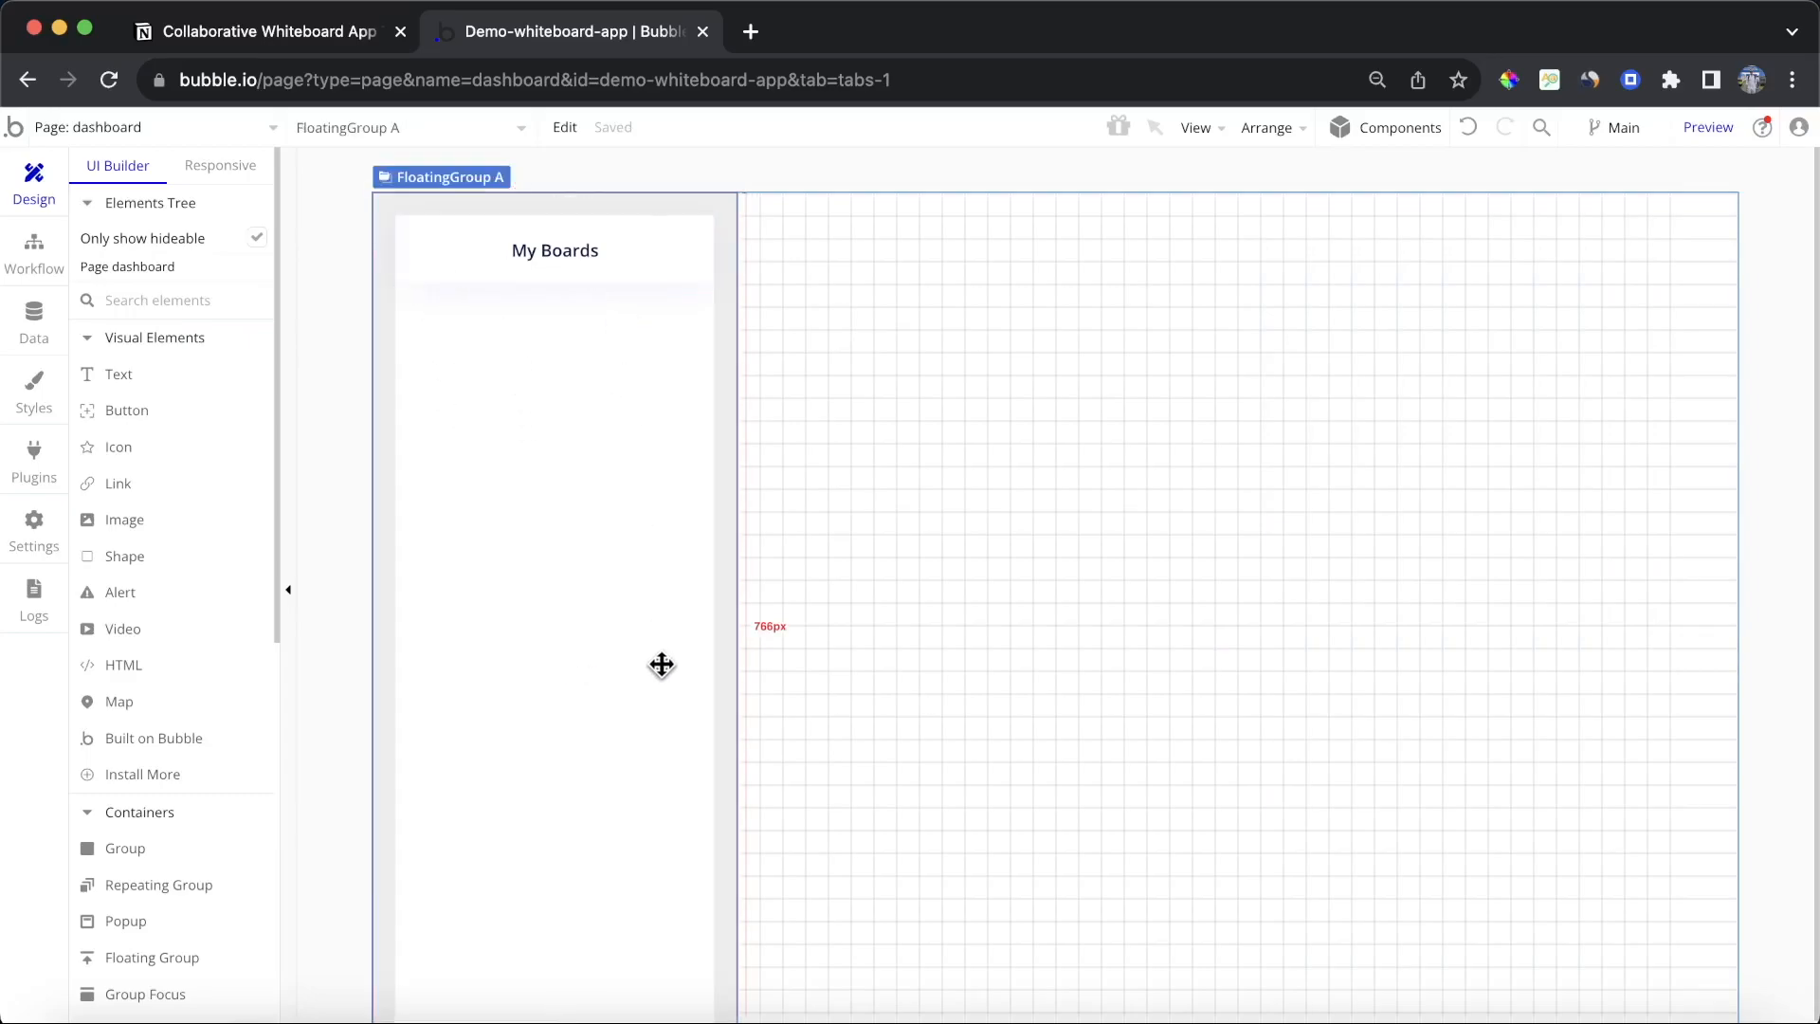
{"action": "left_click", "coordinate": [579, 274]}
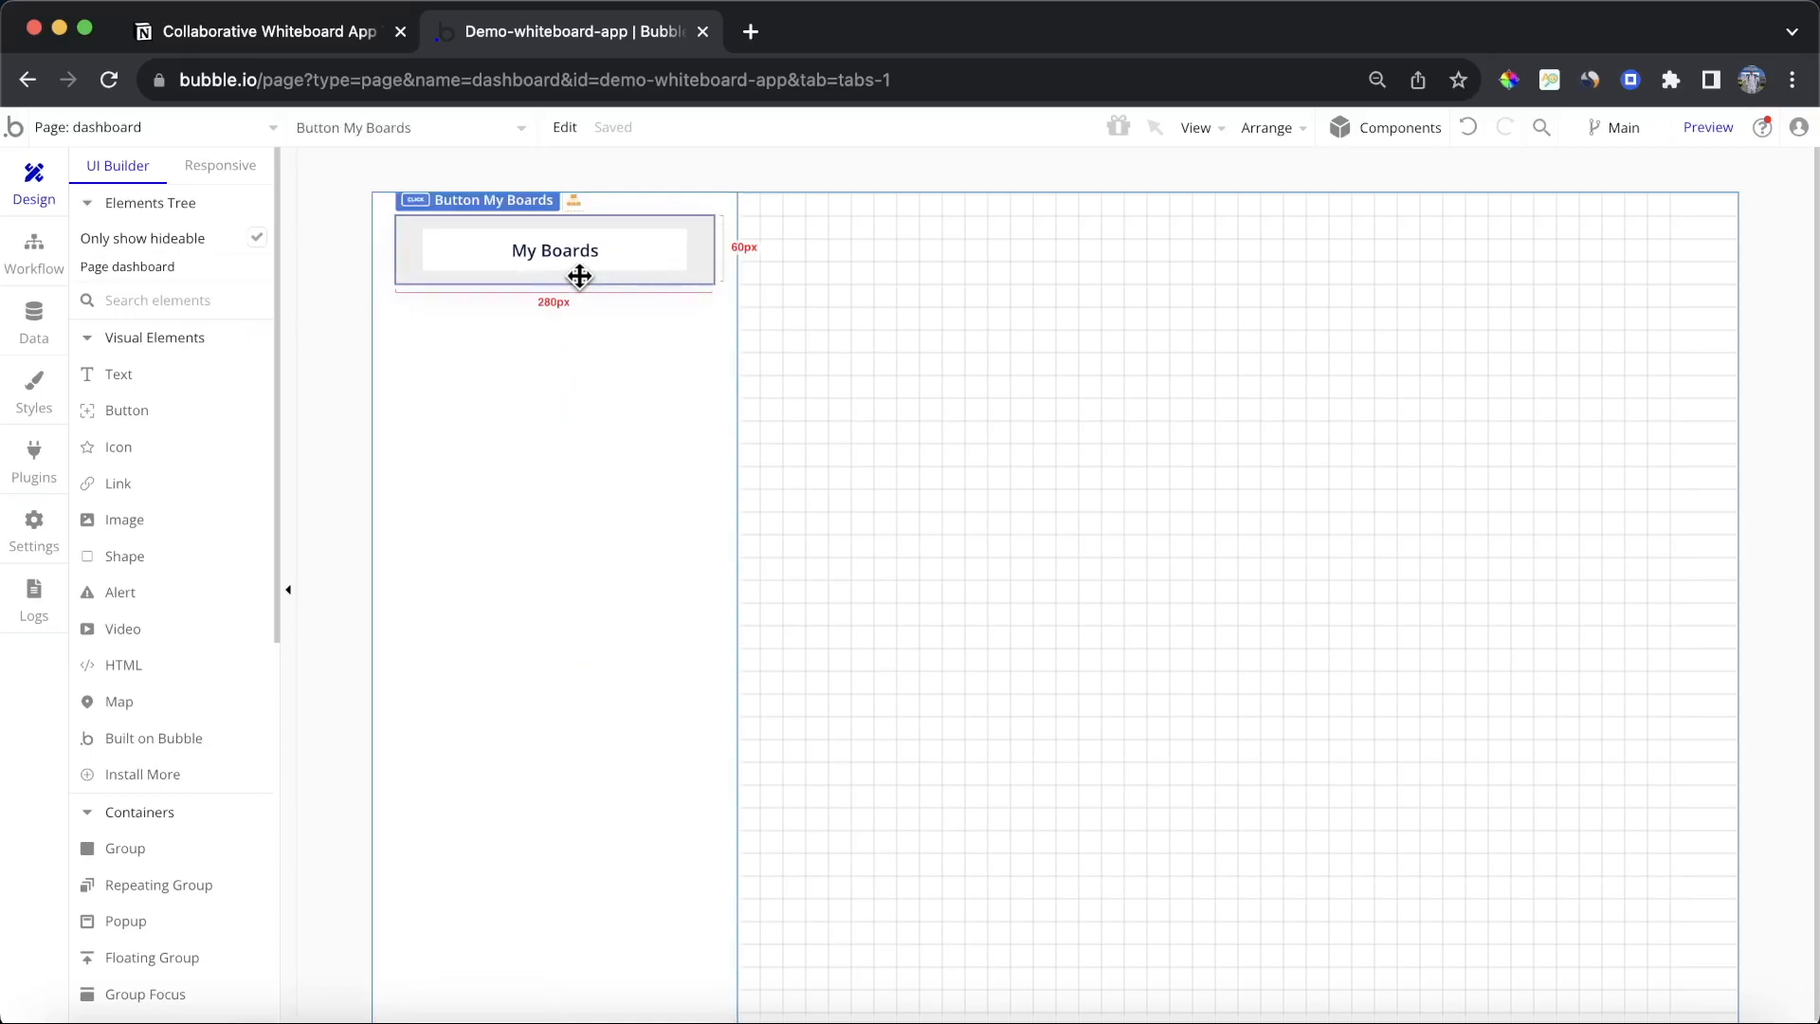
{"action": "left_click_drag", "start_coordinate": [579, 275], "coordinate": [577, 390]}
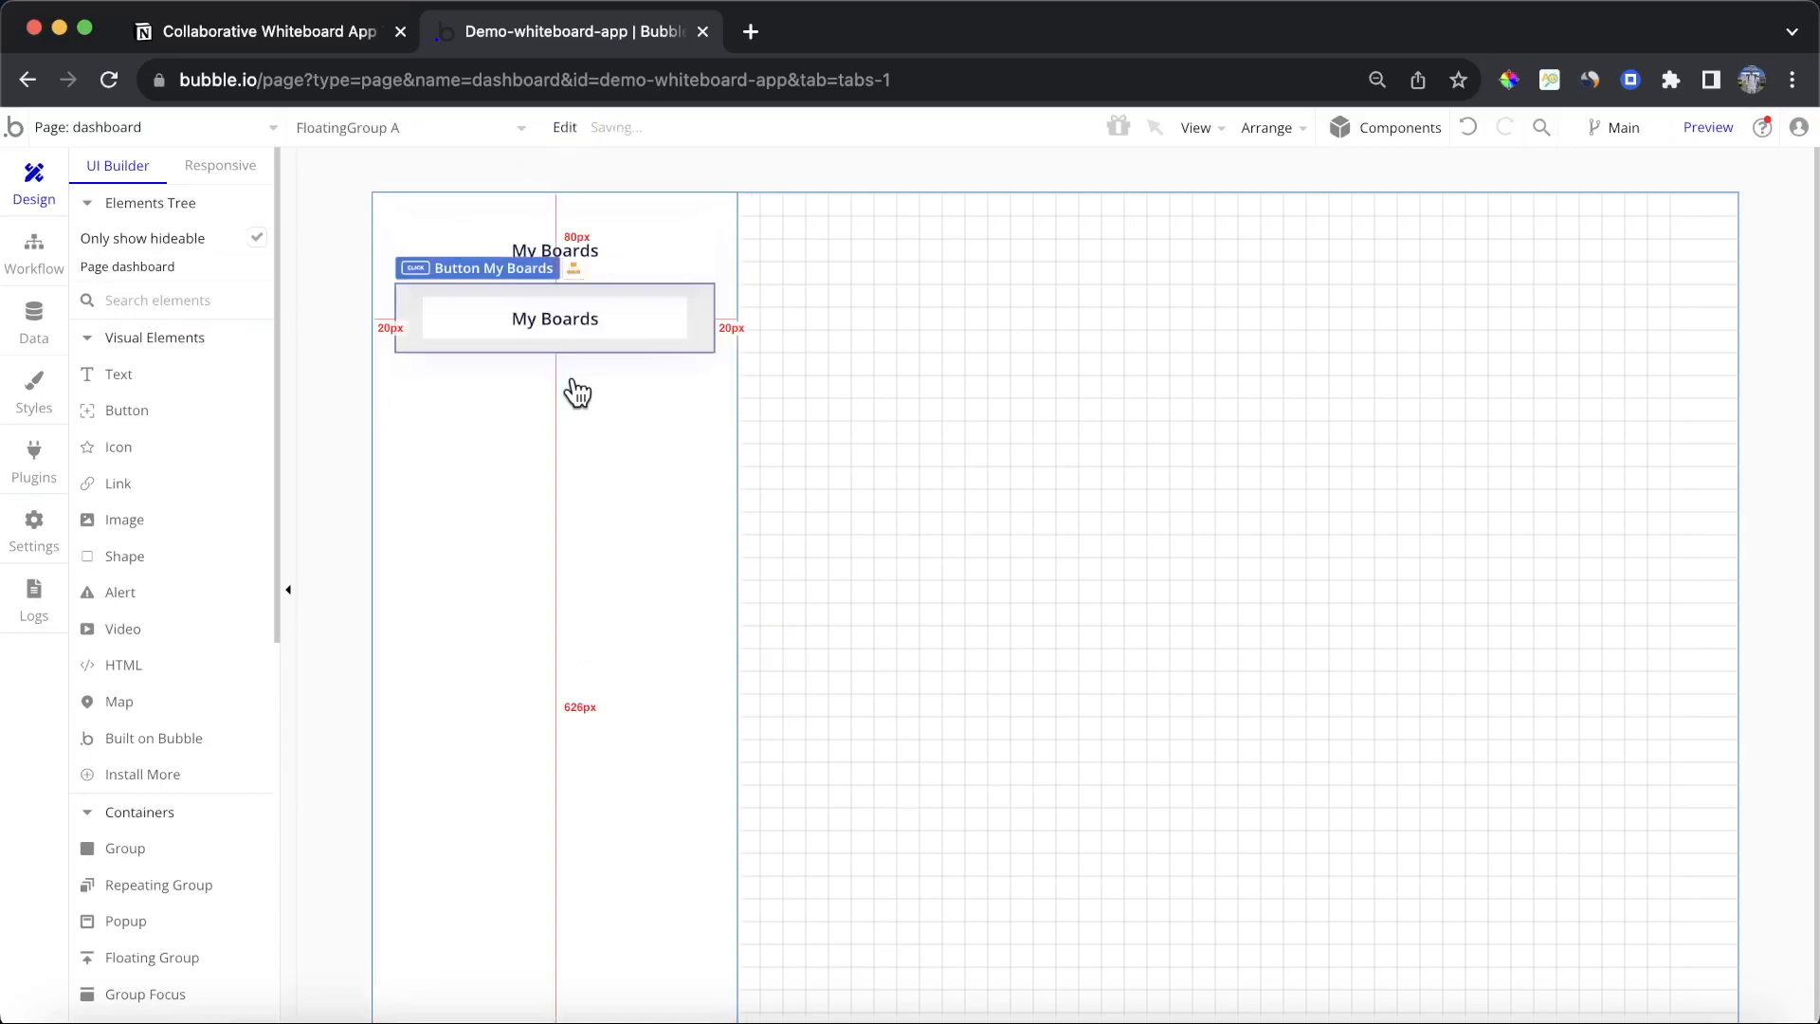
{"action": "double_click", "coordinate": [605, 311]}
{"action": "type", "text": "Log out"}
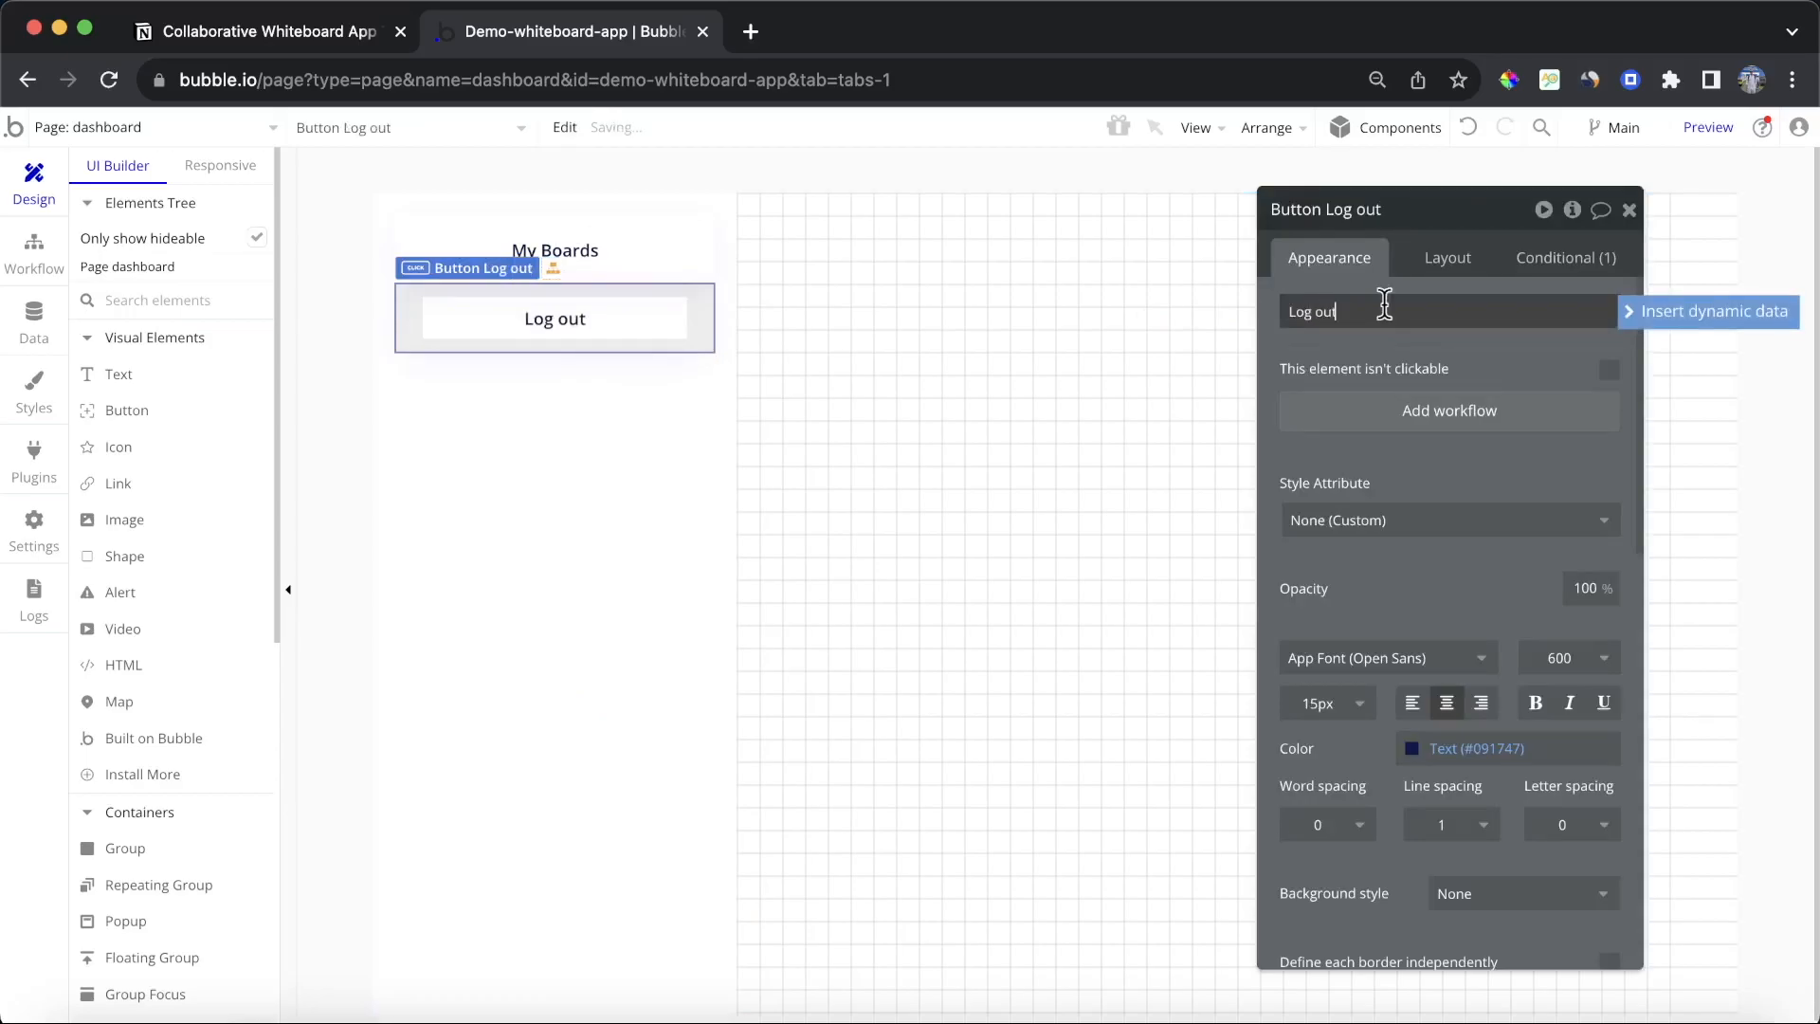
{"action": "left_click", "coordinate": [1629, 211]}
{"action": "left_click", "coordinate": [1409, 313]}
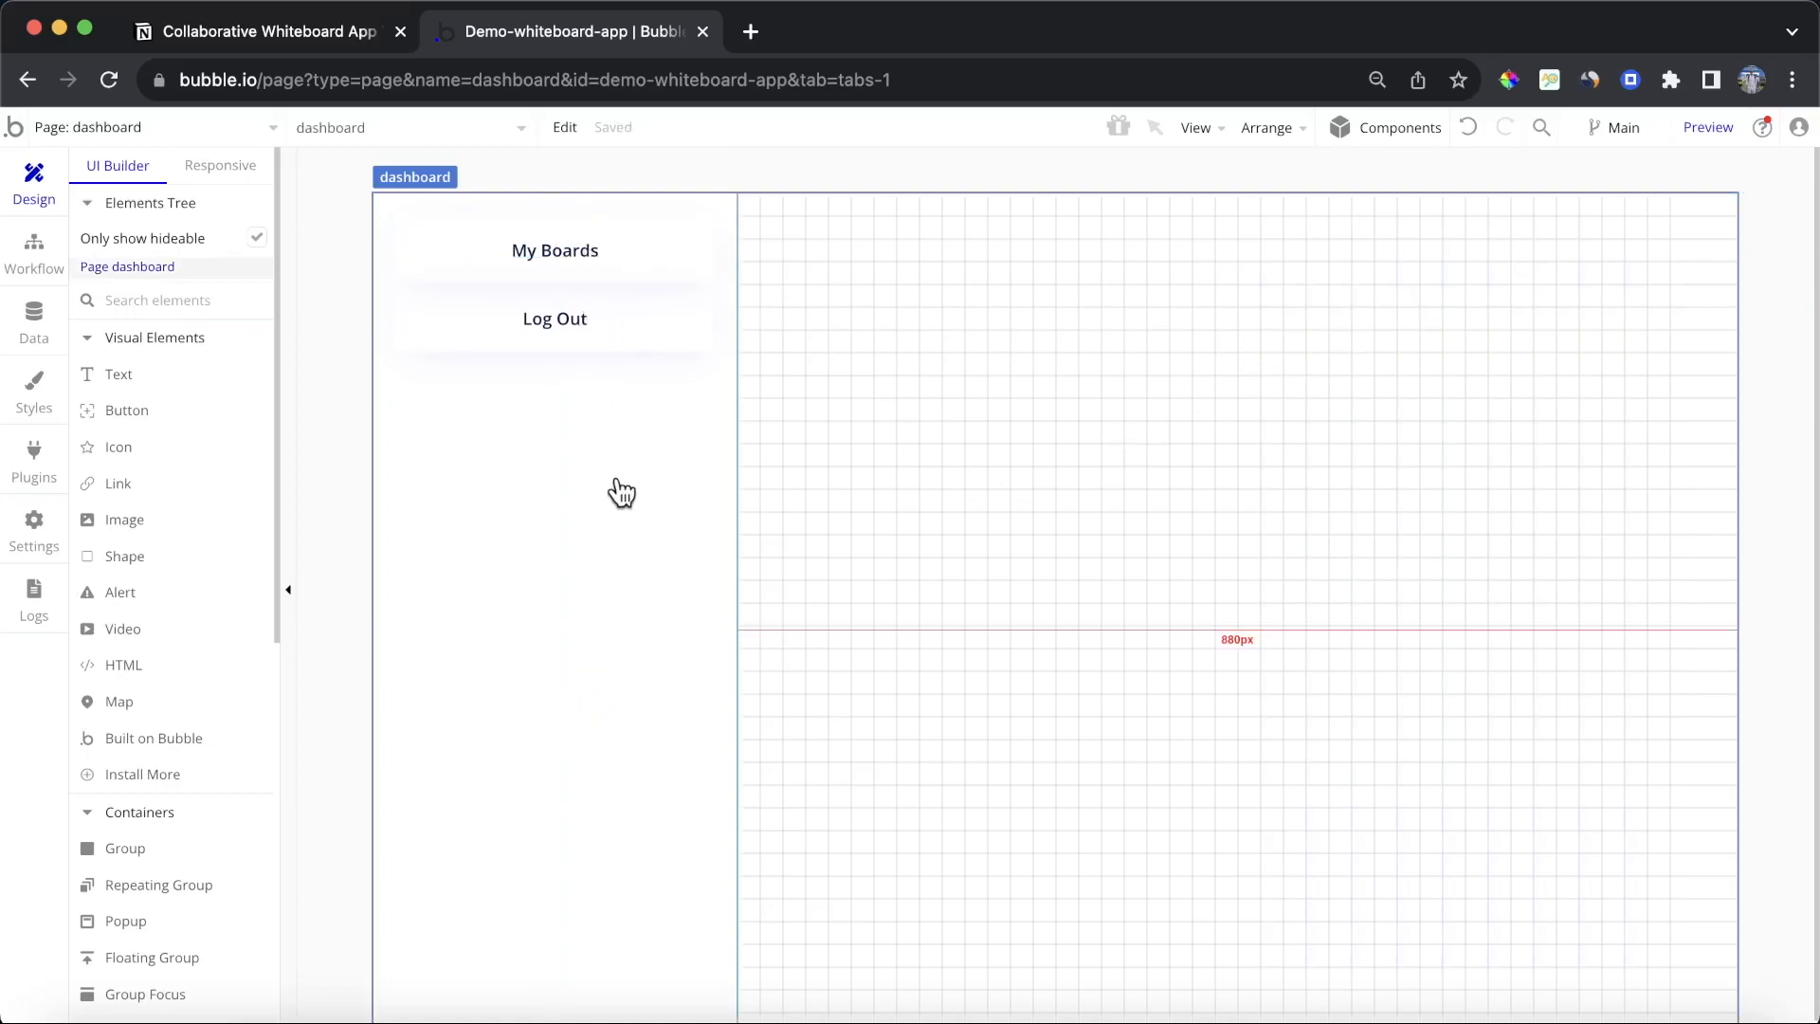
Step: Set the shadow style of both the My Boards and Log Out buttons to None
{"action": "double_click", "coordinate": [638, 256]}
{"action": "scroll", "coordinate": [1491, 568], "scroll_direction": "down", "scroll_amount": 5}
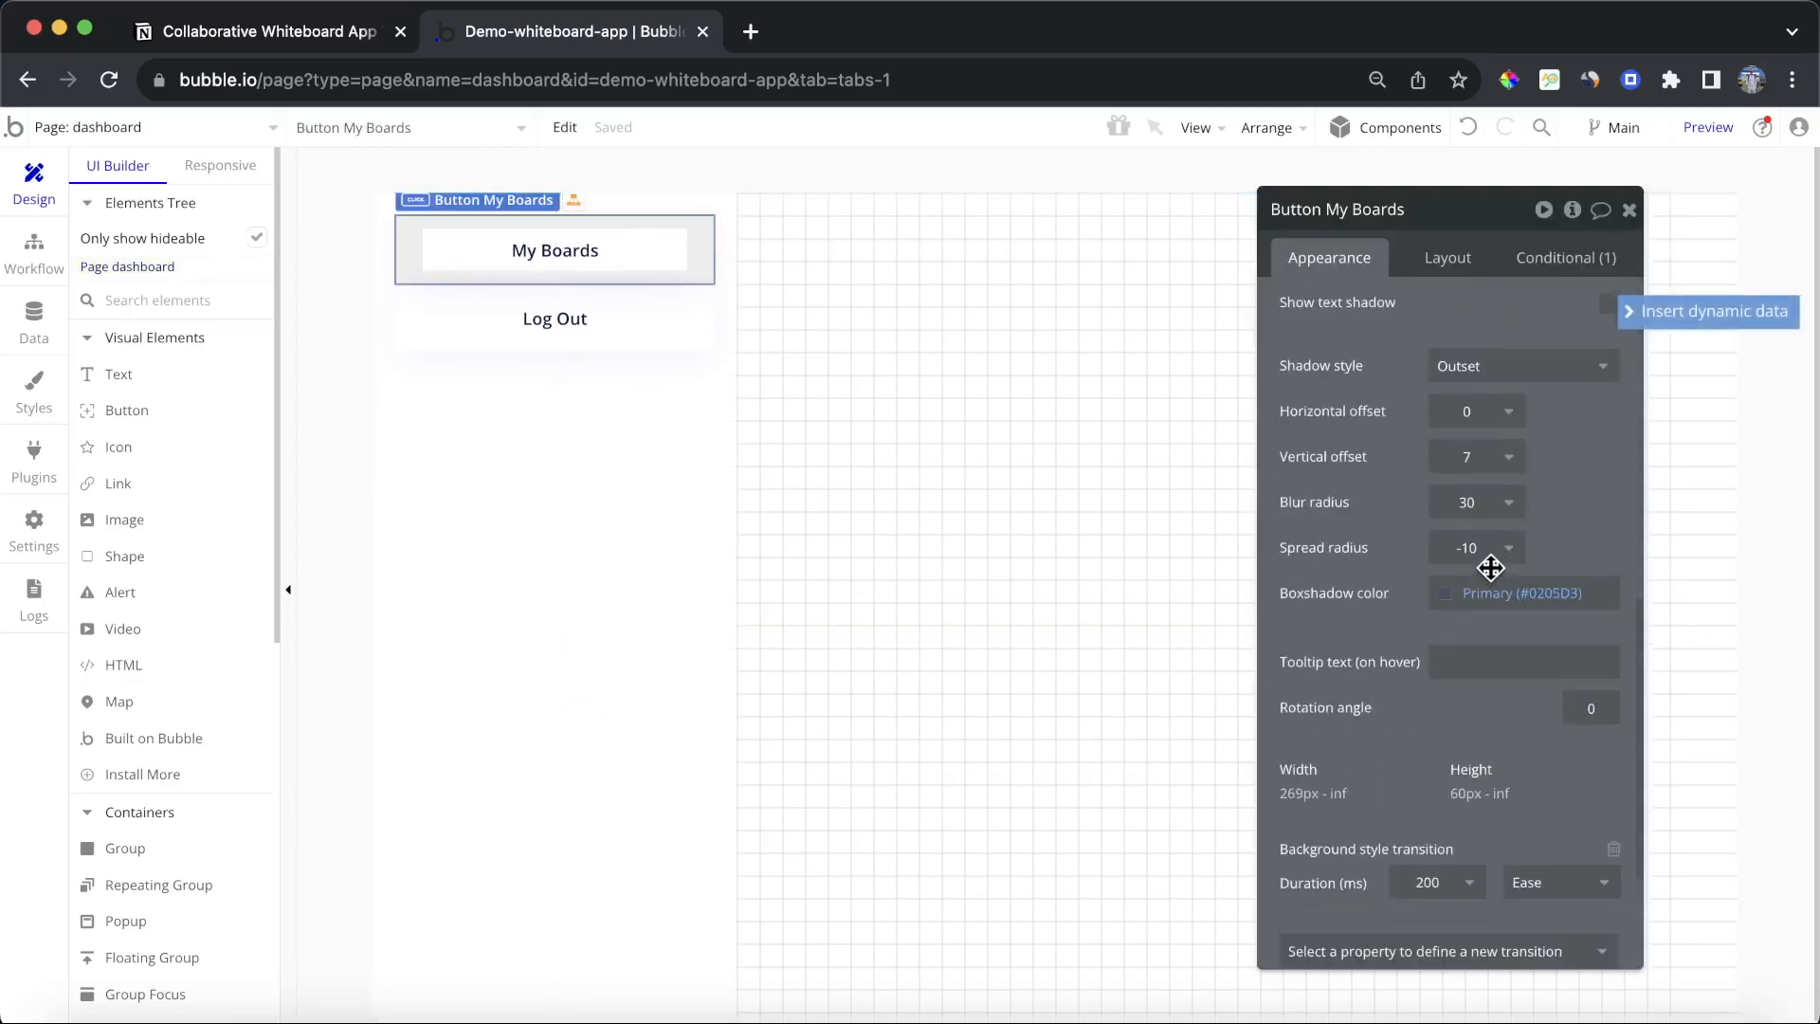
{"action": "left_click", "coordinate": [1515, 370]}
{"action": "left_click", "coordinate": [1533, 415]}
{"action": "left_click", "coordinate": [662, 329]}
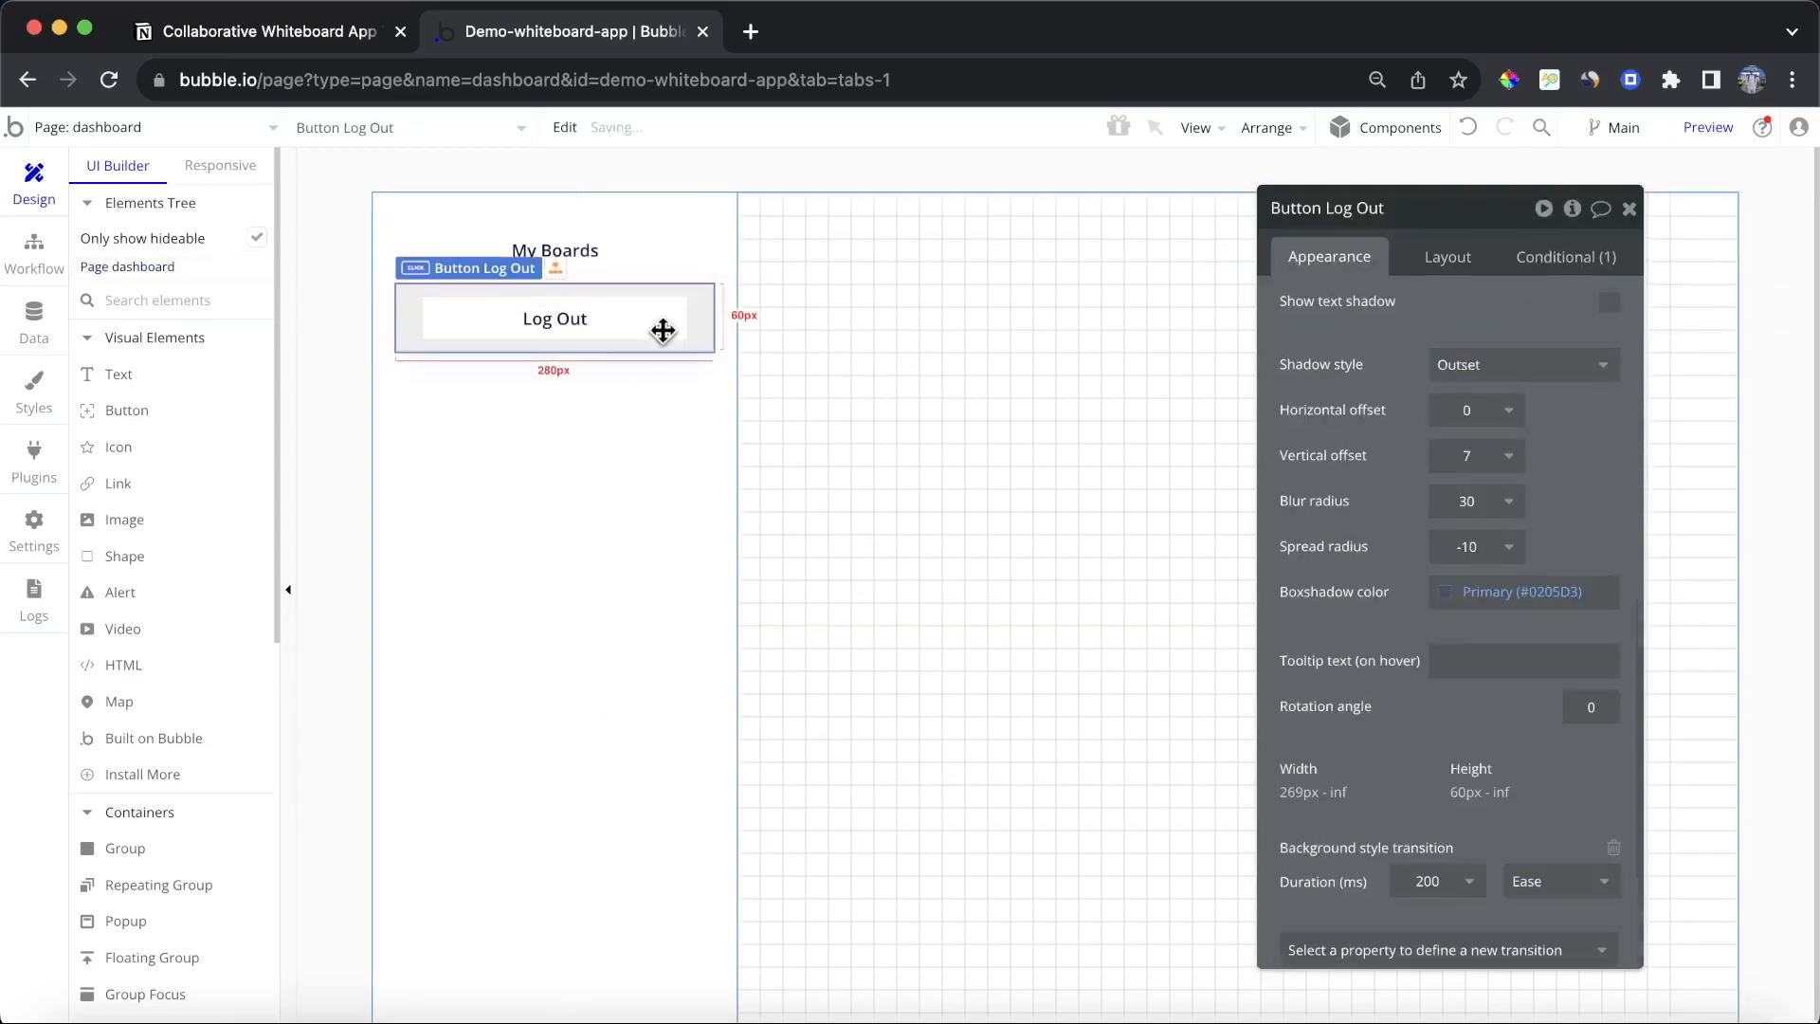
{"action": "left_click", "coordinate": [1510, 389]}
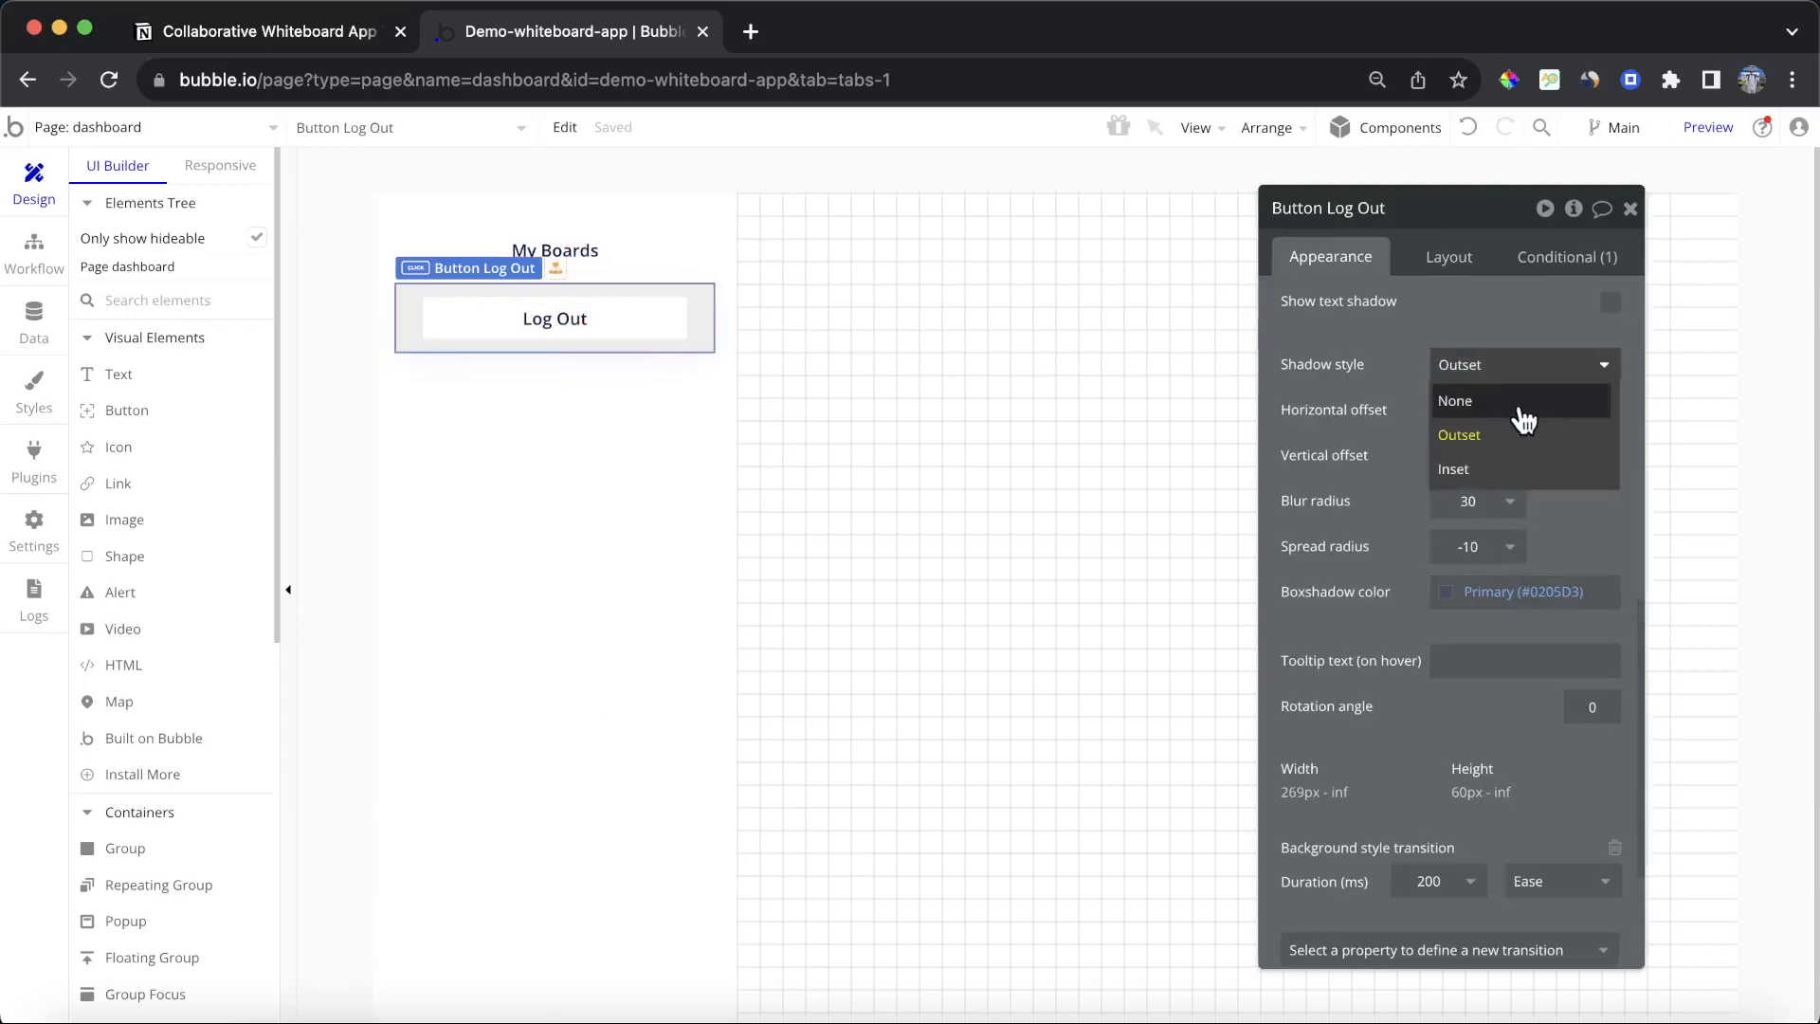
{"action": "left_click", "coordinate": [1524, 408]}
{"action": "left_click", "coordinate": [1154, 410]}
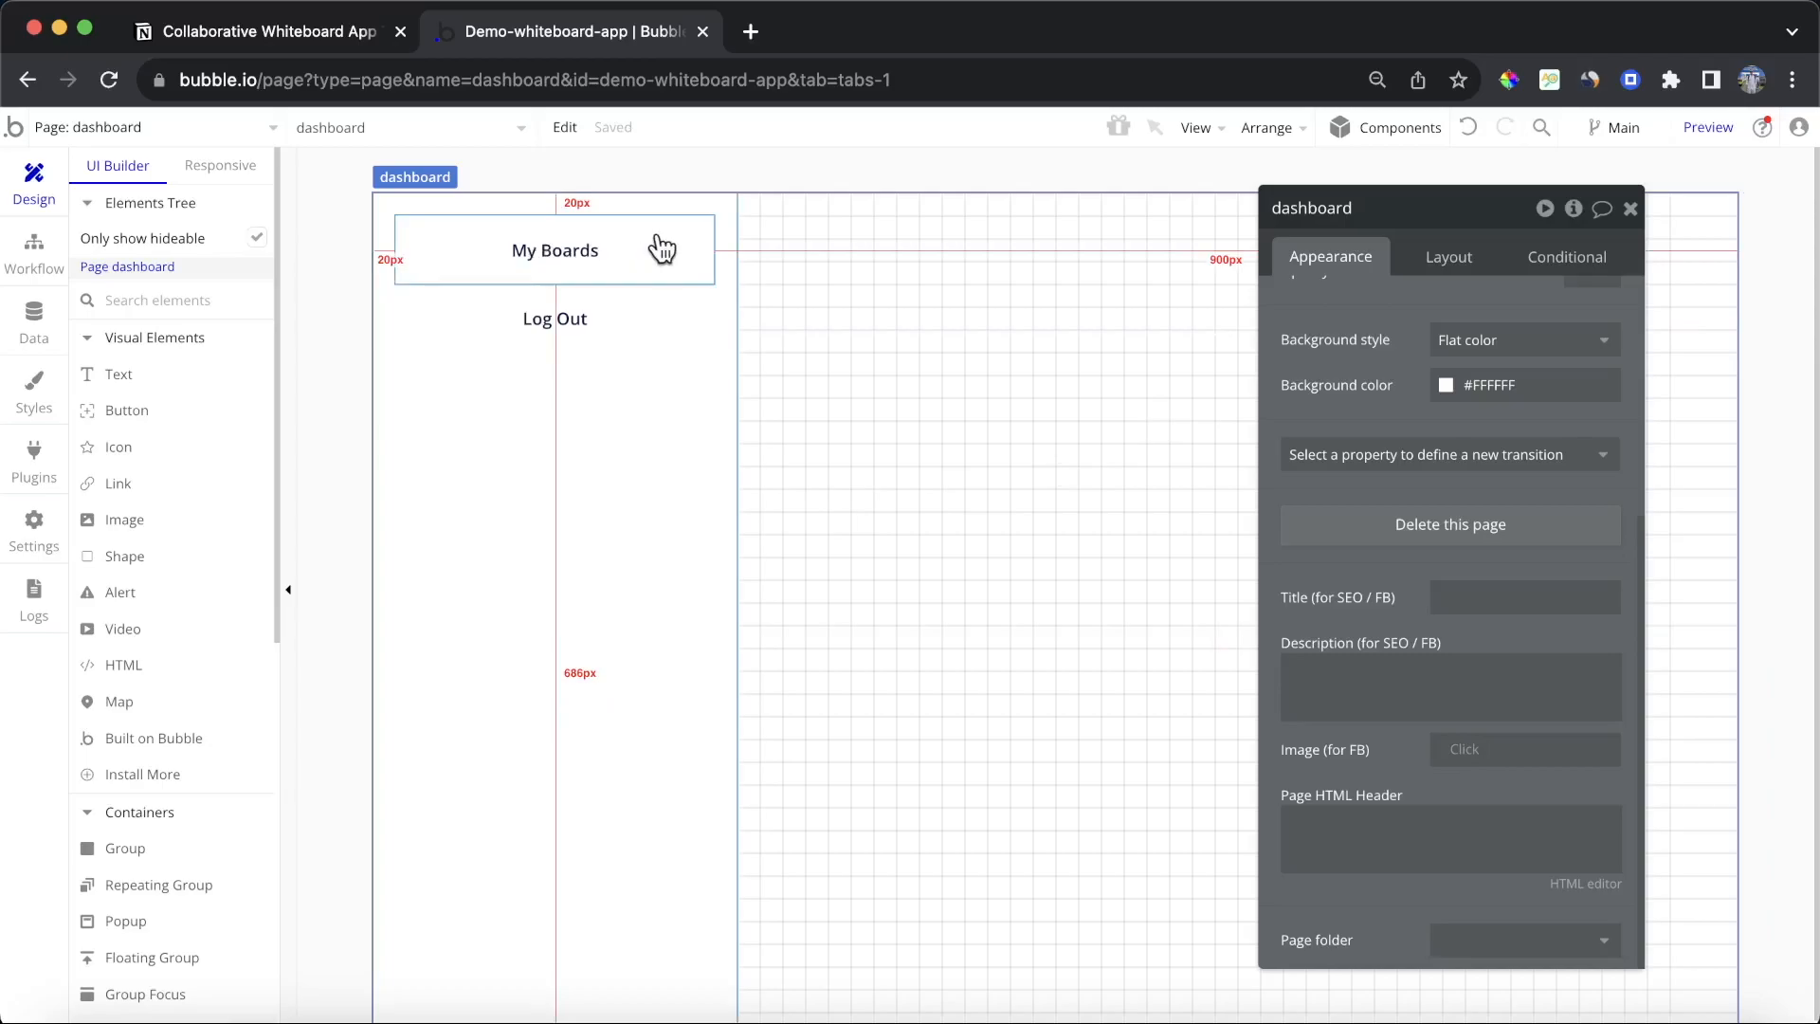
Step: Set the floating sidebar group's top padding to 60 px
{"action": "left_click", "coordinate": [630, 565]}
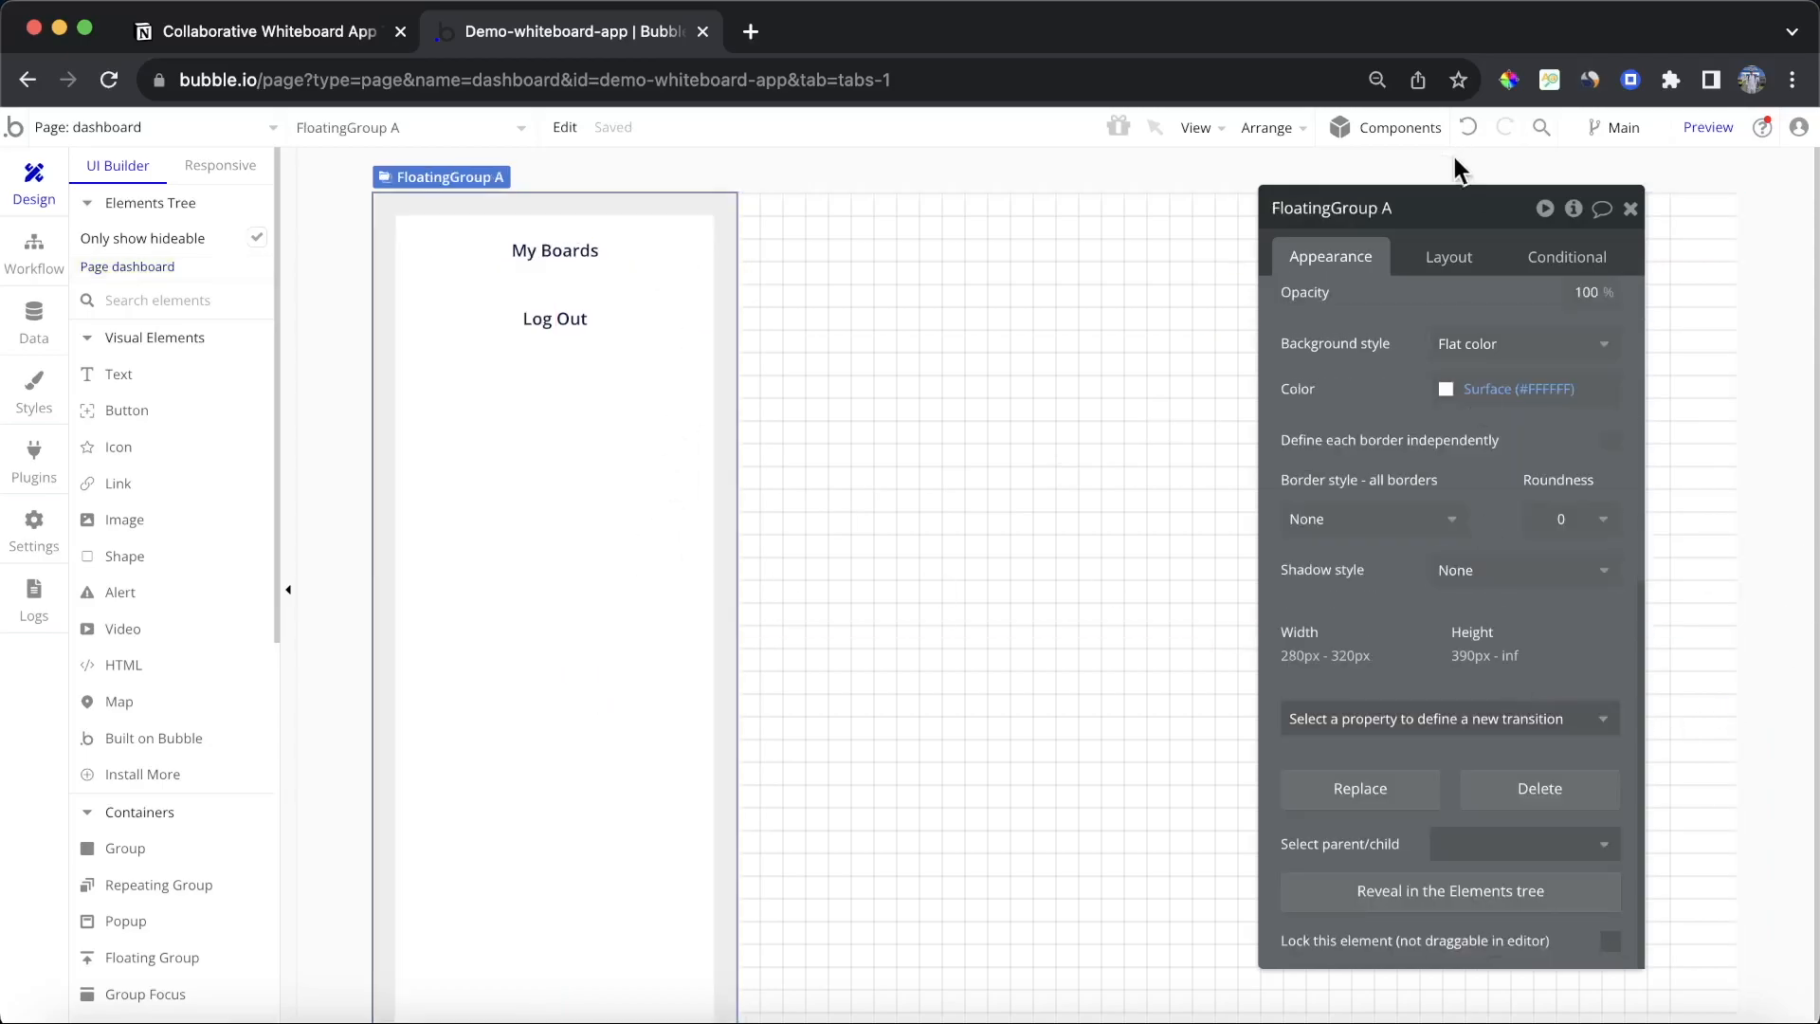
{"action": "left_click", "coordinate": [1437, 252]}
{"action": "double_click", "coordinate": [1320, 937]}
{"action": "type", "text": "60"}
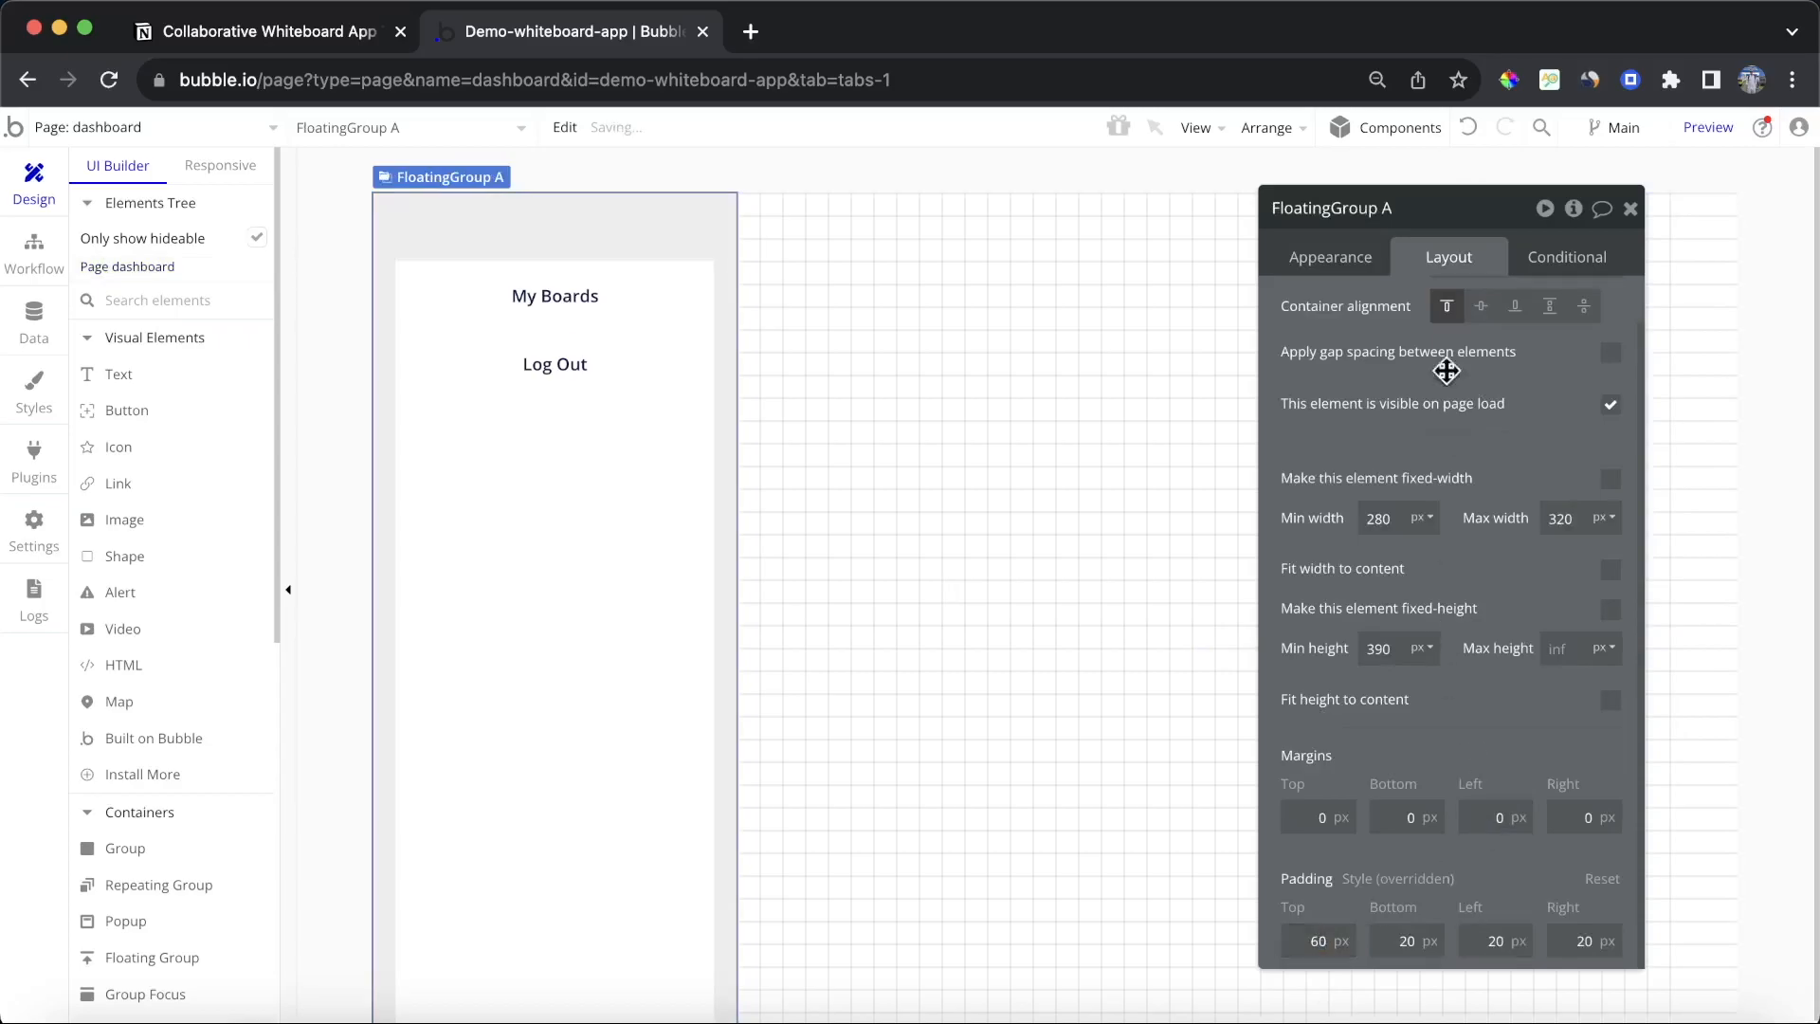
Step: Left-align the label text of the My Boards and Log Out buttons
{"action": "left_click", "coordinate": [1658, 224]}
{"action": "left_click", "coordinate": [577, 281]}
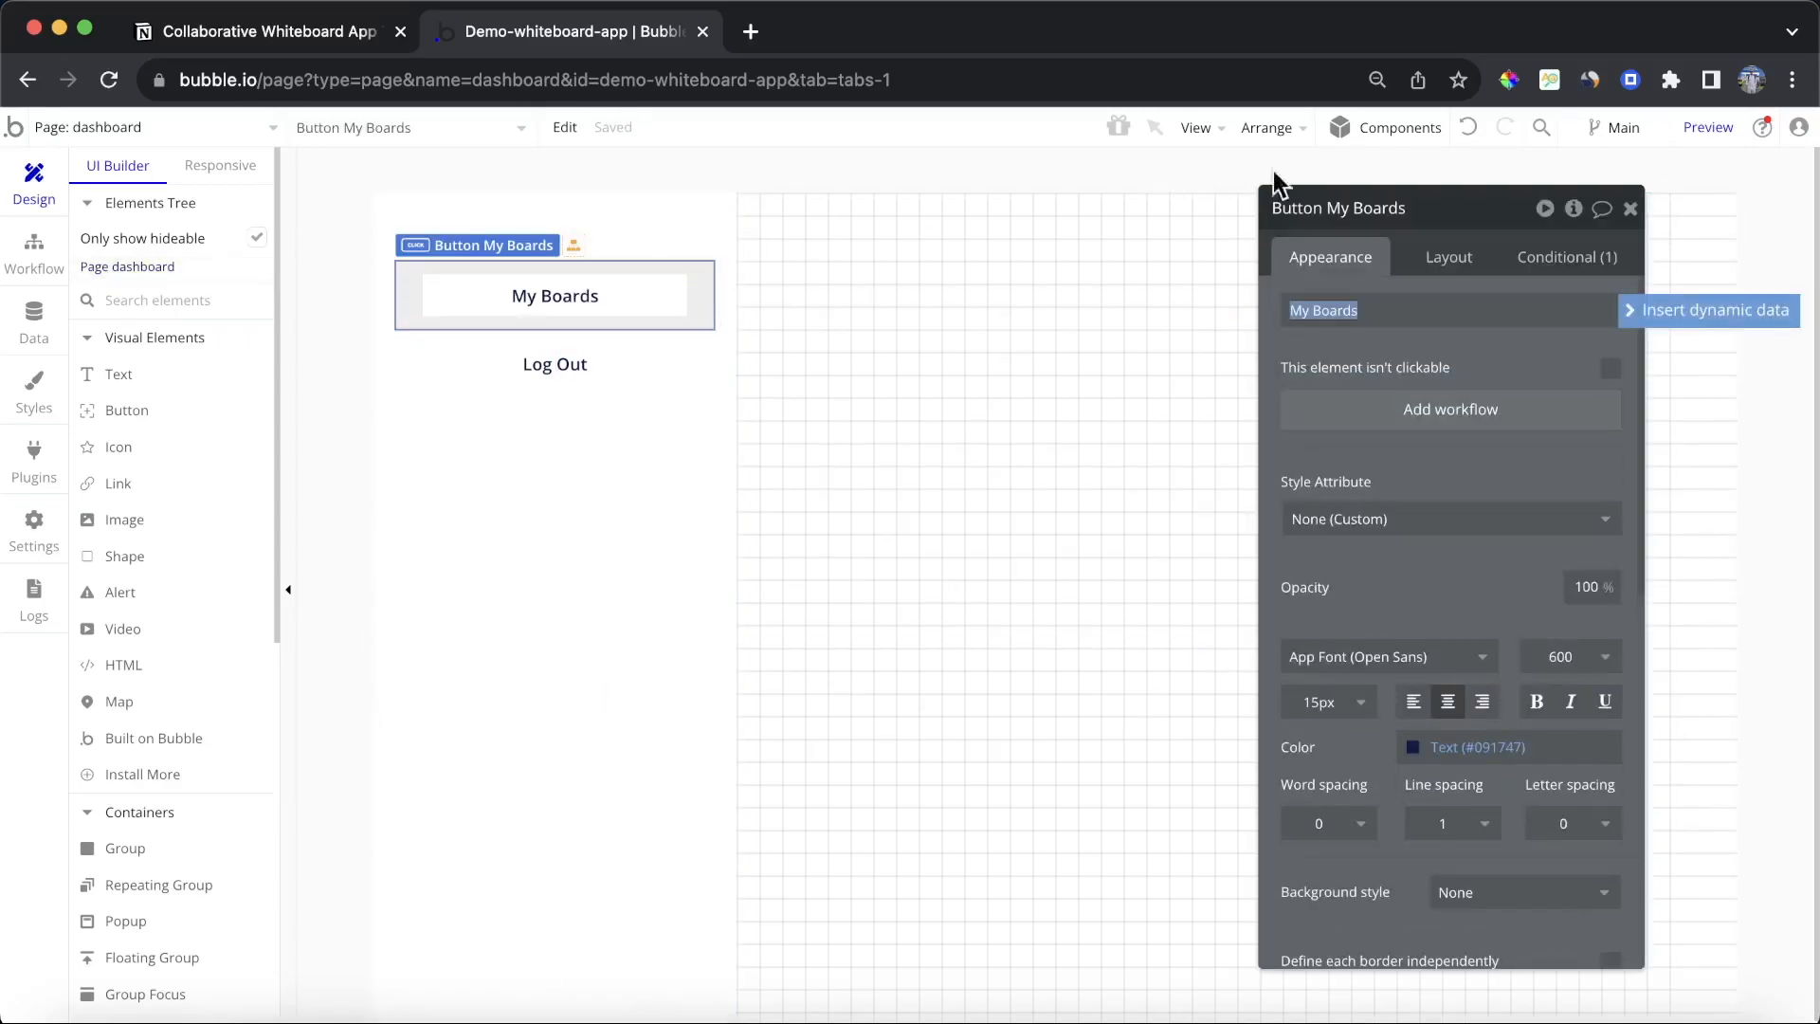
{"action": "left_click", "coordinate": [1429, 701]}
{"action": "left_click", "coordinate": [518, 366]}
{"action": "left_click", "coordinate": [1414, 702]}
{"action": "left_click", "coordinate": [1630, 207]}
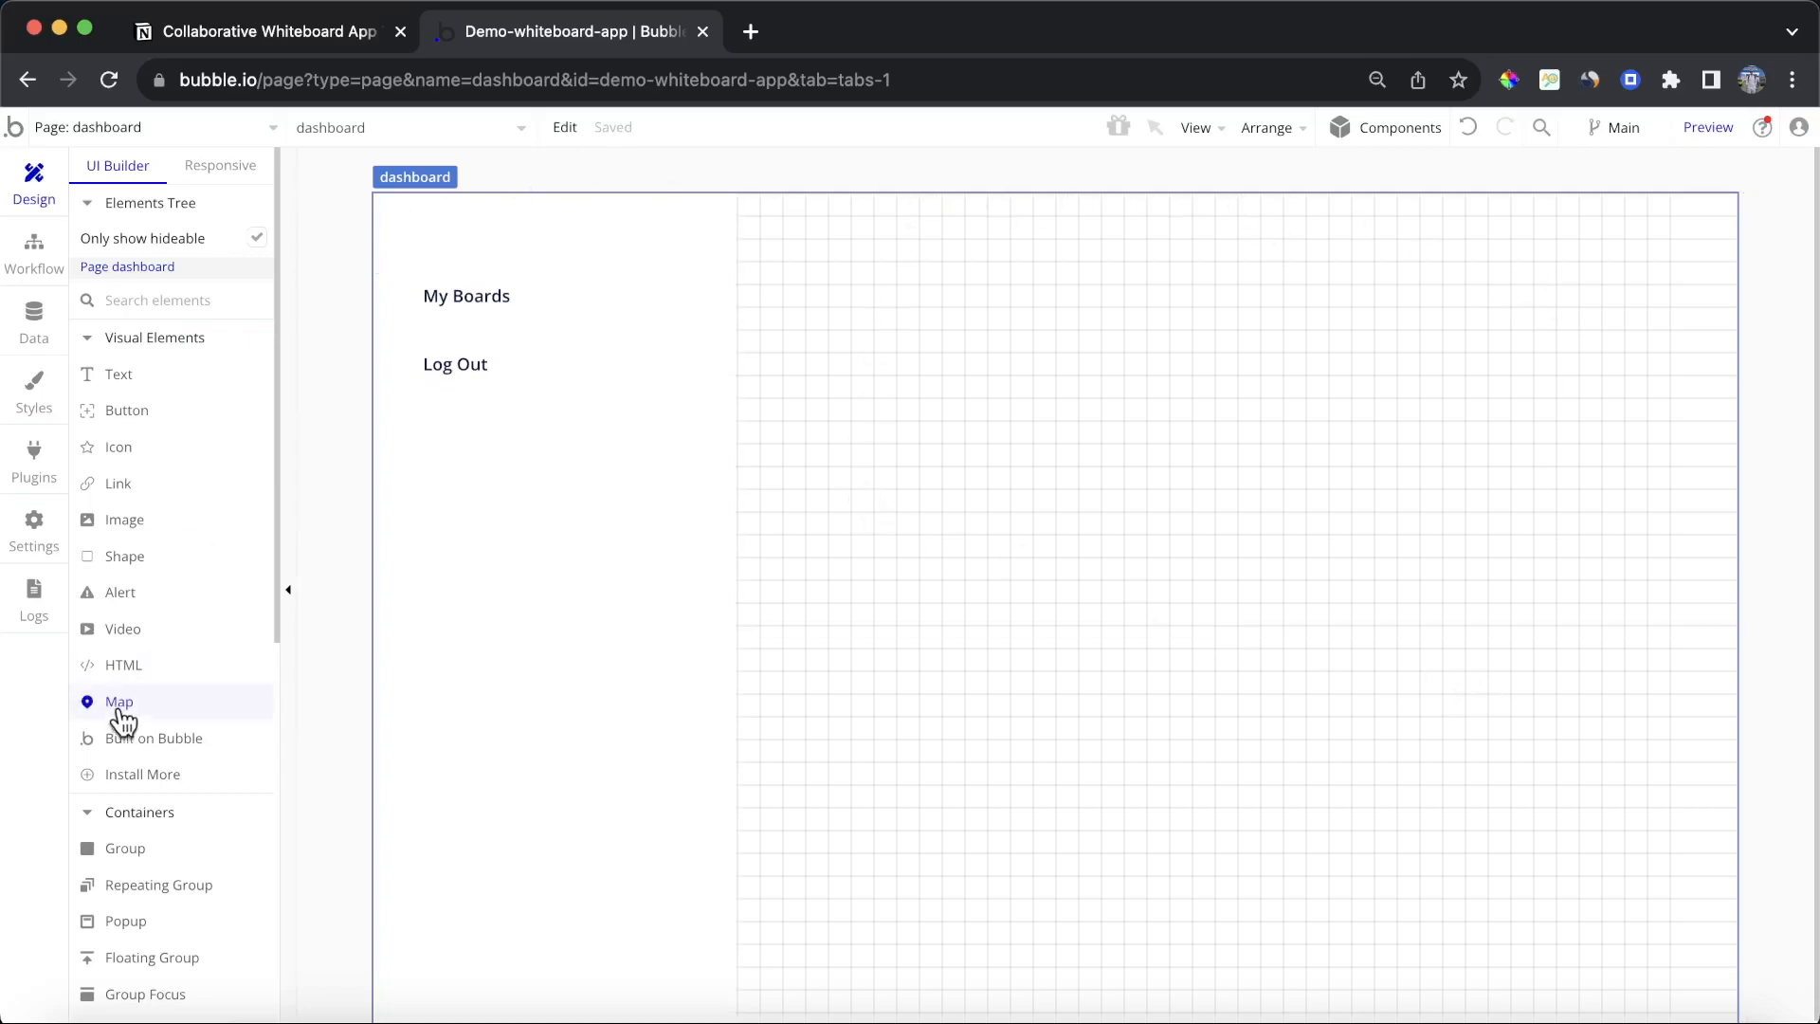
Step: Draw a group about 712 × 465 px beside the sidebar and set its left margin to 320 px
{"action": "left_click", "coordinate": [171, 848]}
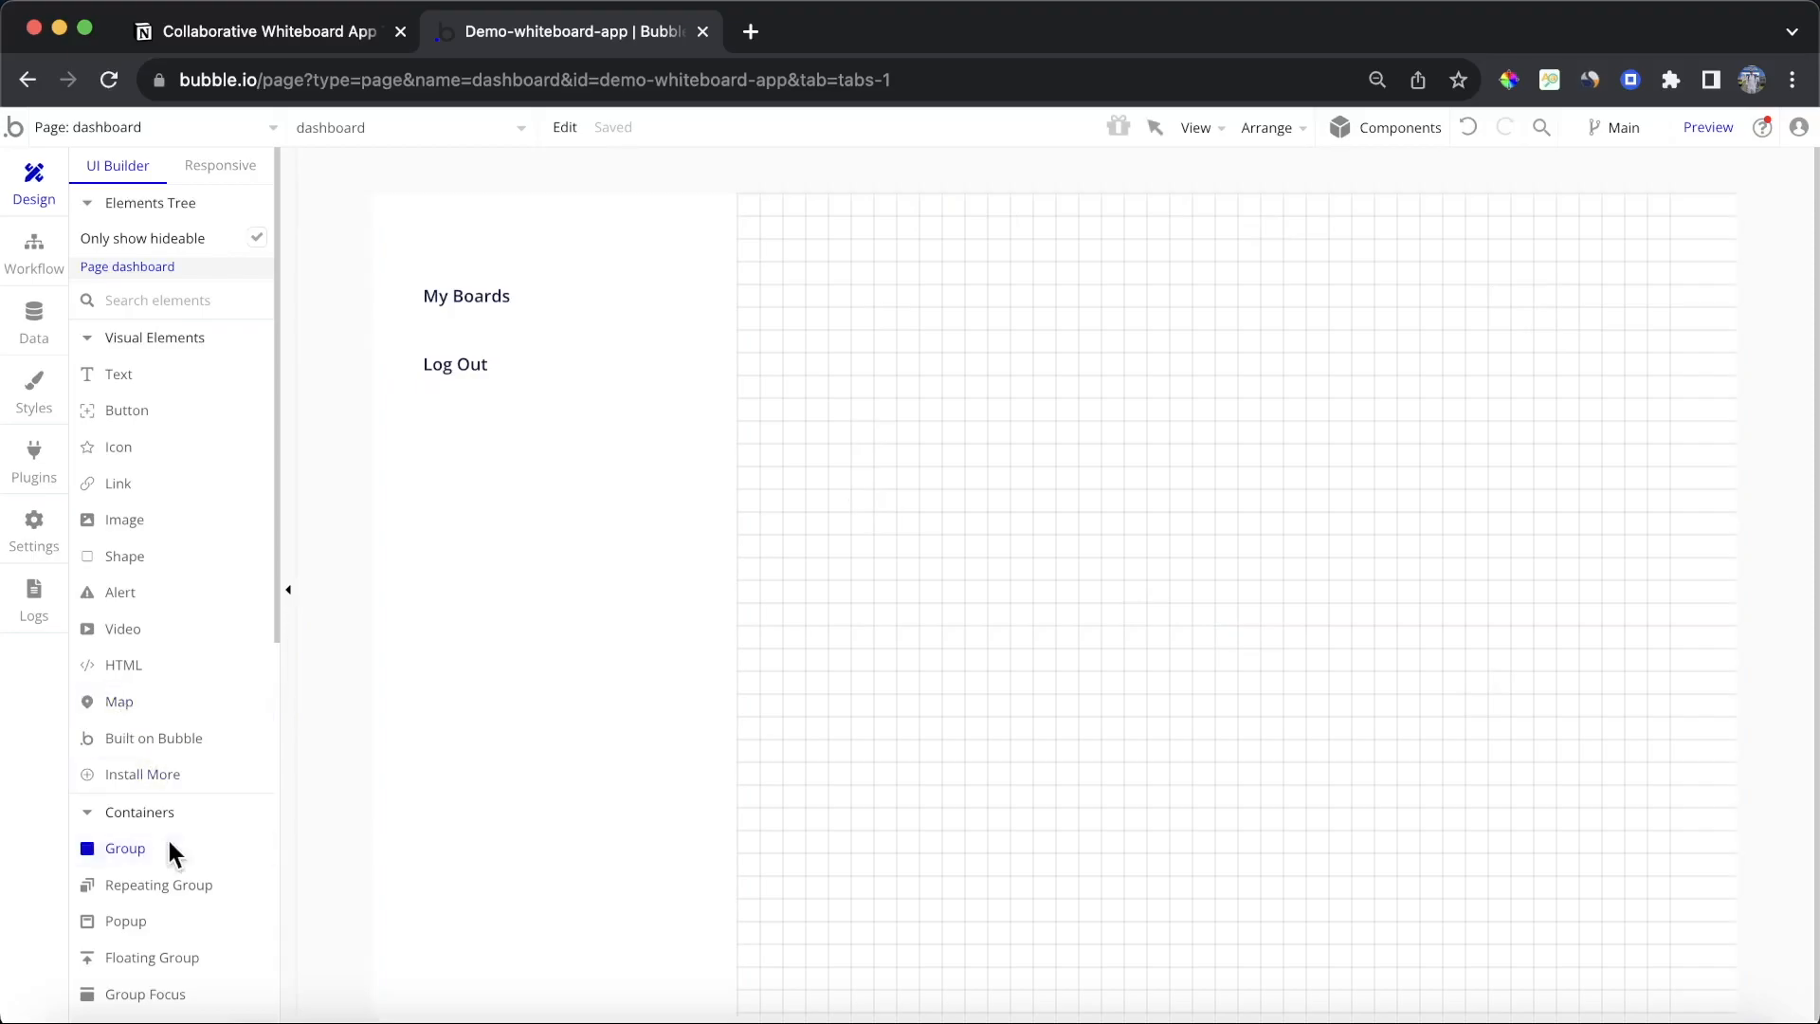
{"action": "mouse_move", "coordinate": [785, 225]}
{"action": "left_mouse_down"}
{"action": "mouse_move", "coordinate": [1150, 512]}
{"action": "mouse_move", "coordinate": [1594, 749]}
{"action": "left_mouse_up"}
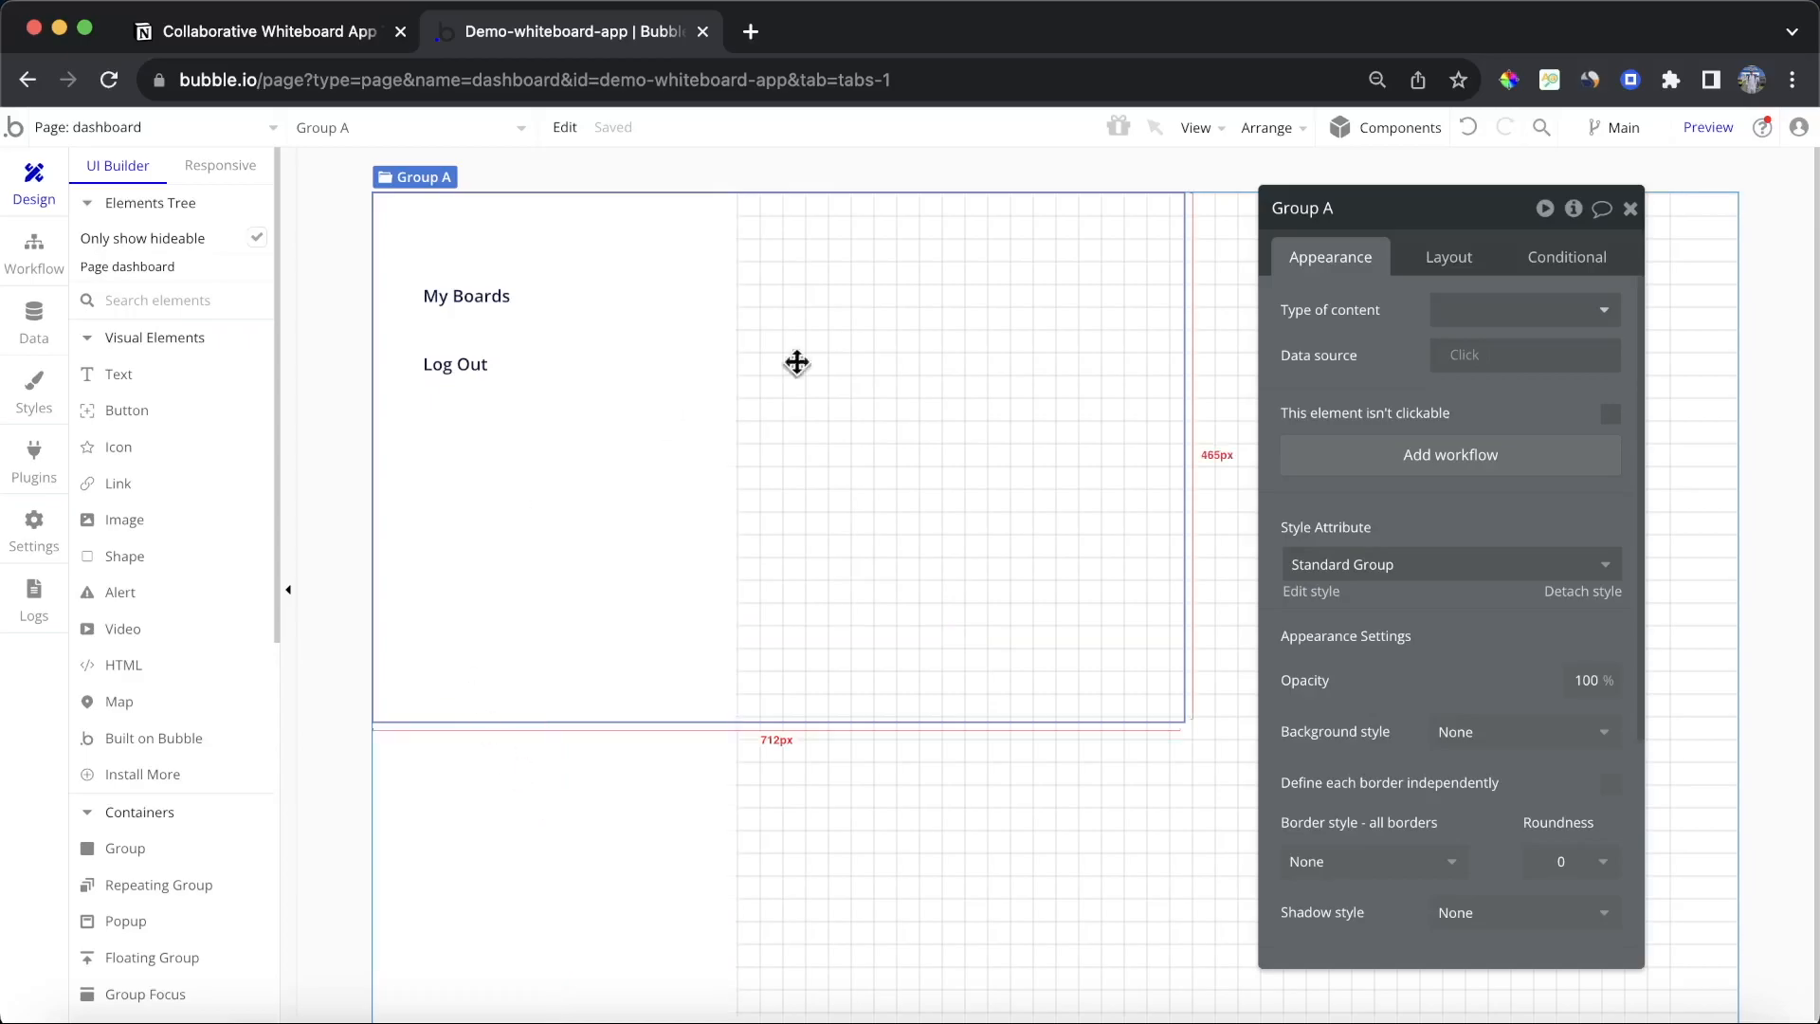
{"action": "left_click", "coordinate": [1454, 265]}
{"action": "left_click", "coordinate": [1303, 742]}
{"action": "left_click", "coordinate": [1504, 742]}
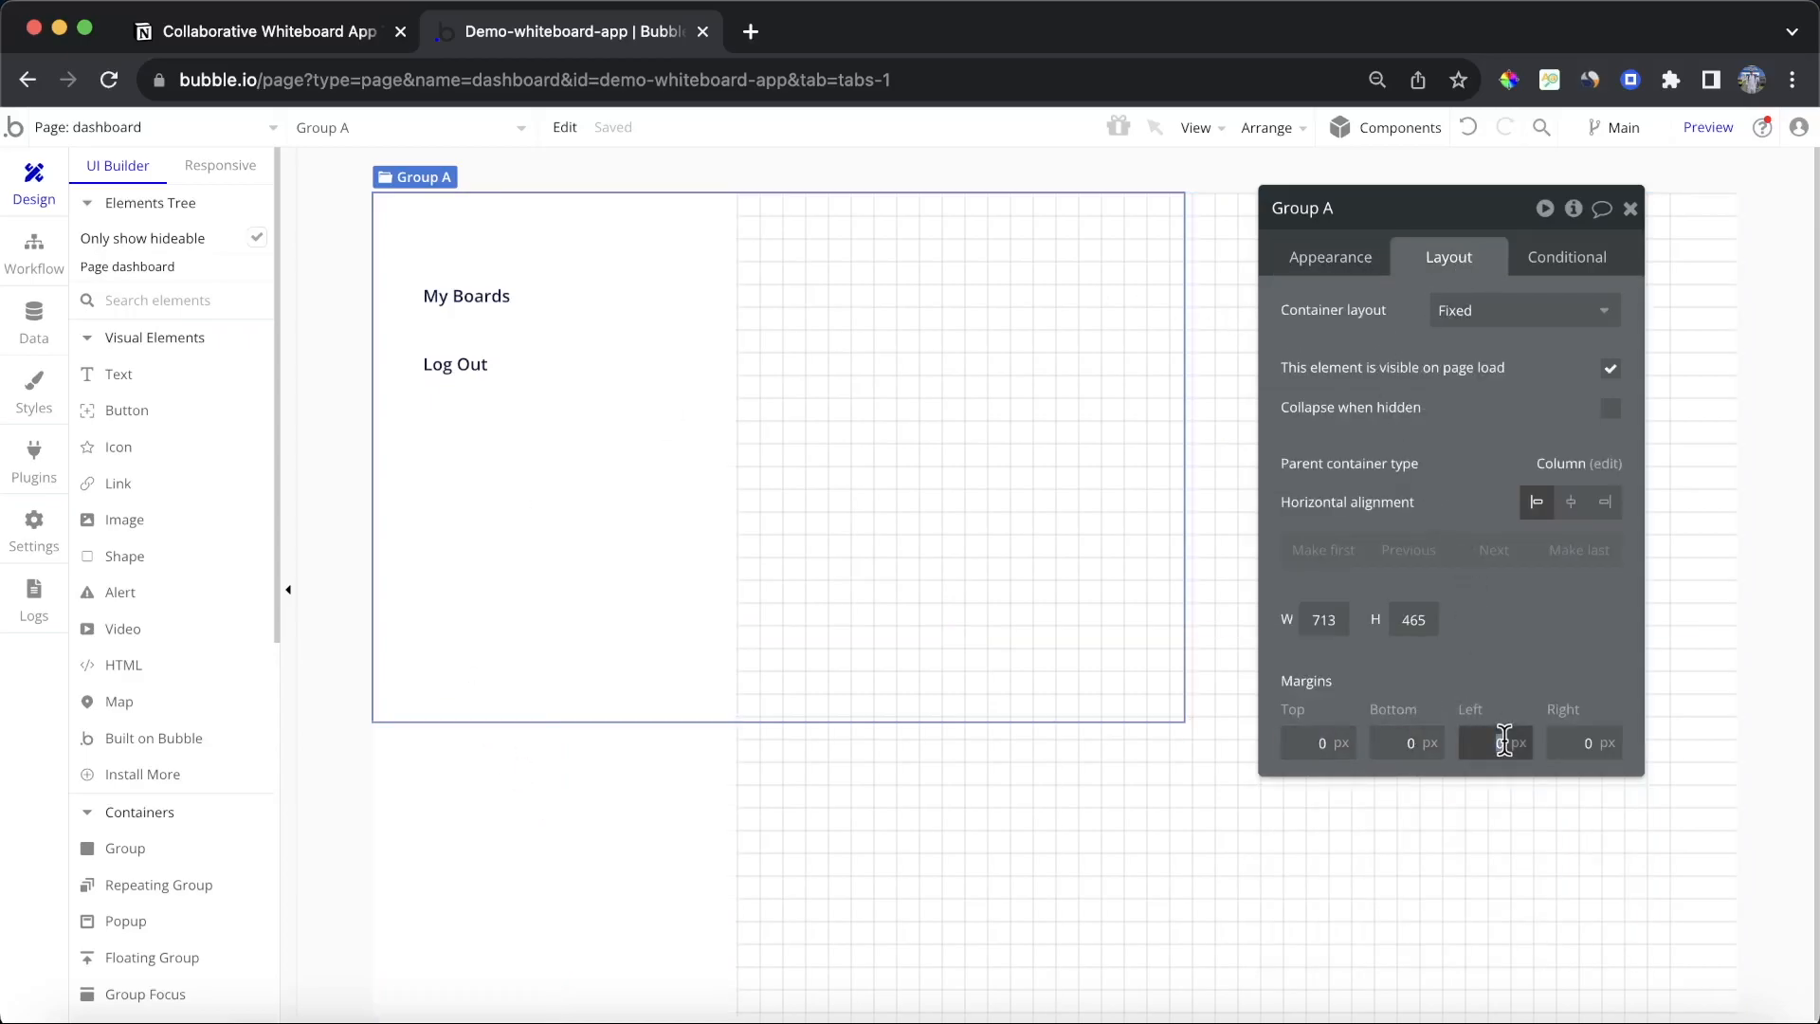
{"action": "type", "text": "320"}
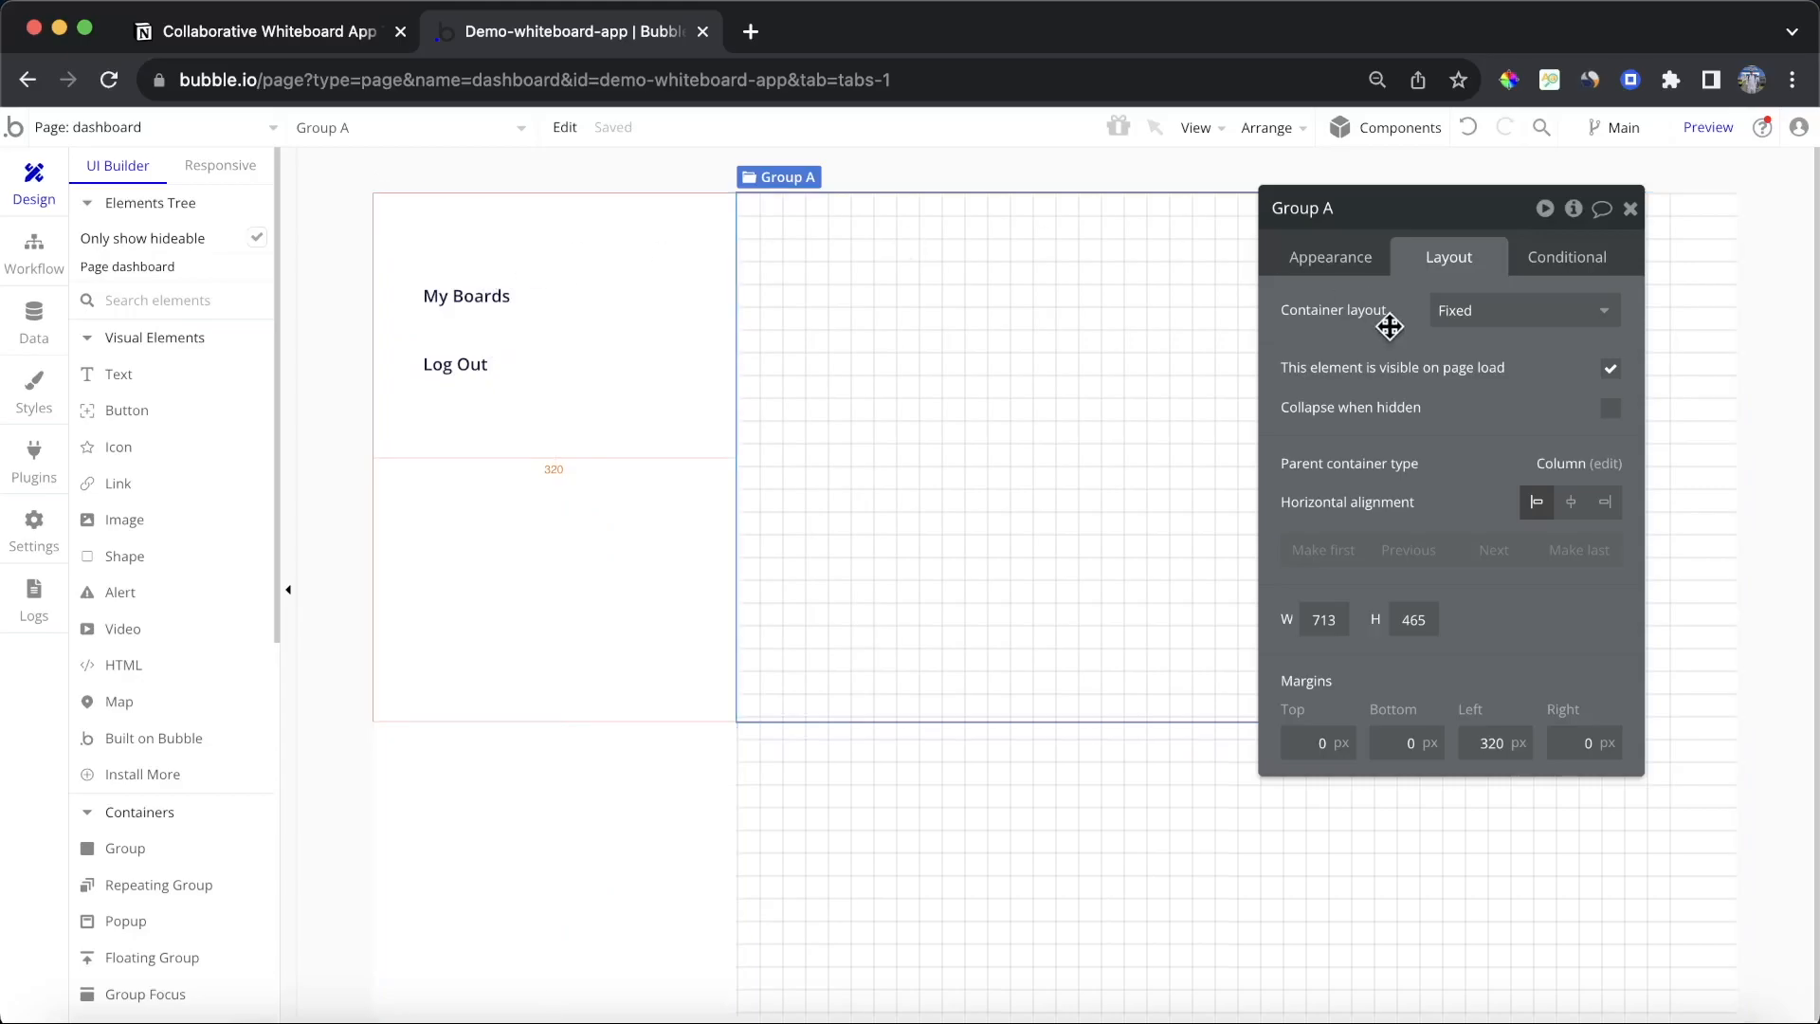
Step: Make the floating sidebar group fixed-width and set its width to 320 px
{"action": "left_click", "coordinate": [640, 240]}
{"action": "double_click", "coordinate": [1378, 568]}
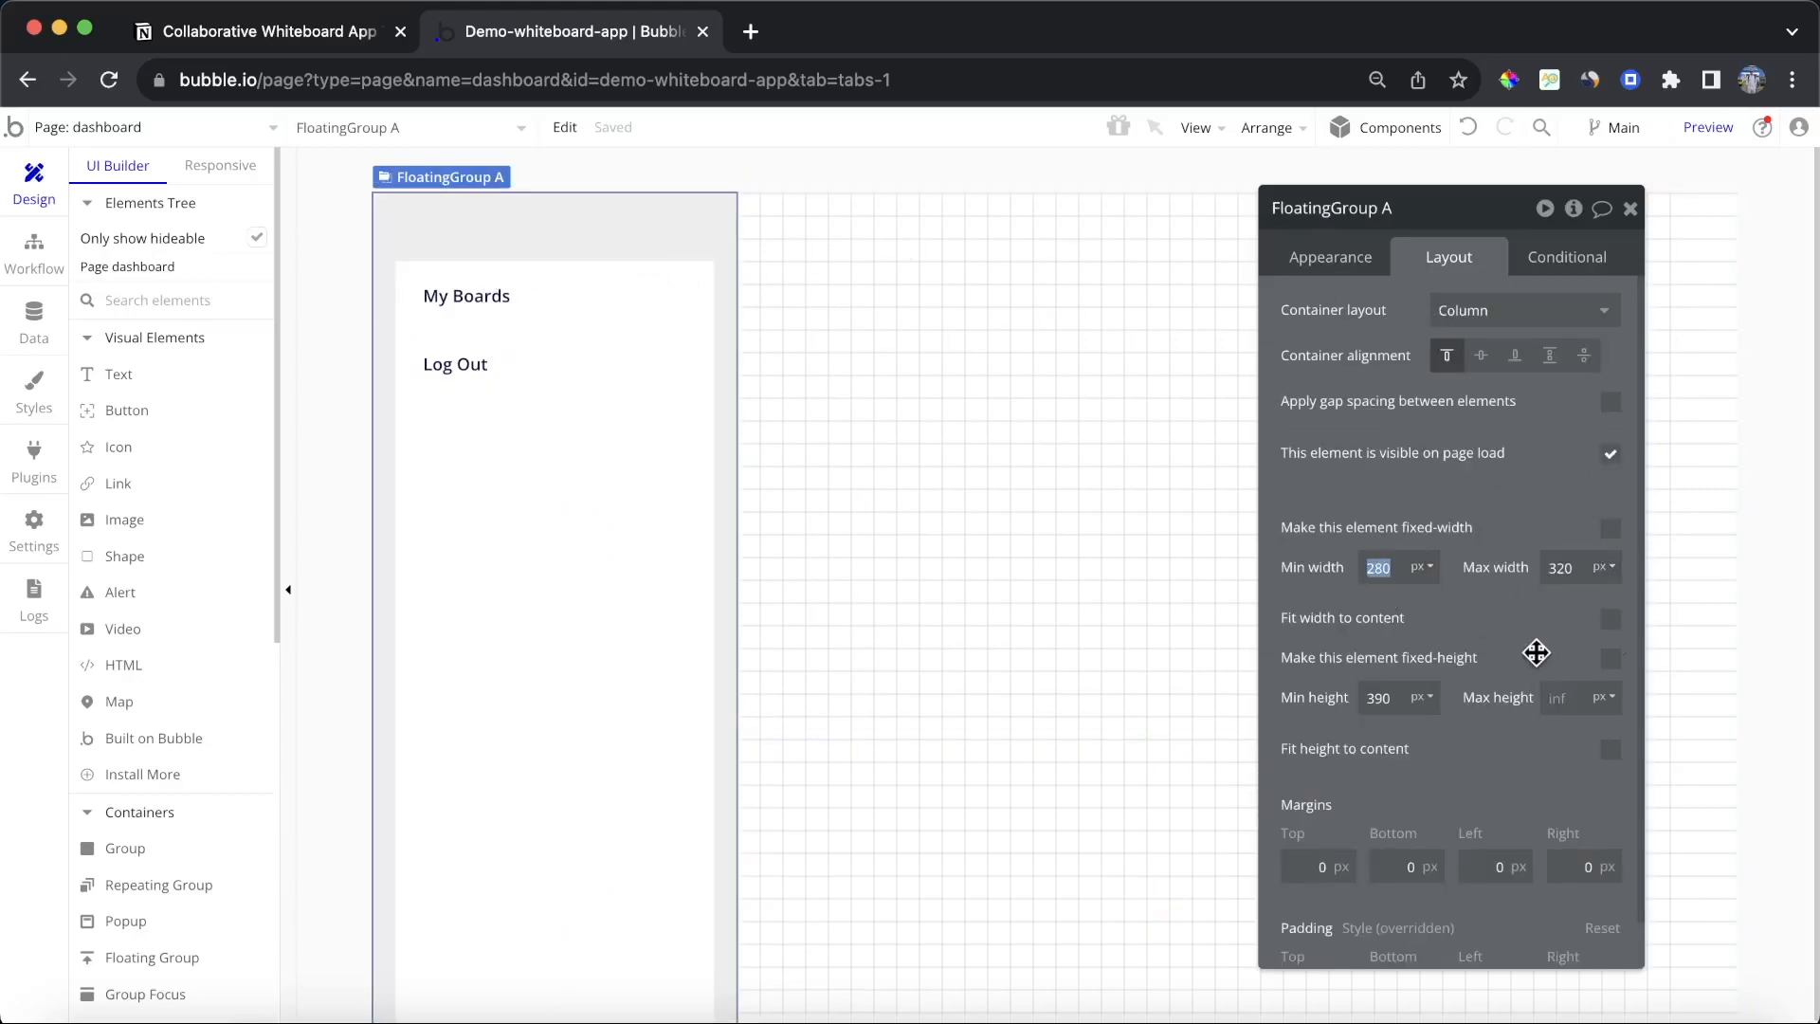
{"action": "left_click", "coordinate": [1610, 528]}
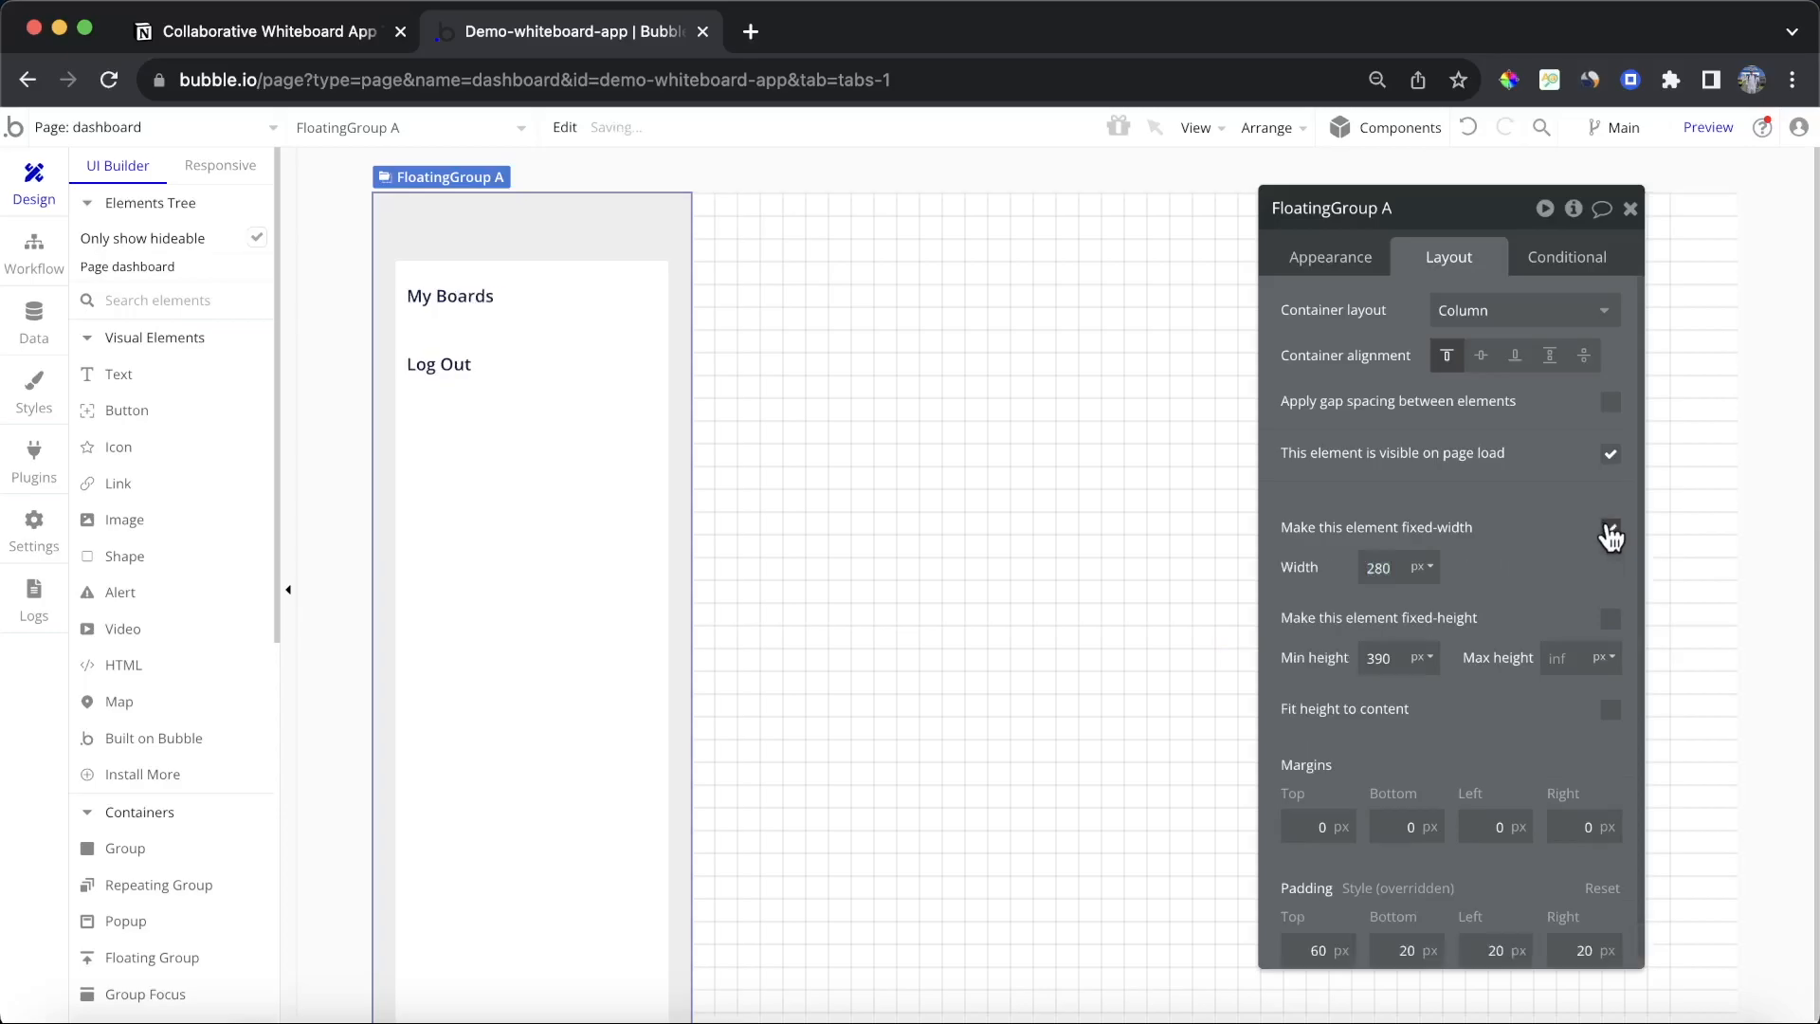
{"action": "left_click", "coordinate": [1630, 209]}
{"action": "double_click", "coordinate": [612, 242]}
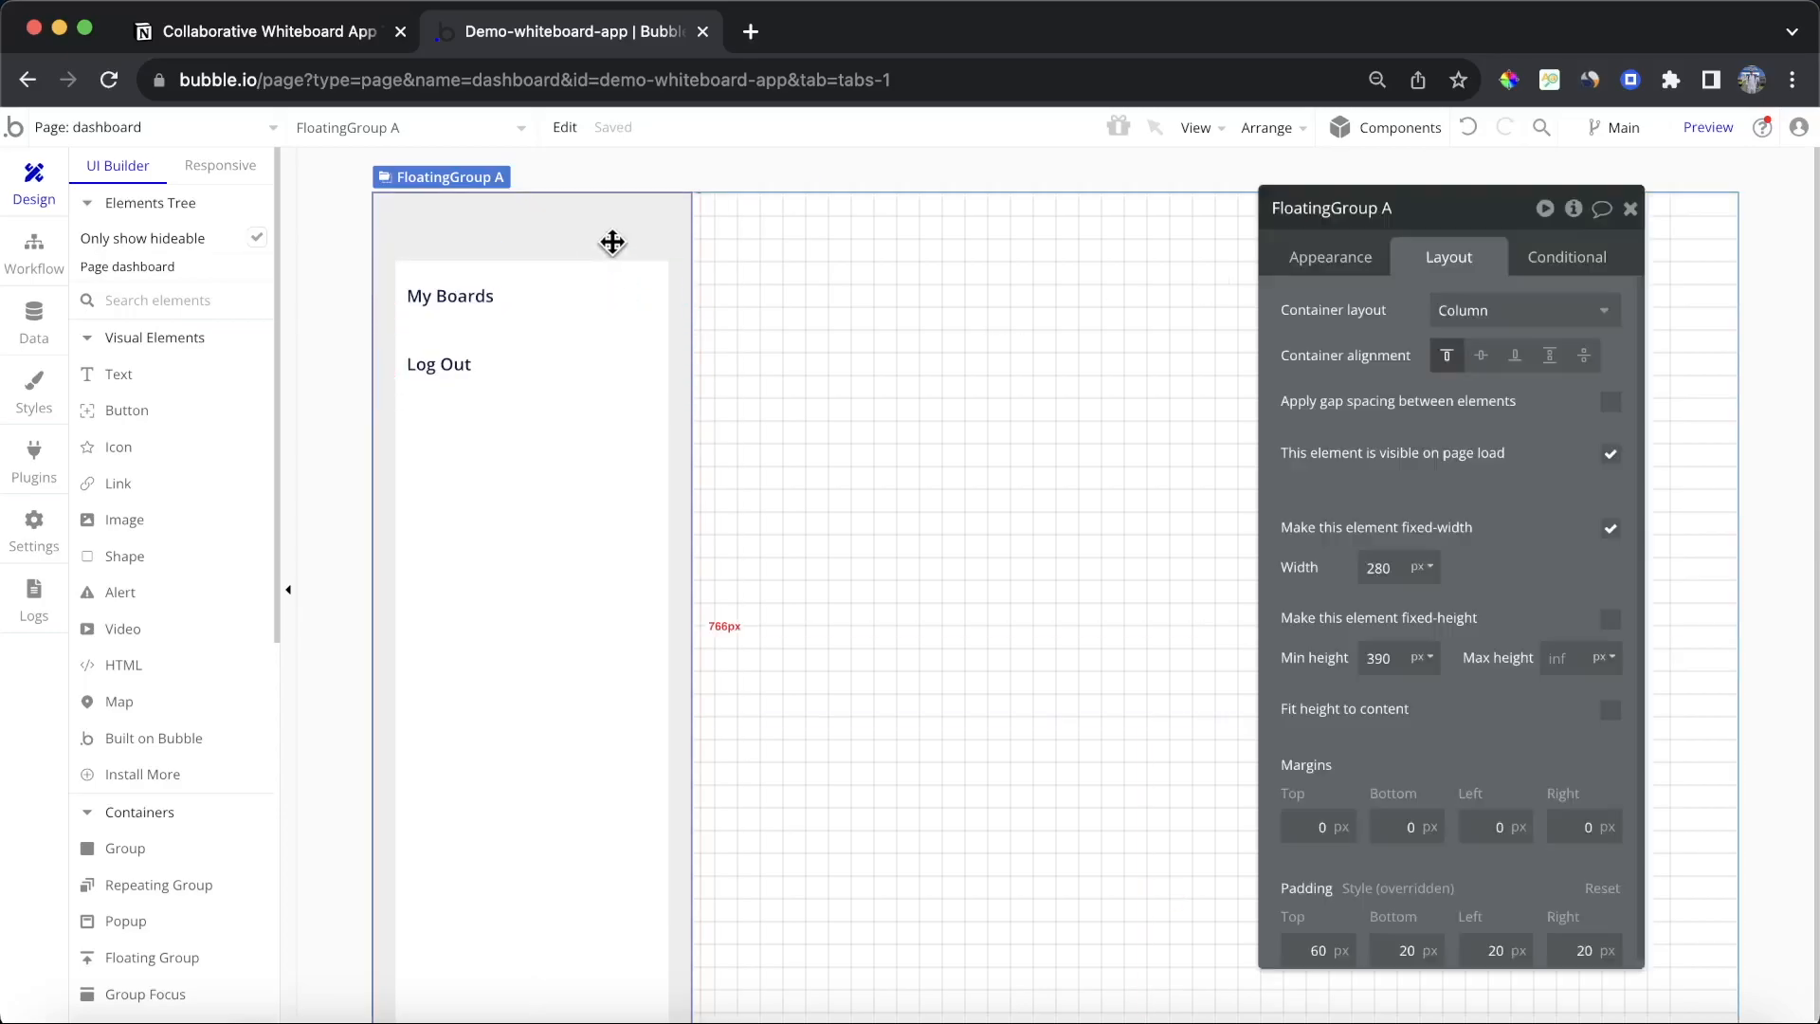
{"action": "type", "text": "320"}
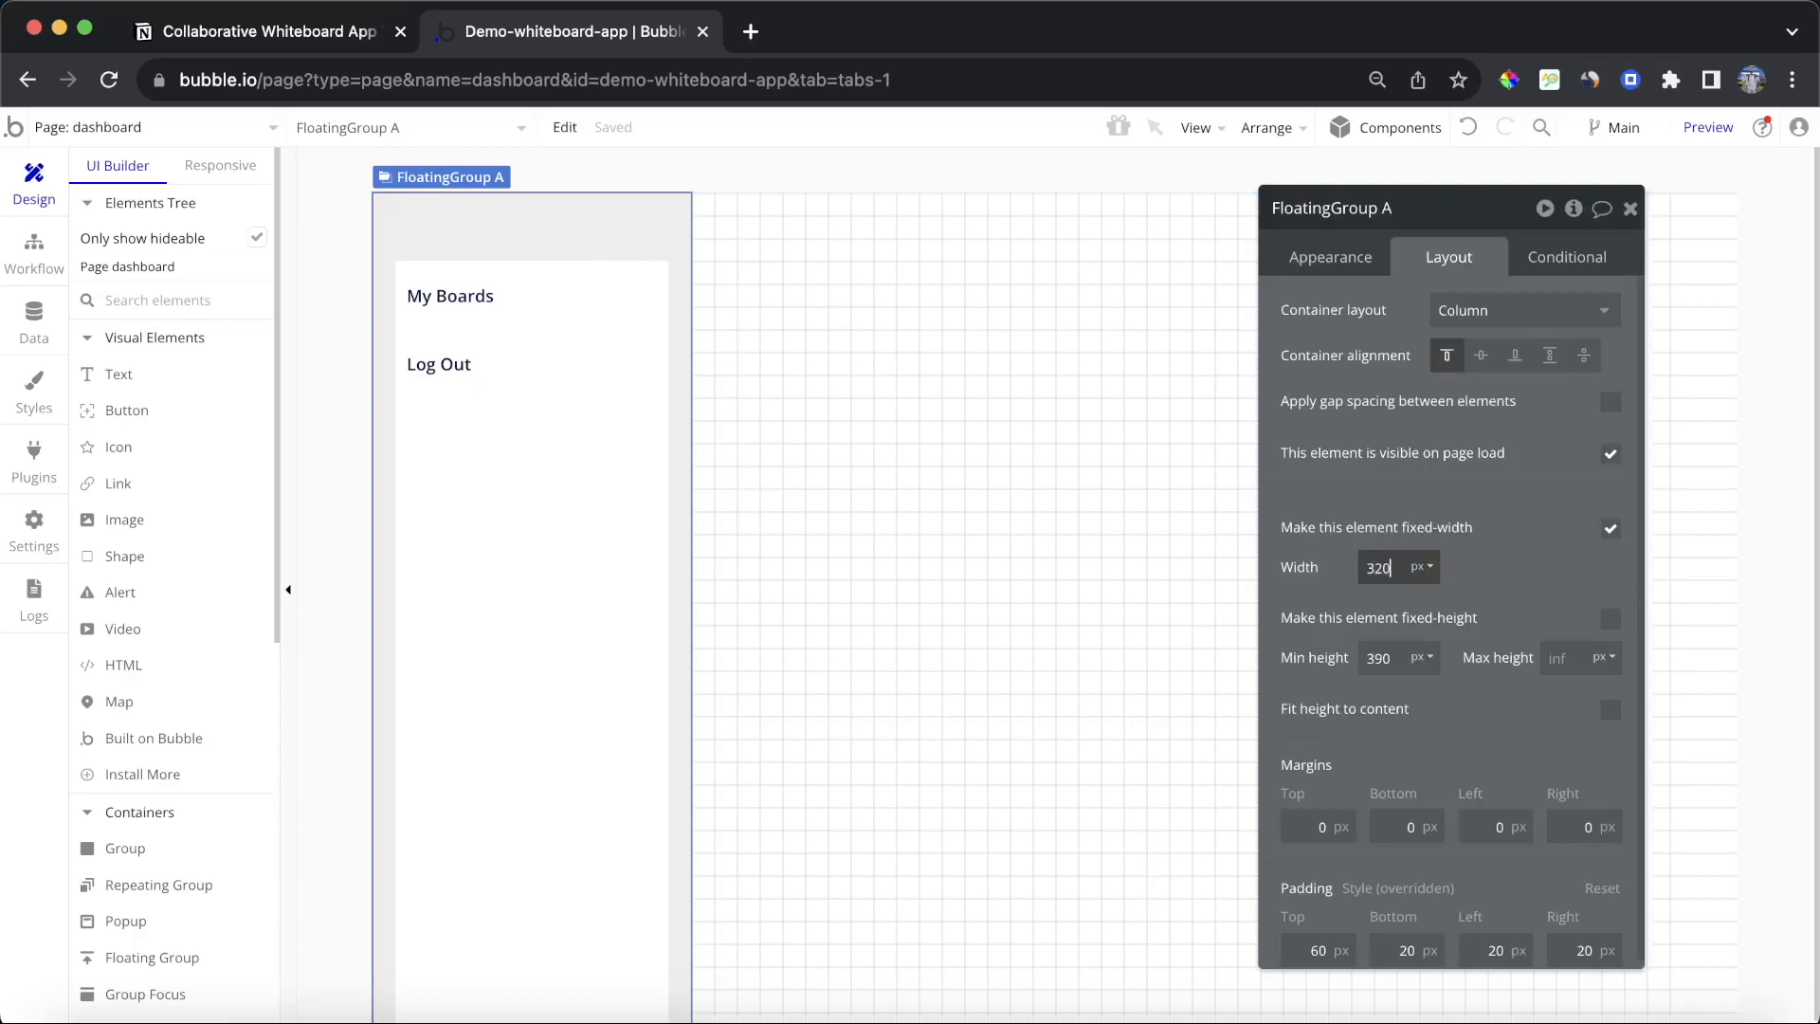
{"action": "key", "text": "Return"}
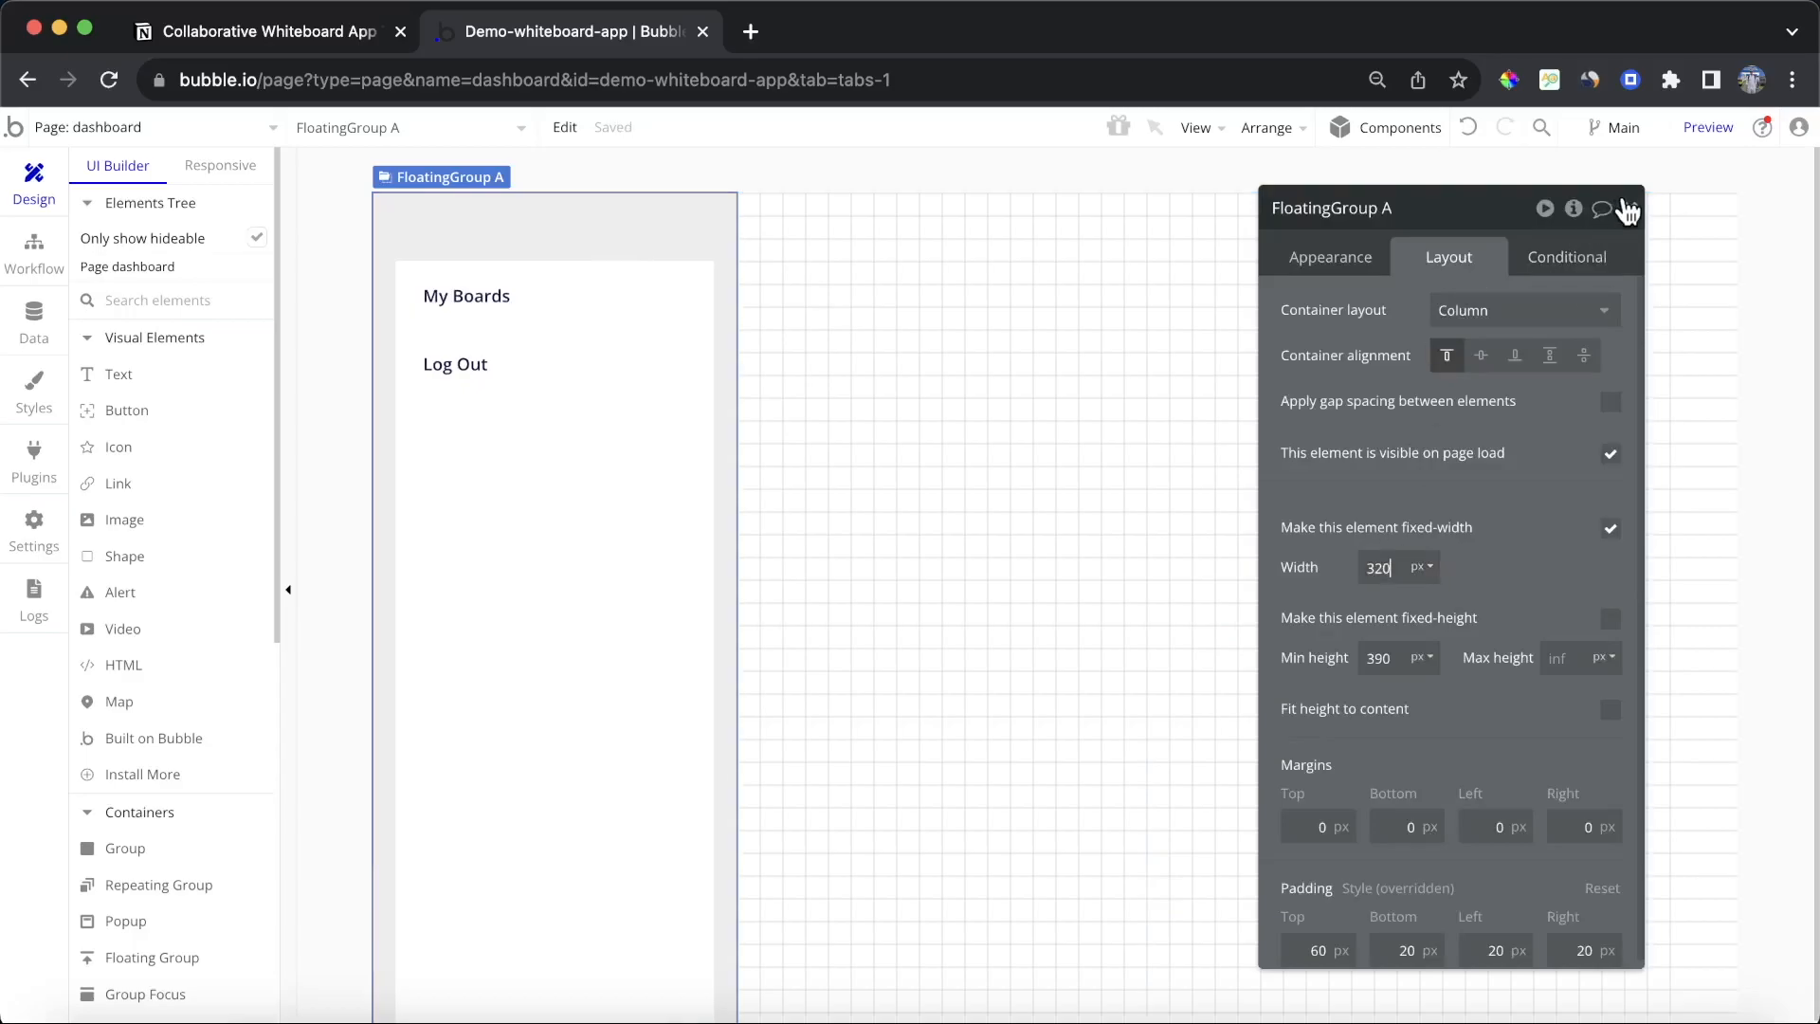
{"action": "left_click", "coordinate": [1628, 209]}
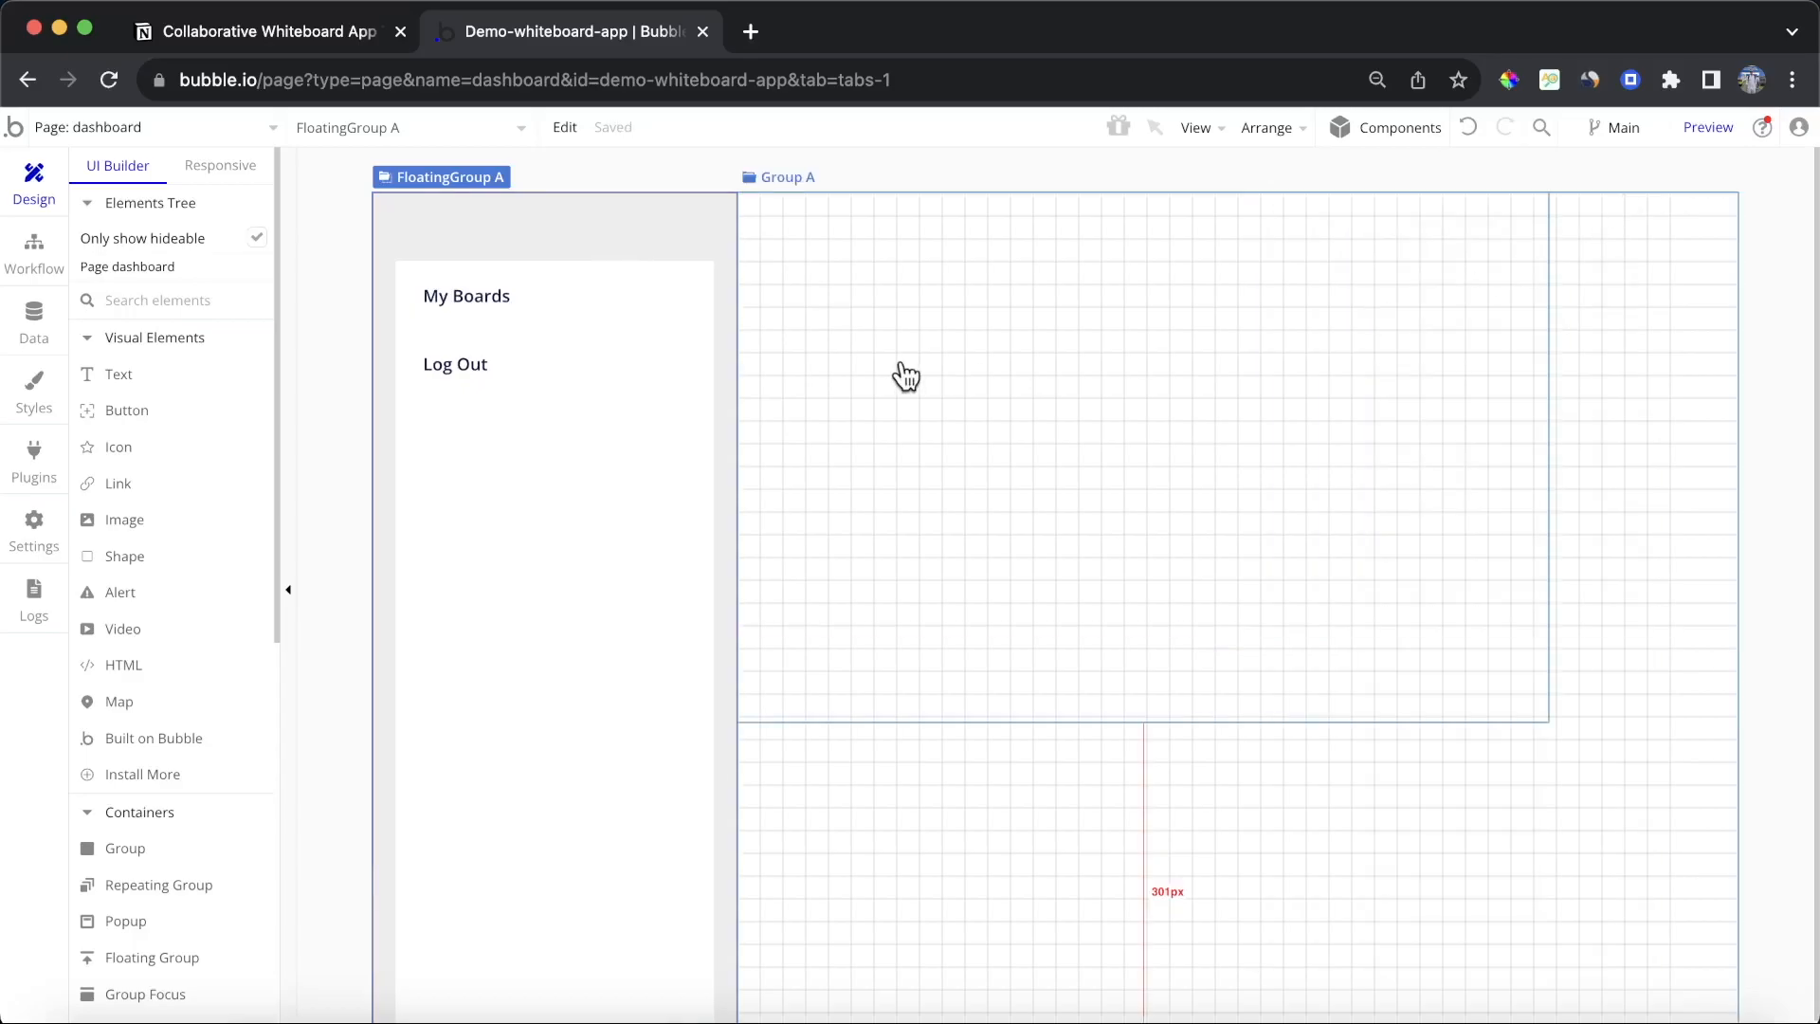
Step: Rename the new group to Group - Main Container
{"action": "left_click", "coordinate": [903, 368]}
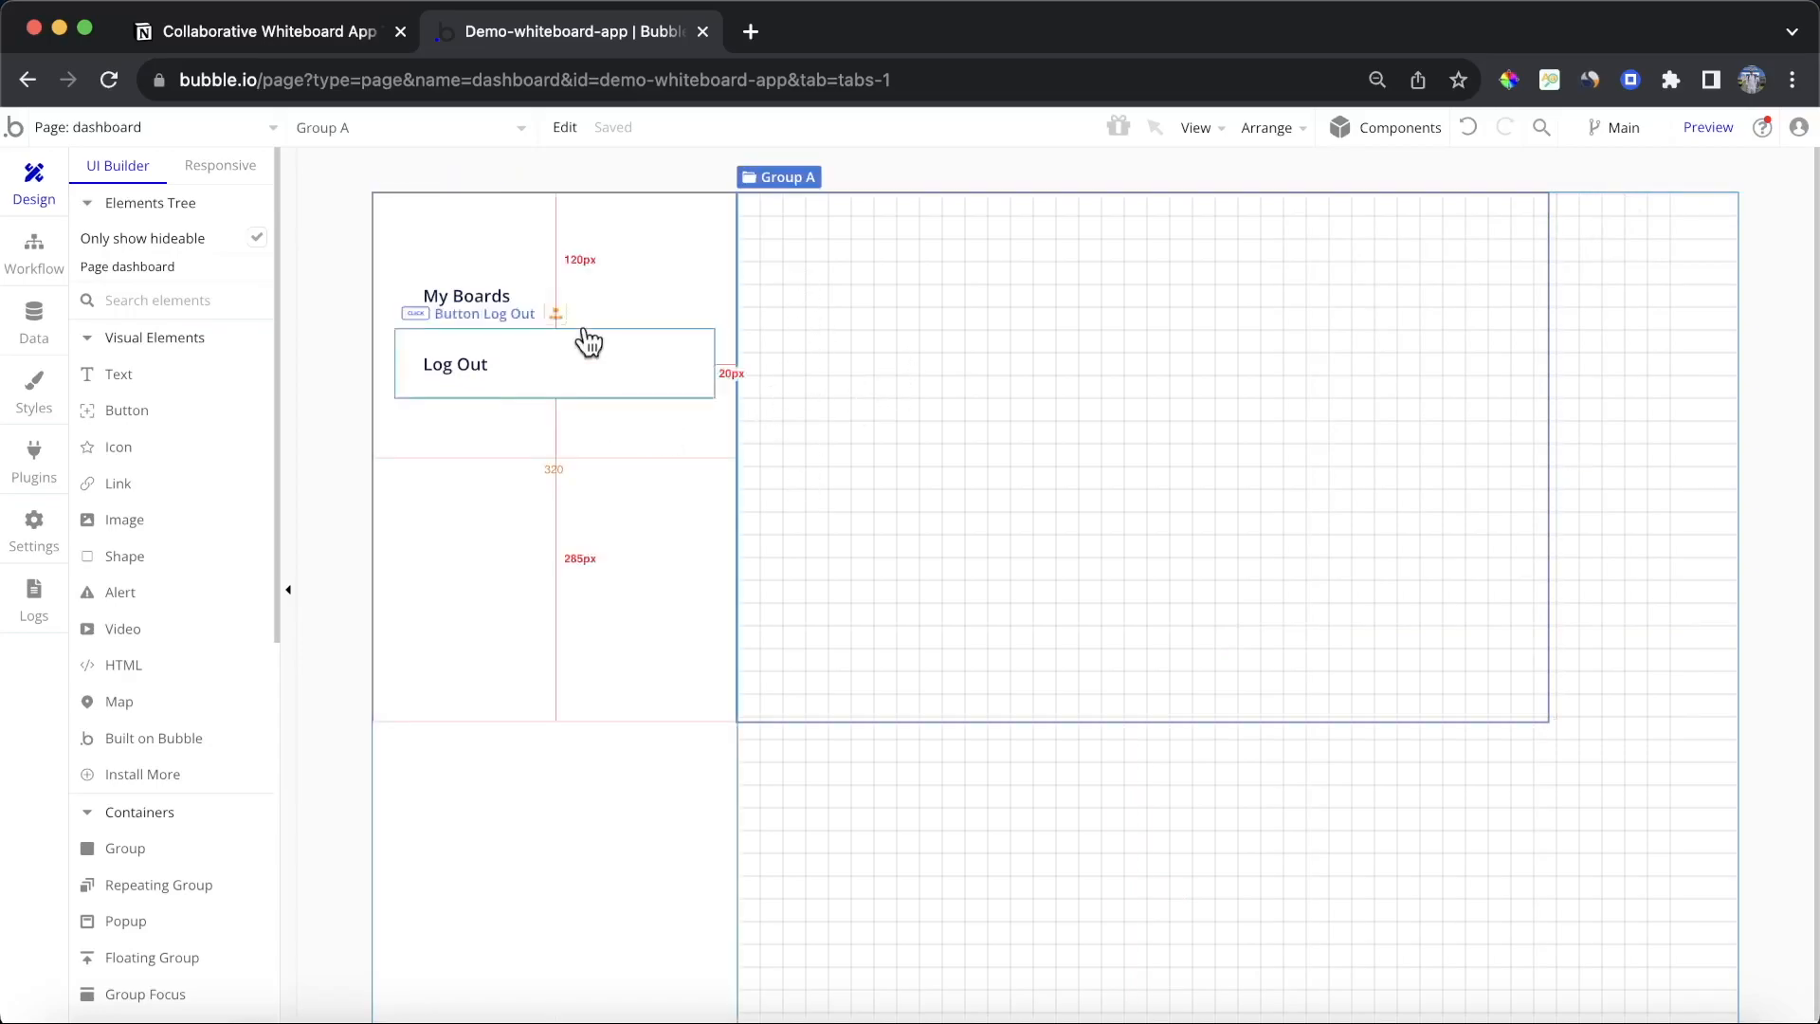
{"action": "double_click", "coordinate": [1055, 284]}
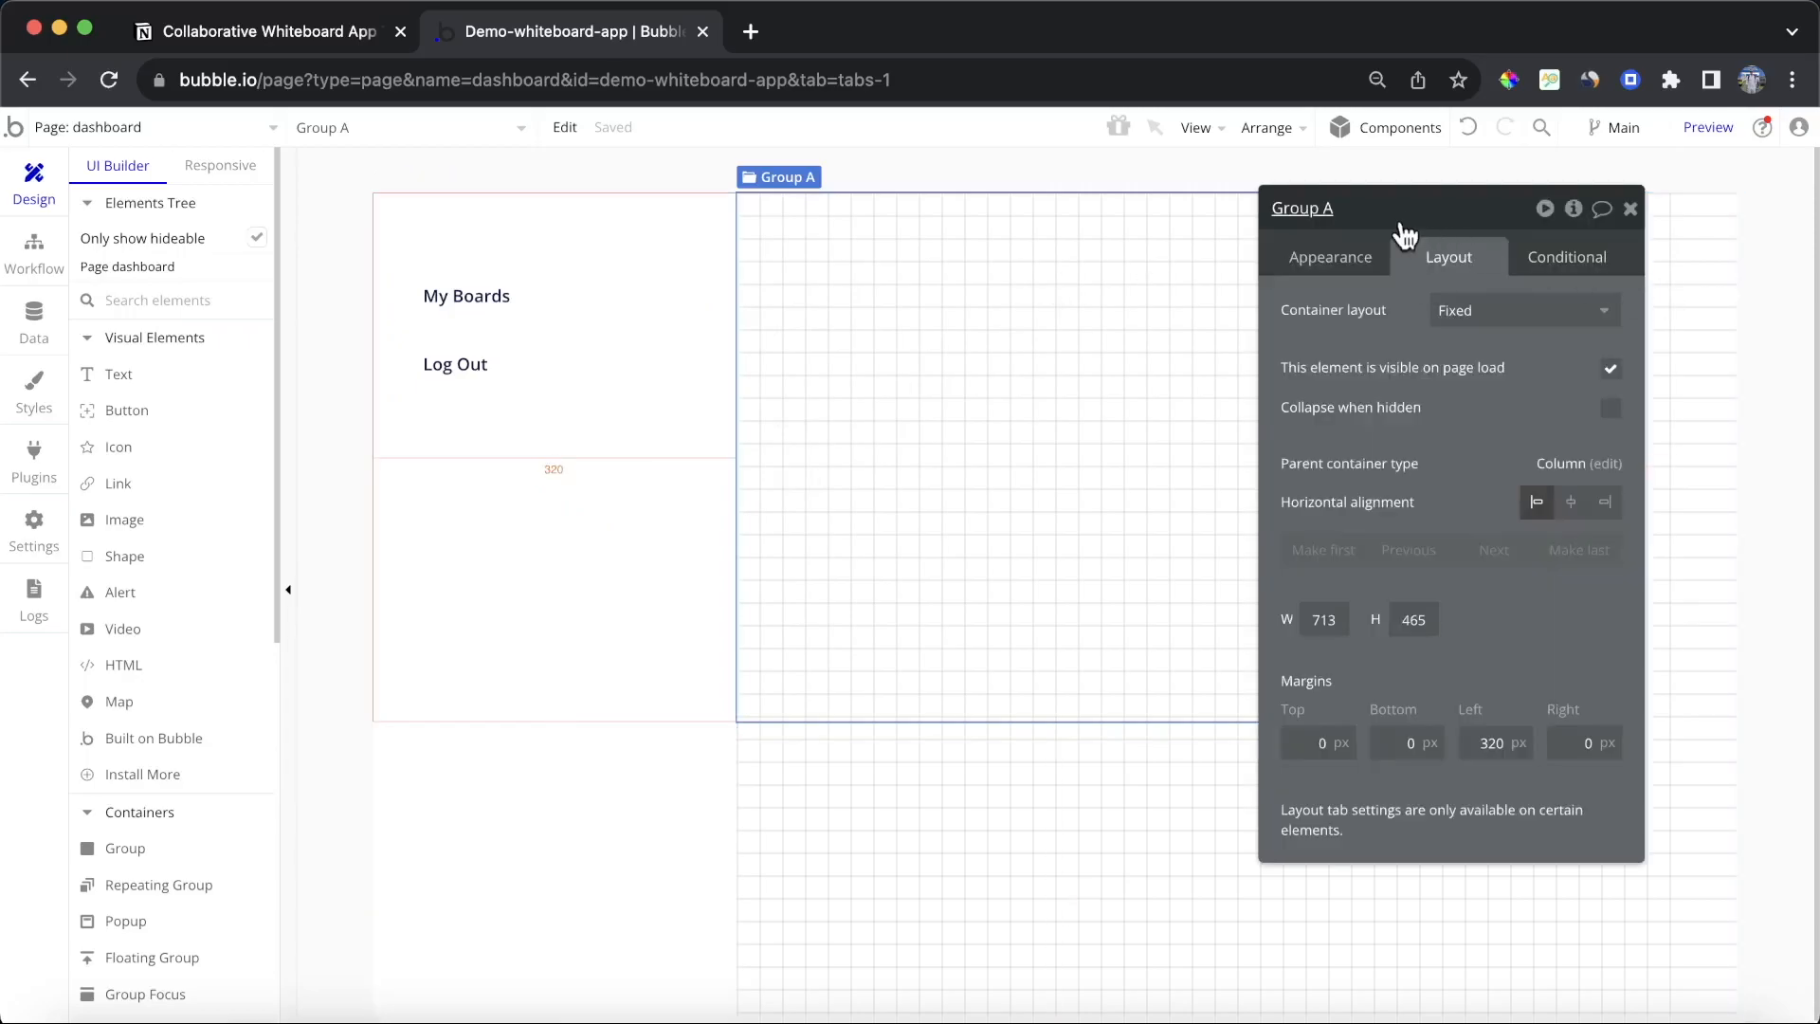
{"action": "key", "text": "BackSpace"}
{"action": "type", "text": "- Main Con"}
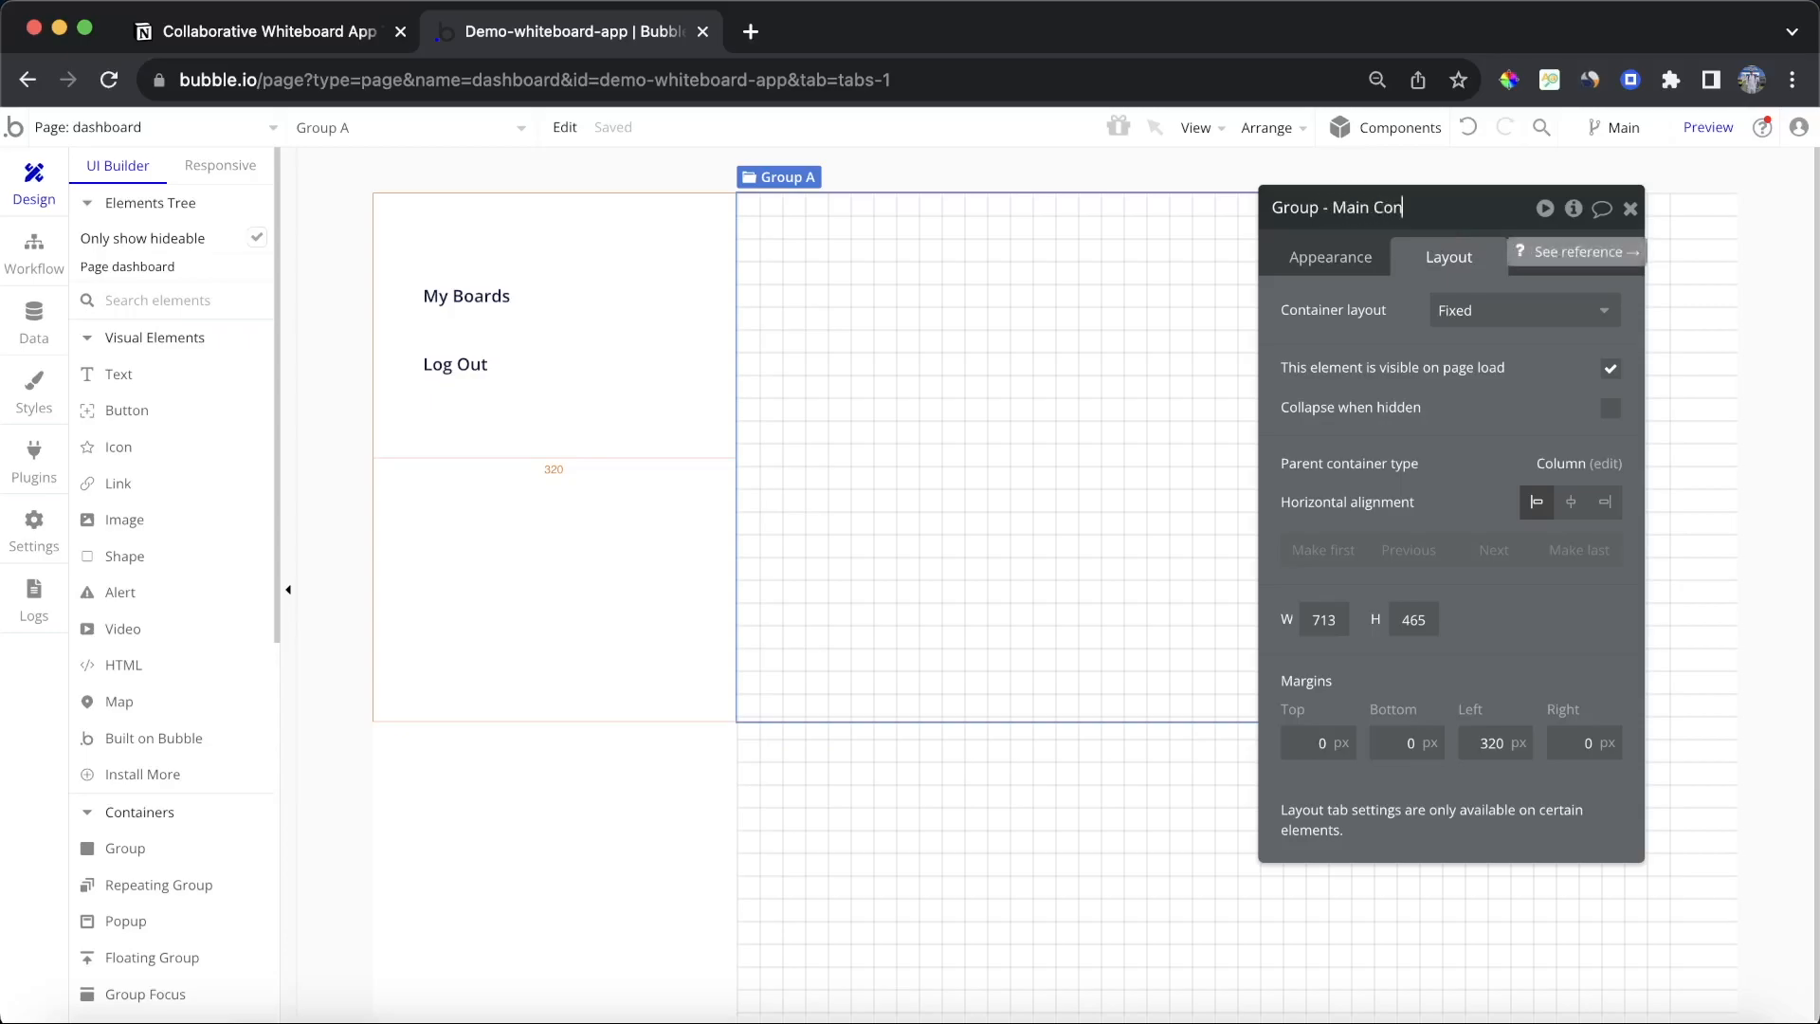
{"action": "type", "text": "tainer"}
{"action": "key", "text": "Return"}
Step: Switch the main container to a Column layout with a flexible width and a 320 px minimum width
{"action": "left_click", "coordinate": [1545, 311]}
{"action": "left_click", "coordinate": [1533, 484]}
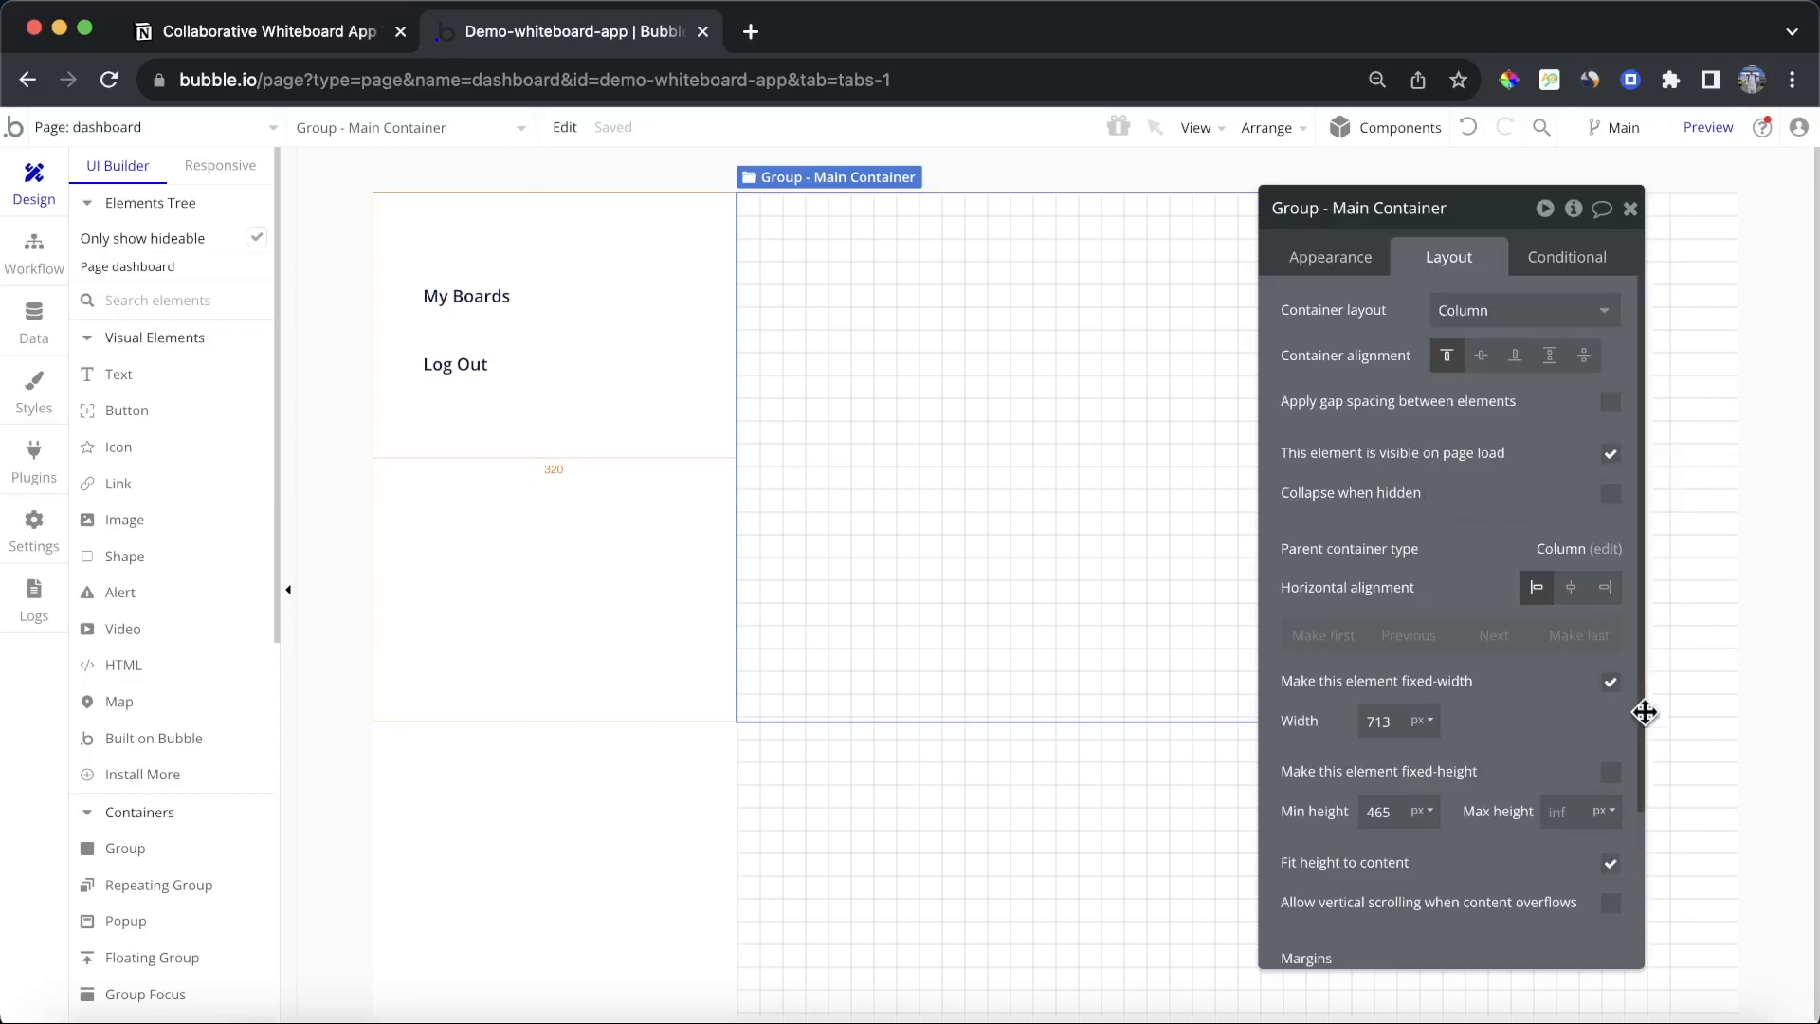
{"action": "scroll", "coordinate": [1612, 642], "scroll_direction": "down", "scroll_amount": 1}
{"action": "left_click", "coordinate": [1609, 635]}
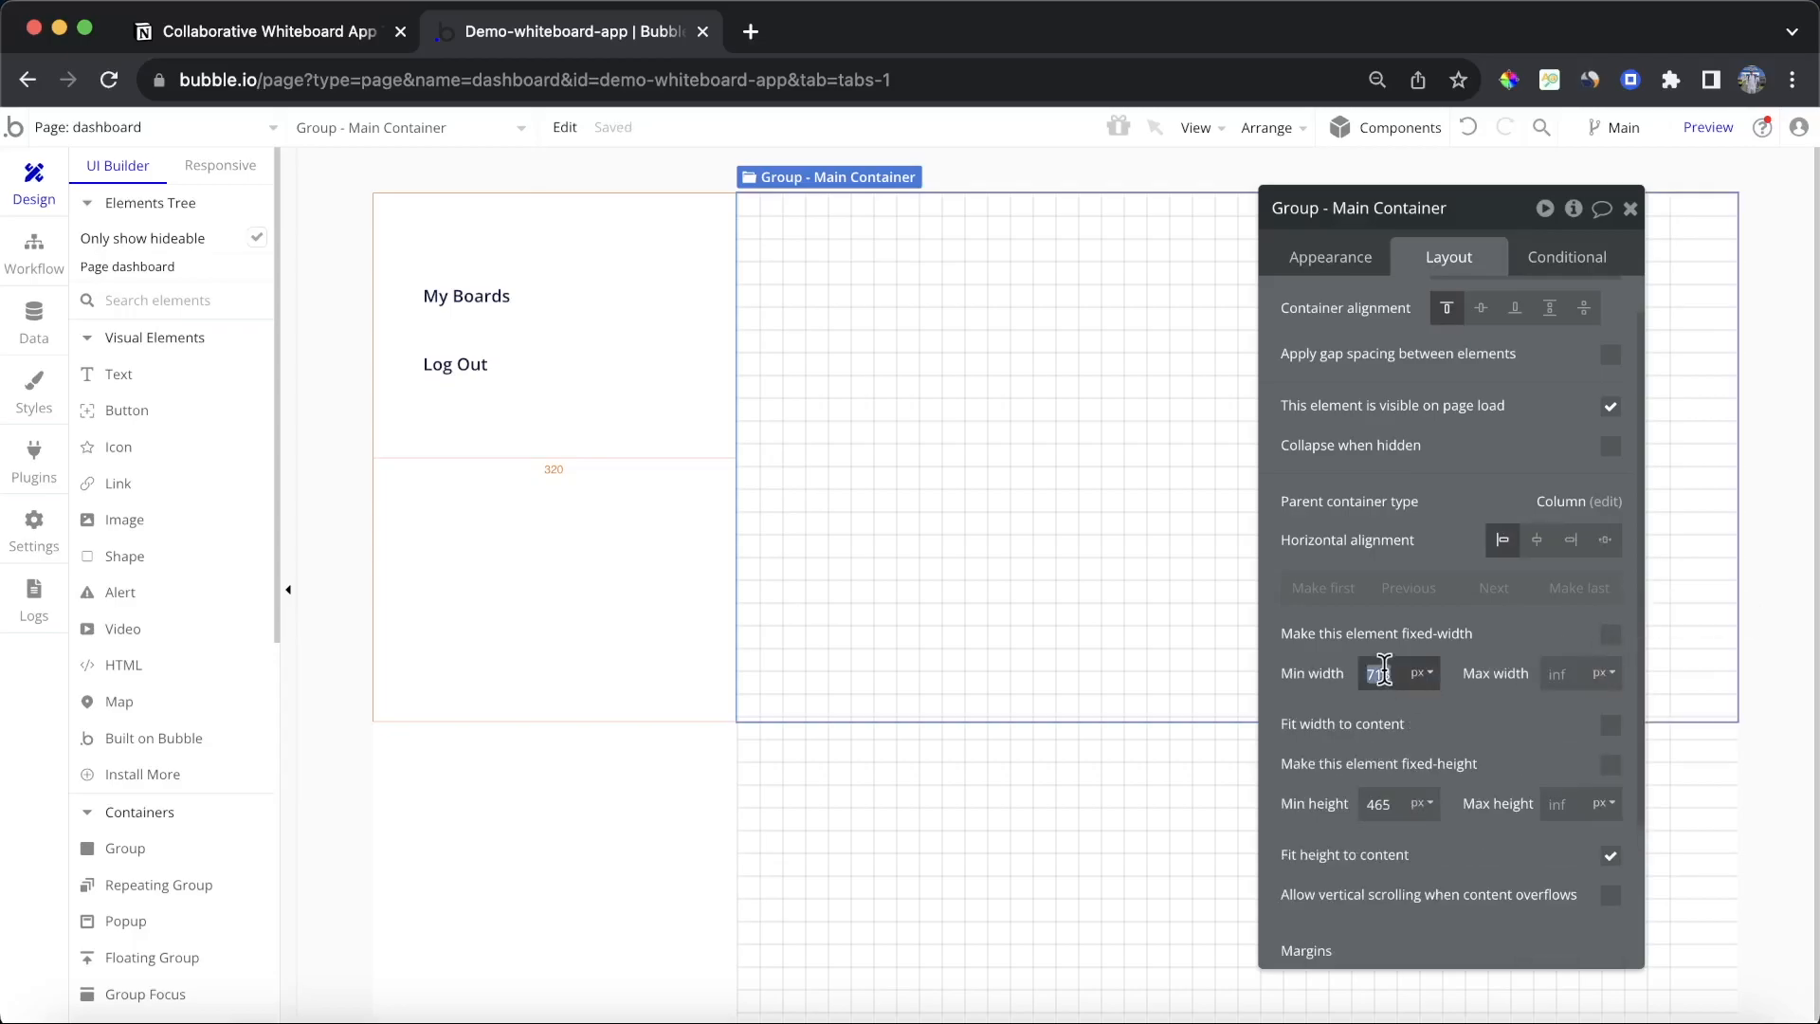
{"action": "type", "text": "320"}
{"action": "left_click", "coordinate": [1410, 698]}
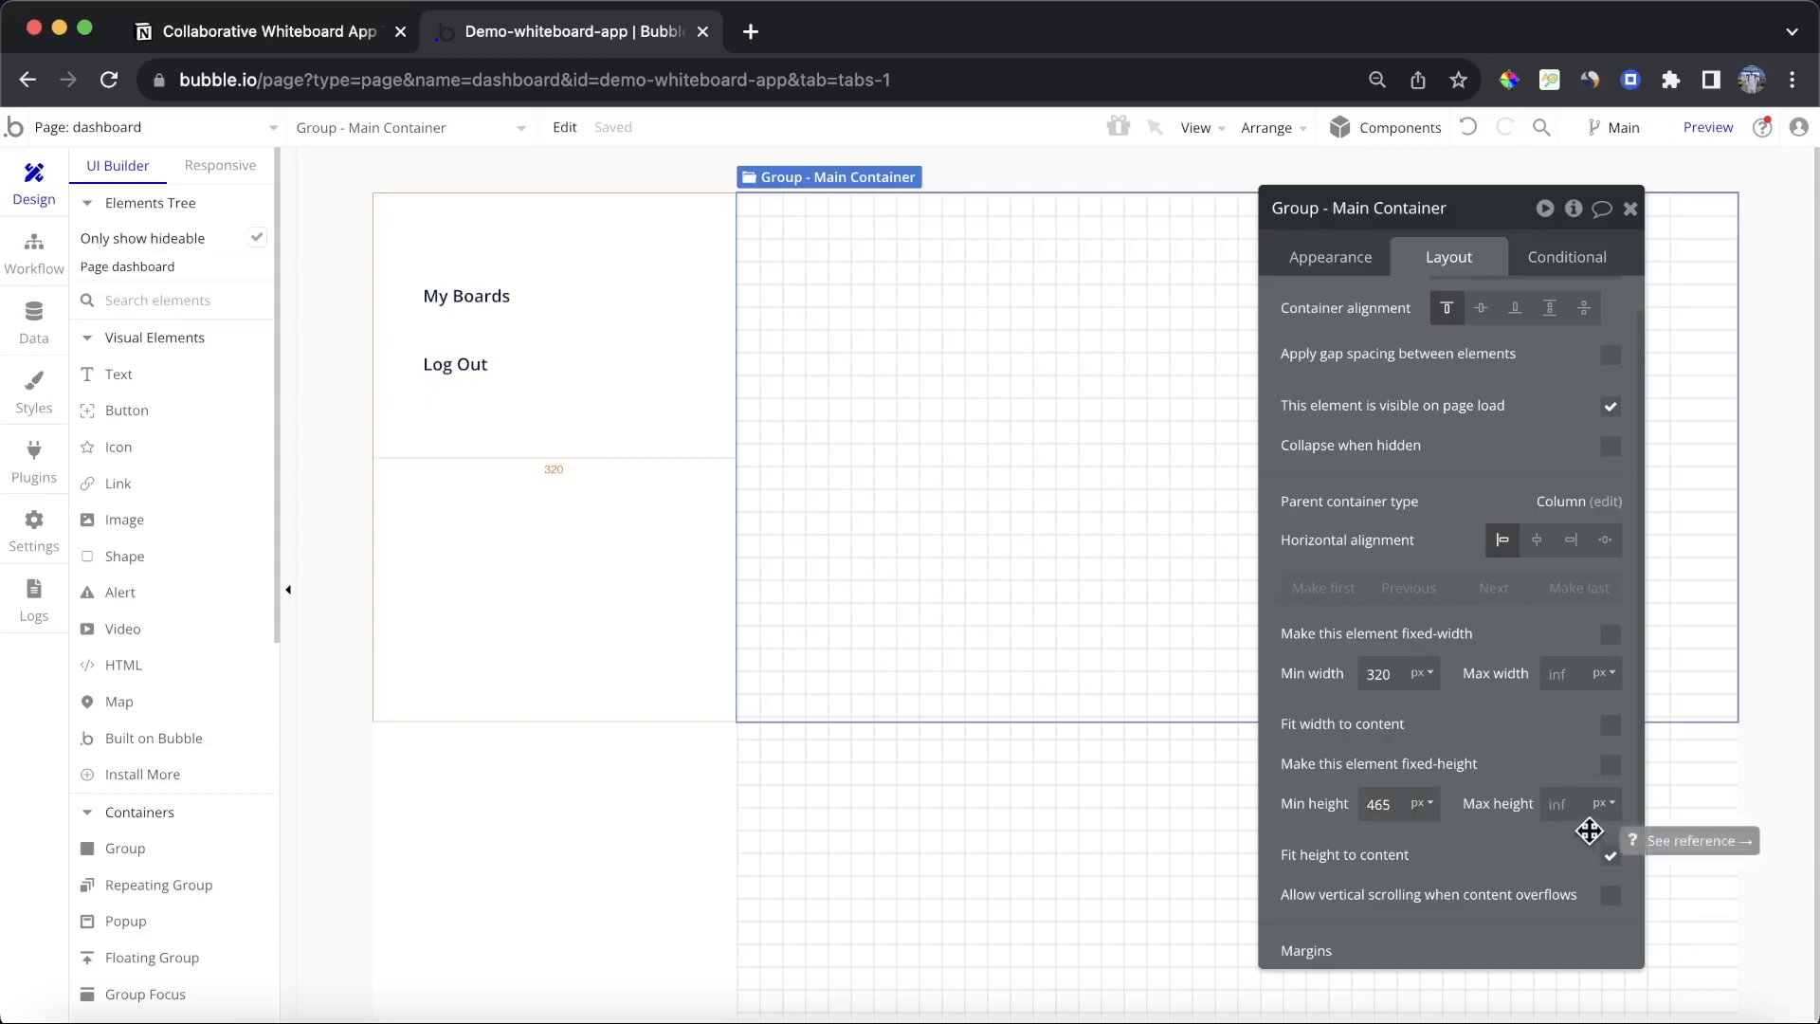
Step: Turn off fit height to content for the main container
{"action": "left_click", "coordinate": [1610, 856]}
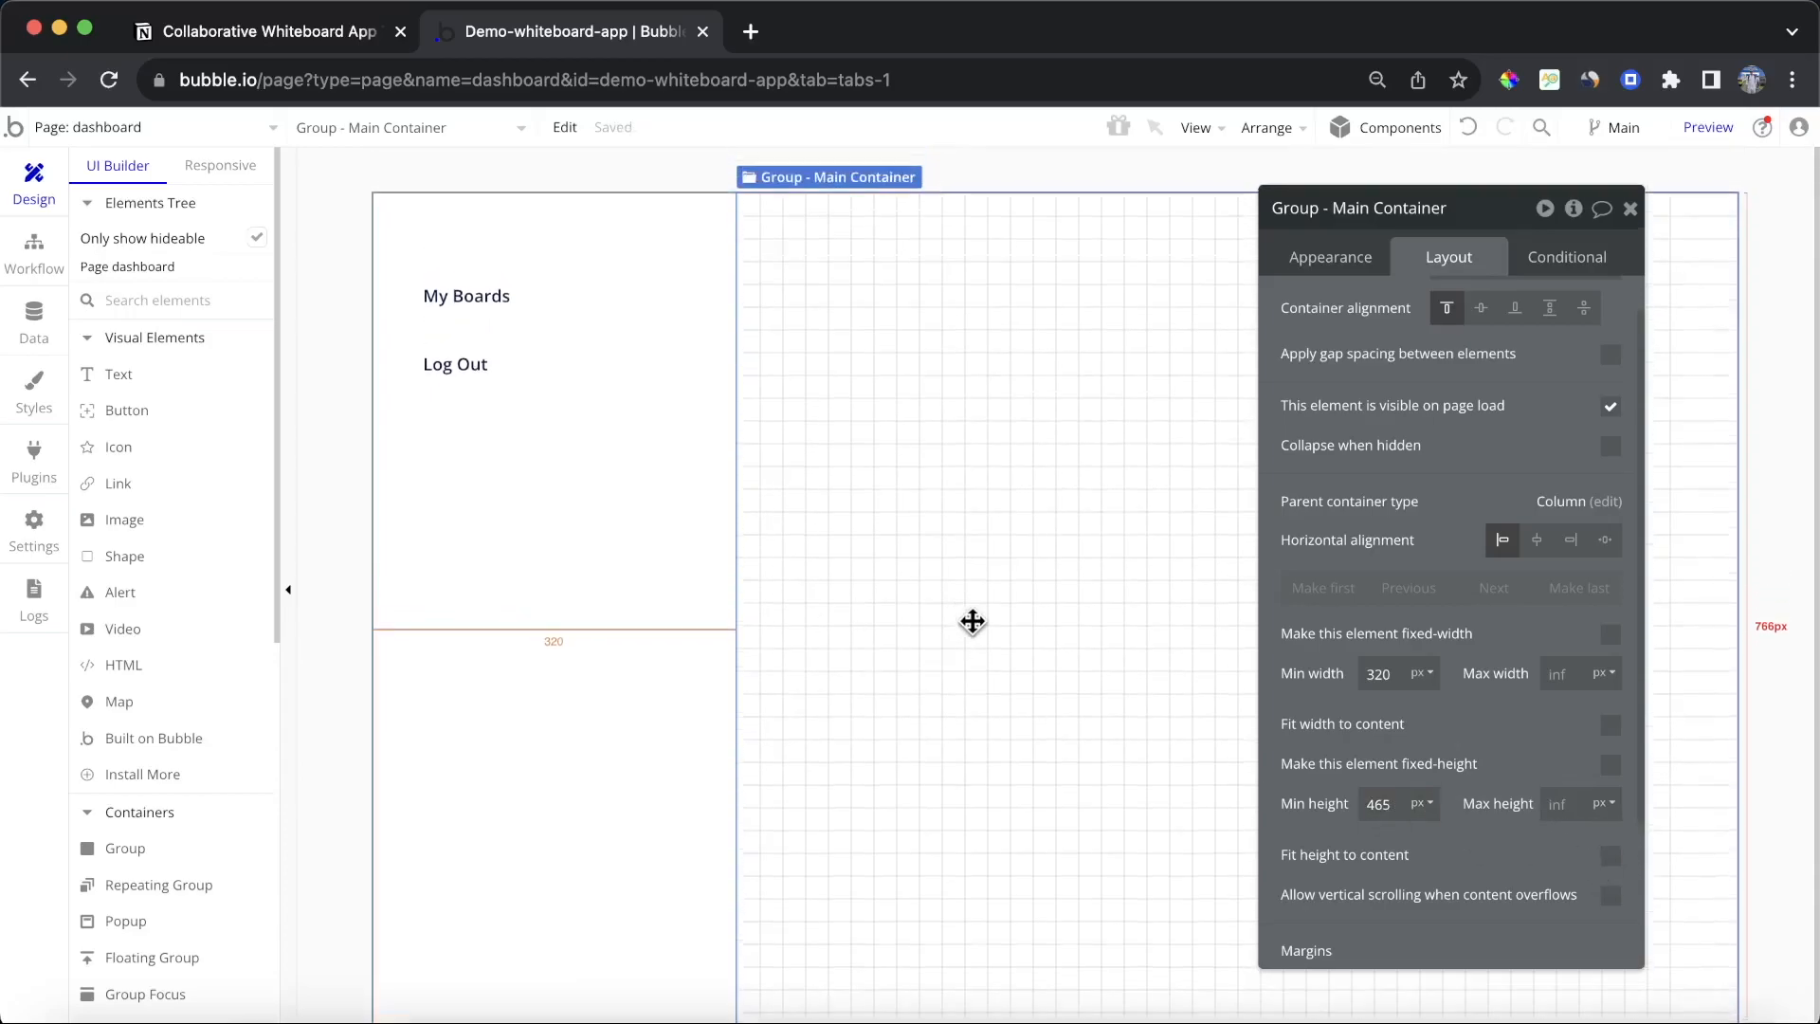
{"action": "left_click", "coordinate": [1630, 208]}
Step: Preview the dashboard page in the browser and return to the editor
{"action": "left_click", "coordinate": [1708, 127]}
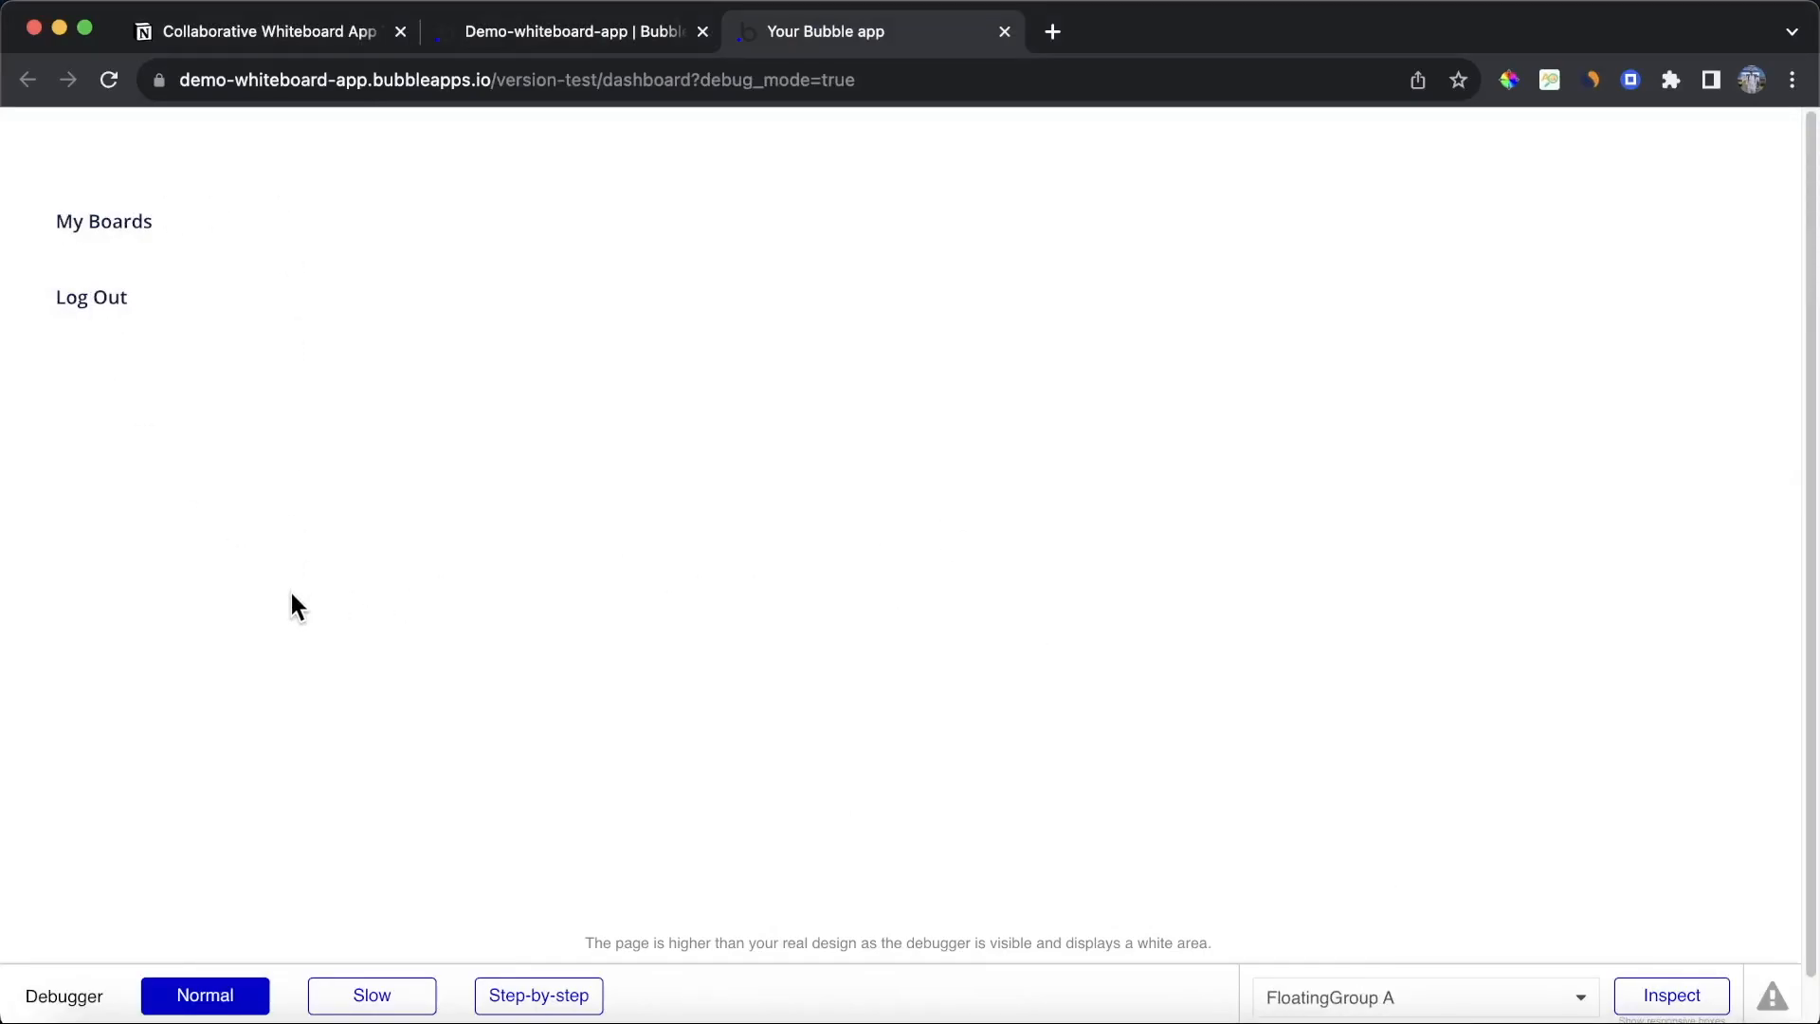
{"action": "left_click", "coordinate": [608, 36]}
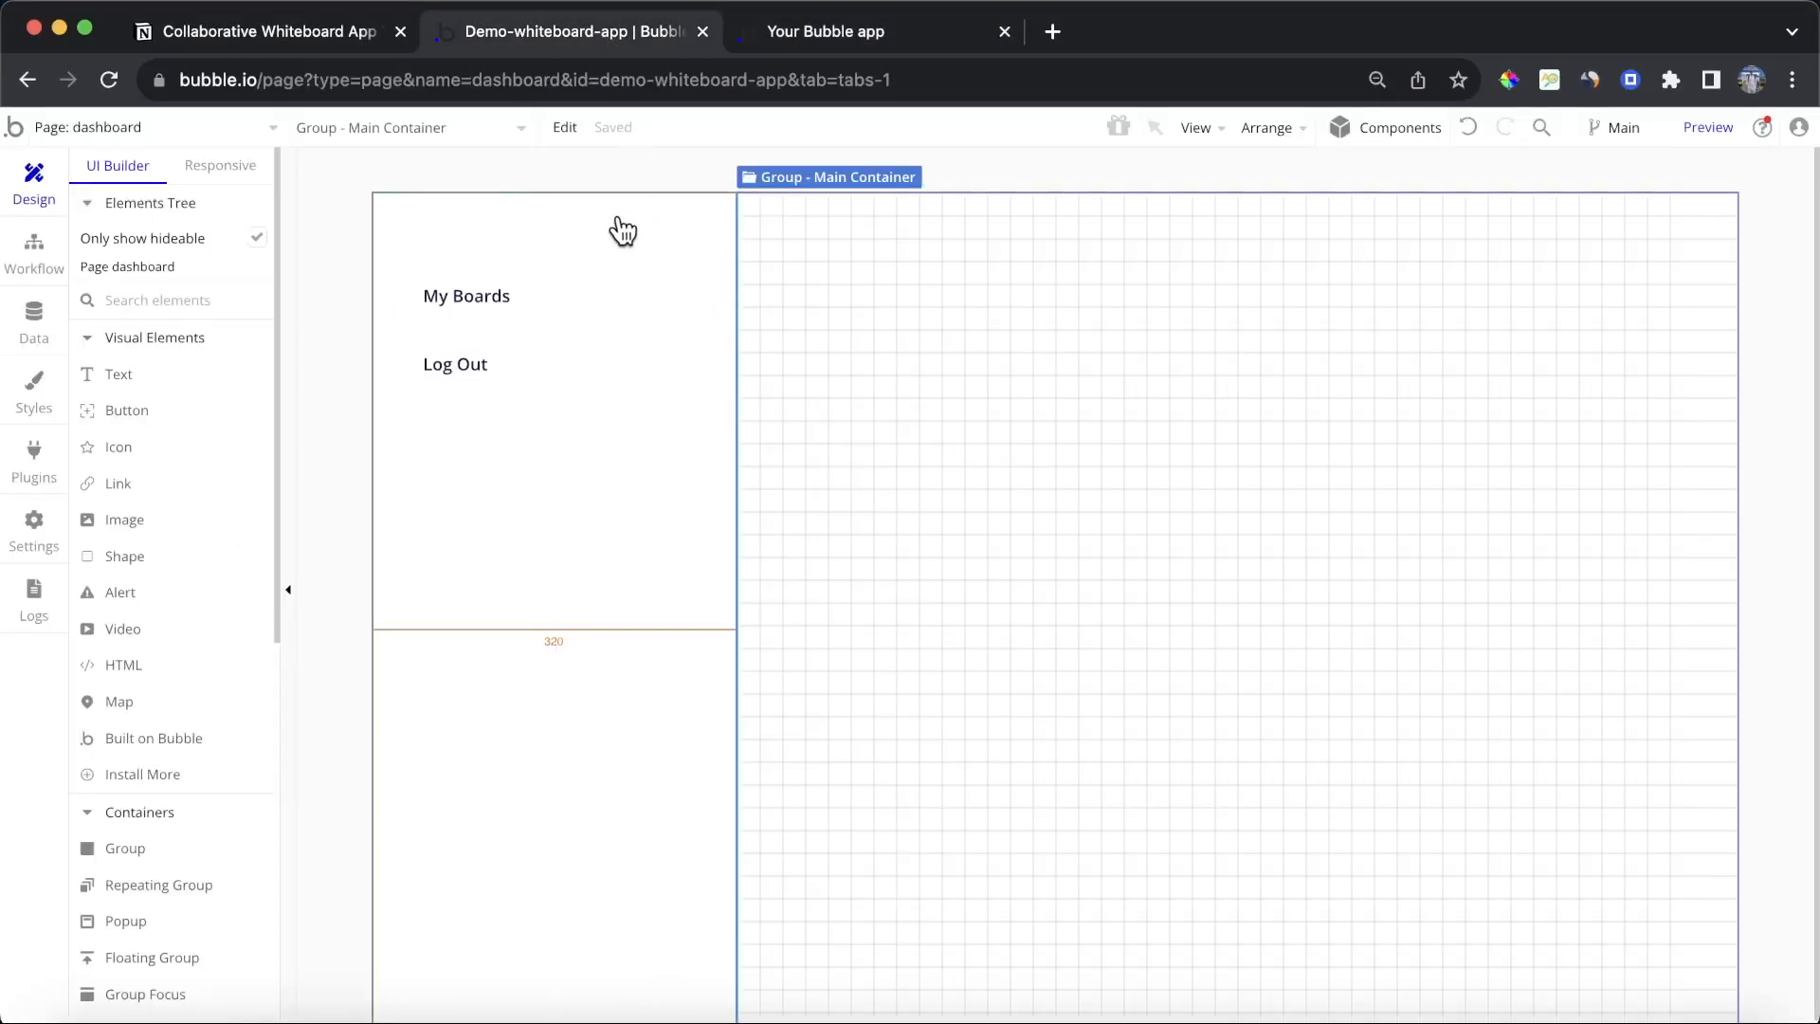
Step: Set the floating sidebar group's shadow style to Inset
{"action": "left_click", "coordinate": [622, 227]}
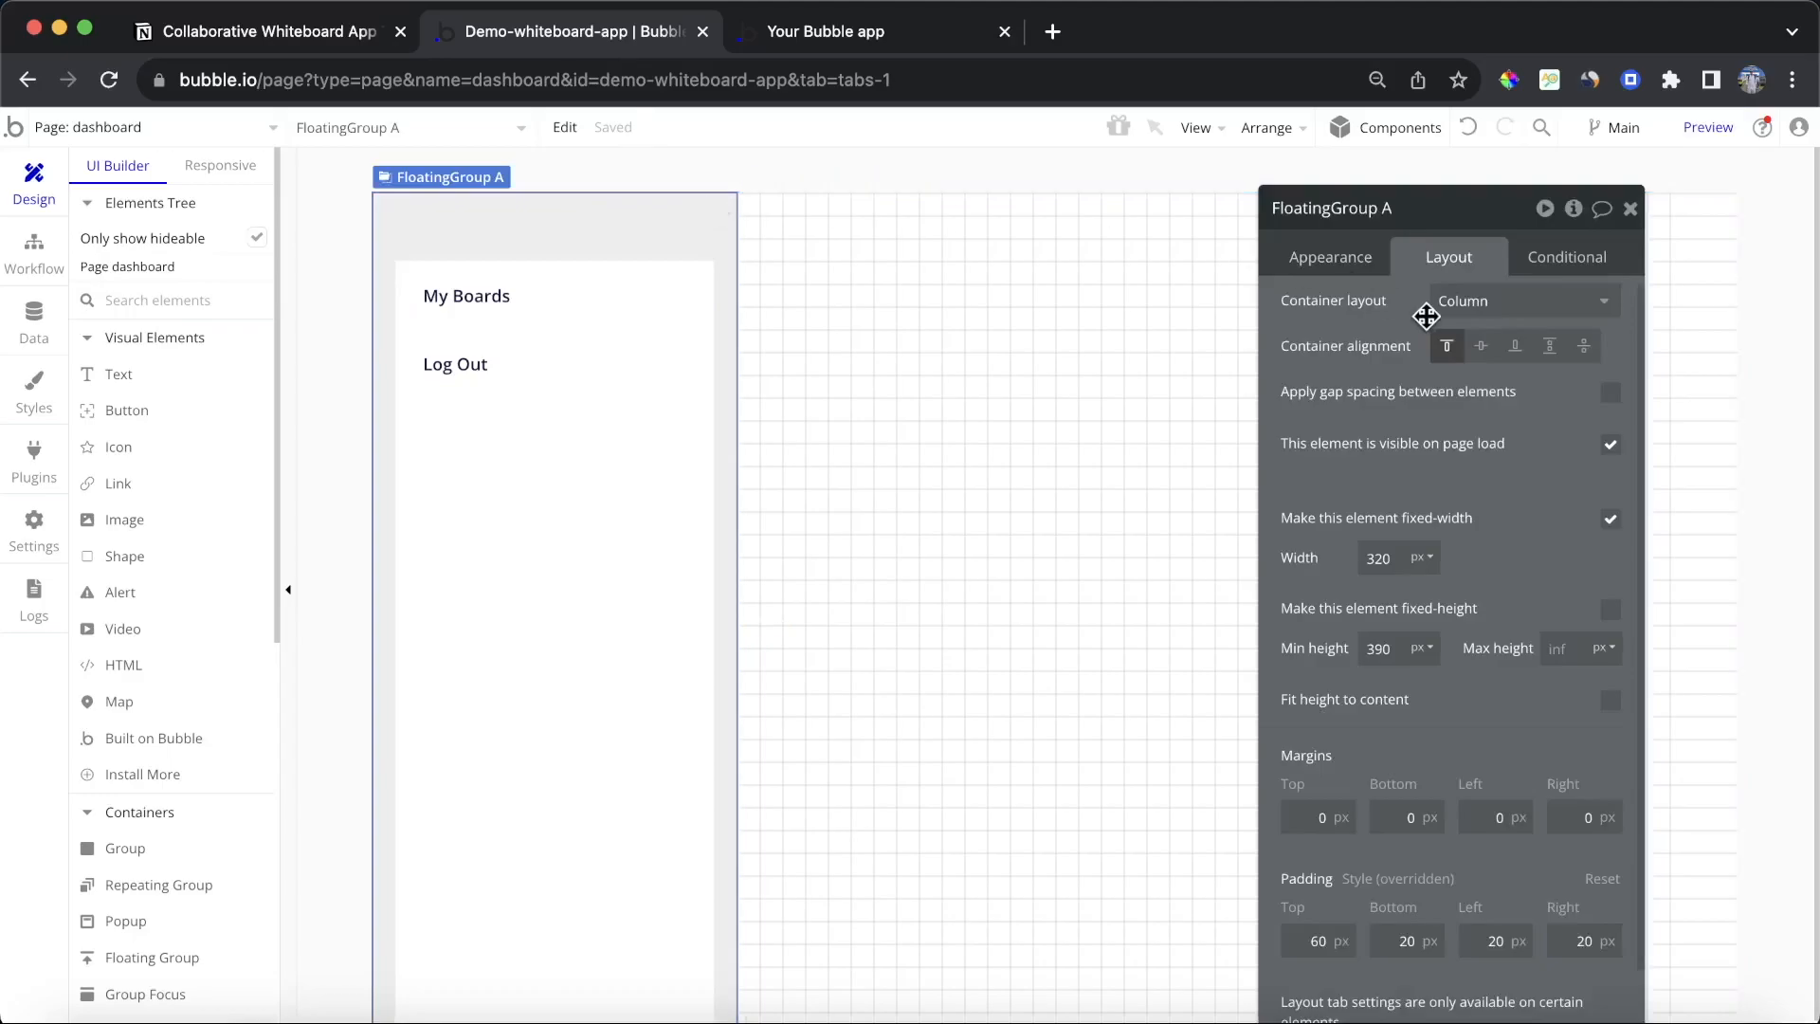
{"action": "left_click", "coordinate": [1356, 259]}
{"action": "scroll", "coordinate": [1483, 483], "scroll_direction": "down", "scroll_amount": 5}
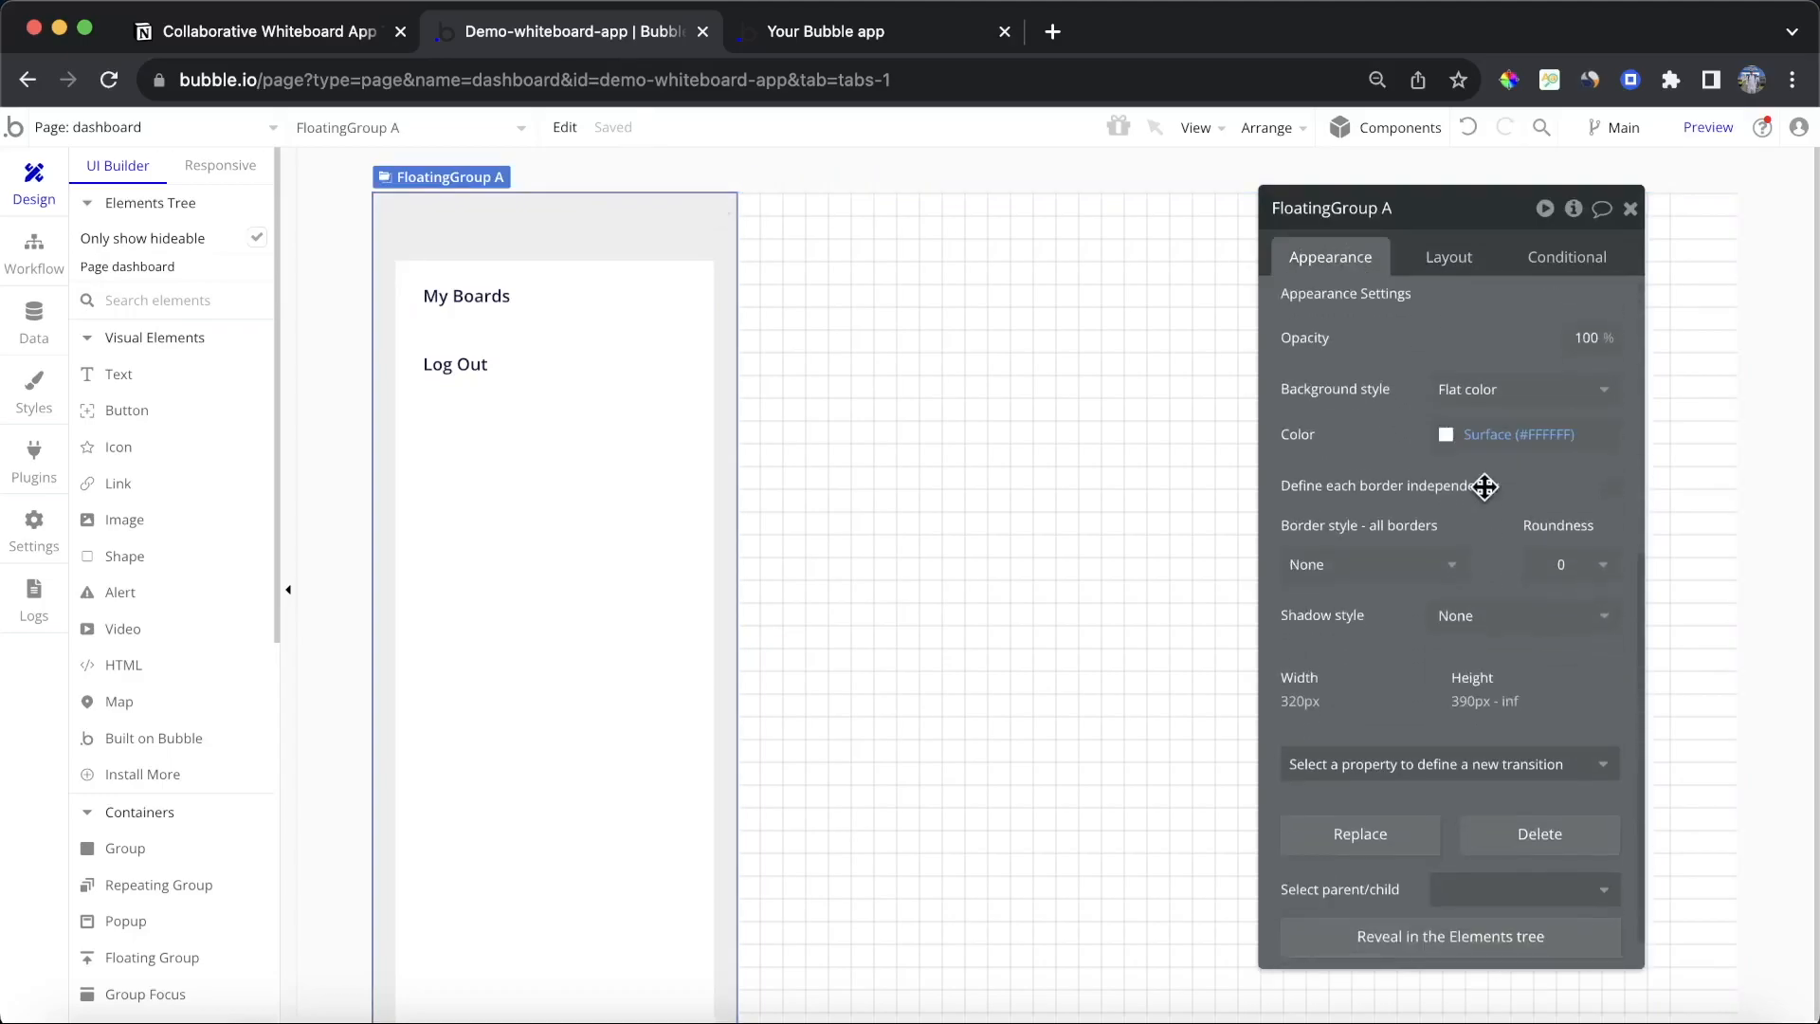
{"action": "left_click", "coordinate": [1515, 612]}
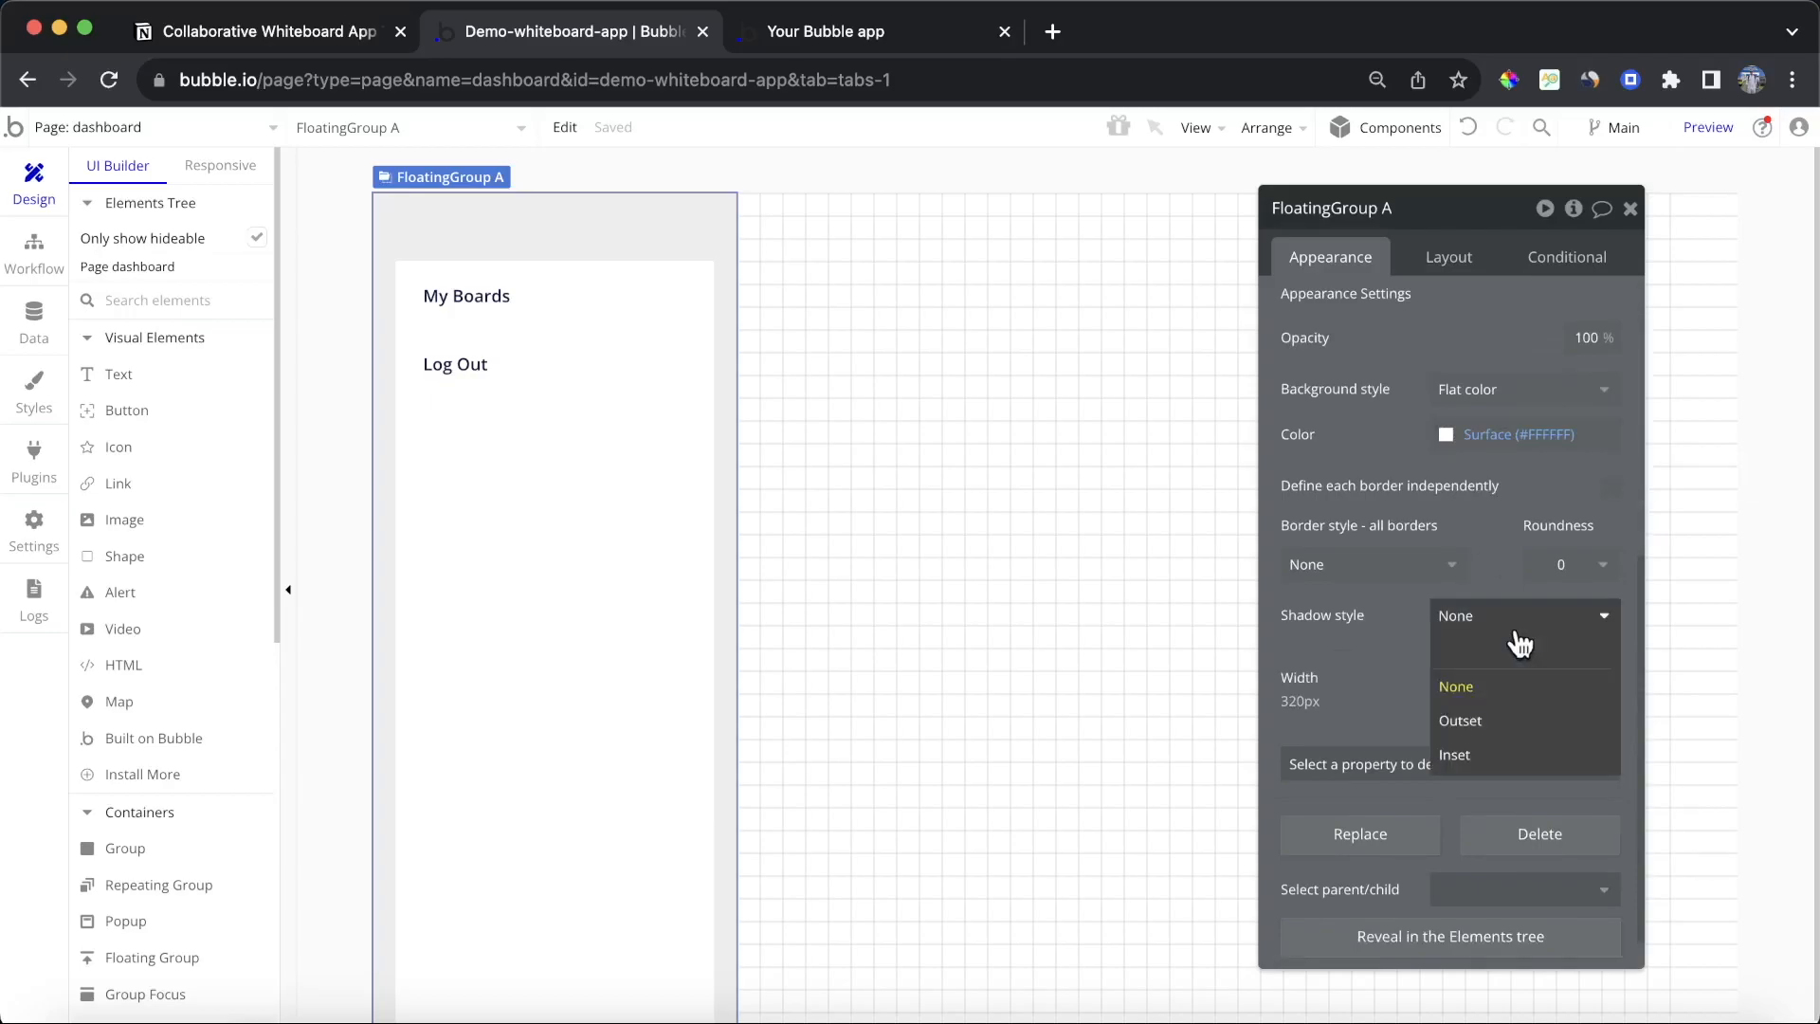
{"action": "left_click", "coordinate": [1534, 754]}
{"action": "scroll", "coordinate": [1479, 611], "scroll_direction": "down", "scroll_amount": 2}
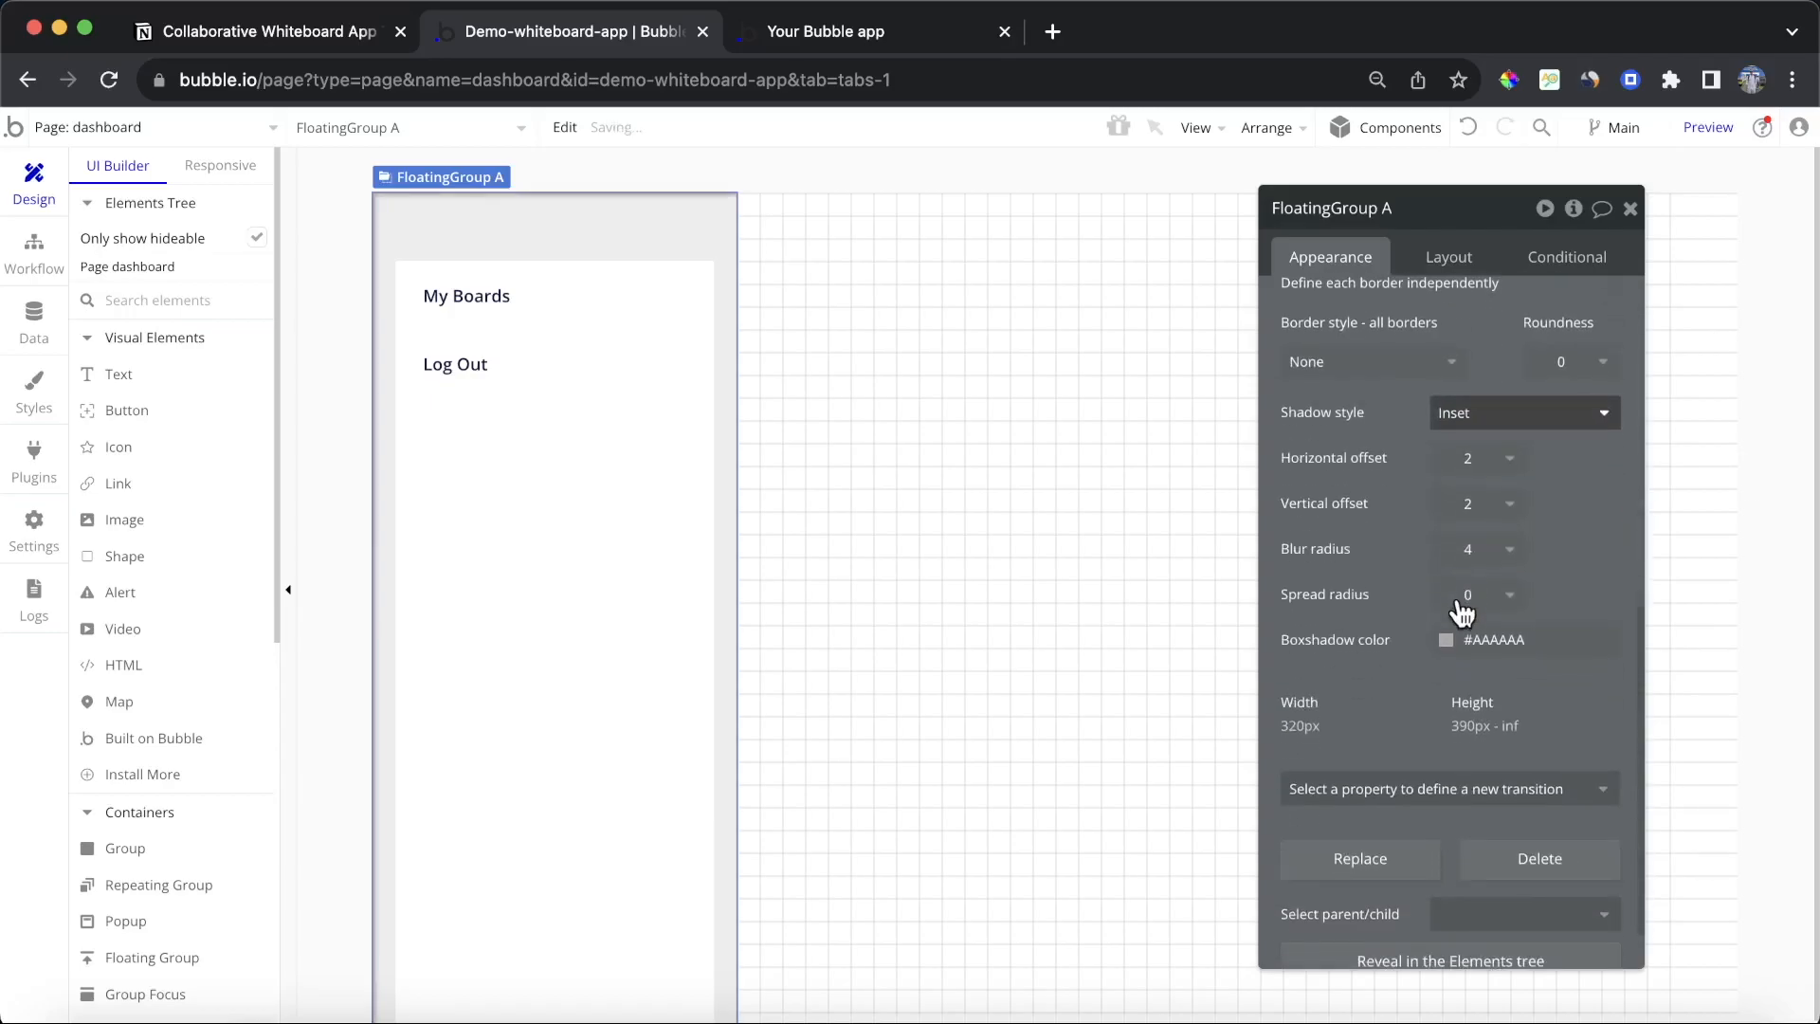
Step: Set the sidebar's box shadow color to #000000 at 10% opacity
{"action": "left_click", "coordinate": [1513, 640]}
{"action": "left_click", "coordinate": [1504, 880]}
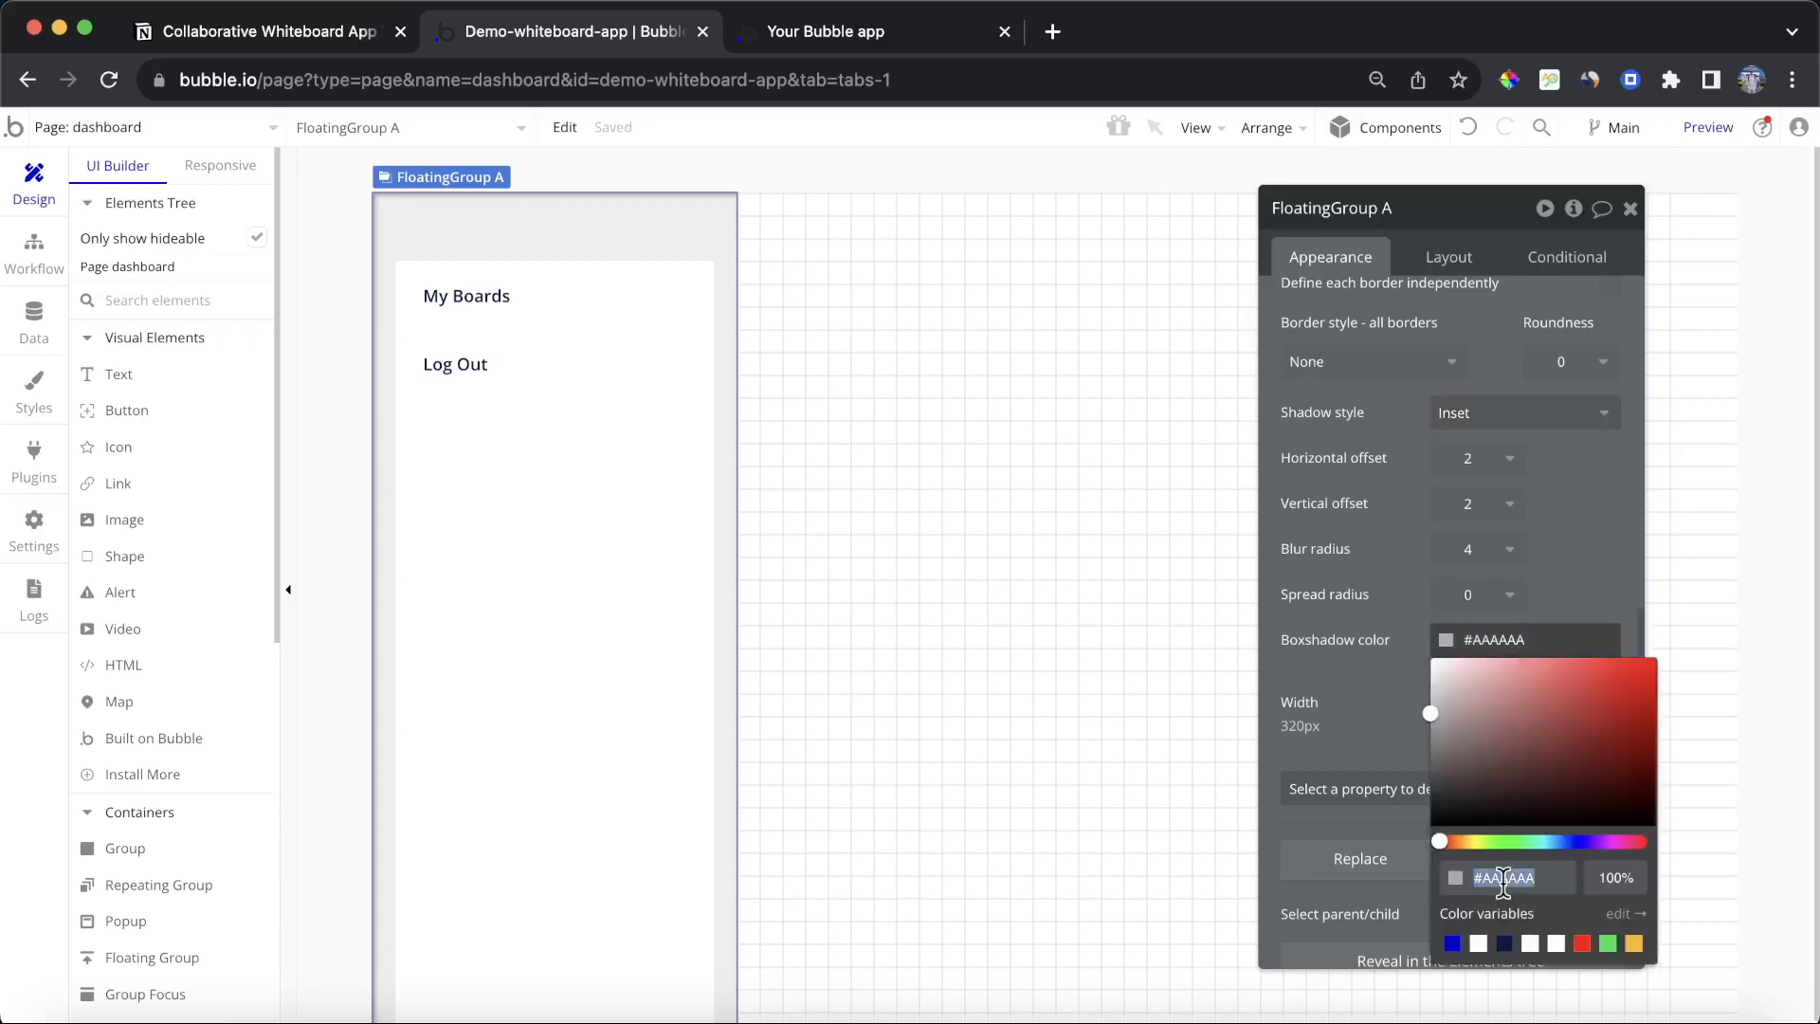
{"action": "type", "text": "000000"}
{"action": "left_click", "coordinate": [1605, 878]}
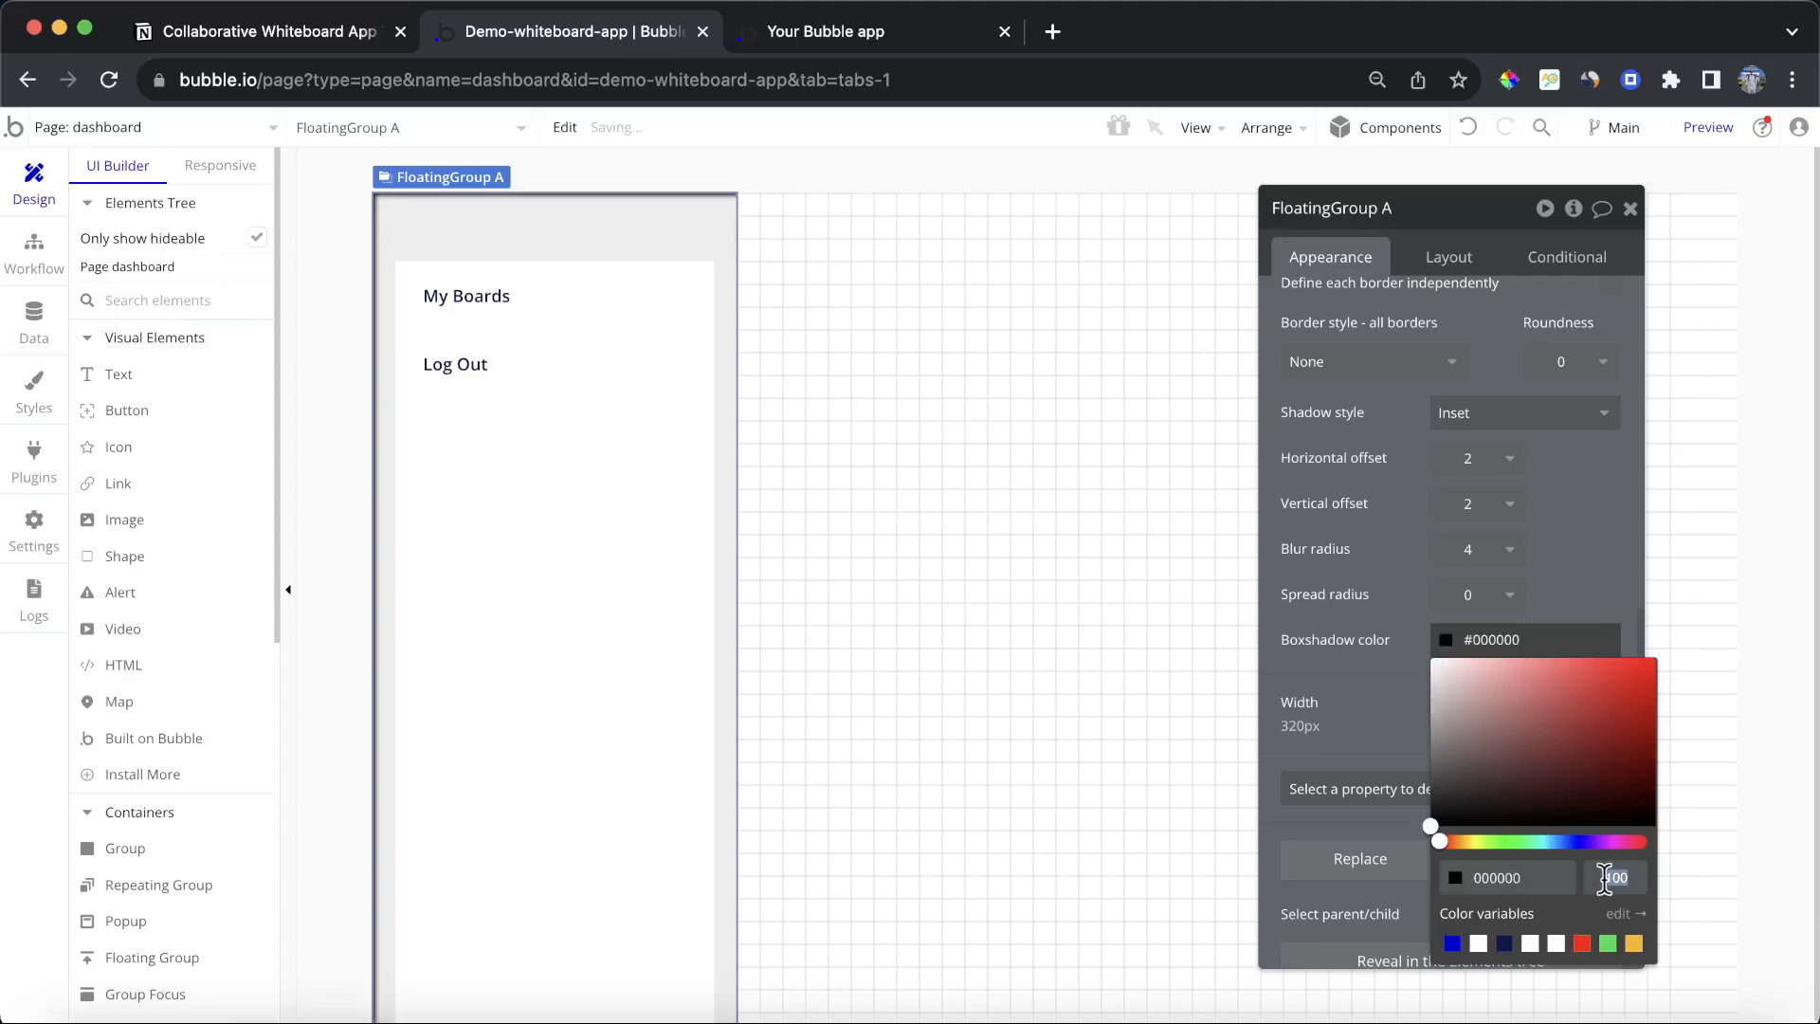
{"action": "type", "text": "10"}
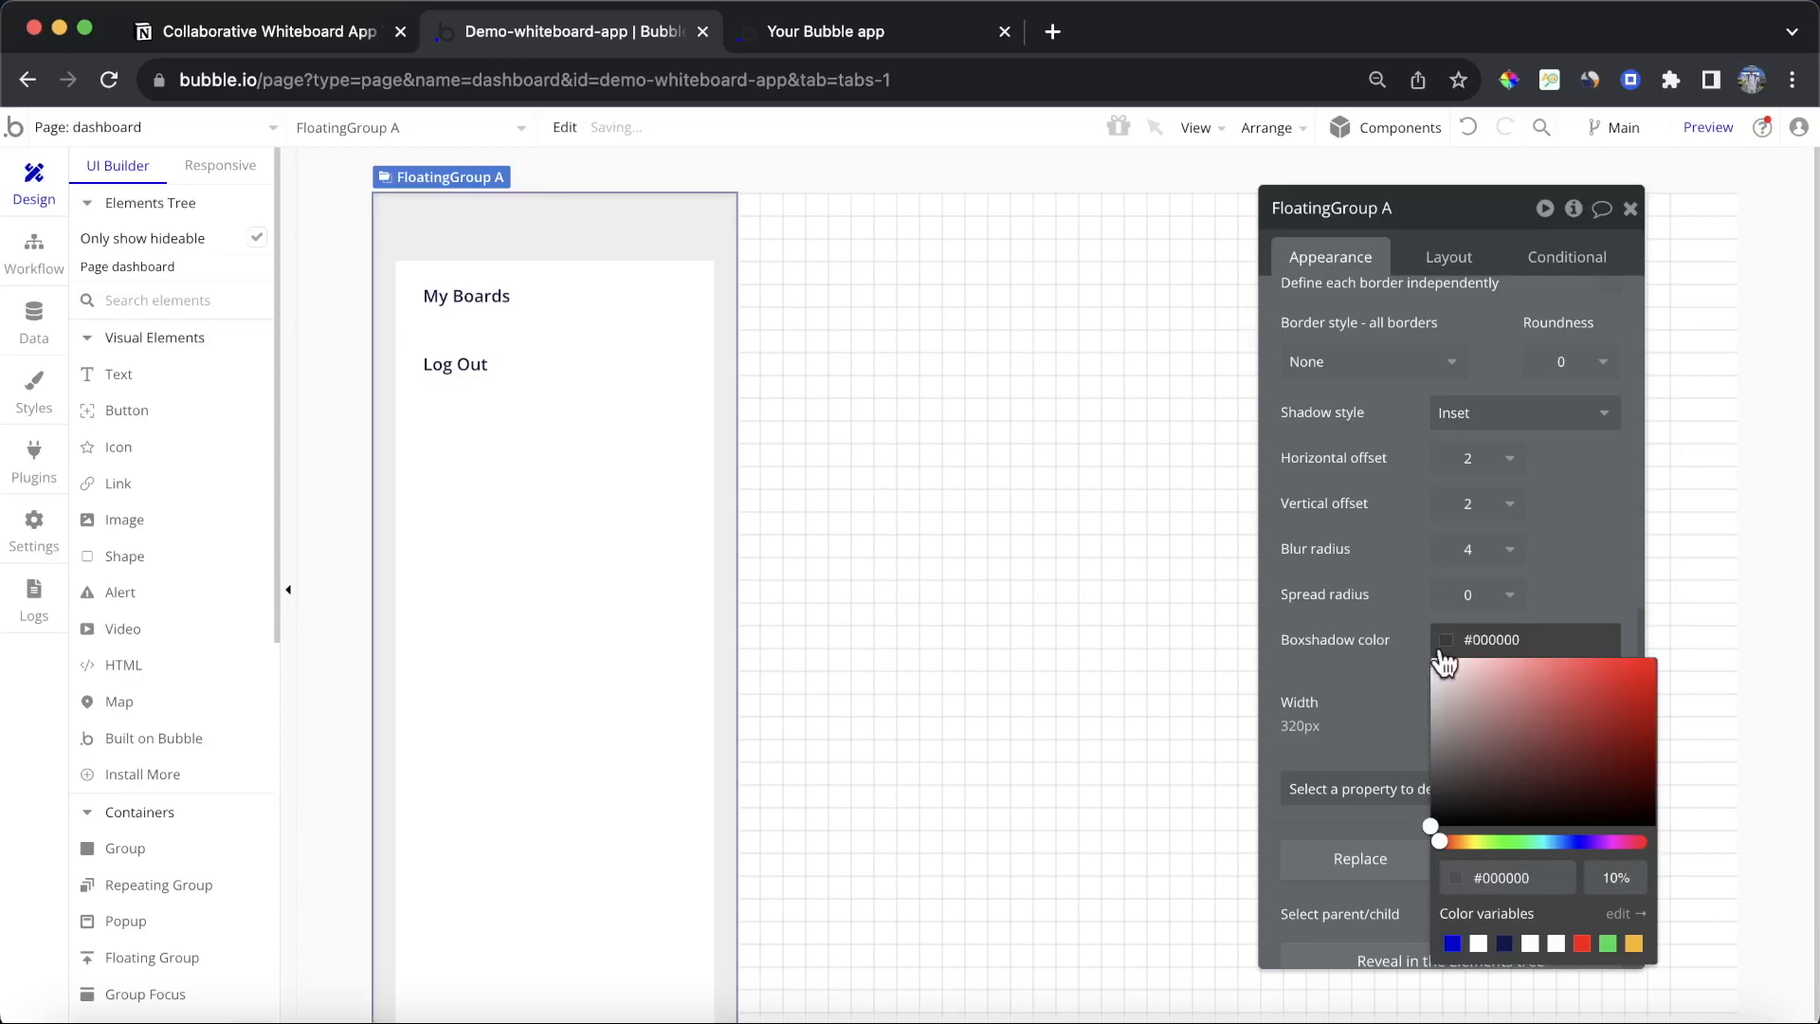
{"action": "left_click", "coordinate": [1596, 534]}
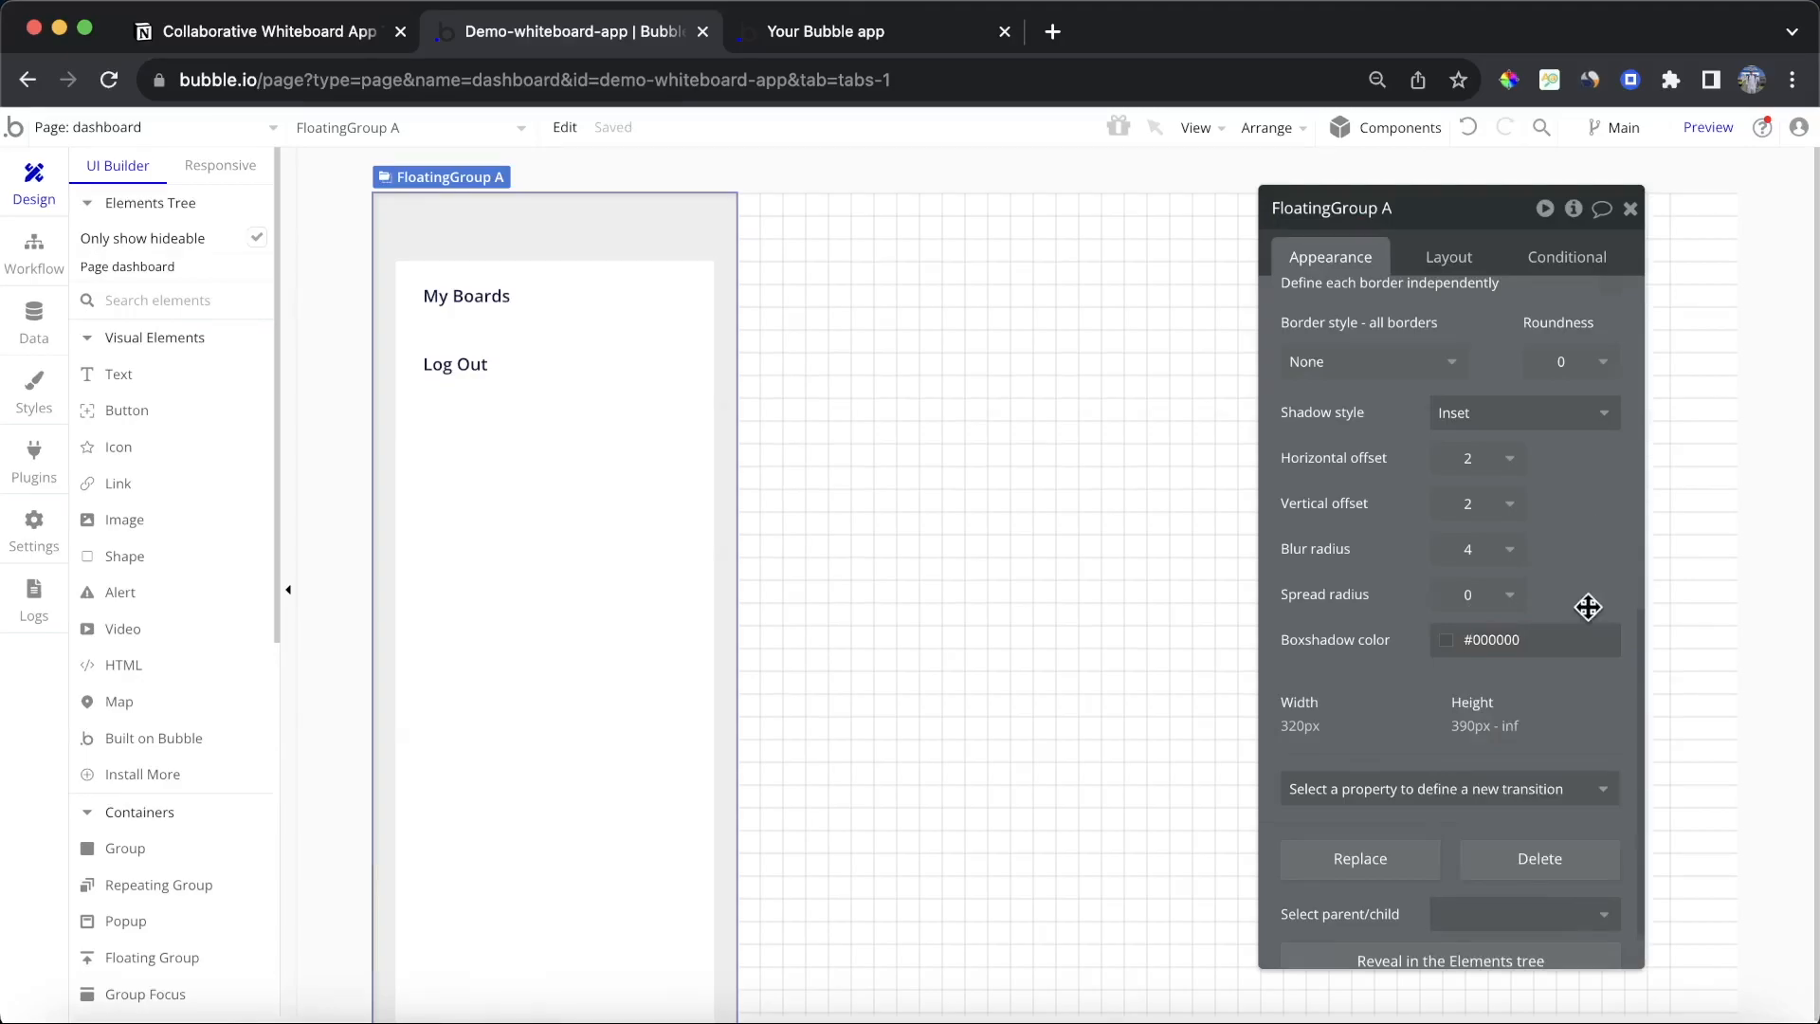
Step: Set the sidebar shadow's horizontal offset to -1, vertical offset to 0 and blur radius to 0
{"action": "scroll", "coordinate": [1584, 569], "scroll_direction": "up", "scroll_amount": 1}
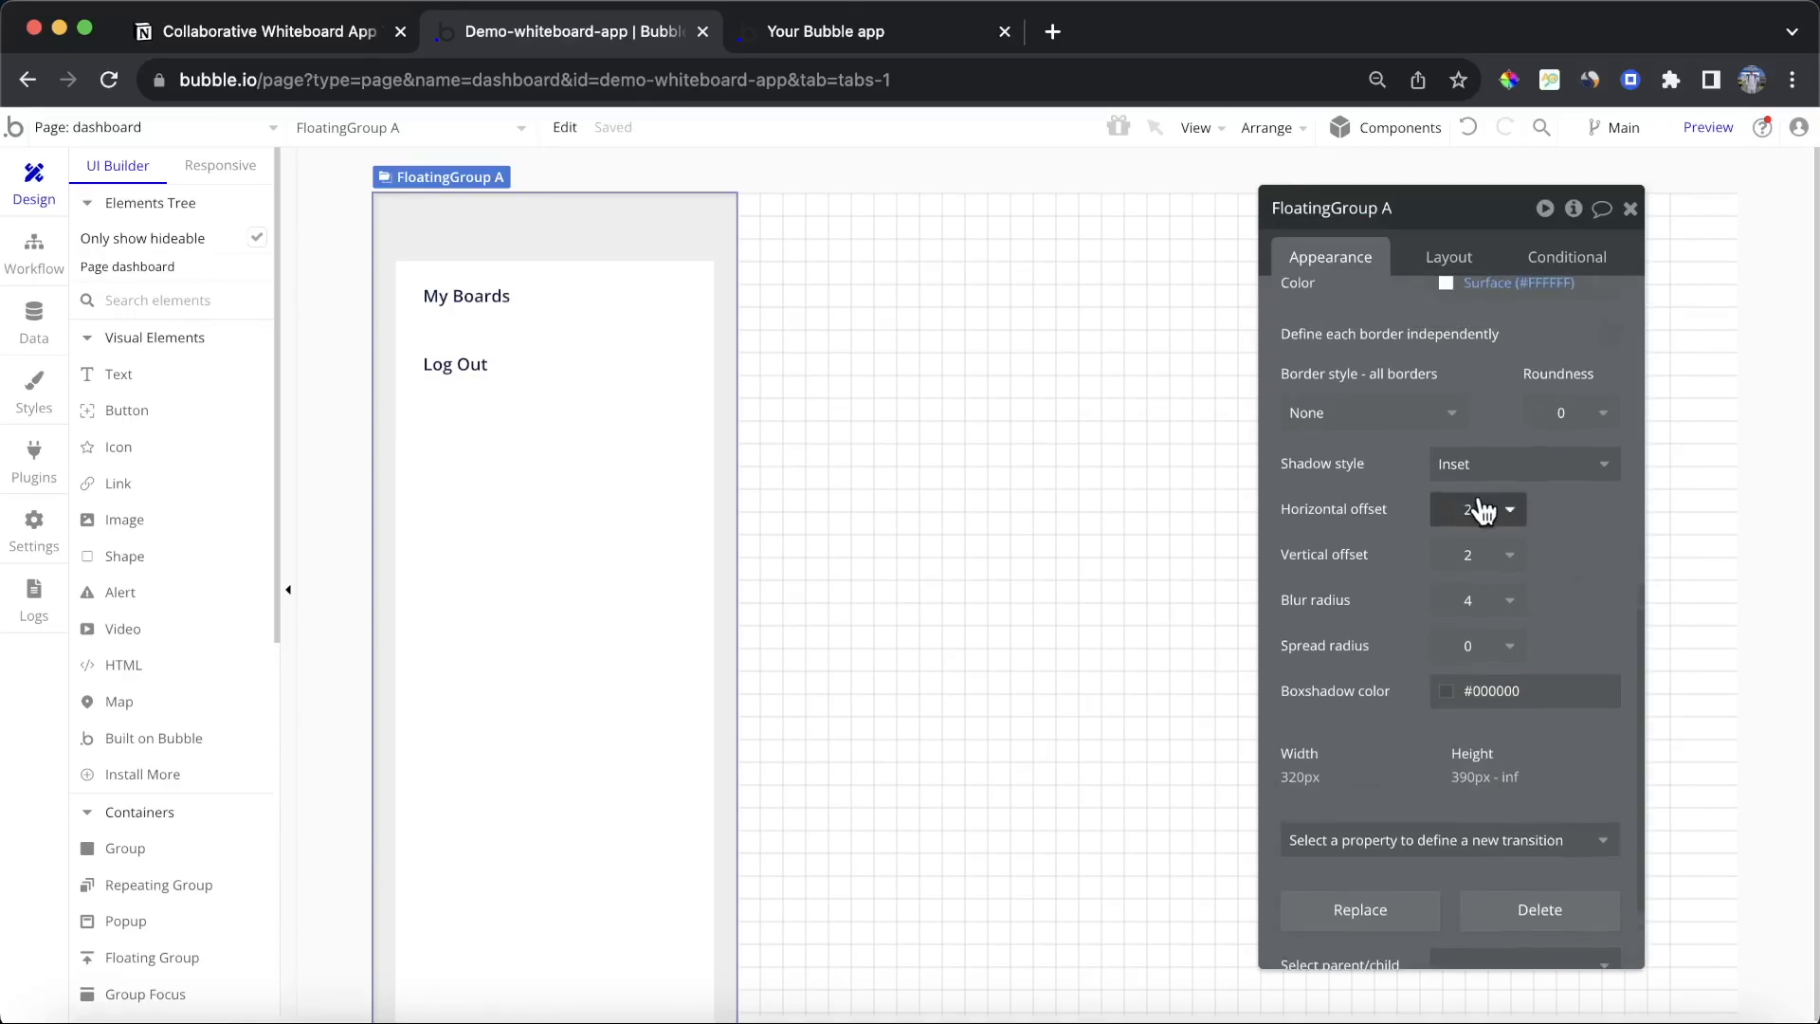
{"action": "left_click", "coordinate": [1478, 509]}
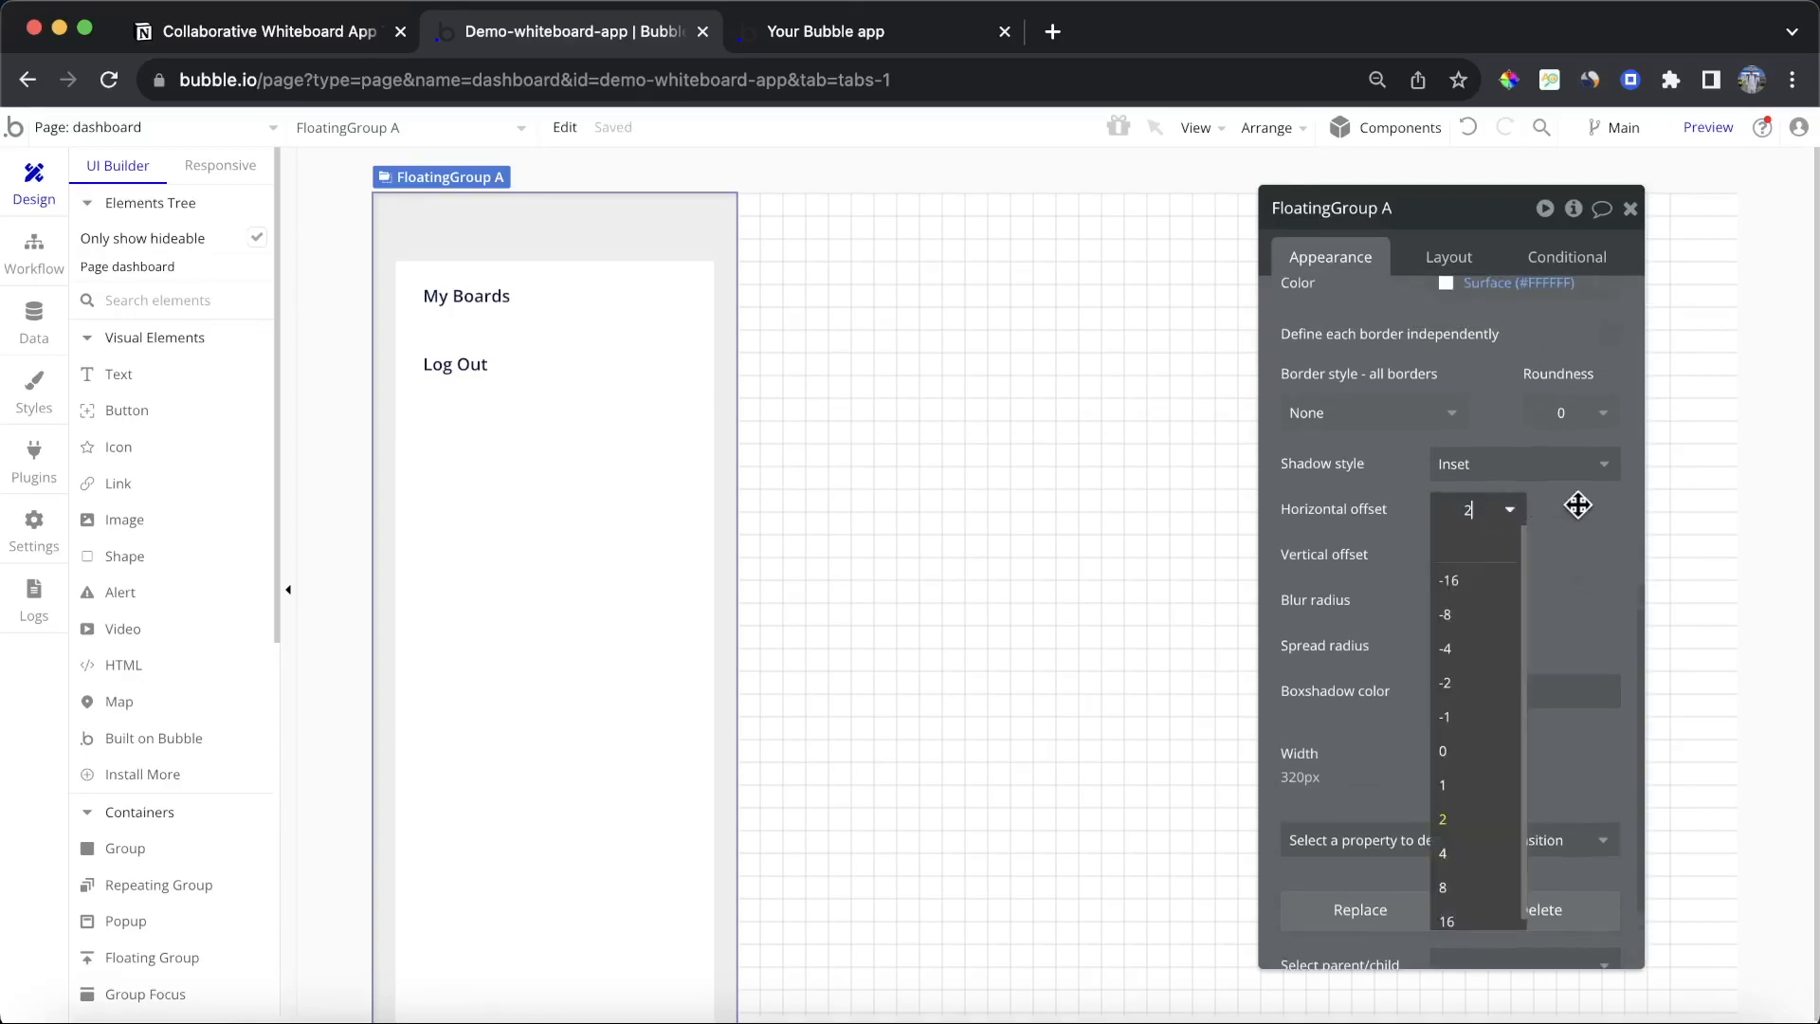
{"action": "left_click", "coordinate": [1494, 716]}
{"action": "left_click", "coordinate": [1514, 557]}
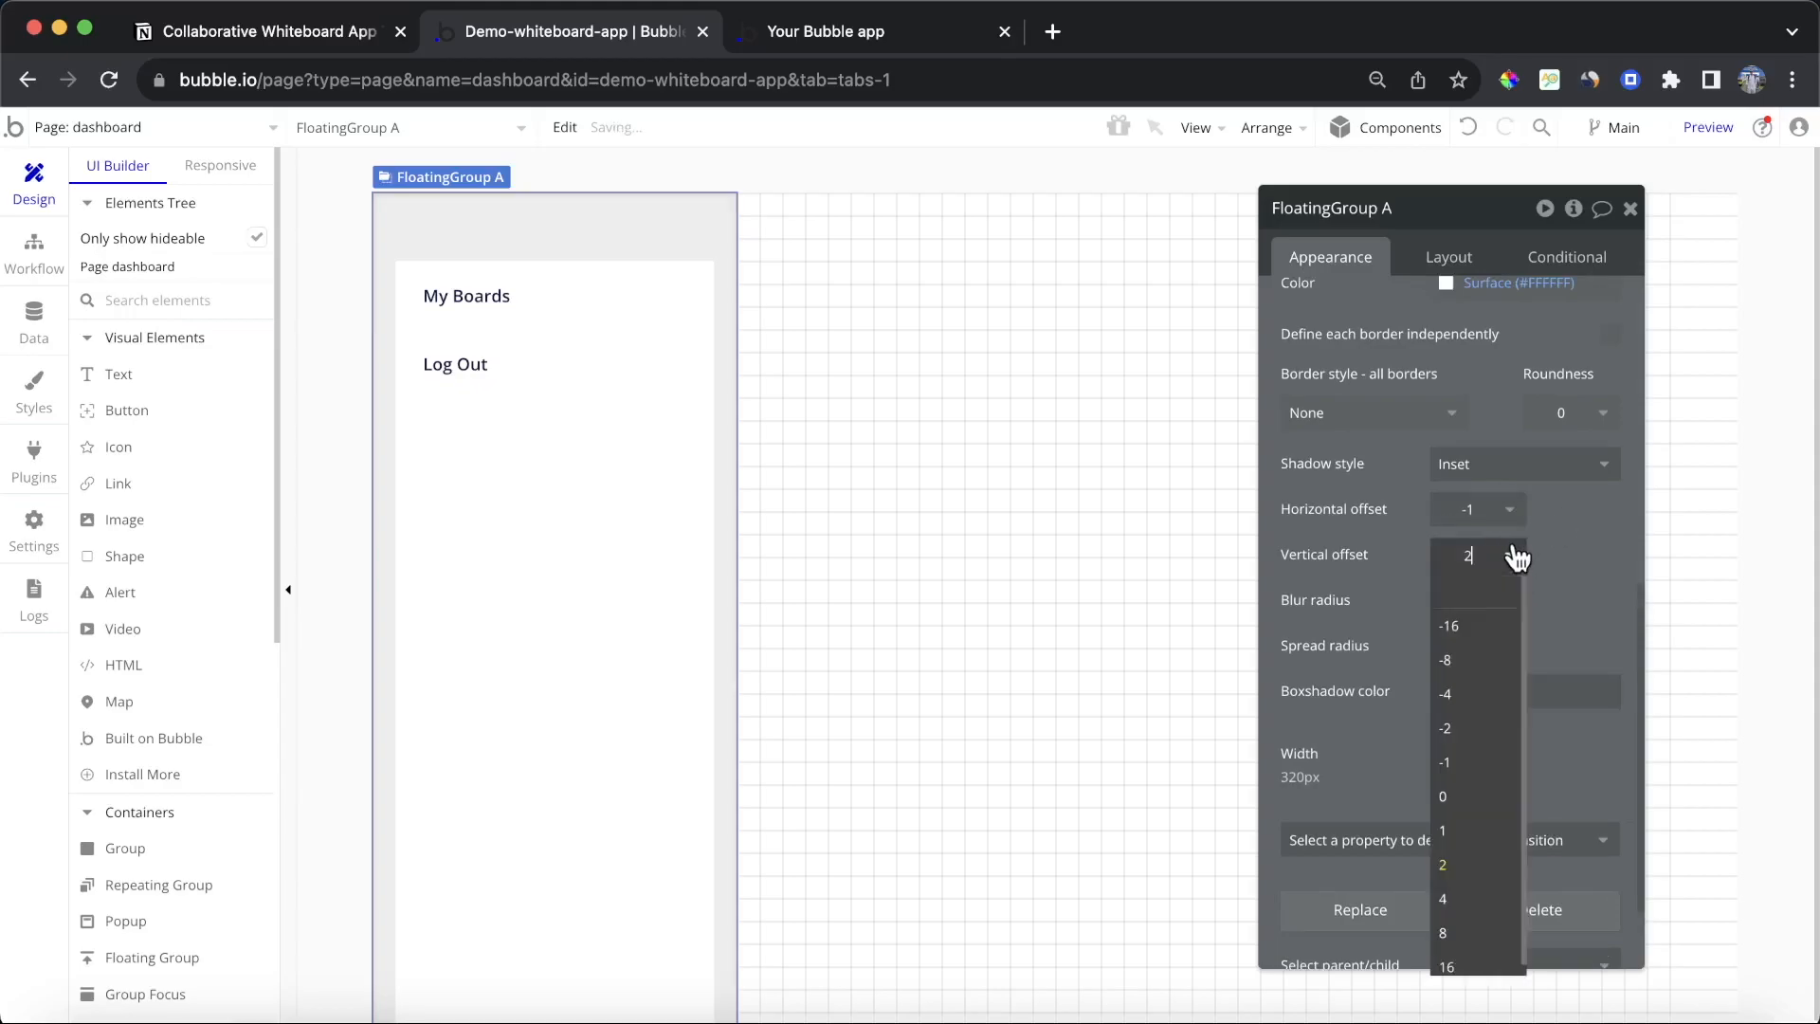
{"action": "left_click", "coordinate": [1479, 796]}
{"action": "left_click", "coordinate": [1509, 612]}
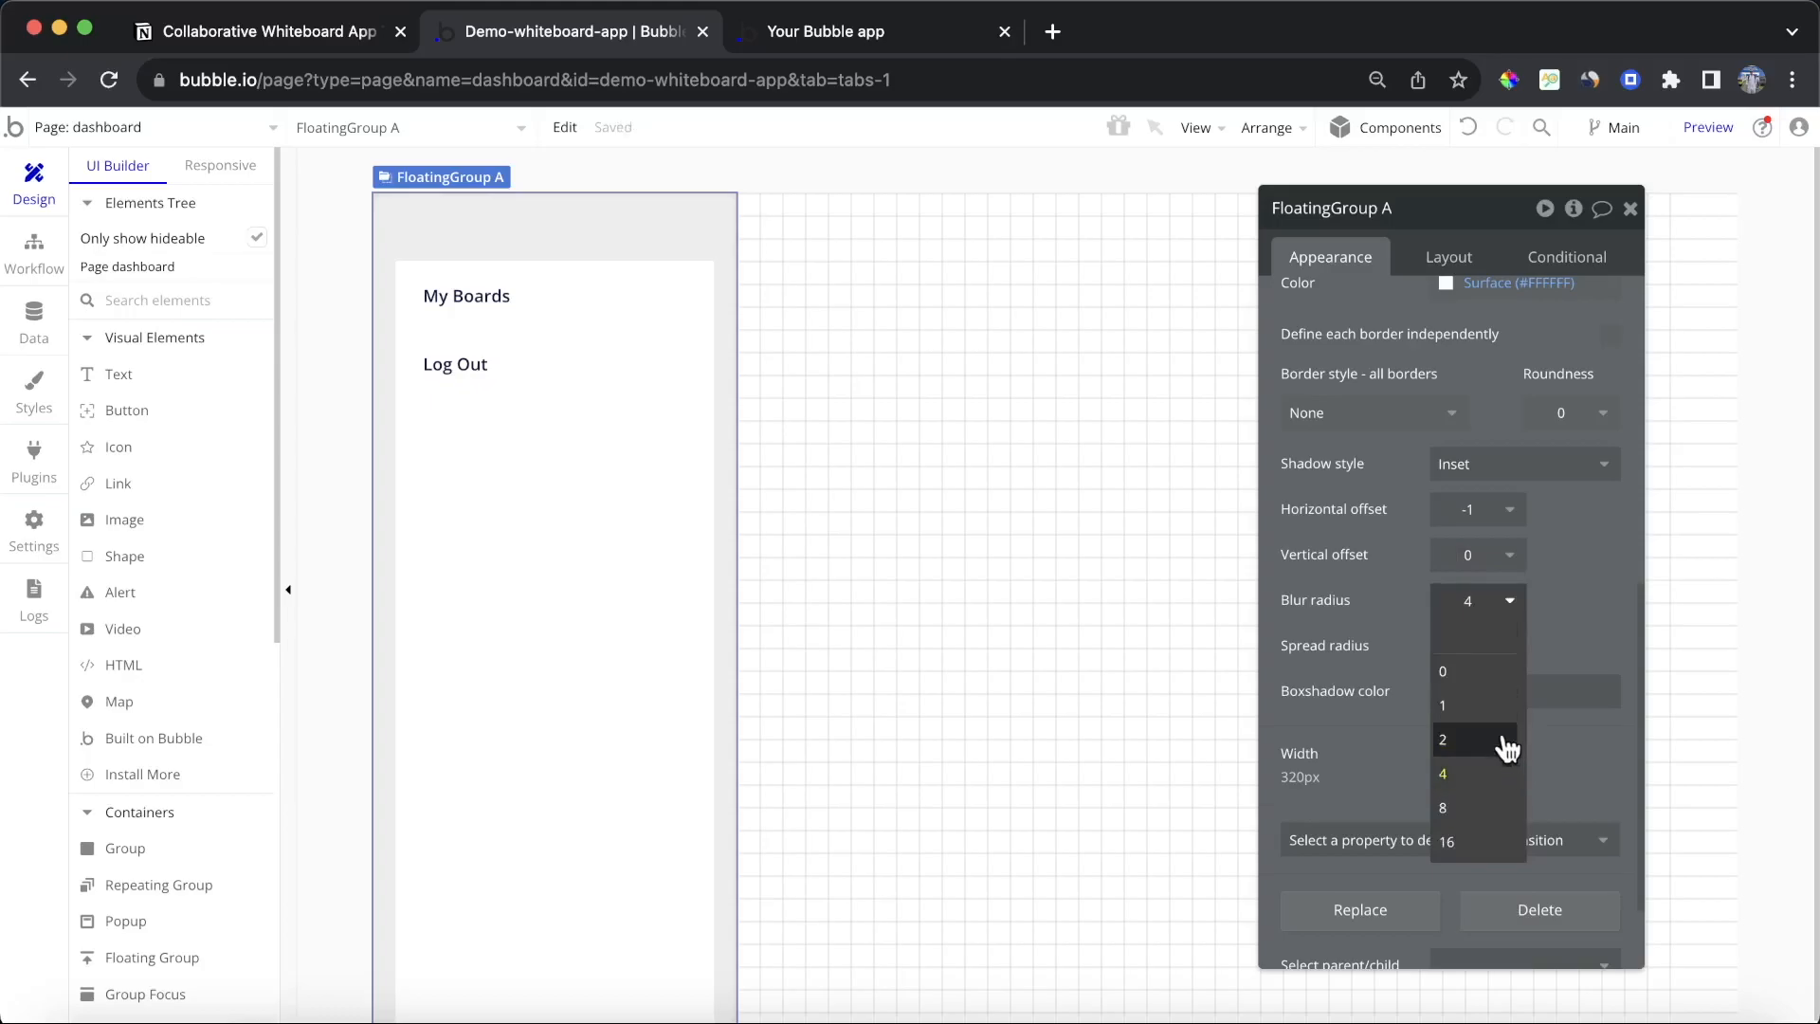
{"action": "left_click", "coordinate": [1487, 675]}
{"action": "left_click", "coordinate": [1631, 209]}
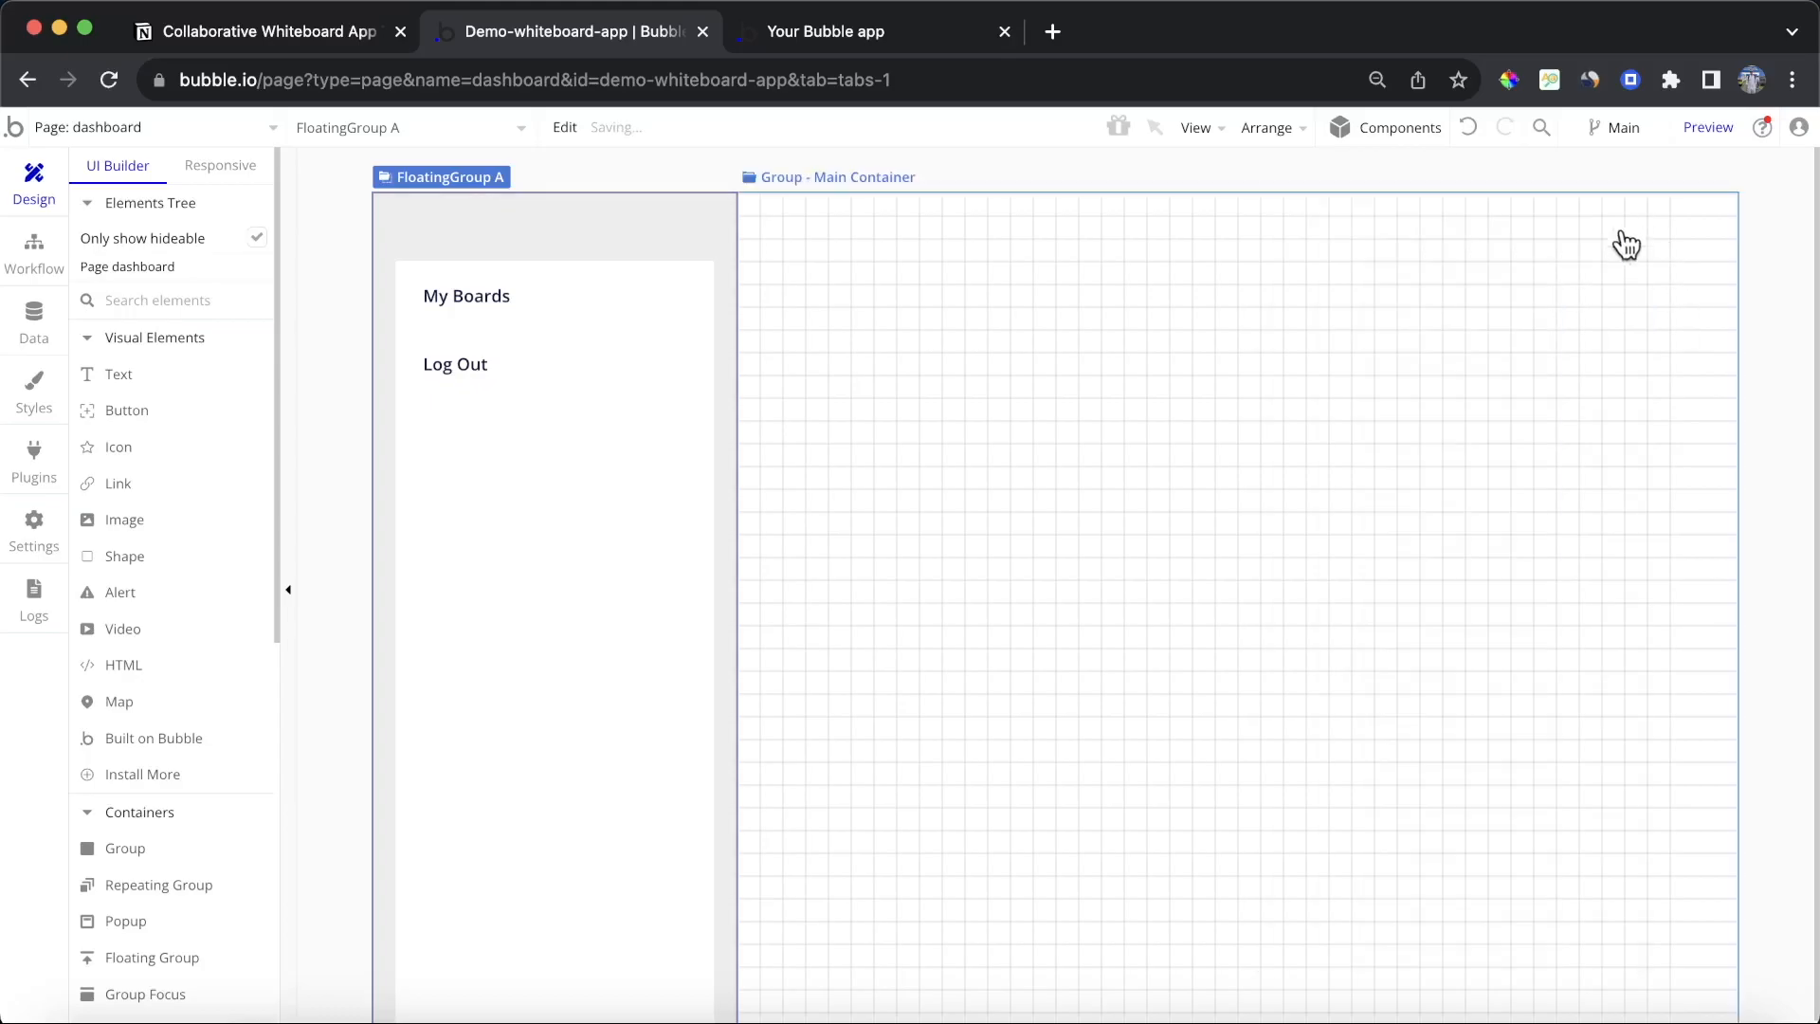
Step: Check the dashboard in the preview tab and return to the editor
{"action": "left_click", "coordinate": [1449, 312]}
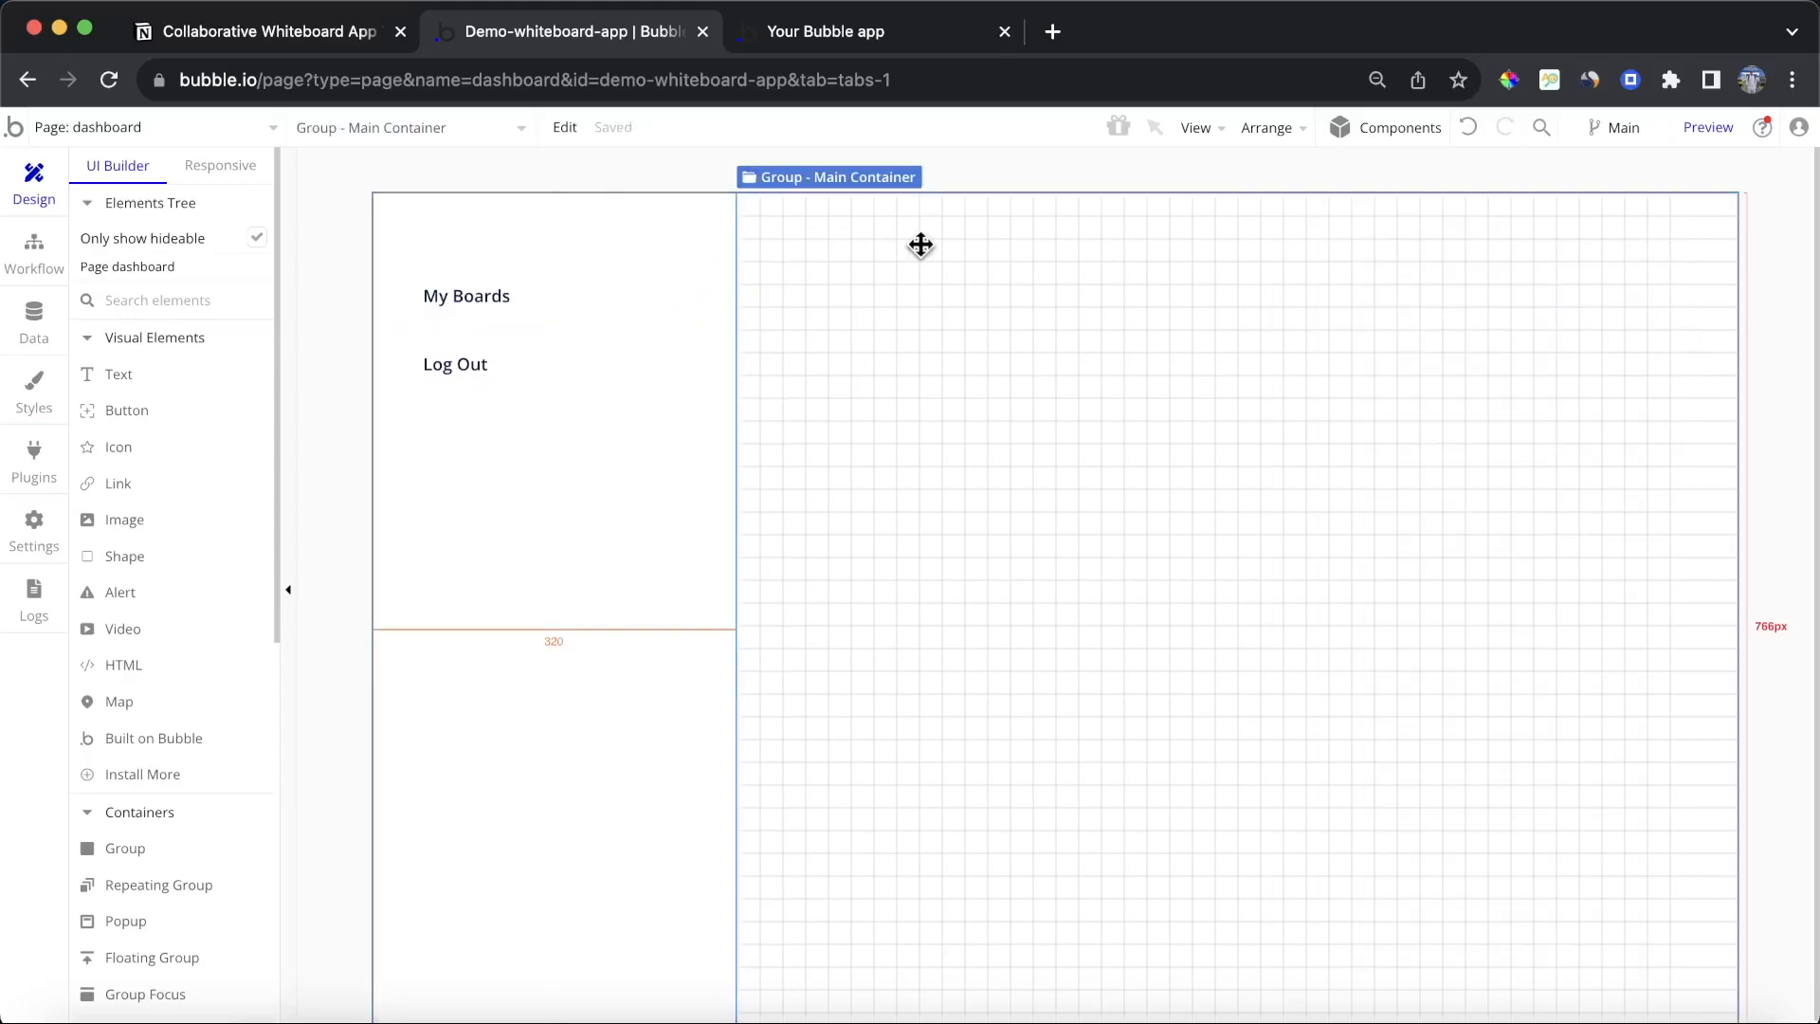
{"action": "left_click", "coordinate": [856, 38]}
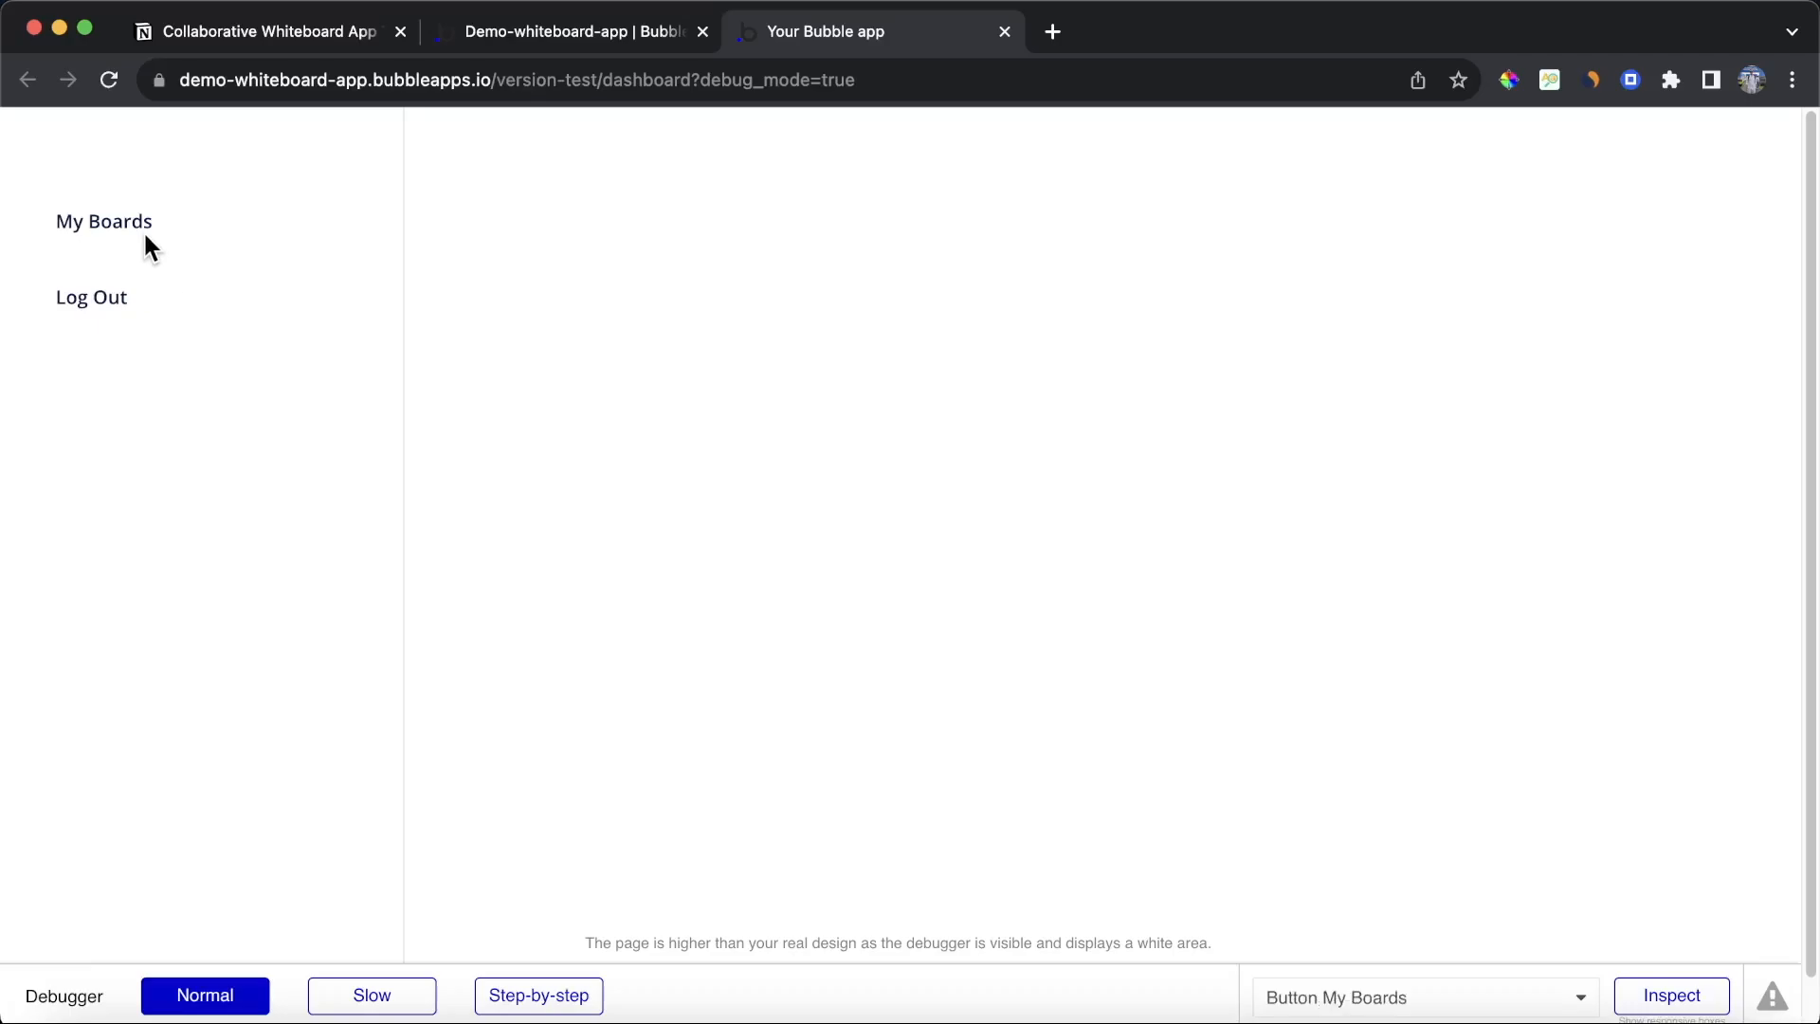
{"action": "left_click", "coordinate": [566, 40]}
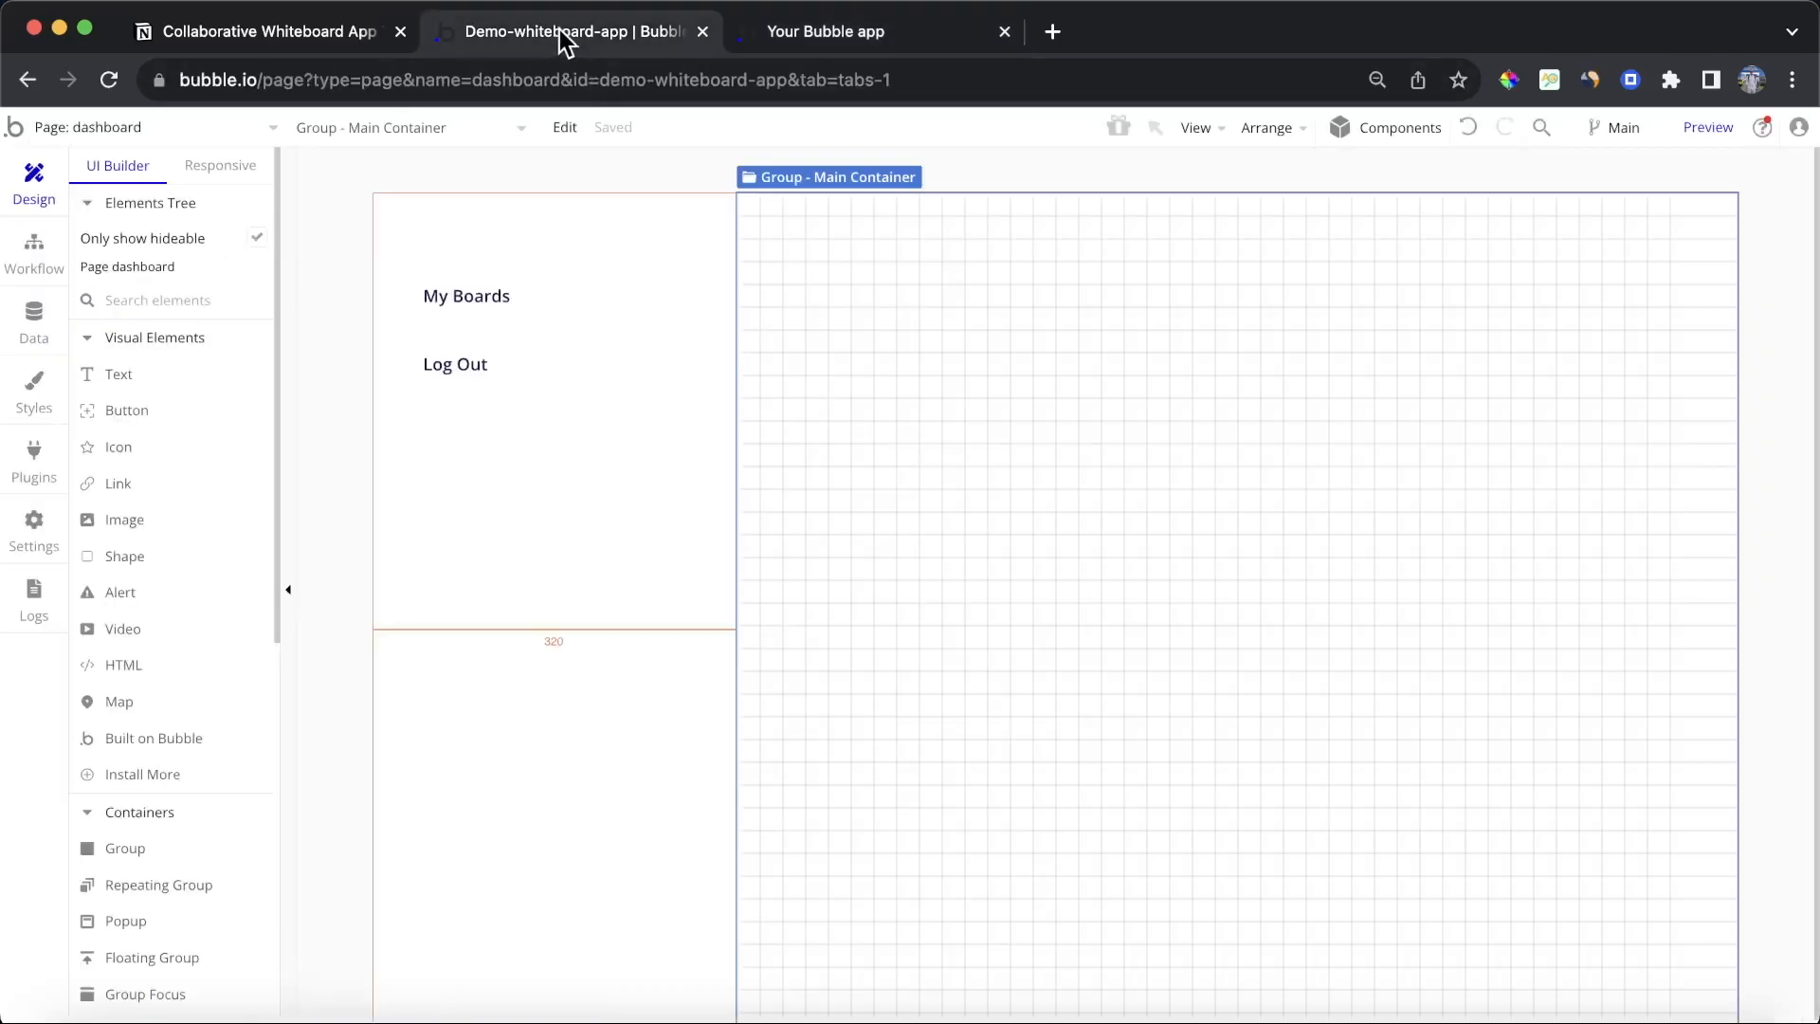
Step: Set the main container's padding to 40 px on the top, bottom, left and right
{"action": "double_click", "coordinate": [916, 284]}
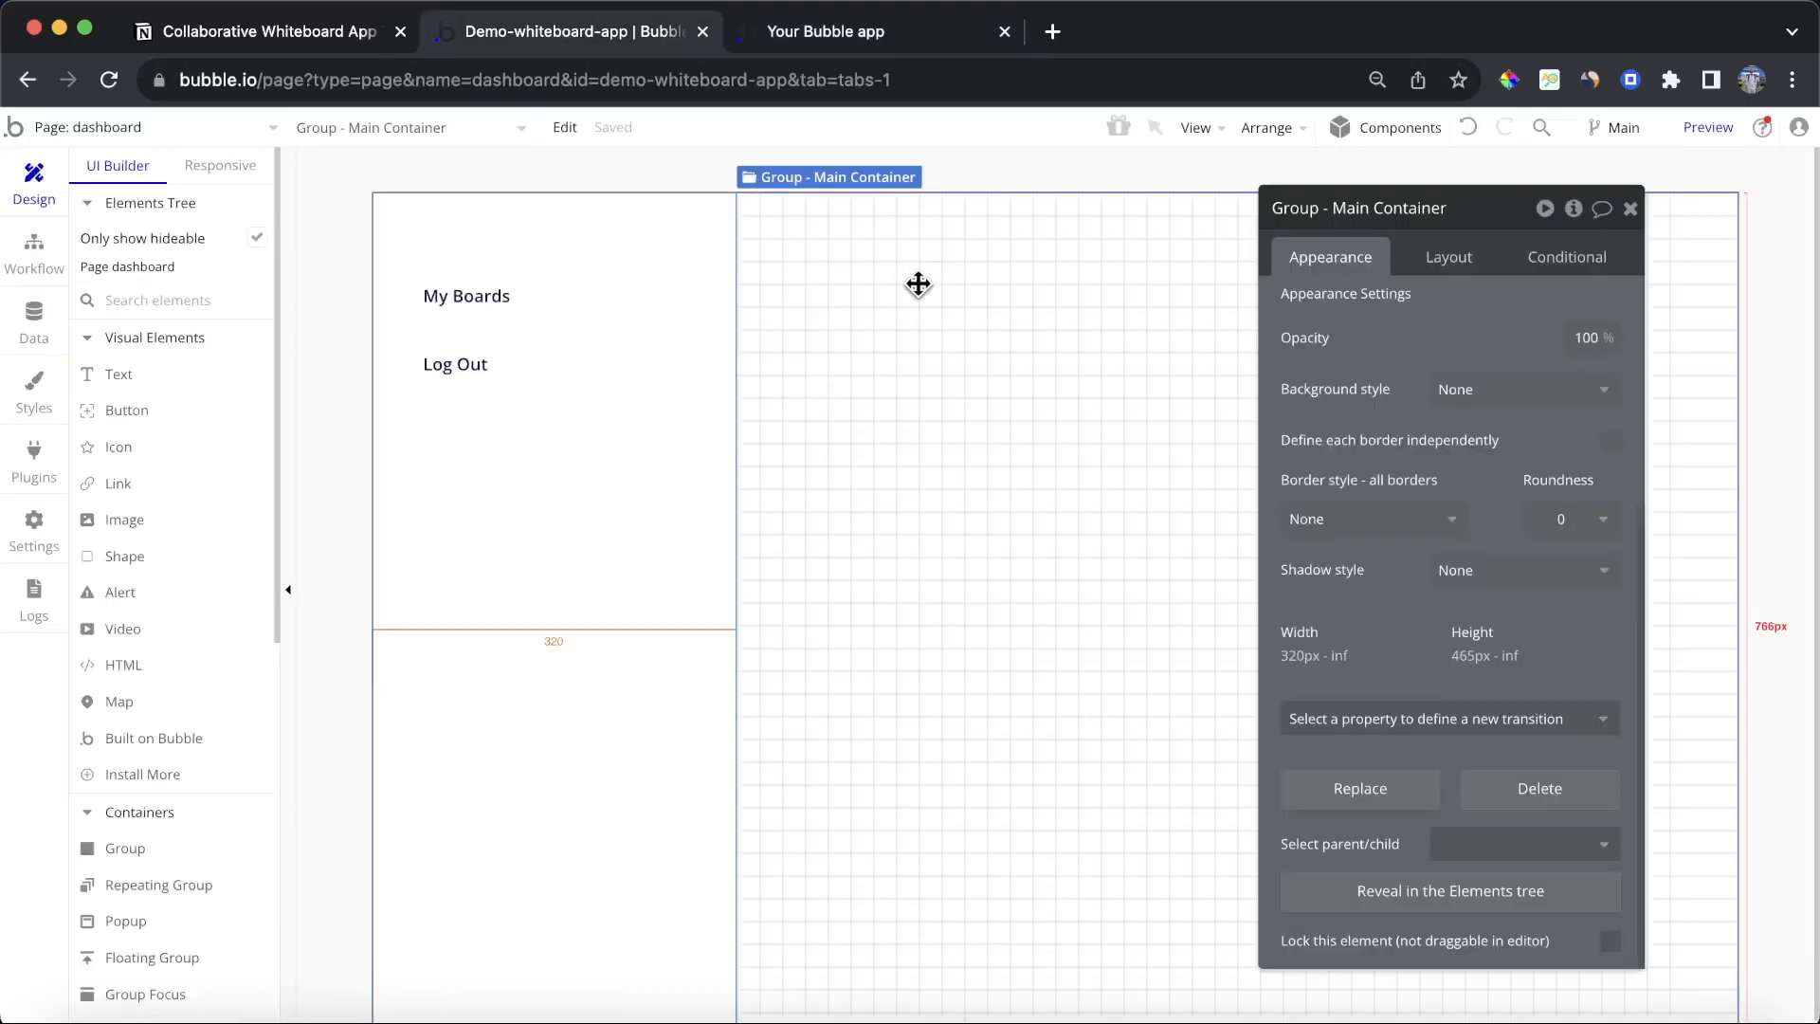
{"action": "left_click", "coordinate": [1471, 270]}
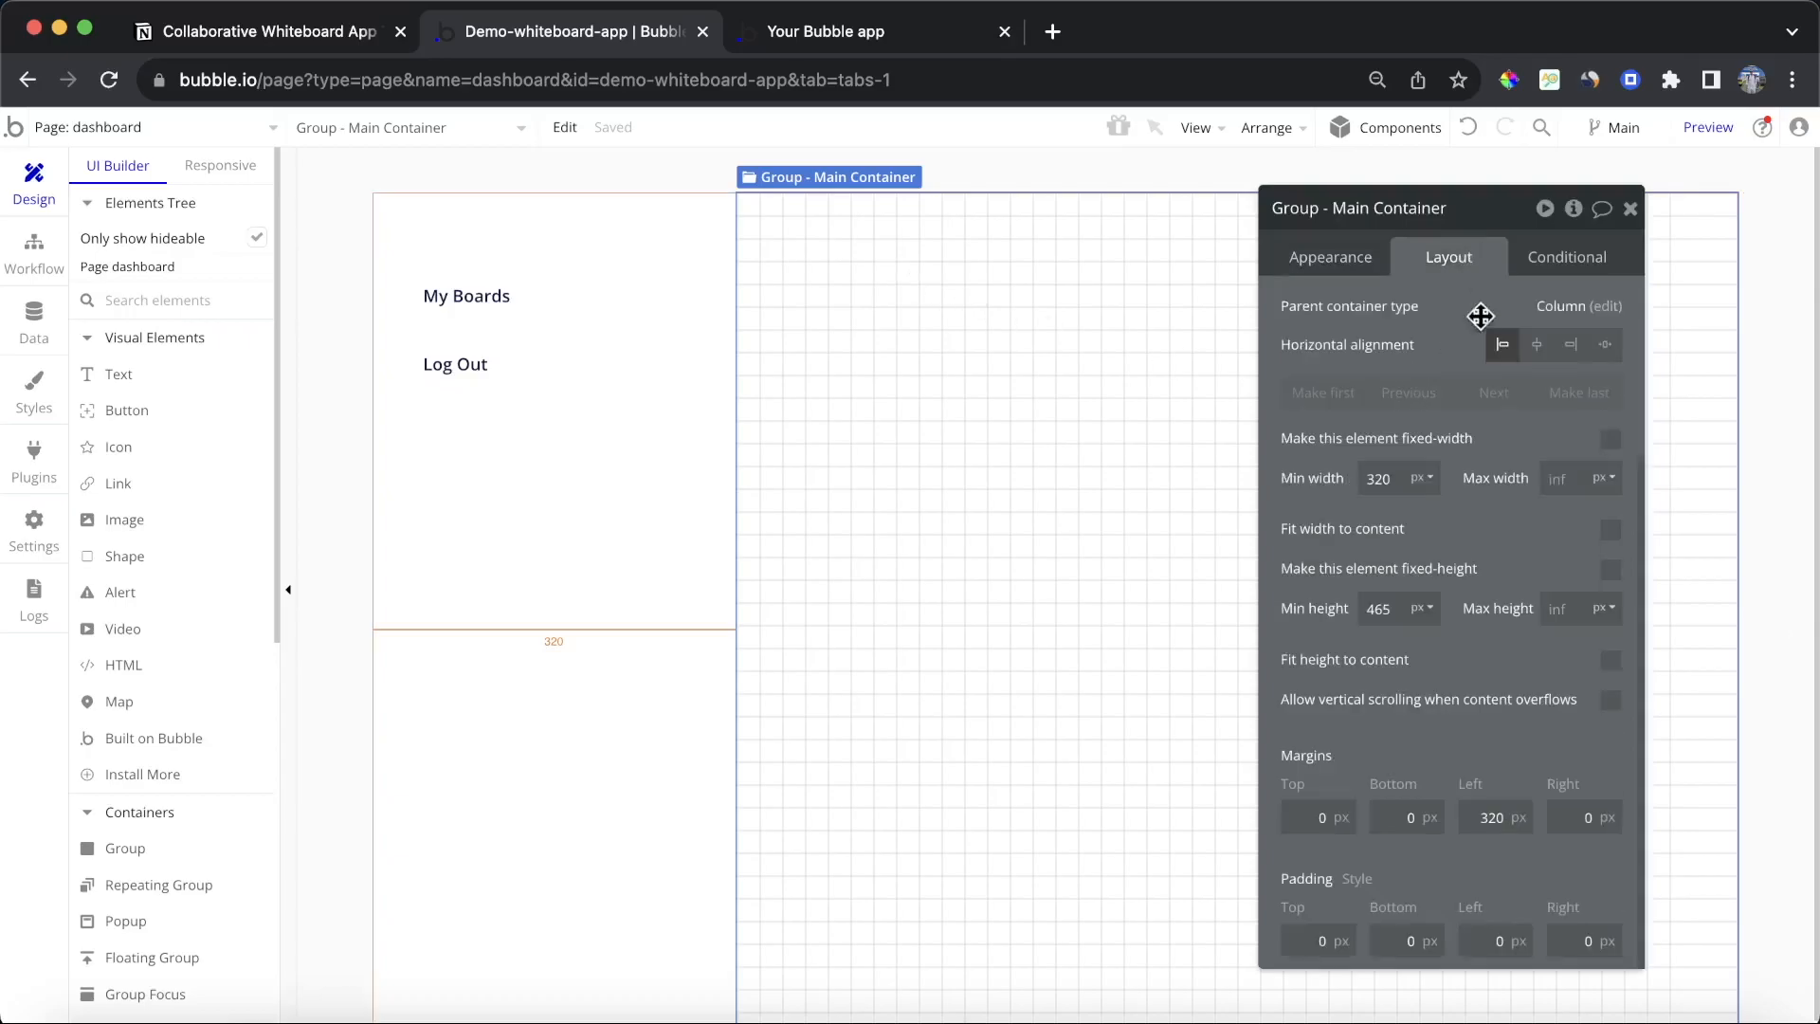
{"action": "left_click_drag", "start_coordinate": [1494, 446], "coordinate": [1324, 327]}
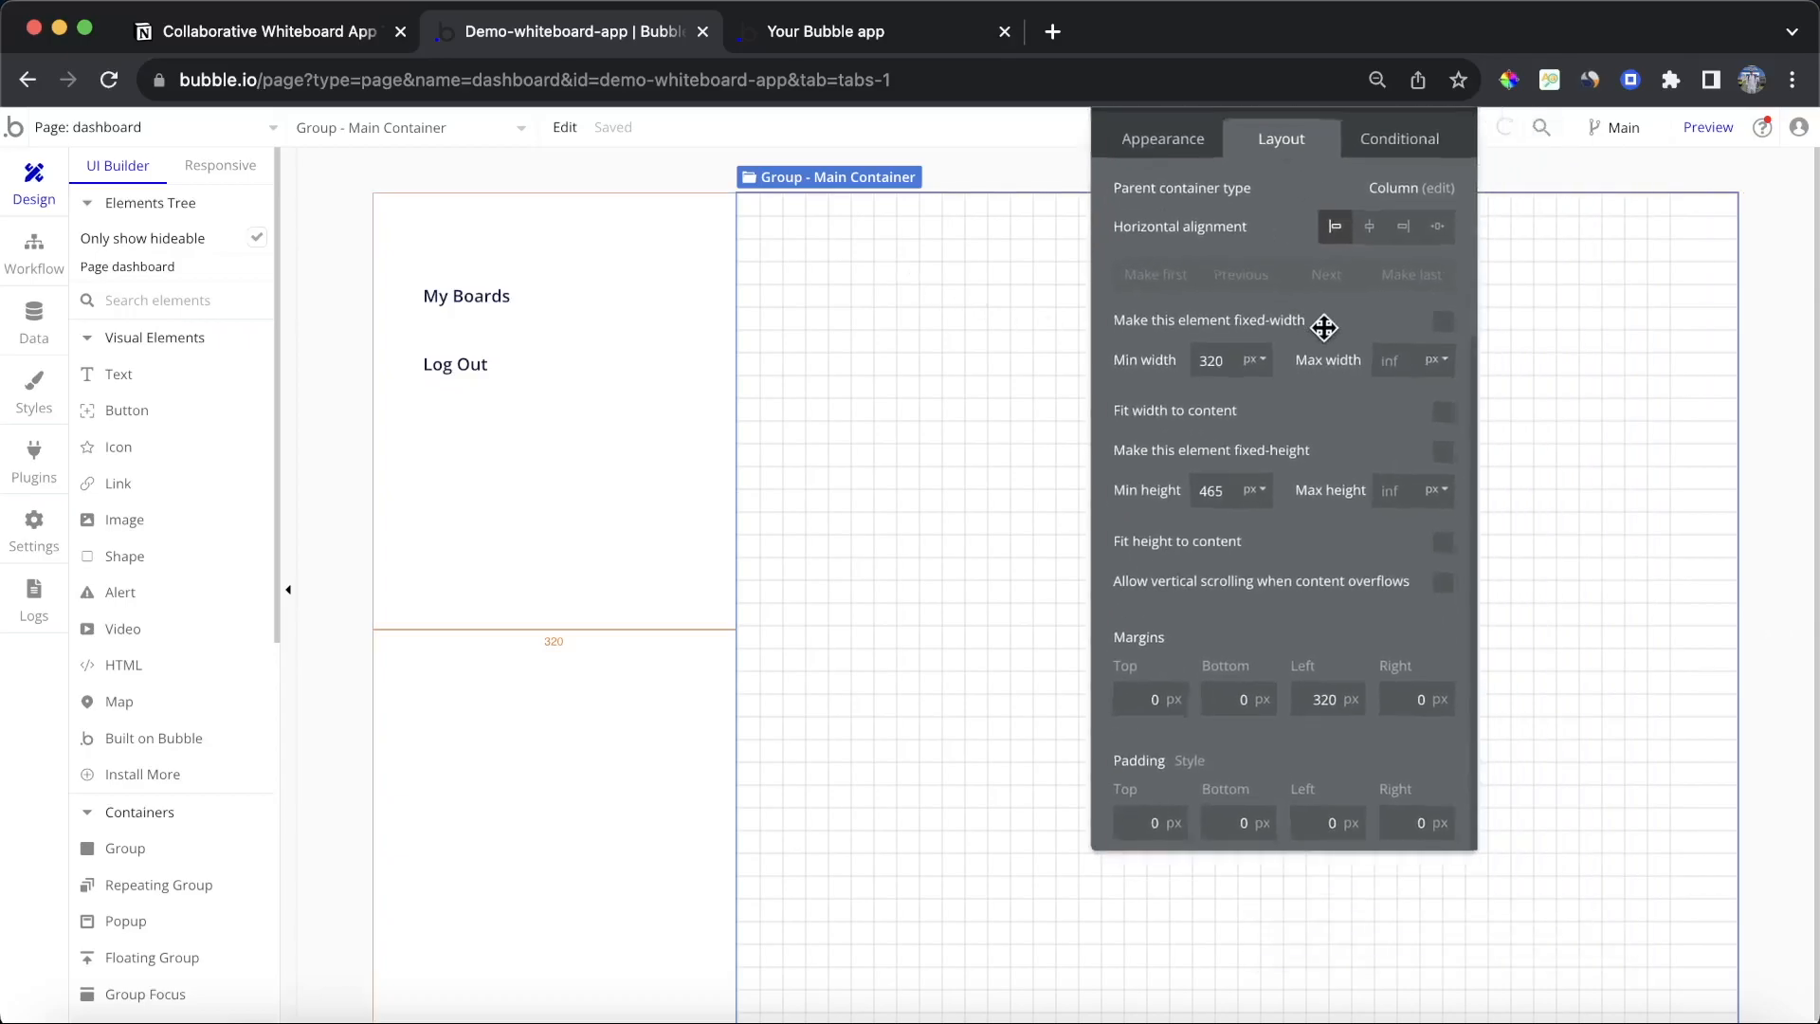
{"action": "left_click", "coordinate": [1141, 808]}
{"action": "type", "text": "40"}
{"action": "left_click", "coordinate": [1240, 816]}
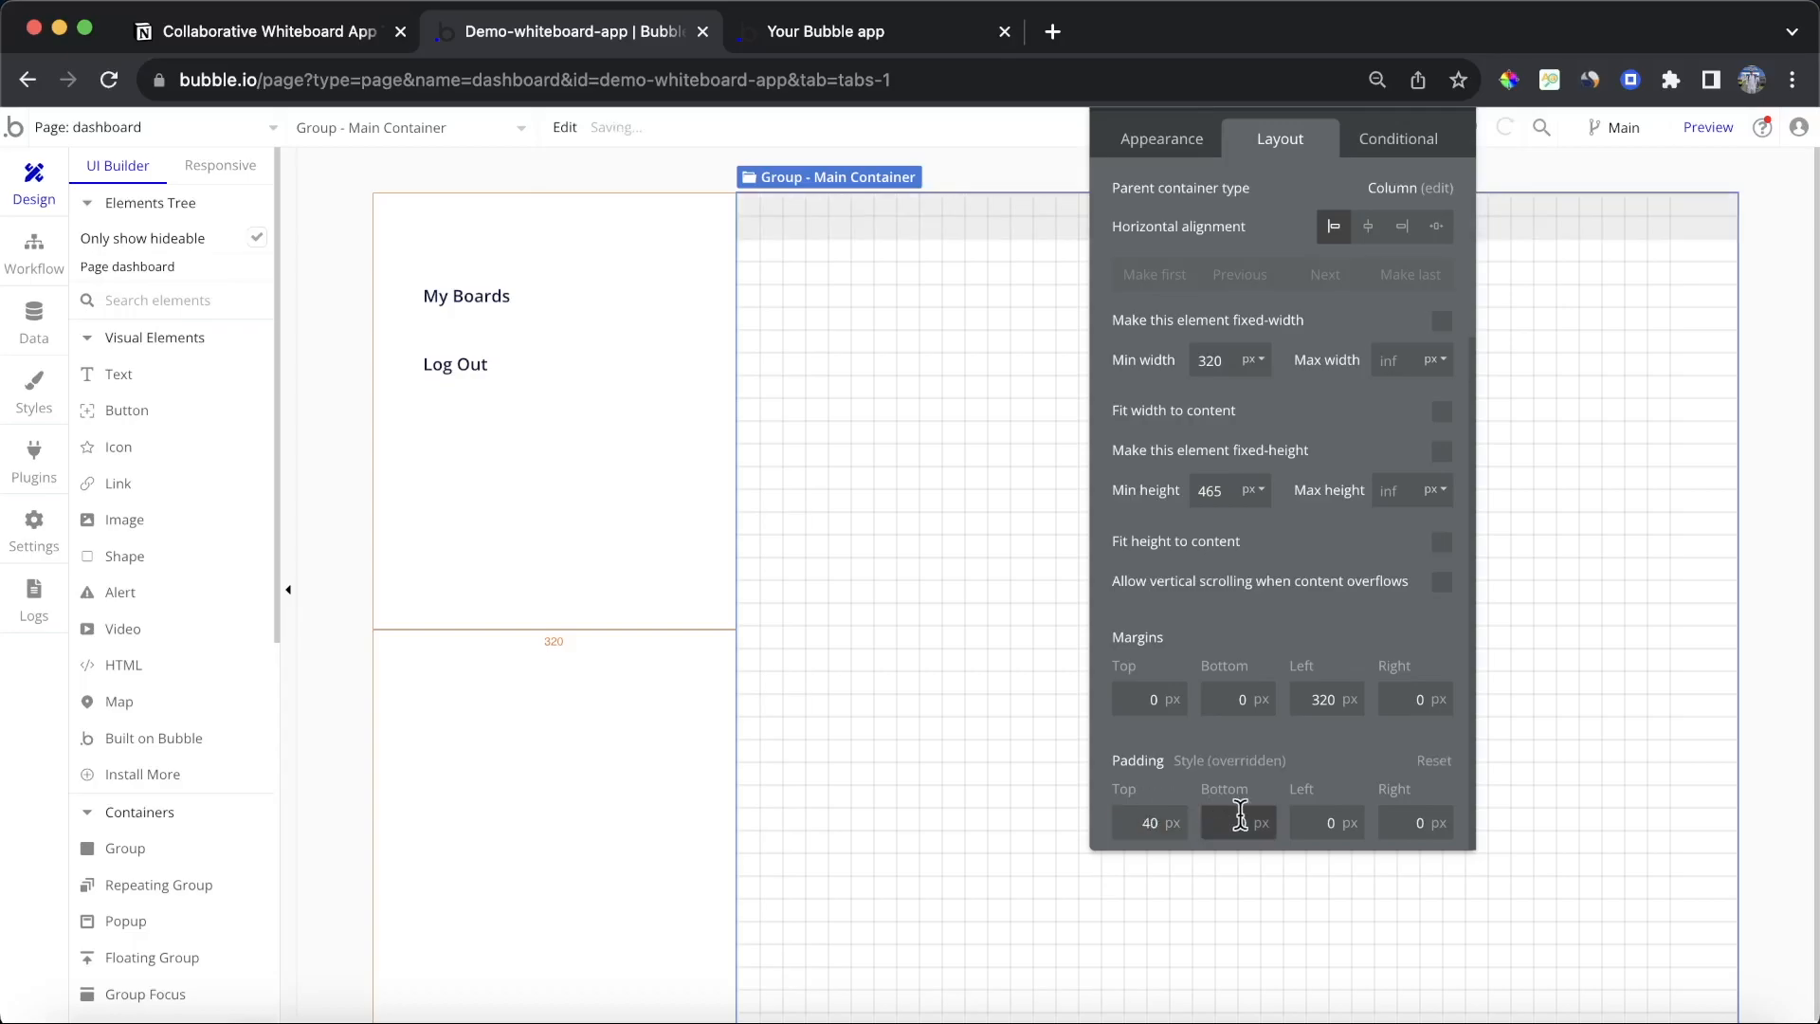
{"action": "type", "text": "40"}
{"action": "left_click", "coordinate": [1327, 822]}
{"action": "type", "text": "4"}
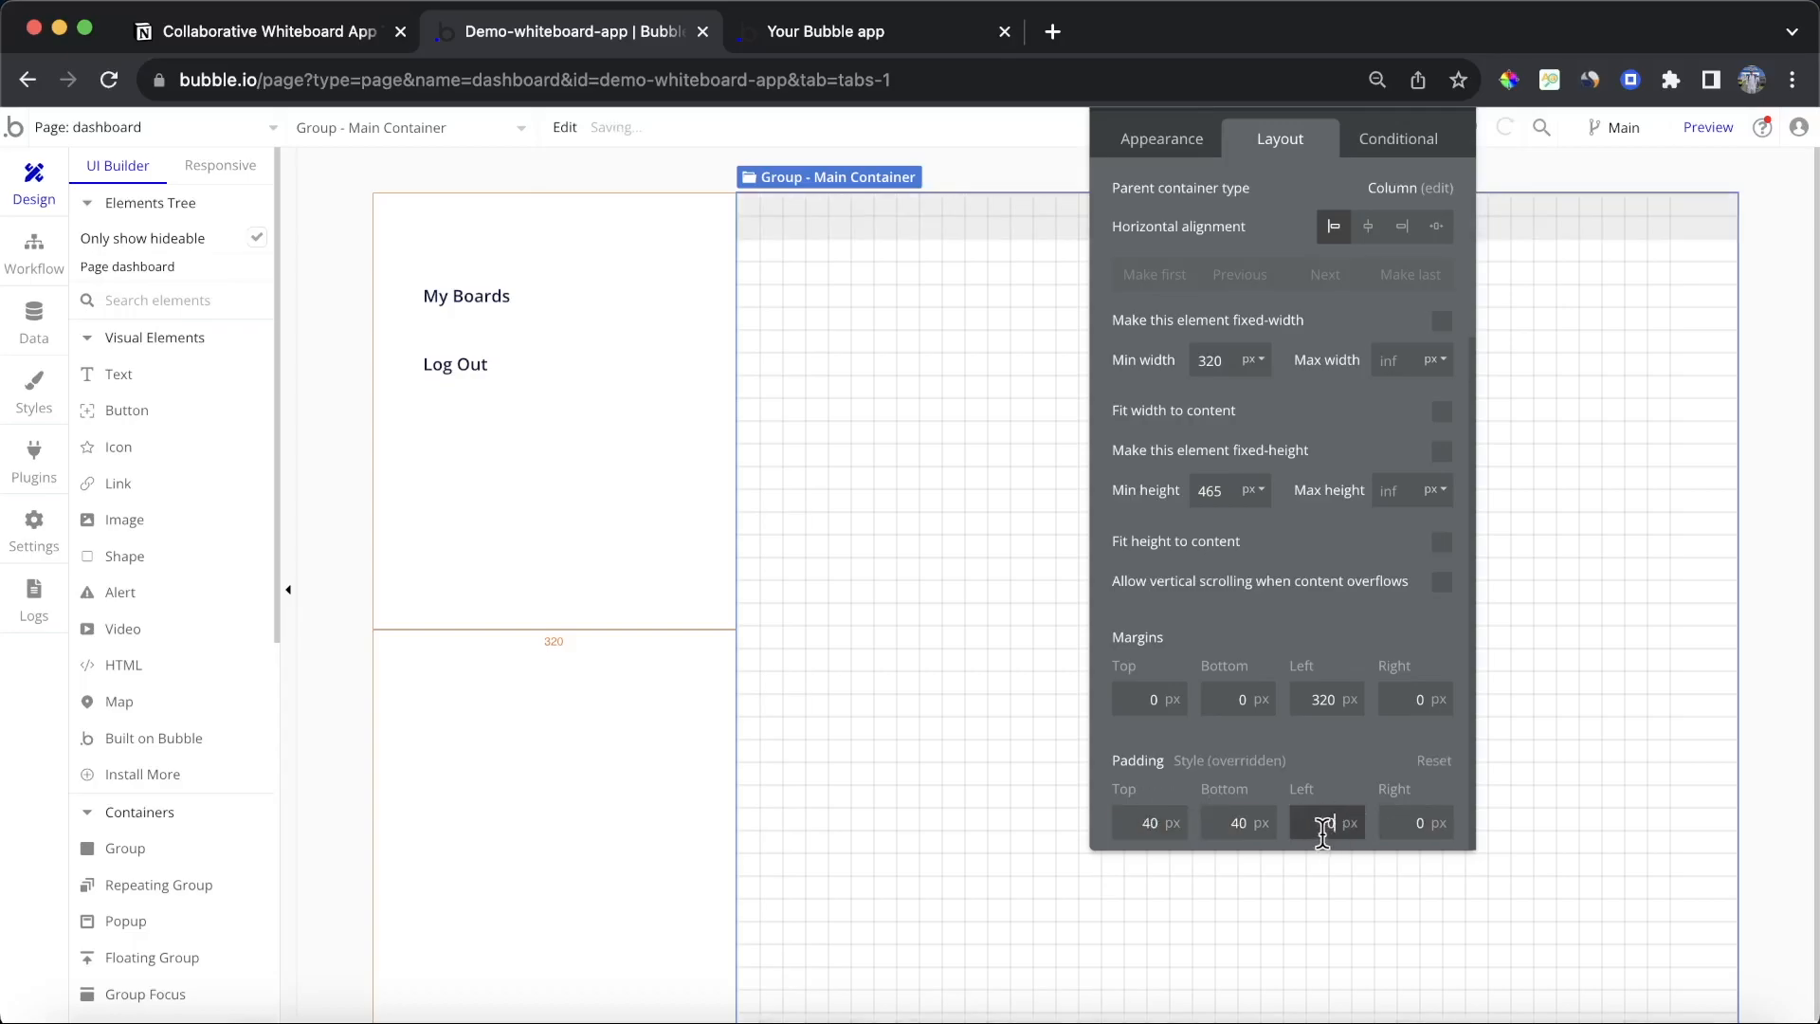
{"action": "type", "text": "0"}
{"action": "left_click", "coordinate": [1389, 822]}
{"action": "type", "text": "40"}
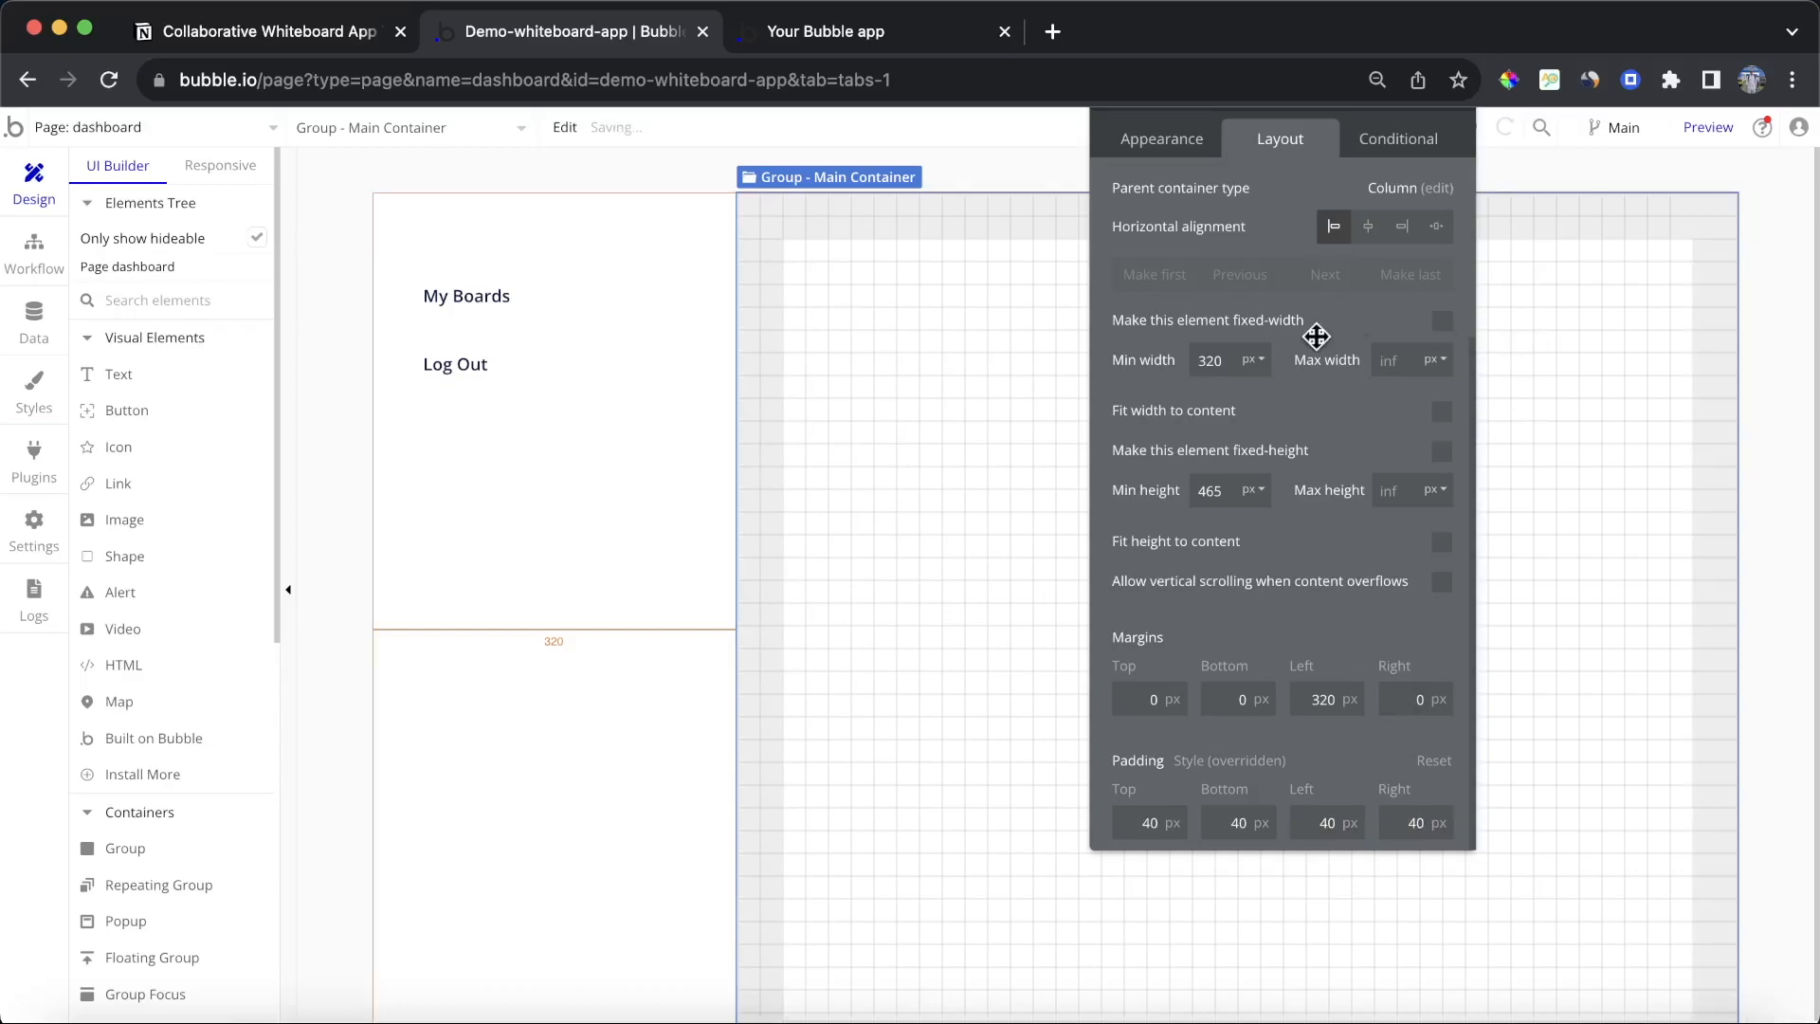
{"action": "left_click_drag", "start_coordinate": [1316, 332], "coordinate": [1332, 509]}
{"action": "left_click", "coordinate": [1479, 268]}
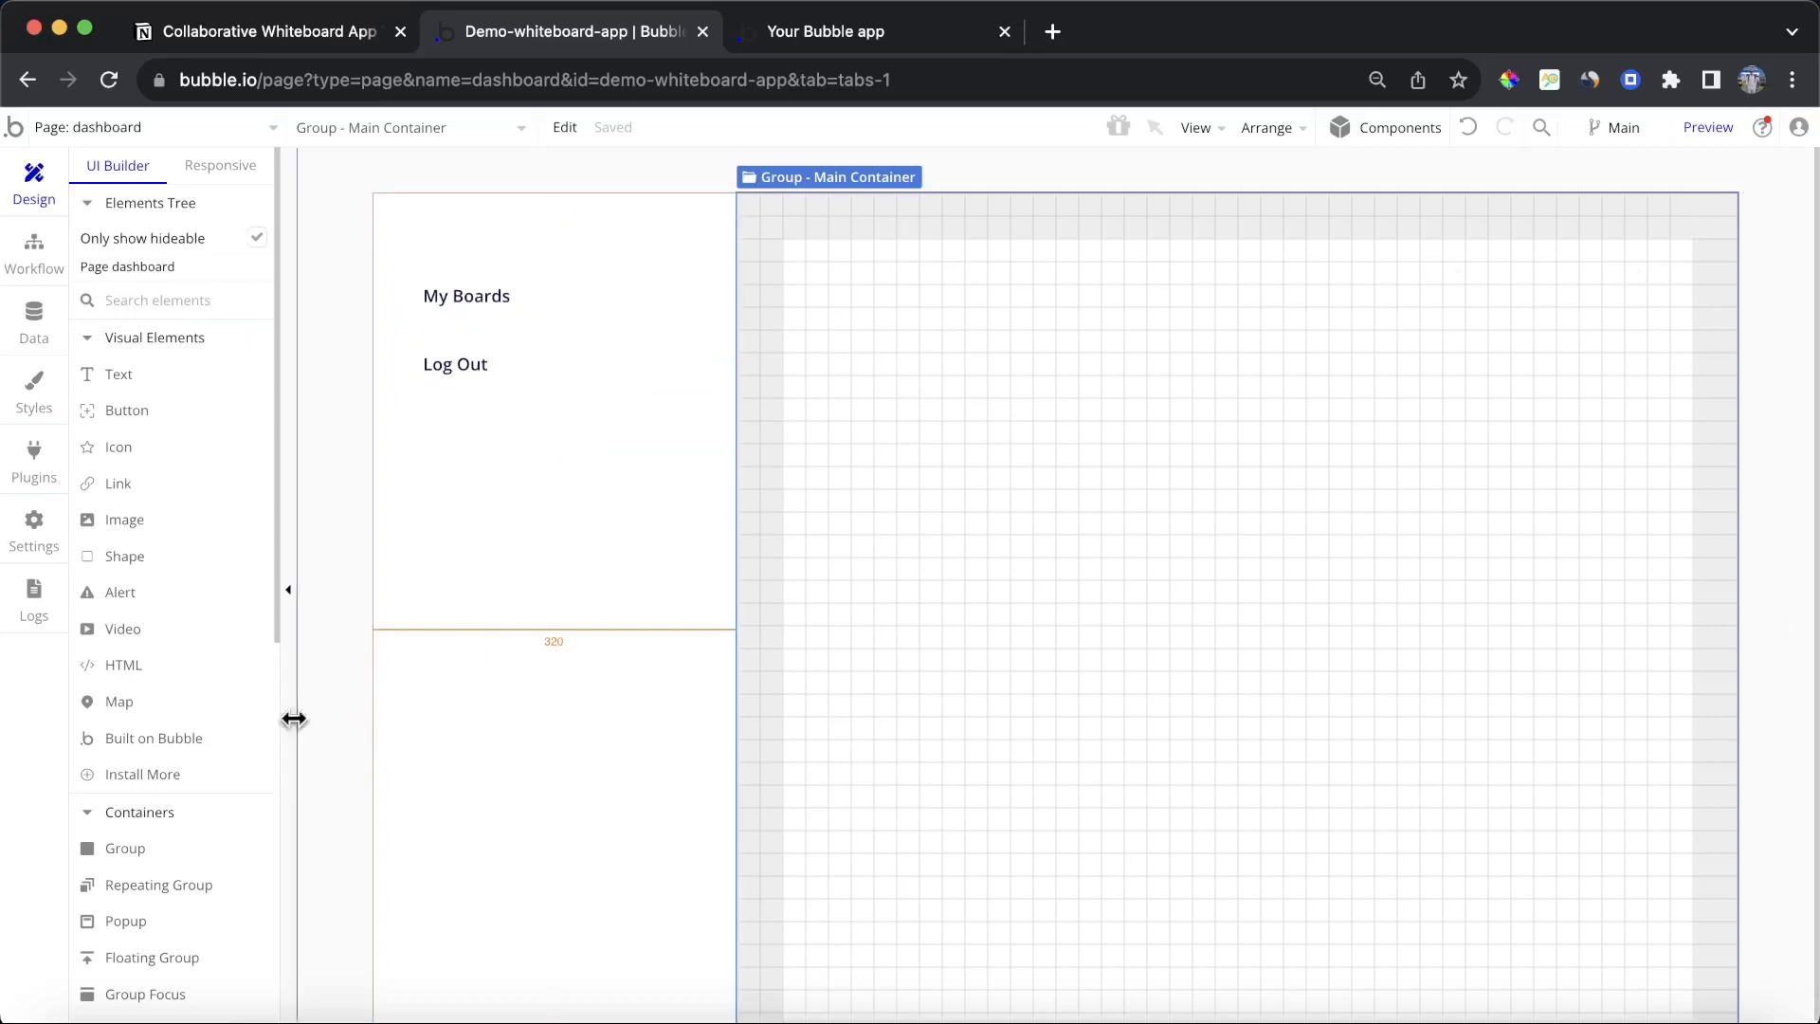
Step: Draw a button at the top of the main container and apply the Outline Button style
{"action": "left_click", "coordinate": [204, 414]}
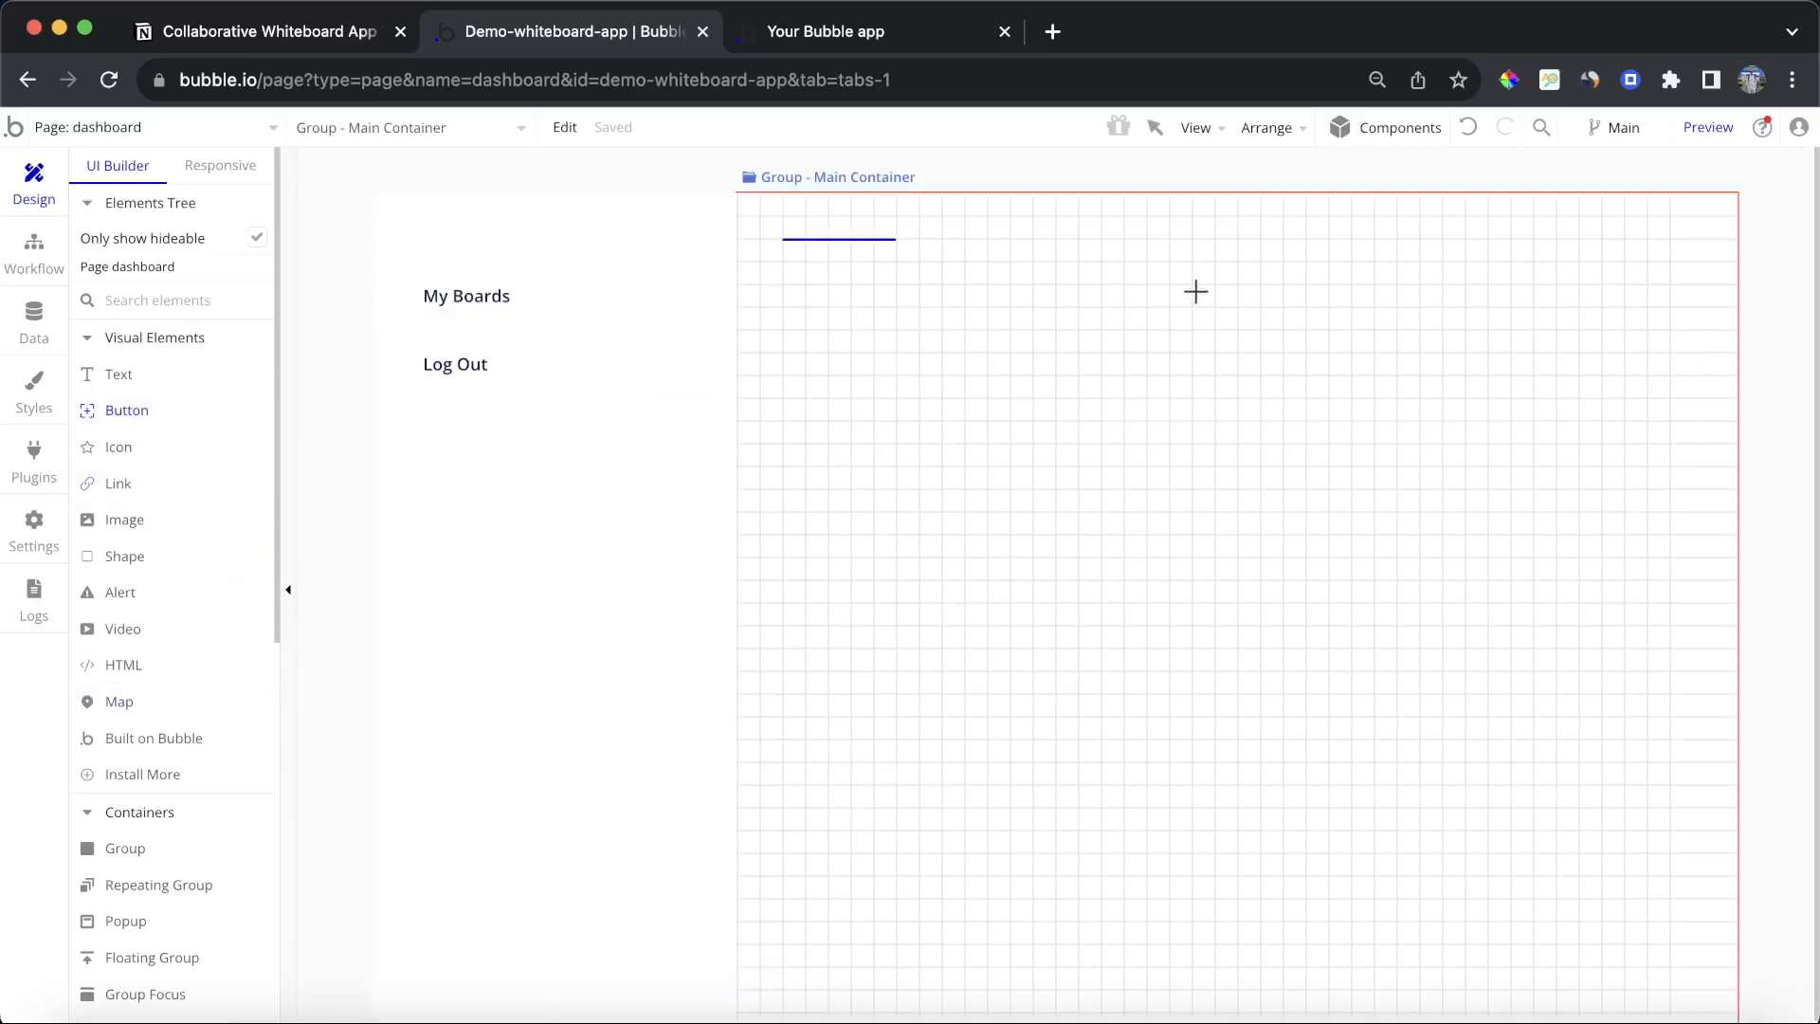
{"action": "left_click_drag", "start_coordinate": [1209, 284], "coordinate": [1436, 343]}
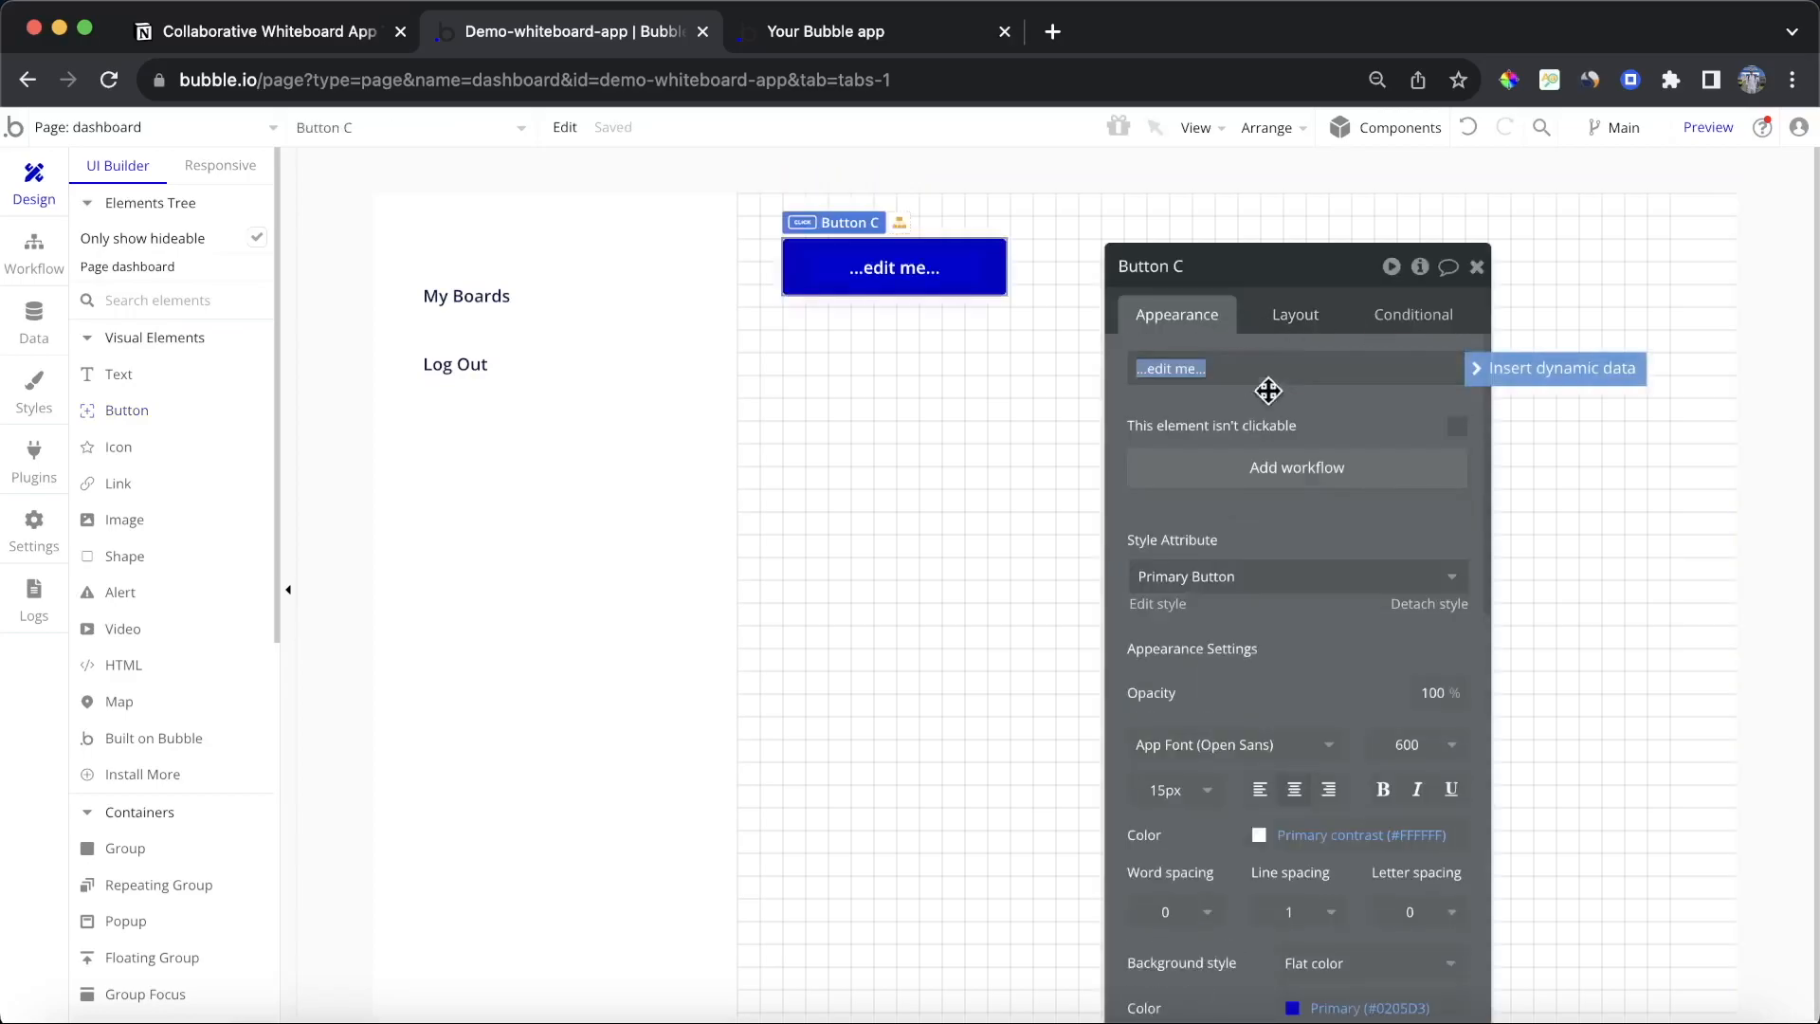
{"action": "left_click", "coordinate": [1238, 578]}
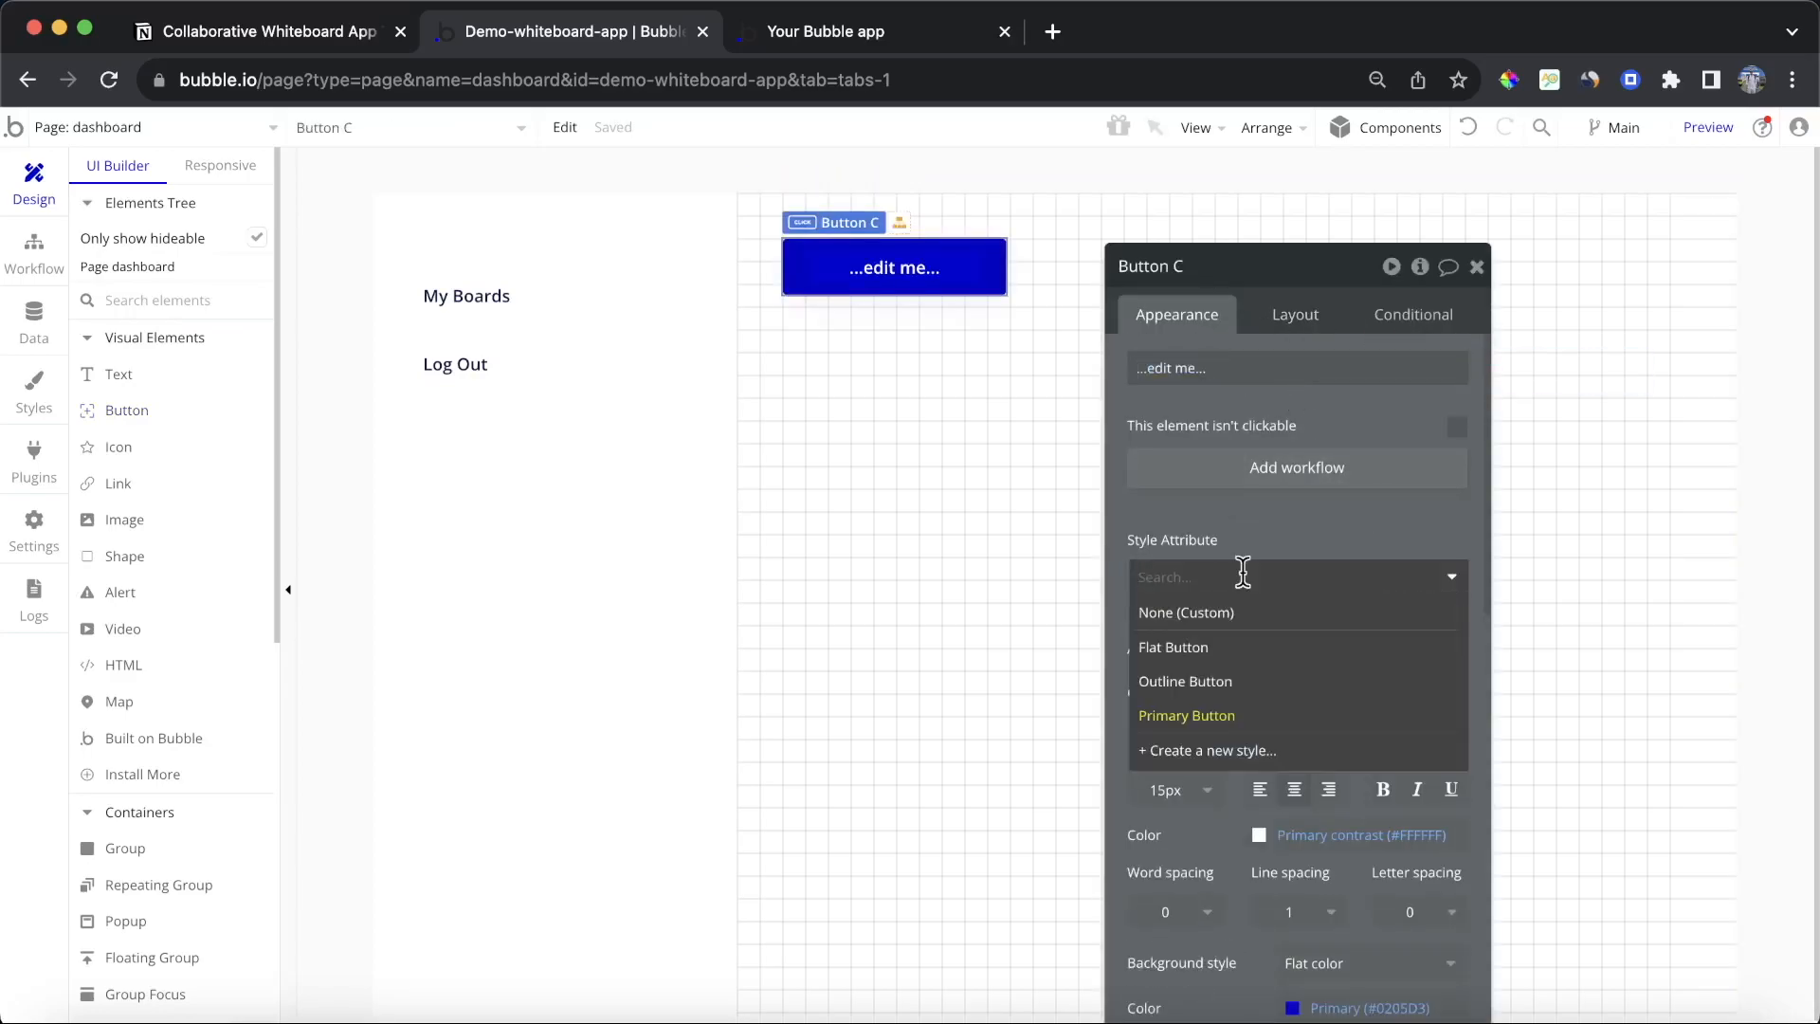
{"action": "left_click", "coordinate": [1220, 678]}
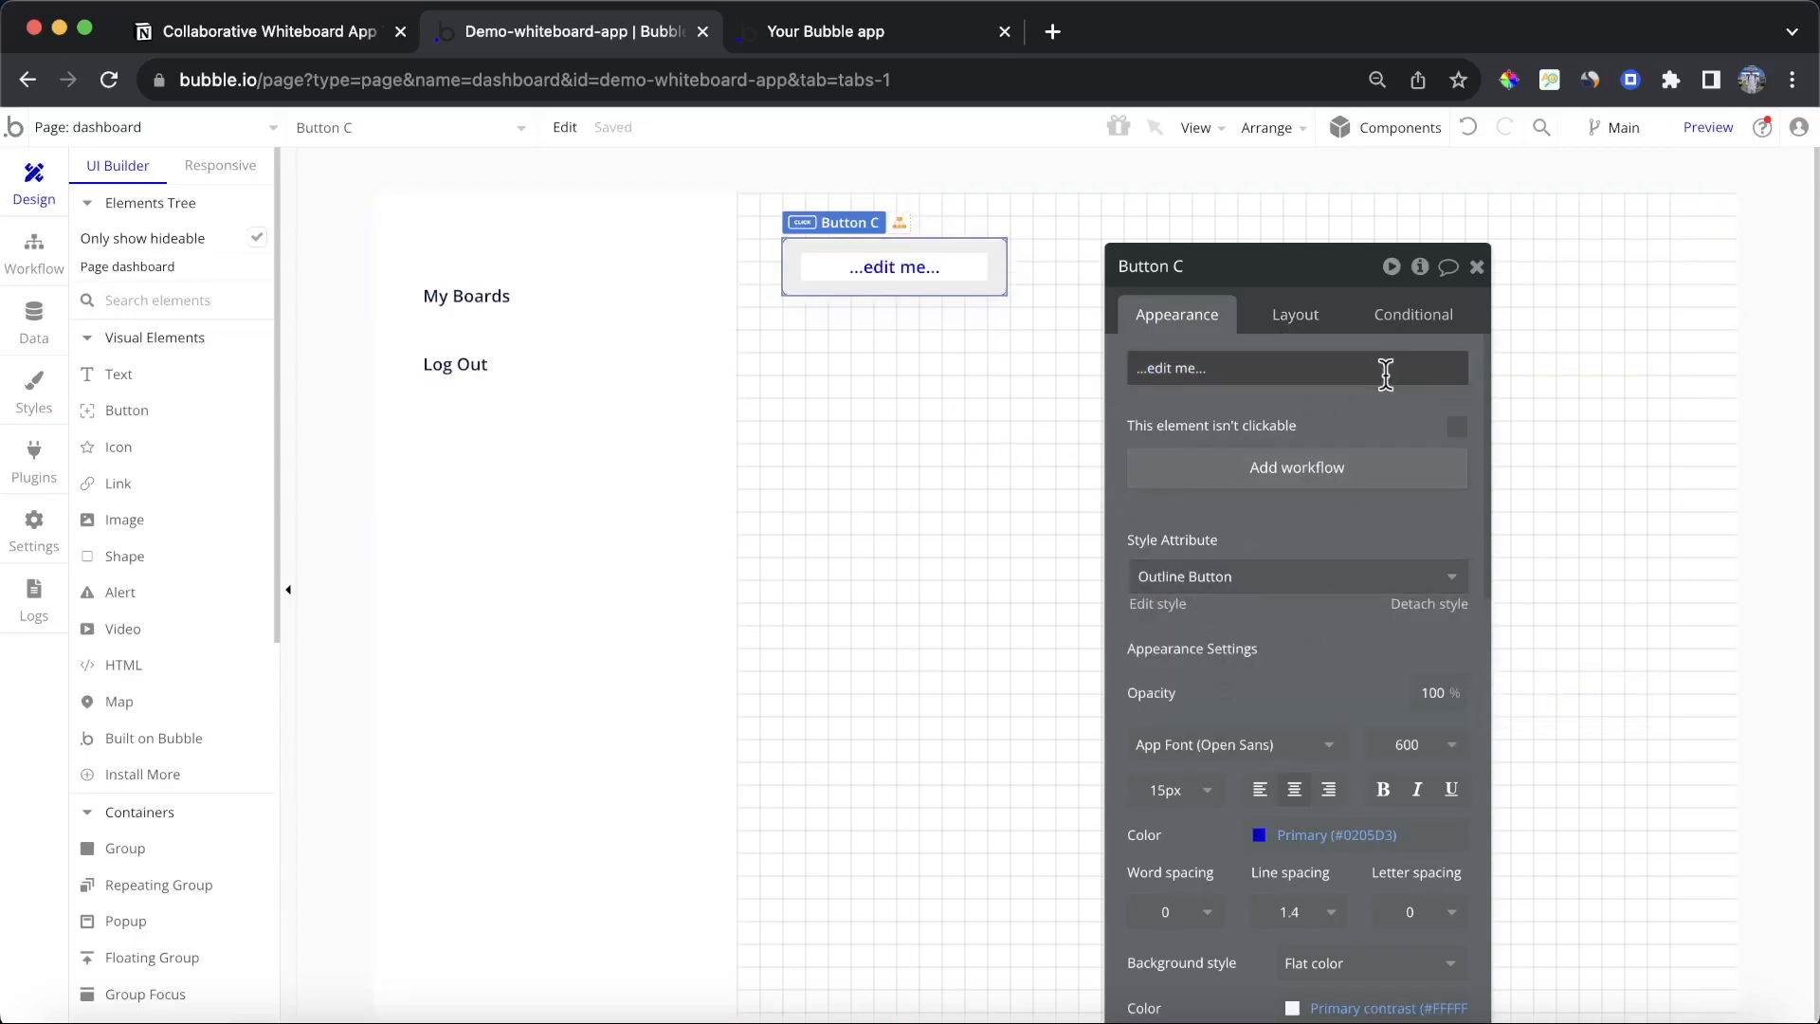
Step: Edit the Outline Button style, setting its border roundness to 40
{"action": "left_click", "coordinate": [1167, 606]}
{"action": "scroll", "coordinate": [1660, 711], "scroll_direction": "down", "scroll_amount": 3}
{"action": "left_click", "coordinate": [1678, 726]}
{"action": "type", "text": "40"}
{"action": "key", "text": "Return"}
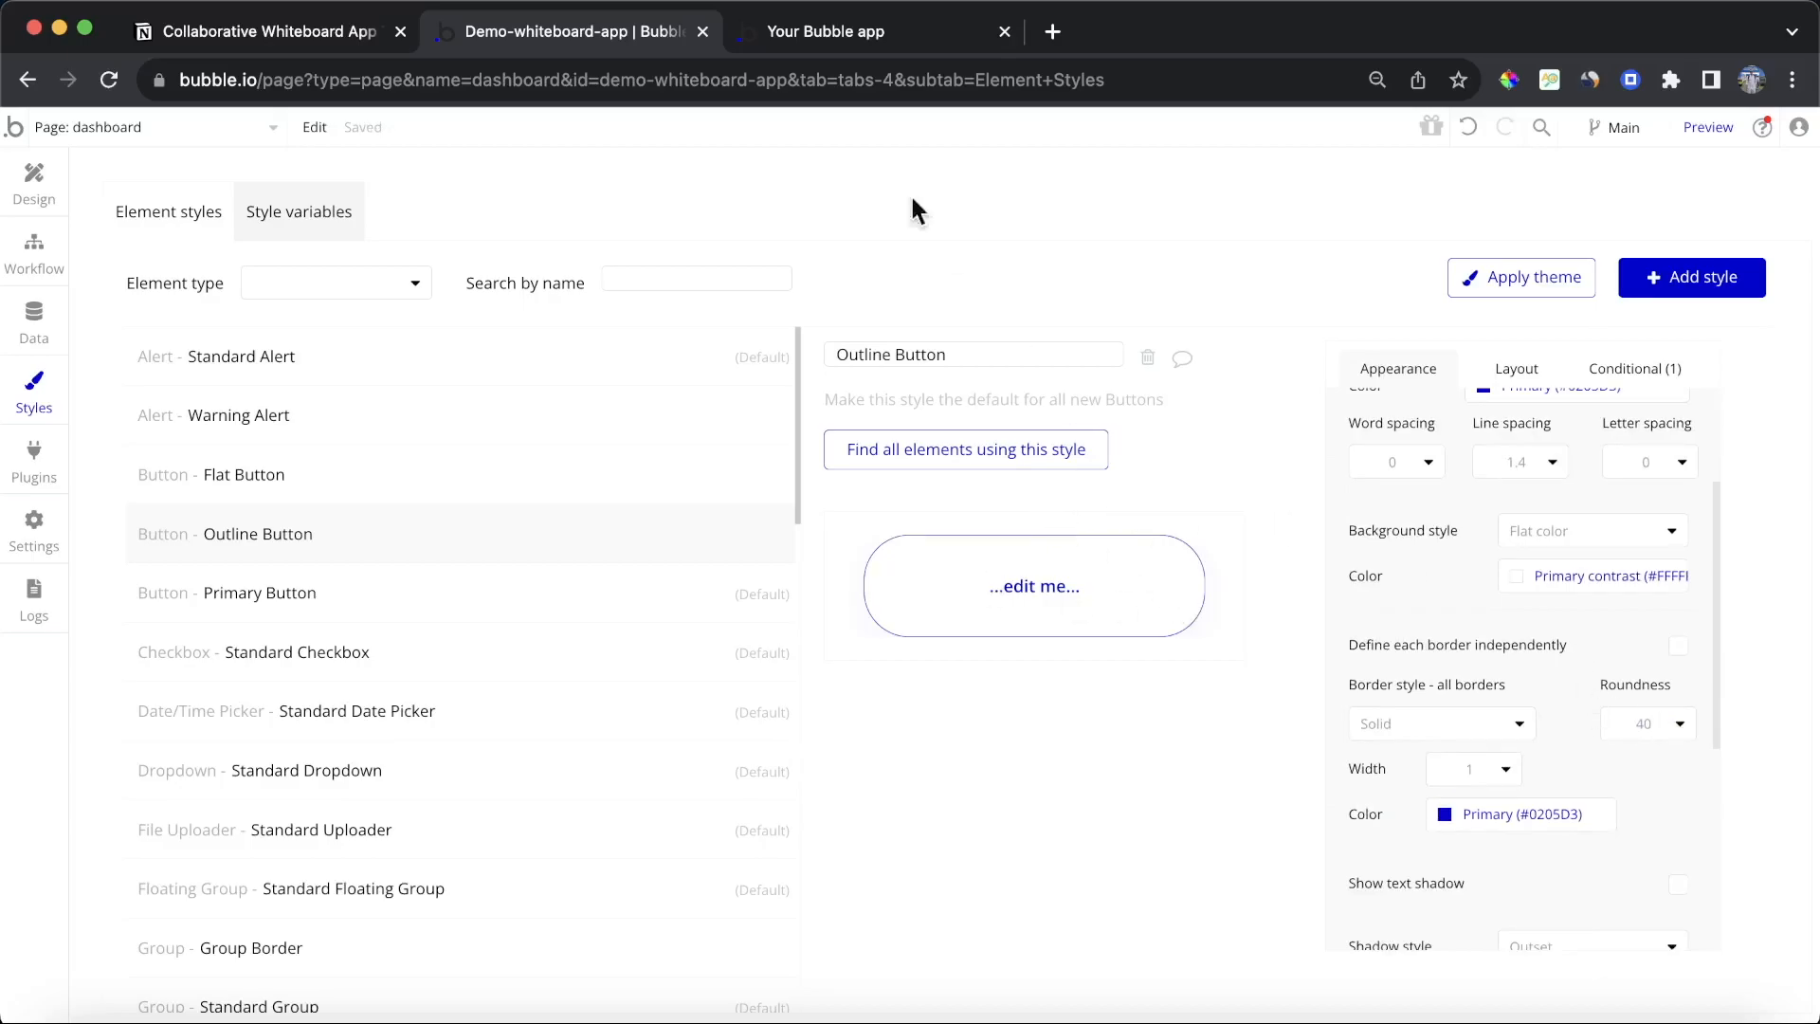
{"action": "left_click", "coordinate": [45, 165]}
Step: Align the button to the right side of the main container
{"action": "left_click", "coordinate": [1036, 487]}
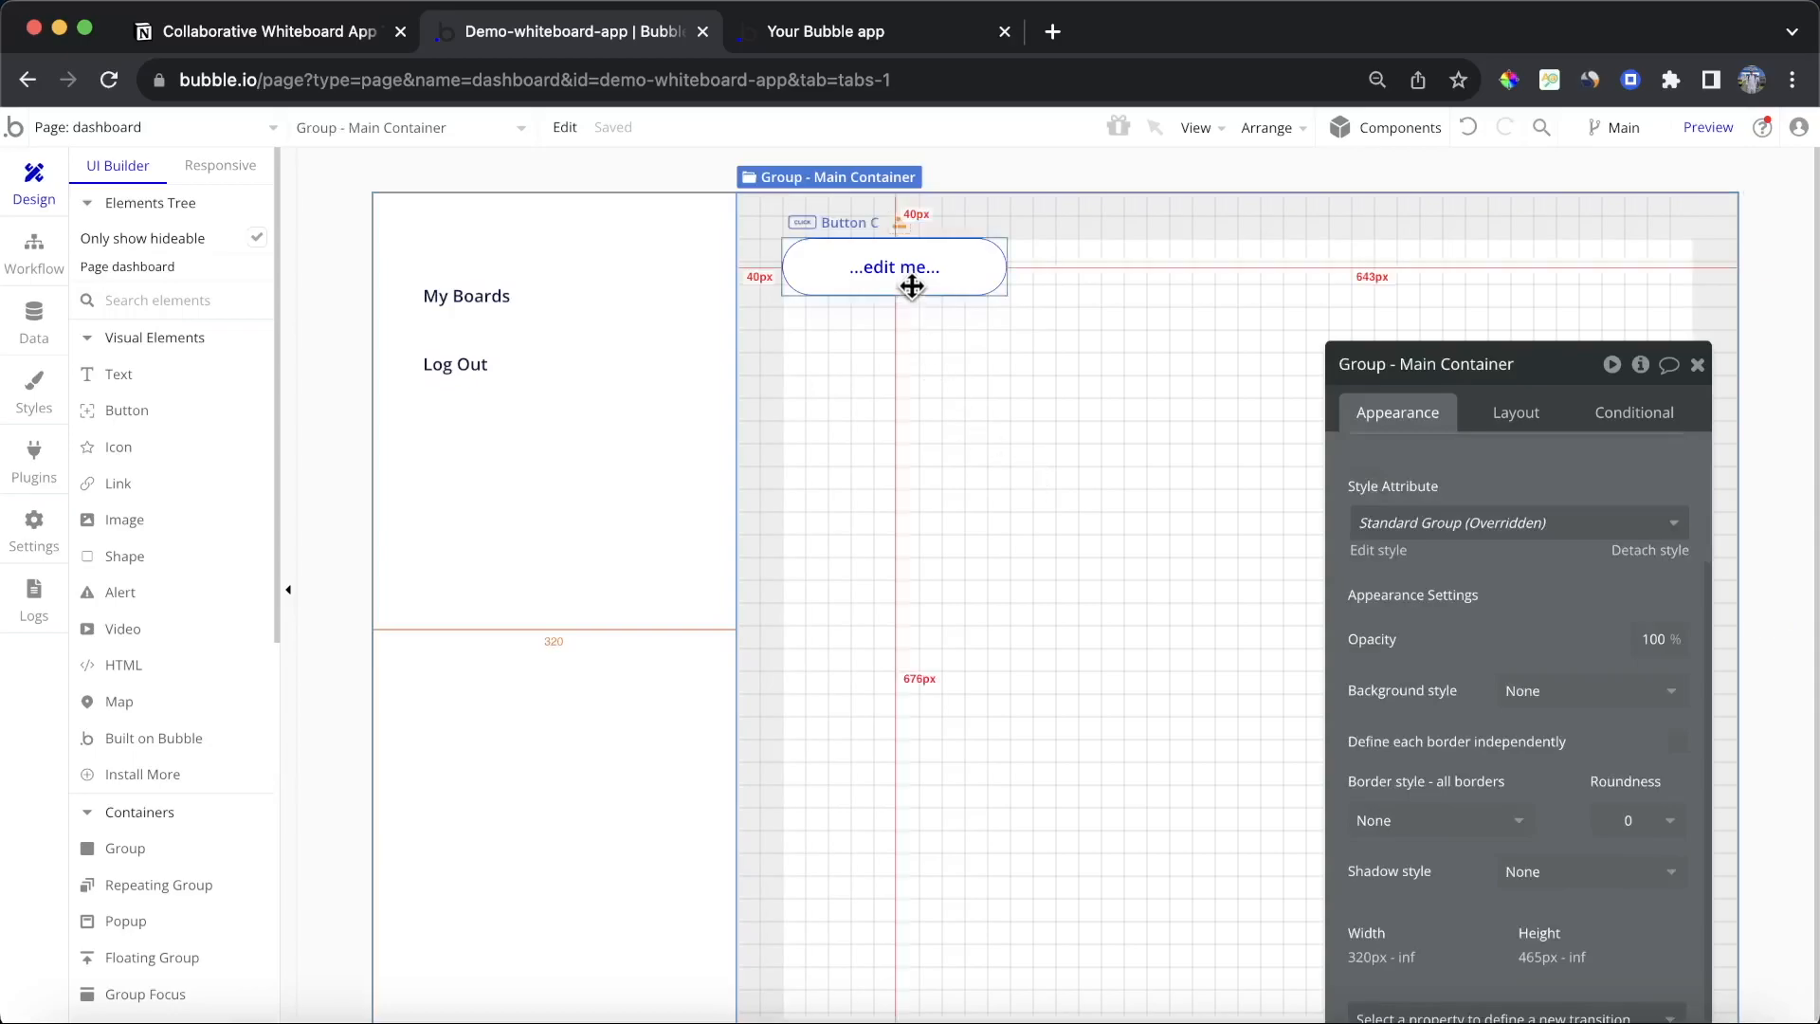
{"action": "left_click", "coordinate": [1504, 417]}
{"action": "left_click", "coordinate": [1638, 548]}
{"action": "left_click", "coordinate": [1569, 546]}
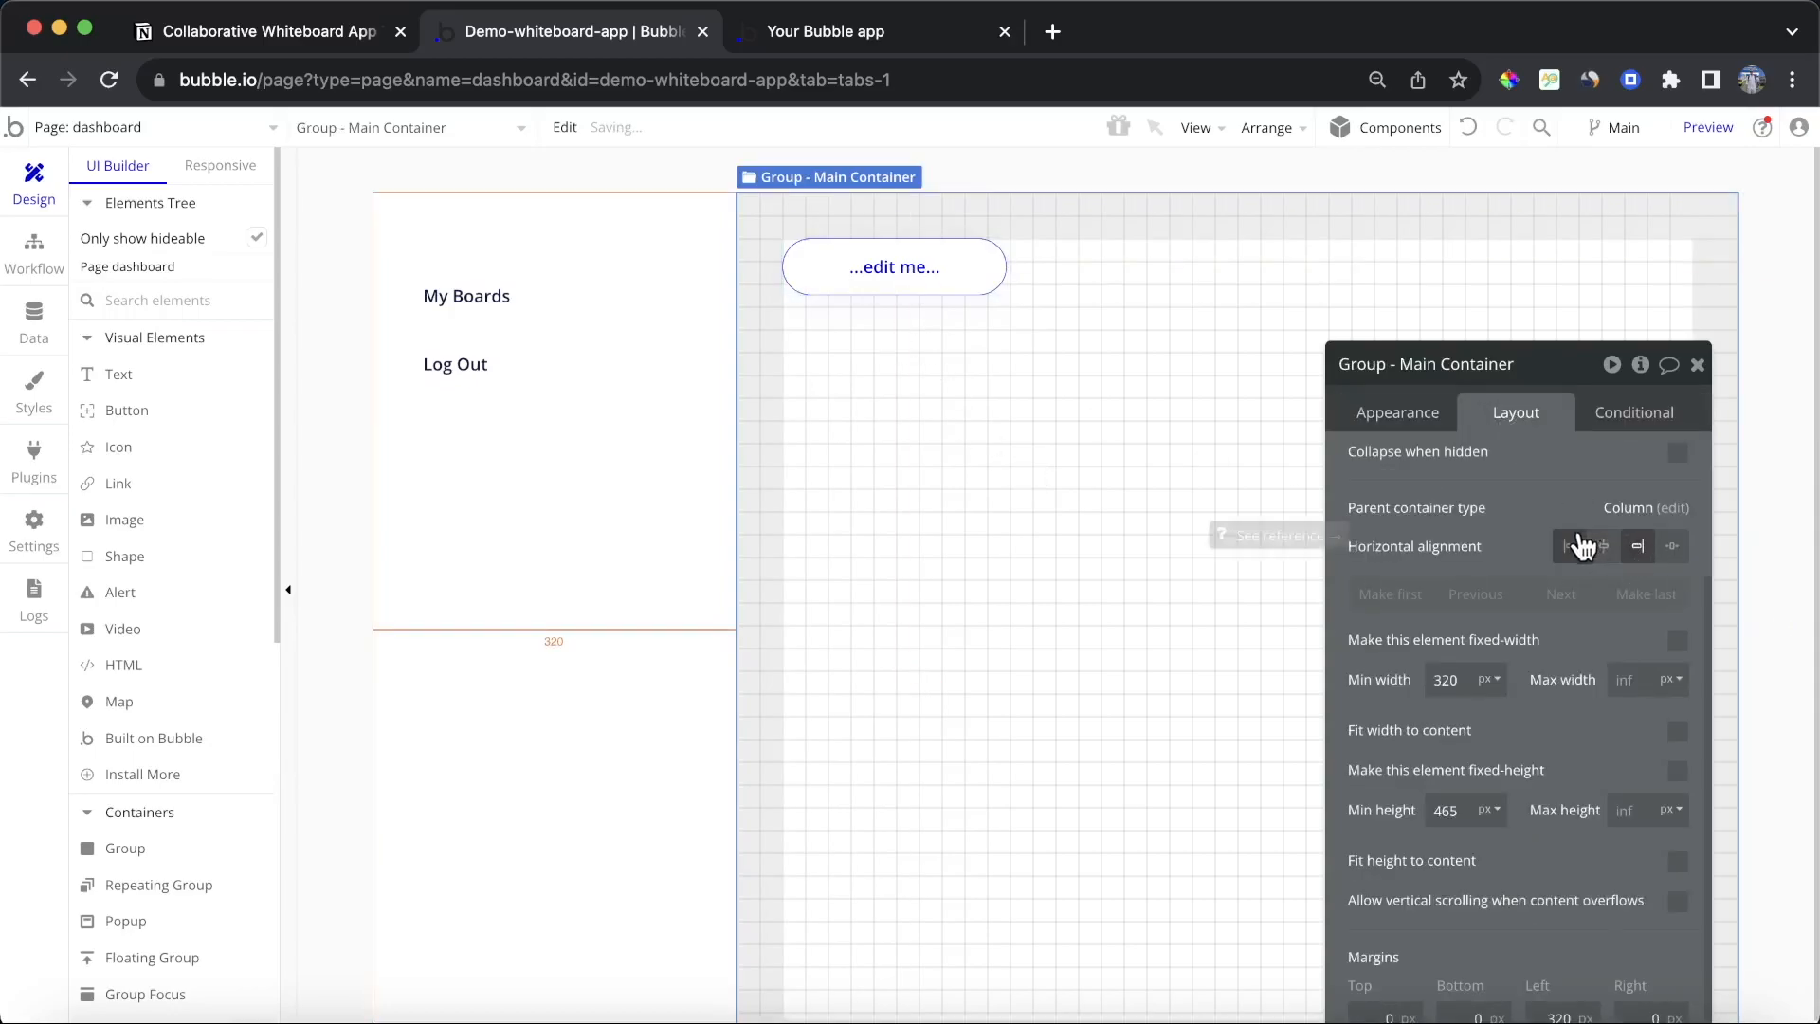
{"action": "left_click", "coordinate": [933, 268]}
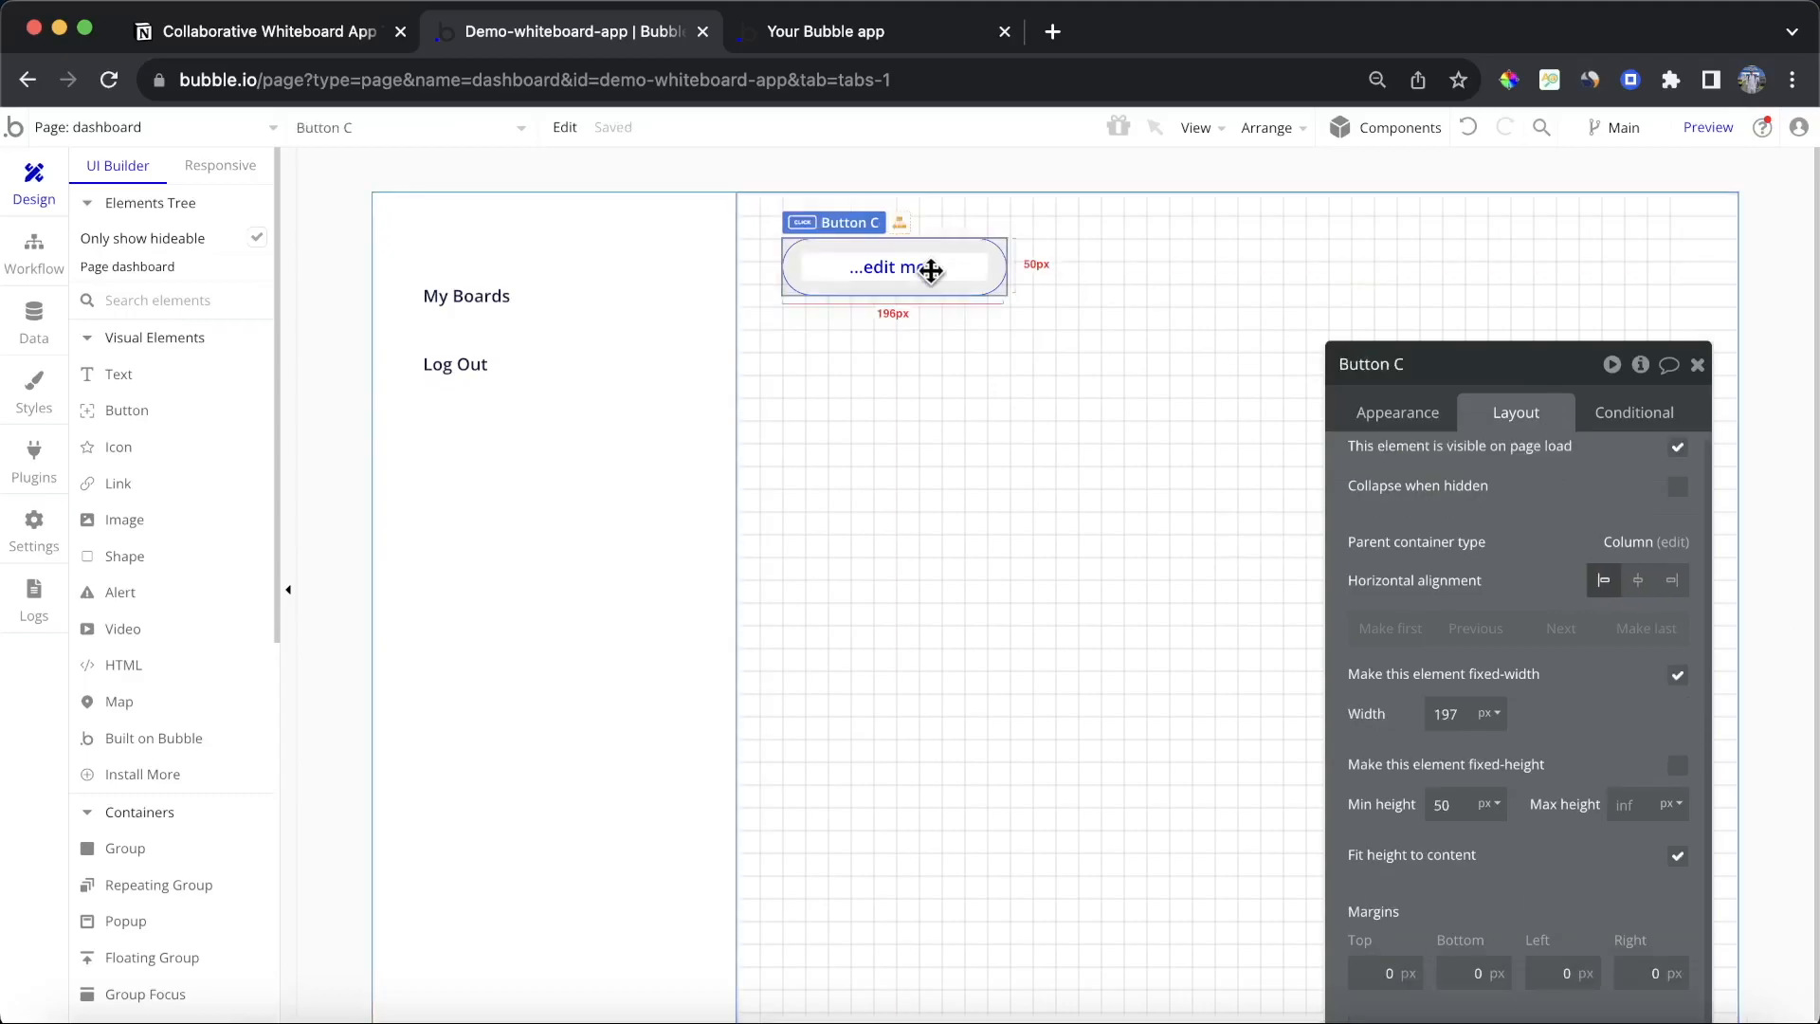
{"action": "left_click", "coordinate": [1670, 580]}
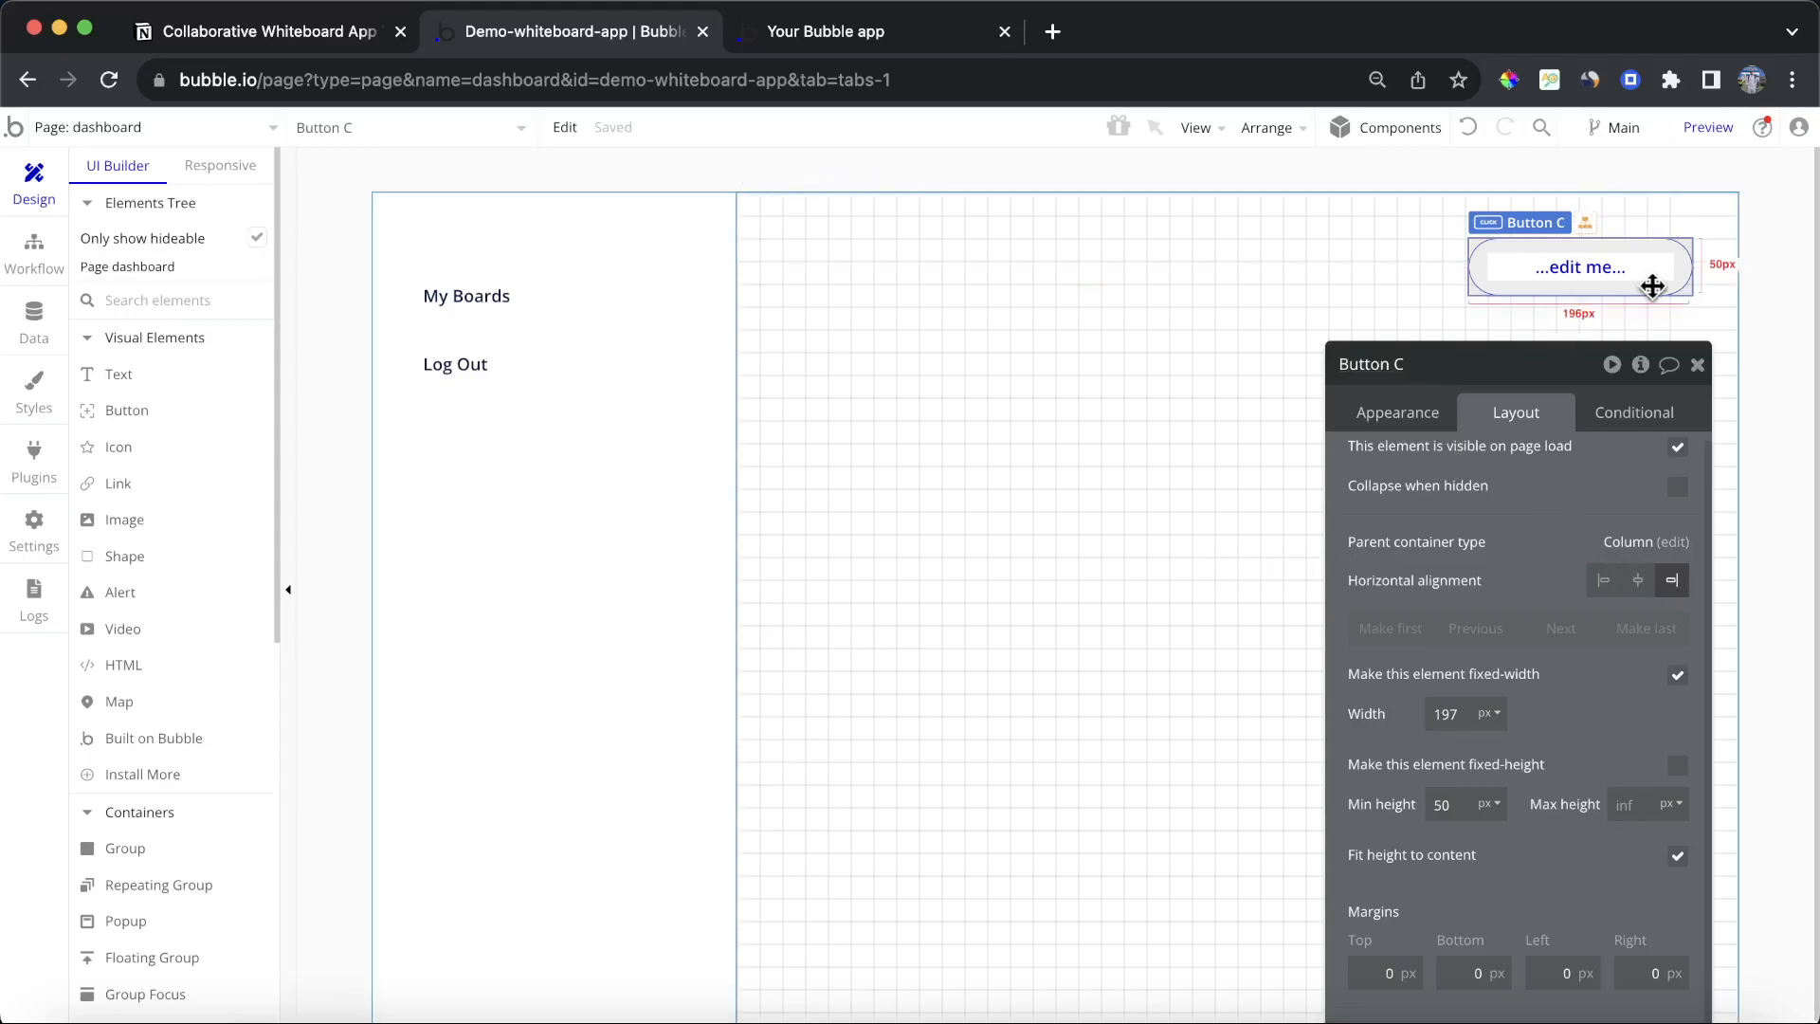
Step: Set the button's text to Create Board
{"action": "left_click", "coordinate": [1397, 418]}
{"action": "left_click", "coordinate": [1487, 475]}
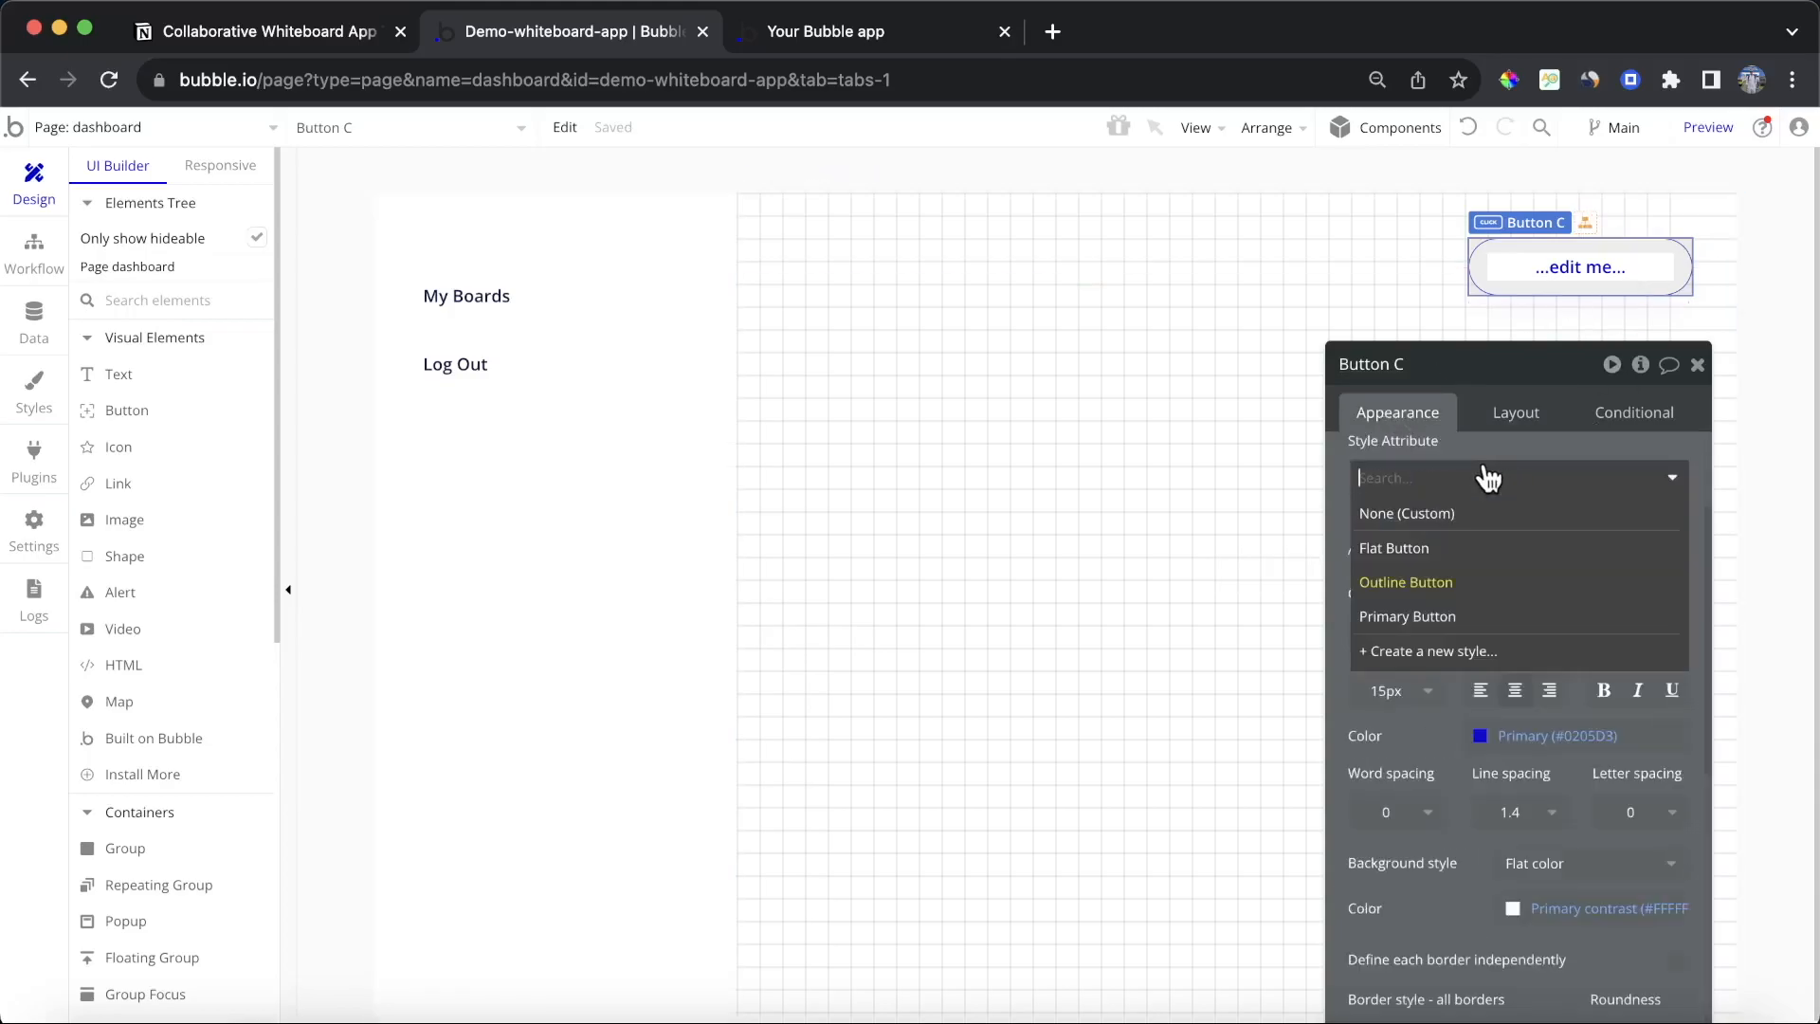
{"action": "left_click", "coordinate": [1487, 475]}
{"action": "left_click", "coordinate": [1487, 475]}
{"action": "type", "text": "Create Bo"}
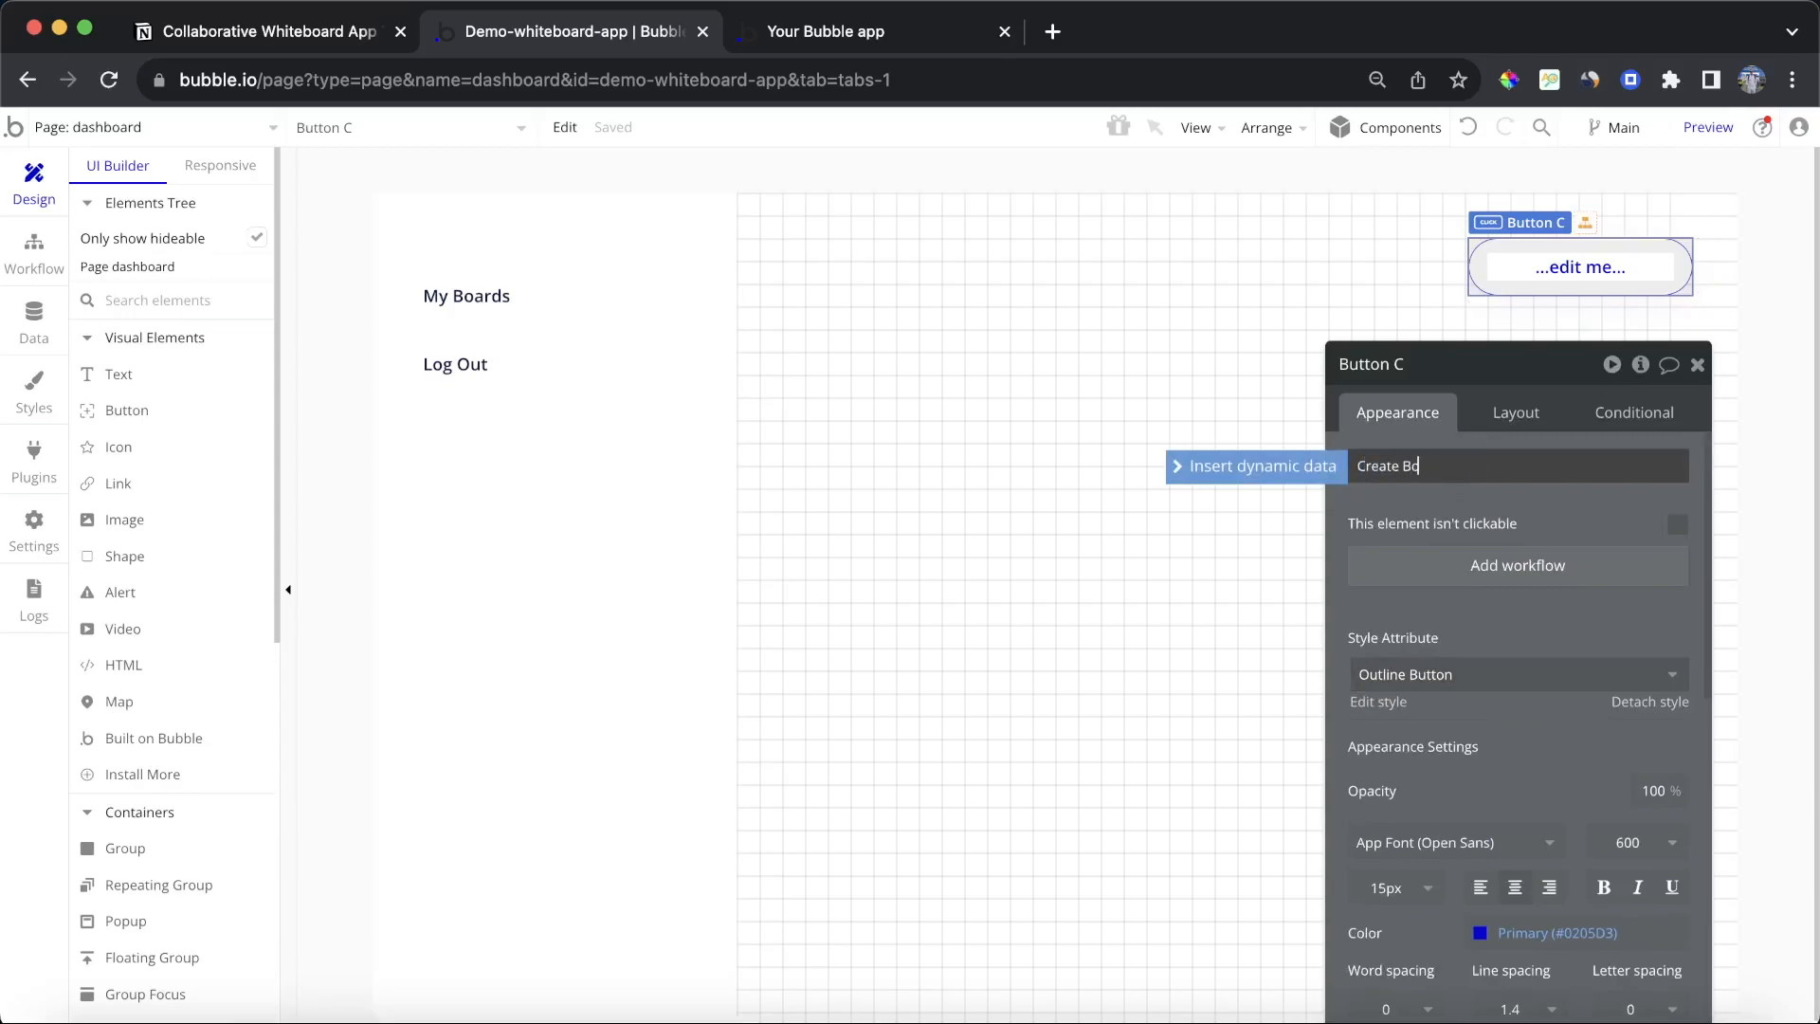
{"action": "left_click", "coordinate": [1566, 521]}
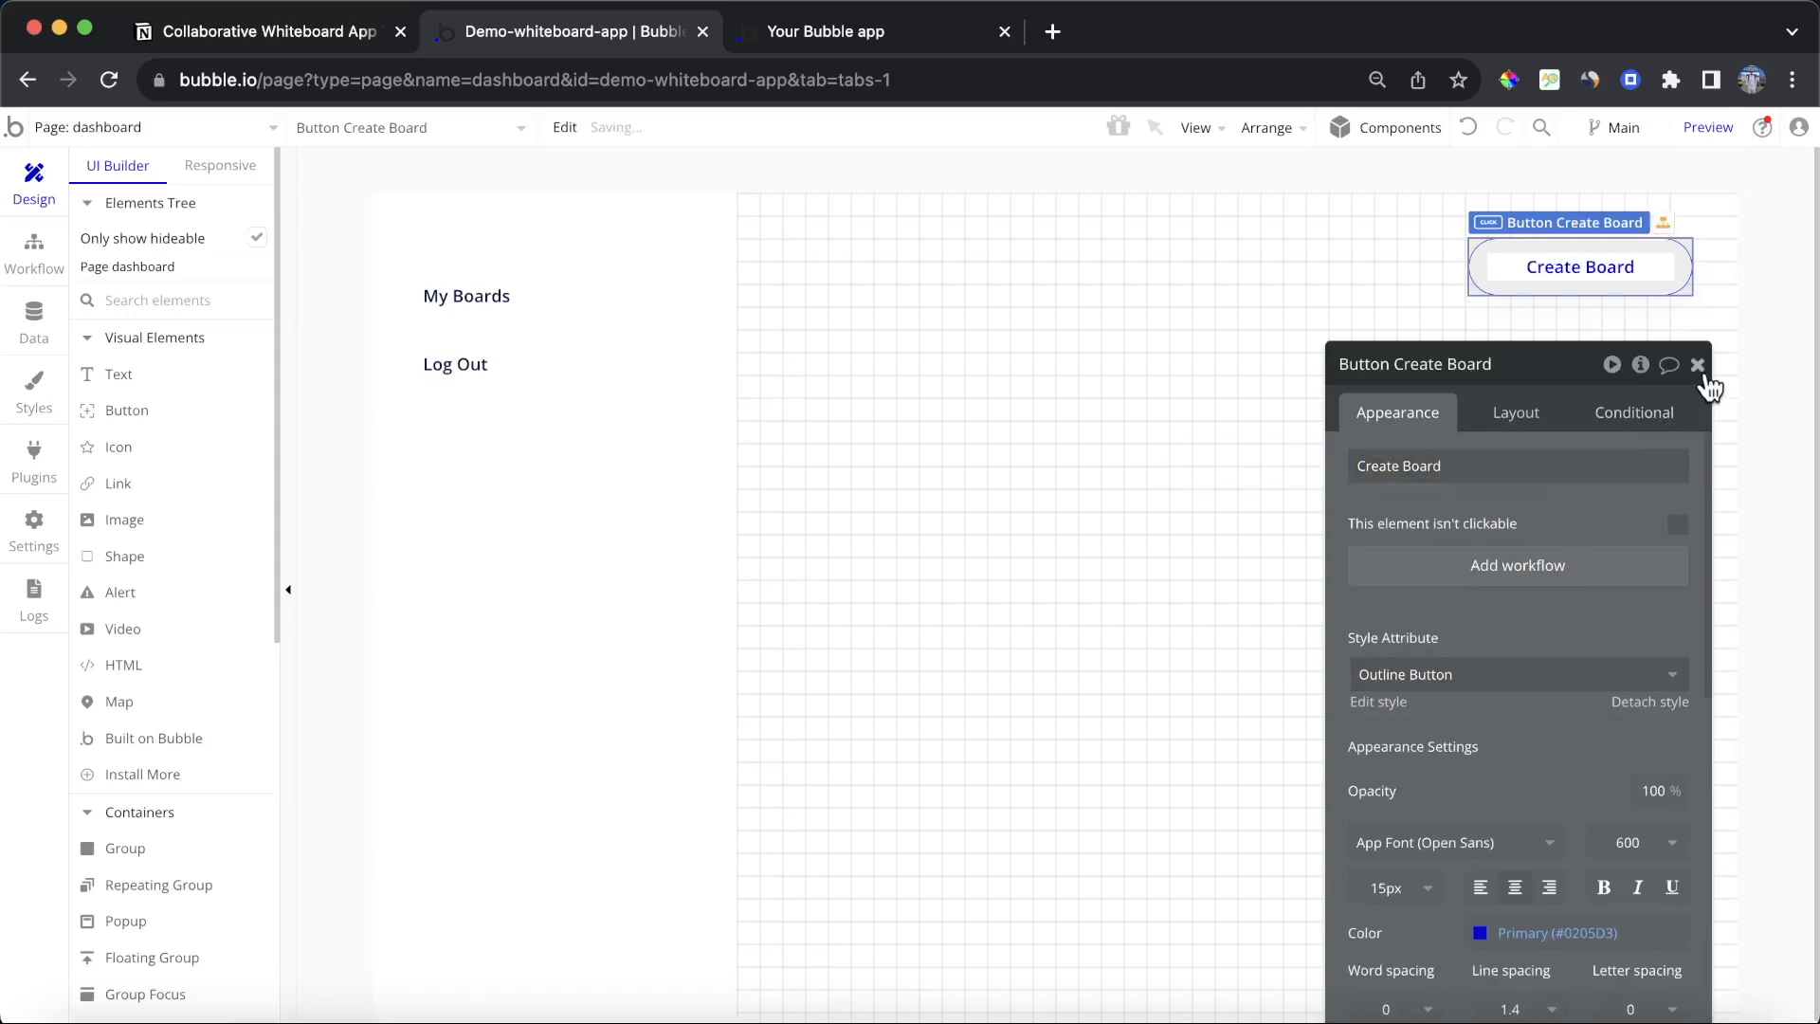
{"action": "left_click", "coordinate": [1697, 366]}
{"action": "left_click", "coordinate": [1458, 573]}
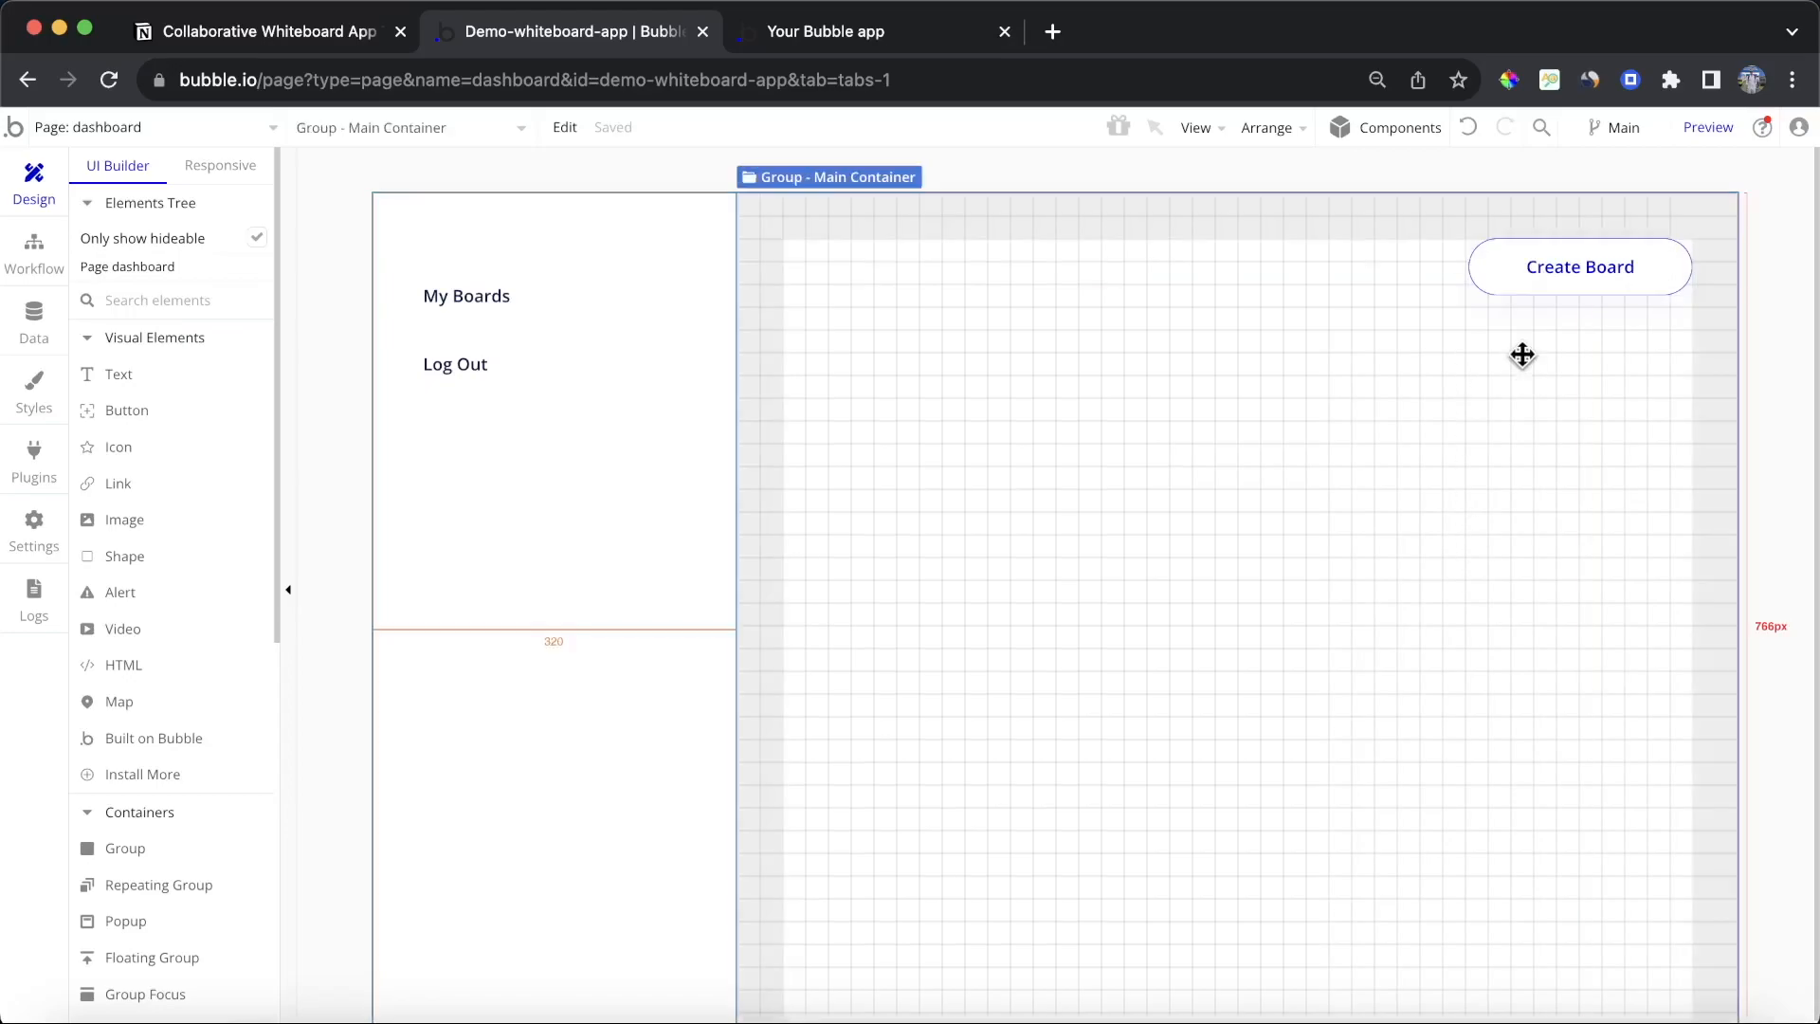
Step: Create a click workflow for the Create Board button and review the Board data type's fields
{"action": "double_click", "coordinate": [1594, 274]}
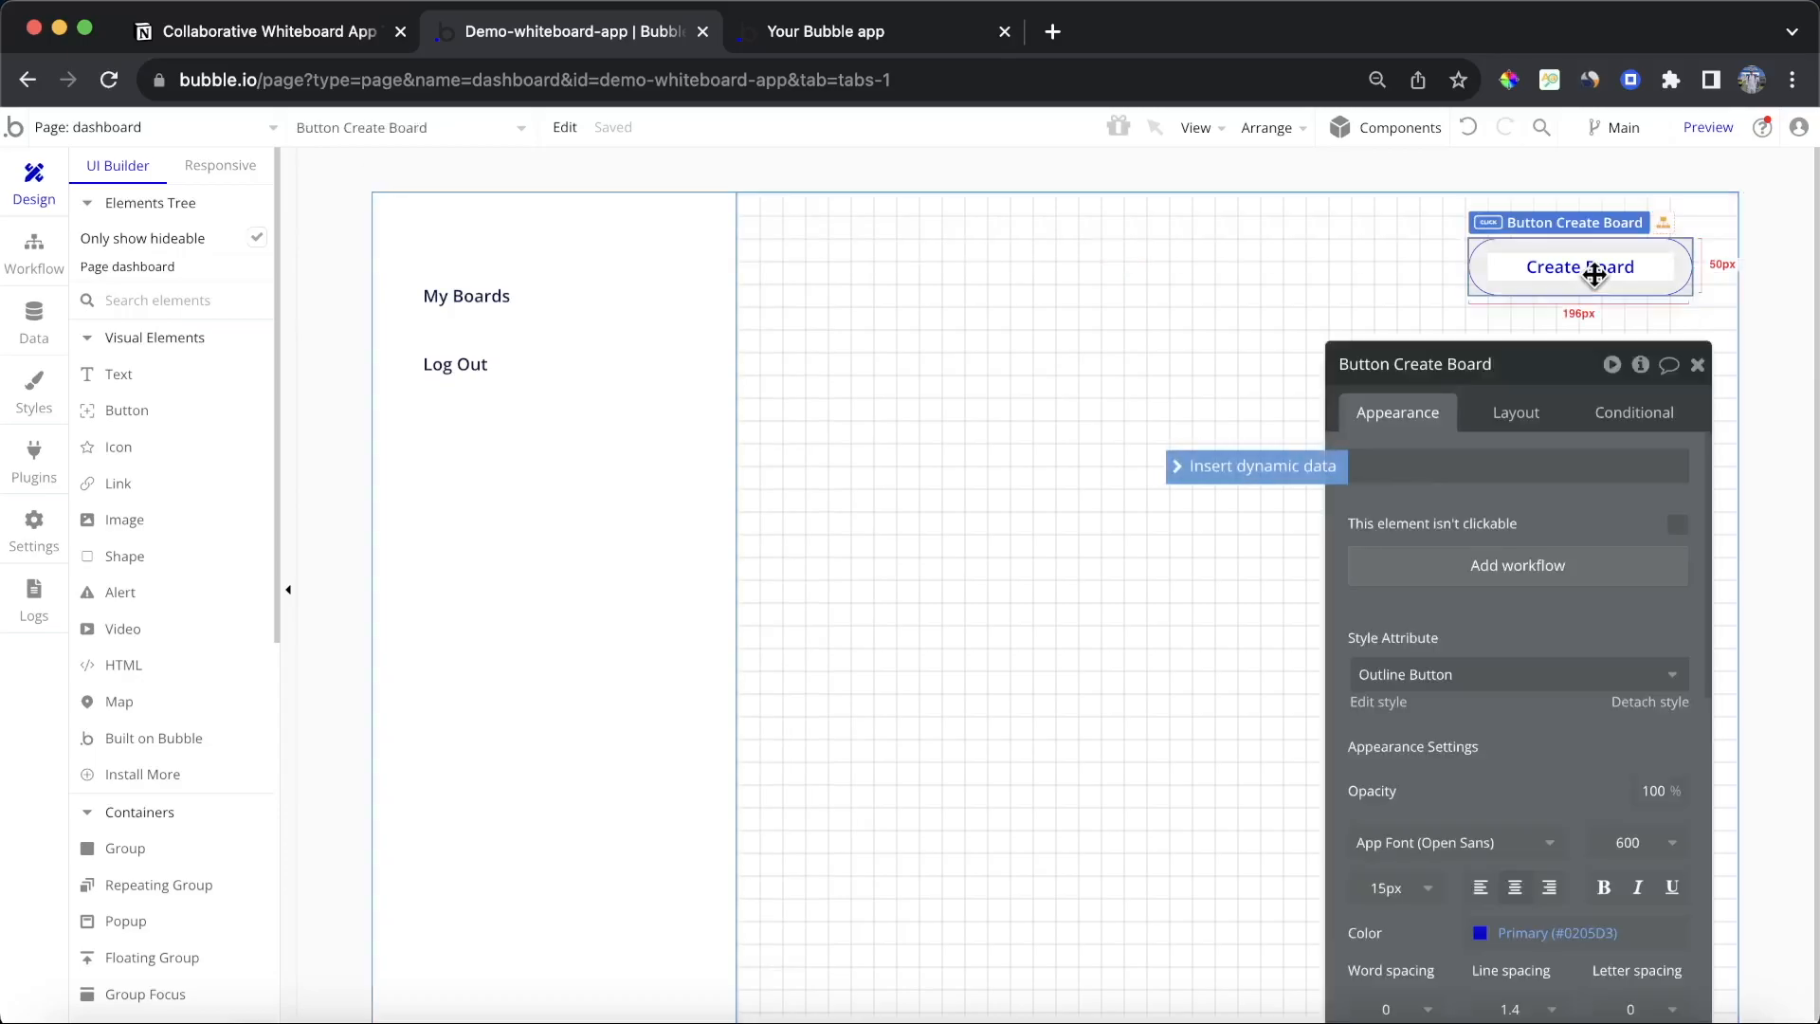
{"action": "left_click", "coordinate": [1521, 567]}
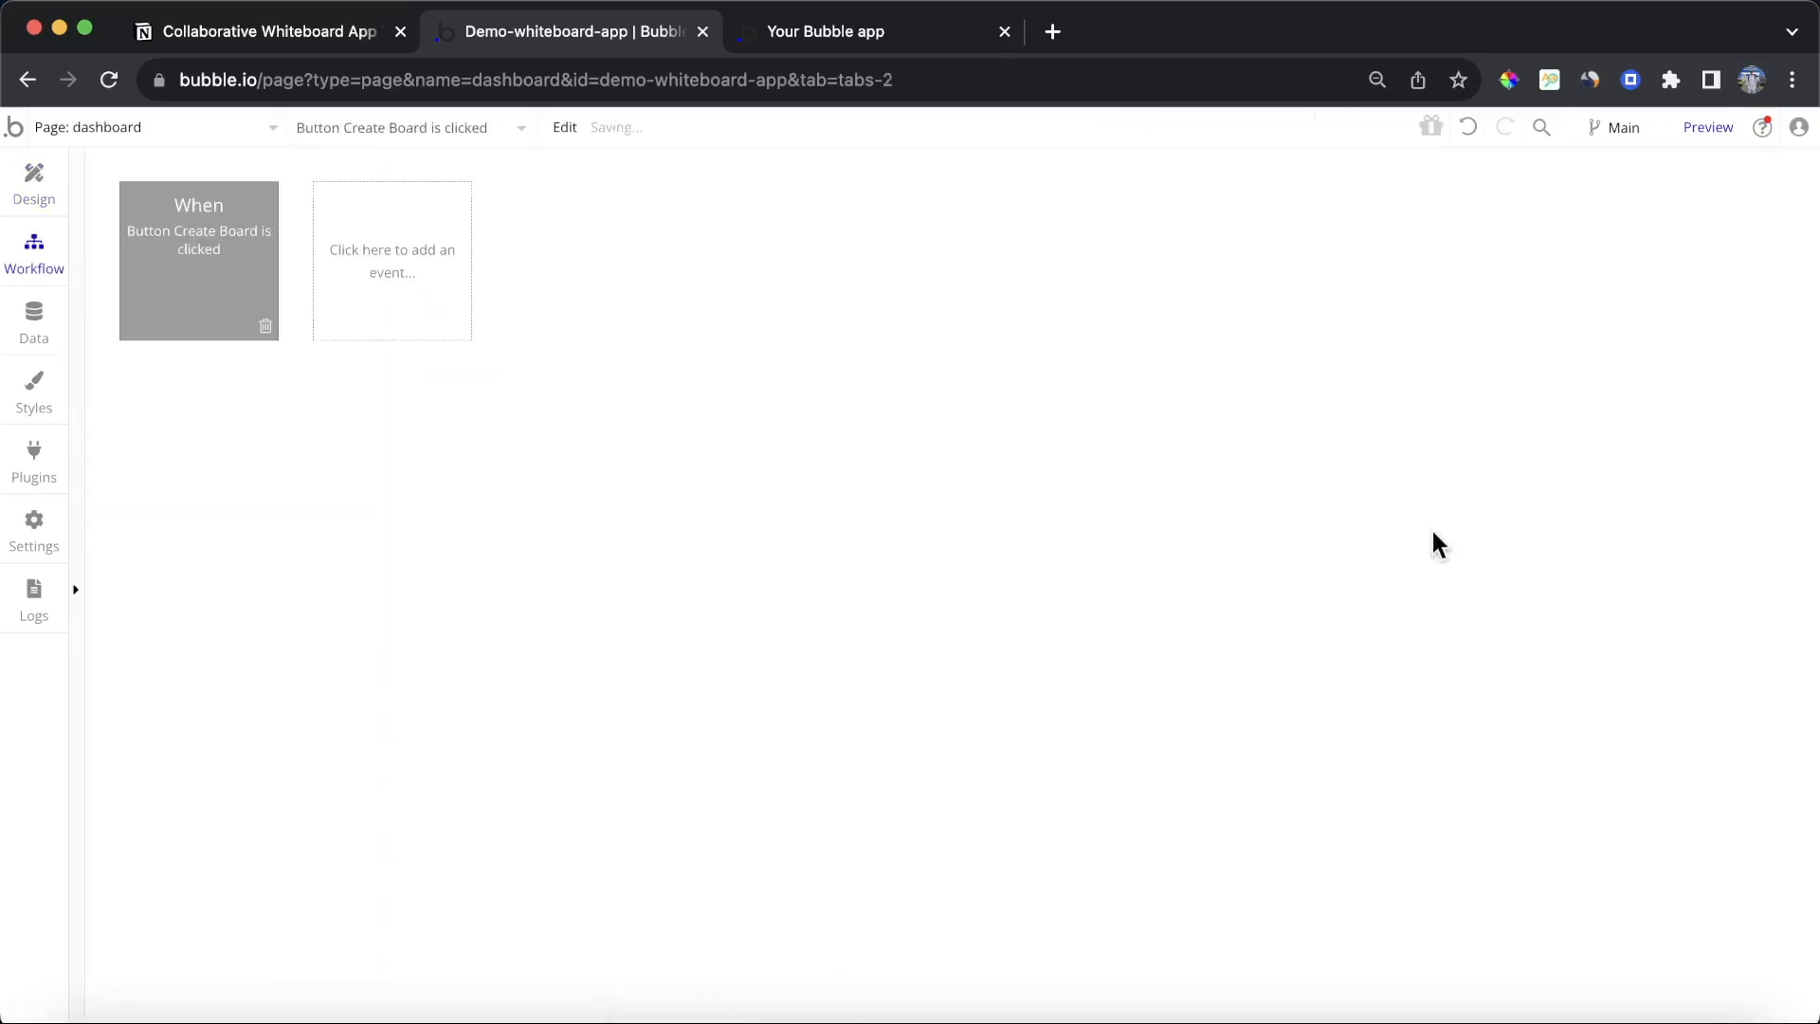
{"action": "left_click", "coordinate": [33, 319]}
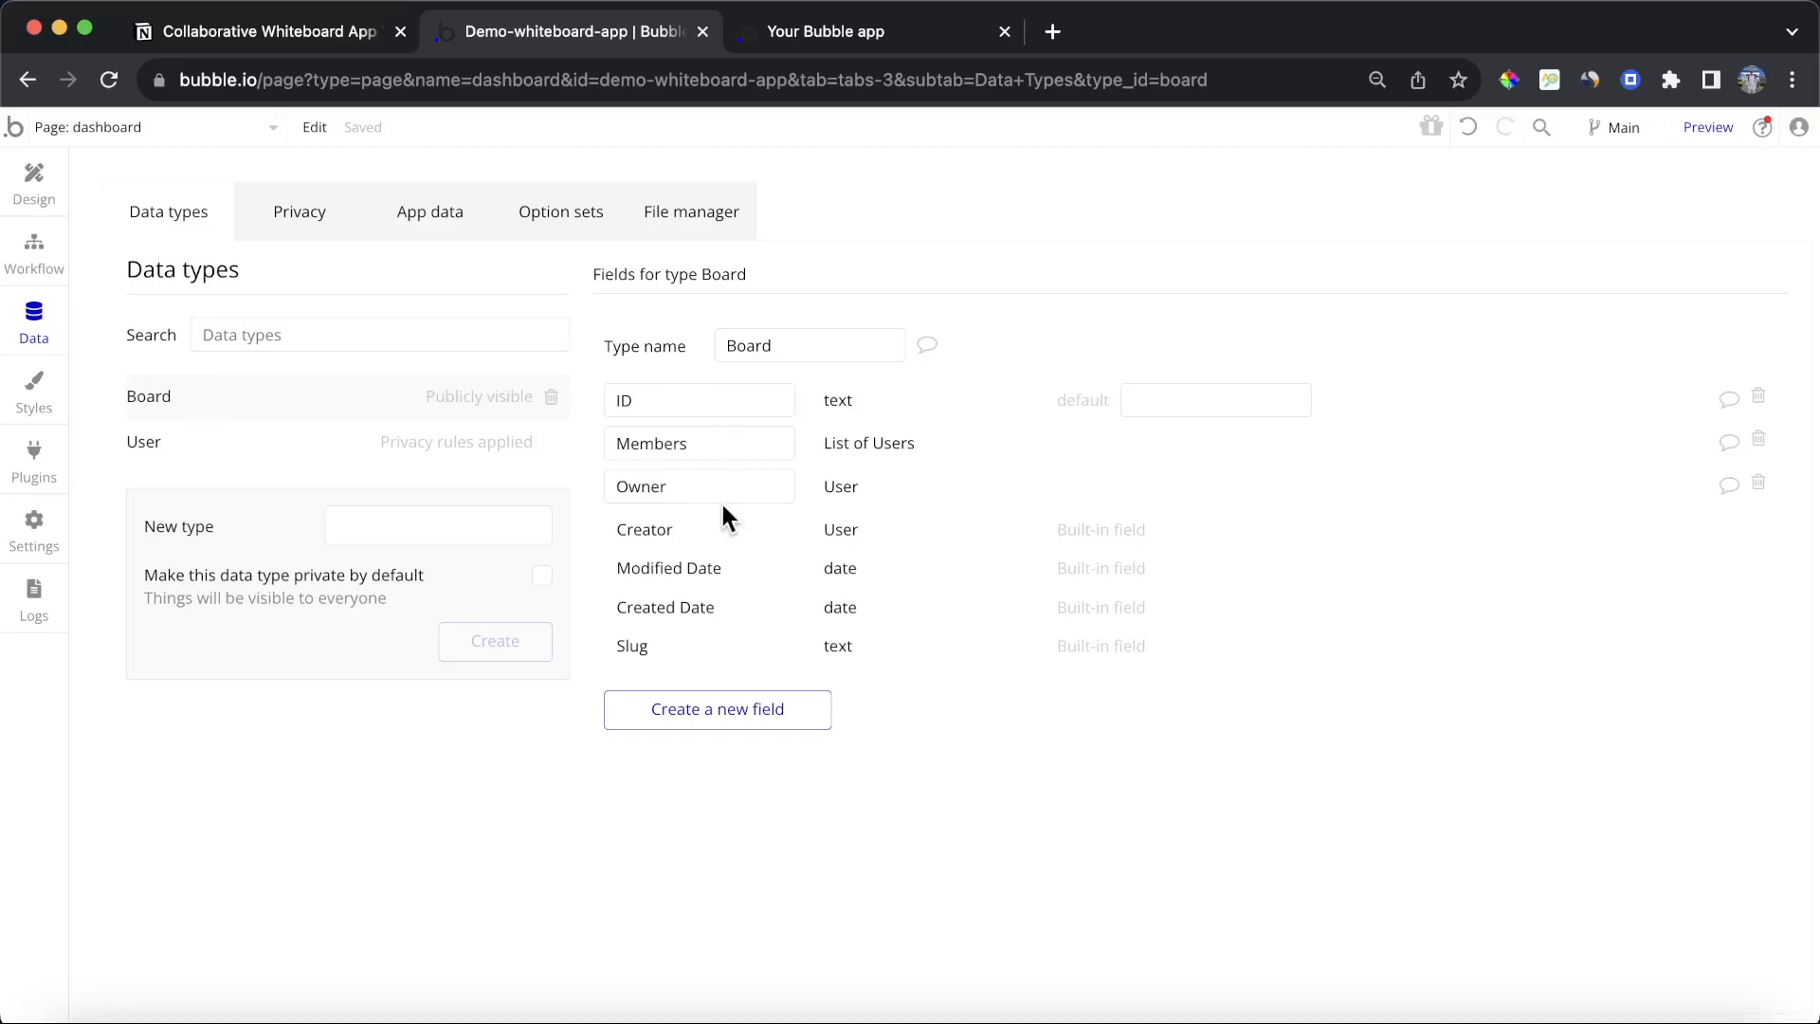
{"action": "left_click", "coordinate": [34, 251]}
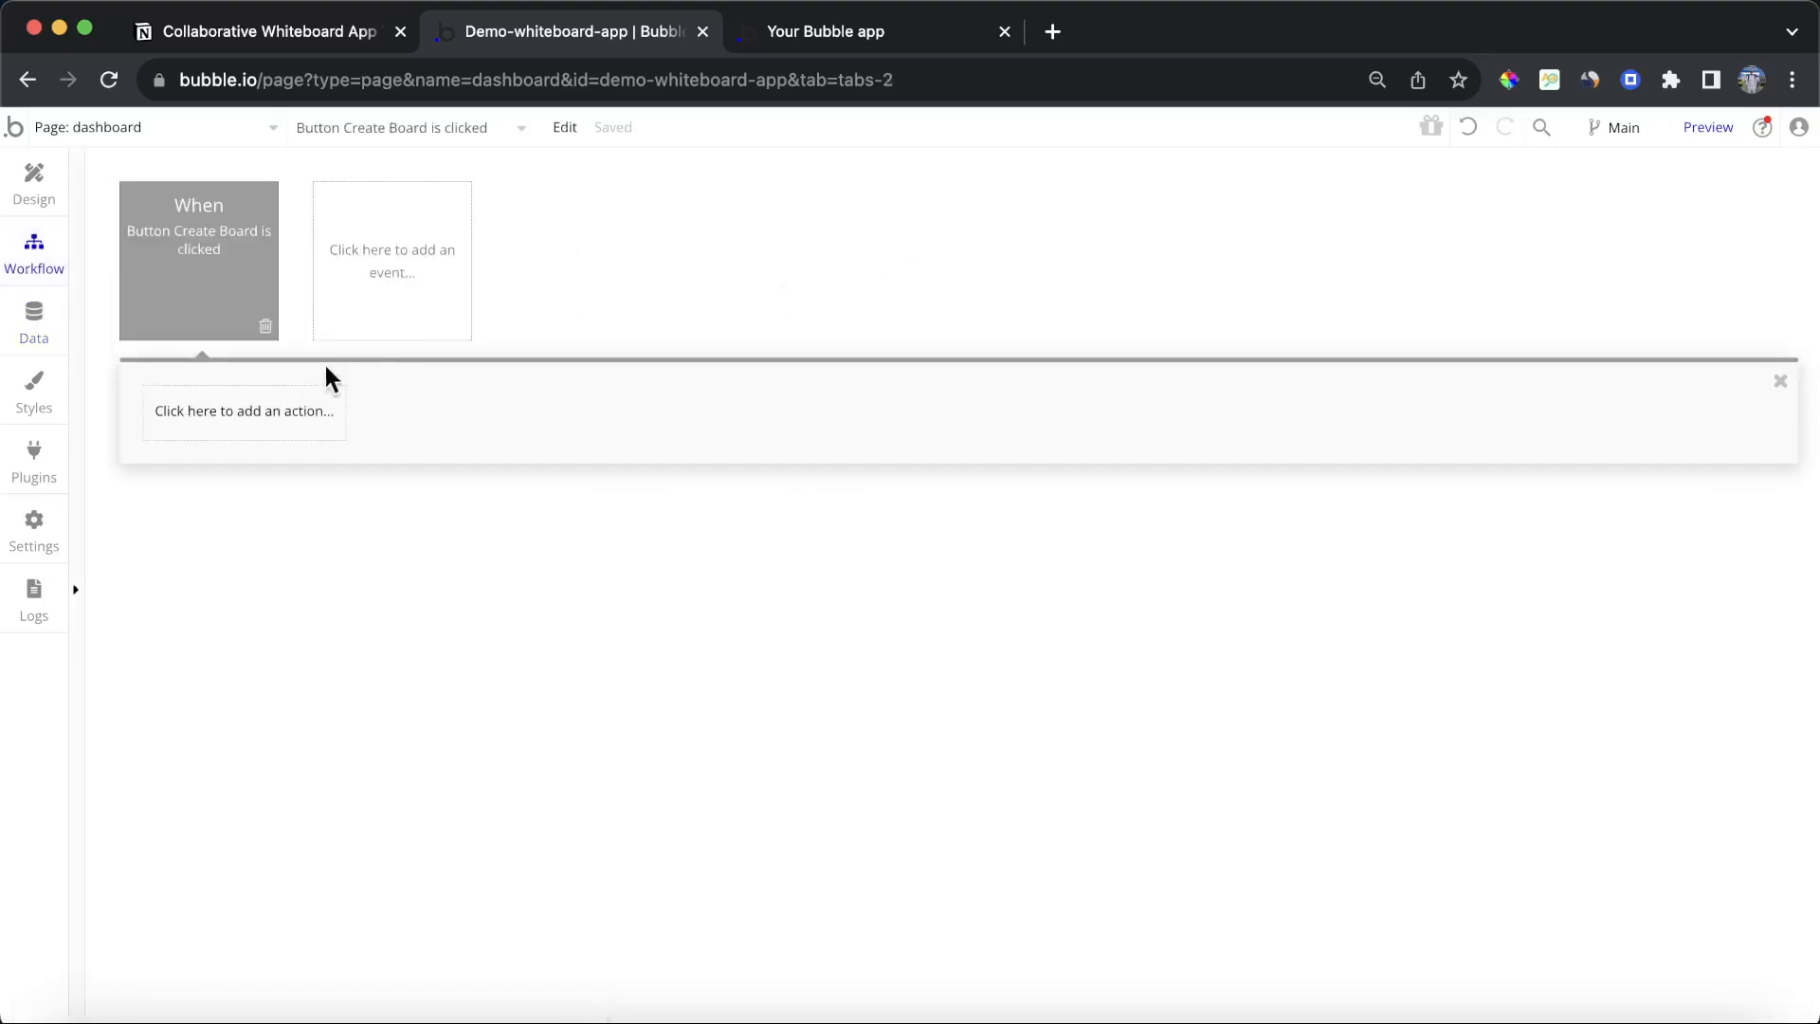
Step: Add a Create a new thing action to the workflow and set its type to Board
{"action": "left_click", "coordinate": [212, 432]}
{"action": "mouse_move", "coordinate": [226, 575]}
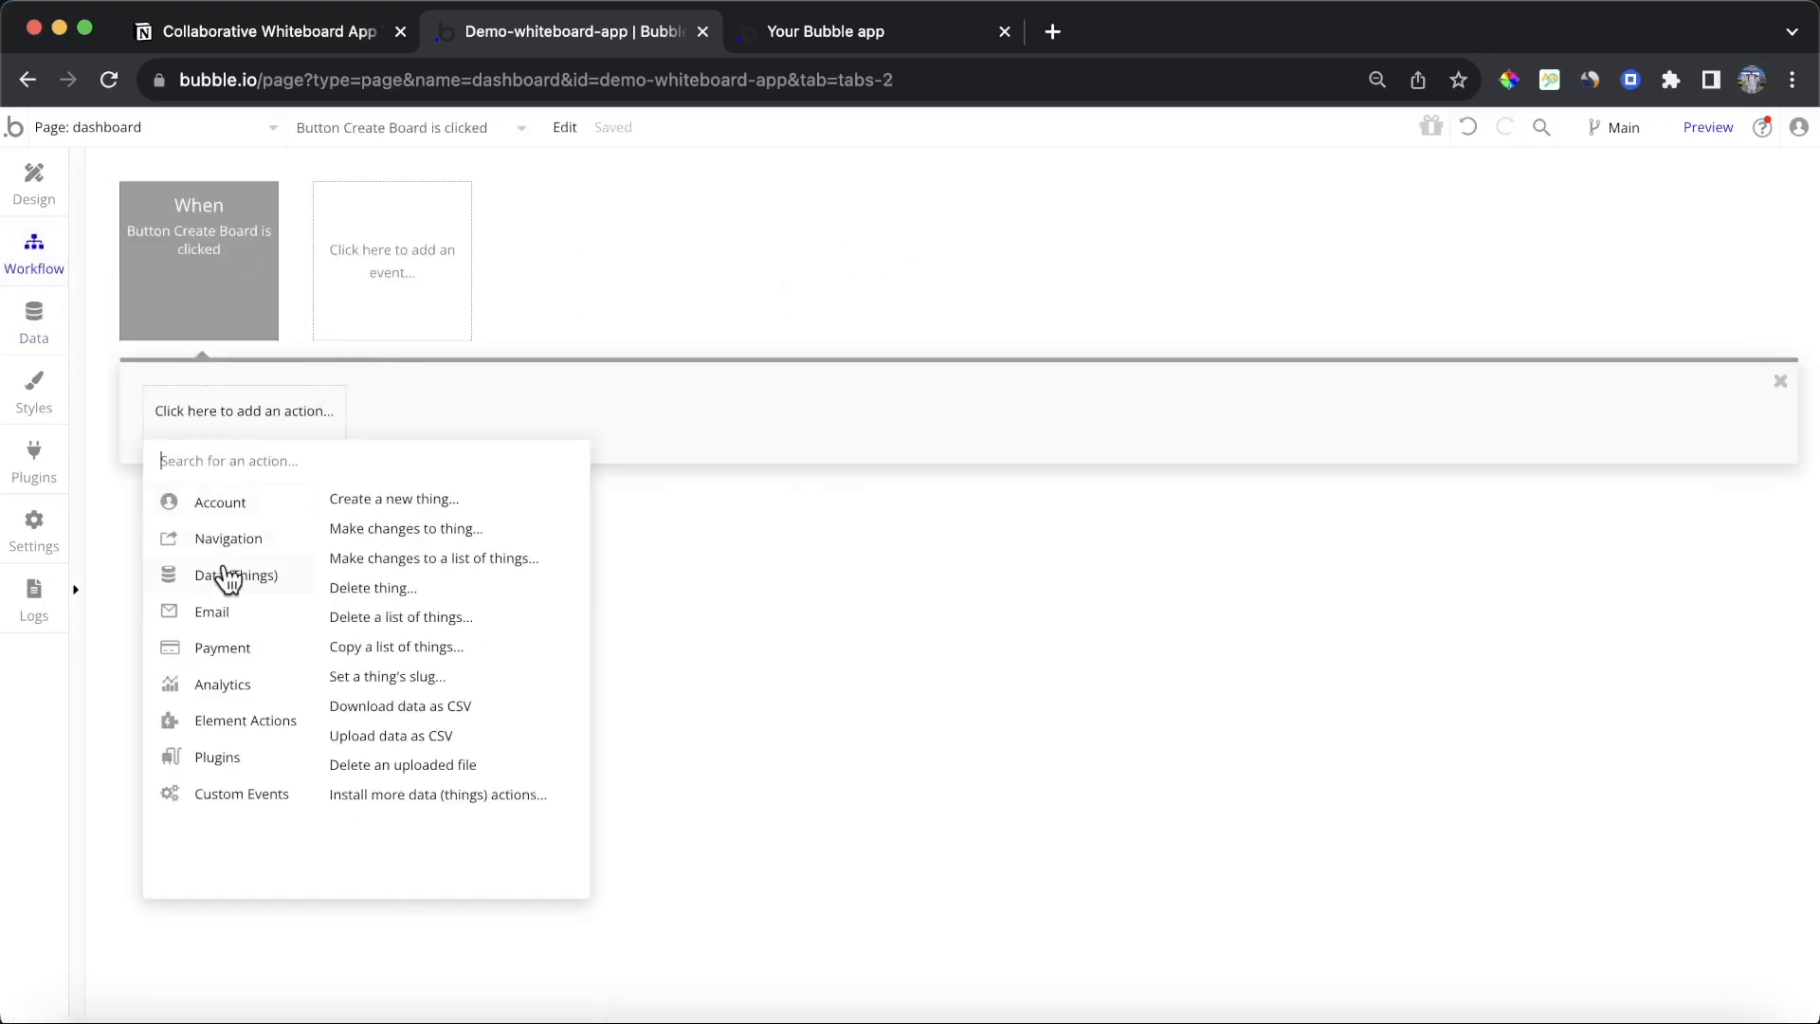
{"action": "left_click", "coordinate": [398, 496]}
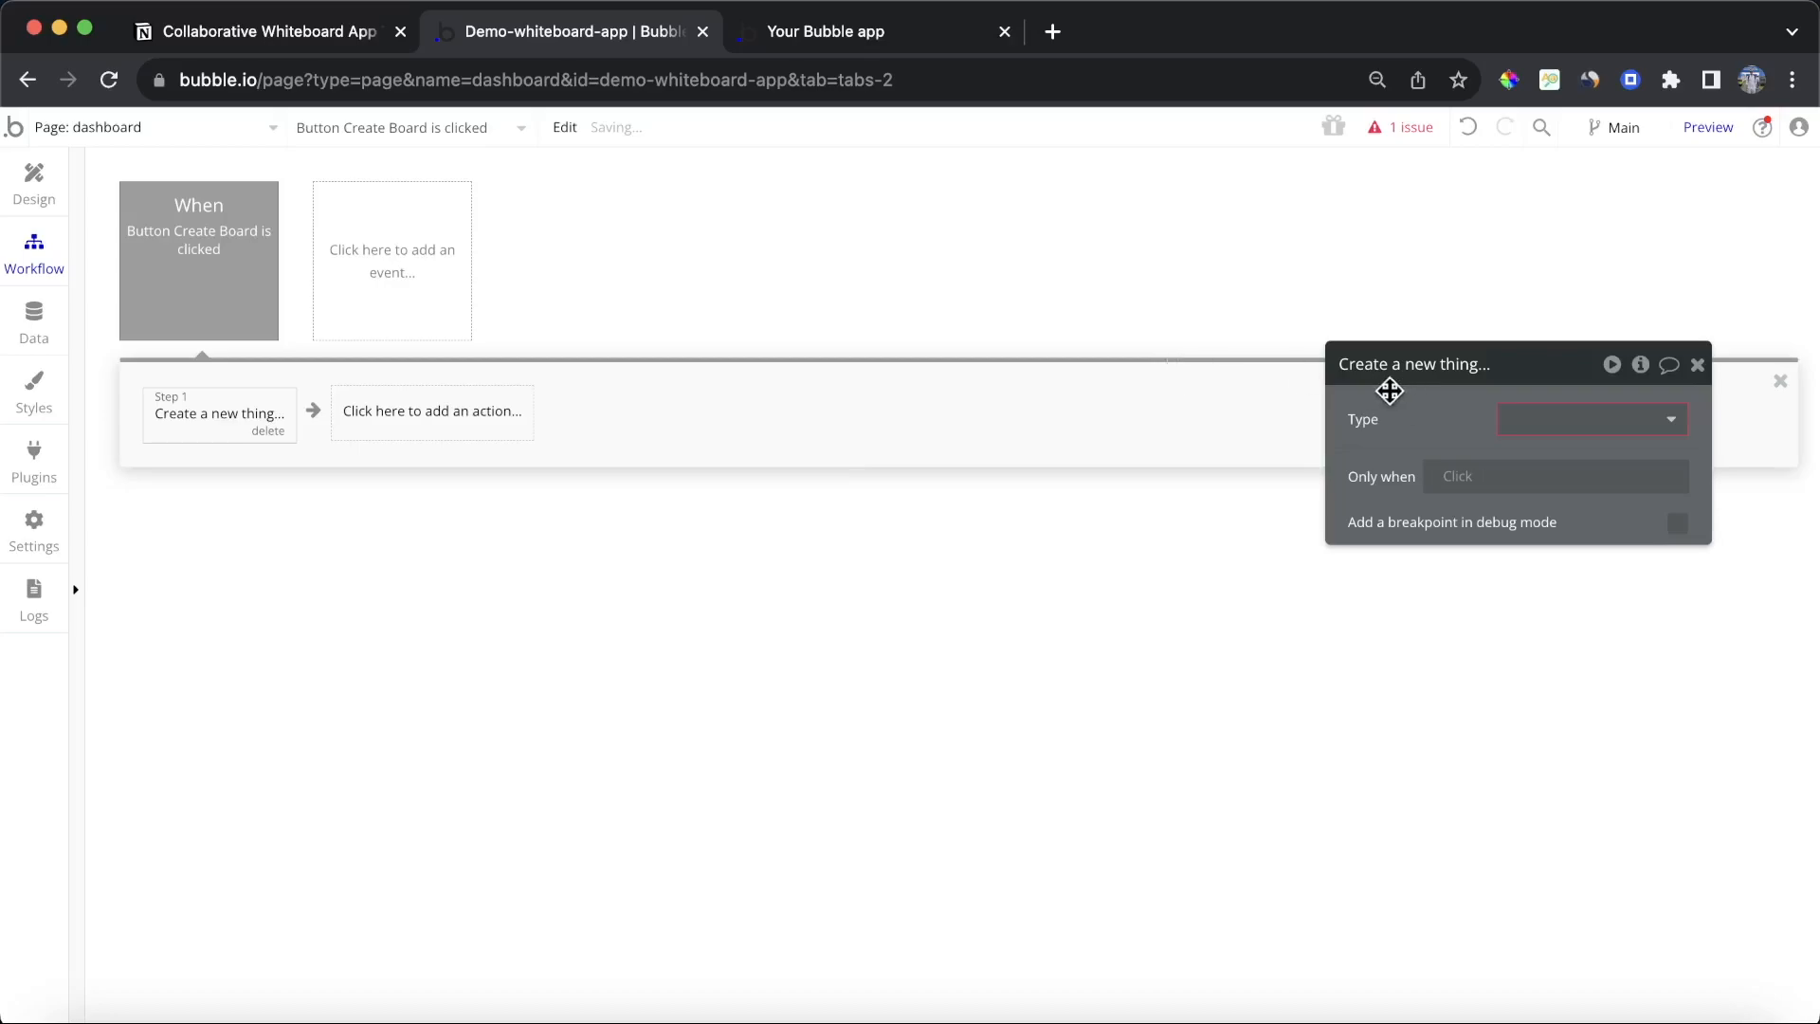
{"action": "left_click_drag", "start_coordinate": [1390, 390], "coordinate": [813, 327]}
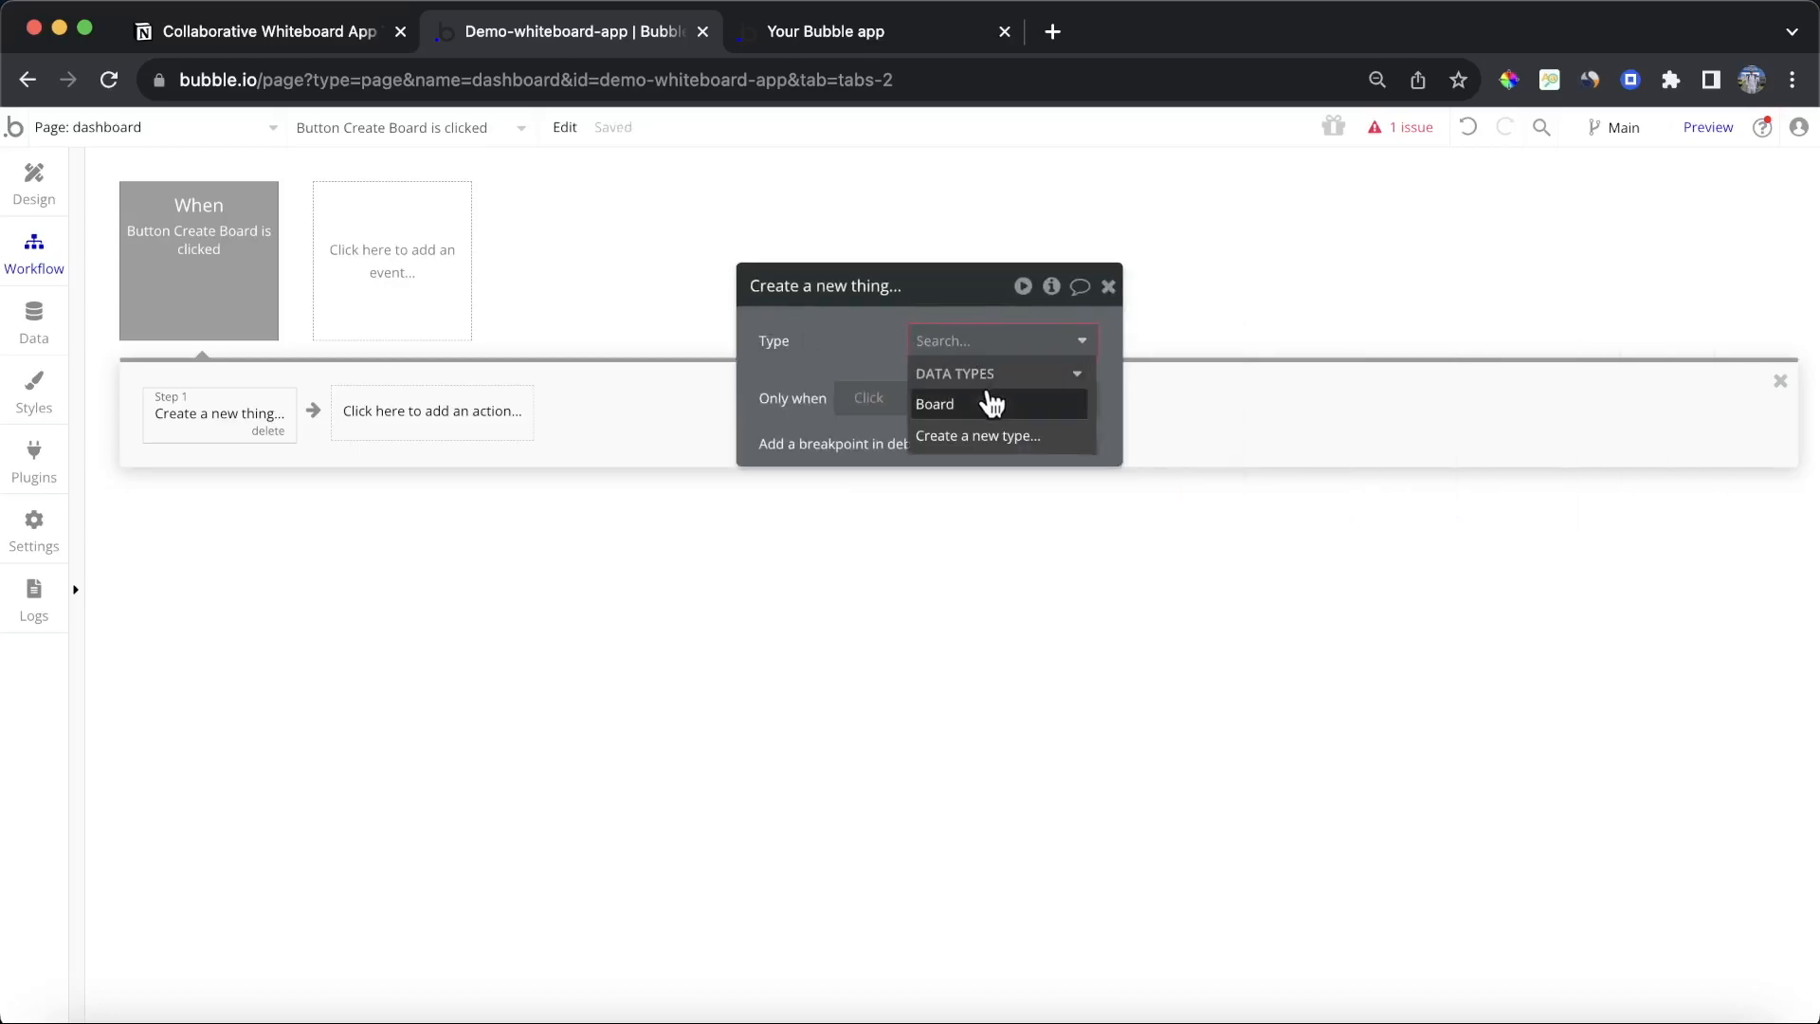
{"action": "left_click", "coordinate": [986, 401]}
Step: Add the Board's ID field and set its value to a Calculate formula
{"action": "left_click", "coordinate": [865, 394]}
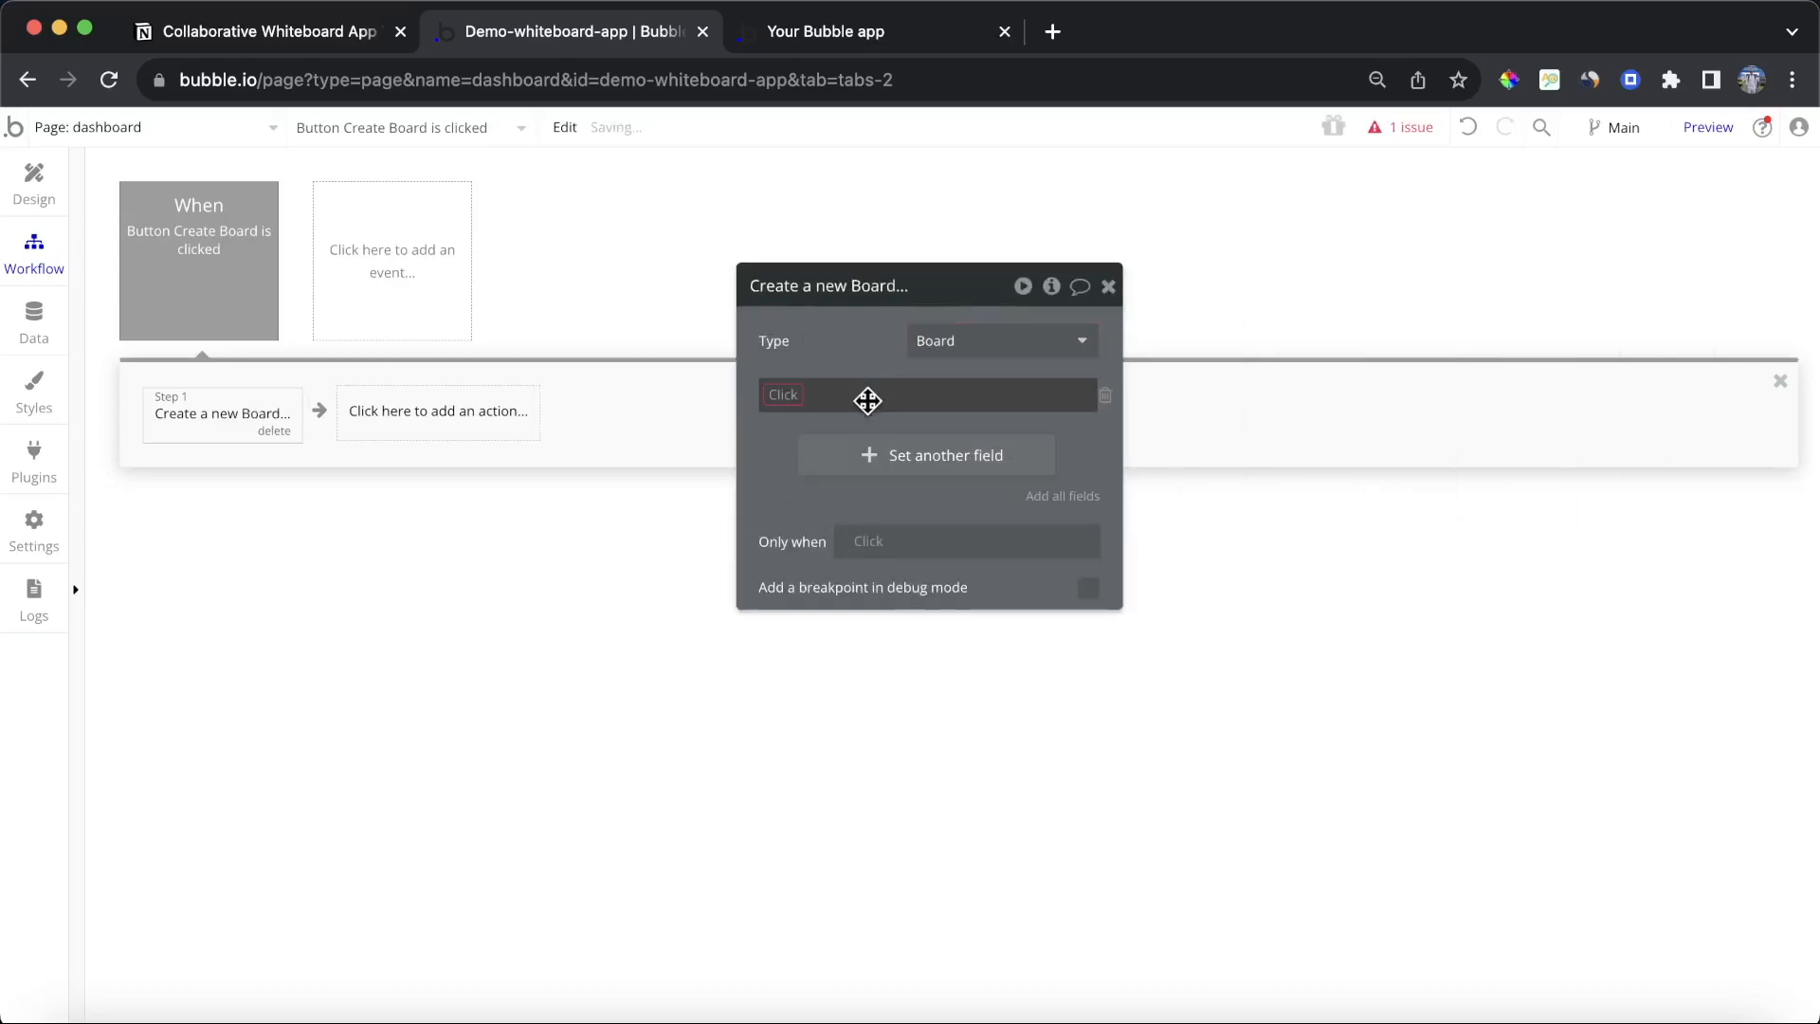
{"action": "left_click", "coordinate": [787, 396]}
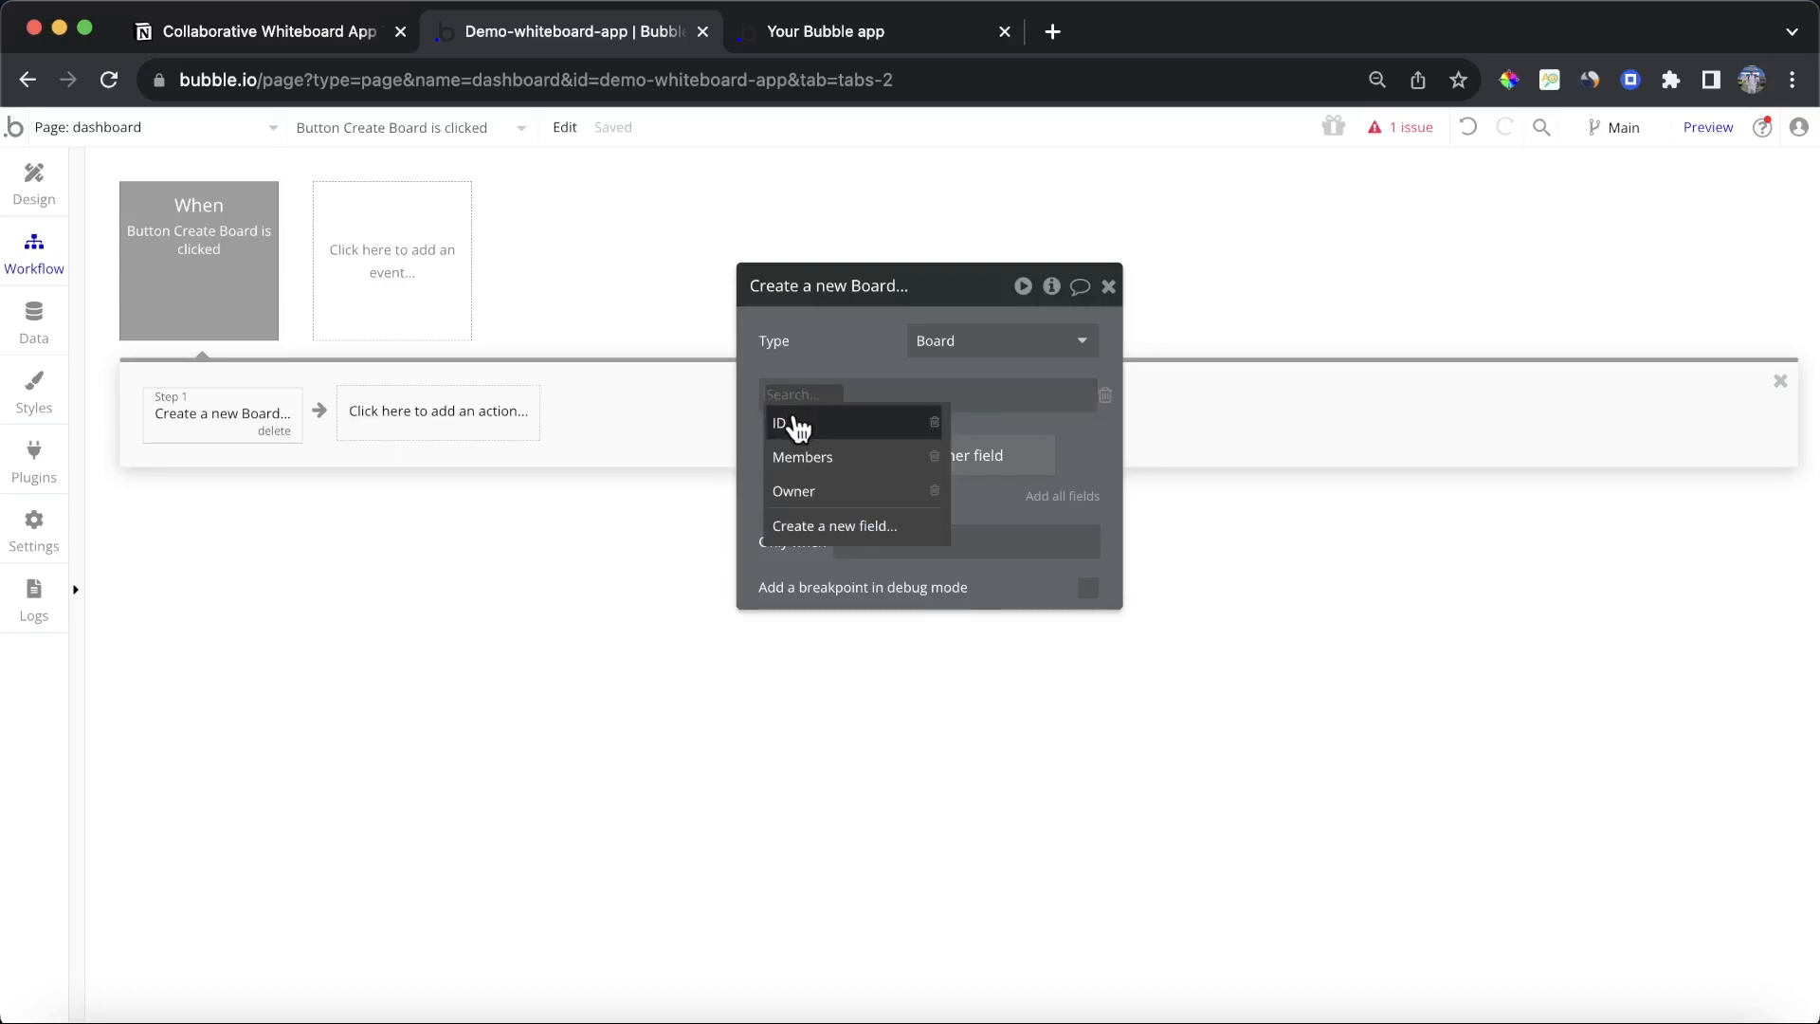
{"action": "left_click", "coordinate": [799, 428]}
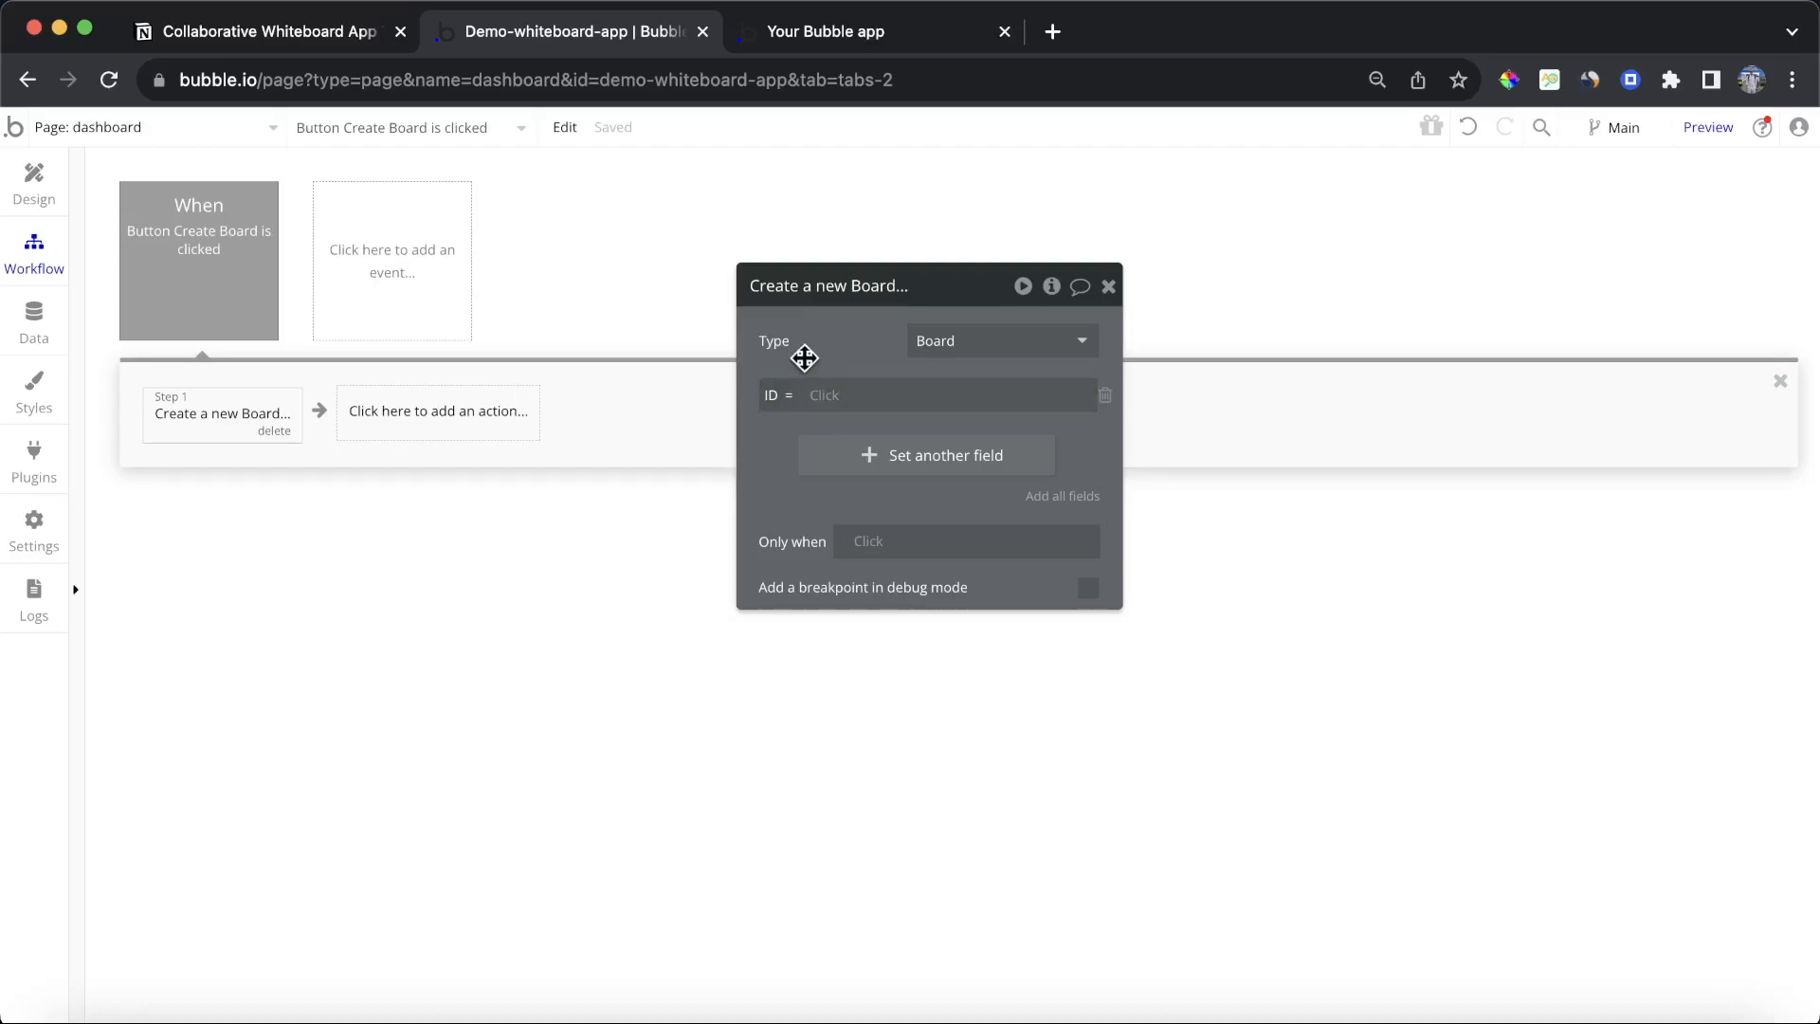
{"action": "mouse_move", "coordinate": [803, 357]}
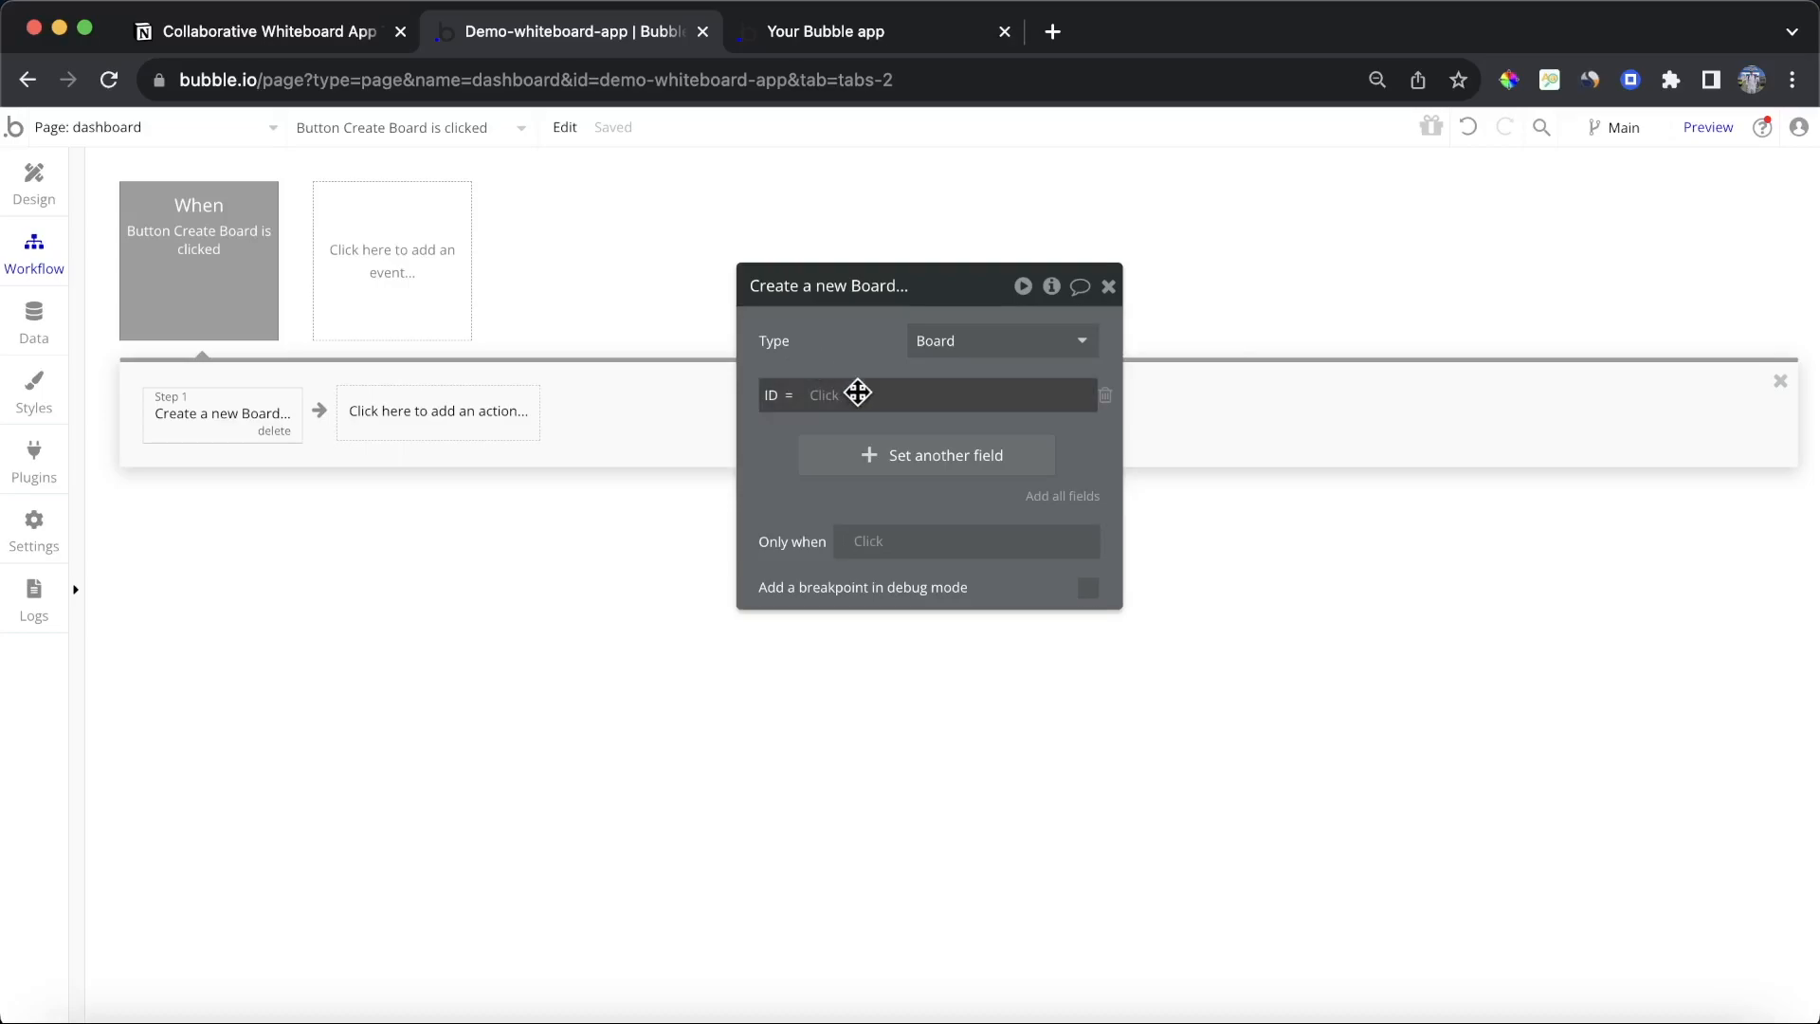
{"action": "left_click", "coordinate": [825, 394]}
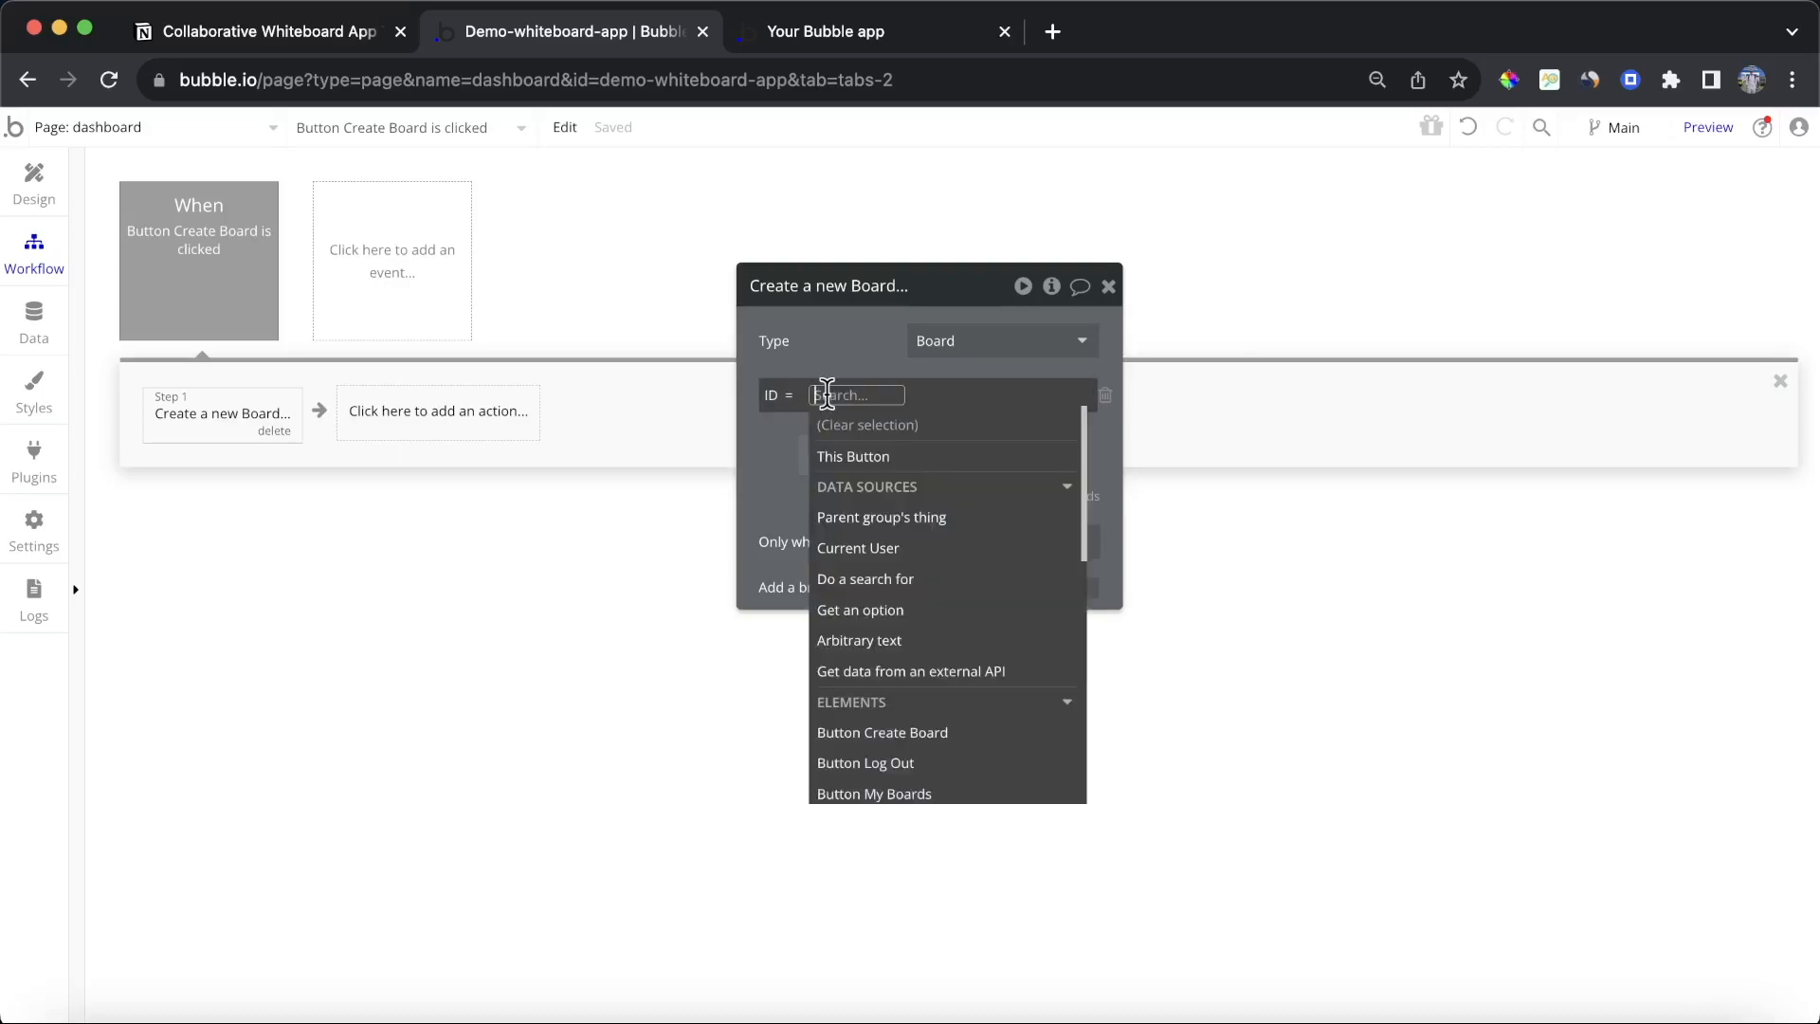
{"action": "scroll", "coordinate": [956, 521], "scroll_direction": "down", "scroll_amount": 1}
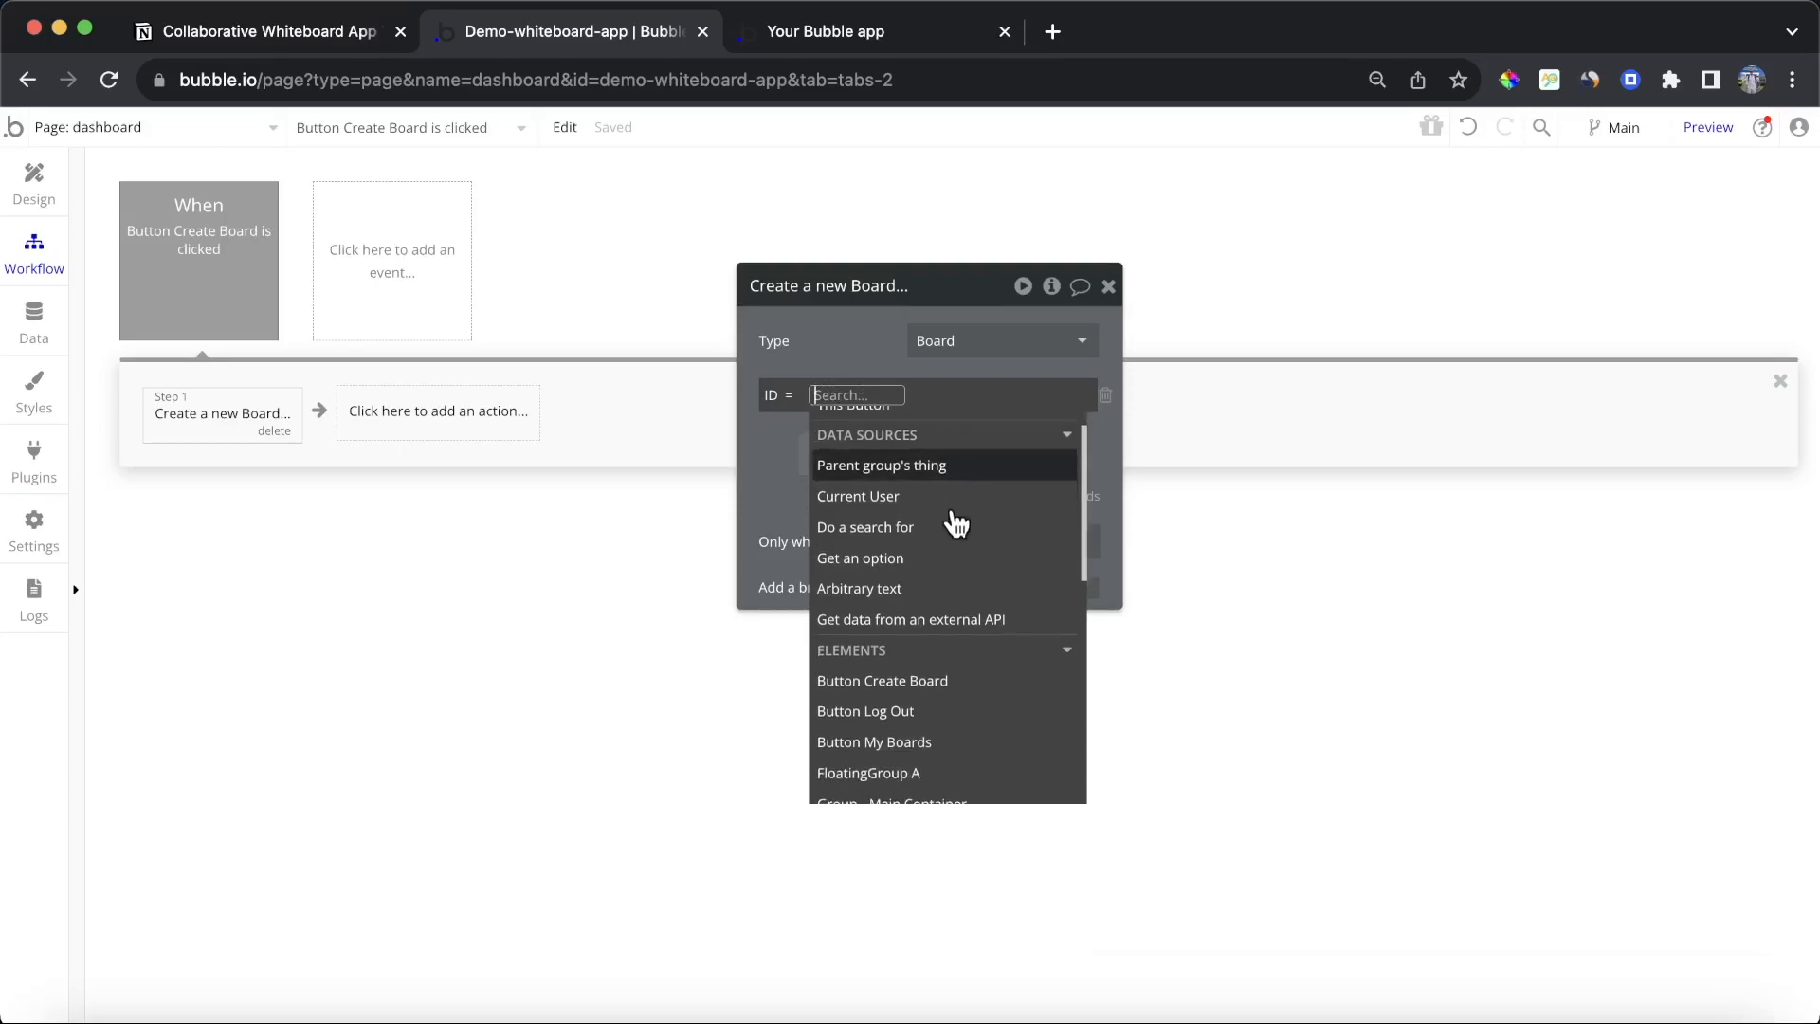
{"action": "type", "text": "cal"}
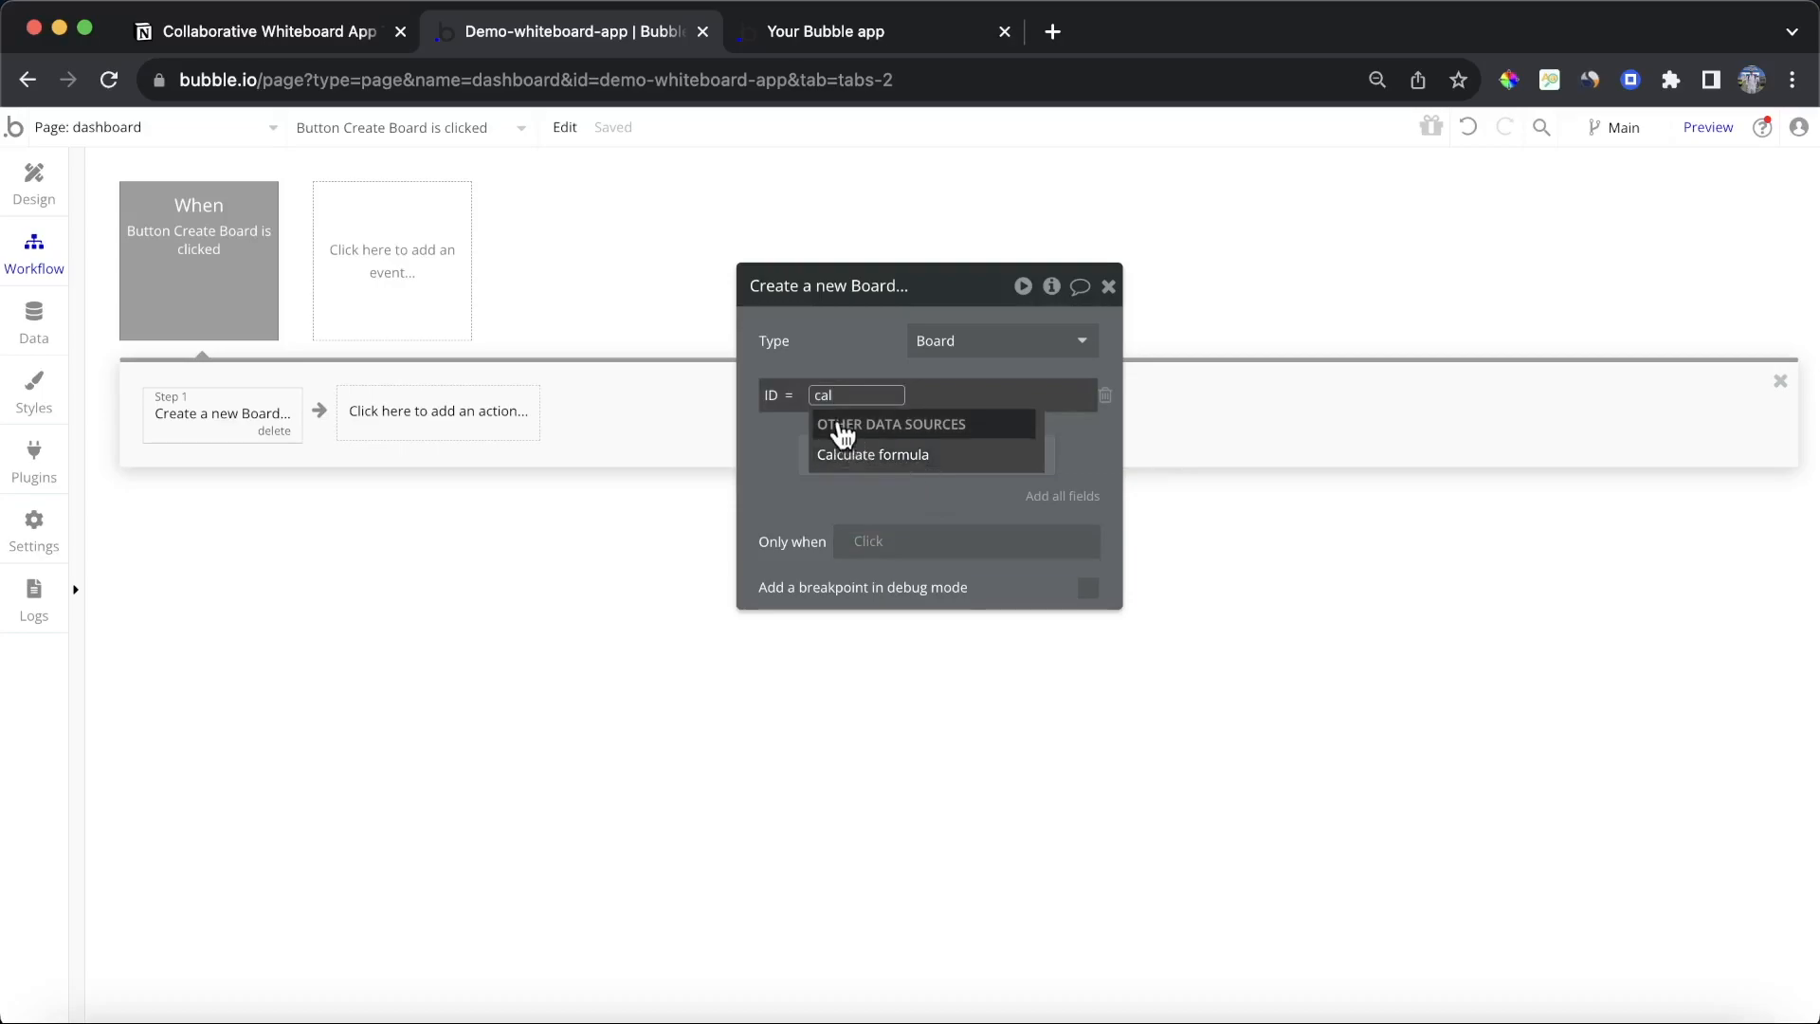
{"action": "left_click", "coordinate": [861, 457]}
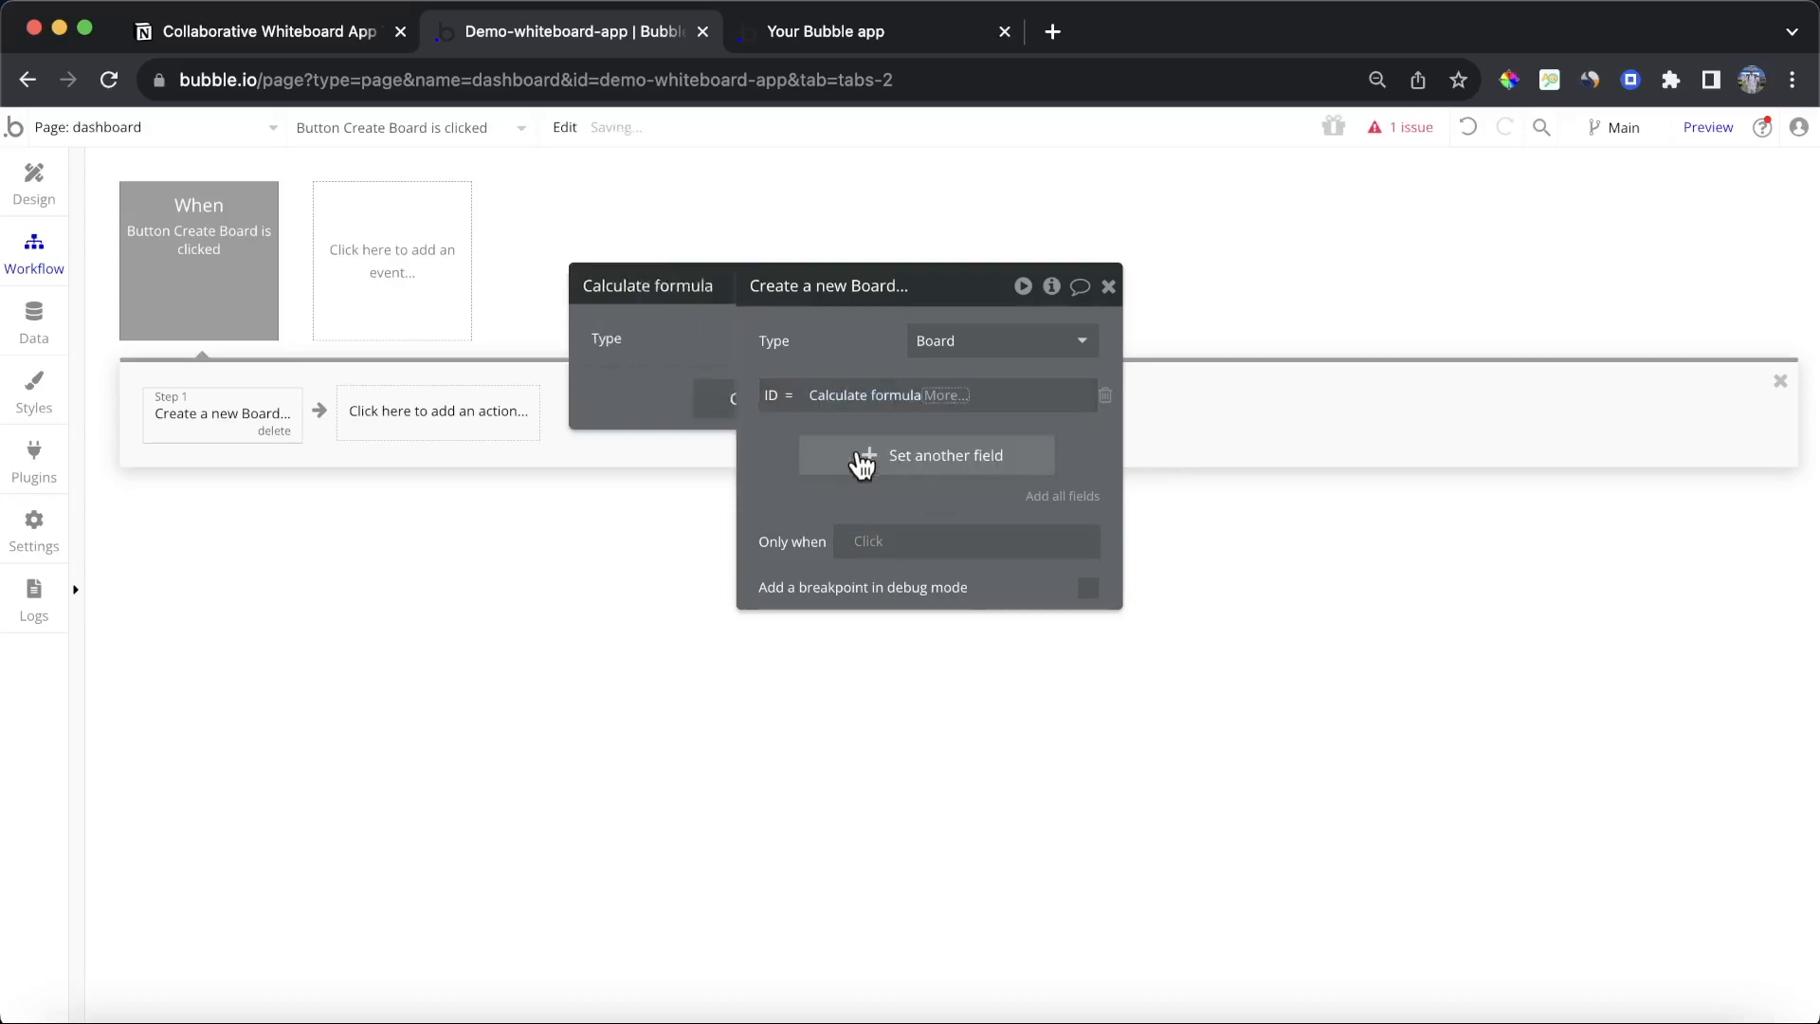
Step: Configure the formula to generate a random string of 15 characters using letters, non-capitalized letters and numbers
{"action": "left_click", "coordinate": [698, 349]}
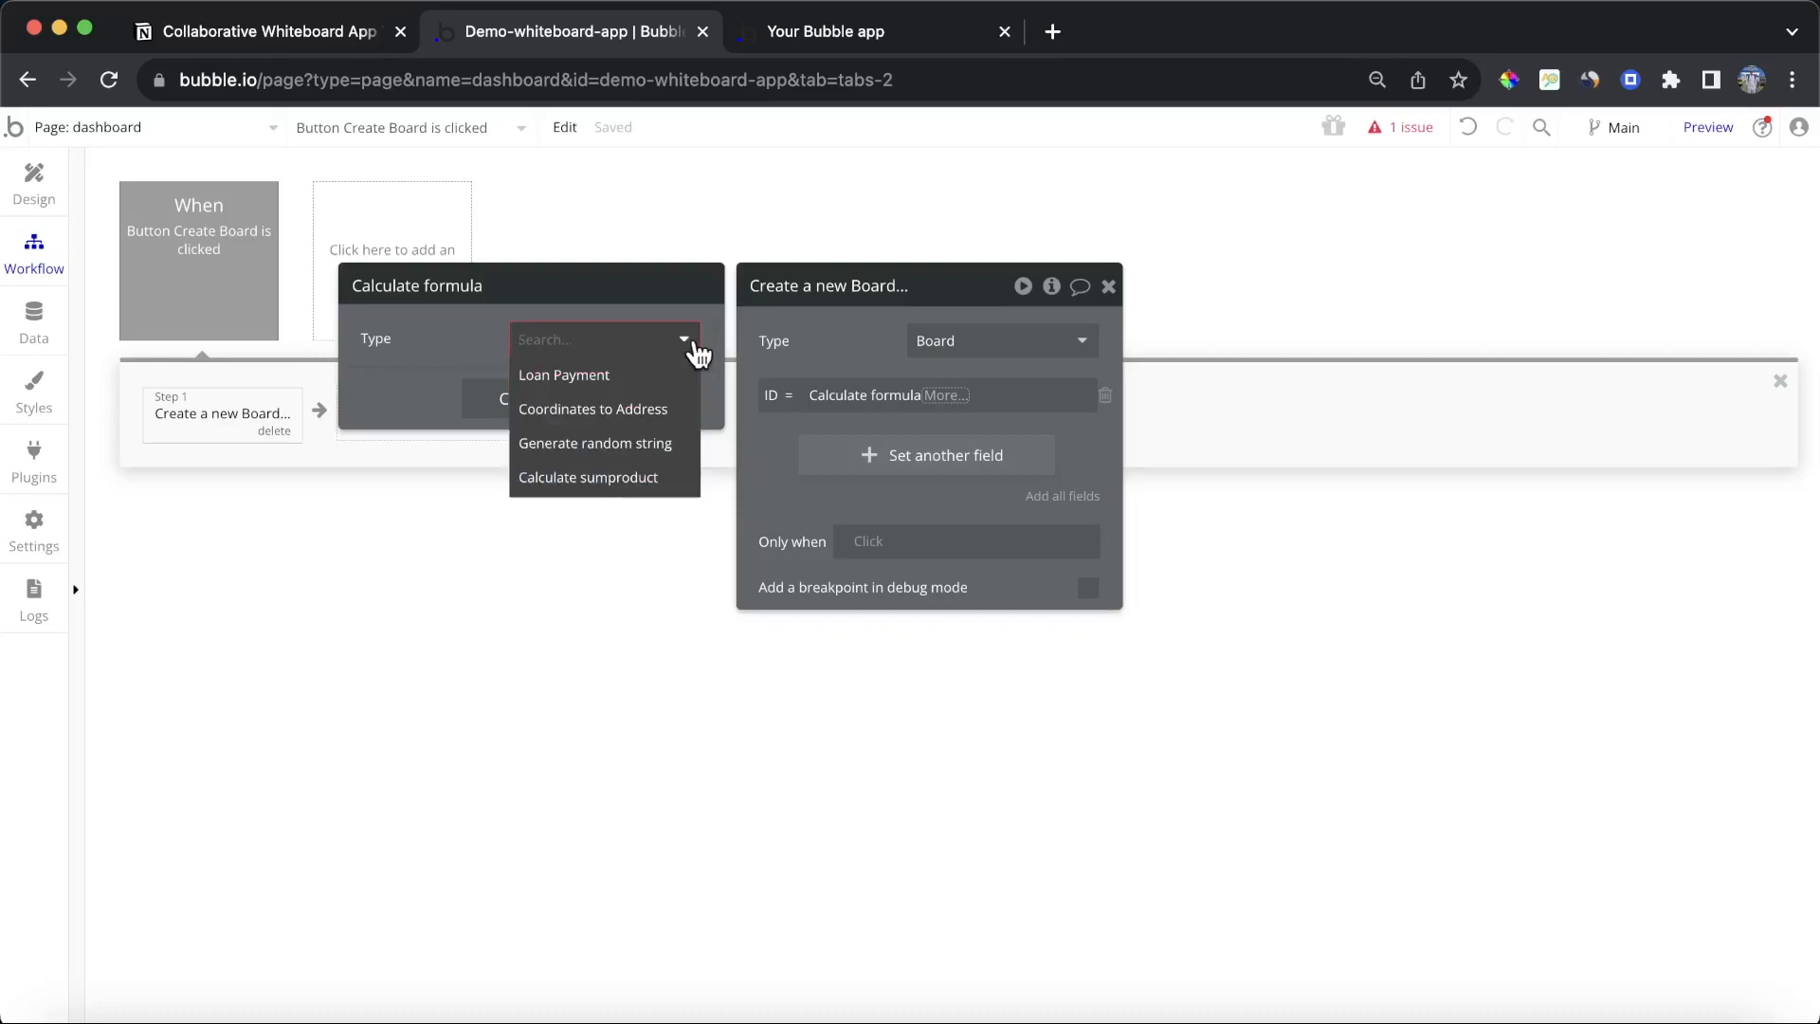
{"action": "left_click", "coordinate": [669, 462]}
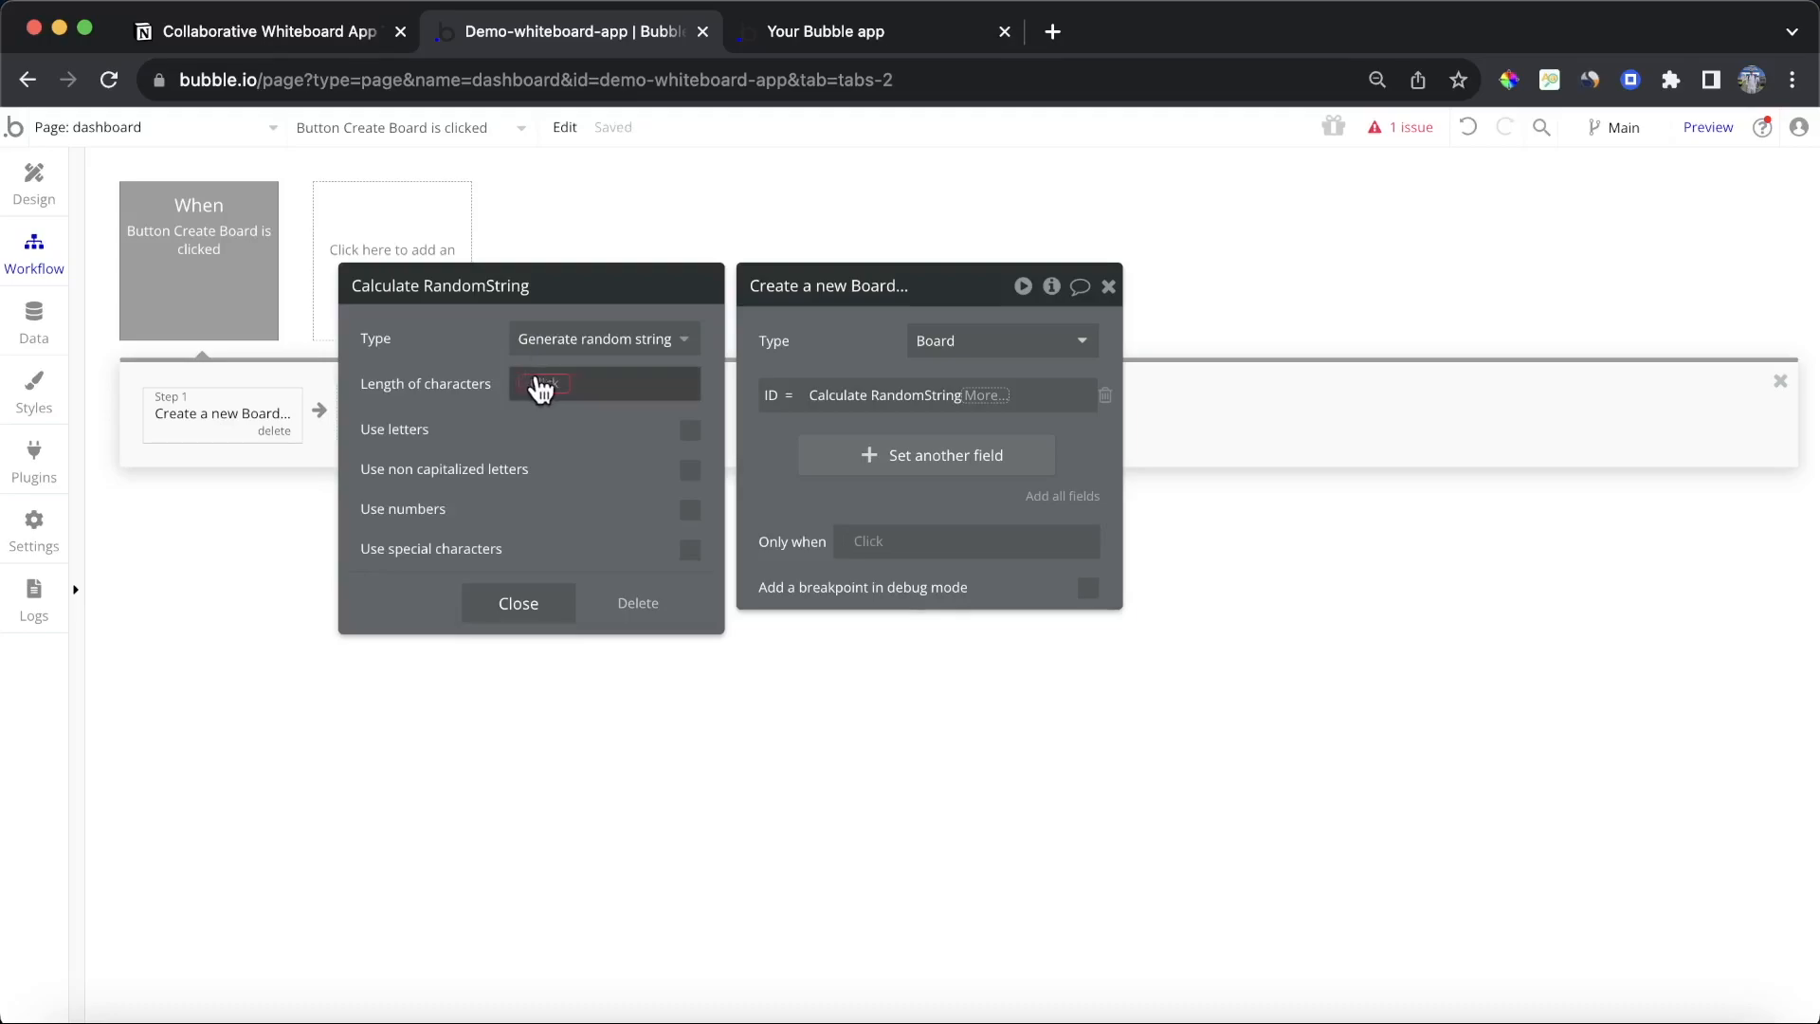
{"action": "left_click", "coordinate": [540, 385]}
{"action": "type", "text": "15"}
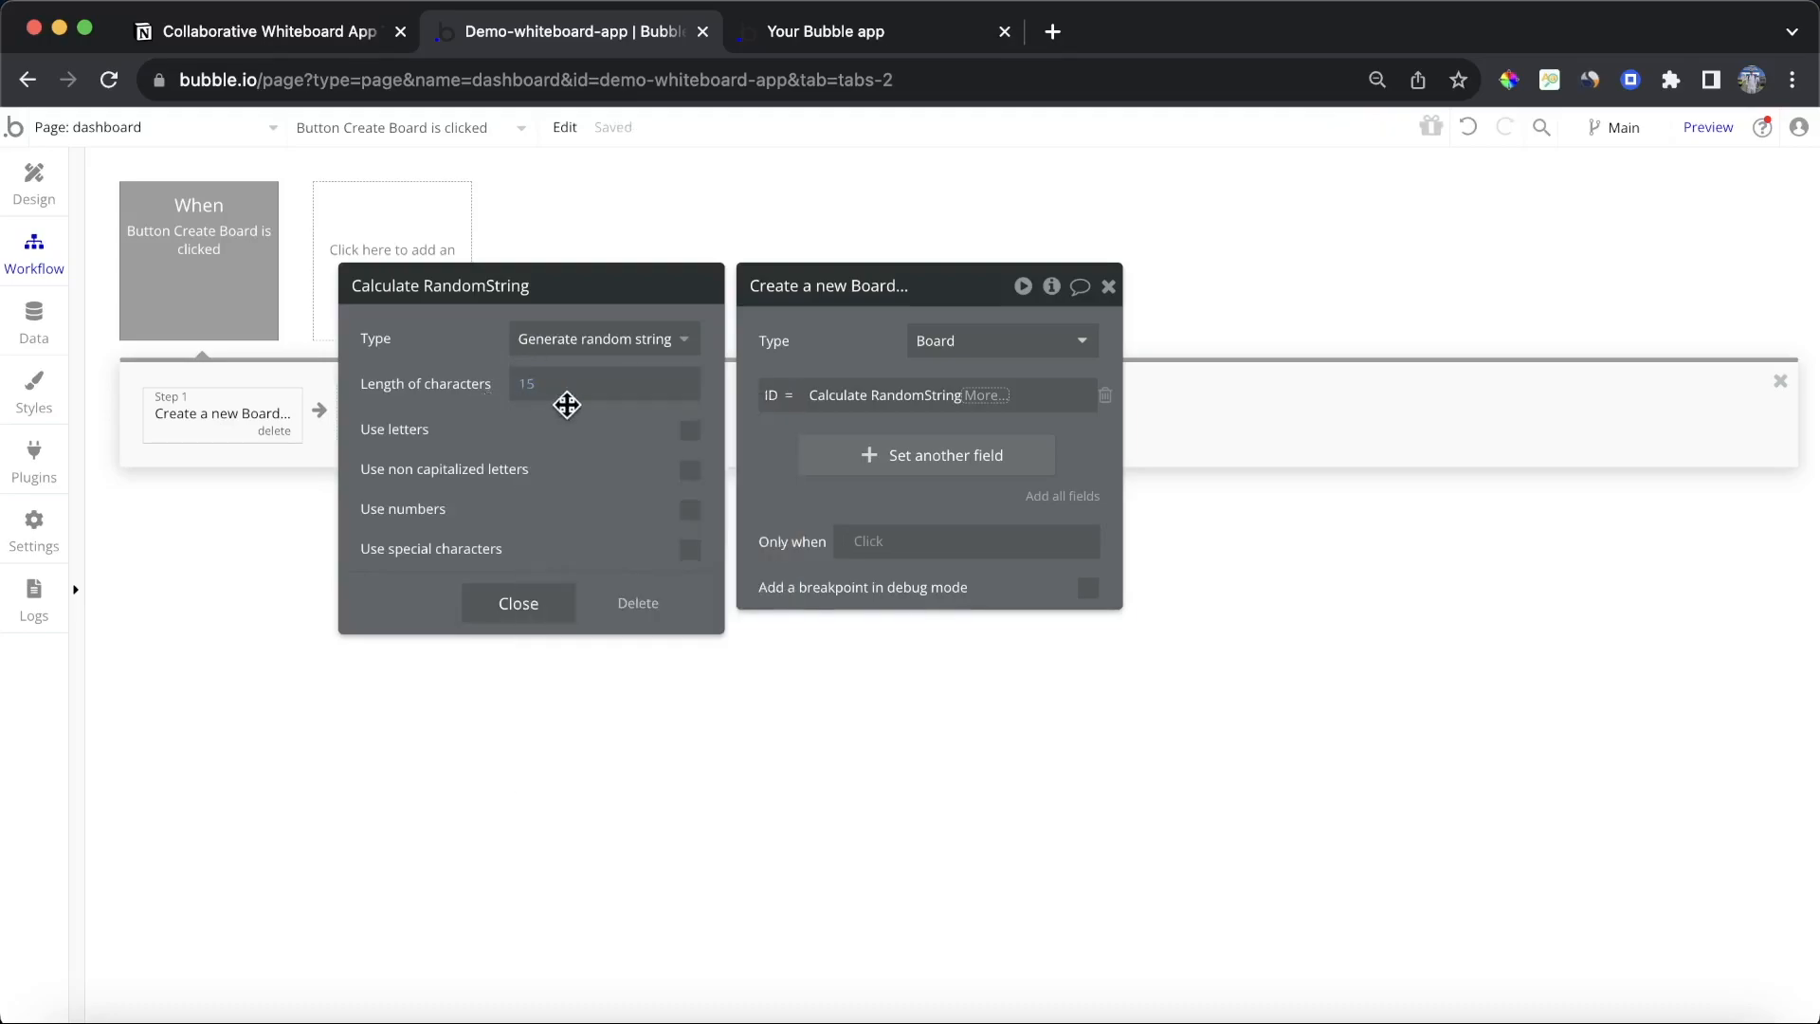
{"action": "left_click", "coordinate": [690, 431]}
{"action": "left_click", "coordinate": [690, 470]}
{"action": "left_click", "coordinate": [691, 512]}
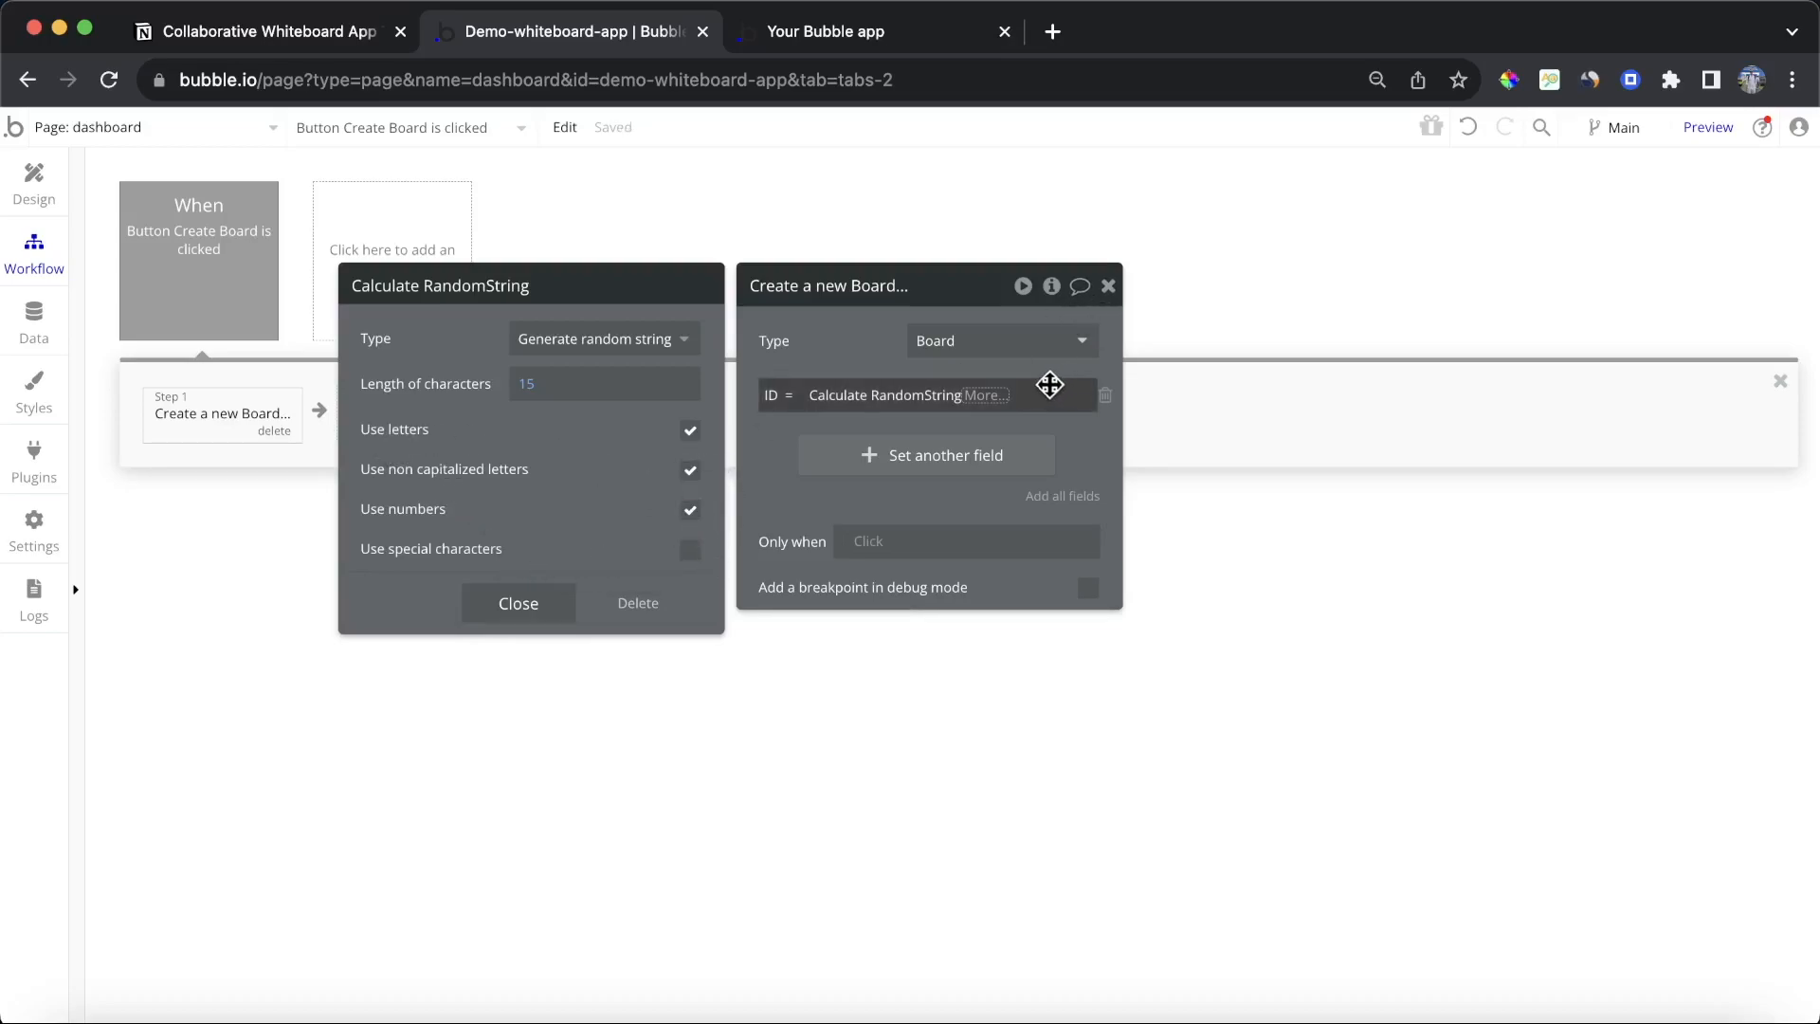
{"action": "left_click", "coordinate": [838, 365]}
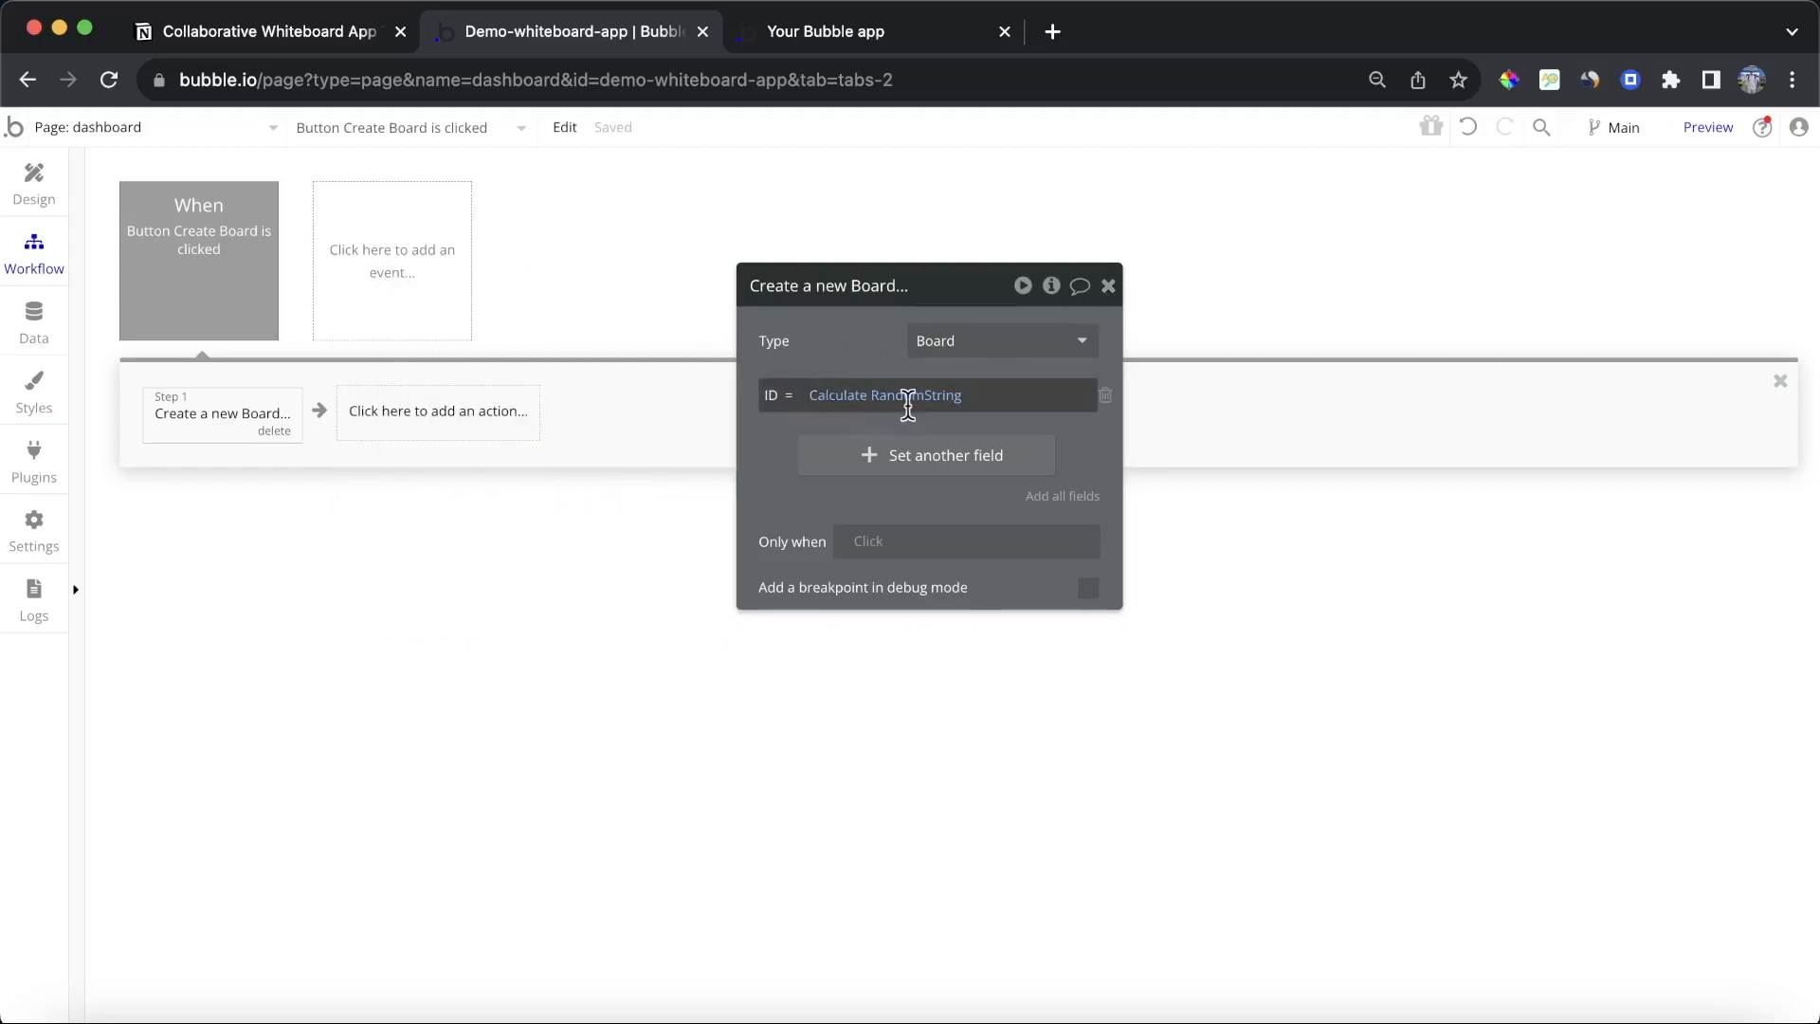
{"action": "left_click", "coordinate": [1108, 286]}
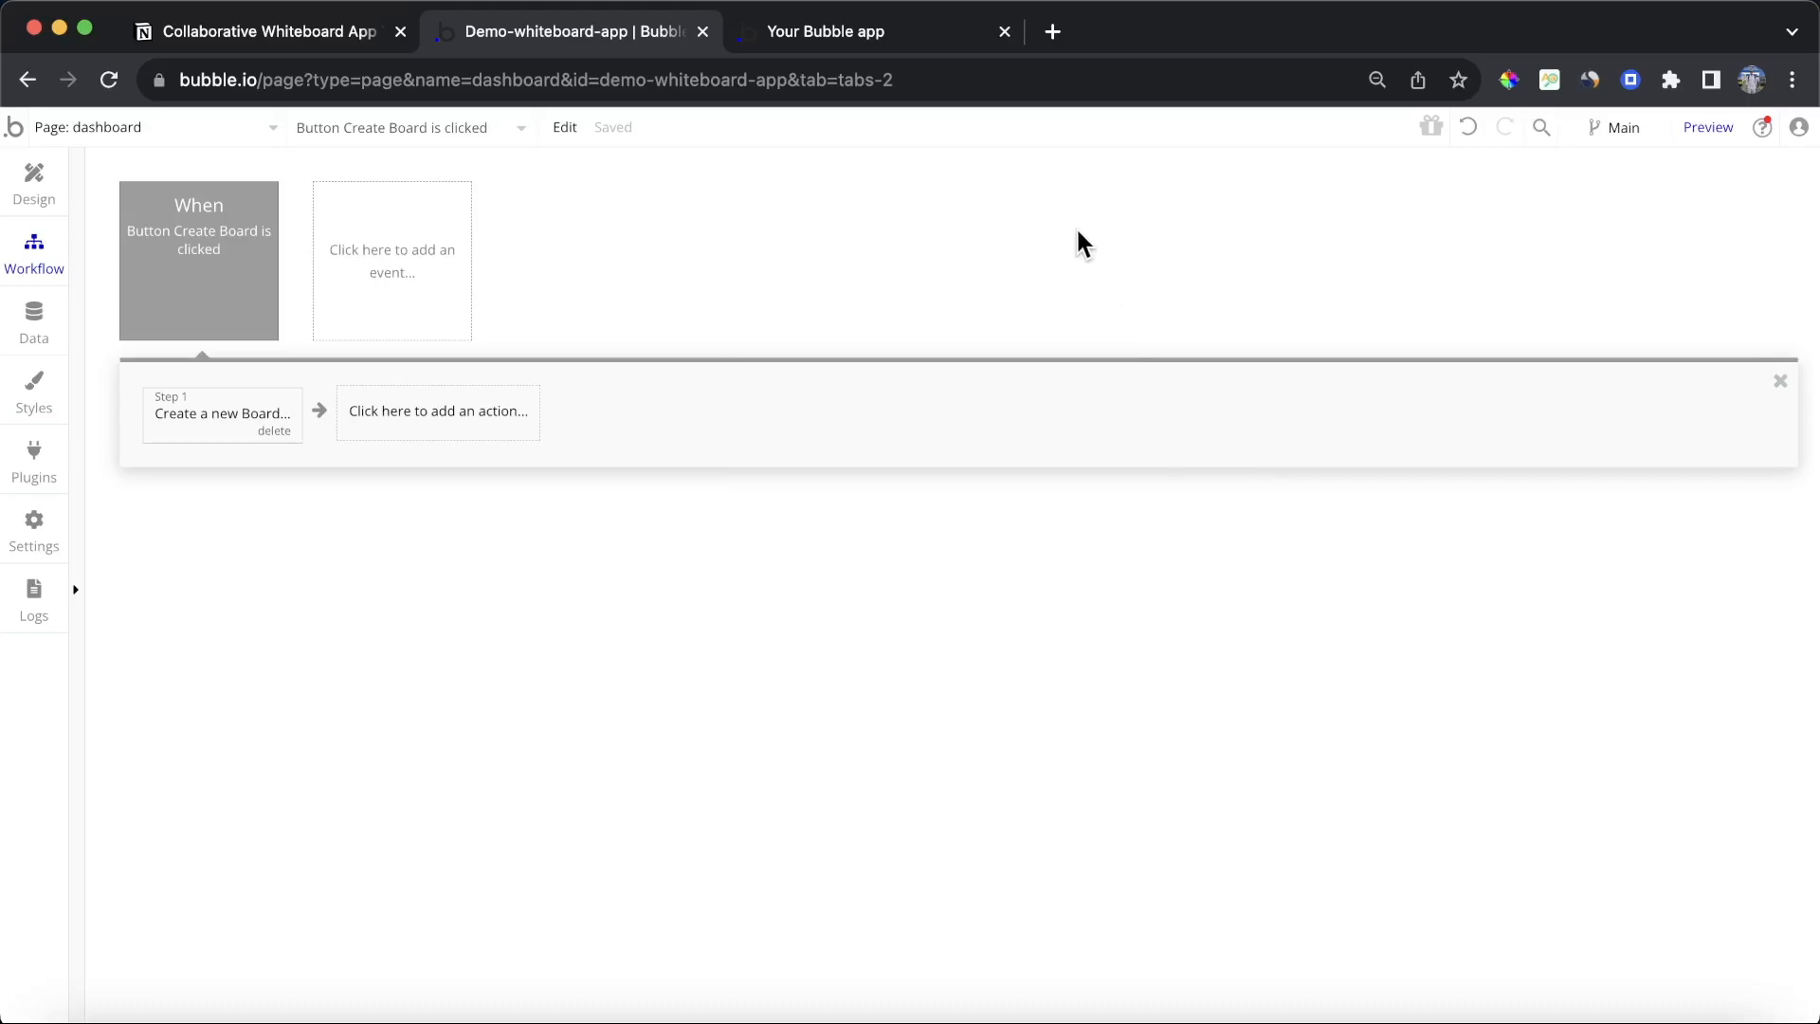
Step: Add the Owner field to the new Board and set it to Current User
{"action": "left_click", "coordinate": [292, 407]}
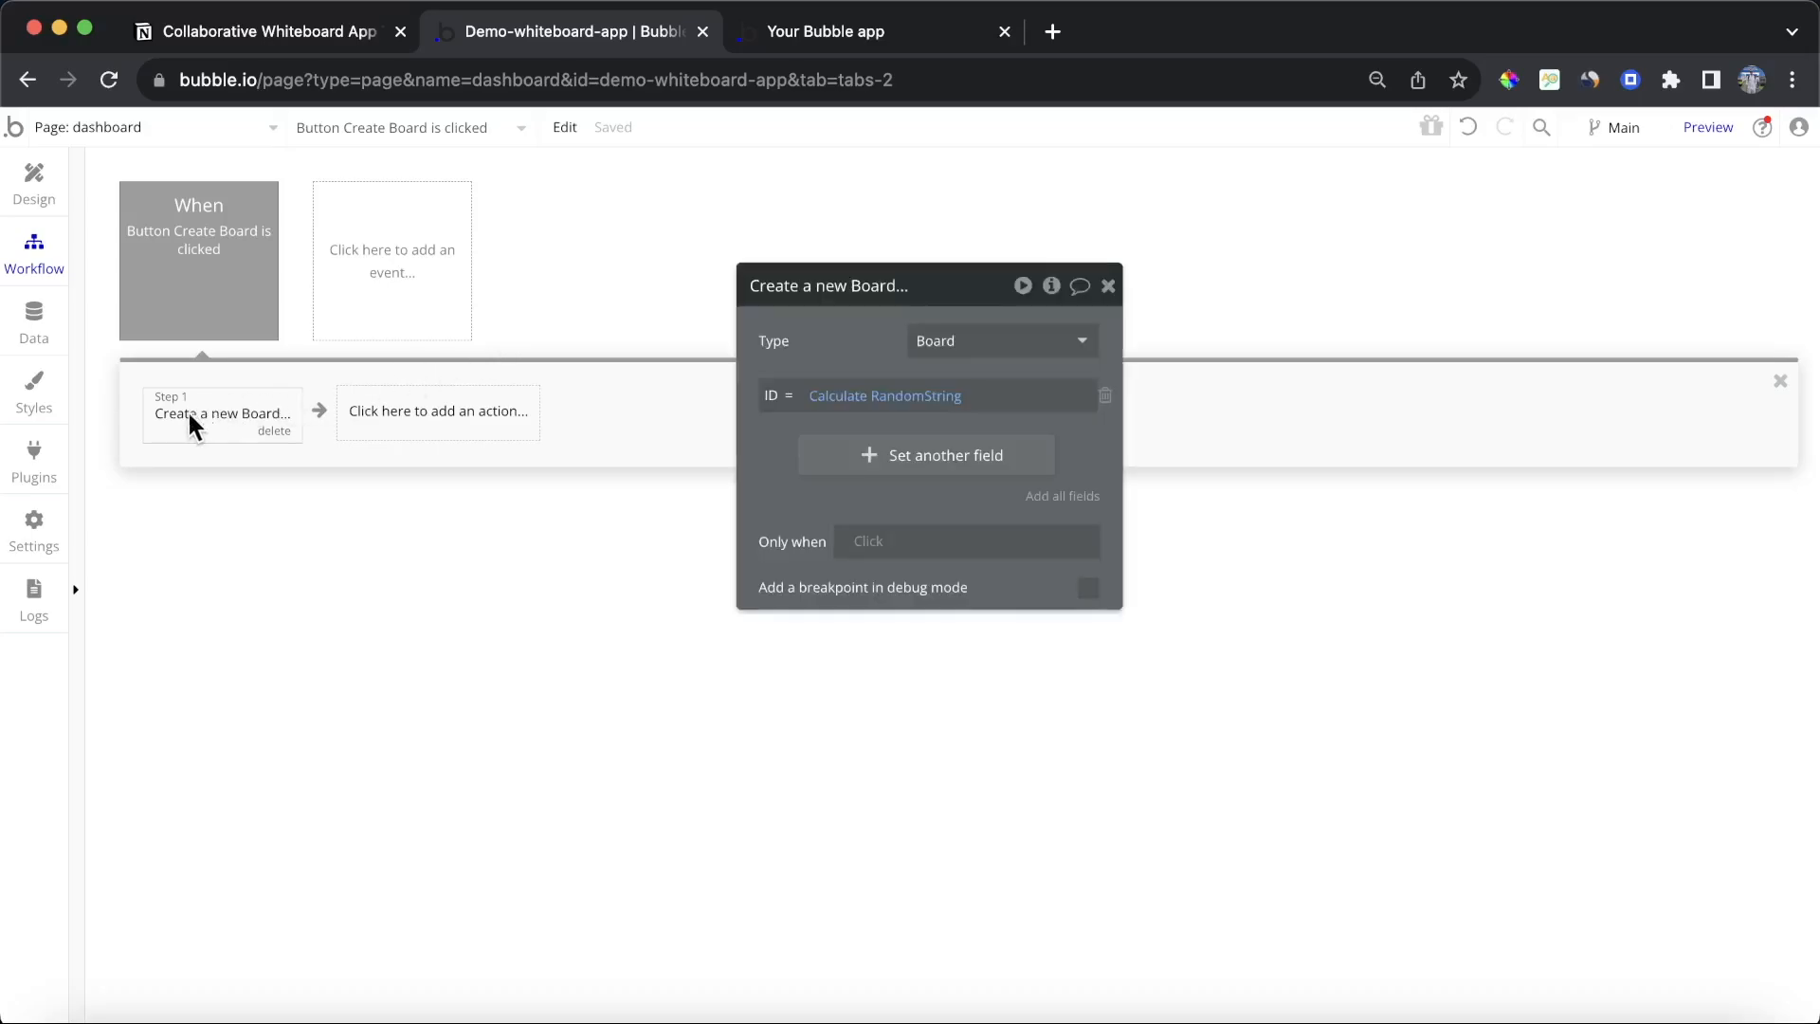
{"action": "left_click", "coordinate": [872, 451]}
{"action": "left_click", "coordinate": [799, 459]}
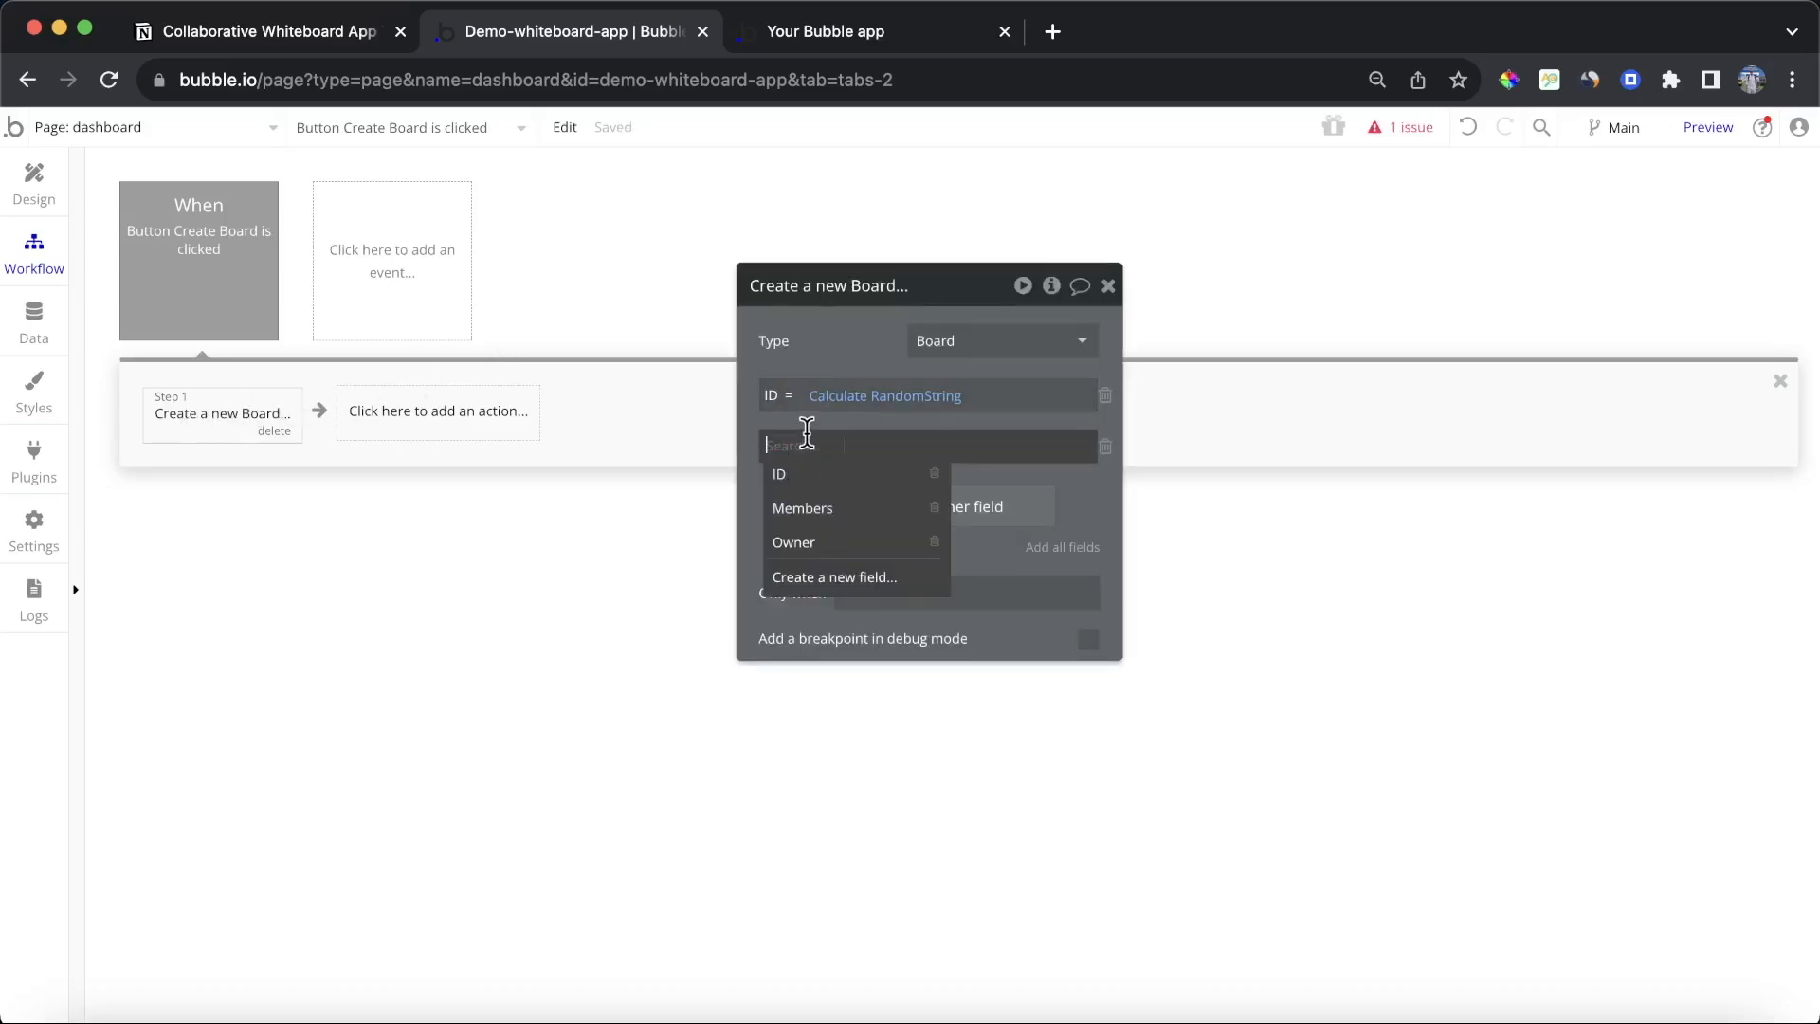
{"action": "left_click", "coordinate": [834, 542]}
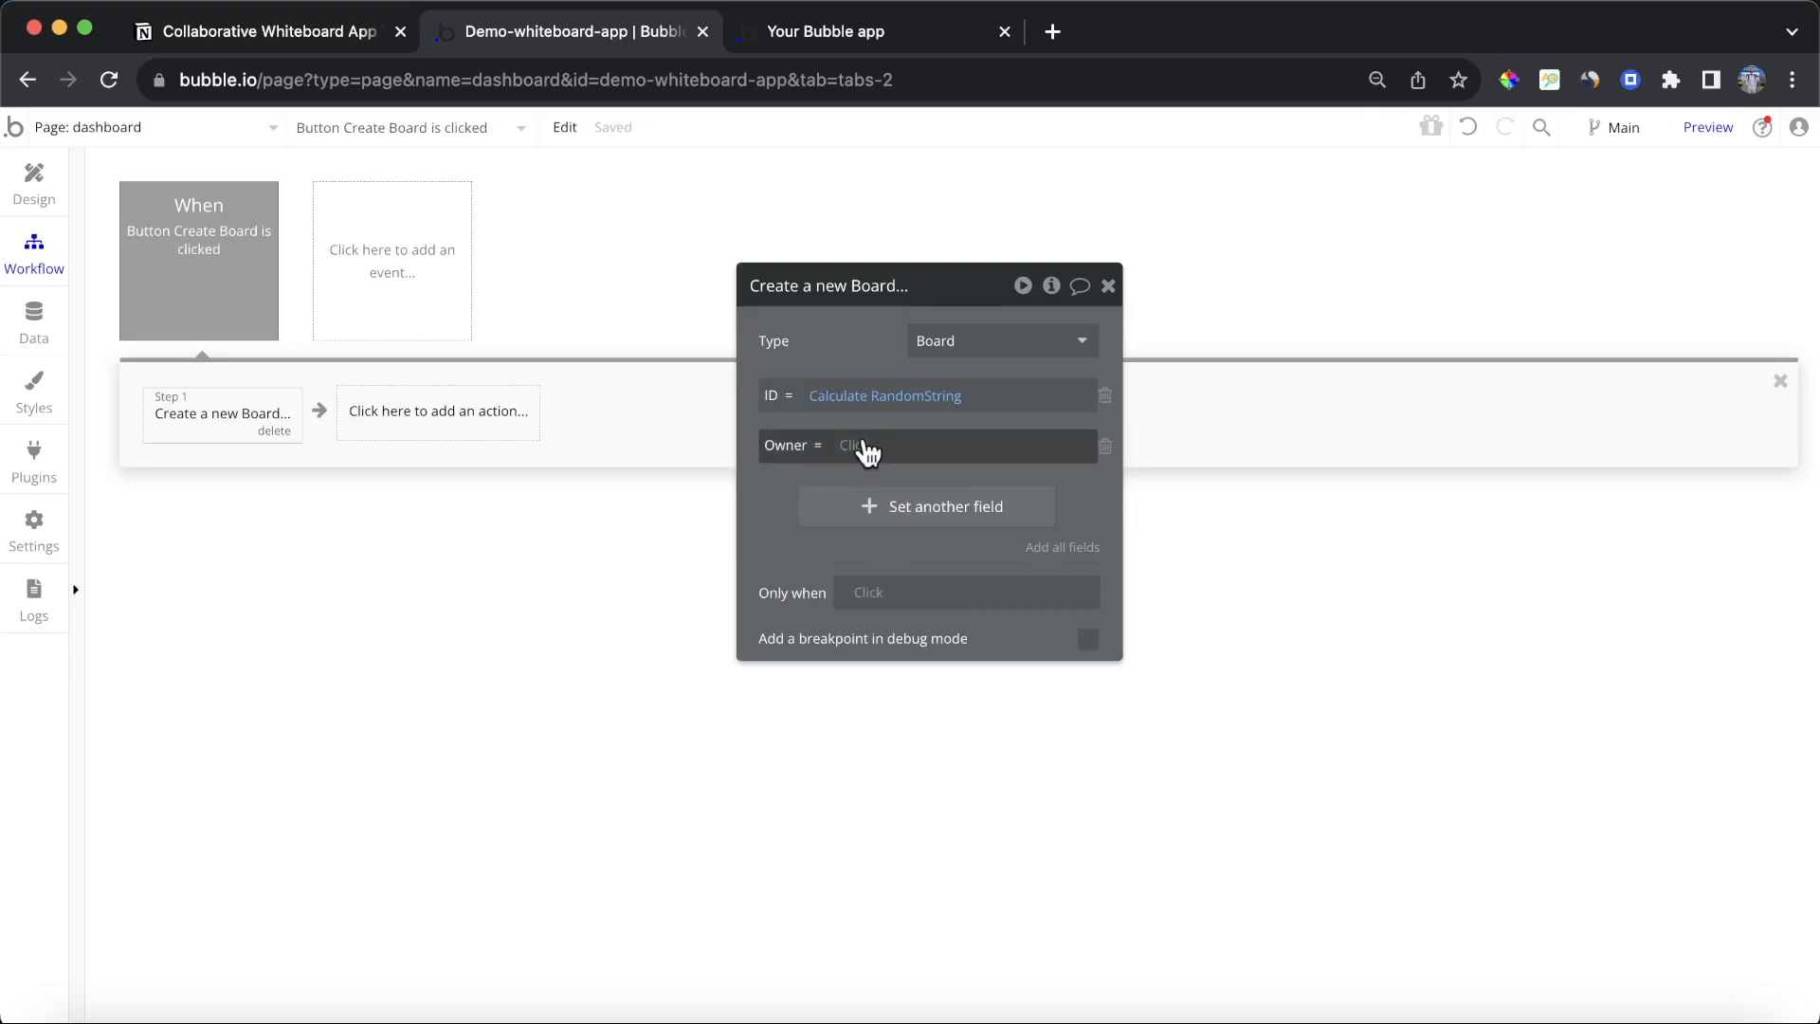
{"action": "left_click", "coordinate": [833, 42]}
{"action": "left_click", "coordinate": [870, 150]}
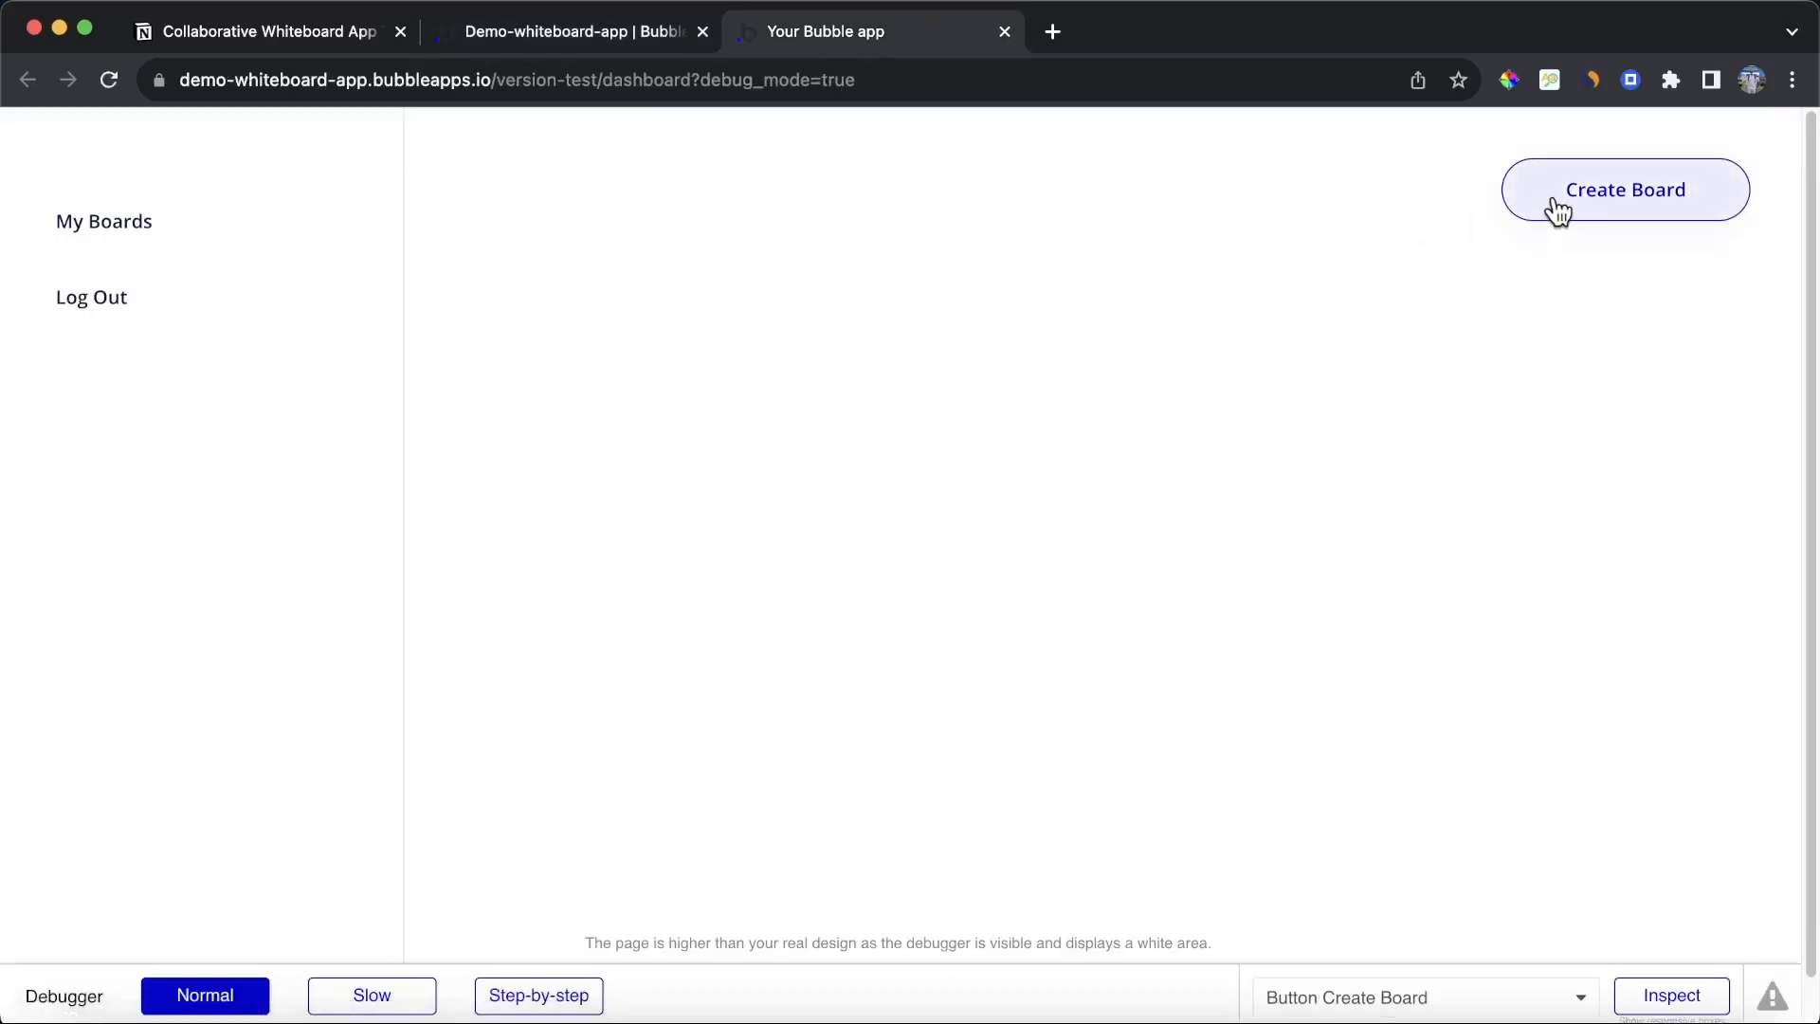
{"action": "left_click", "coordinate": [671, 43]}
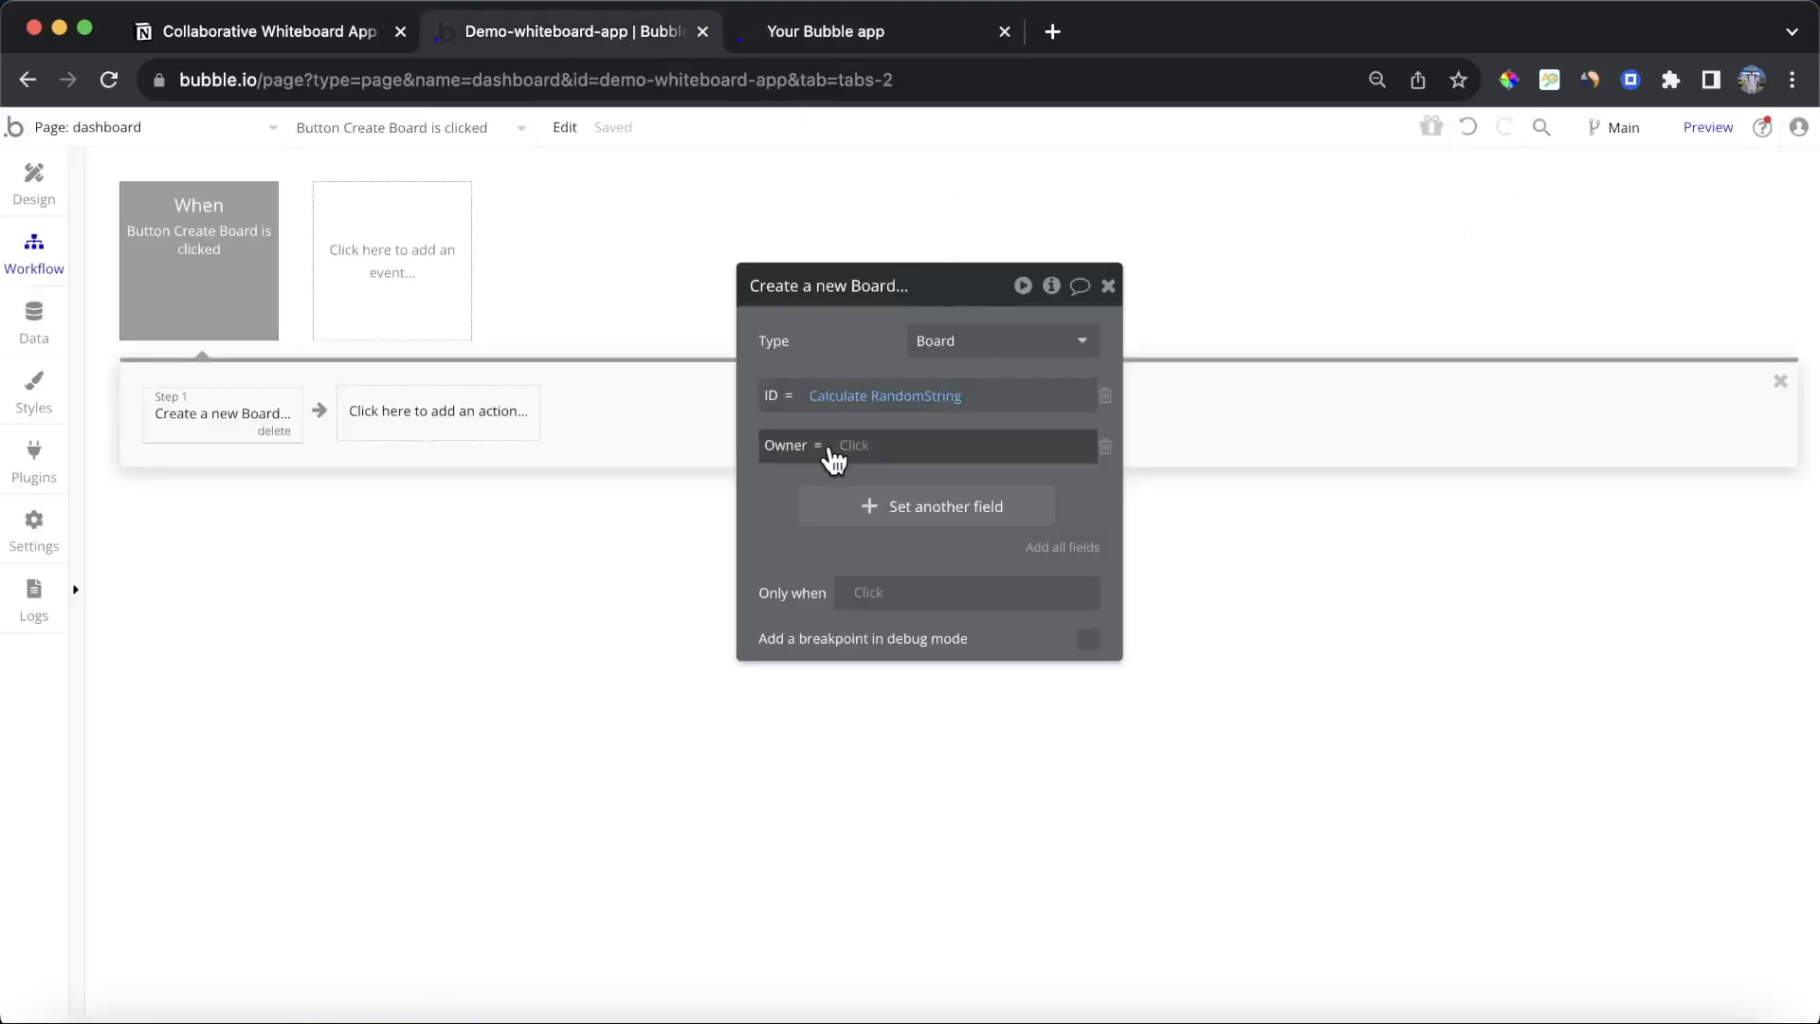
{"action": "left_click", "coordinate": [862, 447]}
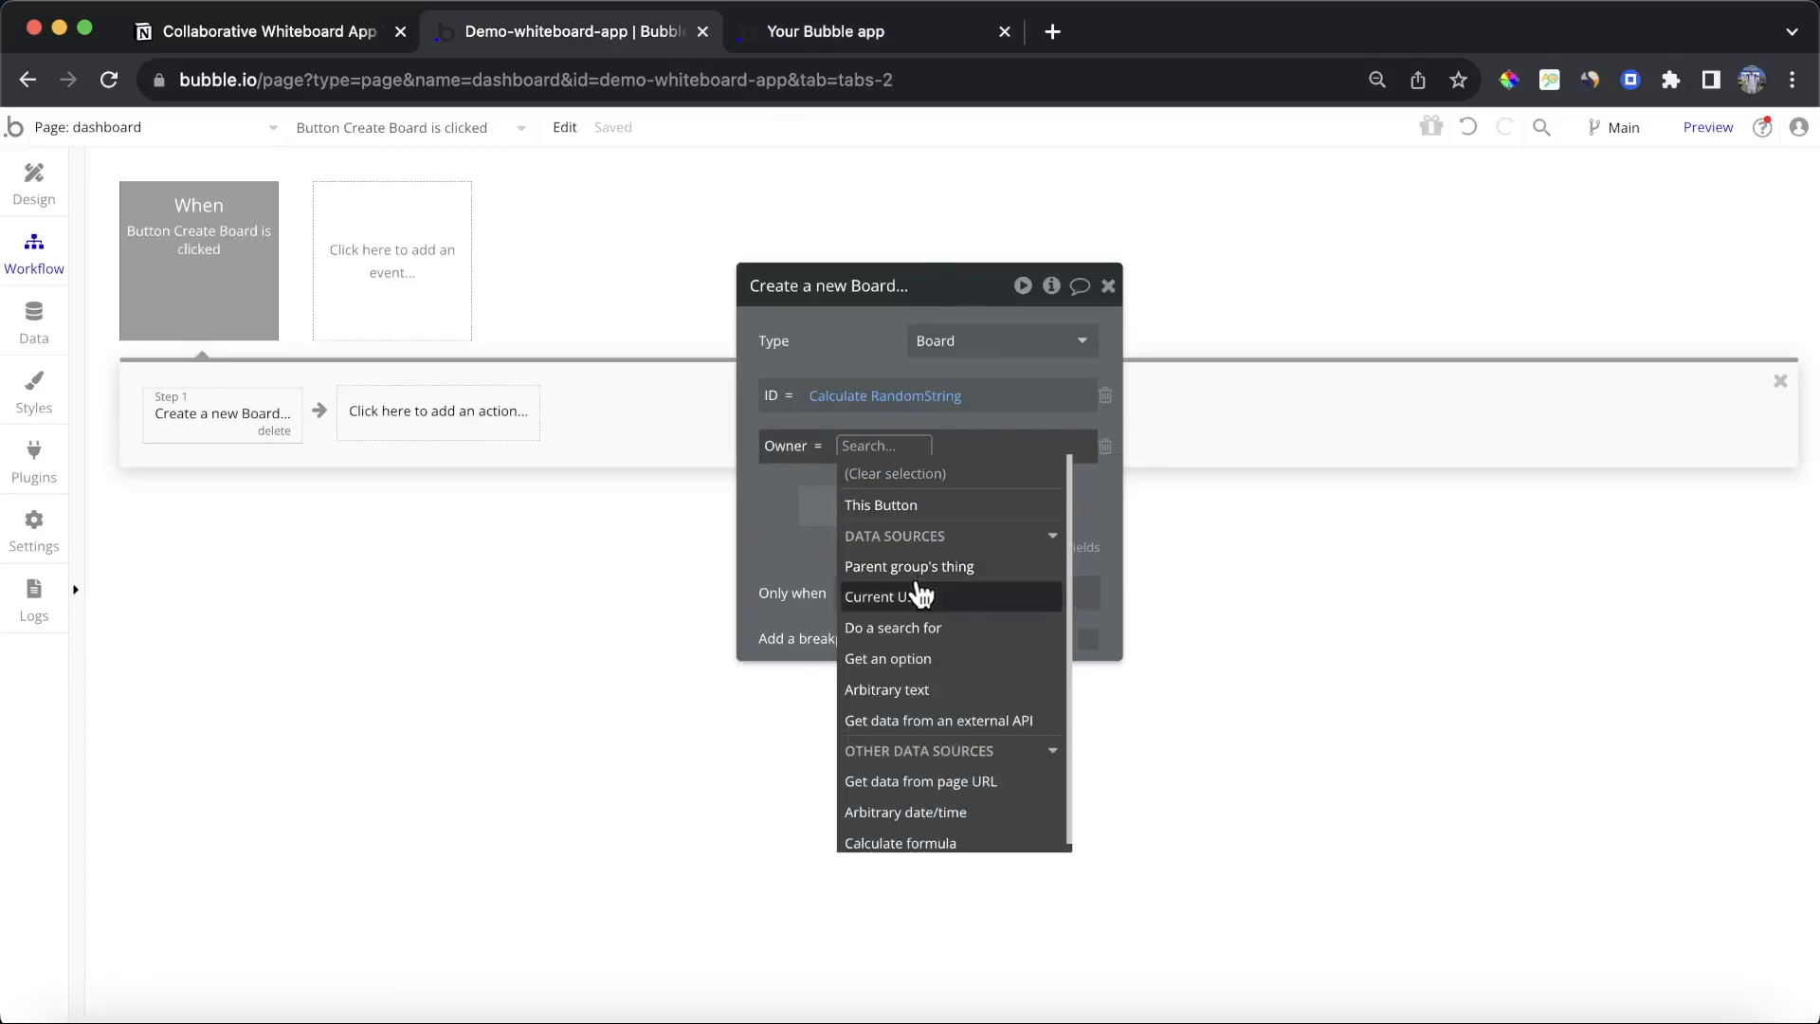
{"action": "left_click", "coordinate": [917, 591]}
Step: Add the Members field to the new Board, adding Current User to the list
{"action": "left_click", "coordinate": [761, 531]}
{"action": "left_click", "coordinate": [869, 512]}
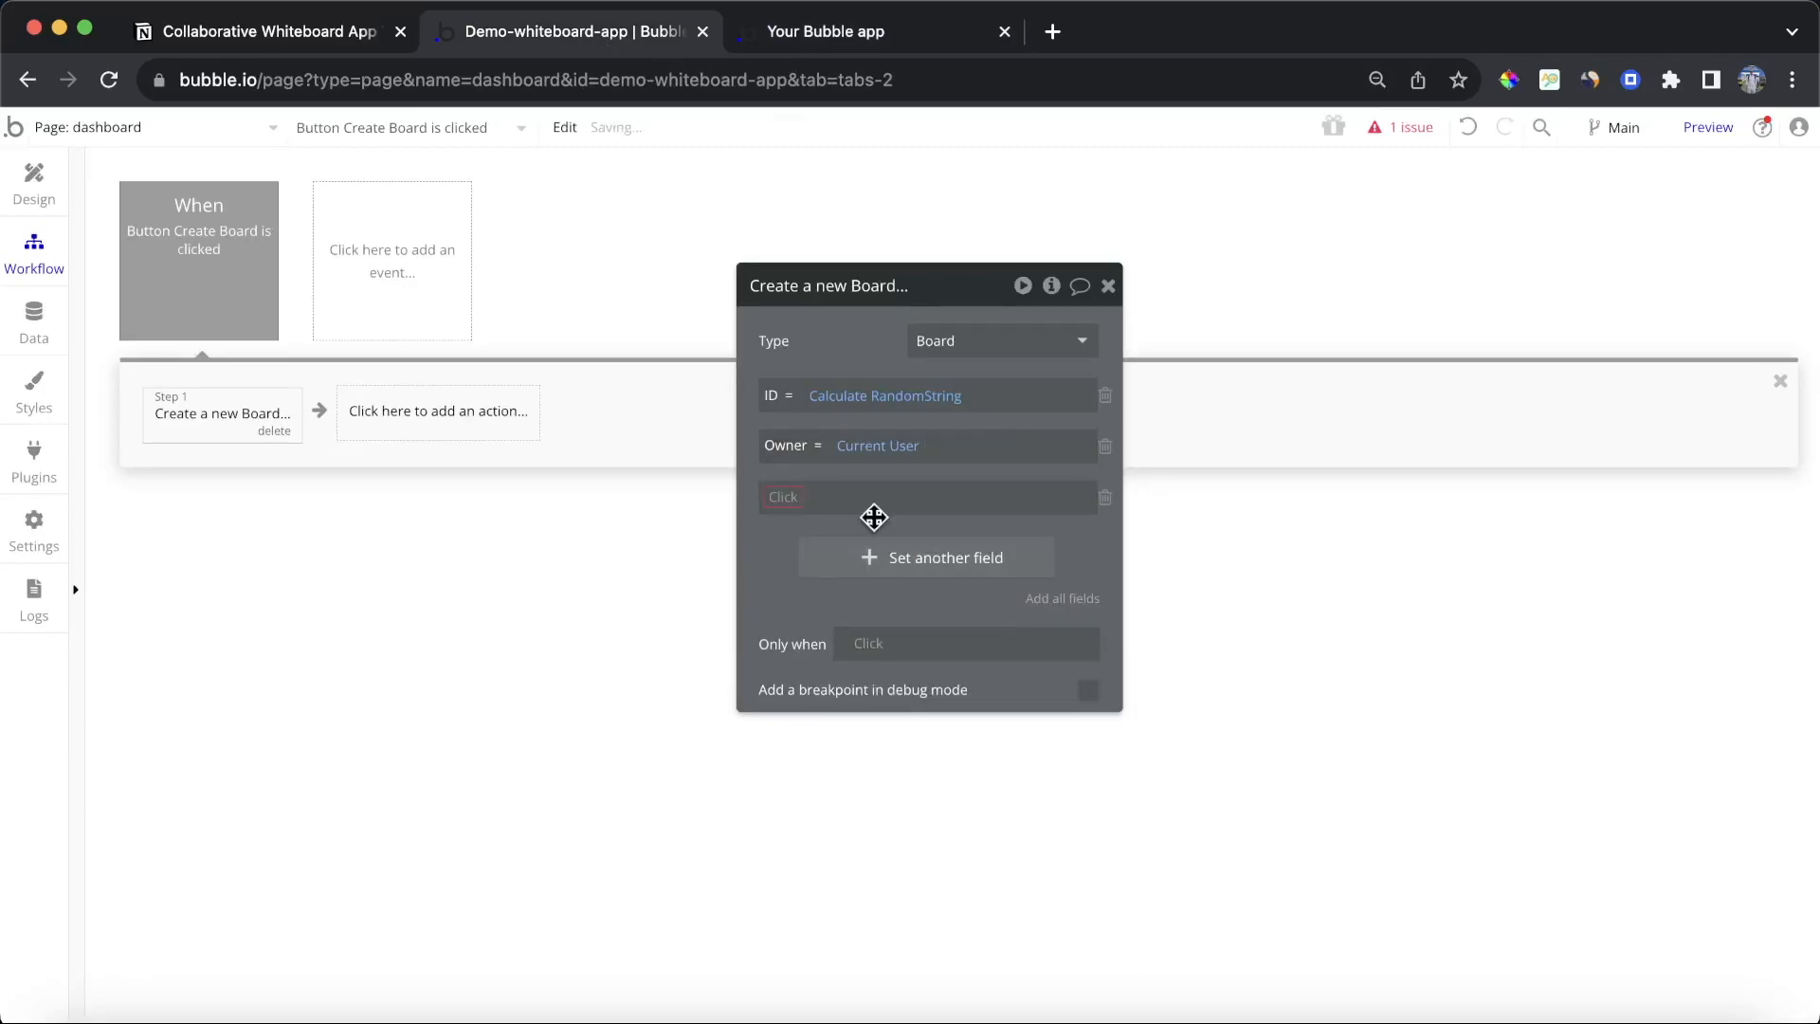
{"action": "left_click", "coordinate": [781, 498]}
{"action": "left_click", "coordinate": [824, 561]}
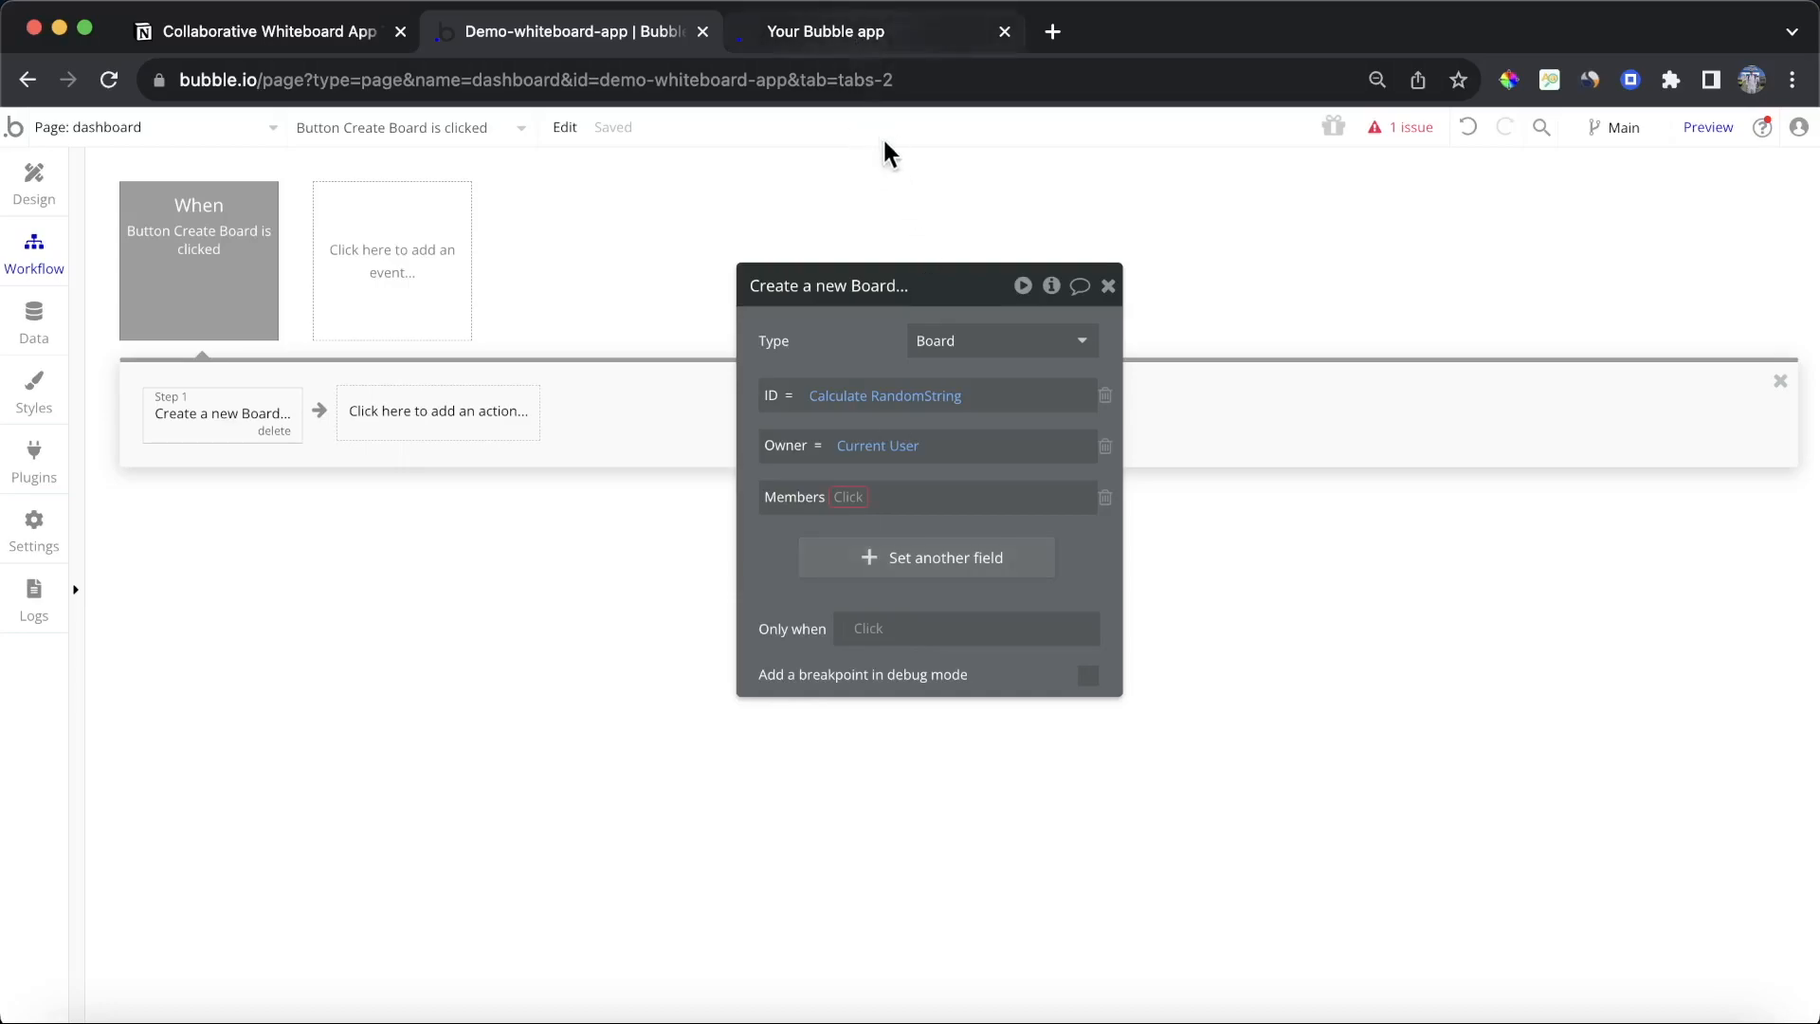
{"action": "left_click", "coordinate": [853, 496]}
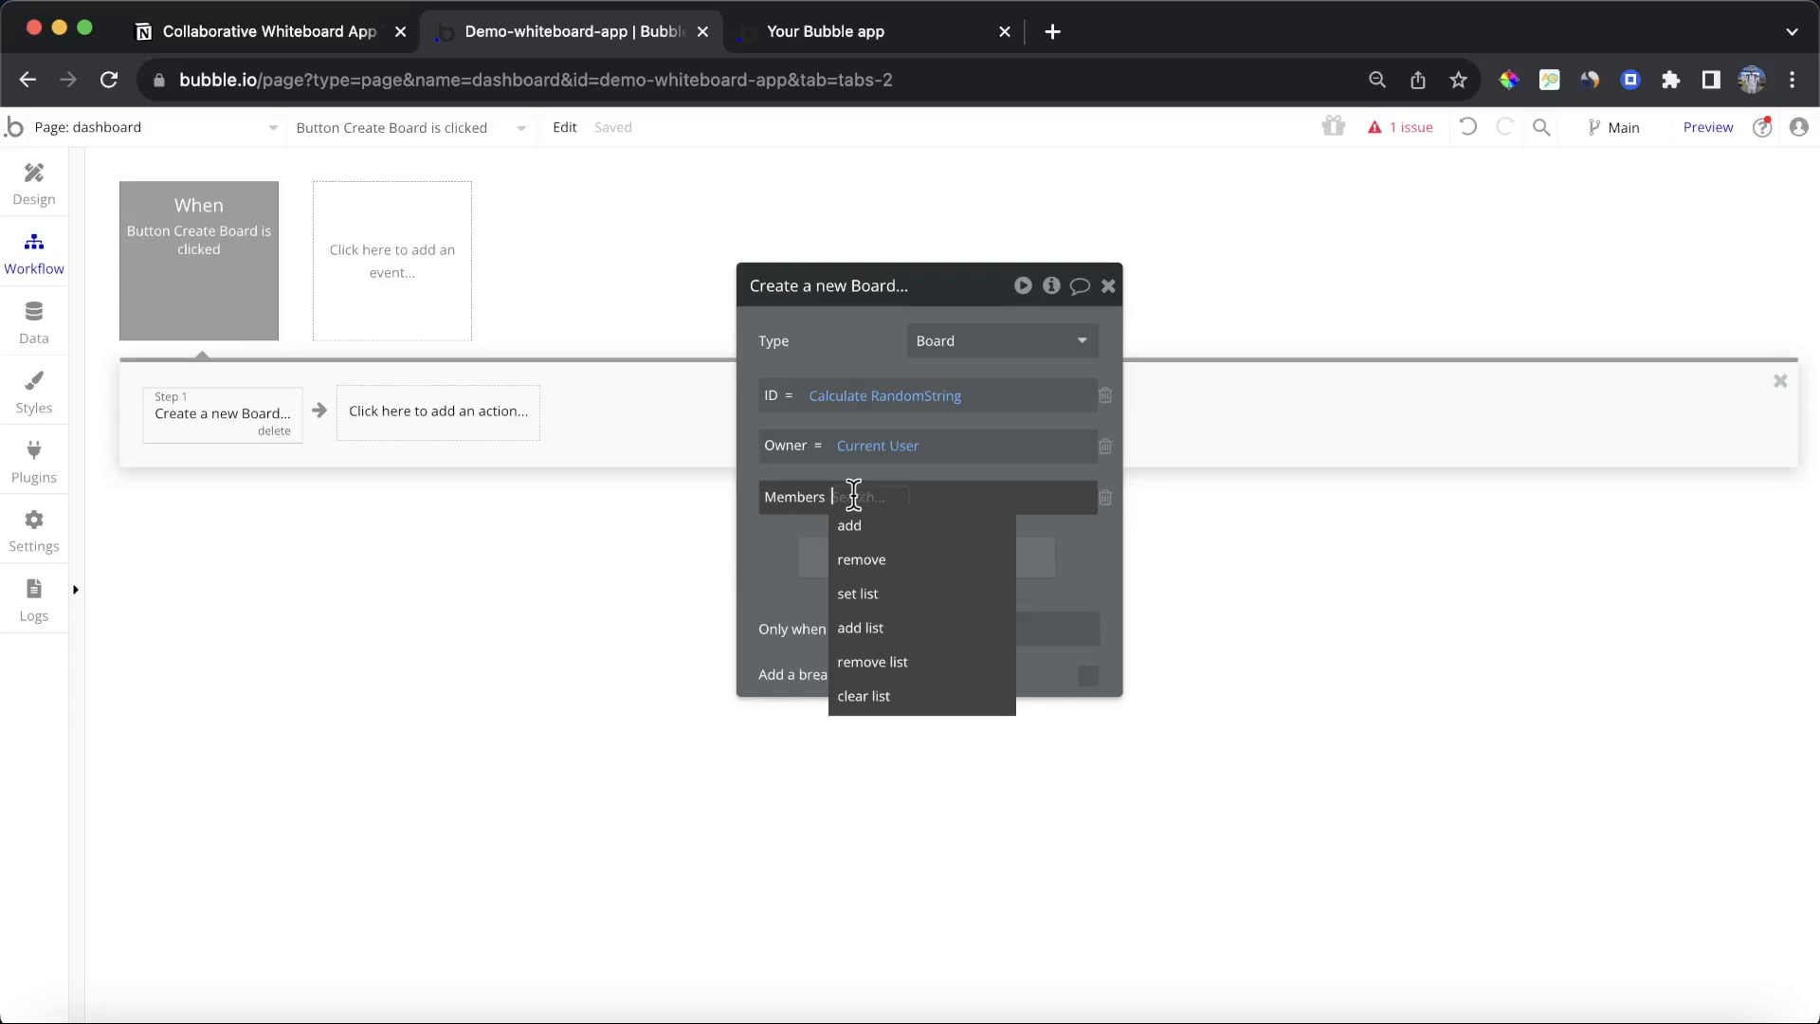
{"action": "left_click", "coordinate": [916, 536]}
{"action": "left_click", "coordinate": [896, 500]}
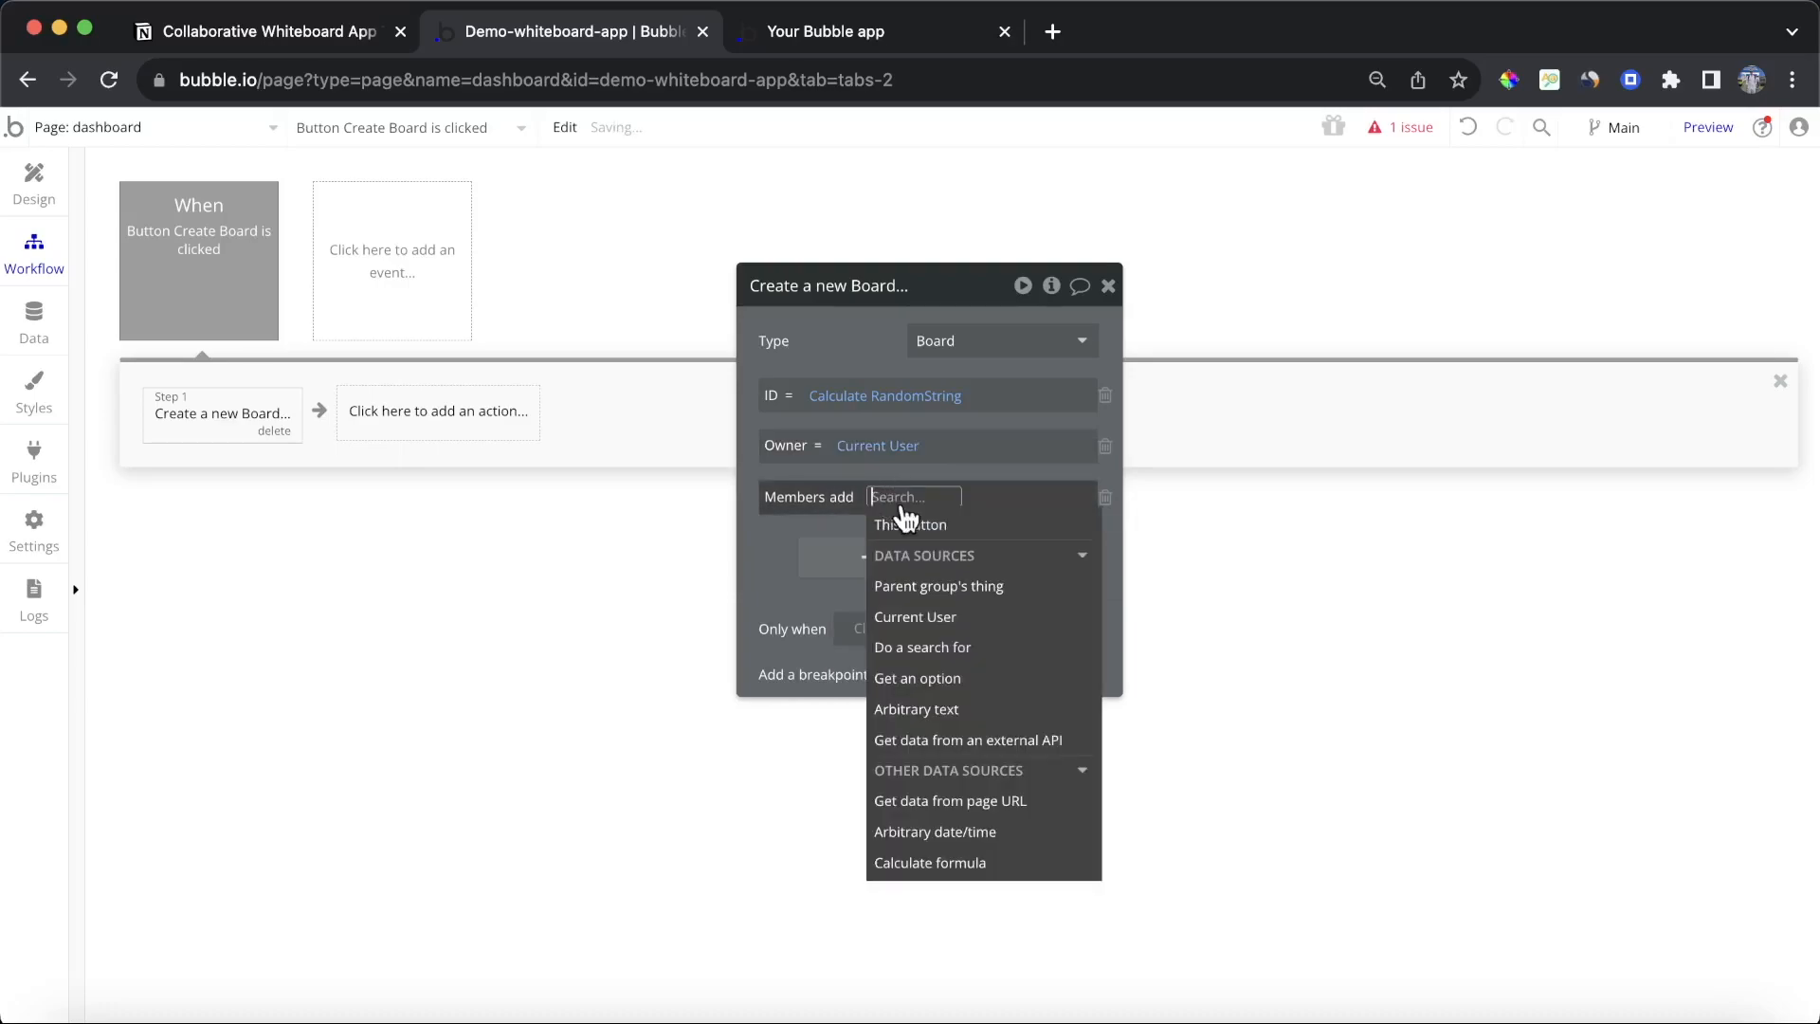
{"action": "left_click", "coordinate": [948, 617]}
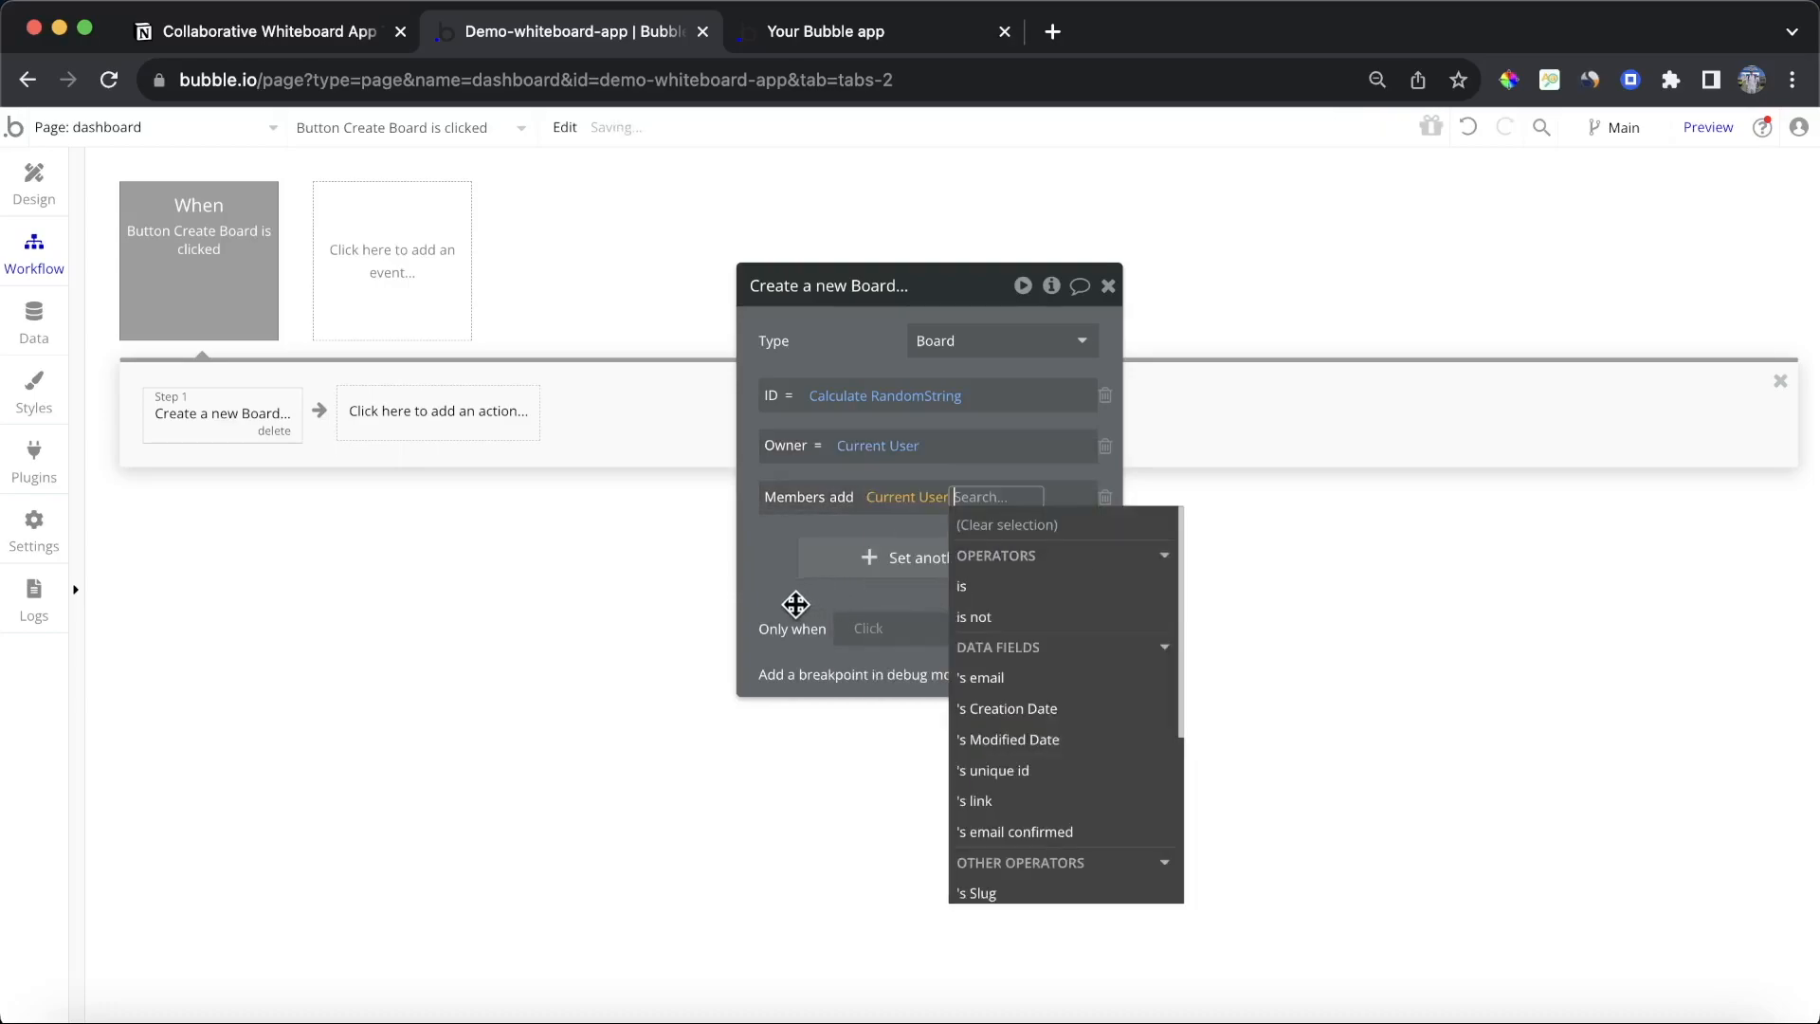
{"action": "left_click", "coordinate": [794, 601]}
{"action": "left_click", "coordinate": [1108, 285]}
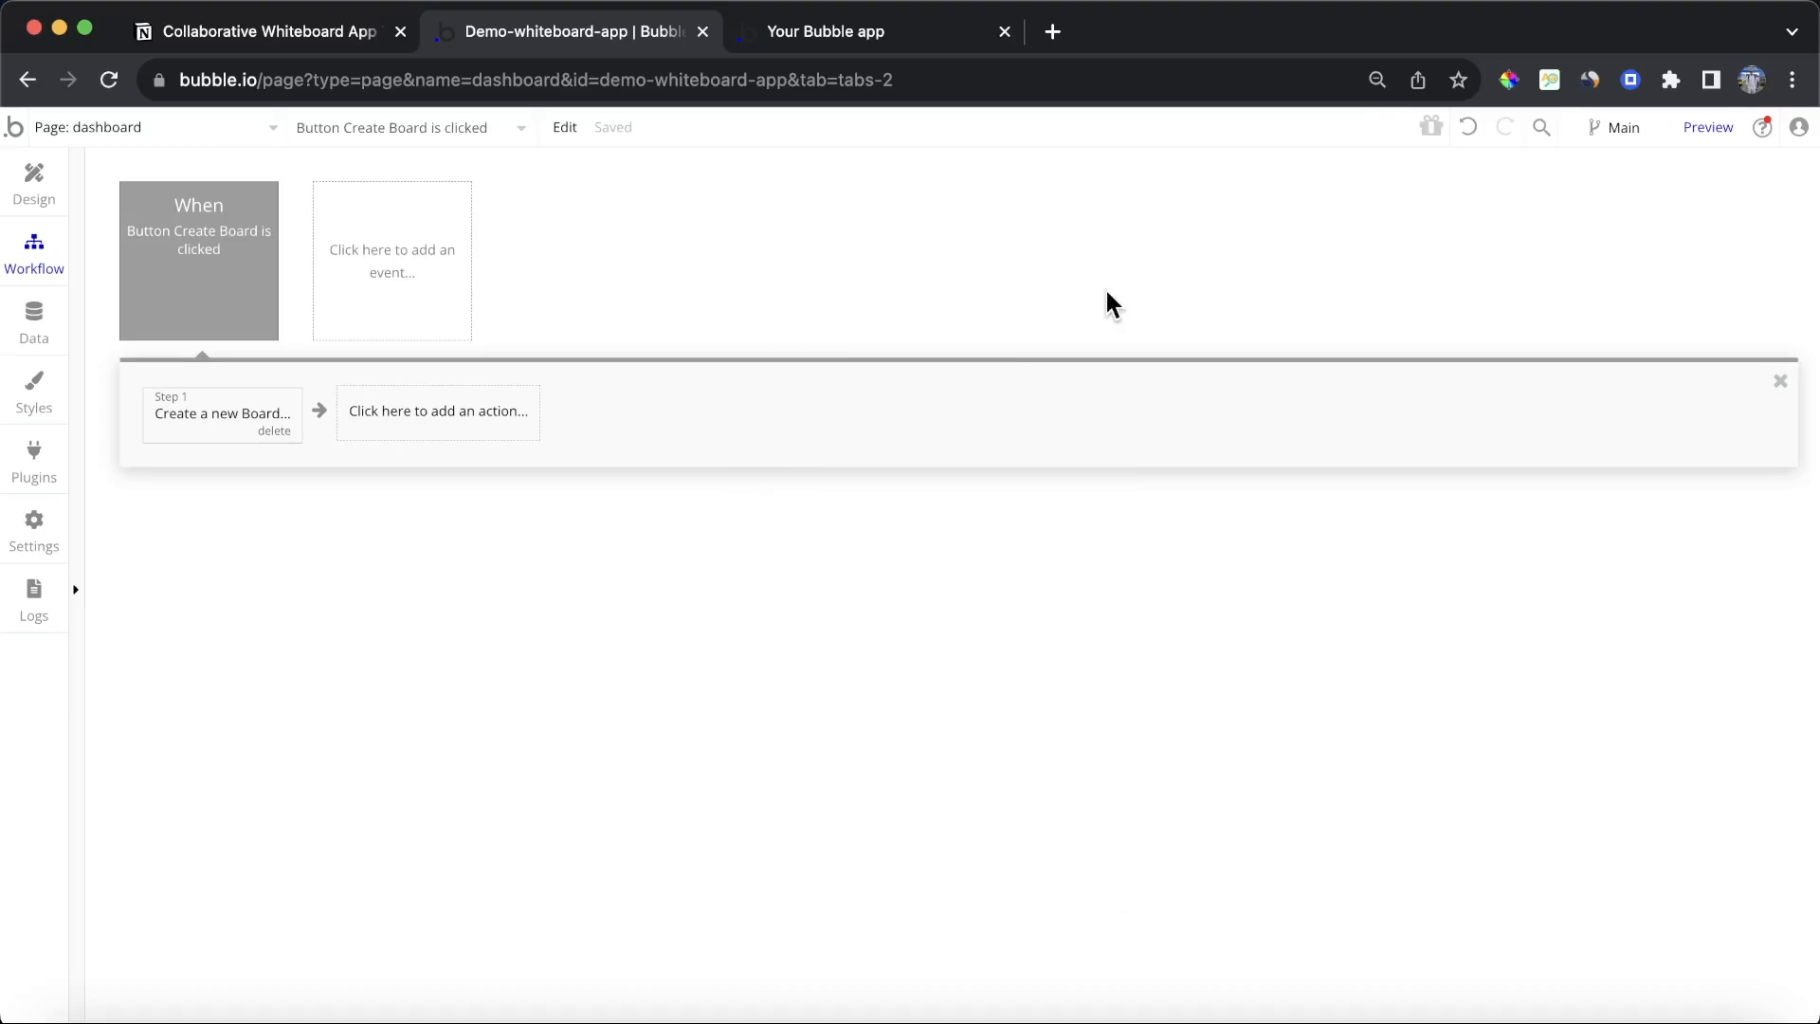
Step: Preview the dashboard, then inspect the Board entries in the database's app data
{"action": "left_click", "coordinate": [1719, 127]}
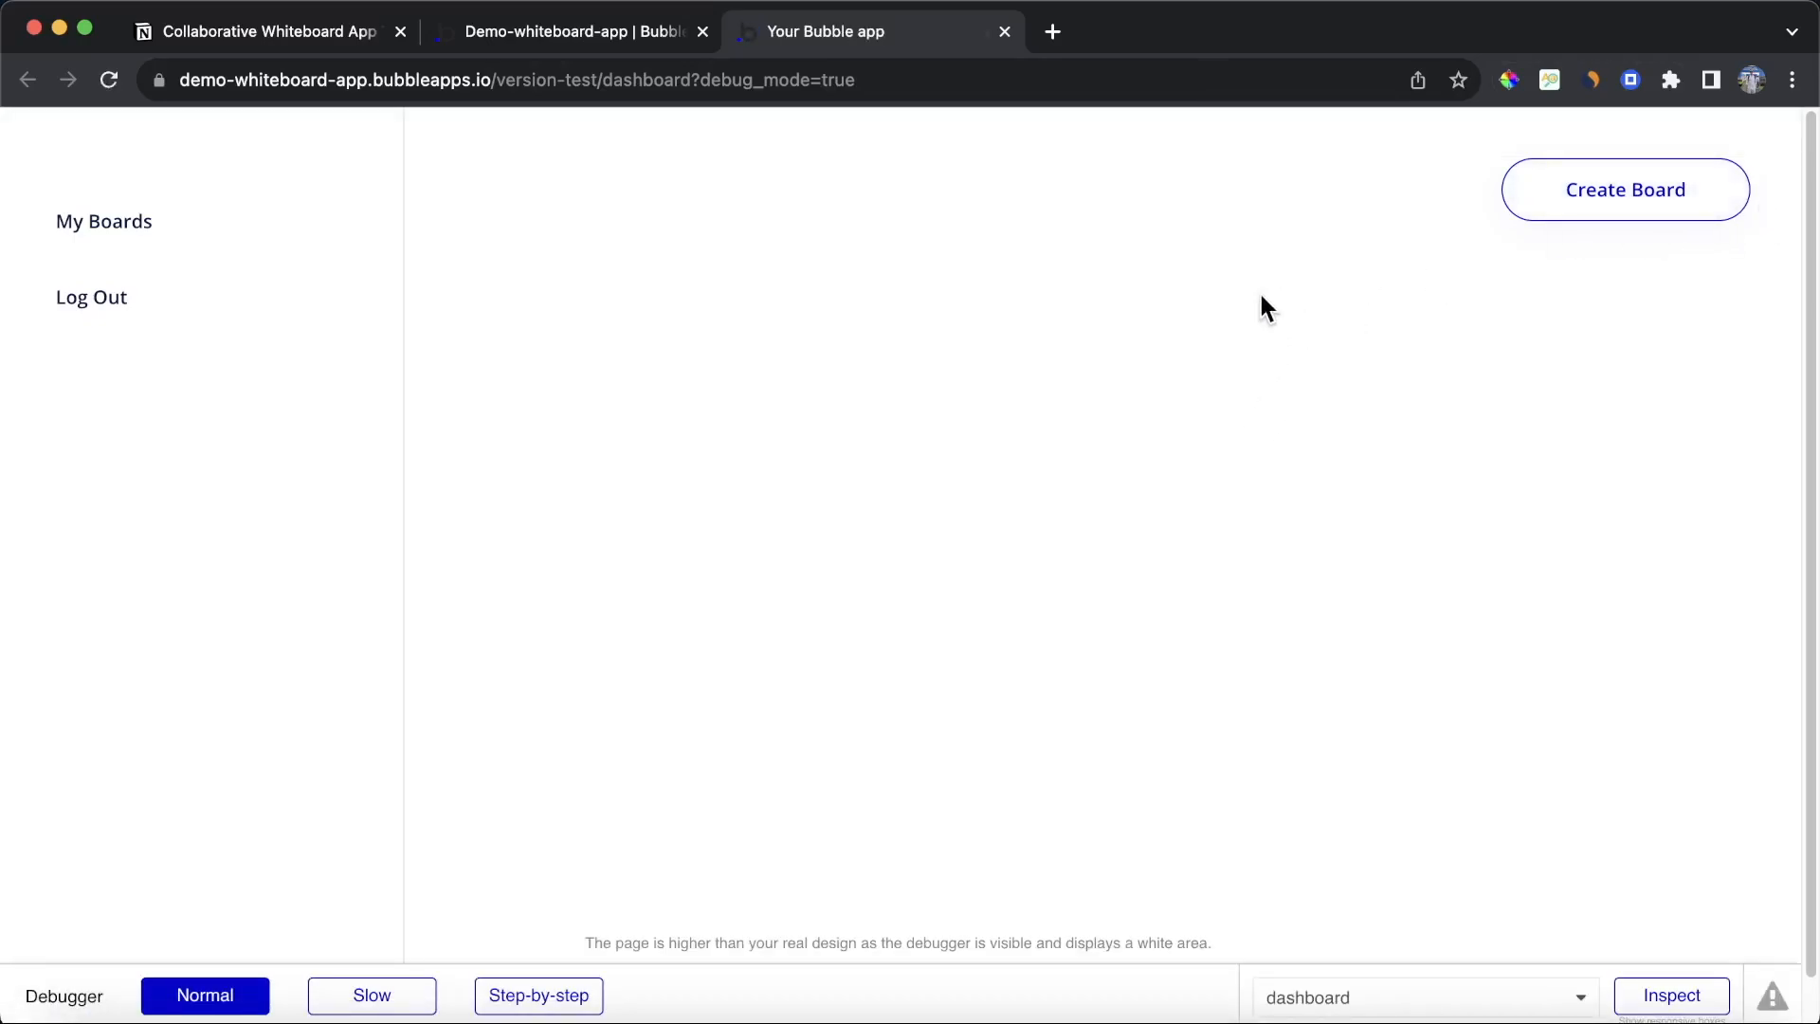
{"action": "left_click", "coordinate": [573, 38]}
{"action": "left_click", "coordinate": [38, 320]}
{"action": "left_click", "coordinate": [399, 213]}
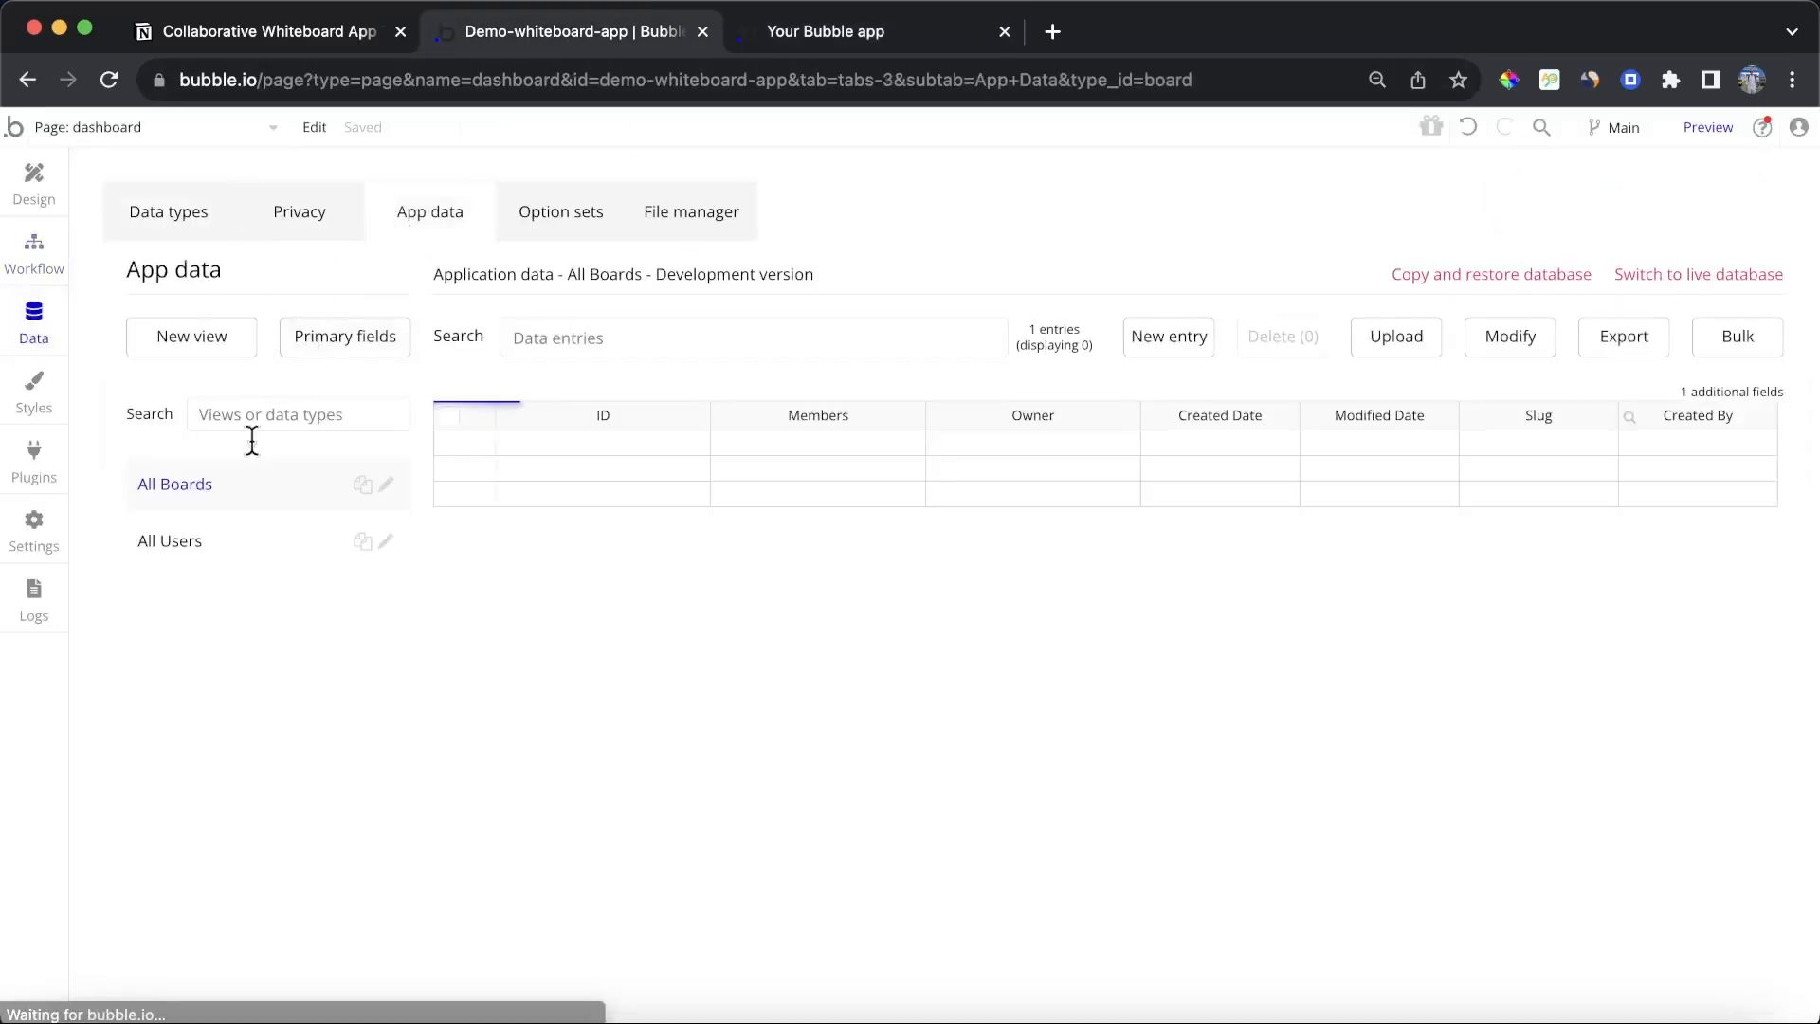
{"action": "left_click", "coordinate": [478, 446]}
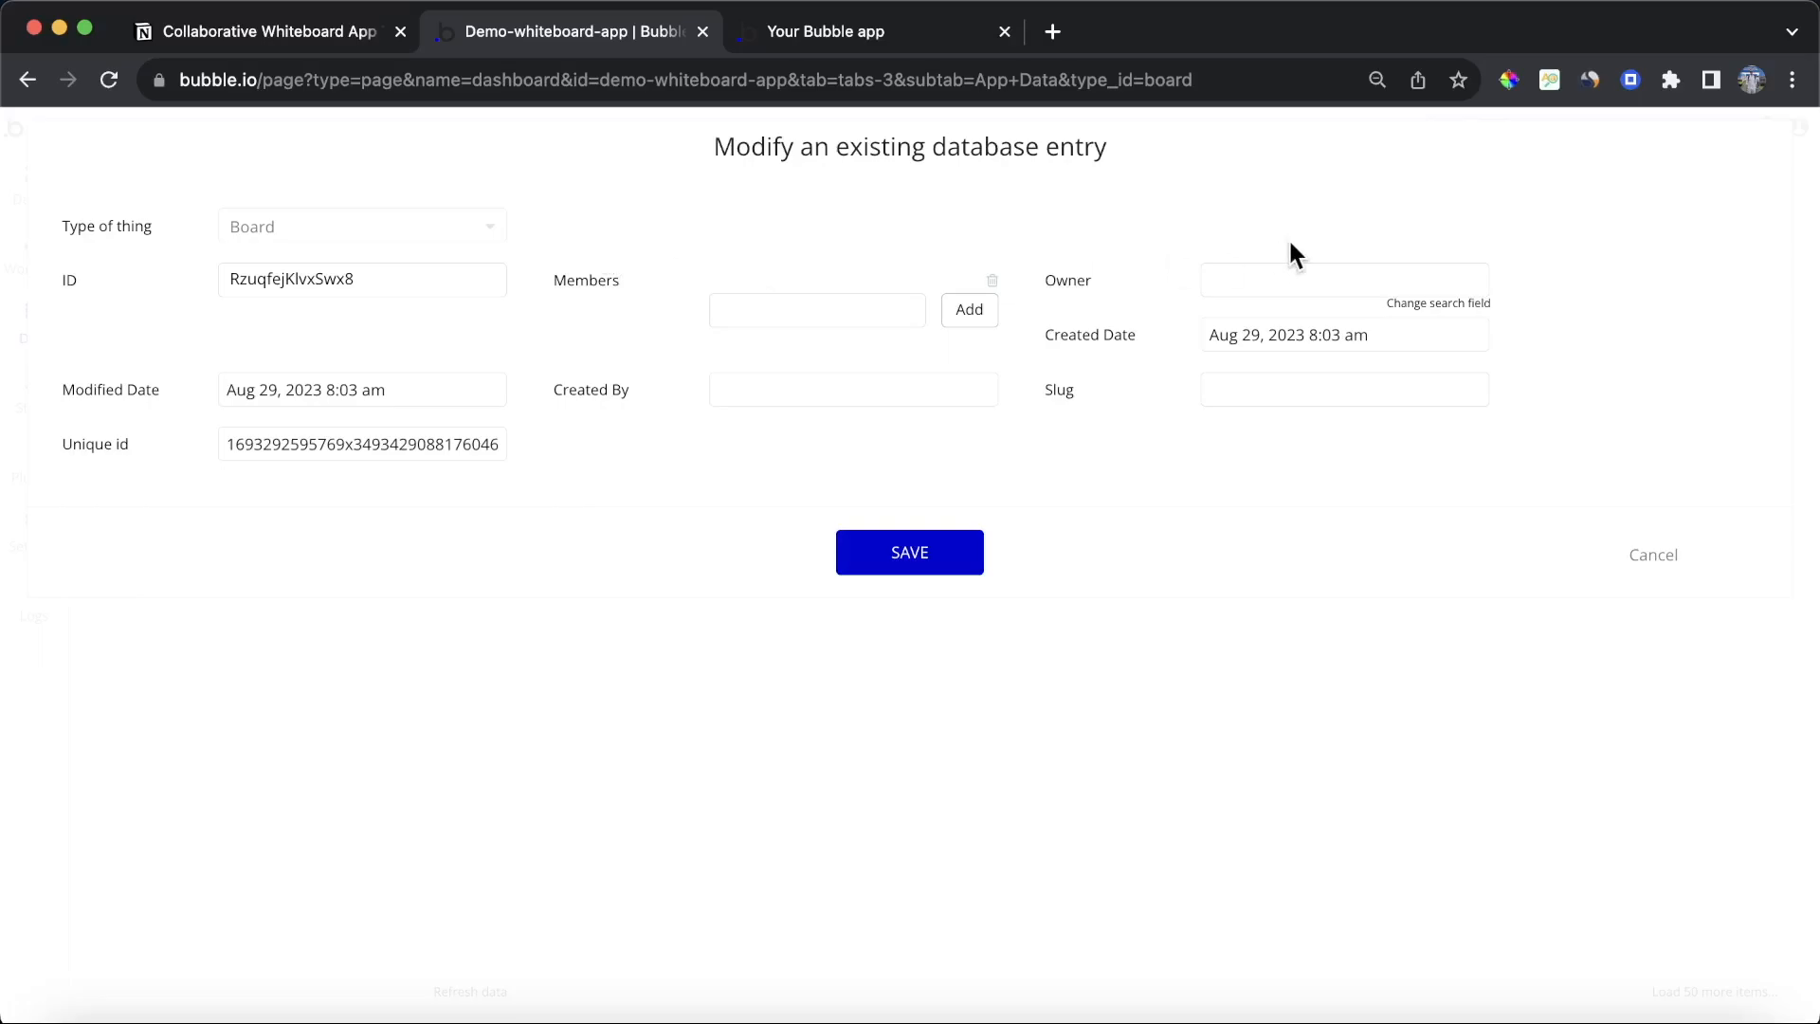
{"action": "left_click", "coordinate": [1637, 559]}
Step: Create a new blank page named sign-up
{"action": "left_click", "coordinate": [170, 128]}
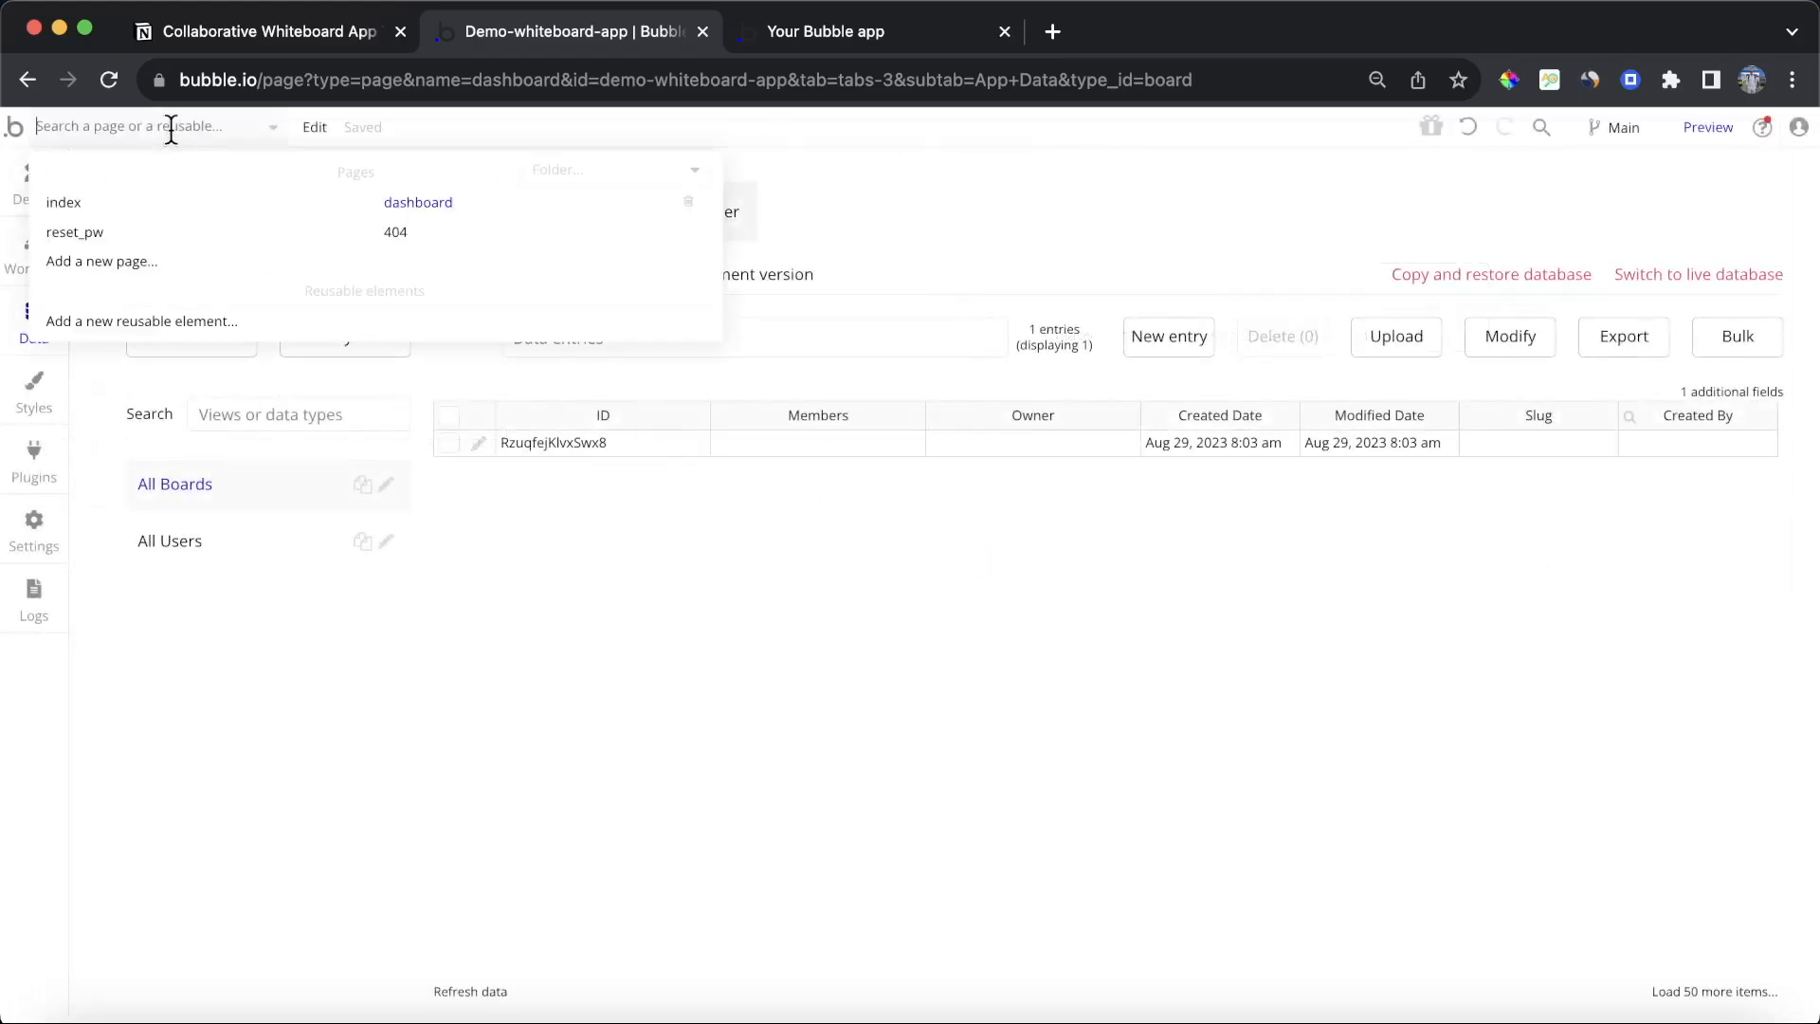
{"action": "left_click", "coordinate": [144, 264]}
{"action": "left_click", "coordinate": [992, 286]}
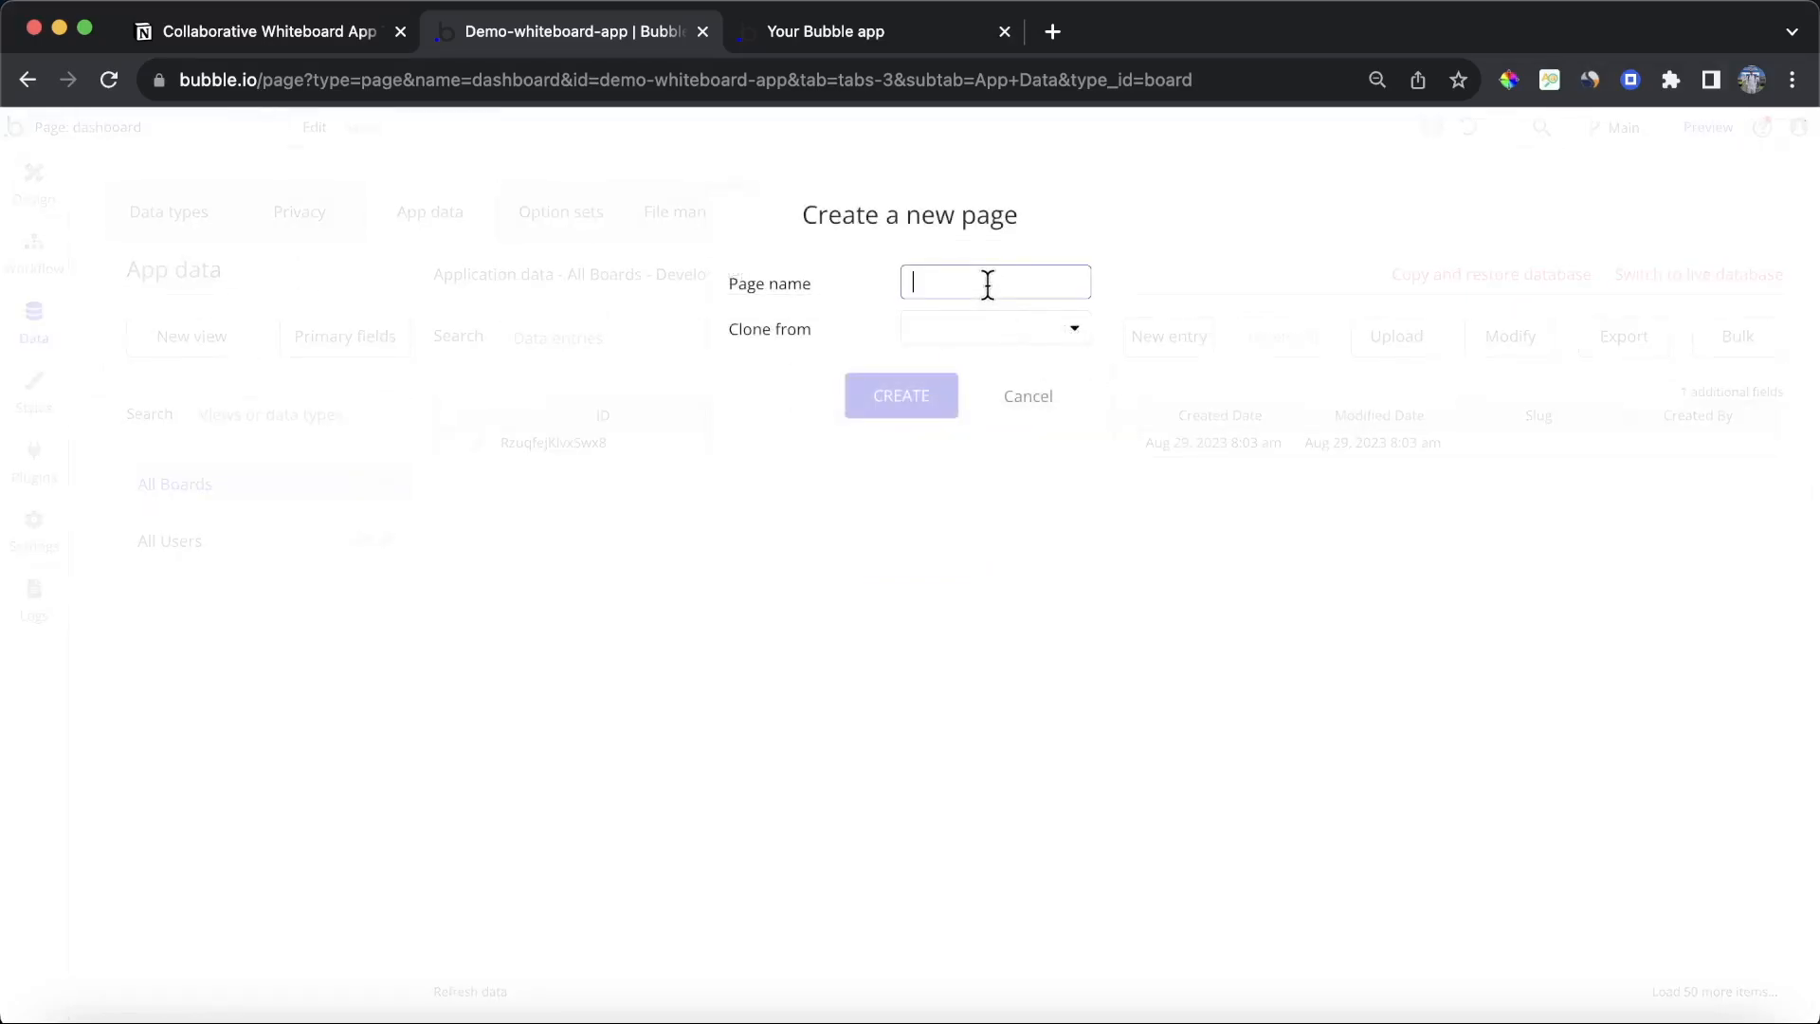
{"action": "type", "text": "wi"}
{"action": "key", "text": "BackSpace"}
{"action": "key", "text": "BackSpace"}
{"action": "type", "text": "sign-up"}
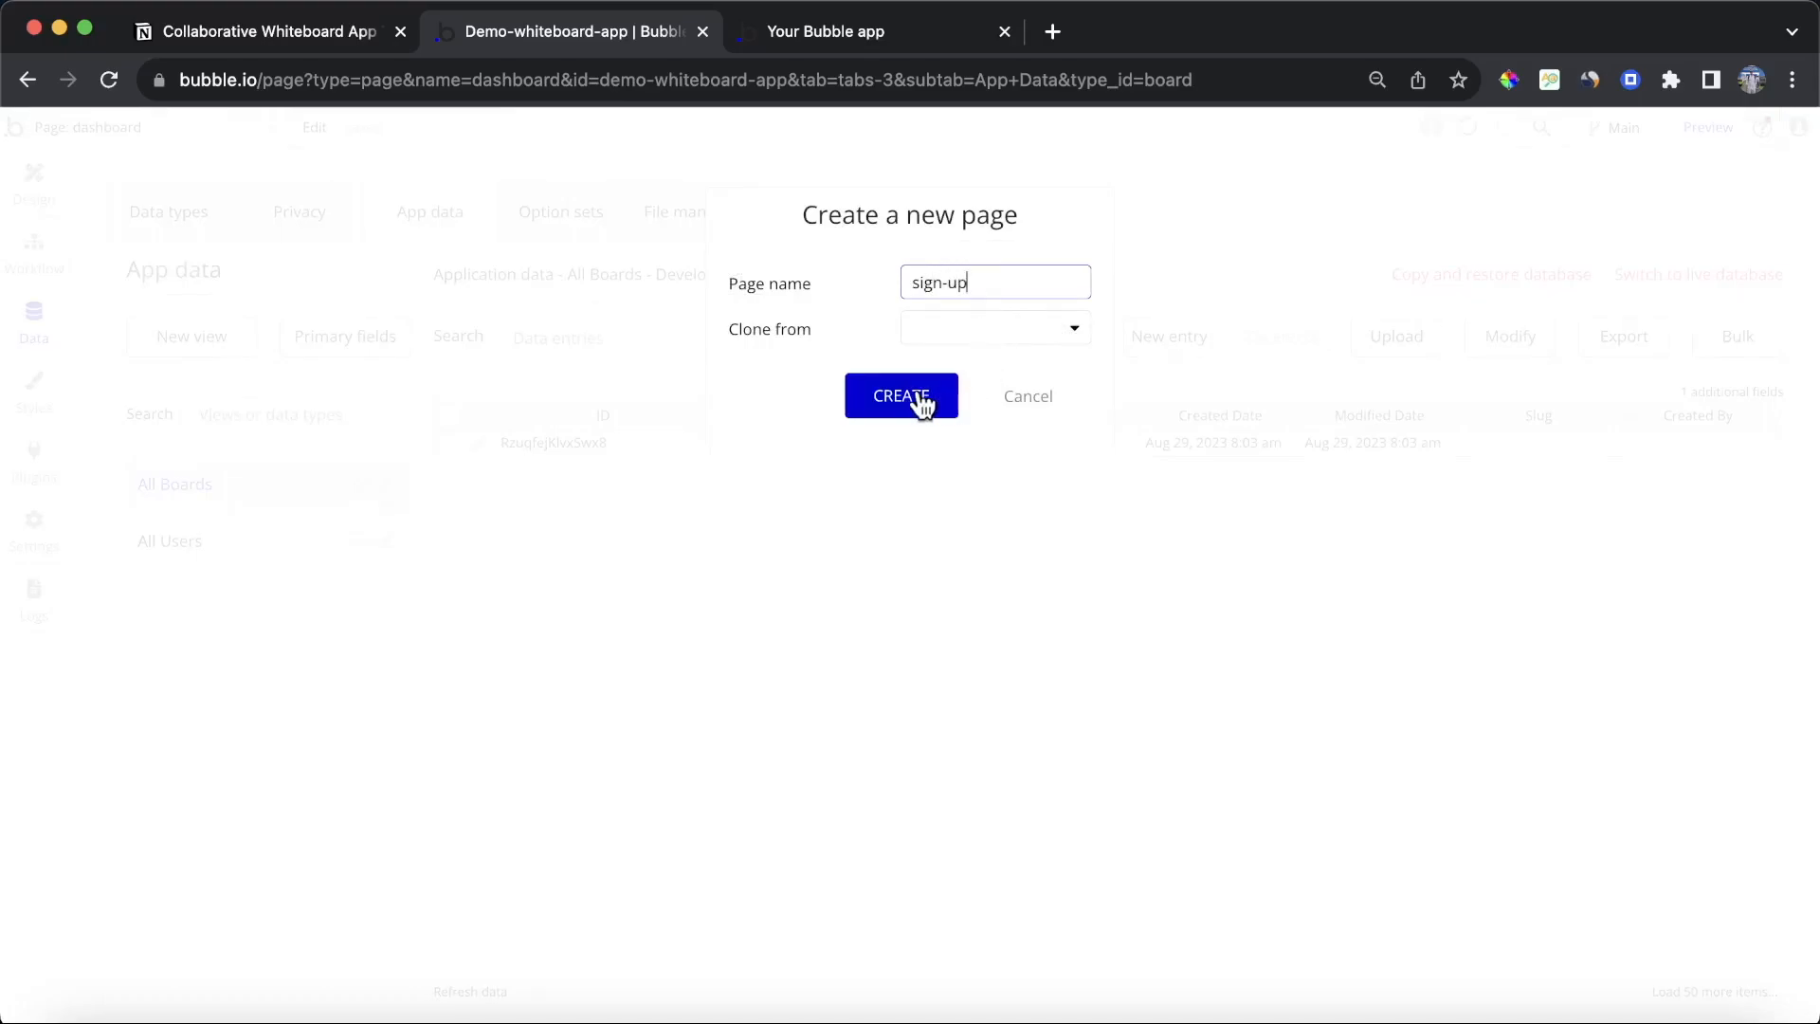
{"action": "left_click", "coordinate": [919, 396]}
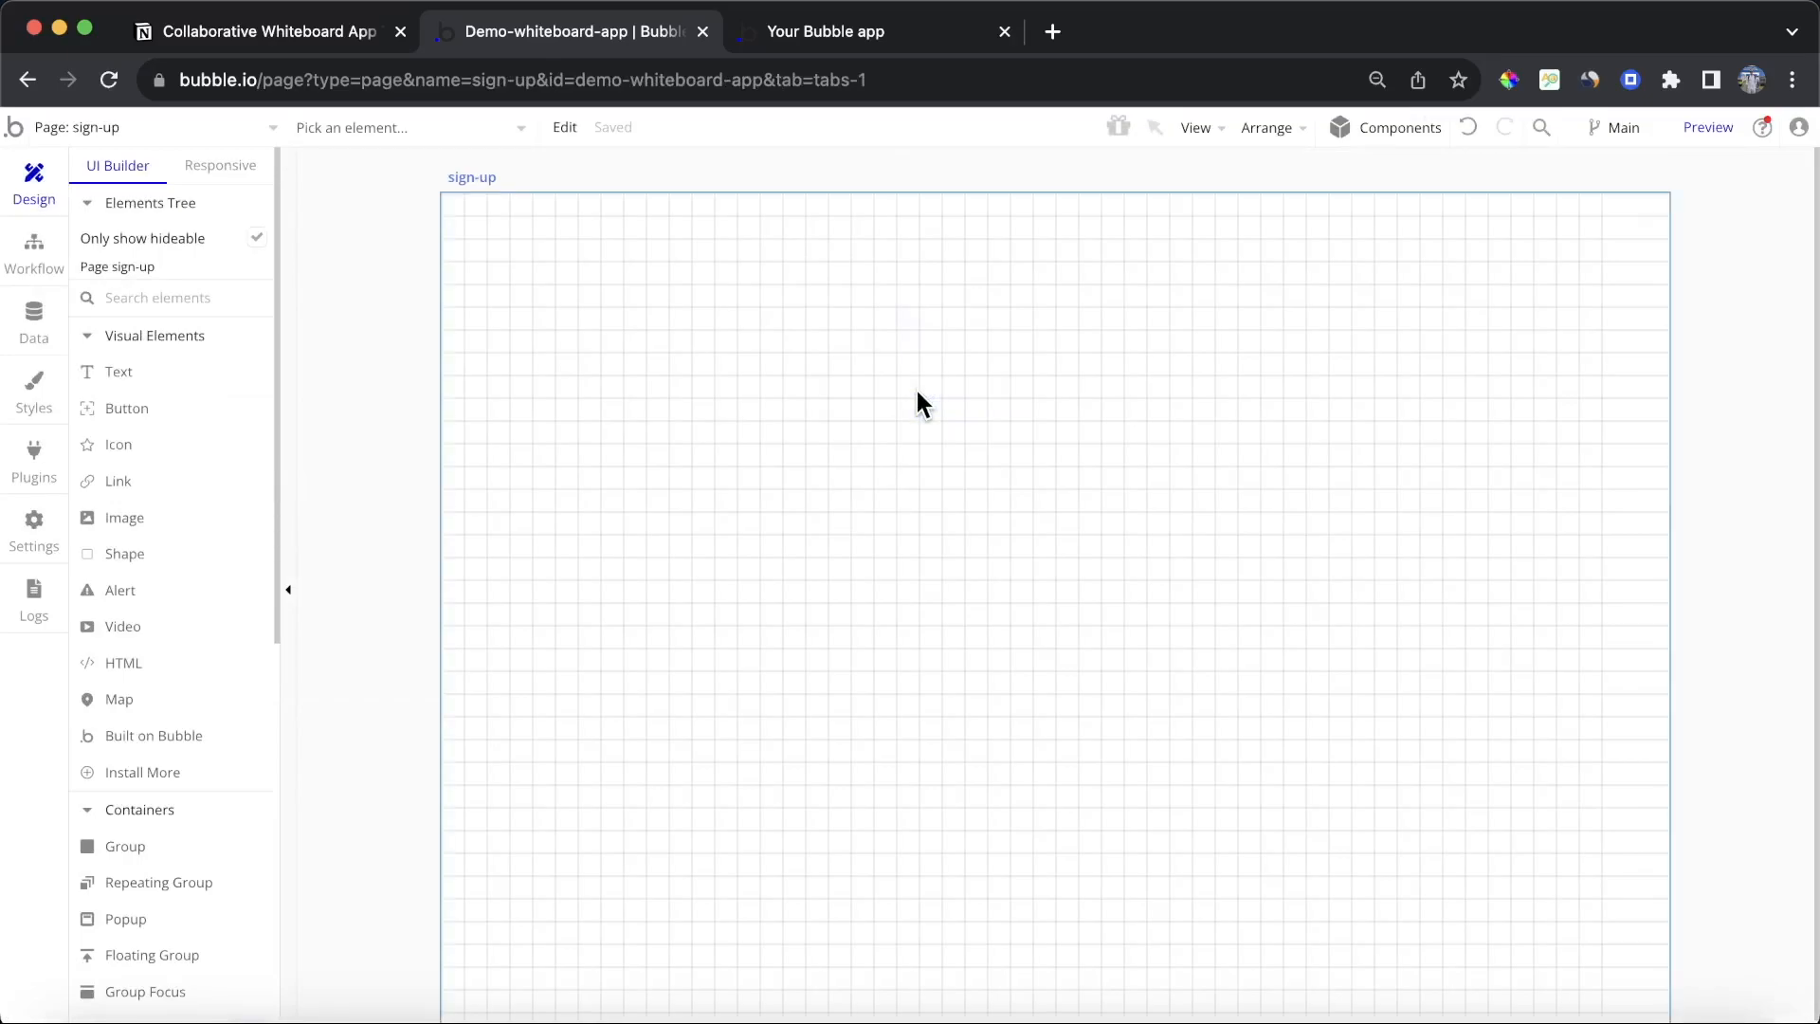
{"action": "left_click", "coordinate": [1381, 130]}
{"action": "scroll", "coordinate": [1668, 313], "scroll_direction": "down", "scroll_amount": 10}
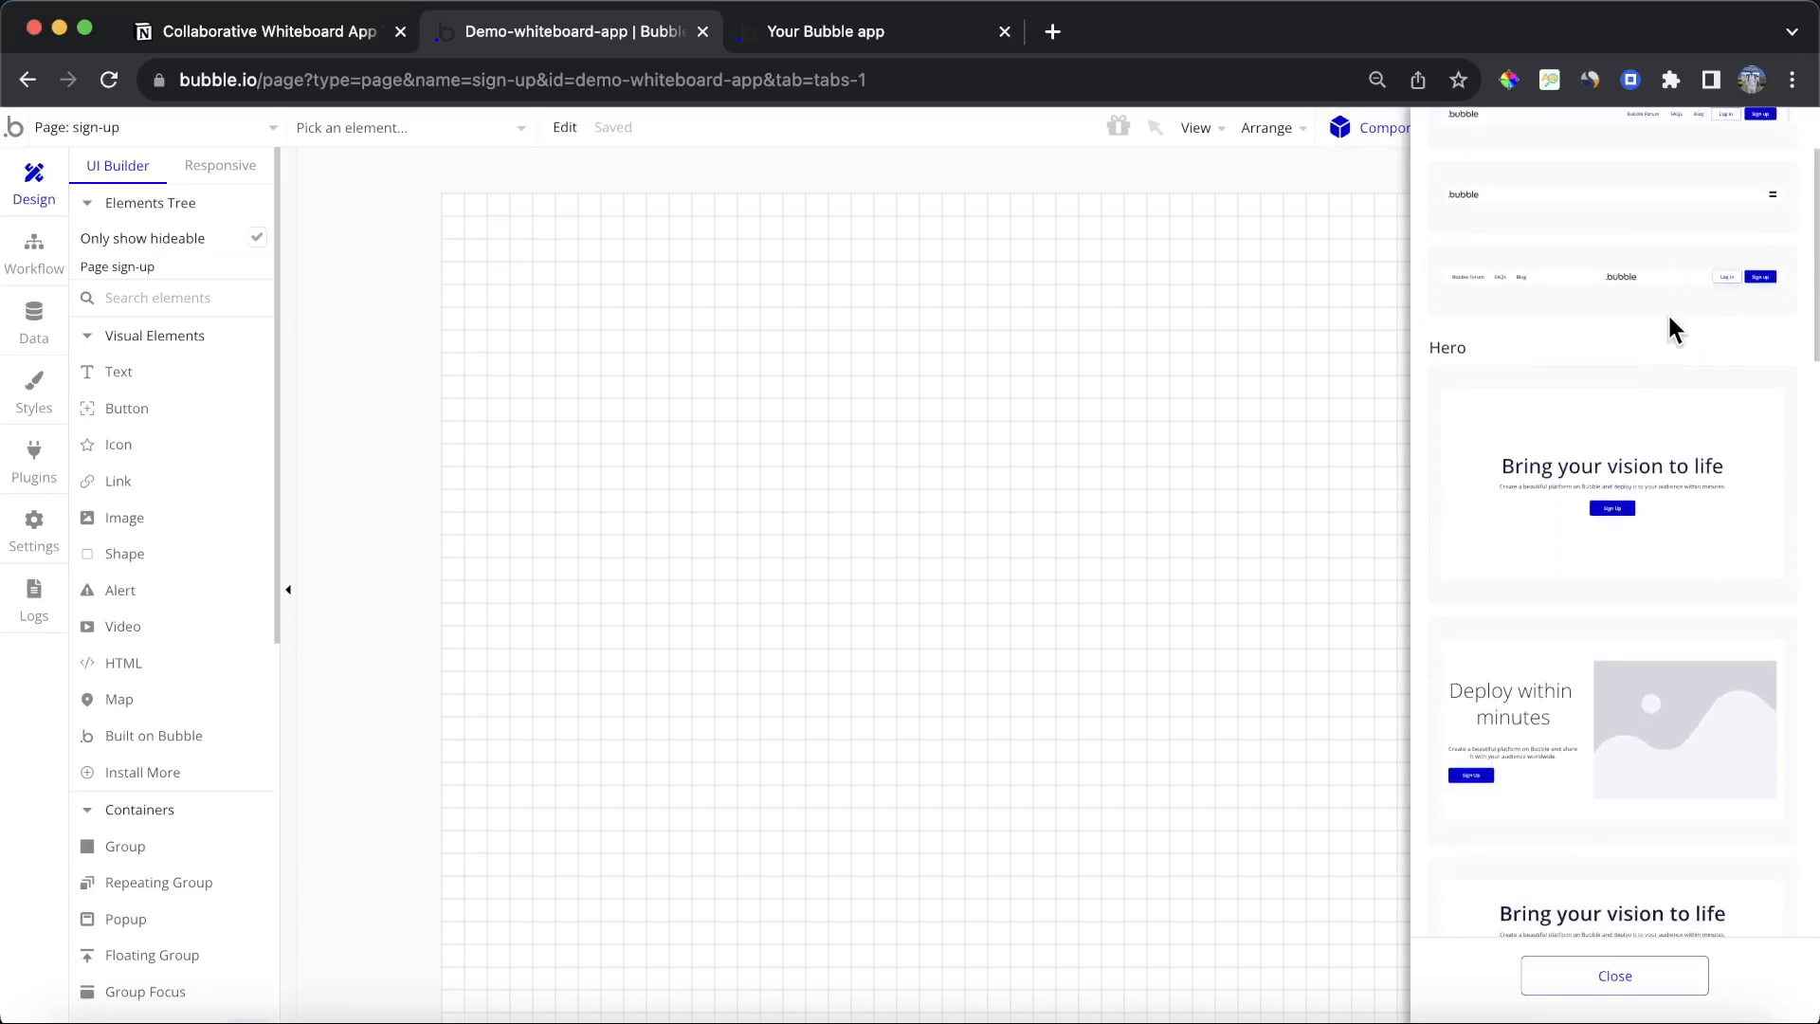
{"action": "scroll", "coordinate": [1668, 315], "scroll_direction": "down", "scroll_amount": 15}
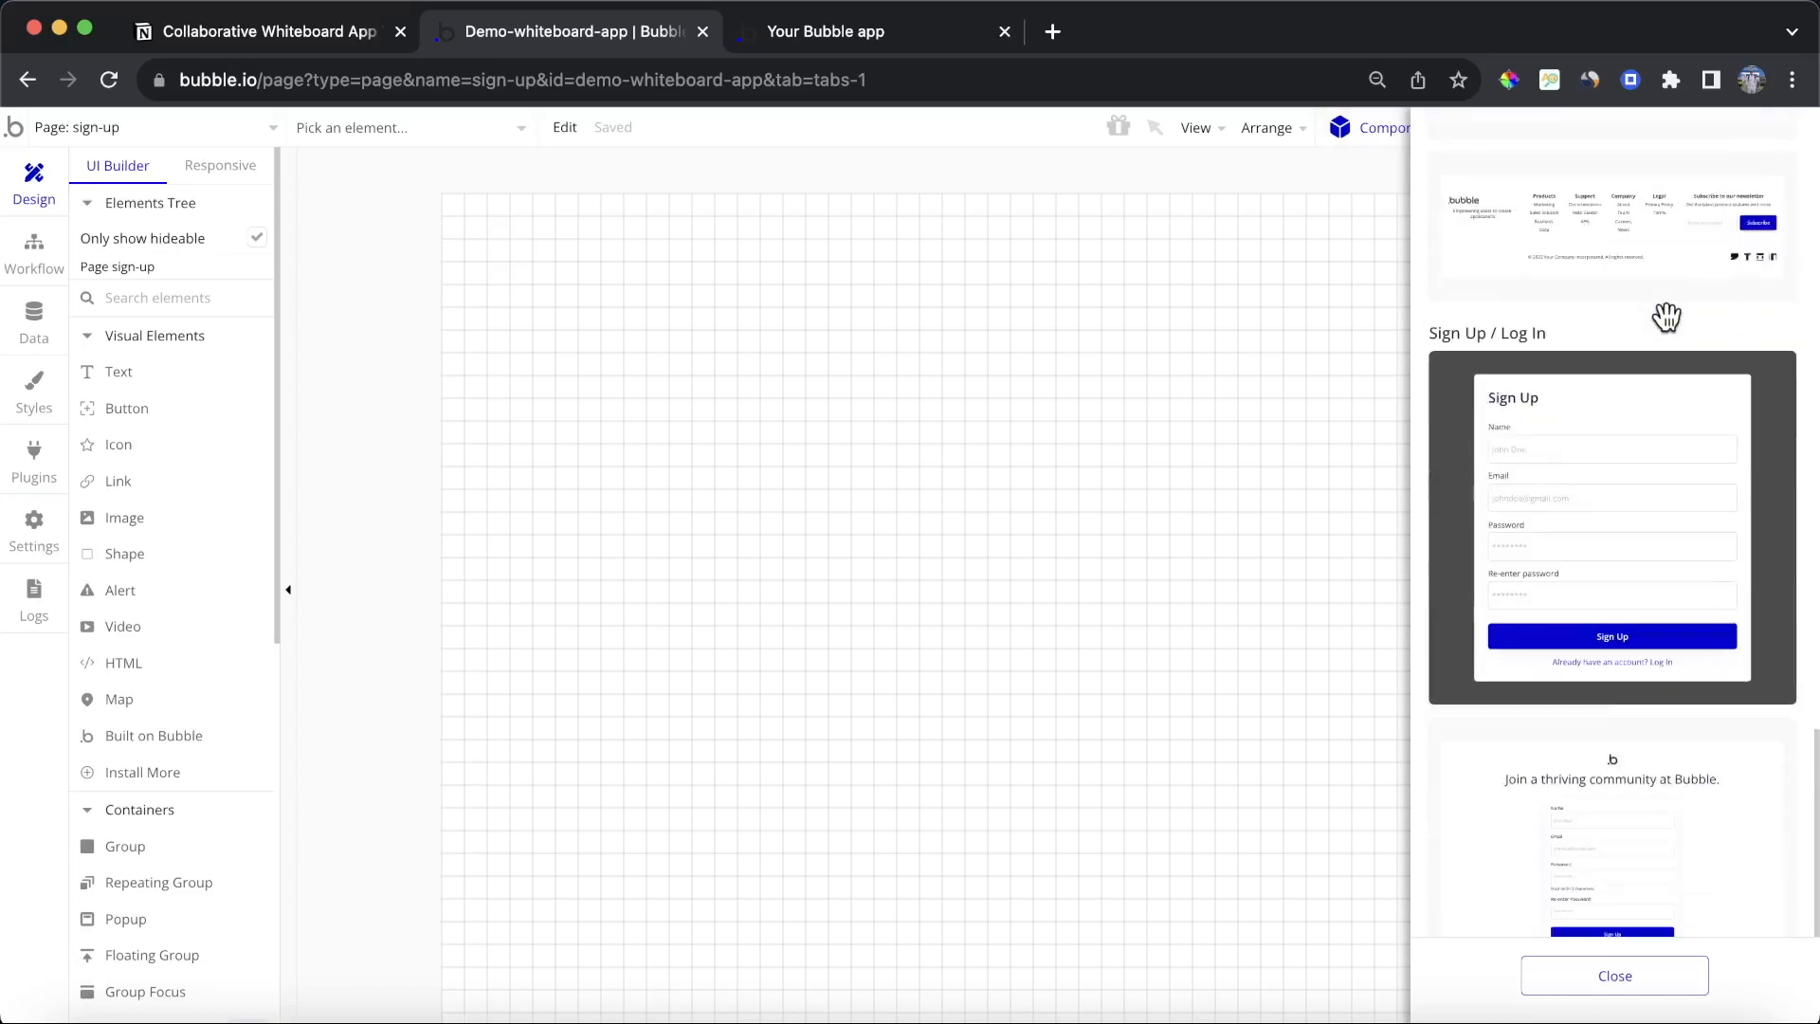
{"action": "scroll", "coordinate": [1656, 345], "scroll_direction": "up", "scroll_amount": 1}
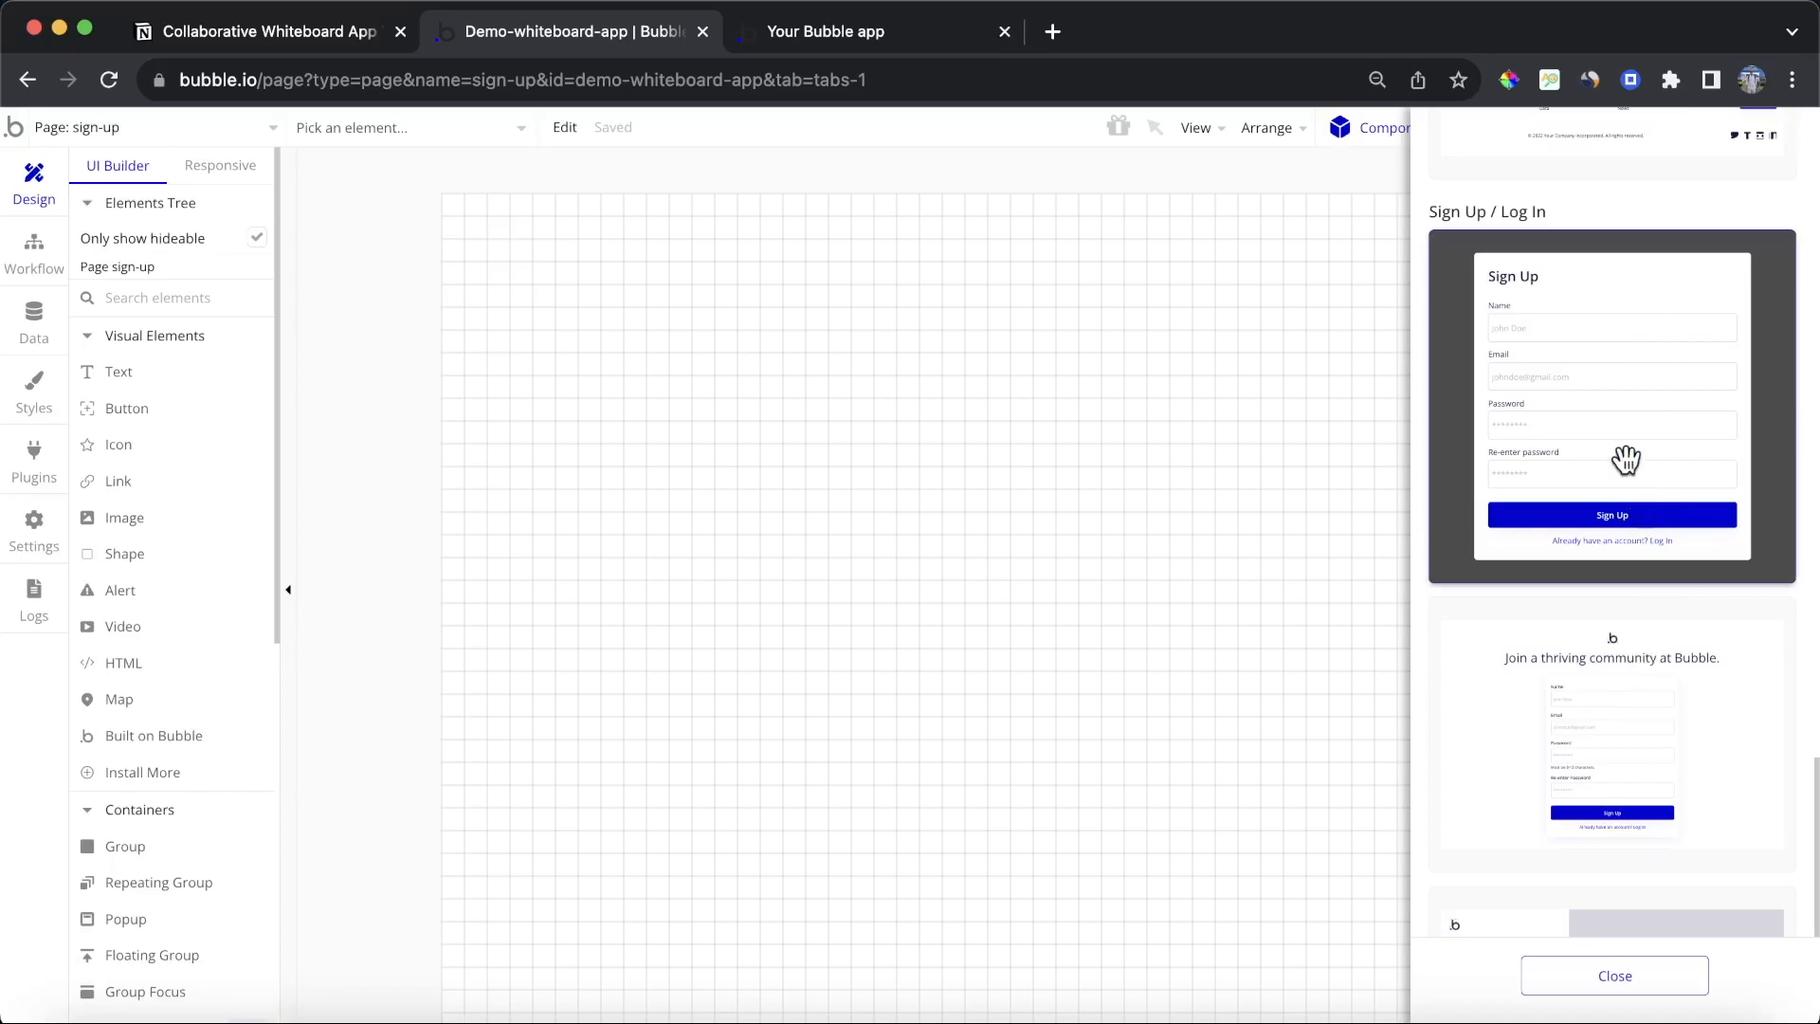
{"action": "left_click_drag", "start_coordinate": [1617, 455], "coordinate": [1075, 477]}
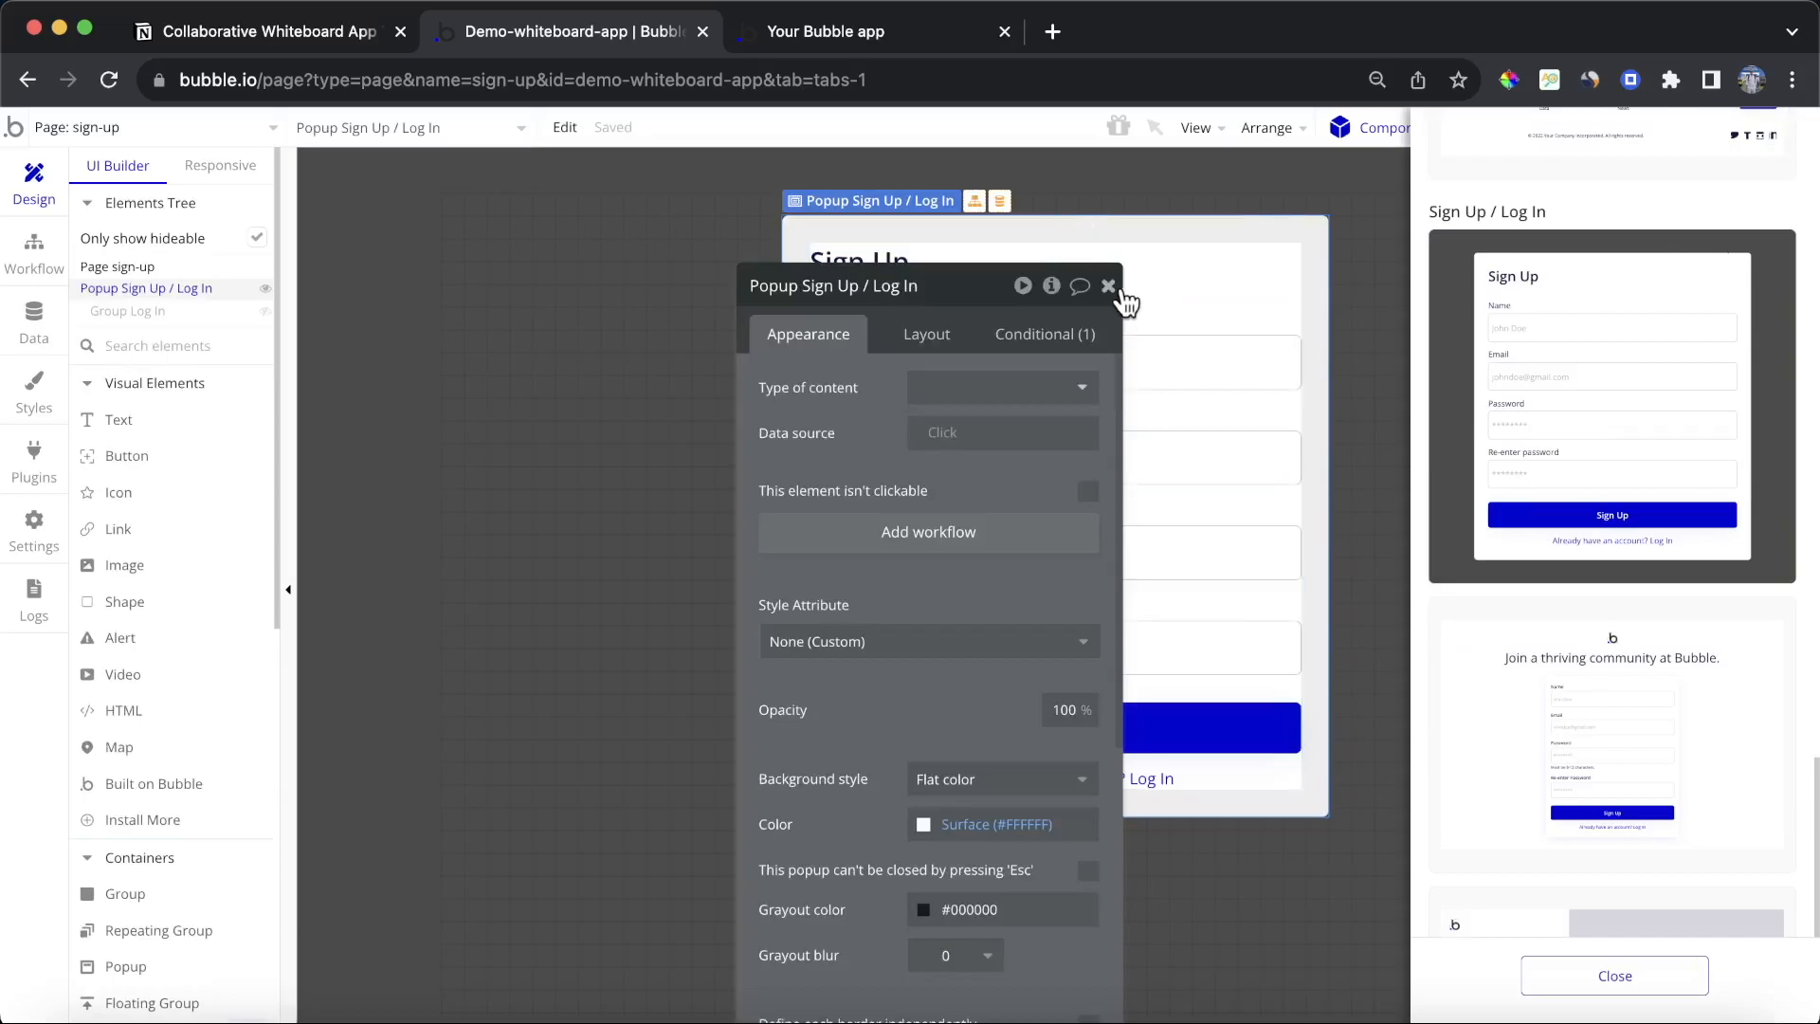
{"action": "left_click", "coordinate": [1108, 286]}
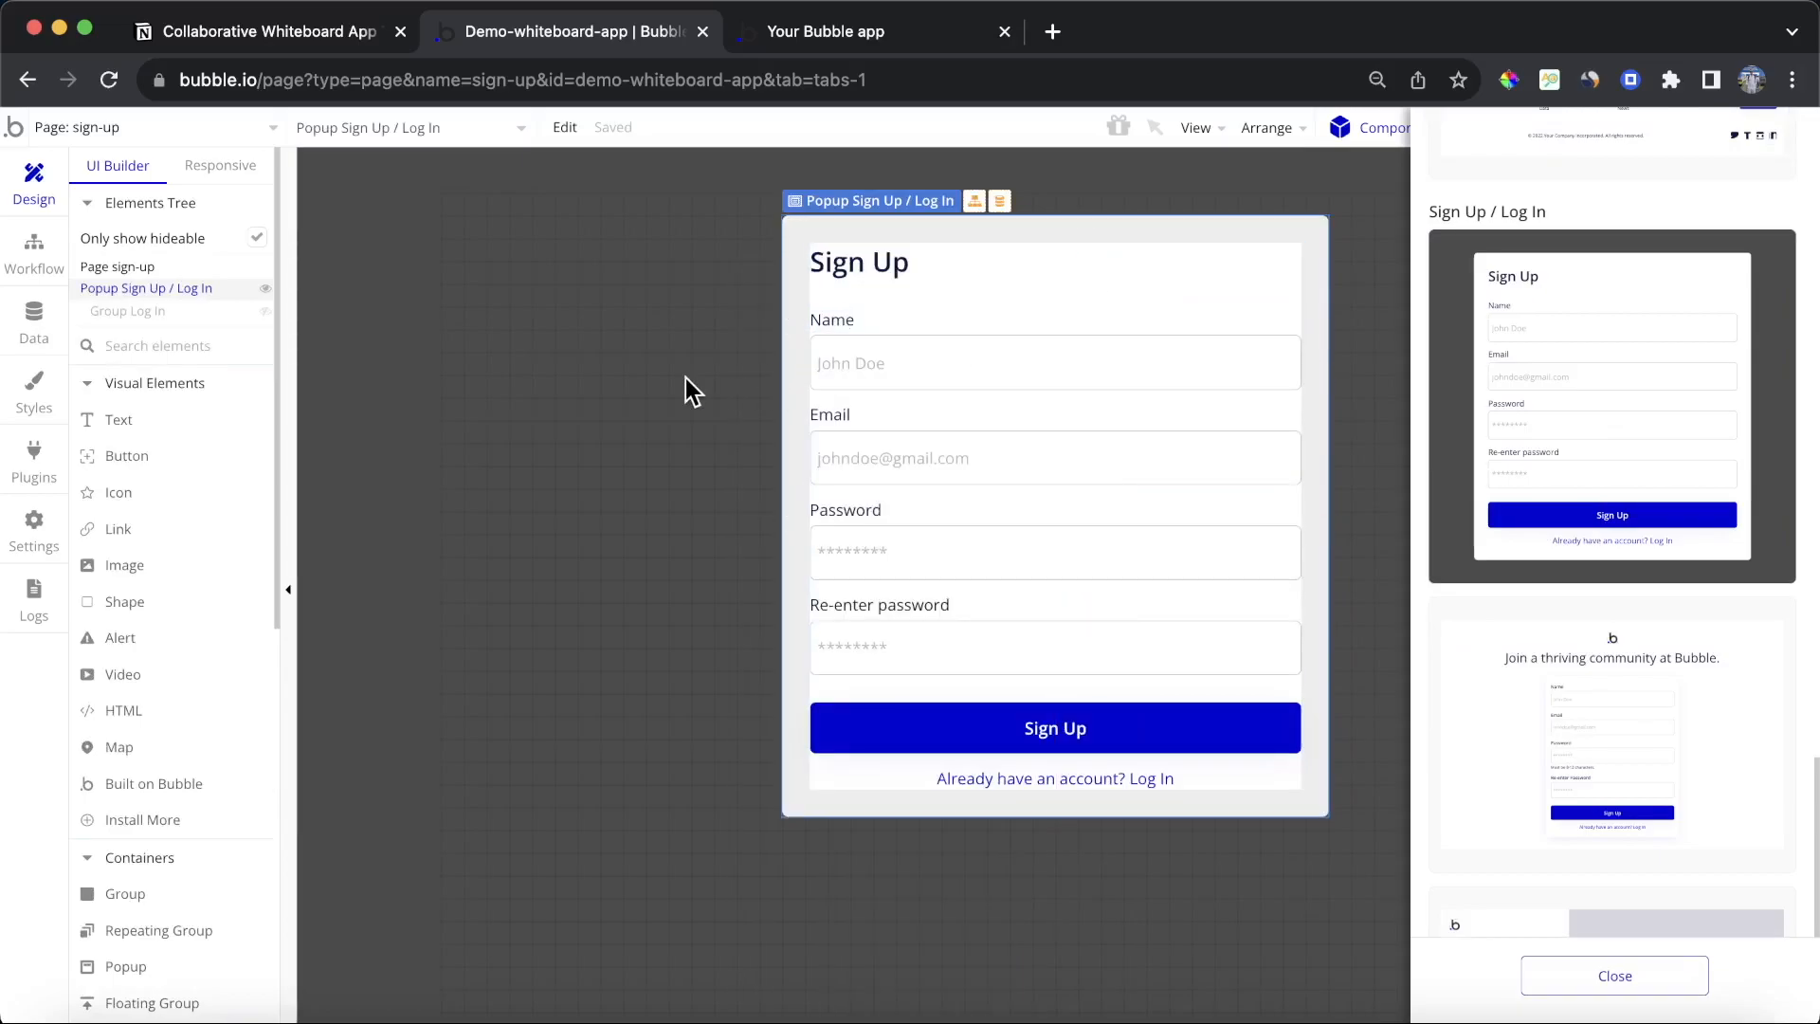
{"action": "key", "text": "Delete"}
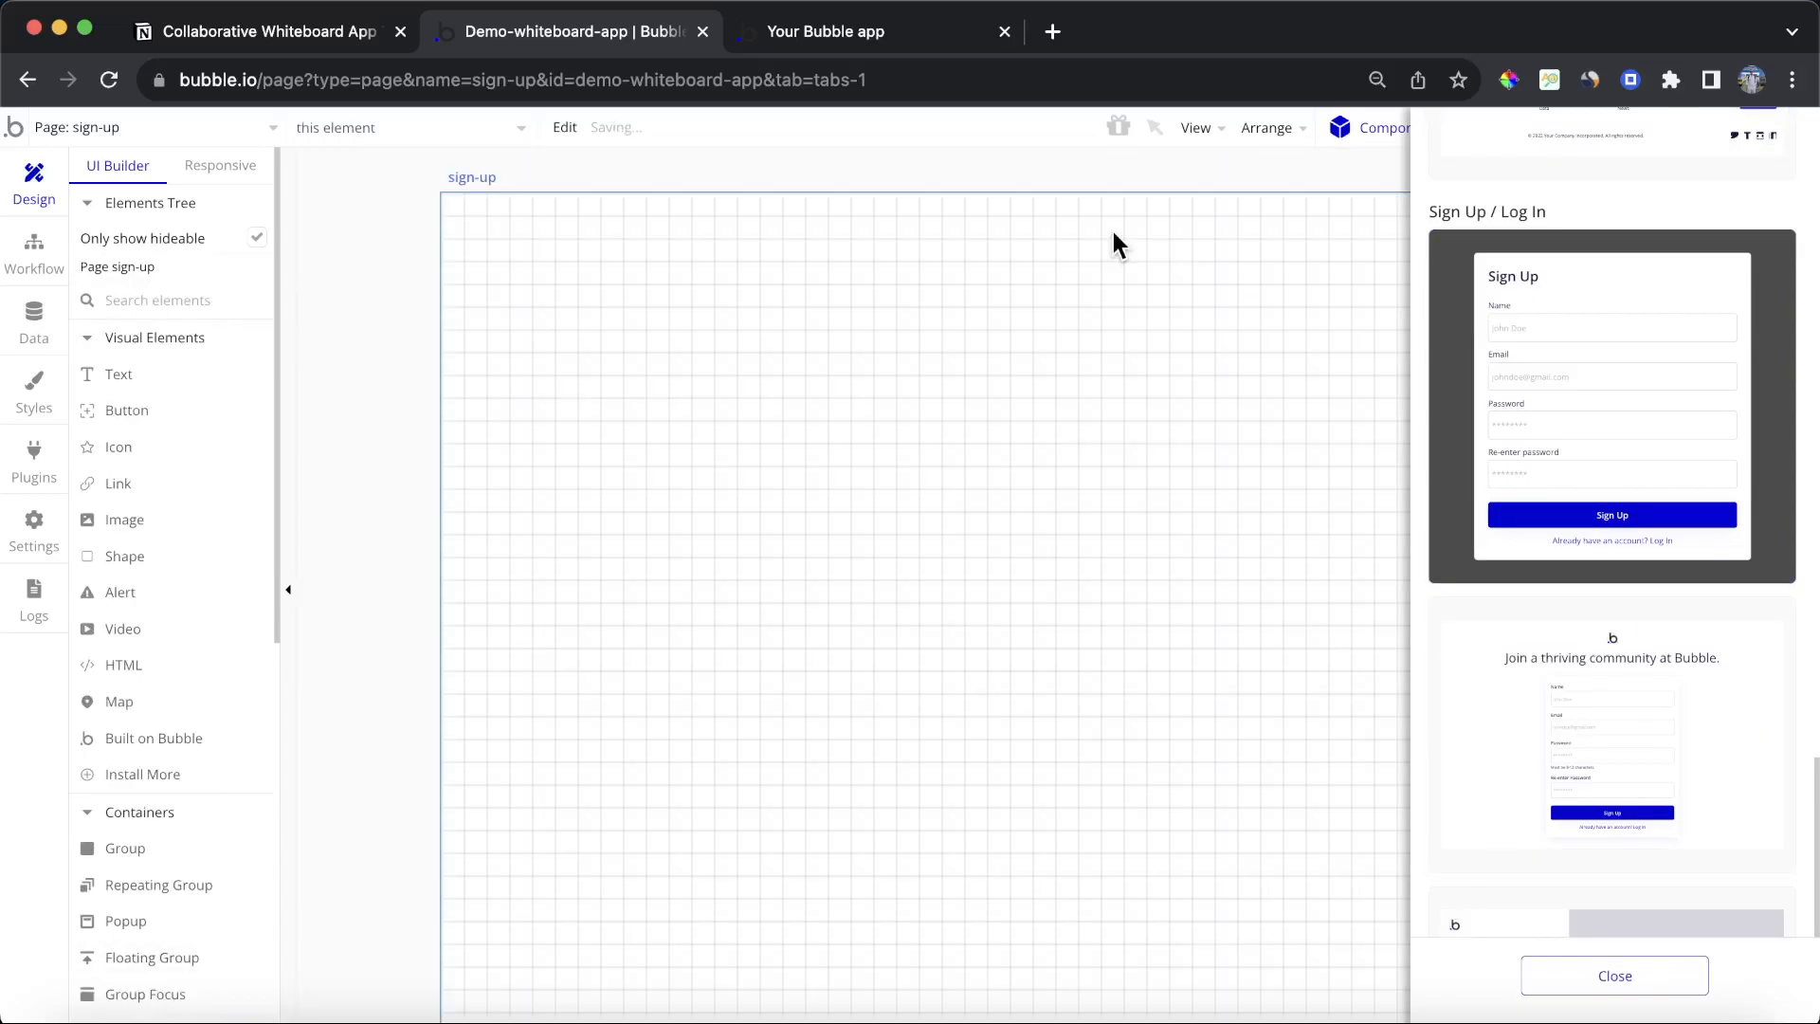
Step: Insert the full-page Sign Up / Log In component onto the sign-up page
{"action": "left_click", "coordinate": [1608, 677]}
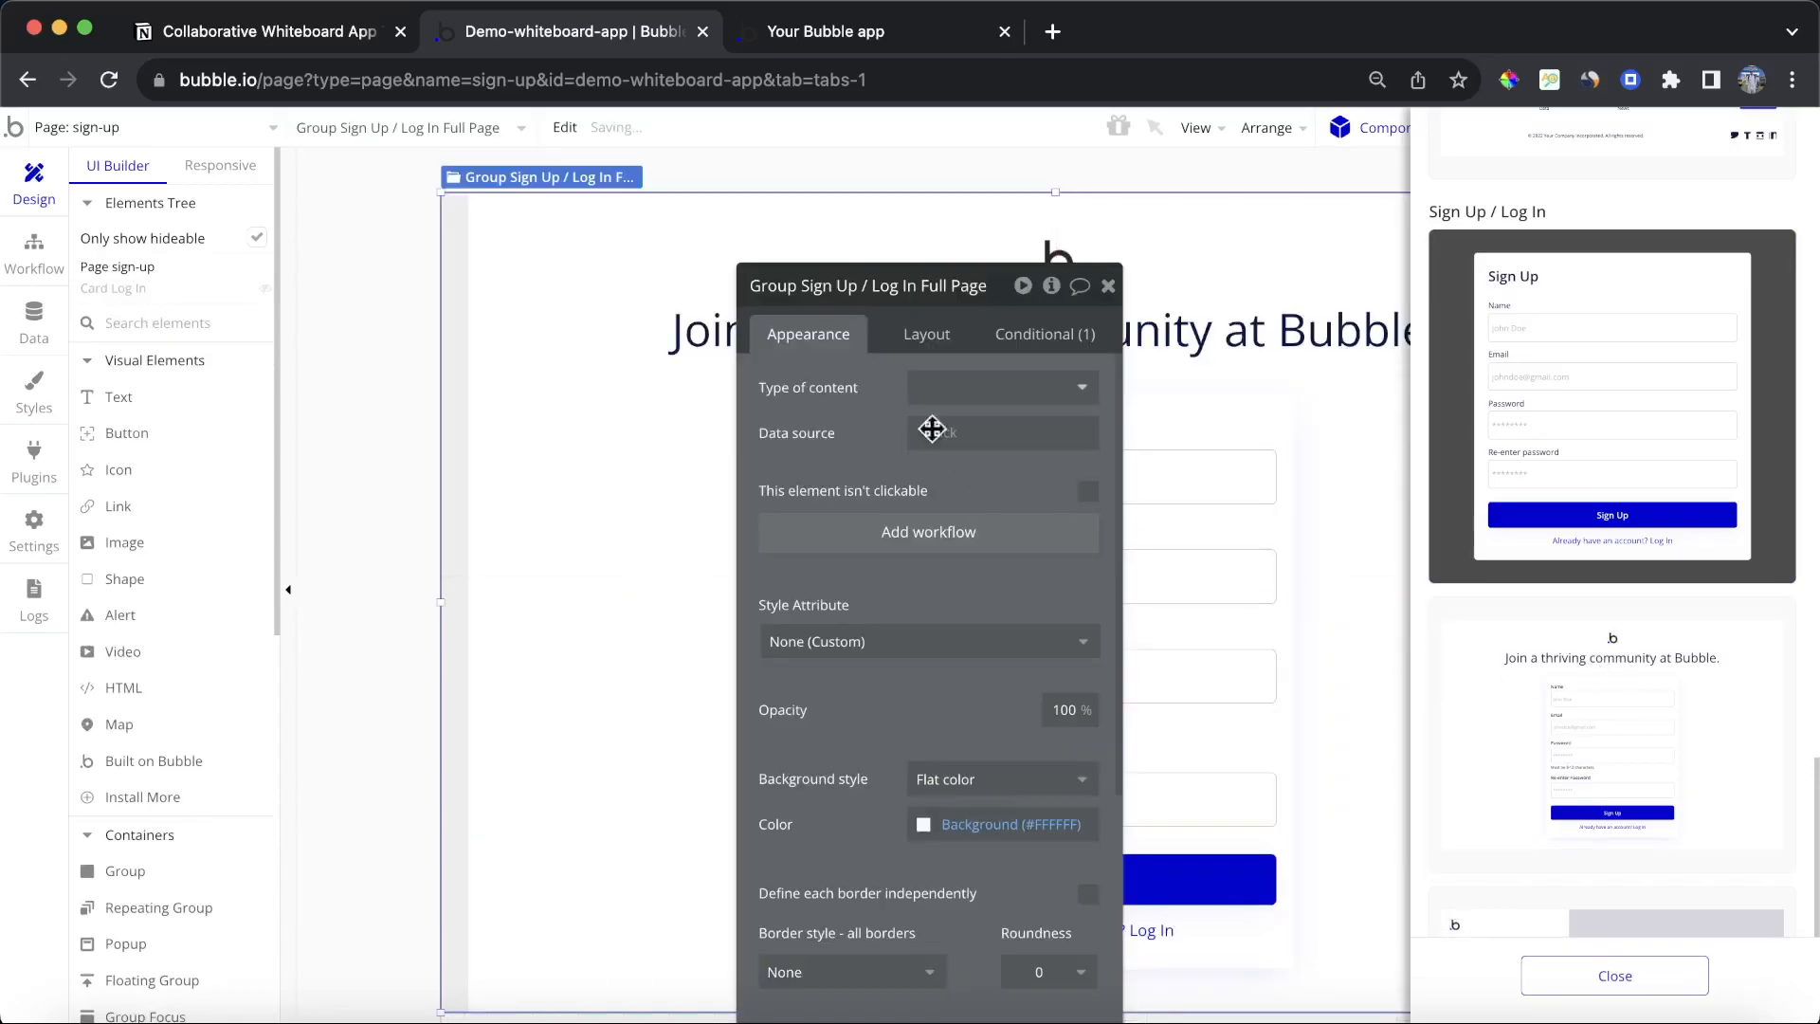
{"action": "left_click", "coordinate": [1107, 288]}
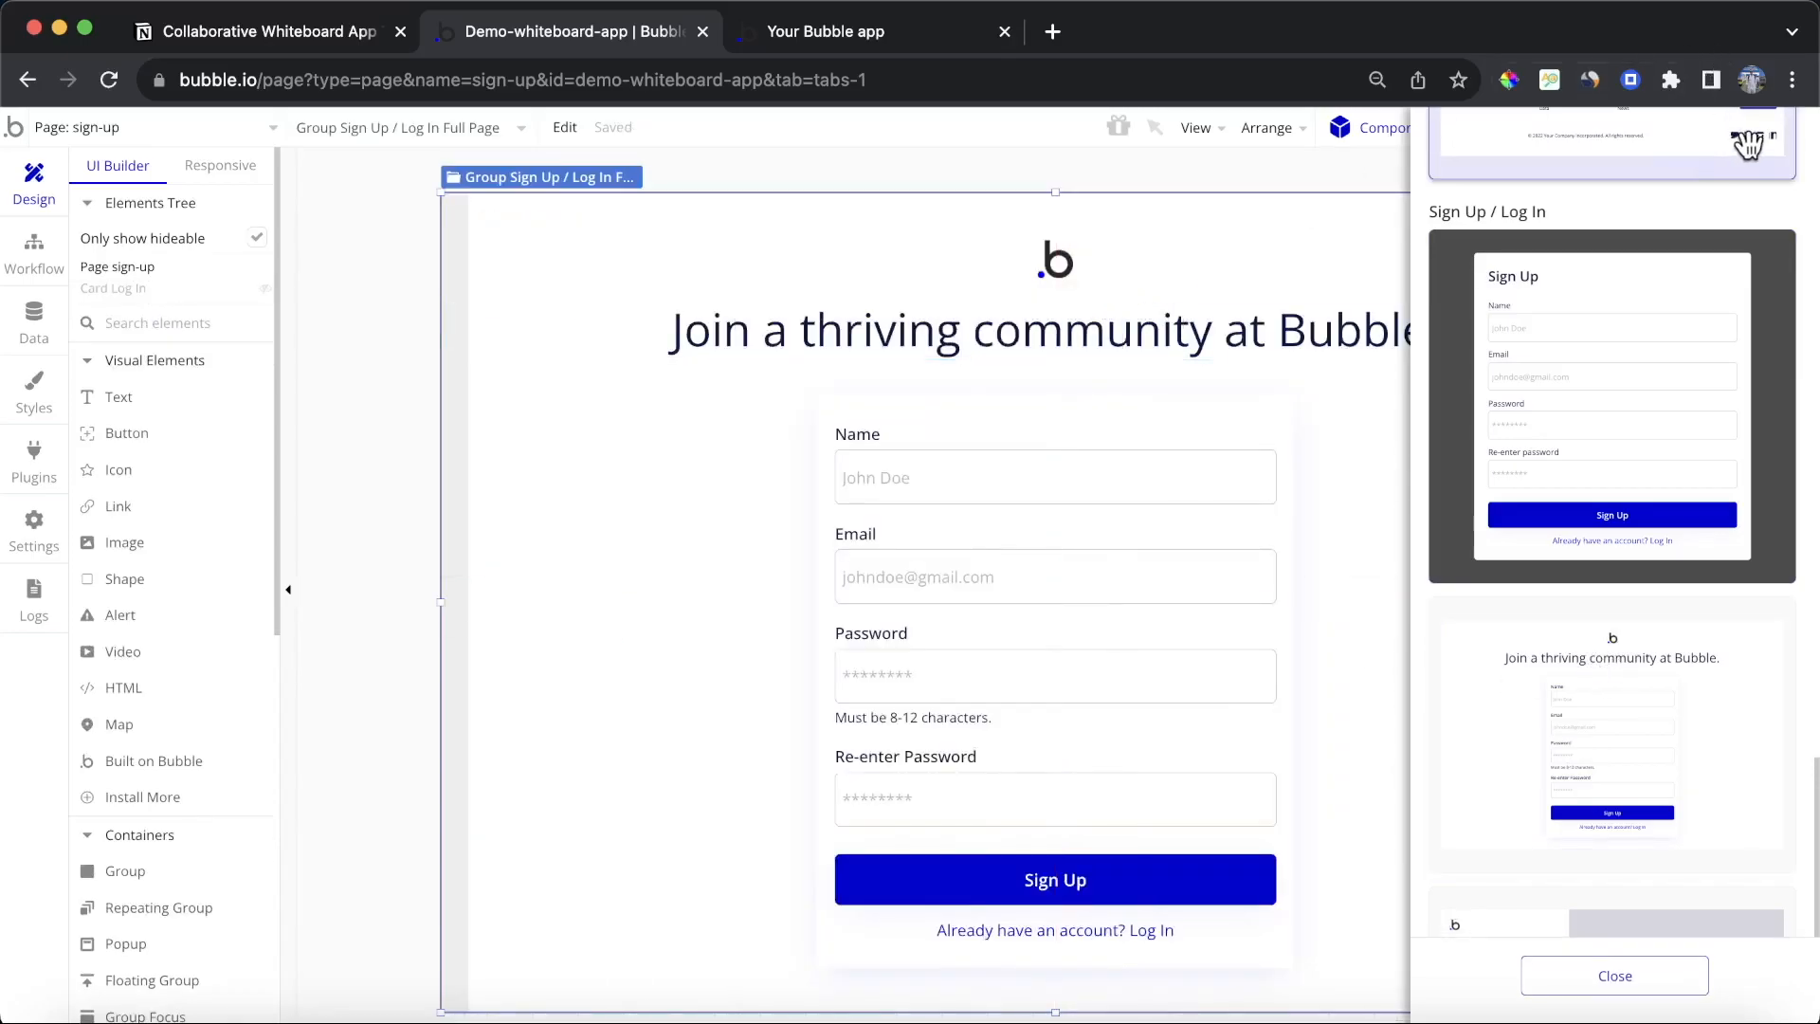
{"action": "left_click", "coordinate": [1645, 981]}
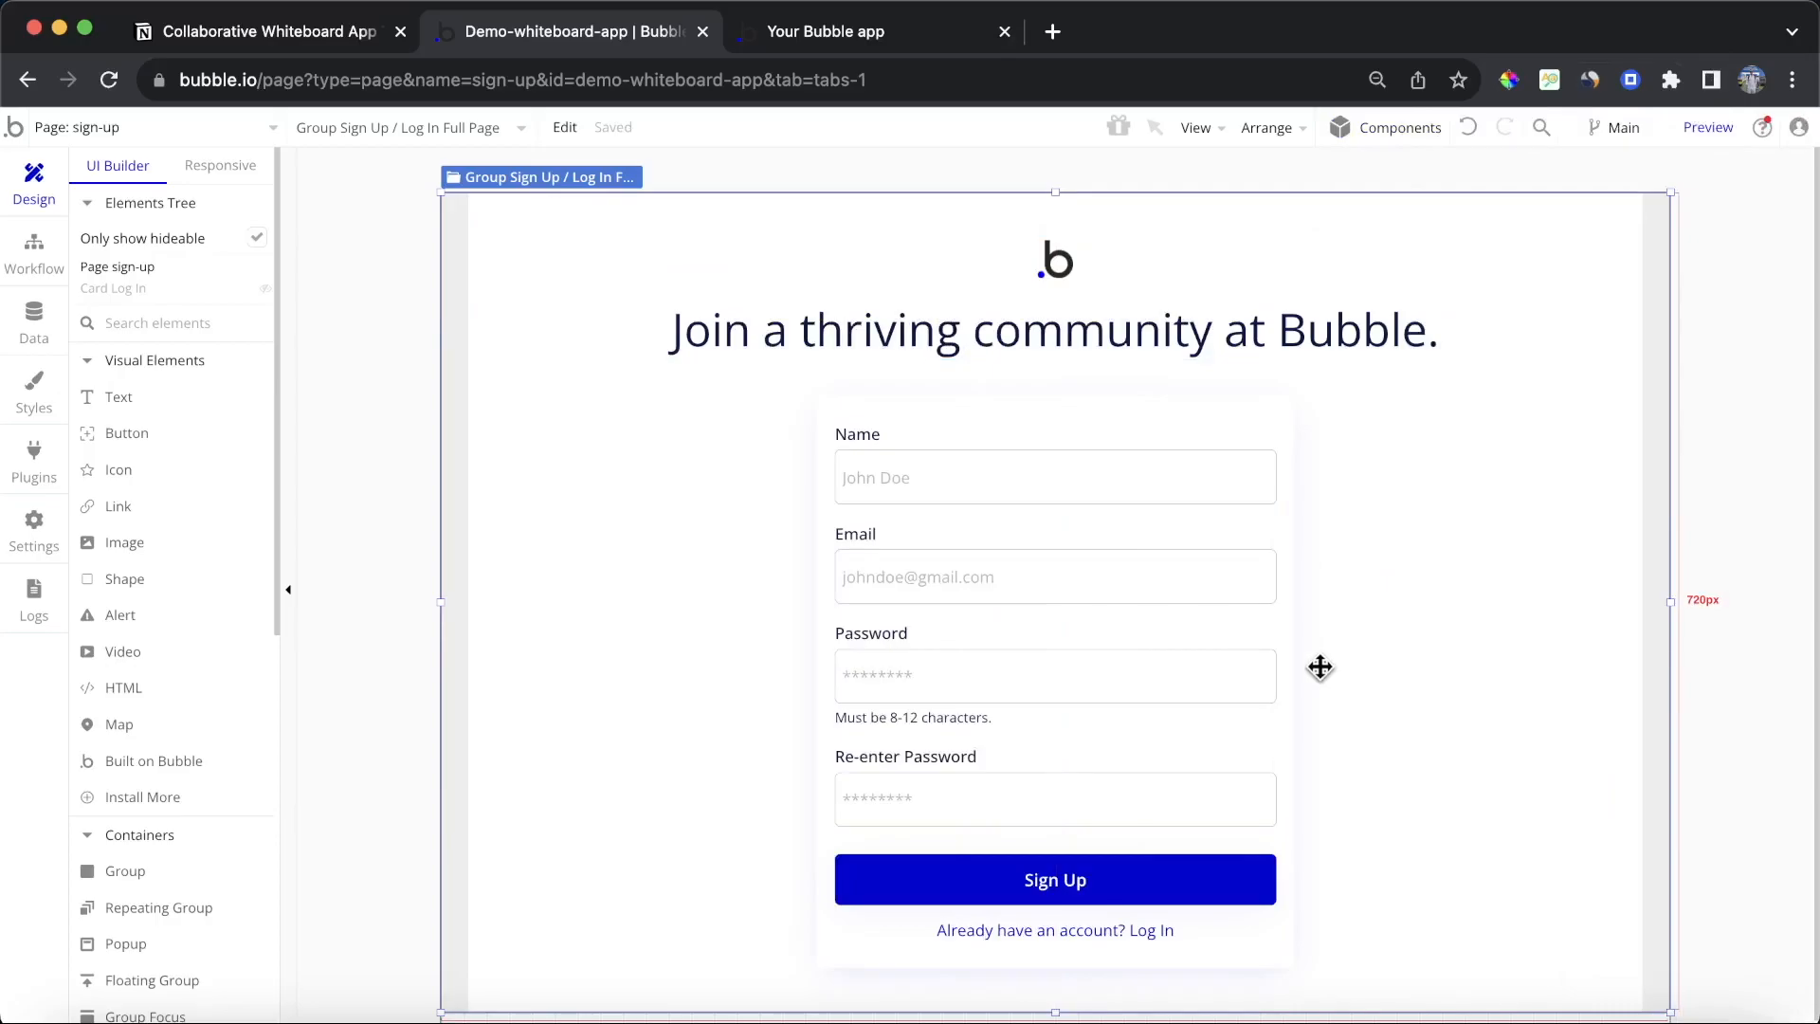
Step: Add a workflow to the Sign Up button
{"action": "double_click", "coordinate": [1154, 872]}
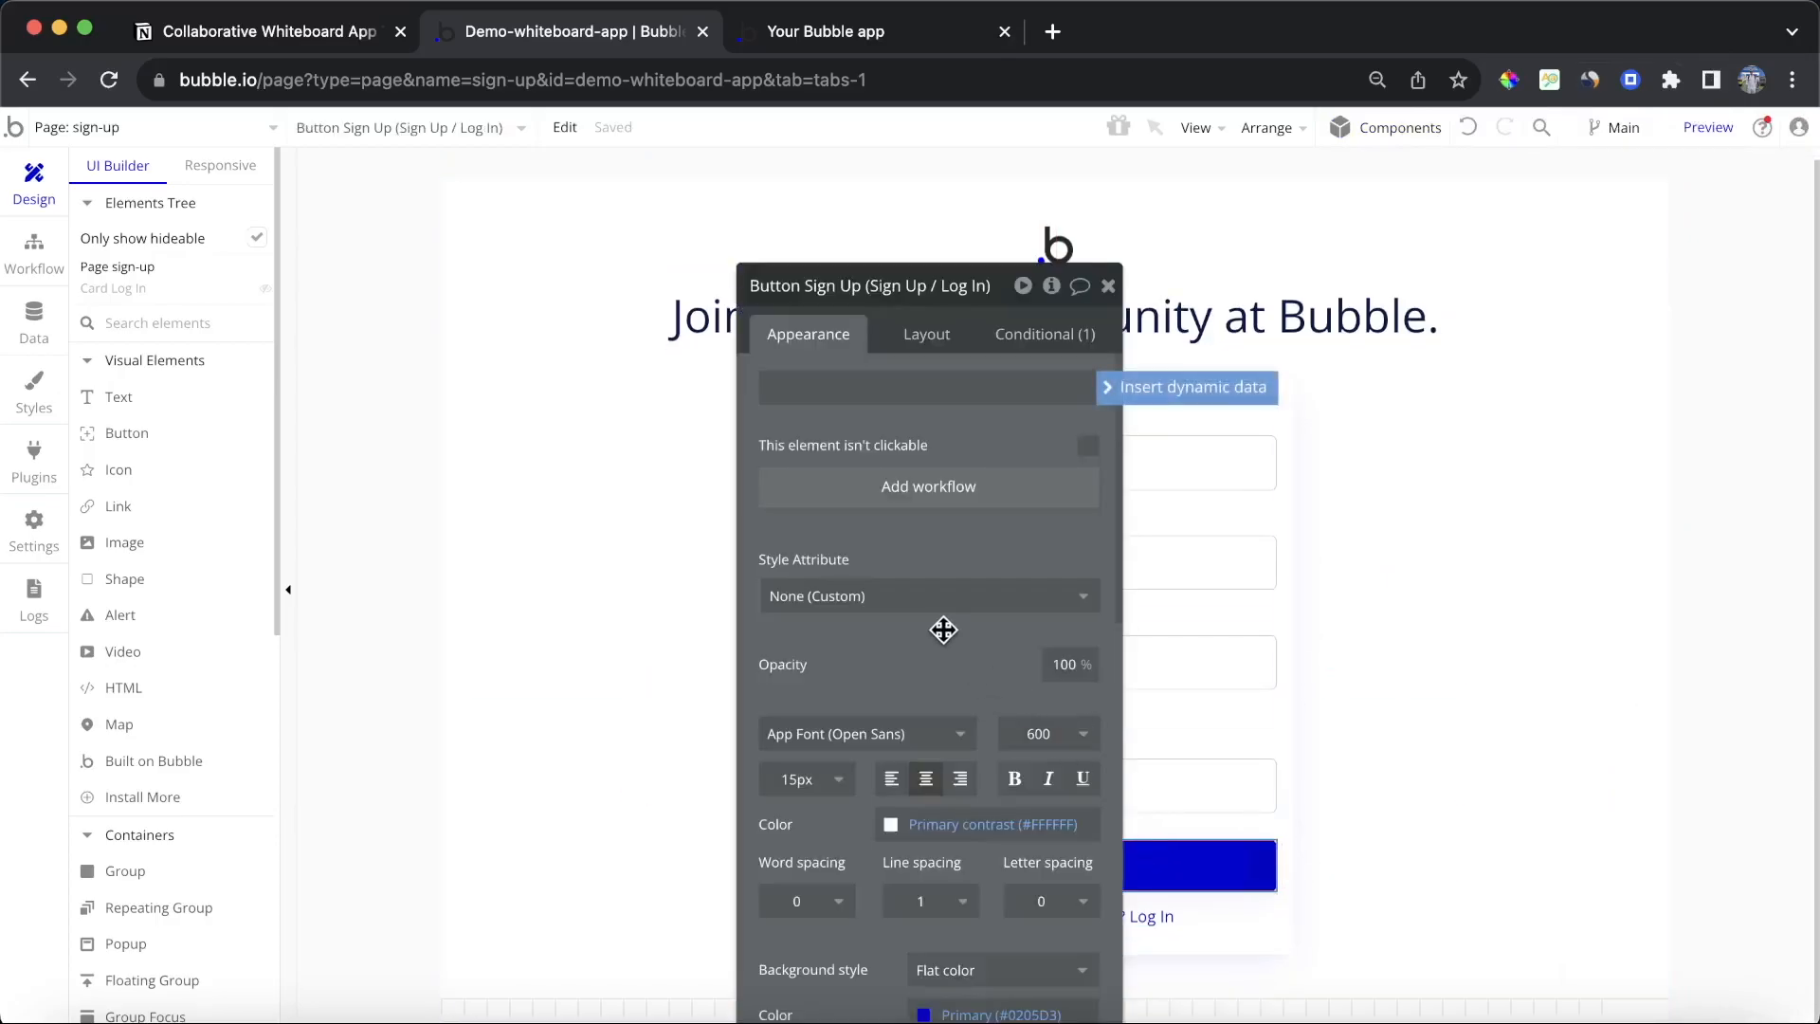
{"action": "left_click", "coordinate": [955, 496]}
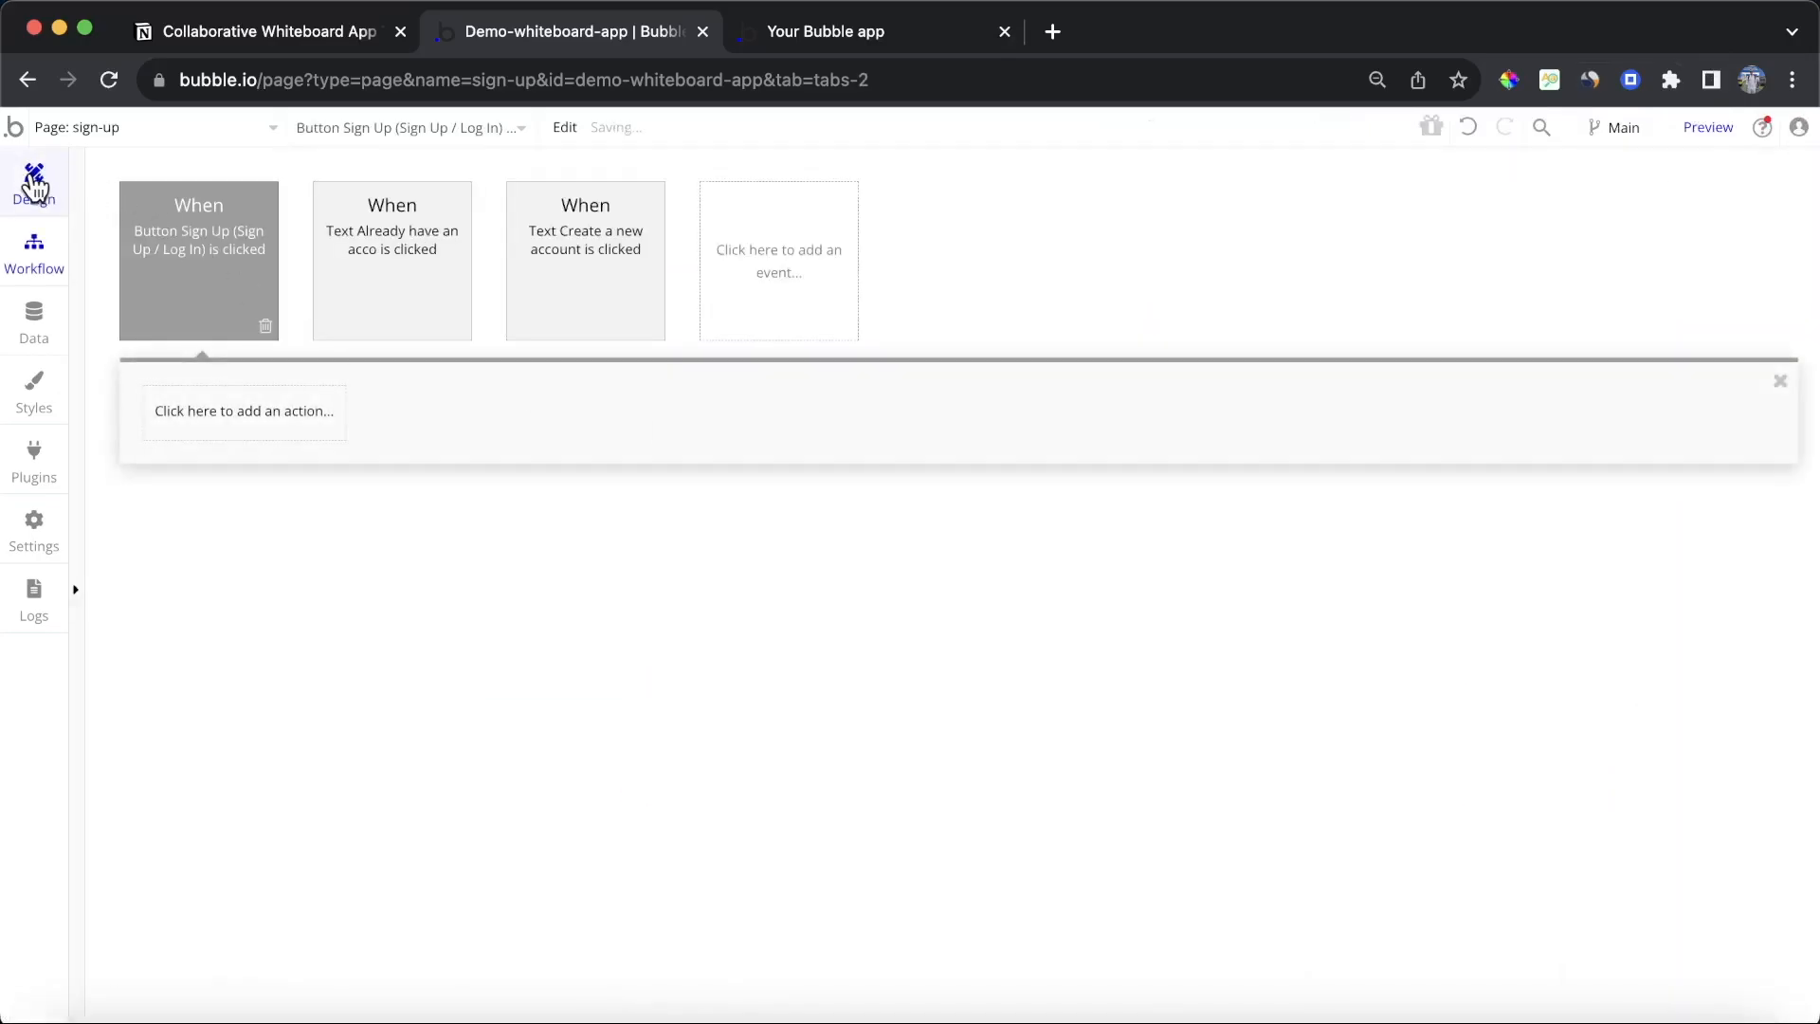
{"action": "left_click", "coordinate": [34, 182]}
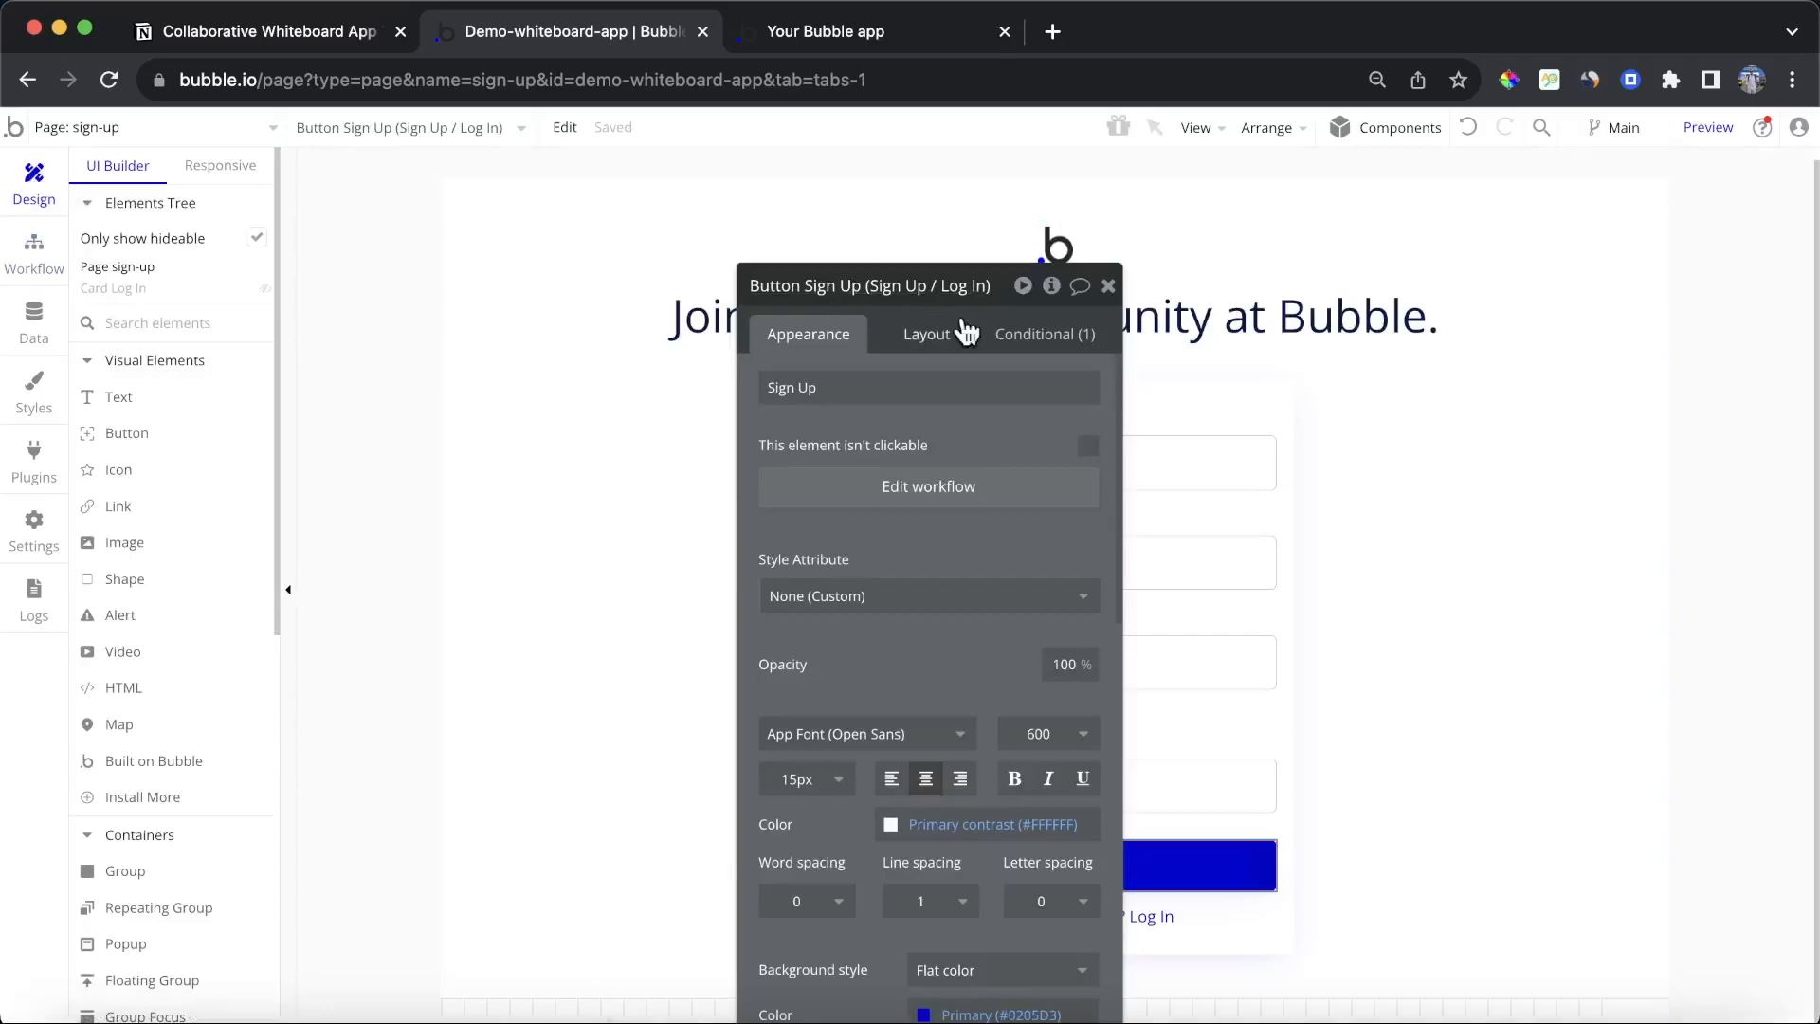
{"action": "left_click", "coordinate": [1107, 285]}
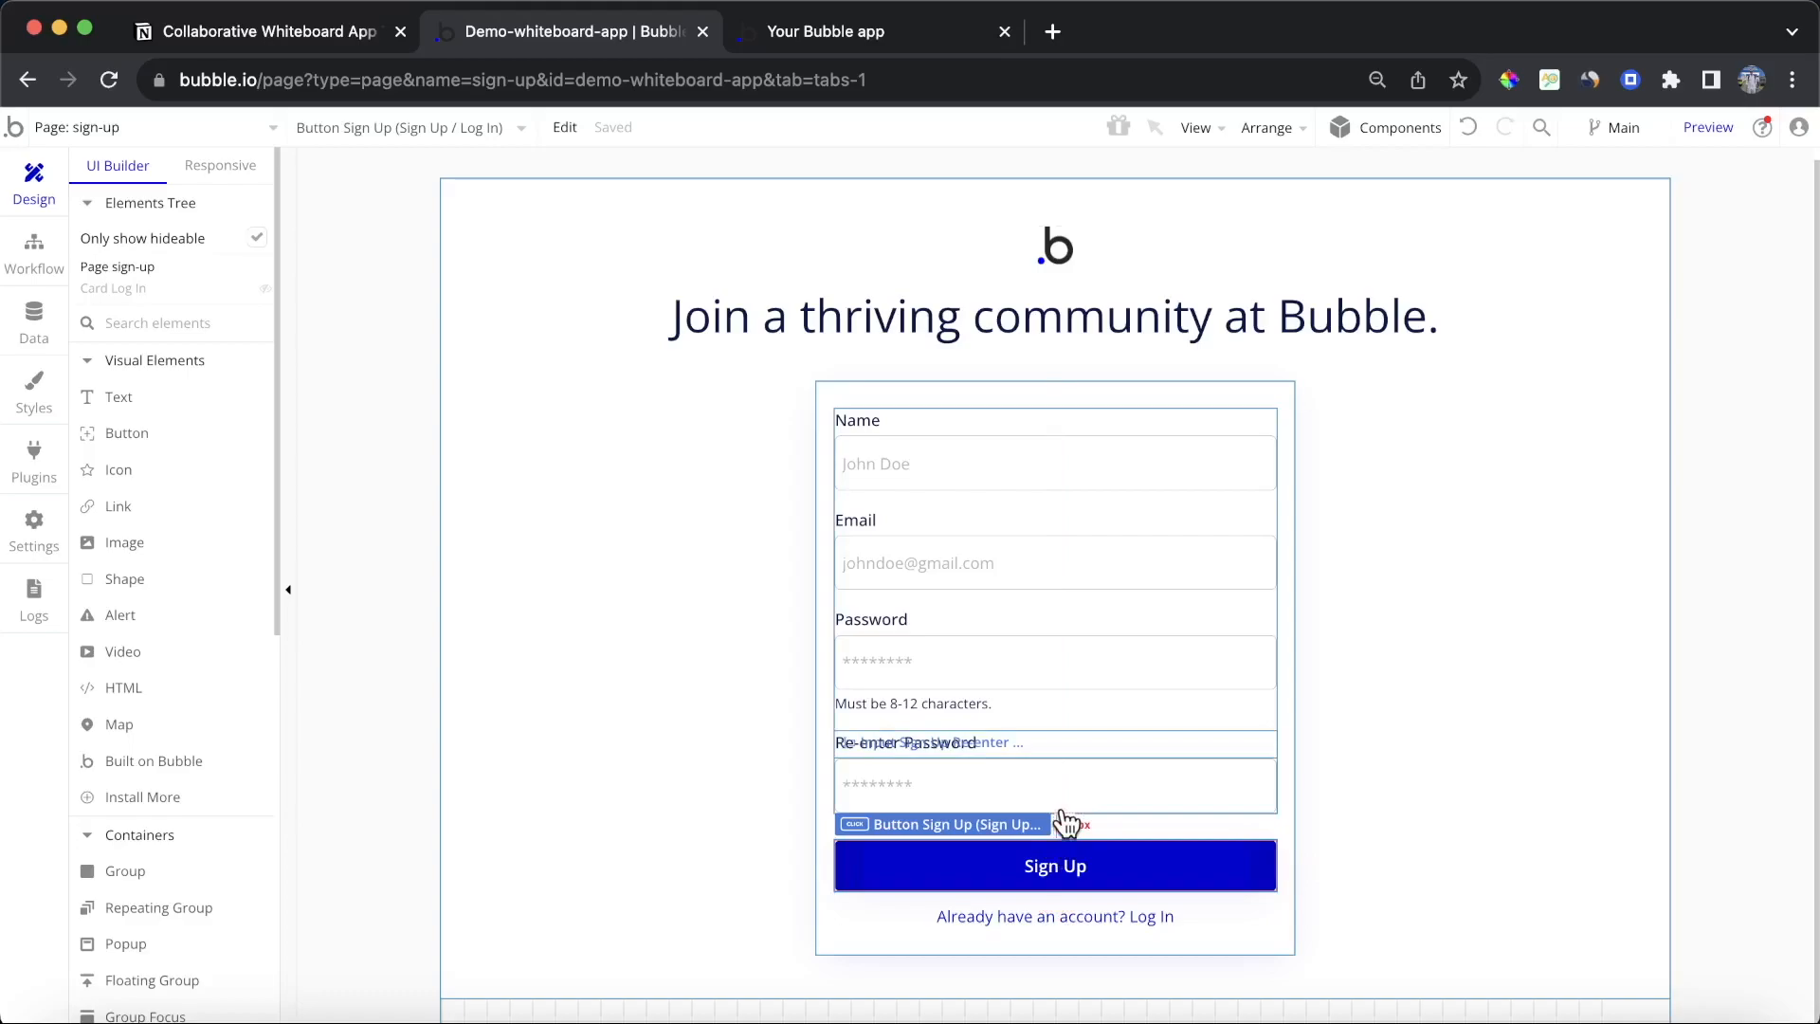
Step: Delete the Re-enter Password group and the password length hint text from the form
{"action": "left_click", "coordinate": [1071, 756]}
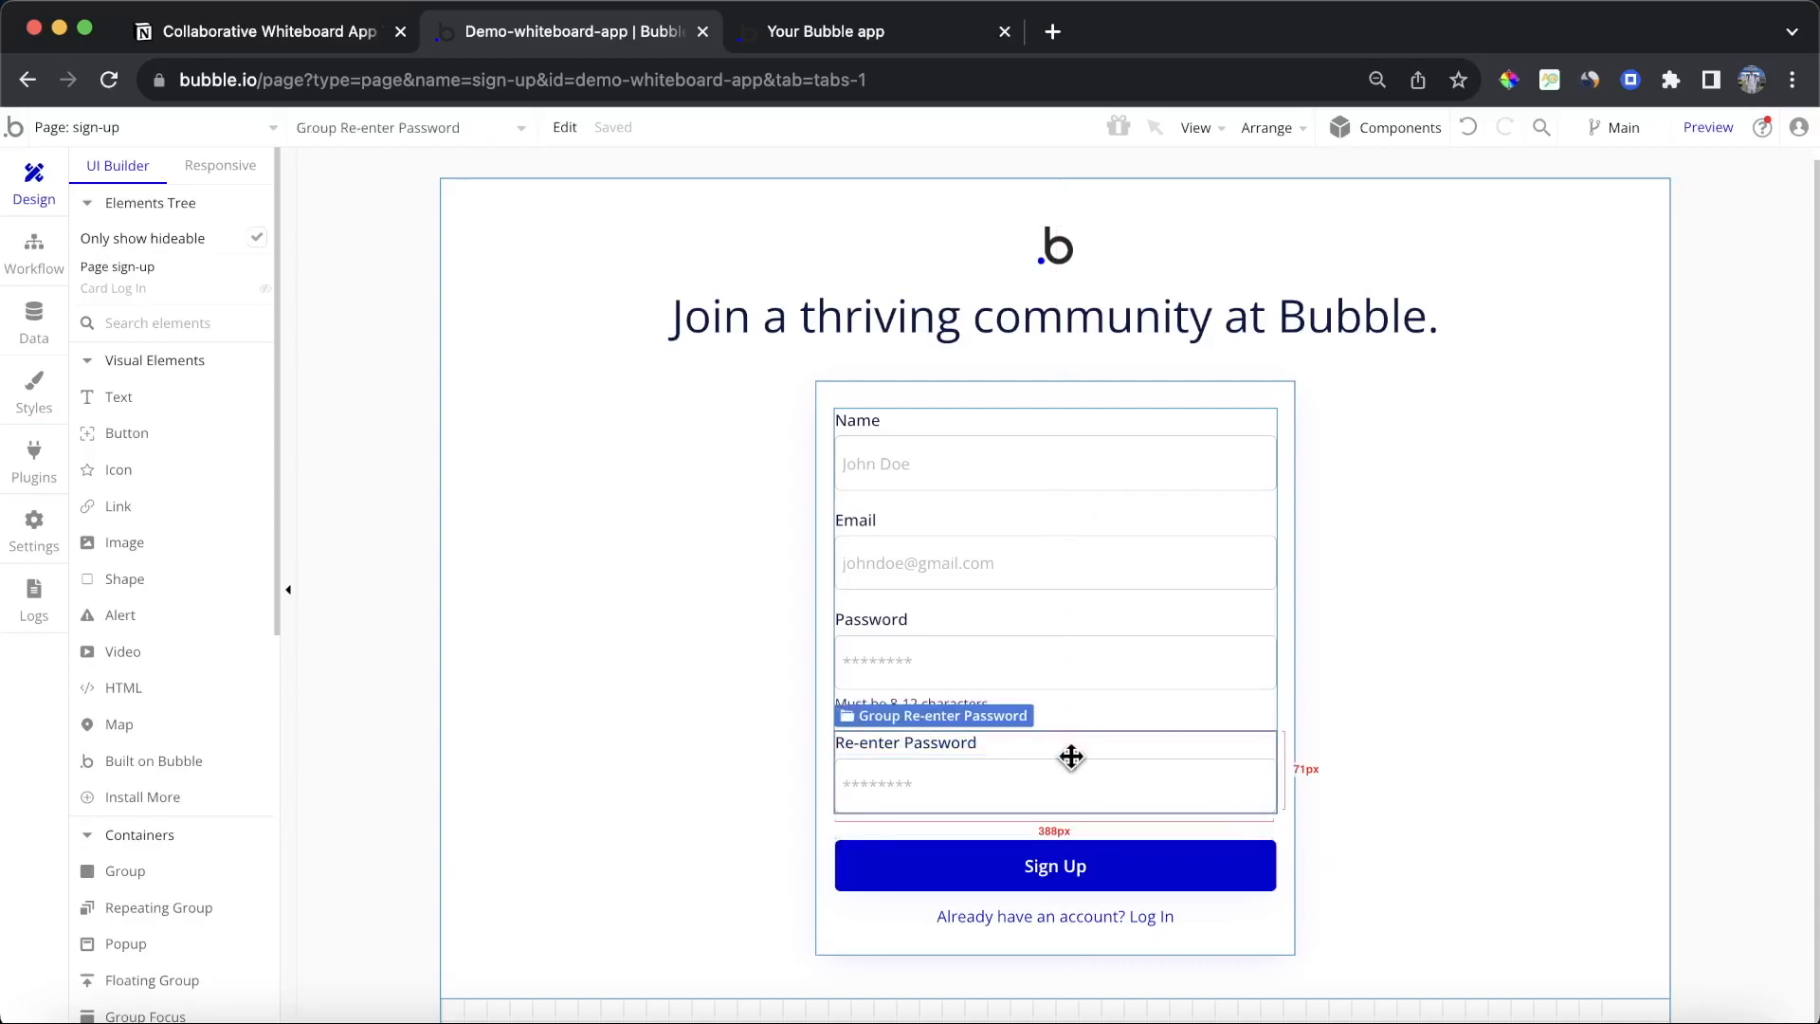
{"action": "key", "text": "Delete"}
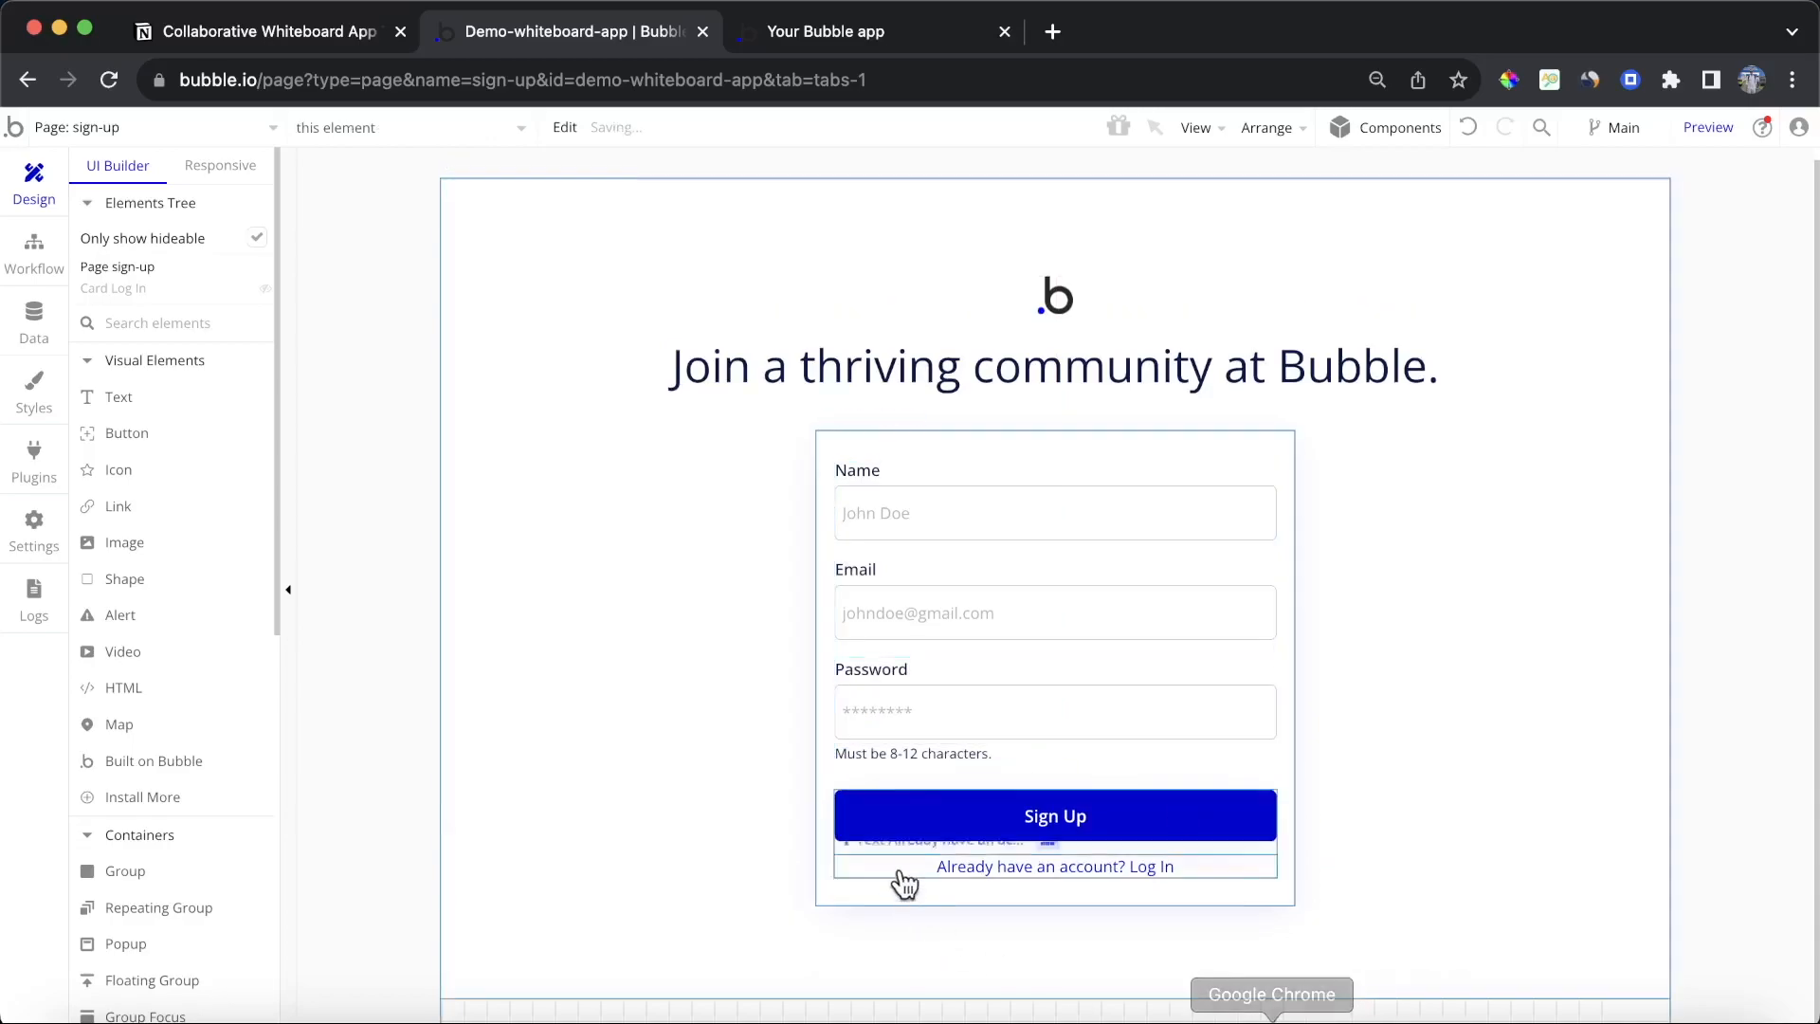
{"action": "left_click", "coordinate": [941, 749]}
{"action": "key", "text": "Delete"}
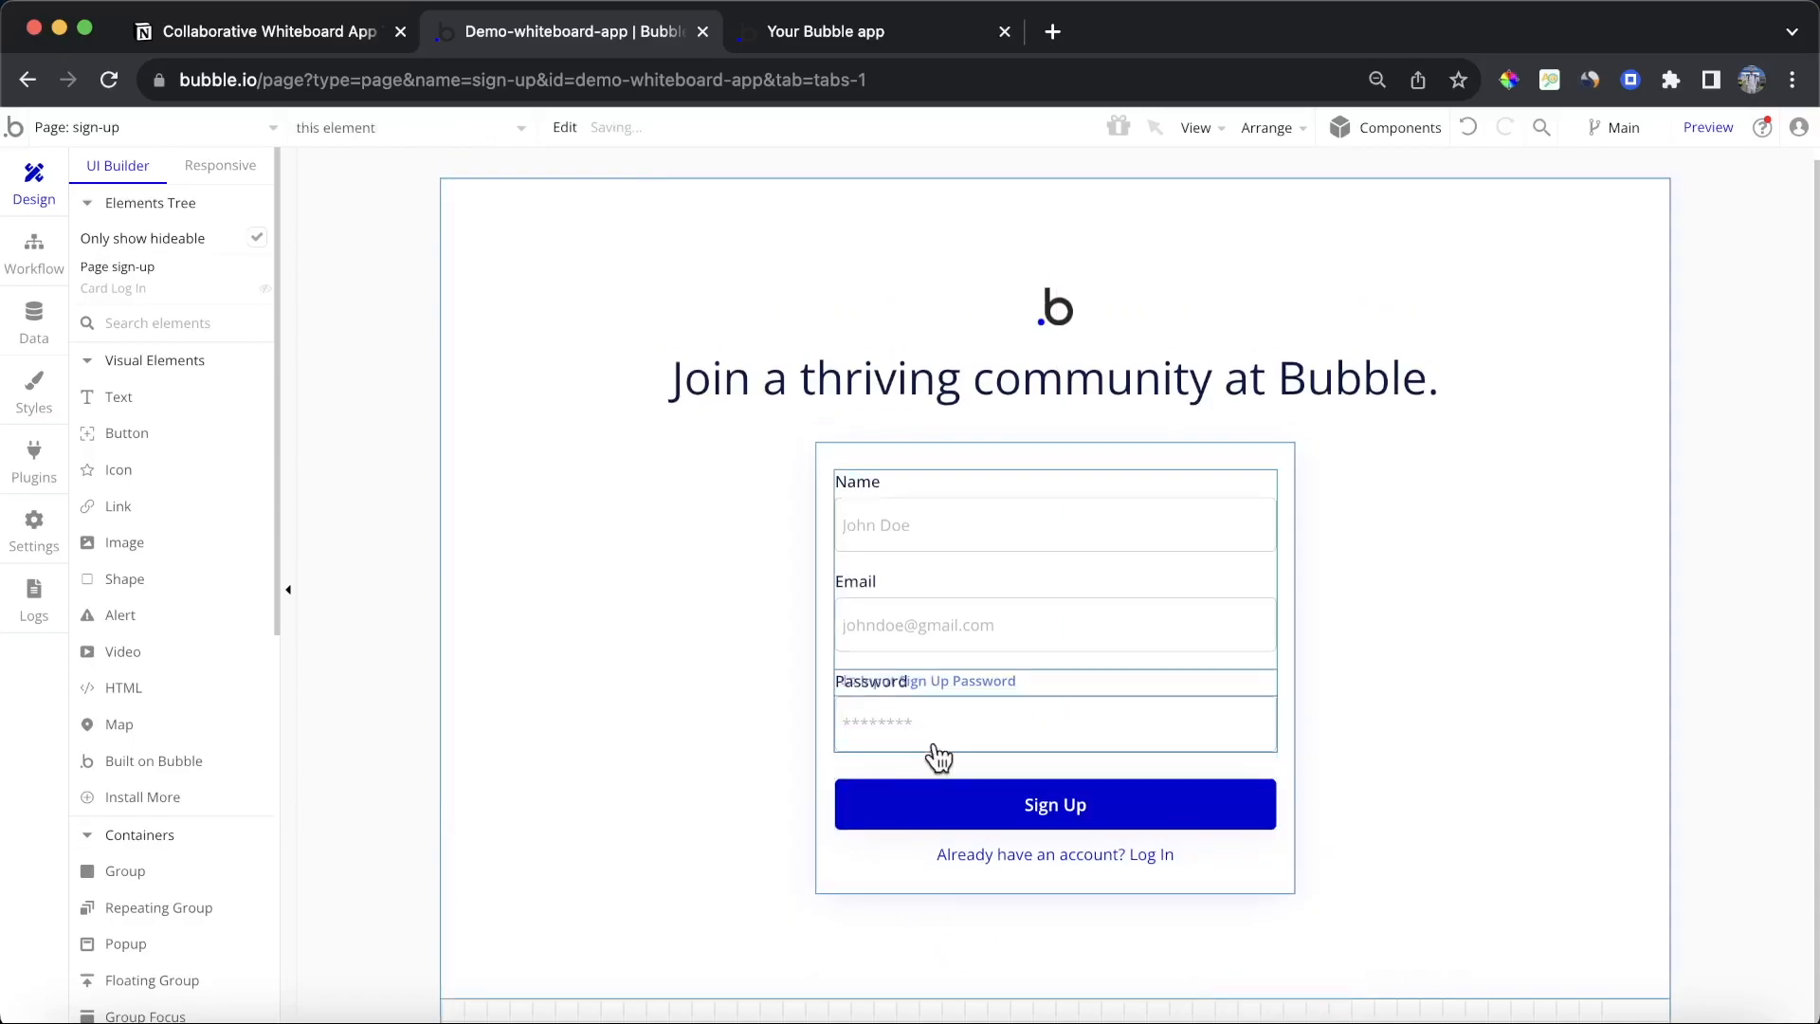
Step: Add a Sign the user up action to the Sign Up button's workflow
{"action": "double_click", "coordinate": [1105, 801]}
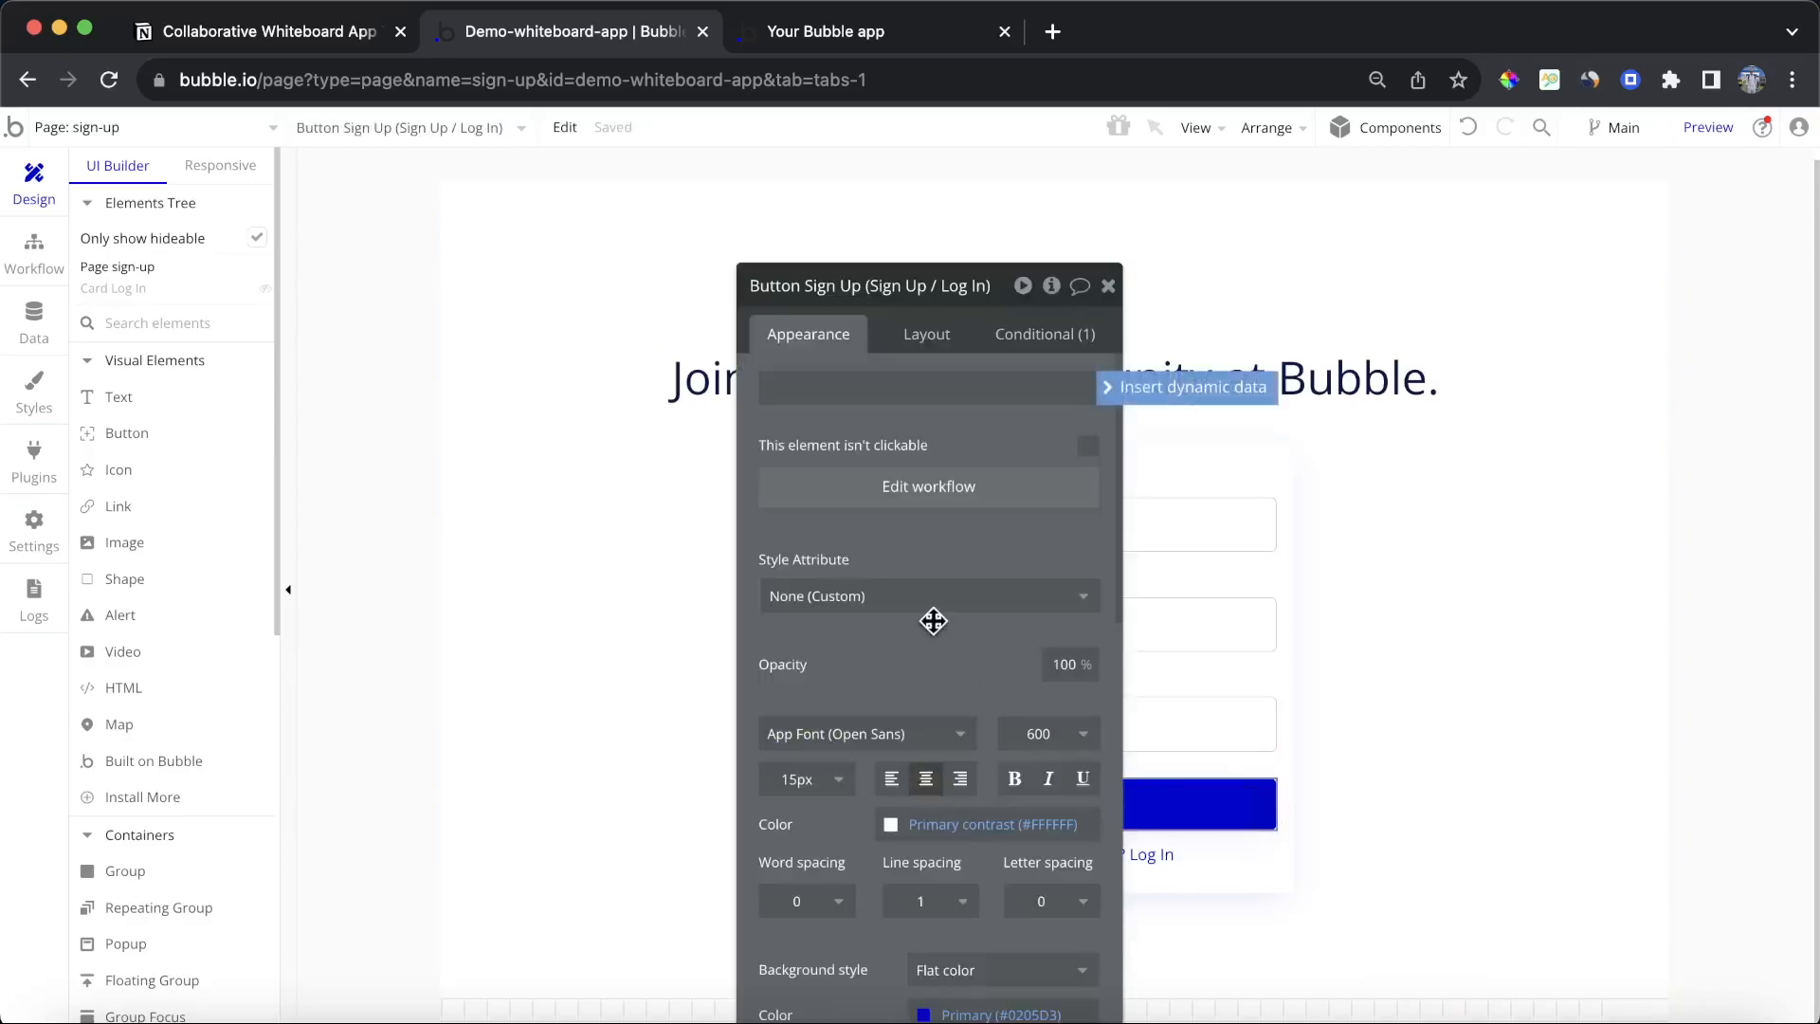
{"action": "left_click", "coordinate": [928, 487]}
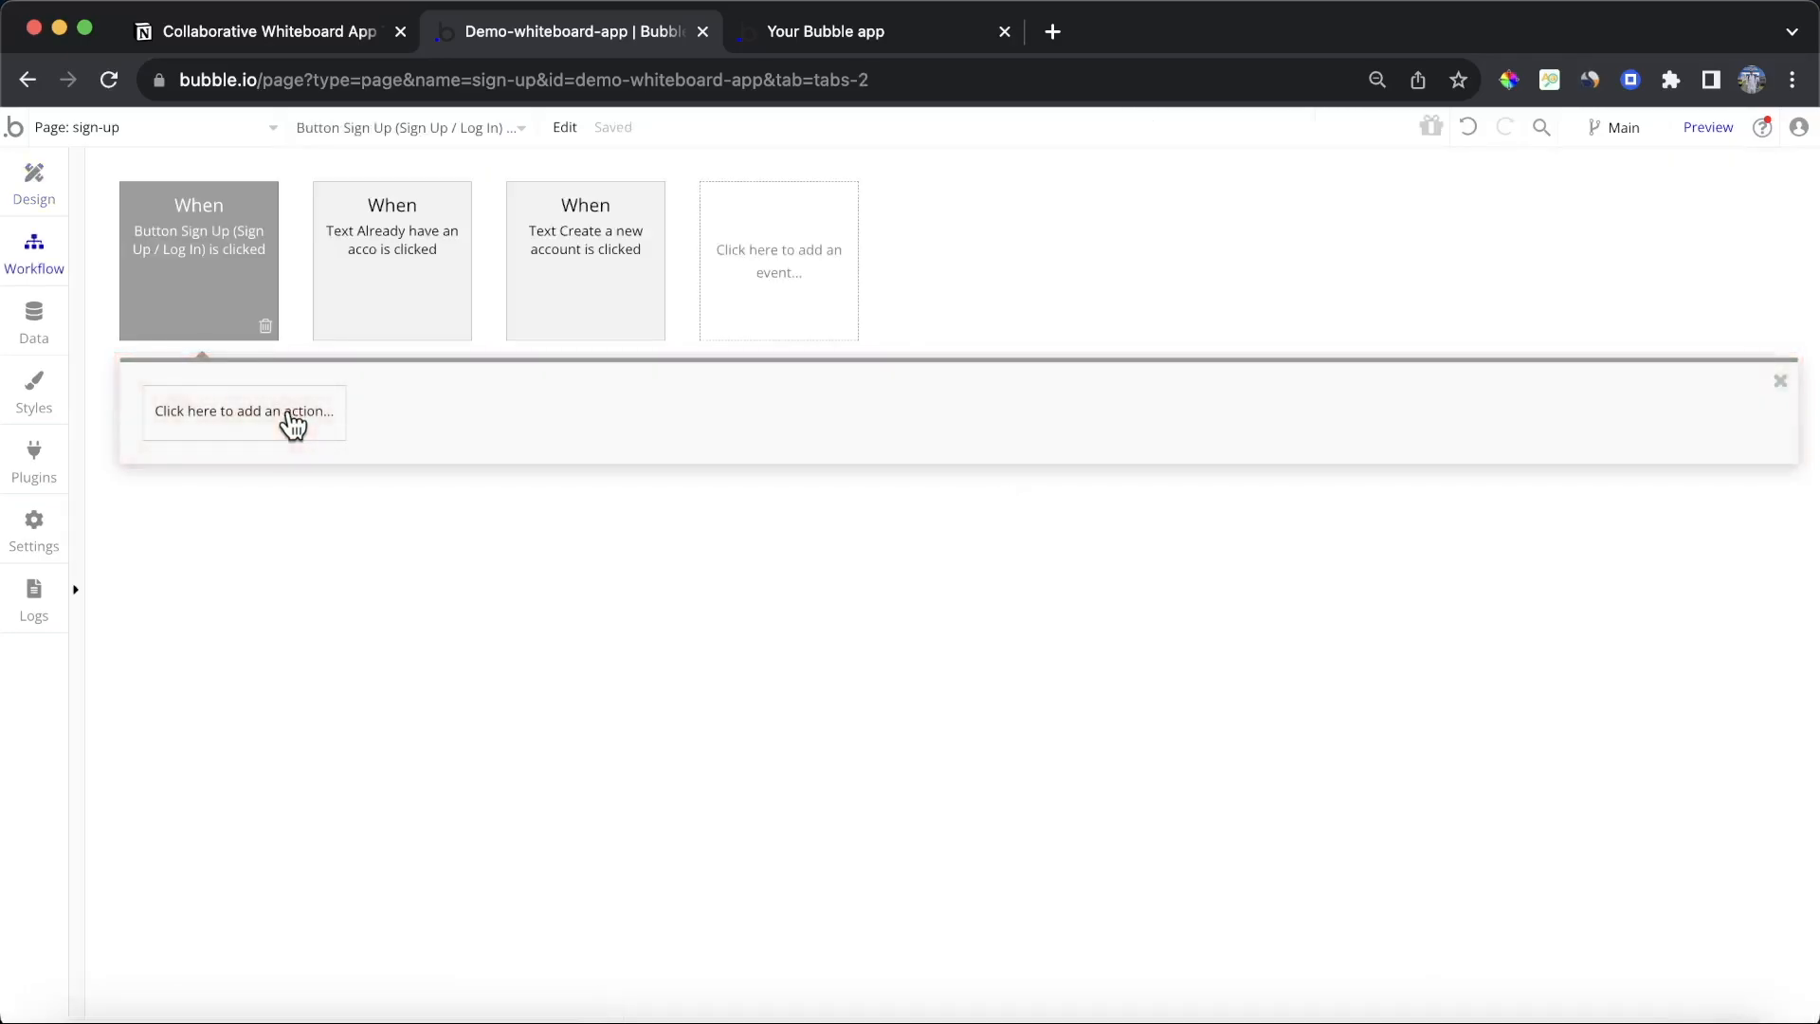
{"action": "left_click", "coordinate": [293, 422]}
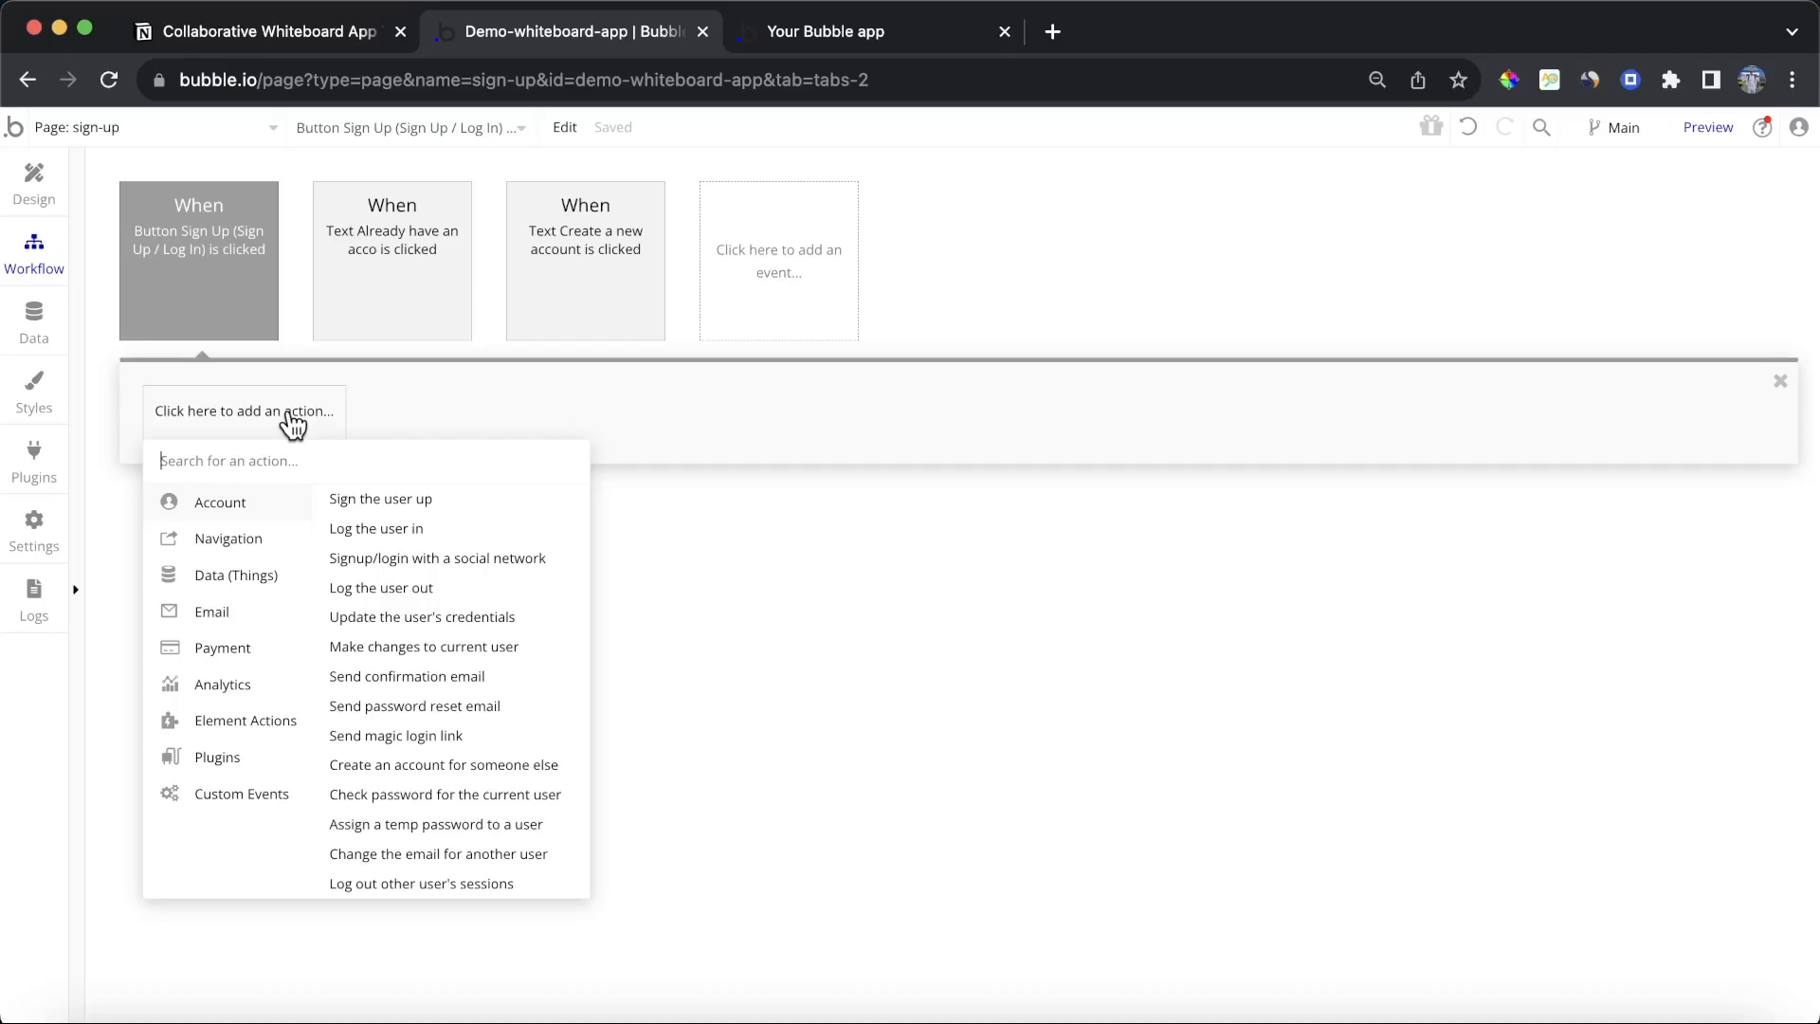
{"action": "mouse_move", "coordinate": [263, 571]}
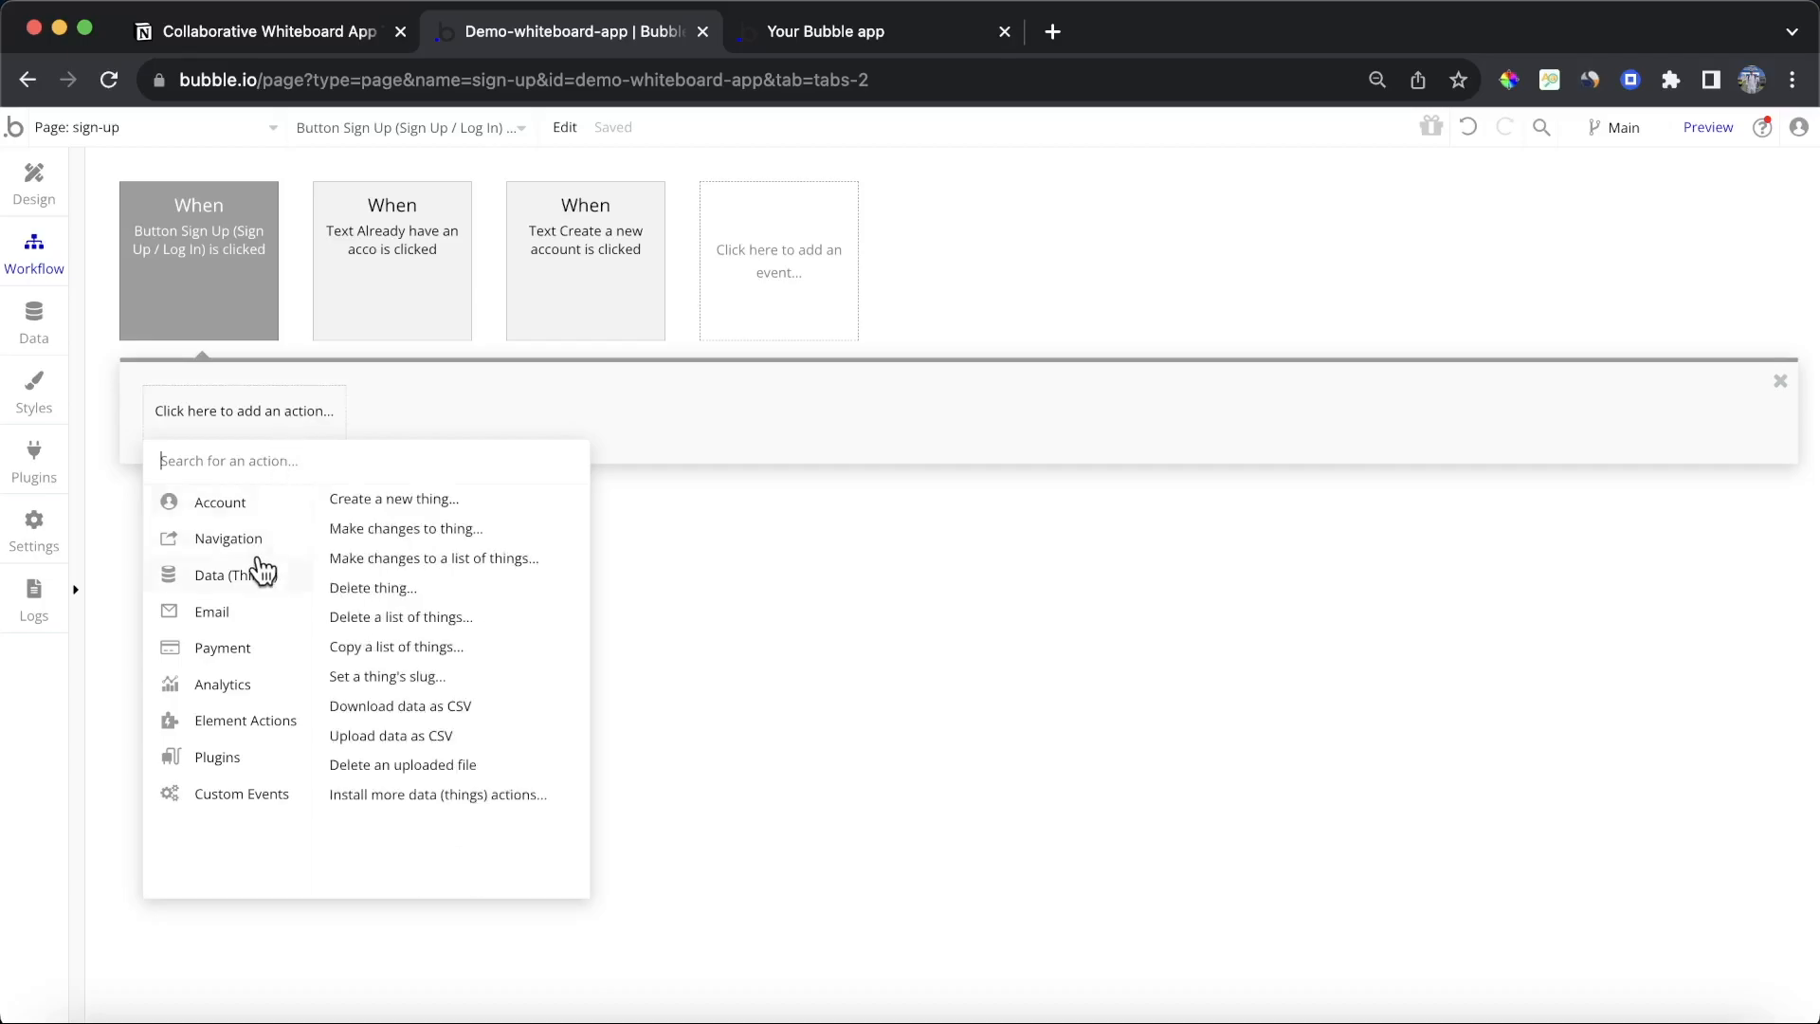
{"action": "mouse_move", "coordinate": [237, 503]}
{"action": "left_click", "coordinate": [528, 500]}
Step: Inspect the email input element on the sign-up page to find its name
{"action": "left_click", "coordinate": [927, 342]}
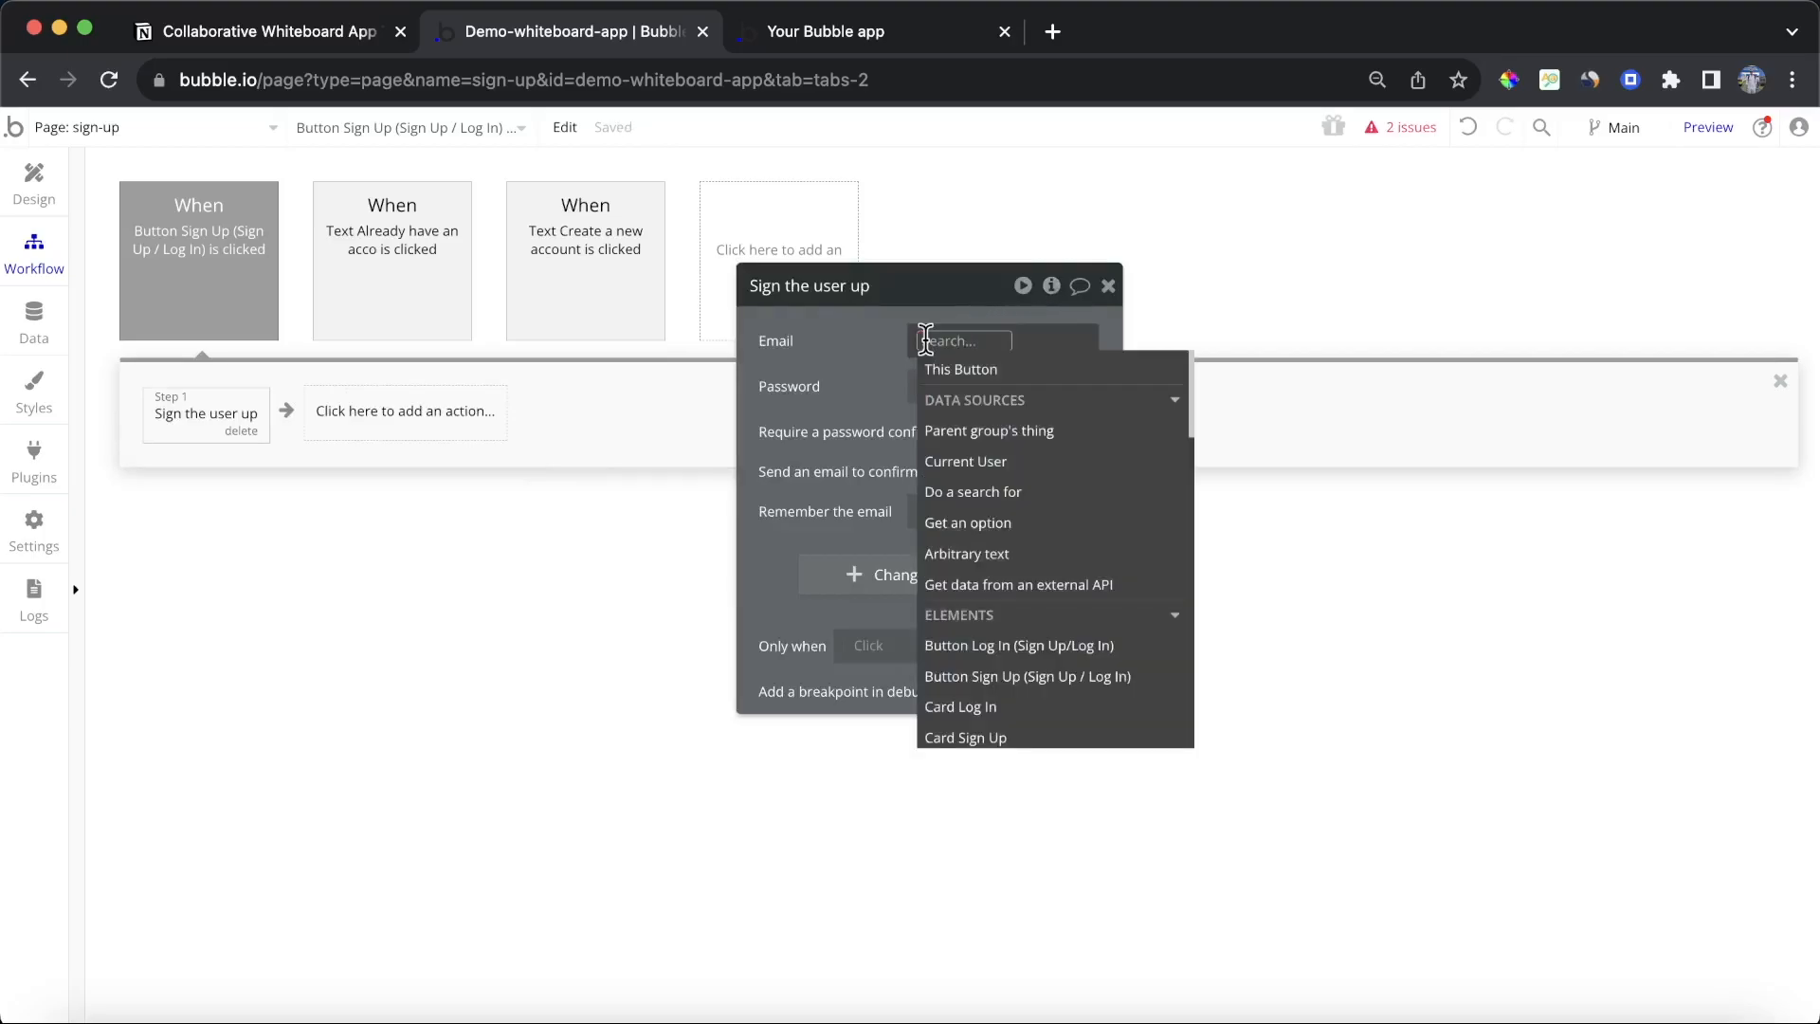
{"action": "left_click", "coordinate": [19, 183]}
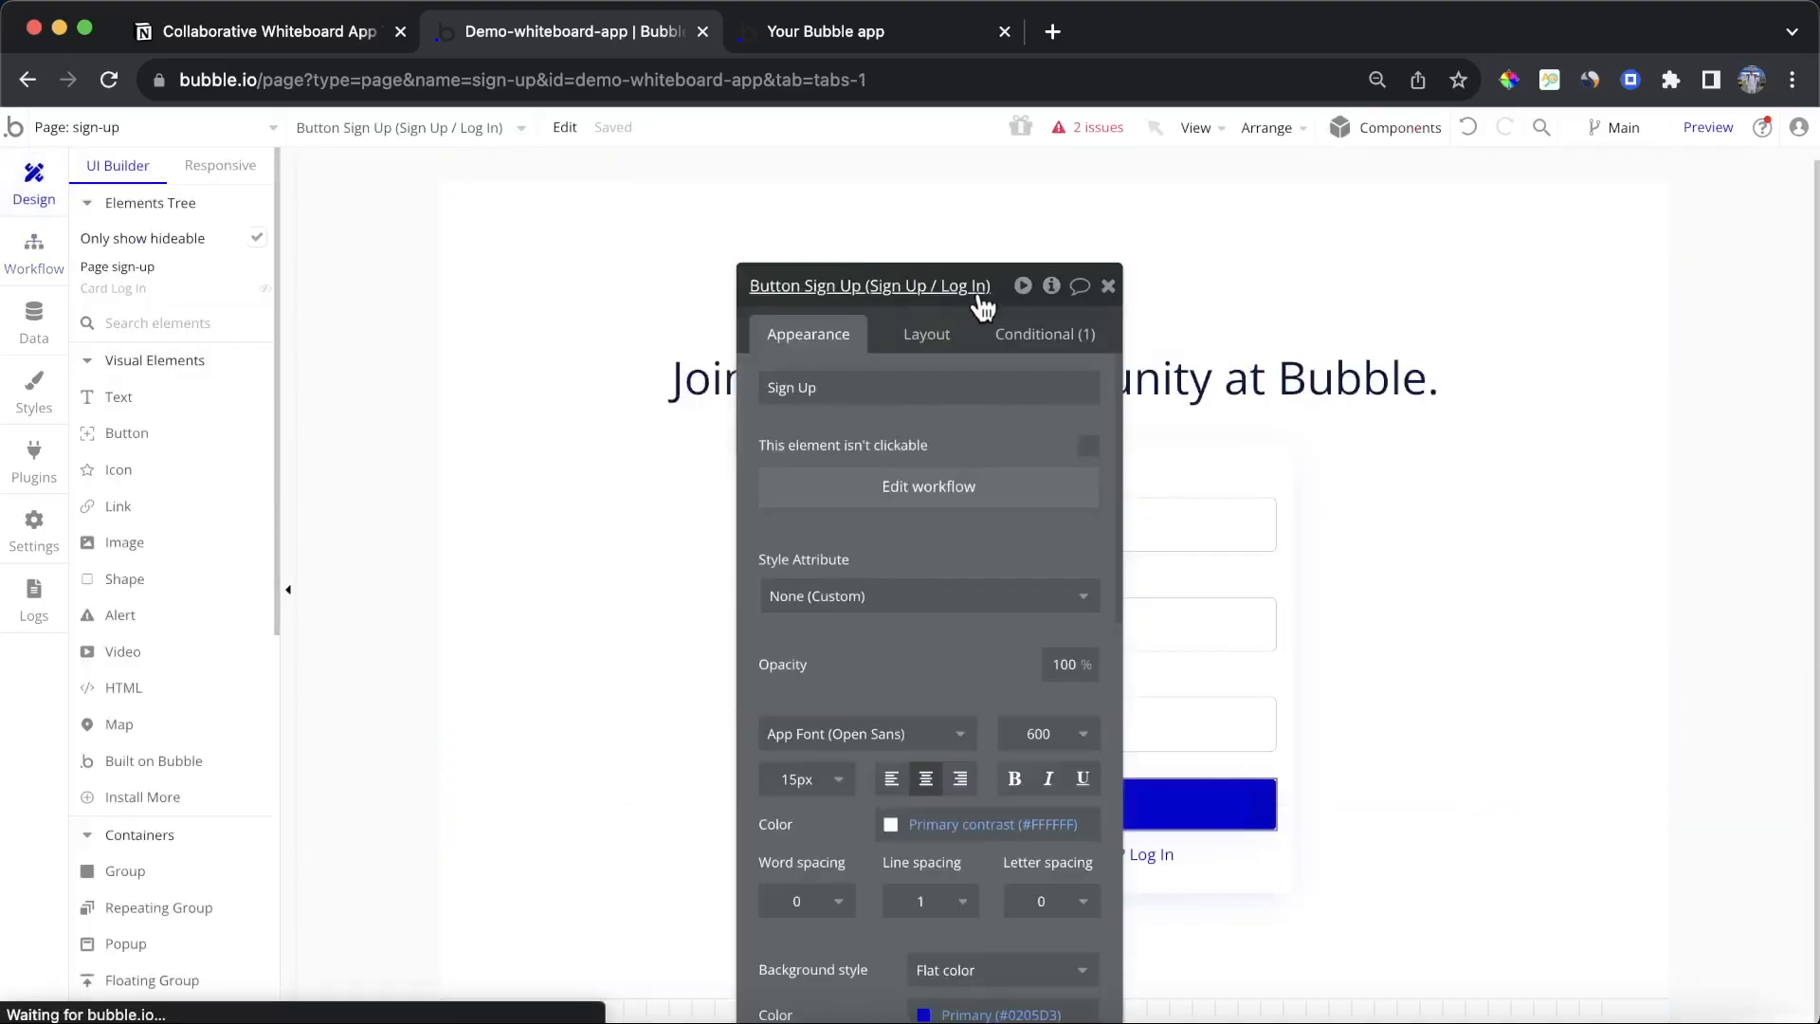
{"action": "left_click", "coordinate": [1108, 286]}
{"action": "left_click", "coordinate": [1078, 555]}
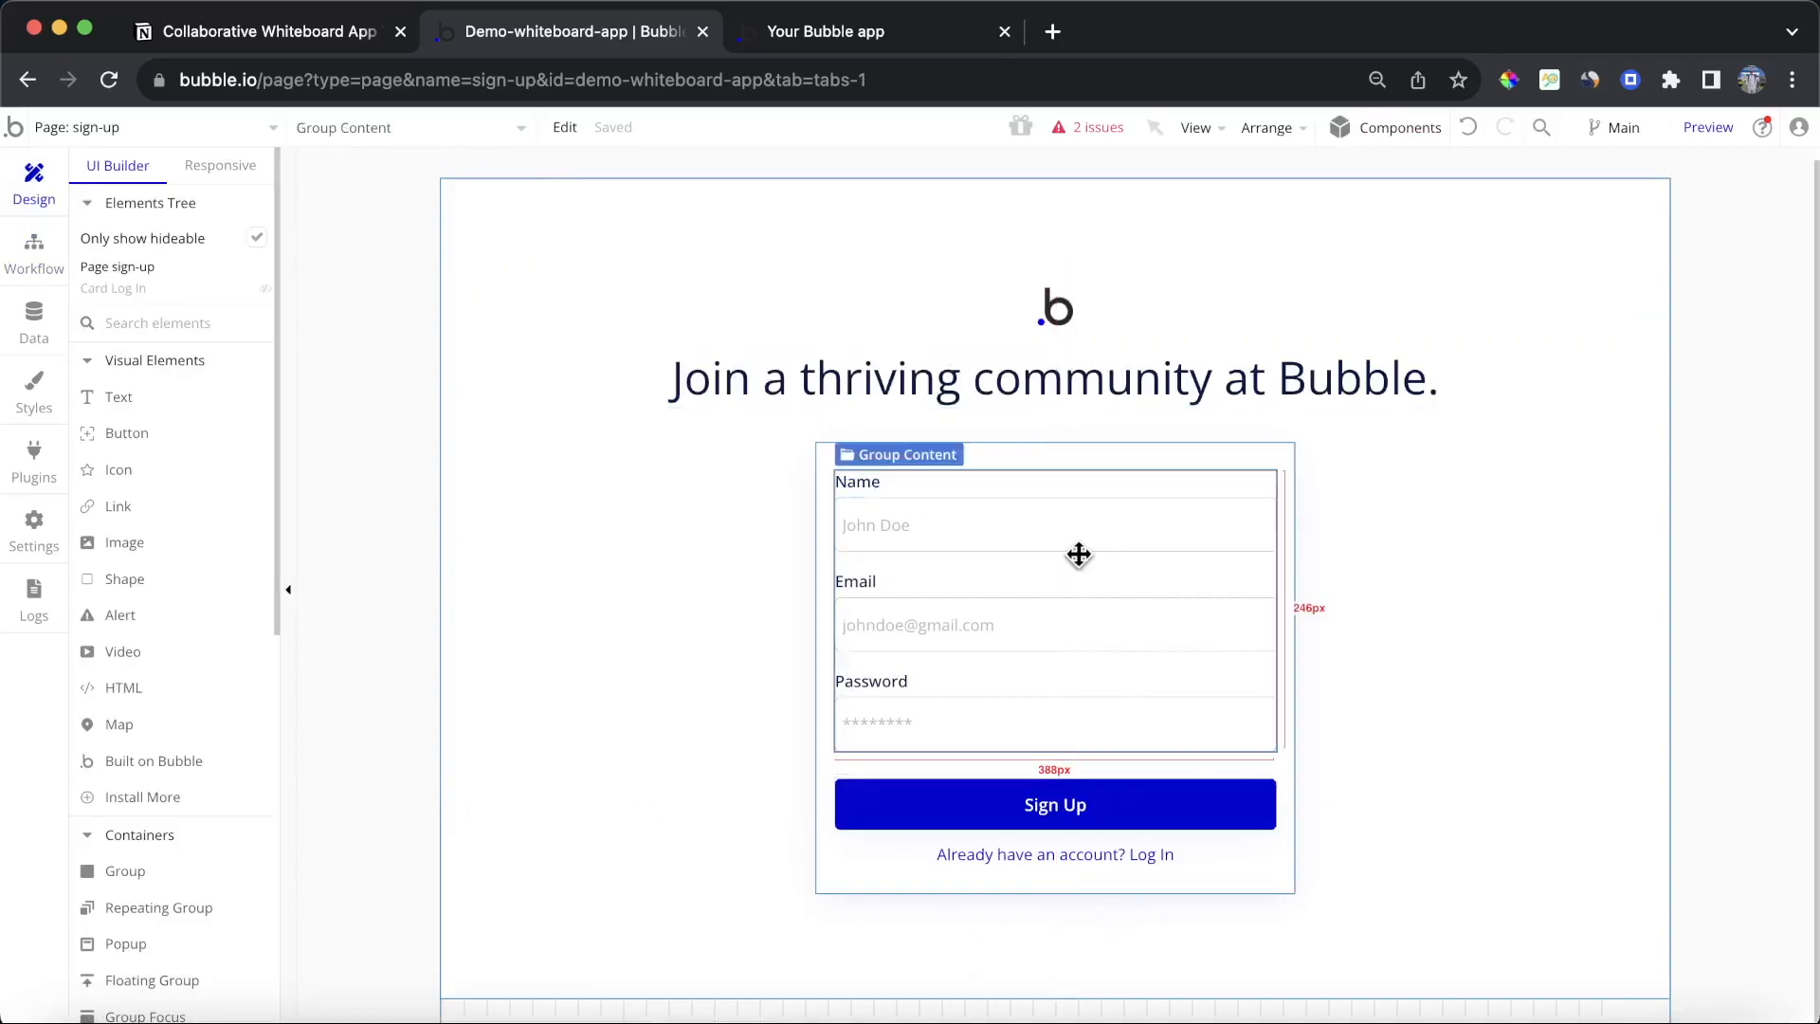
{"action": "double_click", "coordinate": [1048, 630]}
{"action": "left_click", "coordinate": [954, 397]}
{"action": "key", "text": "ctrl+v"}
{"action": "left_click", "coordinate": [34, 248]}
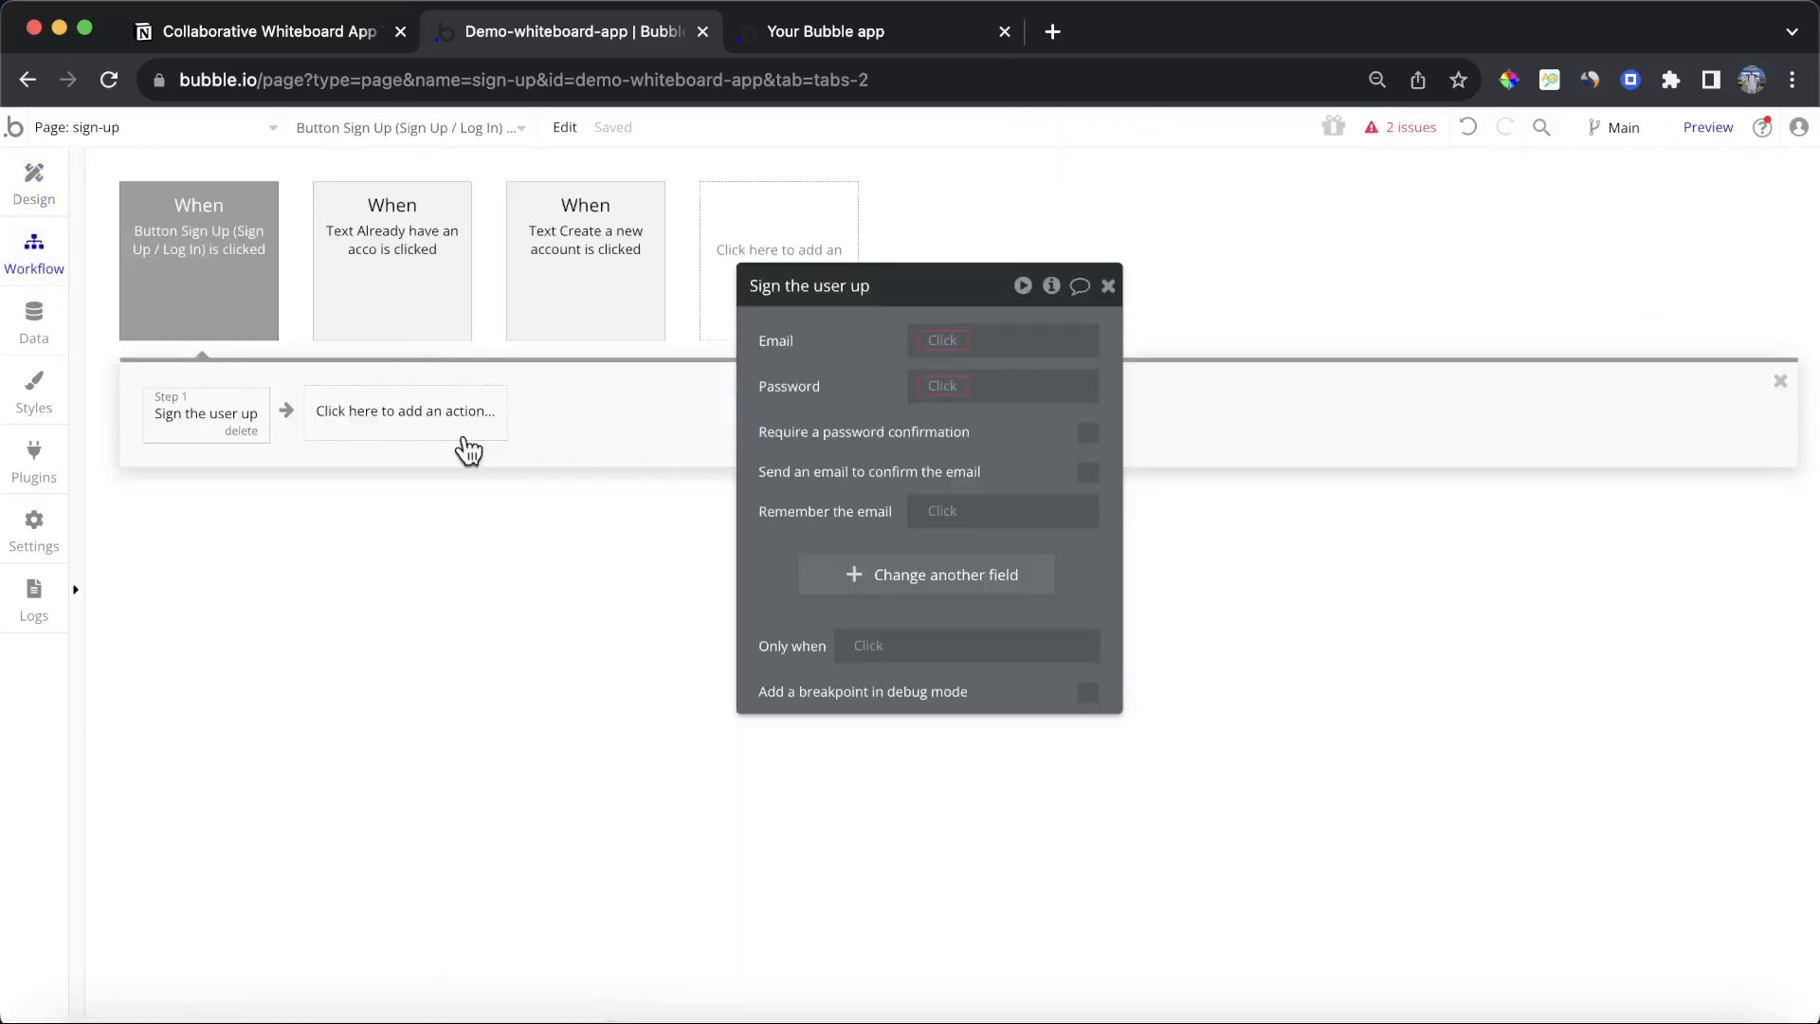
Step: Set the sign-up action's Email to Input Sign Up Email's value
{"action": "left_click", "coordinate": [955, 340]}
{"action": "type", "text": "inpu"}
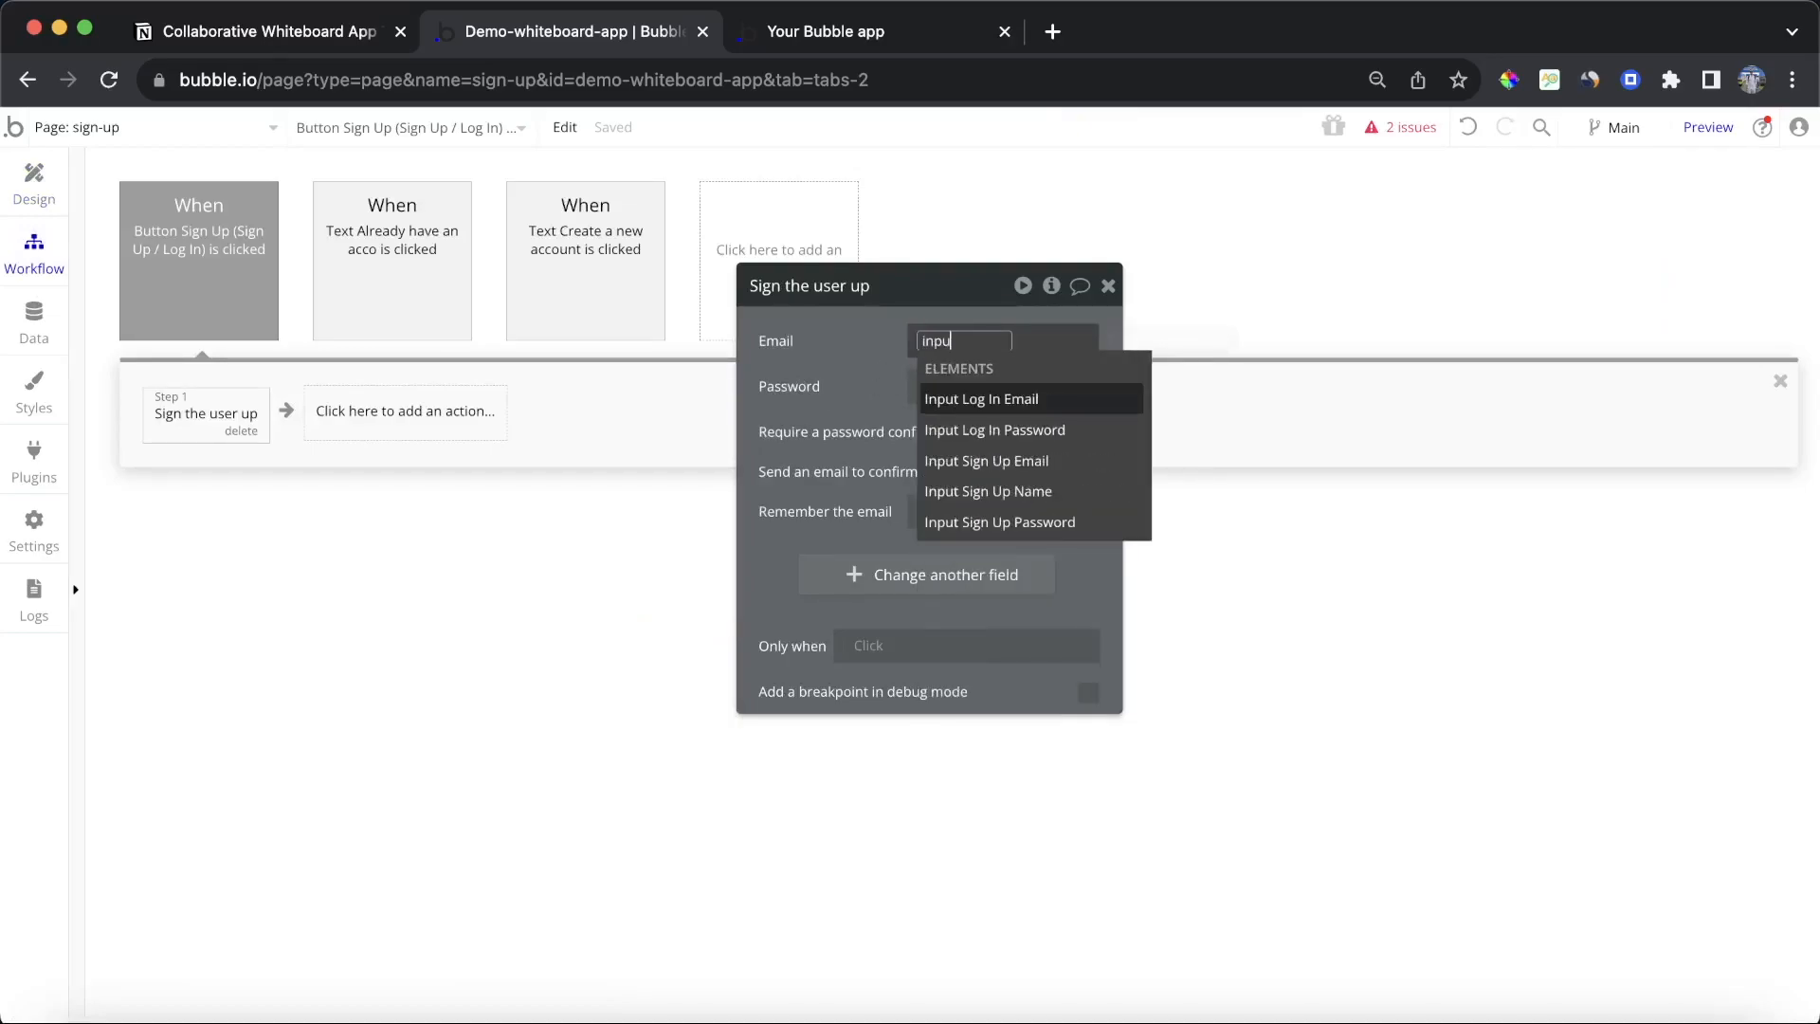
{"action": "left_click", "coordinate": [963, 462]}
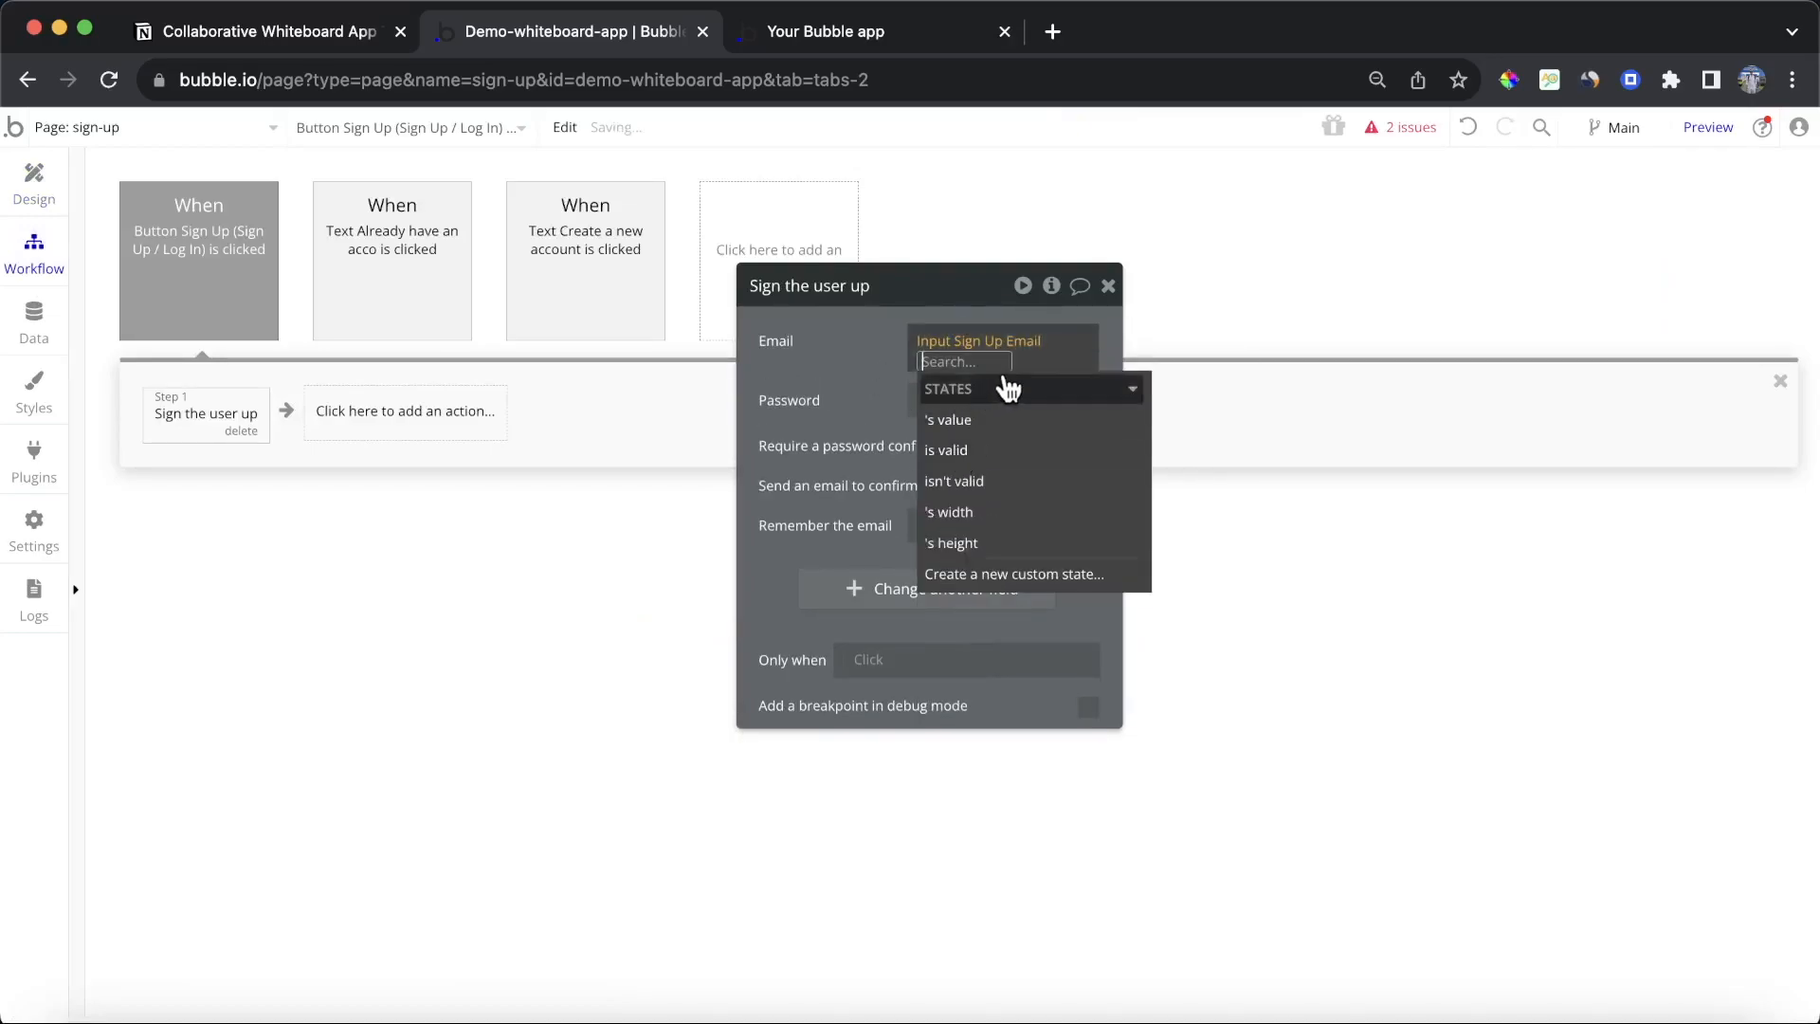
{"action": "left_click", "coordinate": [989, 390]}
{"action": "left_click", "coordinate": [850, 379]}
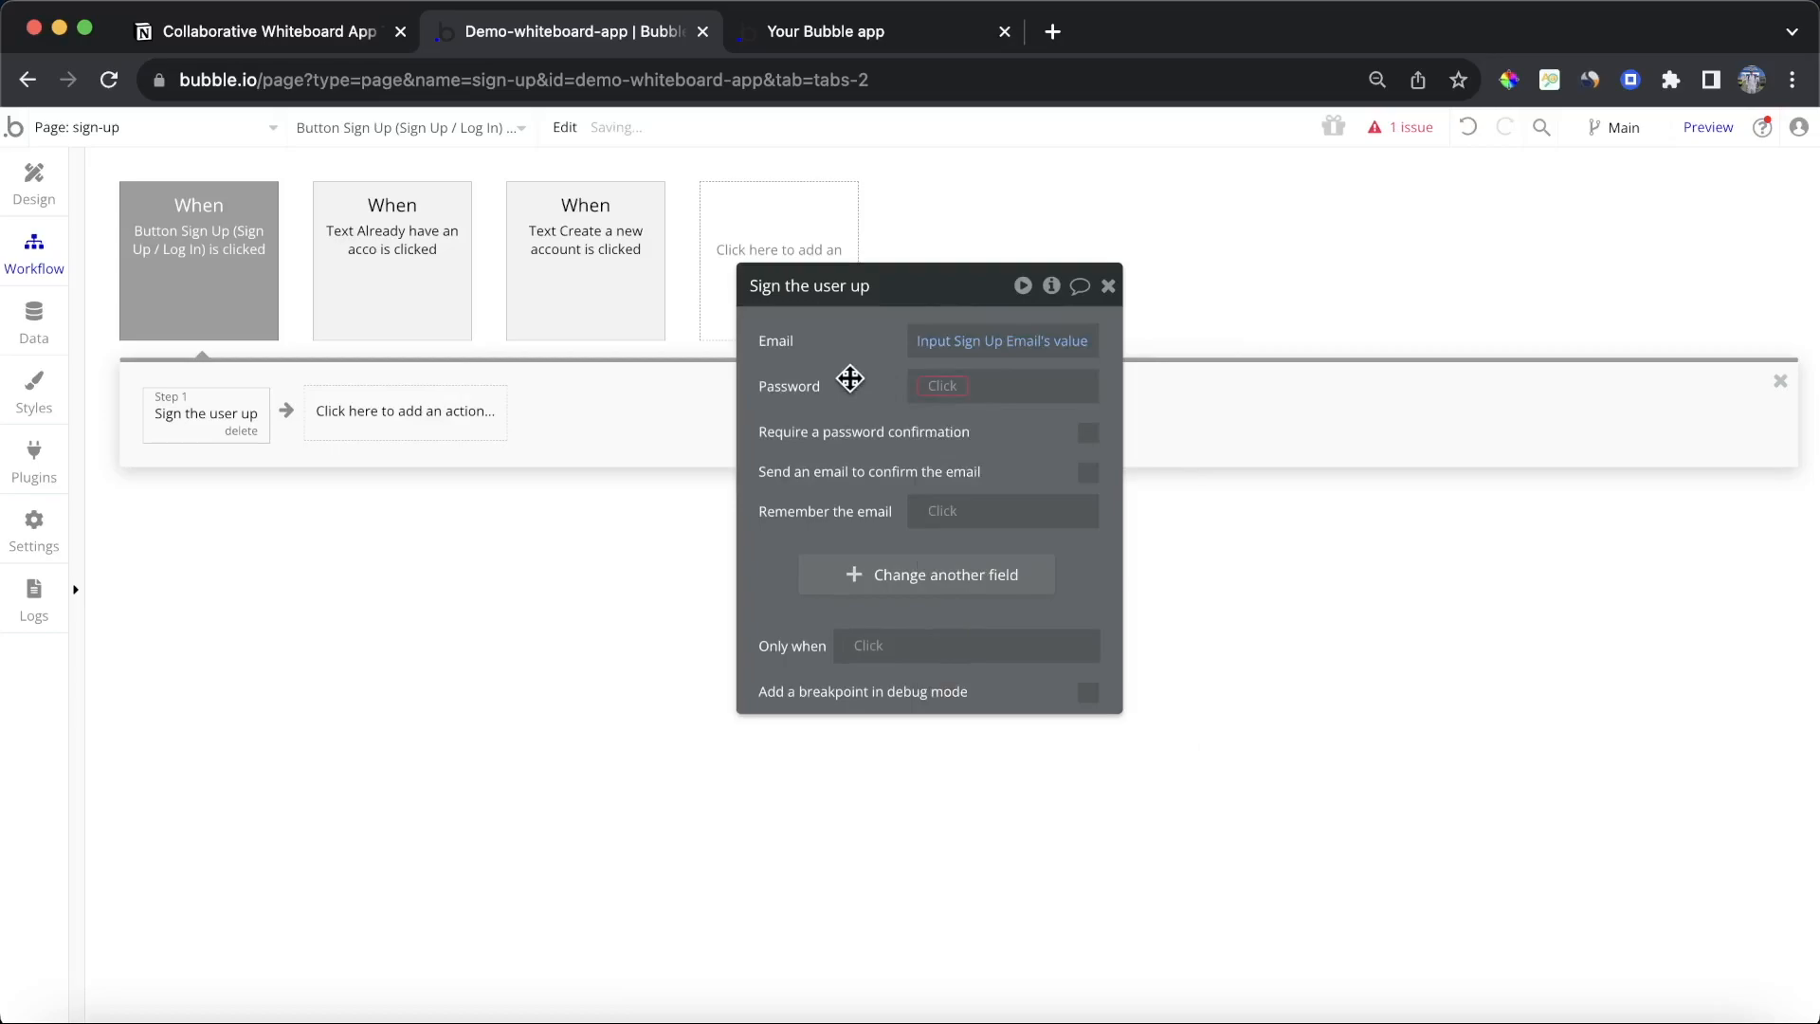
Step: Set the sign-up action's Password to Input Sign Up Password's value
{"action": "left_click", "coordinate": [940, 385]}
{"action": "type", "text": "inpu"}
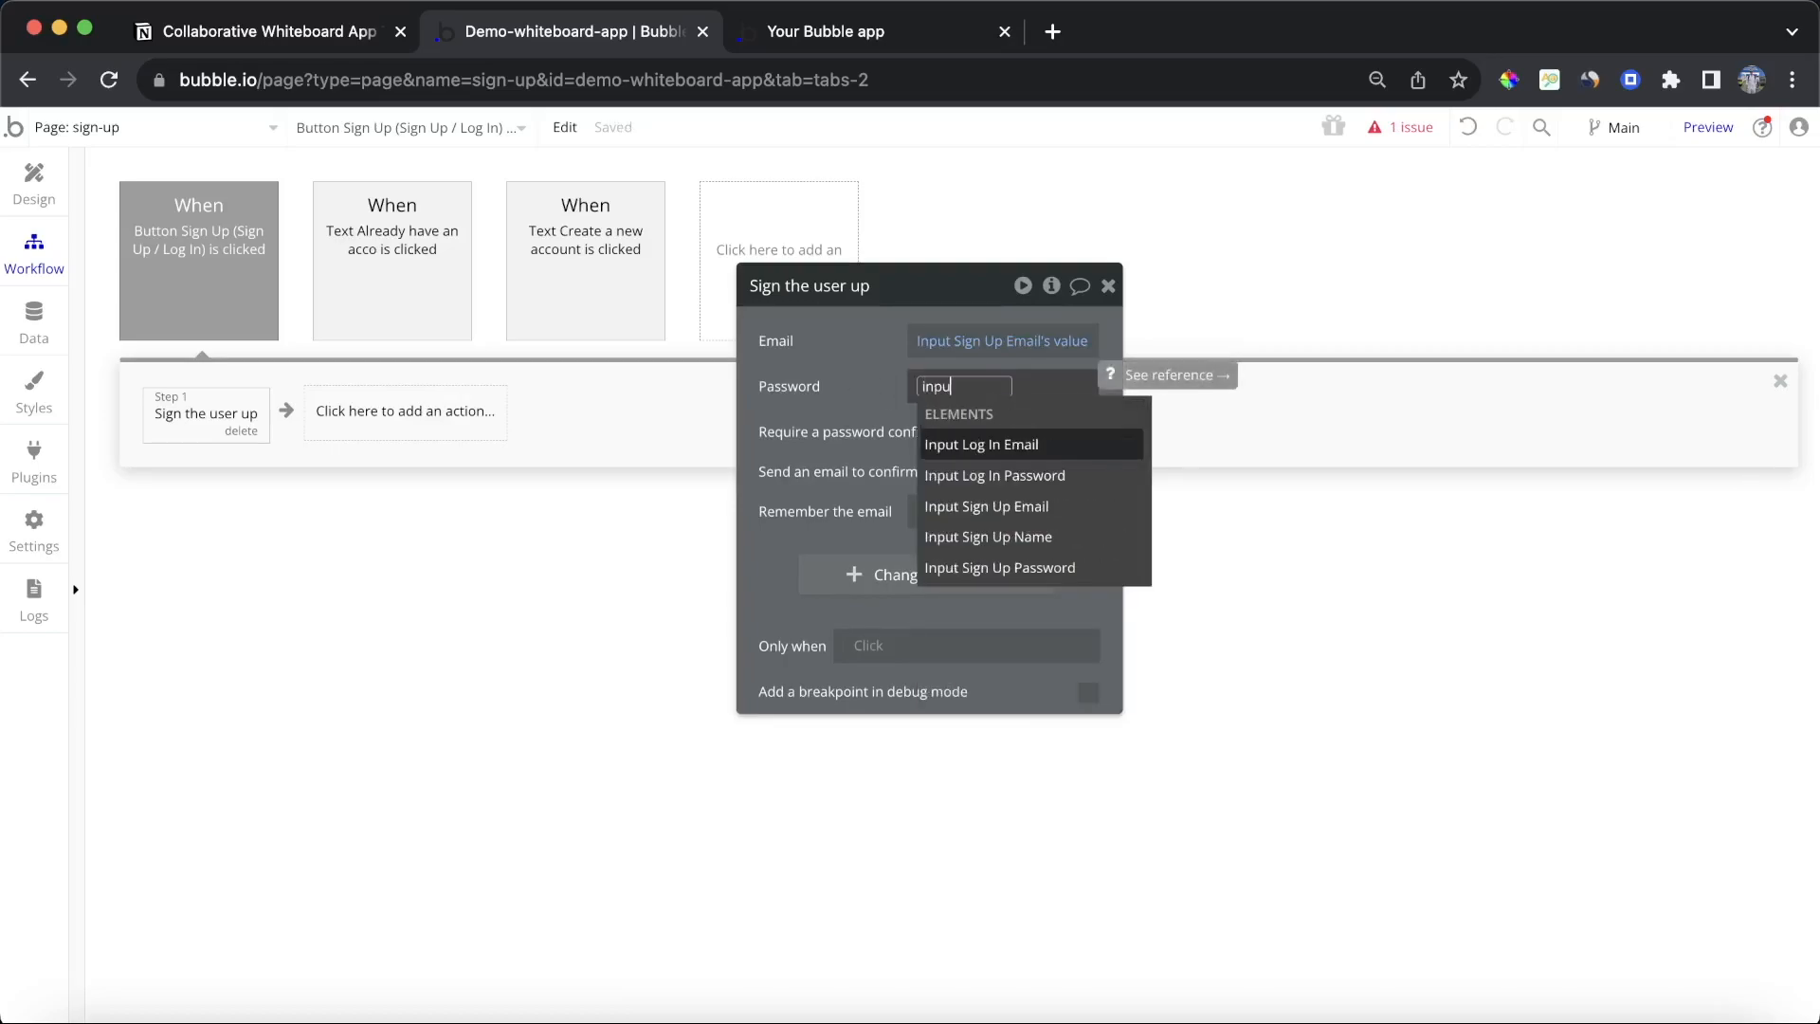
{"action": "left_click", "coordinate": [1071, 567]}
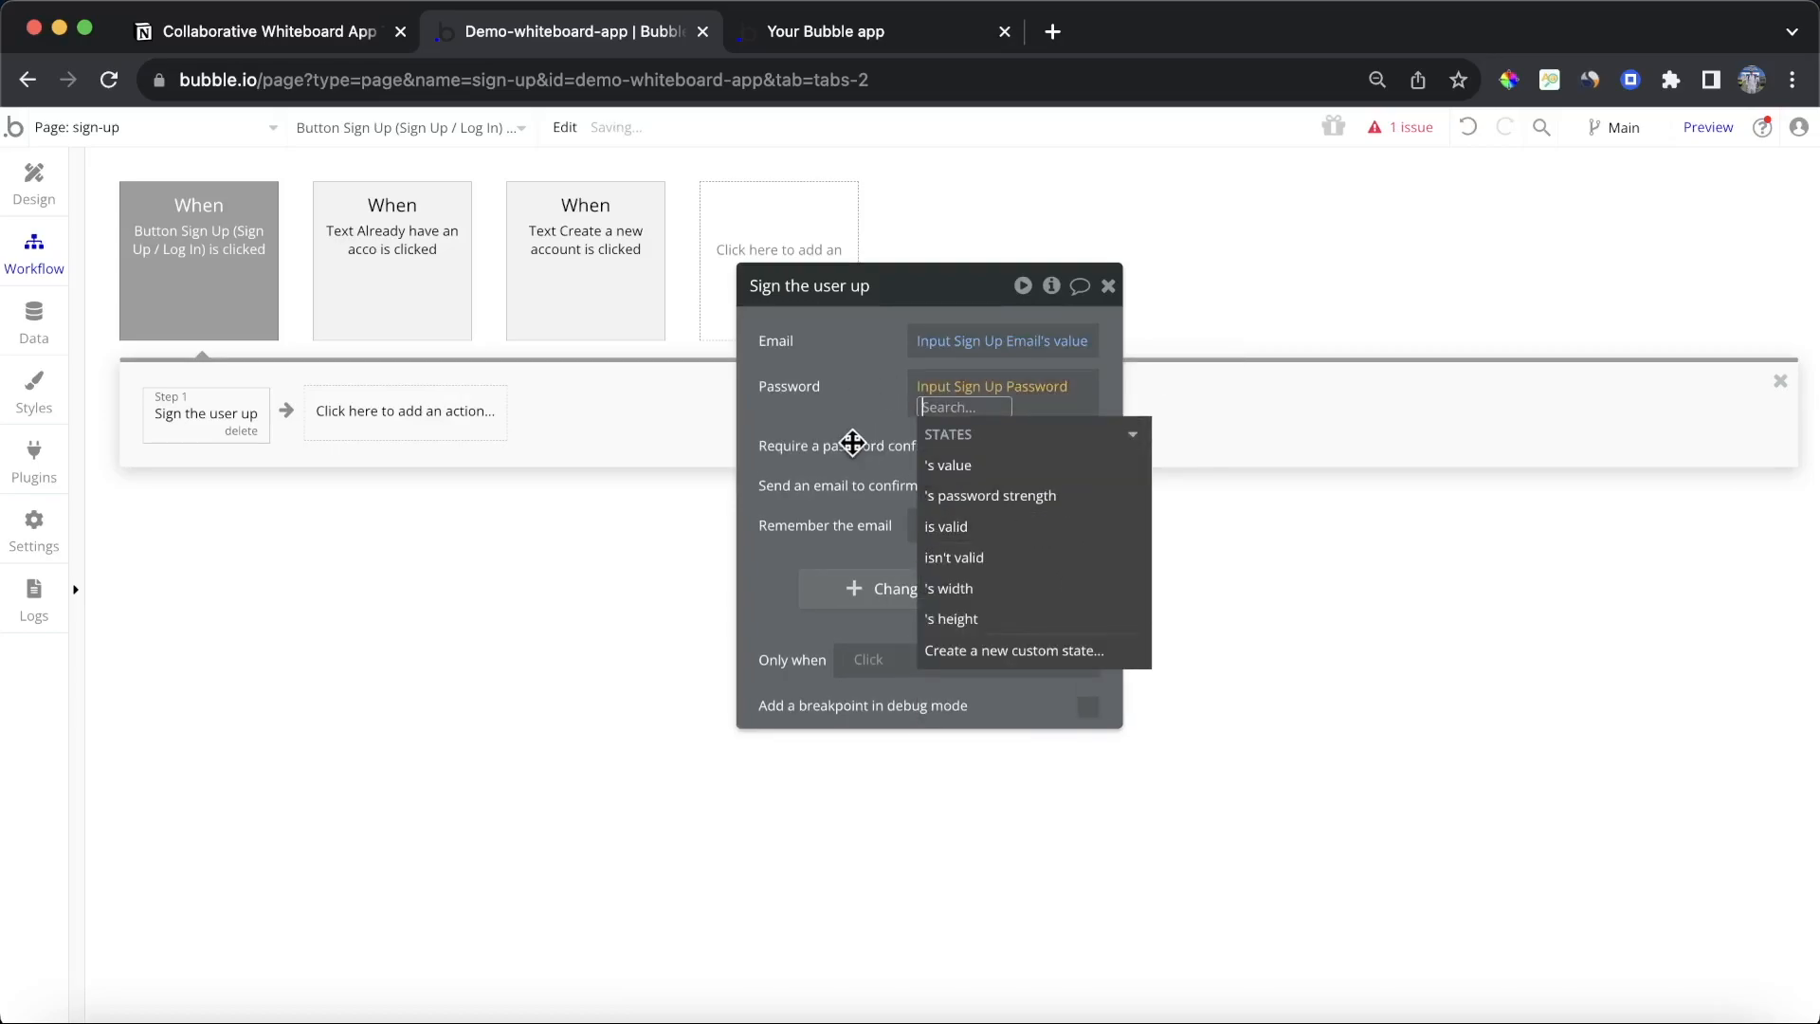
{"action": "left_click", "coordinate": [975, 467]}
{"action": "left_click", "coordinate": [845, 432]}
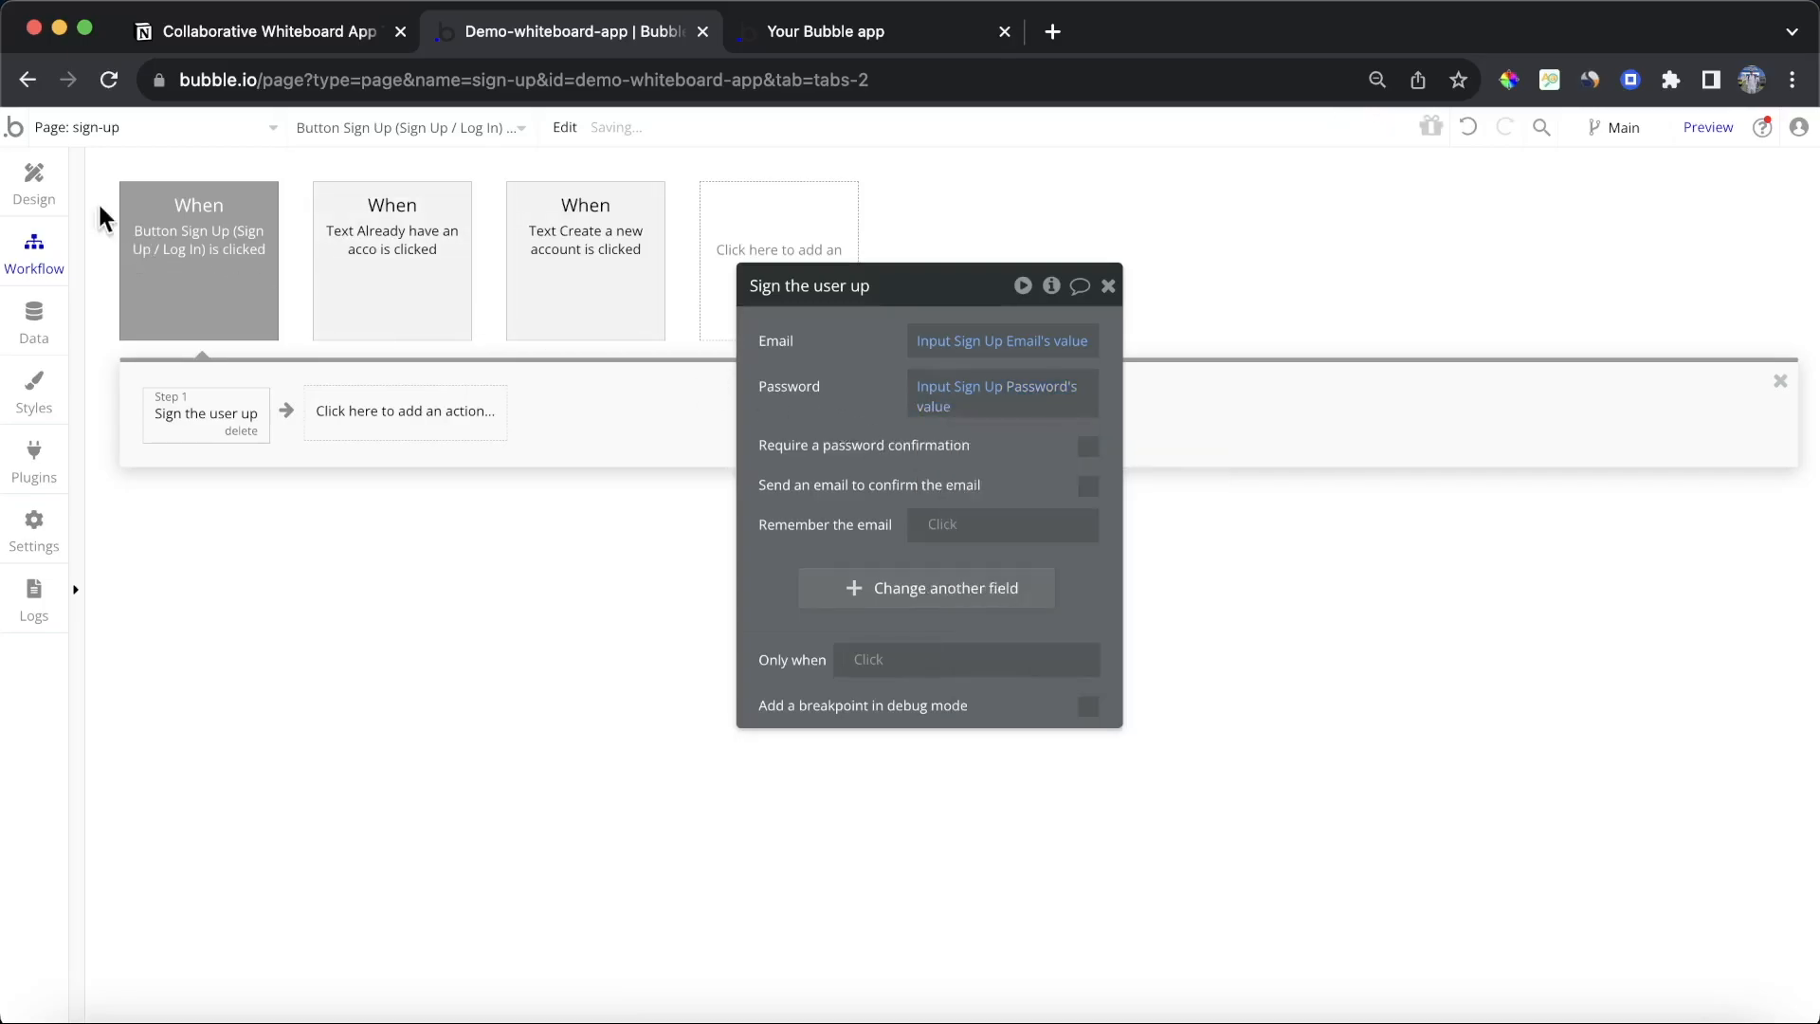
Step: Delete the Name field group from the sign-up form
{"action": "left_click", "coordinate": [34, 180]}
{"action": "left_click_drag", "start_coordinate": [894, 434], "coordinate": [417, 402]}
{"action": "left_click", "coordinate": [977, 493]}
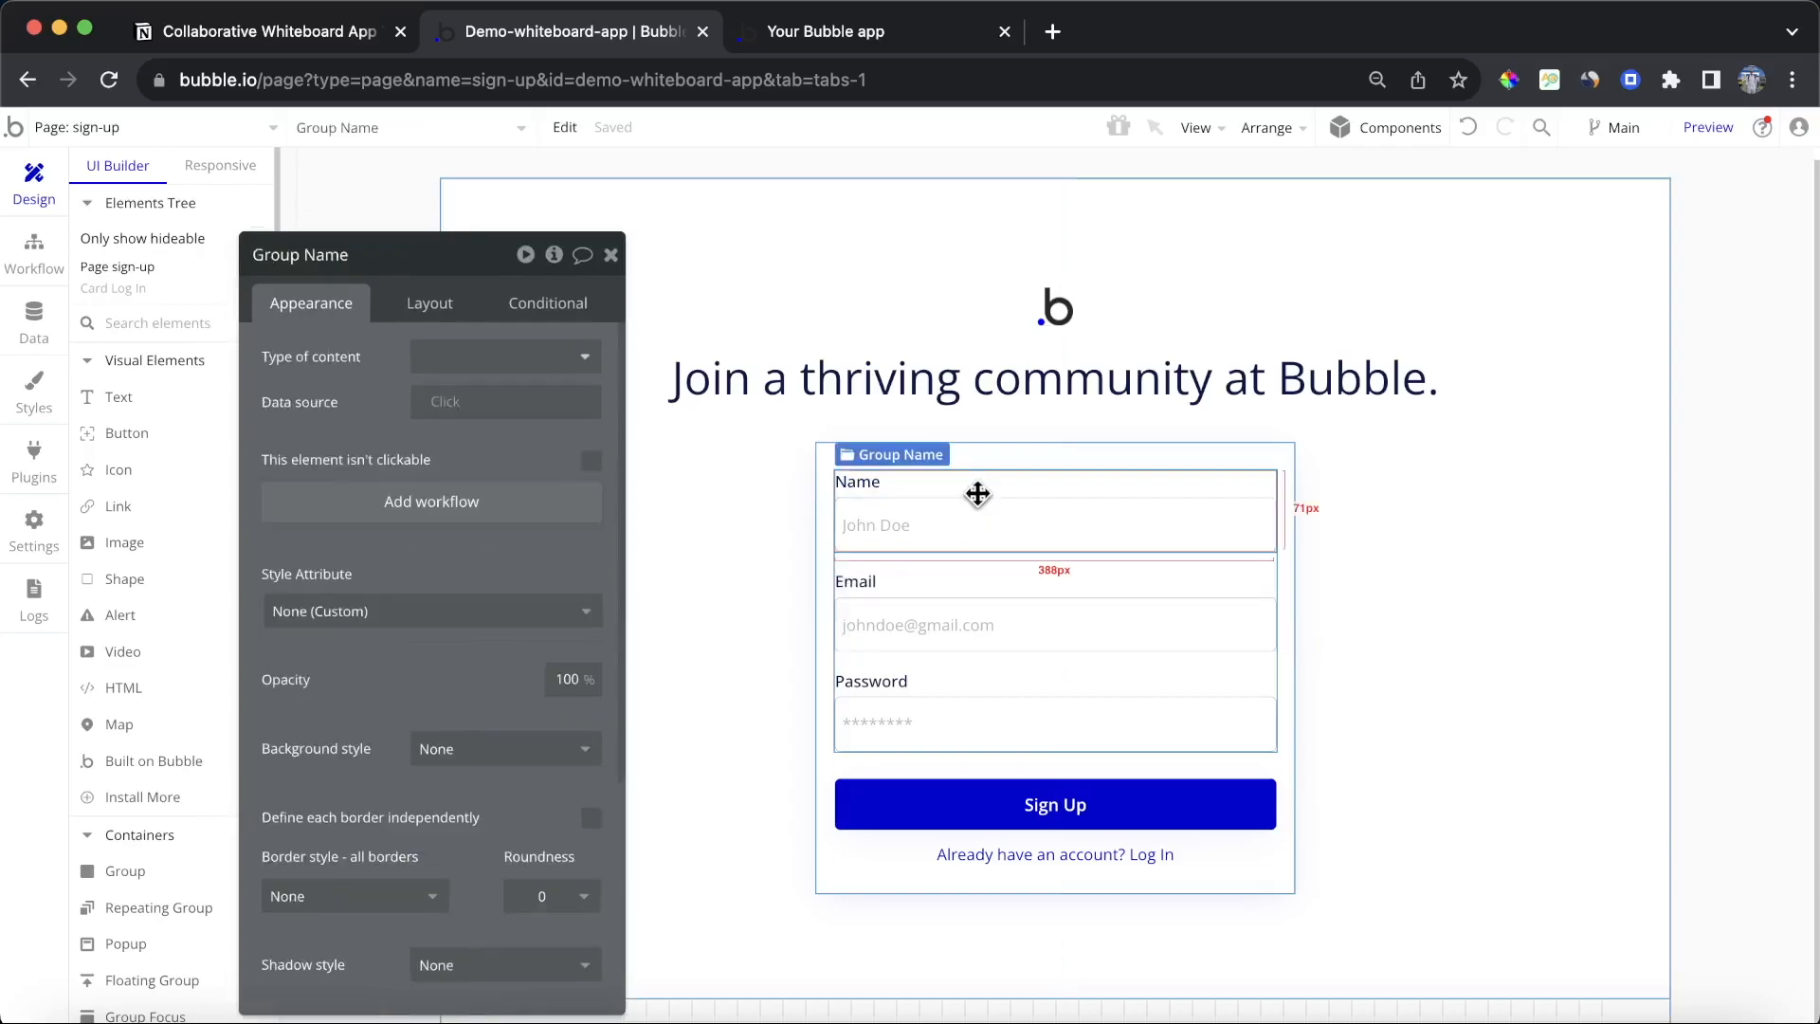
{"action": "key", "text": "Delete"}
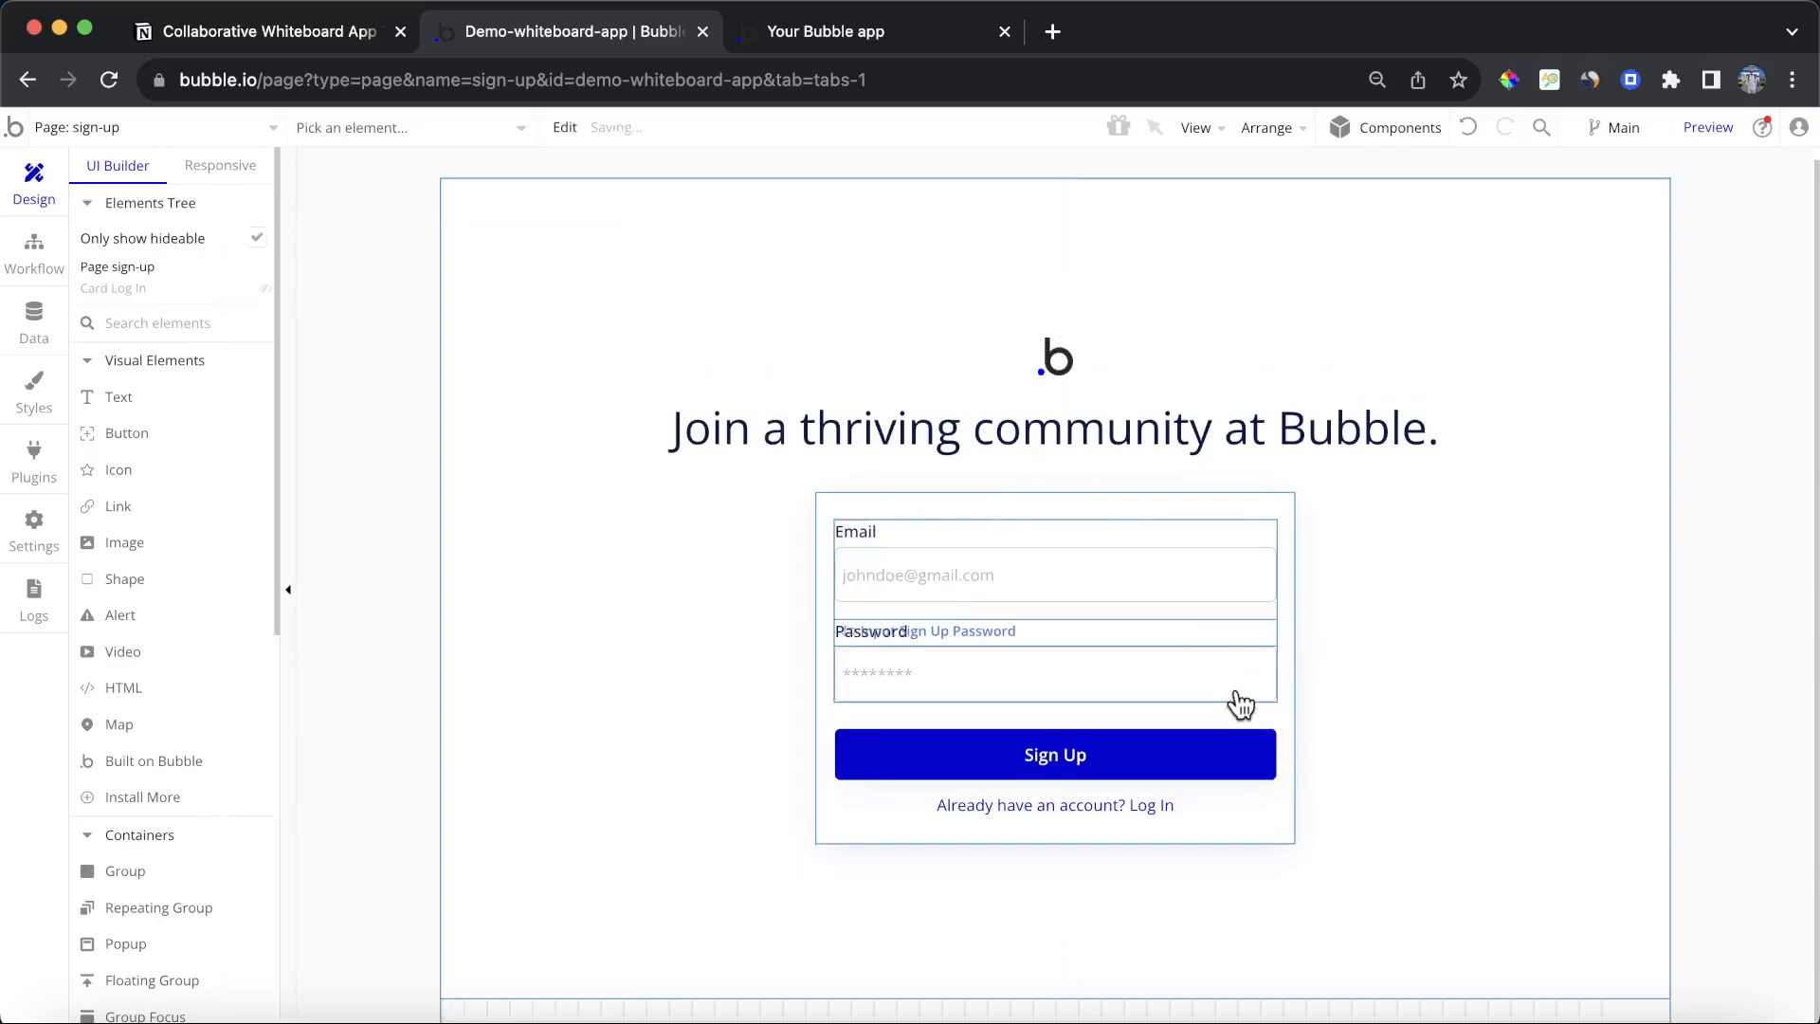
Step: Add a Reset relevant inputs action after the sign-up step in the Sign Up button's workflow
{"action": "left_click", "coordinate": [34, 258]}
{"action": "left_click_drag", "start_coordinate": [401, 438], "coordinate": [654, 475]}
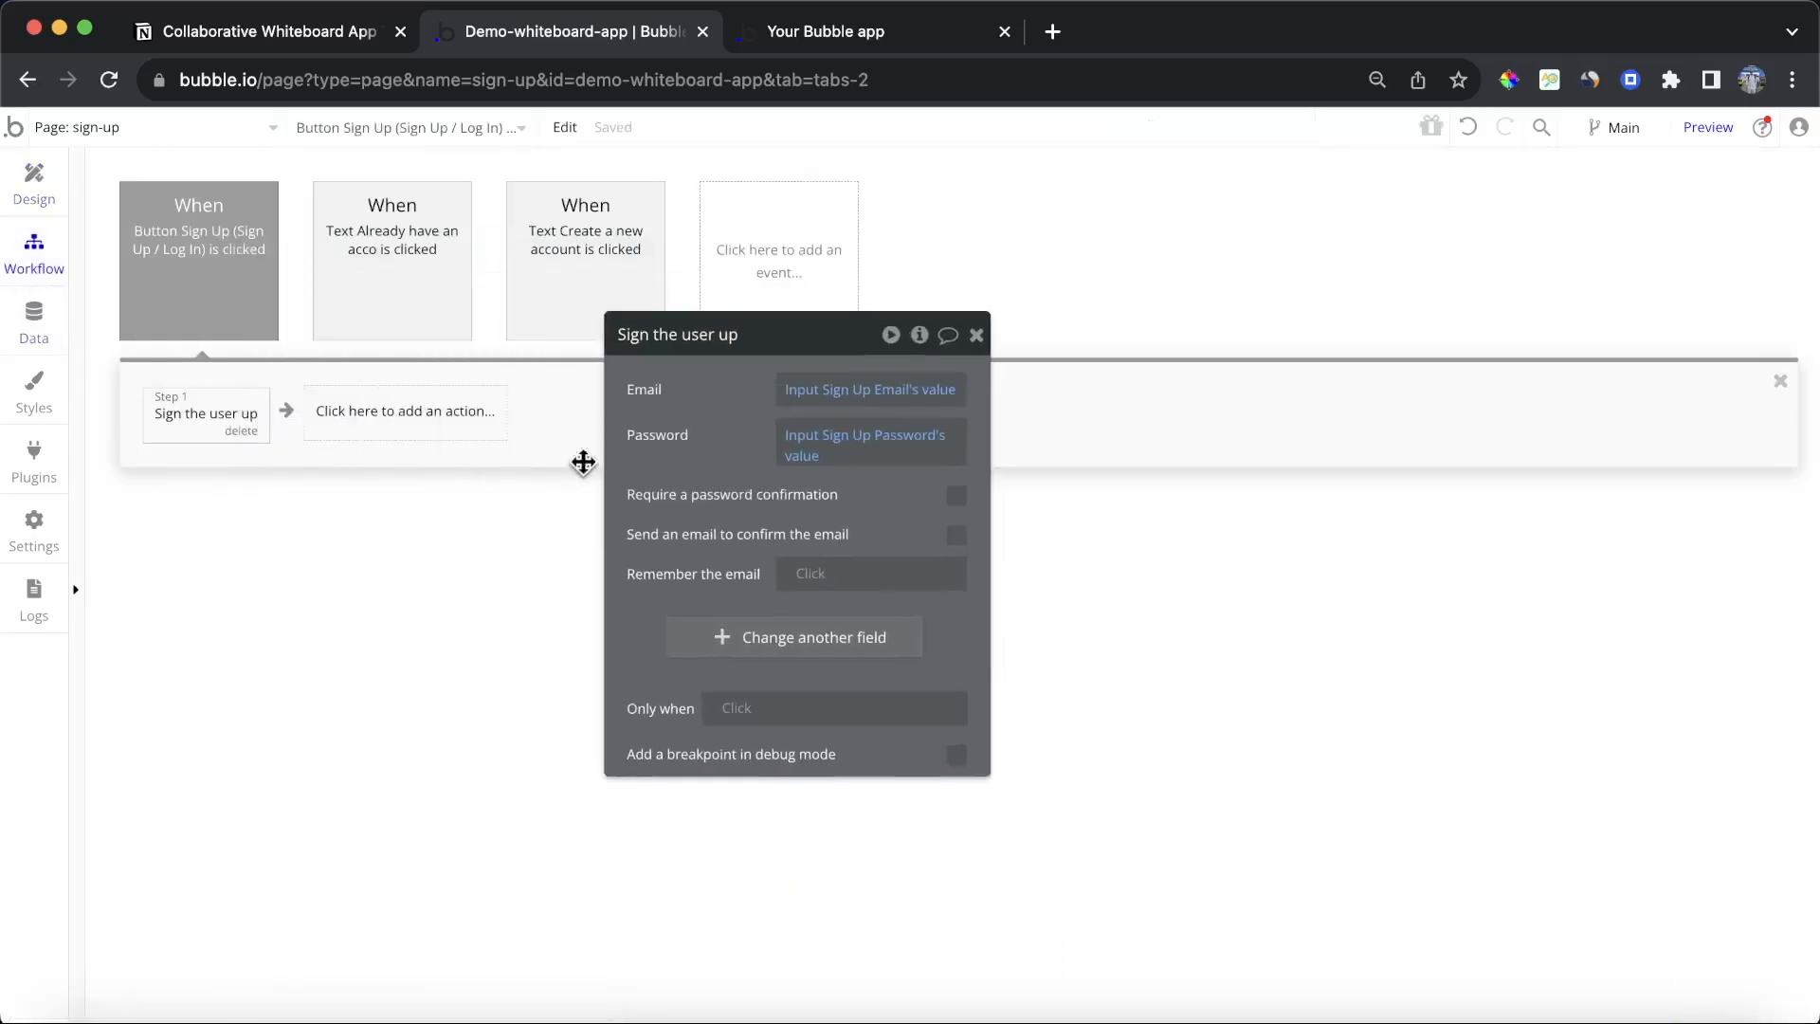
{"action": "left_click", "coordinate": [435, 427]}
{"action": "type", "text": "res"}
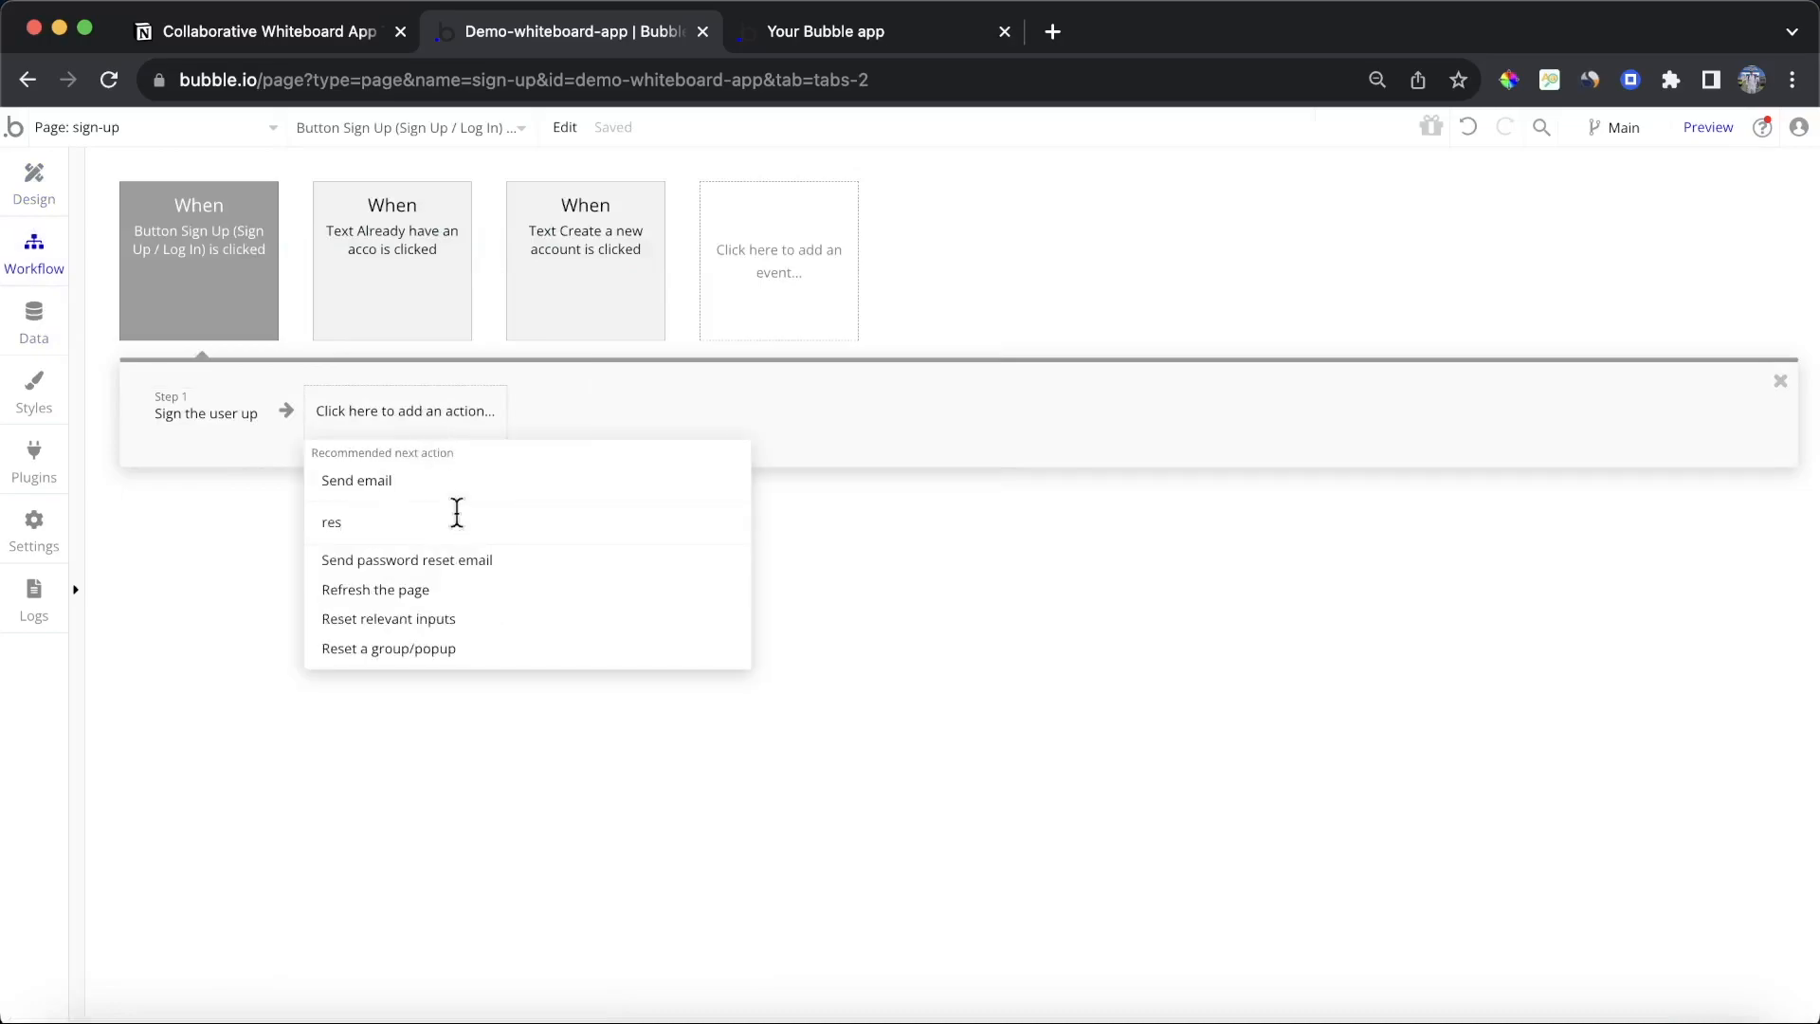
{"action": "left_click", "coordinate": [451, 618]}
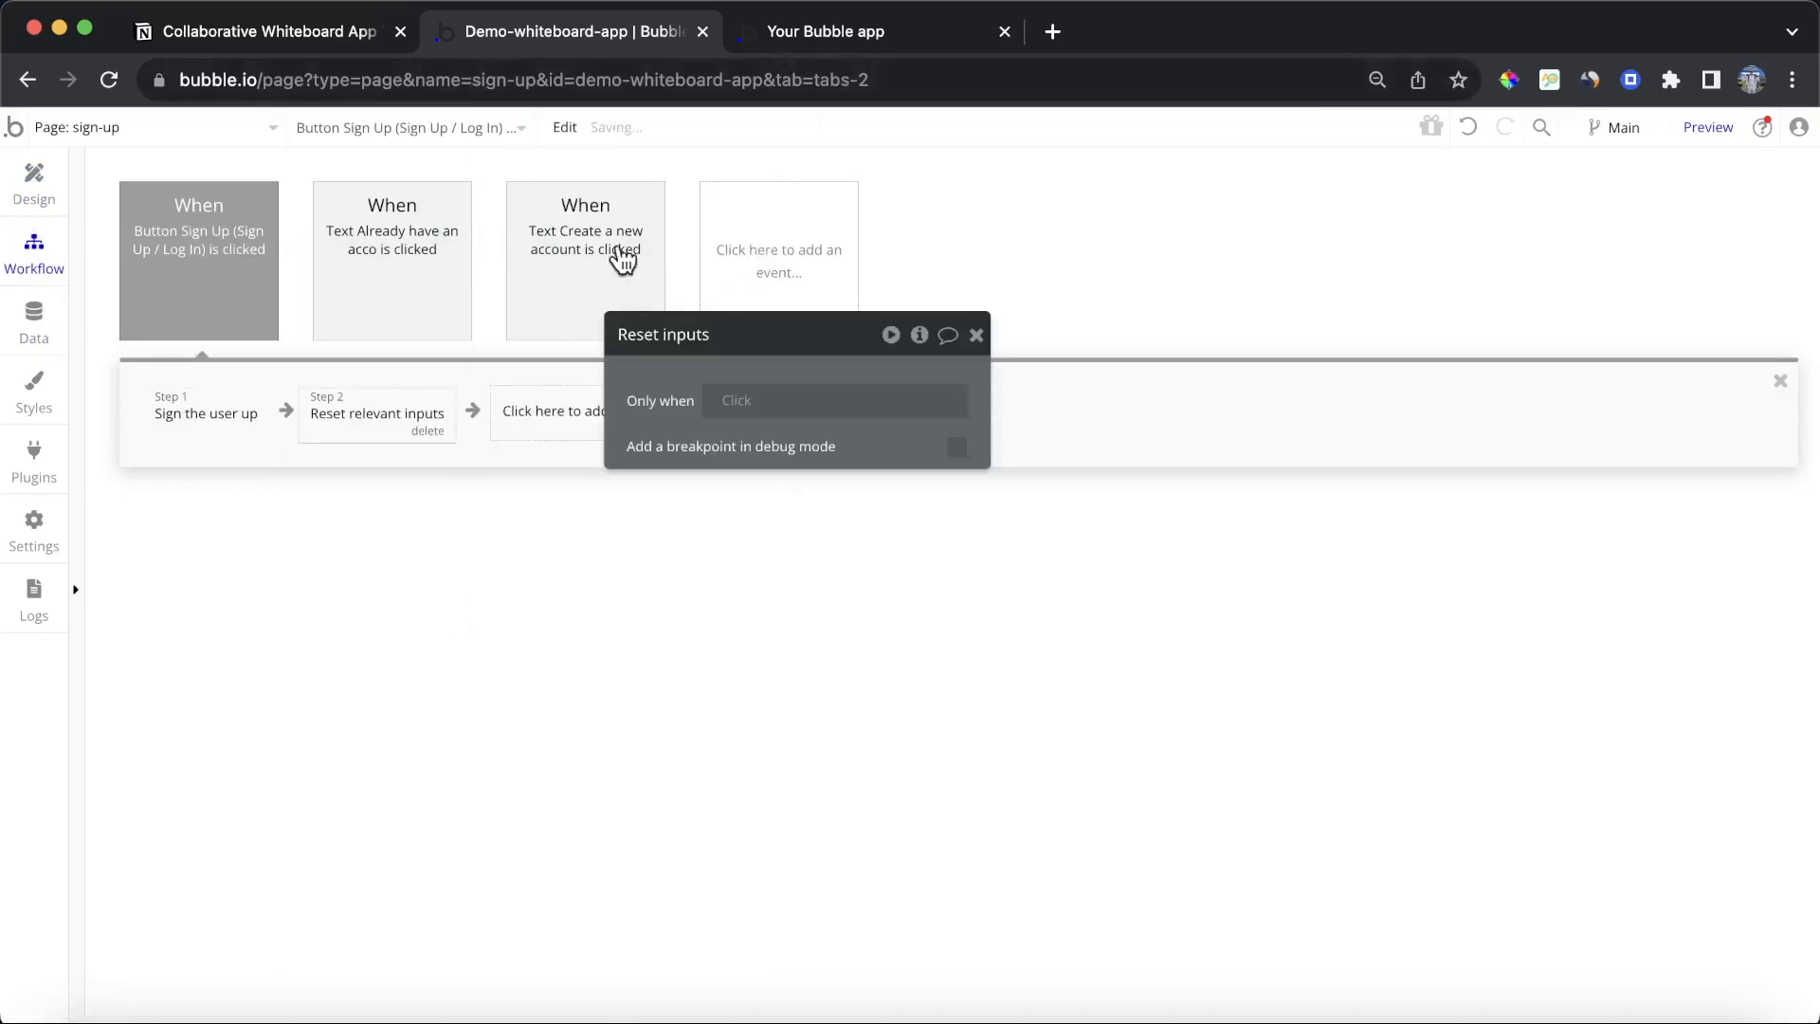
Step: Add a Go to page action sending the user to the dashboard page as the workflow's third step
{"action": "left_click", "coordinate": [32, 190]}
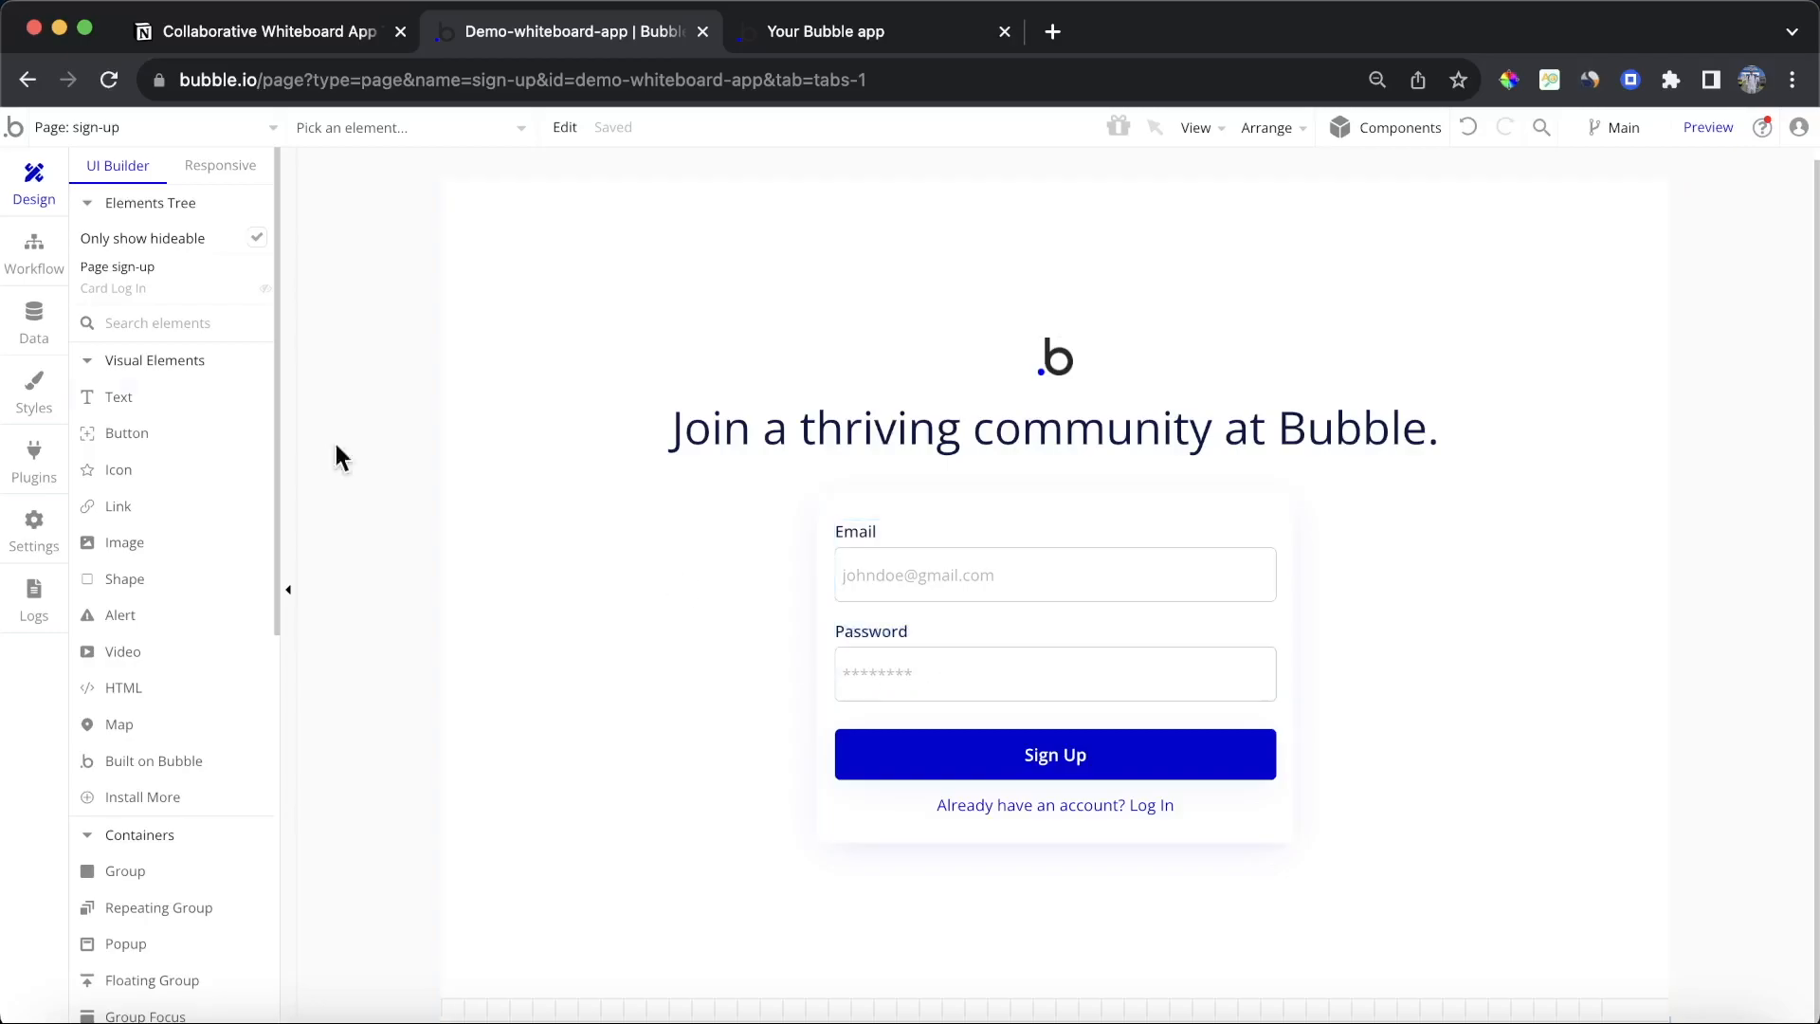
{"action": "left_click", "coordinate": [13, 280]}
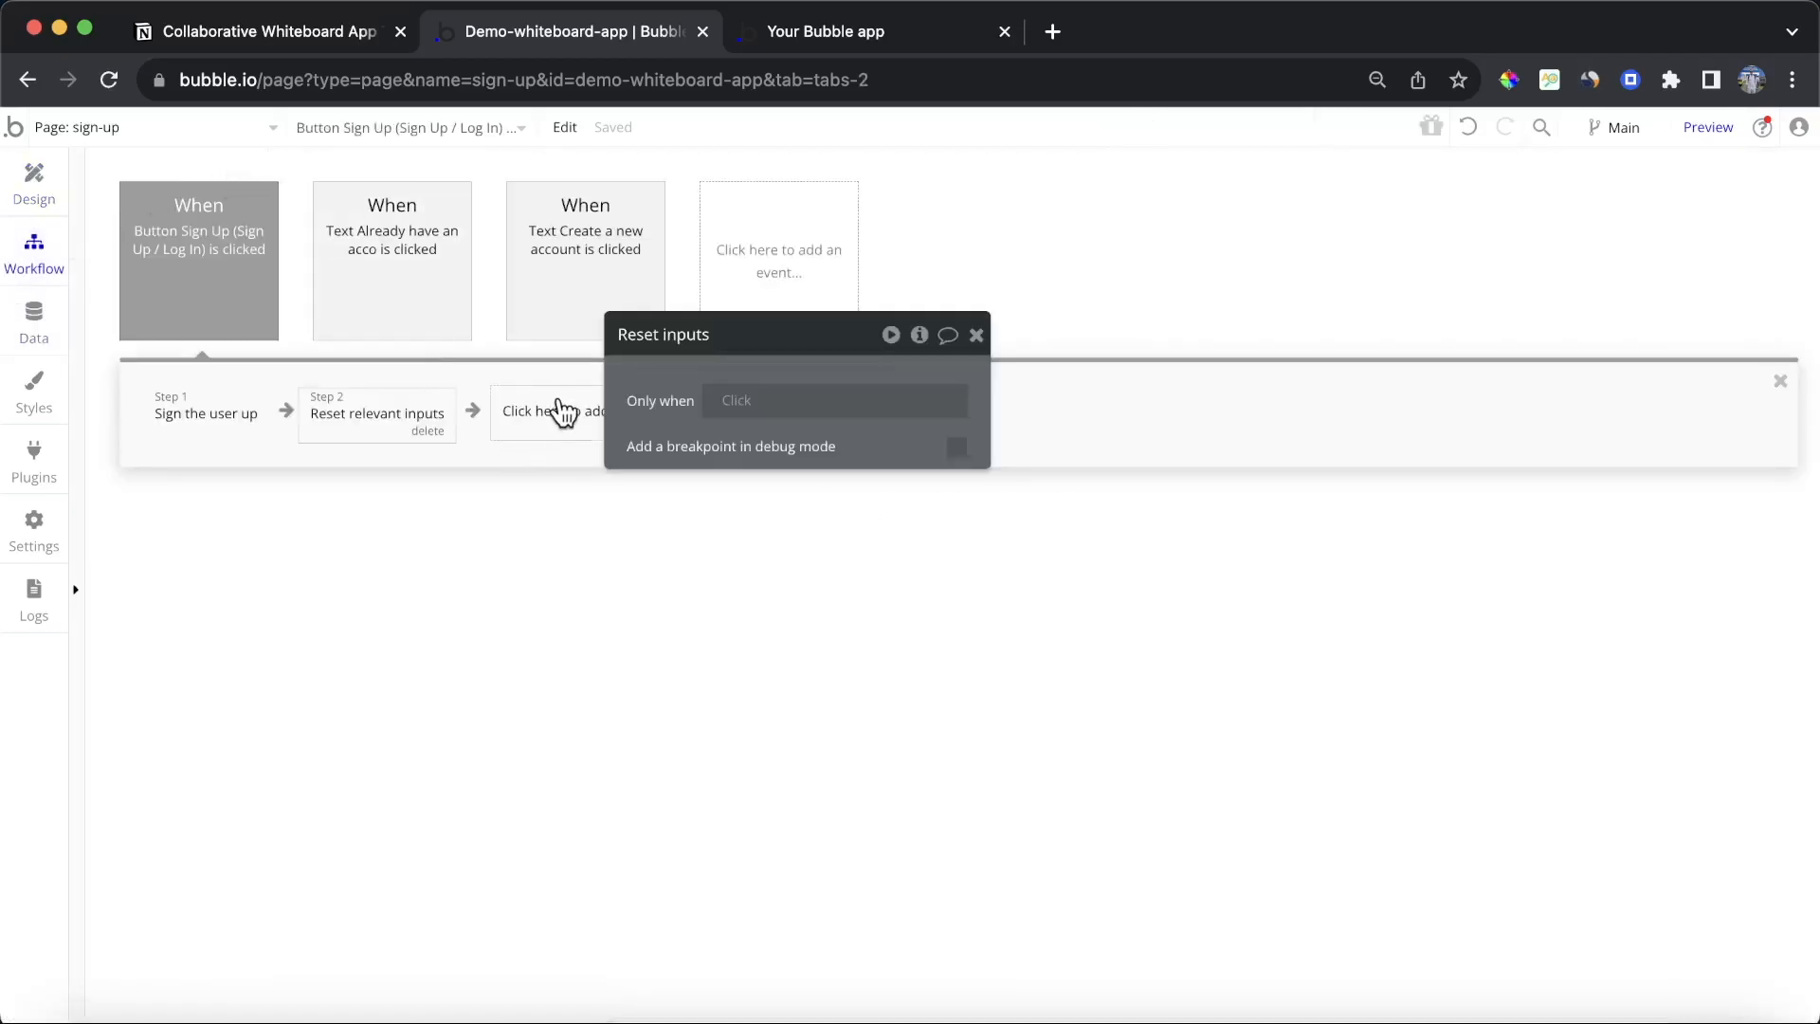
{"action": "left_click", "coordinate": [556, 410]}
{"action": "mouse_move", "coordinate": [574, 542]}
{"action": "left_click", "coordinate": [742, 502]}
{"action": "left_click", "coordinate": [869, 389]}
{"action": "left_click", "coordinate": [887, 461]}
{"action": "left_click", "coordinate": [977, 336]}
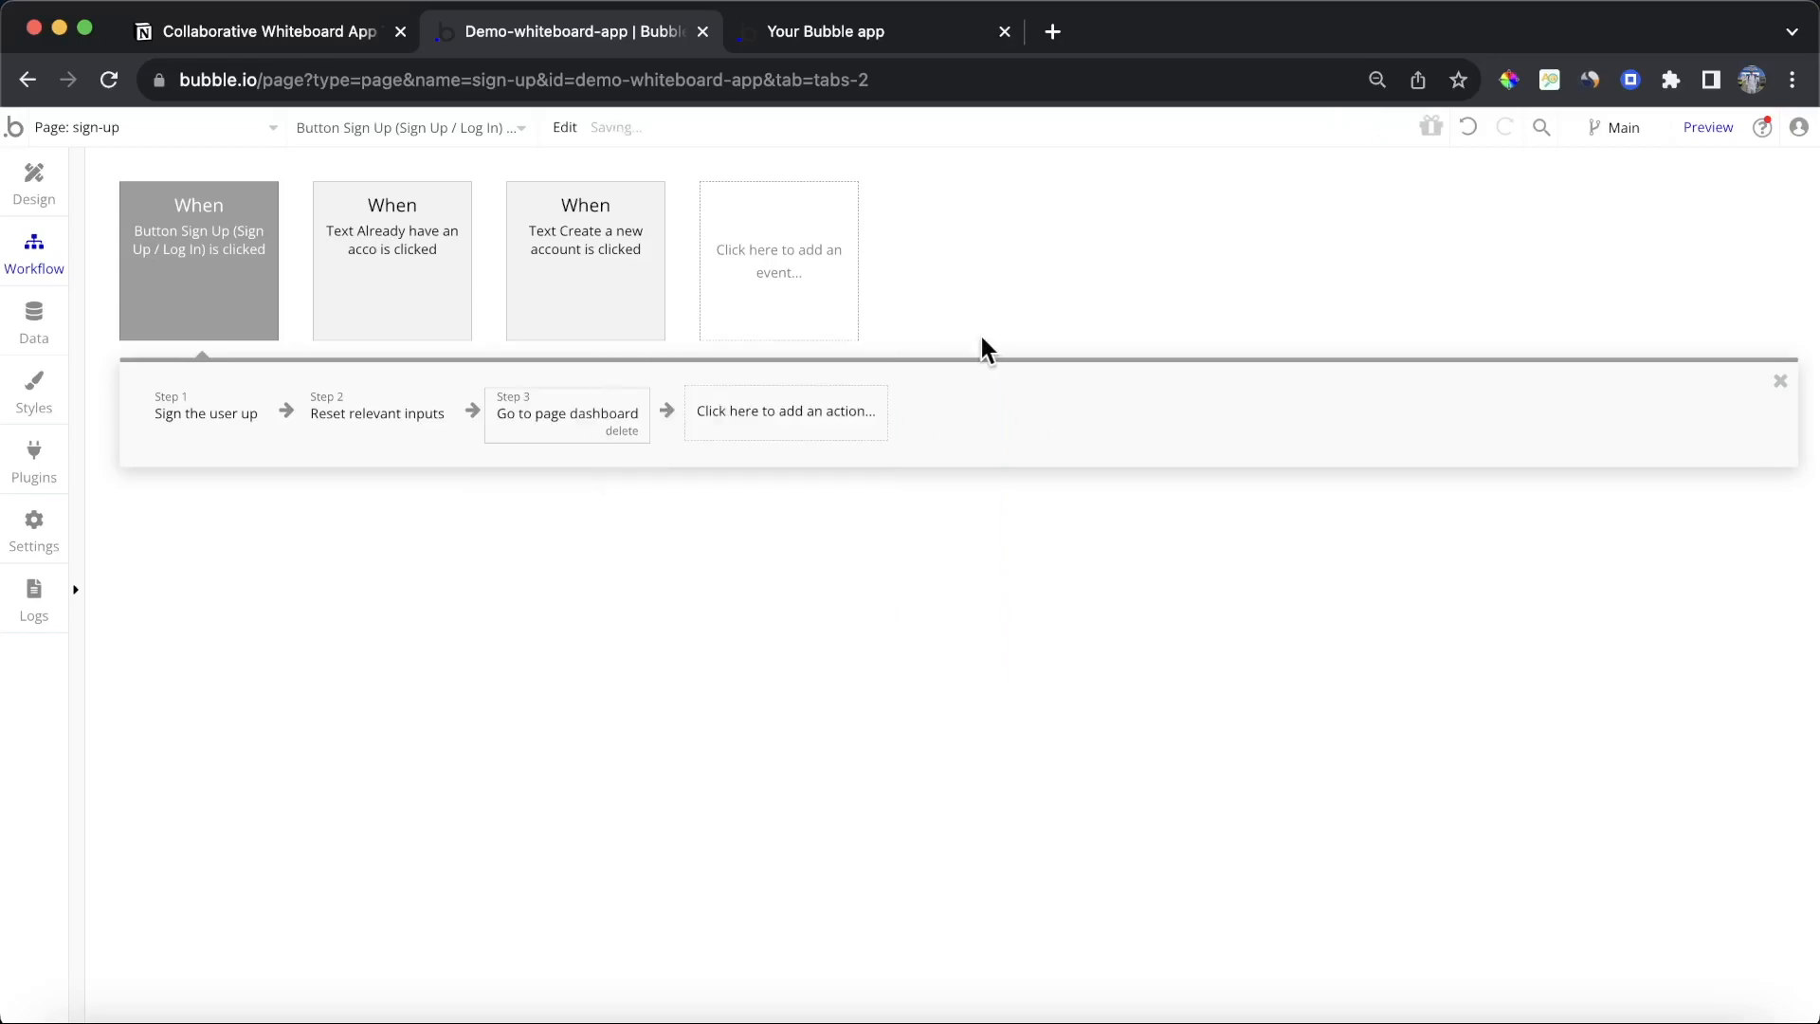
Step: Preview the sign-up page and sign up with a test email address and the password, declining to save it
{"action": "left_click", "coordinate": [1708, 127]}
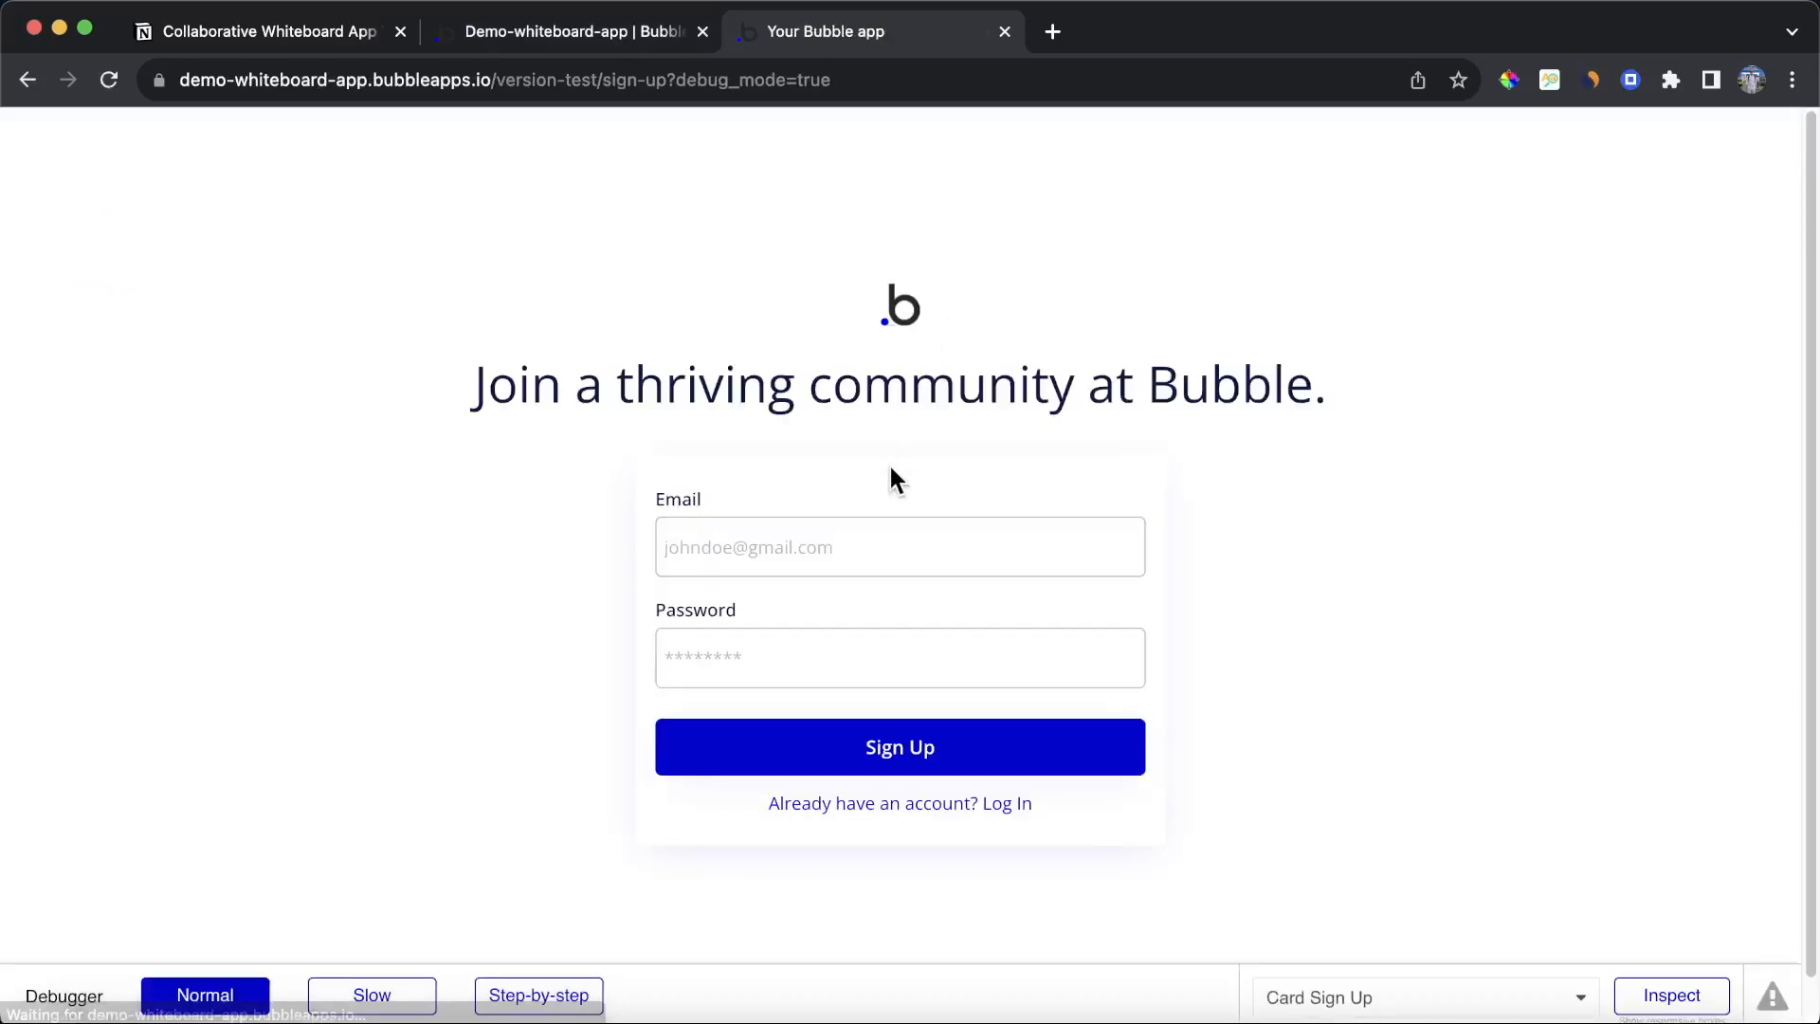
{"action": "left_click", "coordinate": [859, 540]}
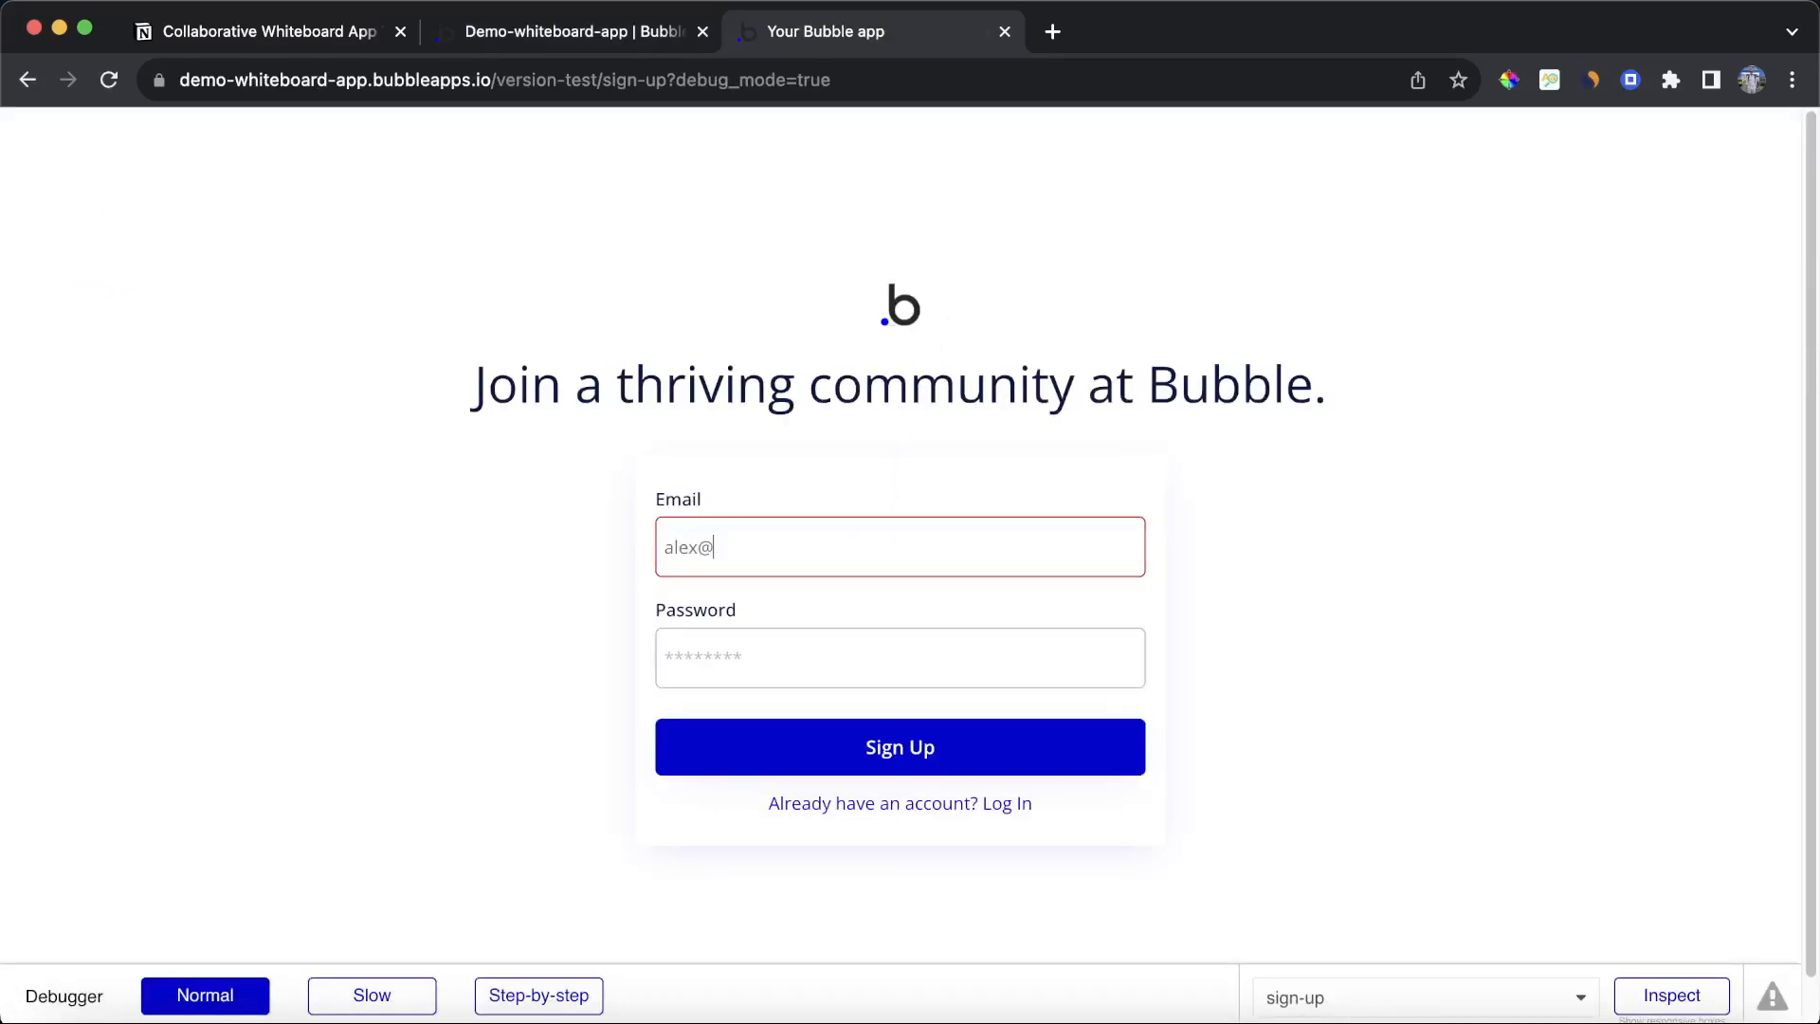
{"action": "key", "text": "Tab"}
{"action": "type", "text": "123"}
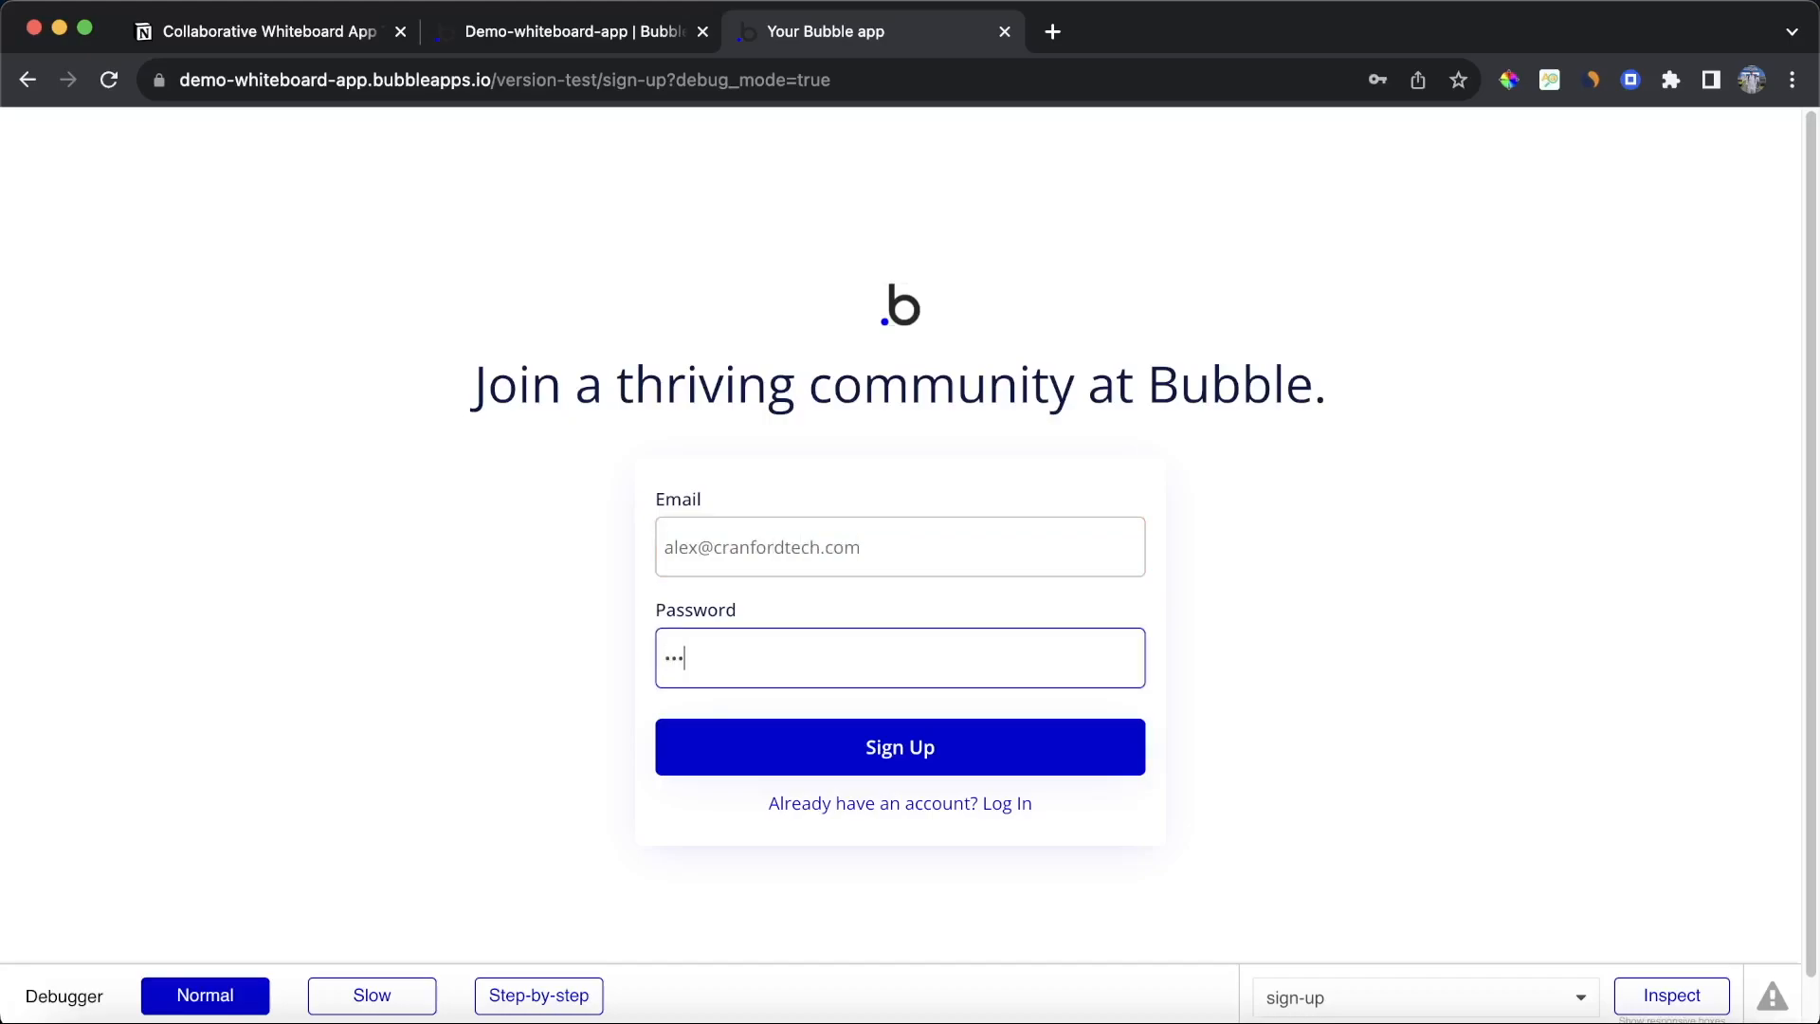
{"action": "left_click", "coordinate": [1048, 748]}
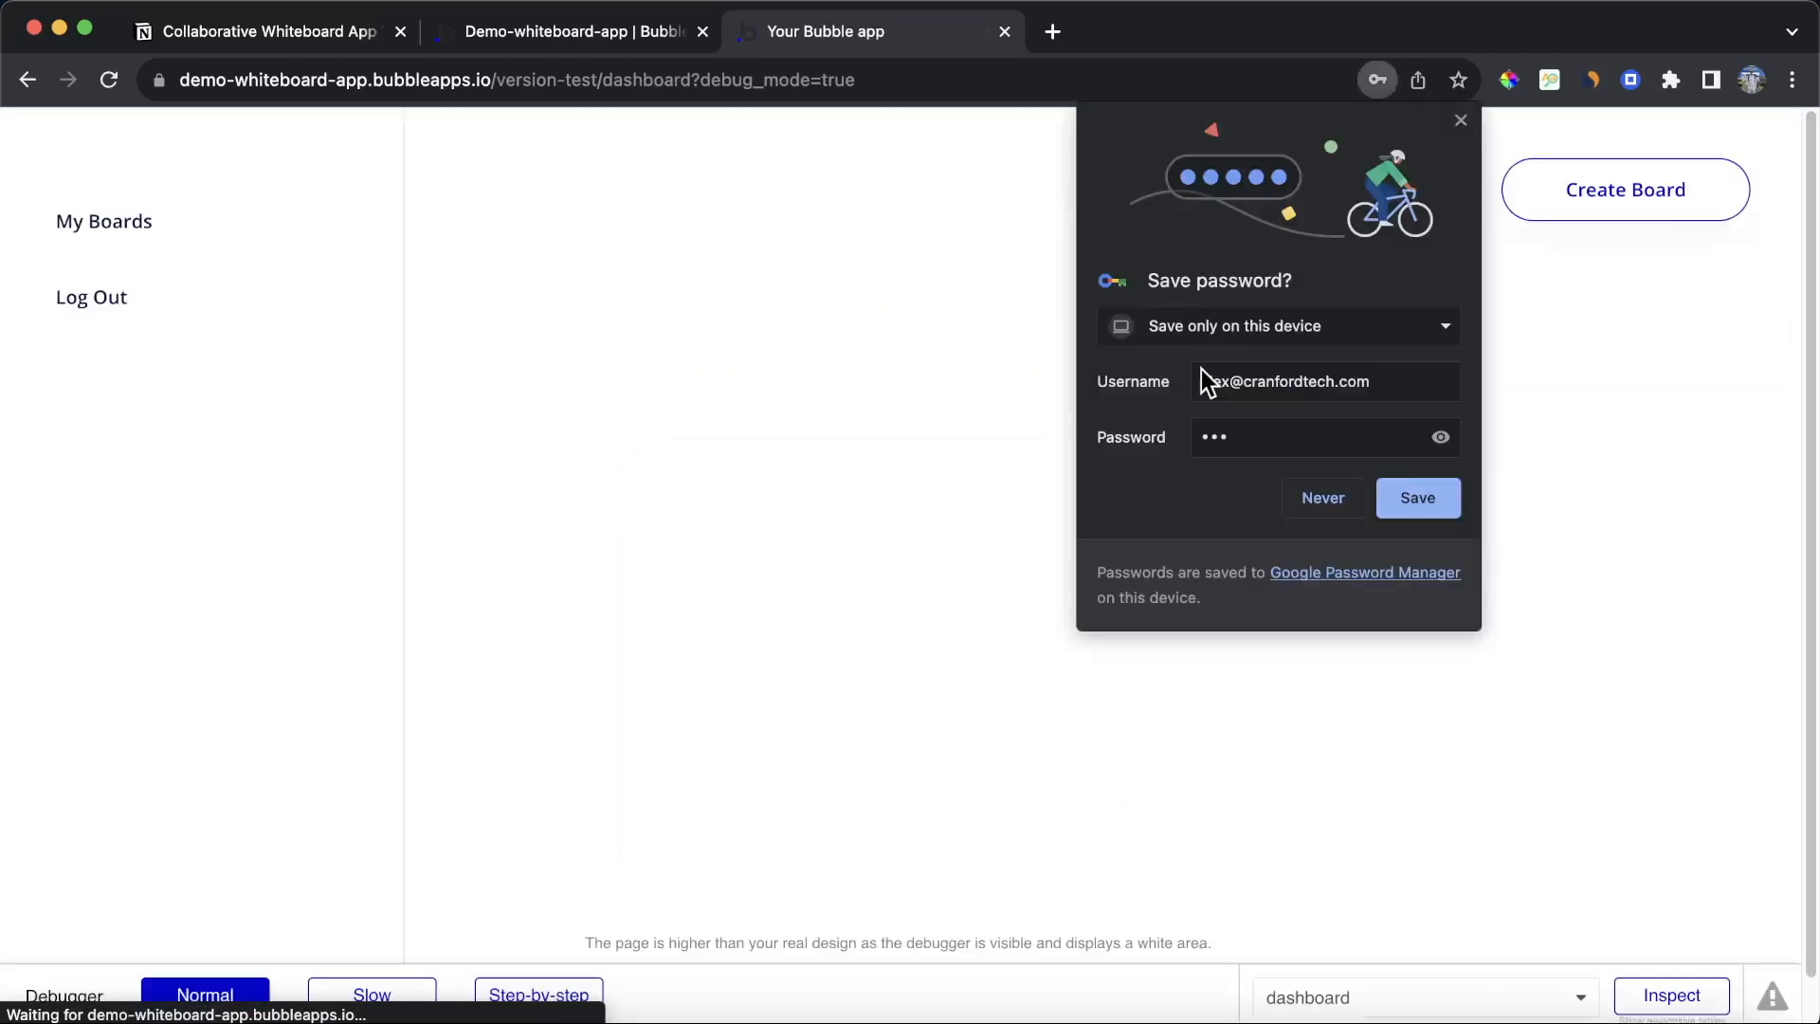
{"action": "left_click", "coordinate": [1316, 502]}
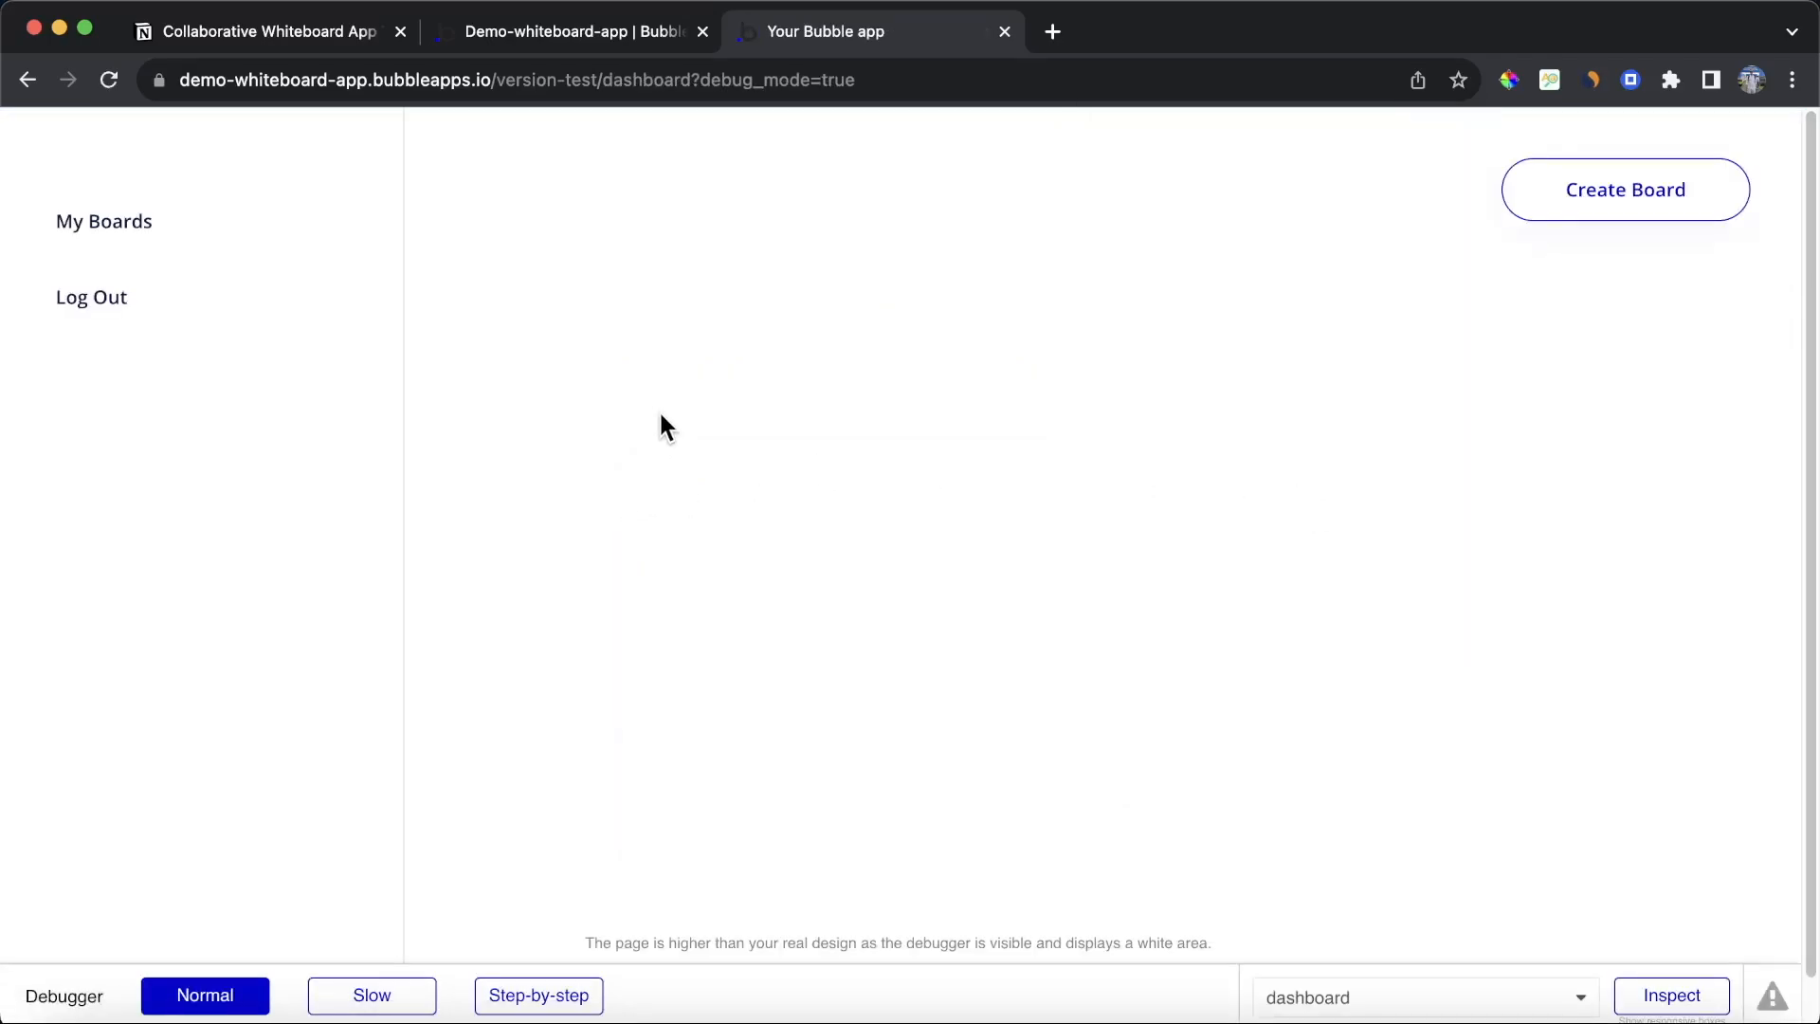
Step: Create a board from the dashboard and open the older Board entry in App data for inspection
{"action": "left_click", "coordinate": [1653, 216]}
{"action": "left_click", "coordinate": [582, 37]}
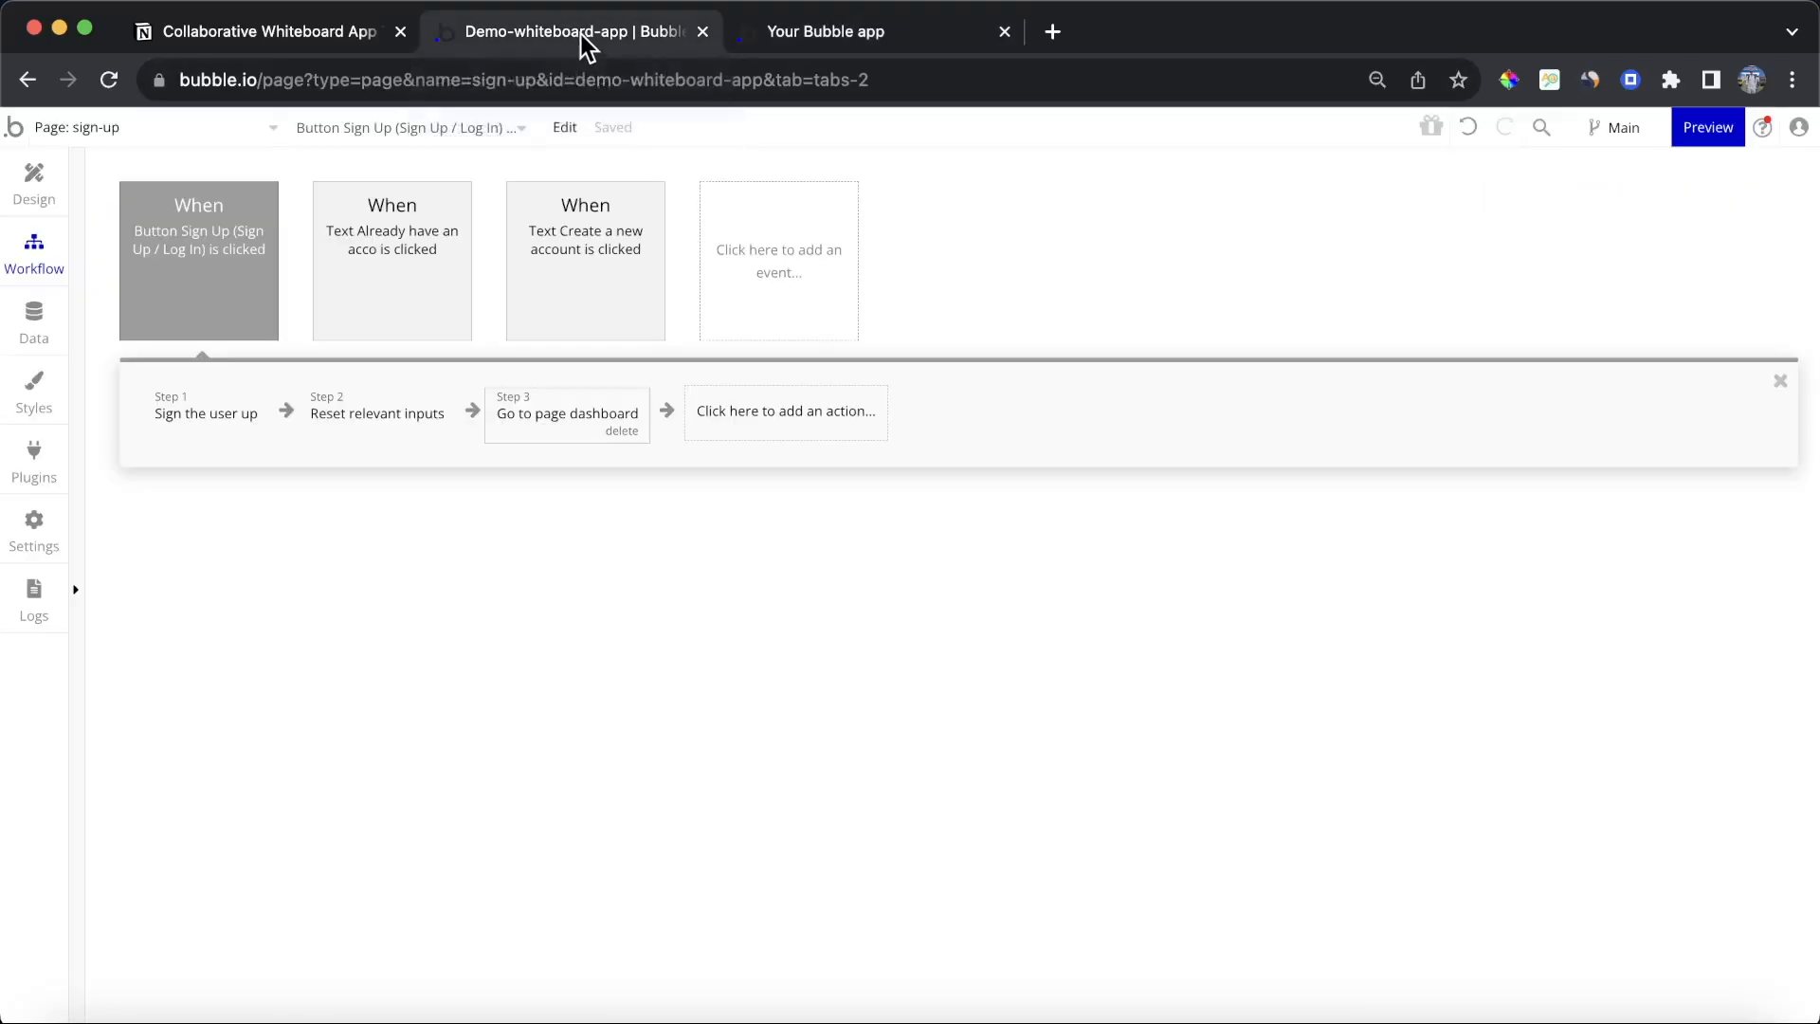
{"action": "left_click", "coordinate": [29, 322]}
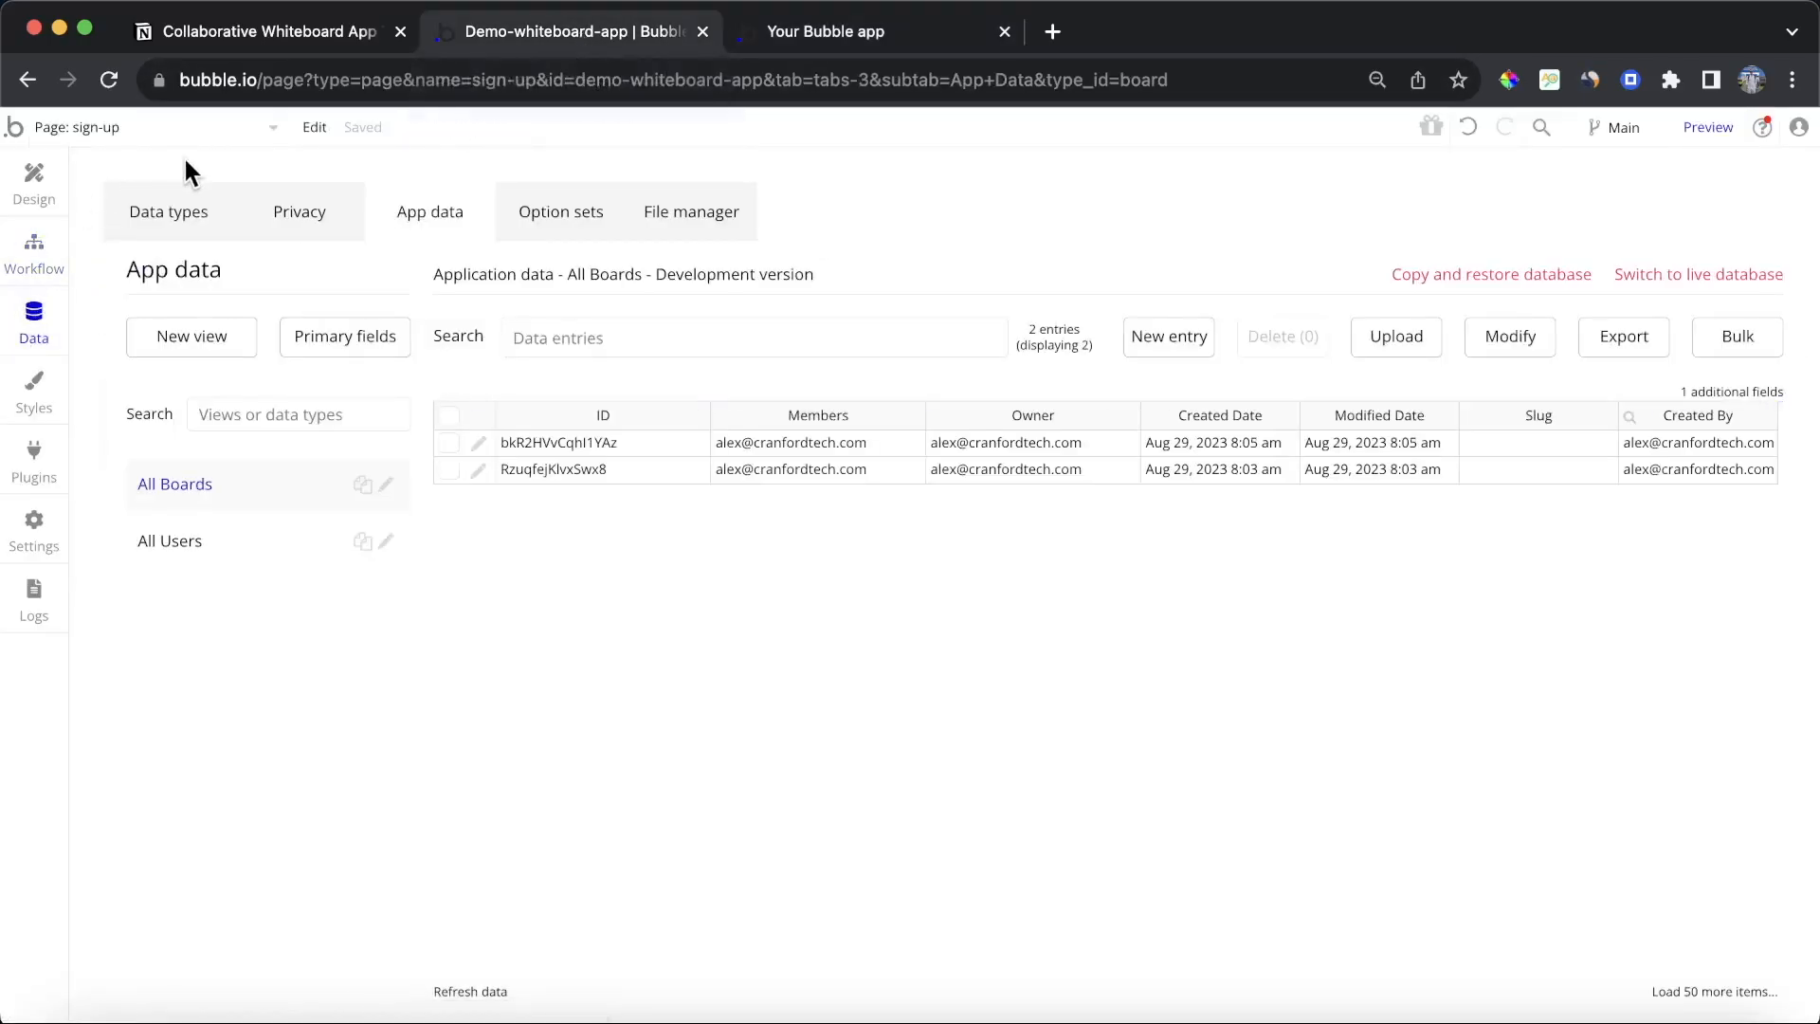
{"action": "left_click", "coordinate": [479, 470]}
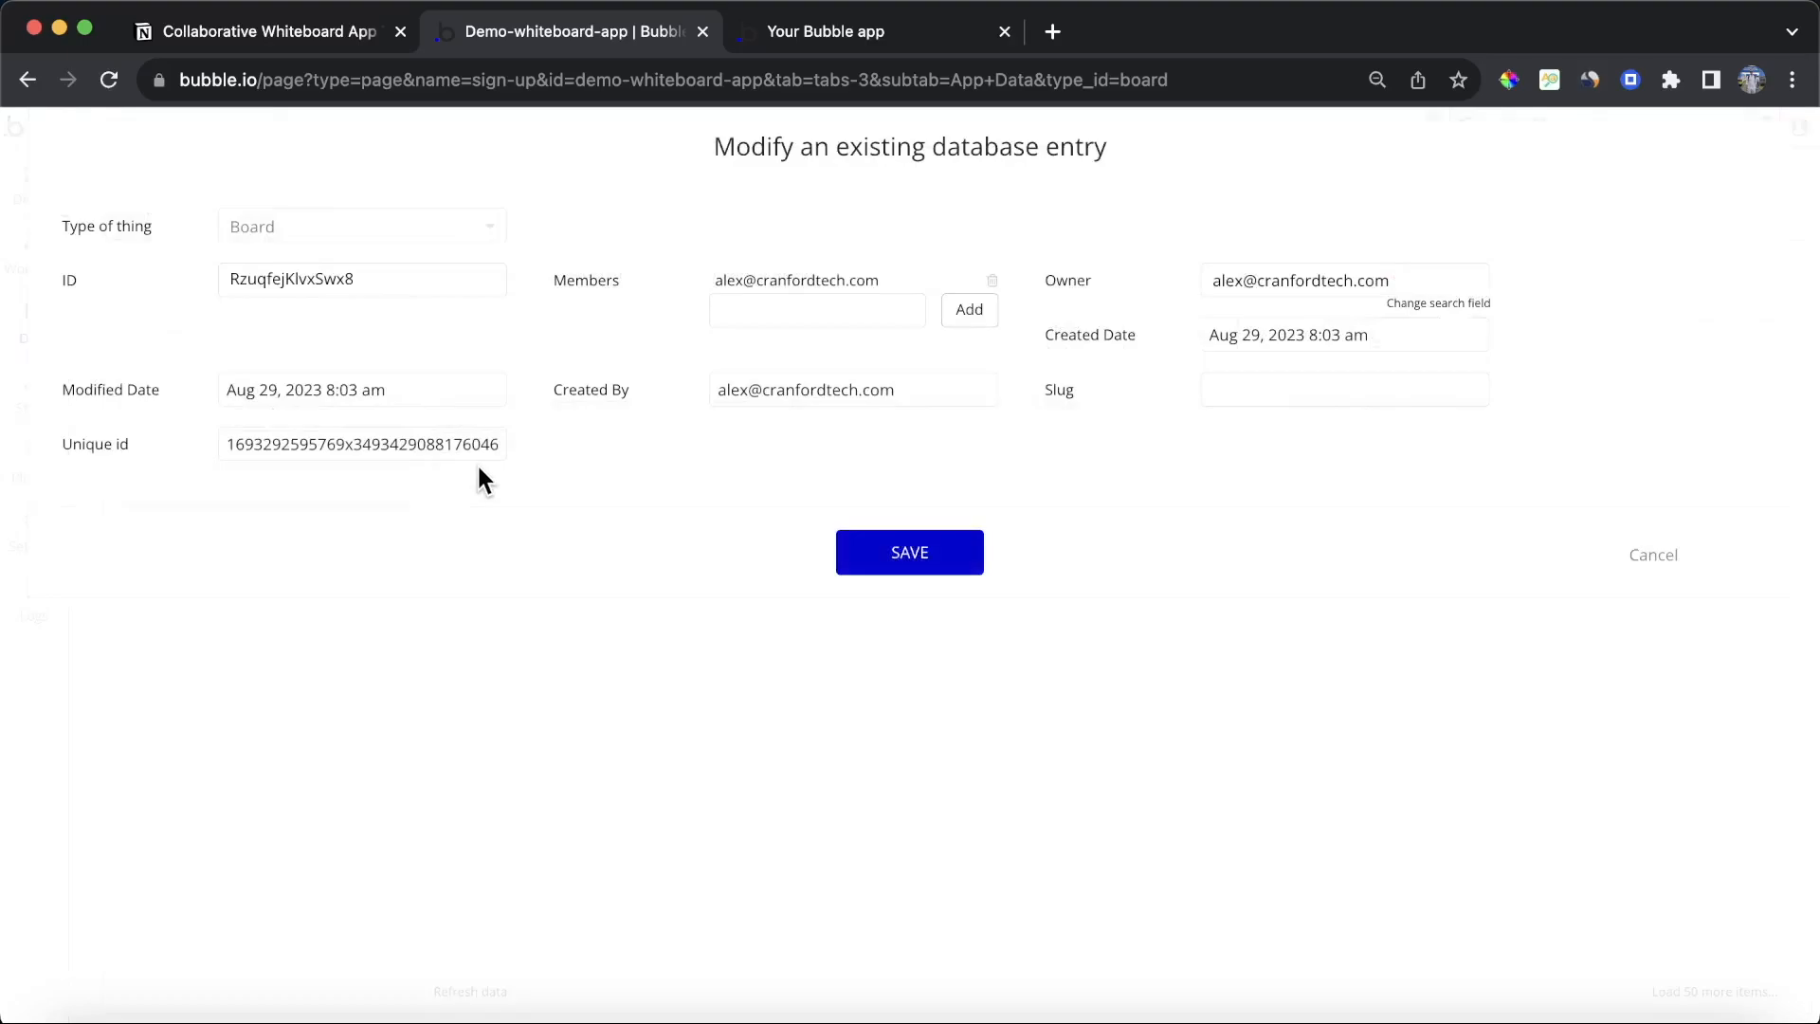
{"action": "left_click", "coordinate": [1671, 559]}
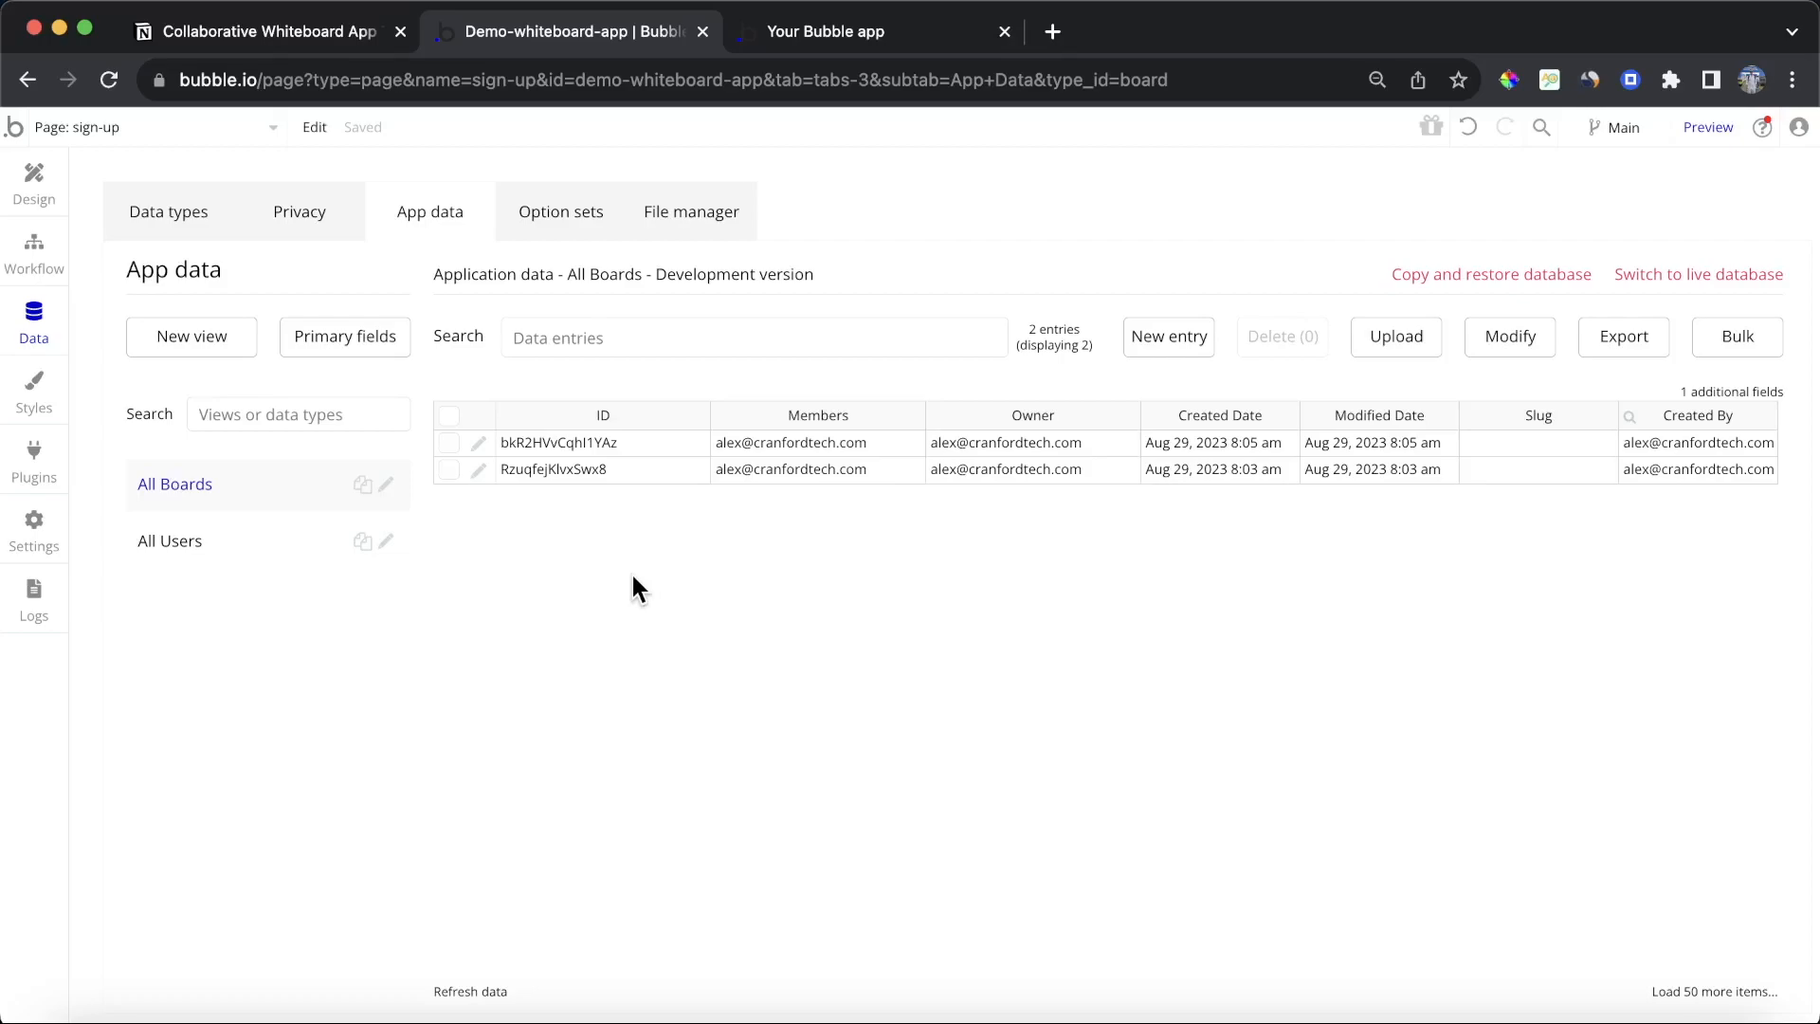
Step: Delete the older Board entry from App data and inspect the remaining Board entry
{"action": "left_click", "coordinate": [449, 471]}
{"action": "left_click", "coordinate": [1259, 339]}
{"action": "left_click", "coordinate": [890, 368]}
{"action": "left_click", "coordinate": [879, 393]}
{"action": "left_click", "coordinate": [485, 442]}
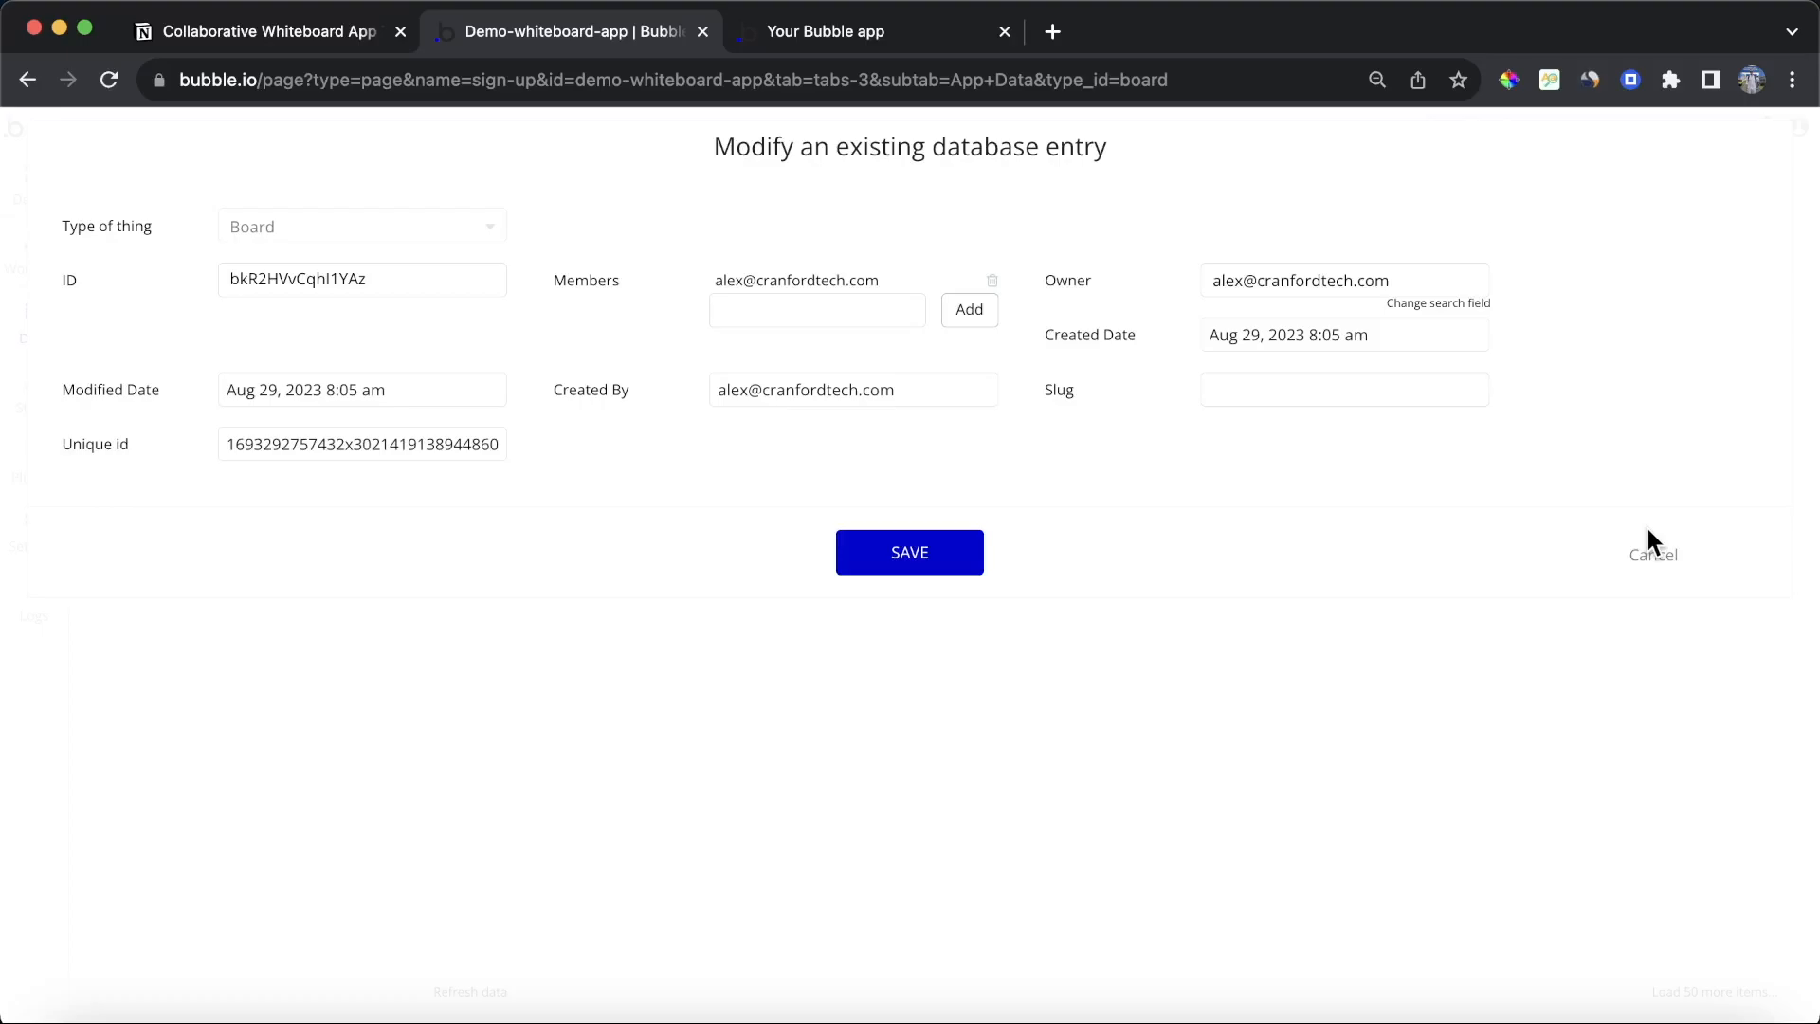
{"action": "left_click", "coordinate": [1660, 561]}
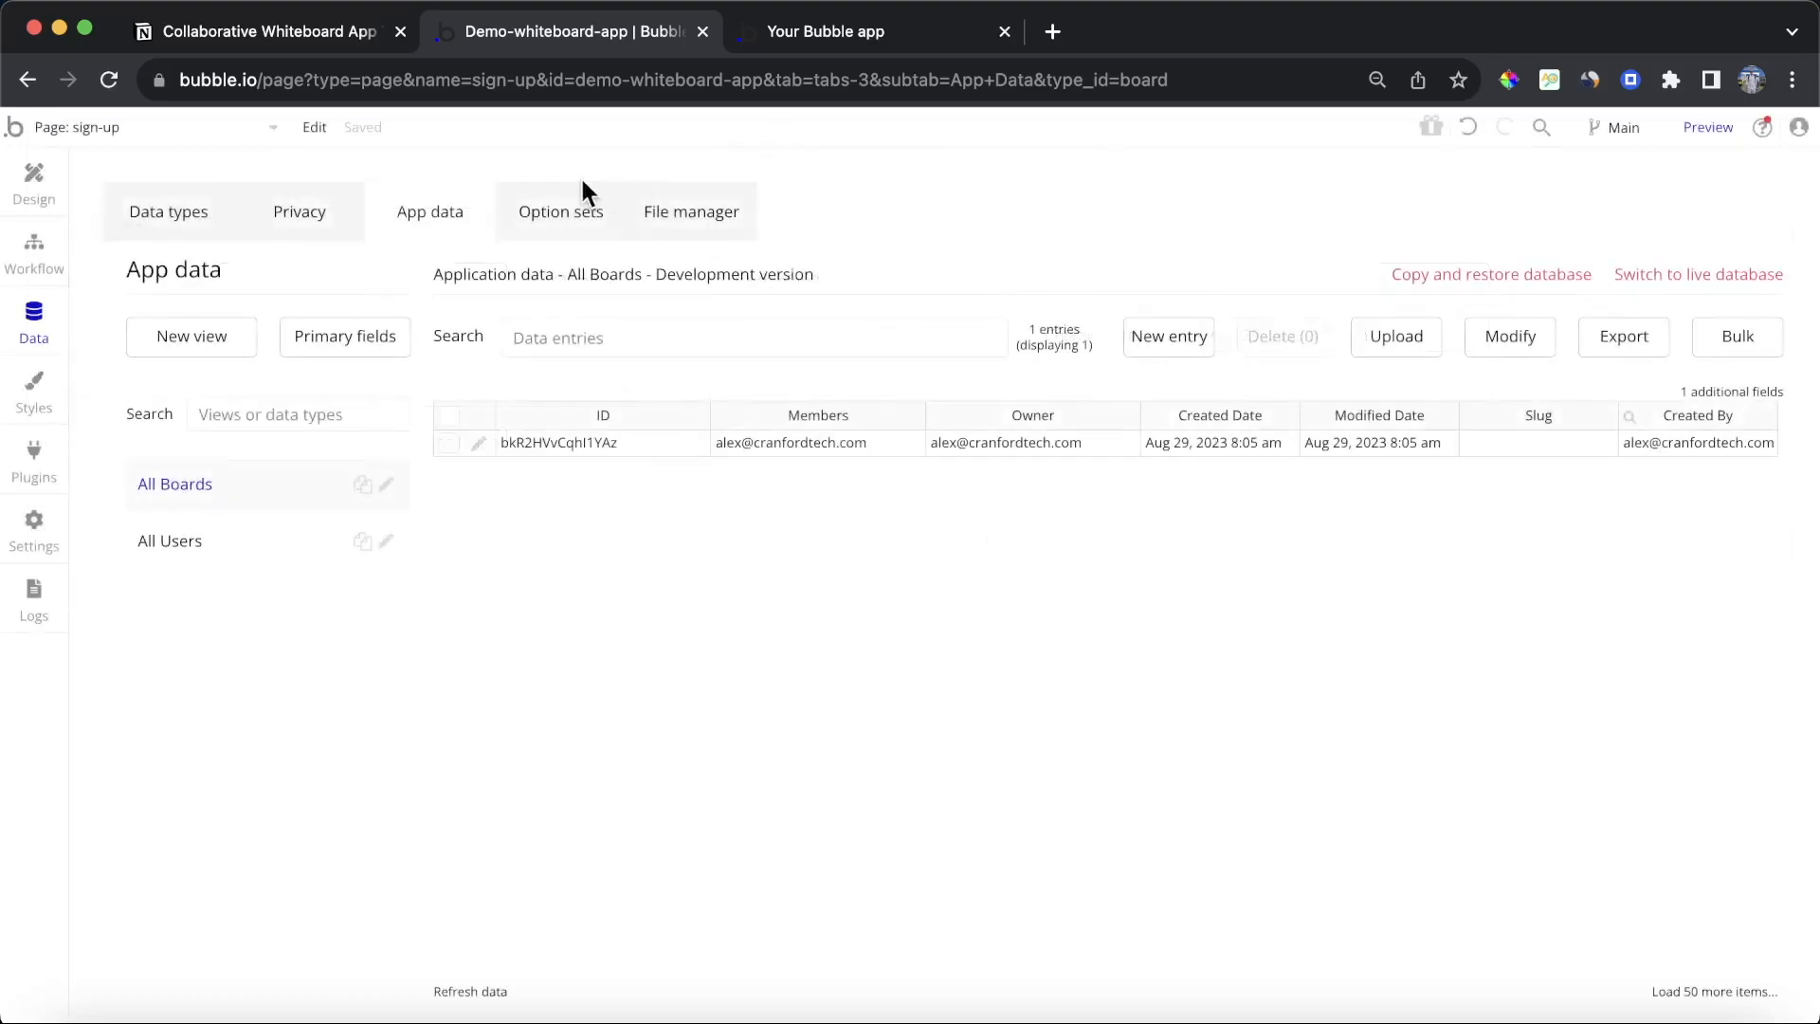
Step: Switch to the Notion tutorial checklist tab
{"action": "left_click", "coordinate": [257, 38]}
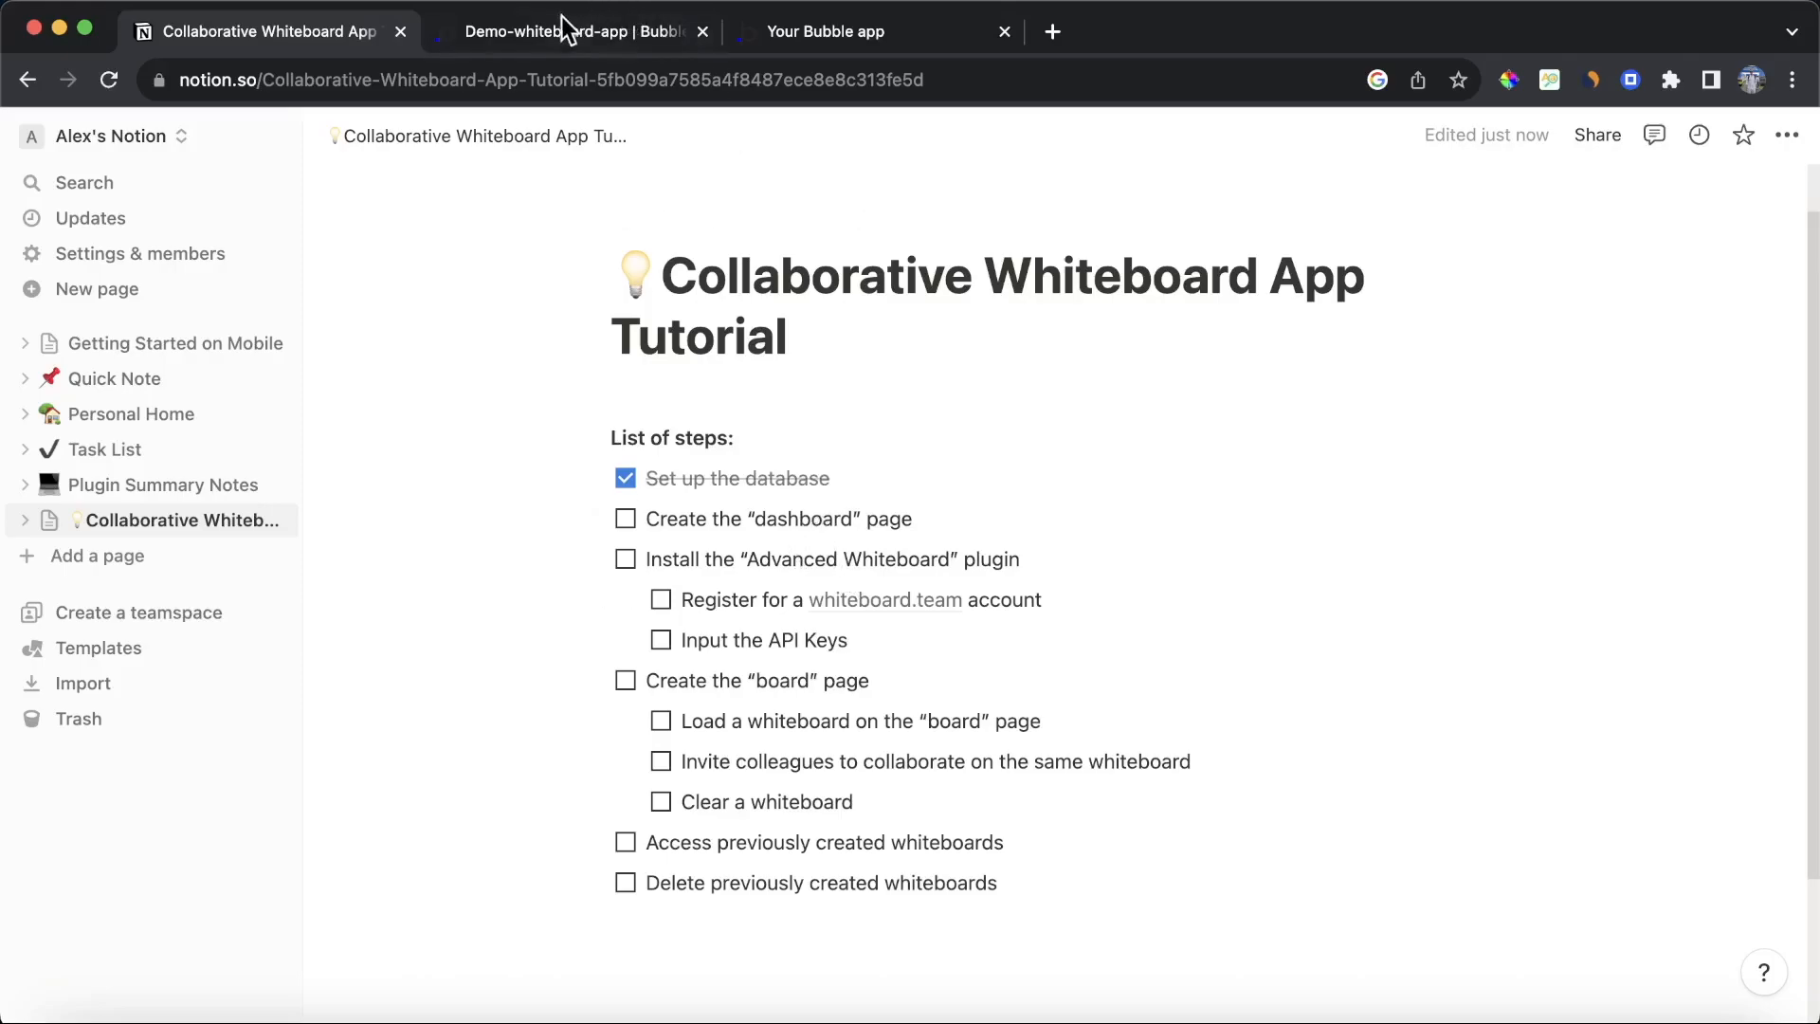
Step: Open the editor's installed plugins and search the plugin library for Advanced Whiteboard
{"action": "left_click", "coordinate": [564, 28]}
{"action": "left_click", "coordinate": [33, 457]}
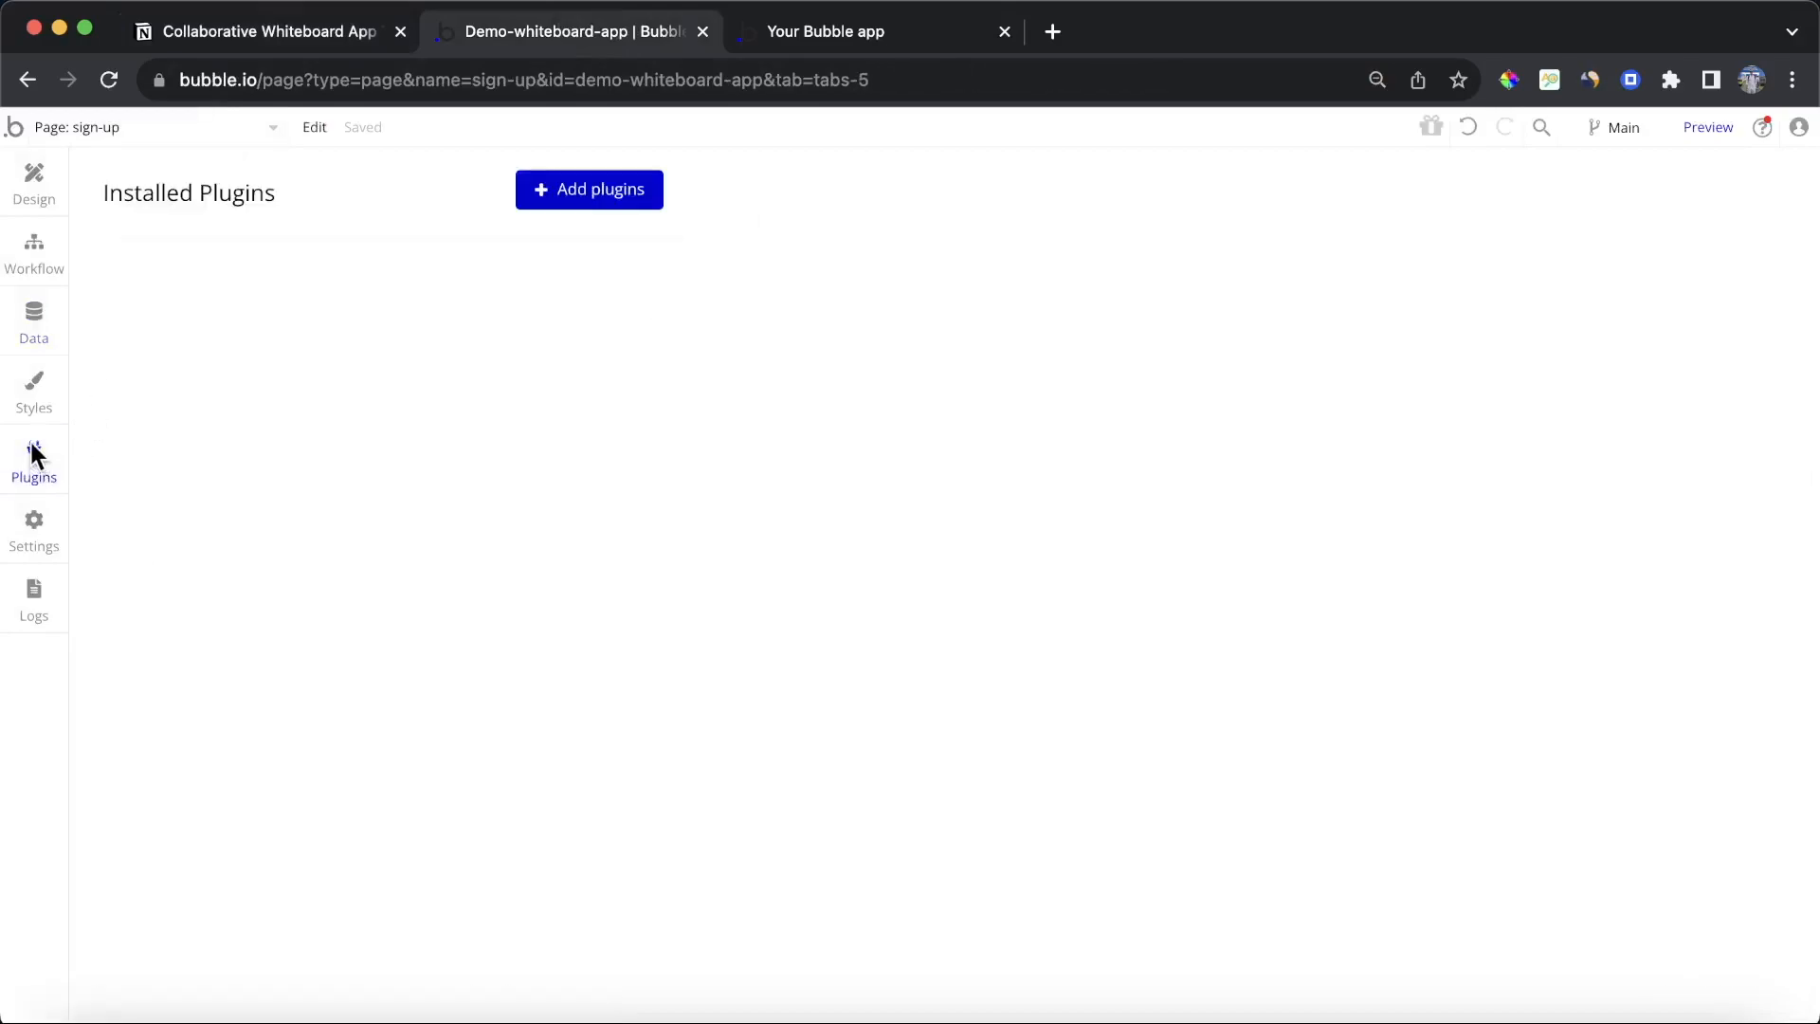
{"action": "left_click", "coordinate": [599, 204]}
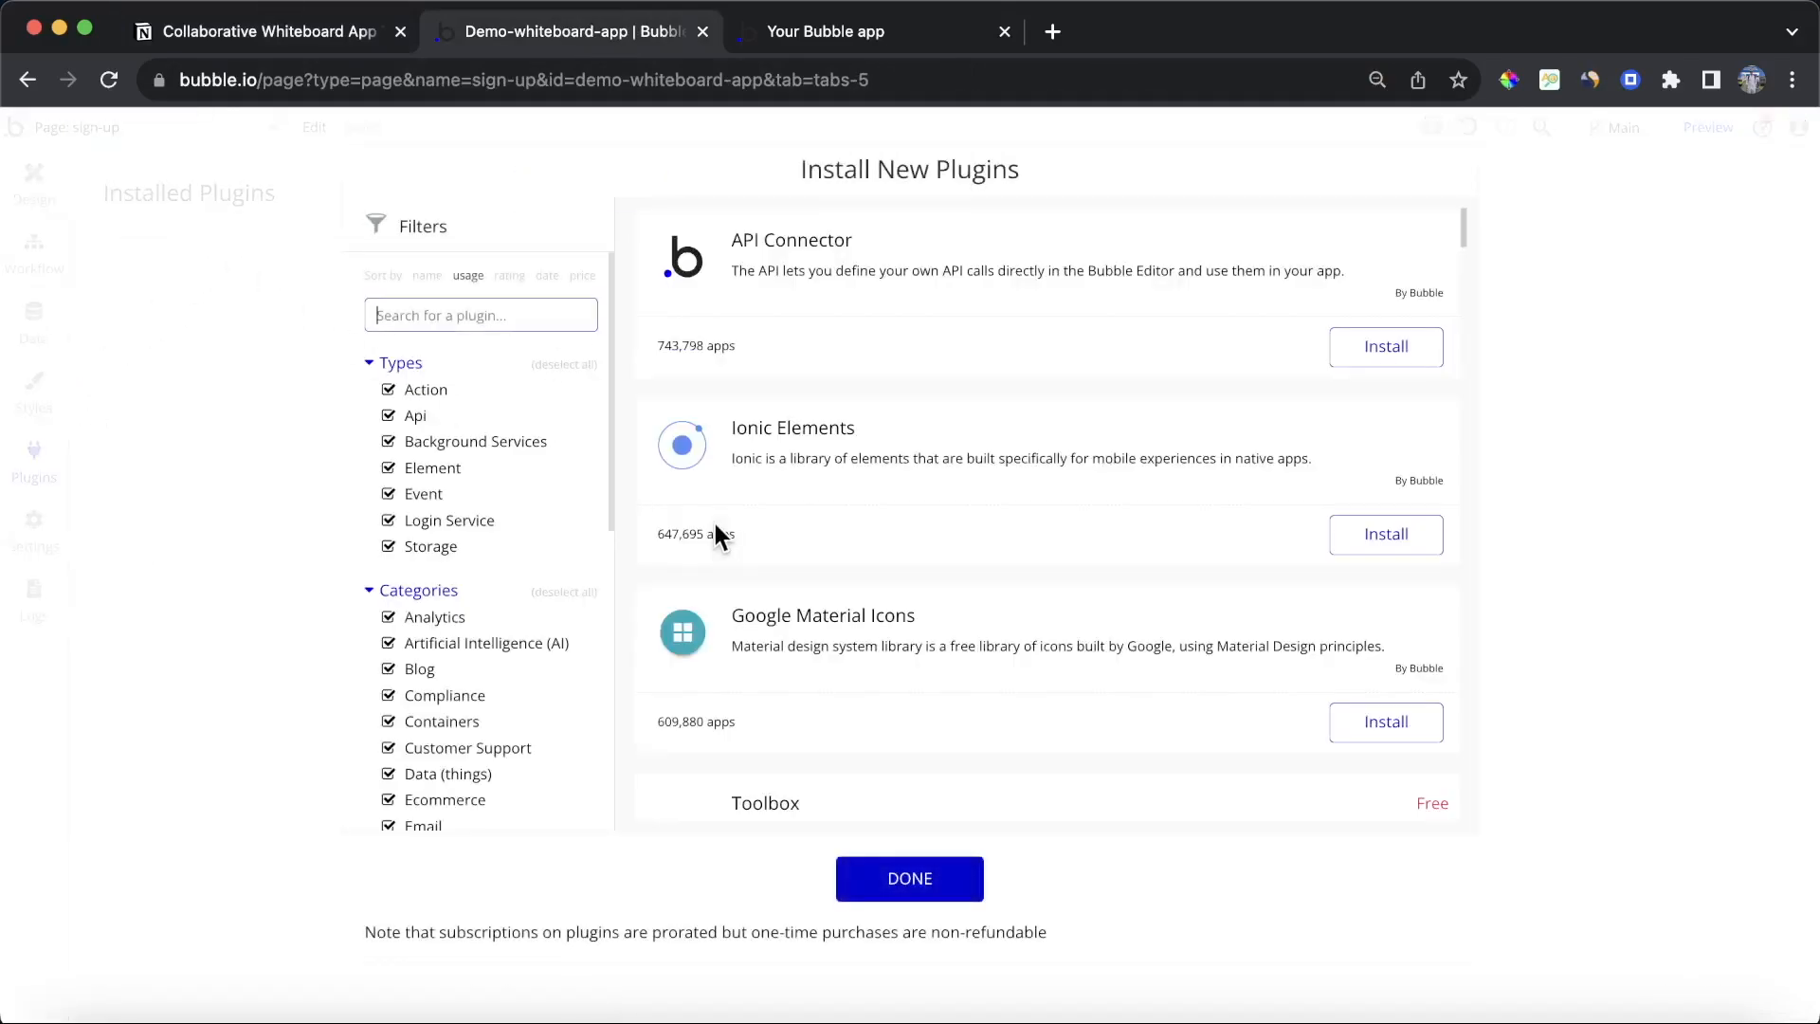
{"action": "type", "text": "Ad"}
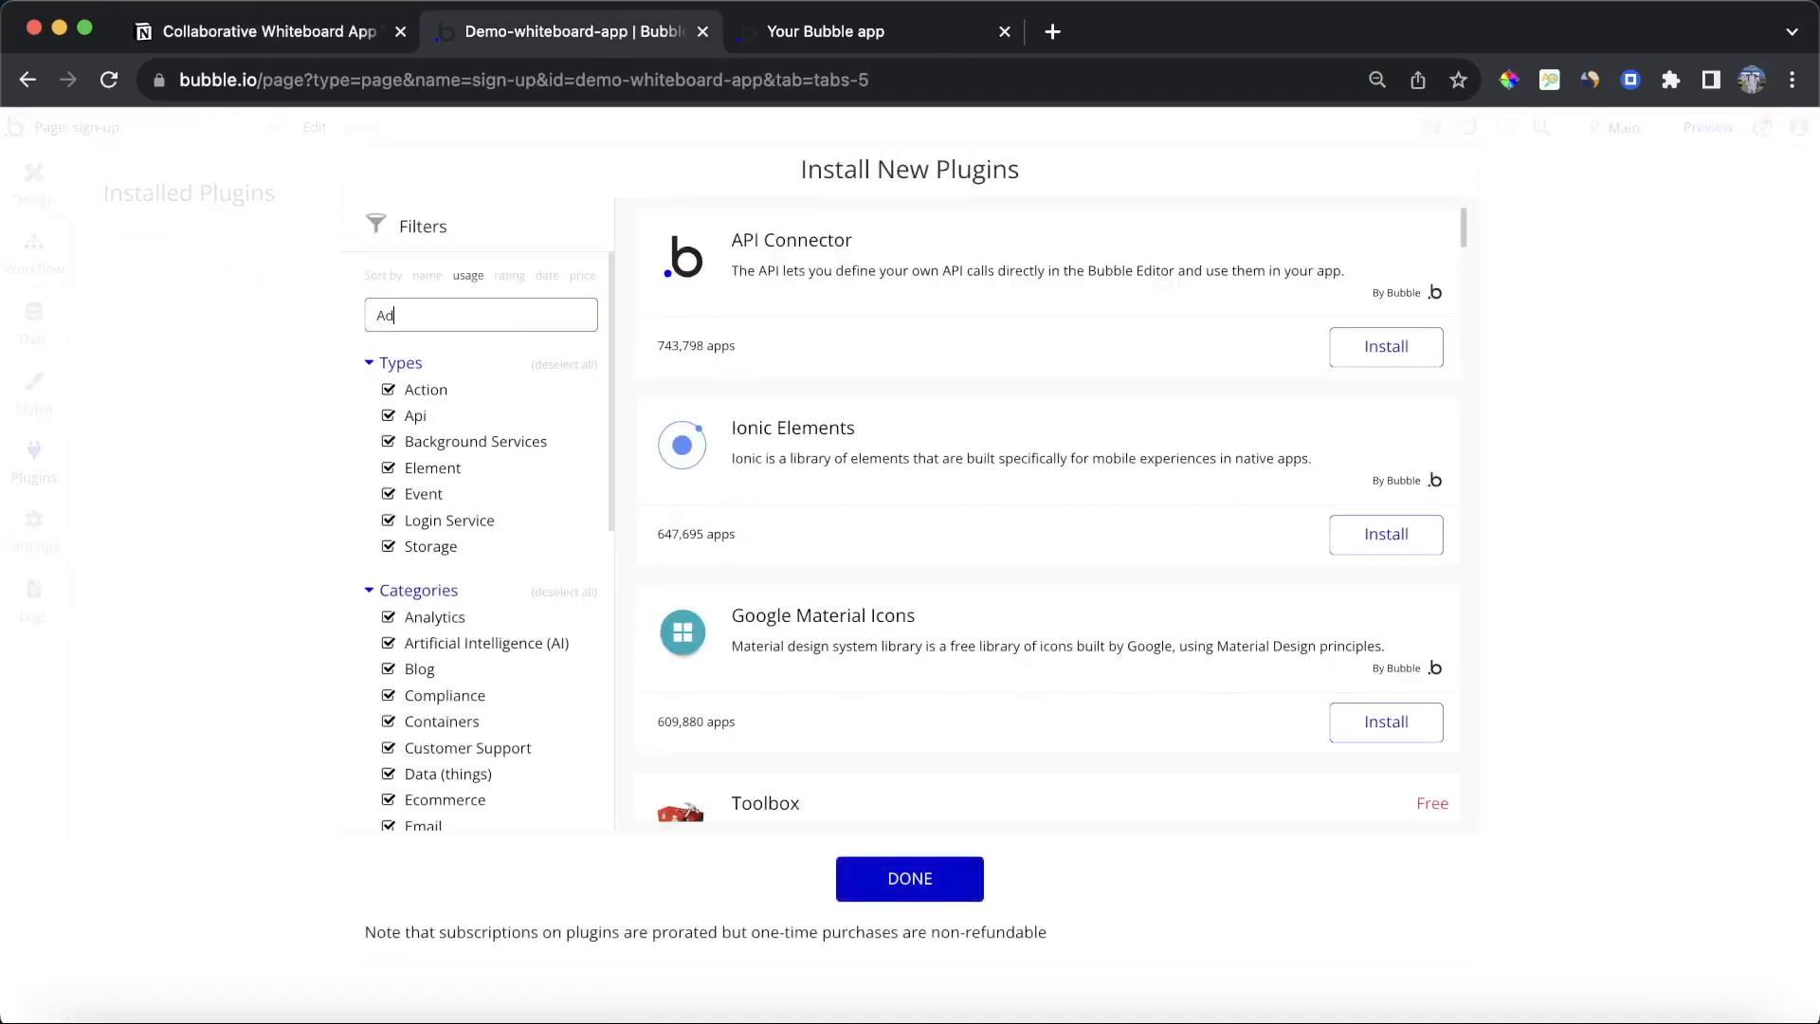
{"action": "type", "text": "vanced Whiteboard"}
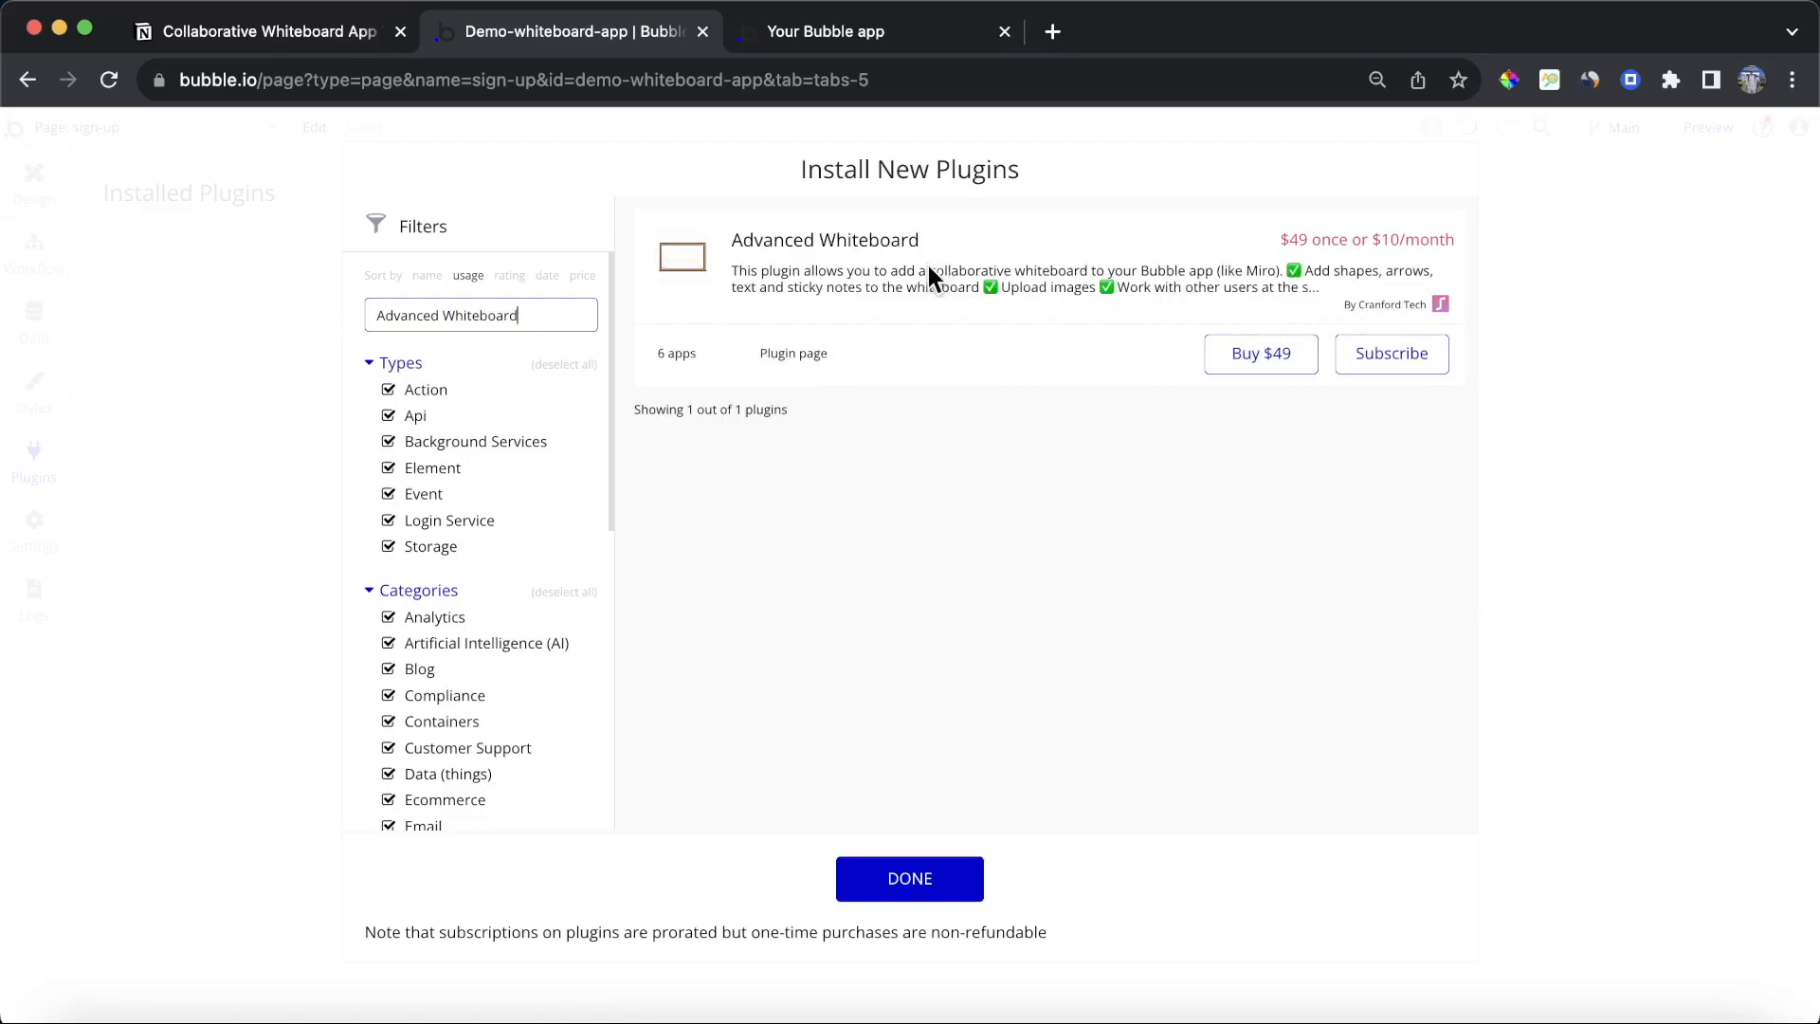
Step: Open the Advanced Whiteboard plugin page to review its details, then close that tab
{"action": "left_click", "coordinate": [796, 353]}
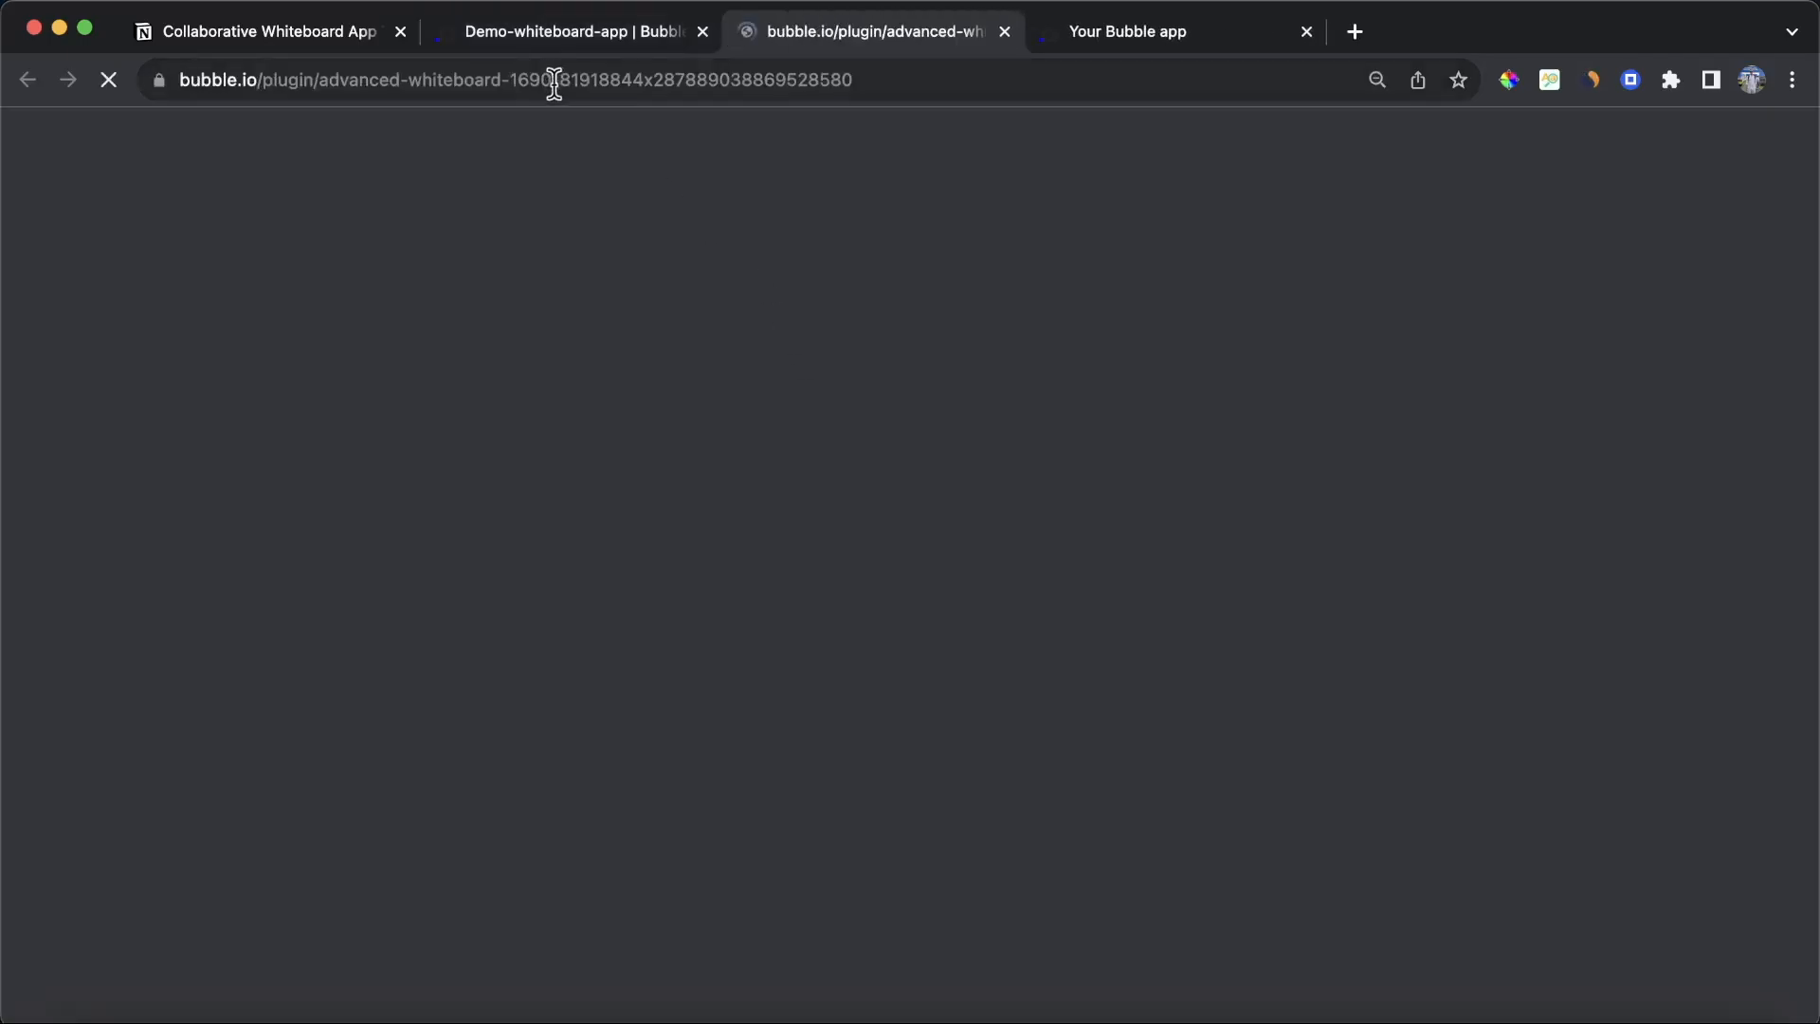
{"action": "scroll", "coordinate": [933, 427], "scroll_direction": "down", "scroll_amount": 6}
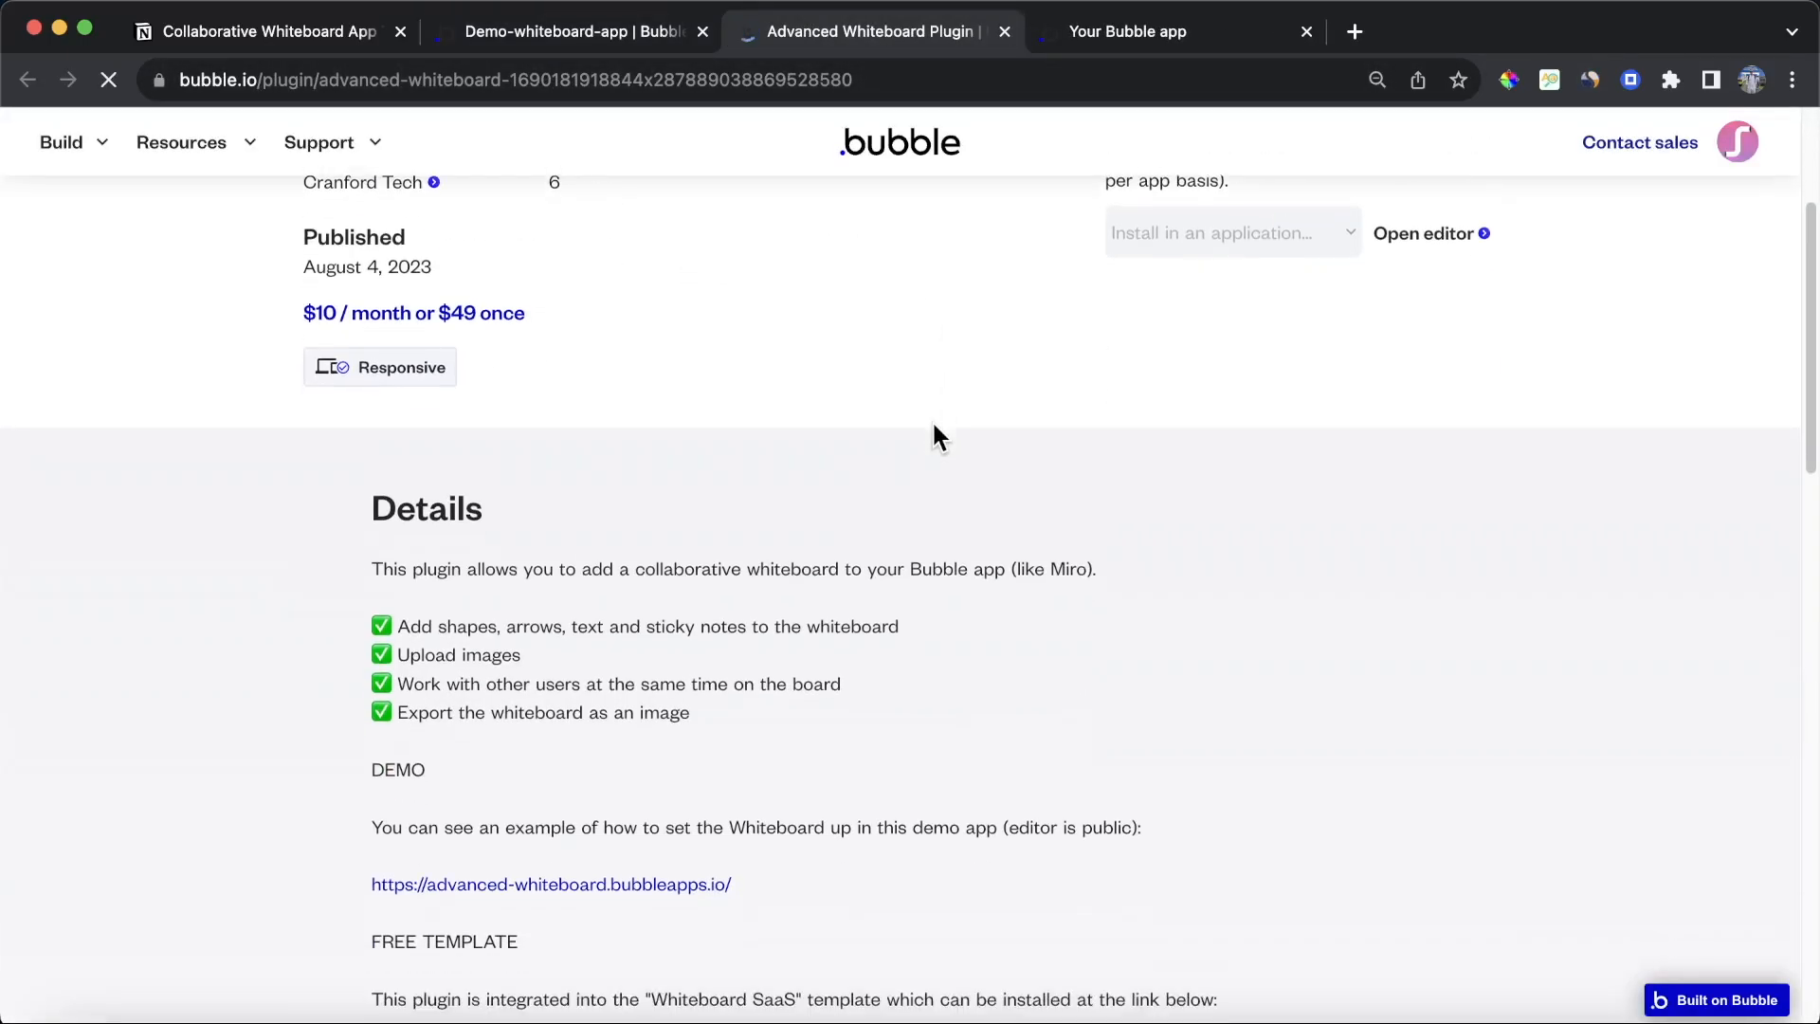
{"action": "left_click", "coordinate": [1005, 31]}
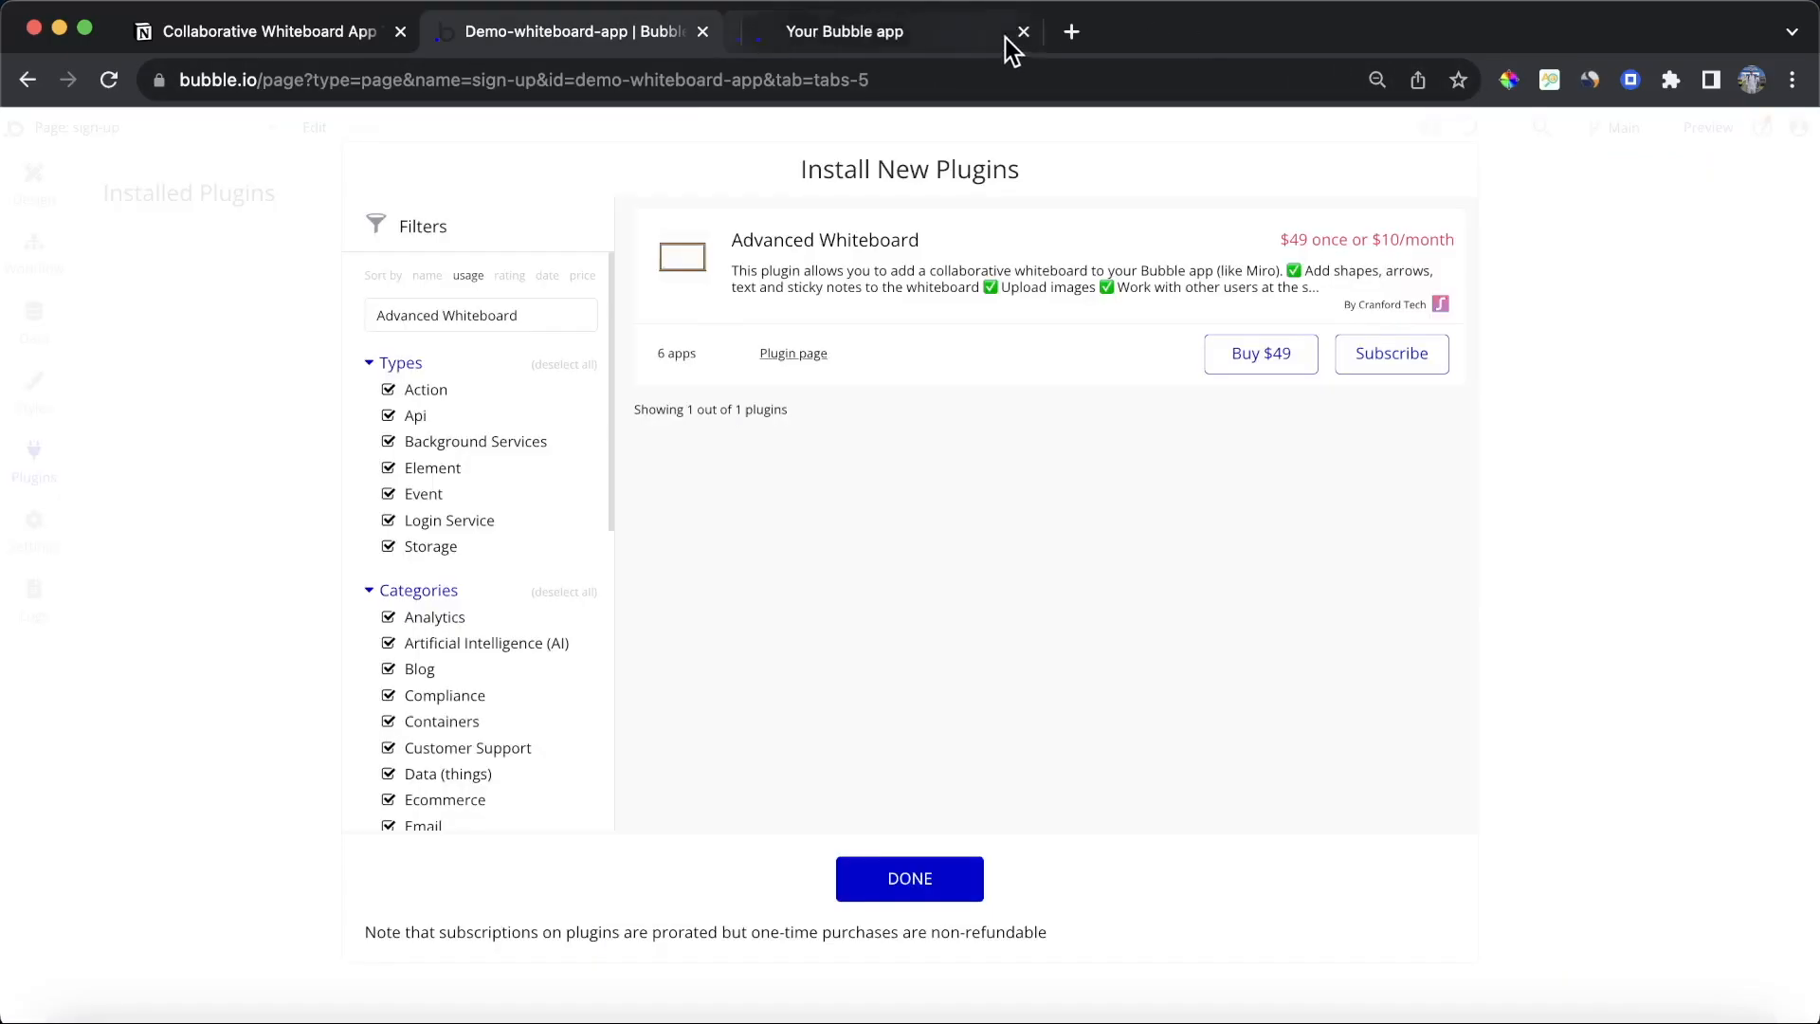
Step: Subscribe to the Advanced Whiteboard plugin to install it in the app, confirming the subscription
{"action": "left_click", "coordinate": [1406, 356]}
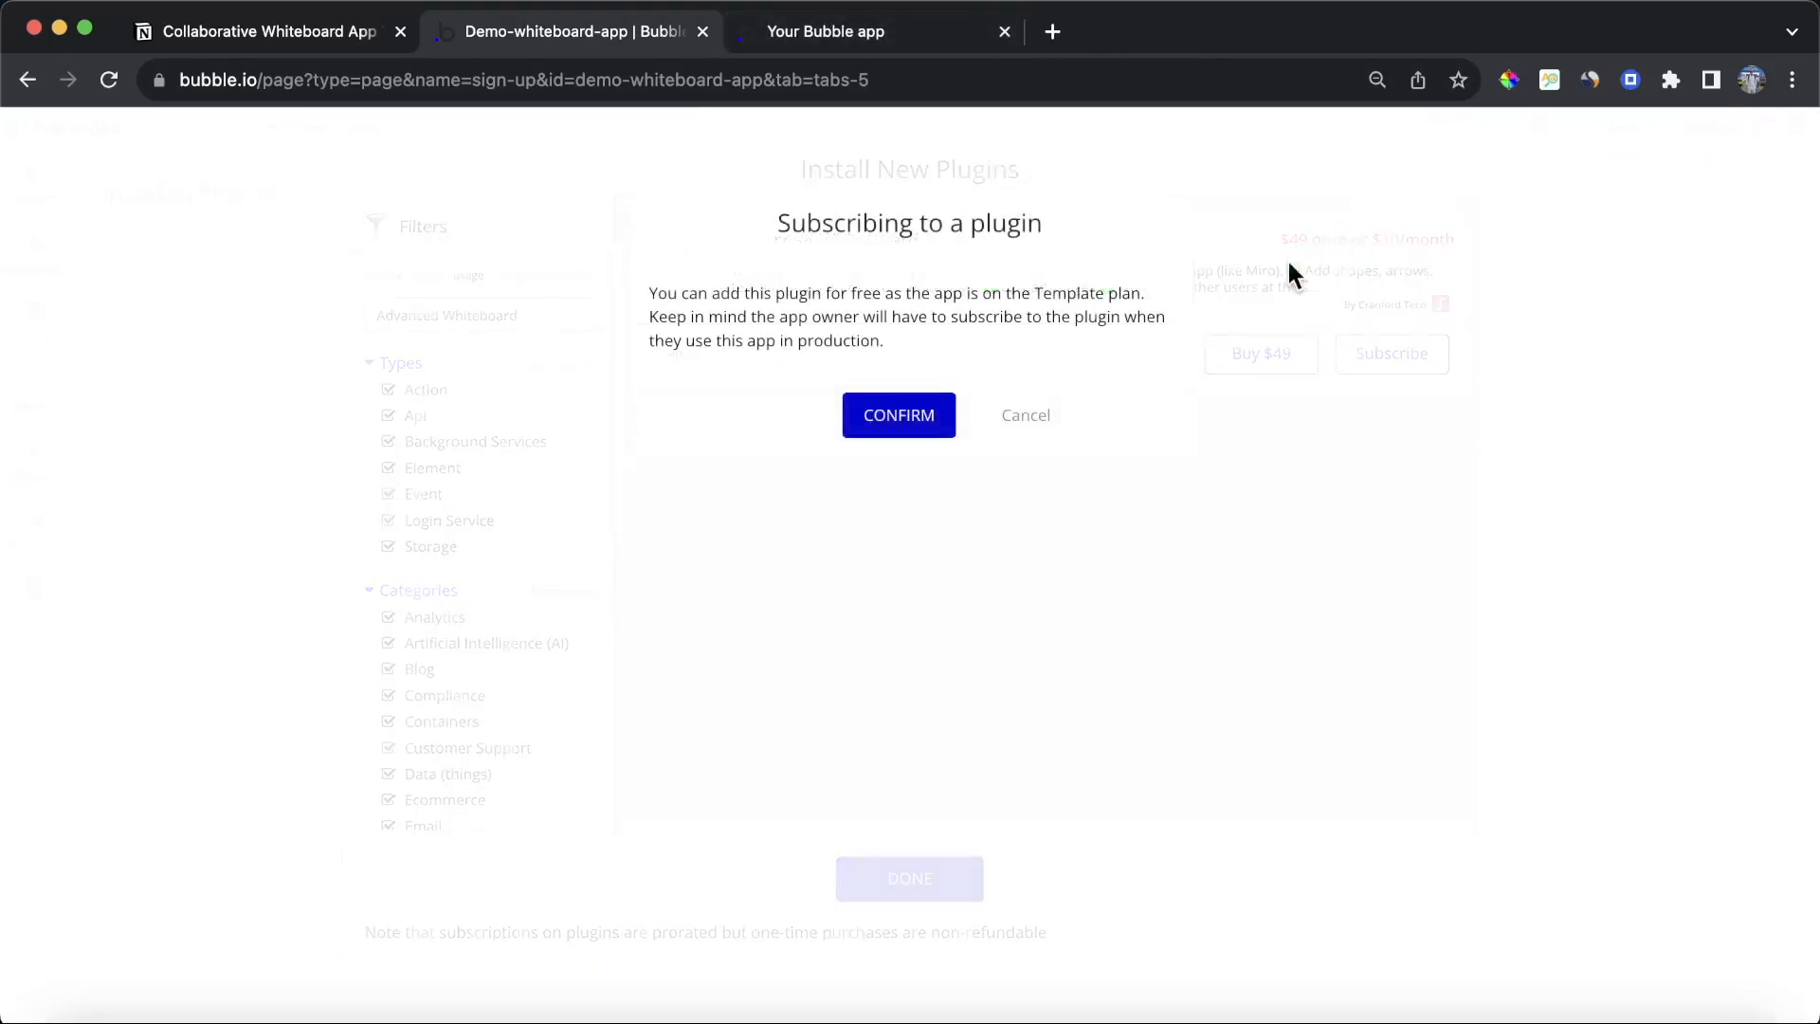
{"action": "left_click", "coordinate": [905, 409]}
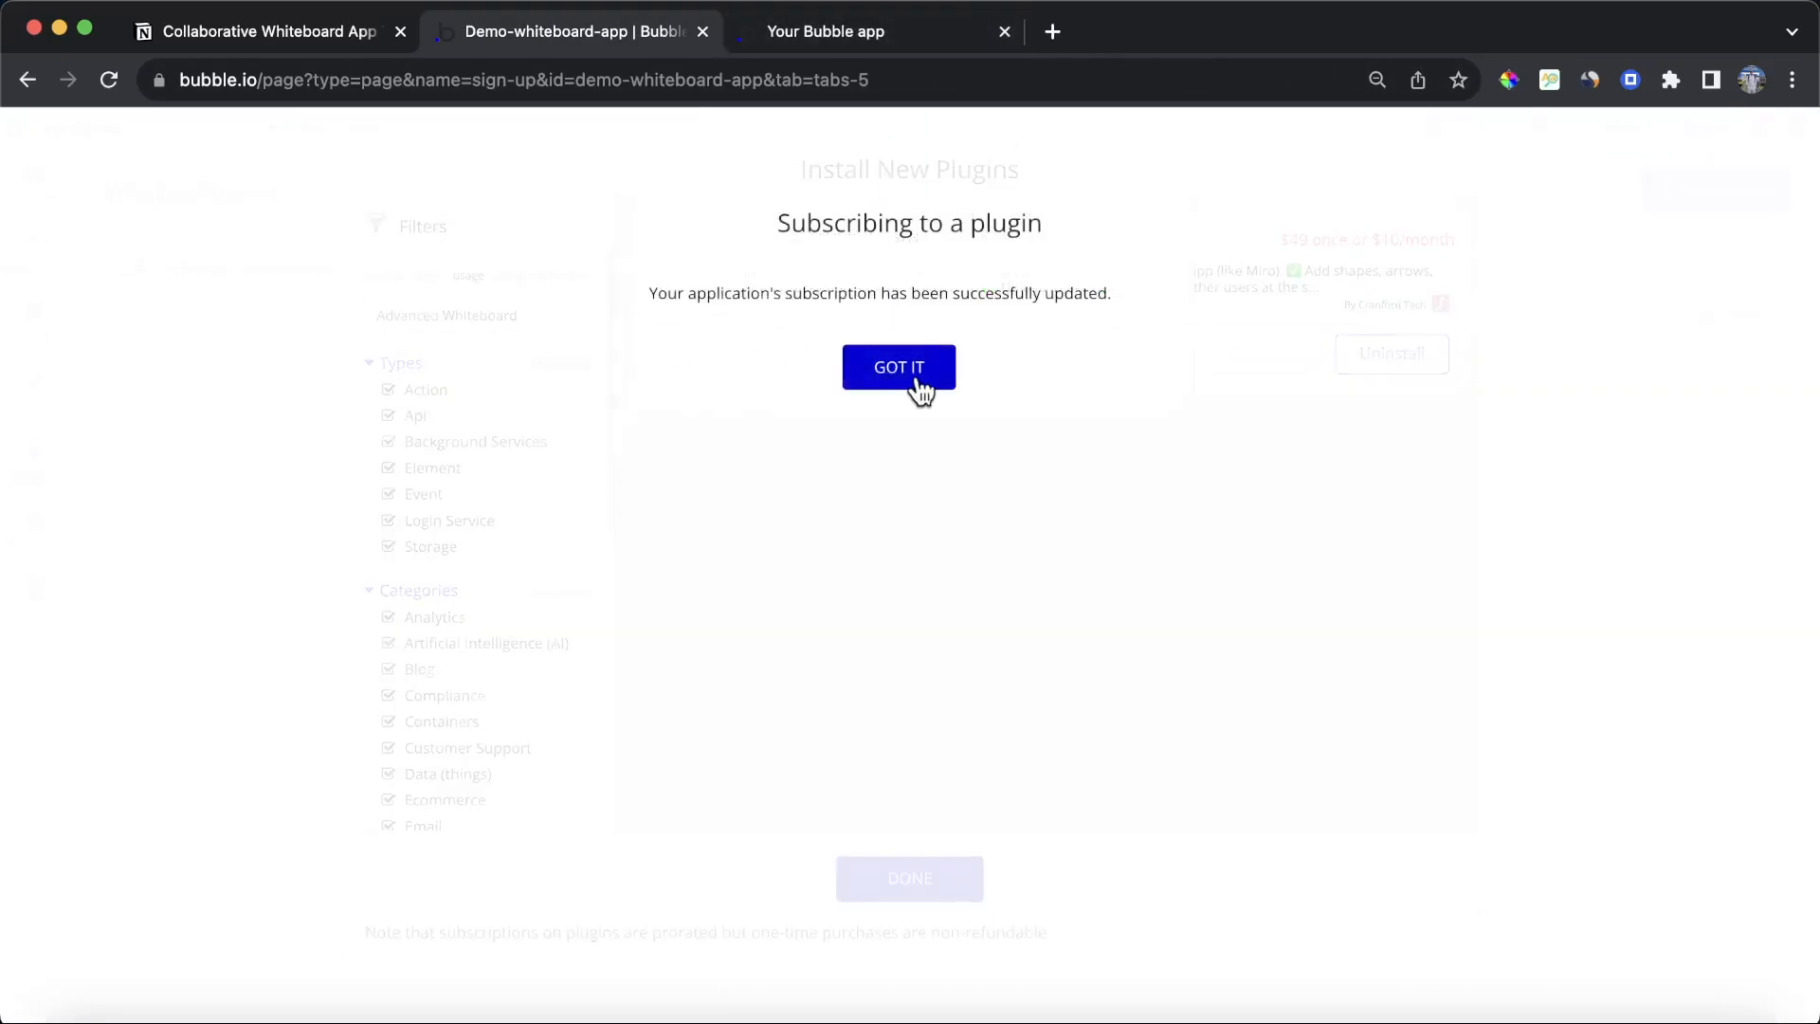
{"action": "left_click", "coordinate": [908, 374]}
{"action": "left_click", "coordinate": [915, 878]}
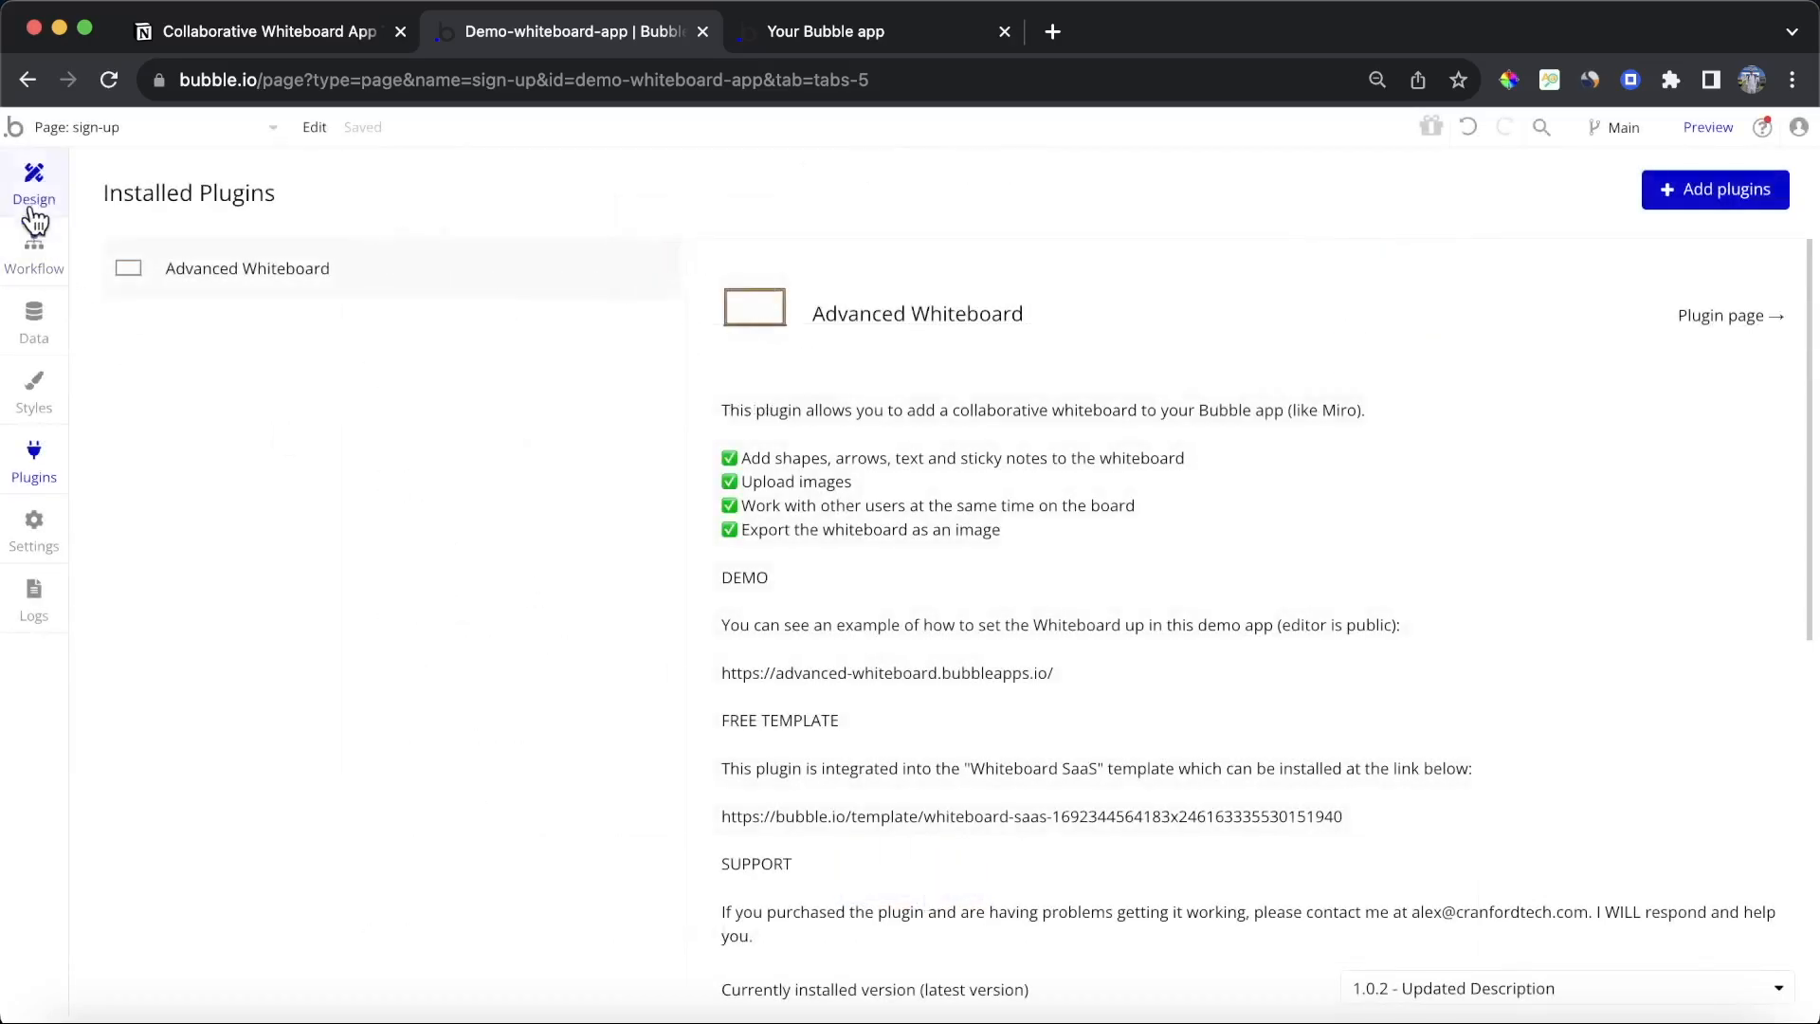
Step: Open the dashboard page in the editor
{"action": "left_click", "coordinate": [256, 127]}
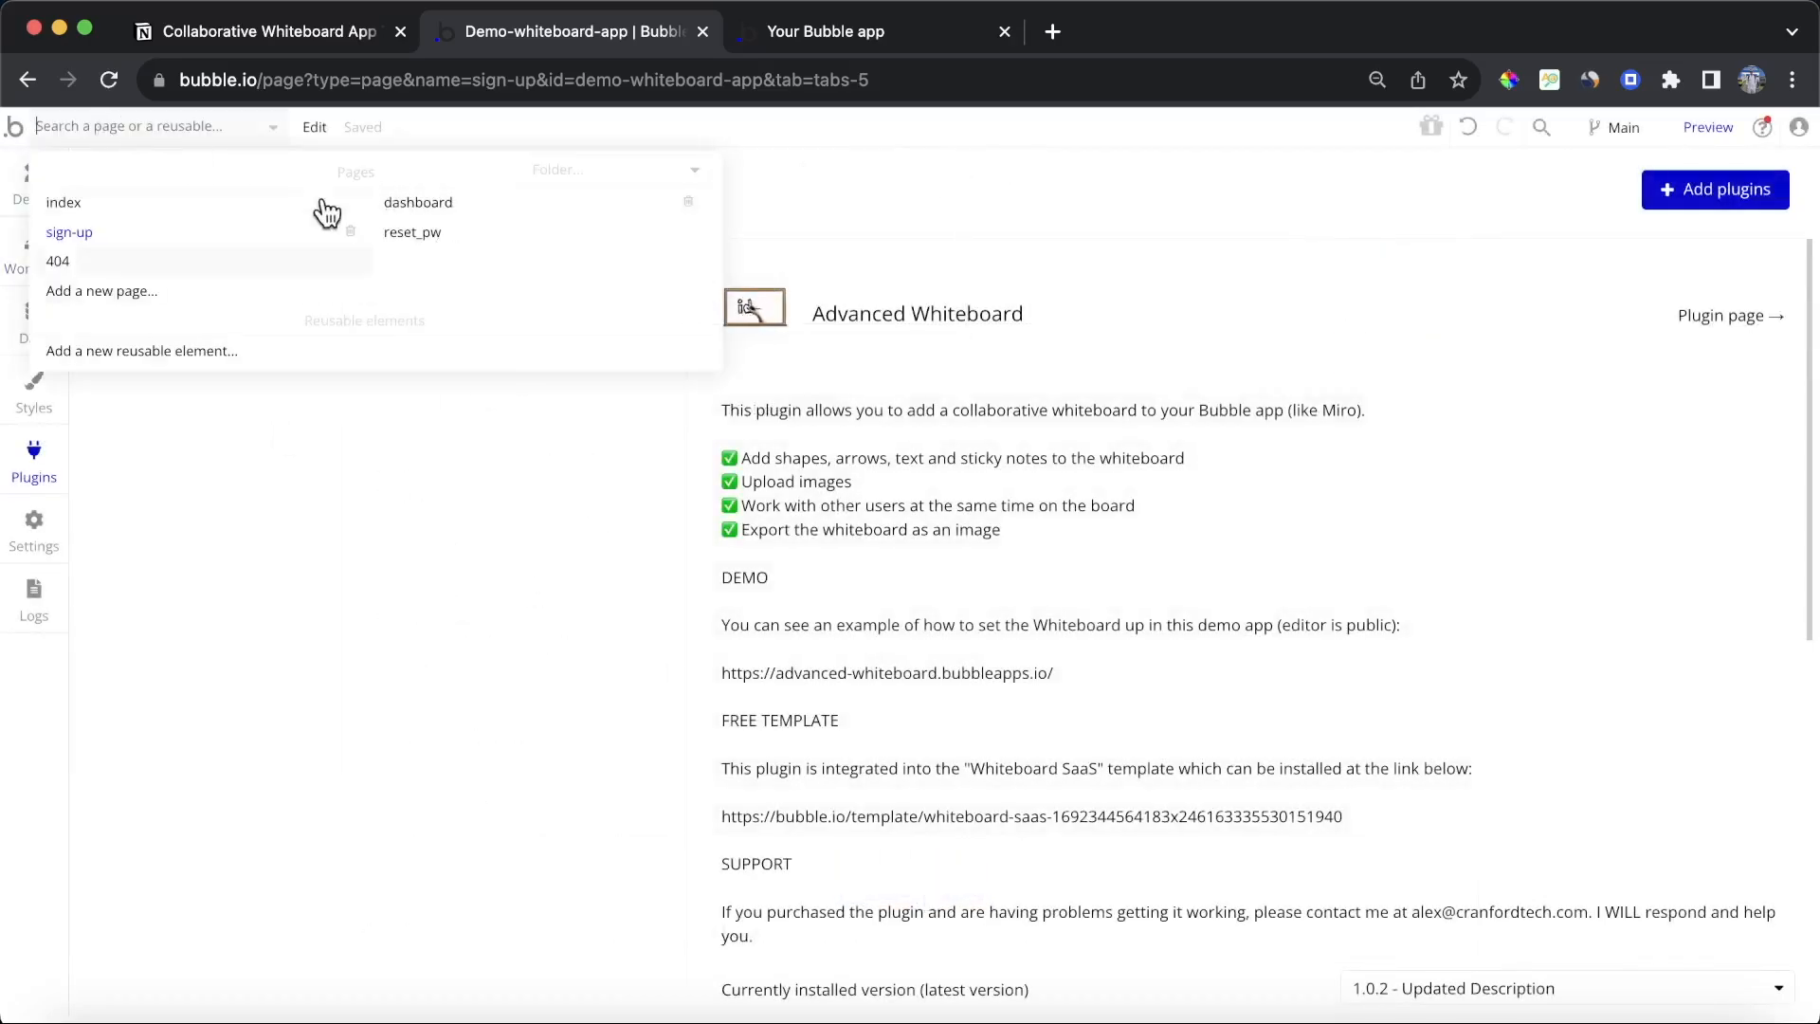
{"action": "left_click", "coordinate": [455, 204]}
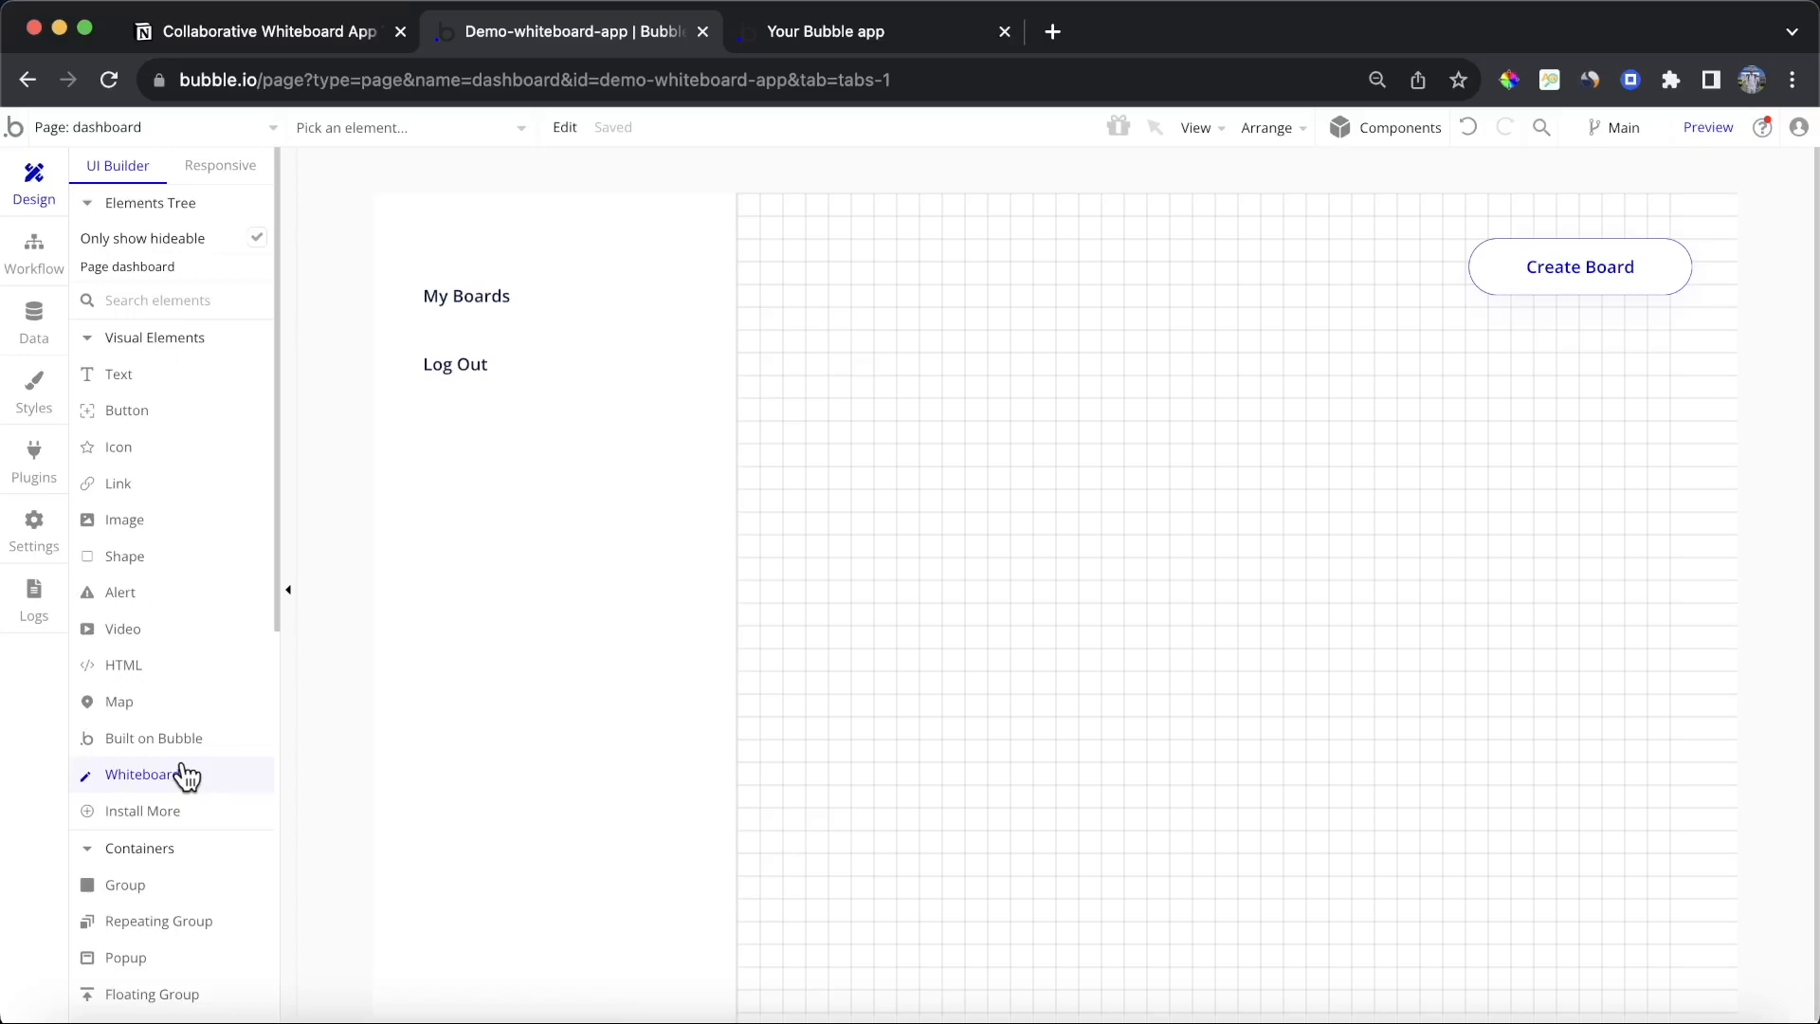
Step: Follow the checklist's whiteboard.team link and start a new whiteboard on that site
{"action": "left_click", "coordinate": [258, 35]}
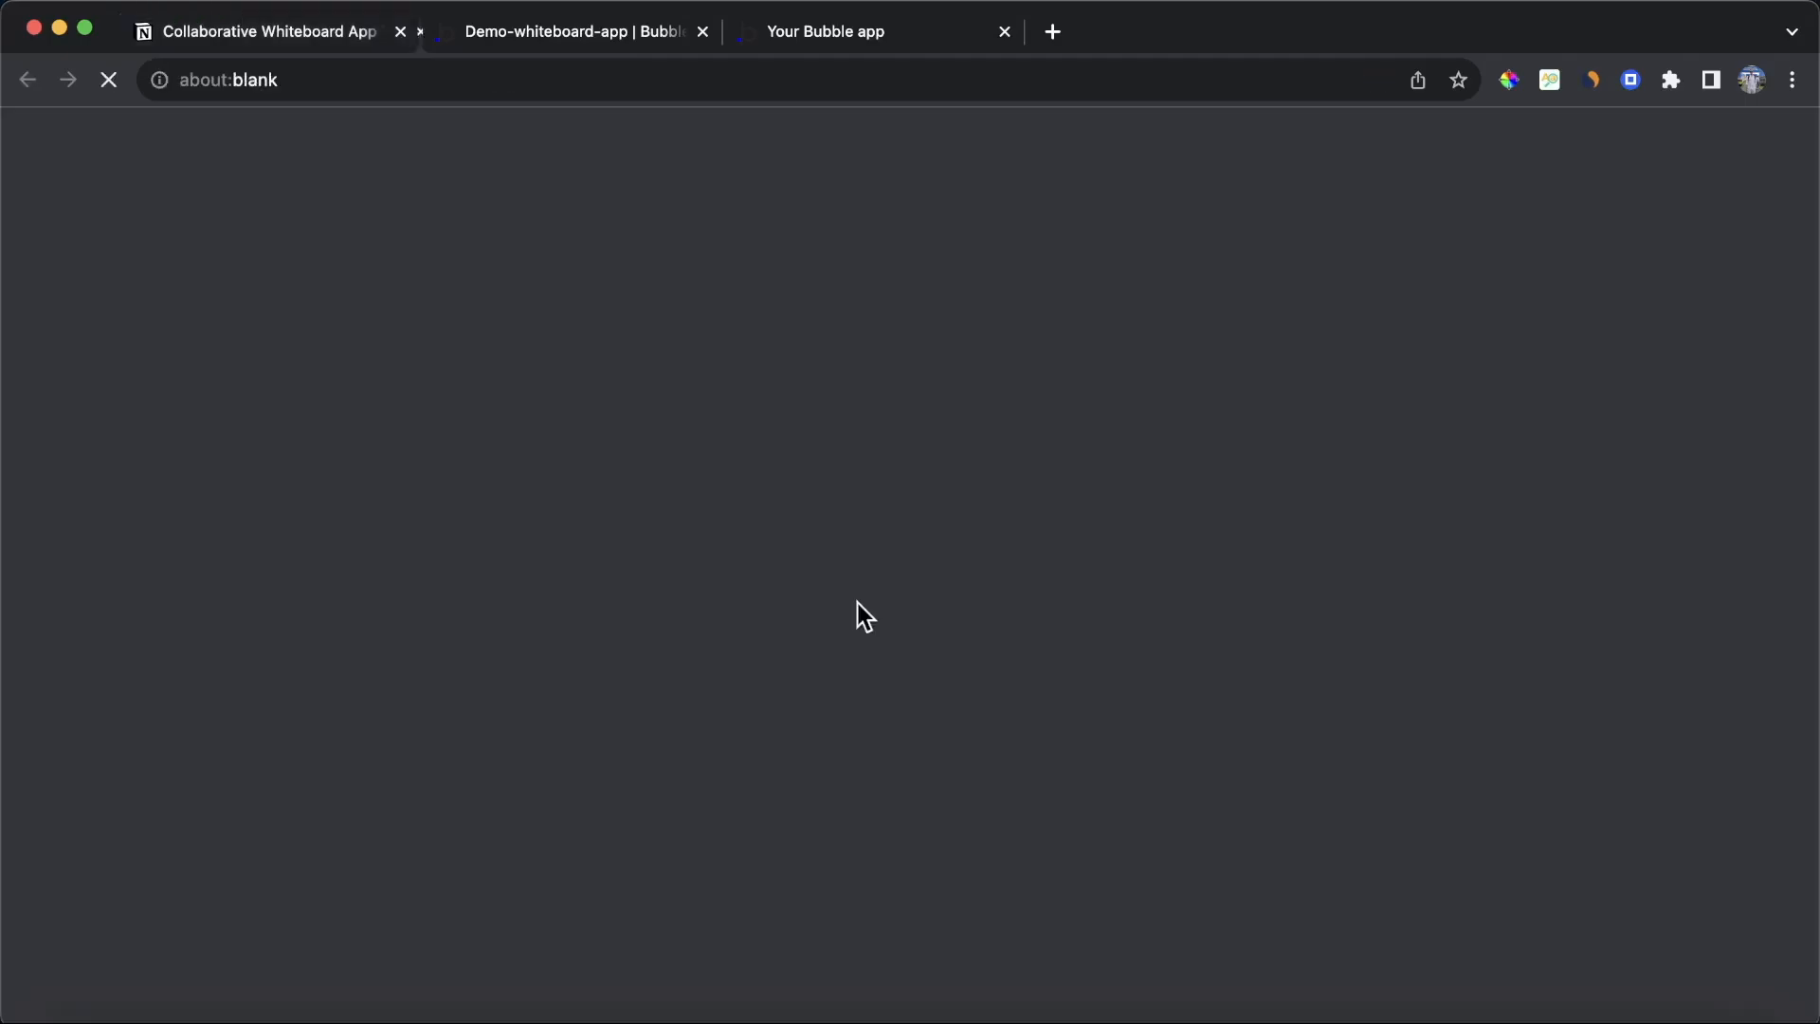
{"action": "left_click", "coordinate": [858, 601]}
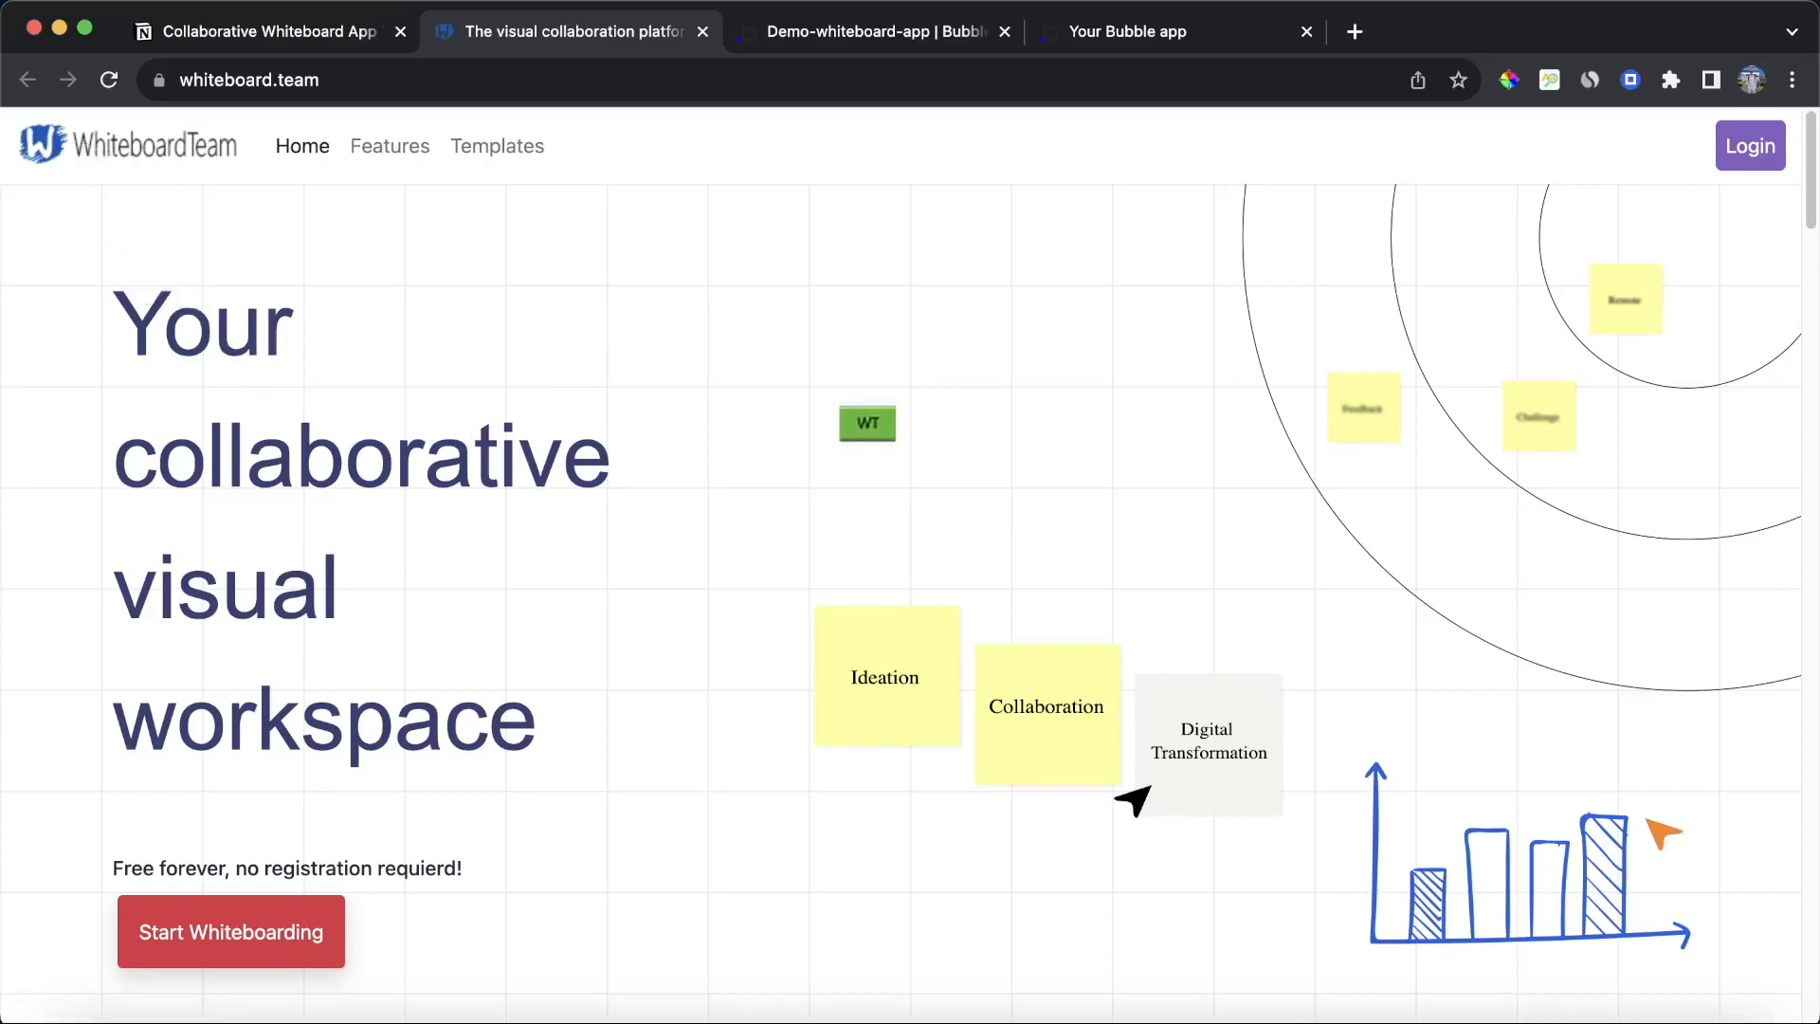
{"action": "scroll", "coordinate": [909, 550], "scroll_direction": "down", "scroll_amount": 1}
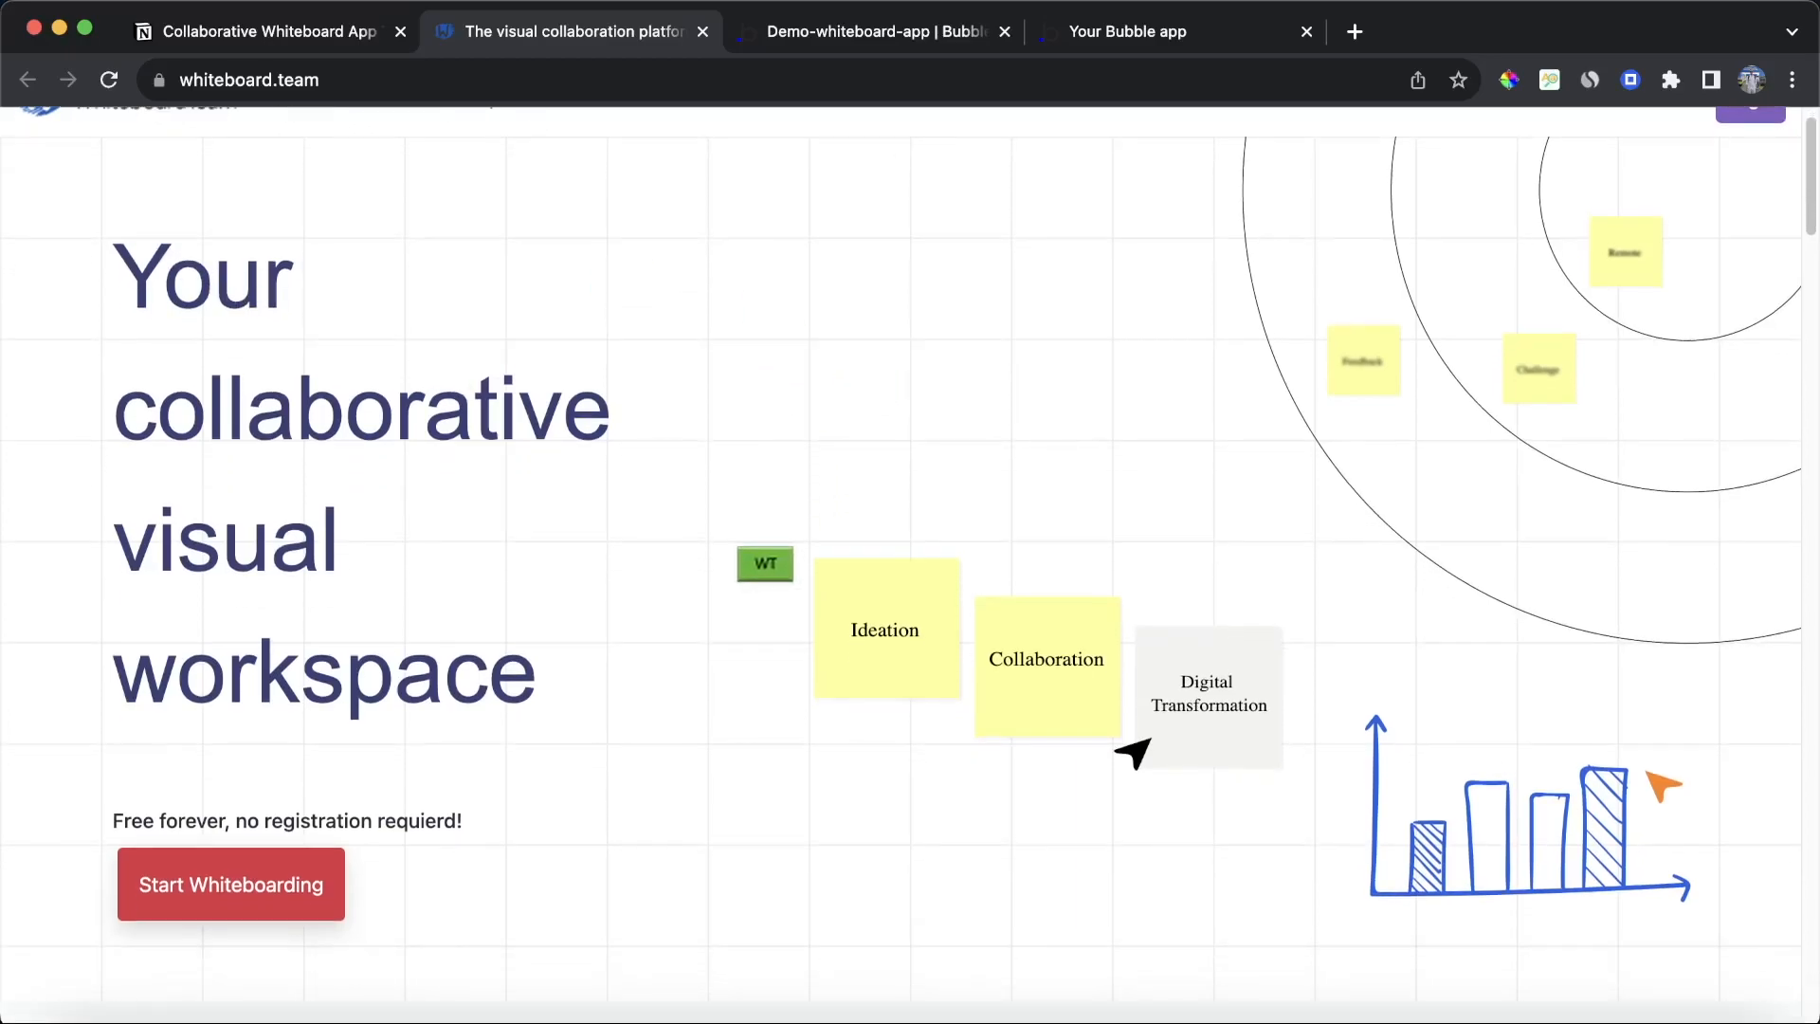
{"action": "left_click", "coordinate": [236, 873]}
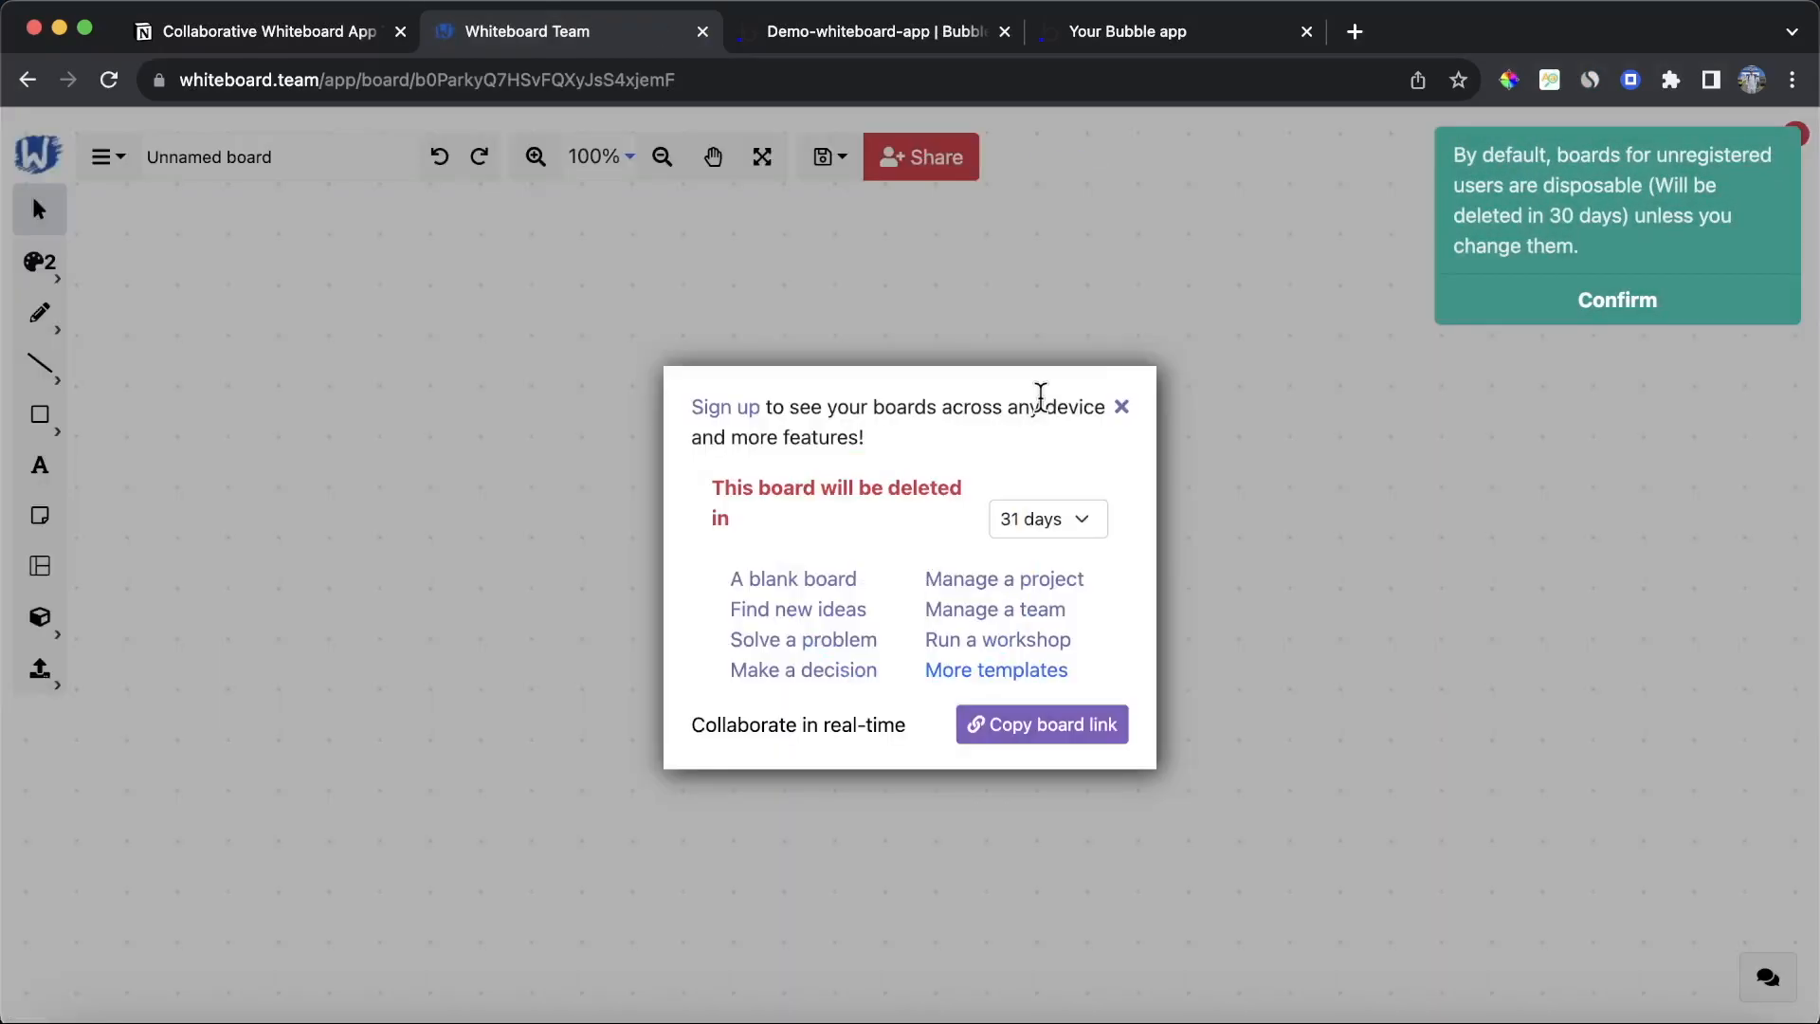
Step: Dismiss the welcome dialogs and draw a rectangle on the blank board
{"action": "left_click", "coordinate": [1121, 407]}
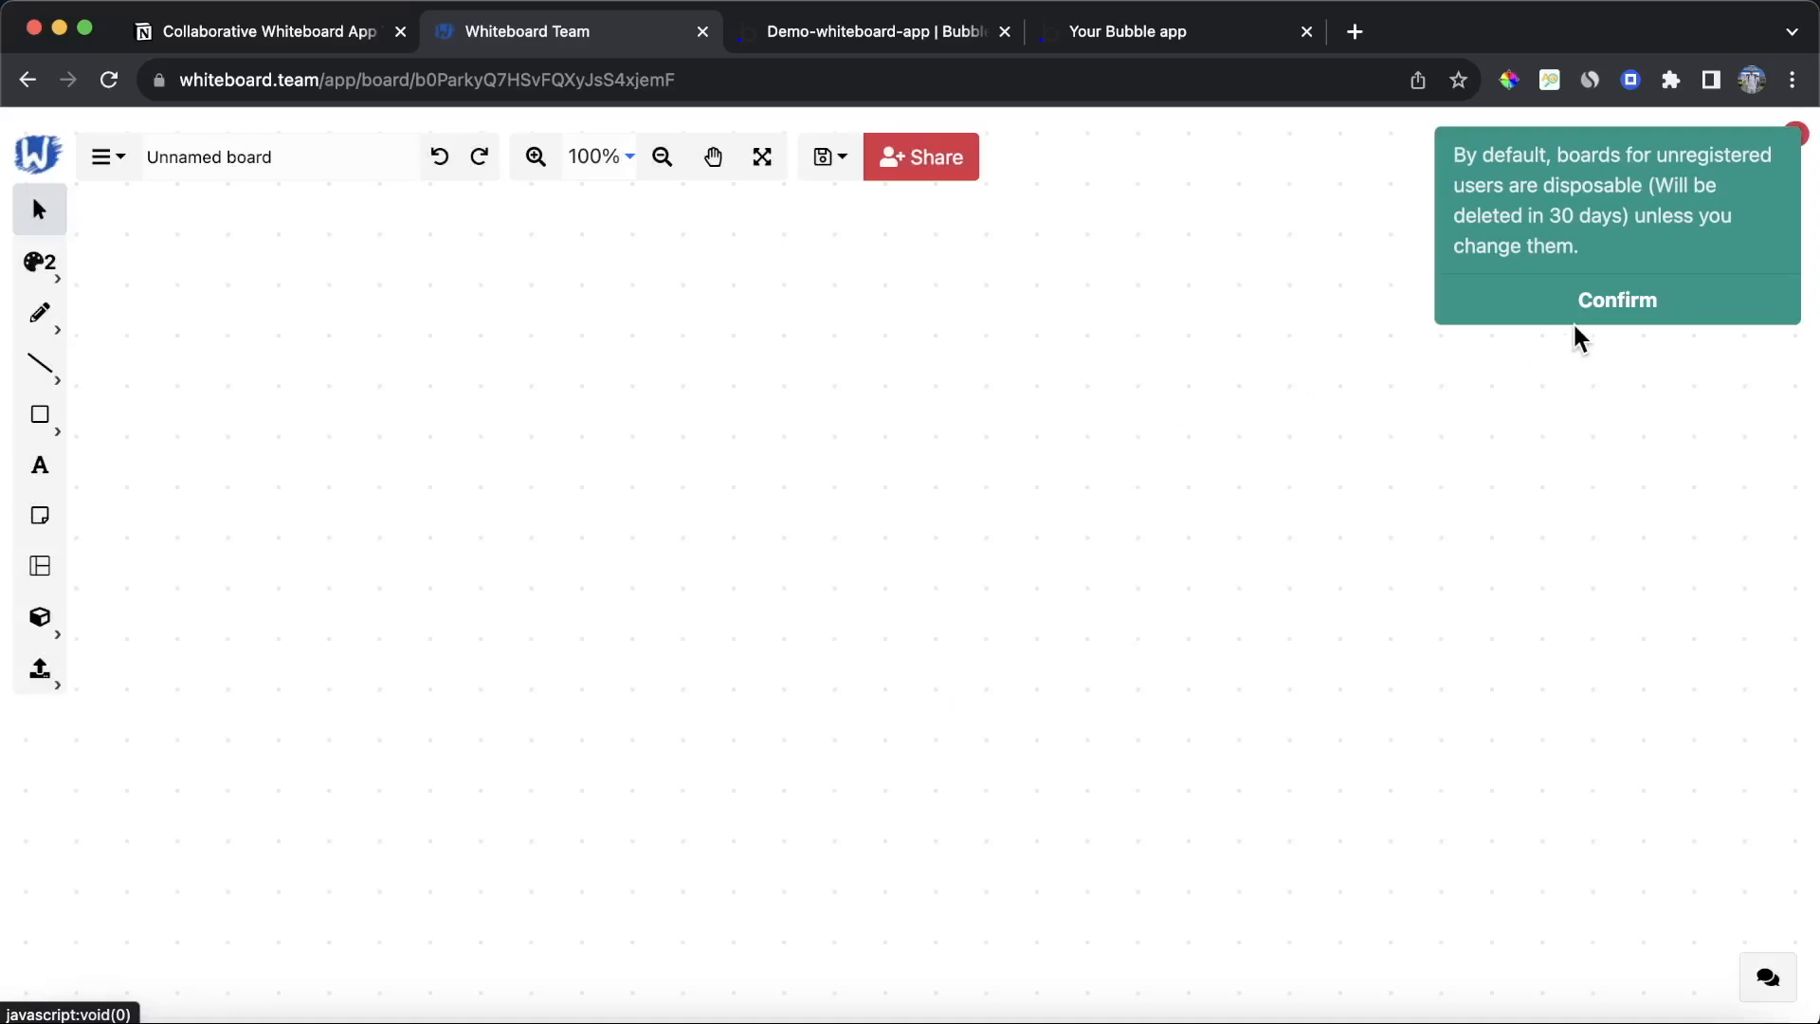
{"action": "left_click", "coordinate": [1583, 321]}
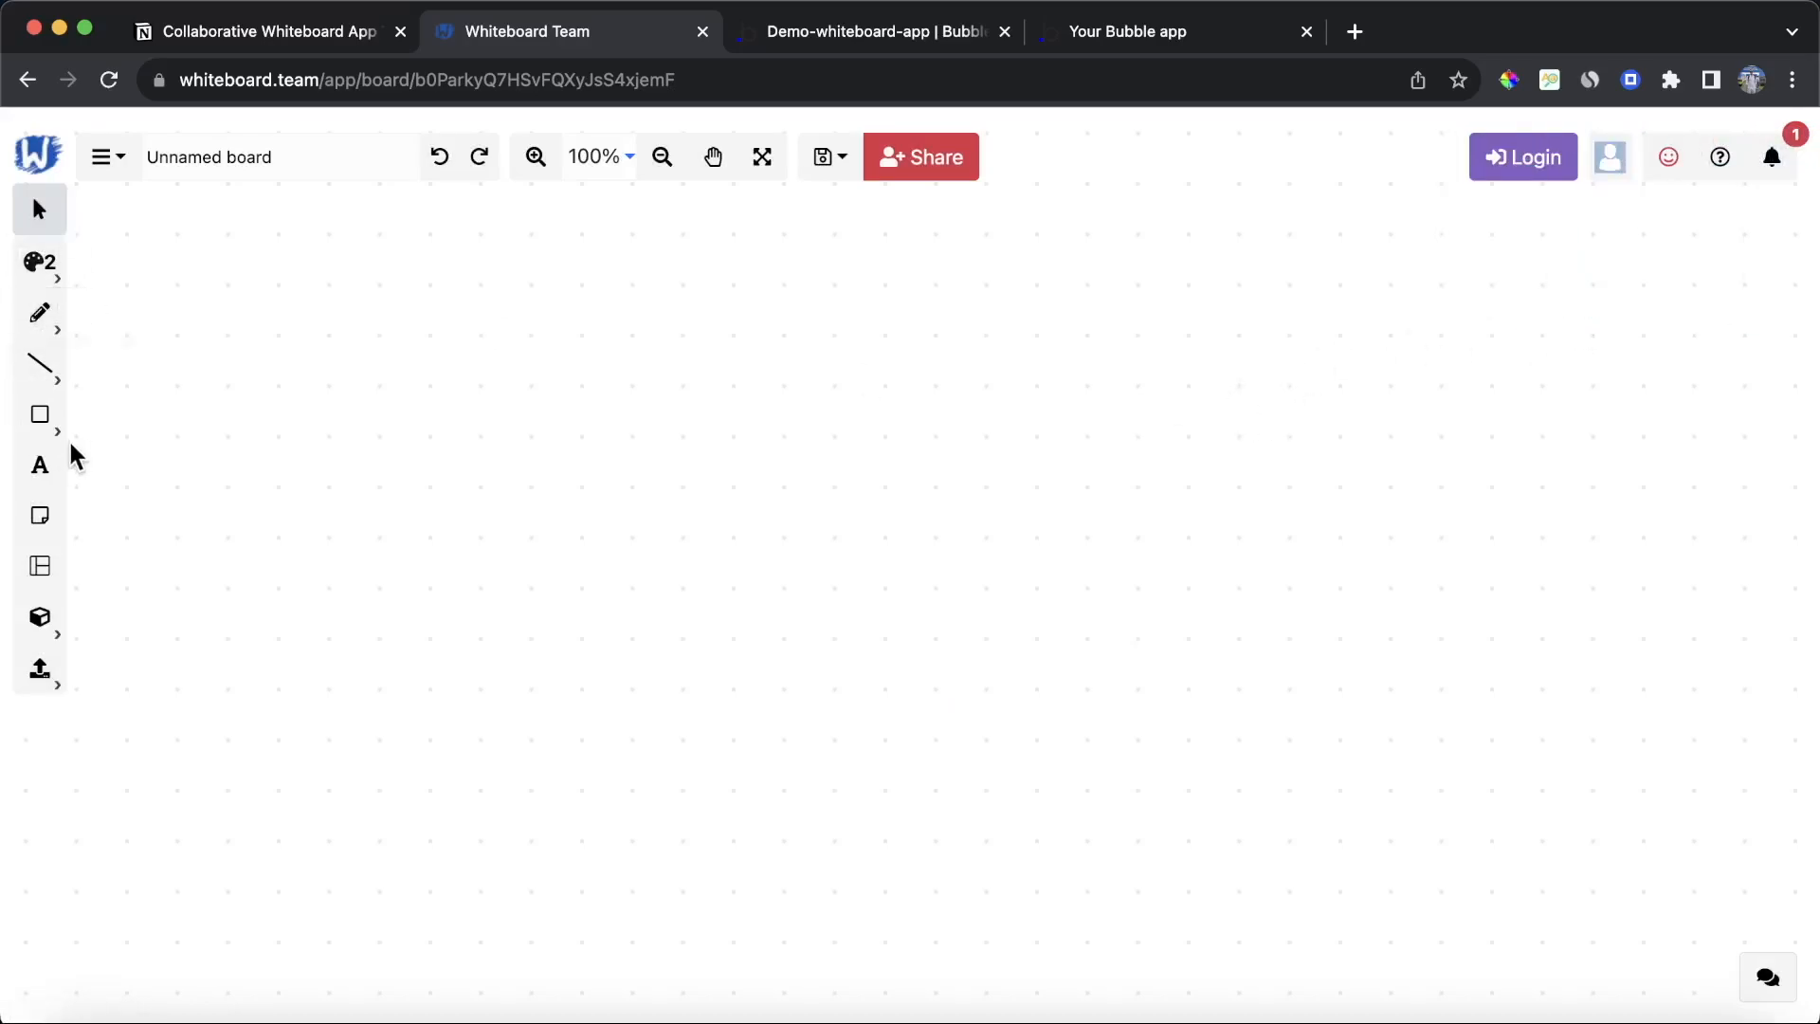
{"action": "left_click", "coordinate": [43, 417]}
{"action": "left_click", "coordinate": [105, 434]}
{"action": "left_click_drag", "start_coordinate": [328, 343], "coordinate": [1177, 839]}
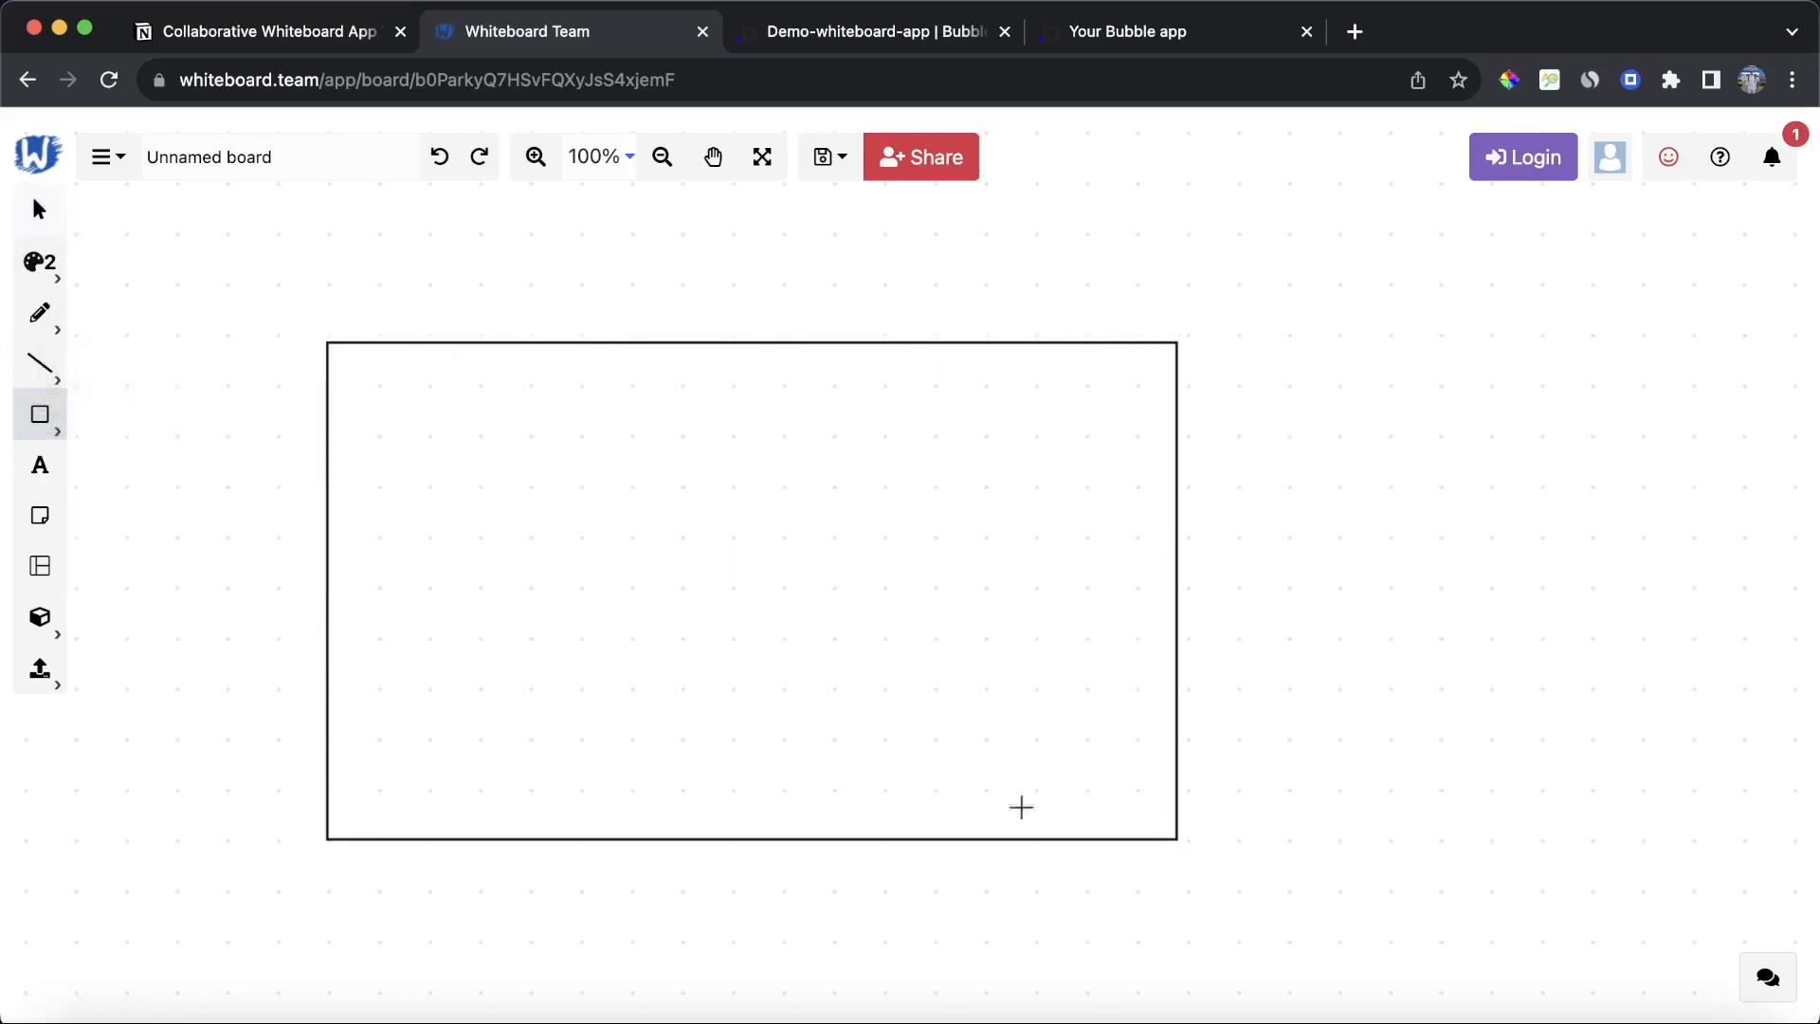
Step: Draw an arrow pointing outward from the rectangle's upper-right corner
{"action": "left_click", "coordinate": [52, 377]}
{"action": "left_click", "coordinate": [100, 420]}
{"action": "mouse_move", "coordinate": [1179, 342]}
{"action": "left_mouse_down"}
{"action": "mouse_move", "coordinate": [1358, 322]}
{"action": "mouse_move", "coordinate": [1450, 277]}
{"action": "left_mouse_up"}
{"action": "scroll", "coordinate": [1455, 475], "scroll_direction": "down", "scroll_amount": 5}
{"action": "scroll", "coordinate": [1457, 476], "scroll_direction": "up", "scroll_amount": 2}
{"action": "scroll", "coordinate": [1457, 476], "scroll_direction": "up", "scroll_amount": 3}
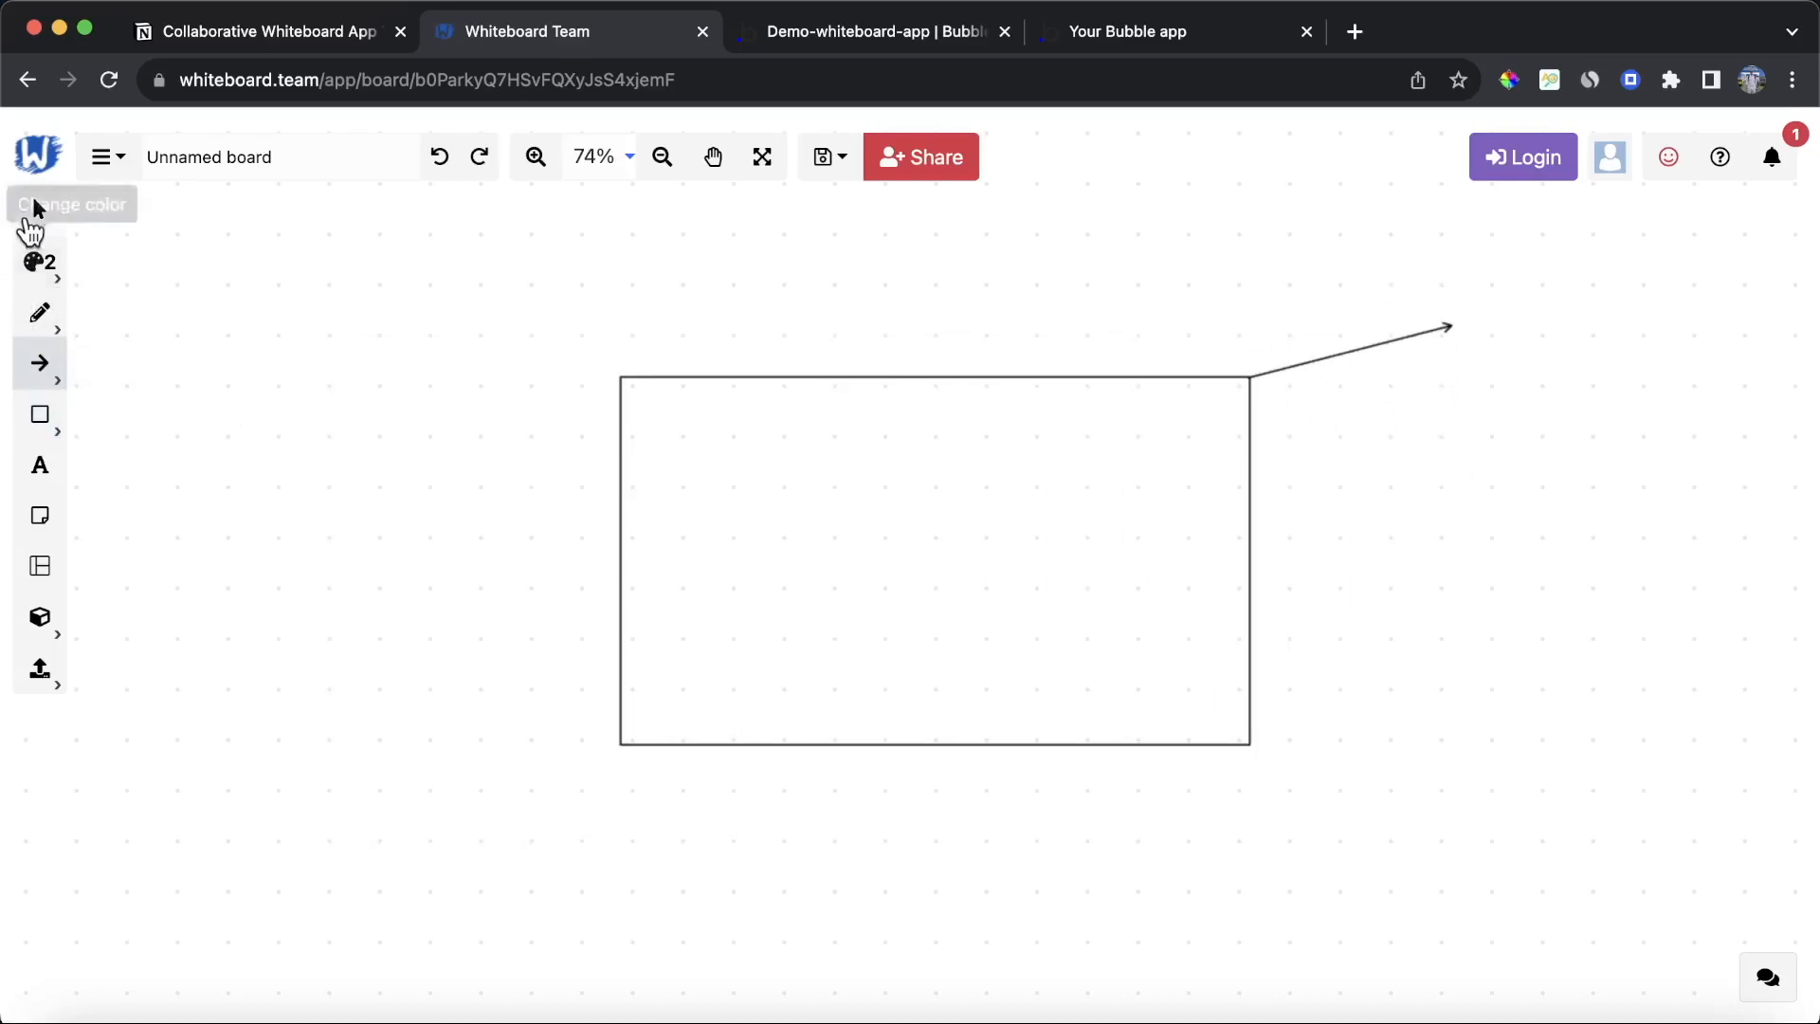
Step: Move the rectangle upward on the board
{"action": "left_click", "coordinate": [36, 211]}
{"action": "left_click_drag", "start_coordinate": [876, 382], "coordinate": [878, 286]}
{"action": "left_click", "coordinate": [1514, 561]}
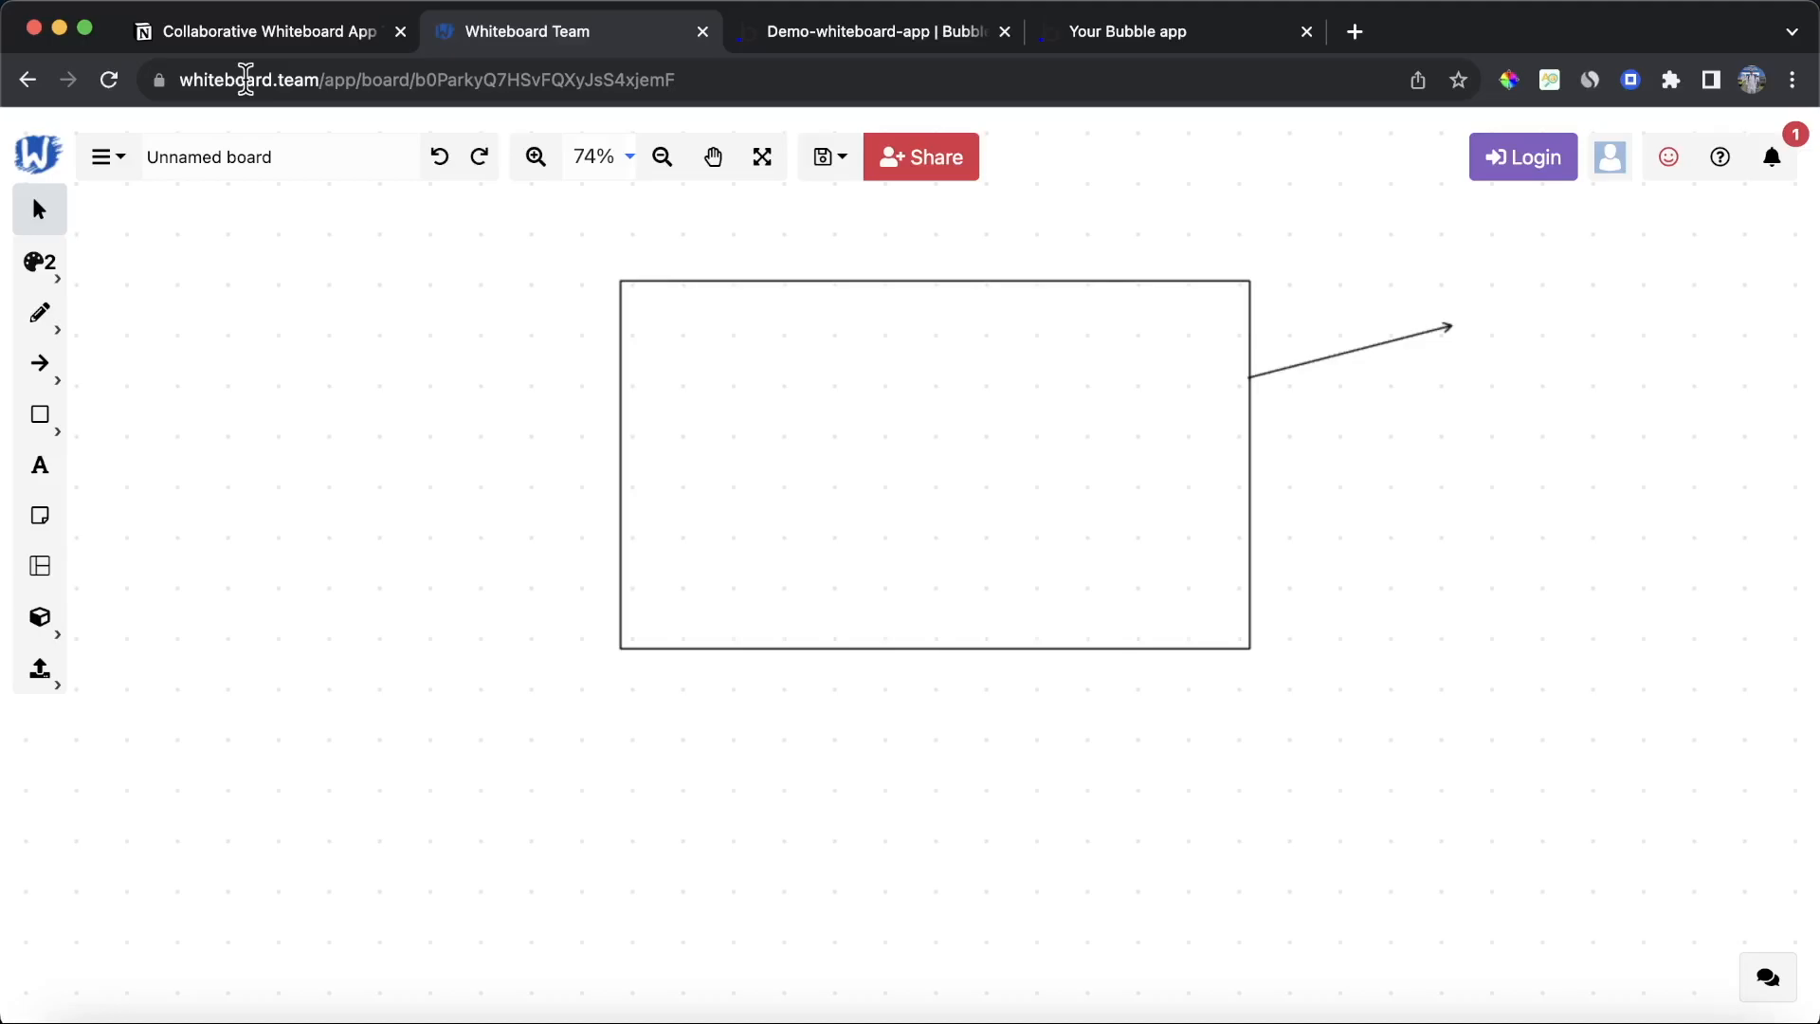
Step: Sign up for a whiteboard.team account from the board's login dialog and check the account menu
{"action": "left_click", "coordinate": [1536, 163]}
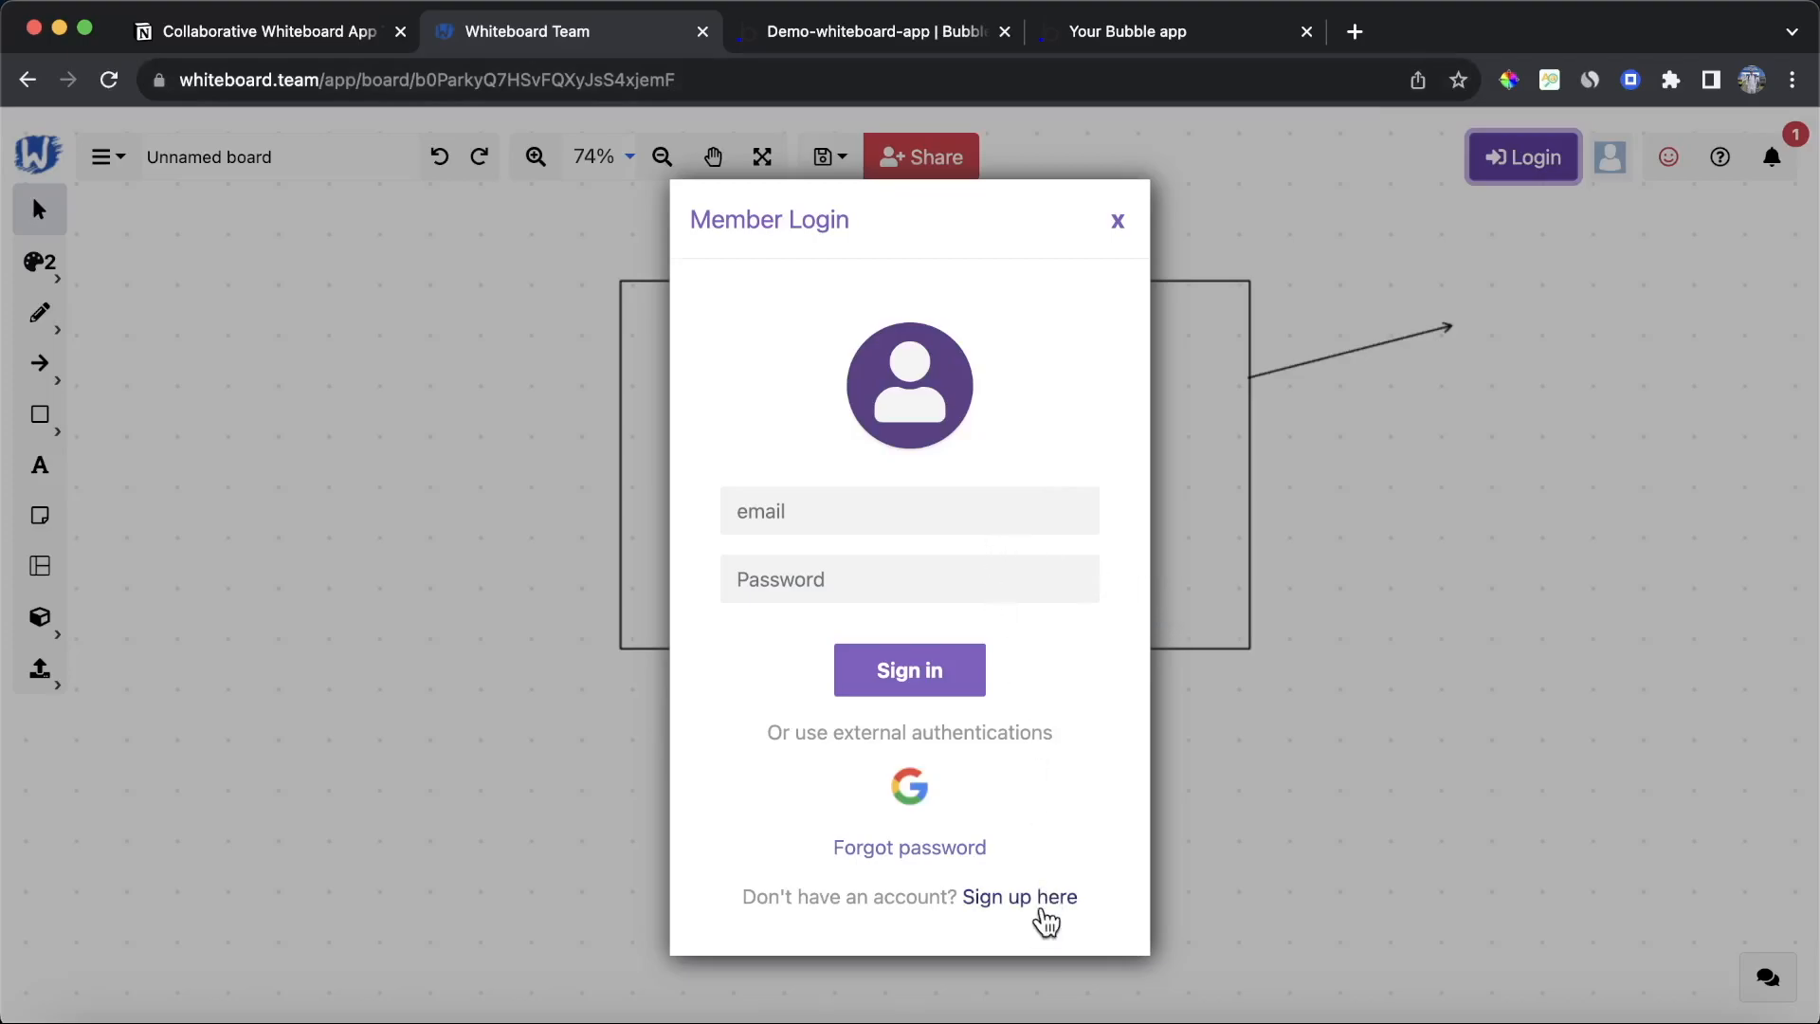
{"action": "left_click", "coordinate": [1036, 903]}
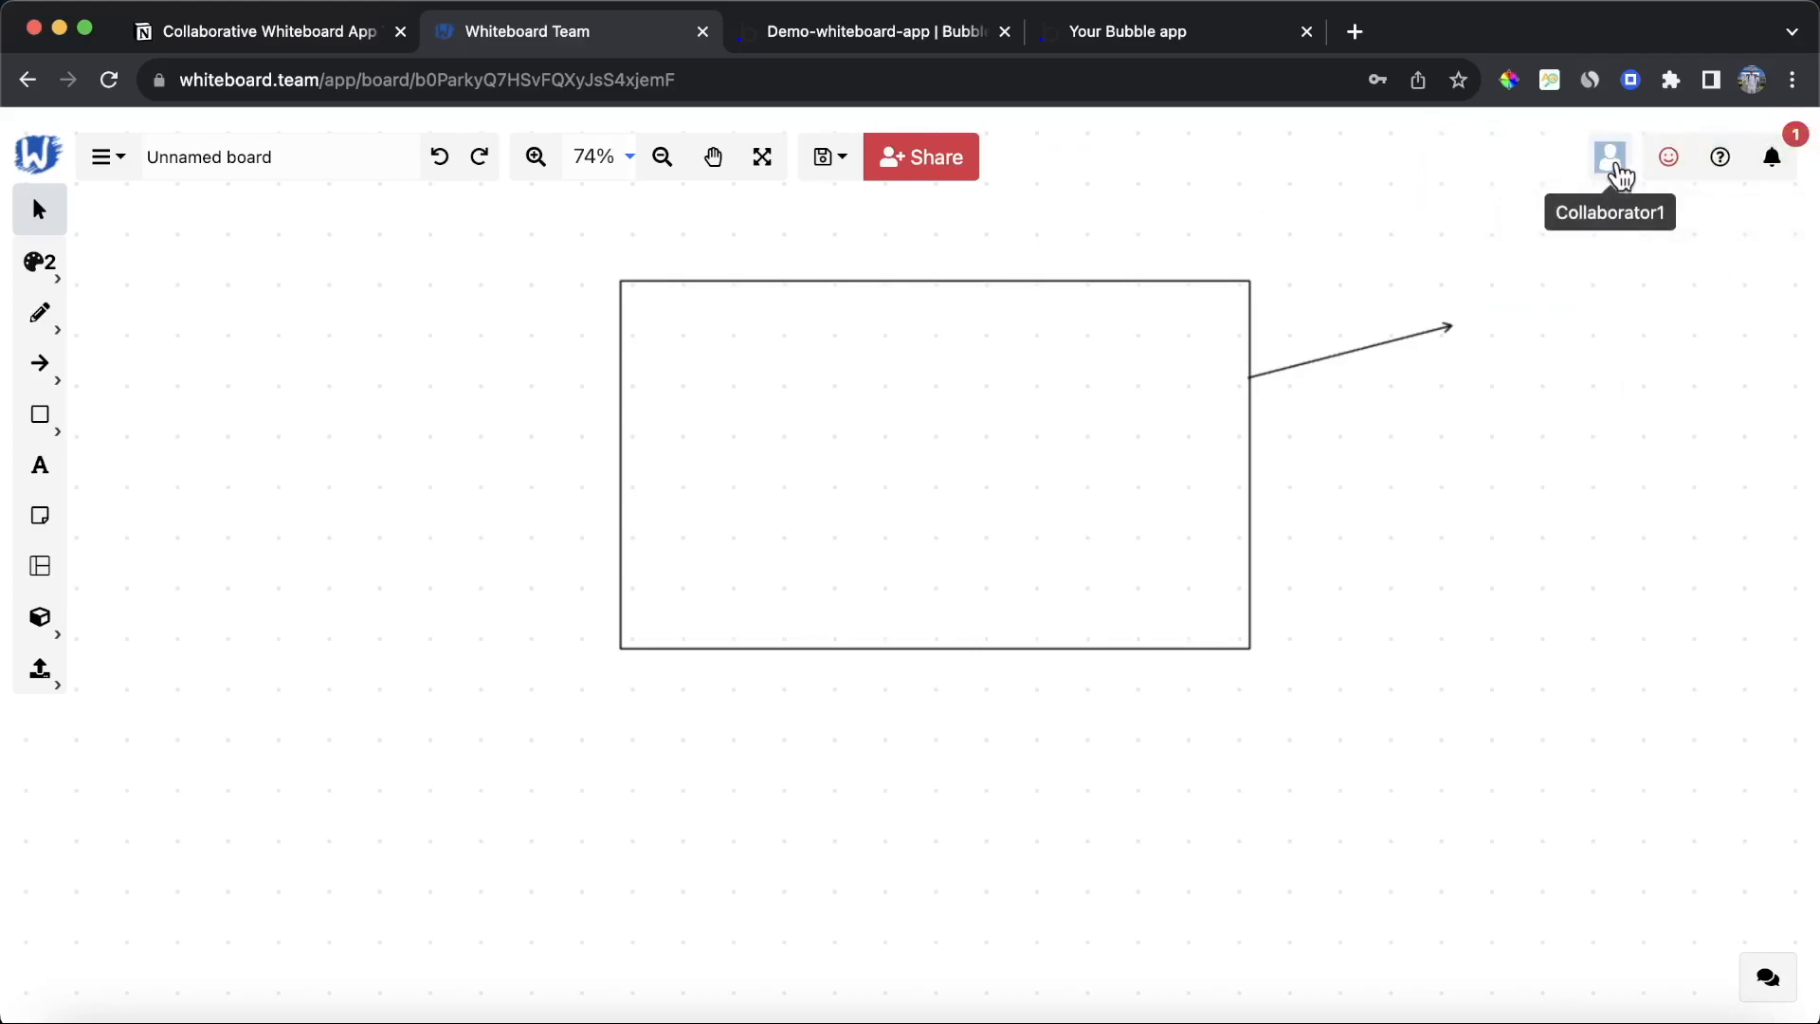
{"action": "left_click", "coordinate": [1614, 175]}
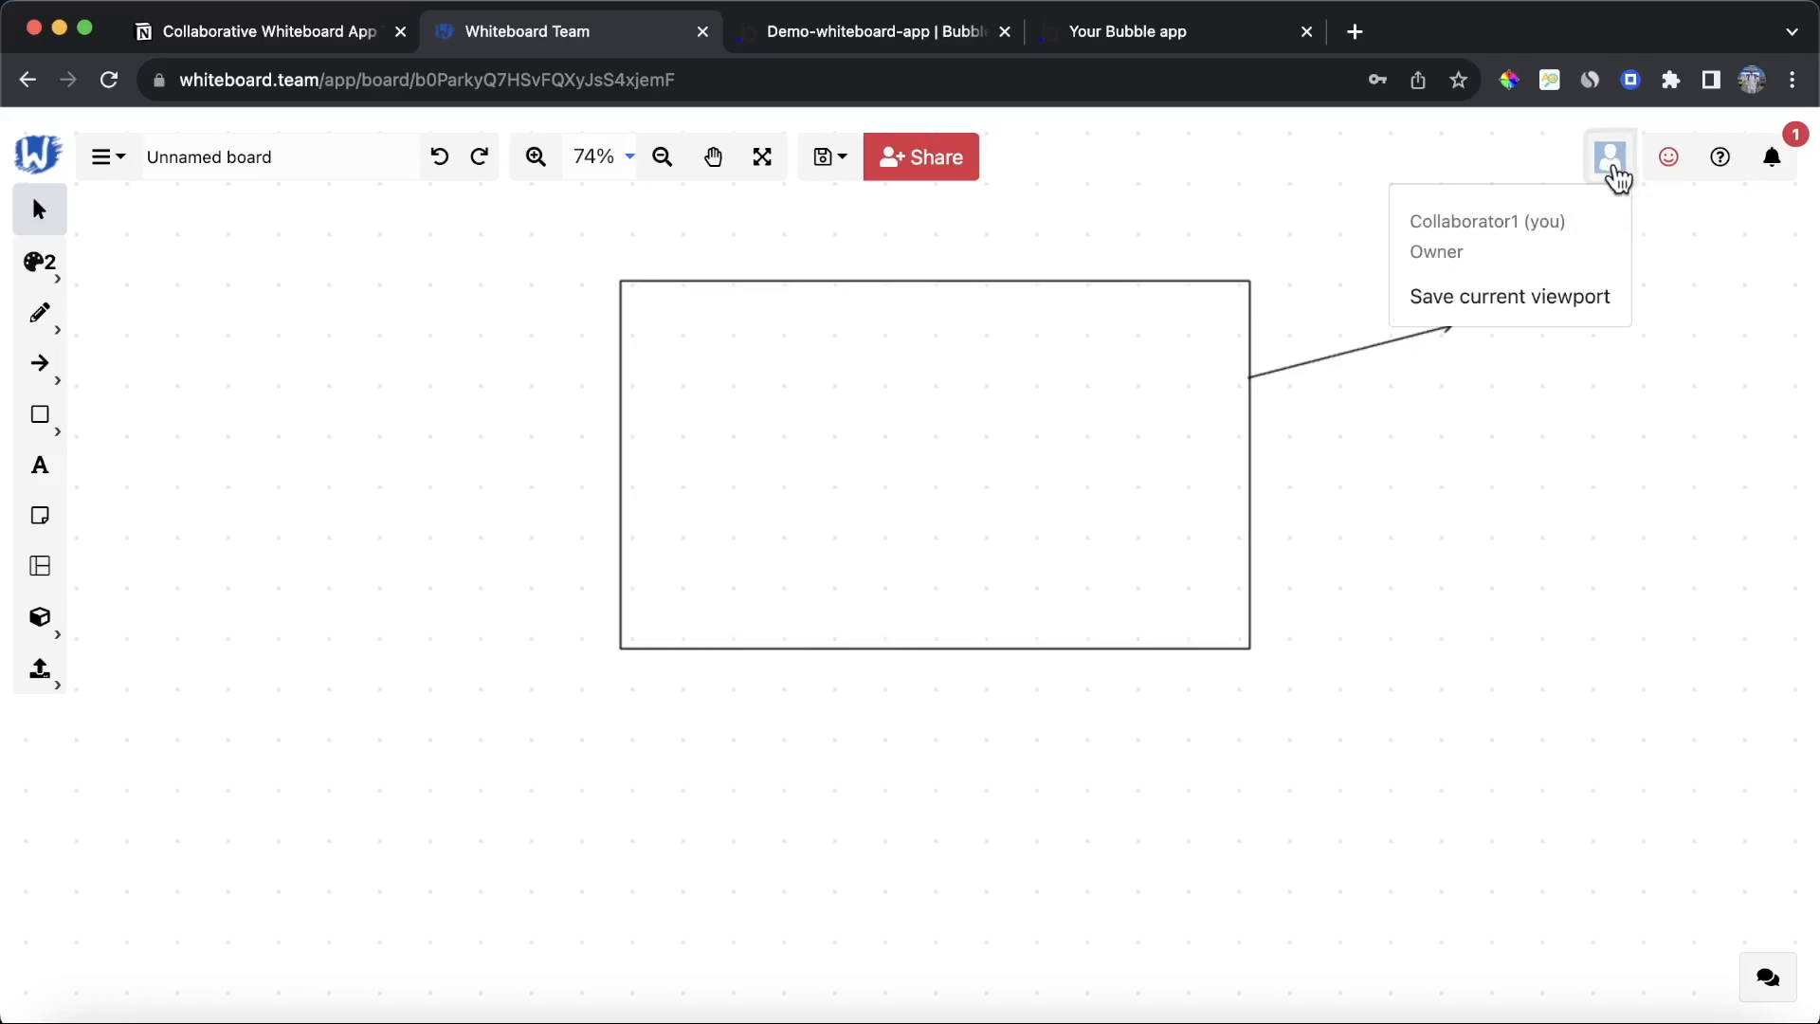
Step: Go to the whiteboard.team home page and open the account dashboard
{"action": "double_click", "coordinate": [351, 83]}
{"action": "left_click_drag", "start_coordinate": [351, 84], "coordinate": [1146, 65]}
{"action": "key", "text": "BackSpace"}
{"action": "key", "text": "Return"}
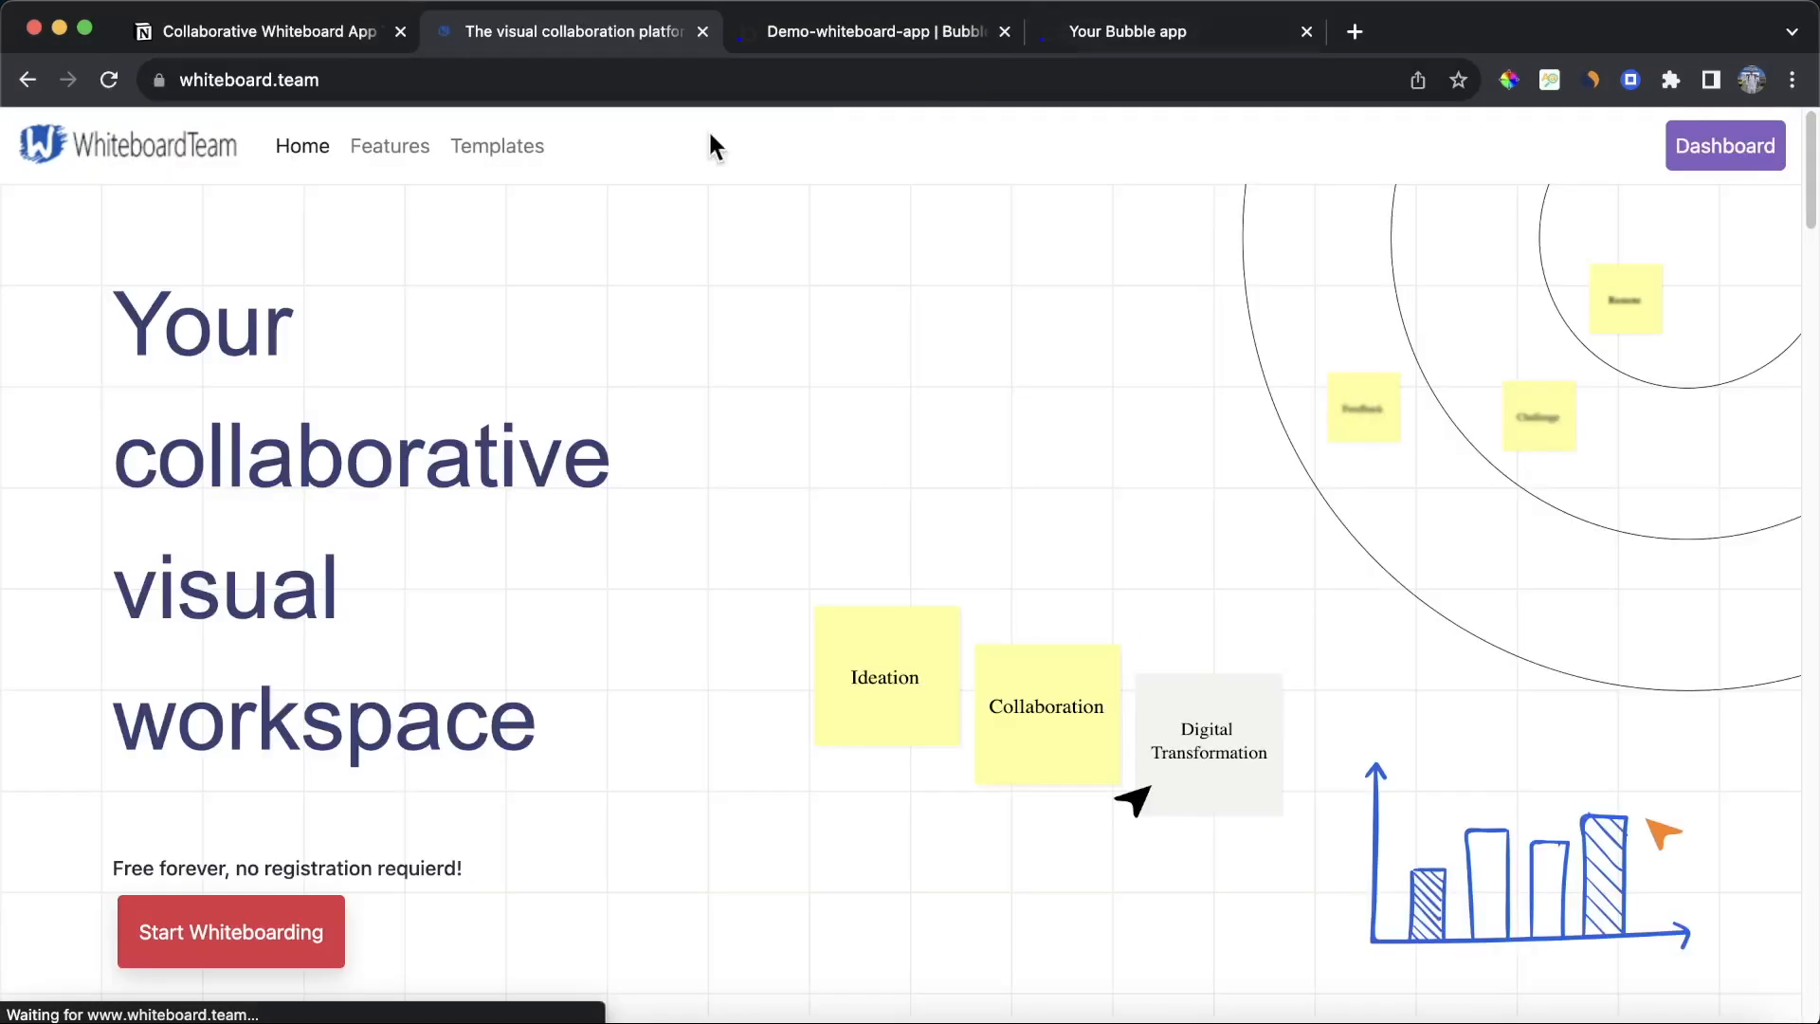
{"action": "left_click", "coordinate": [1748, 150]}
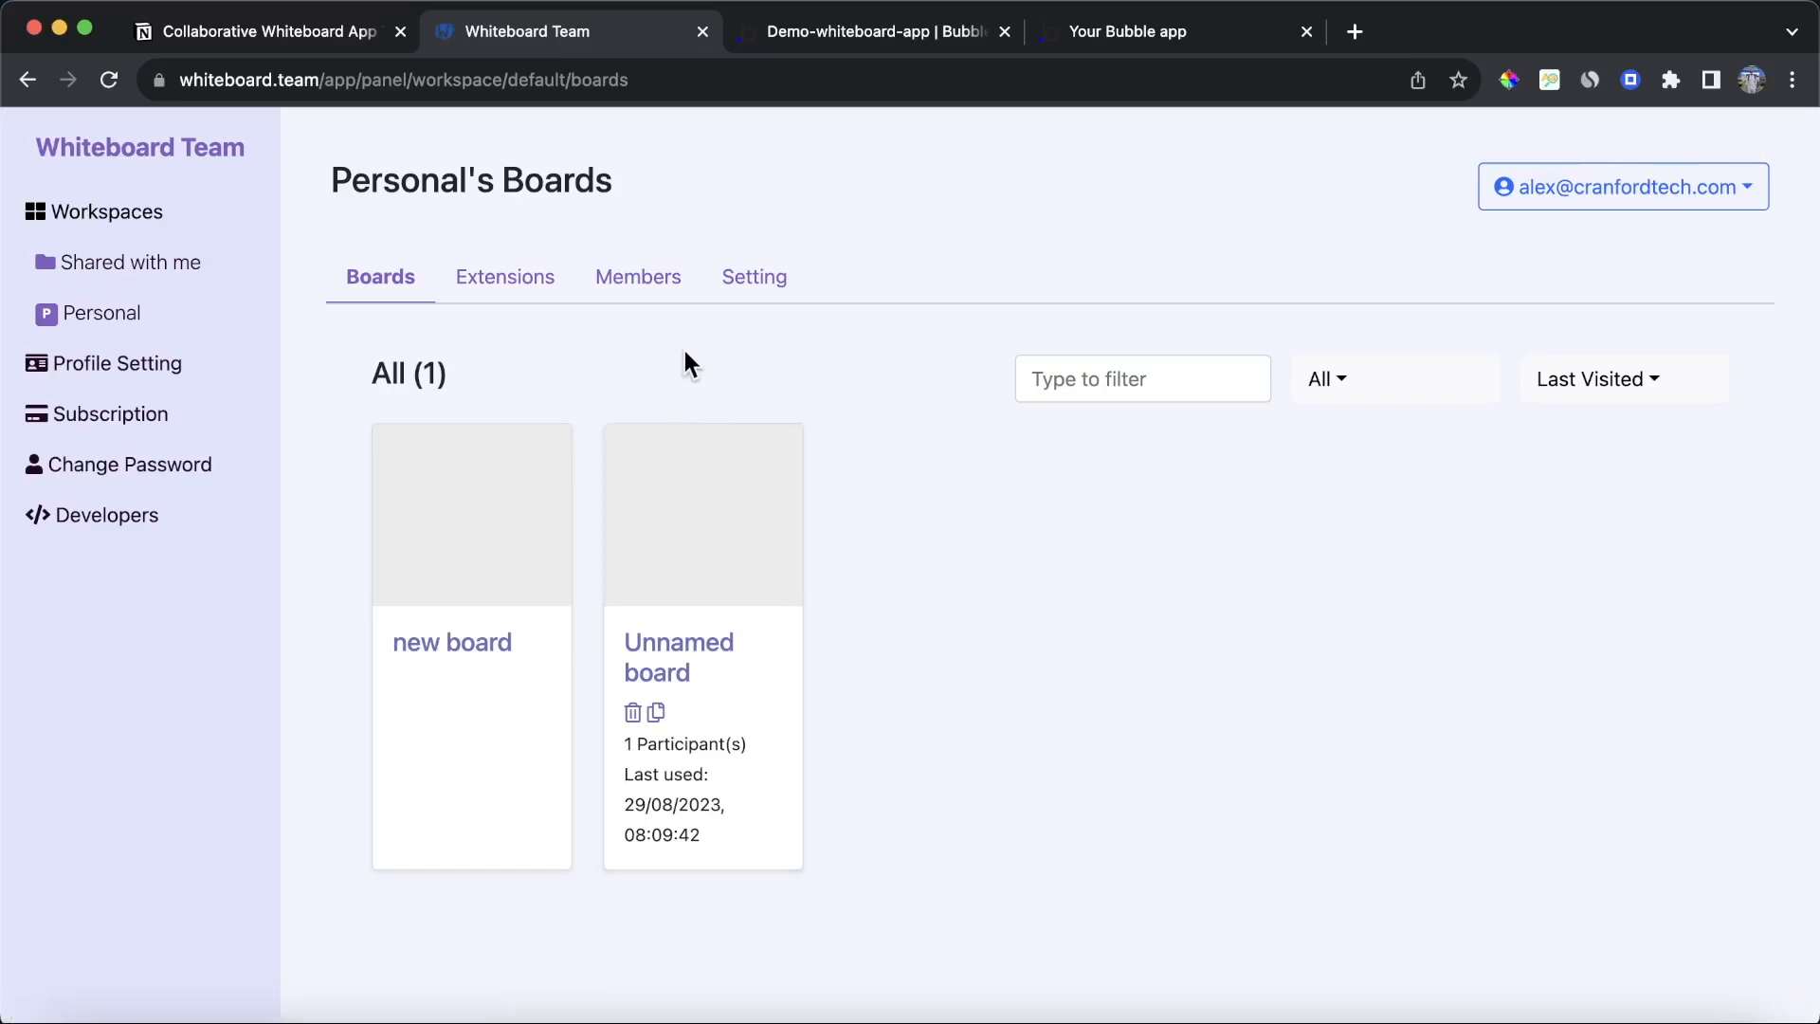
Step: Create a developer application named Bubble.io Whiteboard App, accepting the Developer Terms, and save it
{"action": "left_click", "coordinate": [72, 529]}
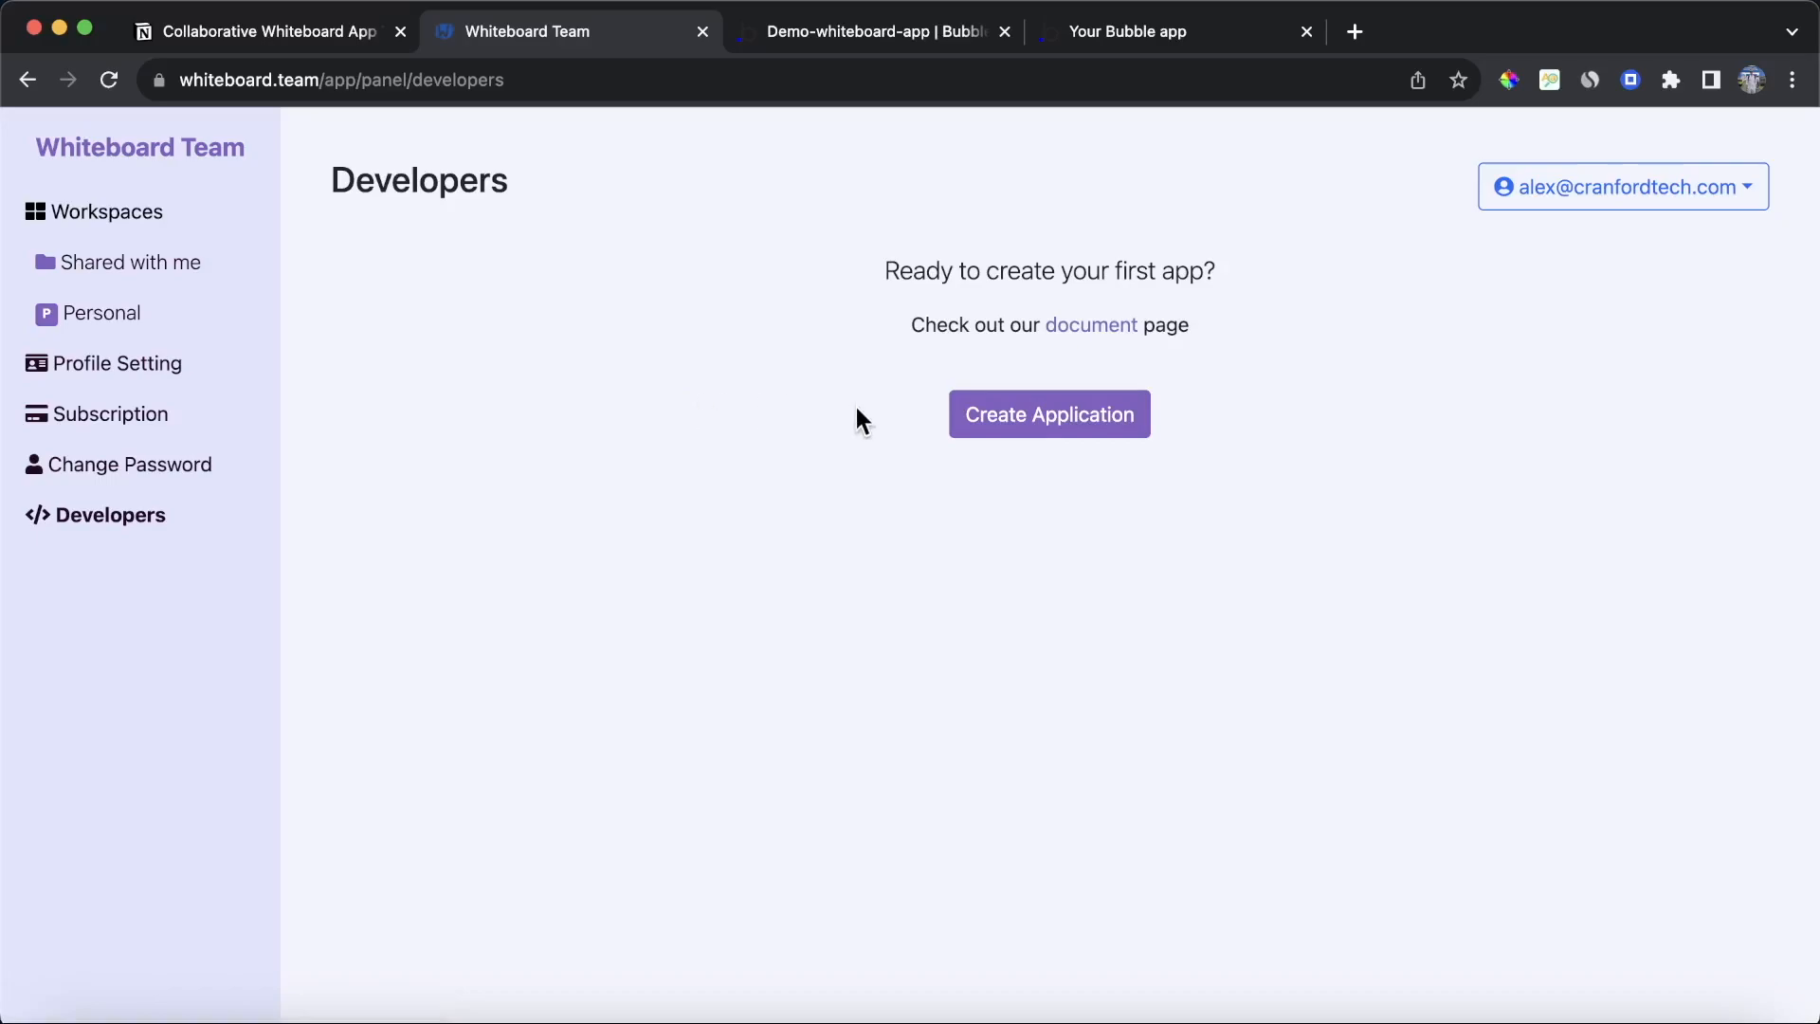
{"action": "left_click", "coordinate": [996, 414]}
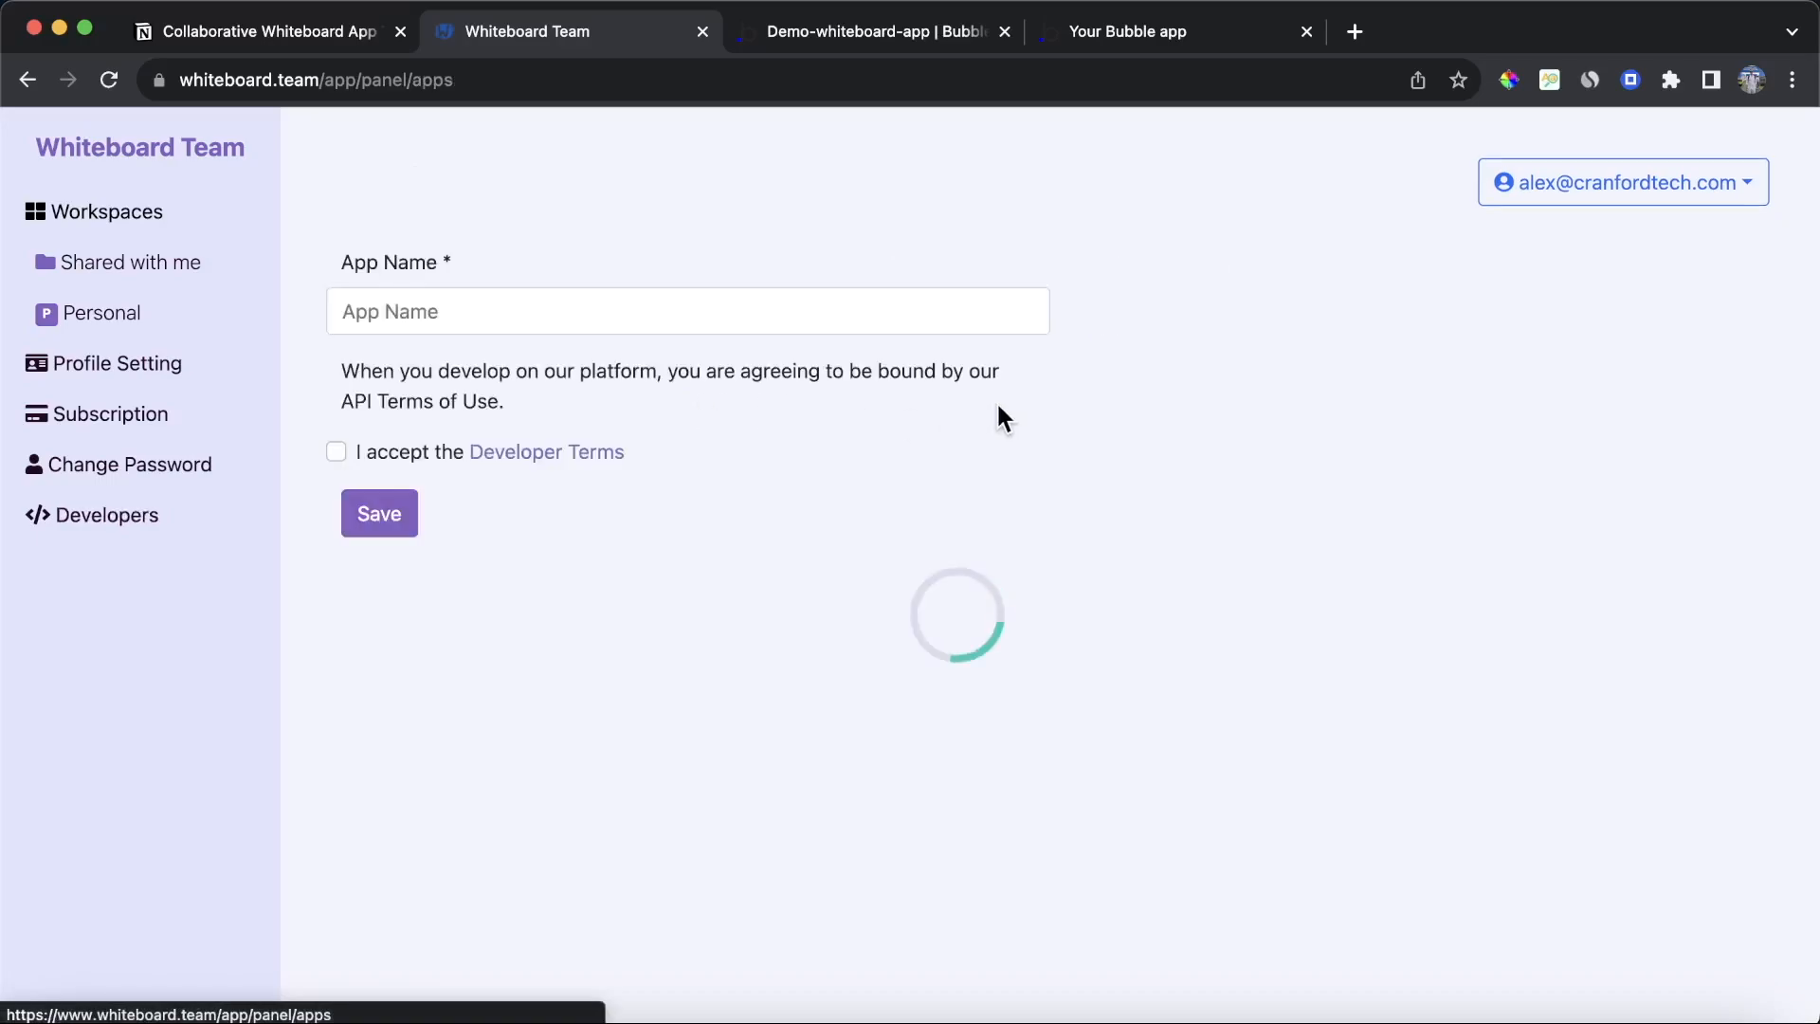
{"action": "left_click", "coordinate": [839, 320]}
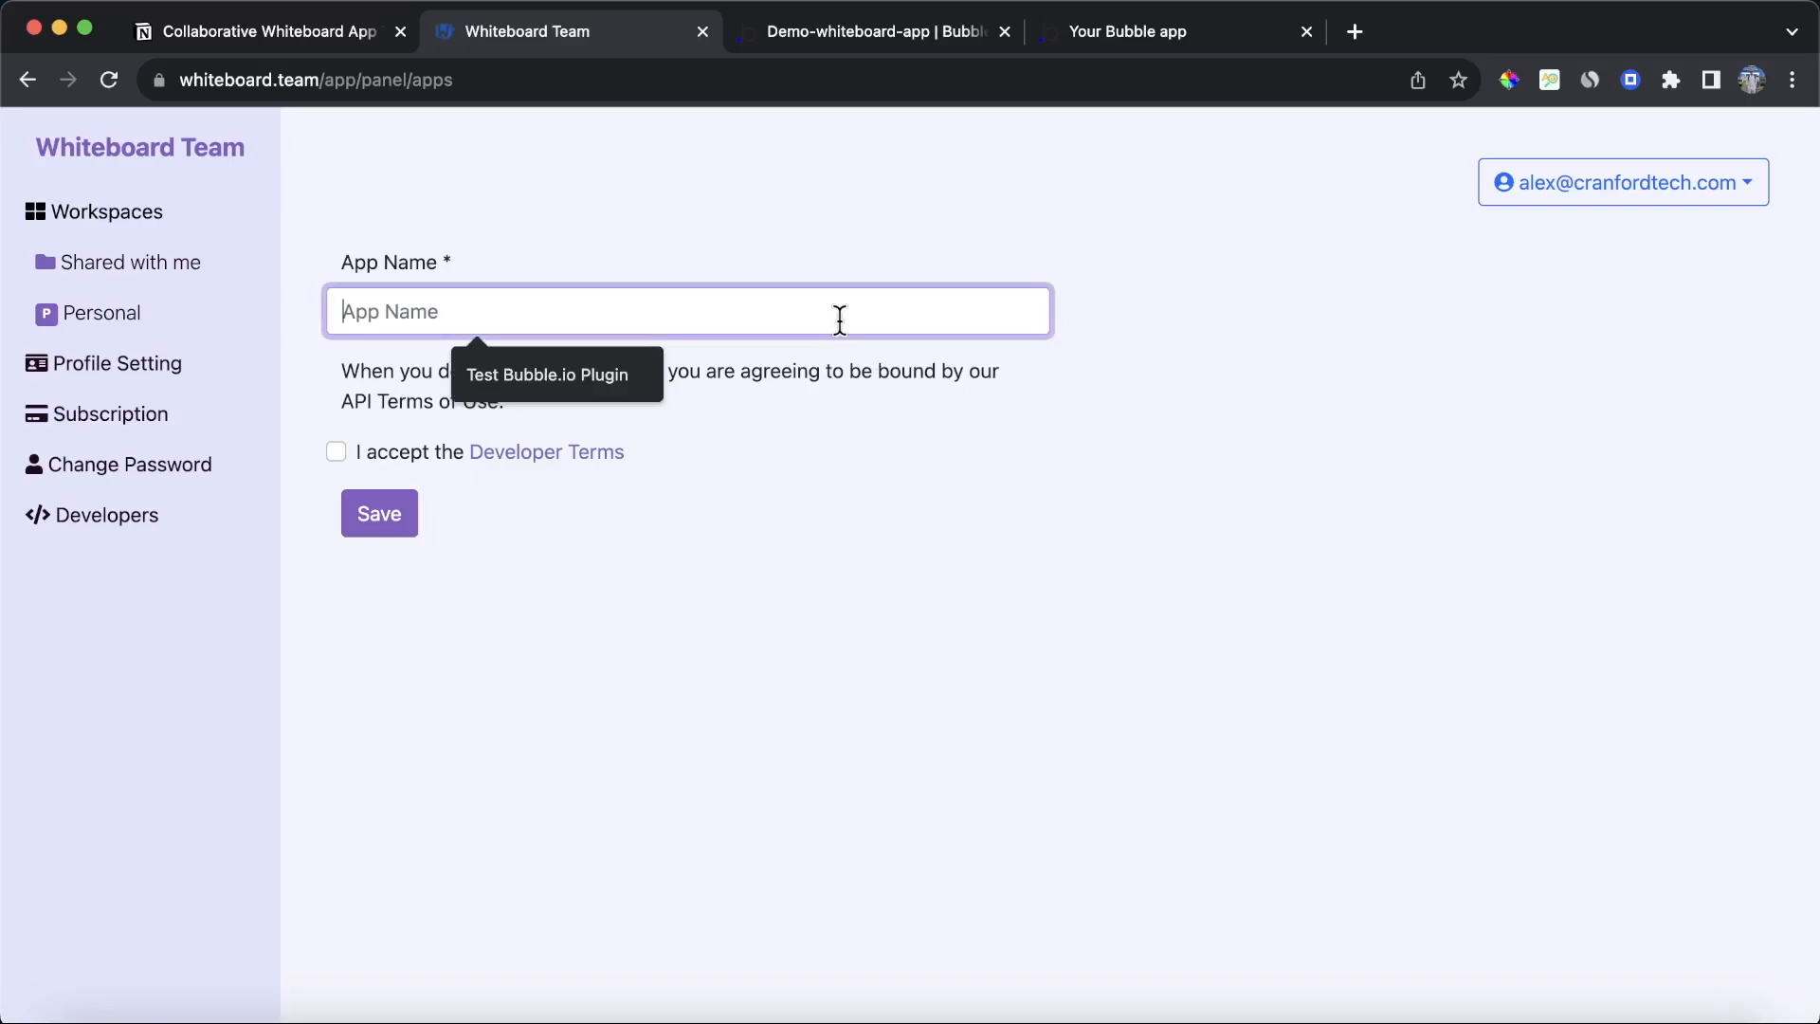
{"action": "type", "text": "Bubble.io Whiteboard App"}
{"action": "left_click", "coordinate": [810, 424]}
{"action": "left_click", "coordinate": [335, 452]}
{"action": "left_click", "coordinate": [362, 500]}
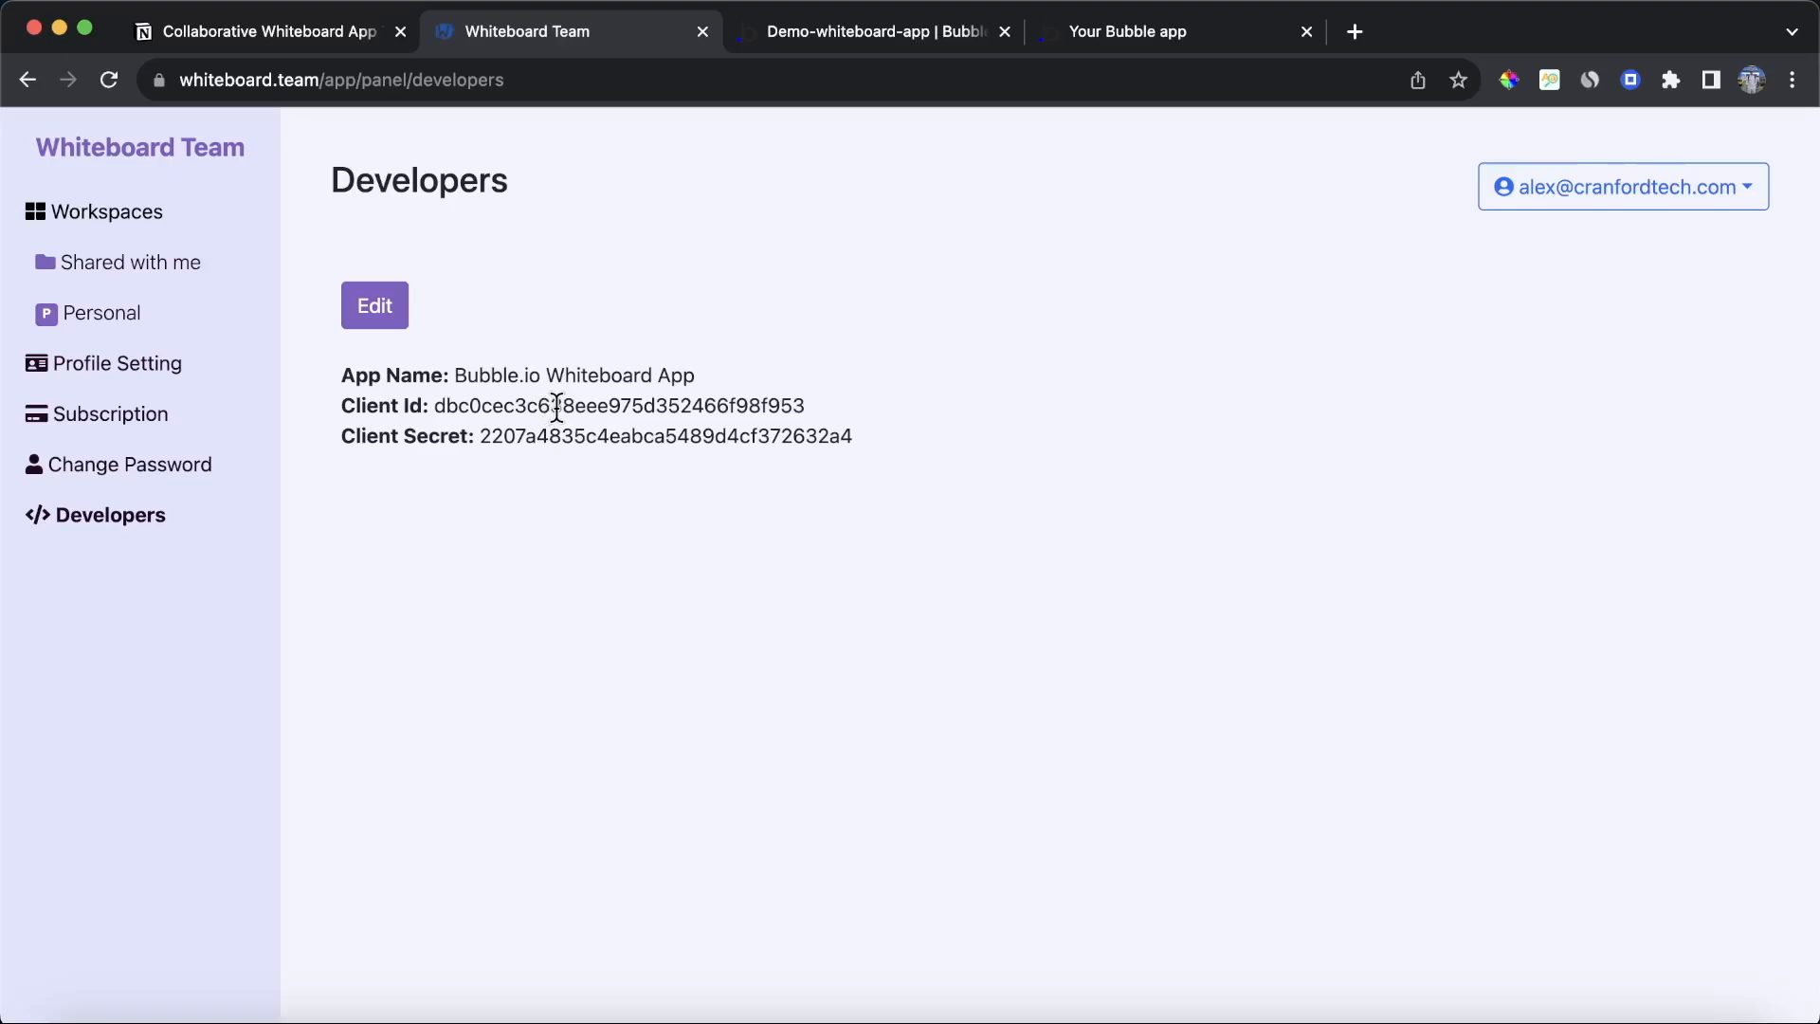
Step: Locate the Advanced Whiteboard plugin's Client Id and Api-Key fields in the editor's plugin settings
{"action": "left_click", "coordinate": [891, 43]}
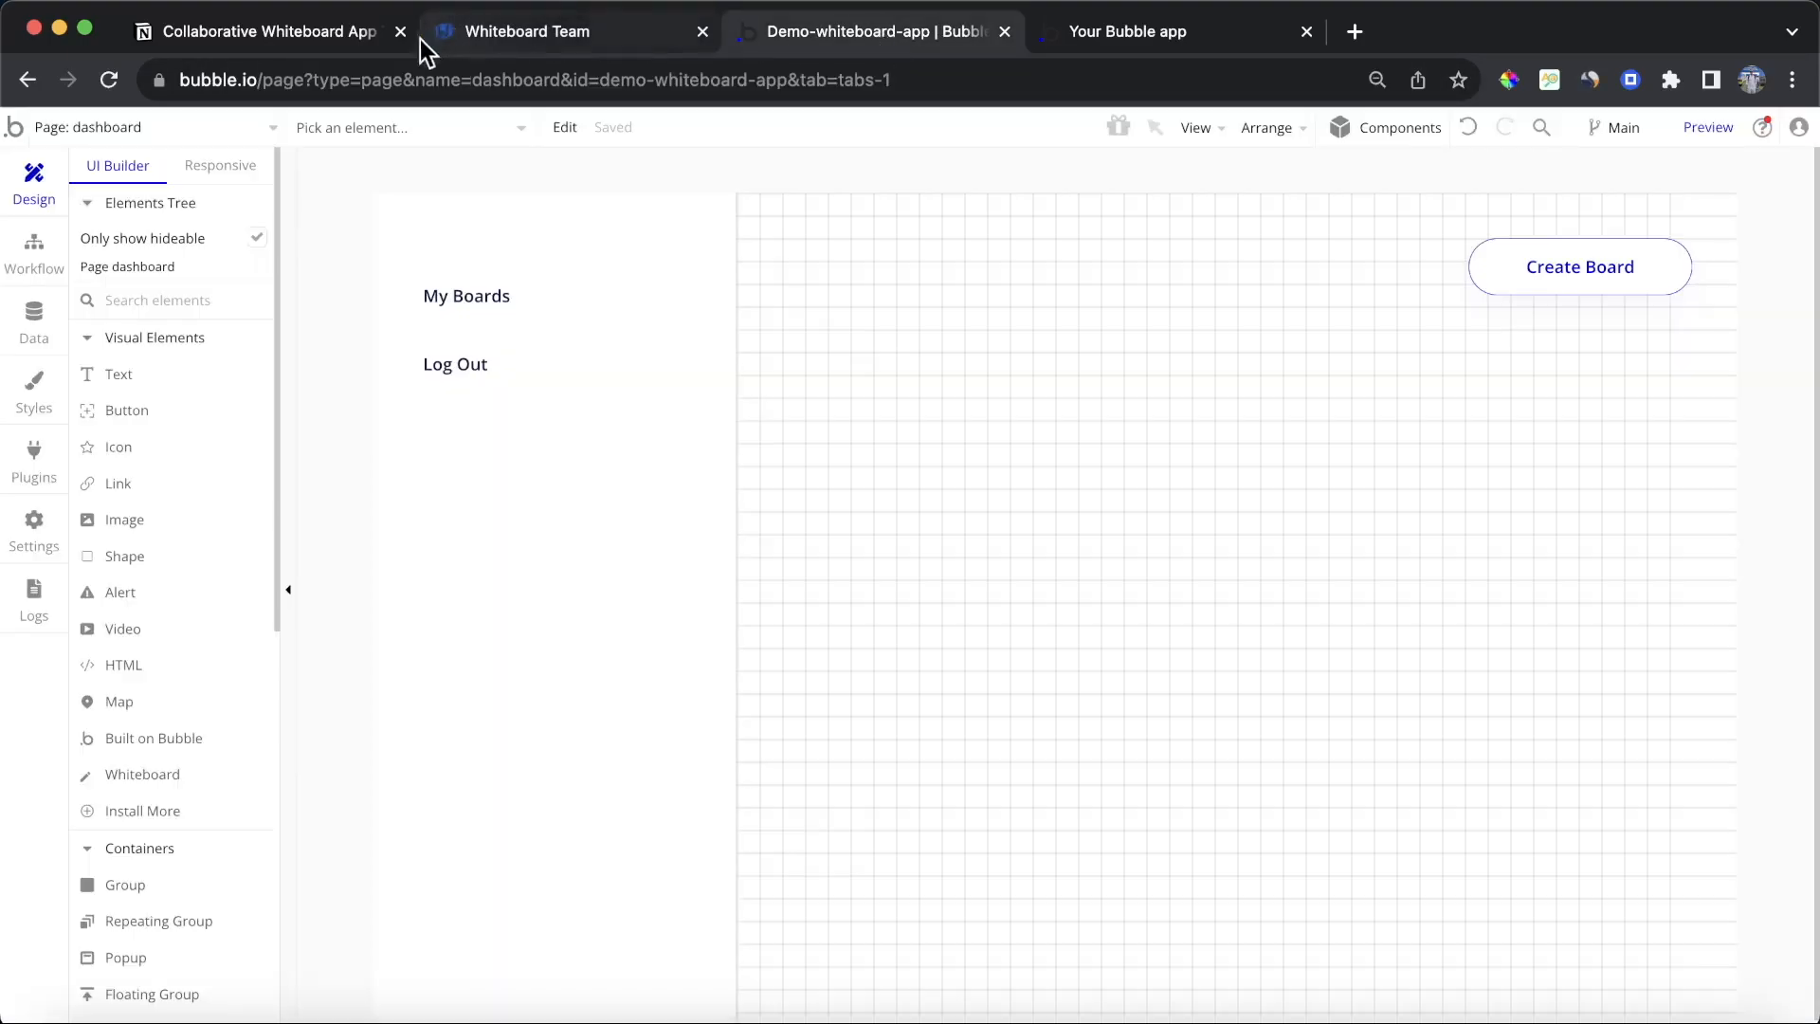
{"action": "left_click", "coordinate": [65, 459]}
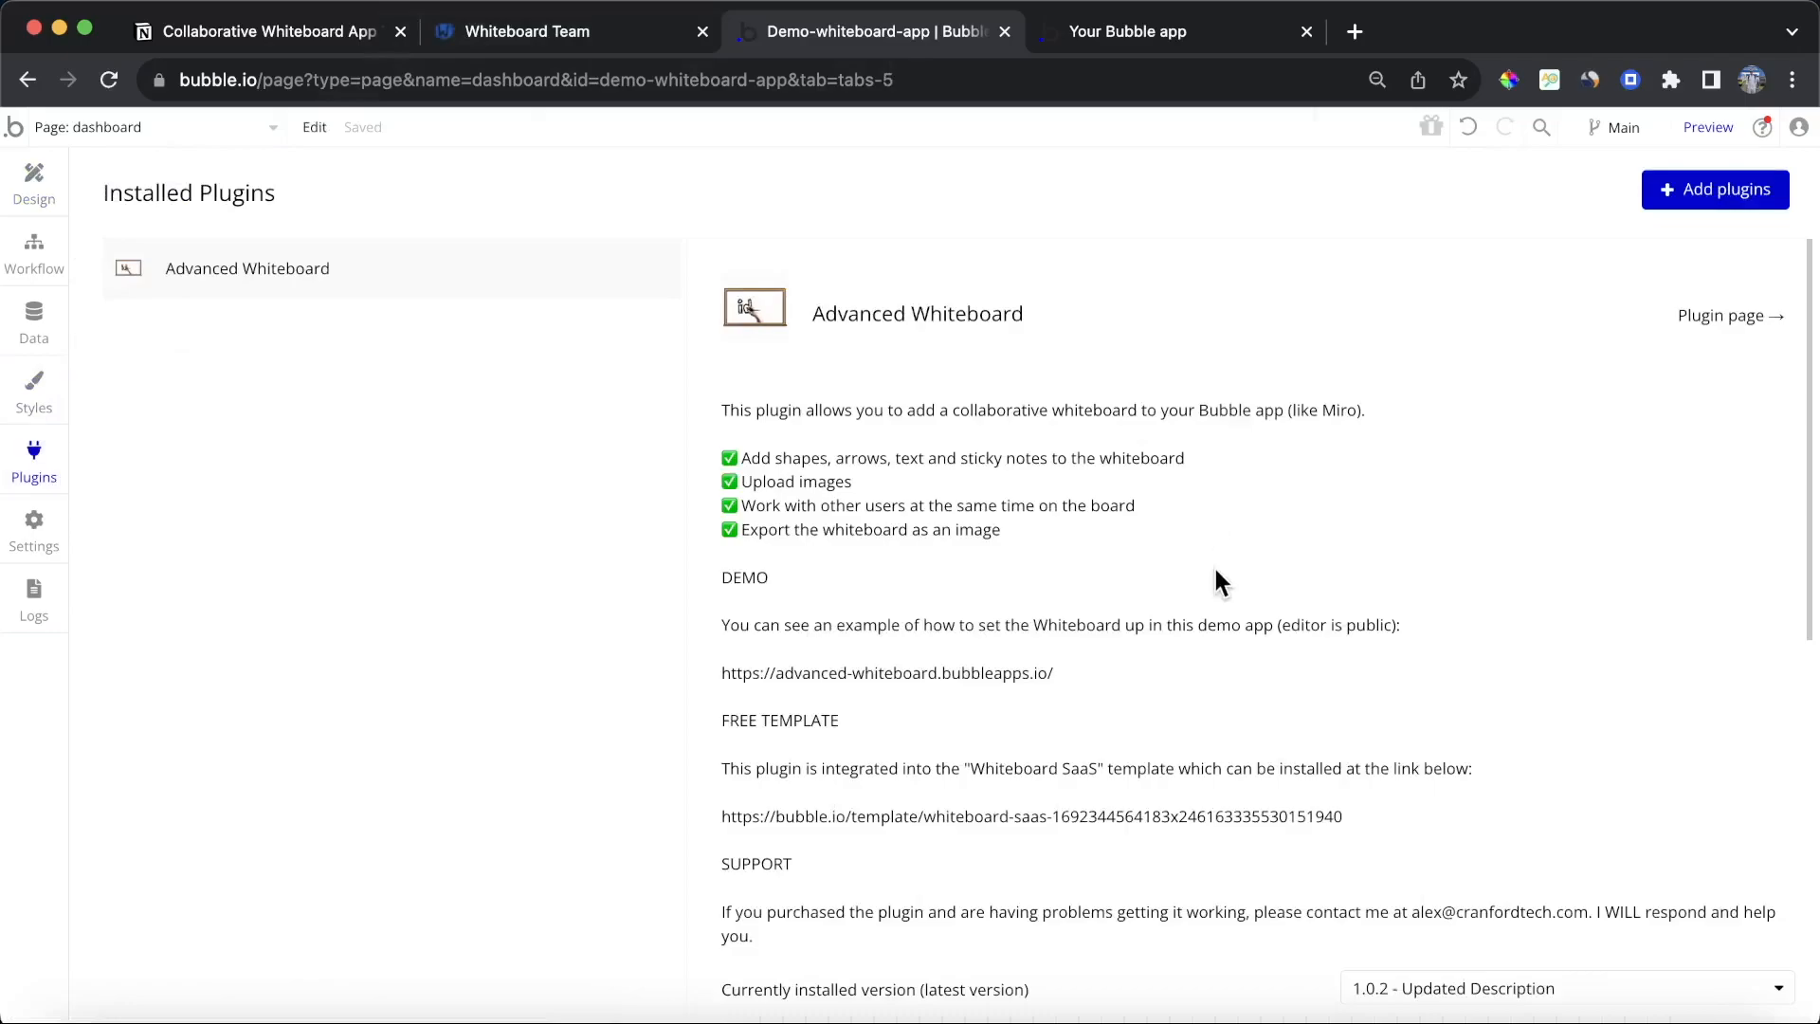
{"action": "scroll", "coordinate": [1215, 565], "scroll_direction": "down", "scroll_amount": 5}
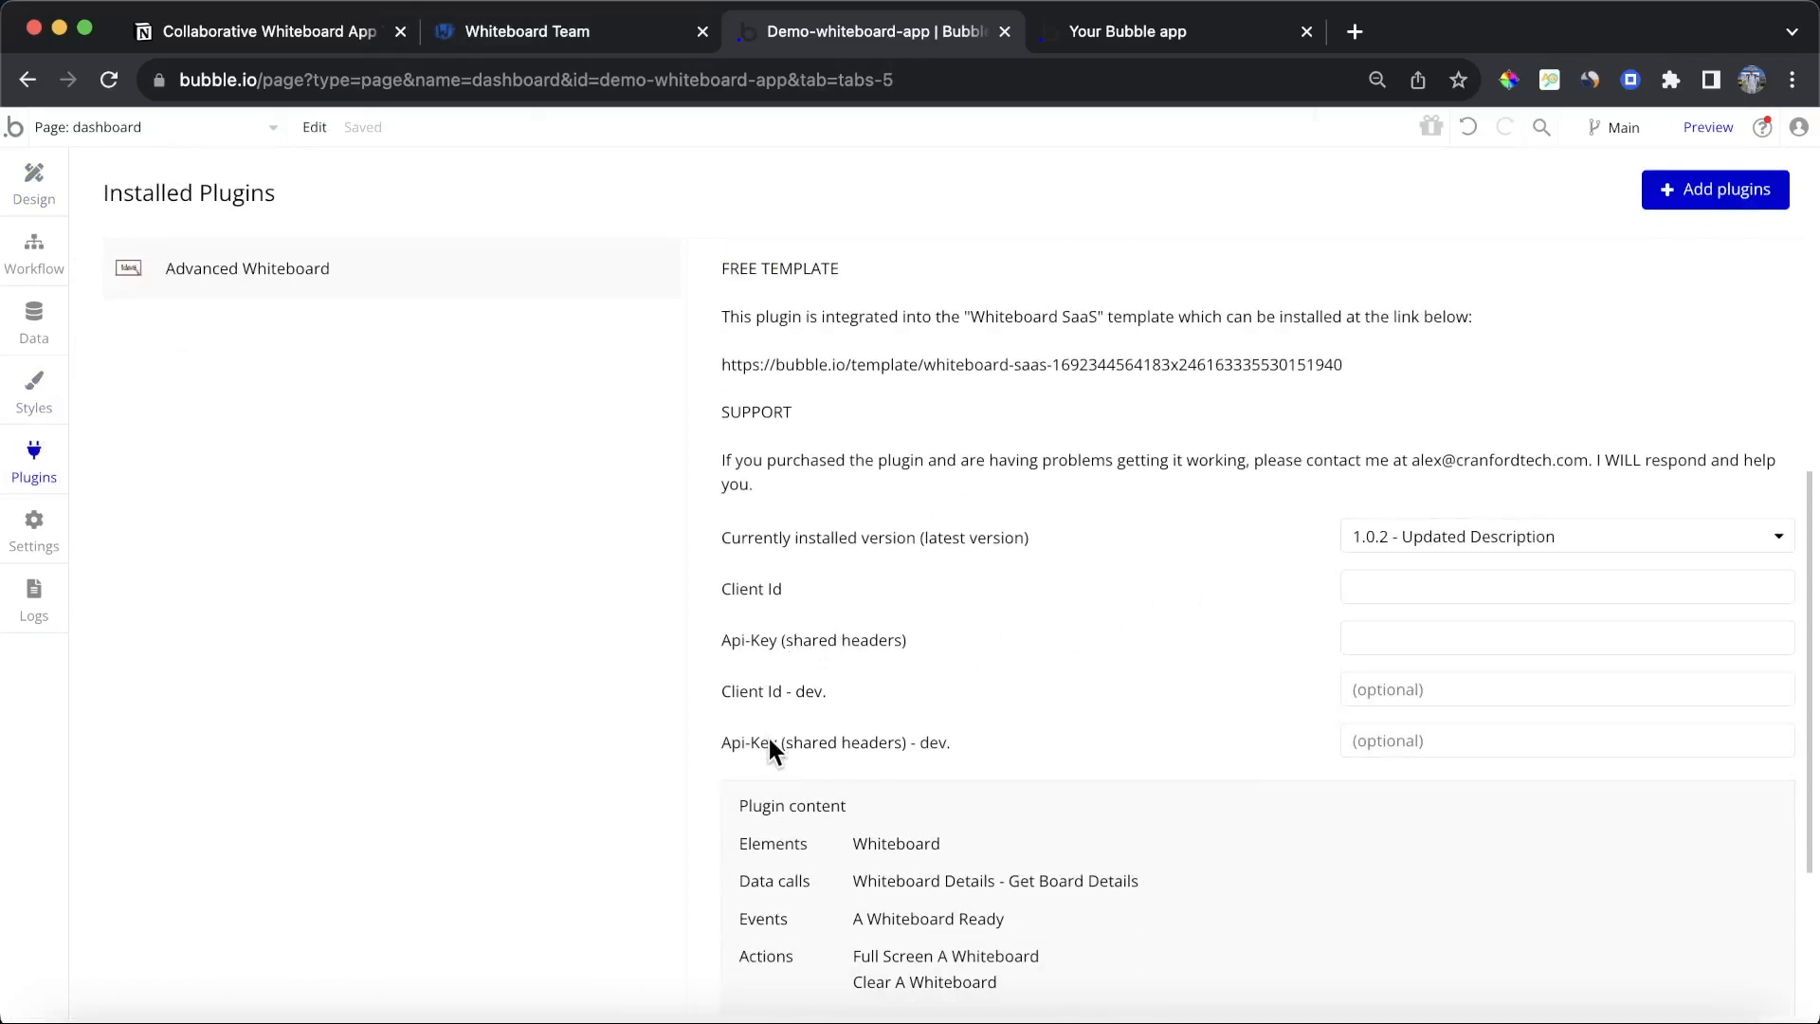
{"action": "scroll", "coordinate": [796, 579], "scroll_direction": "down", "scroll_amount": 2}
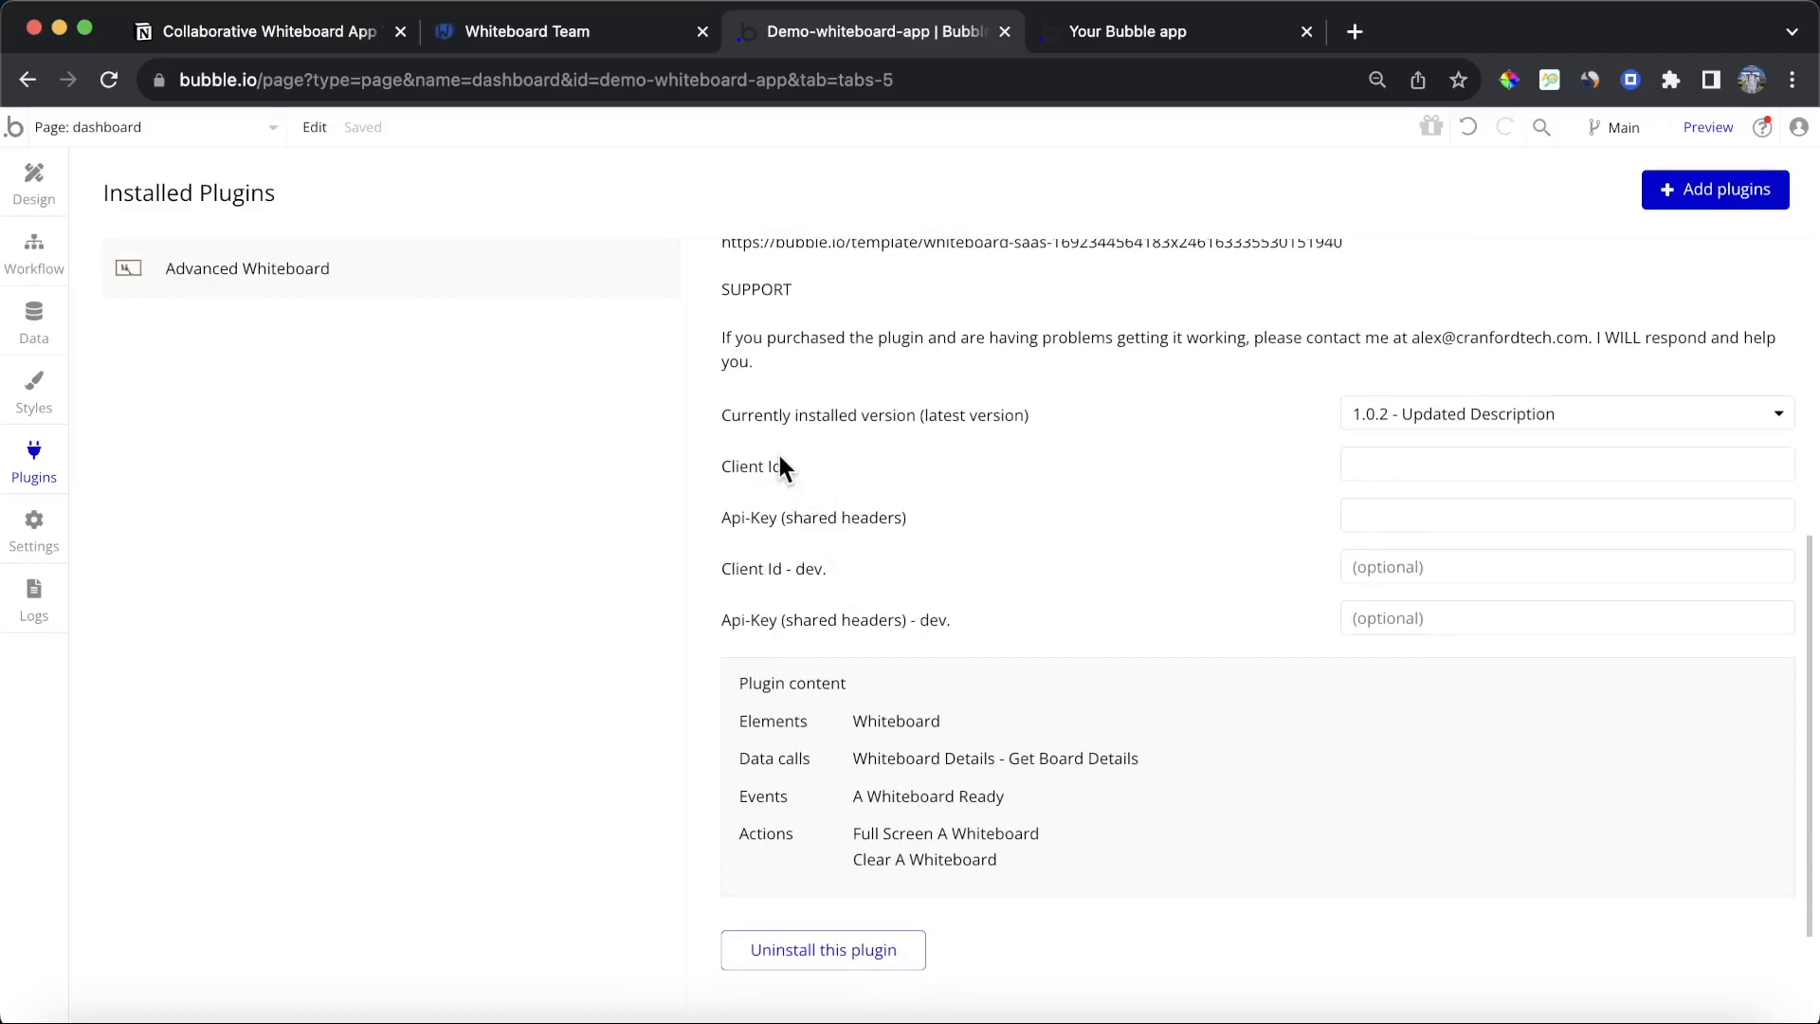
{"action": "left_click", "coordinate": [547, 29]}
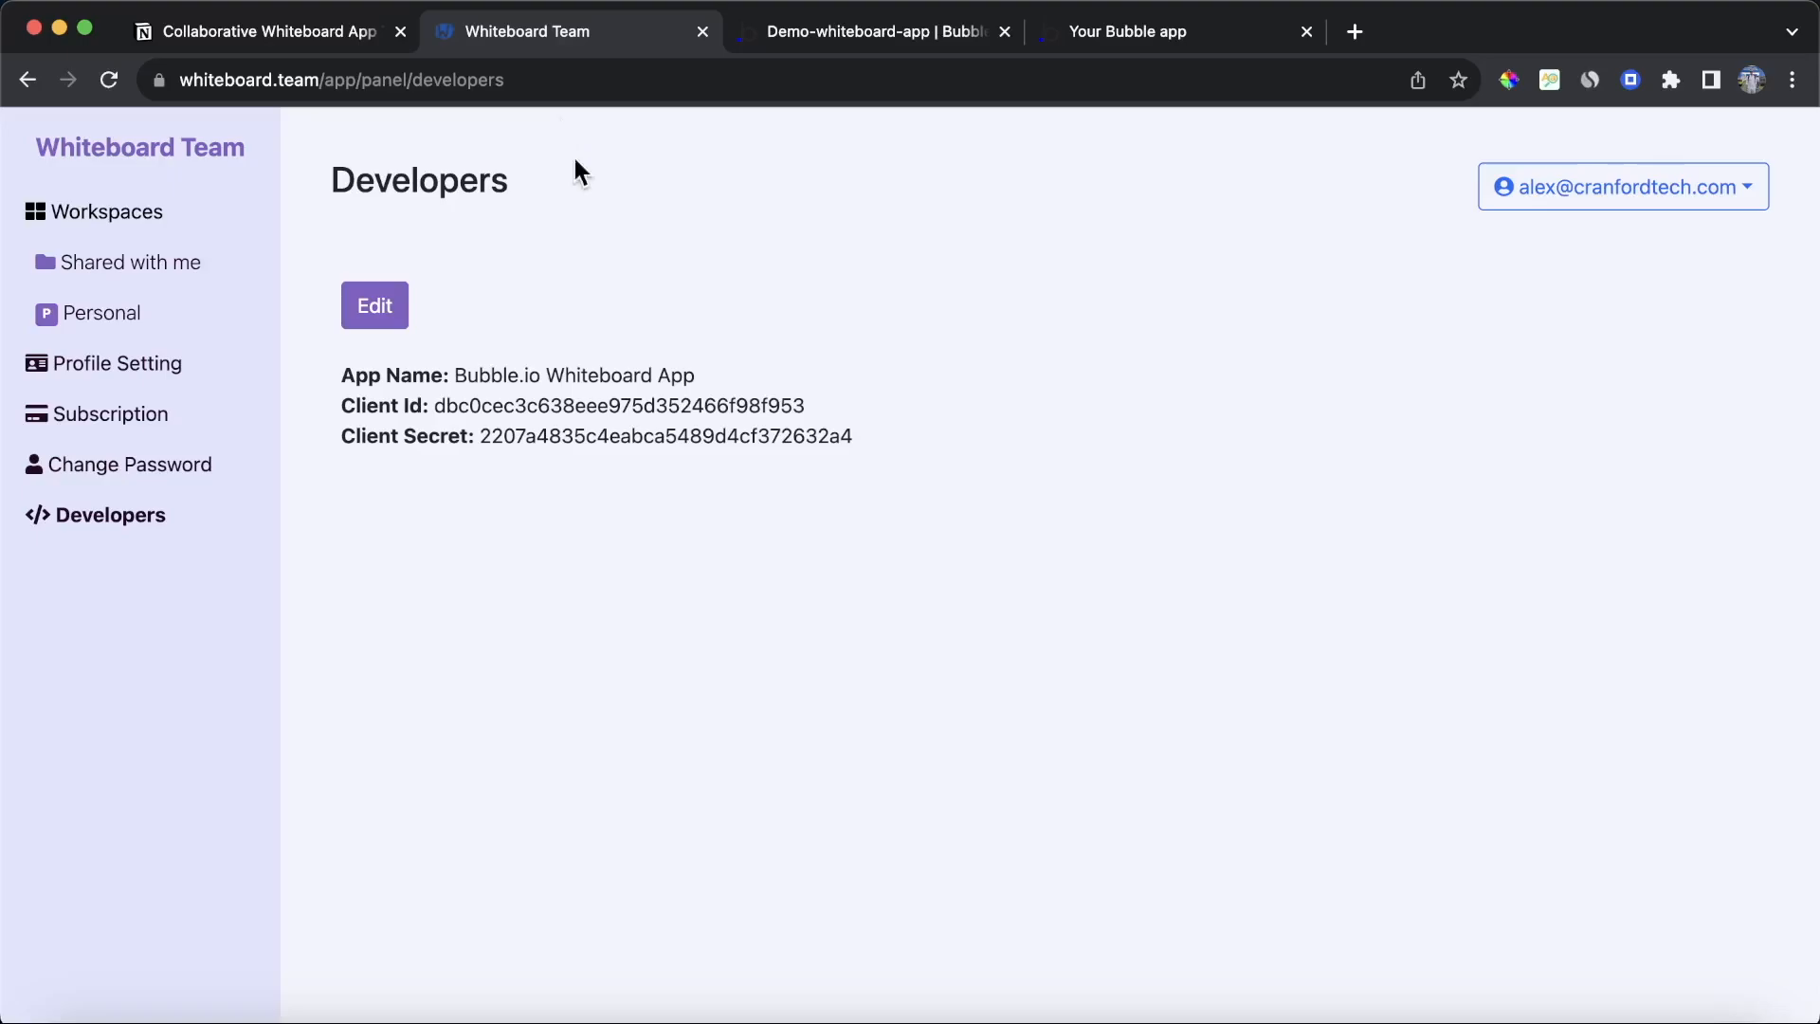
Step: Copy the developer app's Client Id and paste it into the plugin's Client Id and Client Id - dev fields
{"action": "double_click", "coordinate": [540, 405]}
{"action": "key", "text": "super+c"}
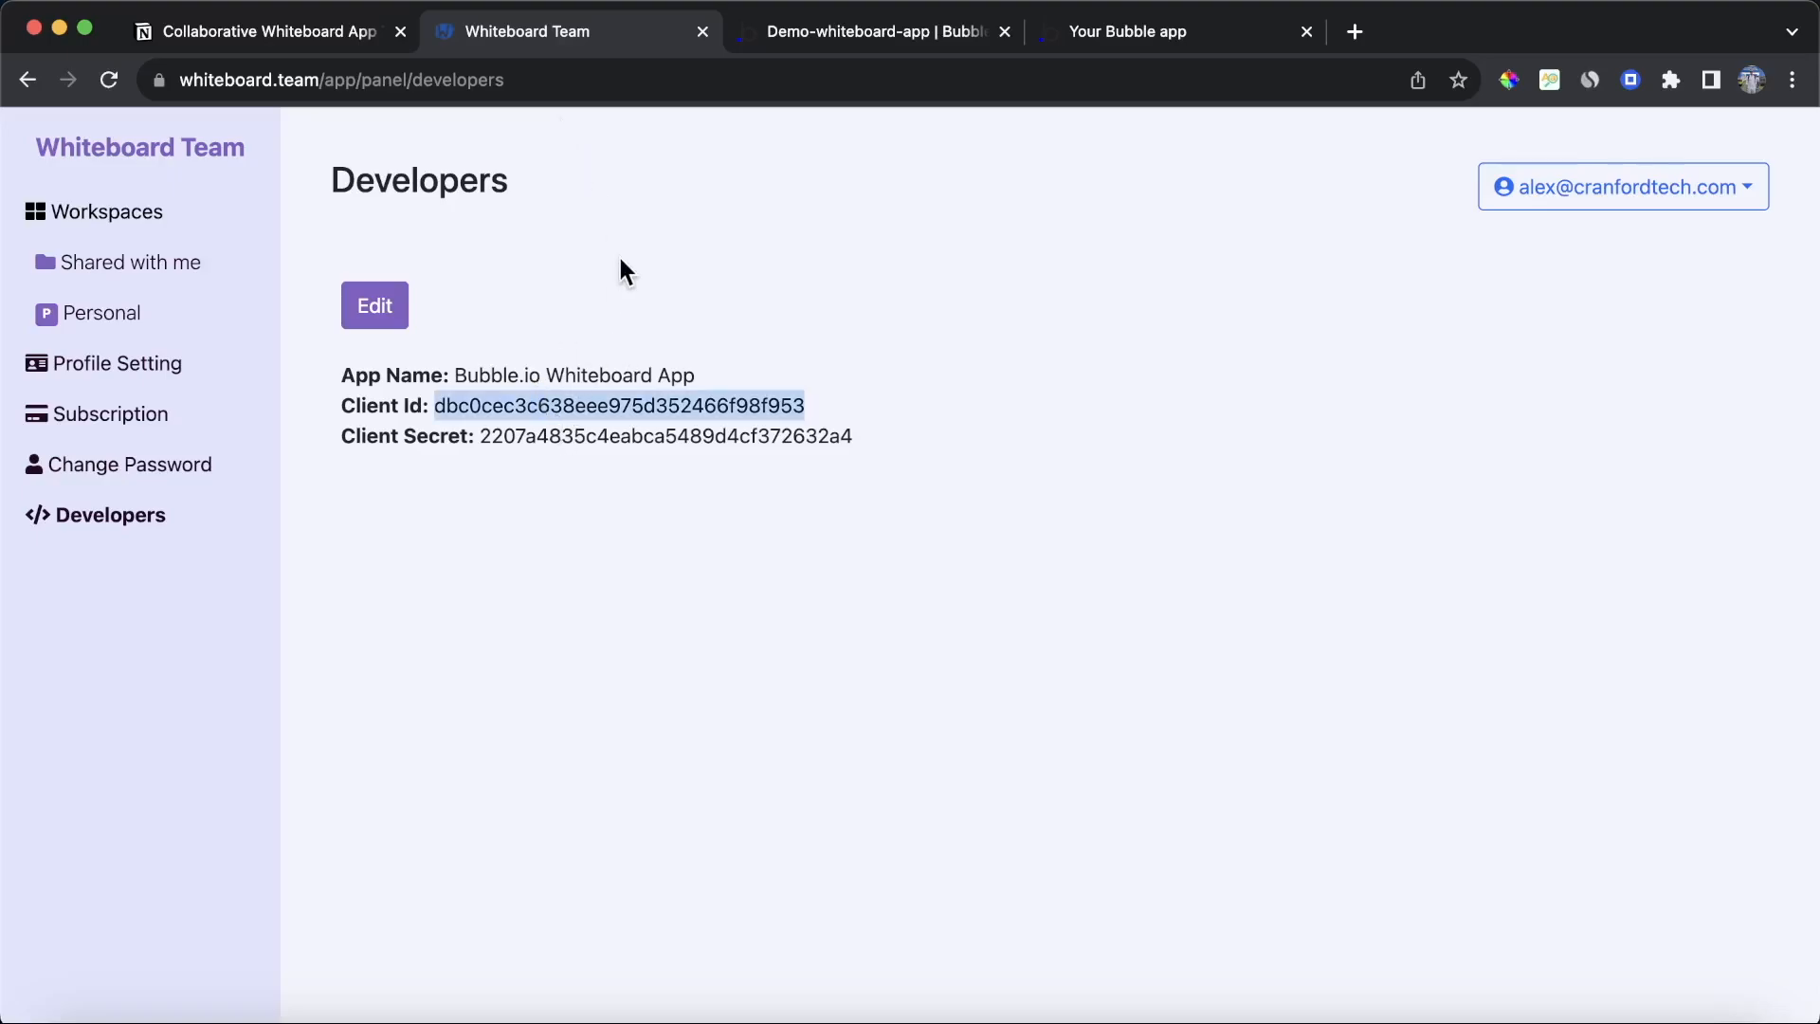
{"action": "key", "text": "ctrl+Tab"}
{"action": "left_click", "coordinate": [1422, 467]}
{"action": "key", "text": "super+v"}
{"action": "left_click", "coordinate": [1198, 480]}
{"action": "left_click", "coordinate": [1435, 561]}
{"action": "key", "text": "super+v"}
{"action": "left_click", "coordinate": [1262, 540]}
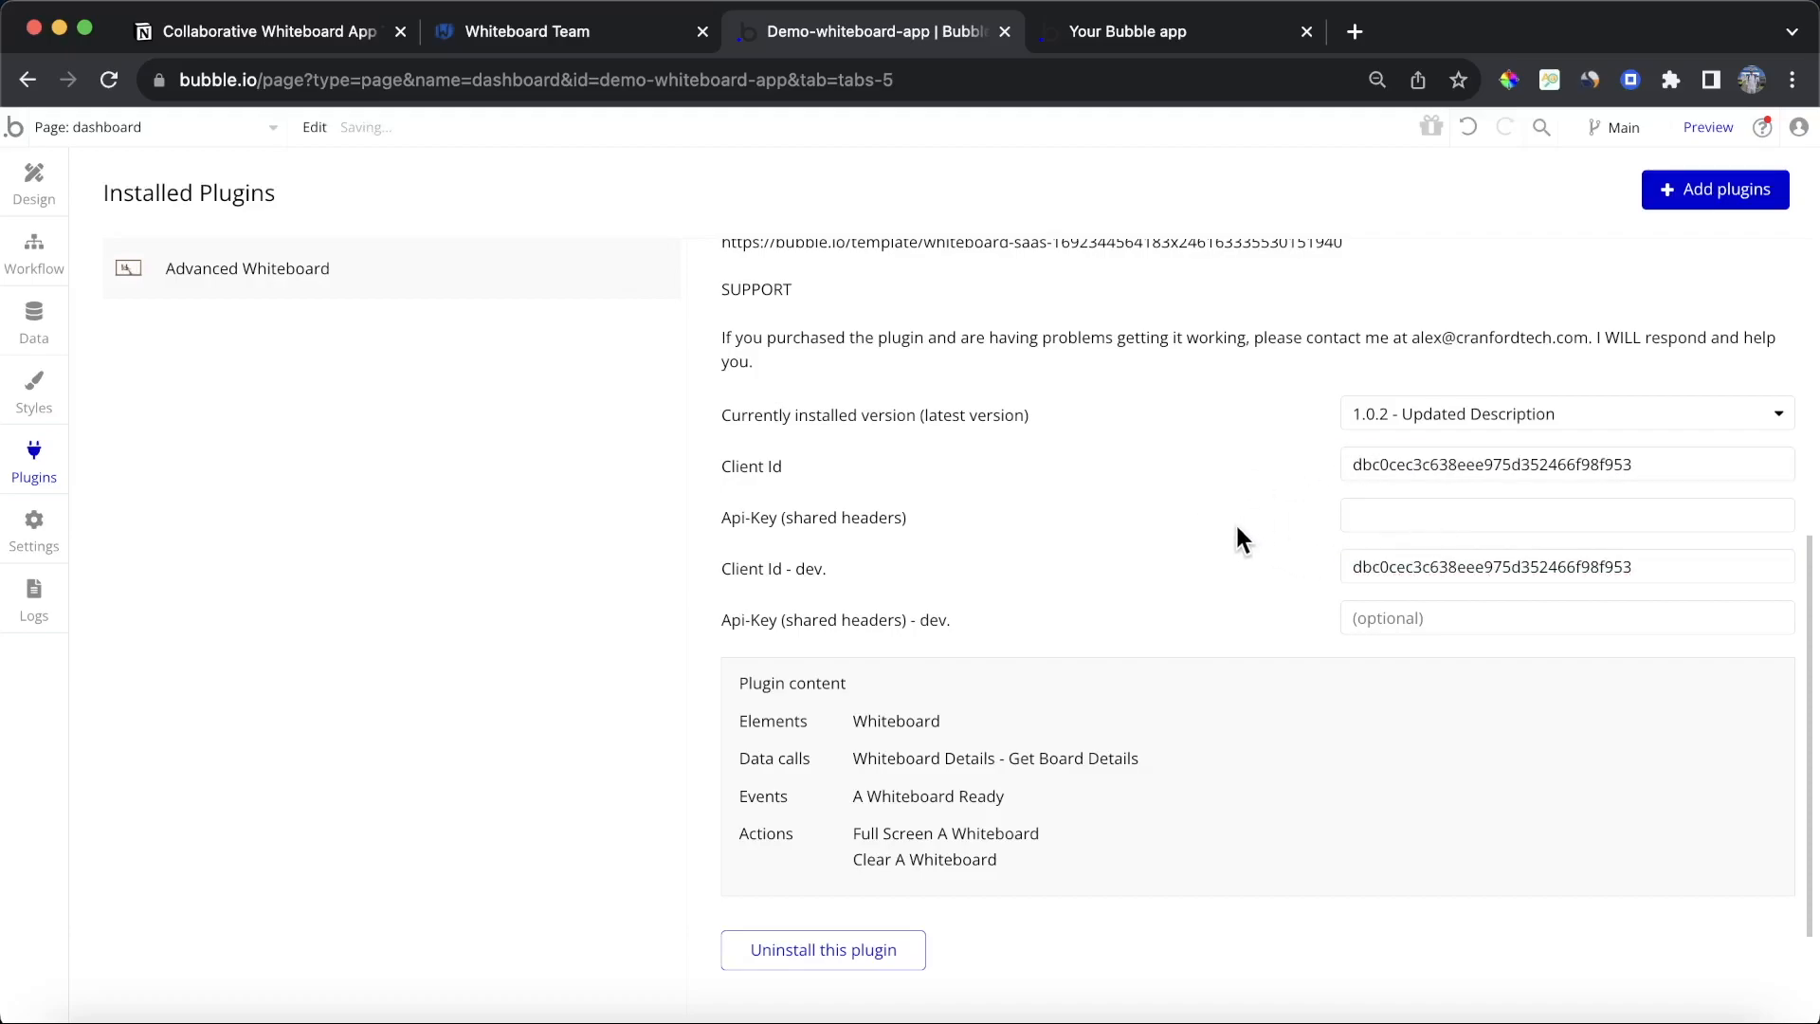
Step: Copy the Client Secret and paste it into the plugin's Api-Key and Api-Key dev API key fields
{"action": "left_click", "coordinate": [597, 31]}
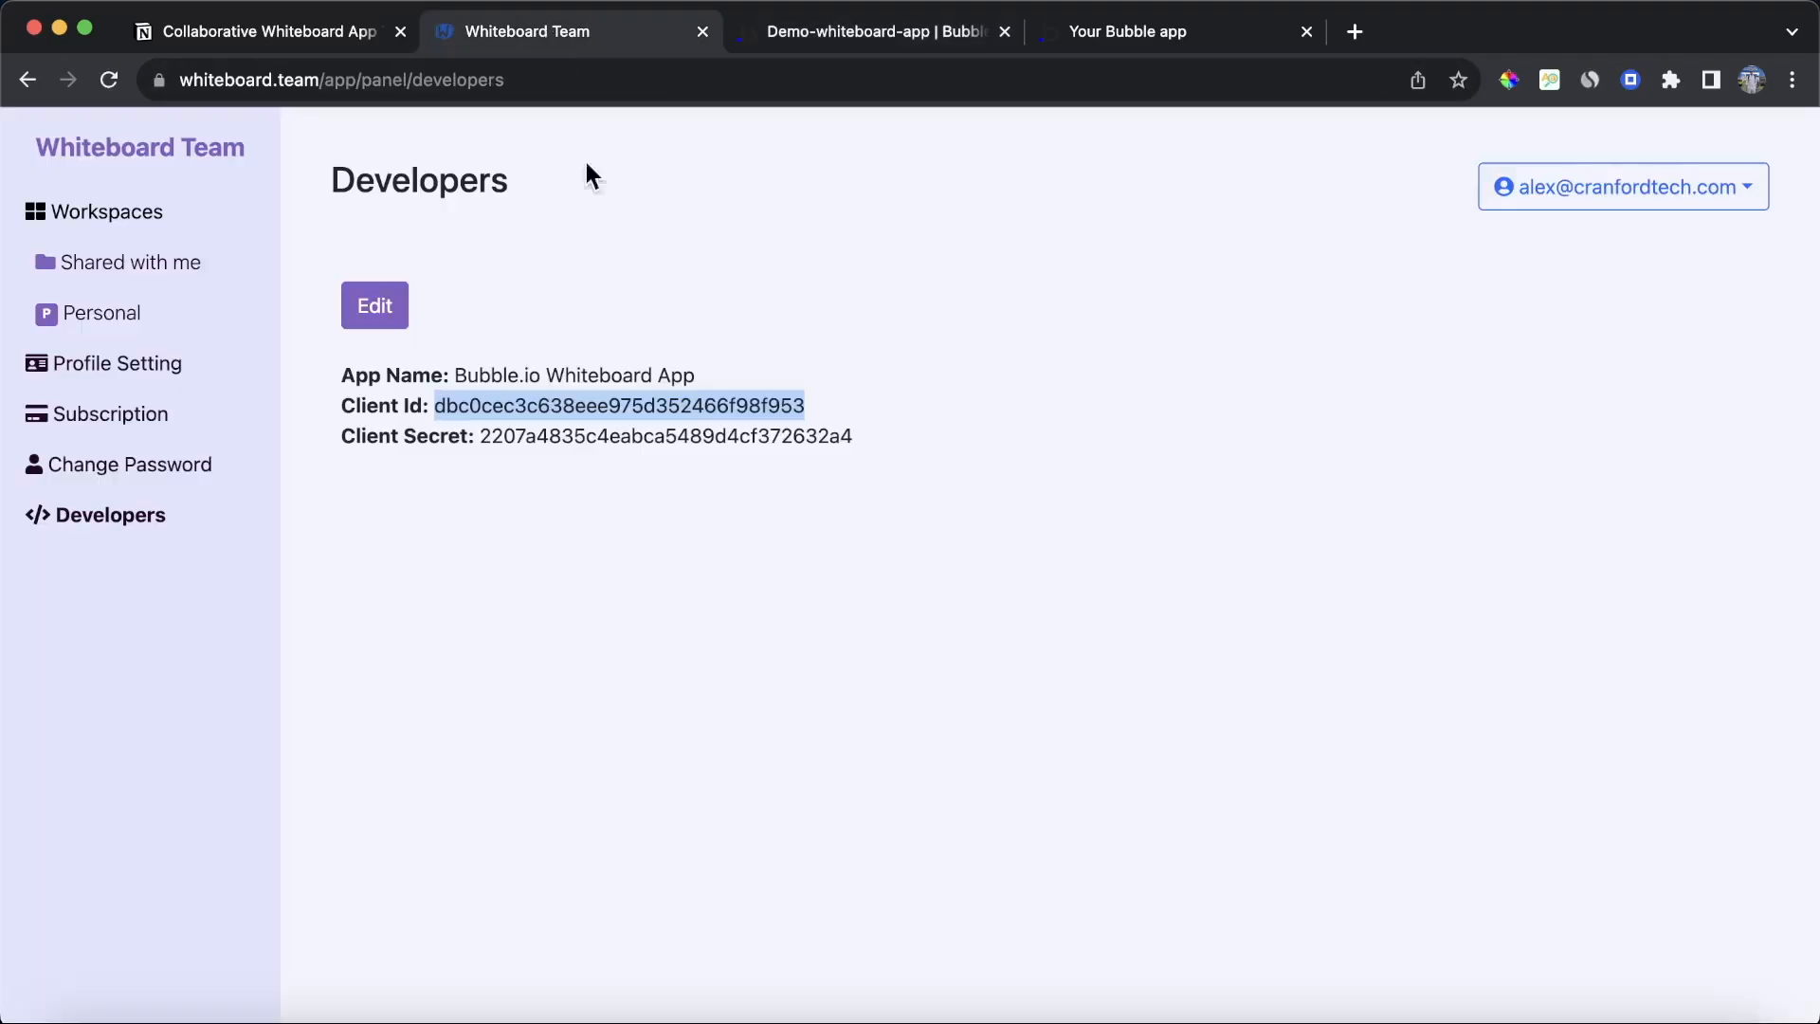
{"action": "double_click", "coordinate": [550, 433]}
{"action": "key", "text": "super+c"}
{"action": "left_click", "coordinate": [948, 36]}
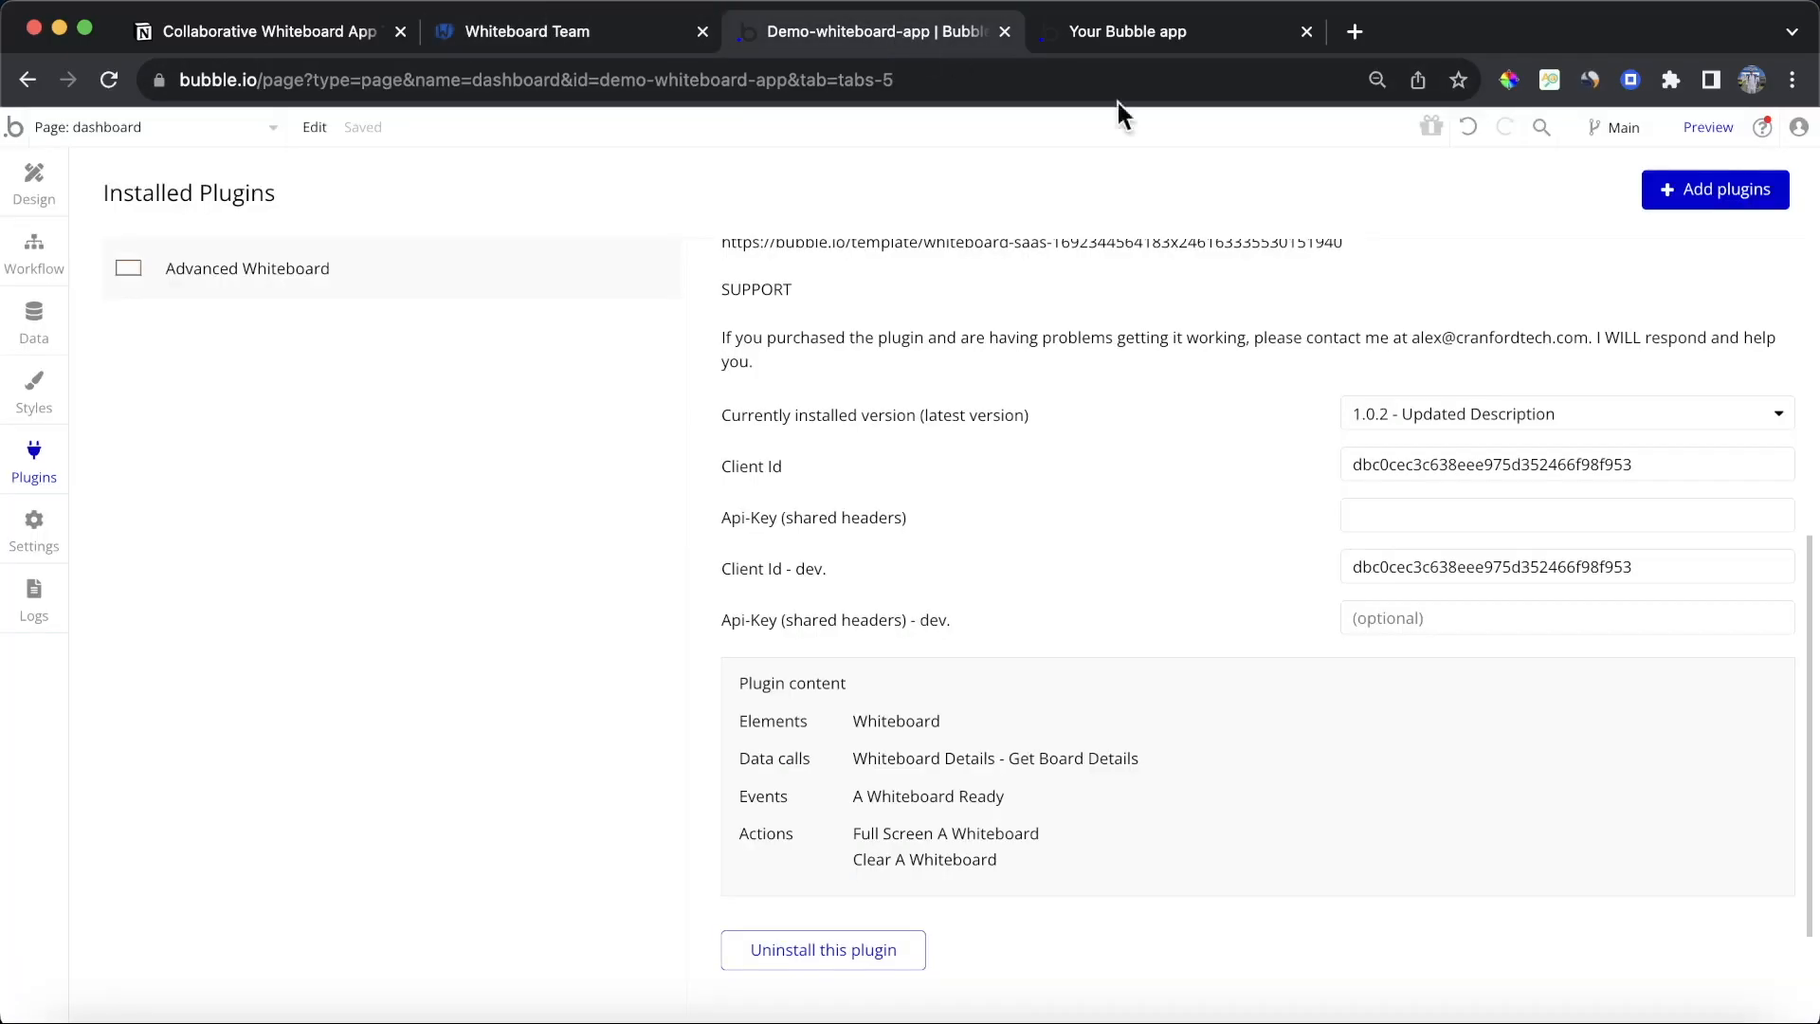
{"action": "left_click", "coordinate": [1471, 512]}
{"action": "key", "text": "super+v"}
{"action": "left_click", "coordinate": [1249, 519]}
{"action": "left_click", "coordinate": [1419, 617]}
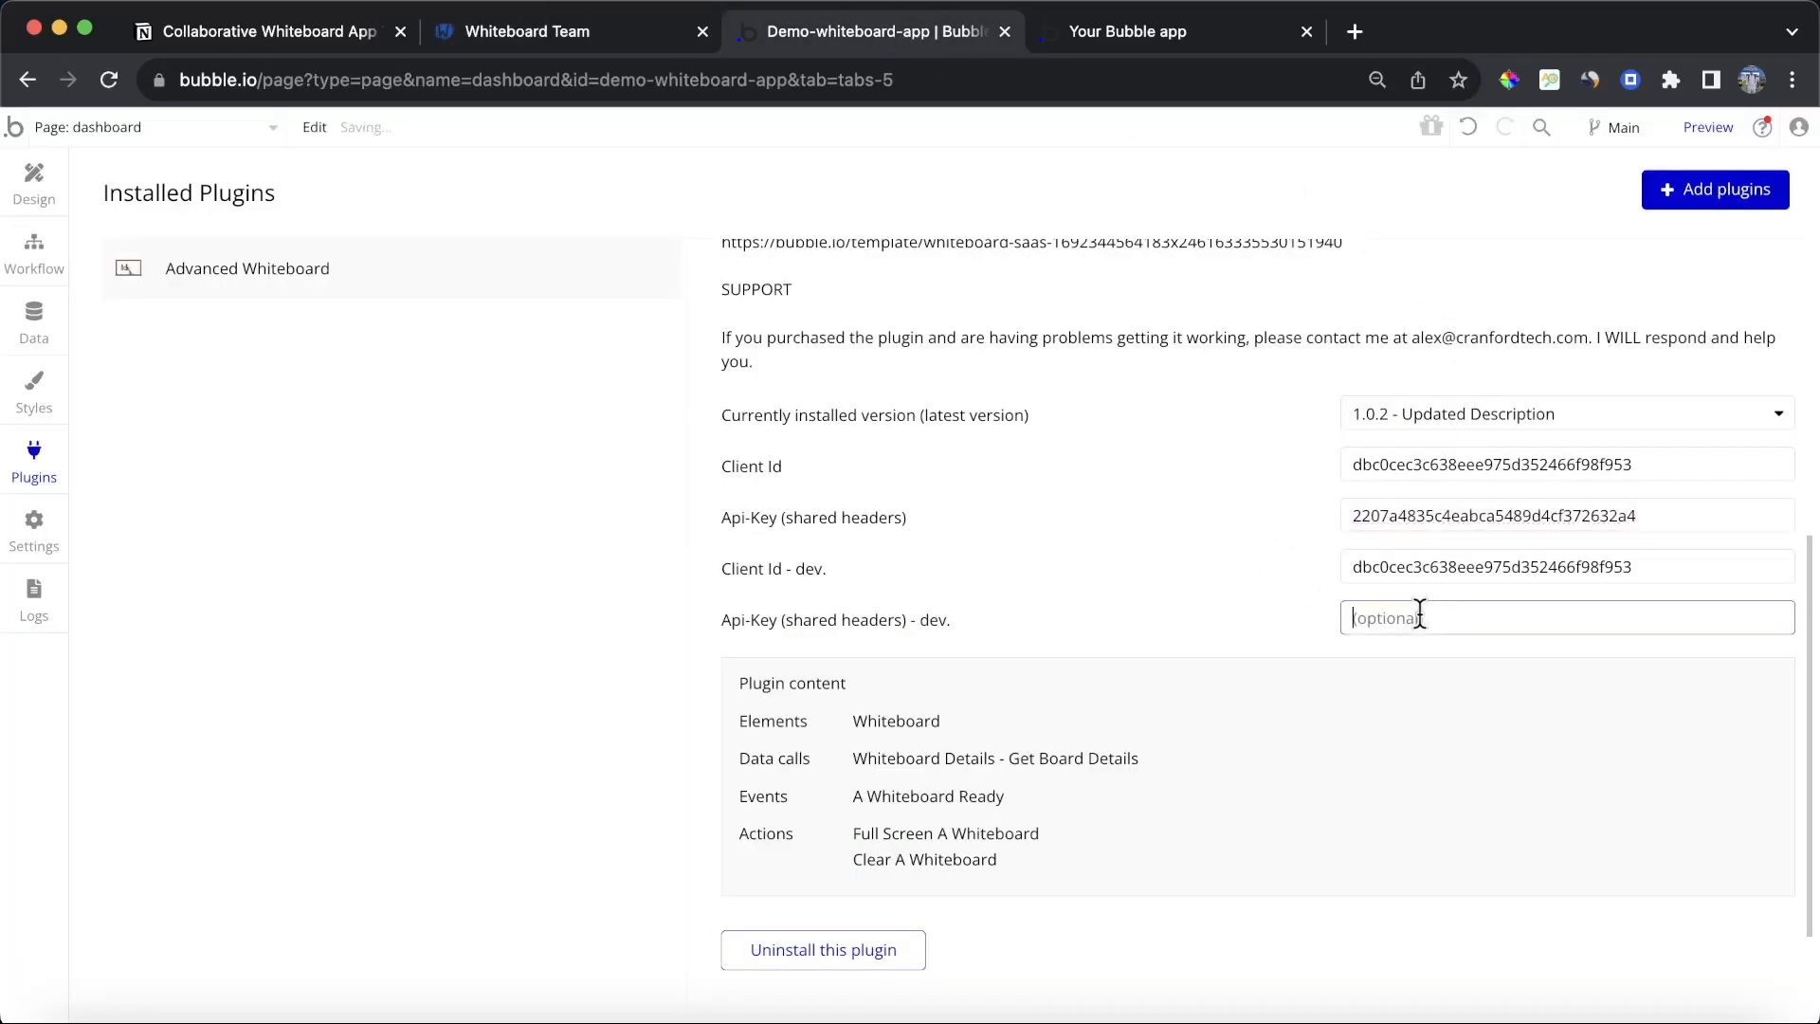
{"action": "key", "text": "super+v"}
{"action": "left_click", "coordinate": [1216, 566]}
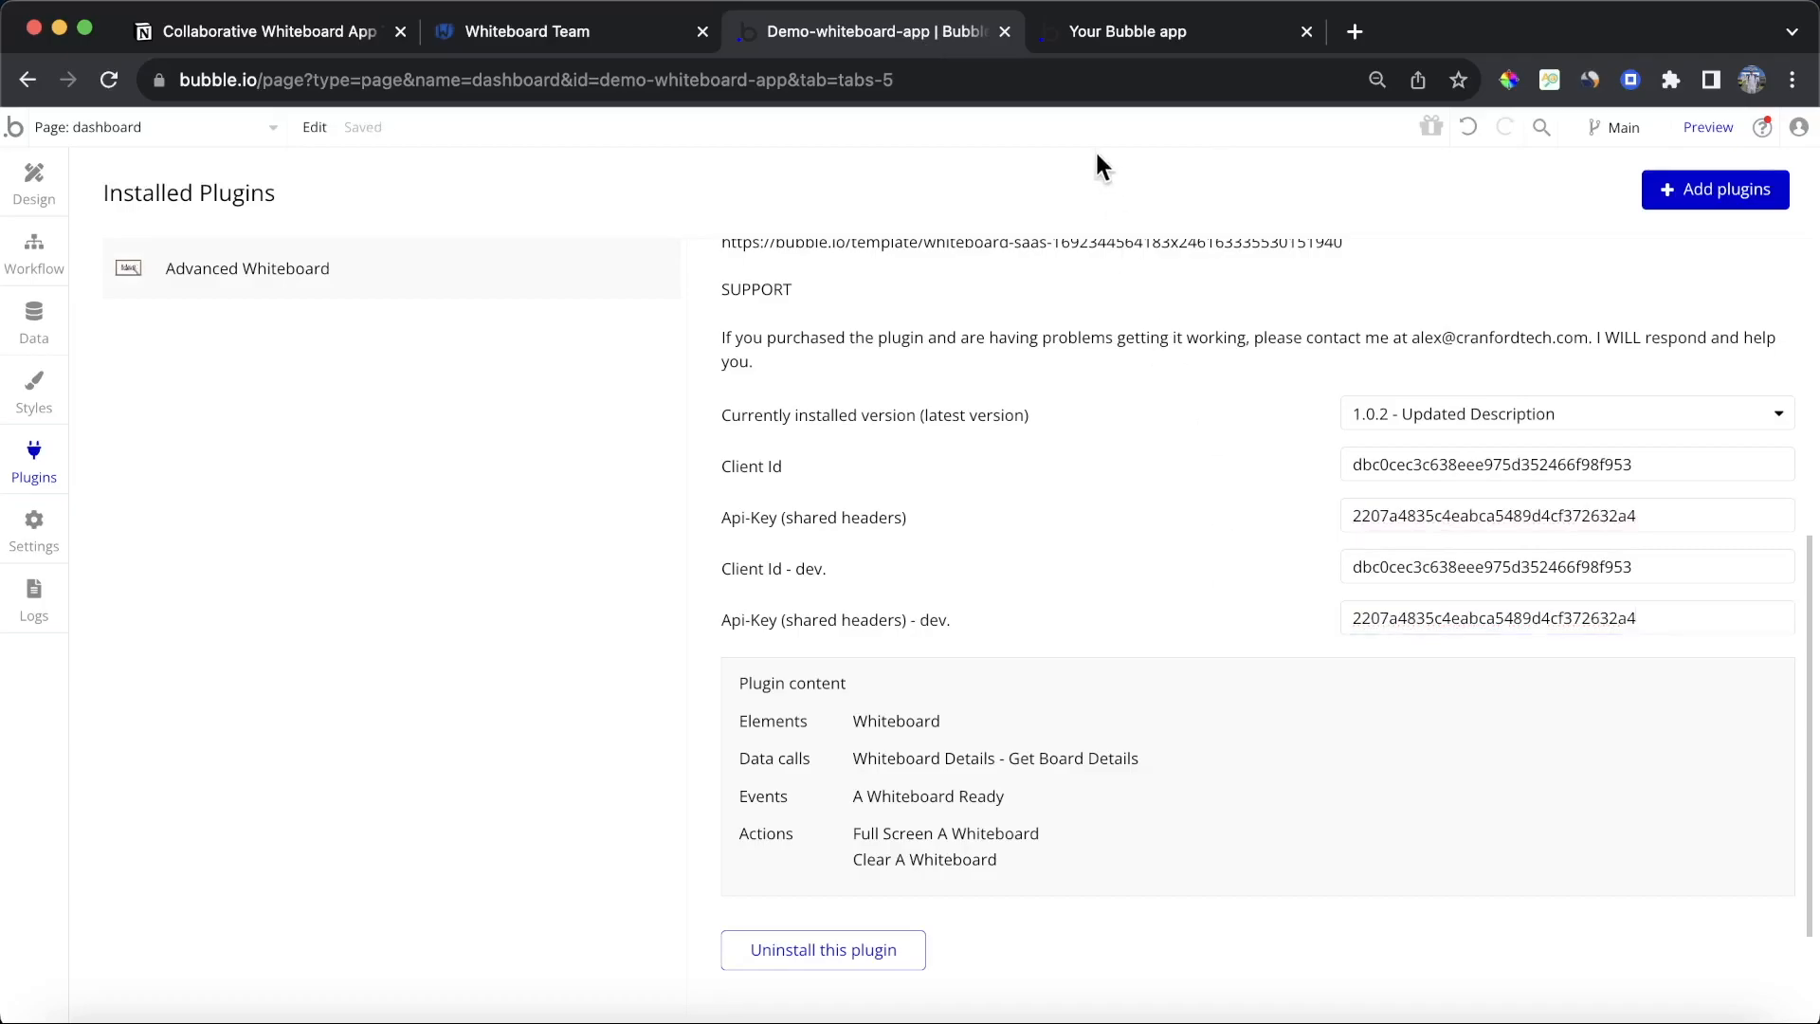
Step: Tick off the Install Advanced Whiteboard plugin, Register account and Input the API Keys tasks in the tutorial checklist
{"action": "left_click", "coordinate": [645, 34]}
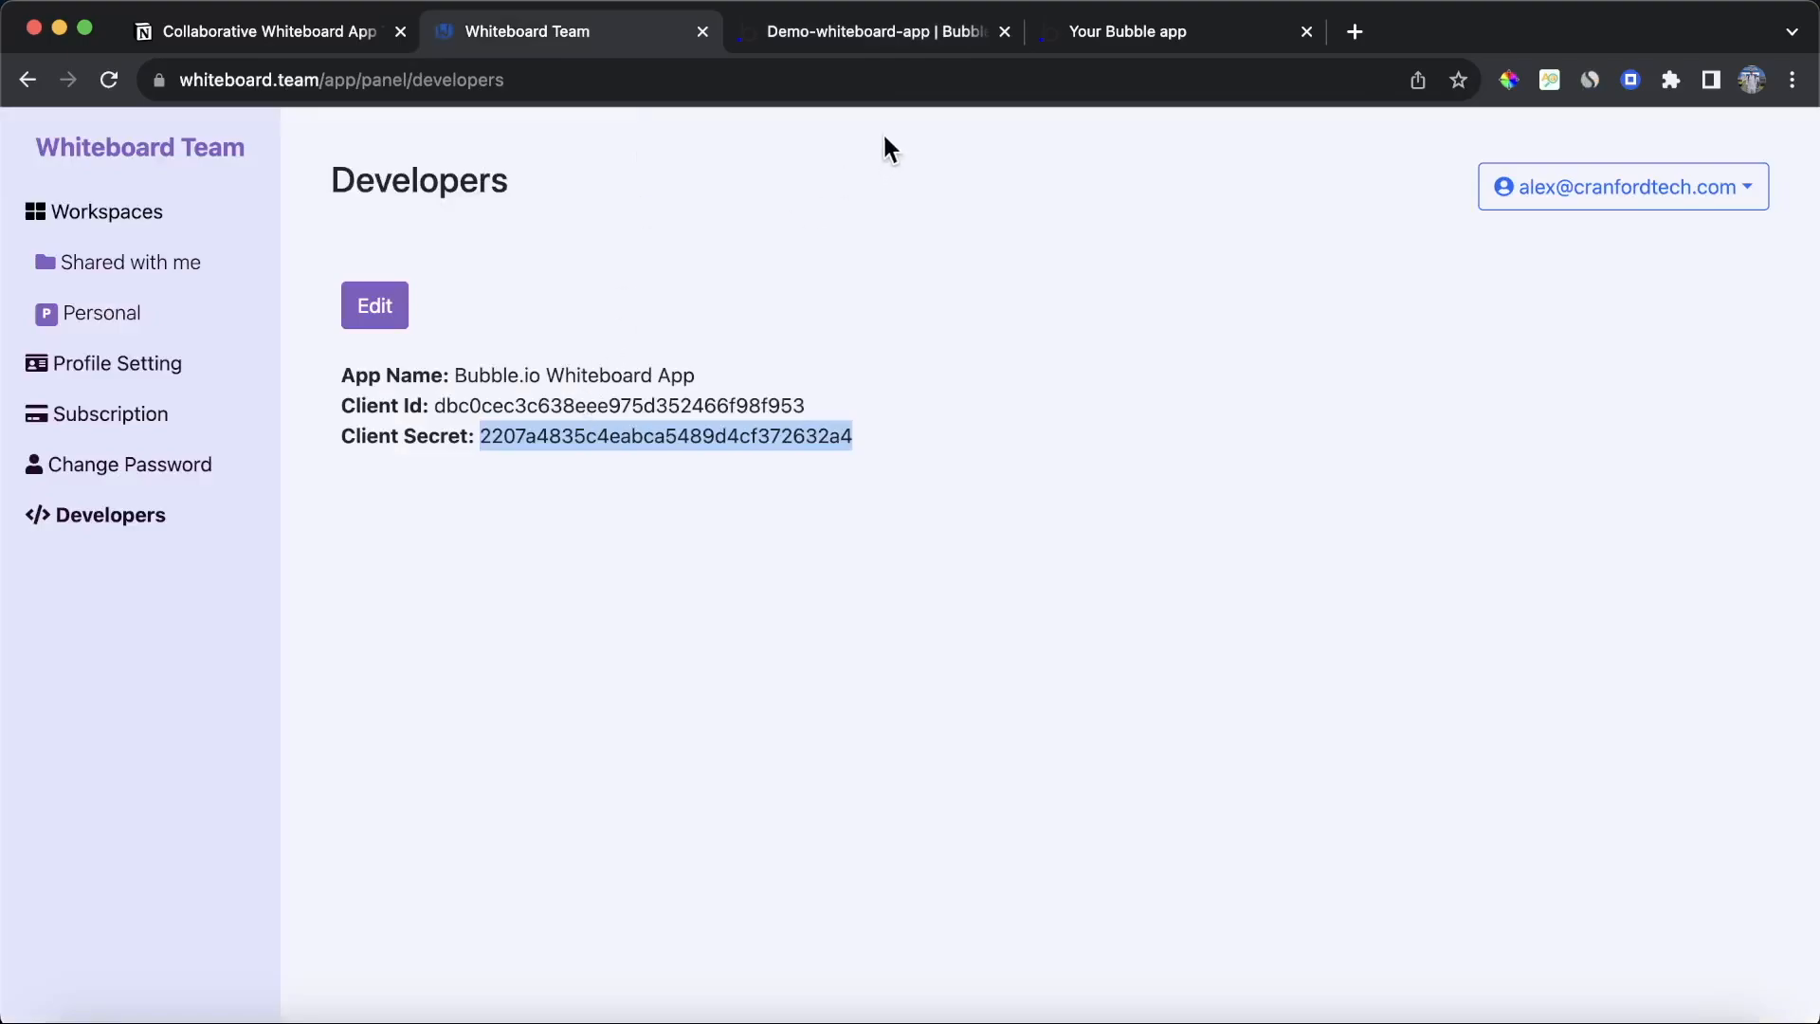
{"action": "left_click", "coordinate": [213, 30]}
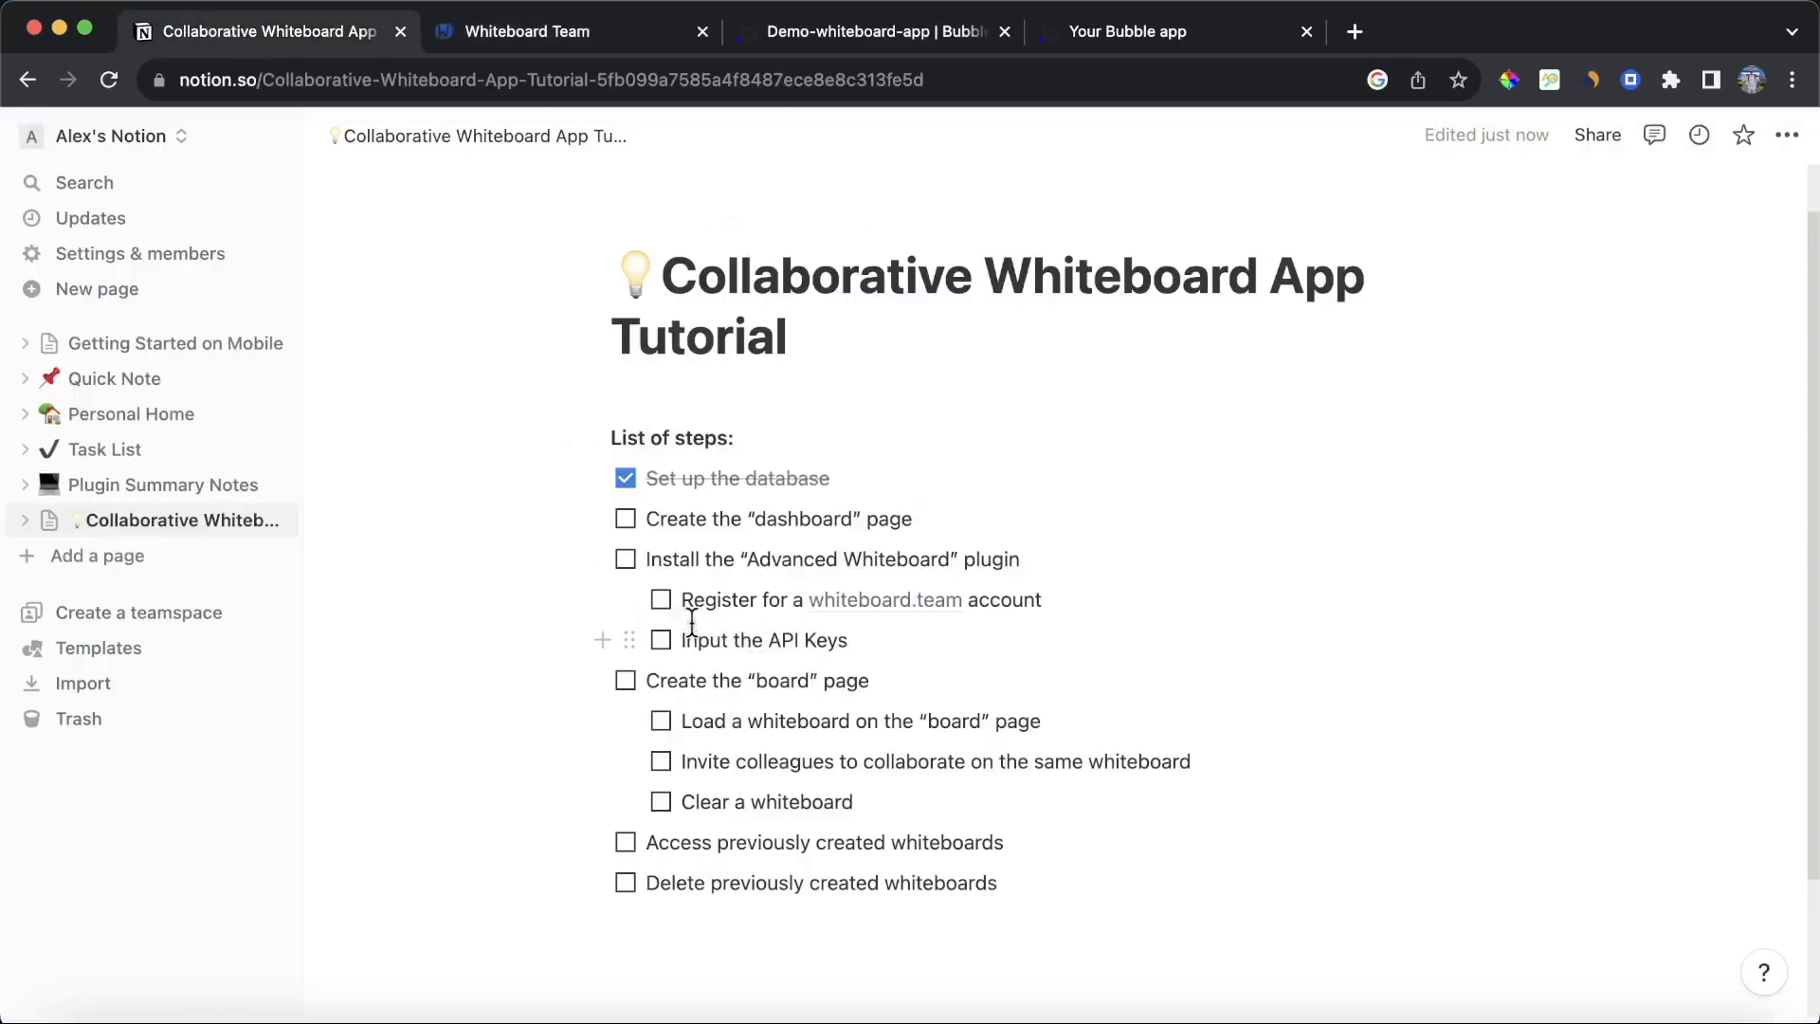
{"action": "left_click", "coordinate": [626, 560]}
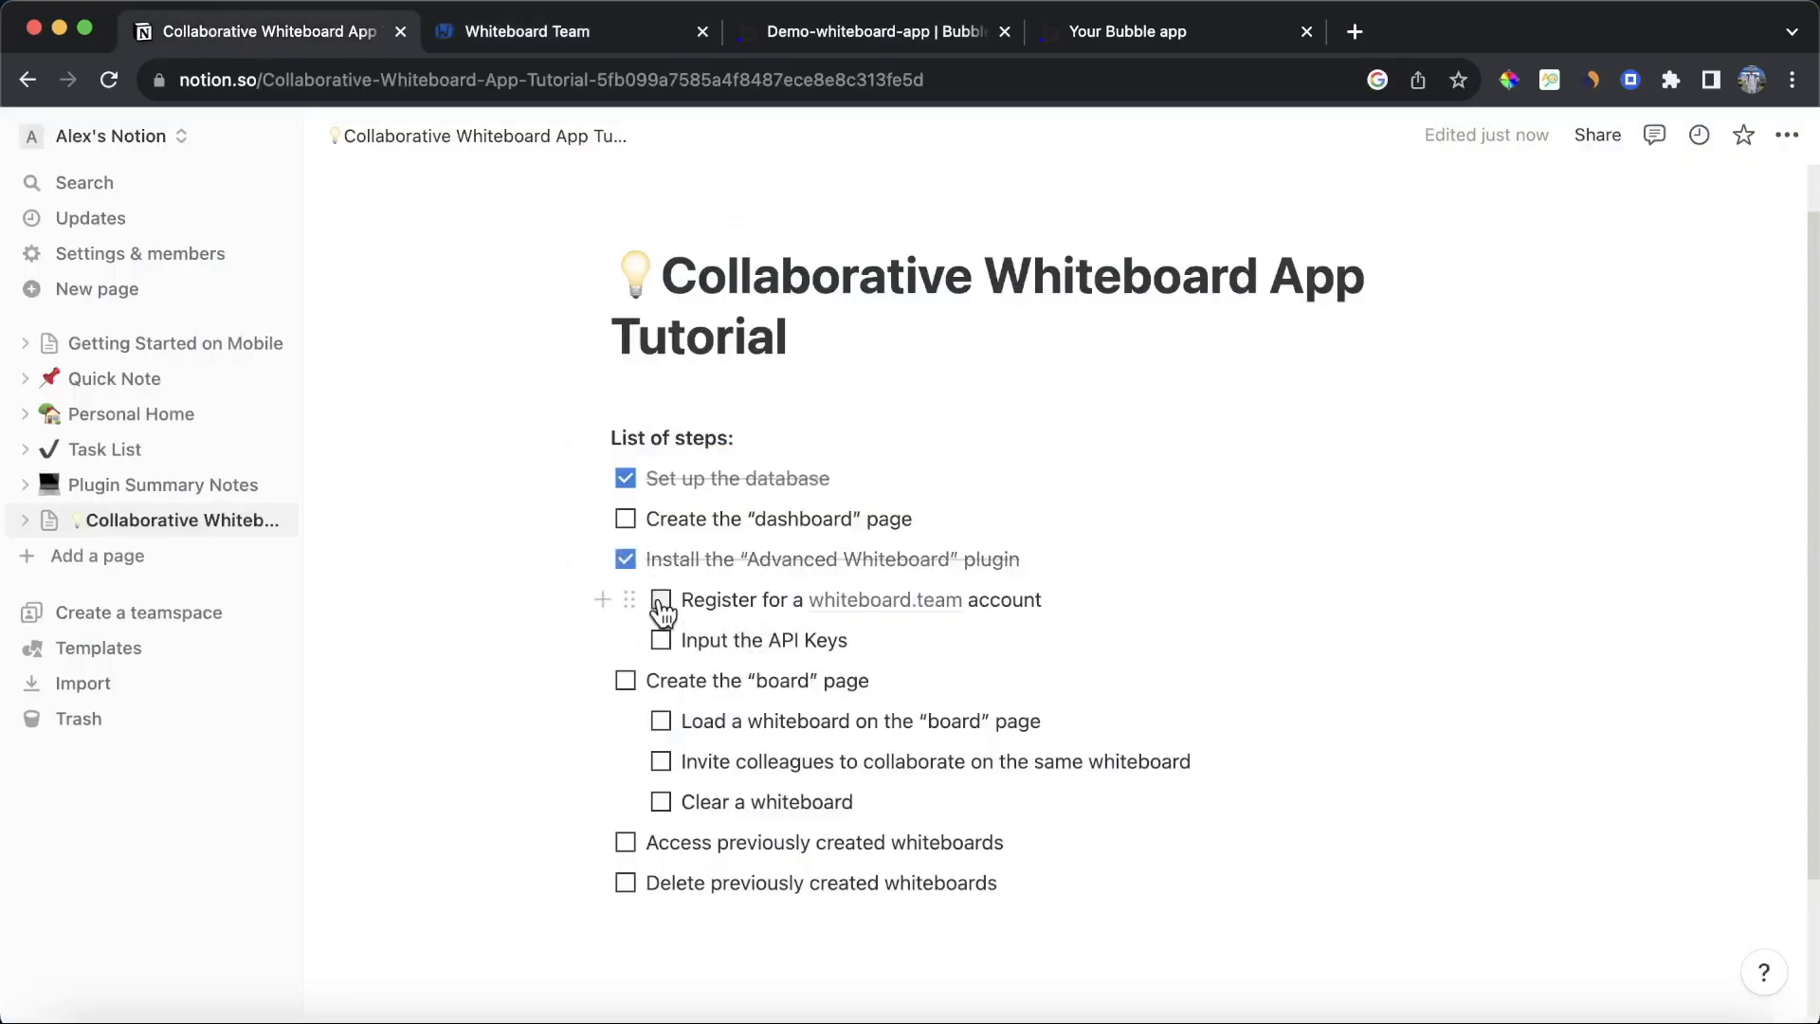
{"action": "left_click", "coordinate": [661, 600]}
{"action": "left_click", "coordinate": [661, 640]}
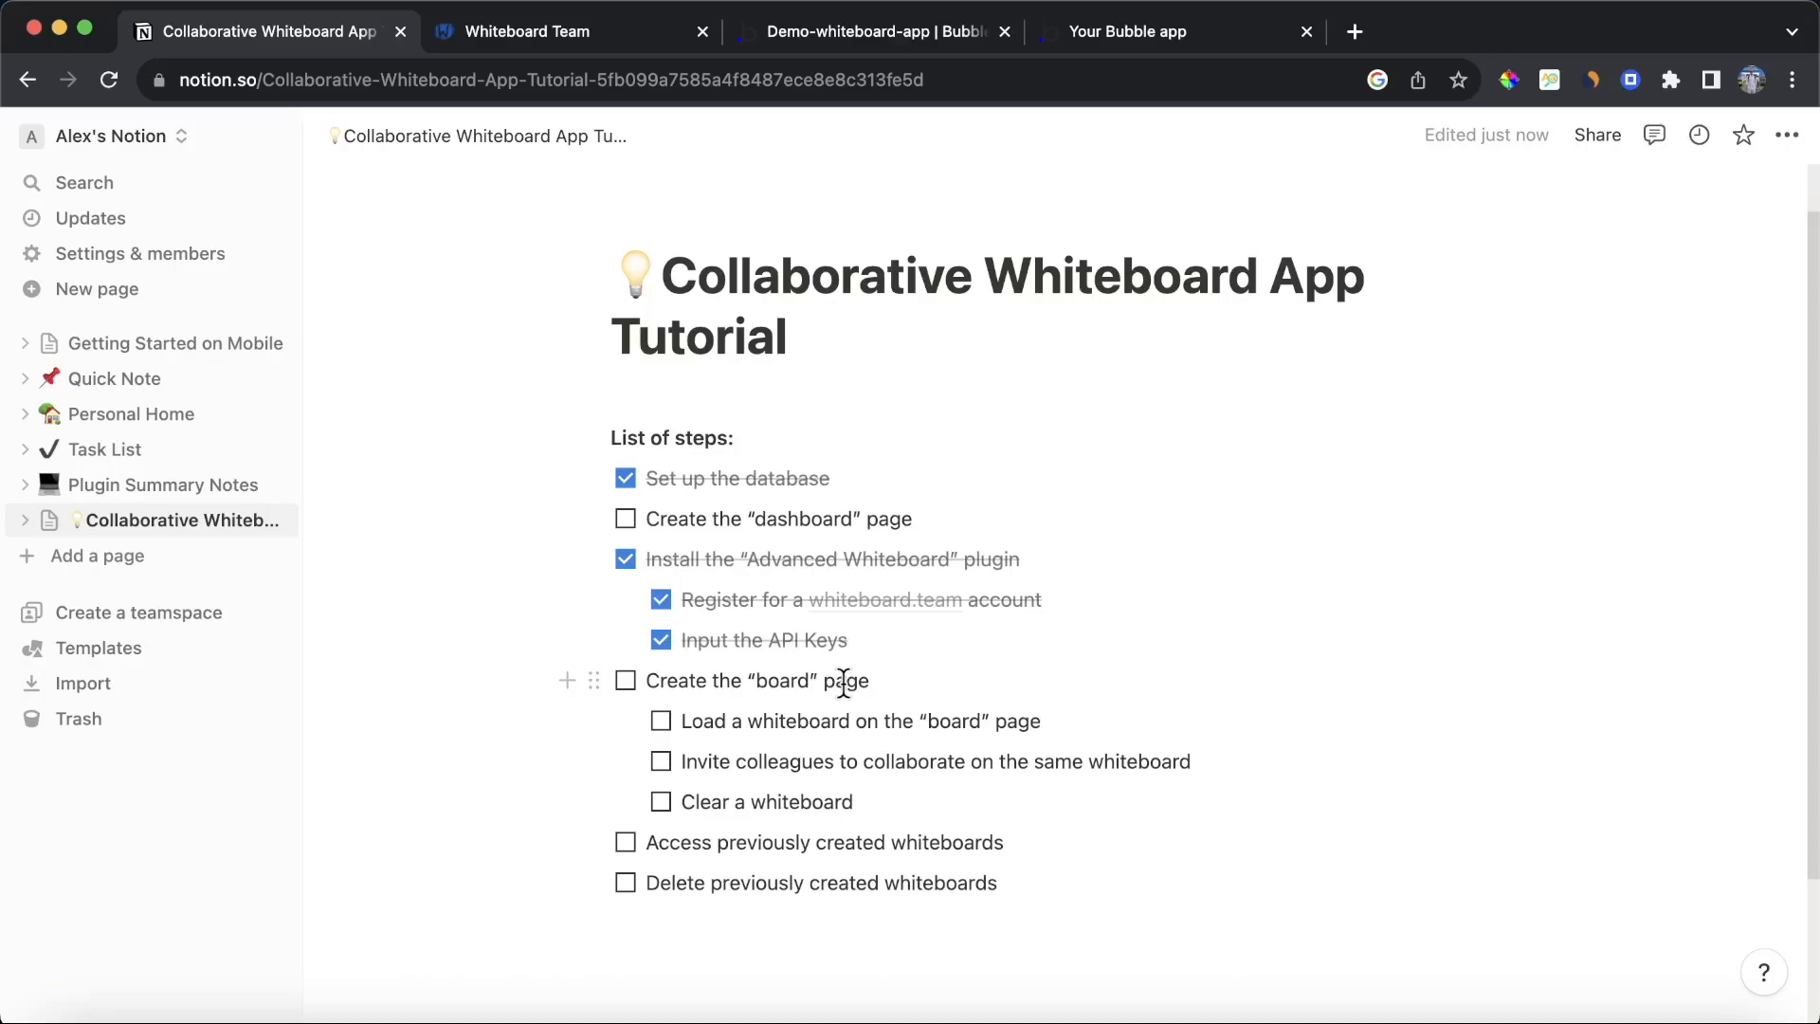
Step: Create a new page named board in the Bubble editor
{"action": "left_click", "coordinate": [835, 29]}
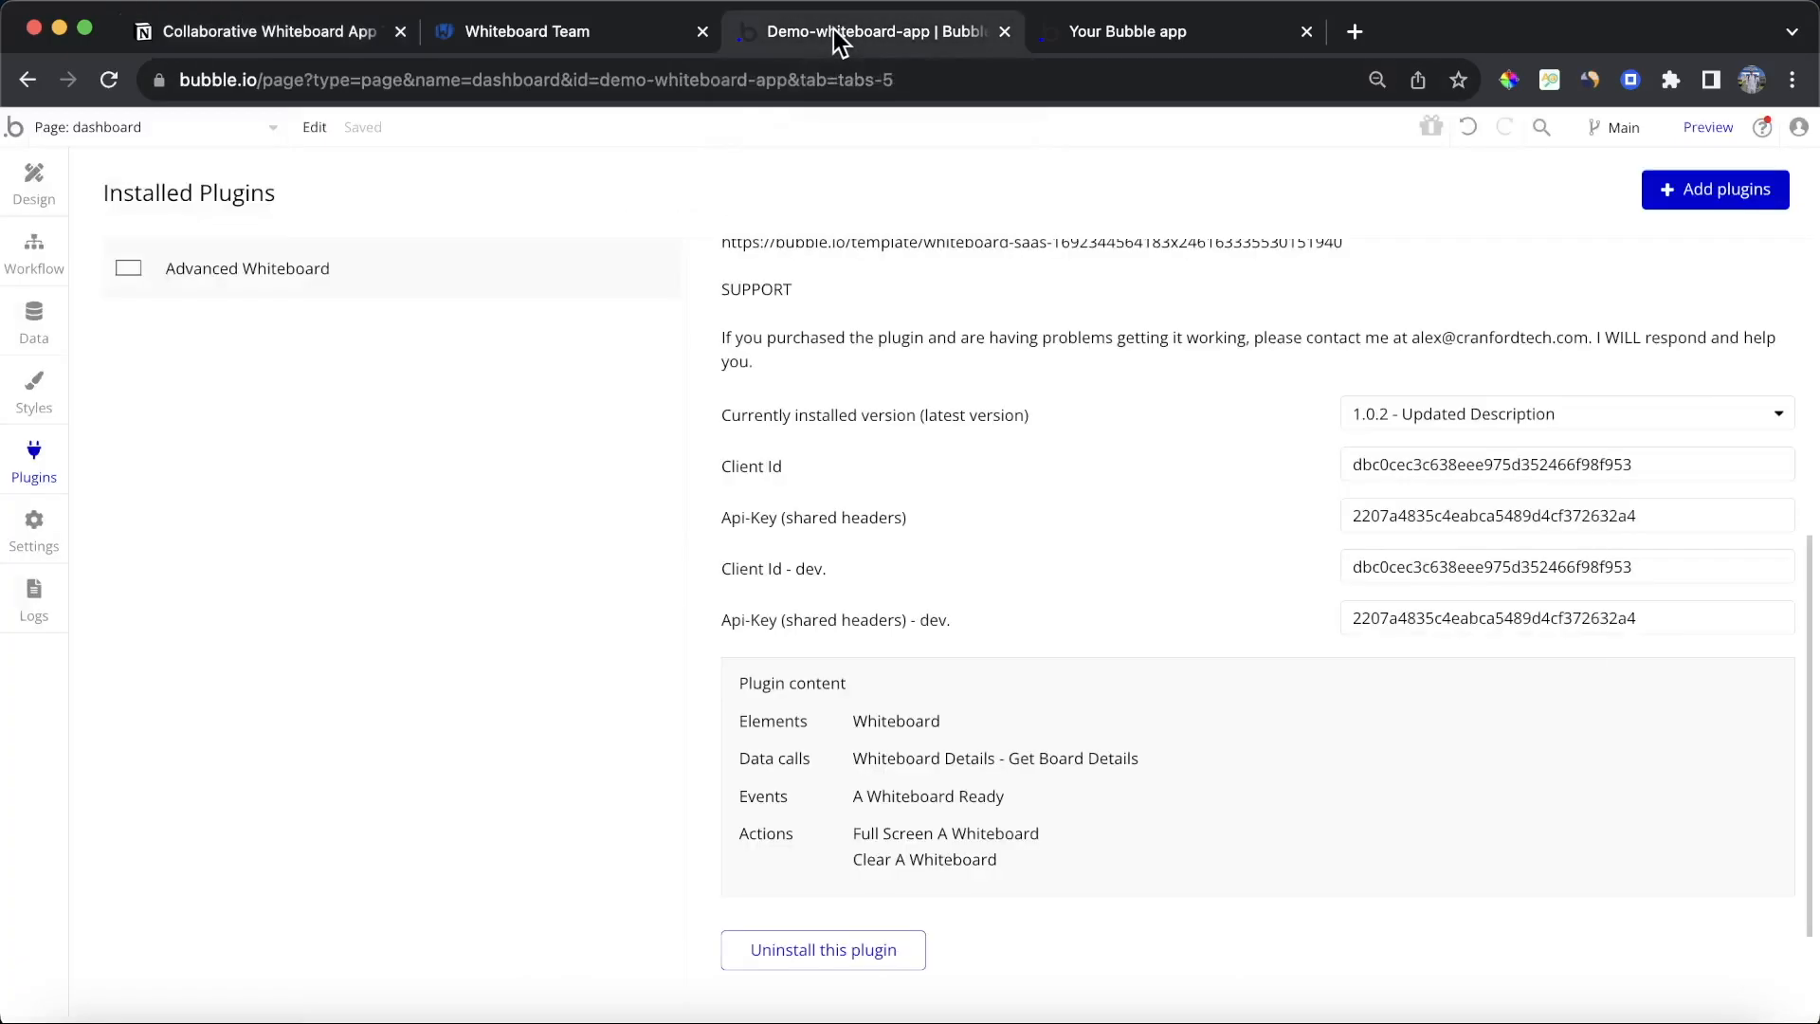
{"action": "left_click", "coordinate": [47, 190]}
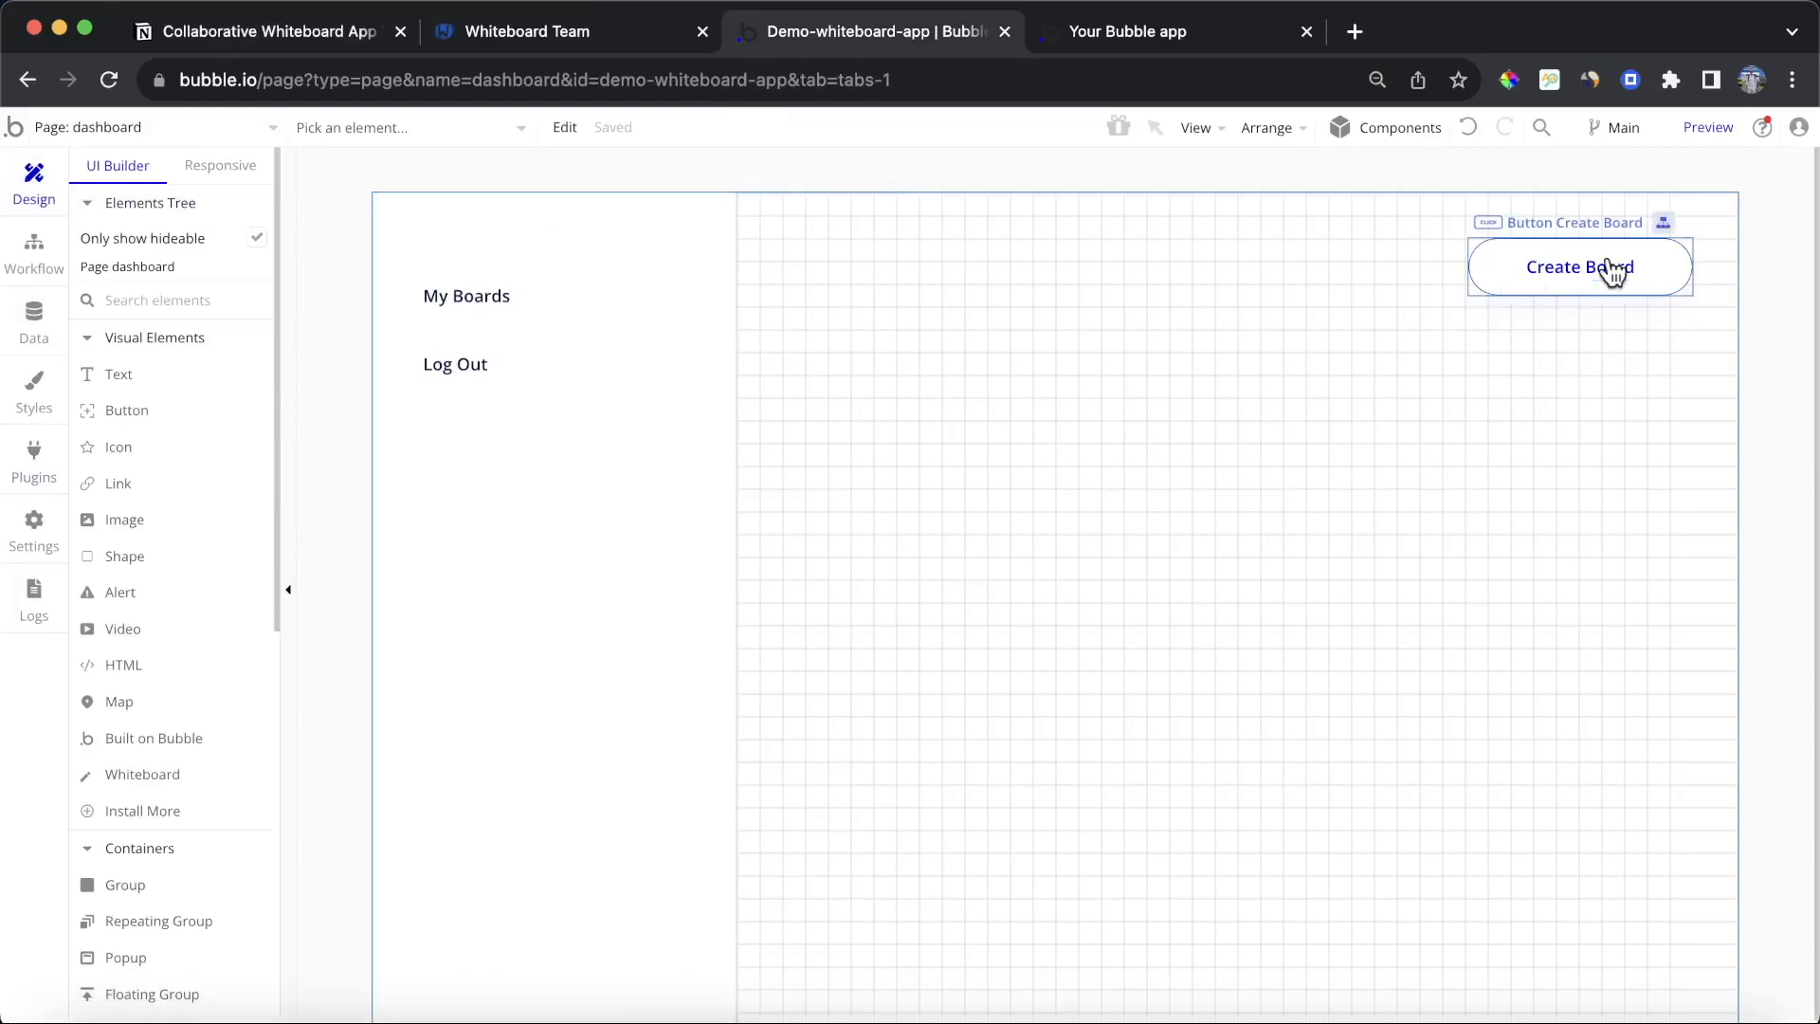
{"action": "left_click", "coordinate": [175, 127]}
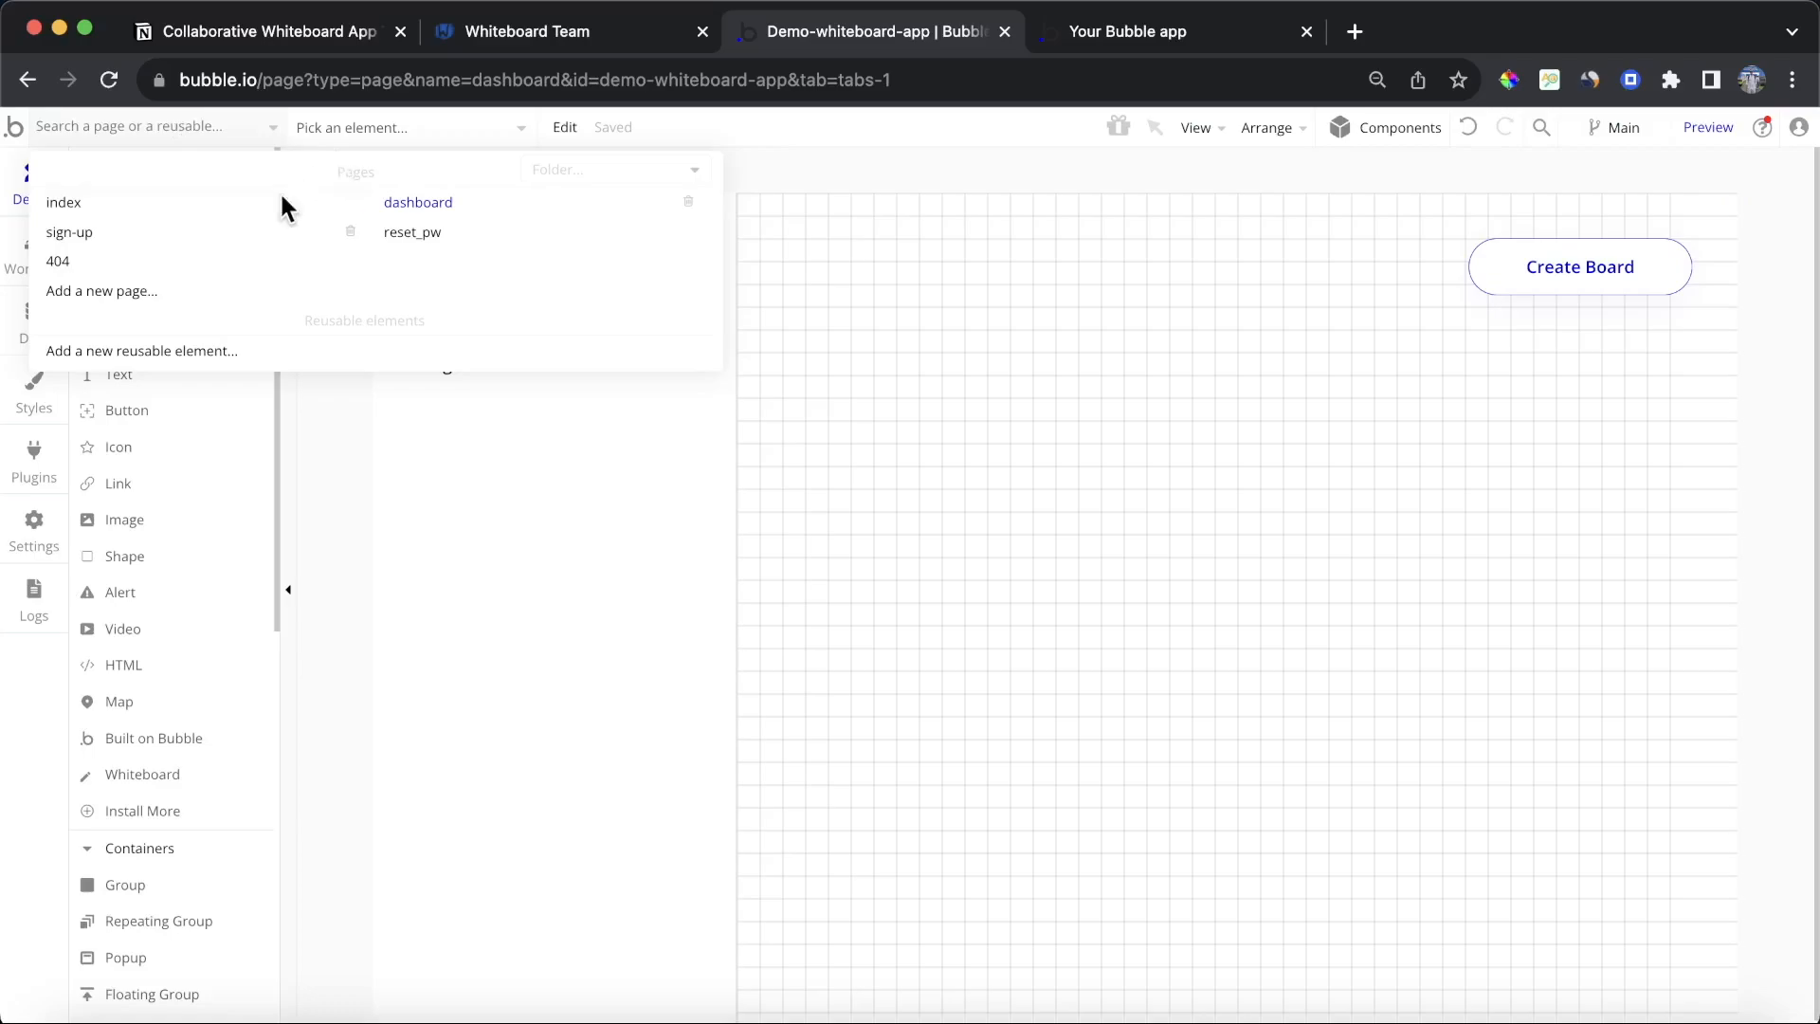
{"action": "left_click", "coordinate": [171, 289]}
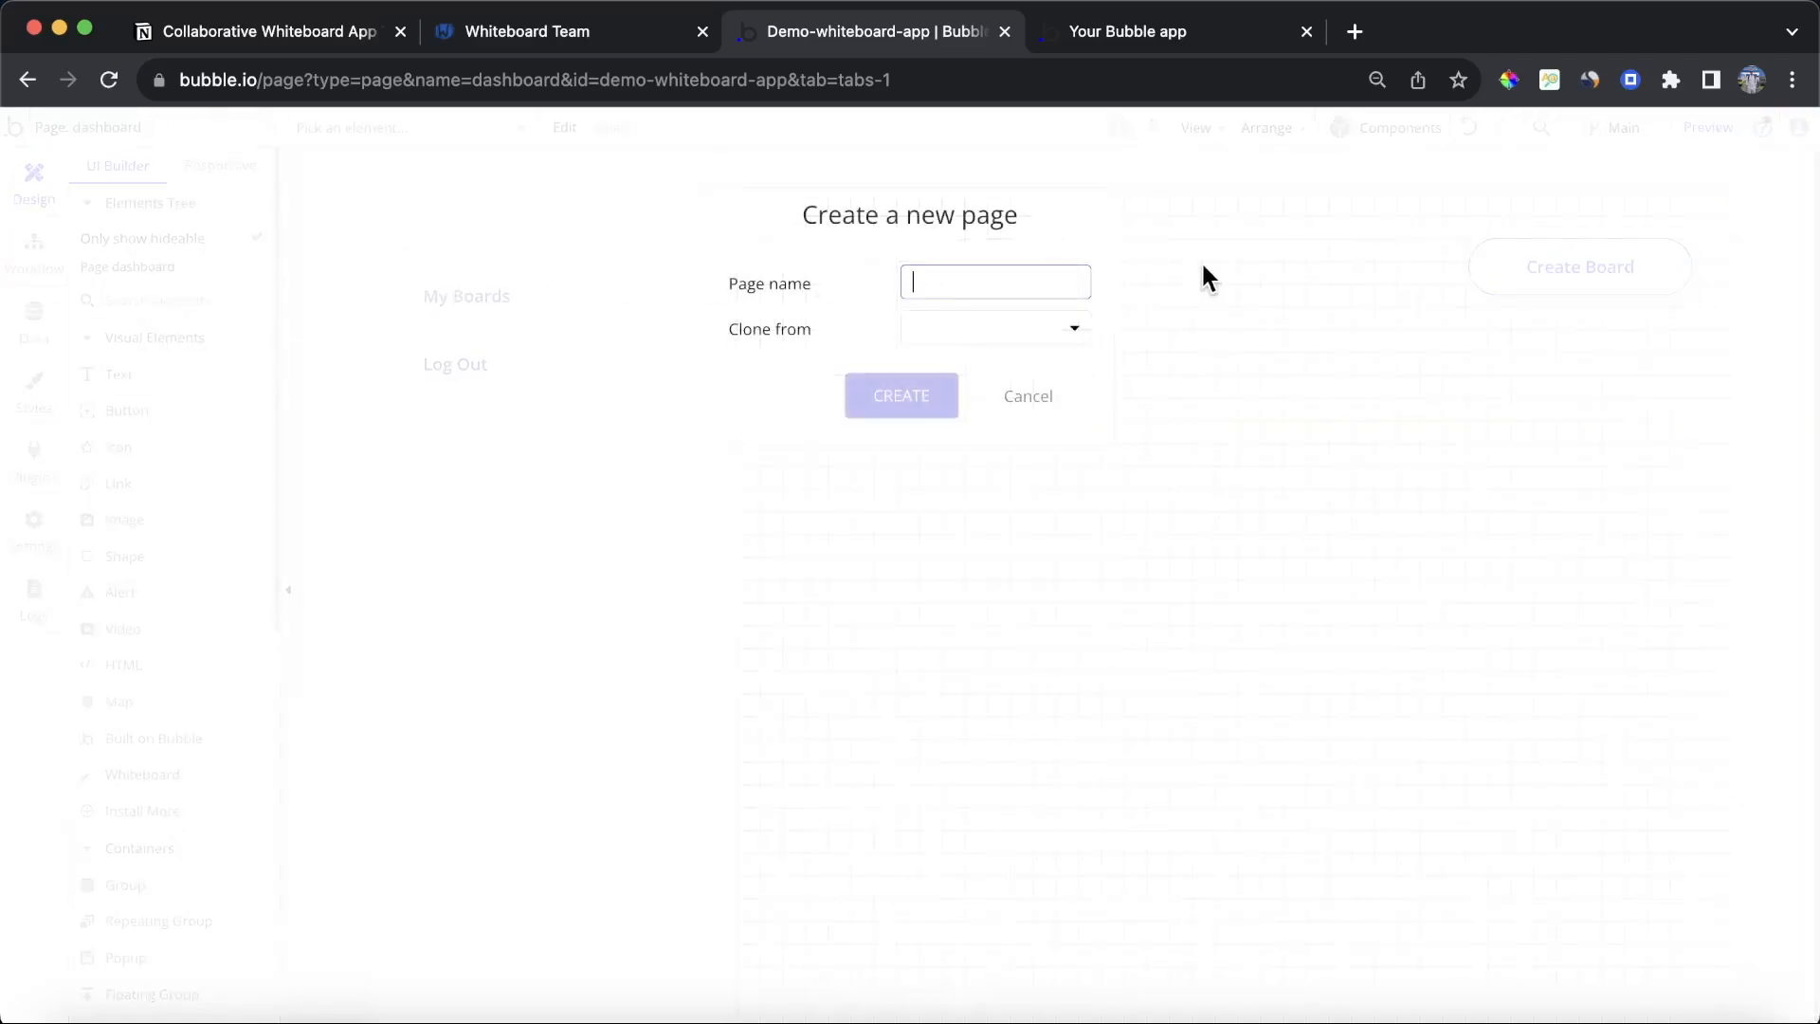
{"action": "type", "text": "board"}
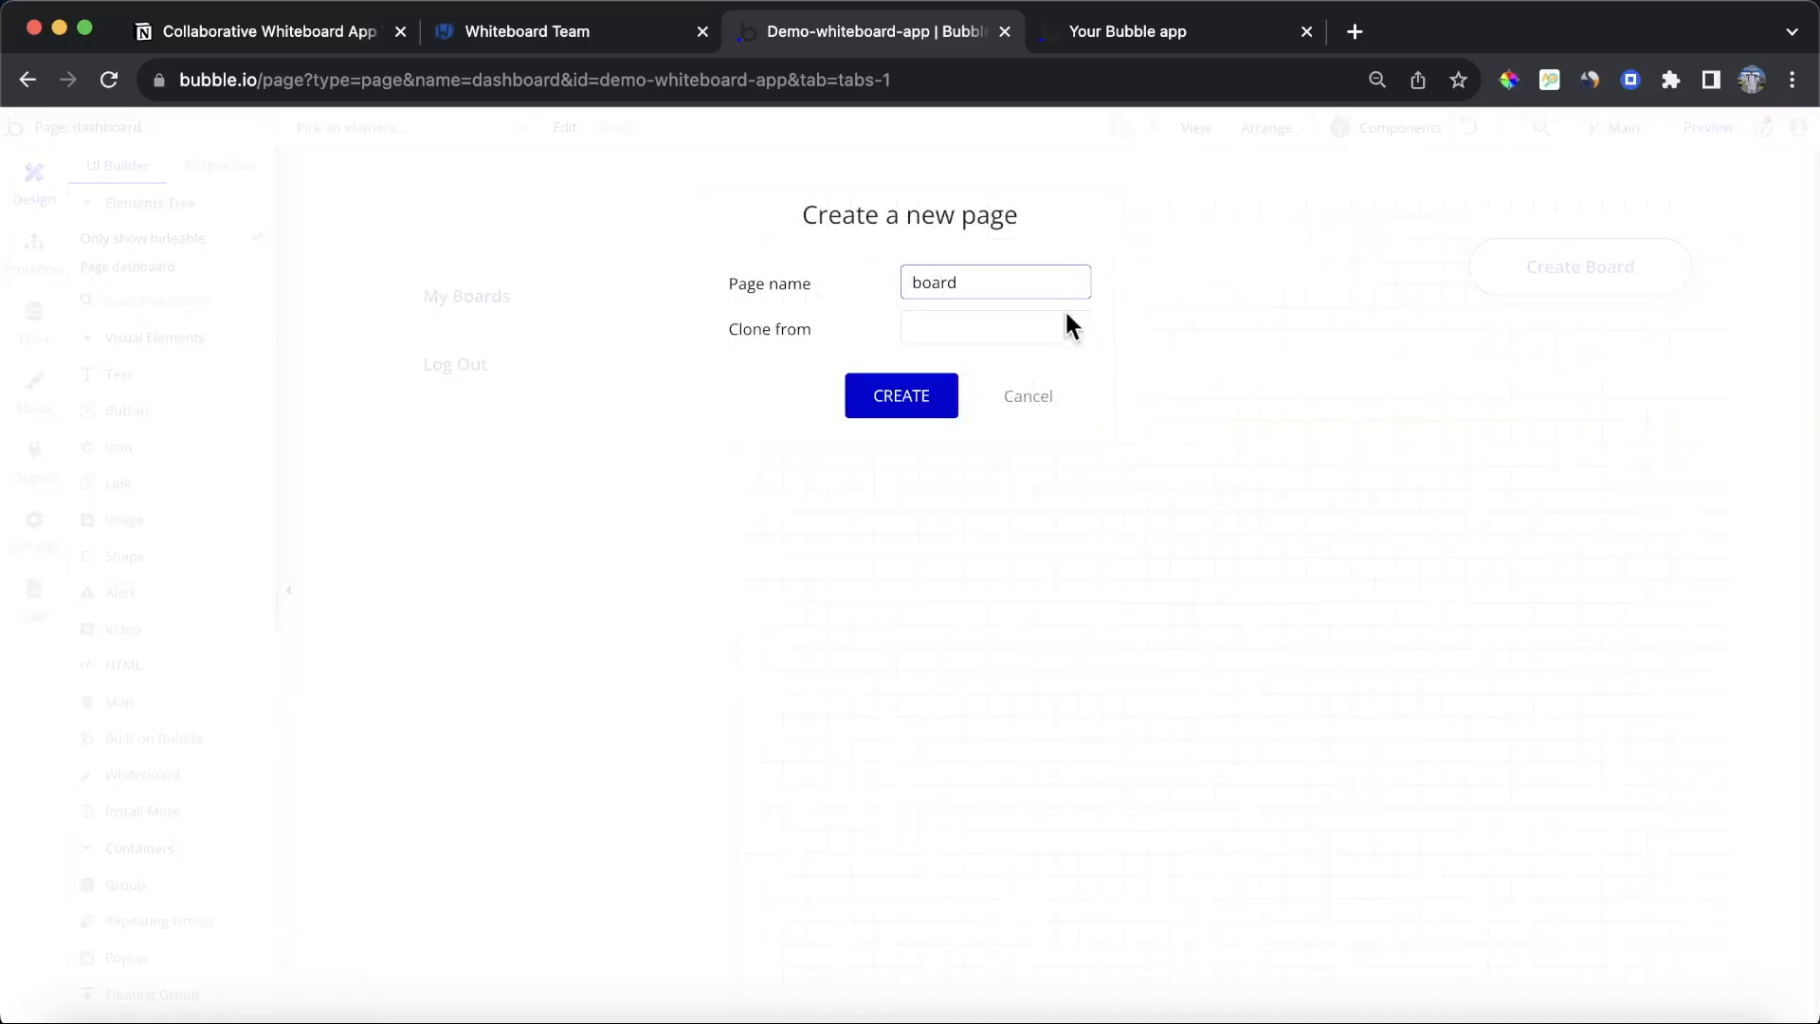
{"action": "left_click", "coordinate": [906, 388]}
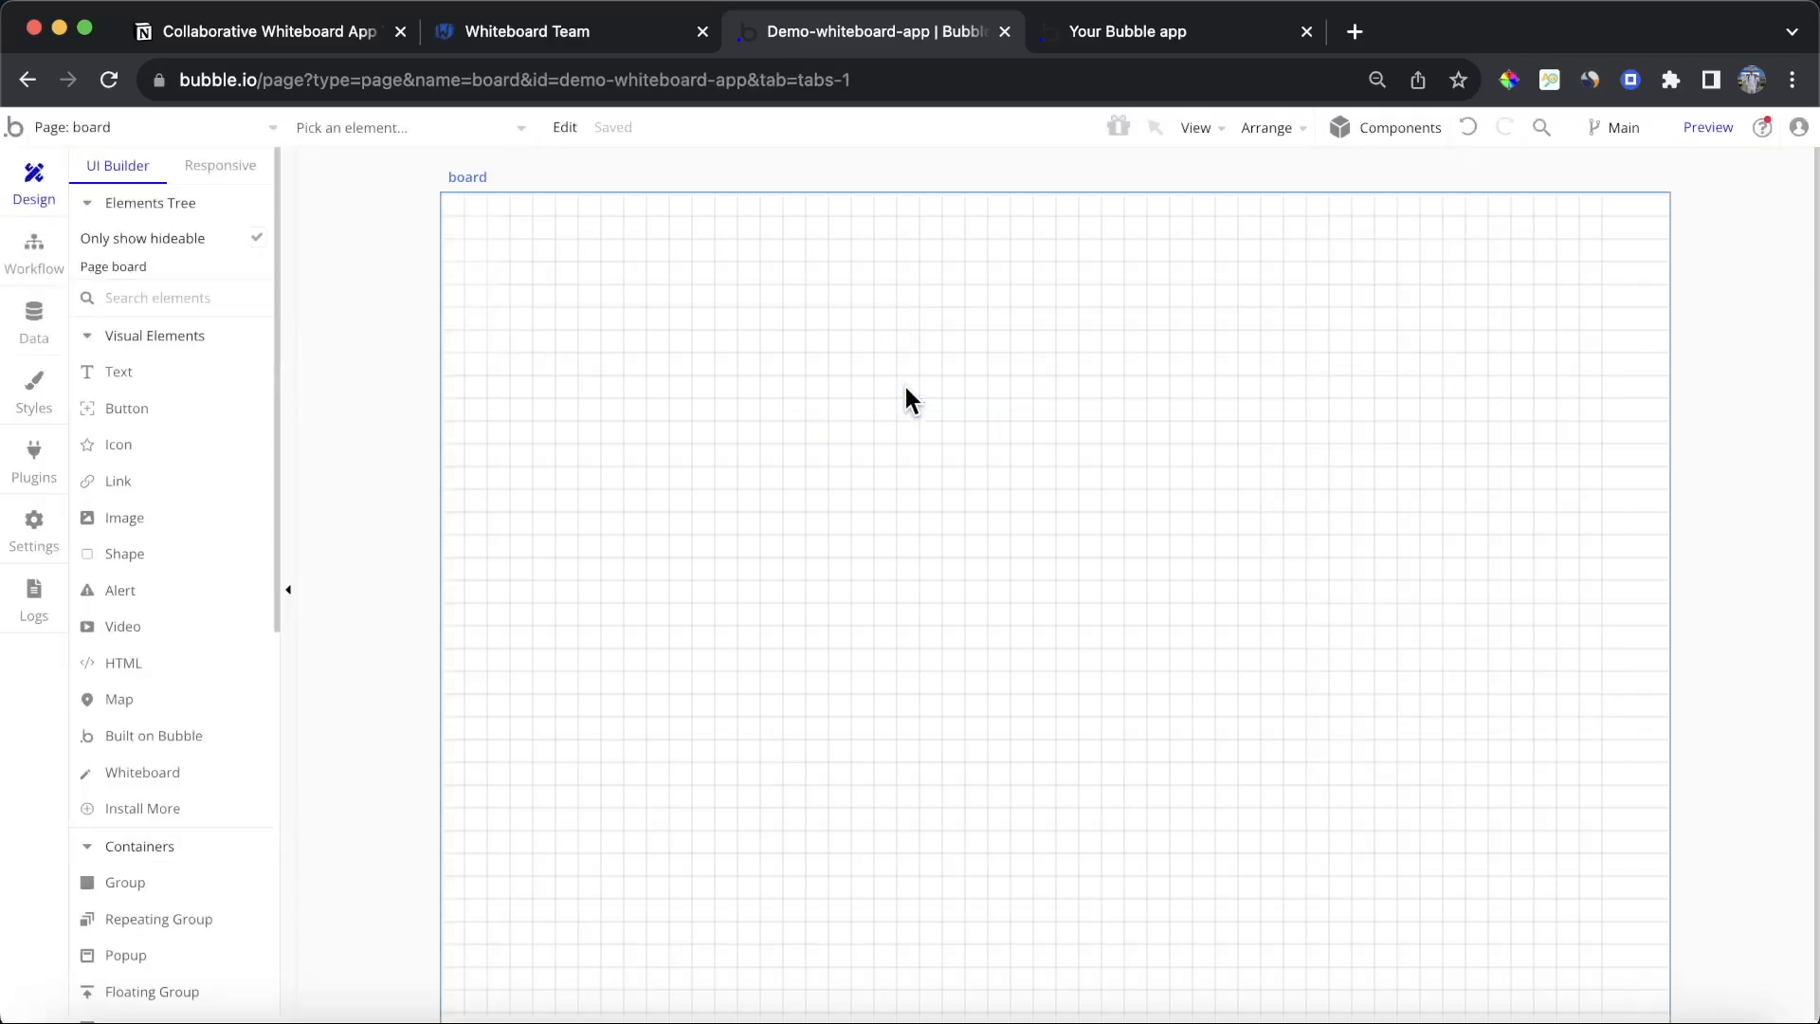
{"action": "left_click", "coordinate": [905, 389]}
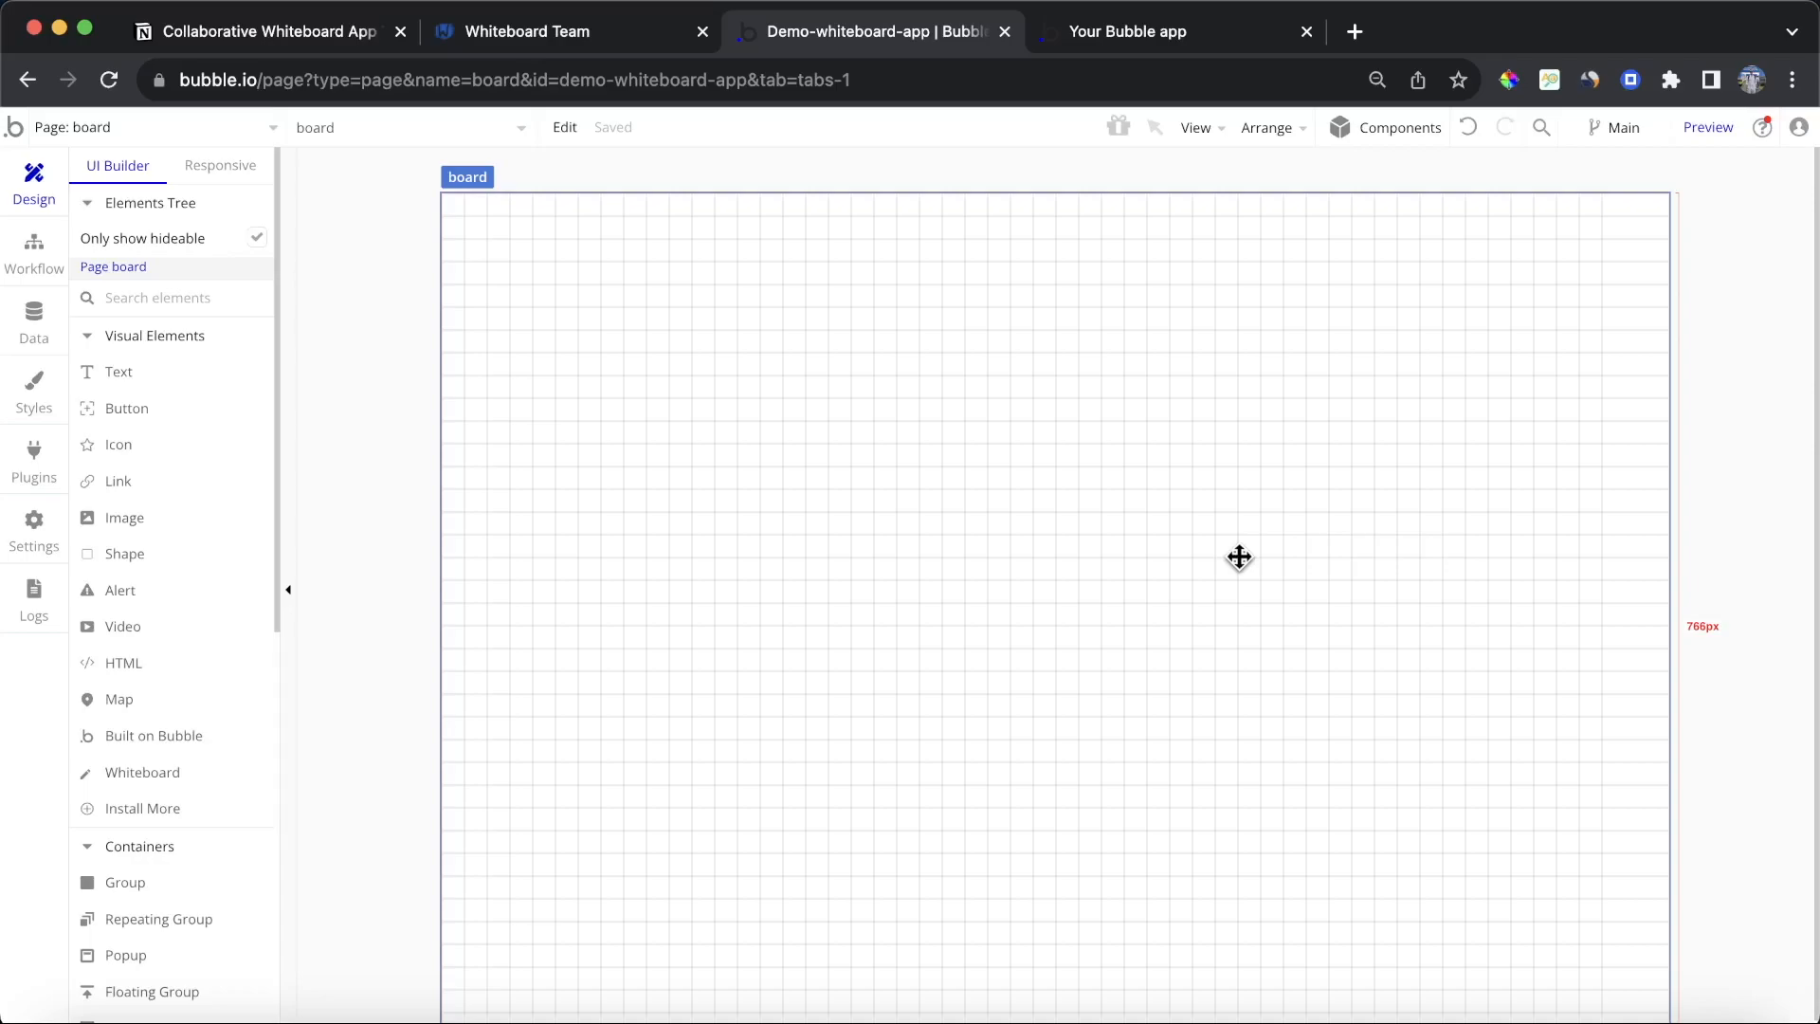
Step: On the dashboard page, add a Go to page action with destination board to the Create Board button's workflow
{"action": "left_click", "coordinate": [240, 128]}
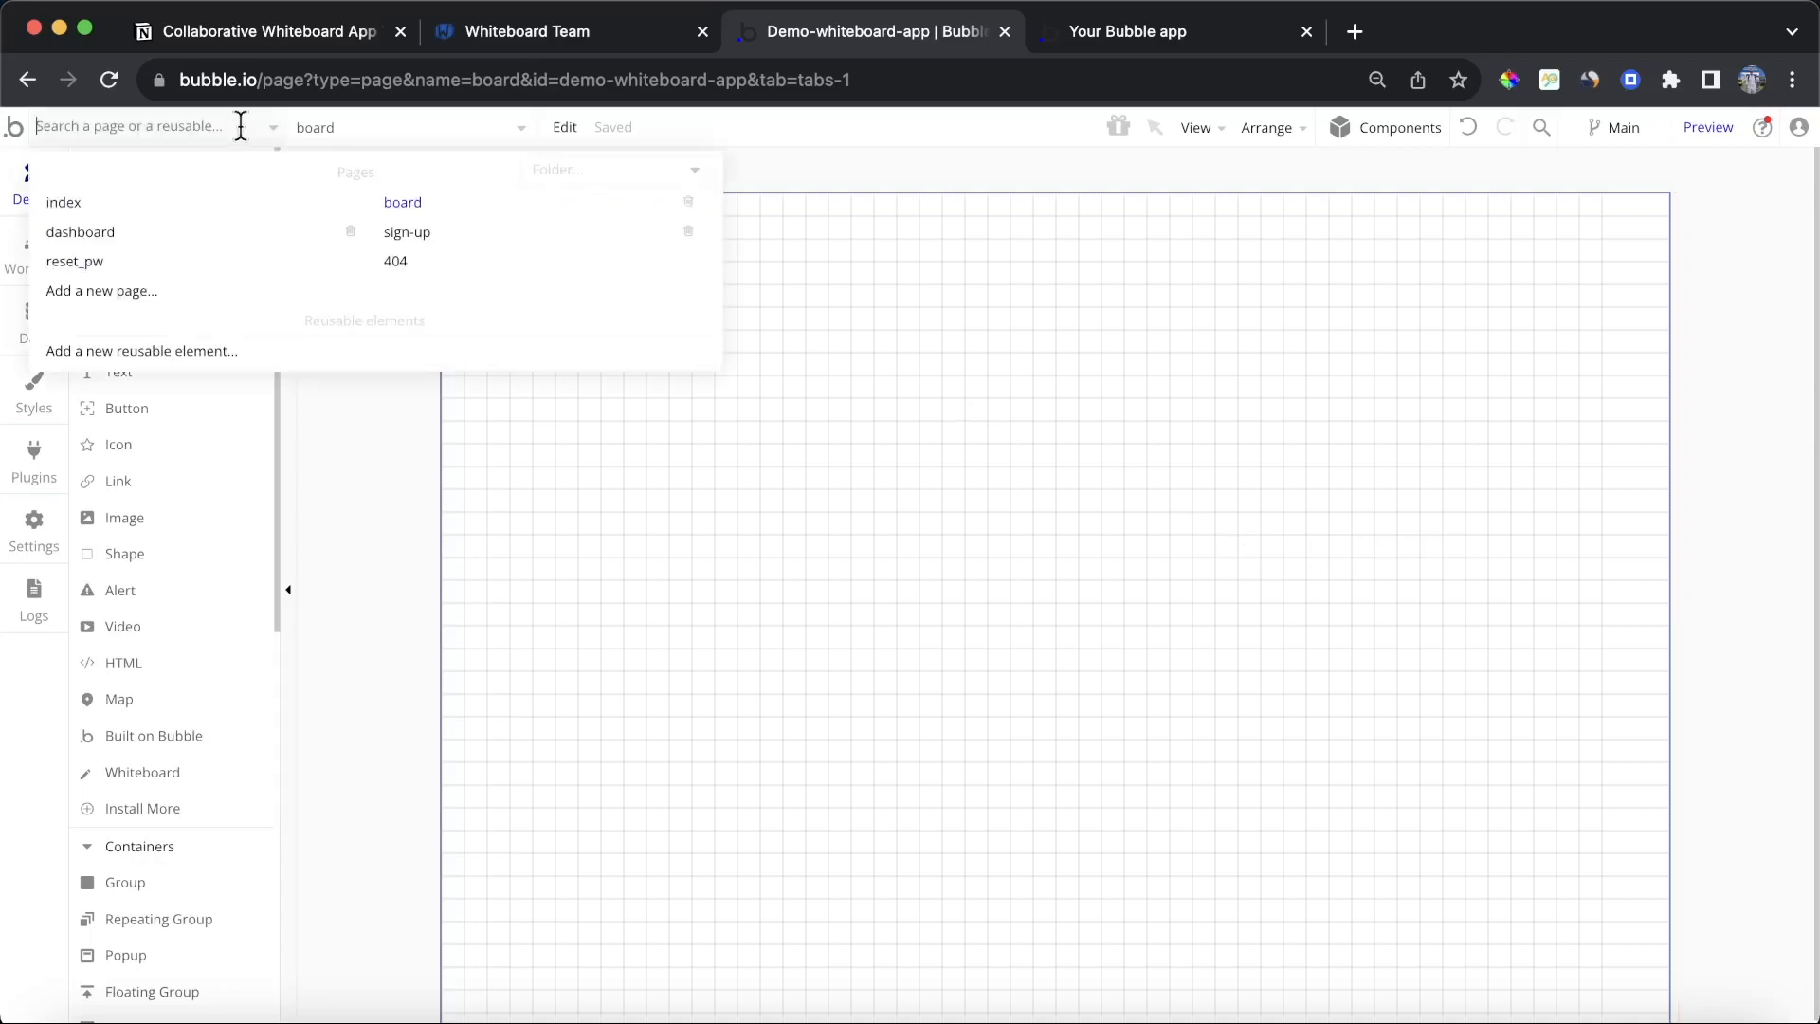
{"action": "left_click", "coordinate": [142, 234]}
{"action": "left_click", "coordinate": [1581, 250]}
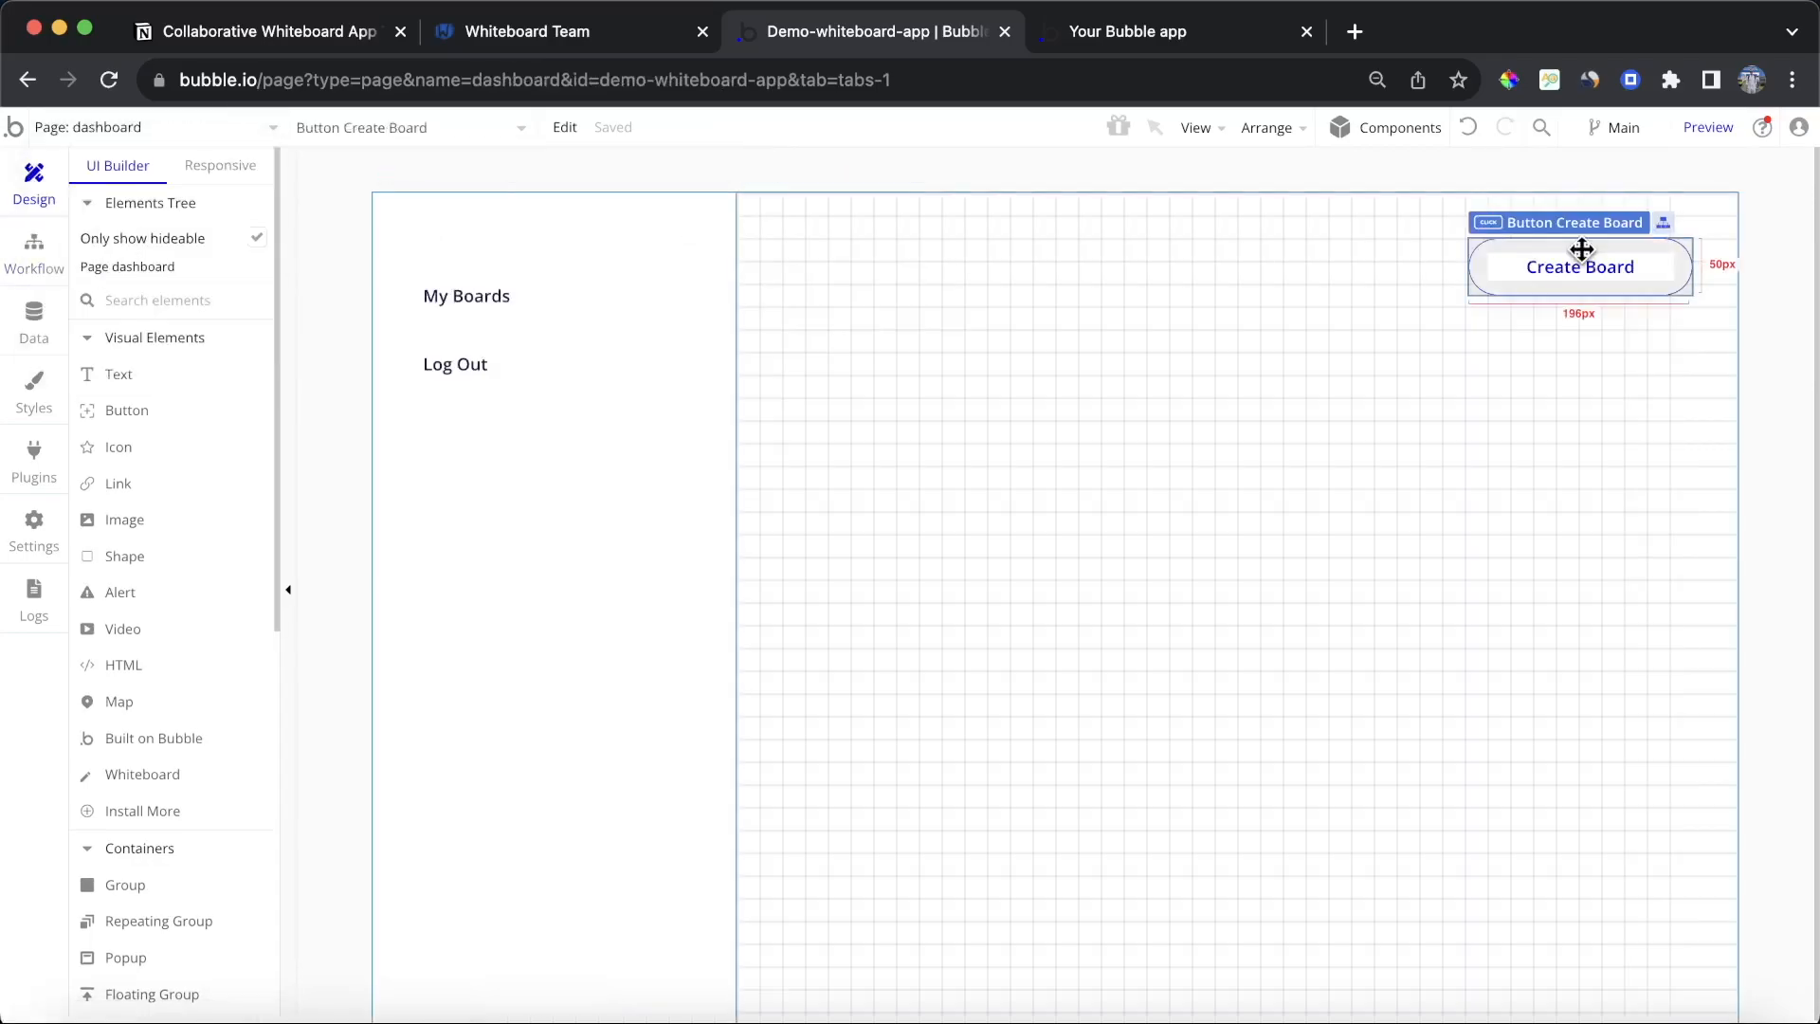
{"action": "double_click", "coordinate": [1581, 249]}
{"action": "left_click", "coordinate": [844, 531]}
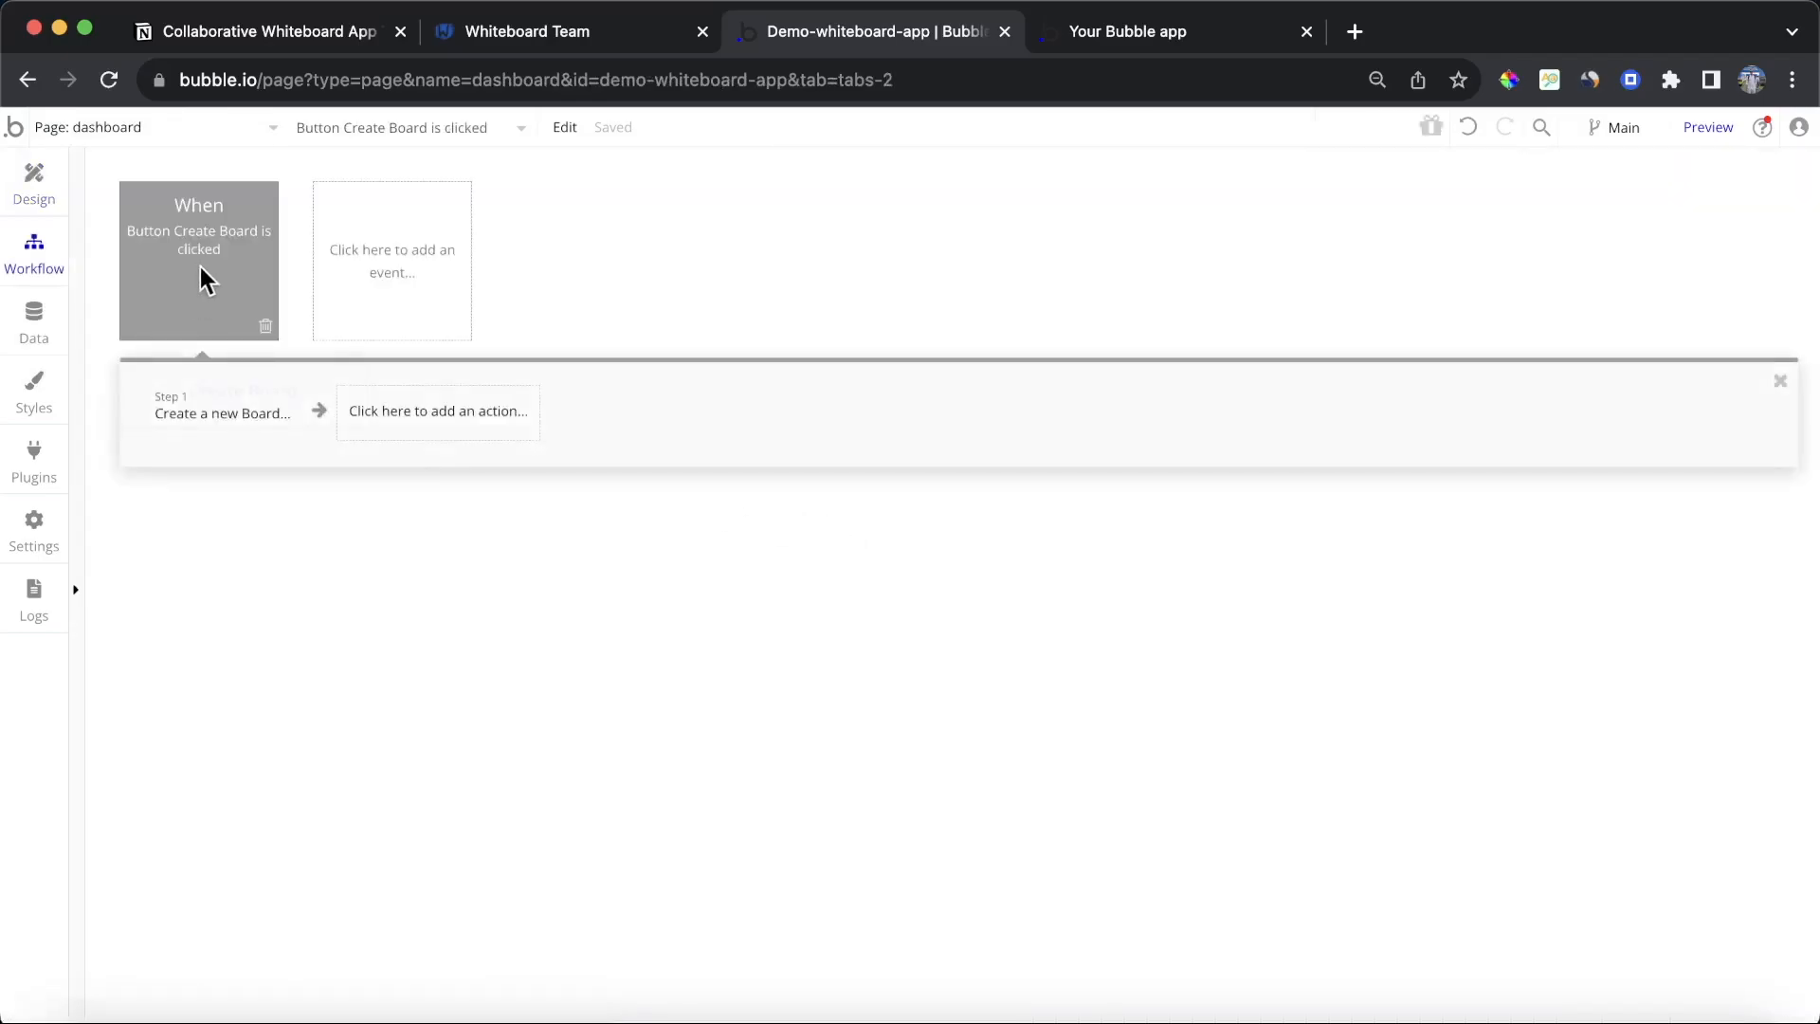
{"action": "left_click", "coordinate": [487, 410]}
{"action": "mouse_move", "coordinate": [464, 542]}
{"action": "left_click", "coordinate": [587, 501]}
{"action": "left_click", "coordinate": [885, 398]}
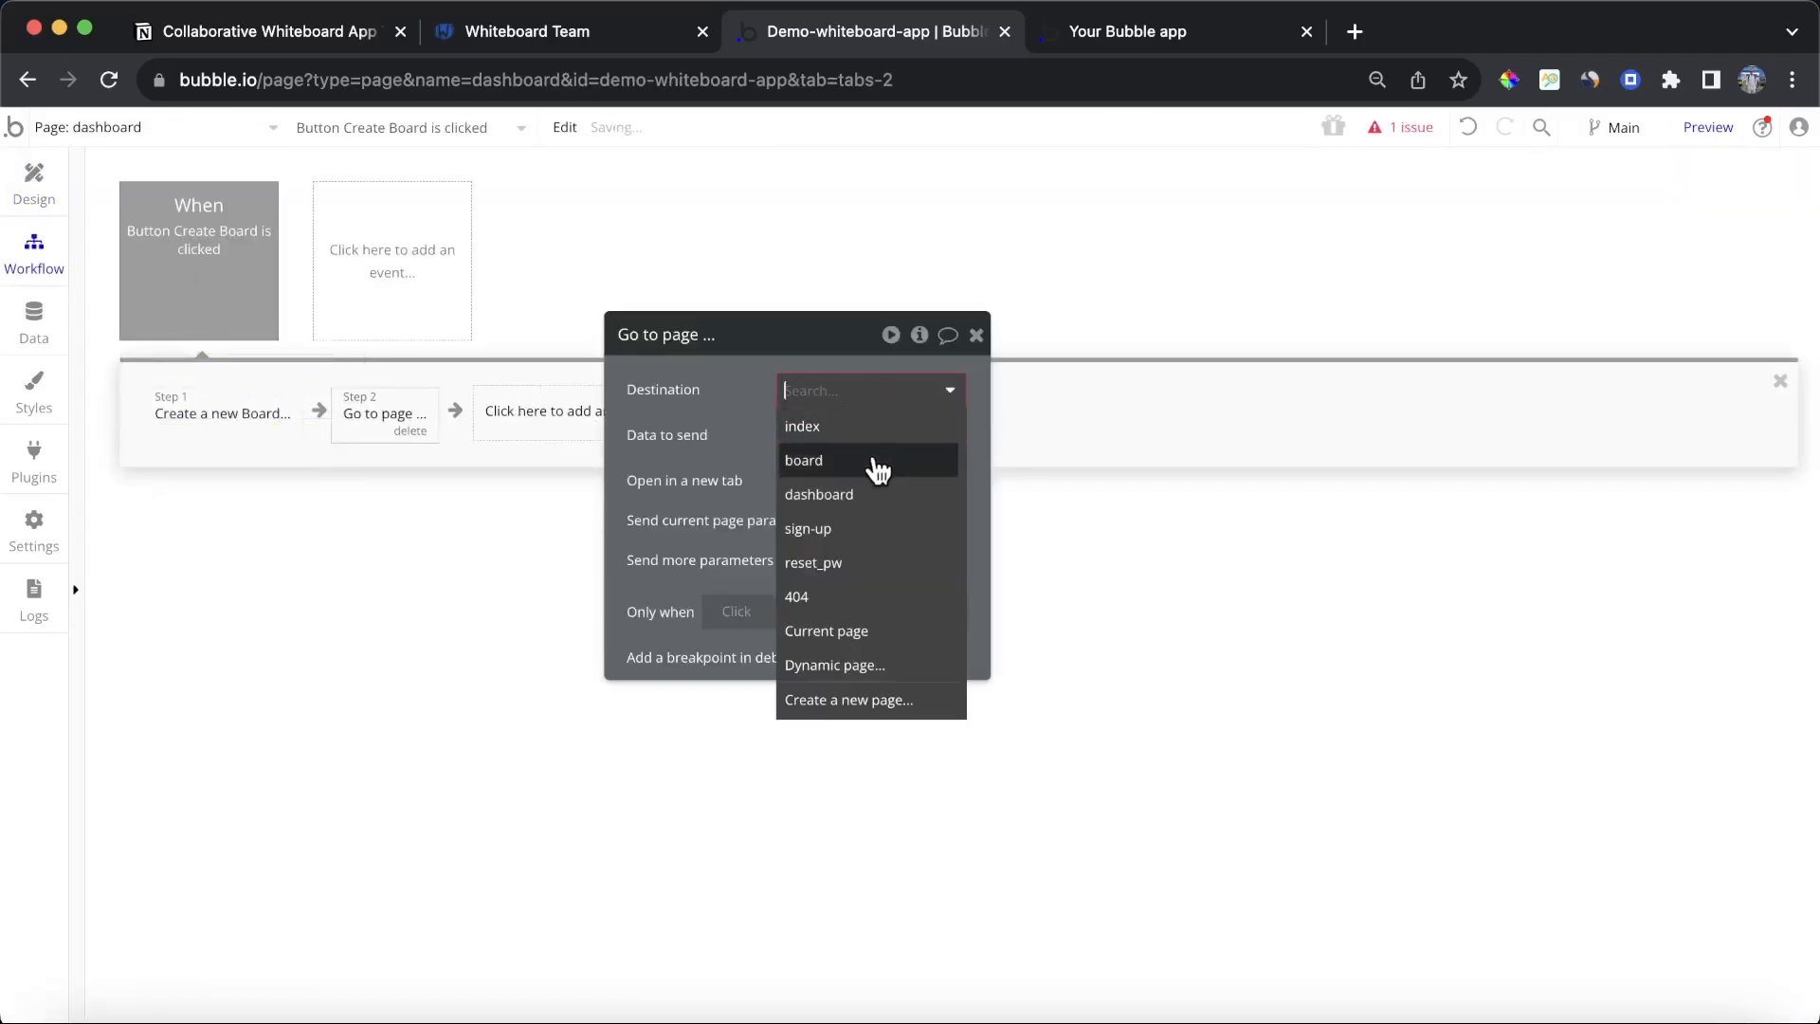
{"action": "left_click", "coordinate": [879, 463]}
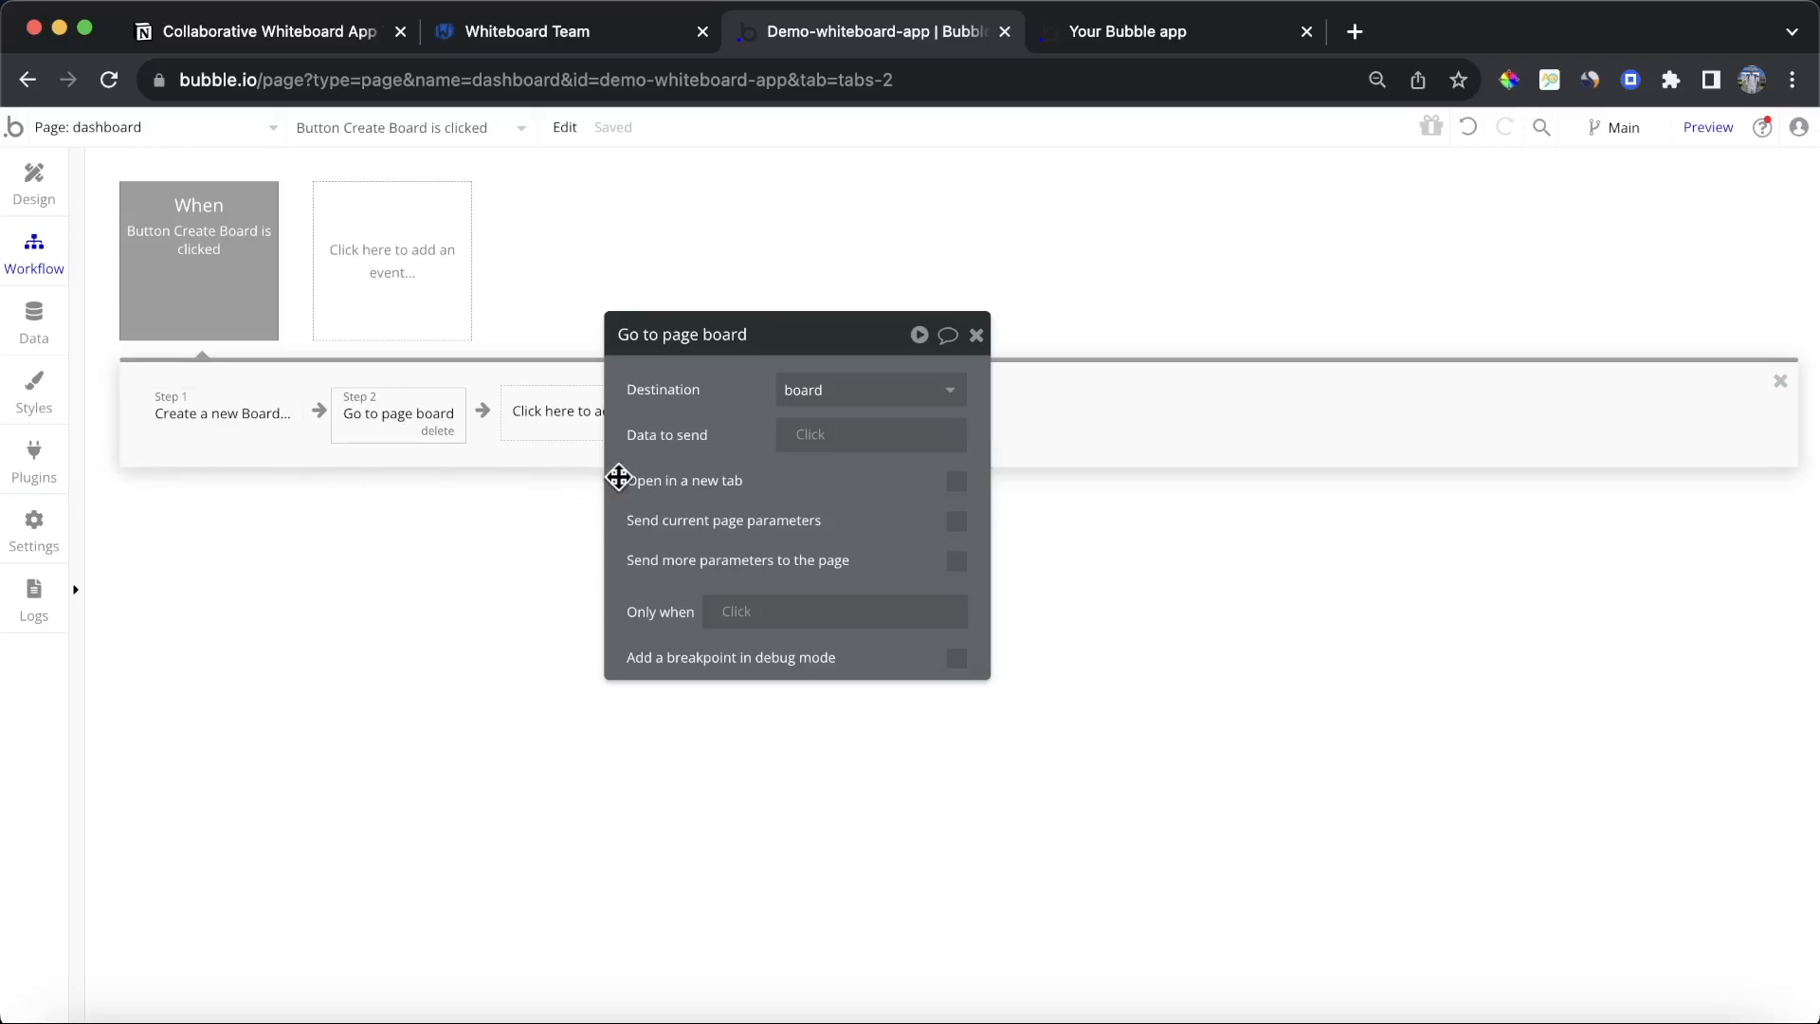
Step: Send an extra page parameter with key board set to Result of step 1's ID
{"action": "left_click", "coordinate": [955, 561]}
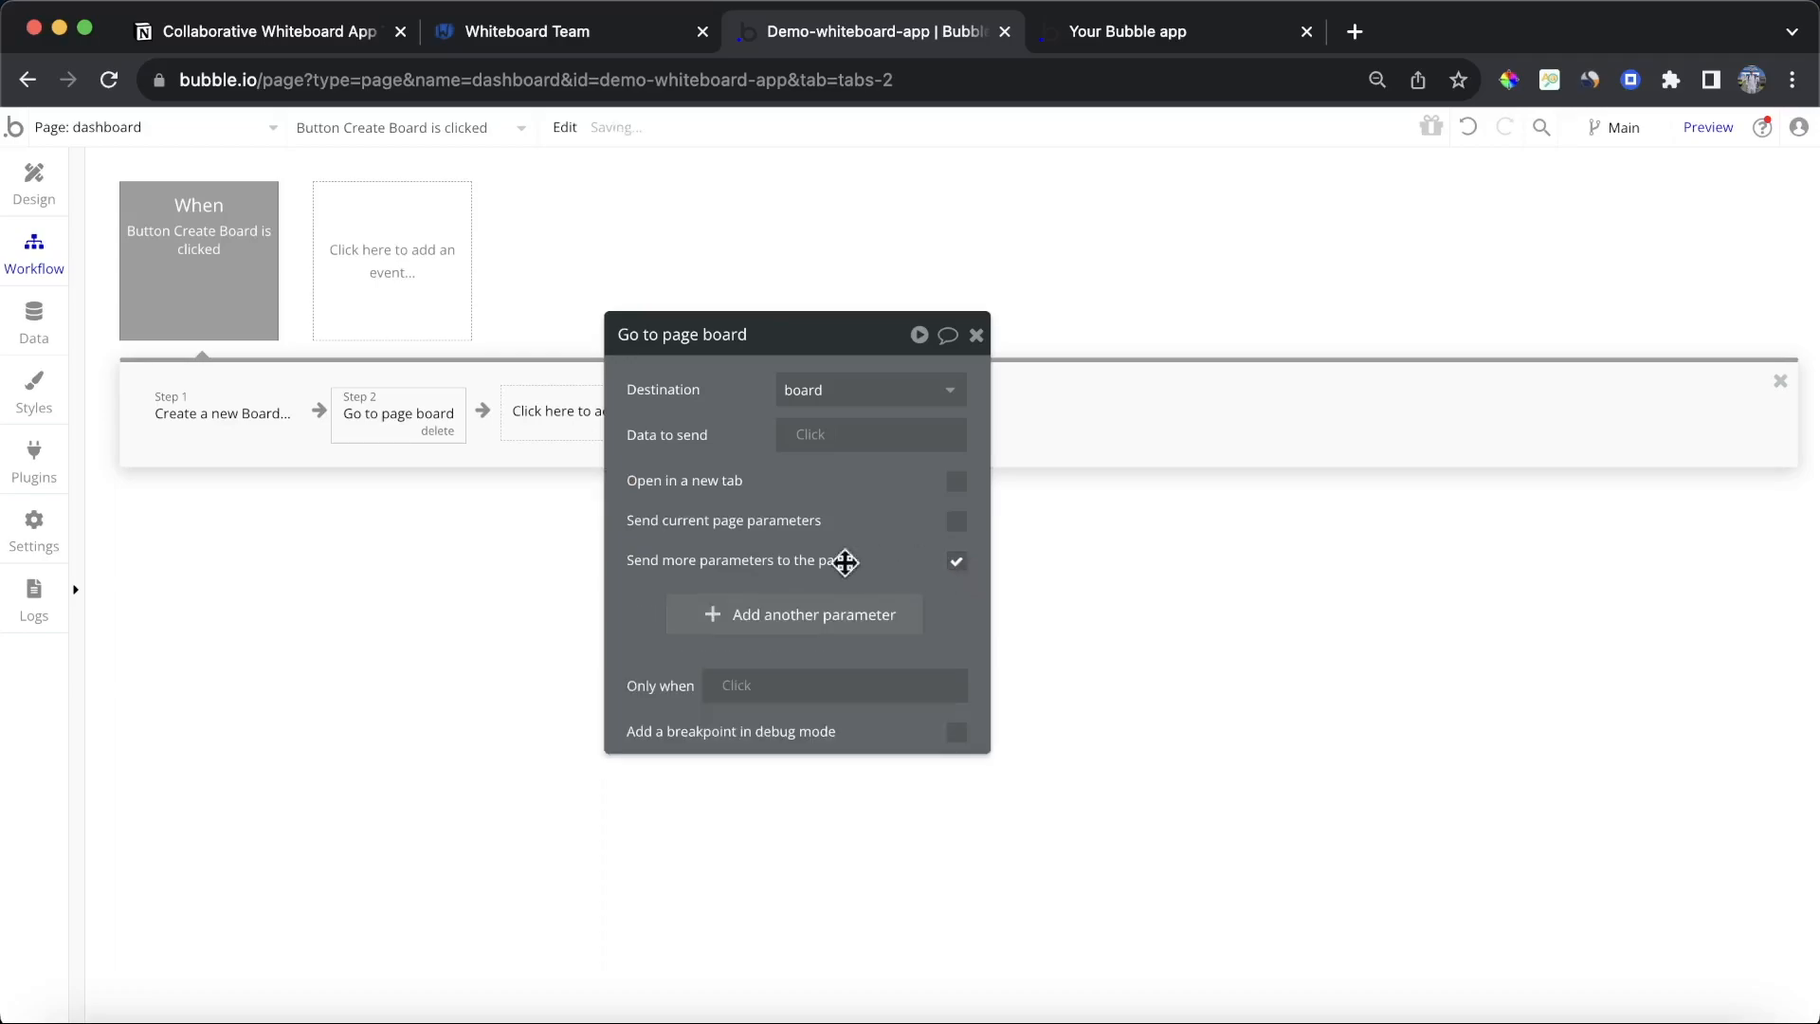
{"action": "left_click", "coordinate": [780, 611]}
{"action": "left_click", "coordinate": [671, 605]}
{"action": "type", "text": "bo"}
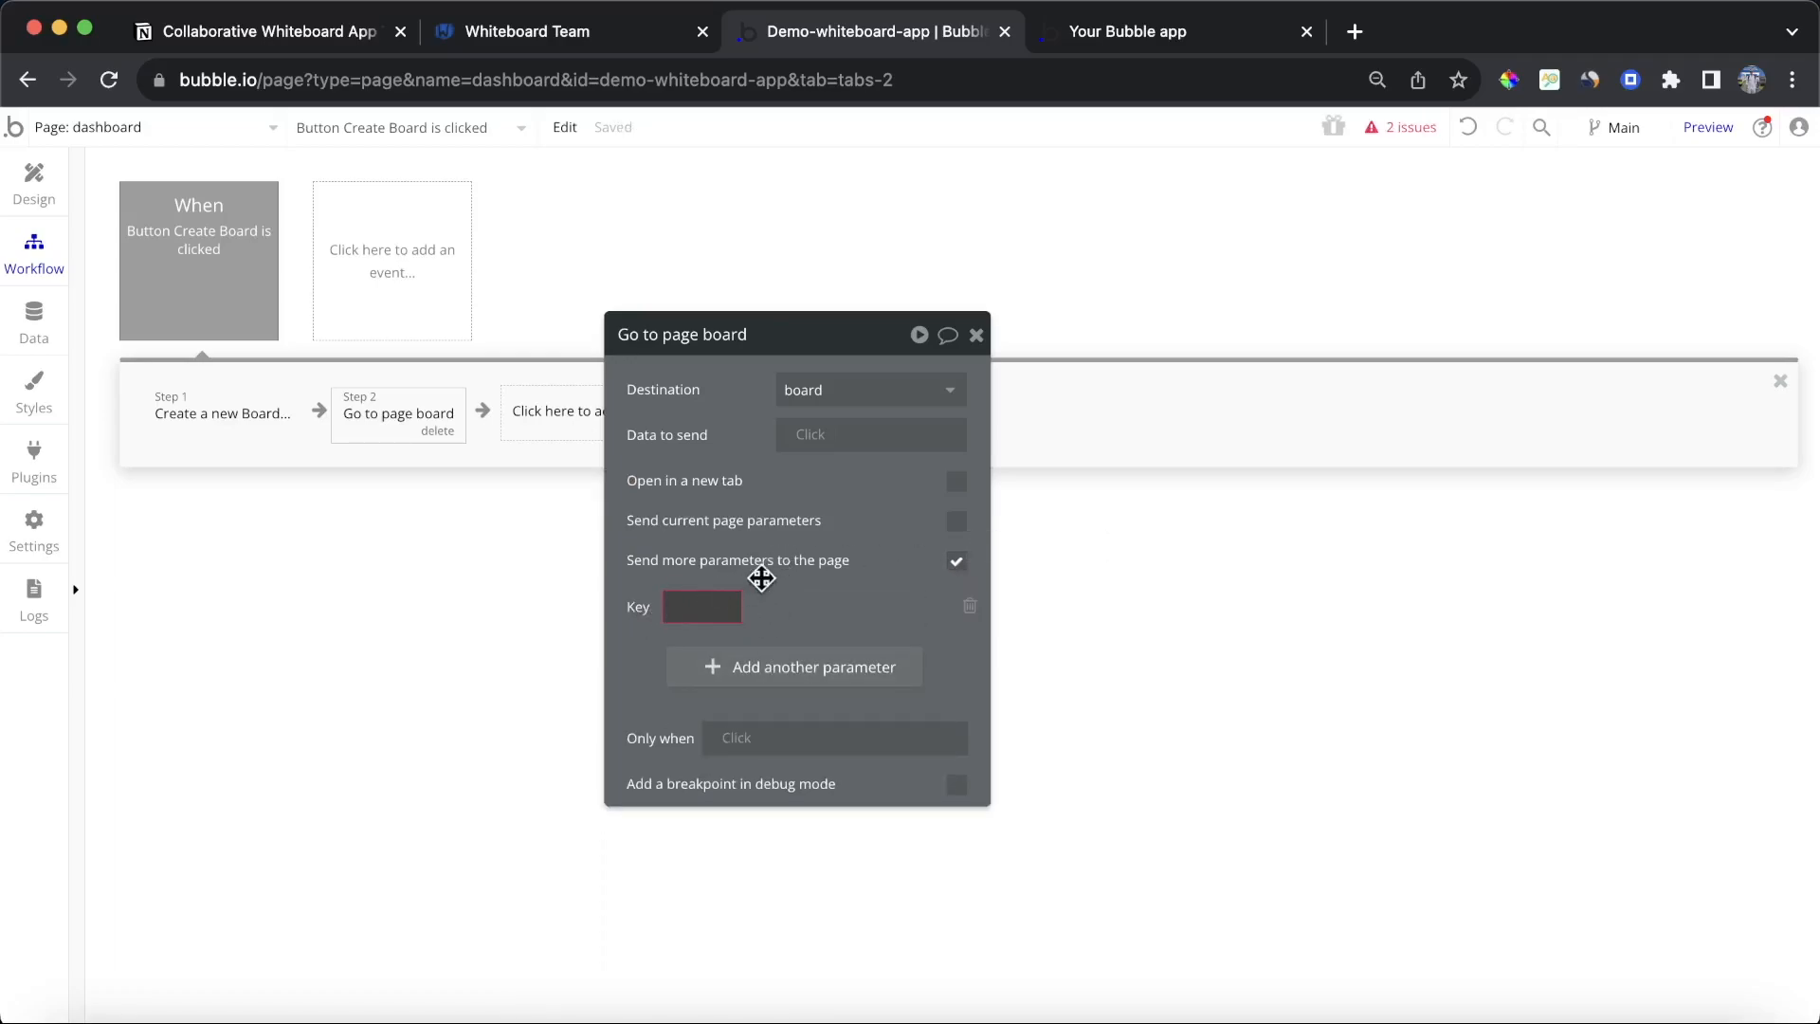
{"action": "type", "text": "ard"}
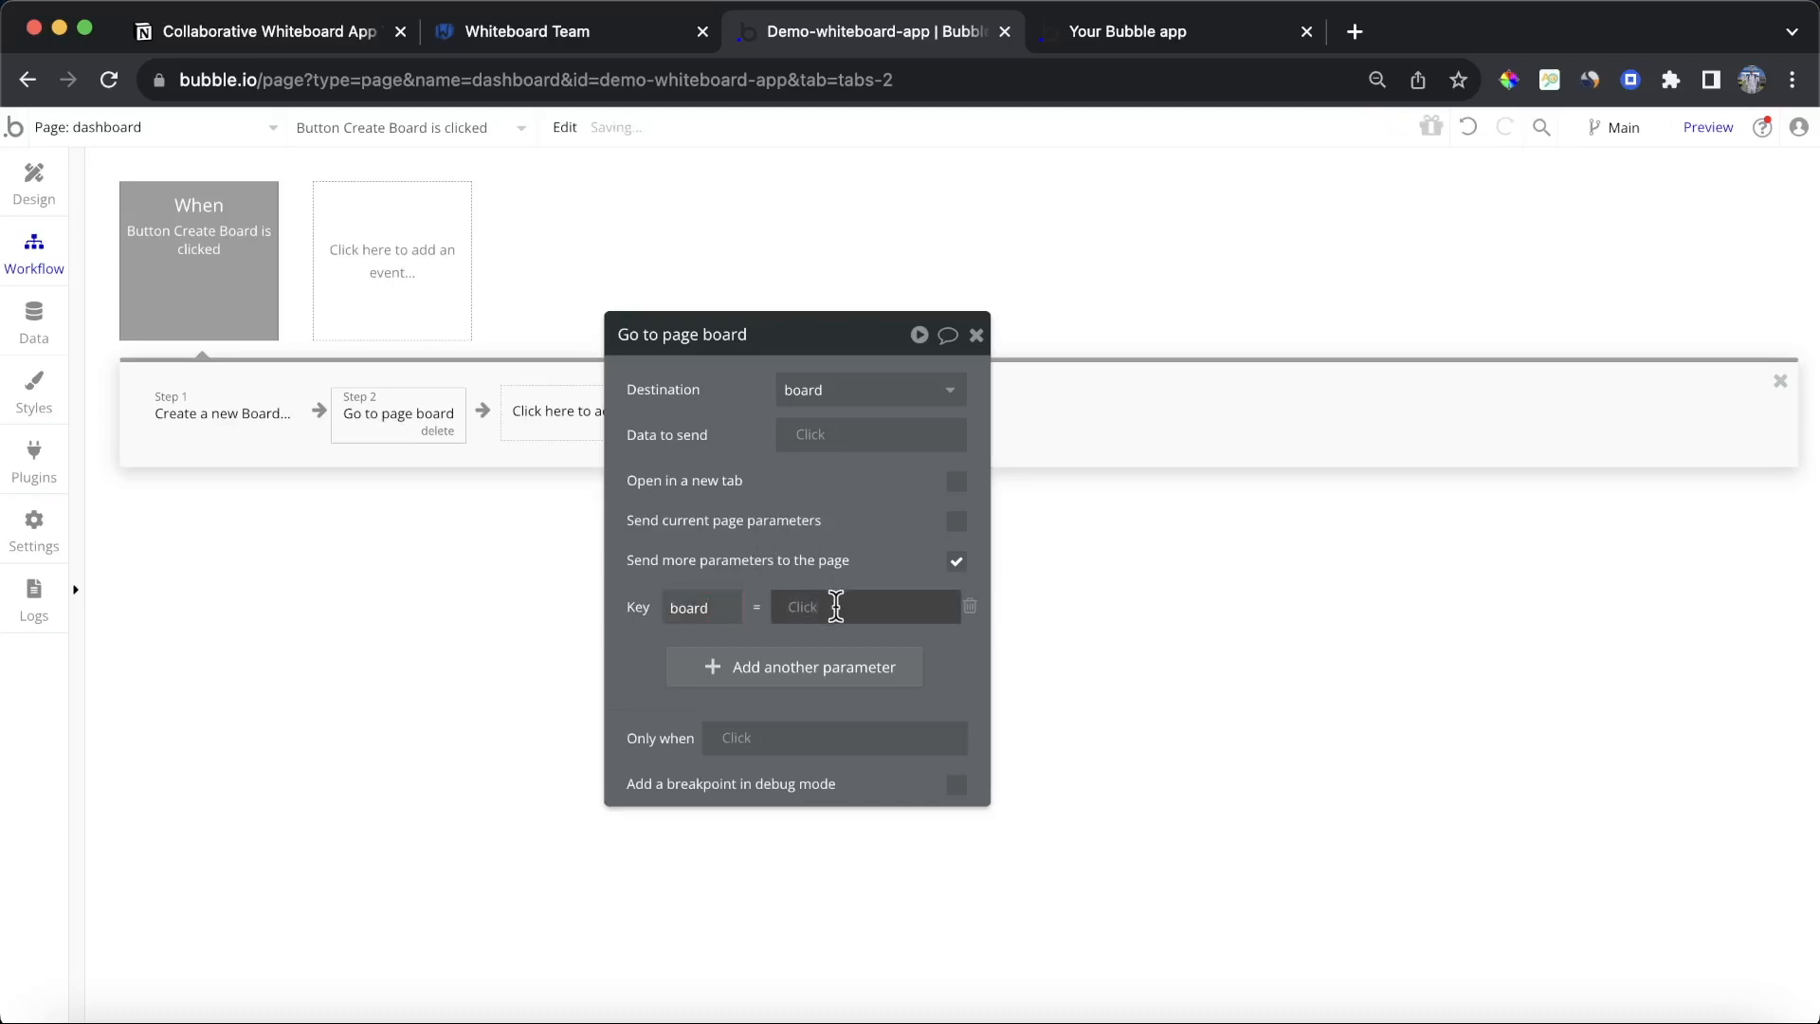
{"action": "left_click", "coordinate": [805, 611]}
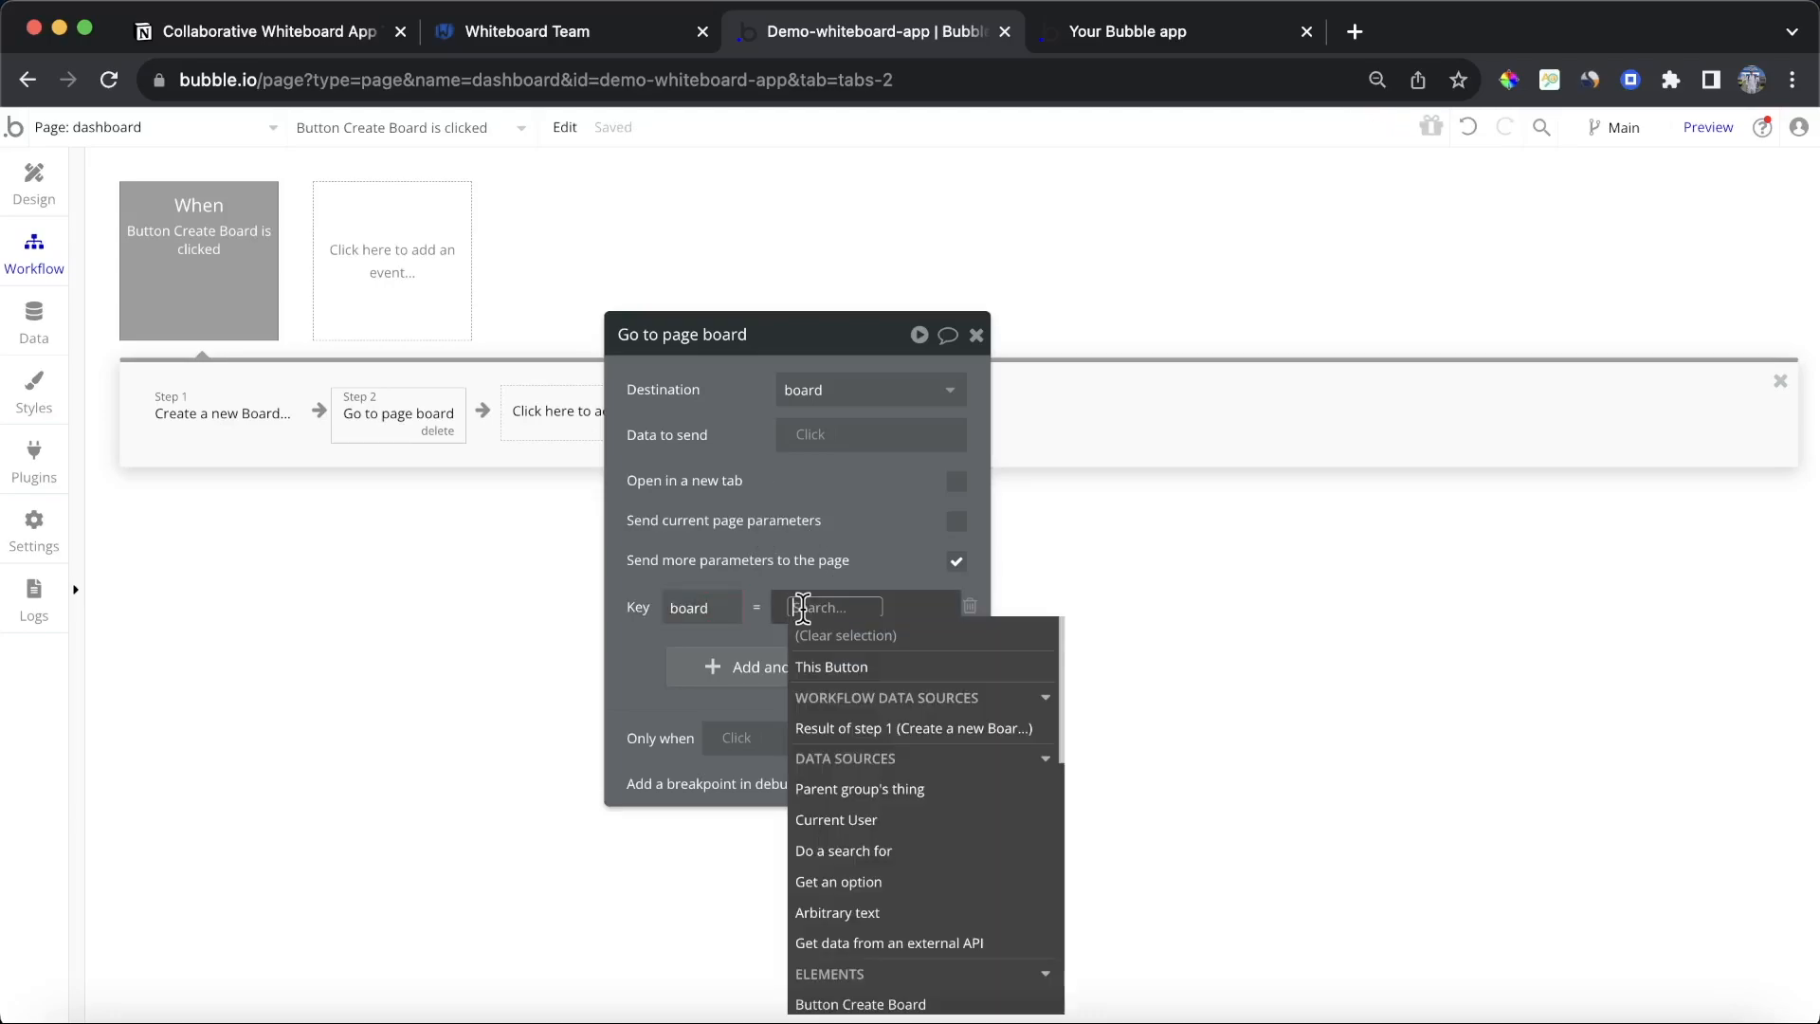
{"action": "left_click", "coordinate": [914, 727]}
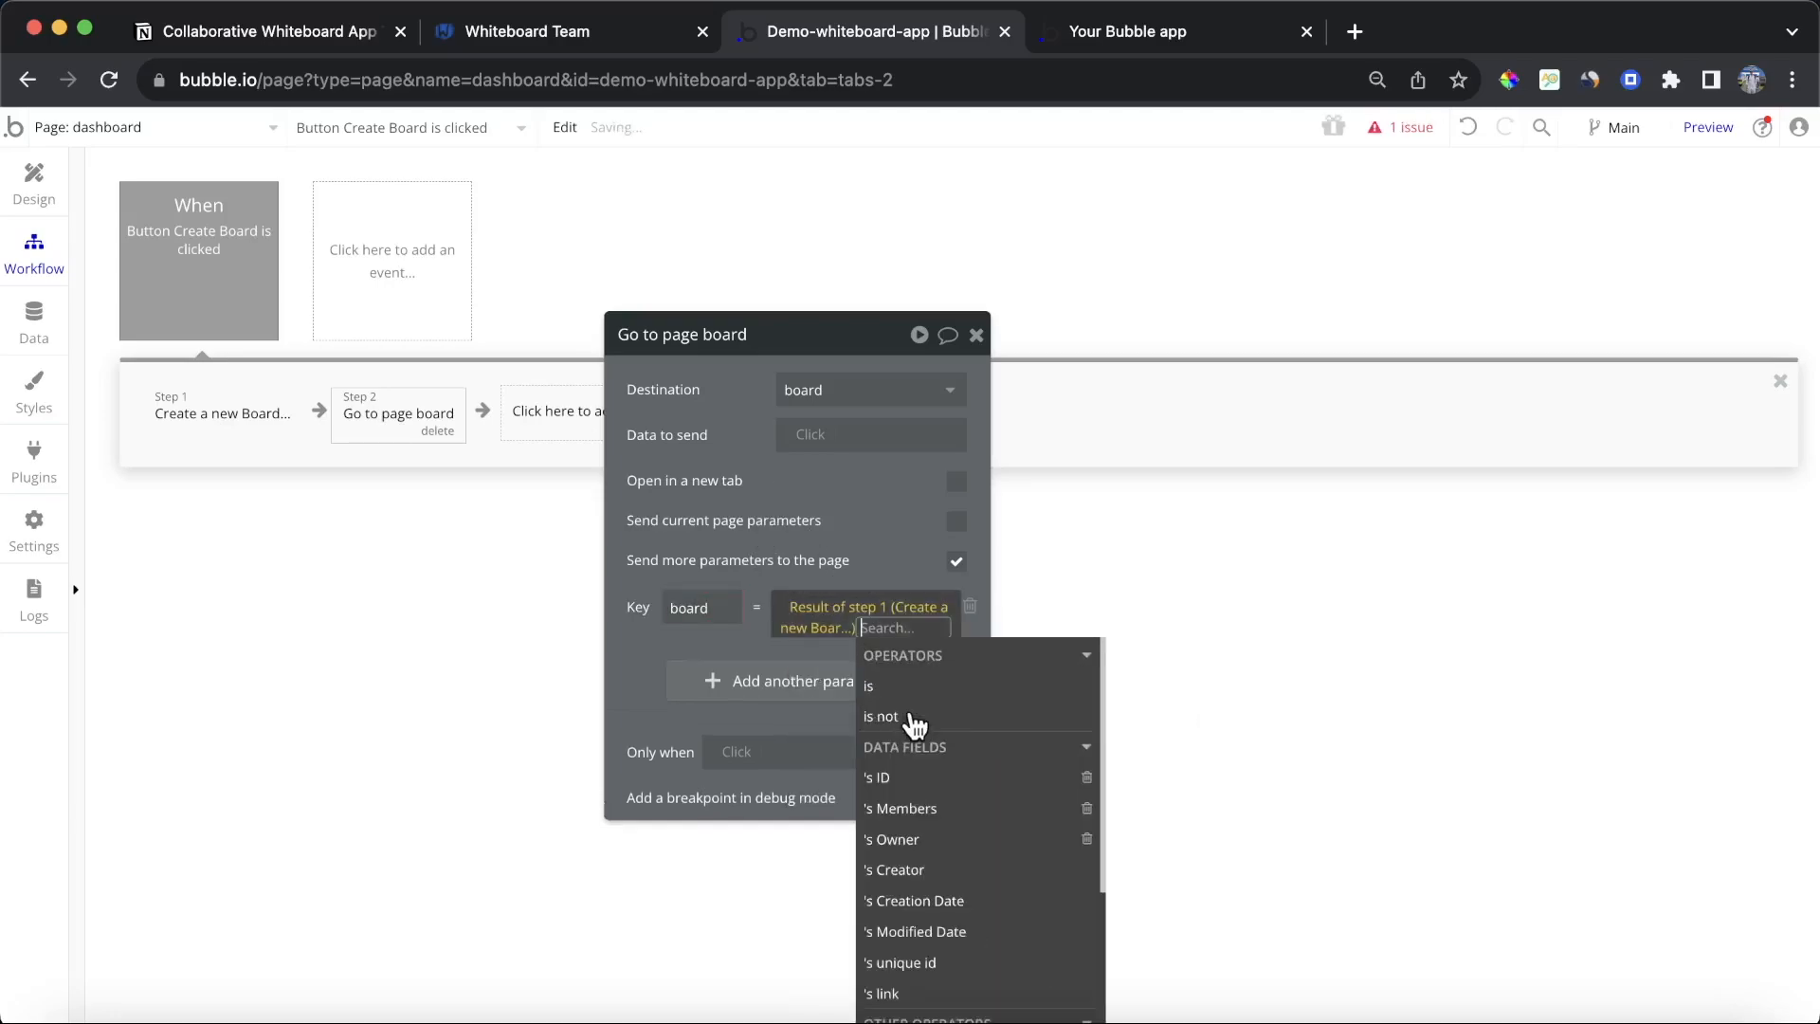
{"action": "left_click", "coordinate": [915, 769]}
{"action": "left_click", "coordinate": [869, 554]}
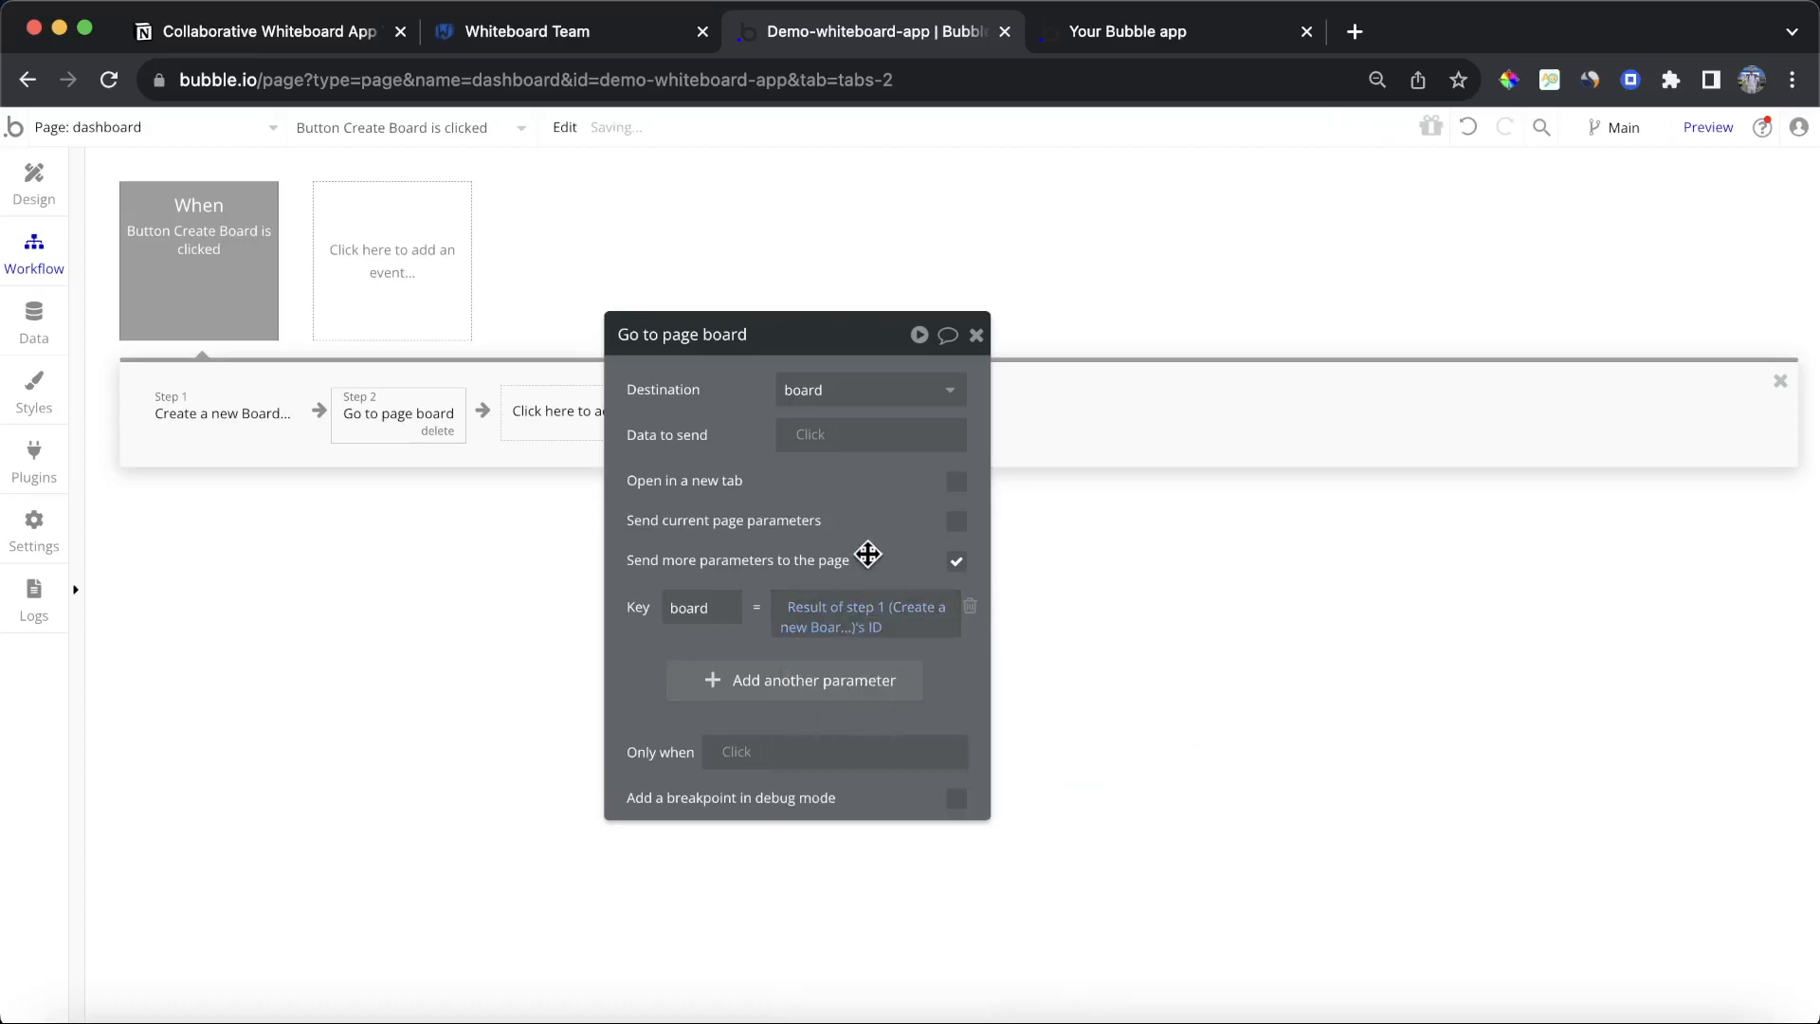
Step: Review the Create a new Board and Go to page board actions in the workflow
{"action": "left_click", "coordinate": [198, 417]}
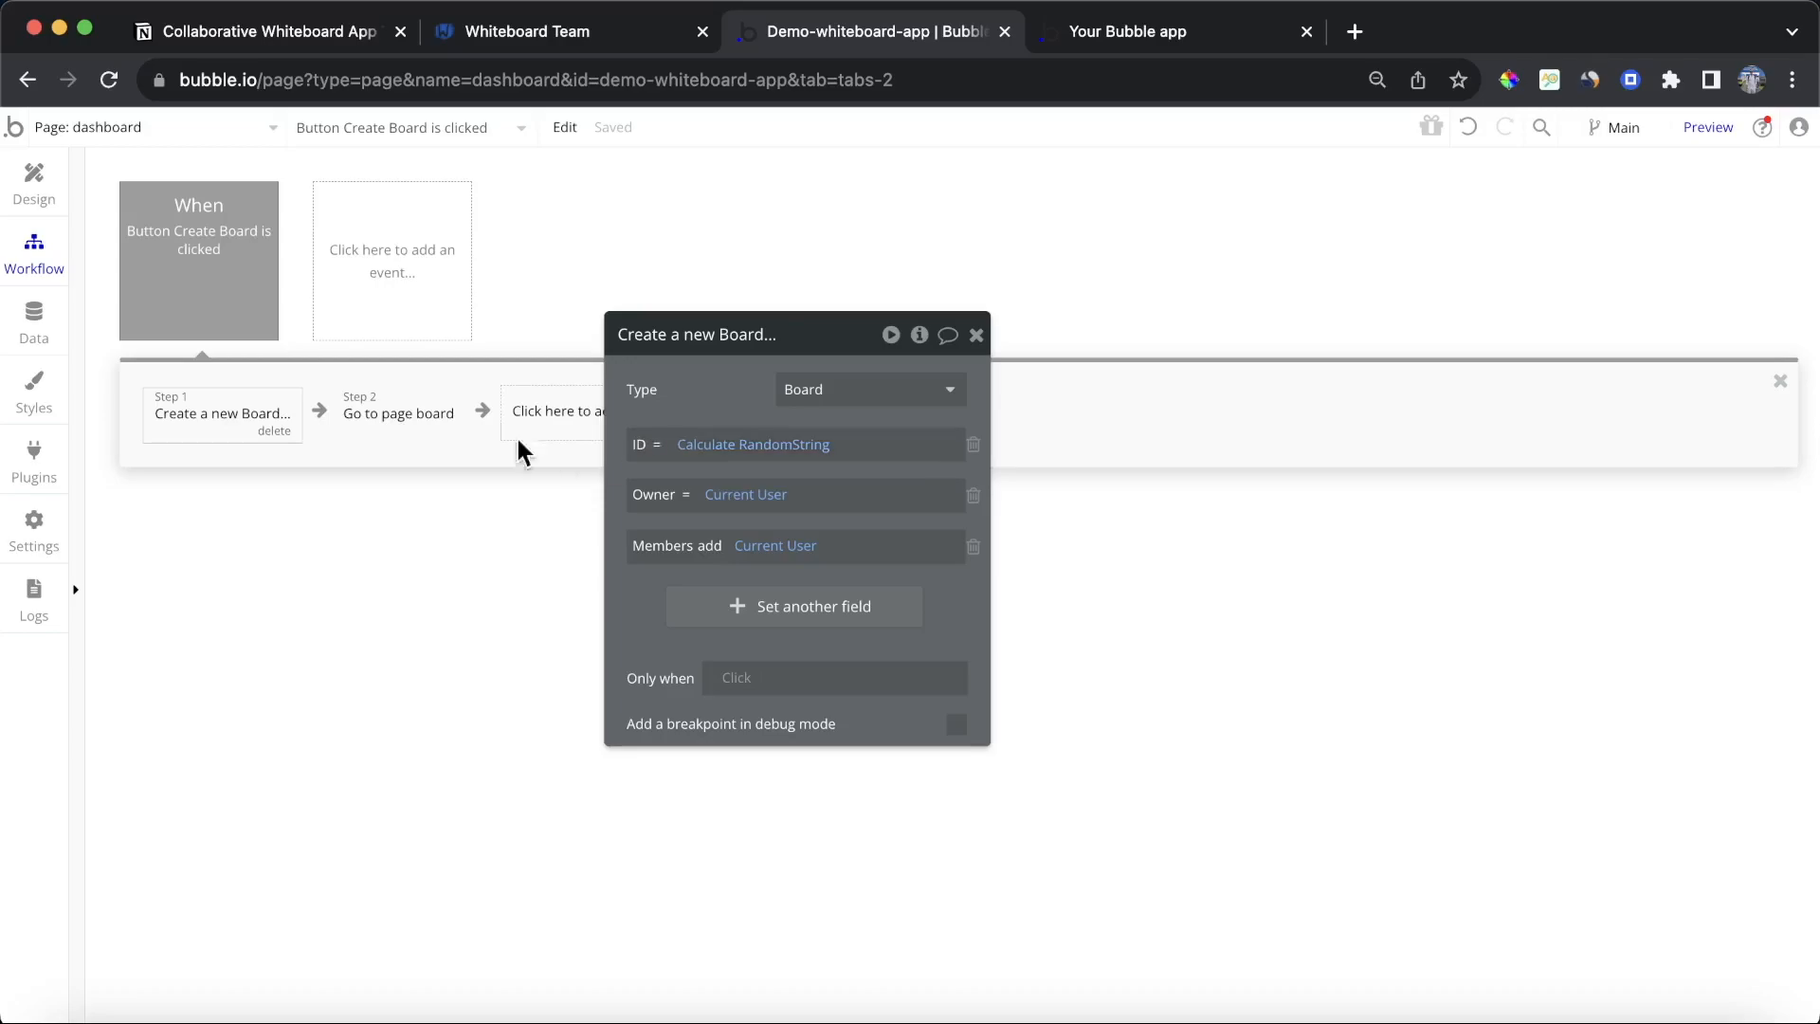
{"action": "left_click", "coordinate": [371, 412]}
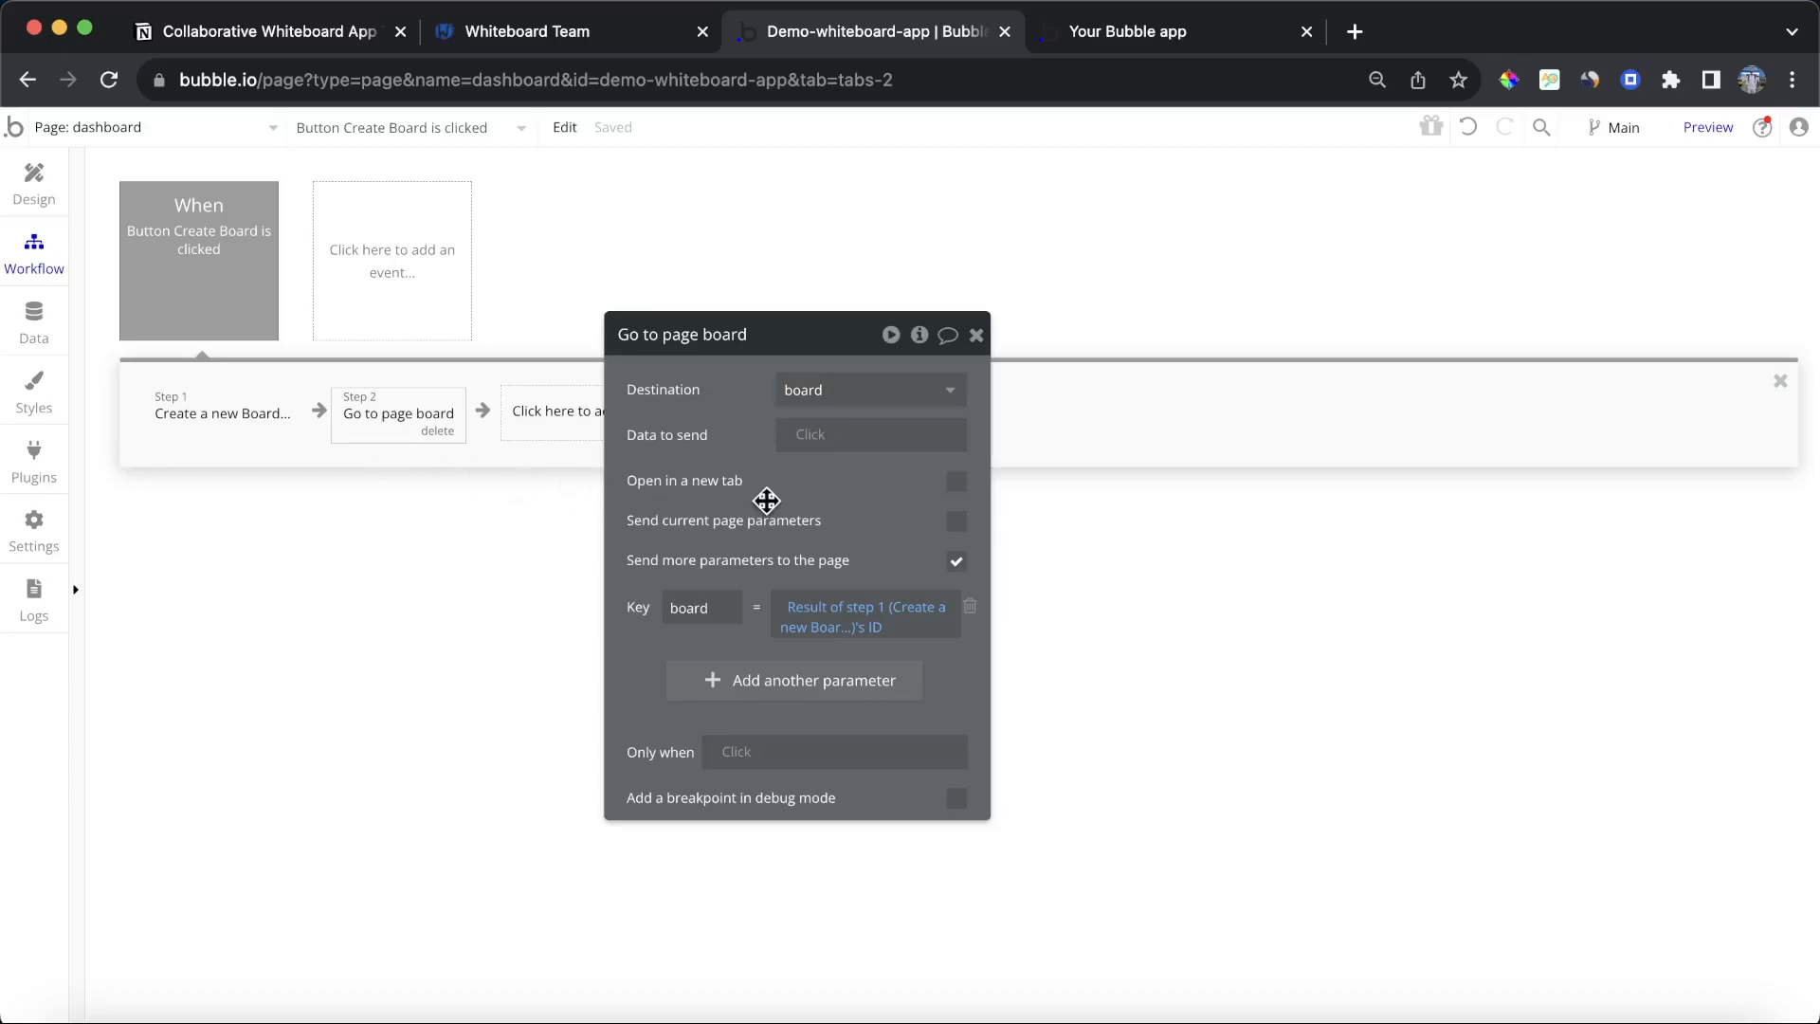
{"action": "left_click_drag", "start_coordinate": [766, 499], "coordinate": [850, 441]}
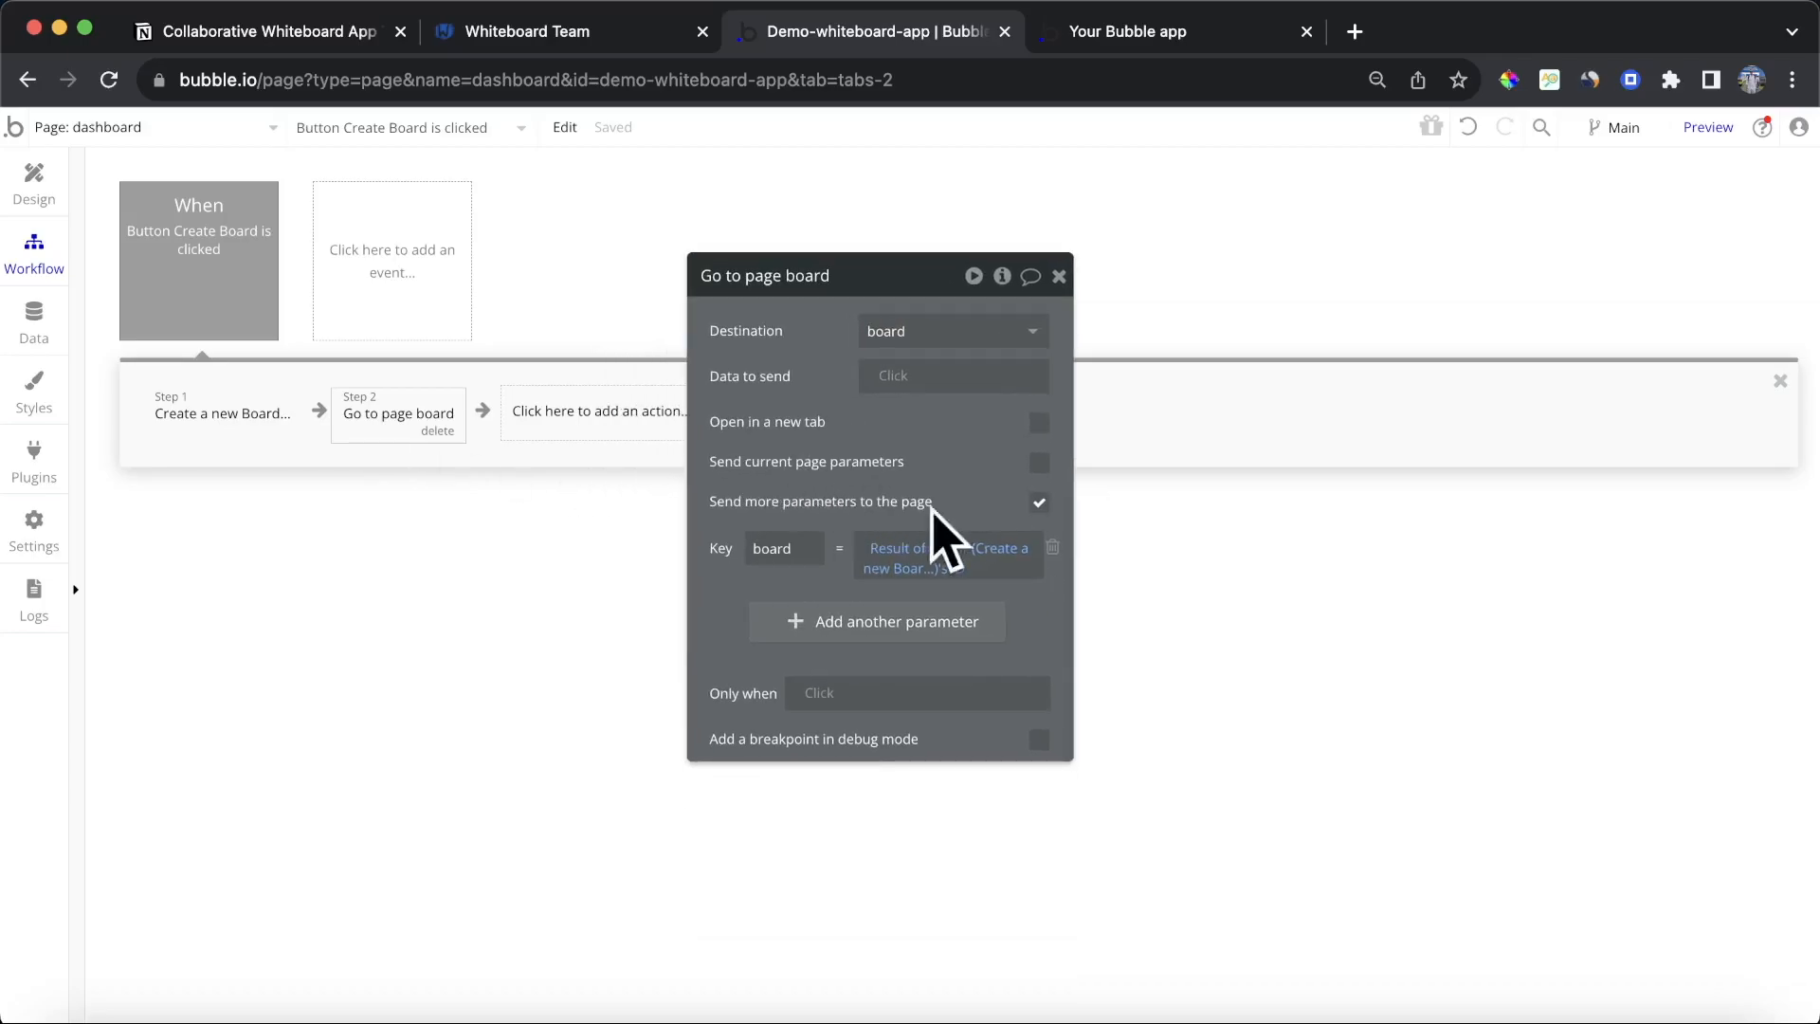
Step: Test the workflow by refreshing the app preview and creating a board from the dashboard
{"action": "left_click", "coordinate": [1100, 38]}
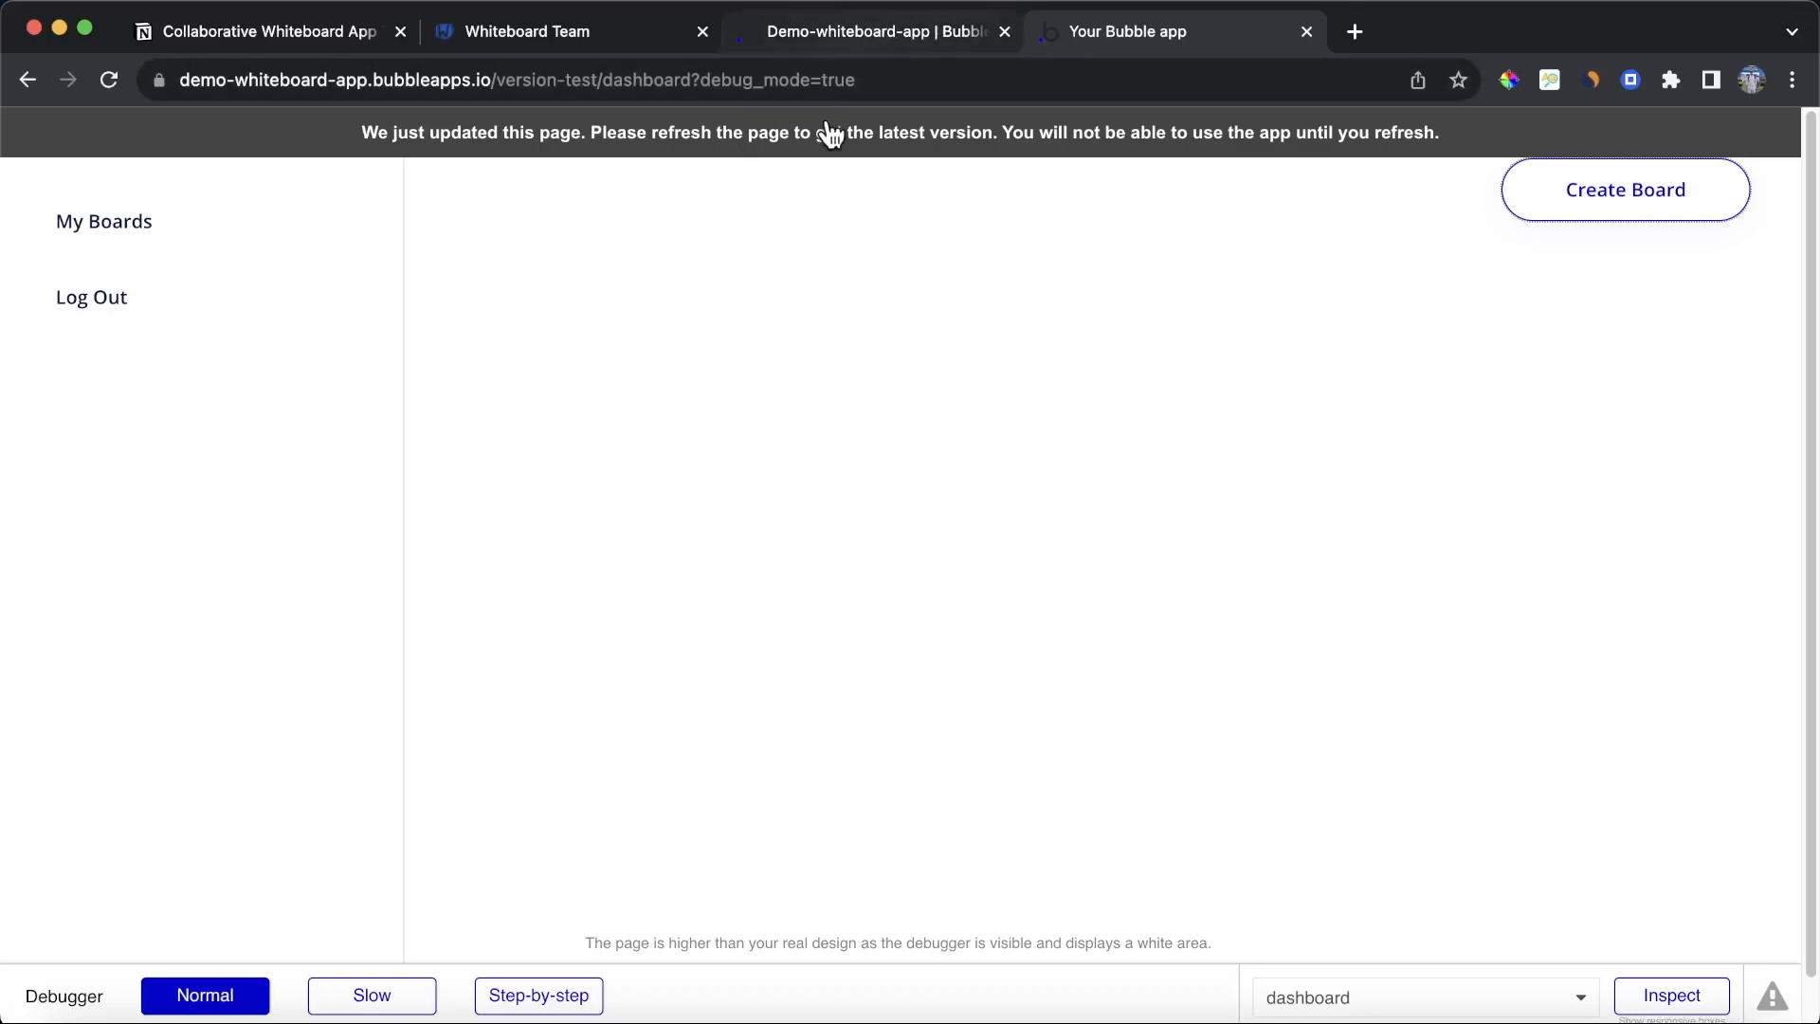
{"action": "key", "text": "super+r"}
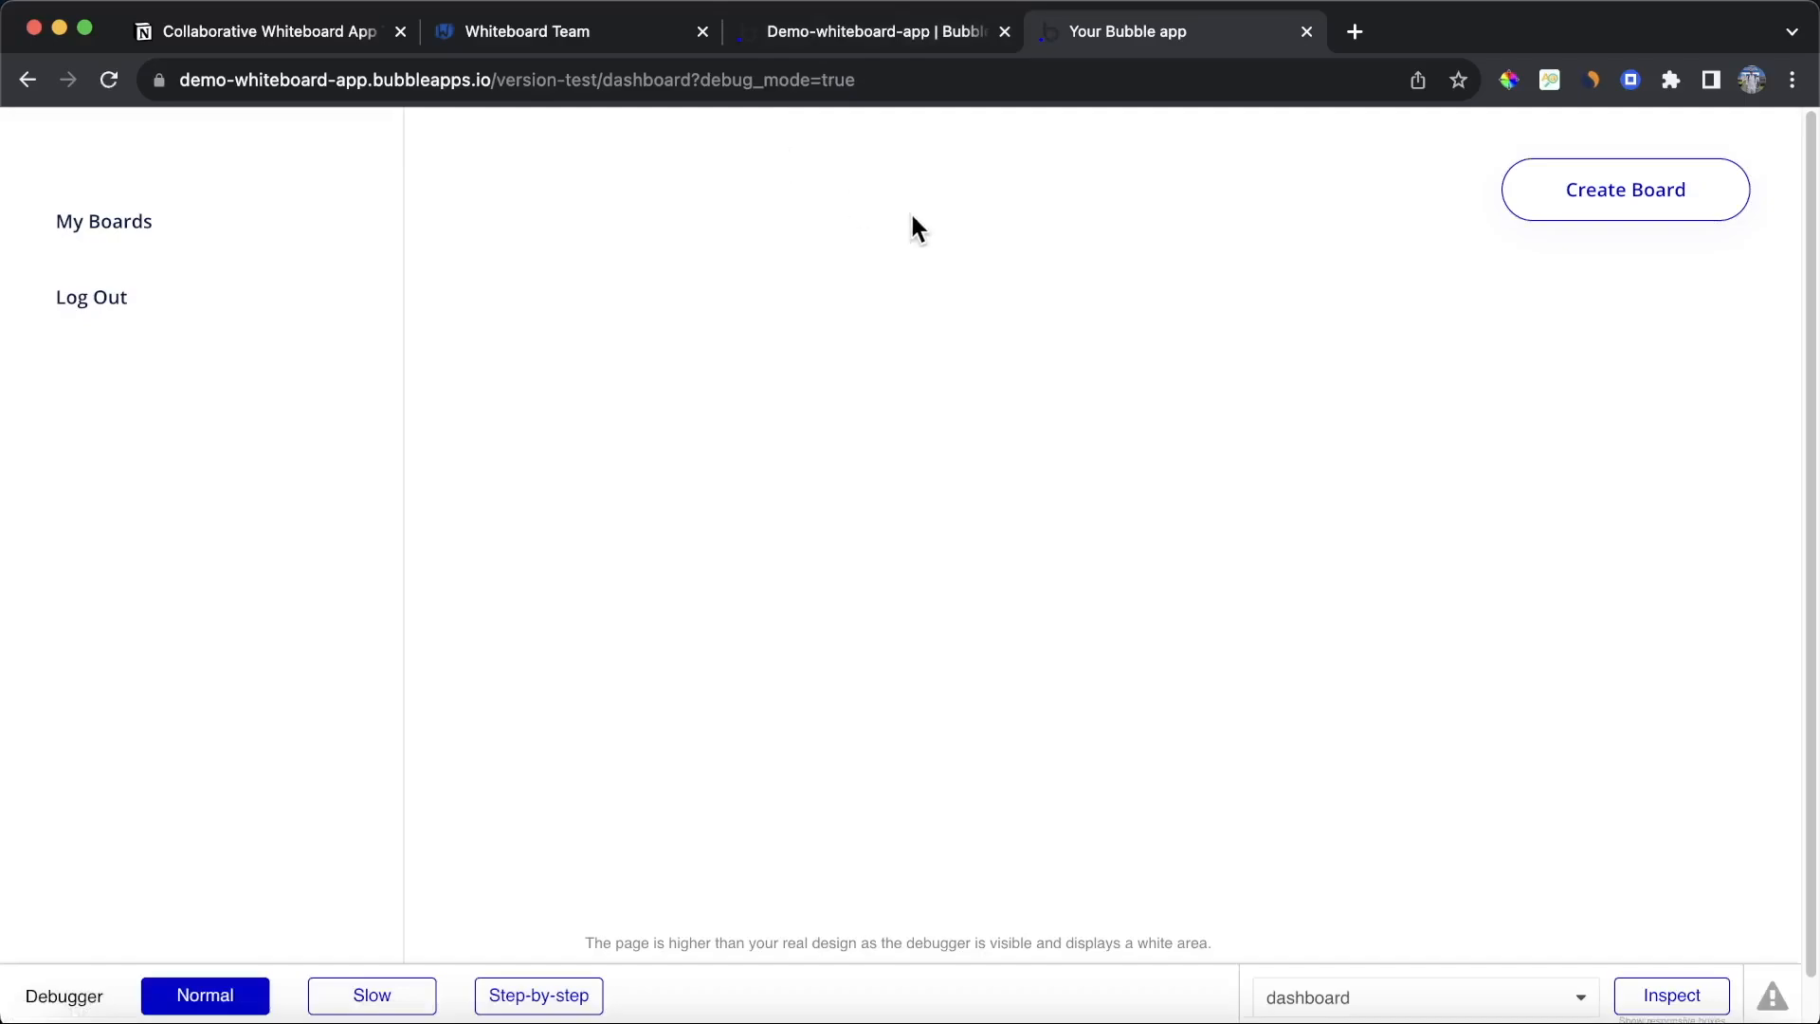
{"action": "left_click", "coordinate": [1635, 224]}
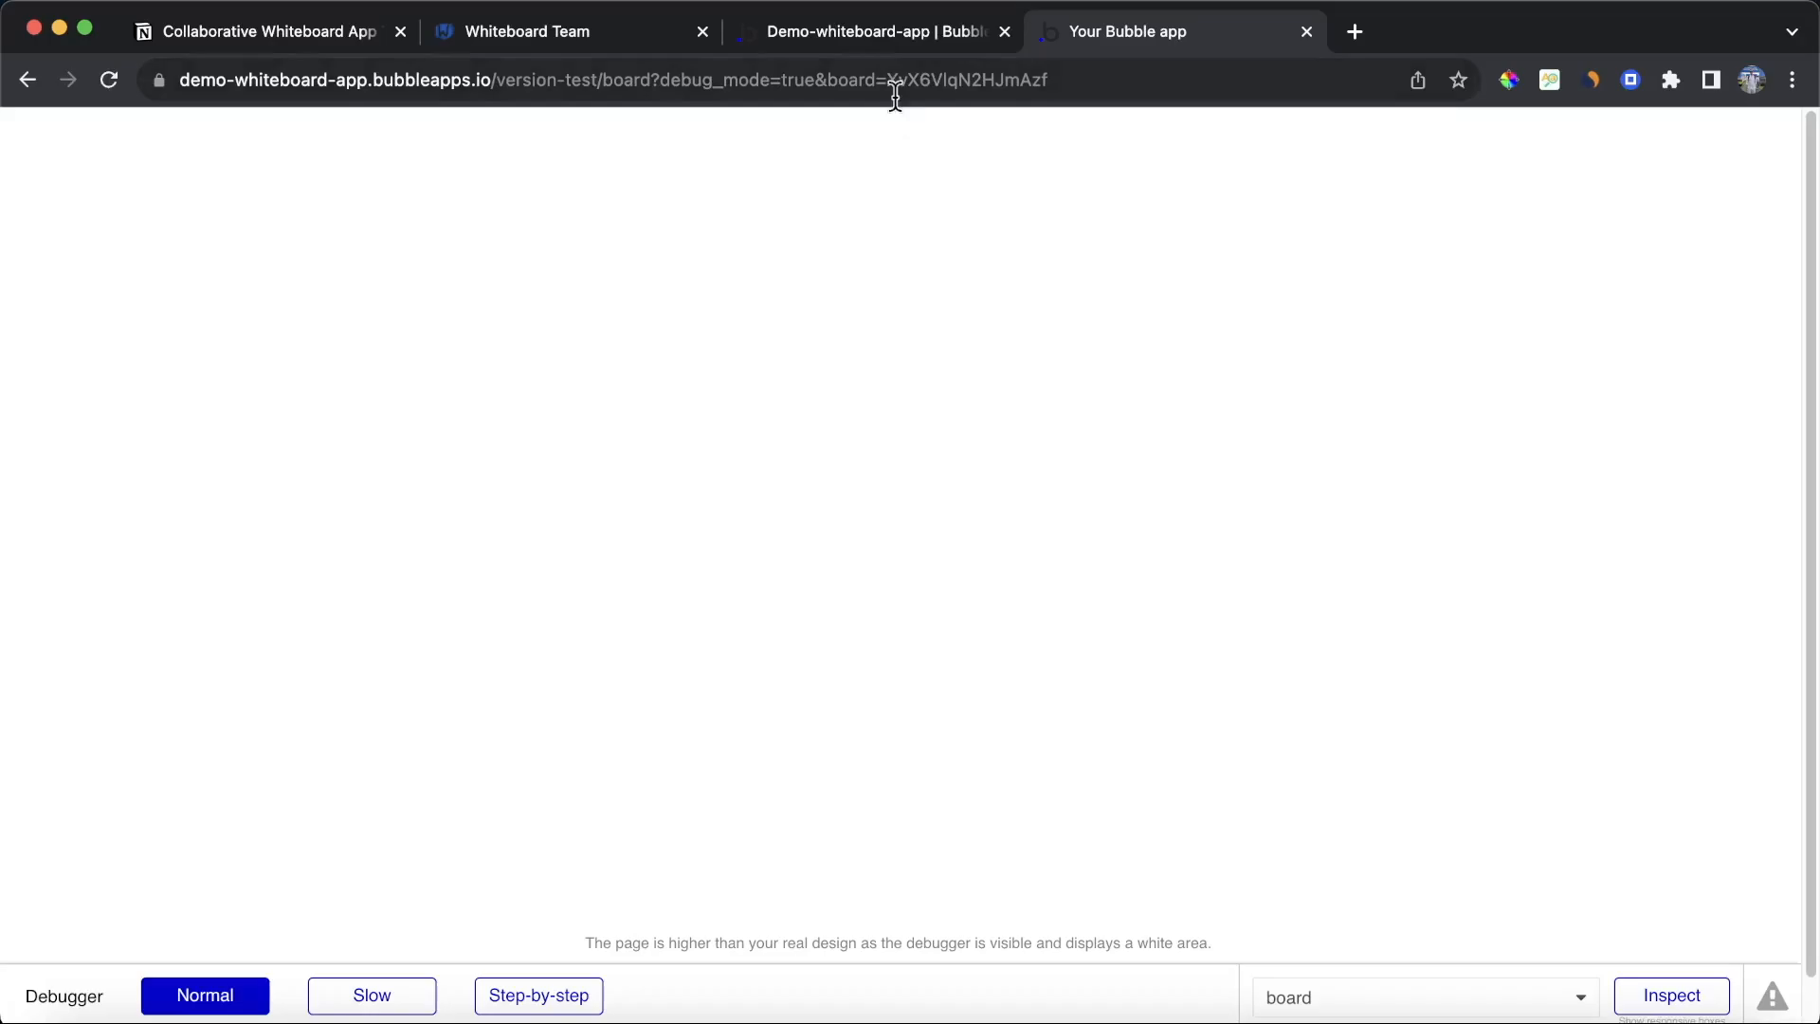
{"action": "left_click", "coordinate": [784, 32]}
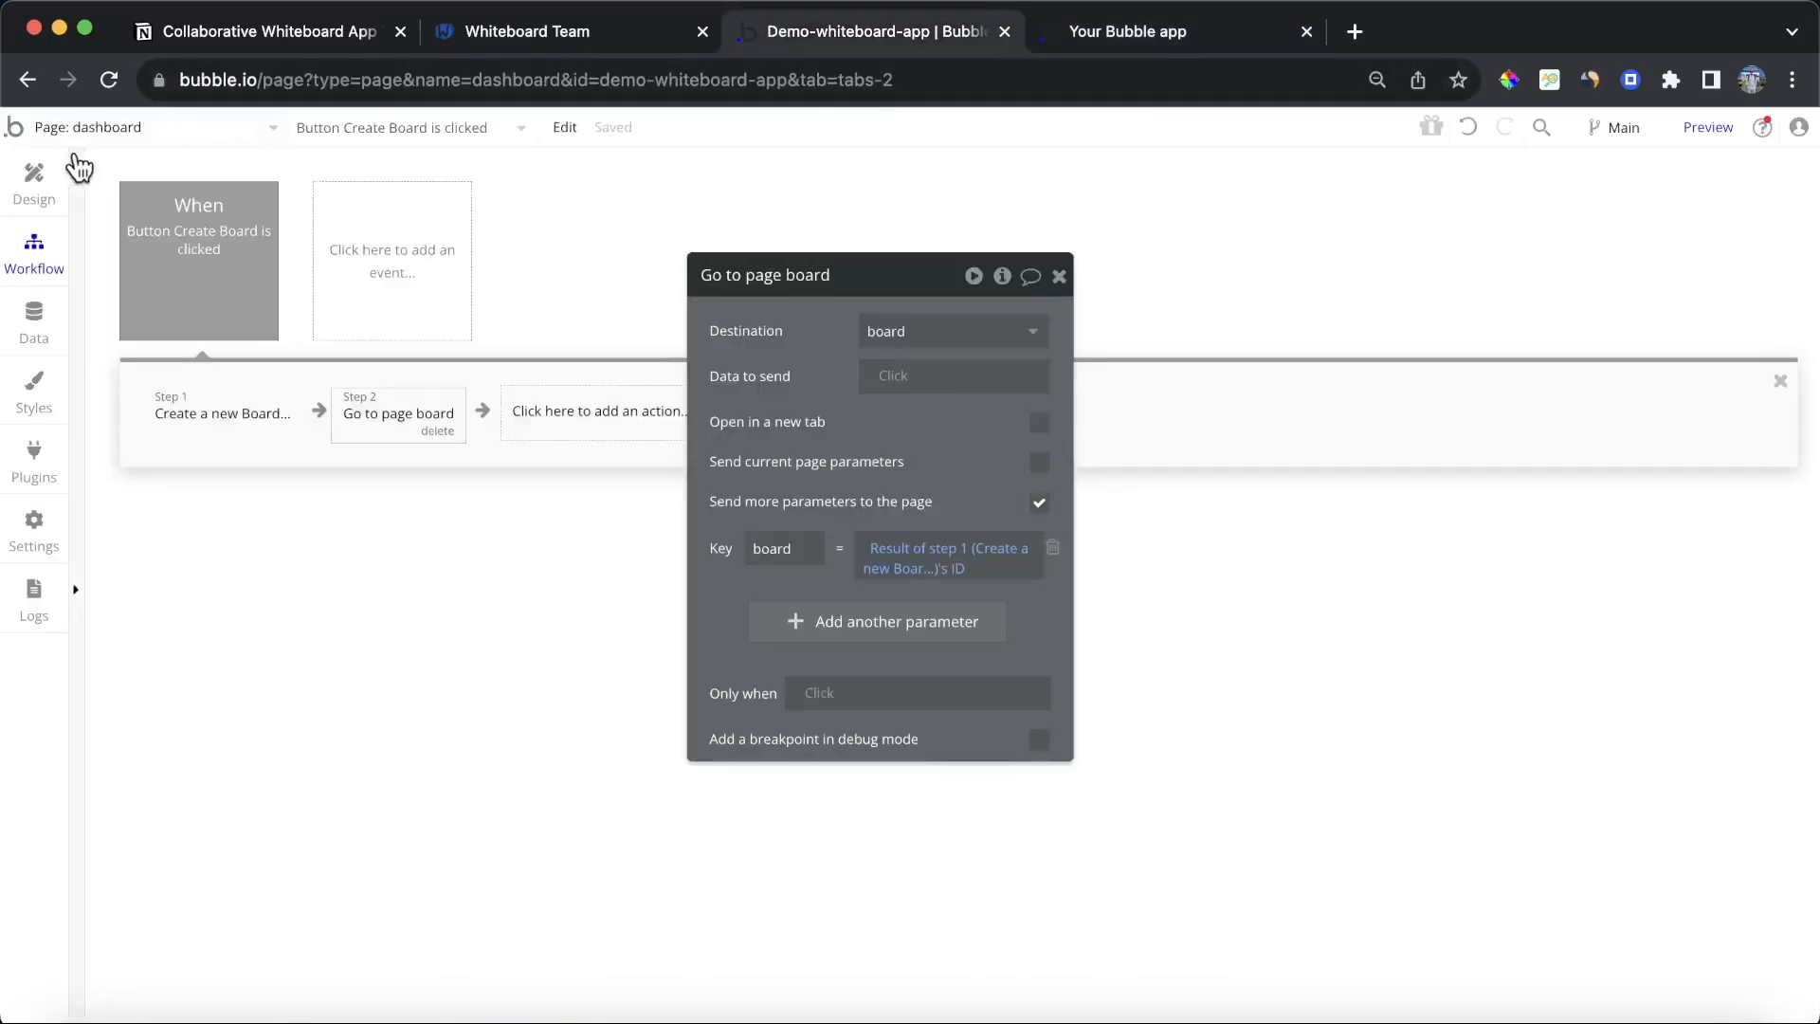
Step: Compare the newest board entry's ID in the app data with the board parameter in the preview page's address
{"action": "left_click", "coordinate": [34, 317]}
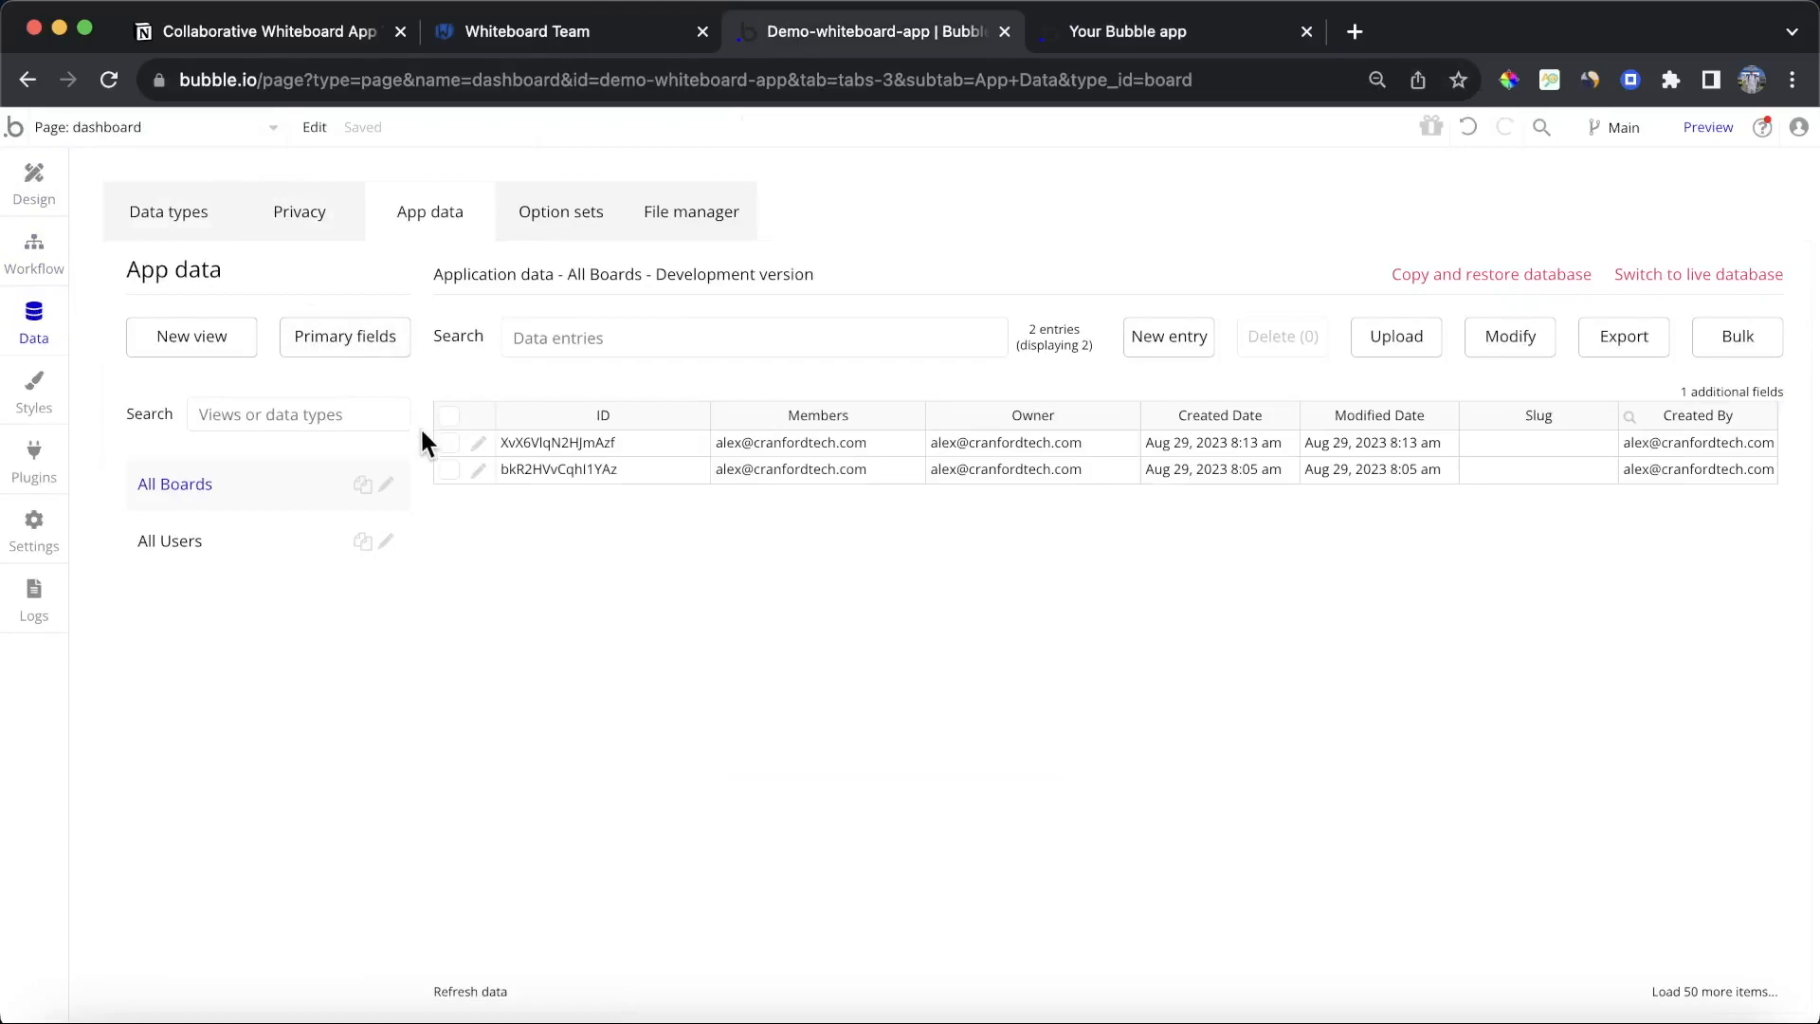
{"action": "left_click", "coordinate": [474, 443]}
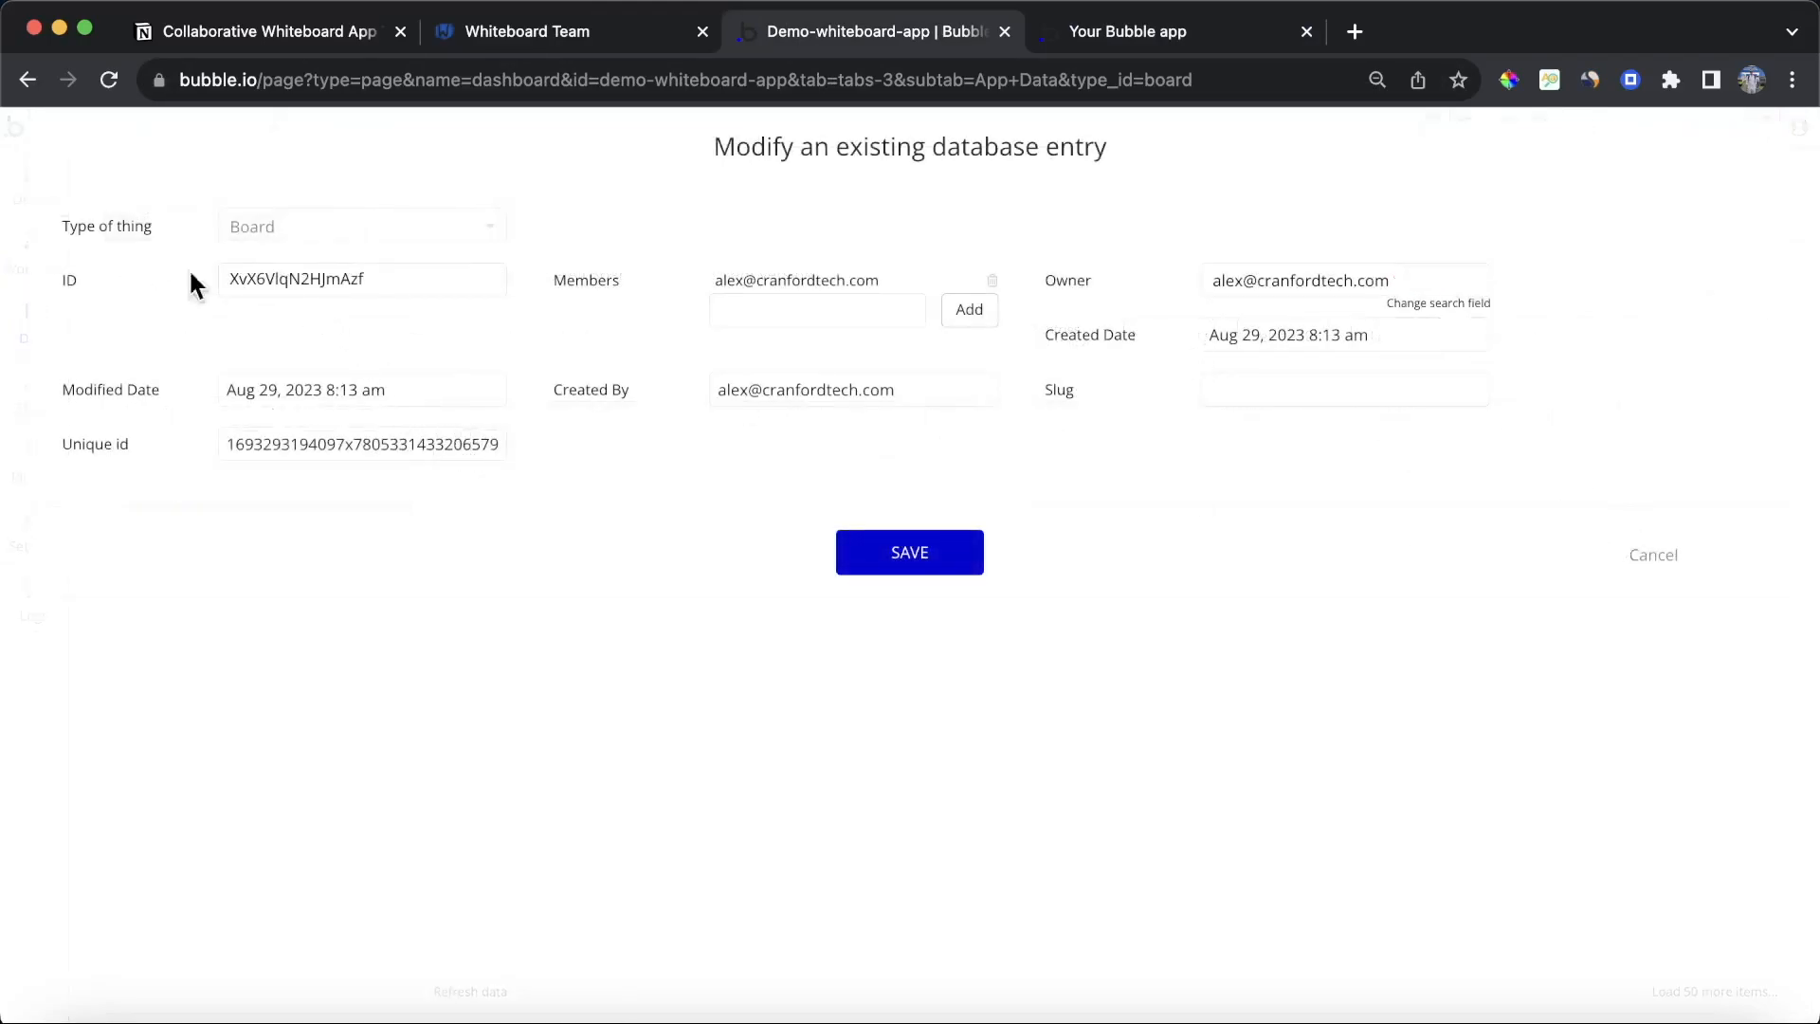
{"action": "left_click", "coordinate": [1084, 26]}
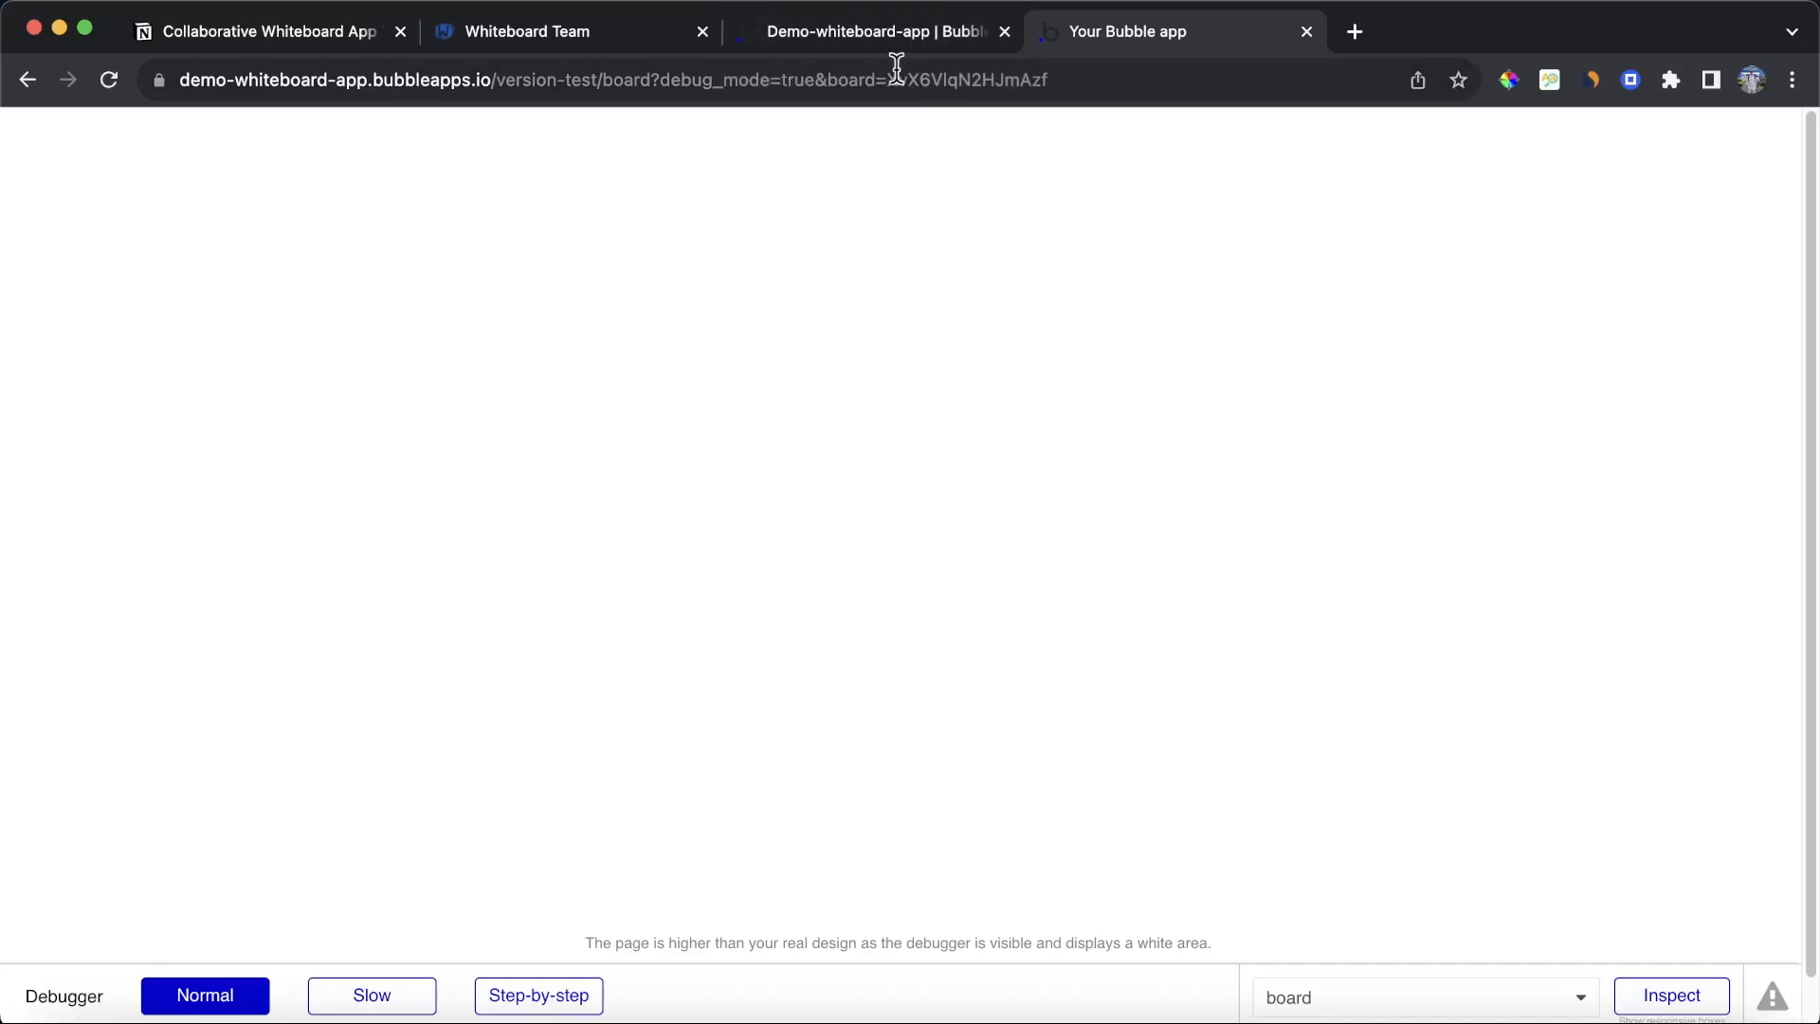
{"action": "left_click", "coordinate": [876, 31]}
{"action": "left_click", "coordinate": [1630, 554]}
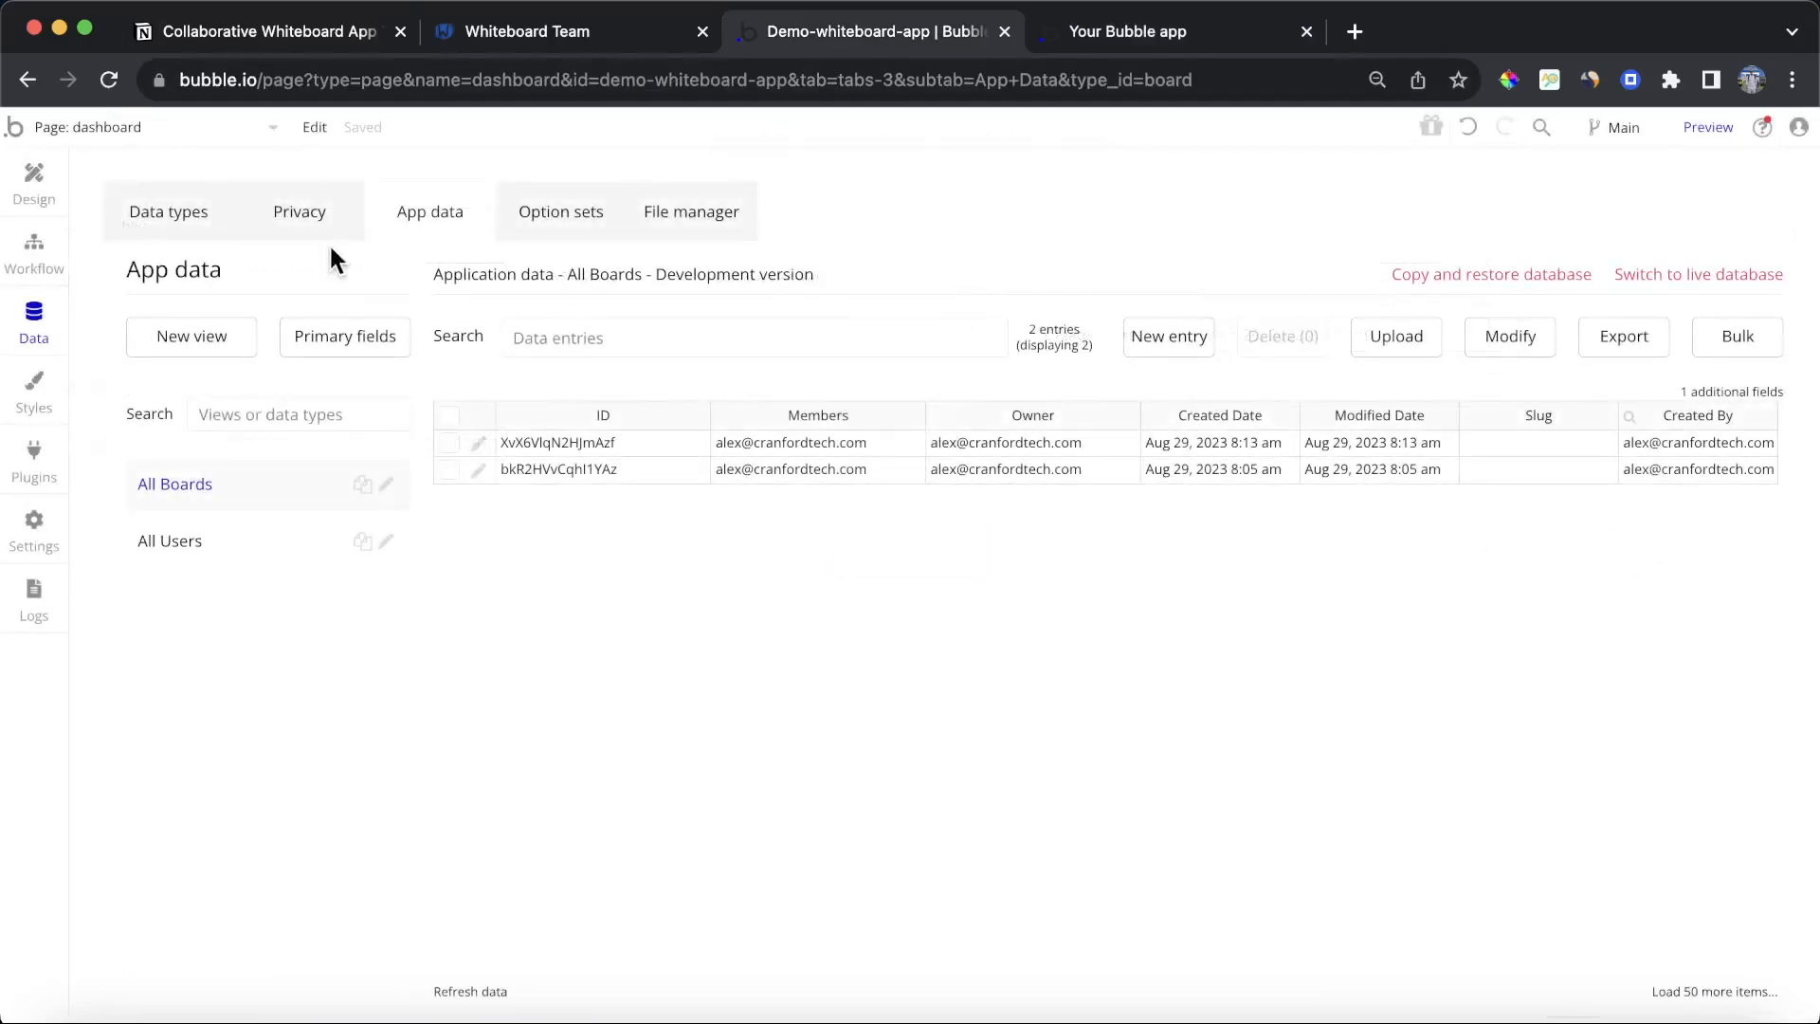
Step: Open the board page and draw an Advanced Whiteboard element about 672 × 362 px near the top
{"action": "left_click", "coordinate": [239, 142]}
{"action": "left_click", "coordinate": [412, 190]}
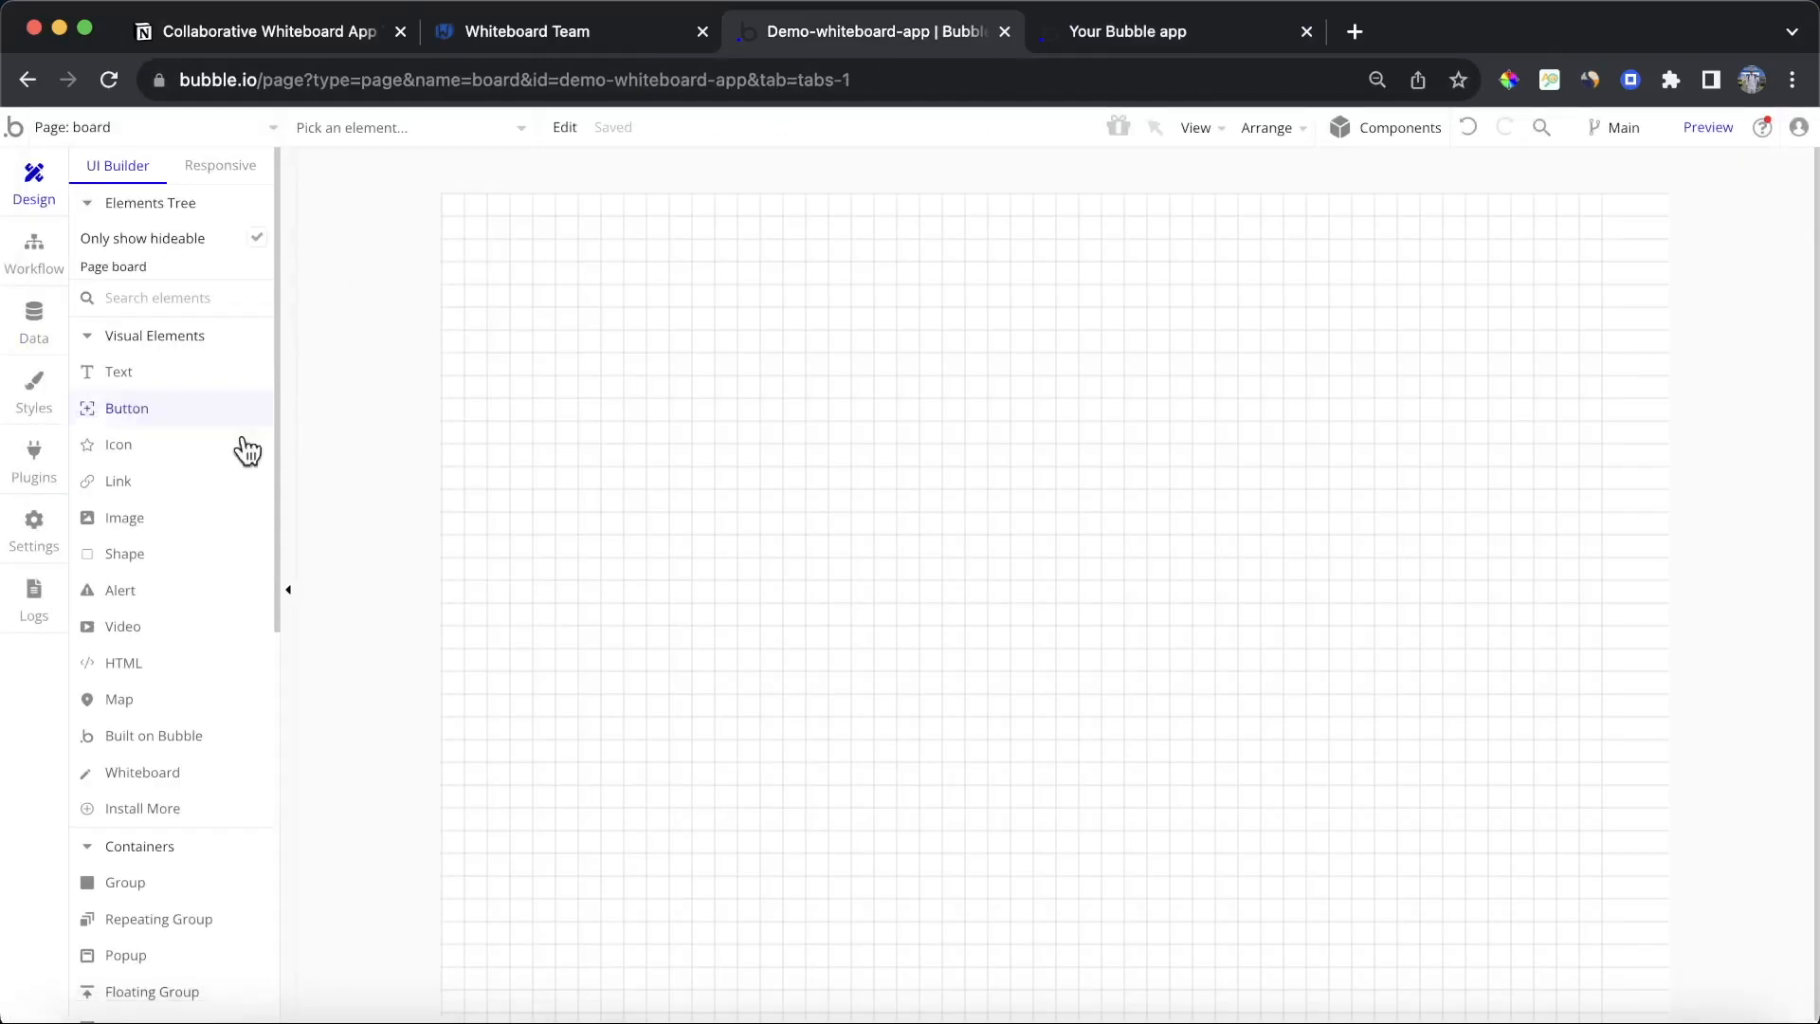
{"action": "left_click", "coordinate": [203, 766]}
{"action": "left_click_drag", "start_coordinate": [503, 246], "coordinate": [658, 382]}
{"action": "left_click_drag", "start_coordinate": [755, 450], "coordinate": [1265, 656]}
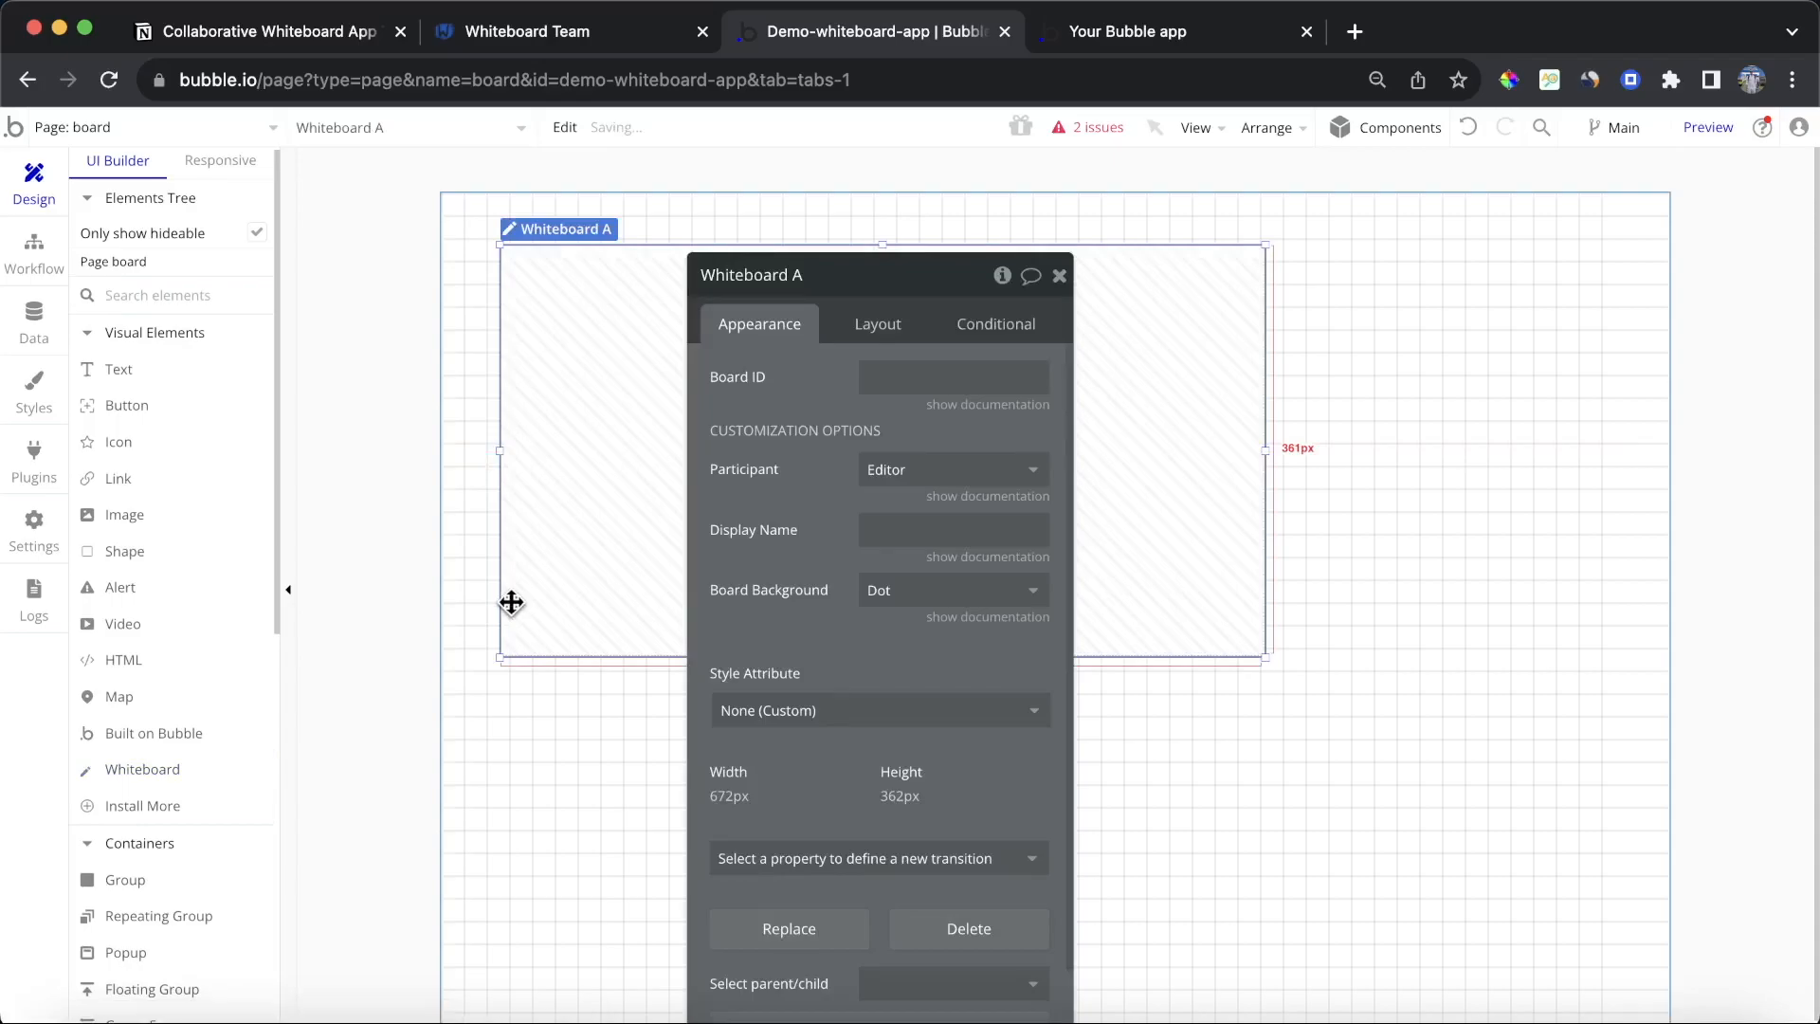
{"action": "left_click_drag", "start_coordinate": [809, 411], "coordinate": [1383, 356]}
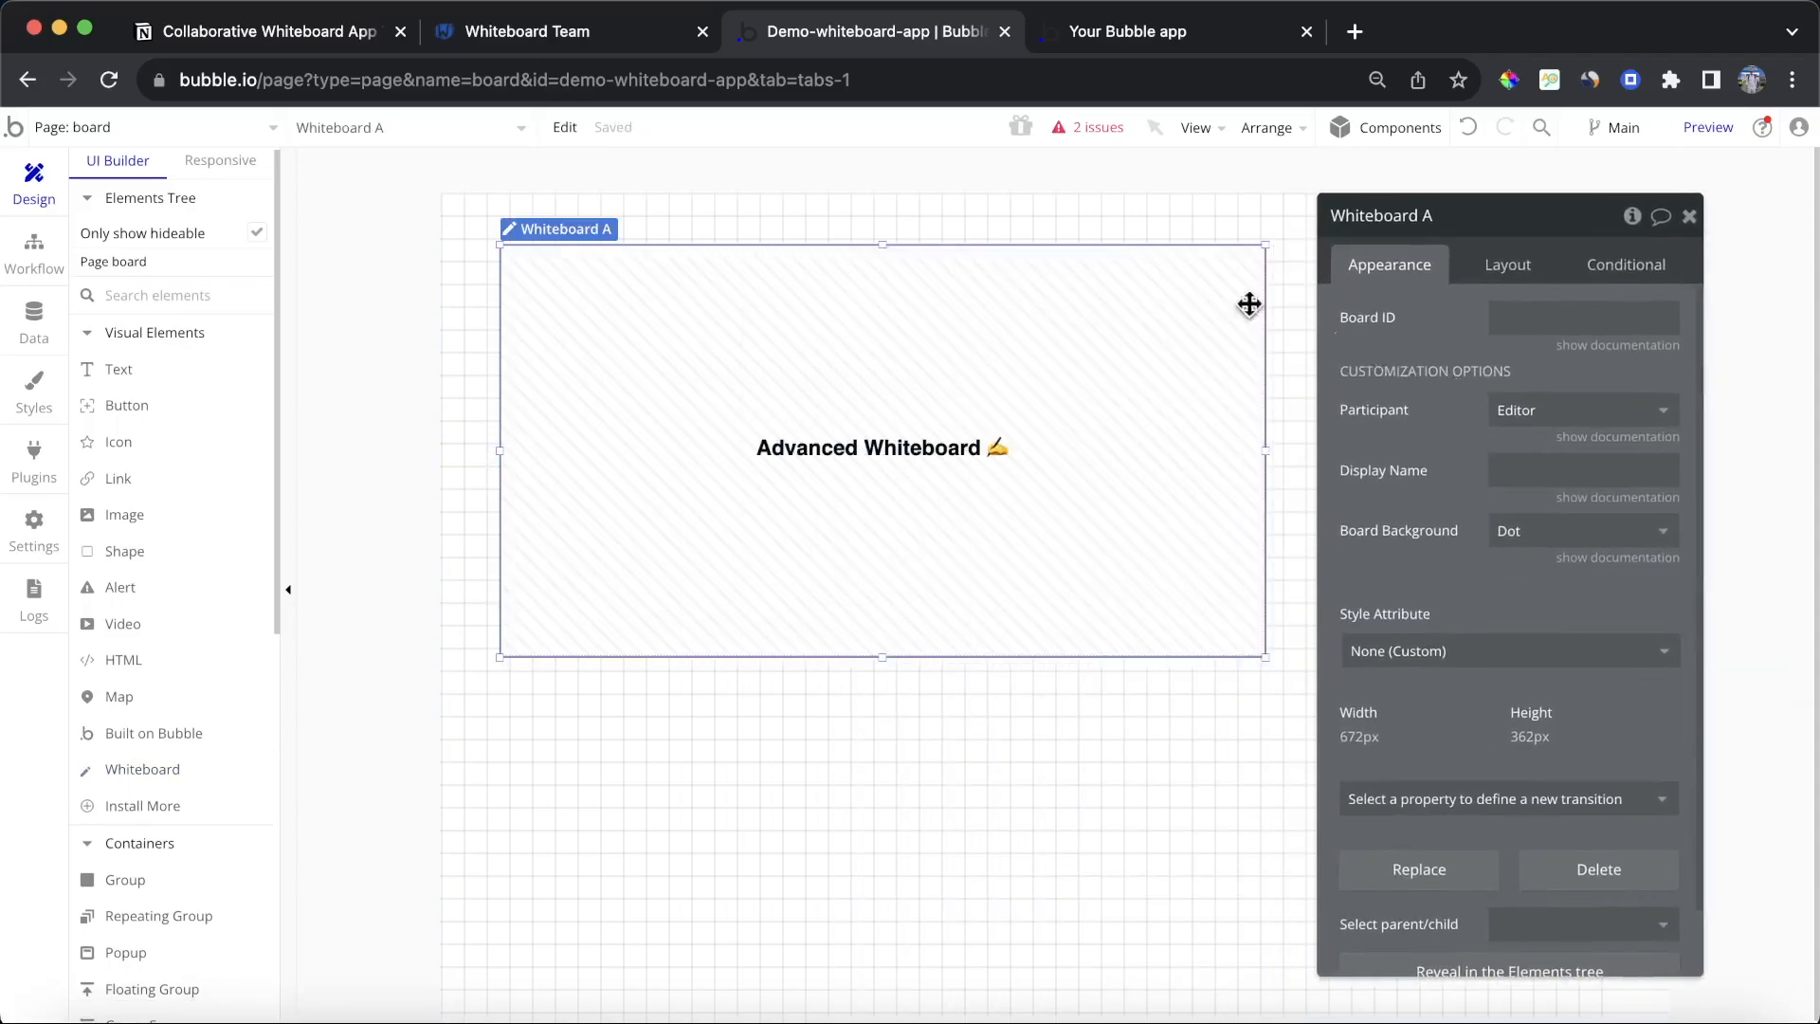
Step: Set the board page's container layout to Column and its width for UI builder to 1200
{"action": "left_click", "coordinate": [1078, 218]}
{"action": "left_click", "coordinate": [1507, 264]}
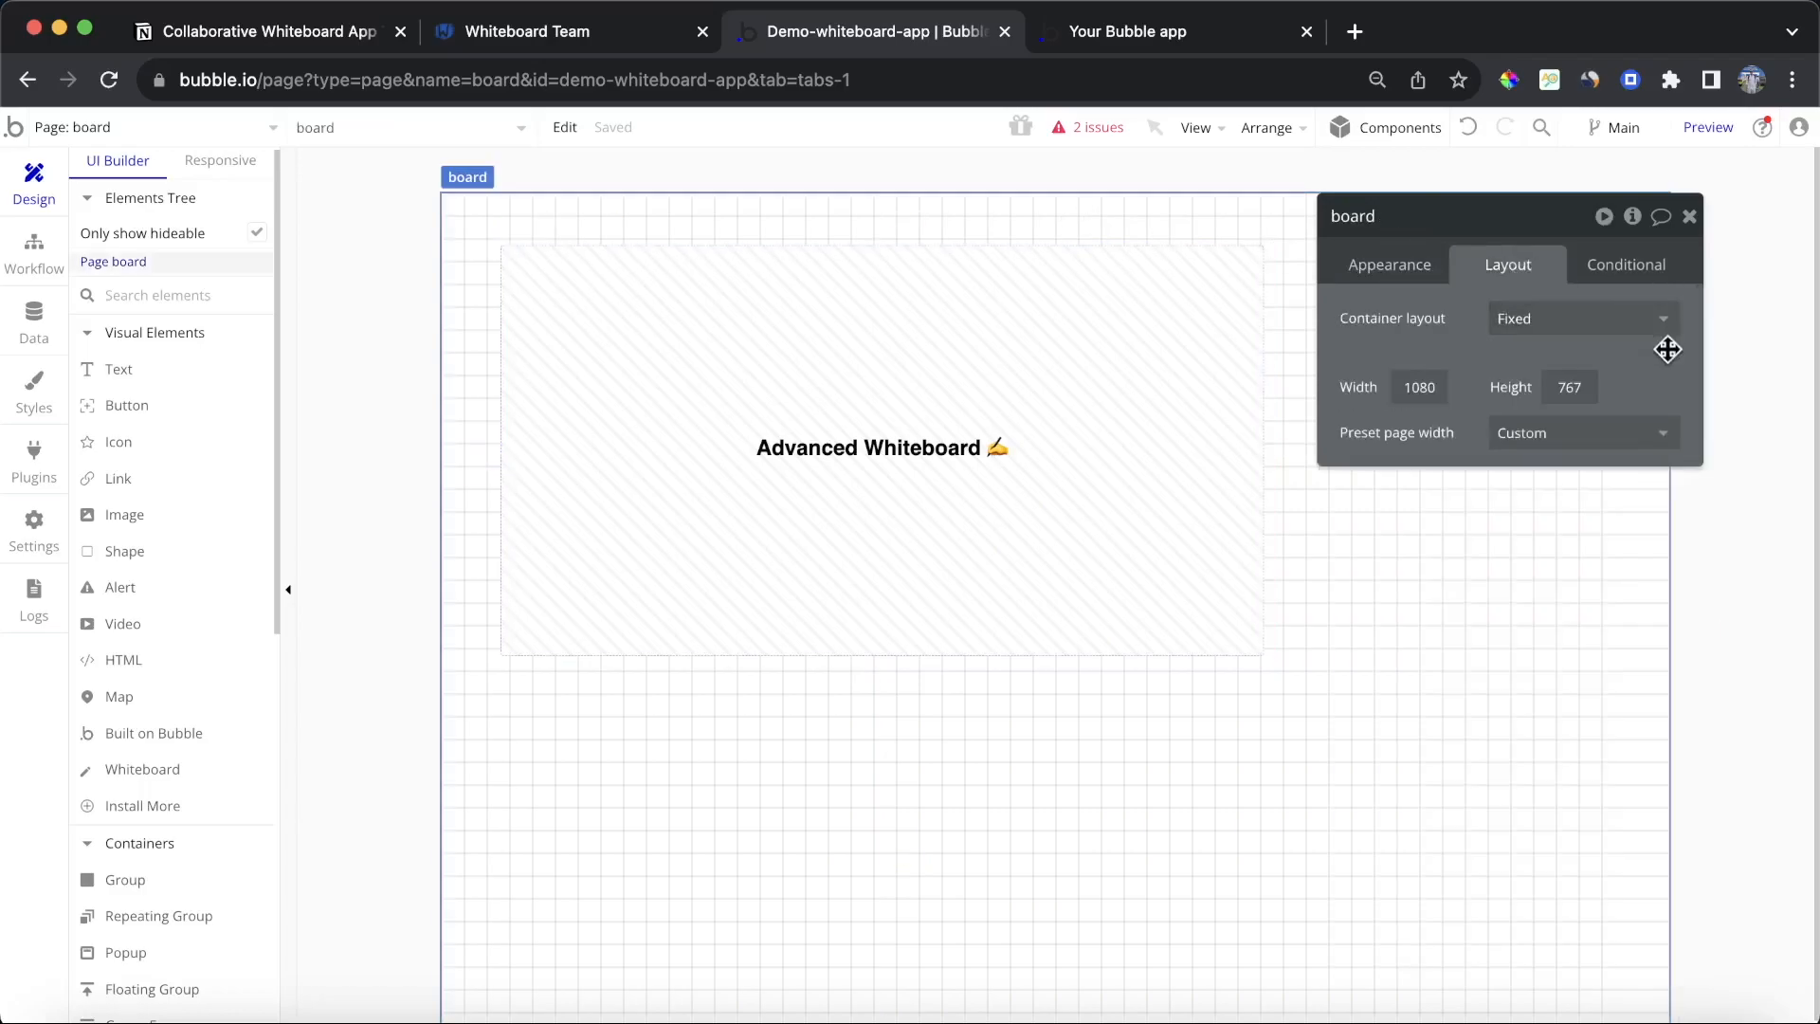
{"action": "left_click", "coordinate": [1611, 319]}
{"action": "left_click", "coordinate": [1596, 463]}
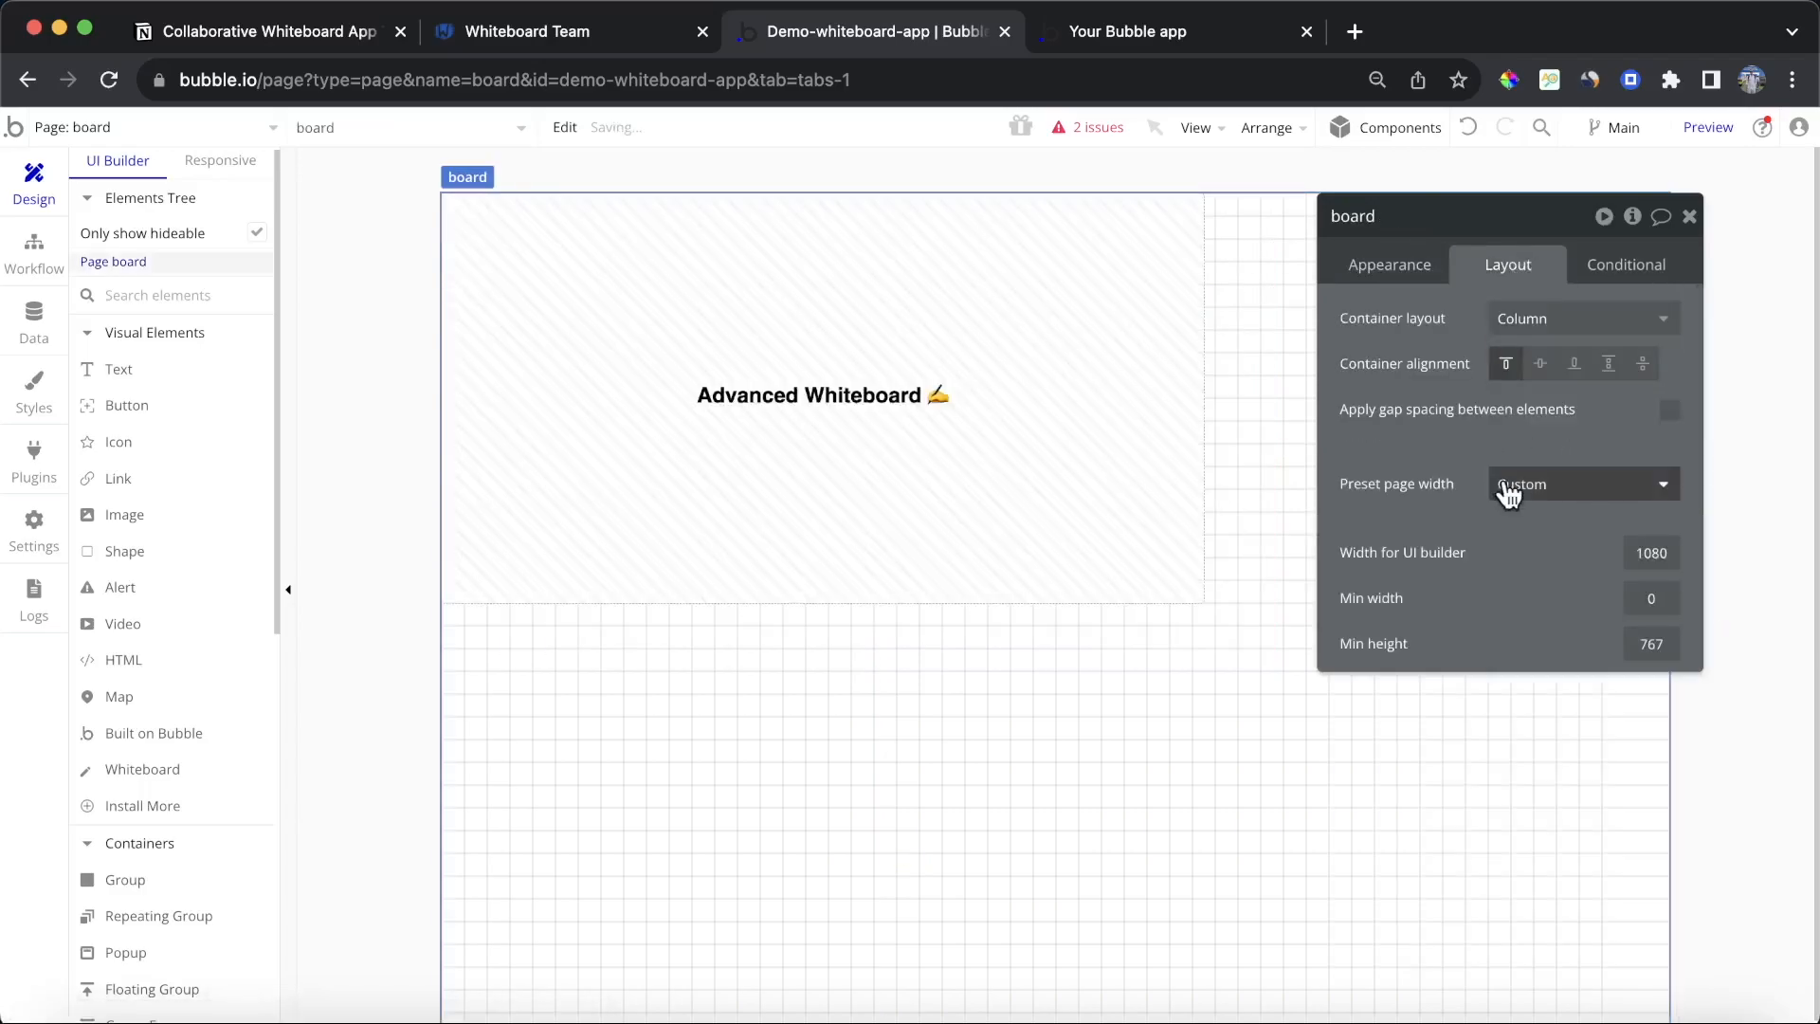
{"action": "type", "text": "1200"}
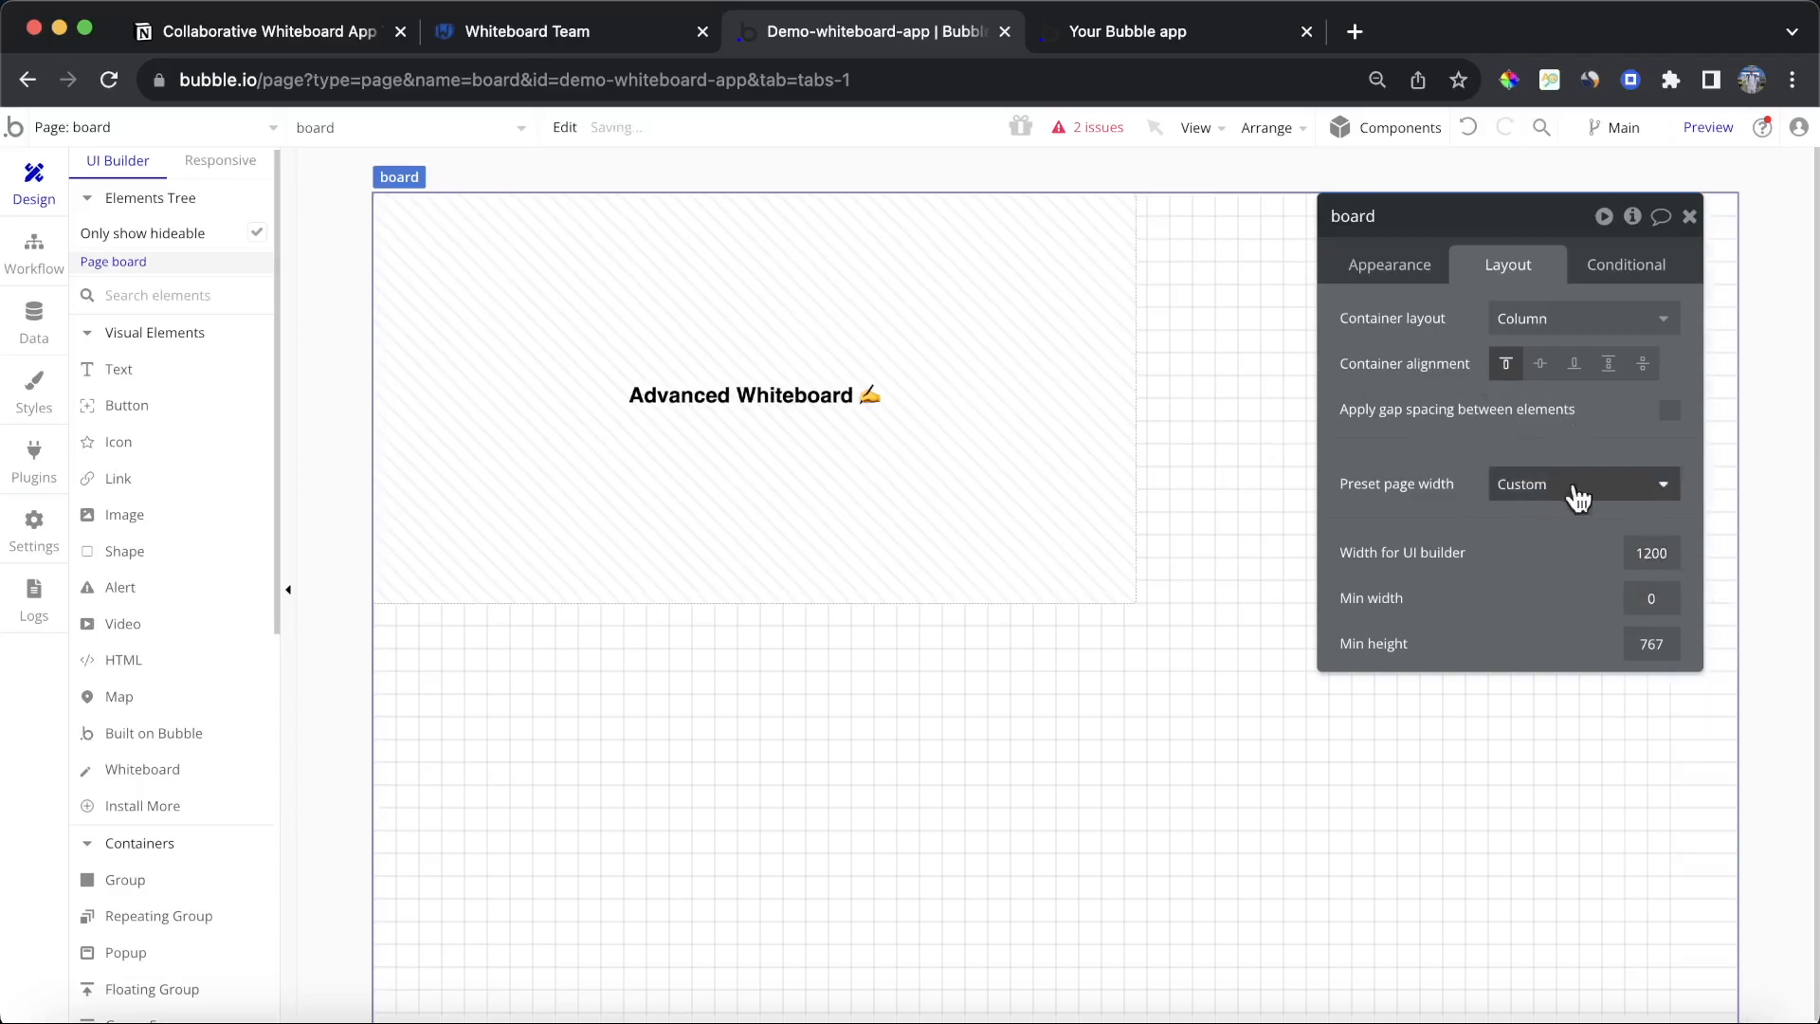
{"action": "left_click", "coordinate": [1391, 266]}
{"action": "scroll", "coordinate": [1536, 683], "scroll_direction": "down", "scroll_amount": 5}
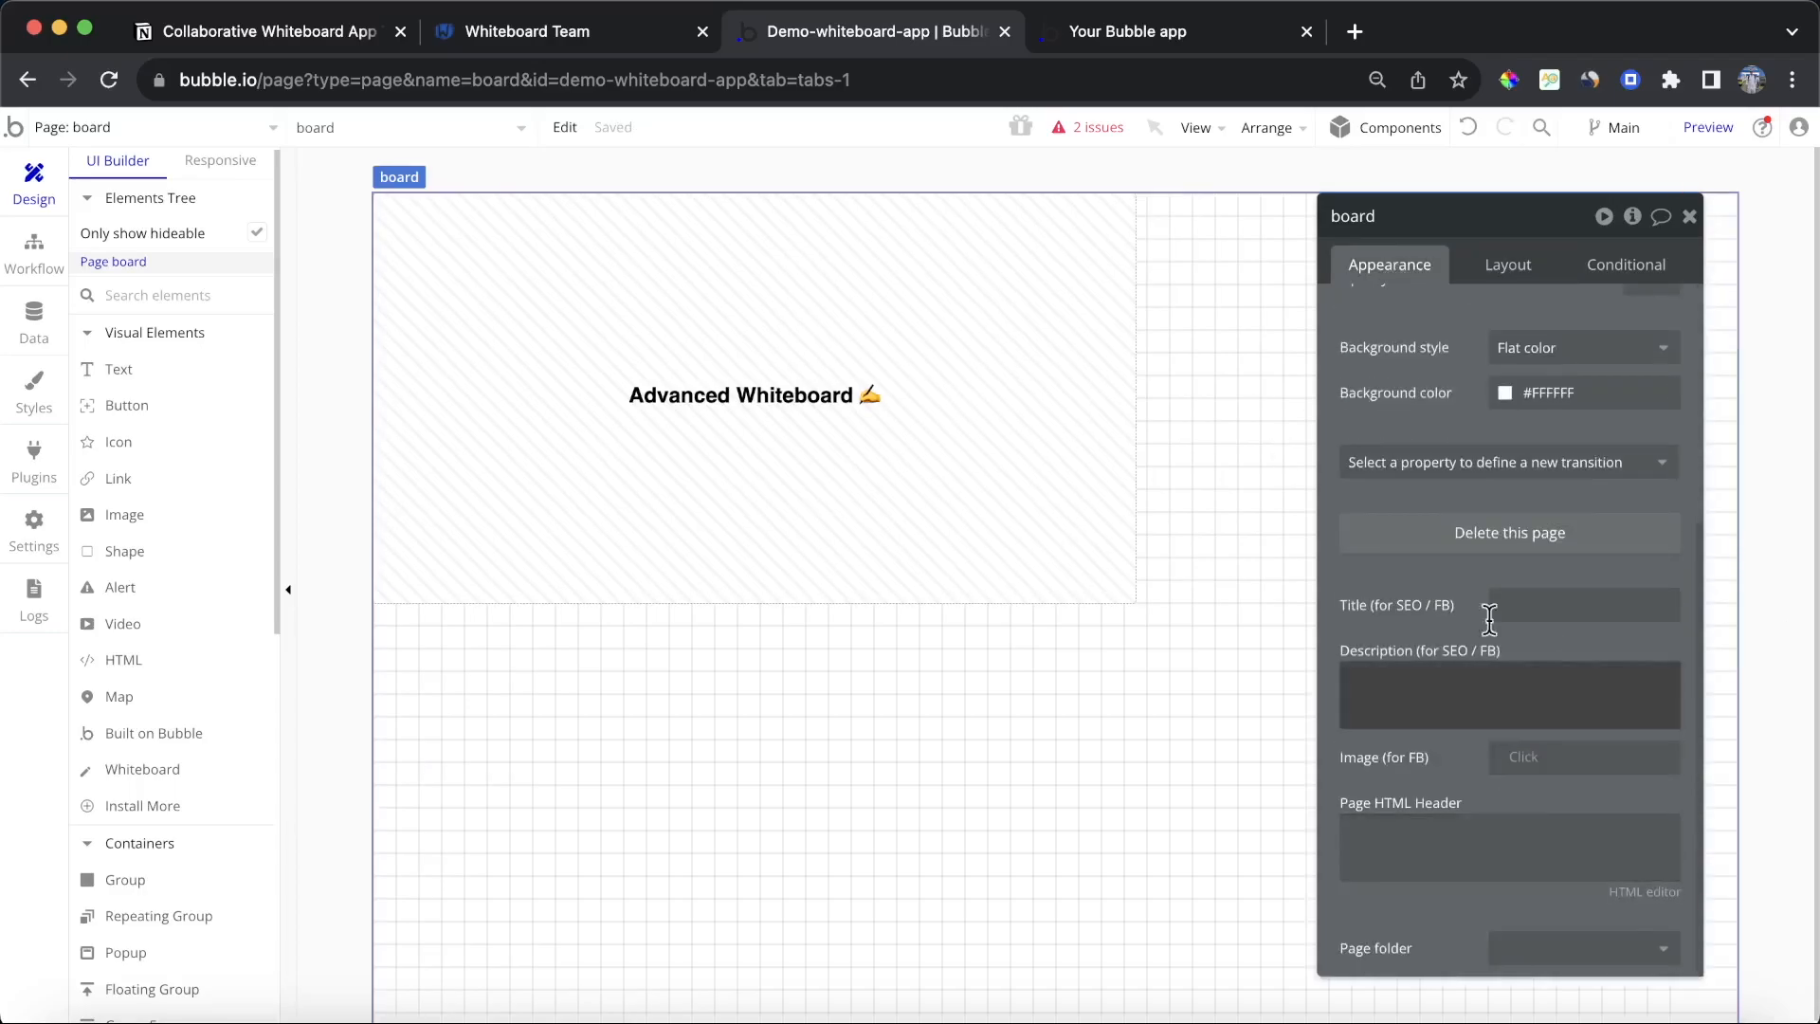
{"action": "left_click", "coordinate": [1479, 275]}
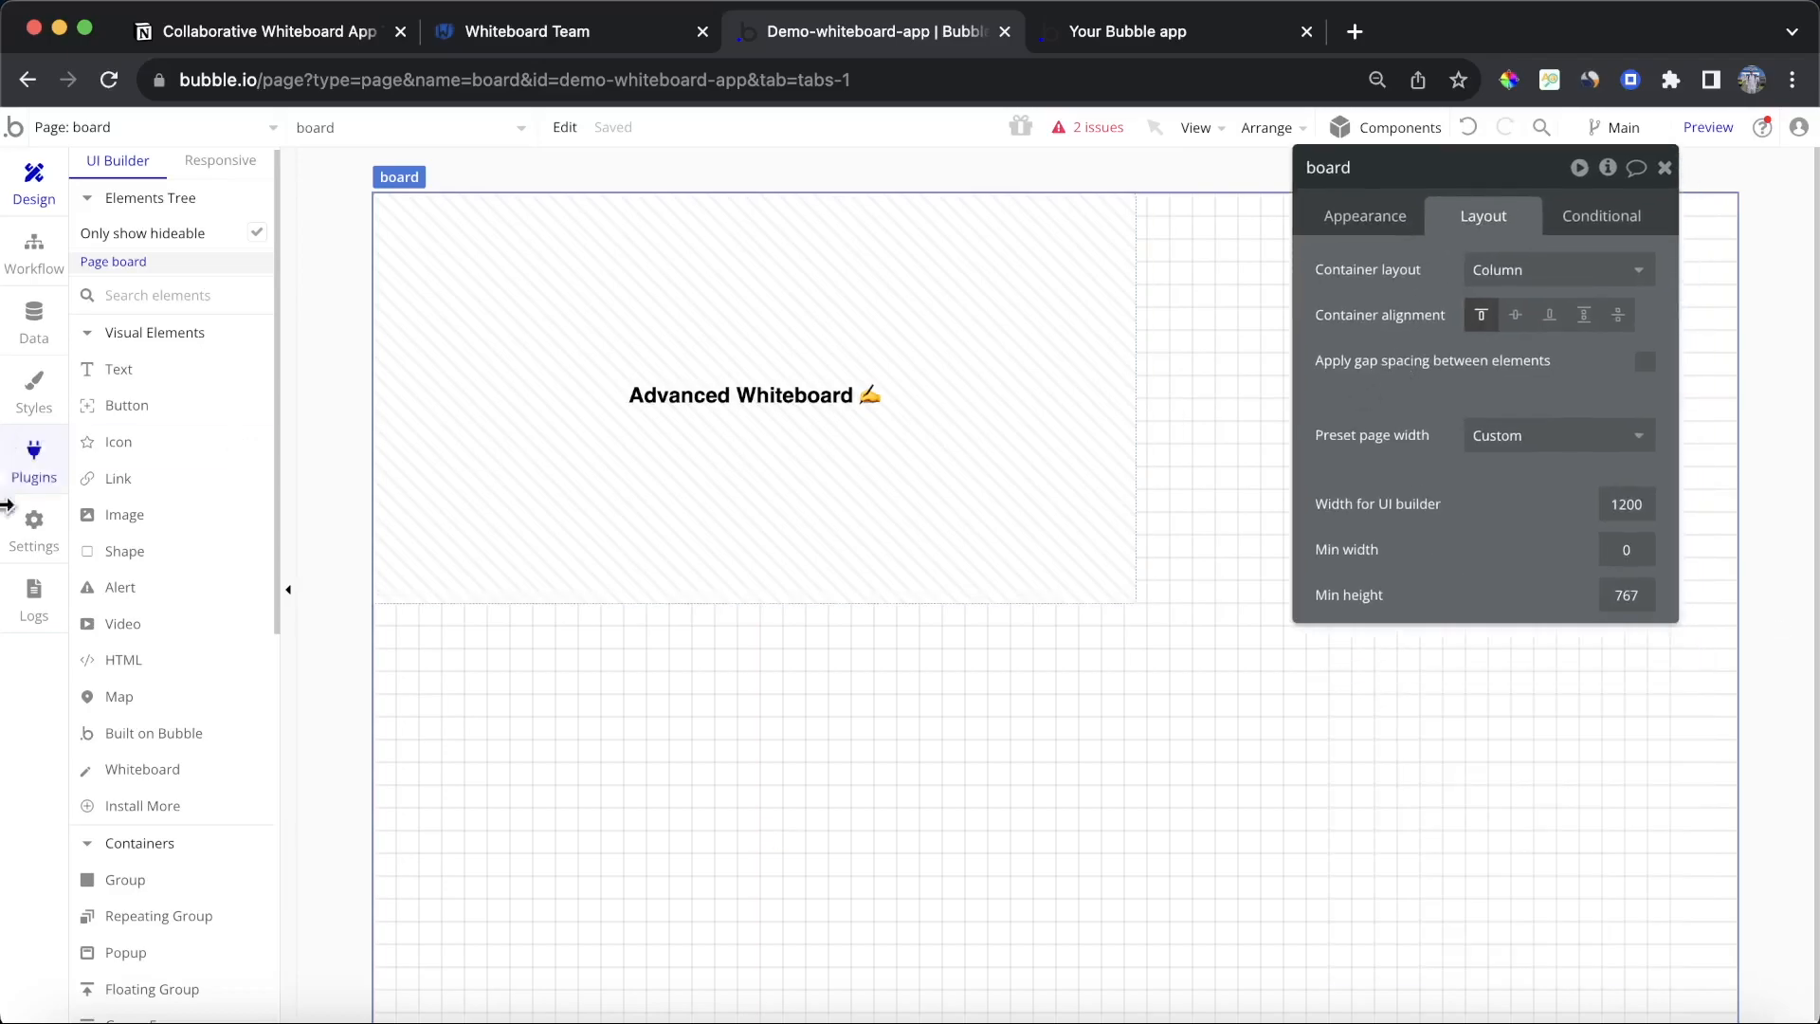
Step: Place the whiteboard inside a new group and set the group's container layout to Column
{"action": "left_click", "coordinate": [152, 880]}
{"action": "mouse_move", "coordinate": [445, 674]}
{"action": "left_mouse_down"}
{"action": "mouse_move", "coordinate": [1612, 926]}
{"action": "mouse_move", "coordinate": [1678, 1012]}
{"action": "left_mouse_up"}
{"action": "left_click", "coordinate": [1014, 486]}
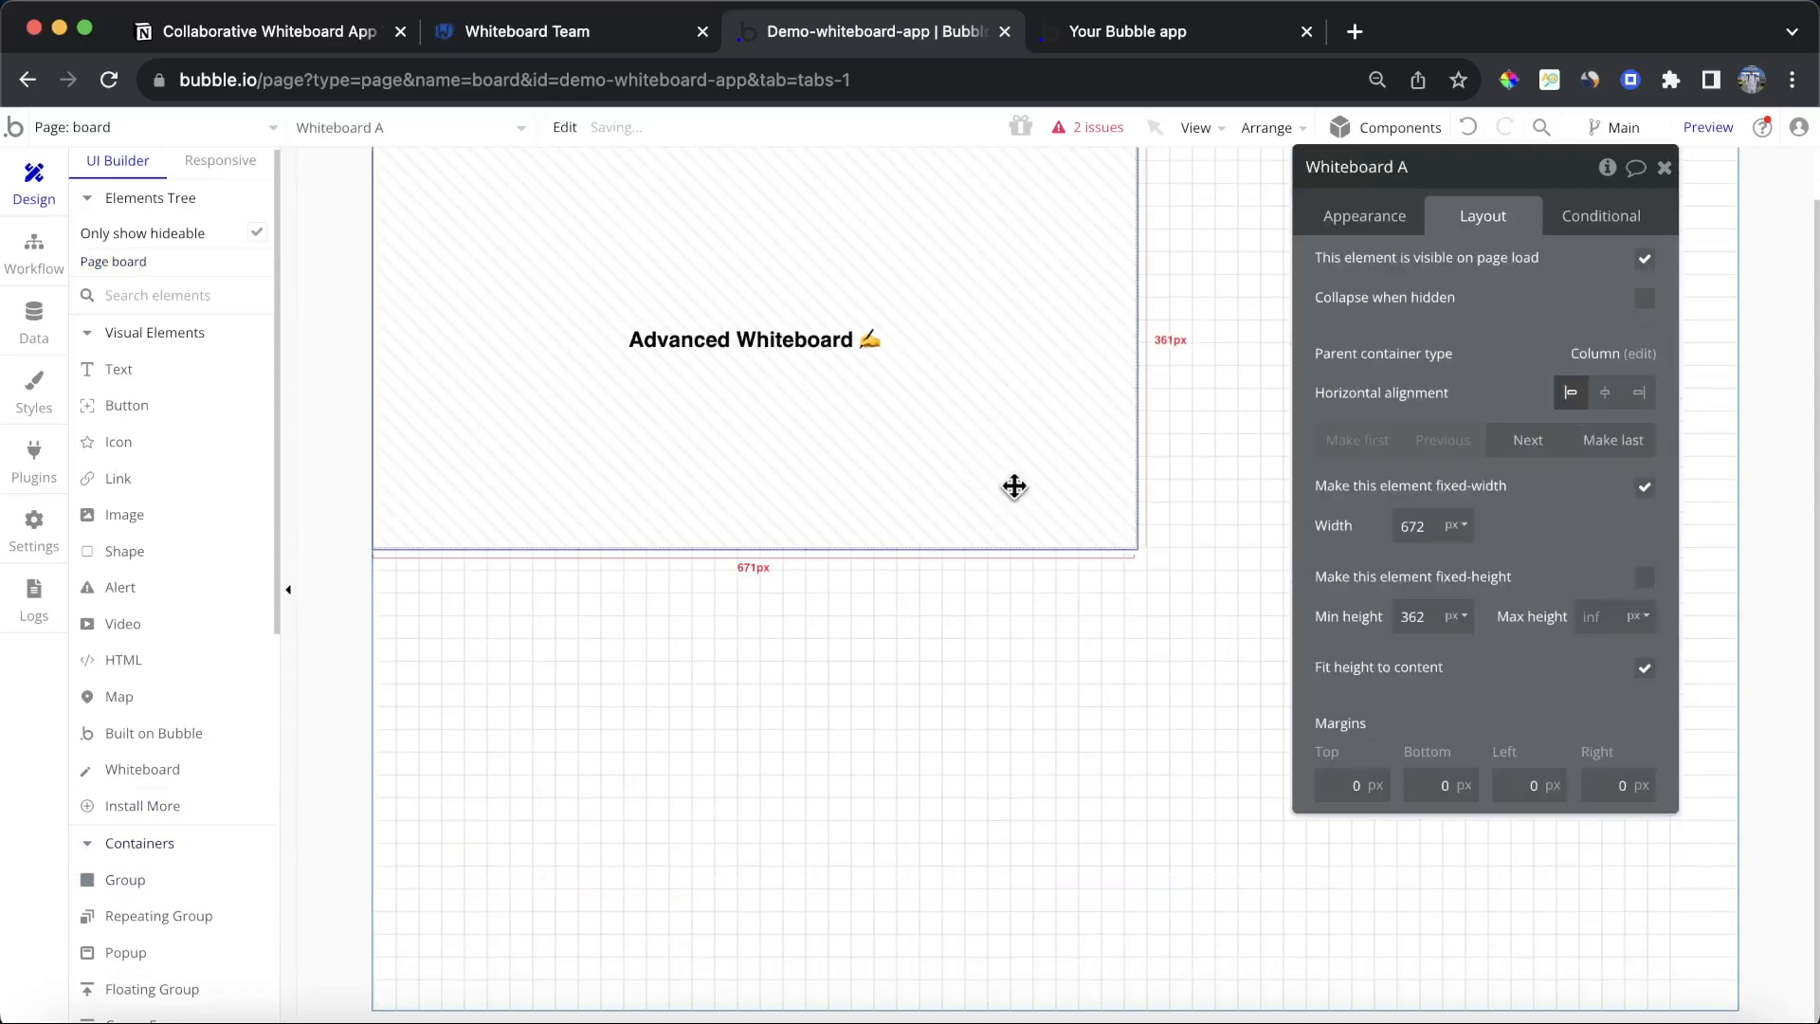
{"action": "key", "text": "Delete"}
{"action": "left_click", "coordinate": [906, 670]}
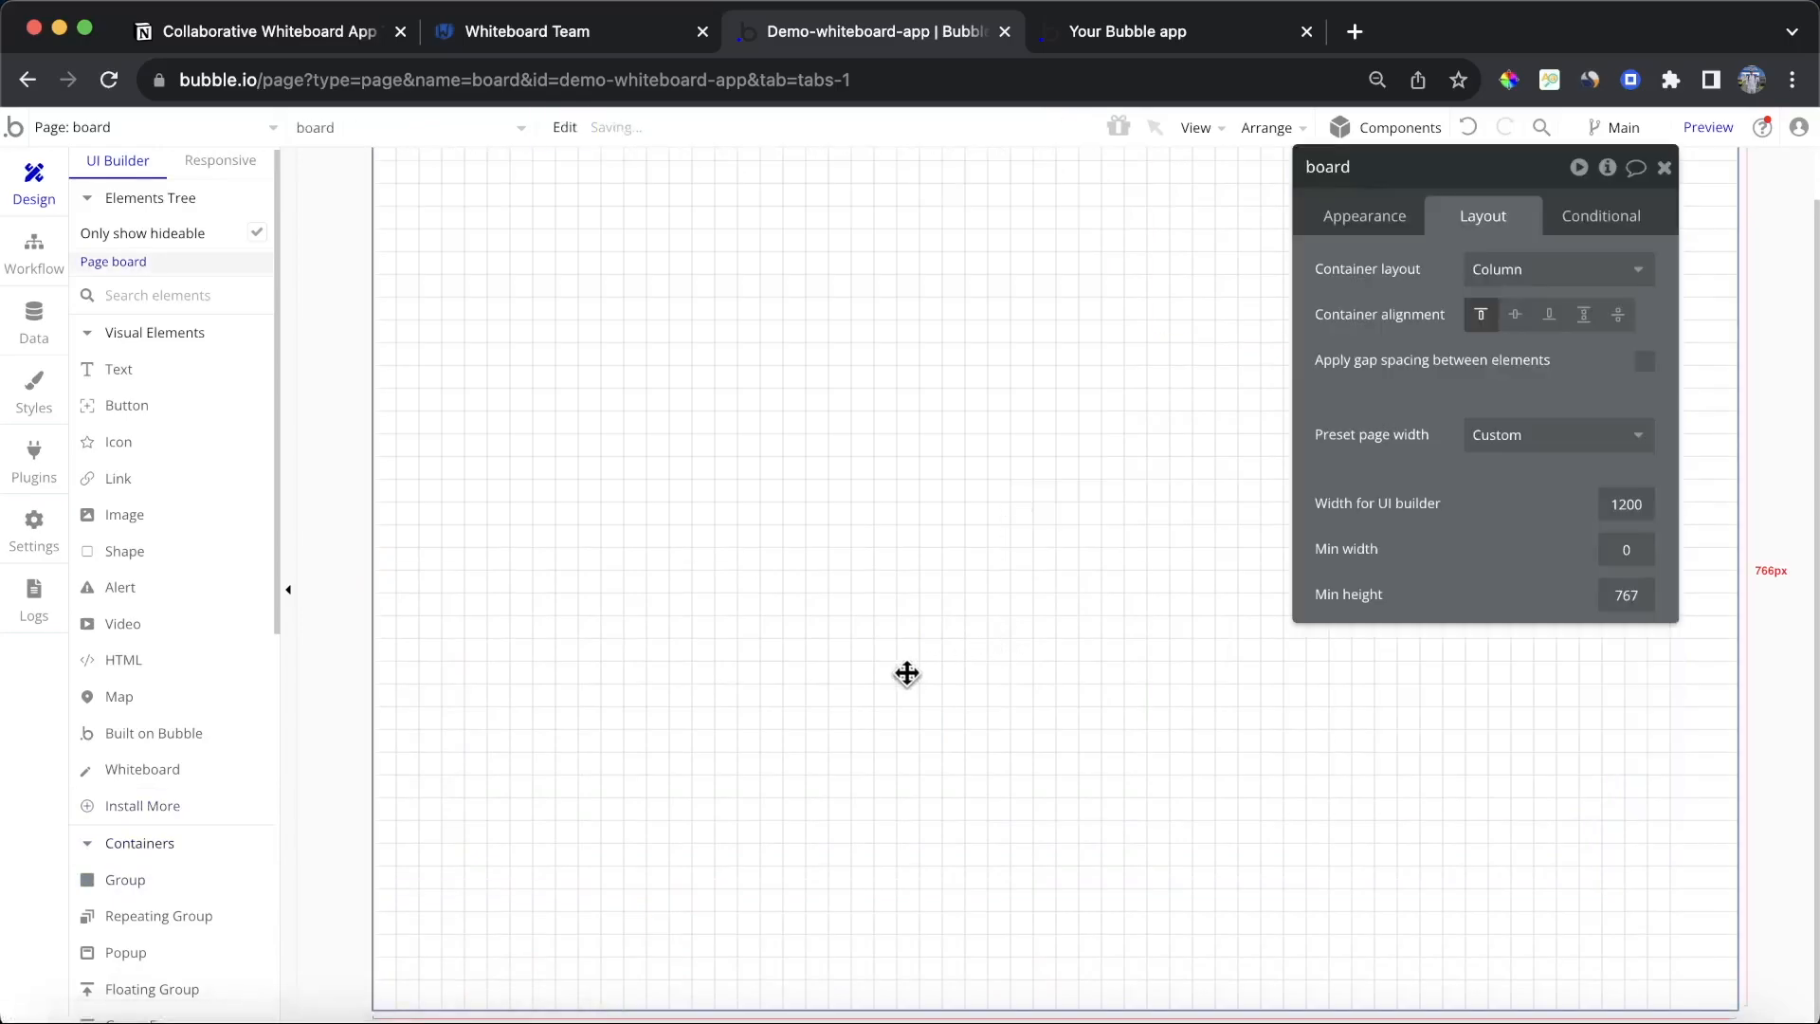
{"action": "left_click", "coordinate": [584, 338]}
{"action": "key", "text": "ctrl+z"}
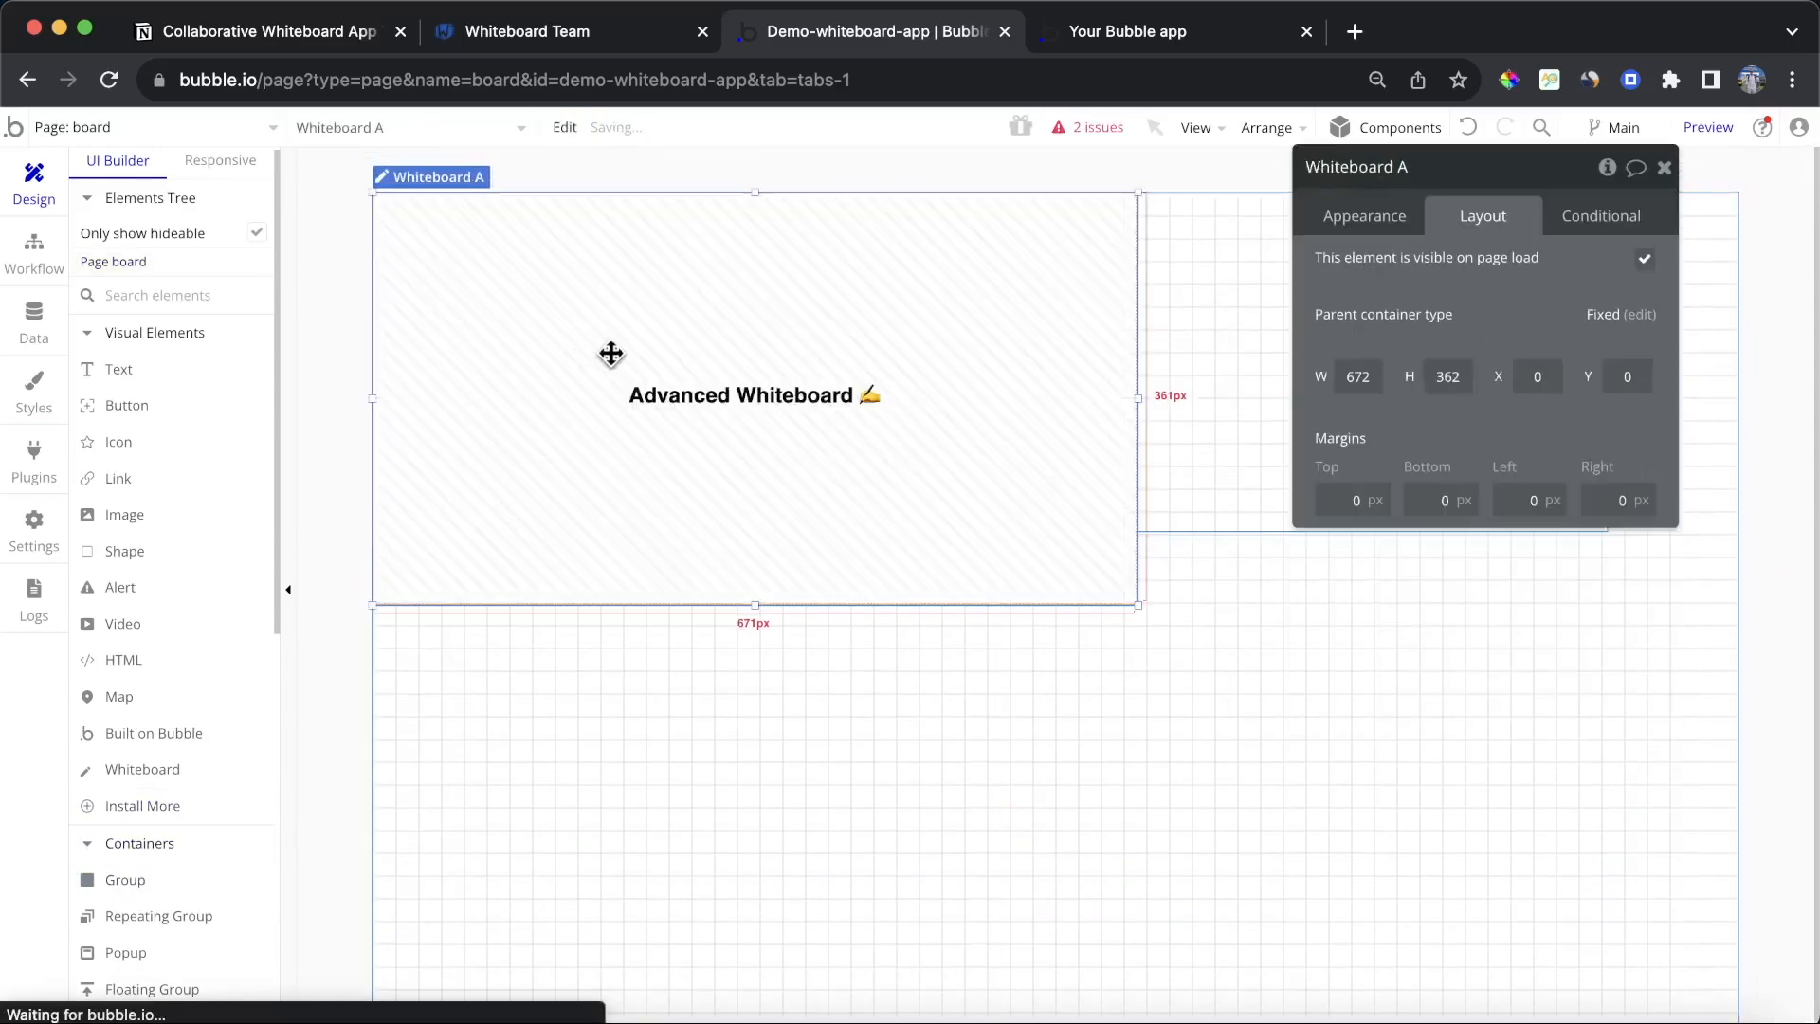
{"action": "left_click", "coordinate": [1251, 431]}
{"action": "left_click", "coordinate": [1554, 270]}
{"action": "left_click", "coordinate": [1522, 441]}
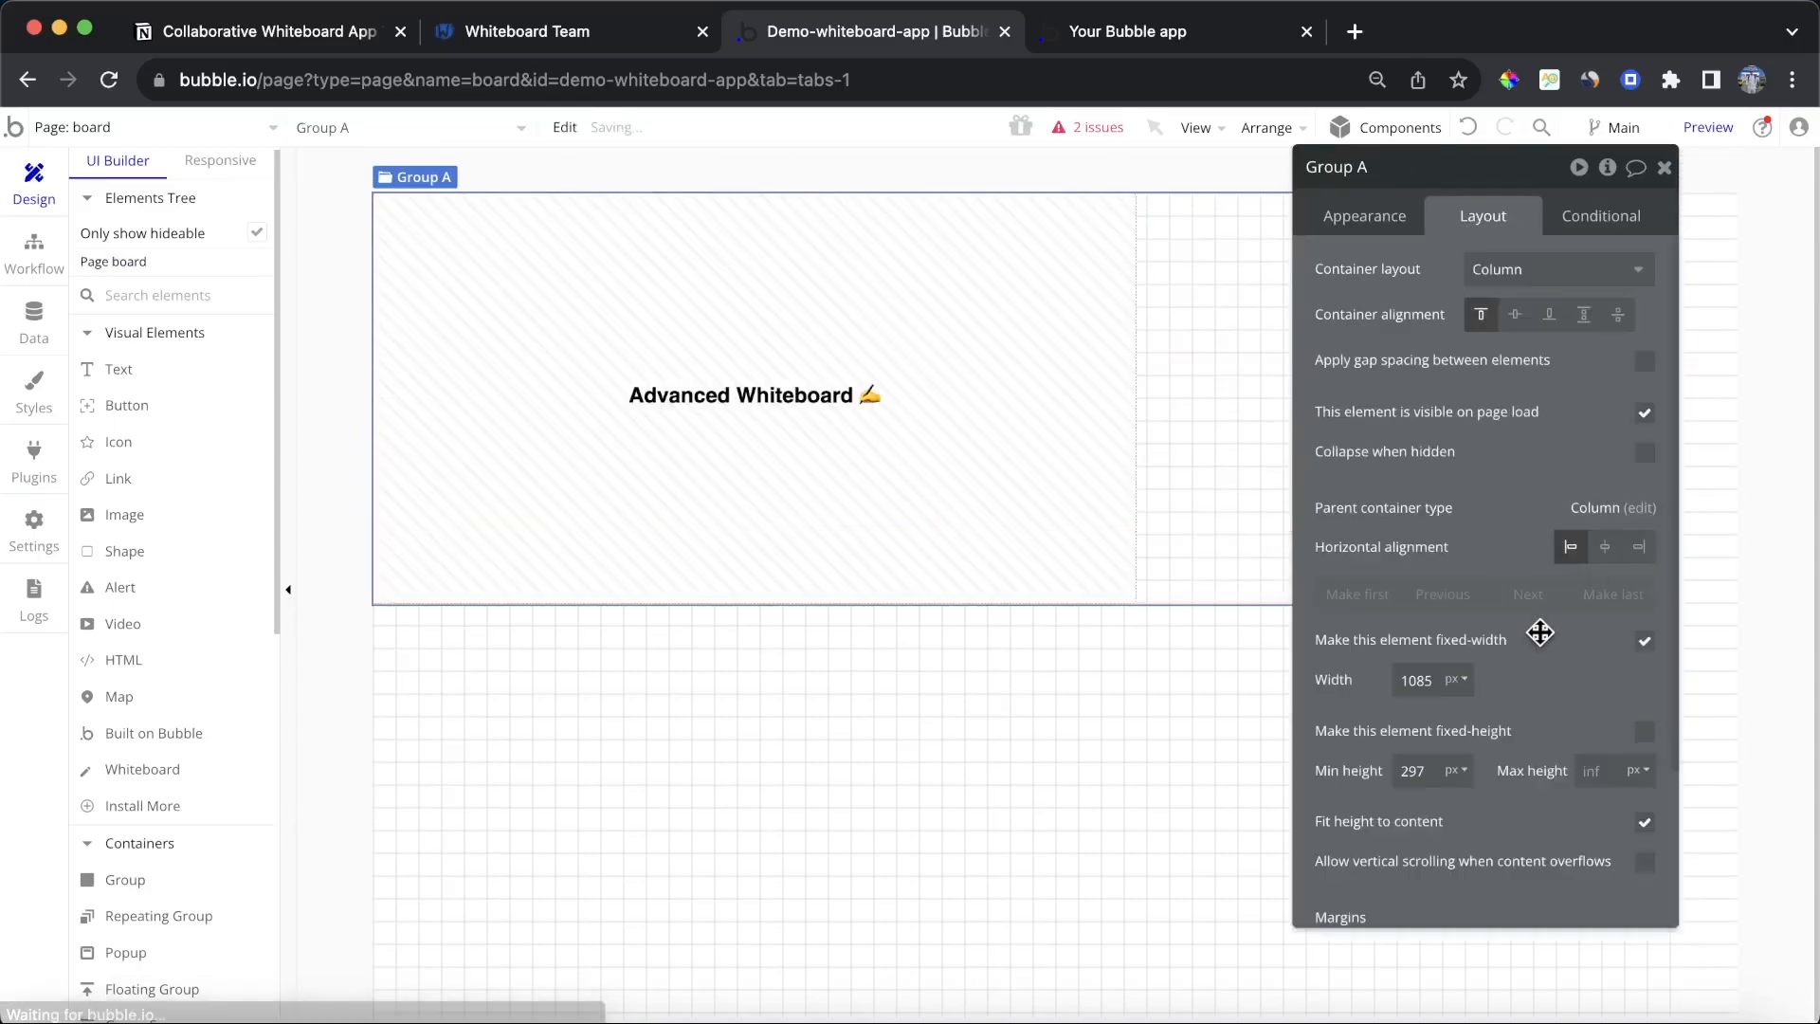
Step: Make the group not fixed-width, with a minimum width of 300 px and minimum height of 500 px
{"action": "left_click", "coordinate": [1645, 640]}
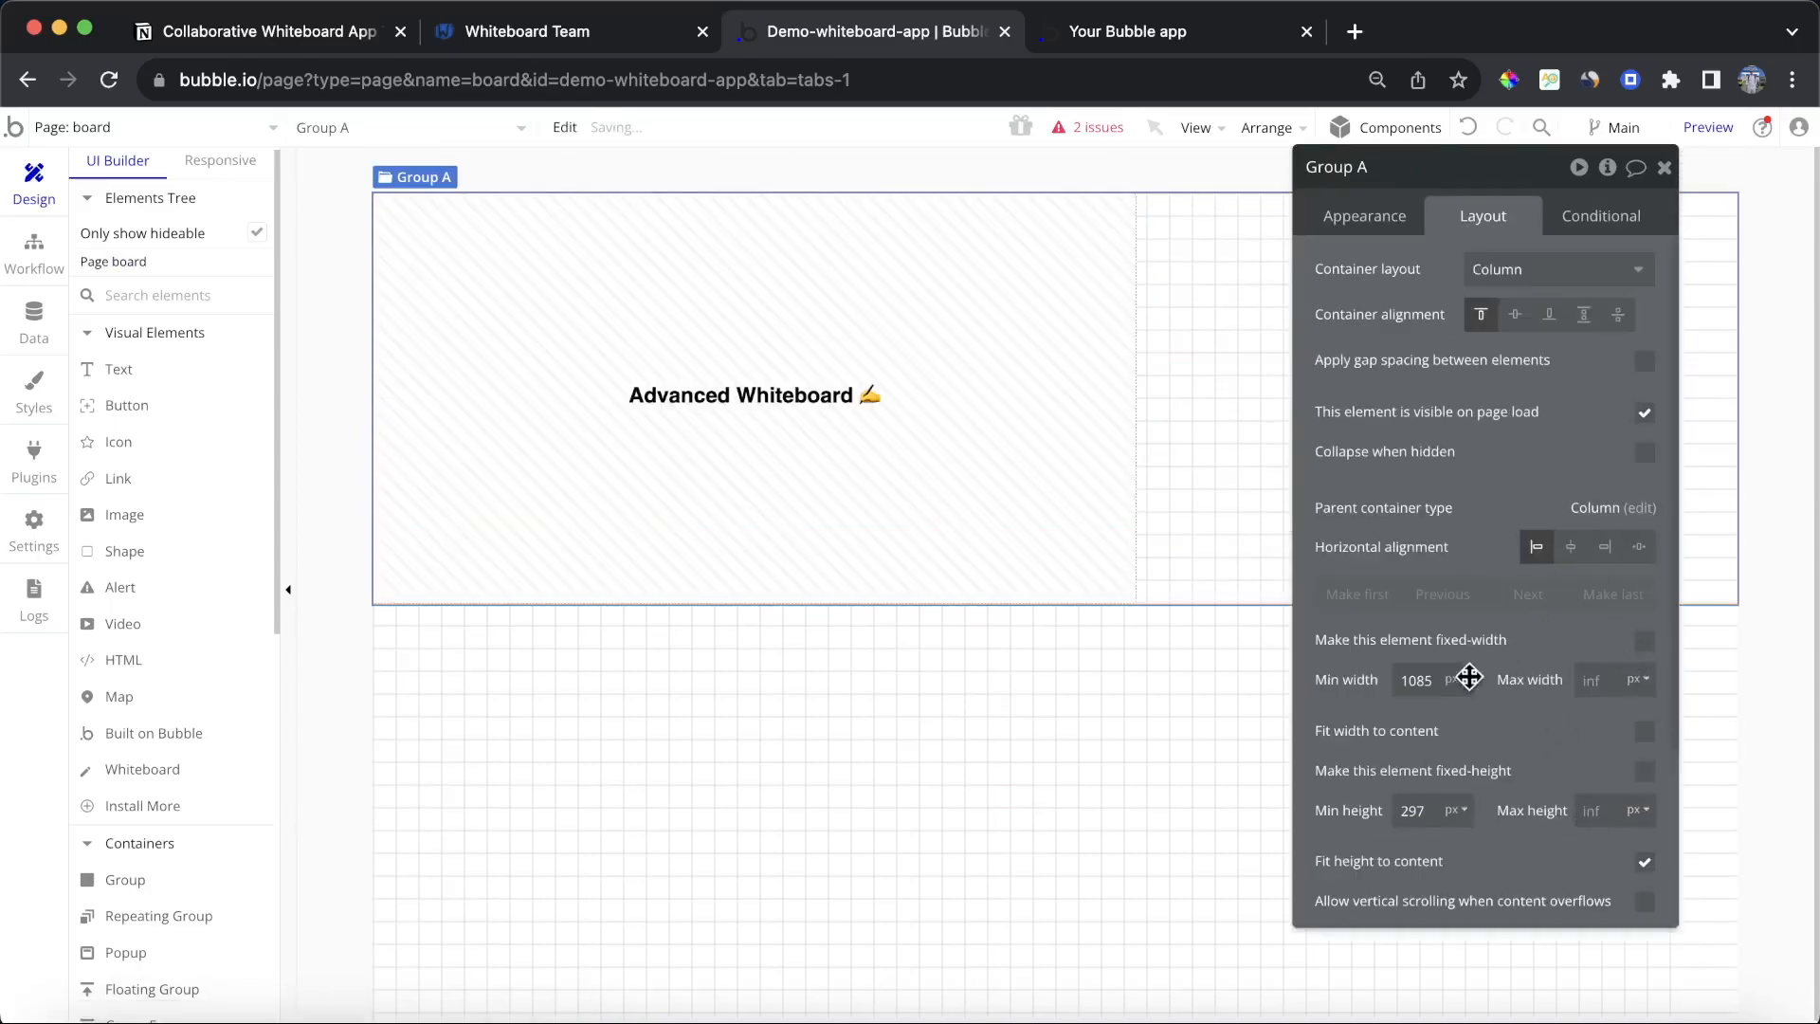
{"action": "double_click", "coordinate": [1412, 680]}
{"action": "type", "text": "300"}
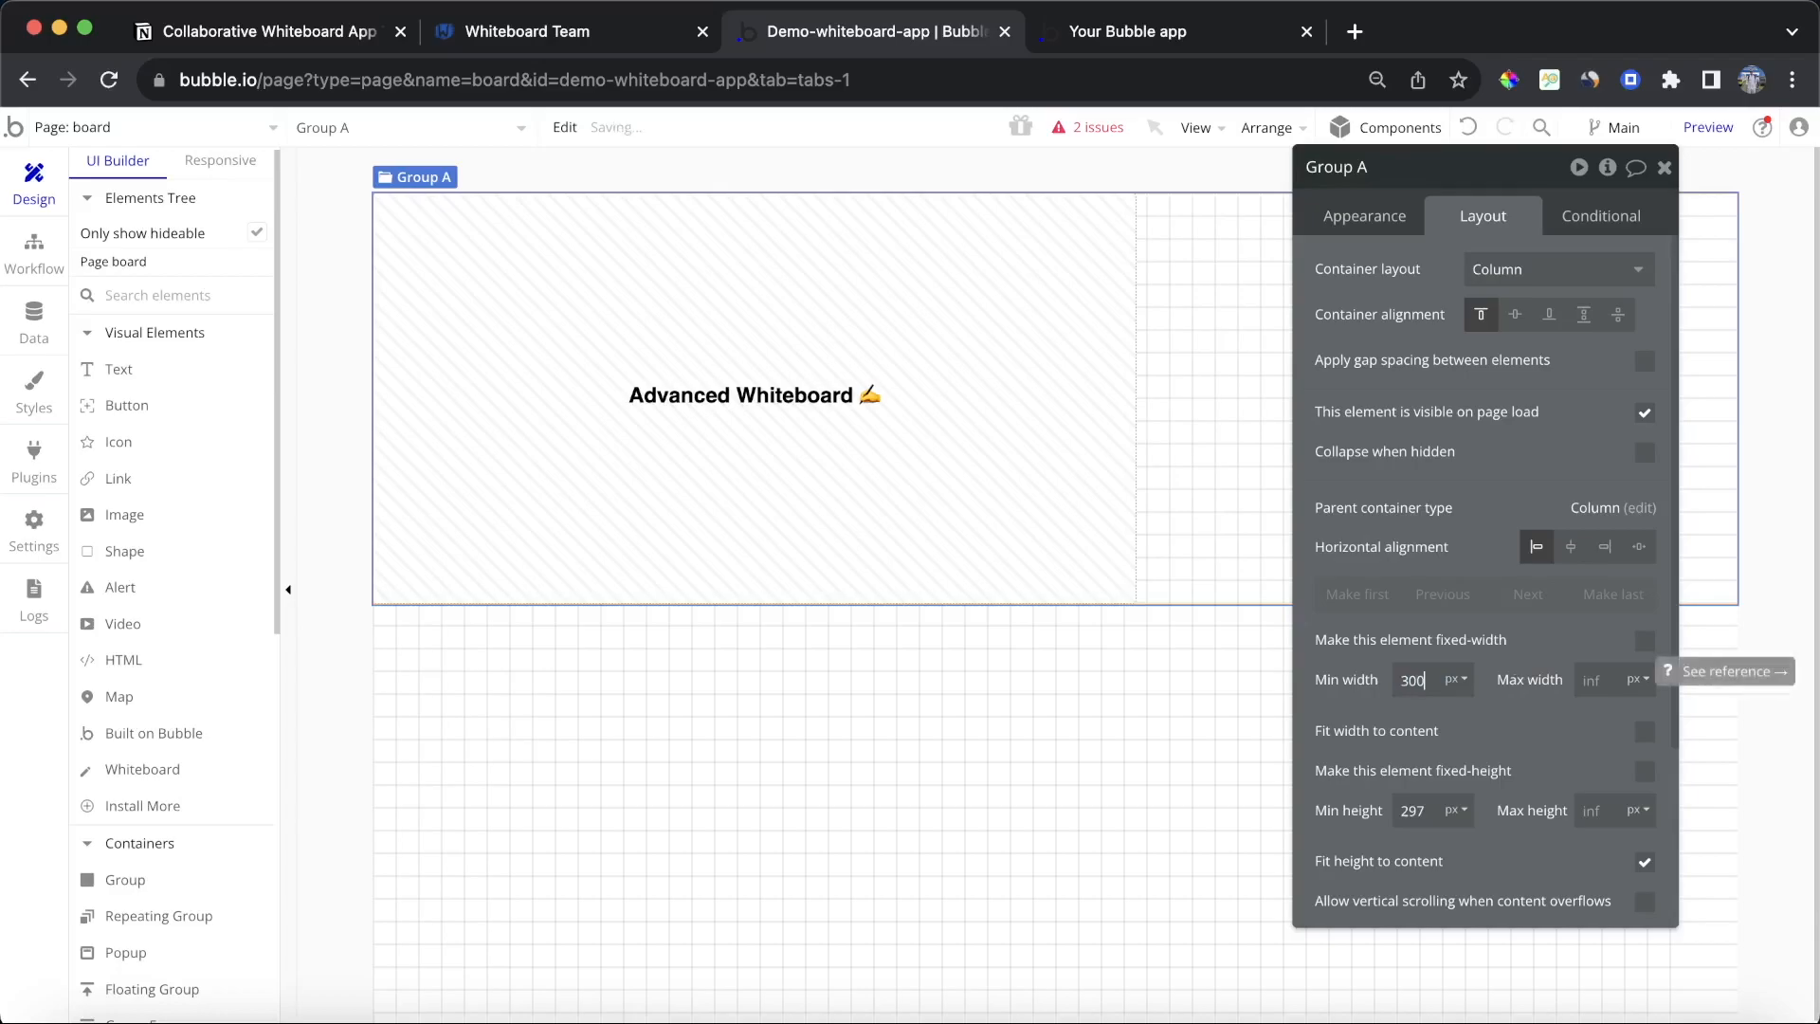
{"action": "double_click", "coordinate": [1421, 811]}
{"action": "type", "text": "500"}
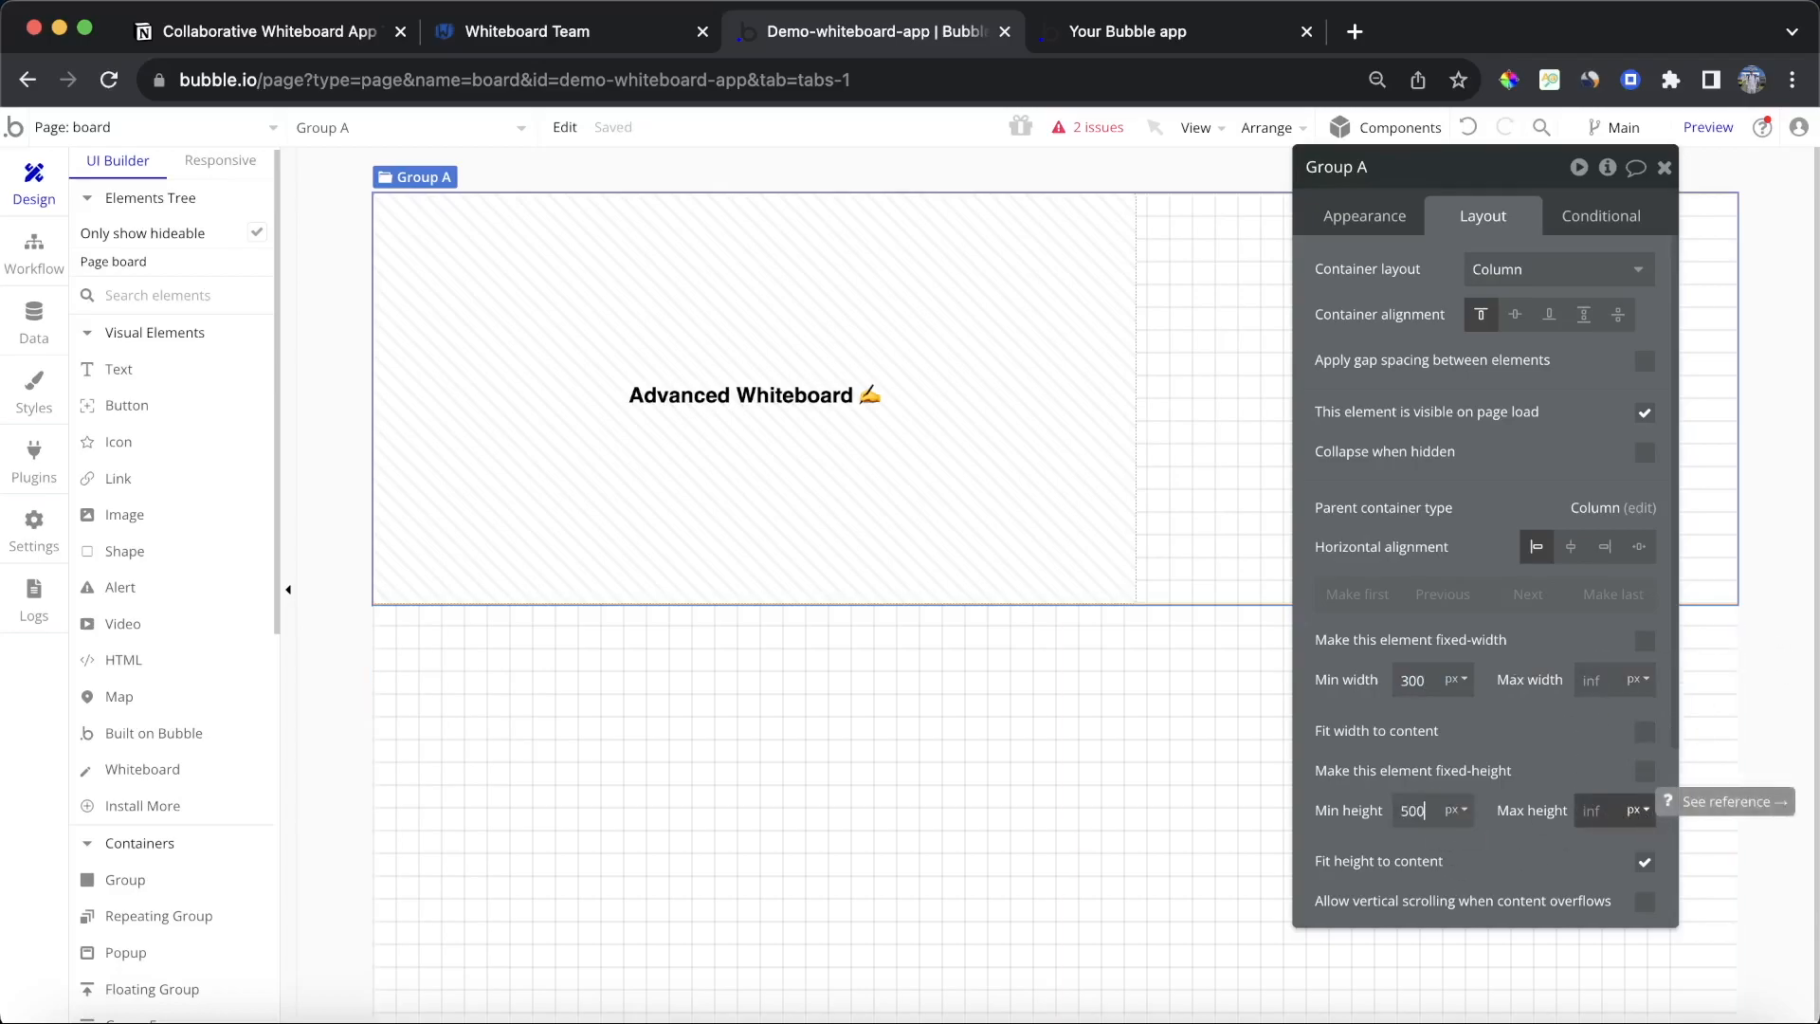
Step: Center the whiteboard and the group horizontally, and center the group's contents vertically
{"action": "left_click", "coordinate": [1002, 509]}
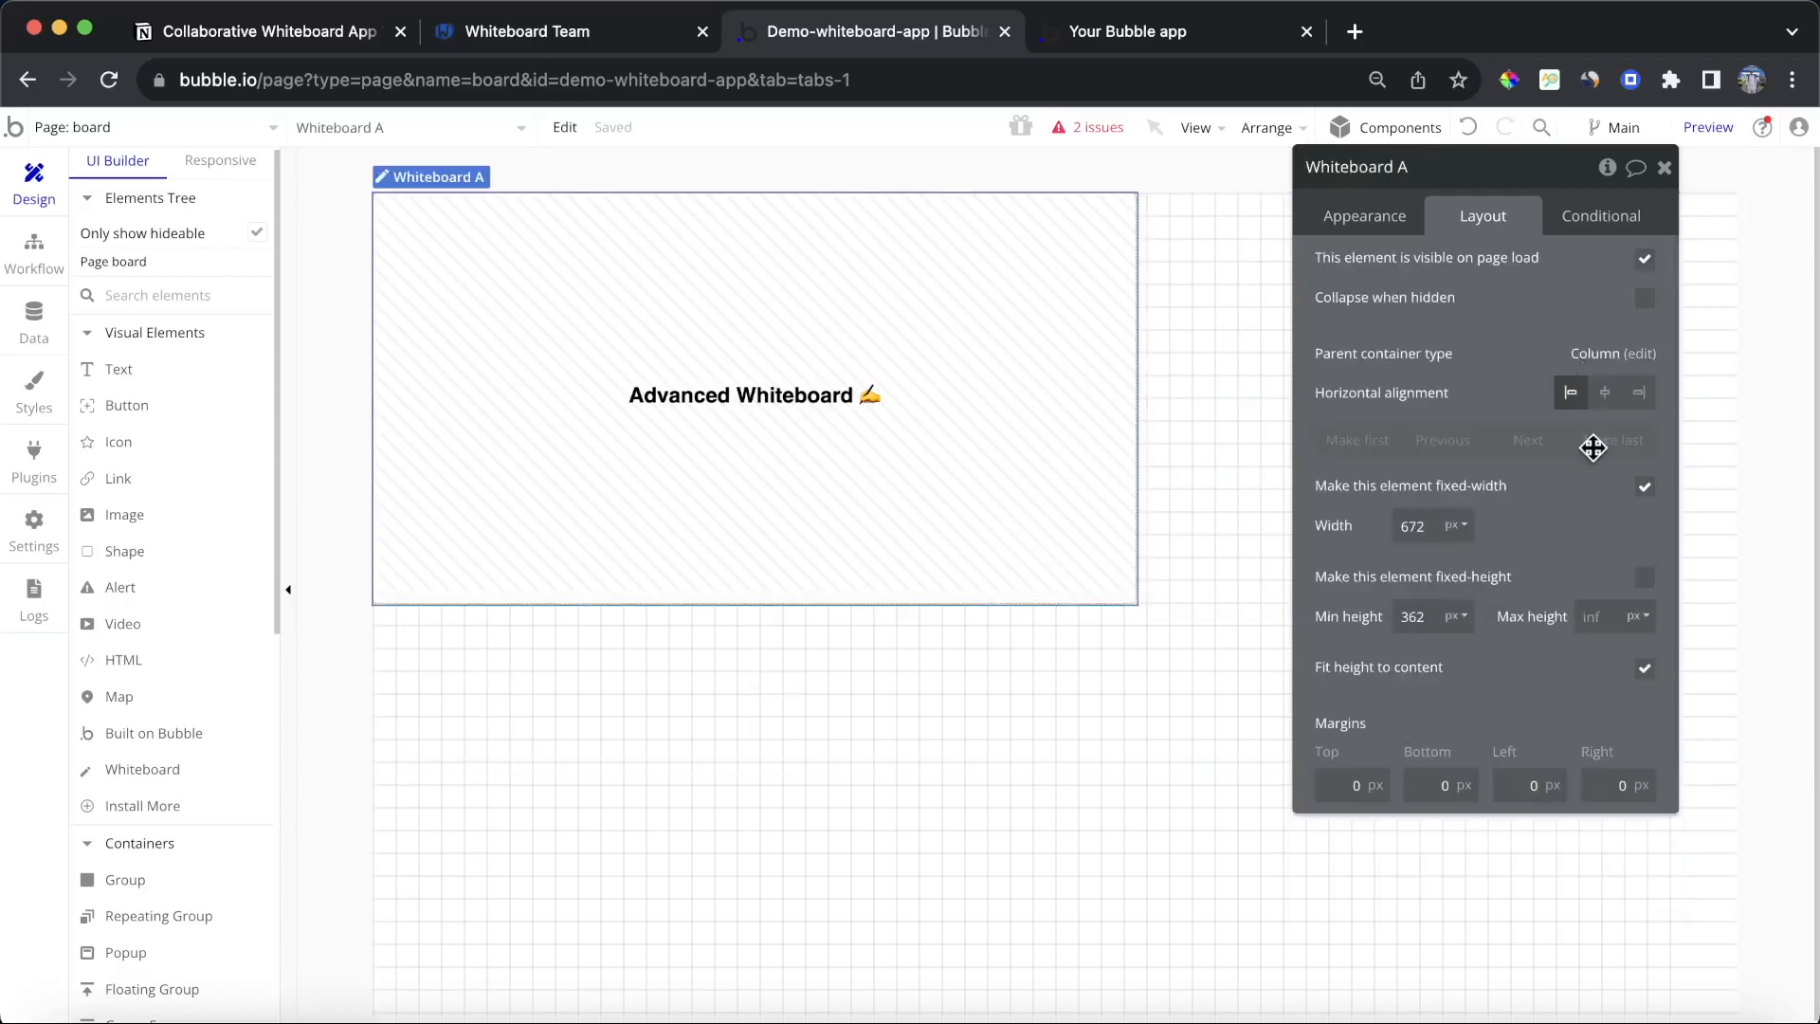
{"action": "left_click", "coordinate": [1604, 393]}
{"action": "left_click", "coordinate": [1085, 621]}
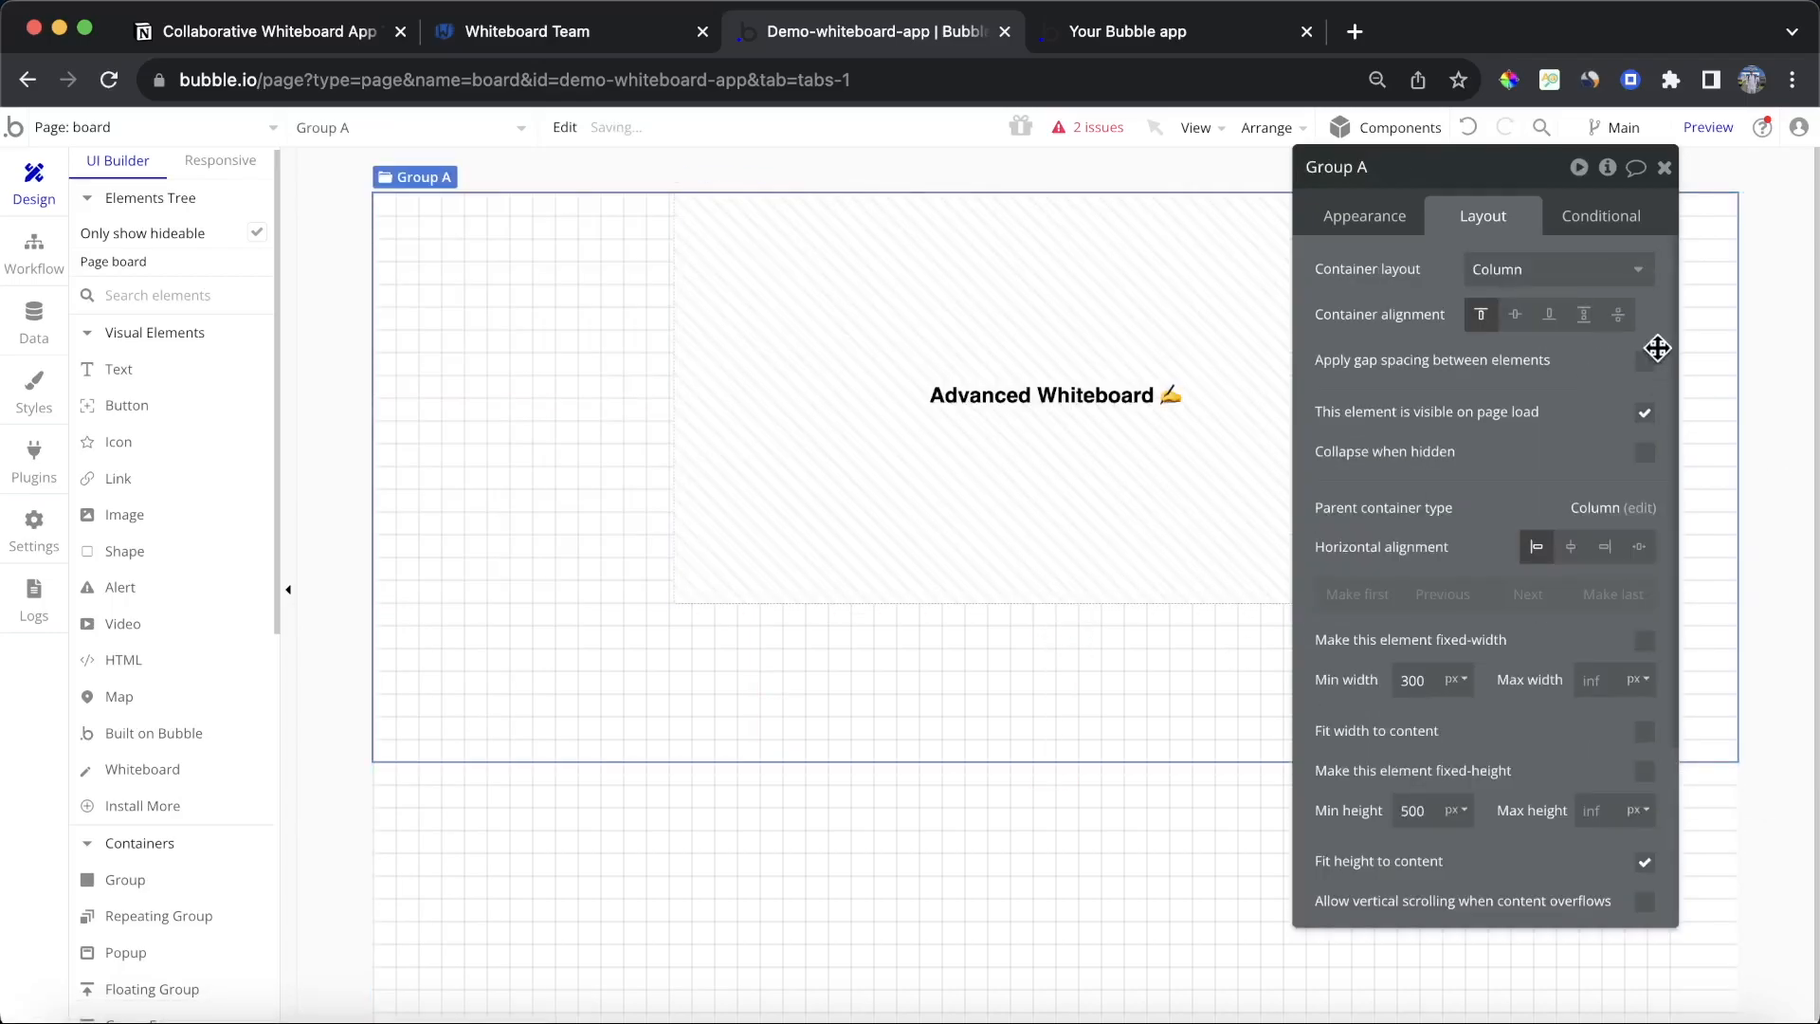
{"action": "left_click", "coordinate": [1514, 315]}
{"action": "left_click", "coordinate": [1570, 546]}
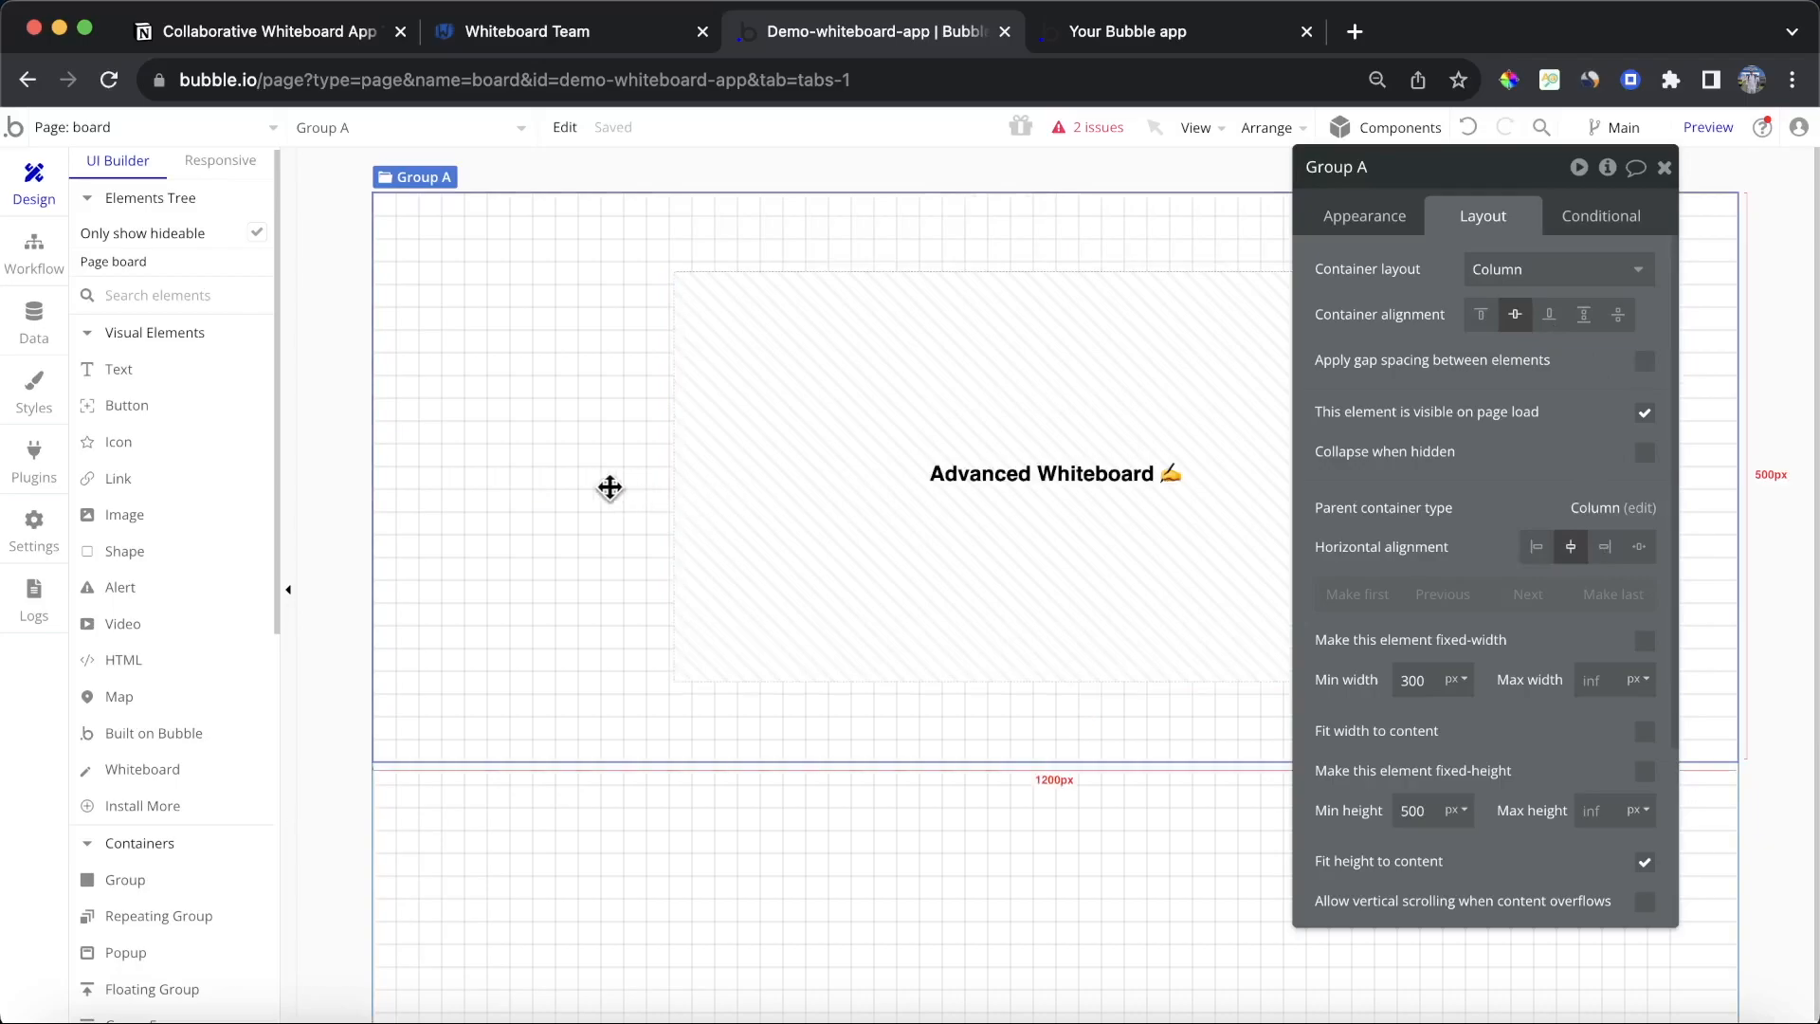
Step: Set the group's padding to 40 px on the top, bottom, left and right
{"action": "scroll", "coordinate": [1468, 673], "scroll_direction": "down", "scroll_amount": 3}
{"action": "left_click", "coordinate": [1328, 898]}
{"action": "double_click", "coordinate": [1357, 898]}
{"action": "type", "text": "40"}
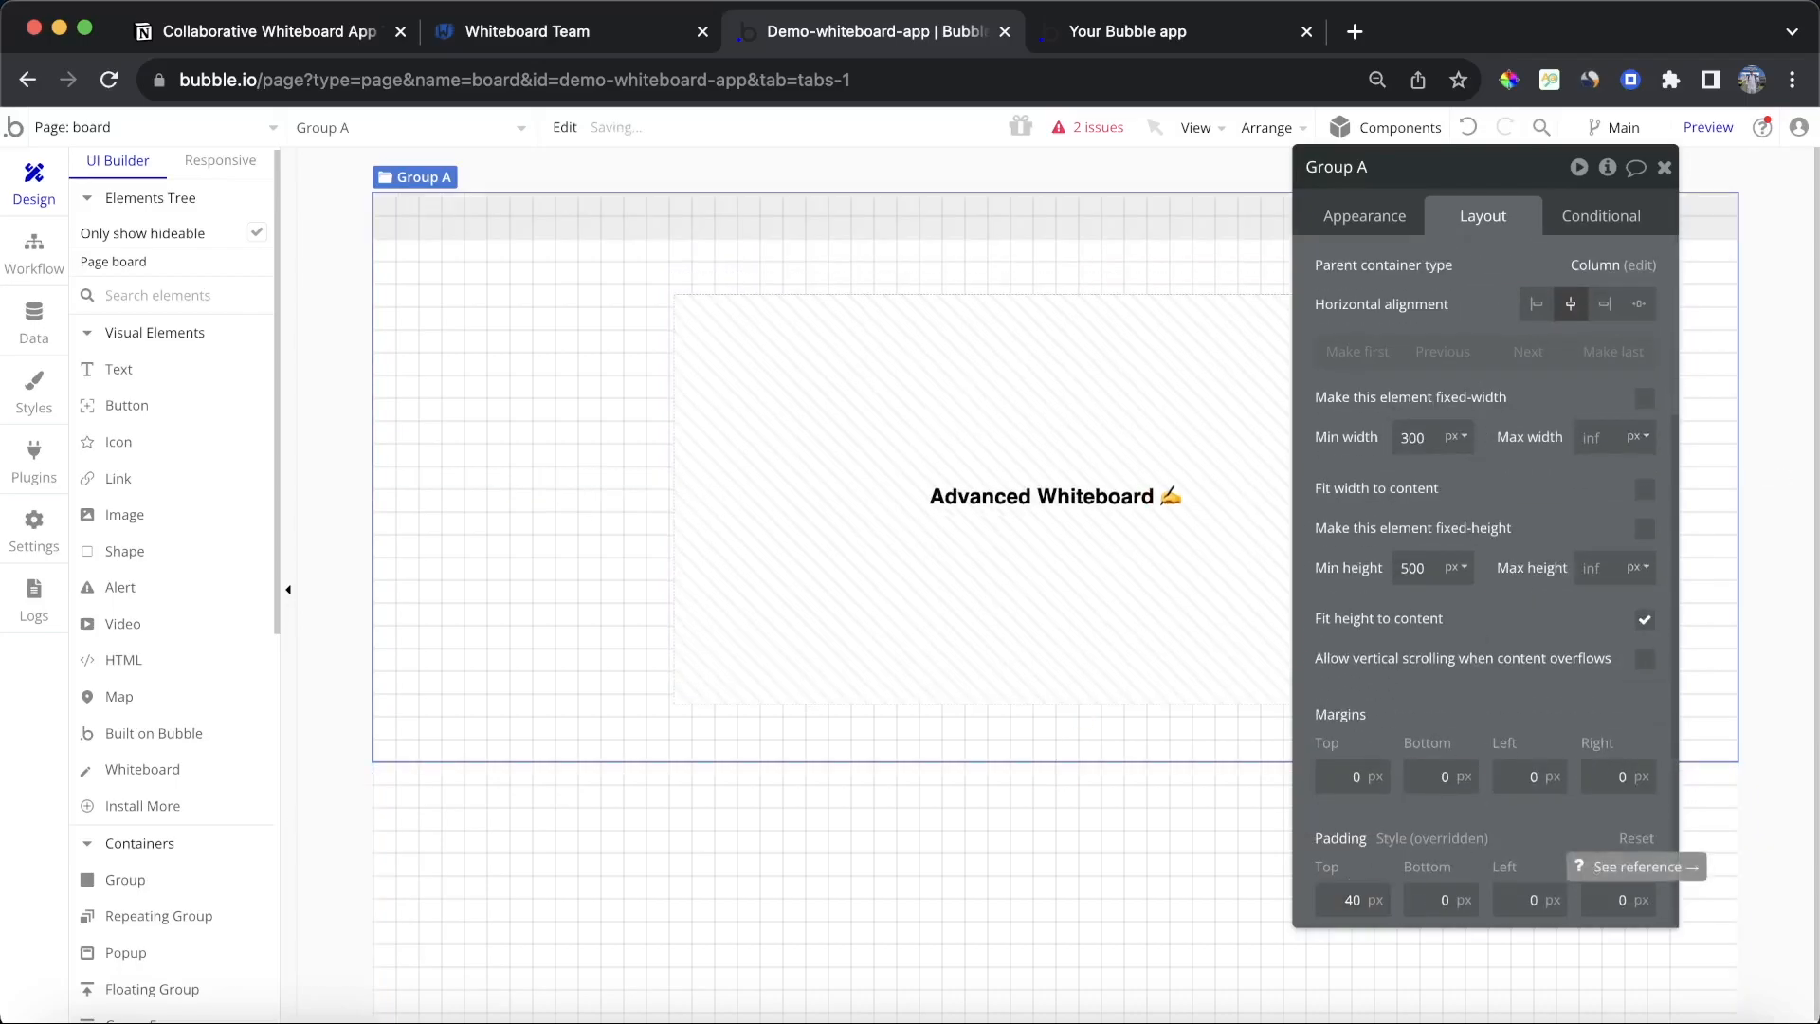
{"action": "type", "text": "40"}
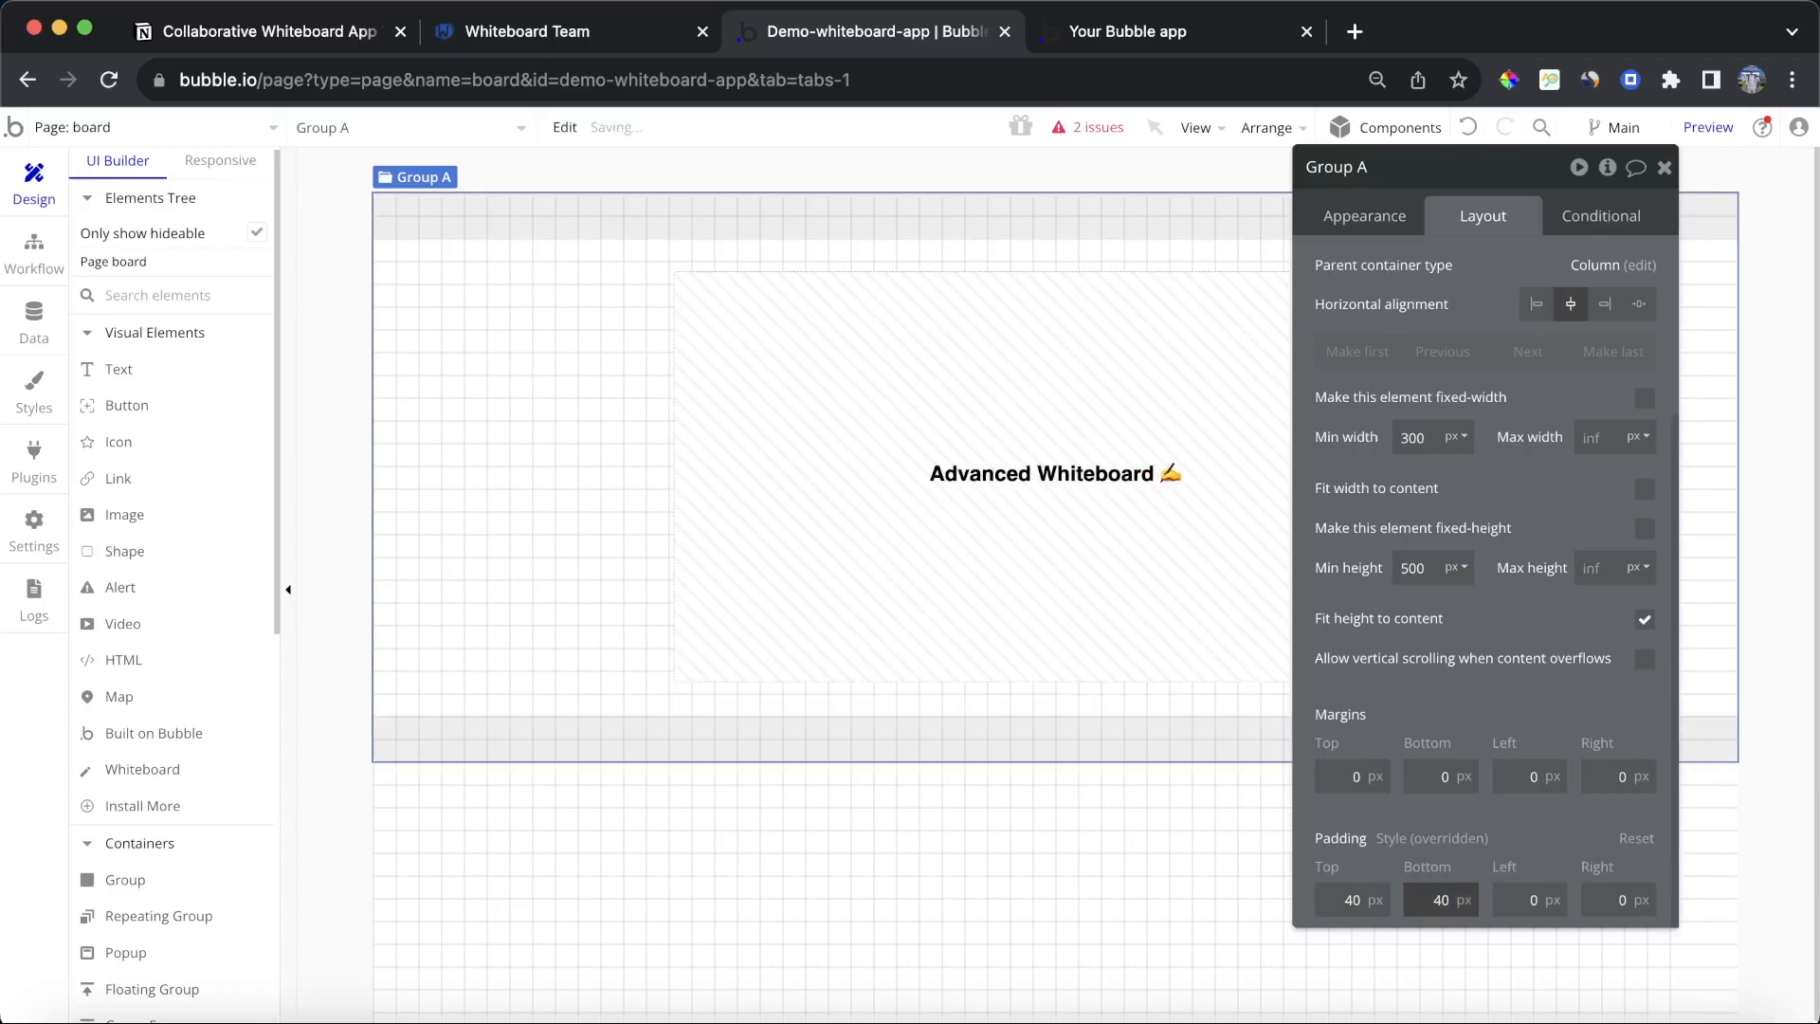
{"action": "type", "text": "40"}
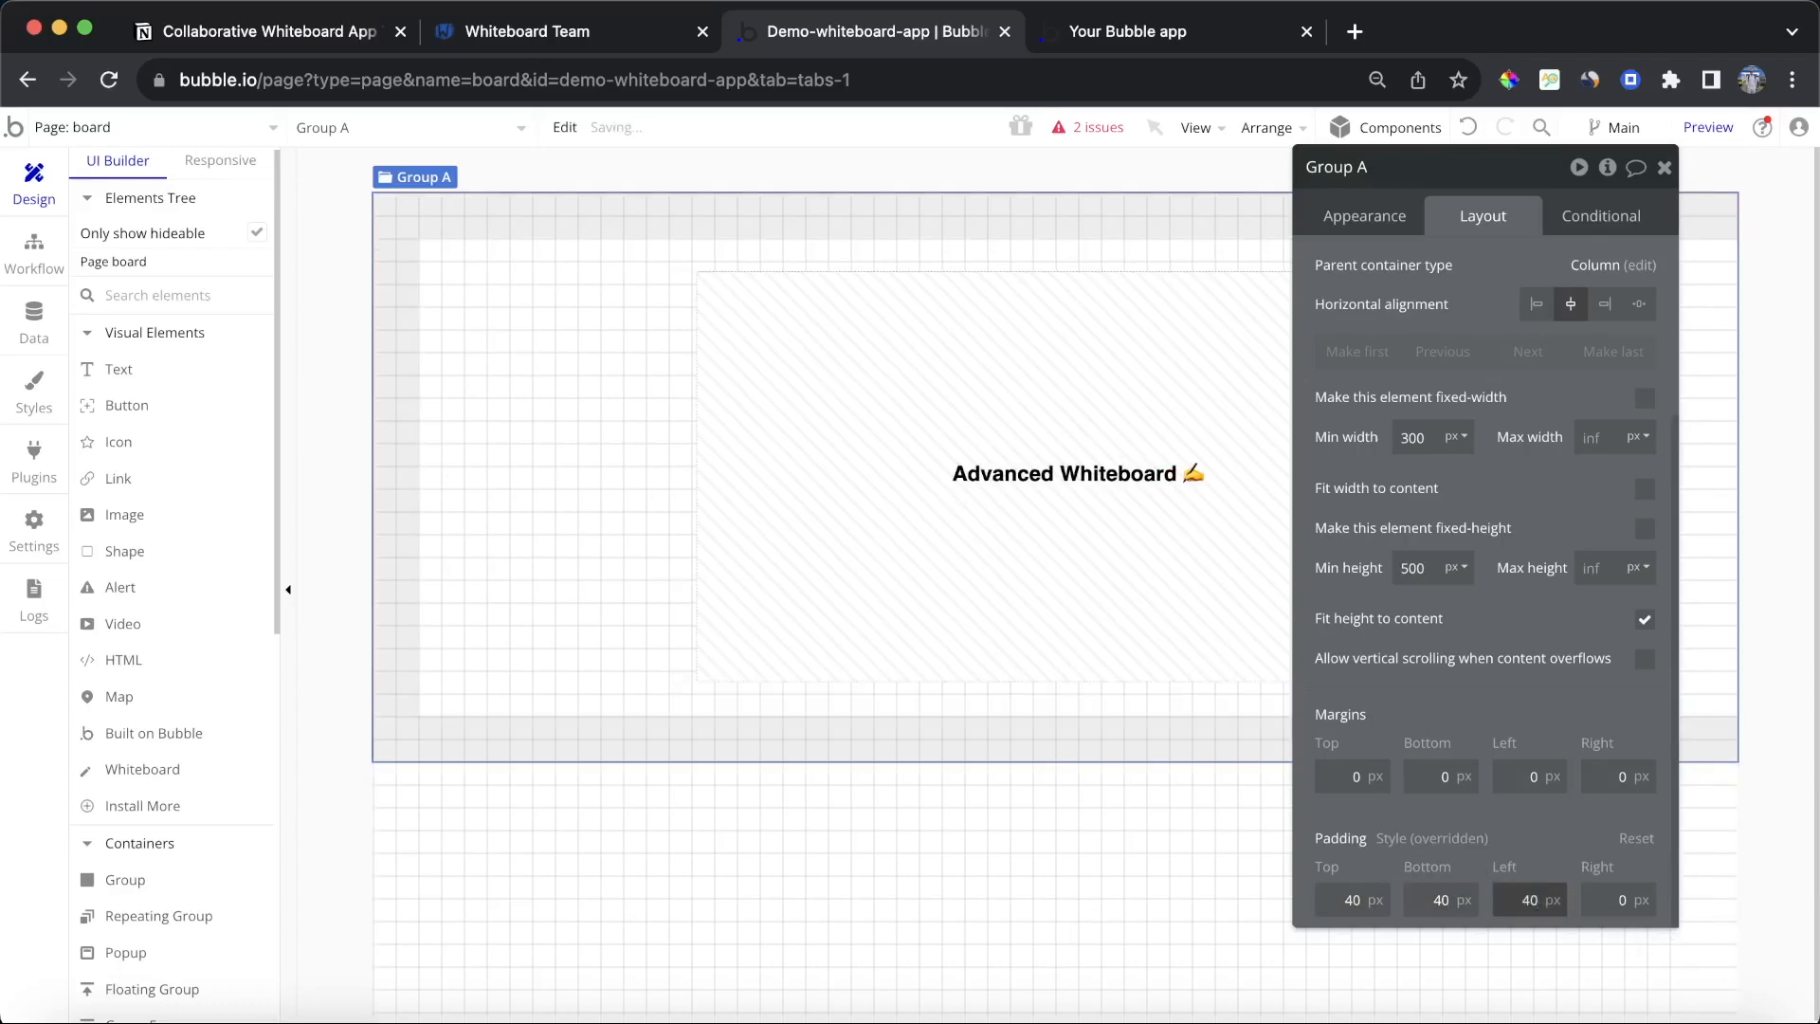
{"action": "left_click", "coordinate": [1608, 896]}
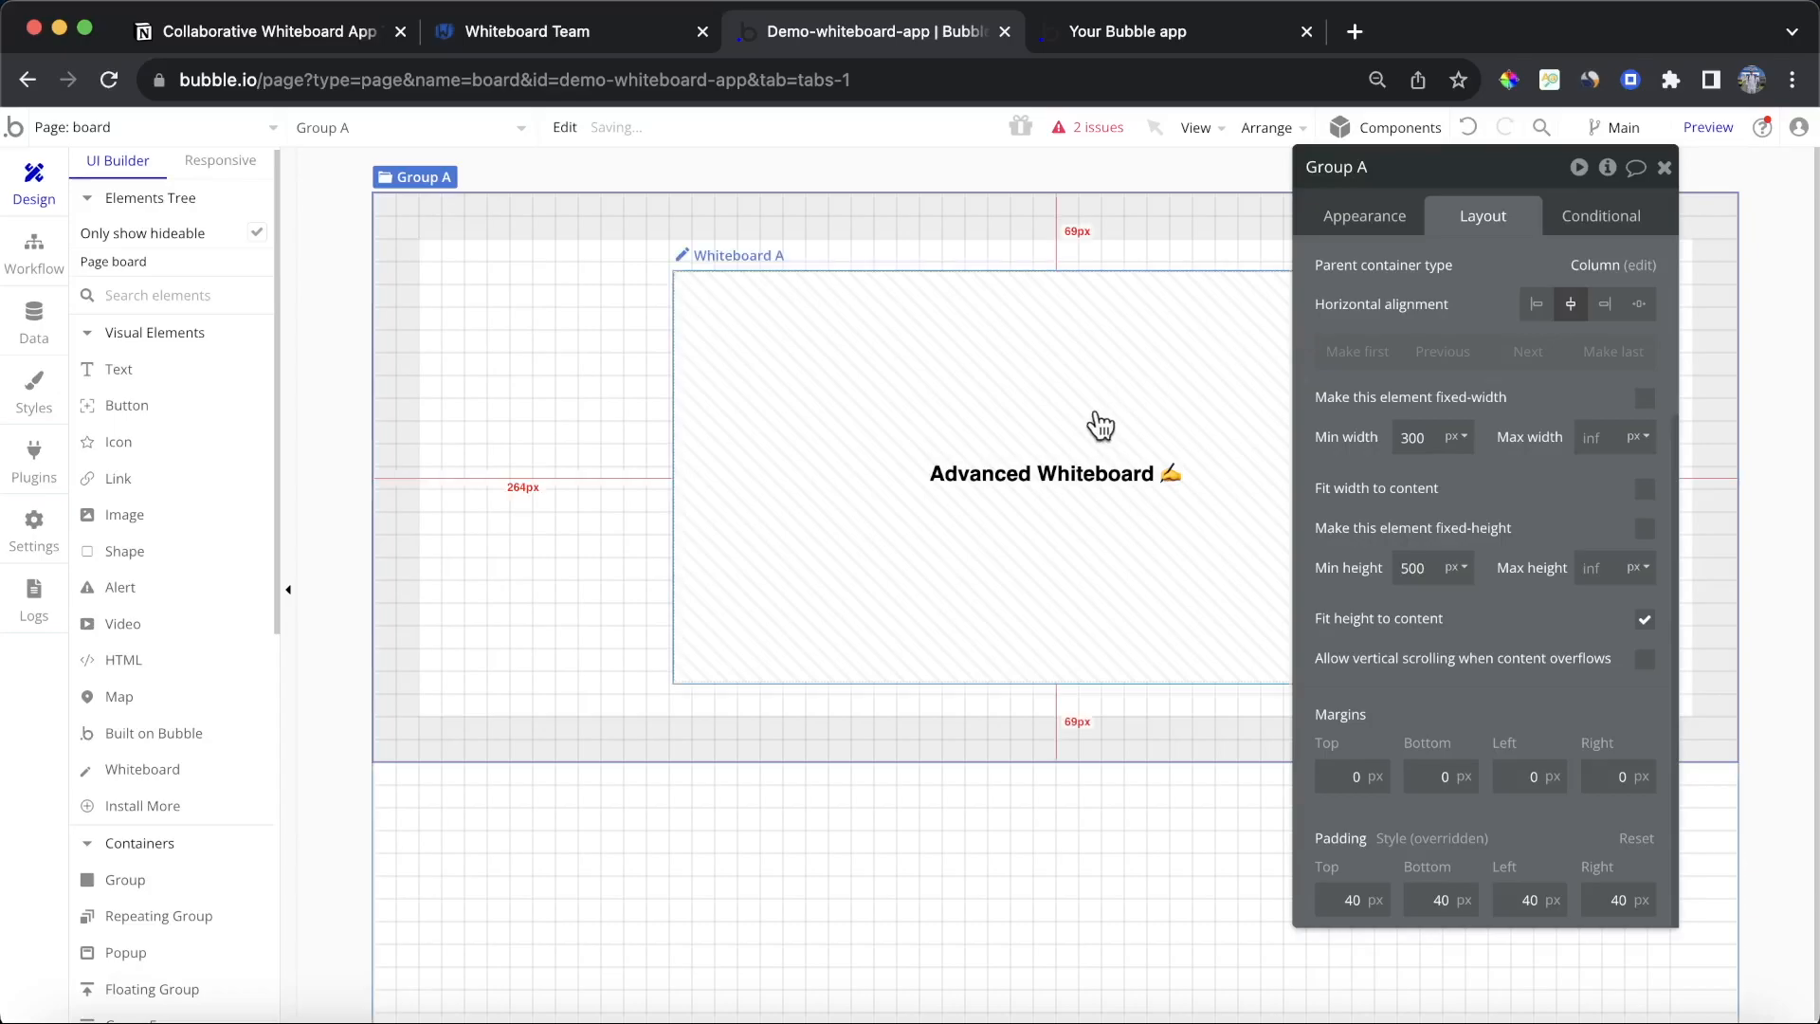
Step: Make the whiteboard not fixed-width, with a minimum width of 0 px and a minimum height of 450 px
{"action": "left_click", "coordinate": [1097, 422]}
{"action": "left_click", "coordinate": [1643, 491]}
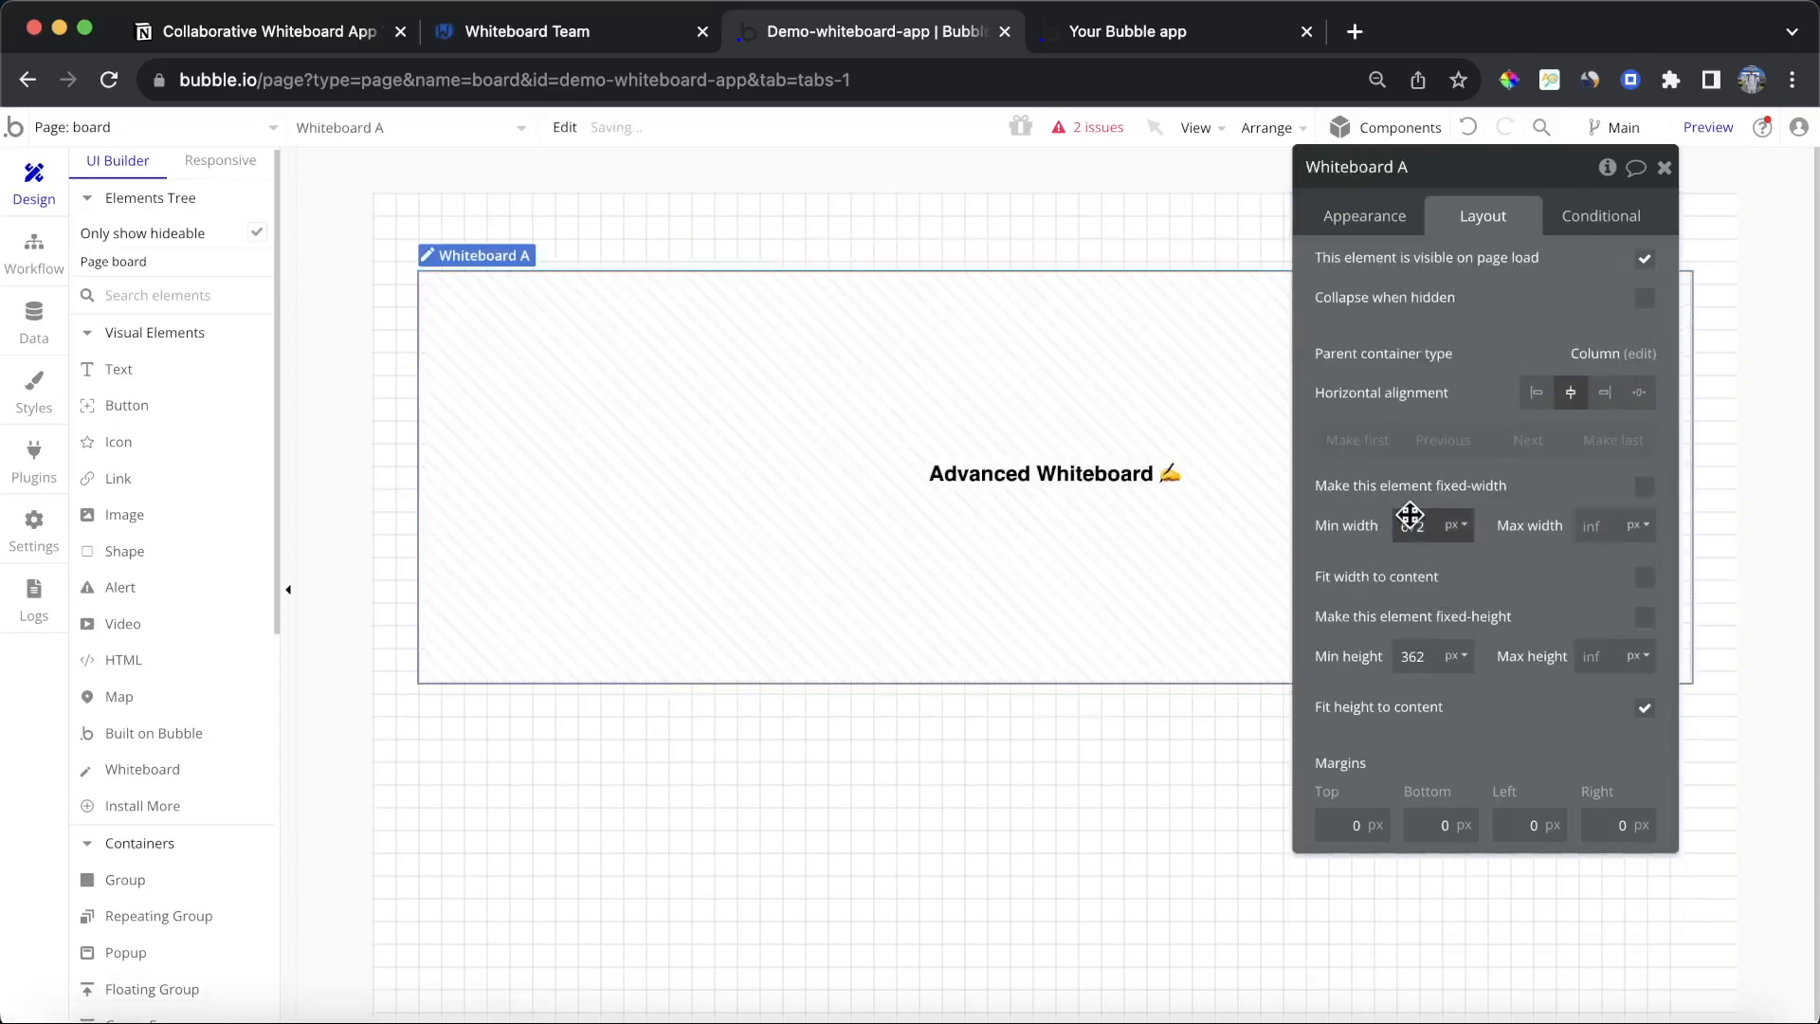
{"action": "type", "text": "0"}
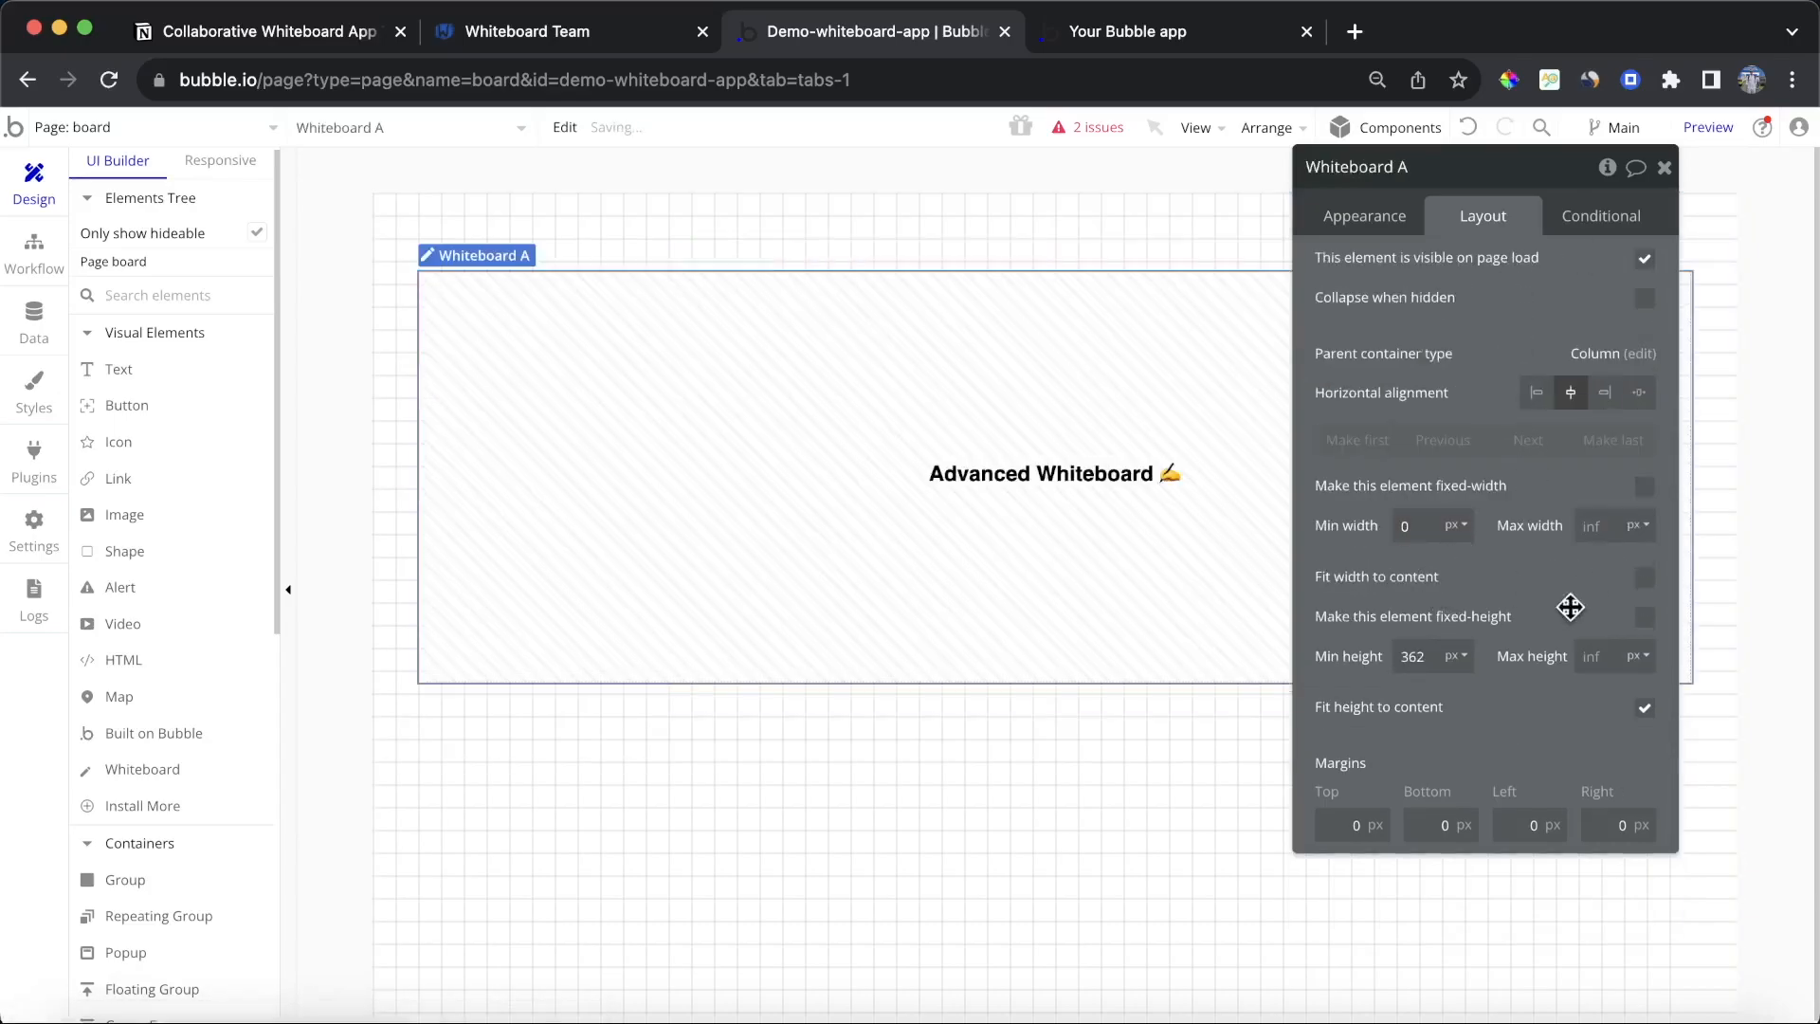
{"action": "left_click", "coordinate": [1418, 658]}
{"action": "type", "text": "450"}
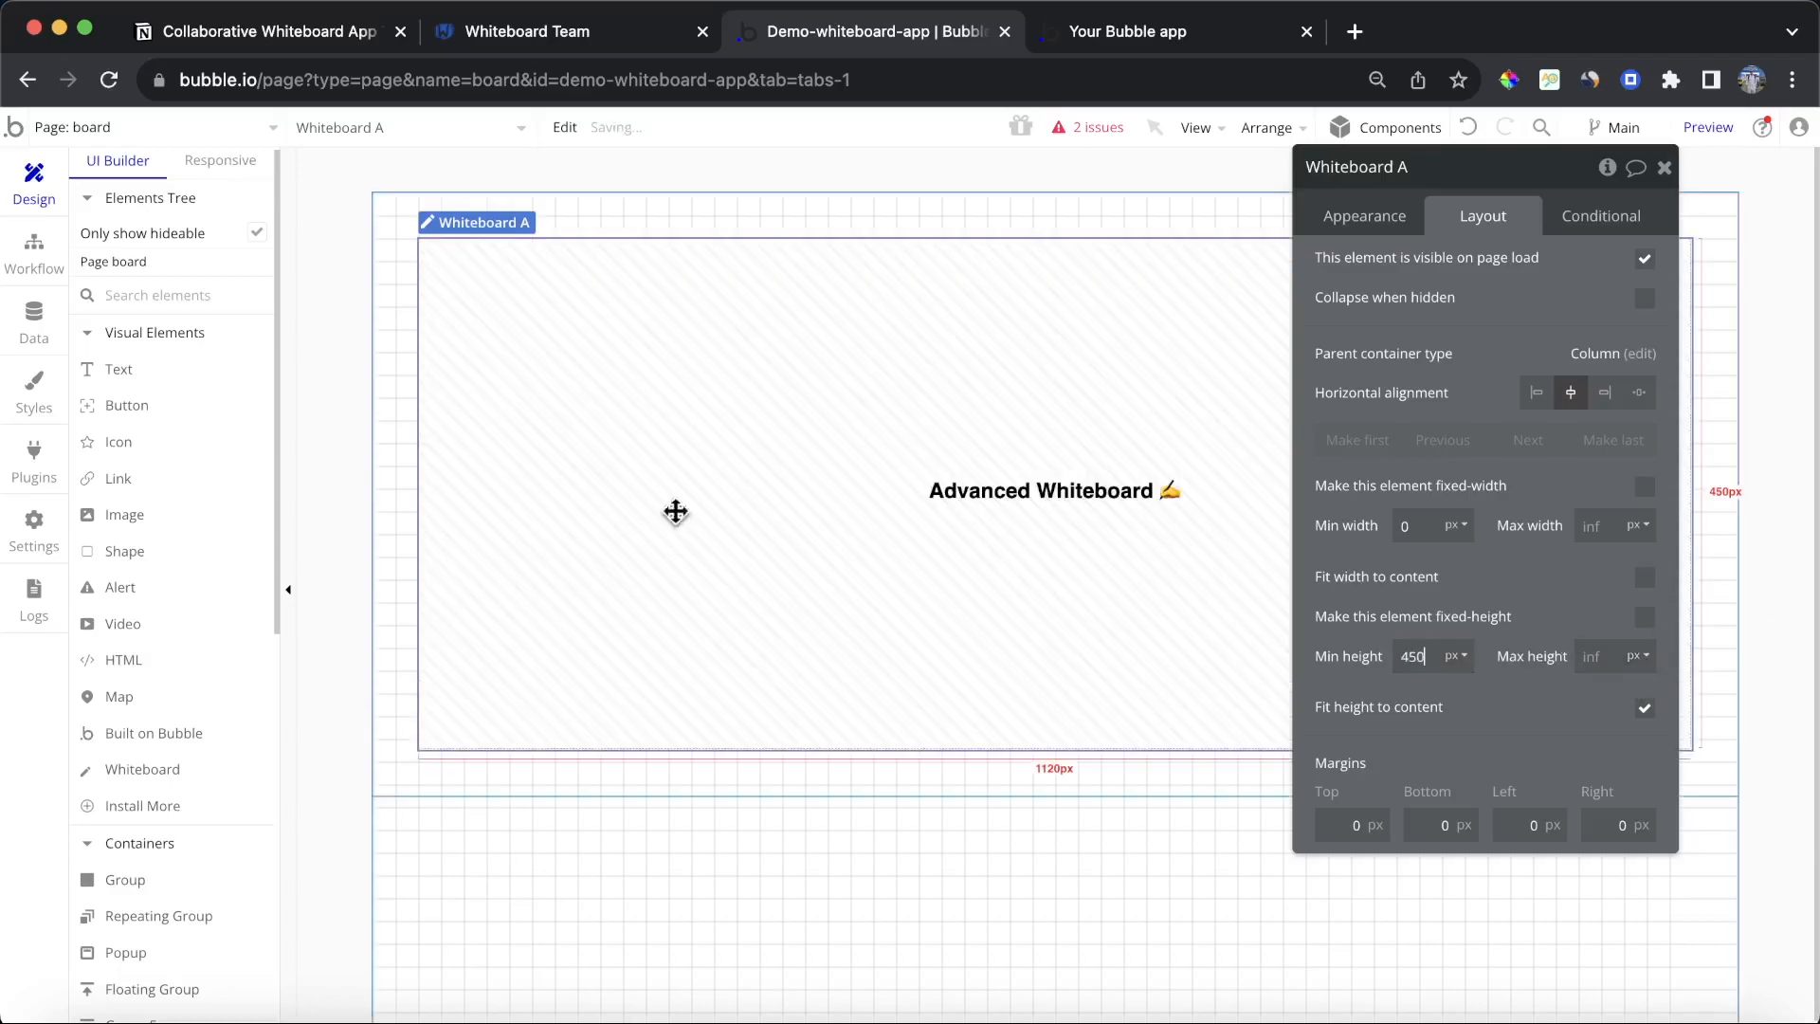
Step: Set the whiteboard's Board ID to the test string jflasjfjsdoifhljdfsj79808
{"action": "left_click", "coordinate": [402, 610]}
{"action": "left_click", "coordinate": [939, 505]}
{"action": "left_click_drag", "start_coordinate": [1454, 297], "coordinate": [1460, 338]}
{"action": "left_click", "coordinate": [1419, 276]}
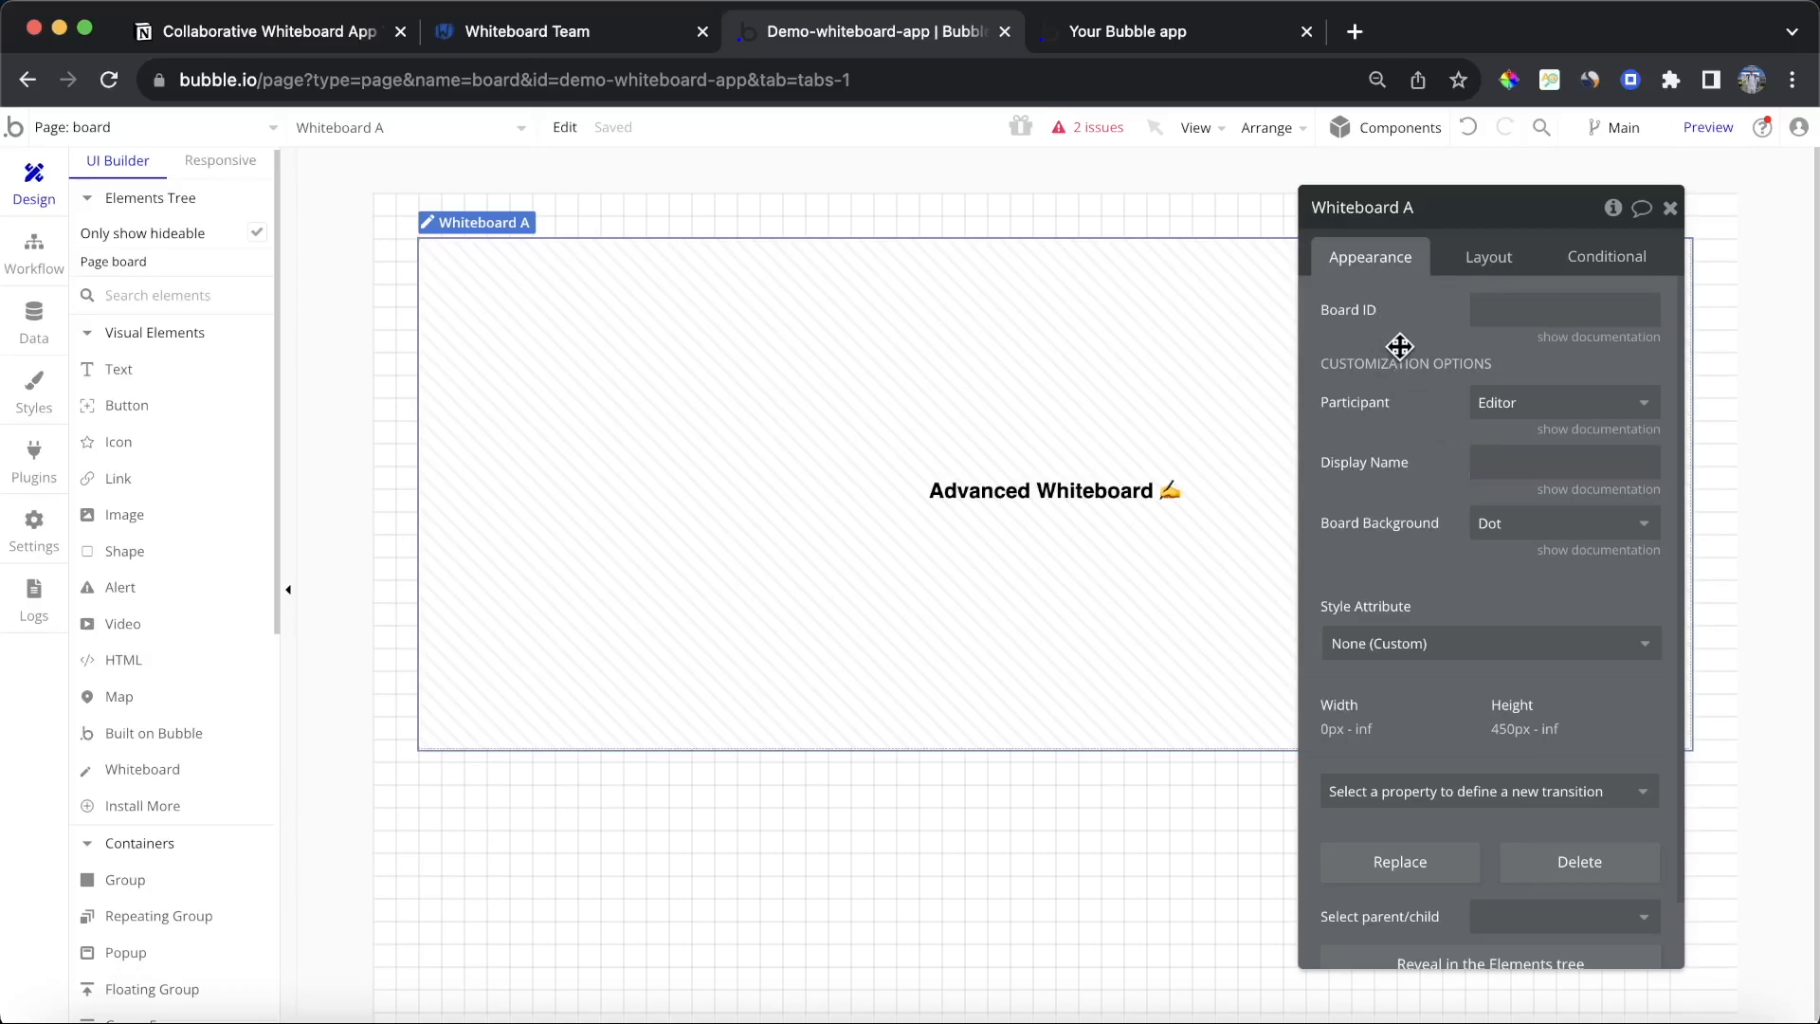
{"action": "left_click", "coordinate": [1596, 337]}
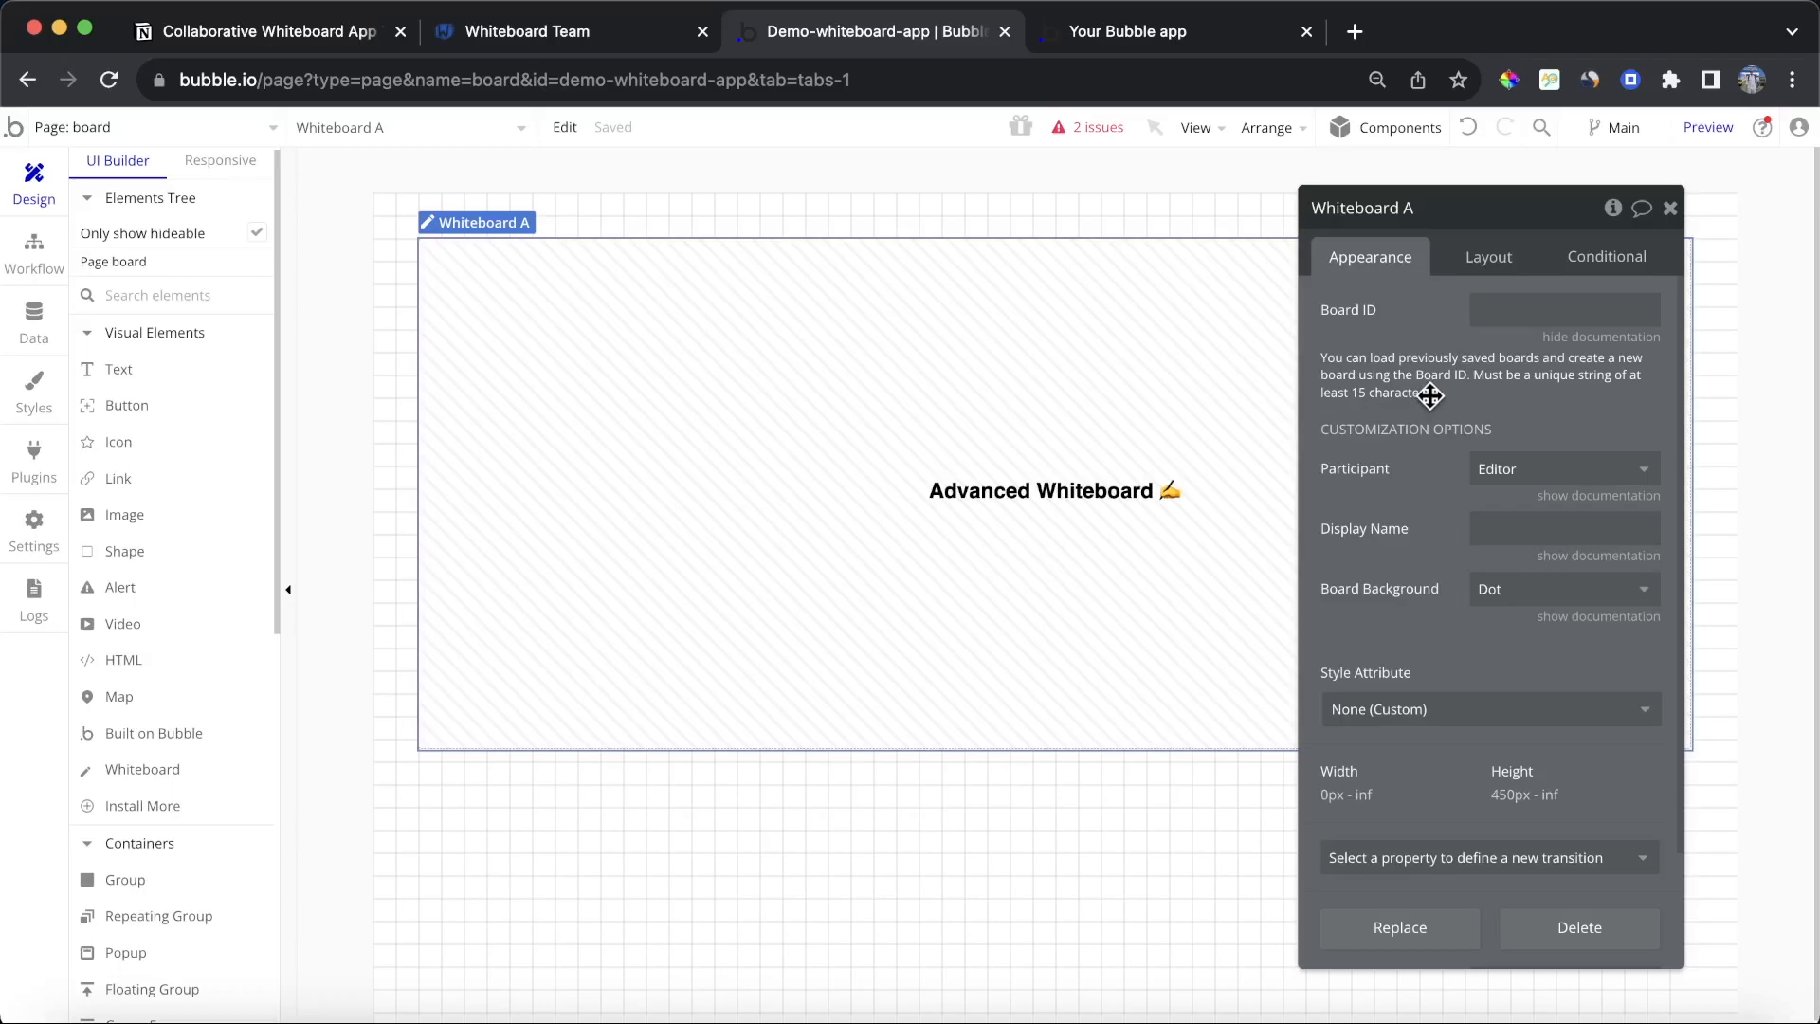
{"action": "left_click", "coordinate": [1518, 305]}
{"action": "left_click", "coordinate": [1532, 379]}
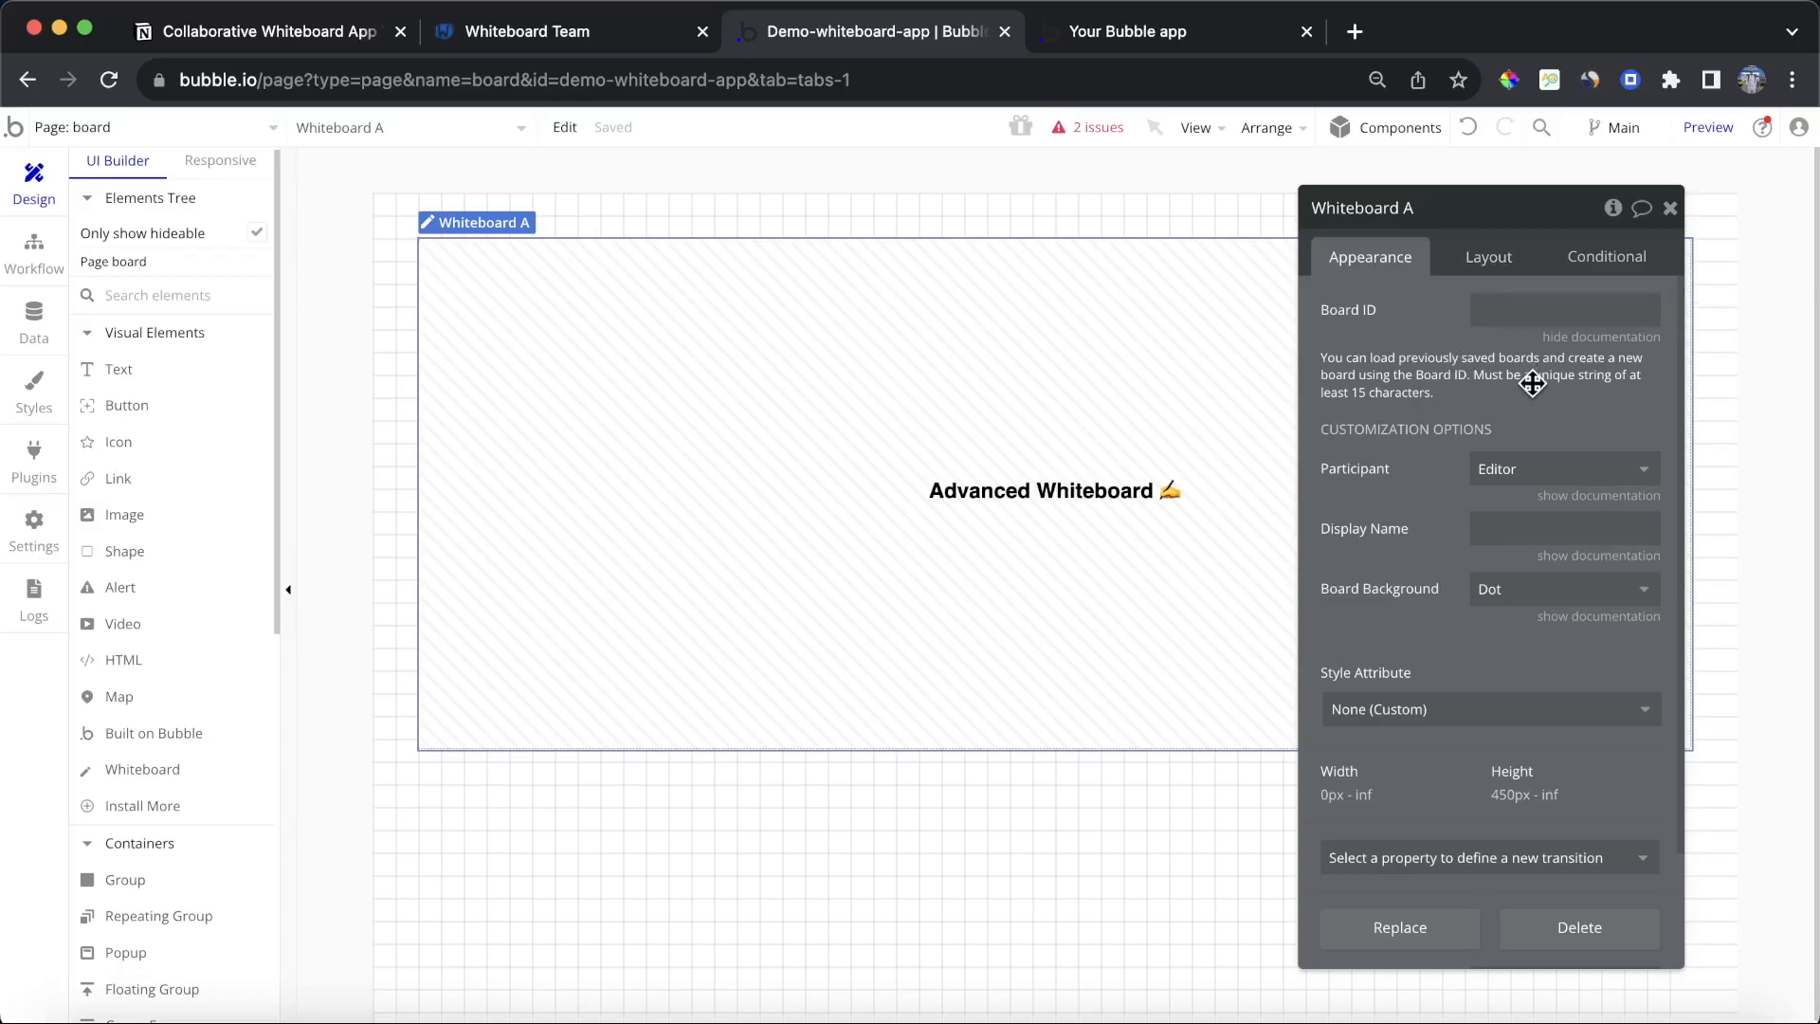
{"action": "left_click", "coordinate": [1533, 308]}
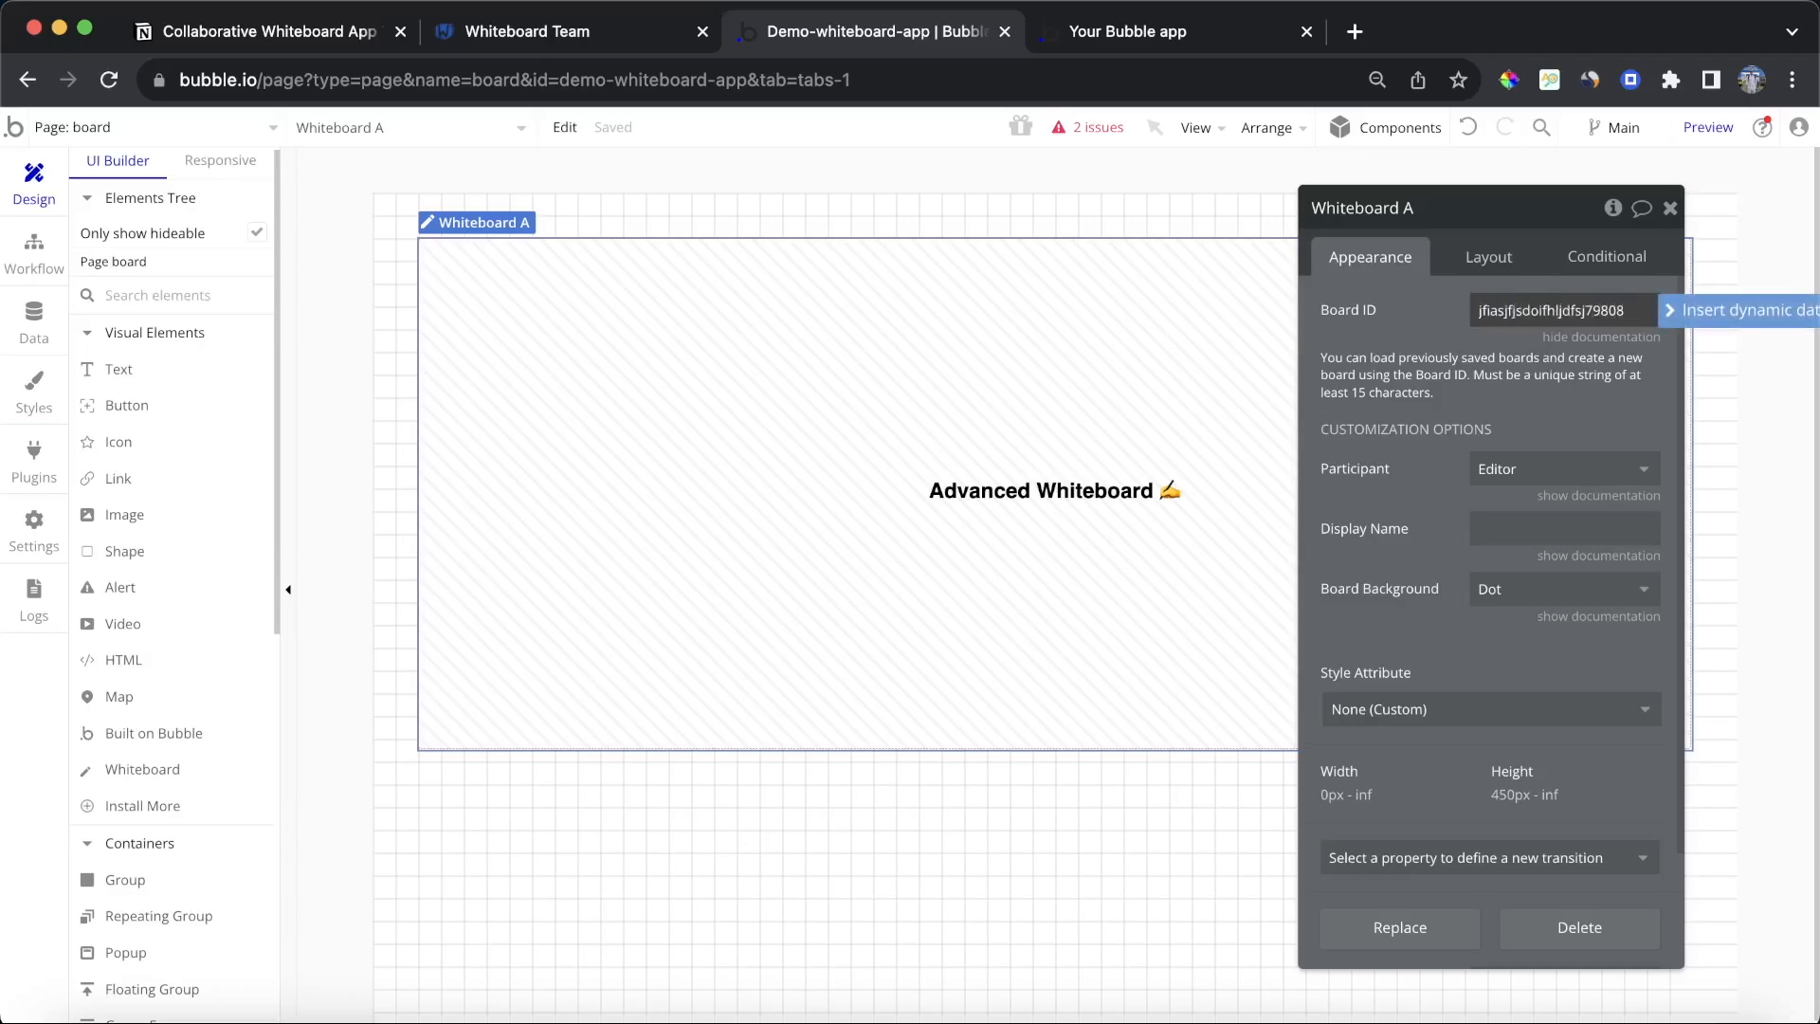
{"action": "left_click", "coordinate": [1431, 360]}
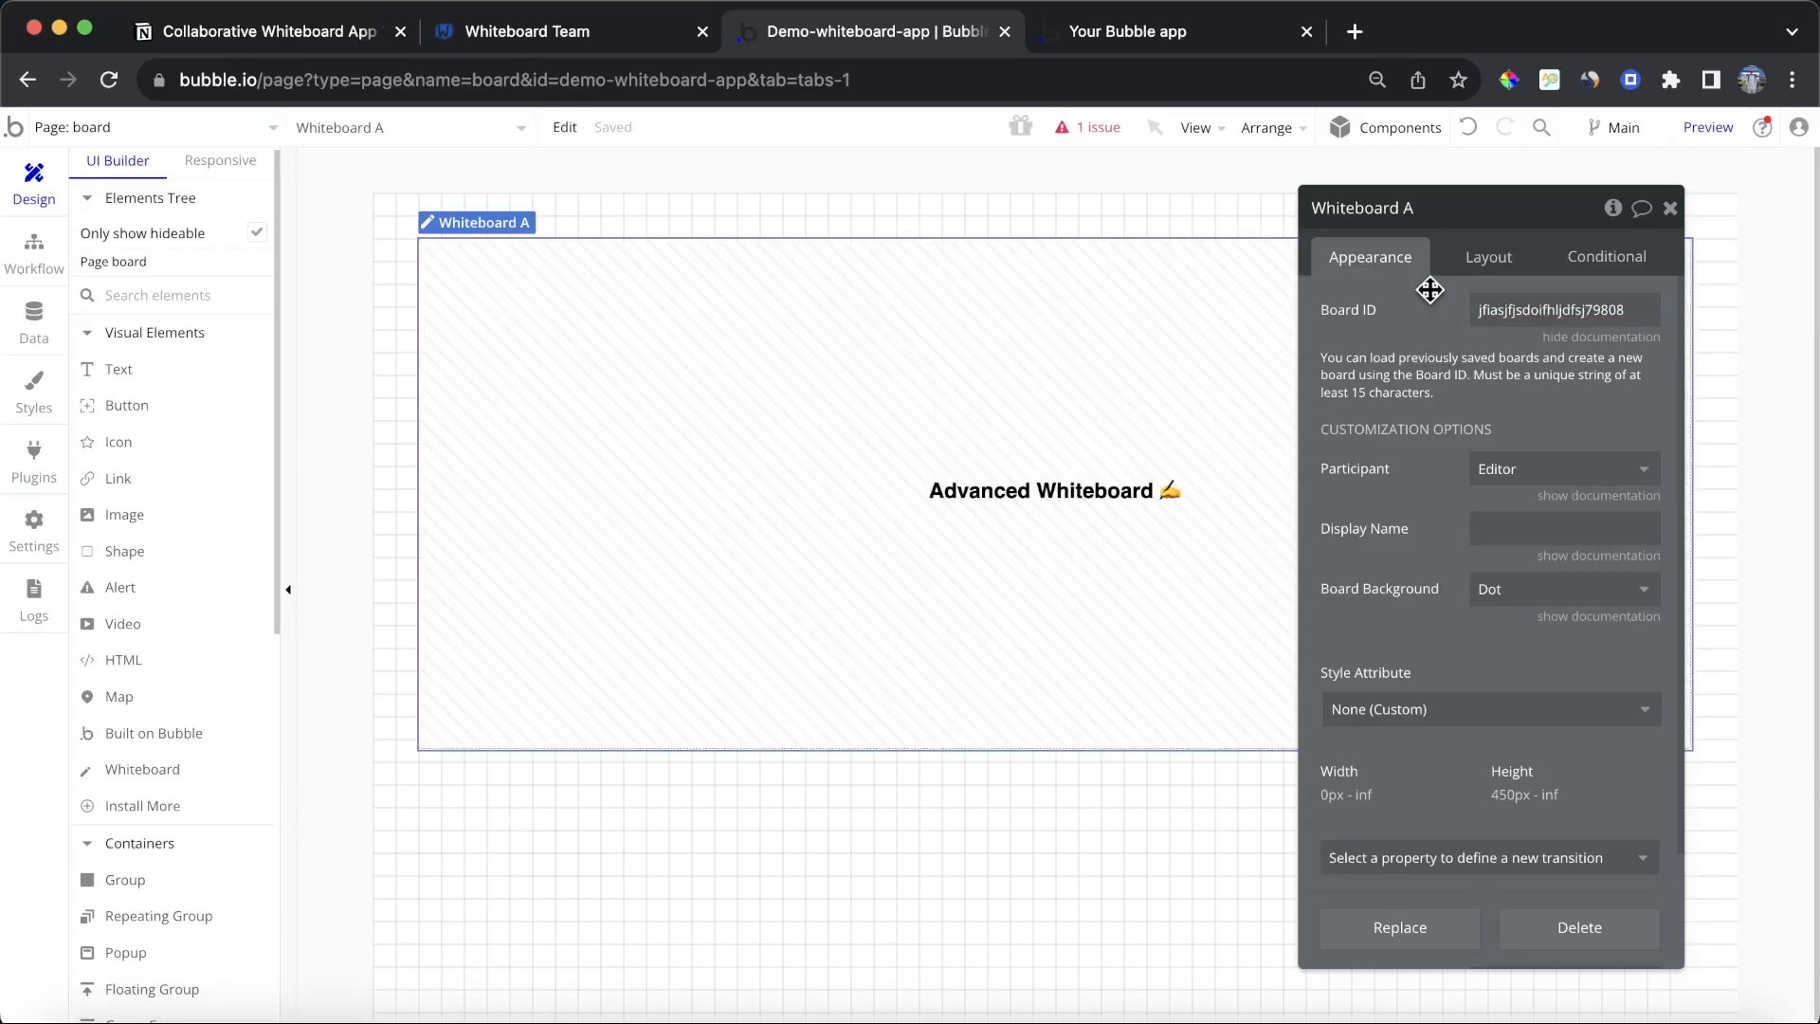
Step: Set the whiteboard's Display Name to the current user's email
{"action": "left_click", "coordinate": [1498, 527]}
{"action": "left_click", "coordinate": [1697, 529]}
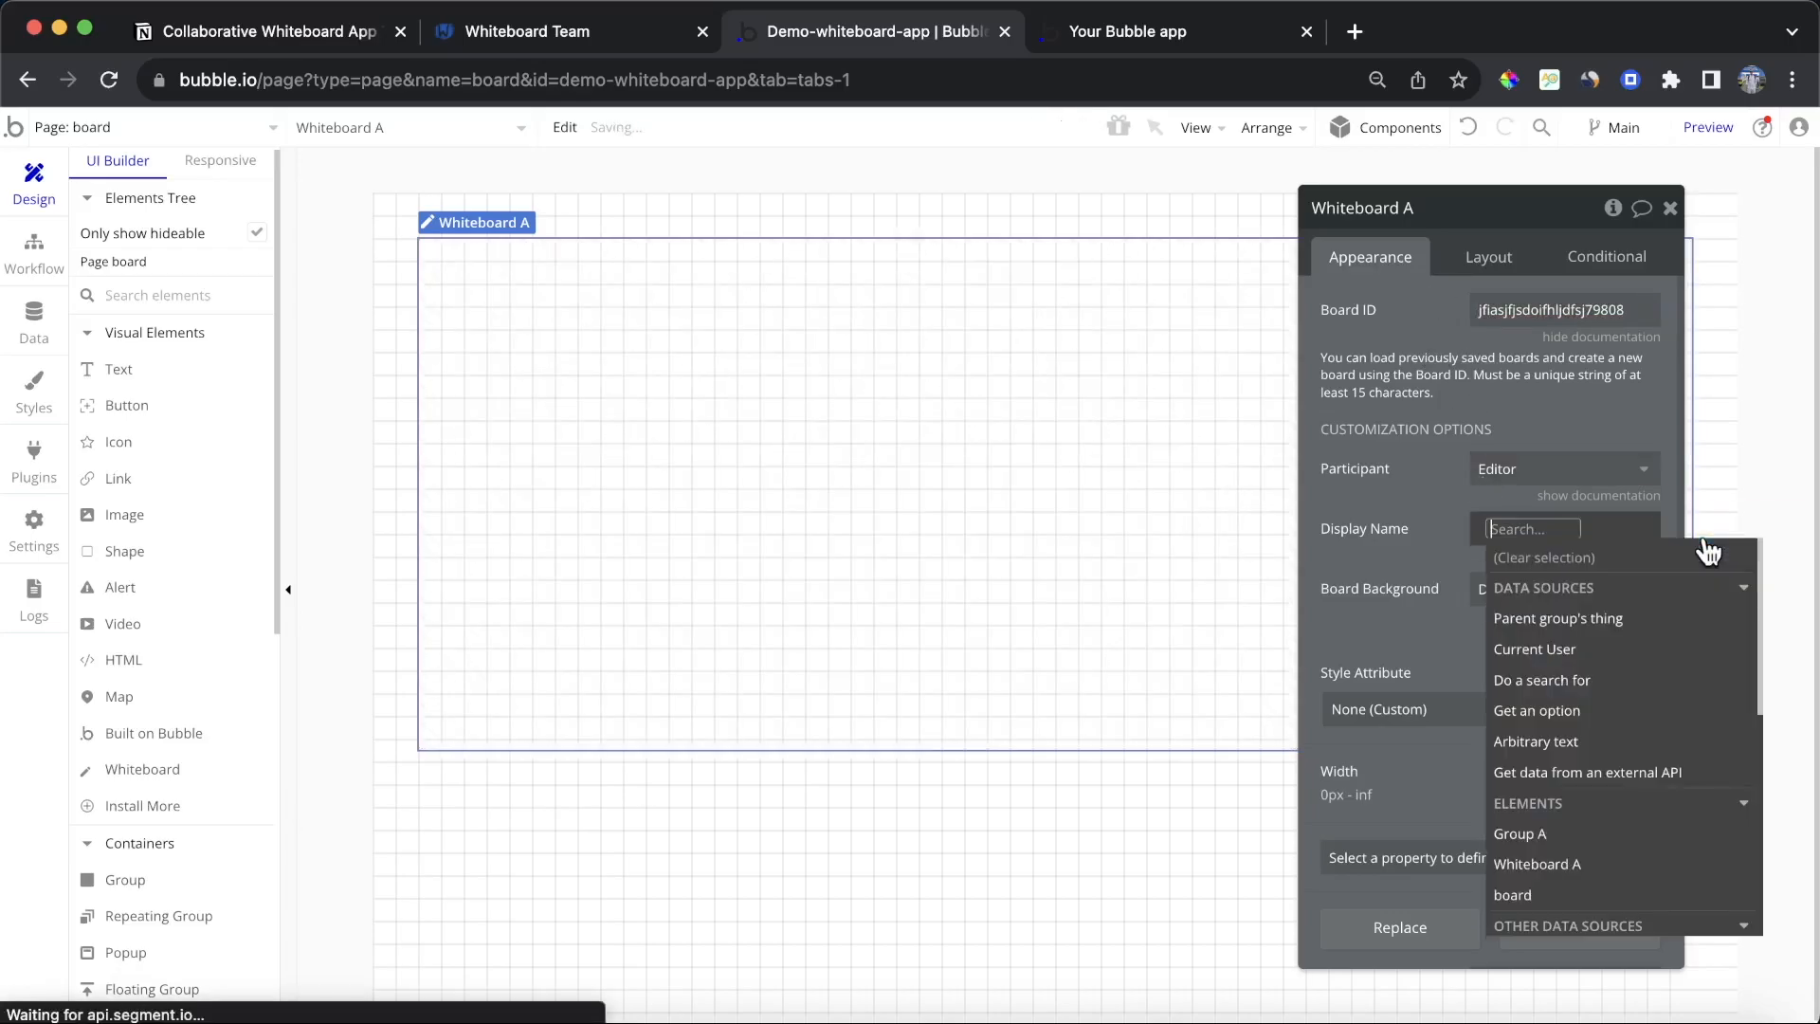
{"action": "type", "text": "cur"}
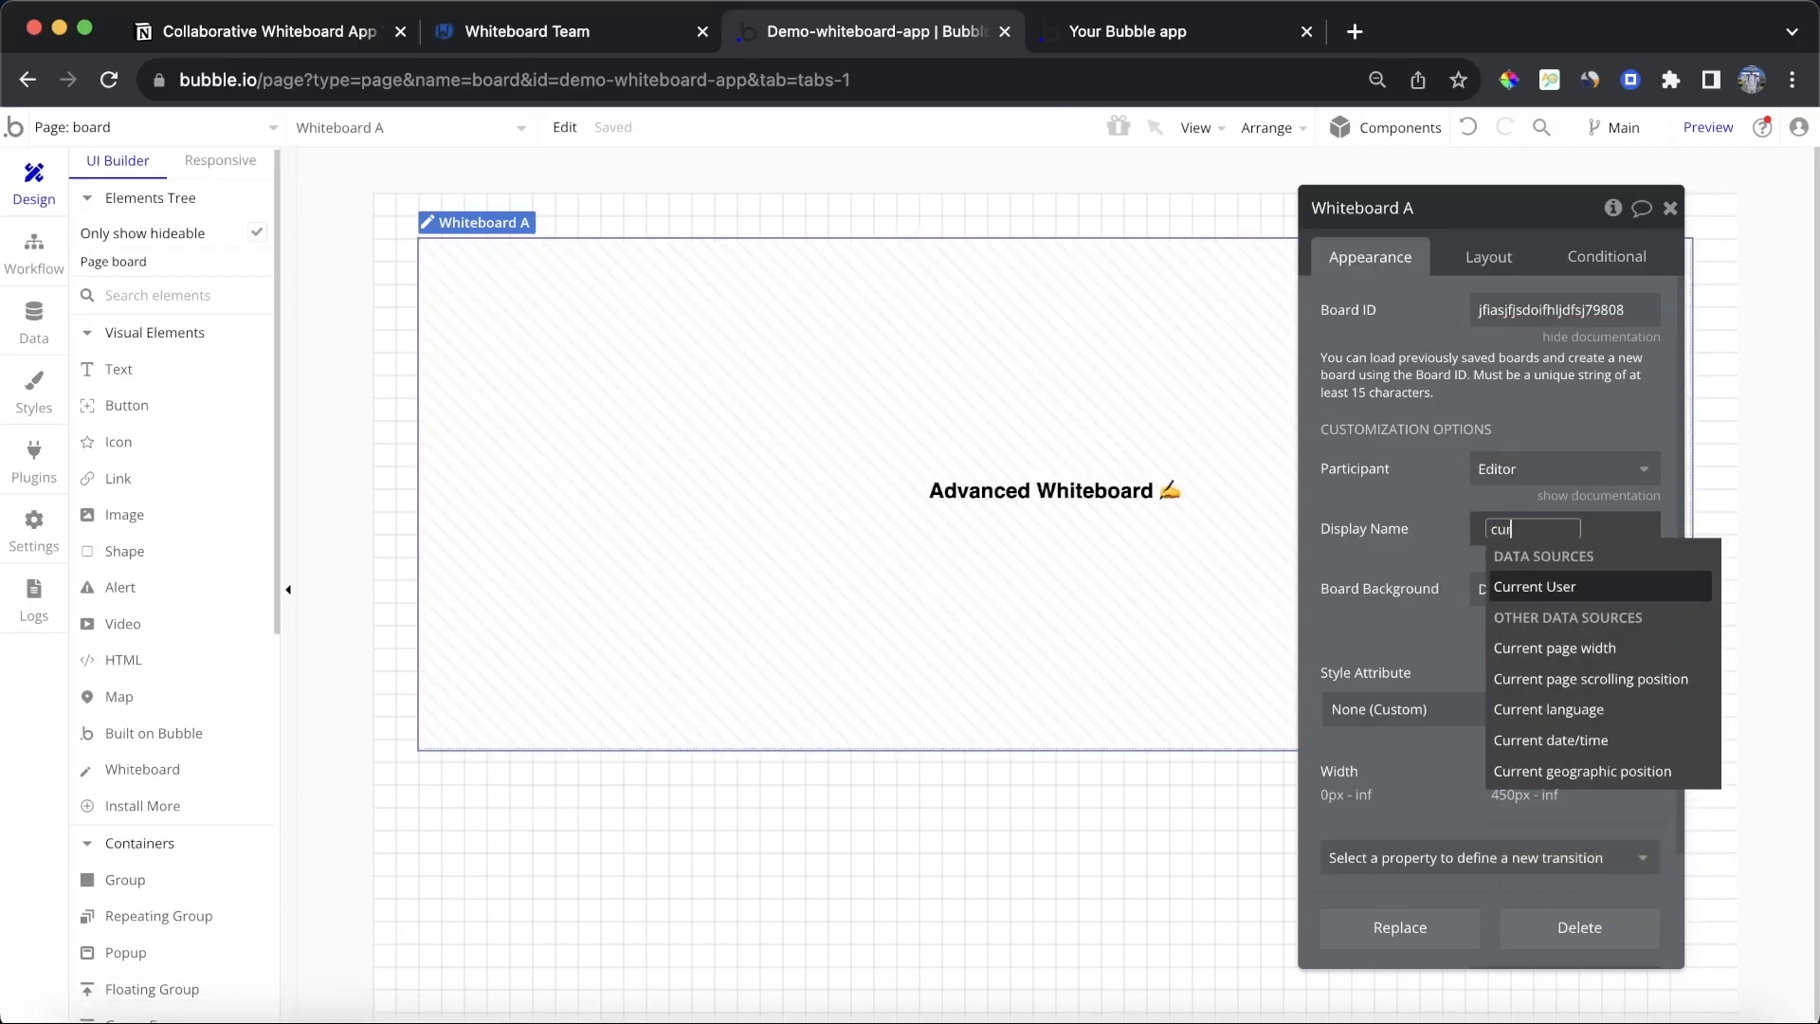
{"action": "key", "text": "Return"}
{"action": "type", "text": "es"}
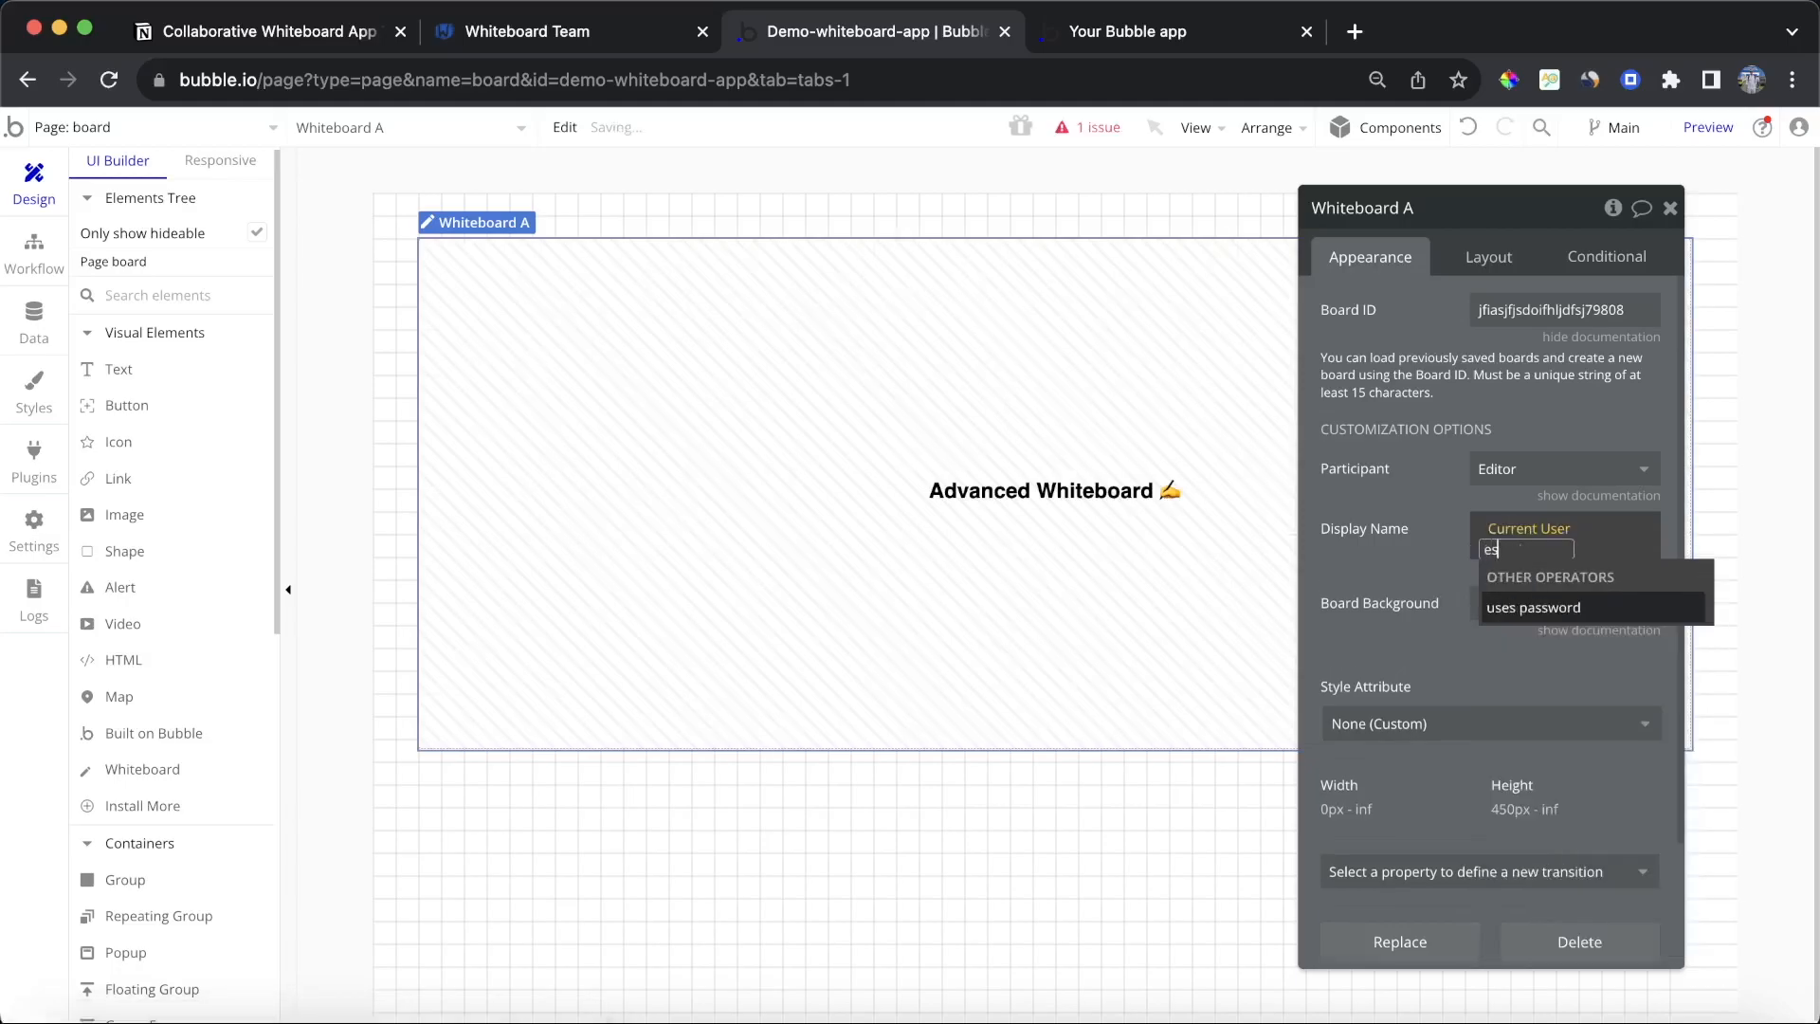
{"action": "key", "text": "BackSpace"}
{"action": "left_click", "coordinate": [1543, 625]}
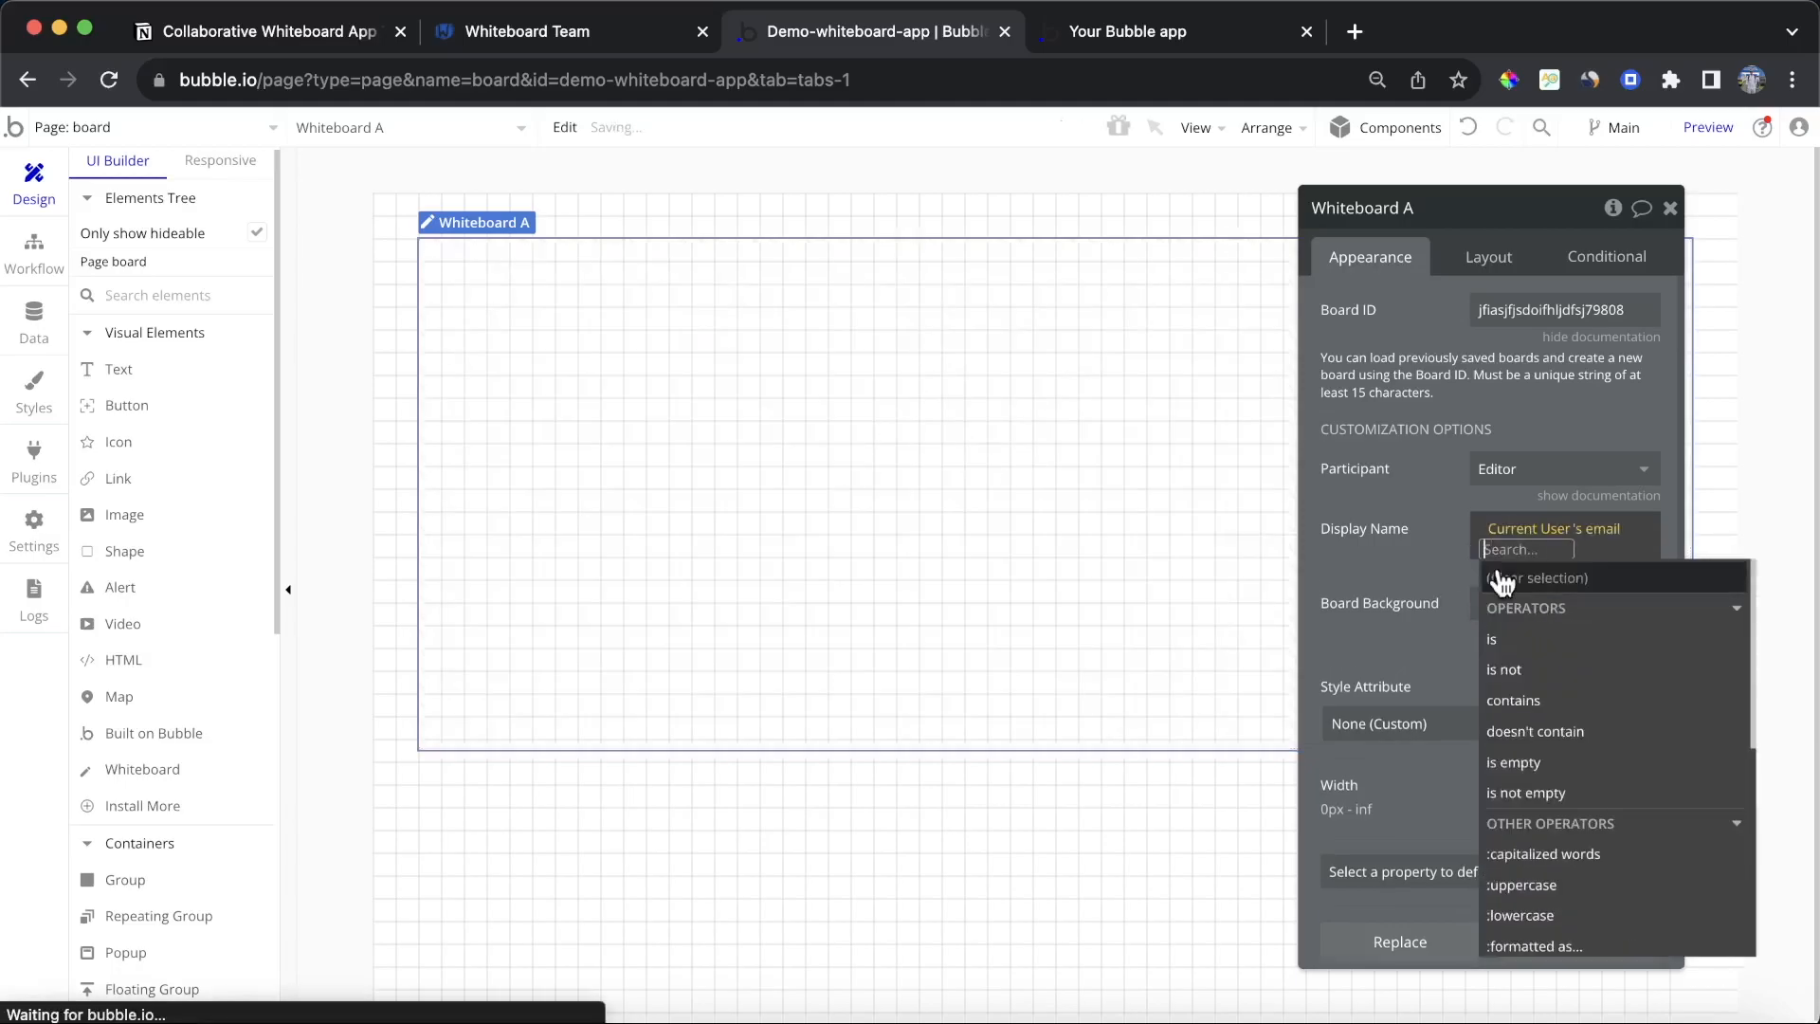
{"action": "left_click", "coordinate": [1401, 496]}
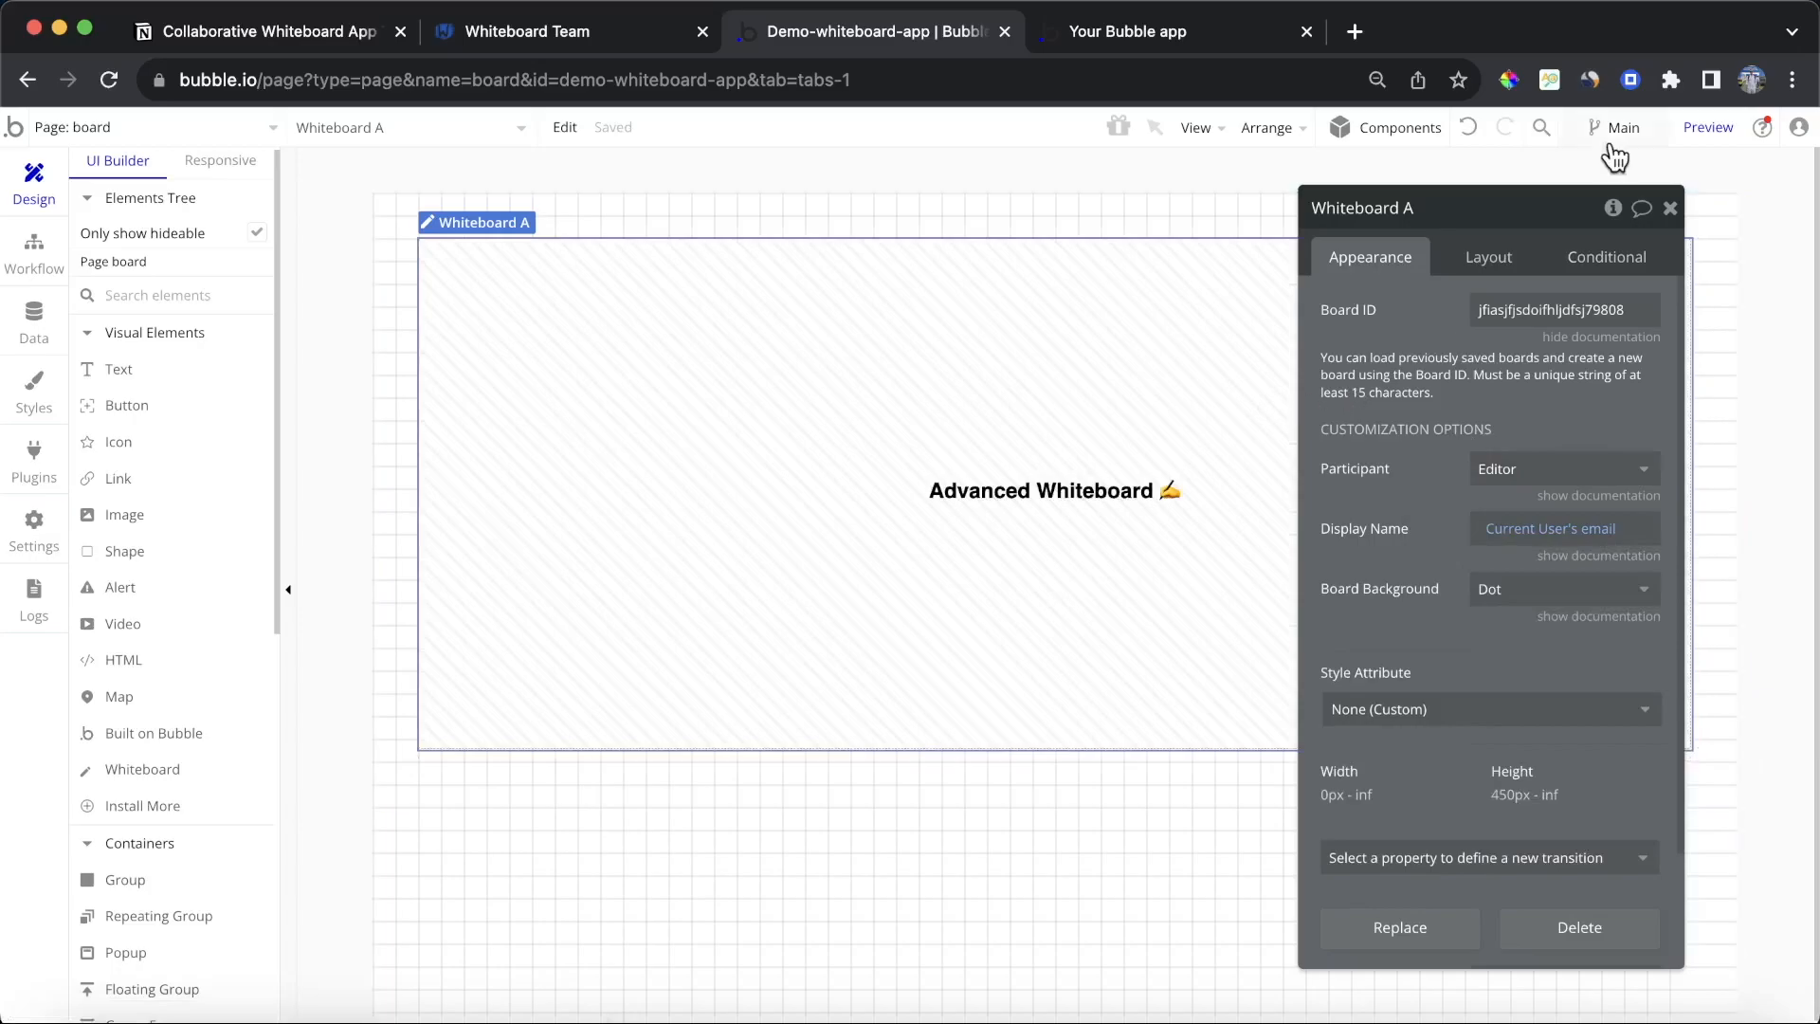
Step: Preview the board page, draw a rectangle about 330 by 130 px on the whiteboard and move it slightly right
{"action": "left_click", "coordinate": [1707, 127]}
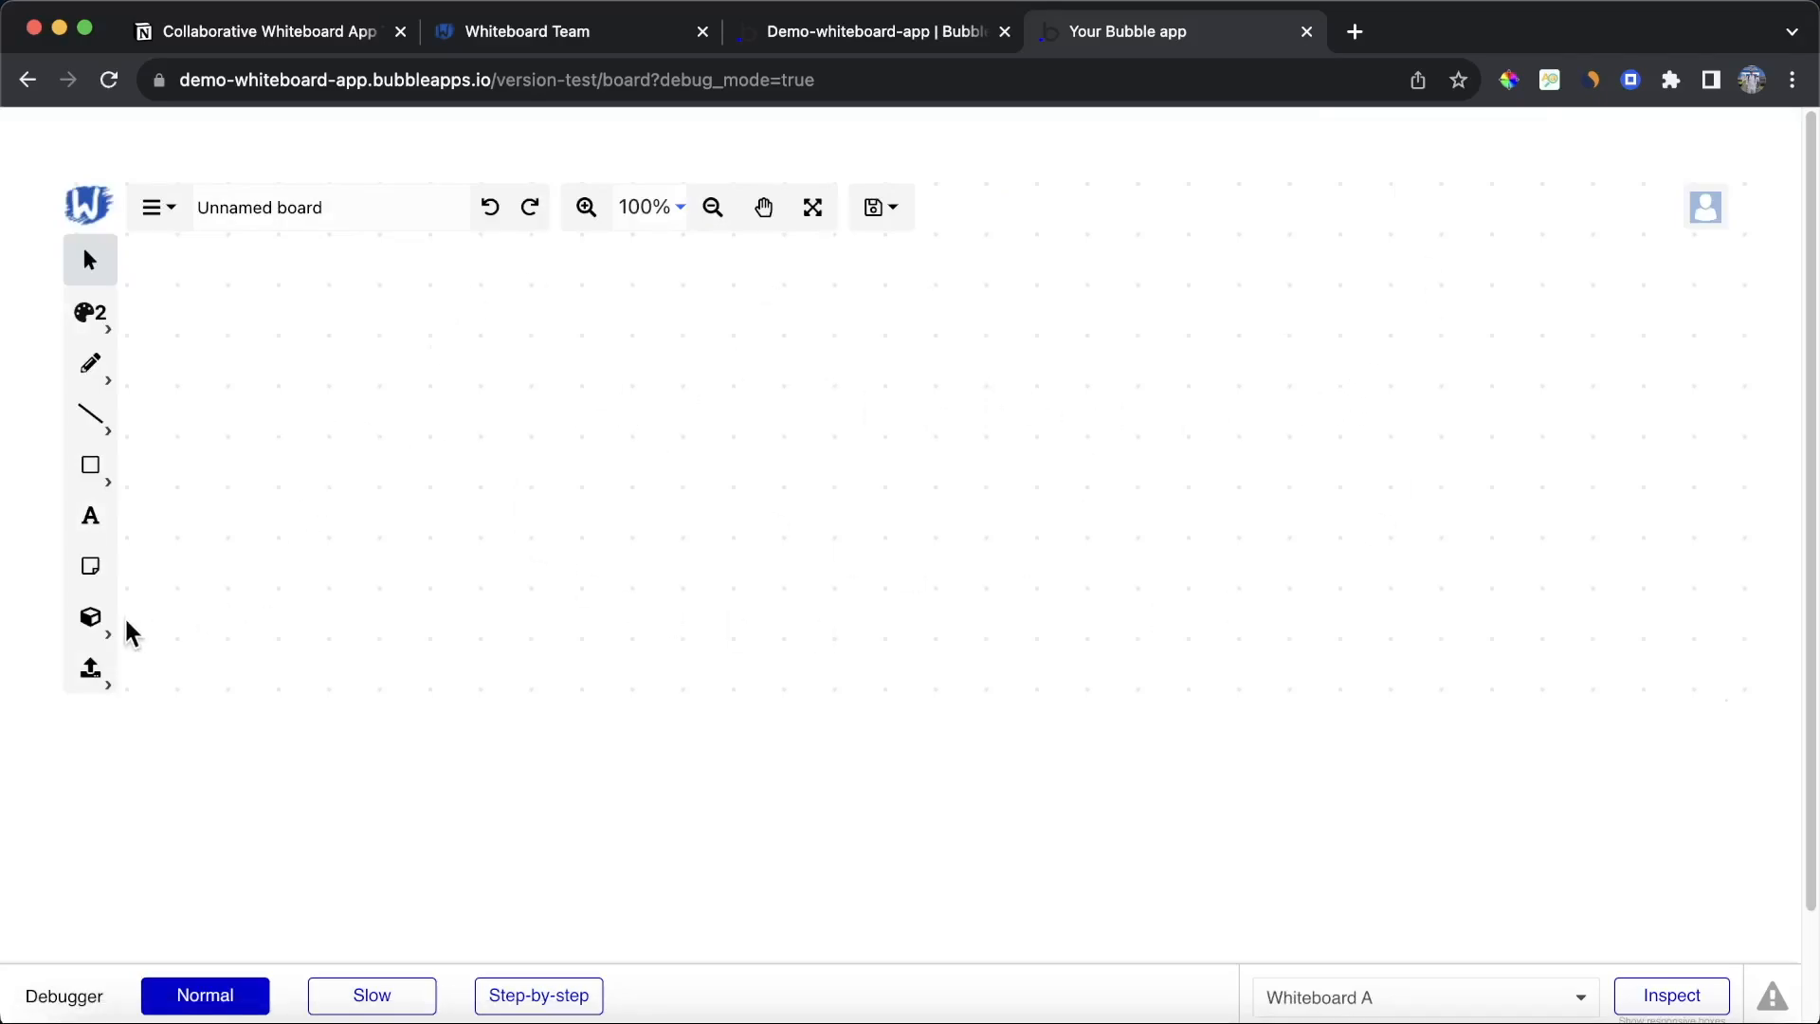
{"action": "left_click", "coordinate": [90, 466]}
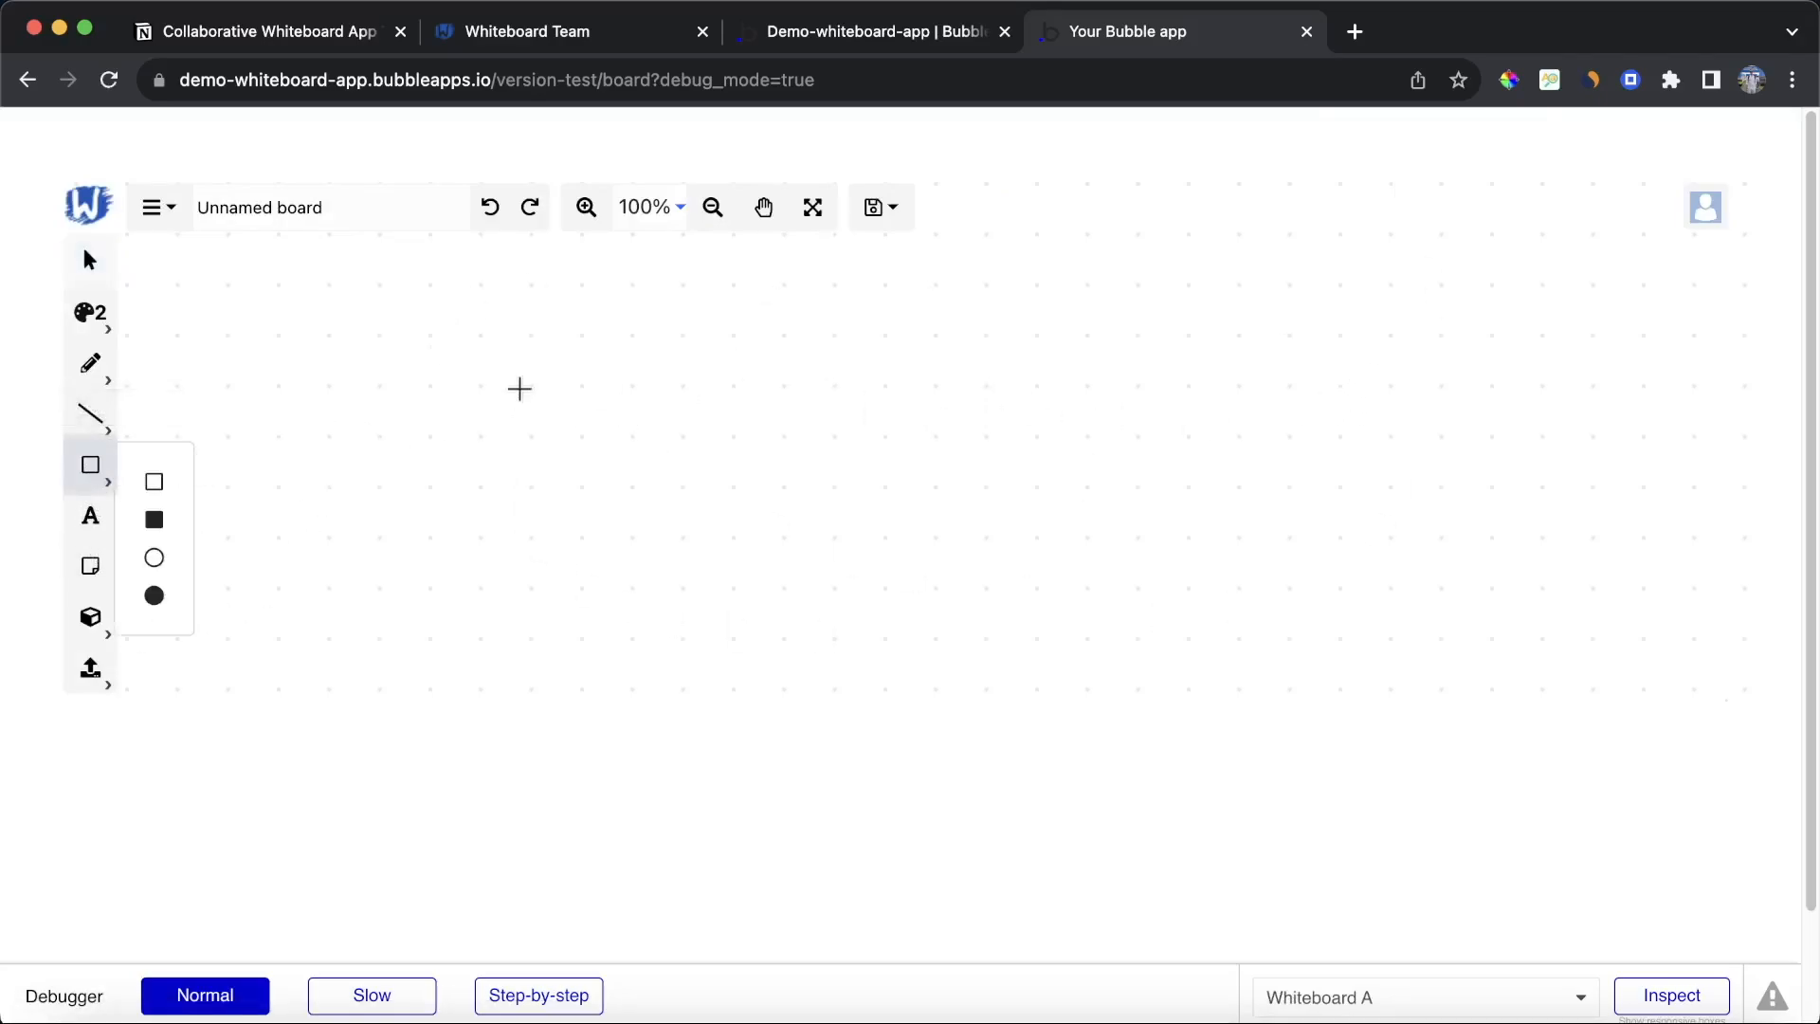
{"action": "left_click", "coordinate": [154, 482]}
{"action": "left_click_drag", "start_coordinate": [391, 345], "coordinate": [983, 573]}
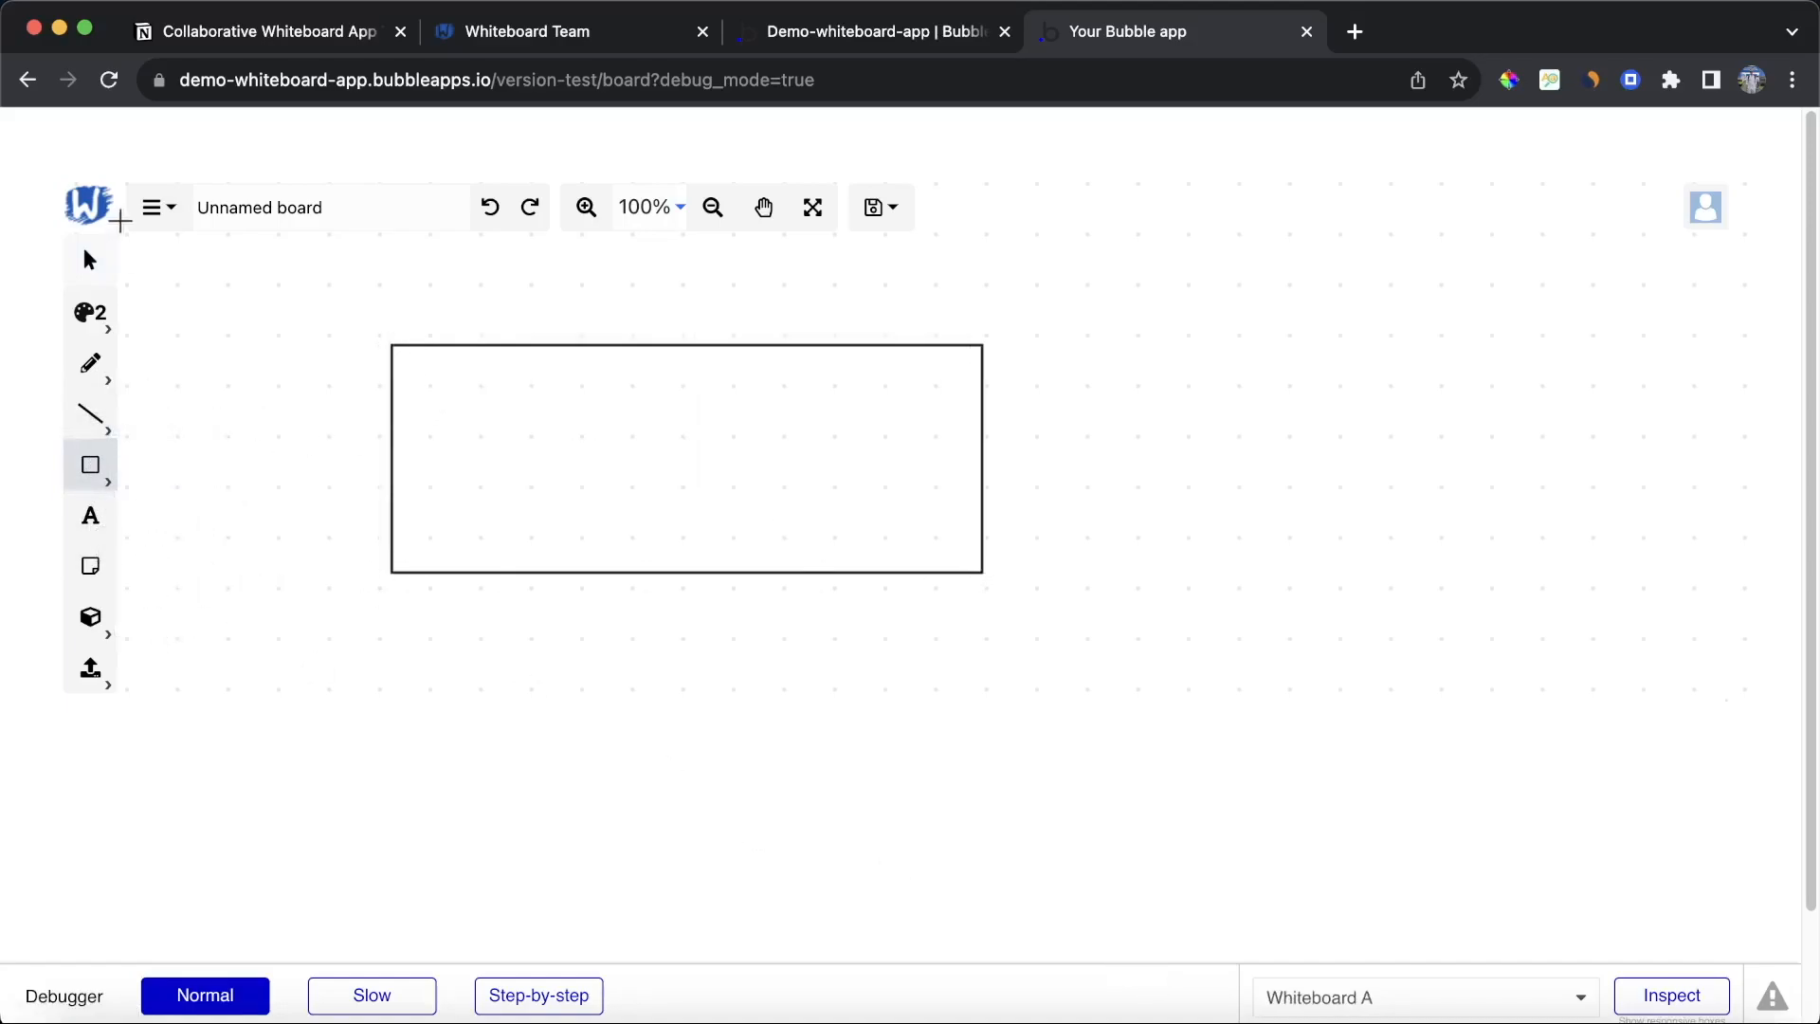
{"action": "left_click", "coordinate": [95, 263]}
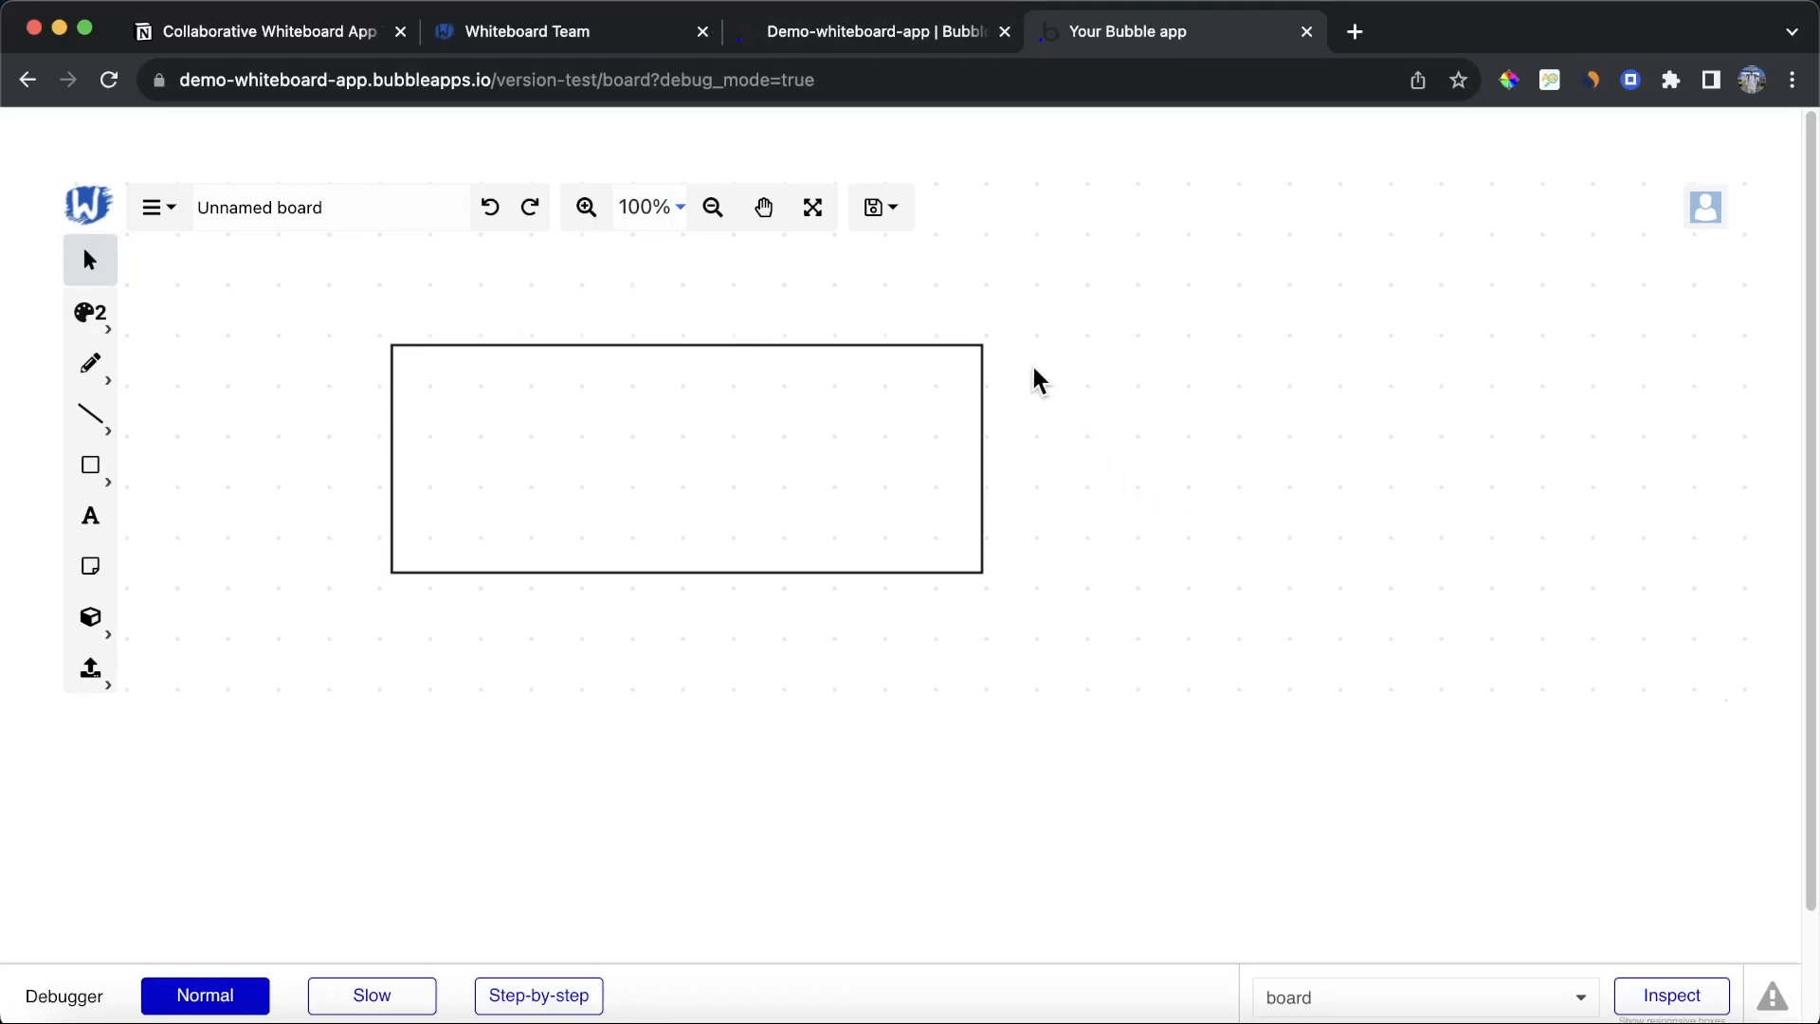
{"action": "left_click_drag", "start_coordinate": [759, 353], "coordinate": [909, 359]}
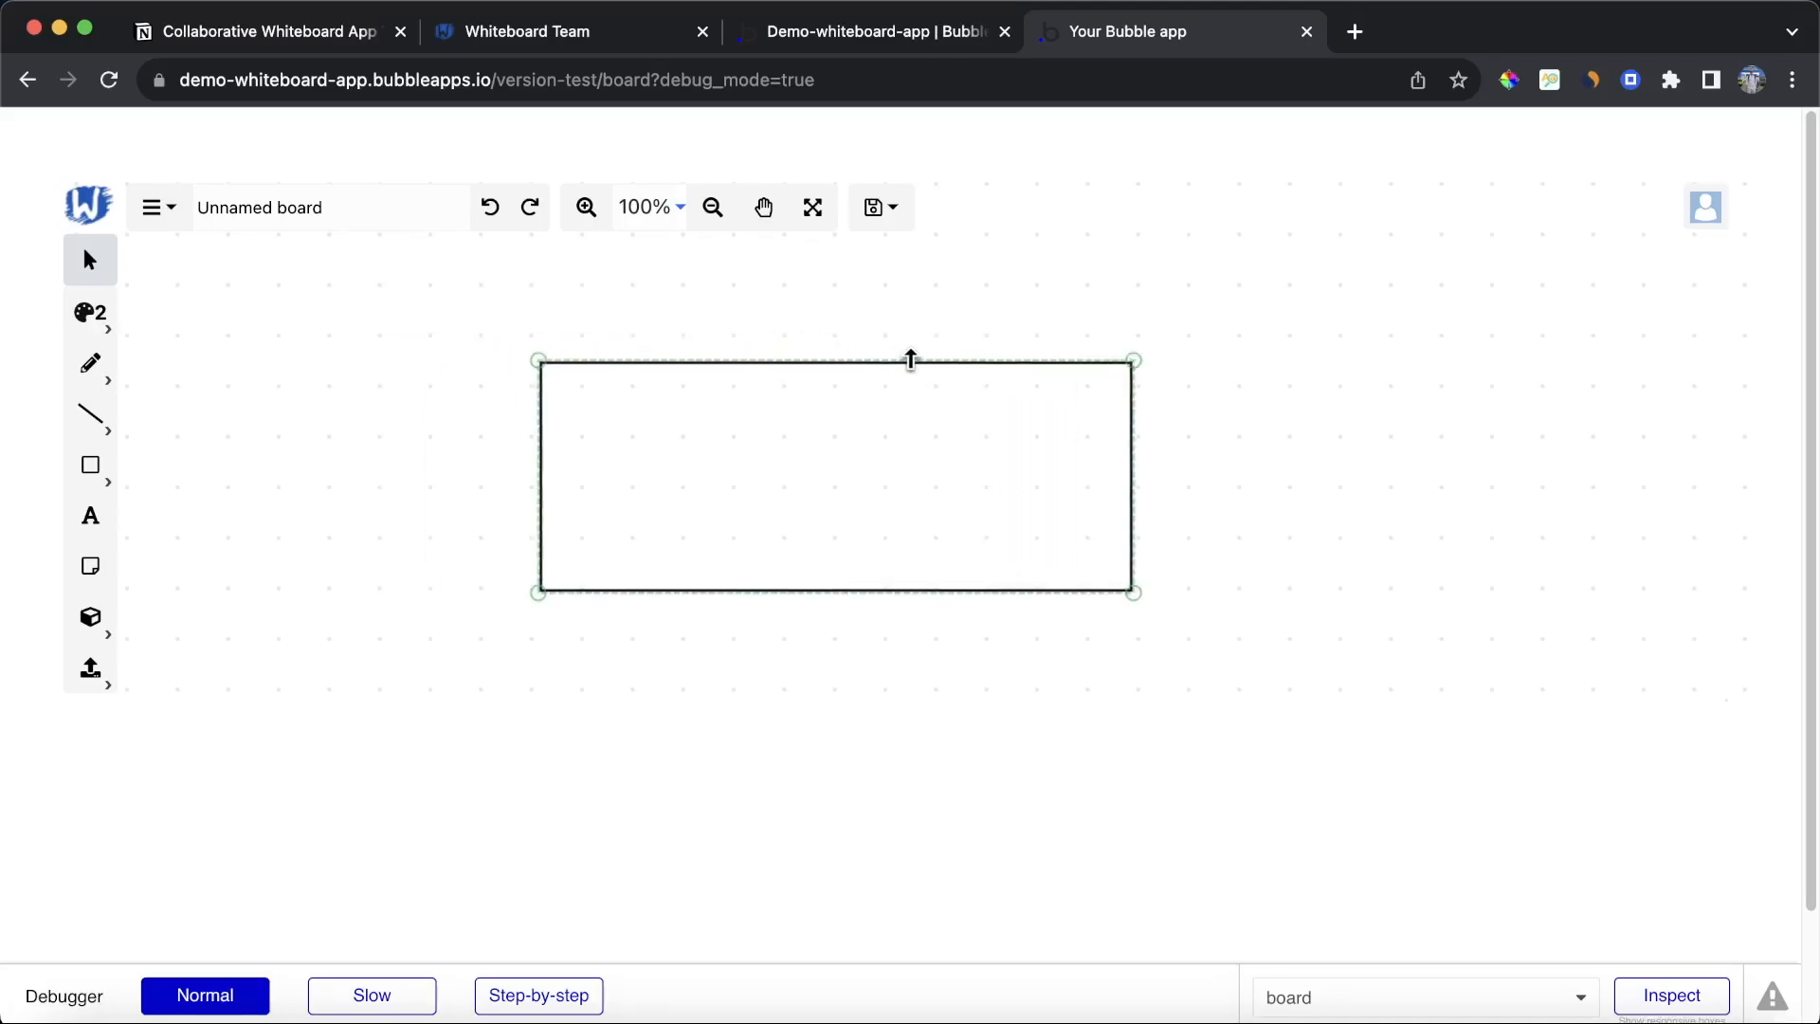
{"action": "left_click", "coordinate": [993, 290]}
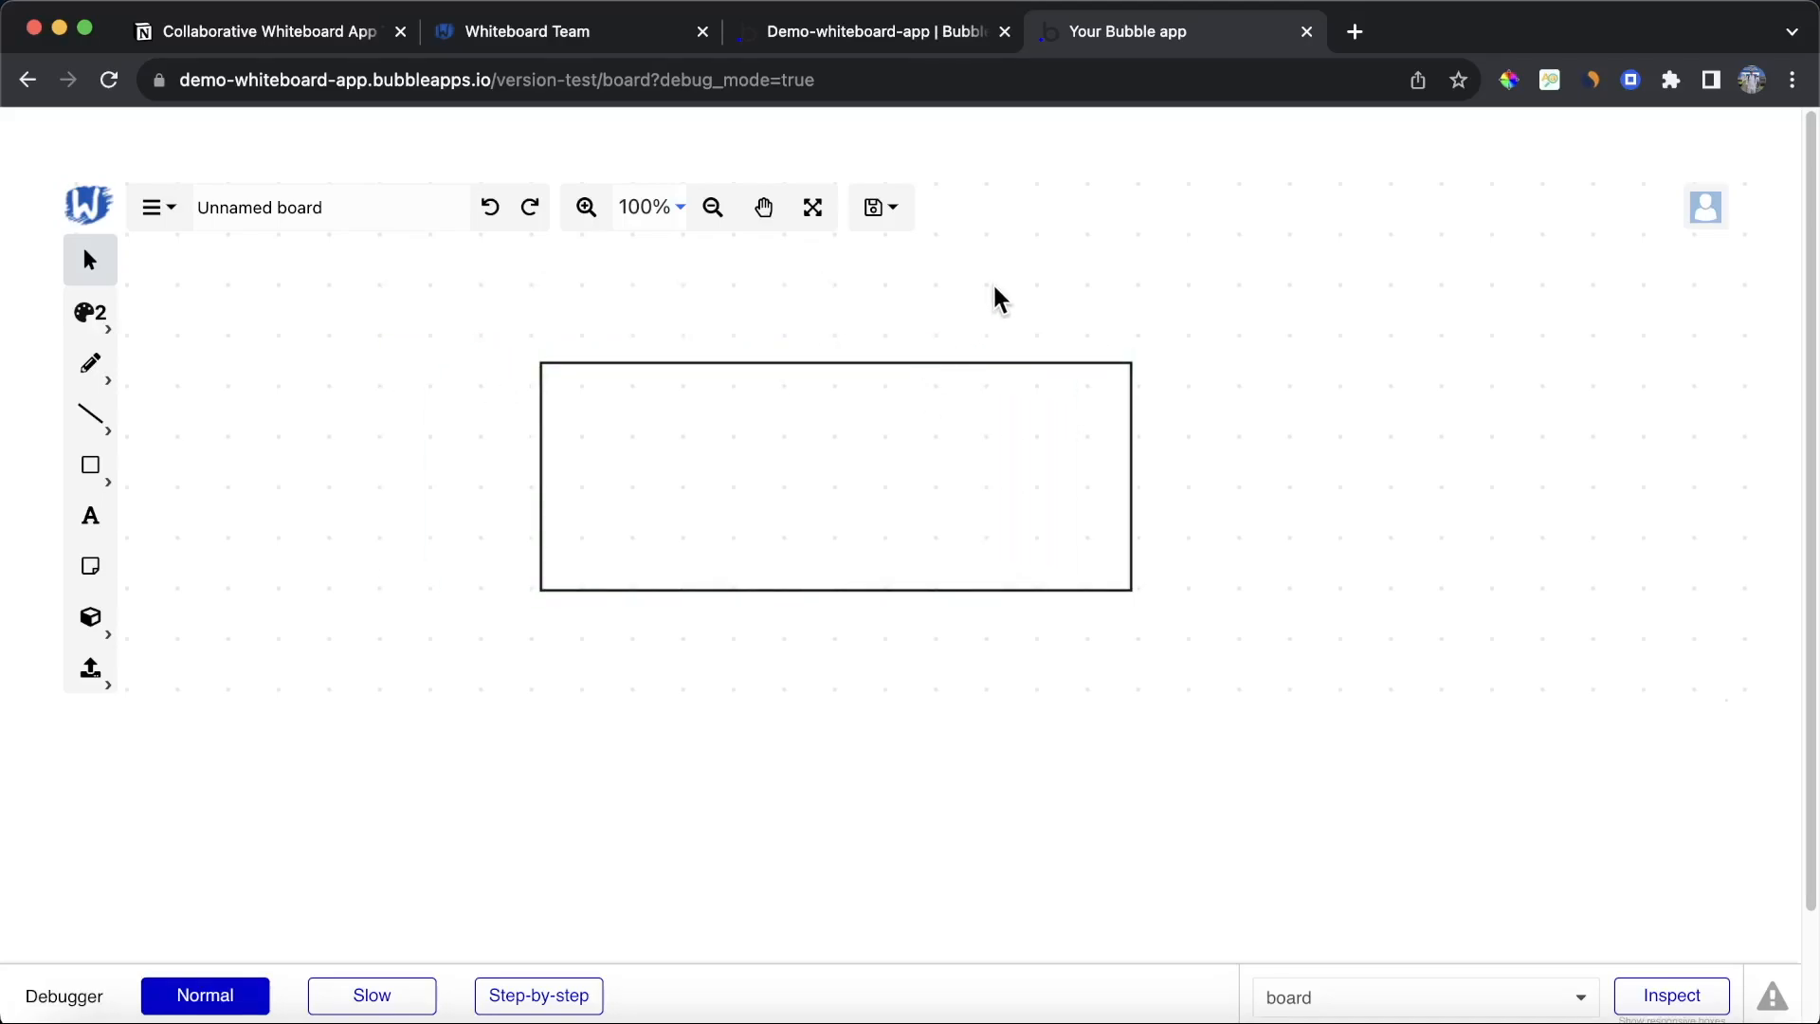
{"action": "left_click", "coordinate": [896, 36]}
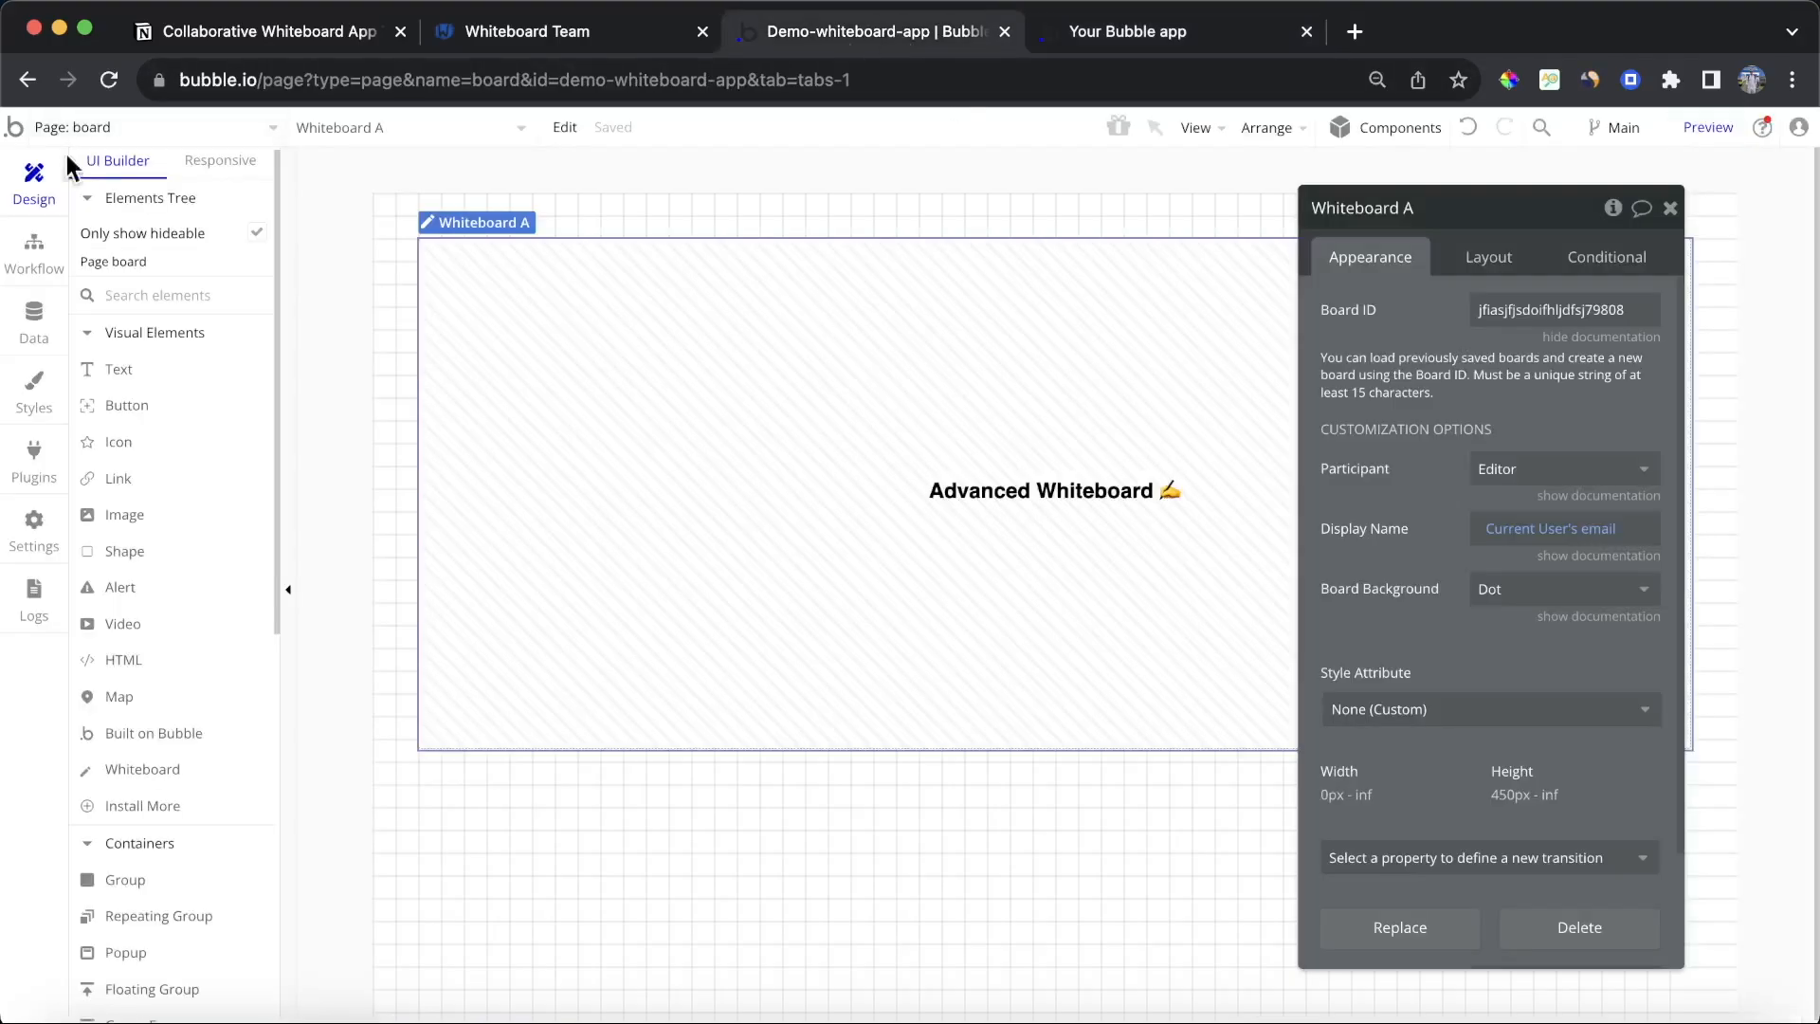
{"action": "left_click", "coordinate": [86, 135]}
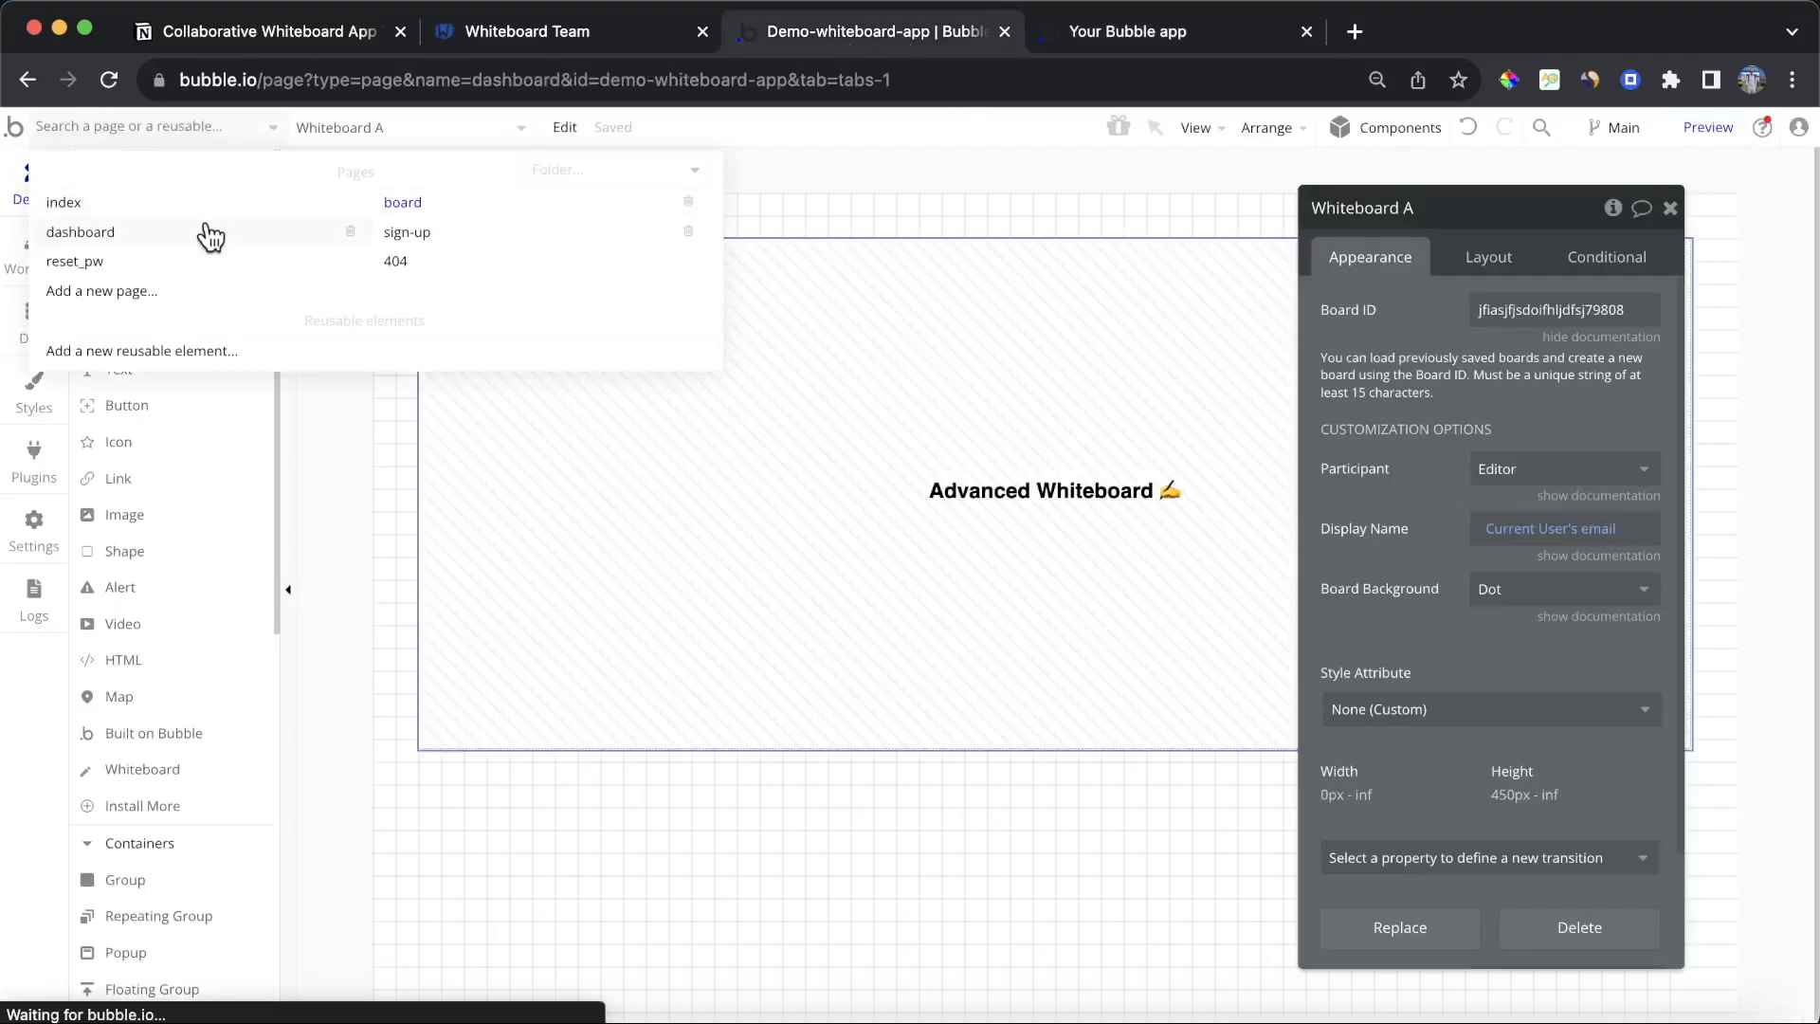
{"action": "left_click", "coordinate": [207, 231]}
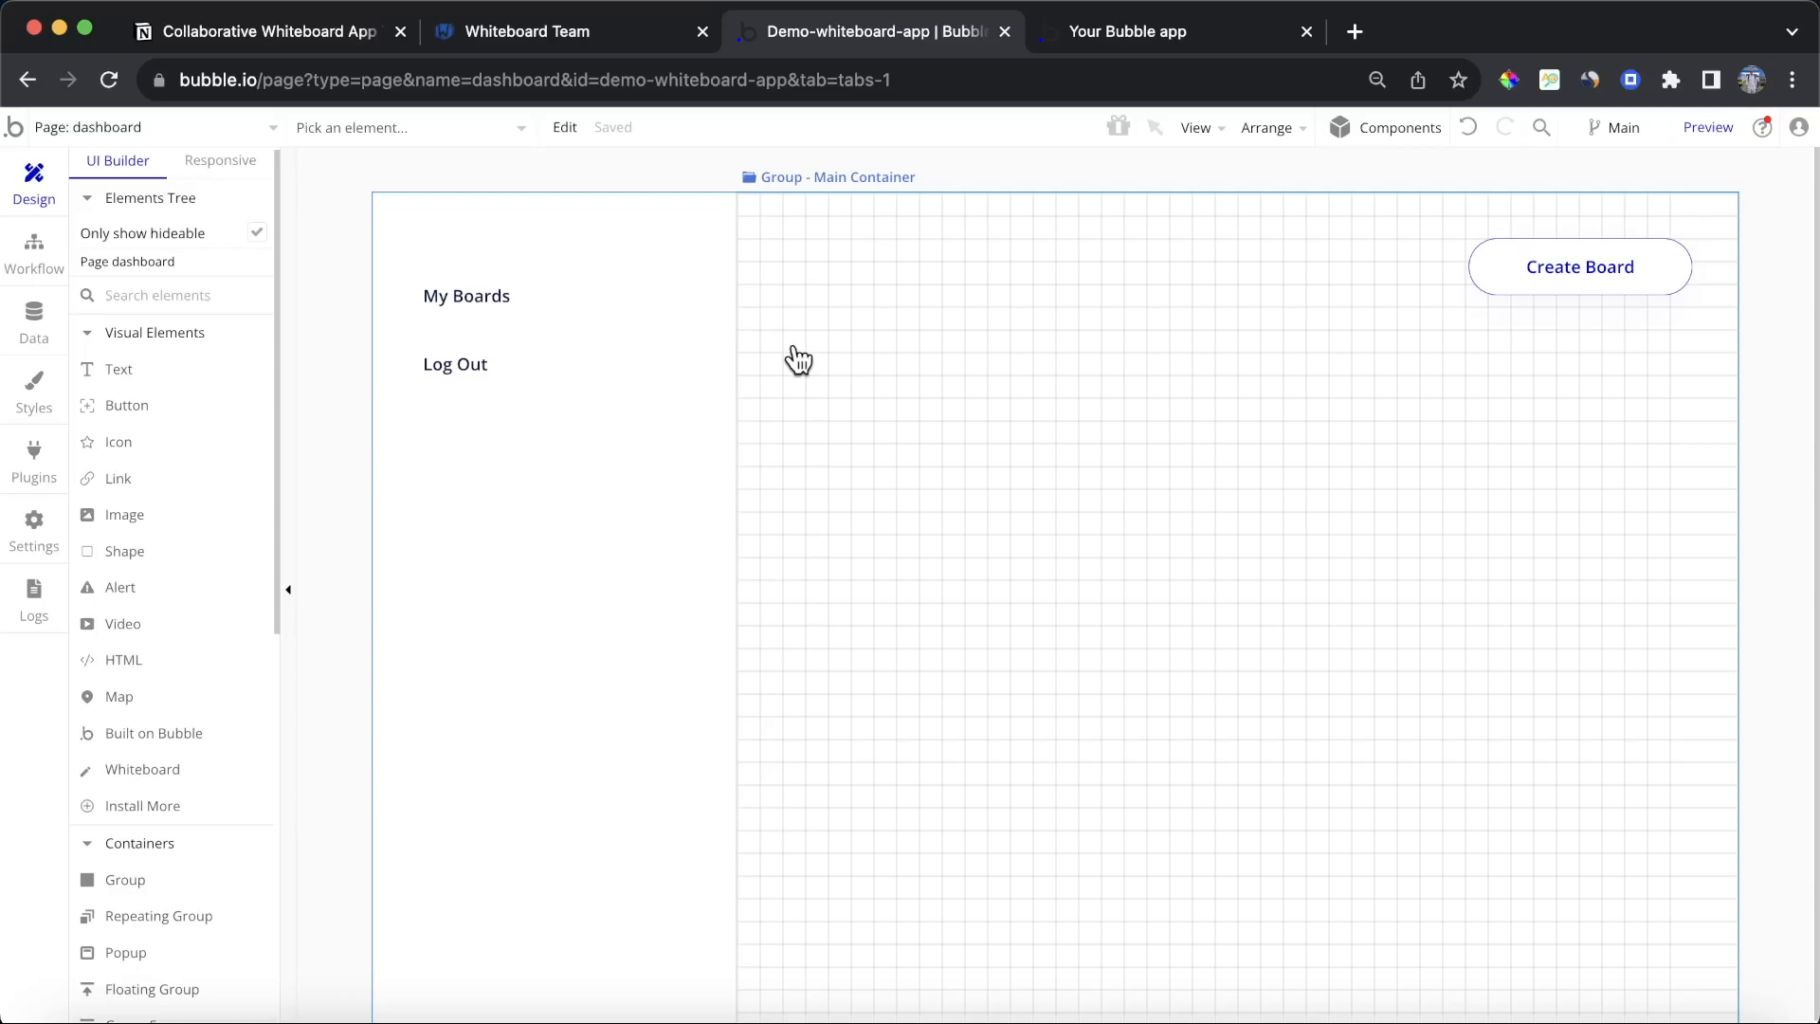
{"action": "left_click", "coordinate": [1184, 26]}
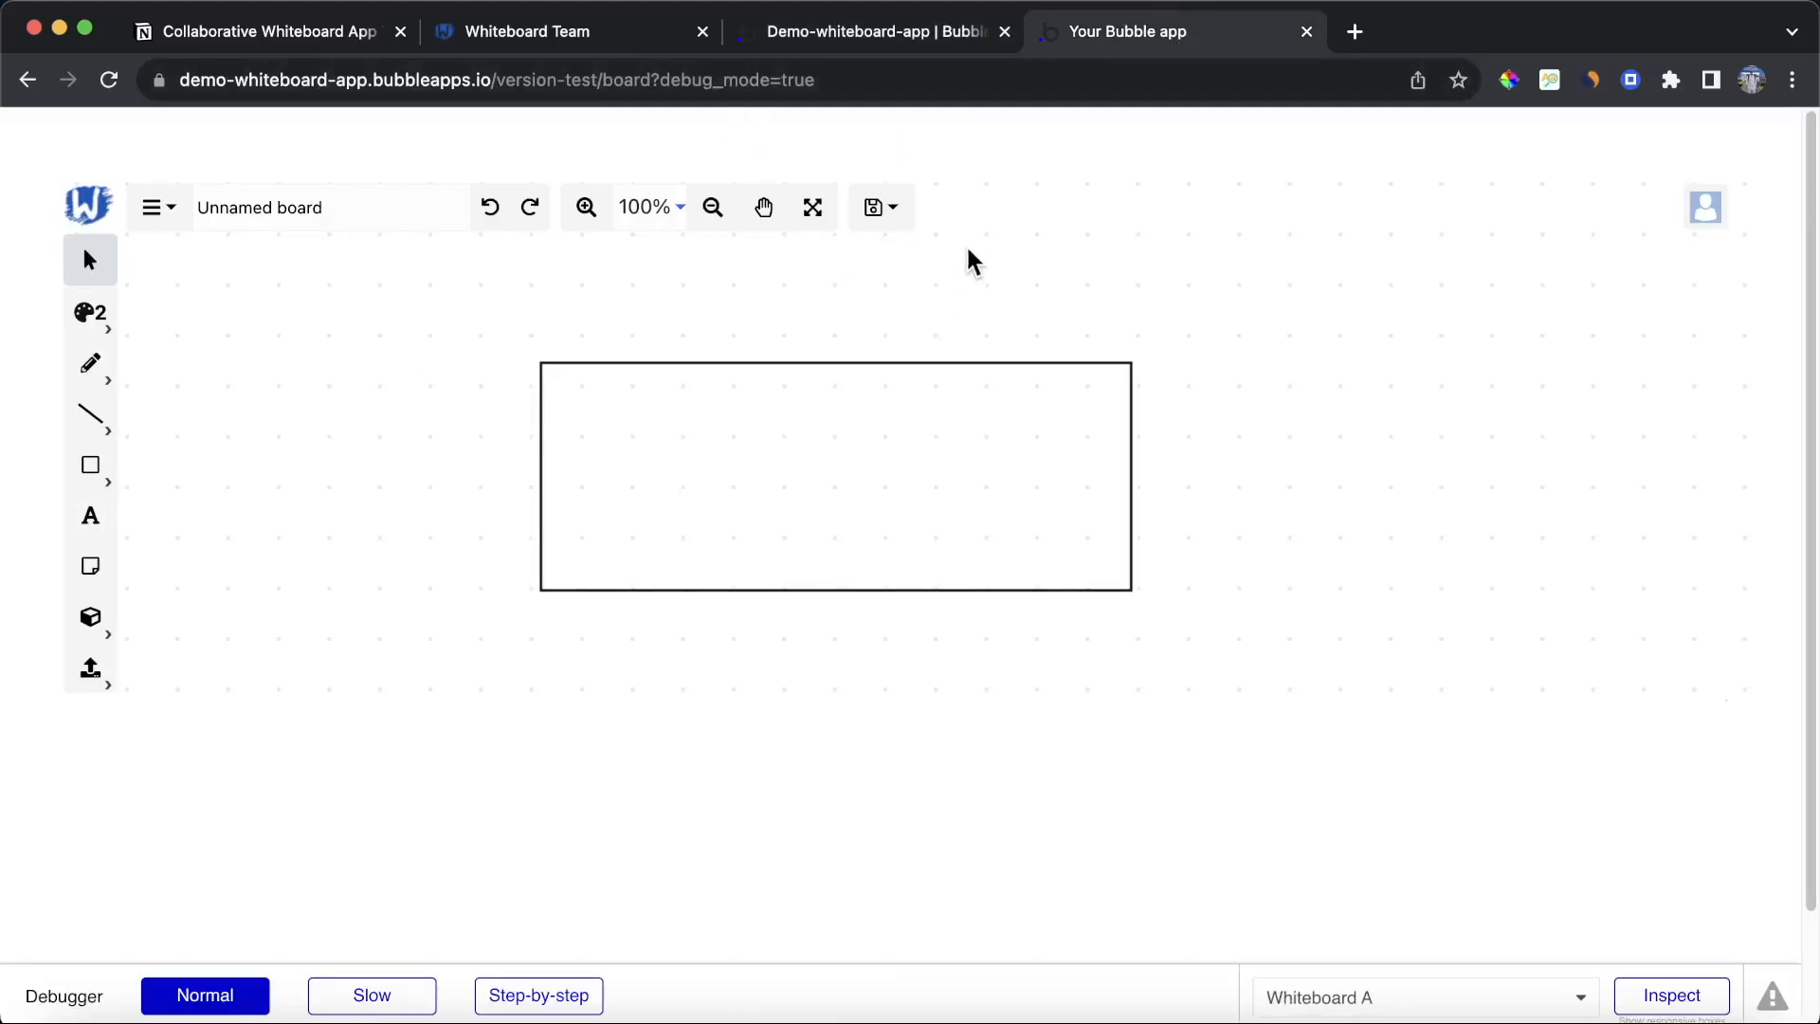
{"action": "left_click", "coordinate": [888, 36]}
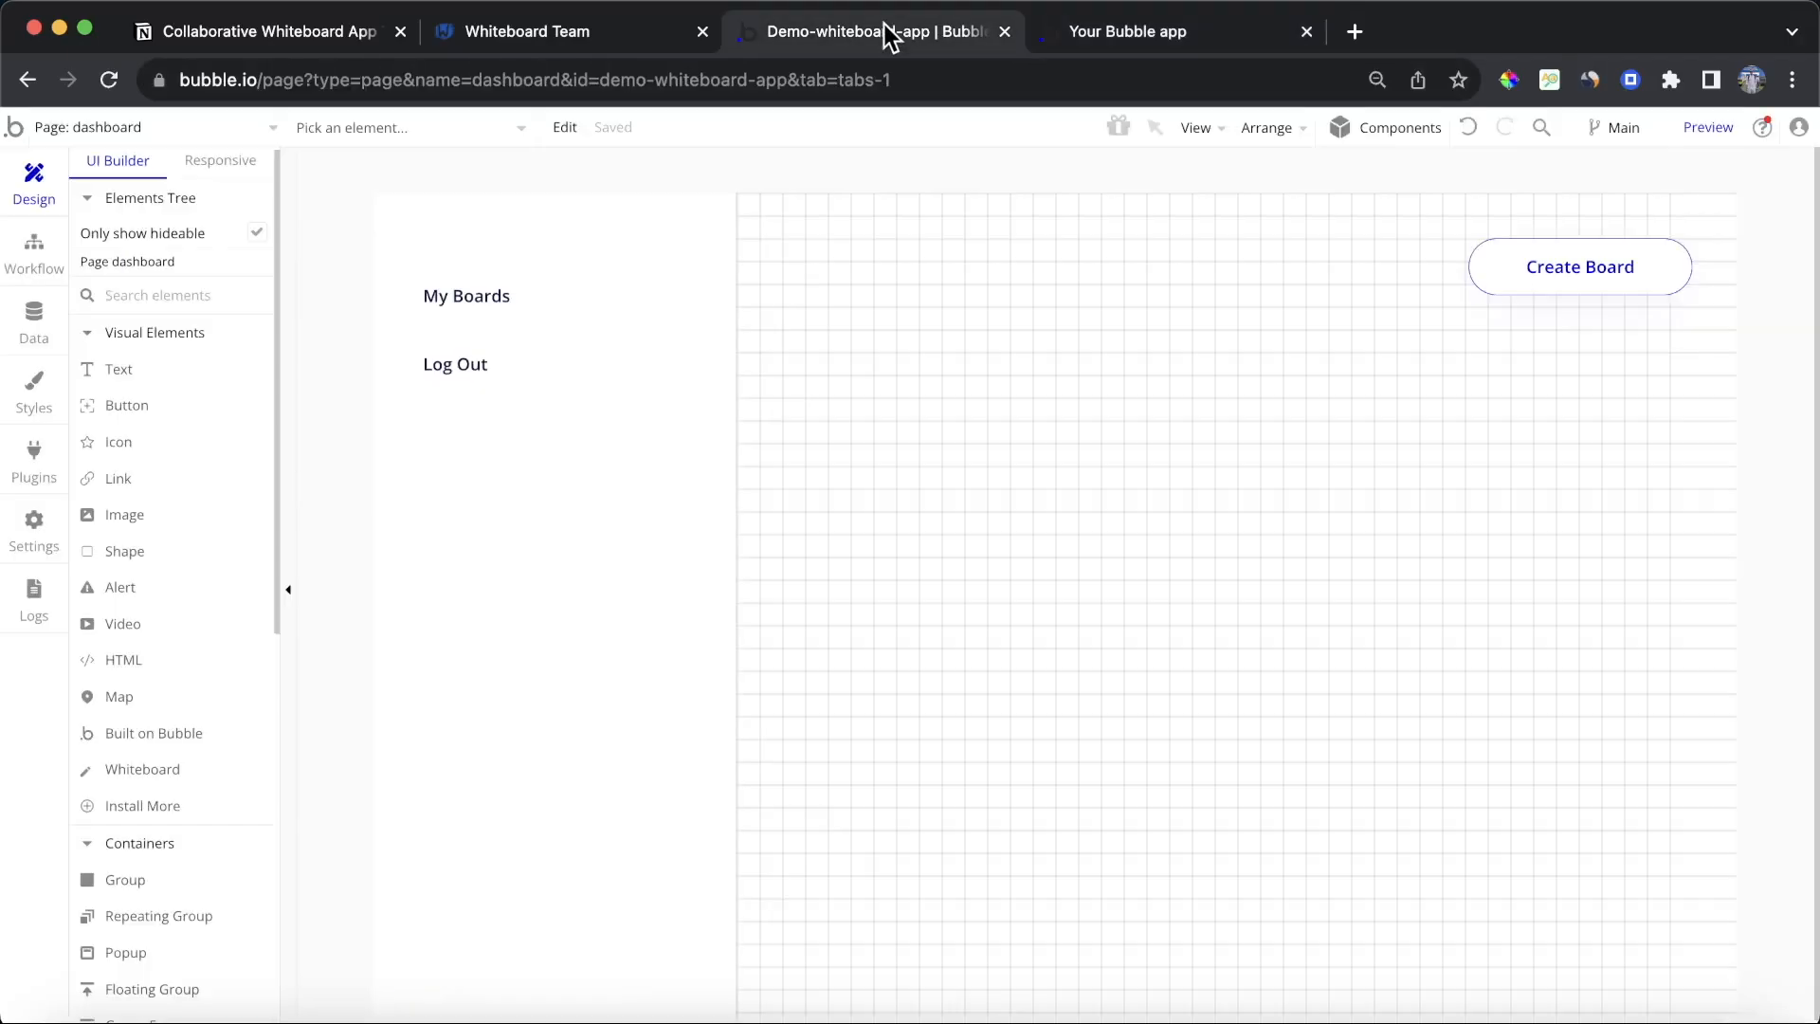
Step: On the board page, set the whiteboard's Board ID to the text parameter board taken from the page URL
{"action": "left_click", "coordinate": [161, 132]}
{"action": "left_click", "coordinate": [441, 206]}
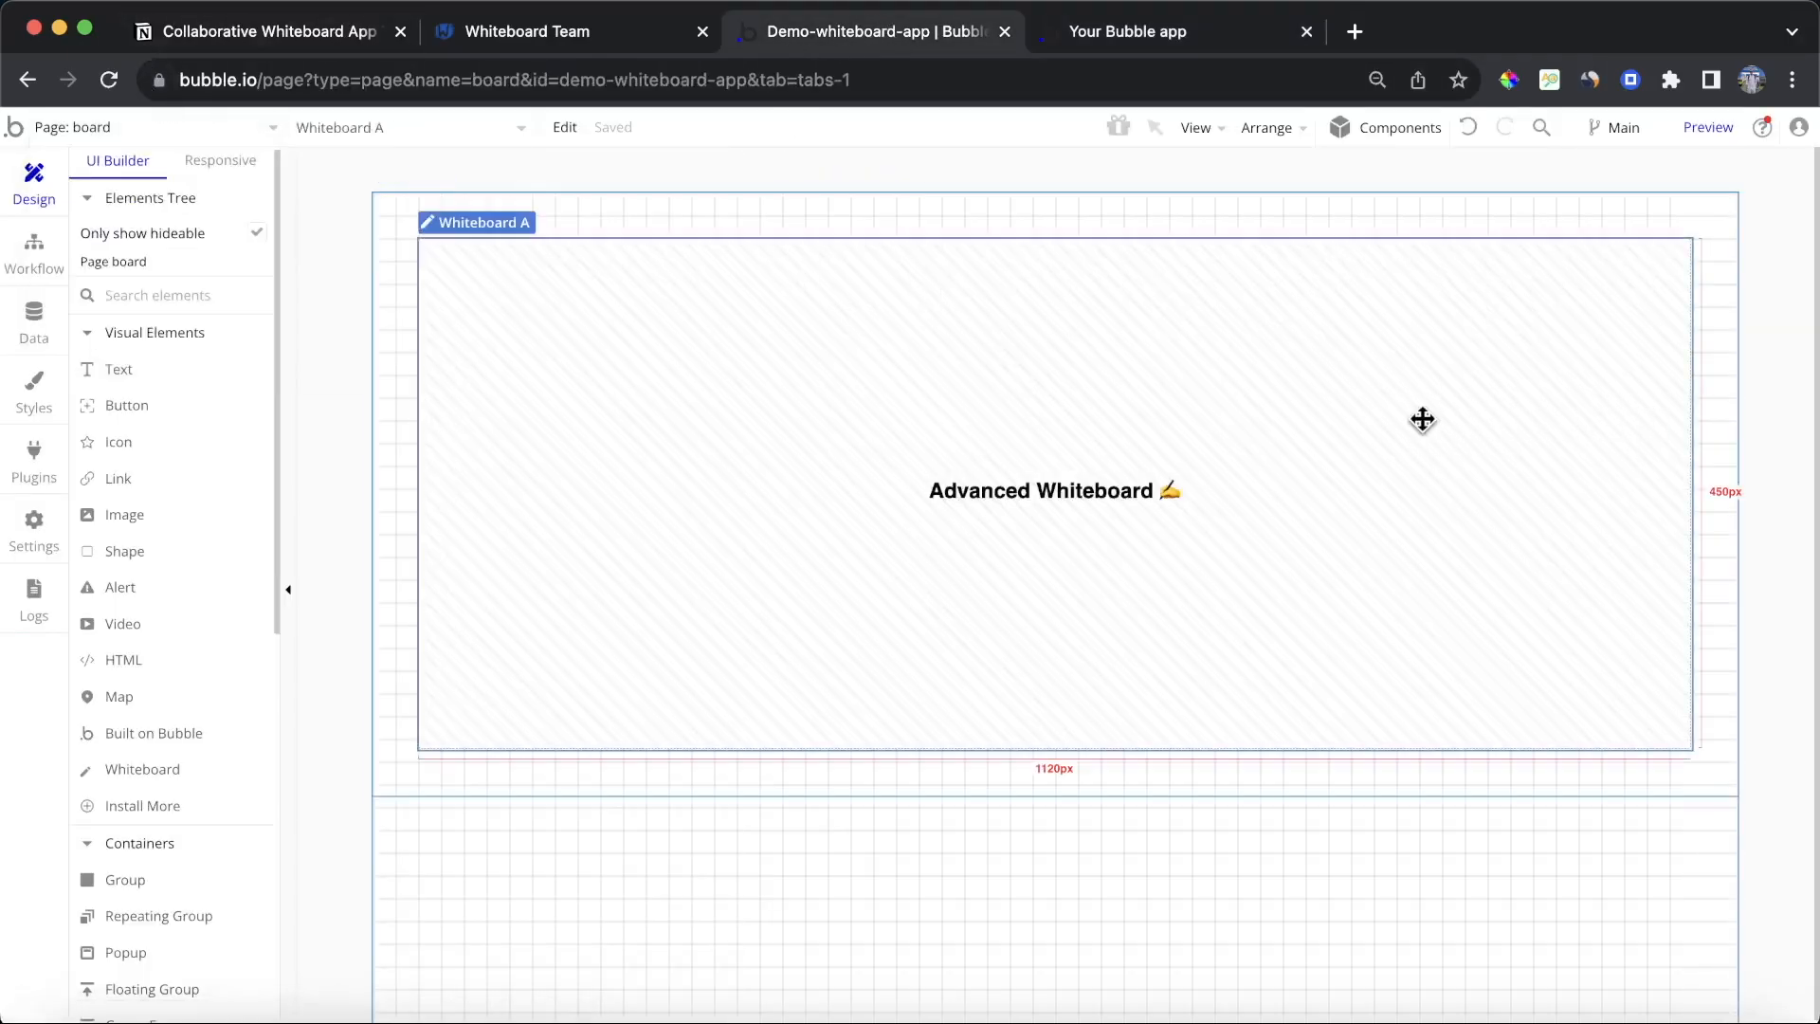
{"action": "double_click", "coordinate": [1422, 419]}
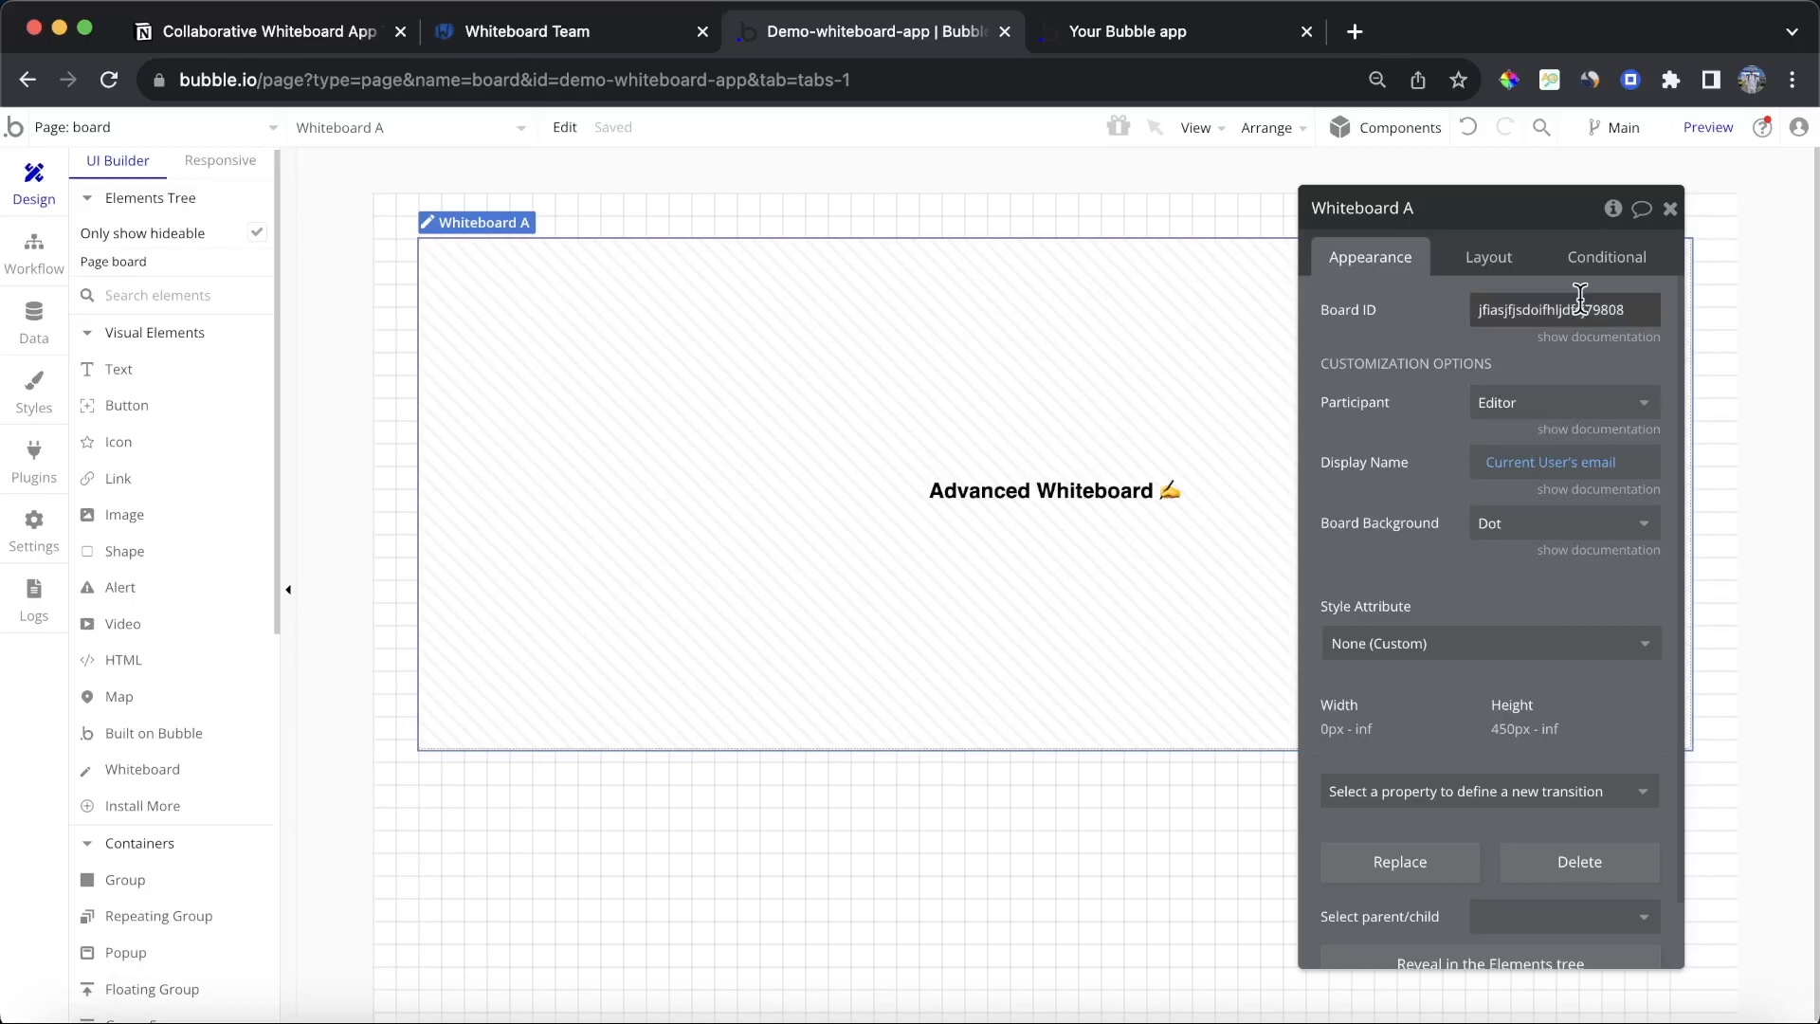
{"action": "left_click", "coordinate": [1580, 296]}
{"action": "key", "text": "BackSpace"}
{"action": "left_click", "coordinate": [1724, 313]}
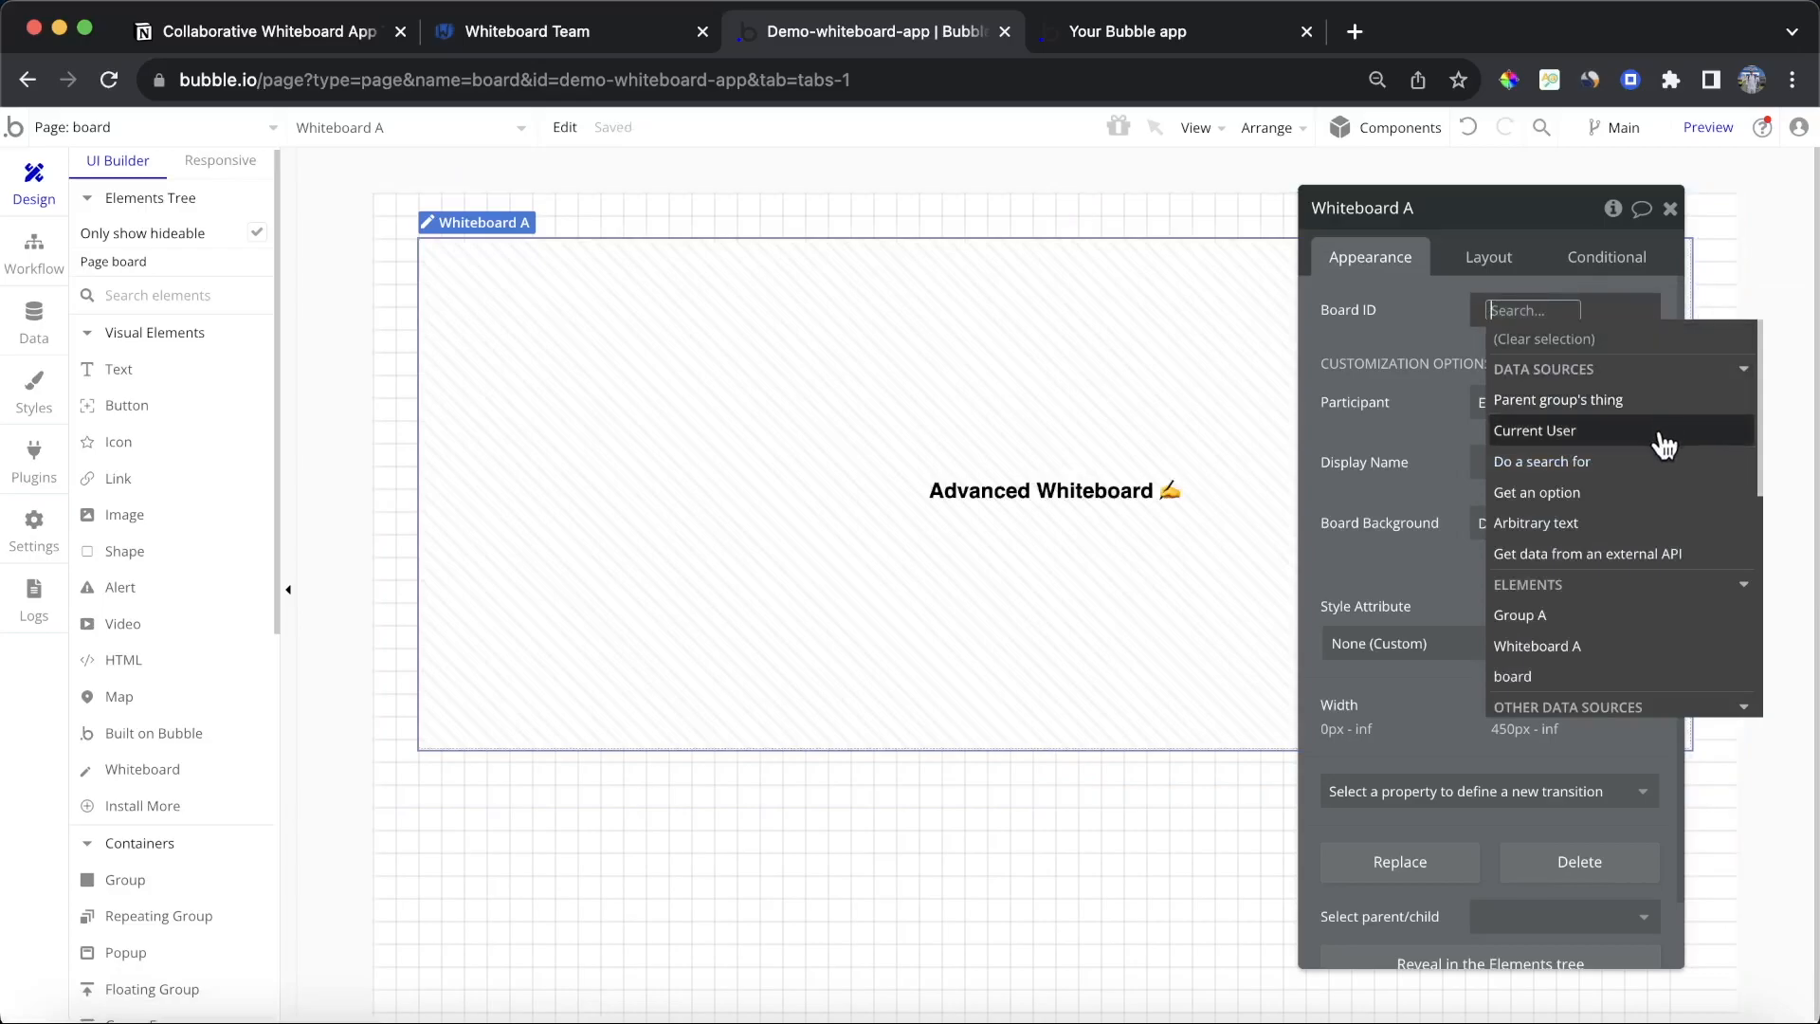
{"action": "scroll", "coordinate": [1673, 488], "scroll_direction": "down", "scroll_amount": 3}
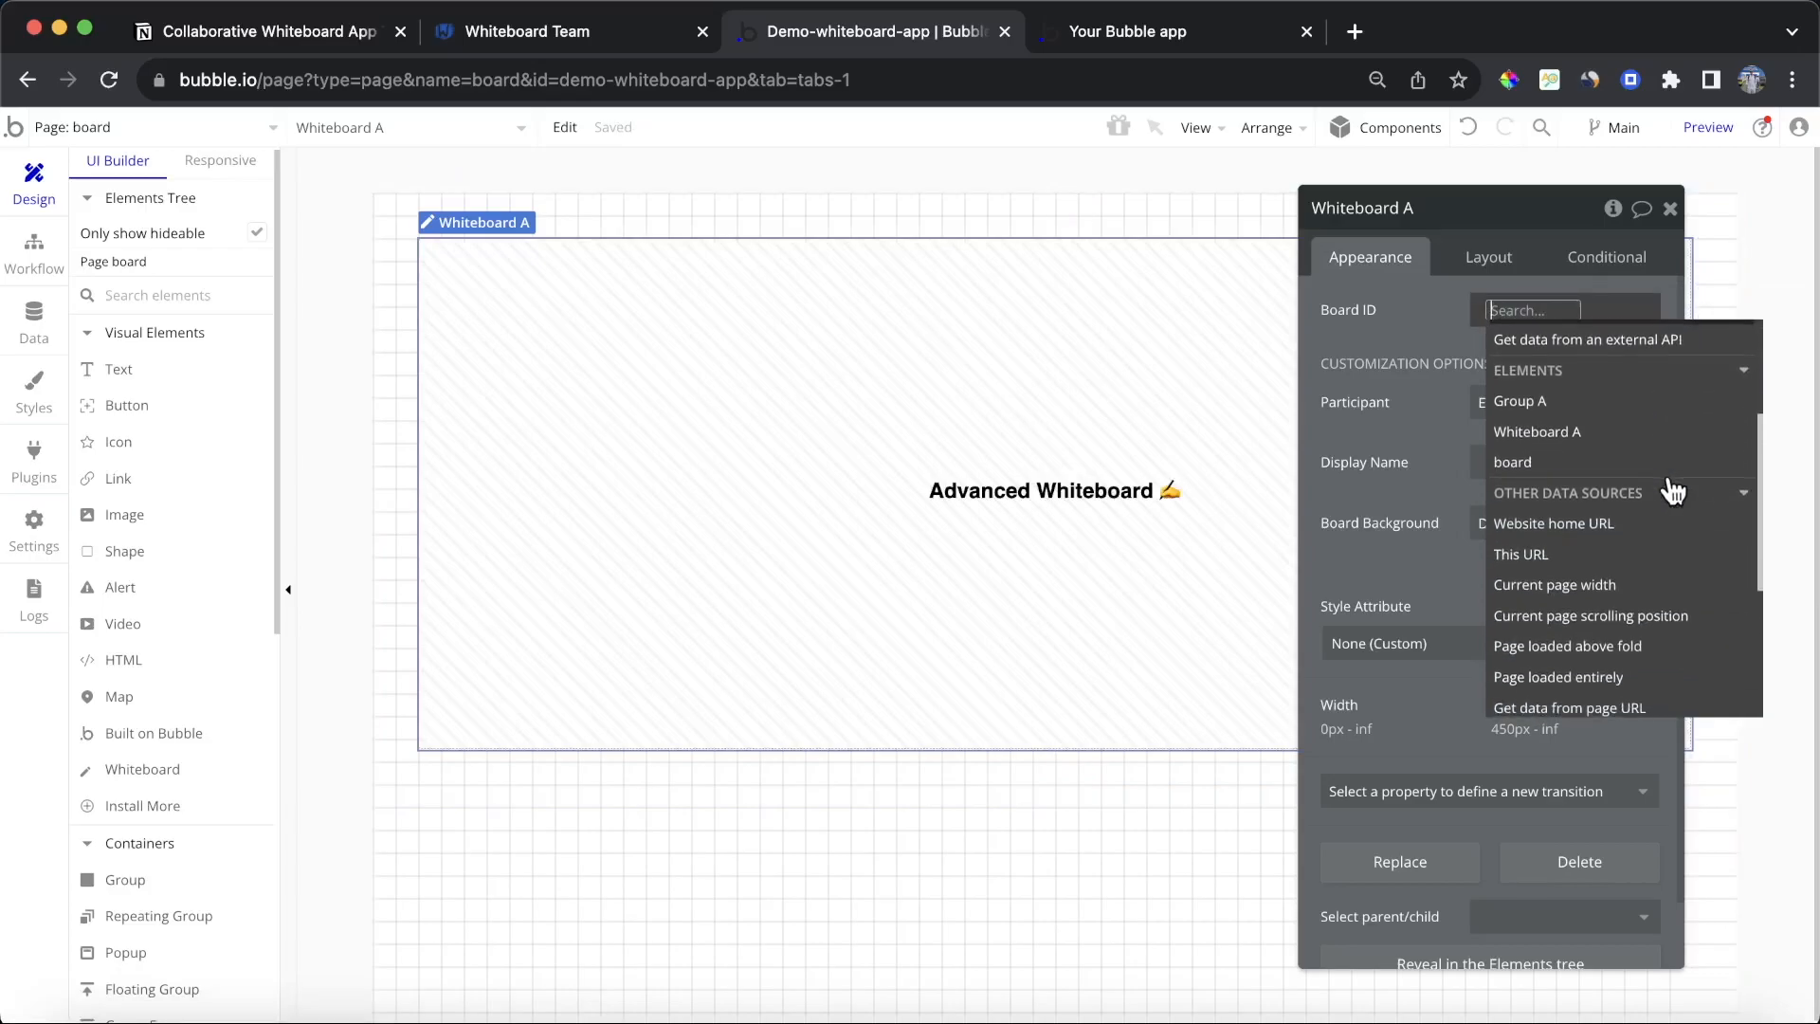
{"action": "type", "text": "get"}
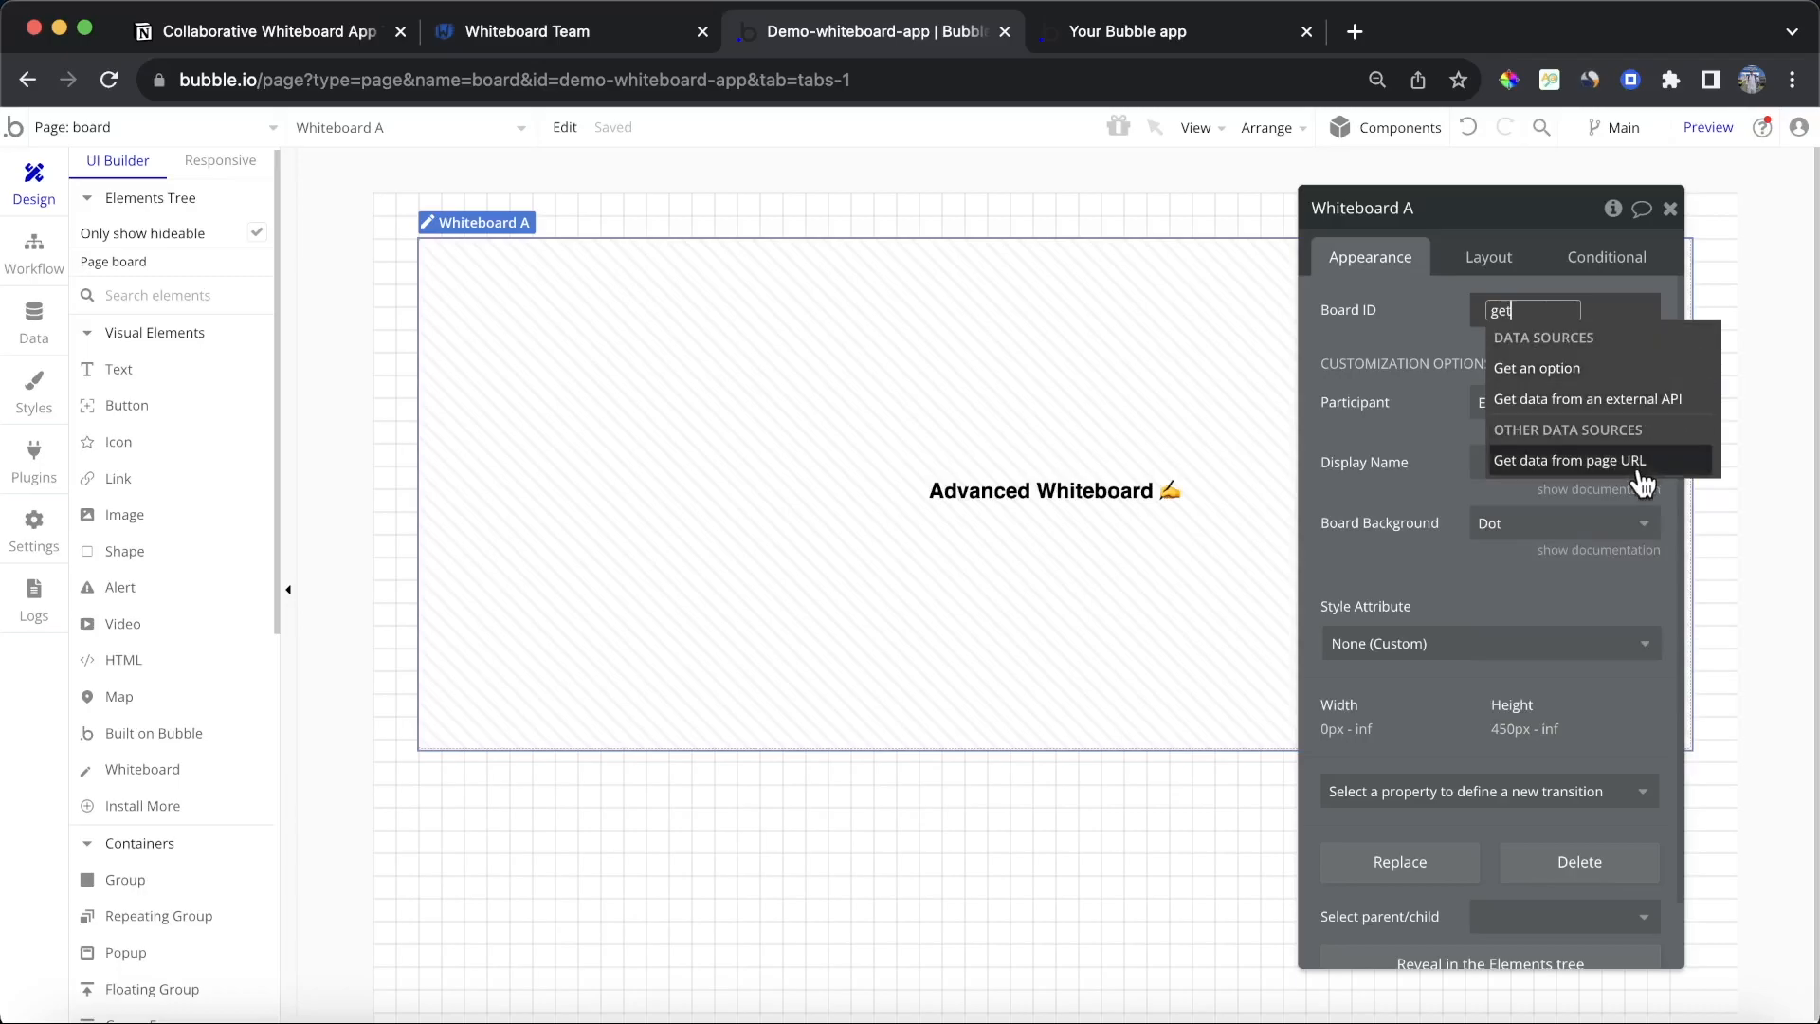
{"action": "left_click", "coordinate": [1636, 472]}
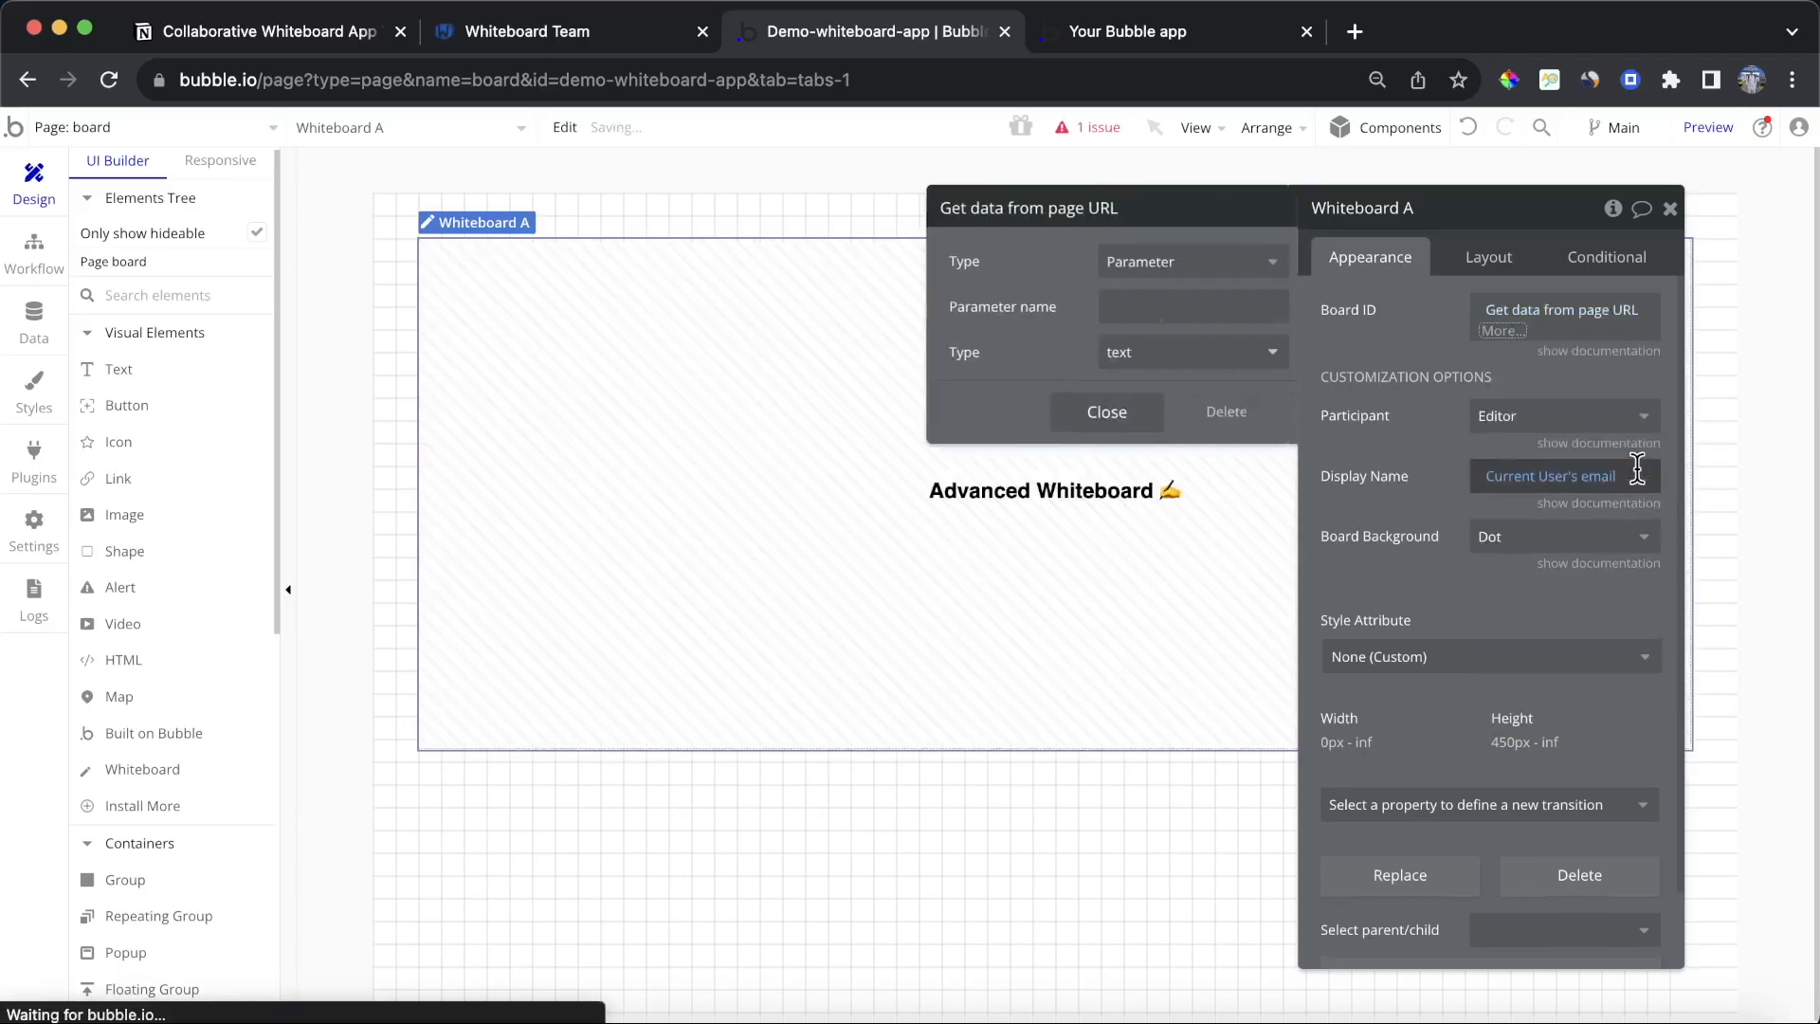
{"action": "left_click", "coordinate": [1186, 317]}
{"action": "type", "text": "b"}
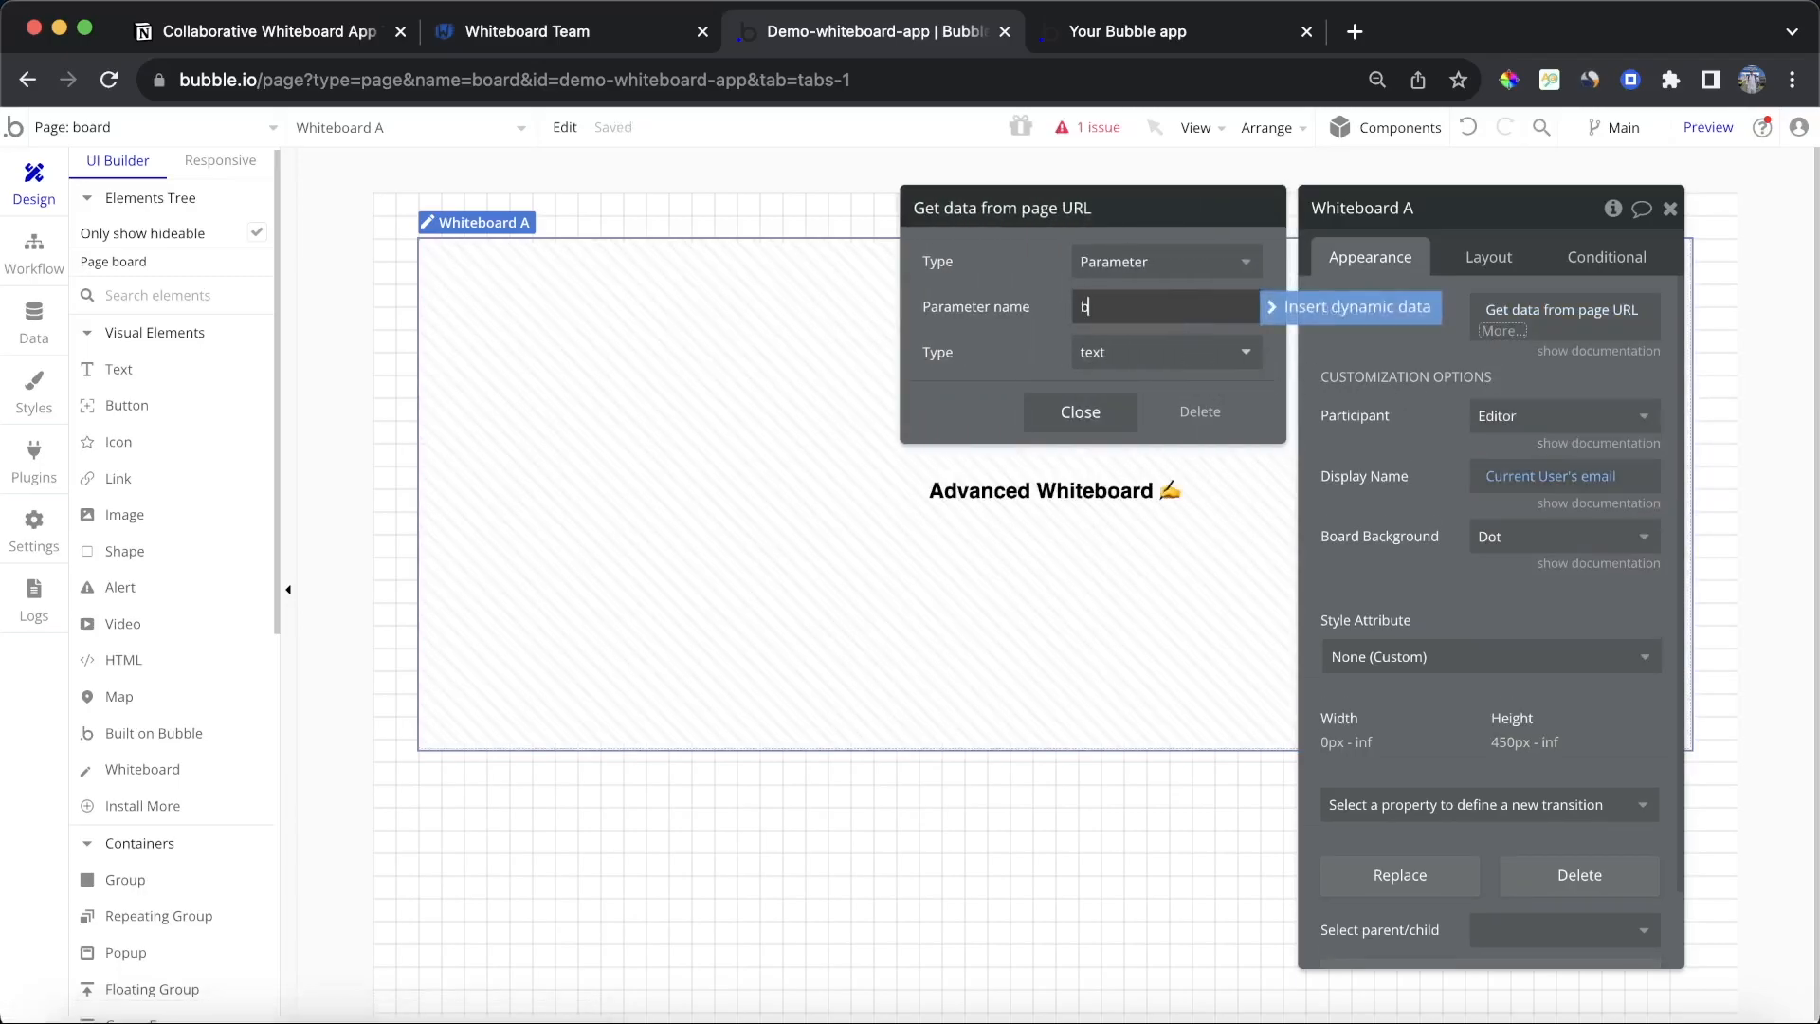
{"action": "type", "text": "oard"}
{"action": "left_click", "coordinate": [1024, 321]}
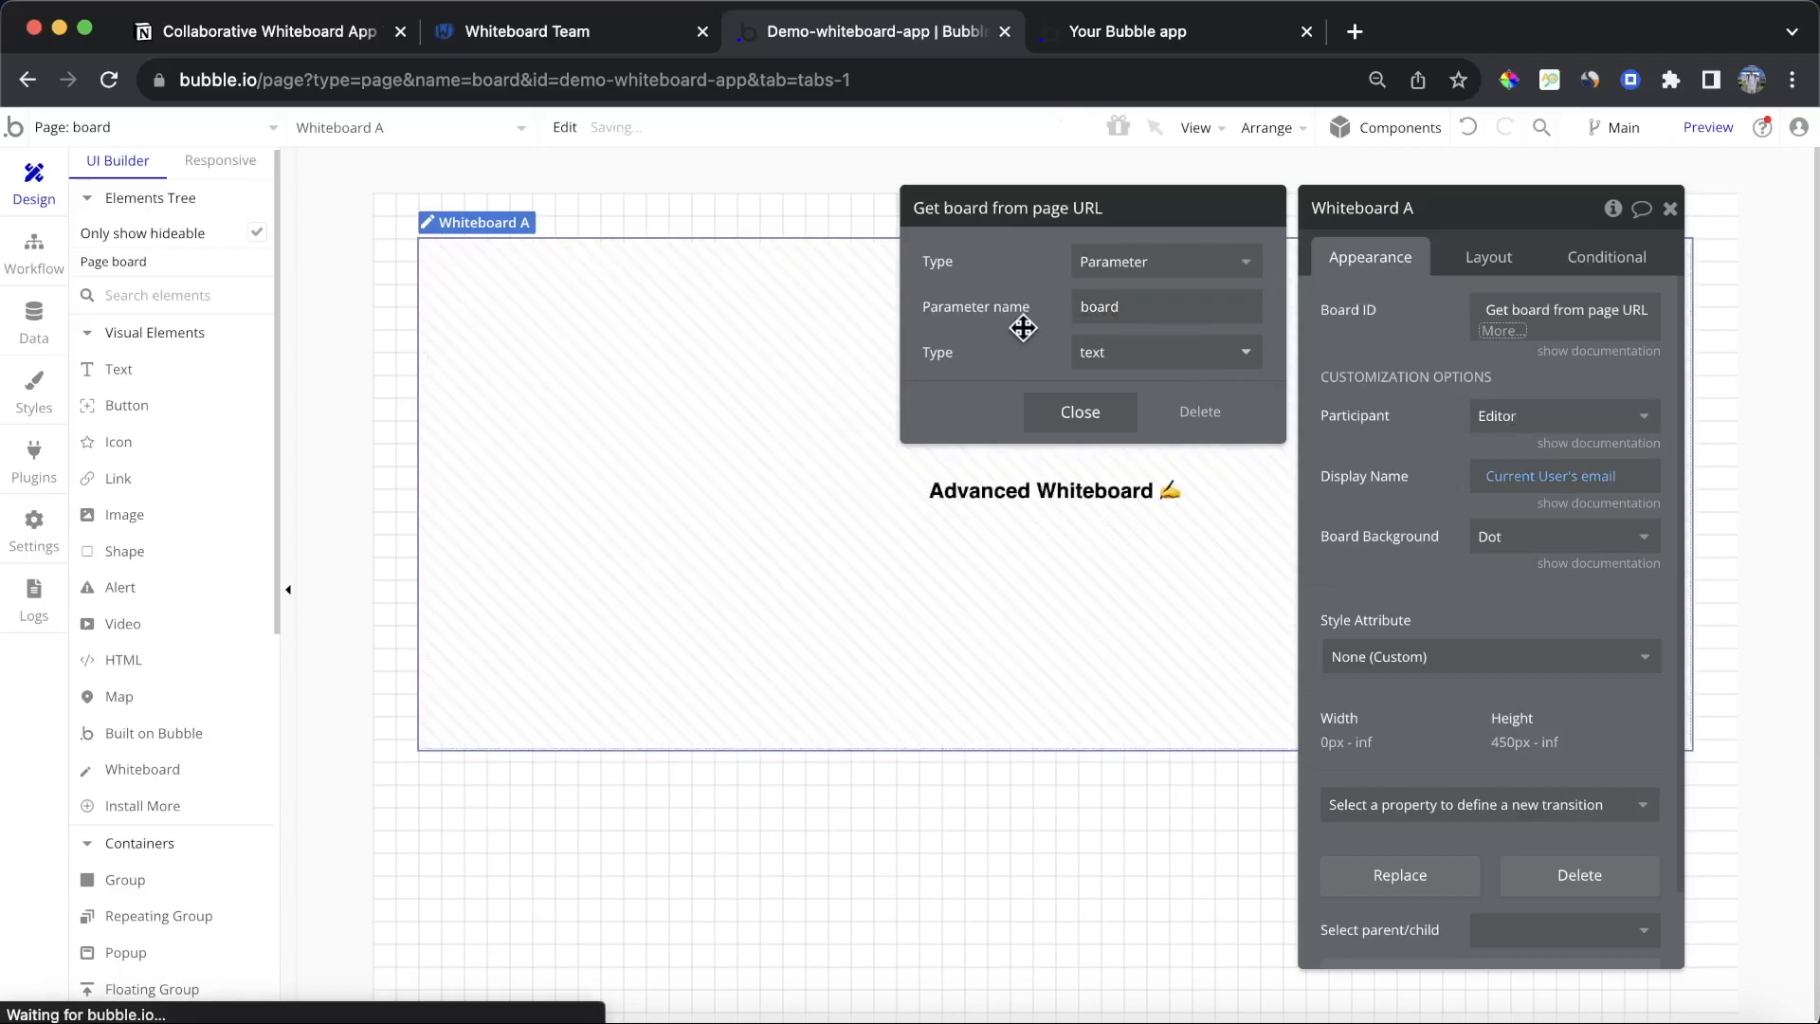
{"action": "left_click", "coordinate": [1396, 351]}
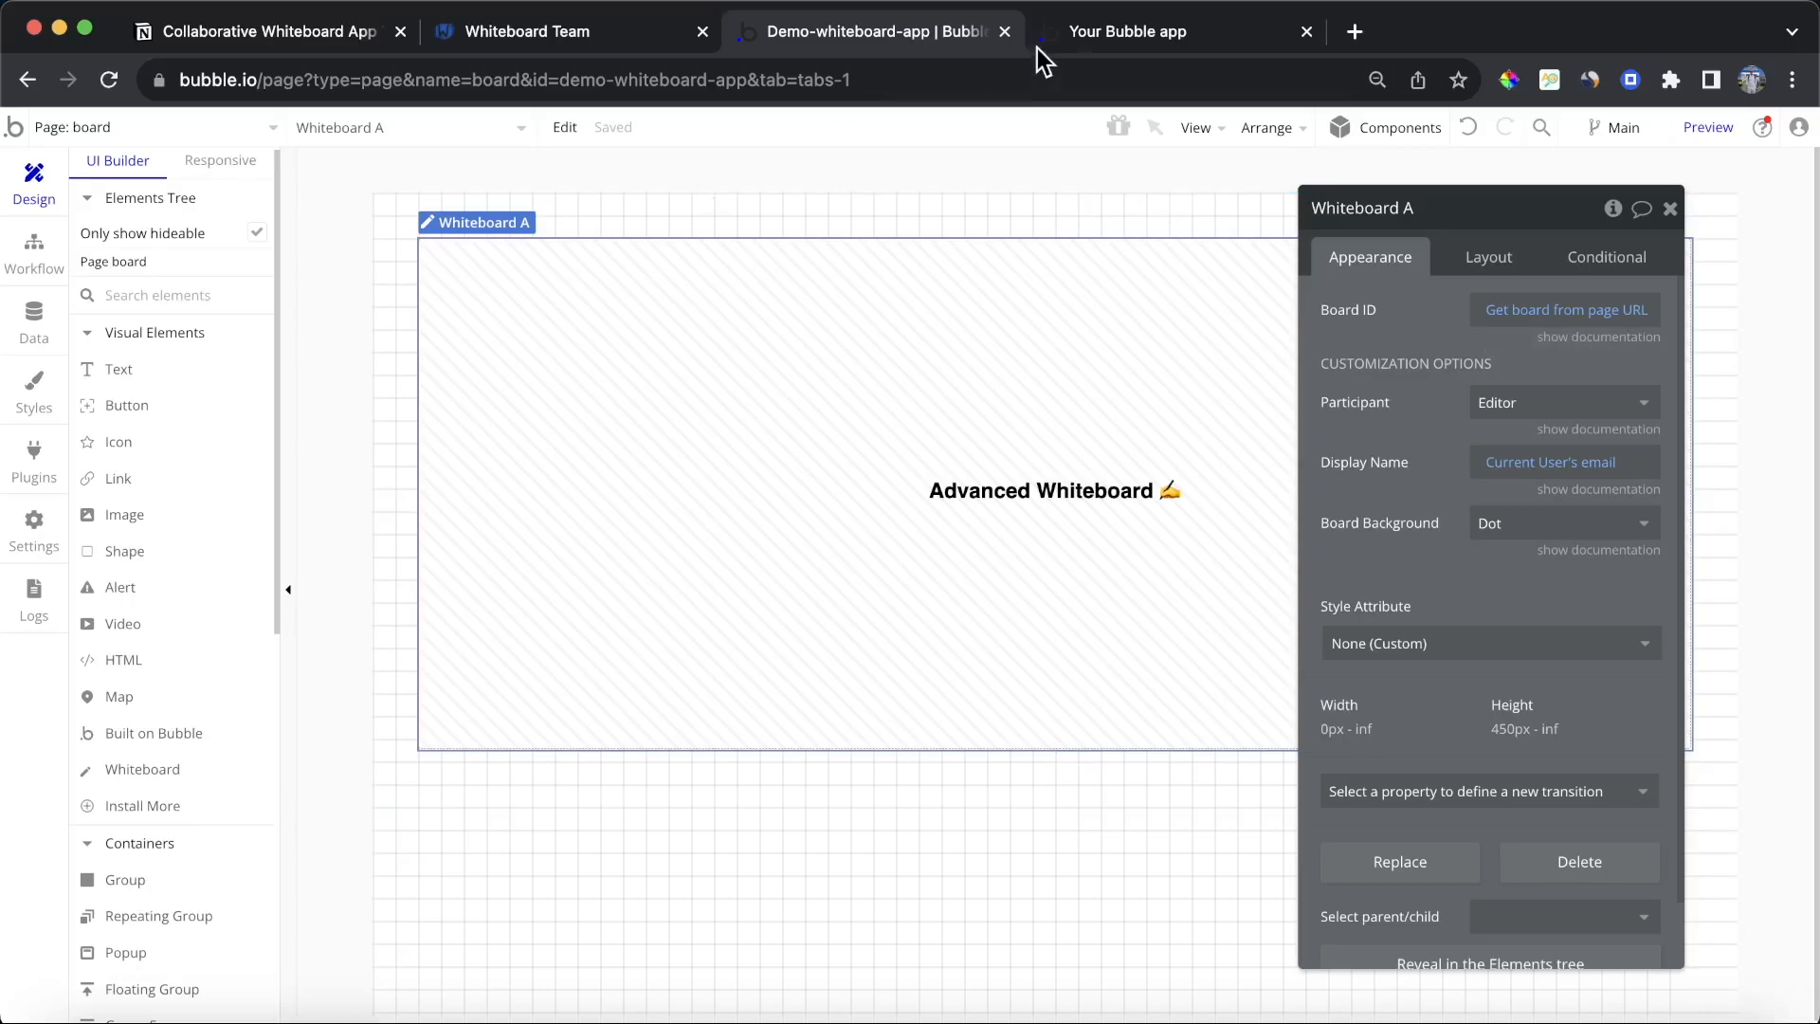
Step: Preview the dashboard page and create a new board
{"action": "left_click", "coordinate": [241, 143]}
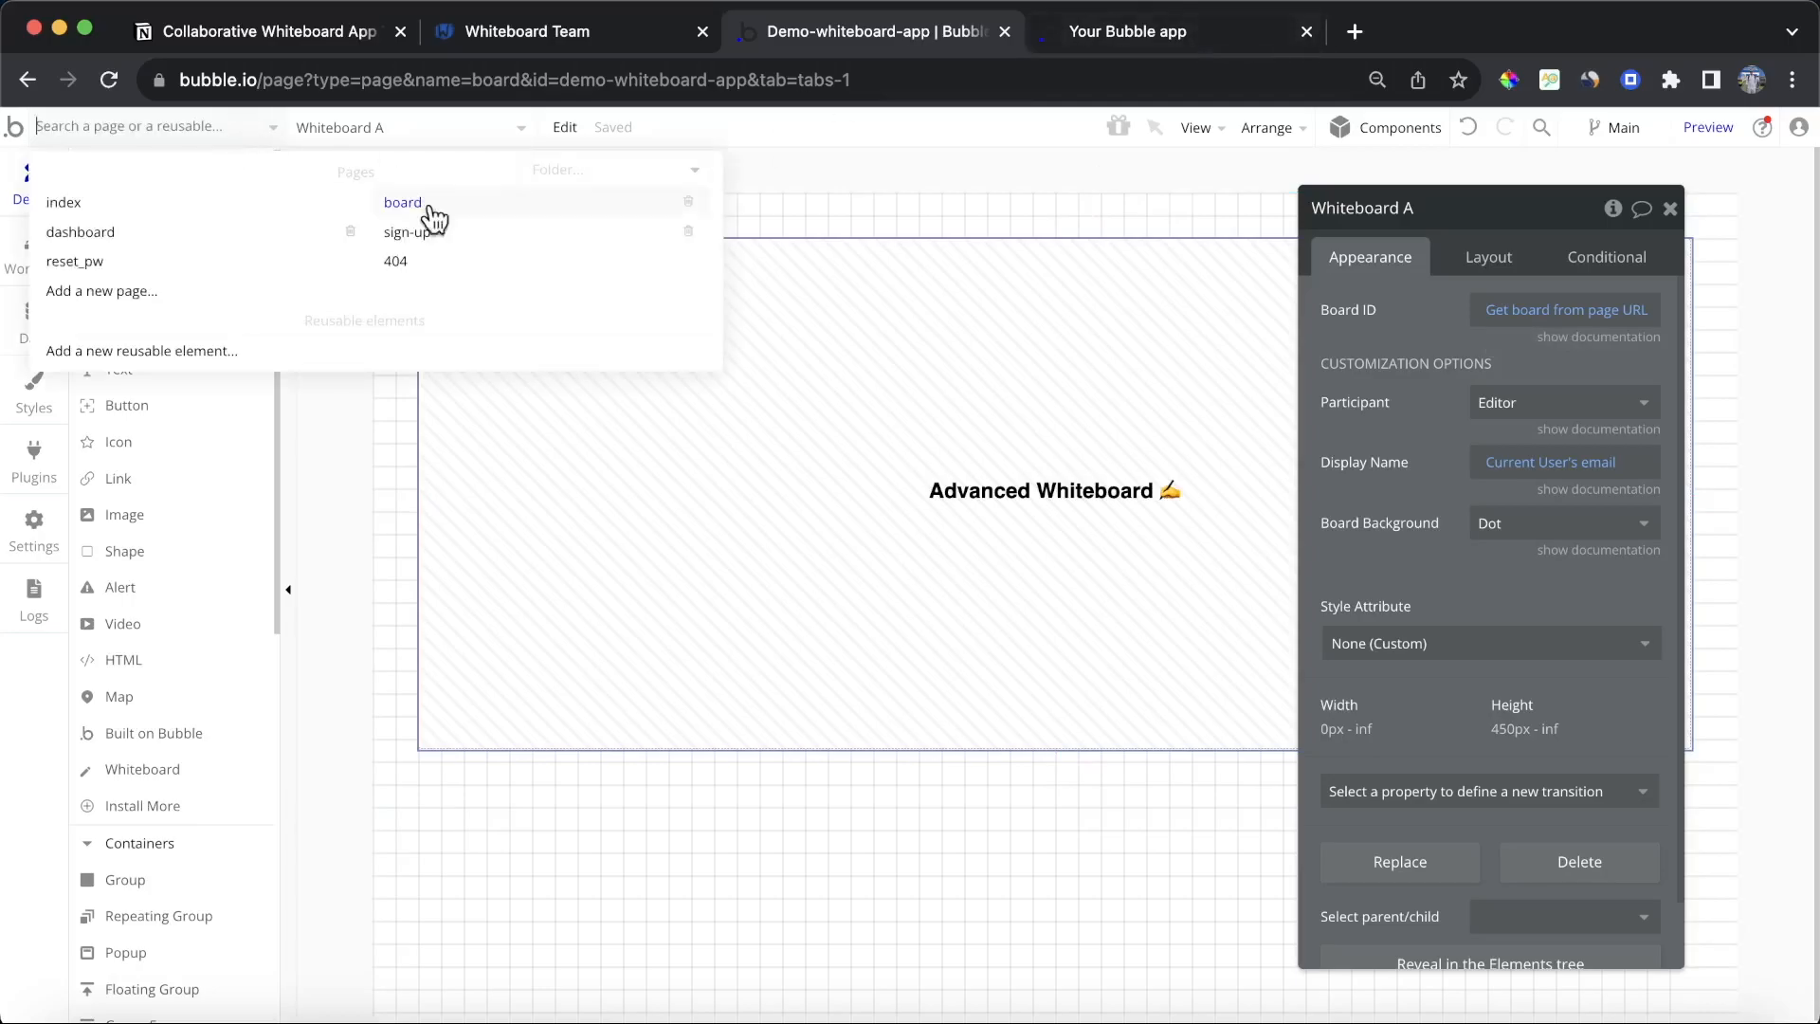
{"action": "left_click", "coordinate": [190, 243]}
{"action": "left_click", "coordinate": [1707, 129]}
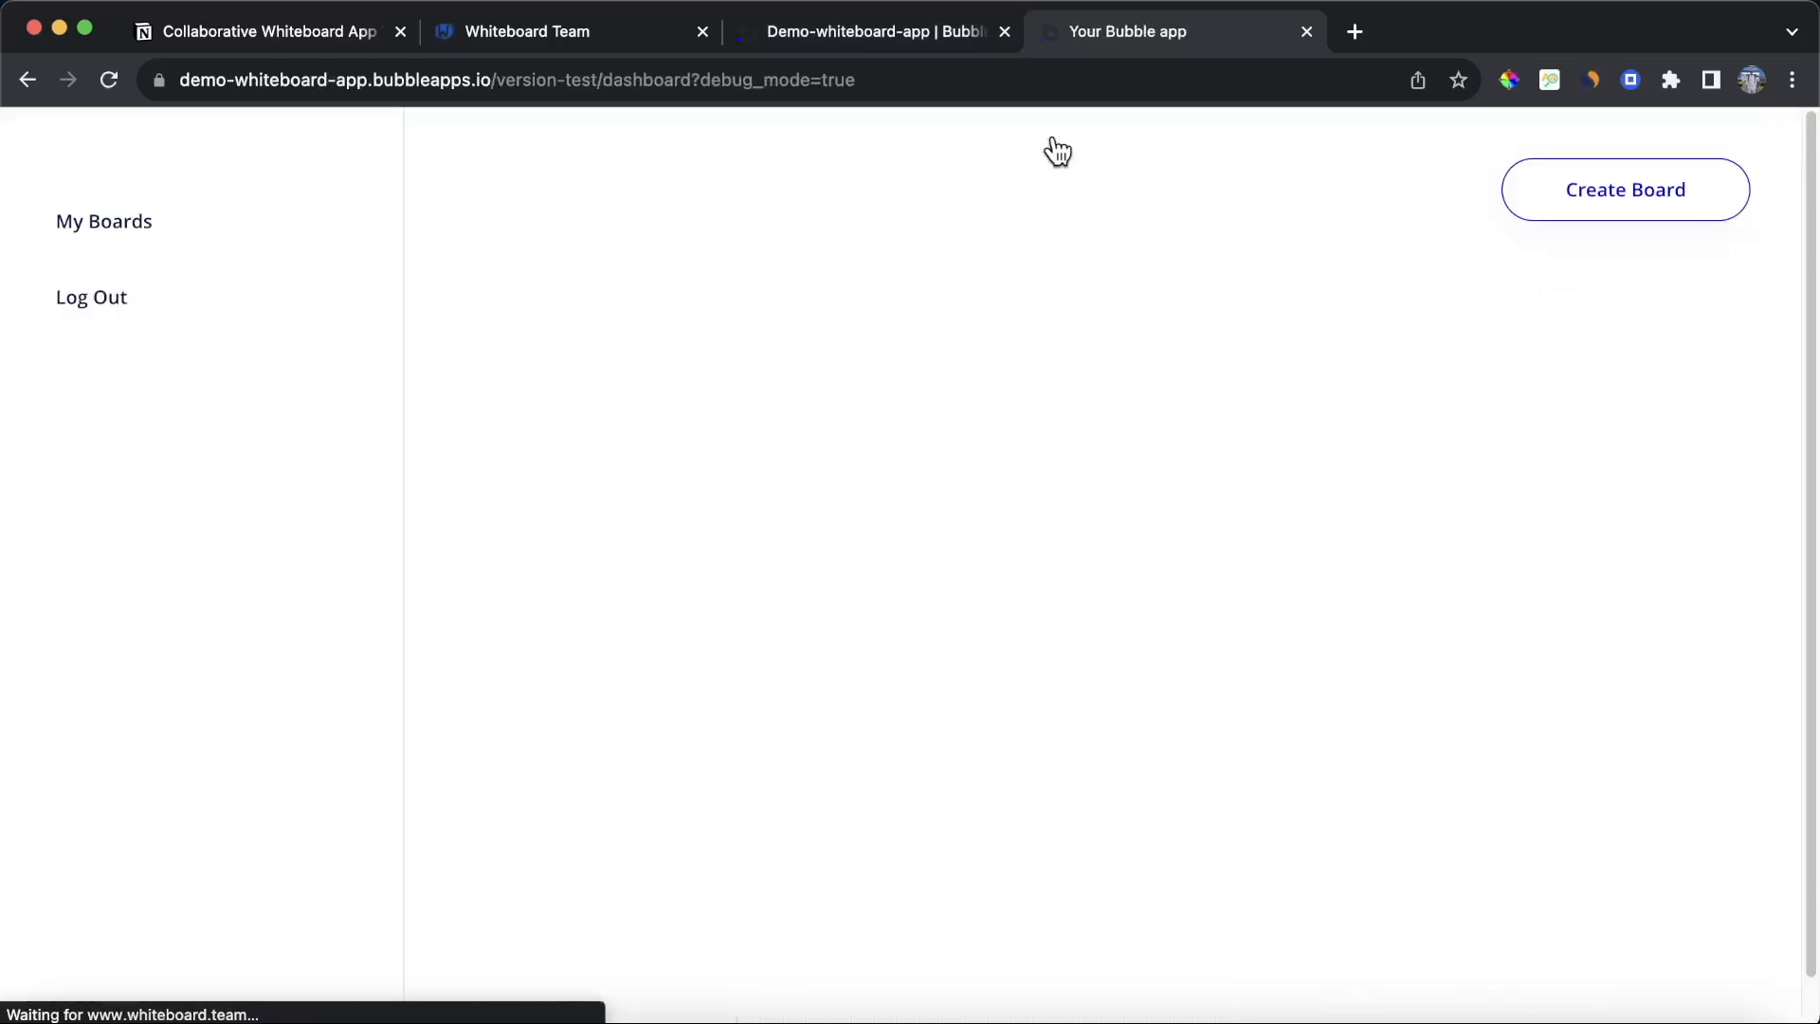
{"action": "left_click", "coordinate": [1670, 208]}
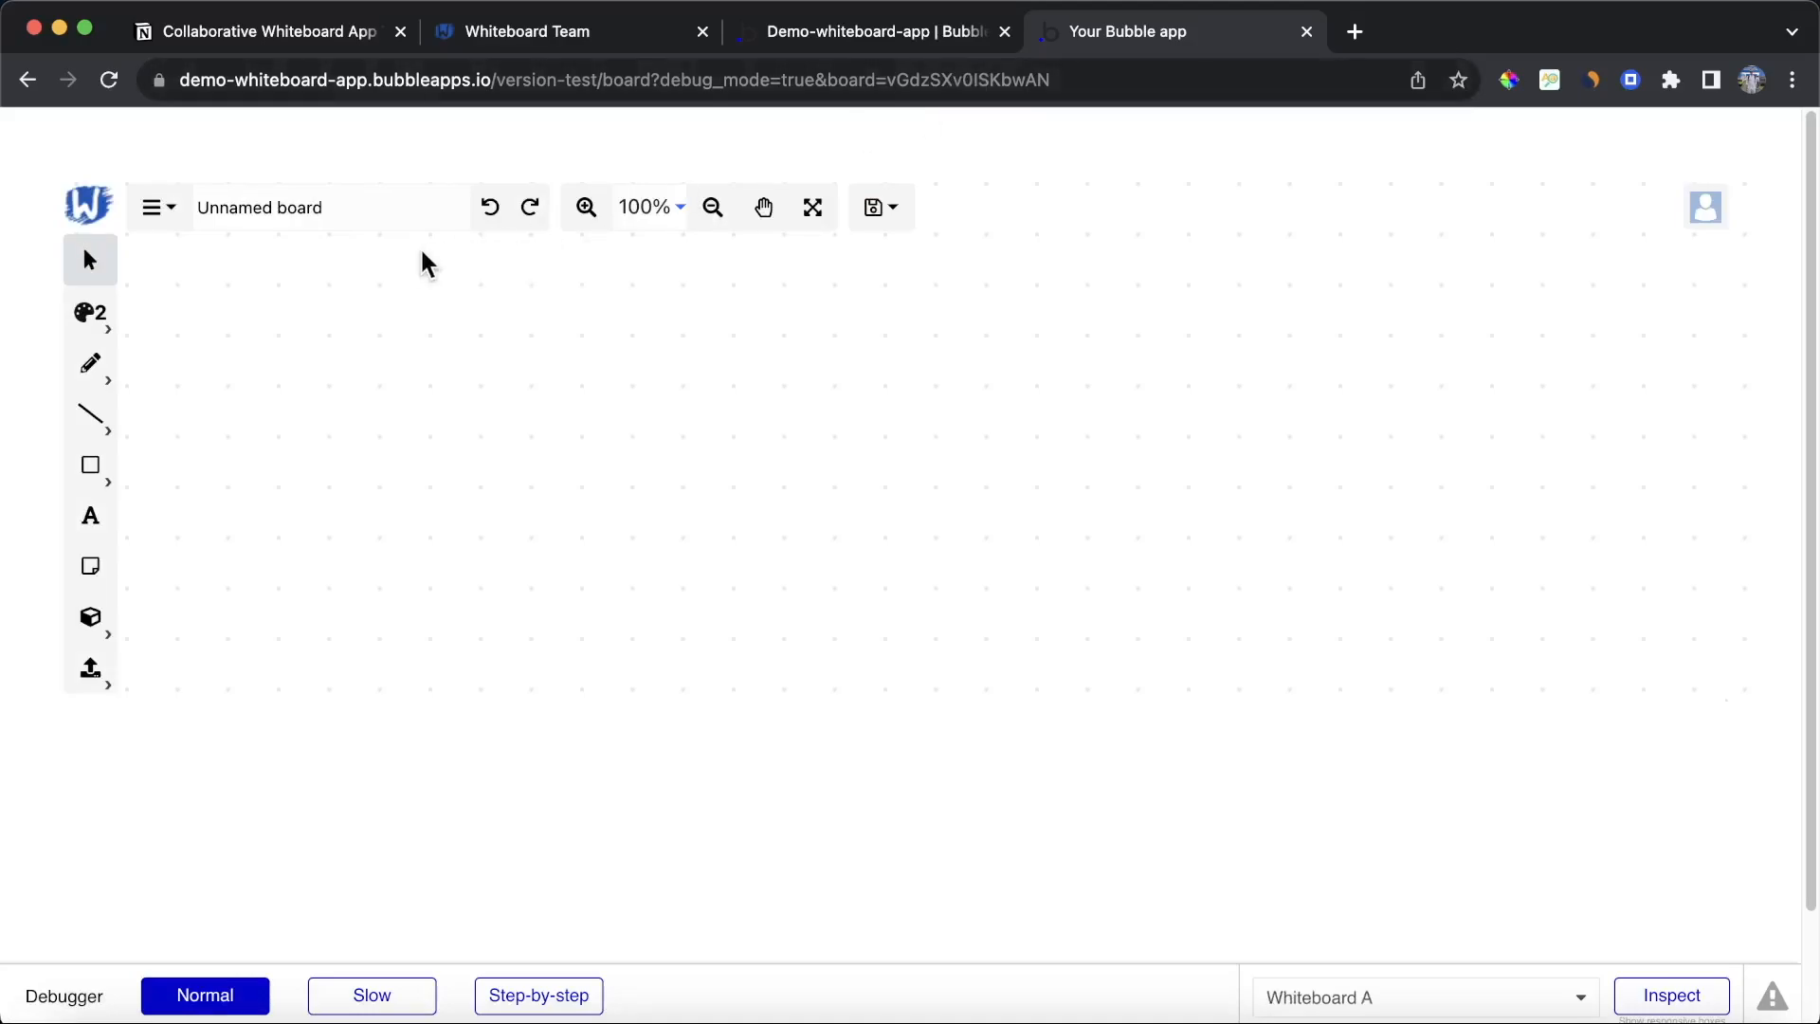
Step: Rename the new board to My Test Board
{"action": "triple_click", "coordinate": [351, 210]}
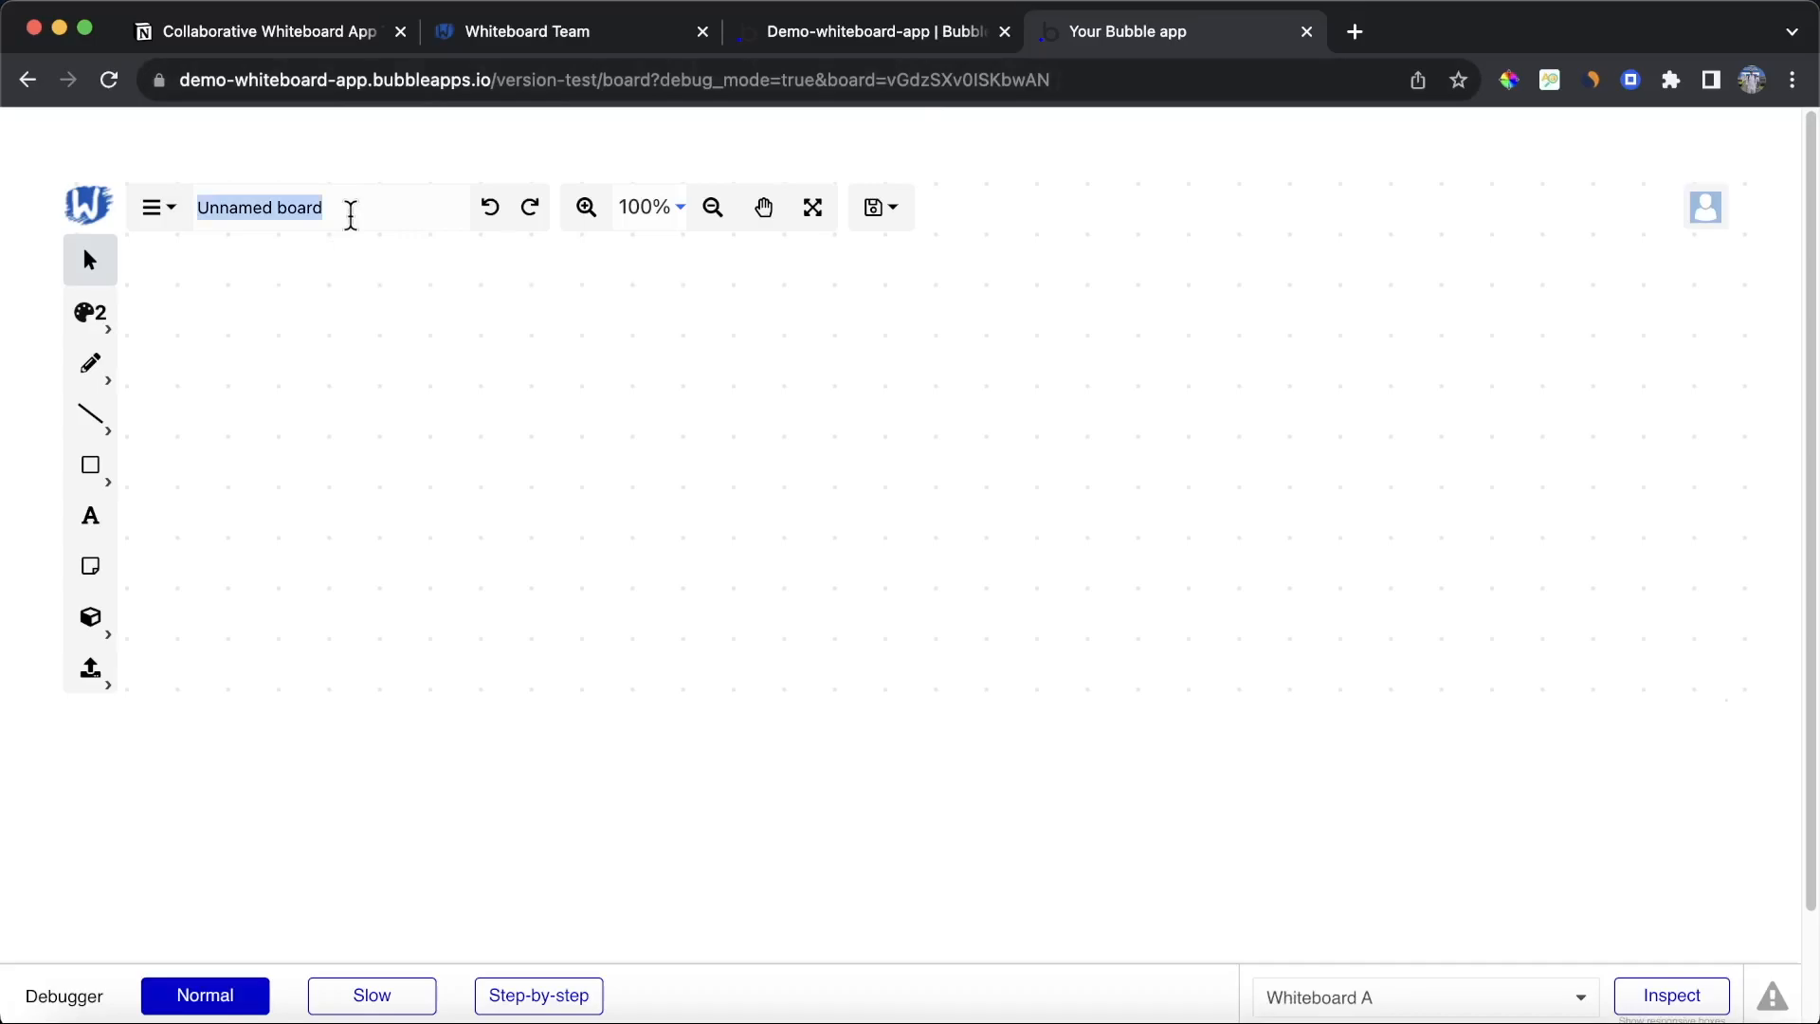
{"action": "type", "text": "My Test Board"}
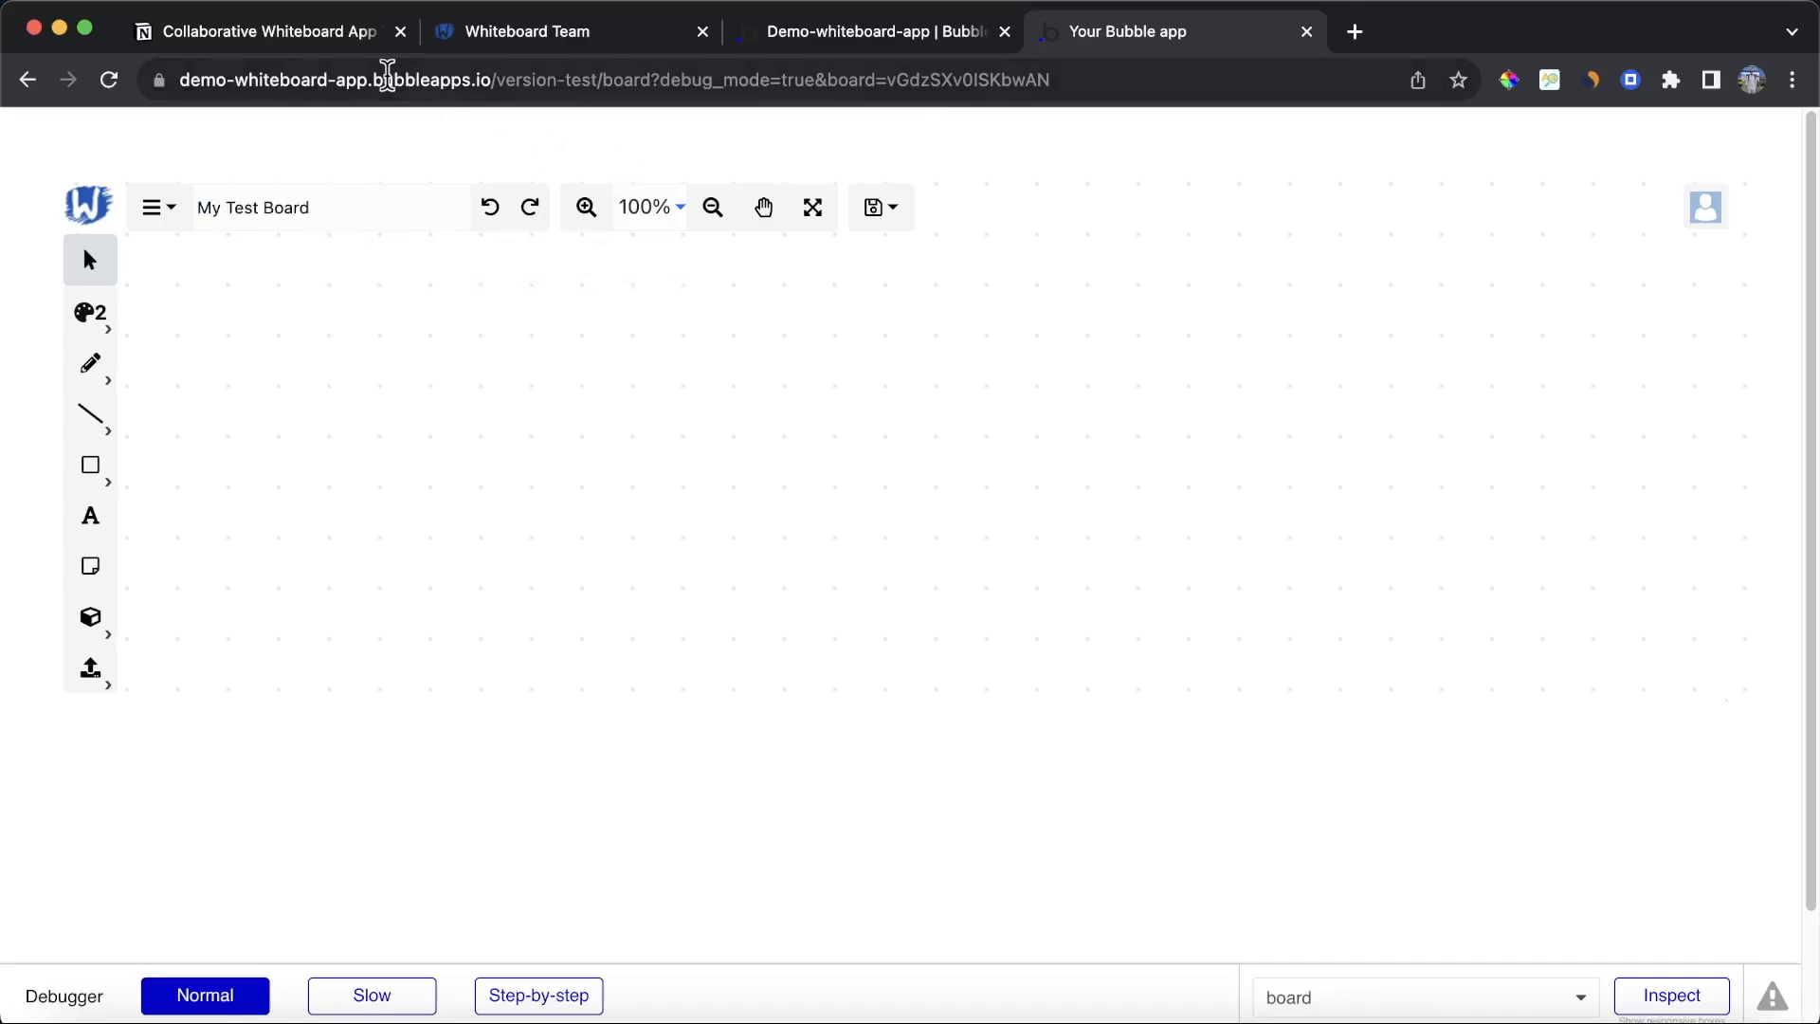
Step: Copy the board's page URL and open it in a new browser tab
{"action": "left_click", "coordinate": [388, 79]}
{"action": "key", "text": "super+c"}
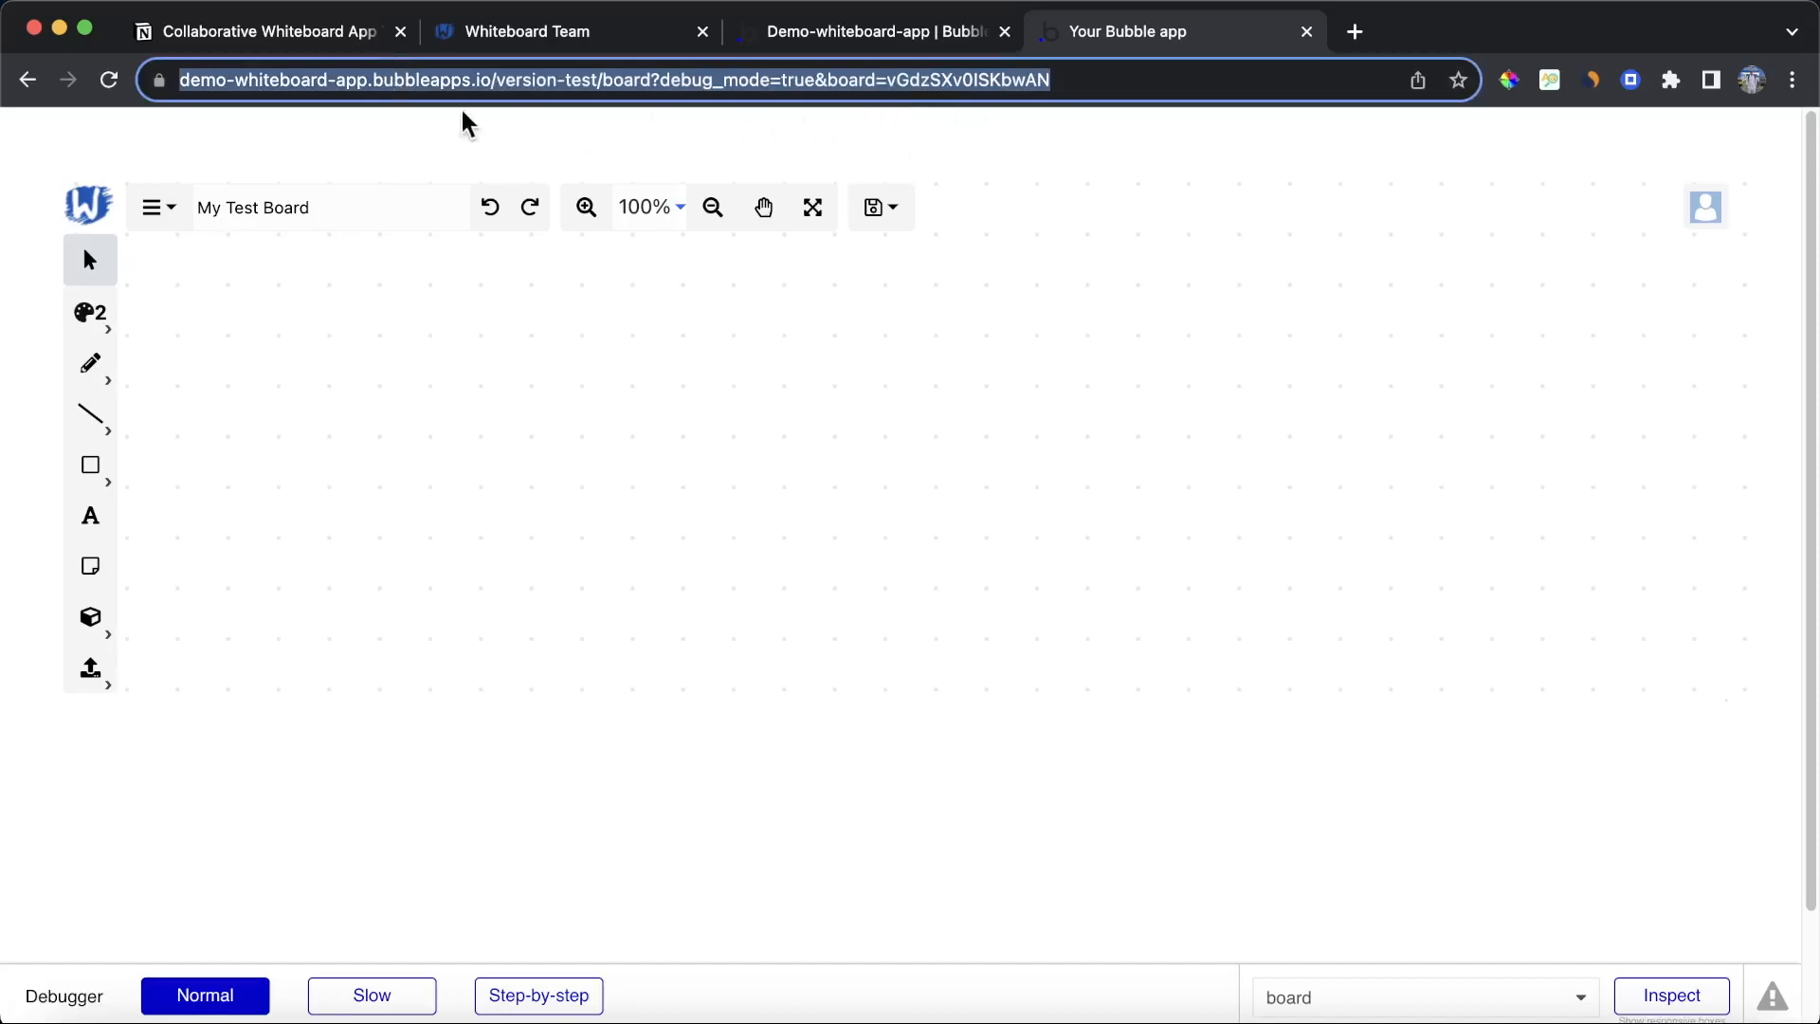
{"action": "left_click", "coordinate": [836, 31]}
{"action": "left_click", "coordinate": [1720, 126]}
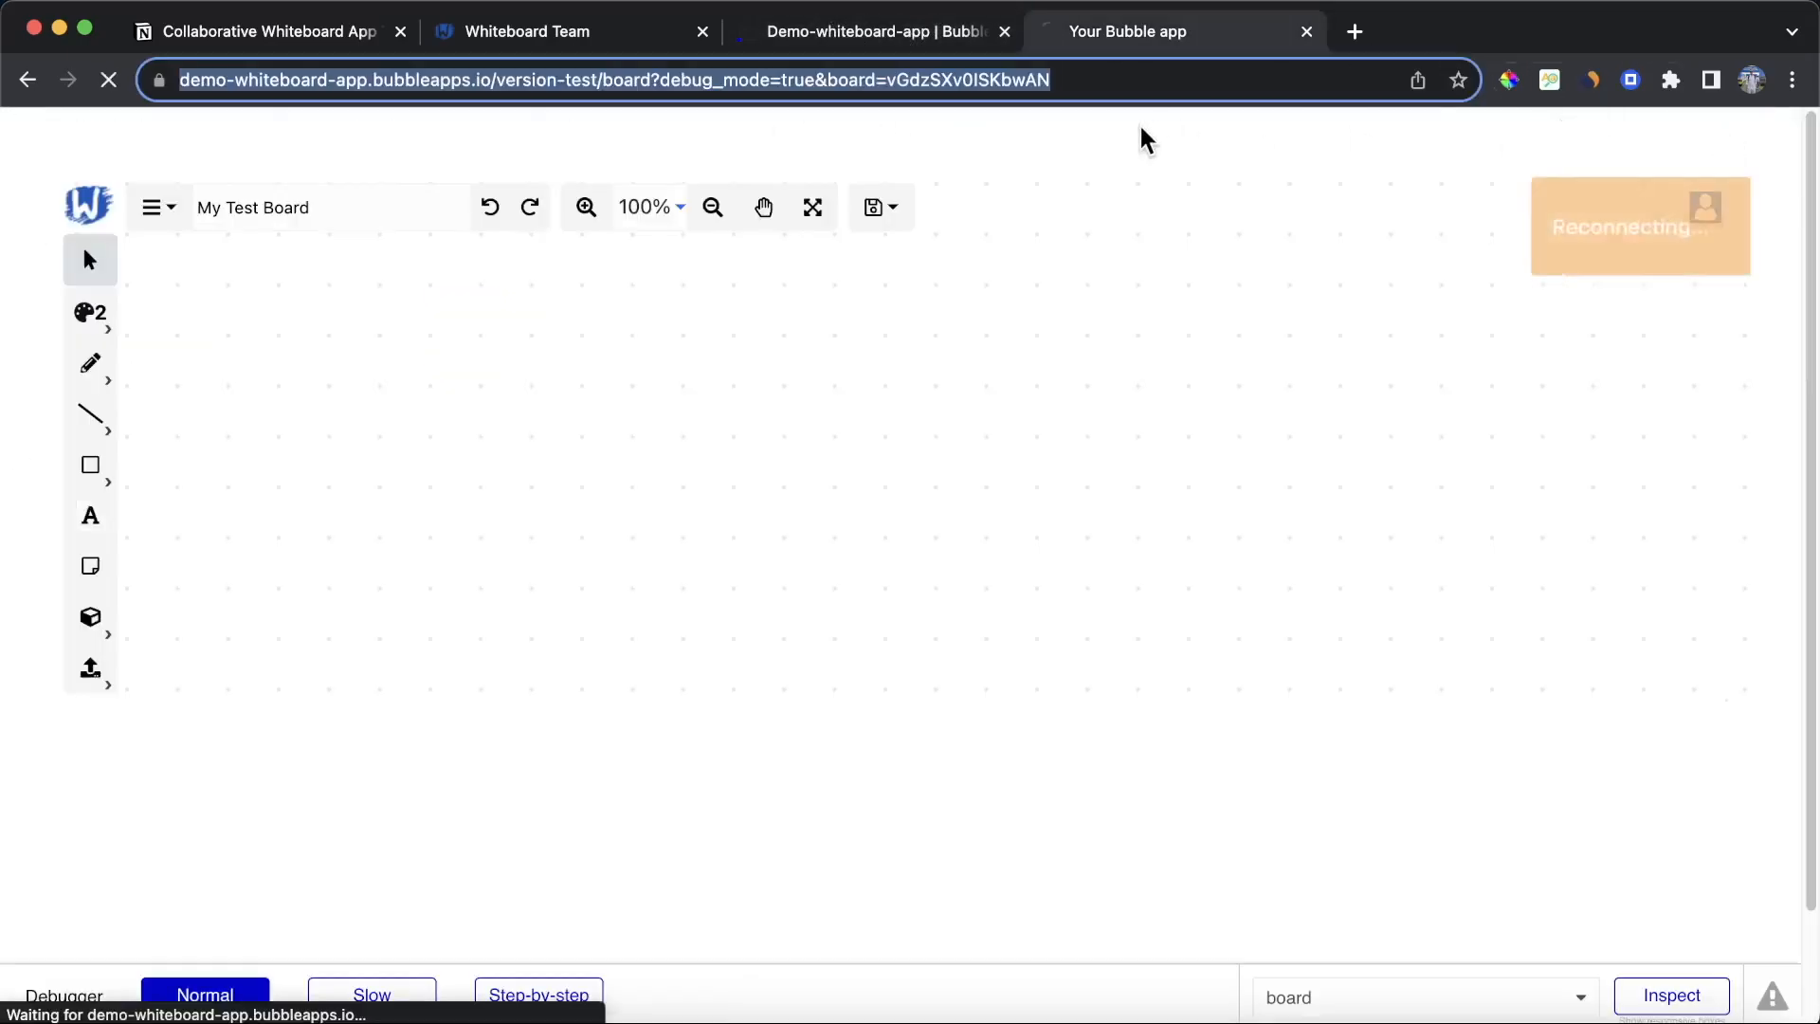
{"action": "left_click", "coordinate": [944, 154]}
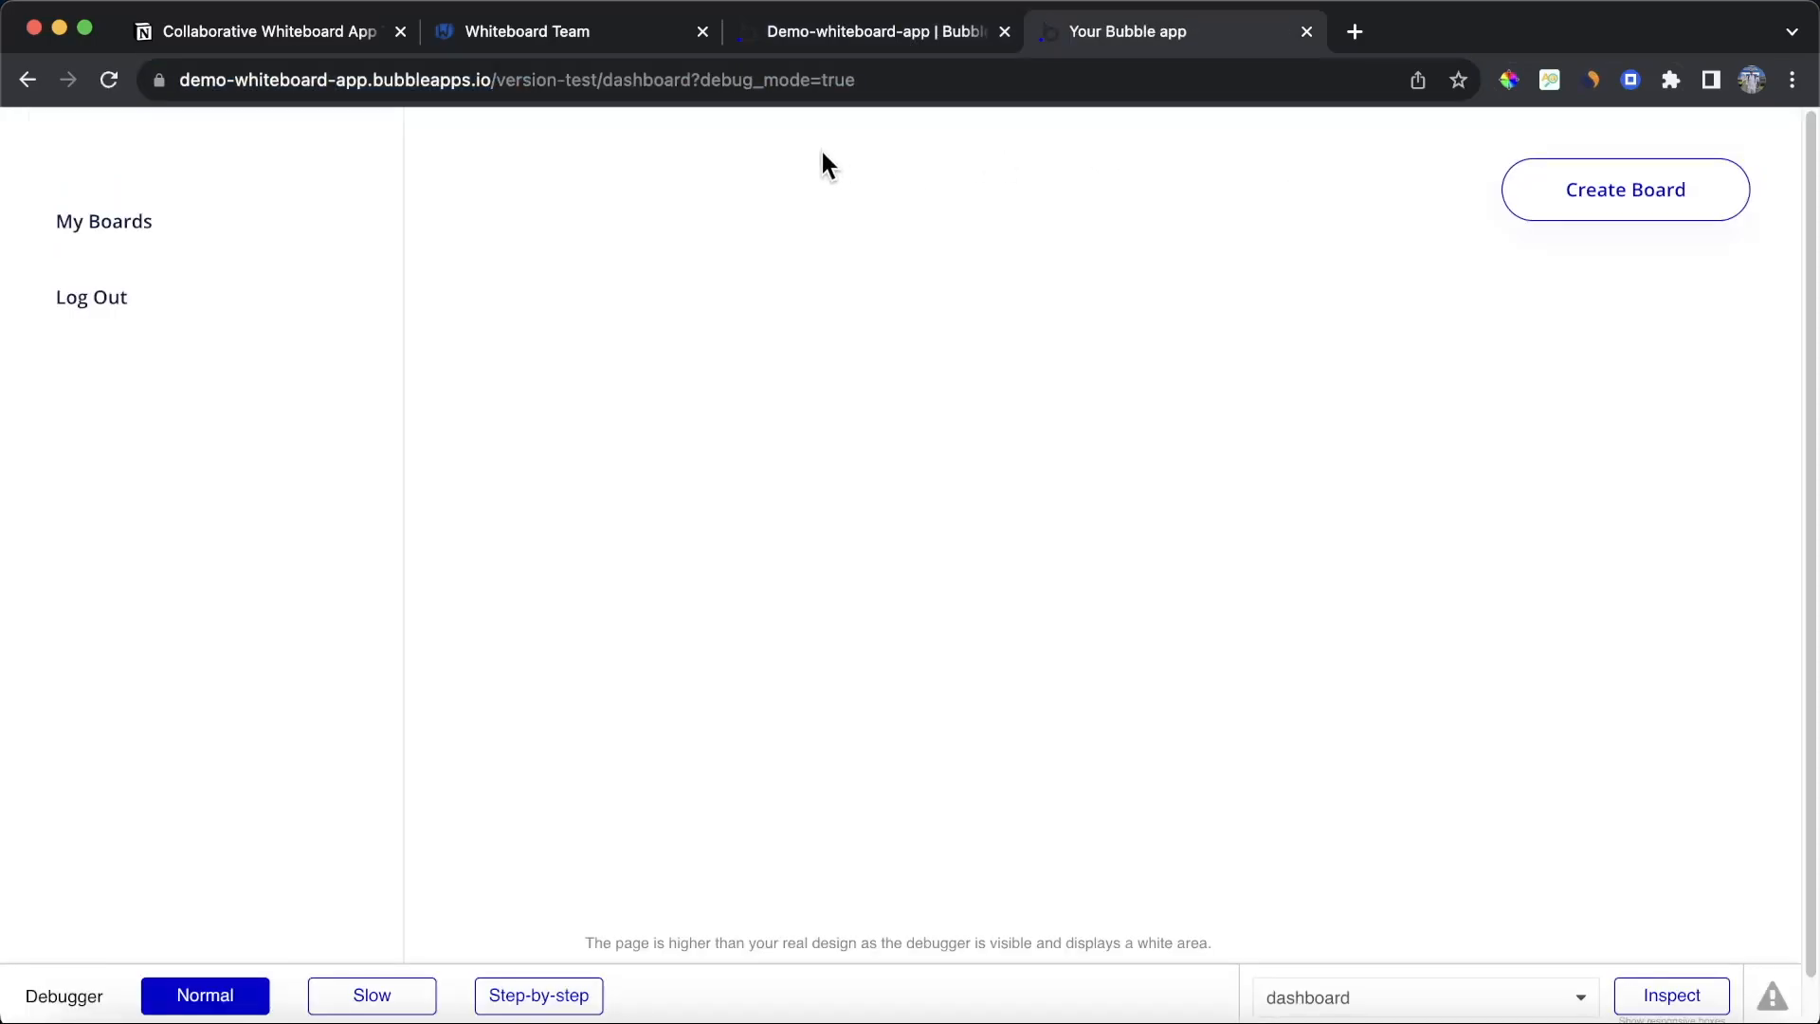
{"action": "left_click", "coordinate": [1363, 37]}
{"action": "key", "text": "super+v"}
{"action": "key", "text": "Return"}
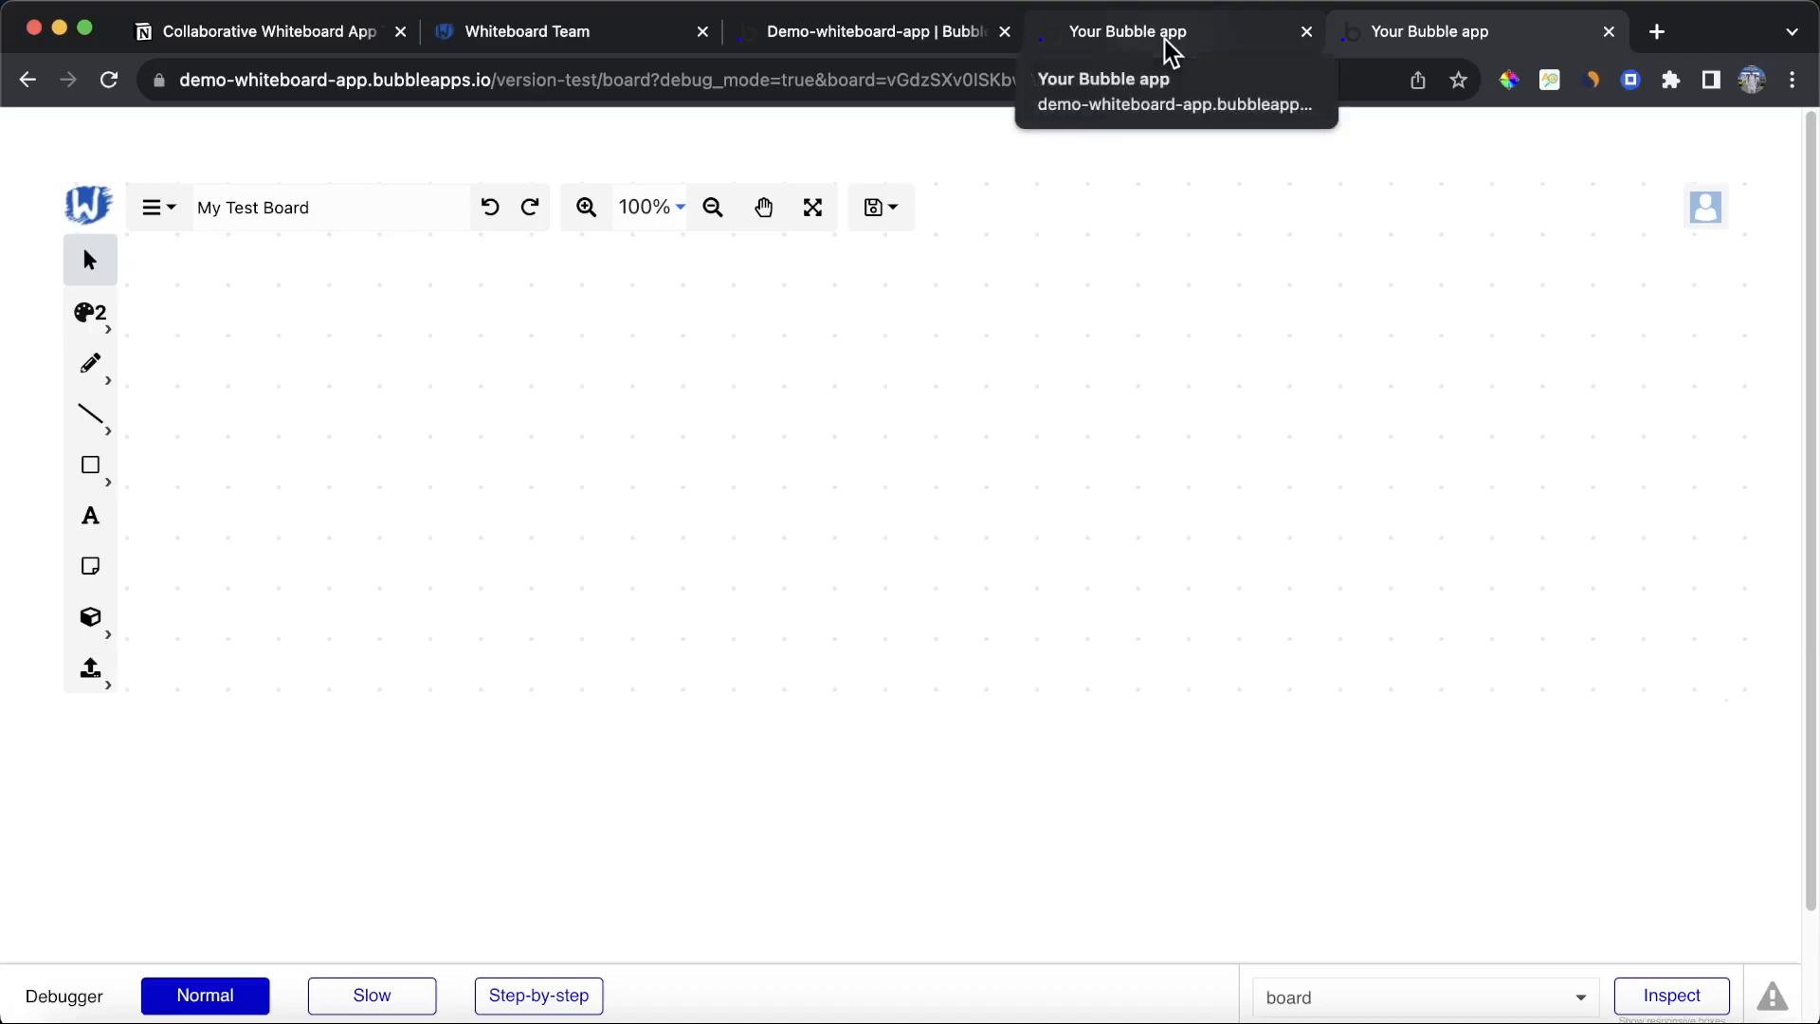
Step: Switch to the tutorial's step checklist in Notion
{"action": "left_click", "coordinate": [580, 38]}
{"action": "left_click", "coordinate": [293, 40]}
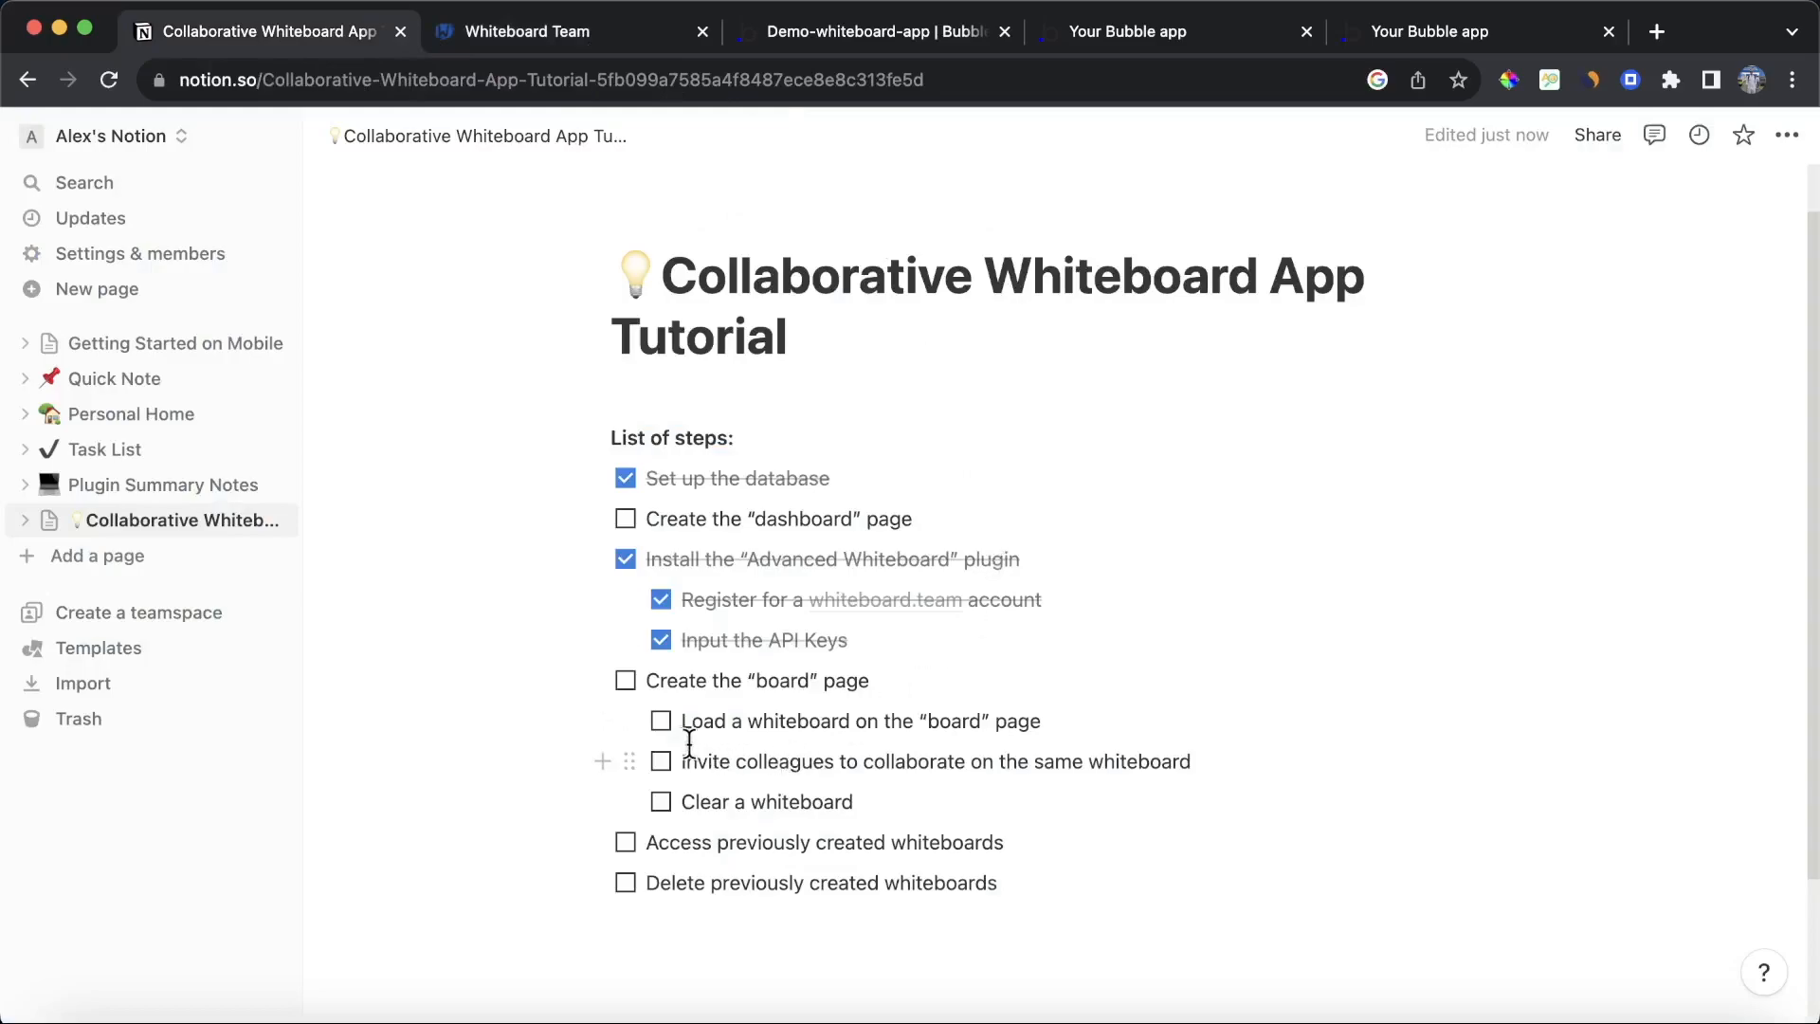
Step: Tick off the 'Load a whiteboard on the "board" page' item in the checklist and return to the Bubble editor
{"action": "left_click", "coordinate": [660, 720]}
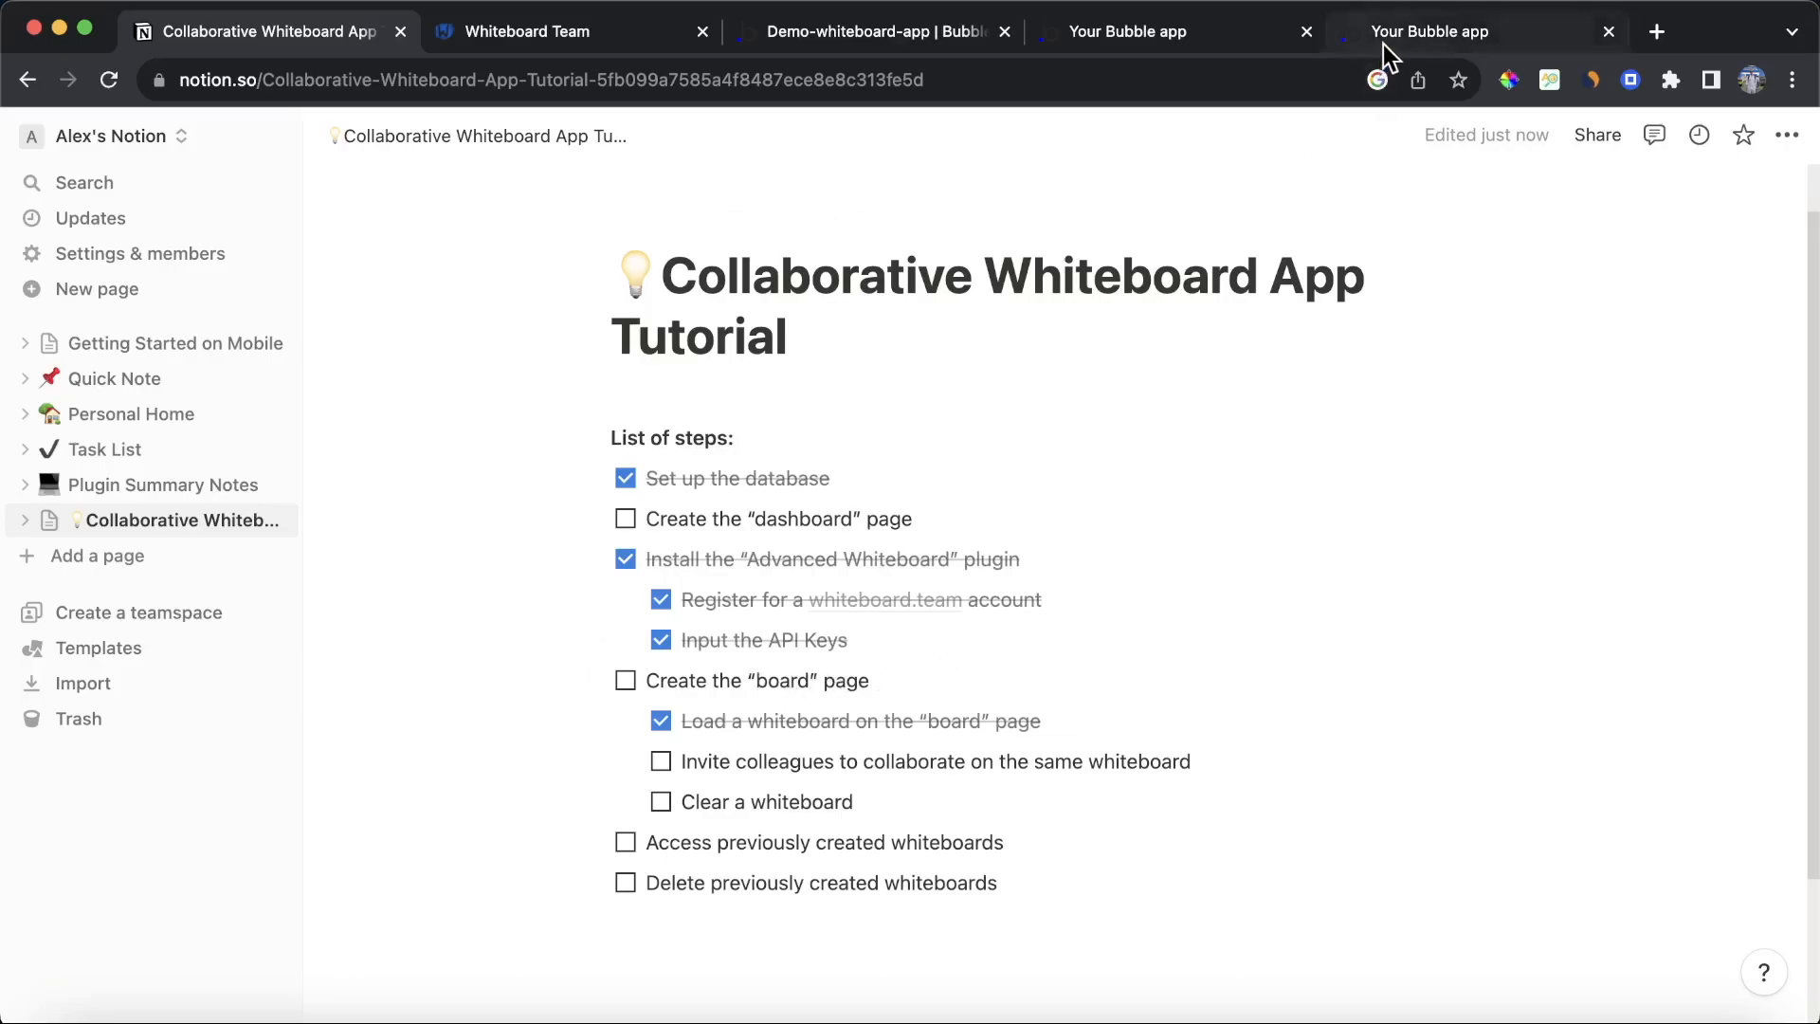
{"action": "left_click", "coordinate": [947, 28]}
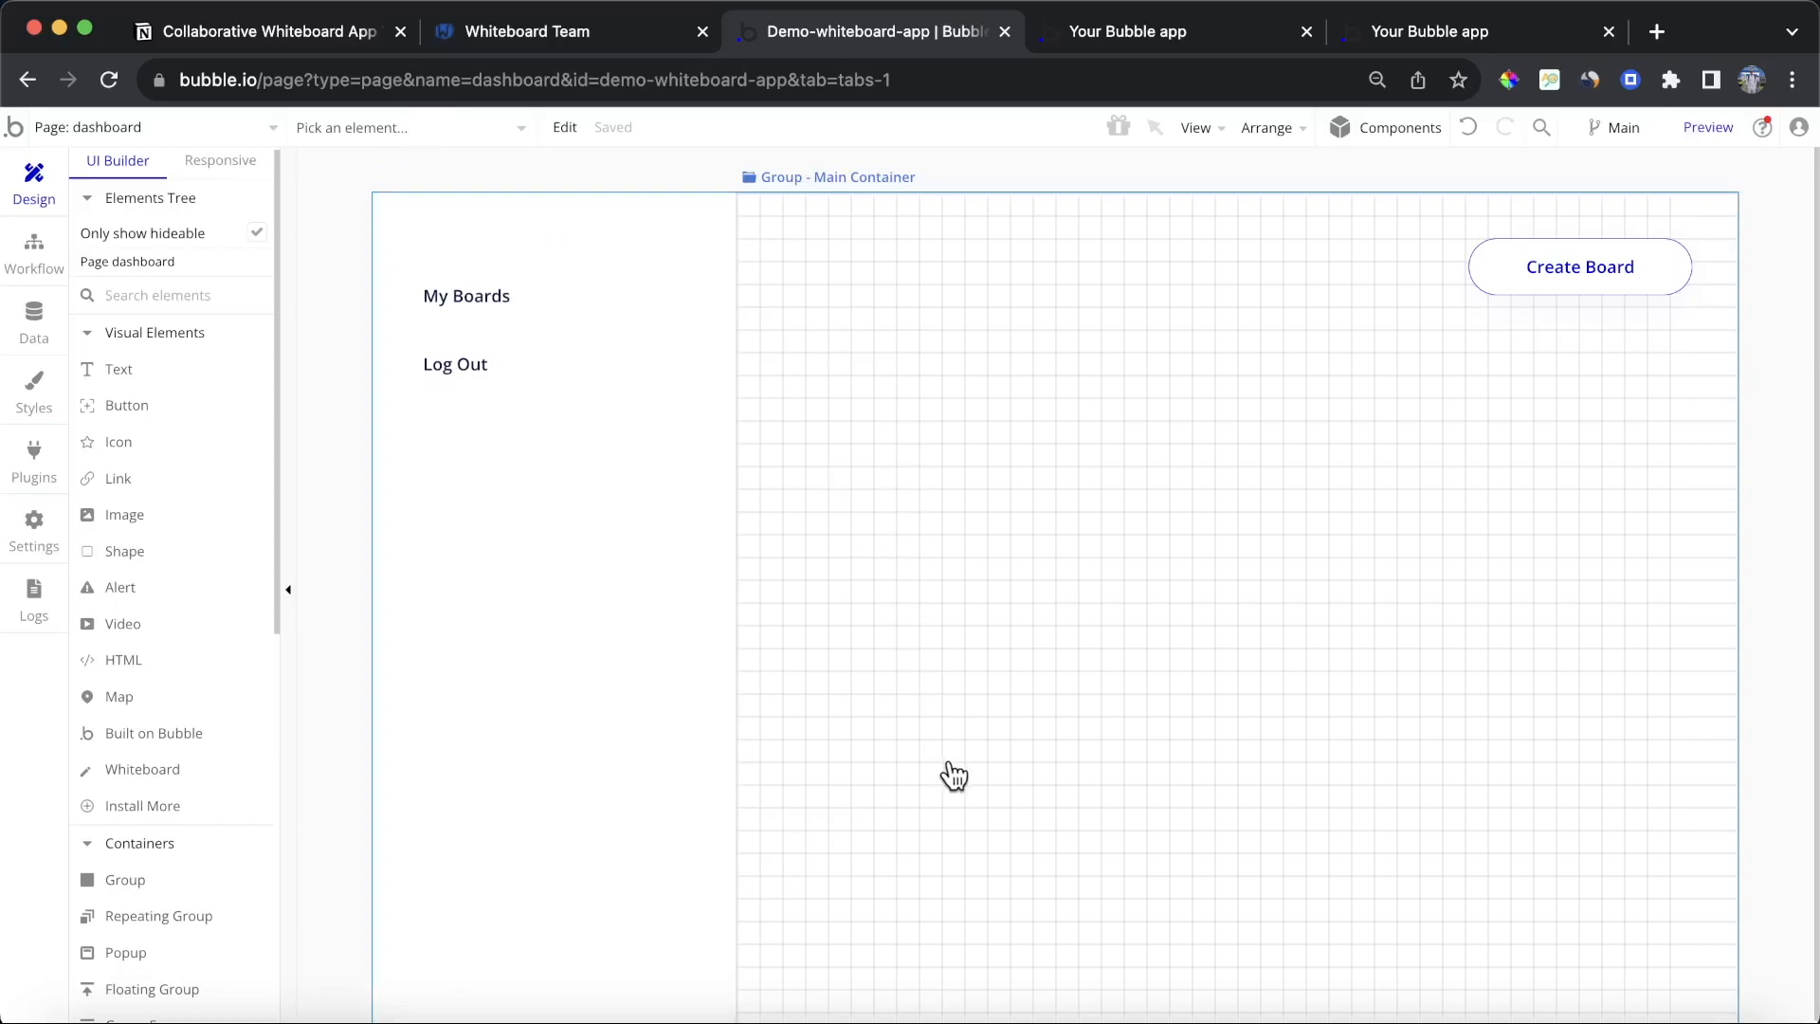
Step: Add a Table element and draw it across the dashboard's main container area
{"action": "mouse_move", "coordinate": [247, 758]}
{"action": "scroll", "coordinate": [244, 758], "scroll_direction": "down", "scroll_amount": 3}
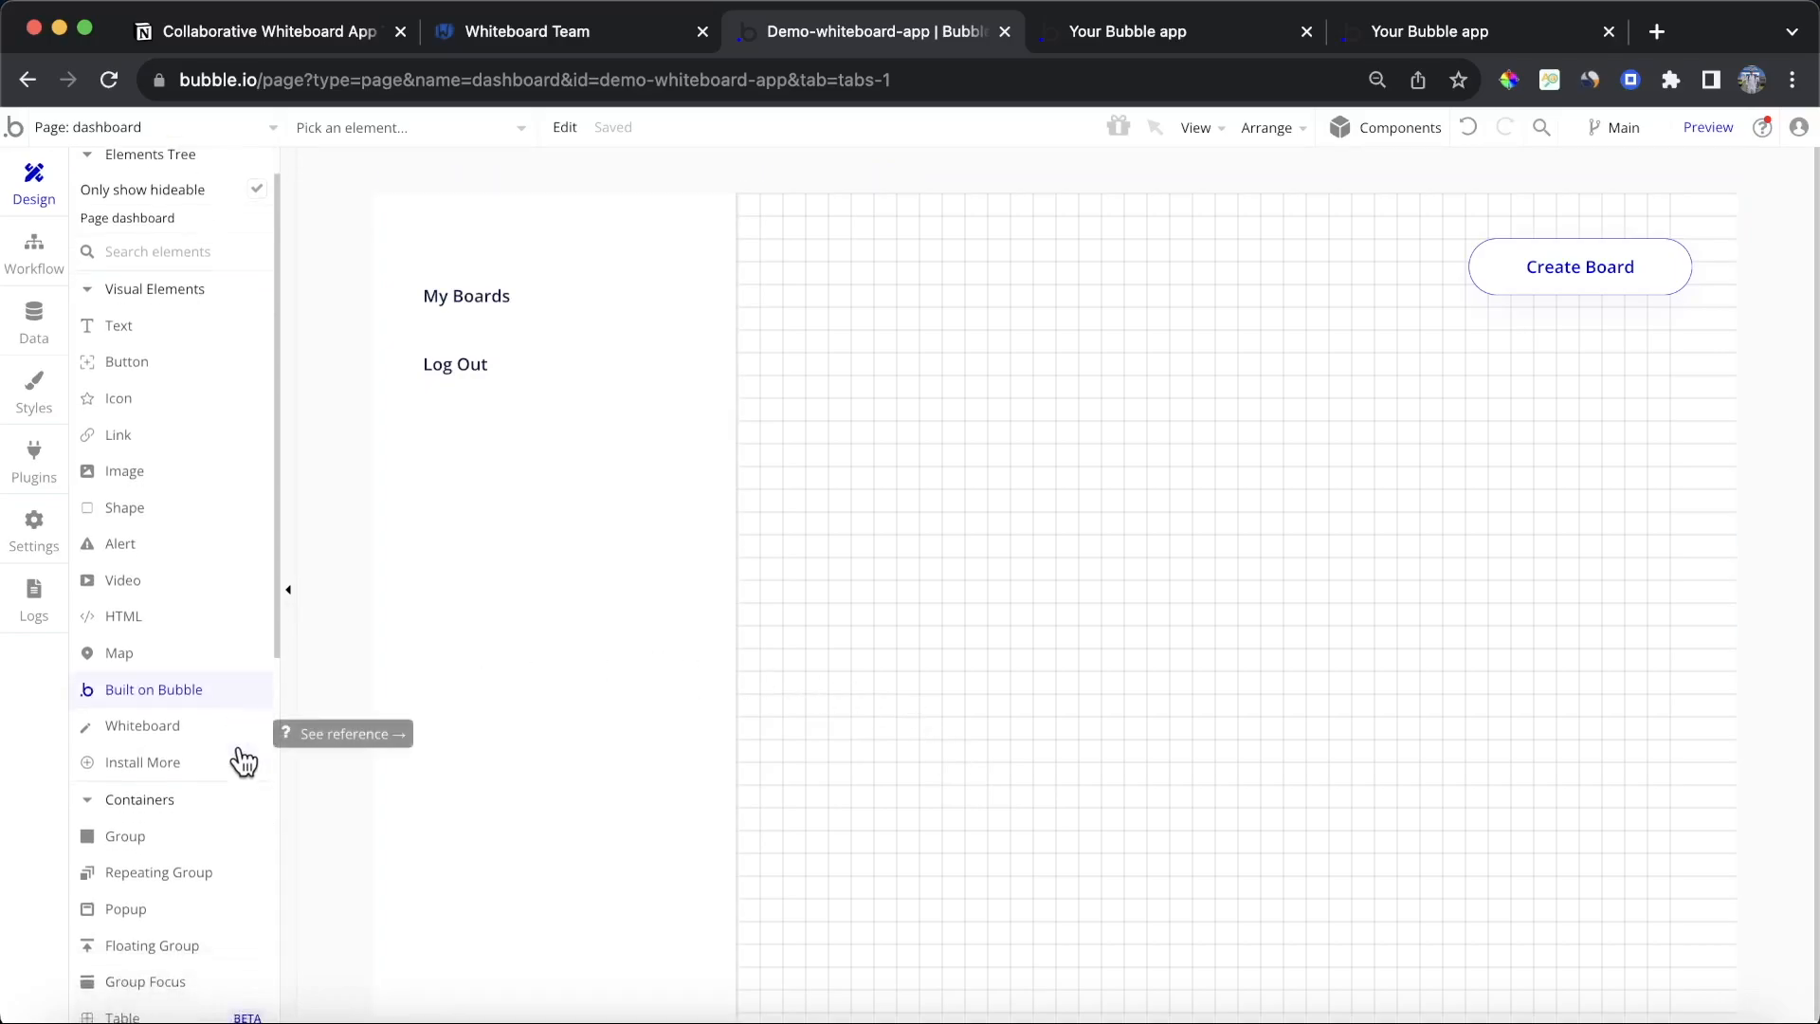
{"action": "left_click", "coordinate": [182, 762]}
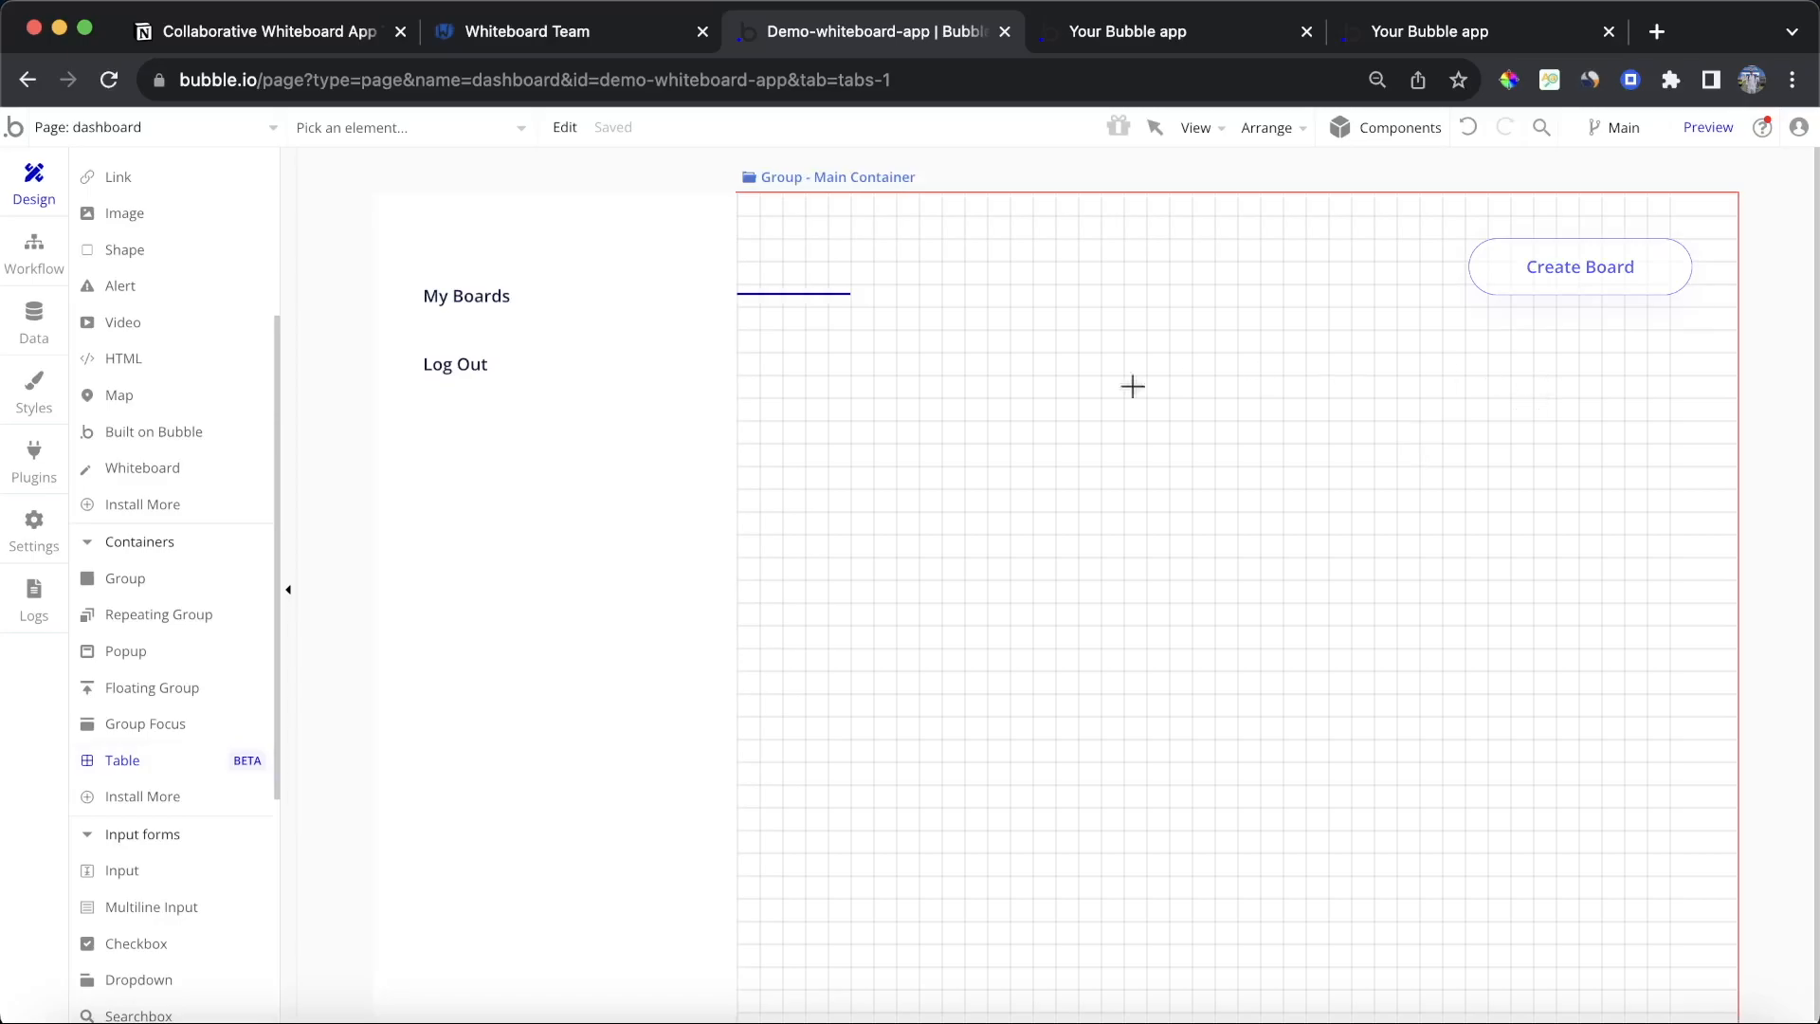
{"action": "mouse_move", "coordinate": [855, 372]}
{"action": "left_mouse_down"}
{"action": "mouse_move", "coordinate": [1093, 496]}
{"action": "mouse_move", "coordinate": [1653, 685]}
{"action": "left_mouse_up"}
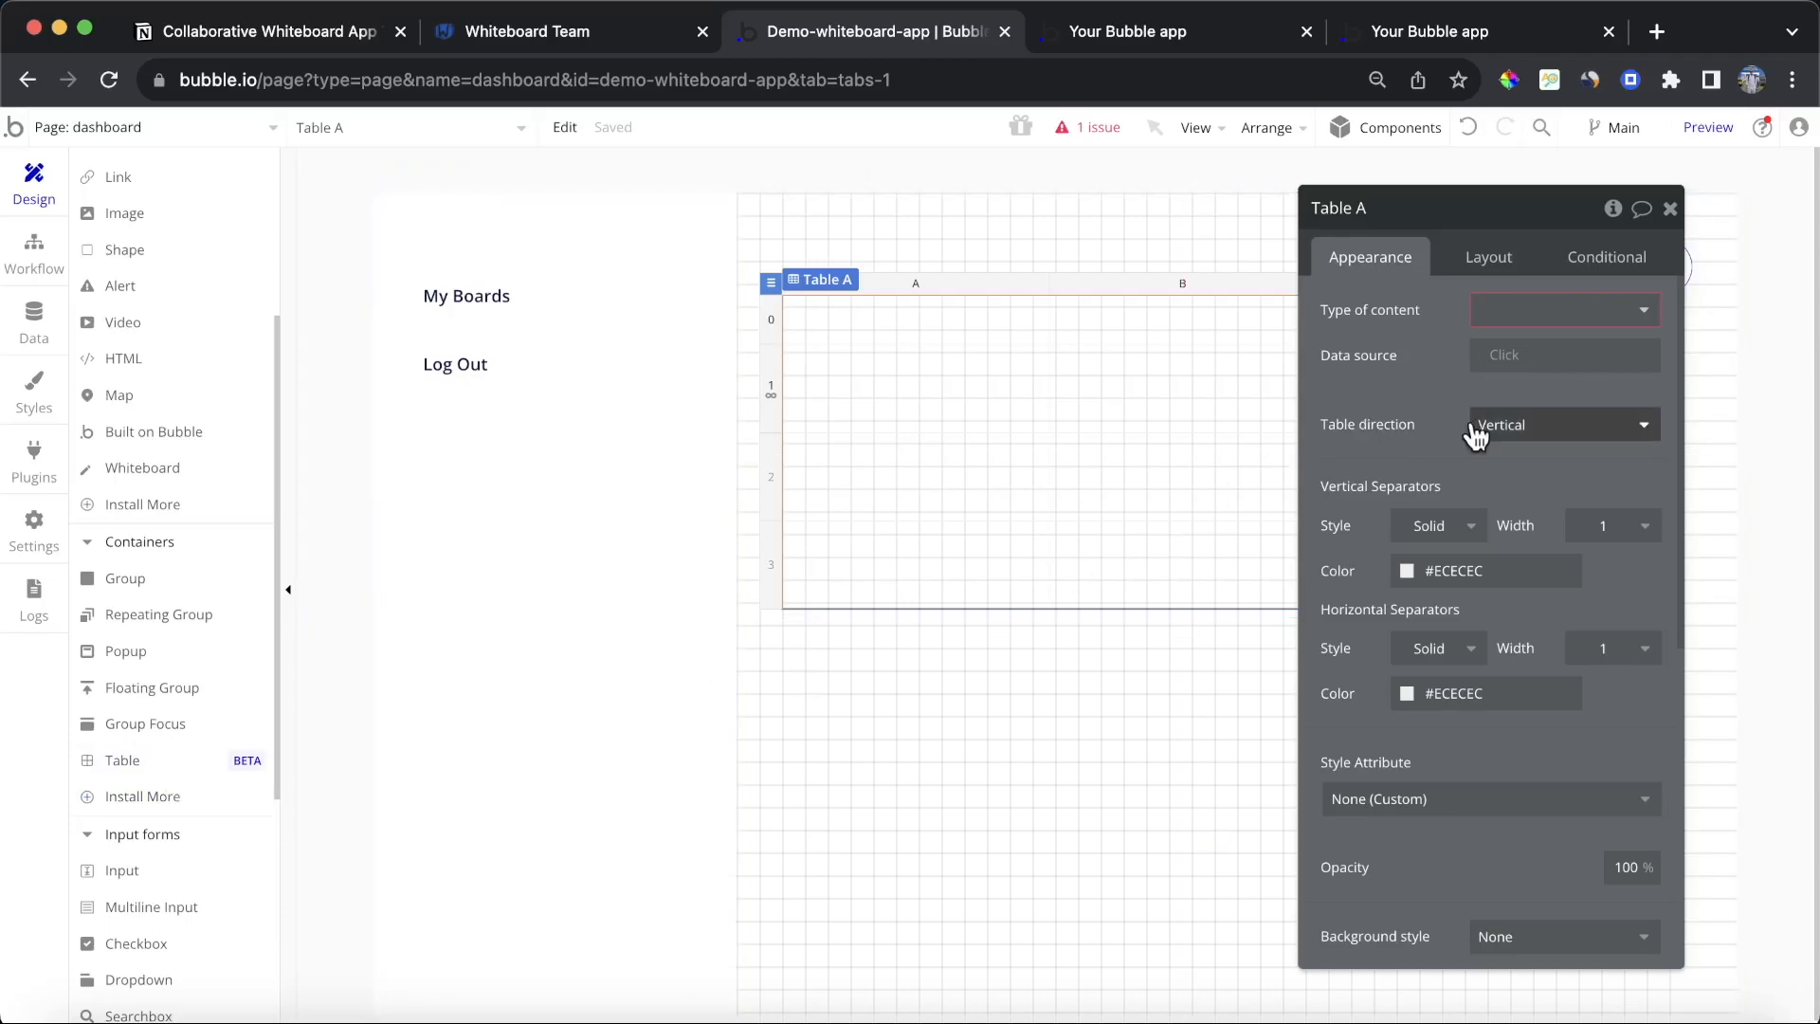
Step: Set the table's type of content to Board and its data source to Do a search for Boards
{"action": "left_click", "coordinate": [1588, 331]}
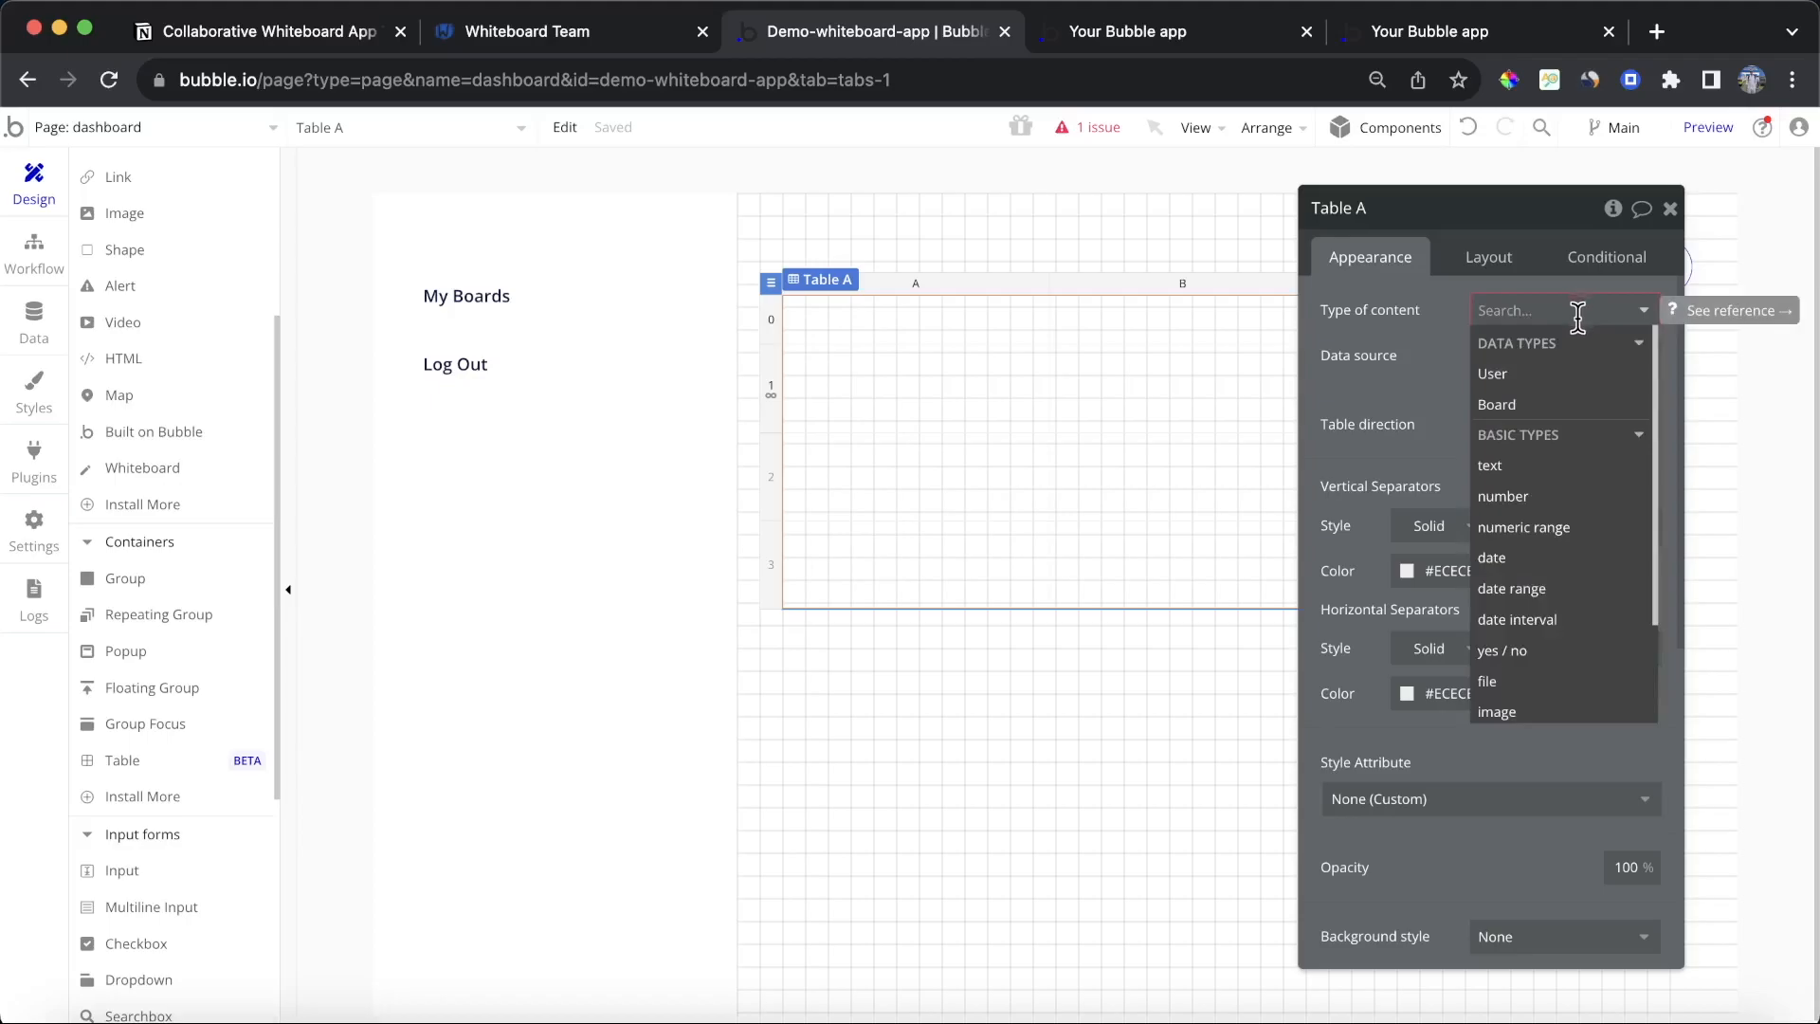
{"action": "left_click", "coordinate": [1534, 404]}
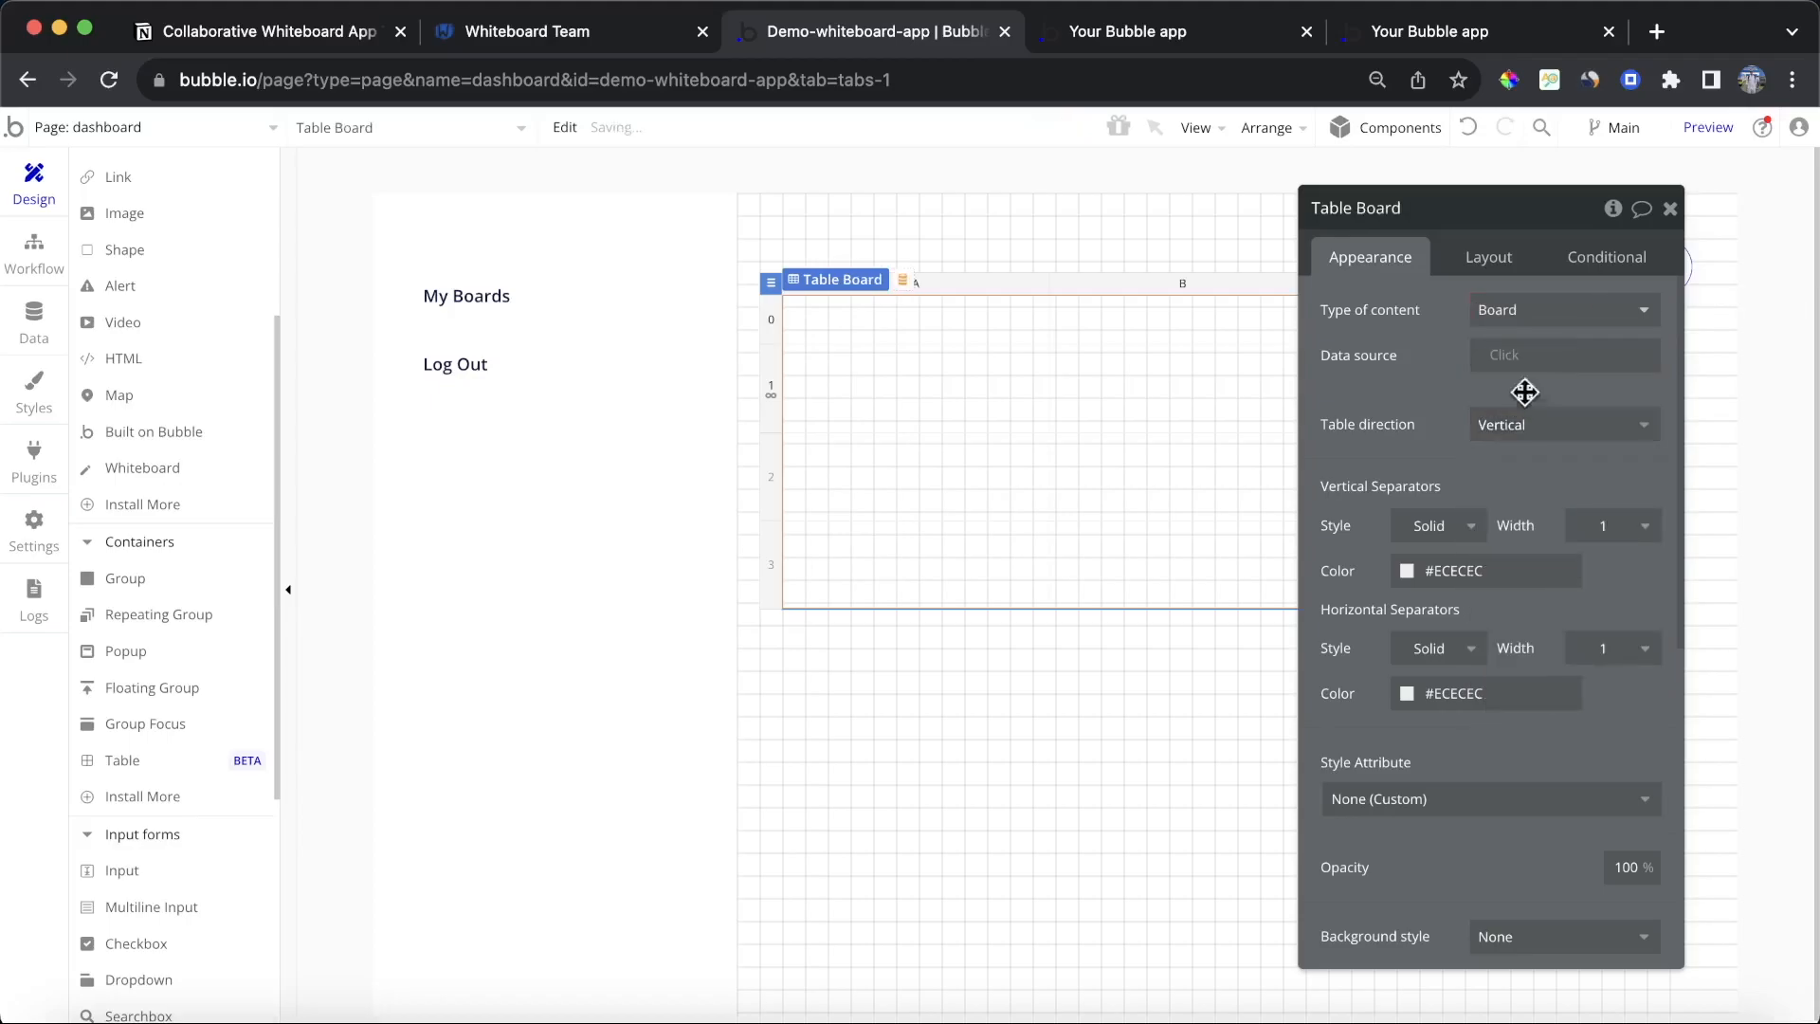
{"action": "left_click", "coordinate": [1504, 355]}
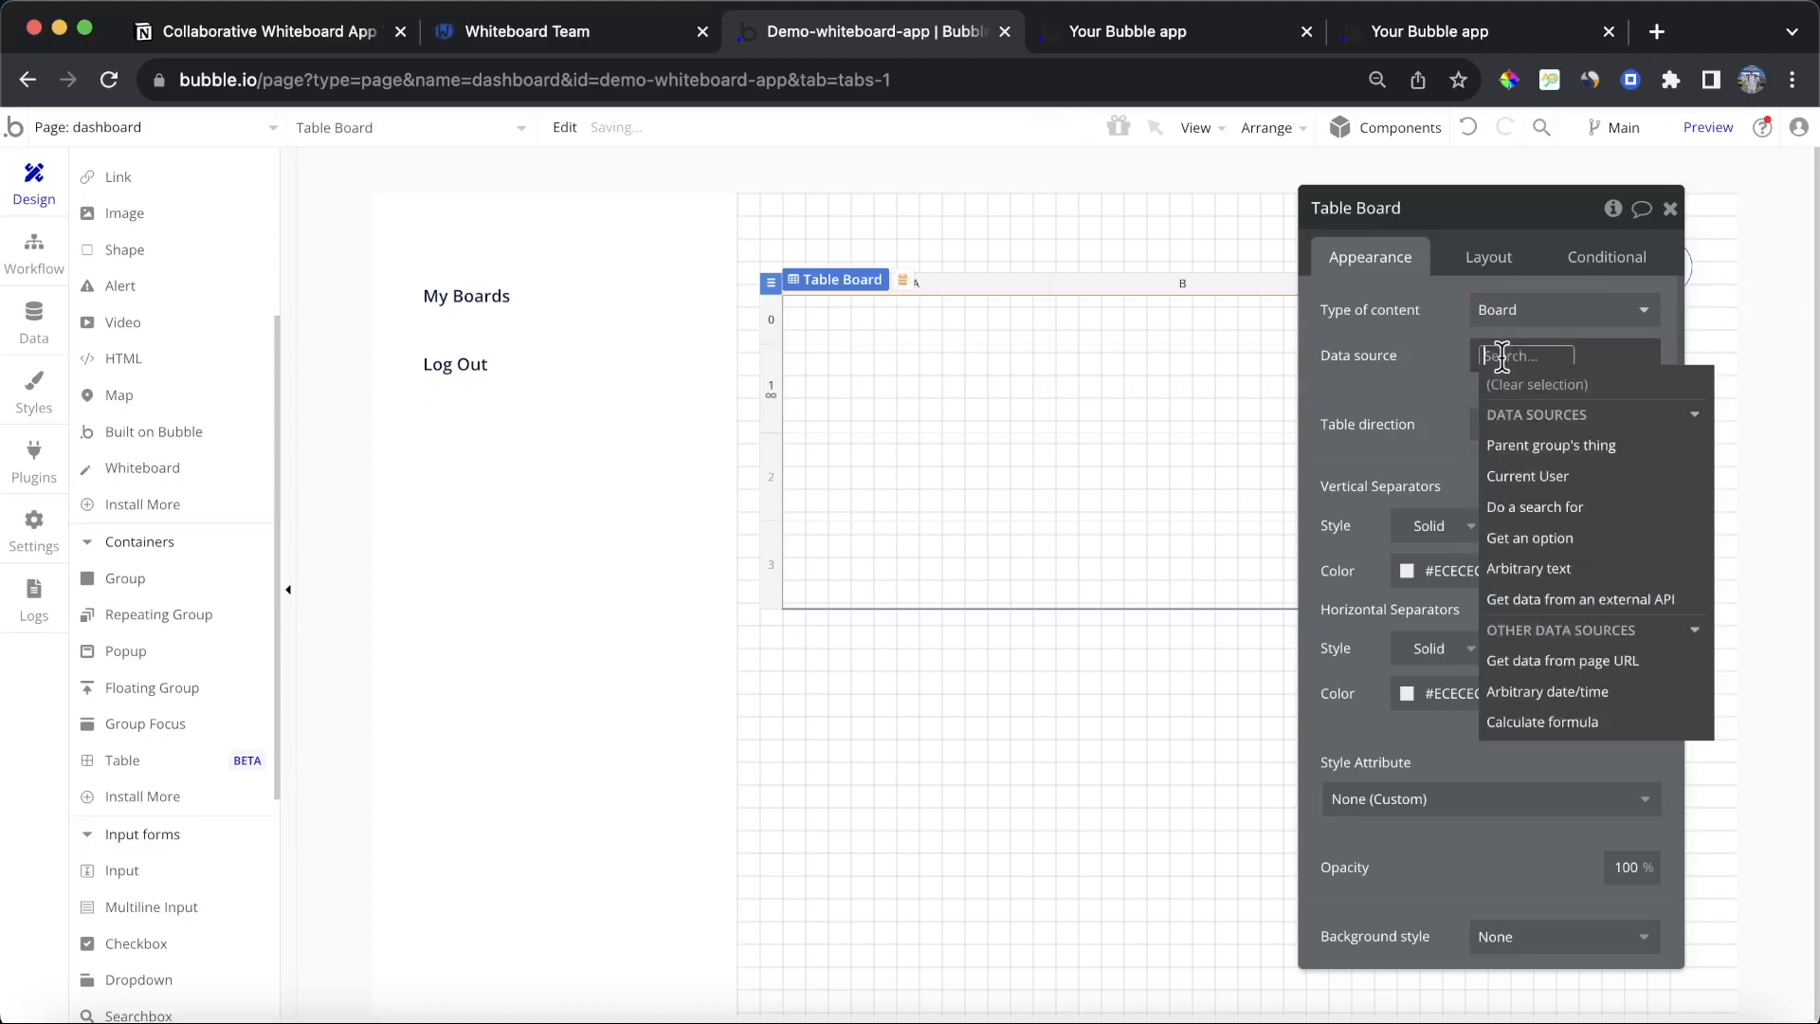
{"action": "left_click", "coordinate": [1602, 506]}
{"action": "left_click", "coordinate": [1157, 275]}
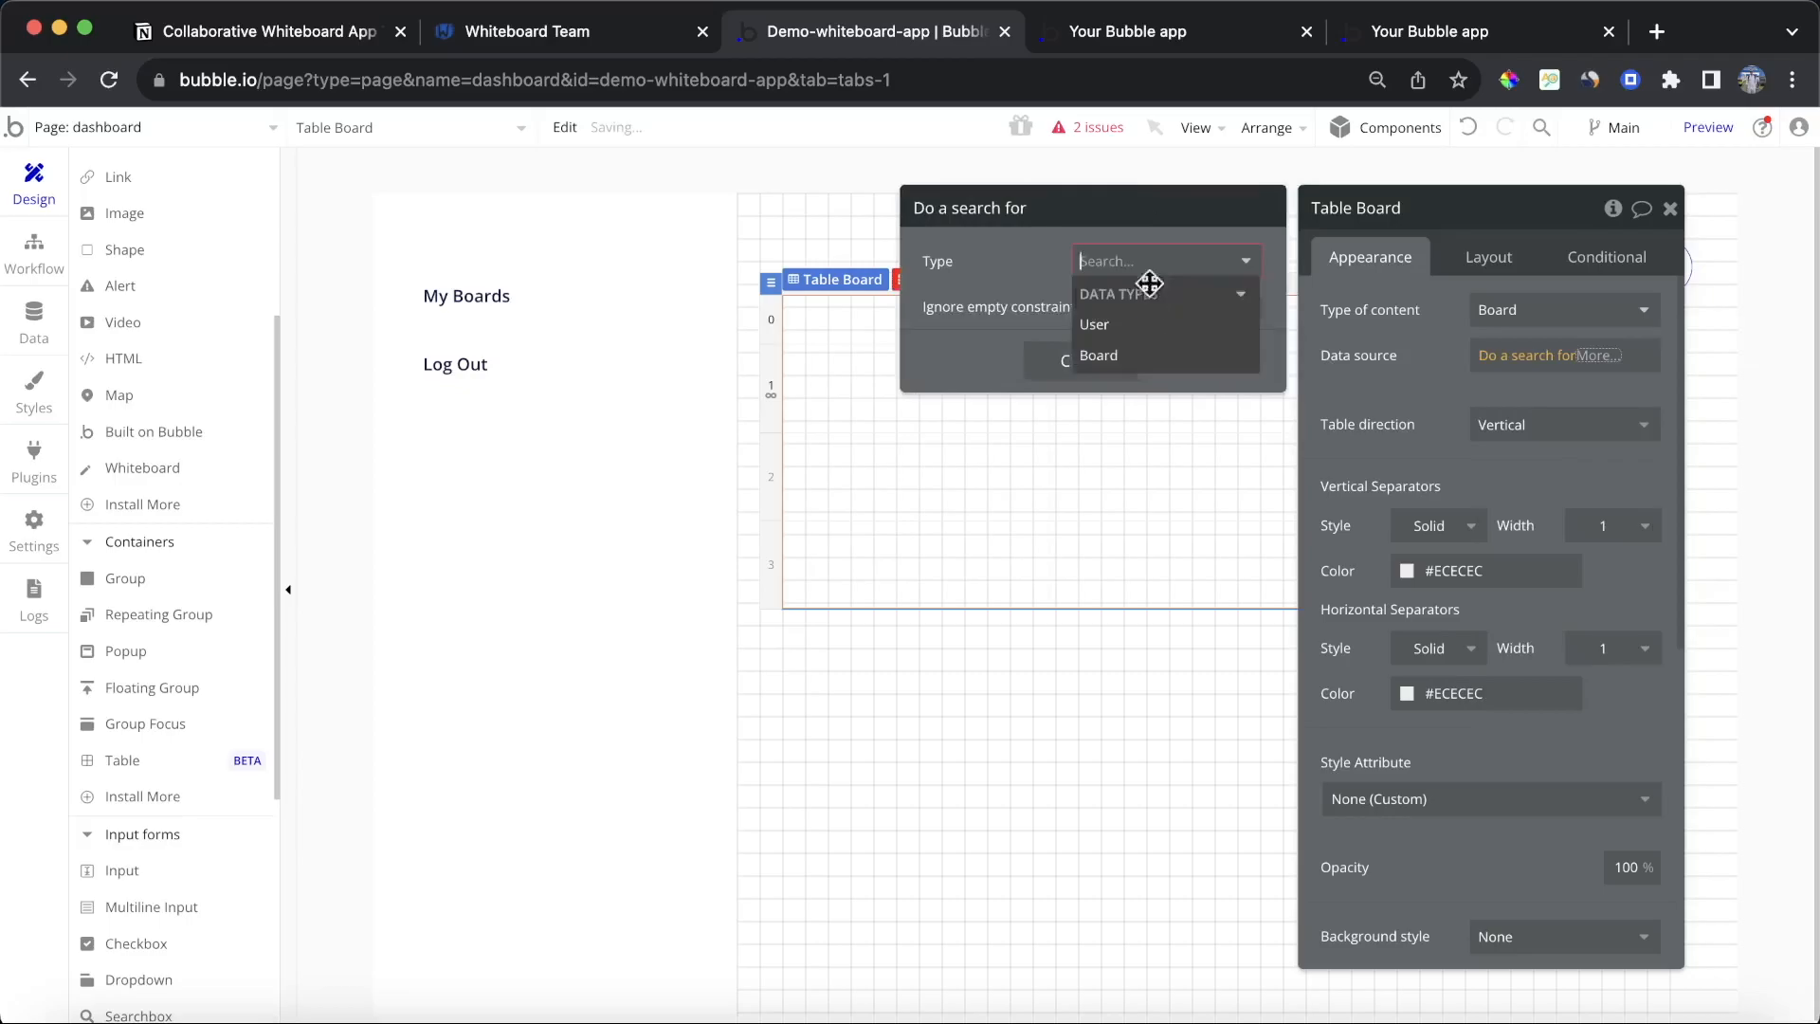
{"action": "left_click", "coordinate": [1149, 354]}
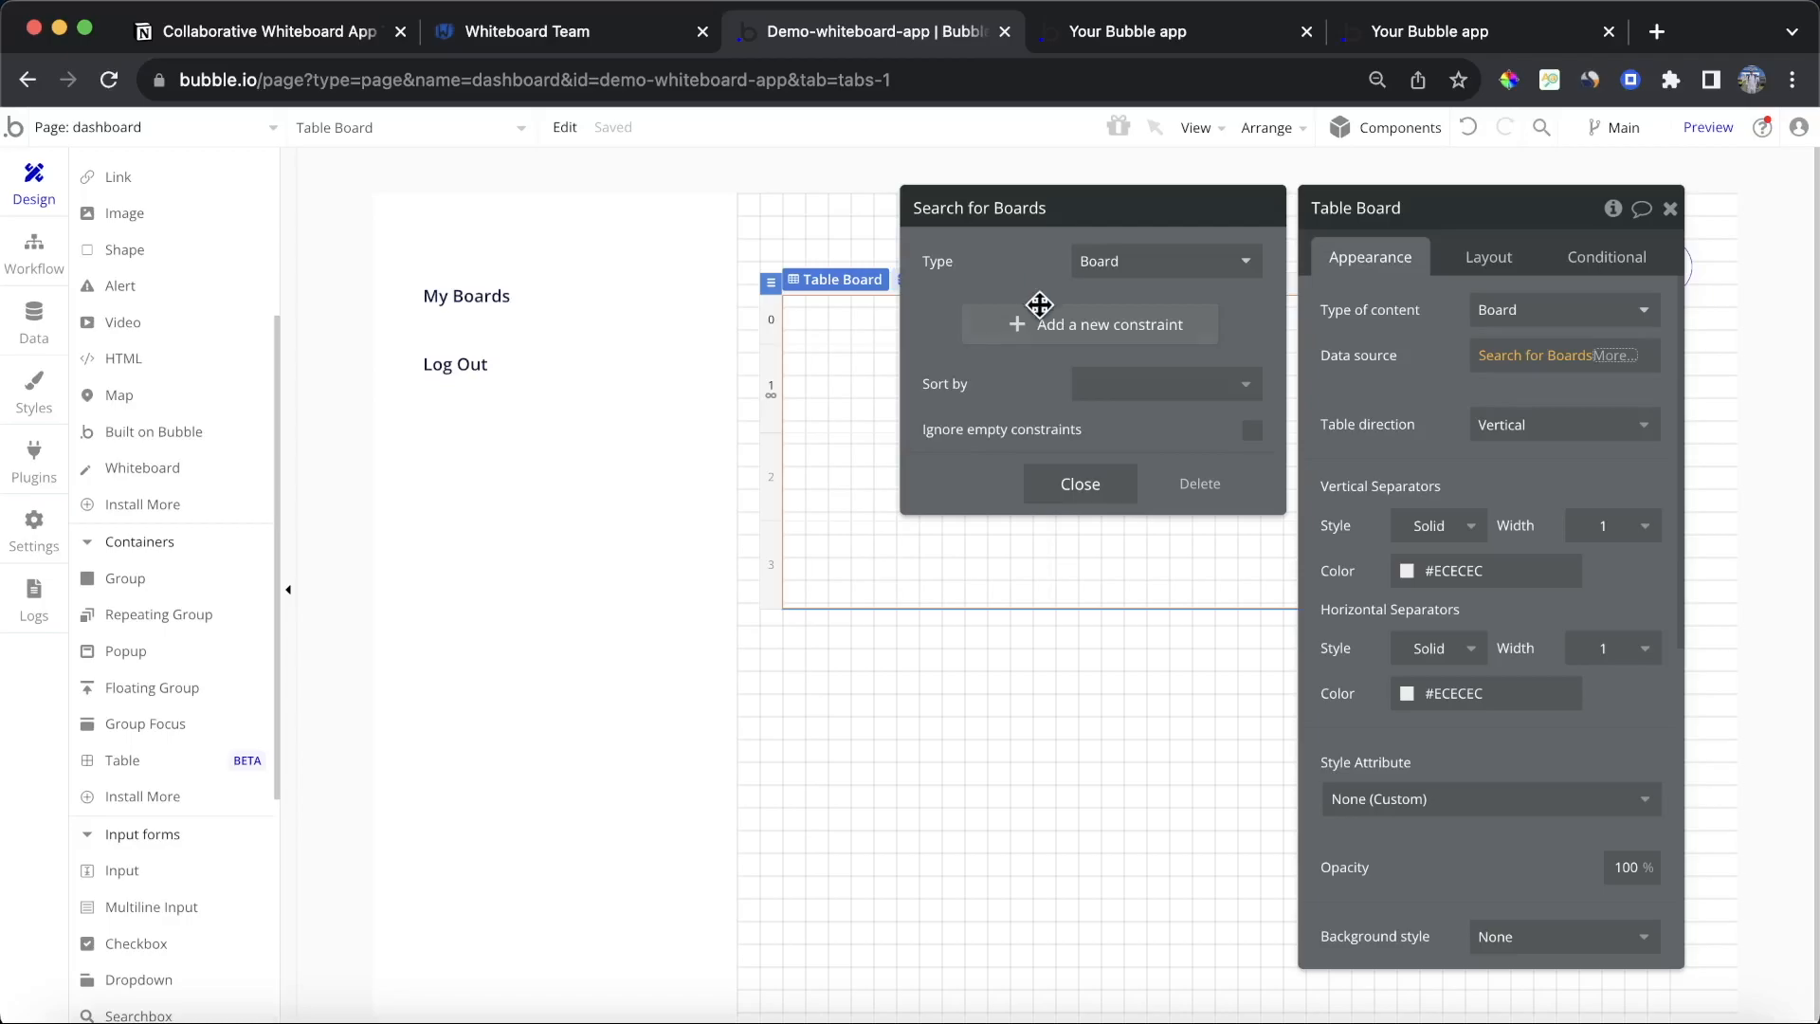
Step: Add a search constraint so that the board's Members contains Current User
{"action": "left_click", "coordinate": [1035, 318]}
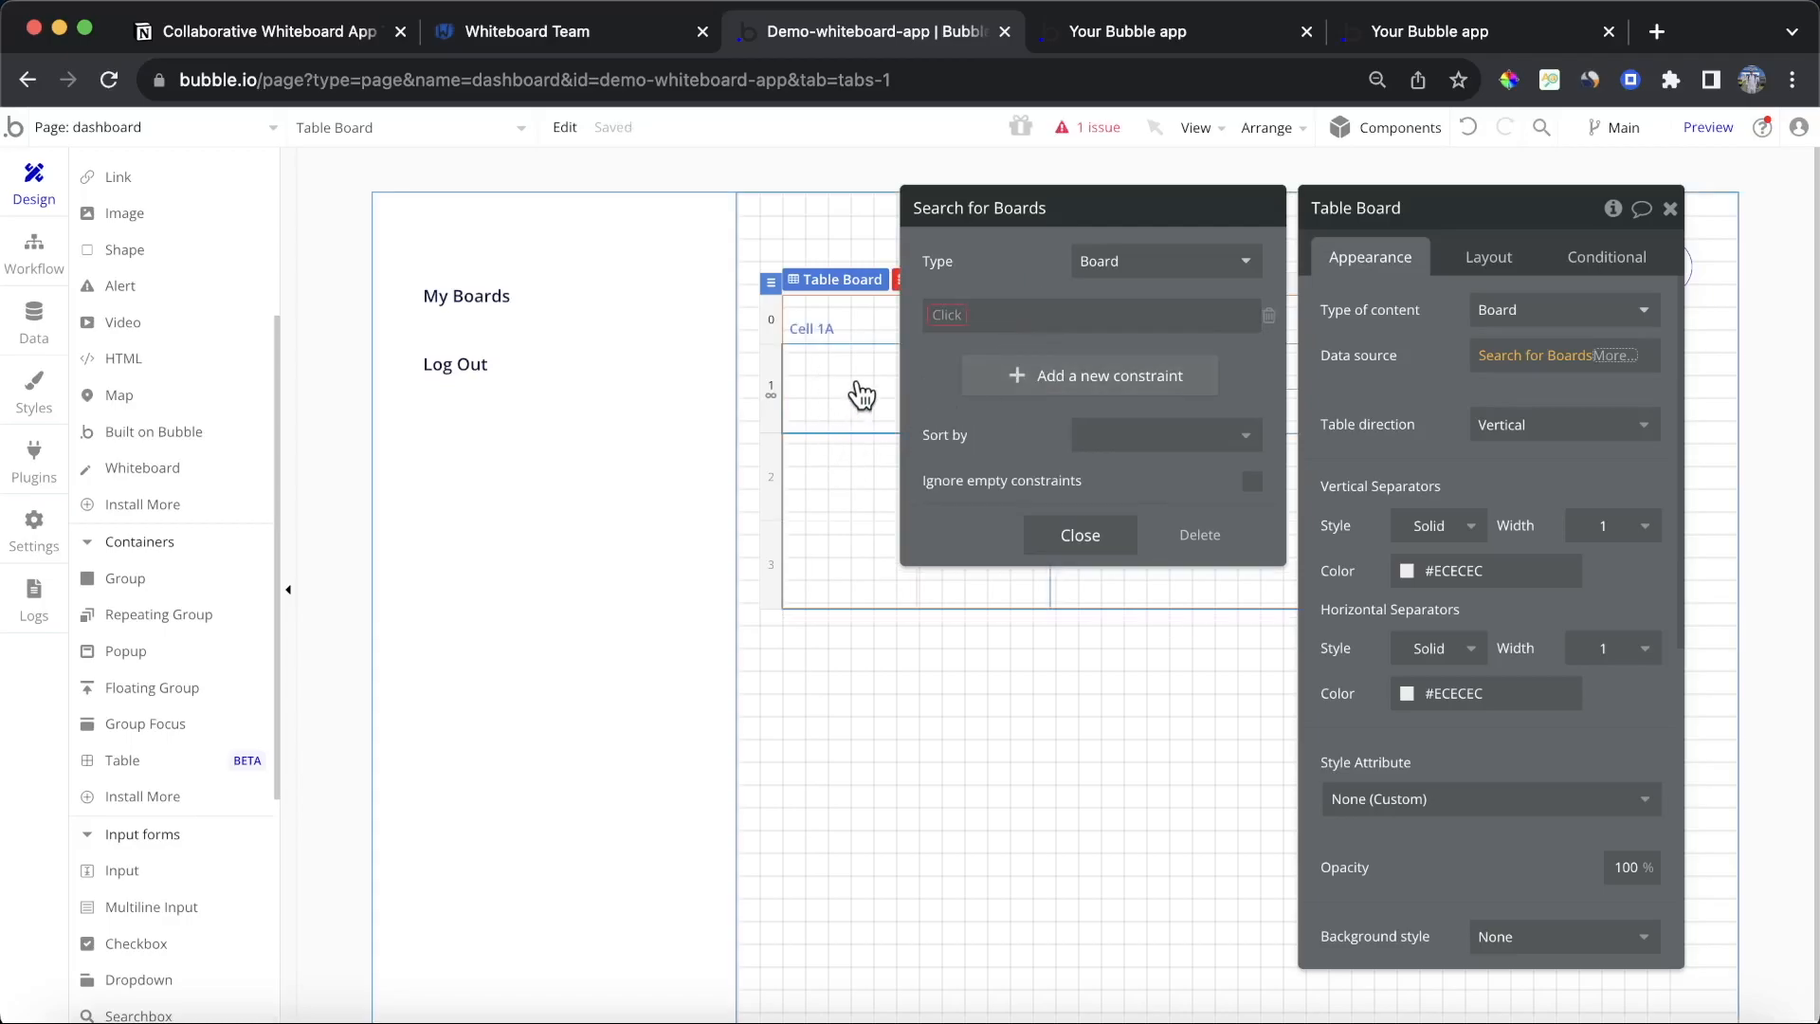
{"action": "left_click", "coordinate": [931, 325]}
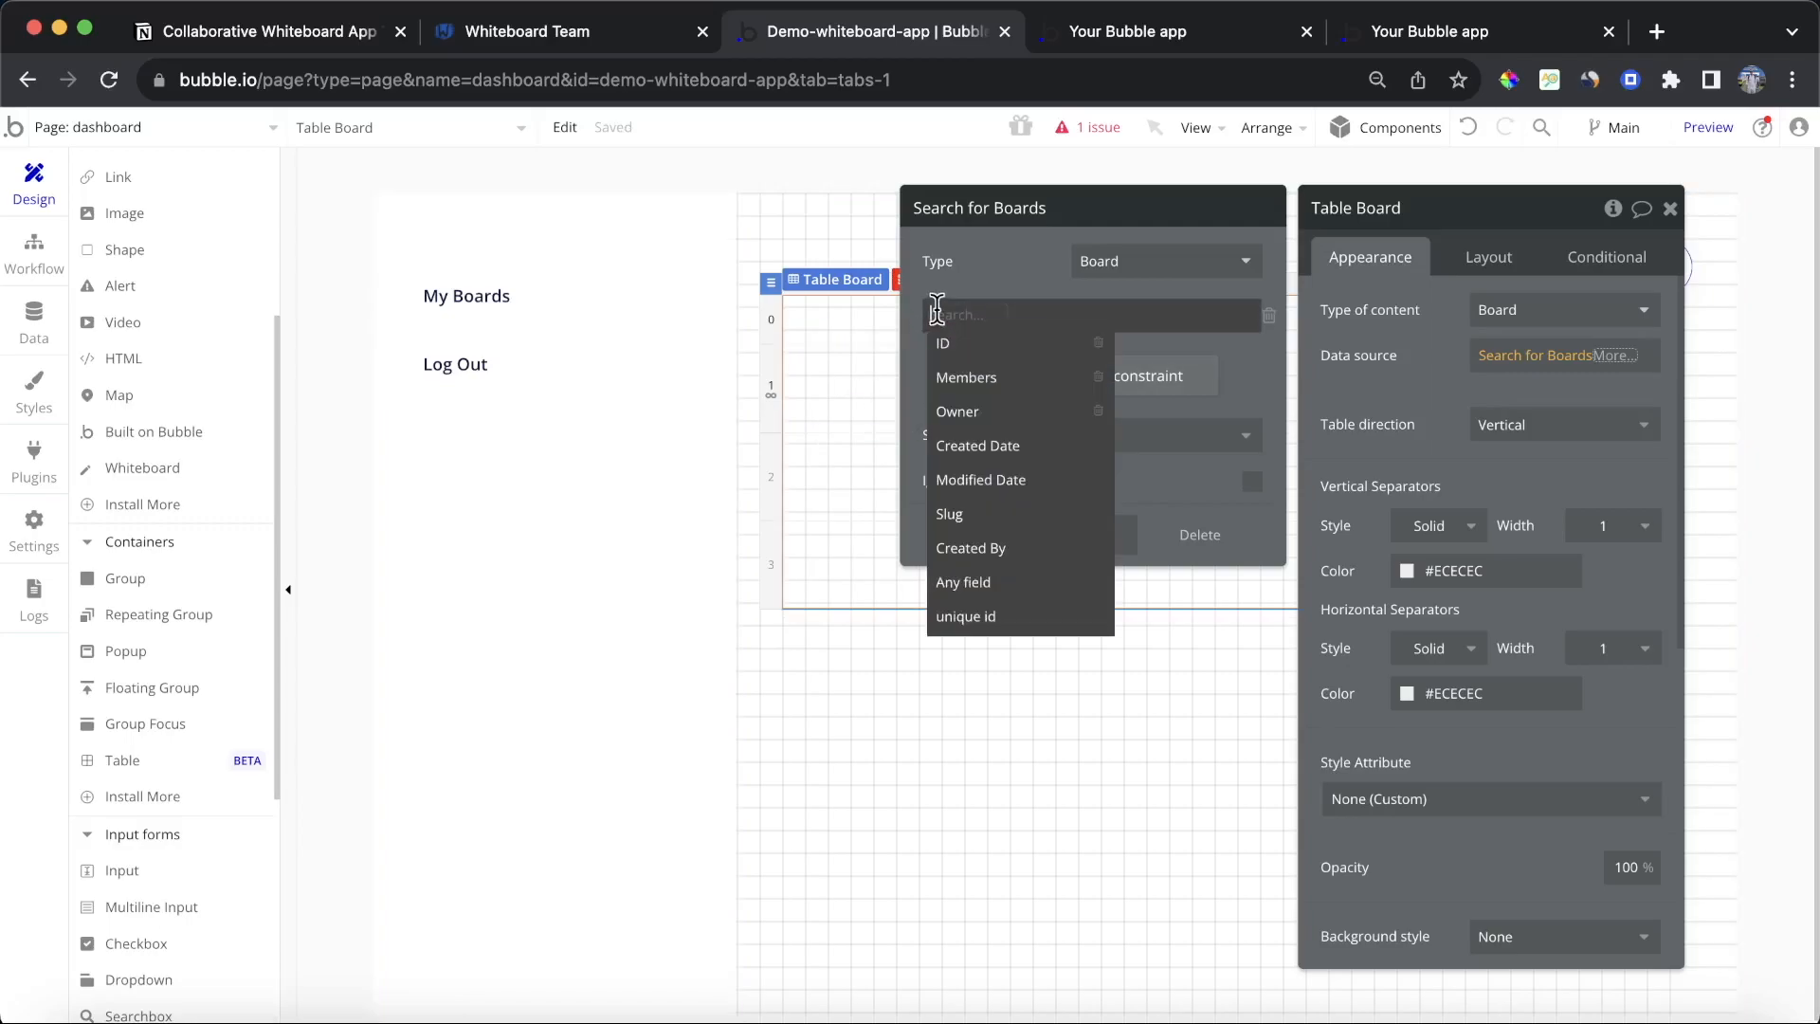
{"action": "left_click", "coordinate": [1007, 377]}
{"action": "left_click", "coordinate": [1025, 327]}
{"action": "left_click", "coordinate": [1028, 341]}
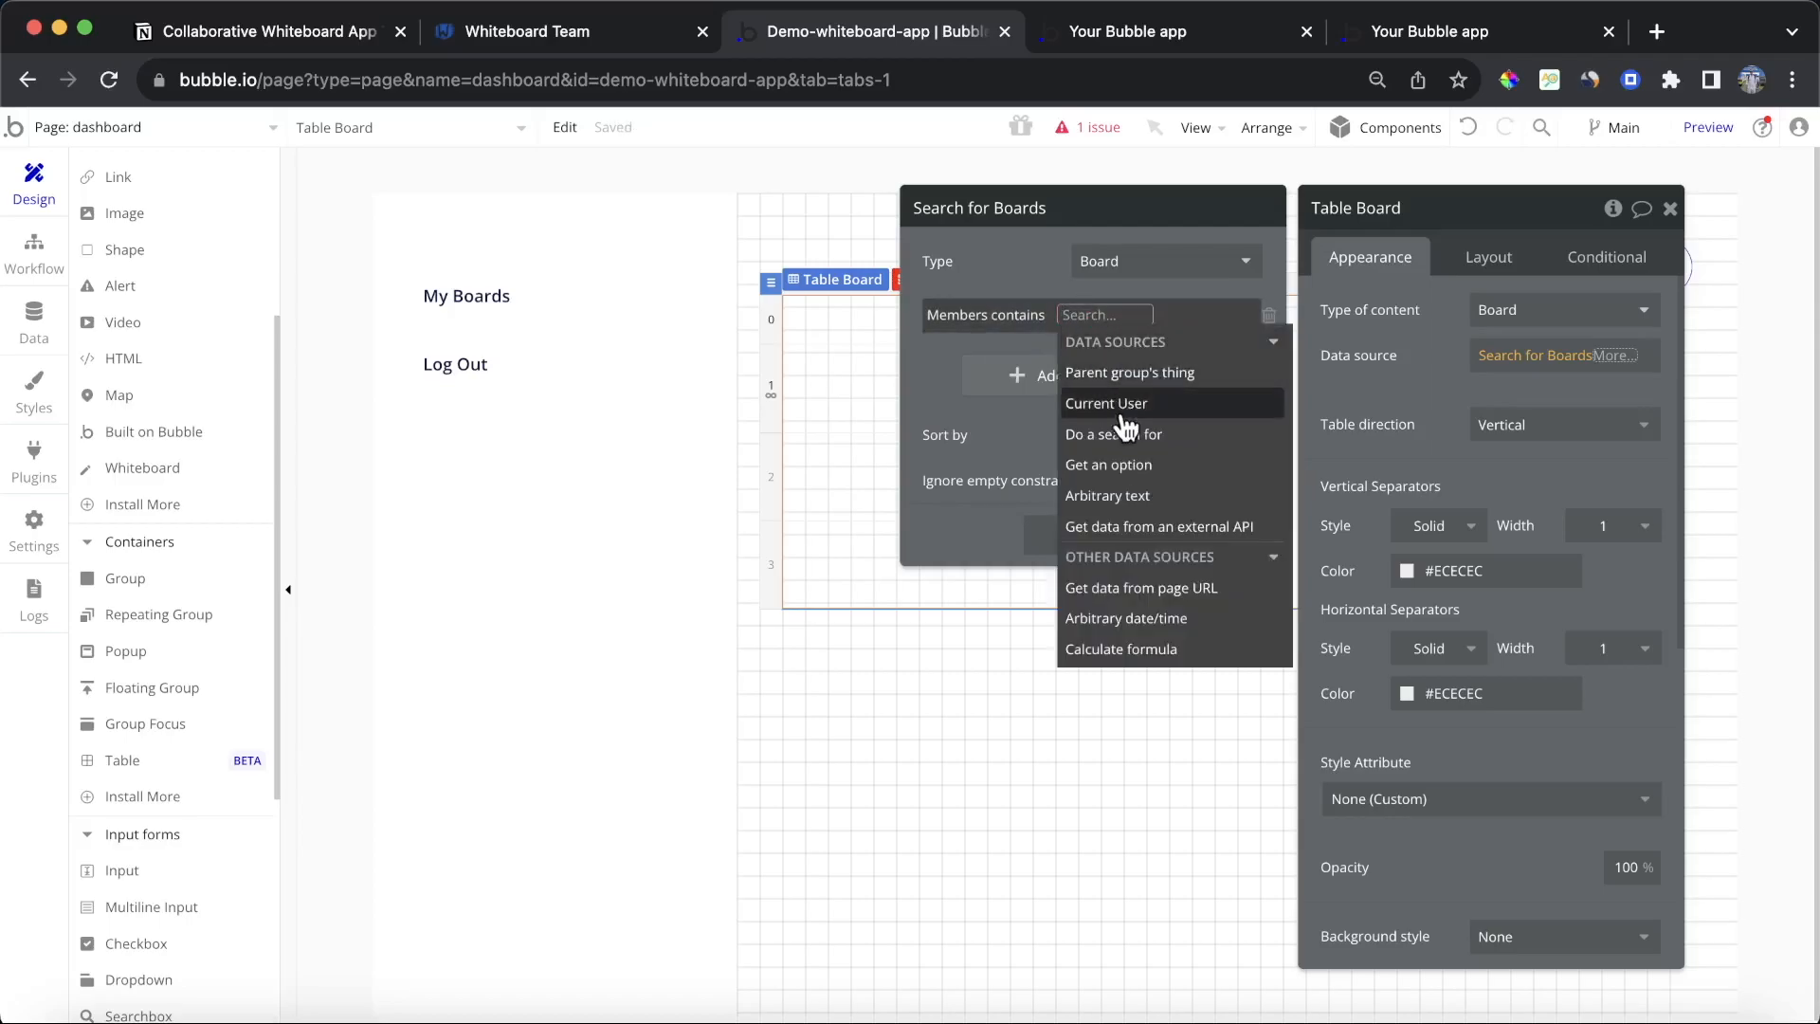
{"action": "left_click", "coordinate": [1124, 425]}
Step: Open the Boards app data and inspect an existing board entry's fields, then close it
{"action": "left_click", "coordinate": [17, 315]}
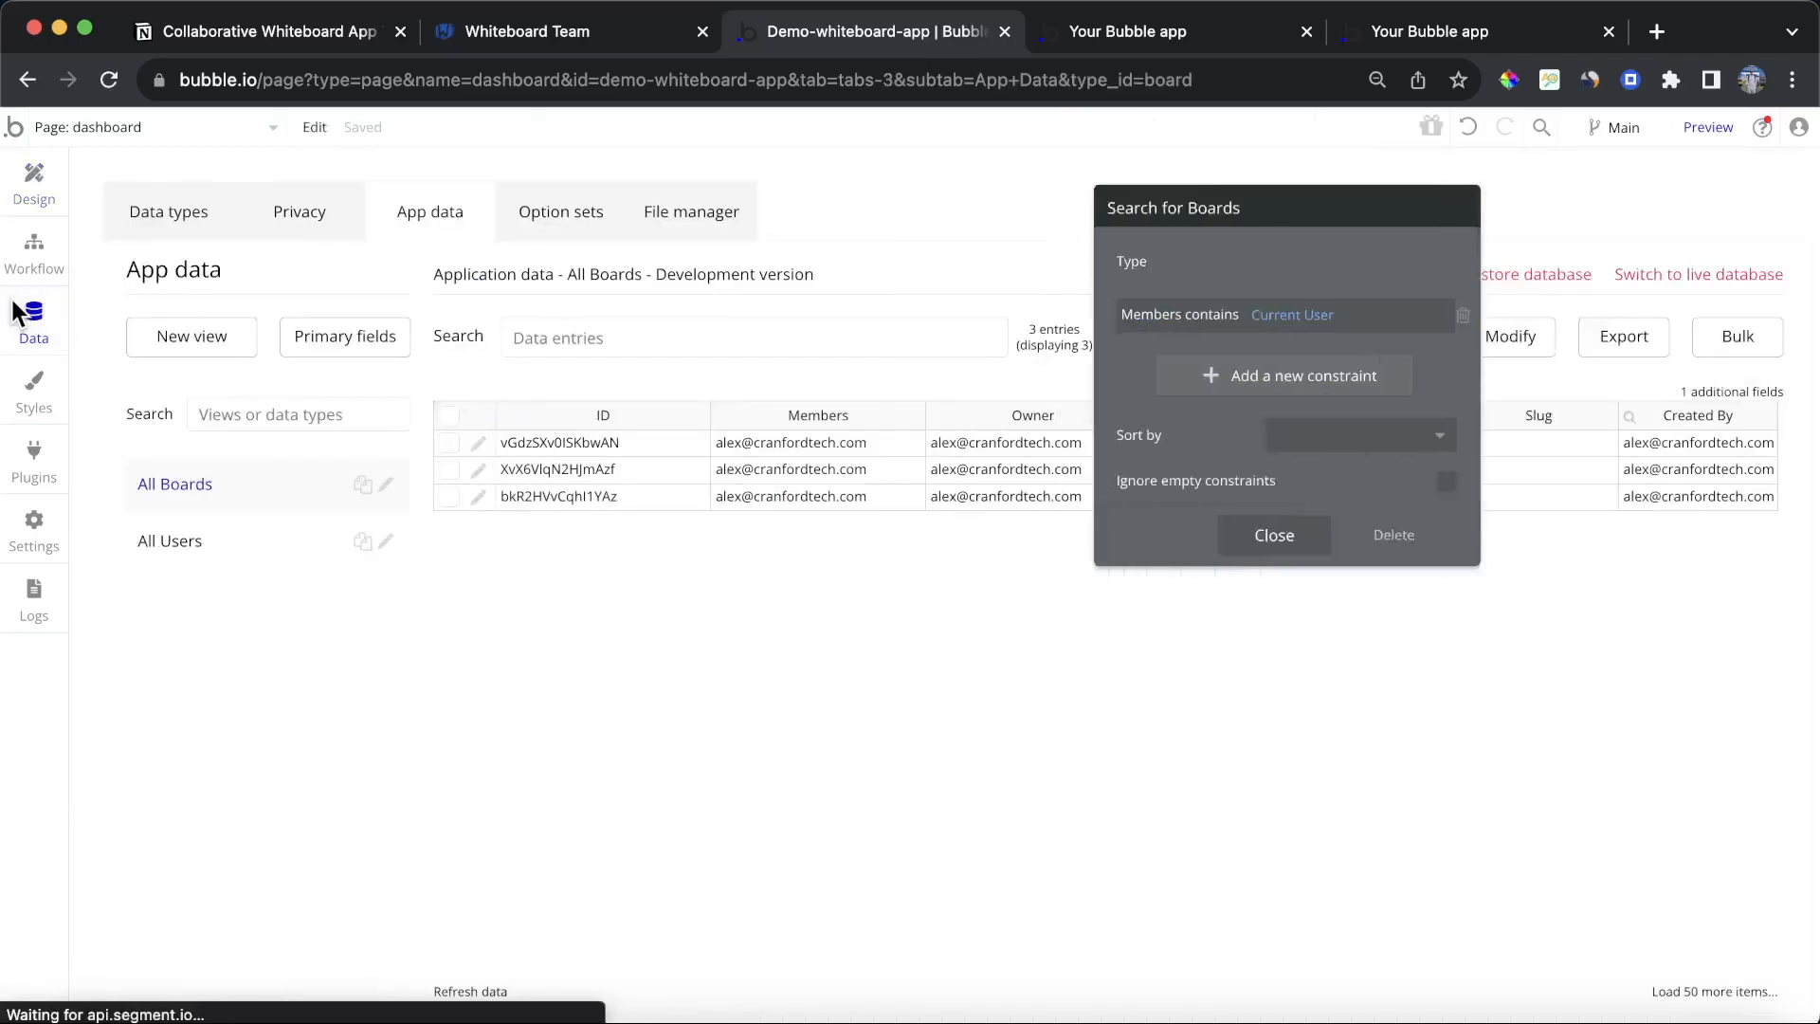
{"action": "left_click", "coordinate": [479, 442]}
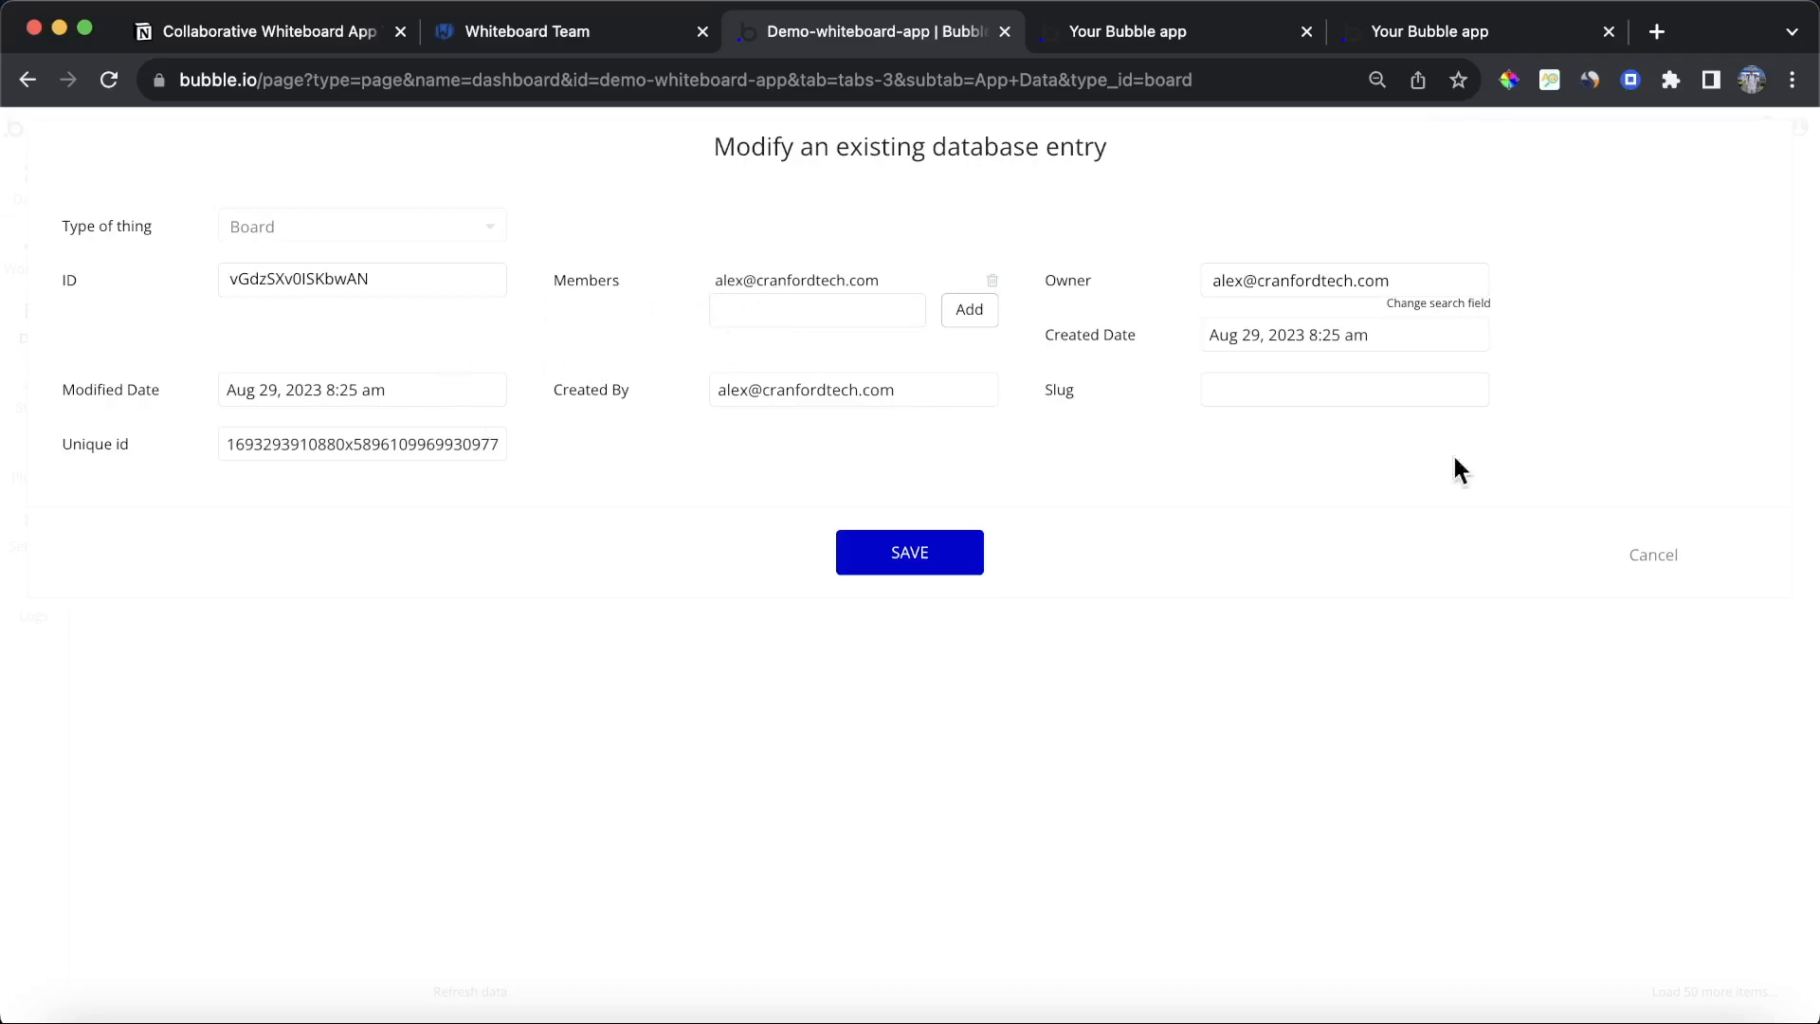
{"action": "left_click", "coordinate": [1649, 560]}
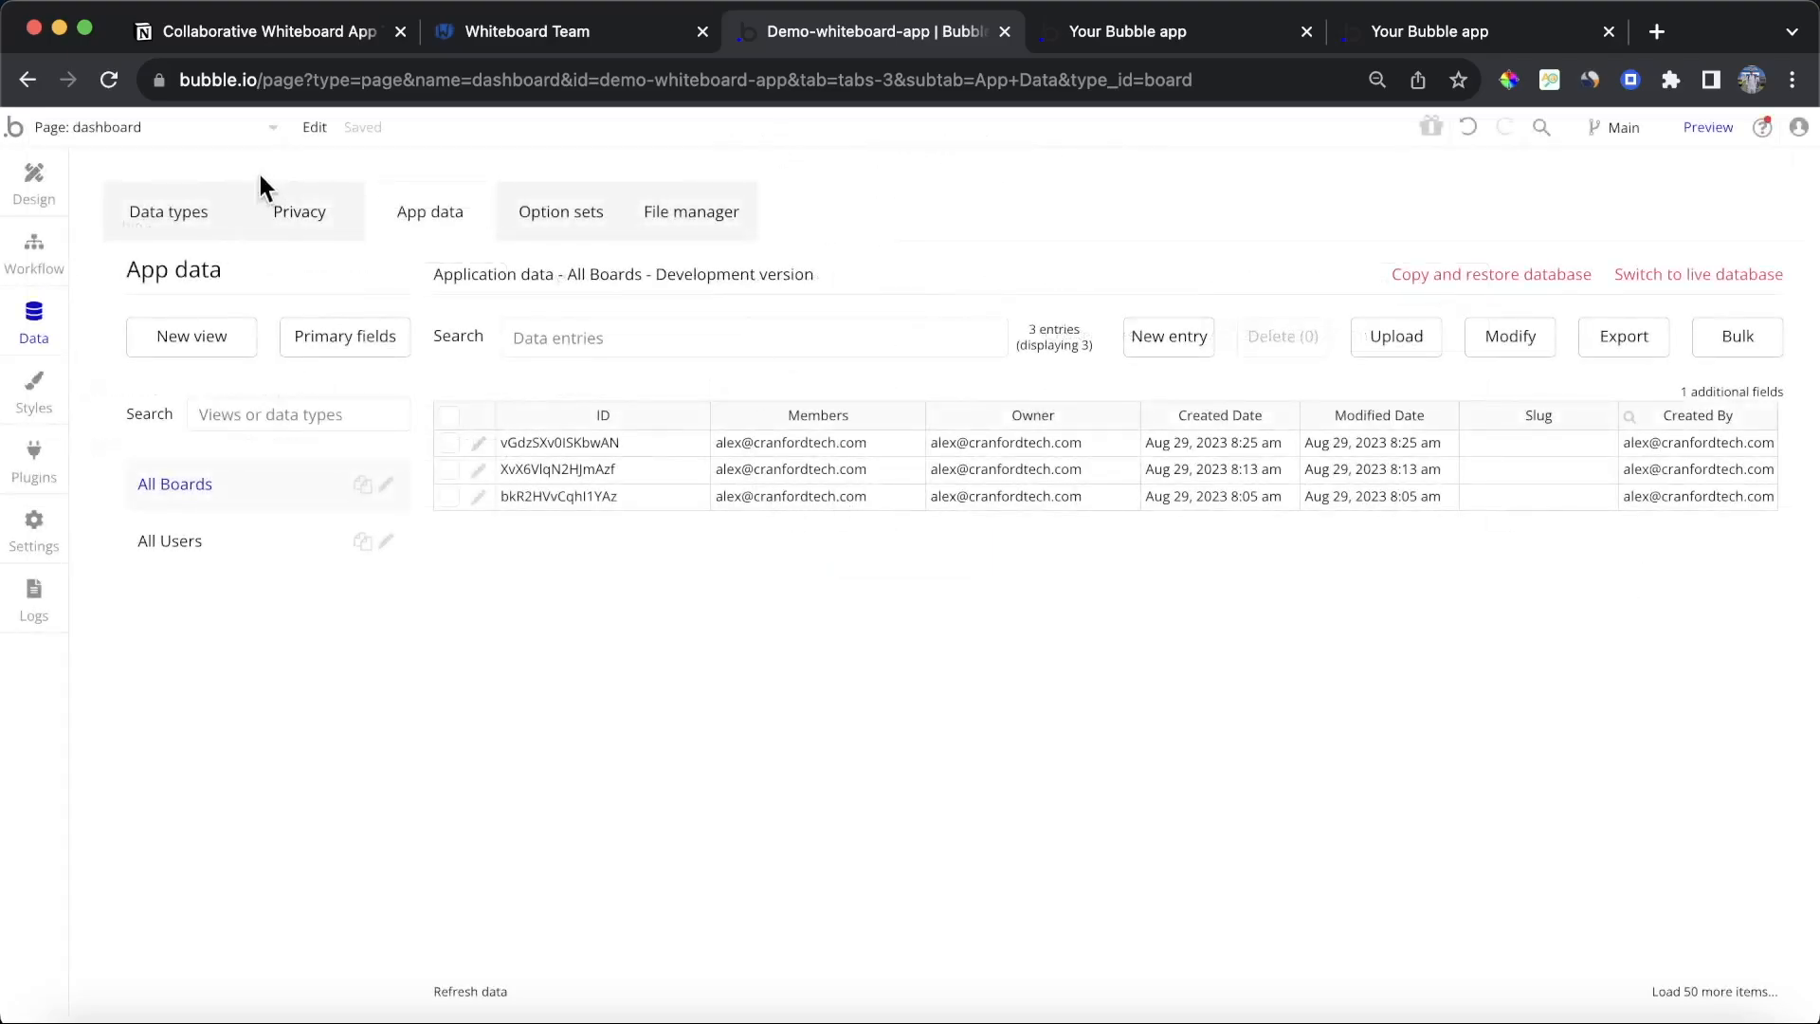
Step: Place a Text element inside the table's first header cell
{"action": "left_click", "coordinate": [36, 185]}
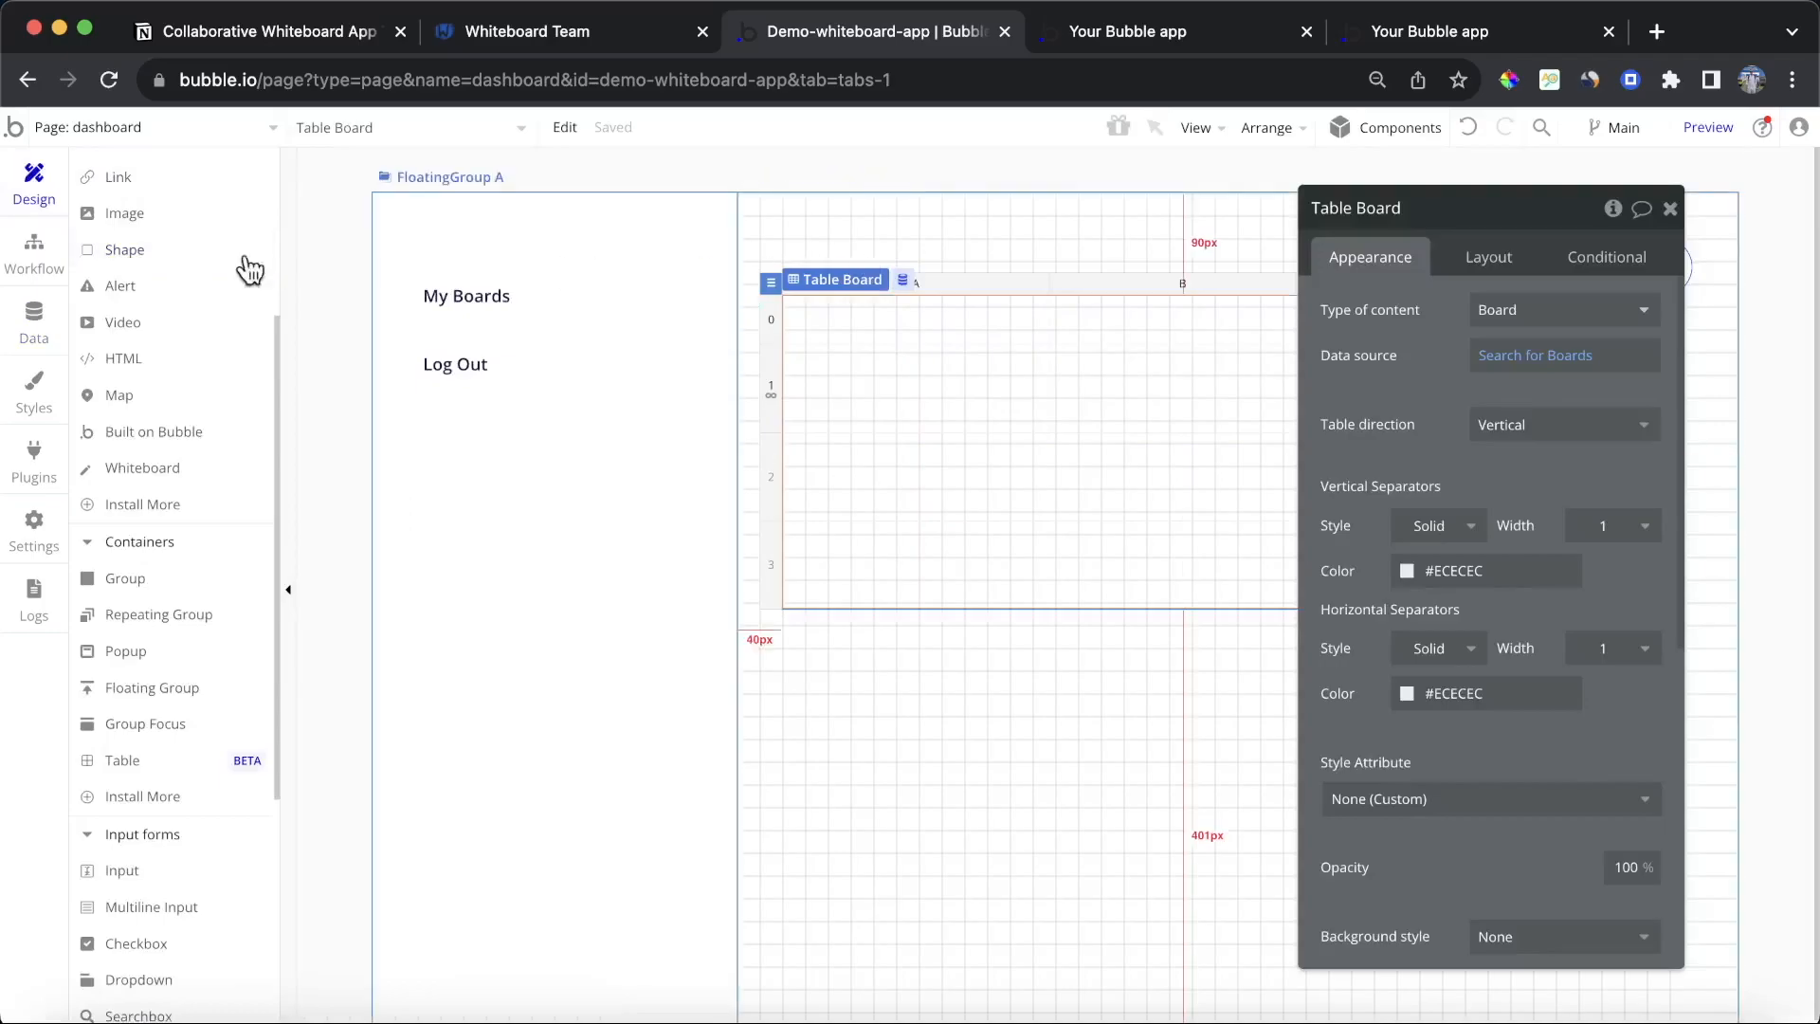
{"action": "scroll", "coordinate": [192, 353], "scroll_direction": "up", "scroll_amount": 4}
{"action": "left_click", "coordinate": [183, 376]}
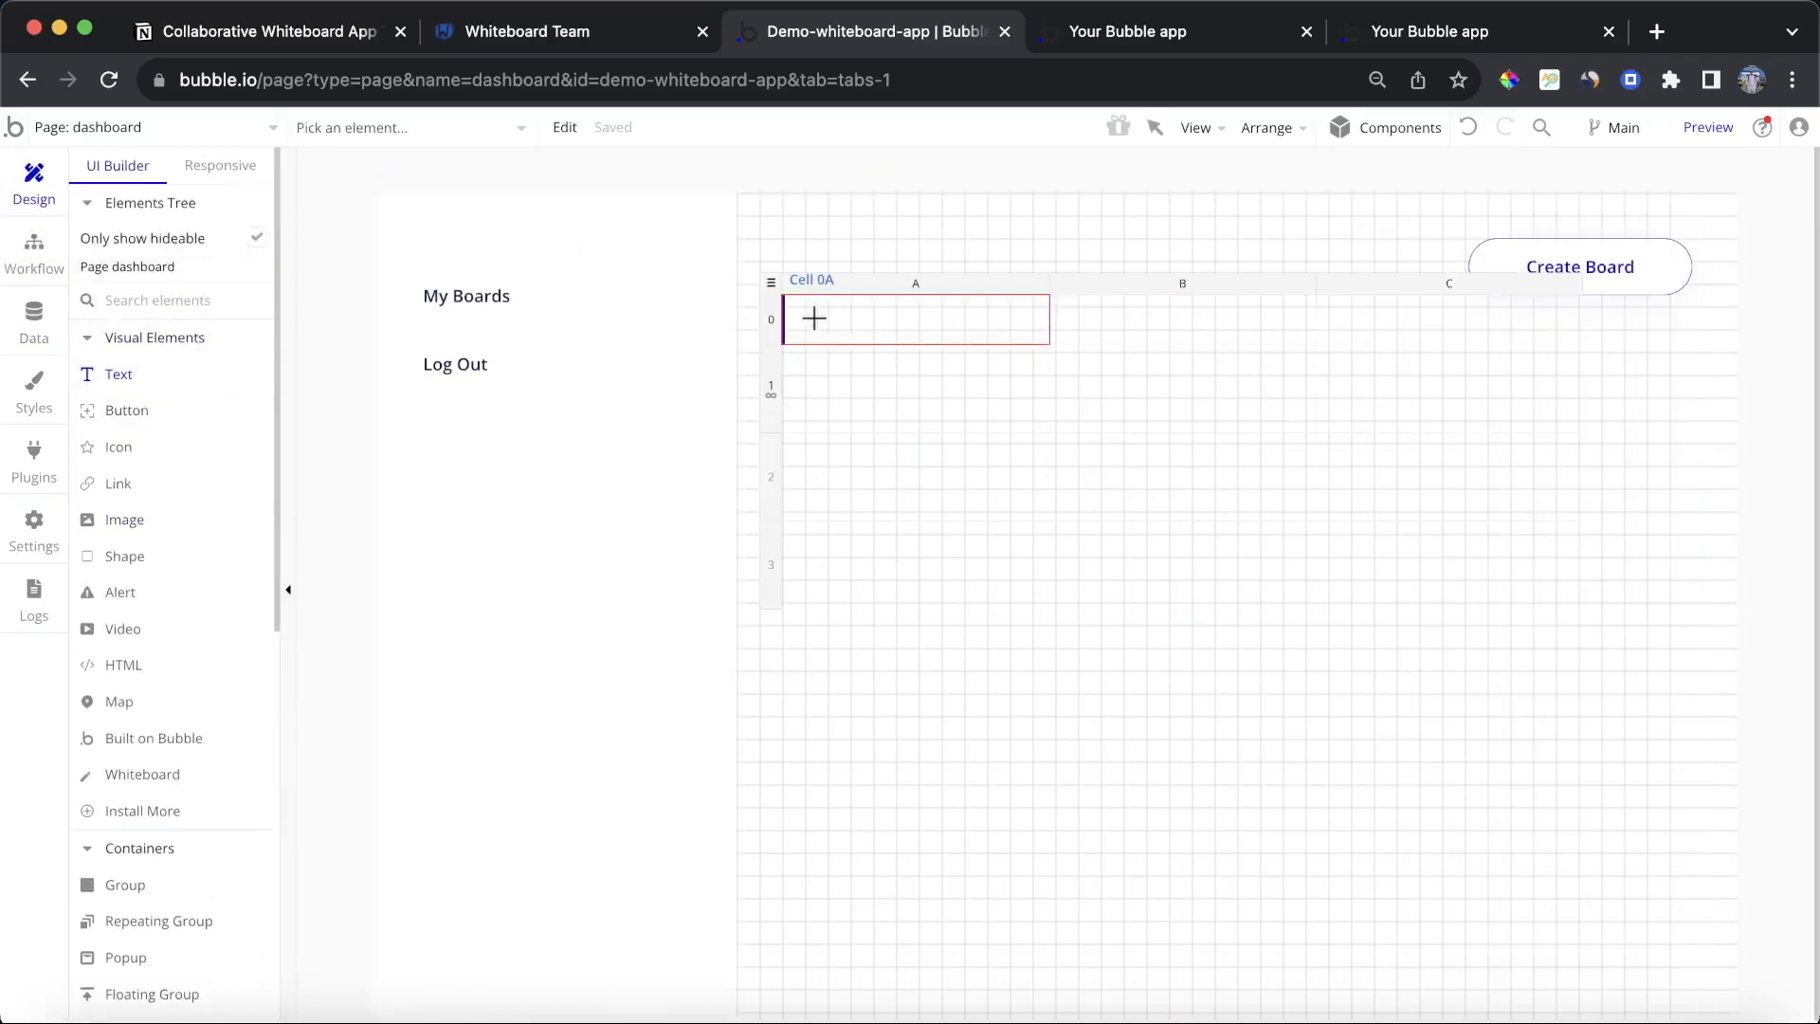
{"action": "left_click_drag", "start_coordinate": [978, 338], "coordinate": [980, 338]}
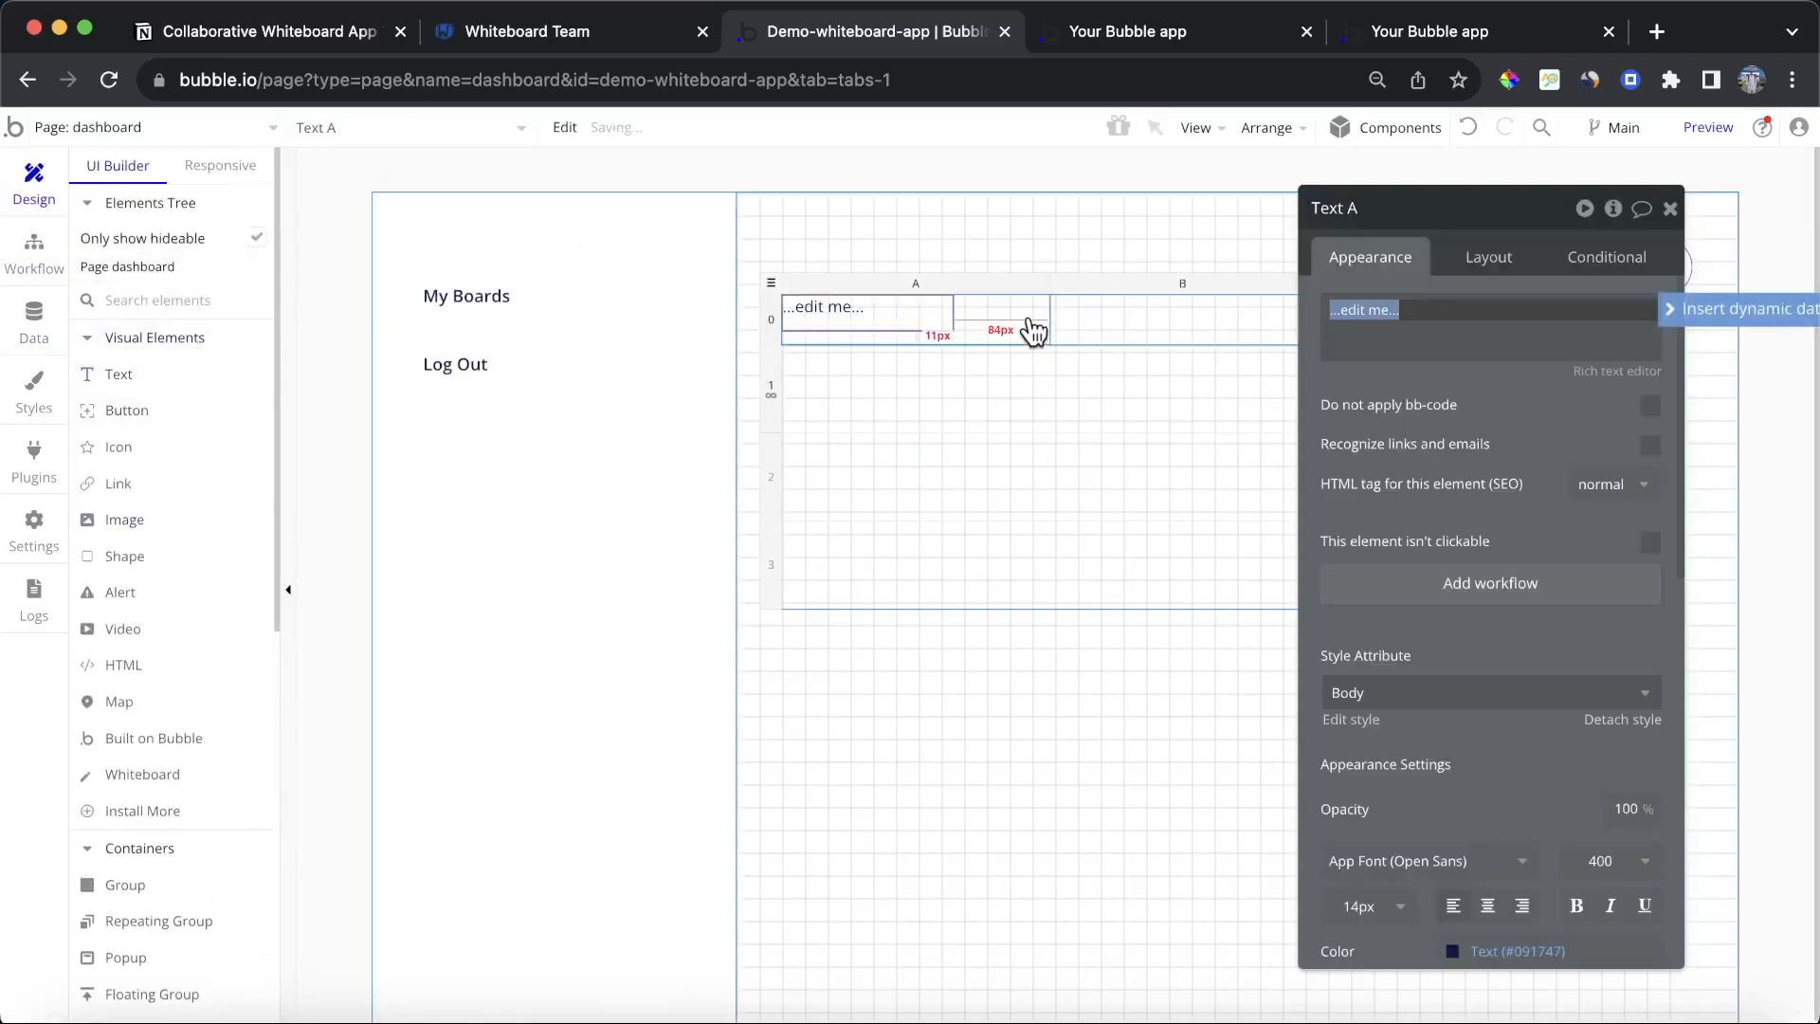
Step: Set the first cell's layout to Column with centred alignment and 12 px padding on all sides
{"action": "left_click", "coordinate": [1032, 329]}
{"action": "left_click", "coordinate": [1472, 258]}
{"action": "left_click", "coordinate": [1559, 310]}
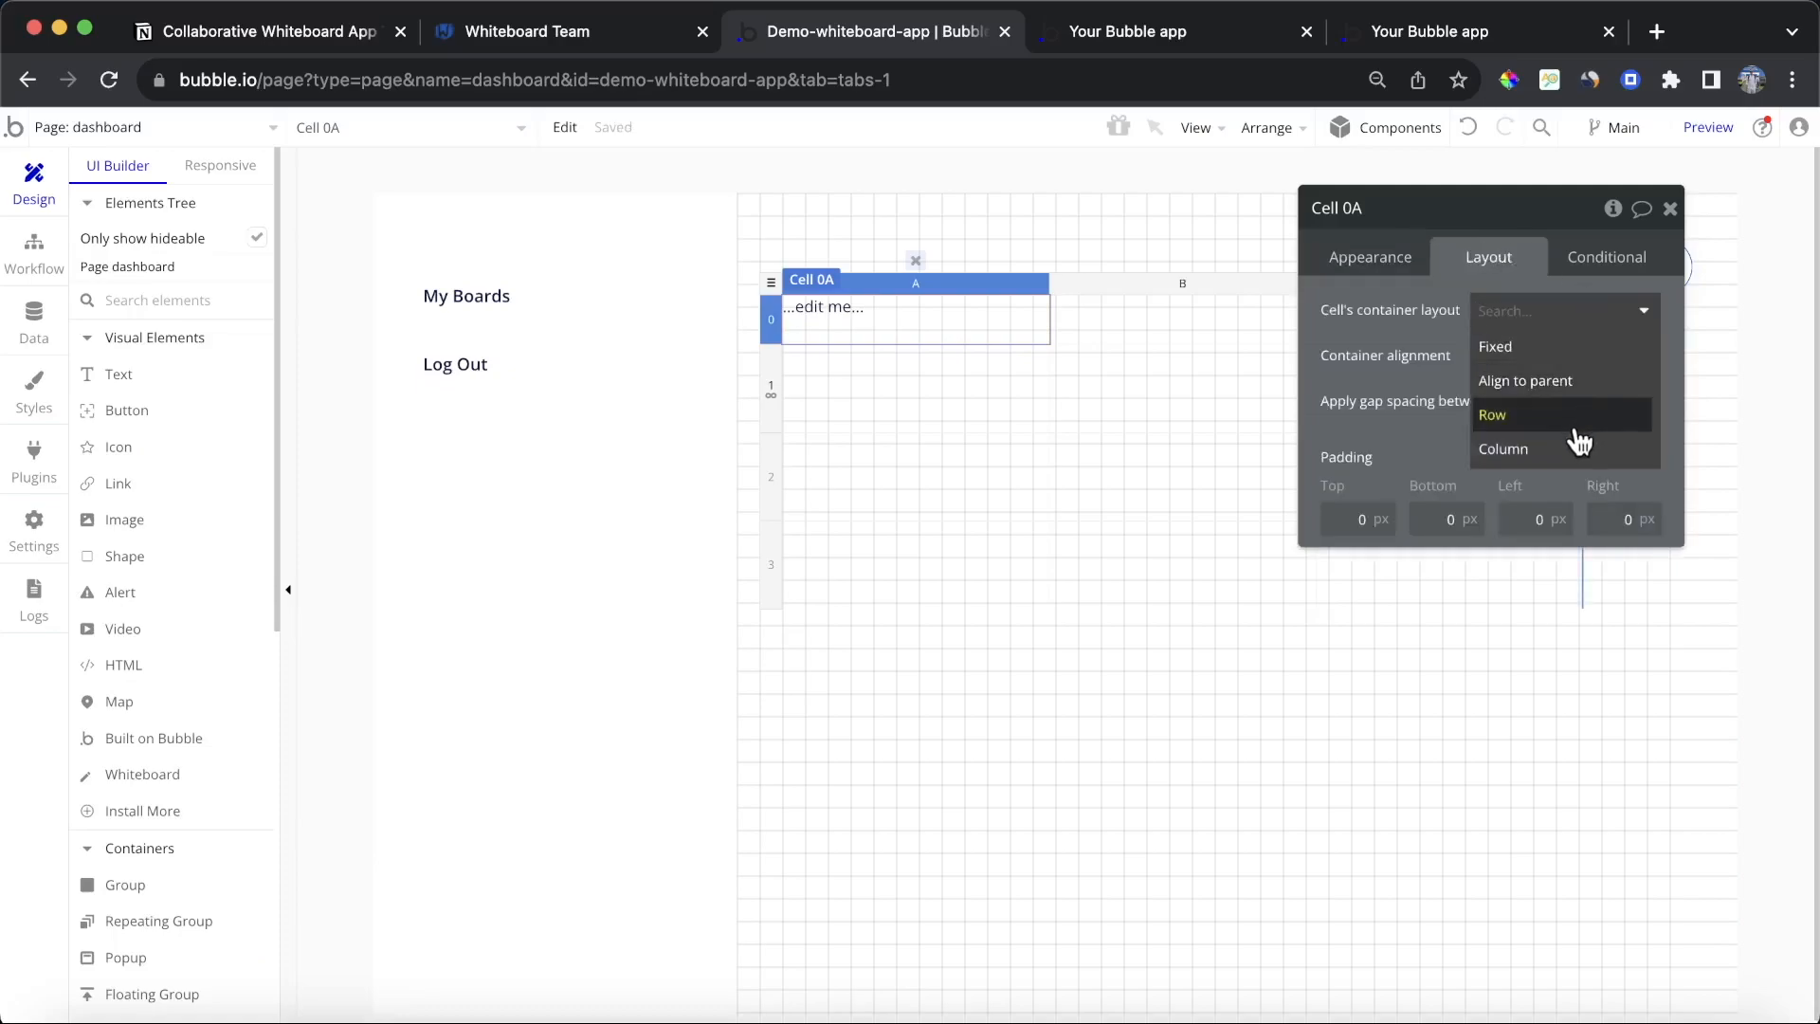
{"action": "left_click", "coordinate": [1573, 452]}
{"action": "type", "text": "12"}
{"action": "left_click", "coordinate": [1431, 519]}
{"action": "type", "text": "12"}
{"action": "left_click", "coordinate": [1516, 518]}
{"action": "type", "text": "12"}
{"action": "left_click", "coordinate": [1623, 518]}
{"action": "type", "text": "12"}
{"action": "left_click", "coordinate": [1520, 354]}
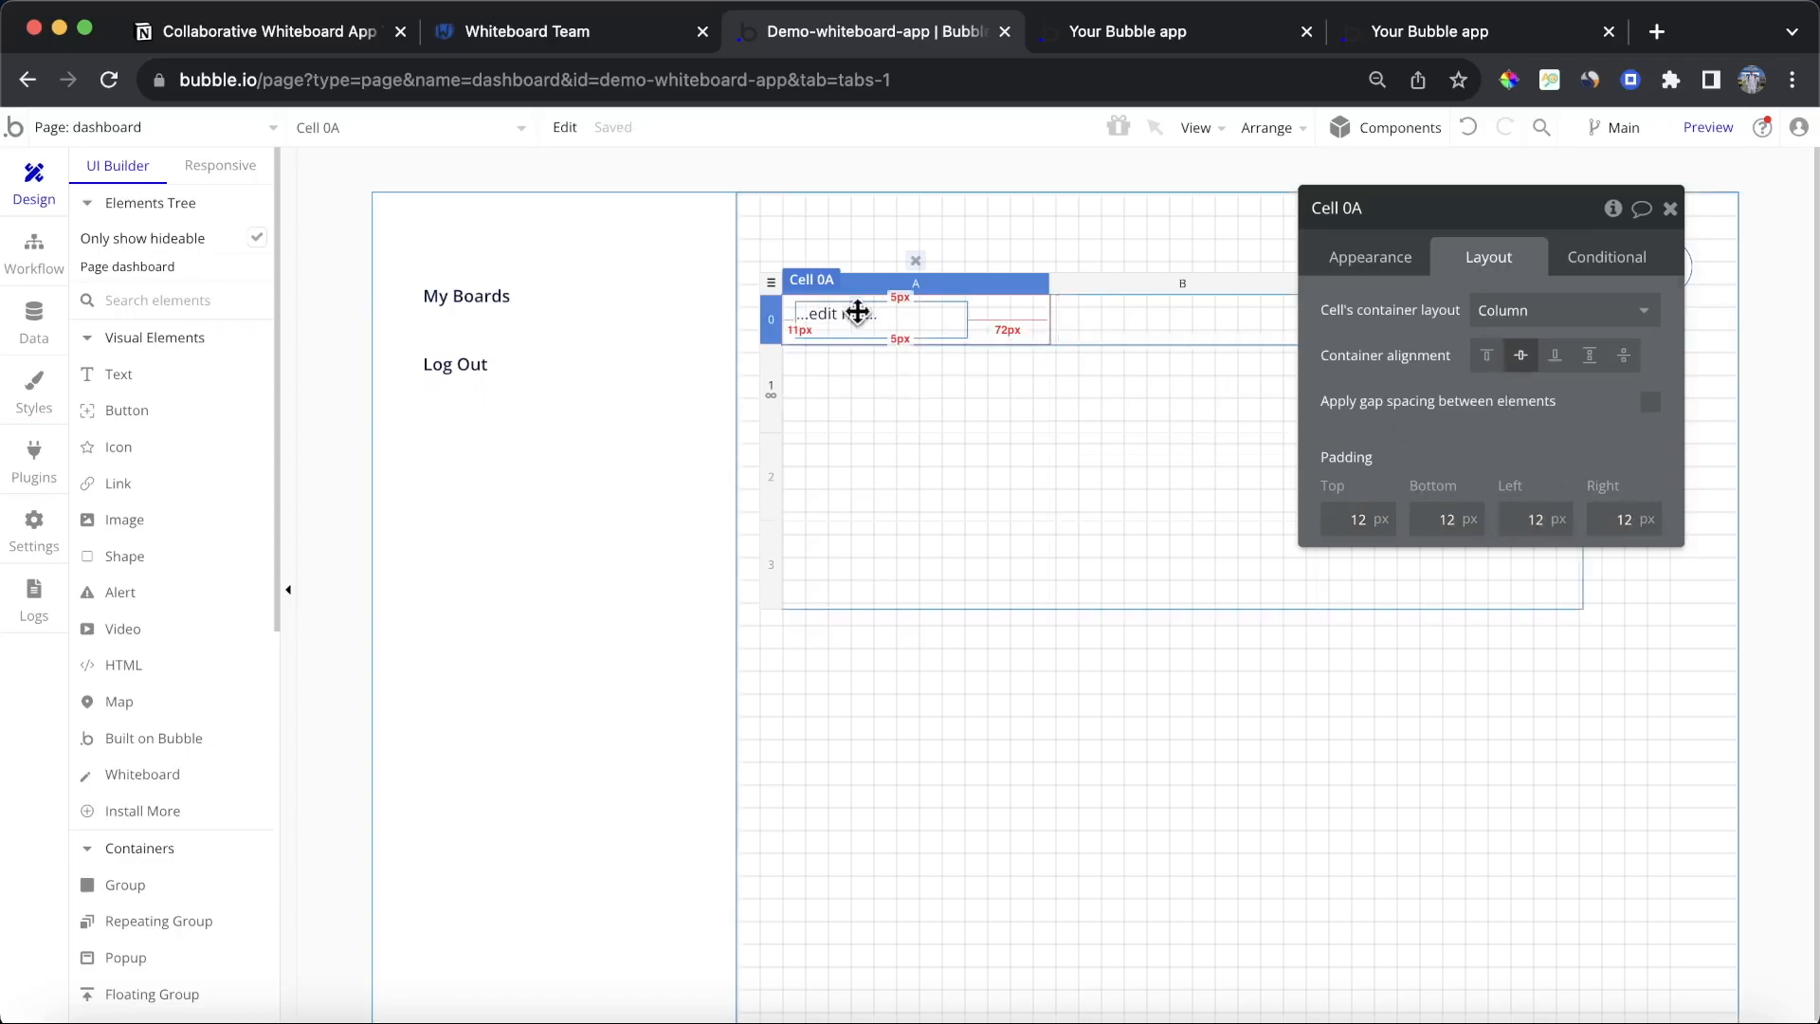
Step: Change the text to Board ID and make it bold
{"action": "left_click", "coordinate": [860, 324]}
{"action": "left_click", "coordinate": [1371, 257]}
{"action": "triple_click", "coordinate": [1445, 309]}
{"action": "type", "text": "Boar"}
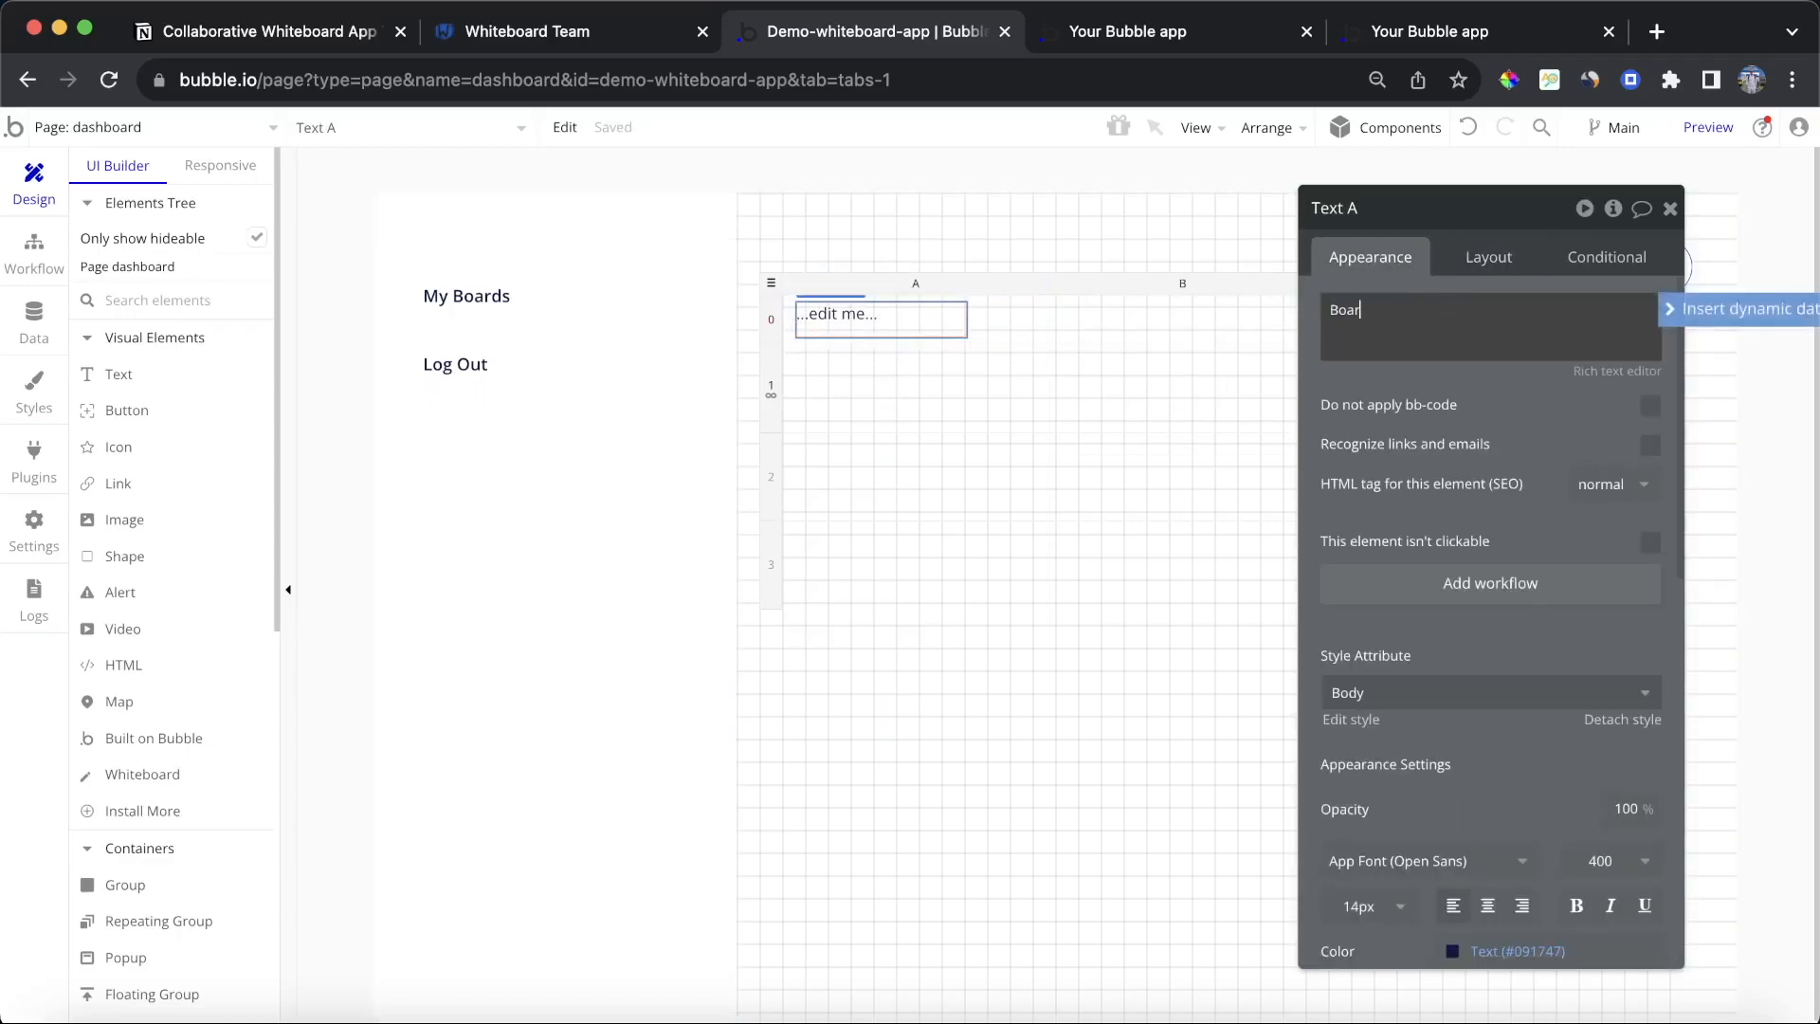
{"action": "type", "text": "d ID"}
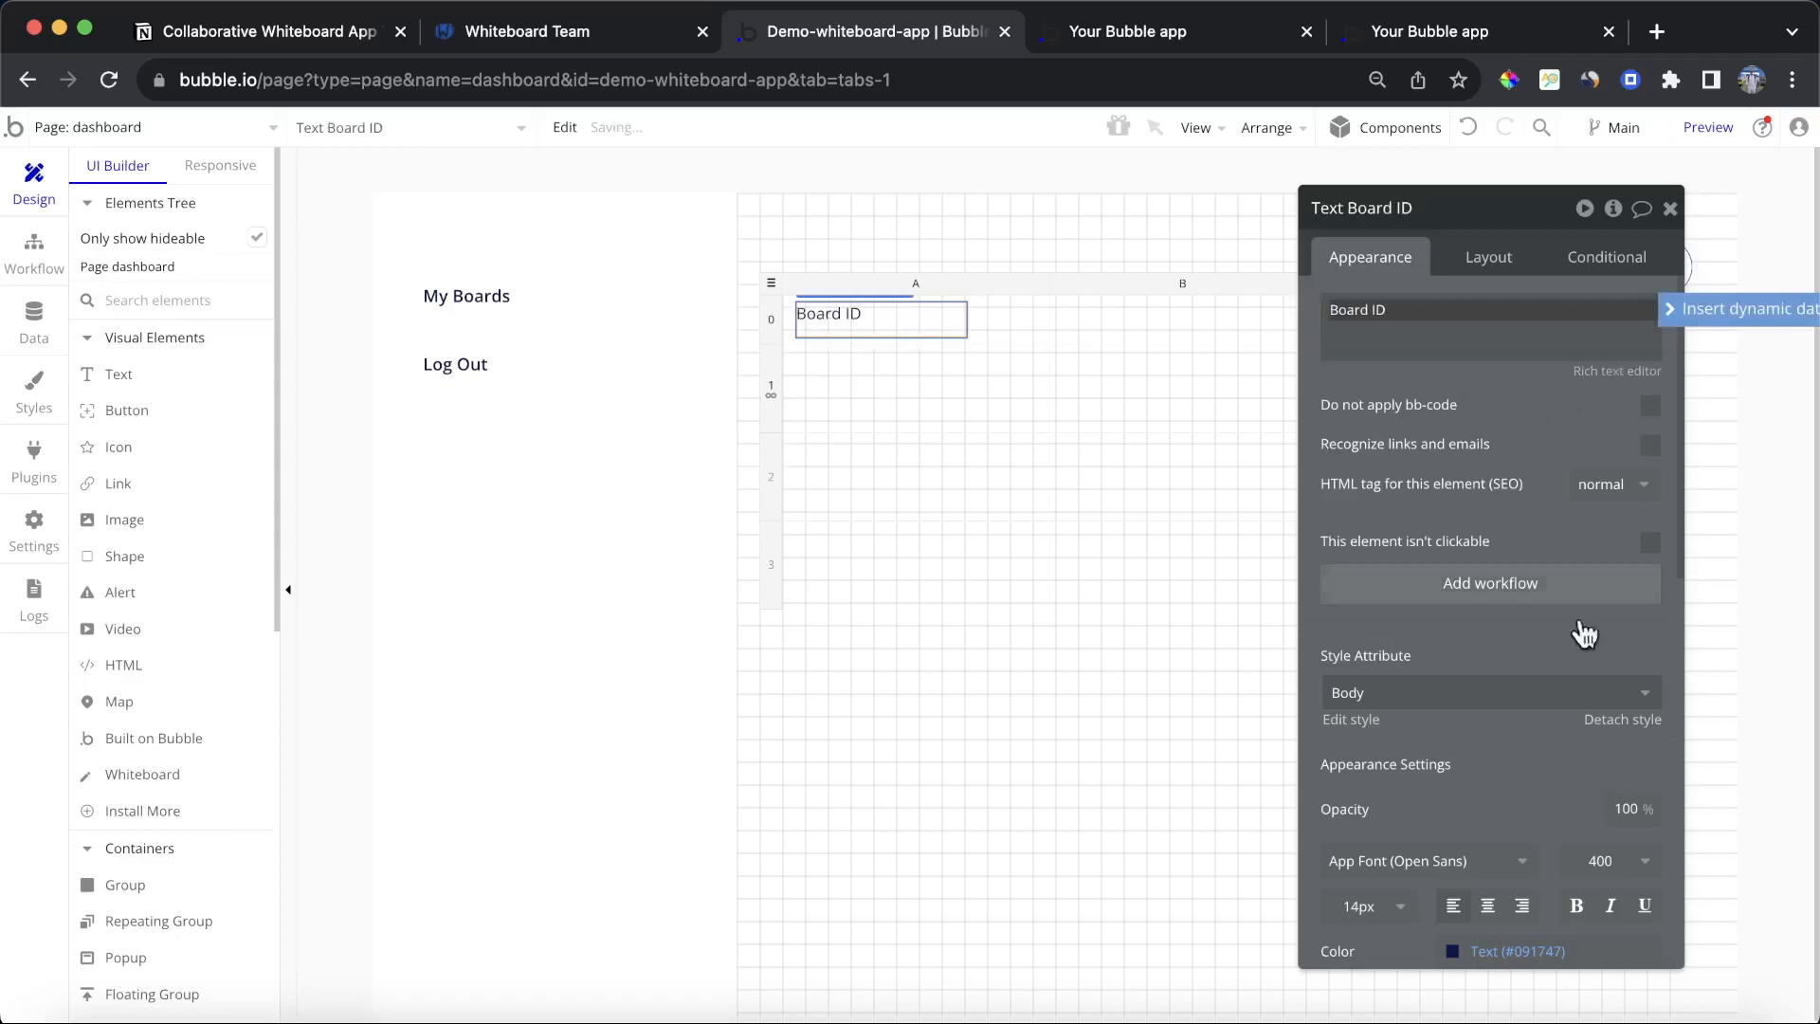
{"action": "scroll", "coordinate": [1612, 787], "scroll_direction": "down", "scroll_amount": 1}
{"action": "left_click", "coordinate": [1575, 856]}
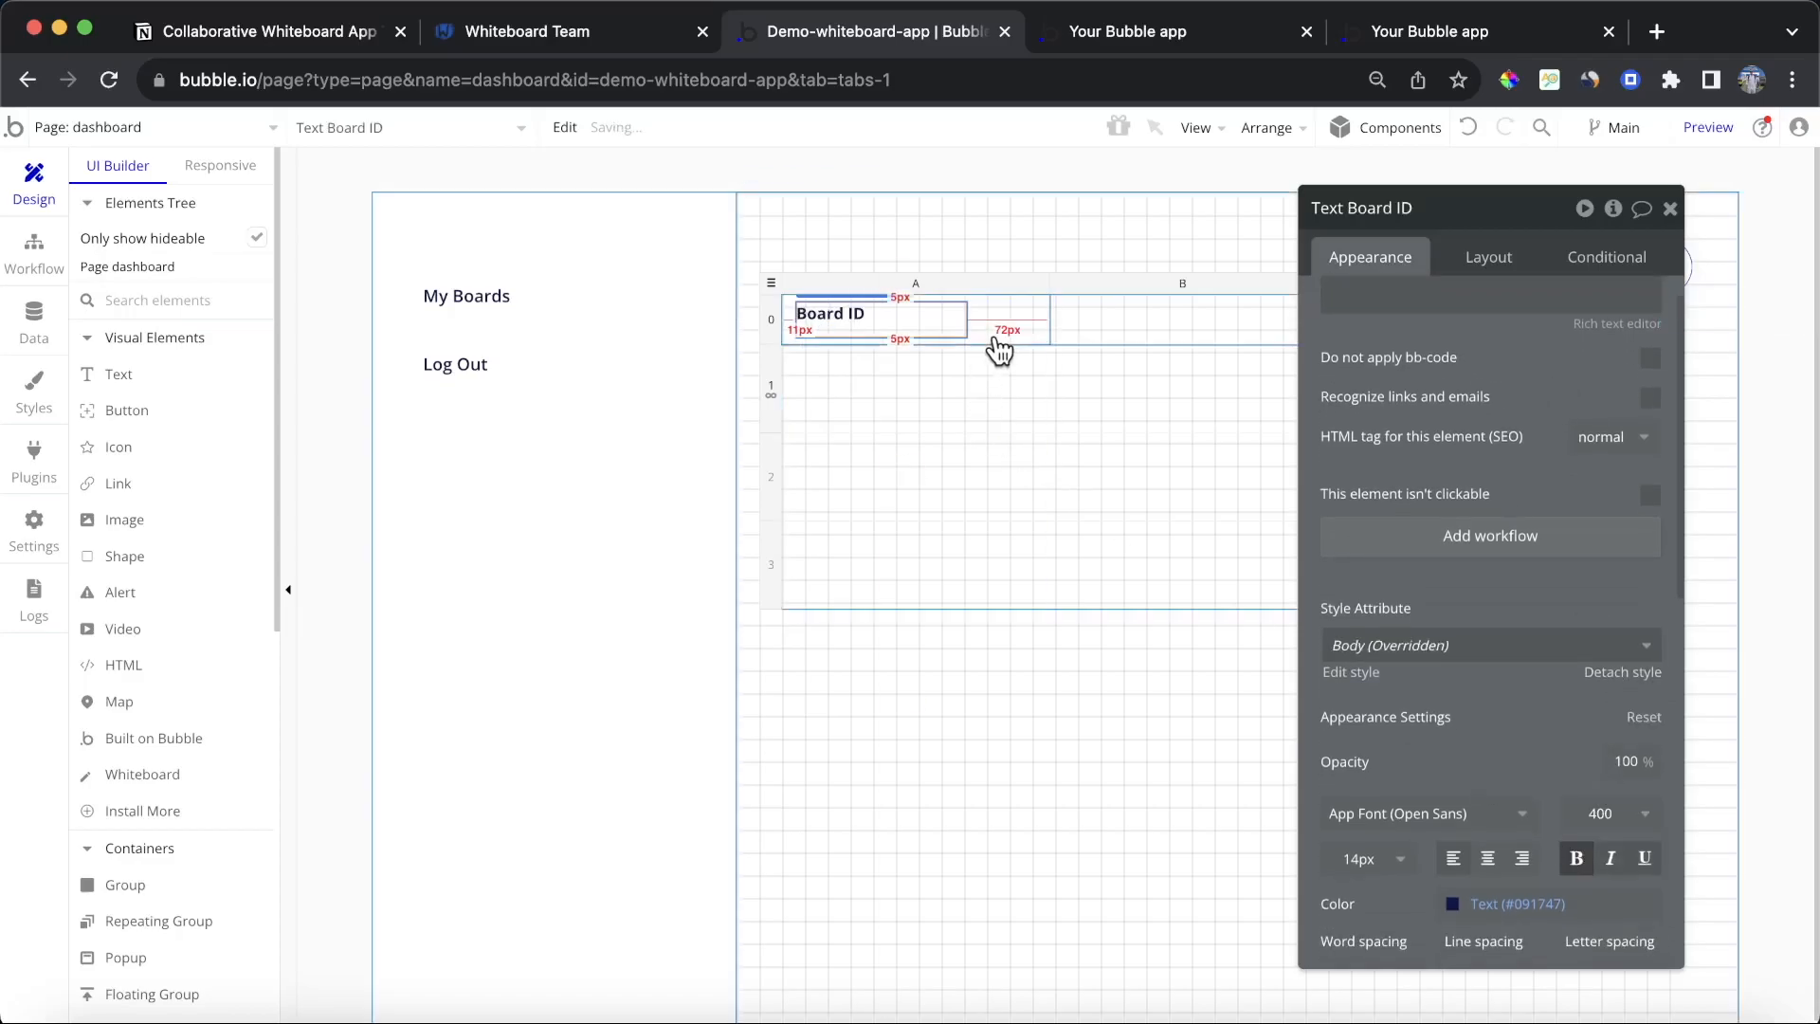
Step: Copy the first cell's content and paste it into the second column's header cell
{"action": "left_click", "coordinate": [996, 339]}
{"action": "right_click", "coordinate": [996, 338]}
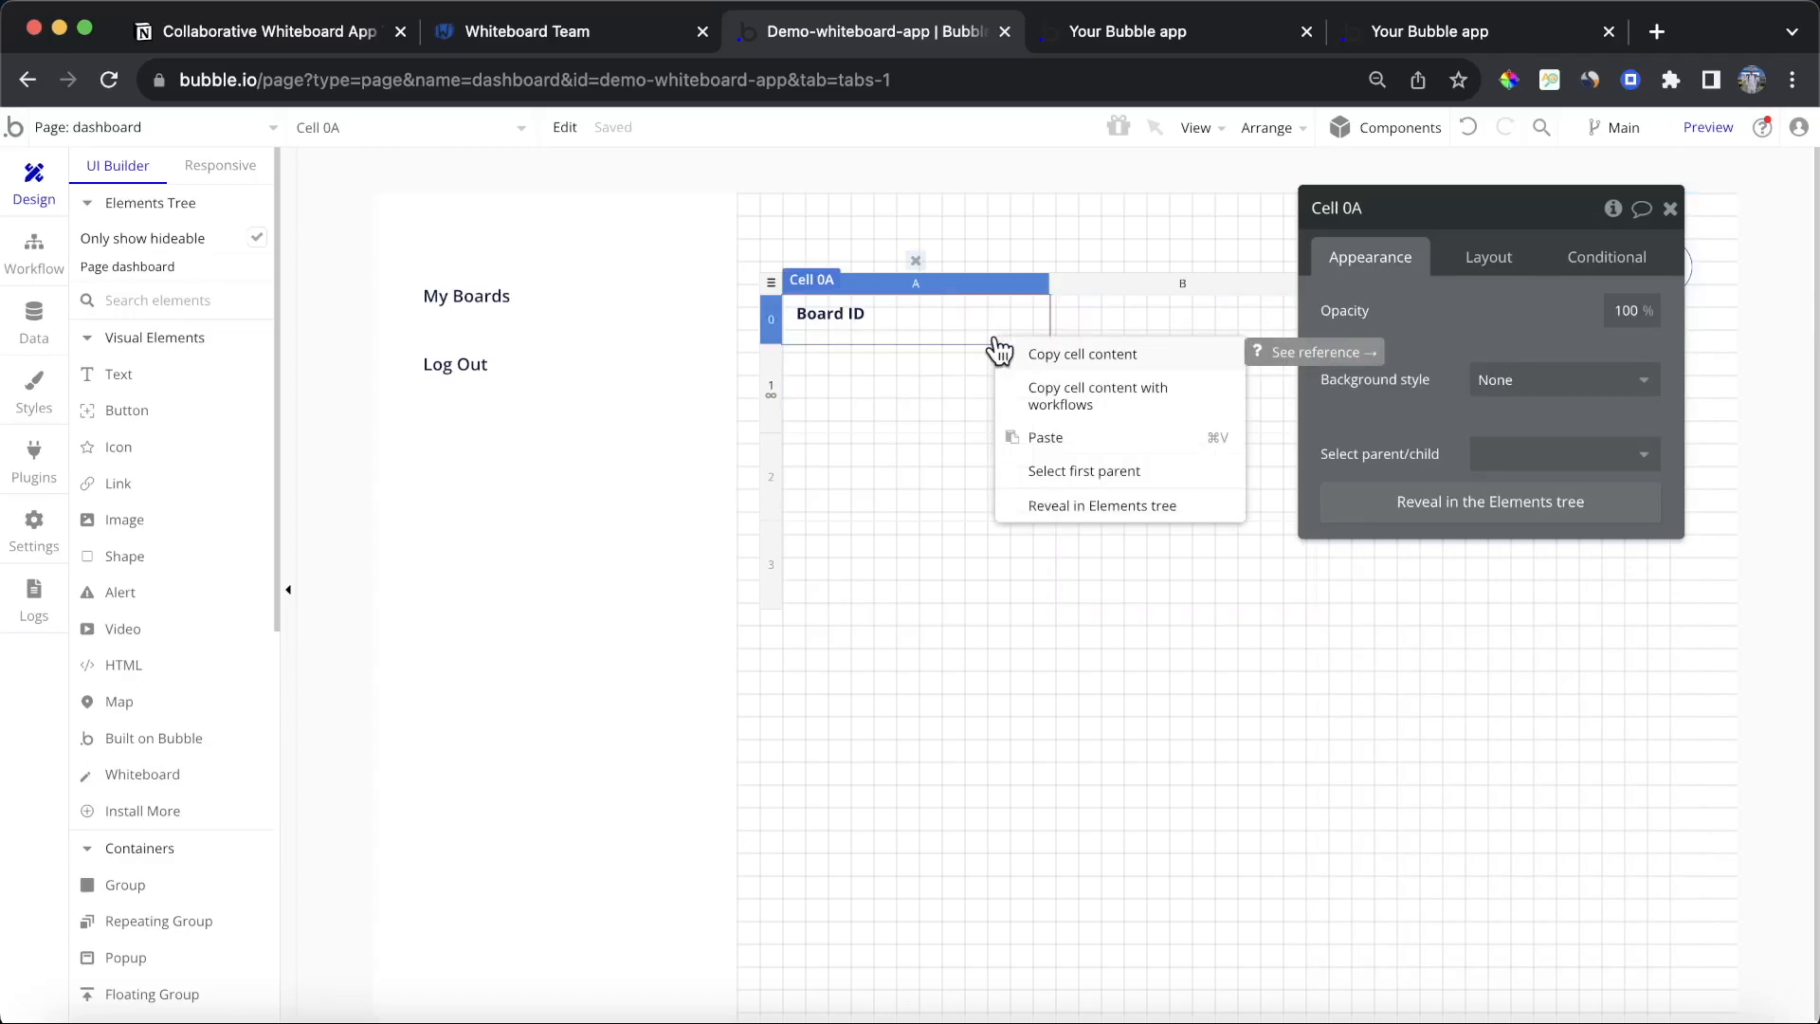
{"action": "left_click", "coordinate": [1125, 325]}
{"action": "right_click", "coordinate": [1128, 327]}
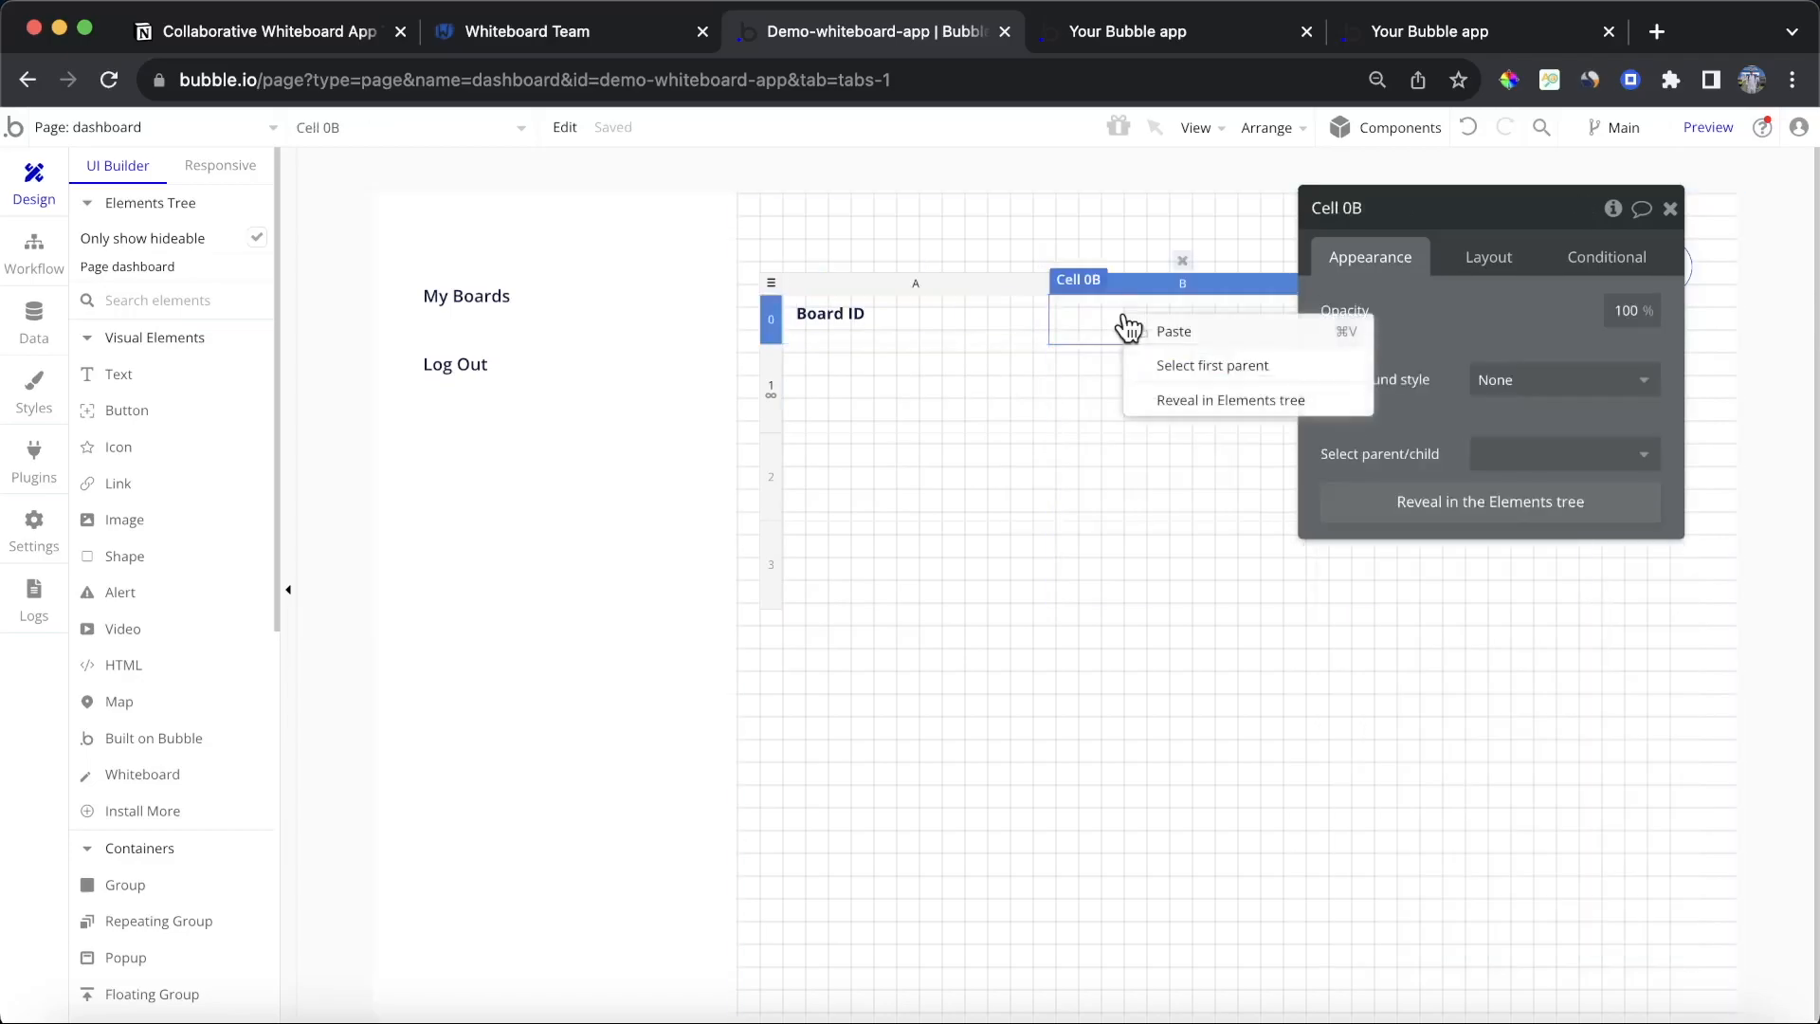
{"action": "left_click", "coordinate": [1213, 334]}
Step: Set the second cell's layout to Column with centred alignment and 12 px padding on all sides
{"action": "left_click", "coordinate": [1133, 339]}
{"action": "left_click", "coordinate": [1488, 257]}
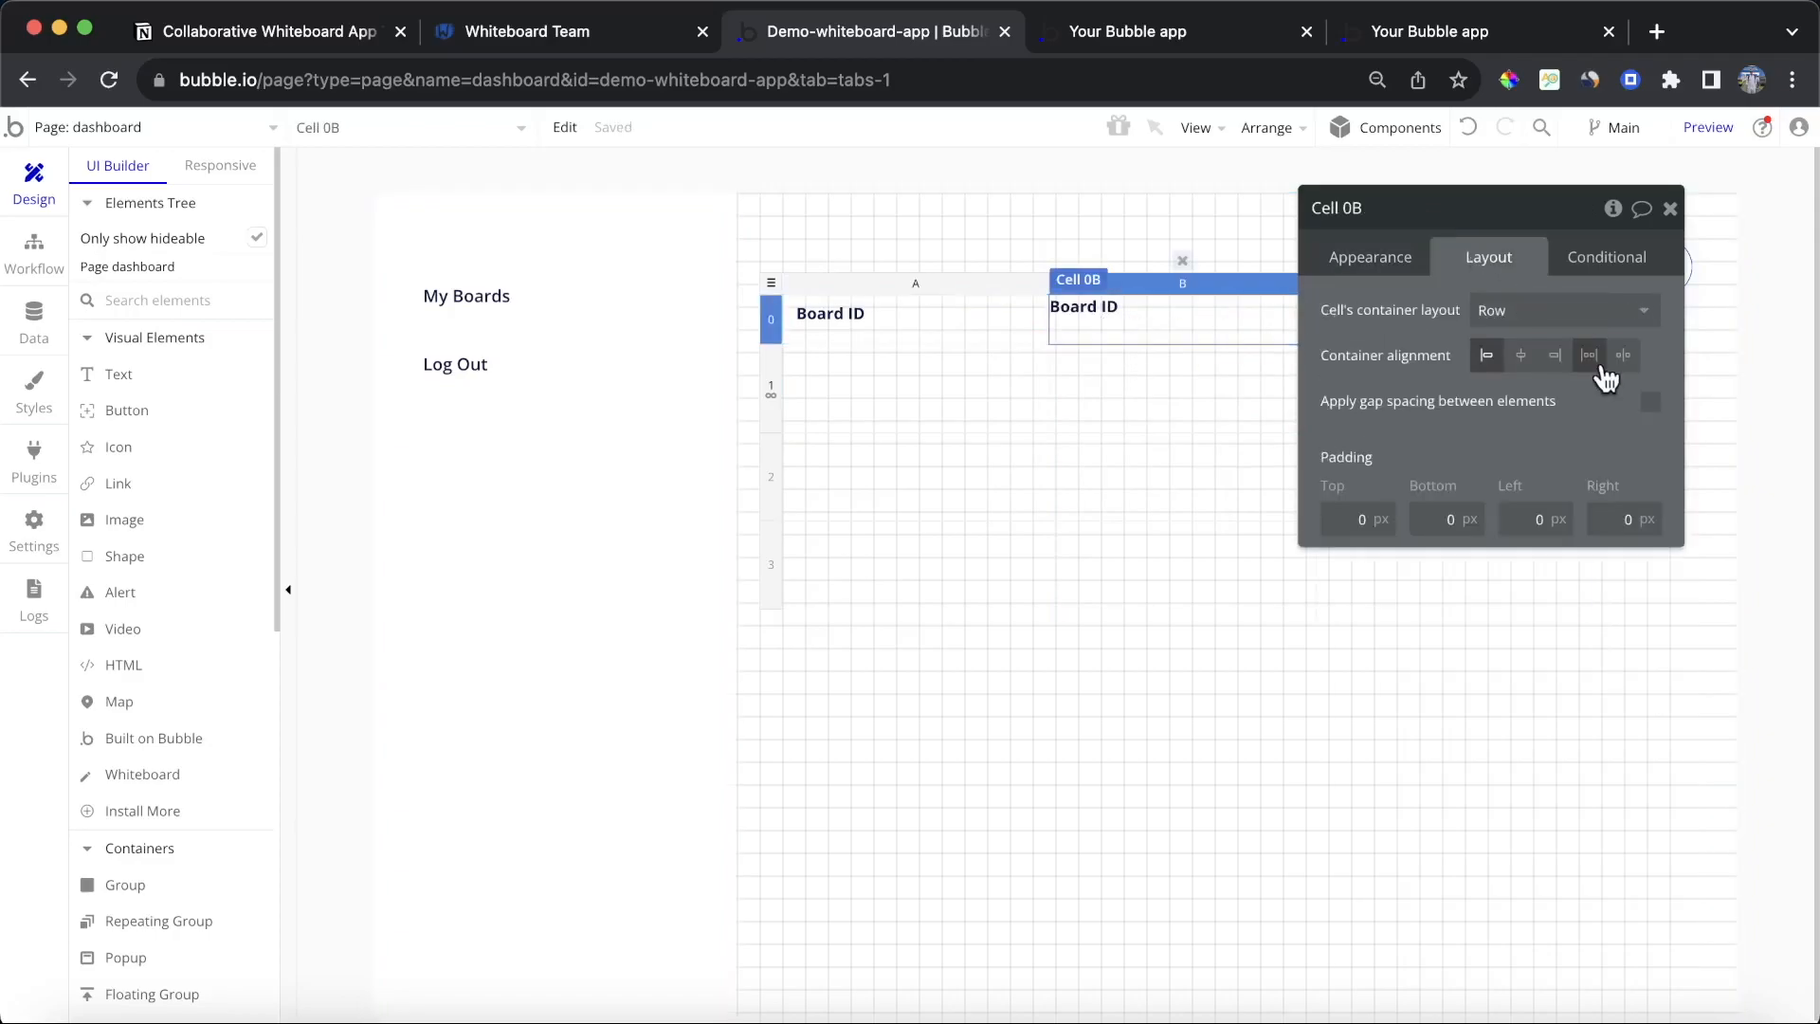
{"action": "left_click", "coordinate": [1584, 310]}
{"action": "left_click", "coordinate": [1529, 451]}
{"action": "left_click", "coordinate": [1526, 358]}
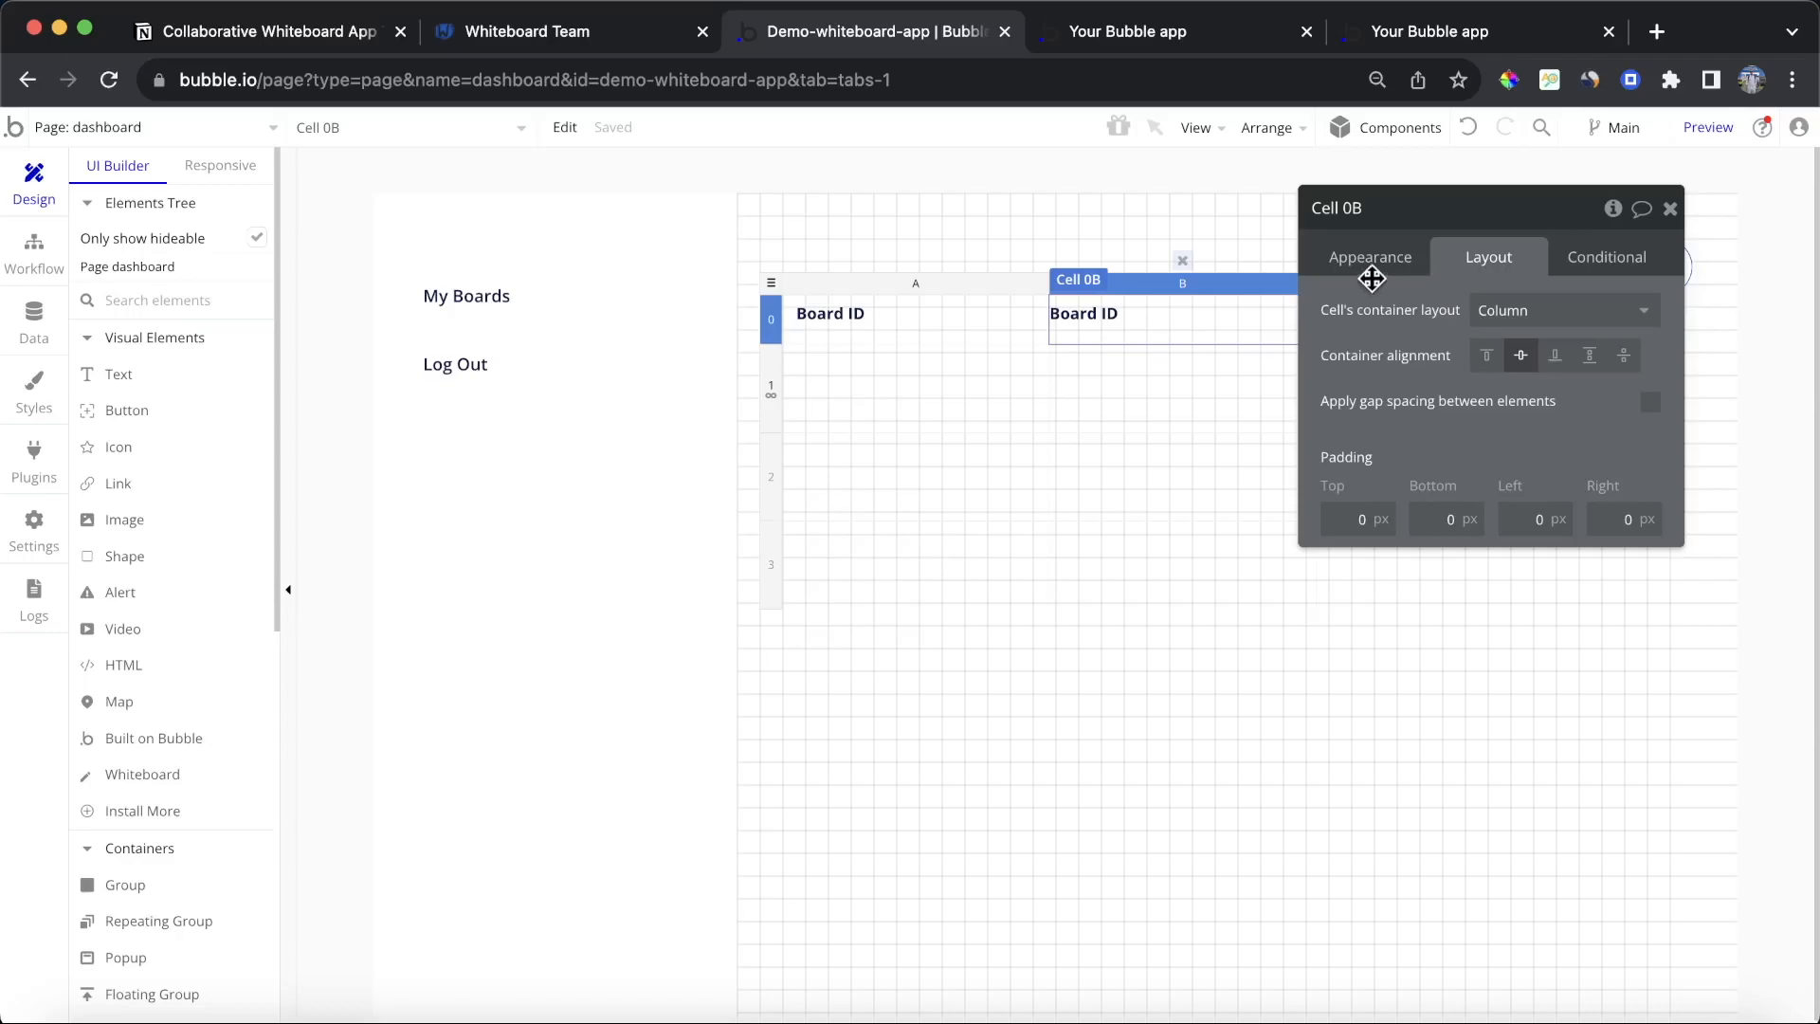
{"action": "left_click", "coordinate": [1361, 518]}
{"action": "type", "text": "12"}
{"action": "left_click", "coordinate": [1442, 517]}
{"action": "type", "text": "12"}
{"action": "left_click", "coordinate": [1543, 518]}
{"action": "type", "text": "12"}
{"action": "left_click", "coordinate": [1601, 520]}
{"action": "type", "text": "12"}
Step: Make both Board ID texts non-fixed-width with 0 minimum height and height fitted to content
{"action": "left_click", "coordinate": [1169, 317]}
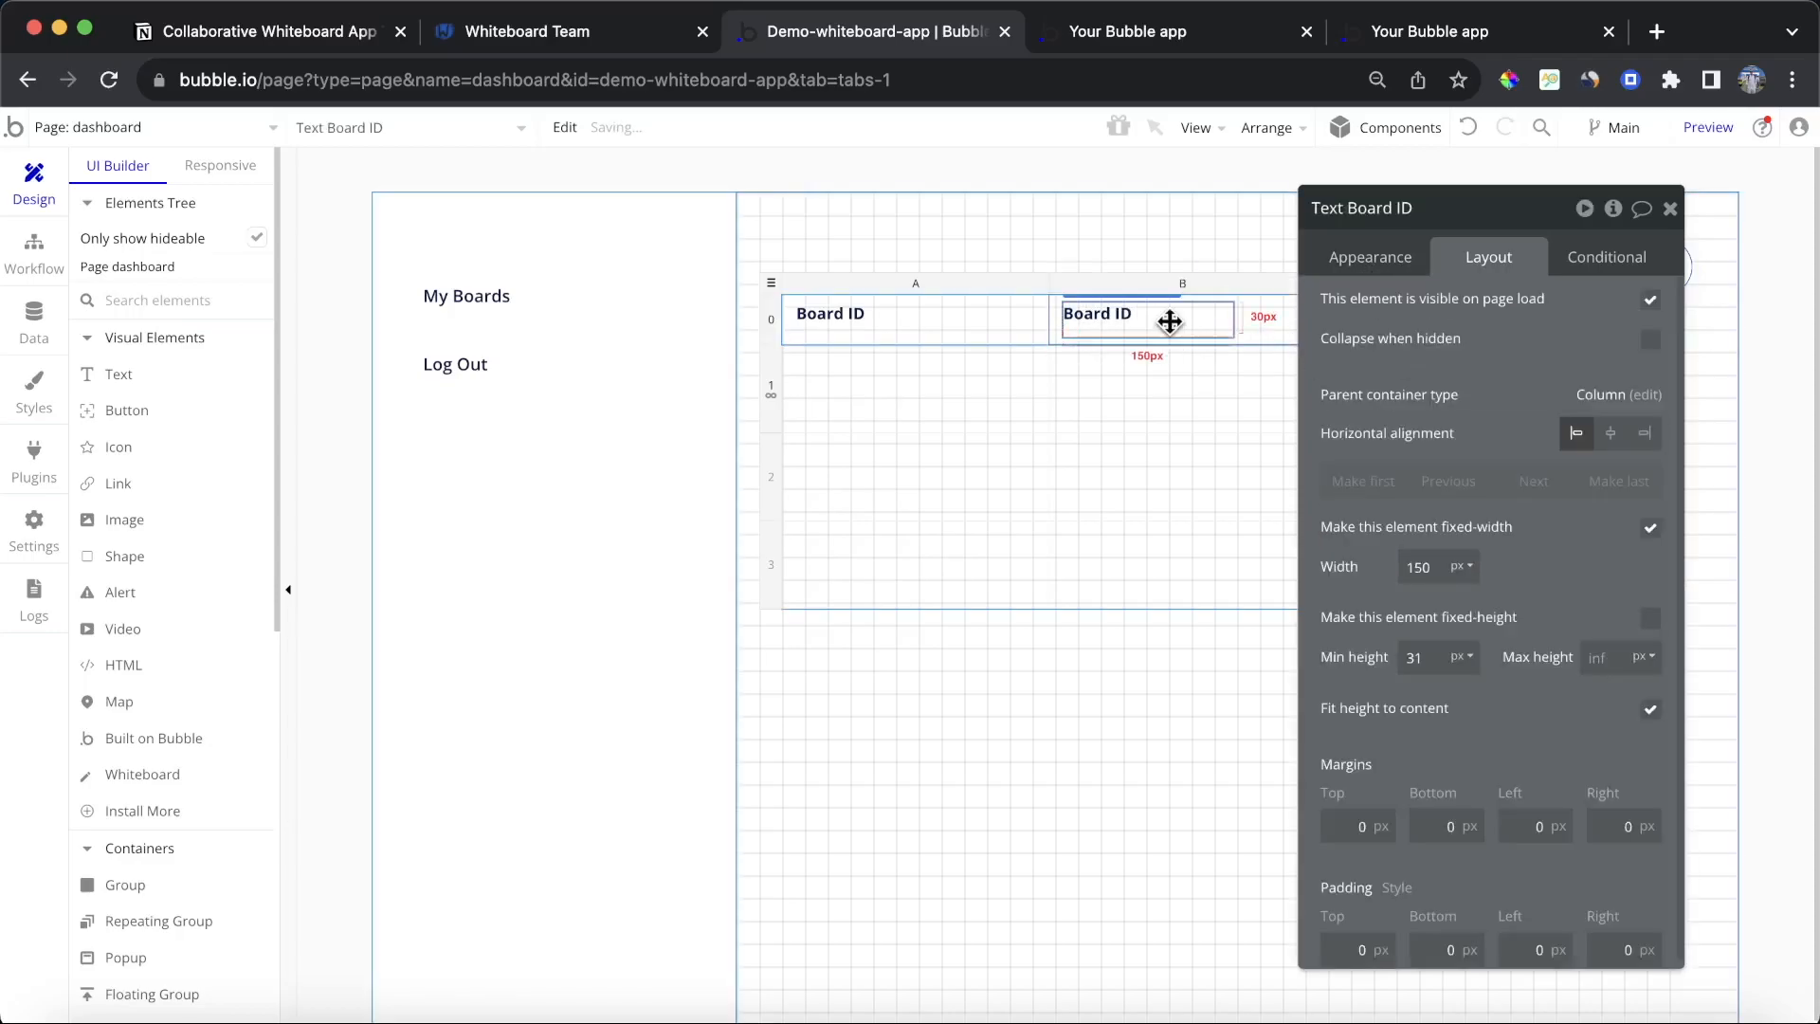
{"action": "left_click", "coordinate": [1651, 527]}
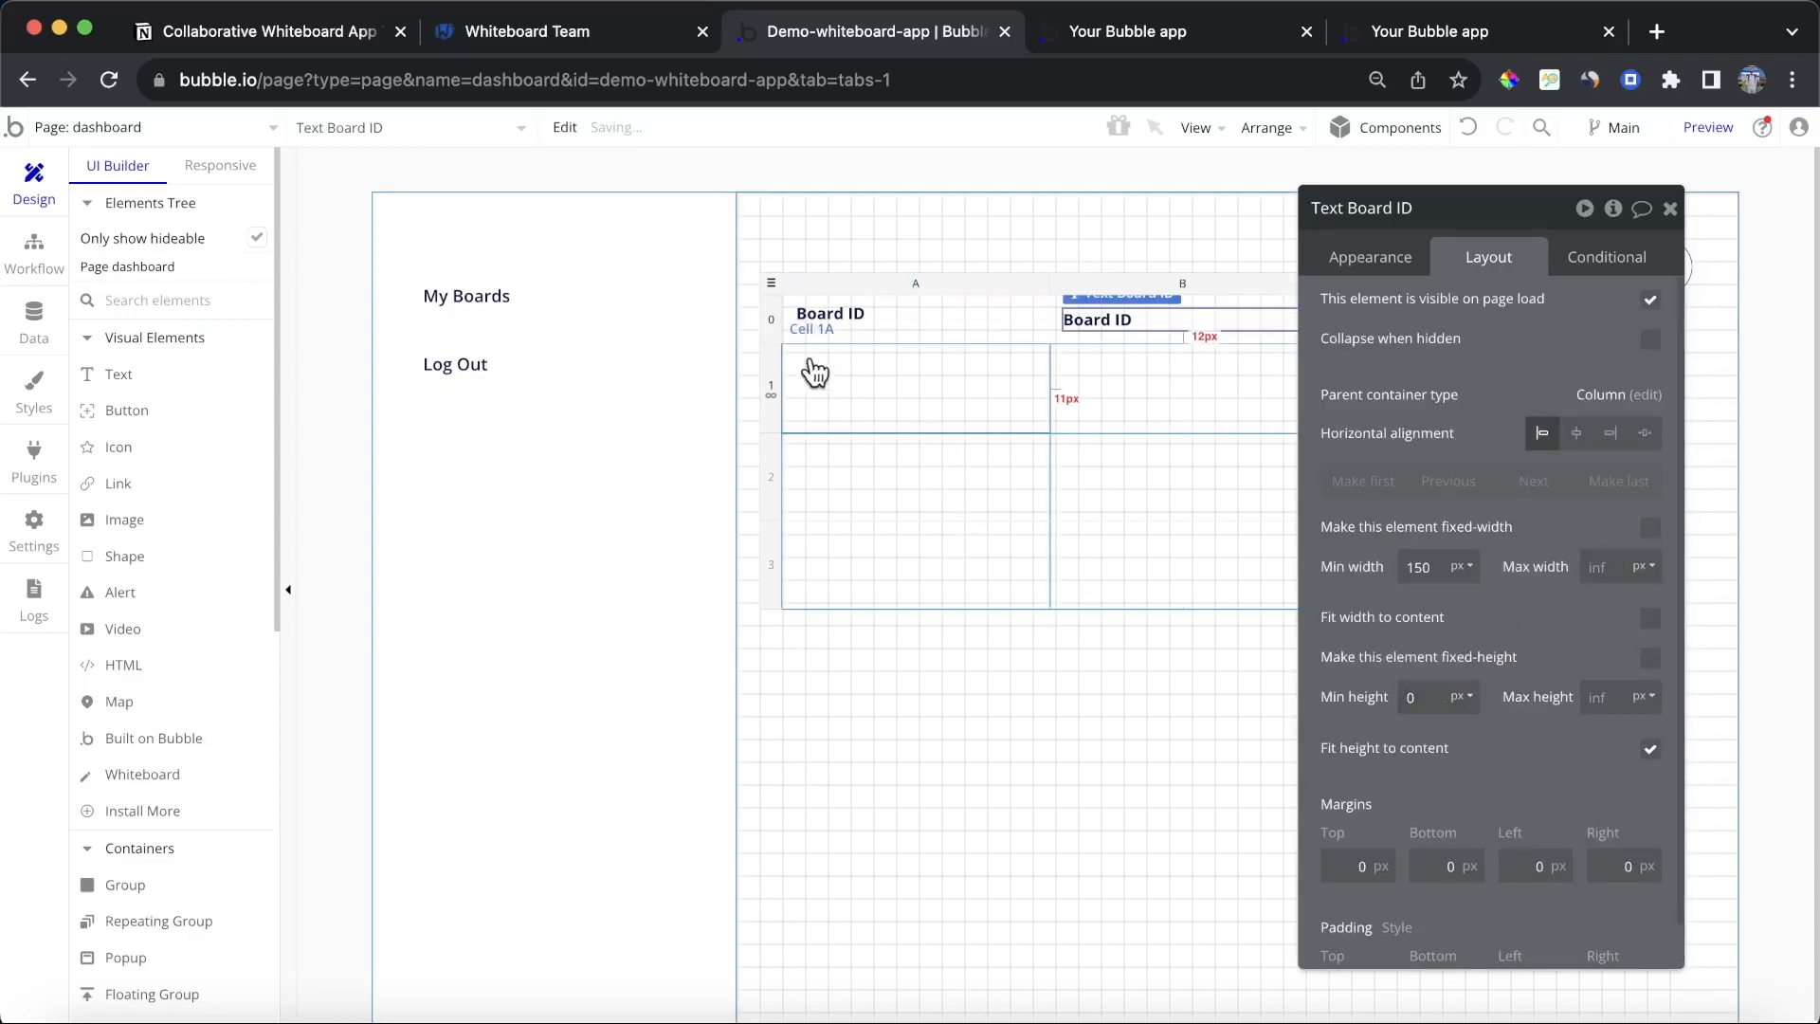
{"action": "left_click", "coordinate": [838, 318]}
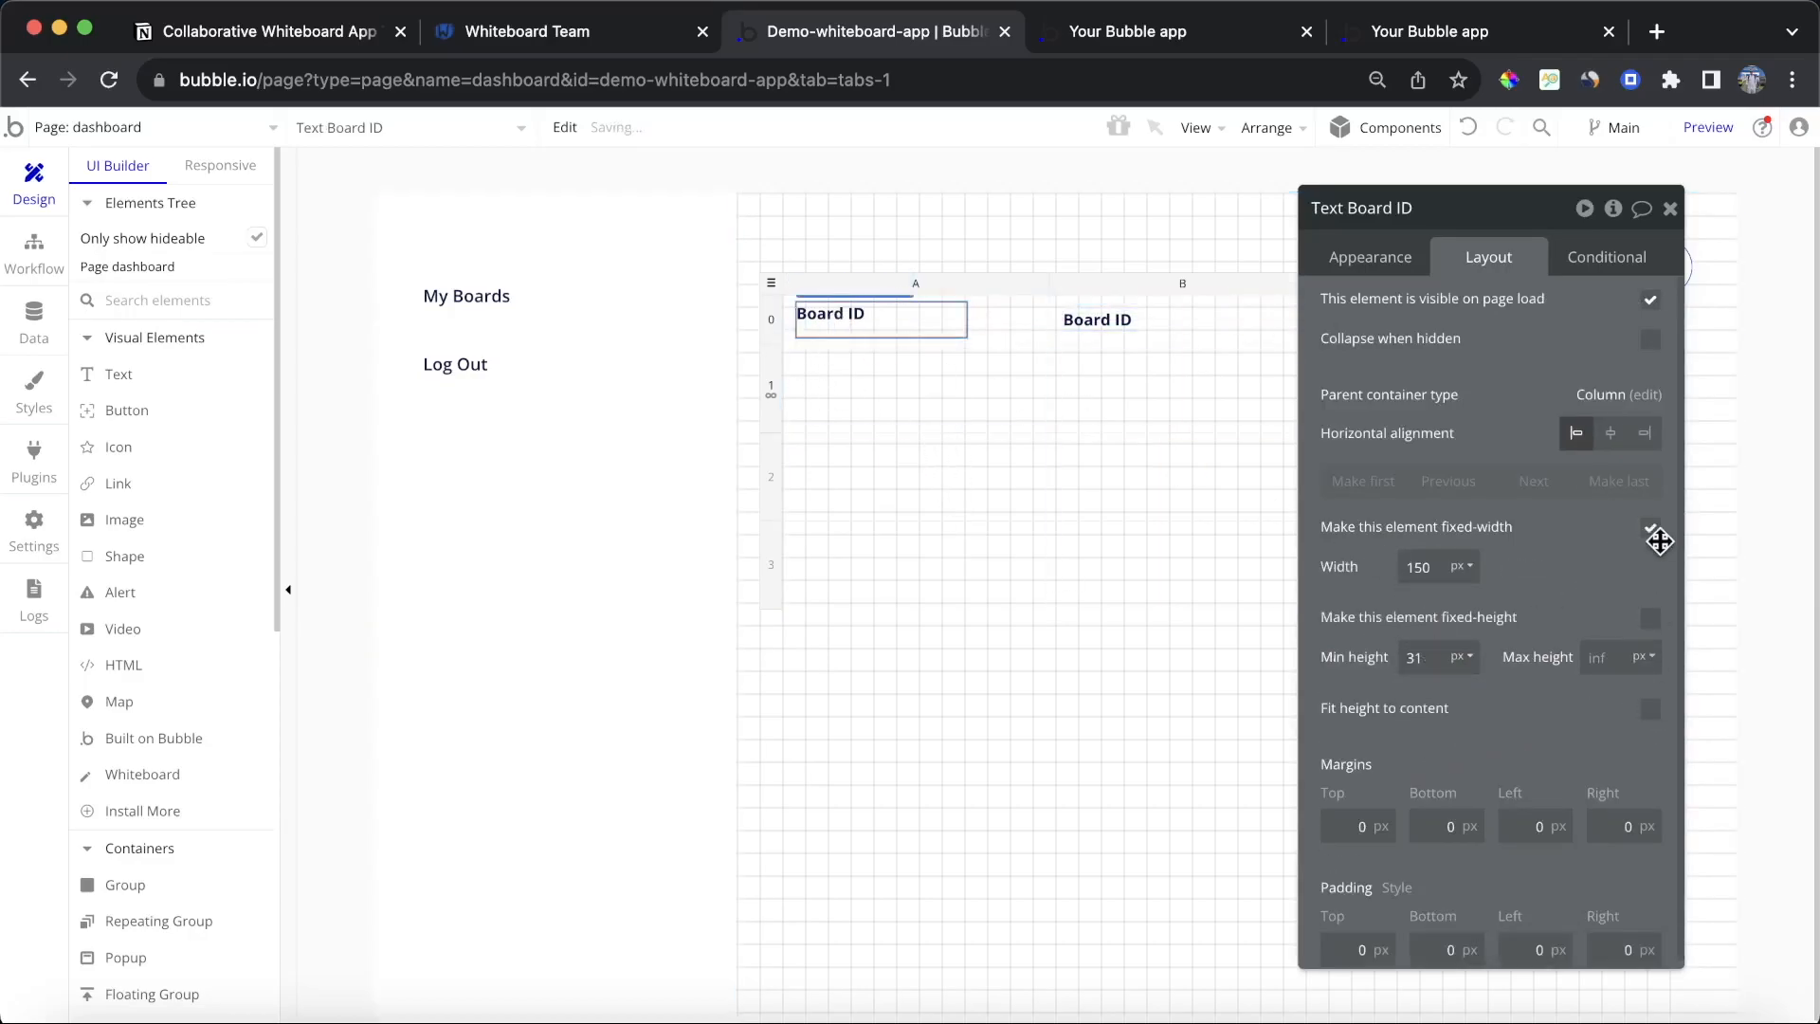
{"action": "left_click", "coordinate": [1435, 657]}
{"action": "type", "text": "0"}
{"action": "left_click", "coordinate": [1624, 522]}
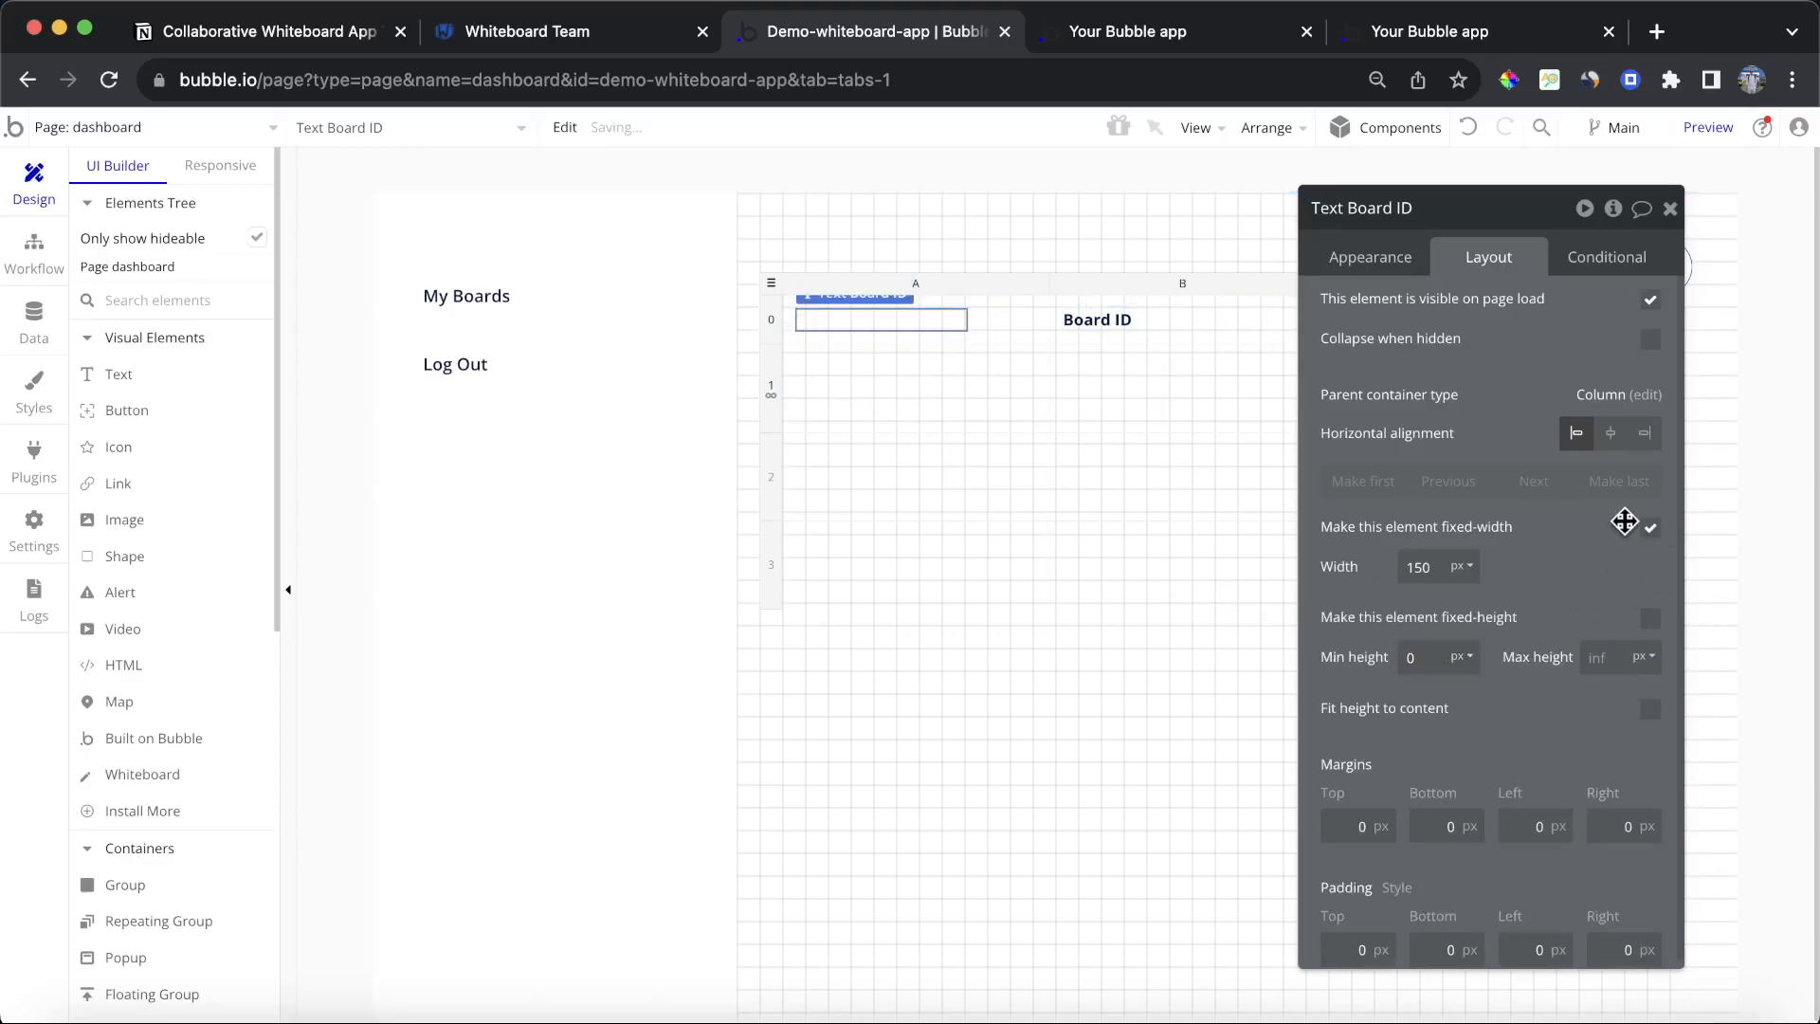
{"action": "left_click", "coordinate": [1650, 709]}
{"action": "left_click", "coordinate": [1650, 528]}
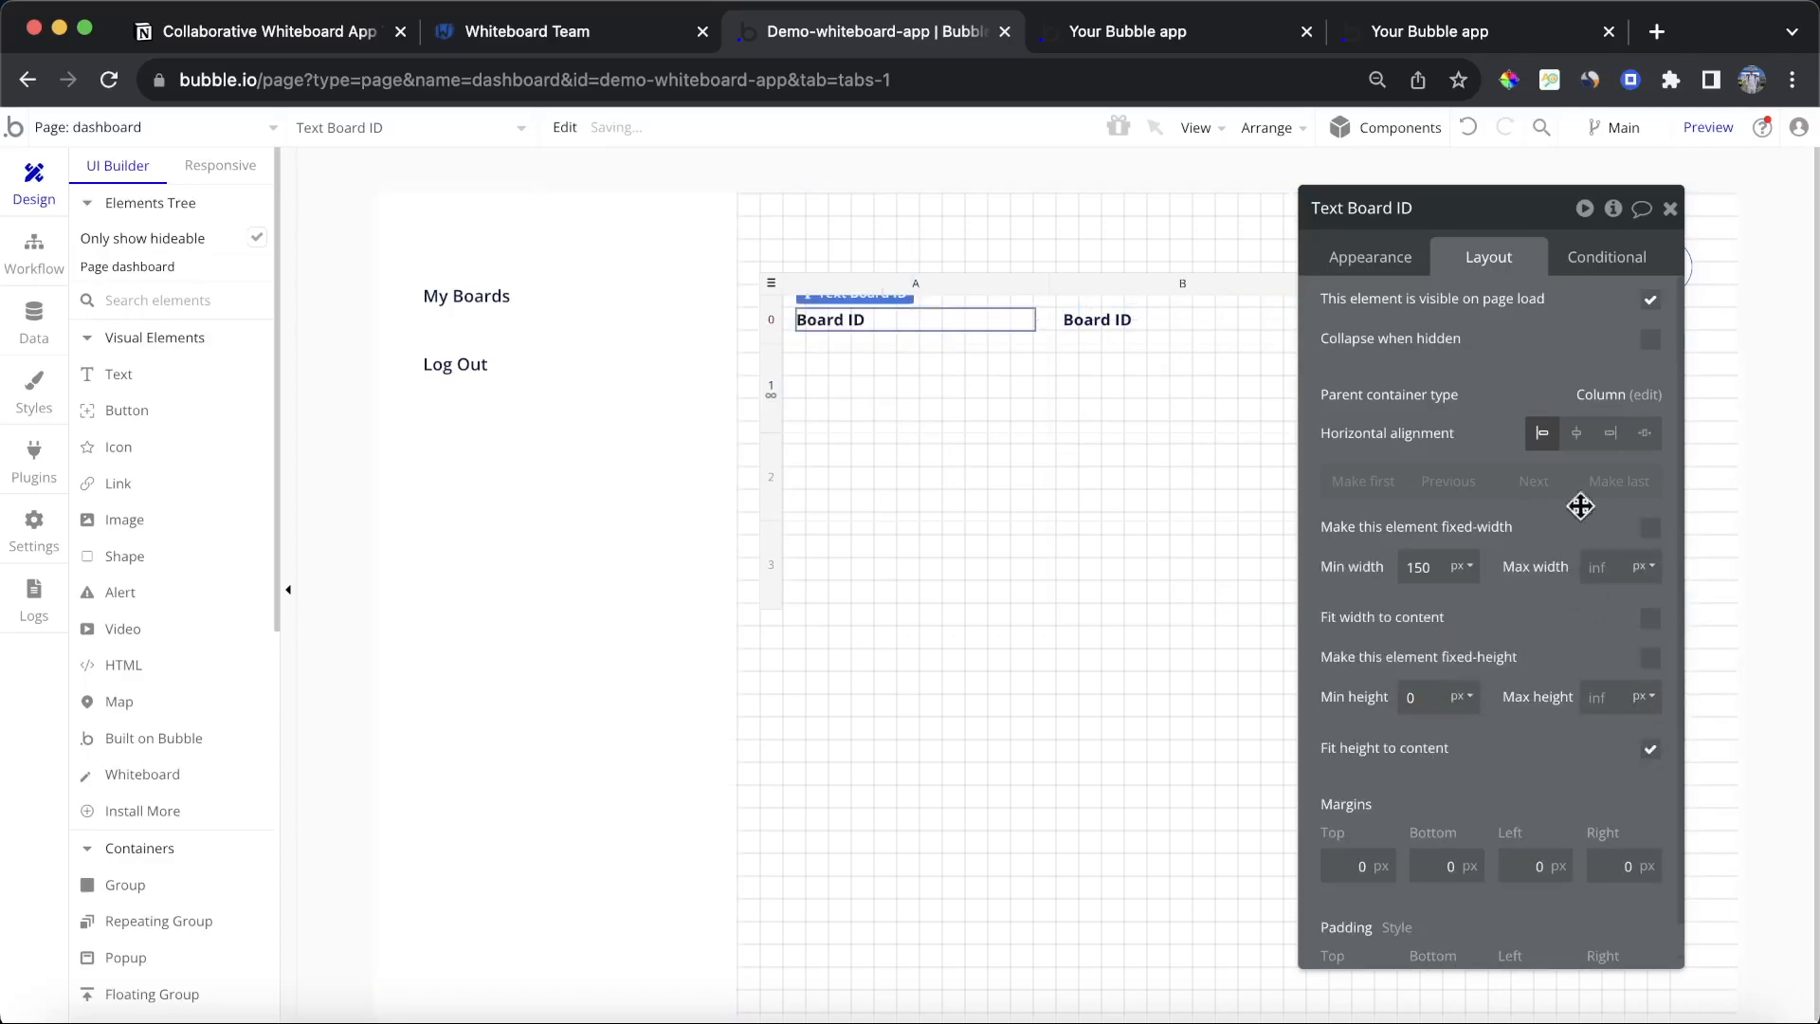
Step: Change the second column's header text to Owner
{"action": "left_click", "coordinate": [1069, 323]}
{"action": "left_click", "coordinate": [1369, 261]}
{"action": "triple_click", "coordinate": [1462, 325]}
{"action": "type", "text": "Owner"}
{"action": "left_click", "coordinate": [1528, 393]}
{"action": "left_click_drag", "start_coordinate": [1419, 451], "coordinate": [594, 531]}
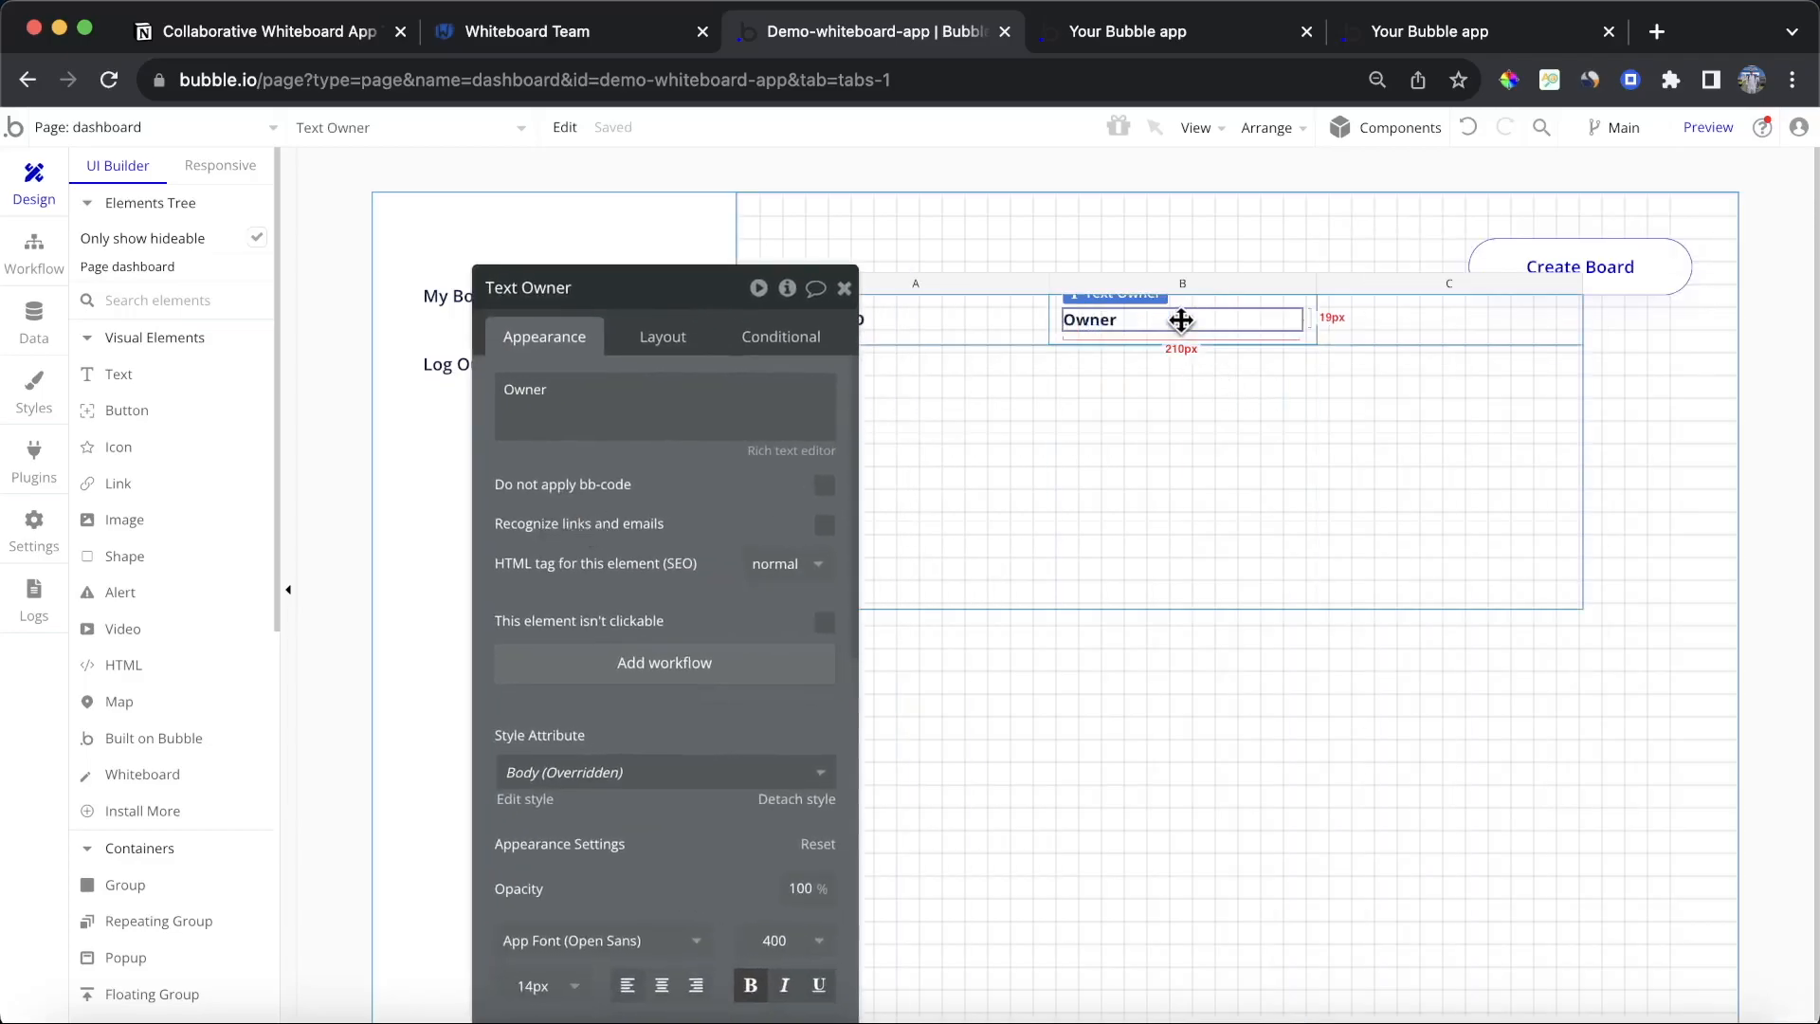
Step: Paste the copied header content into the third column's cell
{"action": "left_click", "coordinate": [1467, 328]}
{"action": "key", "text": "super+v"}
{"action": "left_click", "coordinate": [1461, 335]}
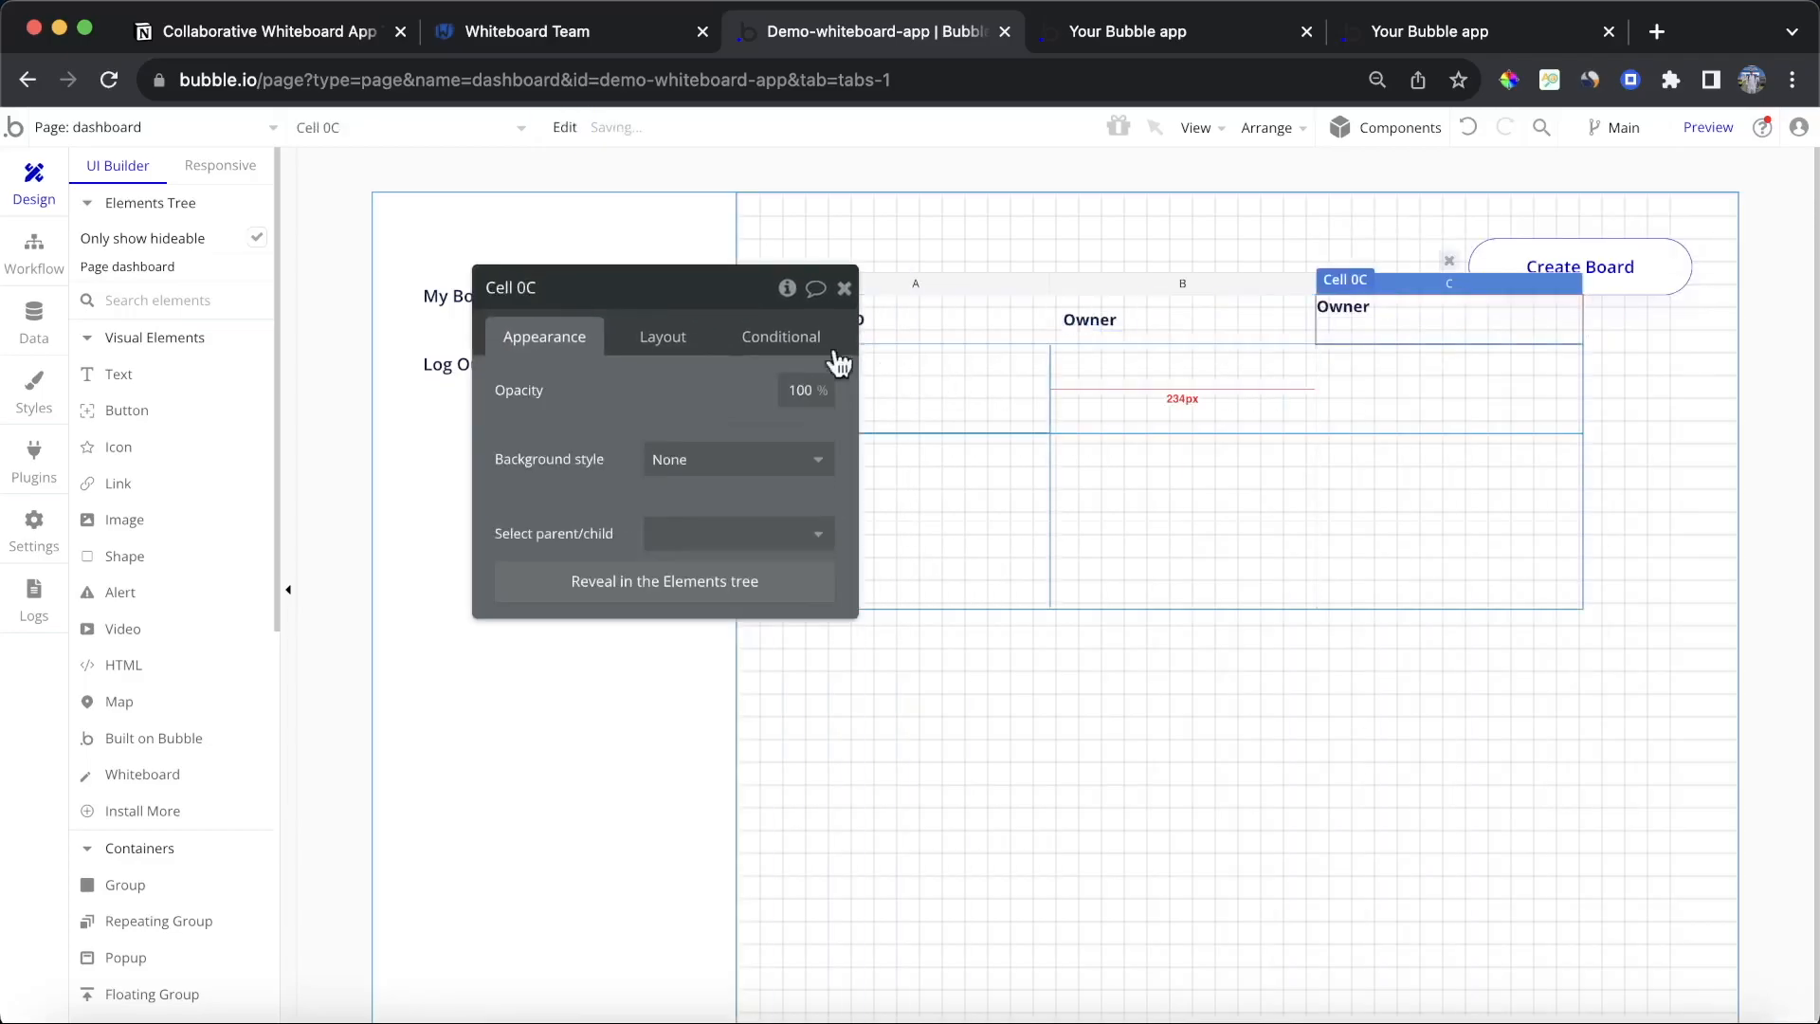
Step: Set the third header cell's layout to Column with centred alignment and 12 px padding on all sides
{"action": "left_click", "coordinate": [662, 336]}
{"action": "left_click", "coordinate": [739, 389]}
{"action": "left_click", "coordinate": [687, 528]}
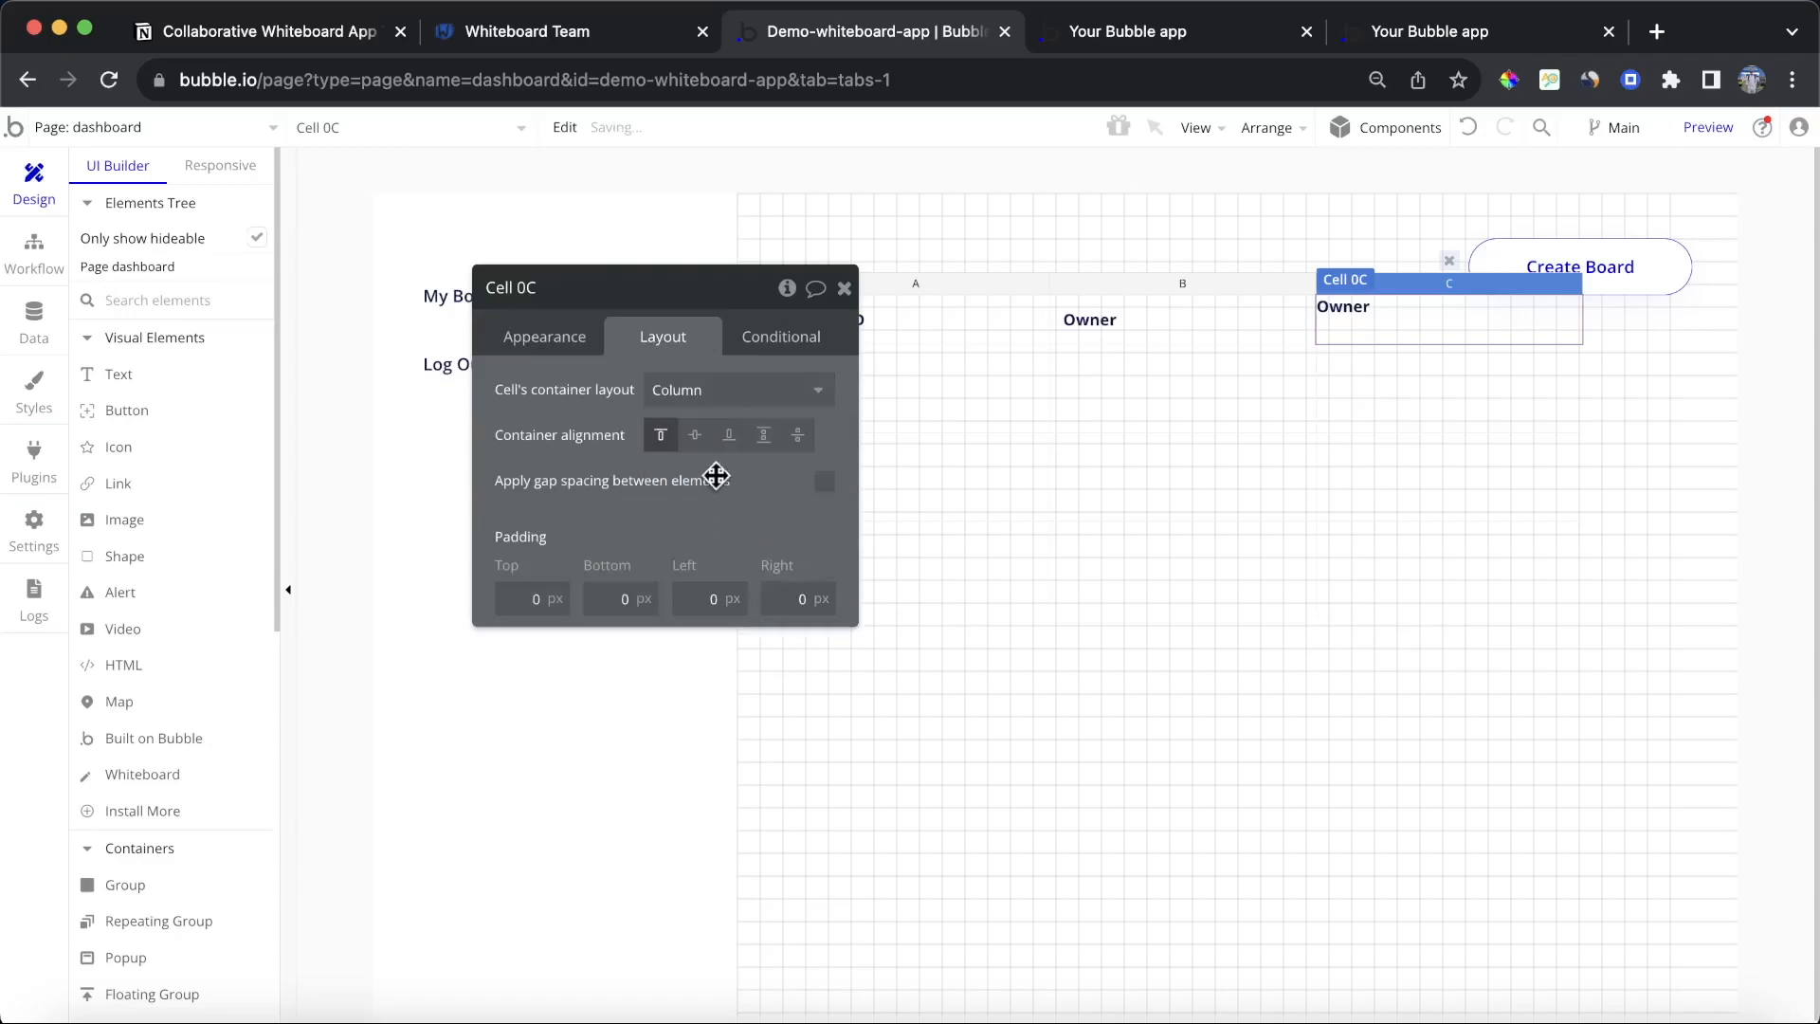
{"action": "left_click", "coordinate": [695, 434]}
{"action": "left_click", "coordinate": [543, 599]}
{"action": "type", "text": "12"}
{"action": "left_click", "coordinate": [607, 598]}
{"action": "type", "text": "12"}
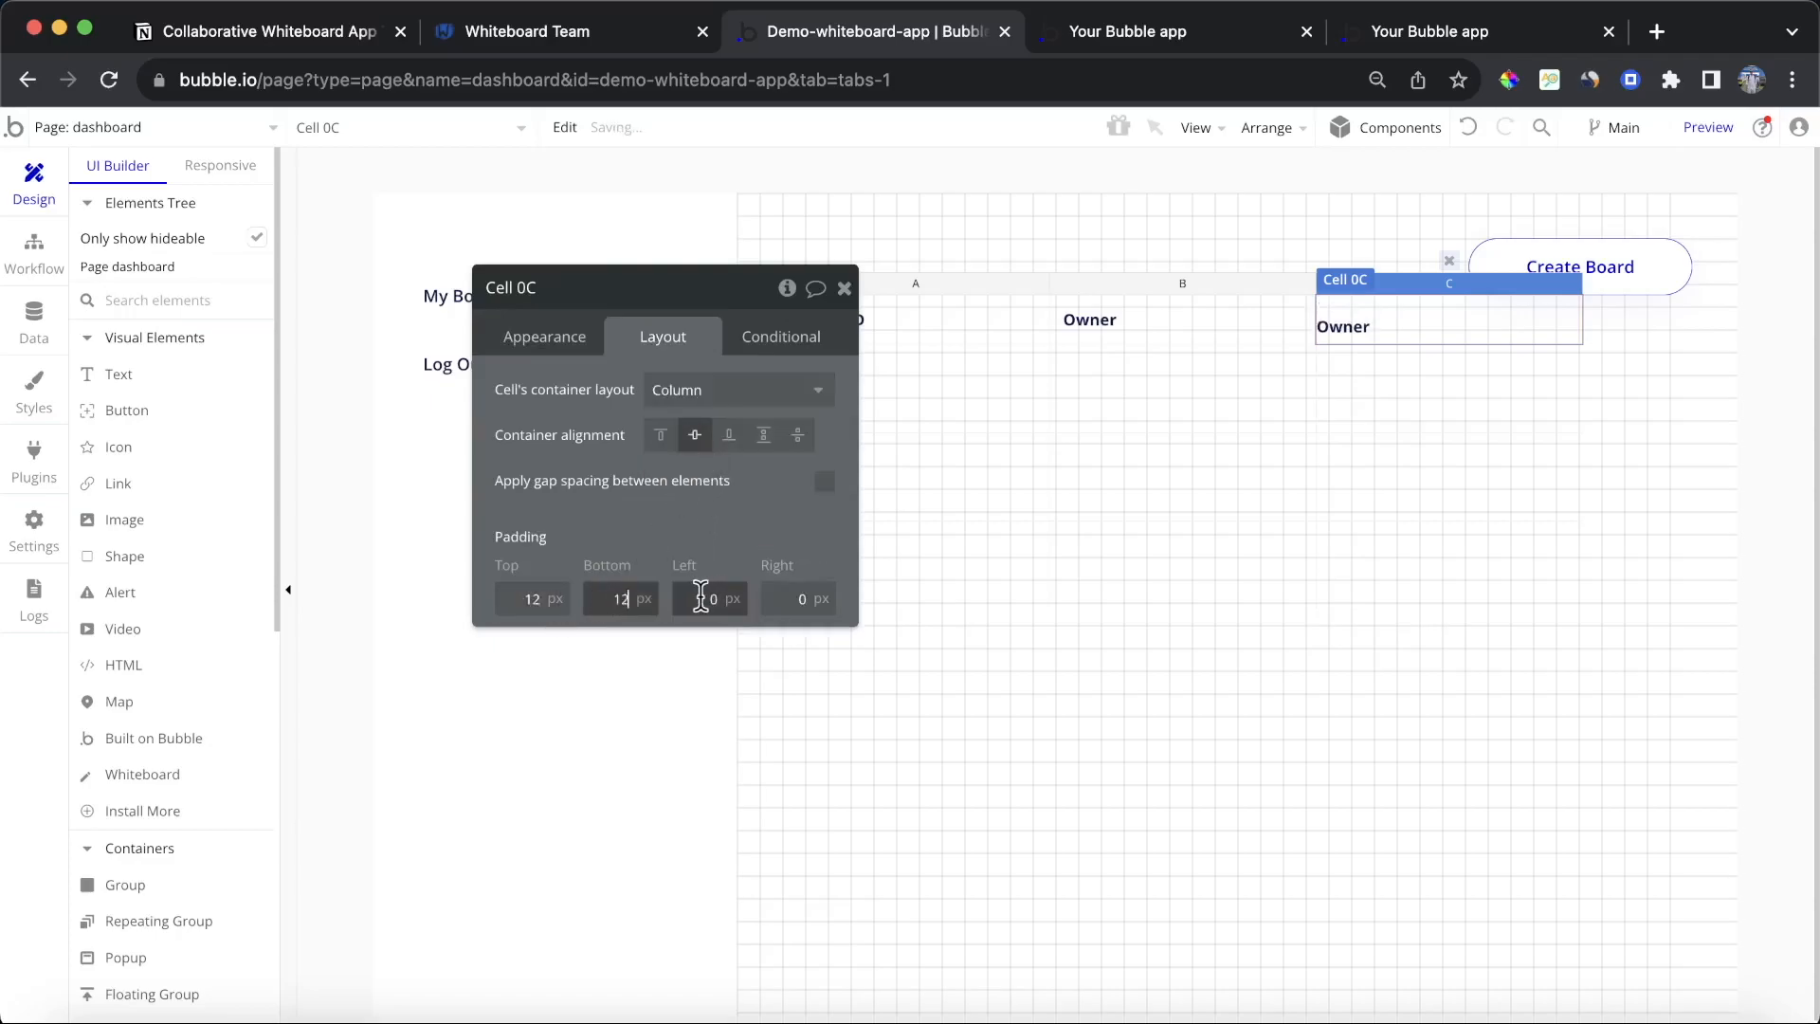
{"action": "left_click", "coordinate": [692, 598]}
{"action": "type", "text": "12"}
{"action": "left_click", "coordinate": [779, 598]}
{"action": "type", "text": "12"}
{"action": "left_click", "coordinate": [777, 555]}
{"action": "left_click", "coordinate": [570, 341]}
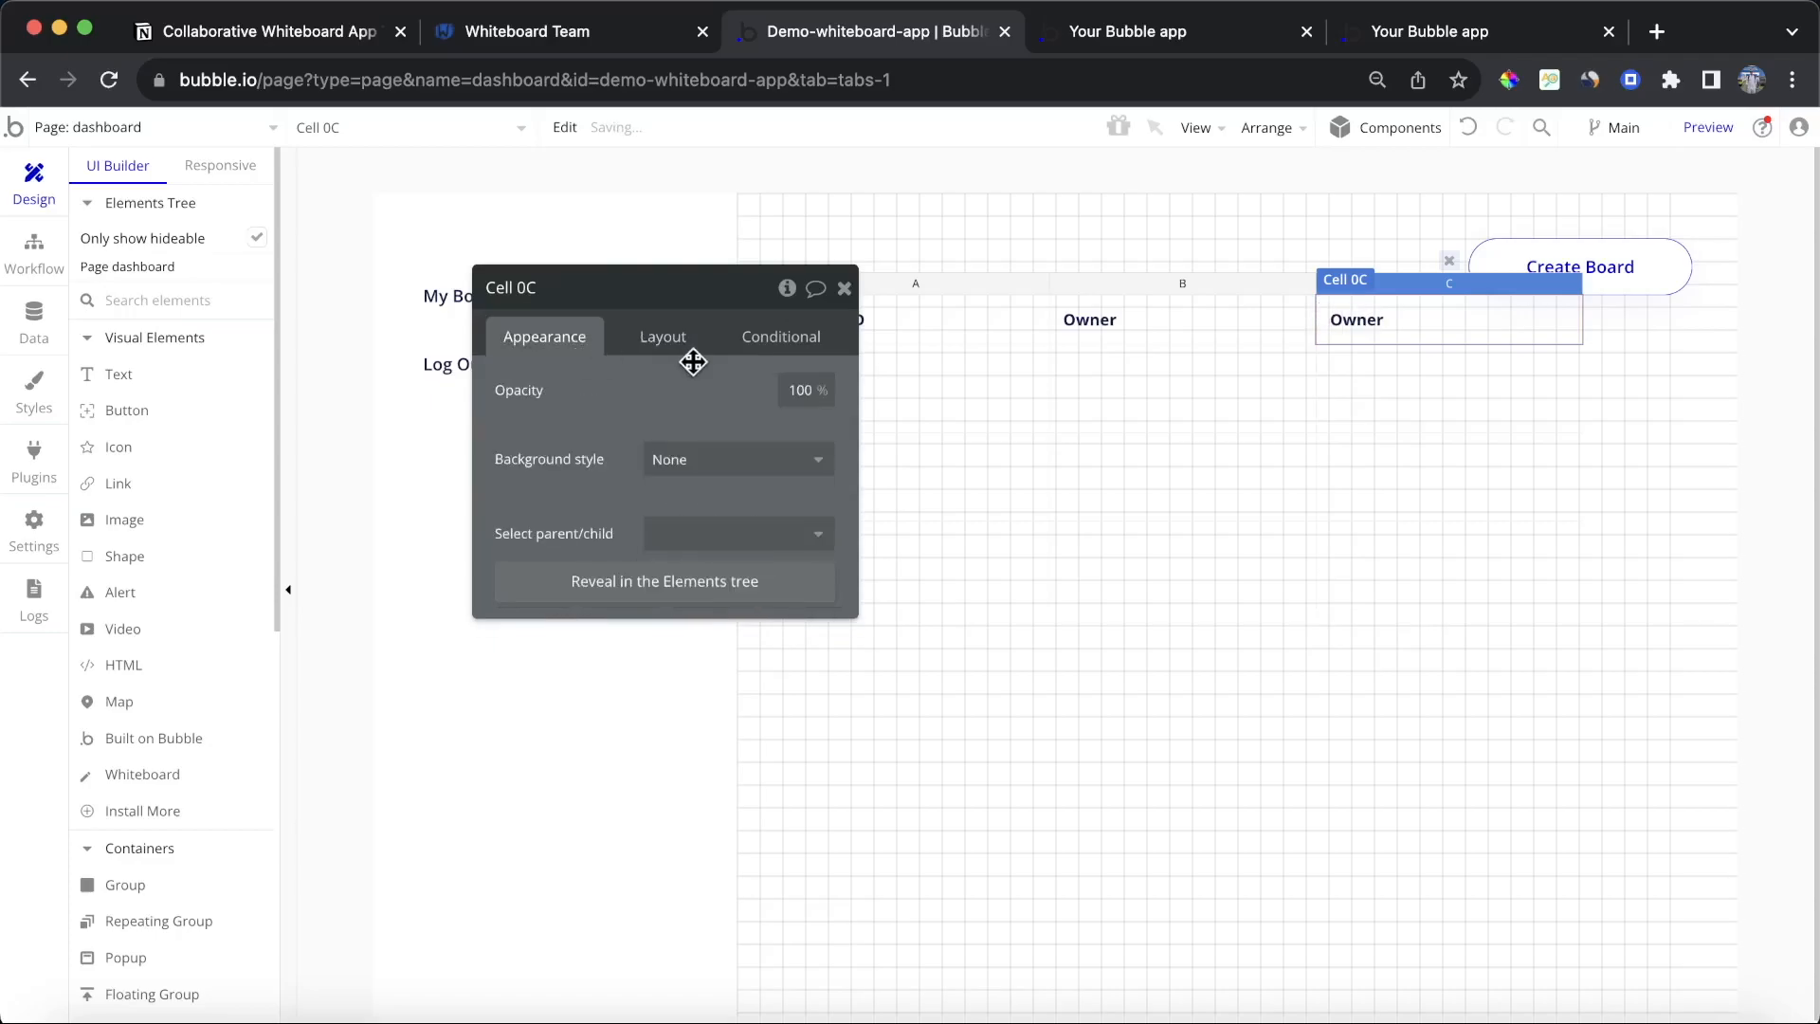
Step: Change the third column's header text to Created on
{"action": "left_click", "coordinate": [1394, 327]}
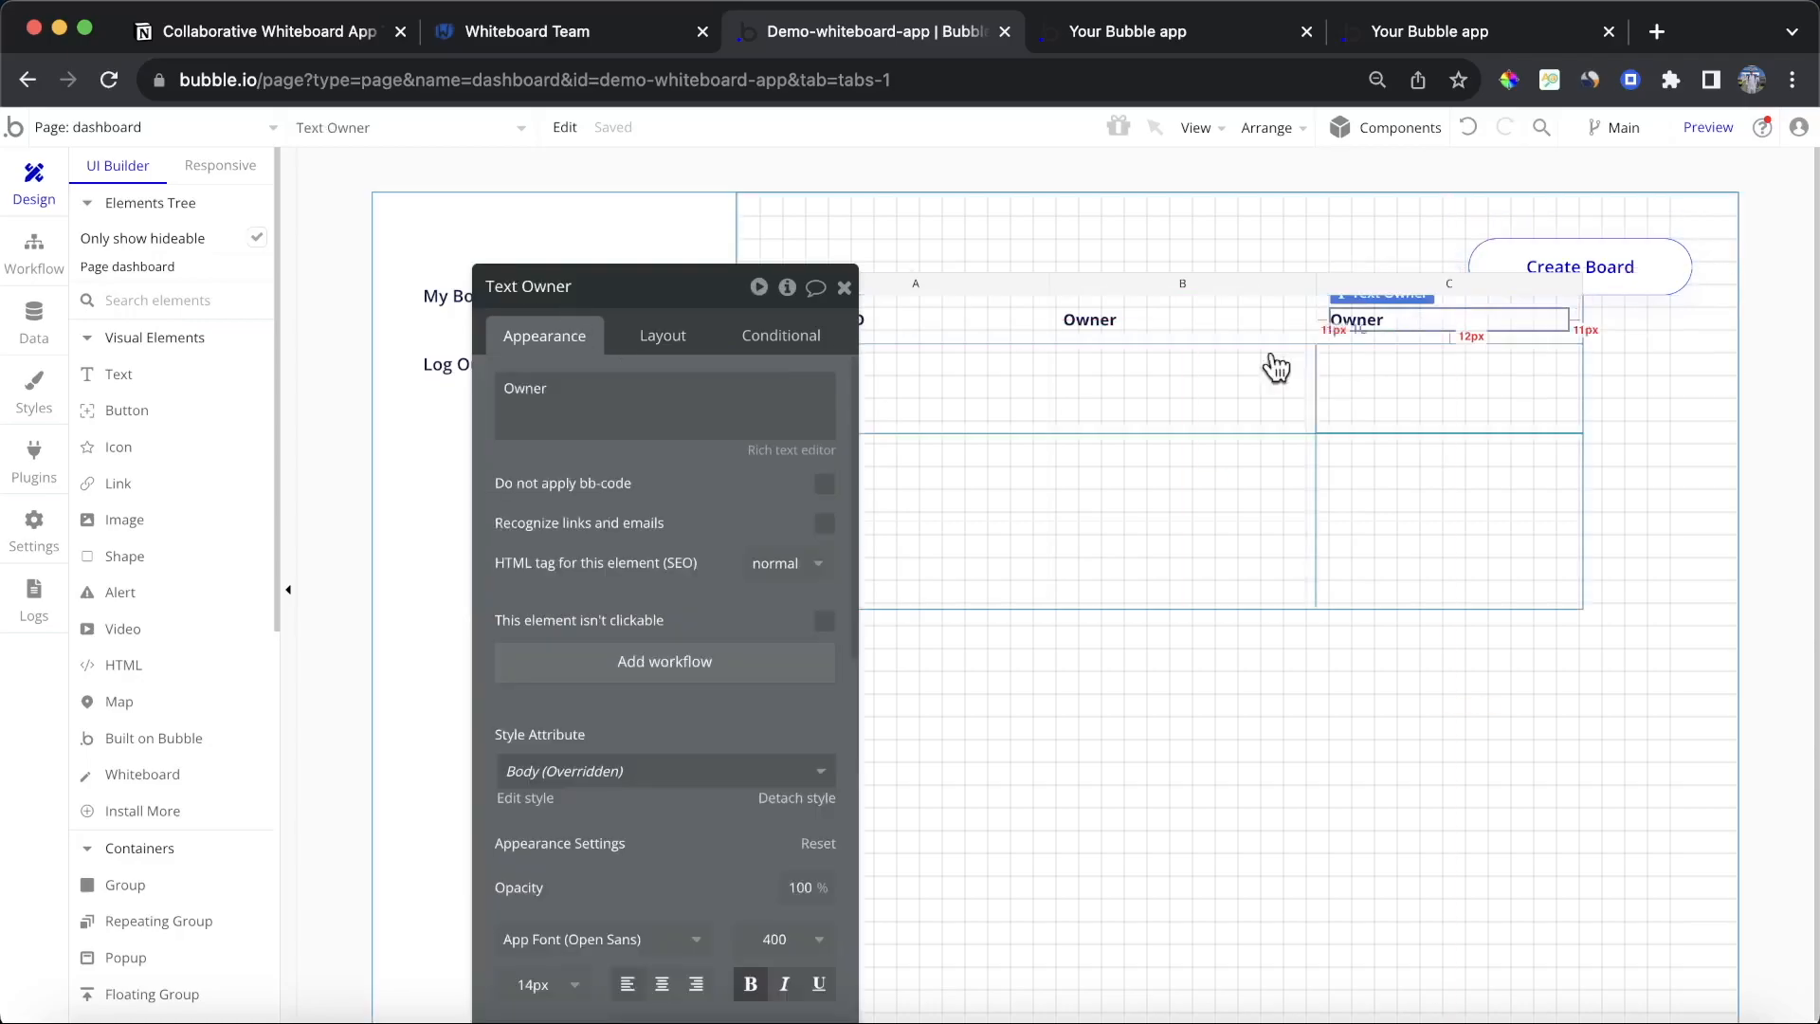
{"action": "left_click", "coordinate": [702, 412]}
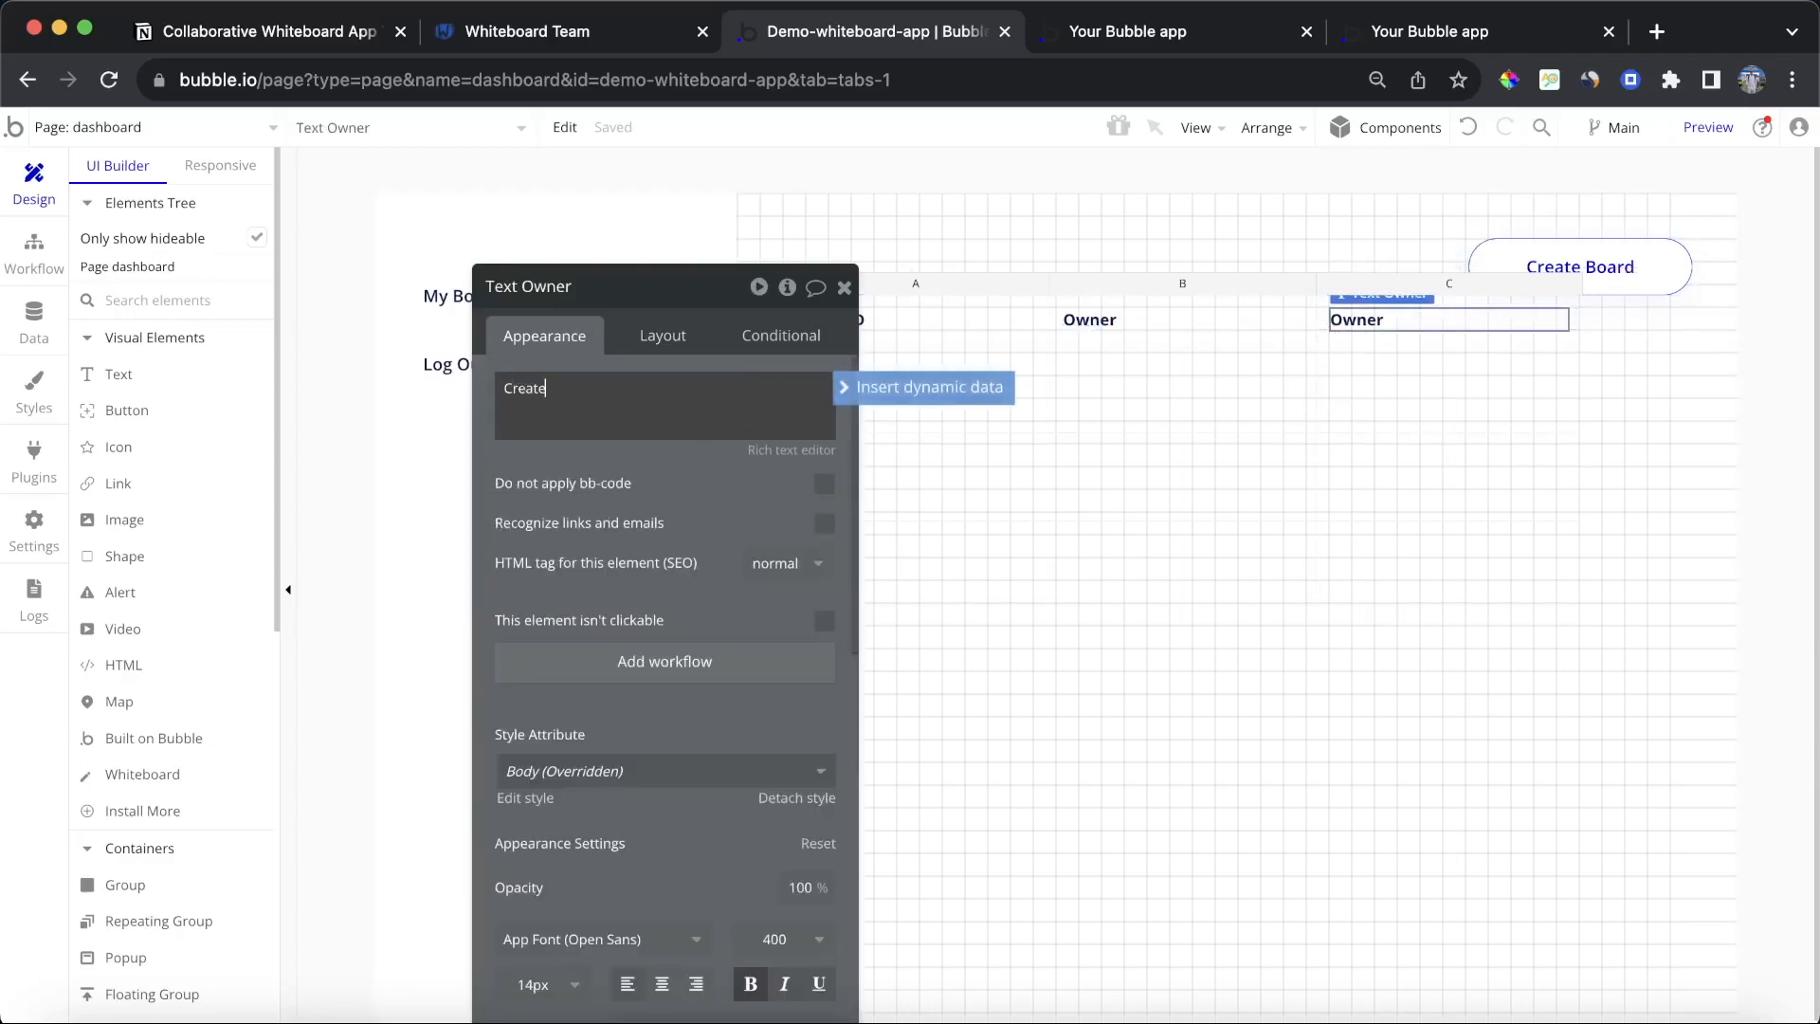
{"action": "left_click", "coordinate": [663, 531]}
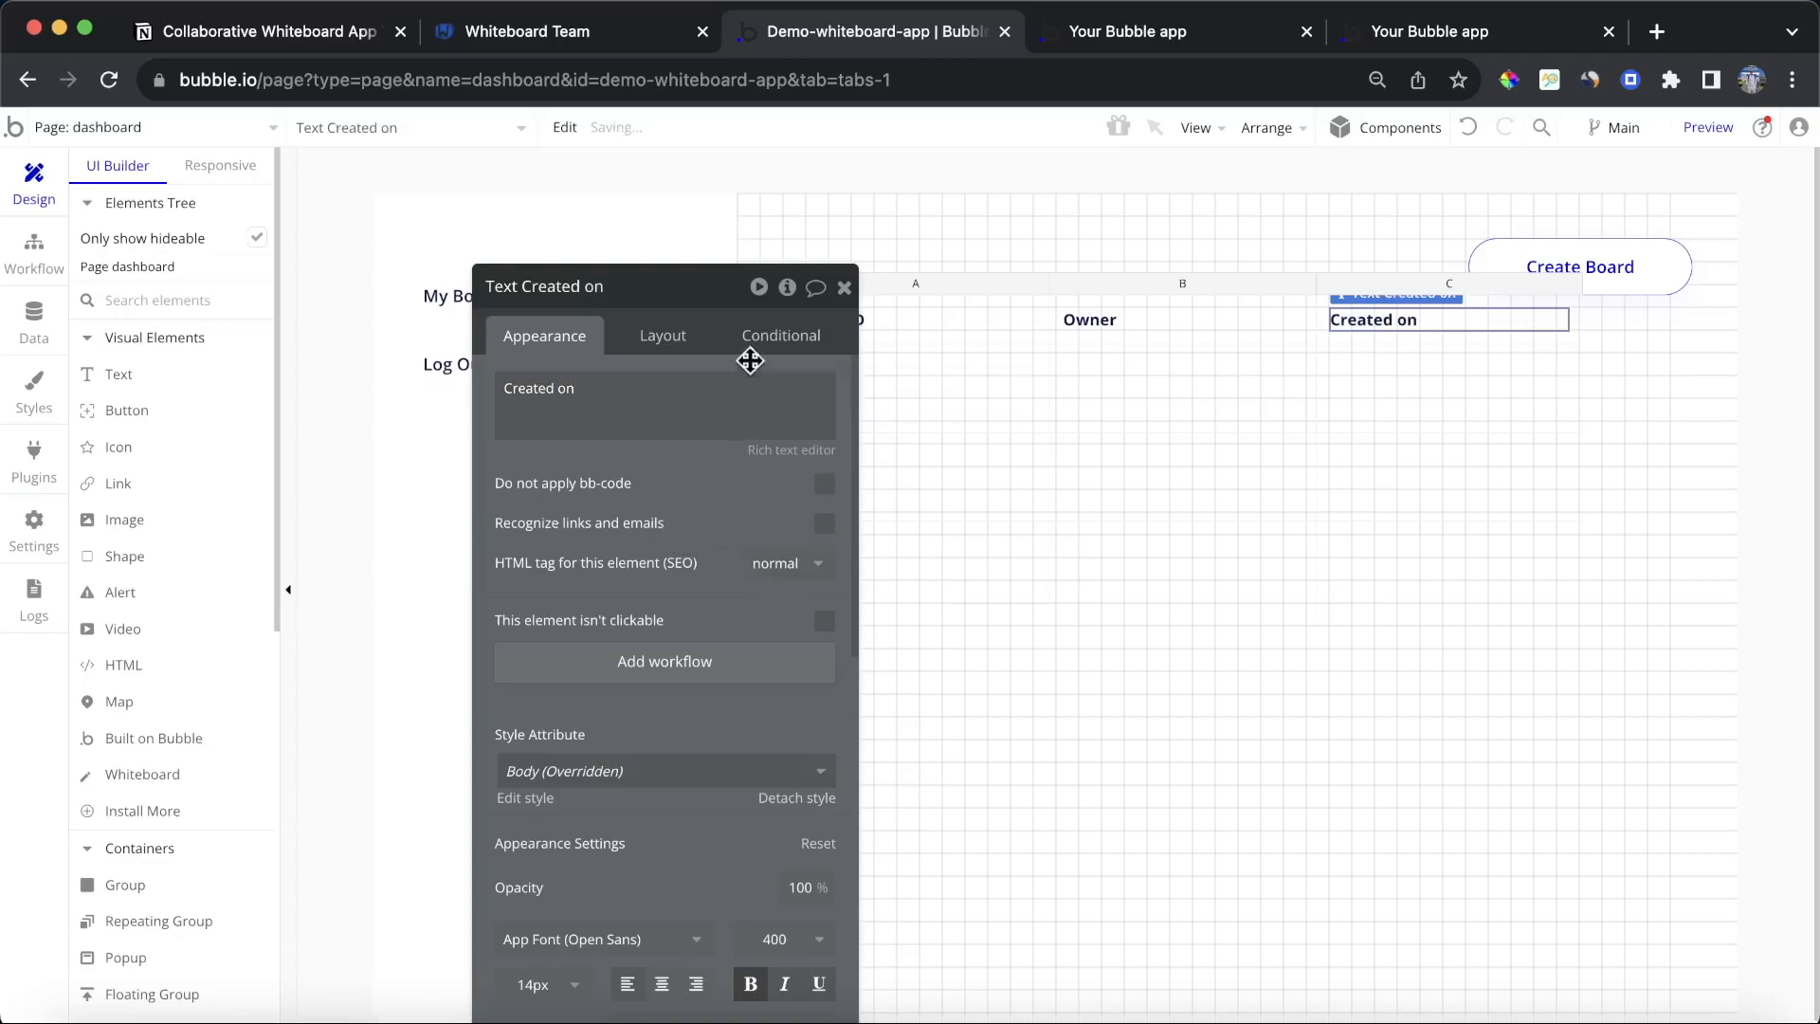
{"action": "left_click_drag", "start_coordinate": [538, 553], "coordinate": [399, 634]}
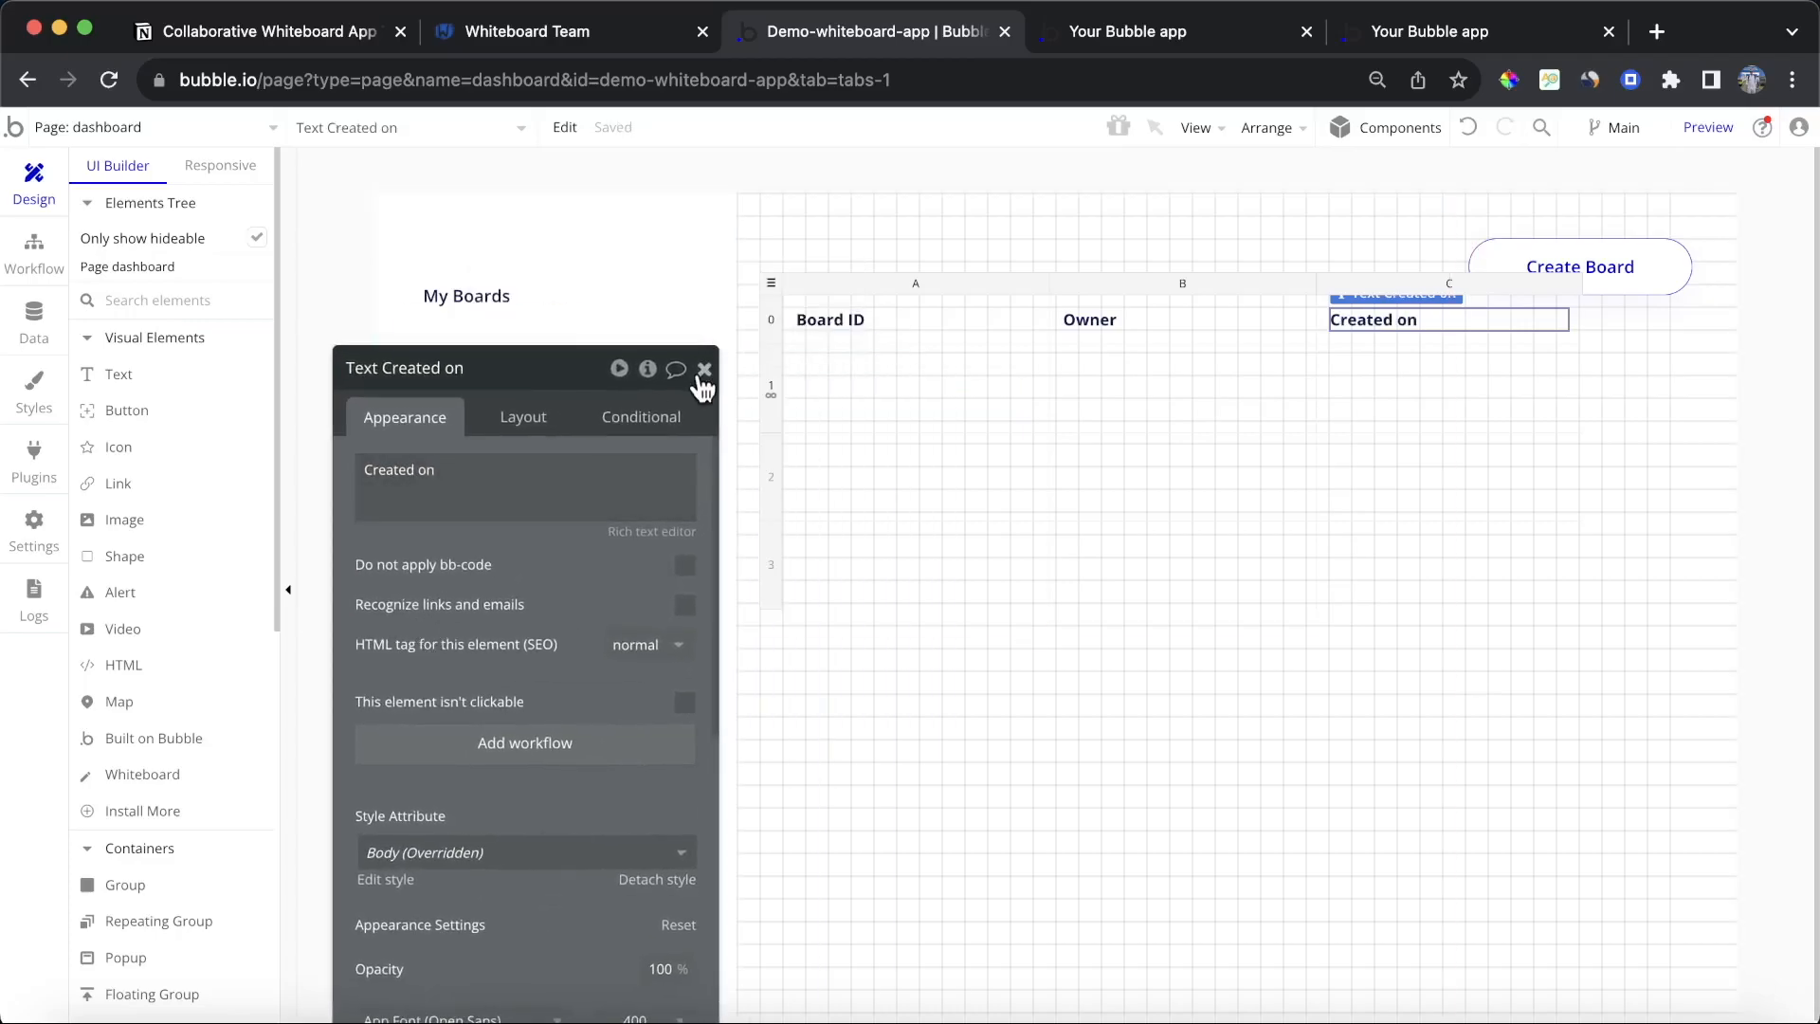
{"action": "left_click", "coordinate": [704, 371]}
{"action": "left_click", "coordinate": [843, 332]}
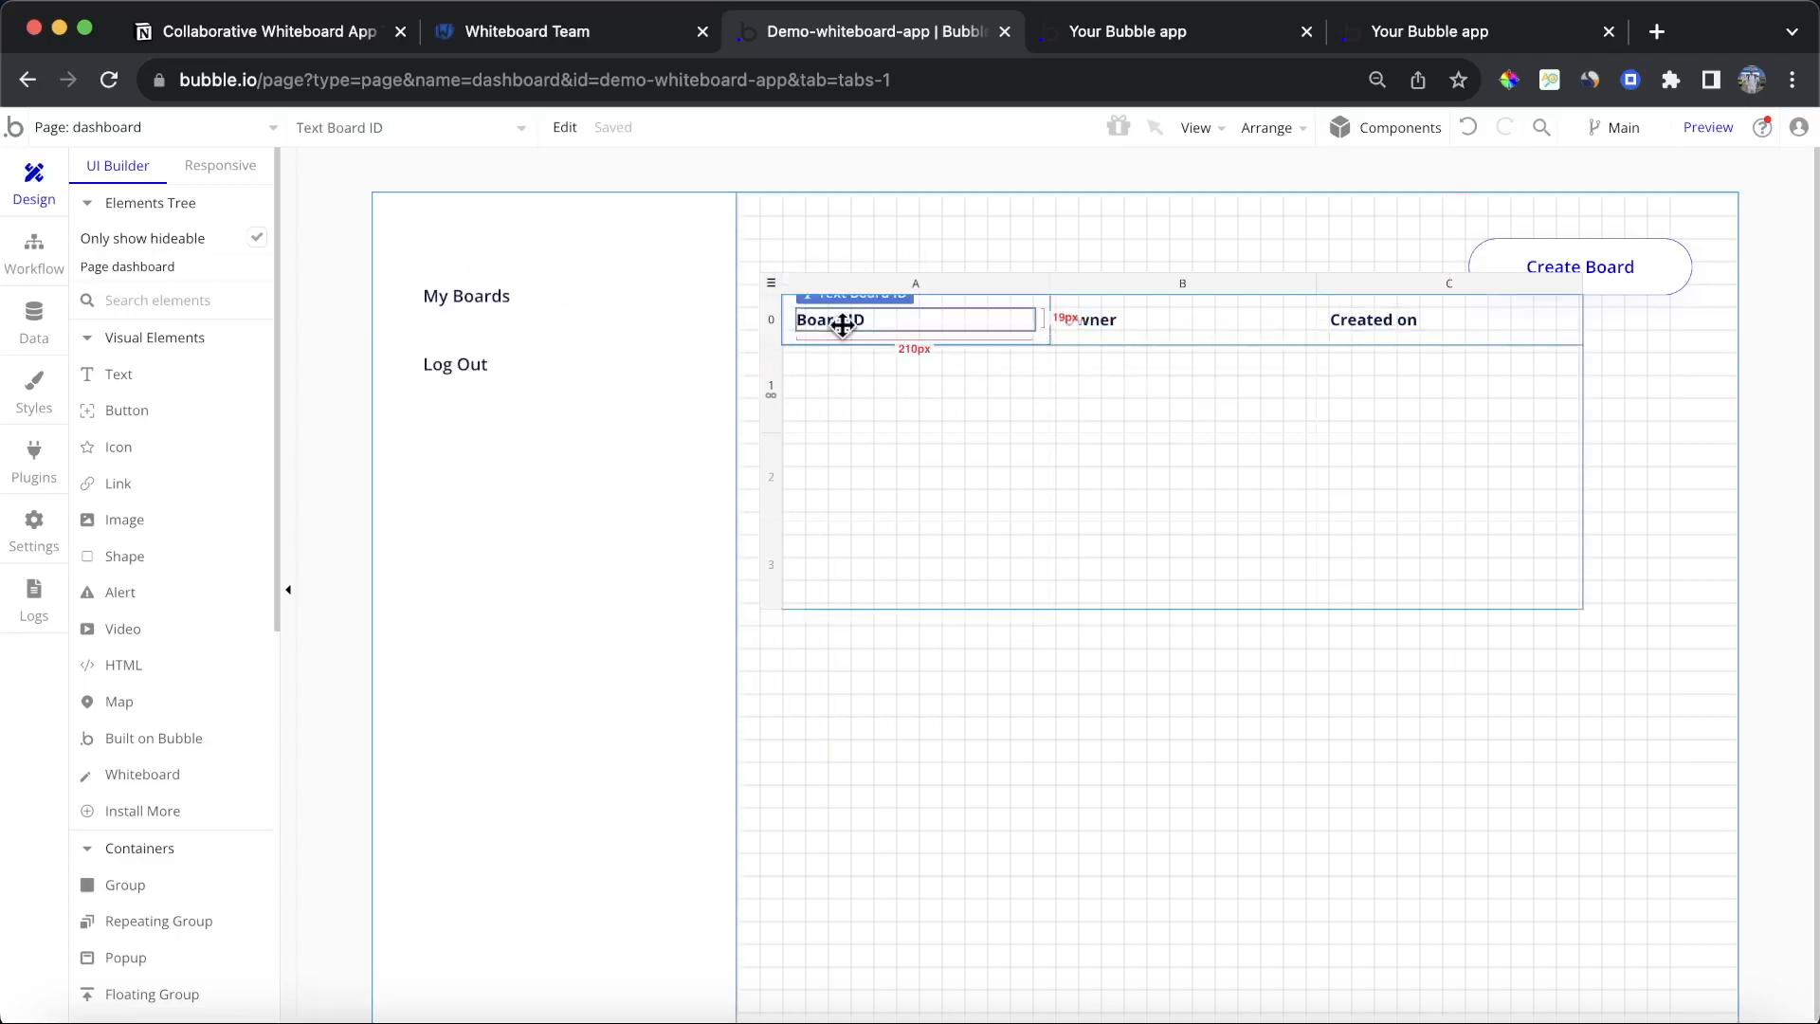
{"action": "left_click", "coordinate": [883, 343]}
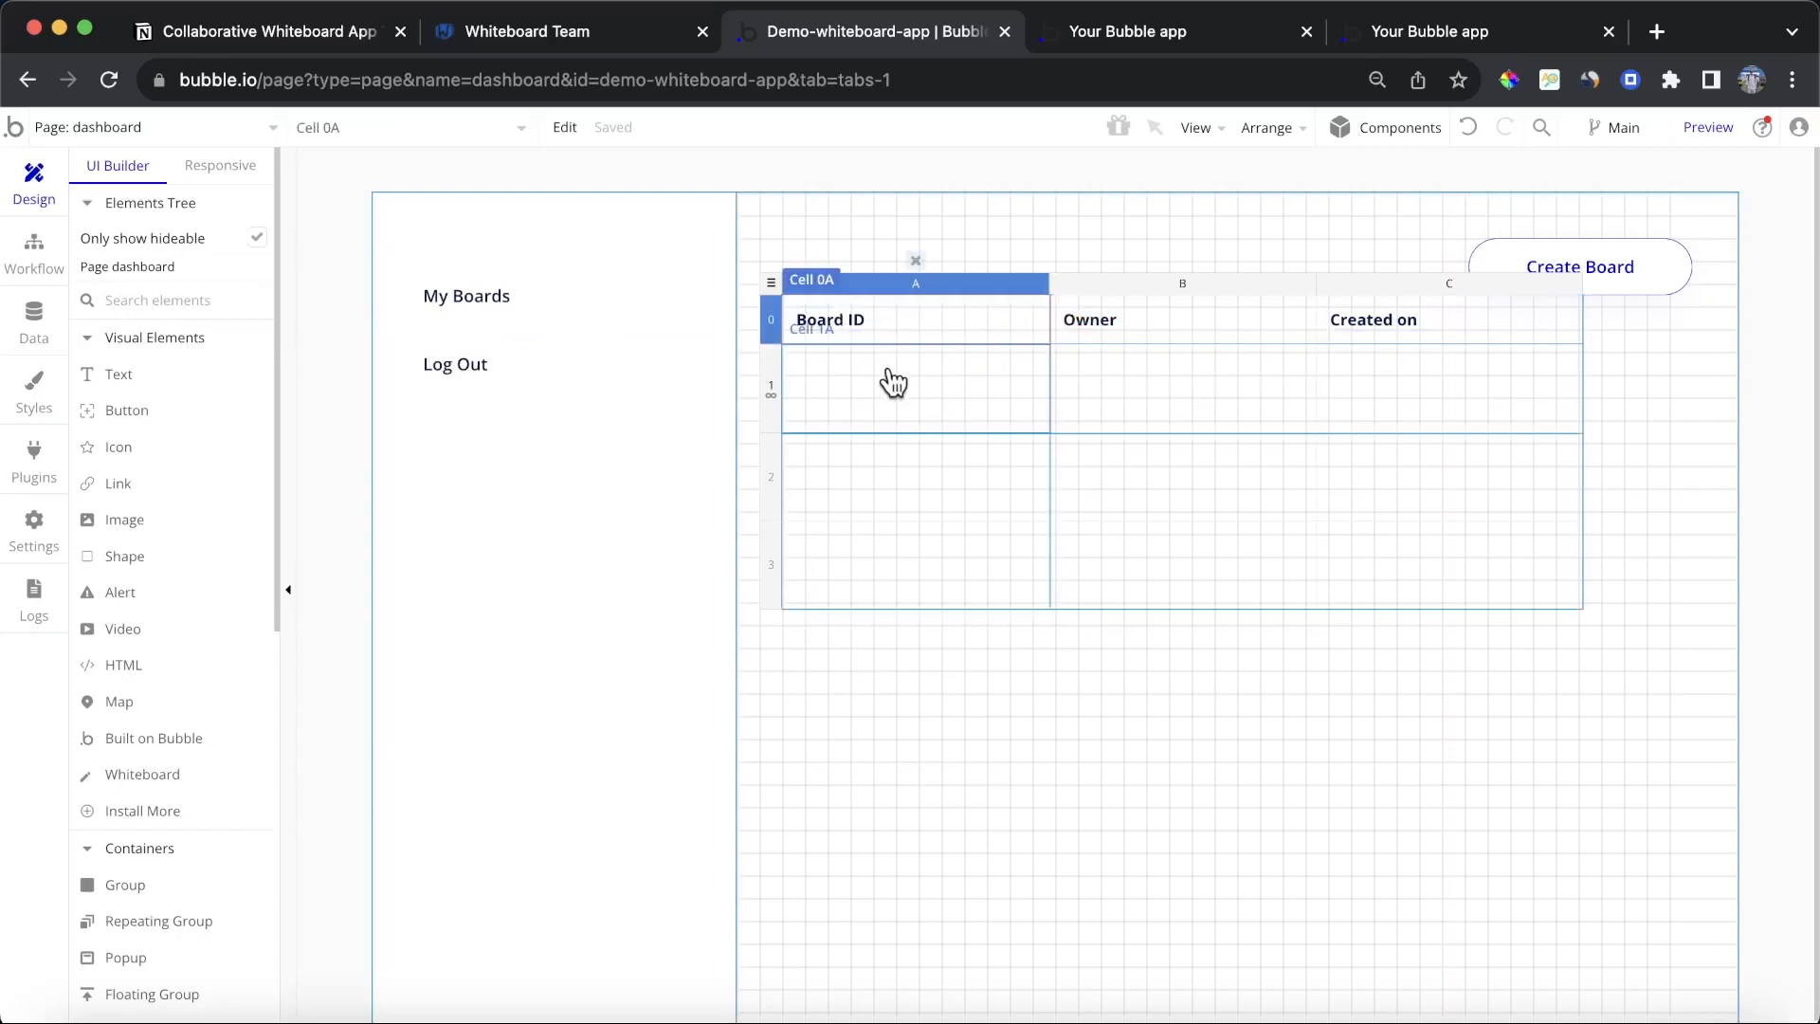
{"action": "key", "text": "ctrl+v"}
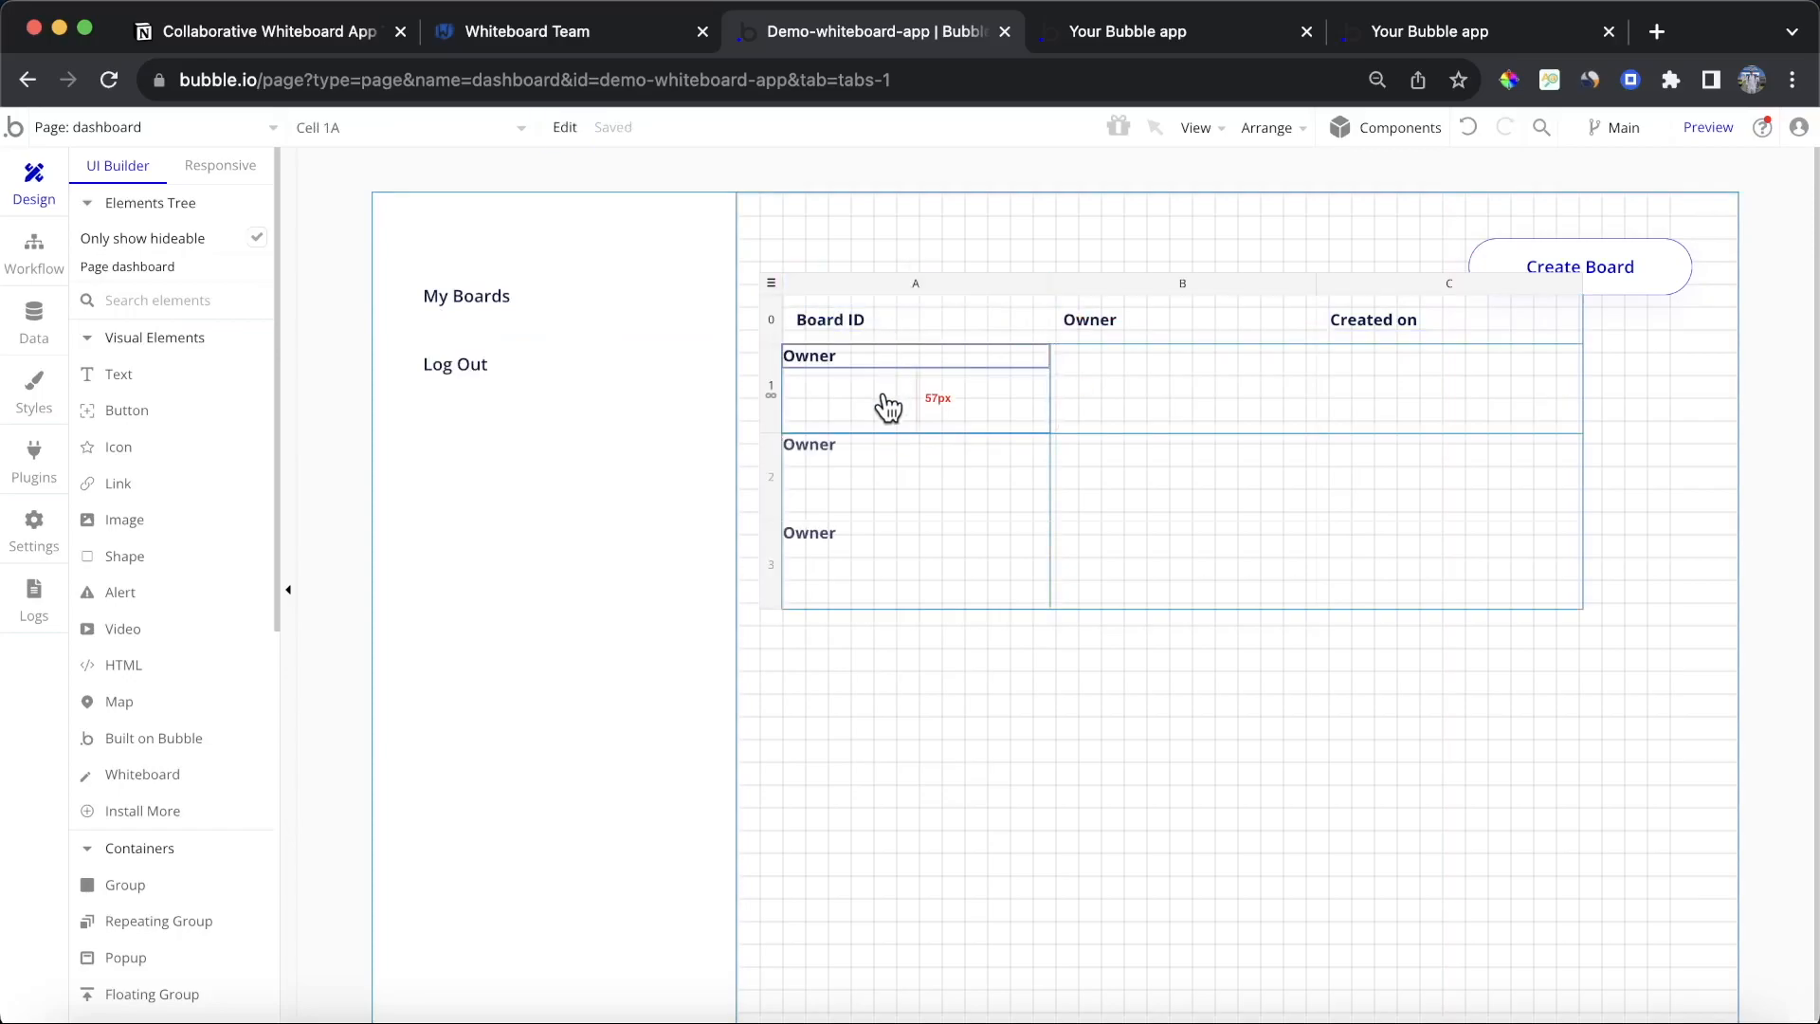
{"action": "key", "text": "ctrl+z"}
Step: Copy the Board ID header text and give the first column's row cell Column layout, centred, with 12 px padding on all sides
{"action": "left_click", "coordinate": [860, 327]}
{"action": "key", "text": "ctrl+c"}
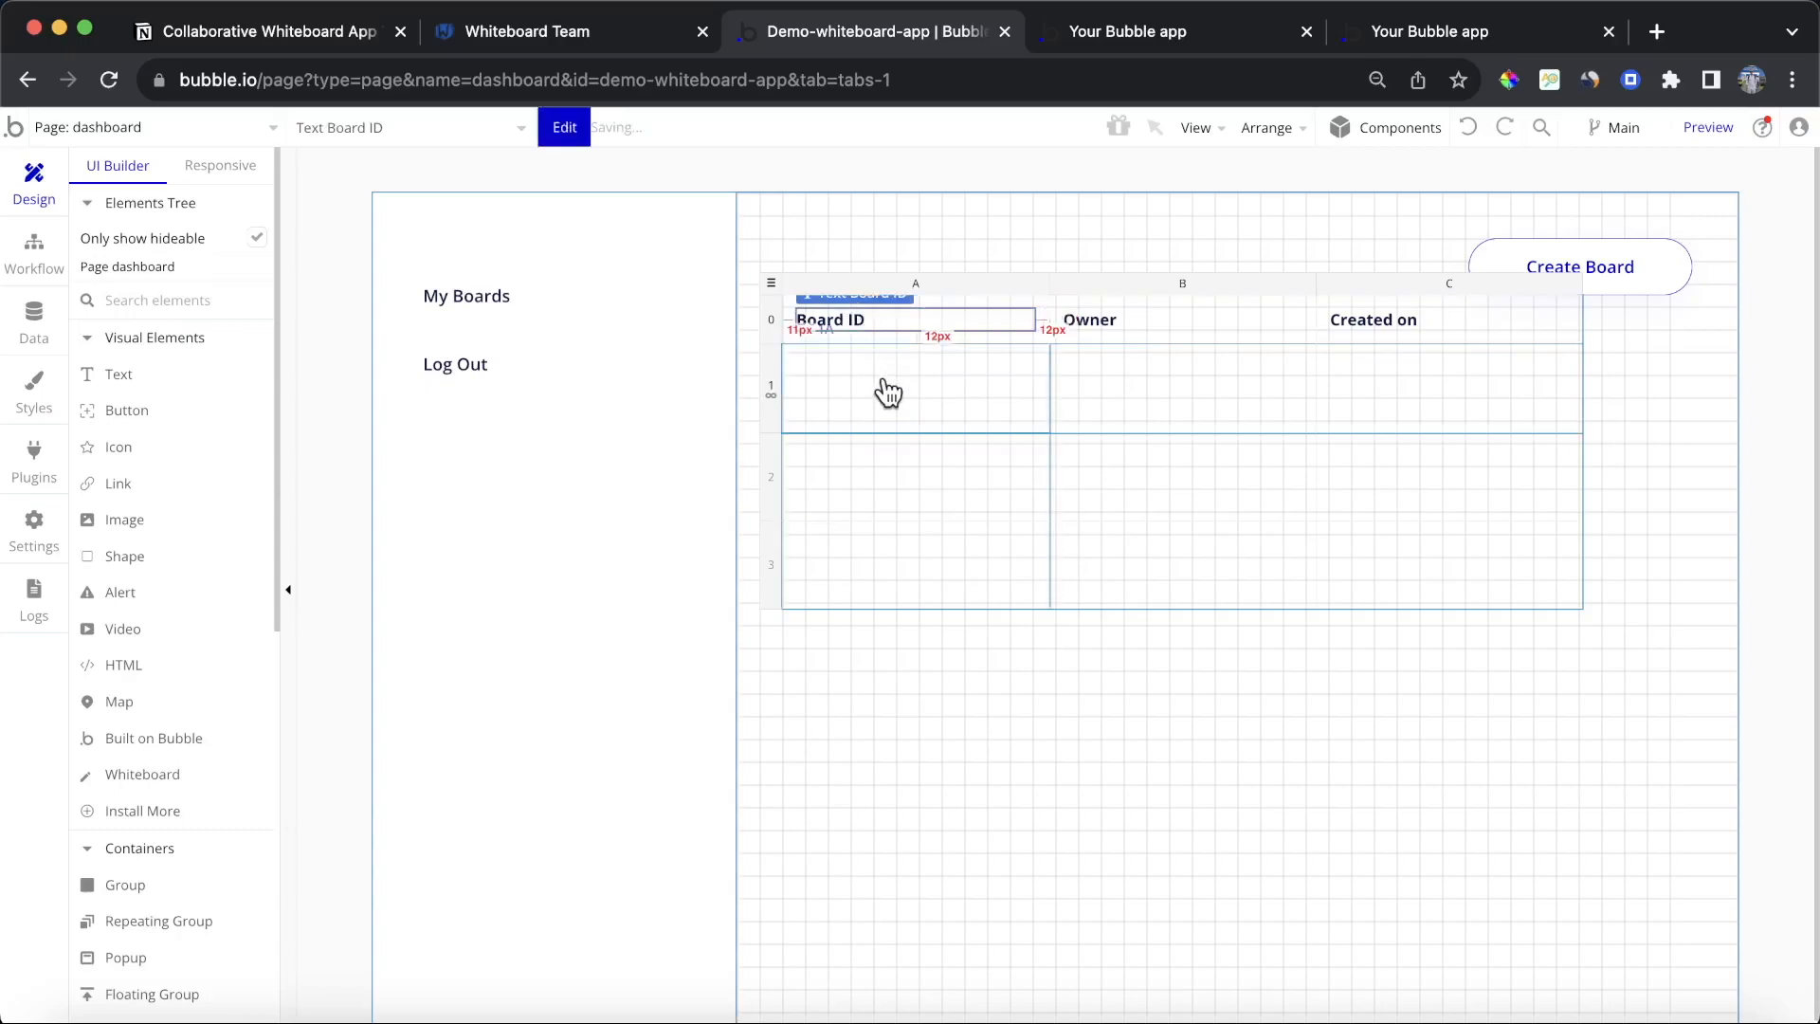
{"action": "left_click", "coordinate": [886, 381]}
{"action": "double_click", "coordinate": [885, 381]}
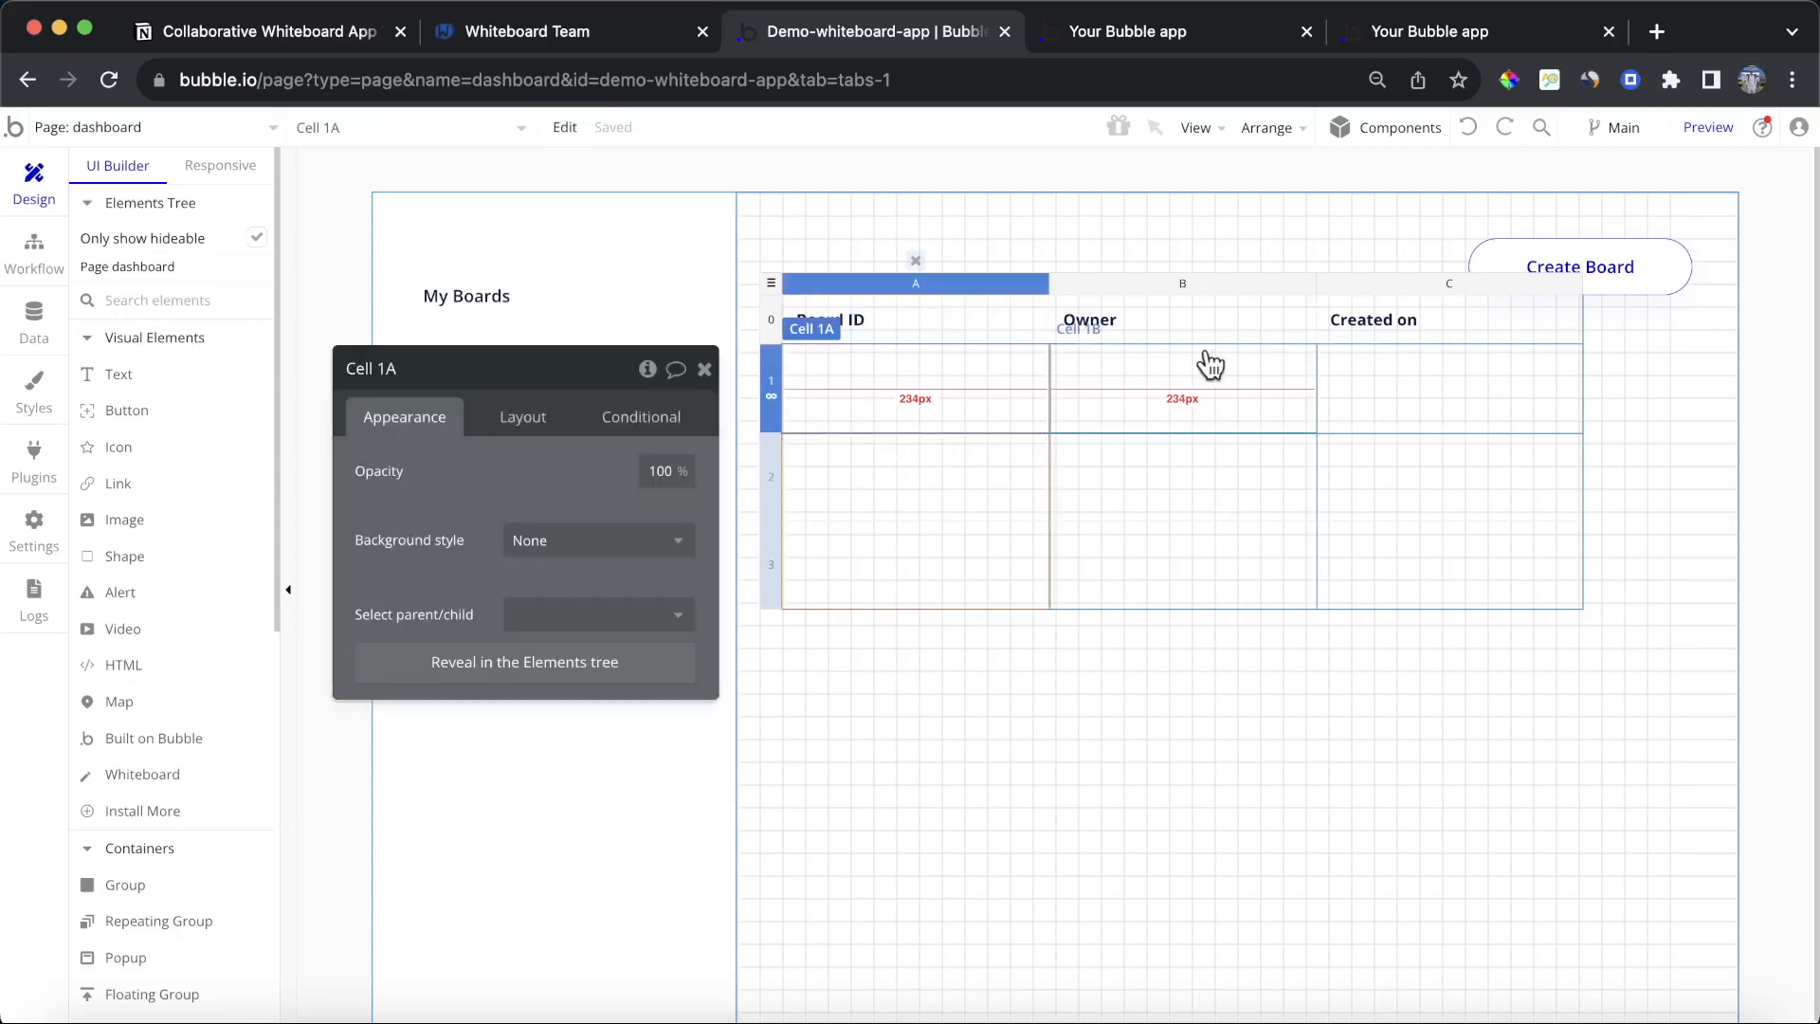
{"action": "left_click", "coordinate": [529, 418]}
{"action": "left_click", "coordinate": [556, 515]}
{"action": "left_click", "coordinate": [588, 499]}
{"action": "left_click", "coordinate": [590, 616]}
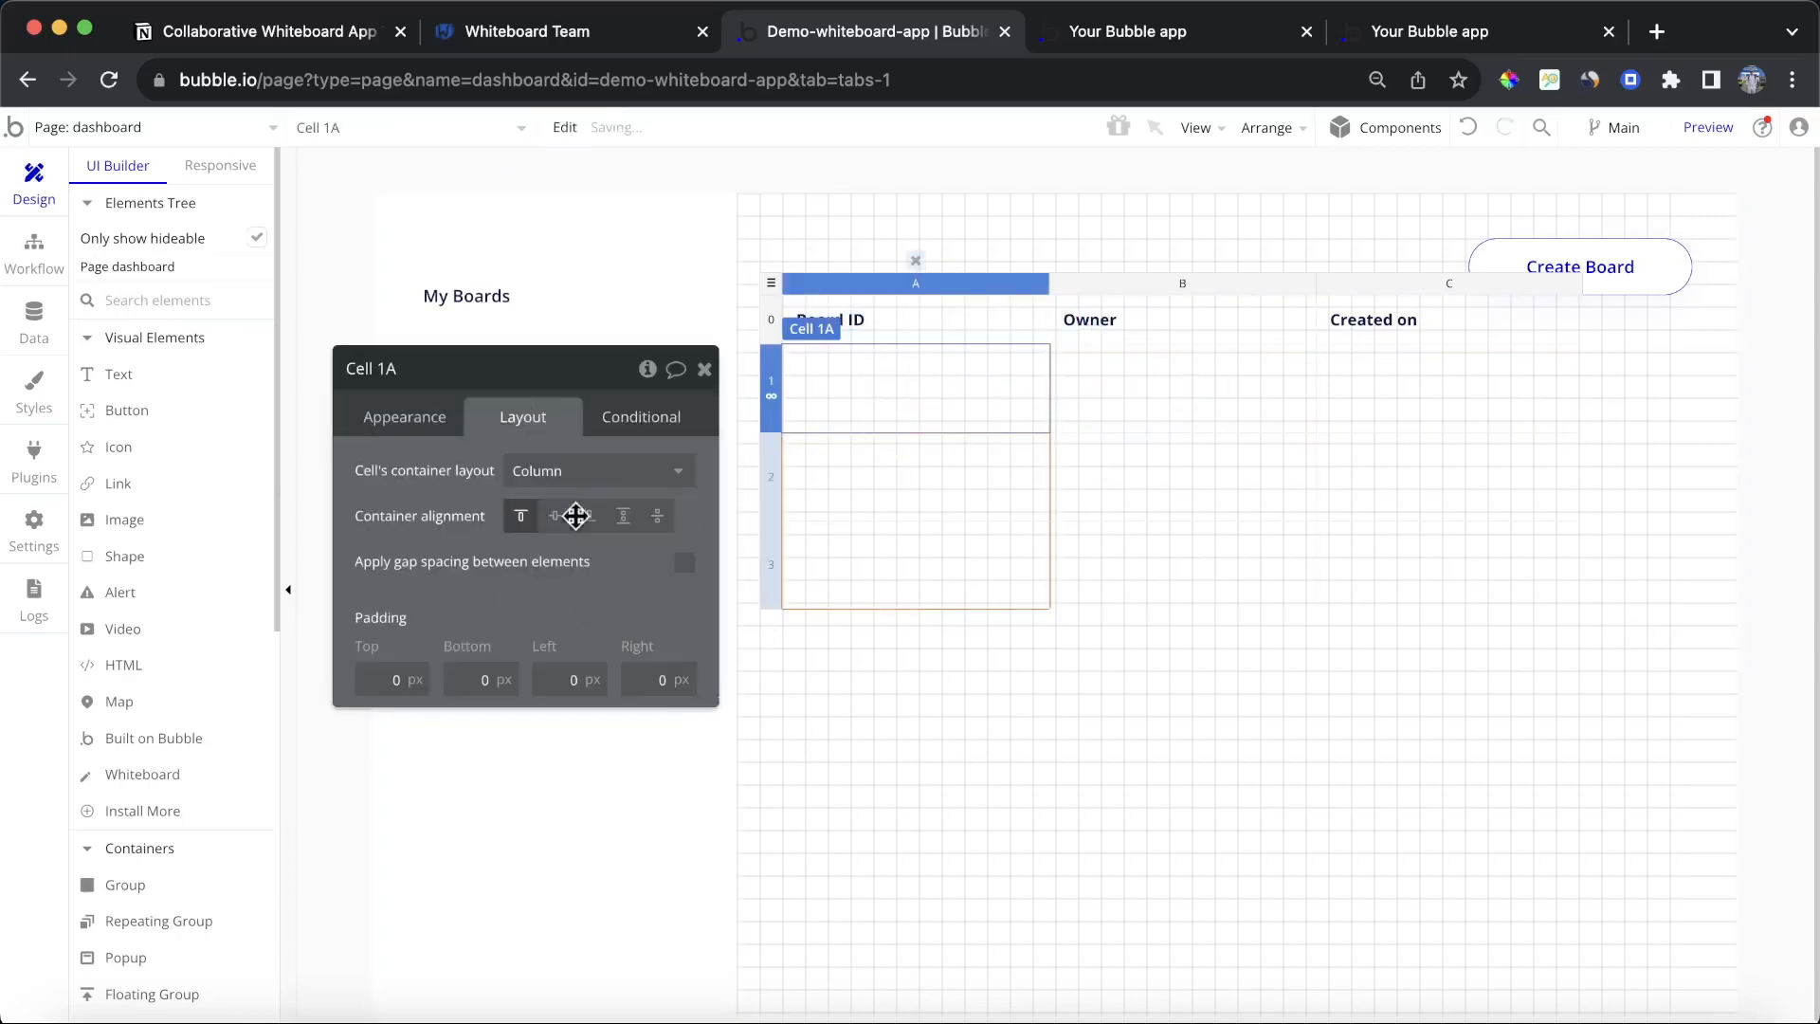
{"action": "left_click", "coordinate": [438, 423]}
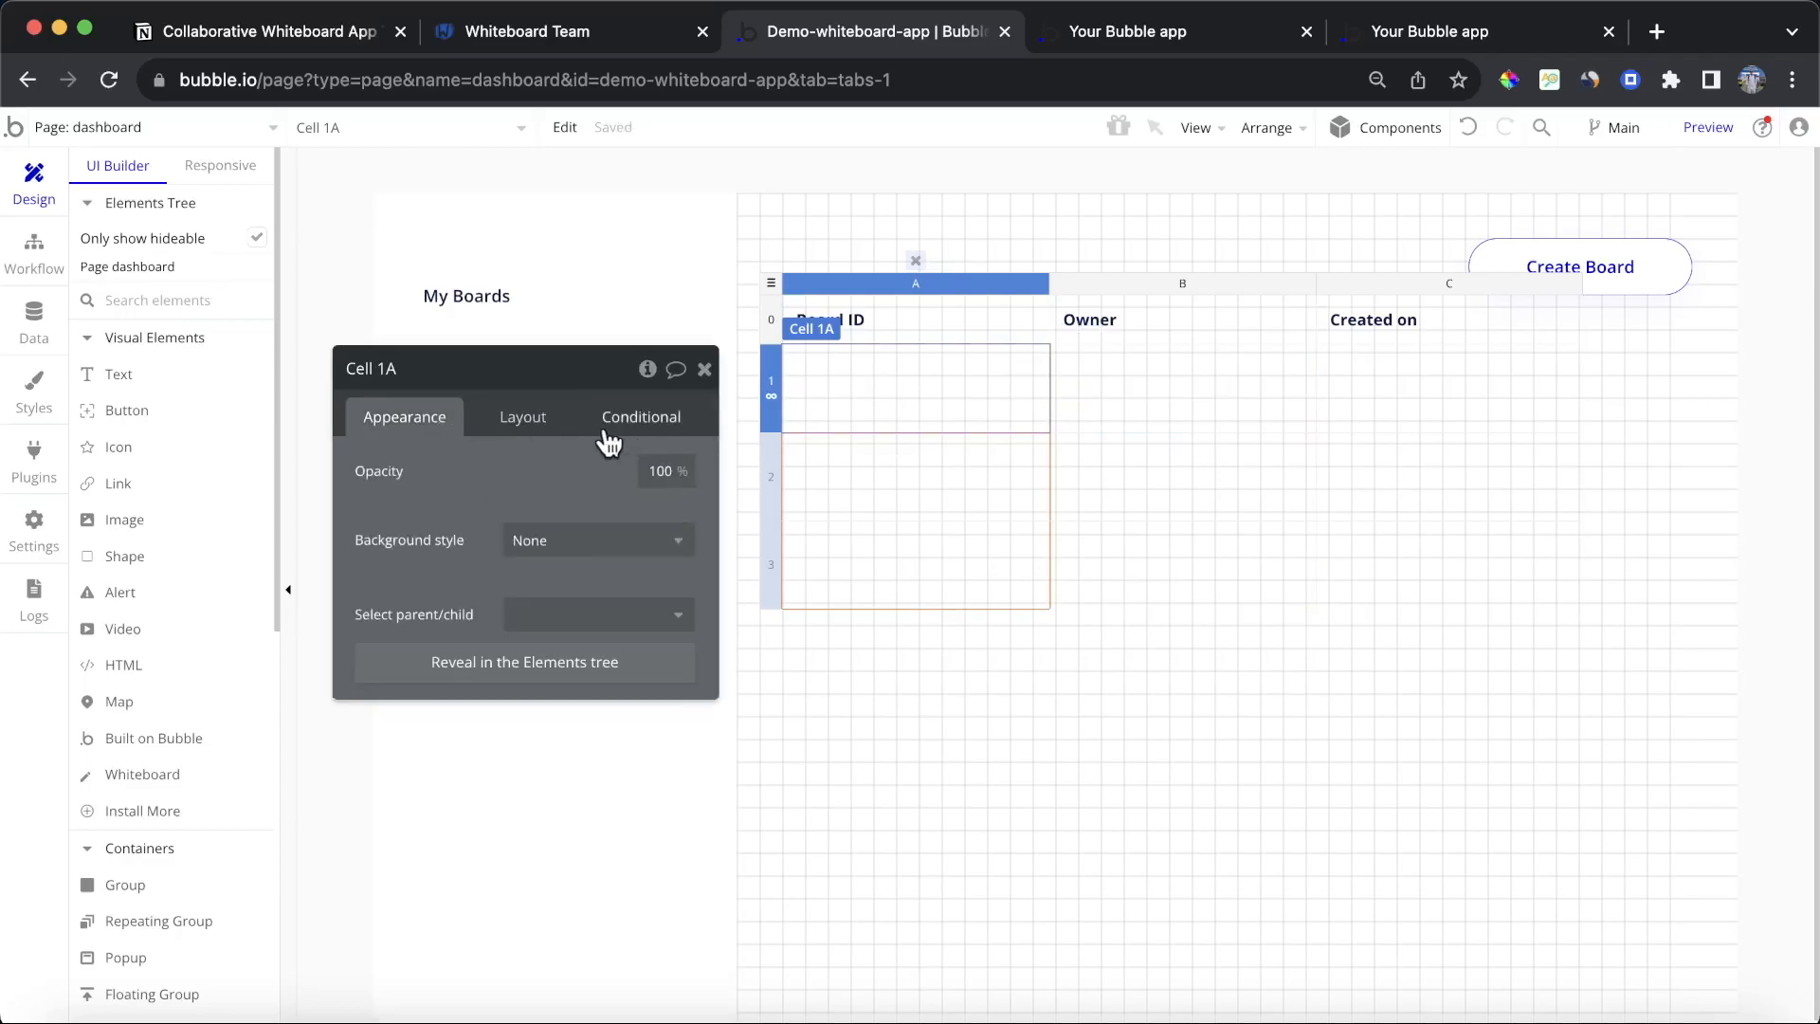
{"action": "left_click", "coordinate": [510, 425]}
{"action": "left_click", "coordinate": [555, 516]}
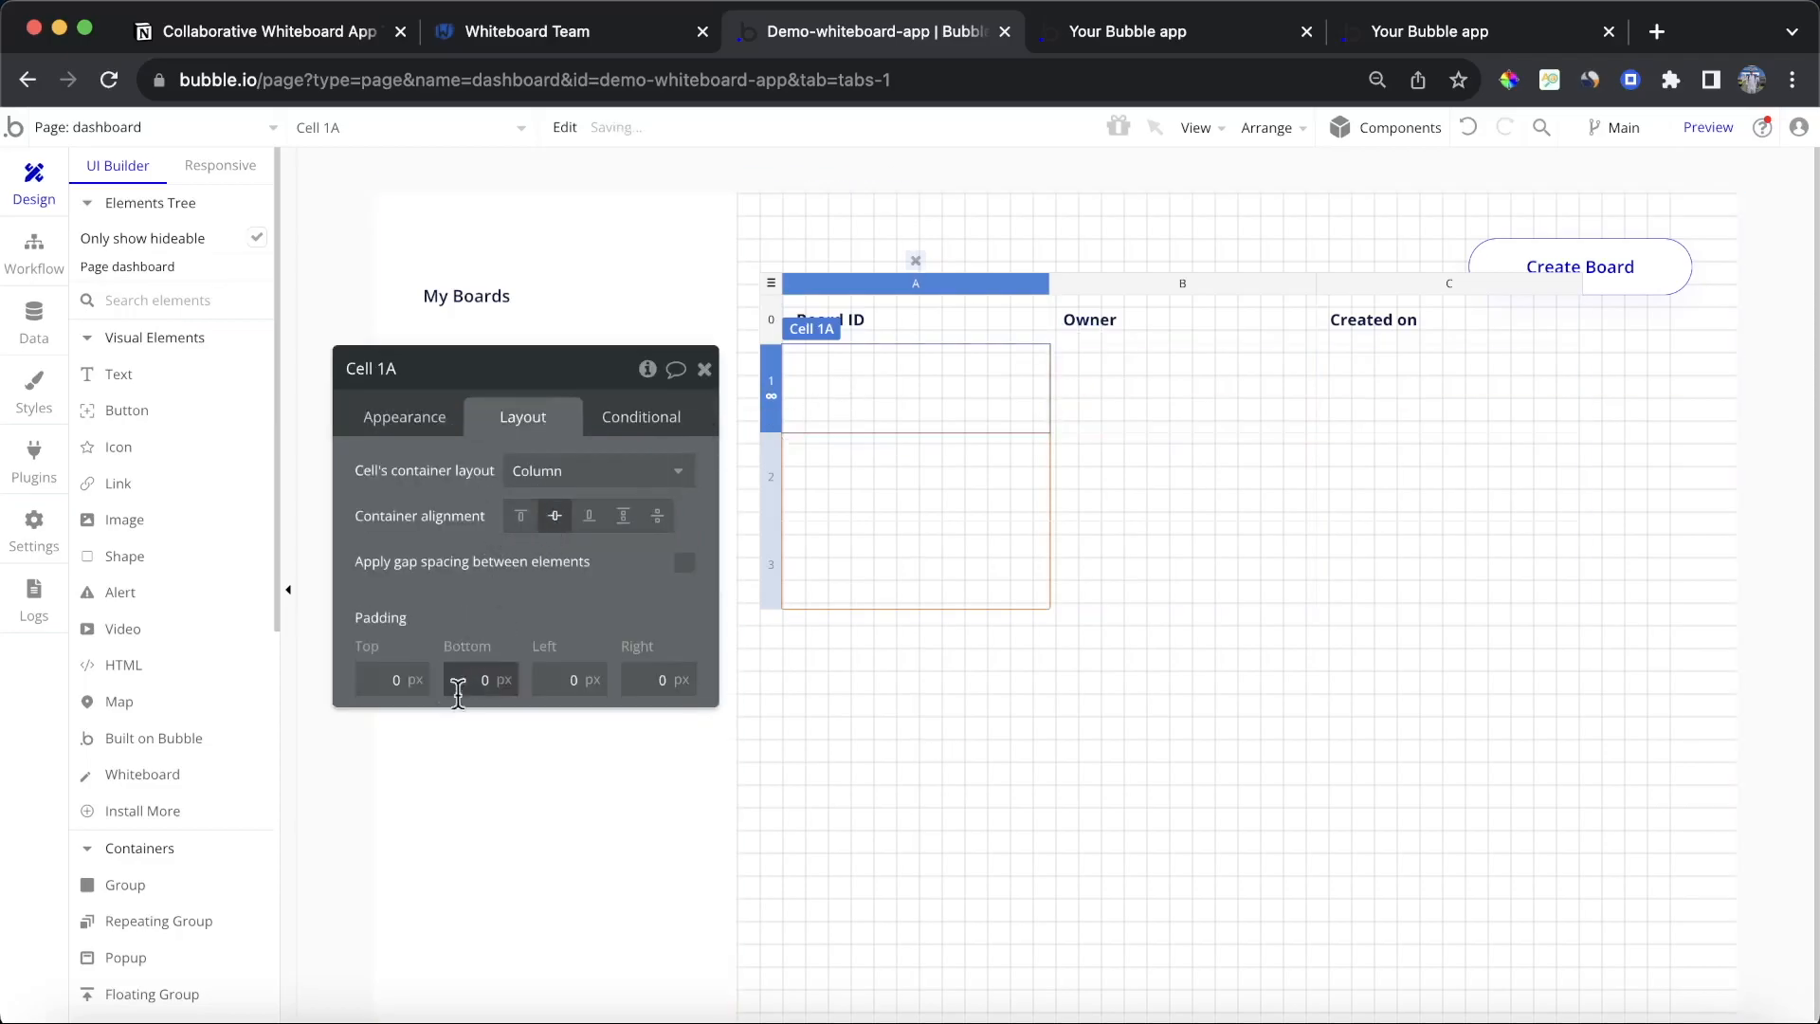
{"action": "left_click", "coordinate": [394, 679]}
{"action": "type", "text": "12"}
{"action": "left_click", "coordinate": [497, 679]}
{"action": "type", "text": "12"}
{"action": "left_click", "coordinate": [538, 679]}
{"action": "type", "text": "12"}
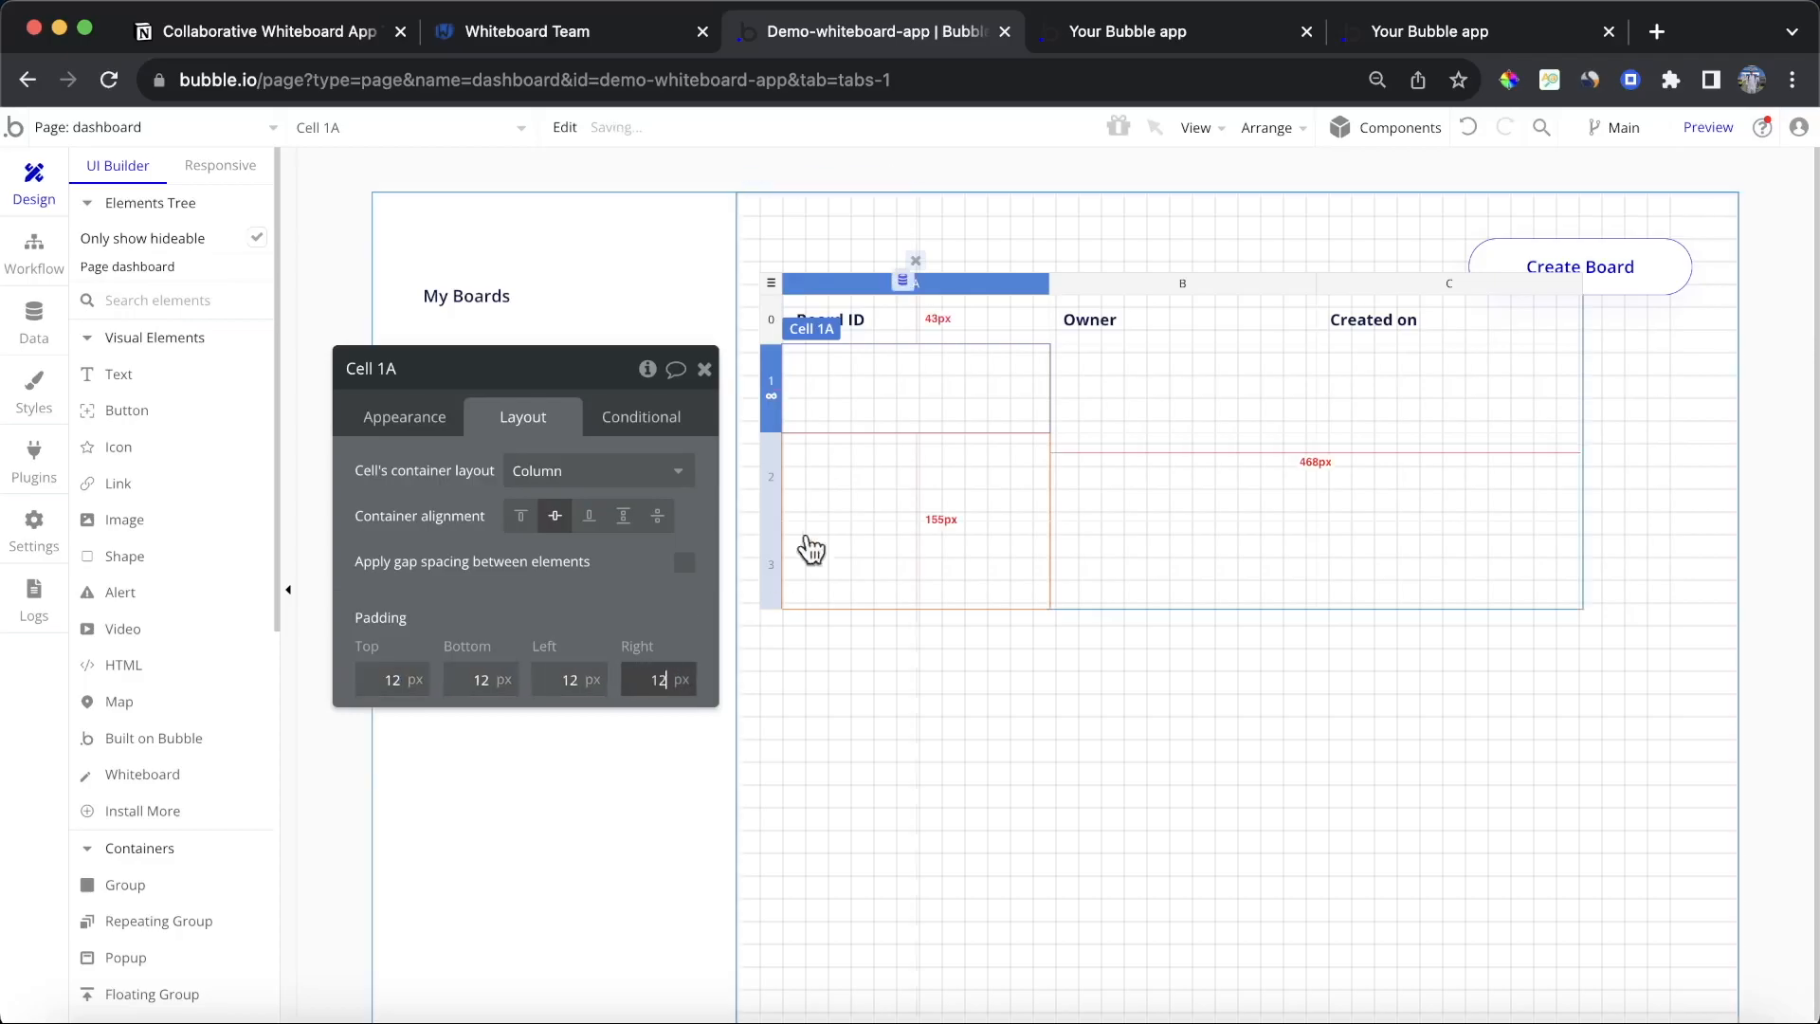
Step: Paste the Board ID text into the first row cell and set its content to Current row's Board's ID
{"action": "key", "text": "ctrl+v"}
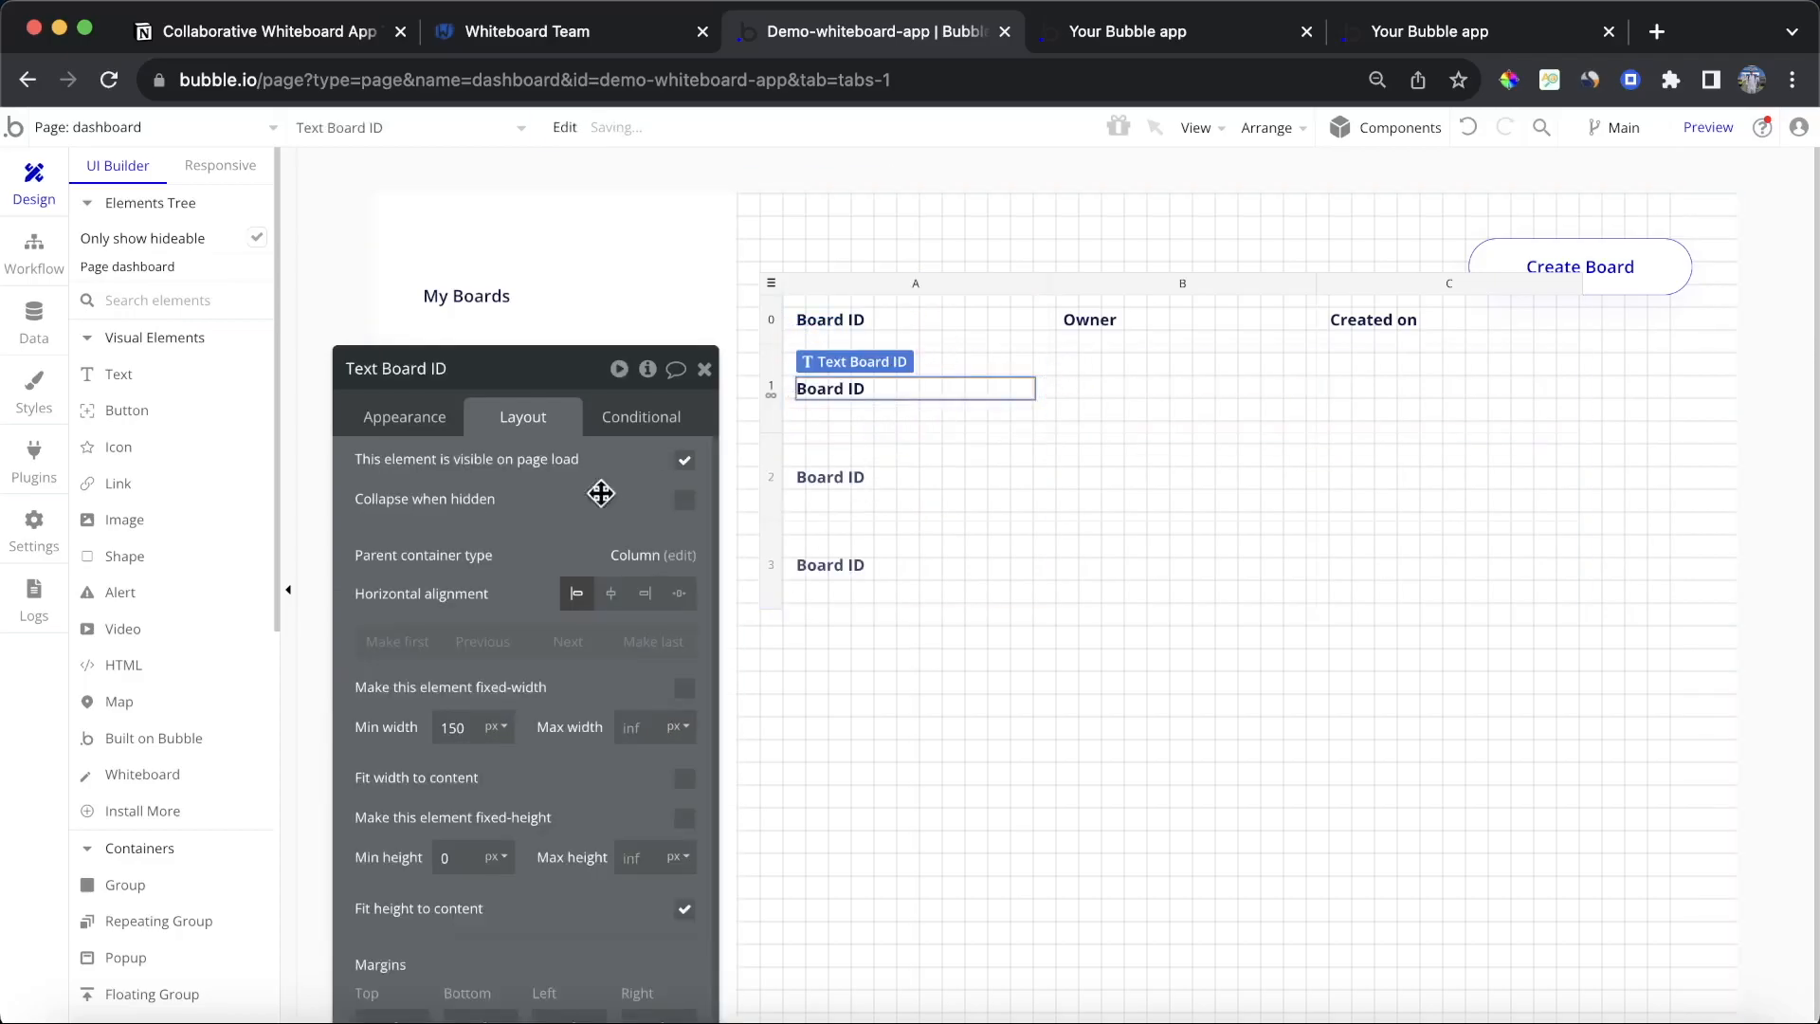
{"action": "left_click", "coordinate": [442, 429]}
{"action": "left_click_drag", "start_coordinate": [544, 889], "coordinate": [674, 620]}
{"action": "left_click", "coordinate": [734, 810]}
{"action": "left_click_drag", "start_coordinate": [554, 195], "coordinate": [487, 301]}
{"action": "triple_click", "coordinate": [541, 327]}
{"action": "key", "text": "BackSpace"}
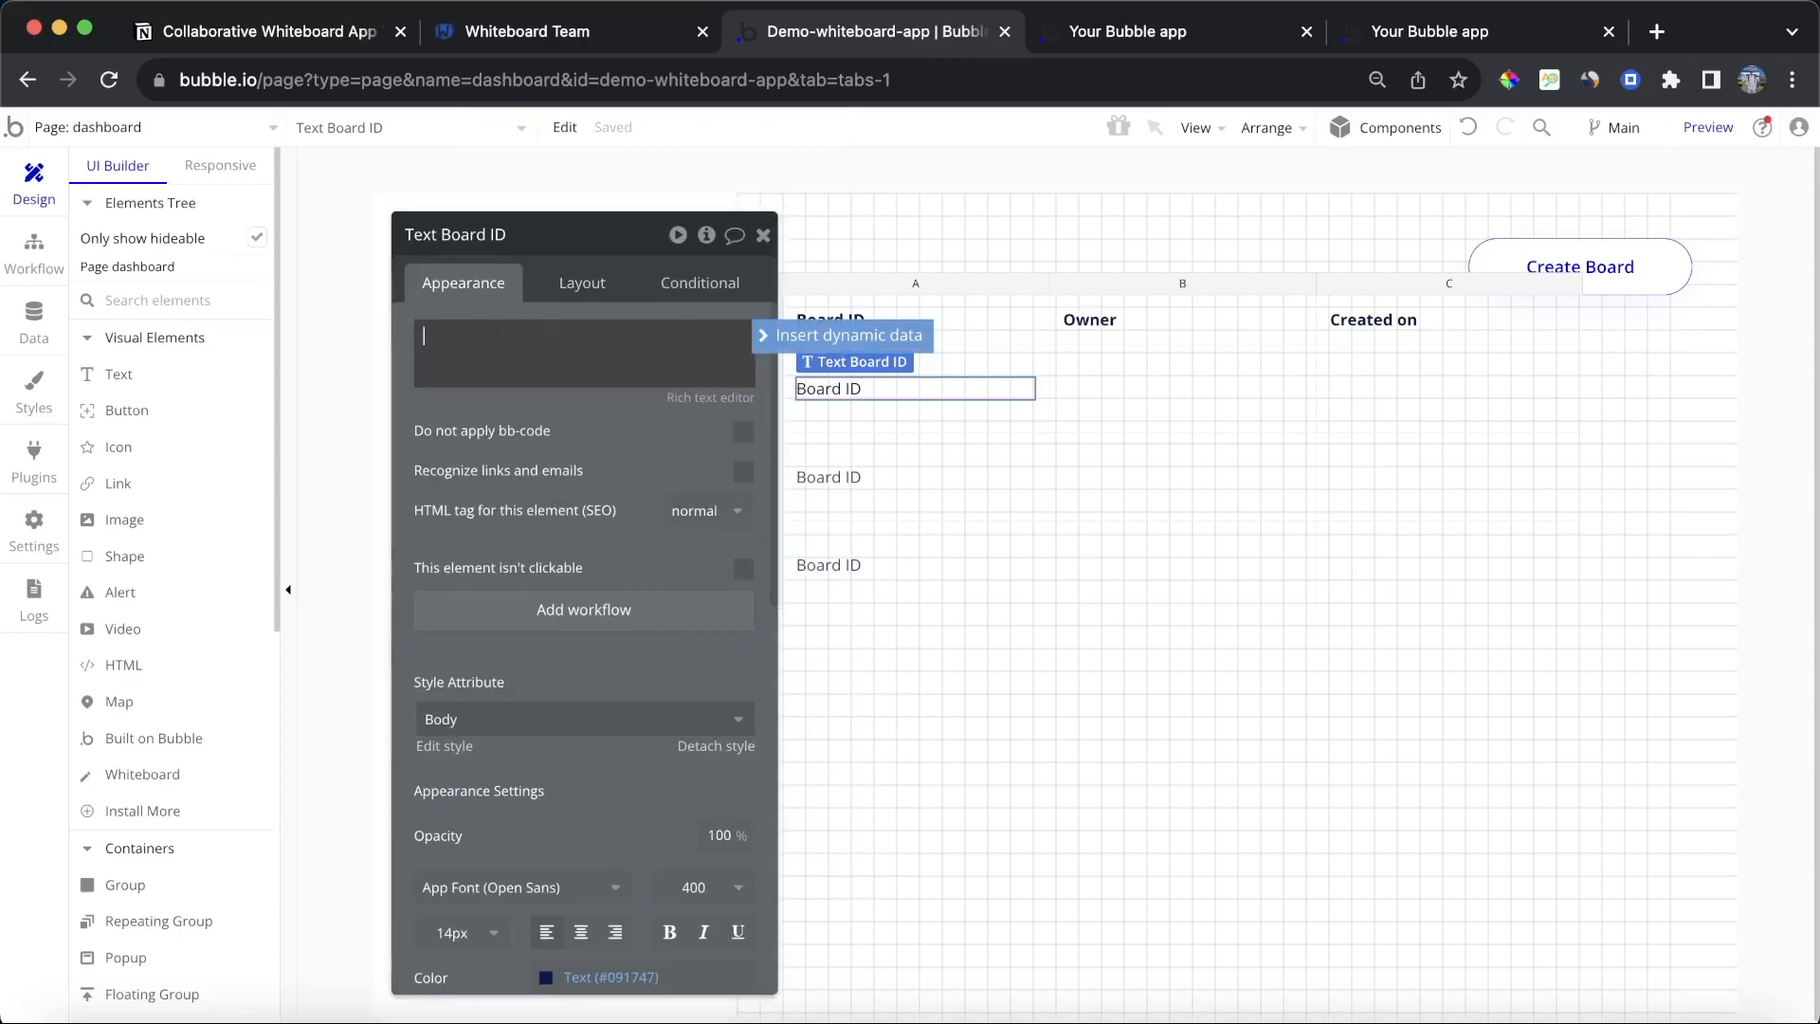
{"action": "left_click", "coordinate": [830, 343]}
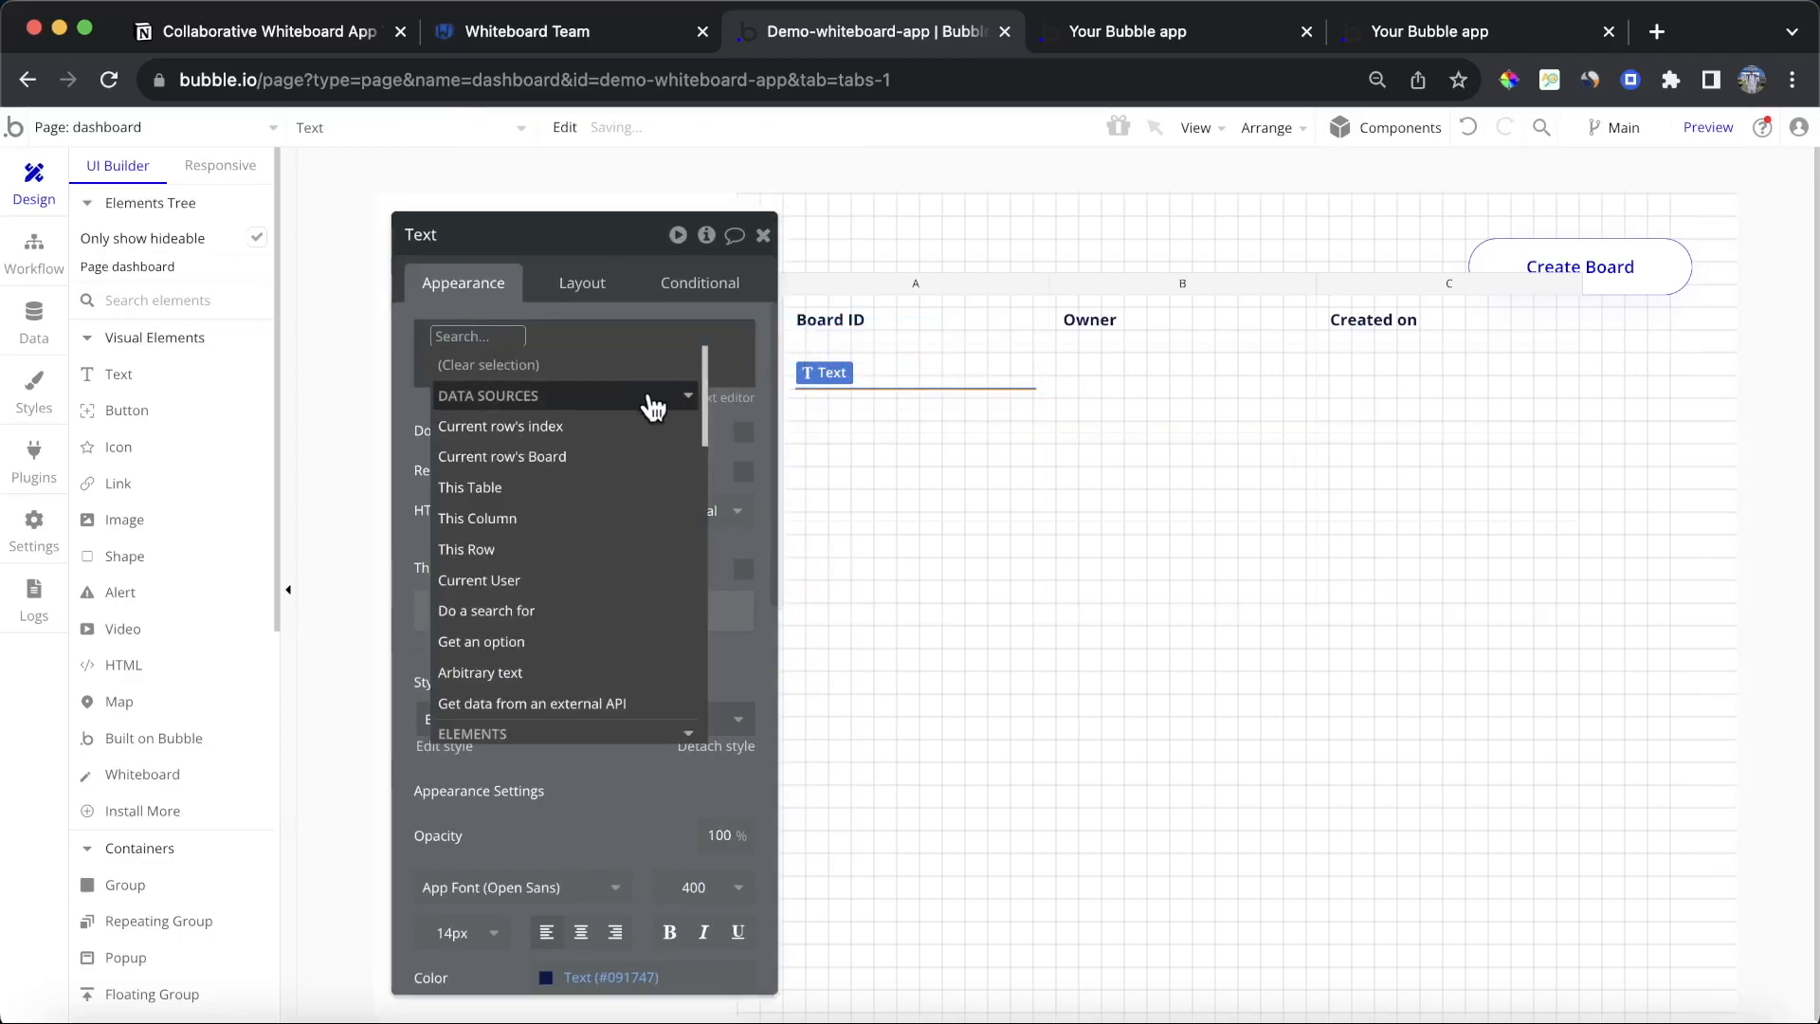
{"action": "left_click", "coordinate": [616, 468]}
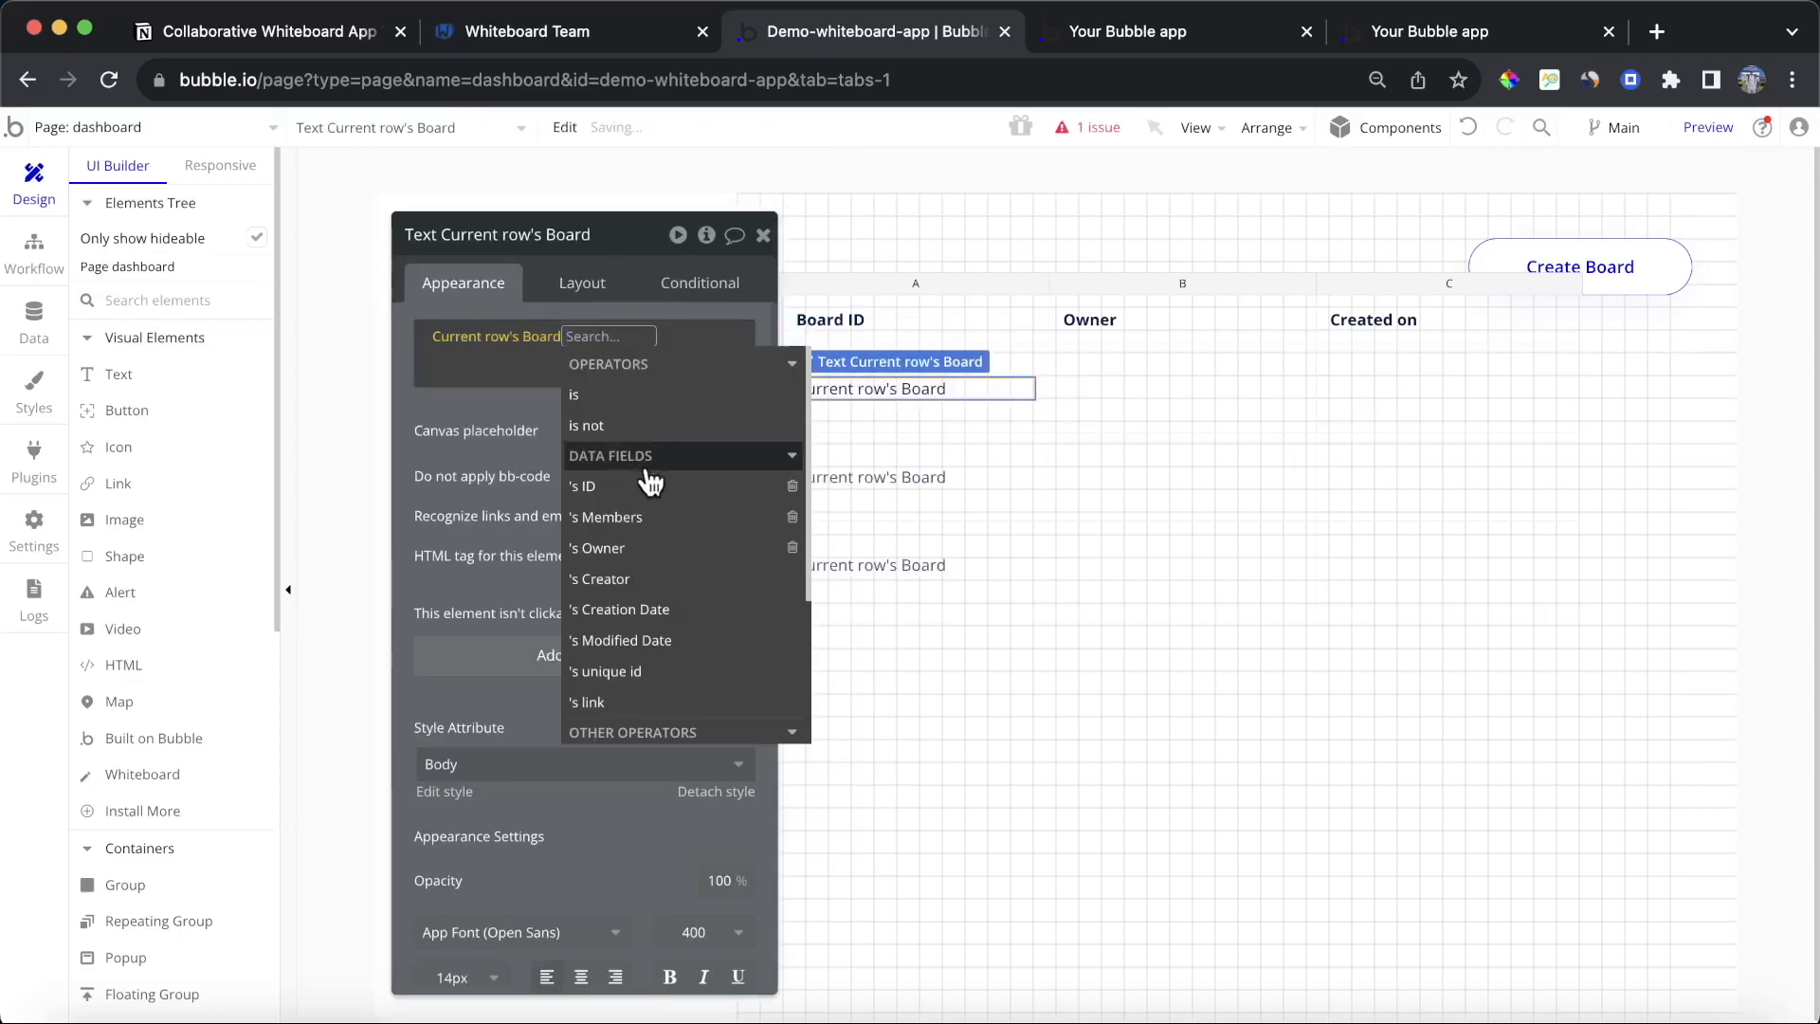
{"action": "left_click", "coordinate": [649, 477]}
{"action": "left_click", "coordinate": [465, 445]}
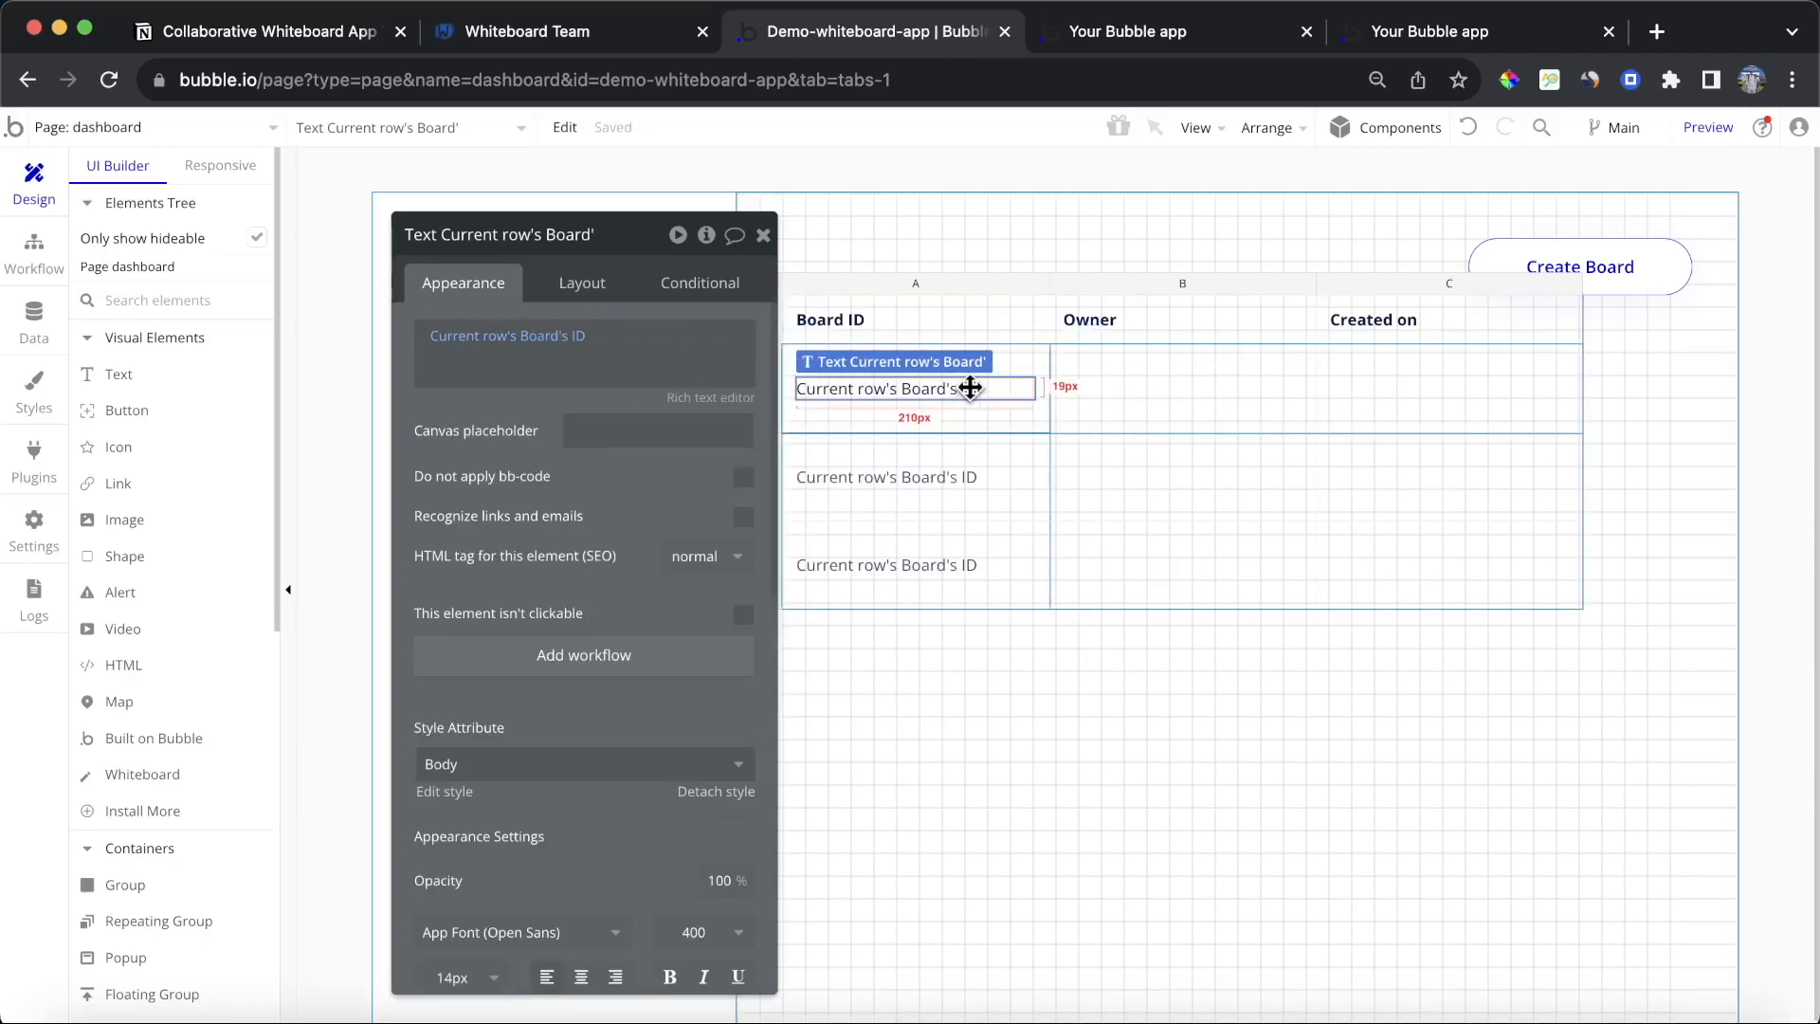
Step: Set the second column's row cell to Column layout, centred, with 12 px padding on all sides
{"action": "left_click", "coordinate": [1100, 398]}
{"action": "left_click", "coordinate": [582, 283]}
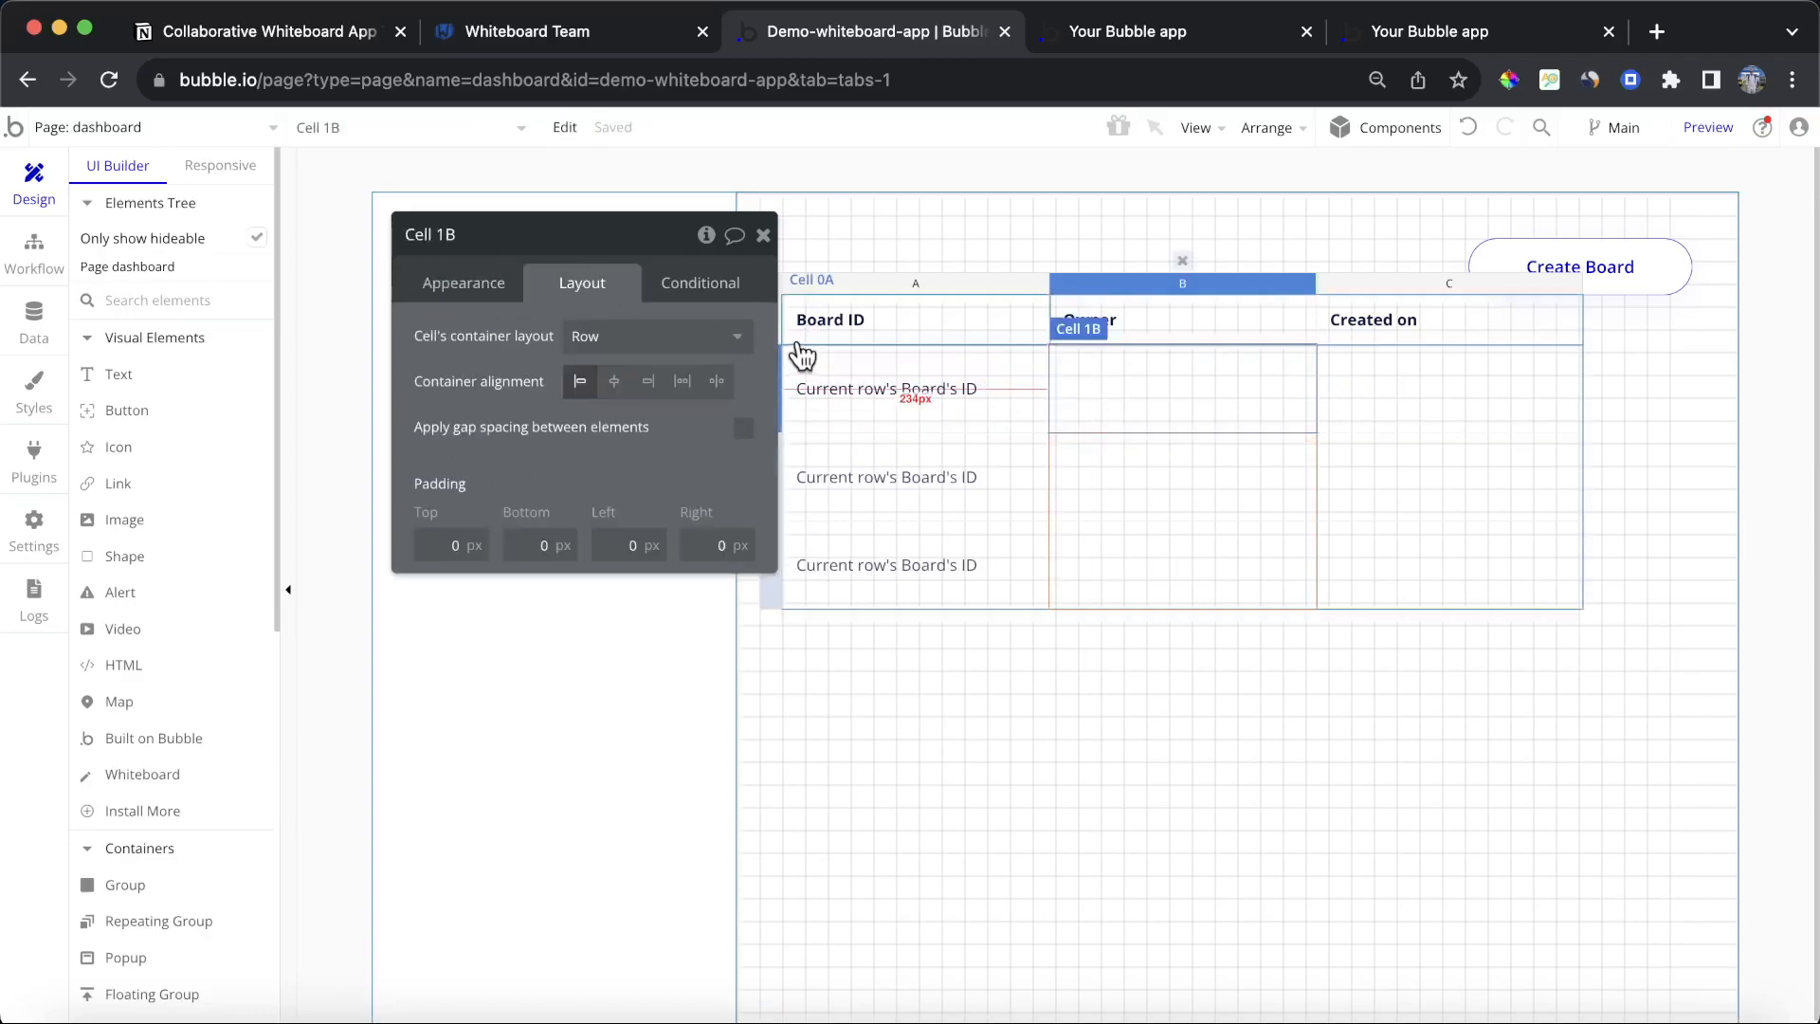
{"action": "left_click", "coordinate": [684, 336]}
{"action": "left_click", "coordinate": [650, 477]}
{"action": "left_click", "coordinate": [455, 545]}
{"action": "type", "text": "12"}
{"action": "key", "text": "Tab"}
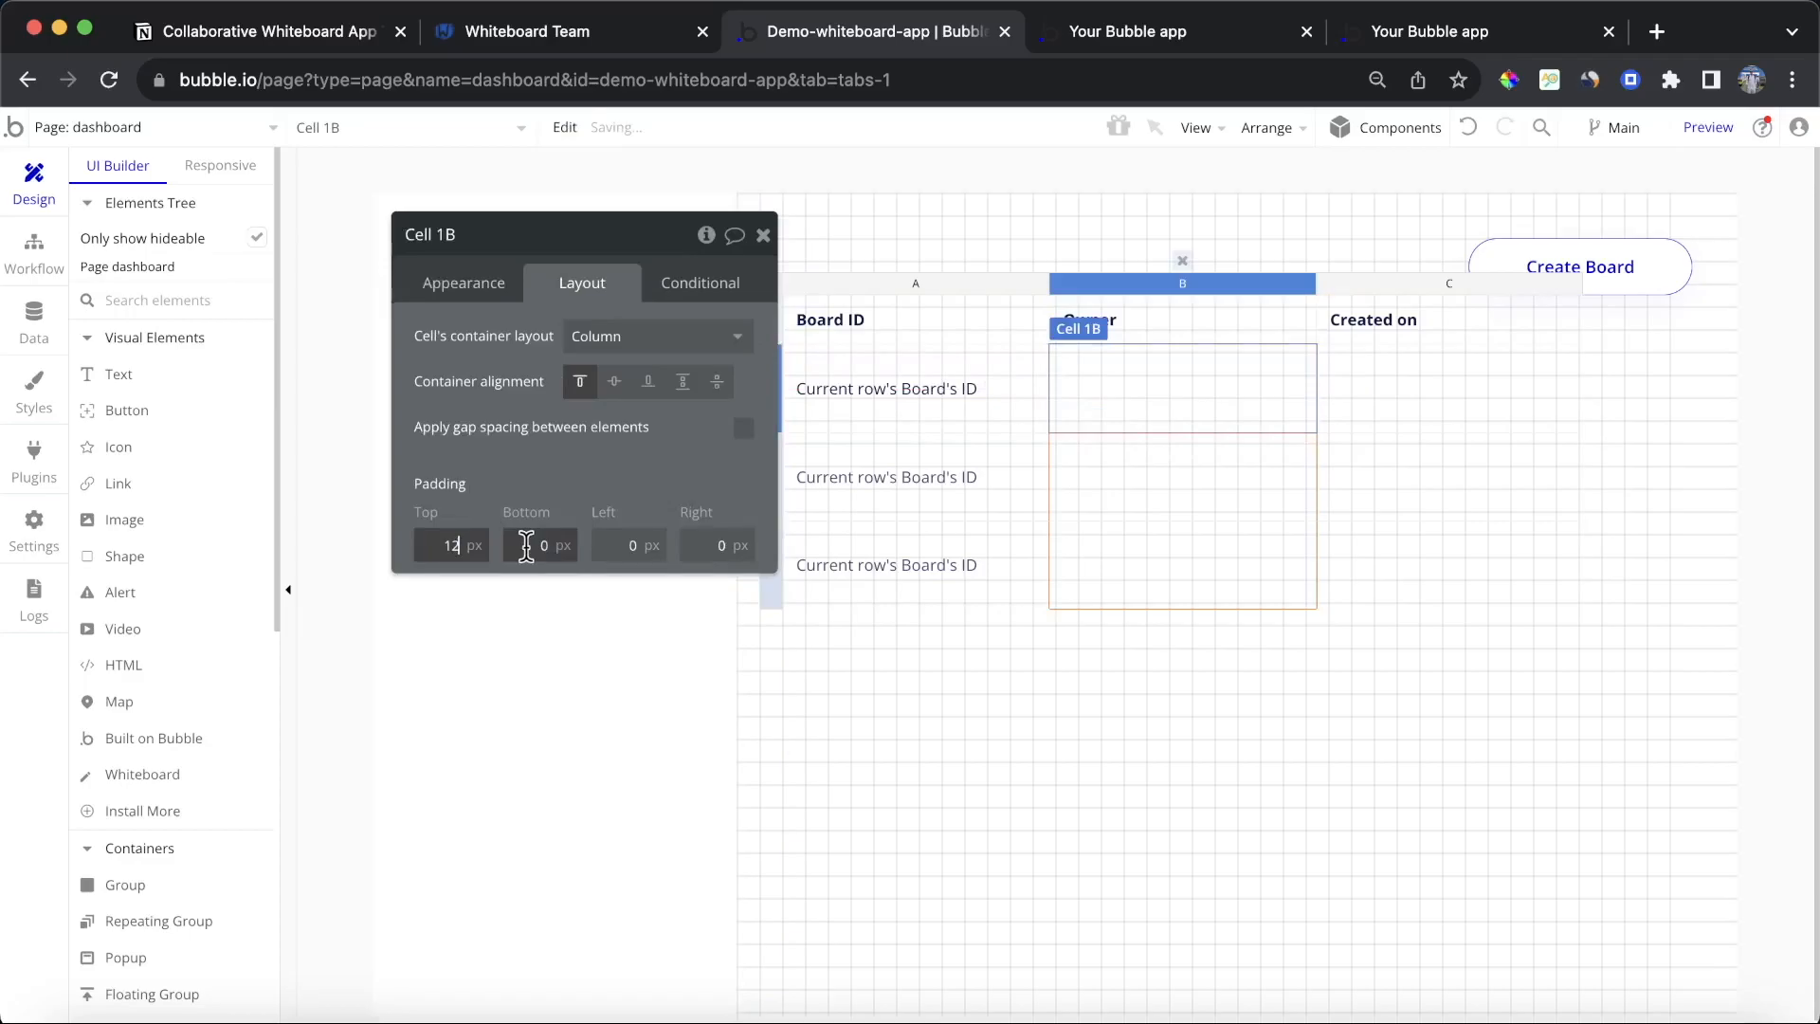
{"action": "type", "text": "12"}
{"action": "left_click", "coordinate": [661, 545]}
{"action": "type", "text": "12"}
{"action": "left_click", "coordinate": [718, 545]}
{"action": "type", "text": "12"}
{"action": "left_click", "coordinate": [614, 381]}
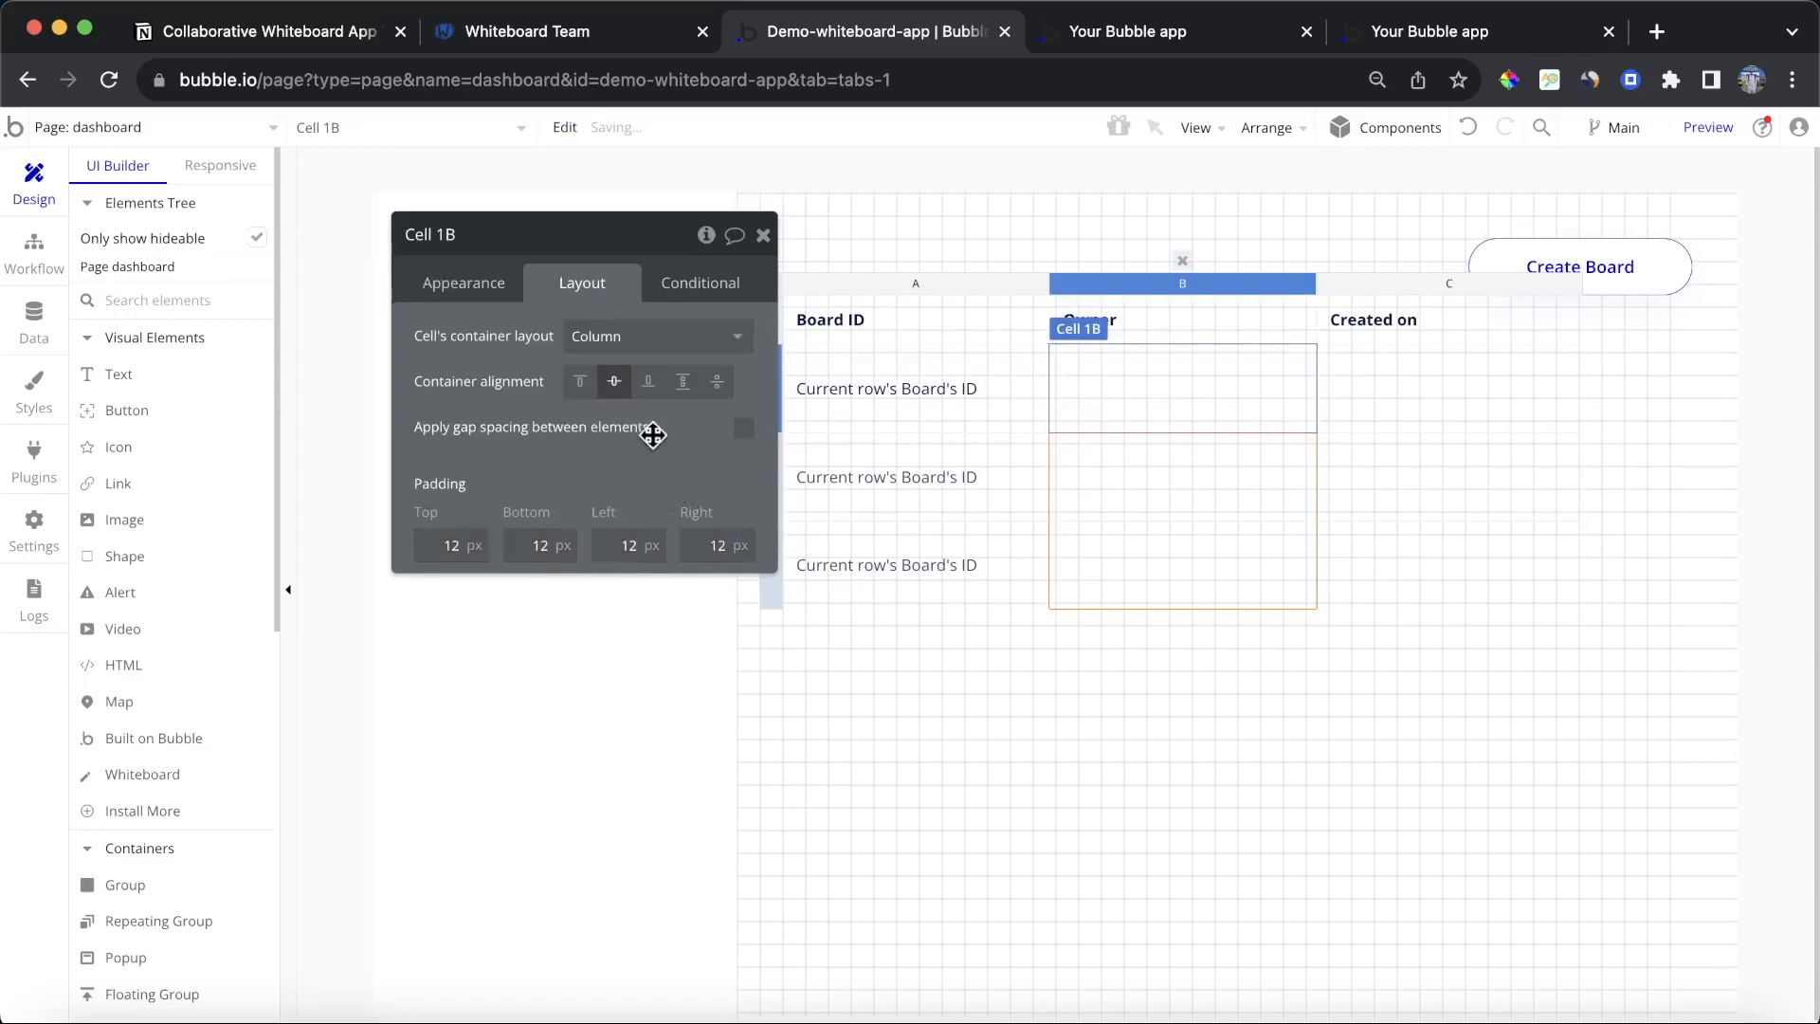
{"action": "left_click", "coordinate": [1106, 386]}
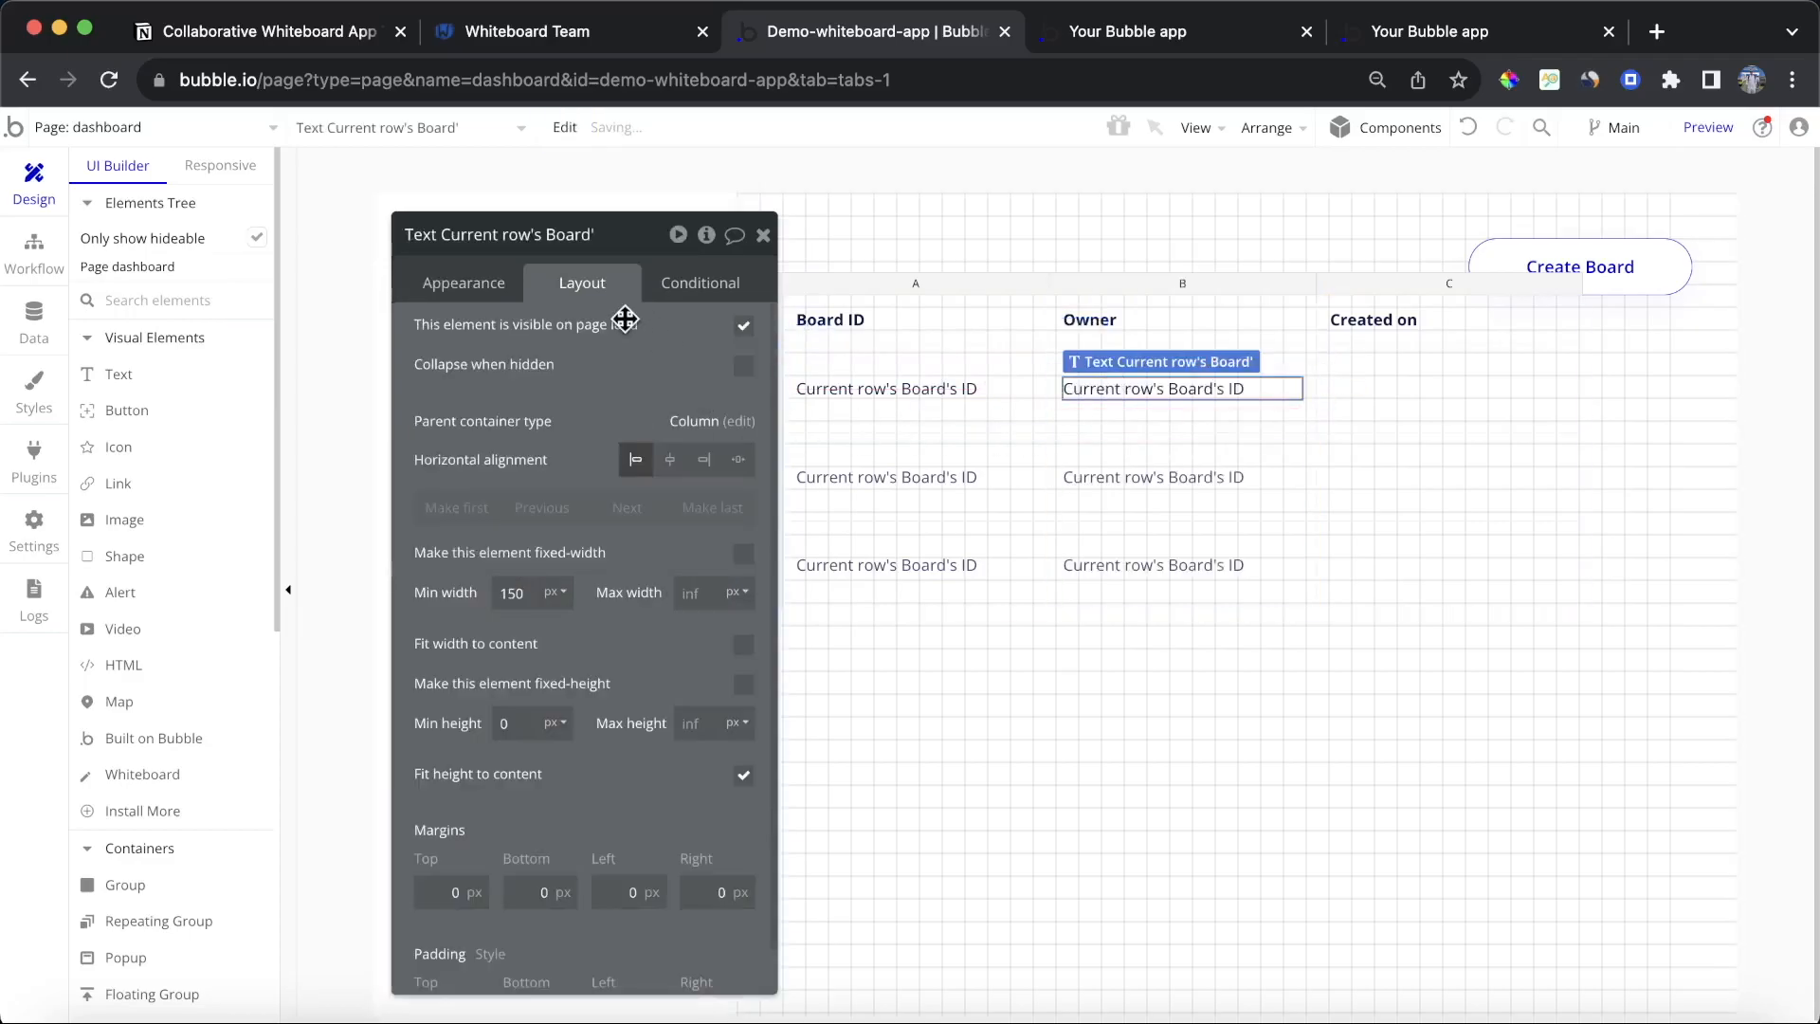
{"action": "left_click", "coordinate": [479, 289]}
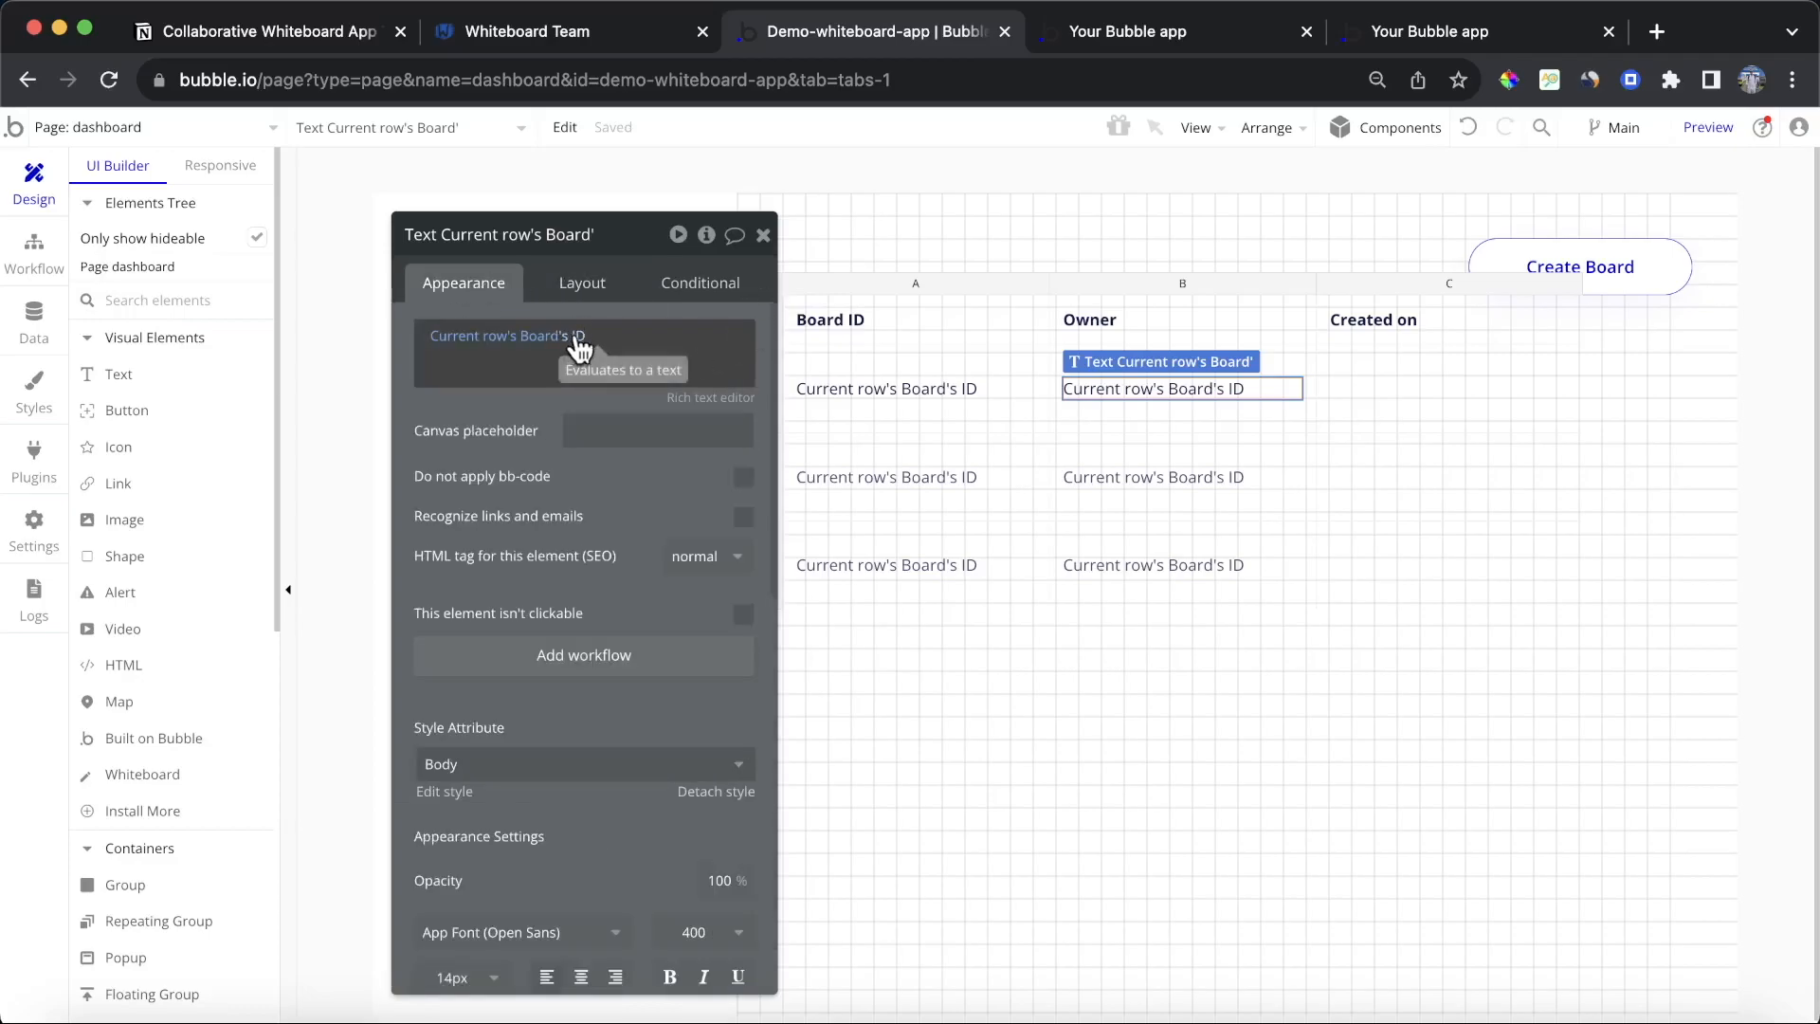
{"action": "left_click", "coordinate": [592, 343]}
{"action": "left_click", "coordinate": [669, 579]}
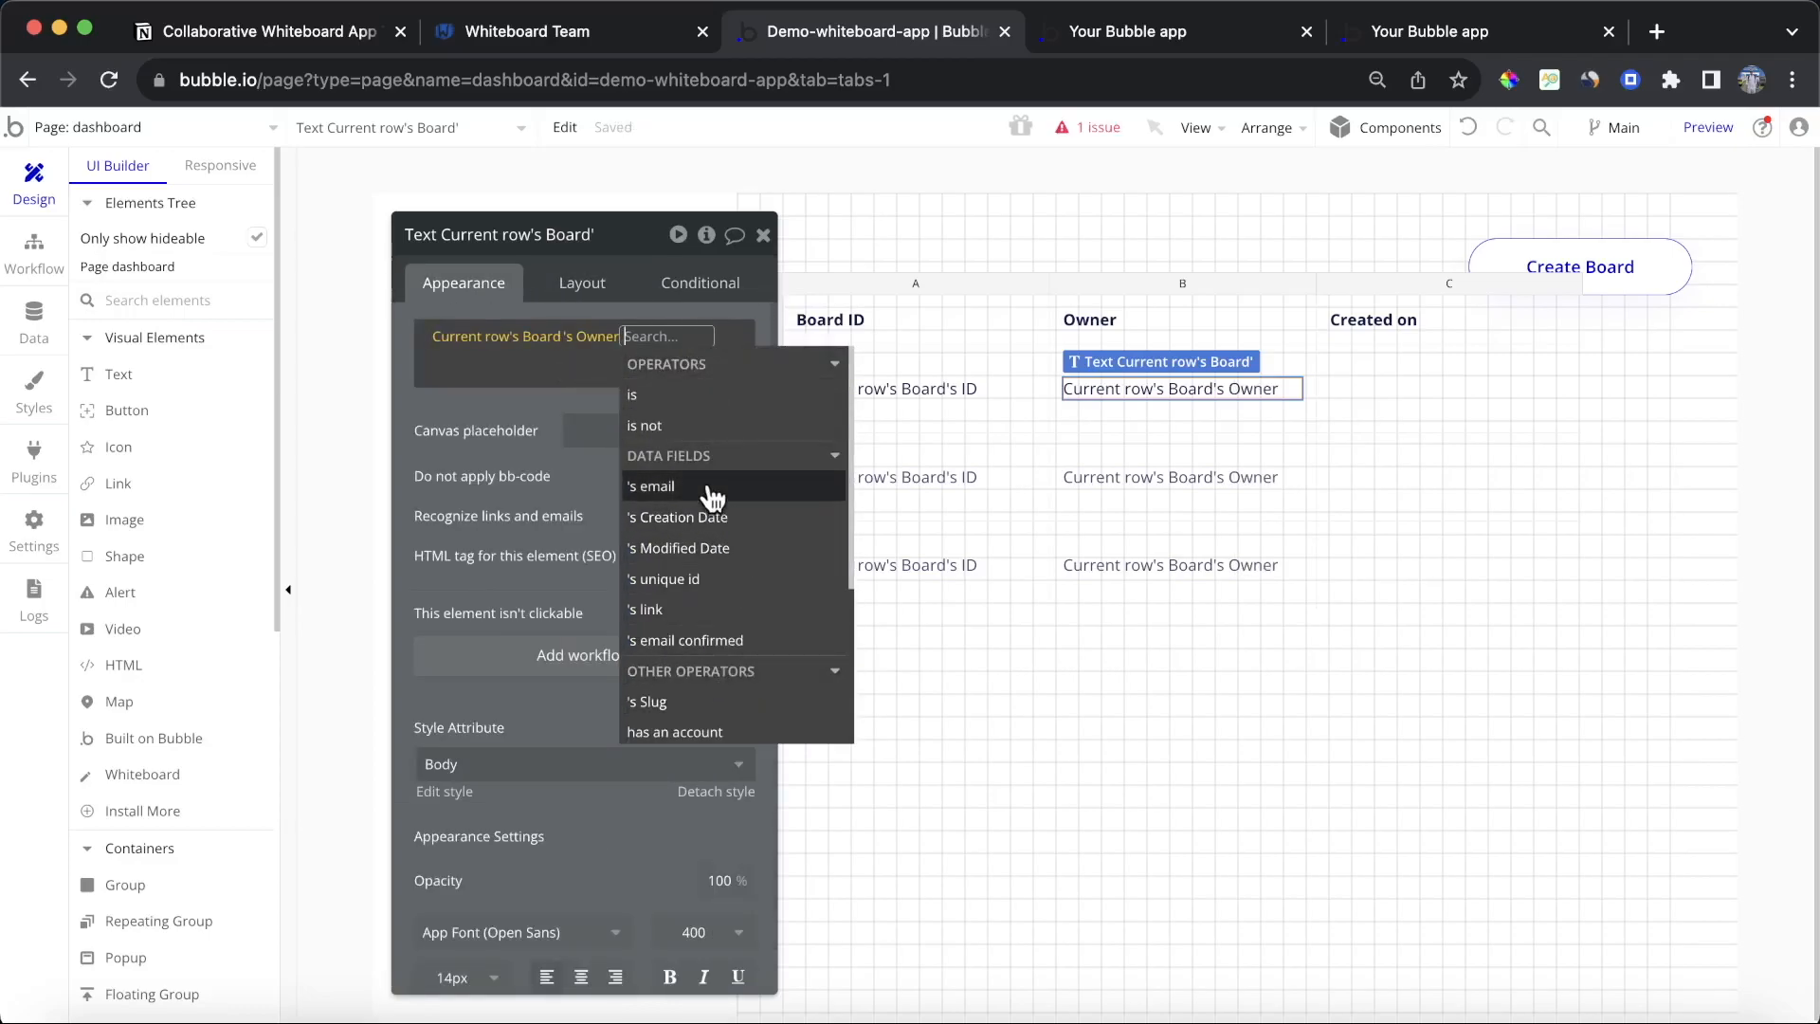
{"action": "left_click", "coordinate": [709, 485]}
{"action": "left_click", "coordinate": [417, 444]}
Step: Set the third column's row cell to Column layout, centred, with 12 px padding on all sides
{"action": "left_click", "coordinate": [1385, 417]}
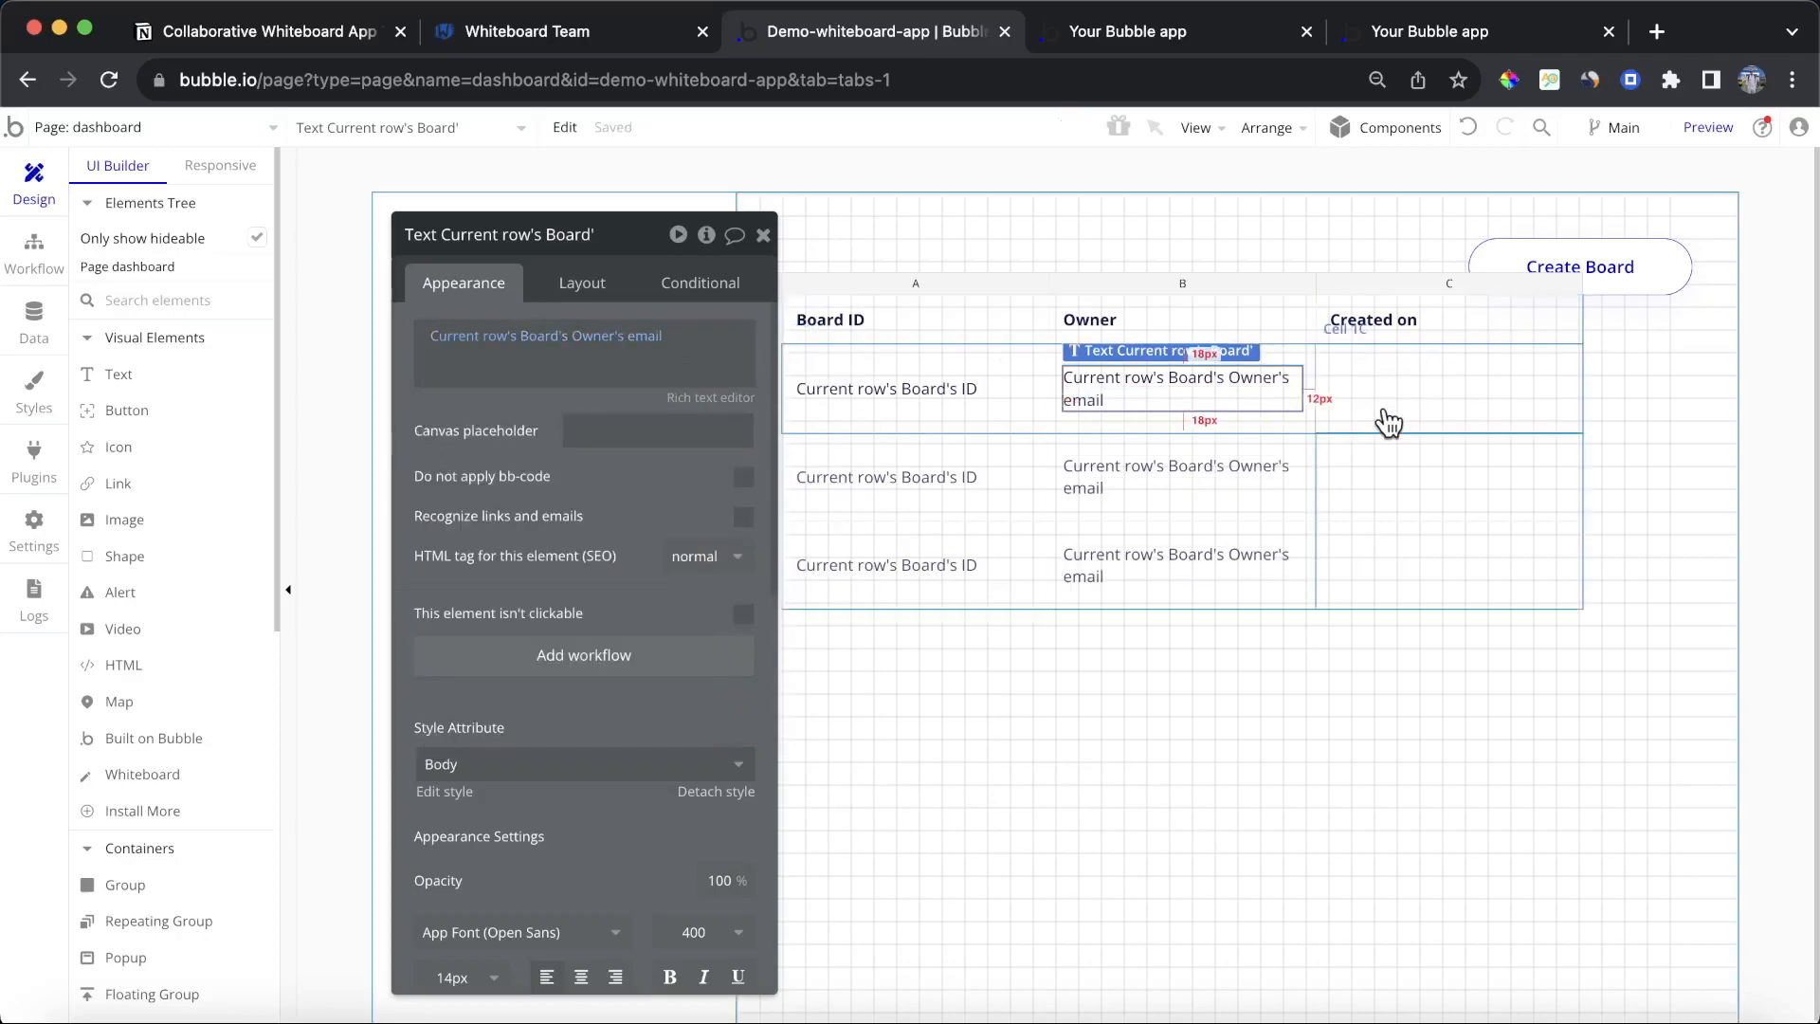
{"action": "left_click", "coordinate": [582, 283]}
{"action": "left_click", "coordinate": [654, 336]}
{"action": "left_click", "coordinate": [633, 482]}
{"action": "left_click", "coordinate": [614, 381]}
{"action": "left_click", "coordinate": [452, 545]}
{"action": "type", "text": "12"}
{"action": "left_click", "coordinate": [533, 545]}
{"action": "type", "text": "12"}
{"action": "left_click", "coordinate": [609, 545]}
{"action": "type", "text": "12"}
{"action": "left_click", "coordinate": [719, 545]}
{"action": "type", "text": "12"}
Step: Paste the text into the third row cell and show Current row's Board's Creation Date formatted as Aug 29, 2023
{"action": "left_click", "coordinate": [1332, 371]}
{"action": "key", "text": "super+v"}
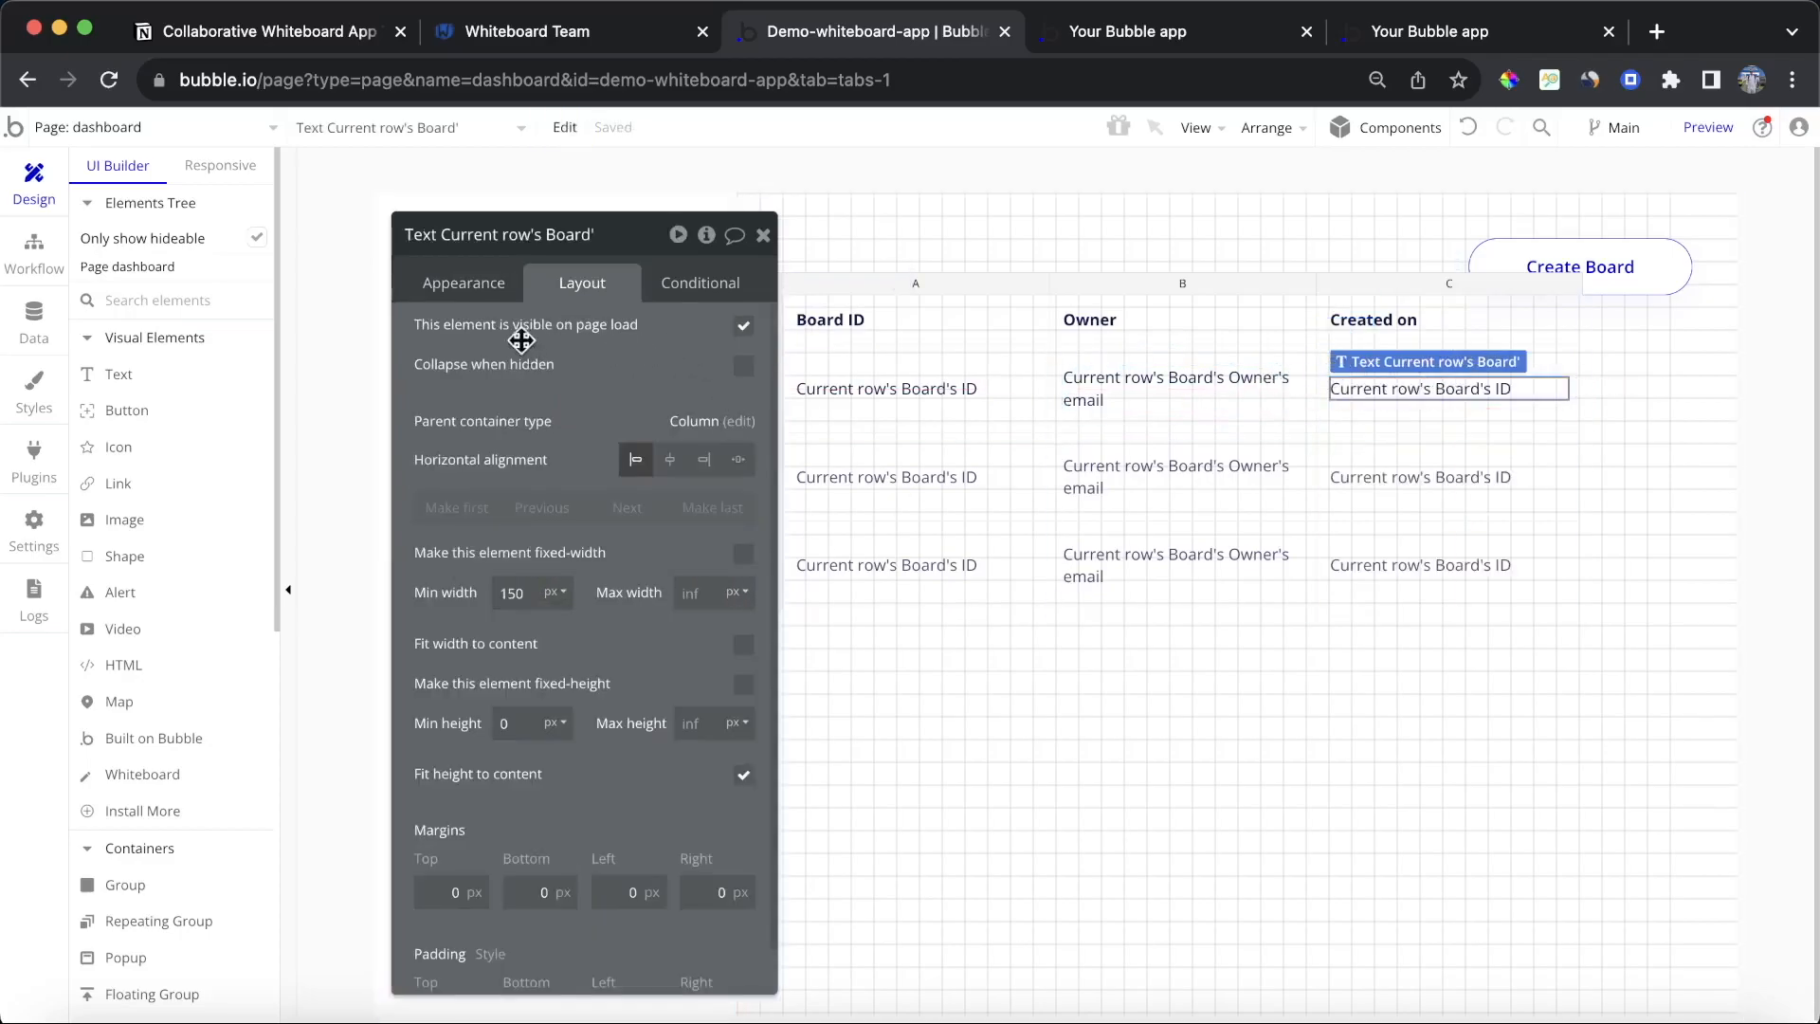
{"action": "left_click", "coordinate": [490, 287]}
{"action": "left_click", "coordinate": [584, 337]}
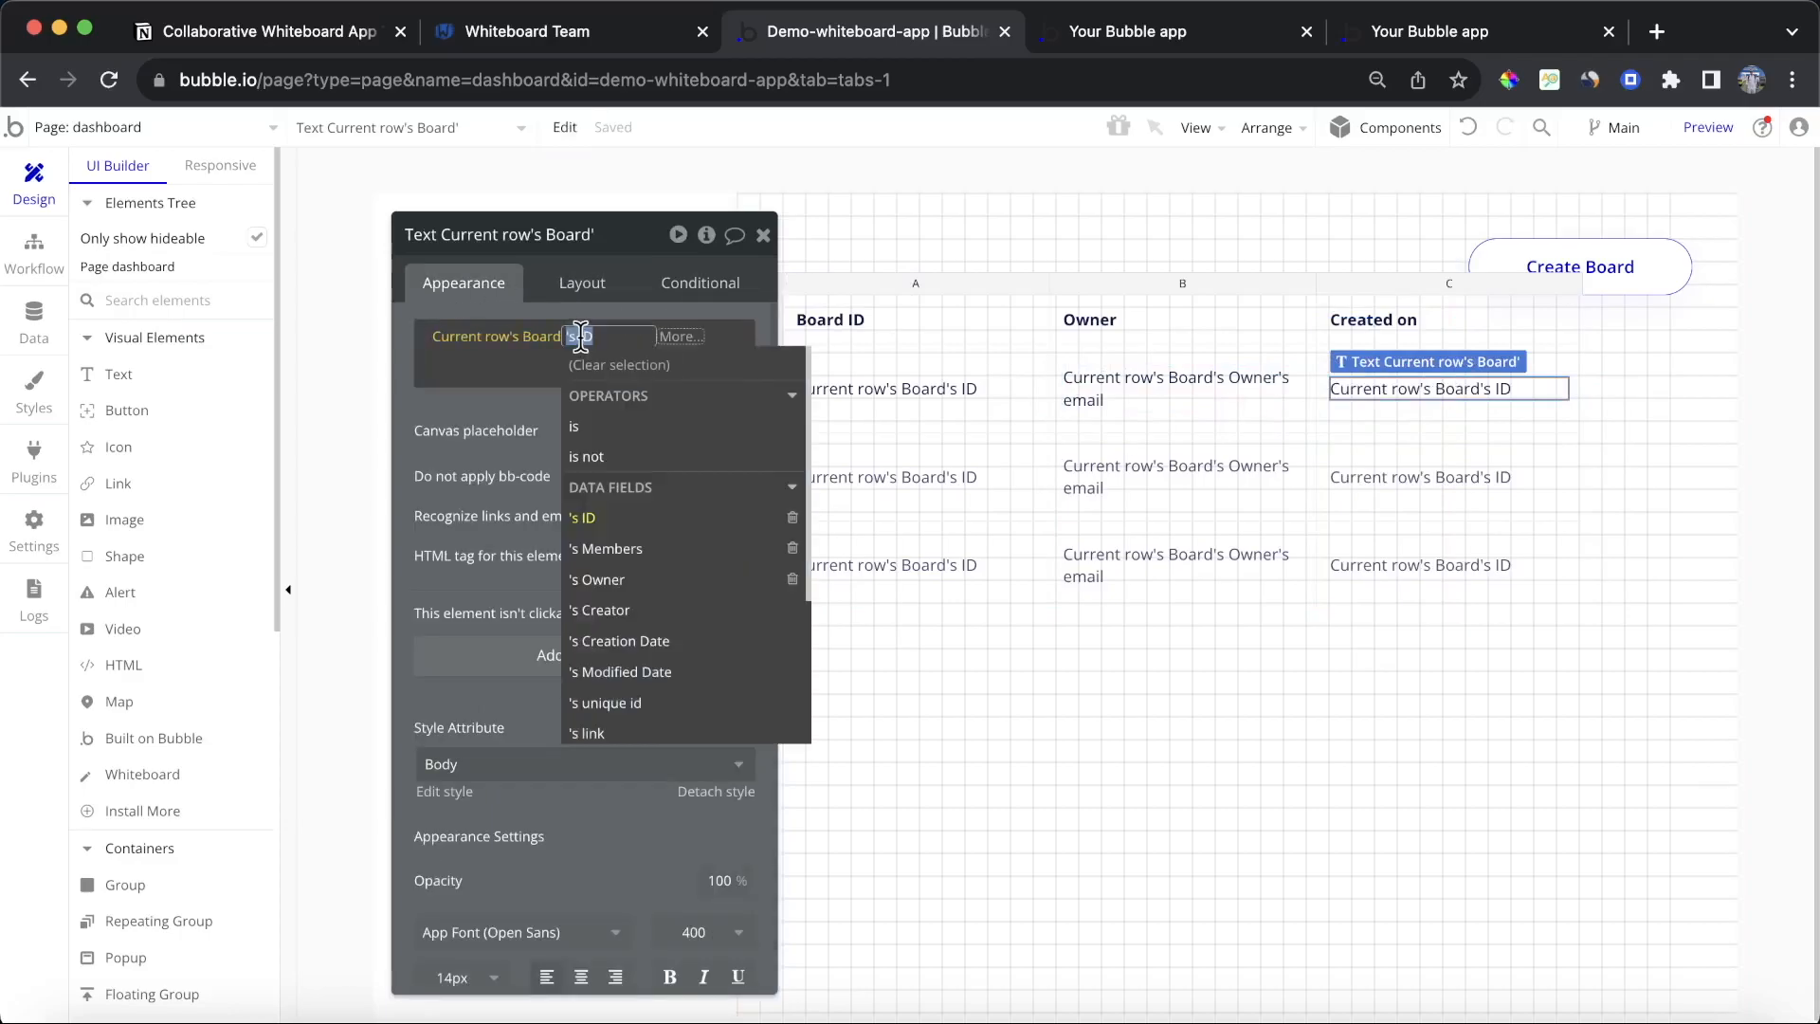
{"action": "left_click", "coordinate": [692, 640]}
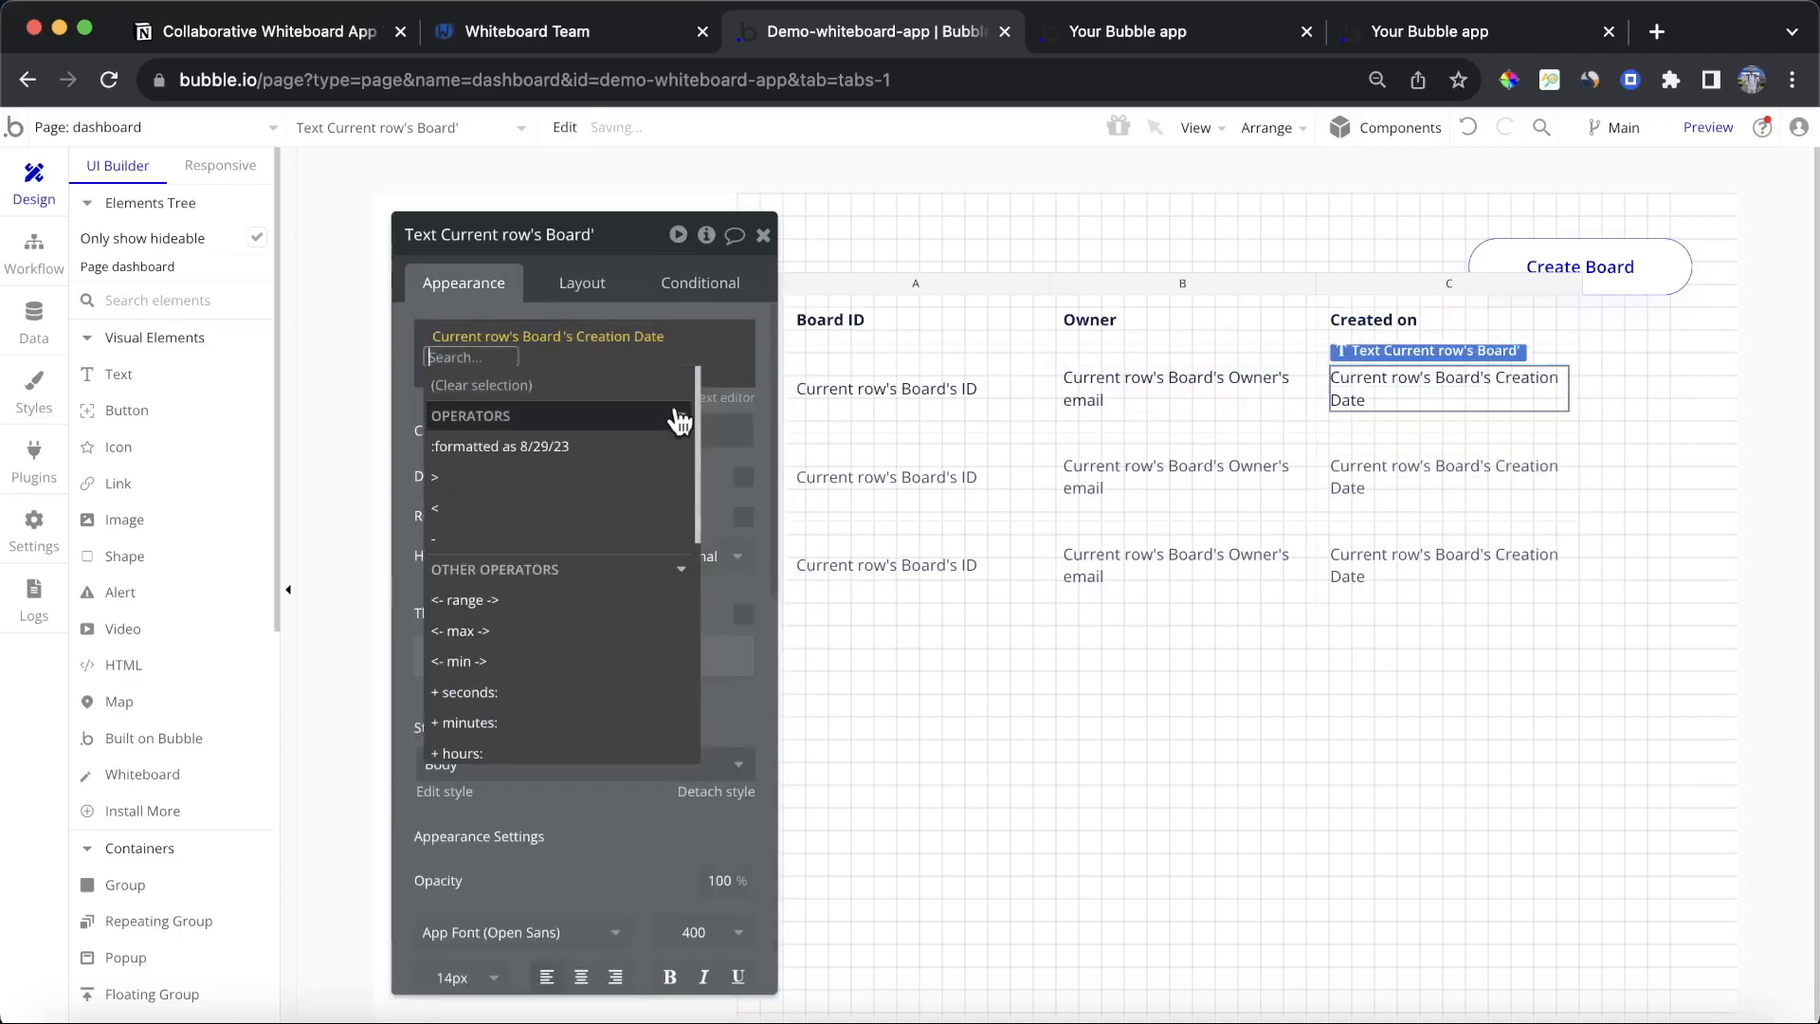
{"action": "left_click", "coordinate": [560, 446]}
{"action": "left_click", "coordinate": [1019, 289]}
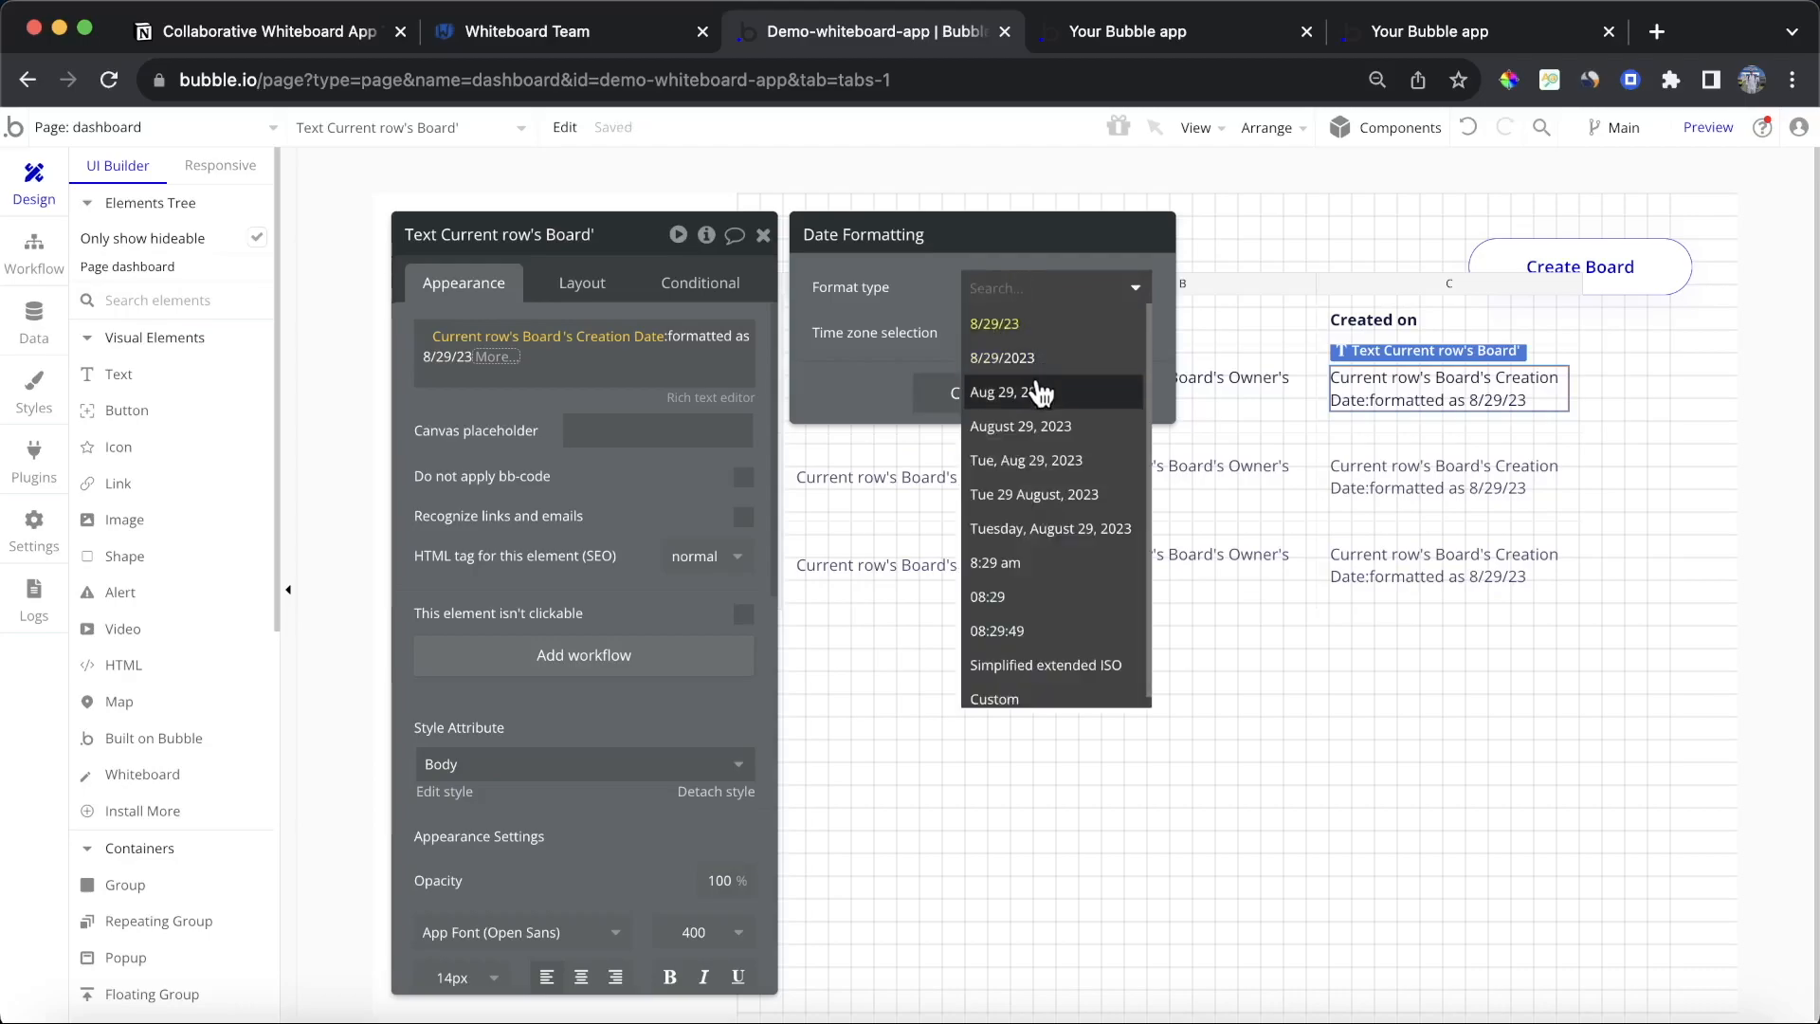
{"action": "left_click", "coordinate": [1010, 391]}
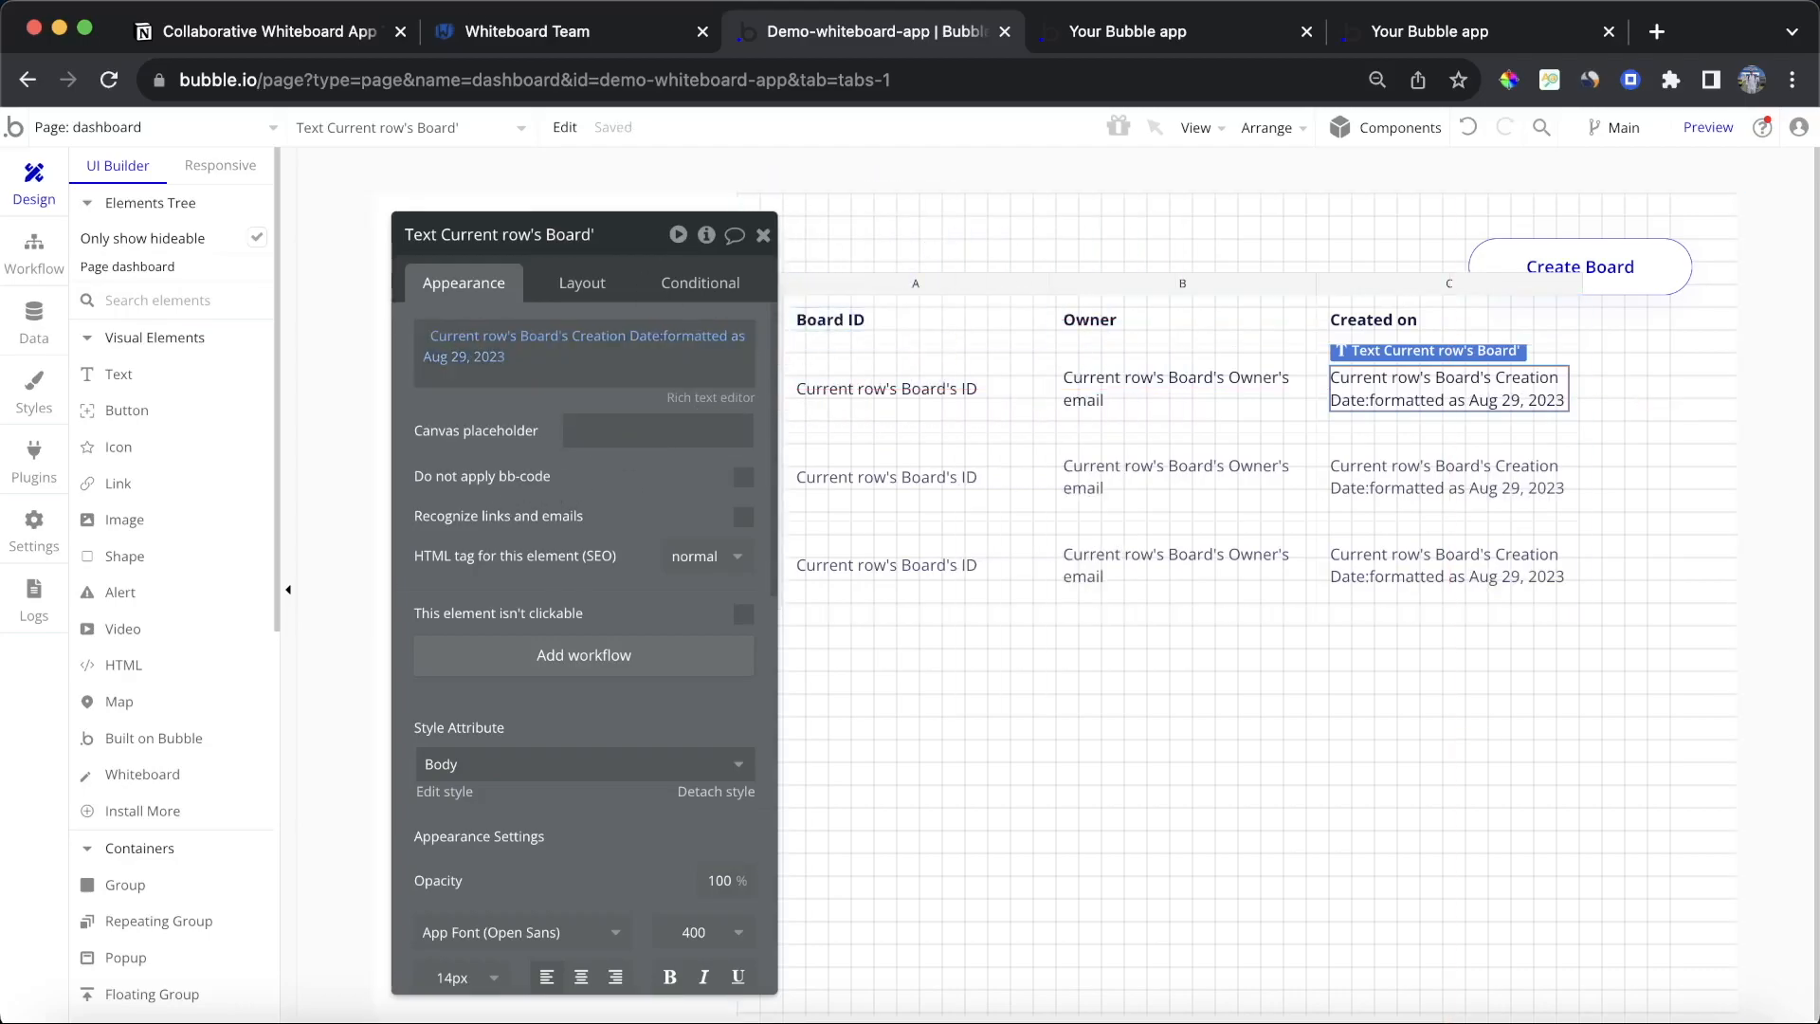
Step: Reload the dashboard preview to check the boards table
{"action": "left_click", "coordinate": [1137, 31]}
{"action": "left_click", "coordinate": [806, 144]}
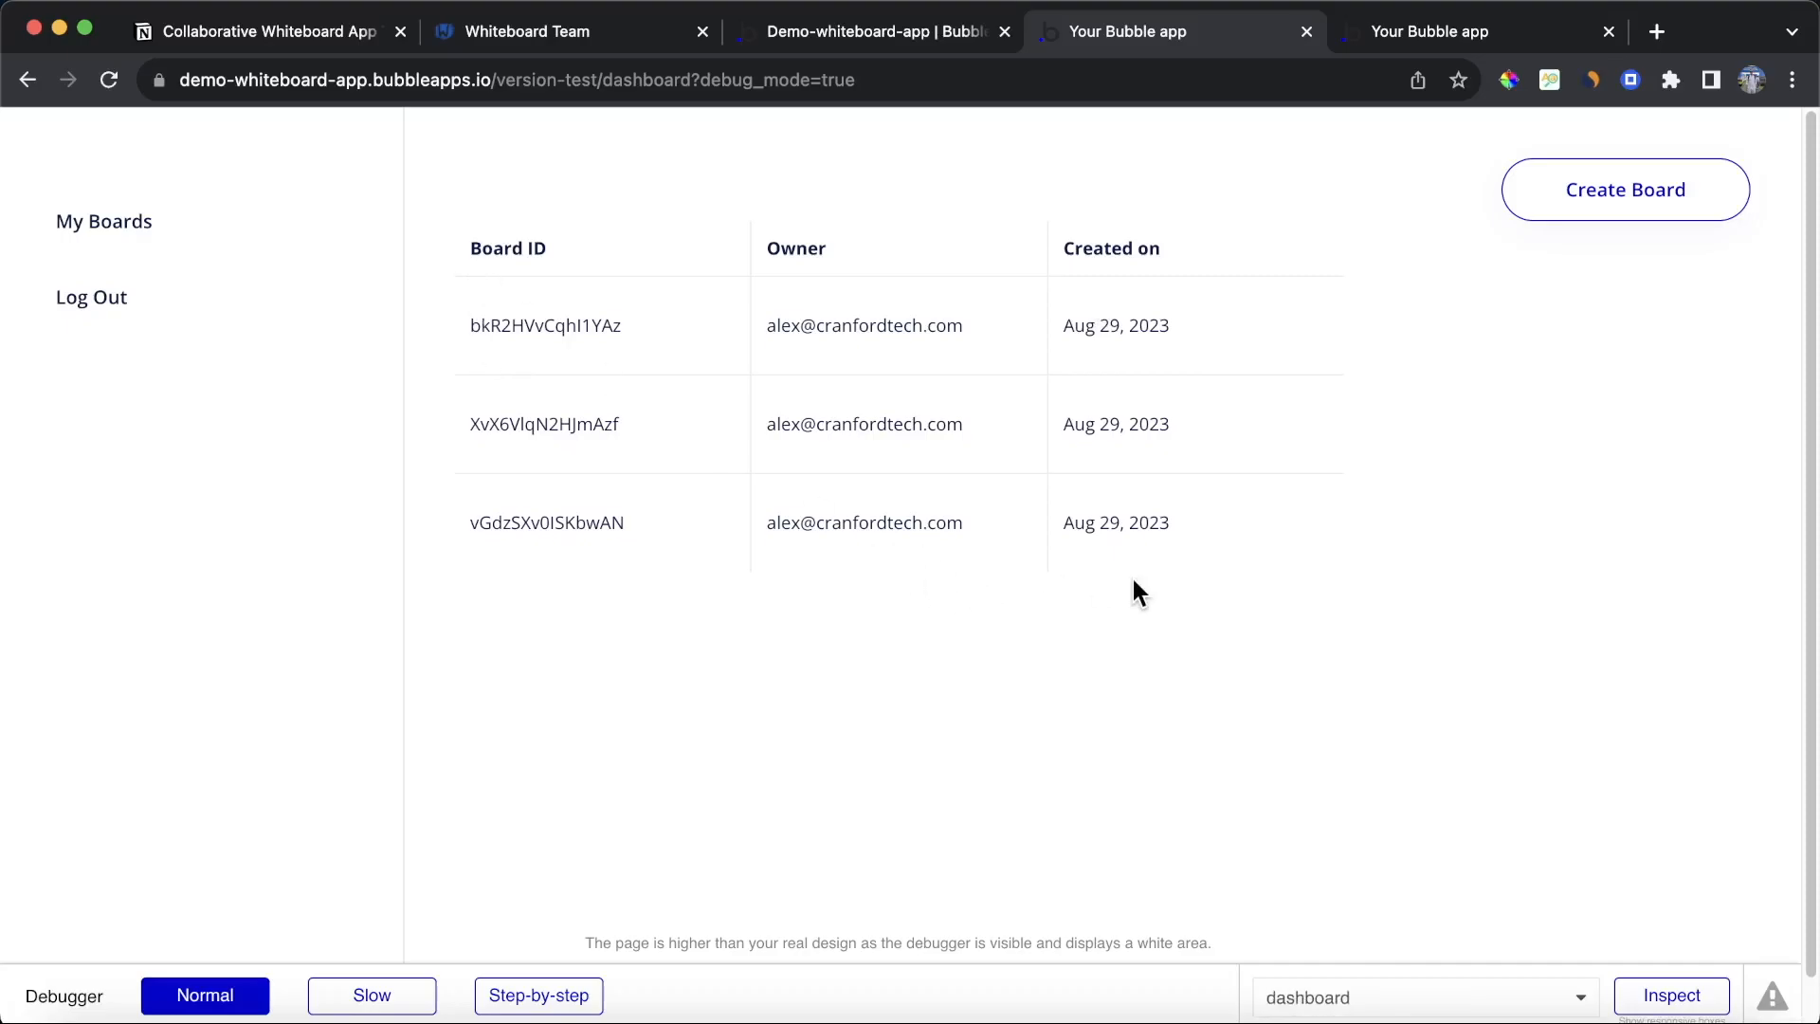
{"action": "left_click", "coordinate": [819, 38]}
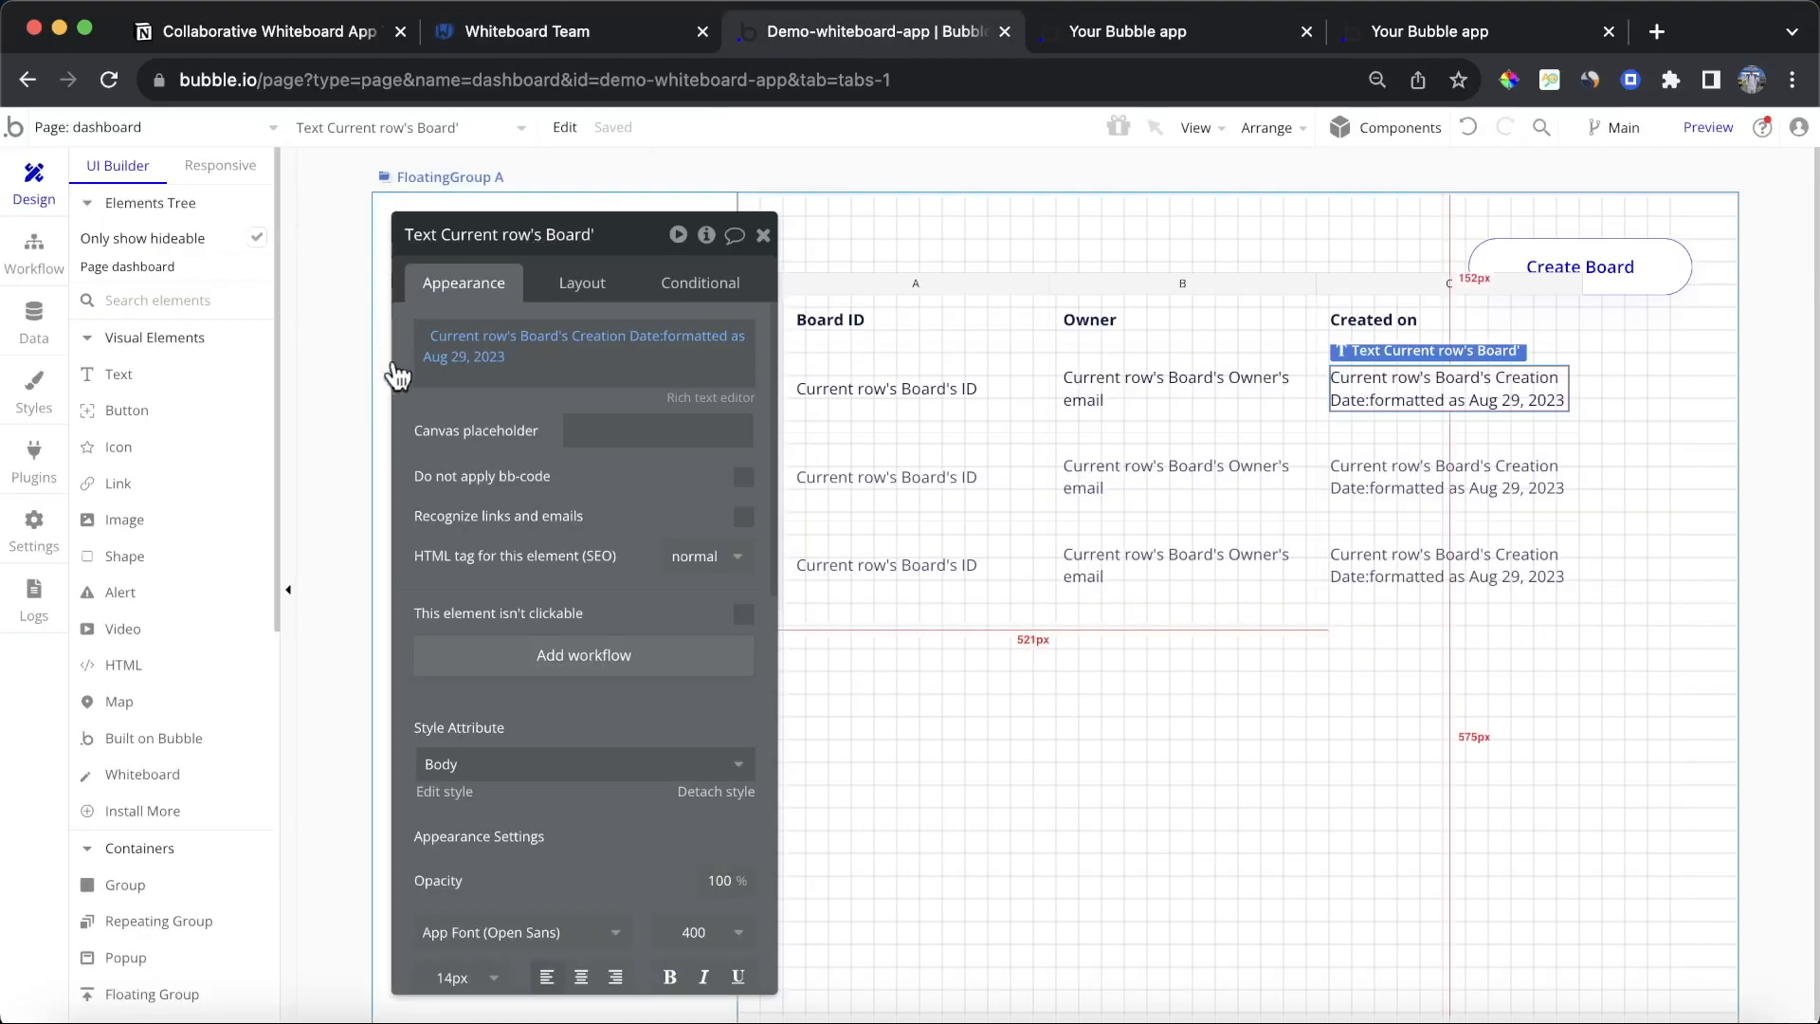
Step: Give the boards table a solid 1 px border on all sides in colour #ECECEC, matching its separators
{"action": "left_click", "coordinate": [1007, 287]}
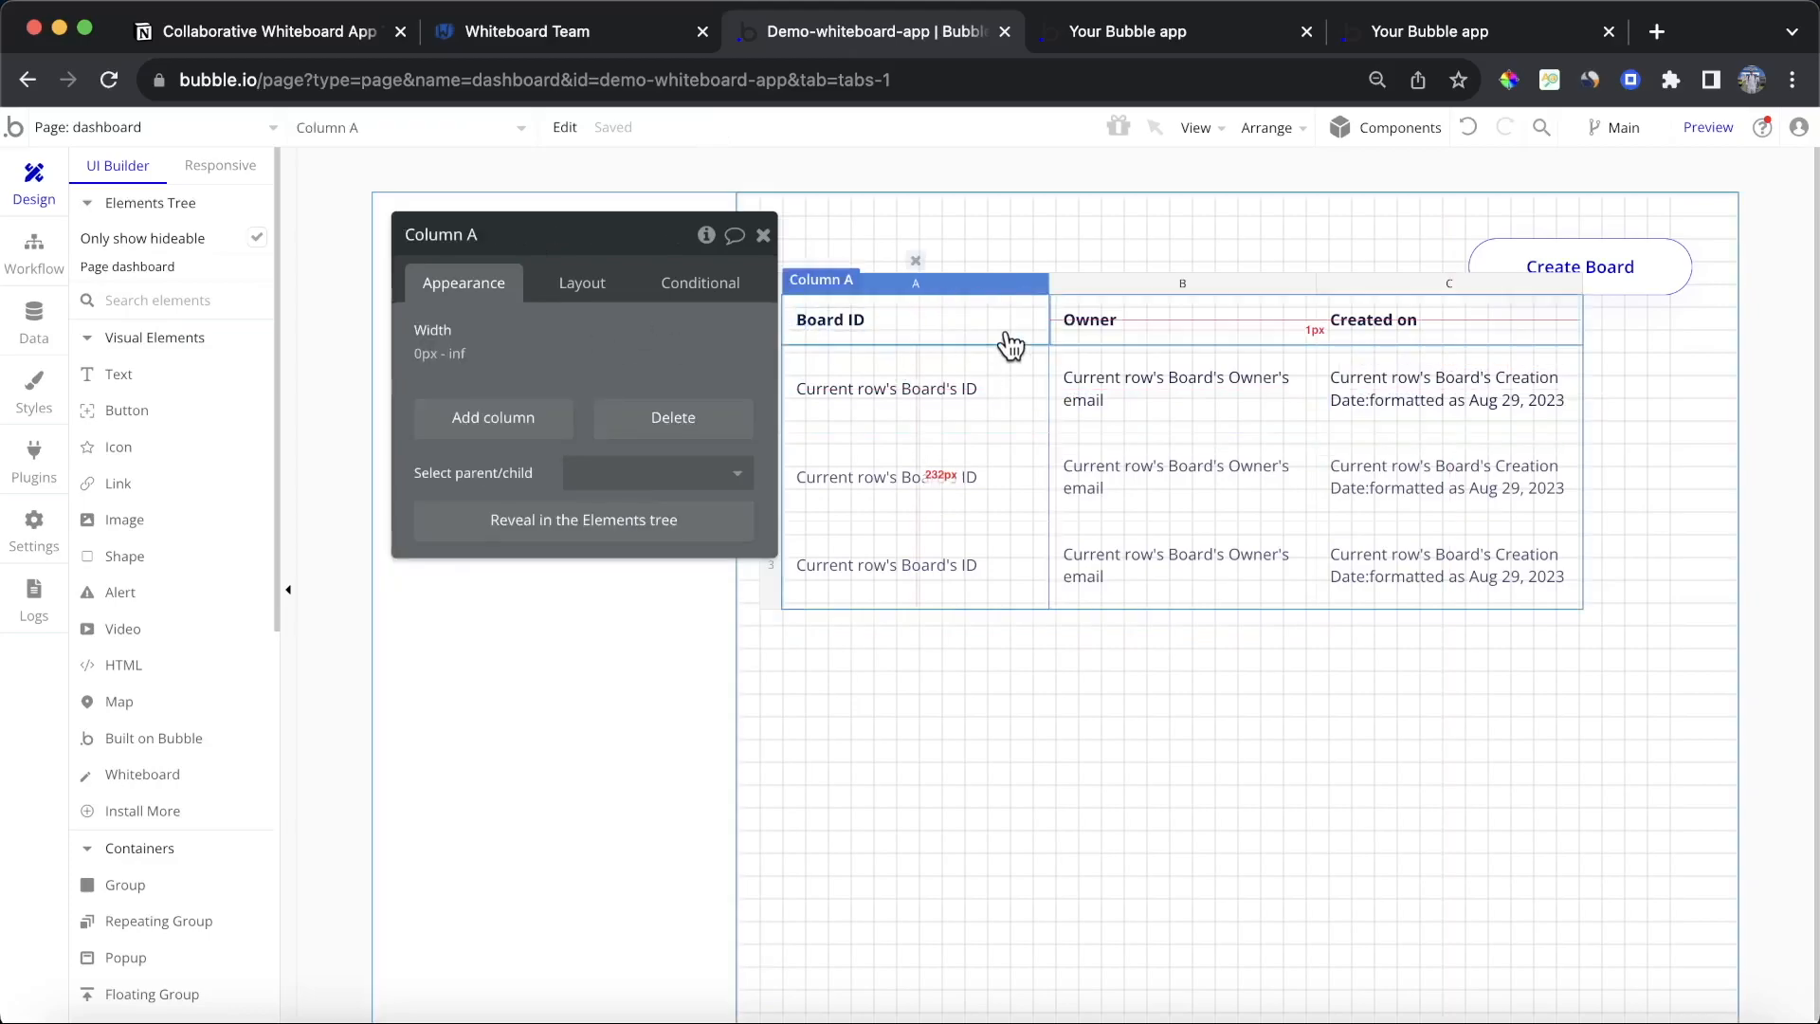
{"action": "left_click", "coordinate": [1007, 332]}
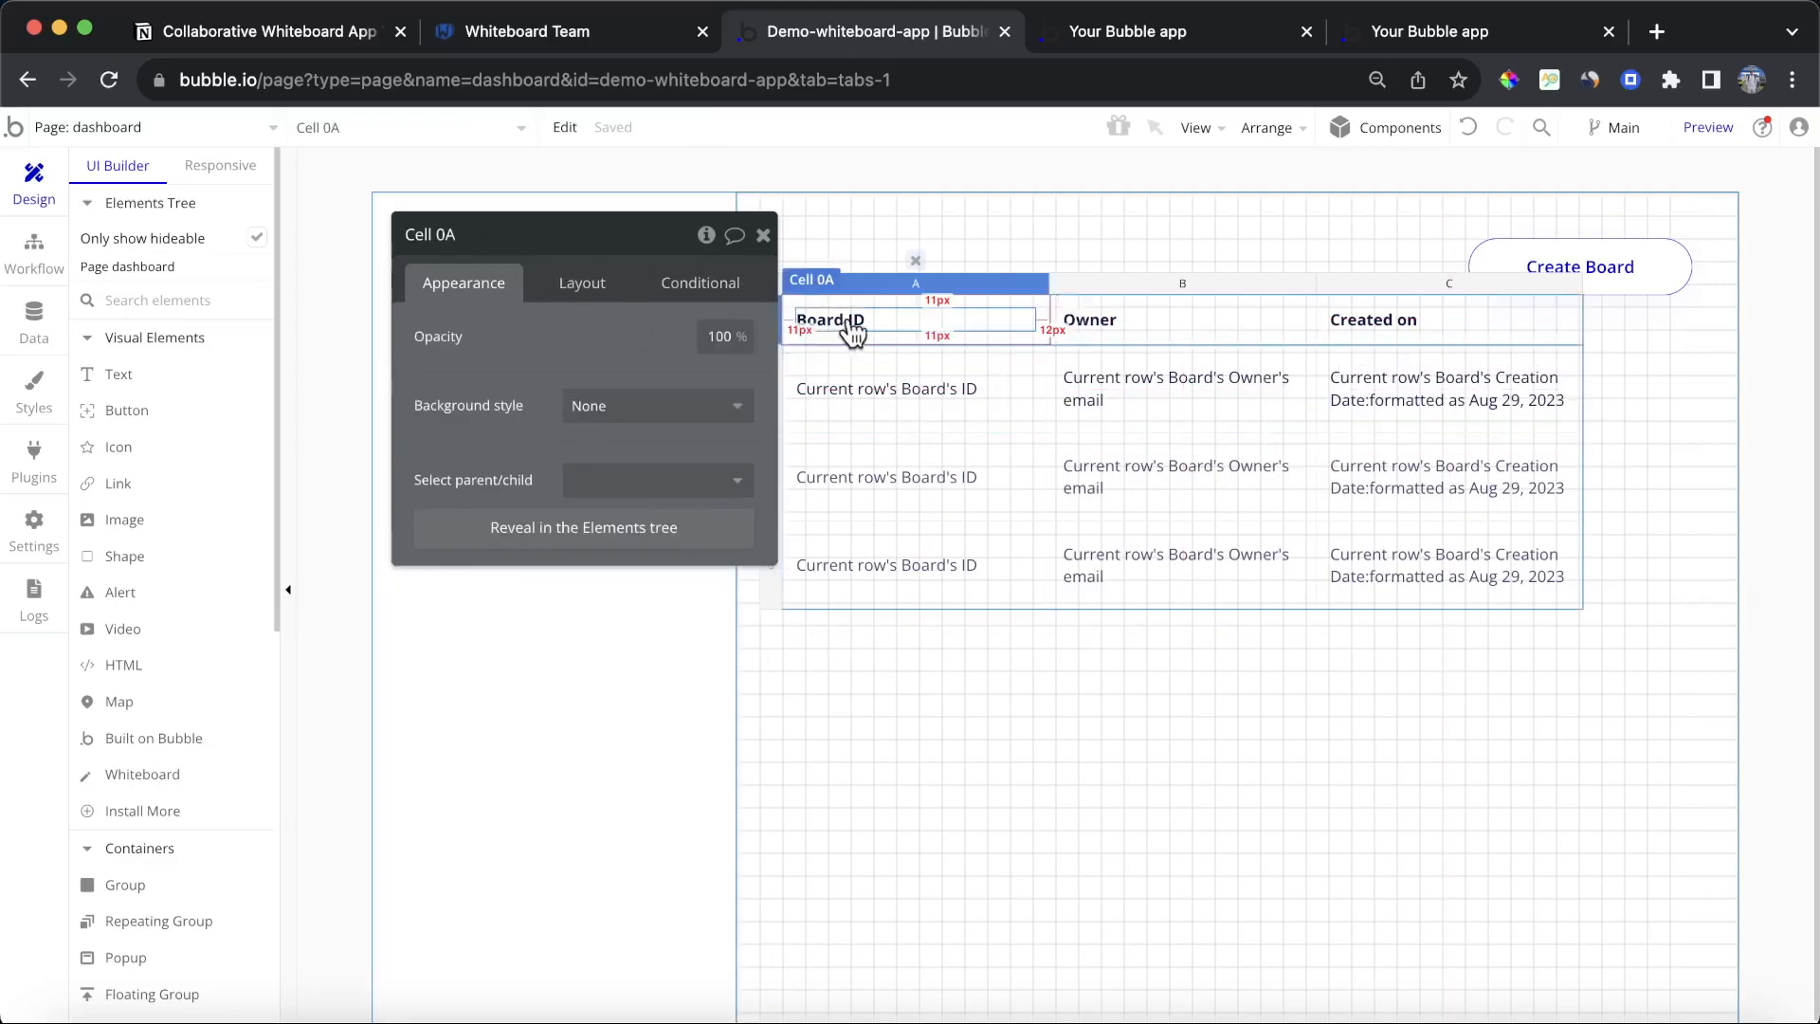
{"action": "left_click", "coordinate": [770, 282]}
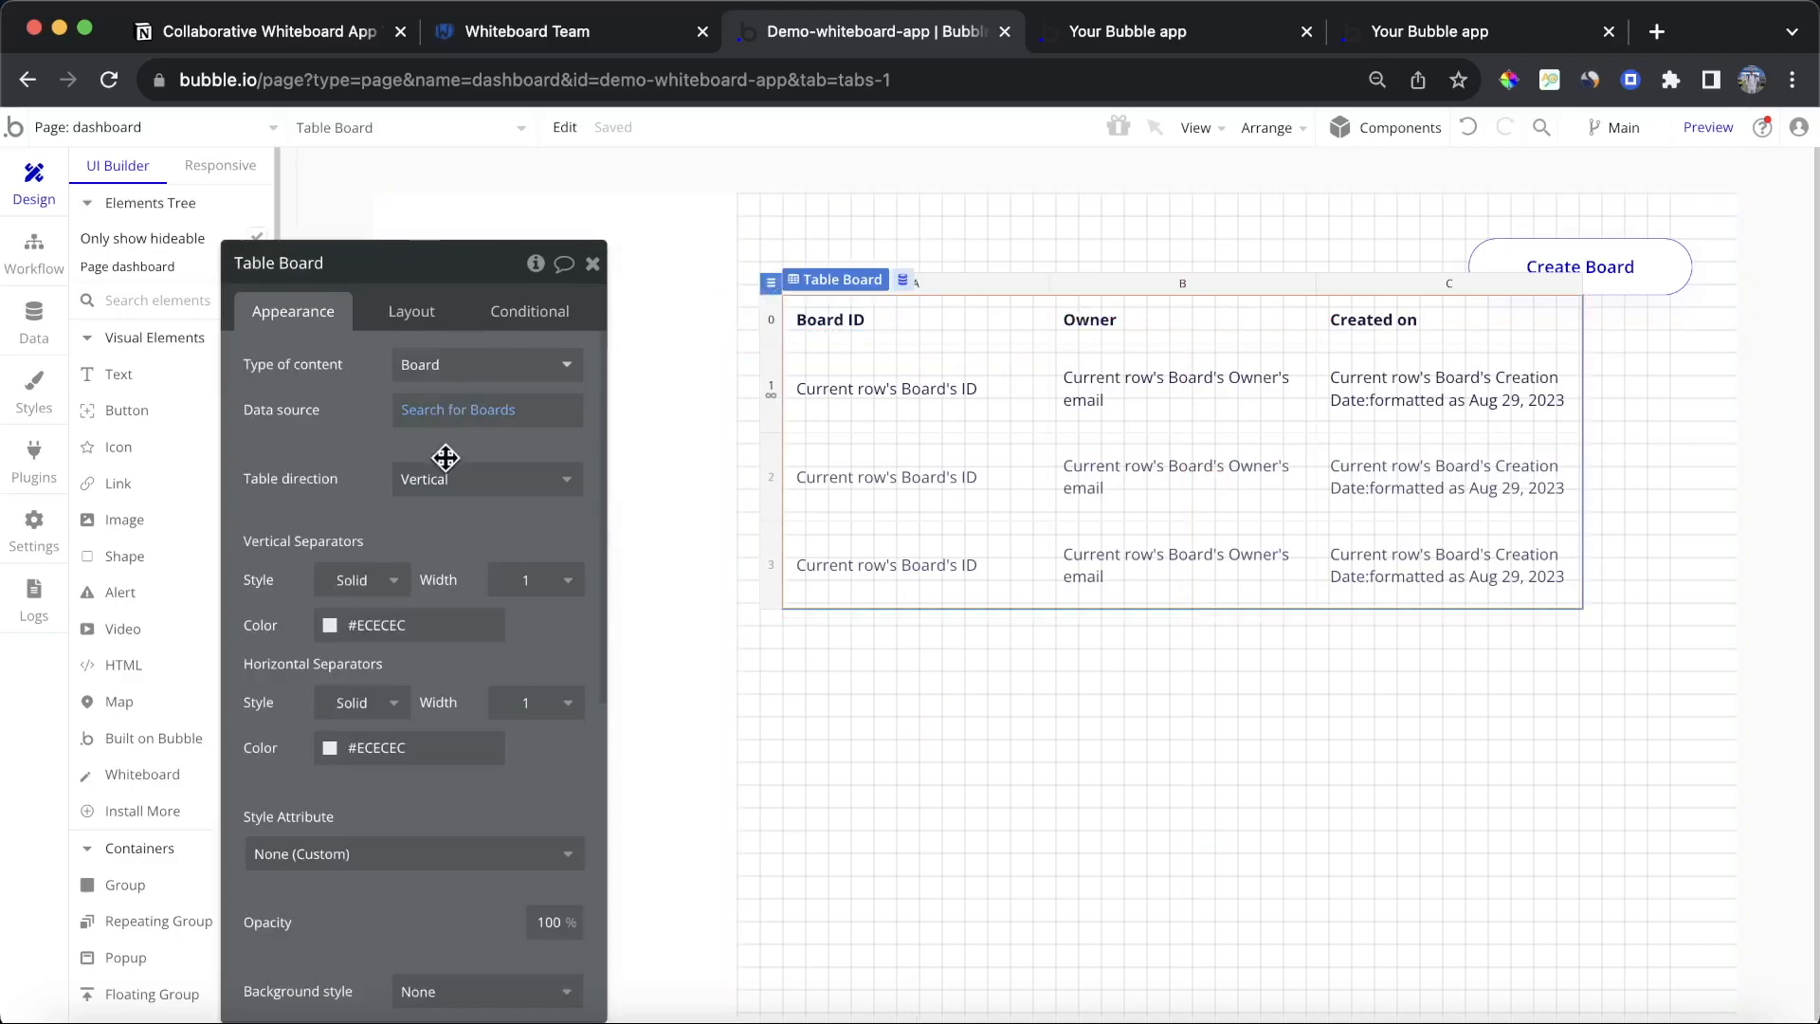
{"action": "scroll", "coordinate": [408, 568], "scroll_direction": "down", "scroll_amount": 1}
{"action": "left_click", "coordinate": [403, 567]}
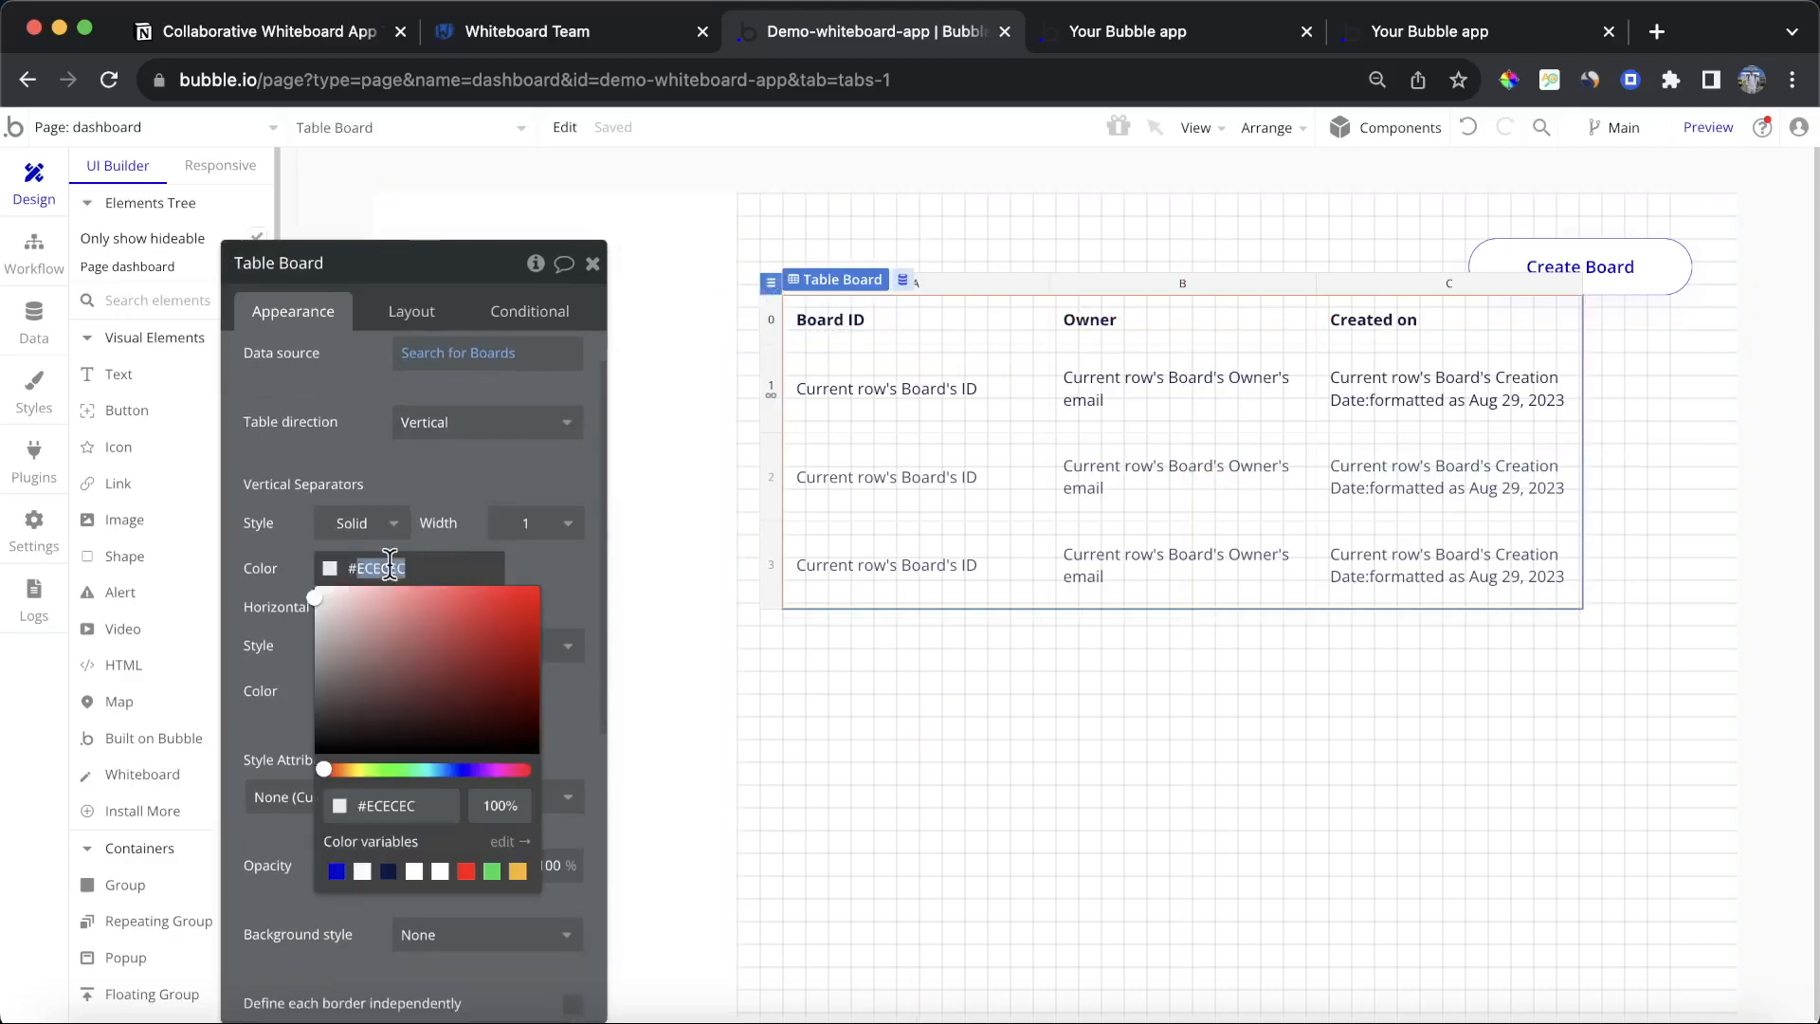
{"action": "left_click", "coordinate": [422, 492]}
{"action": "scroll", "coordinate": [465, 550], "scroll_direction": "down", "scroll_amount": 2}
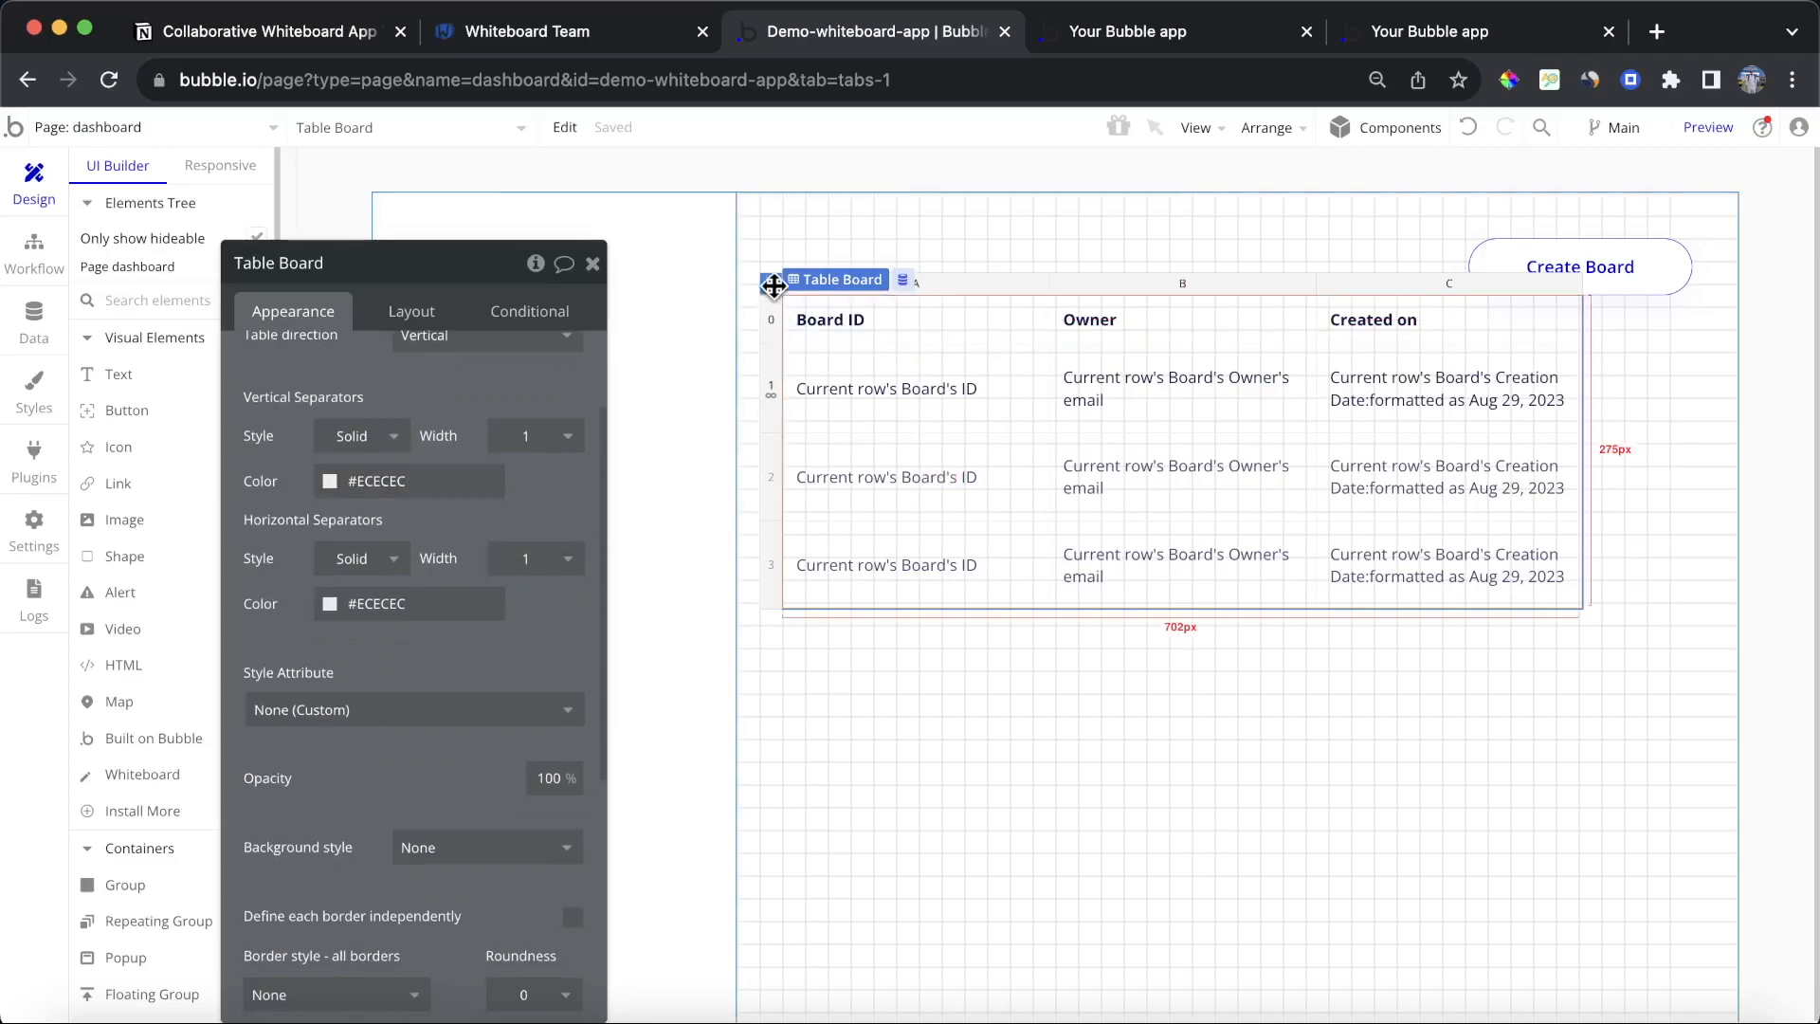
{"action": "scroll", "coordinate": [471, 402], "scroll_direction": "up", "scroll_amount": 2}
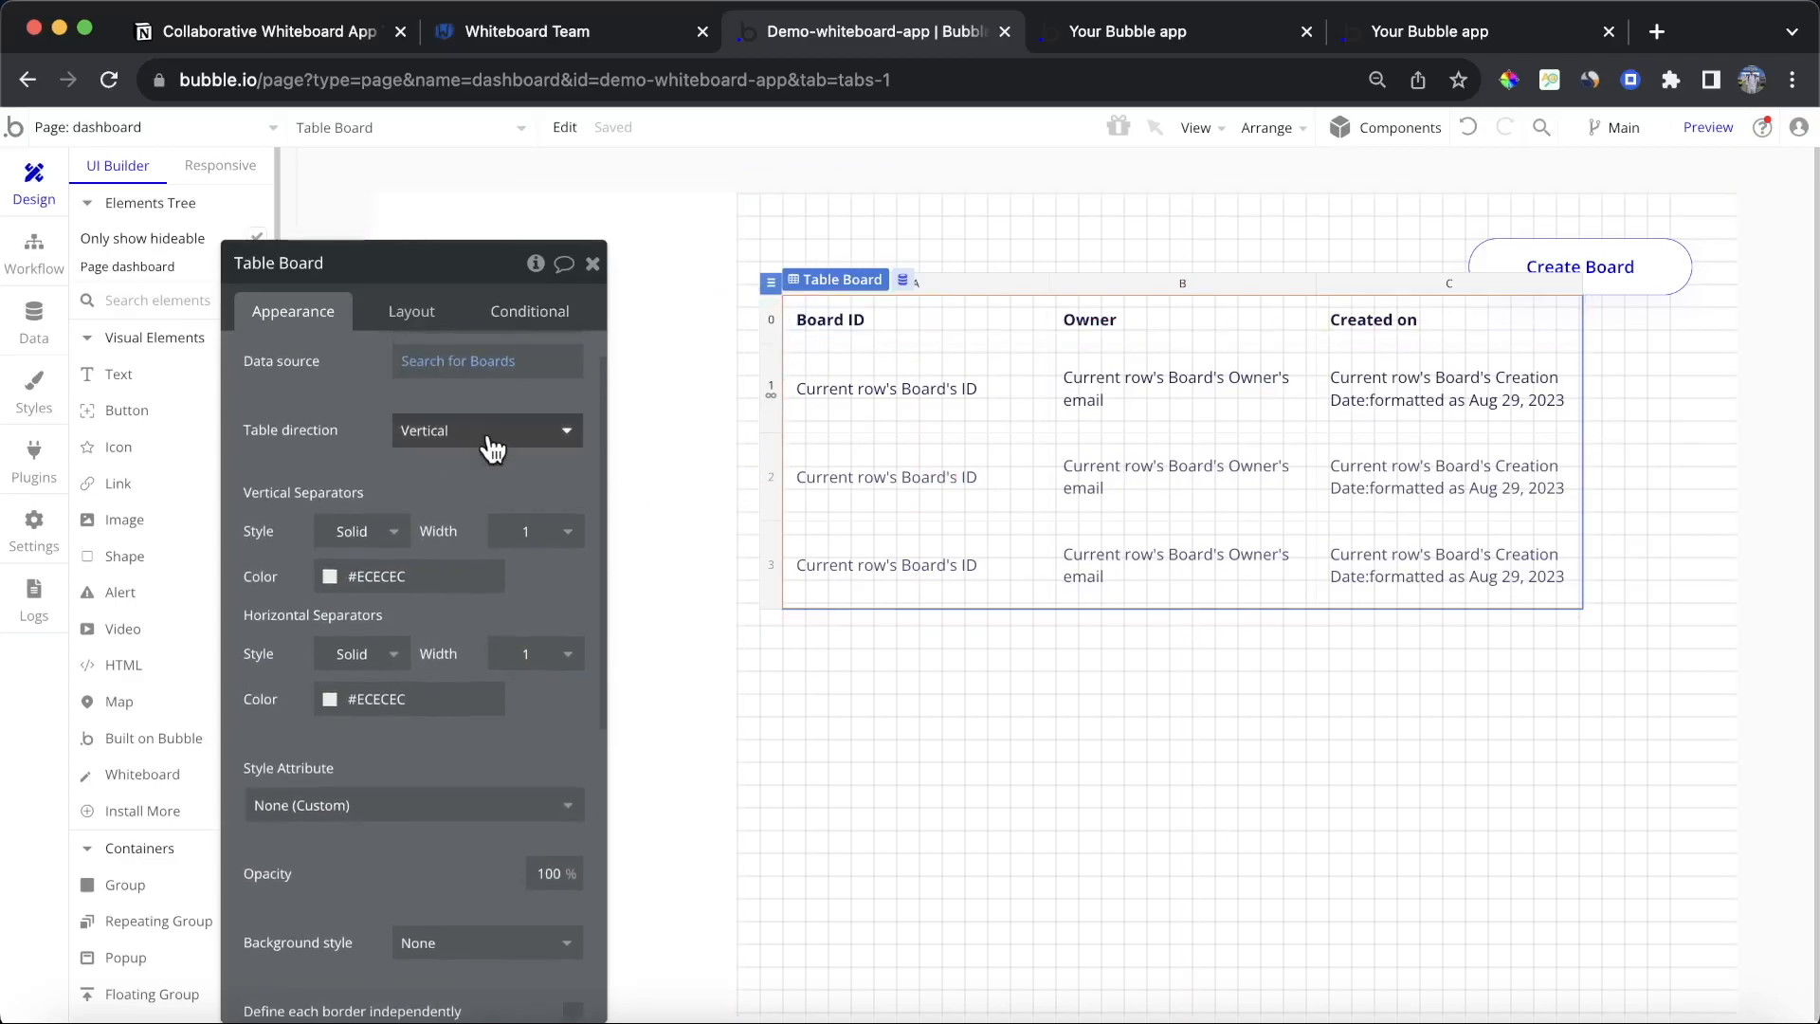
{"action": "scroll", "coordinate": [492, 440], "scroll_direction": "down", "scroll_amount": 2}
{"action": "scroll", "coordinate": [492, 448], "scroll_direction": "down", "scroll_amount": 5}
{"action": "left_click", "coordinate": [360, 688]}
{"action": "left_click", "coordinate": [358, 745]}
{"action": "scroll", "coordinate": [389, 631], "scroll_direction": "down", "scroll_amount": 3}
{"action": "double_click", "coordinate": [406, 545]}
{"action": "type", "text": "ECECEC"}
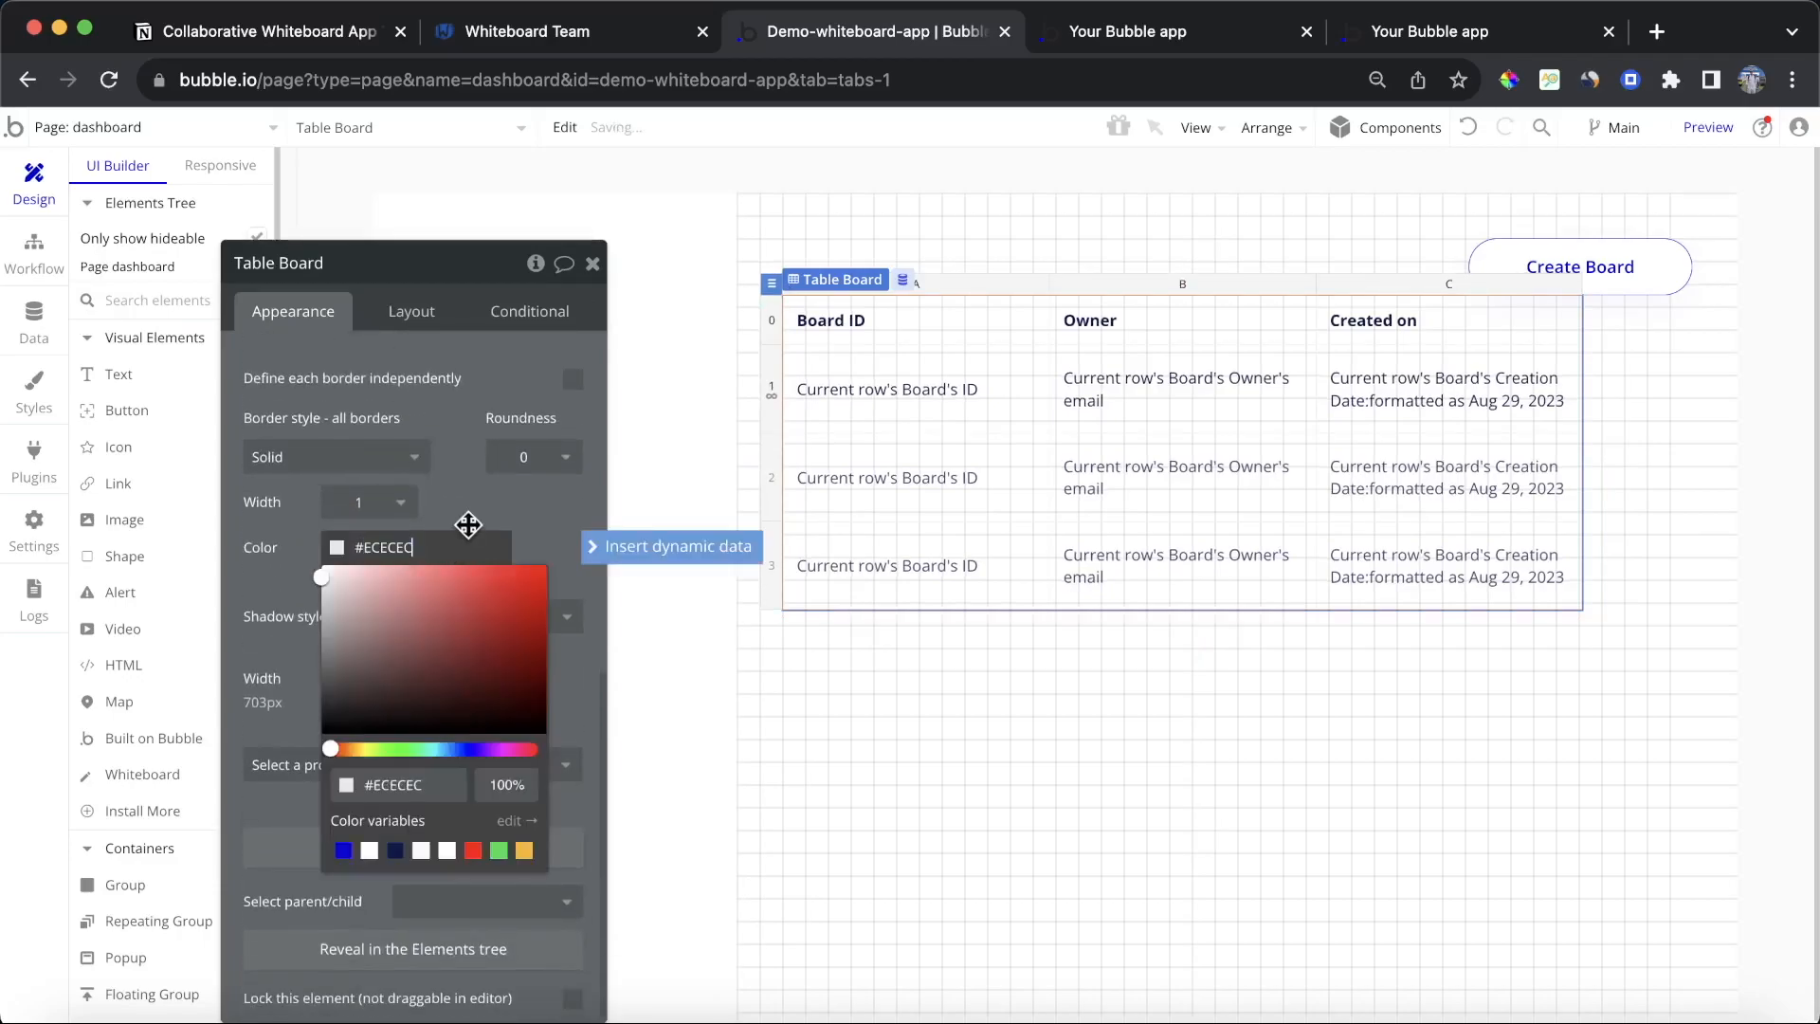
{"action": "left_click", "coordinate": [545, 520]}
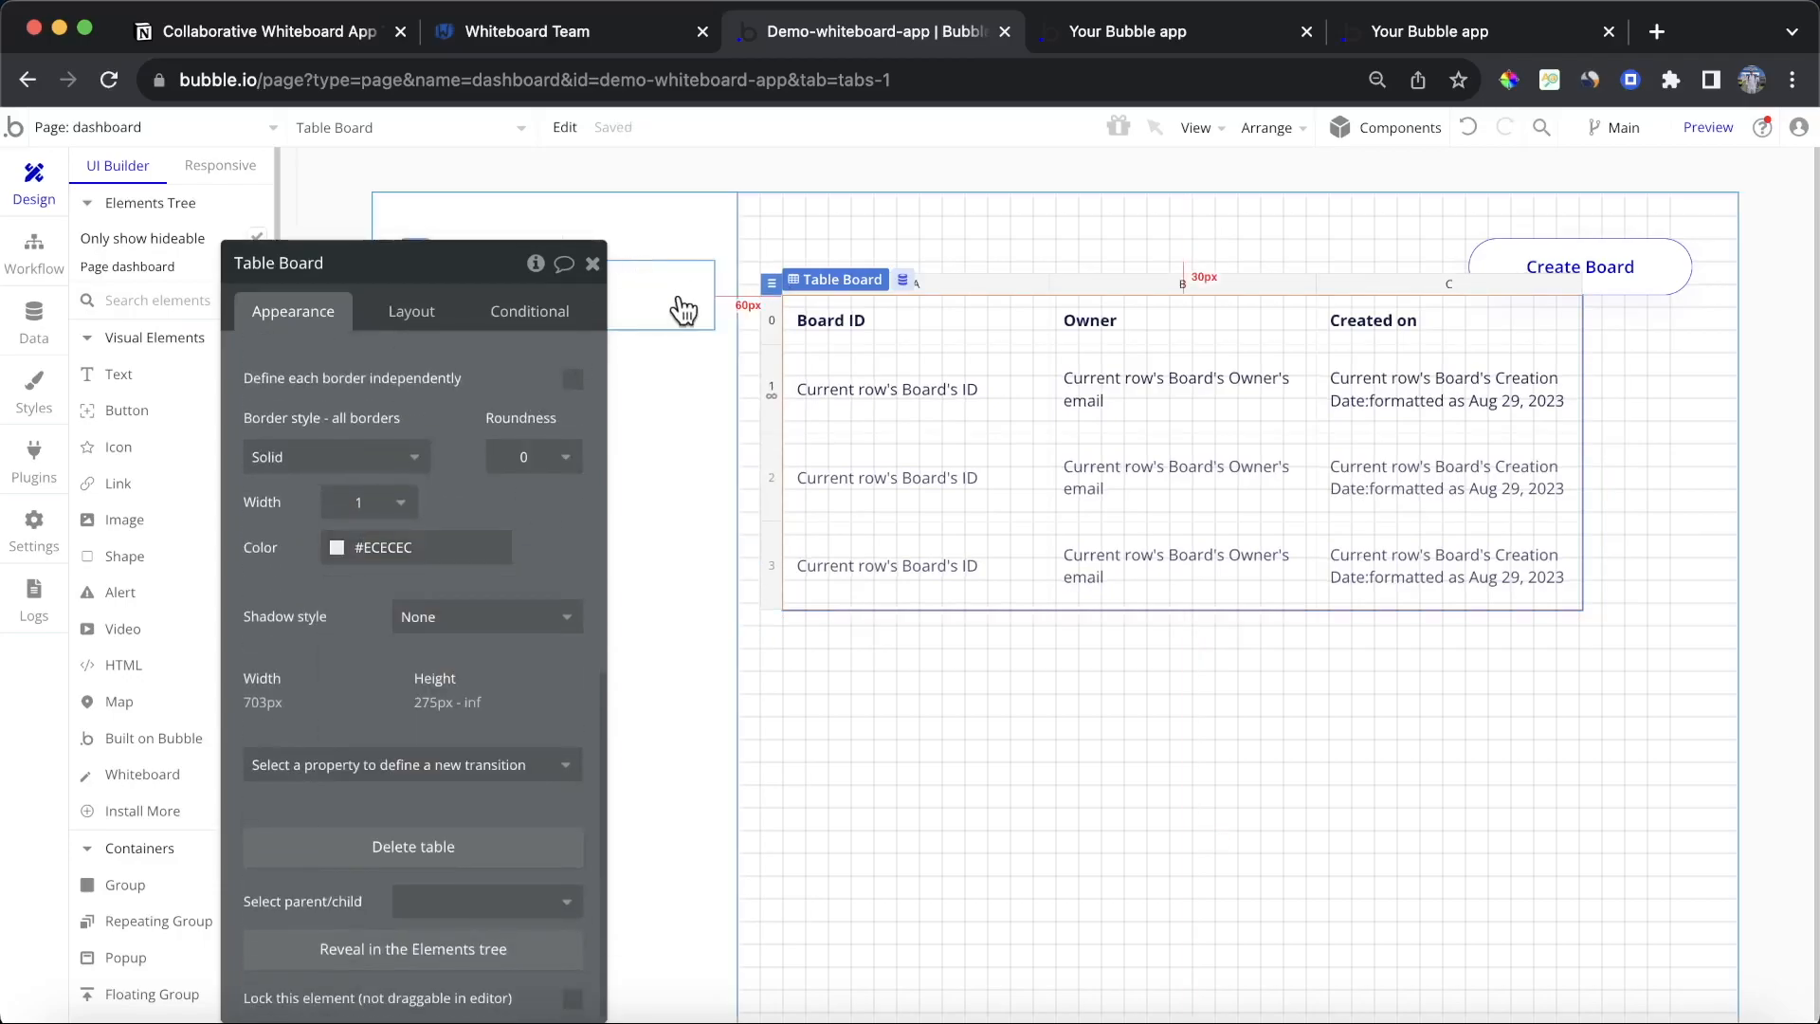
Step: Turn off the table's fixed width and give it a minimum width of 200 px
{"action": "left_click", "coordinate": [412, 309]}
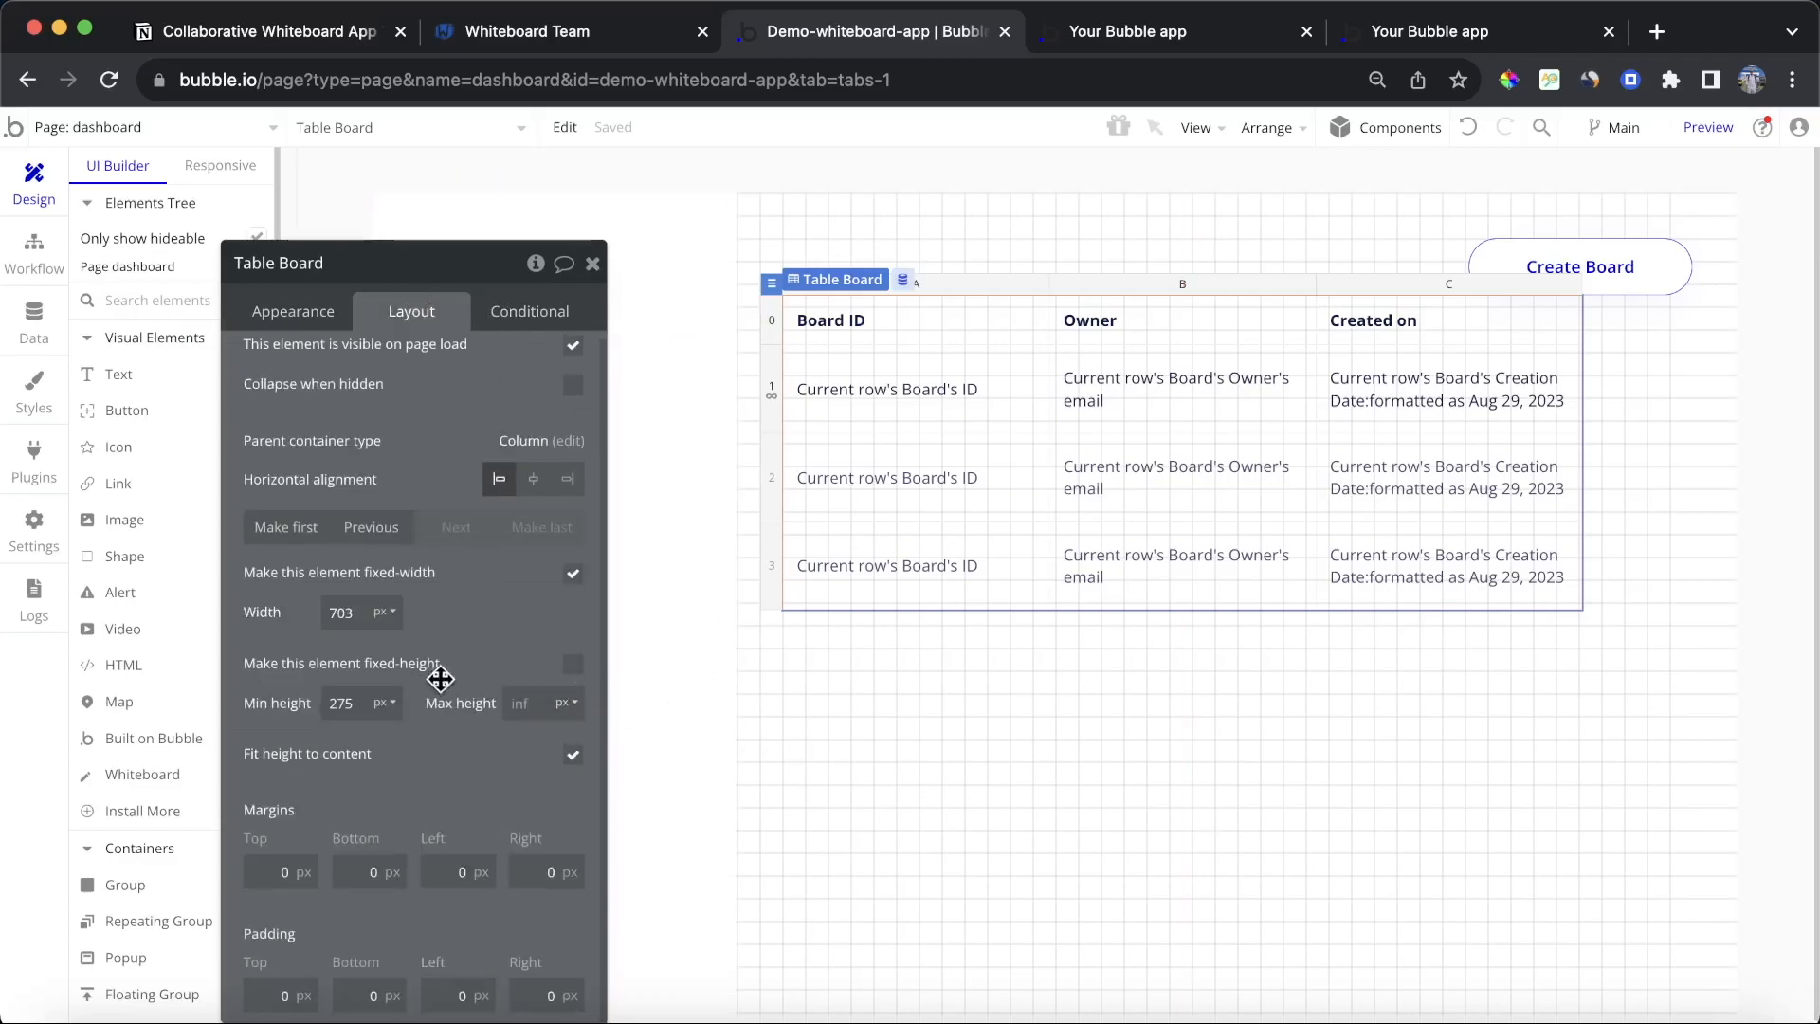
{"action": "left_click", "coordinate": [571, 576]}
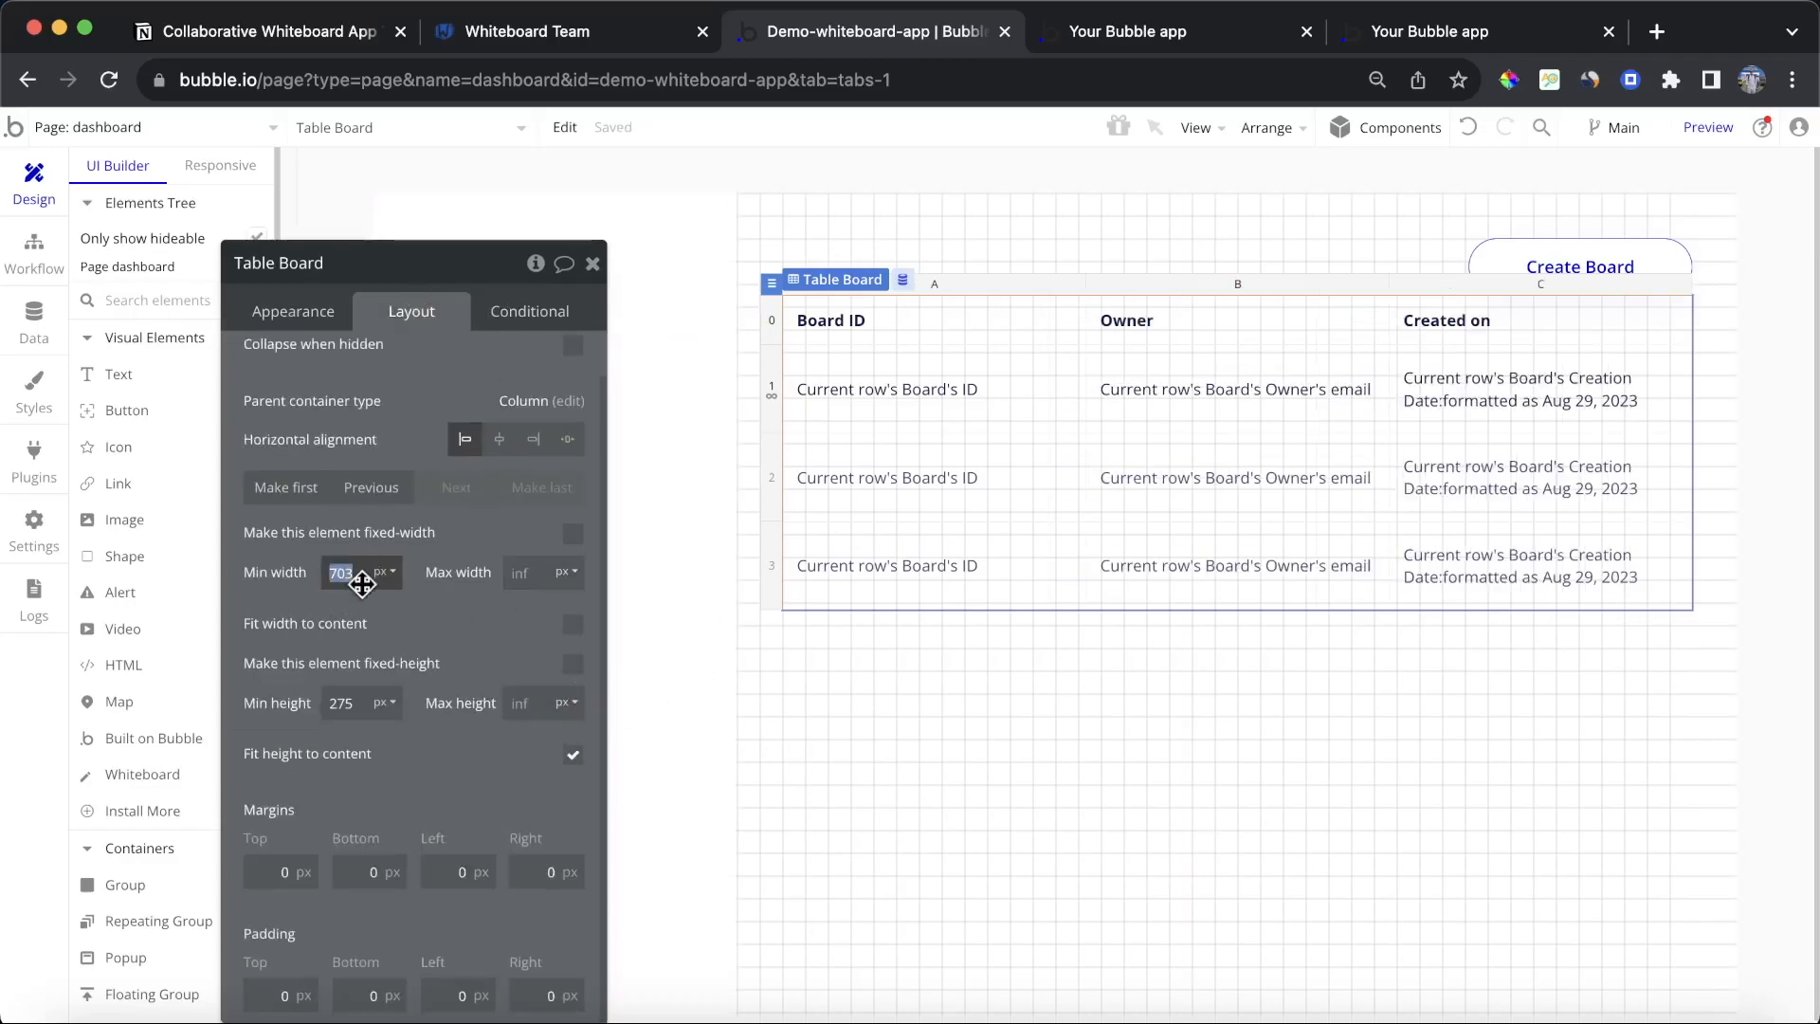
{"action": "left_click", "coordinate": [455, 626]}
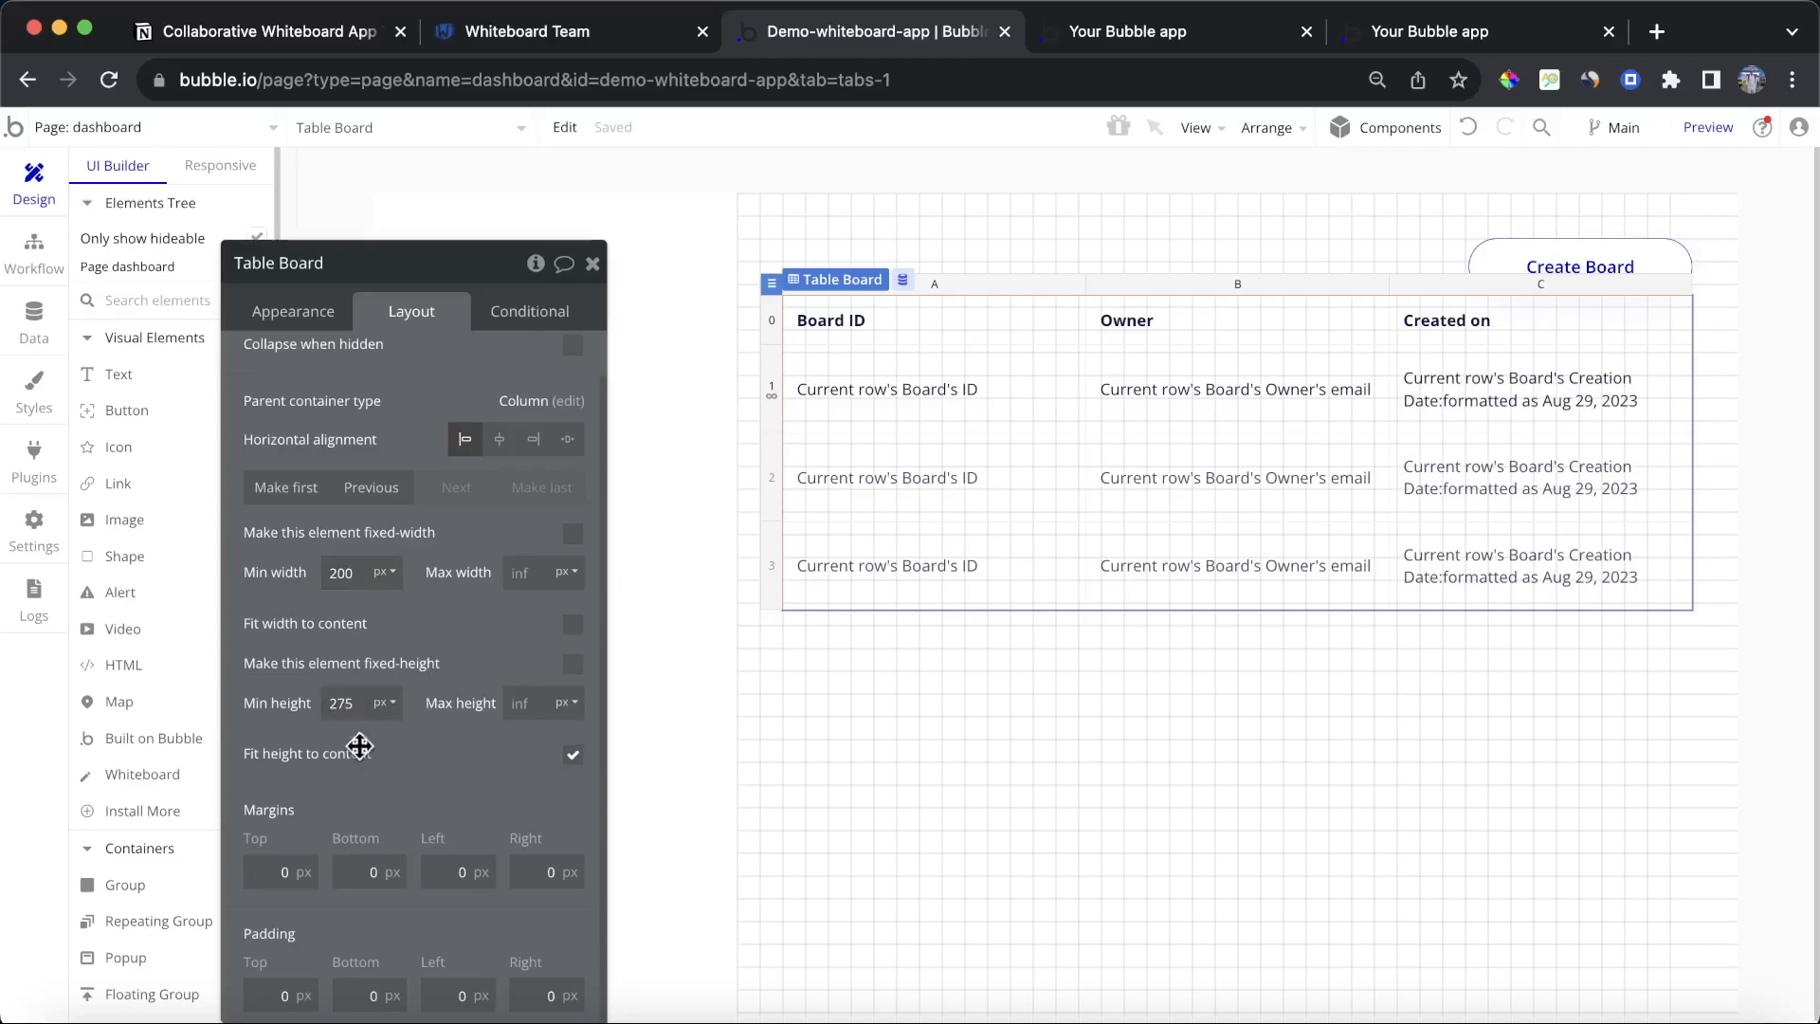
{"action": "double_click", "coordinate": [341, 703]}
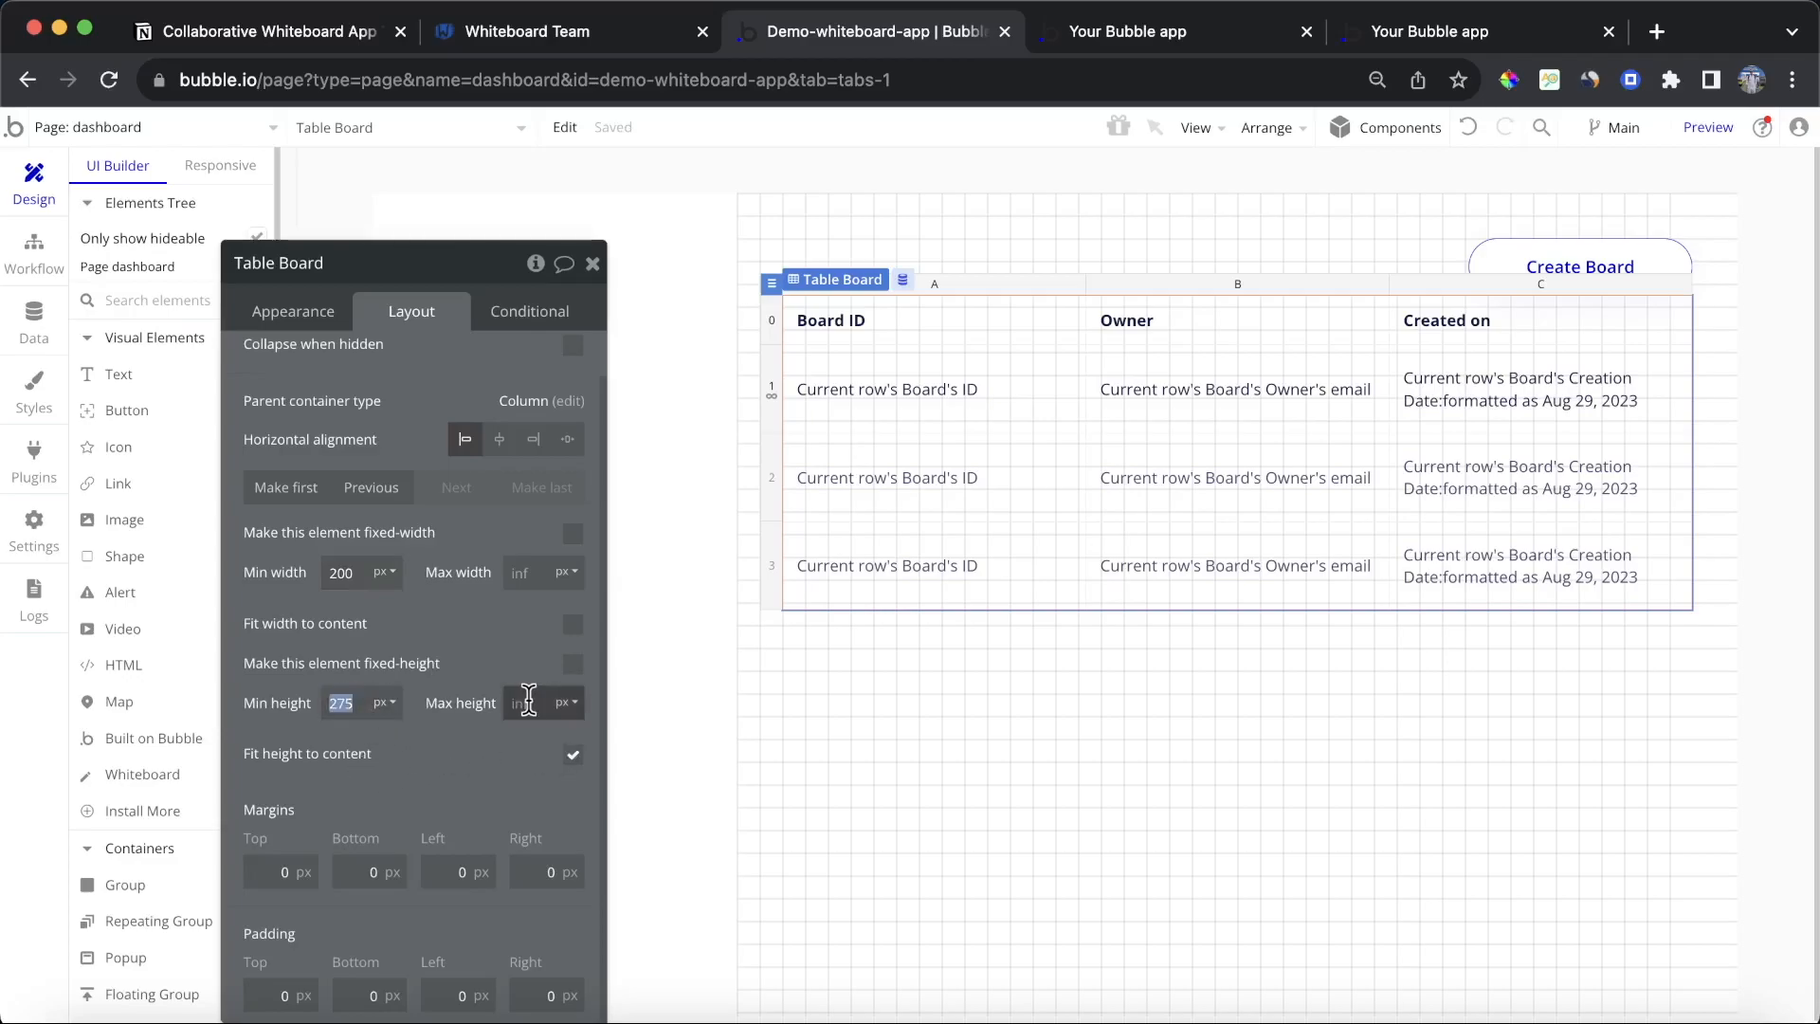
{"action": "left_click", "coordinate": [307, 310]}
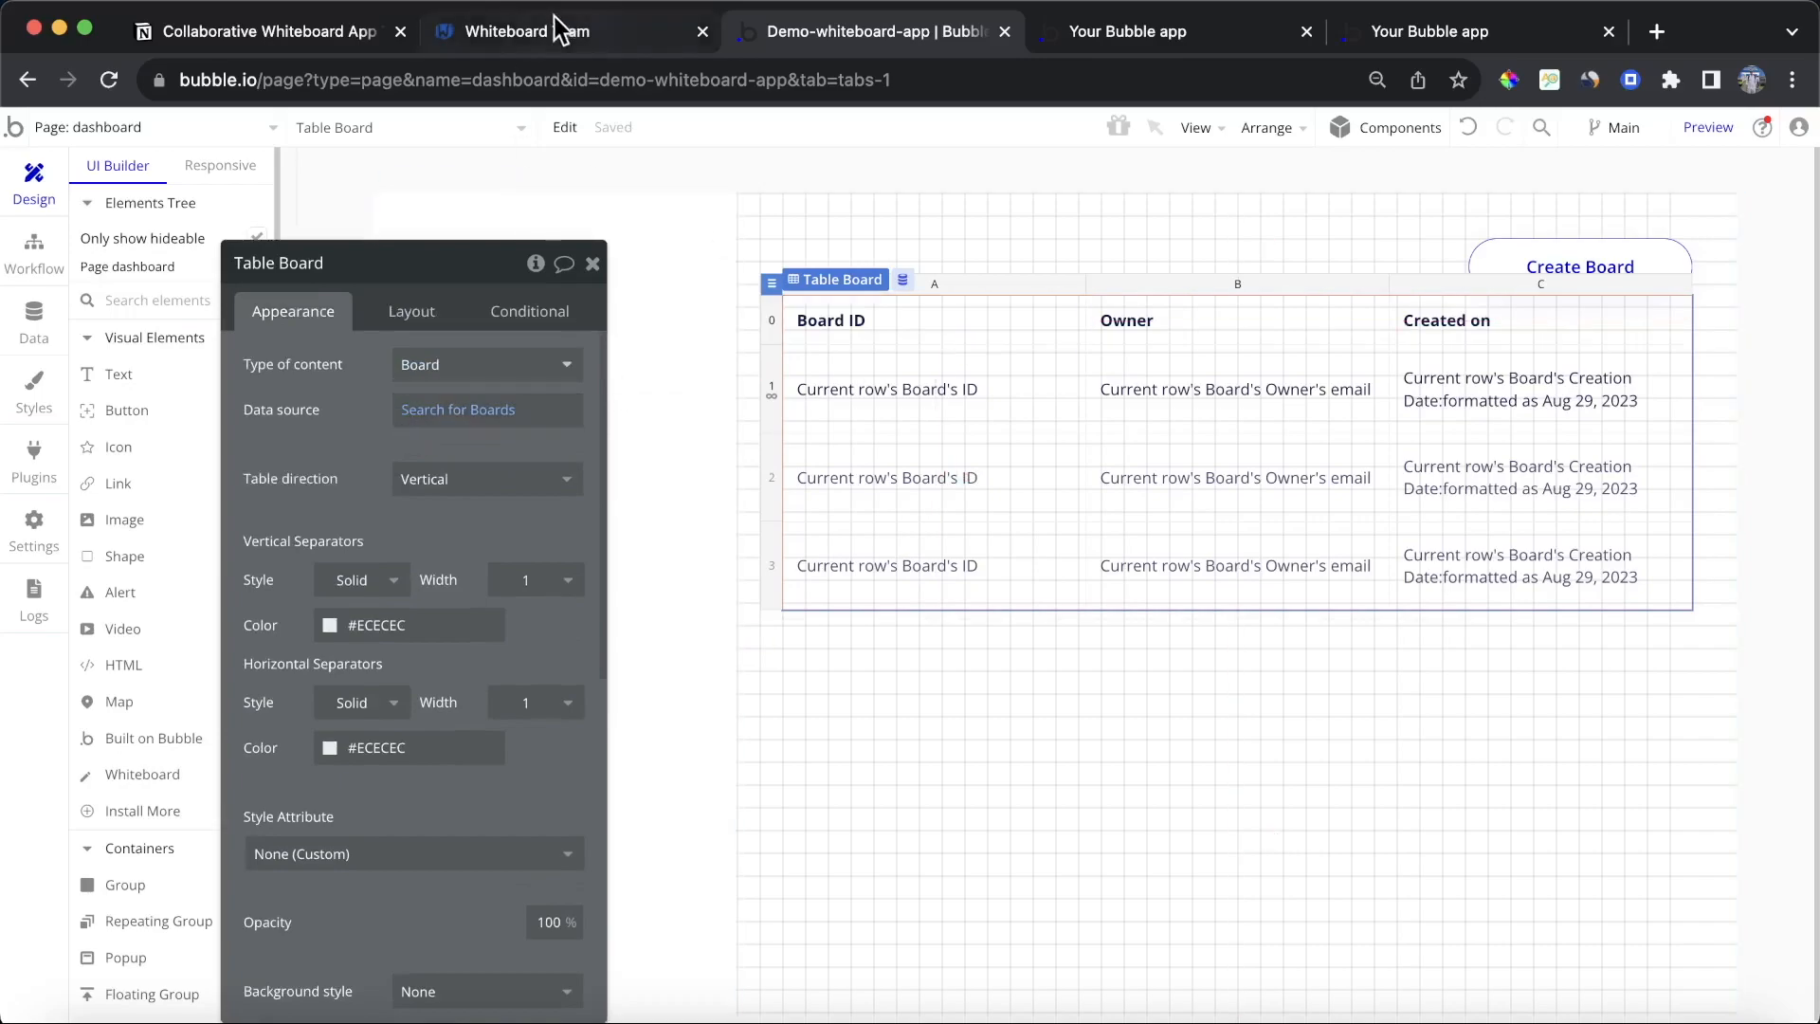
Step: Switch to the app preview tab and refresh it to view the restyled boards table
{"action": "left_click", "coordinate": [1137, 29]}
{"action": "left_click", "coordinate": [894, 143]}
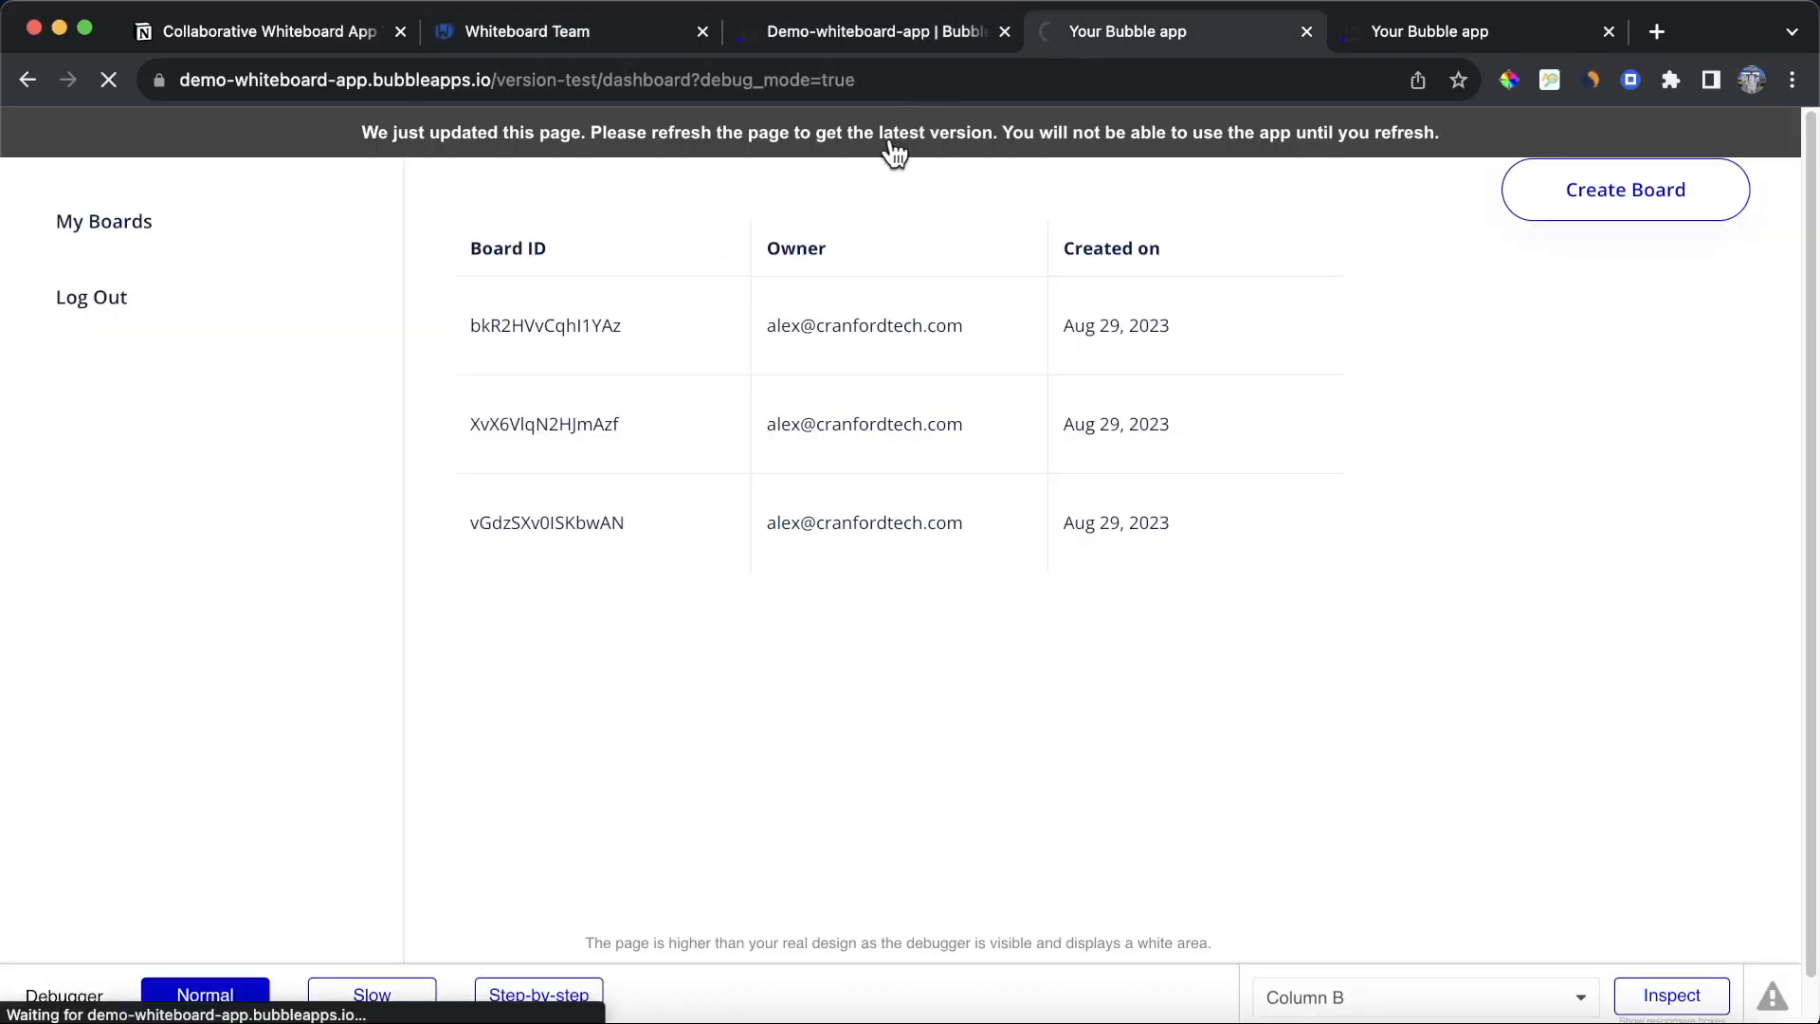
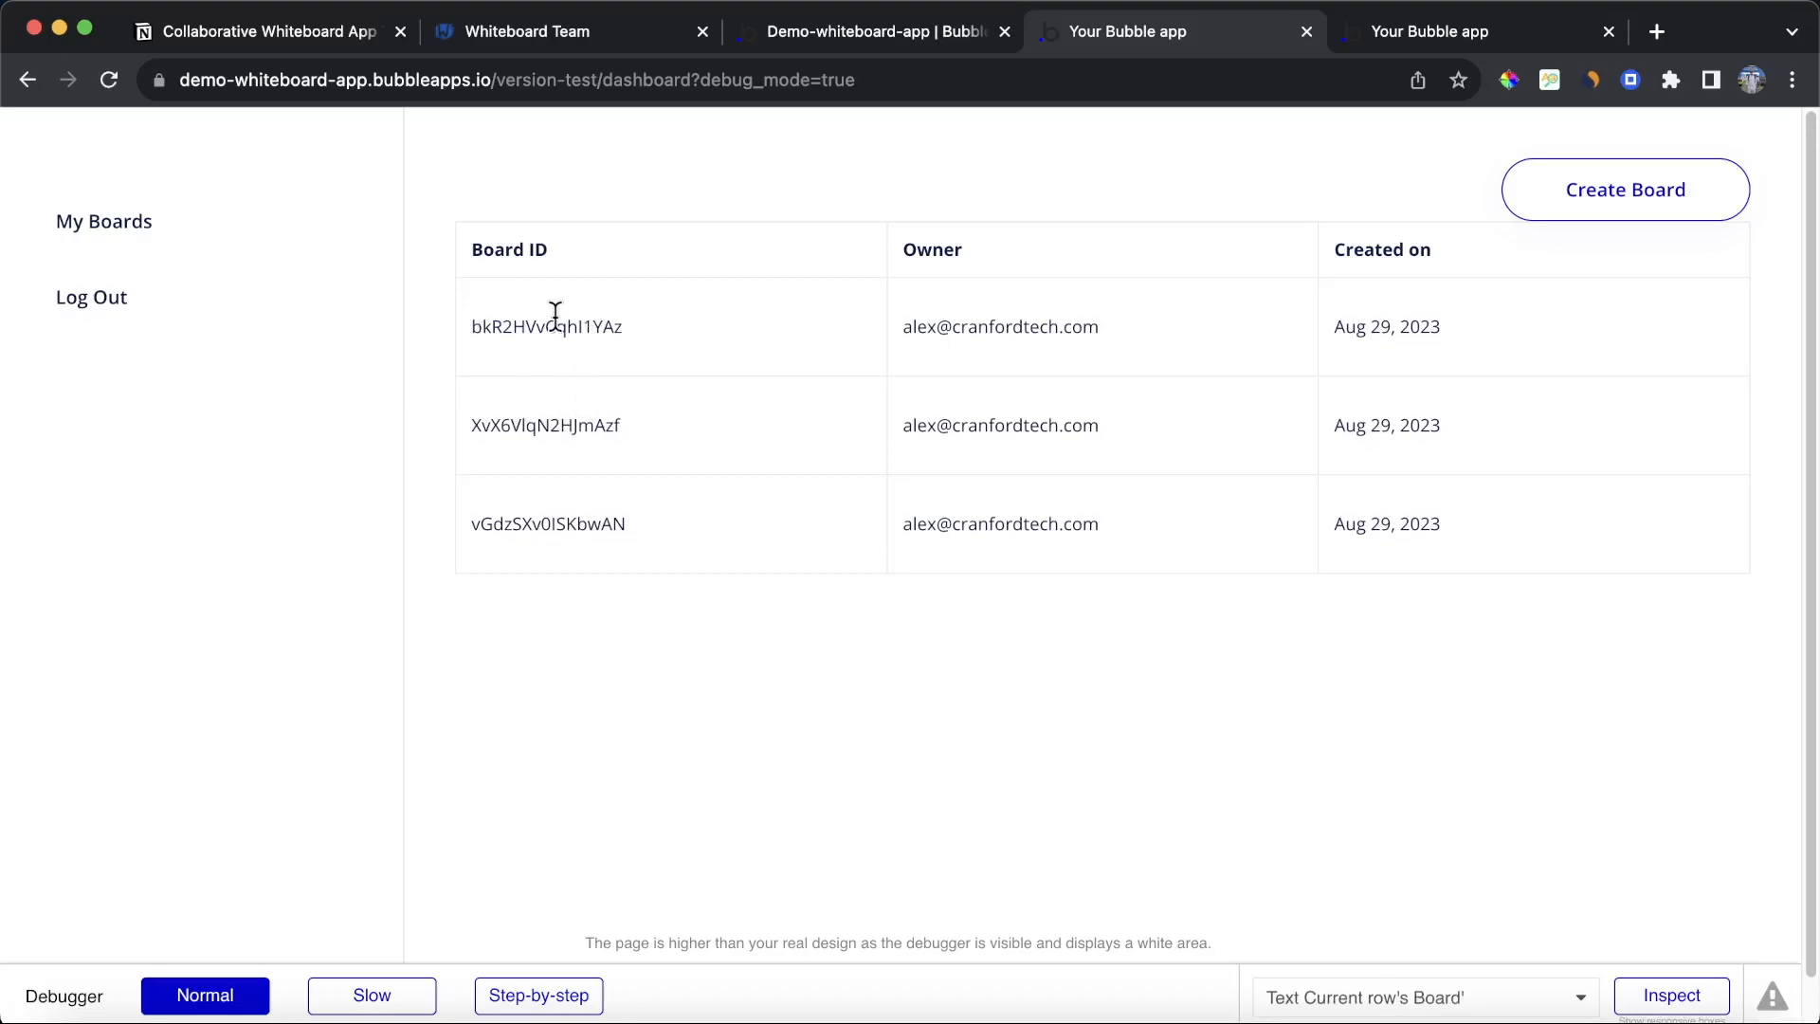
Step: Select the Board ID text in the table's repeating row and turn off fitting its height to content
{"action": "left_click", "coordinate": [879, 34]}
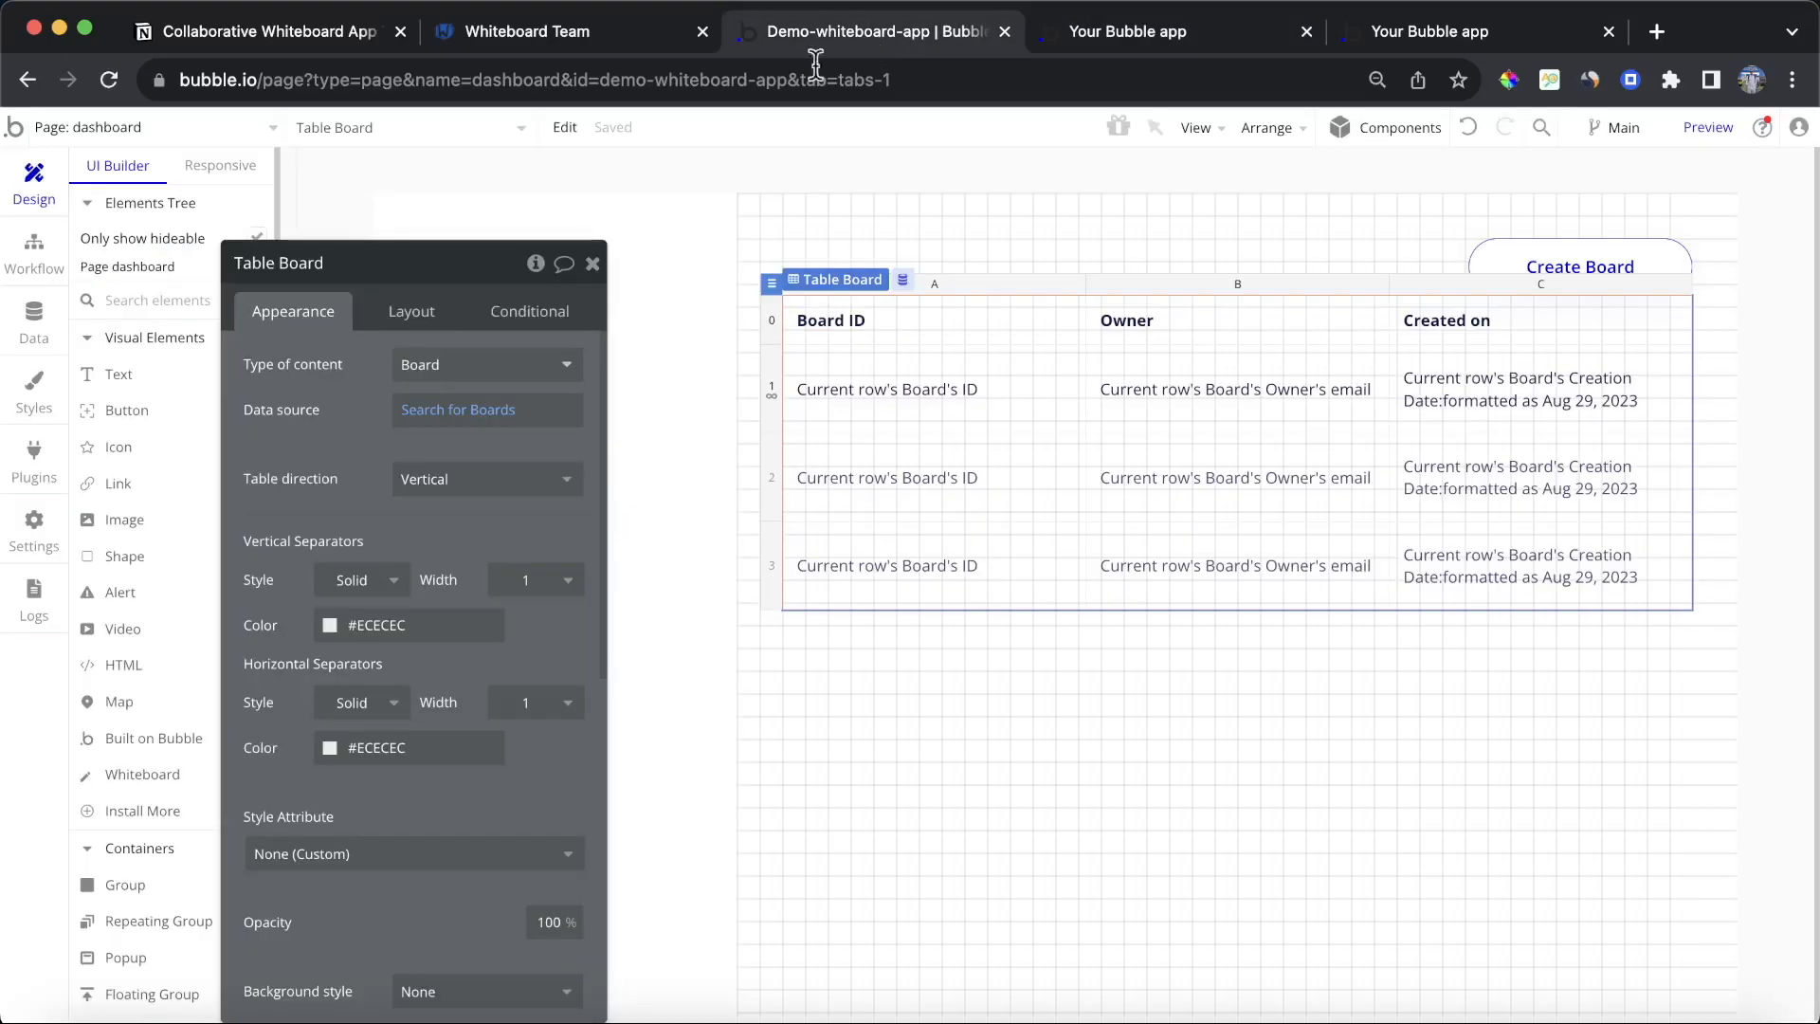
{"action": "left_click", "coordinate": [772, 322]}
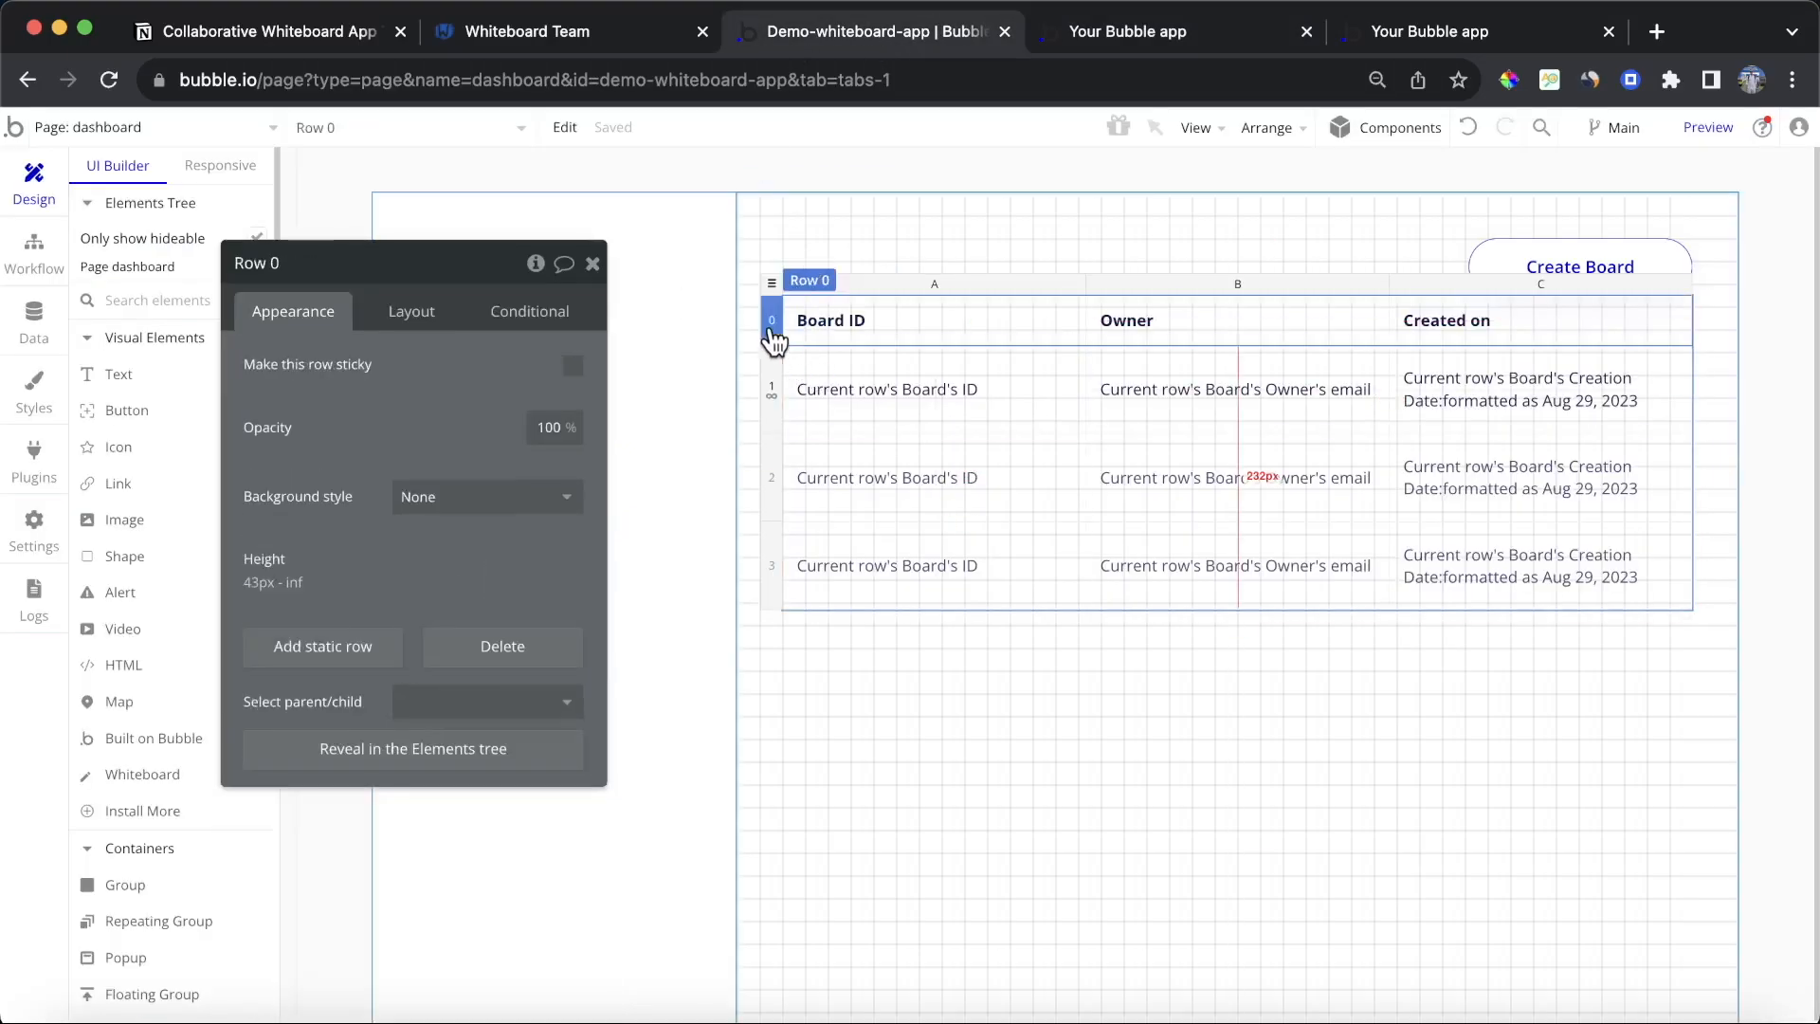
{"action": "left_click", "coordinate": [771, 388]}
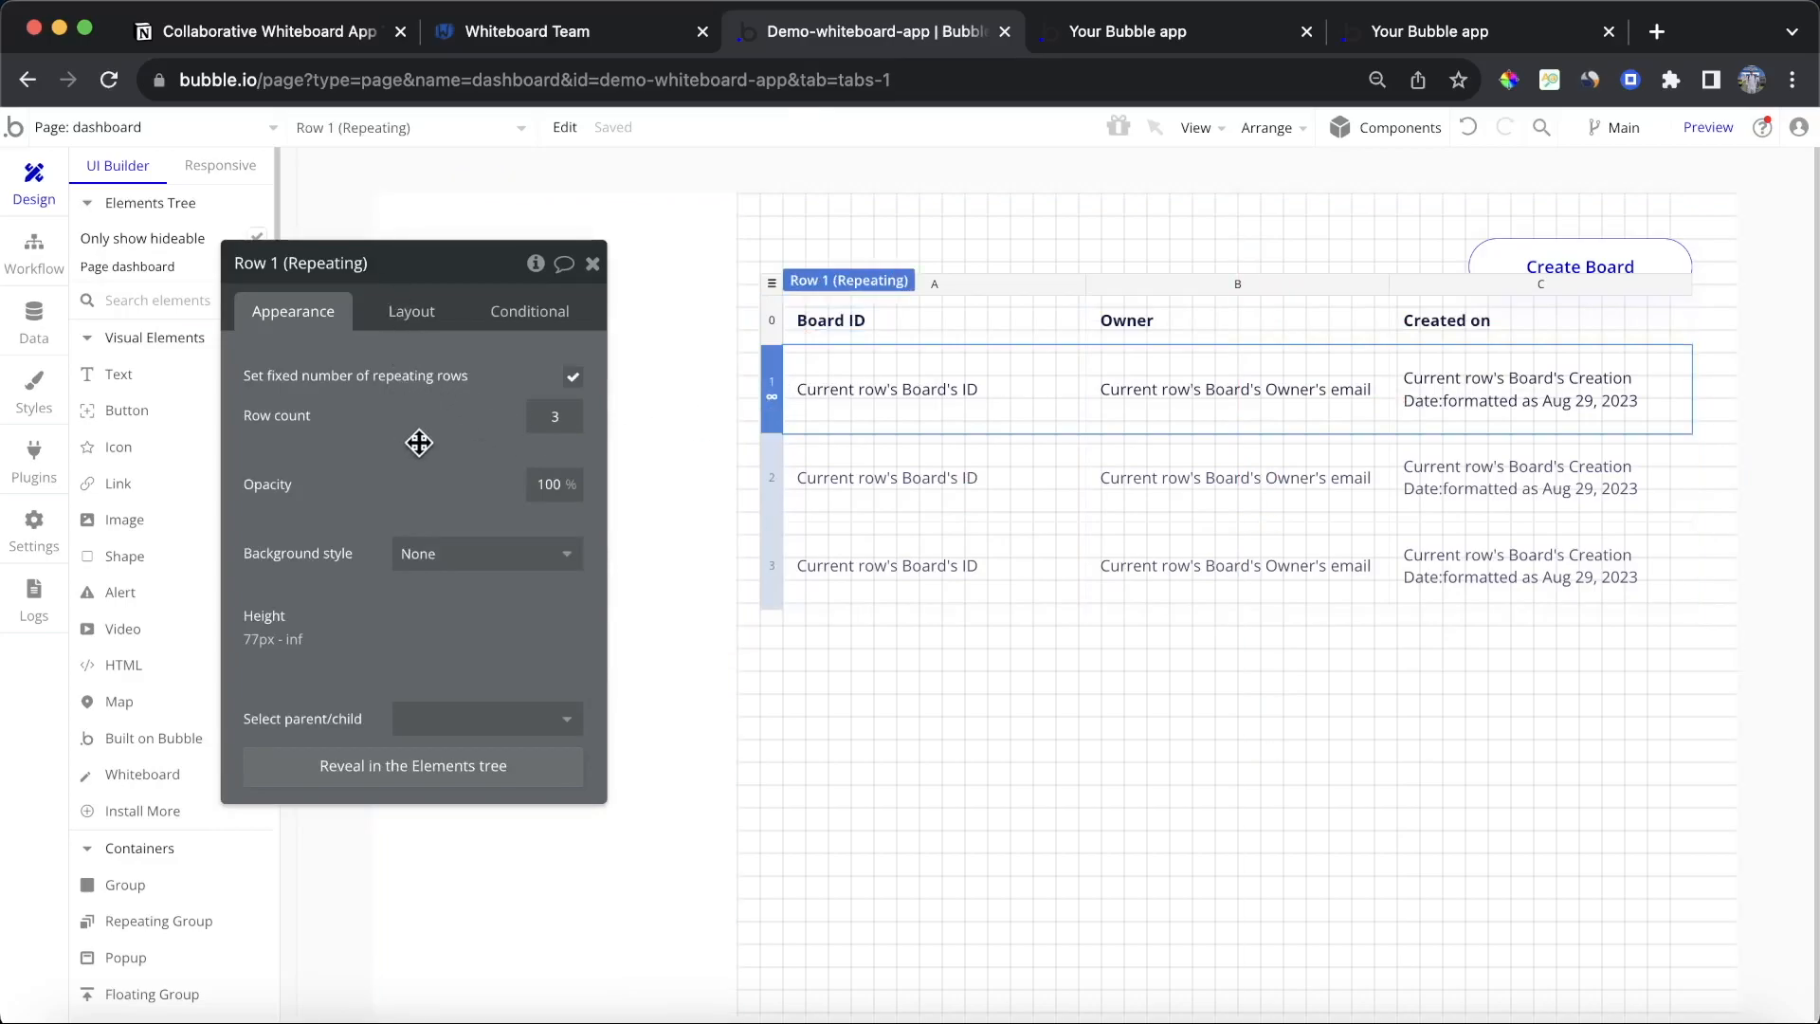
{"action": "left_click", "coordinate": [867, 416]}
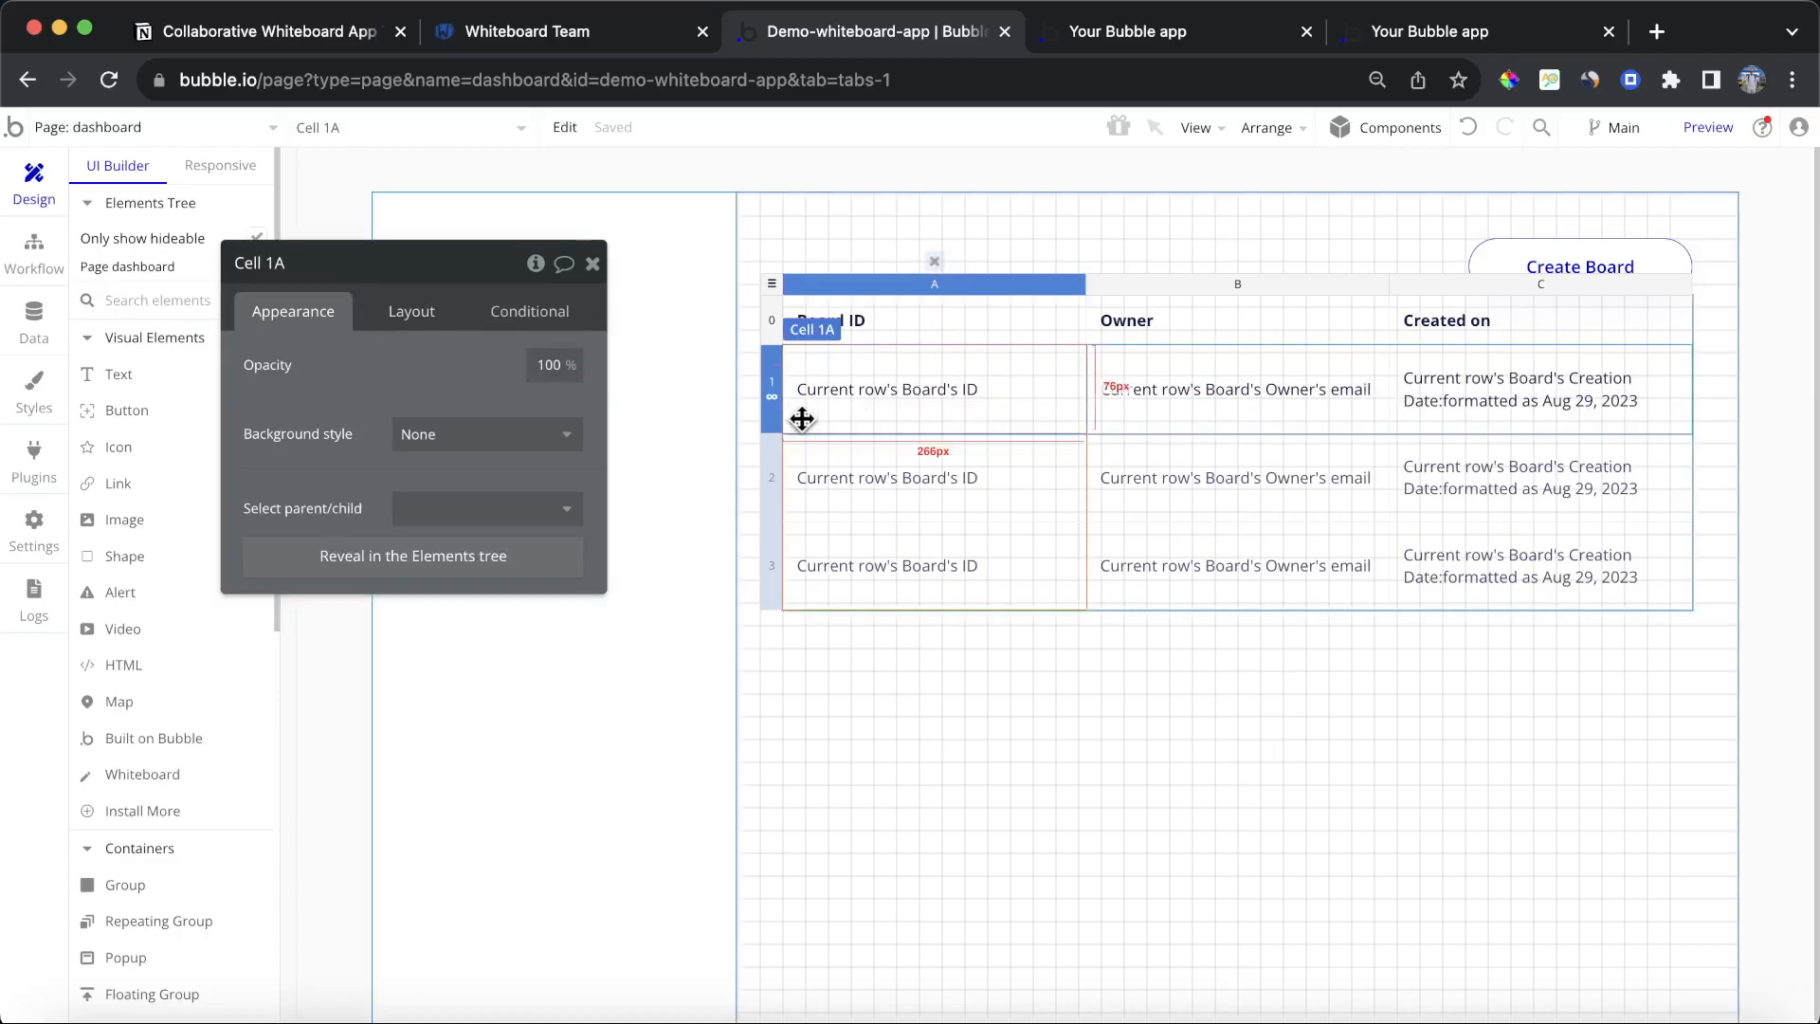
{"action": "left_click", "coordinate": [873, 394]}
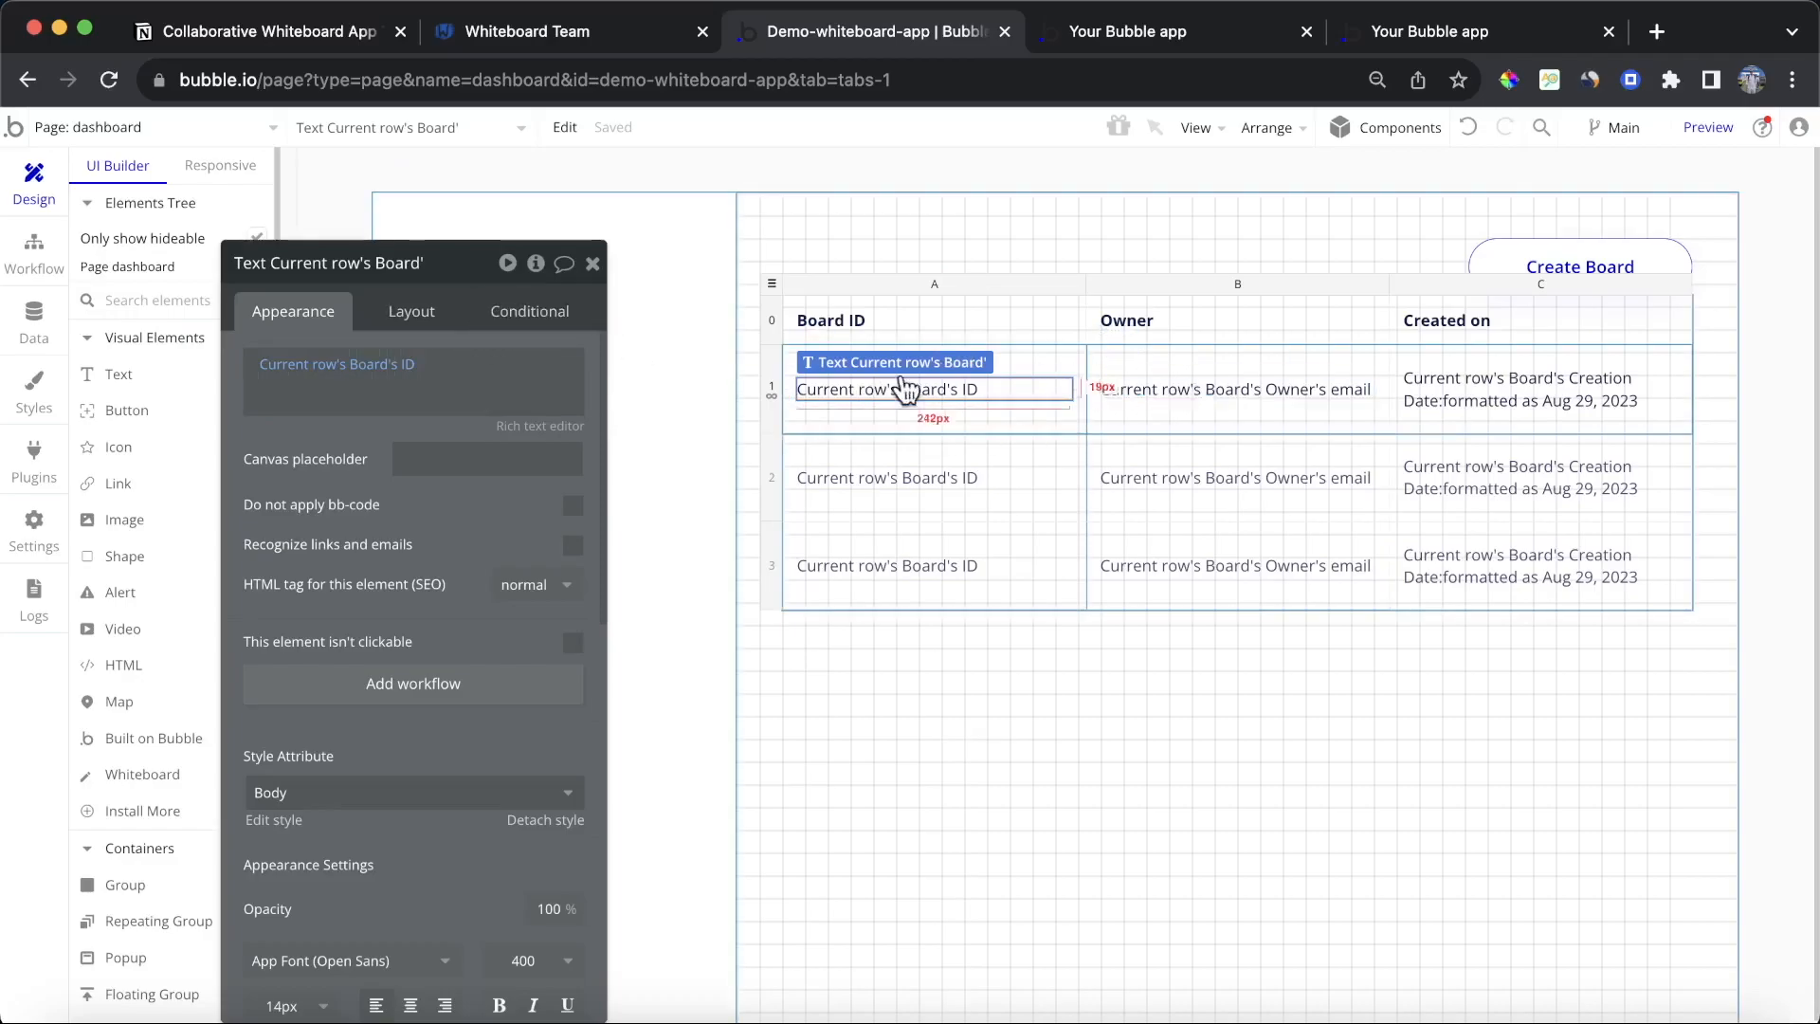
{"action": "left_click", "coordinate": [434, 318]}
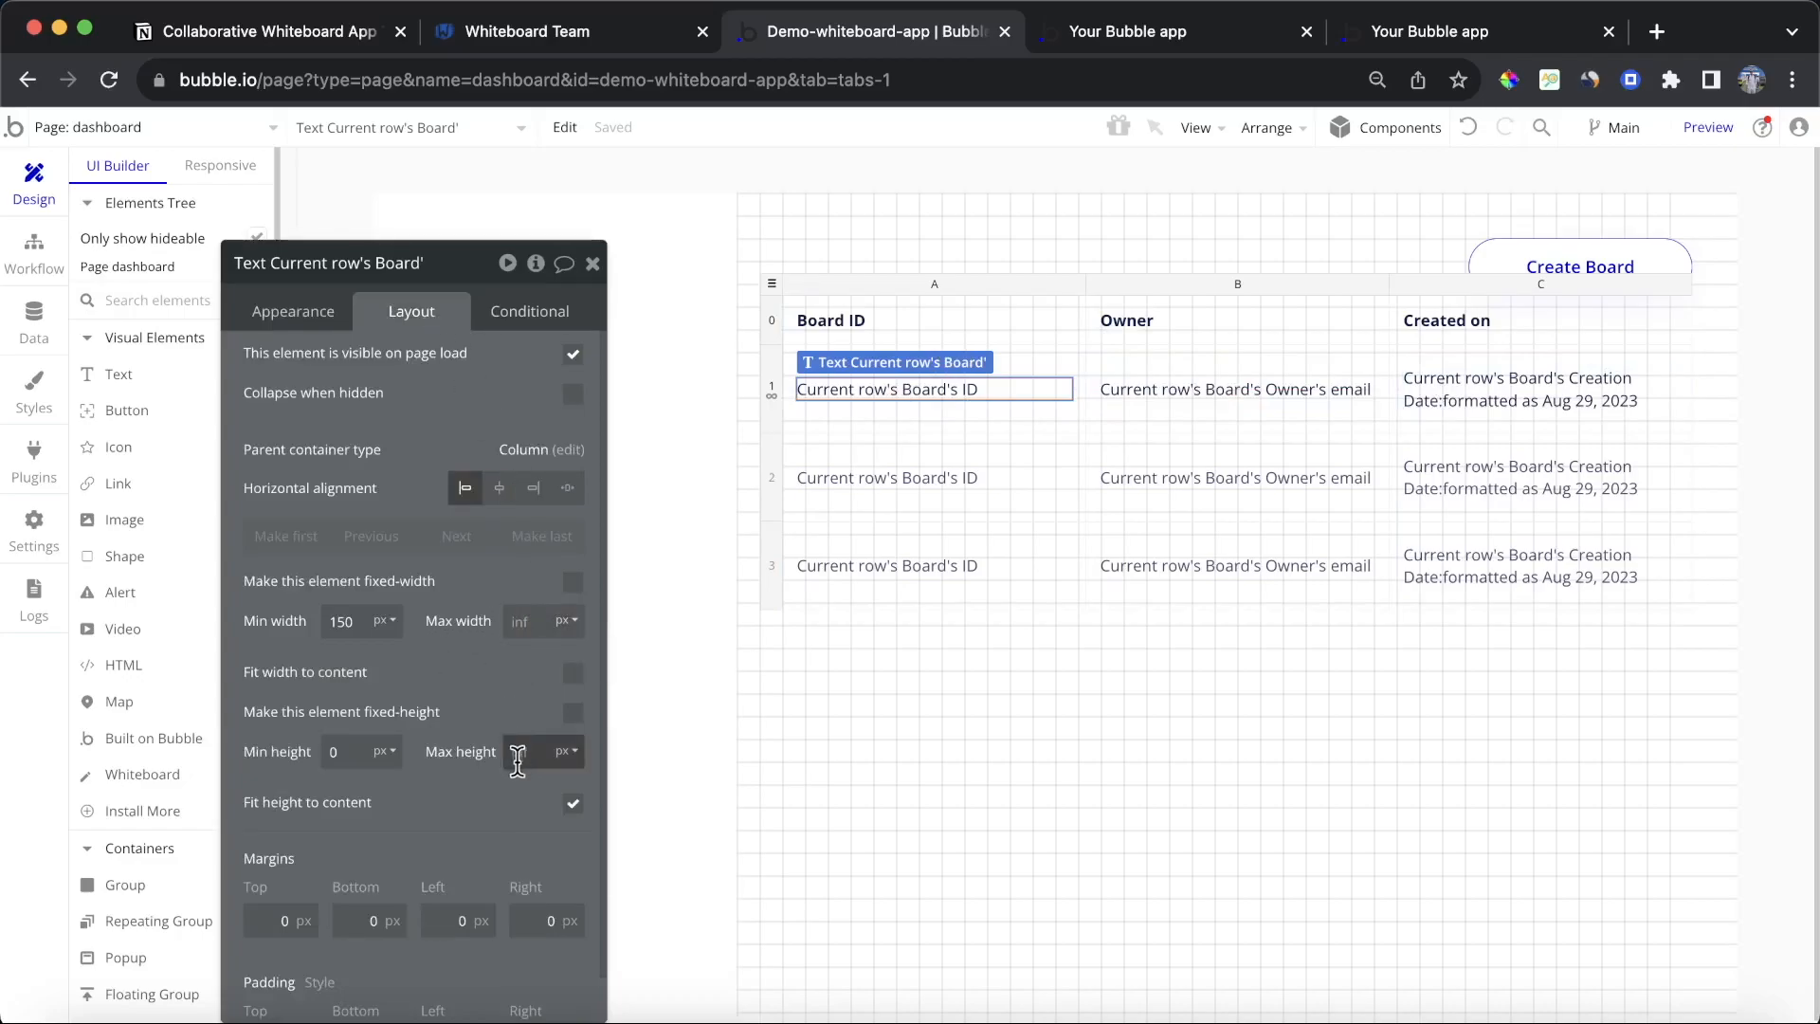
{"action": "left_click", "coordinate": [572, 804]}
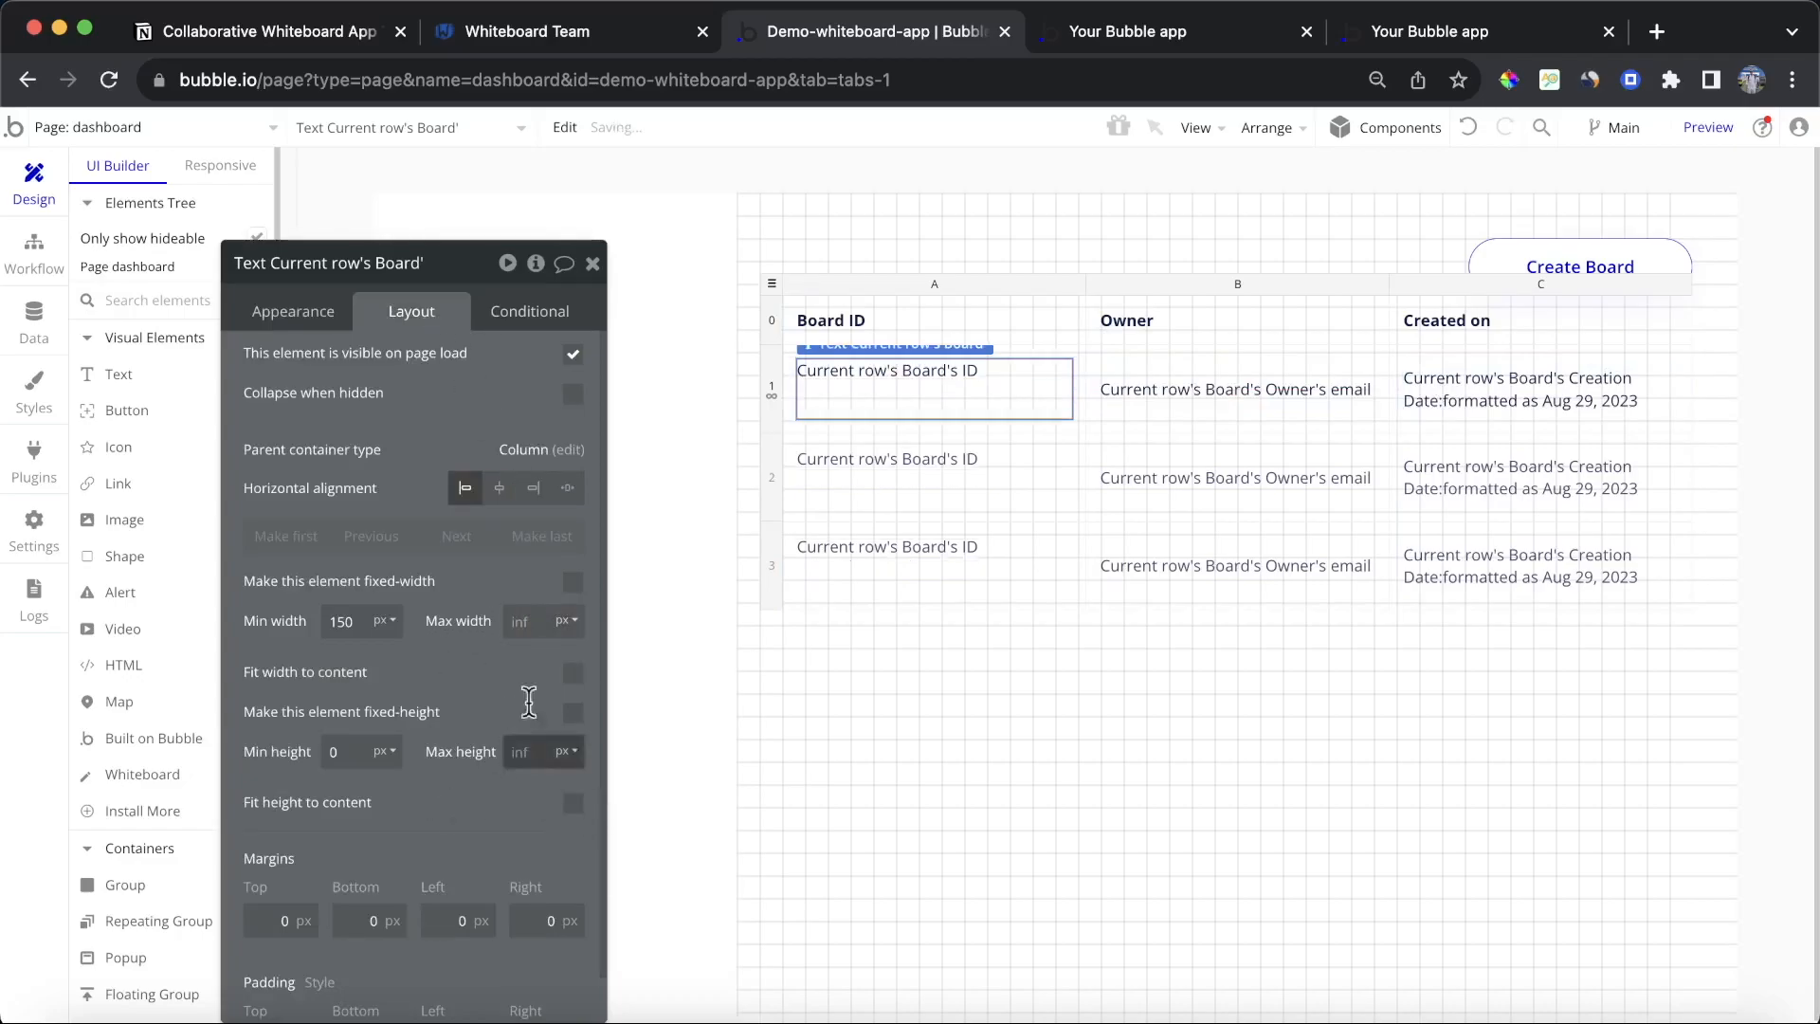
{"action": "left_click", "coordinate": [793, 407]}
{"action": "left_click", "coordinate": [813, 374]}
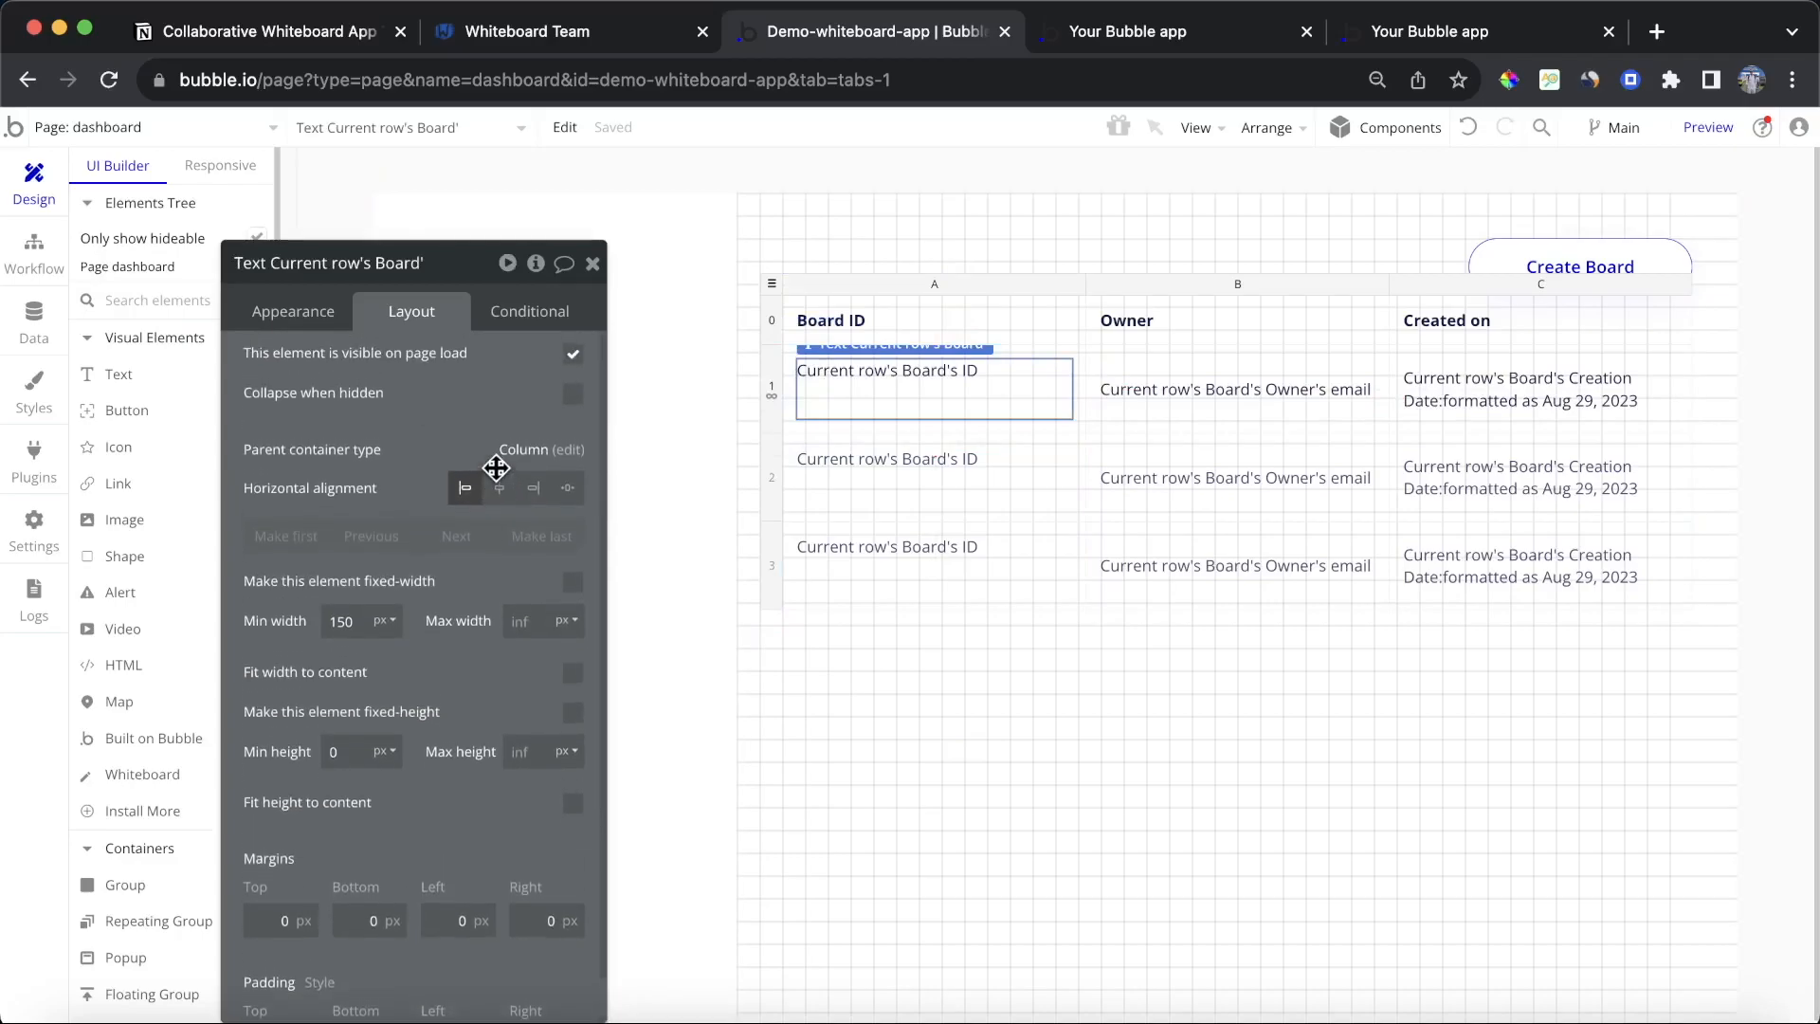
Step: Center the Board ID text vertically within its cell
{"action": "left_click", "coordinate": [293, 309]}
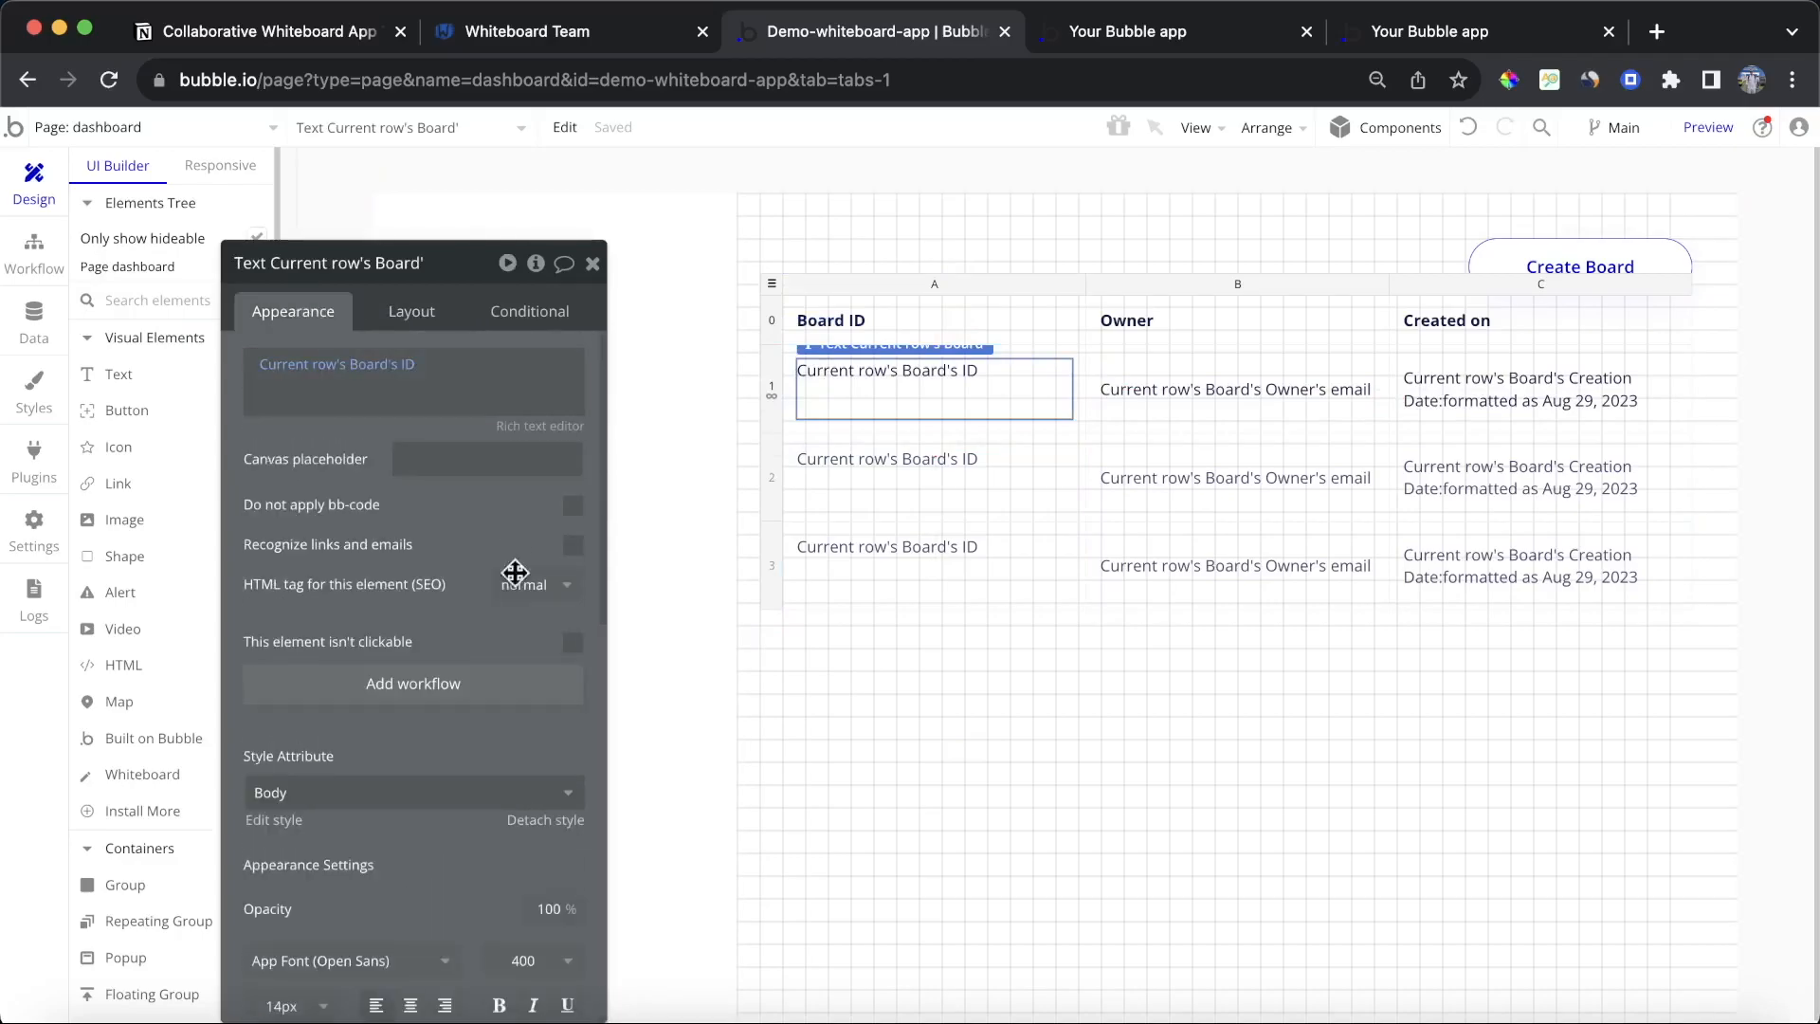
{"action": "scroll", "coordinate": [502, 711], "scroll_direction": "down", "scroll_amount": 5}
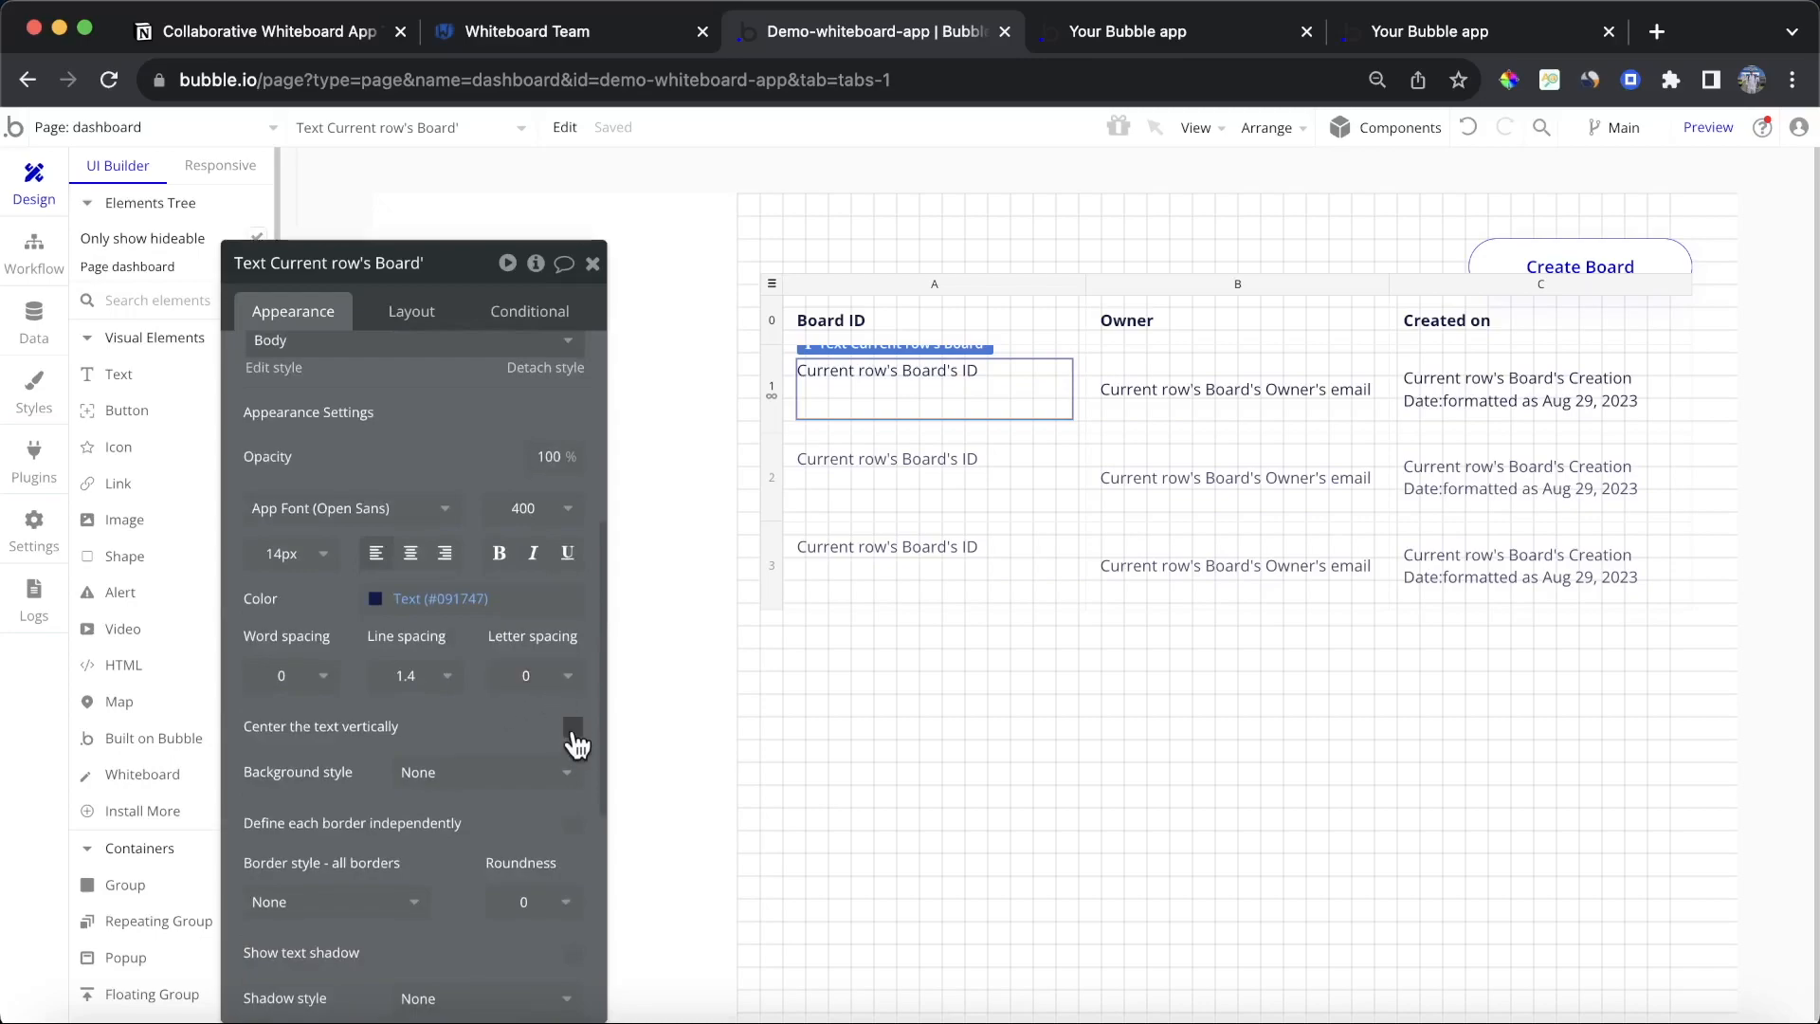
{"action": "left_click", "coordinate": [572, 727]}
{"action": "left_click", "coordinate": [1055, 391]}
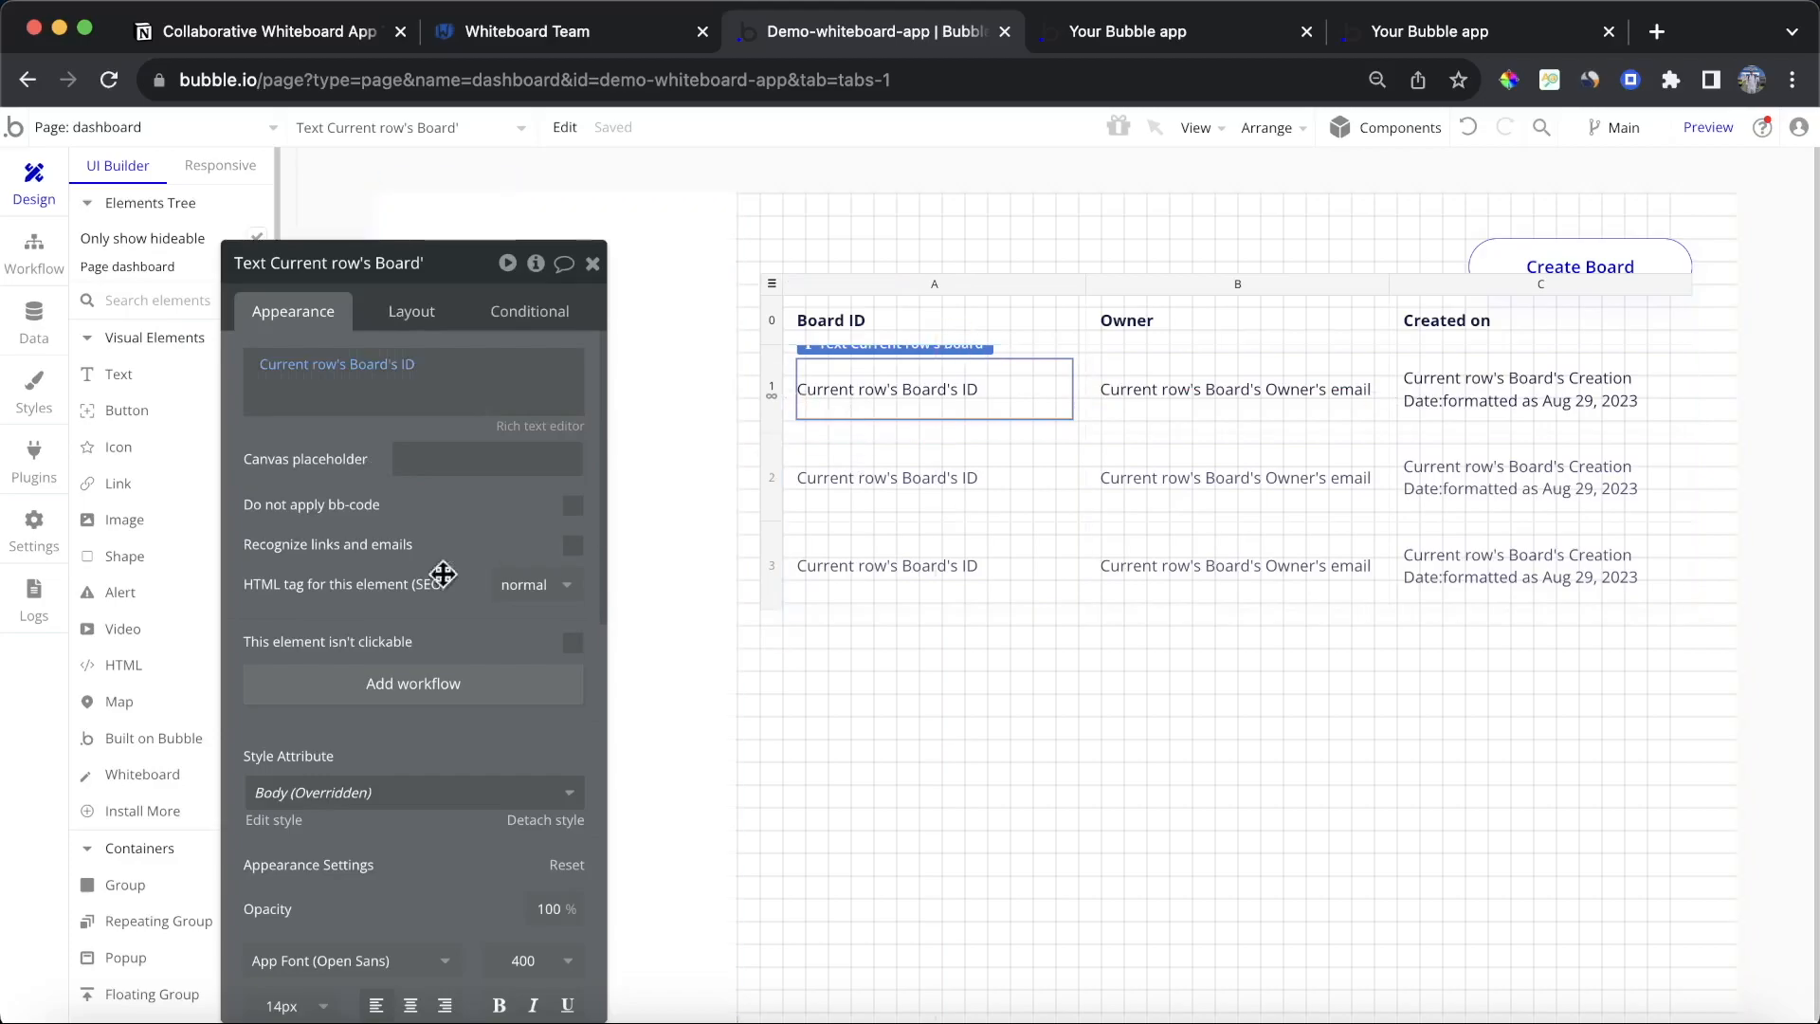
Step: Add a workflow for clicking the Board ID text that goes to the board page
{"action": "left_click", "coordinate": [424, 684]}
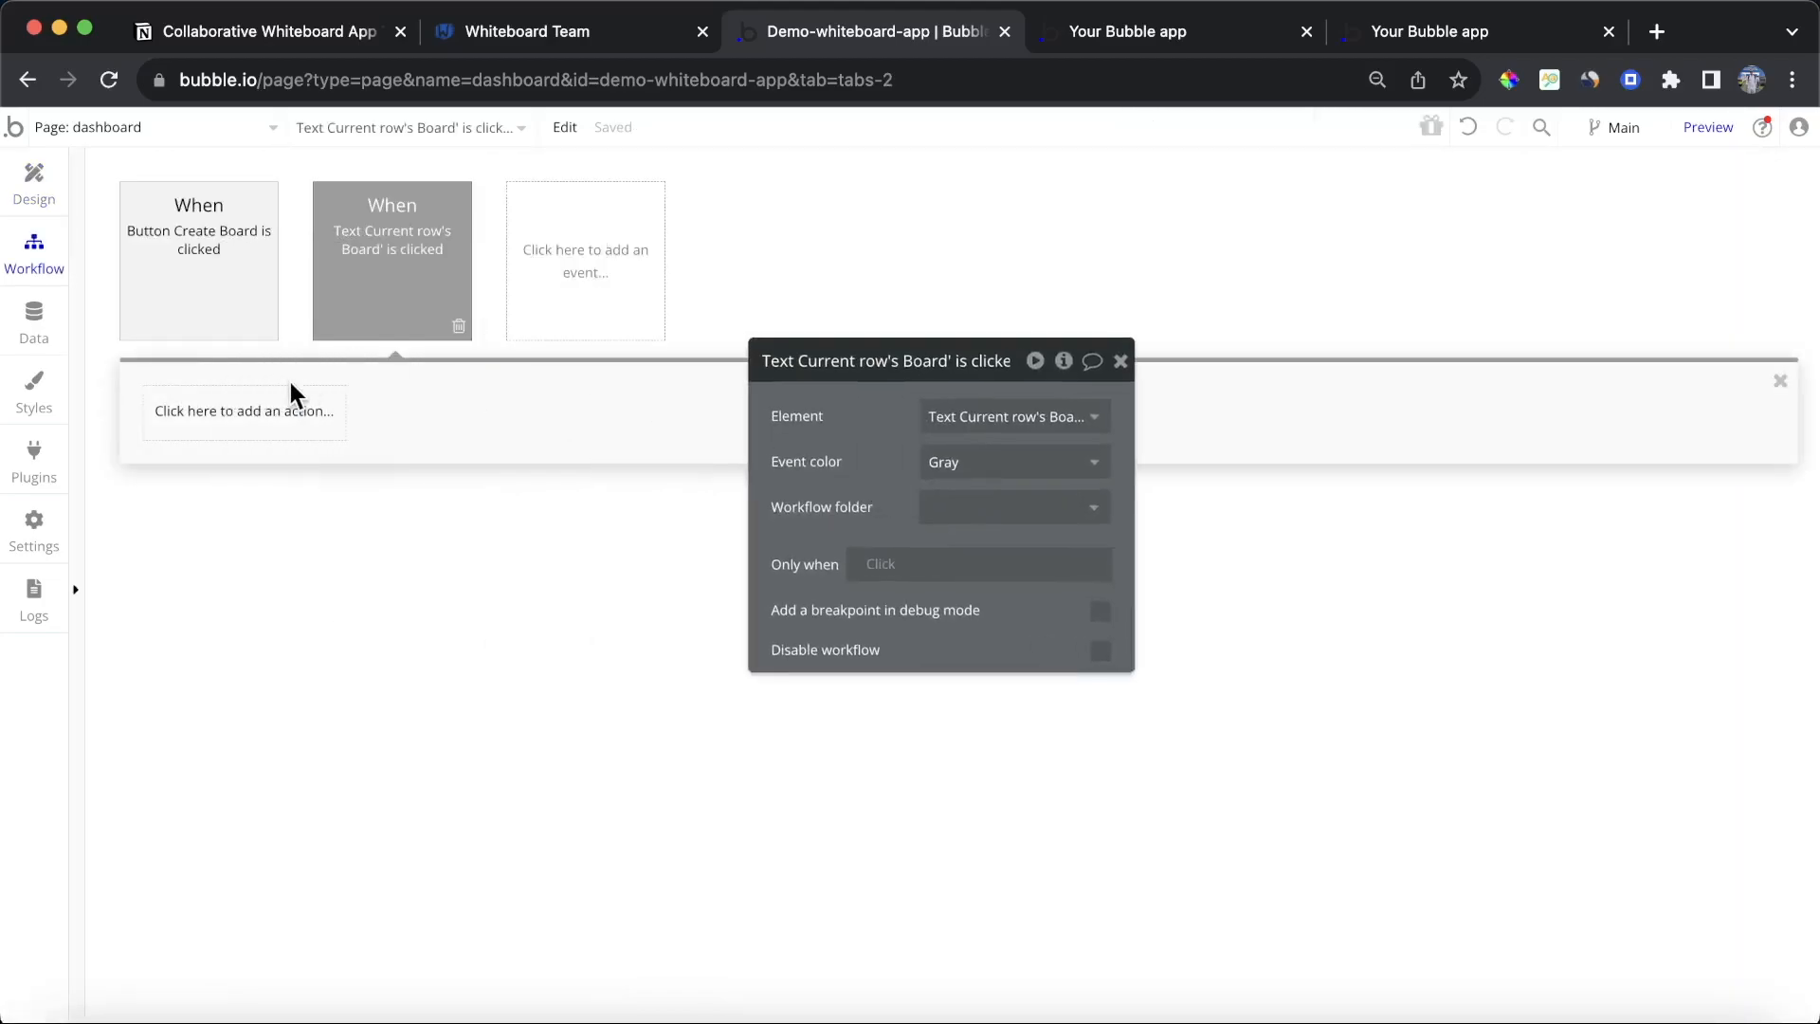
{"action": "left_click", "coordinate": [286, 406]}
{"action": "mouse_move", "coordinate": [291, 532]}
{"action": "left_click", "coordinate": [480, 508]}
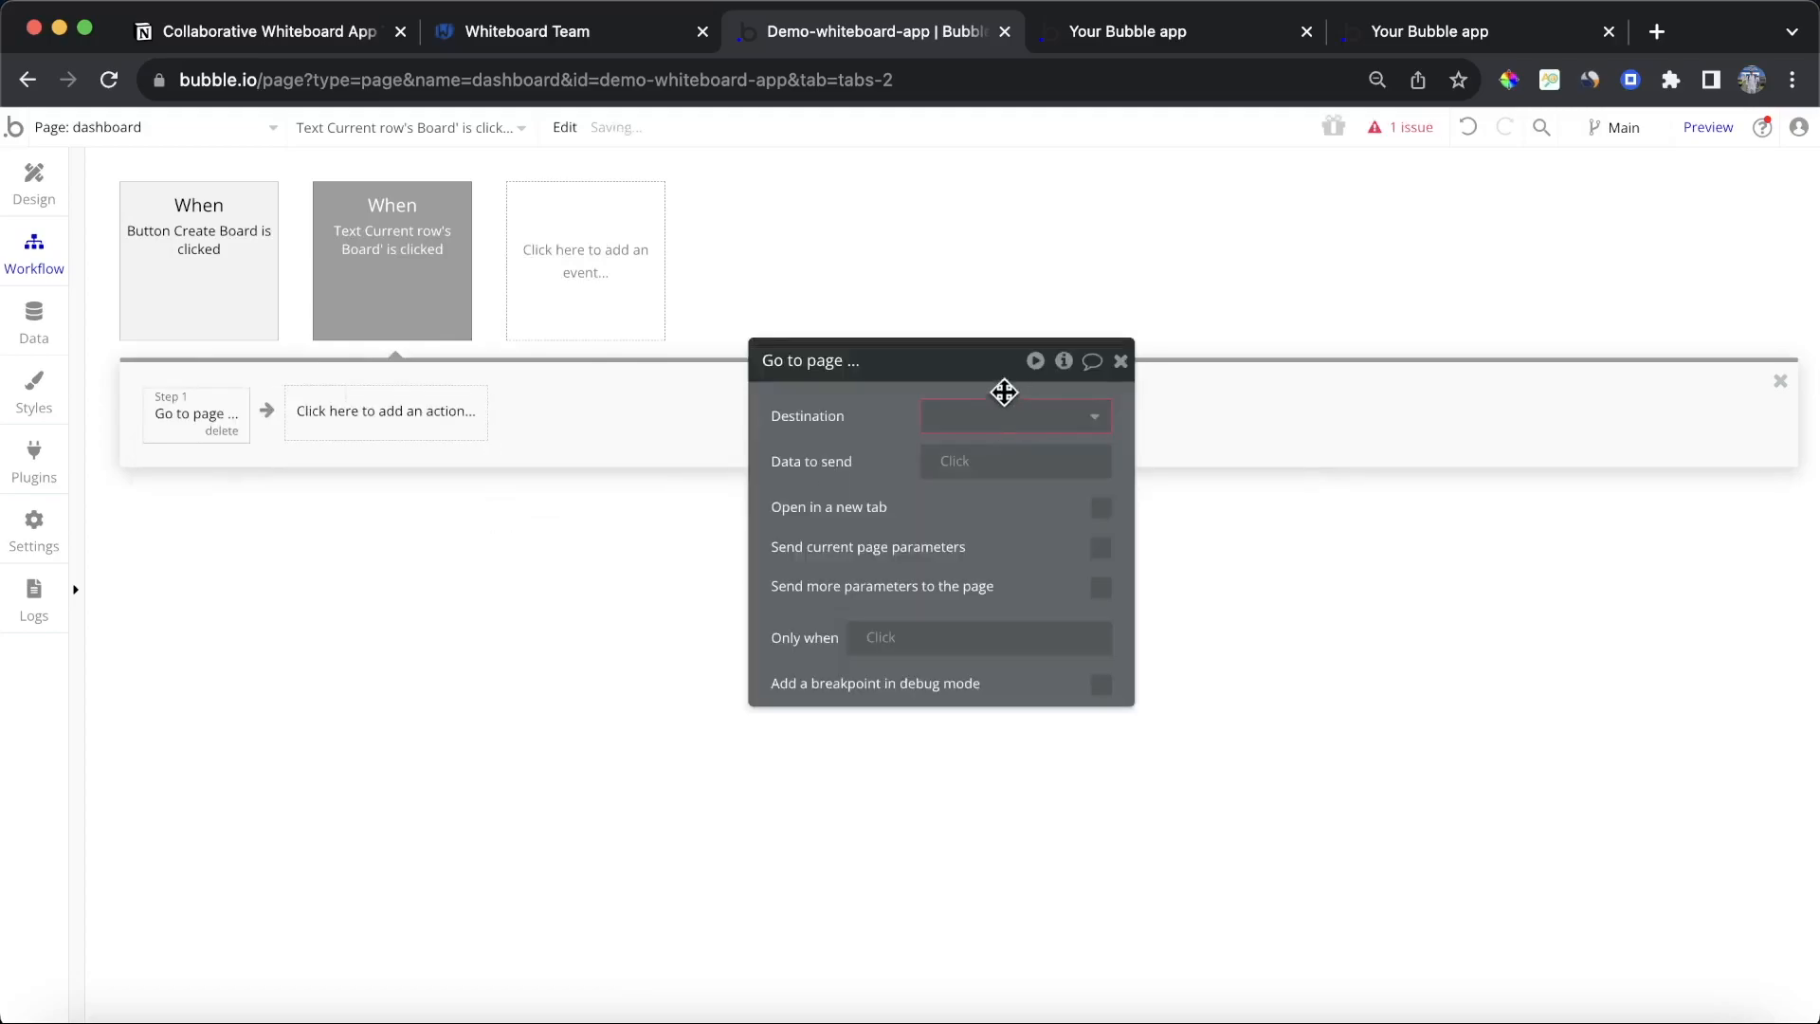
{"action": "left_click", "coordinate": [1009, 415]}
{"action": "left_click", "coordinate": [1011, 488]}
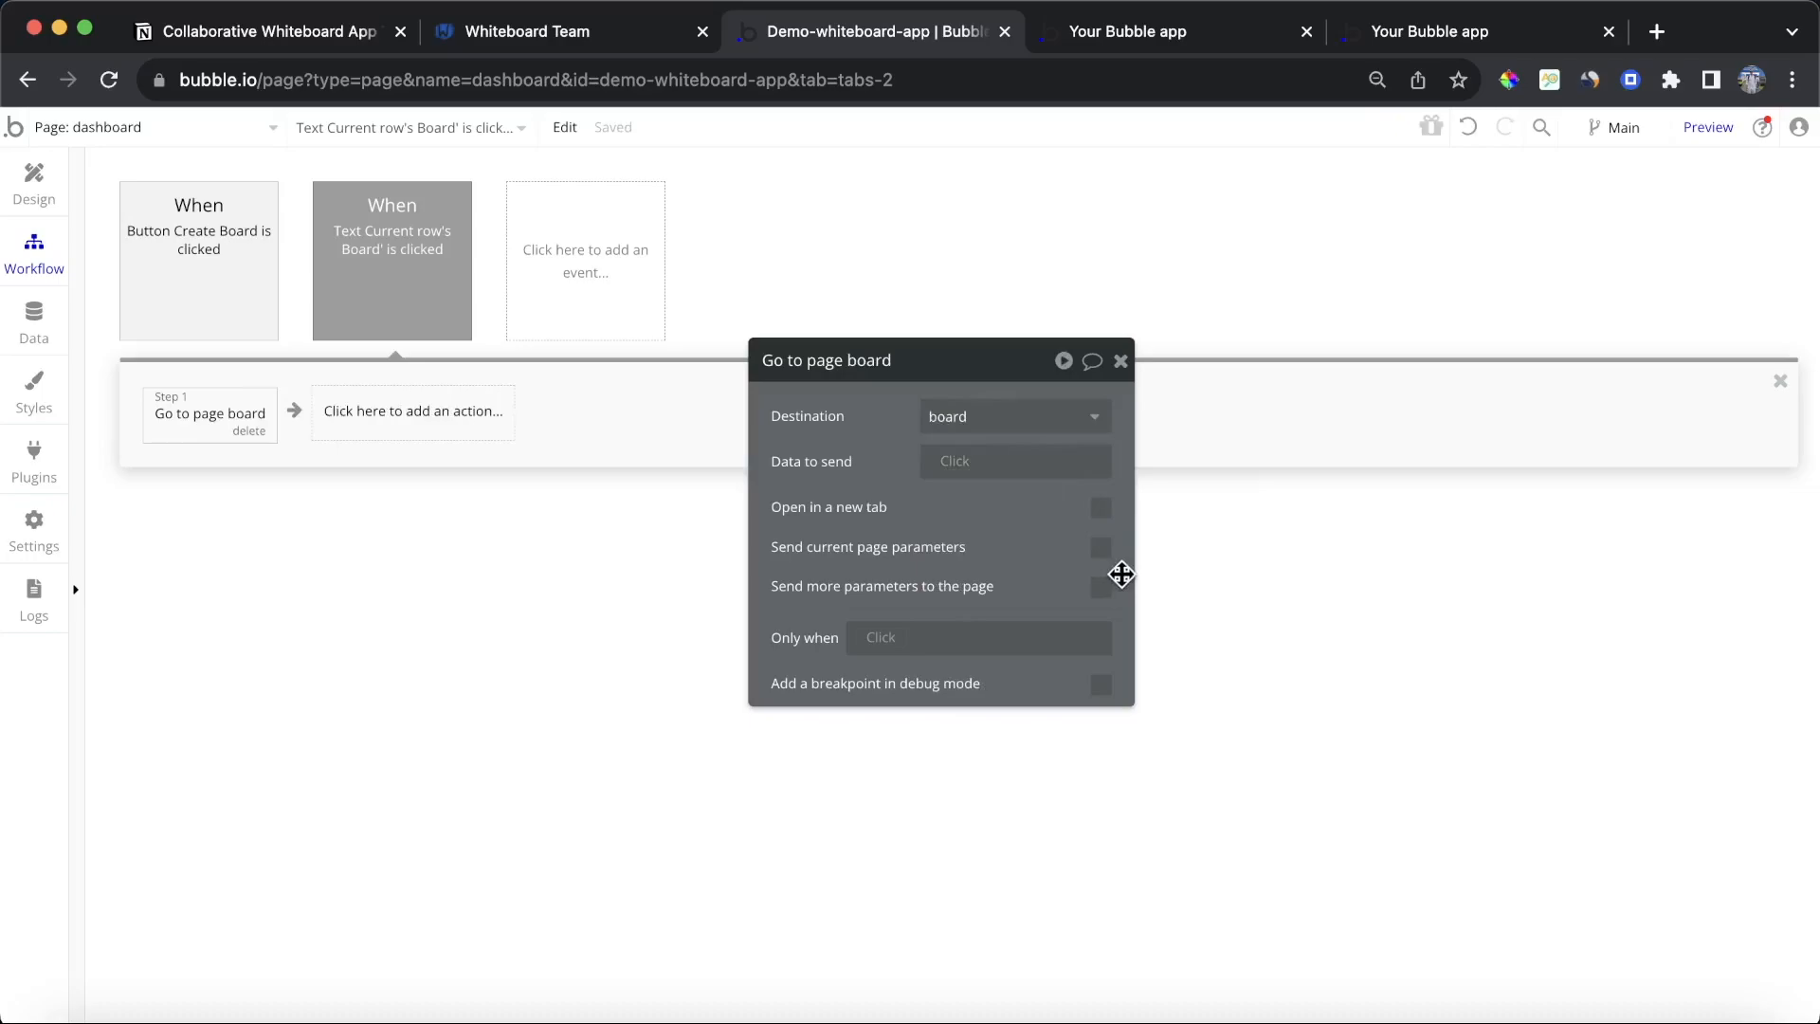
Step: Following the Create Board workflow, send the current row's Board's ID as the board parameter to the board page
{"action": "left_click", "coordinate": [260, 268]}
{"action": "left_click", "coordinate": [232, 408]}
{"action": "left_click", "coordinate": [377, 414]}
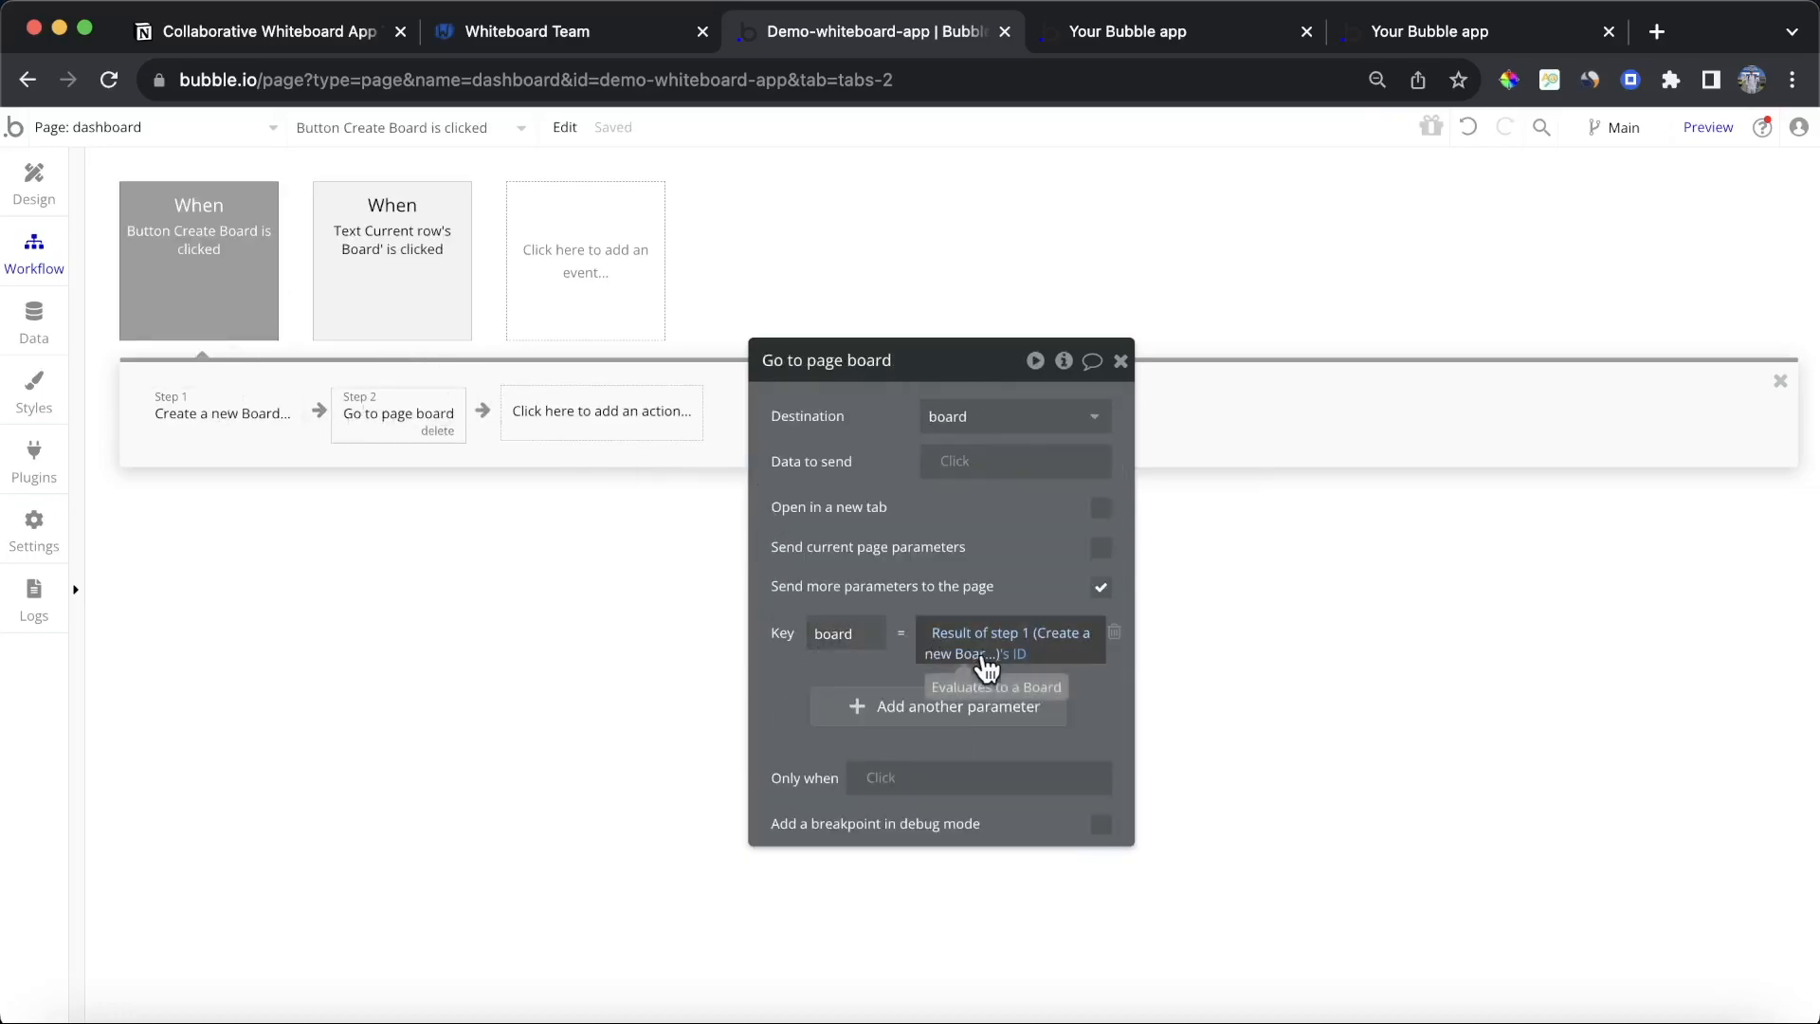
{"action": "left_click", "coordinate": [410, 300]}
{"action": "left_click", "coordinate": [213, 415]}
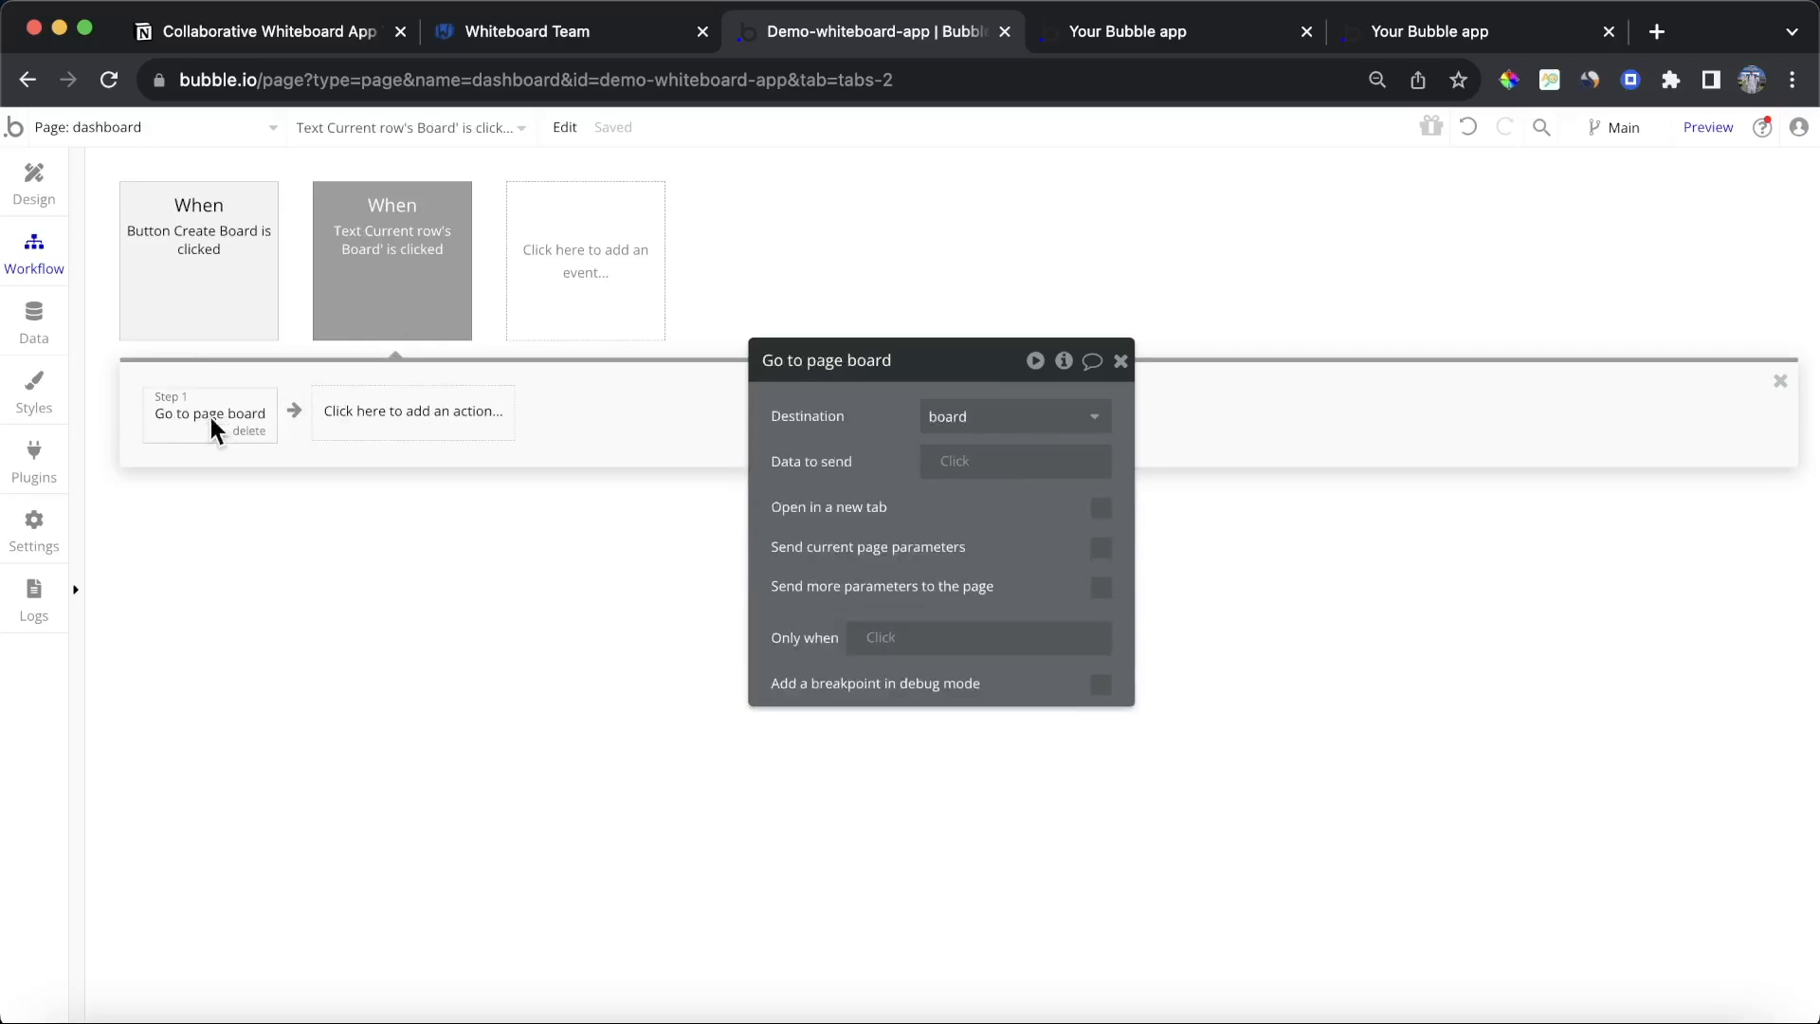
{"action": "left_click", "coordinate": [1099, 587]}
{"action": "left_click", "coordinate": [916, 640]}
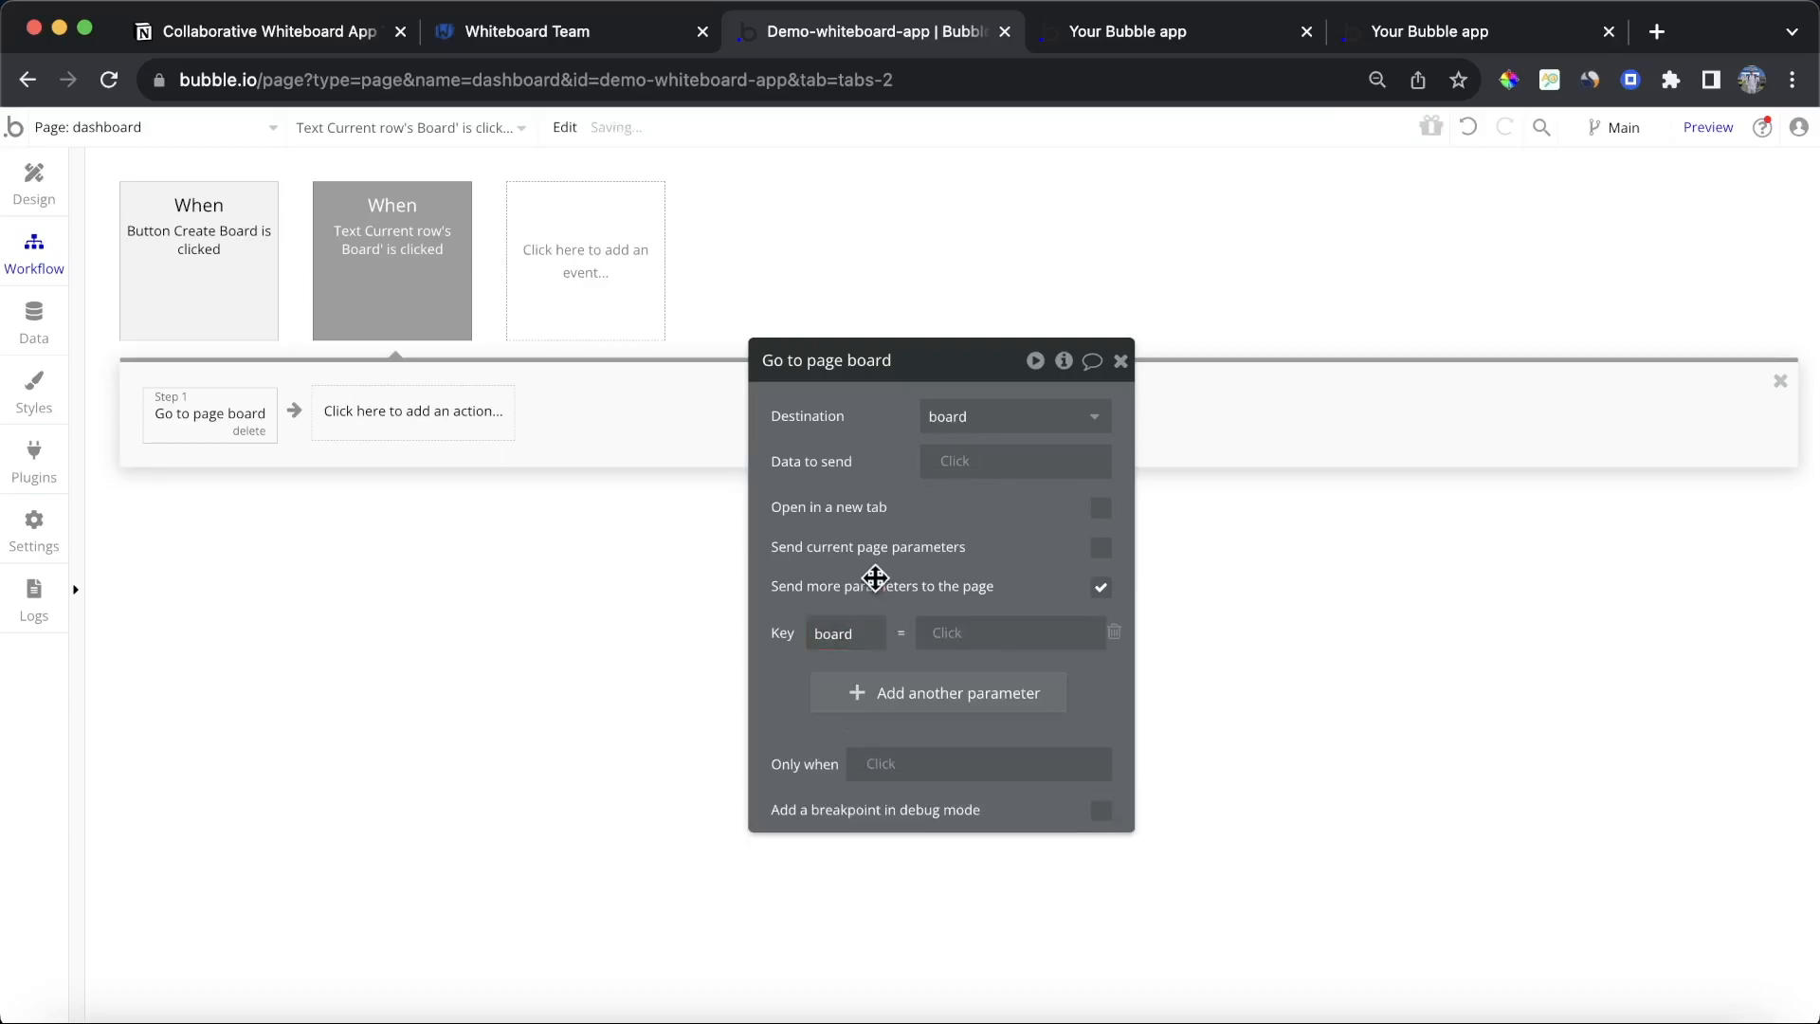
{"action": "left_click", "coordinate": [959, 635]}
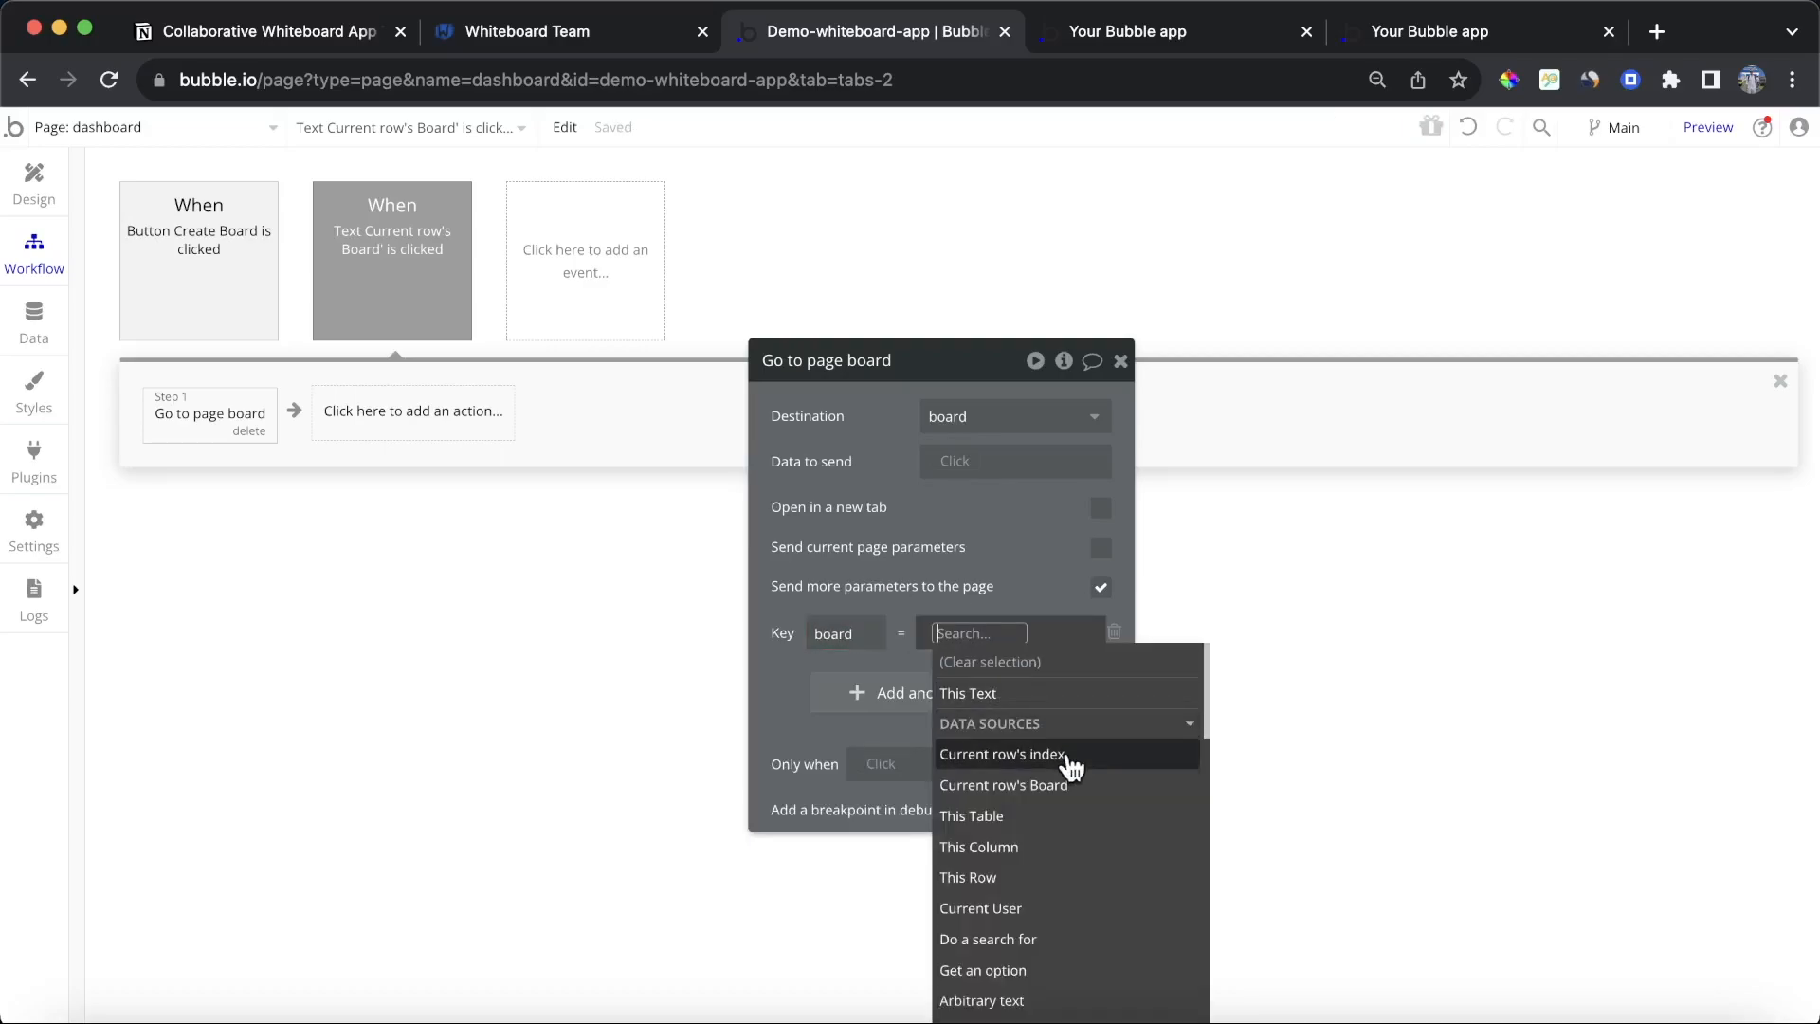
{"action": "mouse_move", "coordinate": [1071, 766]}
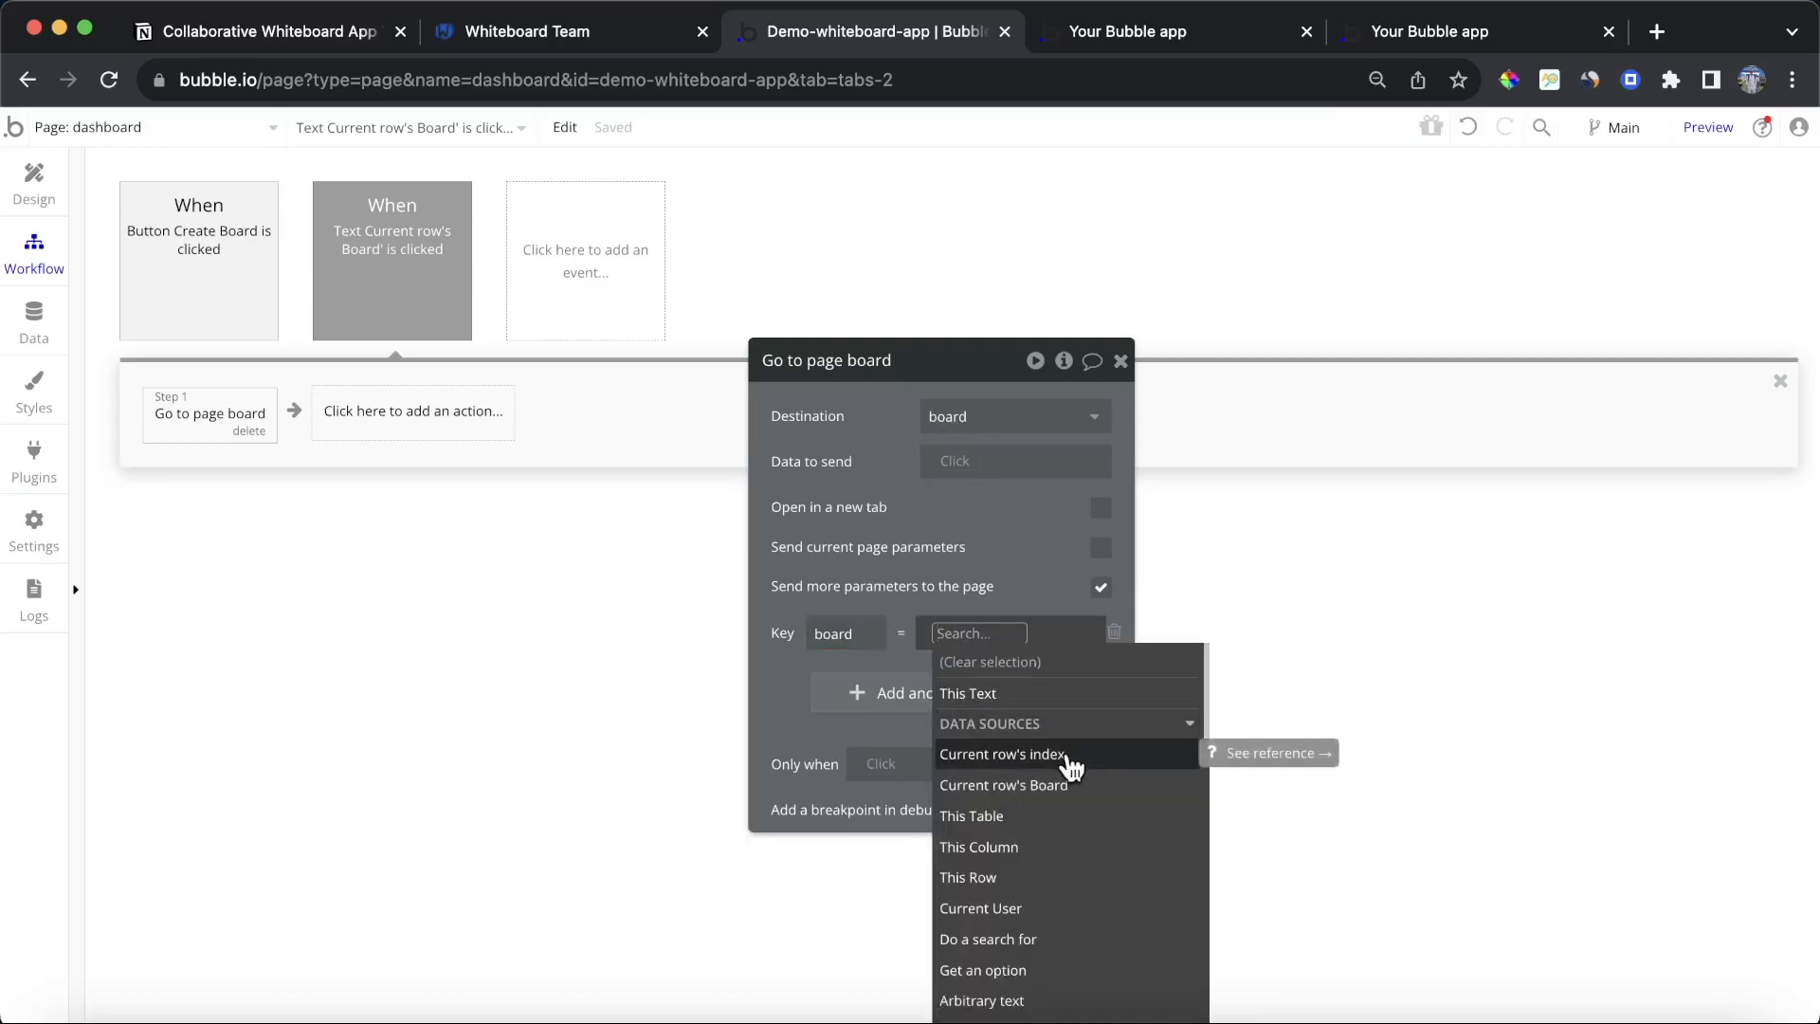
{"action": "left_click", "coordinate": [1095, 798]}
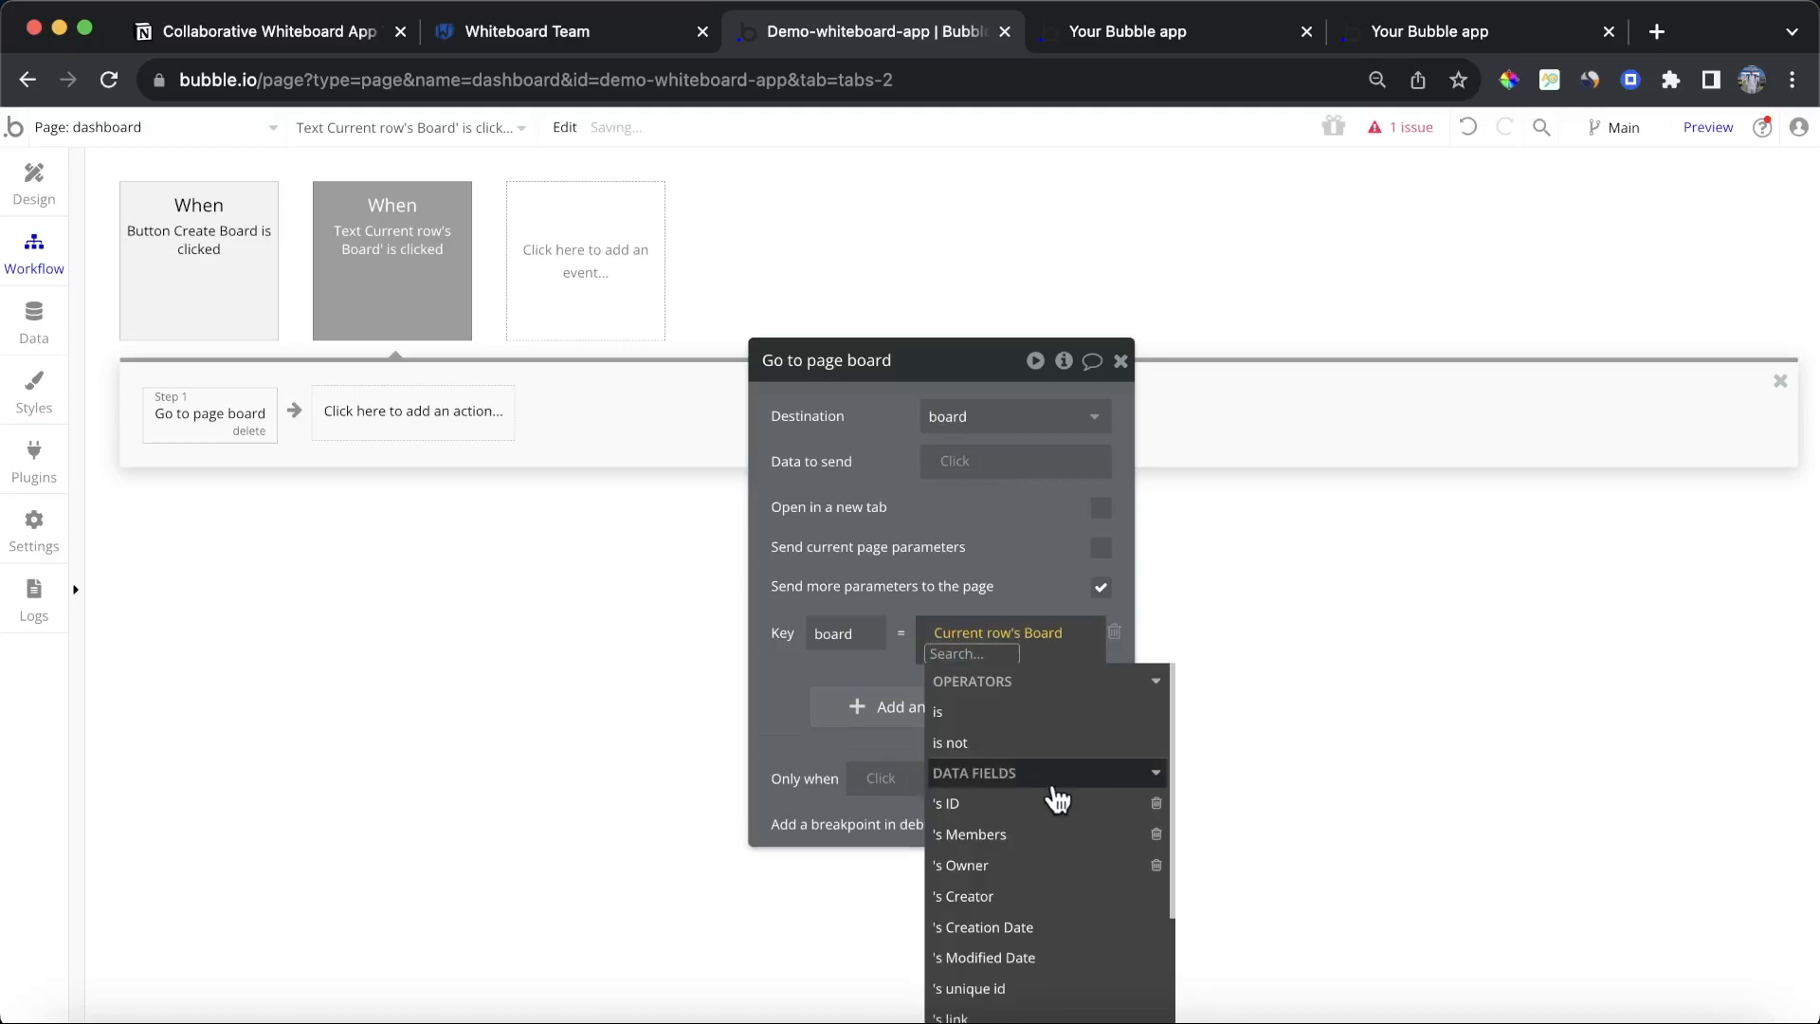
{"action": "left_click", "coordinate": [1054, 803]}
{"action": "left_click", "coordinate": [800, 741]}
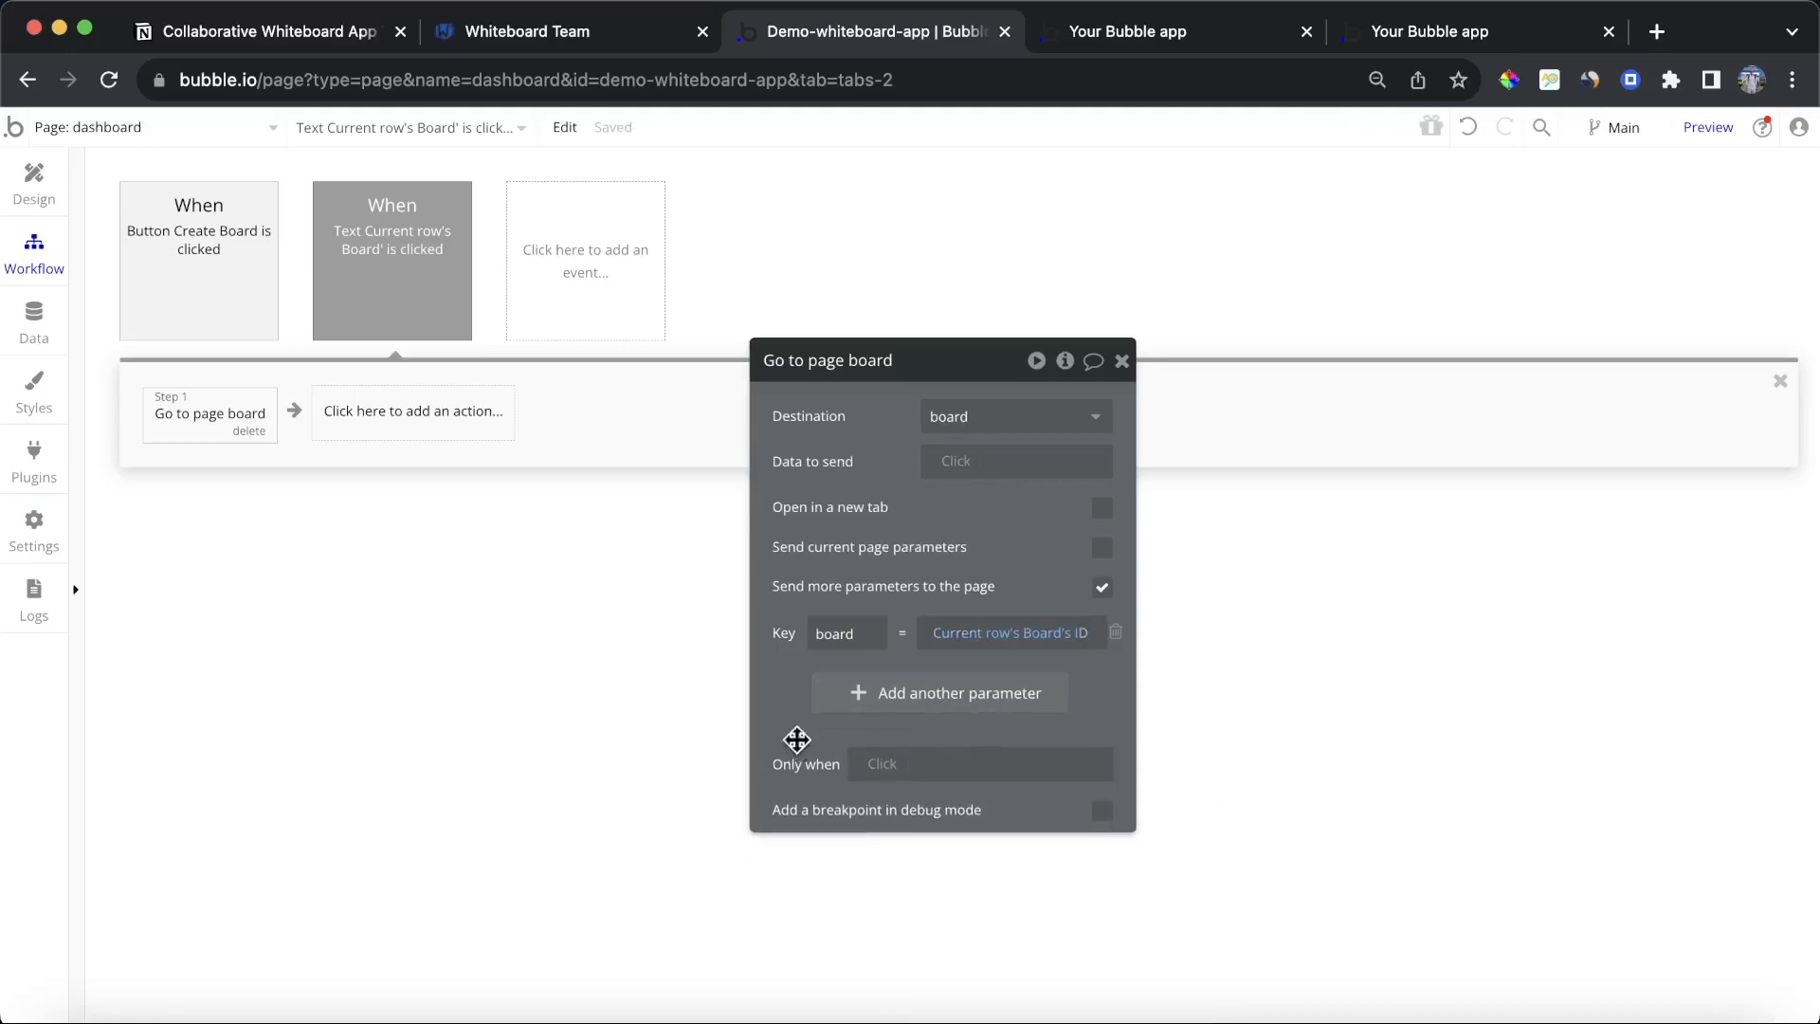
Step: Open the first board from the boards table in the dashboard preview
{"action": "left_click", "coordinate": [1095, 33]}
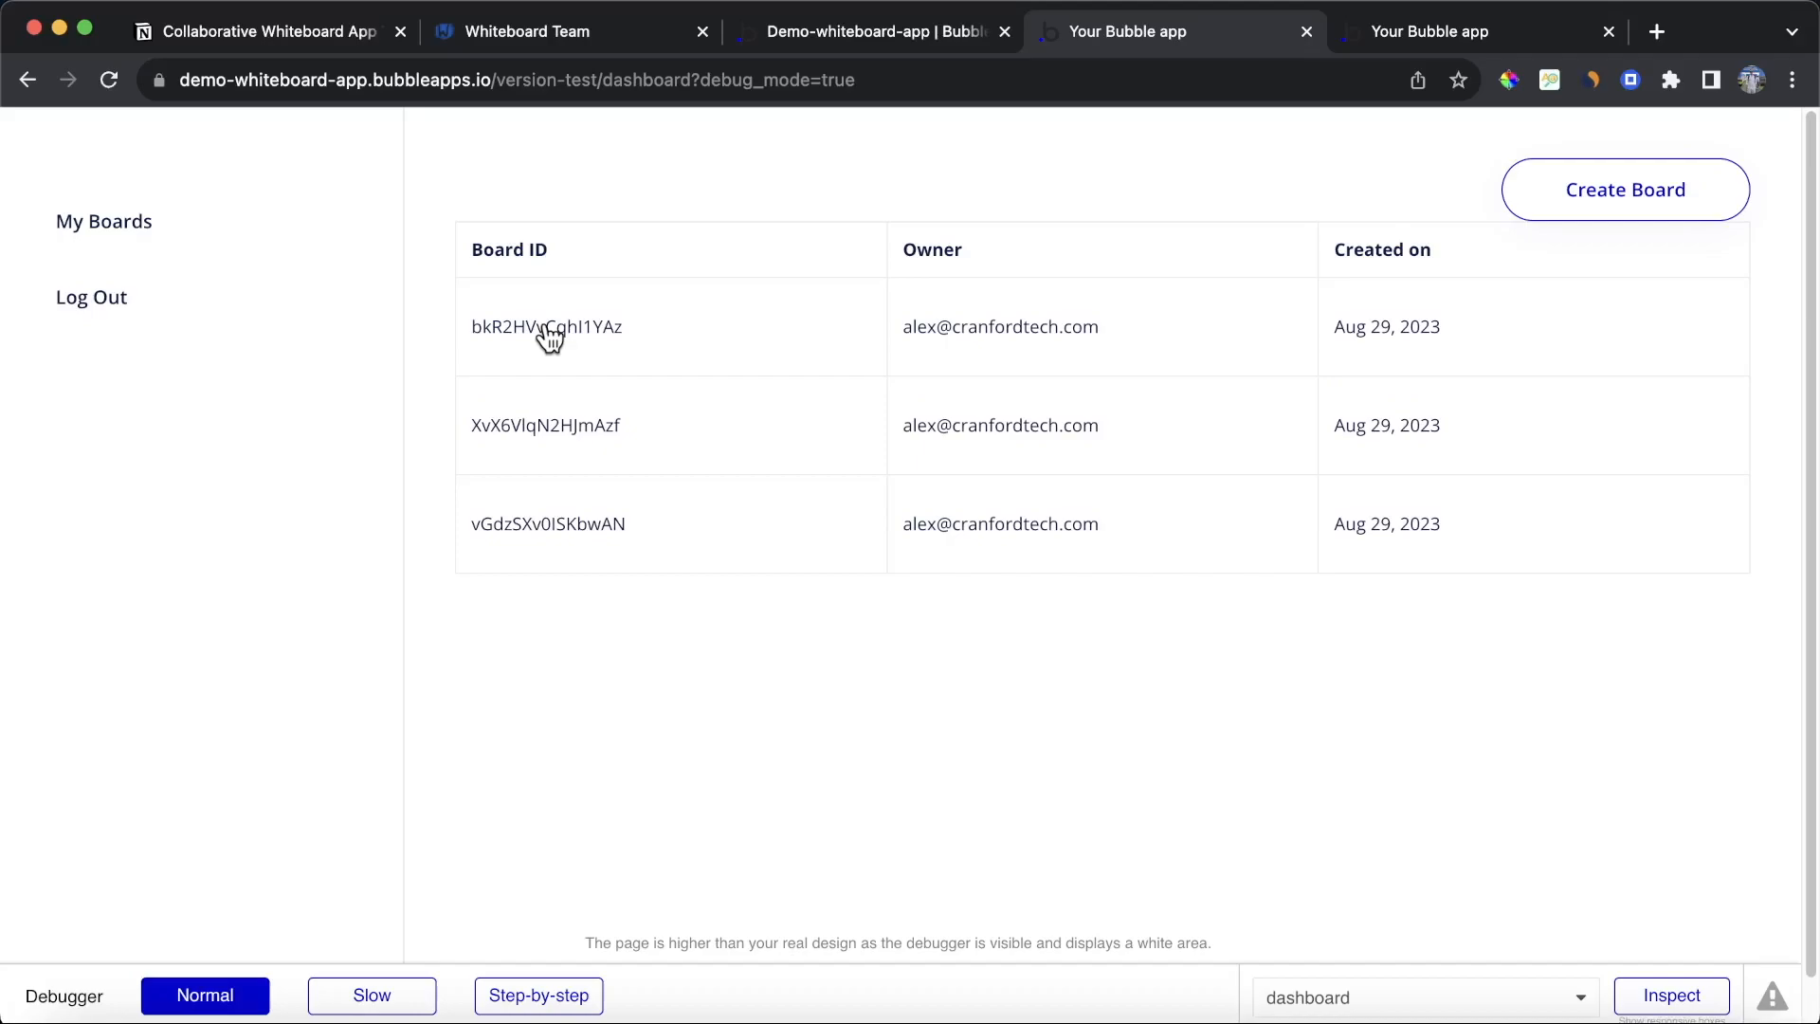
{"action": "left_click", "coordinate": [1609, 31]}
{"action": "left_click", "coordinate": [533, 339]}
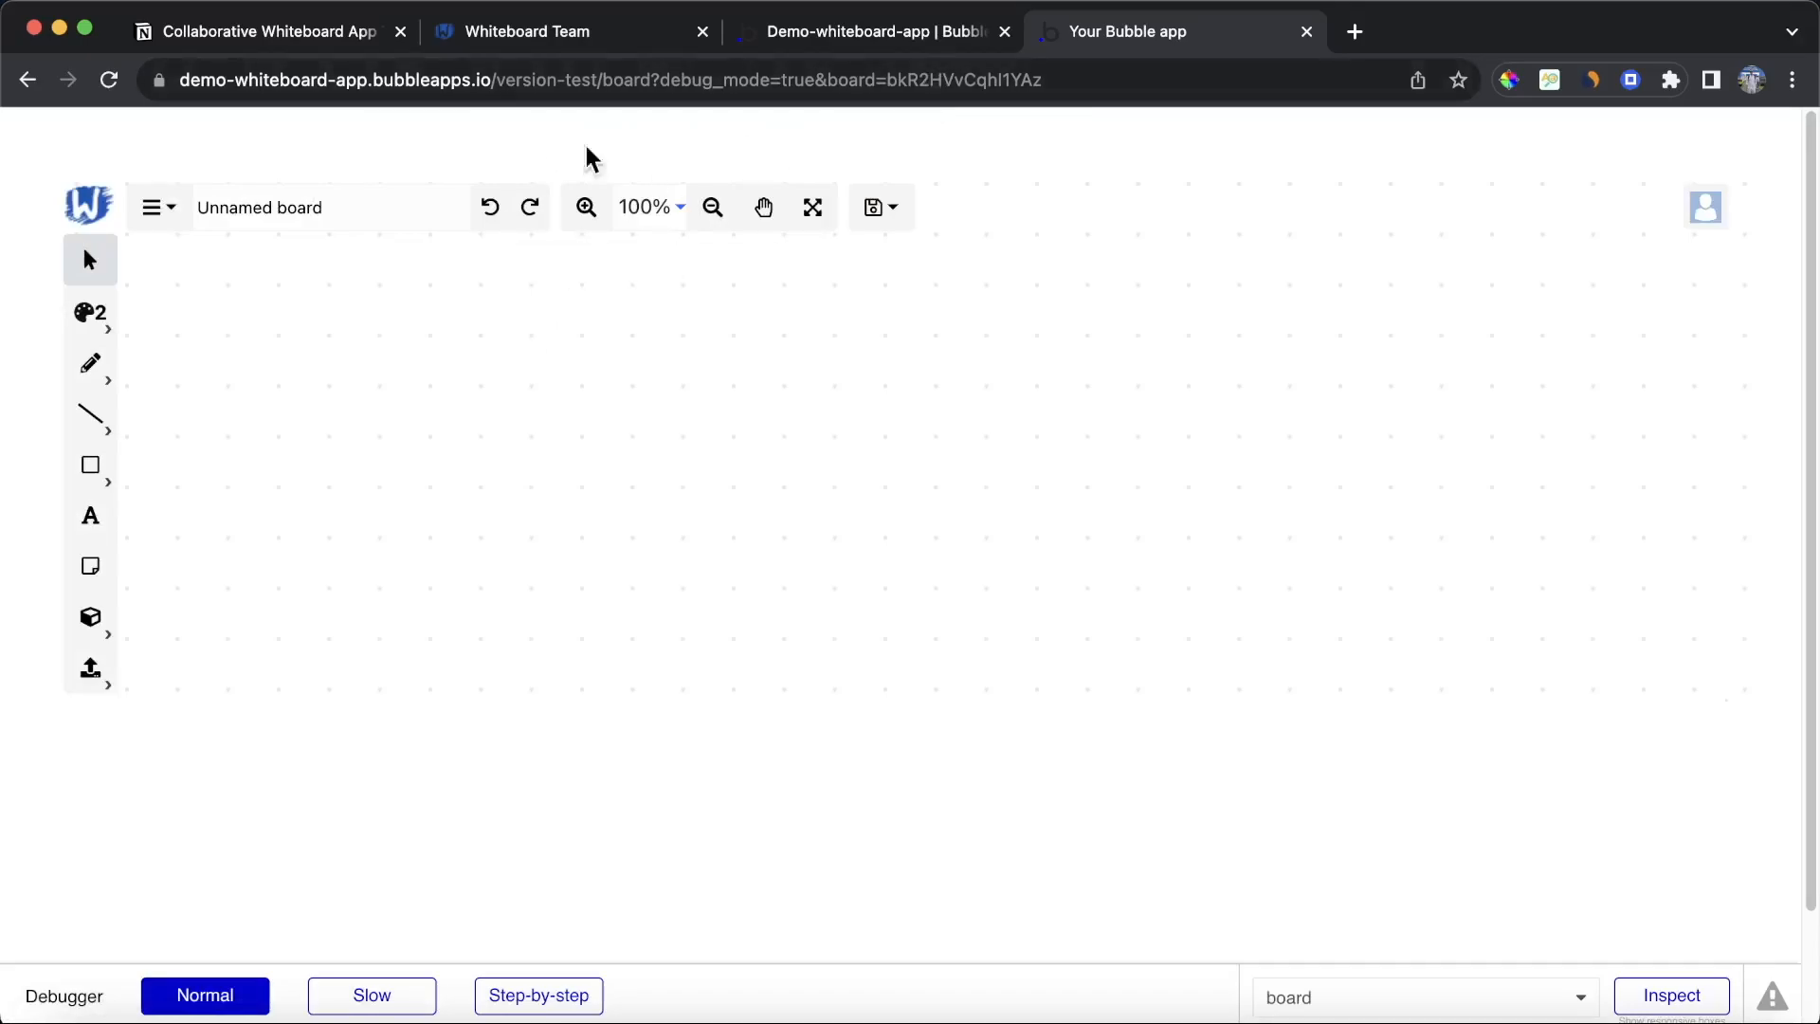
Step: Rename the board to Marketing Ideas
{"action": "left_click", "coordinate": [302, 217]}
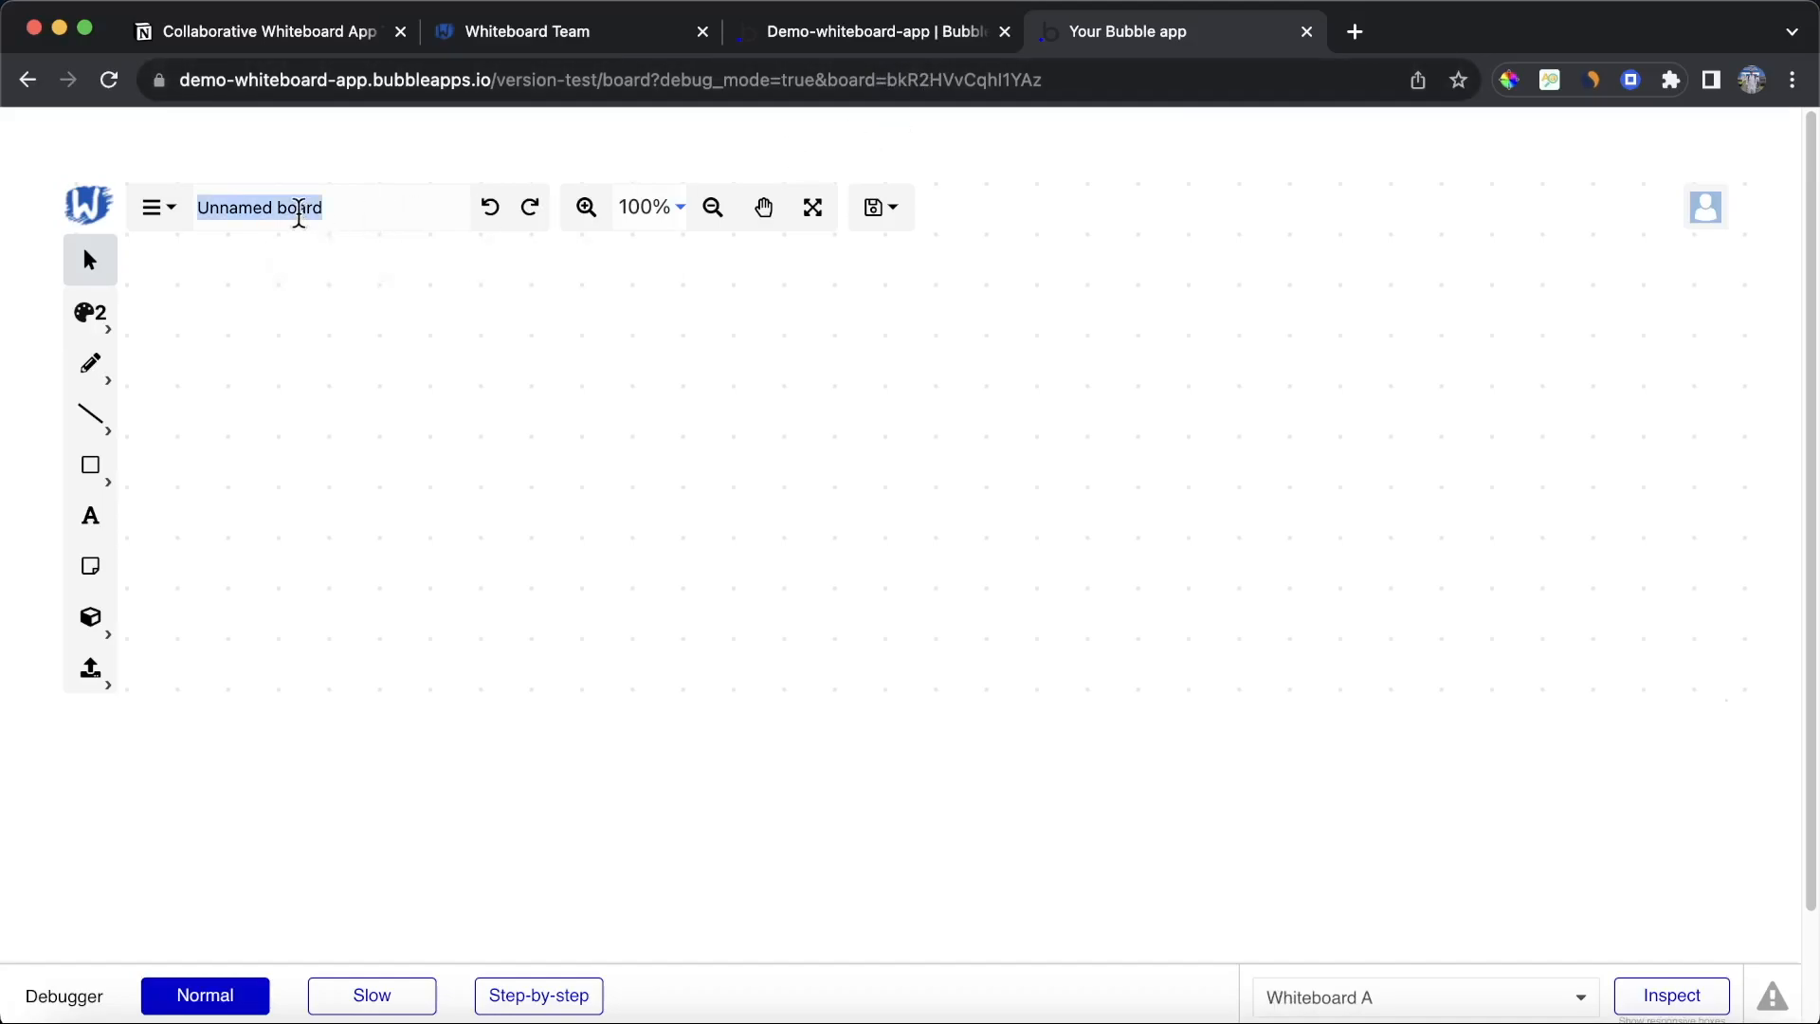
{"action": "type", "text": "Marketing "}
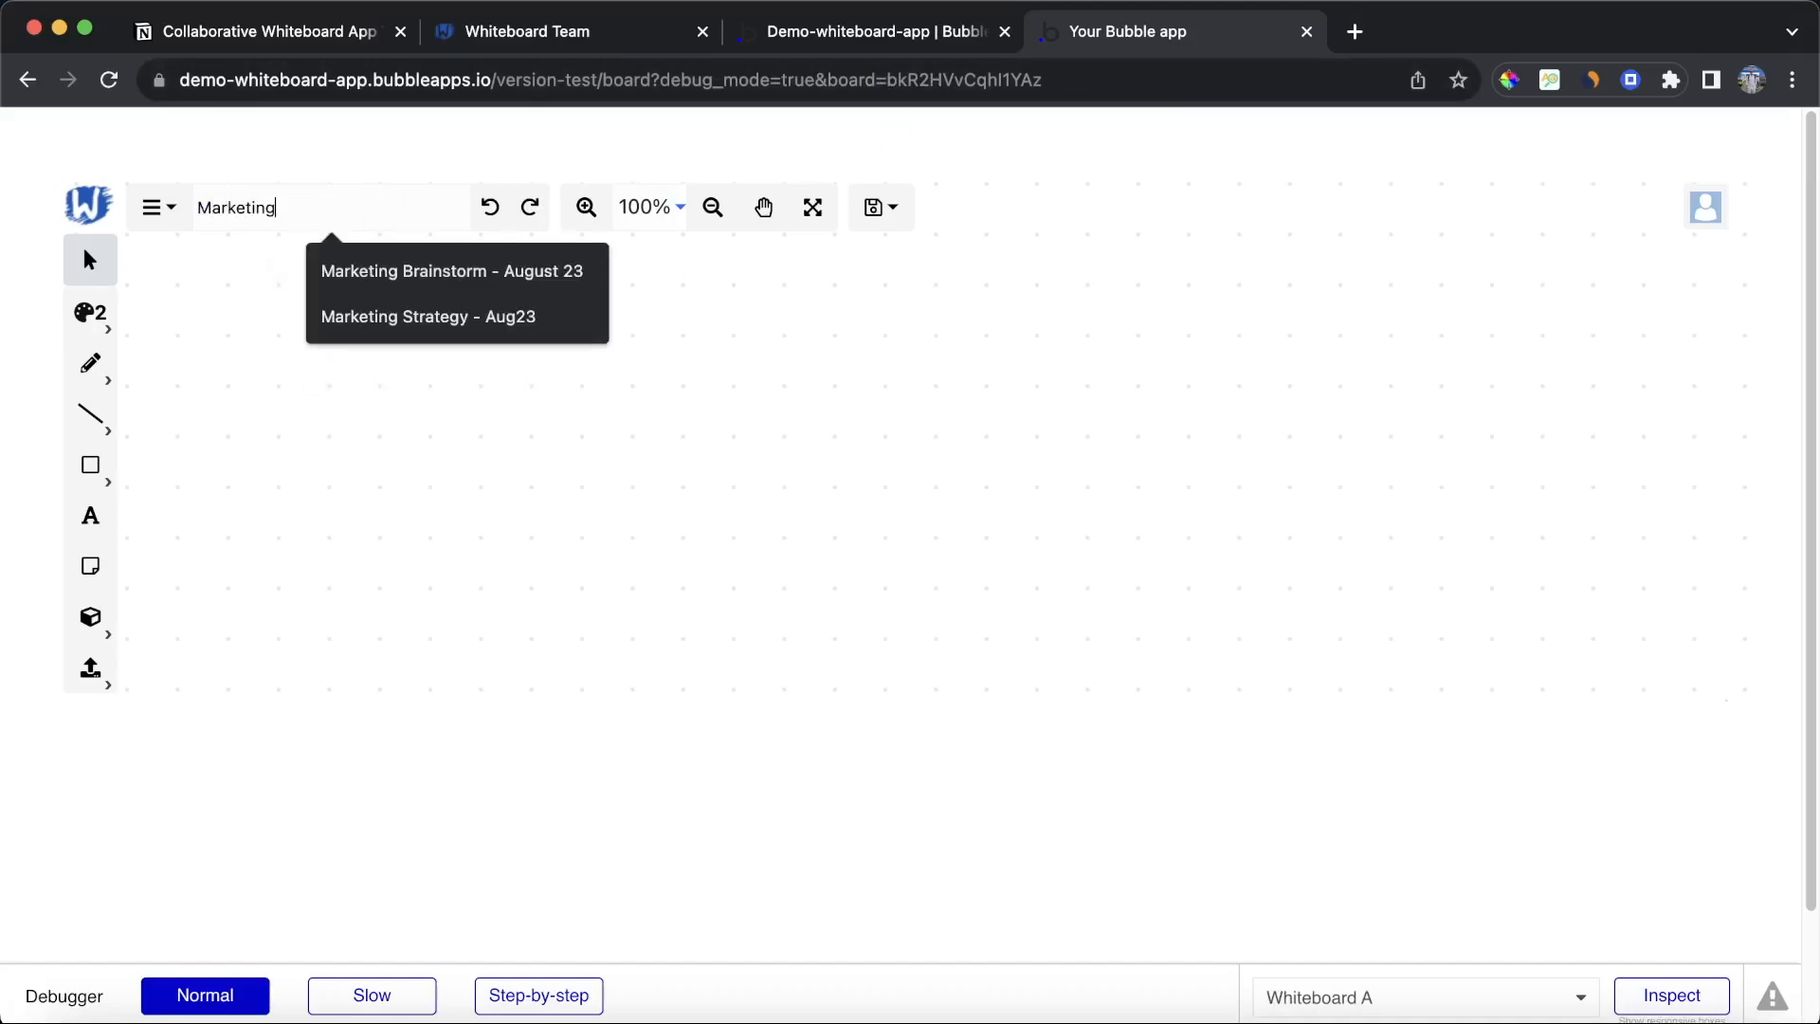
{"action": "type", "text": "Ideas"}
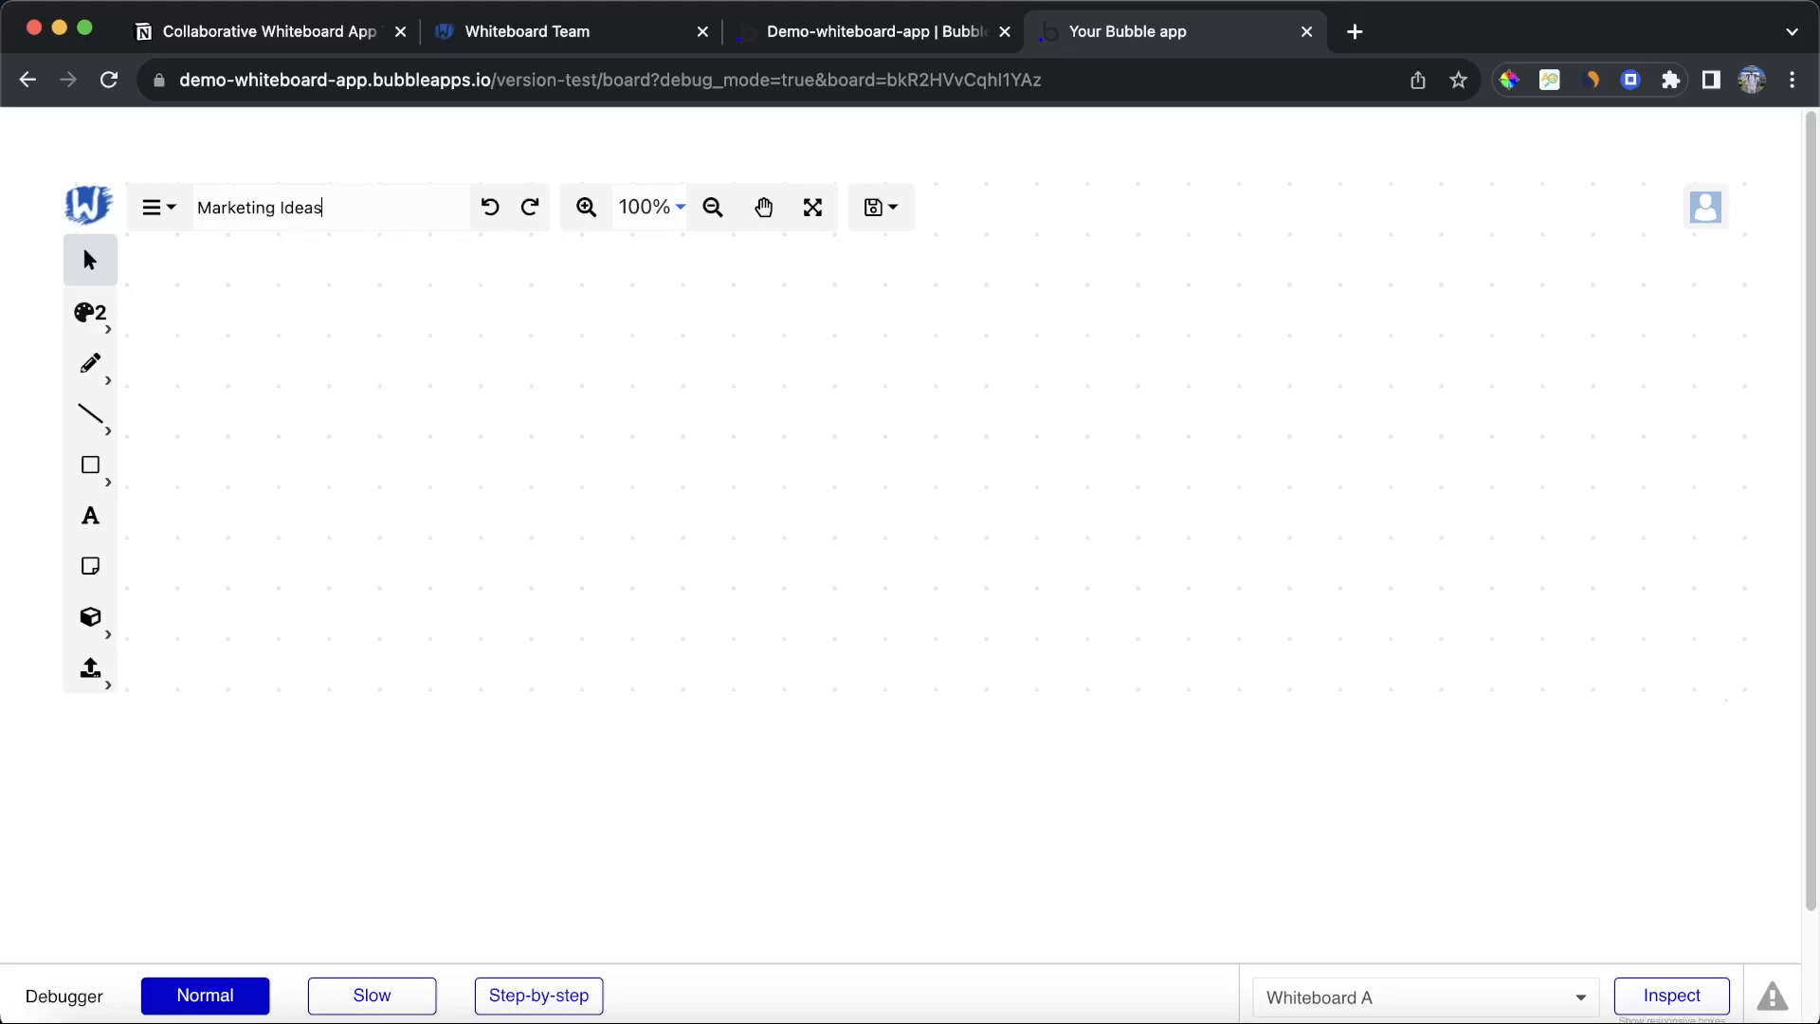
{"action": "left_click", "coordinate": [90, 566]}
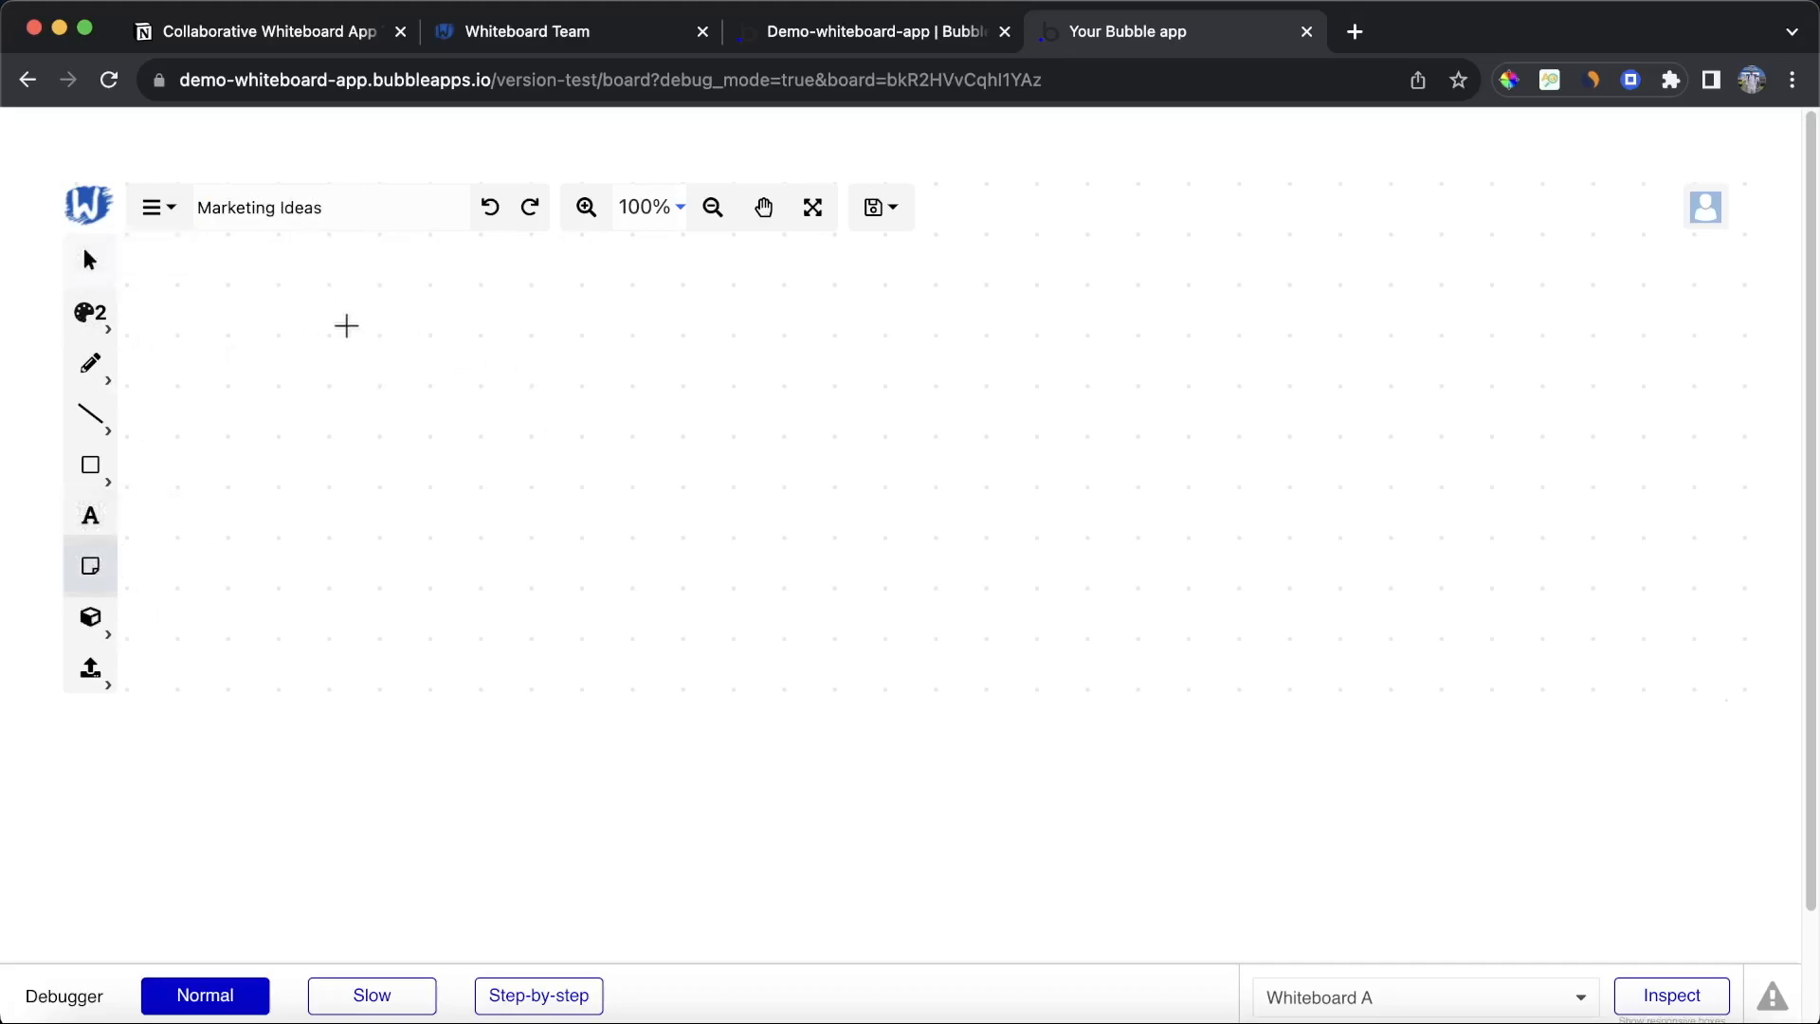
{"action": "left_click", "coordinate": [350, 325]}
{"action": "left_click", "coordinate": [90, 260]}
{"action": "left_click", "coordinate": [534, 455]}
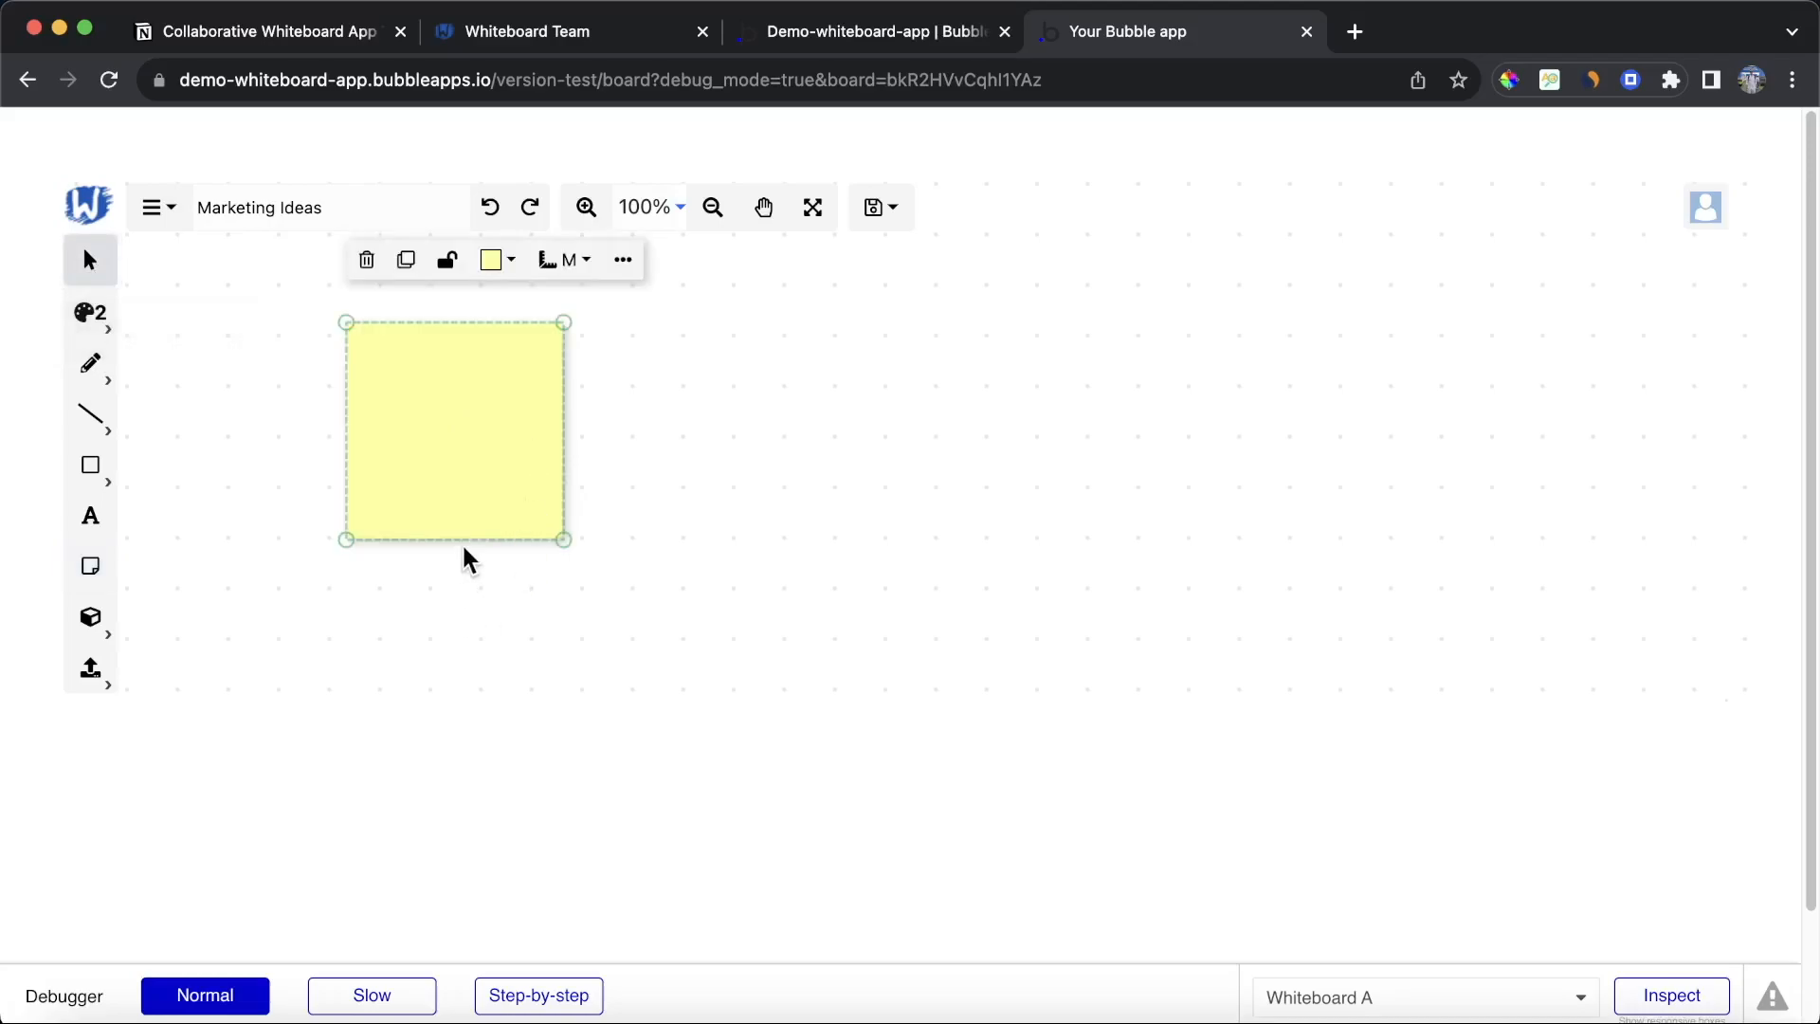
{"action": "left_click", "coordinate": [365, 259]}
Step: Draw a large rectangle on the board and add the text 'Ideas for Marketing' inside it
{"action": "left_click", "coordinate": [155, 480]}
{"action": "left_click_drag", "start_coordinate": [479, 294], "coordinate": [1284, 698]}
{"action": "left_click", "coordinate": [90, 514]}
{"action": "left_click", "coordinate": [628, 370]}
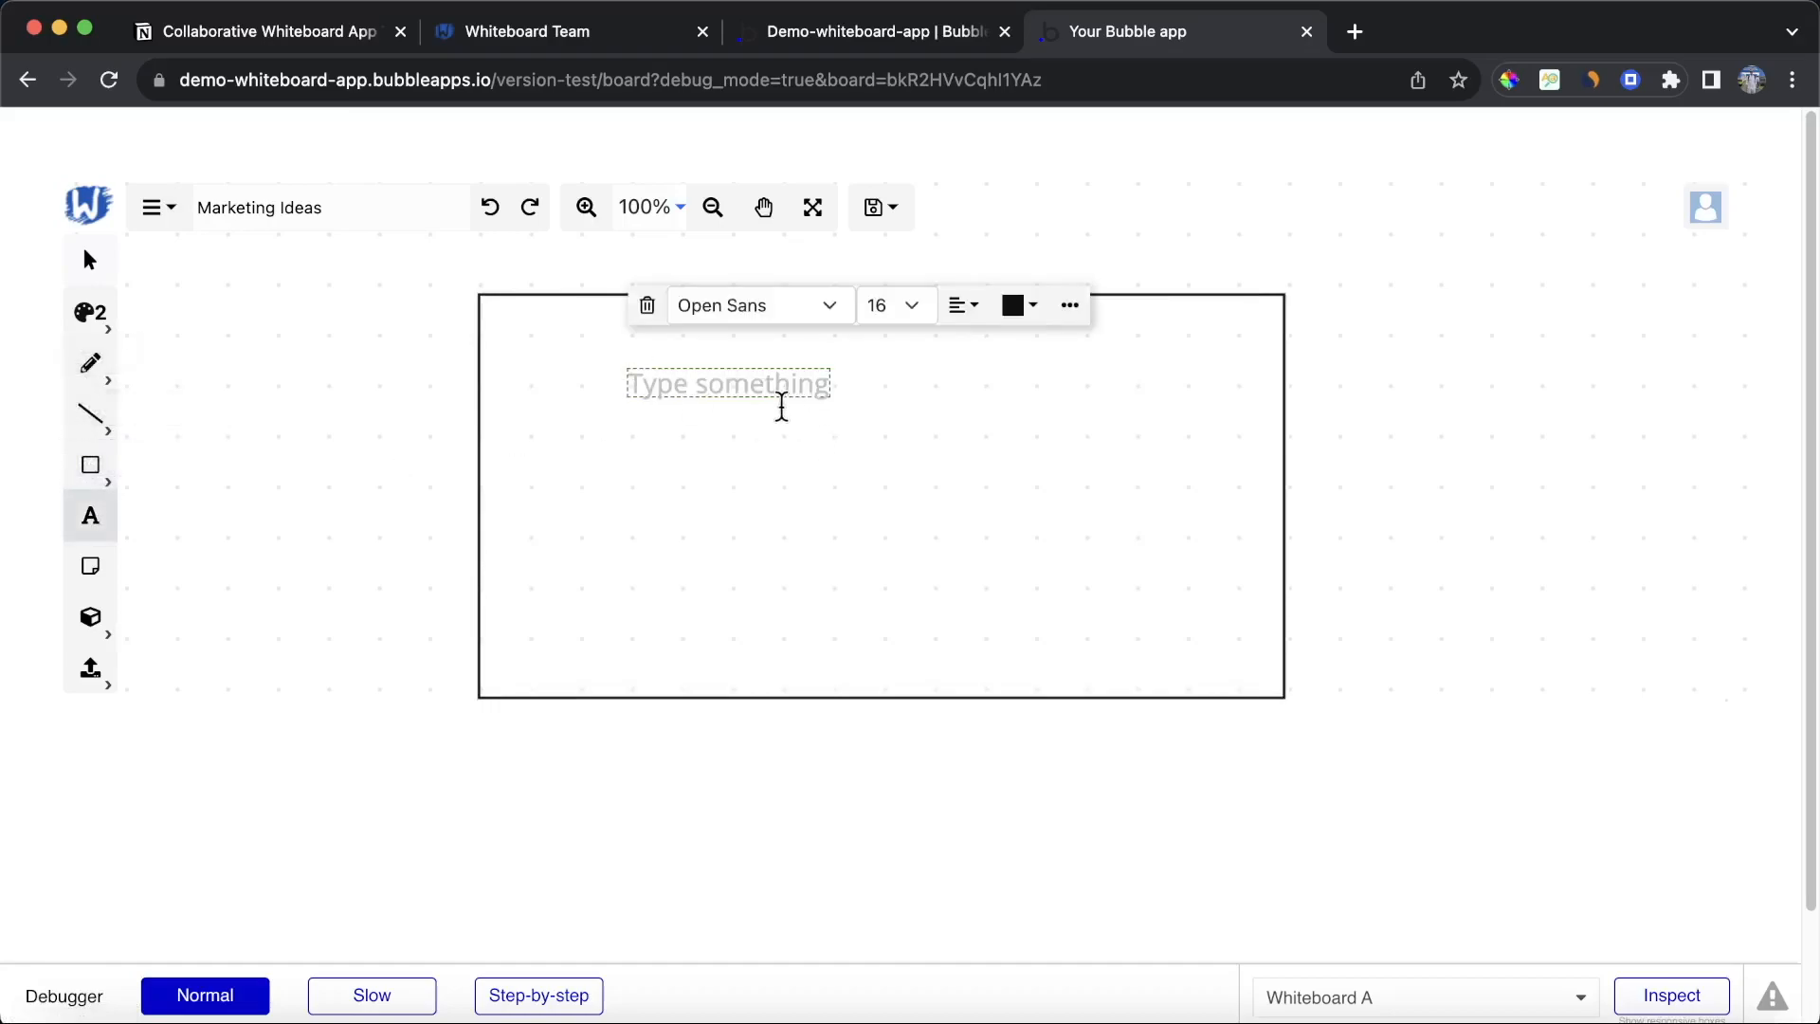
{"action": "type", "text": "Ideas o"}
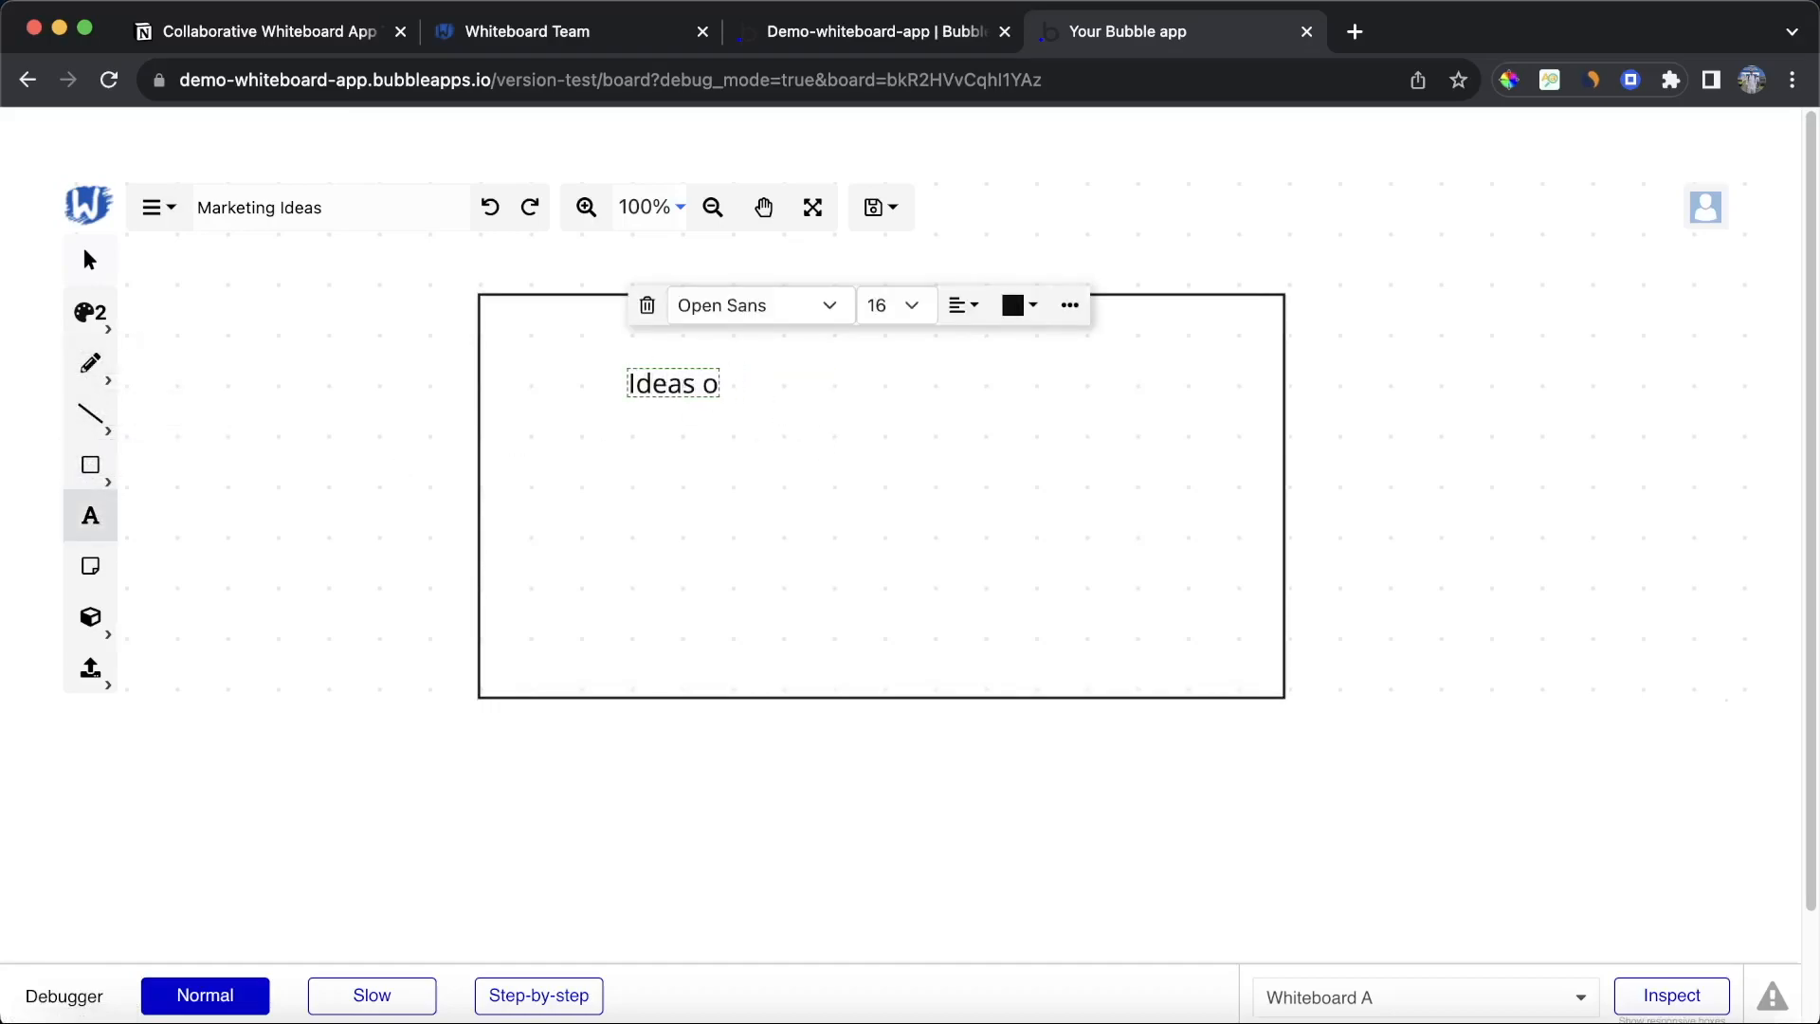
{"action": "type", "text": "fr Marketing"}
{"action": "left_click", "coordinate": [893, 496]}
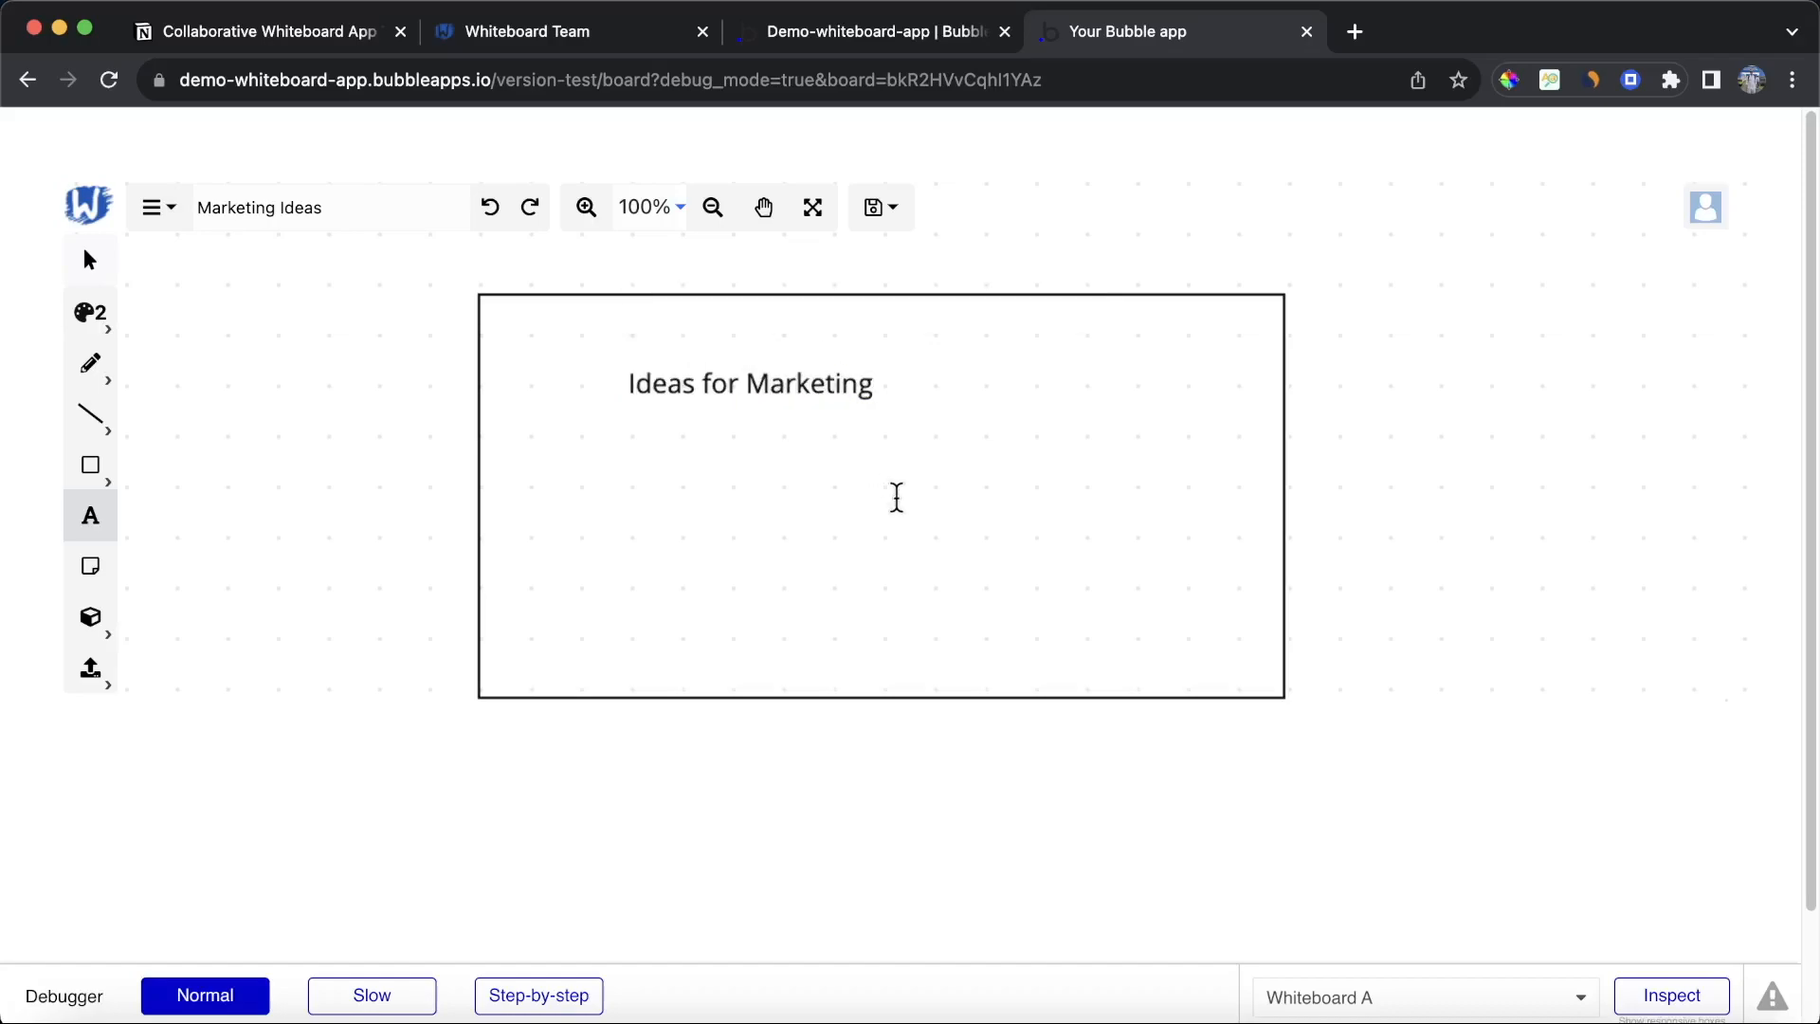
Step: Move the heading text to the rectangle's upper left and paste a copy of it just below
{"action": "left_click", "coordinate": [97, 273]}
{"action": "left_click_drag", "start_coordinate": [699, 382], "coordinate": [587, 350]}
{"action": "key", "text": "ctrl+v"}
{"action": "left_click_drag", "start_coordinate": [983, 423], "coordinate": [638, 418]}
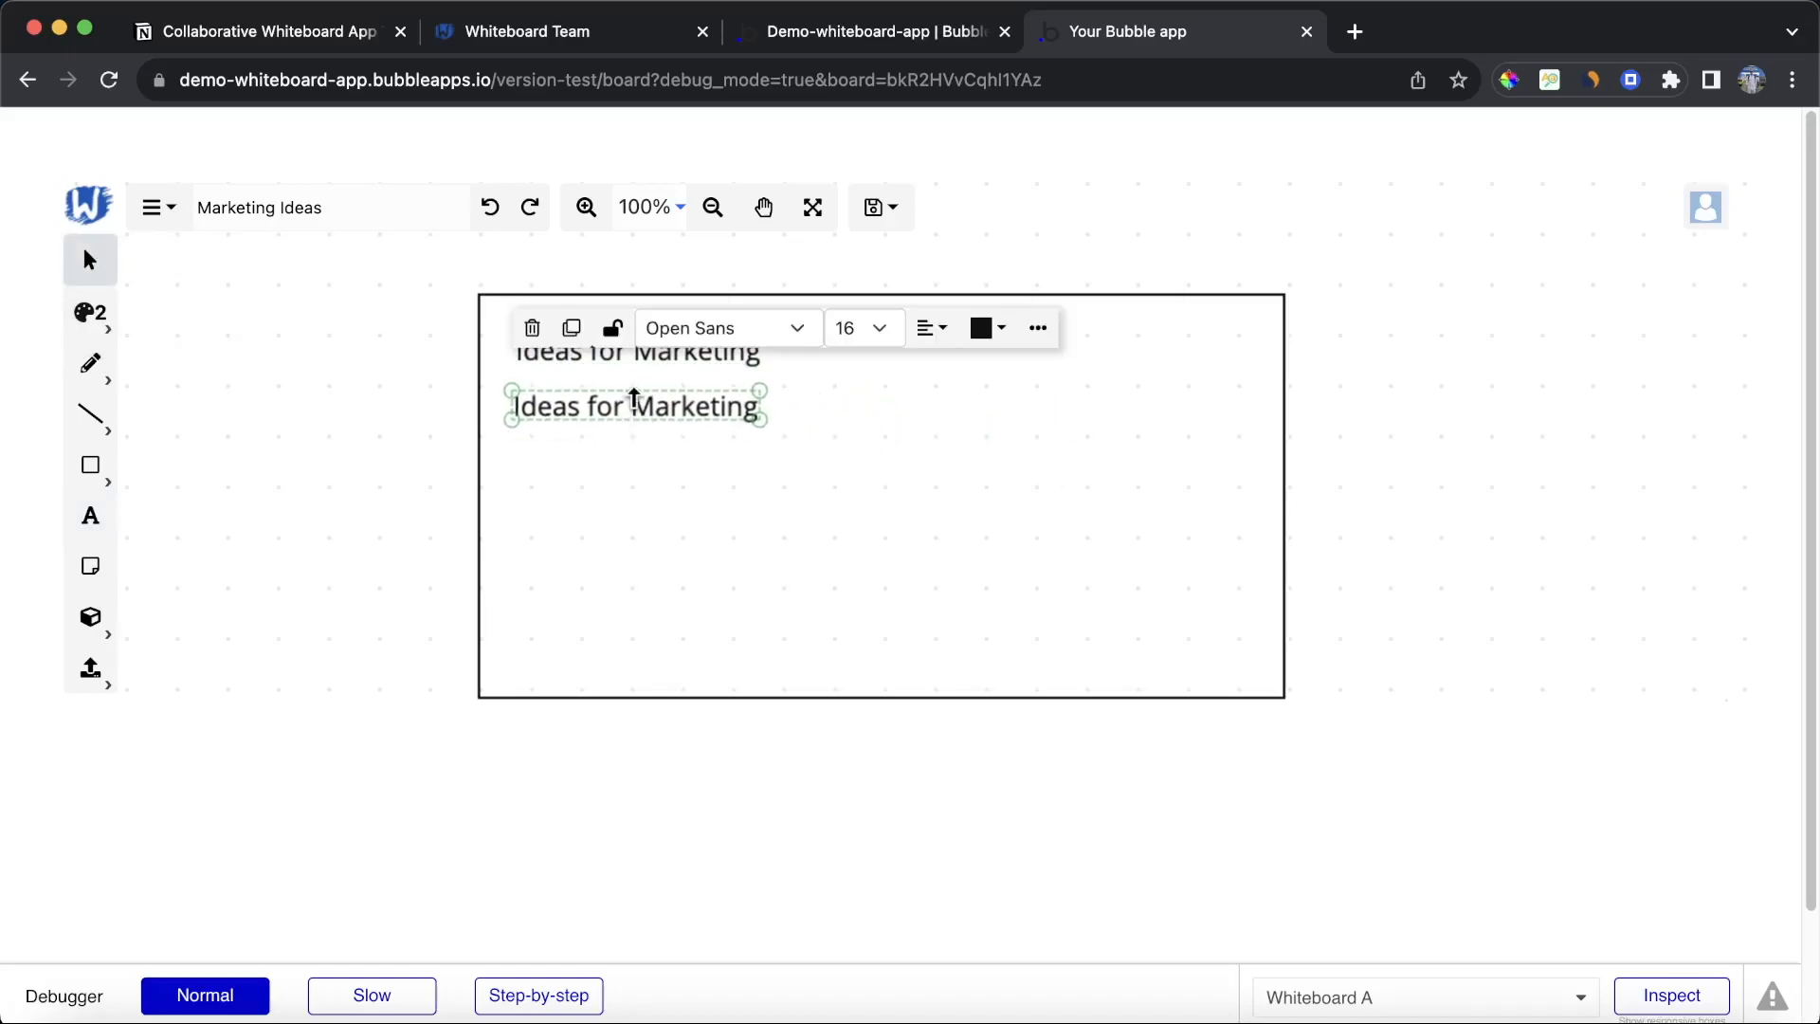
Step: Replace the copied text with '- Brand Promotion'
{"action": "double_click", "coordinate": [632, 393]}
{"action": "key", "text": "BackSpace"}
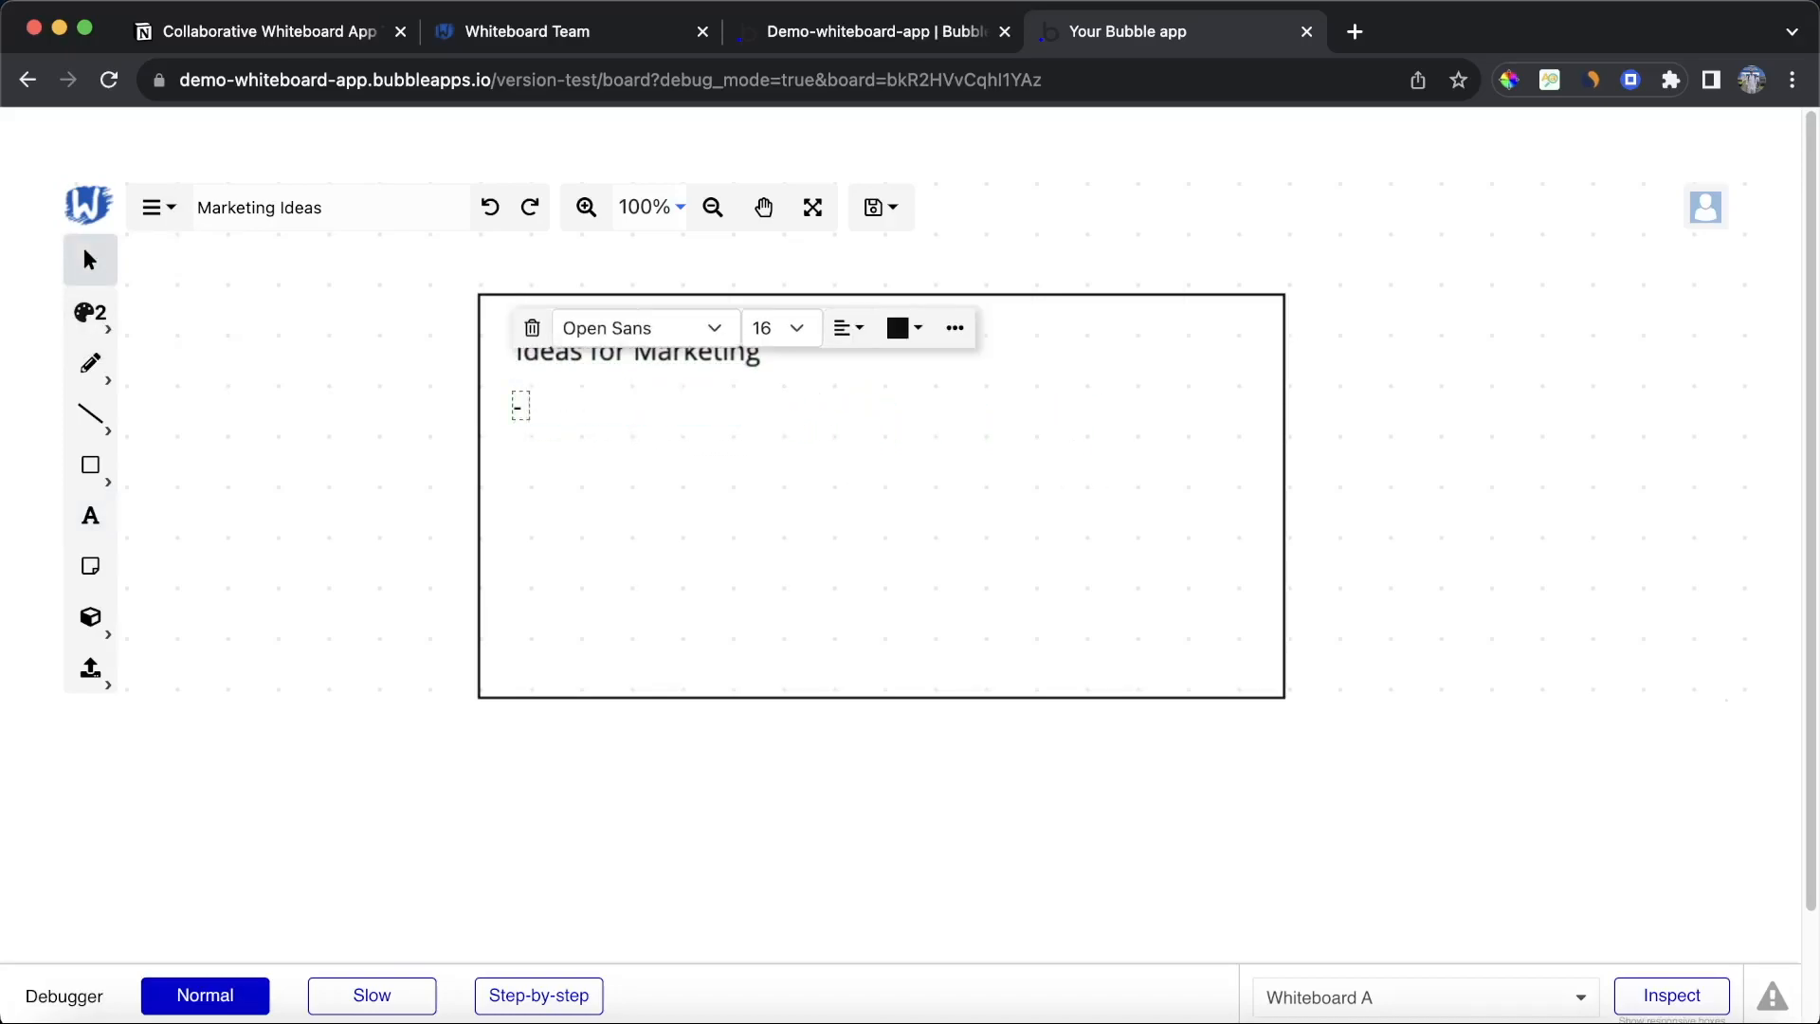
{"action": "type", "text": "- Brand Promotion"}
{"action": "left_click", "coordinate": [717, 415]}
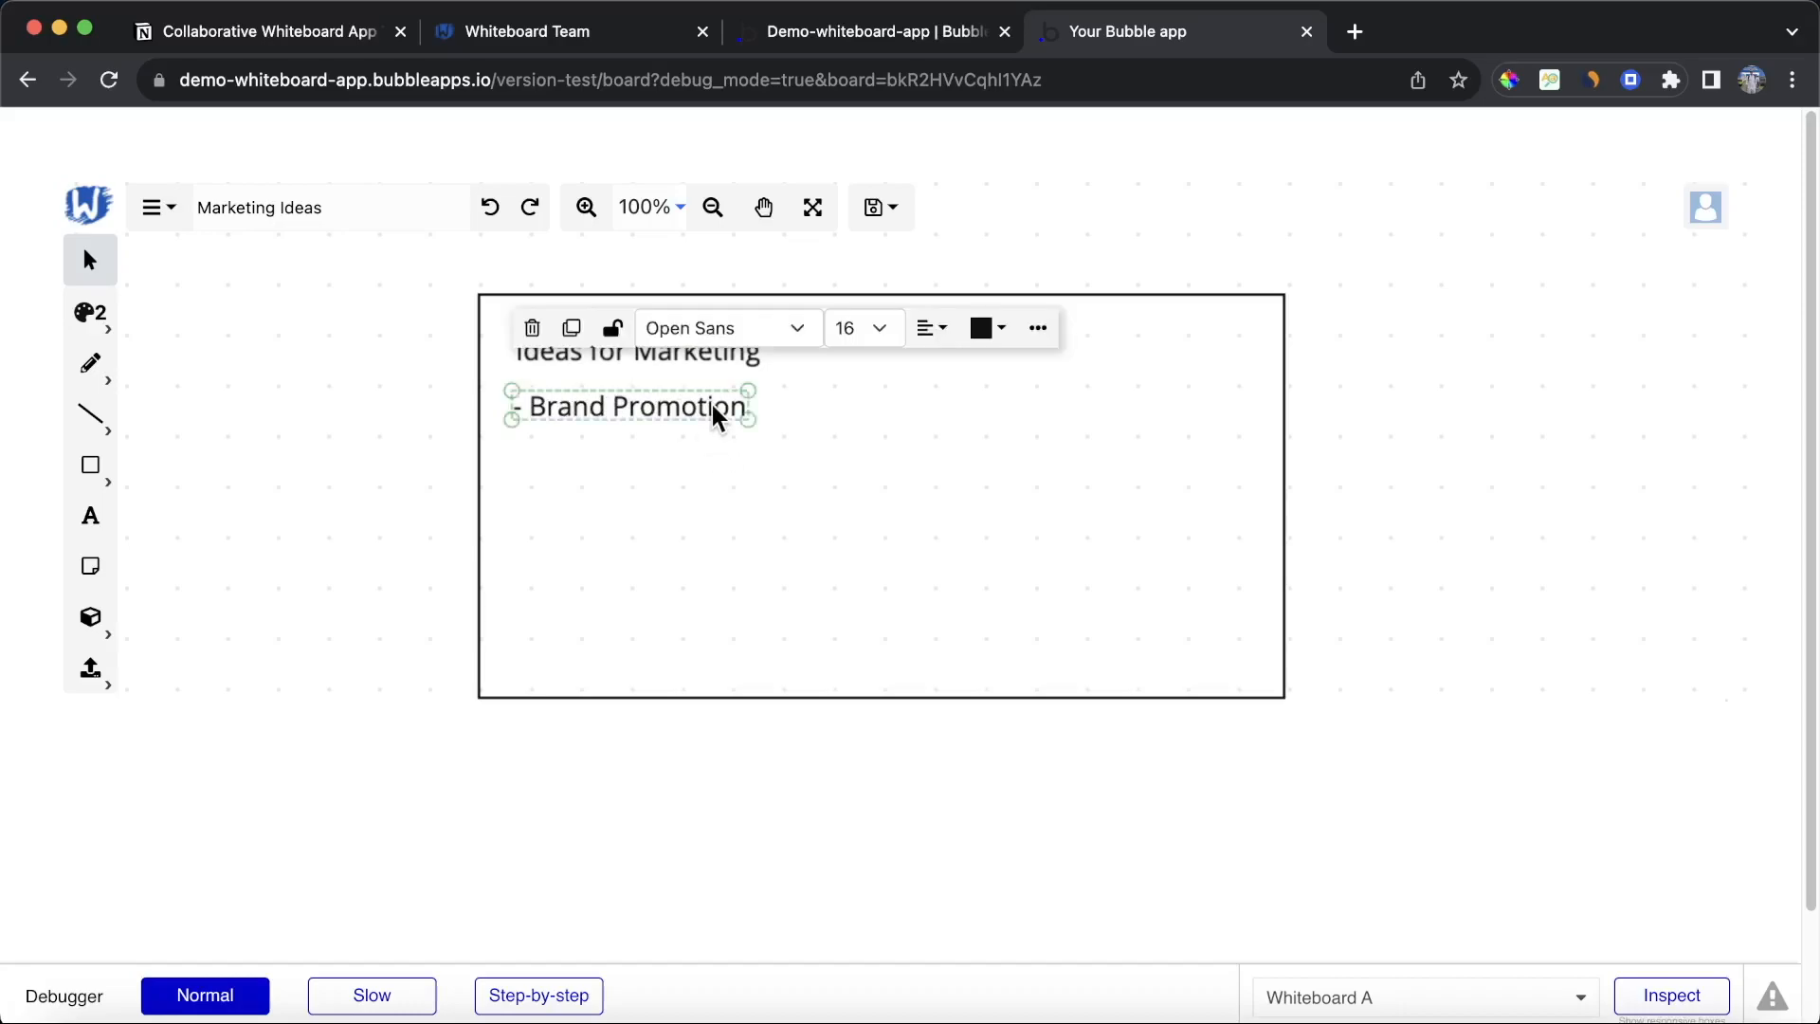
Step: Paste another copy of the text below '- Brand Promotion' and change it to '- Influencer Videos', fixing the spelling
{"action": "key", "text": "super+v"}
{"action": "left_click_drag", "start_coordinate": [817, 473], "coordinate": [695, 449]}
{"action": "double_click", "coordinate": [574, 451]}
{"action": "type", "text": "Influ"}
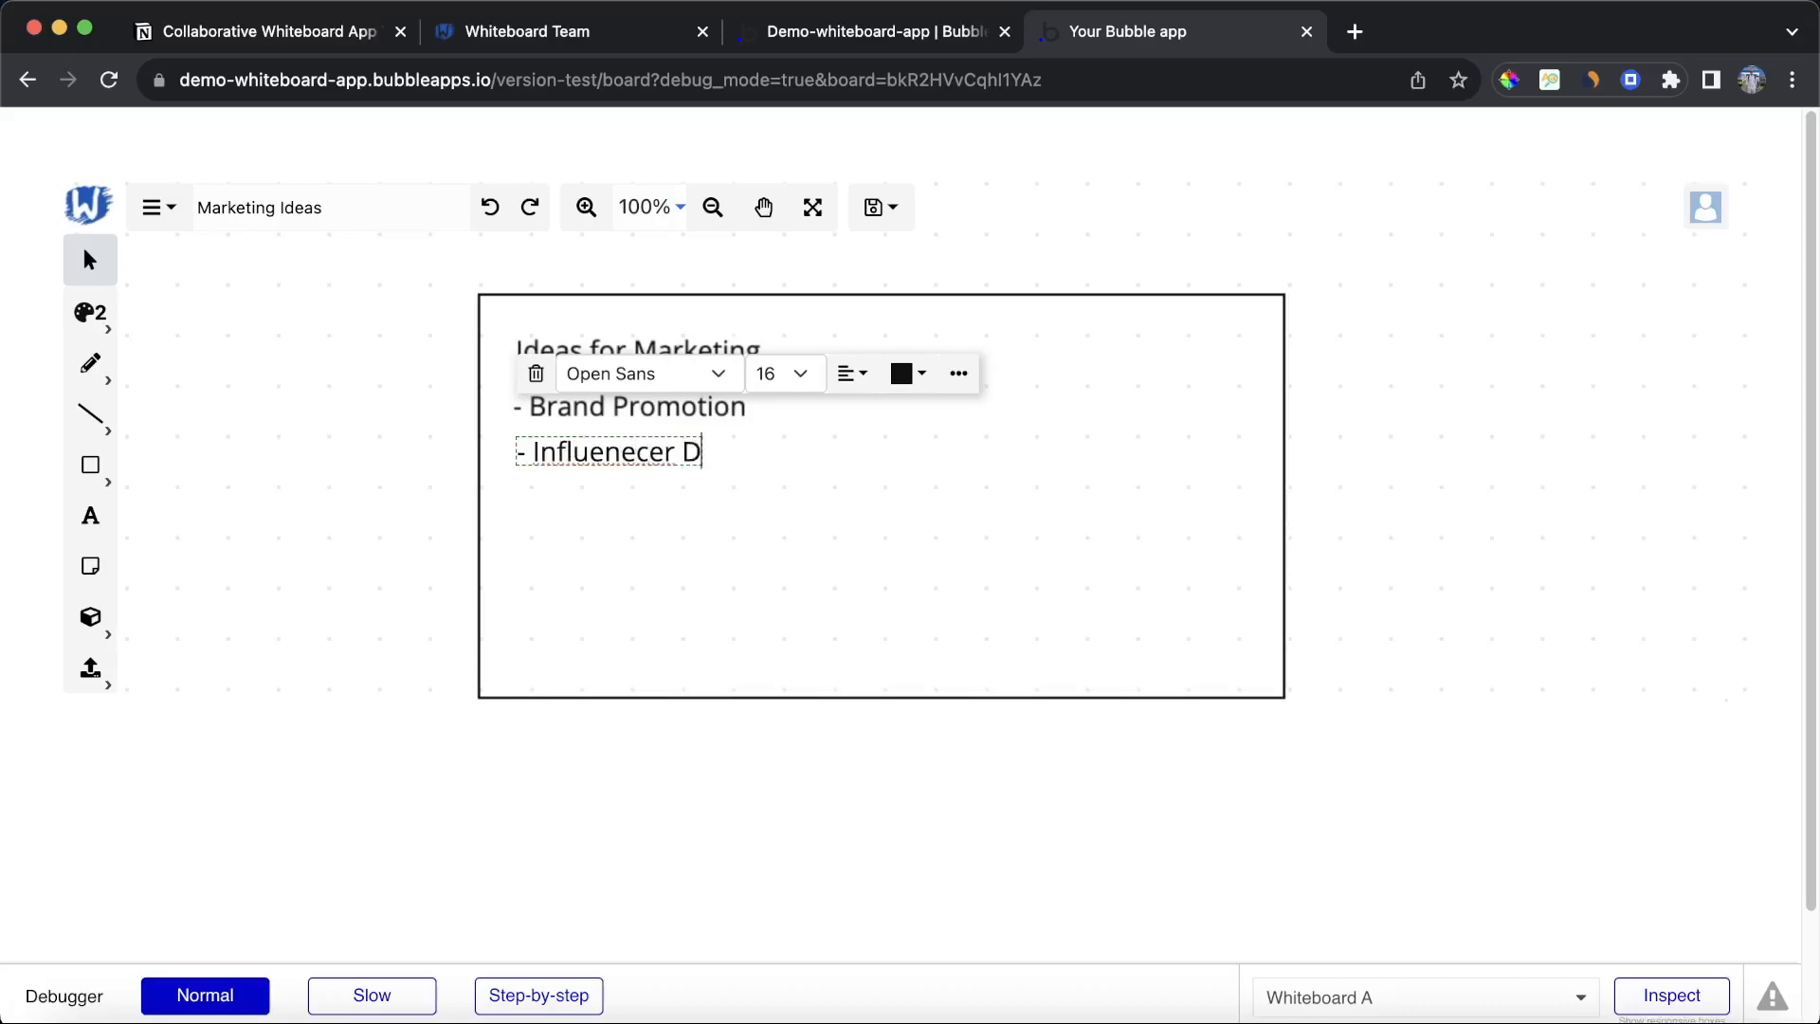
{"action": "right_click", "coordinate": [643, 447]}
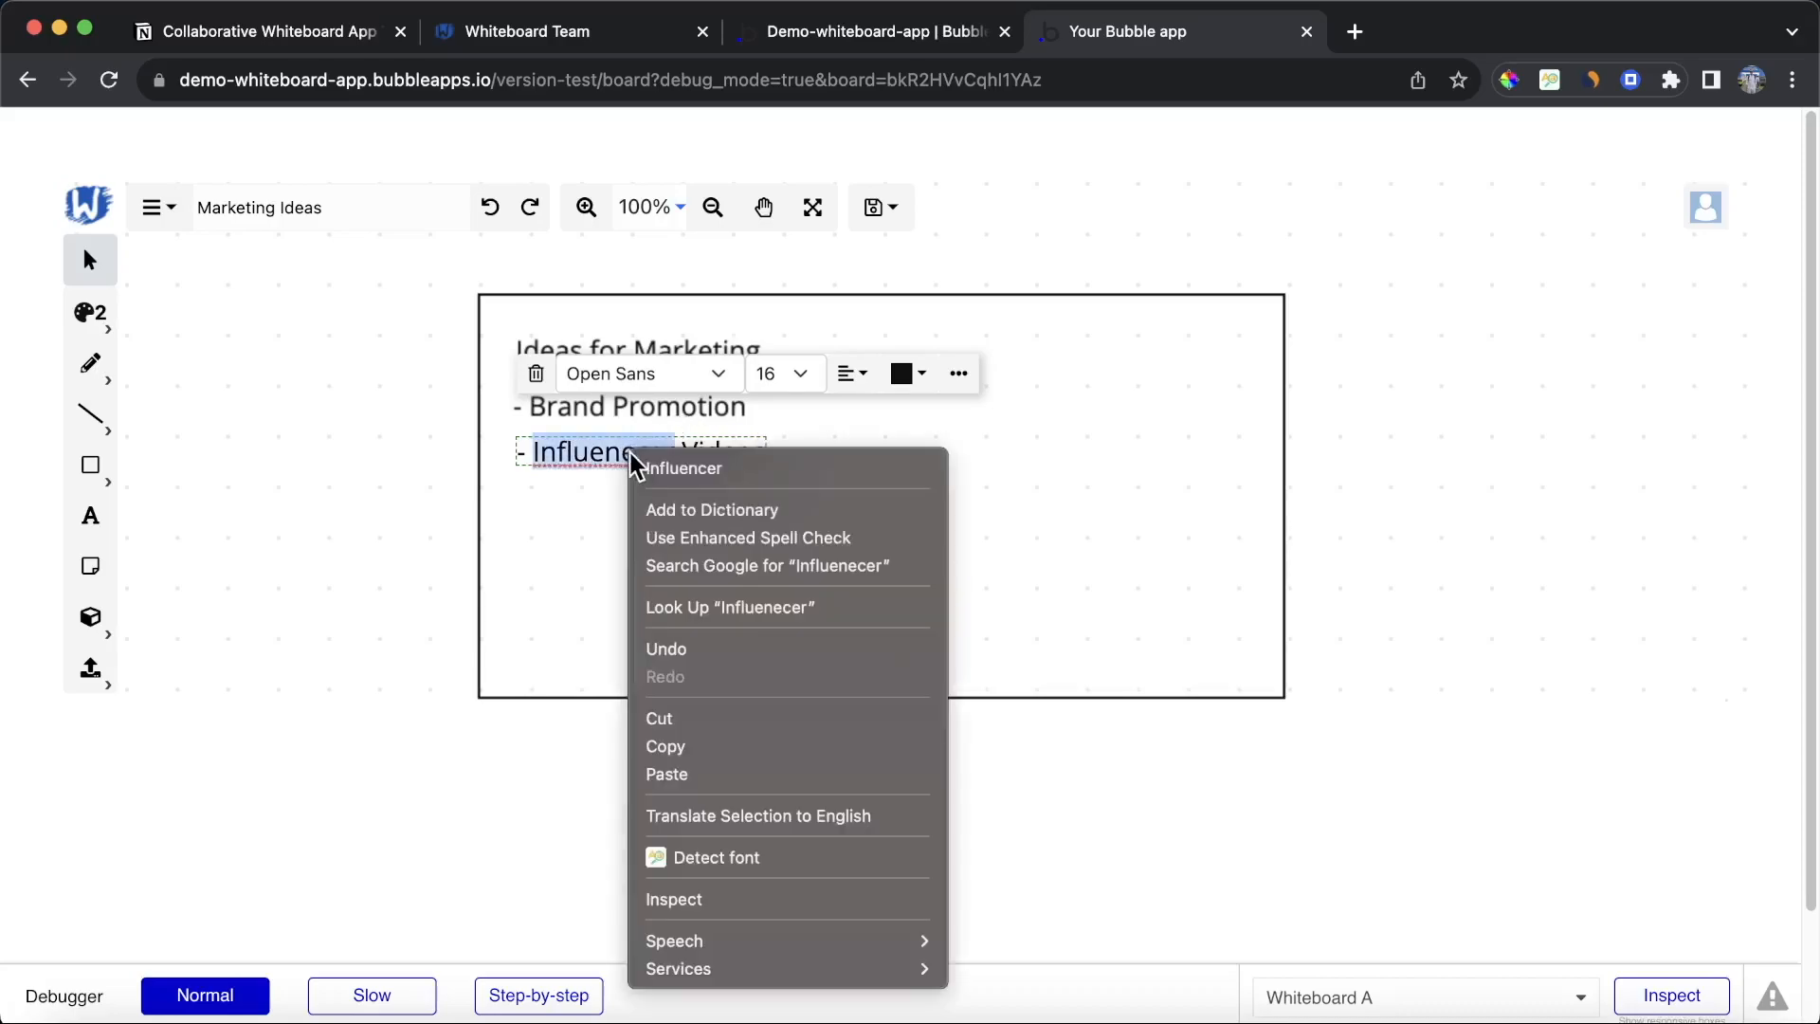
{"action": "left_click", "coordinate": [664, 467]}
{"action": "left_click", "coordinate": [983, 455]}
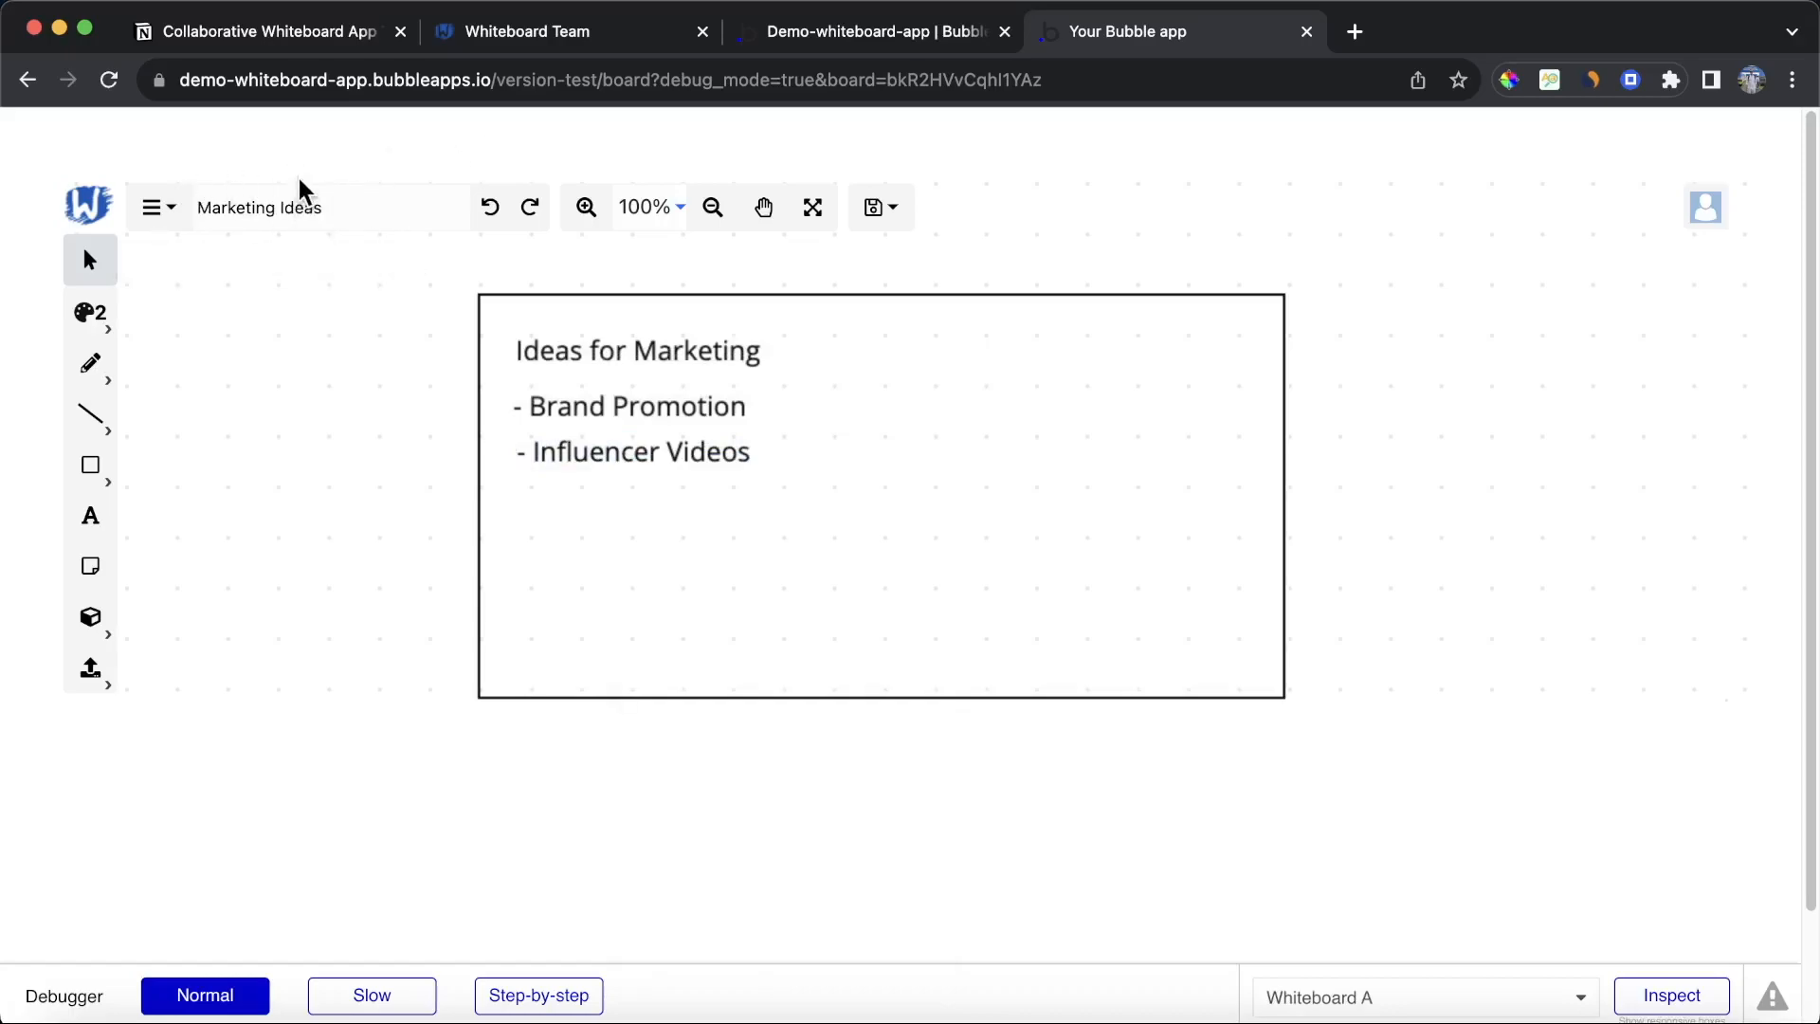
Step: Preview the app's dashboard and open the first board from its Board ID
{"action": "left_click", "coordinate": [834, 31]}
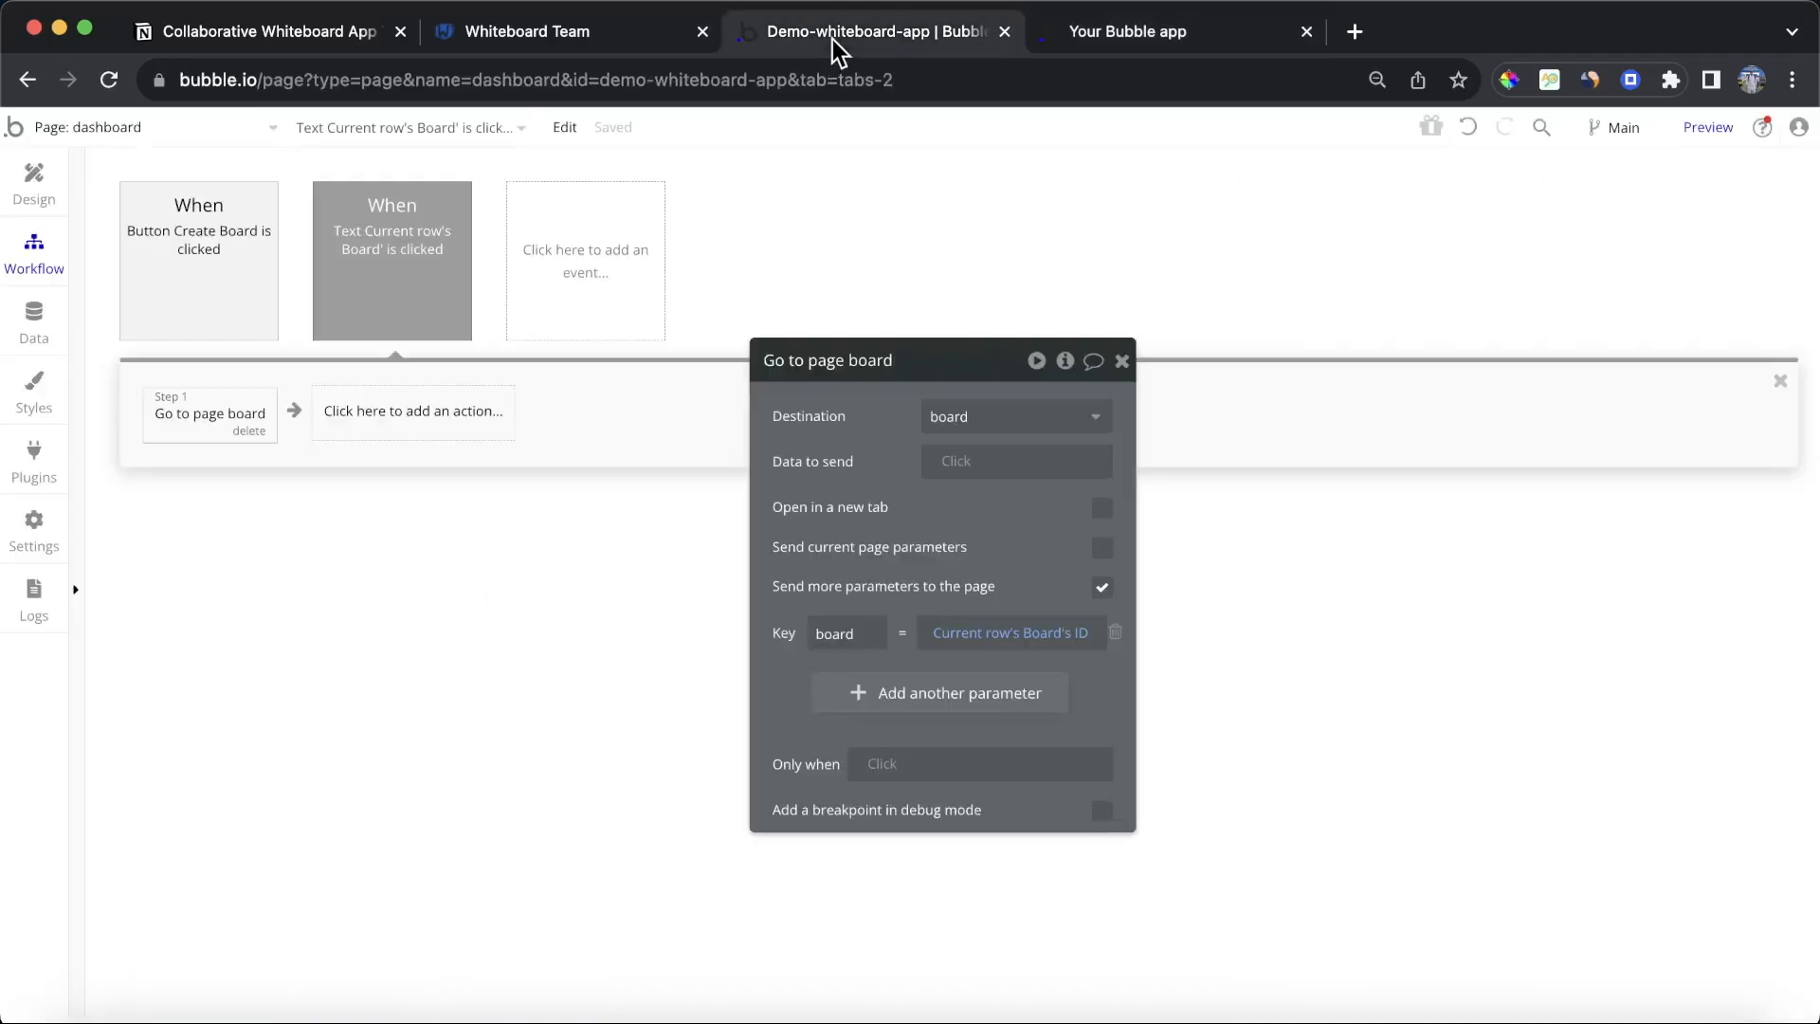
{"action": "left_click", "coordinate": [1701, 127]}
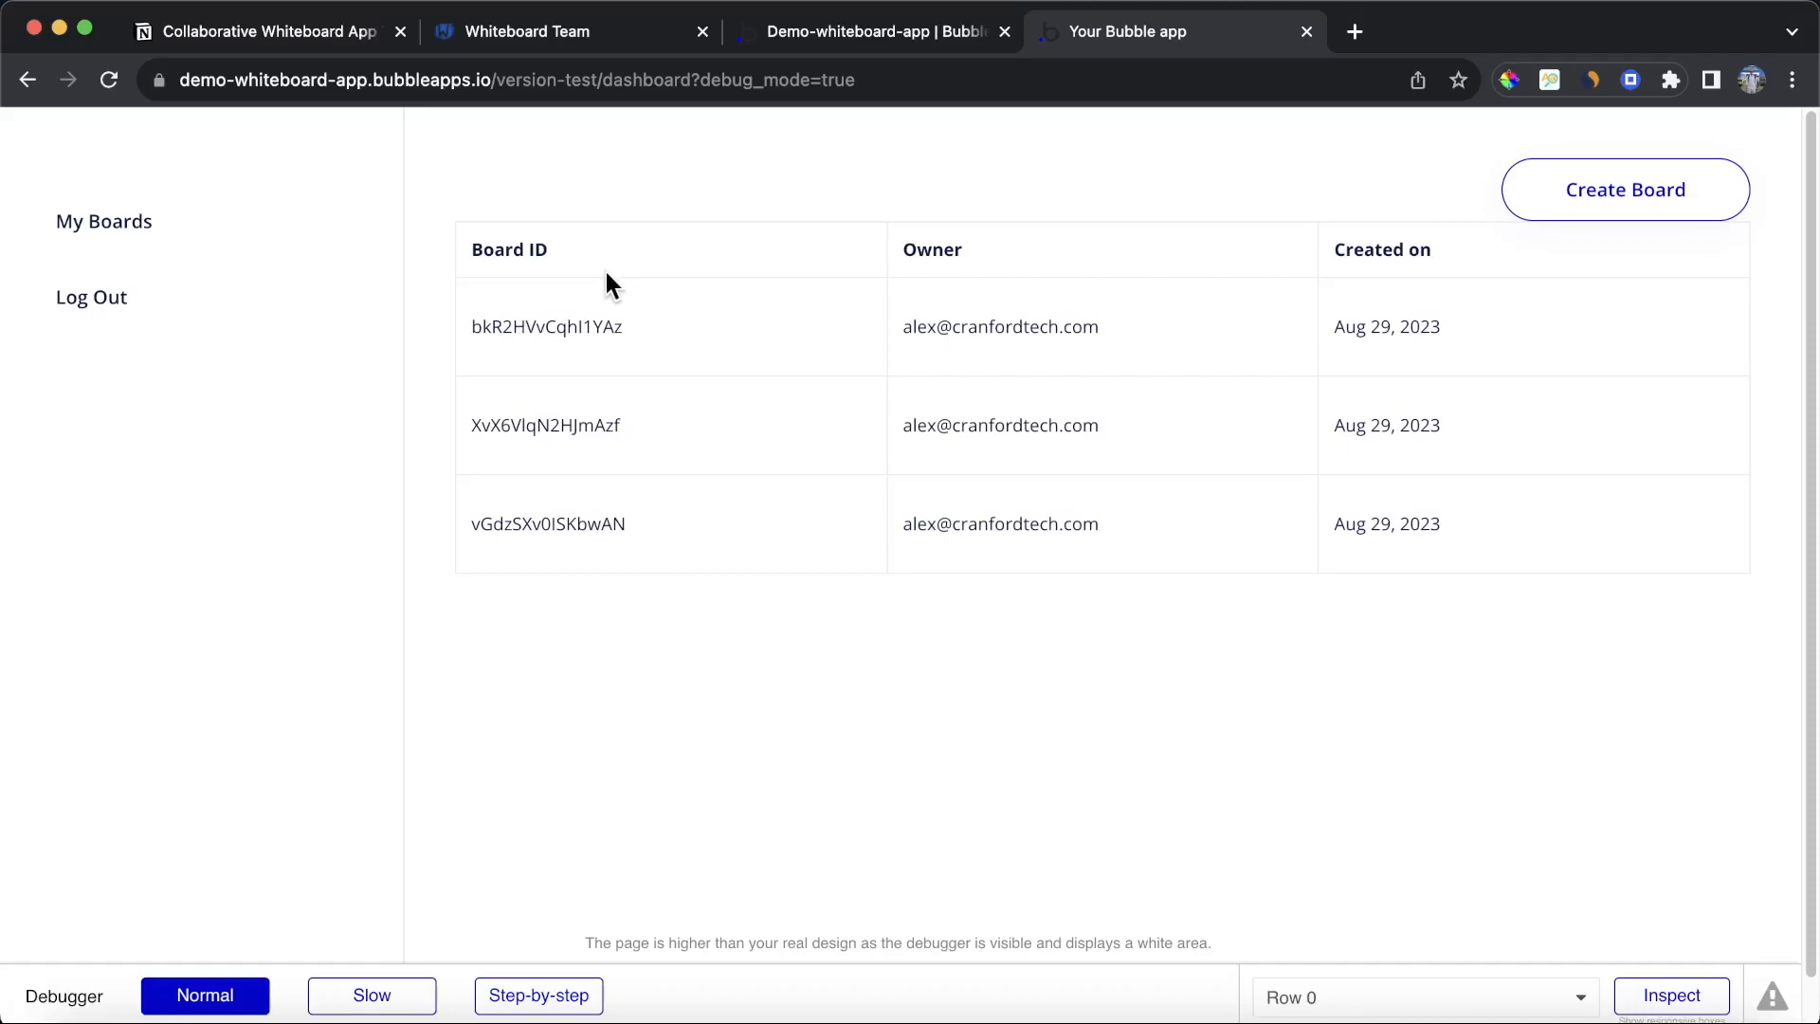
{"action": "left_click", "coordinate": [578, 327]}
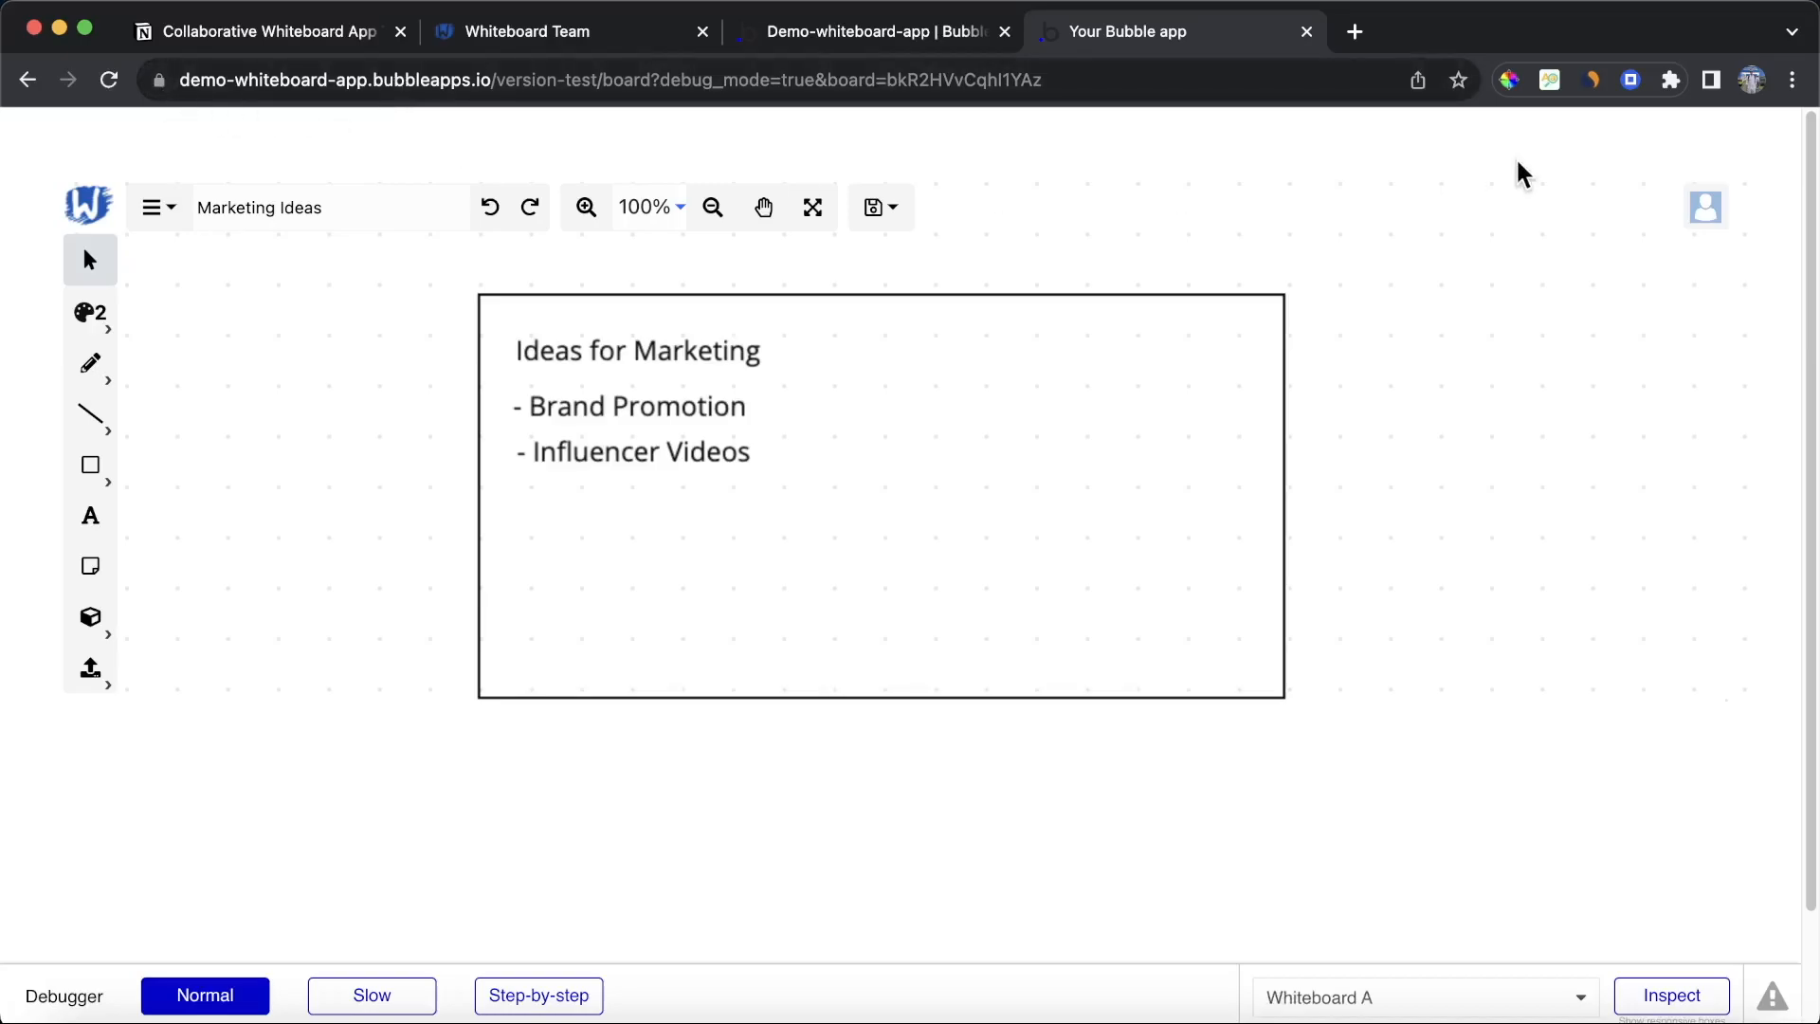
Step: On the board page's design, insert a header component from the Component Library and move it to the top of the page
{"action": "left_click", "coordinate": [926, 39]}
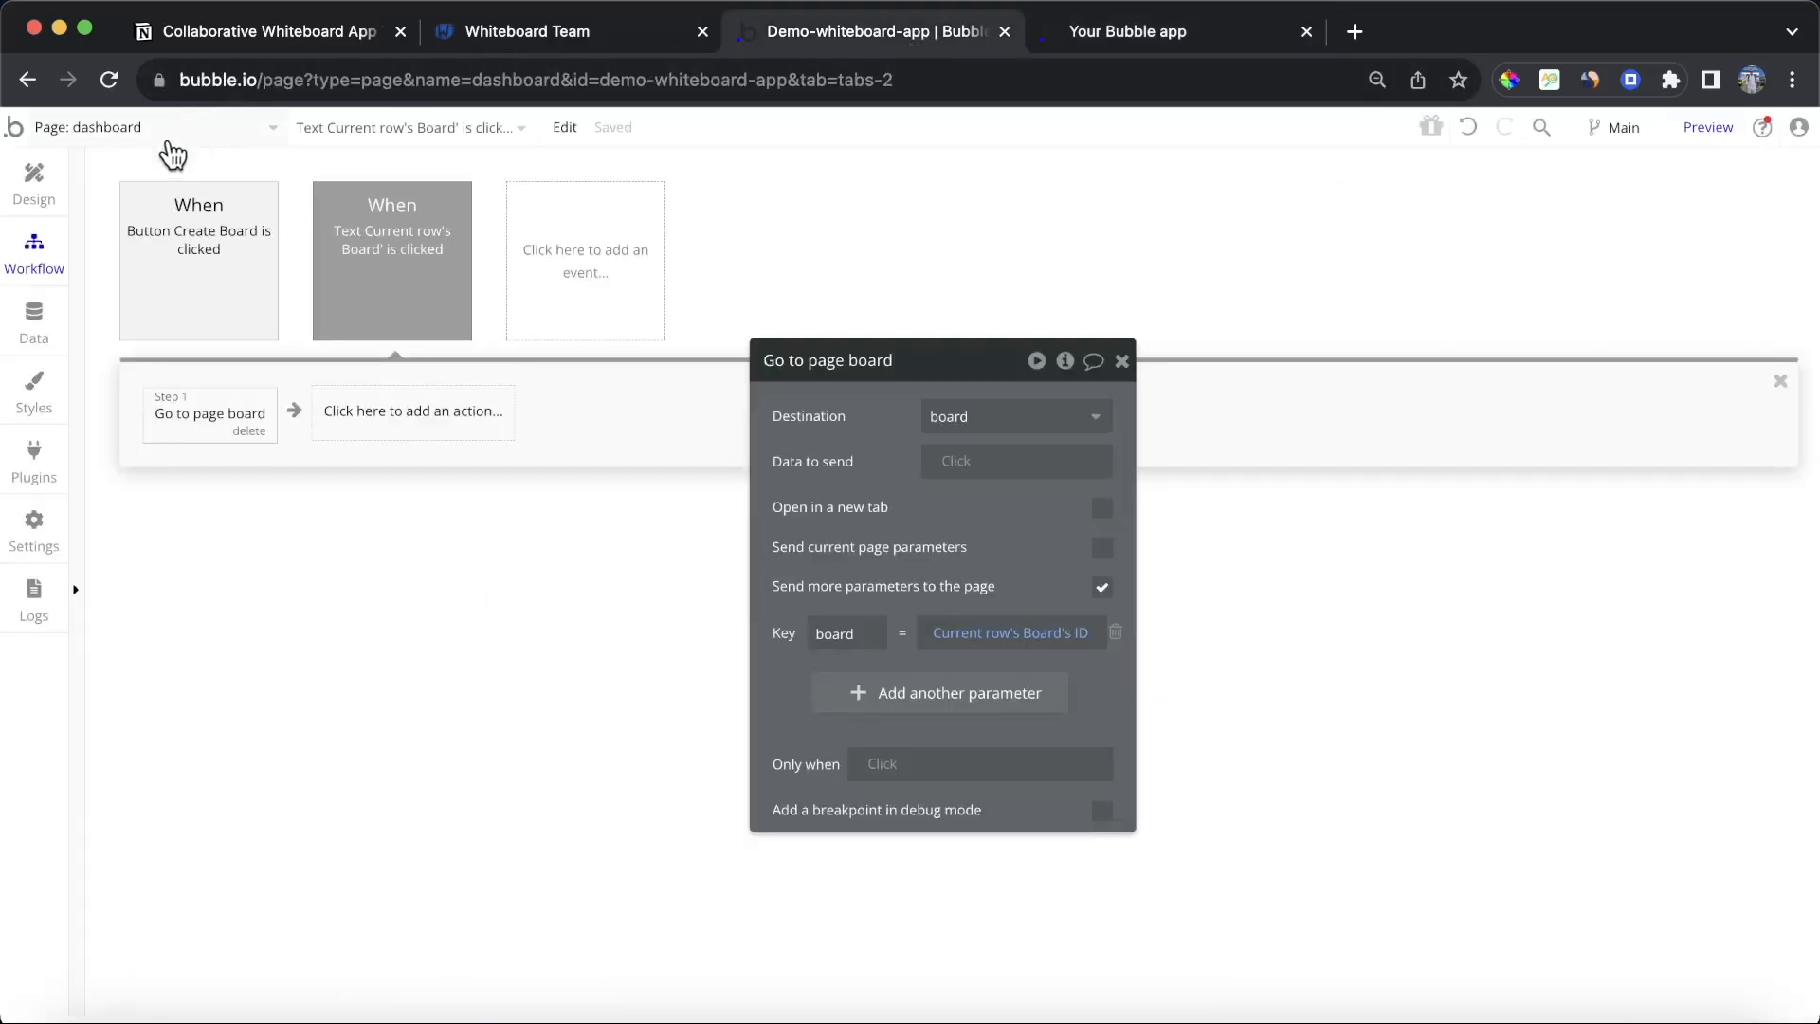
{"action": "left_click", "coordinate": [126, 138]}
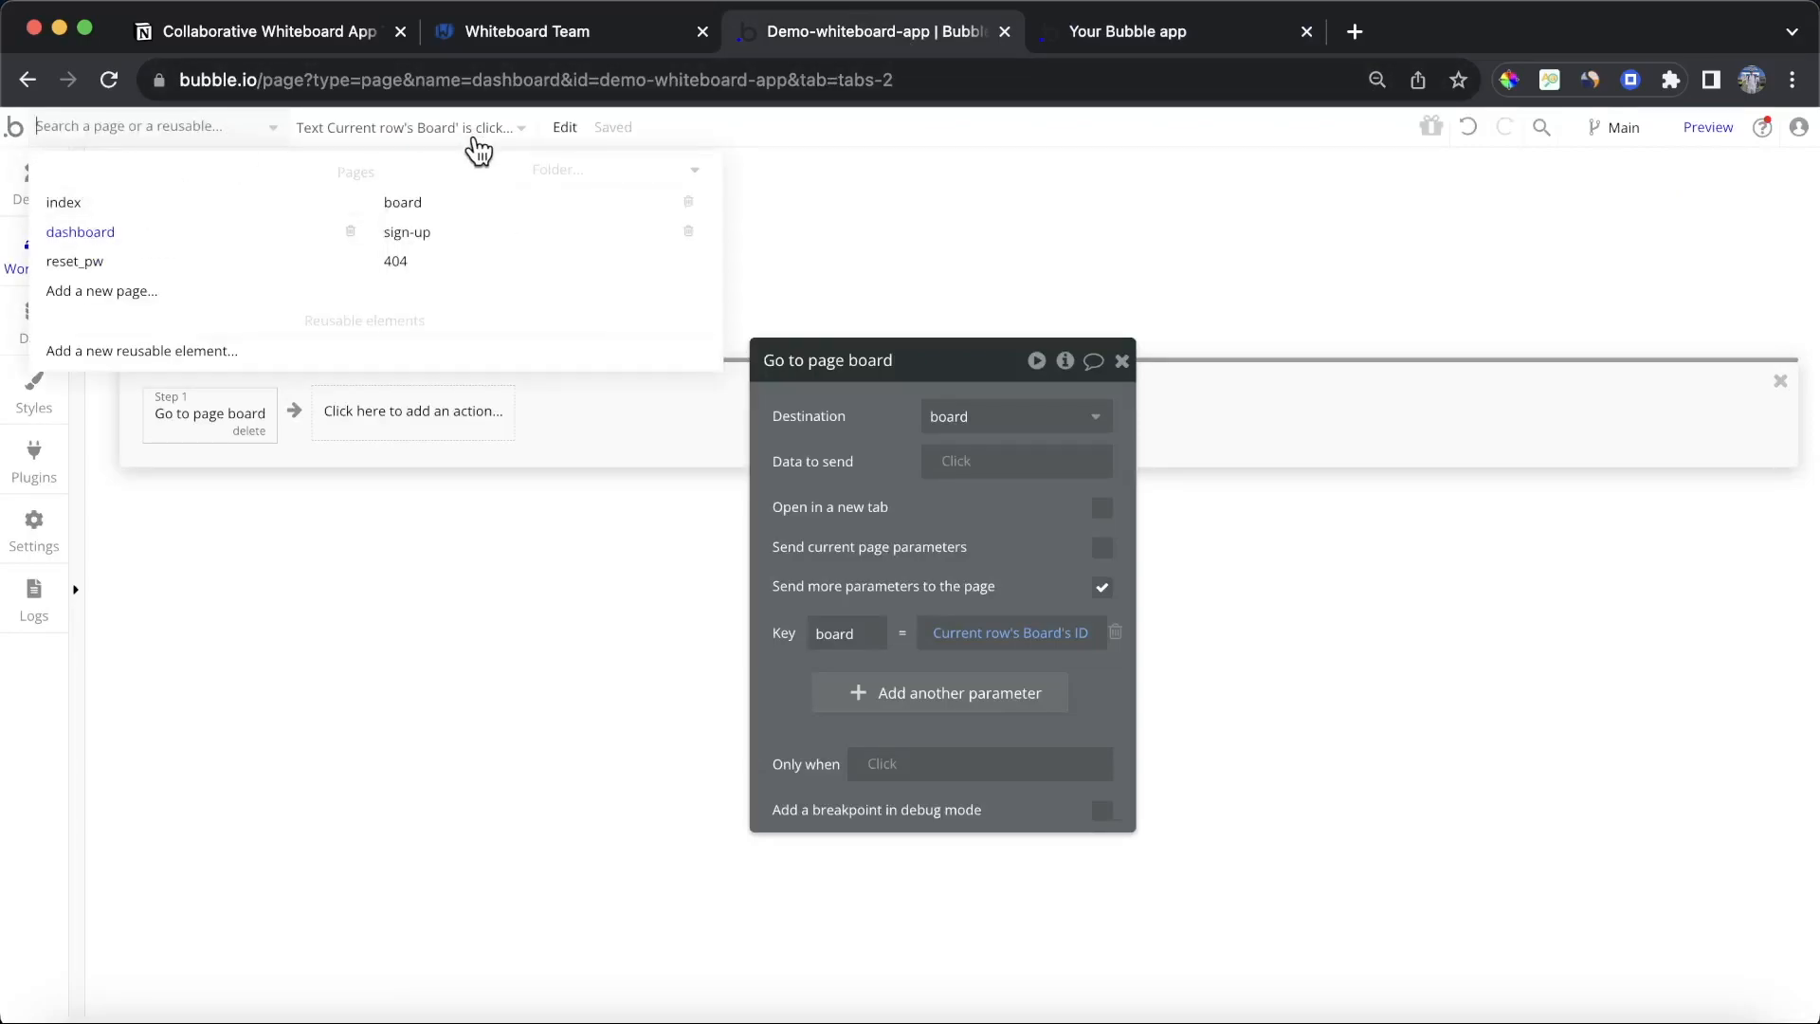
{"action": "left_click", "coordinate": [463, 202]}
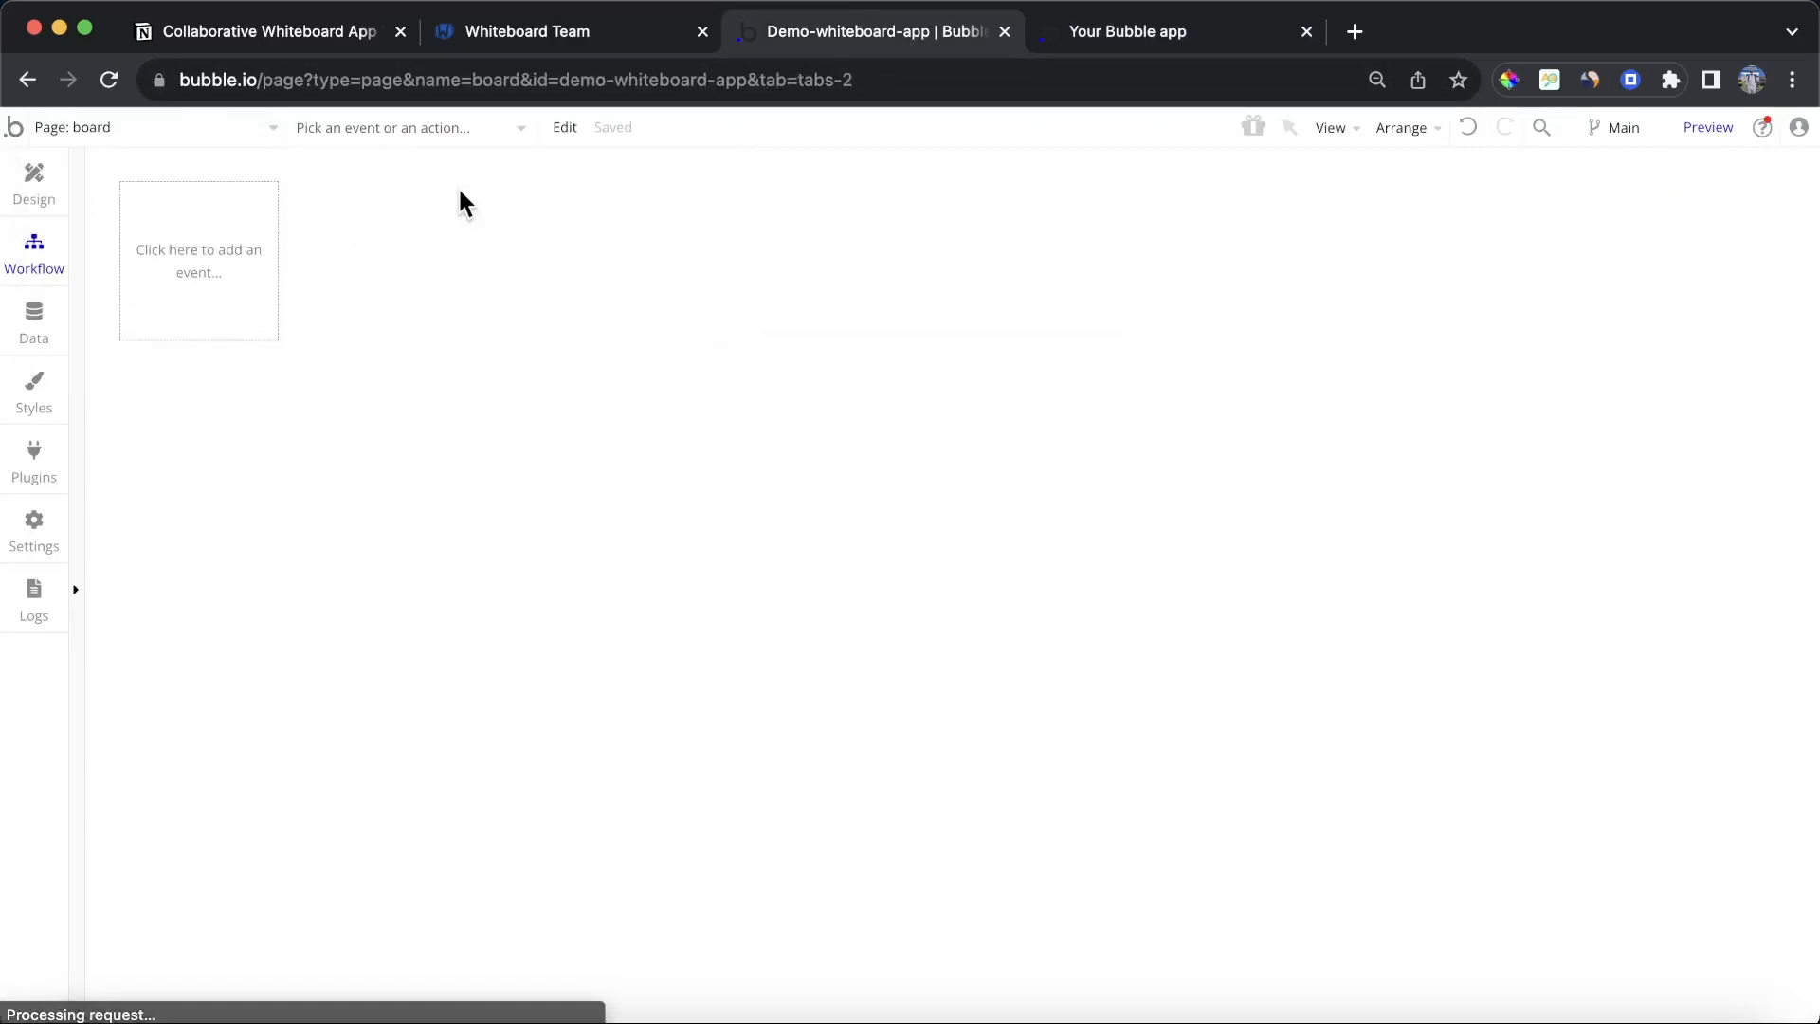
{"action": "left_click", "coordinate": [27, 190]}
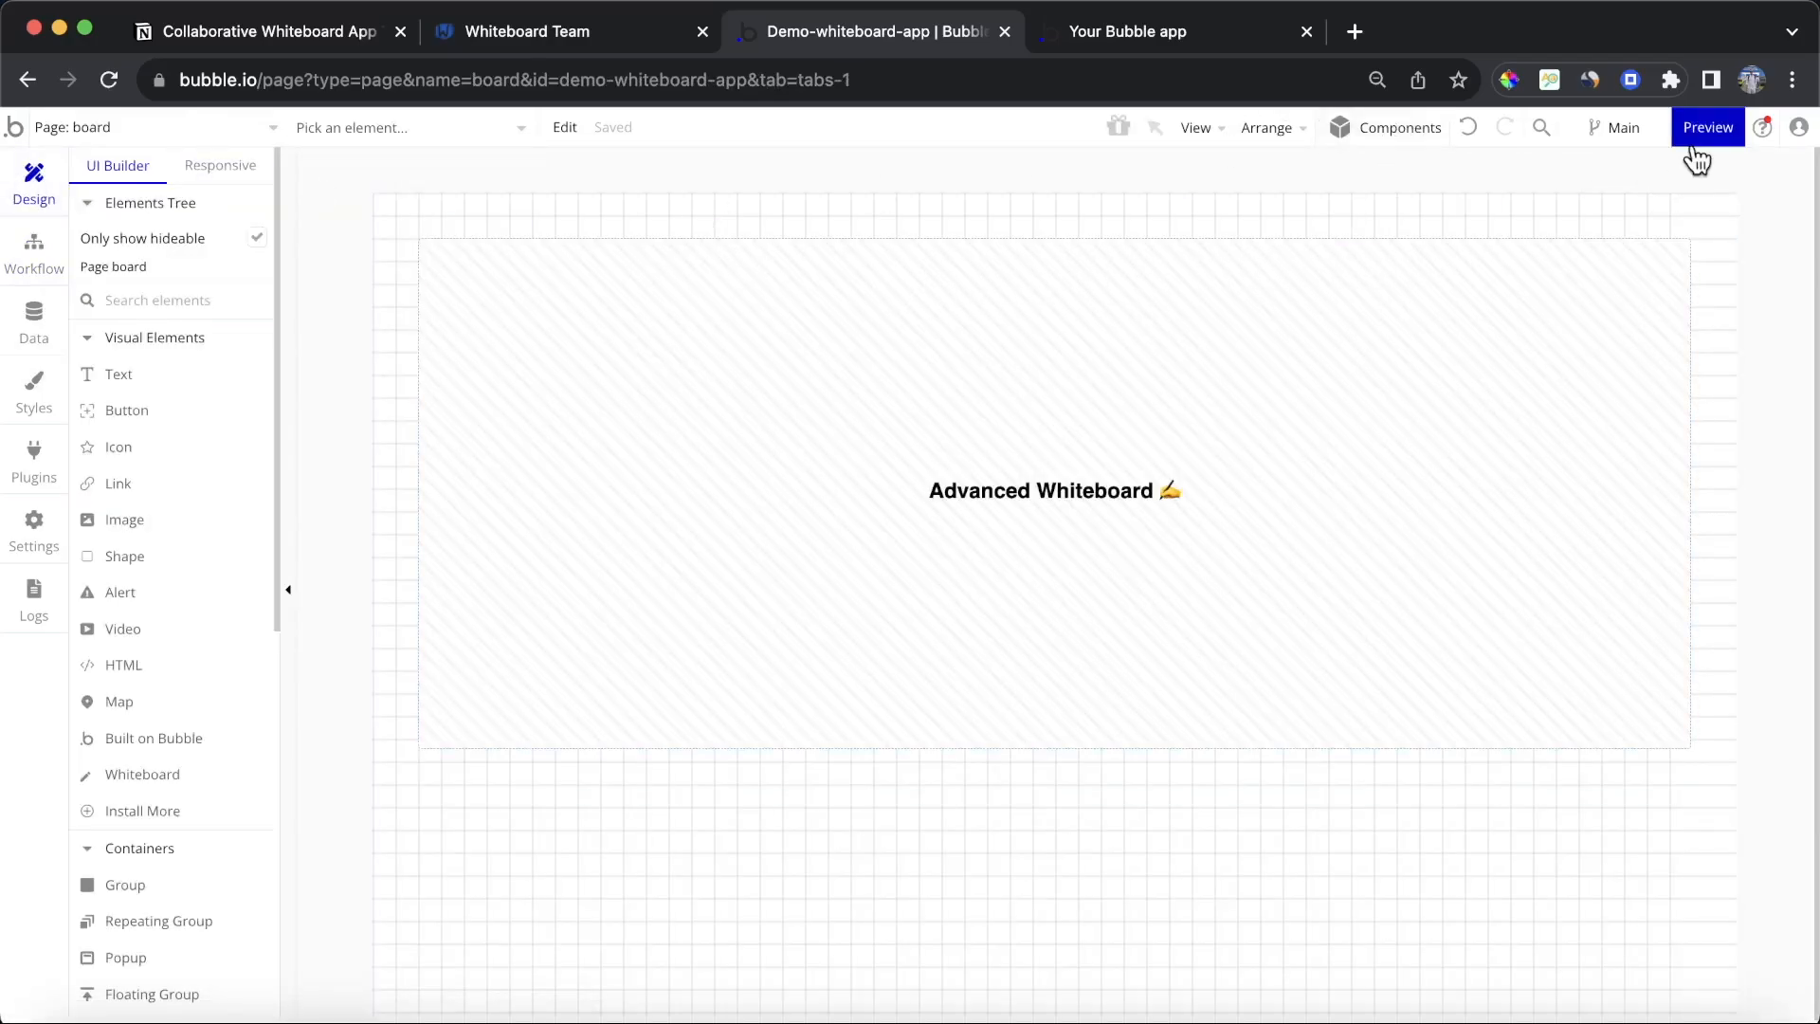
{"action": "left_click", "coordinate": [1398, 138]}
{"action": "scroll", "coordinate": [1673, 607], "scroll_direction": "down", "scroll_amount": 5}
{"action": "scroll", "coordinate": [1673, 611], "scroll_direction": "down", "scroll_amount": 10}
{"action": "scroll", "coordinate": [1671, 613], "scroll_direction": "down", "scroll_amount": 3}
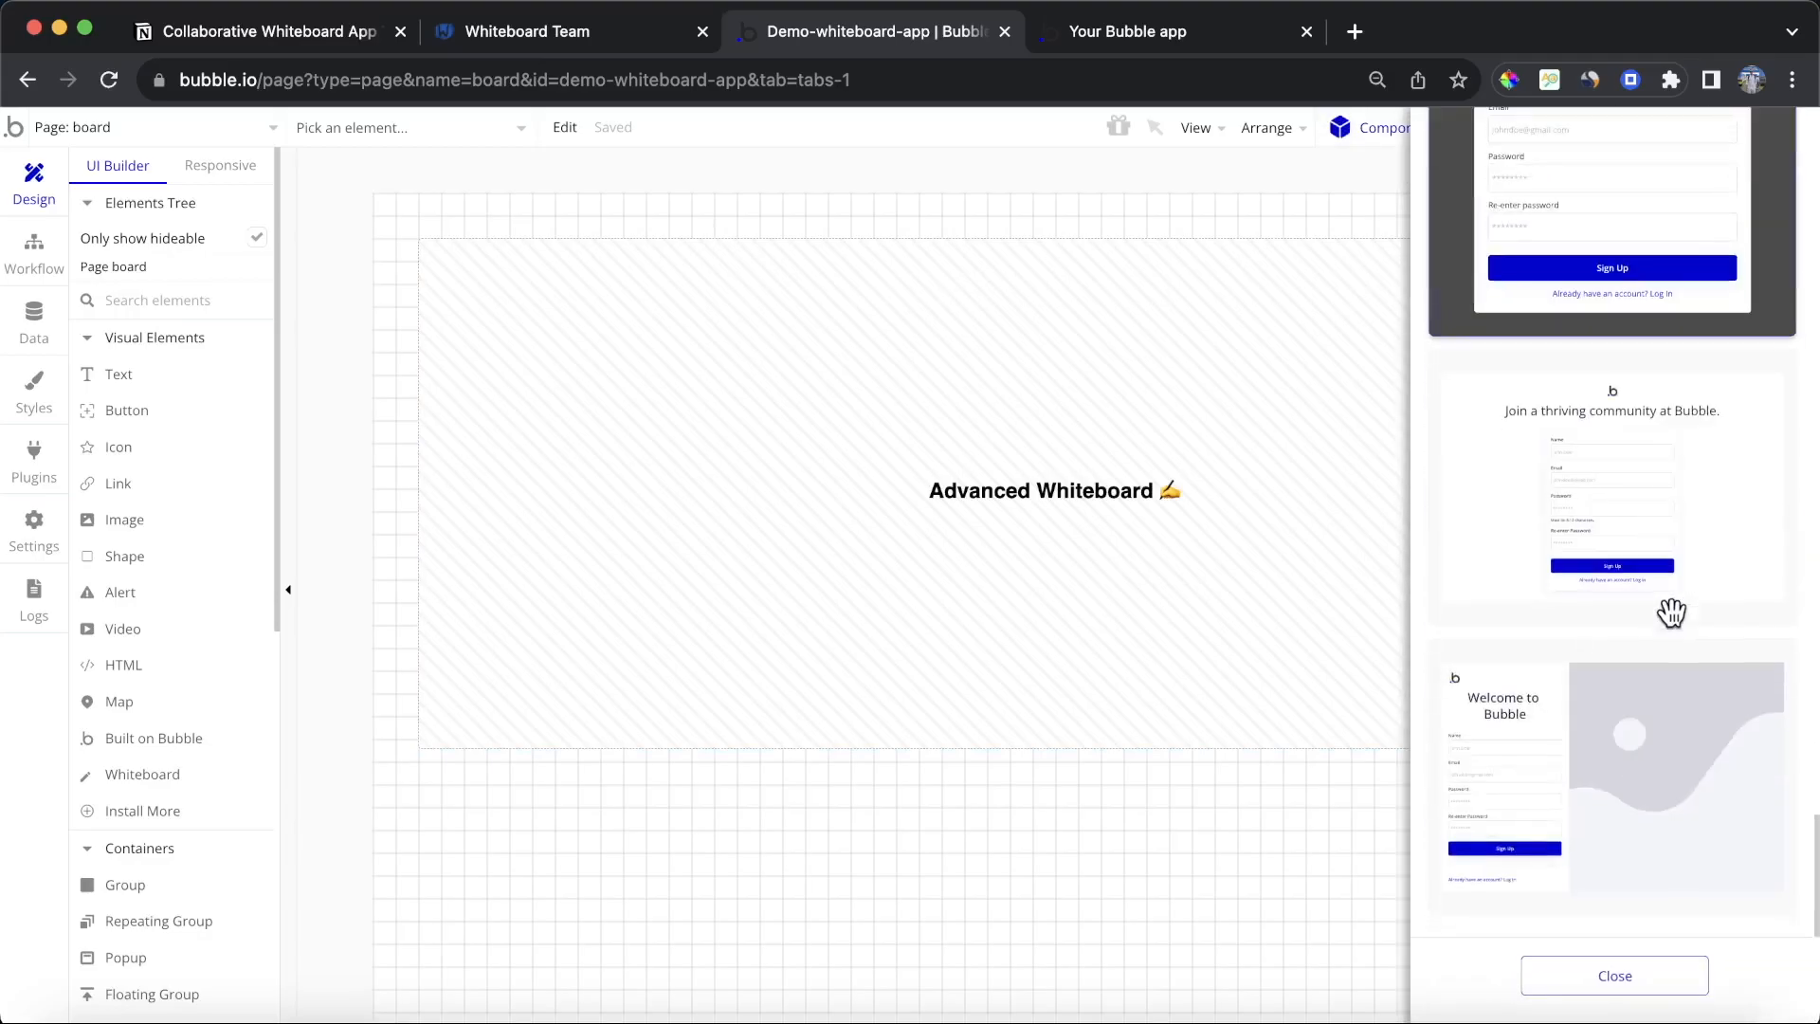
{"action": "scroll", "coordinate": [1626, 469], "scroll_direction": "up", "scroll_amount": 15}
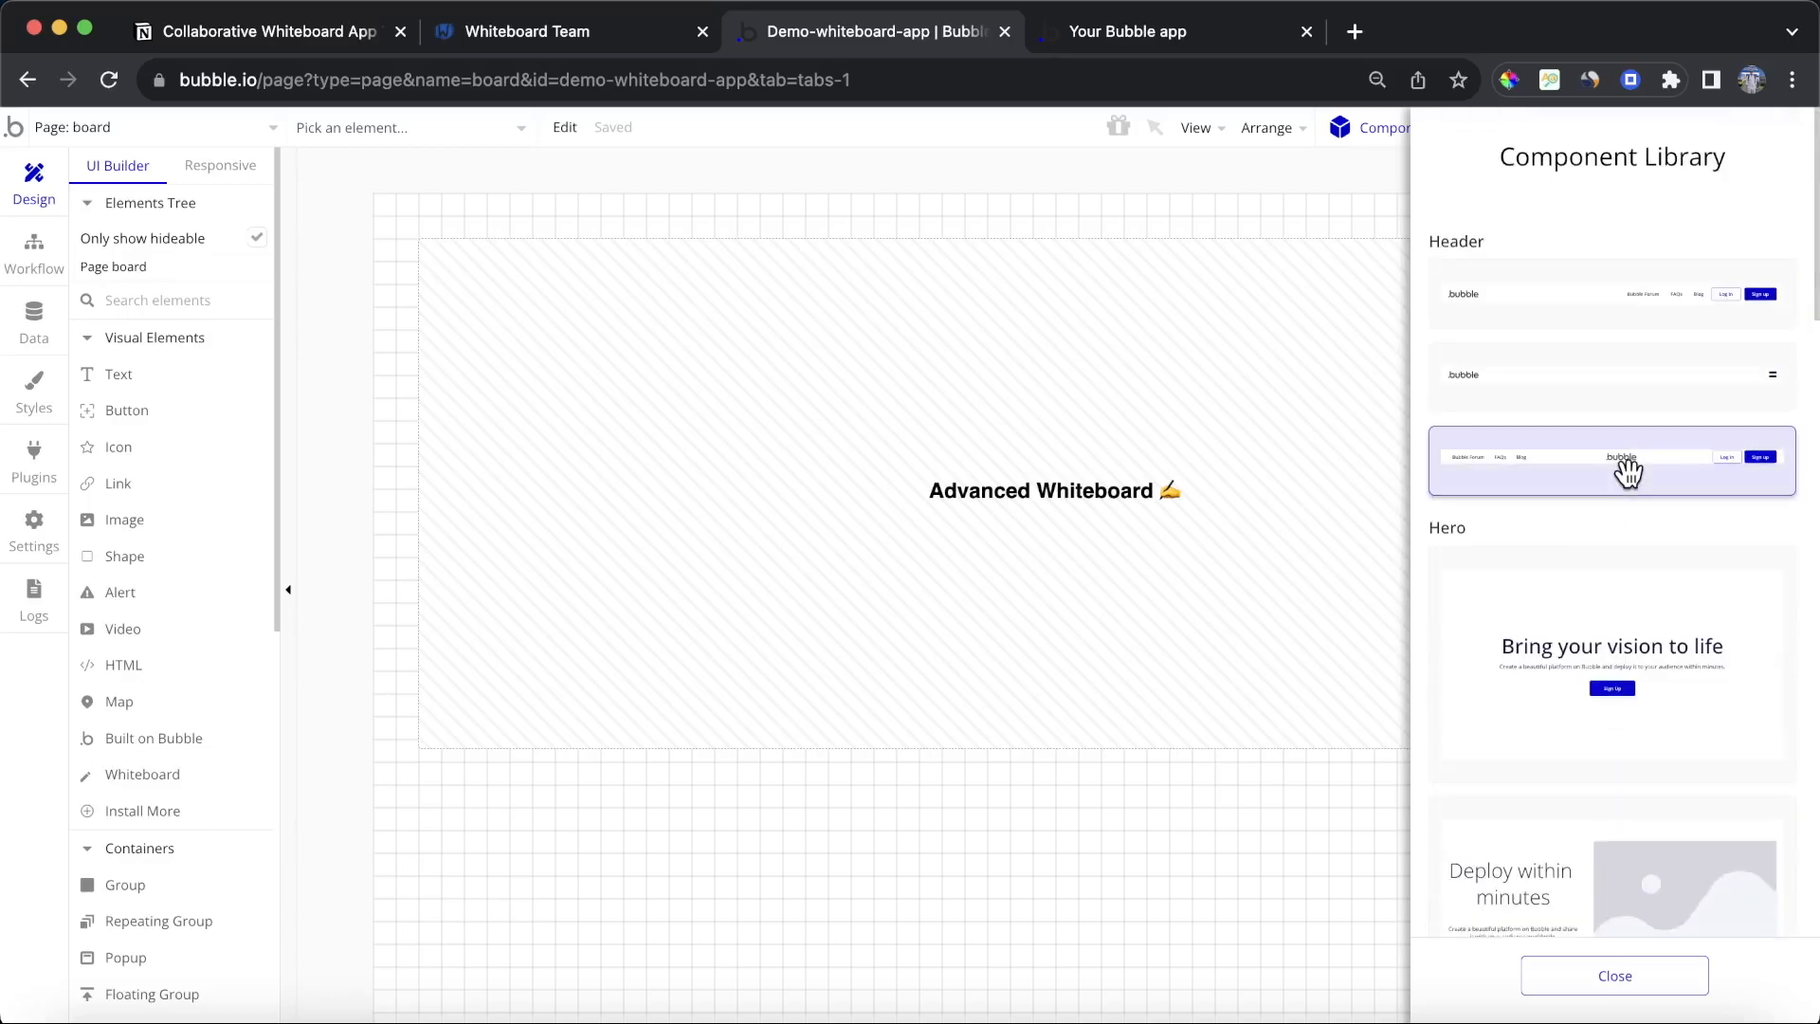
{"action": "left_click_drag", "start_coordinate": [1628, 472], "coordinate": [781, 869]}
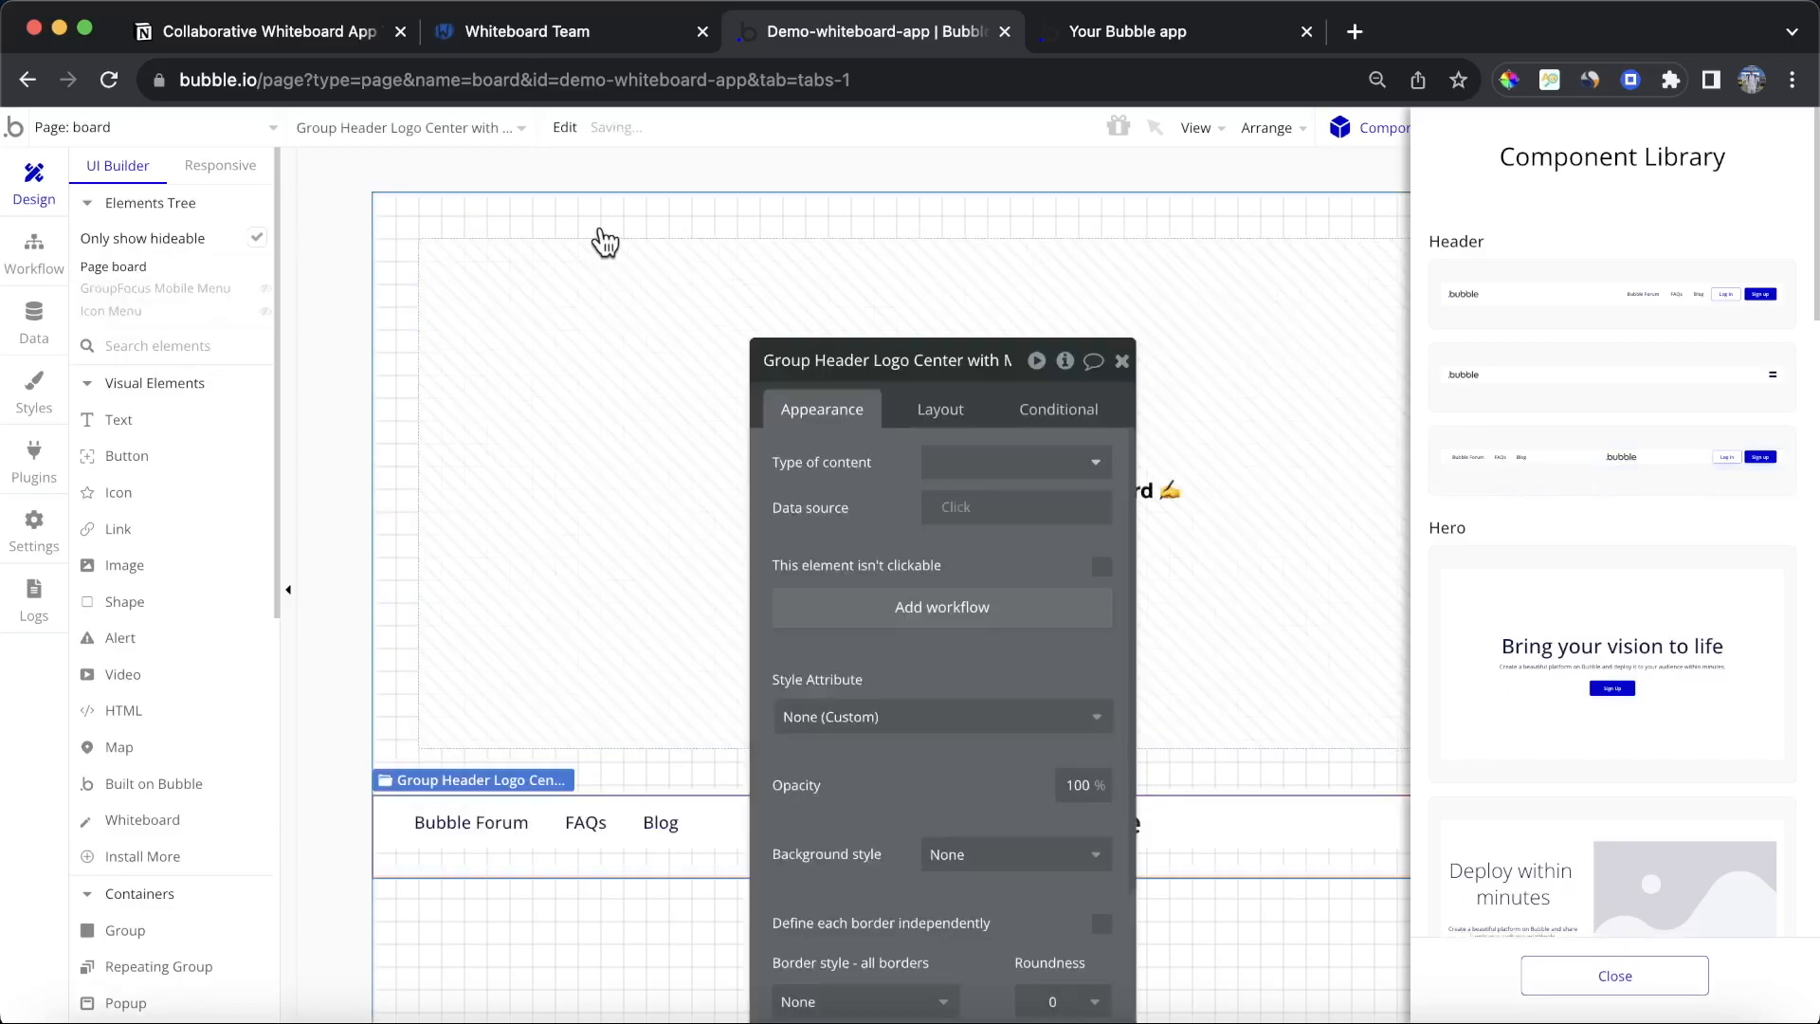
{"action": "left_click", "coordinate": [984, 417]}
{"action": "left_click", "coordinate": [817, 787]}
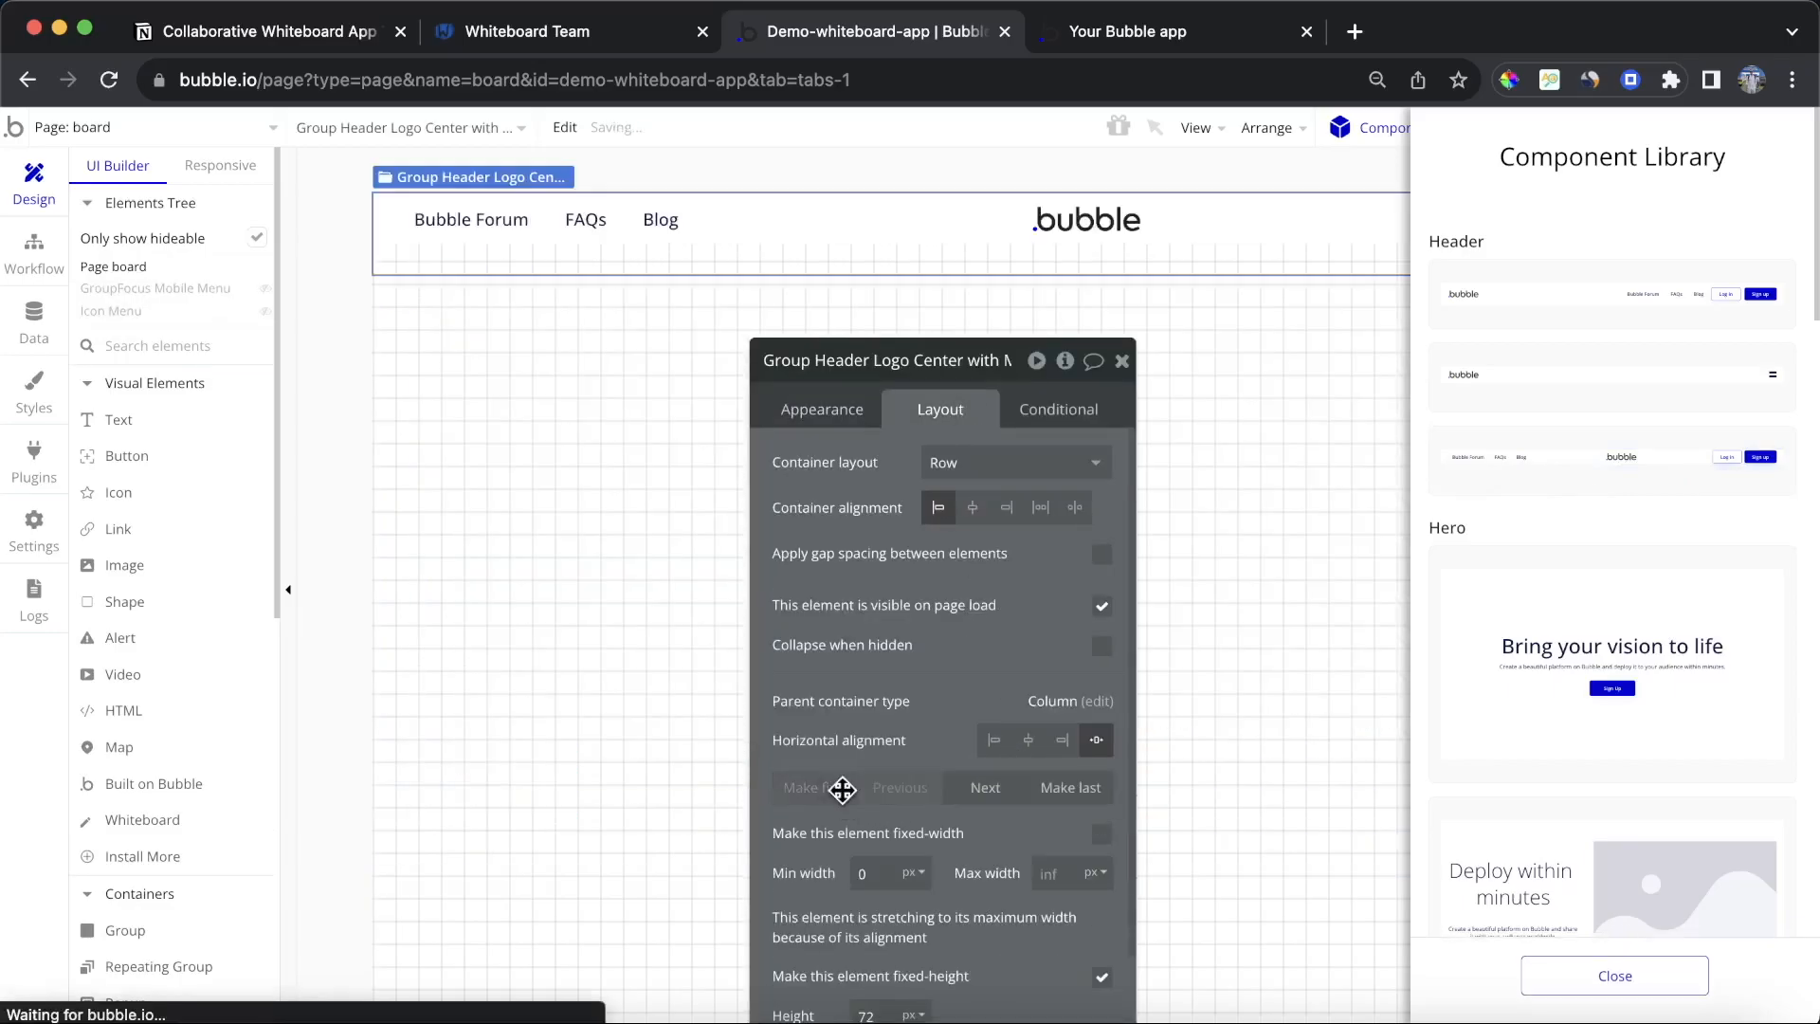
{"action": "left_click", "coordinate": [1623, 975]}
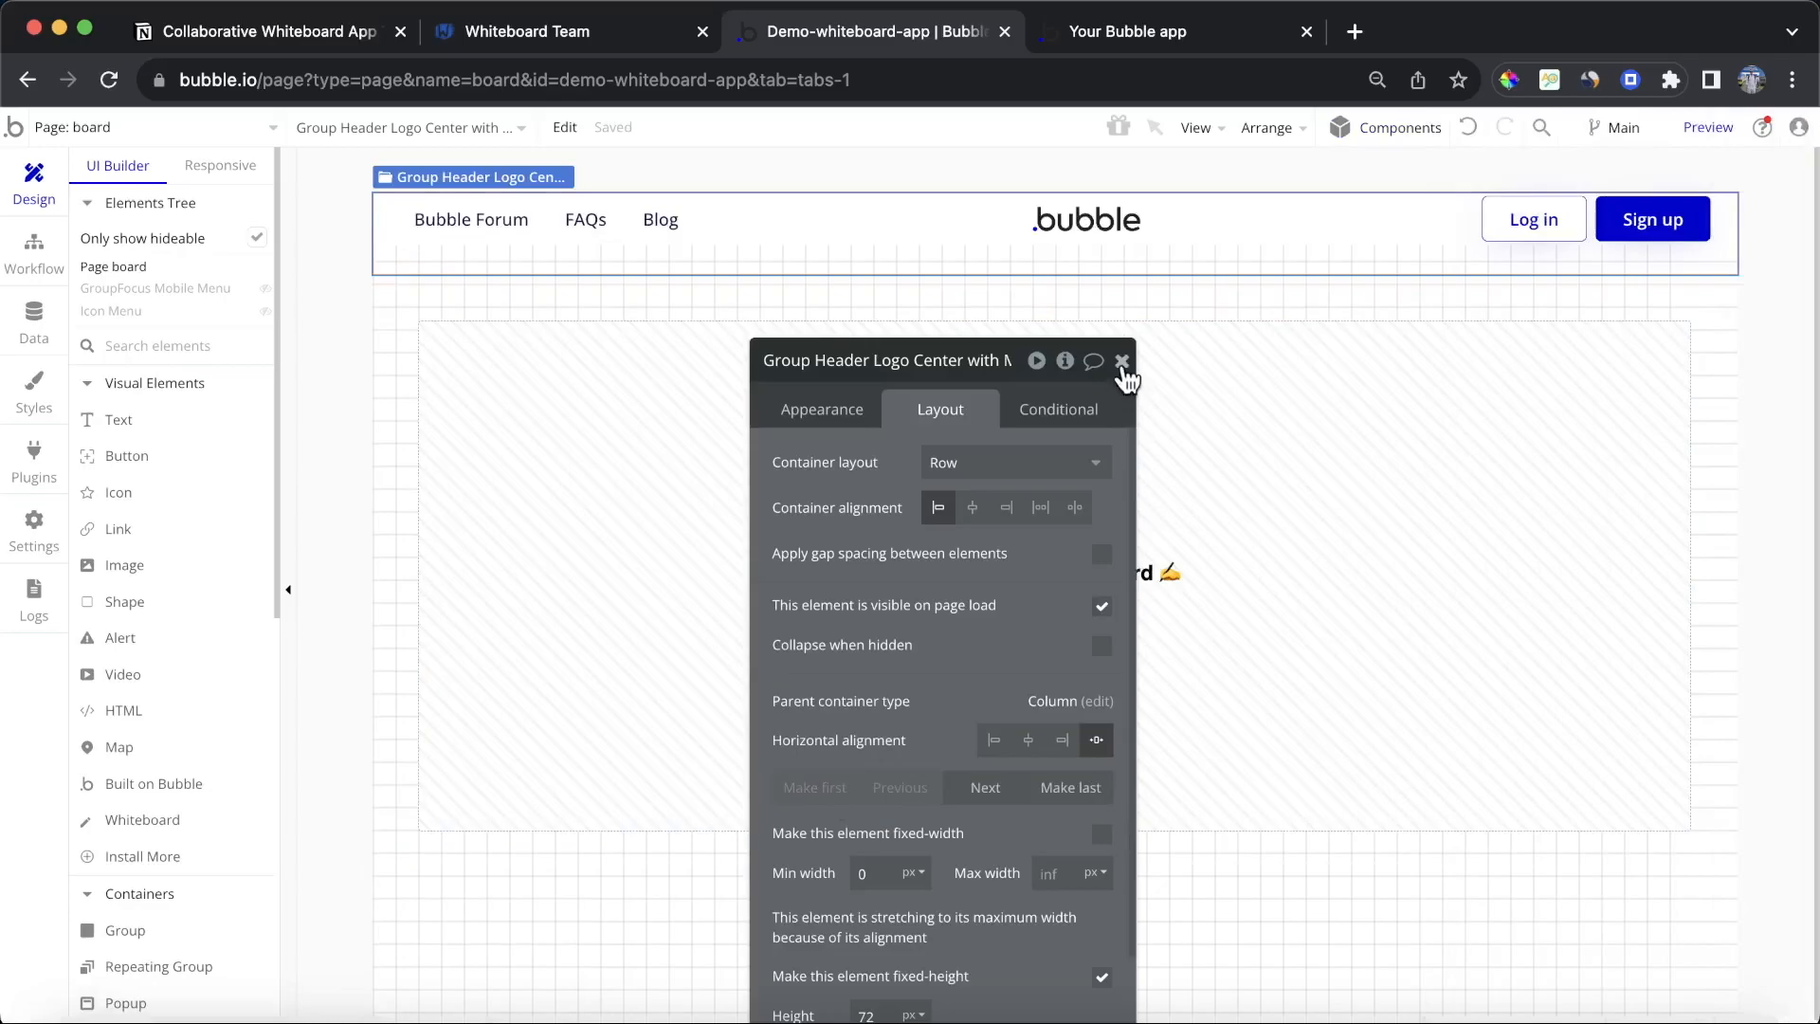
{"action": "left_click", "coordinate": [1121, 360]}
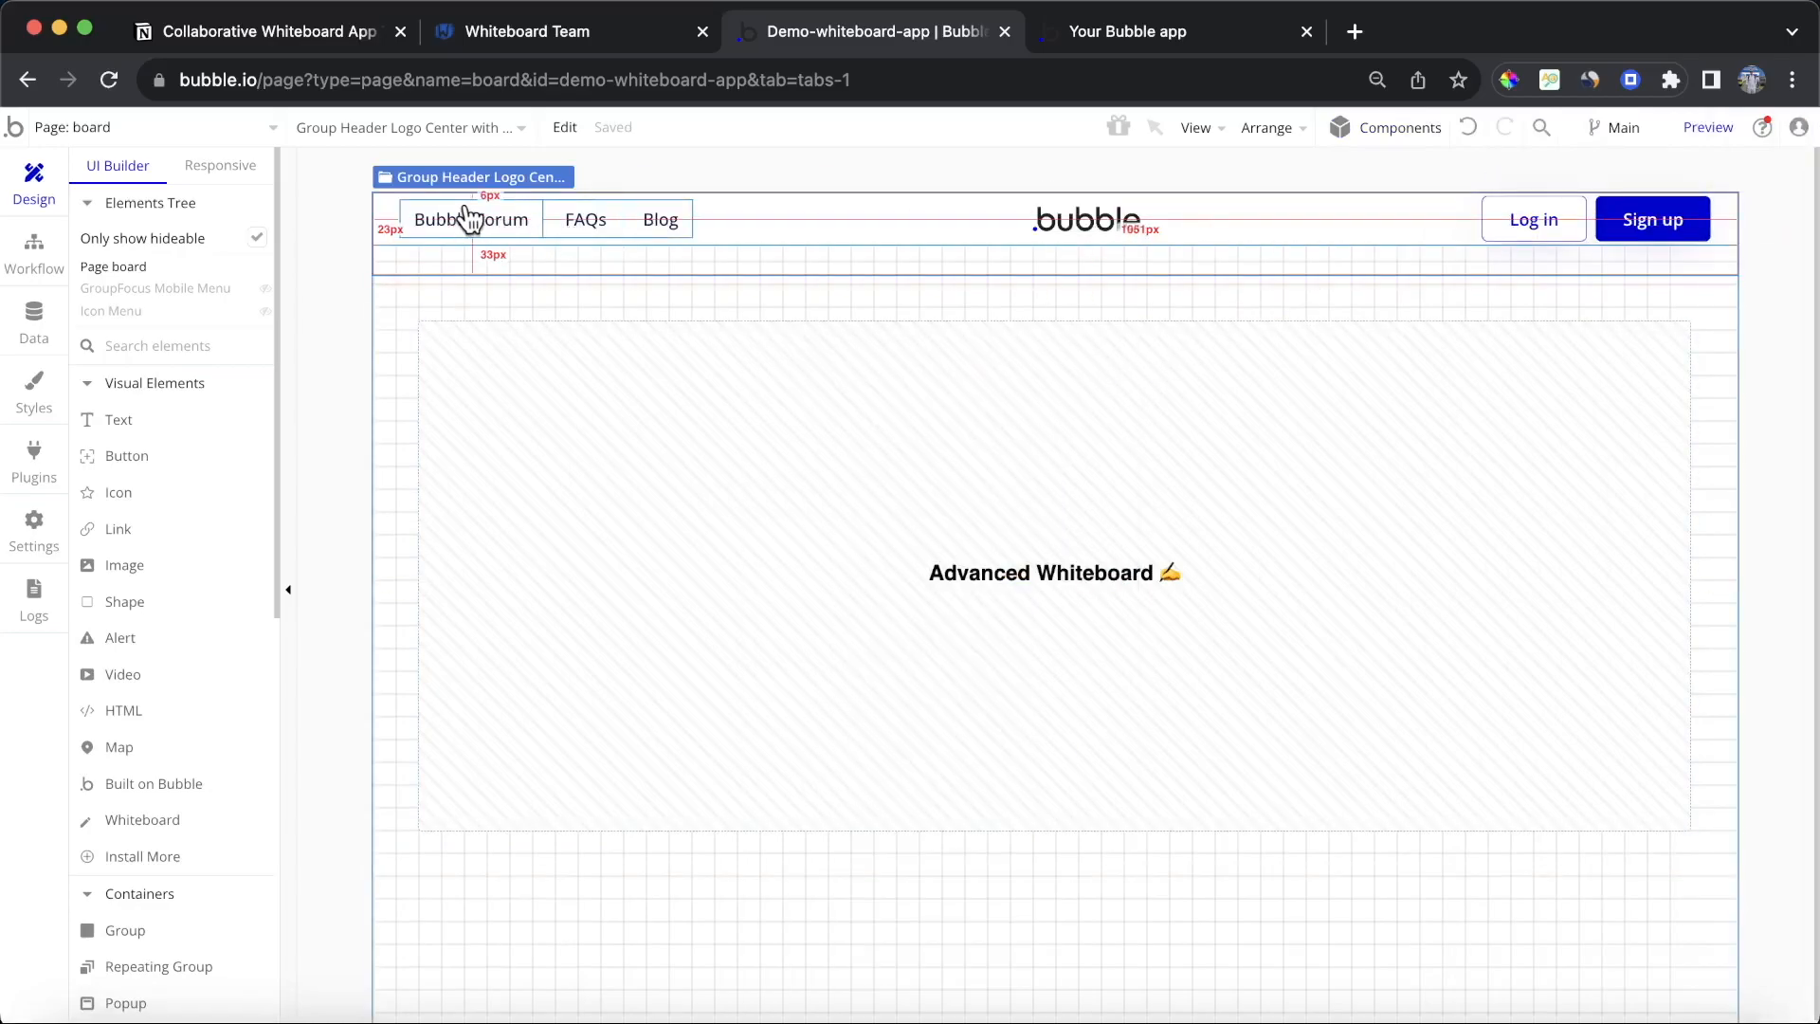
Step: Delete the navigation links and the logo from the header
{"action": "key", "text": "Delete"}
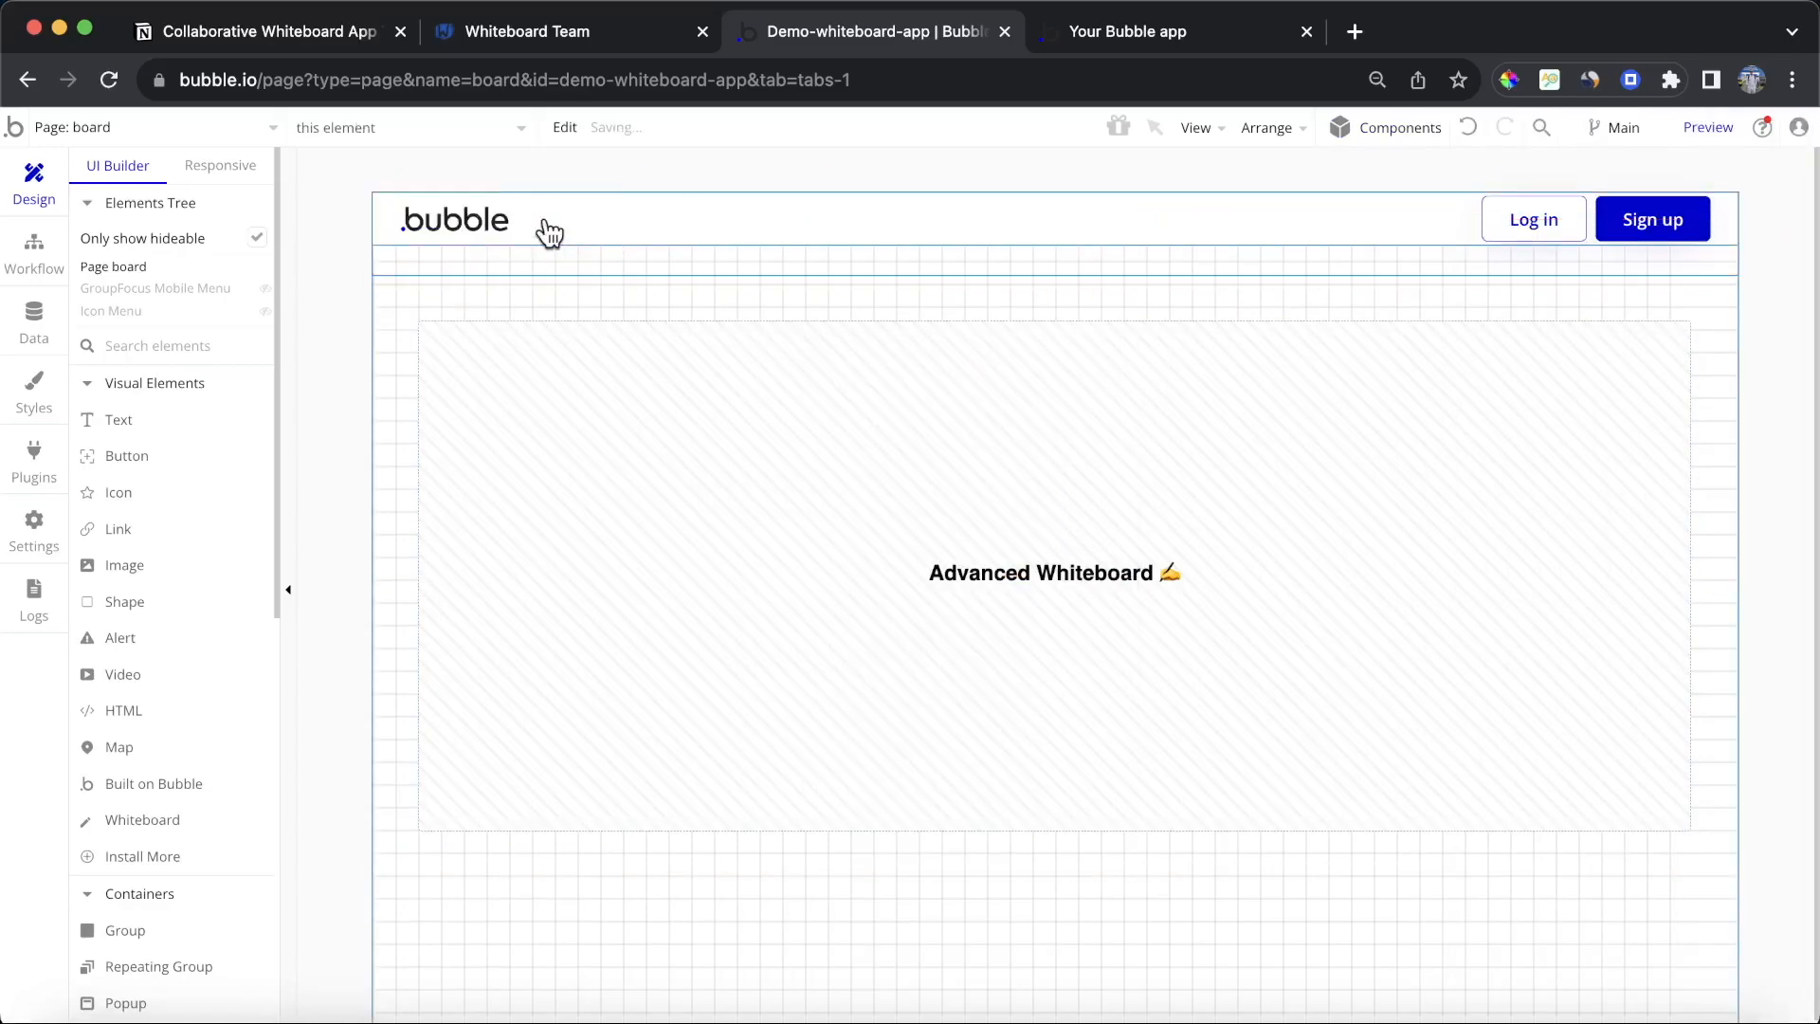
{"action": "left_click", "coordinate": [492, 224]}
{"action": "key", "text": "Delete"}
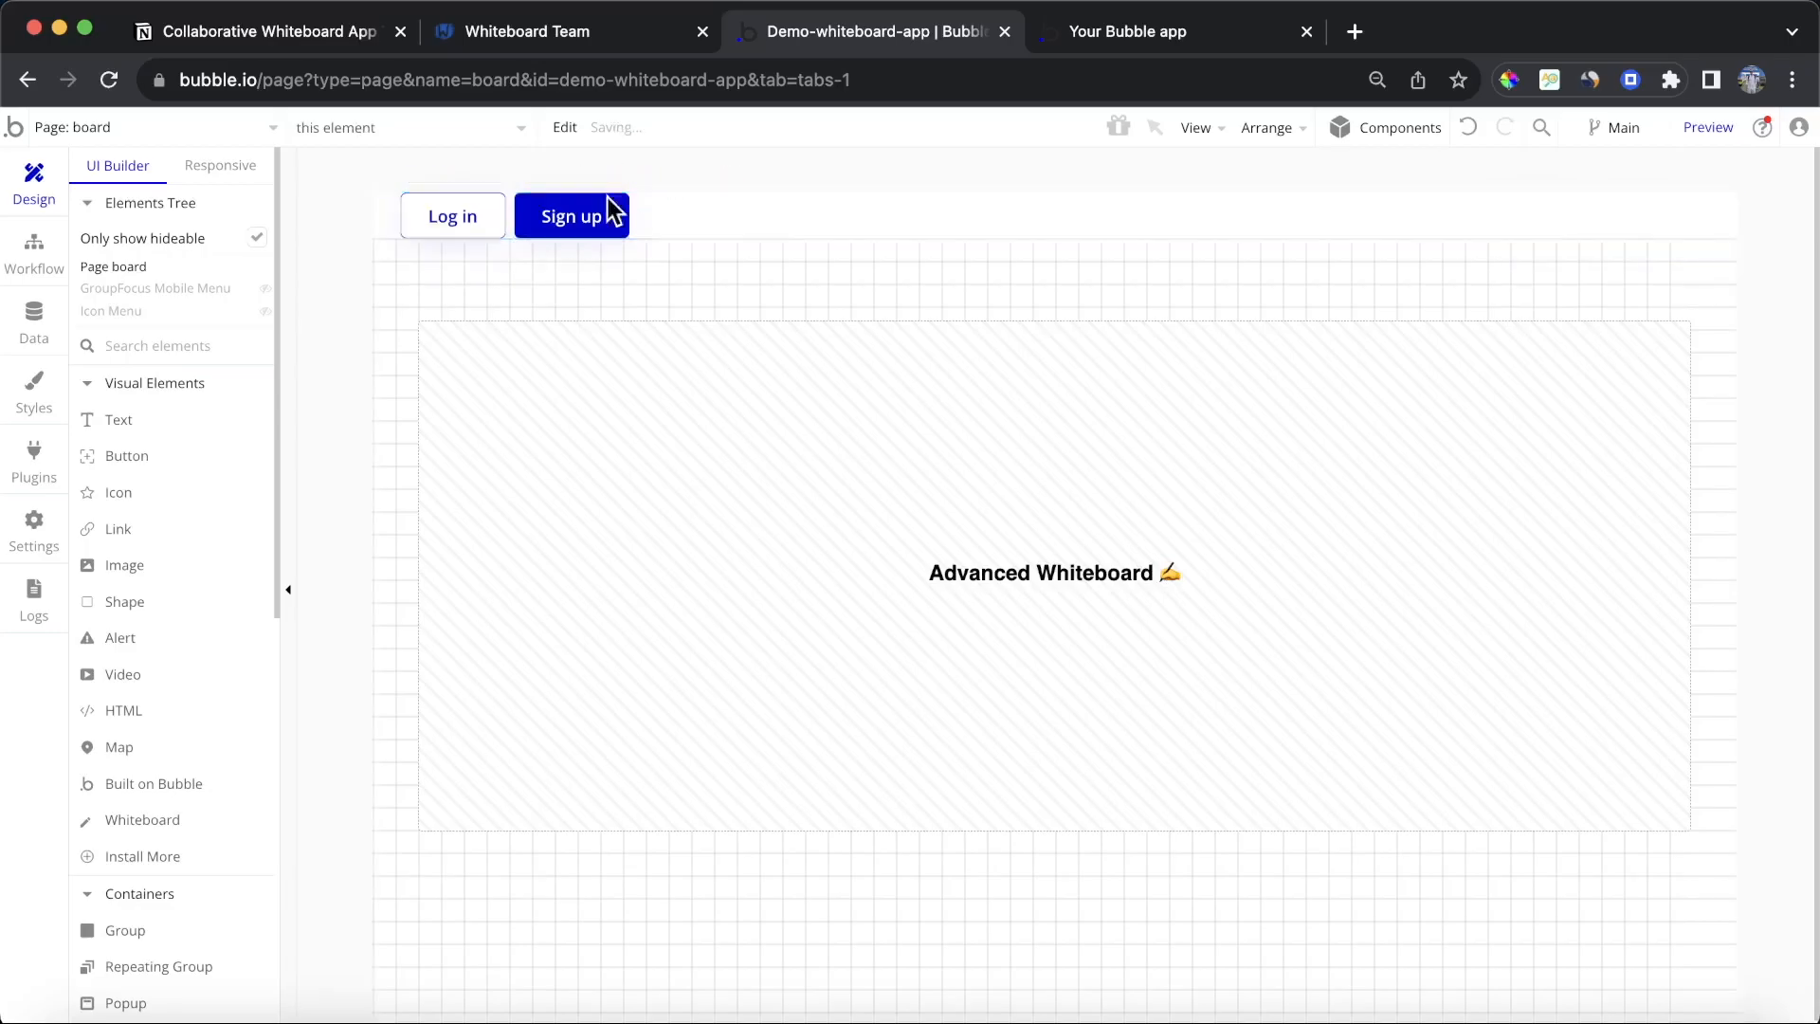
Step: Right-align the button group and the header group's contents
{"action": "double_click", "coordinate": [512, 218]}
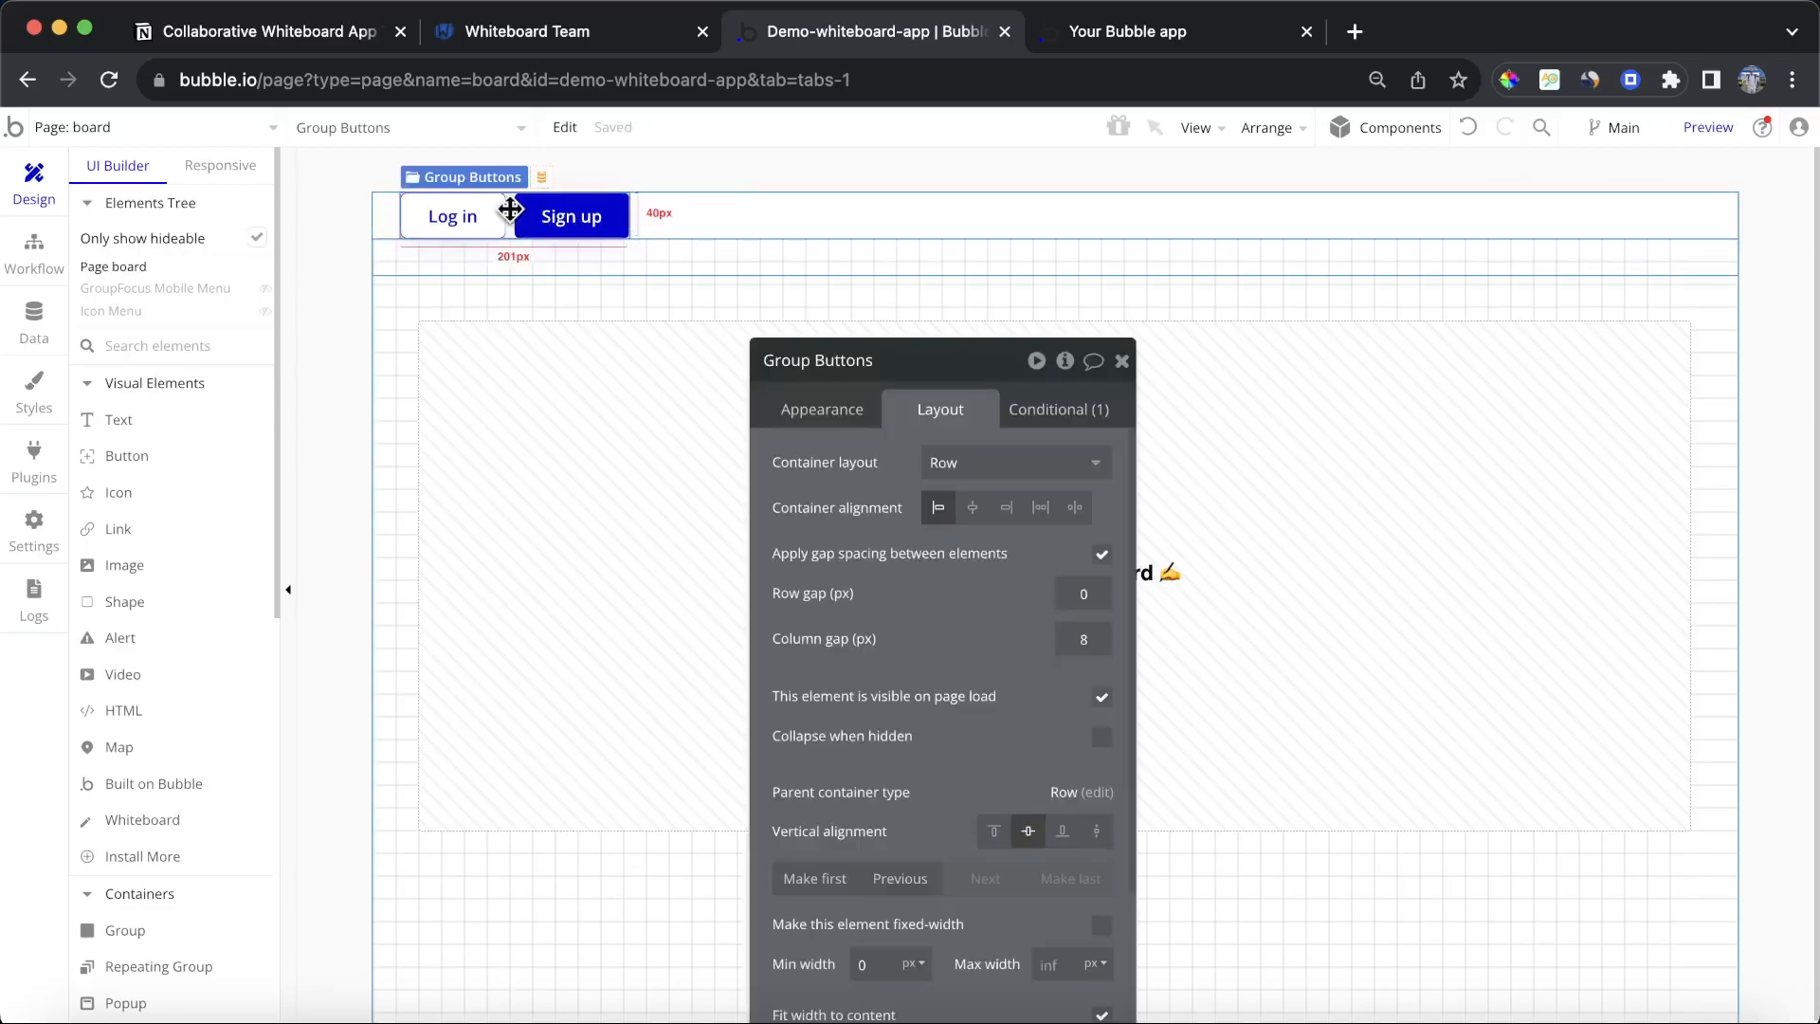
{"action": "left_click", "coordinate": [1013, 512]}
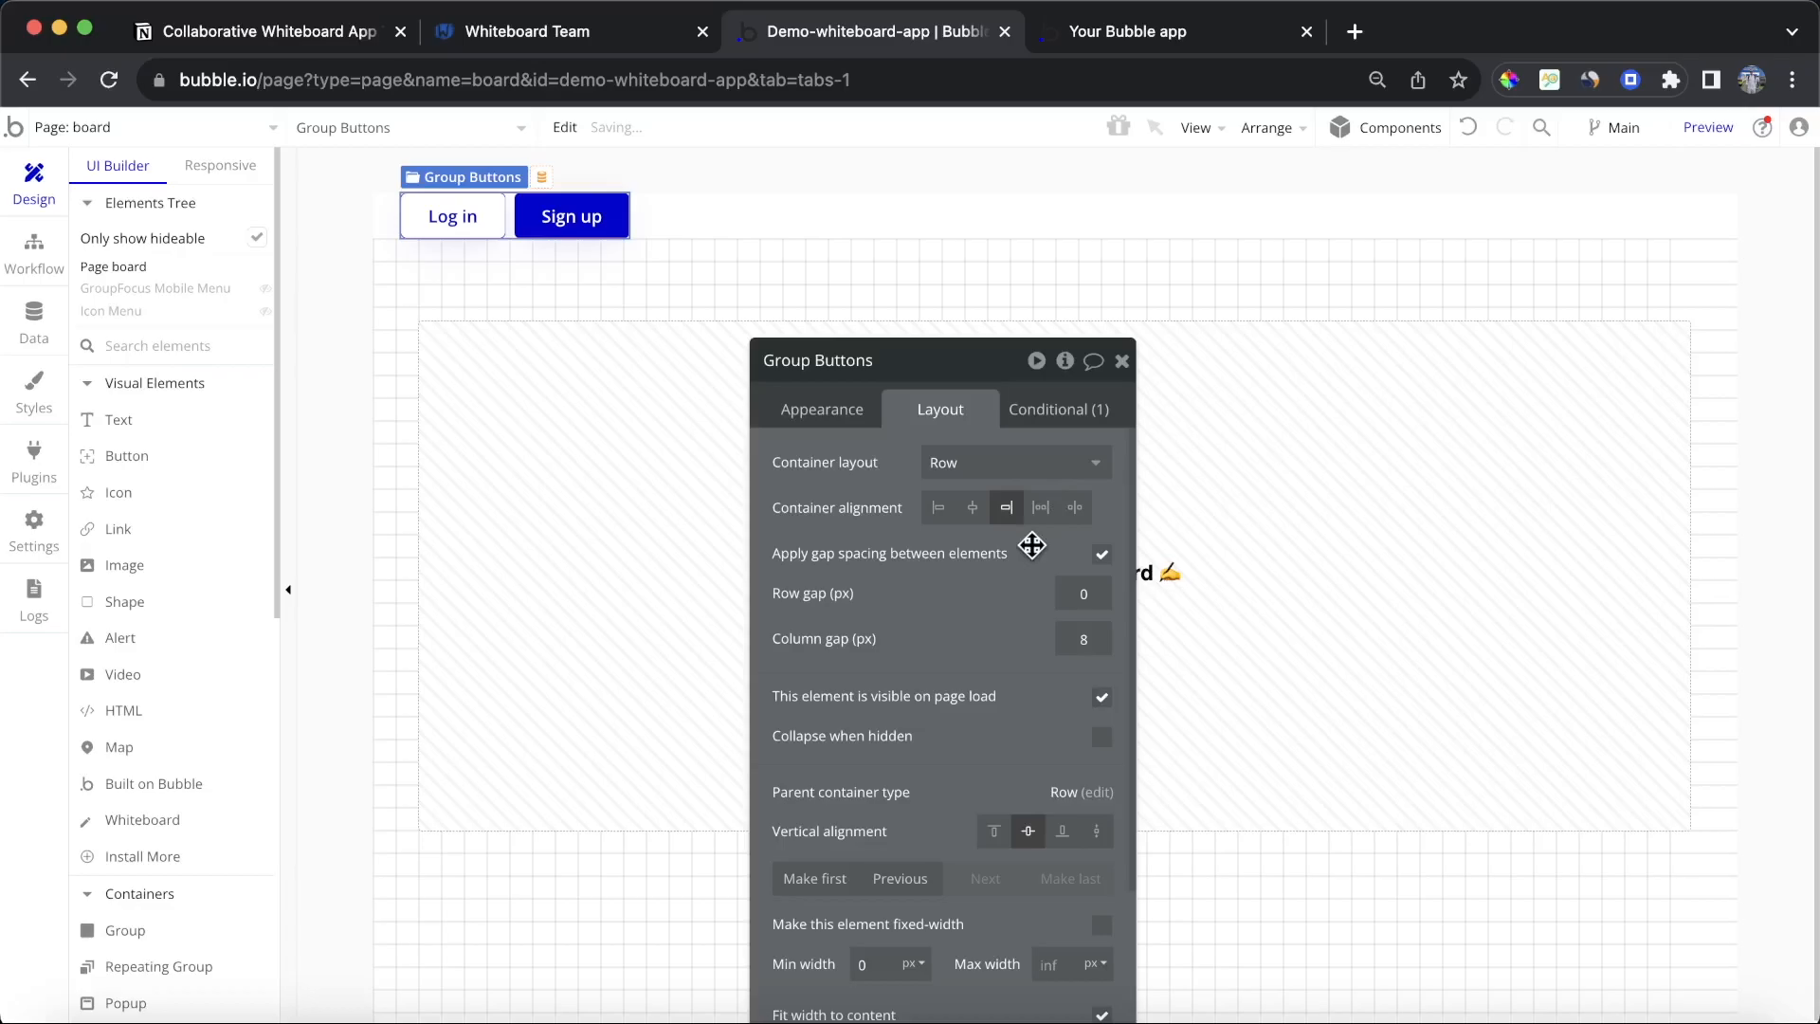
{"action": "left_click", "coordinate": [782, 224]}
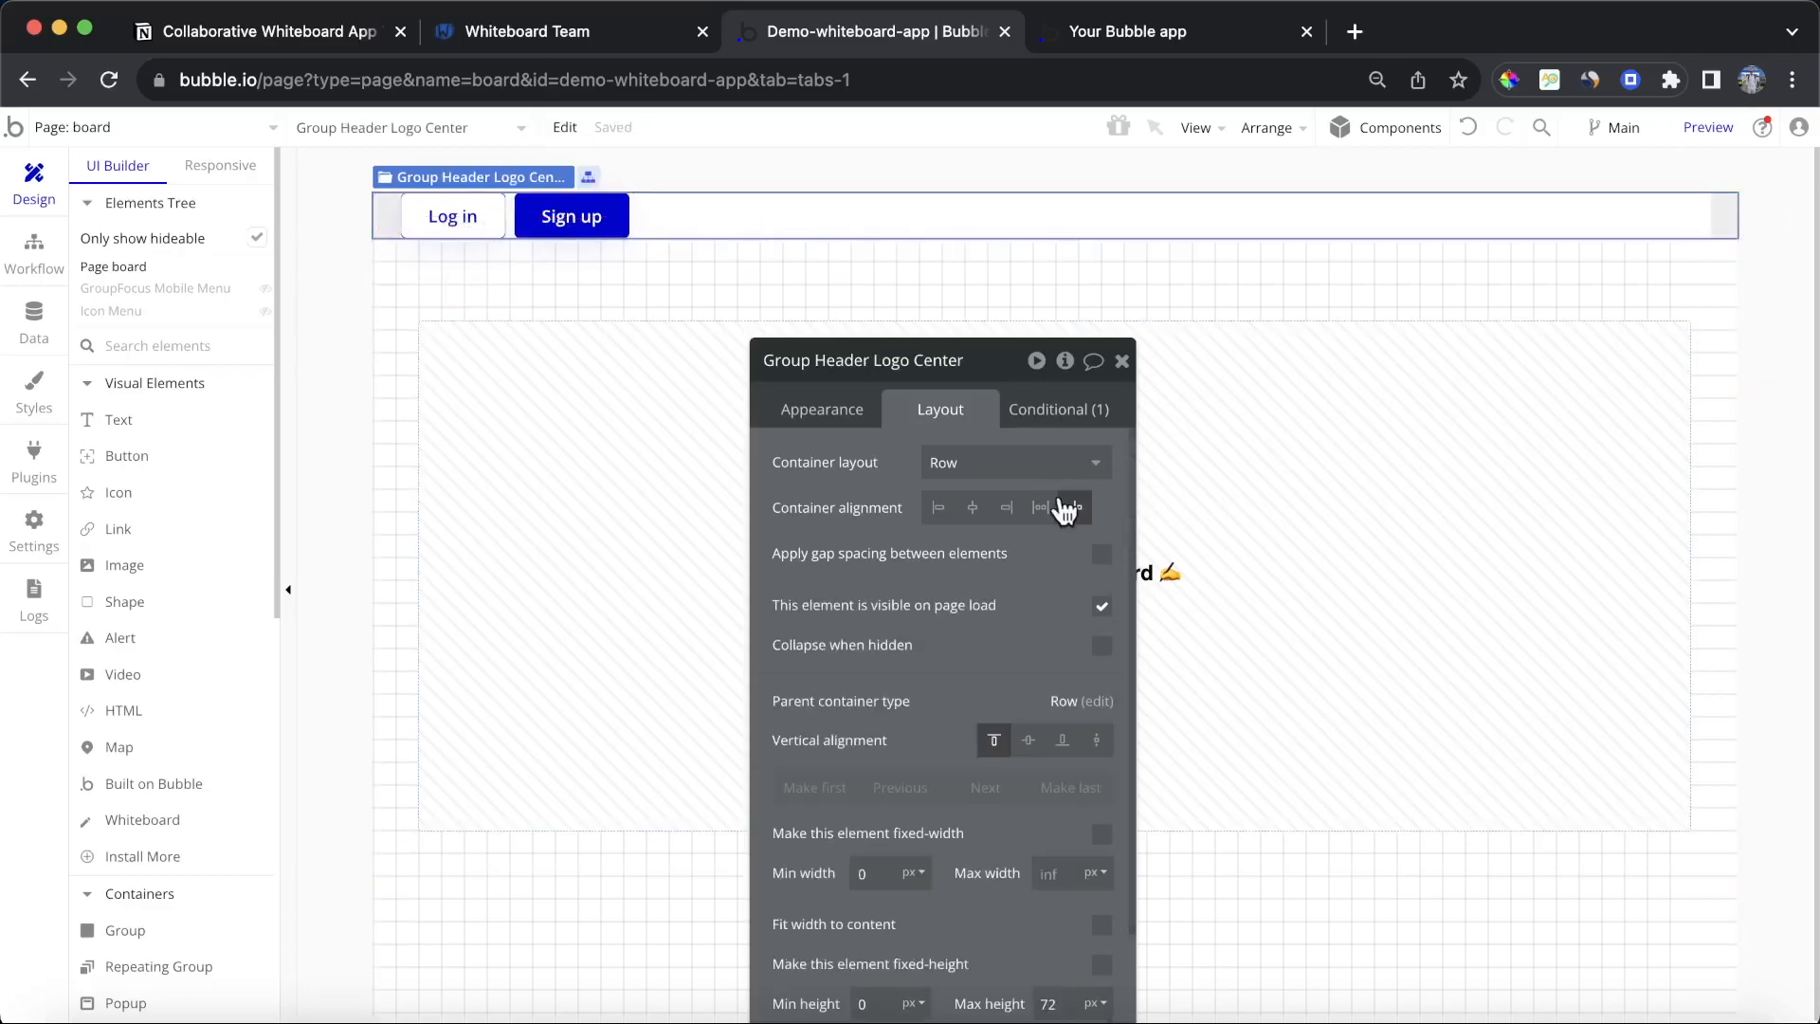
{"action": "left_click", "coordinate": [1007, 508]}
Step: Delete the Log in button and relabel the Sign up button as Dashboard
{"action": "left_click", "coordinate": [1563, 214]}
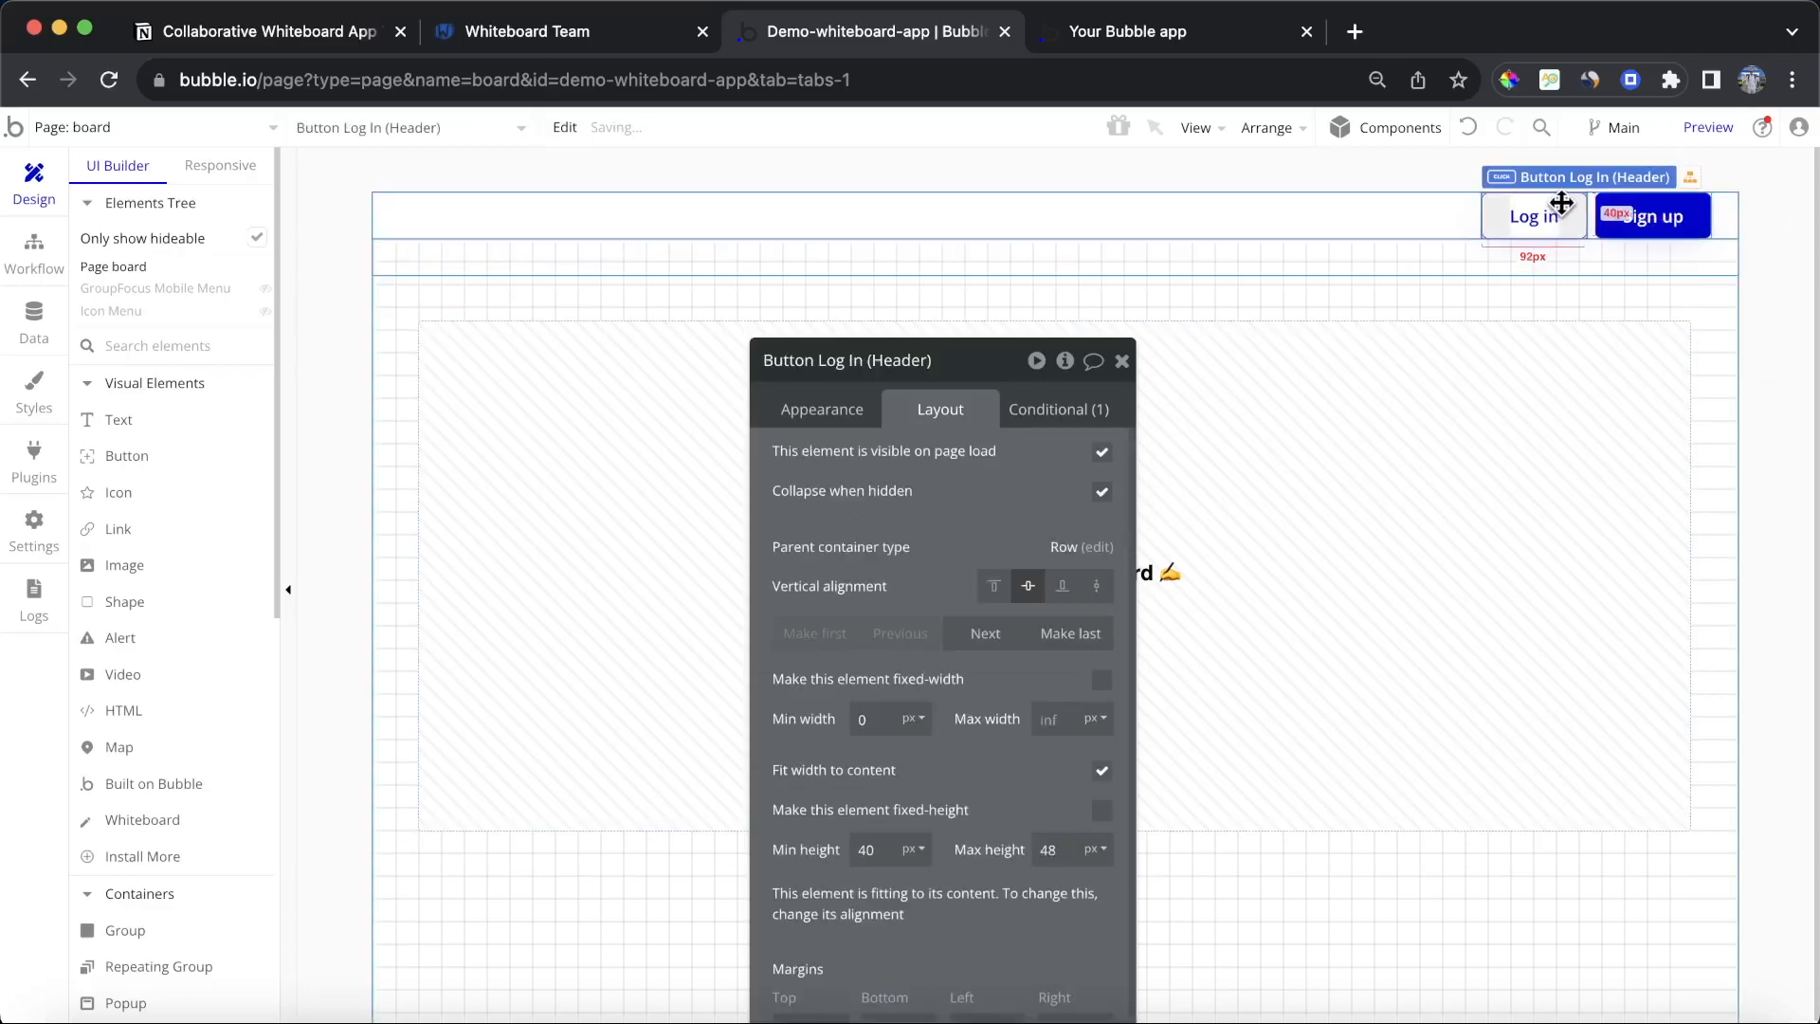
{"action": "key", "text": "Delete"}
{"action": "left_click", "coordinate": [1641, 227]}
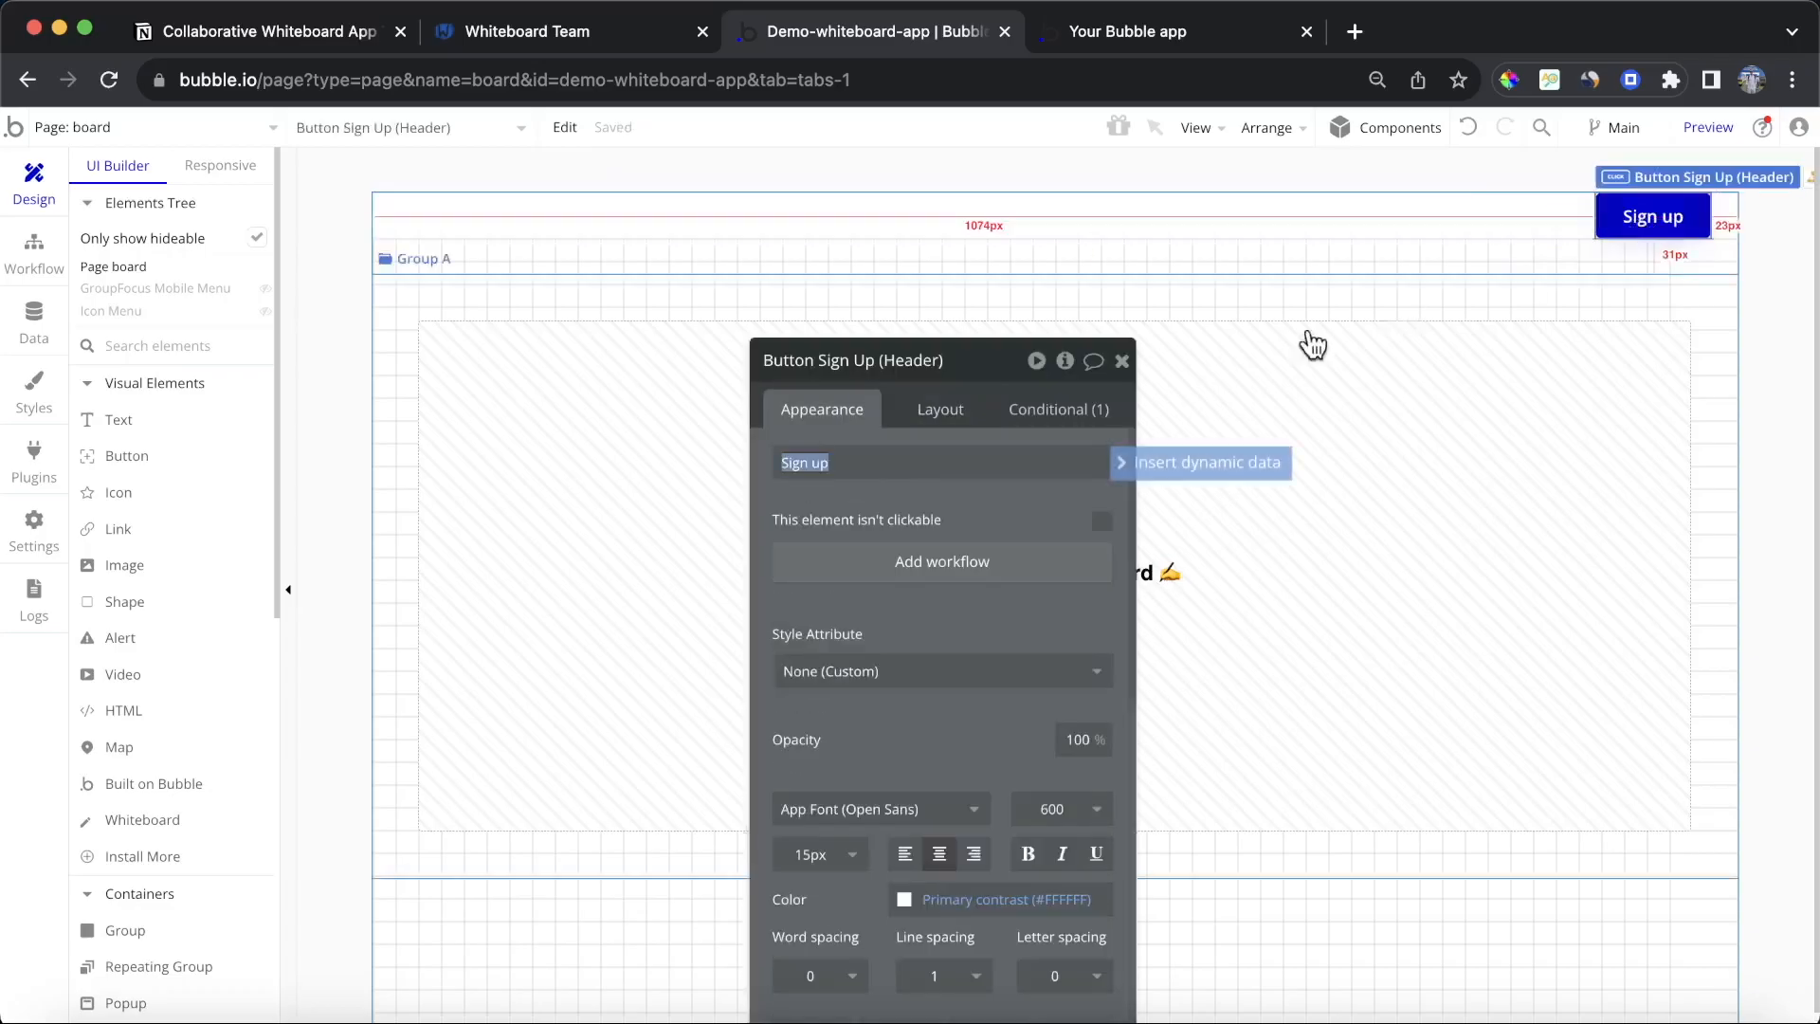
{"action": "type", "text": "Dash"}
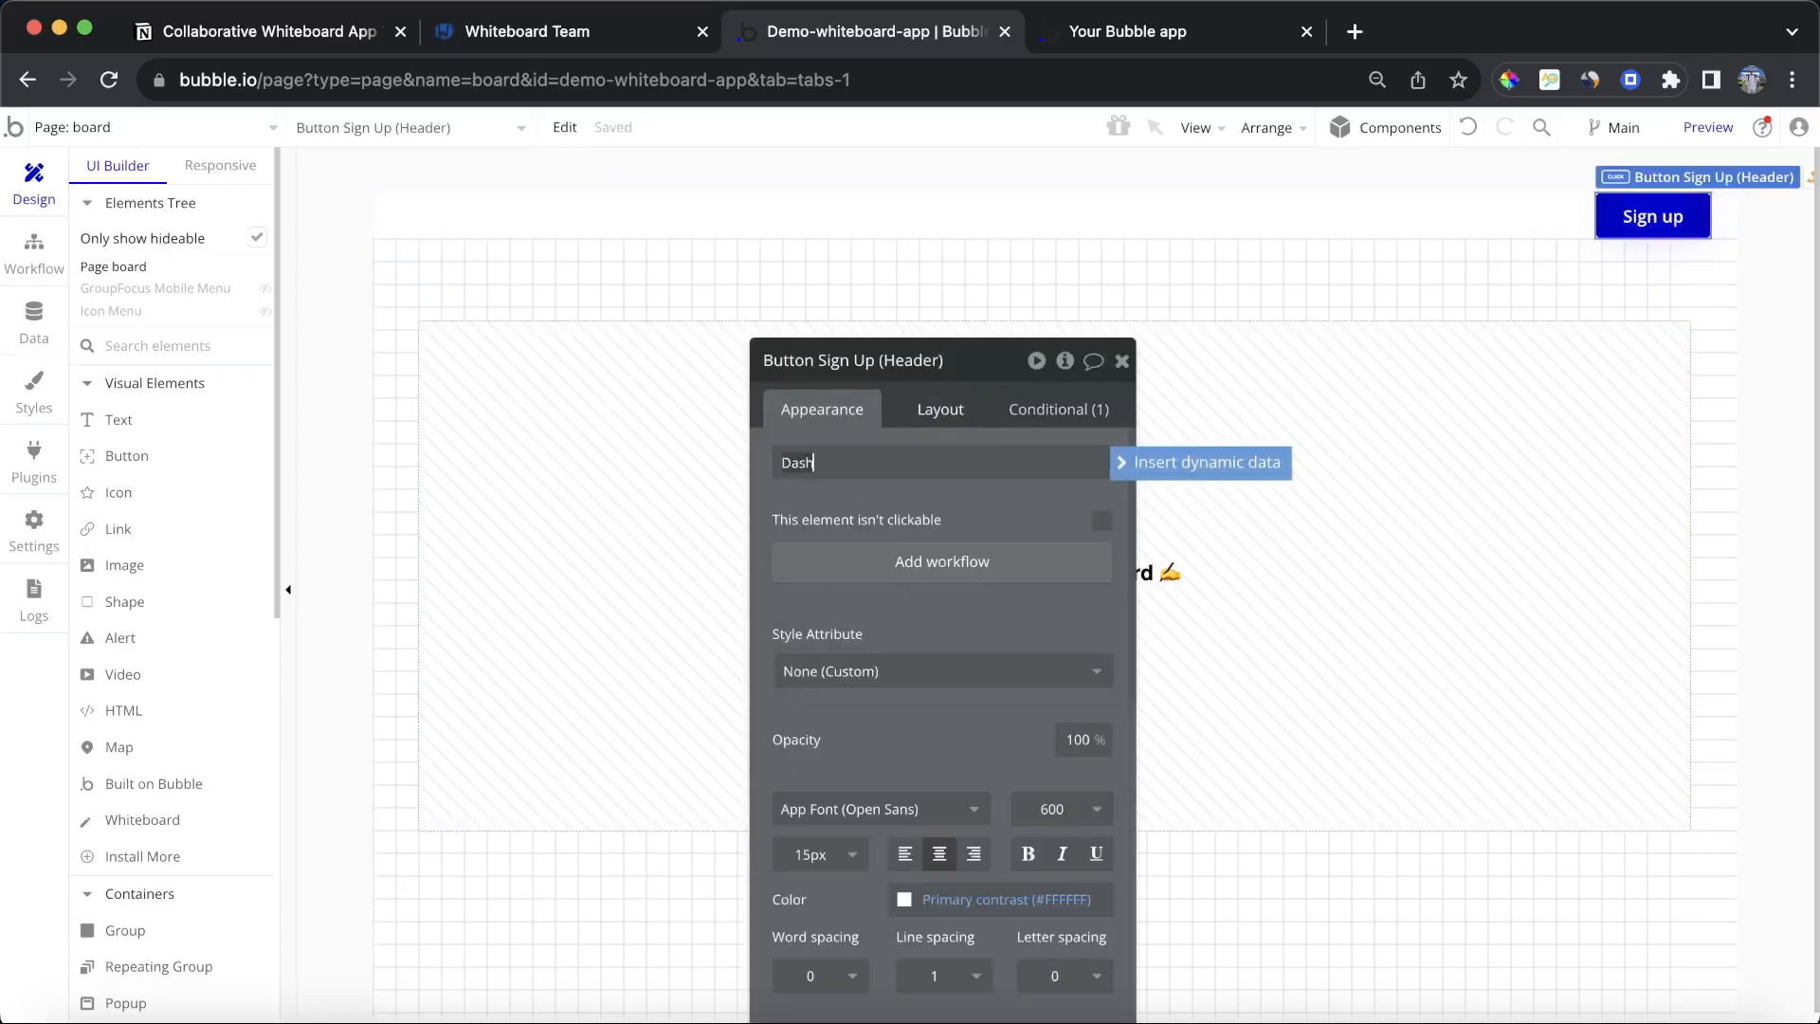
{"action": "type", "text": "board"}
Step: Add a workflow to the Dashboard button that goes to the dashboard page
{"action": "left_click", "coordinate": [942, 561]}
{"action": "left_click", "coordinate": [258, 431]}
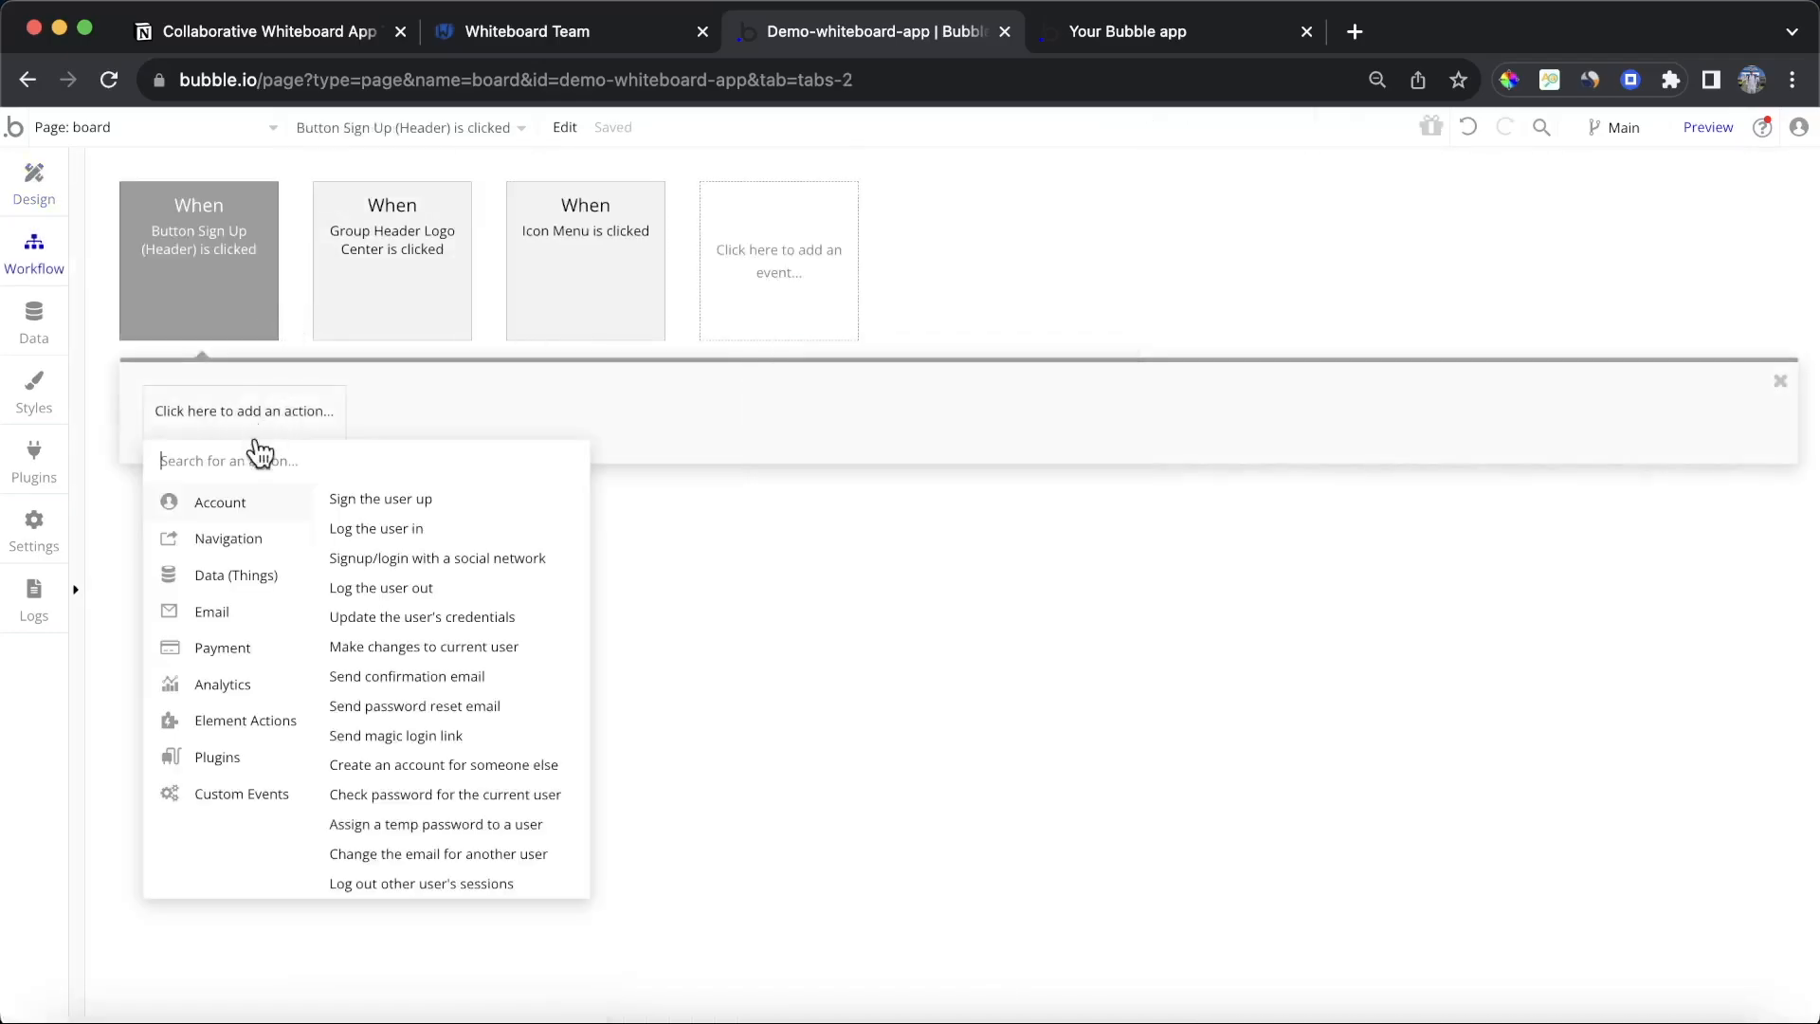
{"action": "mouse_move", "coordinate": [237, 539]}
{"action": "left_click", "coordinate": [393, 500]}
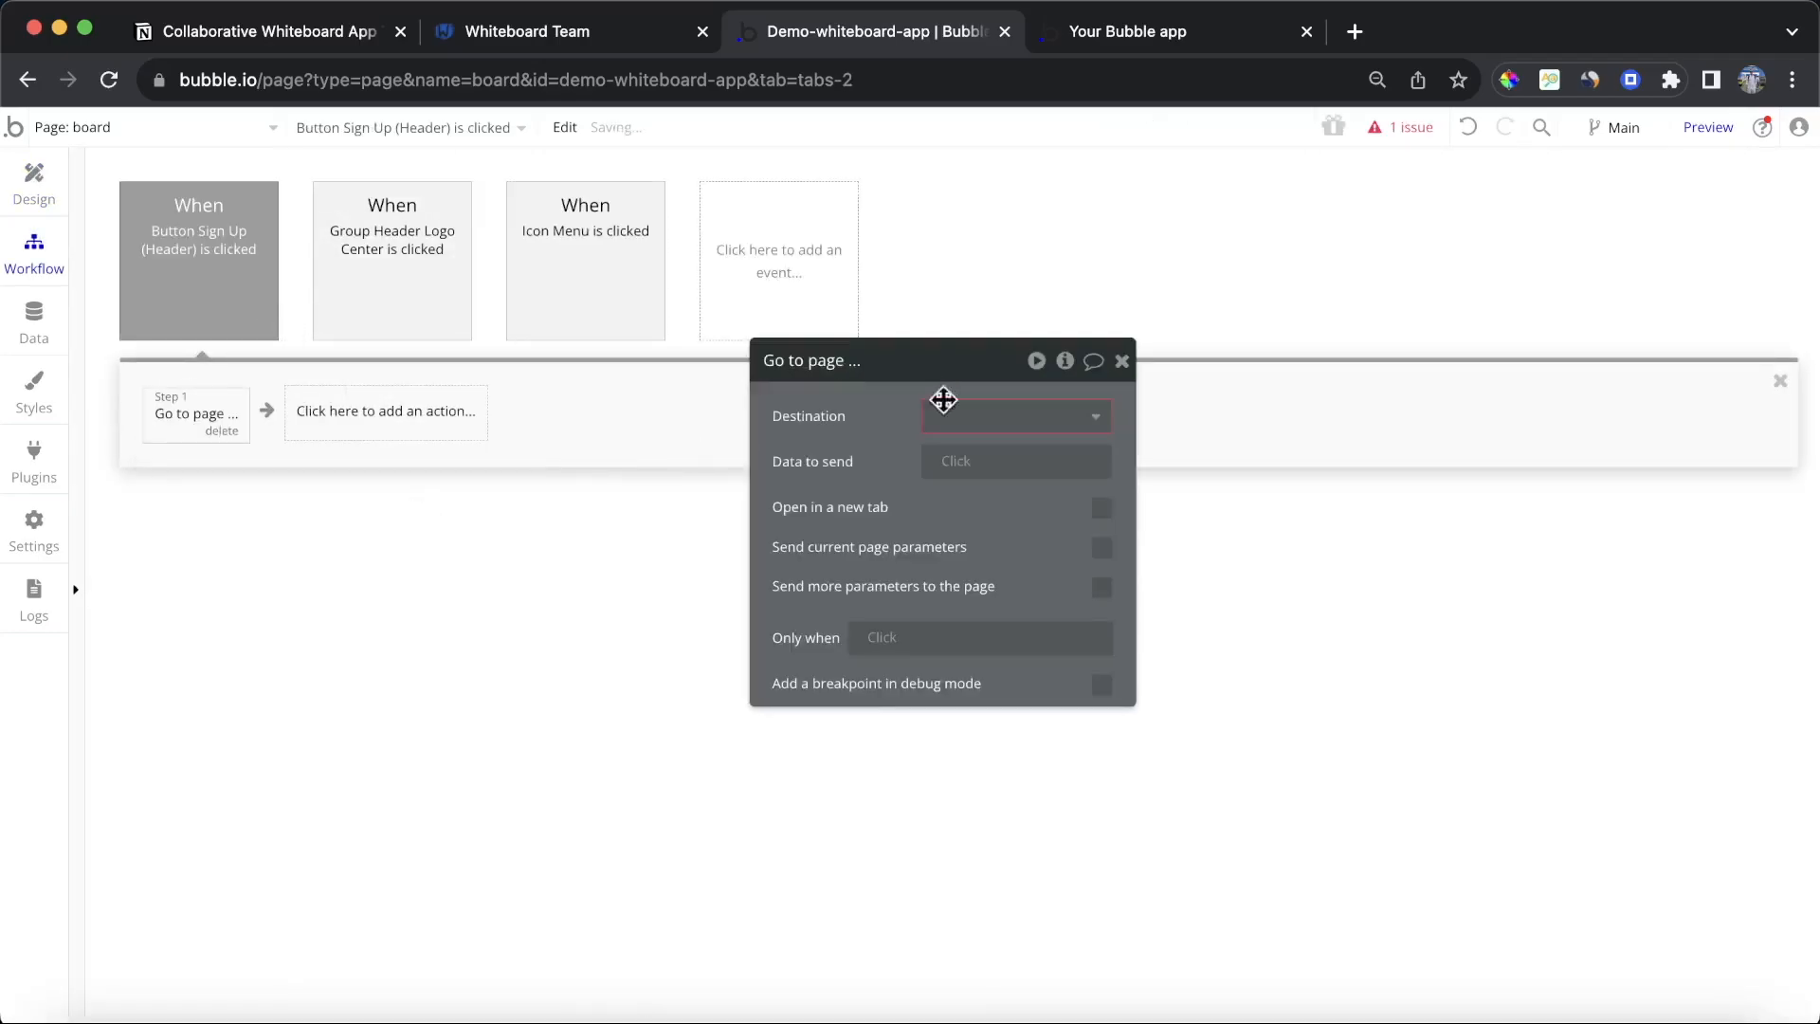
{"action": "left_click", "coordinate": [996, 437]}
{"action": "left_click", "coordinate": [967, 520]}
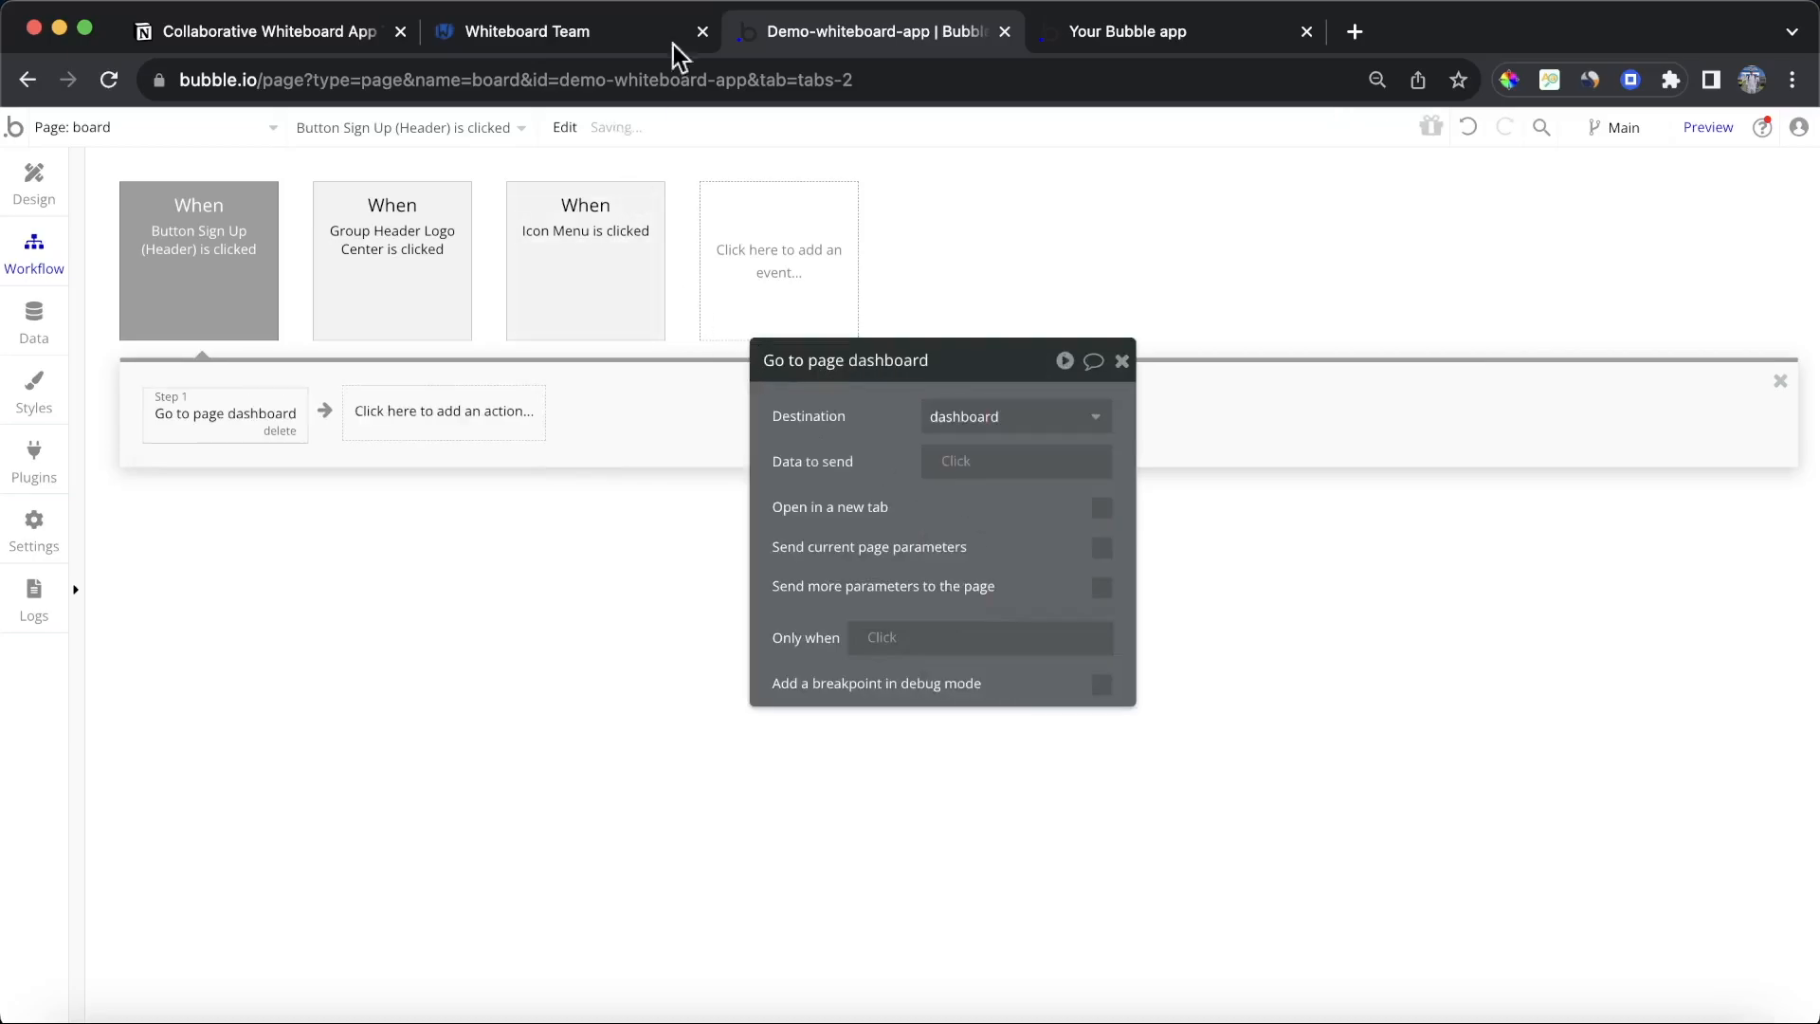
Step: Reload the preview, open the first board and test the Dashboard button
{"action": "left_click", "coordinate": [1080, 29]}
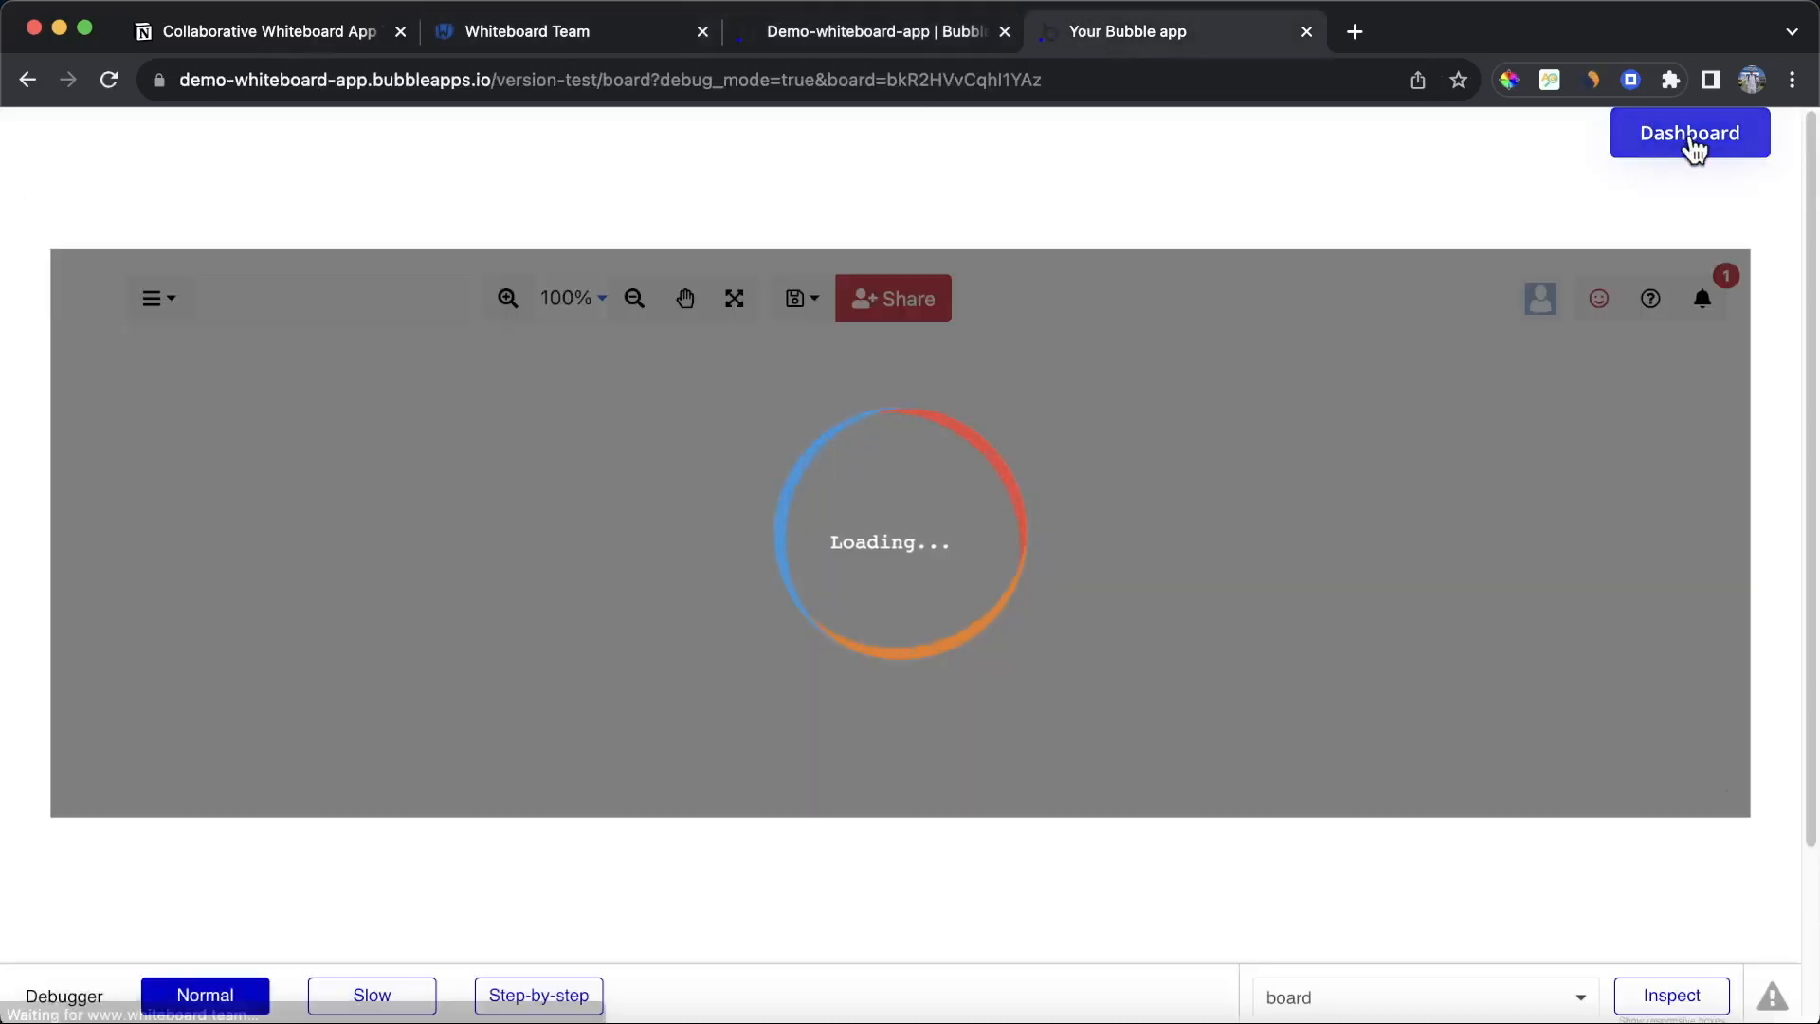
{"action": "left_click", "coordinate": [1691, 142]}
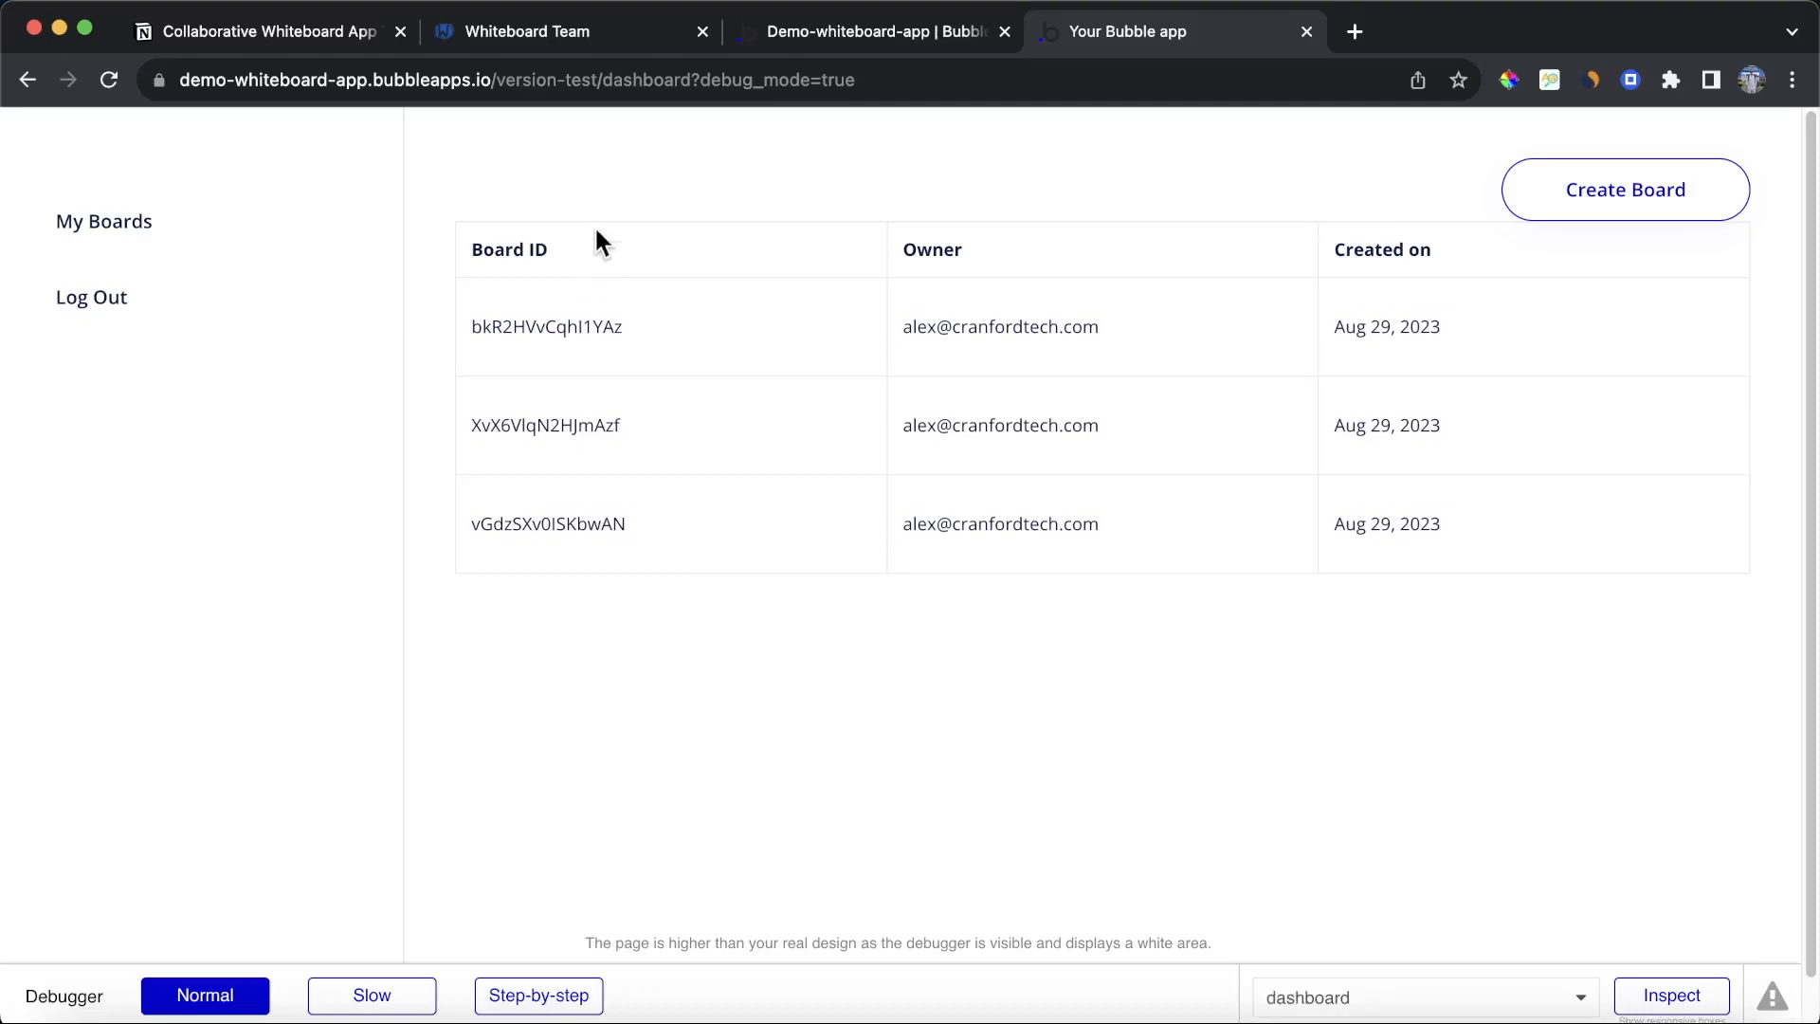
{"action": "left_click", "coordinate": [548, 324]}
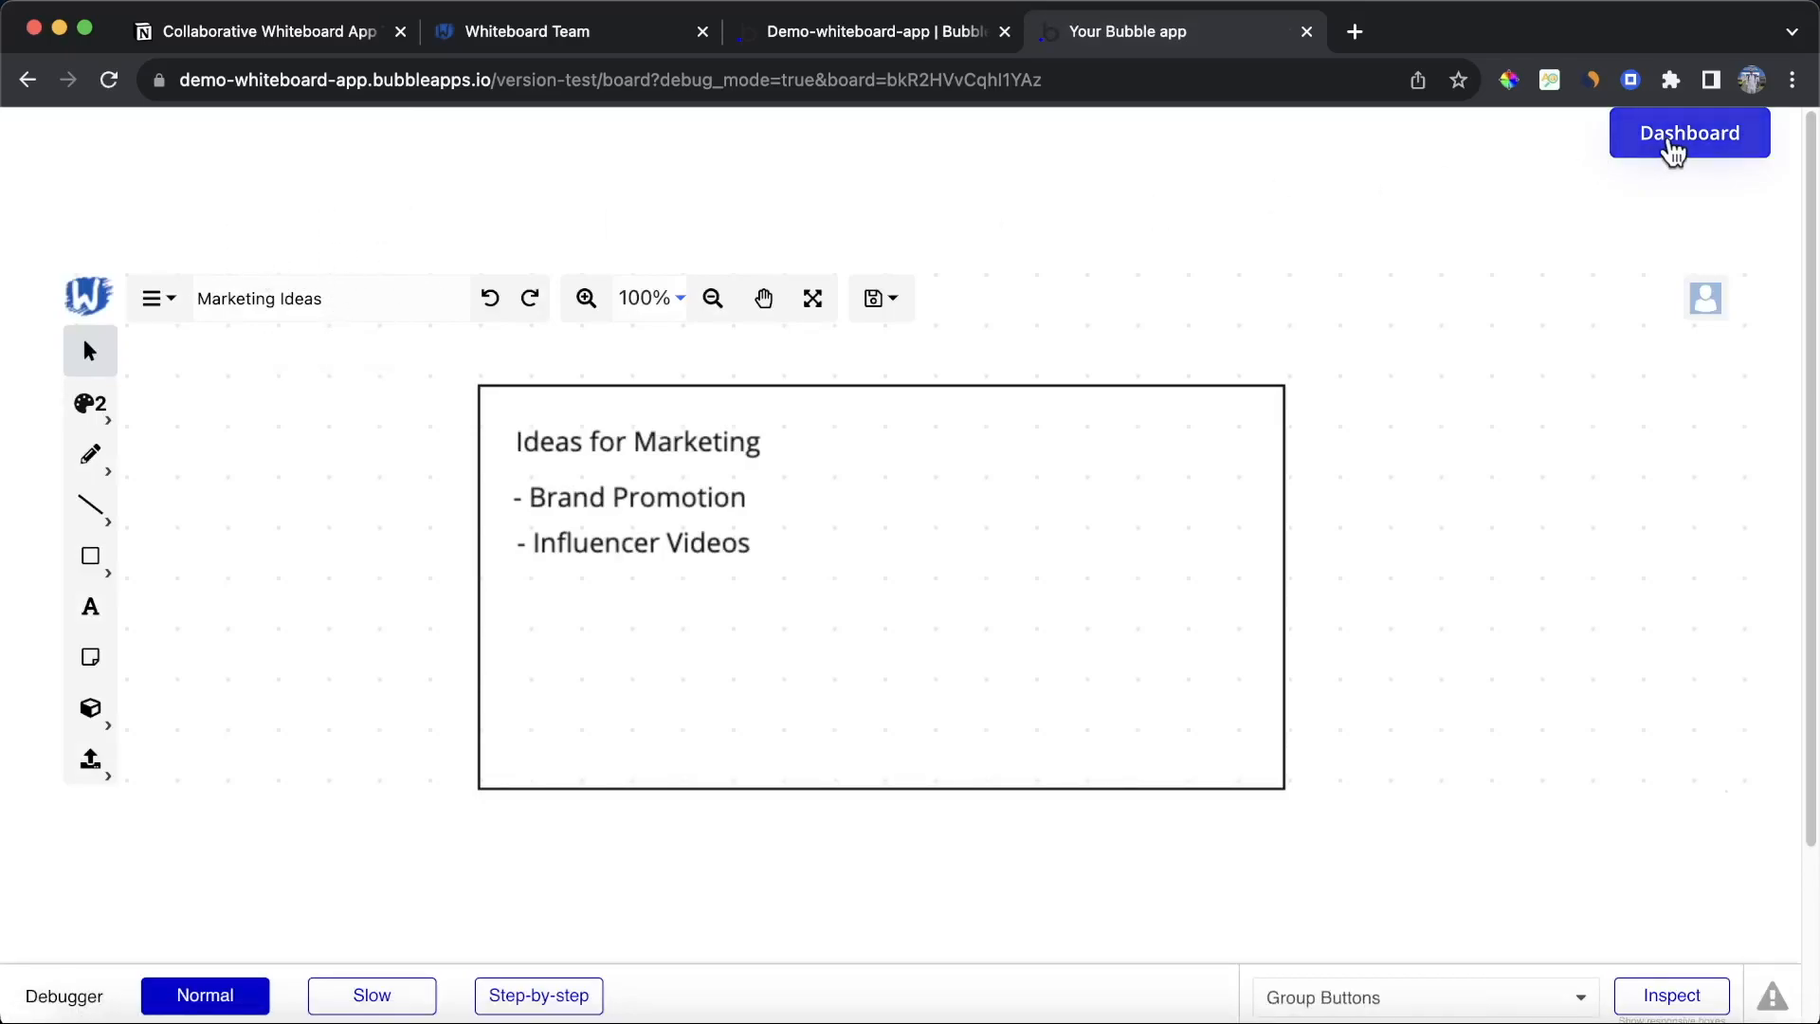
{"action": "left_click", "coordinate": [1665, 150]}
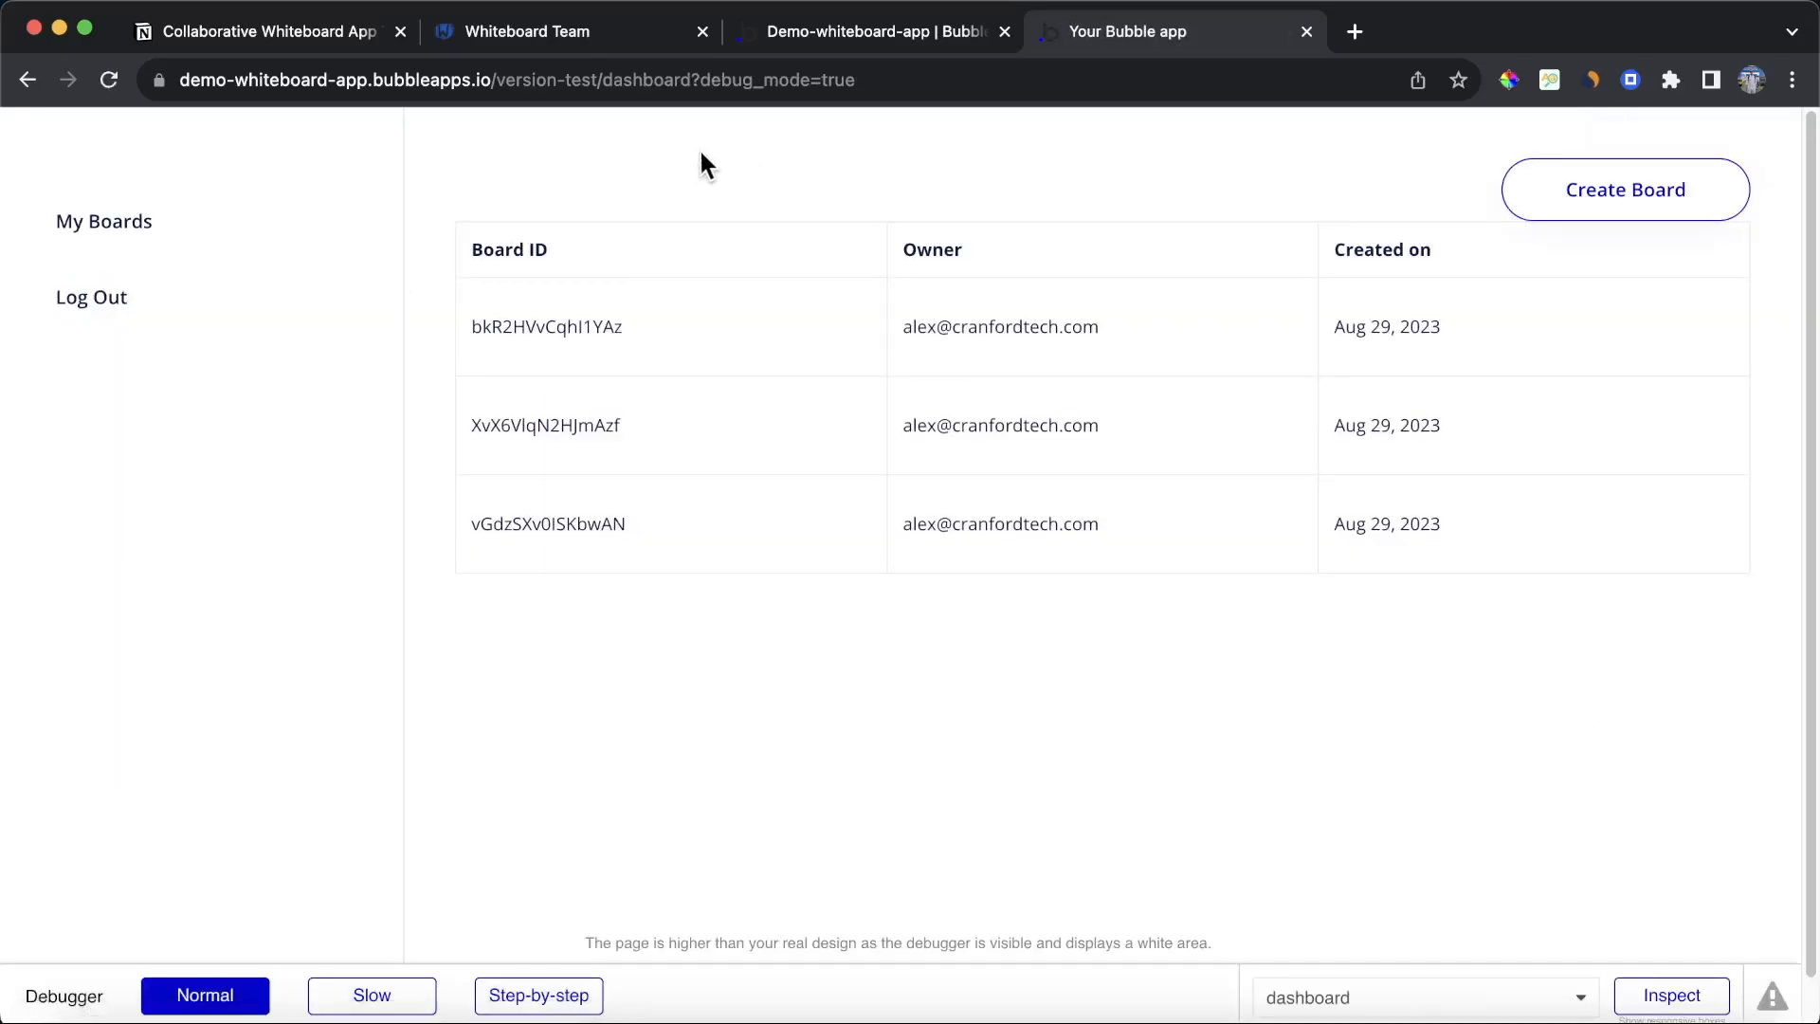
Step: On the dashboard page design, rename the table's first column header to Board Name
{"action": "left_click", "coordinate": [890, 34]}
{"action": "left_click", "coordinate": [34, 180]}
{"action": "left_click", "coordinate": [242, 127]}
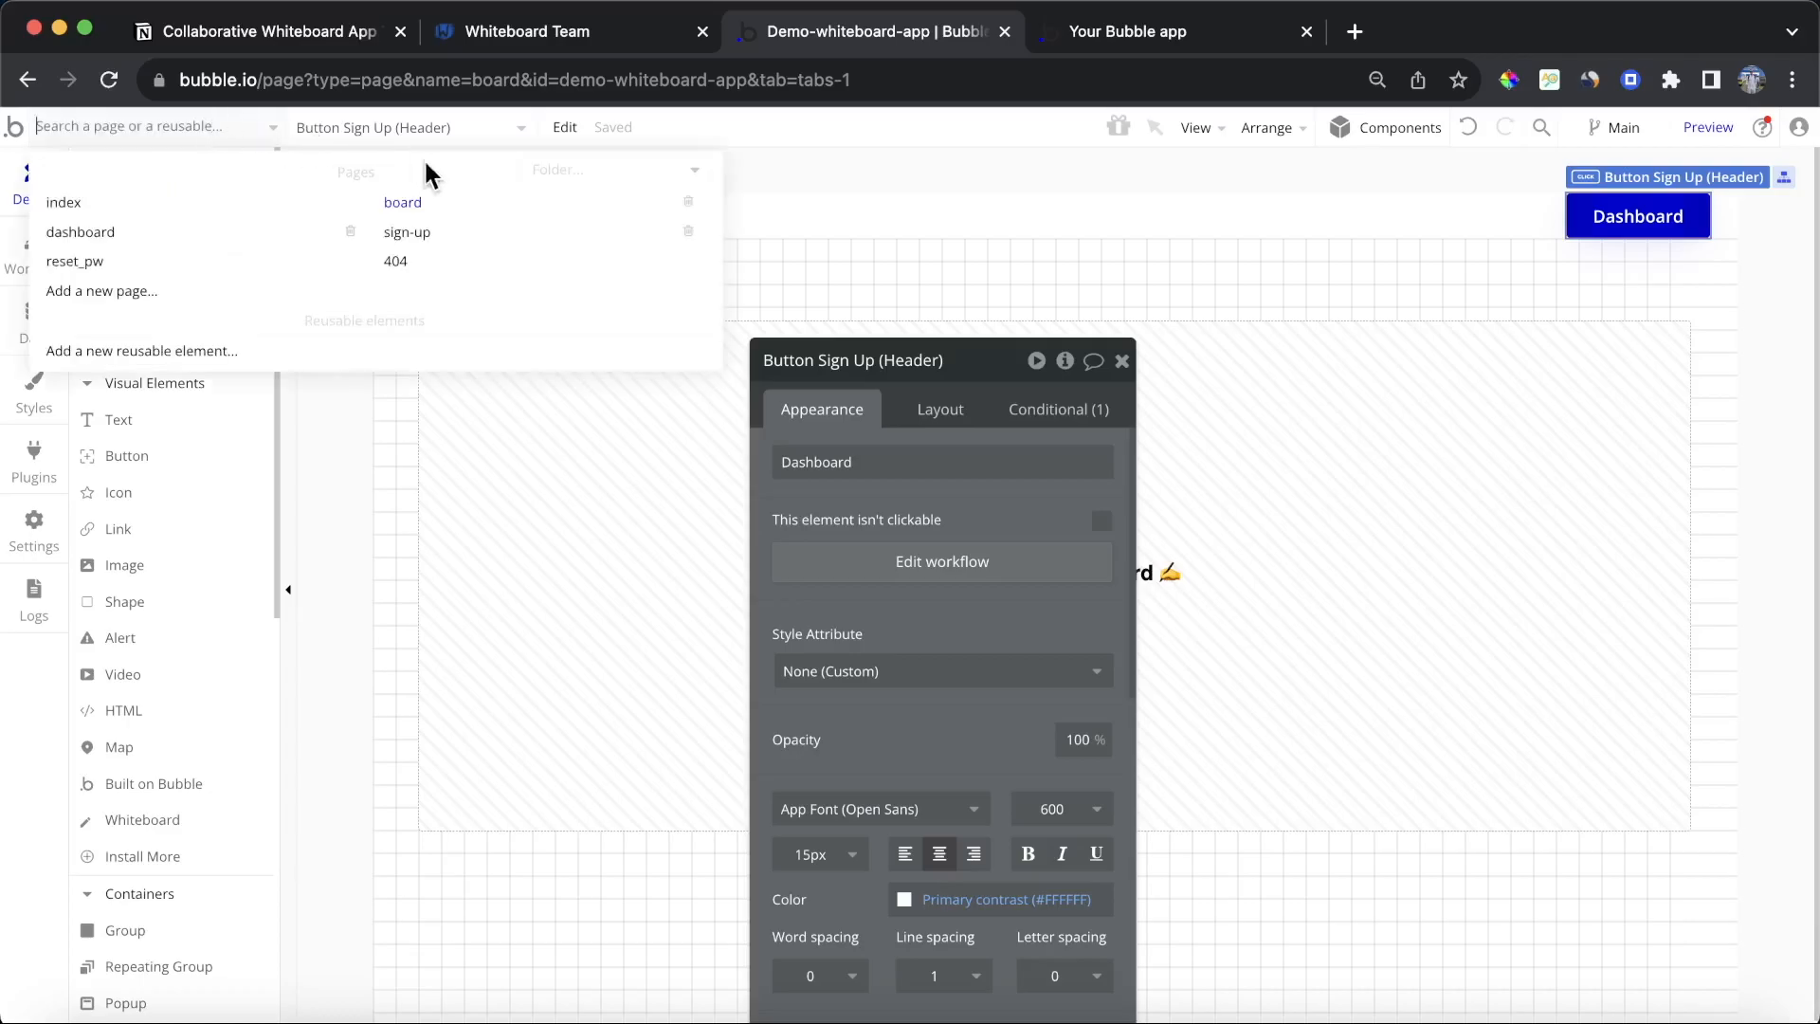
{"action": "left_click", "coordinate": [142, 235]}
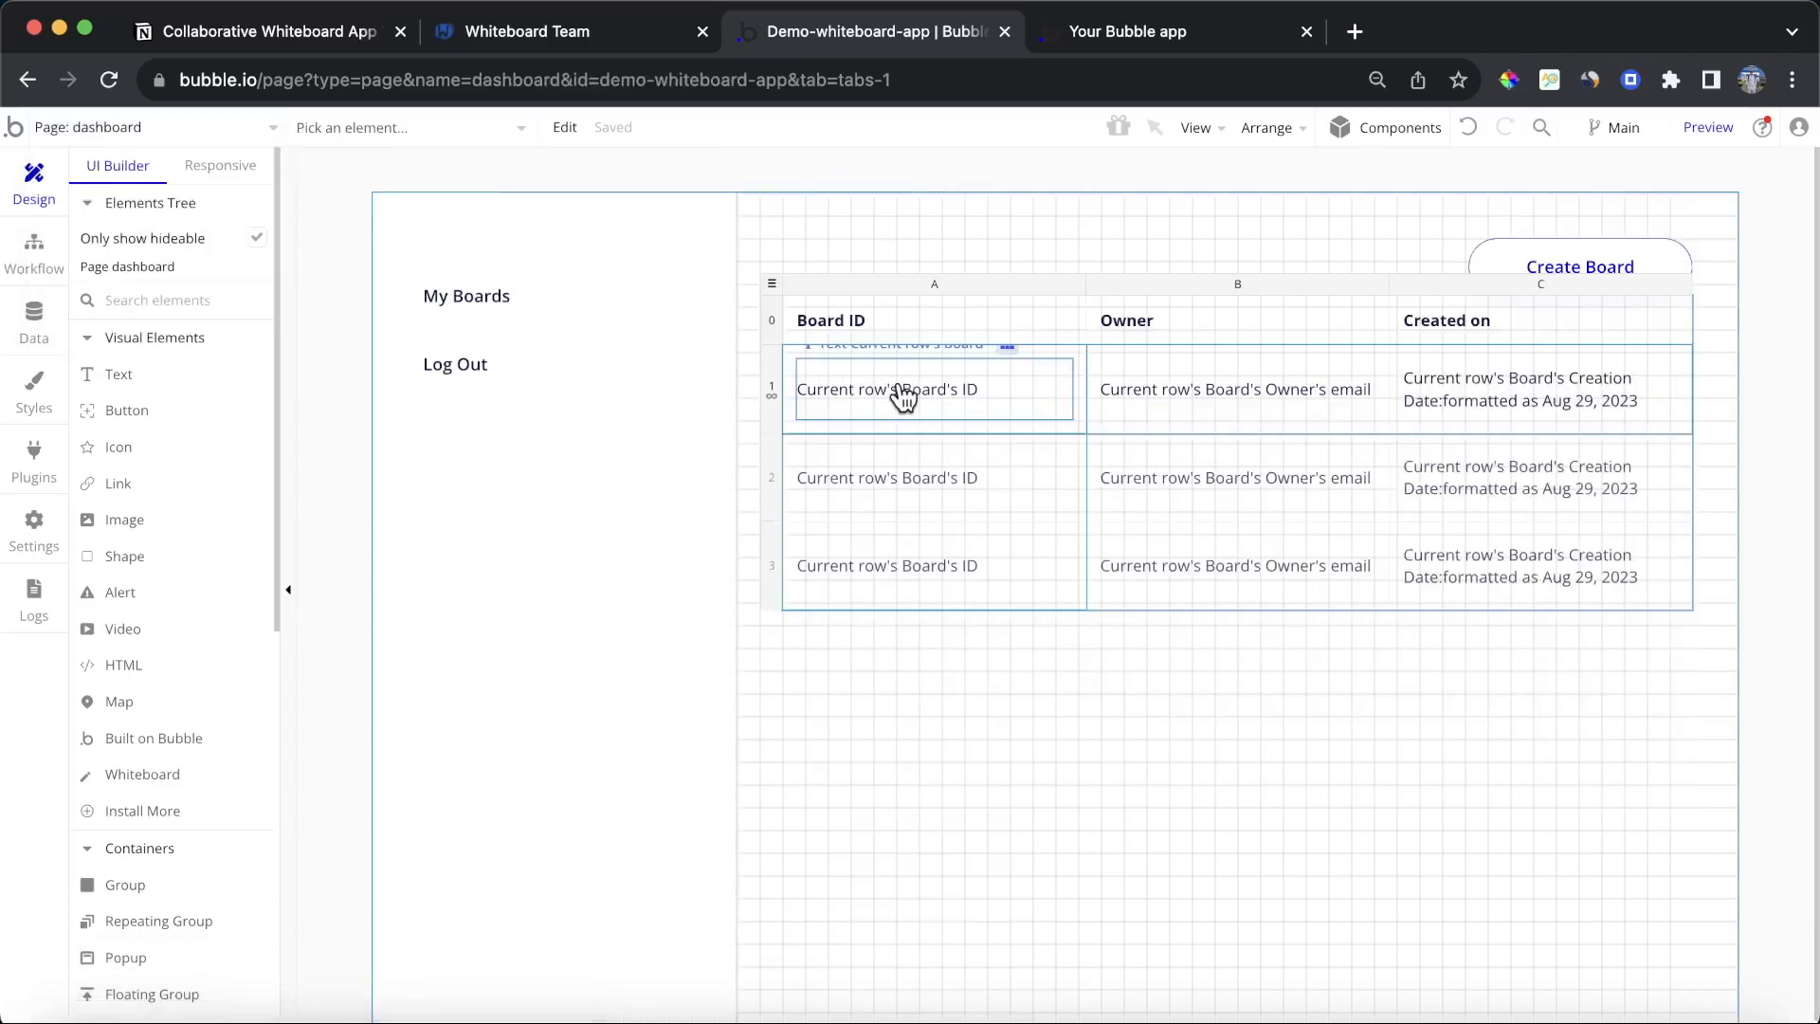
{"action": "double_click", "coordinate": [834, 322]}
{"action": "type", "text": "Board Name"}
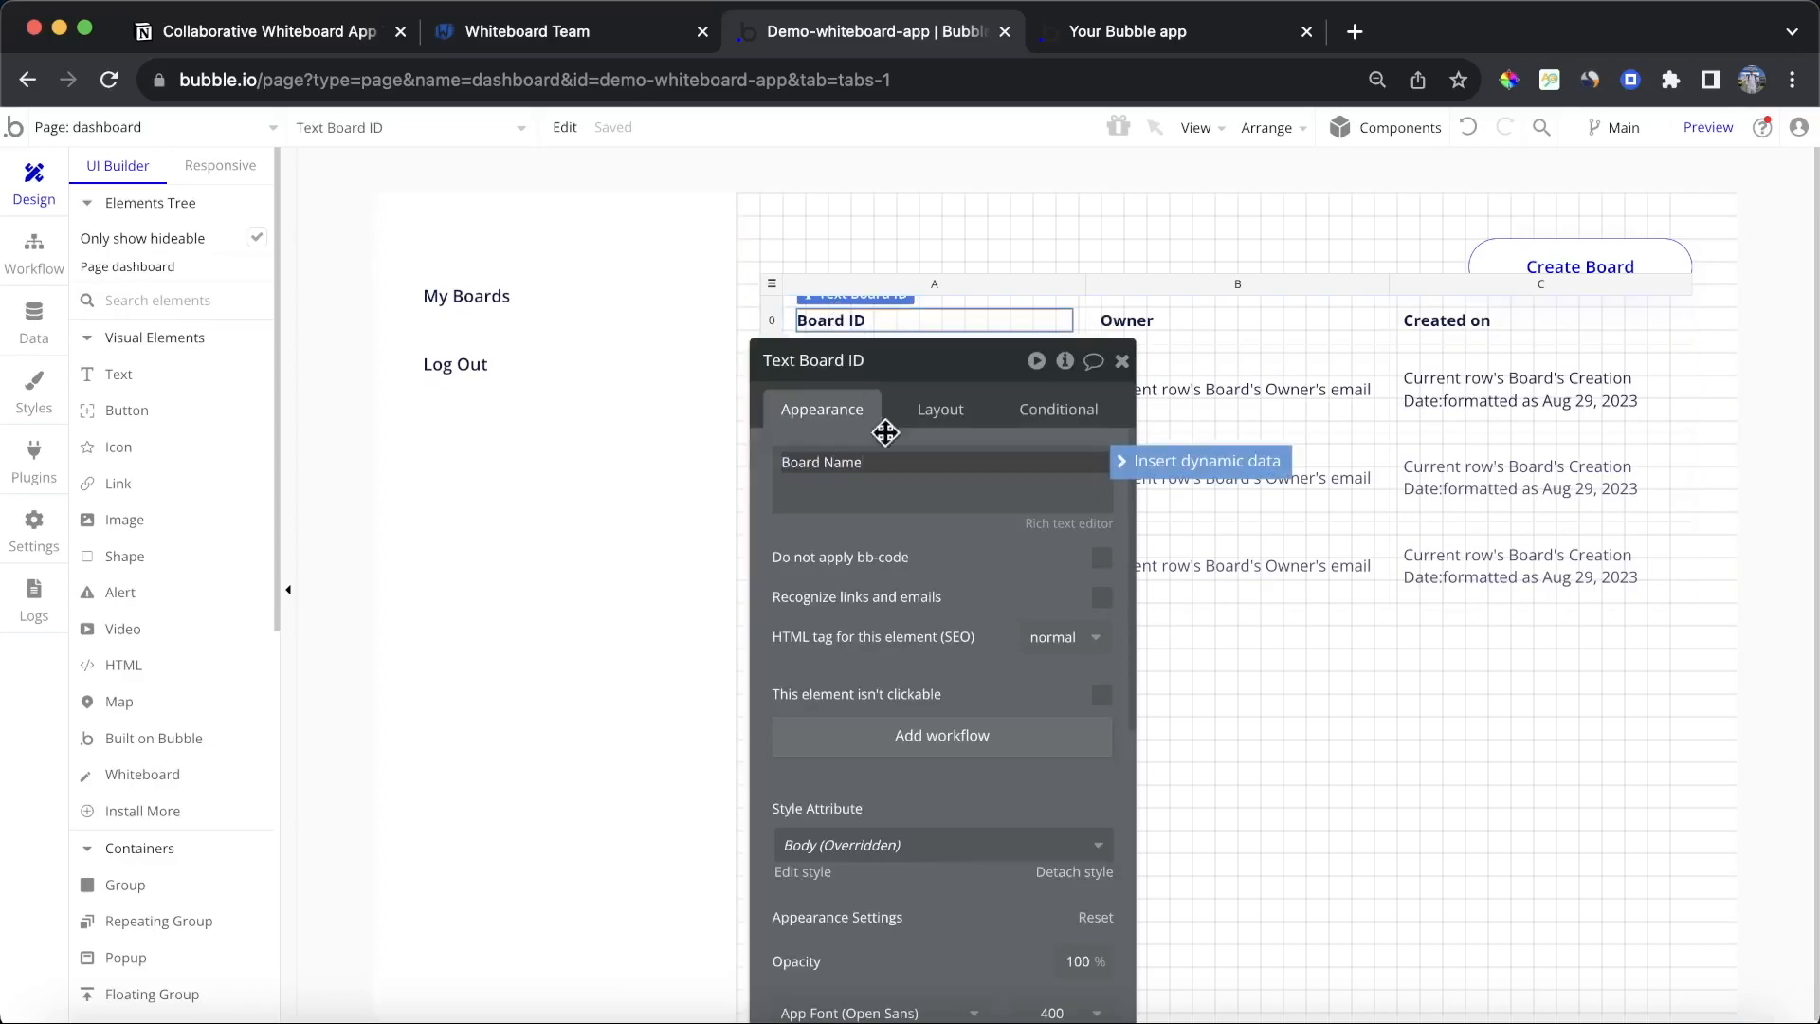
{"action": "left_click", "coordinate": [946, 561]}
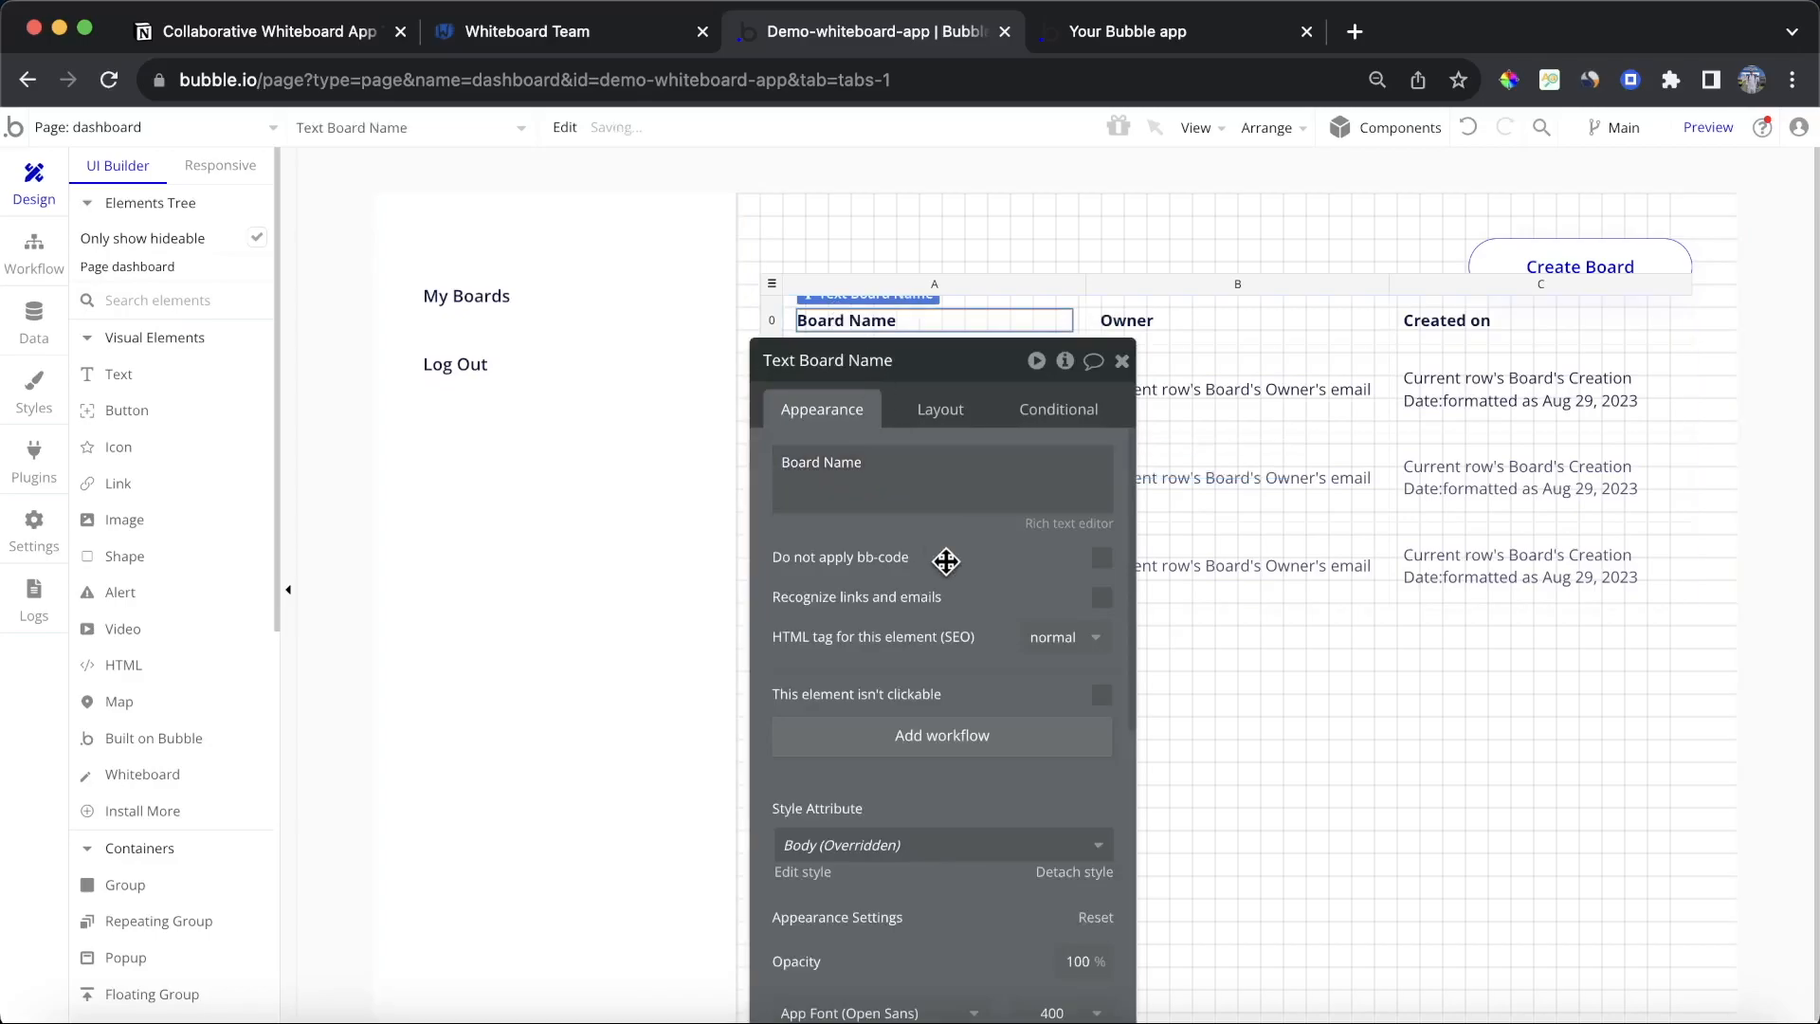
Step: Close the header's editor, view the dashboard in the preview, open the first board, and return to the editor
{"action": "left_click", "coordinate": [1124, 367]}
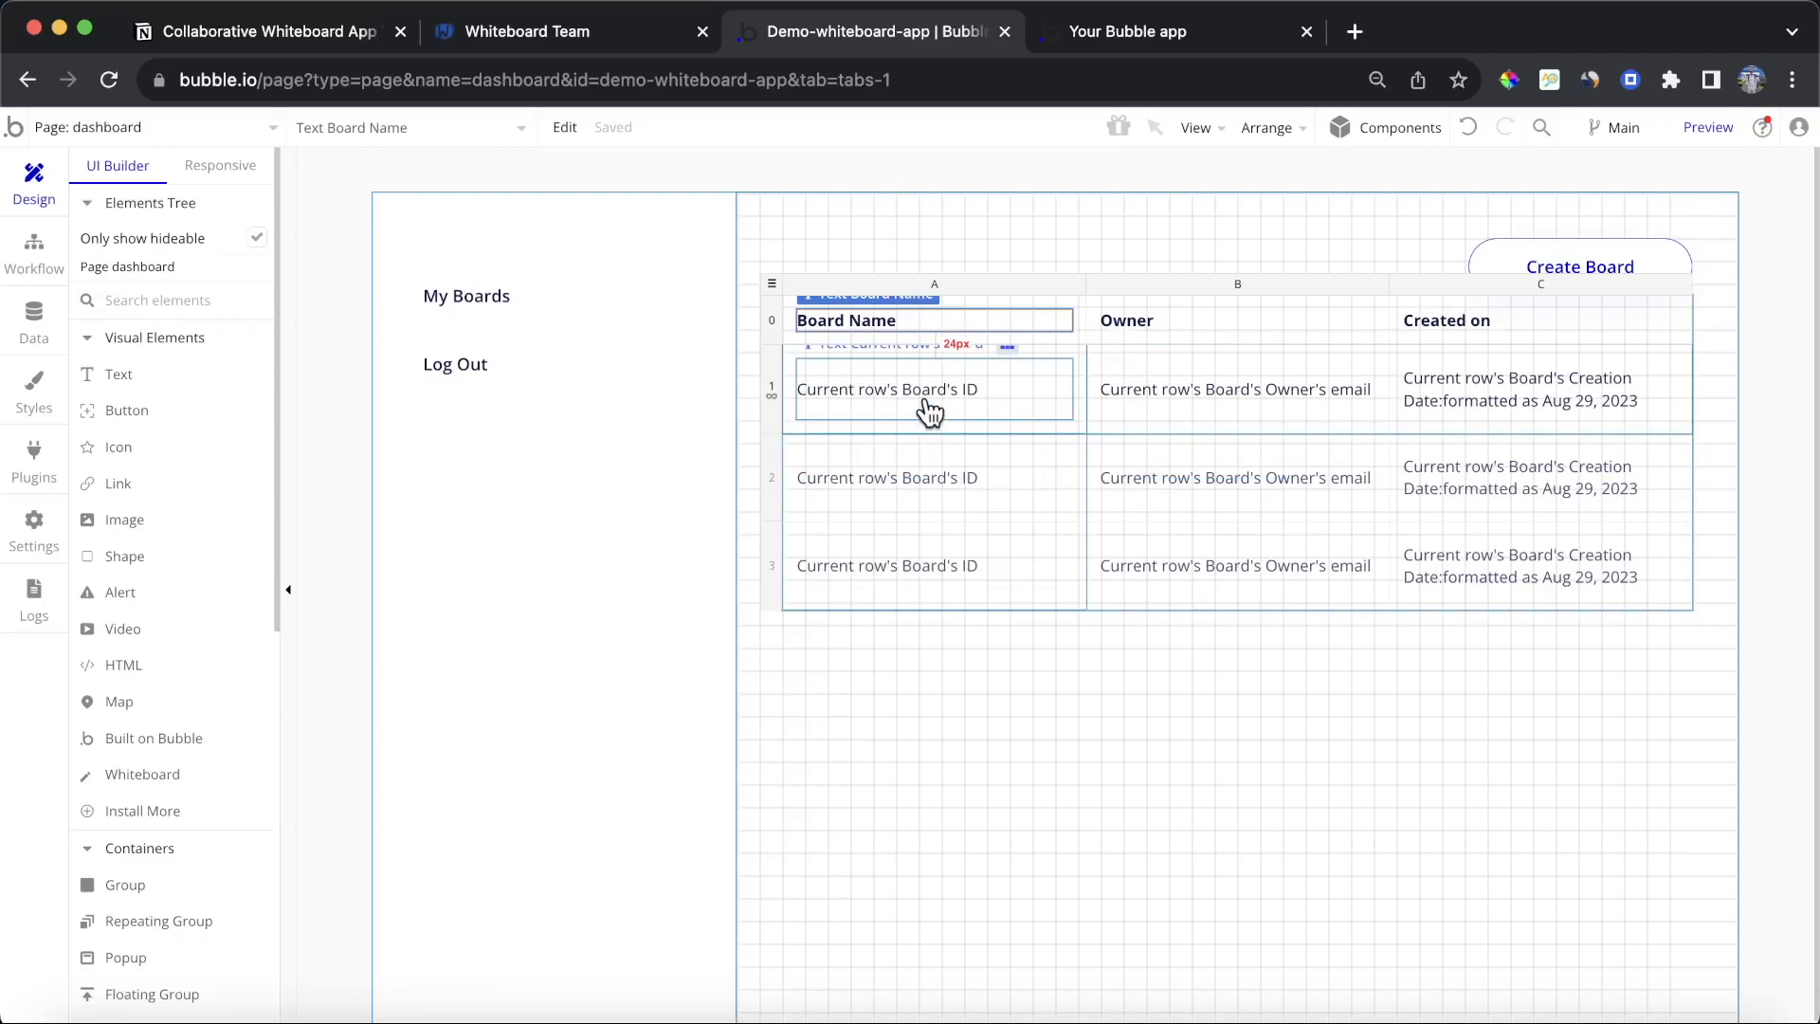
{"action": "left_click", "coordinate": [1181, 24]}
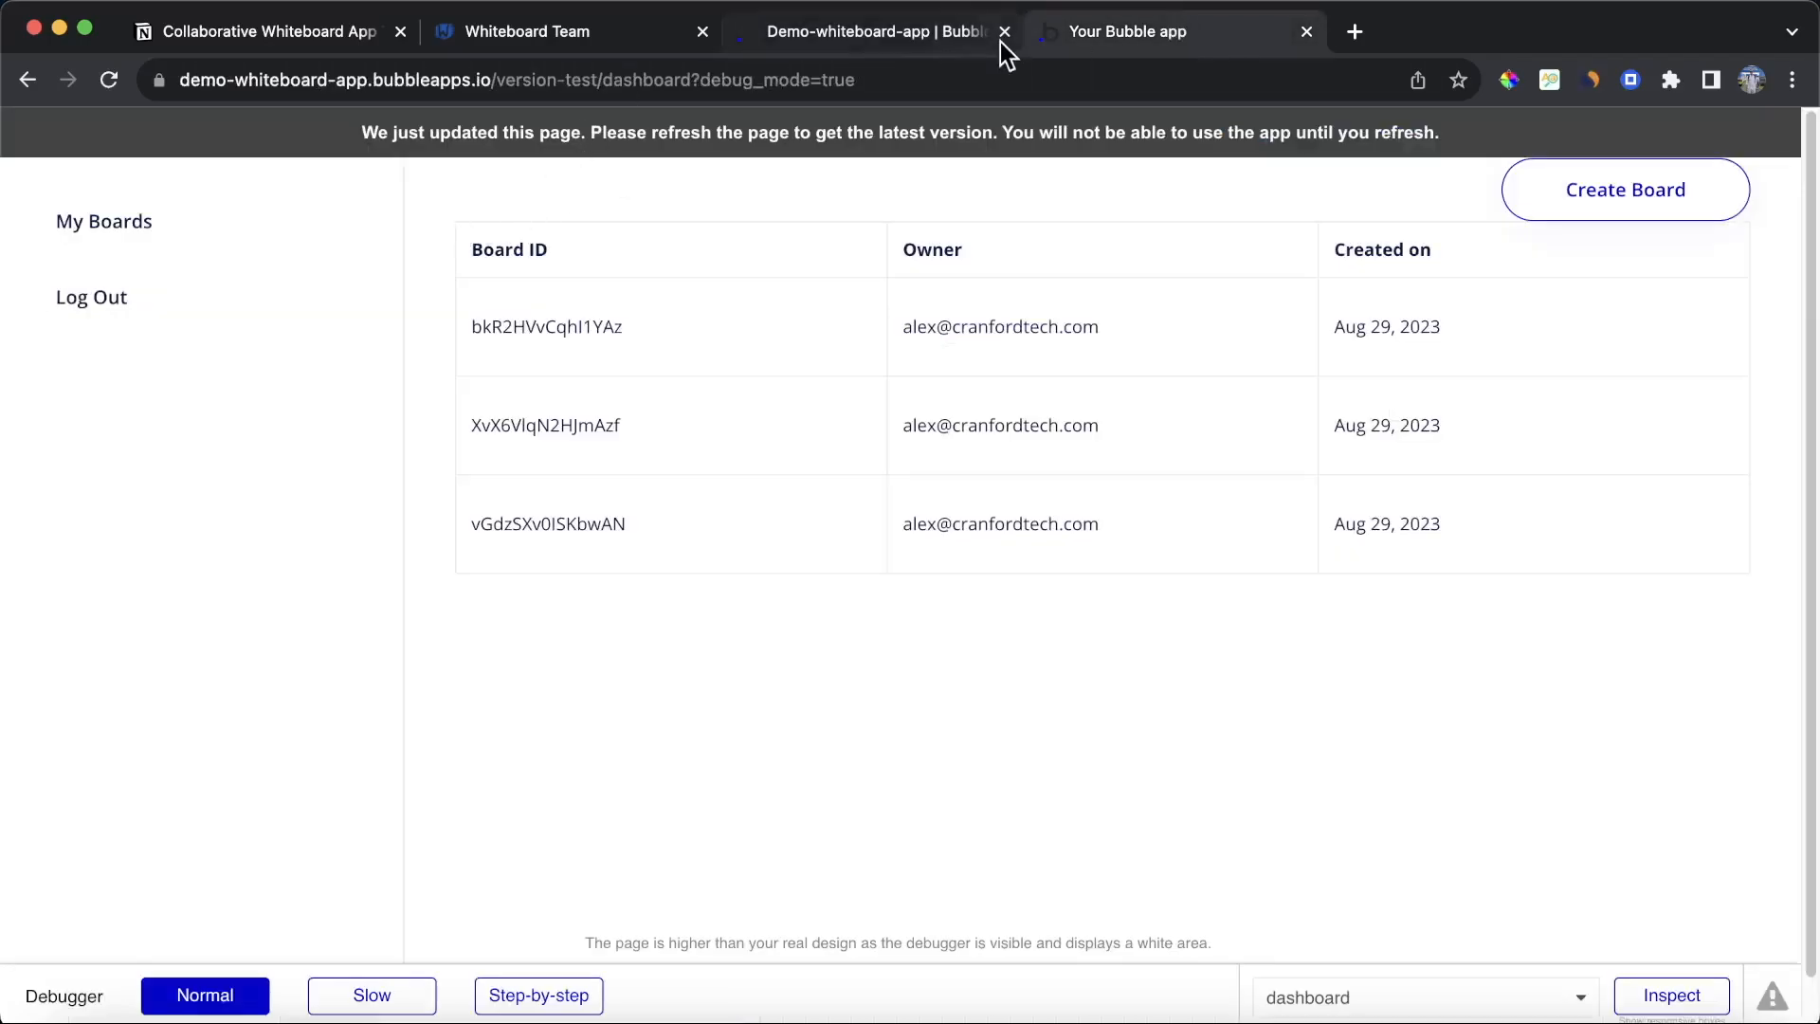
{"action": "left_click", "coordinate": [567, 323]}
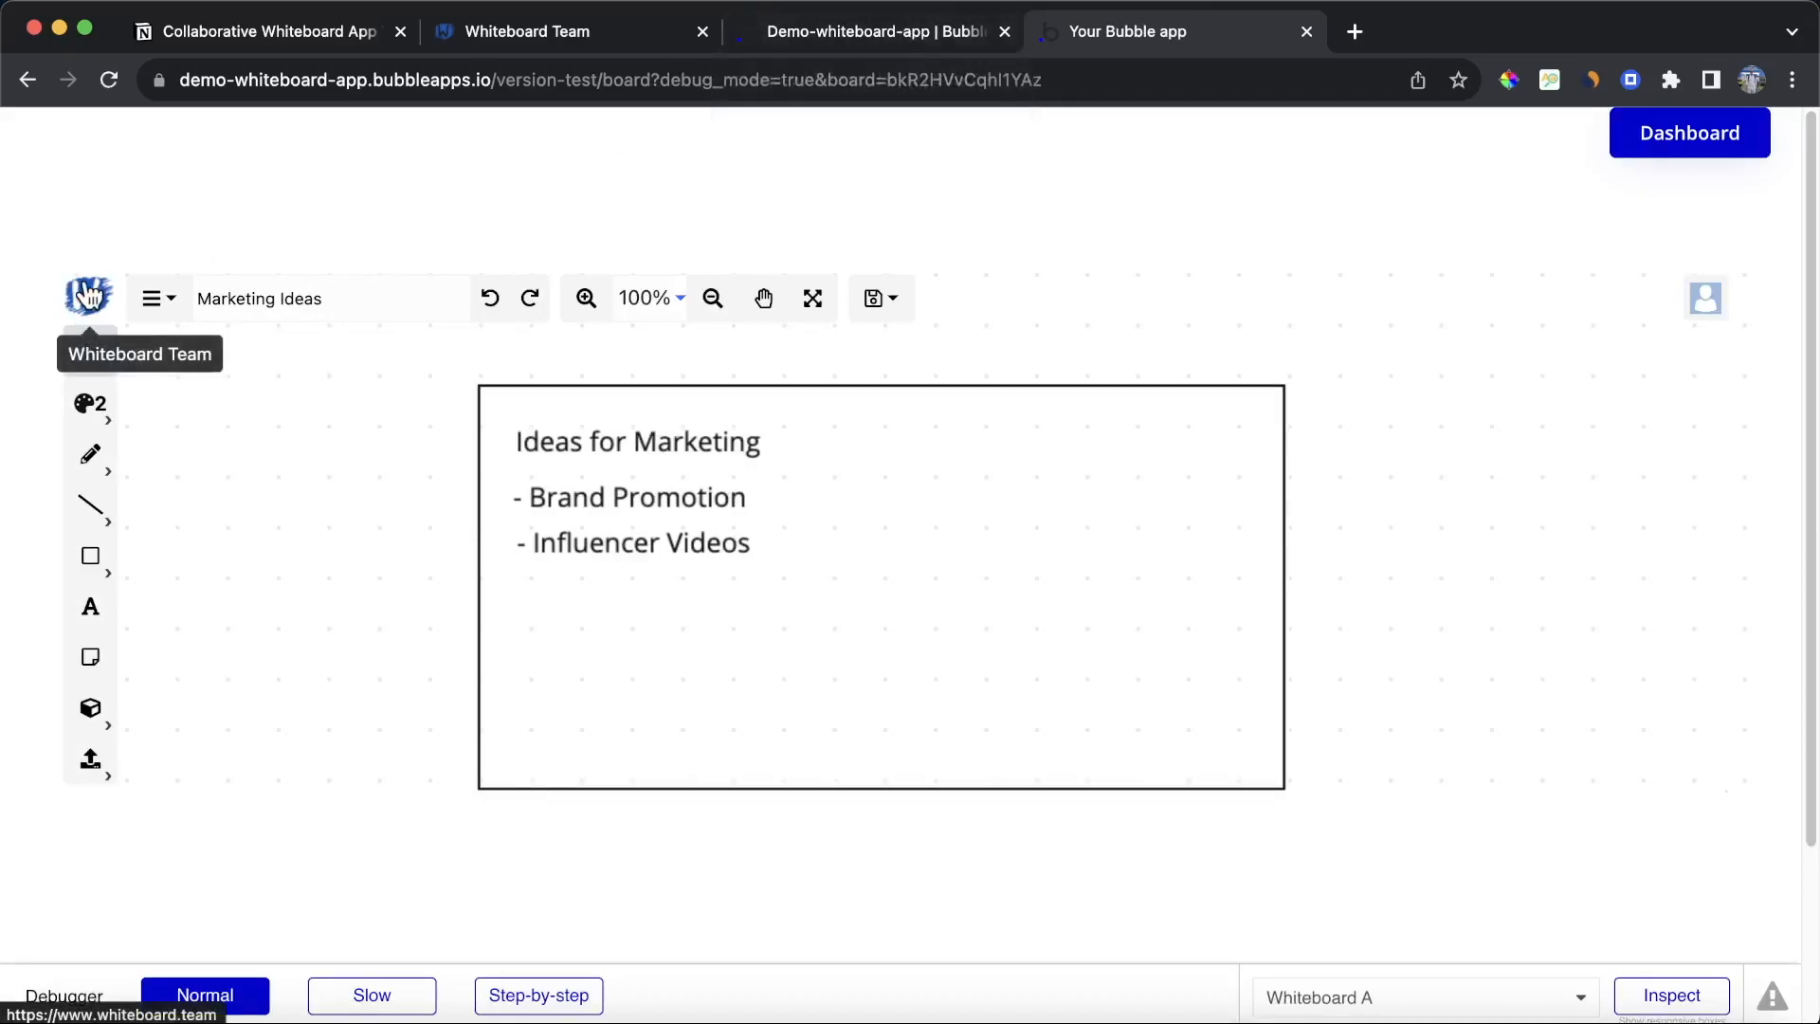
{"action": "left_click", "coordinate": [902, 38]}
Step: Replace the first column's cell text with external API data from Whiteboard Details - Get Board Details
{"action": "left_click", "coordinate": [926, 415]}
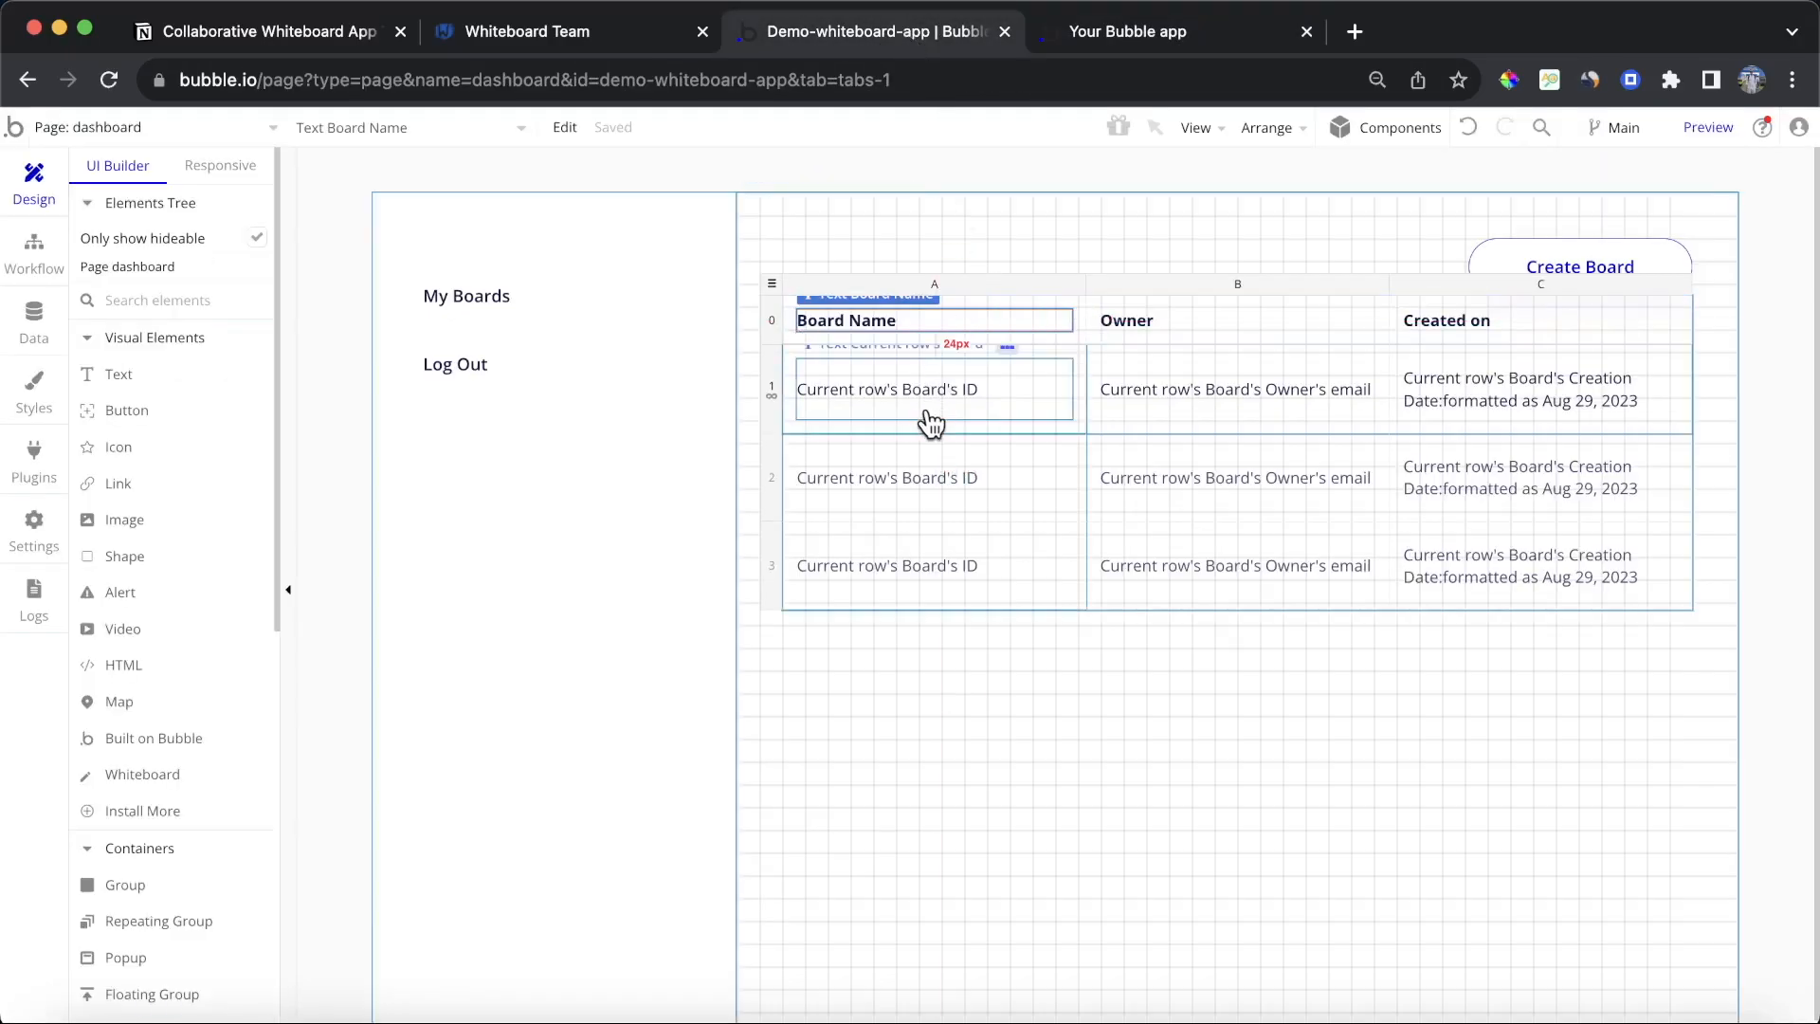
{"action": "double_click", "coordinate": [928, 410]}
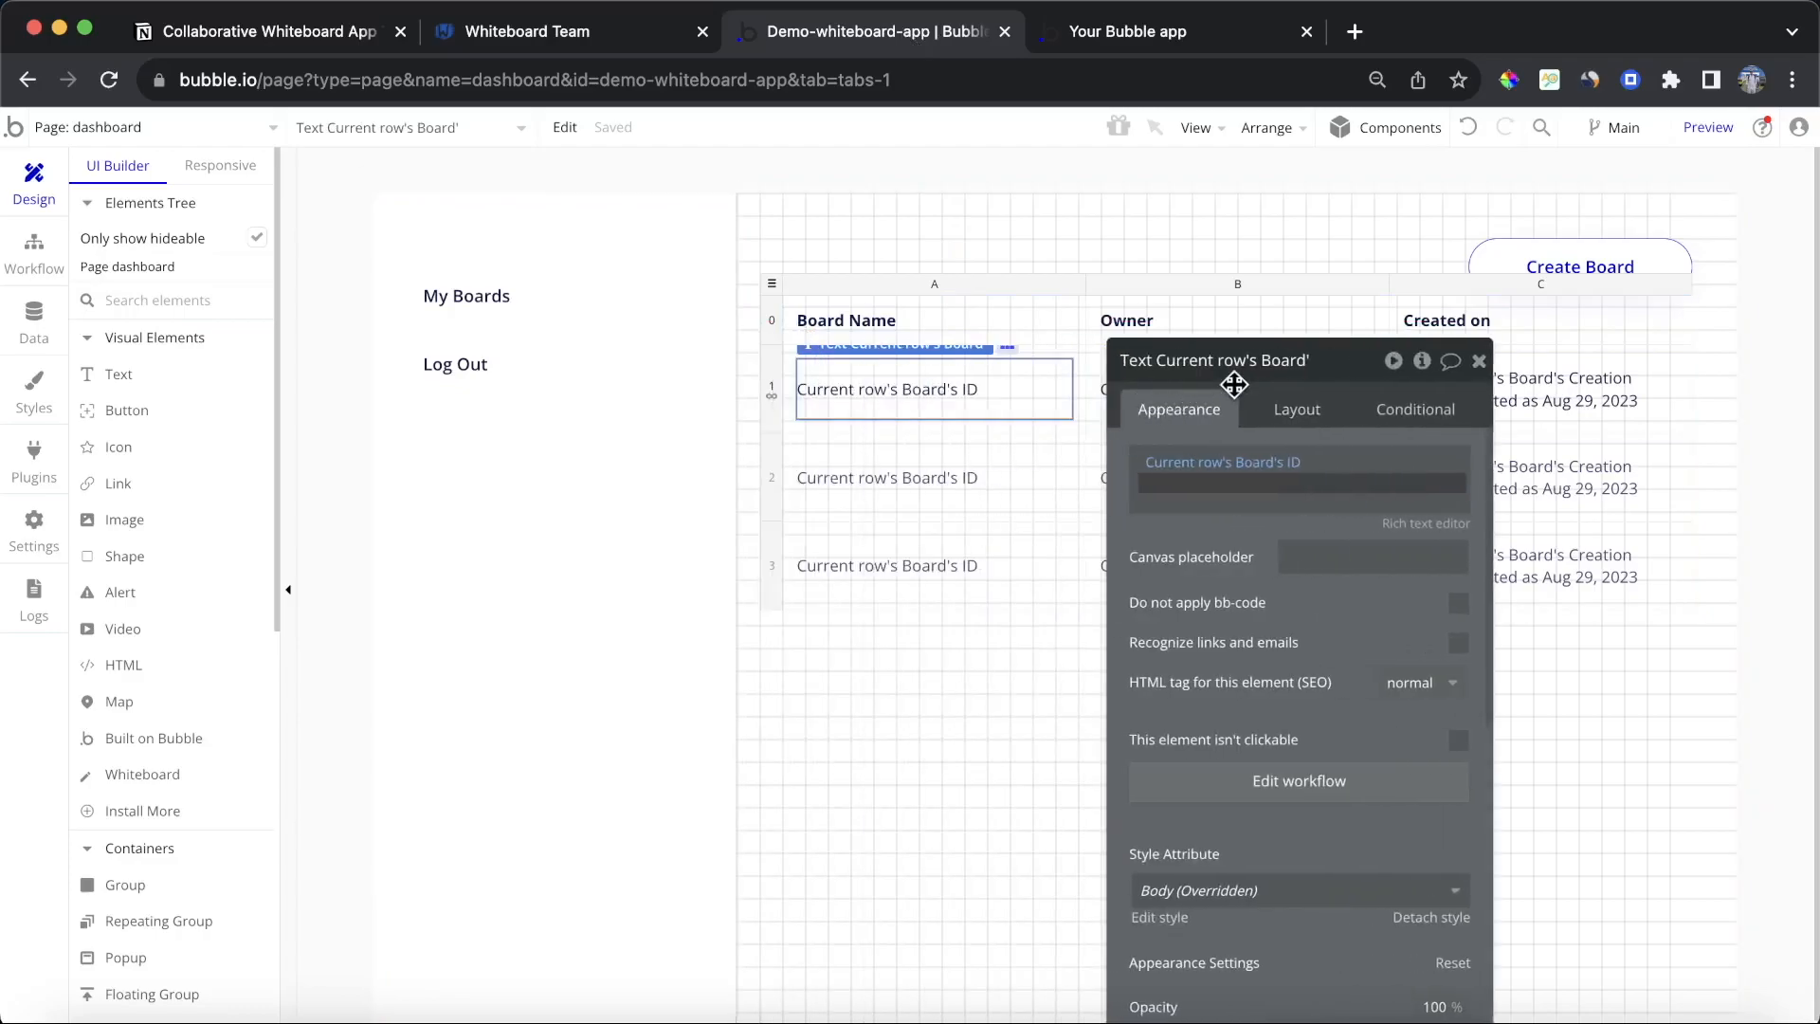
{"action": "left_click", "coordinate": [1297, 463]}
{"action": "key", "text": "BackSpace"}
{"action": "key", "text": "BackSpace"}
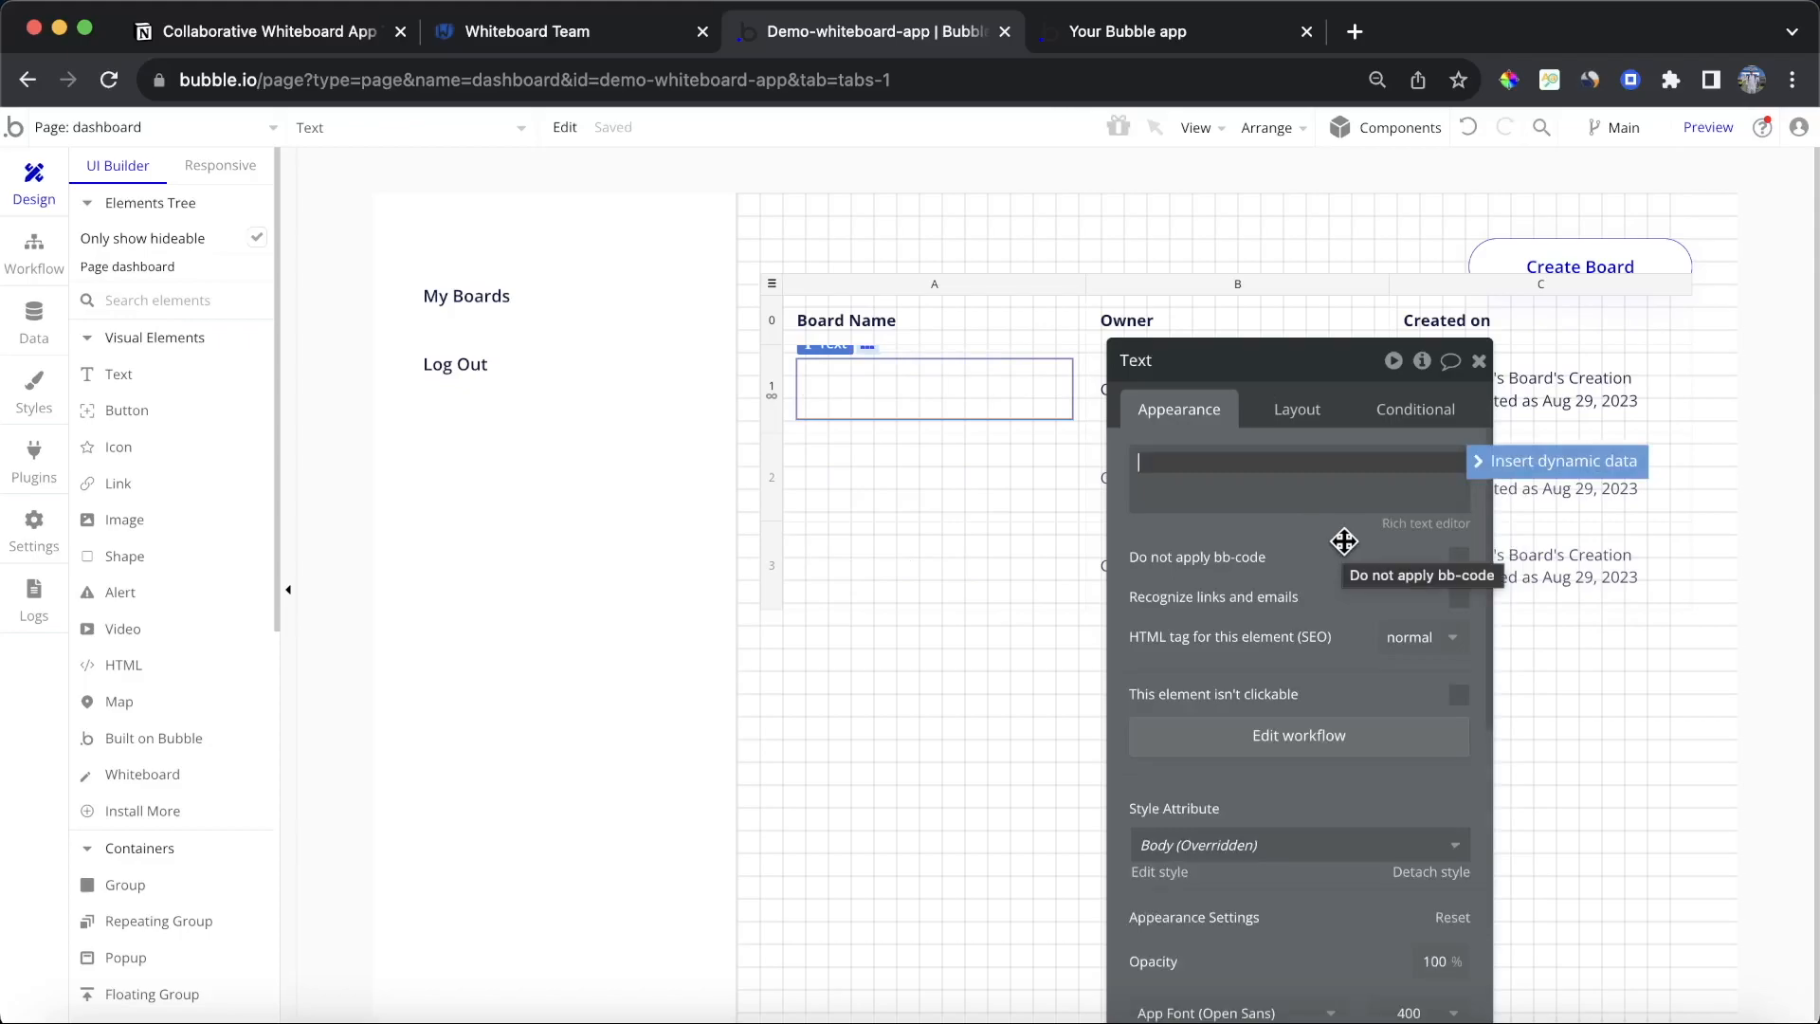
{"action": "left_click", "coordinate": [1552, 462]}
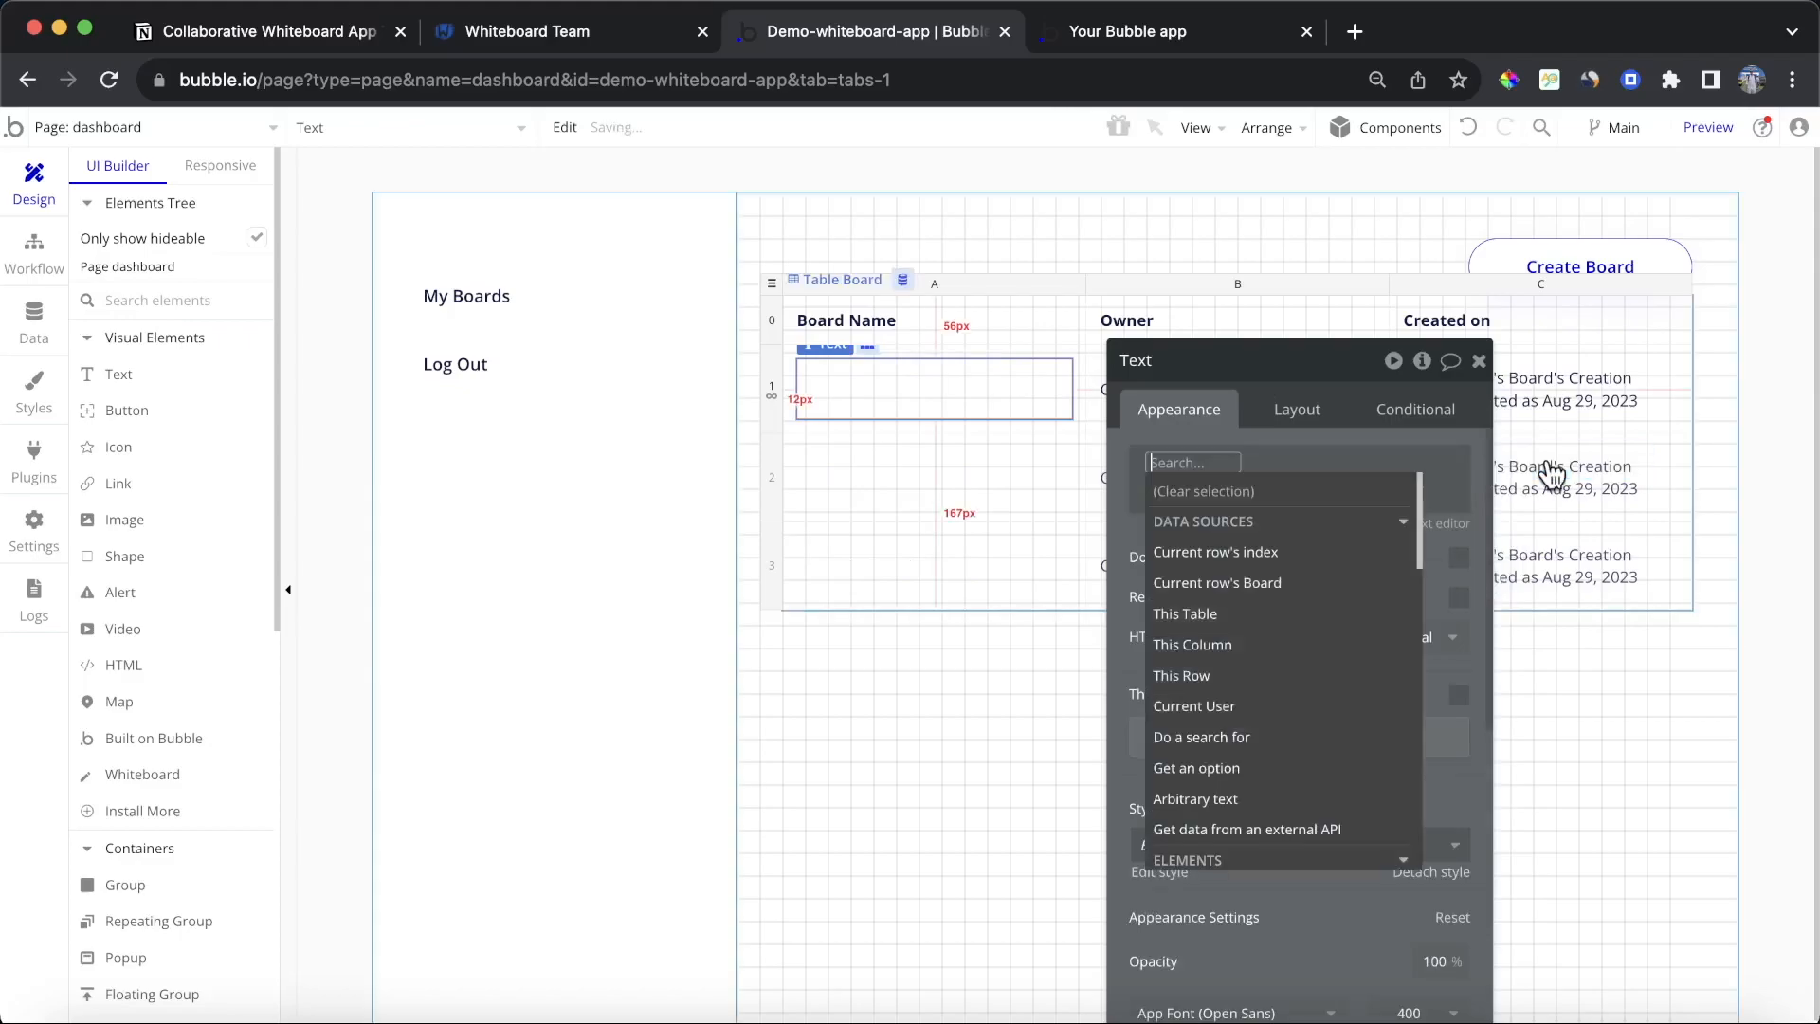
{"action": "left_click", "coordinate": [1332, 831]}
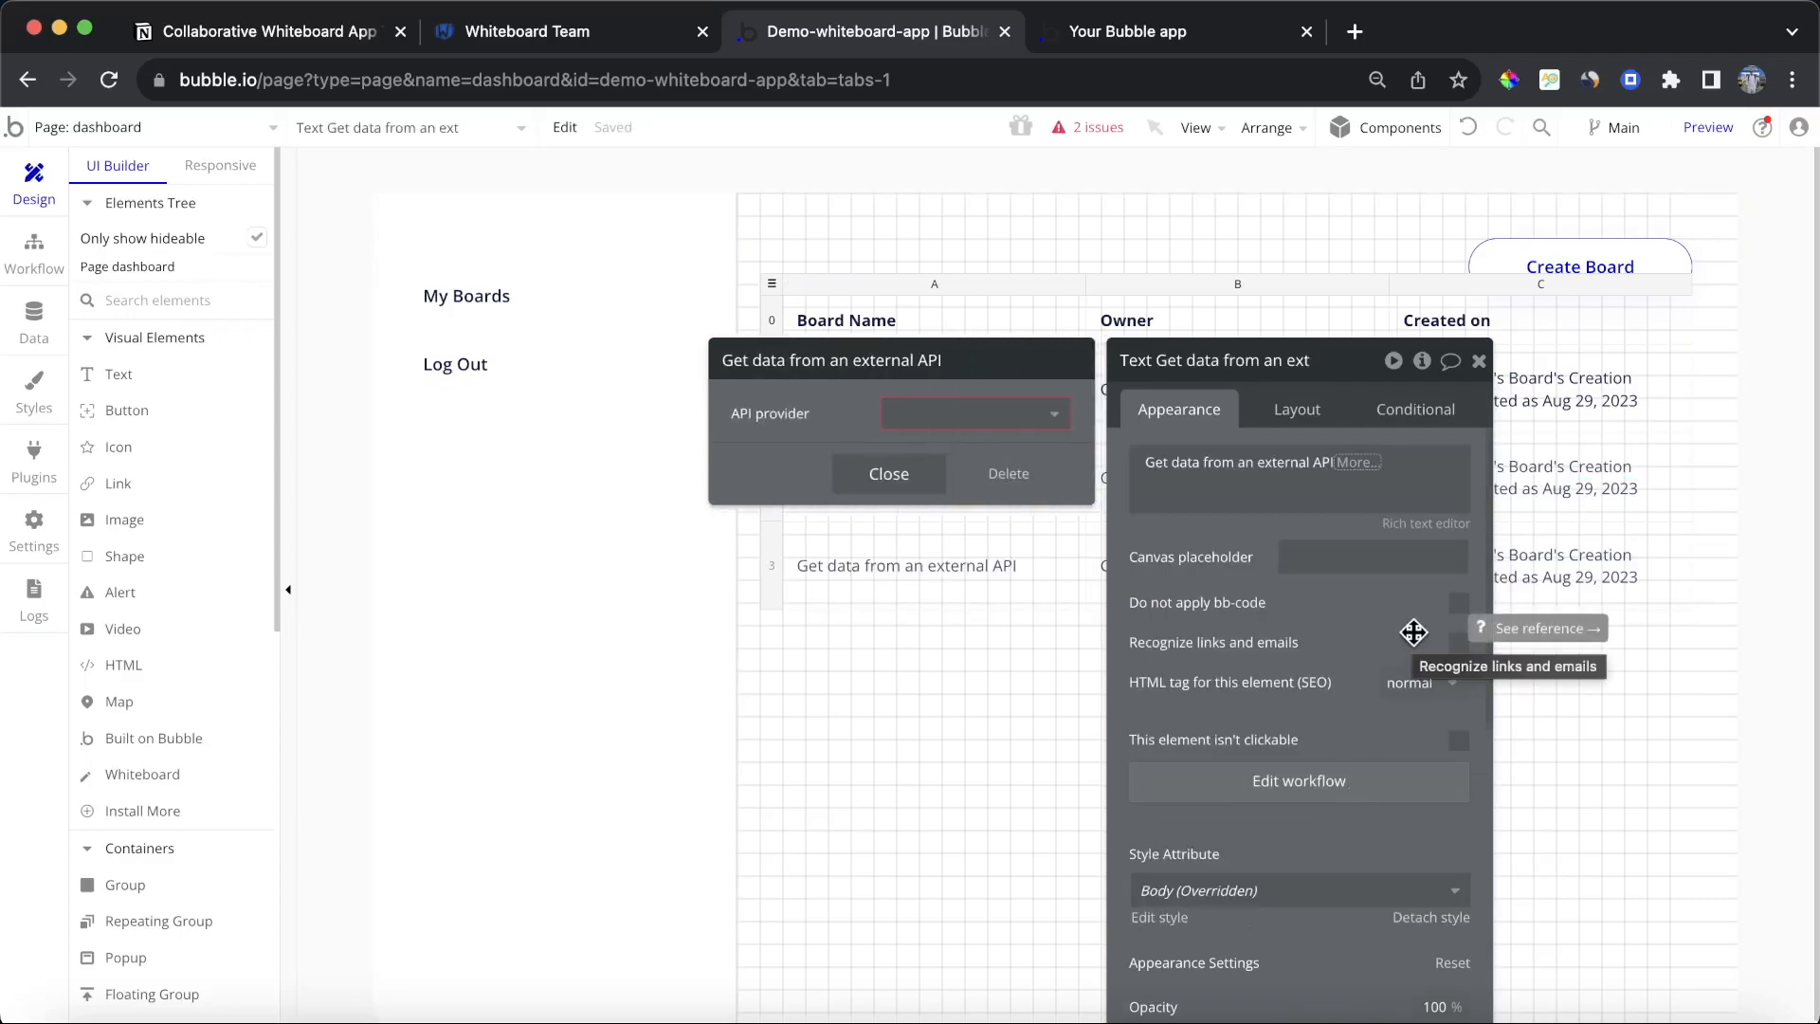
{"action": "left_click", "coordinate": [976, 413]}
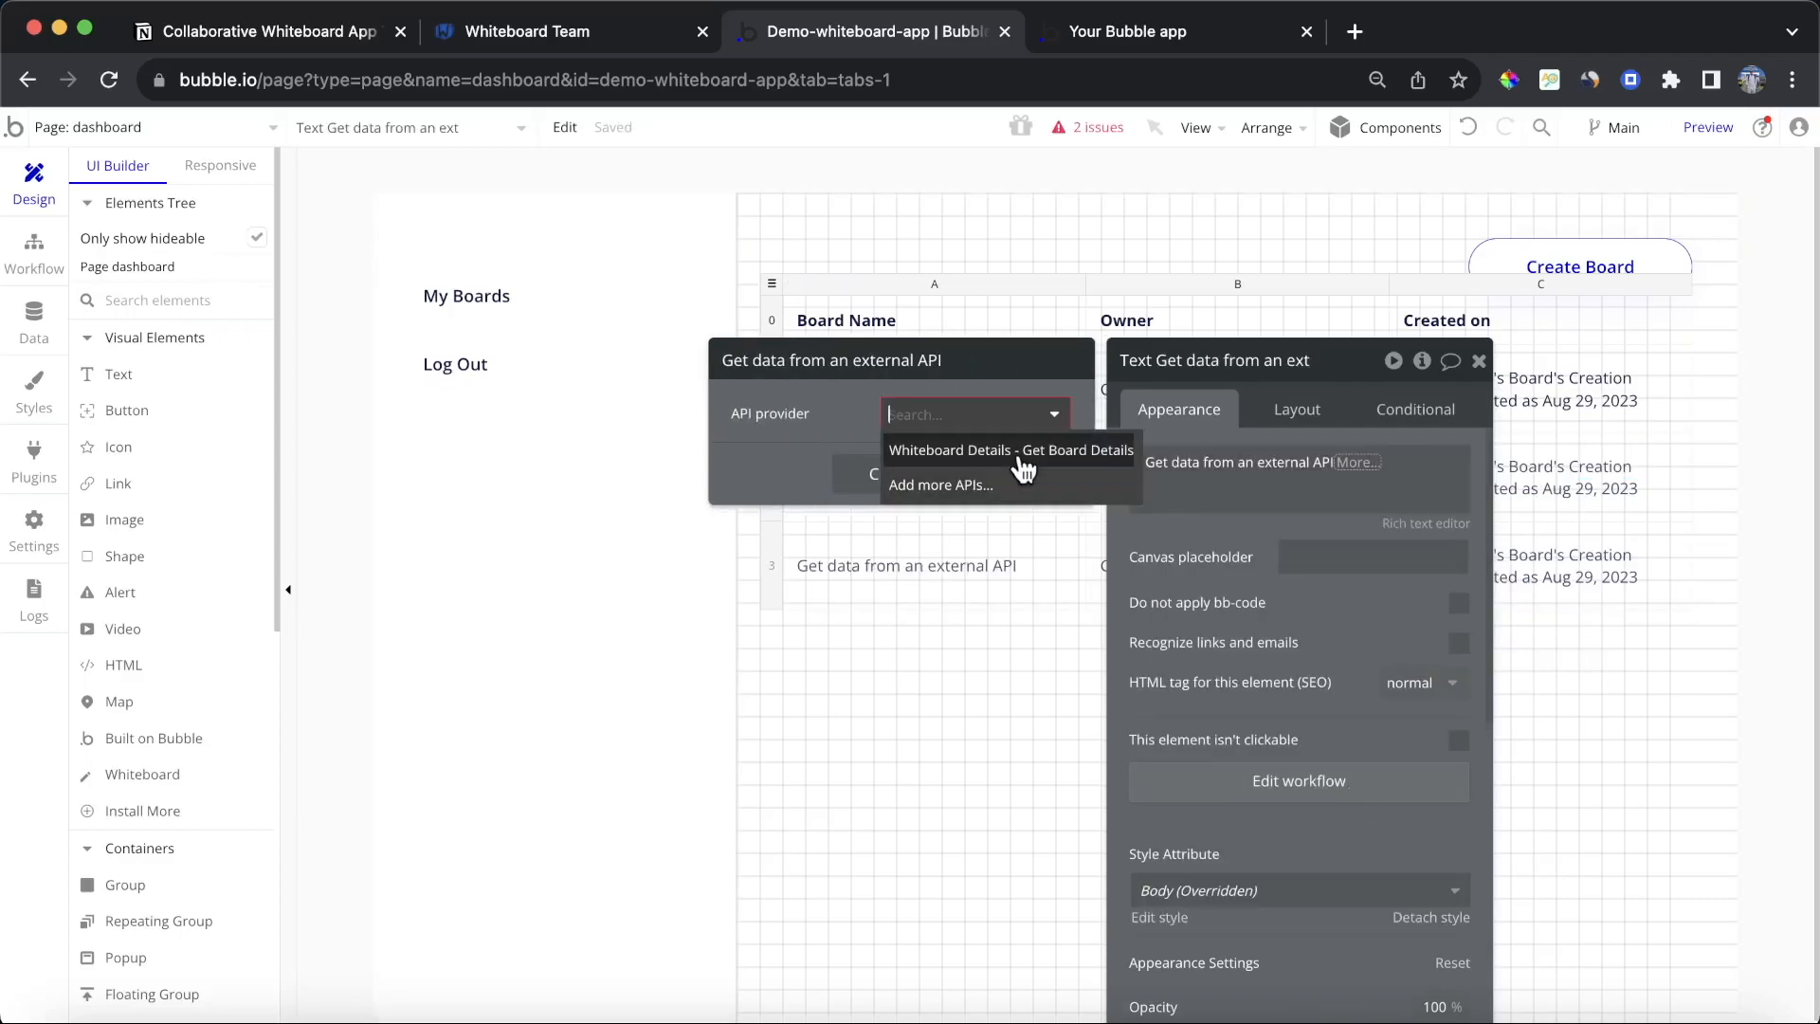
{"action": "left_click", "coordinate": [955, 451]}
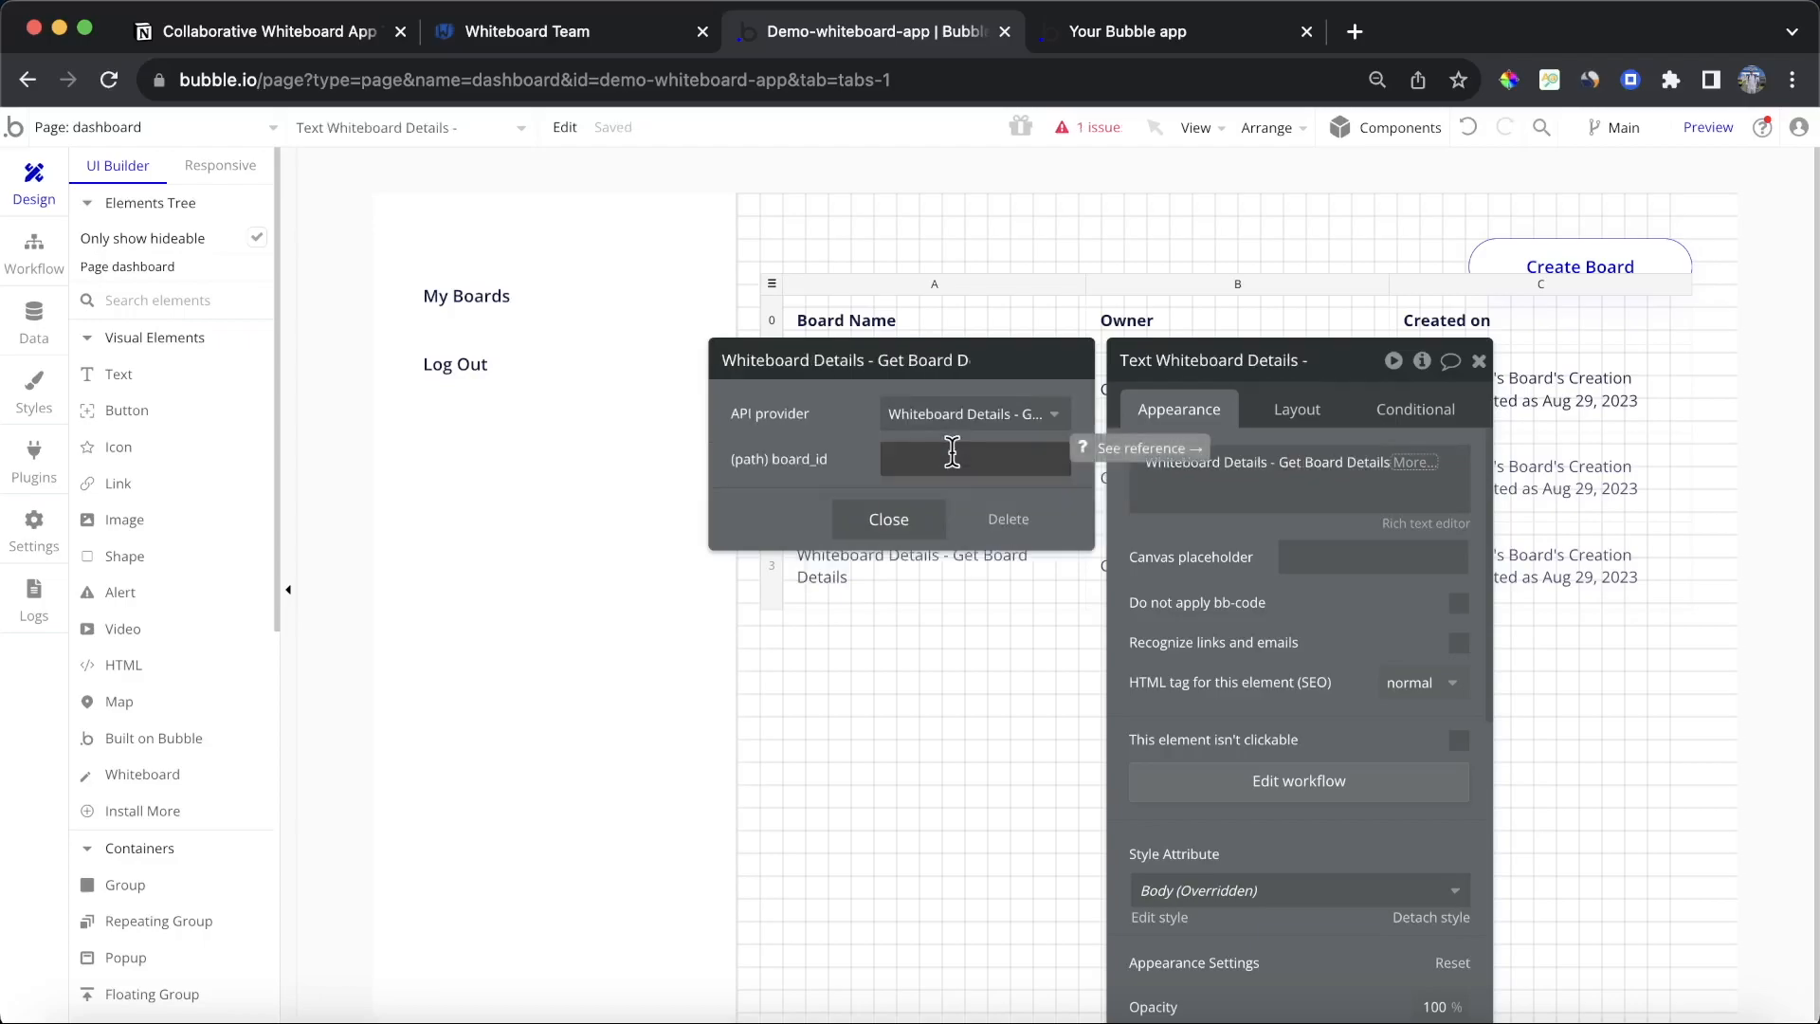
Step: Set the API call's board_id to Current row's Board's ID
{"action": "left_click", "coordinate": [951, 452]}
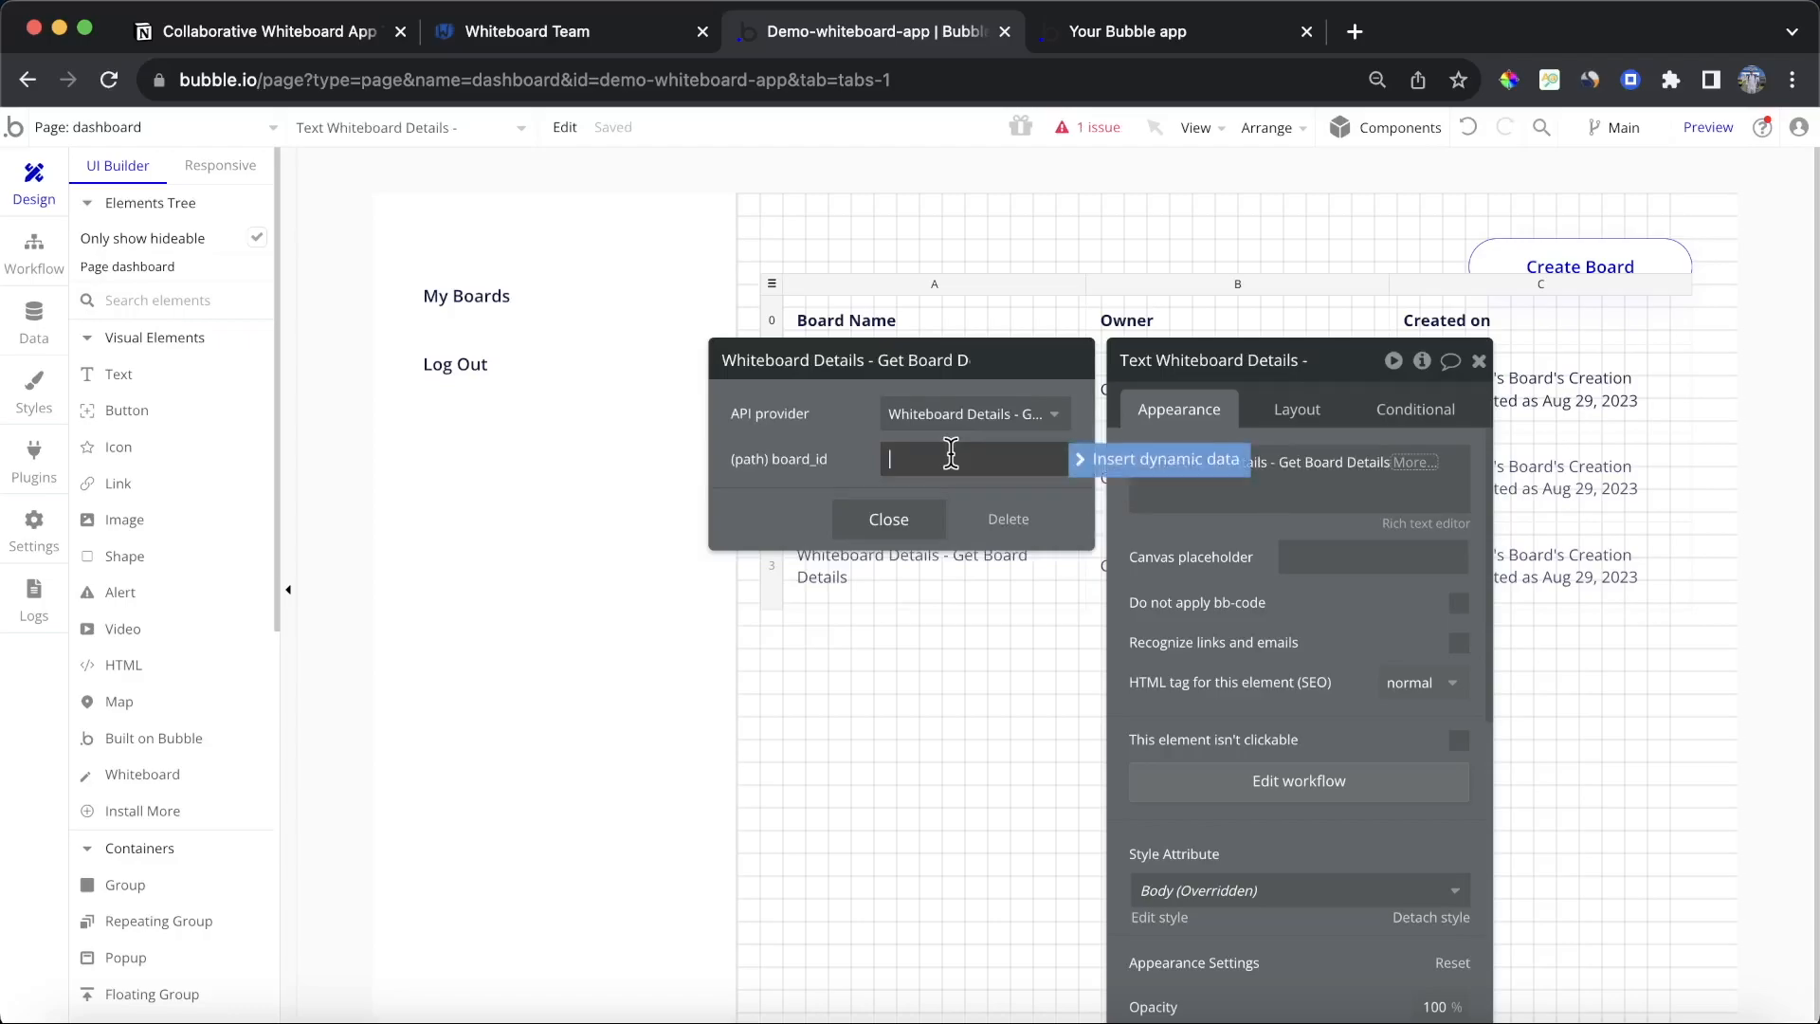
{"action": "left_click", "coordinate": [1106, 464]}
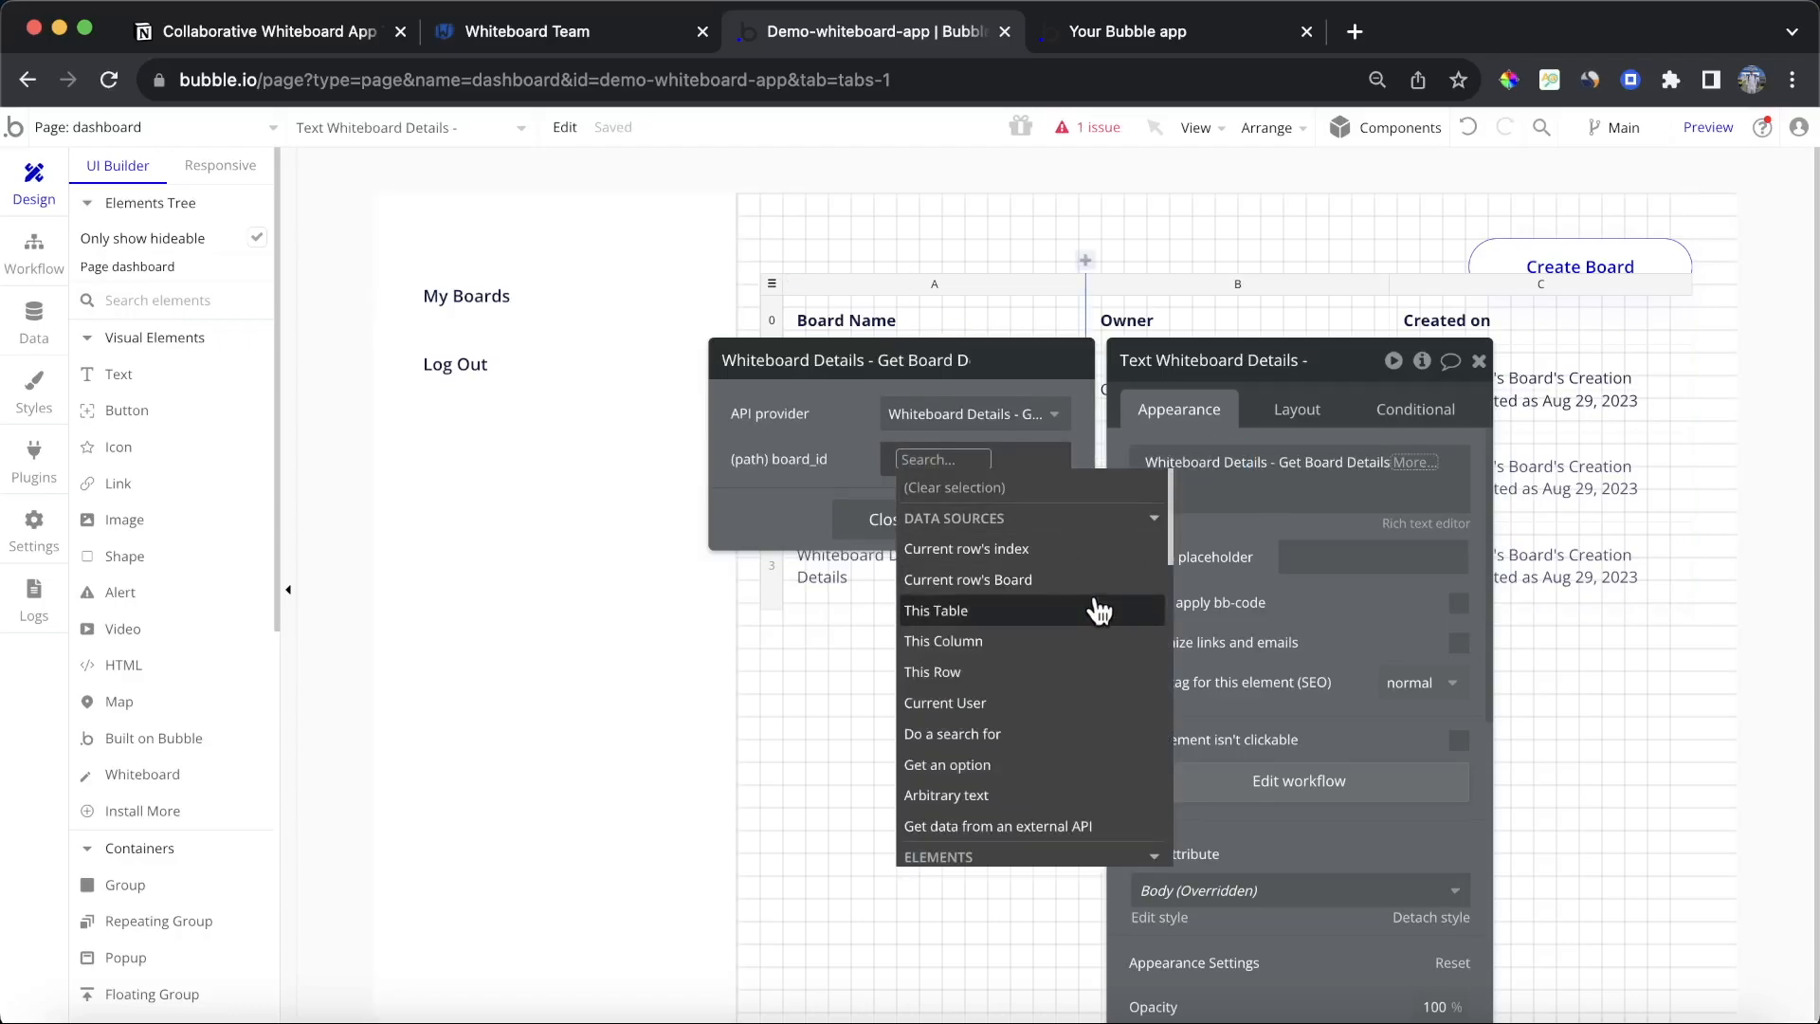
{"action": "mouse_move", "coordinate": [1100, 612]}
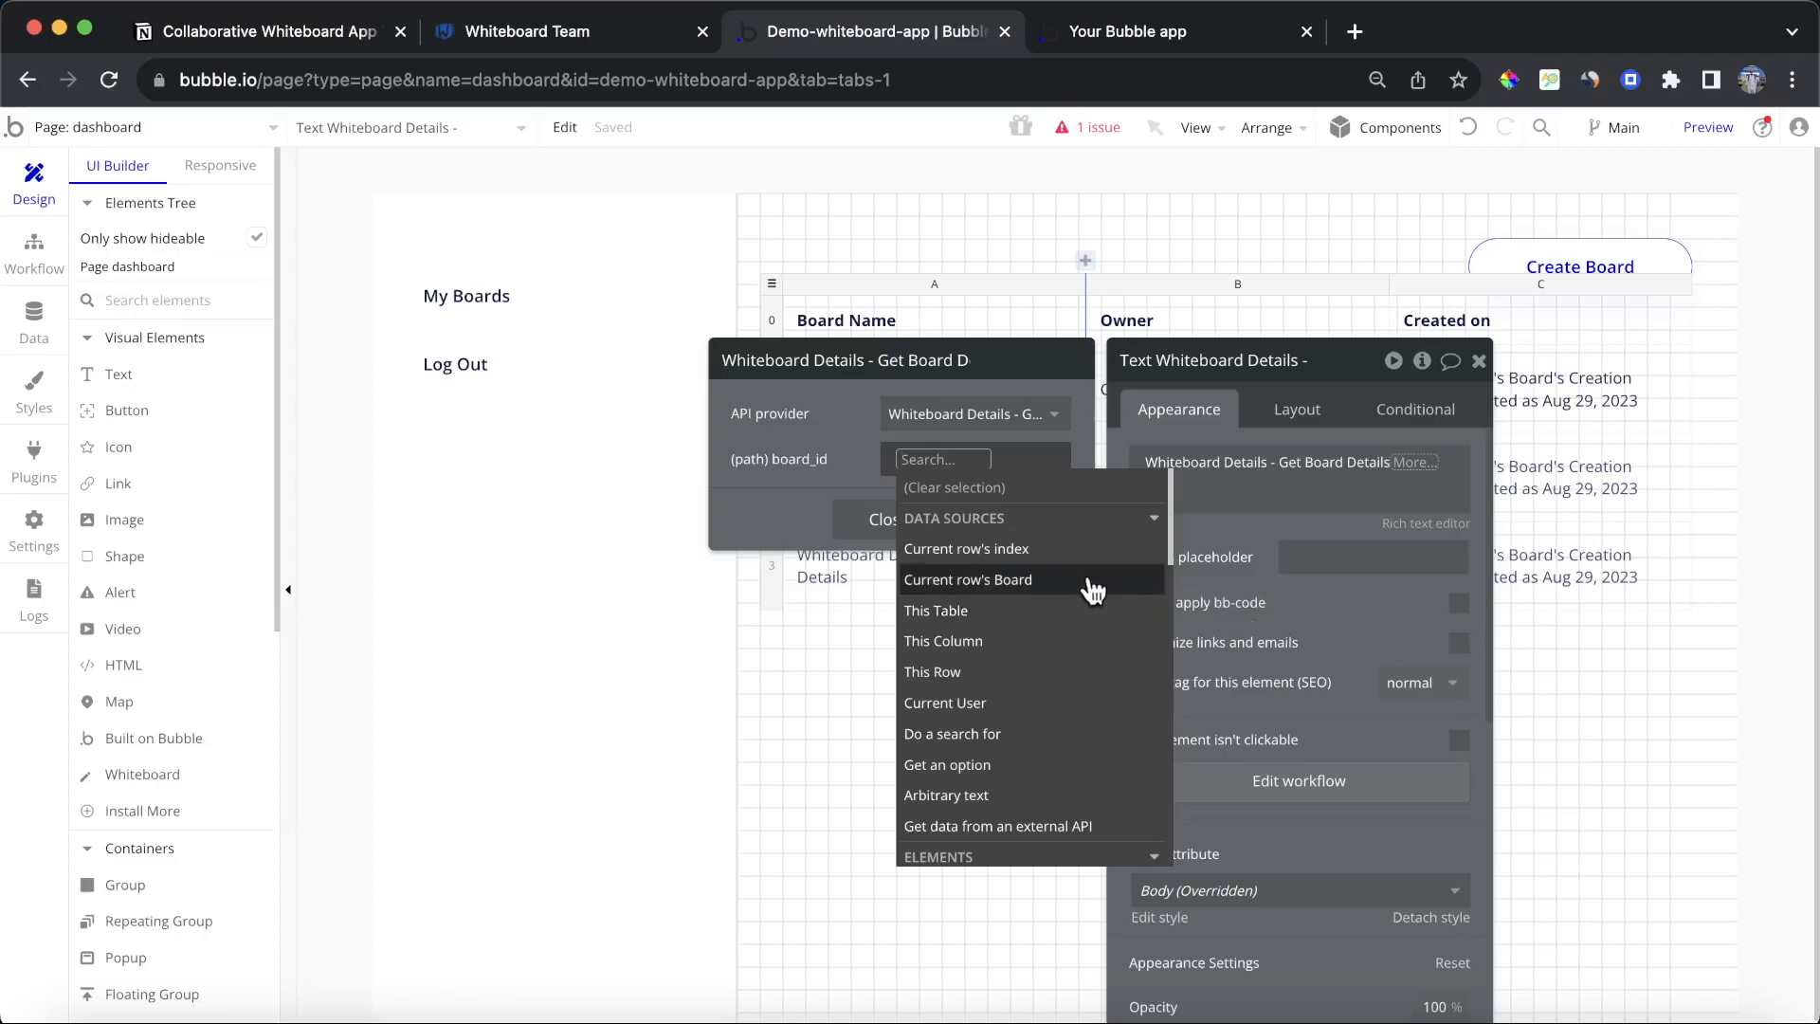
{"action": "left_click", "coordinate": [1093, 590]}
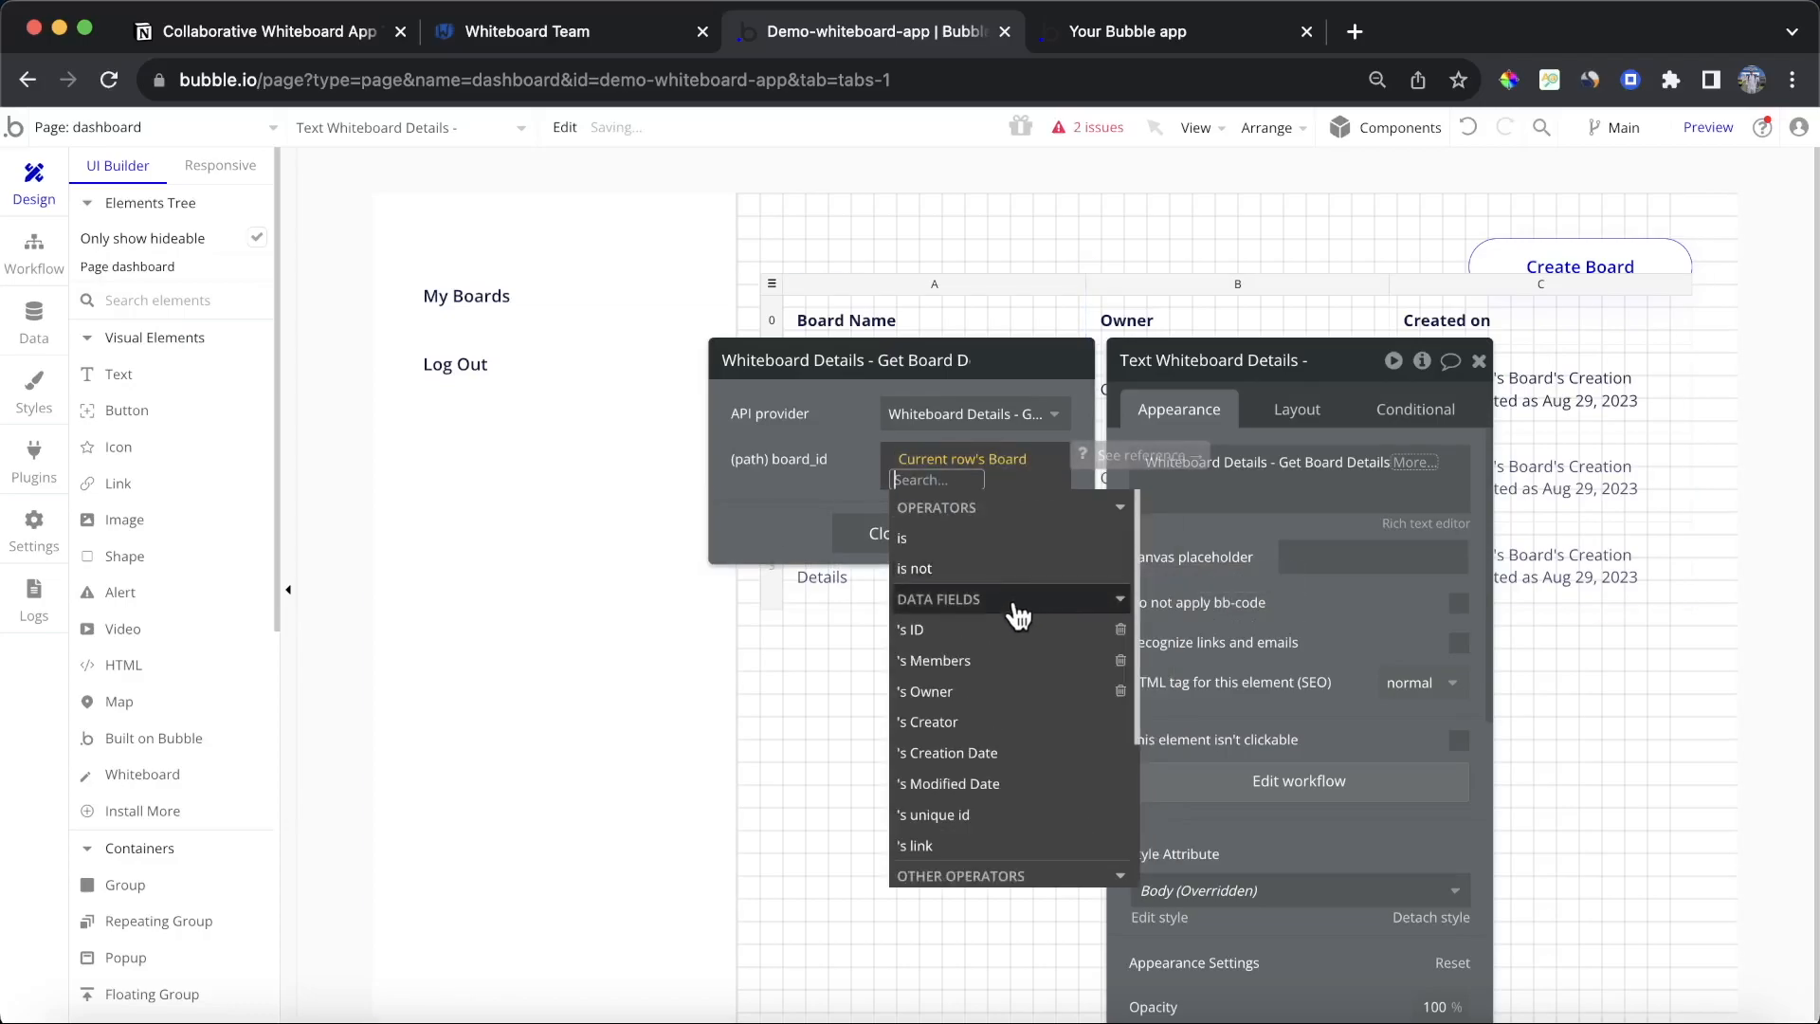
{"action": "left_click", "coordinate": [1003, 629]}
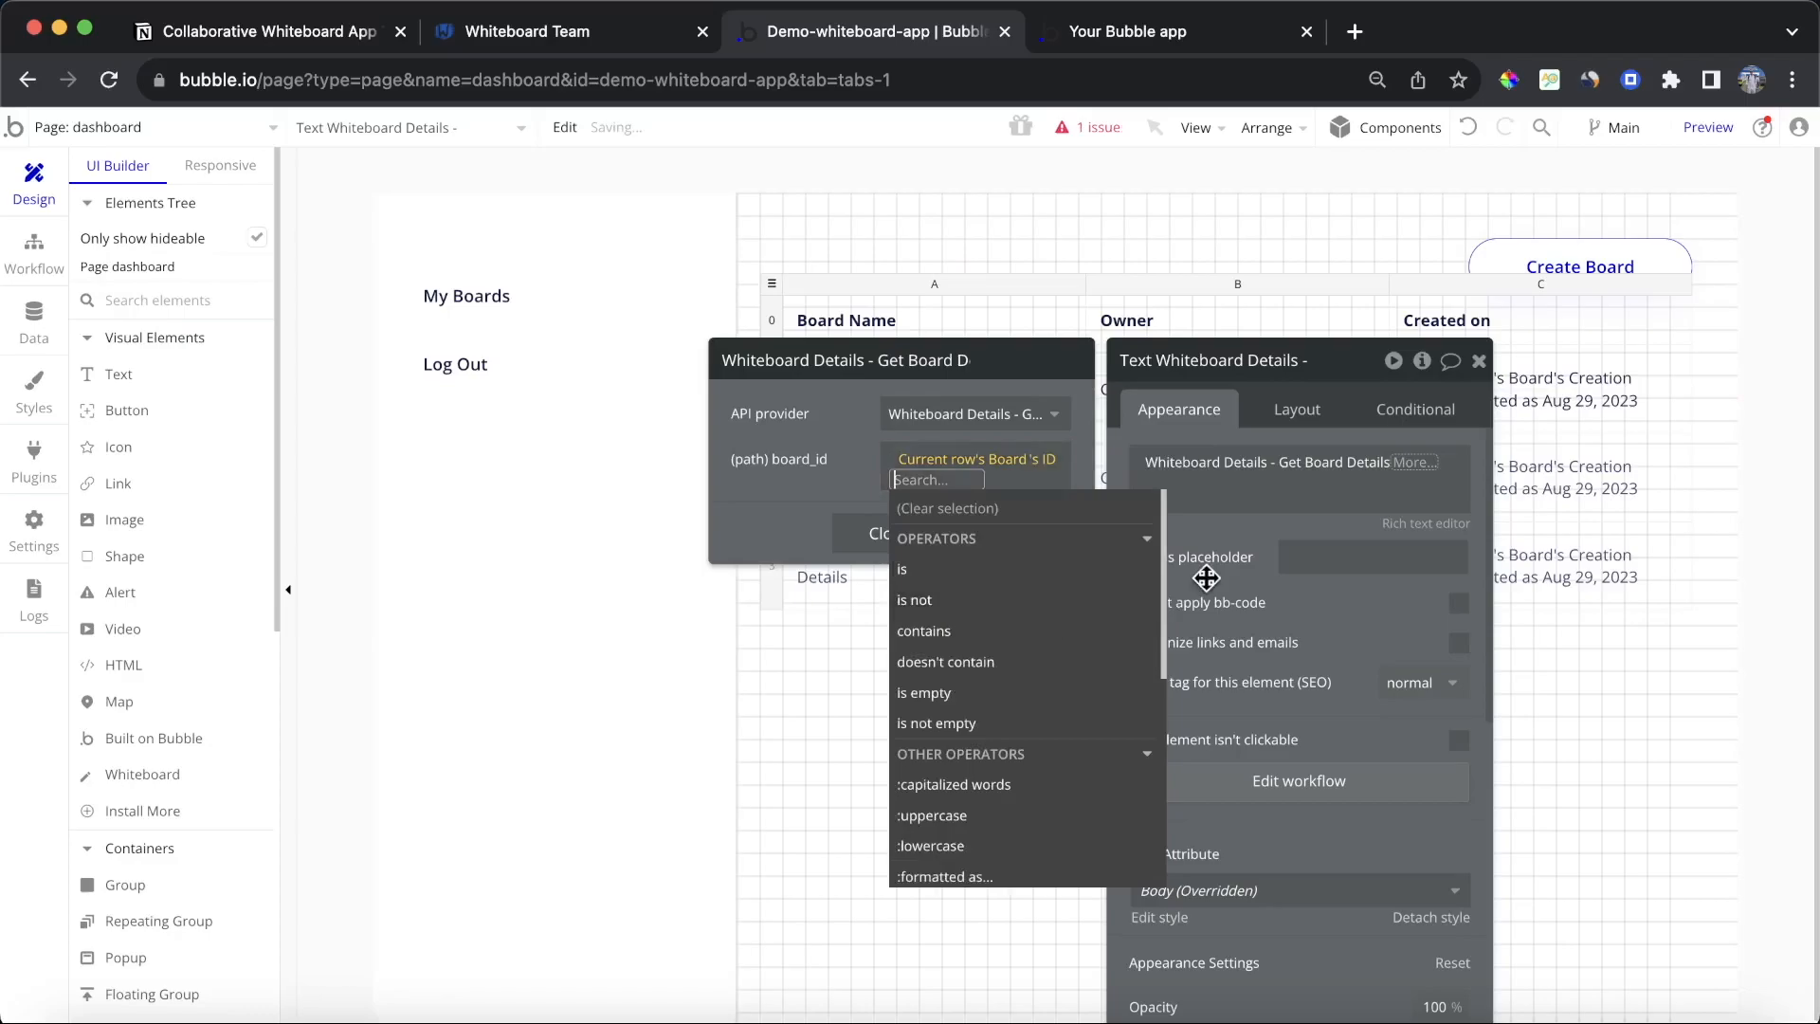
{"action": "left_click", "coordinate": [1247, 532]}
Step: Extend the cell's expression to show the Get Board Details result's name
{"action": "left_click", "coordinate": [1415, 461]}
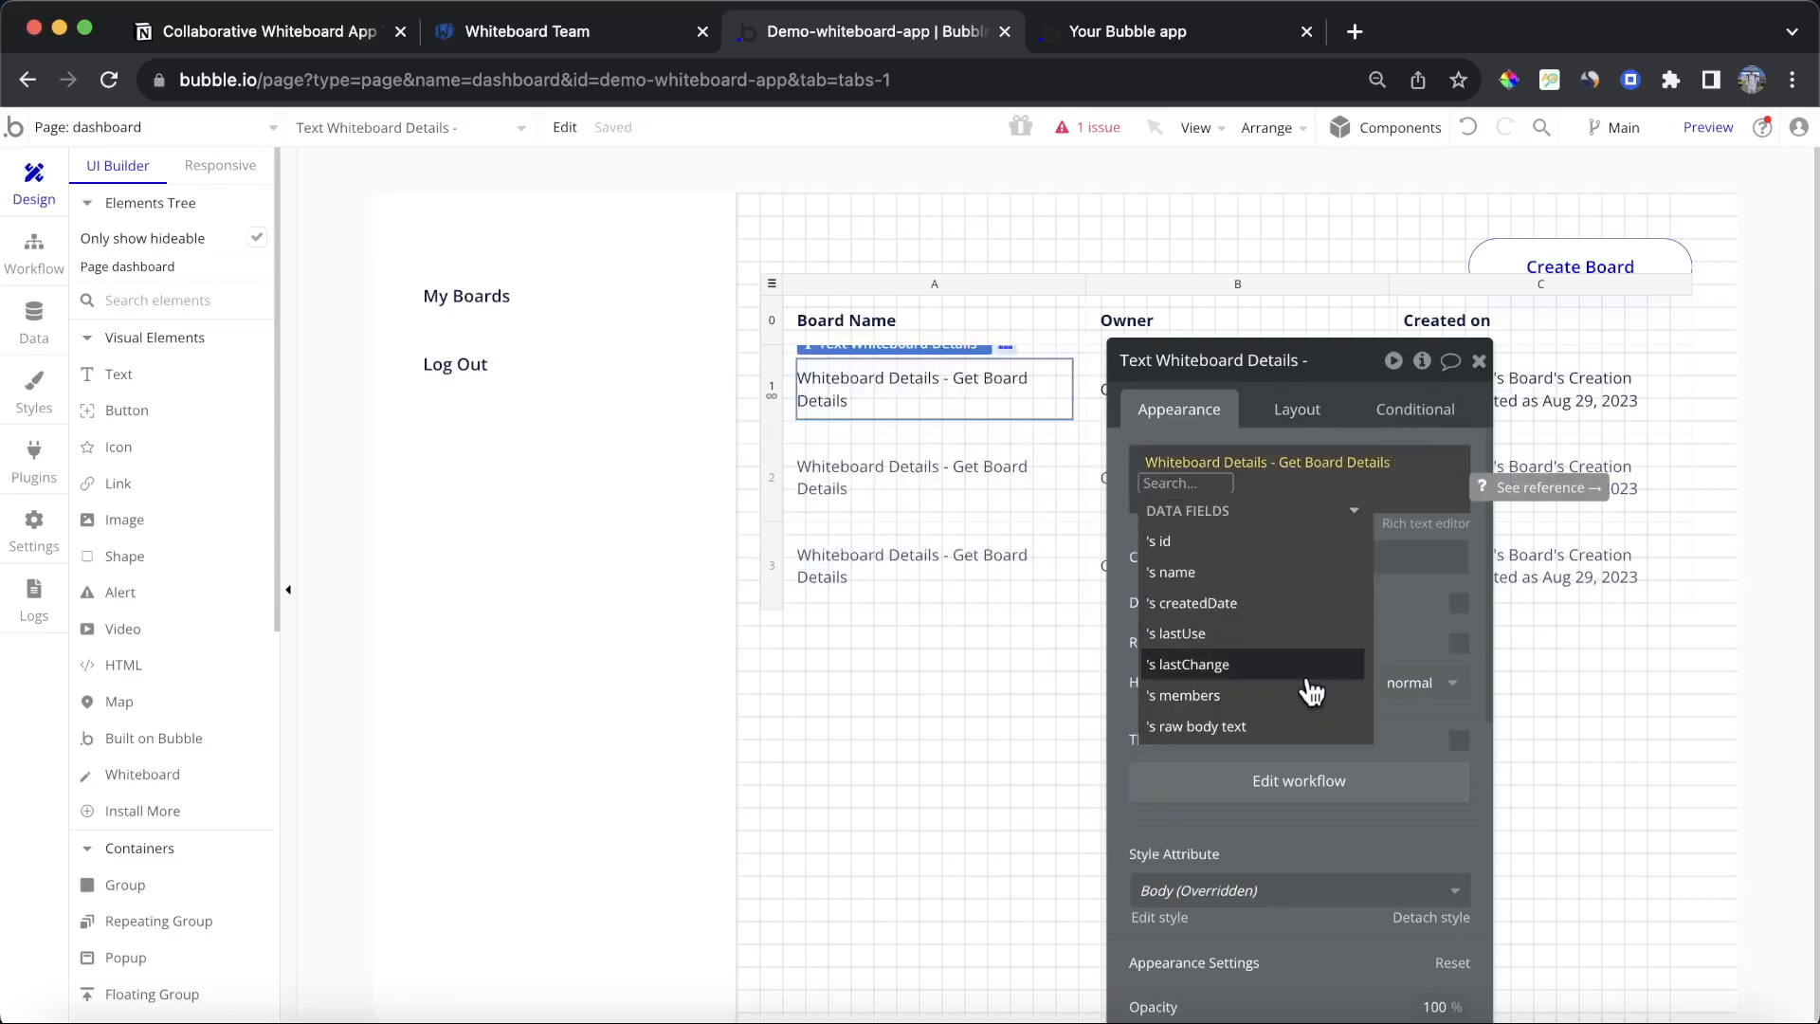
{"action": "left_click", "coordinate": [1258, 574]}
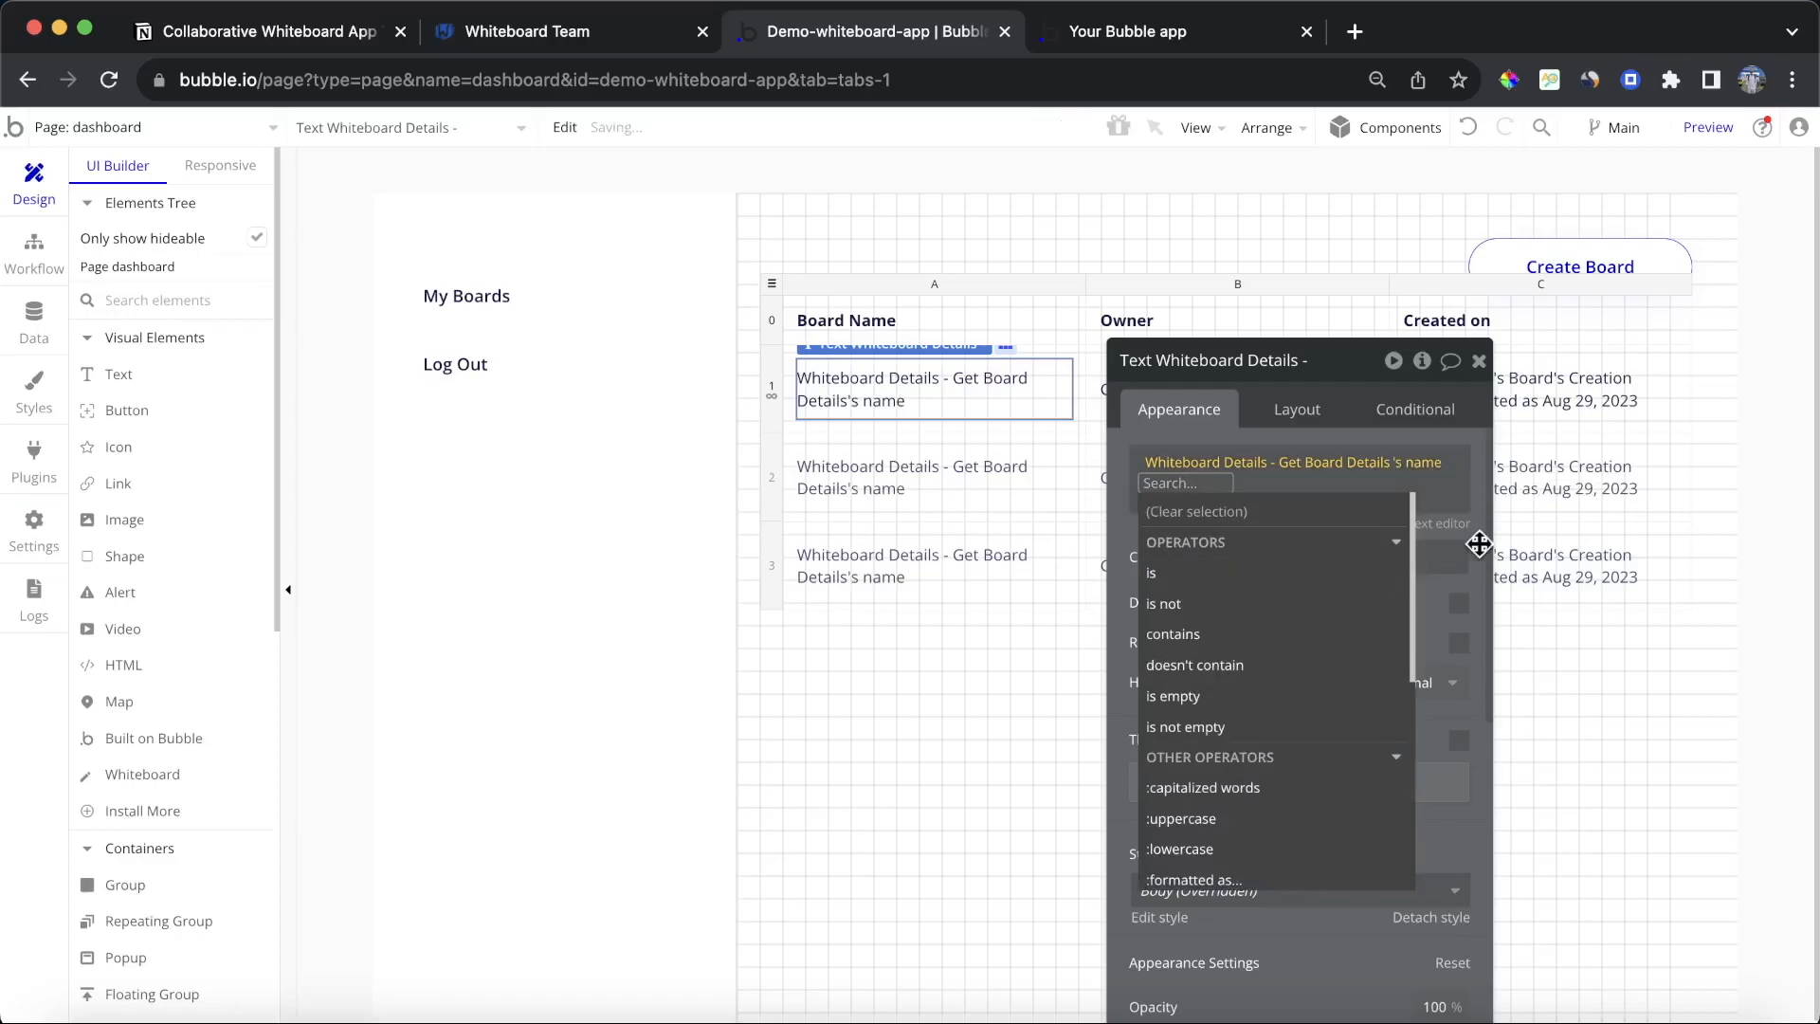
{"action": "left_click", "coordinate": [1441, 591]}
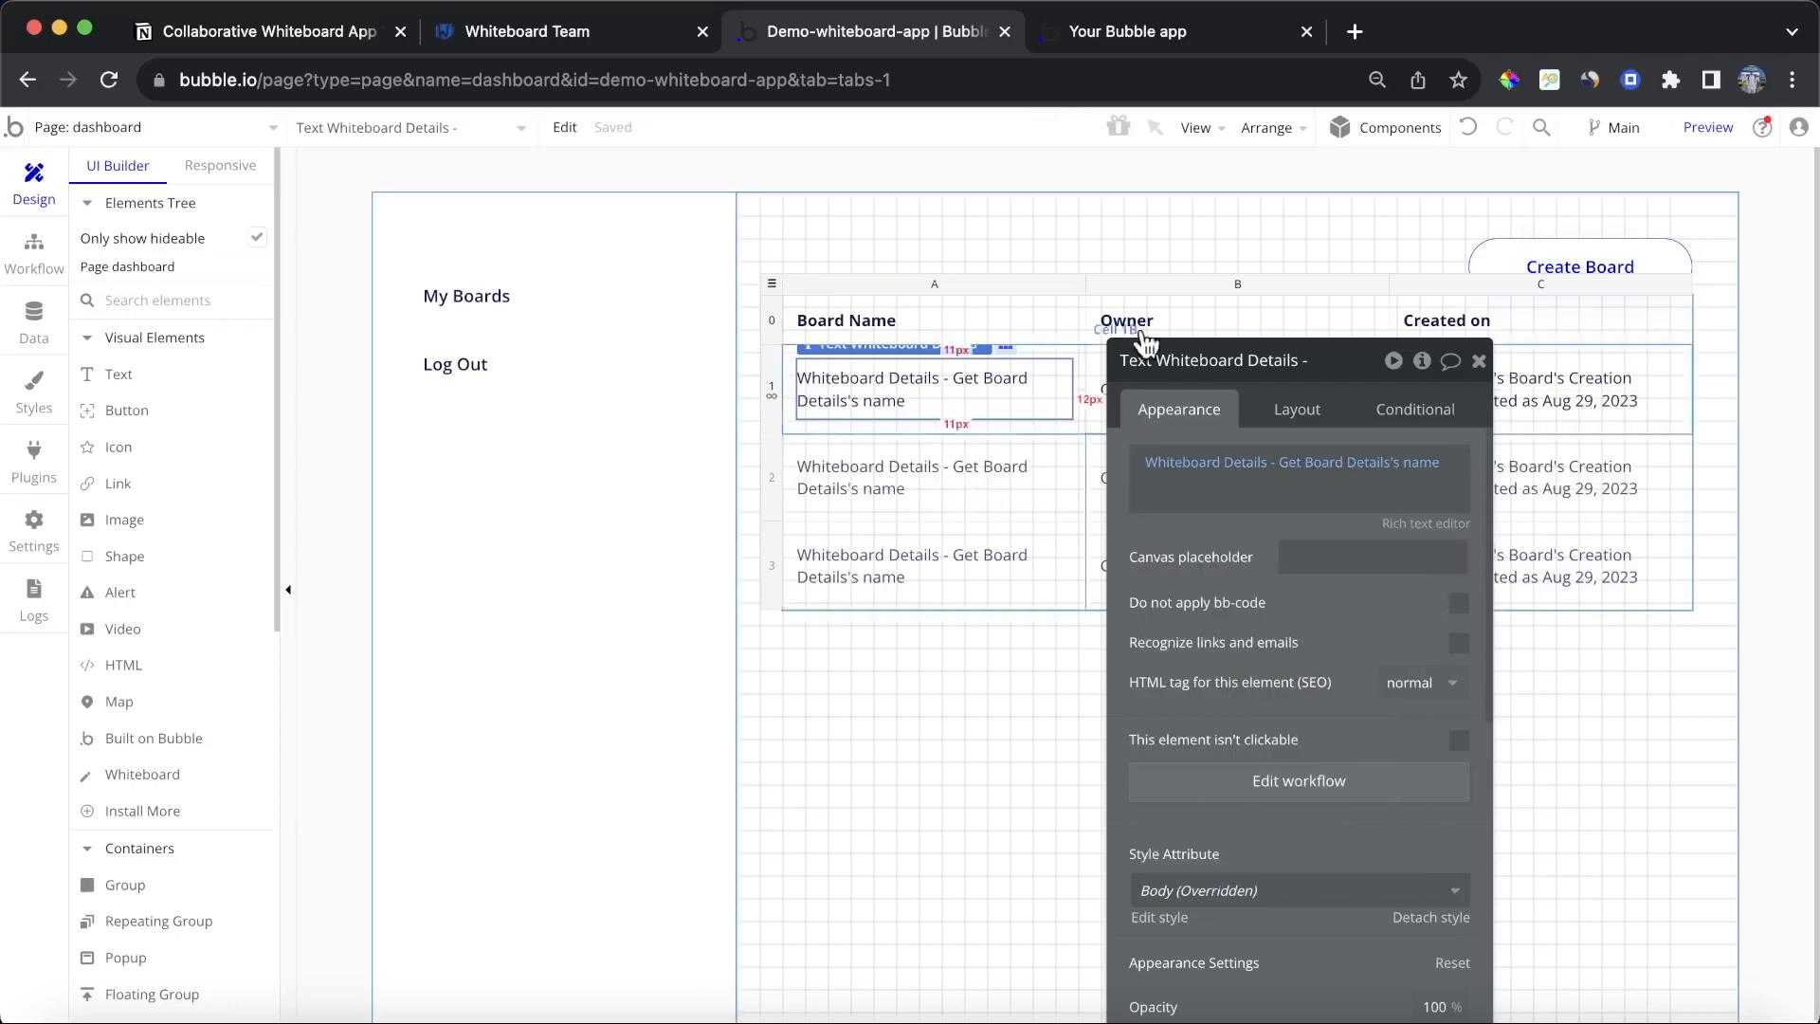
Step: Refresh the preview and go to the dashboard to check the board names in the table
{"action": "left_click", "coordinate": [1201, 48]}
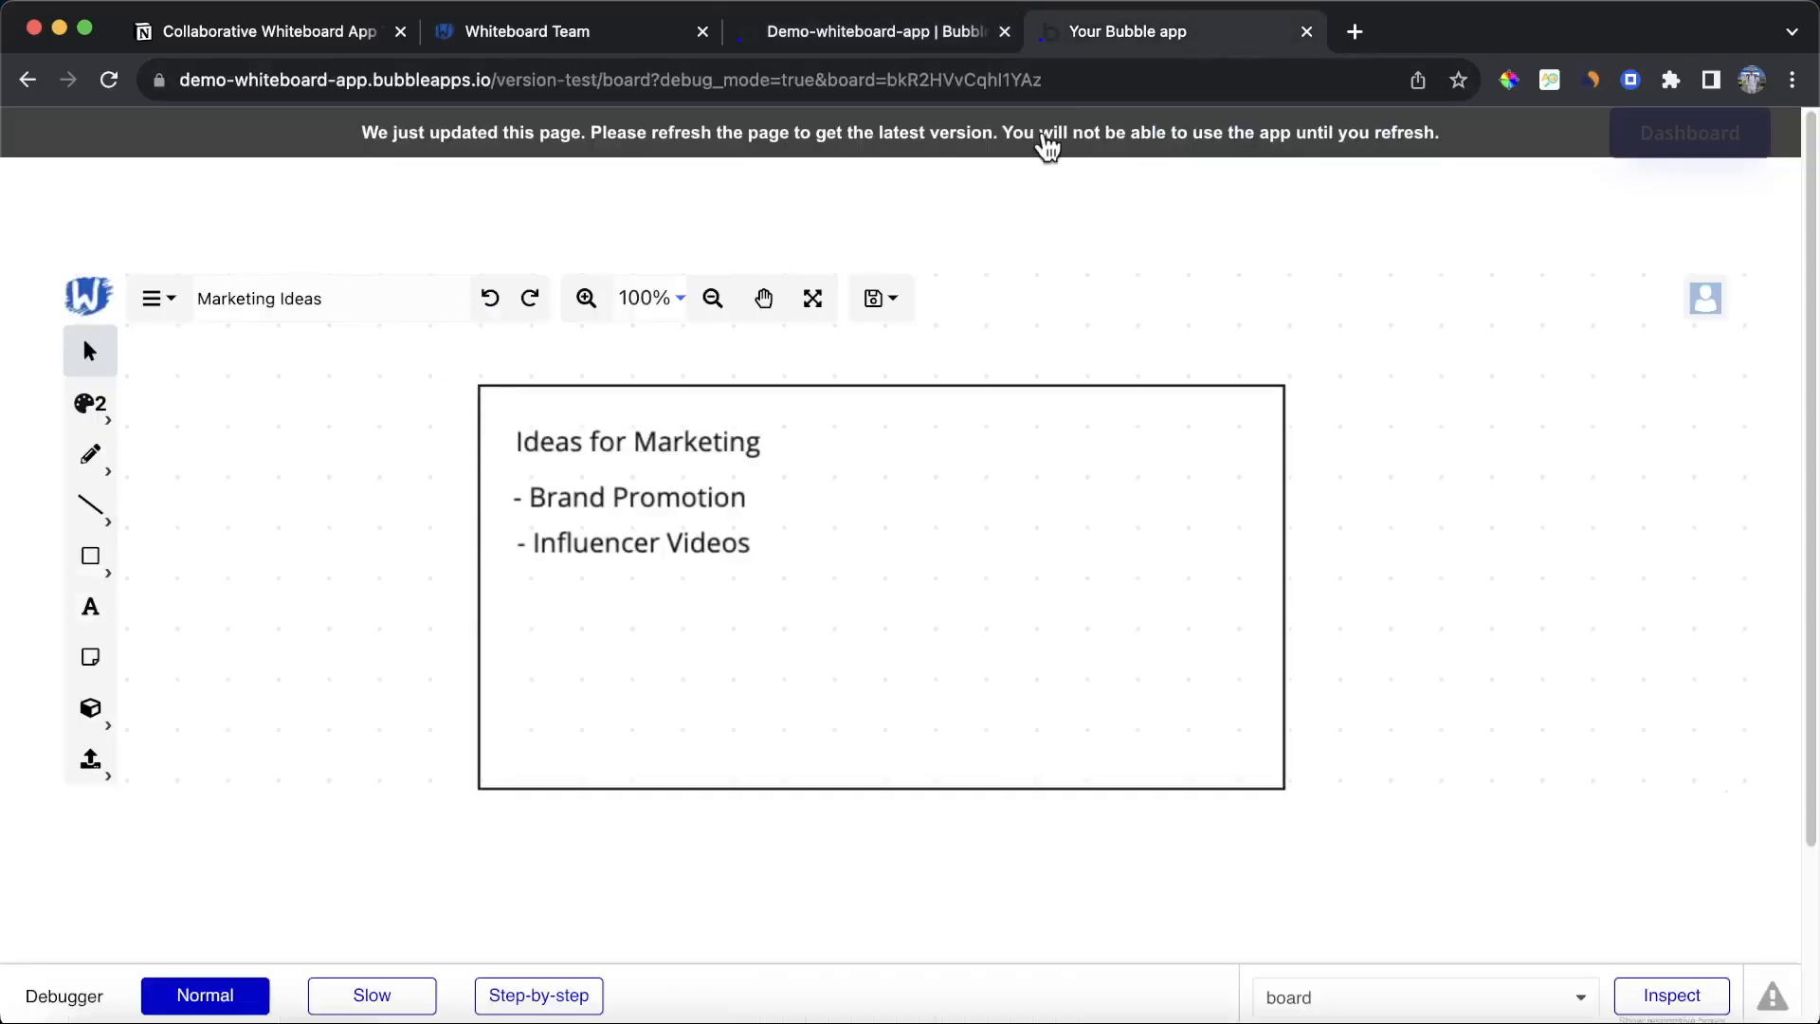
{"action": "left_click", "coordinate": [1047, 147]}
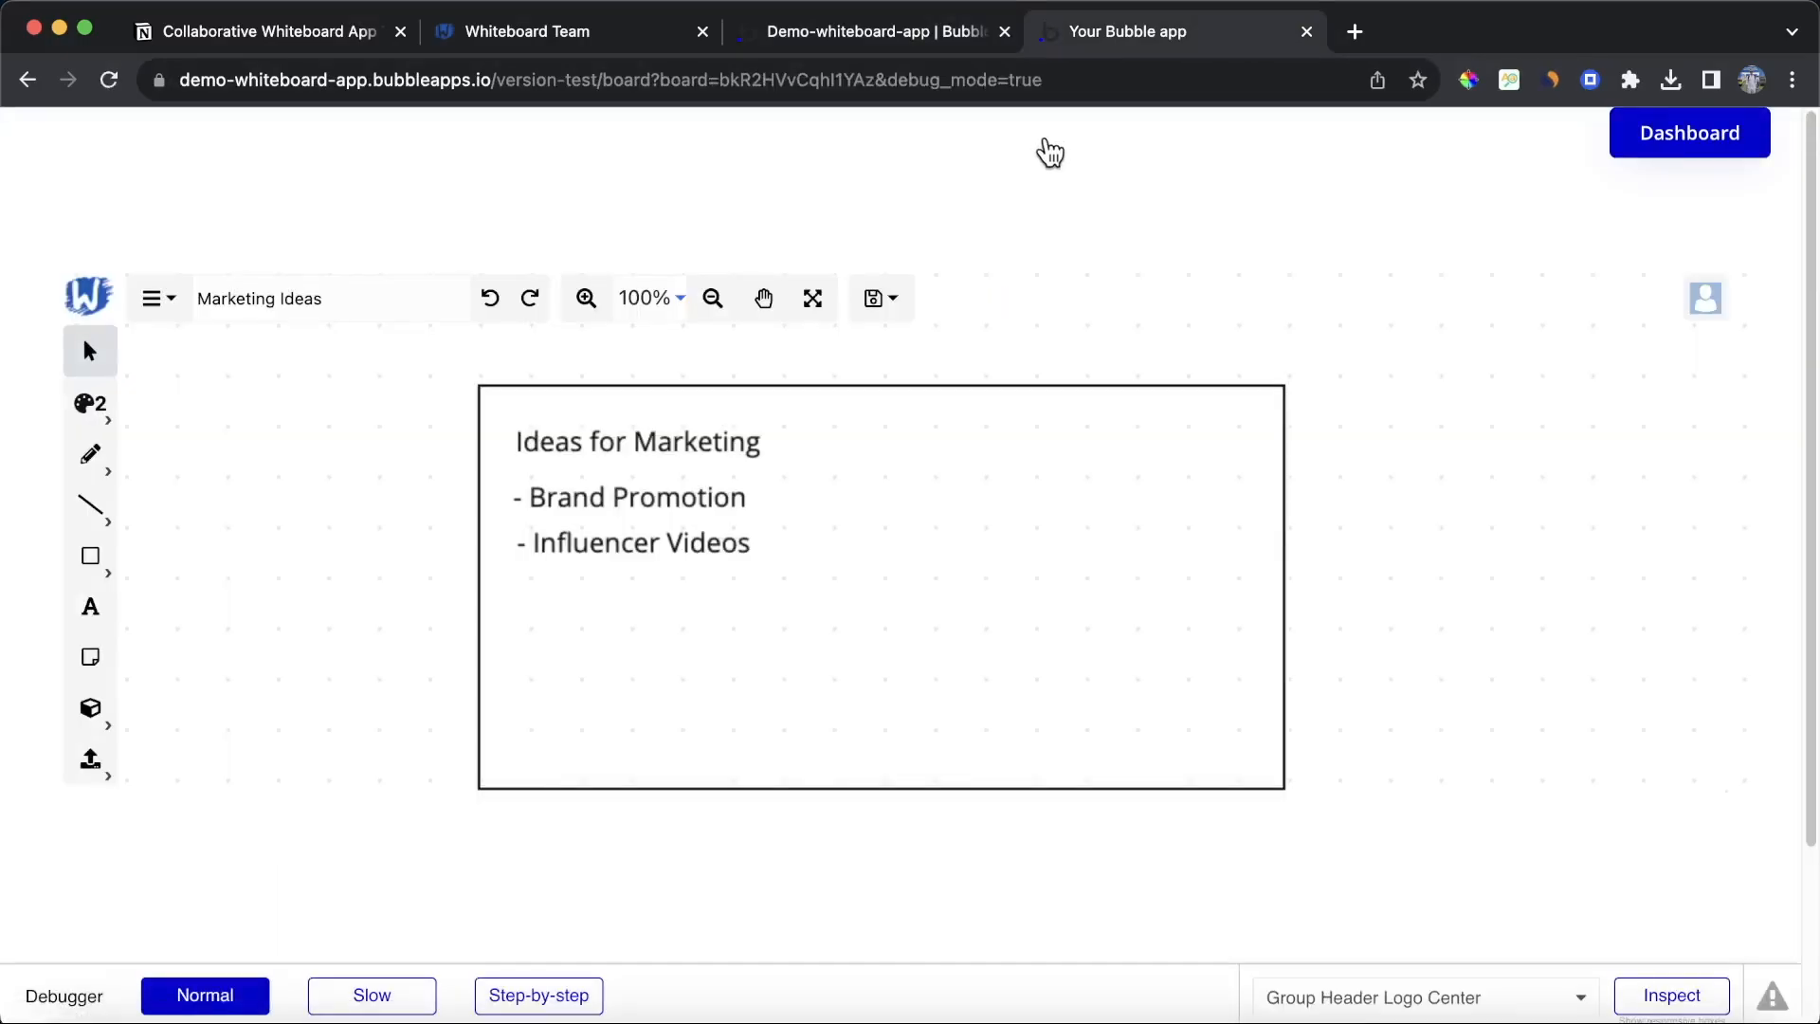
{"action": "left_click", "coordinate": [1738, 149]}
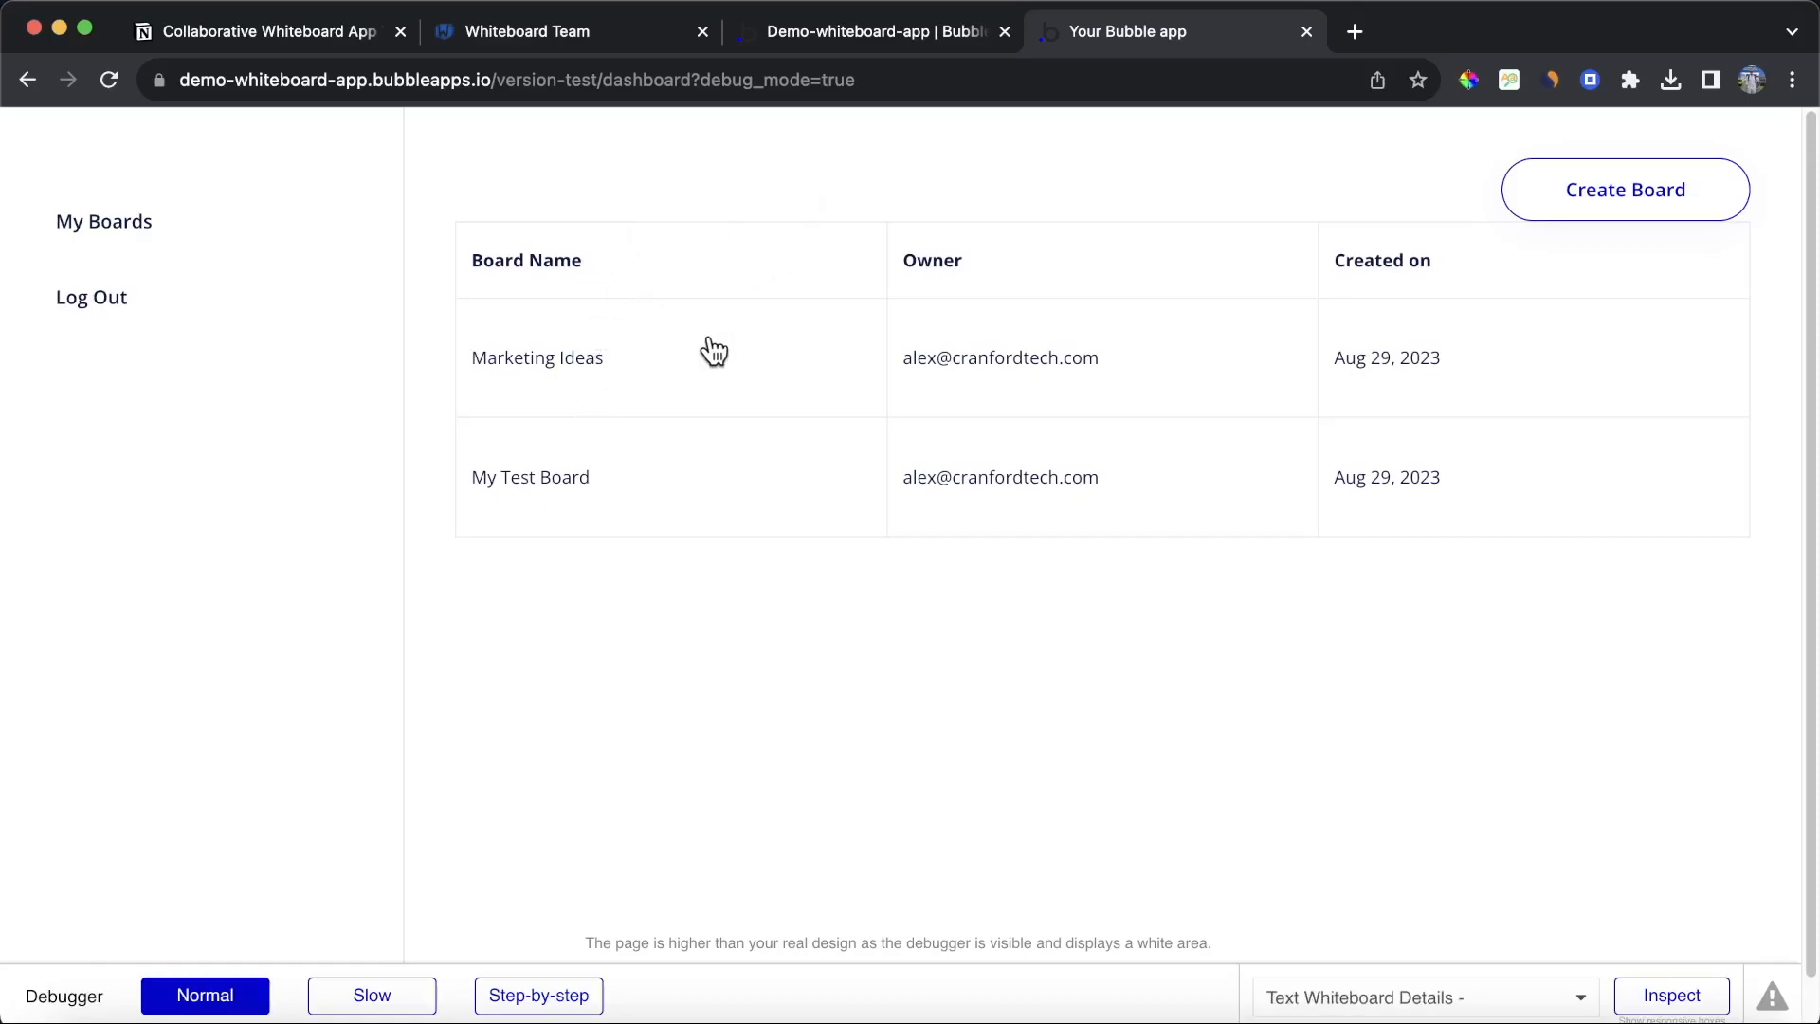
Step: In the tutorial checklist, tick off Access previously created whiteboards
{"action": "left_click", "coordinate": [278, 42]}
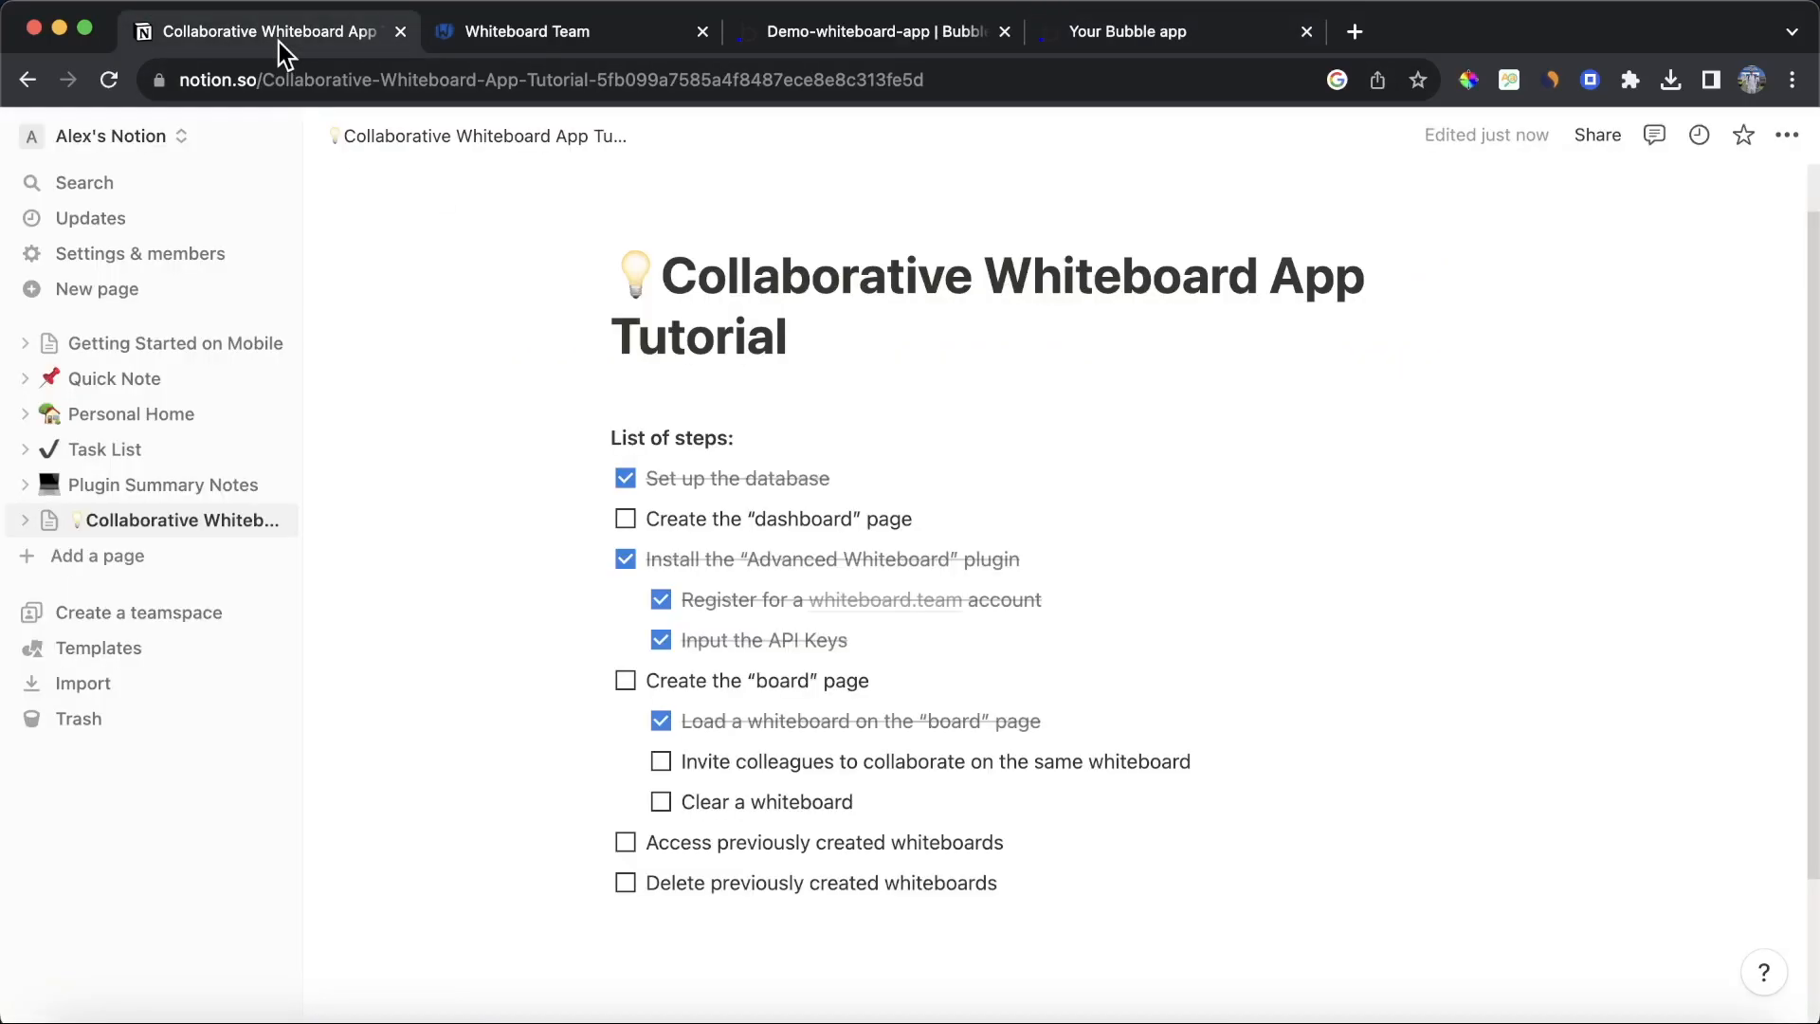
{"action": "scroll", "coordinate": [806, 474], "scroll_direction": "down", "scroll_amount": 1}
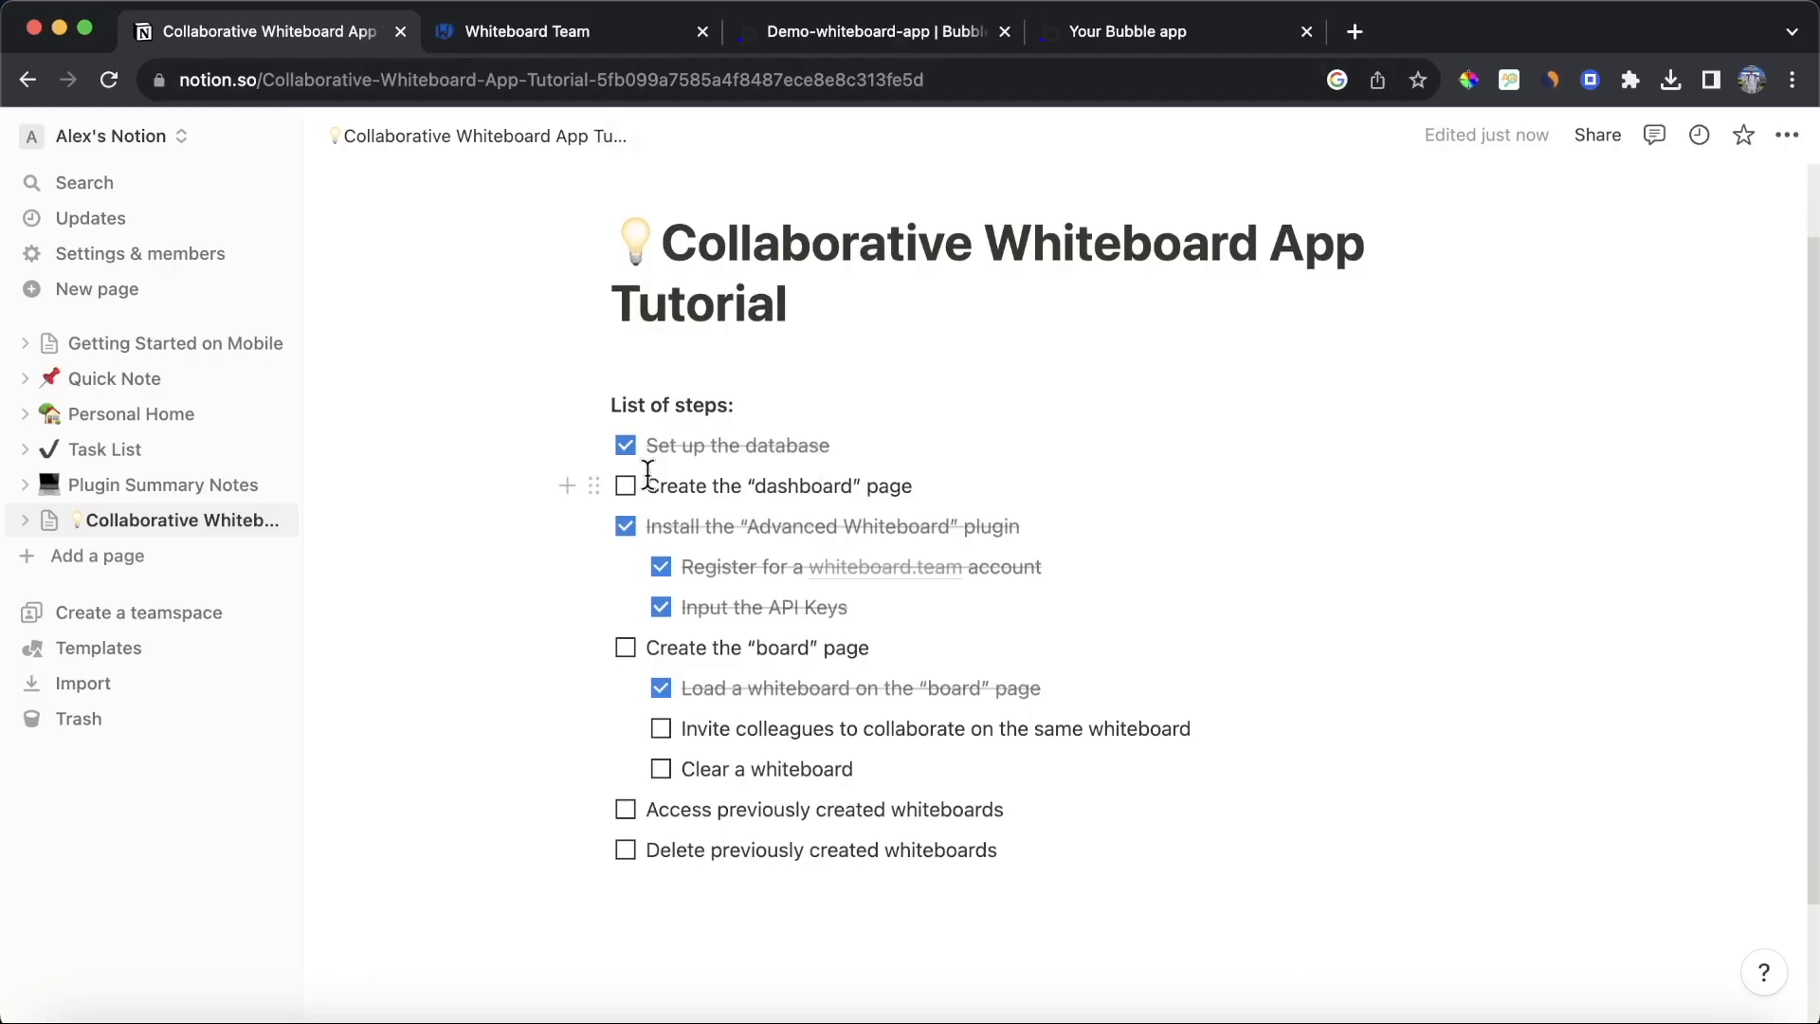
{"action": "scroll", "coordinate": [646, 502], "scroll_direction": "down", "scroll_amount": 1}
{"action": "left_click", "coordinate": [626, 806]}
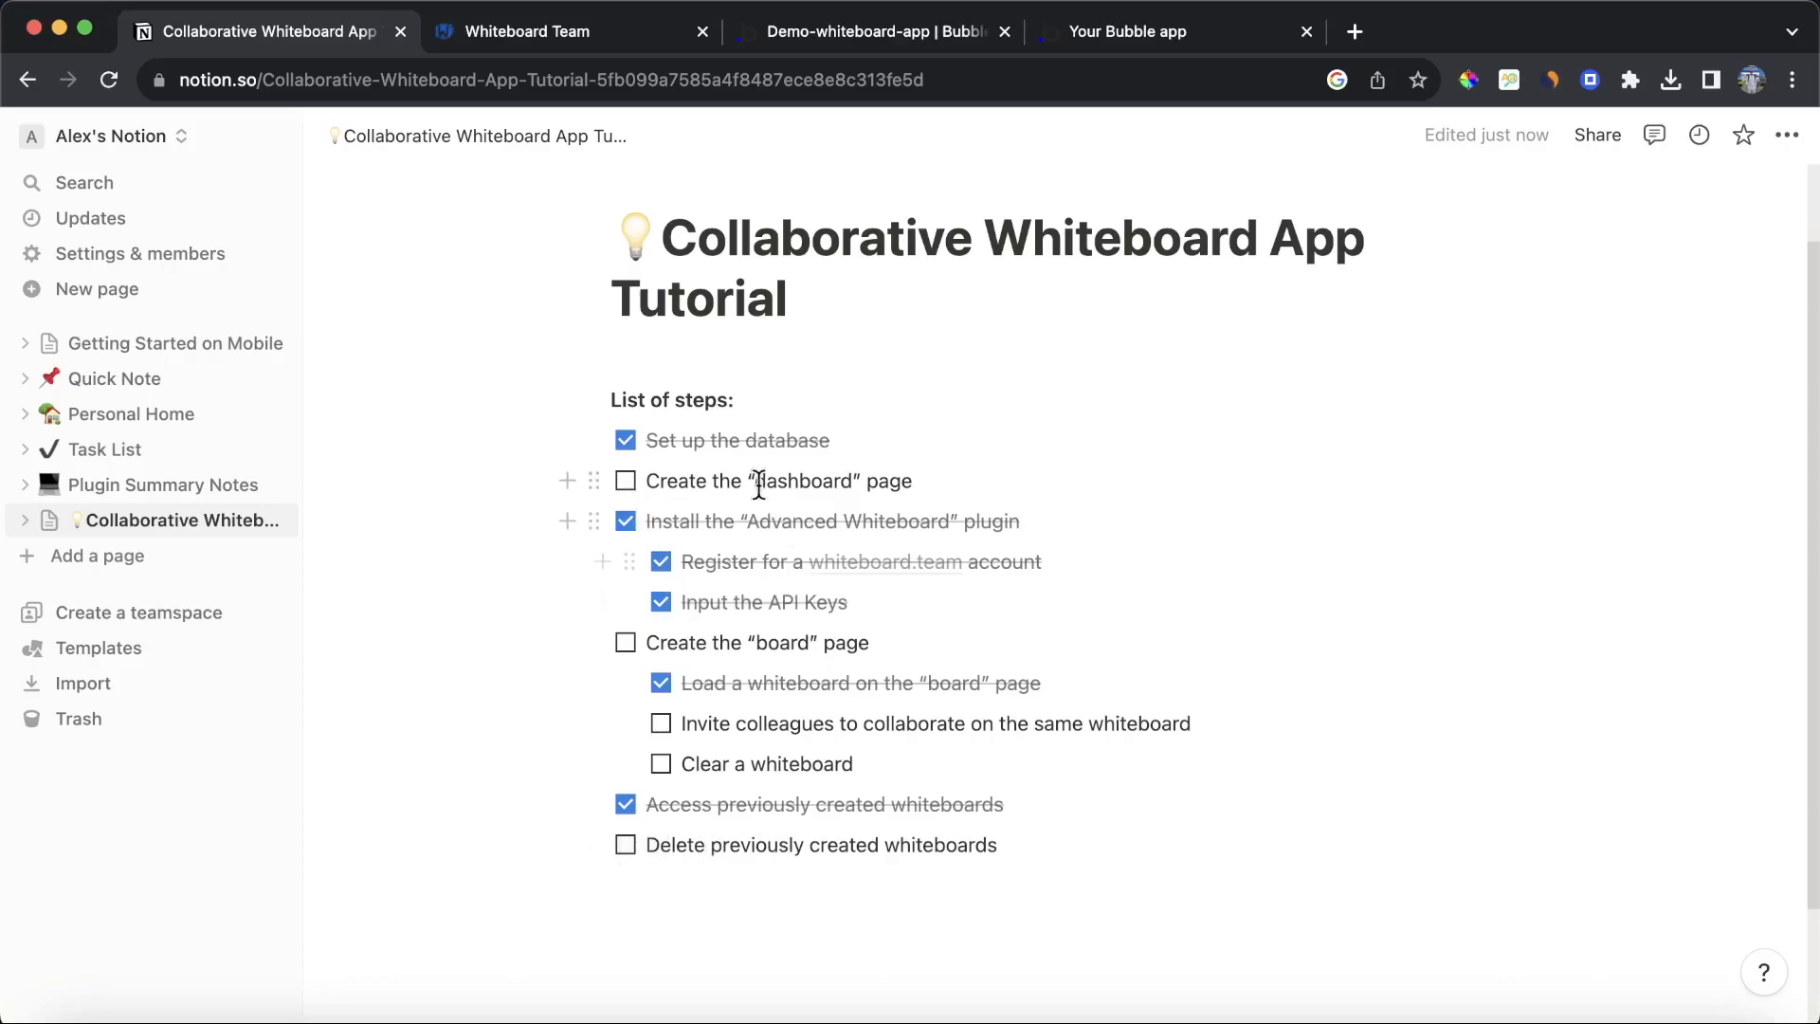
Step: Add a new column to the dashboard table and move it after the Created on column
{"action": "left_click", "coordinate": [891, 36]}
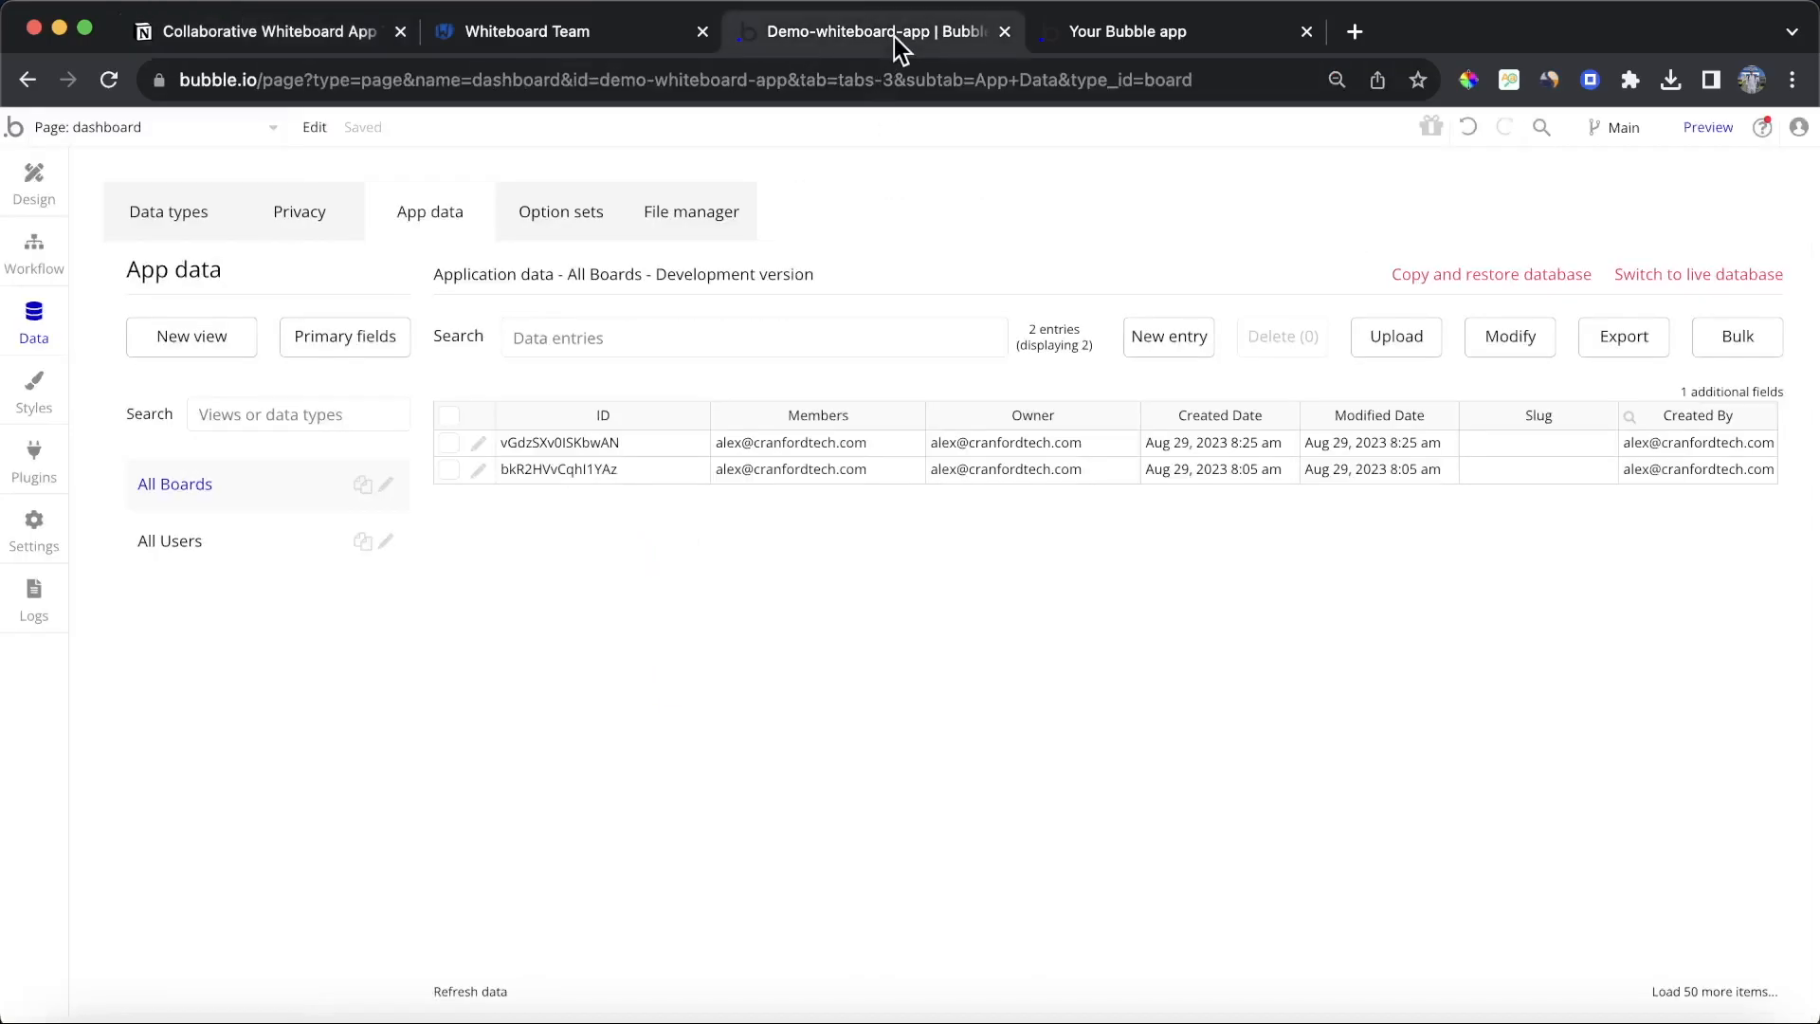
{"action": "left_click", "coordinate": [38, 179]}
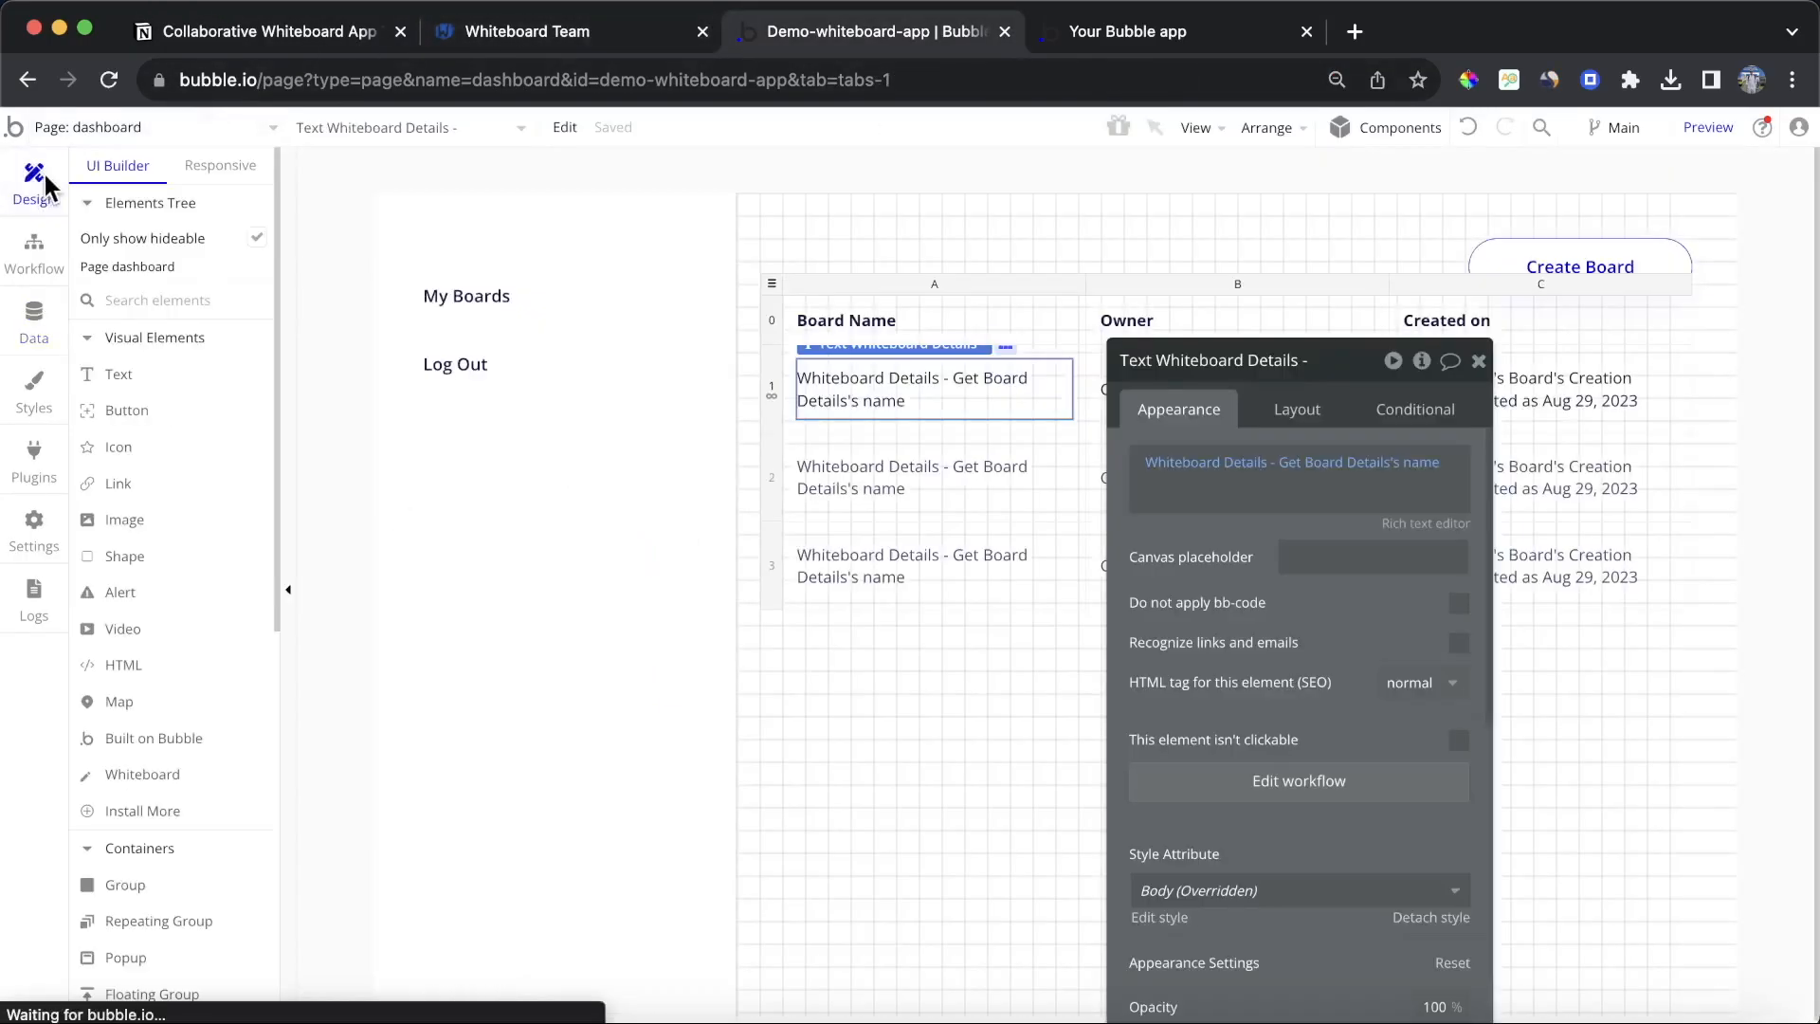
{"action": "left_click", "coordinate": [1564, 299]}
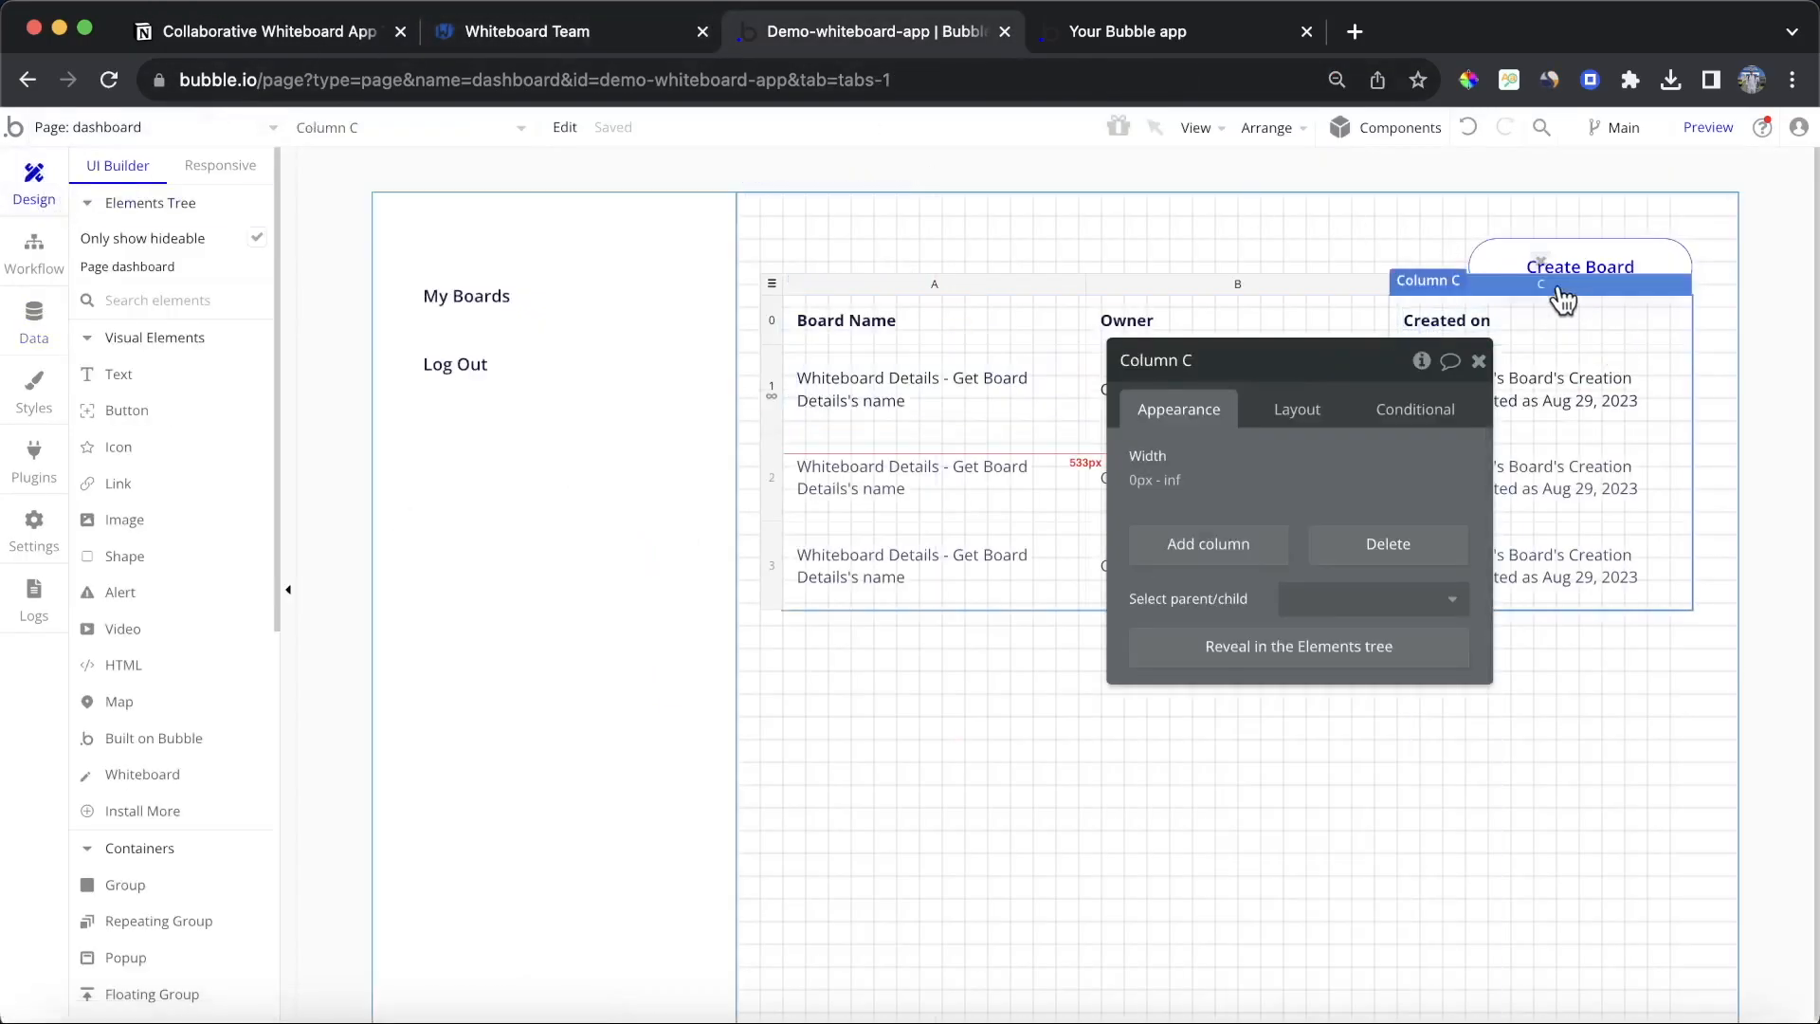
{"action": "left_click", "coordinate": [1541, 262]}
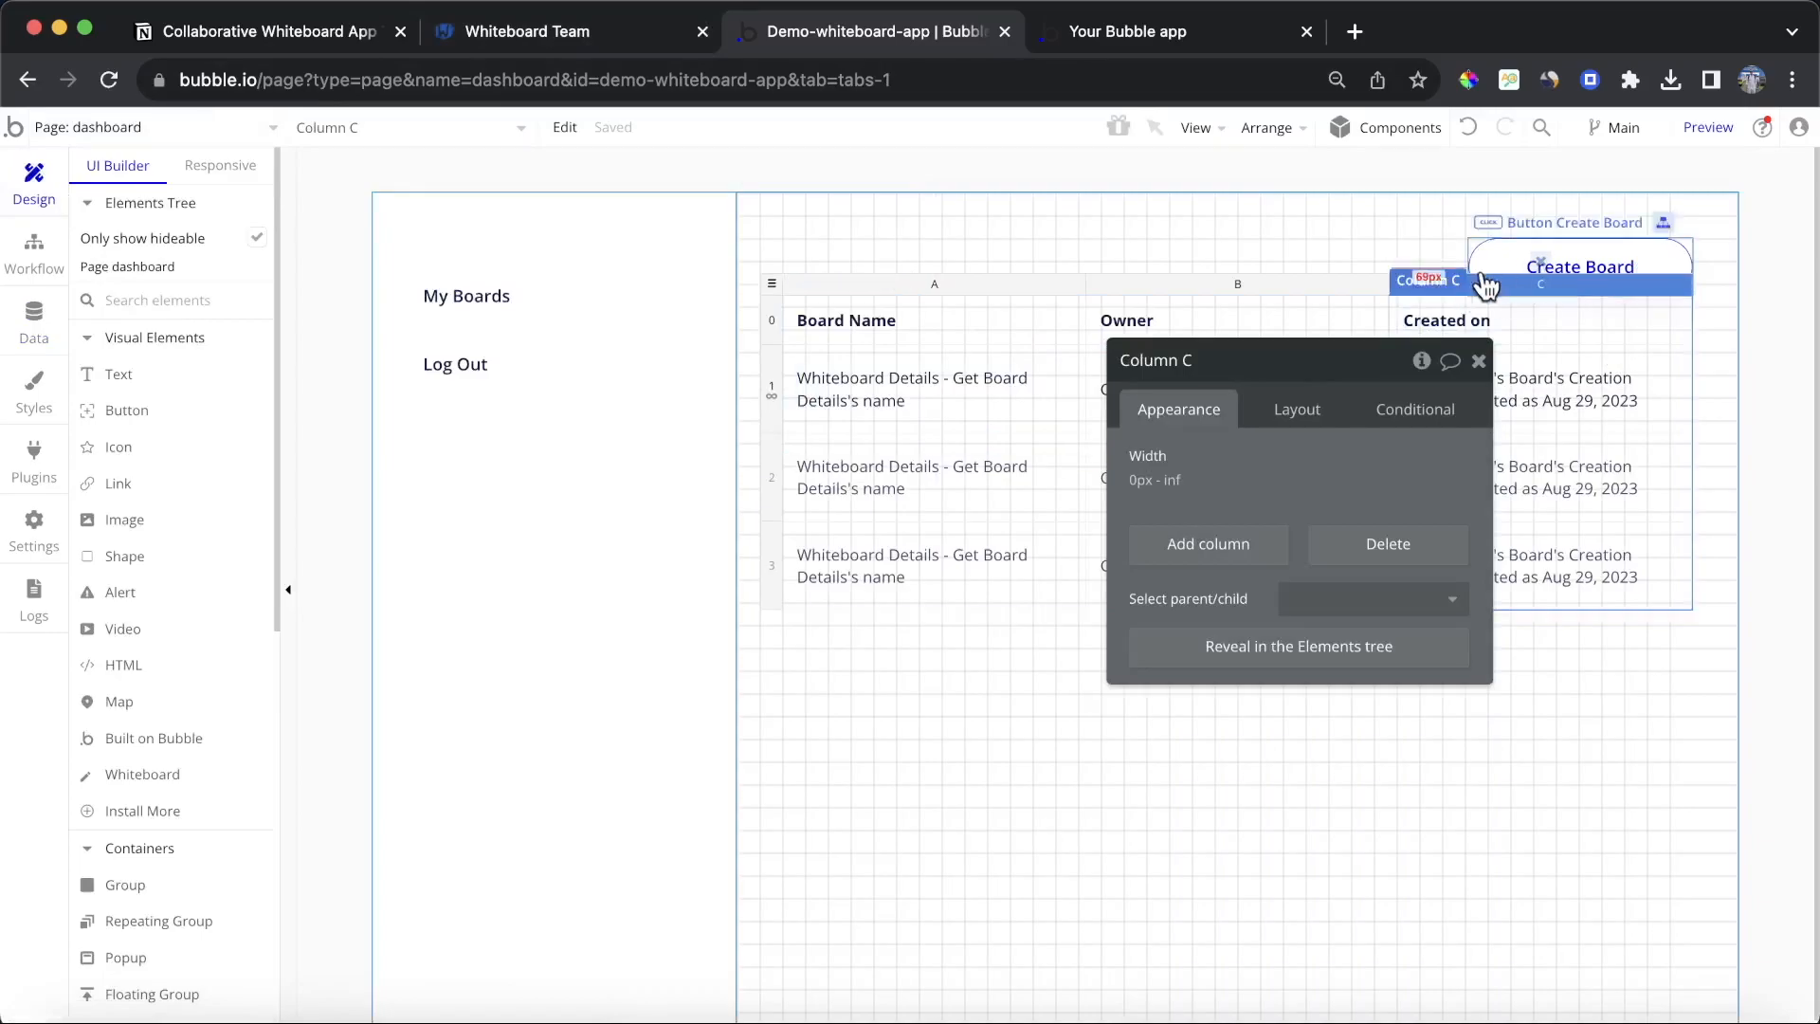
{"action": "left_click", "coordinate": [1396, 280]}
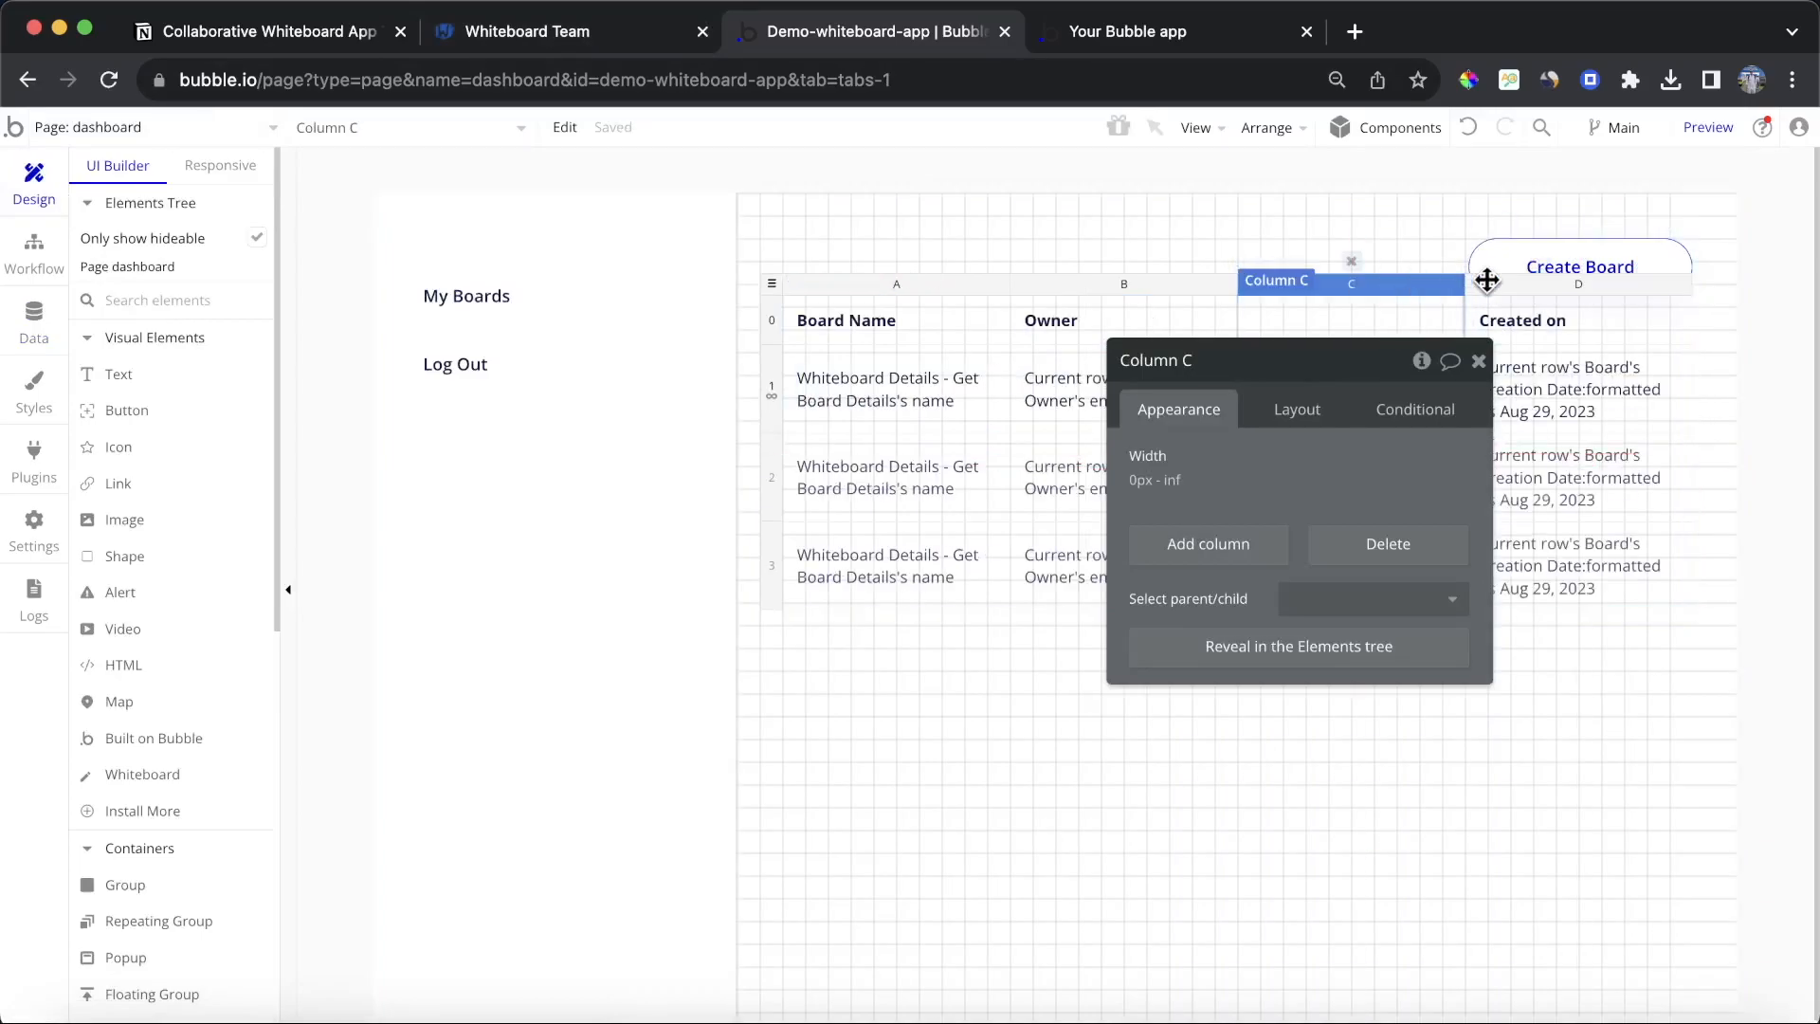
{"action": "left_click_drag", "start_coordinate": [1486, 280], "coordinate": [1618, 286]}
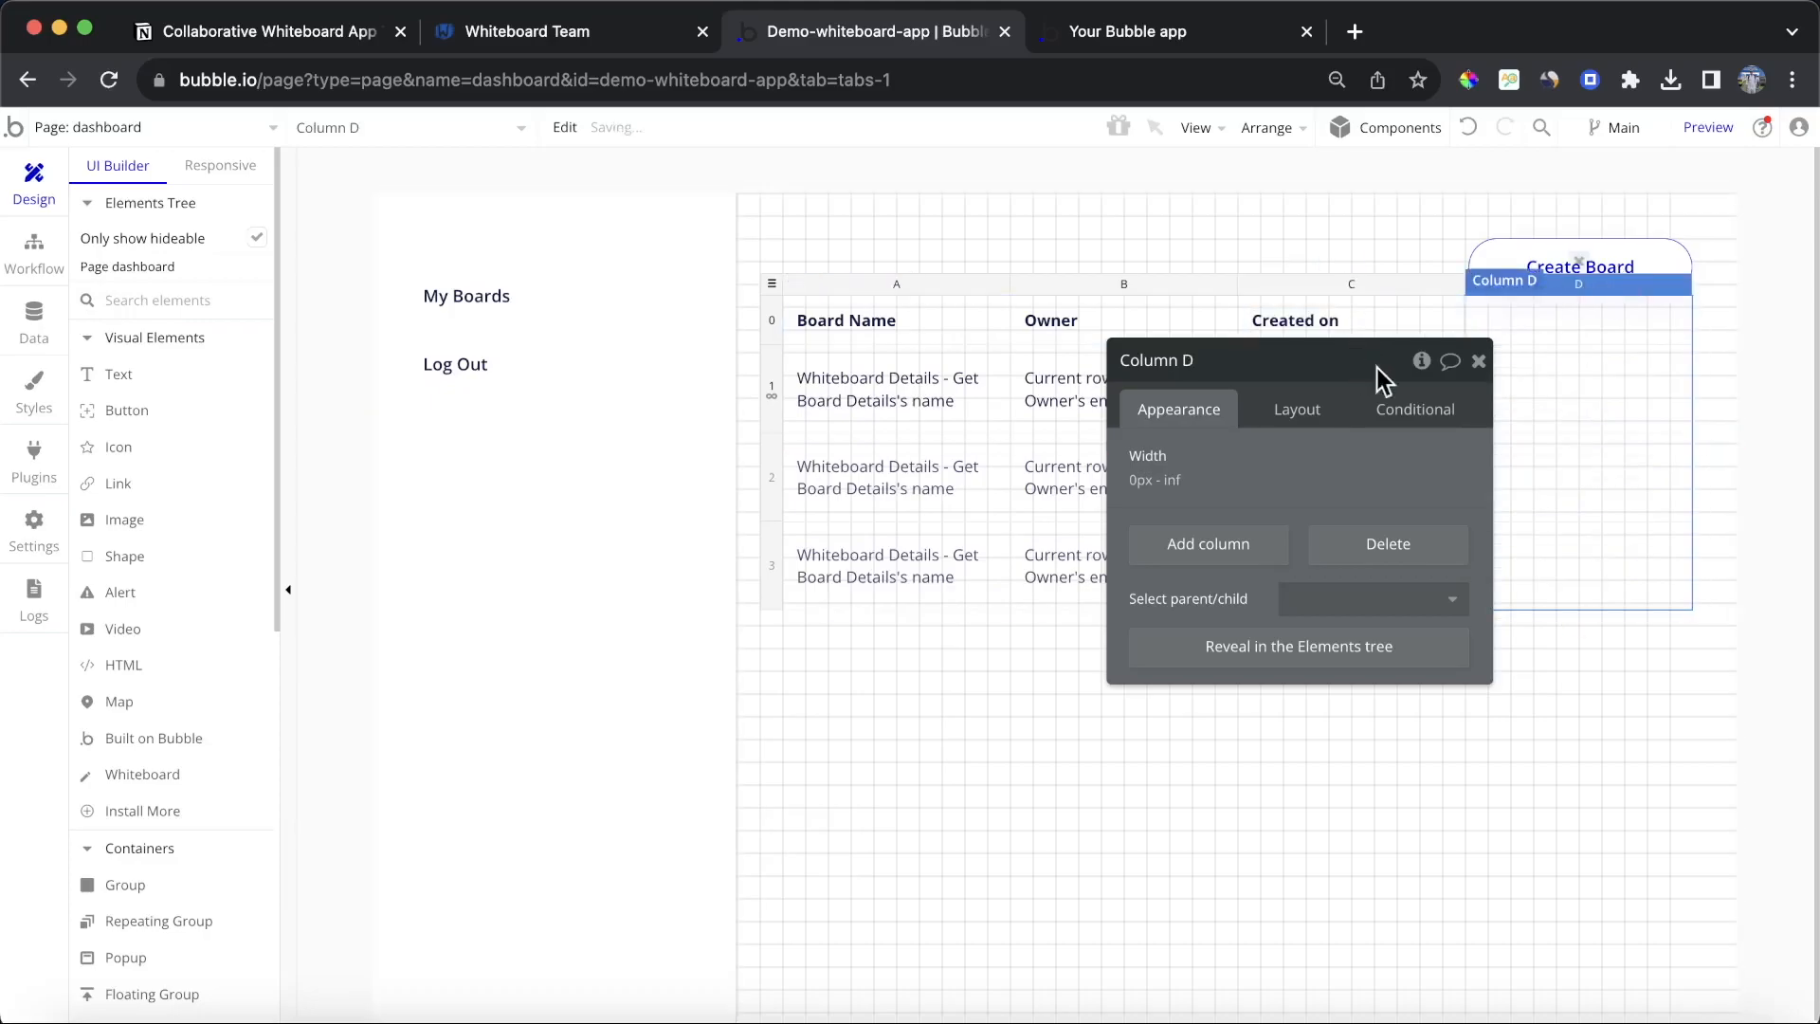
{"action": "left_click", "coordinate": [1478, 363]}
Step: Place a button labelled Delete Board in the new column's first cell
{"action": "left_click", "coordinate": [187, 411]}
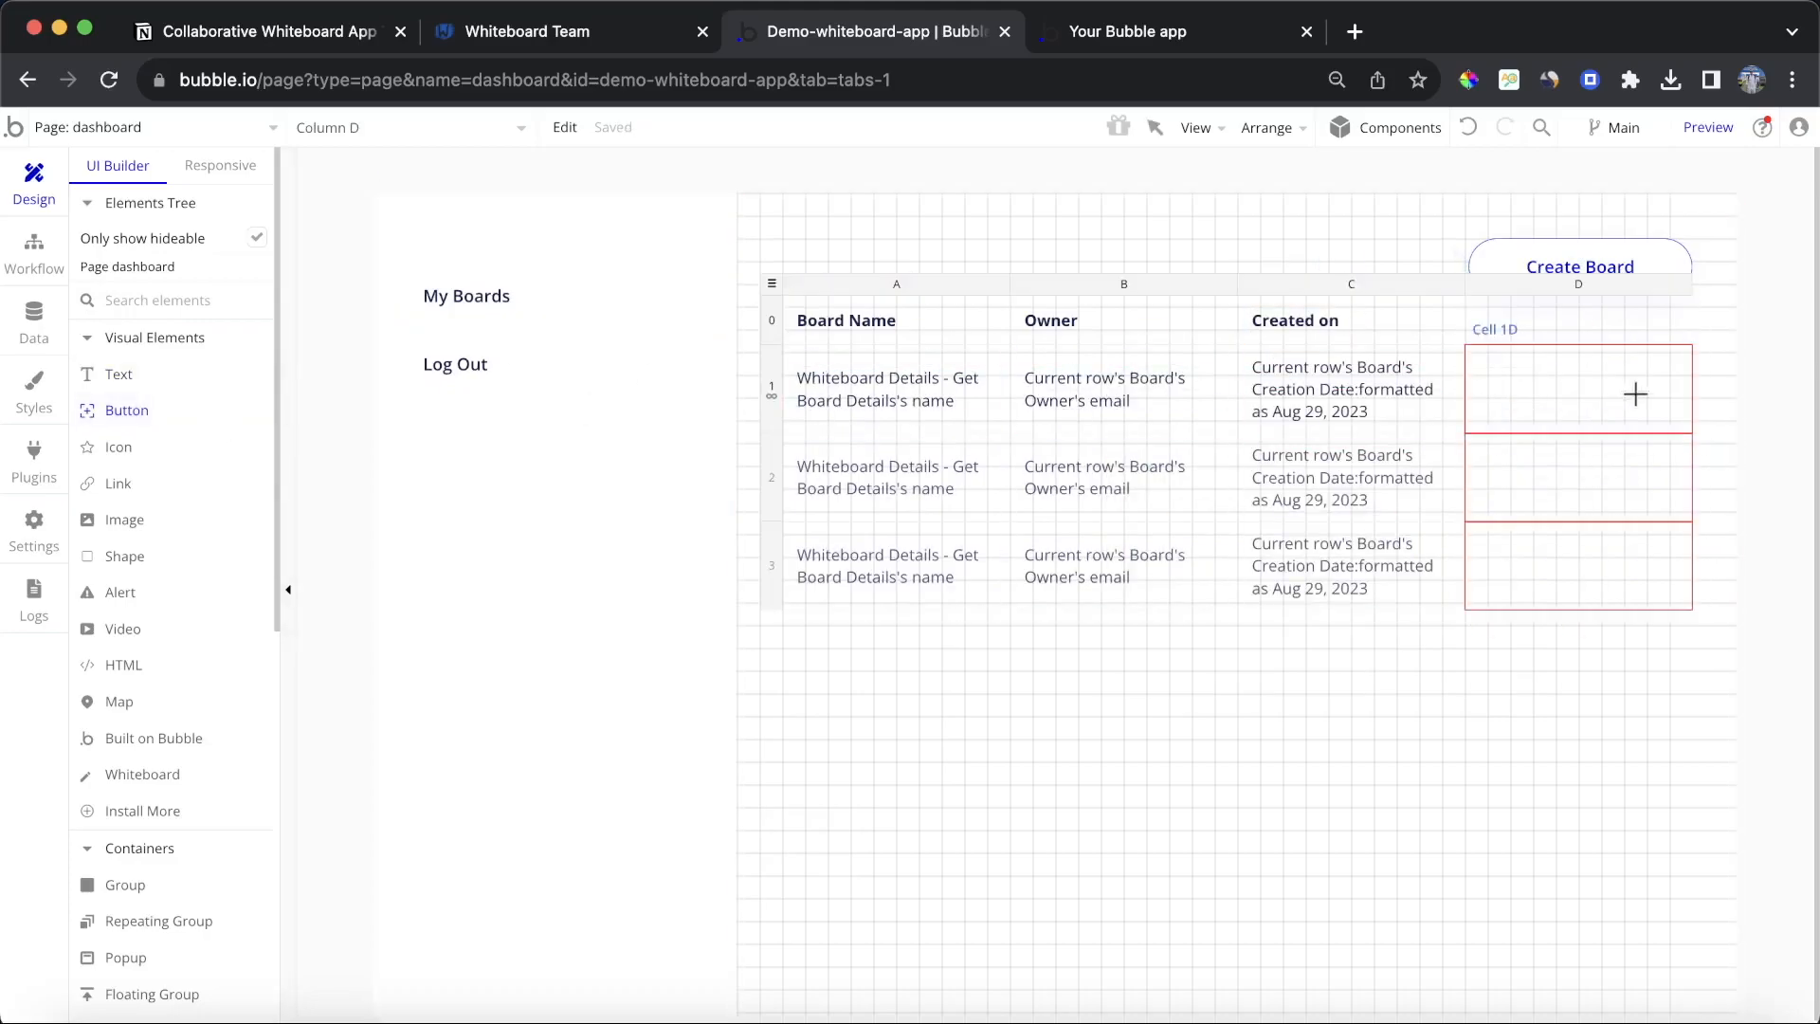
{"action": "left_click_drag", "start_coordinate": [1495, 361], "coordinate": [1657, 407]}
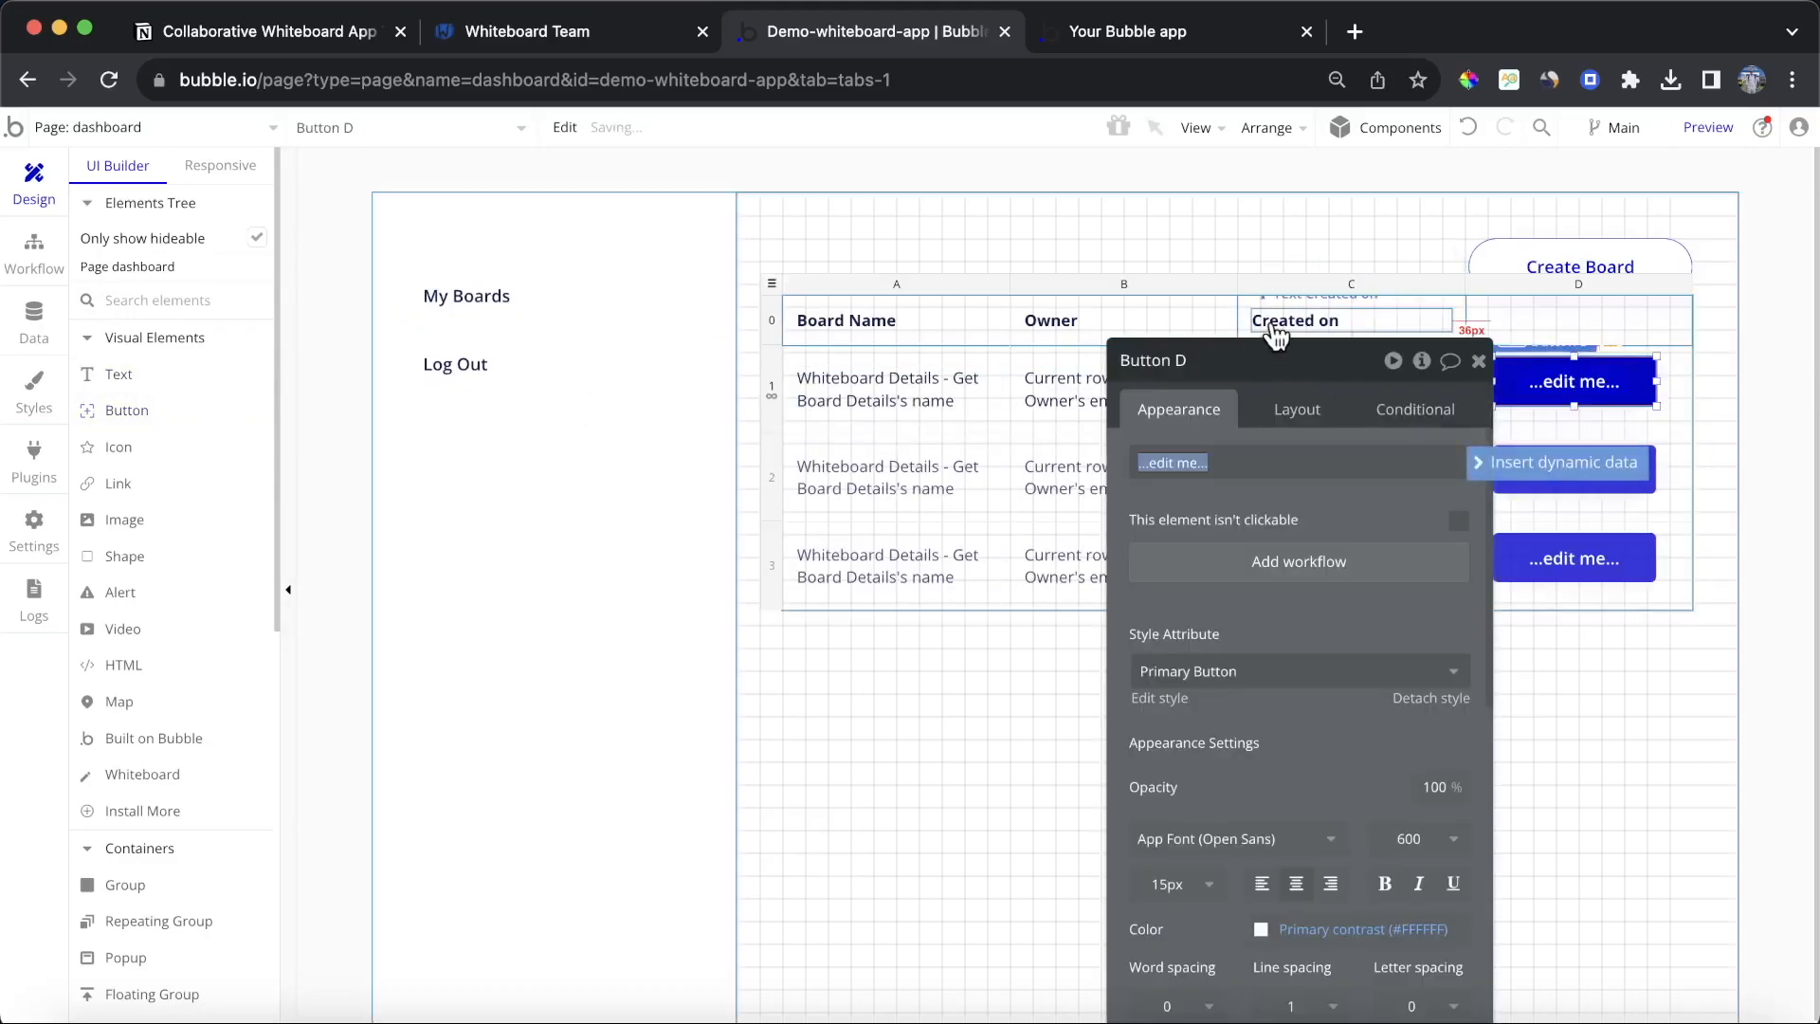
{"action": "type", "text": "Delete Board"}
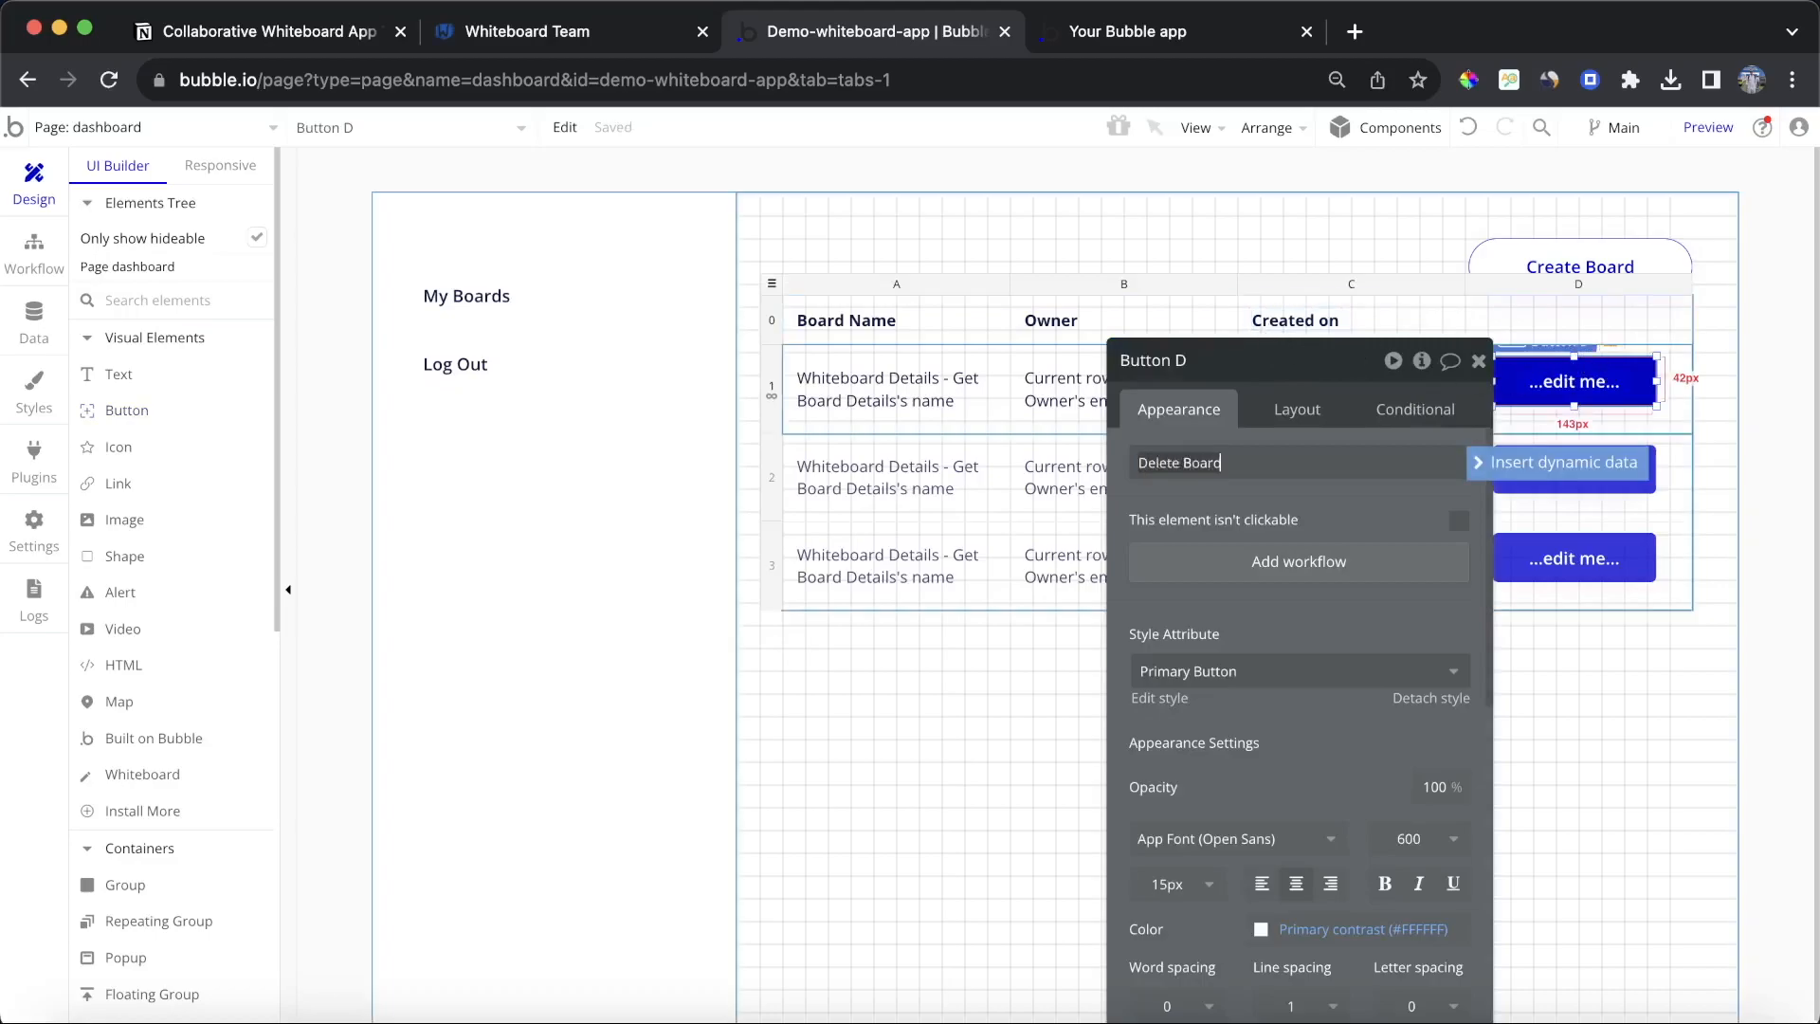
Step: Set the button's cell container layout to Column with centred alignment
{"action": "left_click", "coordinate": [1334, 409]}
{"action": "left_click", "coordinate": [1560, 414]}
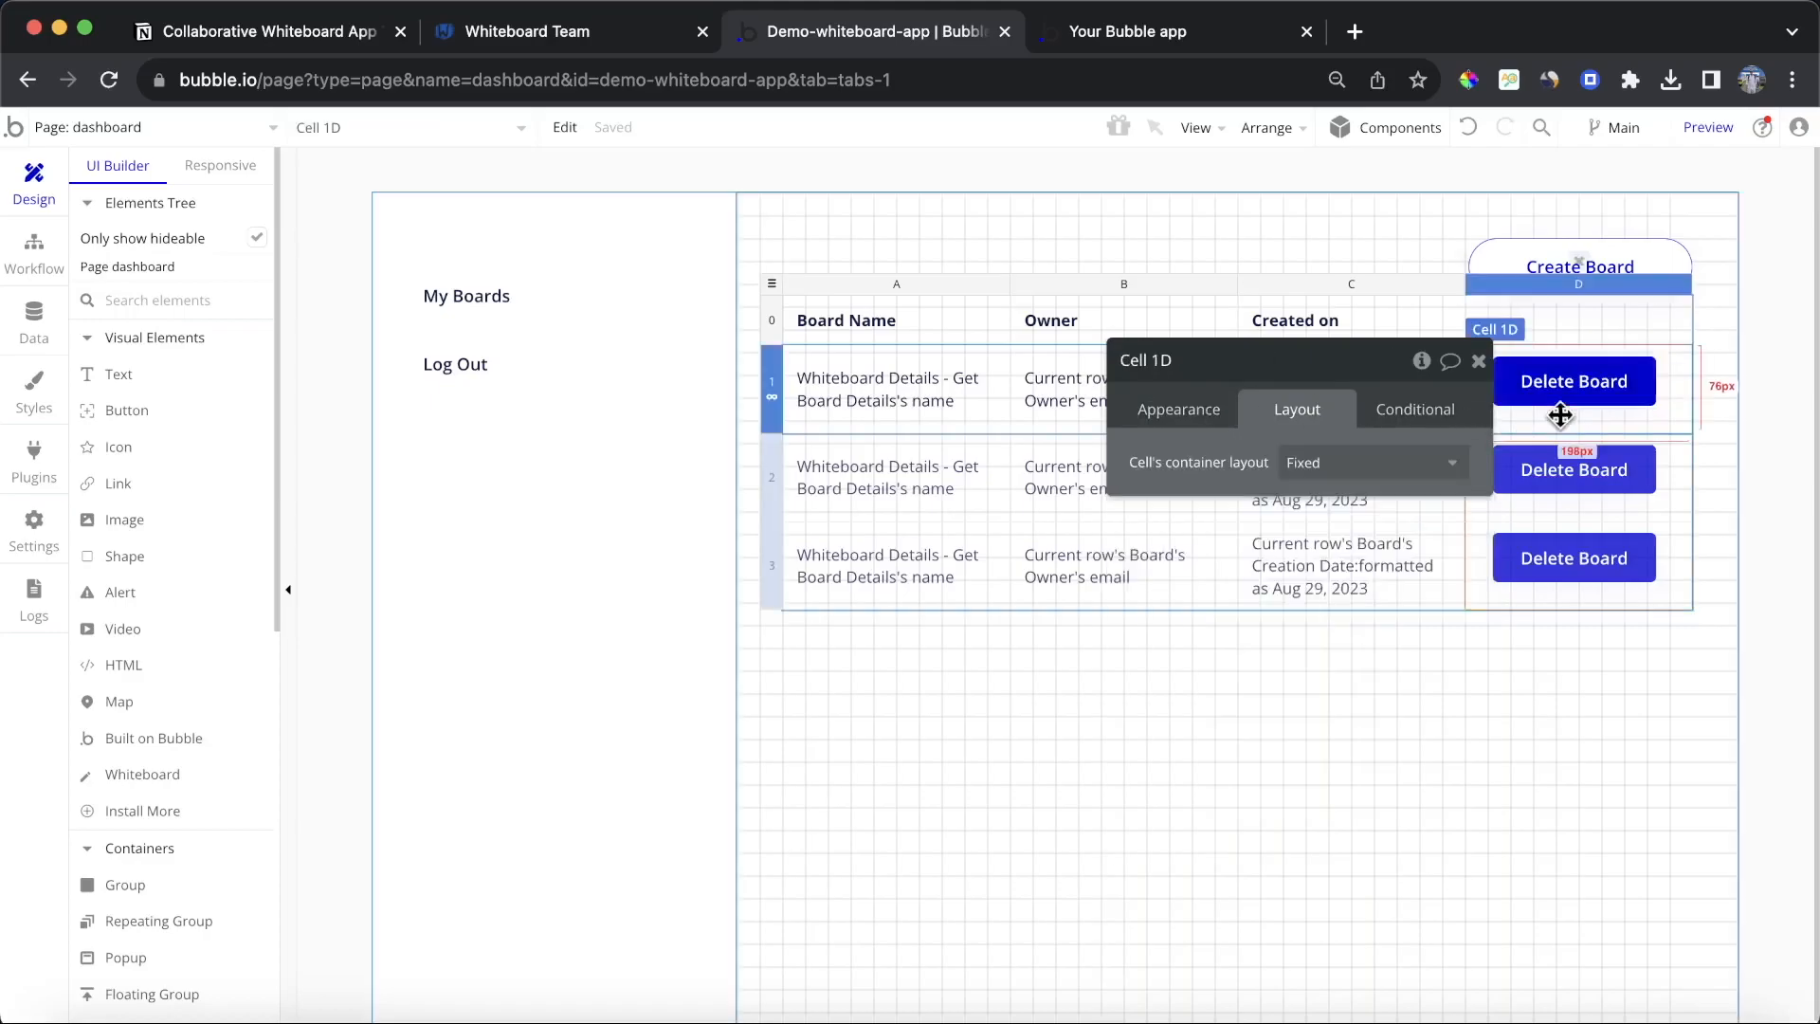
{"action": "left_click", "coordinate": [1365, 463]}
{"action": "left_click", "coordinate": [1339, 600]}
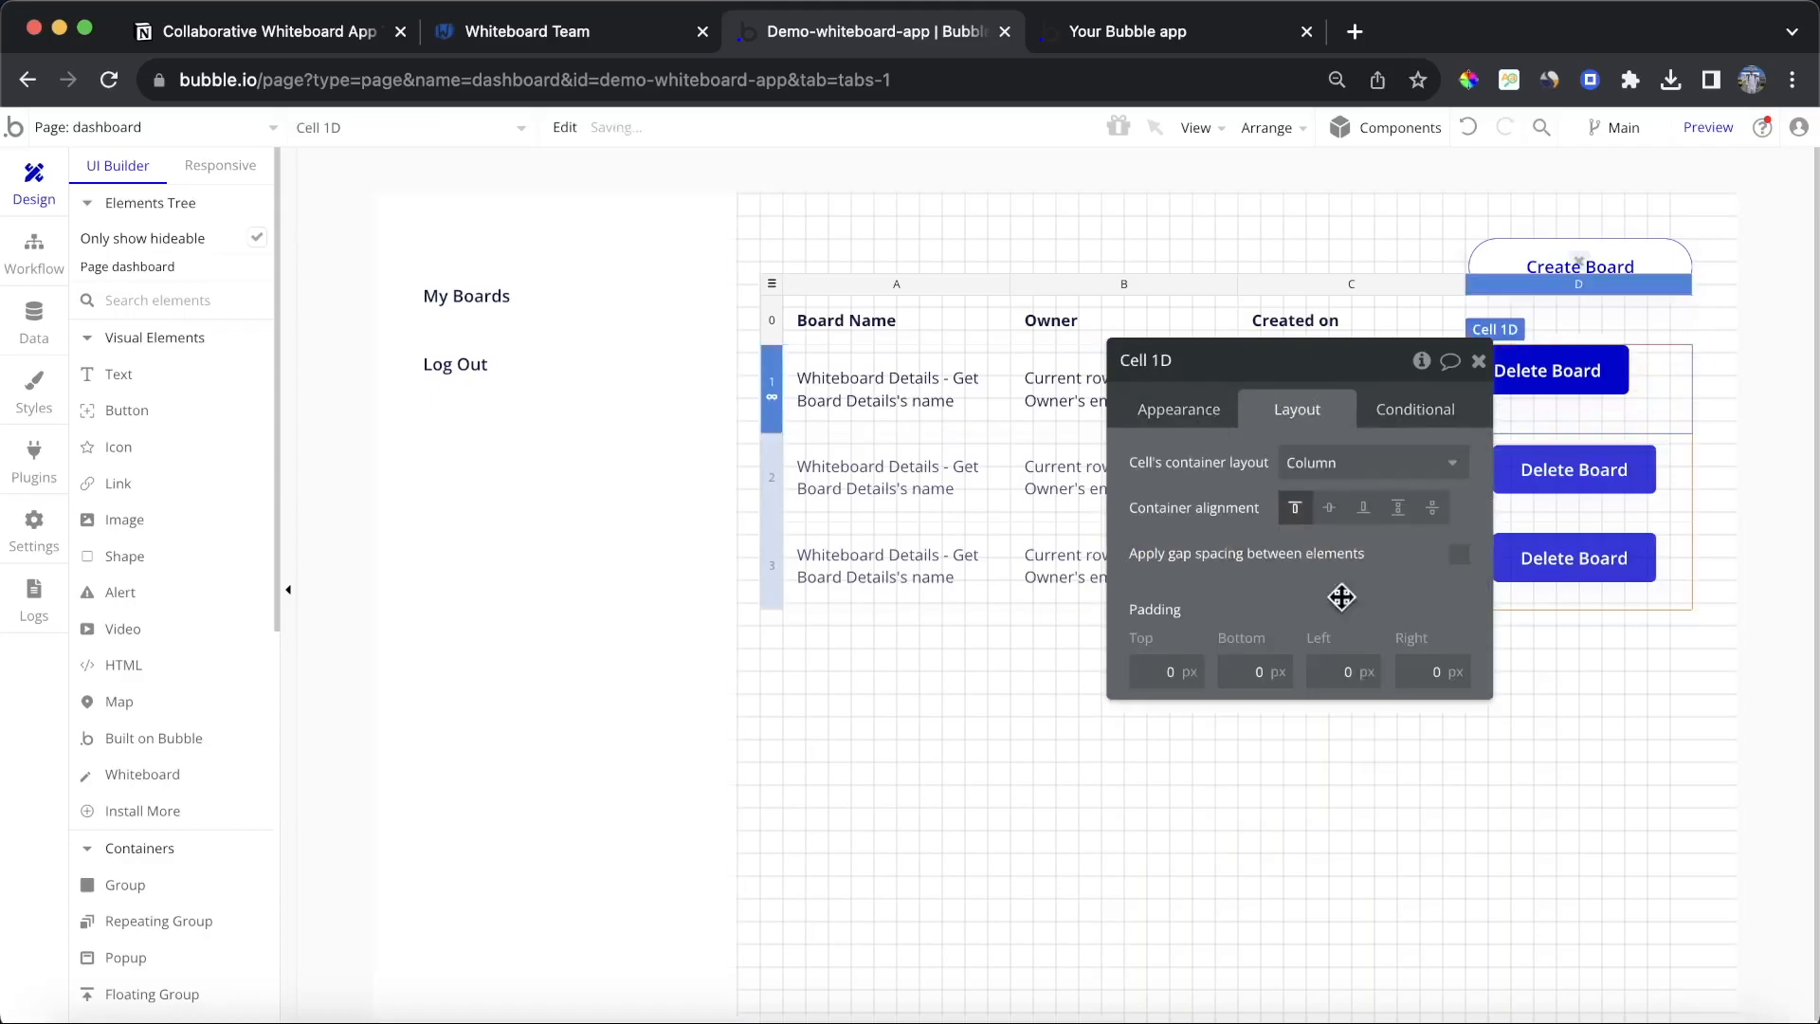
{"action": "left_click", "coordinate": [1329, 508]}
Step: Centre the Delete Board button horizontally within its table cell
{"action": "left_click", "coordinate": [1602, 402]}
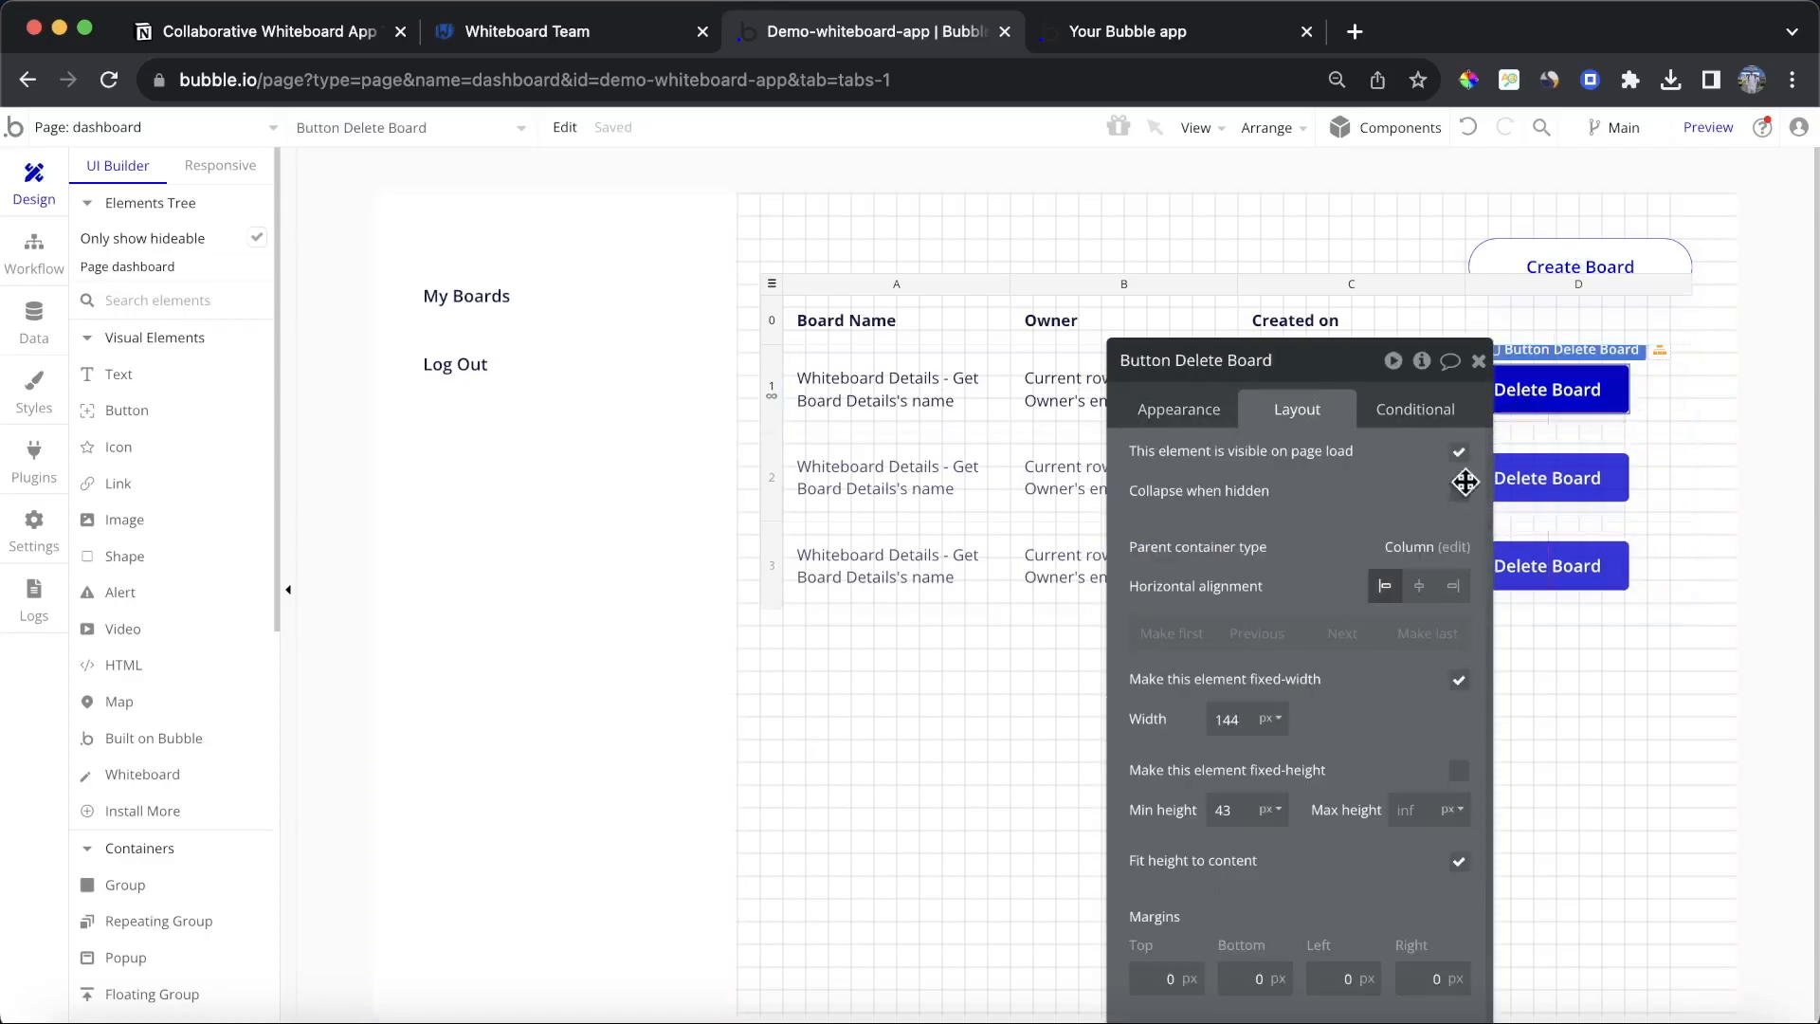
{"action": "left_click", "coordinate": [1419, 586]}
{"action": "left_click_drag", "start_coordinate": [1329, 491], "coordinate": [1120, 517]}
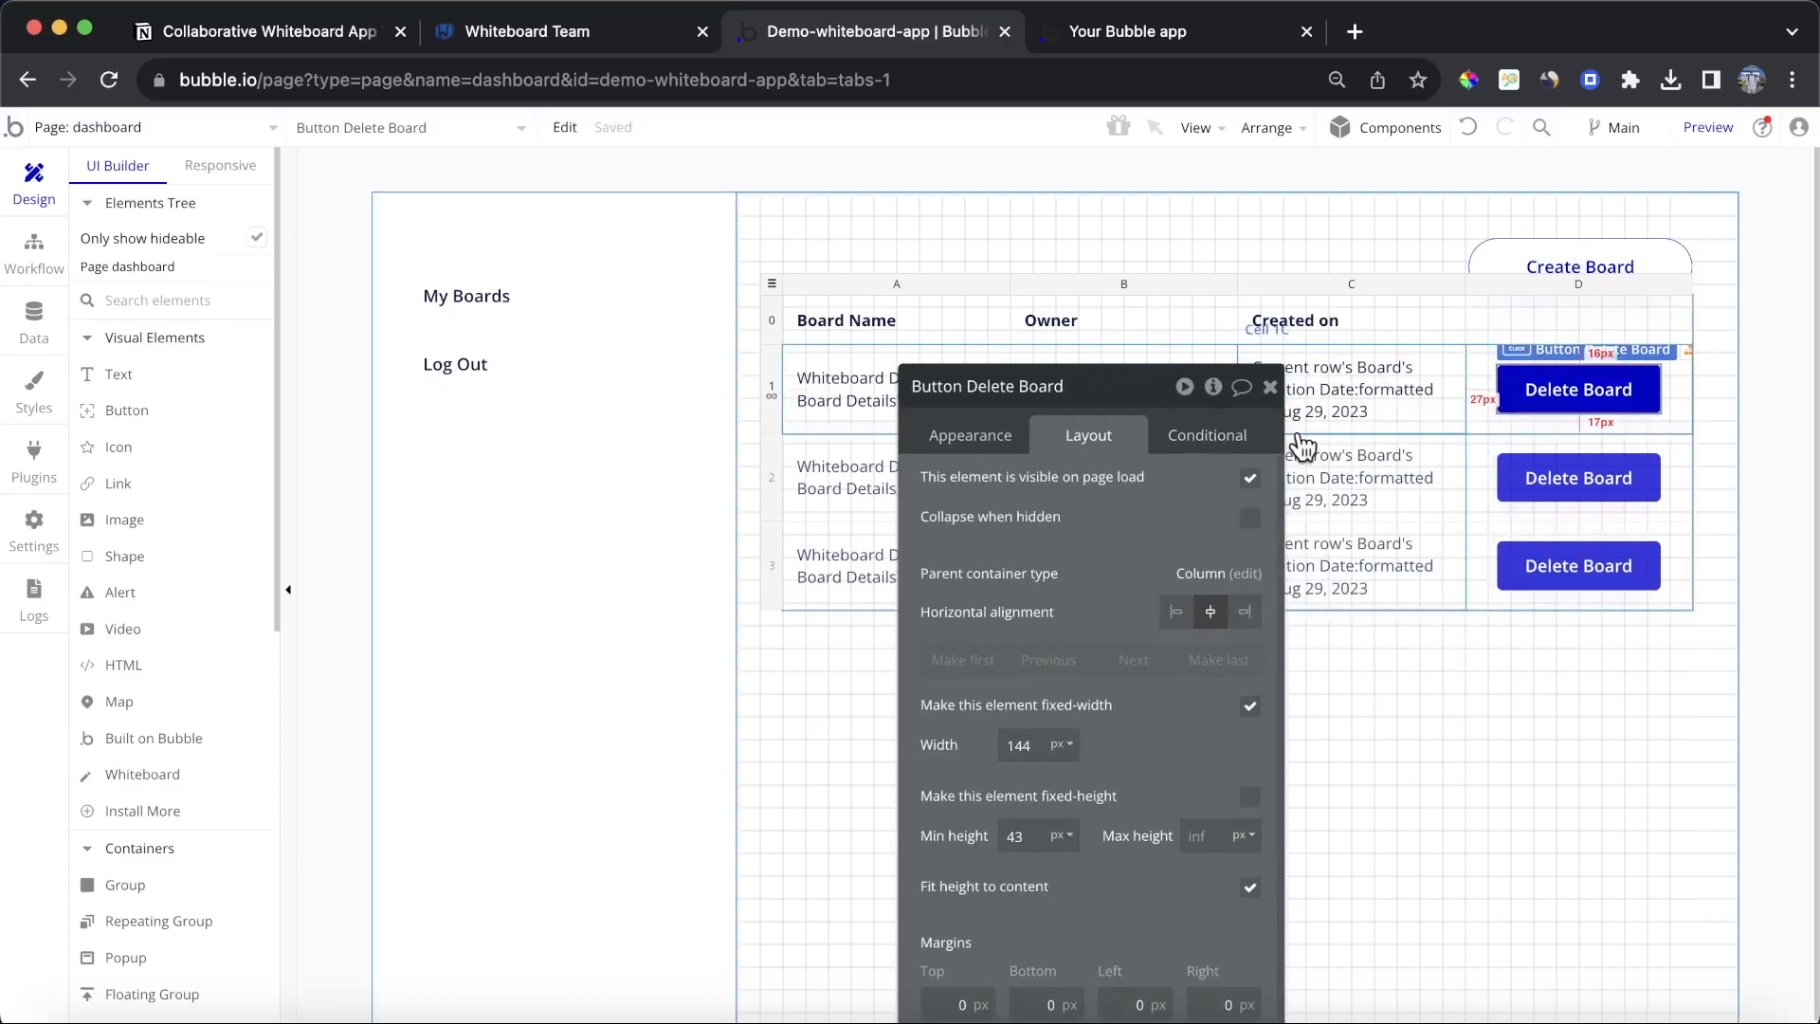
Step: Add a workflow to the Delete Board button that deletes the current row's Board
{"action": "left_click", "coordinate": [991, 436]}
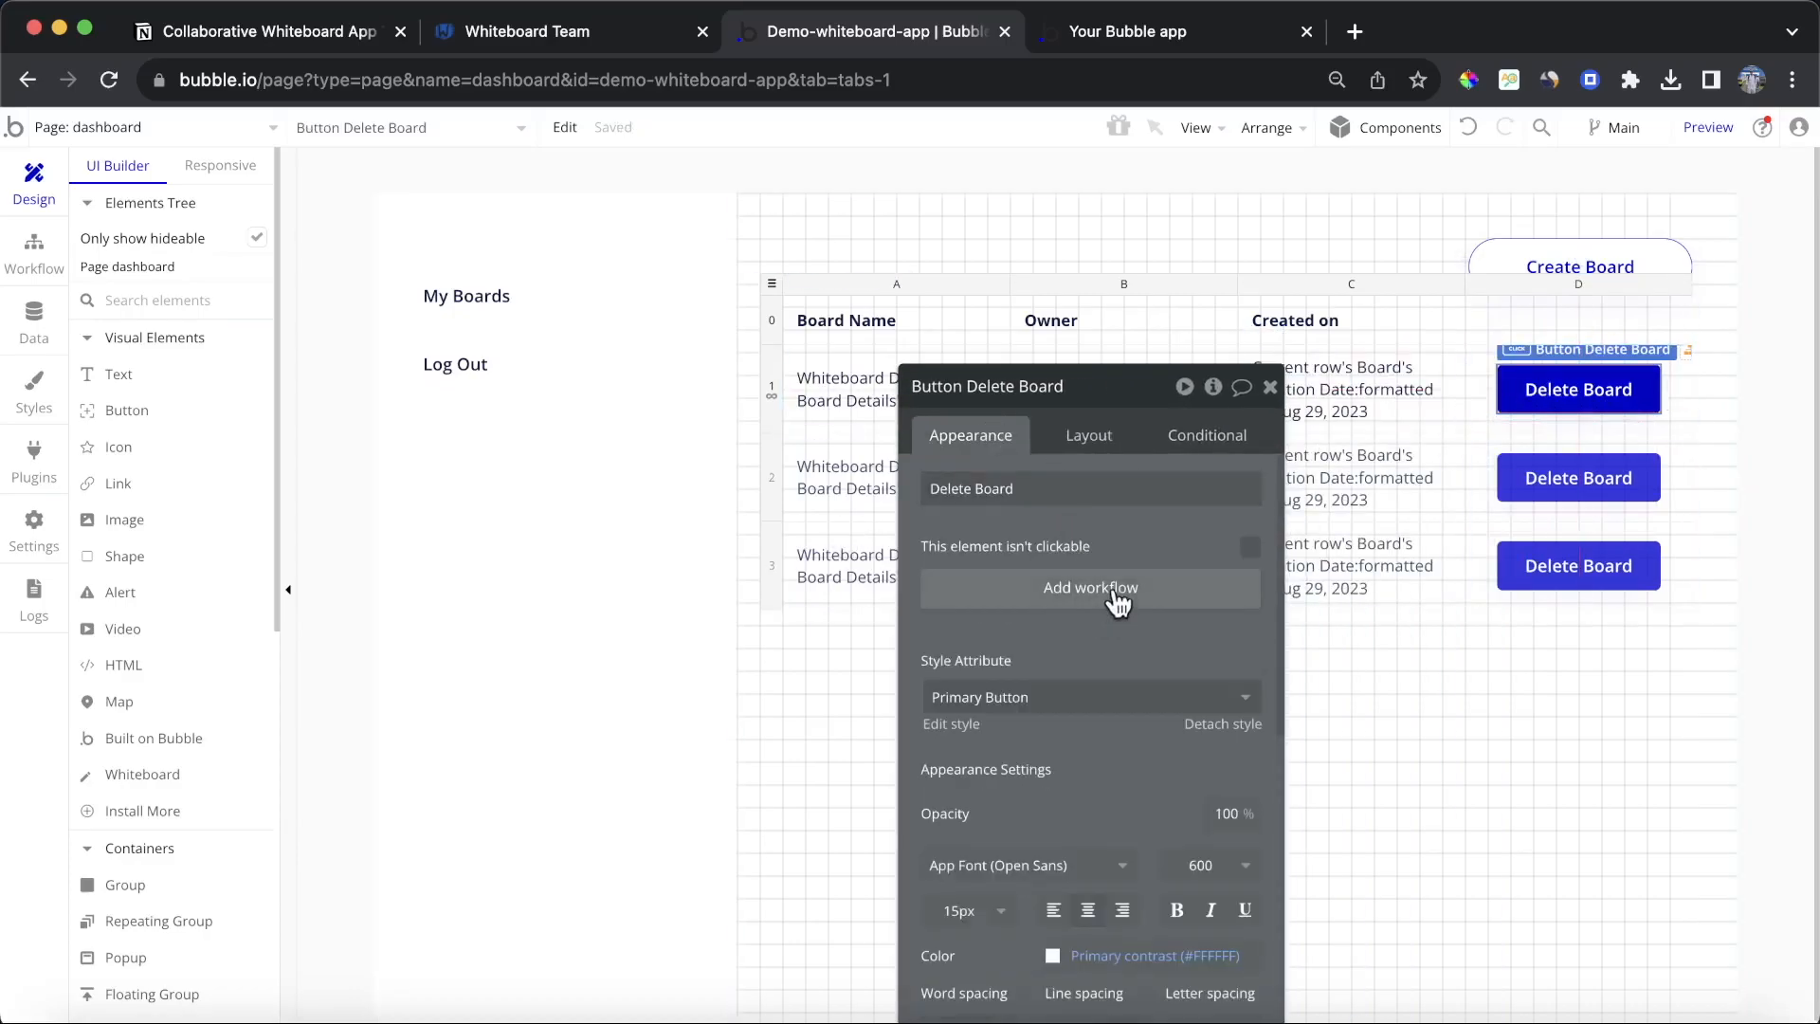
{"action": "left_click", "coordinate": [1090, 585]}
{"action": "left_click", "coordinate": [302, 431]}
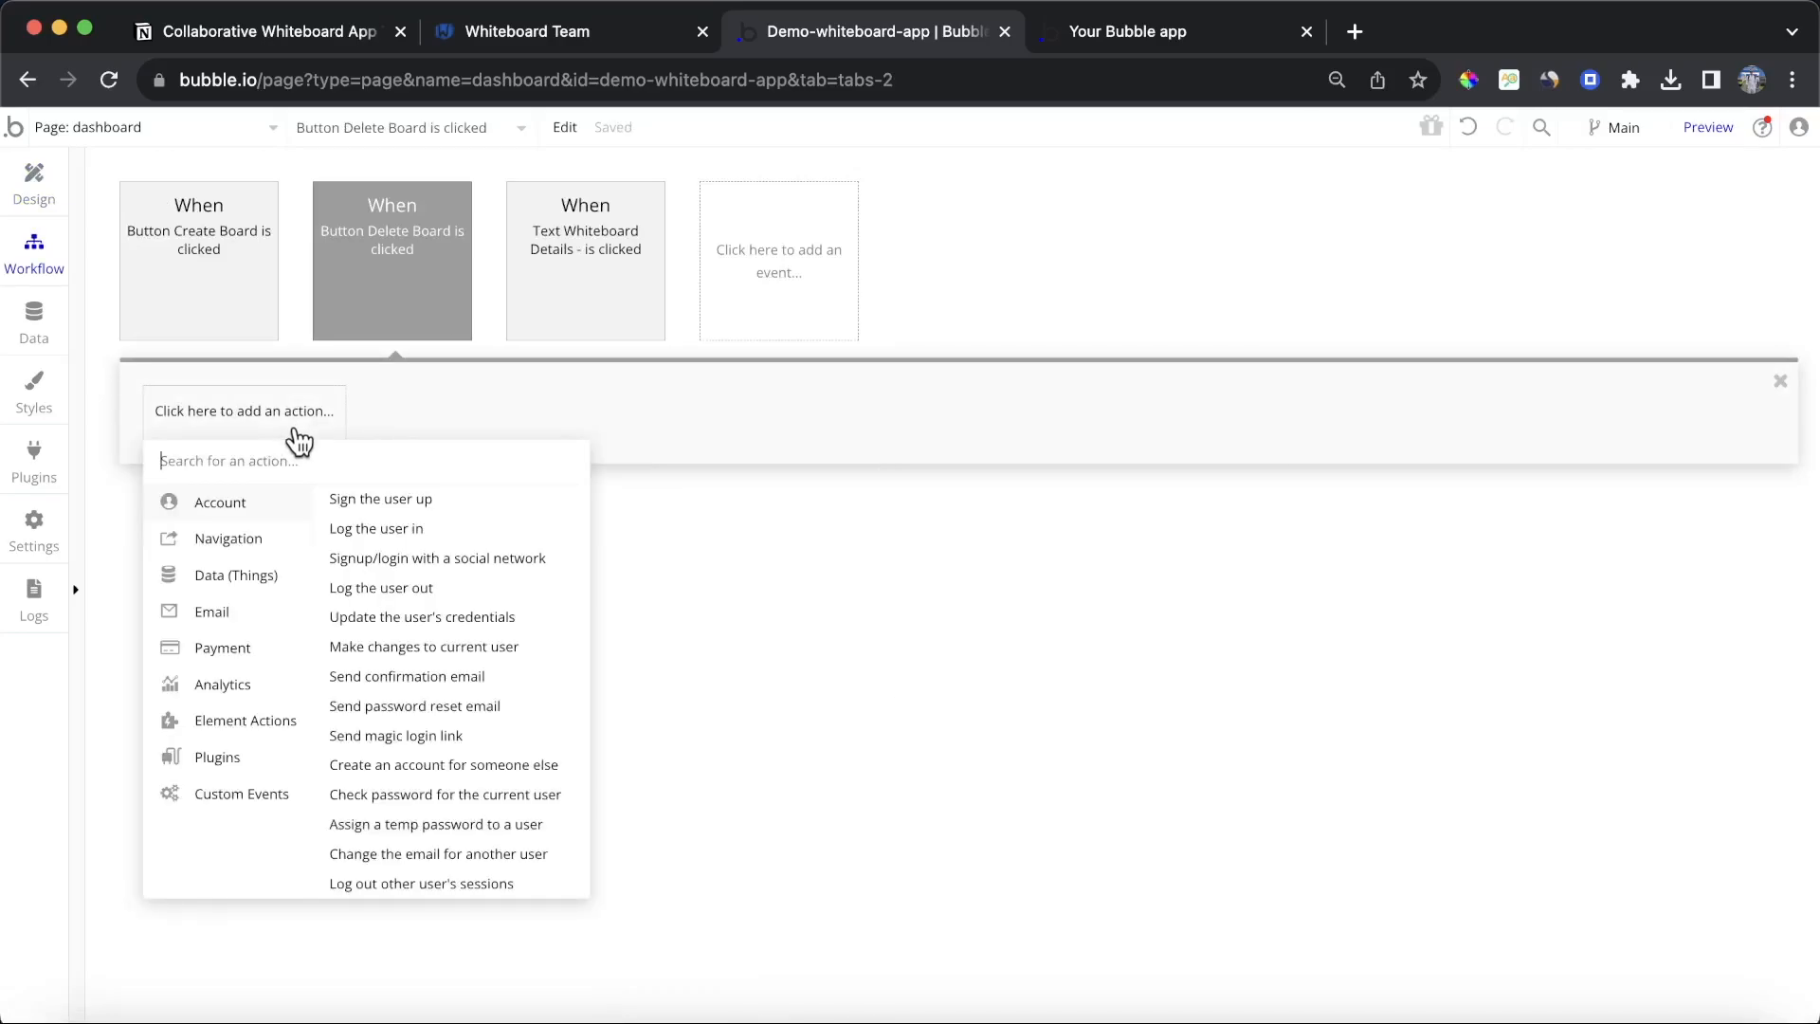
{"action": "type", "text": "de"}
{"action": "left_click", "coordinate": [258, 527]}
{"action": "left_click", "coordinate": [1090, 443]}
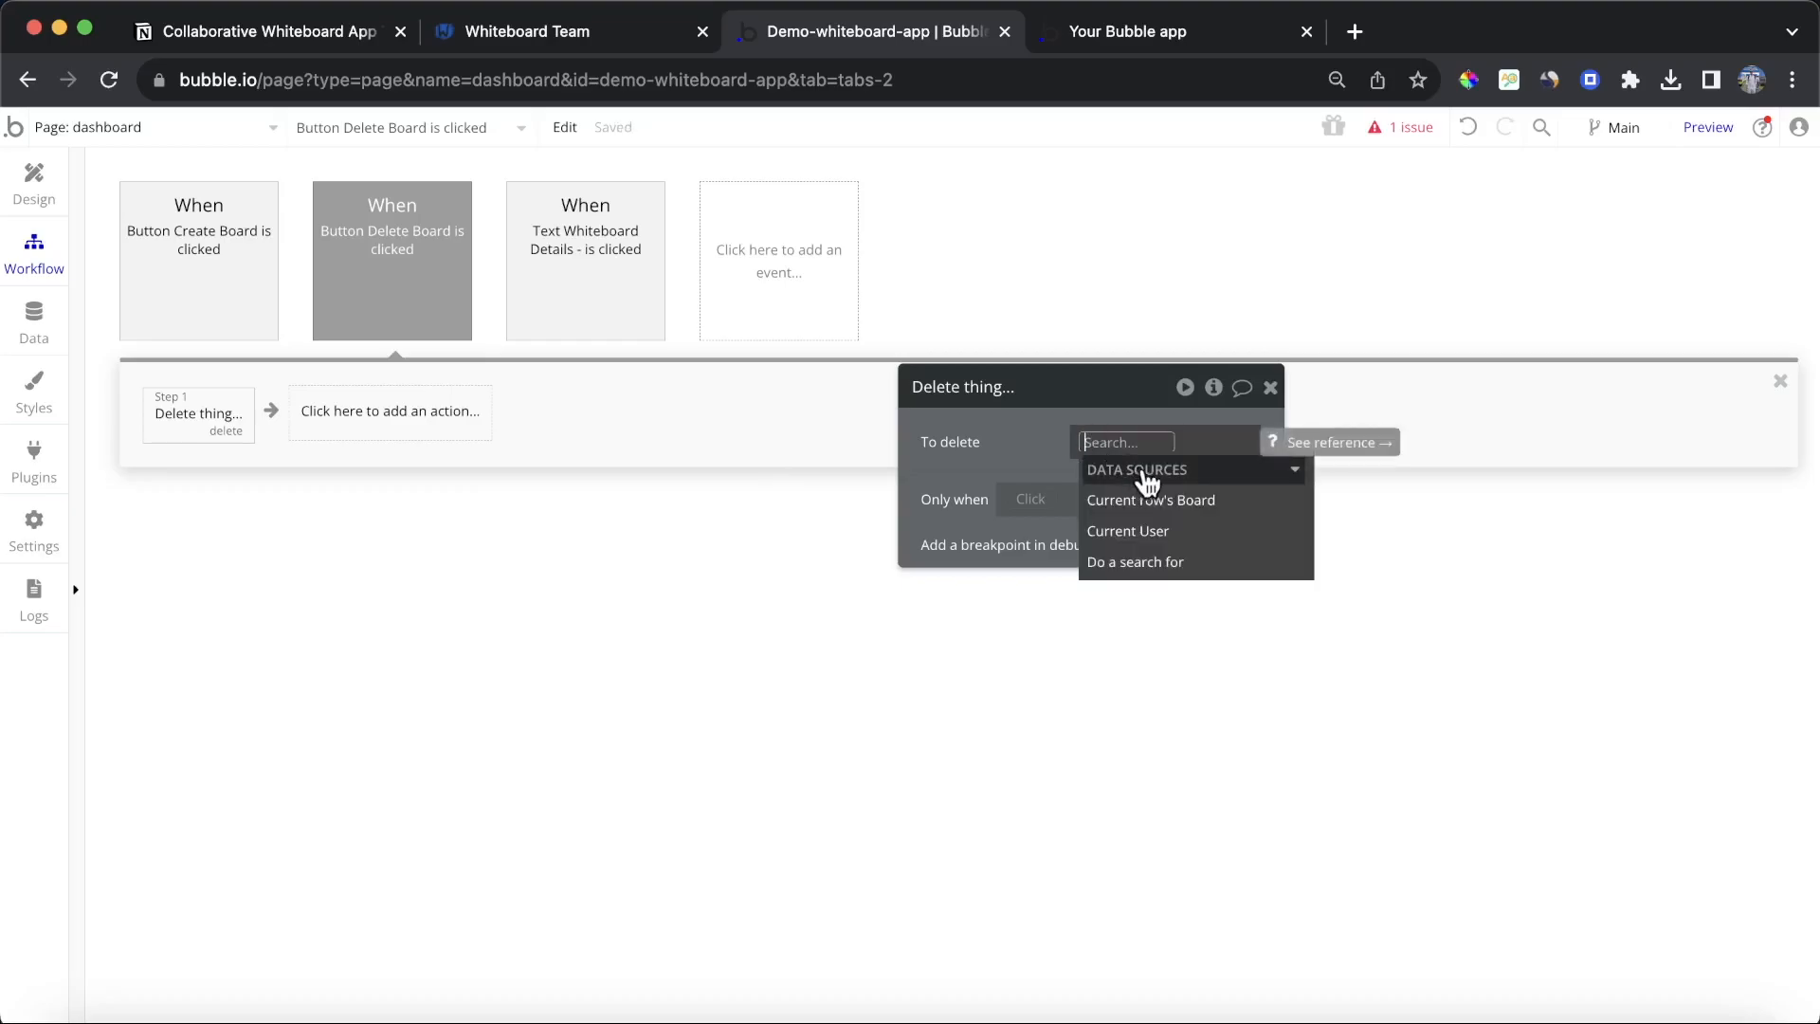
{"action": "left_click", "coordinate": [1173, 498]}
{"action": "left_click", "coordinate": [913, 372]}
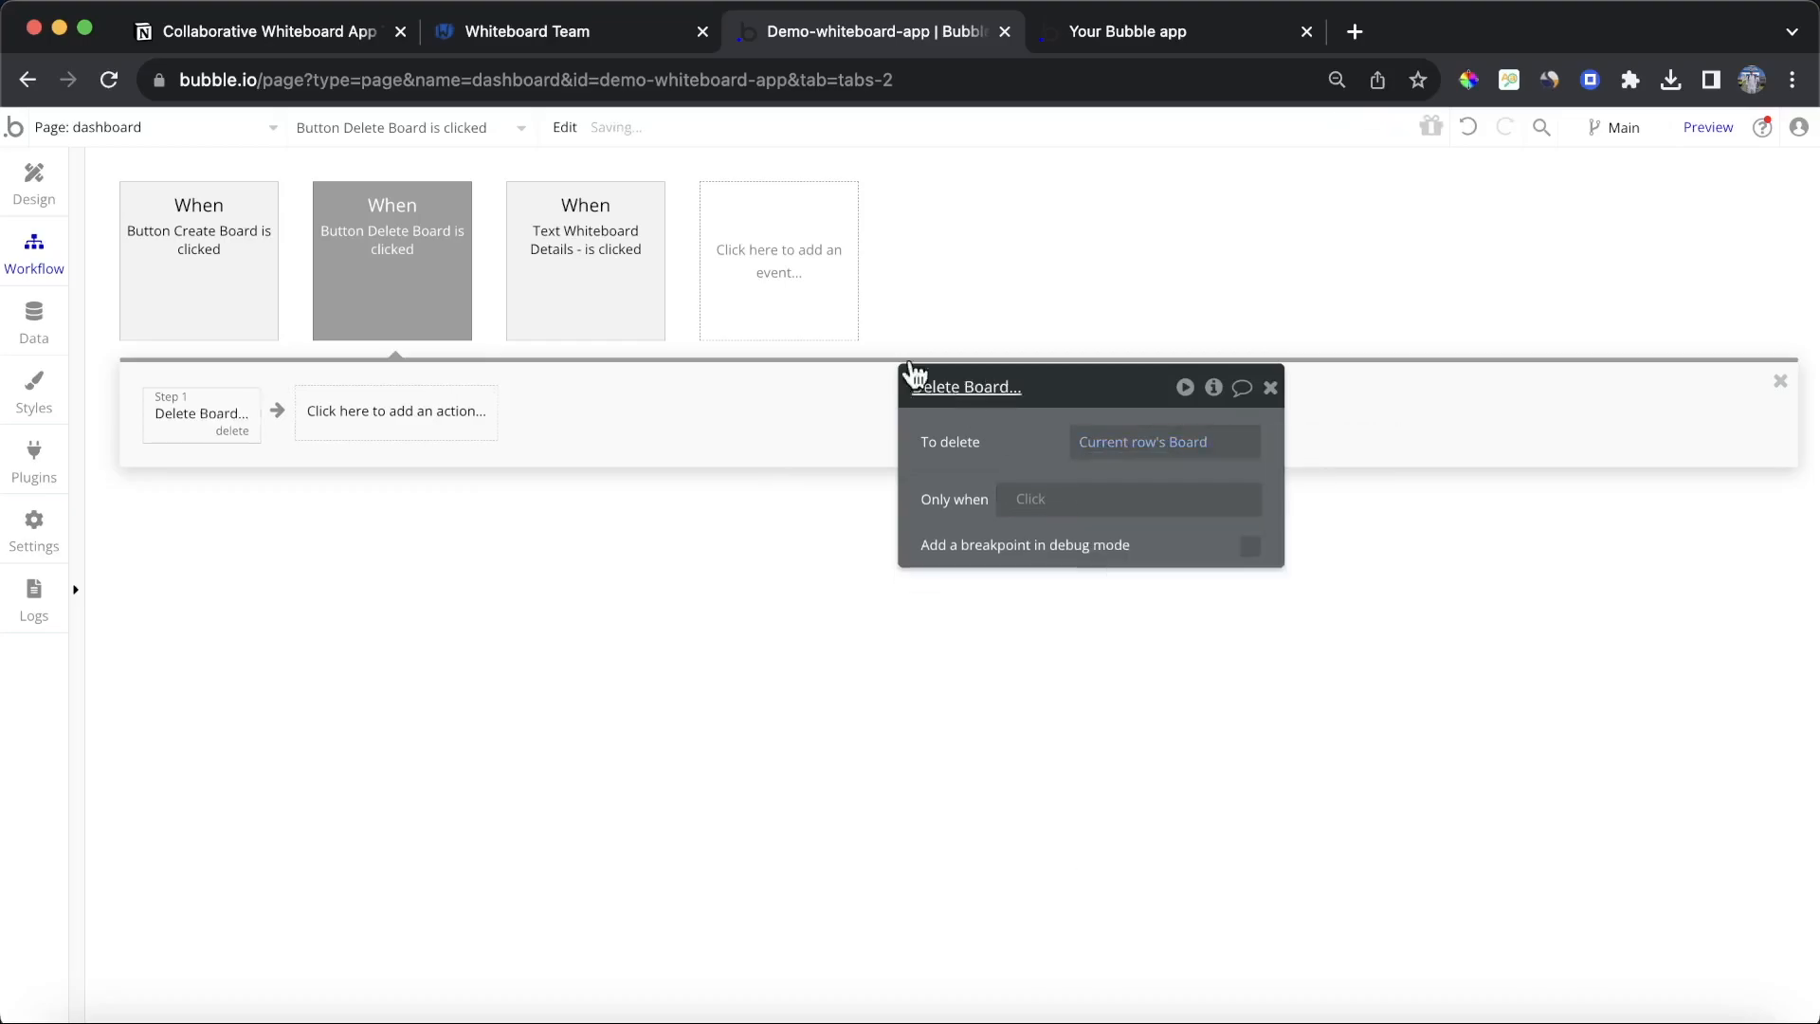
Step: In the running app, delete the My Test Board row with its Delete Board button
{"action": "left_click", "coordinate": [1183, 29]}
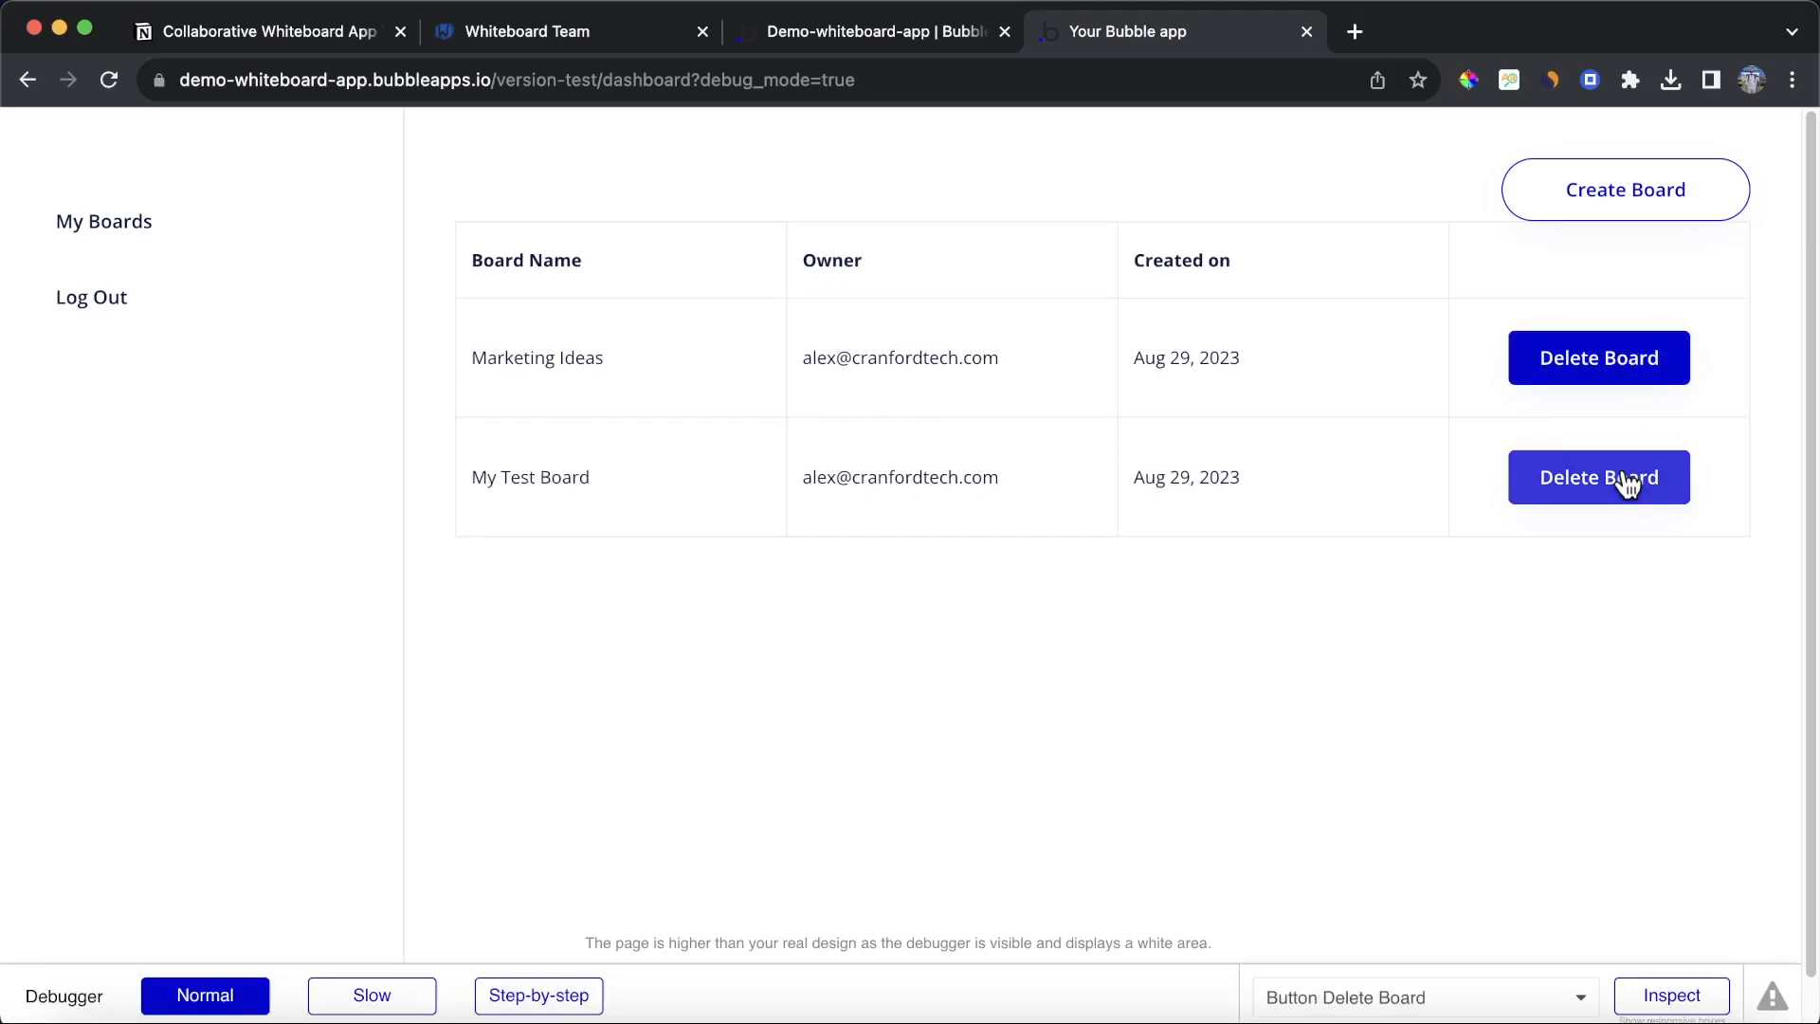
{"action": "left_click", "coordinate": [1571, 493]}
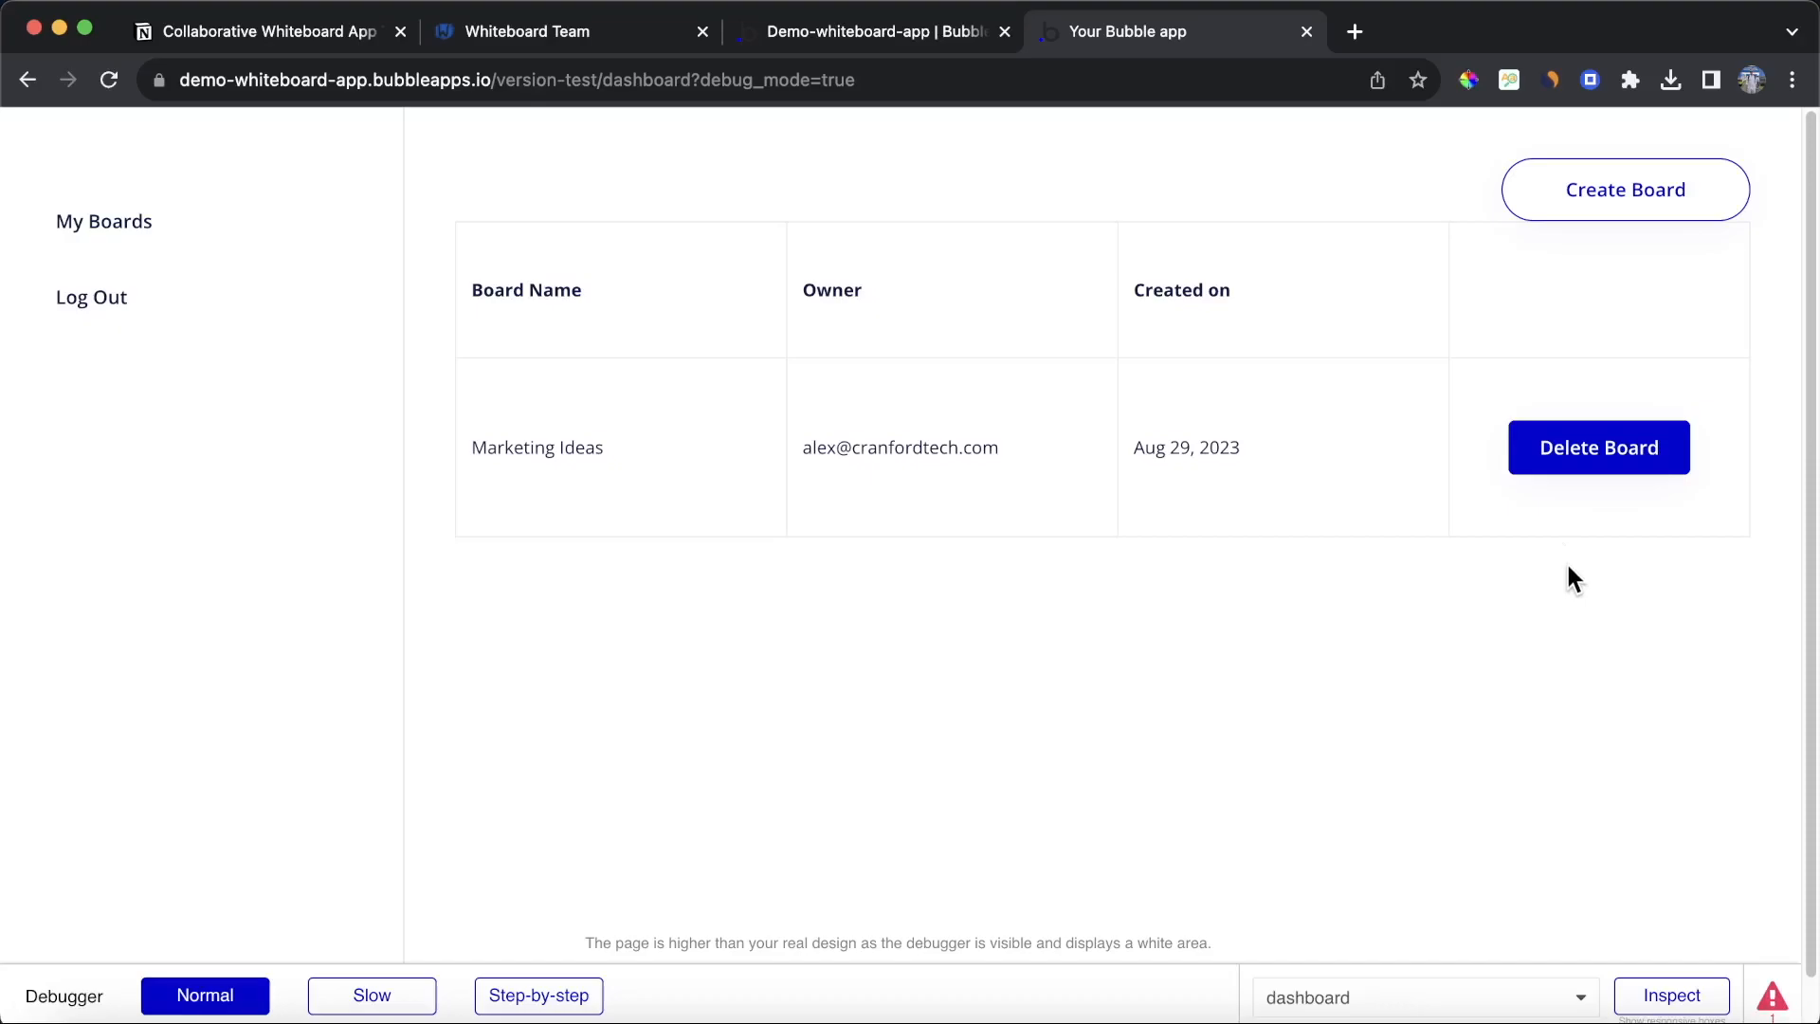
Step: In the tutorial checklist, tick off Delete previously created whiteboards
{"action": "left_click", "coordinate": [219, 36]}
{"action": "left_click", "coordinate": [626, 848]}
{"action": "left_click", "coordinate": [625, 483]}
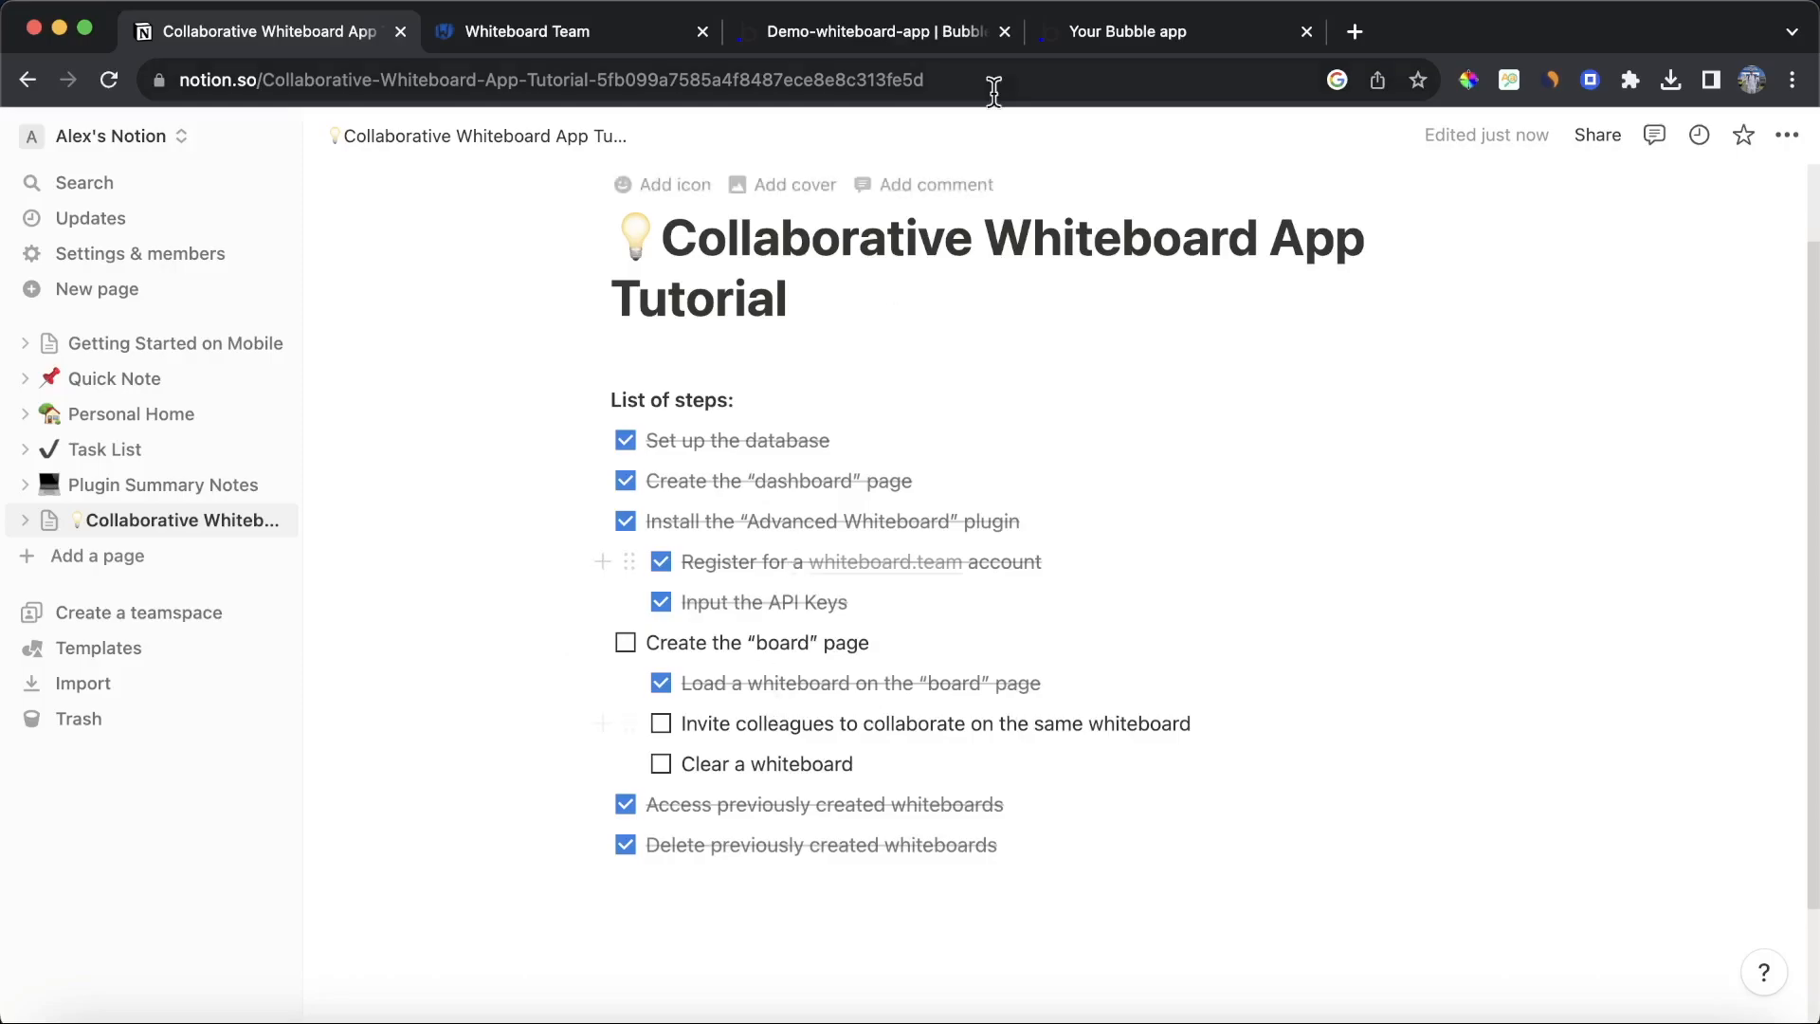
Step: Open the board page in the editor and set the whiteboard element's minimum height to 750 px
{"action": "left_click", "coordinate": [910, 31]}
{"action": "left_click", "coordinate": [166, 127]}
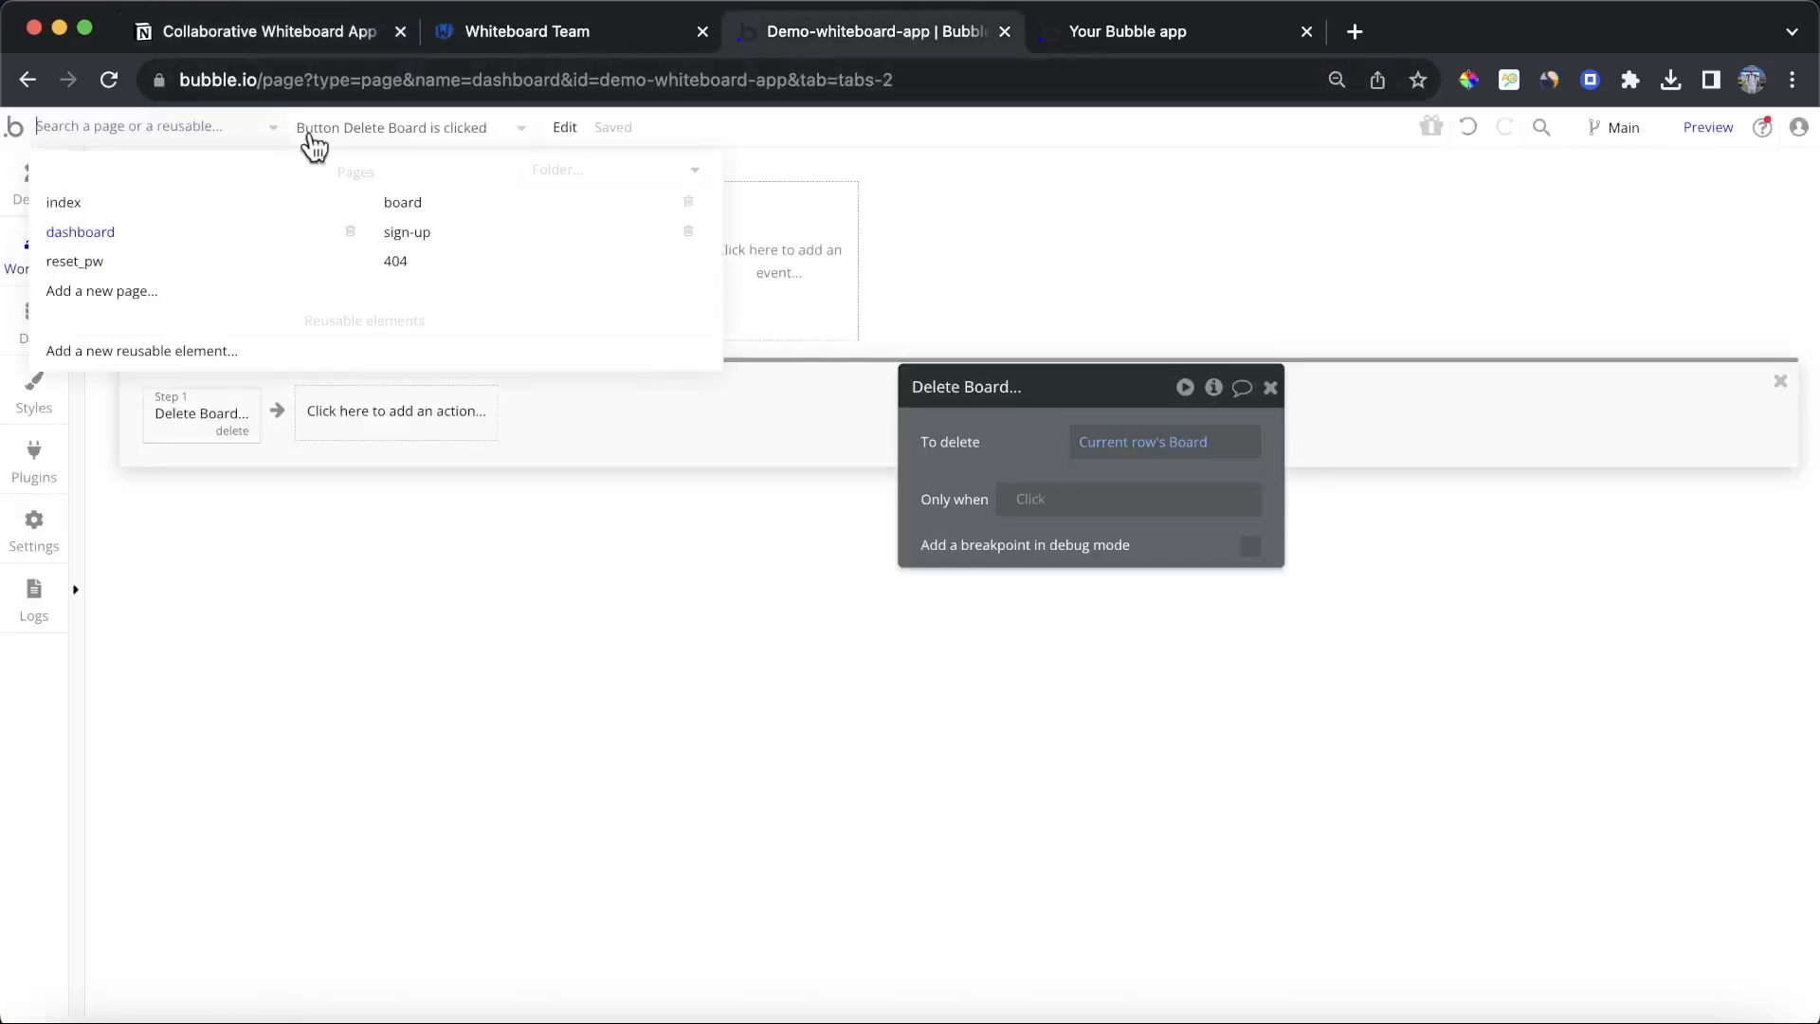
{"action": "left_click", "coordinate": [400, 200]}
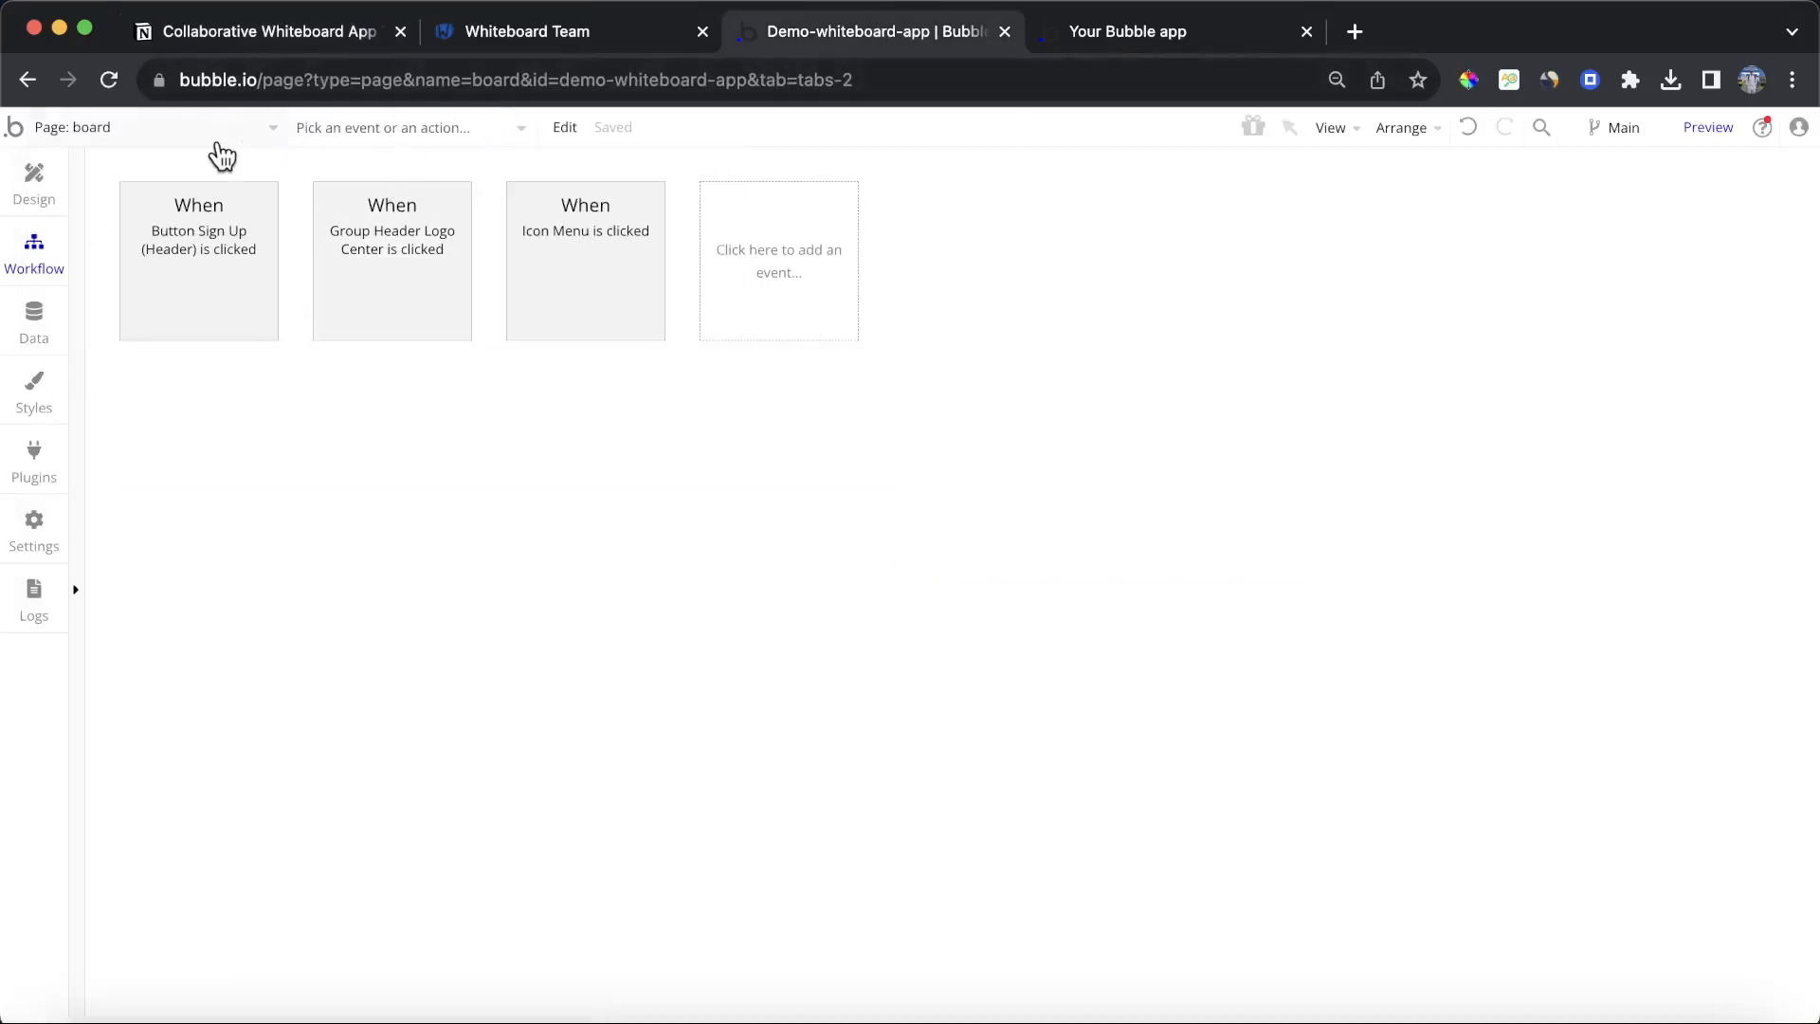
{"action": "left_click", "coordinate": [34, 175]}
{"action": "left_click", "coordinate": [786, 427]}
{"action": "double_click", "coordinate": [787, 426]}
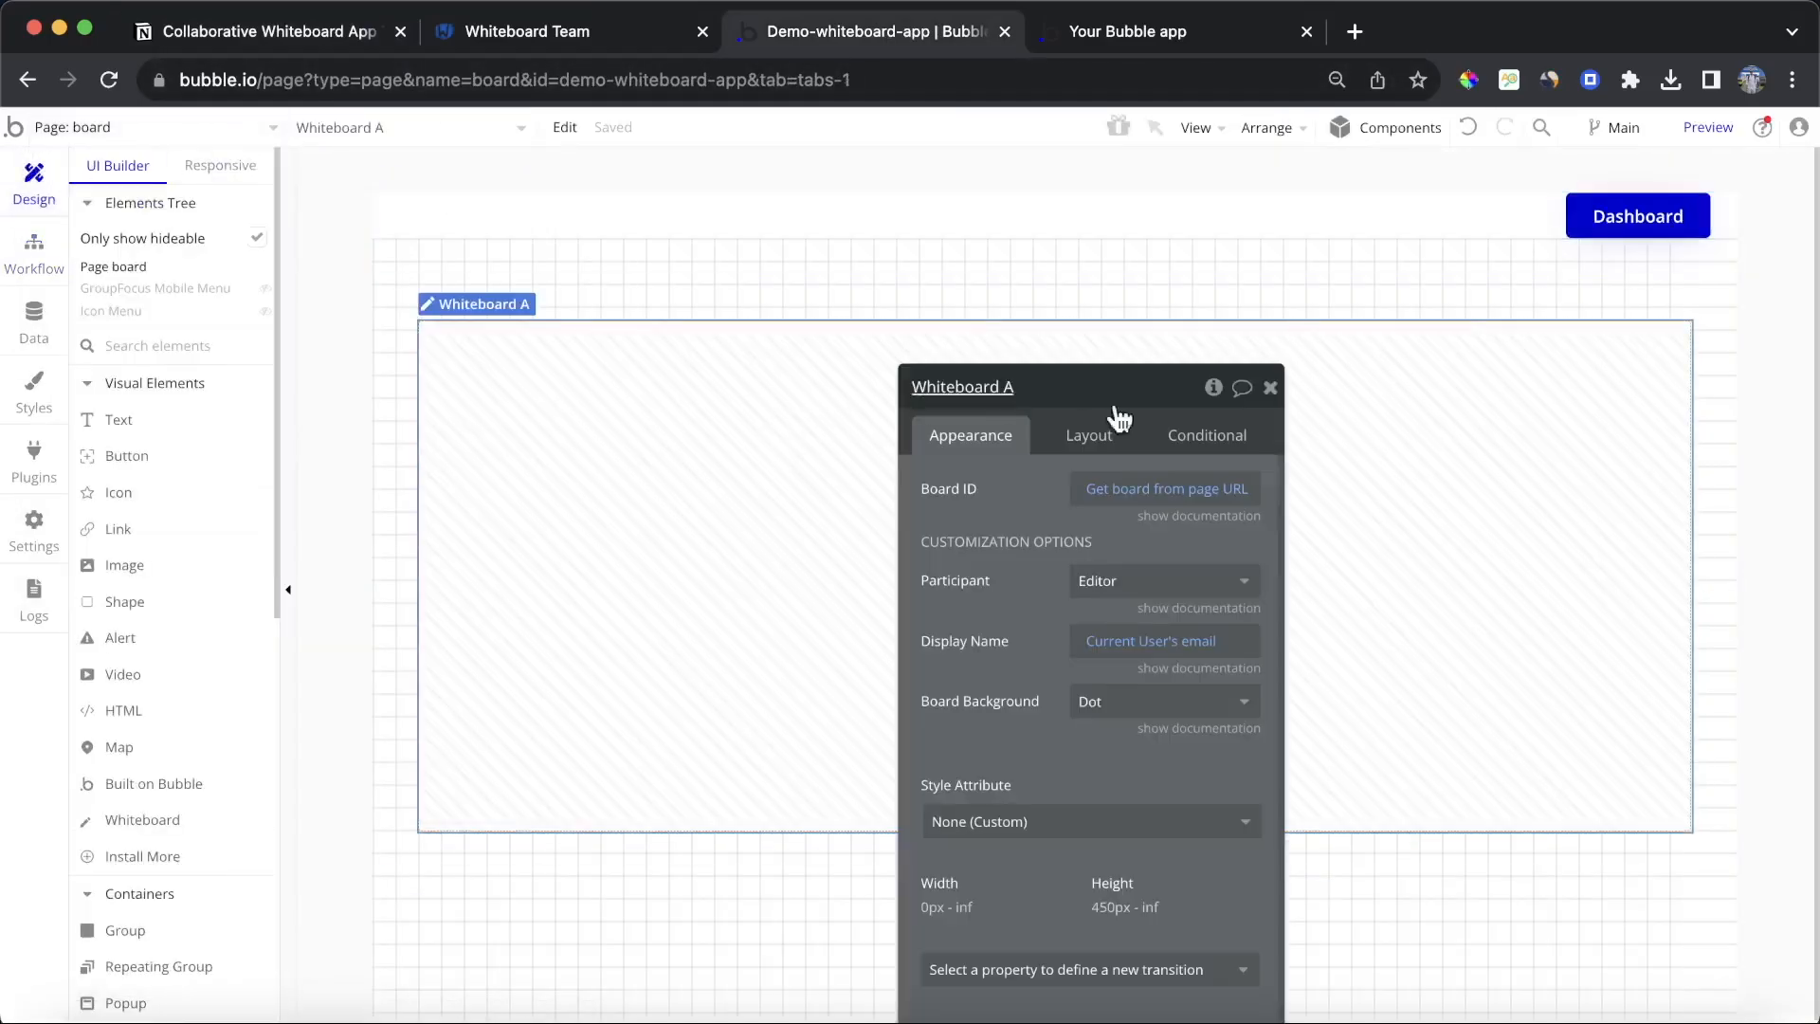
{"action": "left_click", "coordinate": [1100, 434]}
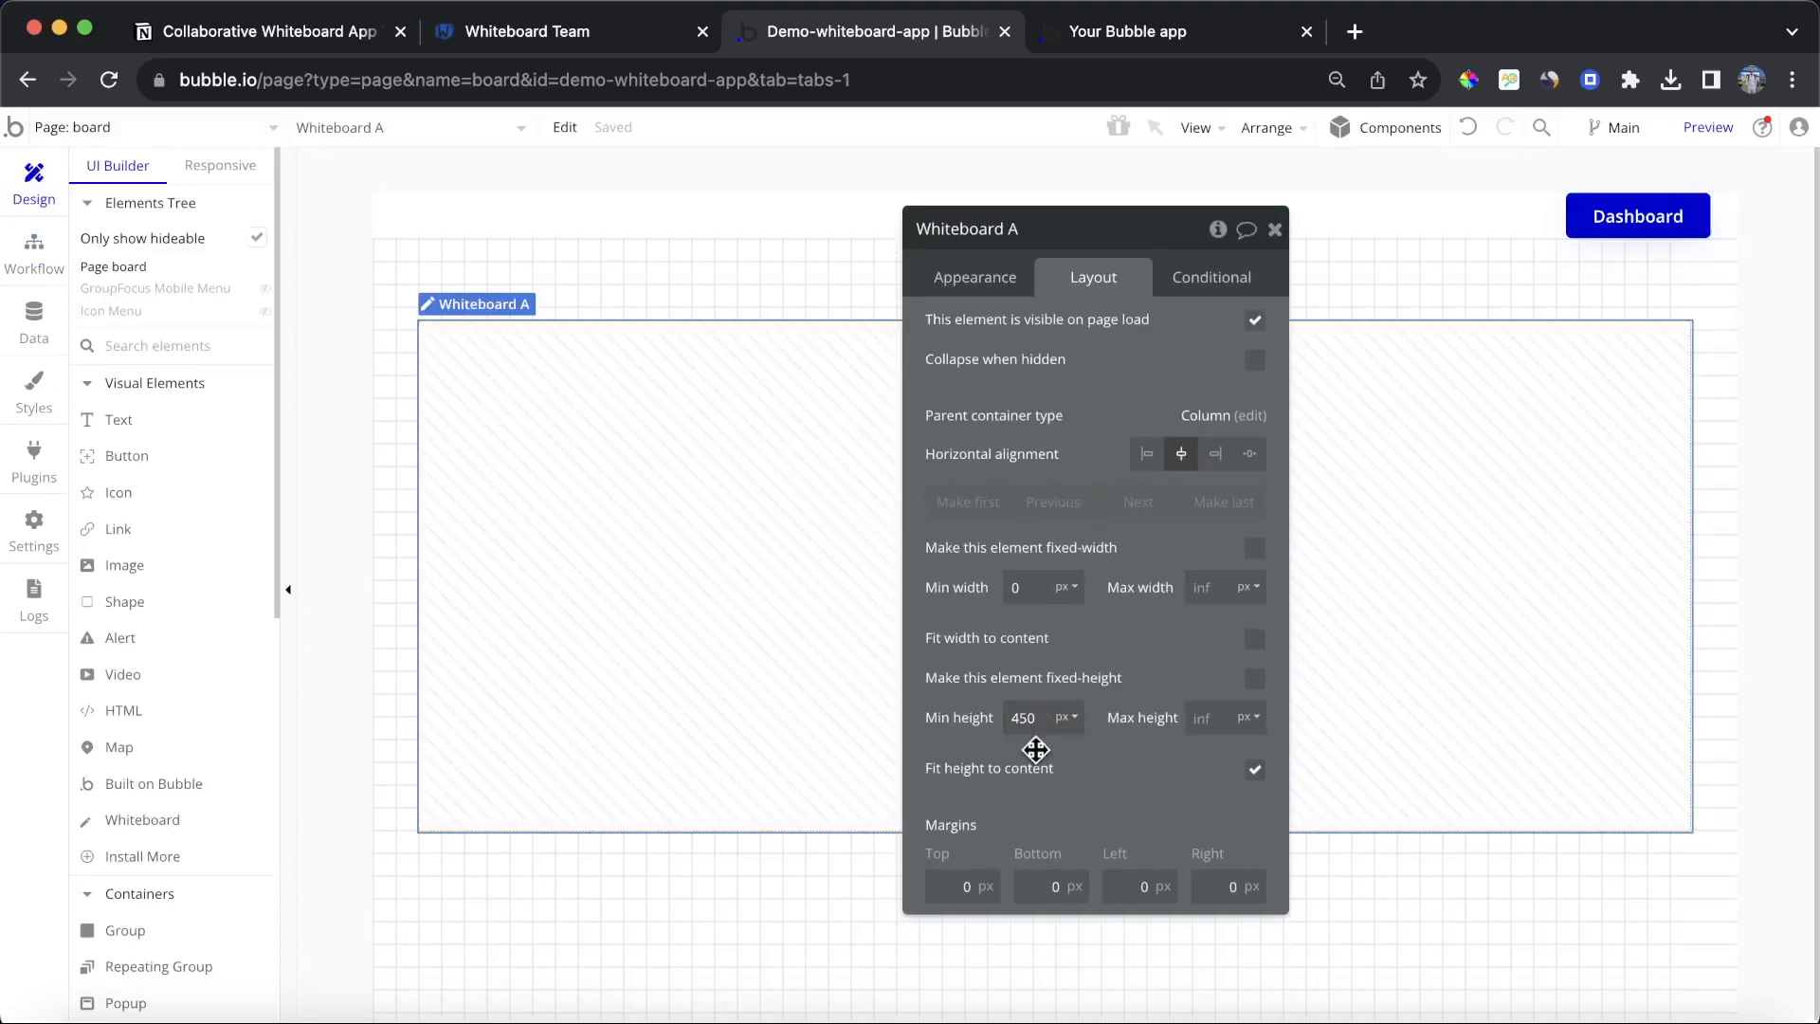
{"action": "type", "text": "750"}
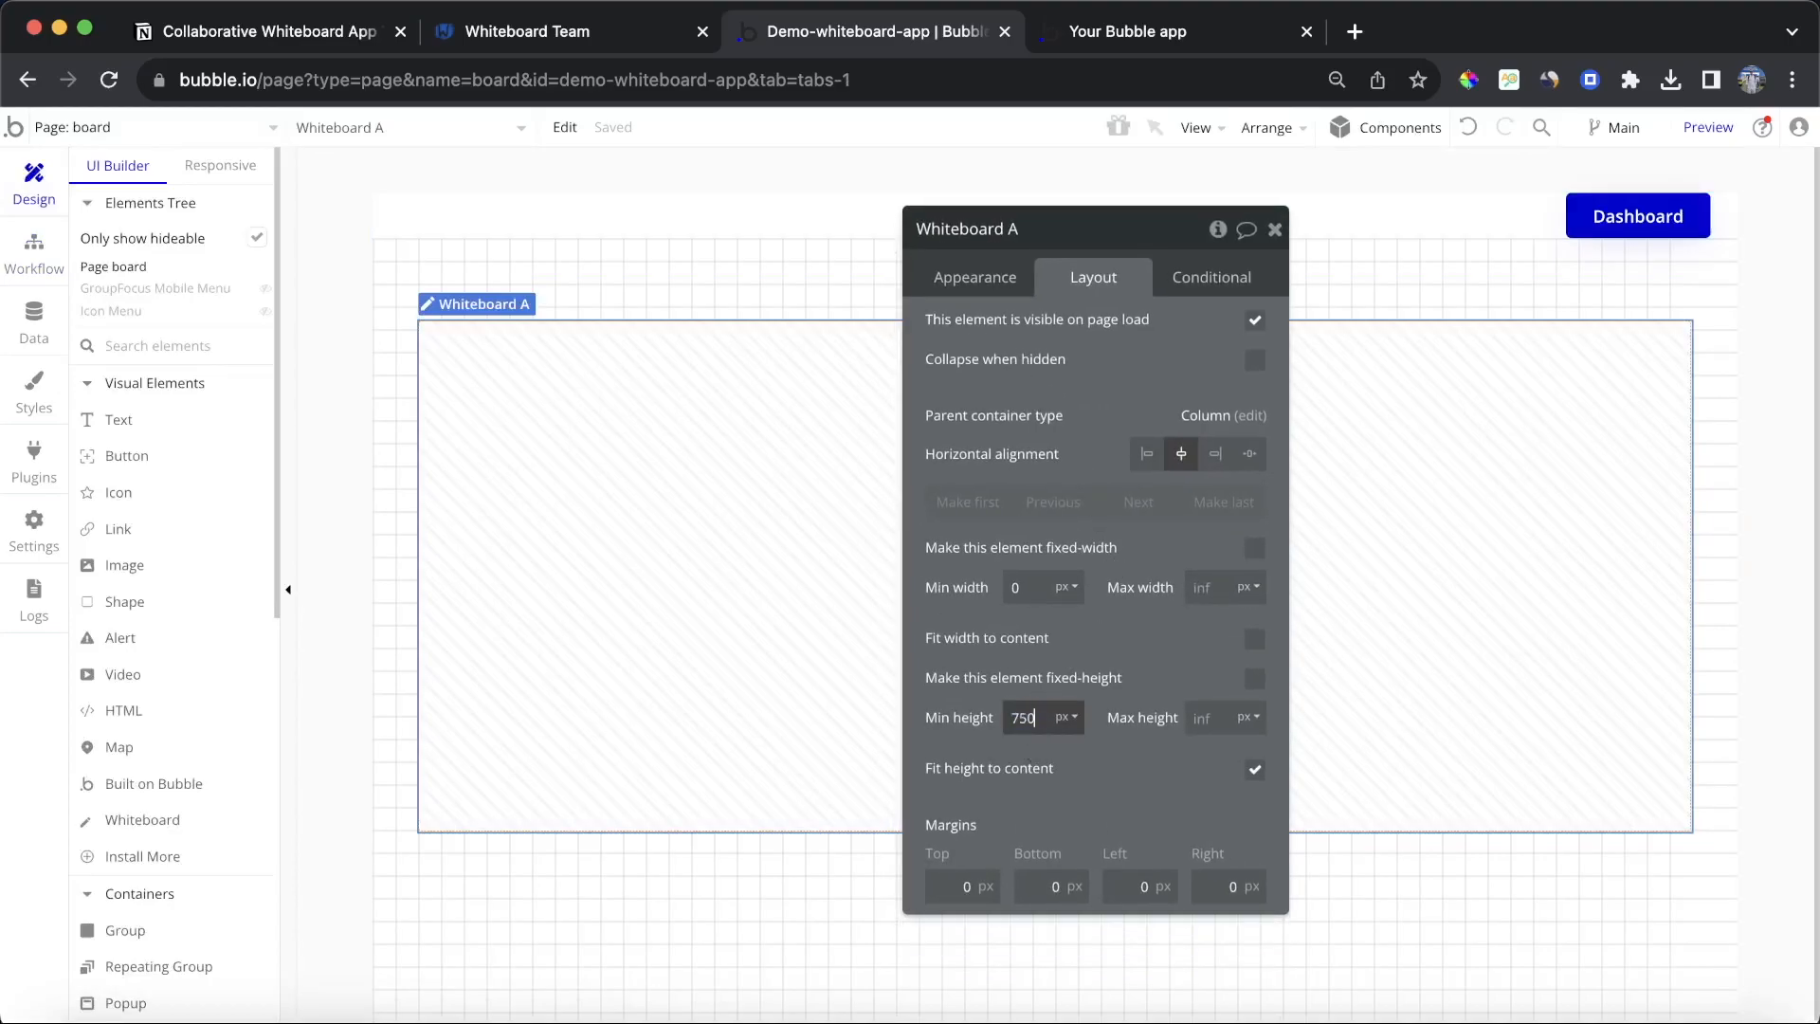
Step: Refresh the running app, open the Marketing Ideas board and toggle its full-screen view
{"action": "left_click", "coordinate": [1175, 28]}
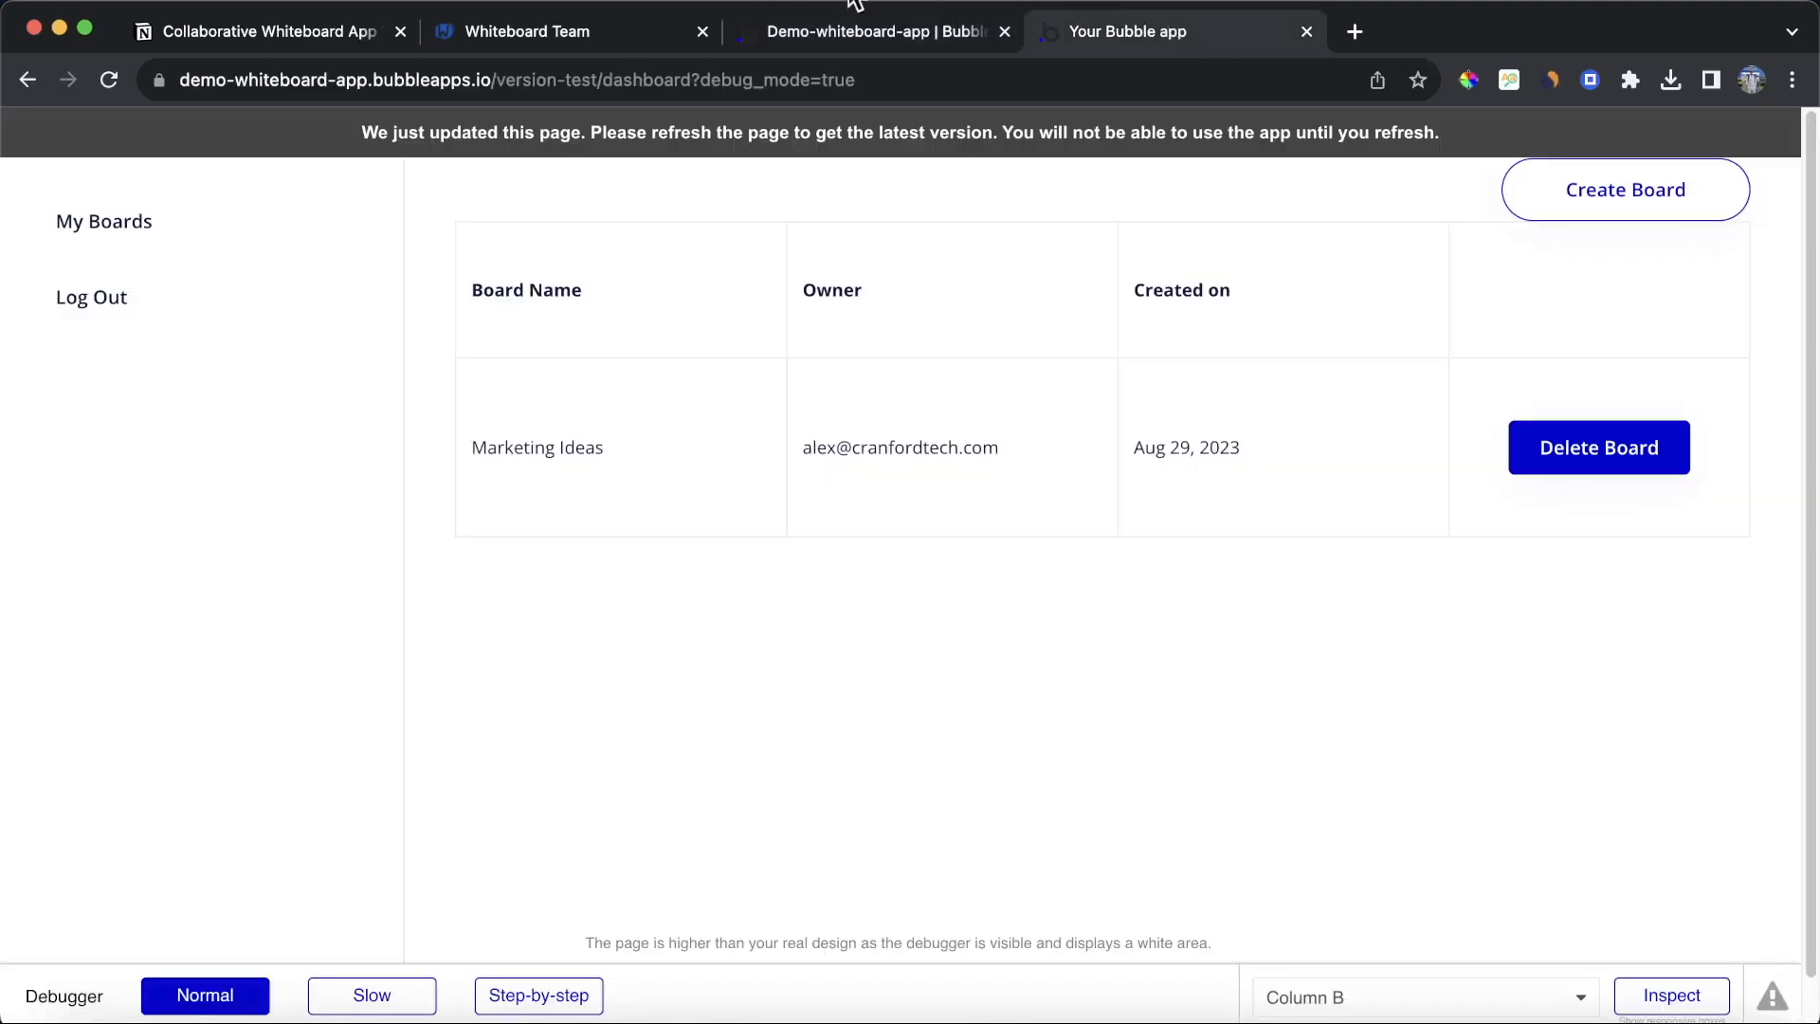
{"action": "left_click", "coordinate": [856, 133]}
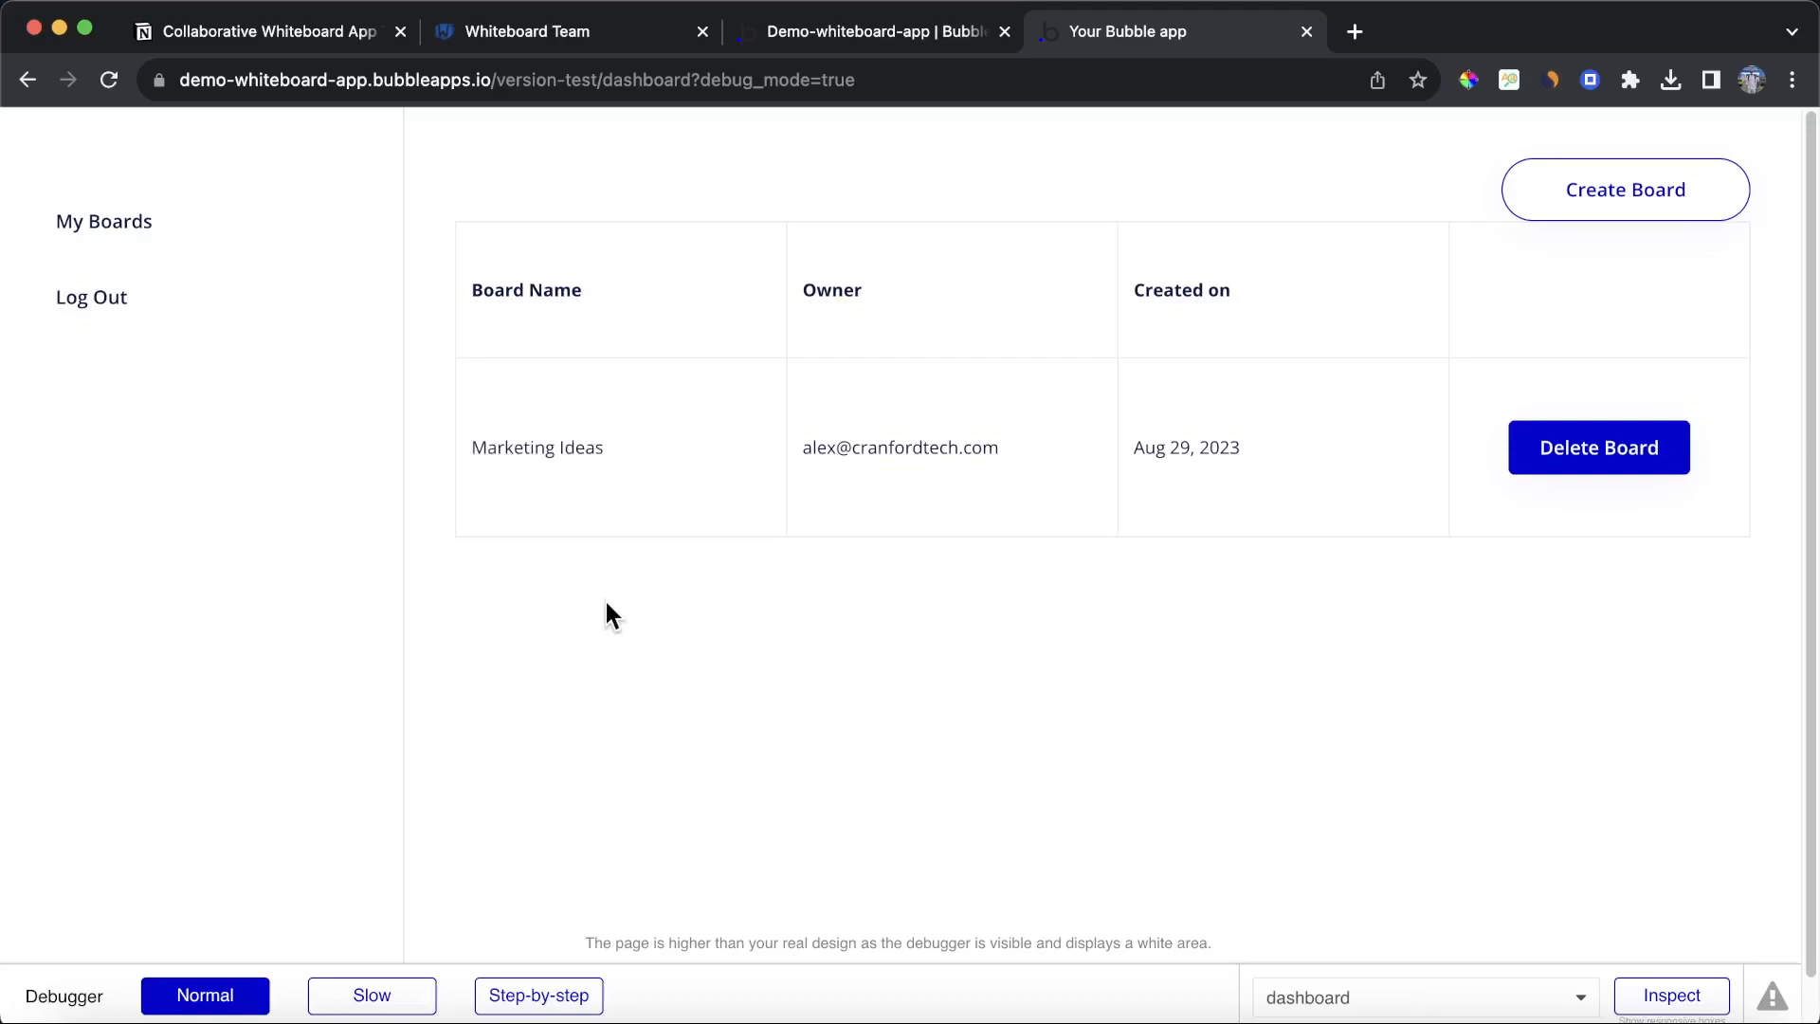
{"action": "left_click", "coordinate": [560, 463]}
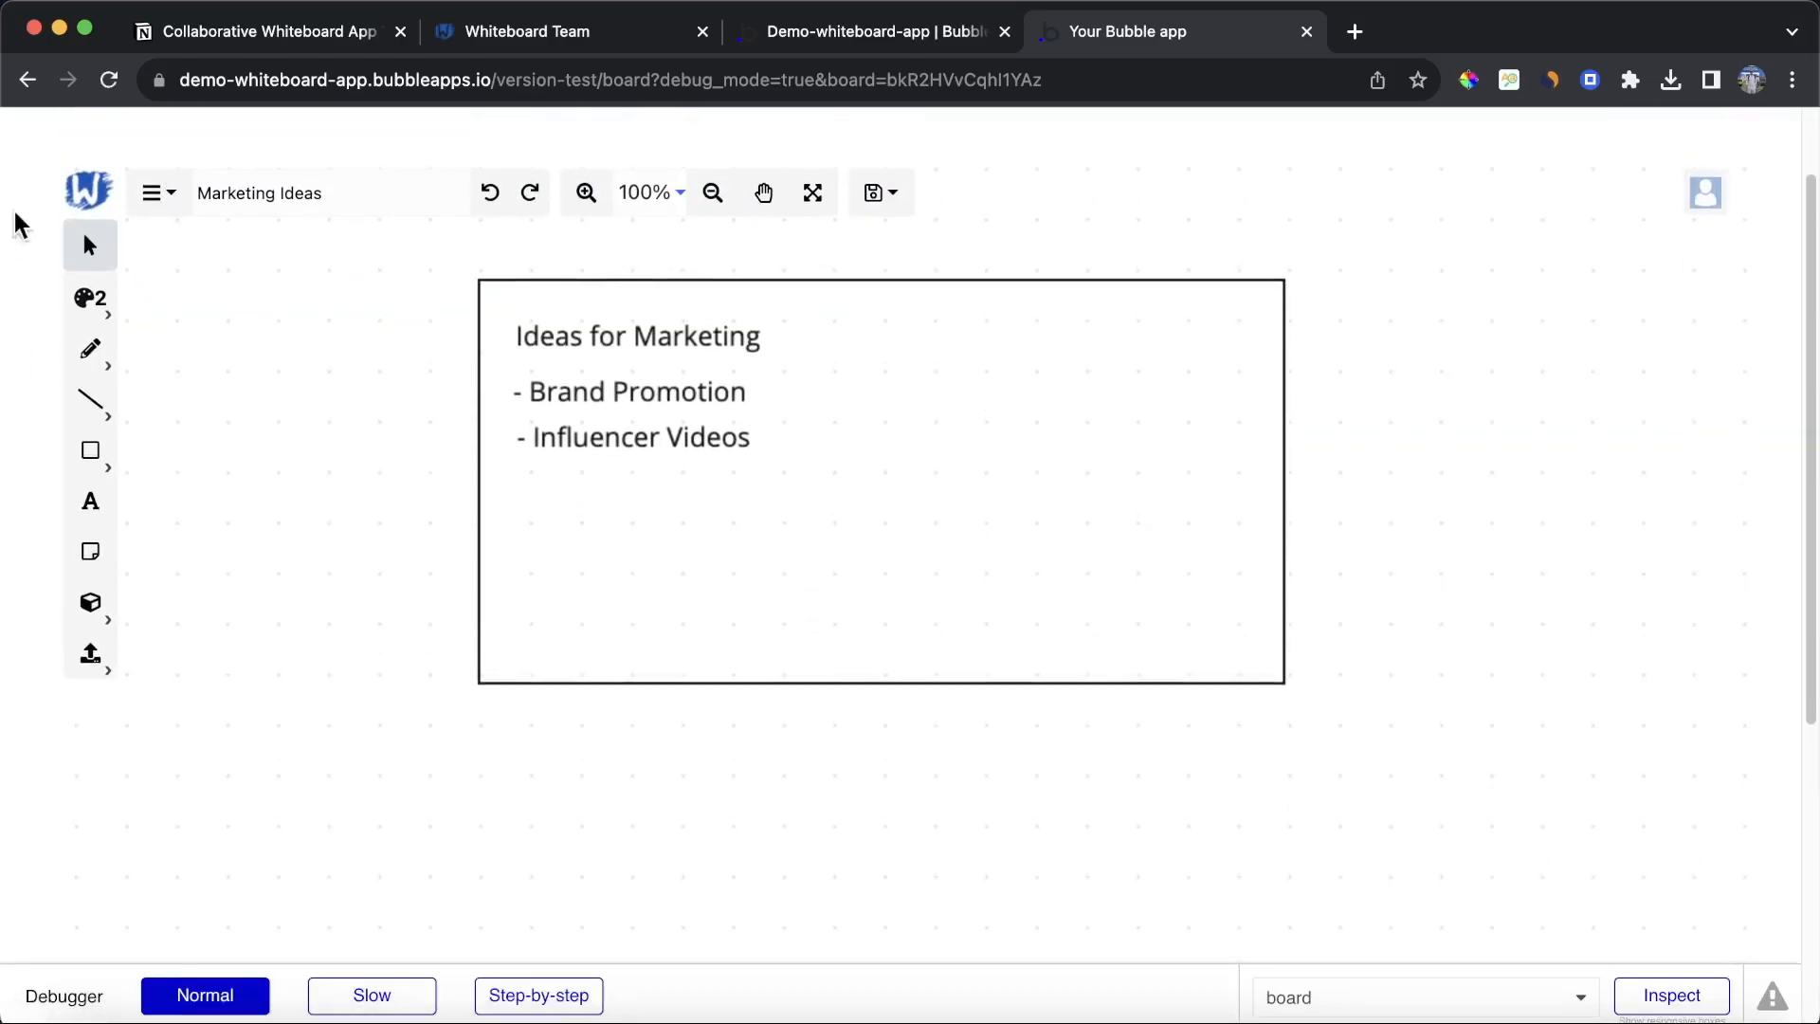
{"action": "left_click", "coordinate": [817, 195]}
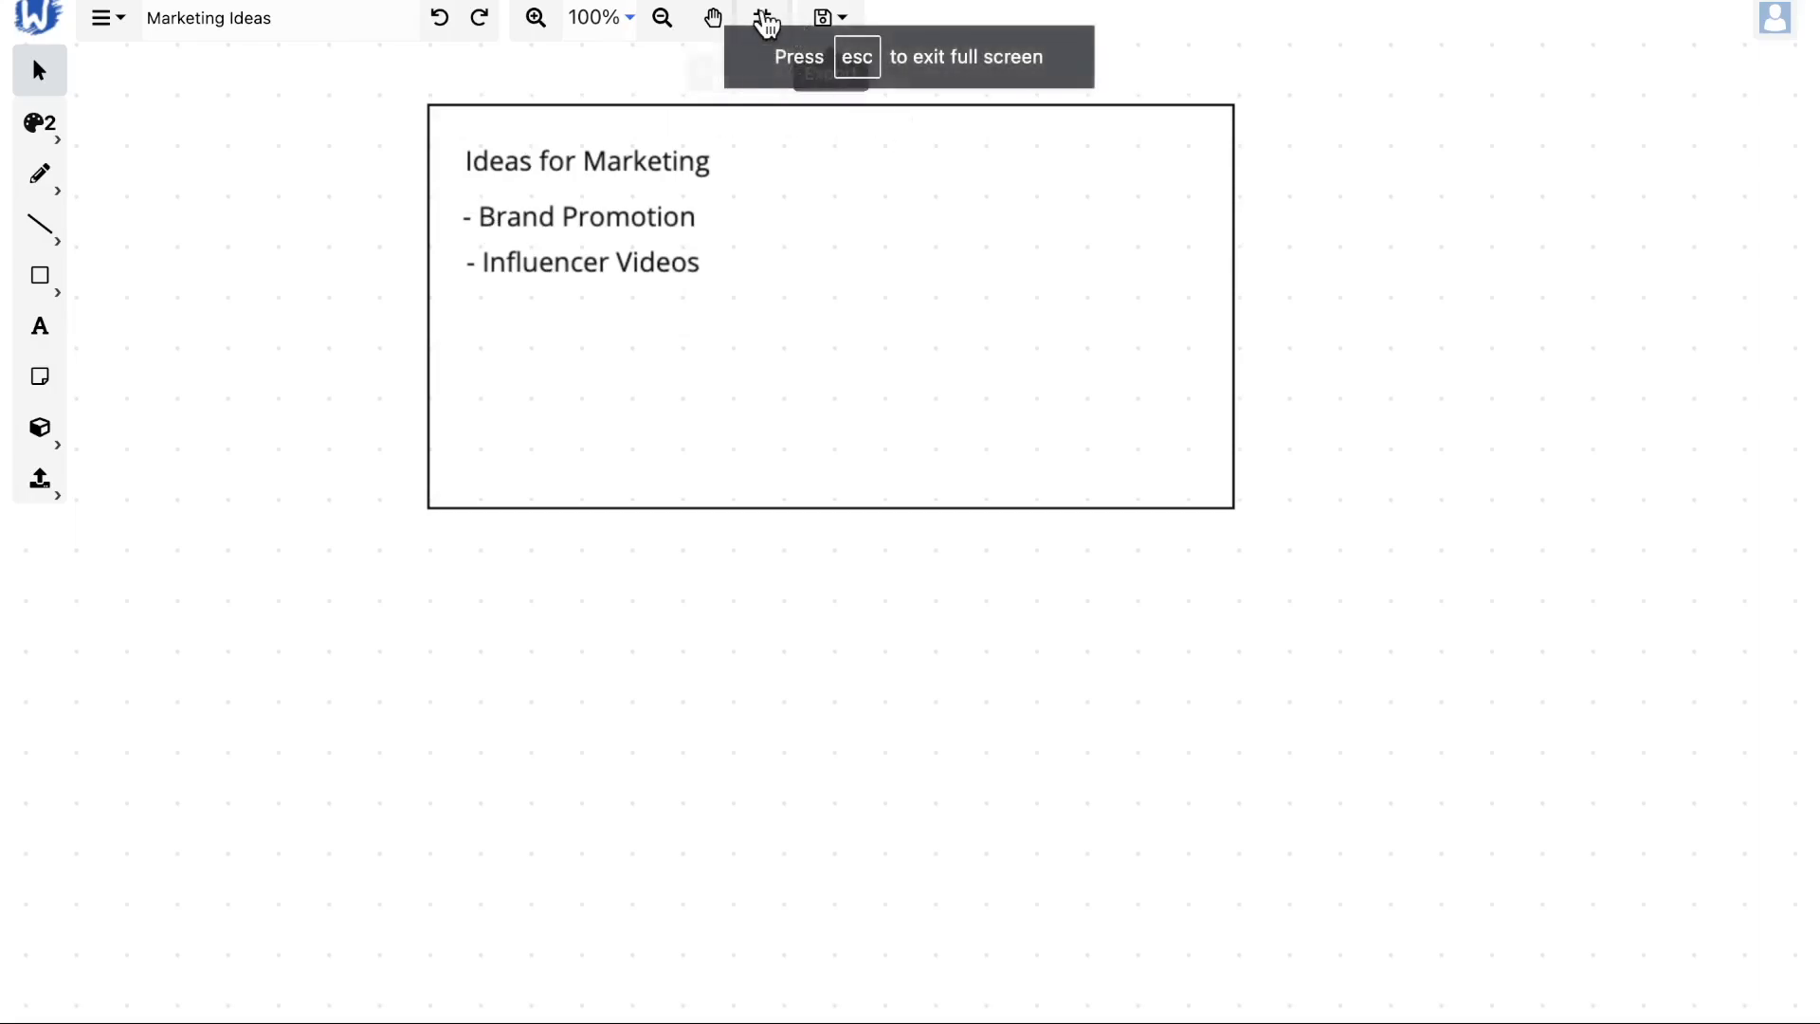
{"action": "left_click", "coordinate": [771, 19]}
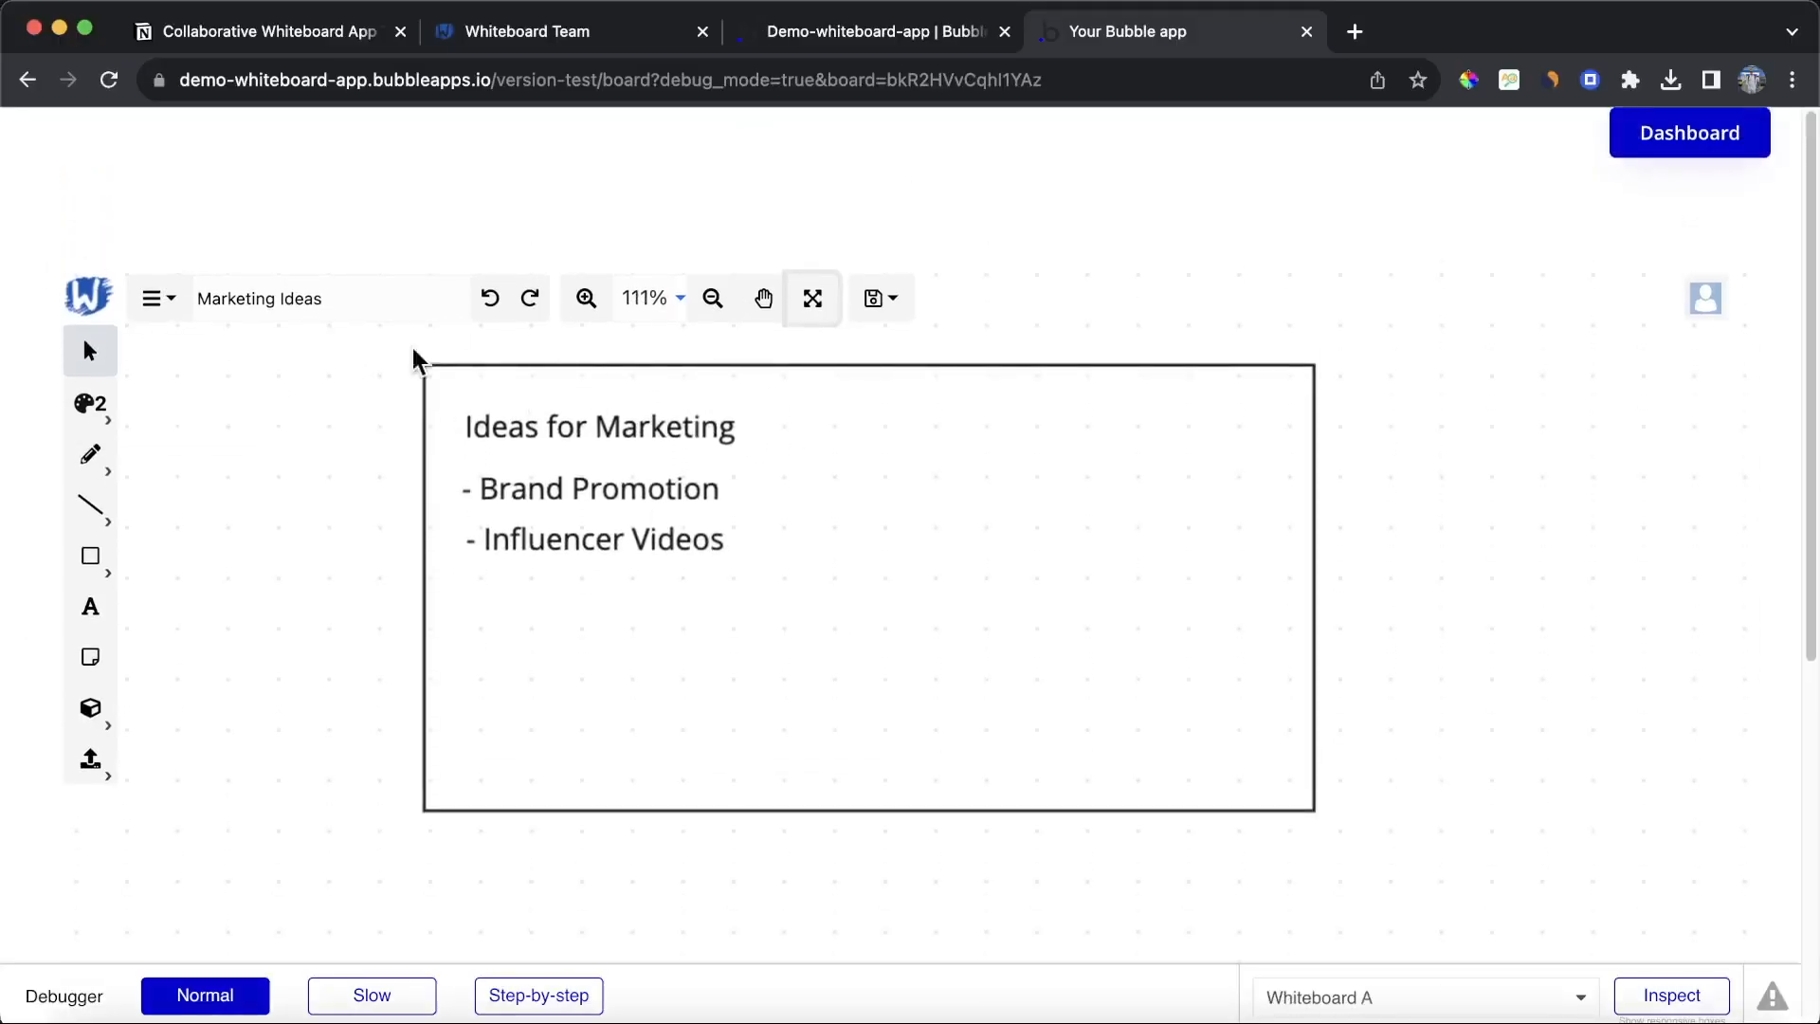
Step: Place a button labelled Invite Colleague above the whiteboard on the board page
{"action": "left_click", "coordinate": [837, 32]}
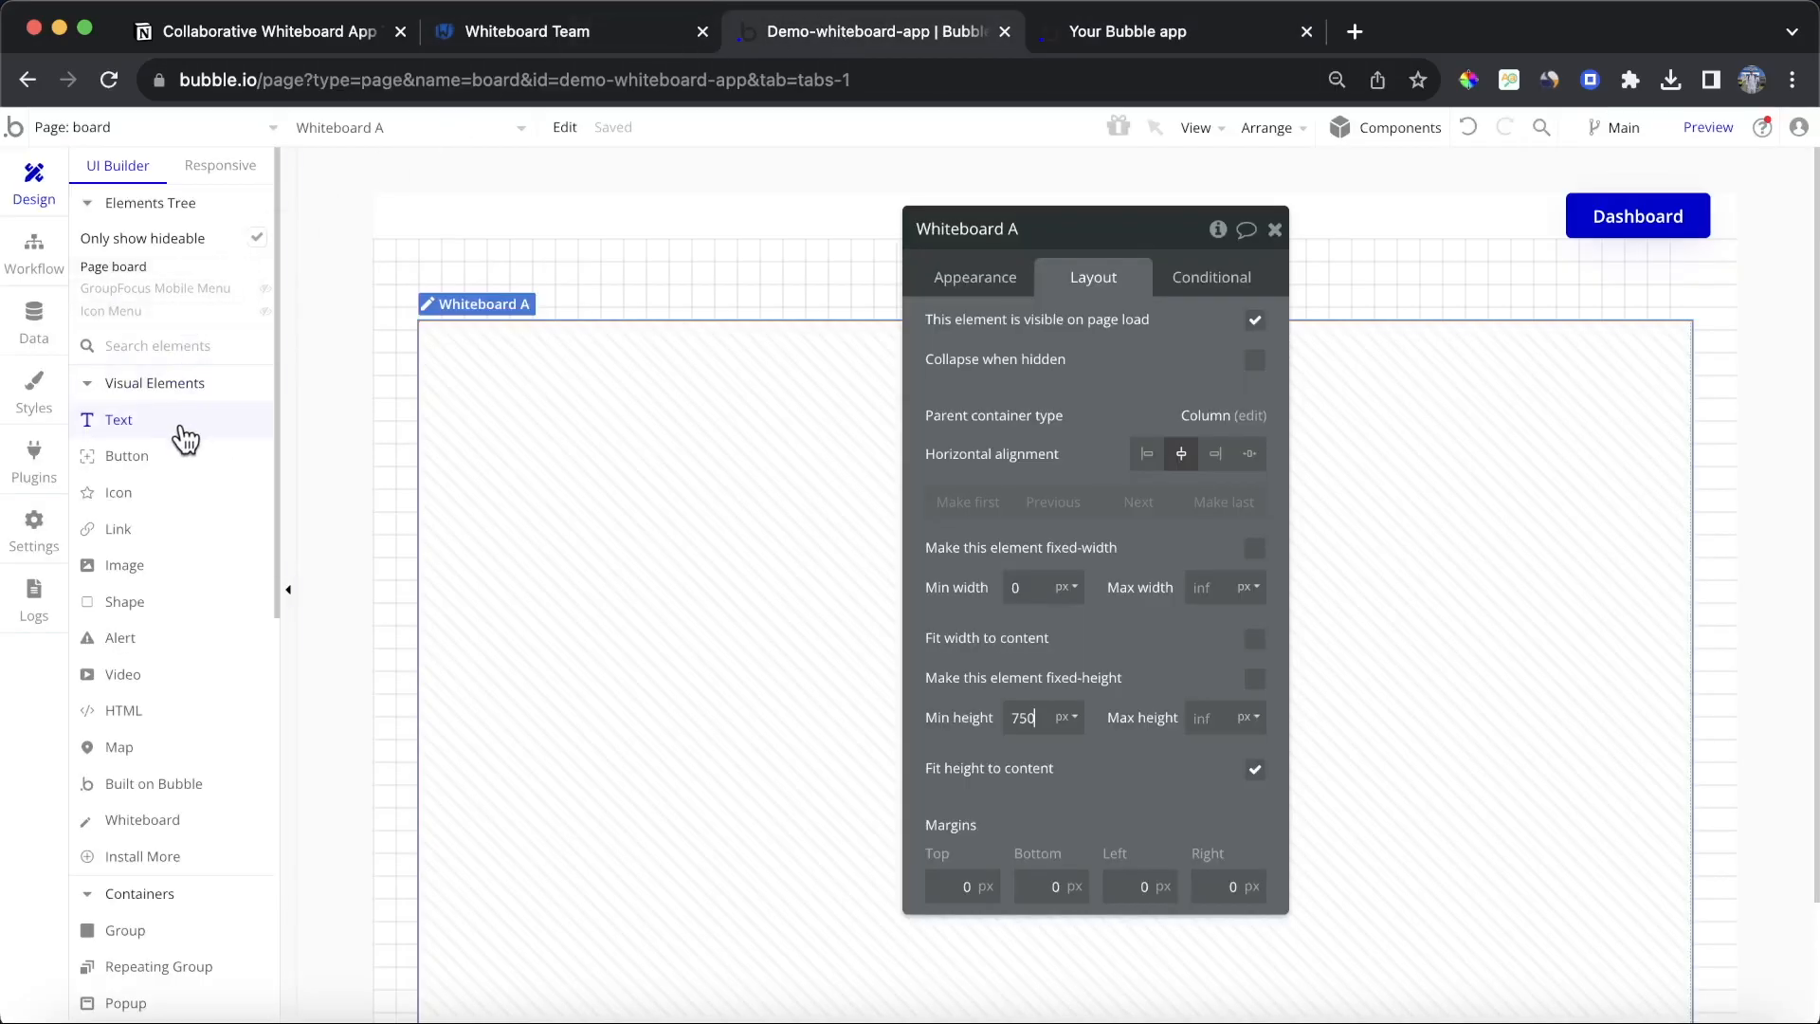
{"action": "left_click", "coordinate": [167, 453]}
{"action": "left_click_drag", "start_coordinate": [462, 305], "coordinate": [618, 276]}
{"action": "type", "text": "Invite Coll"}
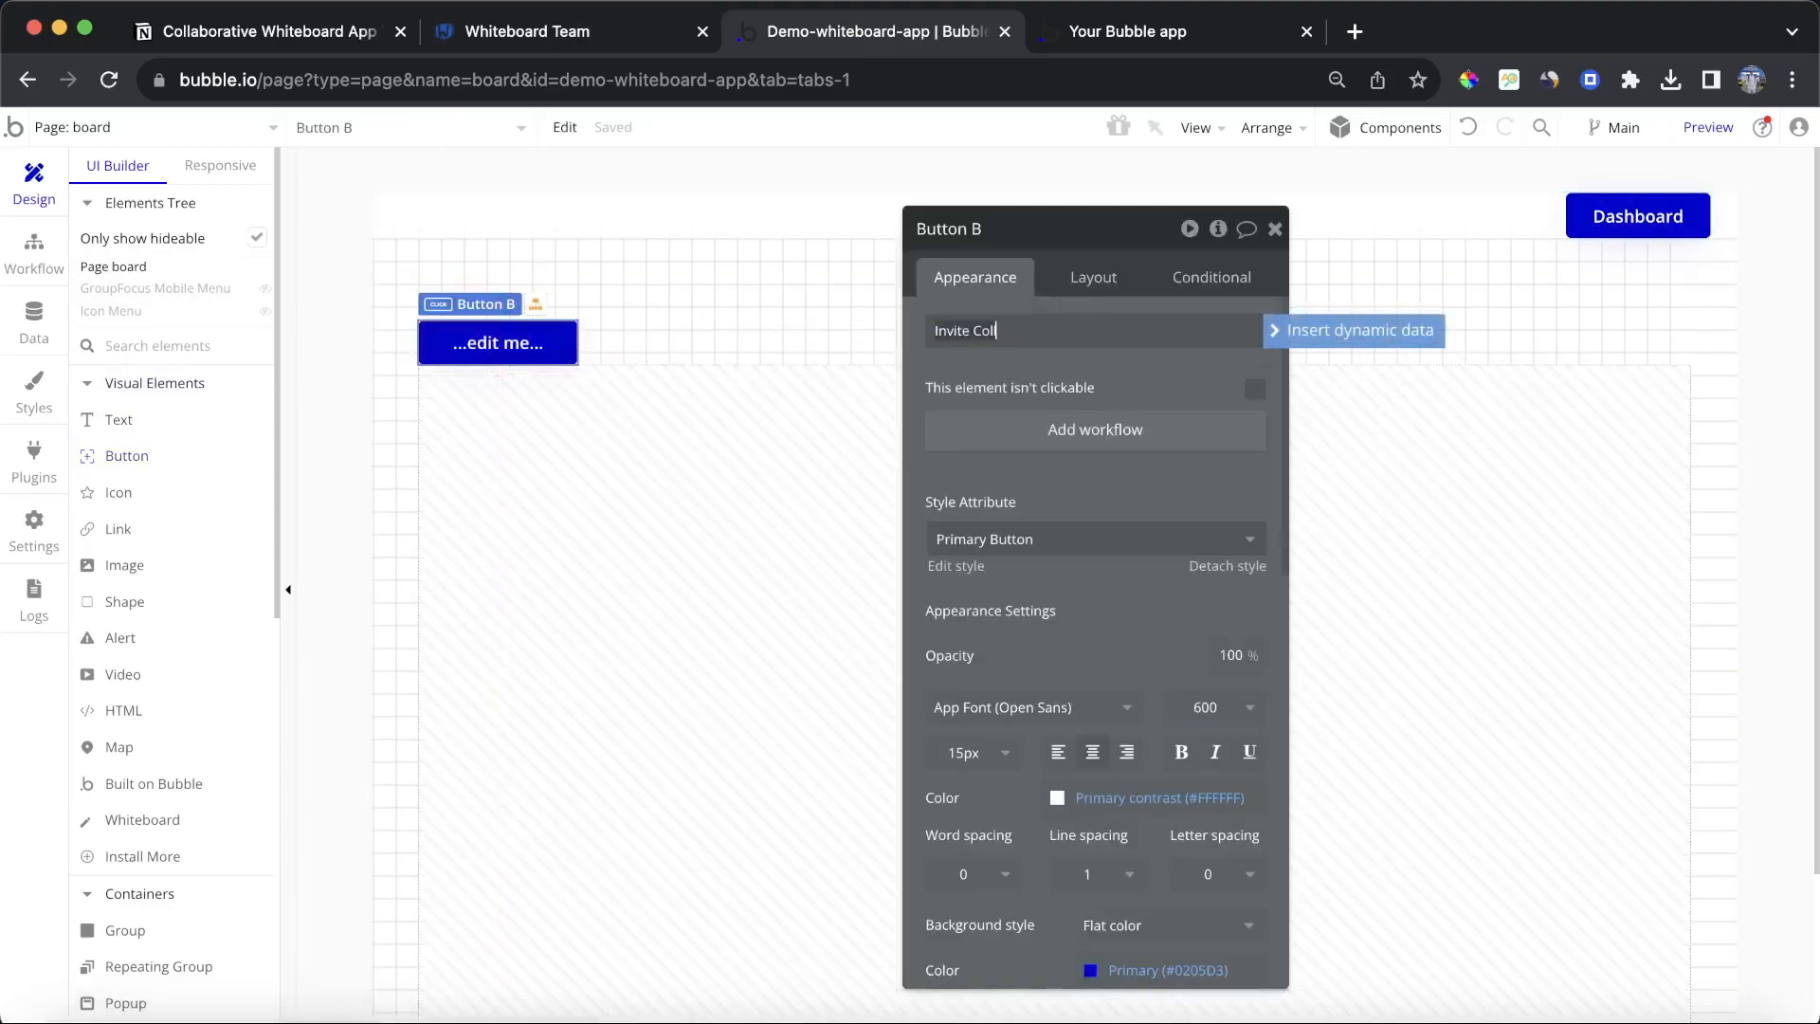
{"action": "type", "text": "eagues"}
{"action": "key", "text": "BackSpace"}
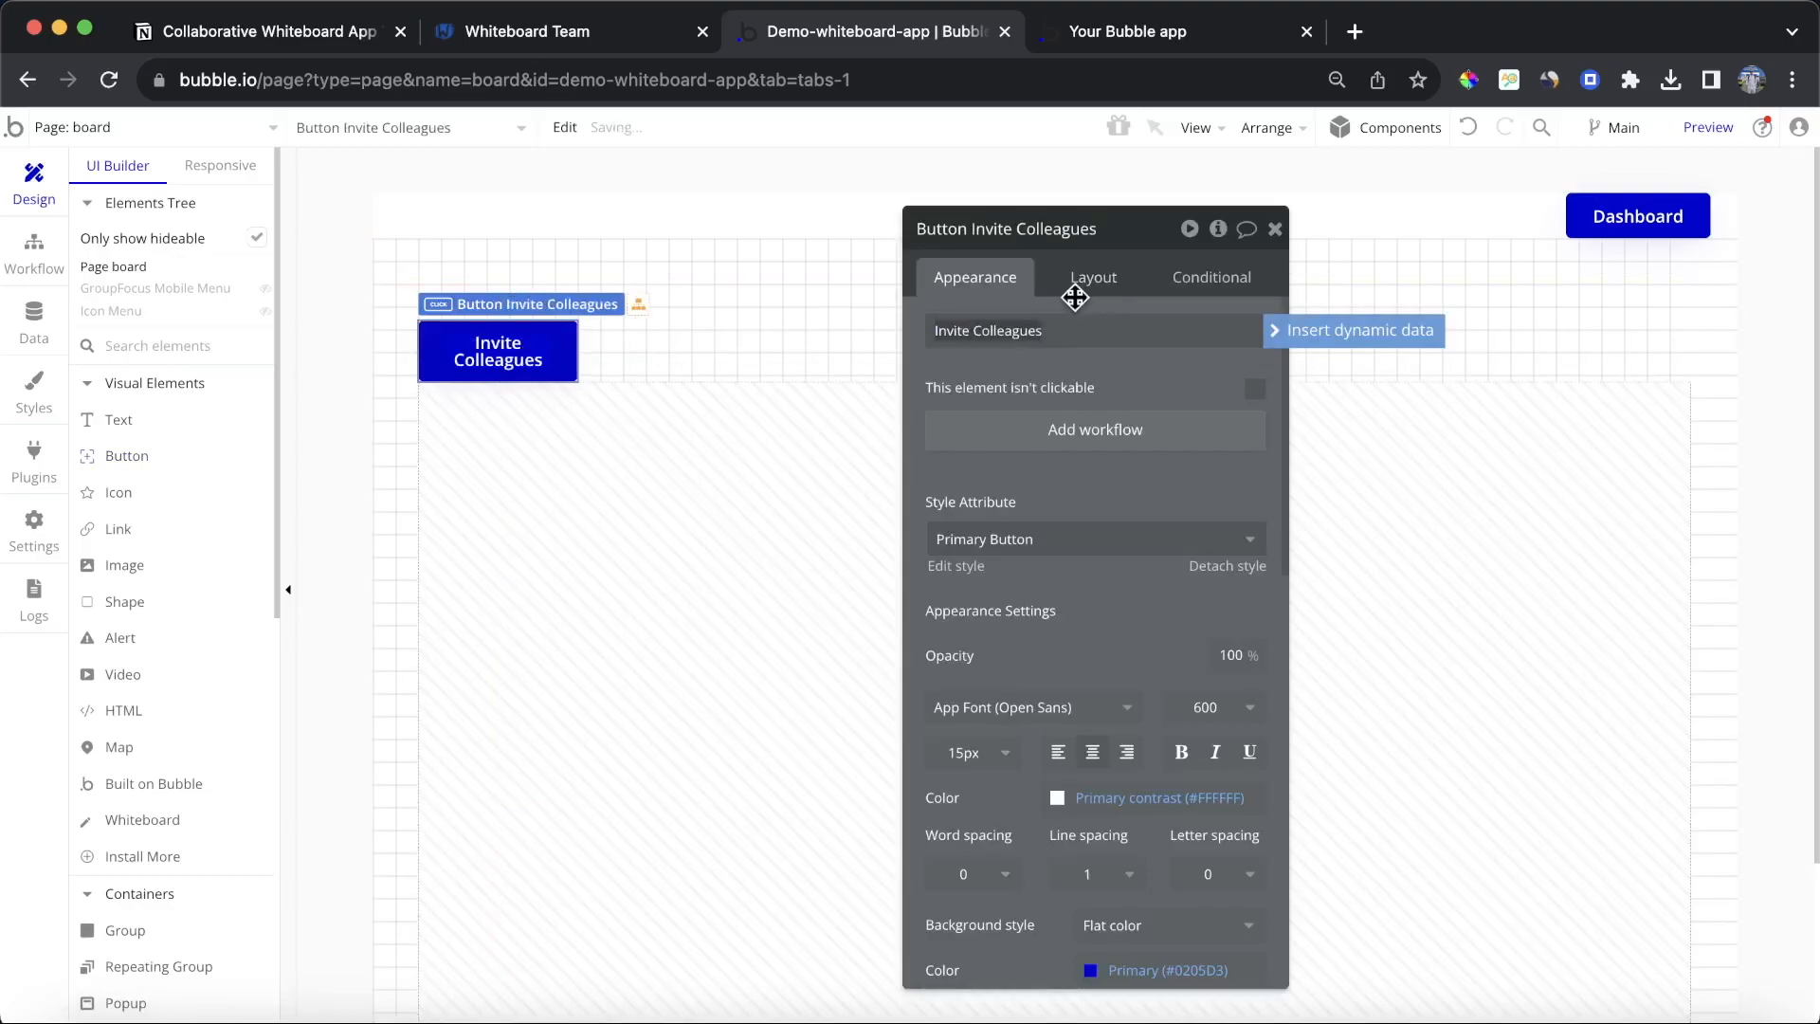
Step: Set the Invite Colleague button's width to 170 px and its bottom margin to 20 px
{"action": "left_click", "coordinate": [1093, 285]}
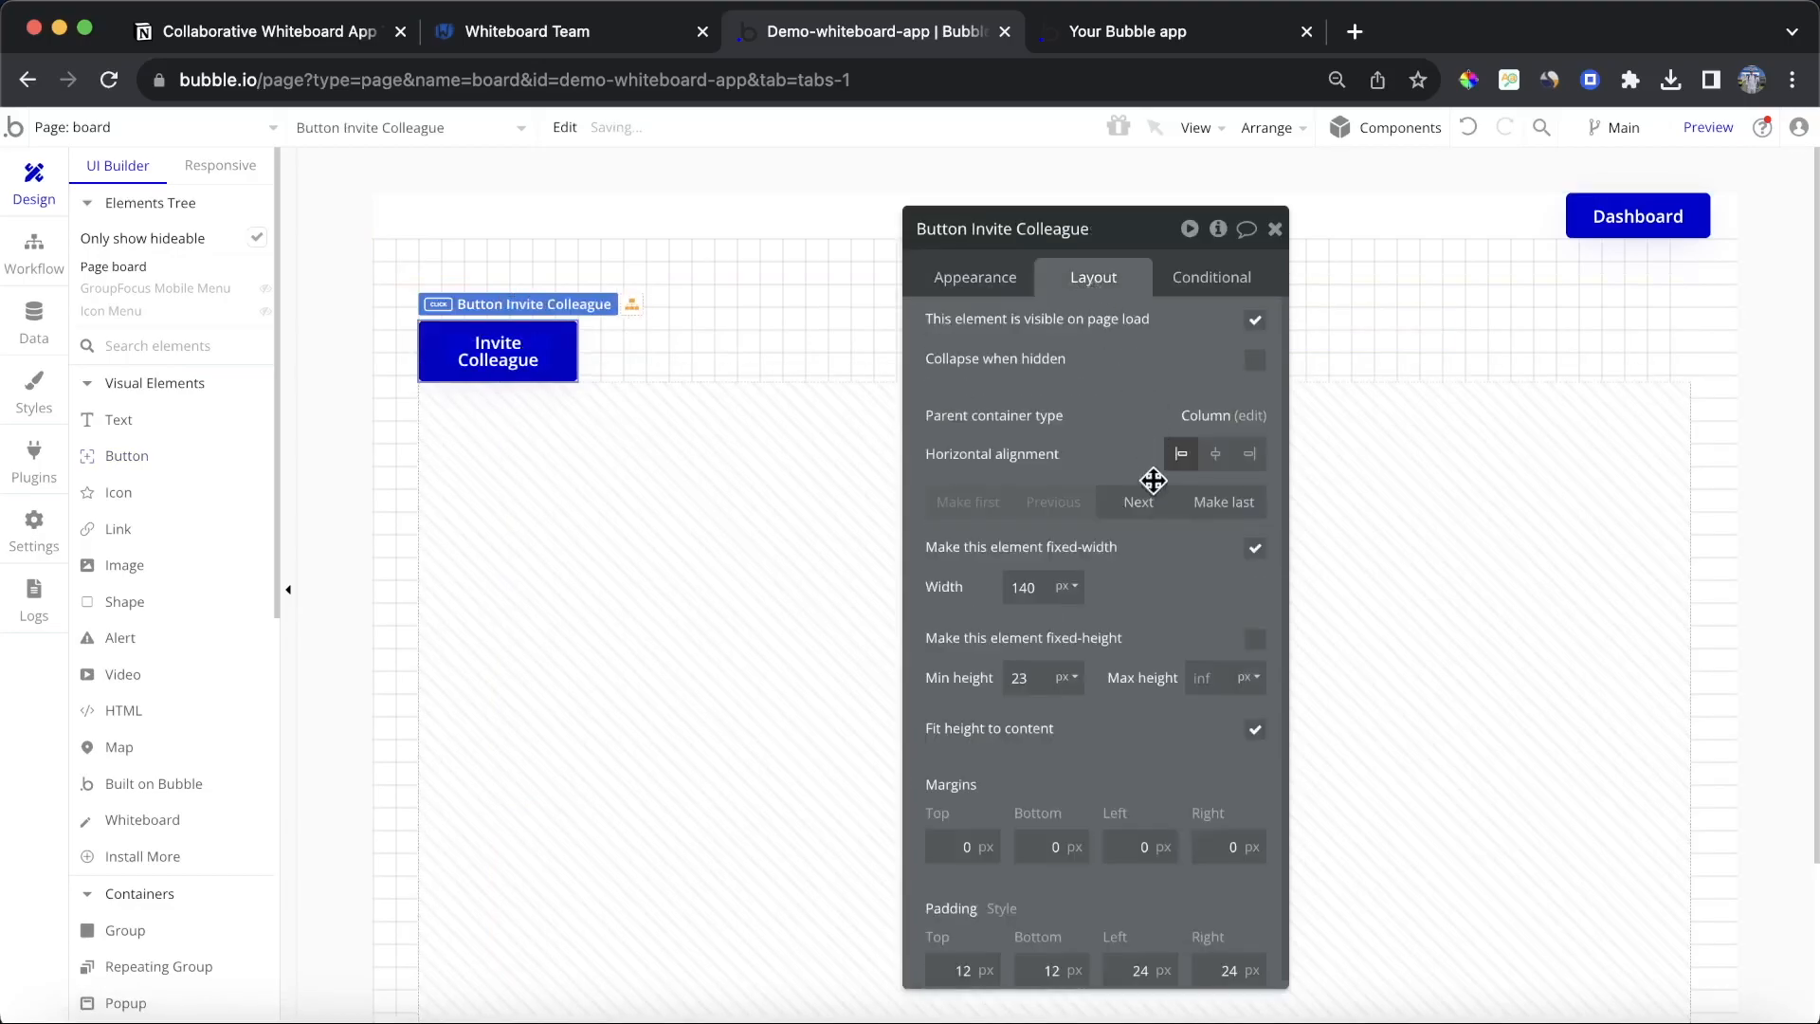
{"action": "type", "text": "160"}
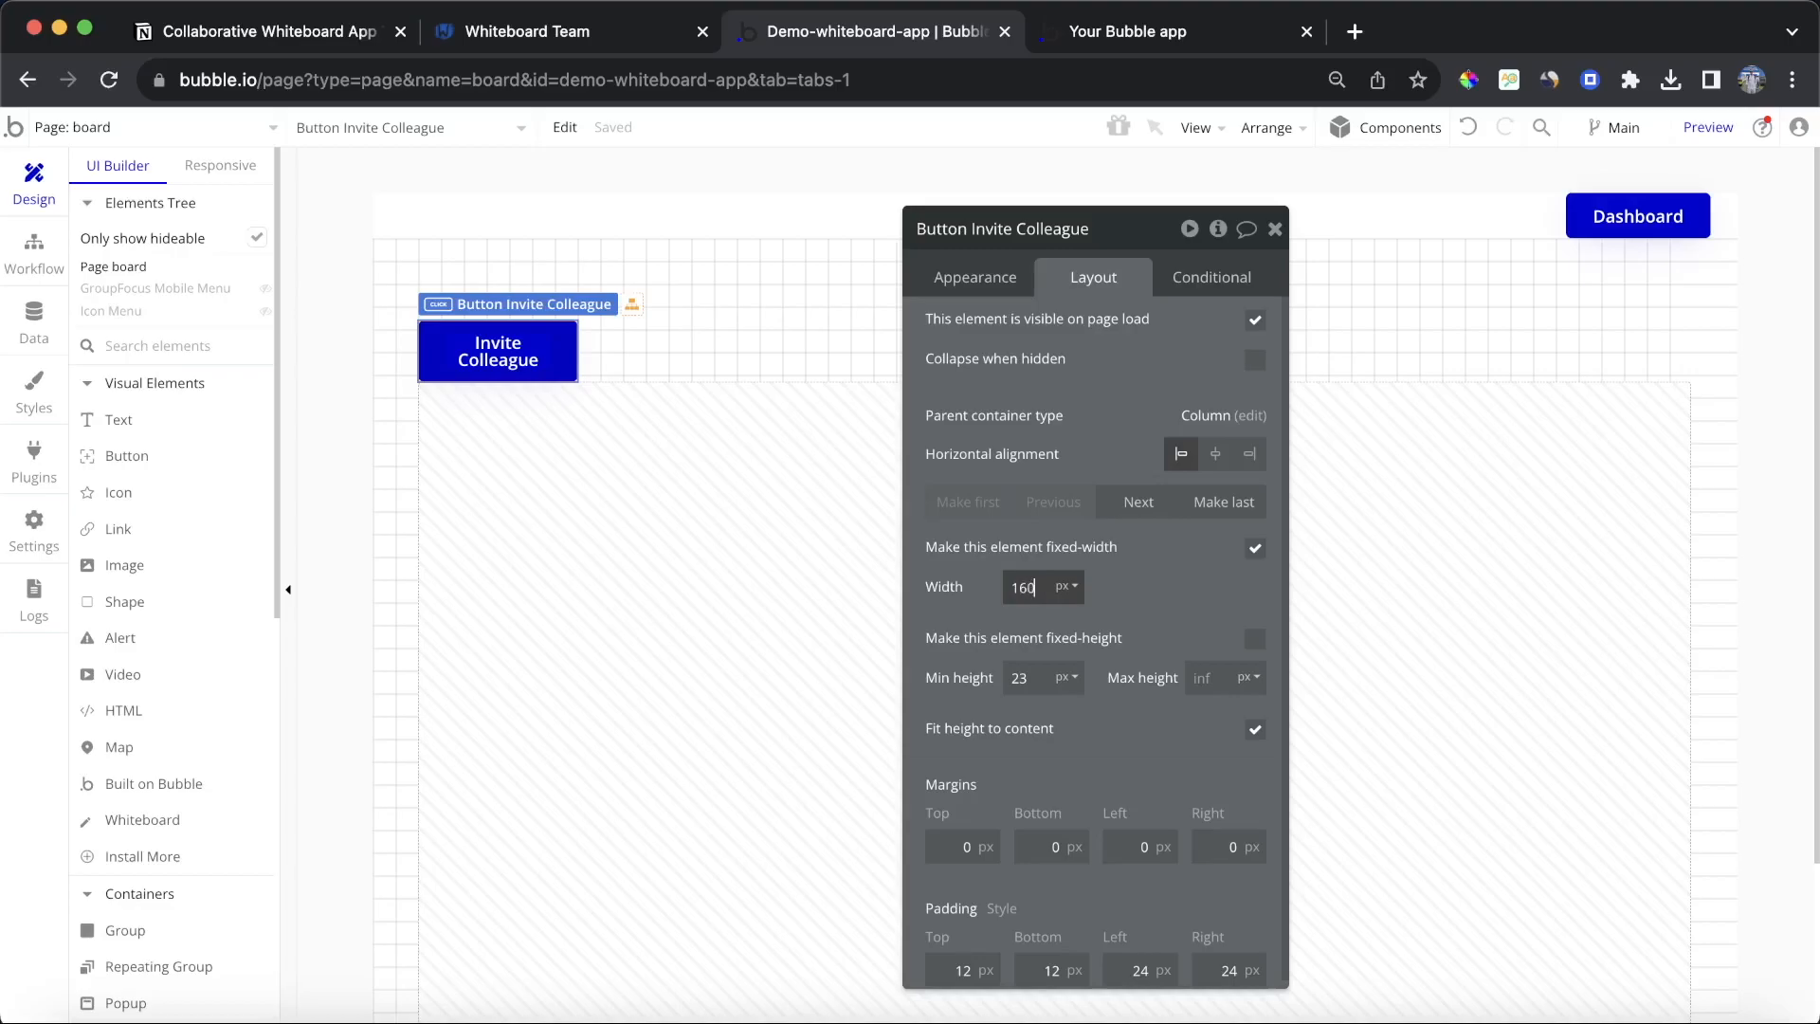
{"action": "key", "text": "BackSpace"}
{"action": "key", "text": "BackSpace"}
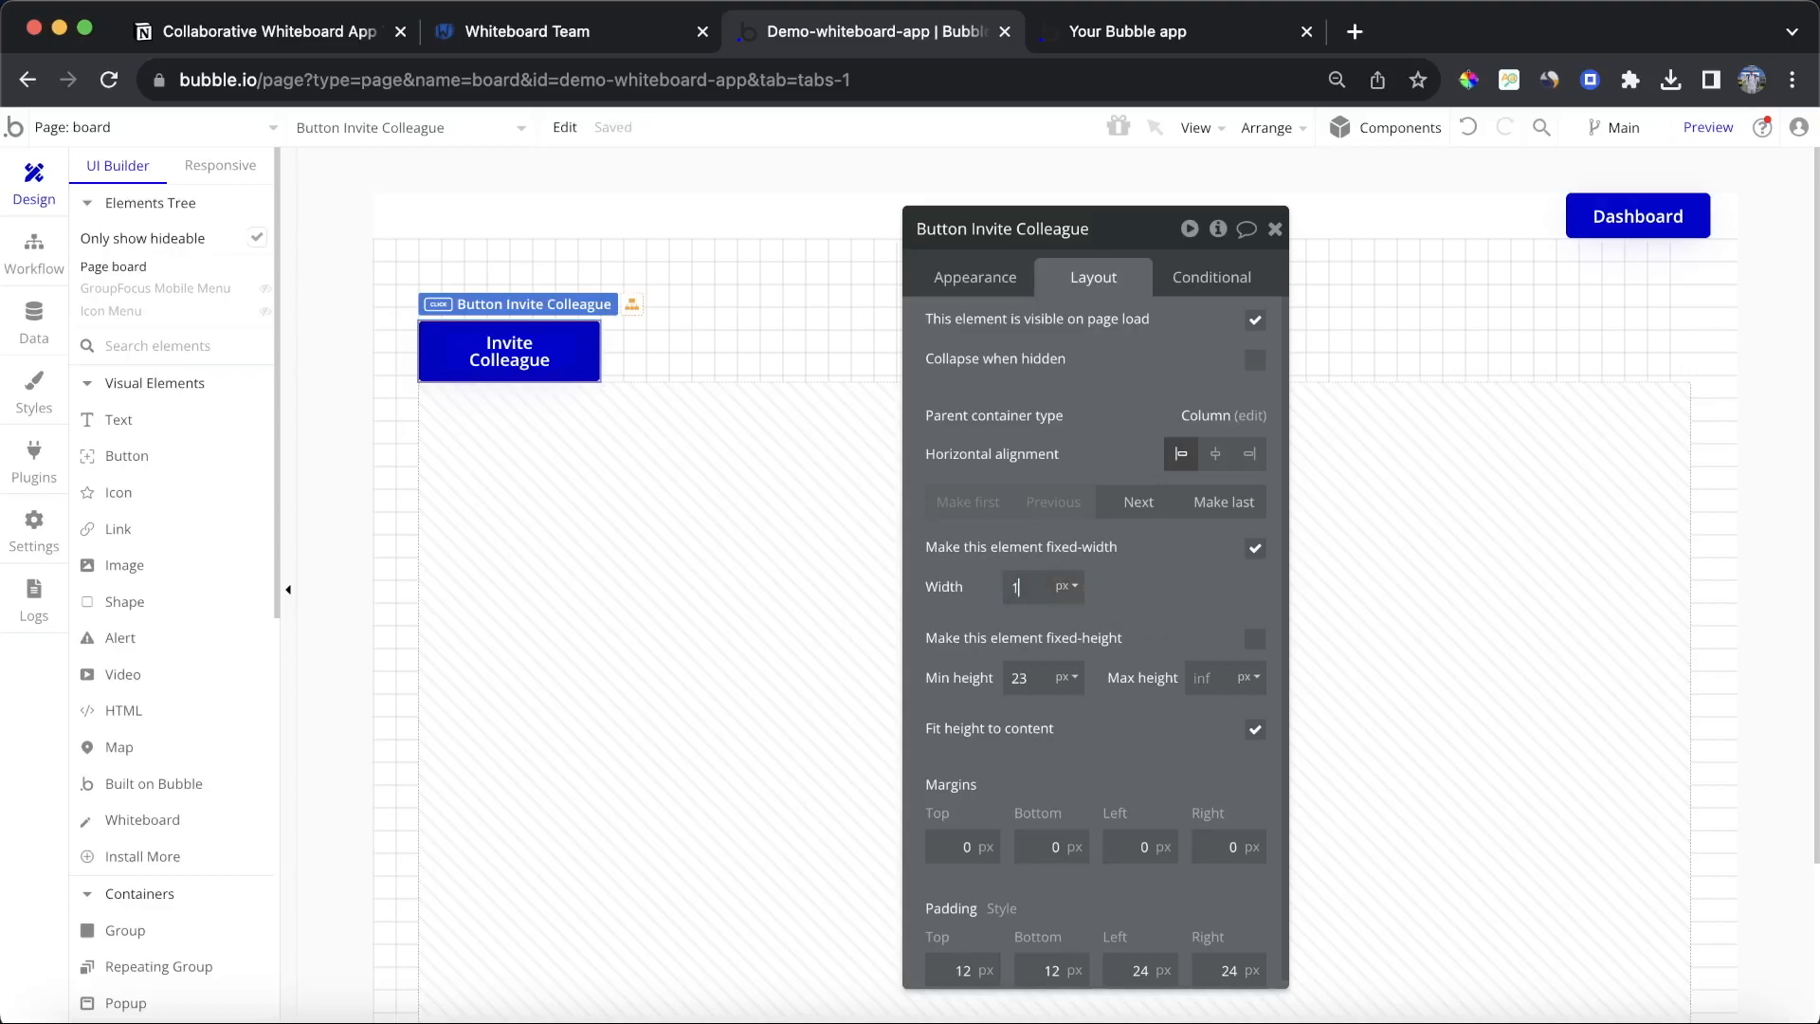
{"action": "type", "text": "70"}
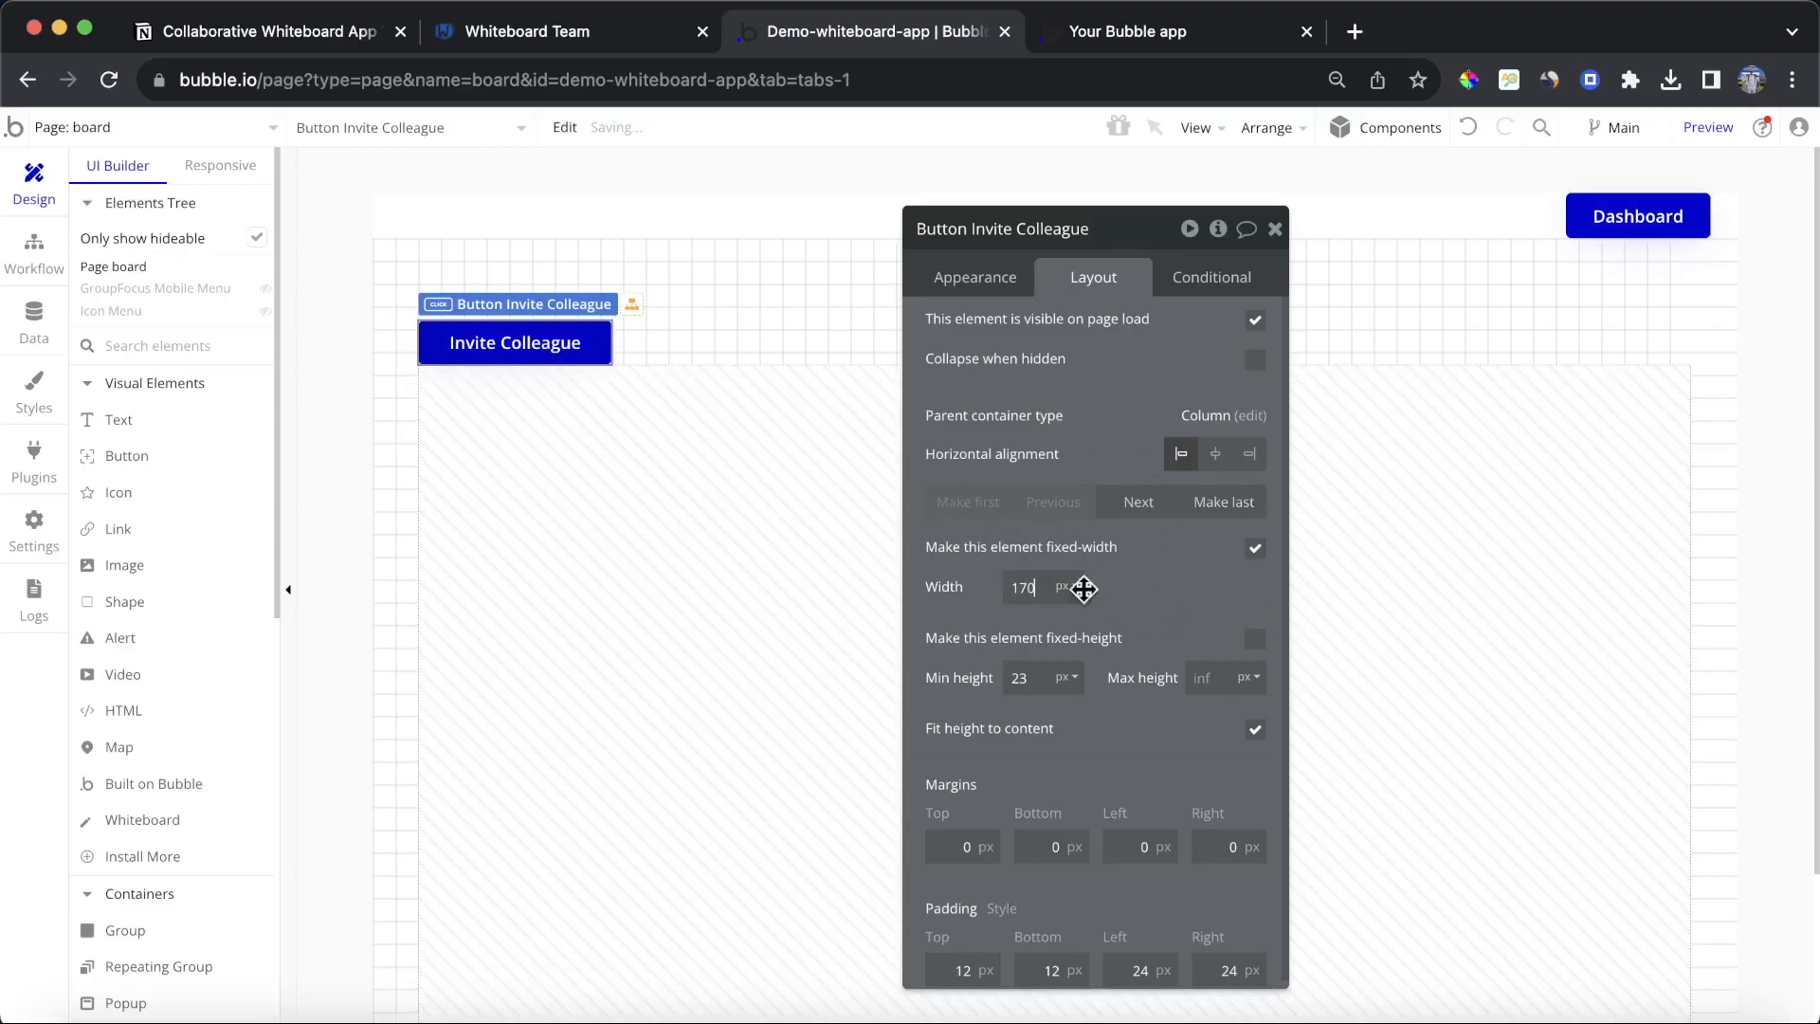
{"action": "scroll", "coordinate": [1088, 584], "scroll_direction": "down", "scroll_amount": 1}
{"action": "type", "text": "20"}
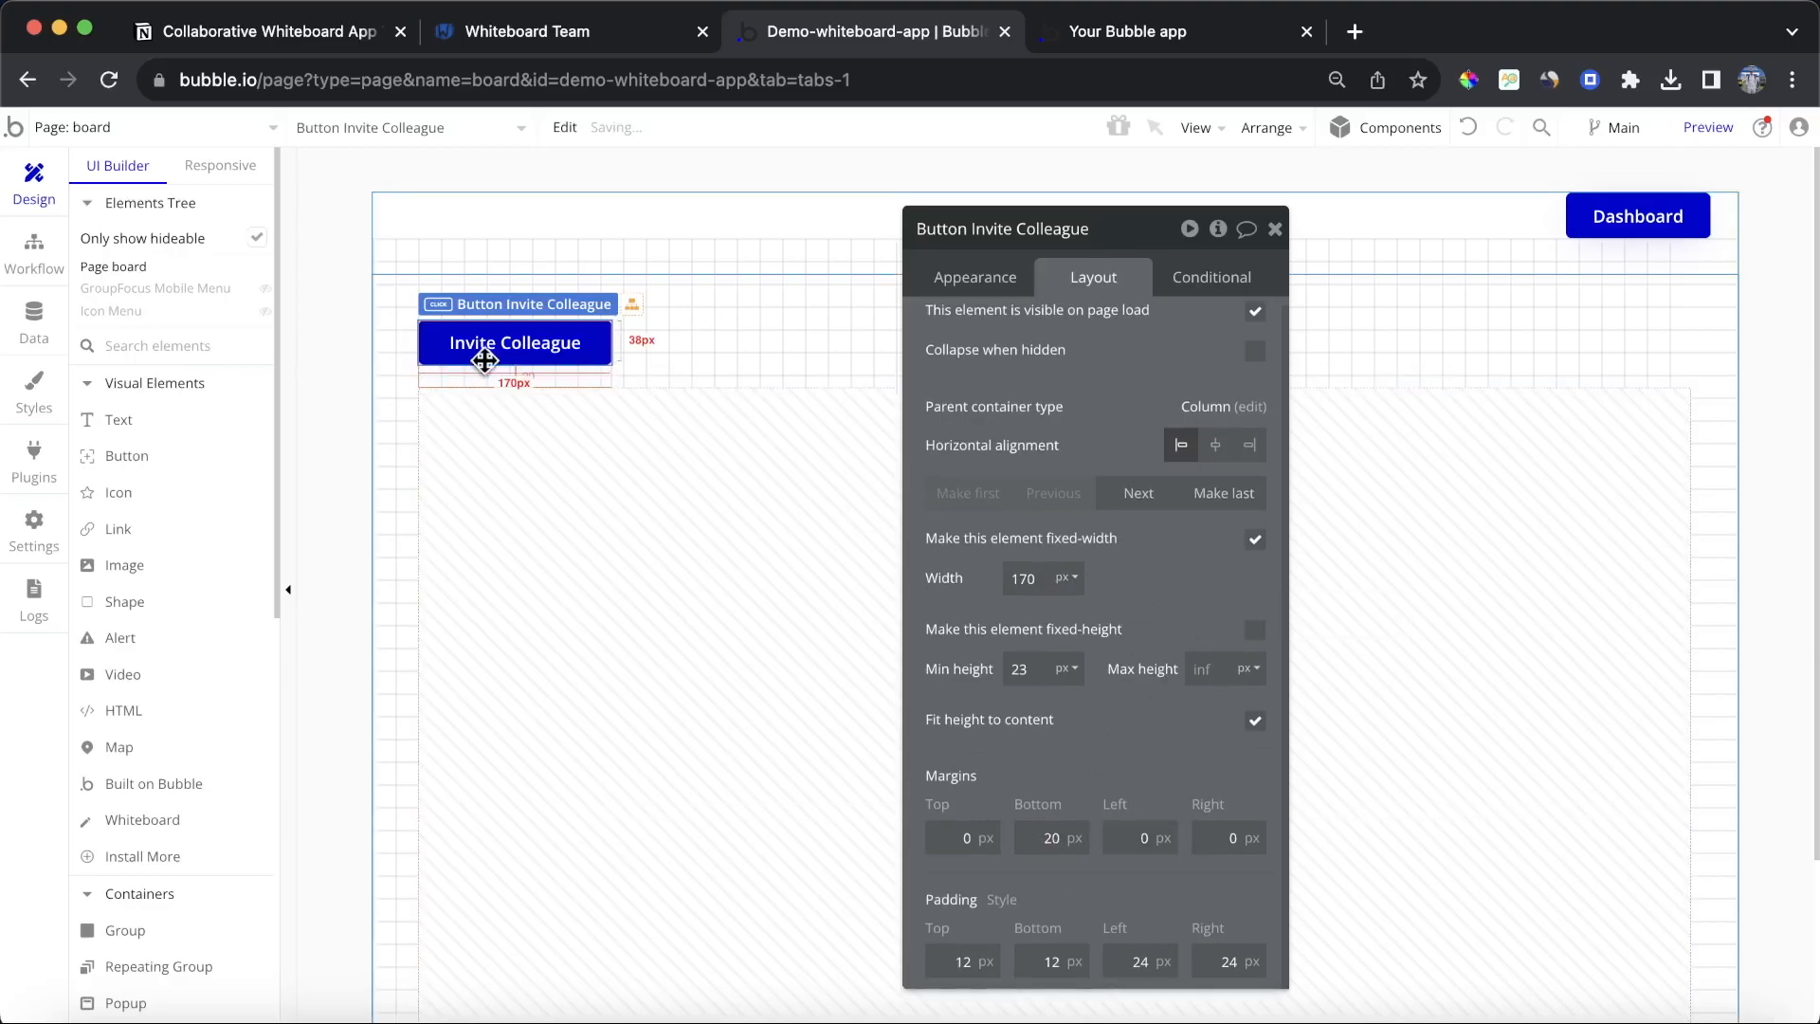
{"action": "left_click", "coordinate": [1275, 229]}
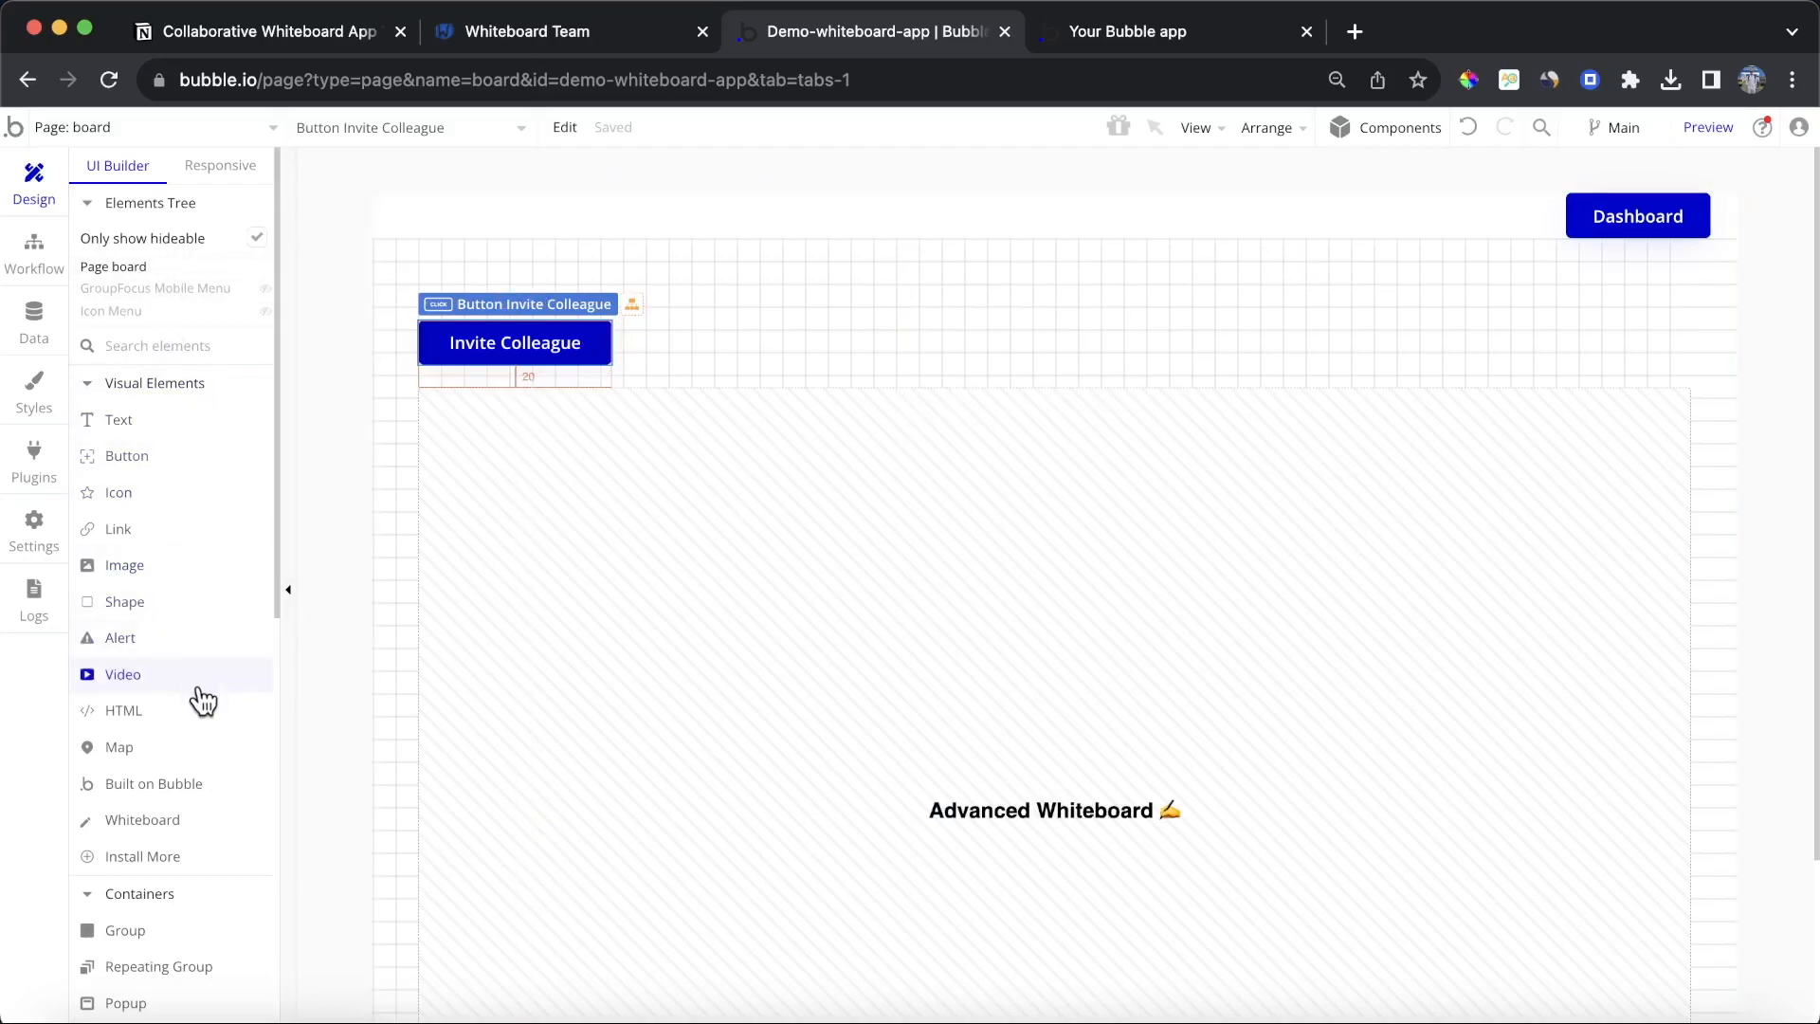
Step: Draw a popup on the board page about 700 by 515 px
{"action": "scroll", "coordinate": [203, 702], "scroll_direction": "down", "scroll_amount": 3}
{"action": "left_click", "coordinate": [152, 846]}
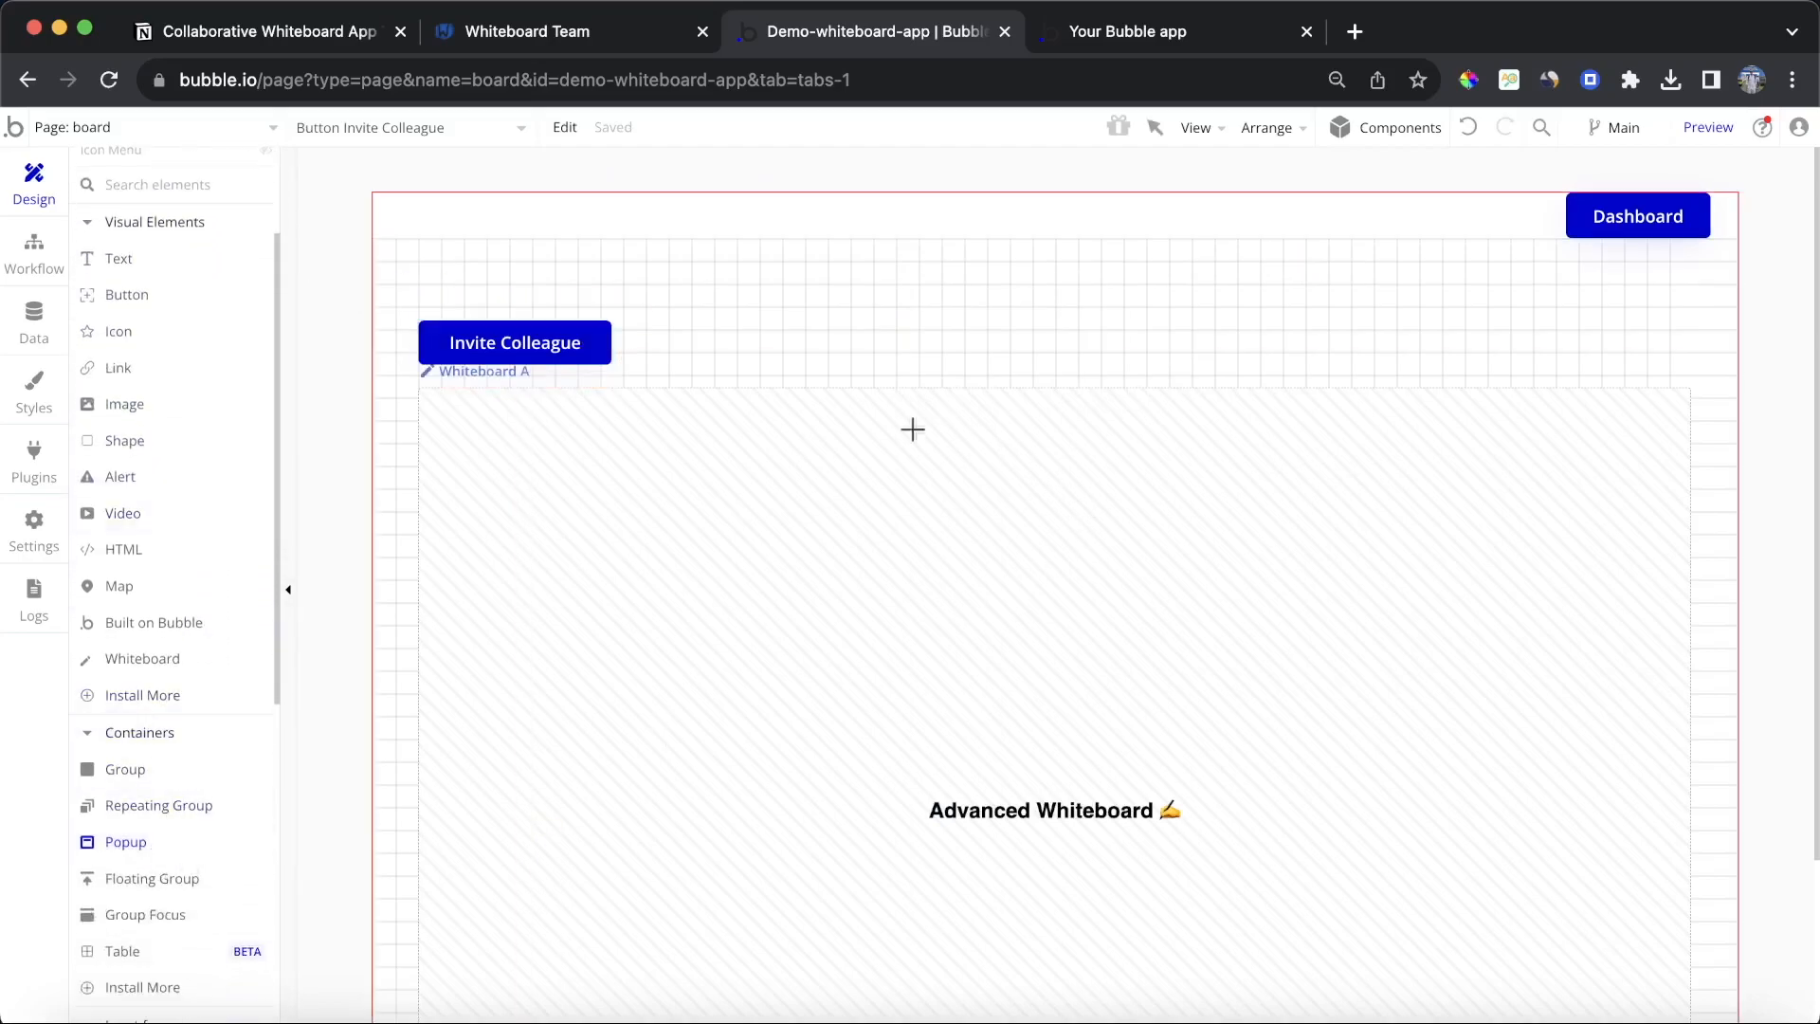
{"action": "left_click_drag", "start_coordinate": [687, 281], "coordinate": [1480, 866]}
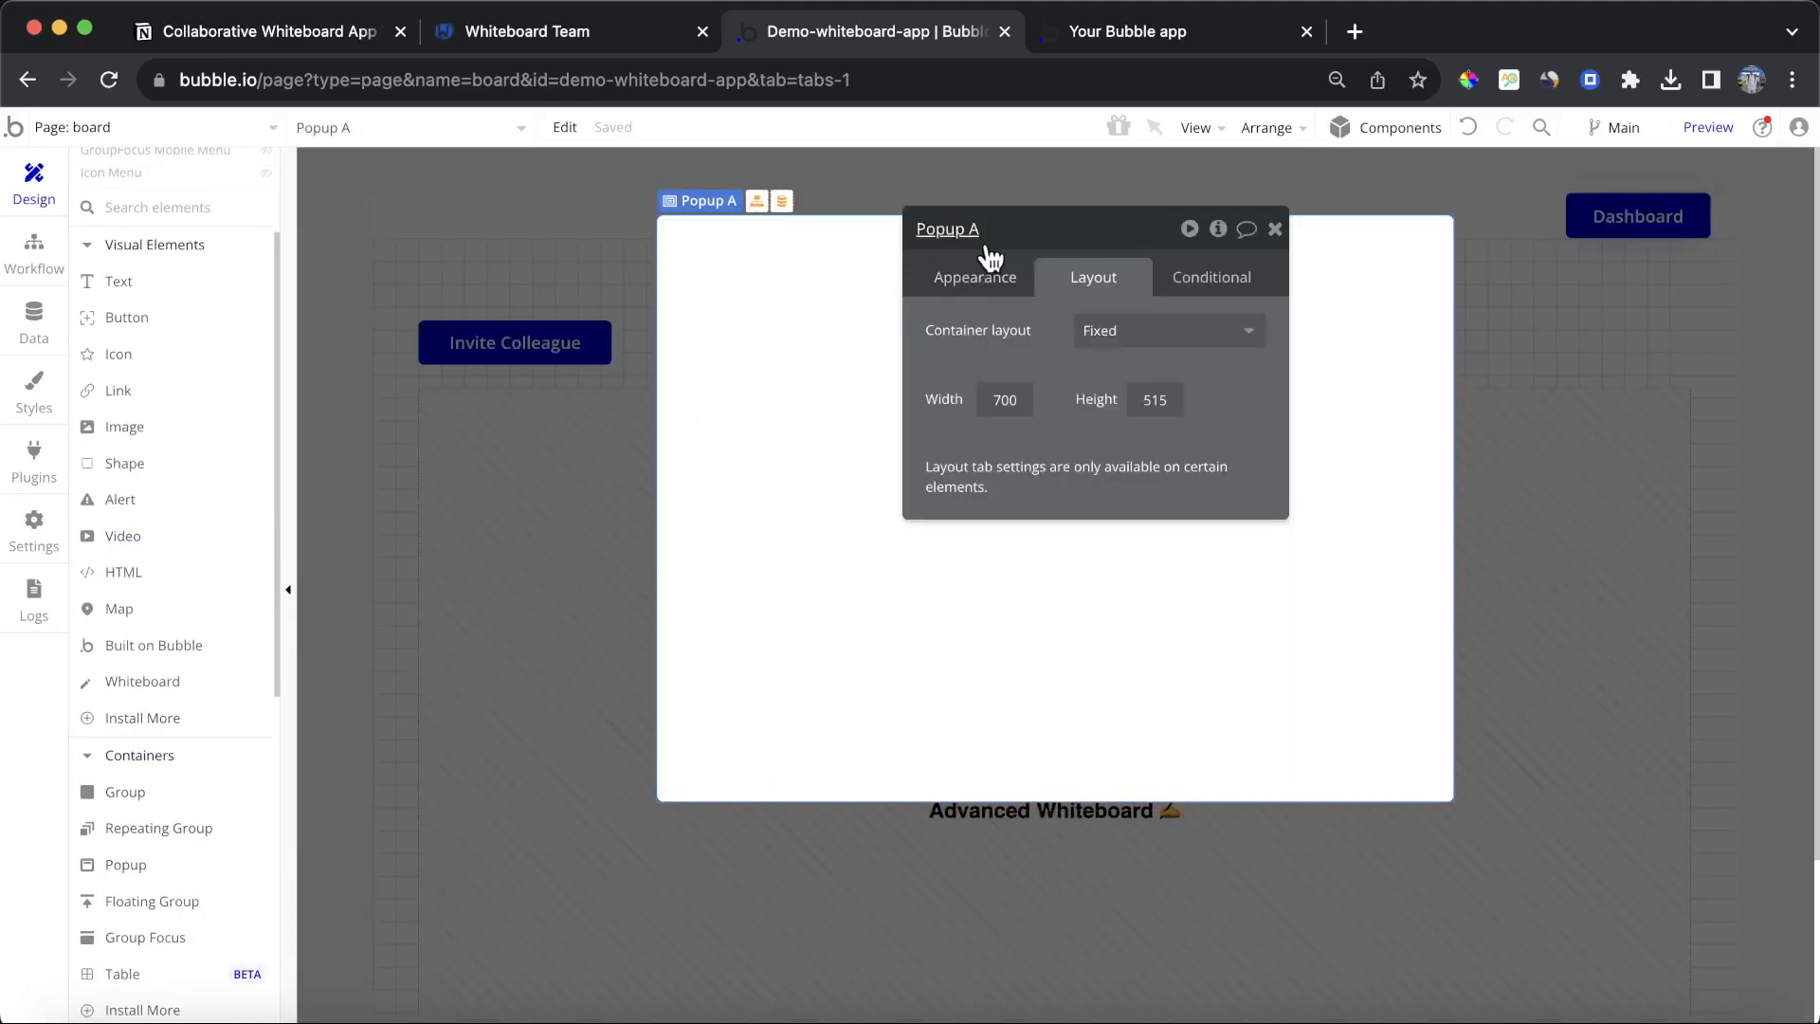
Step: Set the popup's layout to Column, not fixed-width, with min width 300 px and max width 700 px
{"action": "left_click", "coordinate": [1242, 329]}
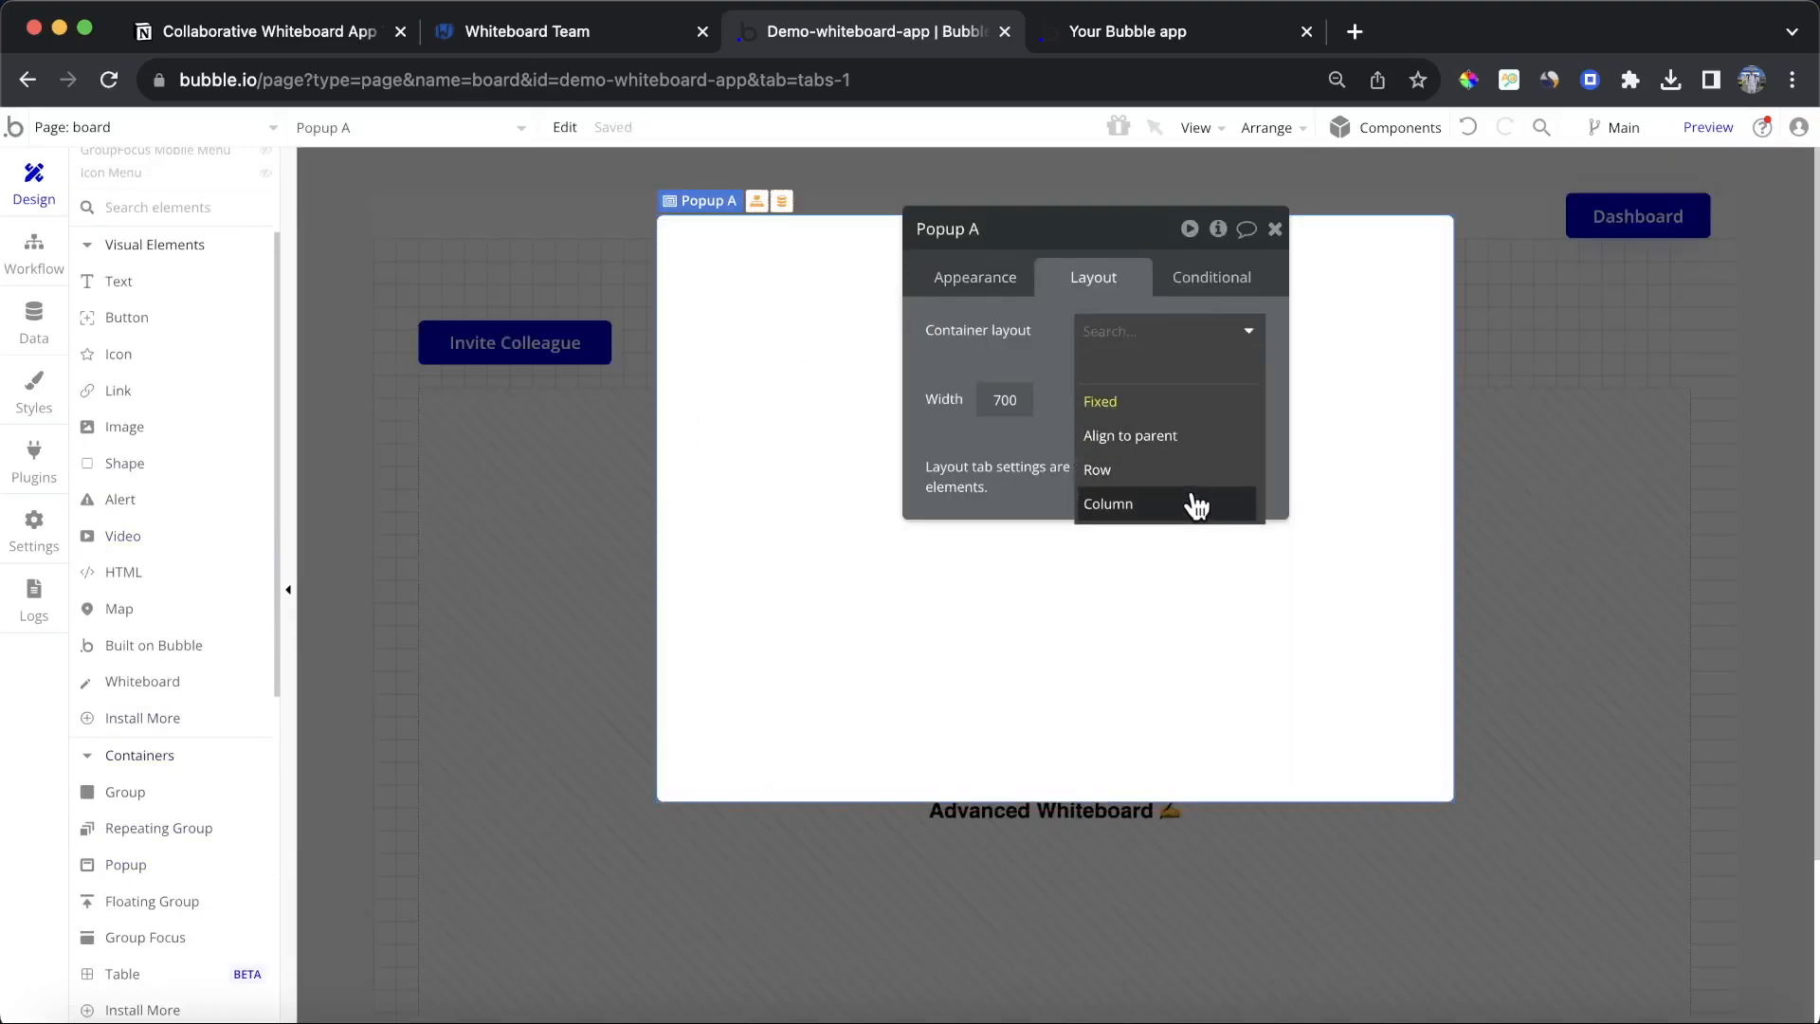
{"action": "left_click", "coordinate": [1190, 503]}
{"action": "type", "text": "300"}
{"action": "left_click", "coordinate": [1254, 497]}
{"action": "left_click", "coordinate": [1189, 535]}
{"action": "type", "text": "700"}
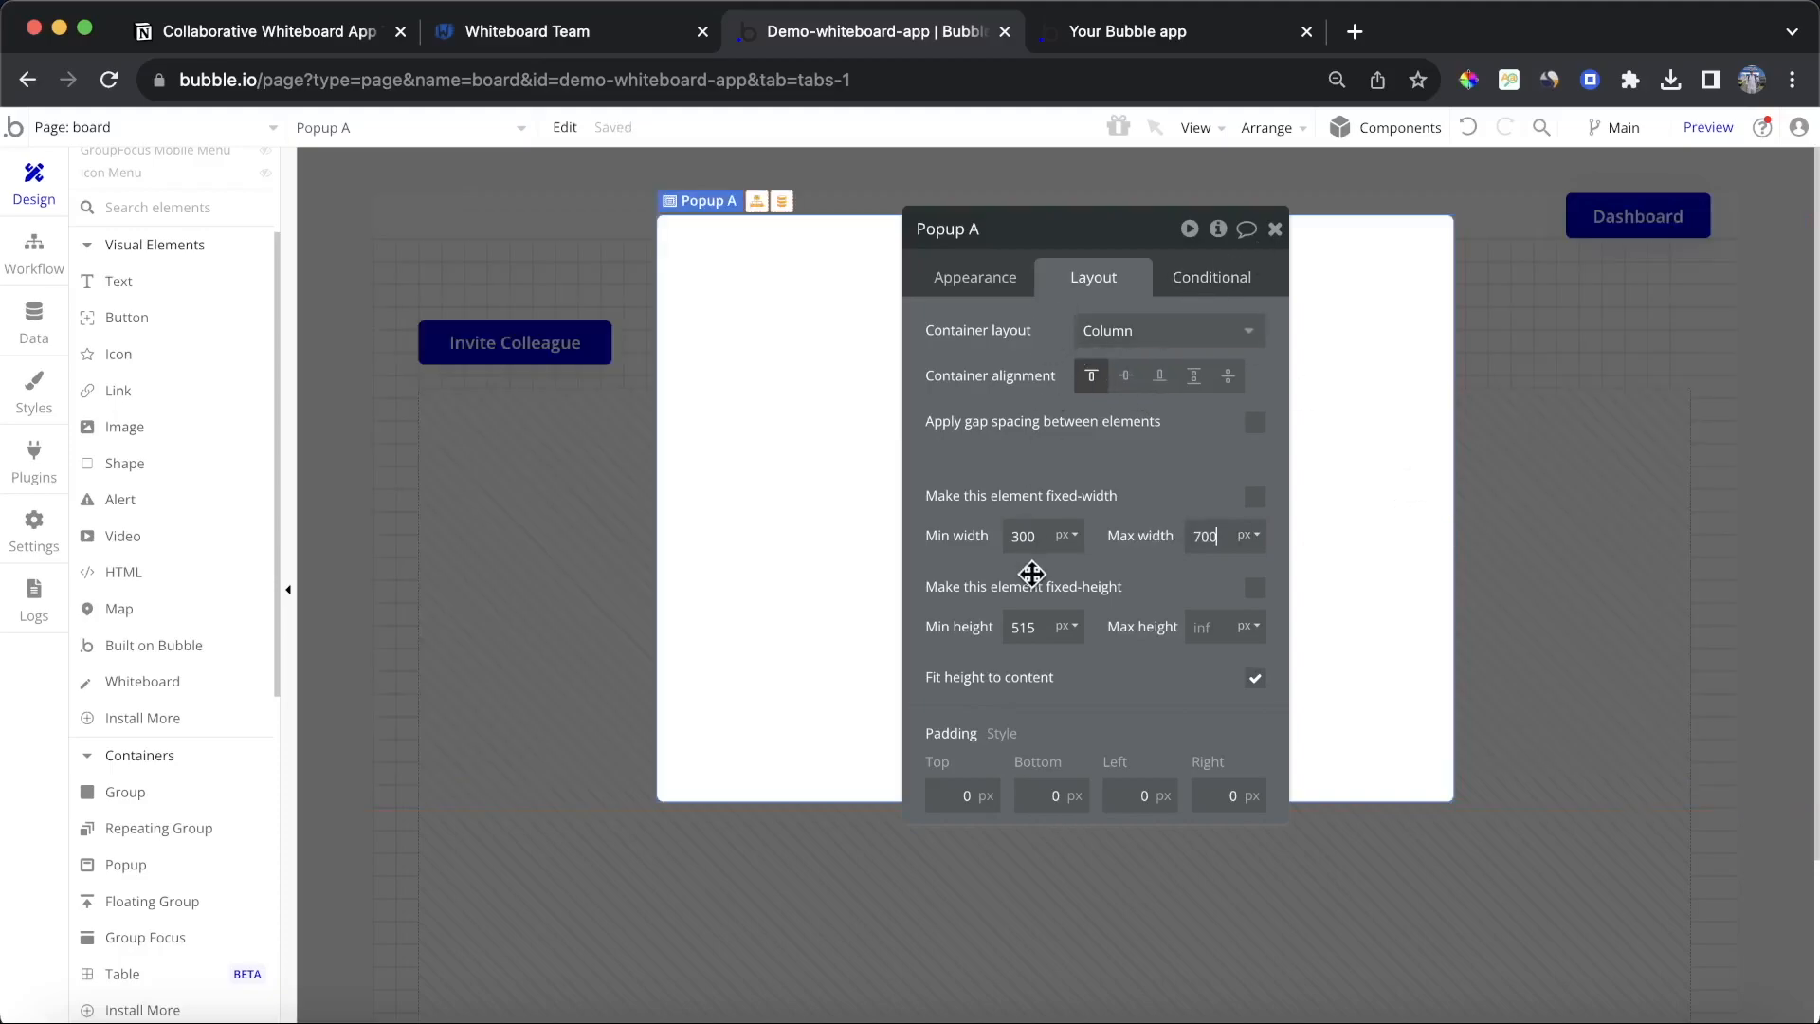
Step: Set the popup's padding to 40 px on the top, bottom, left and right
{"action": "left_click", "coordinate": [959, 794]}
{"action": "type", "text": "40"}
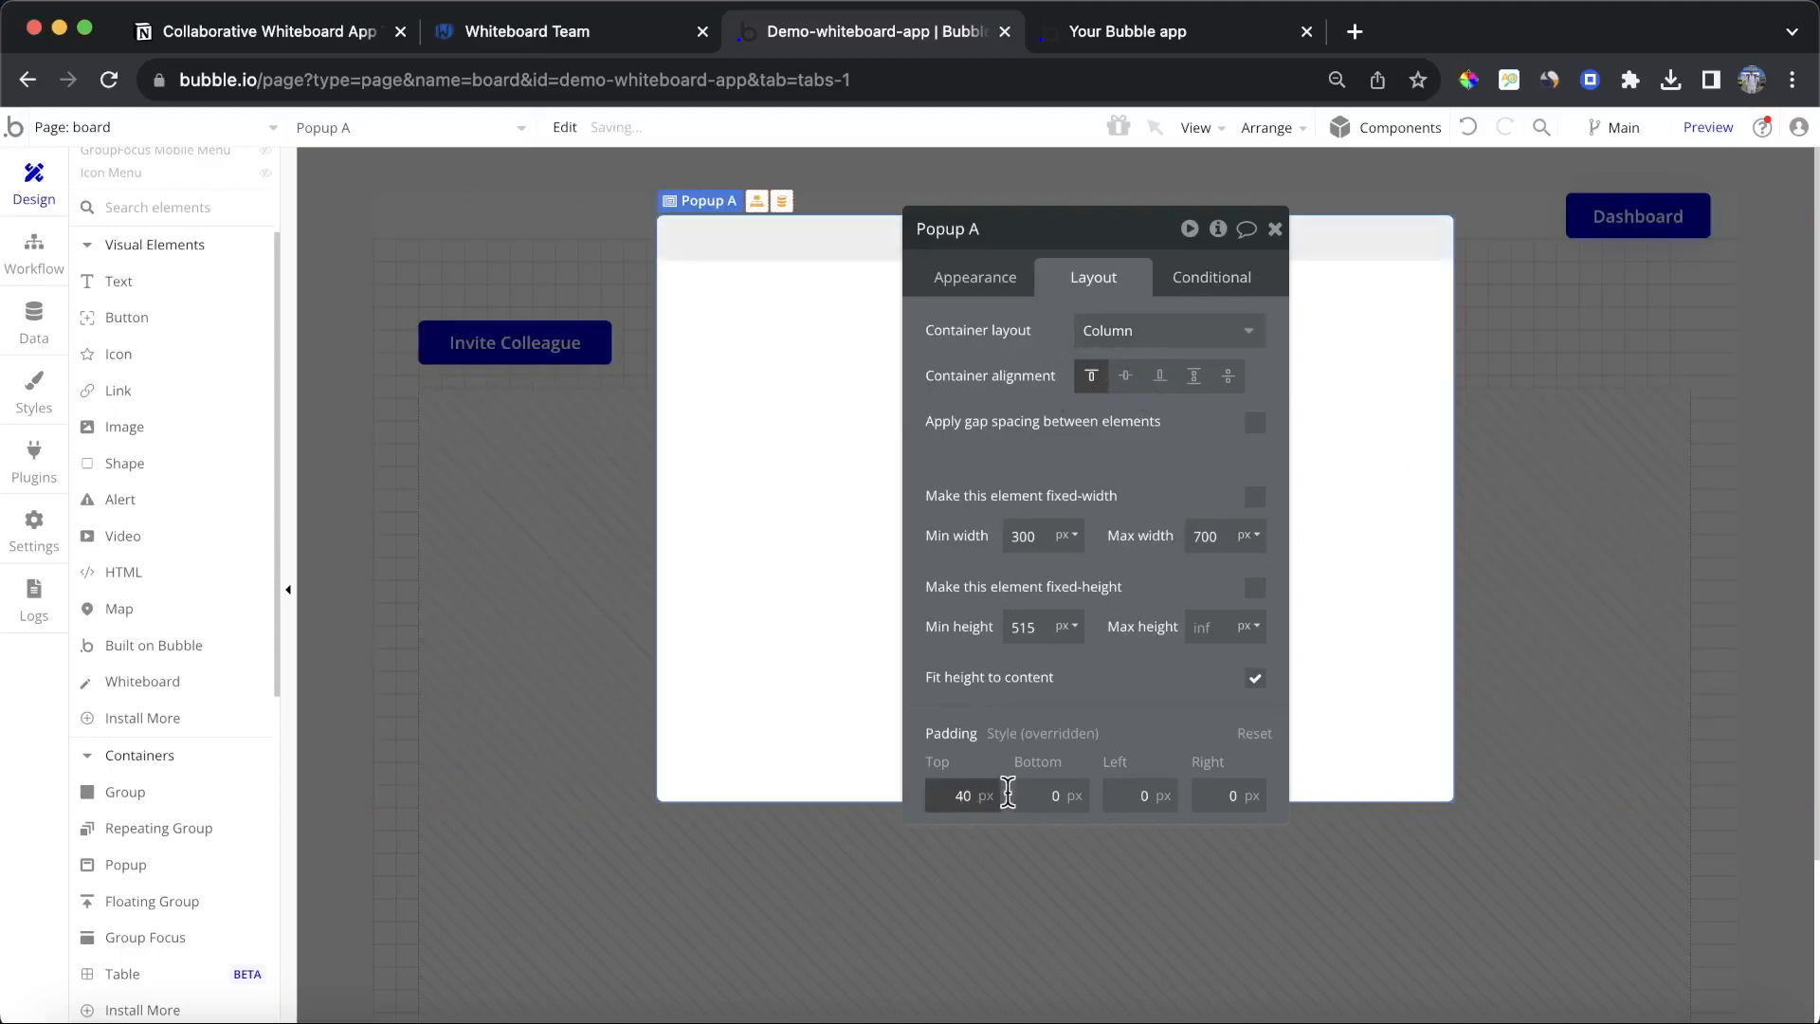
{"action": "left_click", "coordinate": [1057, 794]}
{"action": "type", "text": "40"}
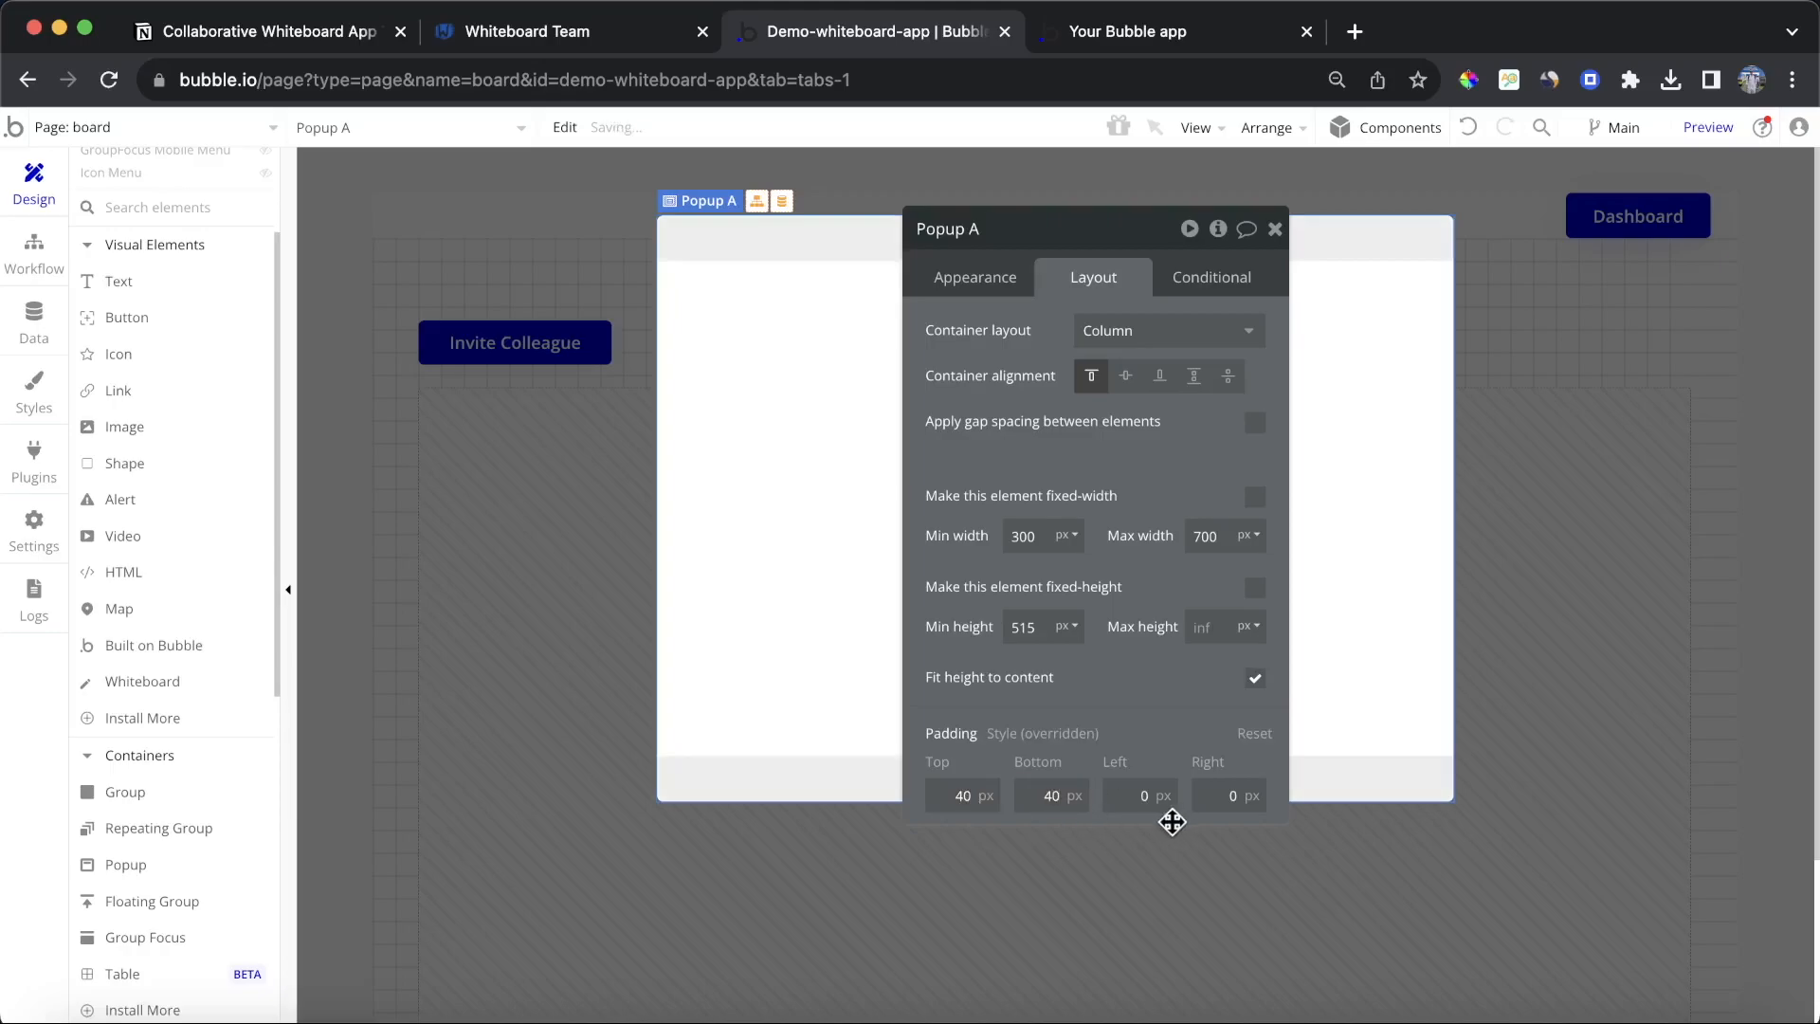
{"action": "left_click", "coordinate": [1142, 787]}
{"action": "type", "text": "40"}
{"action": "left_click", "coordinate": [1208, 799]}
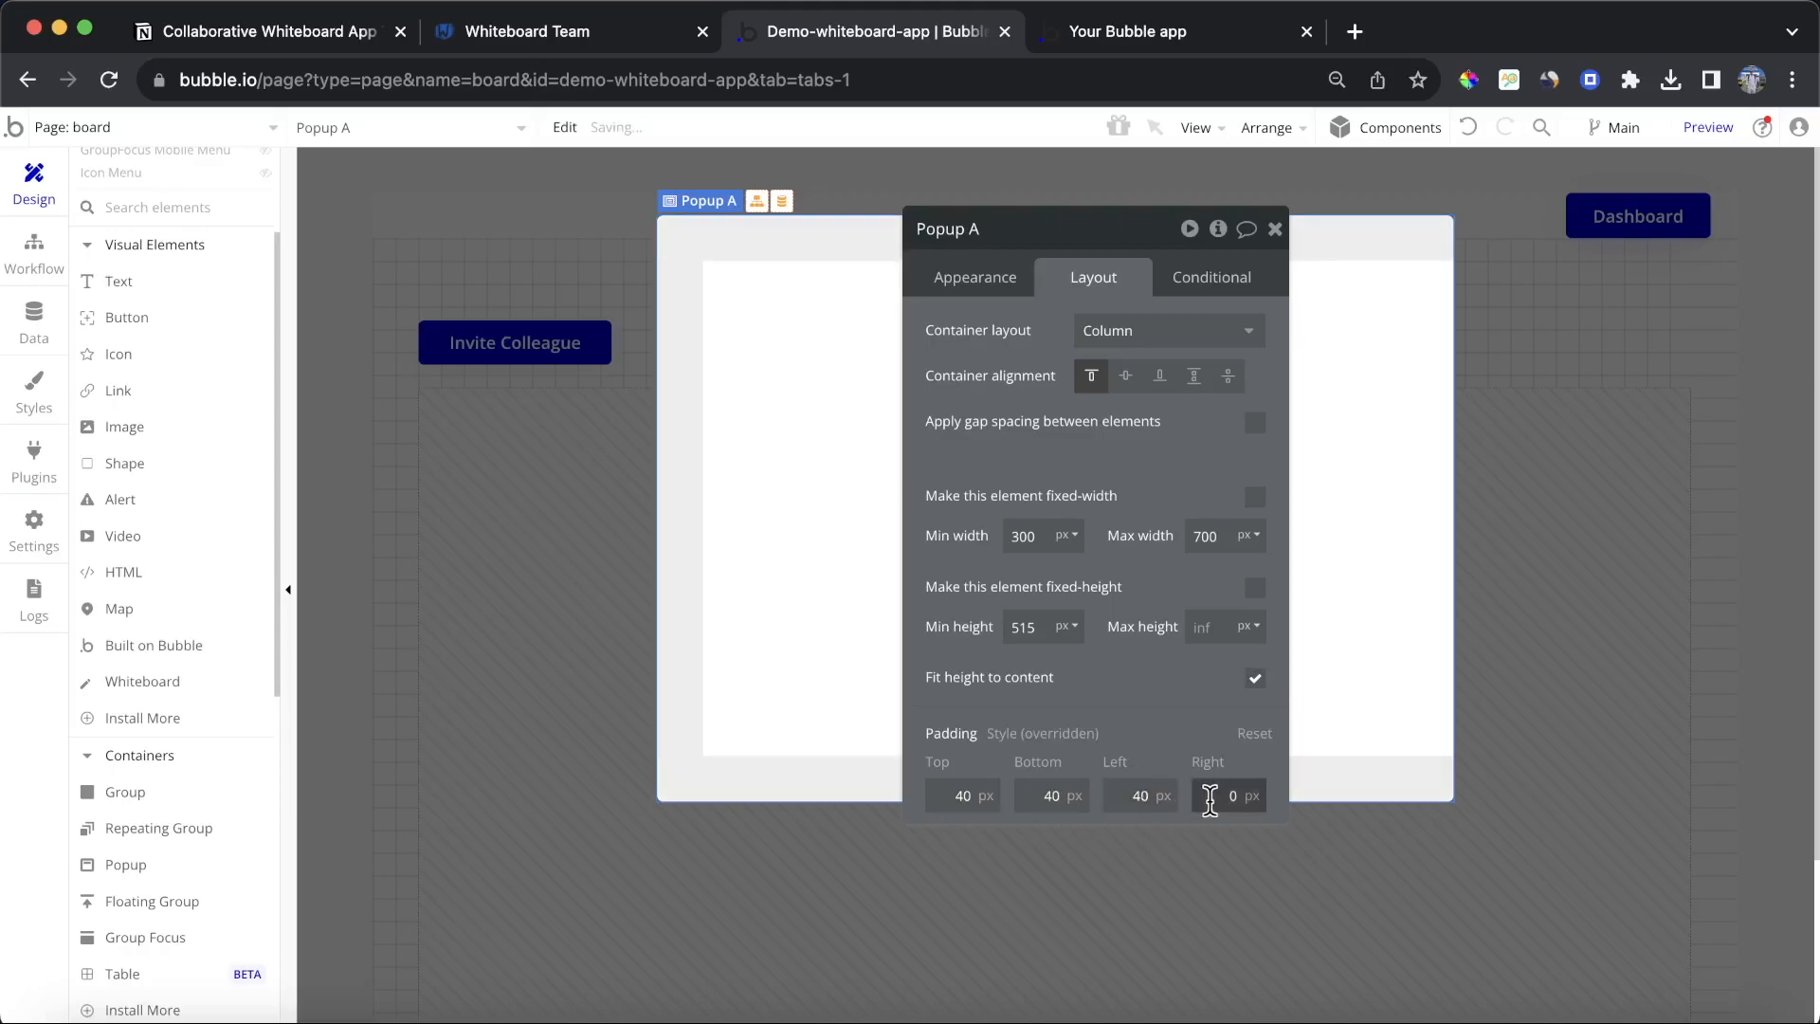
{"action": "type", "text": "40"}
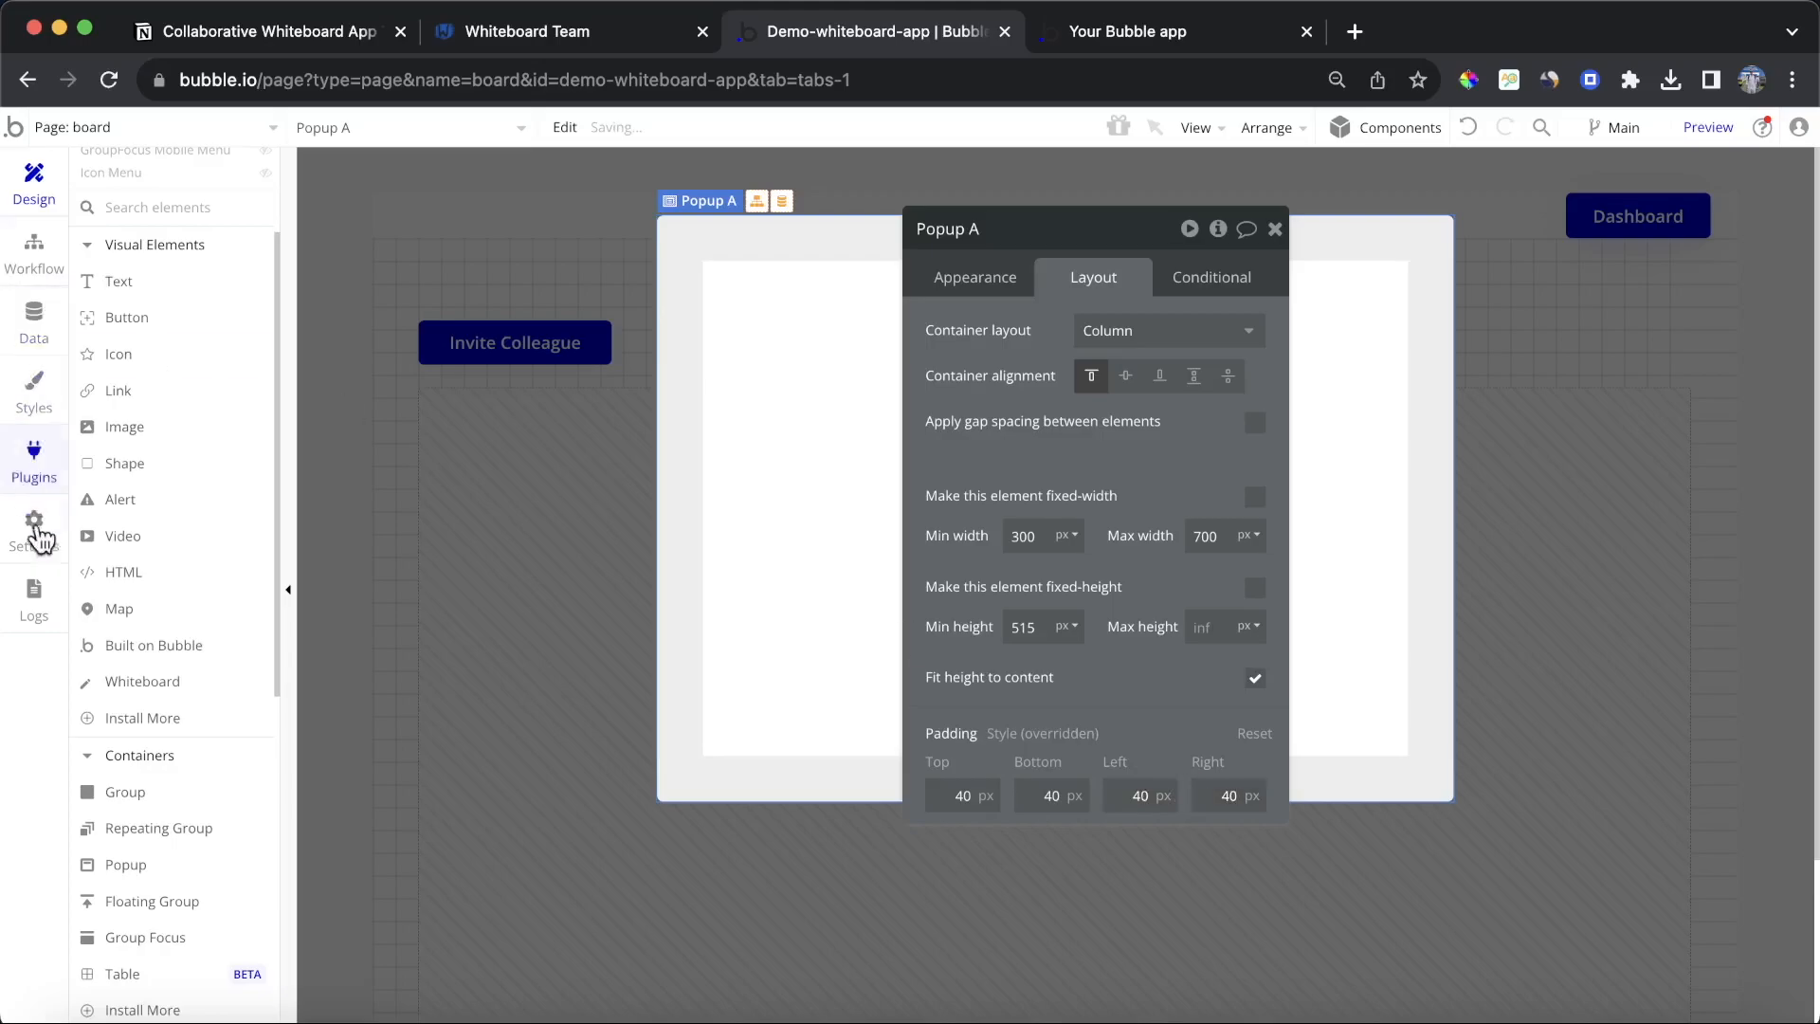
Step: Add a text reading Invite a Colleague at the top of the popup and style it as Heading 4
{"action": "scroll", "coordinate": [147, 497], "scroll_direction": "up", "scroll_amount": 1}
{"action": "left_click", "coordinate": [154, 326]}
{"action": "mouse_move", "coordinate": [730, 297]}
{"action": "left_mouse_down"}
{"action": "mouse_move", "coordinate": [1013, 372]}
{"action": "mouse_move", "coordinate": [1162, 358]}
{"action": "left_mouse_up"}
{"action": "type", "text": "Invite a Colleague"}
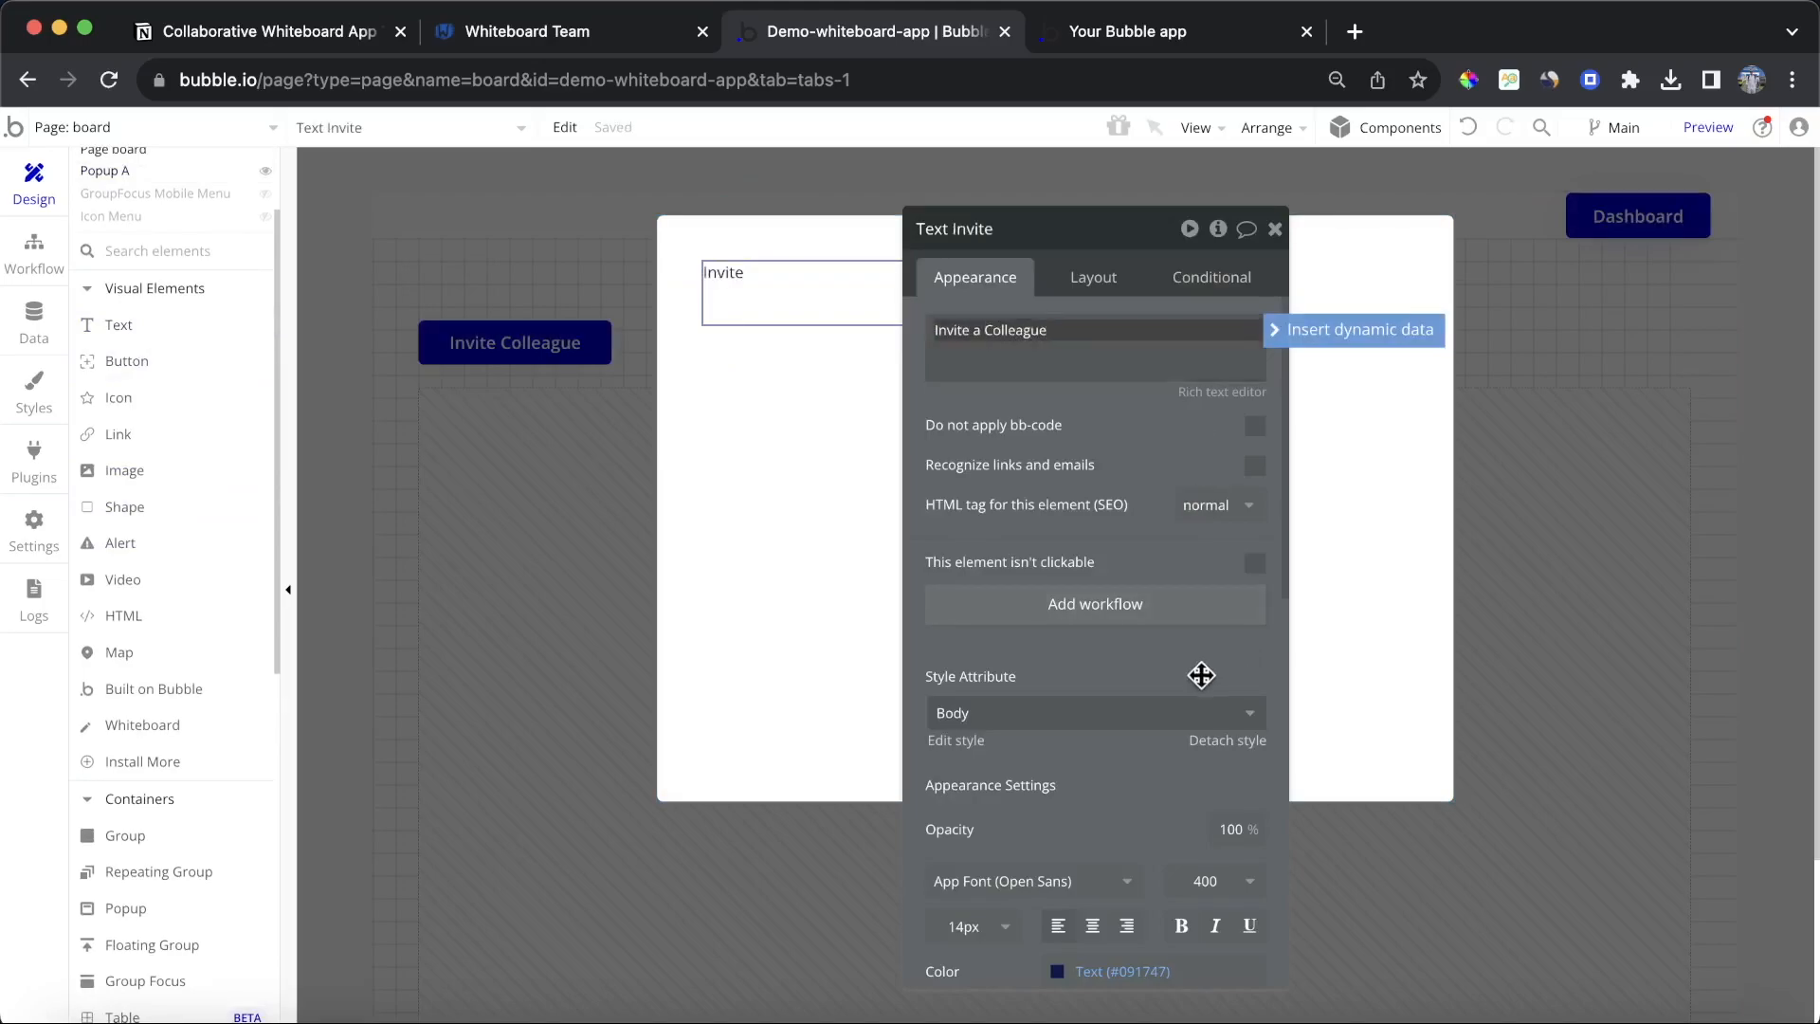
{"action": "left_click", "coordinate": [1190, 712]}
{"action": "left_click", "coordinate": [1018, 956]}
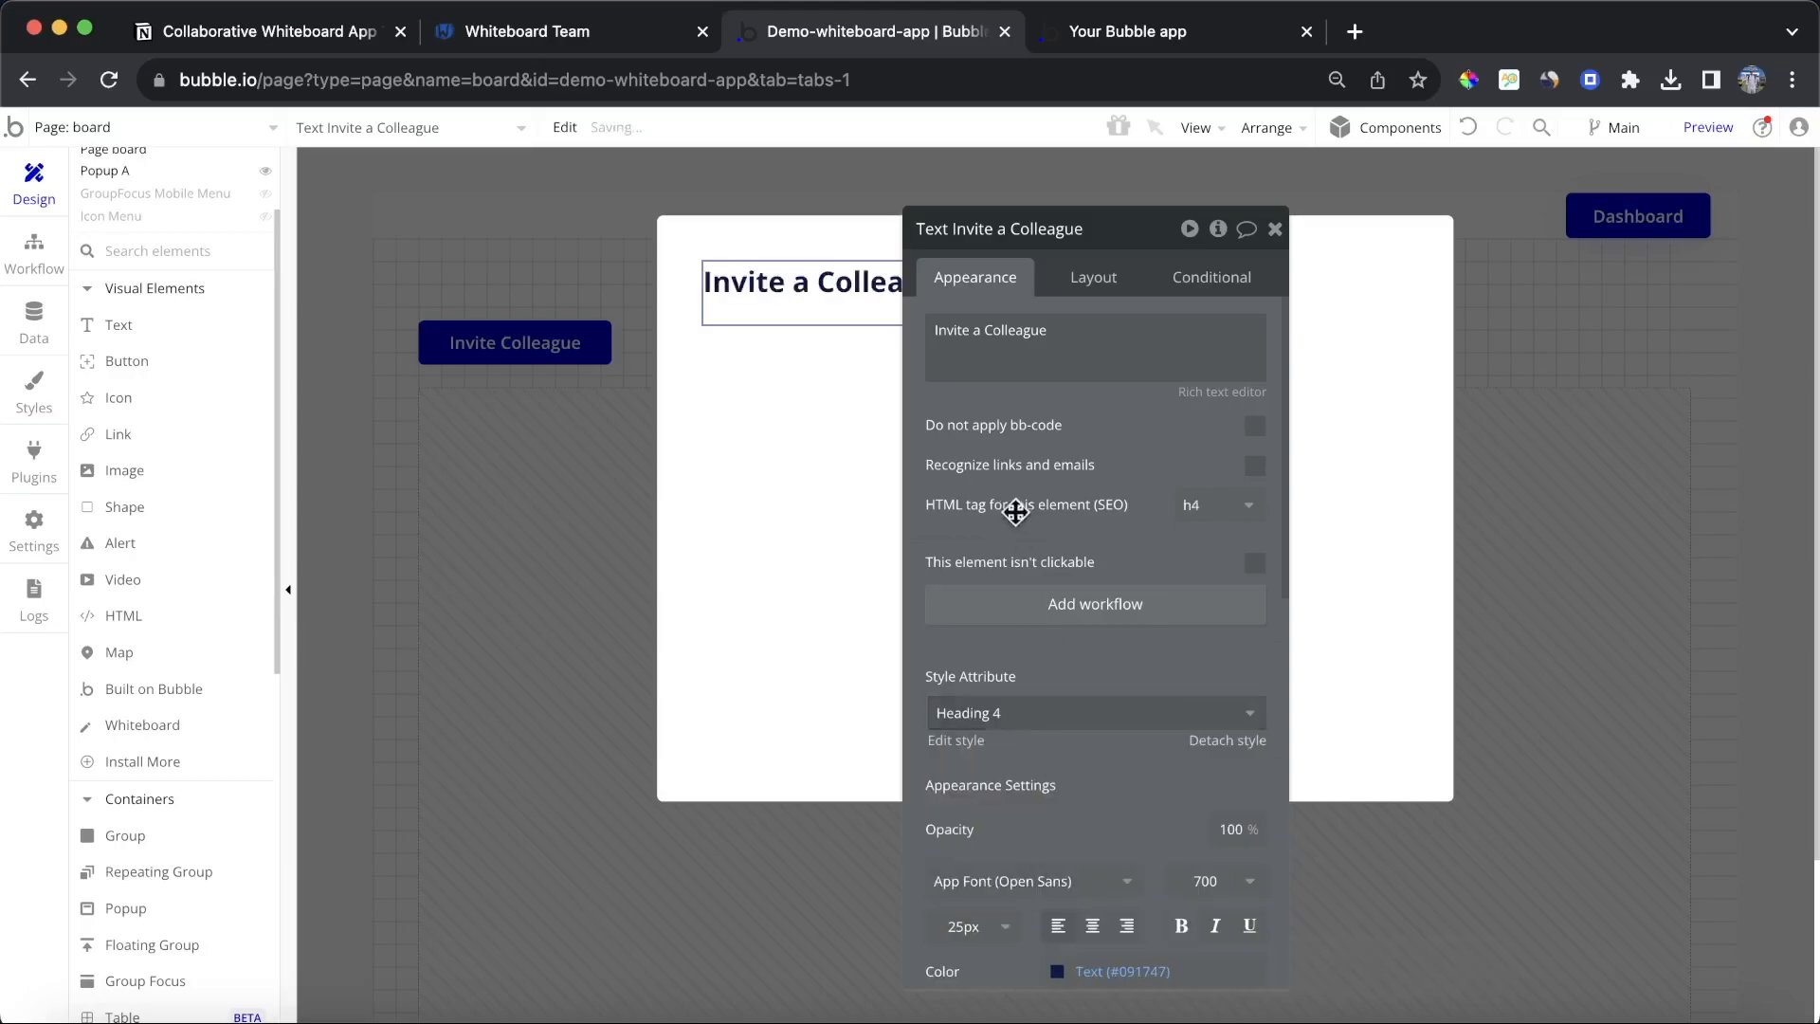
Step: Make the heading text not fixed-width and set its min width and min height to 0
{"action": "left_click", "coordinate": [1096, 278]}
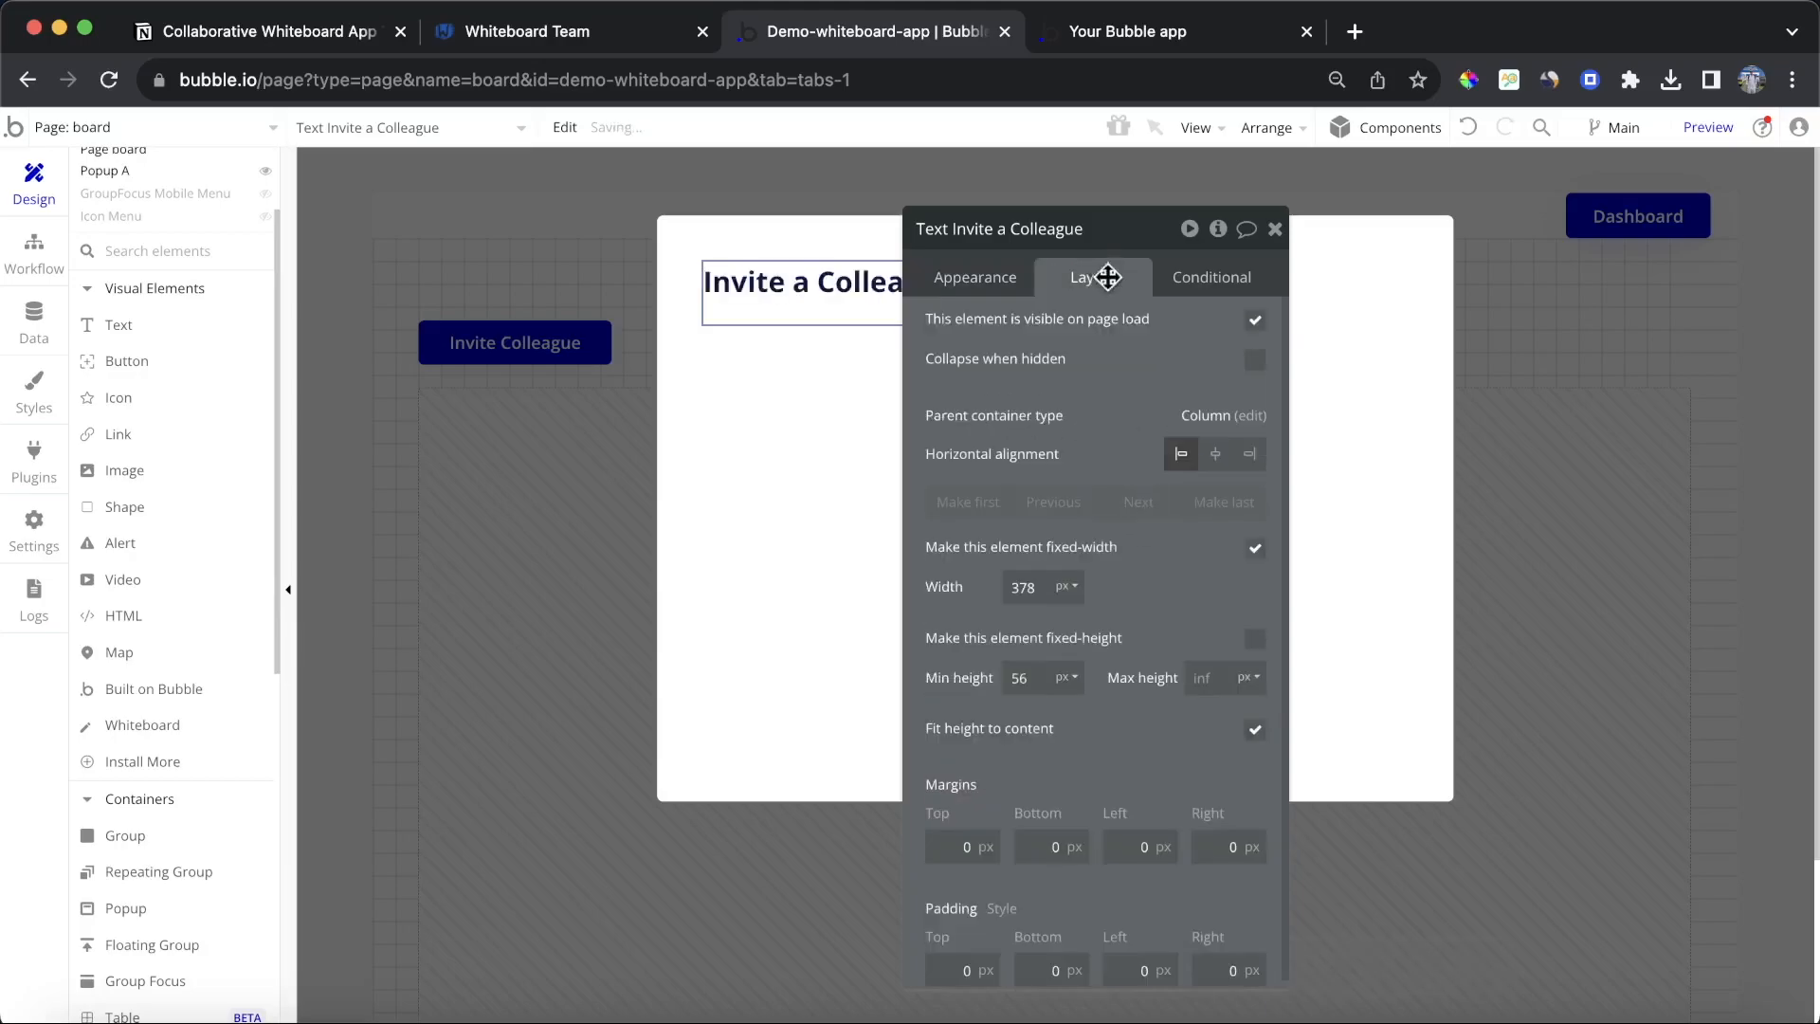
{"action": "left_click", "coordinate": [1255, 548]}
{"action": "double_click", "coordinate": [1036, 716]}
{"action": "type", "text": "0"}
{"action": "double_click", "coordinate": [1023, 588]}
{"action": "type", "text": "0"}
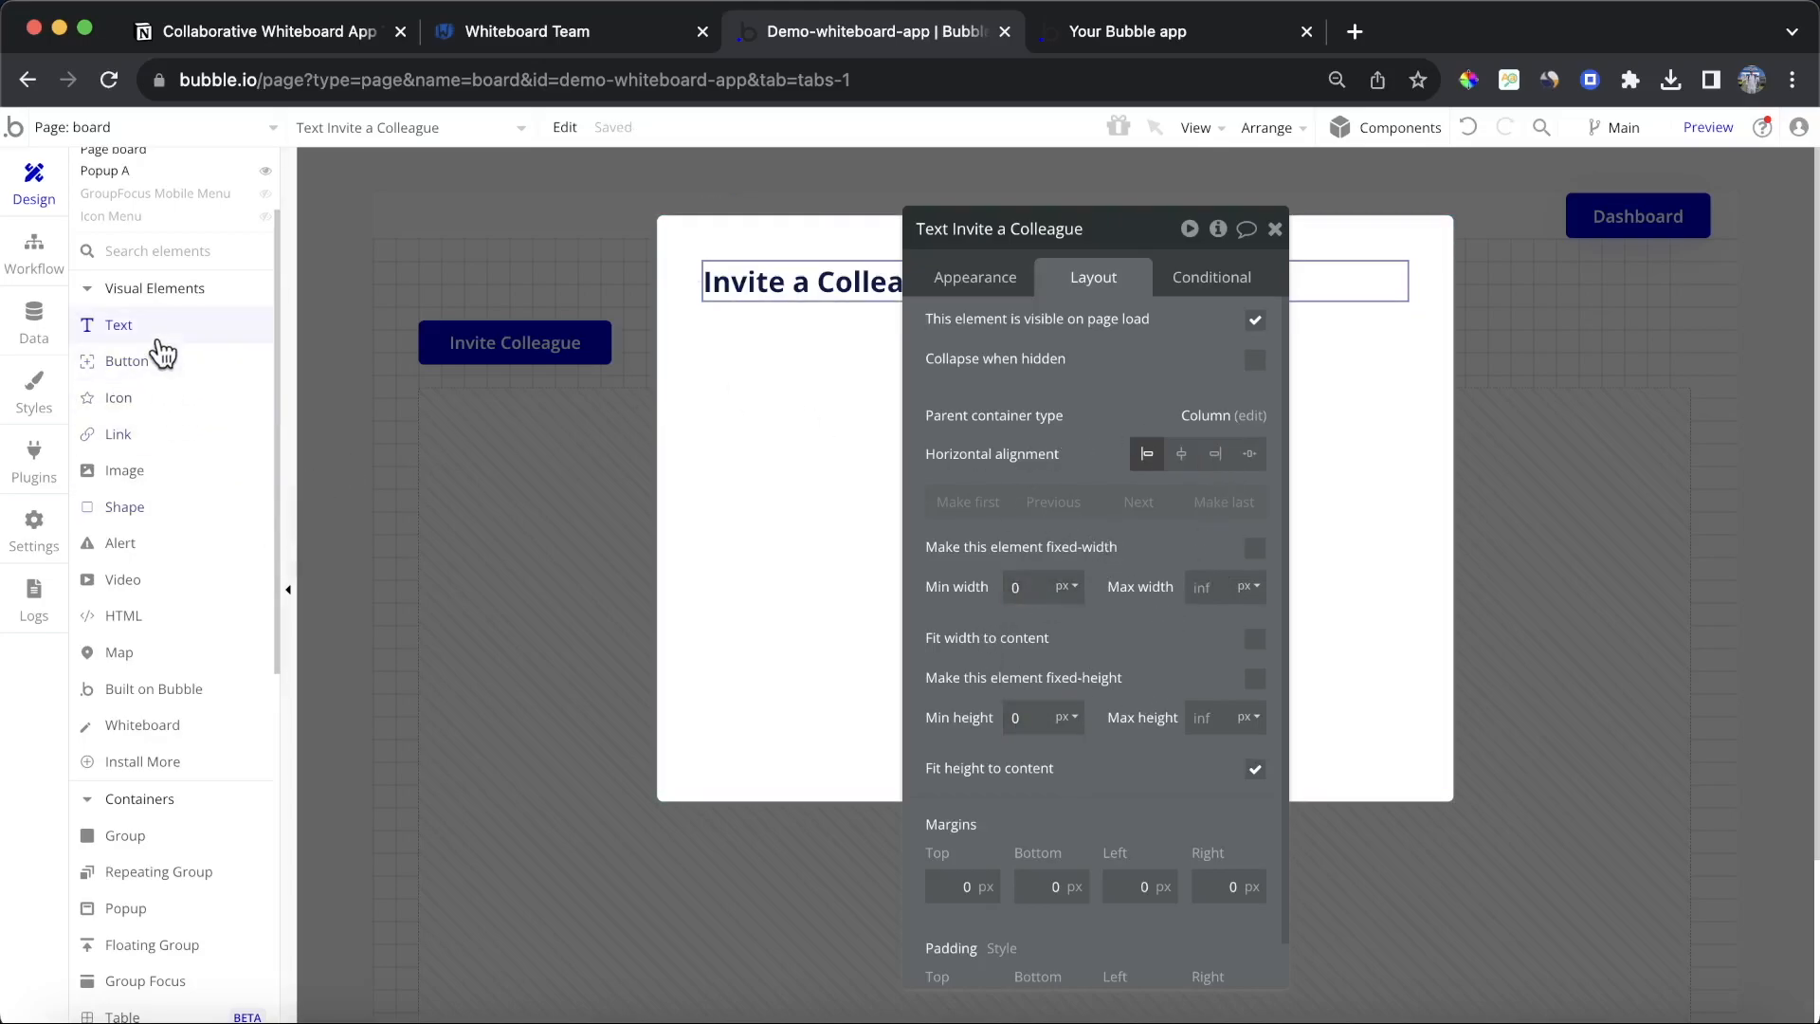
Step: Add a text below the heading reading: Enter an email in the input box below and click "invite" to invite a colleague to work on this whiteboard
{"action": "left_click", "coordinate": [118, 325]}
{"action": "left_click_drag", "start_coordinate": [763, 369], "coordinate": [1121, 484]}
{"action": "type", "text": "Ent"}
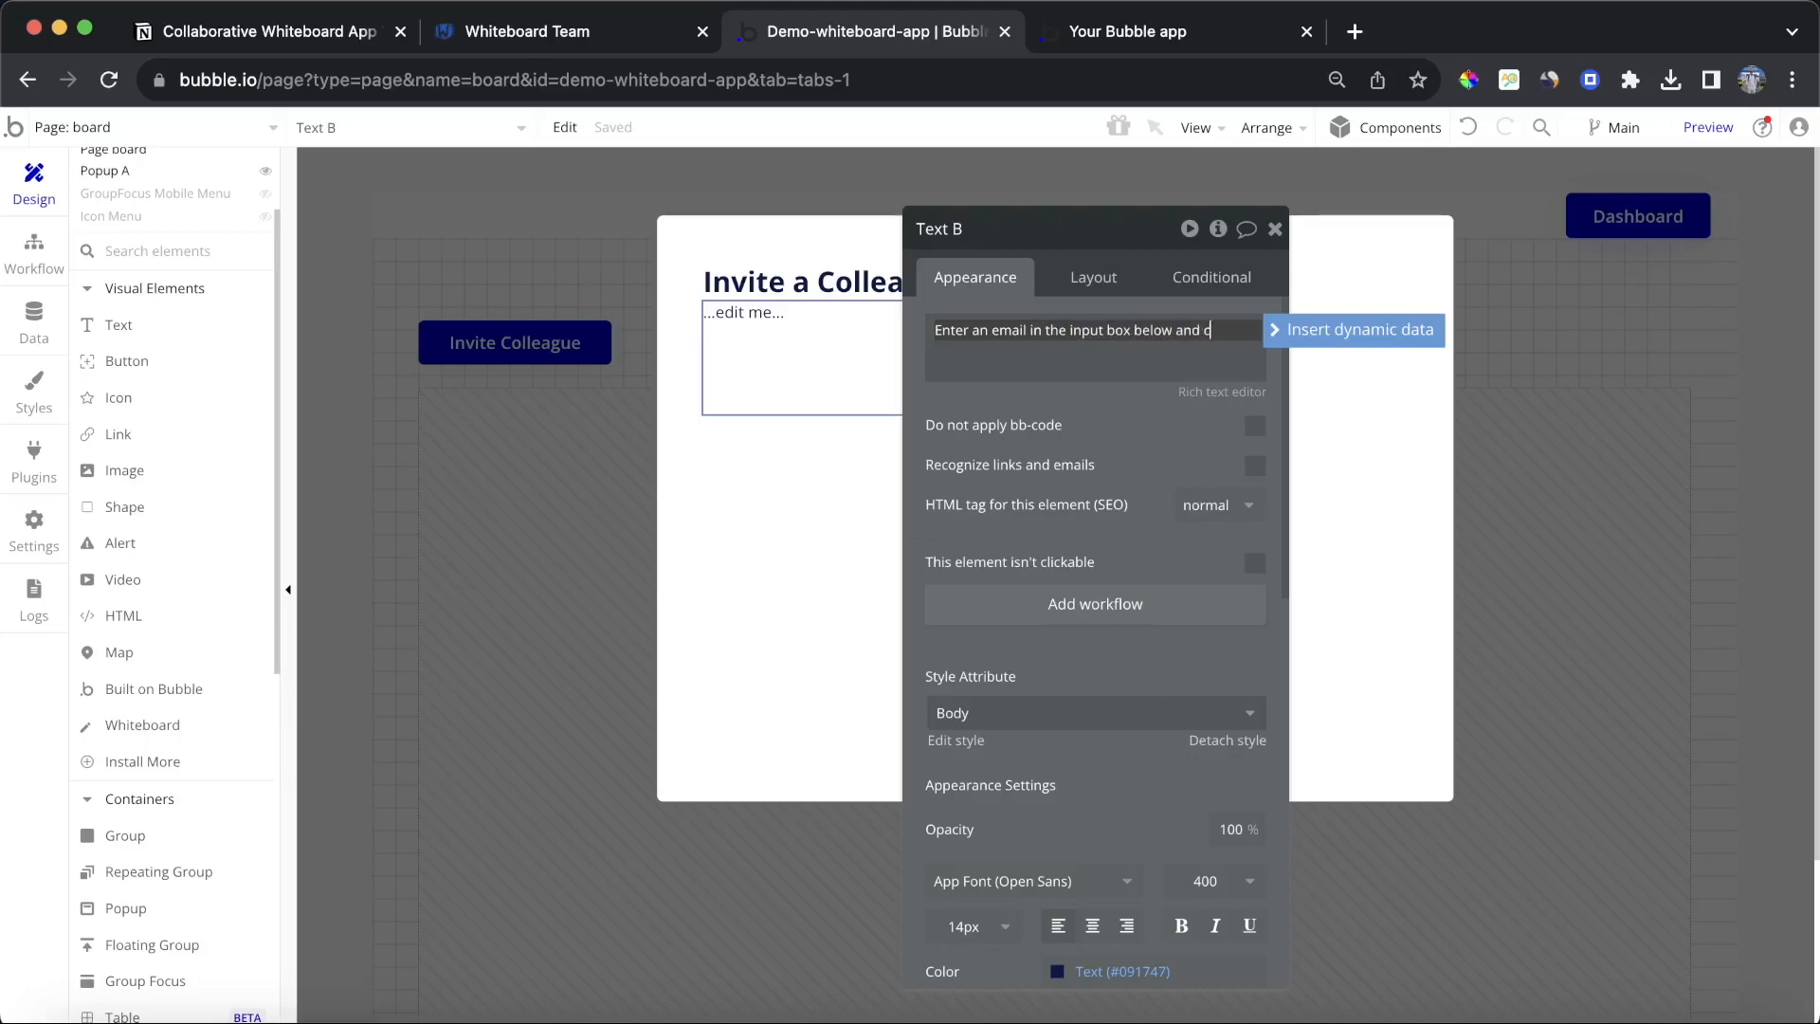
{"action": "type", "text": "invite\" t"}
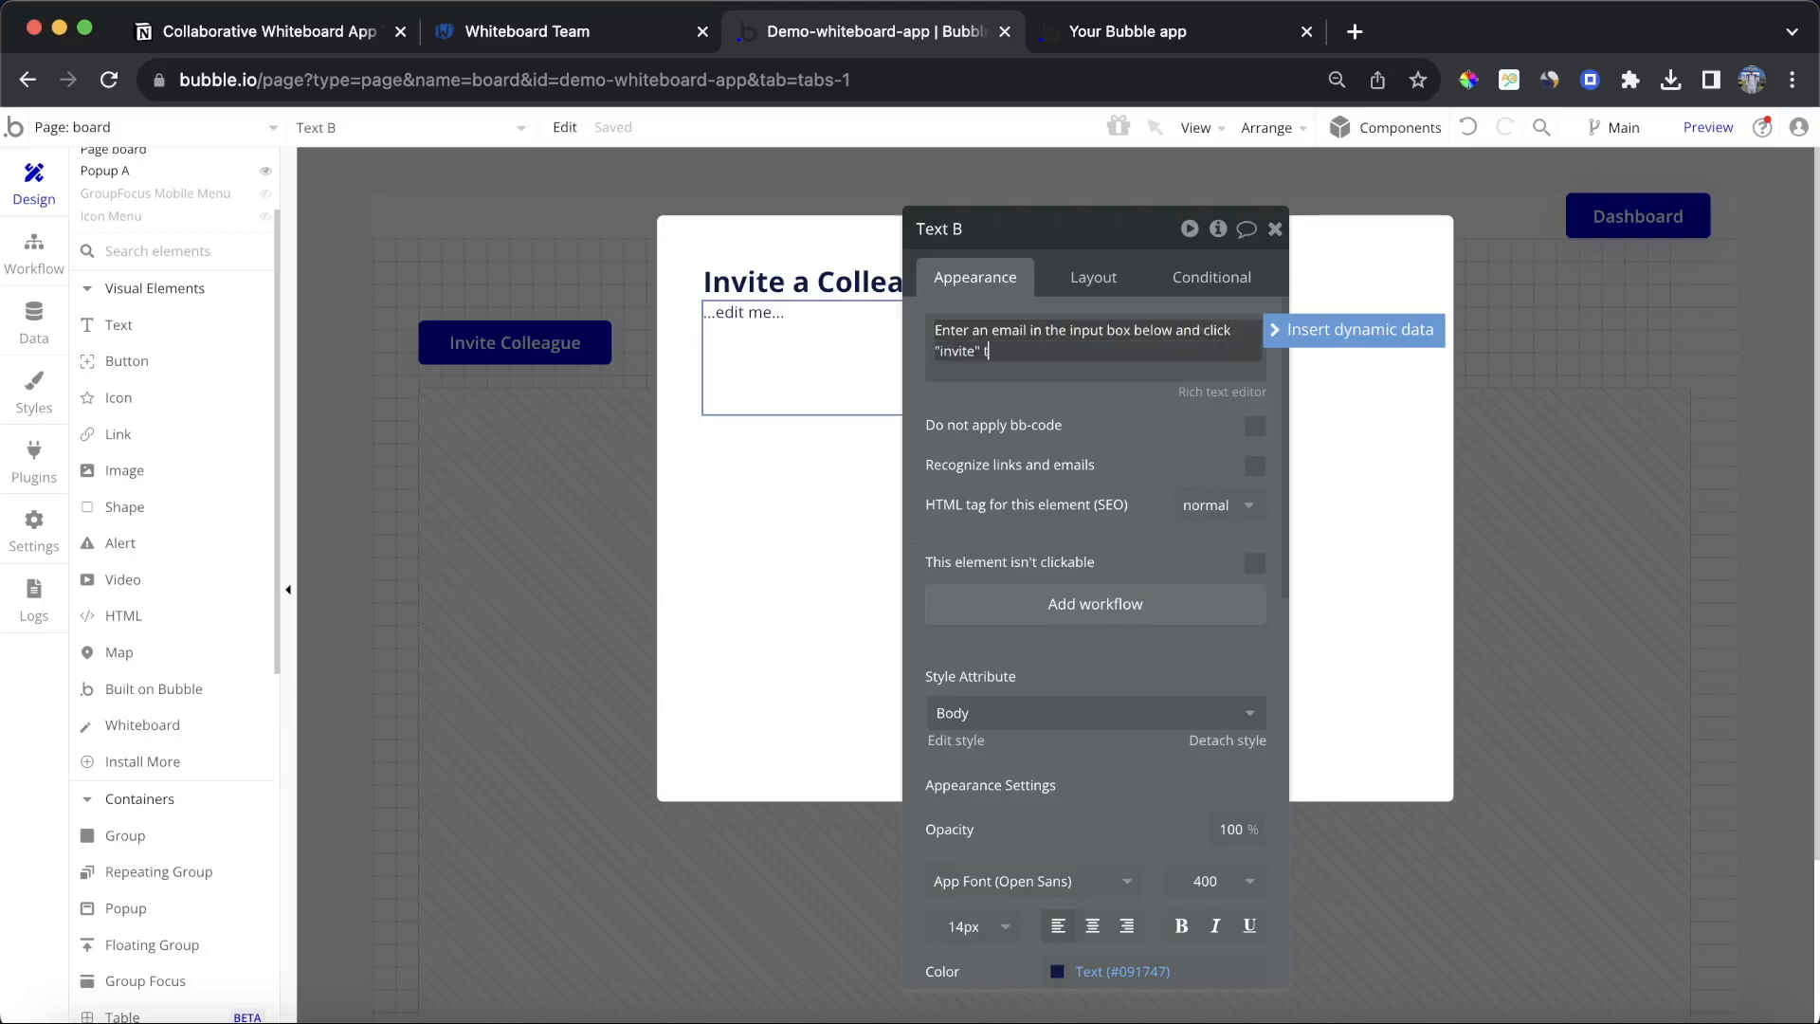
{"action": "type", "text": "o invite a colleague to work on this"}
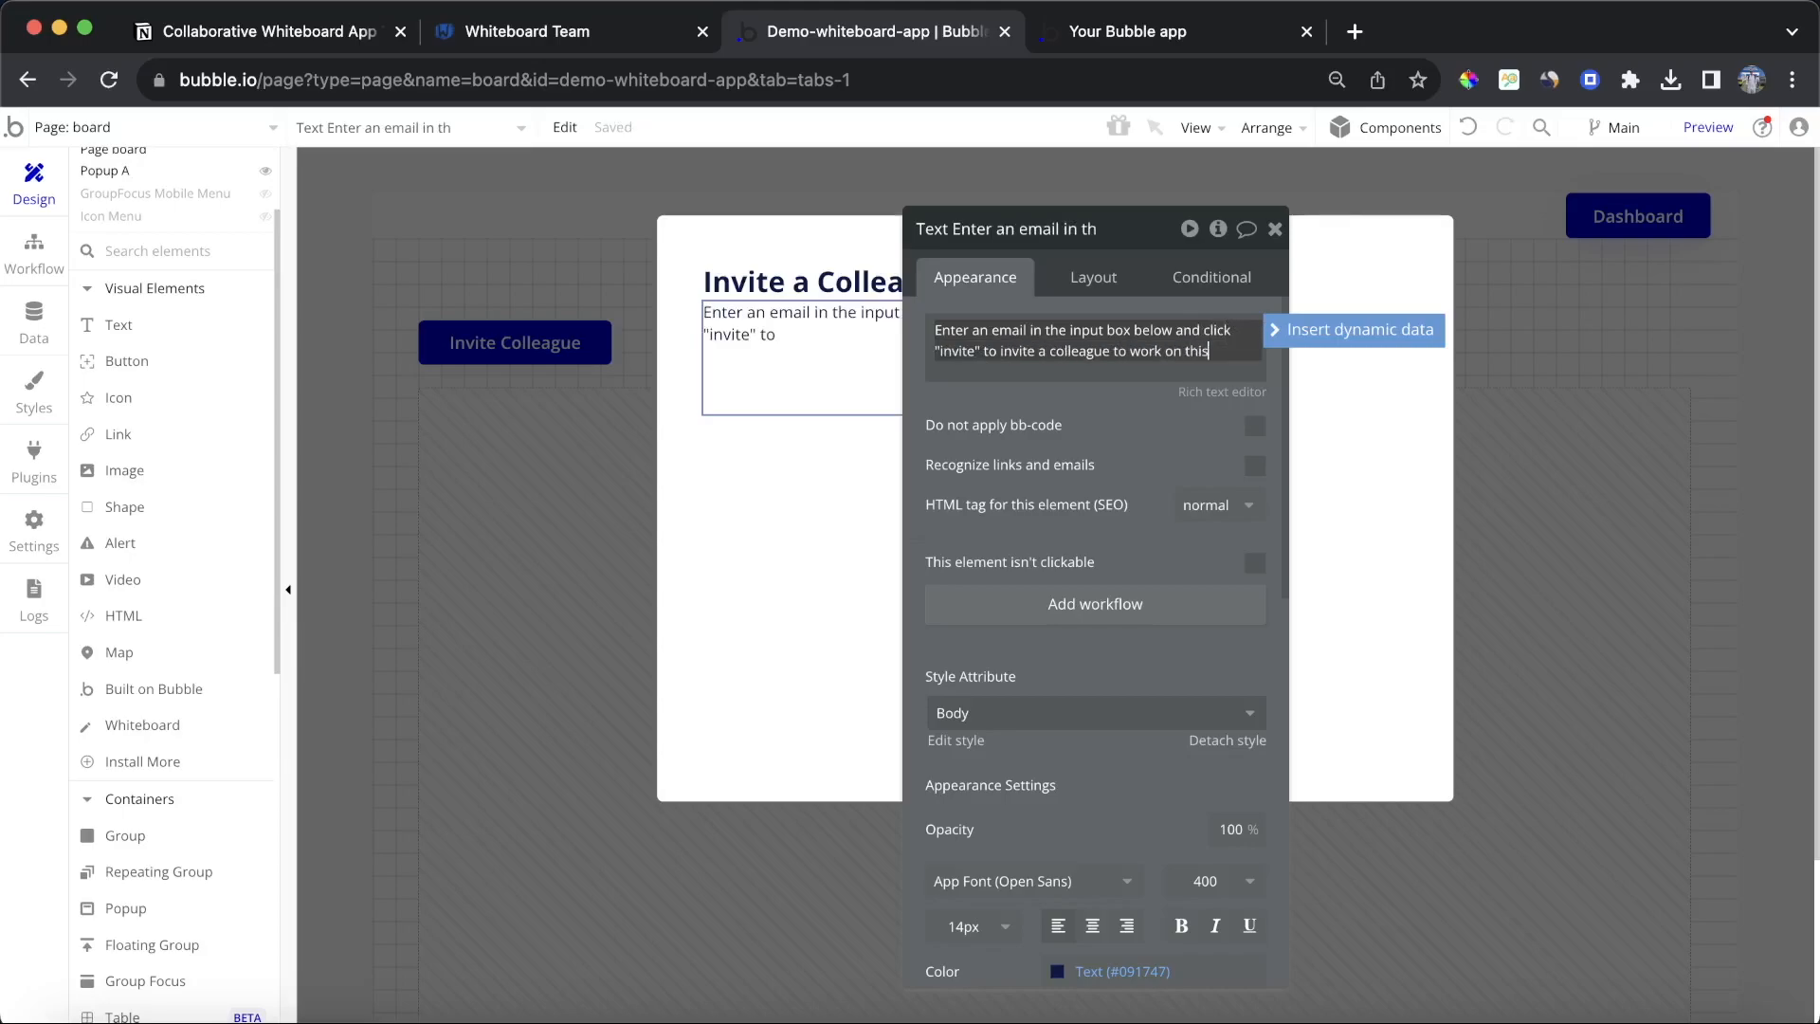
{"action": "type", "text": "te"}
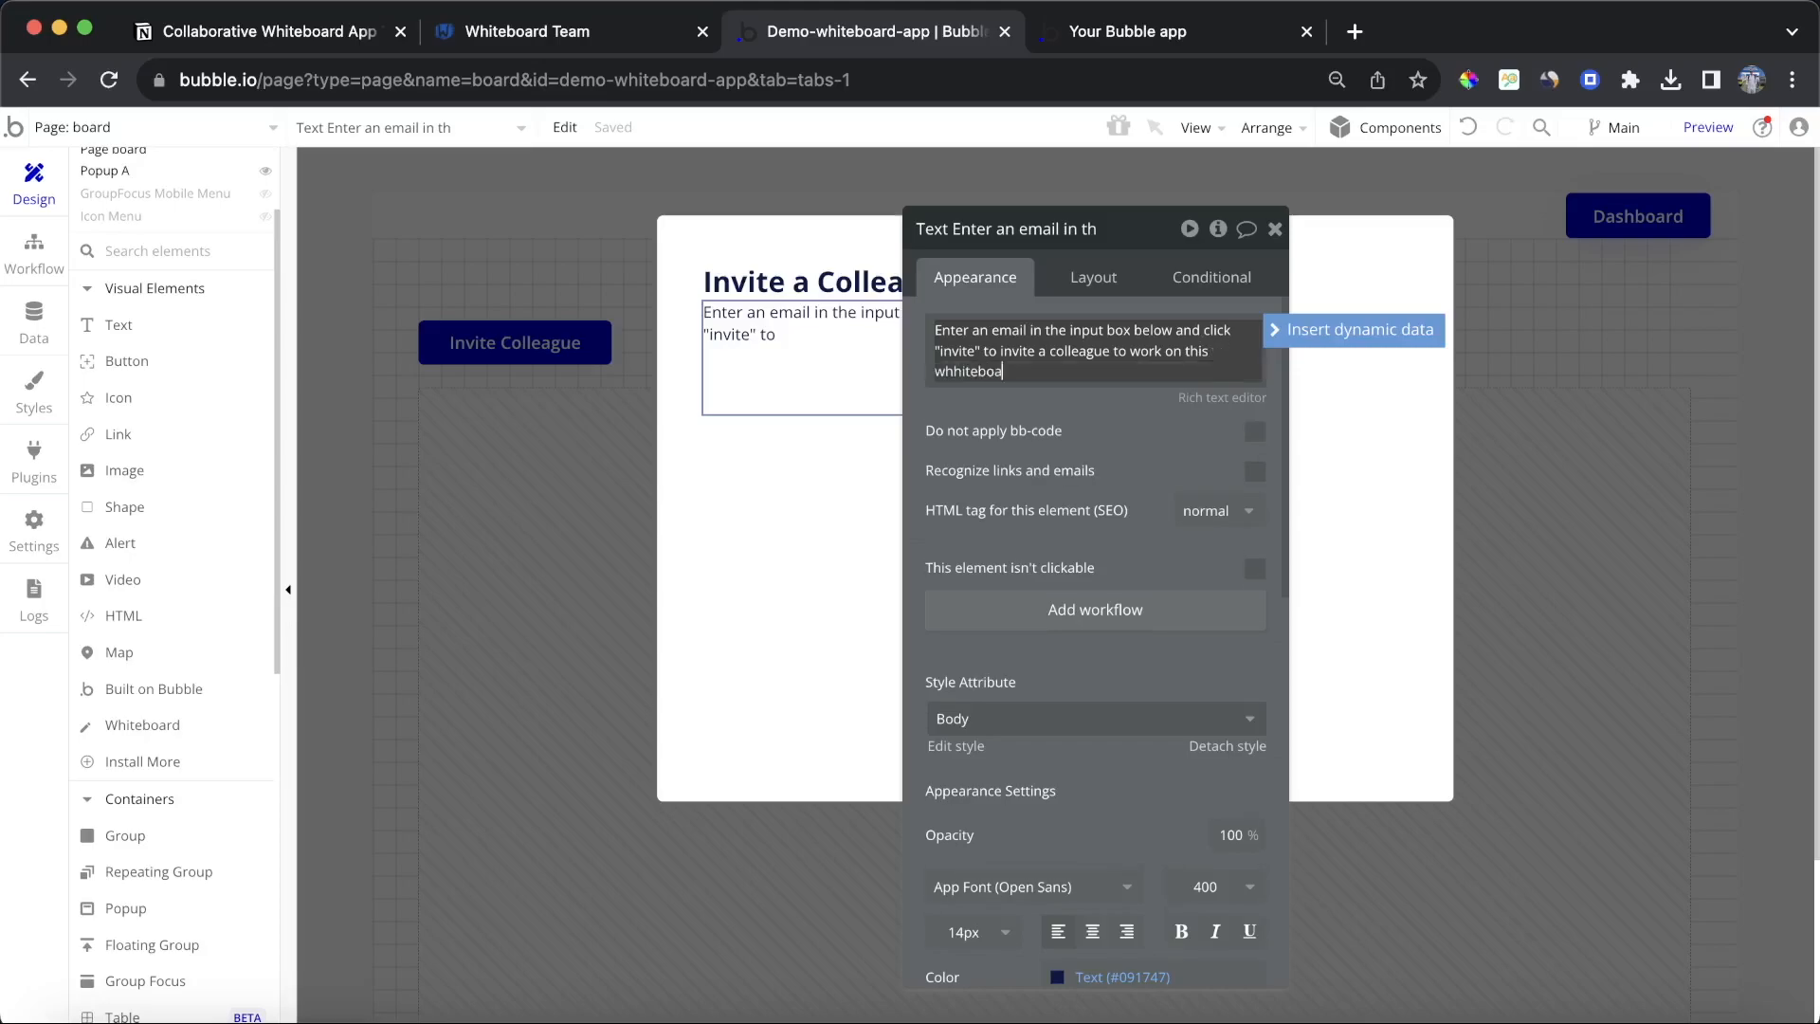
{"action": "type", "text": "b"}
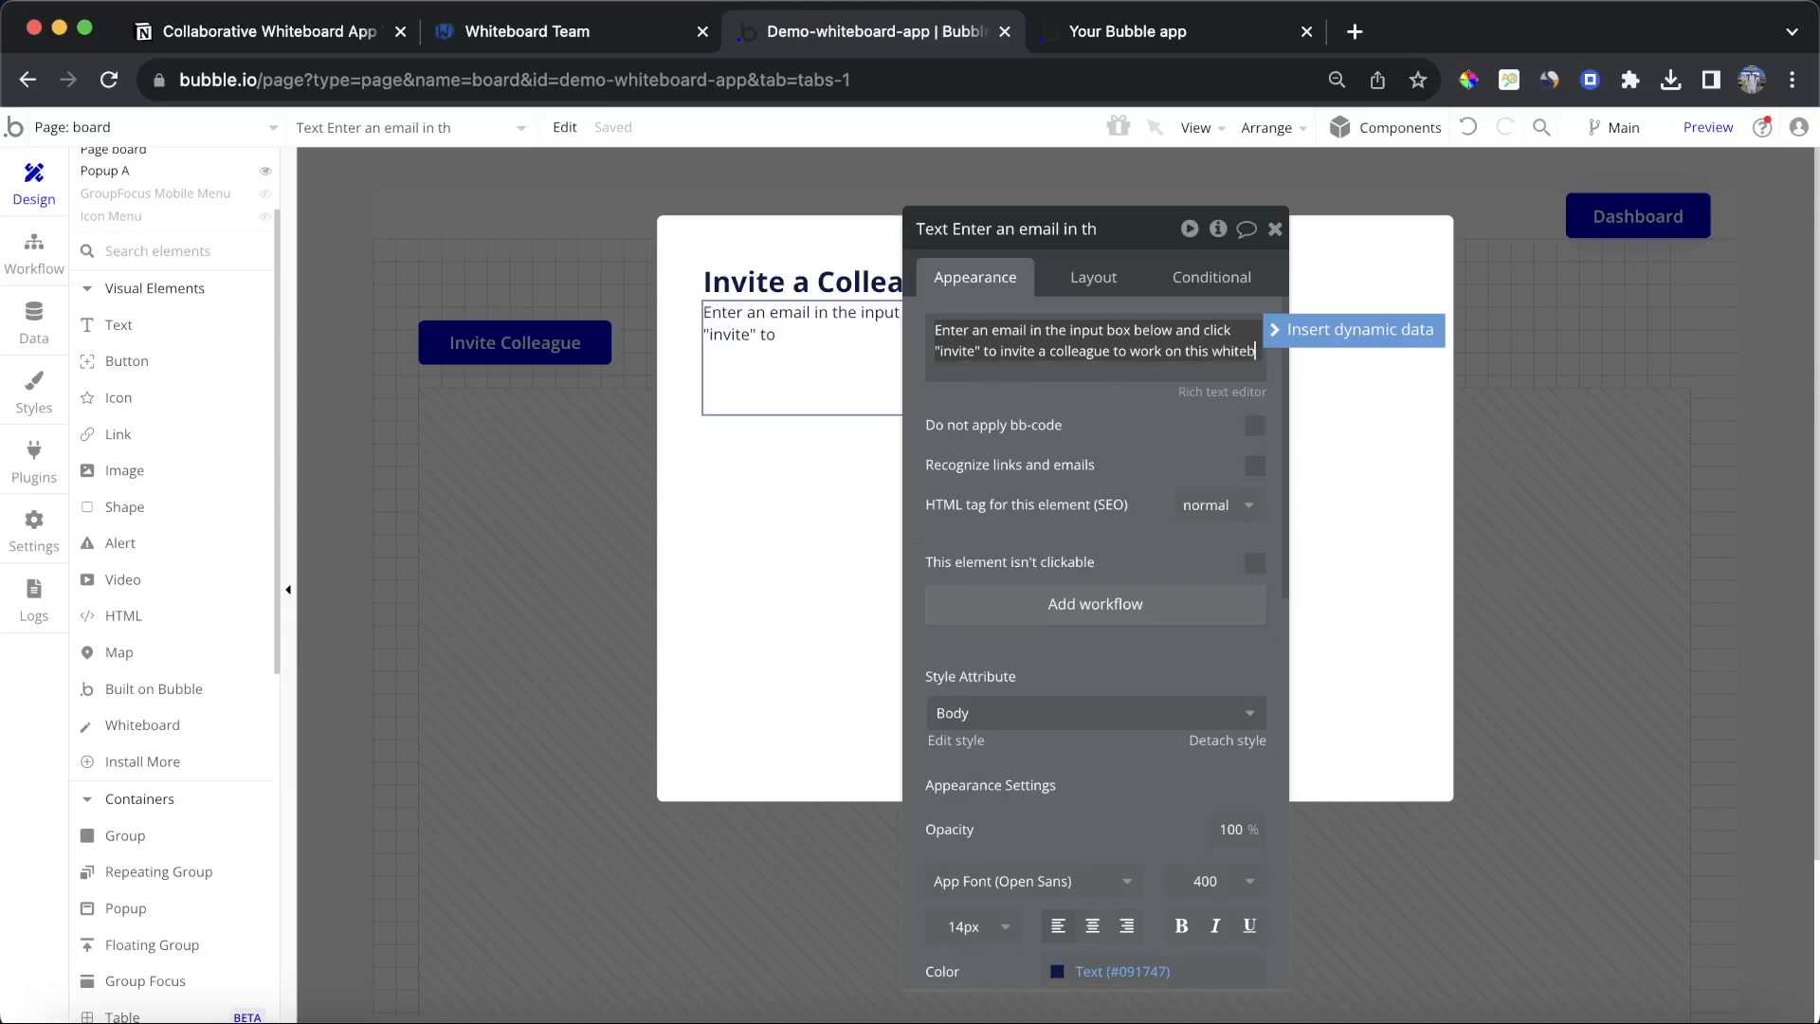
{"action": "type", "text": "oard"}
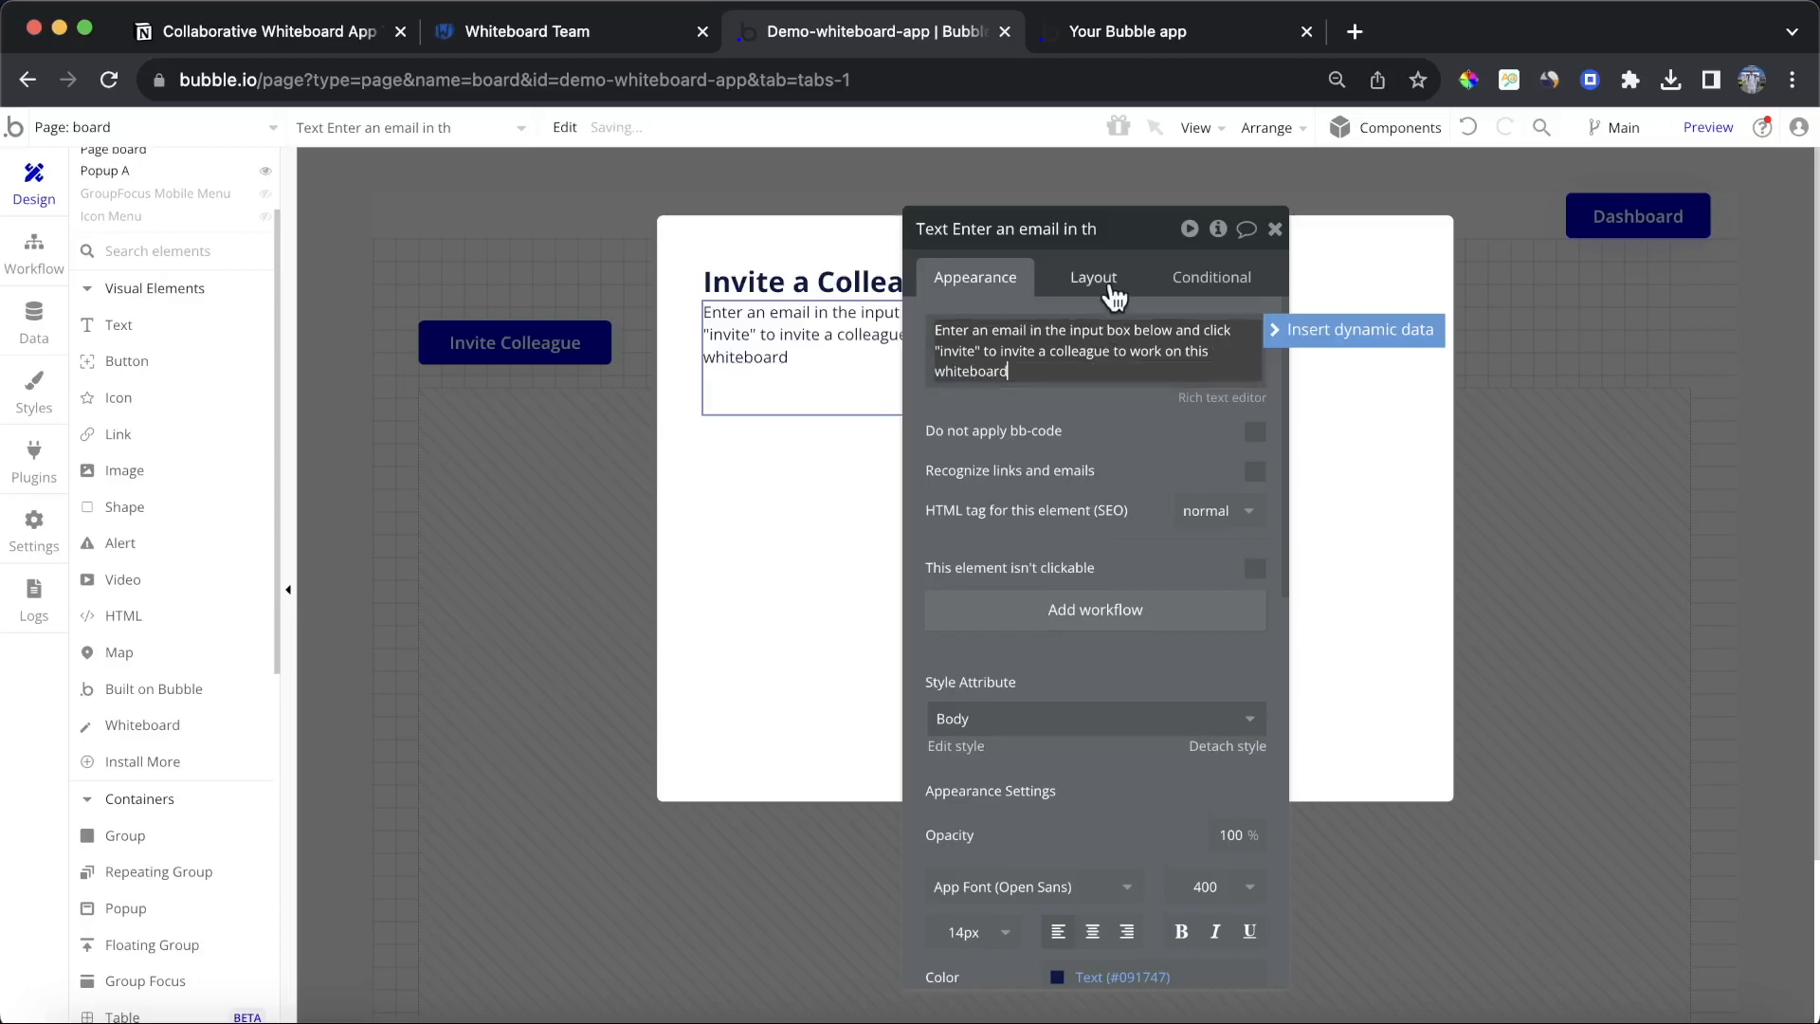
Step: Make the description text not fixed-width with a min height of 0
{"action": "left_click", "coordinate": [1107, 283]}
{"action": "left_click", "coordinate": [1245, 545]}
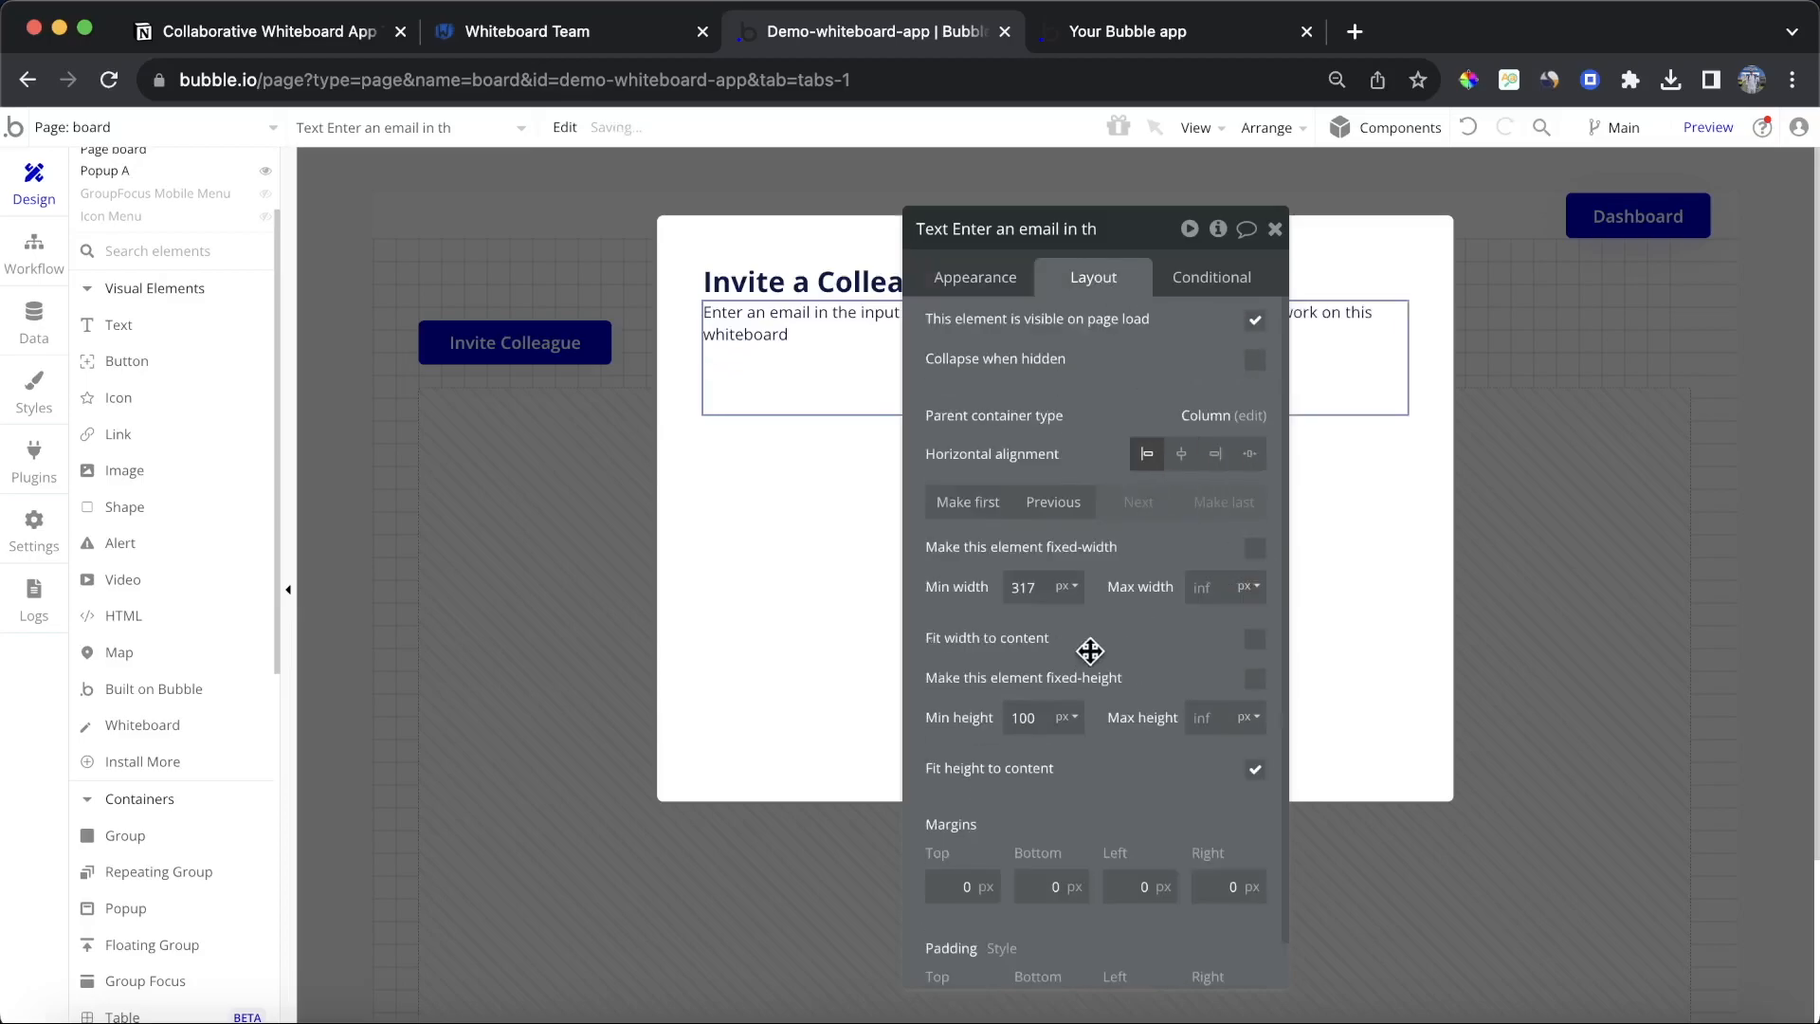
{"action": "double_click", "coordinate": [1027, 717]}
{"action": "type", "text": "0"}
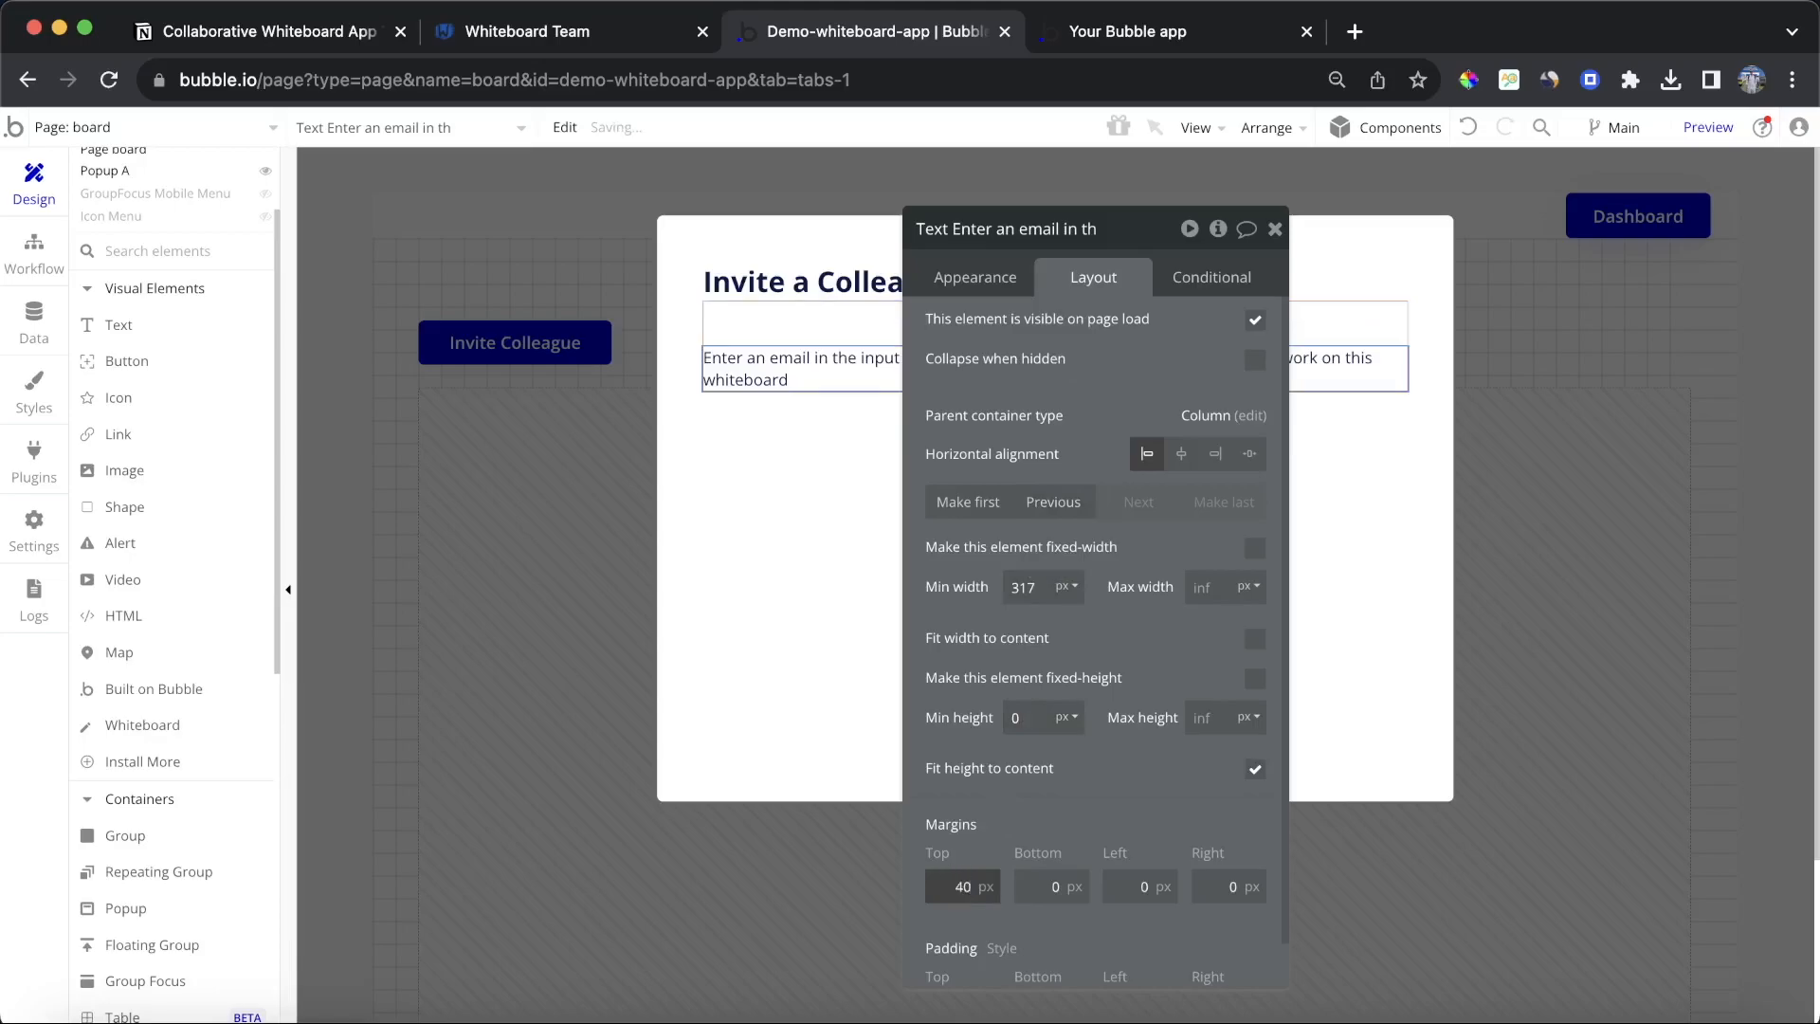
{"action": "left_click", "coordinate": [1275, 229]}
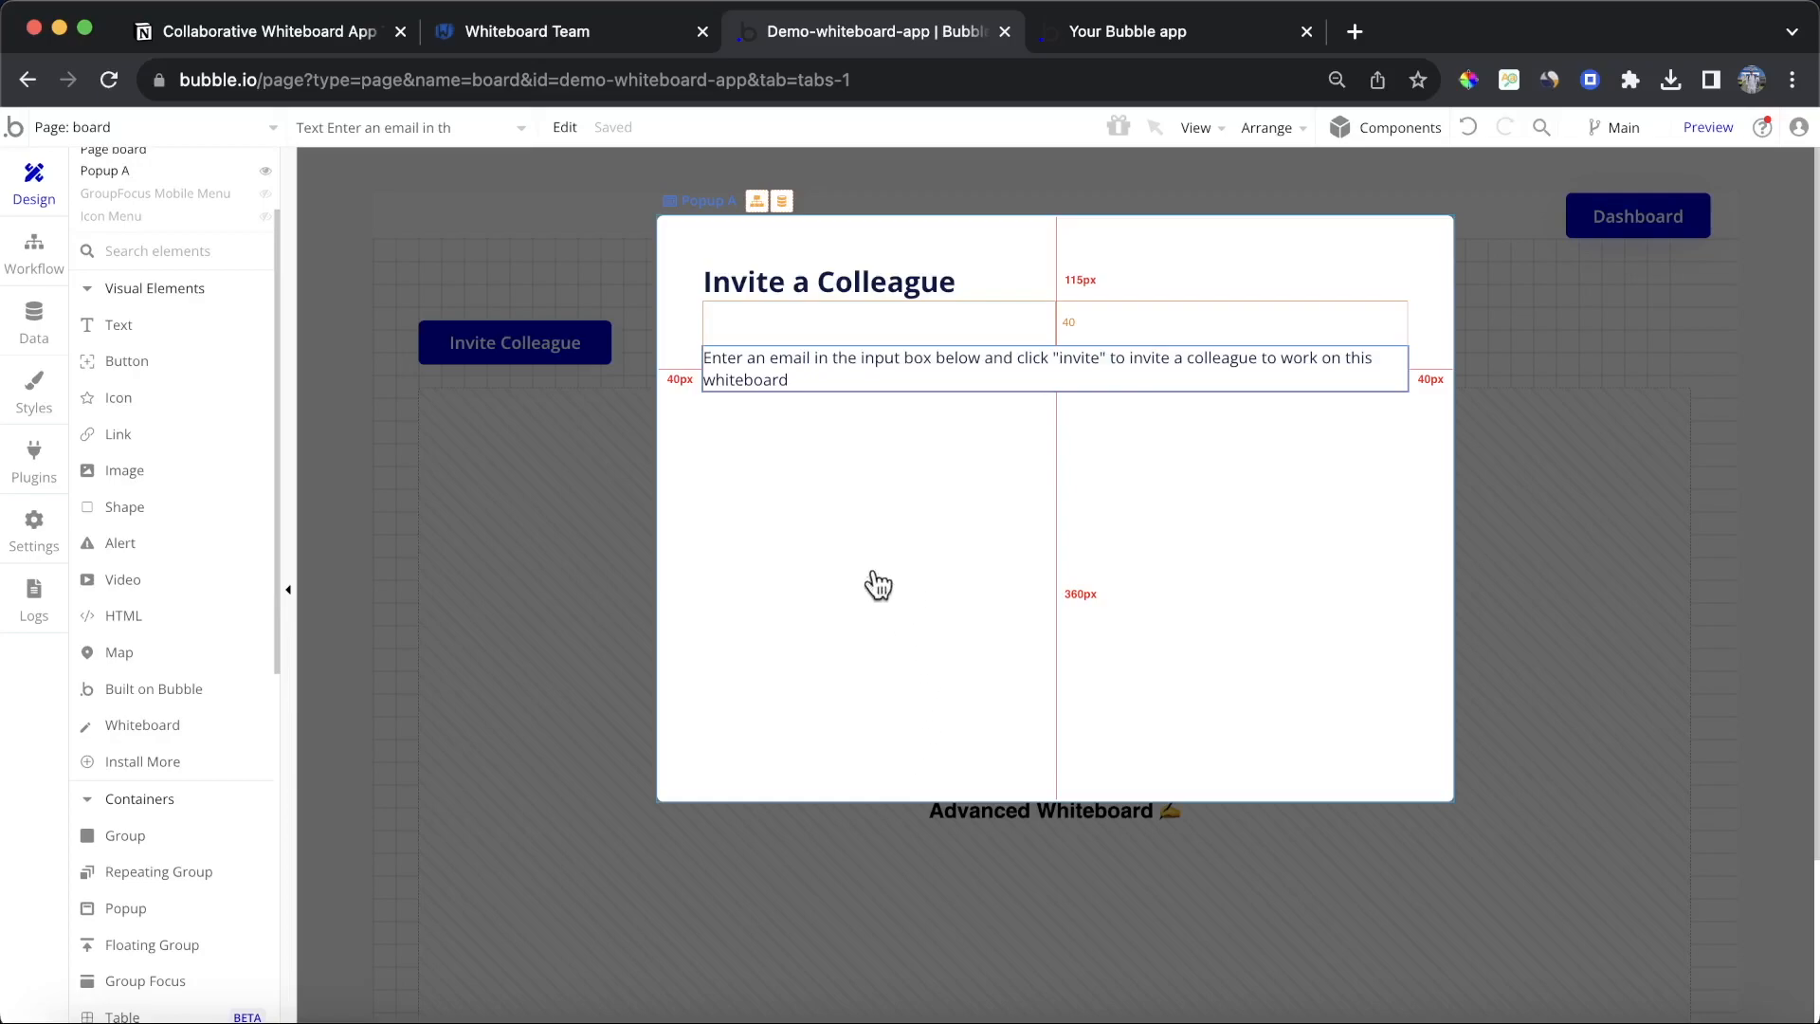
Step: Add an input below the description with a sample e-mail placeholder, Email content format and a 40 px top margin
{"action": "scroll", "coordinate": [228, 641], "scroll_direction": "down", "scroll_amount": 5}
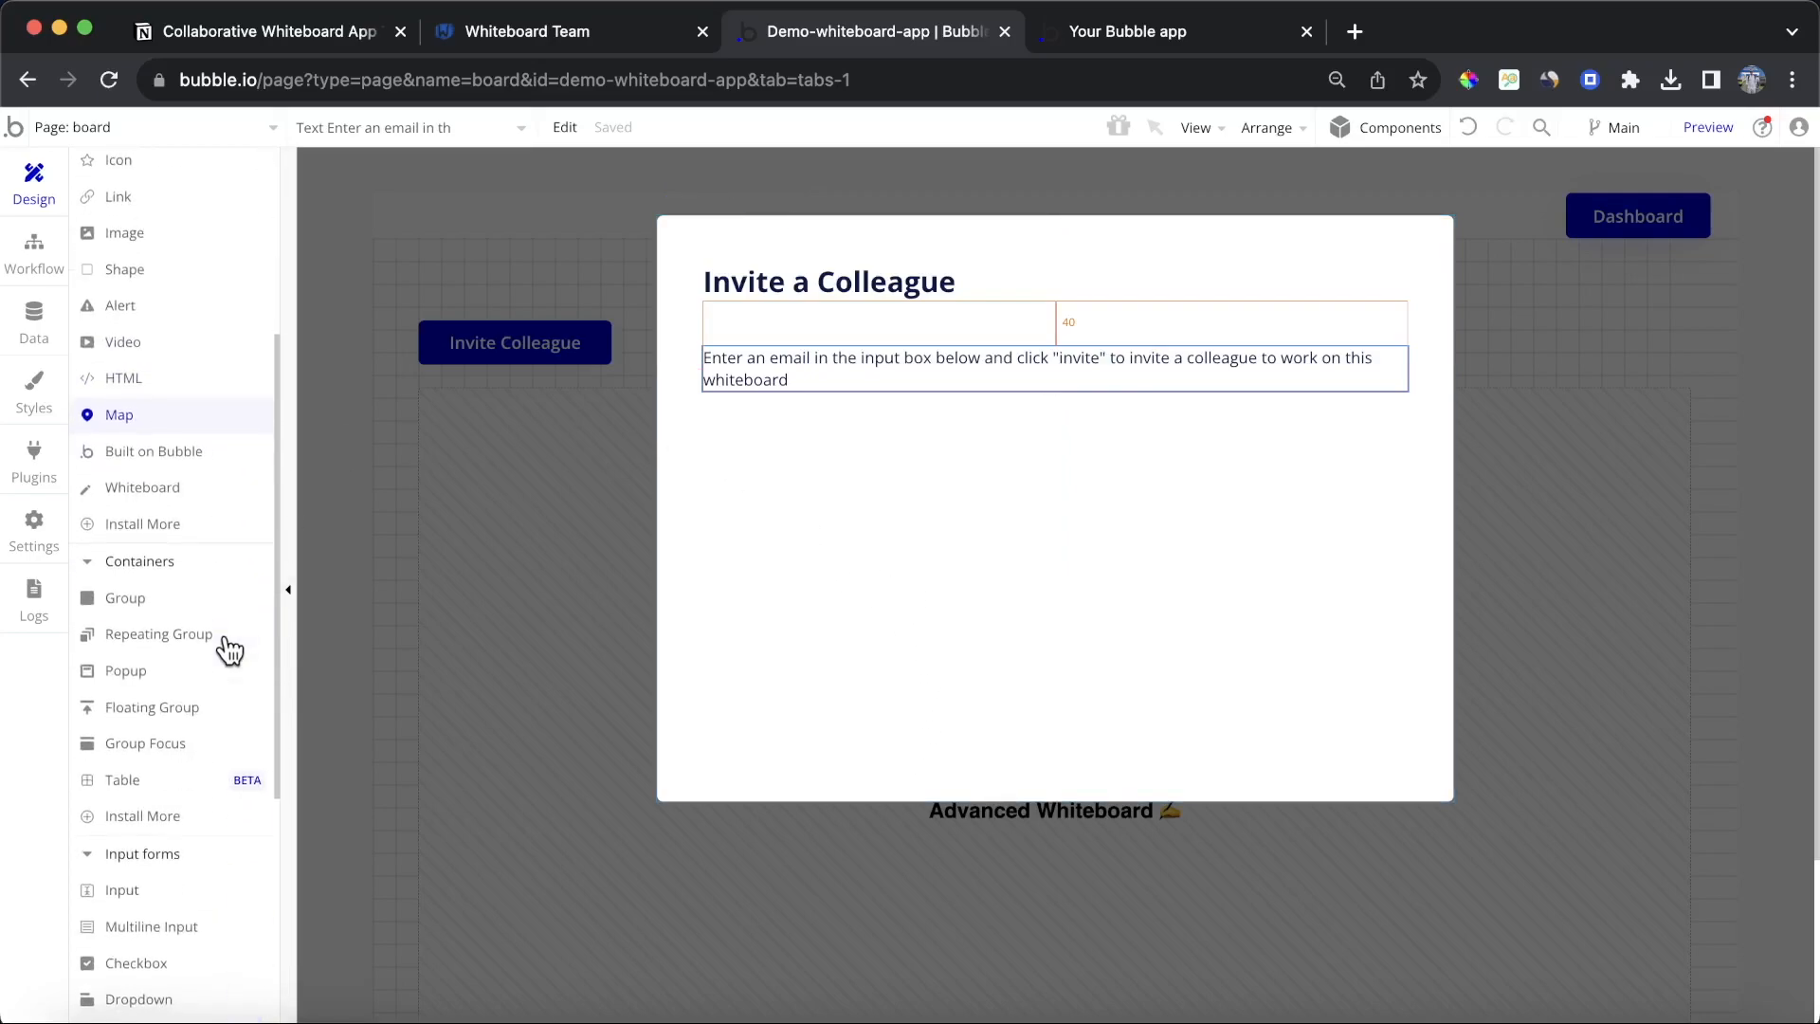
{"action": "left_click", "coordinate": [163, 889]}
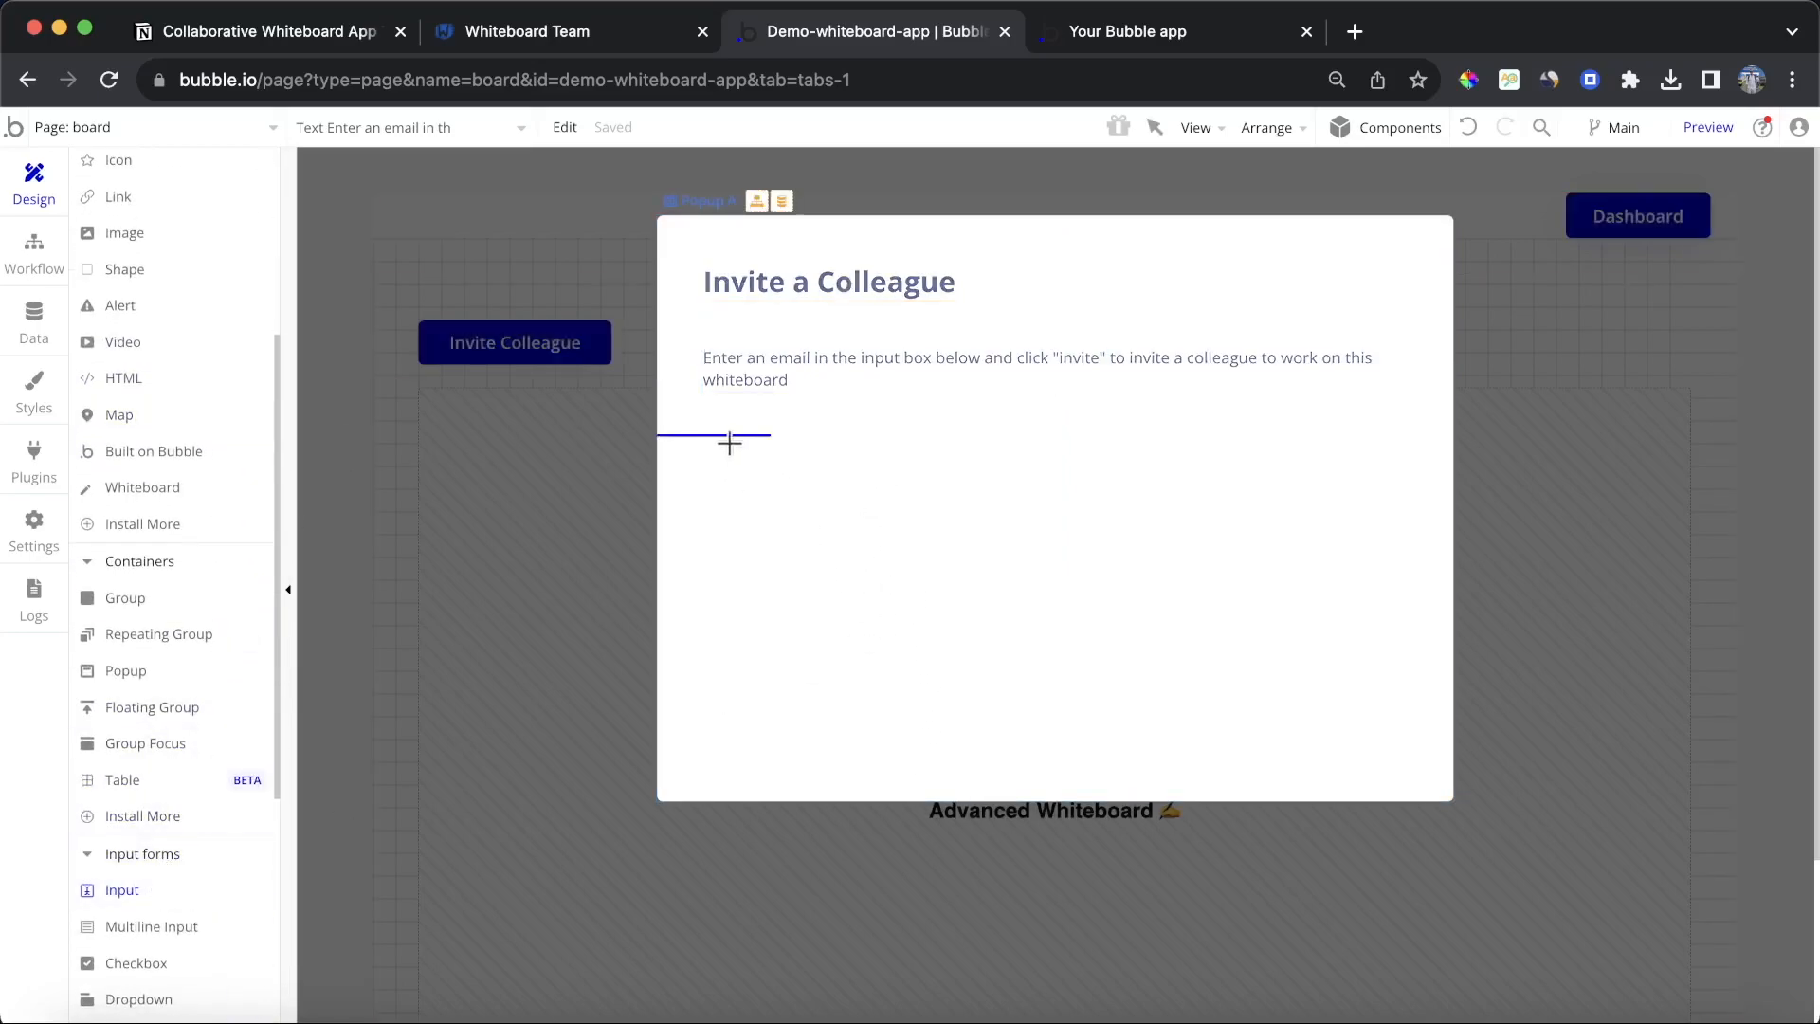
{"action": "left_click_drag", "start_coordinate": [728, 443], "coordinate": [1123, 533]}
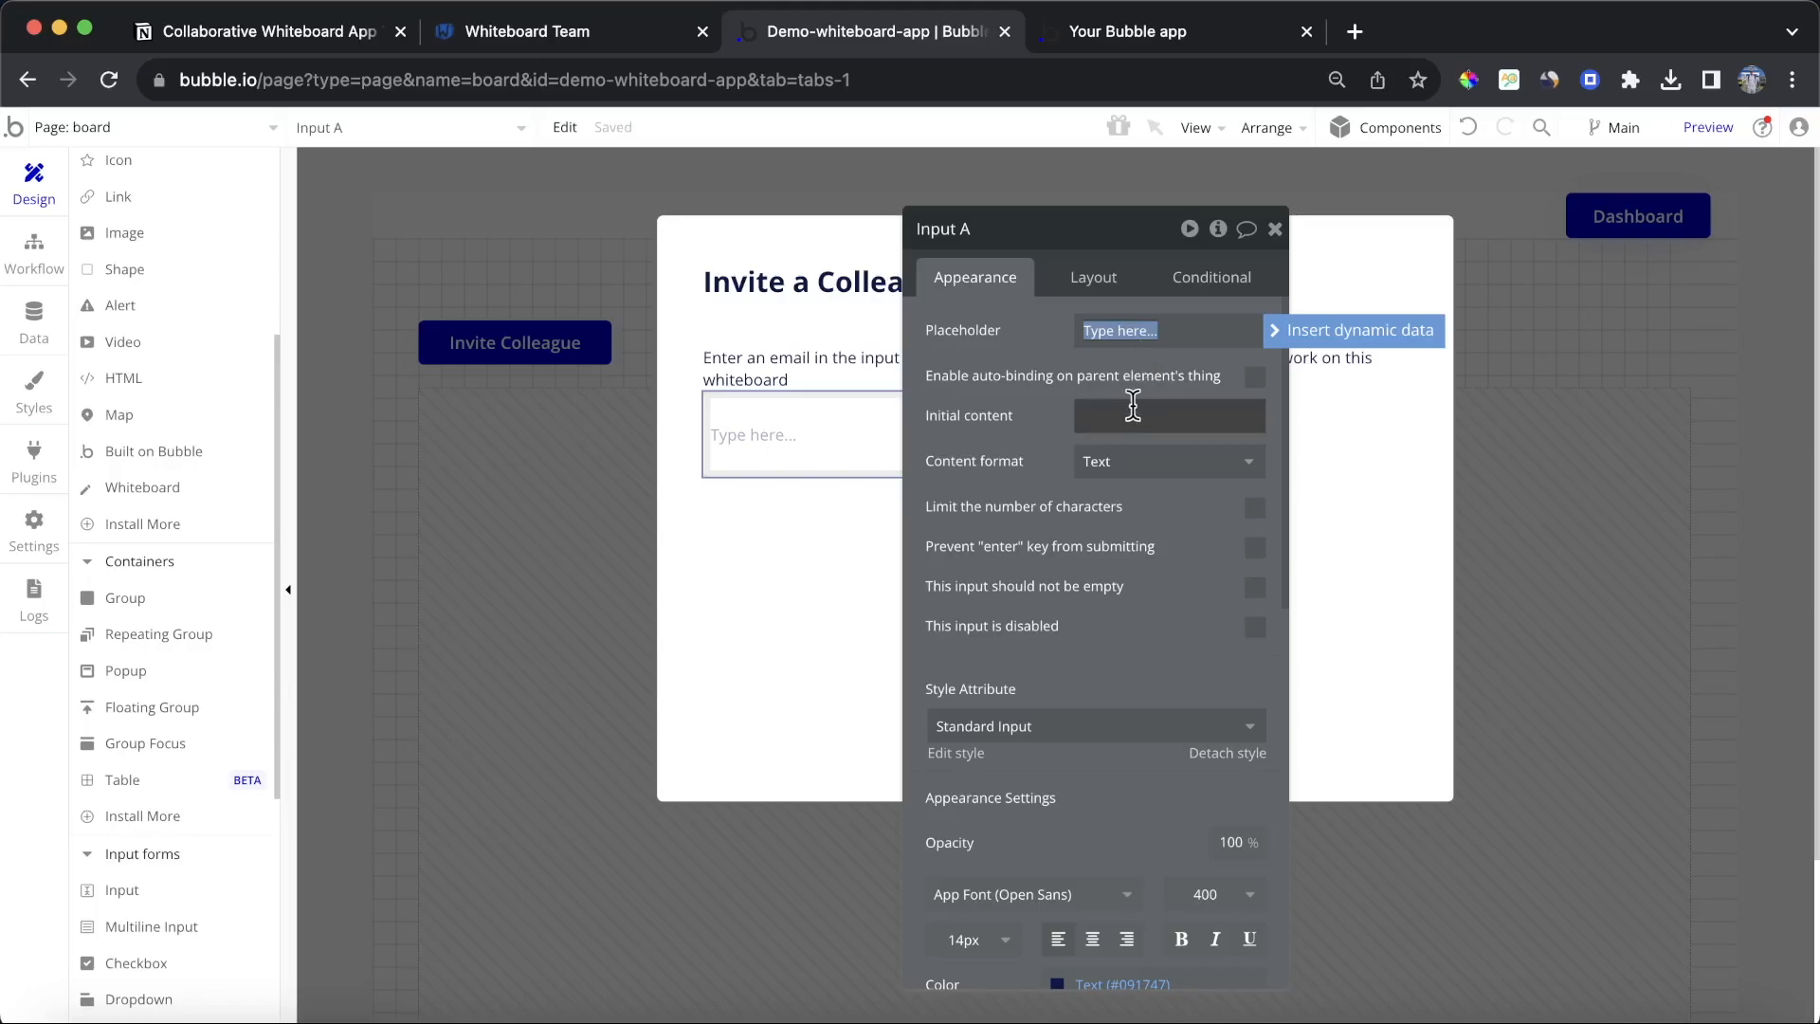
{"action": "type", "text": "joh"}
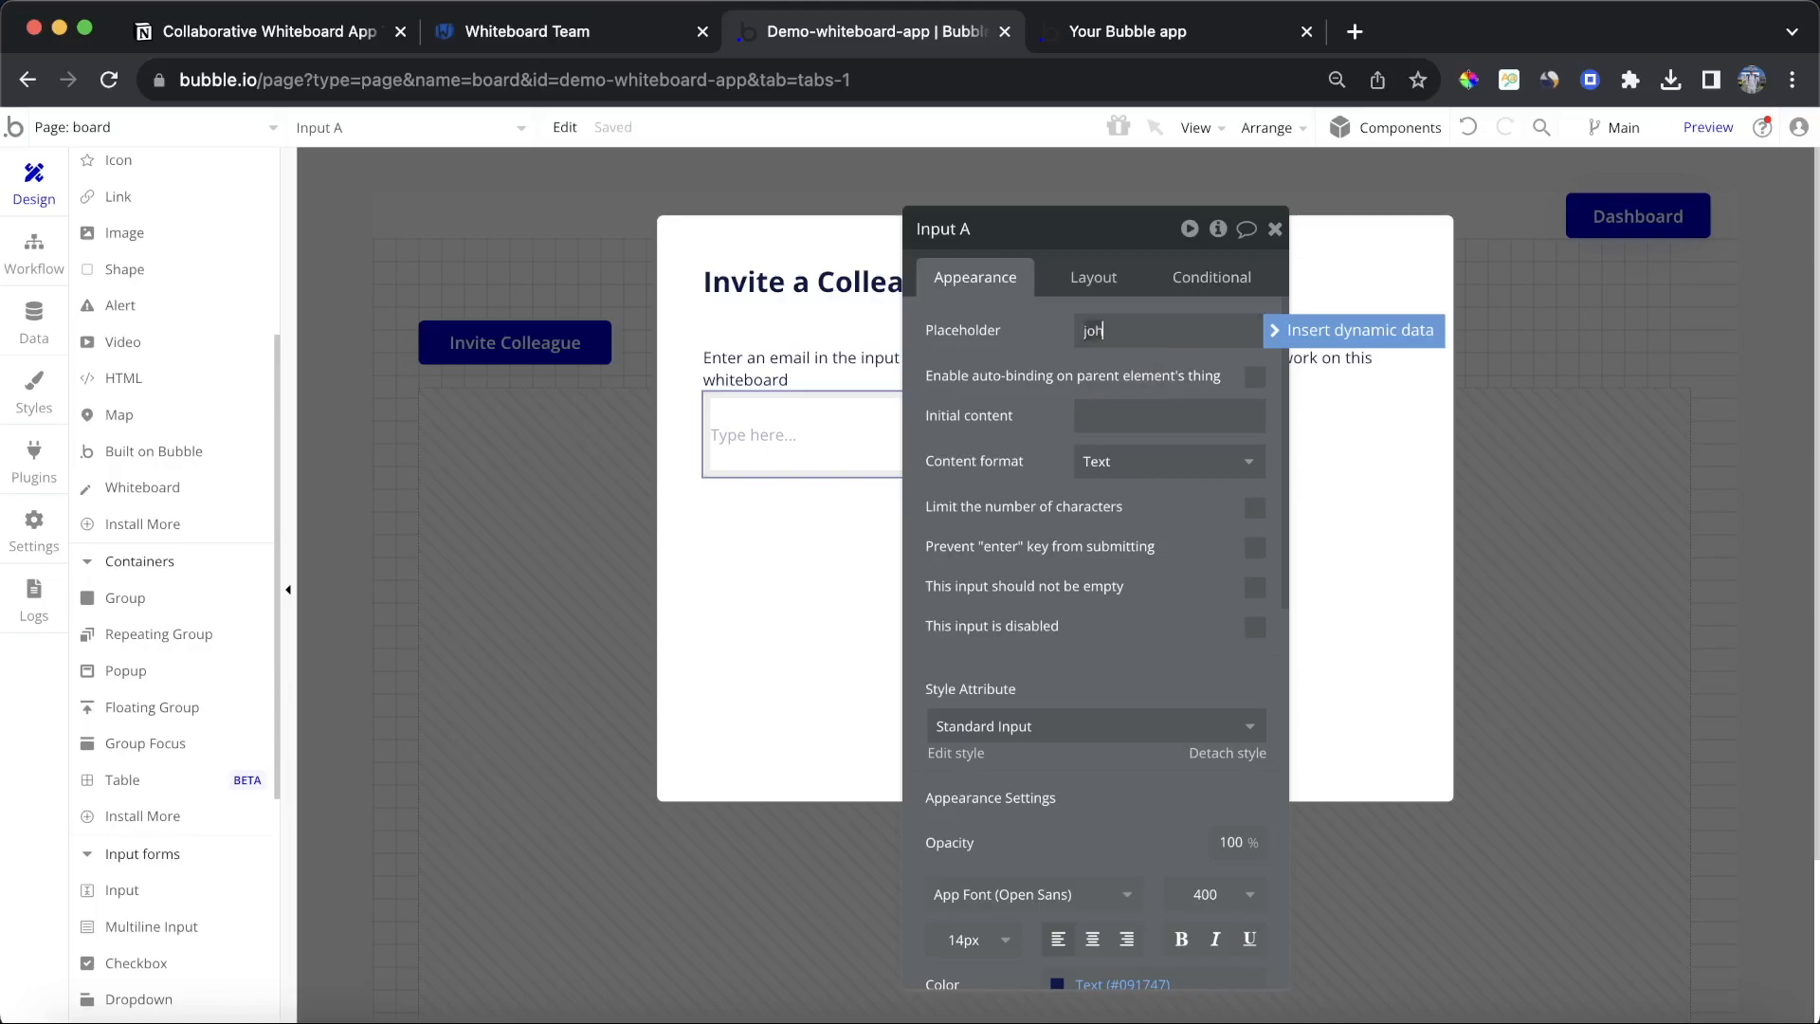
{"action": "type", "text": "ndoe@mycompany.com"}
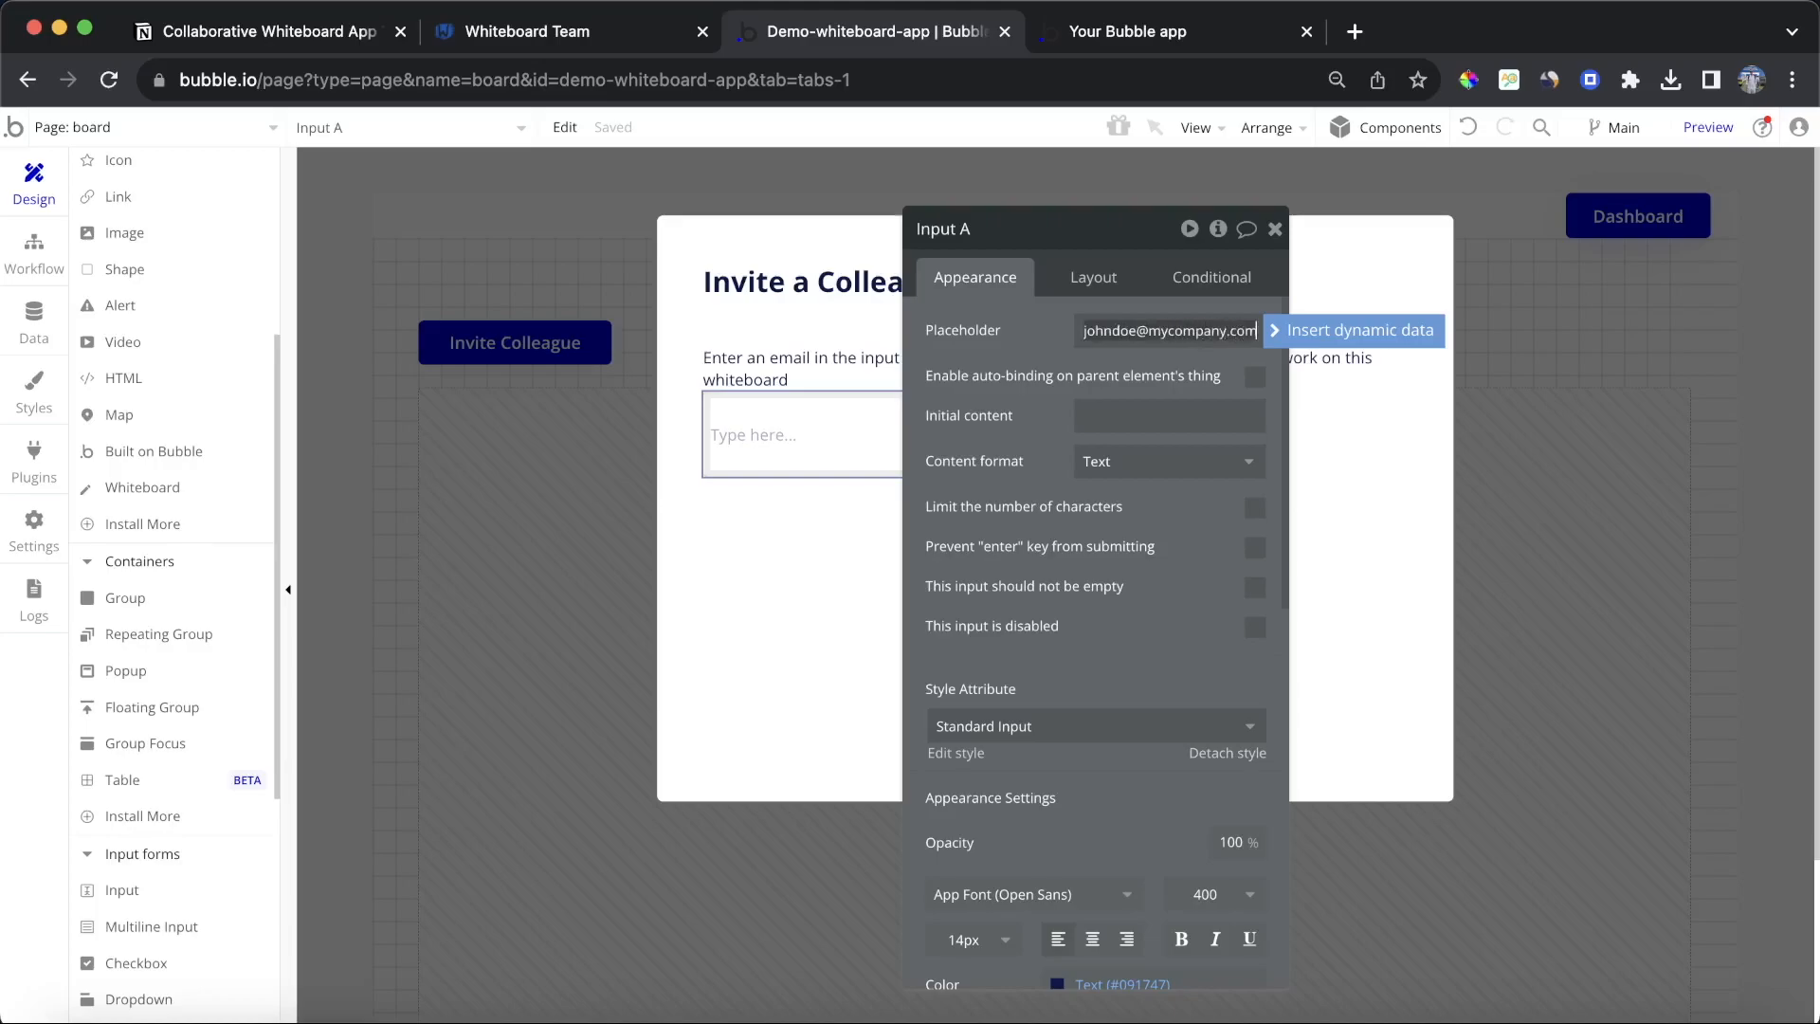
{"action": "left_click", "coordinate": [1164, 461]}
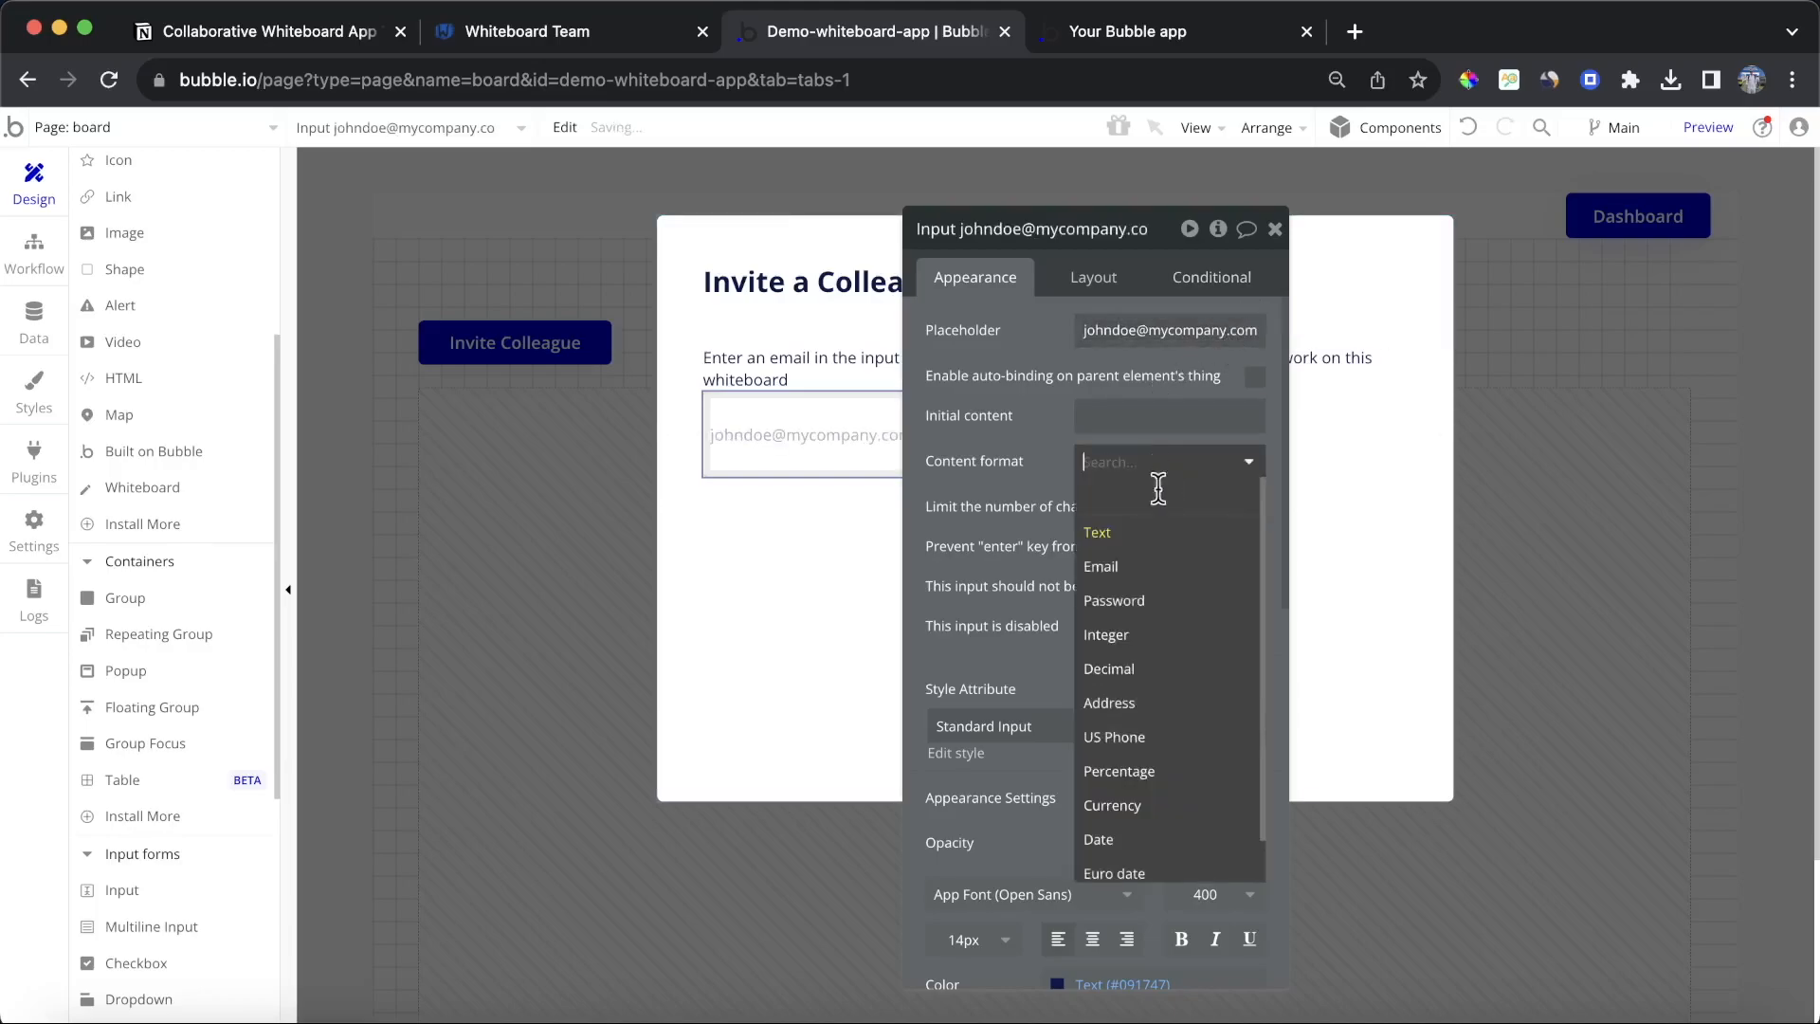
{"action": "left_click", "coordinate": [1142, 567]}
{"action": "left_click", "coordinate": [1102, 285]}
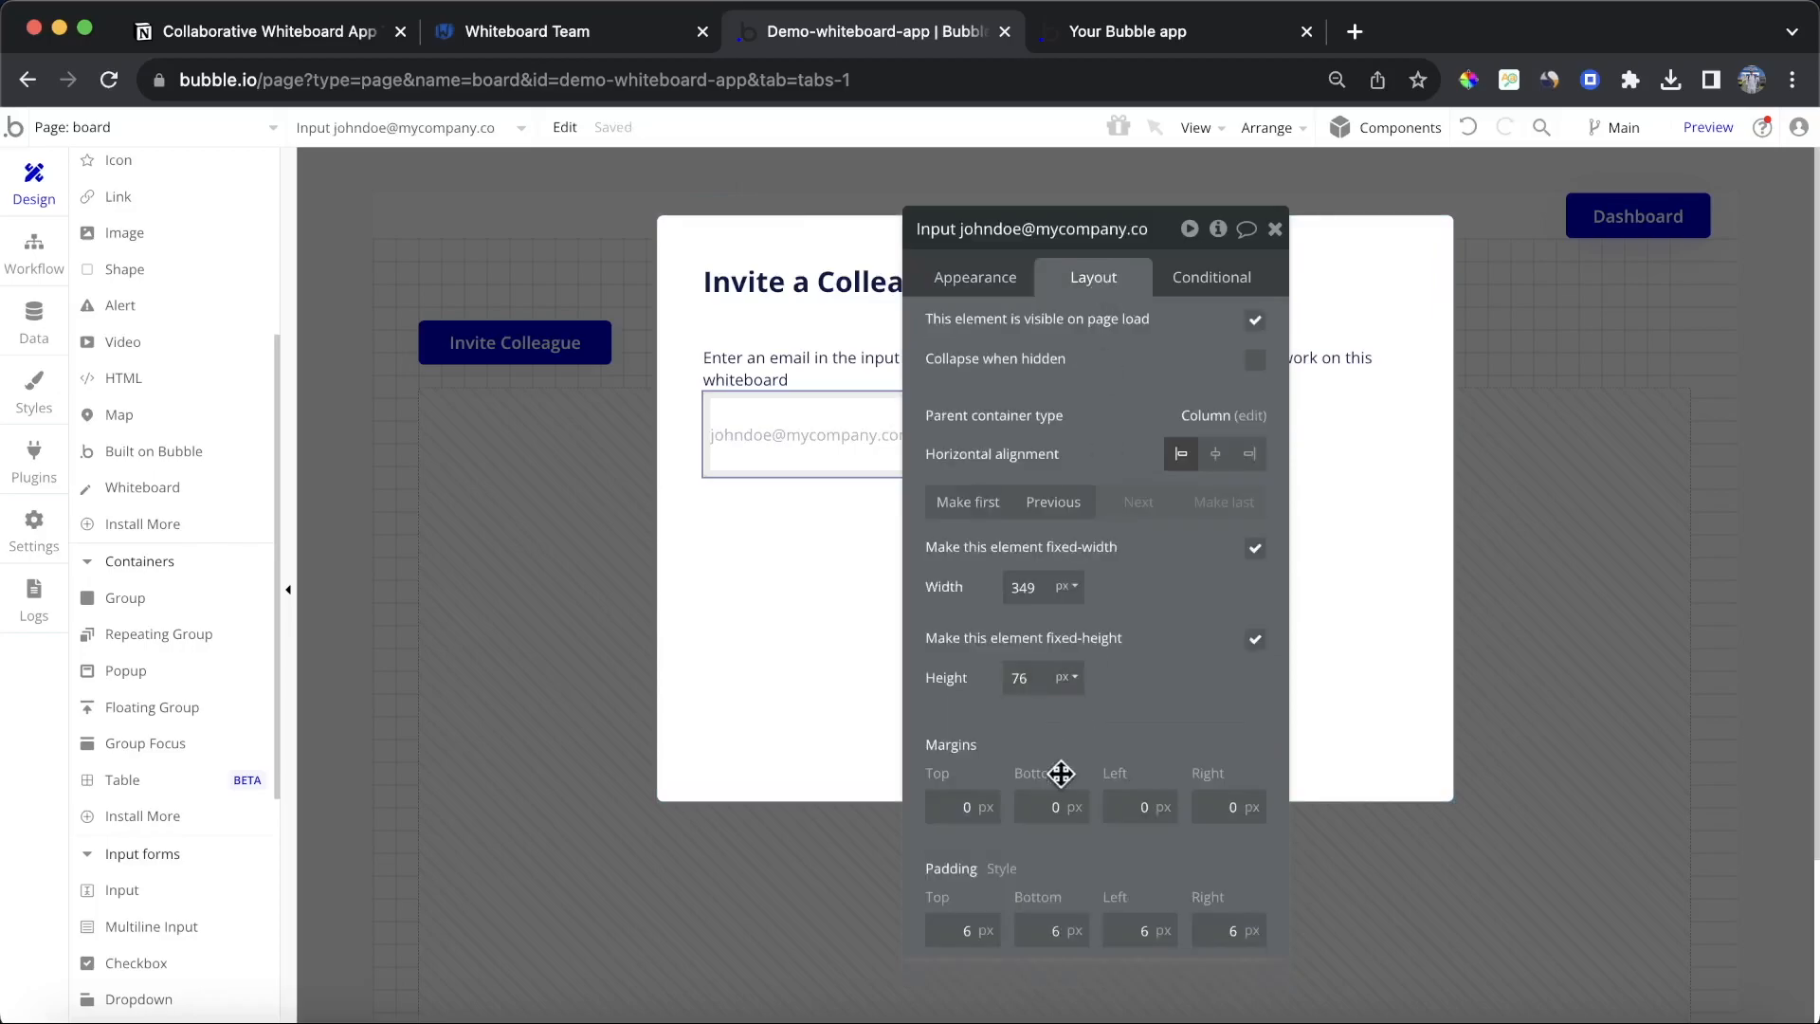
{"action": "type", "text": "40"}
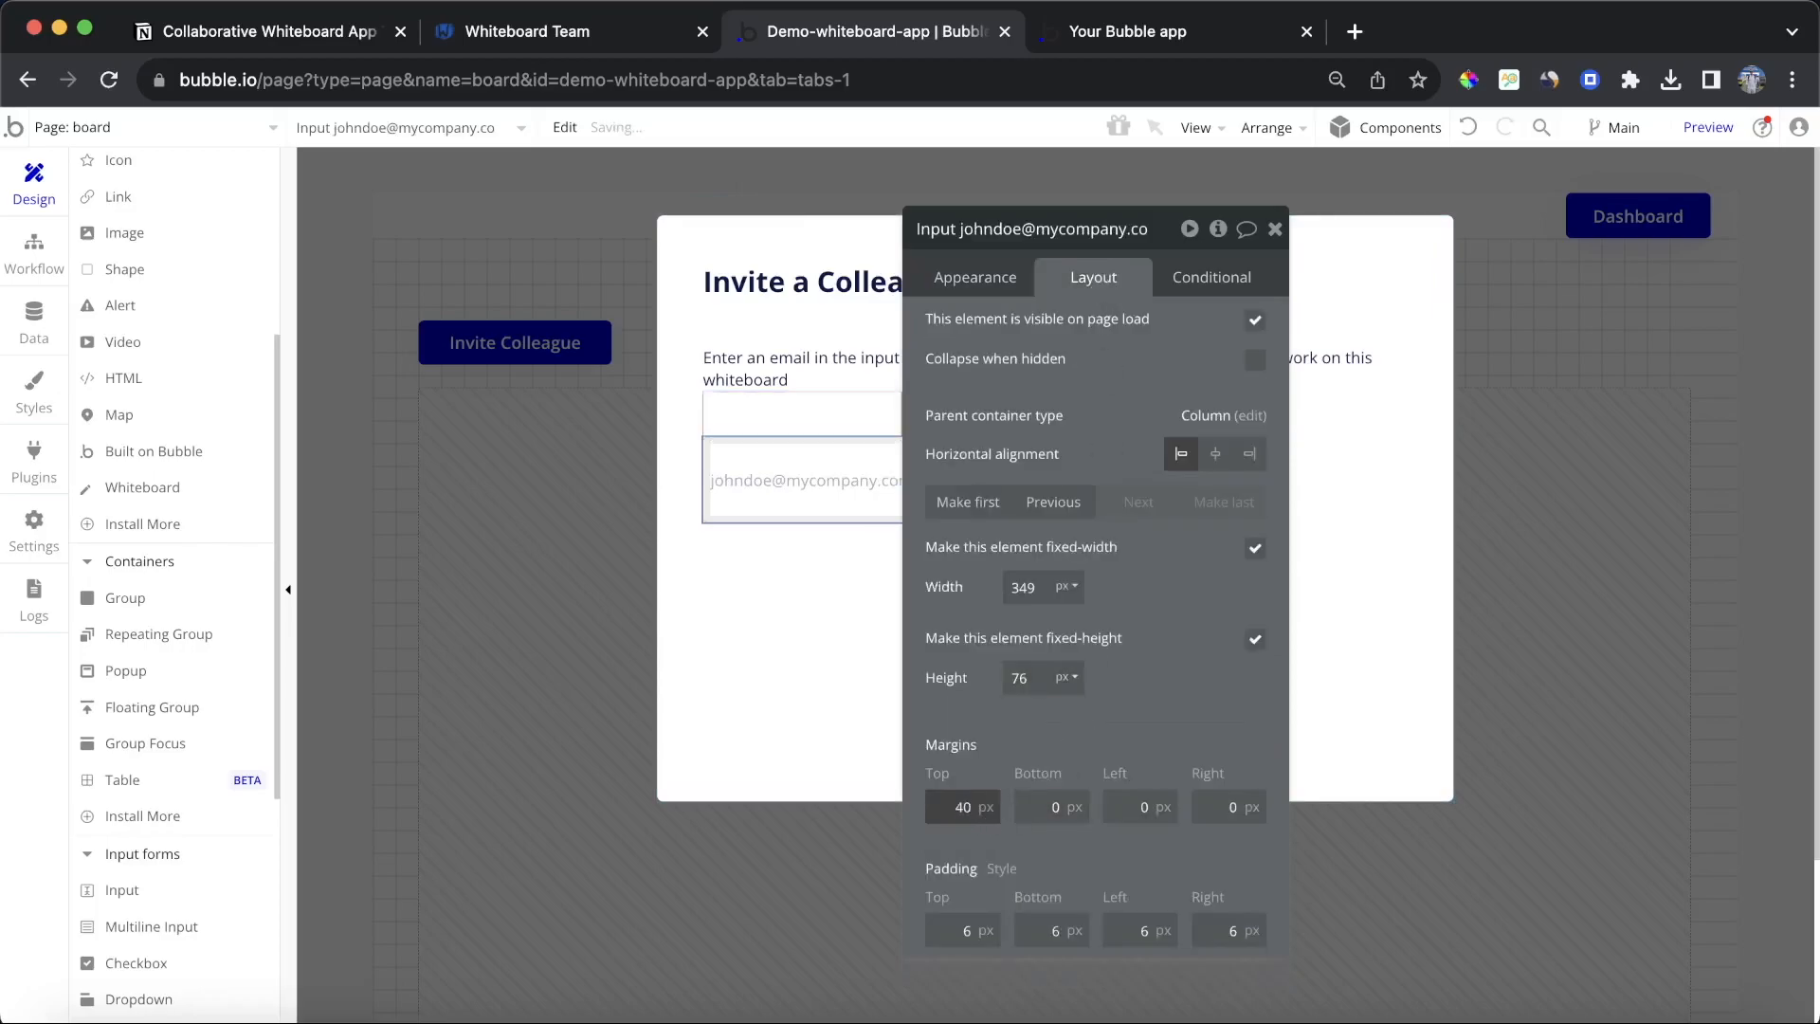
Step: Set the description text's top margin to 20 px
{"action": "left_click", "coordinate": [853, 356]}
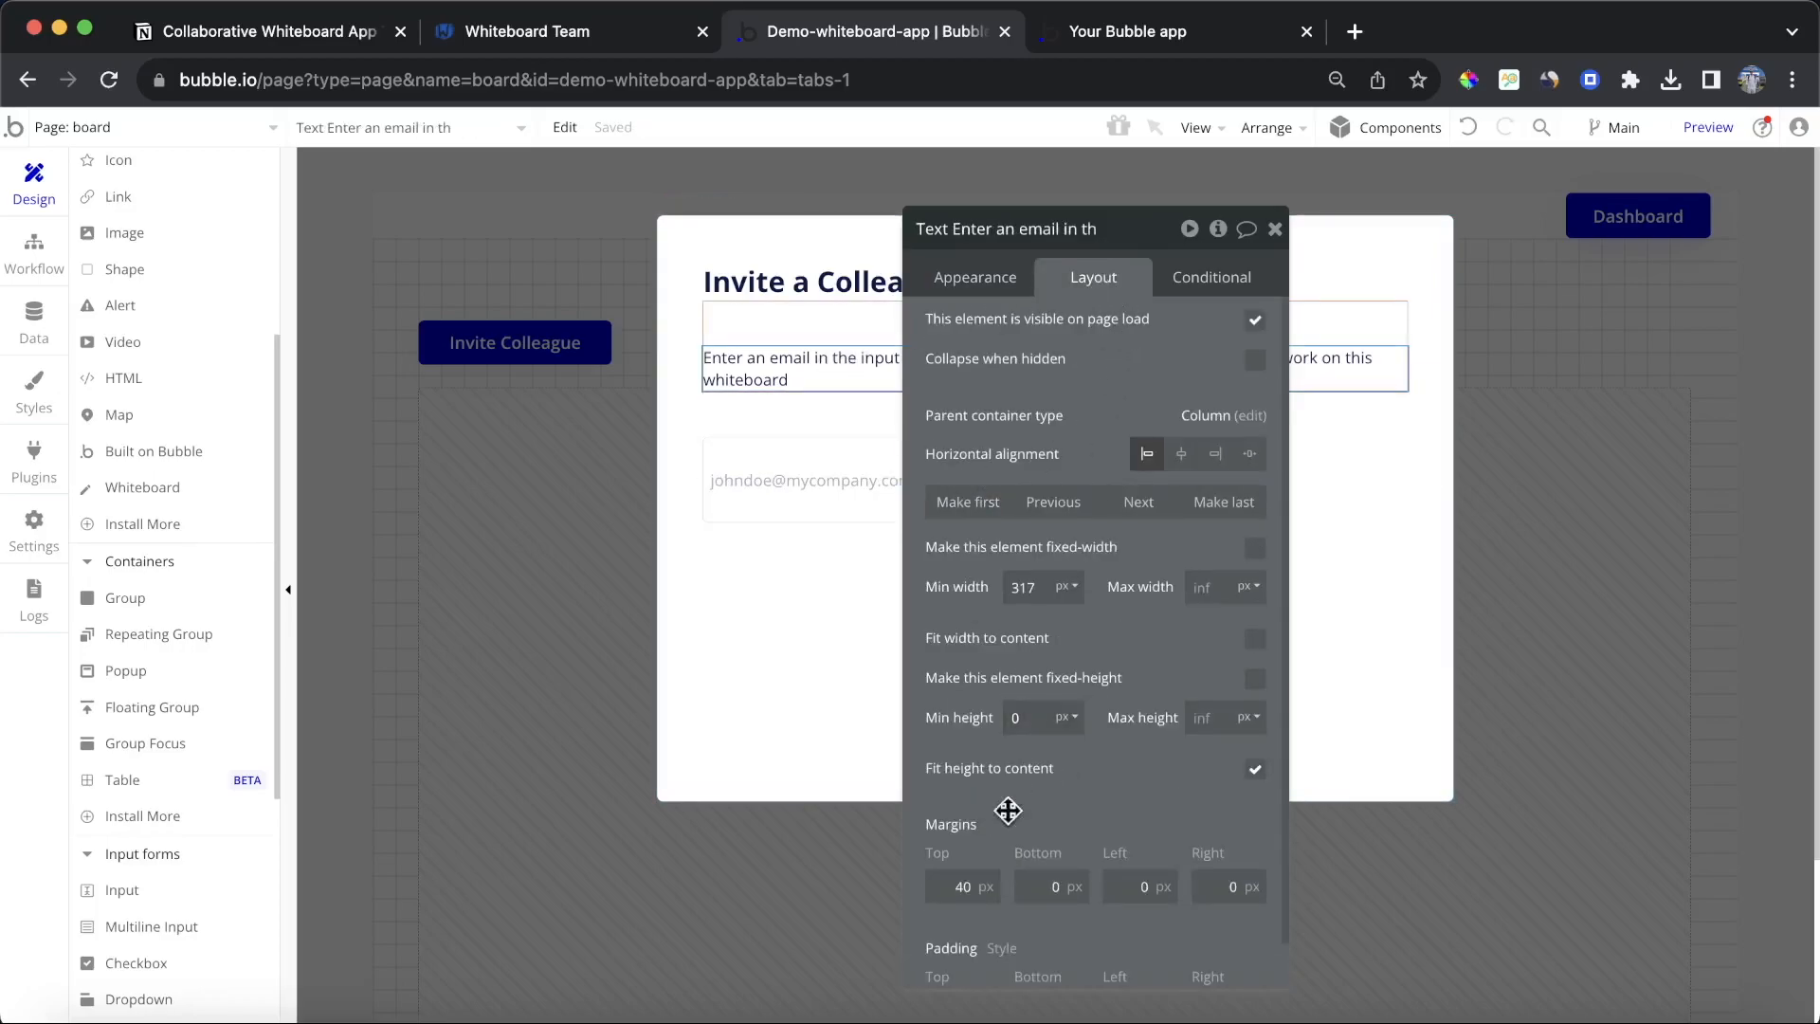
{"action": "double_click", "coordinate": [962, 886]}
{"action": "type", "text": "20"}
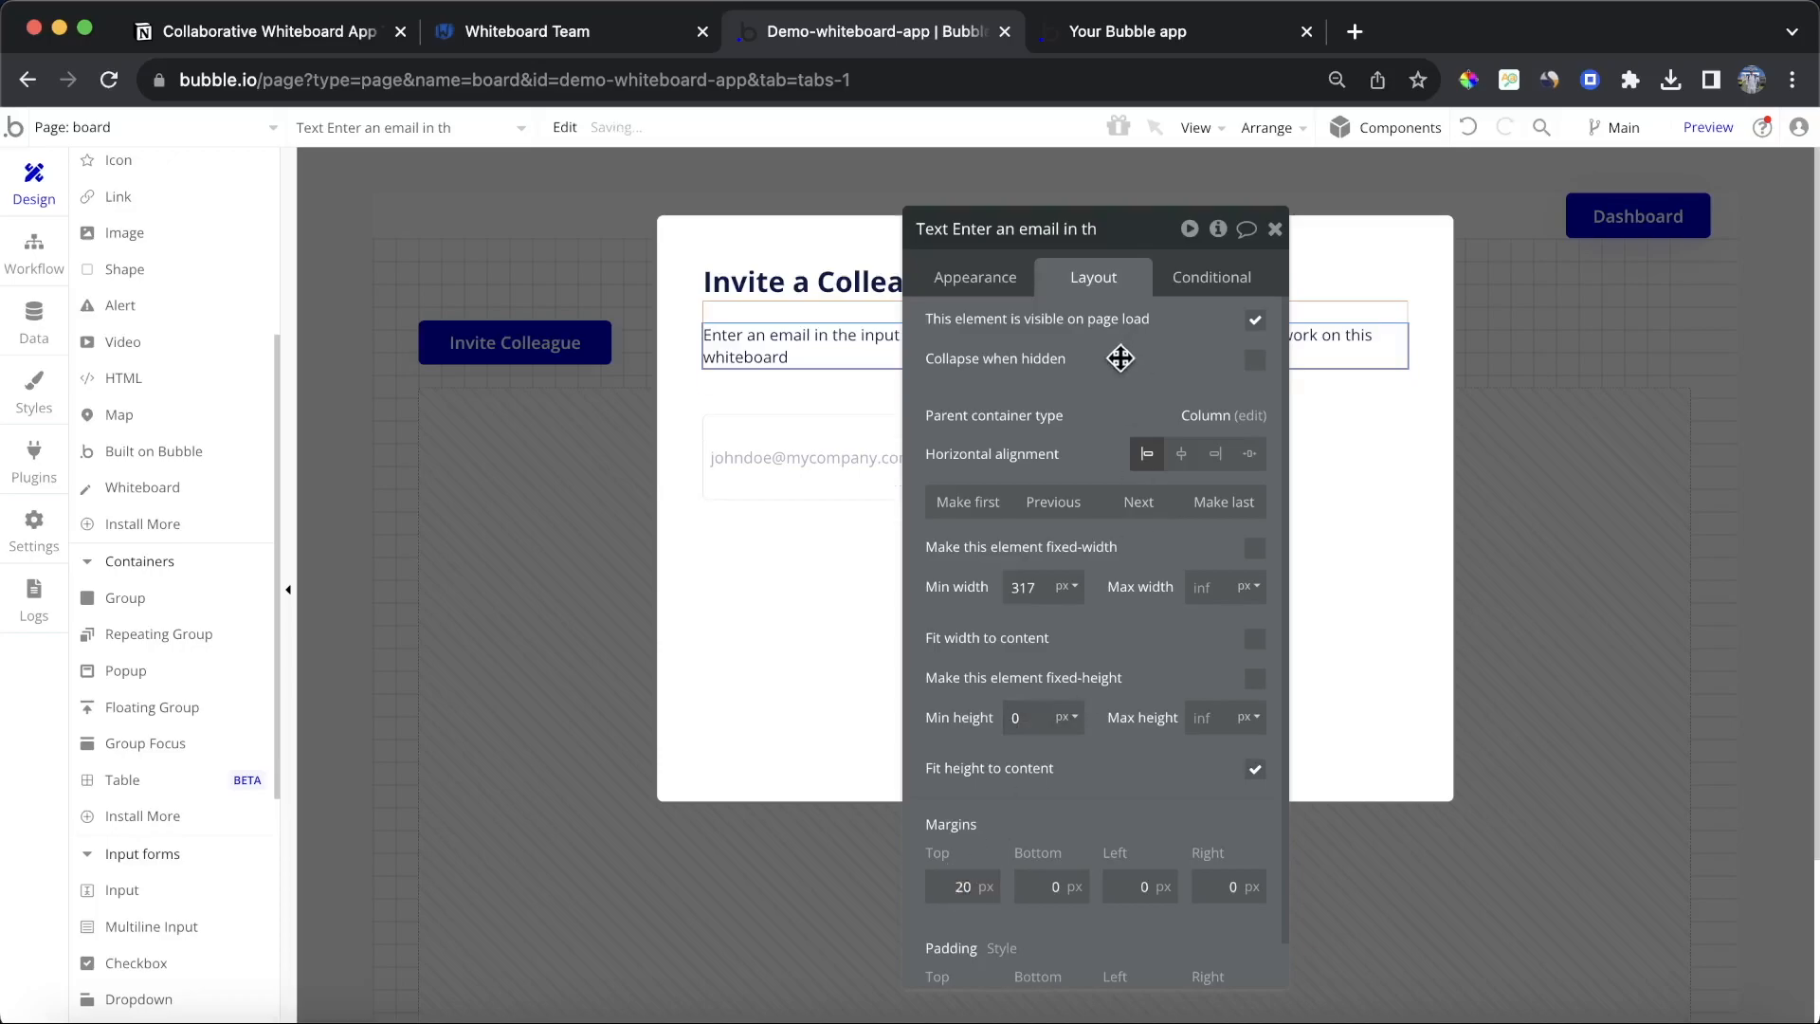
{"action": "left_click", "coordinate": [1275, 228]}
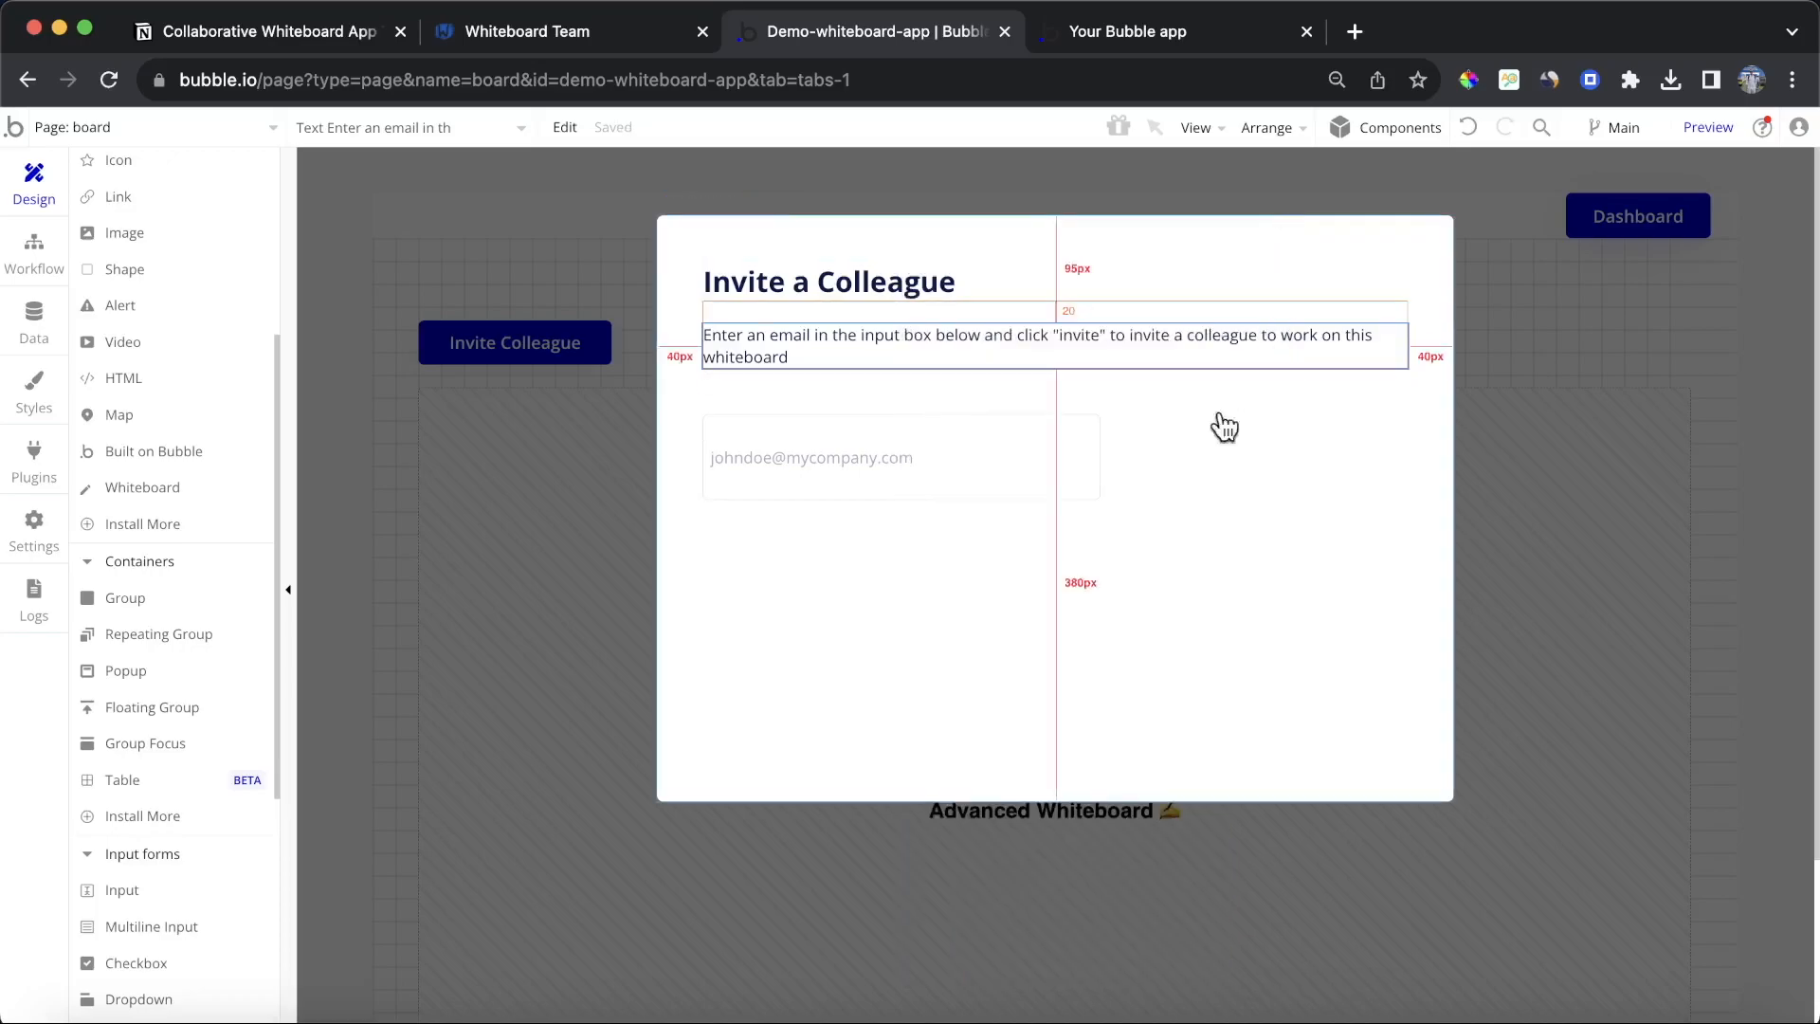
Step: Review the e-mail input's conditional states and appearance settings
{"action": "double_click", "coordinate": [919, 503]}
{"action": "left_click", "coordinate": [1233, 275]}
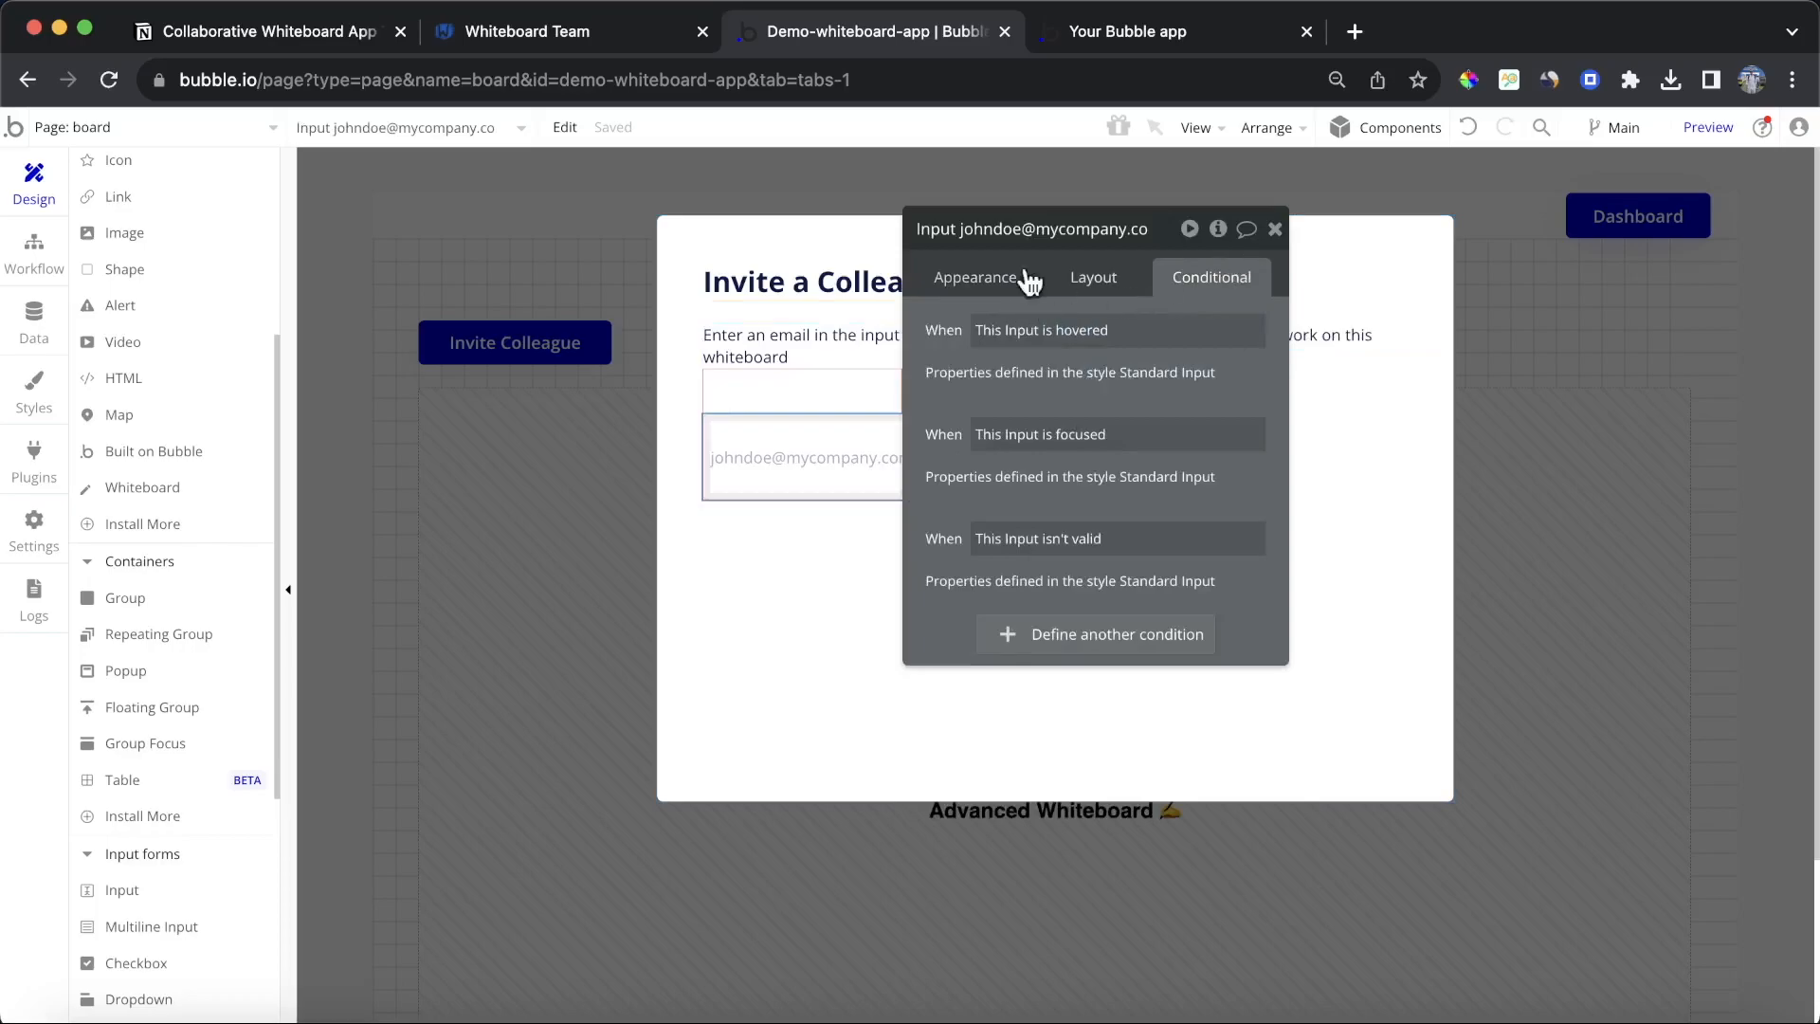
{"action": "left_click", "coordinate": [975, 276]}
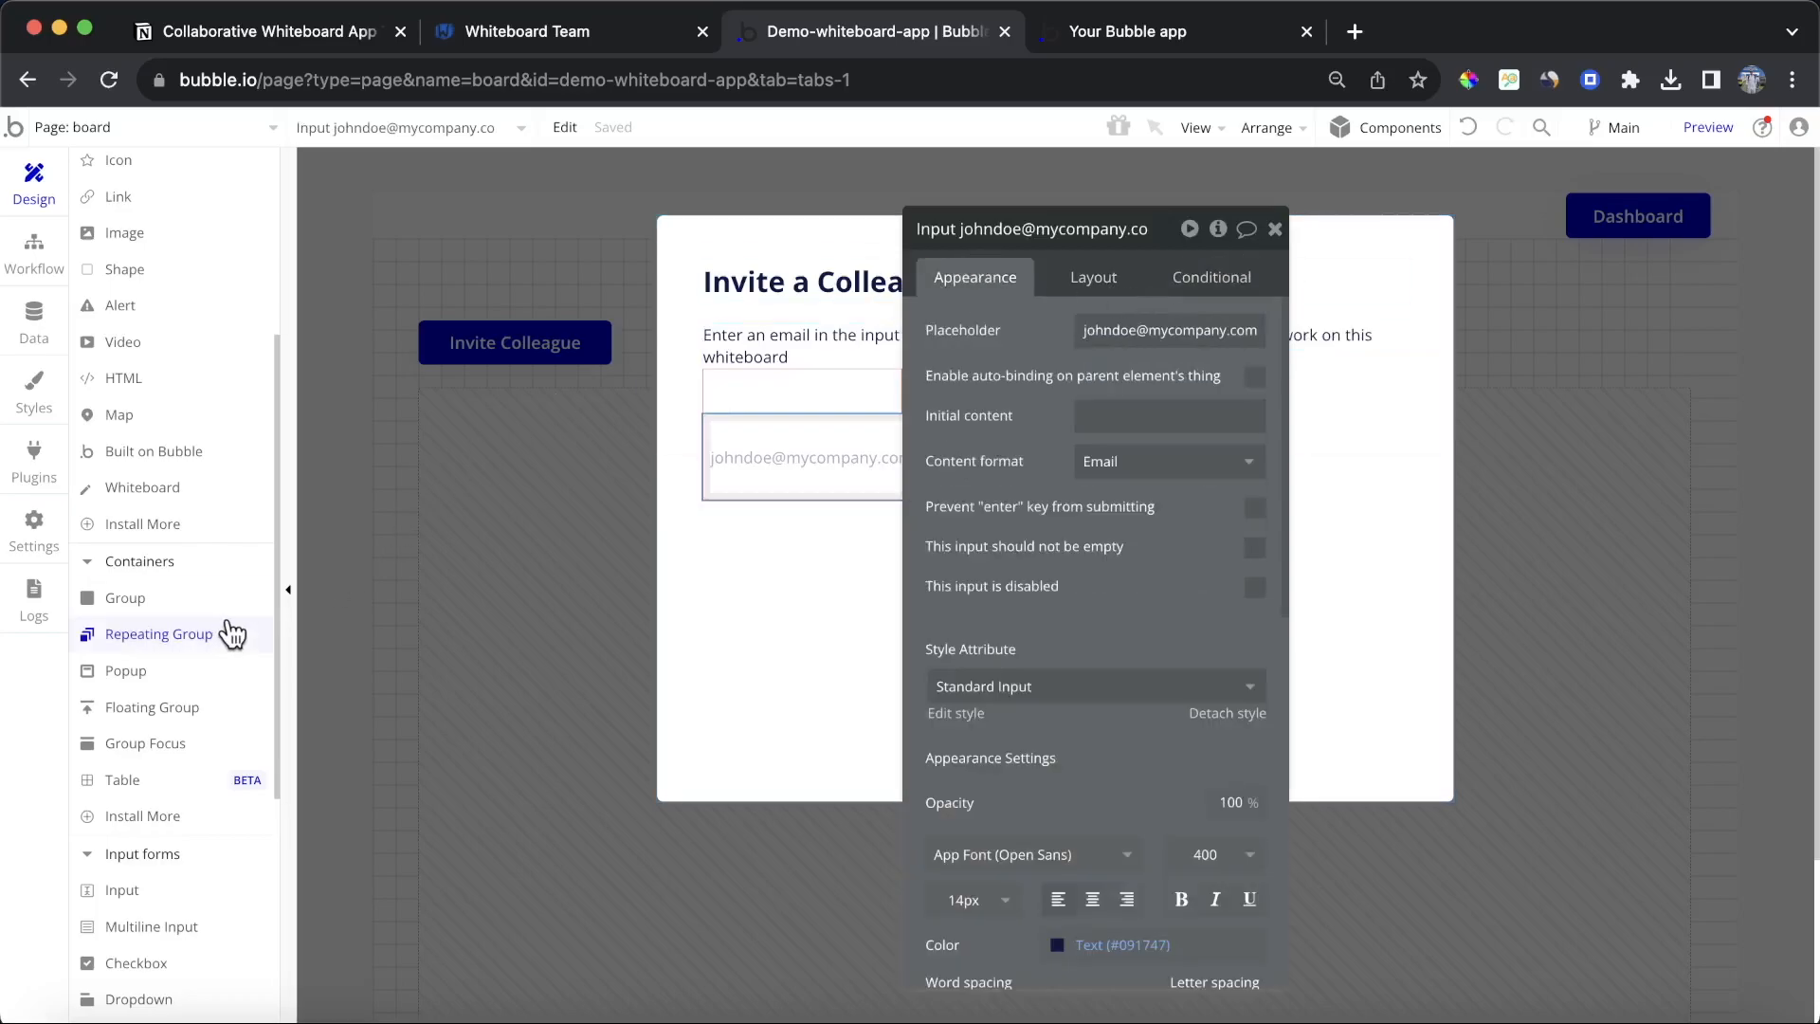
Step: Add a button labelled Invite below the e-mail input with a 30 px top margin
{"action": "scroll", "coordinate": [171, 322], "scroll_direction": "up", "scroll_amount": 3}
{"action": "left_click", "coordinate": [171, 357]}
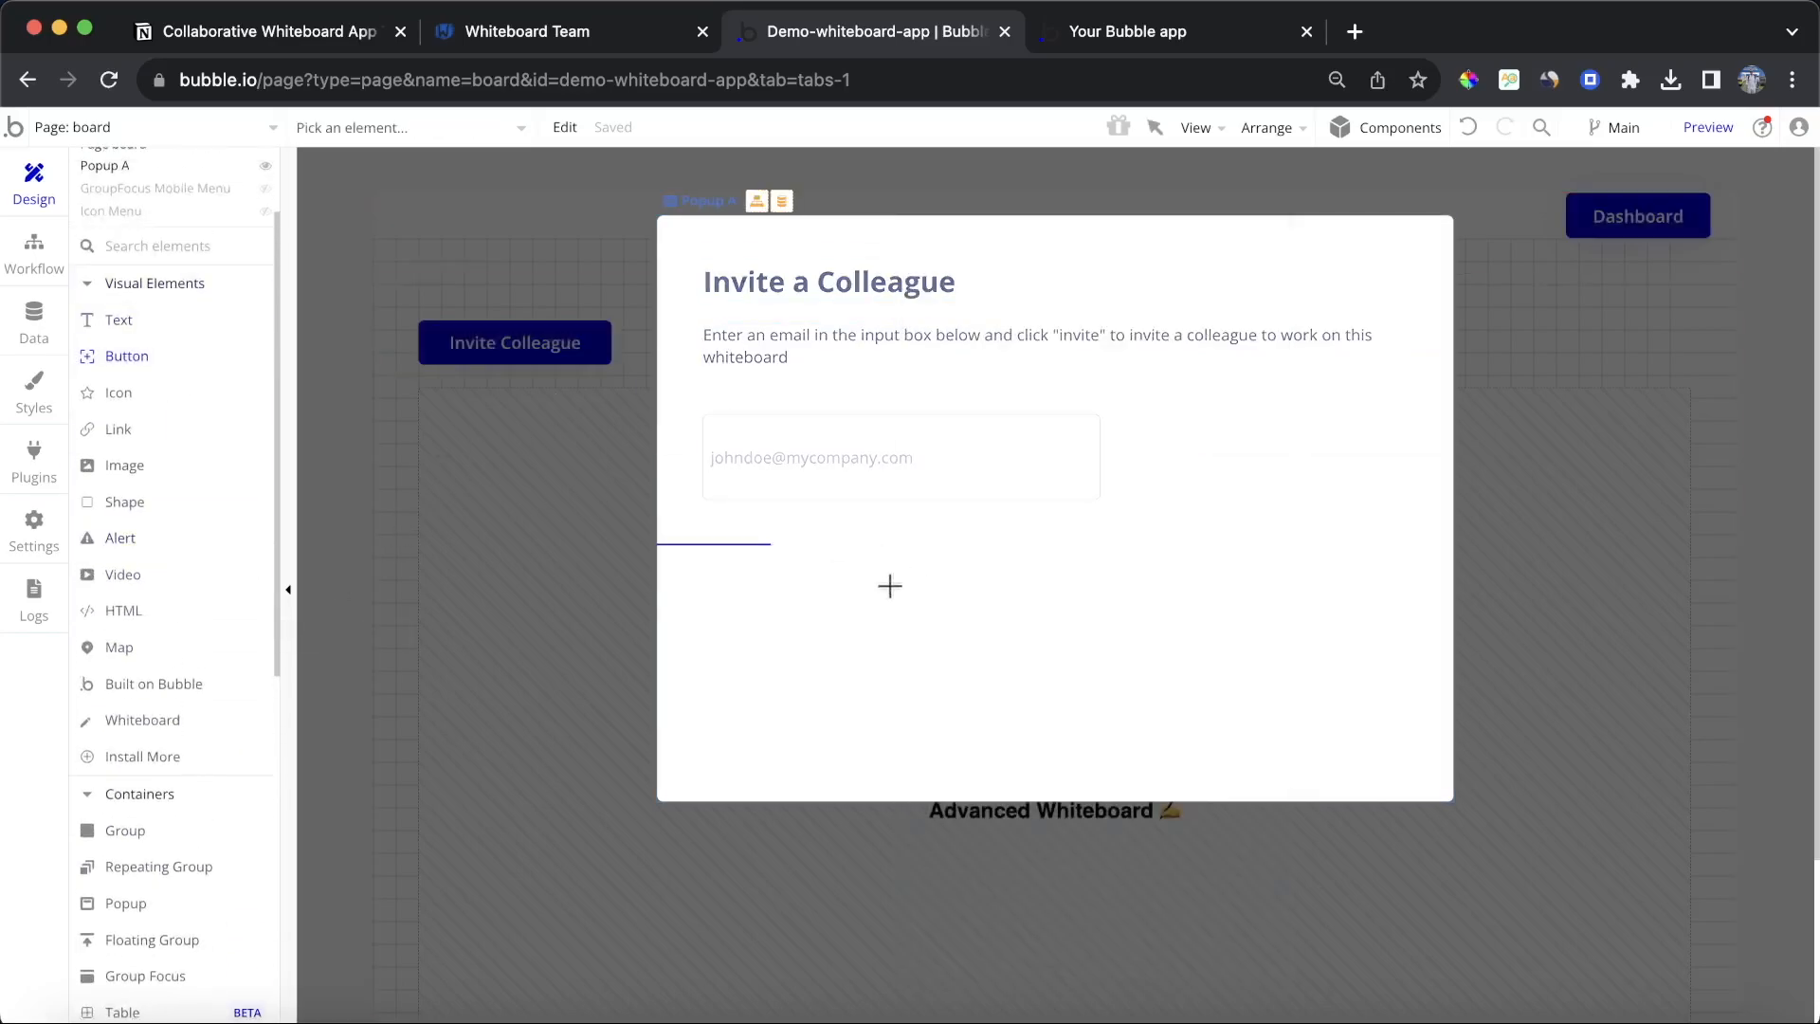
{"action": "left_click_drag", "start_coordinate": [720, 568], "coordinate": [959, 642]}
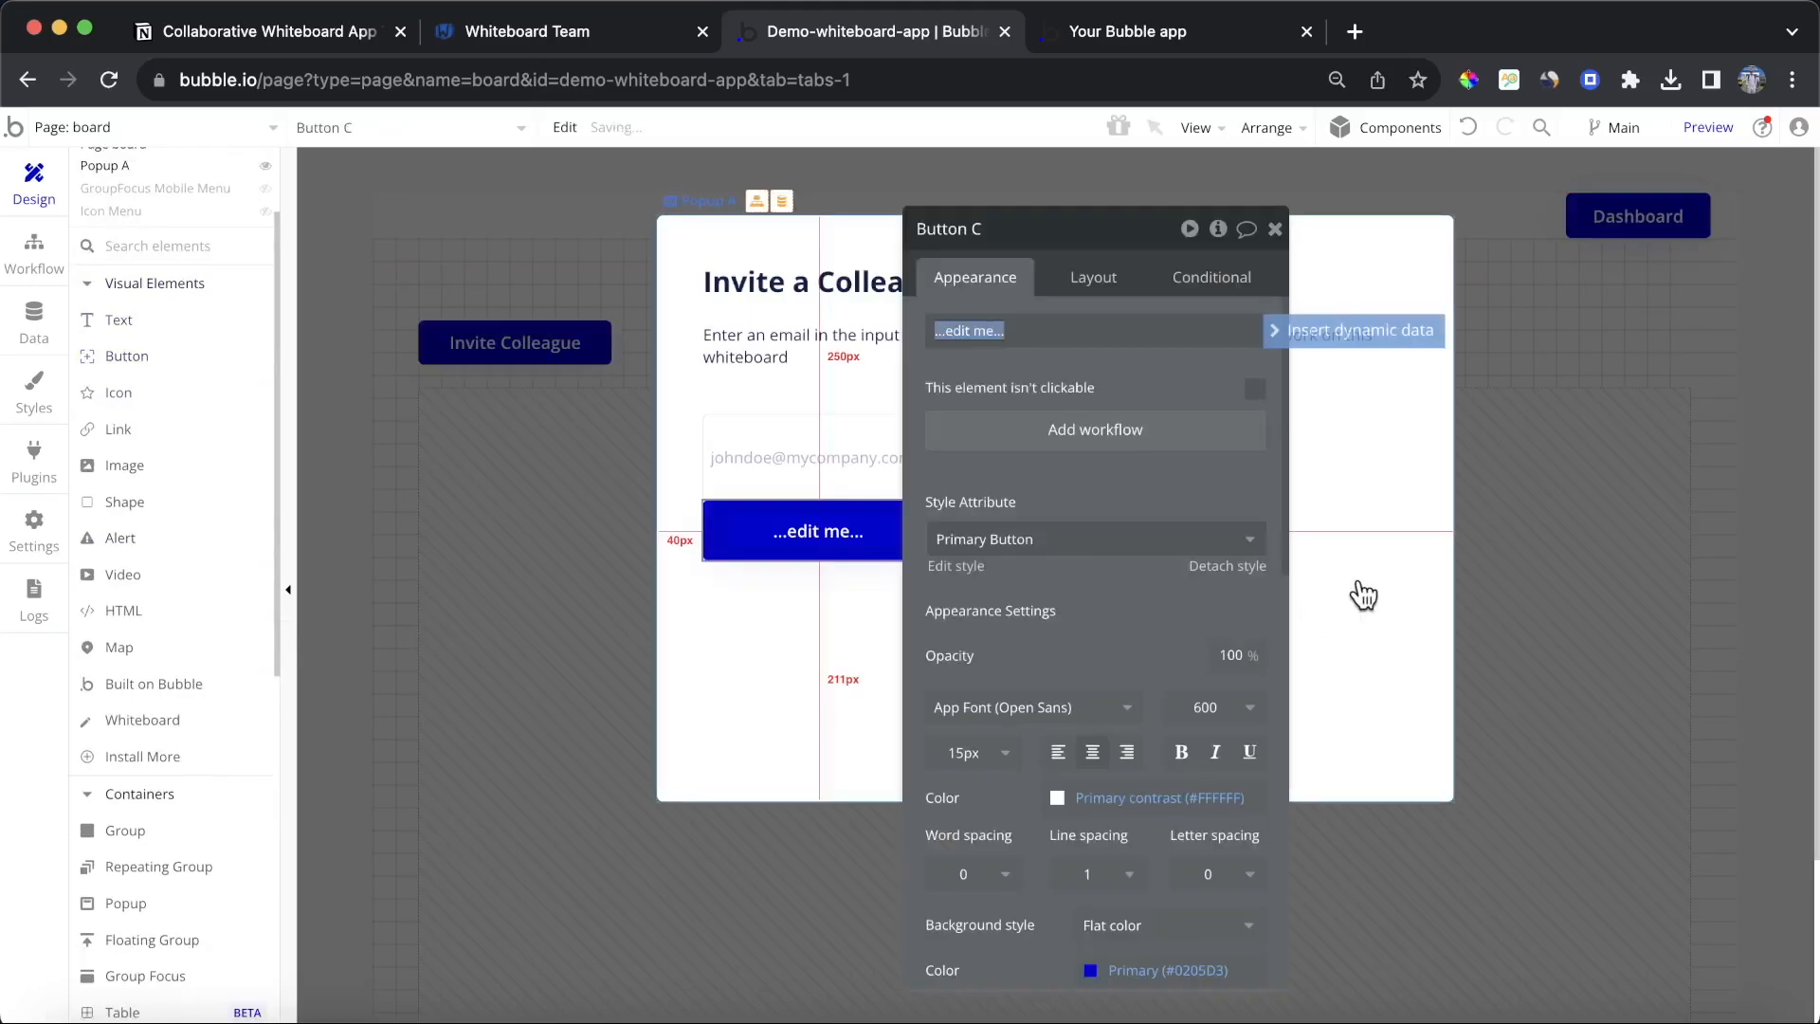
{"action": "type", "text": "Invite"}
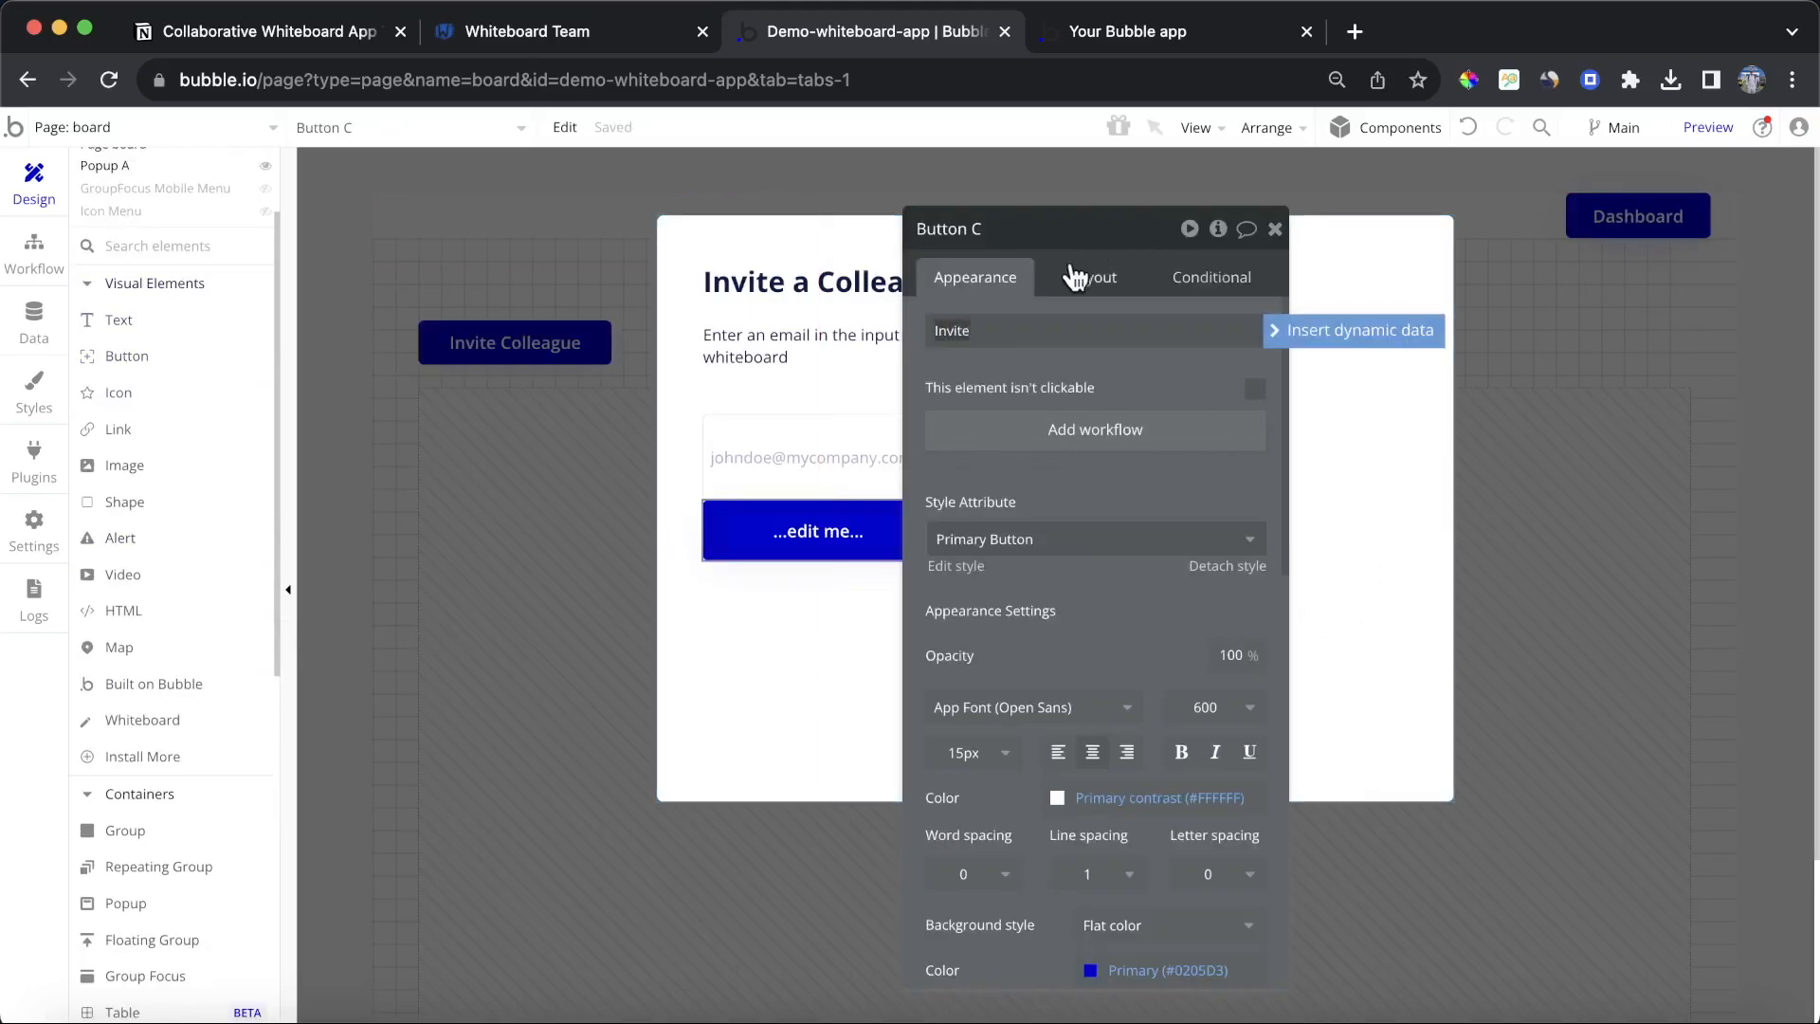
{"action": "left_click", "coordinate": [1076, 277]}
{"action": "left_click", "coordinate": [959, 845]}
{"action": "type", "text": "30"}
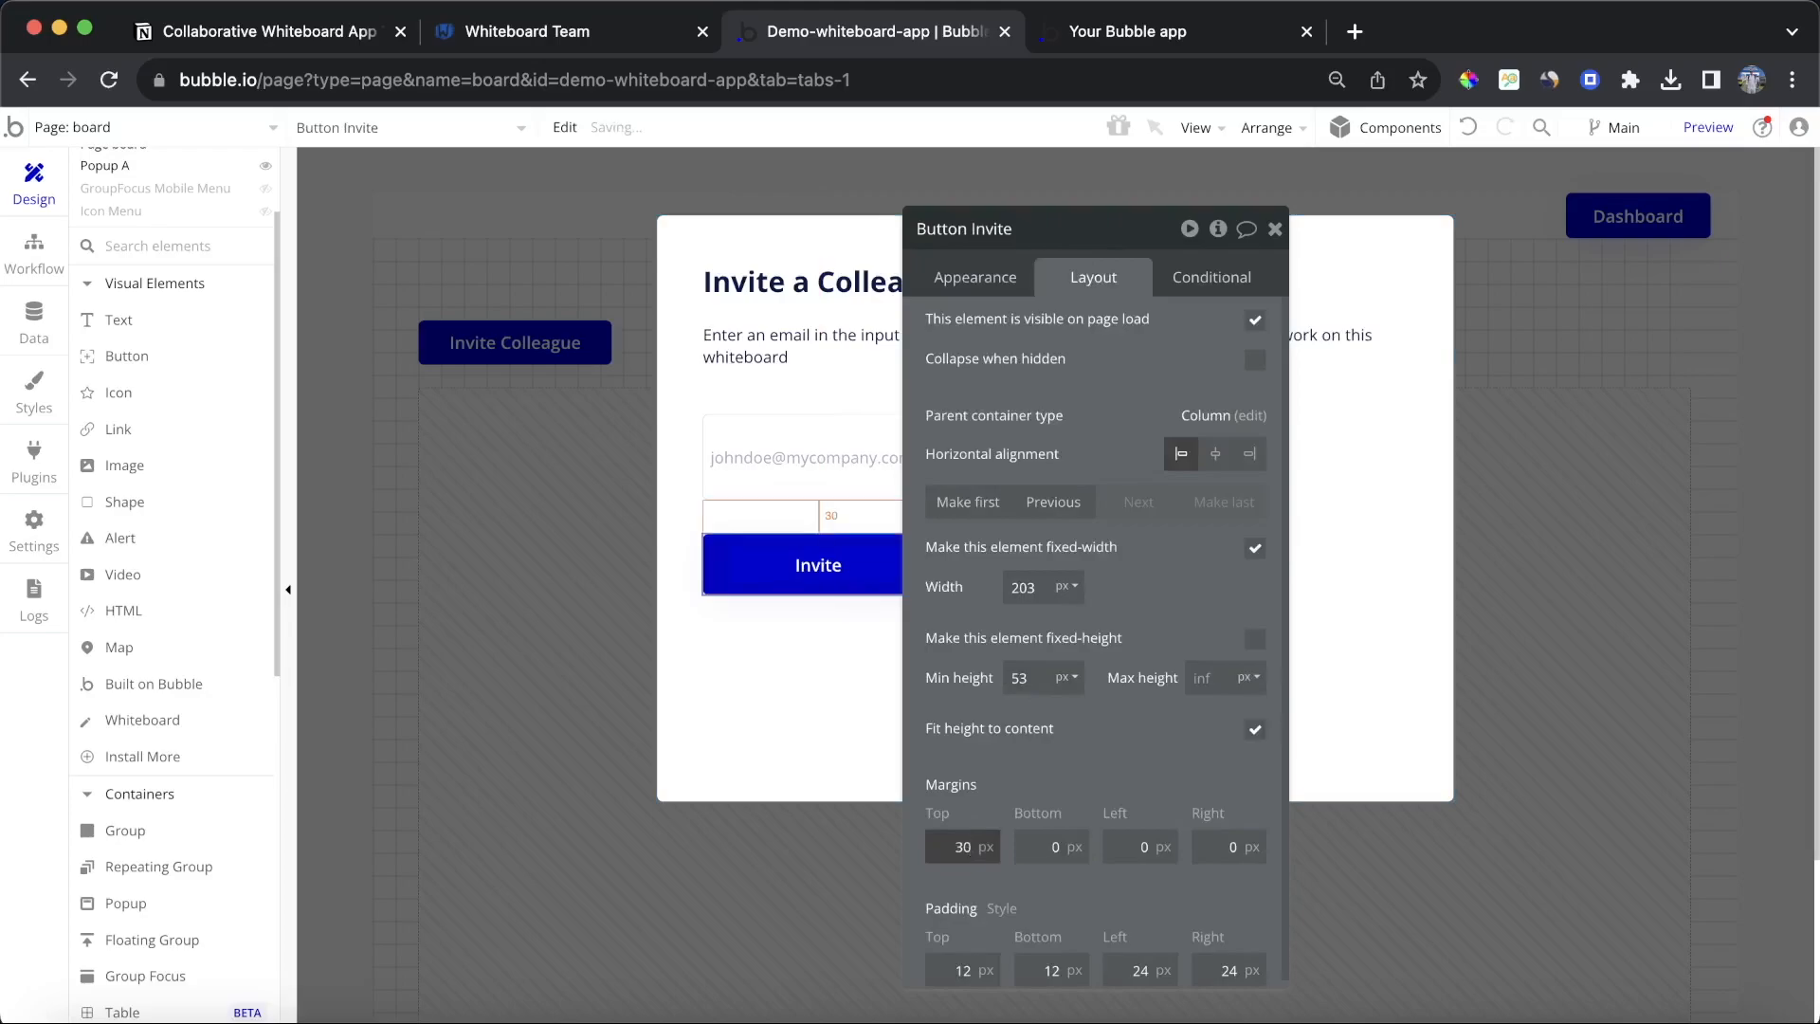
{"action": "left_click", "coordinate": [1274, 229]}
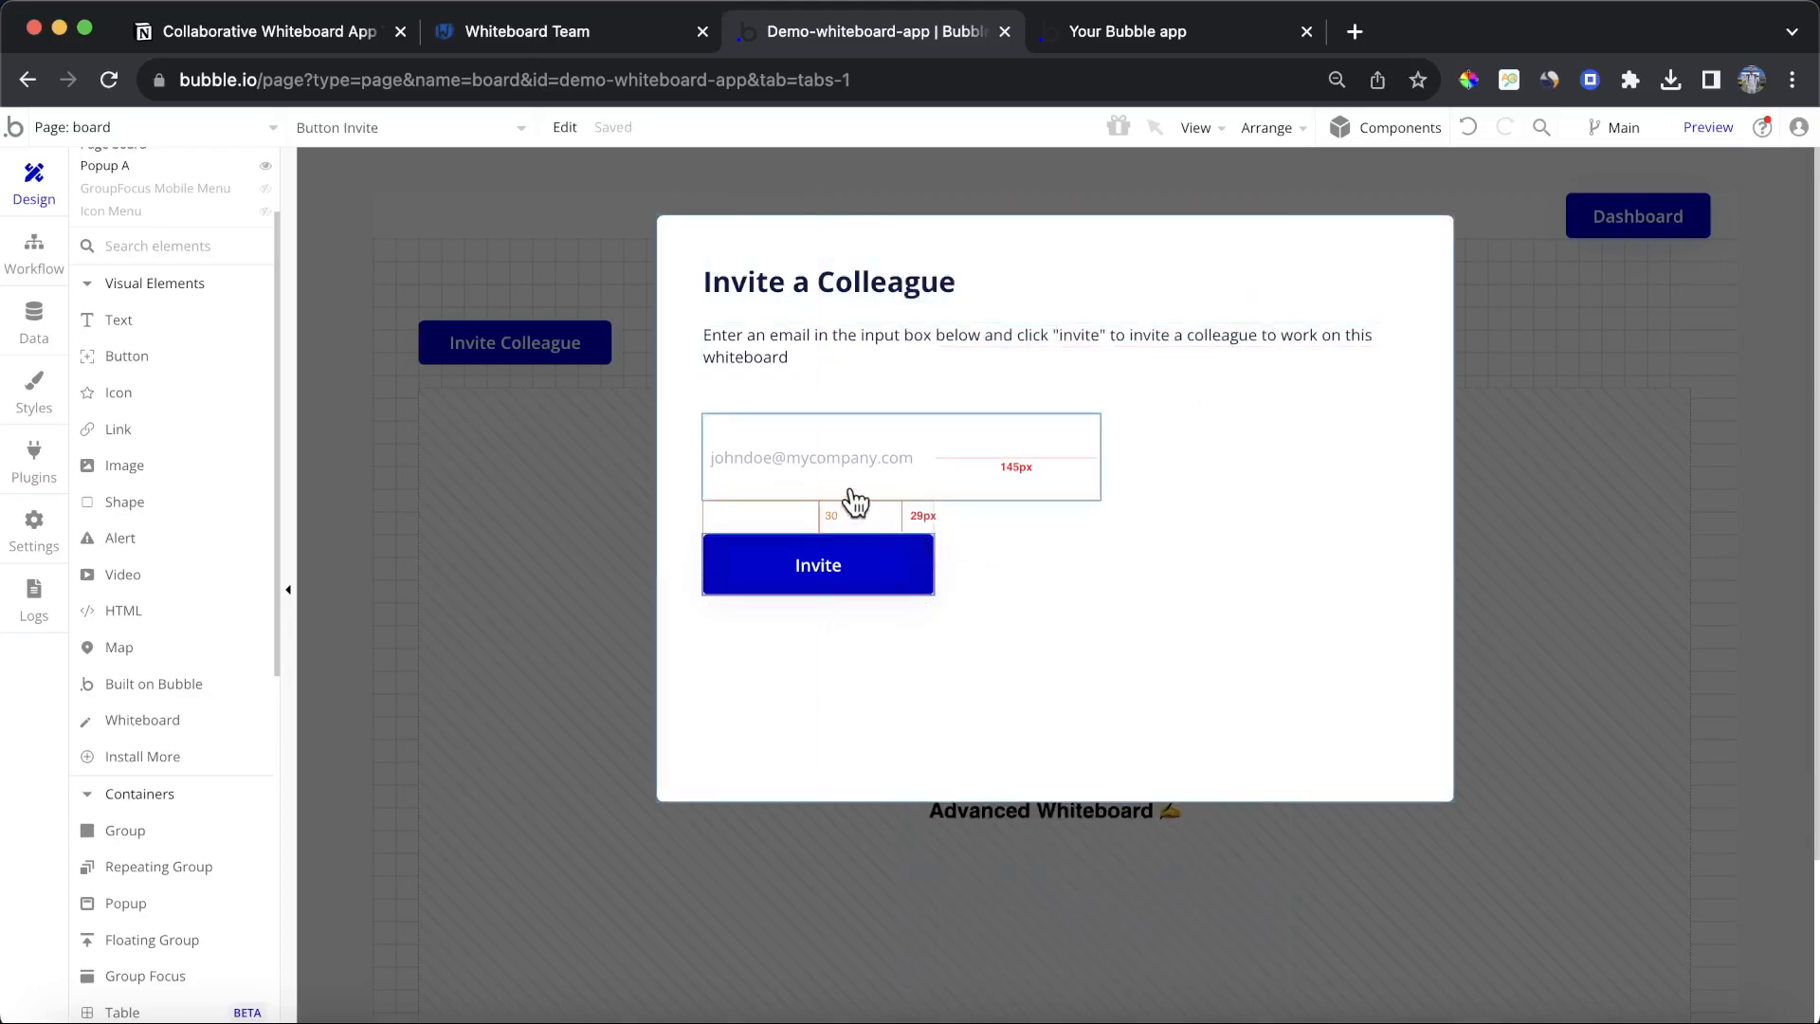
Step: Start a workflow for the Invite button and add a Send email action to it
{"action": "double_click", "coordinate": [845, 571]}
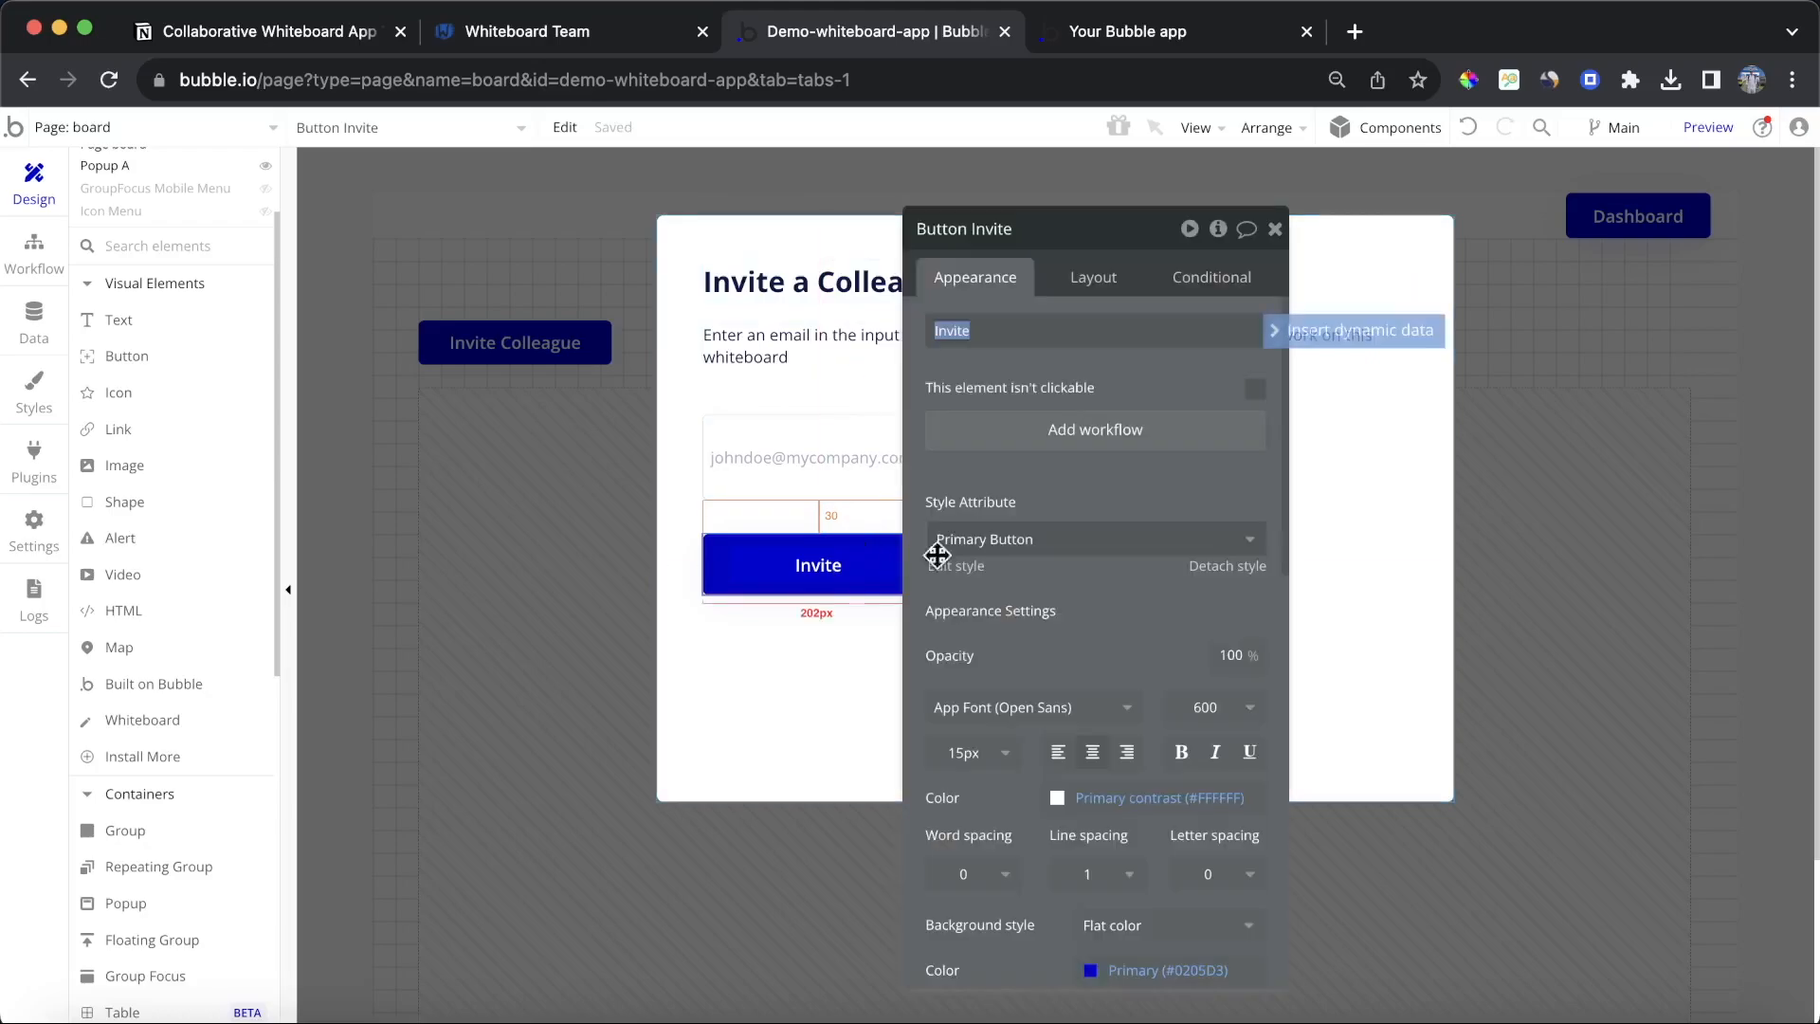
{"action": "left_click", "coordinate": [1128, 452]}
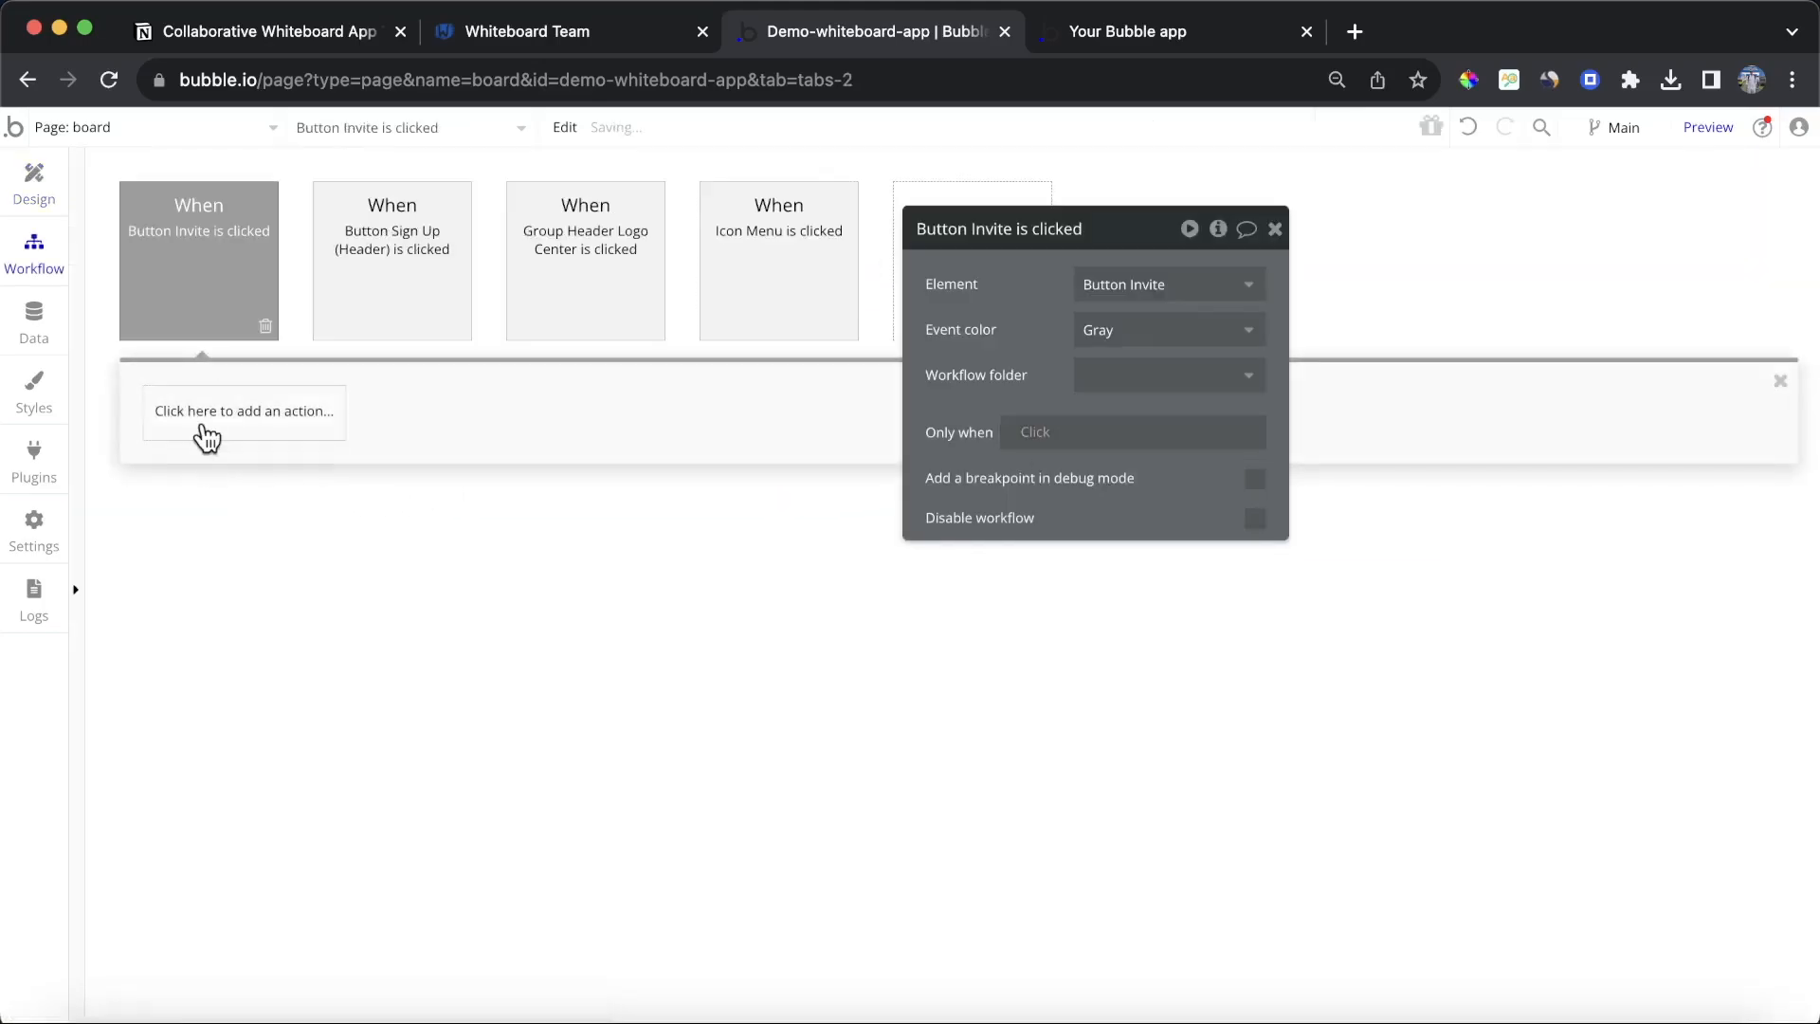
{"action": "left_click", "coordinate": [203, 425]}
{"action": "mouse_move", "coordinate": [248, 622]}
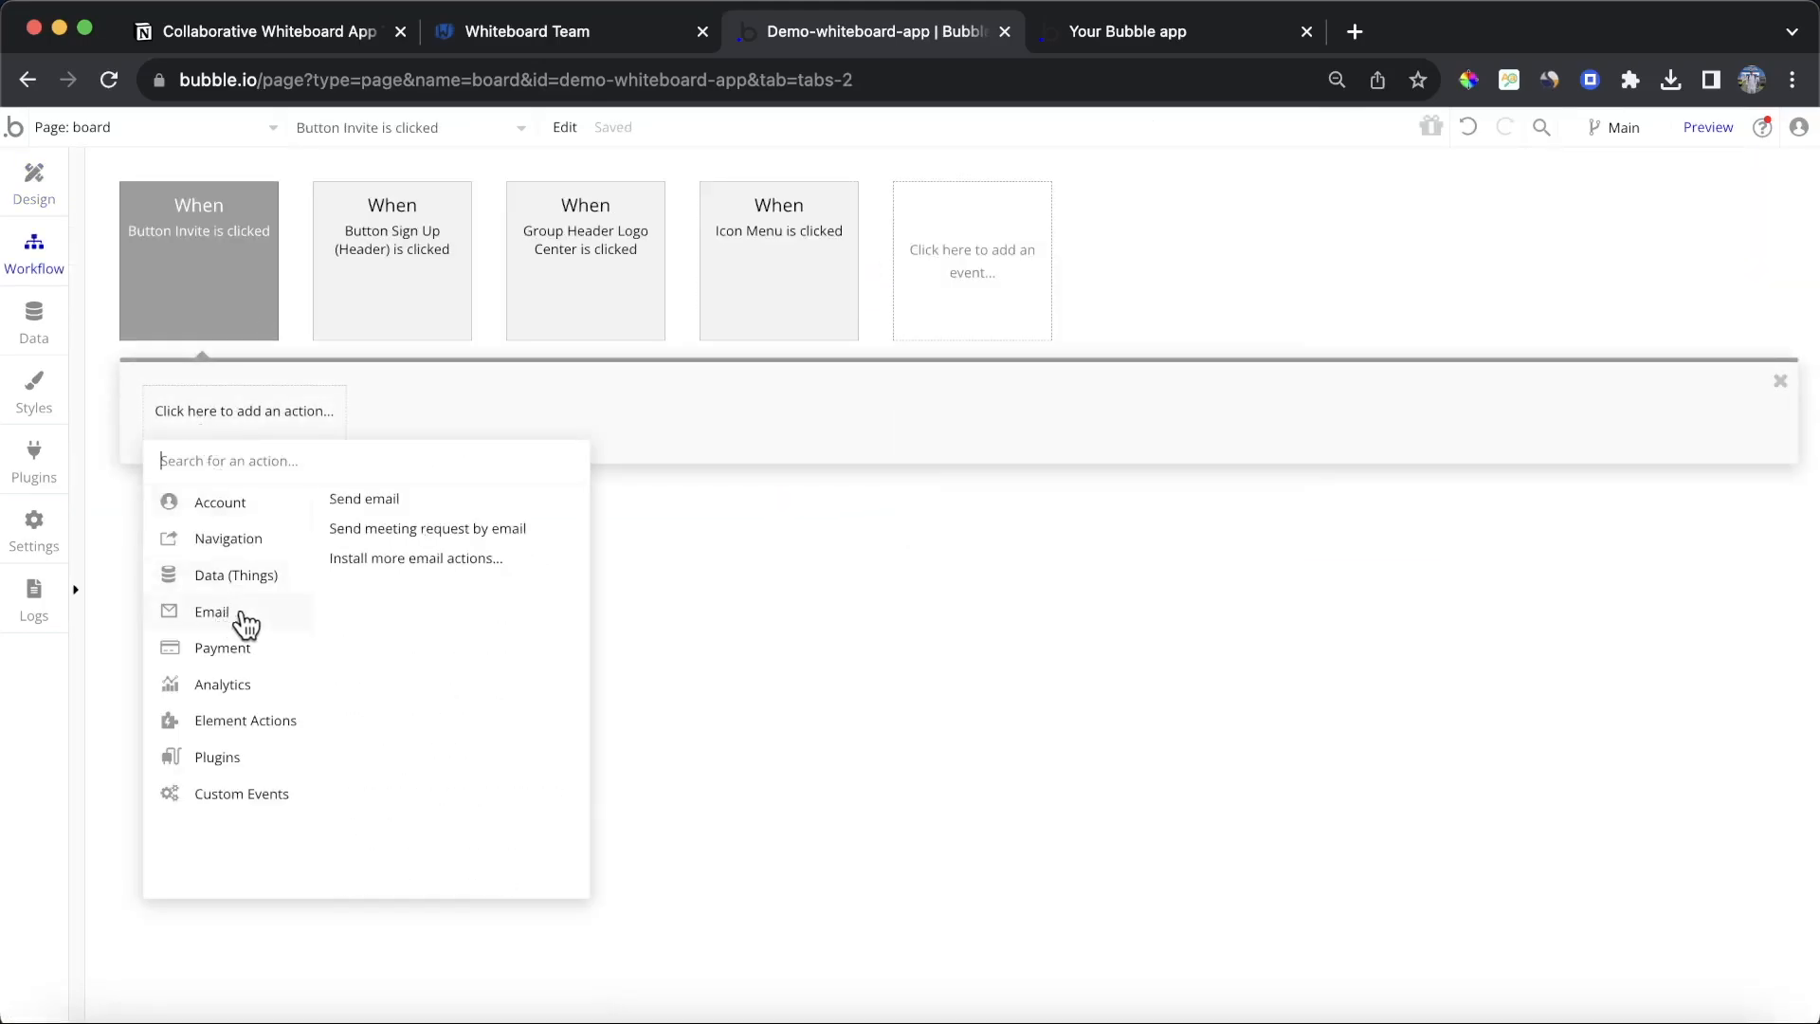
{"action": "left_click", "coordinate": [398, 508]}
Step: Set the e-mail's recipient to the e-mail input's value as dynamic data
{"action": "left_click", "coordinate": [1185, 280]}
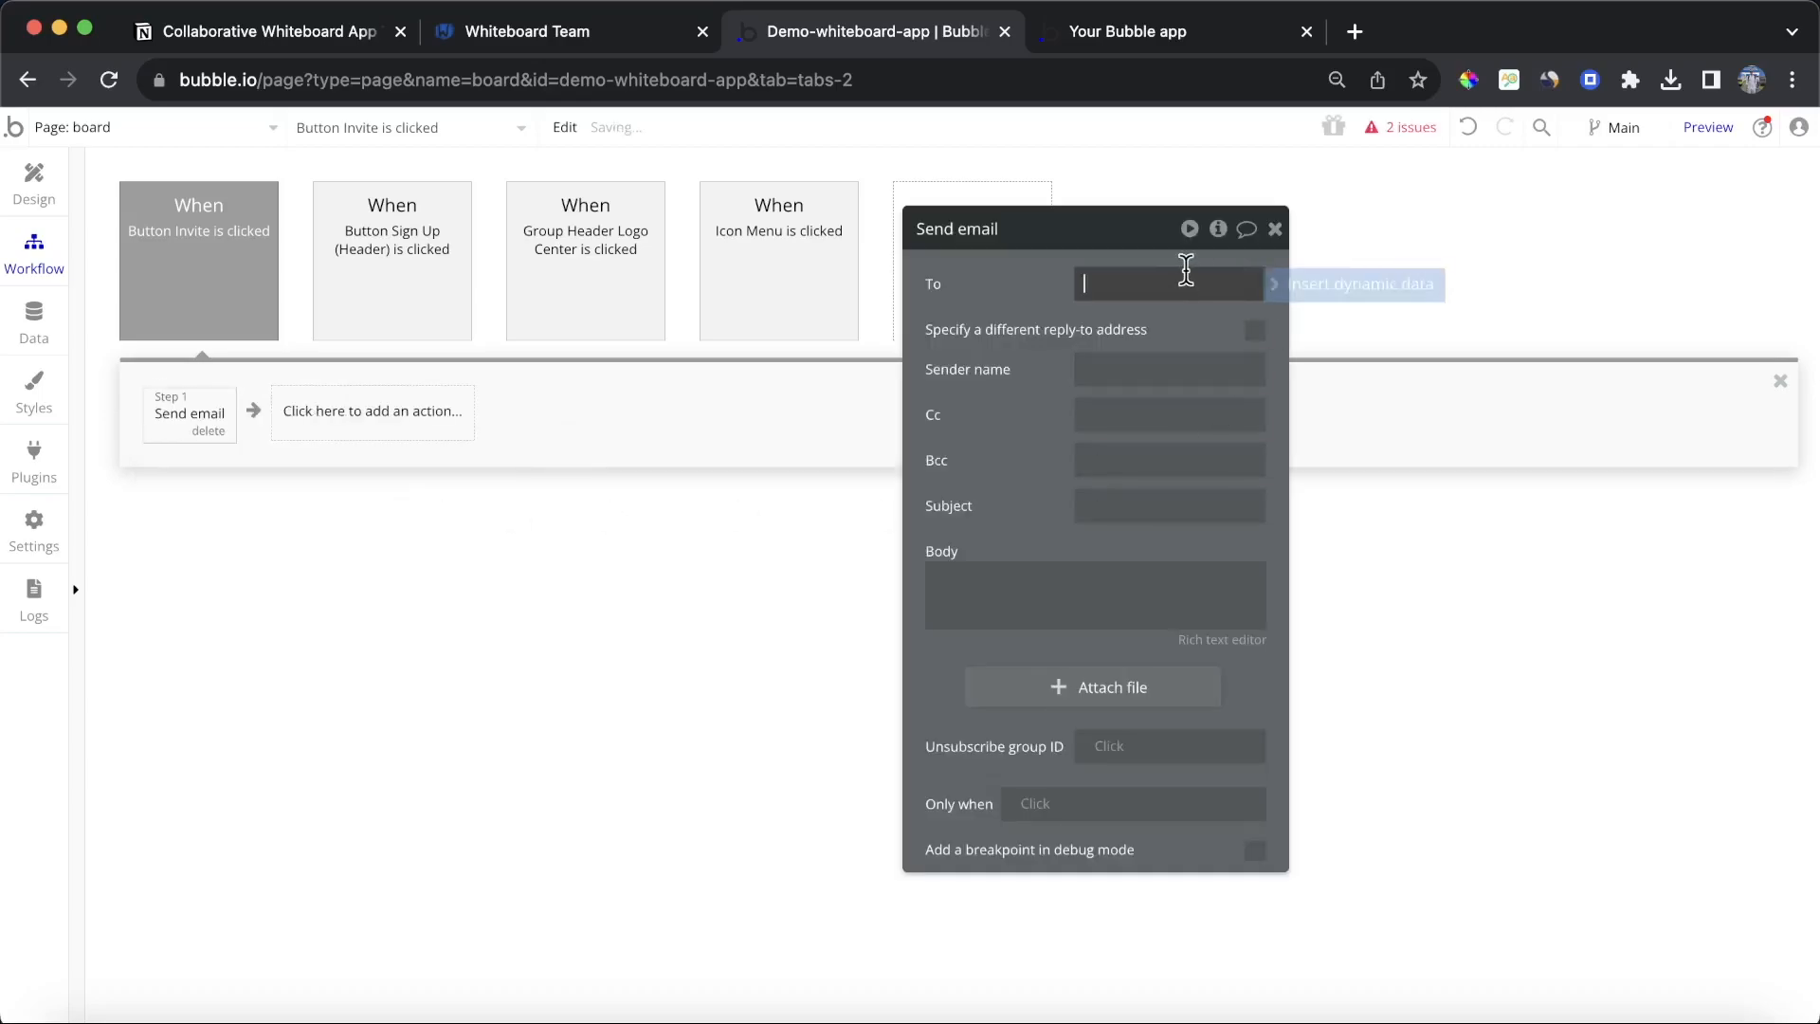
{"action": "left_click", "coordinate": [1327, 296]}
{"action": "type", "text": "inu"}
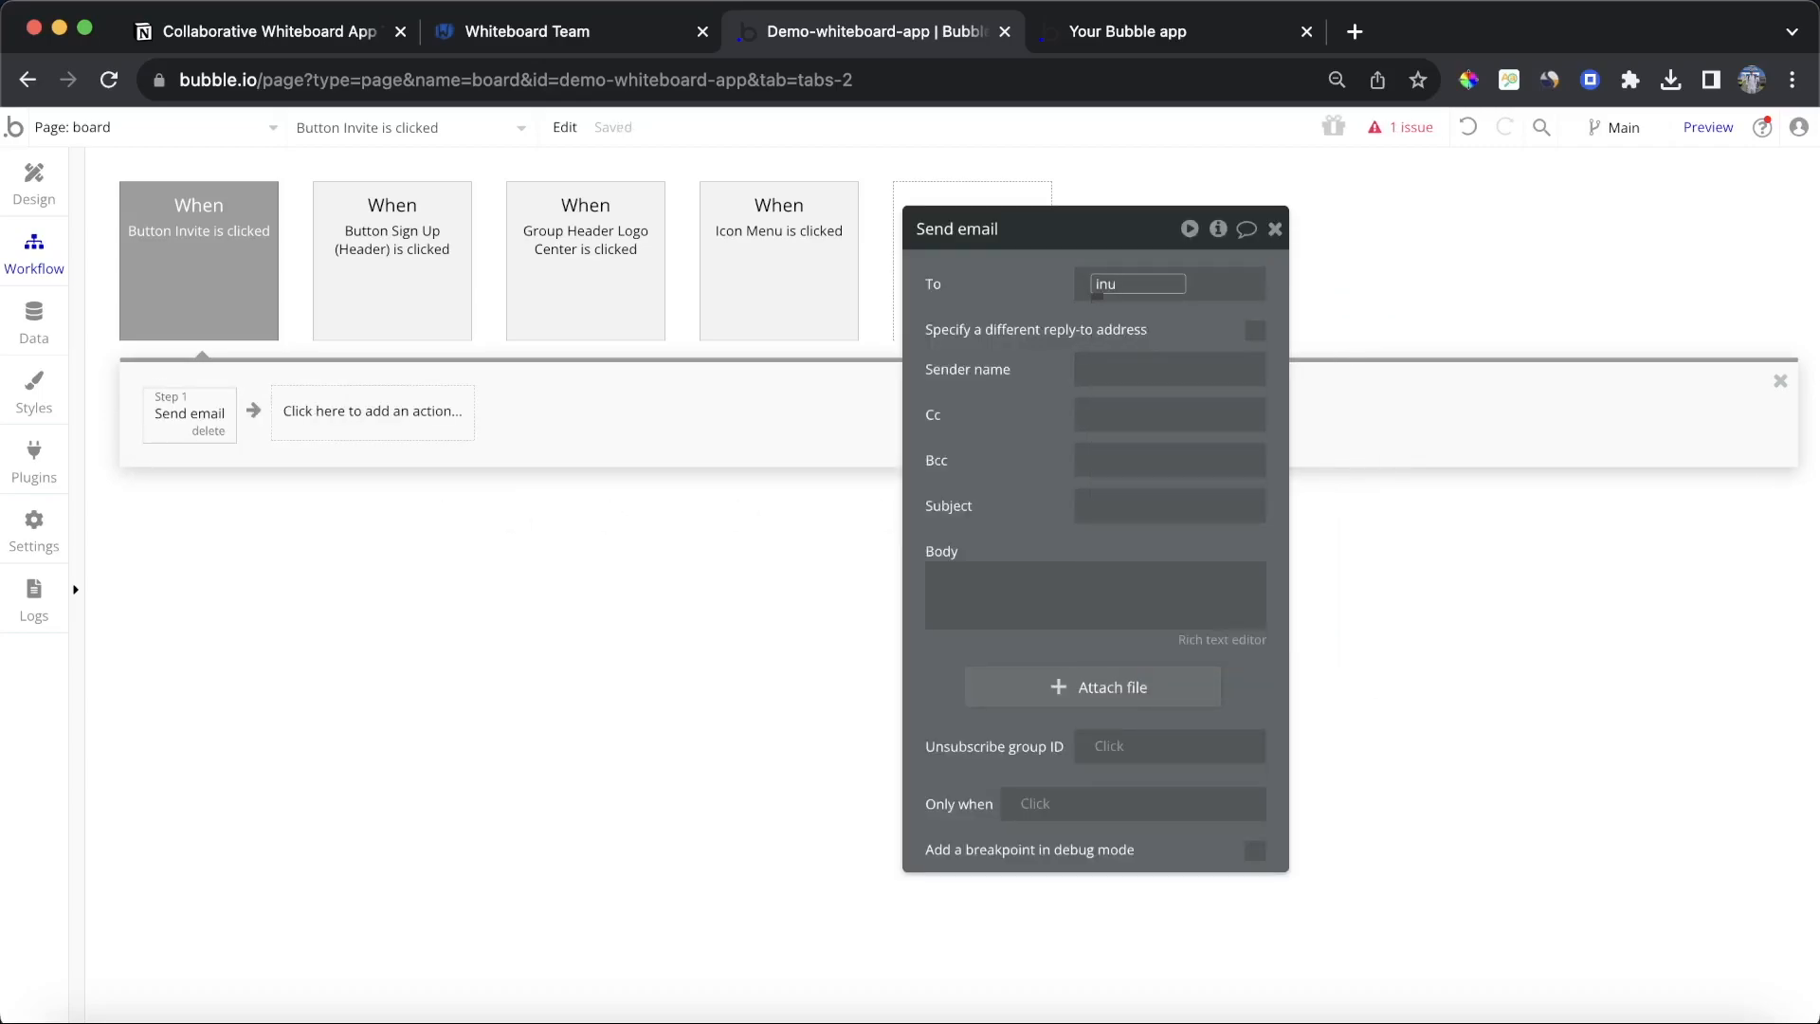
{"action": "key", "text": "BackSpace"}
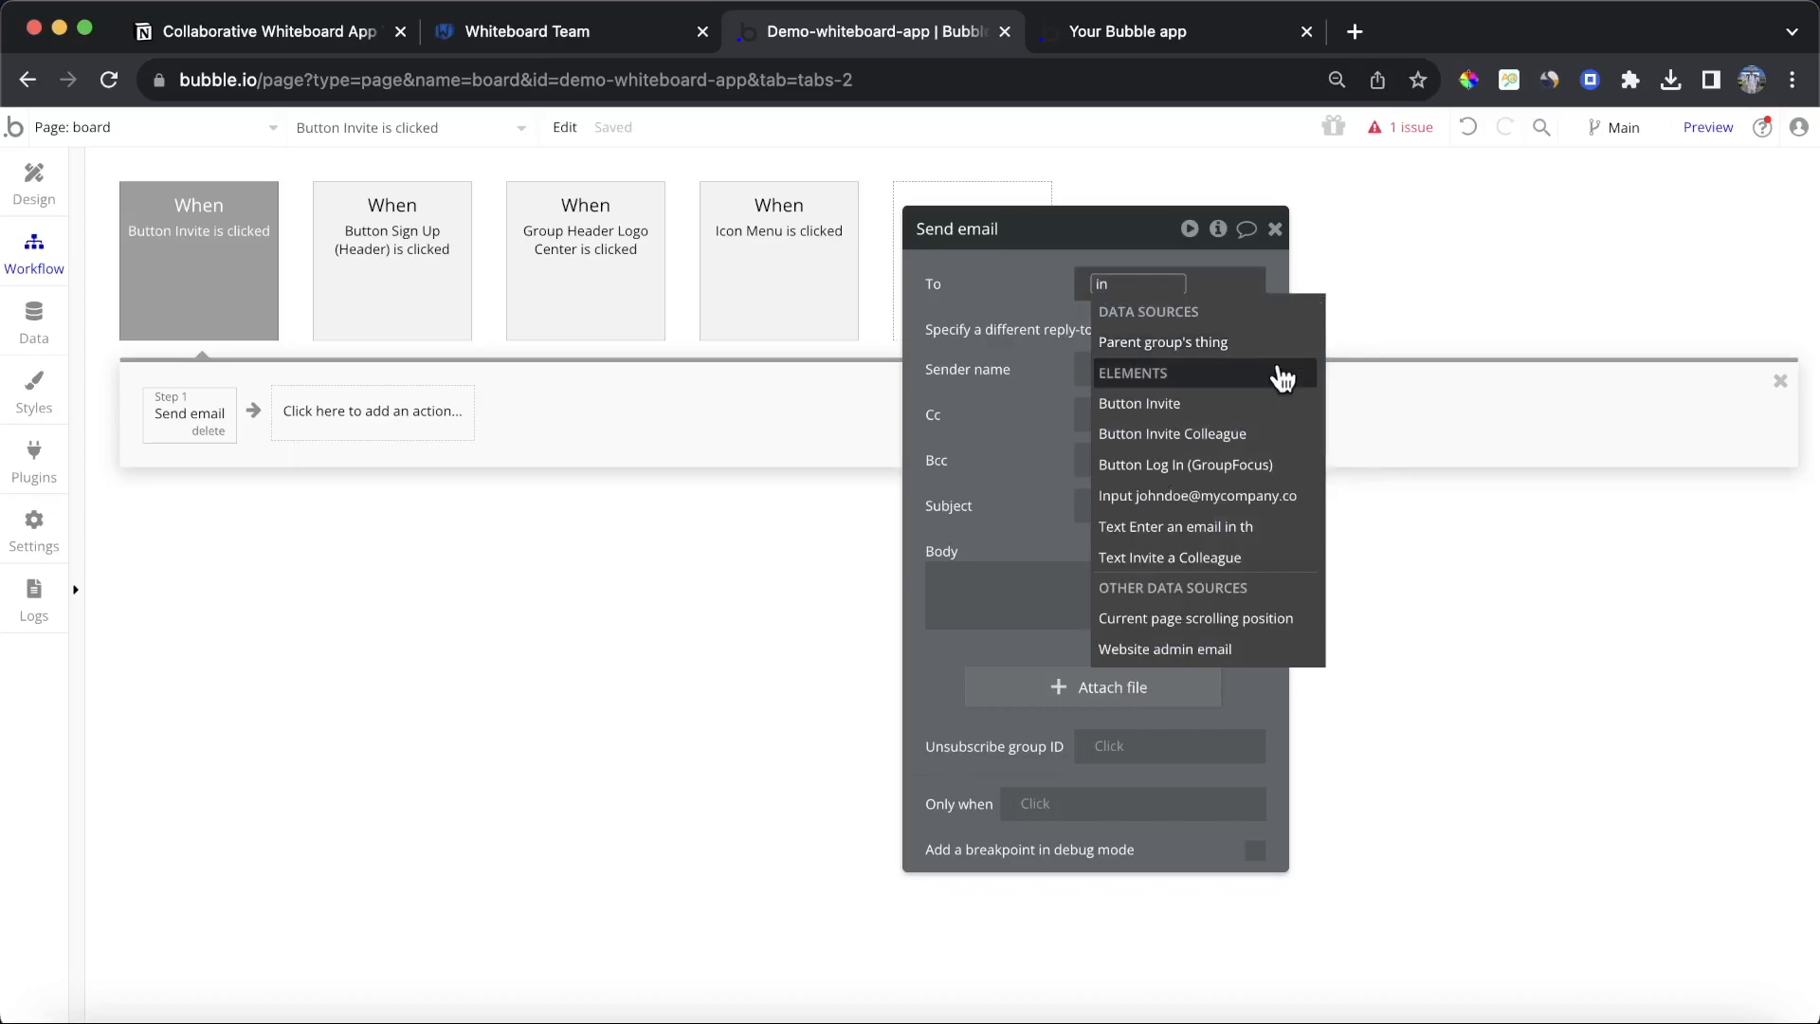
{"action": "type", "text": "pu"}
{"action": "left_click", "coordinate": [1175, 346]}
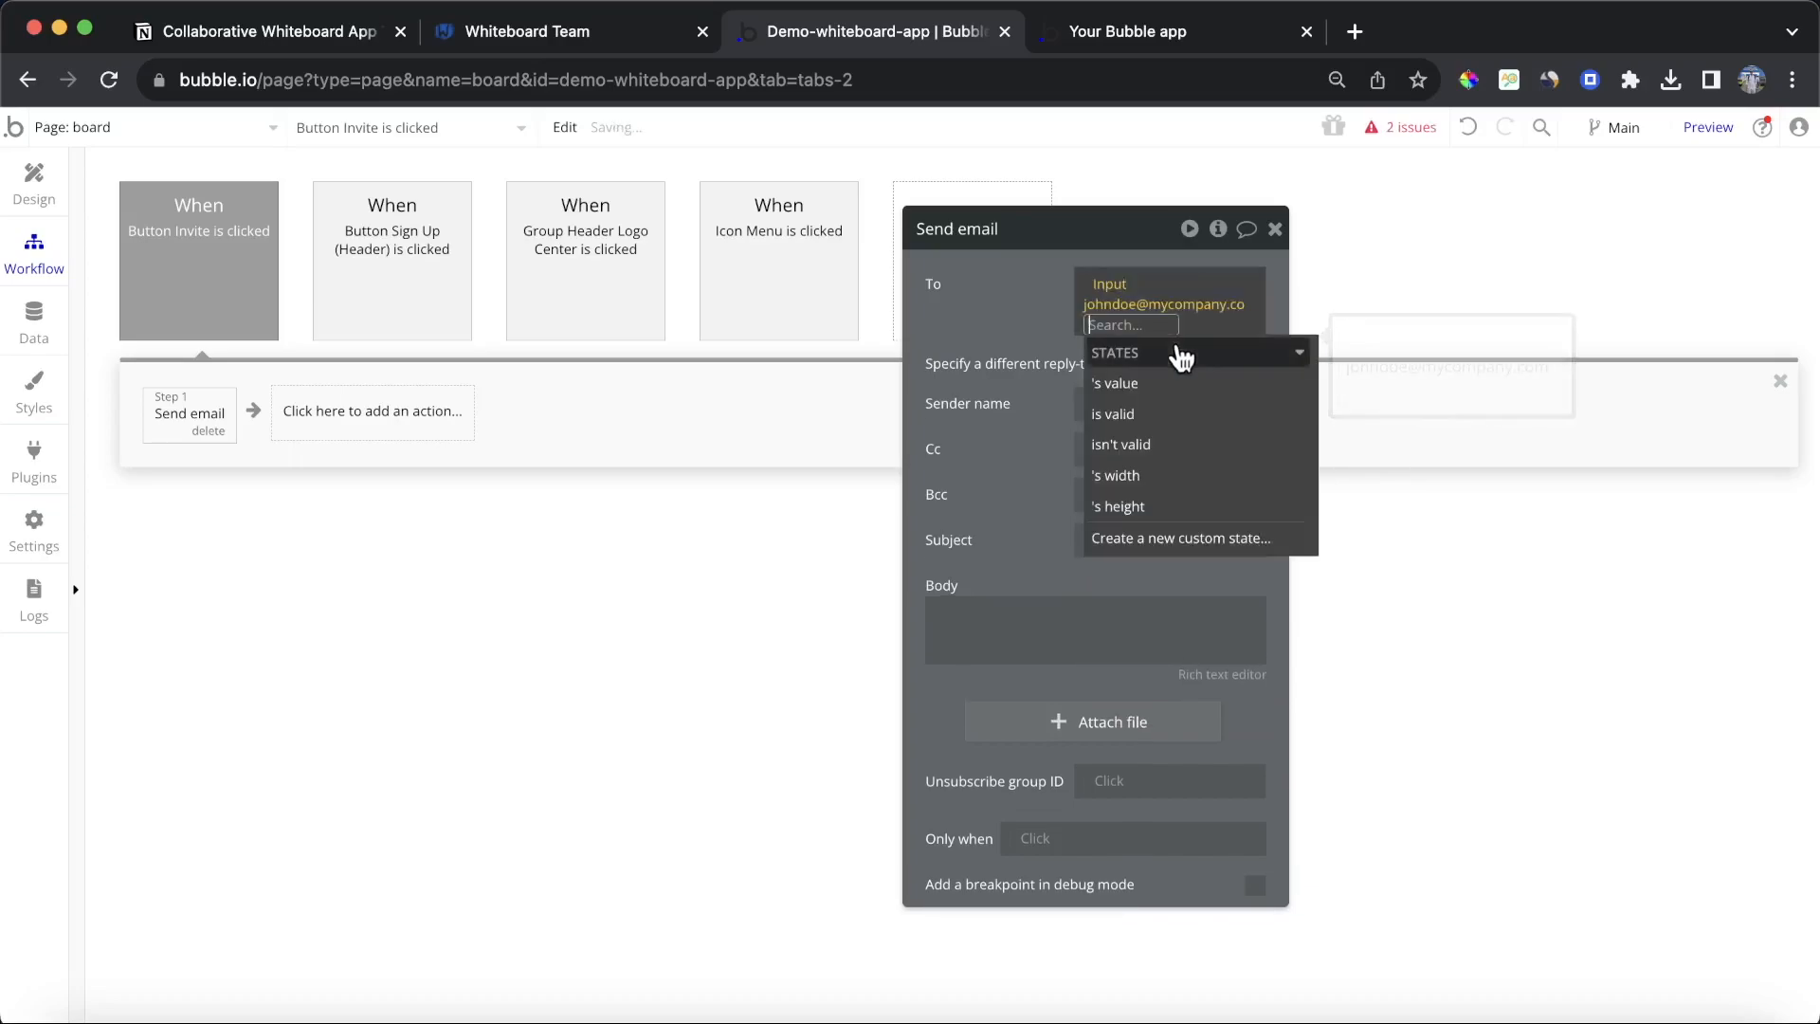
{"action": "left_click", "coordinate": [1208, 384]}
{"action": "left_click", "coordinate": [1125, 402]}
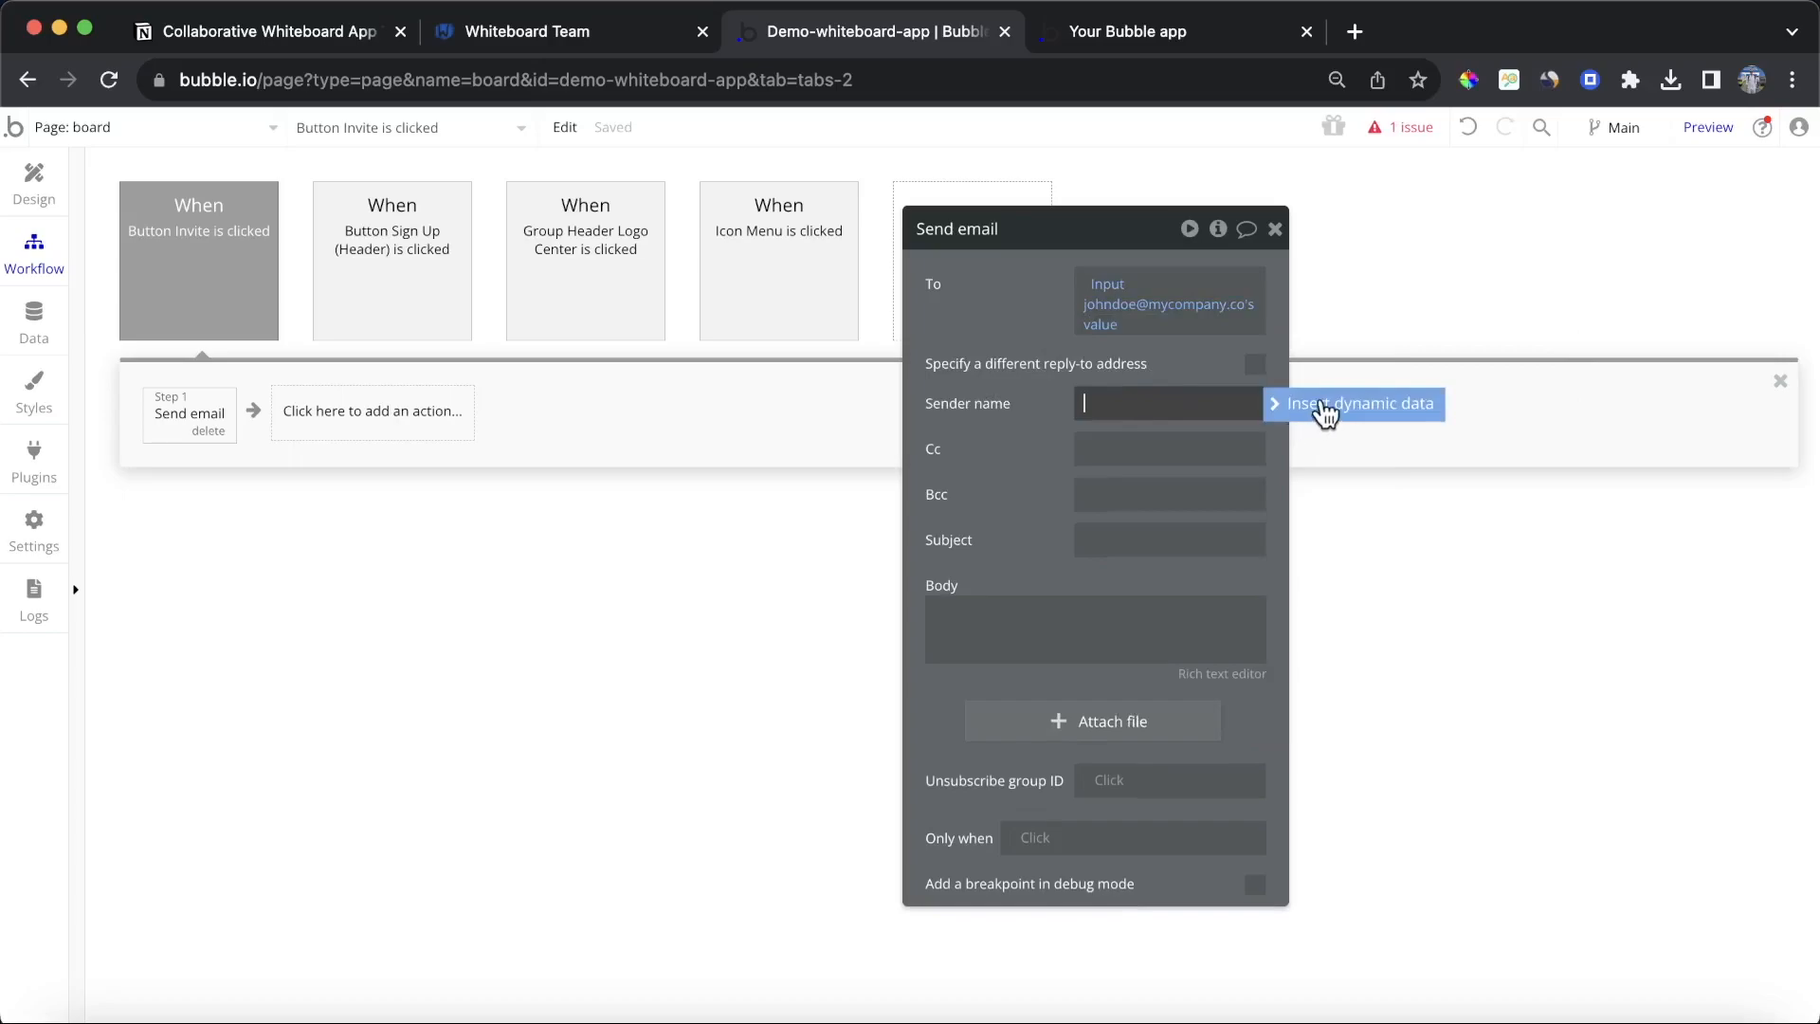
{"action": "left_click", "coordinate": [1325, 406]}
{"action": "left_click", "coordinate": [1186, 552]}
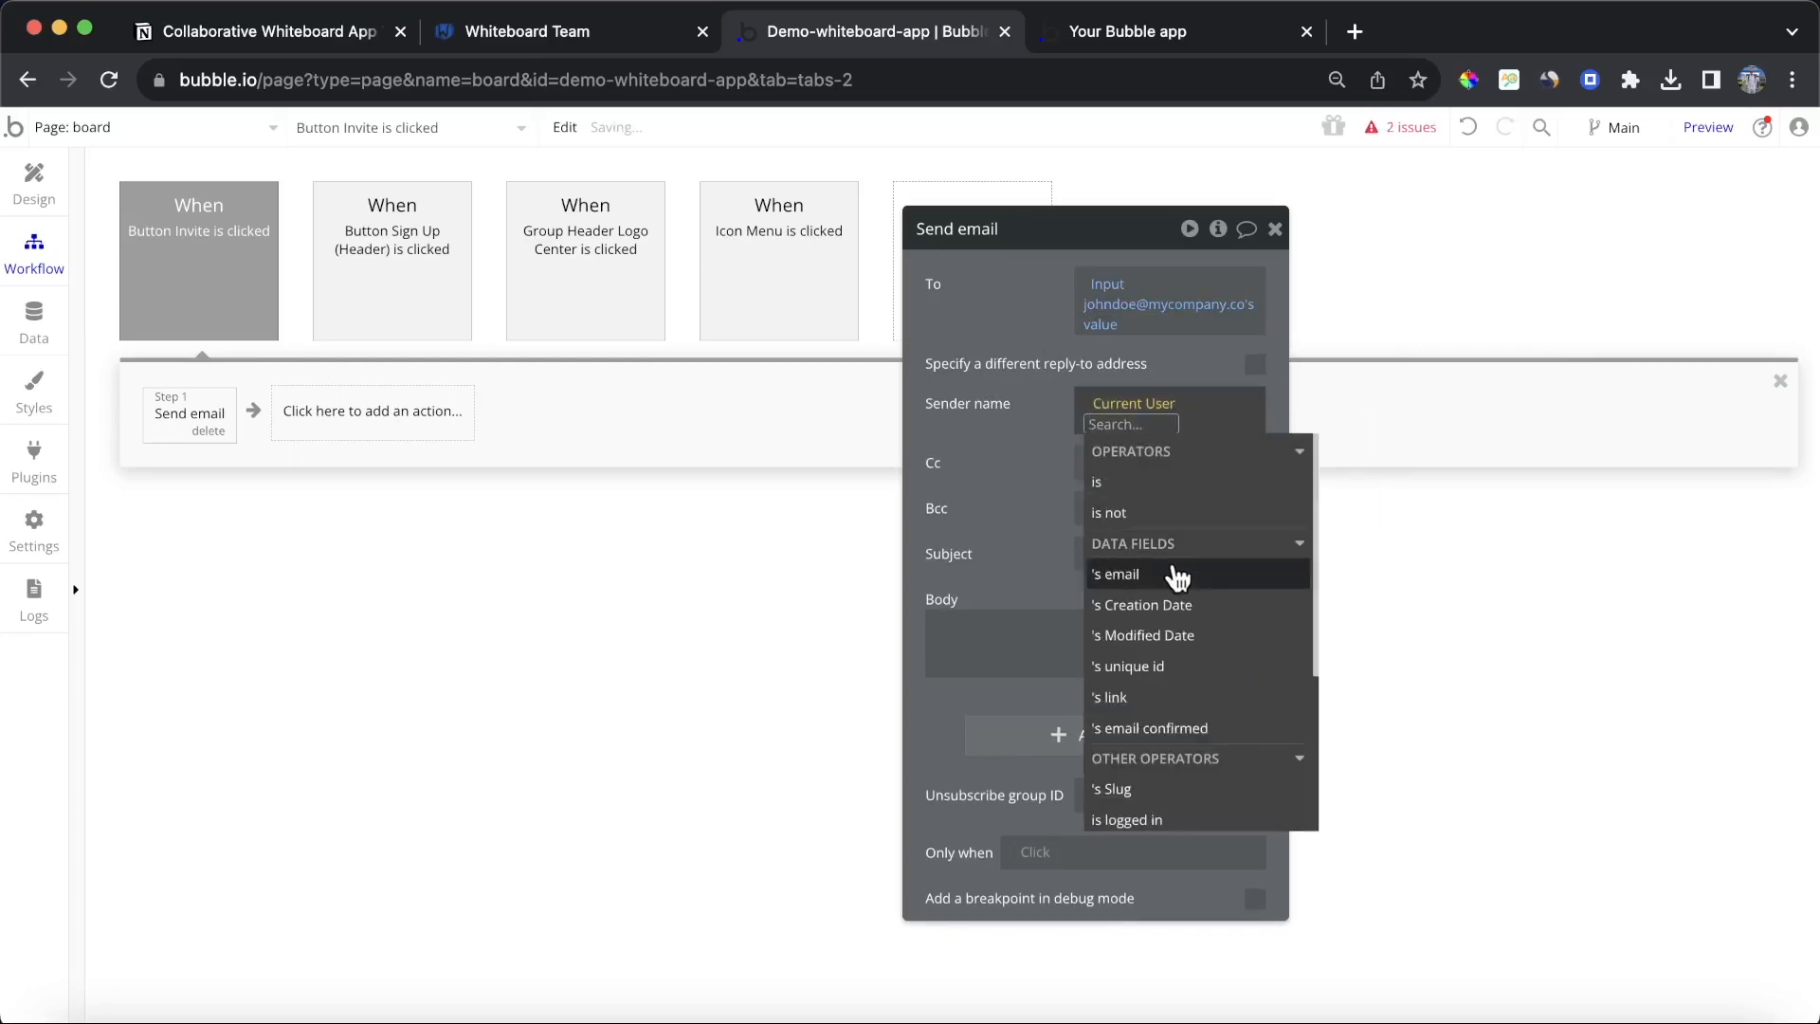
{"action": "left_click", "coordinate": [1179, 574]}
Step: Set the e-mail subject to Join my Whiteboard
{"action": "left_click", "coordinate": [1141, 542]}
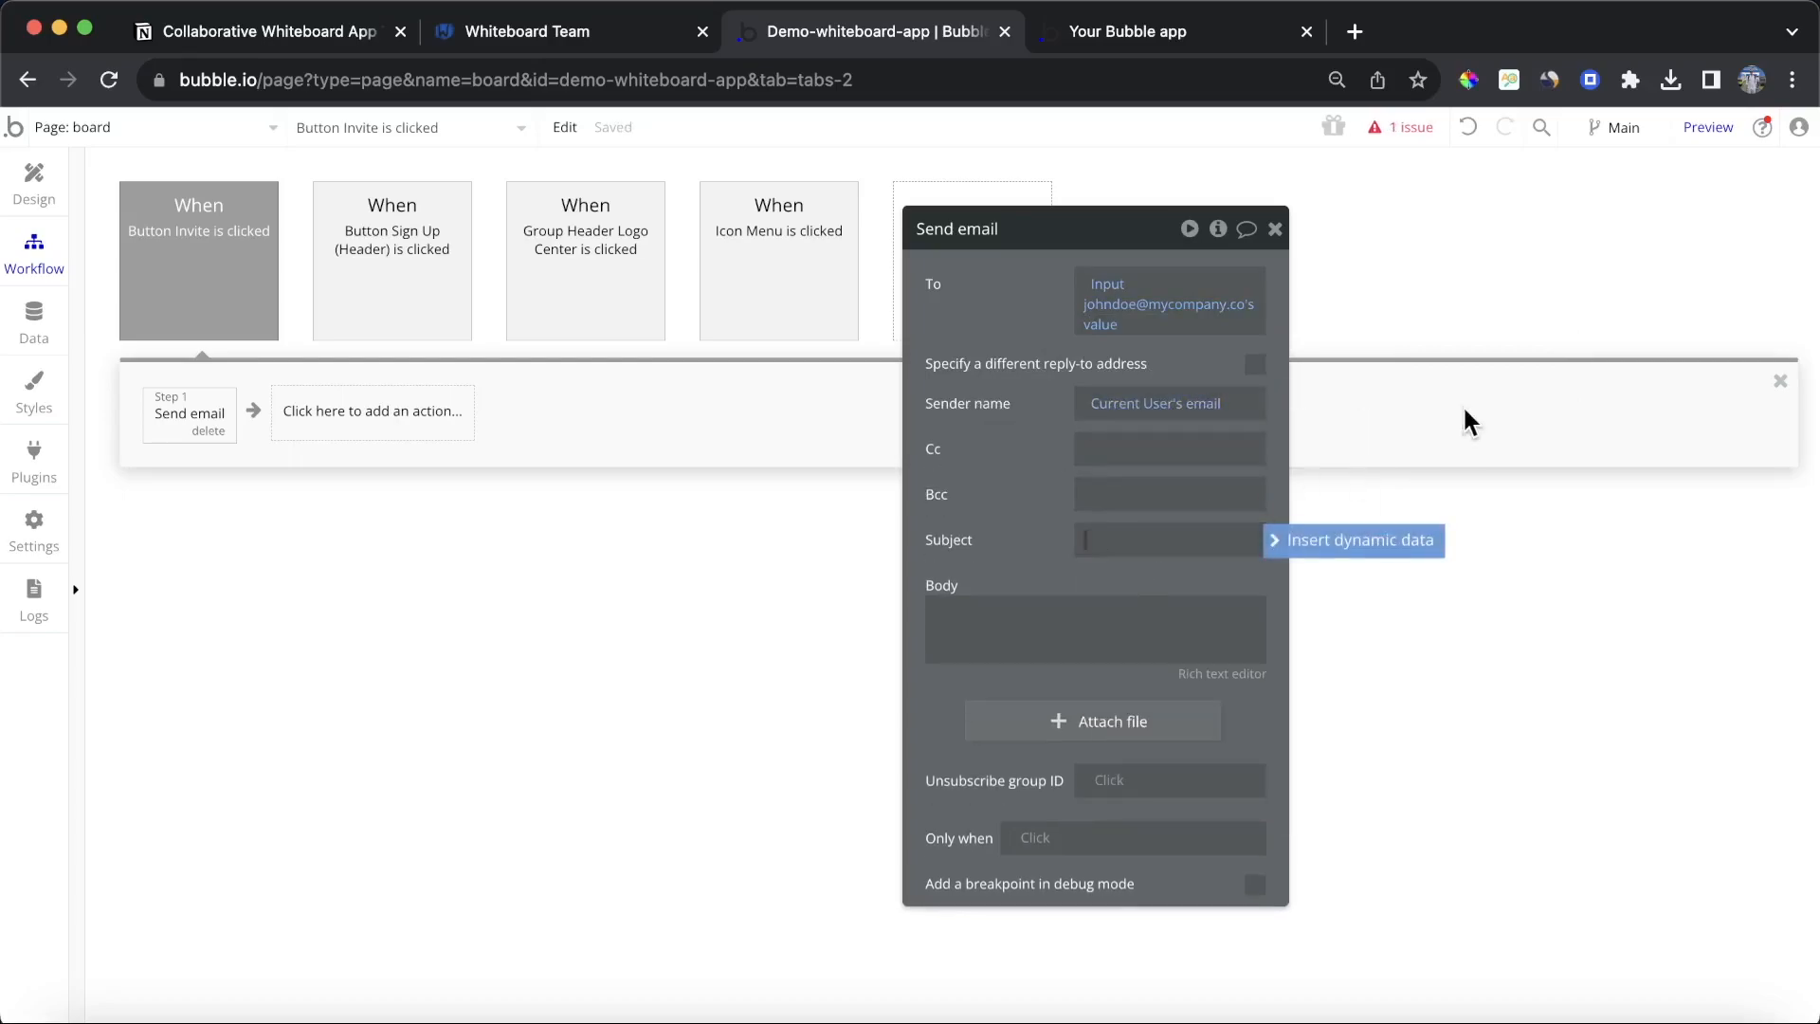
{"action": "type", "text": "Join my Whiteboard"}
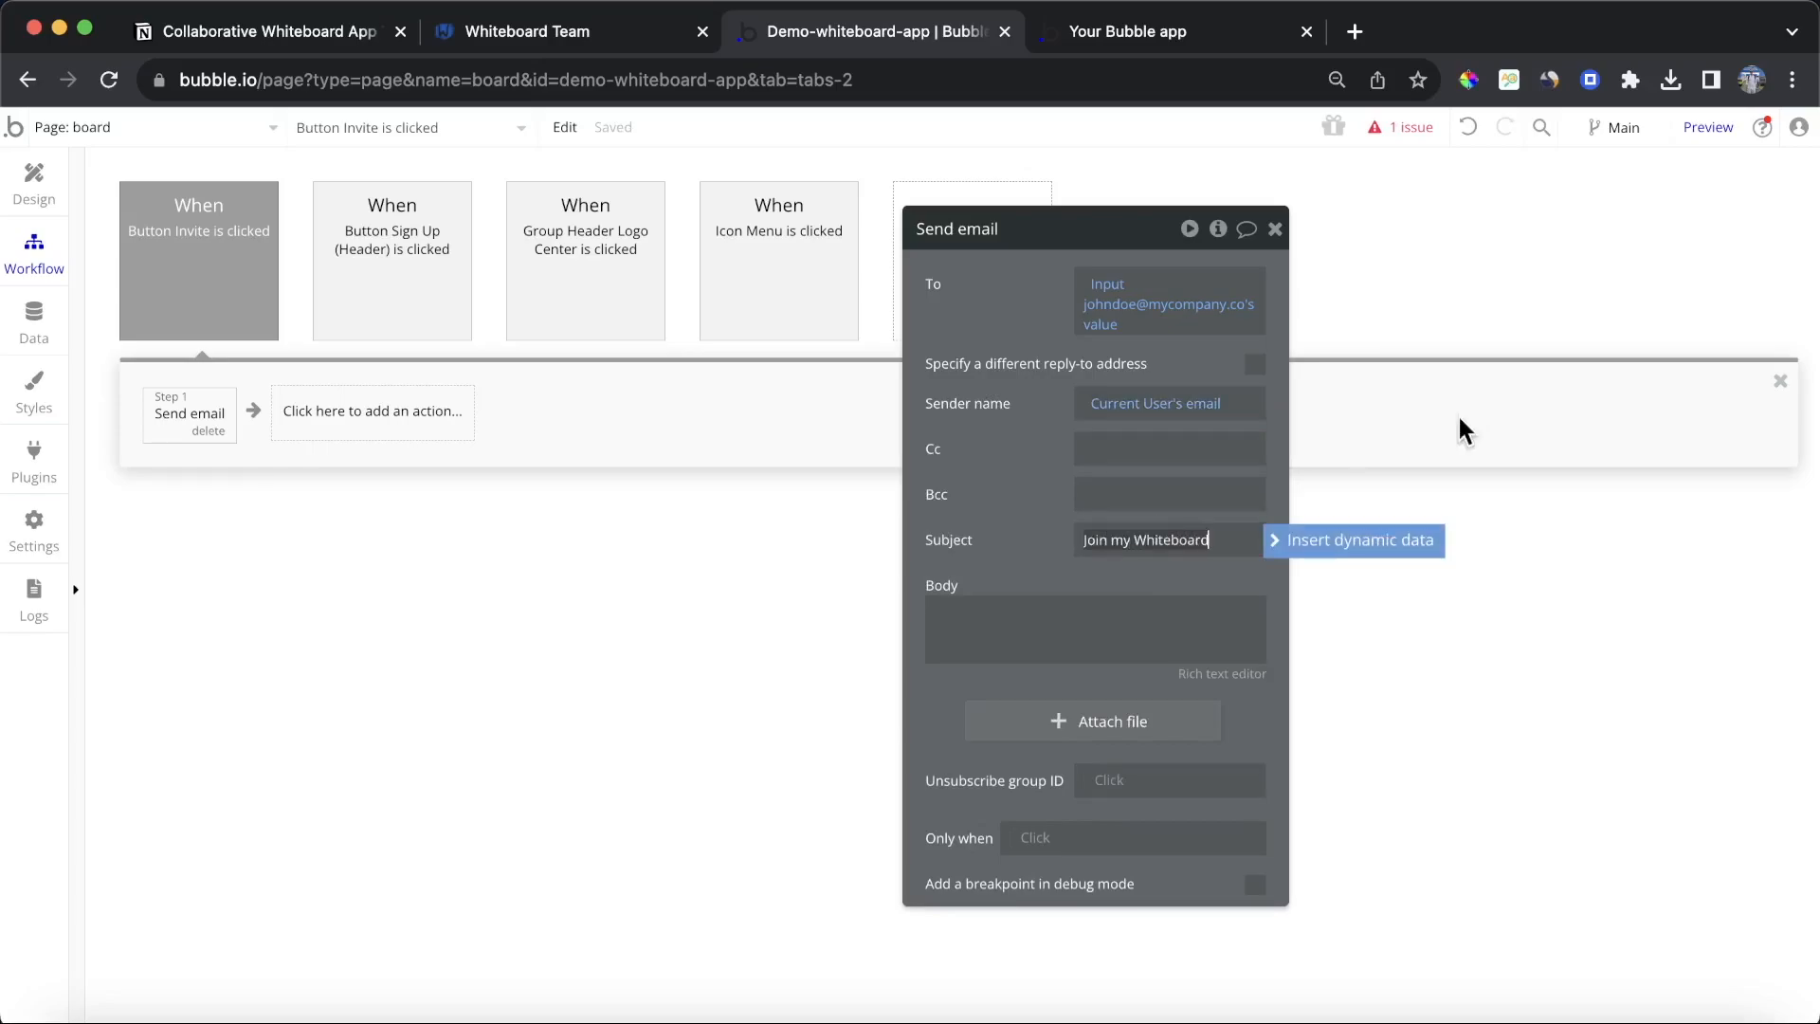
Step: Write the body: "Hi there," then "You've been invited to join my whiteboard. You can access it at the link below:"
{"action": "left_click", "coordinate": [1098, 607]}
{"action": "type", "text": "H"}
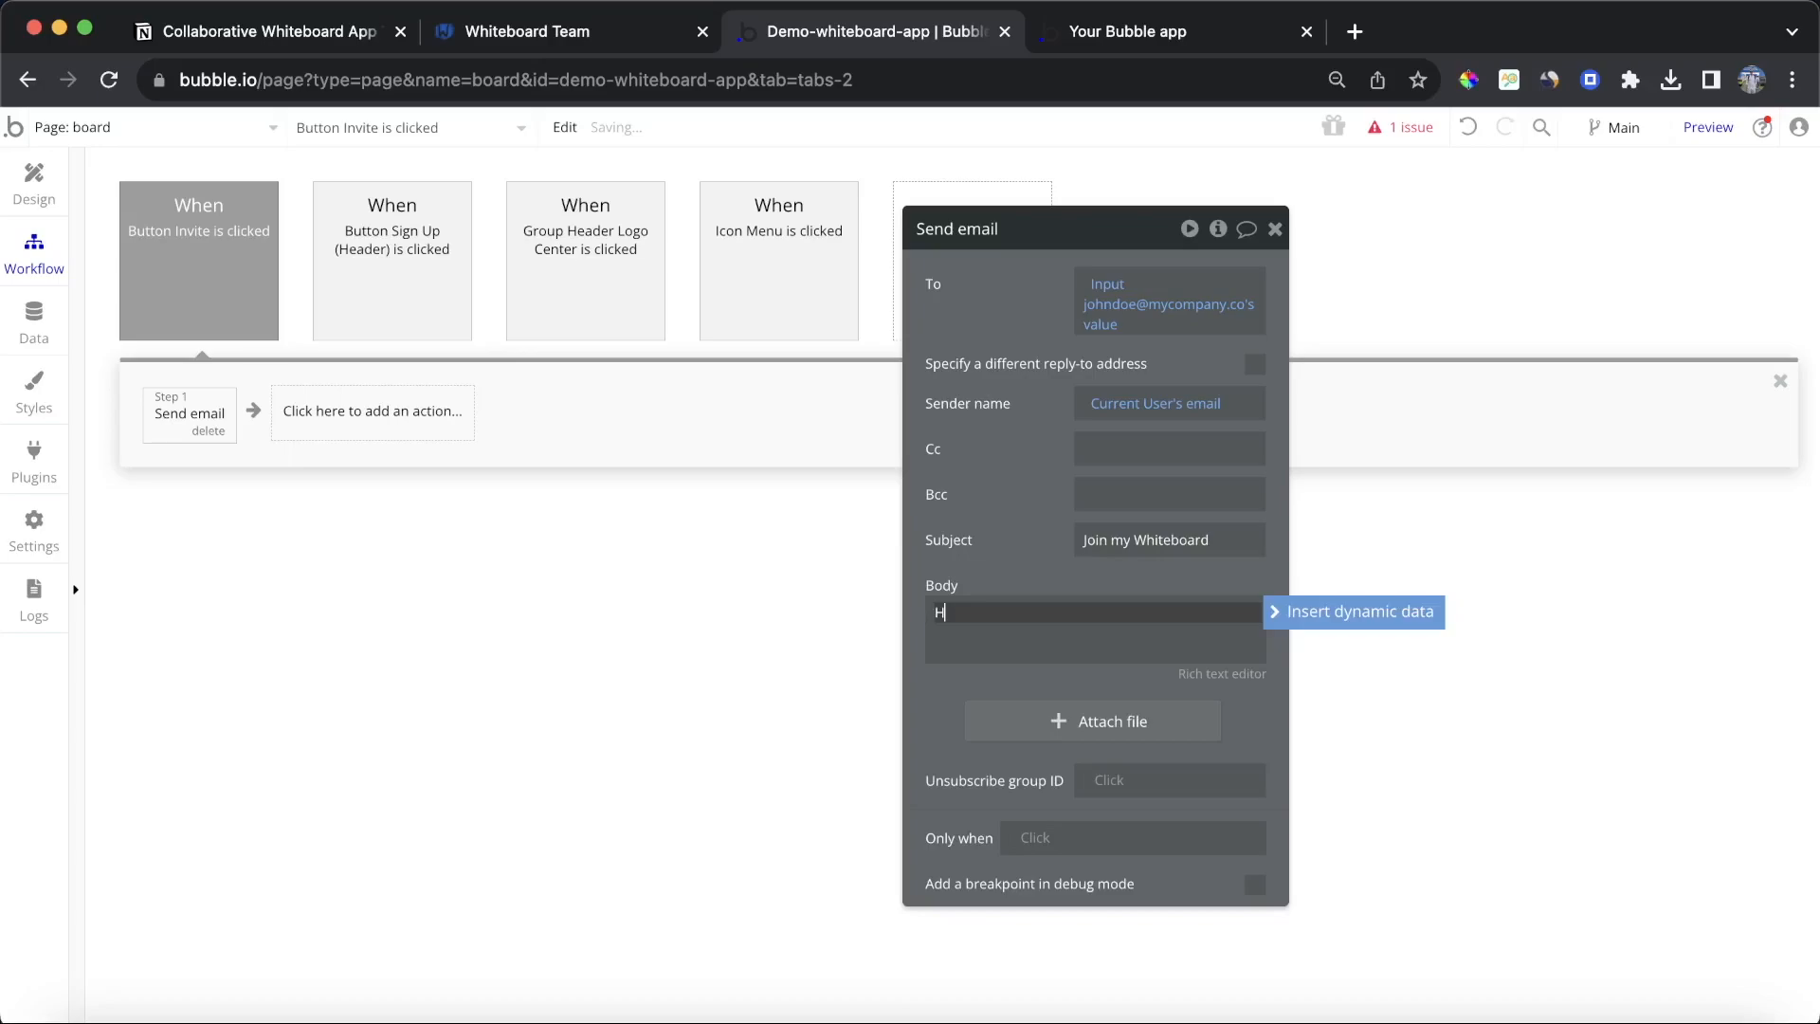
{"action": "type", "text": "i there,"}
{"action": "key", "text": "Return"}
{"action": "key", "text": "Return"}
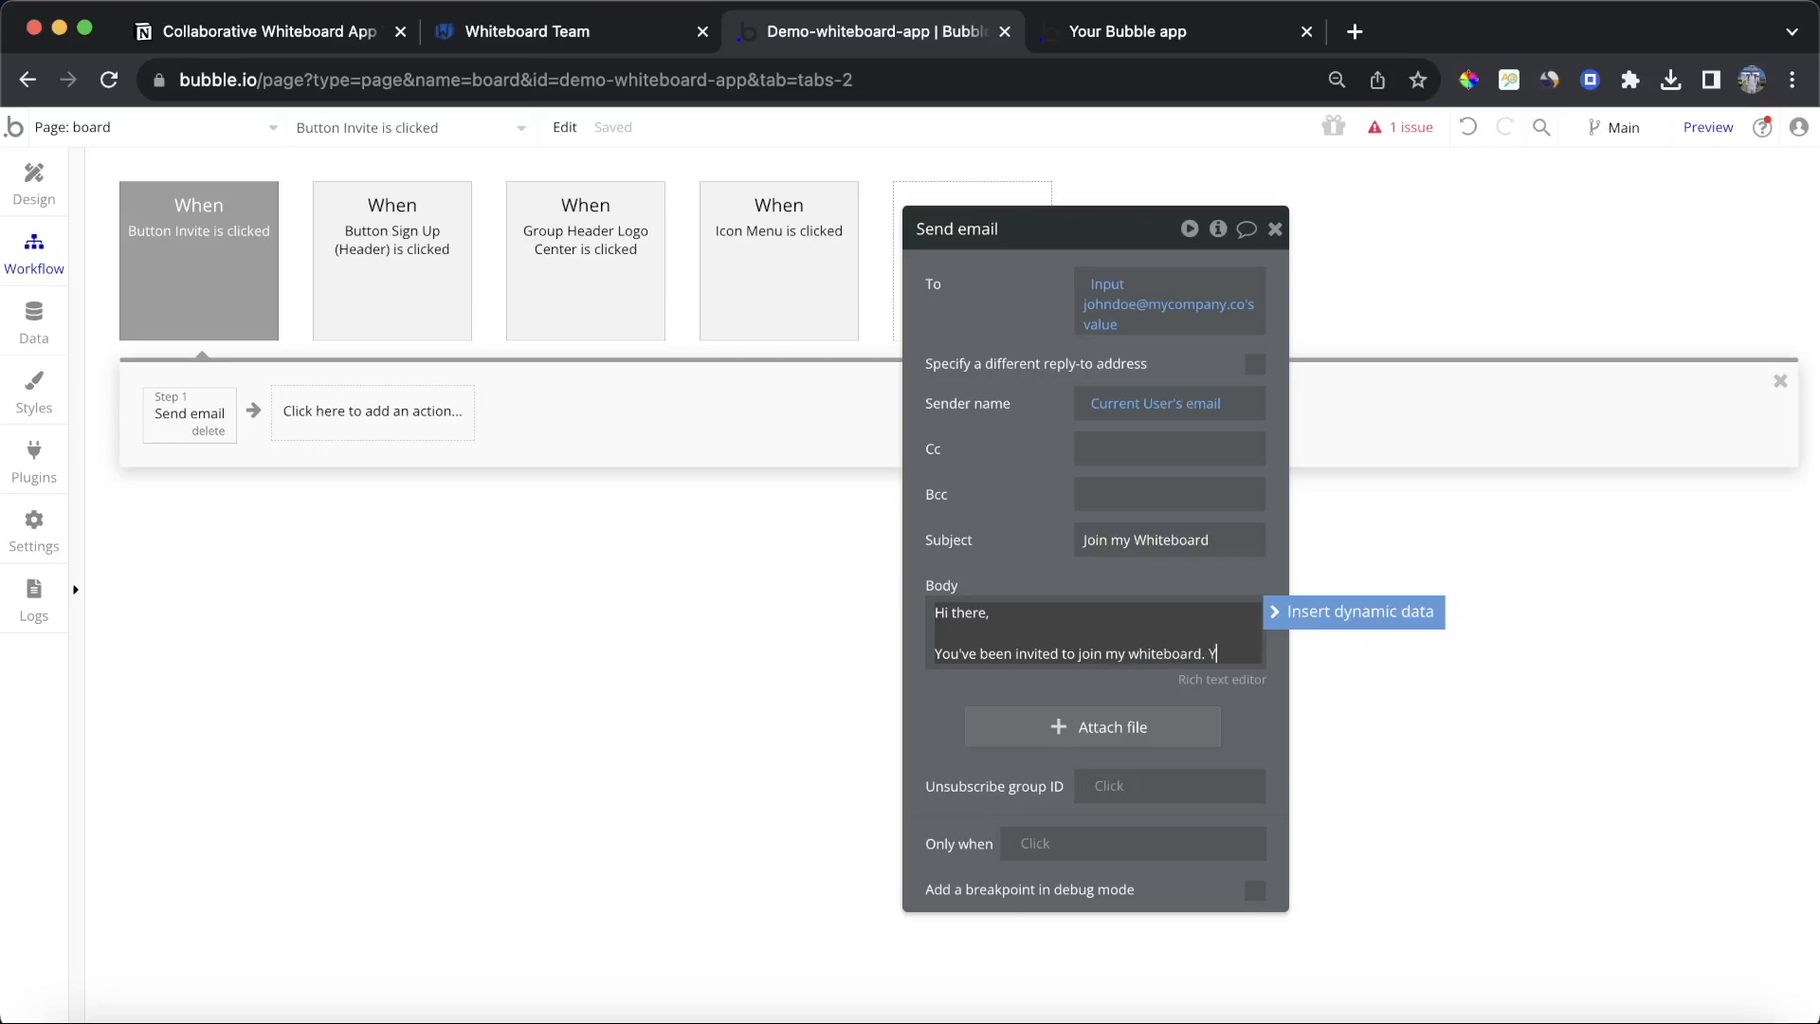
{"action": "type", "text": "access it at the link below:"}
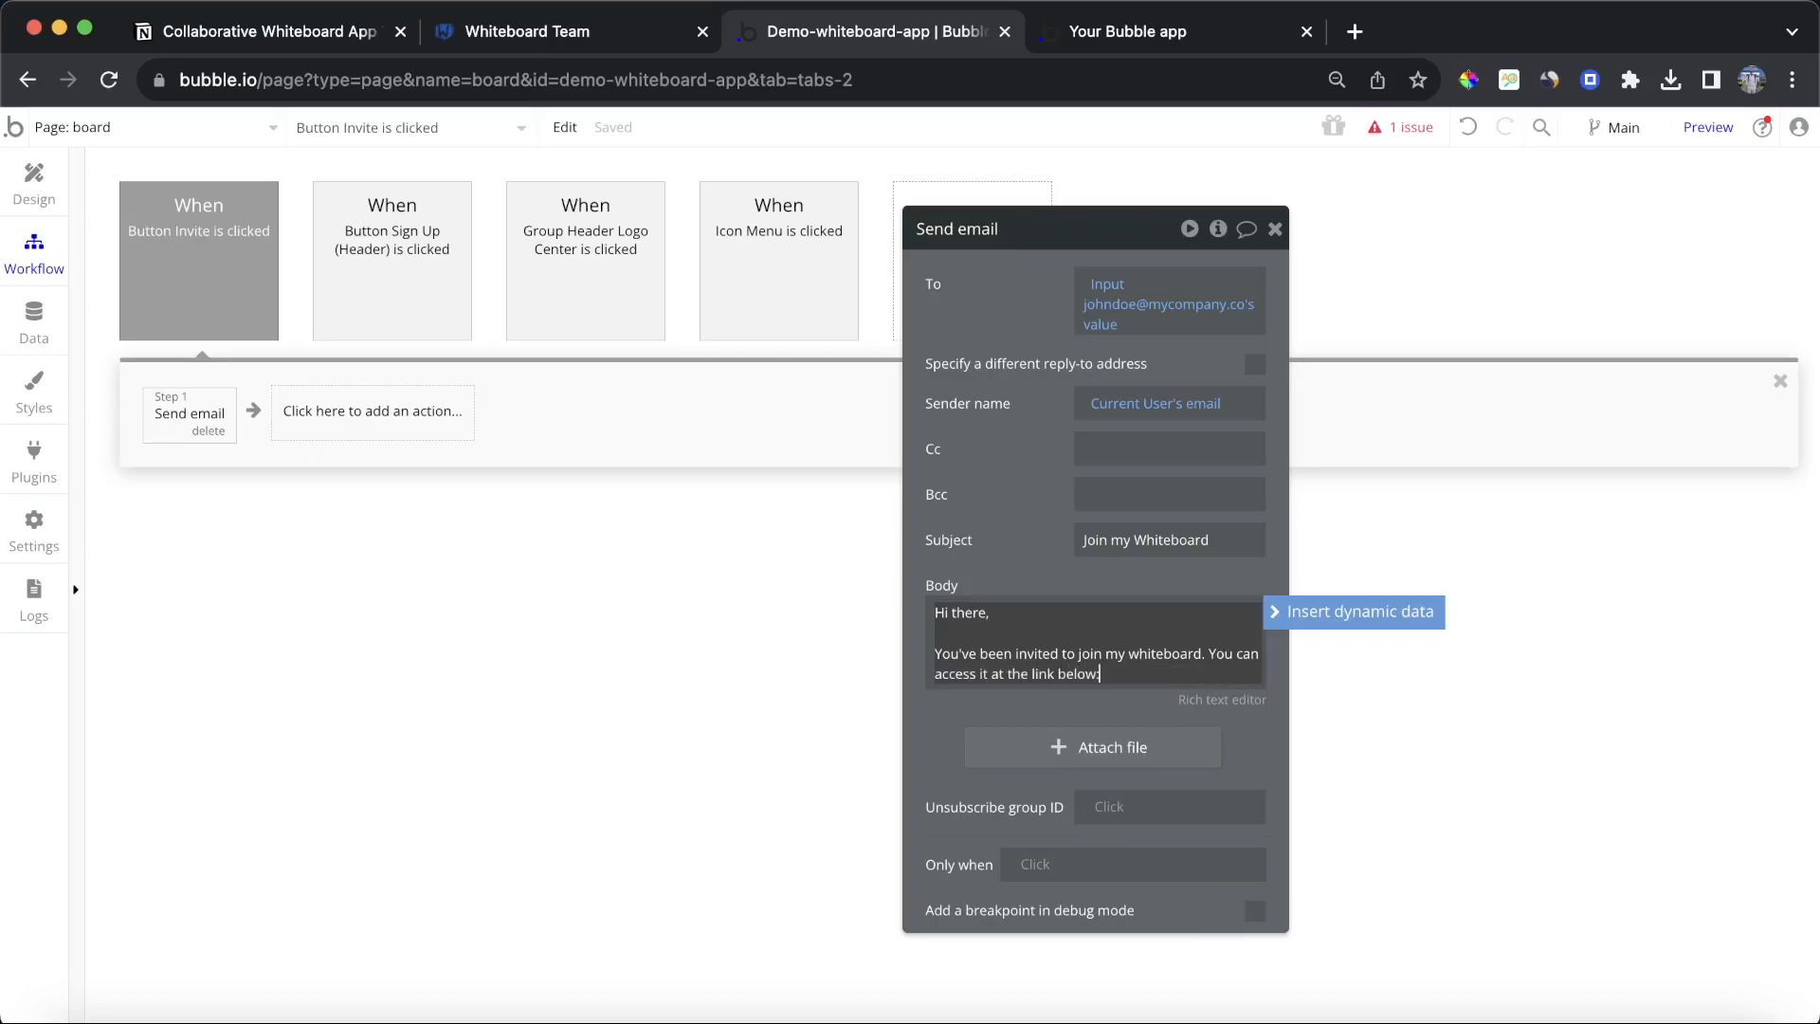
{"action": "key", "text": "Return"}
{"action": "key", "text": "Return"}
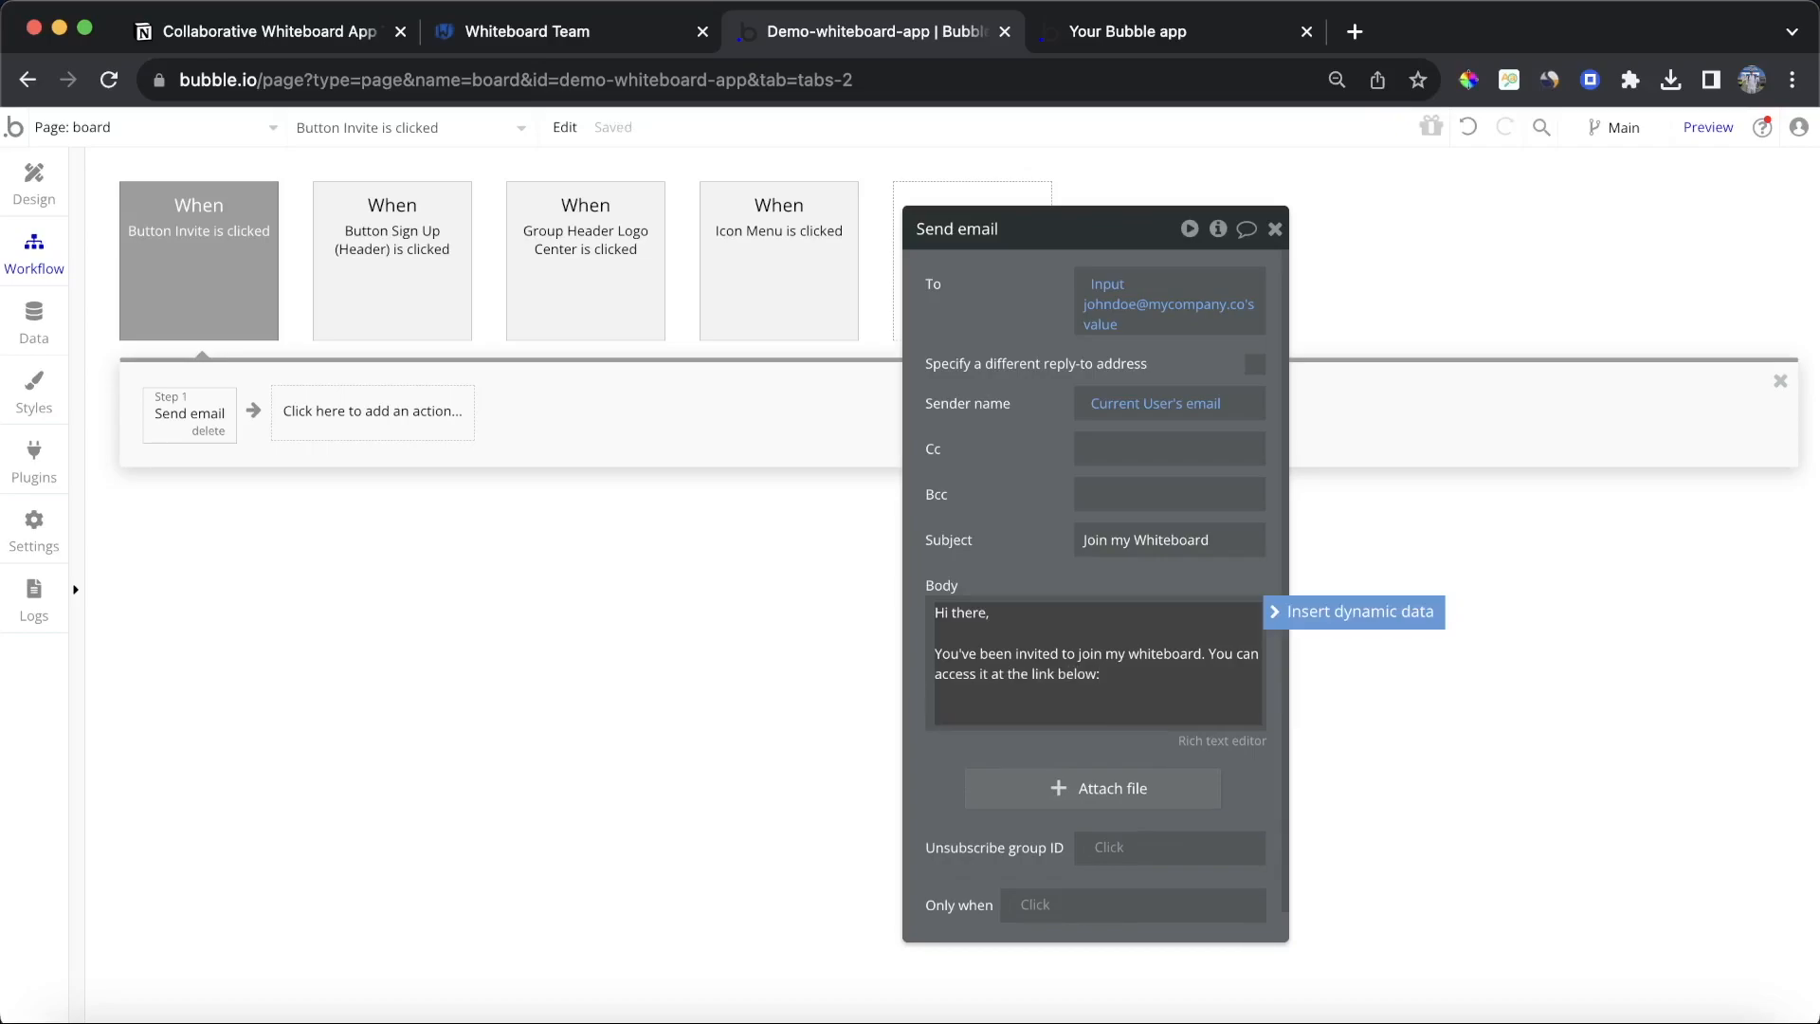
Step: Insert This URL as dynamic data on a new line of the e-mail body
{"action": "left_click", "coordinate": [1206, 29]}
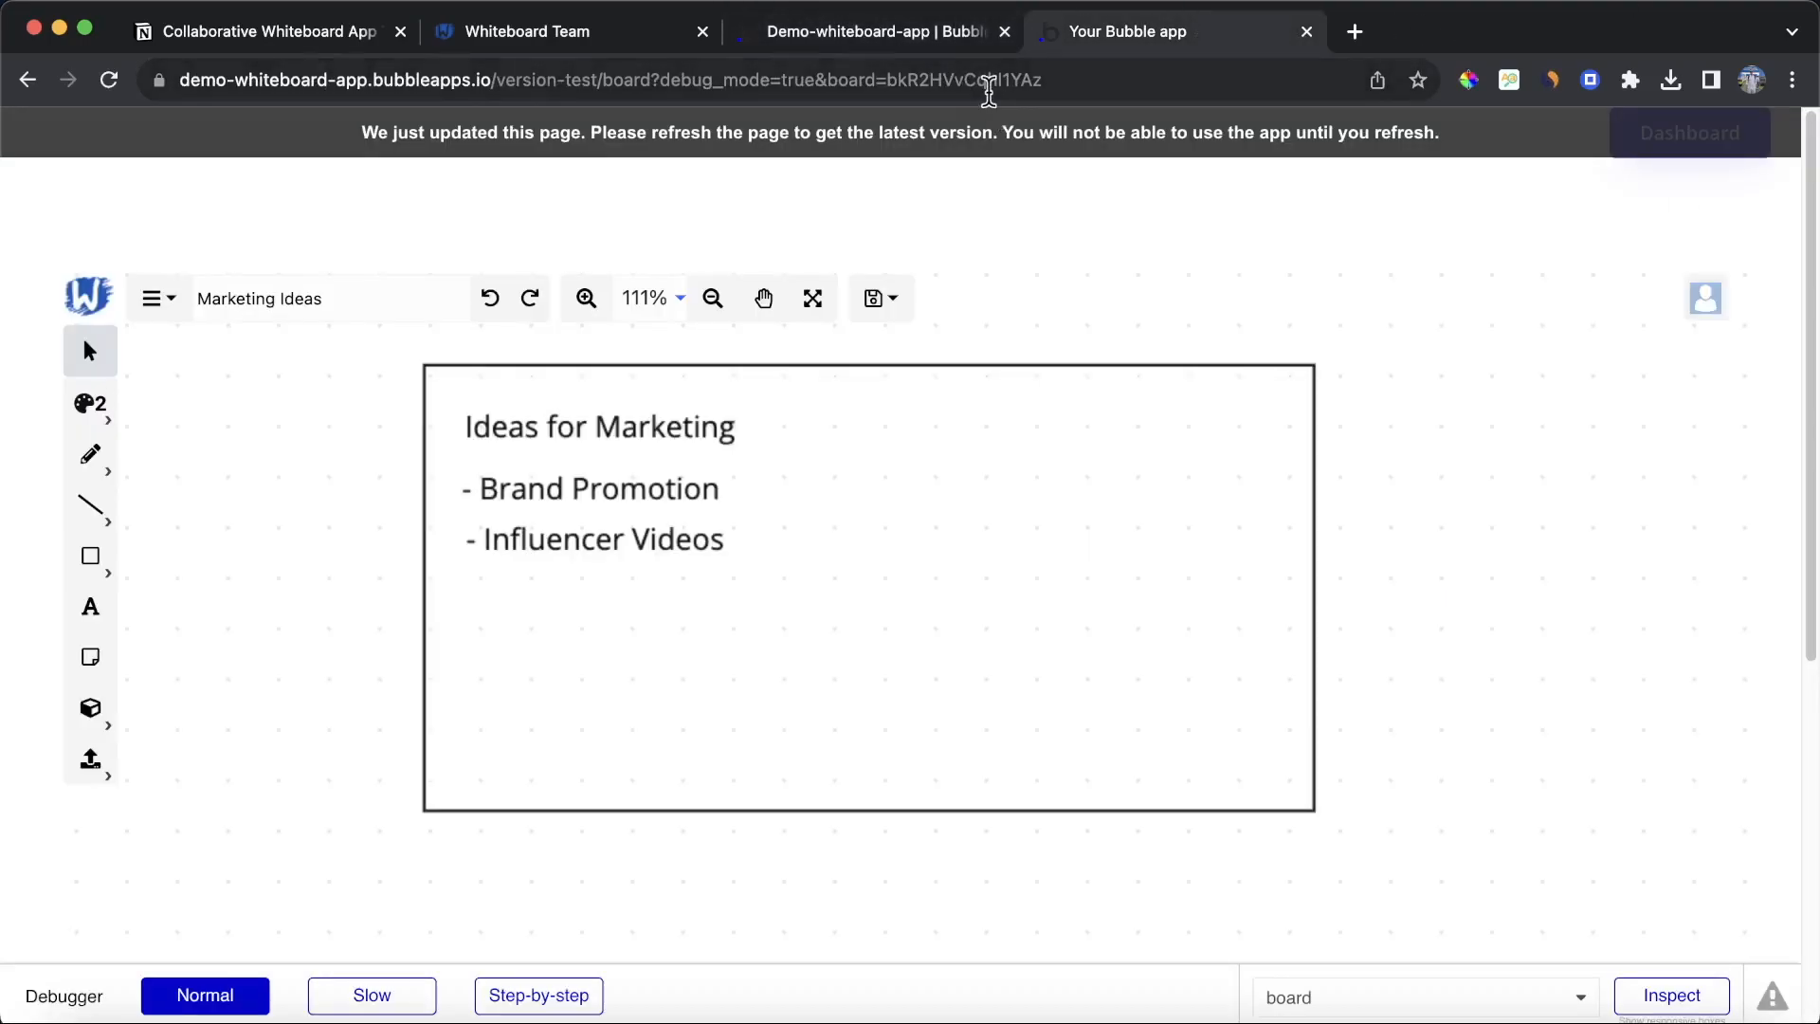
{"action": "left_click", "coordinate": [903, 39]}
{"action": "left_click", "coordinate": [1137, 691]}
{"action": "left_click", "coordinate": [1150, 689]}
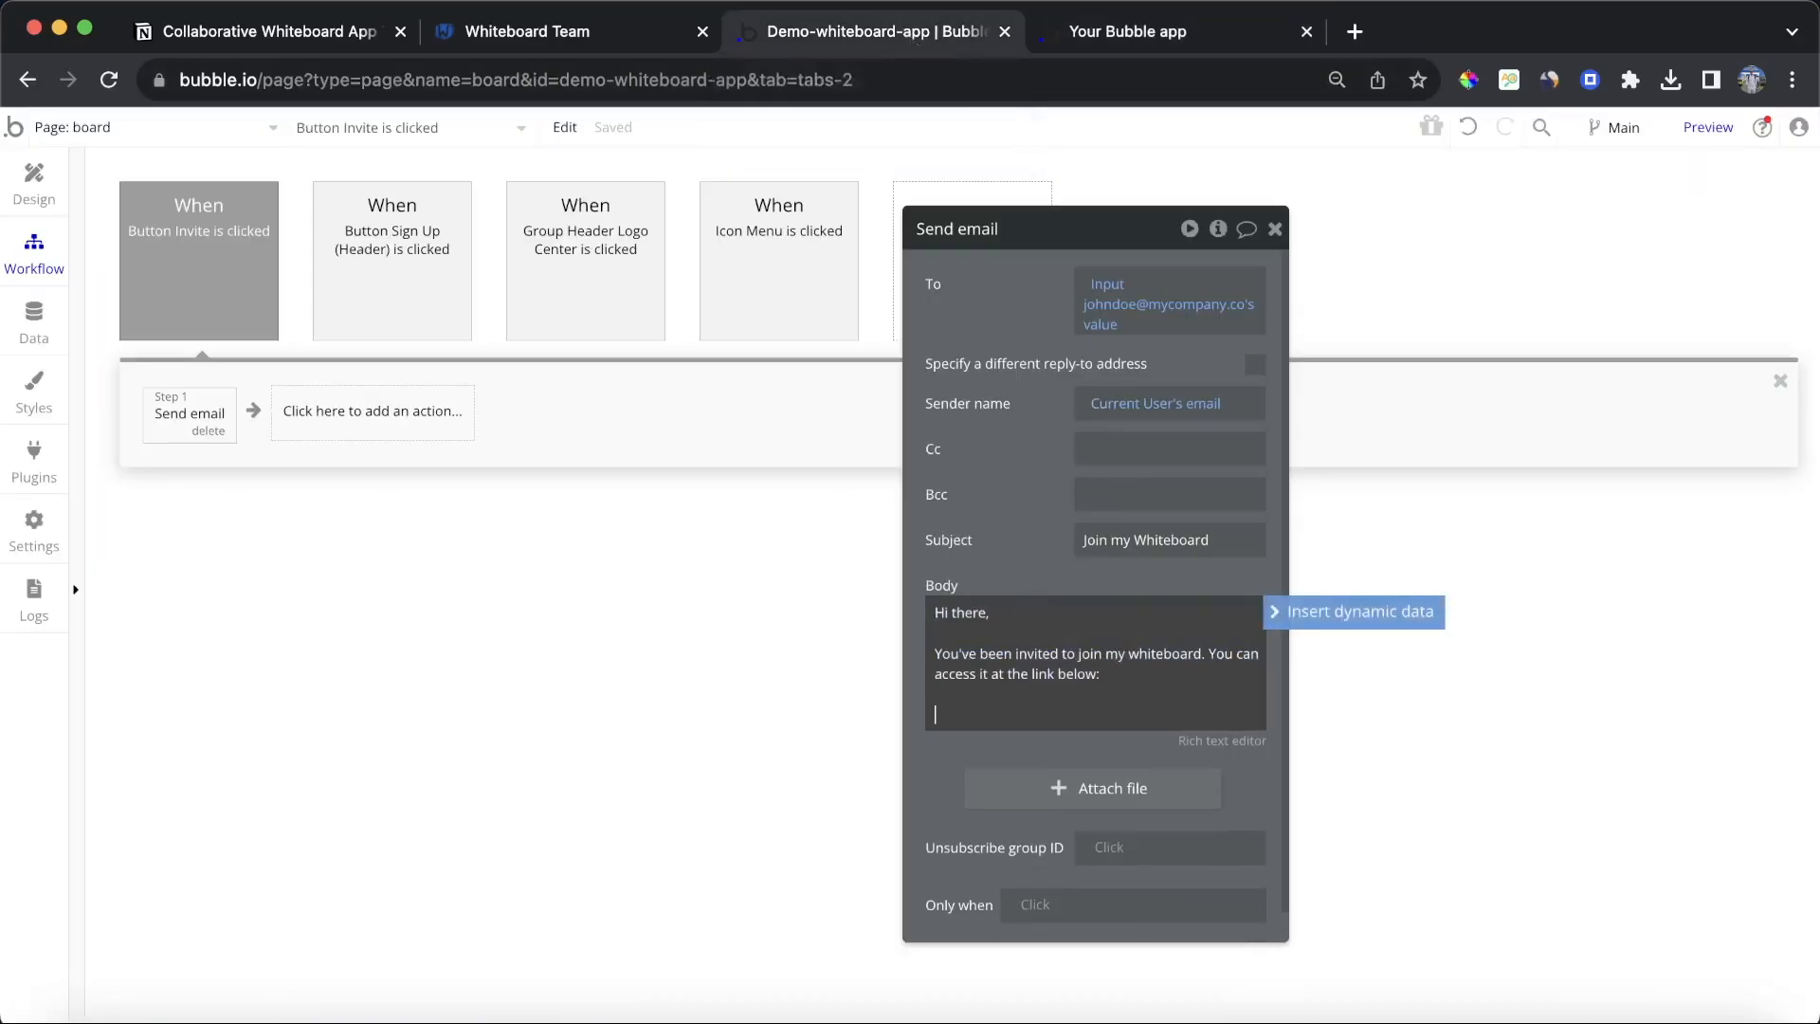
{"action": "left_click", "coordinate": [1272, 612]}
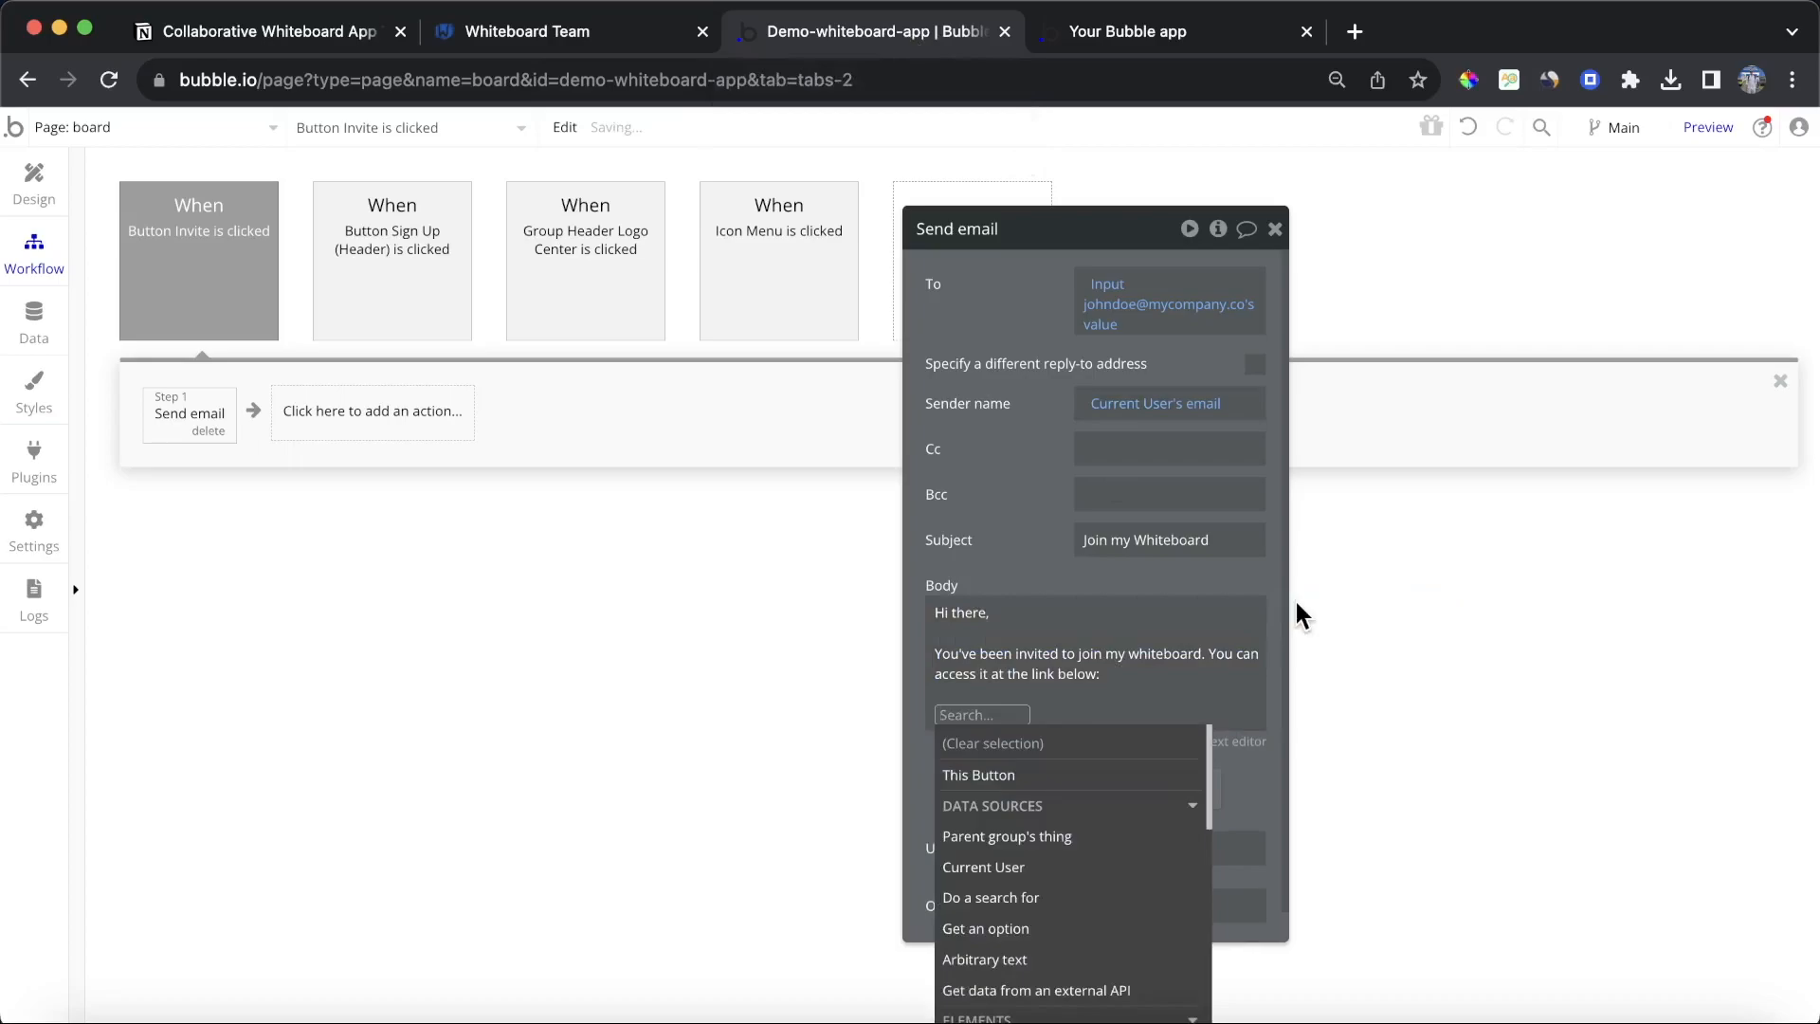
{"action": "type", "text": "thi"}
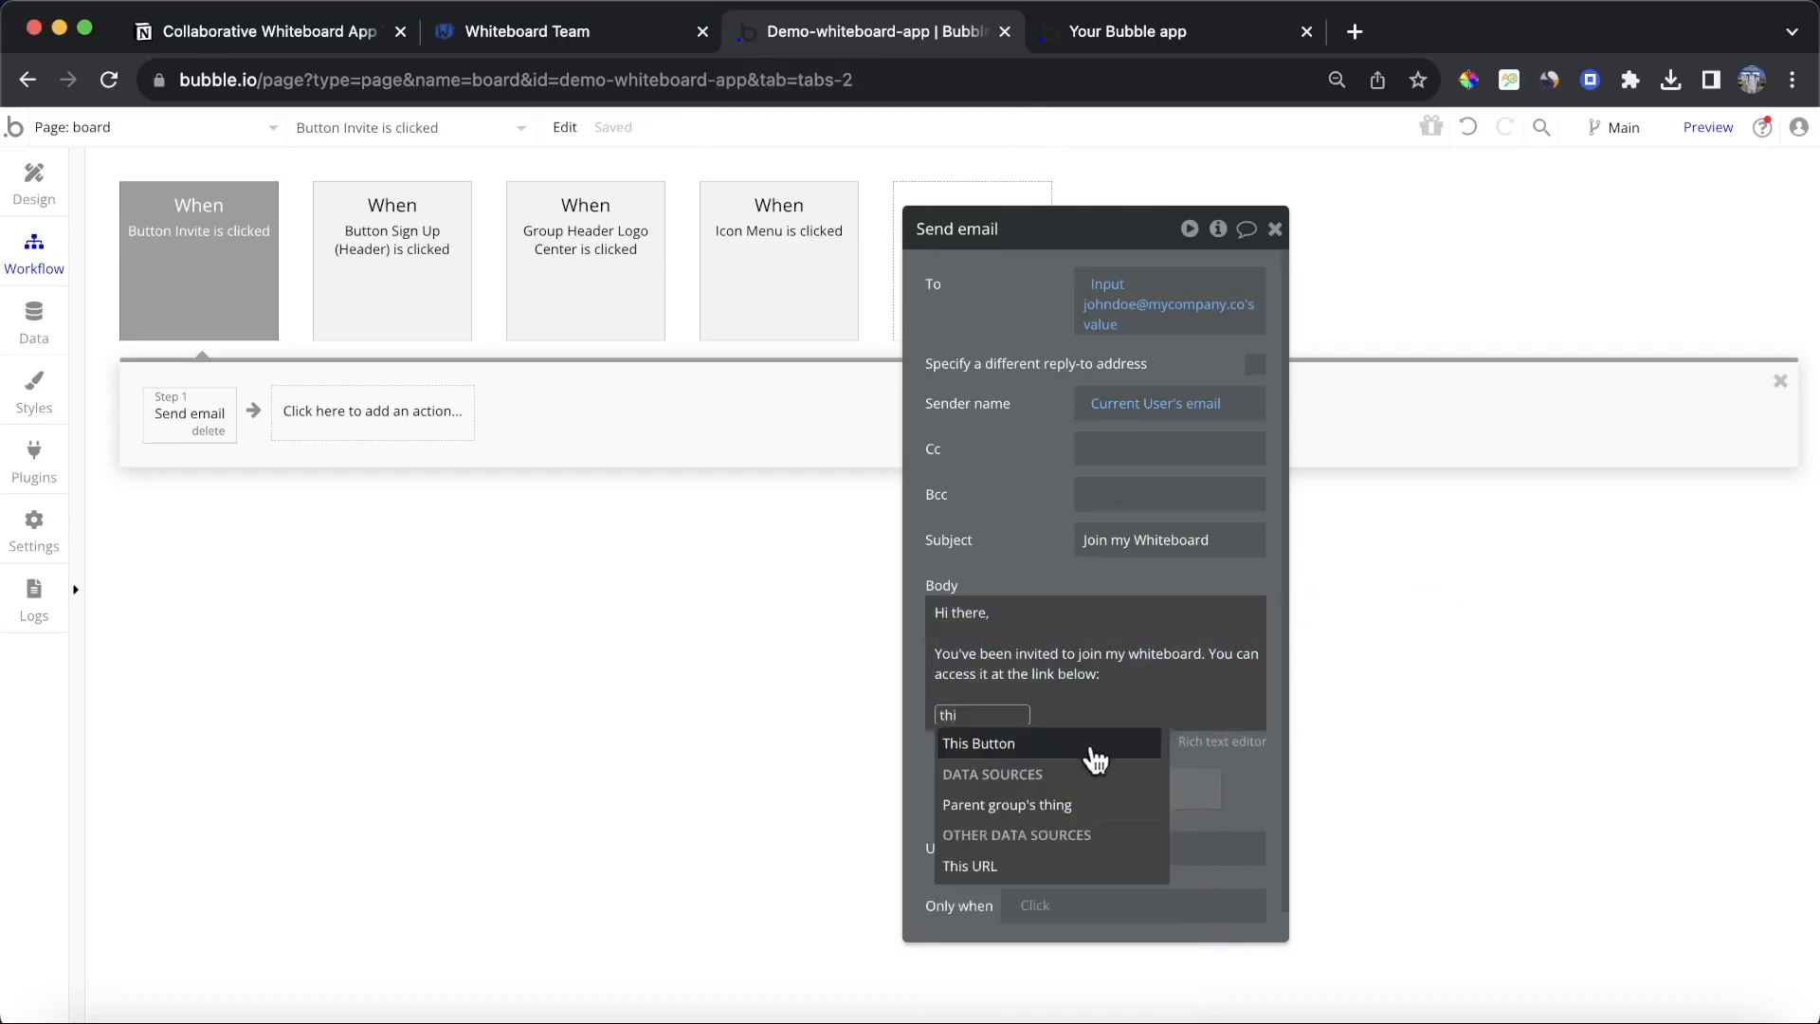
{"action": "left_click", "coordinate": [988, 867]}
{"action": "left_click", "coordinate": [978, 567]}
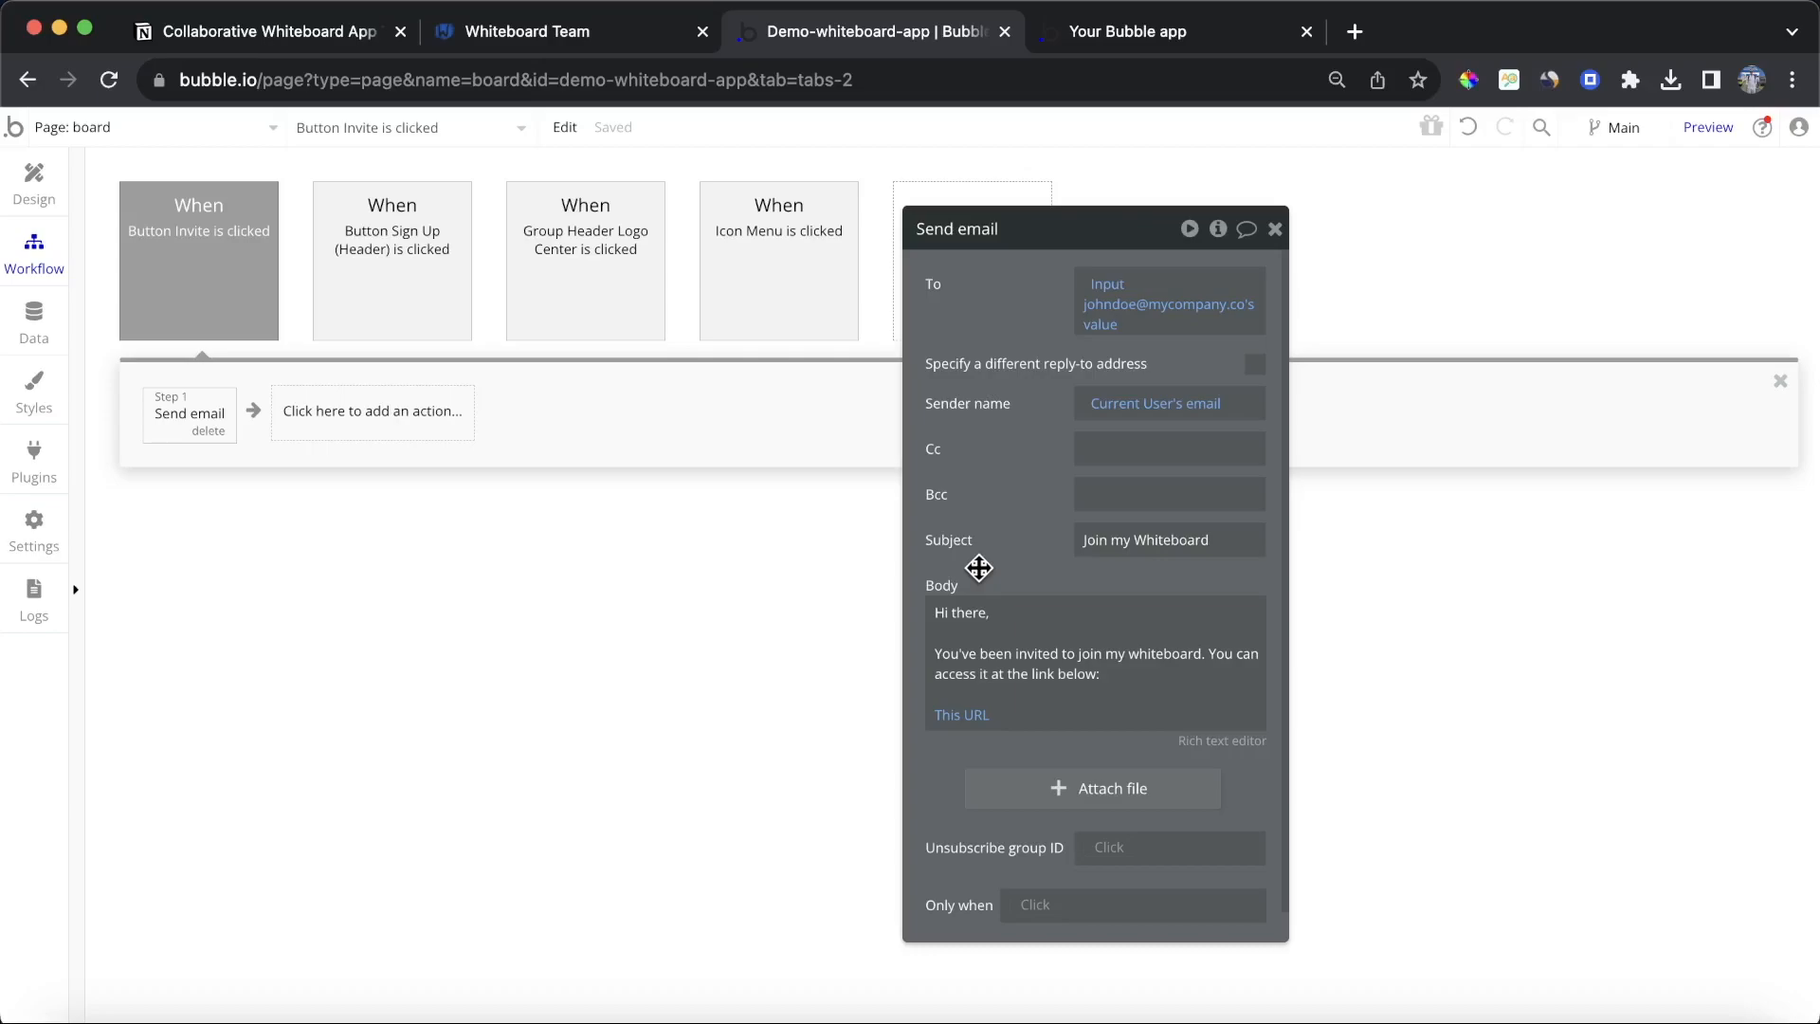
Step: Finish the e-mail body with a Thanks line below the link
{"action": "left_click", "coordinate": [1028, 715]}
{"action": "key", "text": "Return"}
{"action": "key", "text": "Return"}
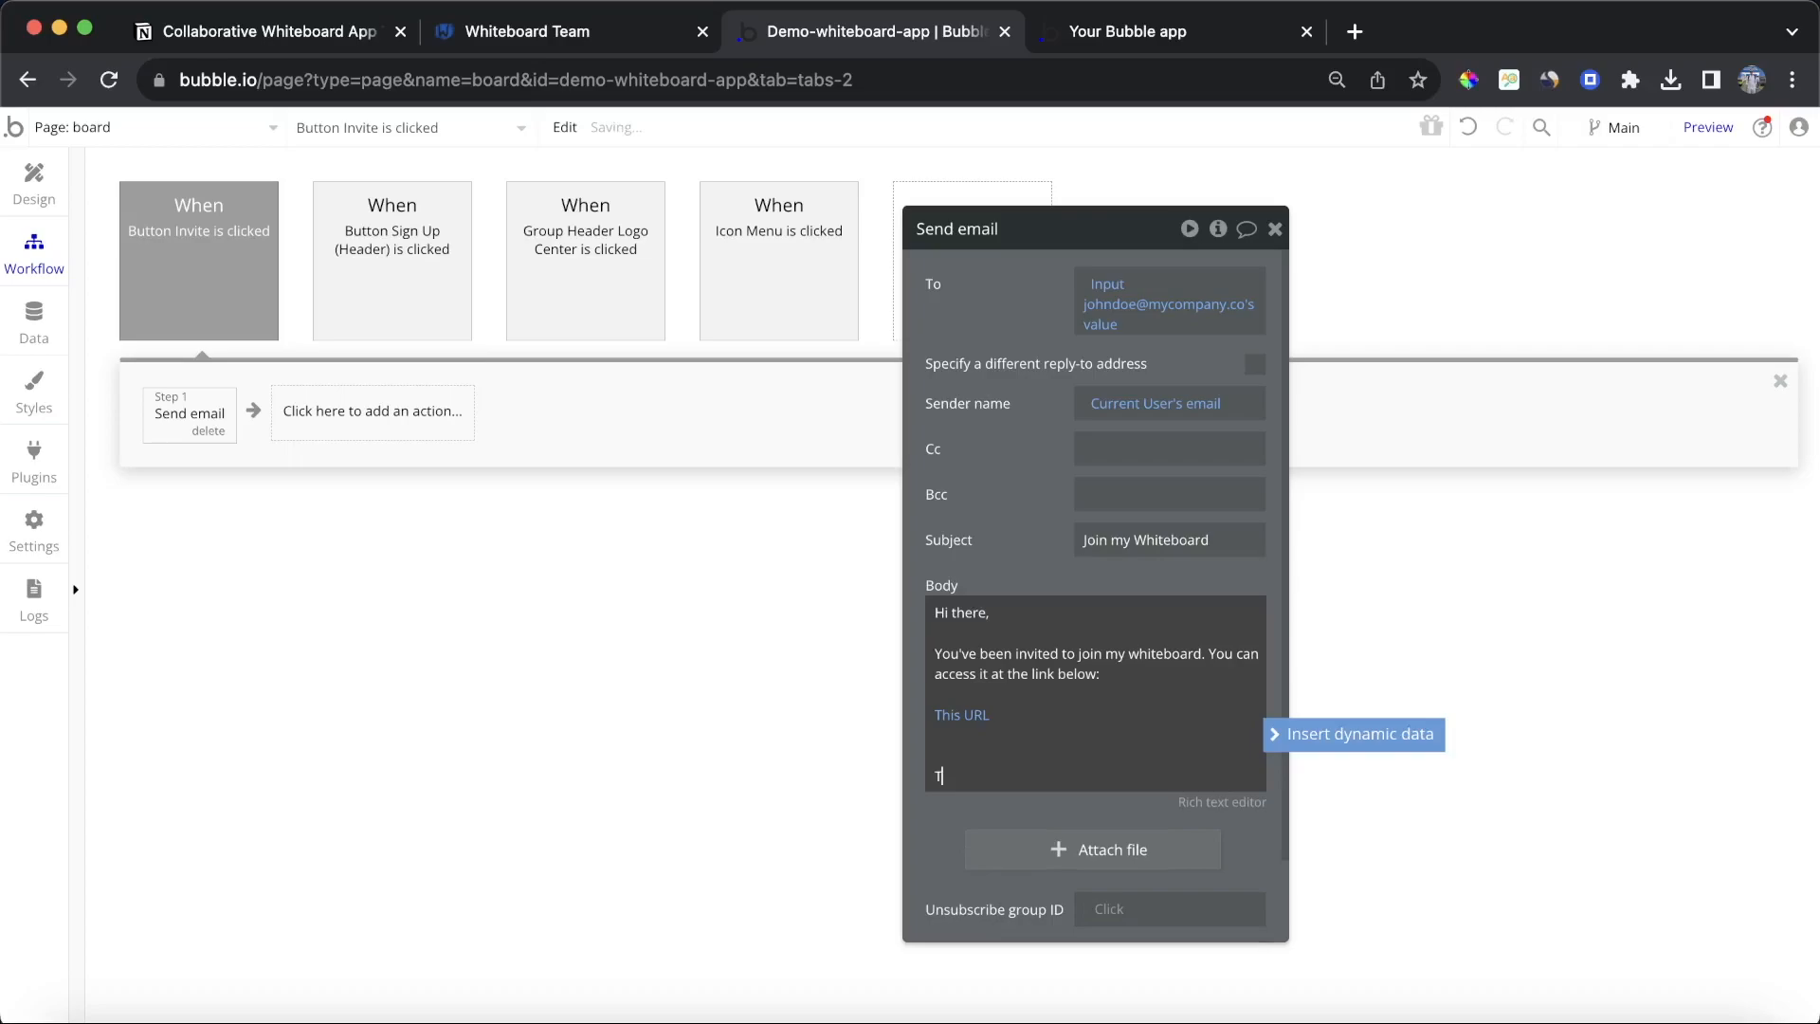
{"action": "left_click", "coordinate": [1065, 544]}
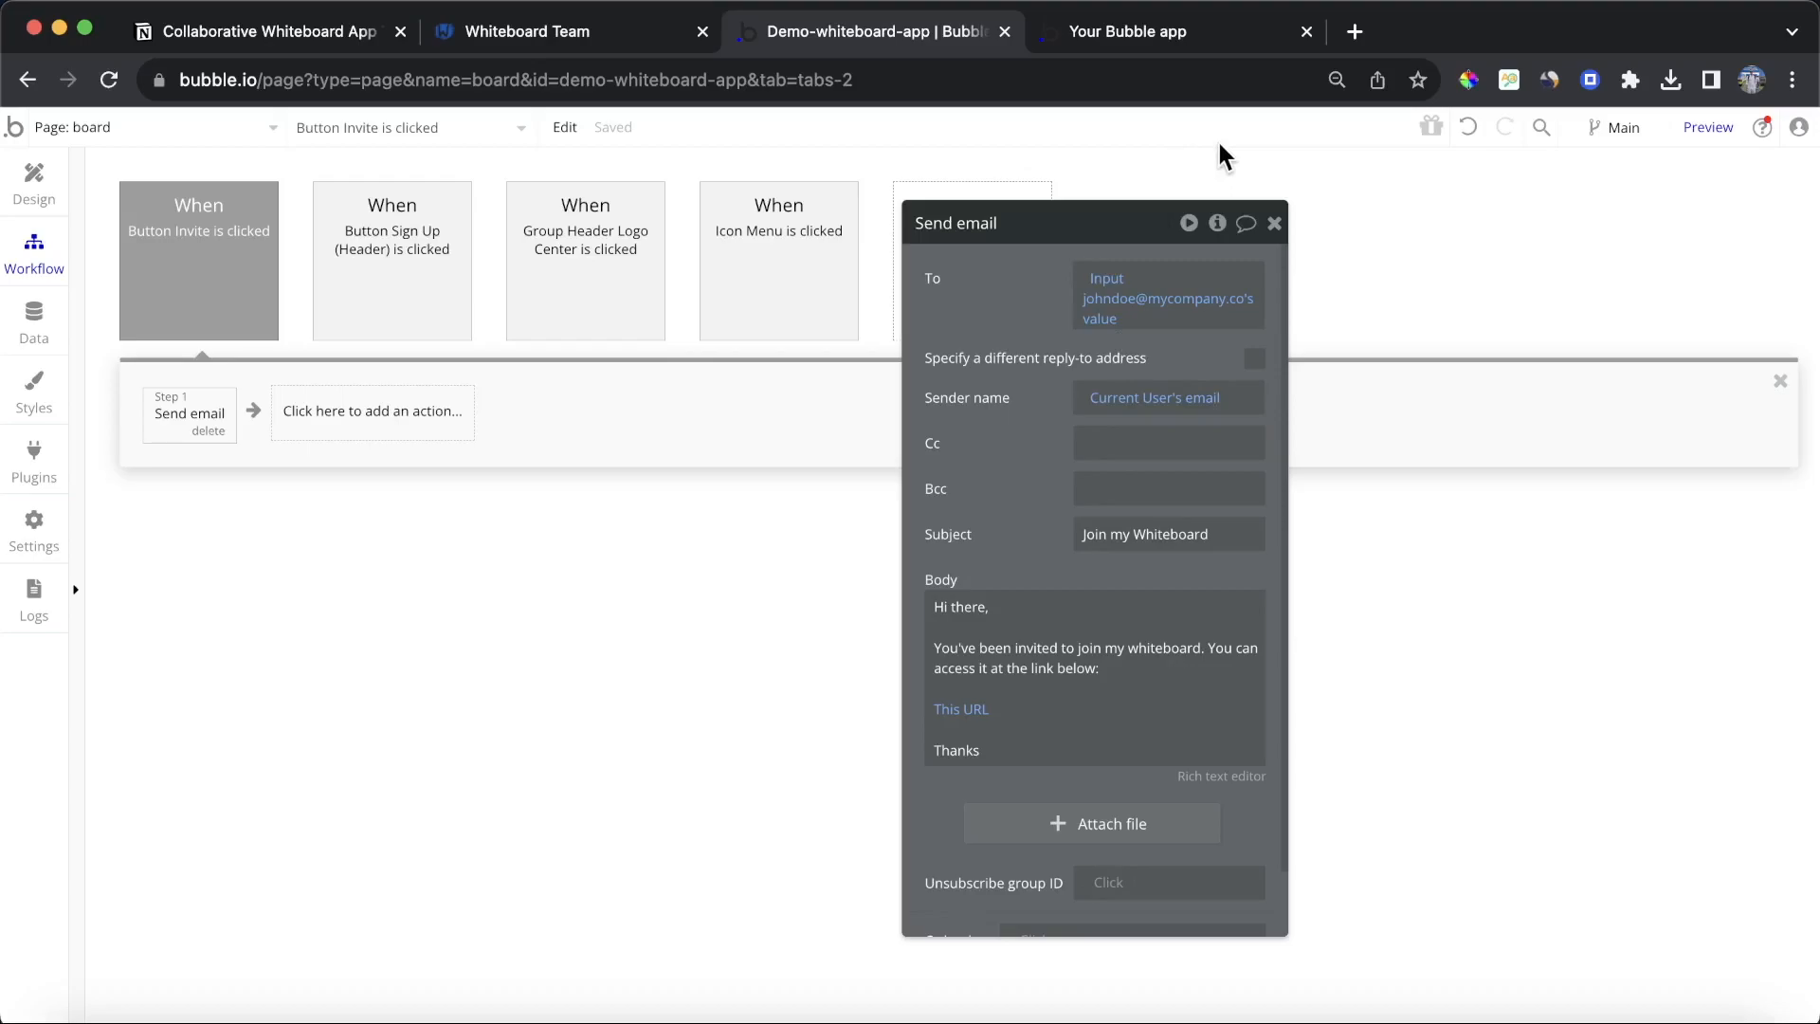
Step: Create a workflow for the Invite Colleague button that shows Popup A
{"action": "left_click", "coordinate": [1152, 36]}
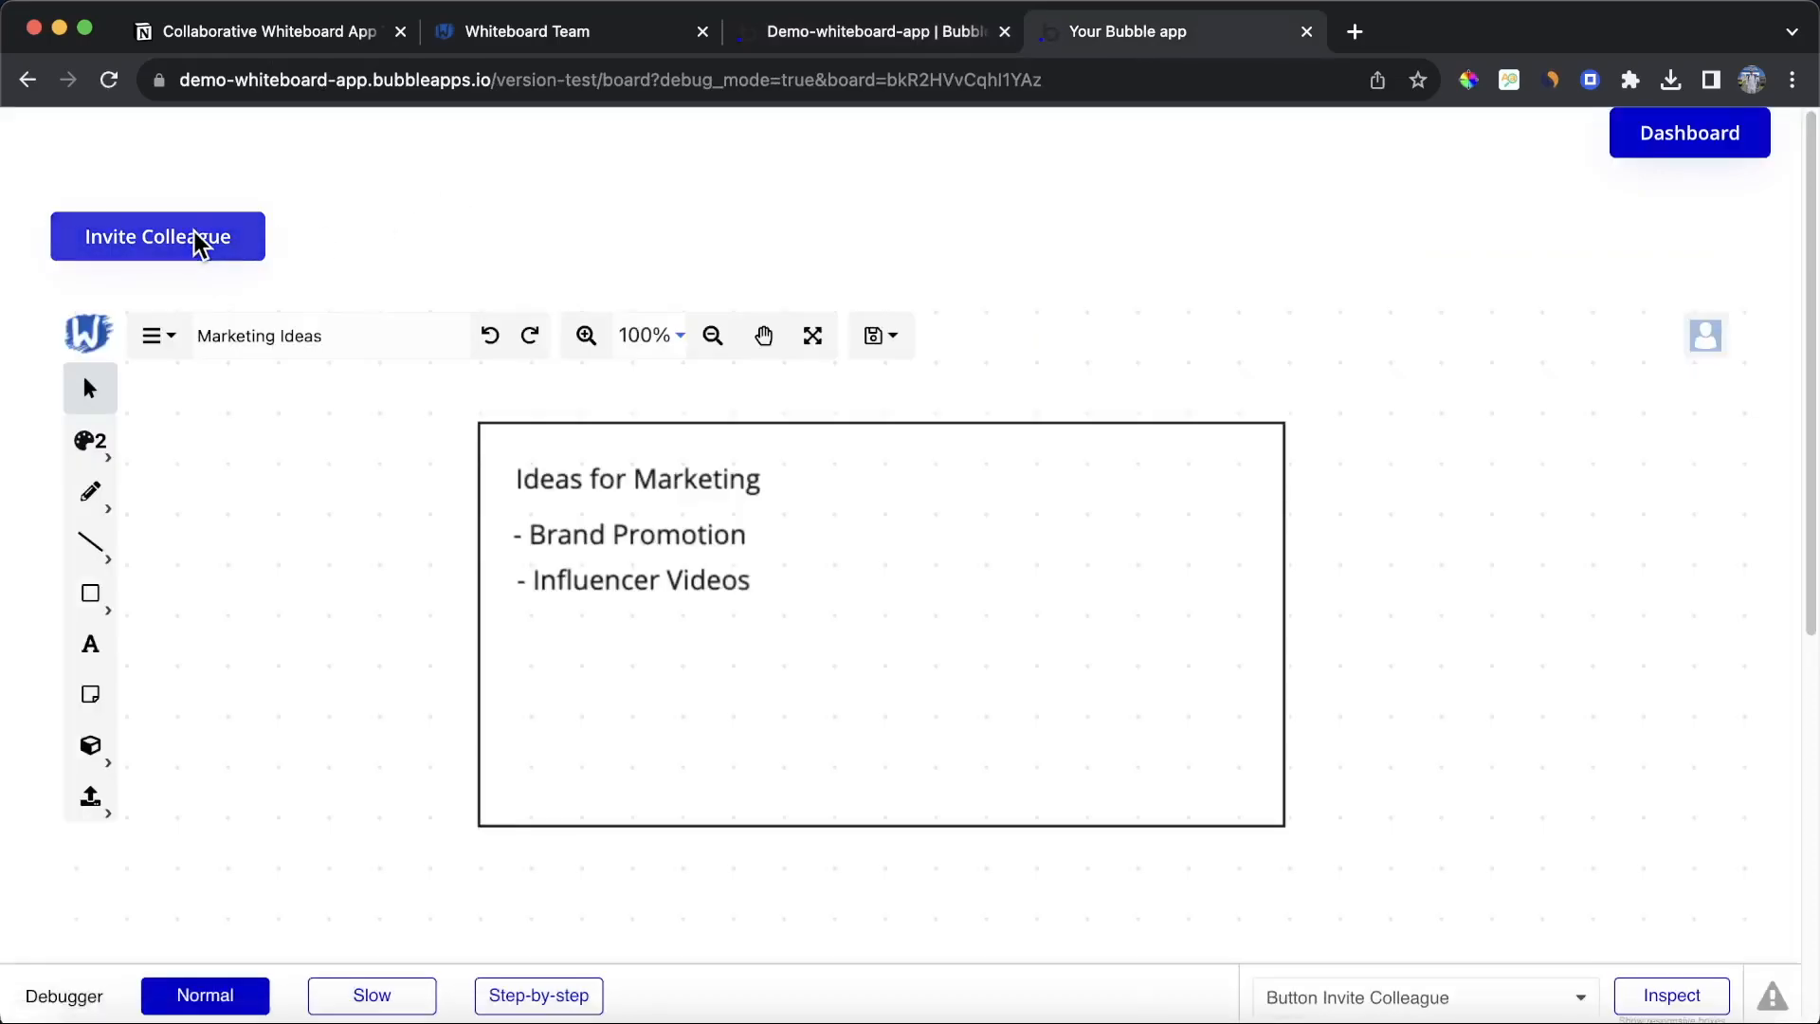
{"action": "left_click", "coordinate": [857, 43]}
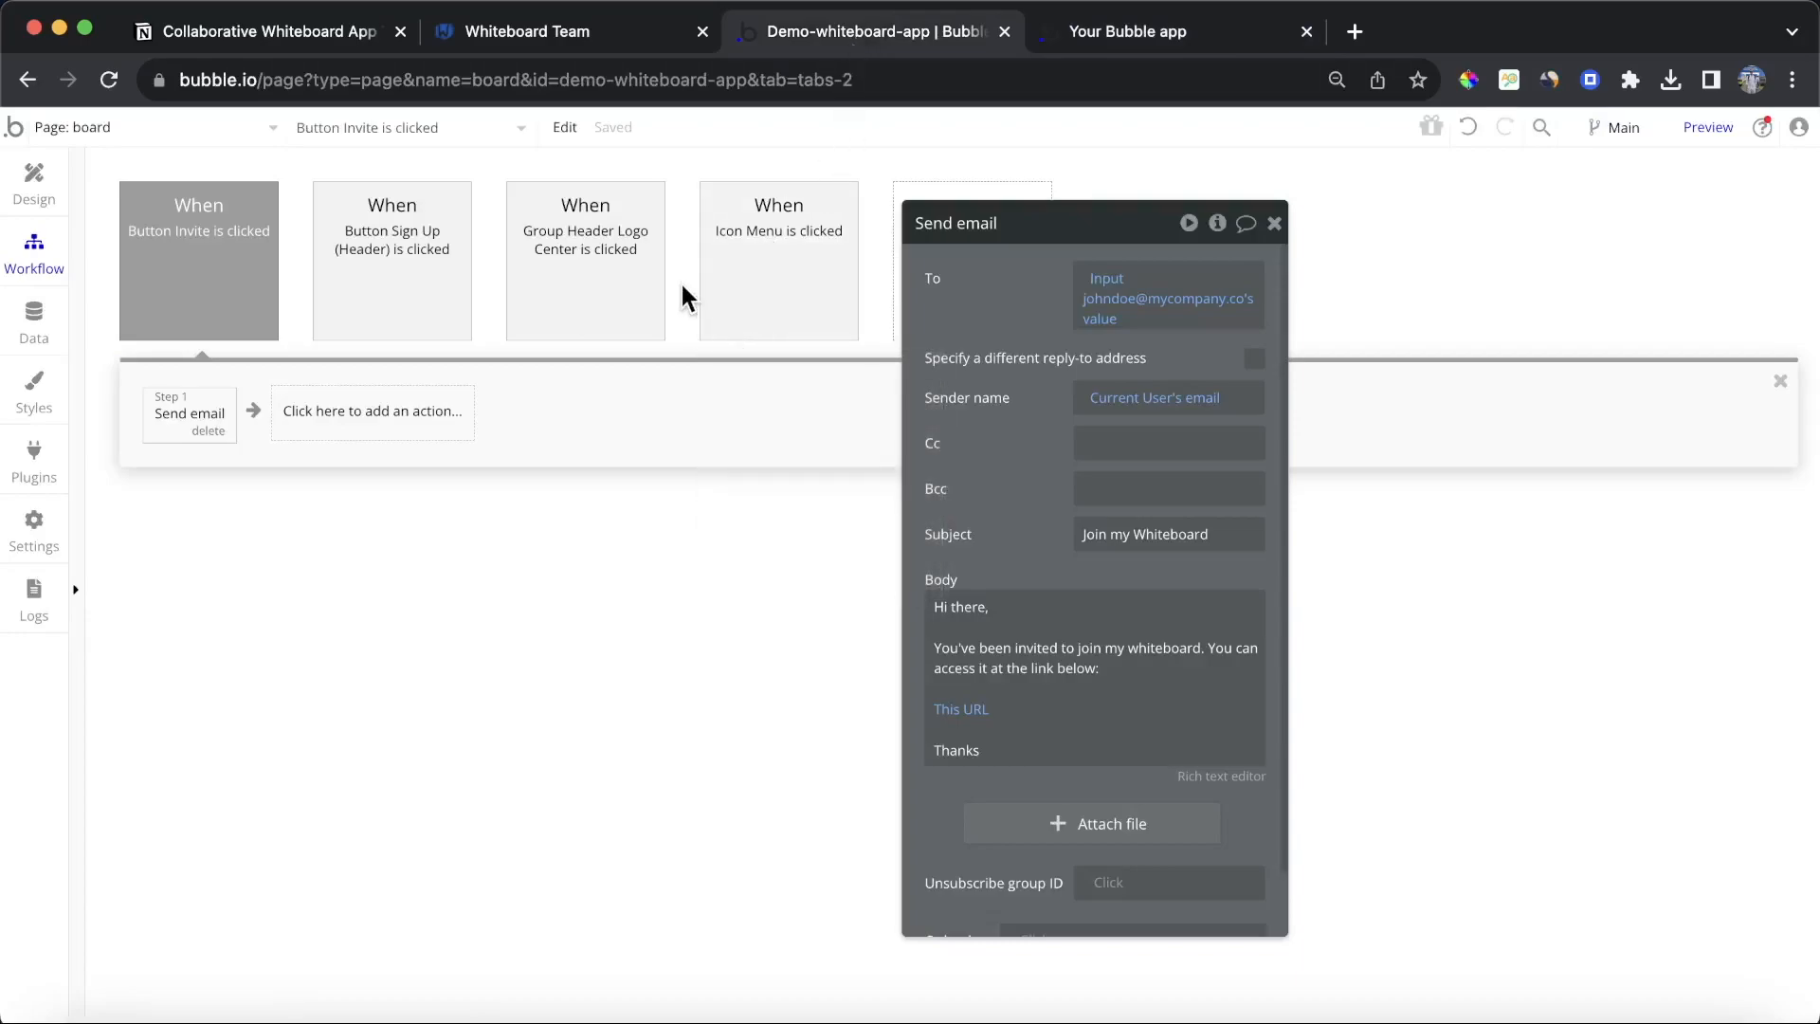
{"action": "left_click", "coordinate": [33, 182]}
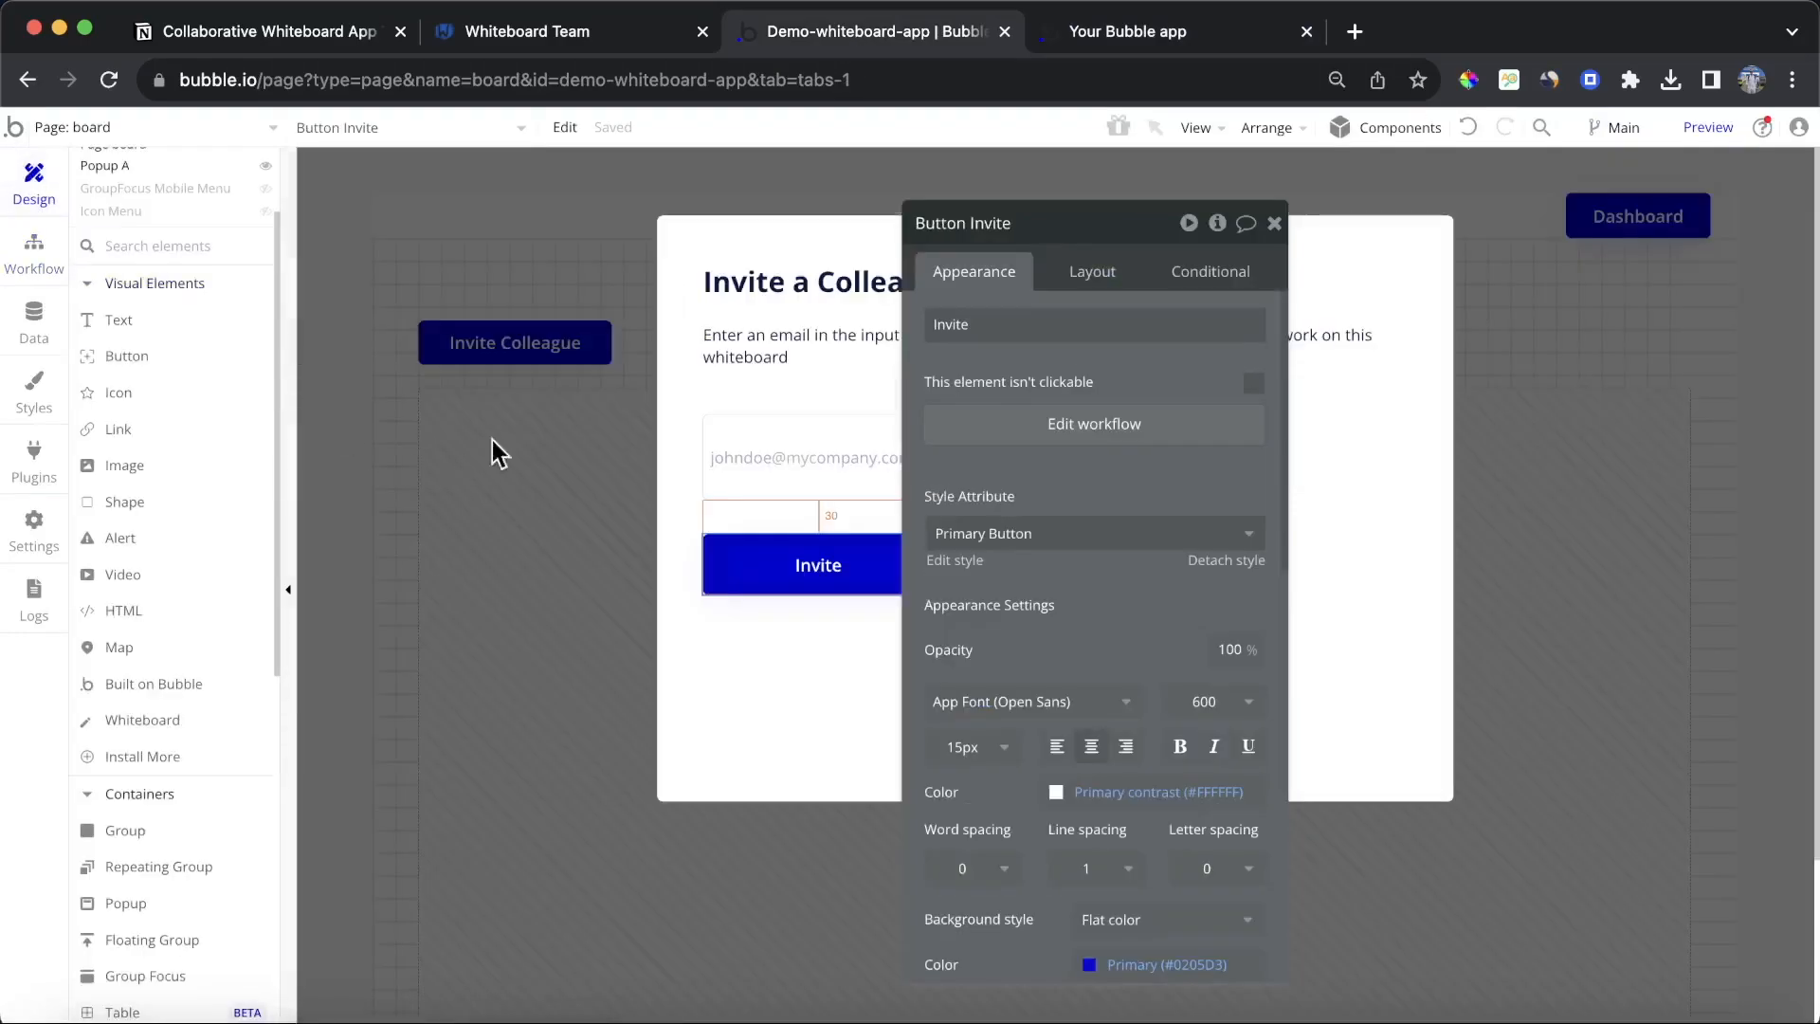
{"action": "left_click", "coordinate": [502, 356]}
{"action": "left_click", "coordinate": [498, 342]}
{"action": "left_click", "coordinate": [1191, 434]}
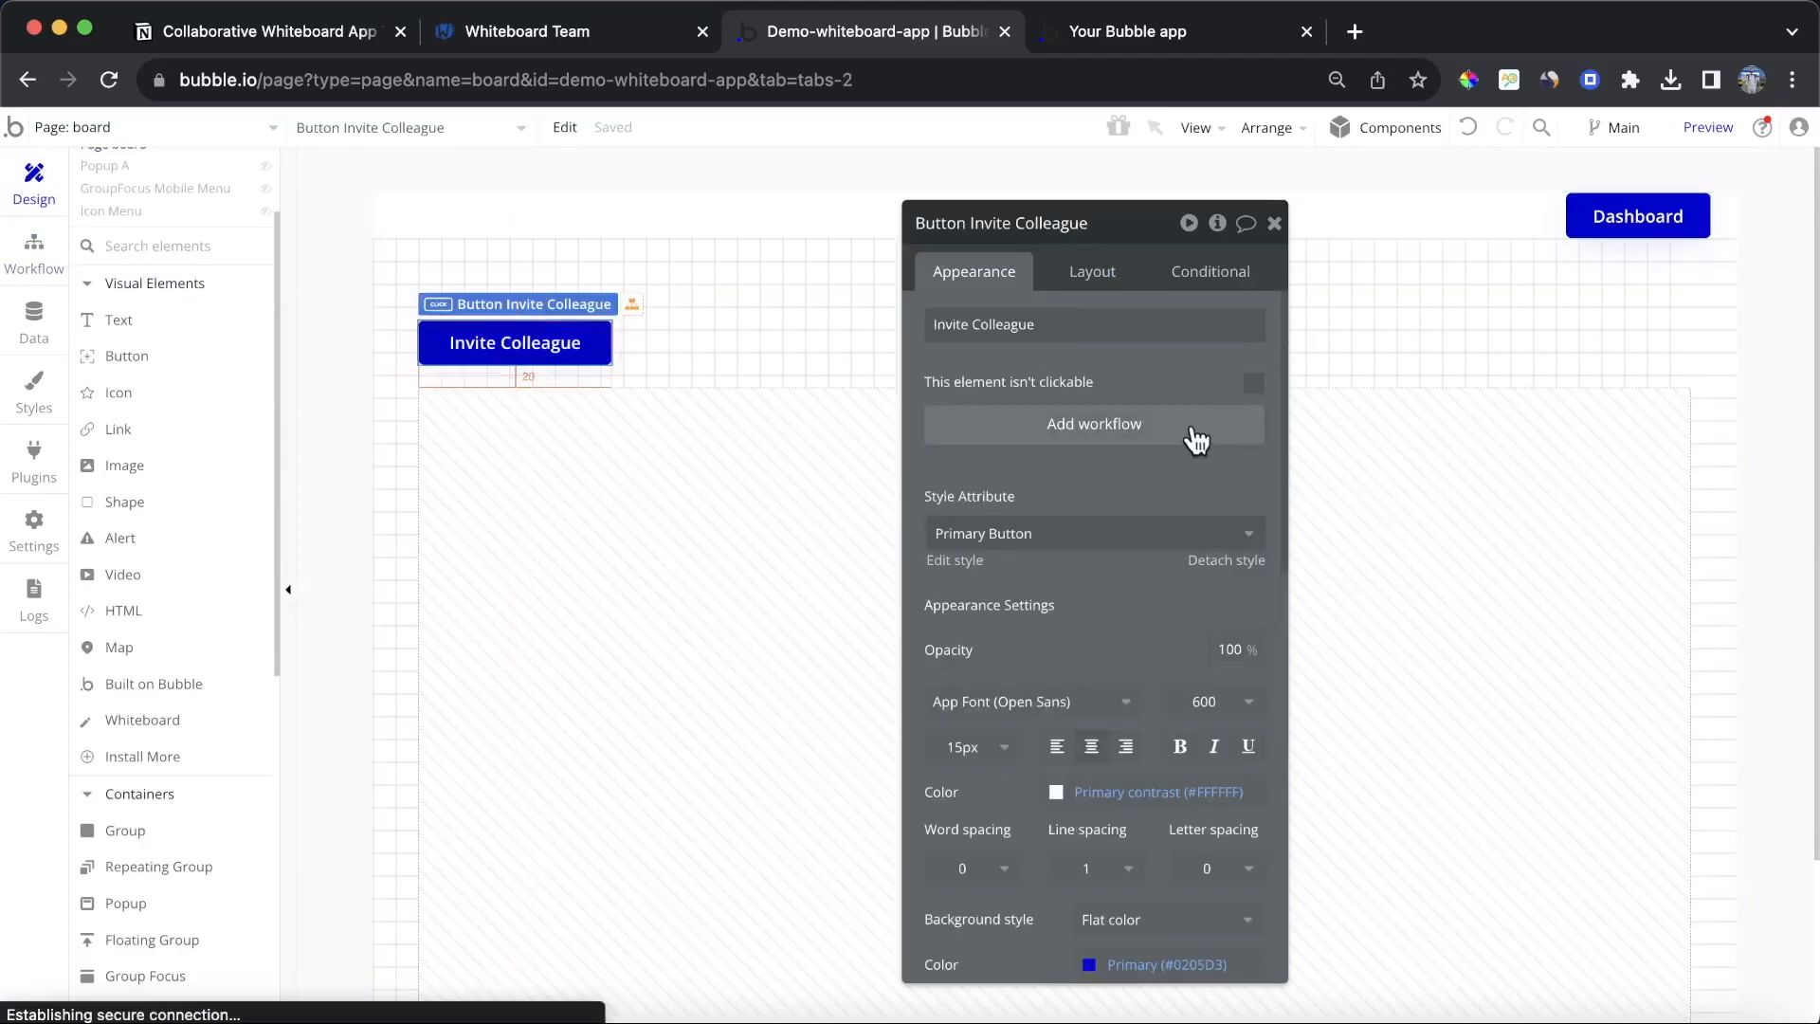
{"action": "left_click", "coordinate": [257, 414]}
{"action": "type", "text": "show"}
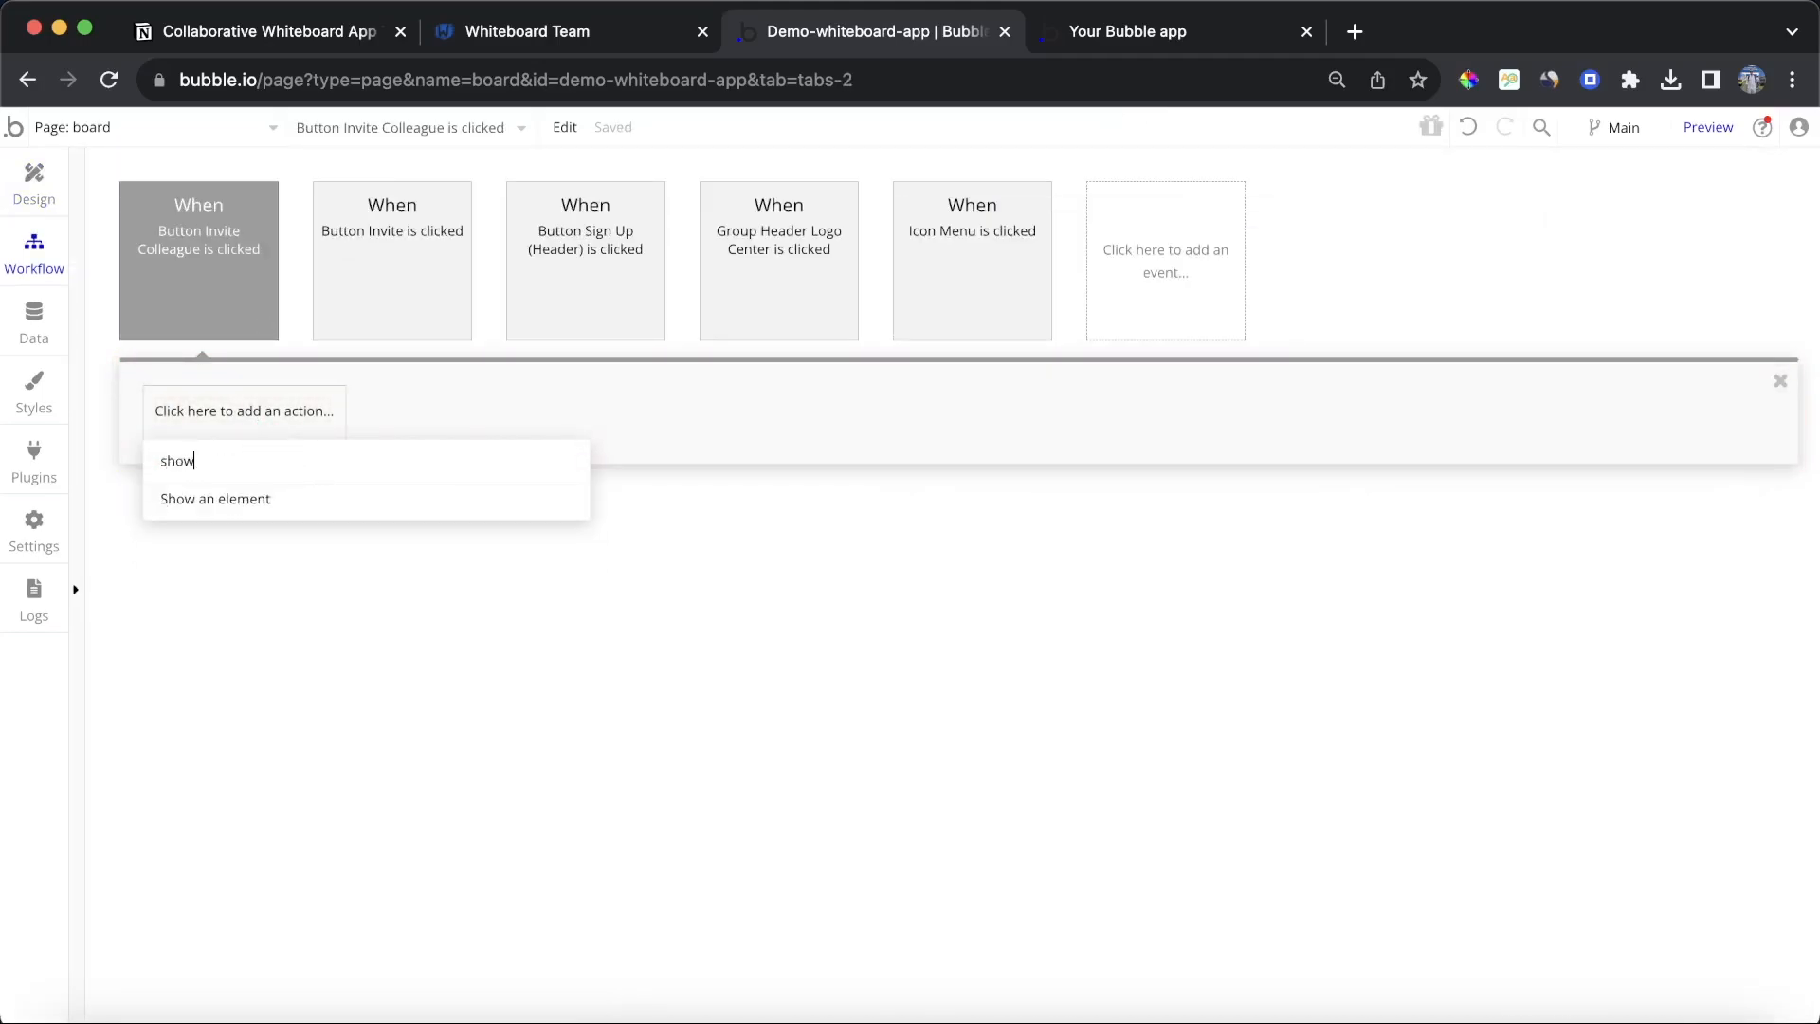
{"action": "left_click", "coordinate": [228, 498]}
{"action": "left_click", "coordinate": [1178, 284]}
{"action": "type", "text": "pop"}
{"action": "left_click", "coordinate": [1211, 310]}
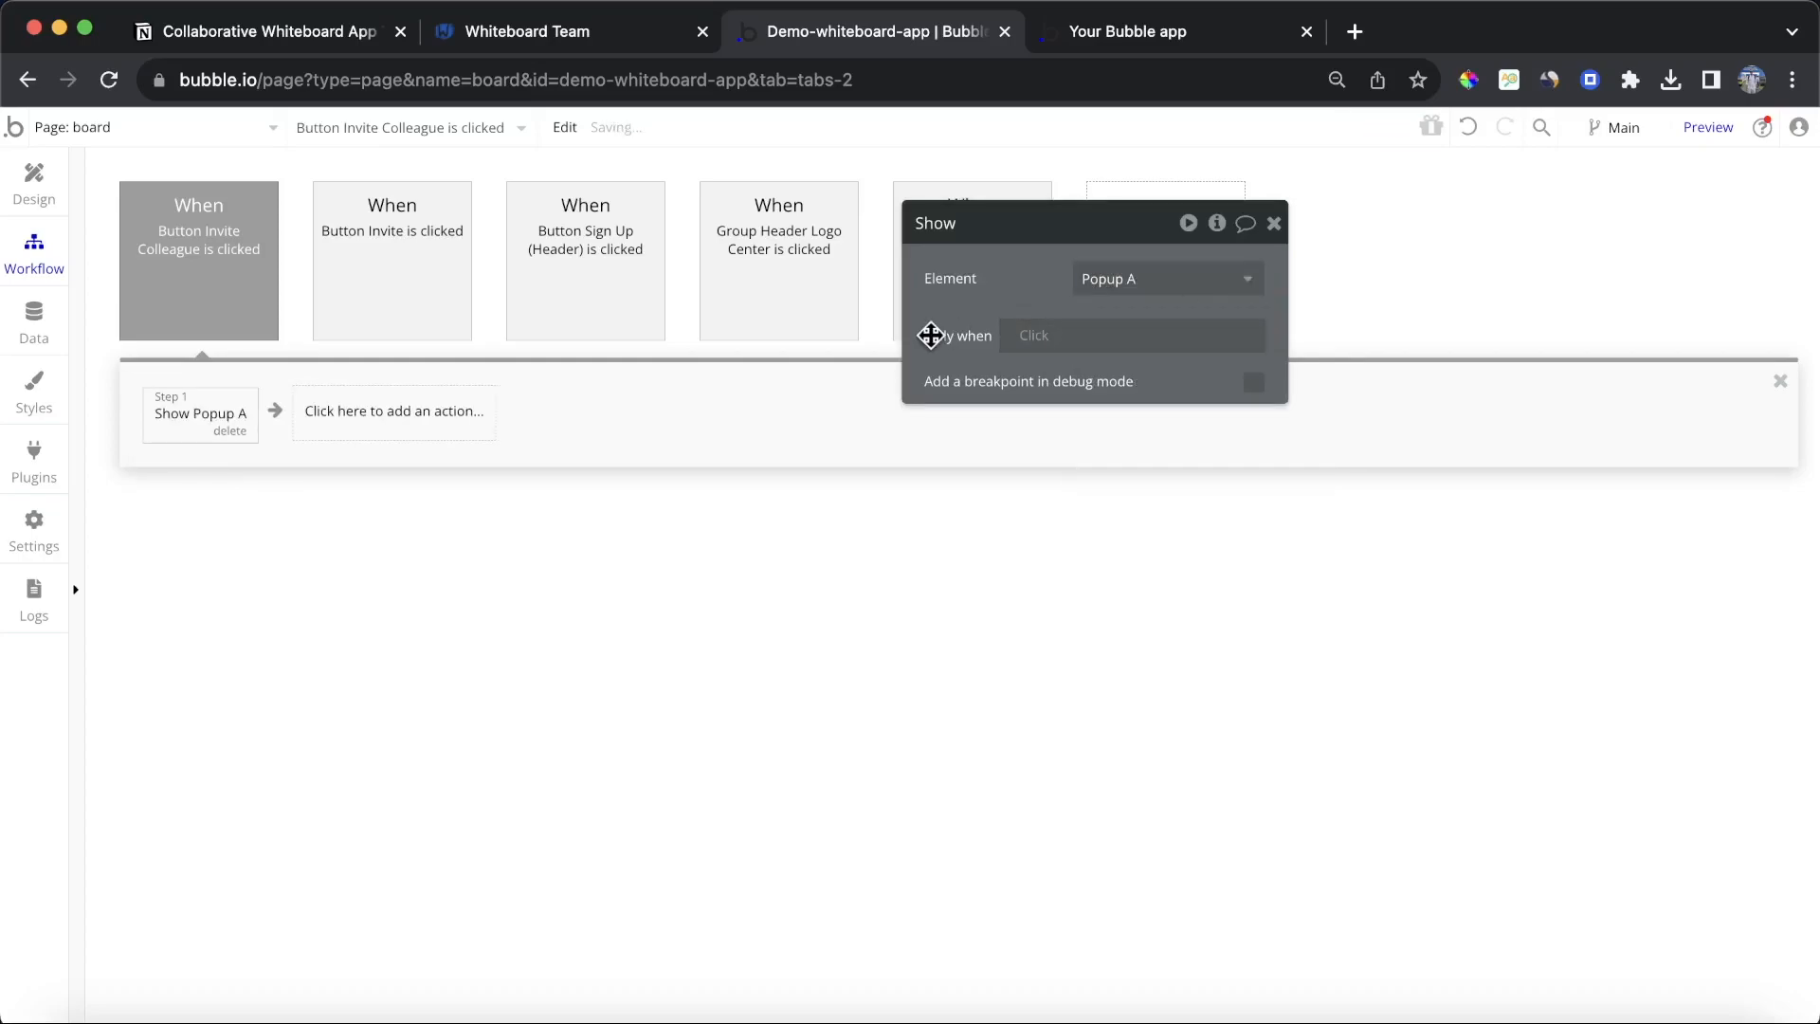
Step: In the preview, open the invite popup, enter a test e-mail address and send the invite
{"action": "left_click", "coordinate": [1100, 38]}
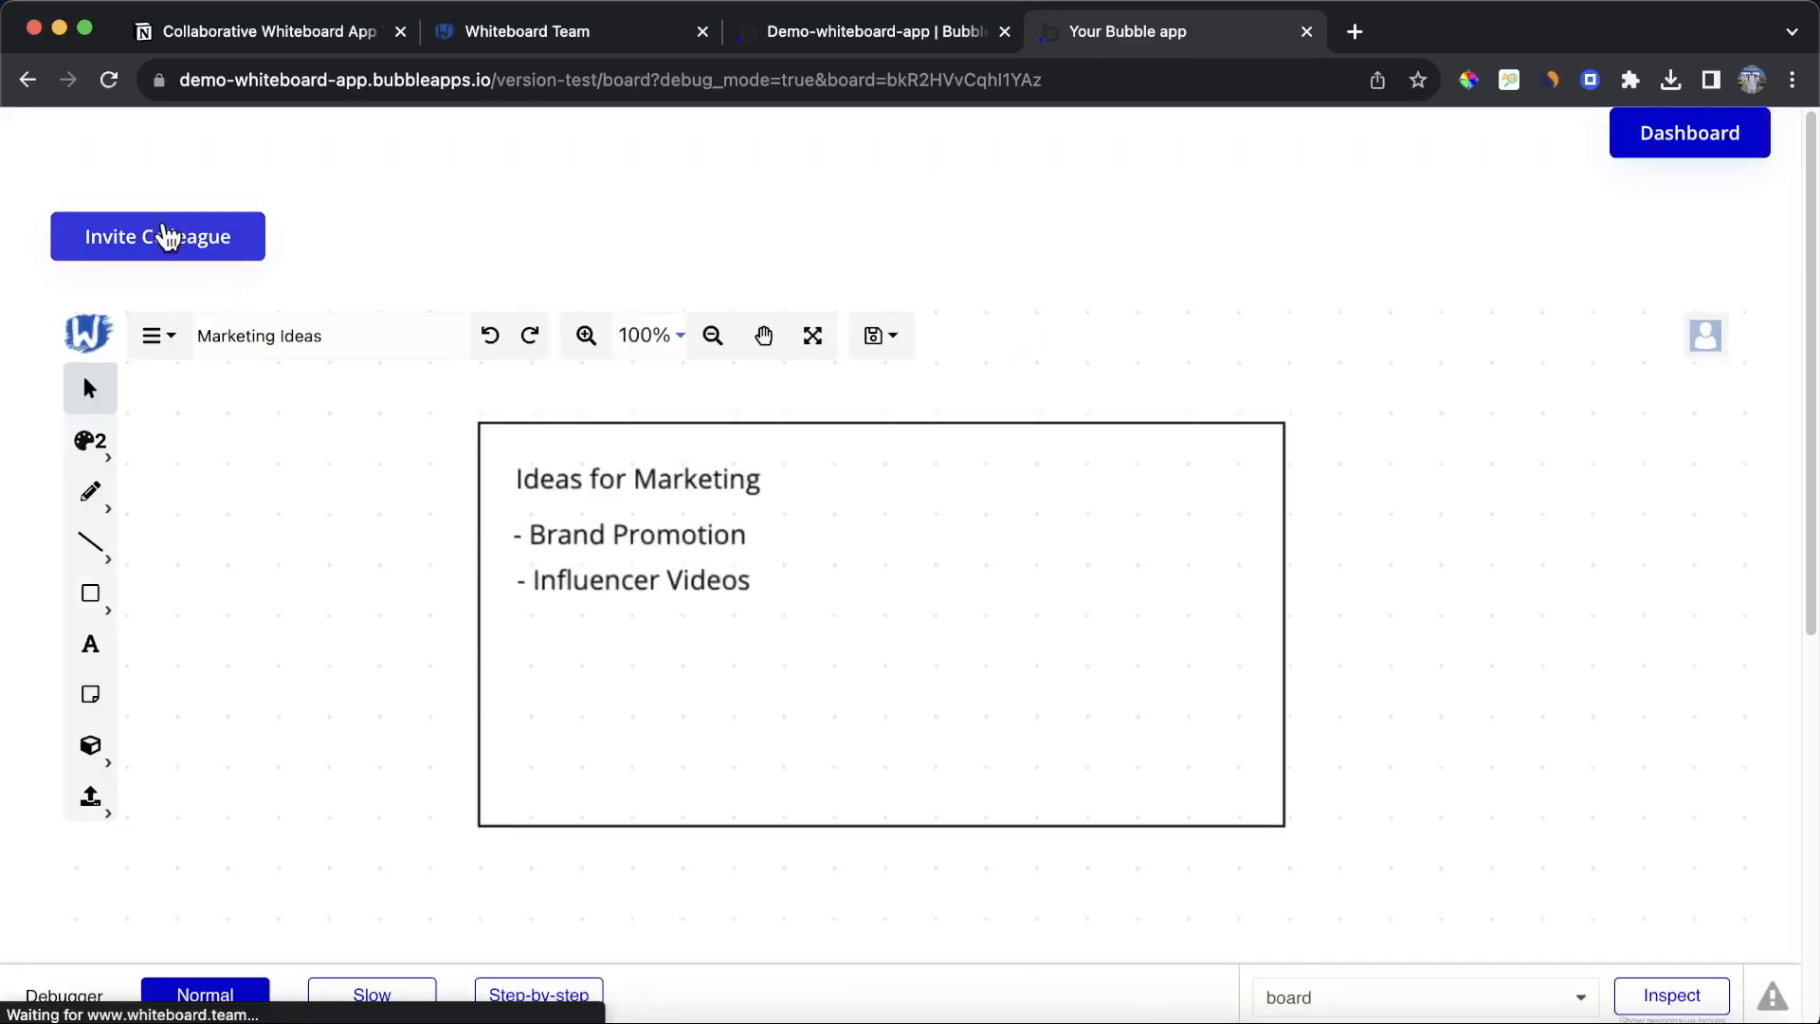
{"action": "left_click", "coordinate": [168, 231]}
{"action": "left_click", "coordinate": [645, 479]}
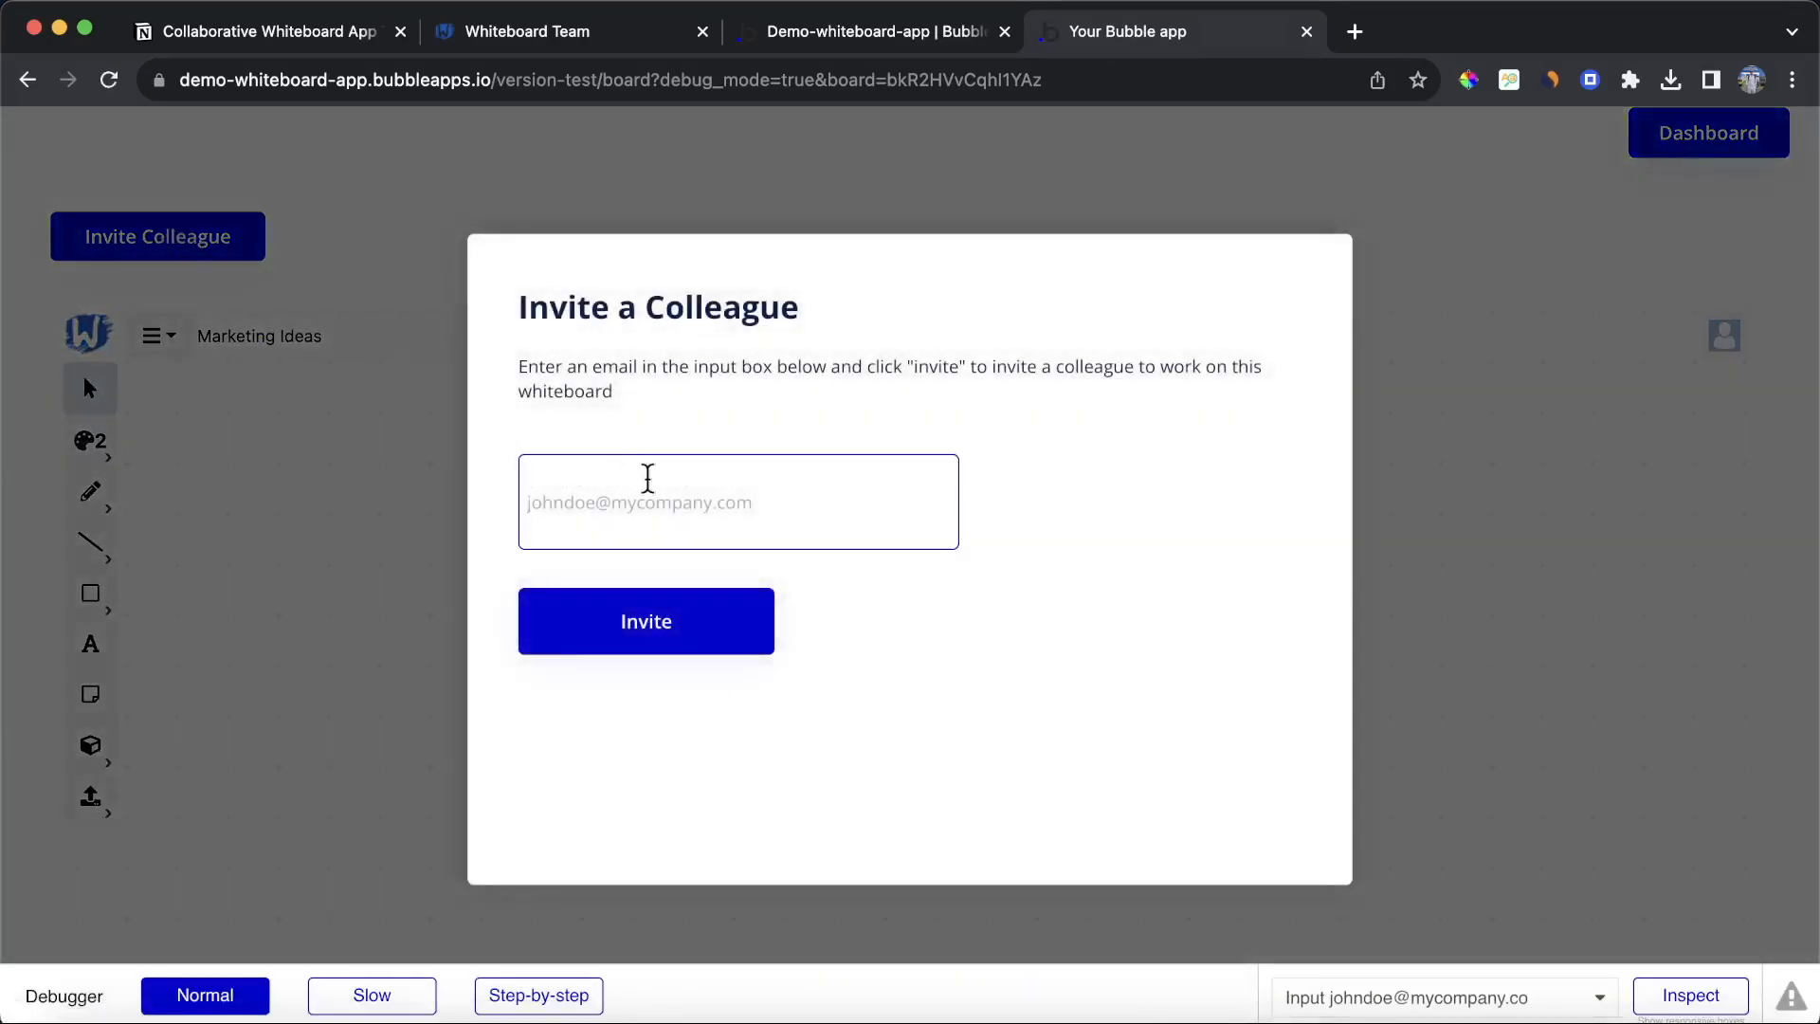
{"action": "type", "text": "johndoe@testmail.com"}
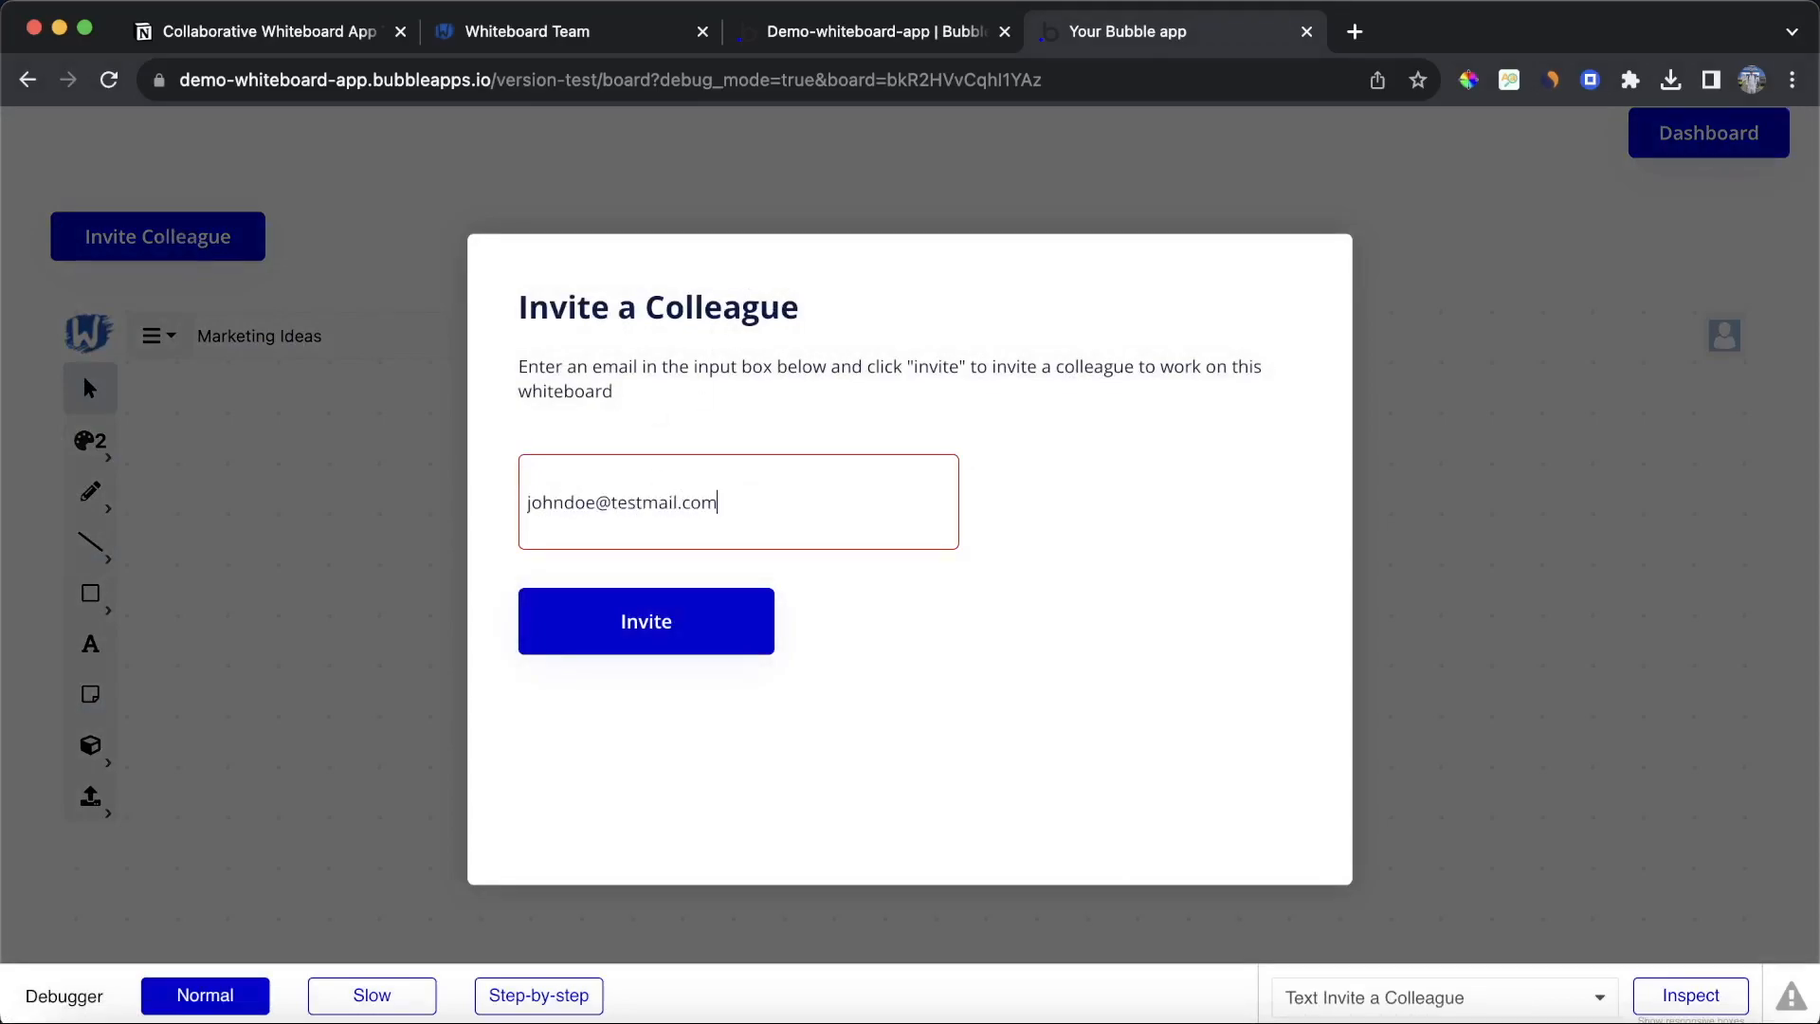
{"action": "left_click", "coordinate": [1020, 328]}
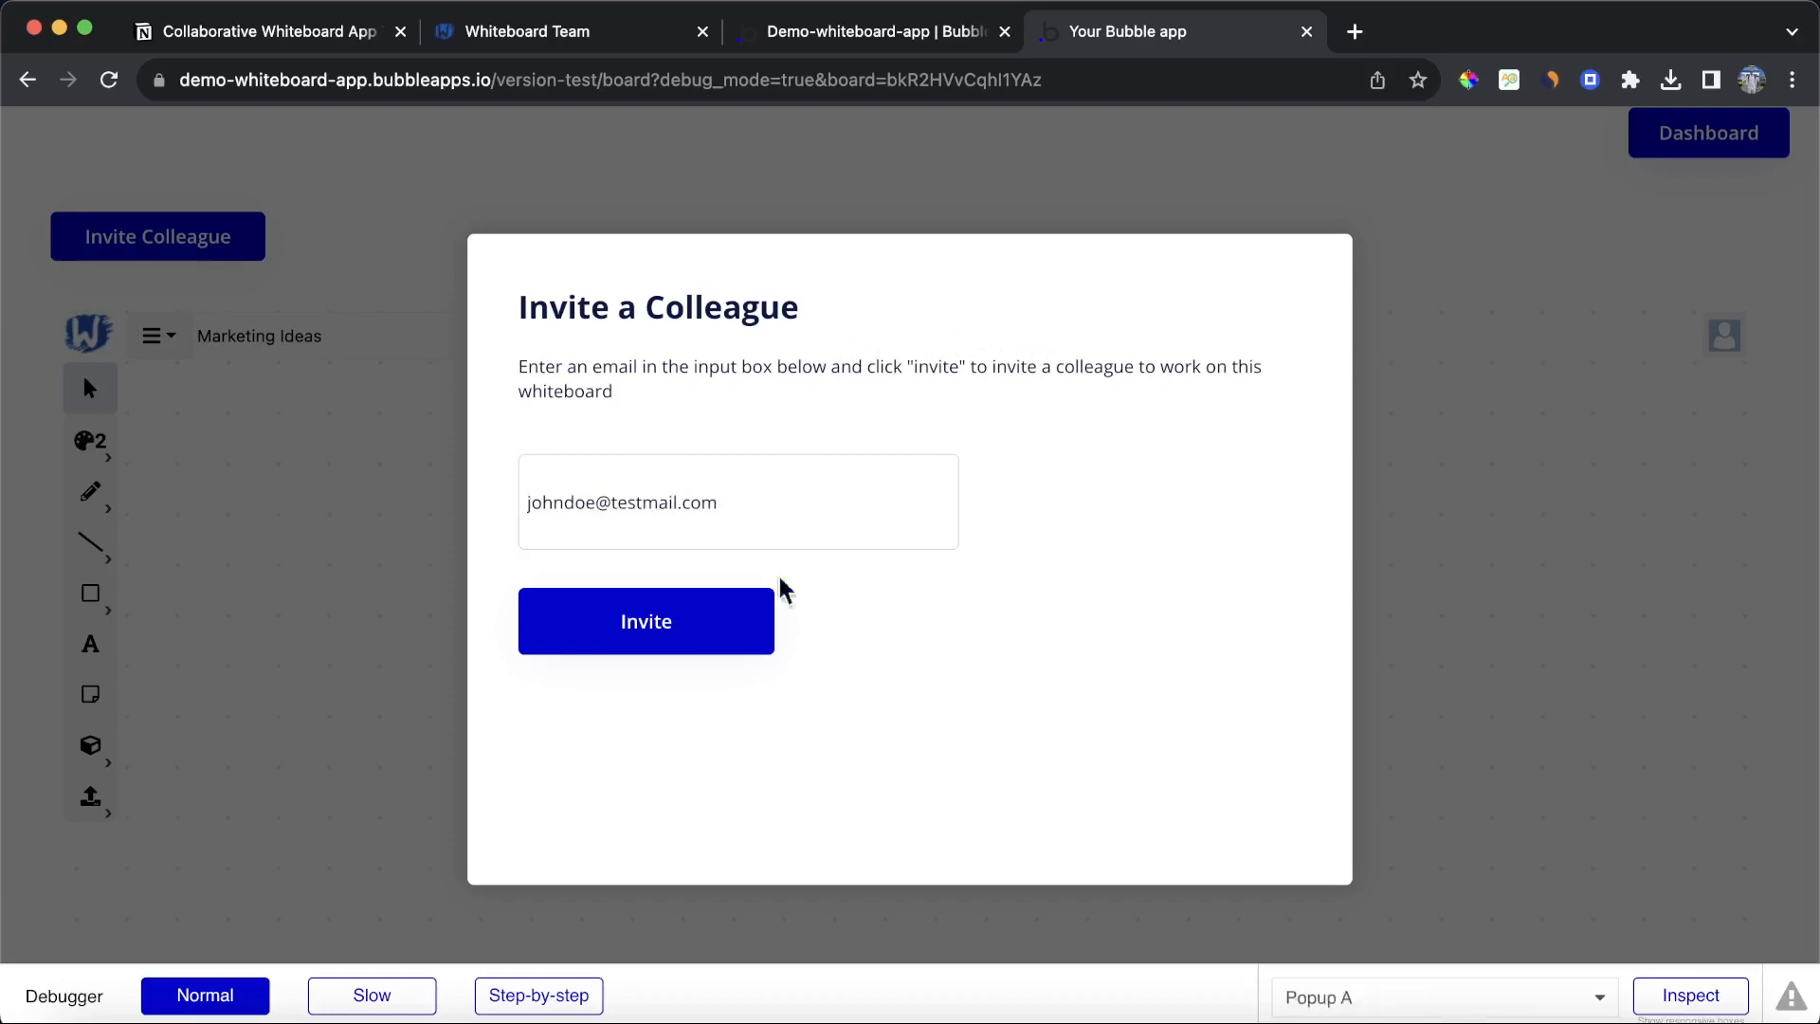
{"action": "left_click", "coordinate": [702, 619]}
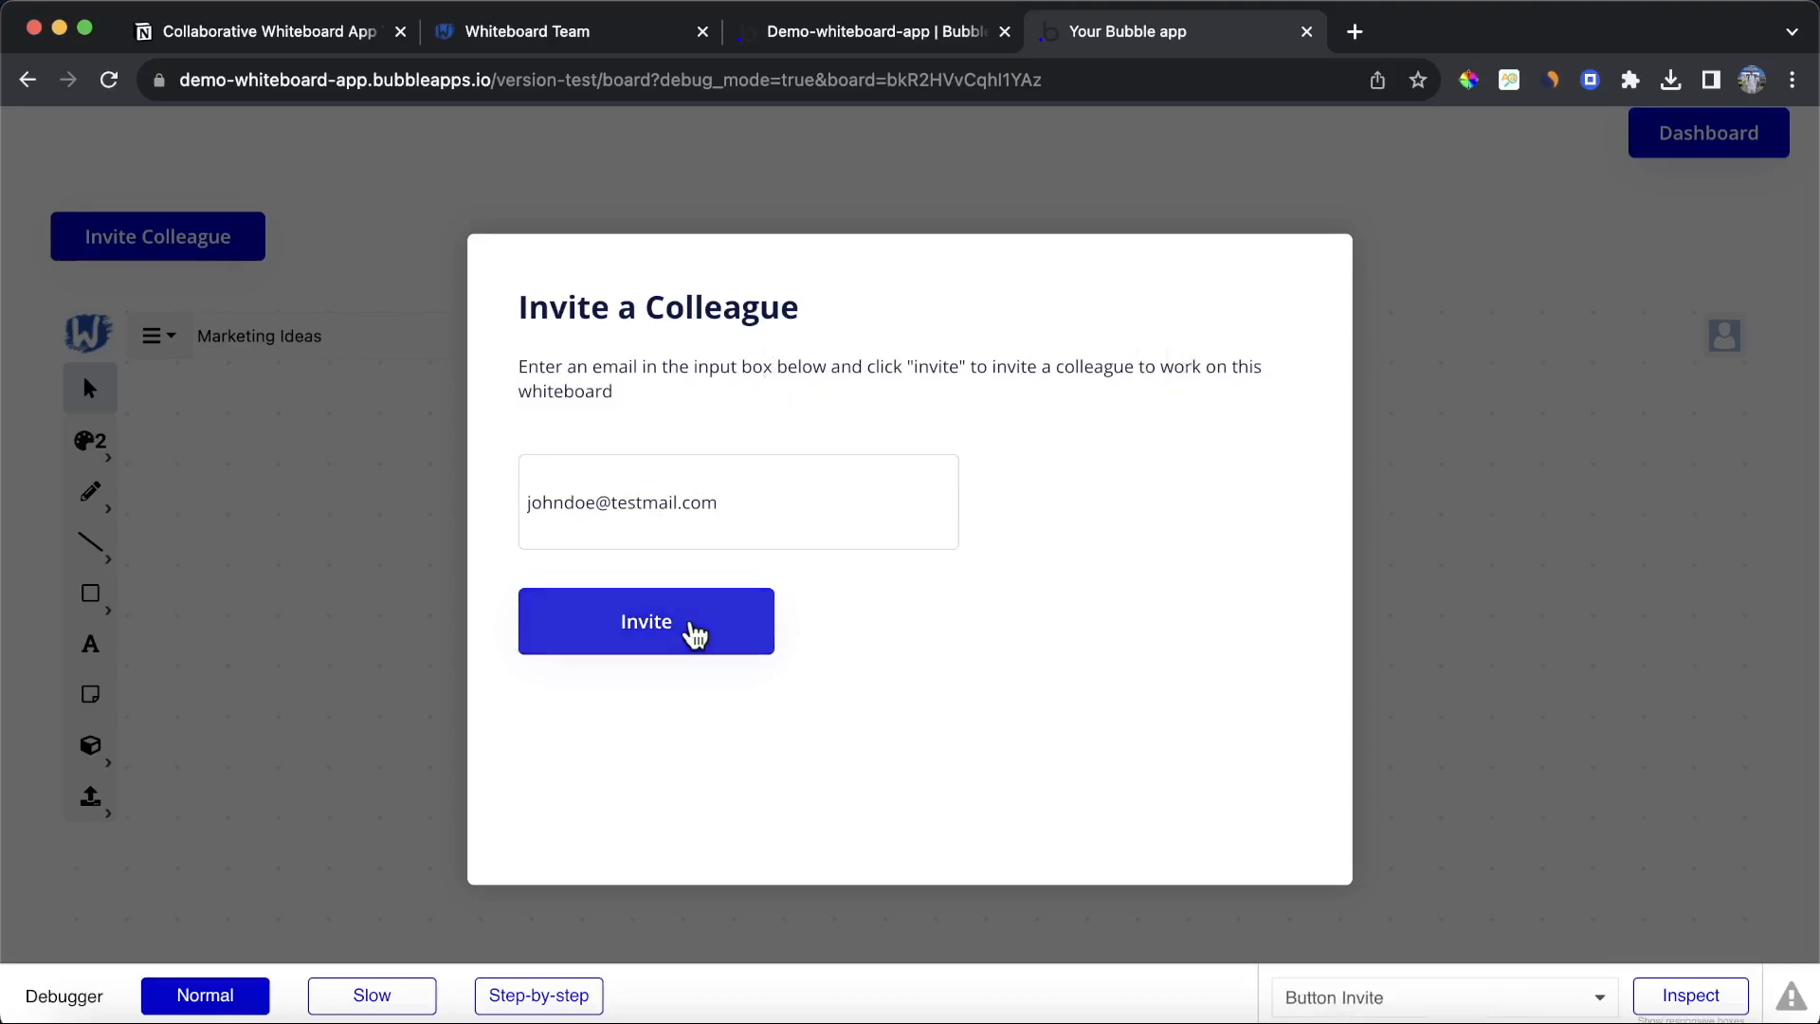
{"action": "left_click", "coordinate": [867, 36]}
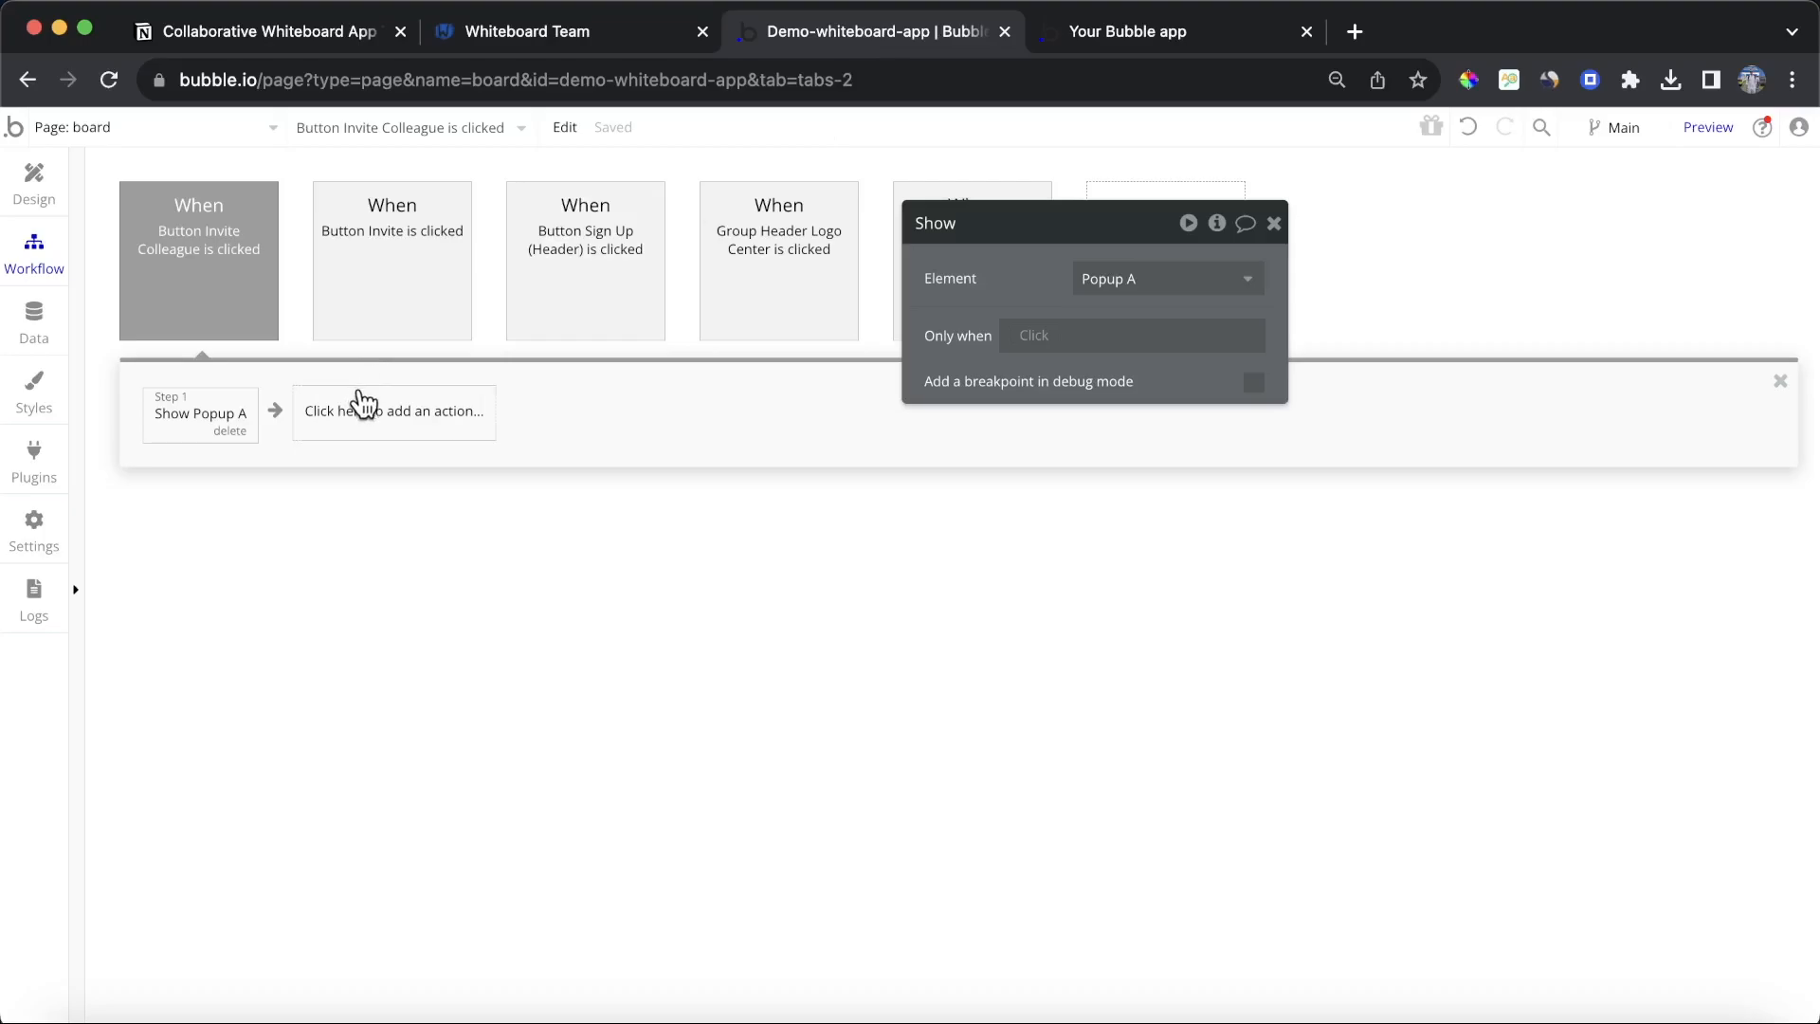
Step: Add a Reset relevant inputs action after Send email in the Invite button's workflow
{"action": "left_click", "coordinate": [383, 269]}
{"action": "left_click", "coordinate": [407, 417]}
{"action": "type", "text": "res"}
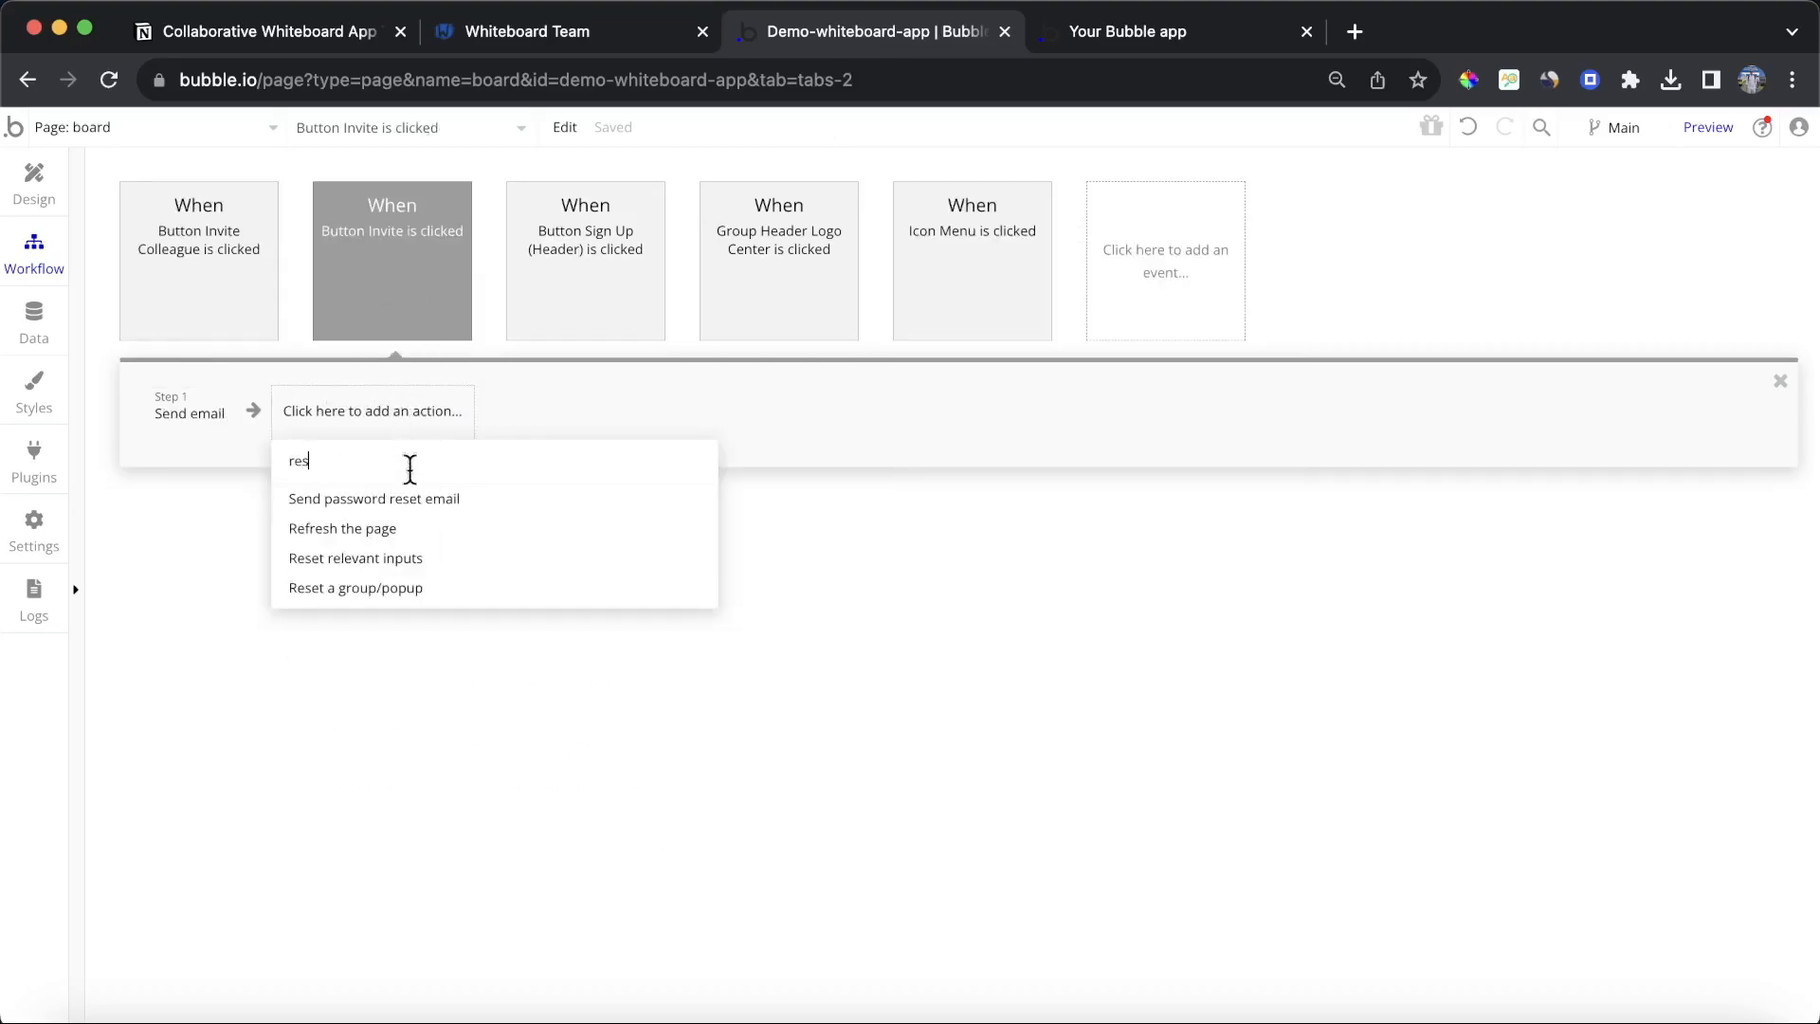
{"action": "left_click", "coordinate": [411, 559]}
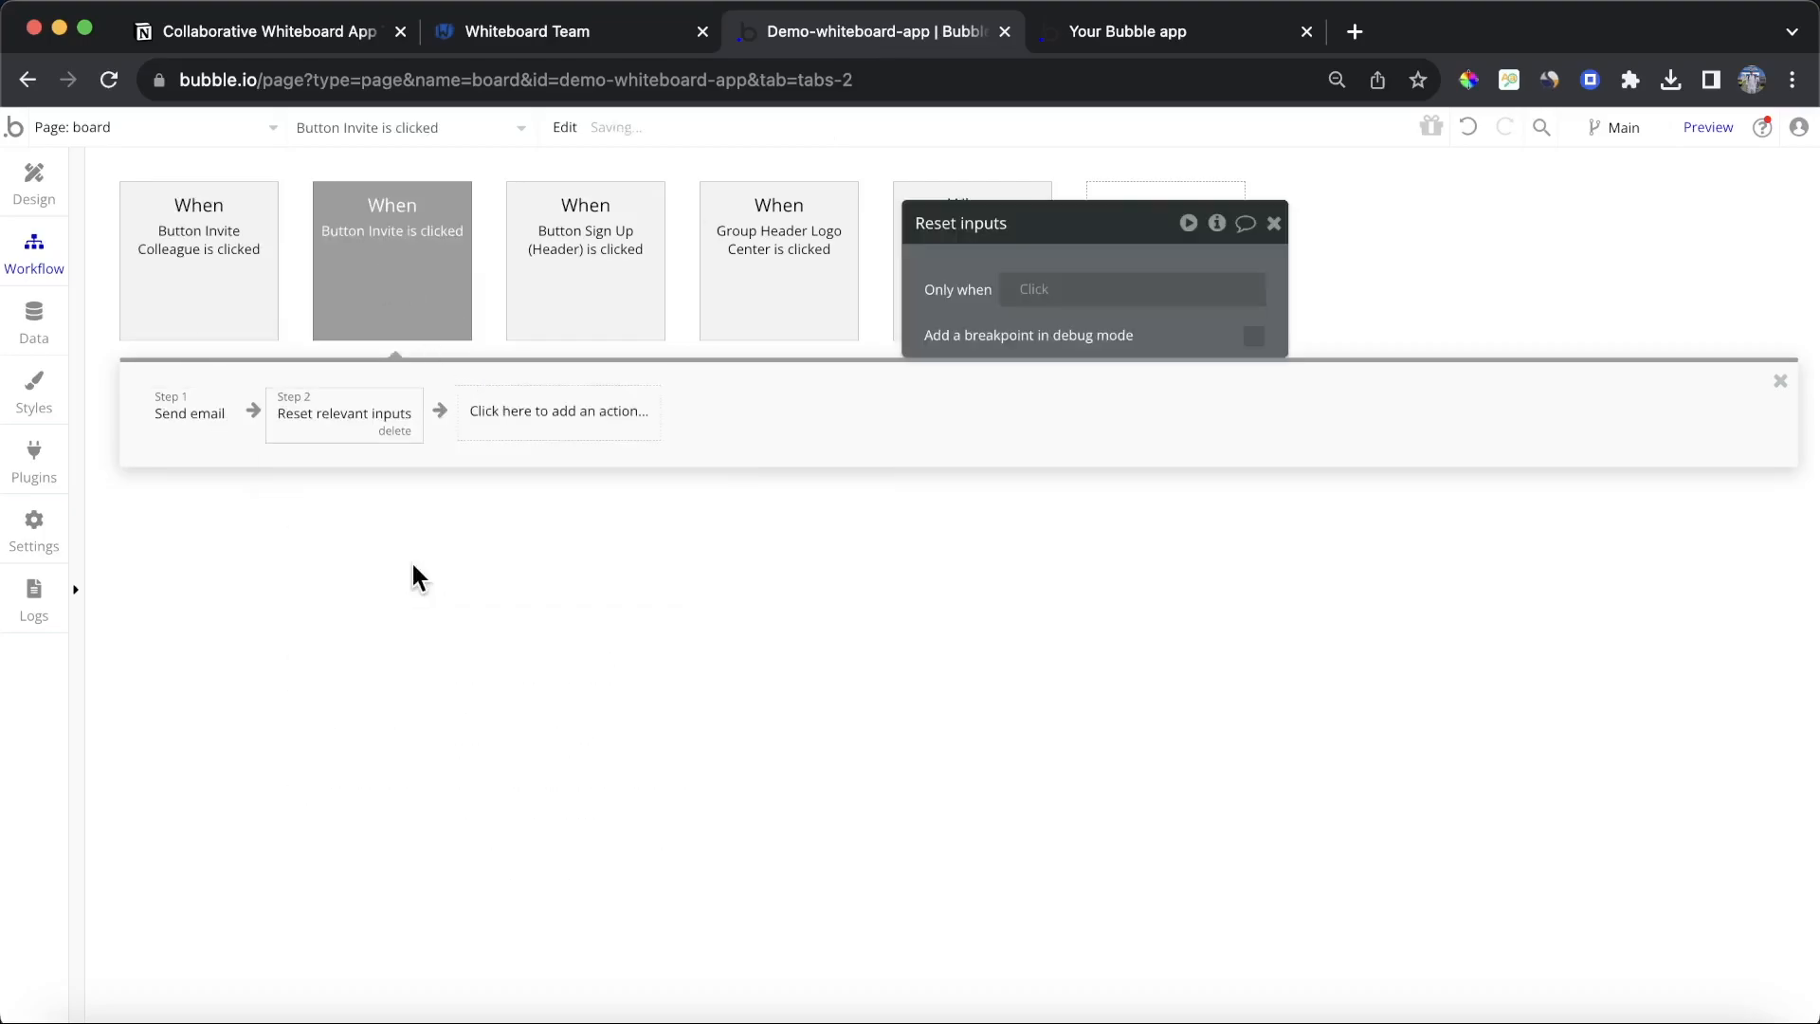
Step: Add a Hide an element action for Popup A as the third step of the Invite button's workflow
{"action": "left_click", "coordinate": [573, 410]}
{"action": "type", "text": "hid"}
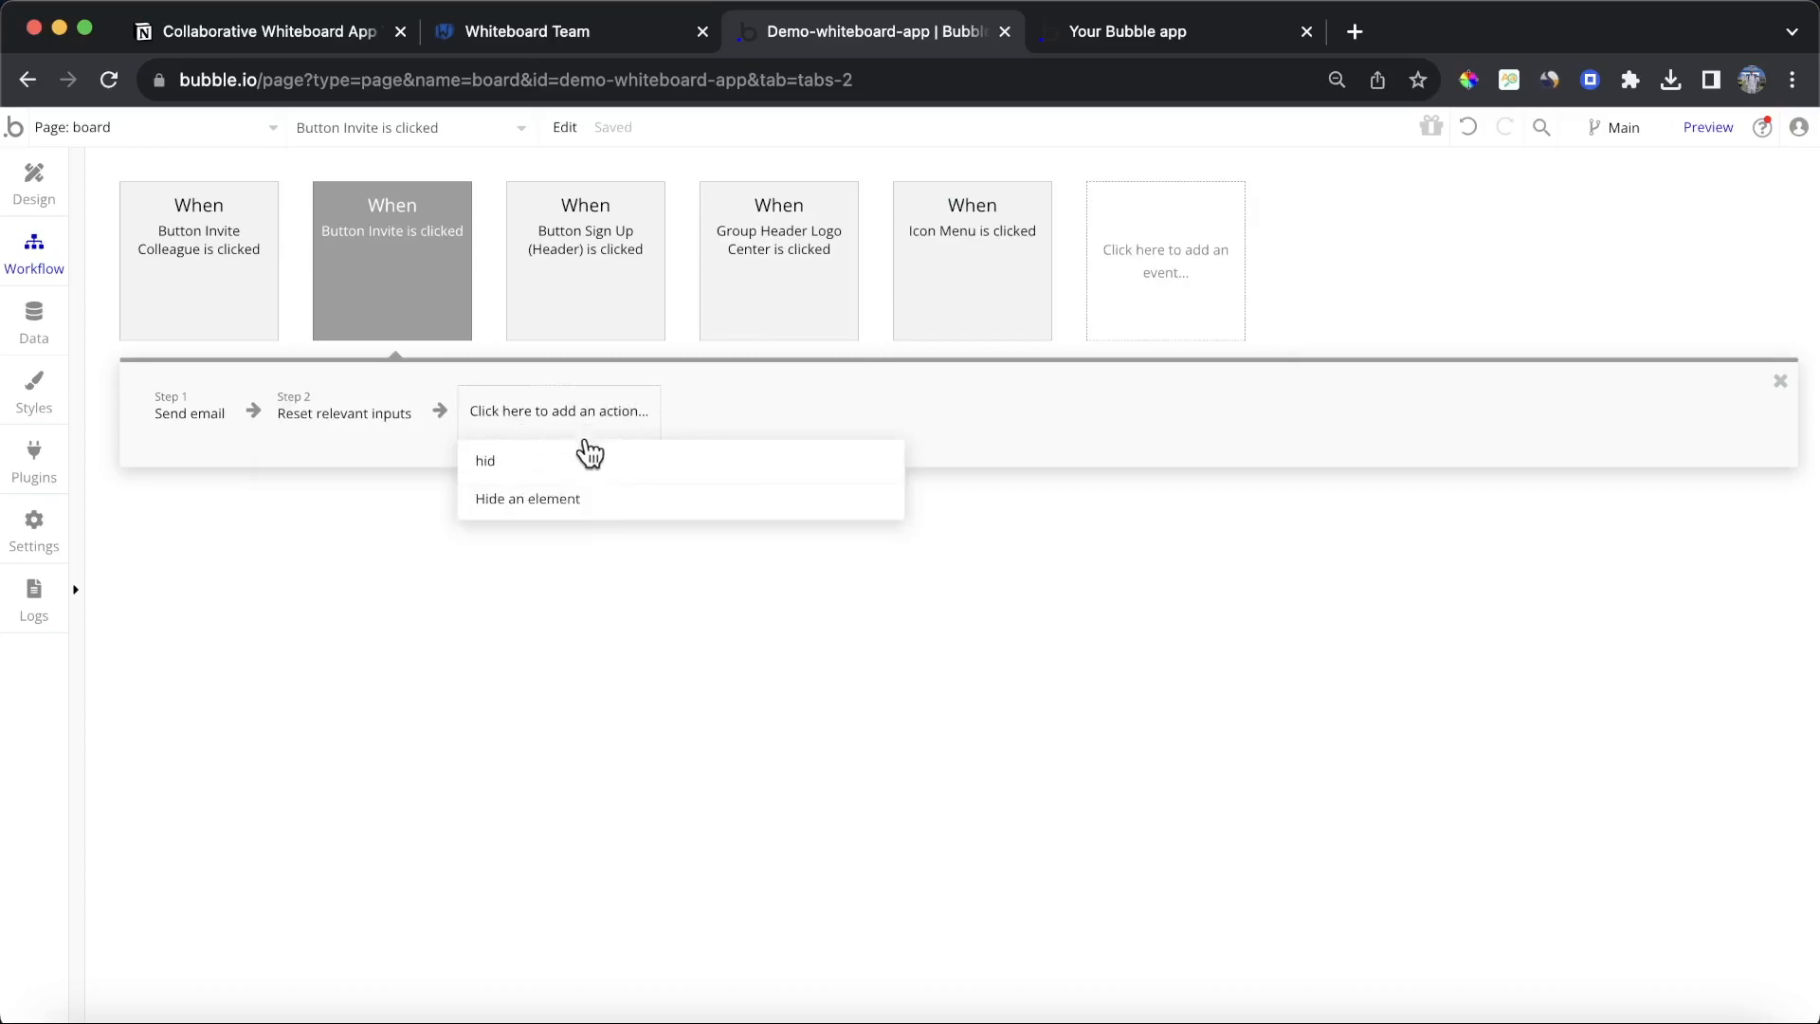
{"action": "left_click", "coordinate": [568, 496]}
{"action": "left_click", "coordinate": [1234, 291]}
{"action": "type", "text": "poup"}
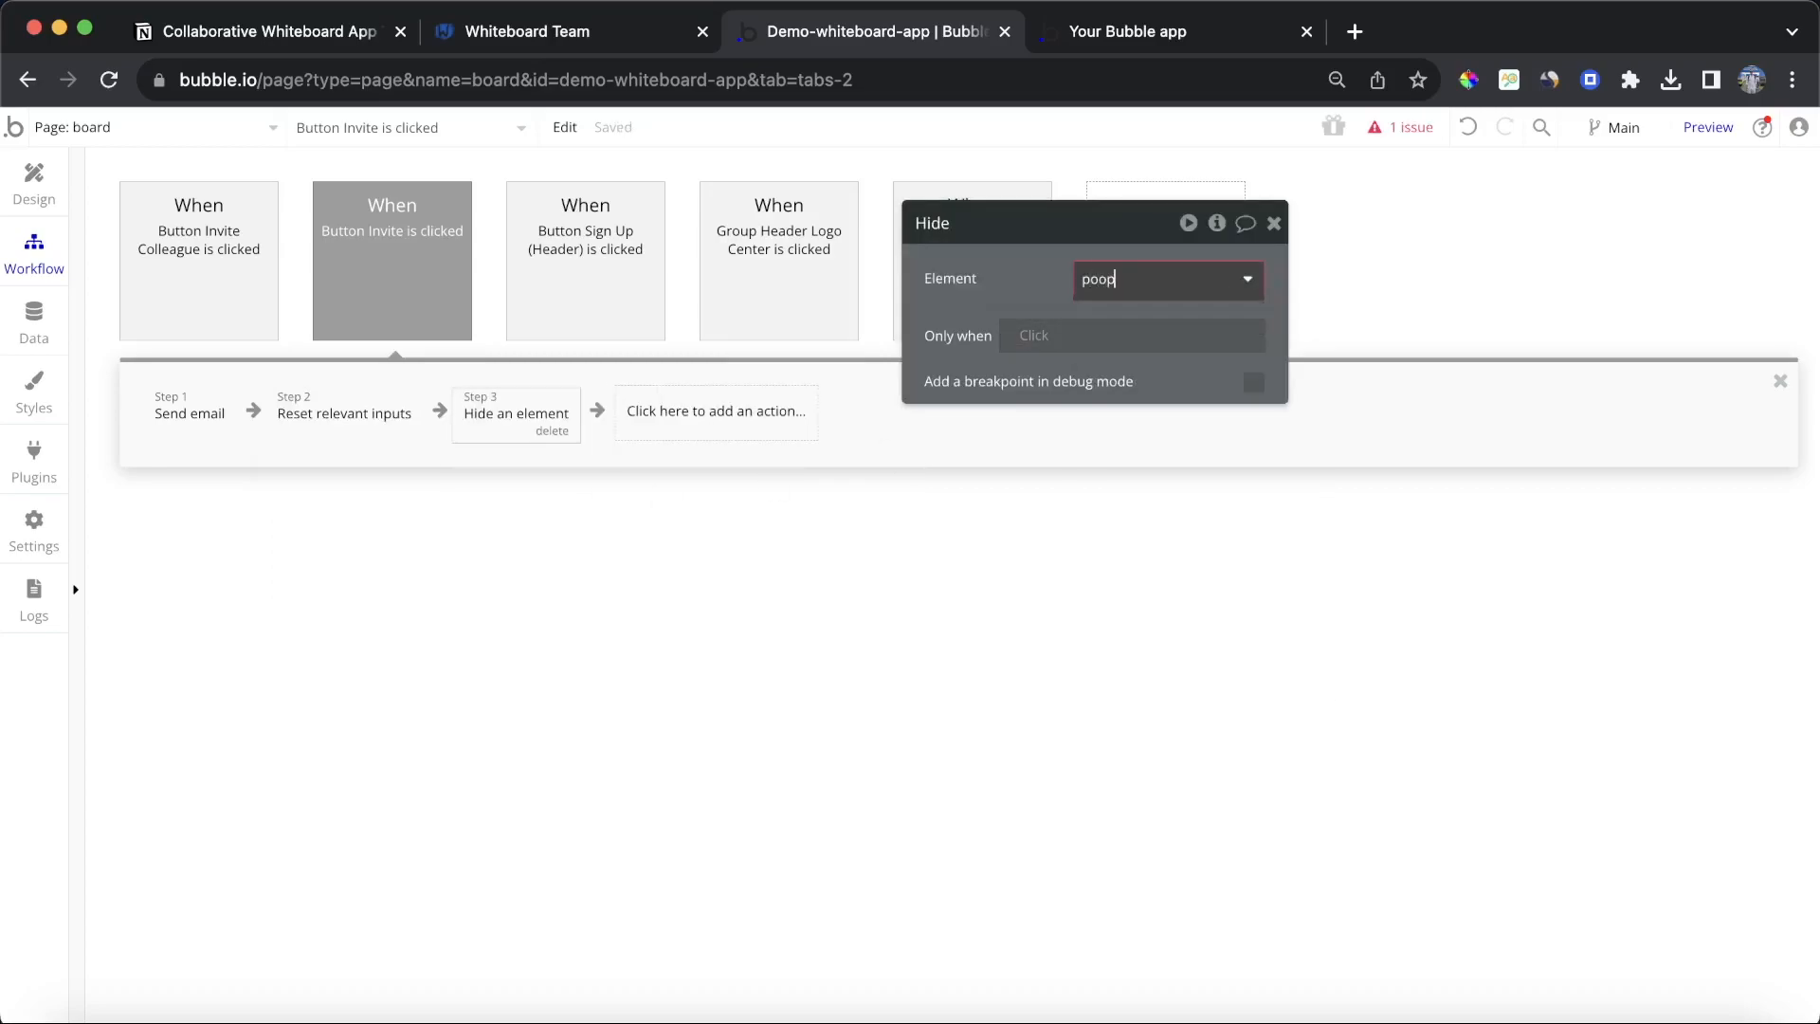
{"action": "key", "text": "BackSpace"}
{"action": "key", "text": "BackSpace"}
{"action": "left_click", "coordinate": [1128, 310]}
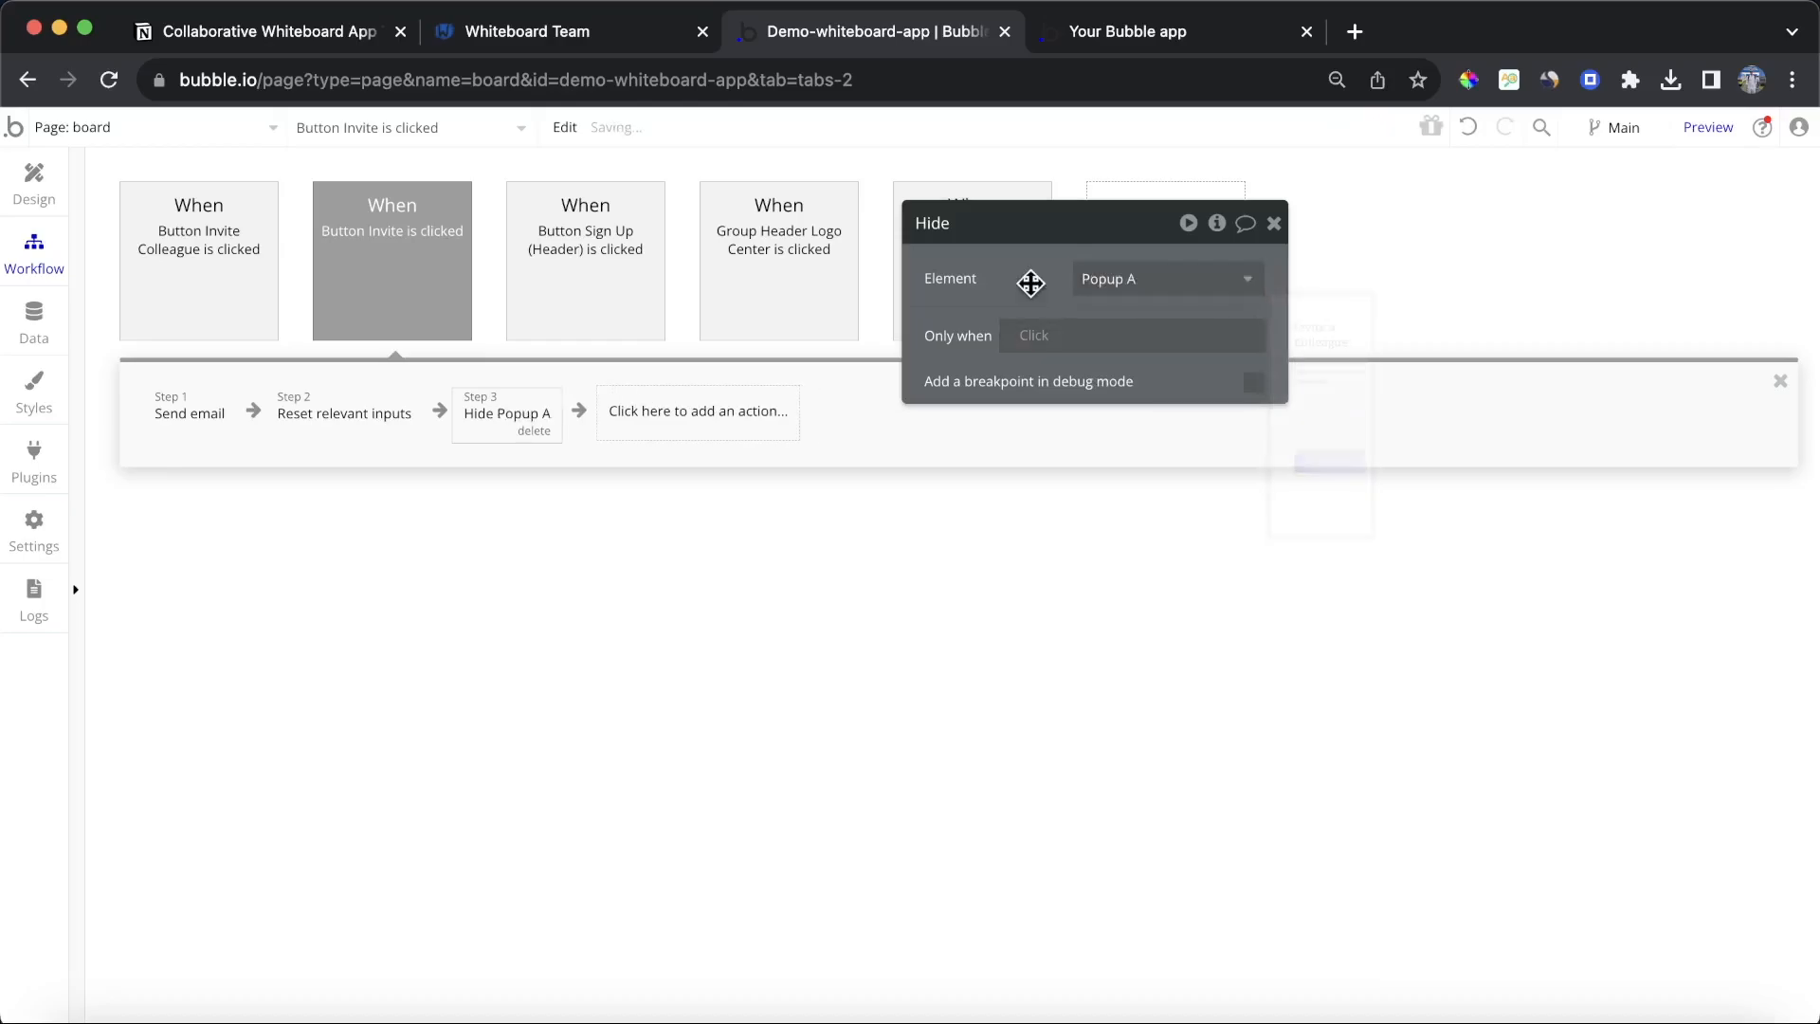
Step: In the preview, open the Invite Colleague popup, enter a test e-mail address and send the invite
{"action": "left_click", "coordinate": [1134, 38]}
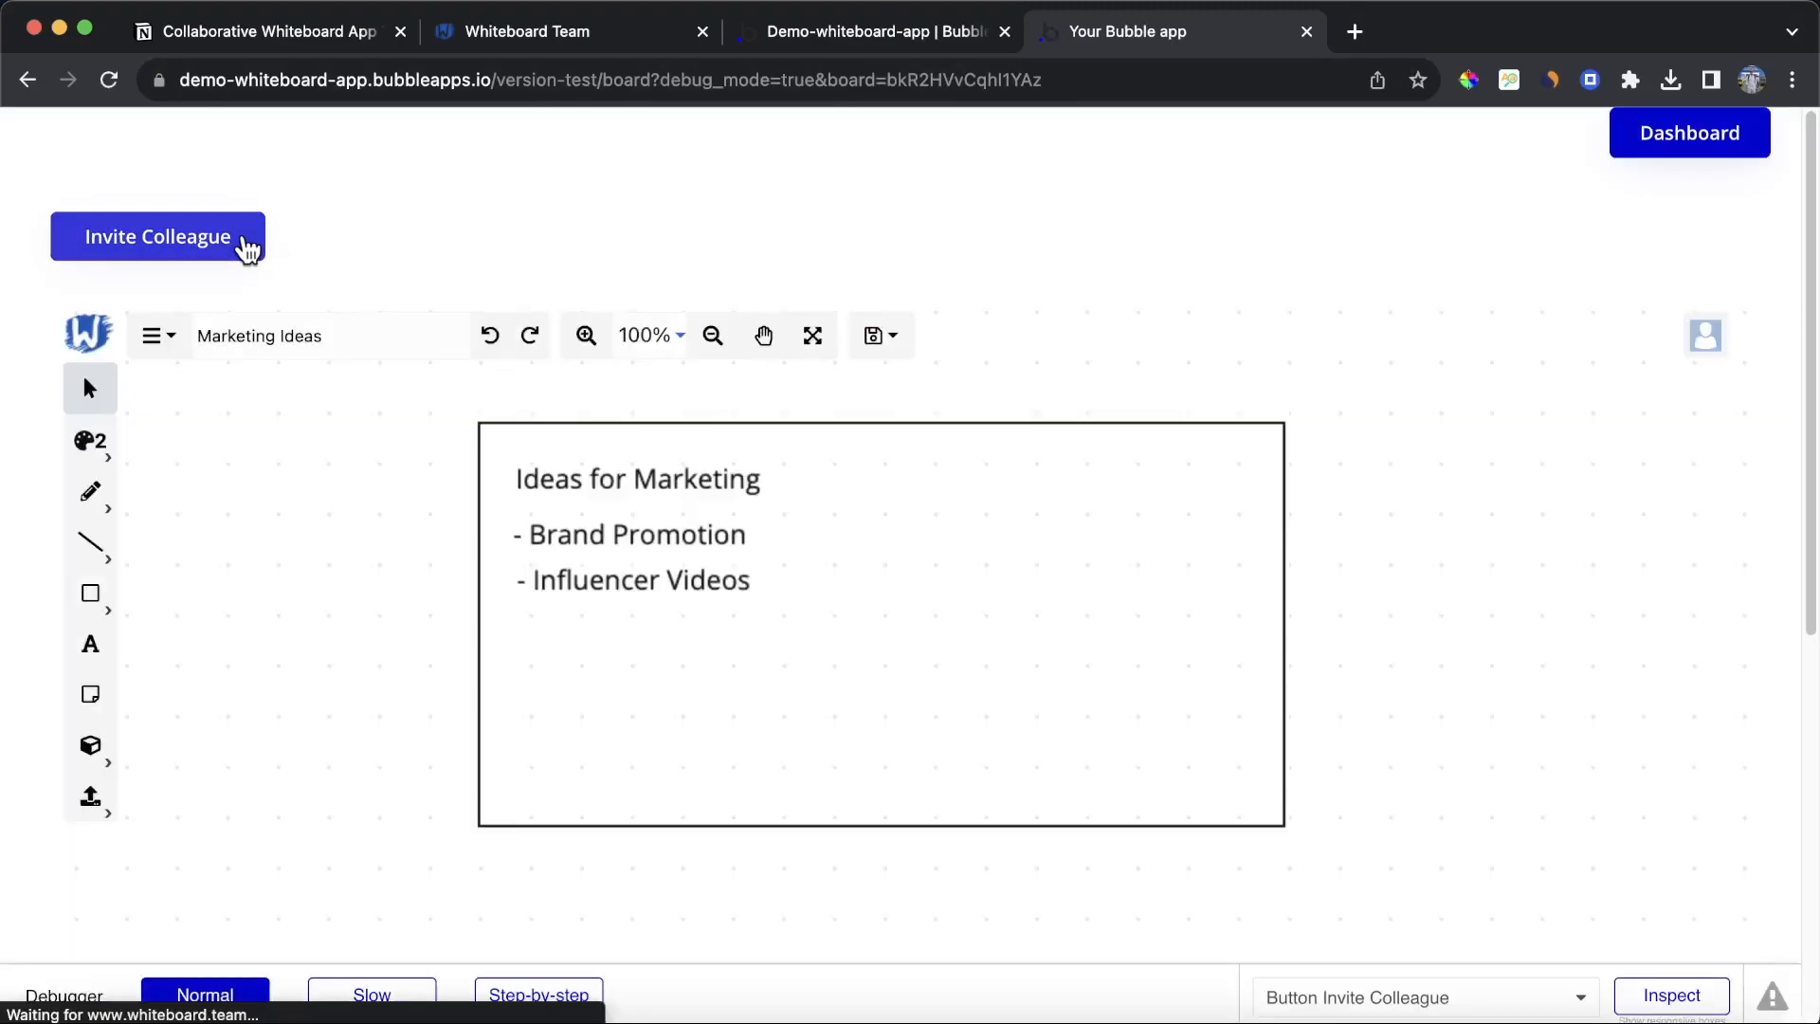
{"action": "left_click", "coordinate": [244, 242]}
{"action": "left_click", "coordinate": [676, 493]}
{"action": "type", "text": "johndoee@testmail.com"}
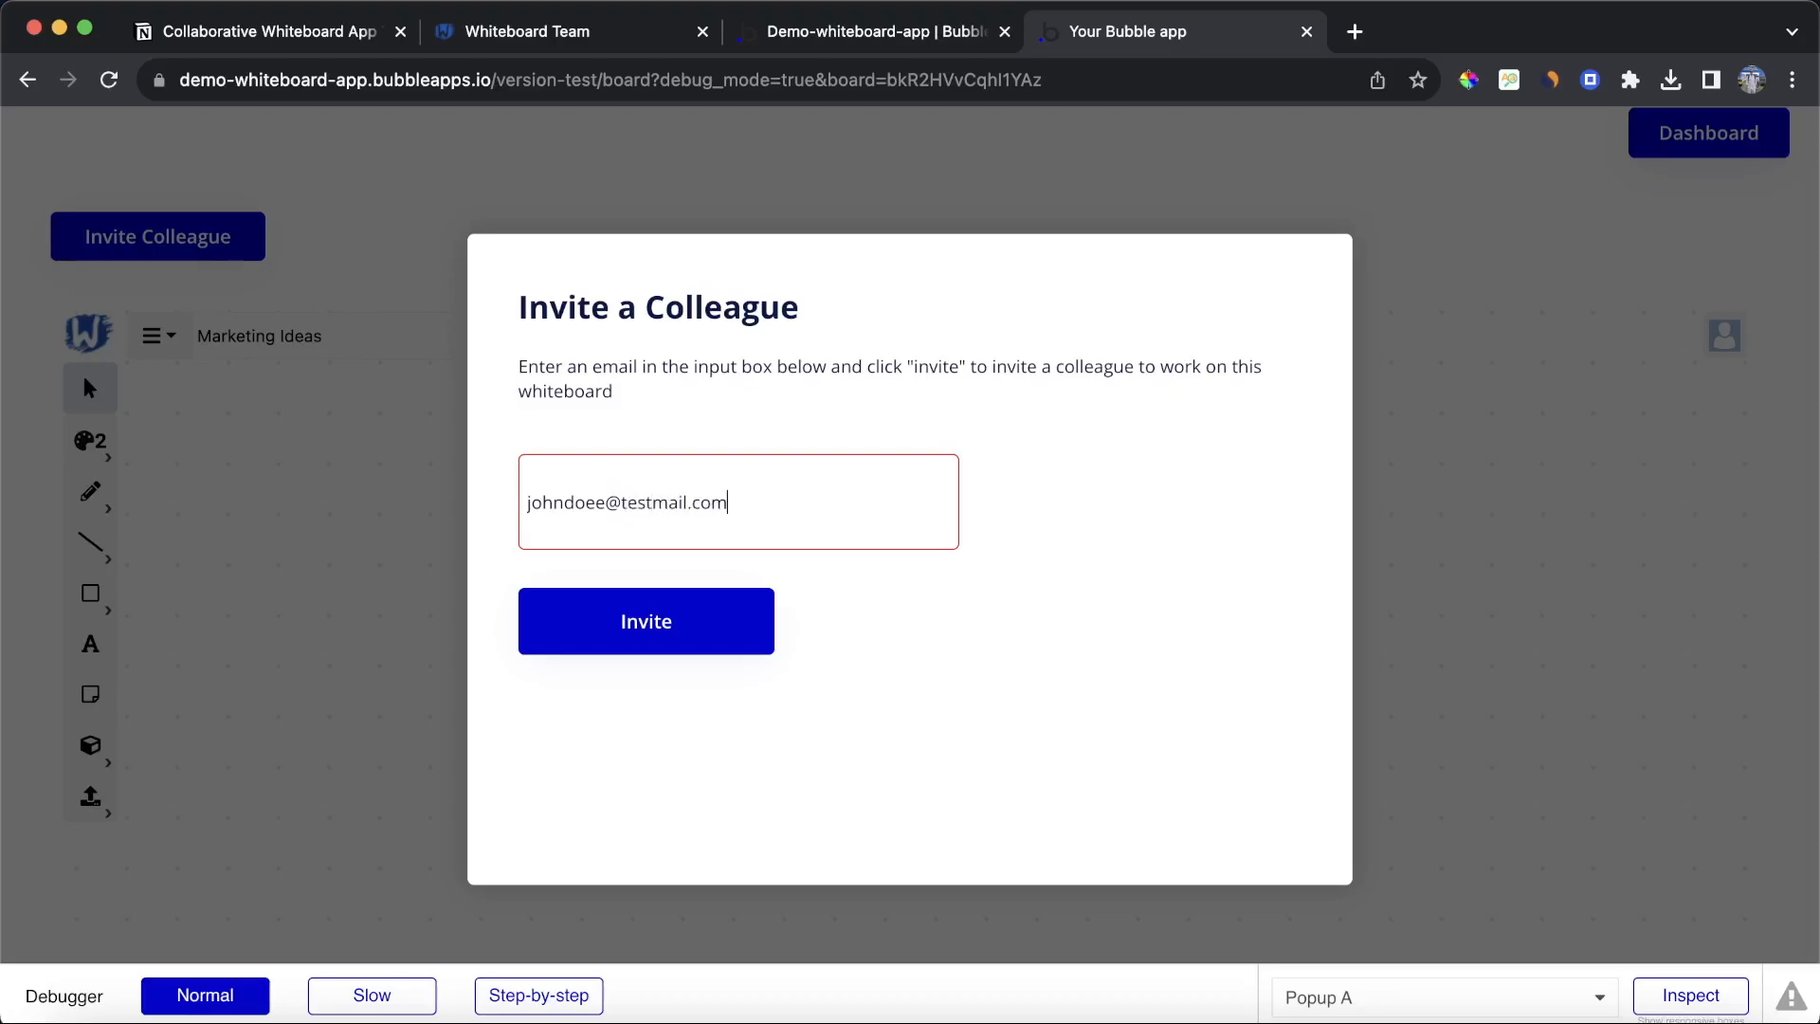
{"action": "left_click", "coordinate": [531, 631]}
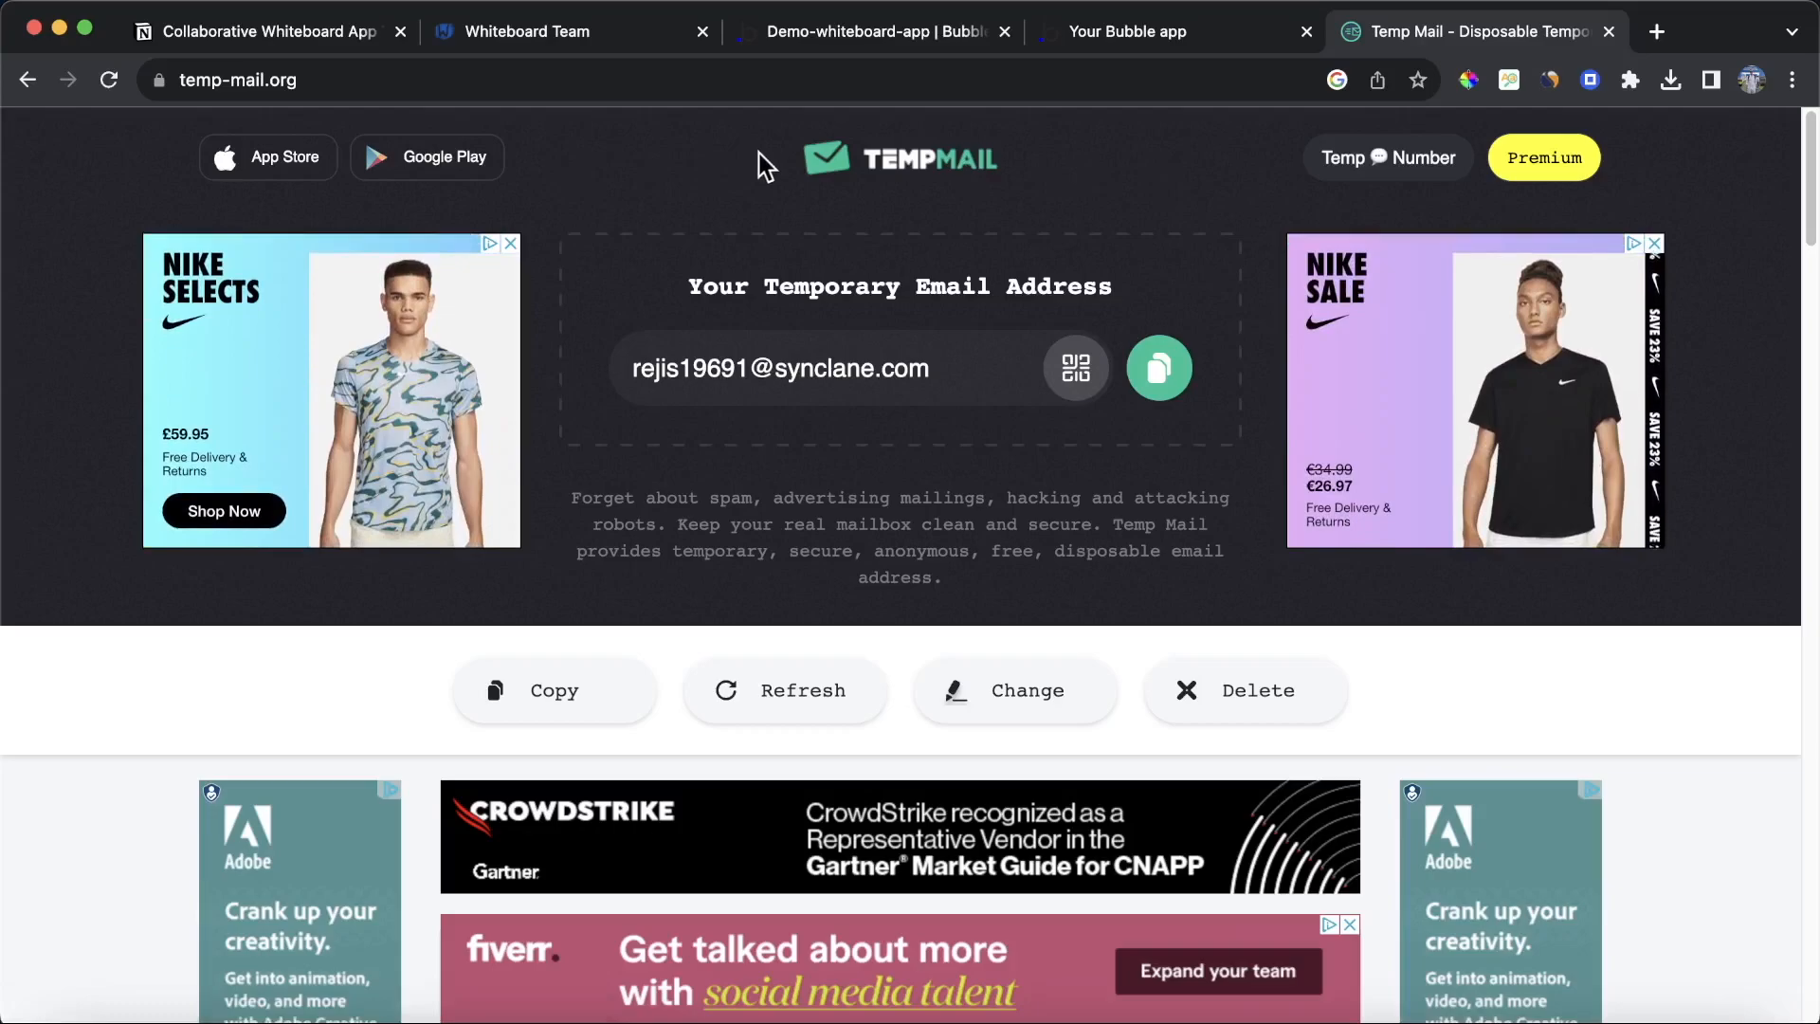
Step: Check the temporary mail inbox and copy its disposable e-mail address
{"action": "scroll", "coordinate": [919, 178], "scroll_direction": "down", "scroll_amount": 1}
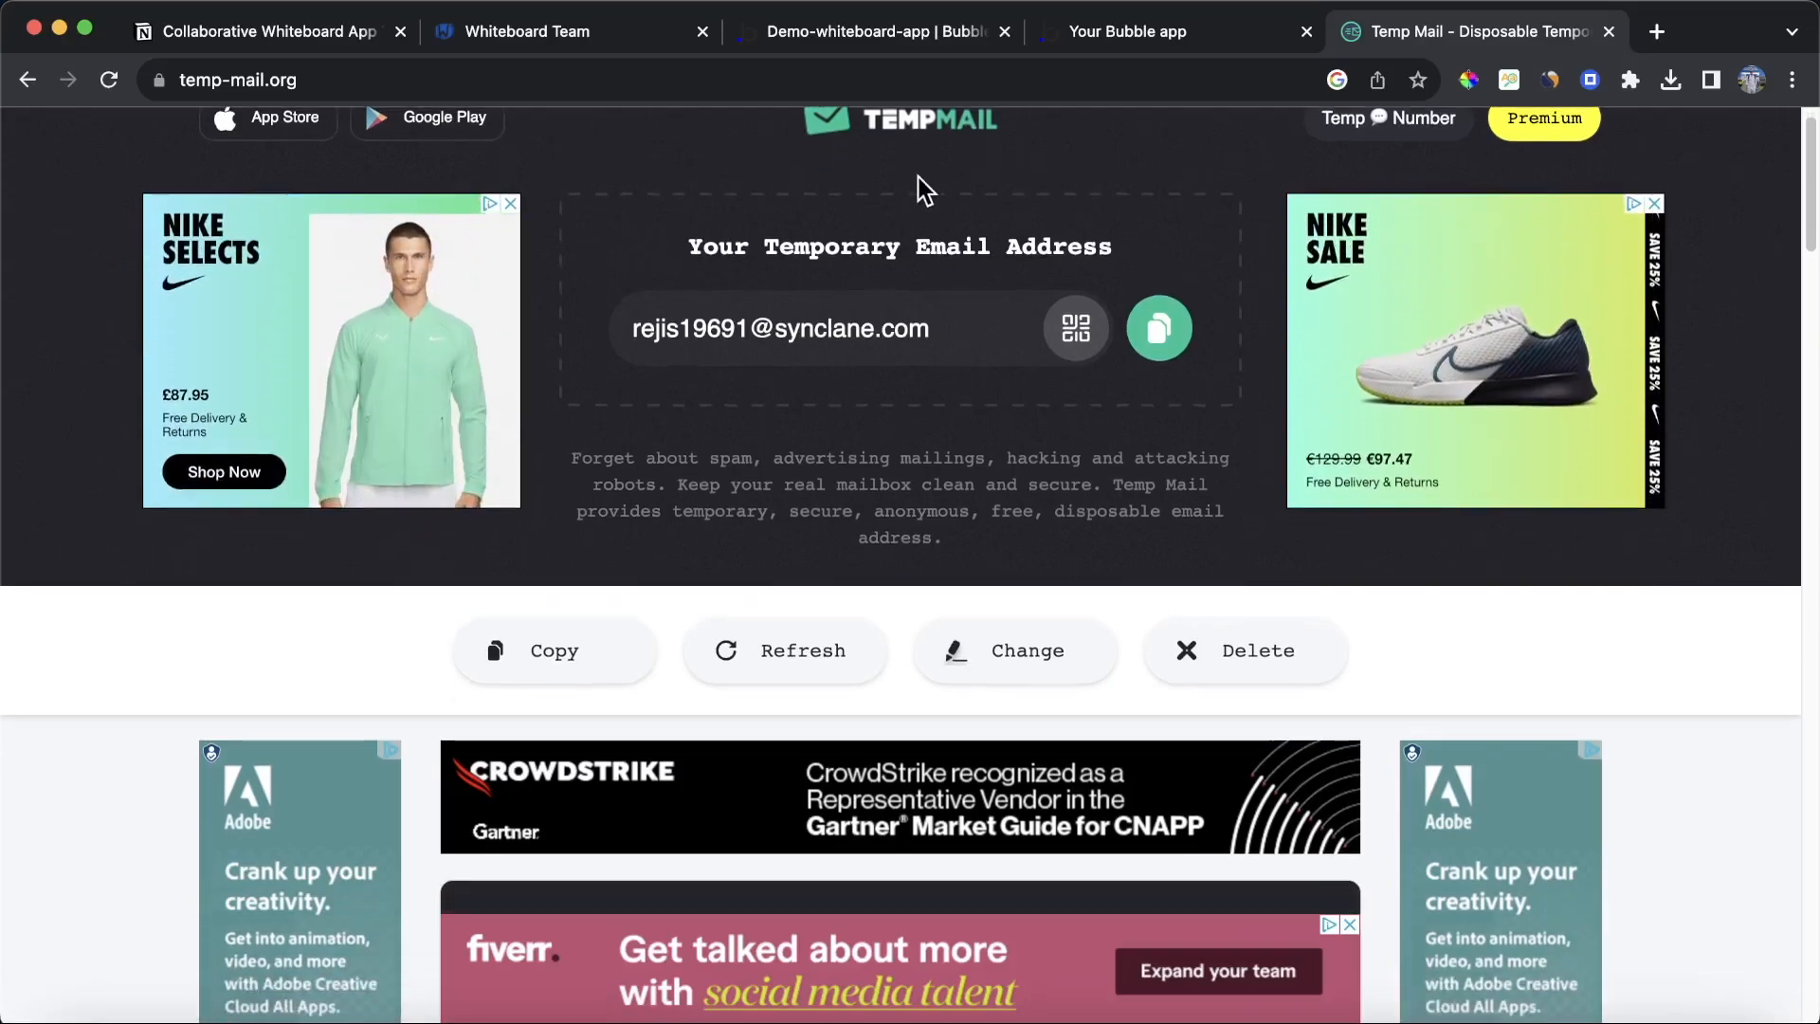
{"action": "scroll", "coordinate": [919, 178], "scroll_direction": "down", "scroll_amount": 10}
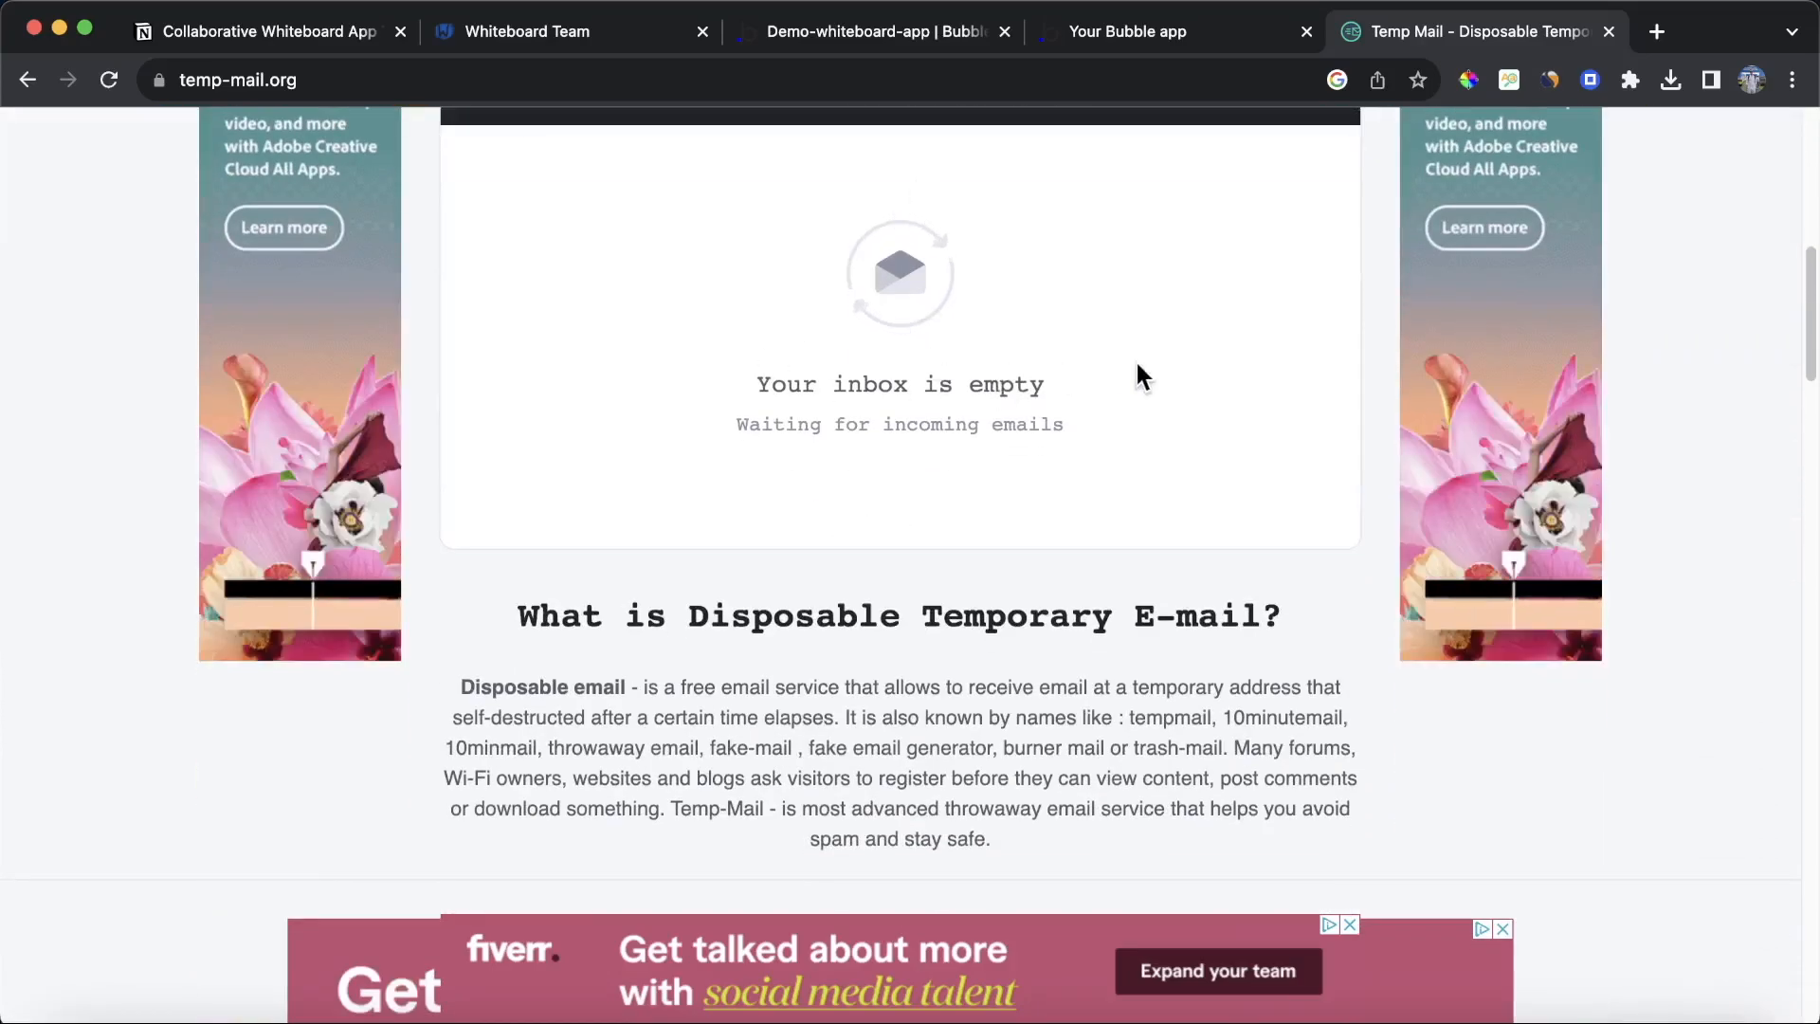
{"action": "scroll", "coordinate": [1090, 360], "scroll_direction": "up", "scroll_amount": 10}
{"action": "scroll", "coordinate": [1050, 384], "scroll_direction": "down", "scroll_amount": 8}
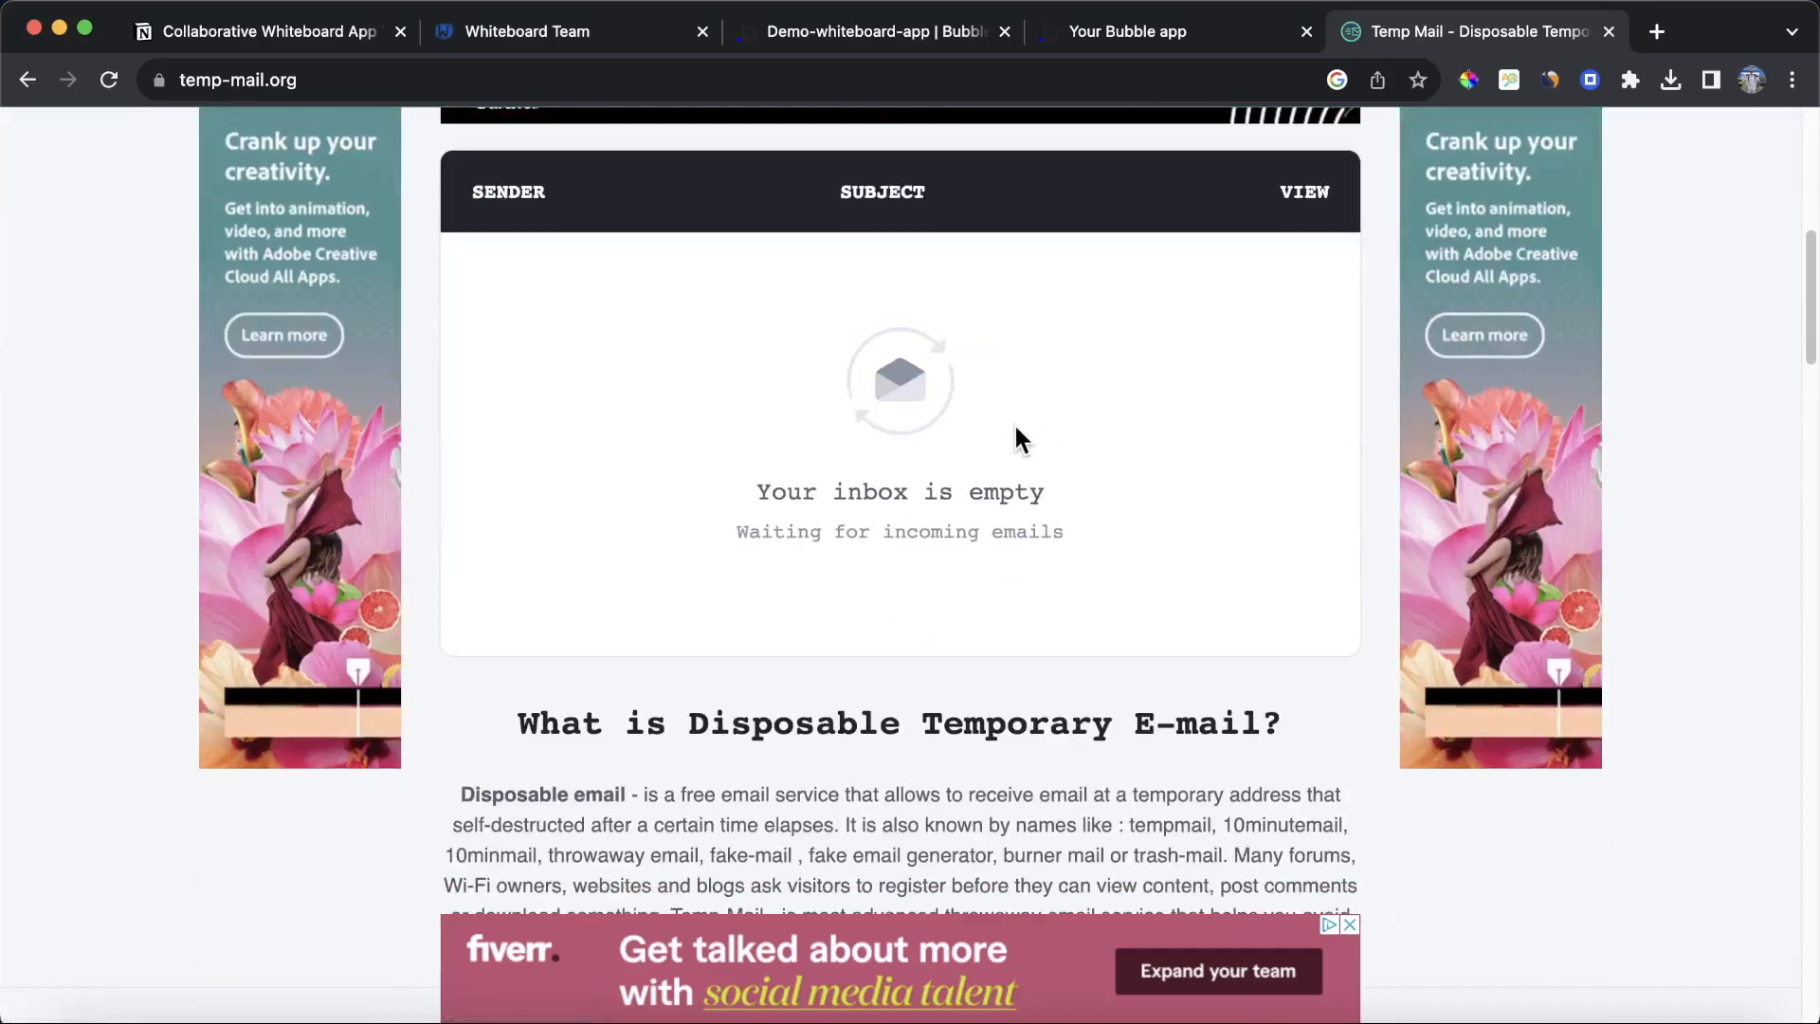
{"action": "scroll", "coordinate": [1032, 422], "scroll_direction": "up", "scroll_amount": 10}
{"action": "triple_click", "coordinate": [808, 373]}
{"action": "key", "text": "super+c"}
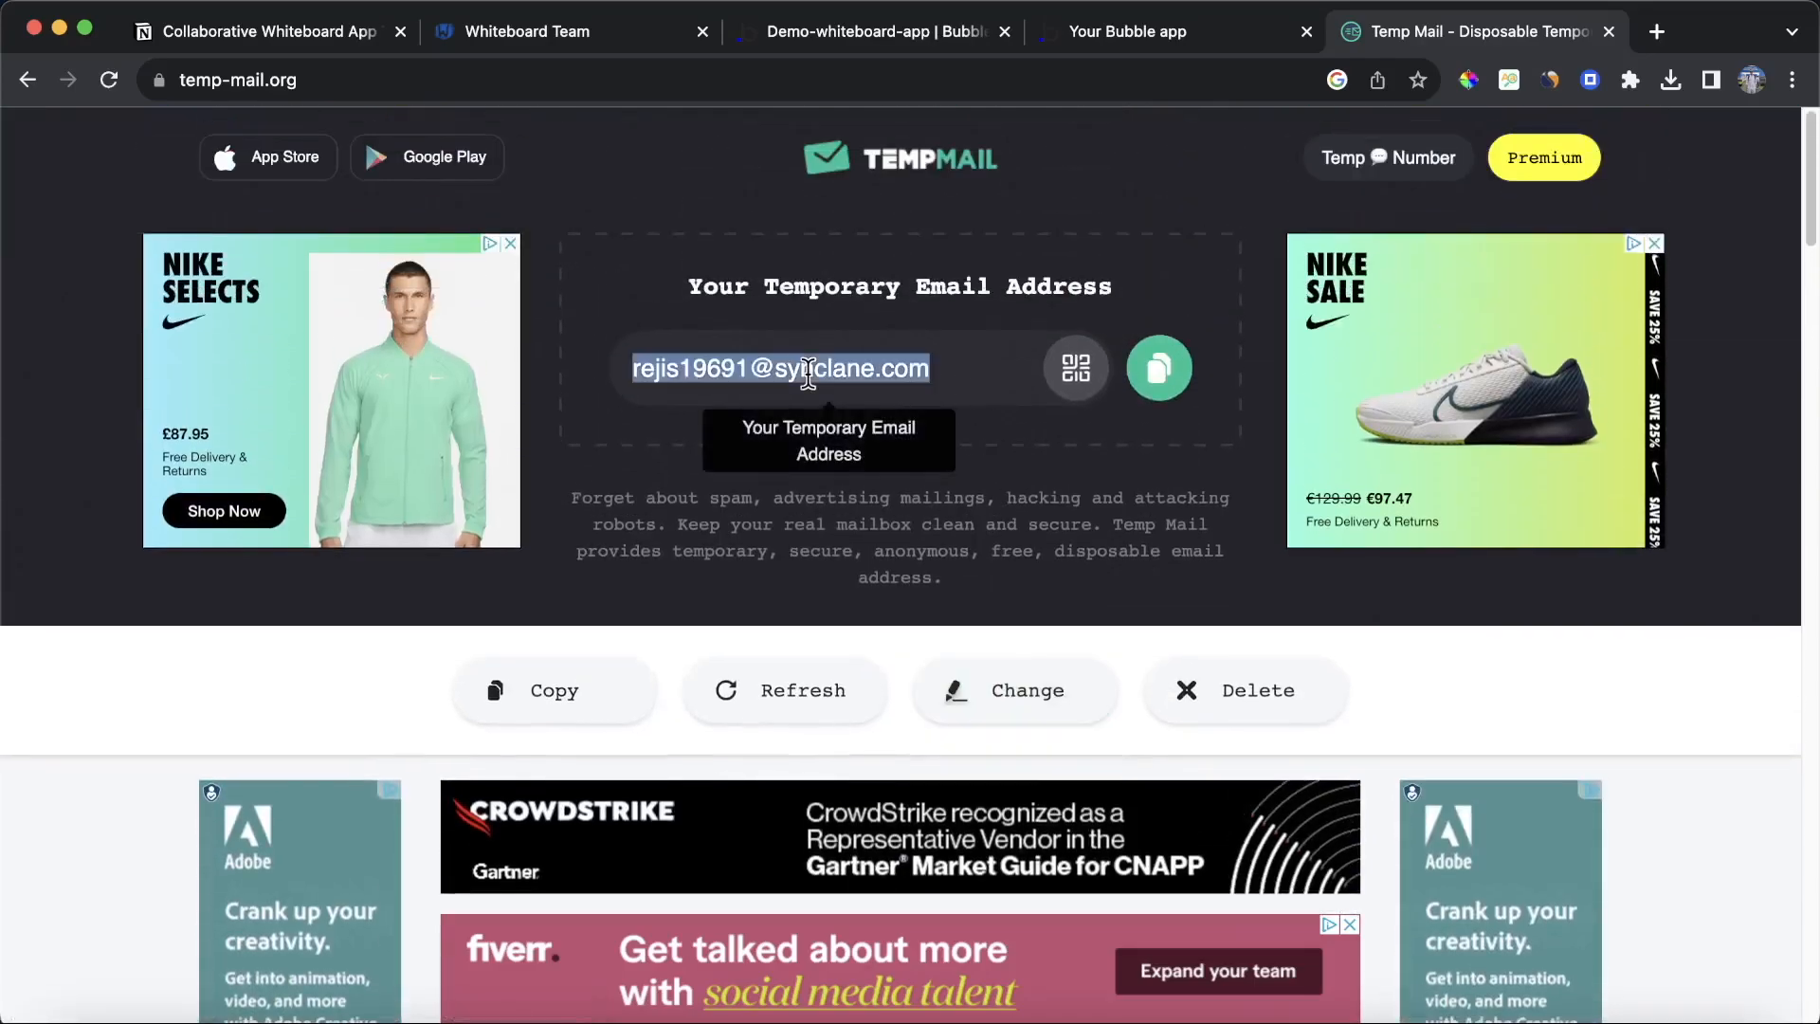
Step: Review the Send email action, then invite the copied temporary address from the preview's invite popup
{"action": "left_click", "coordinate": [944, 43]}
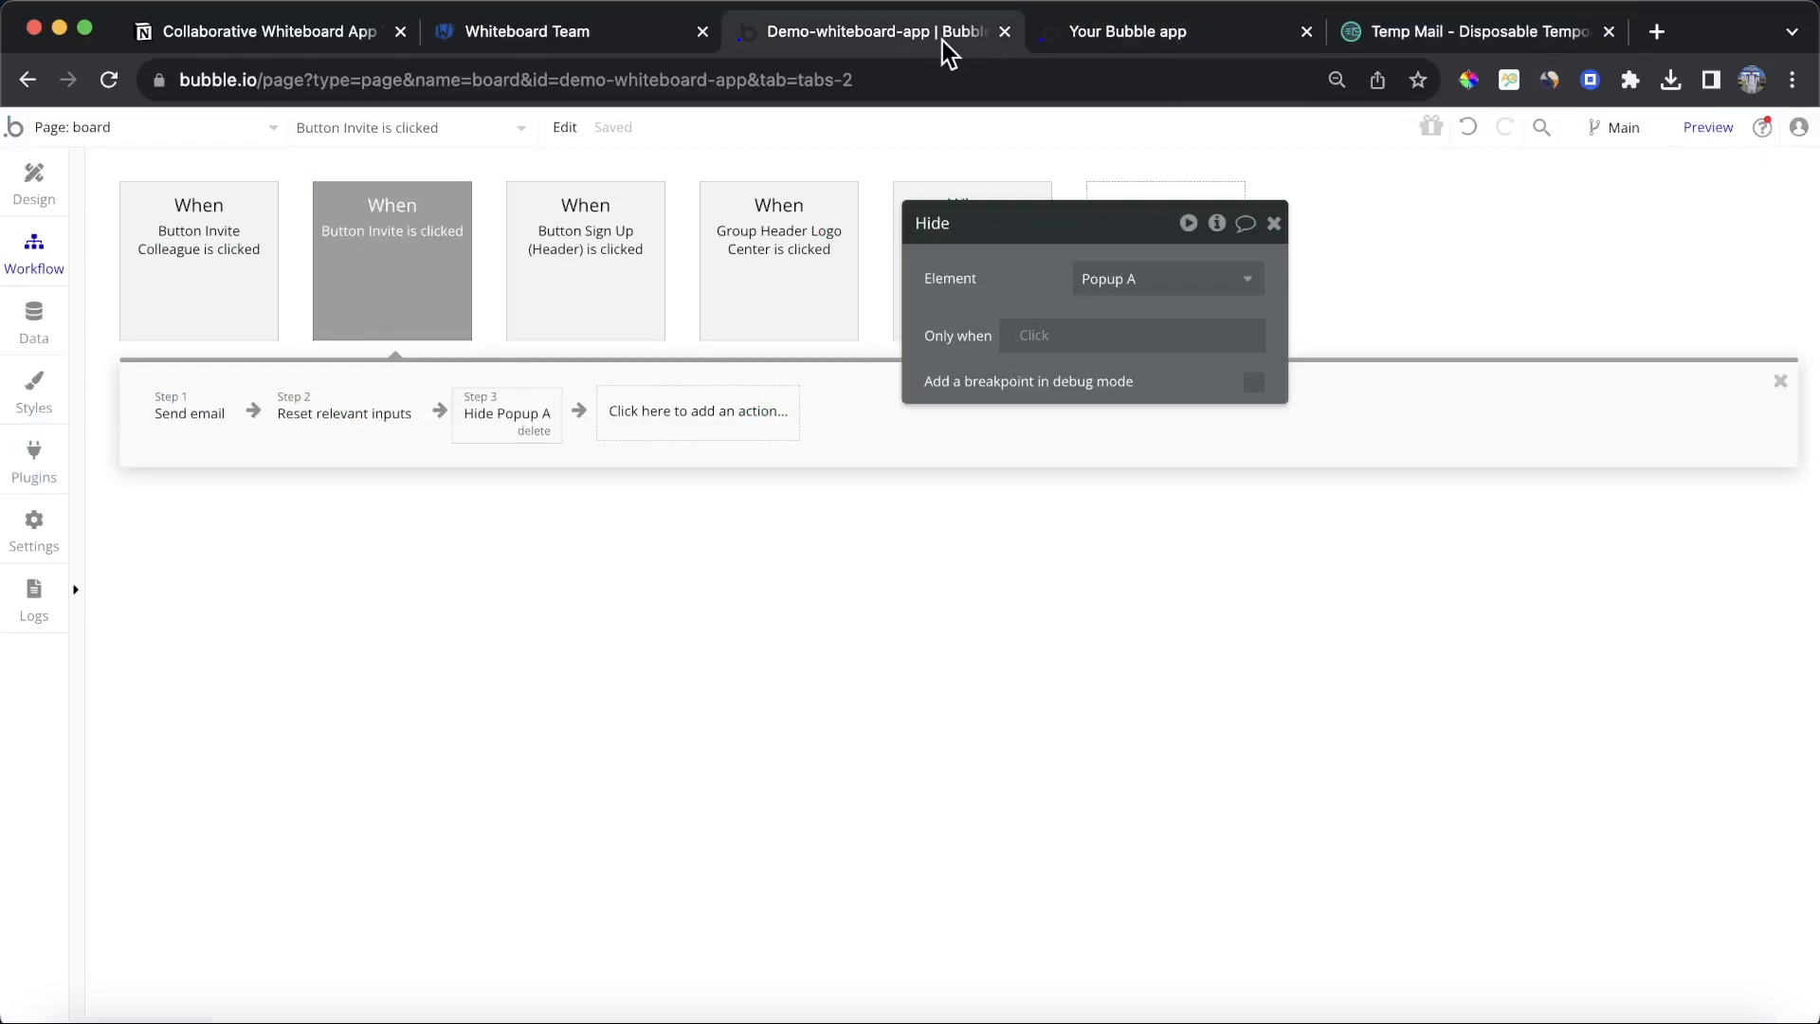
{"action": "left_click", "coordinate": [185, 417]}
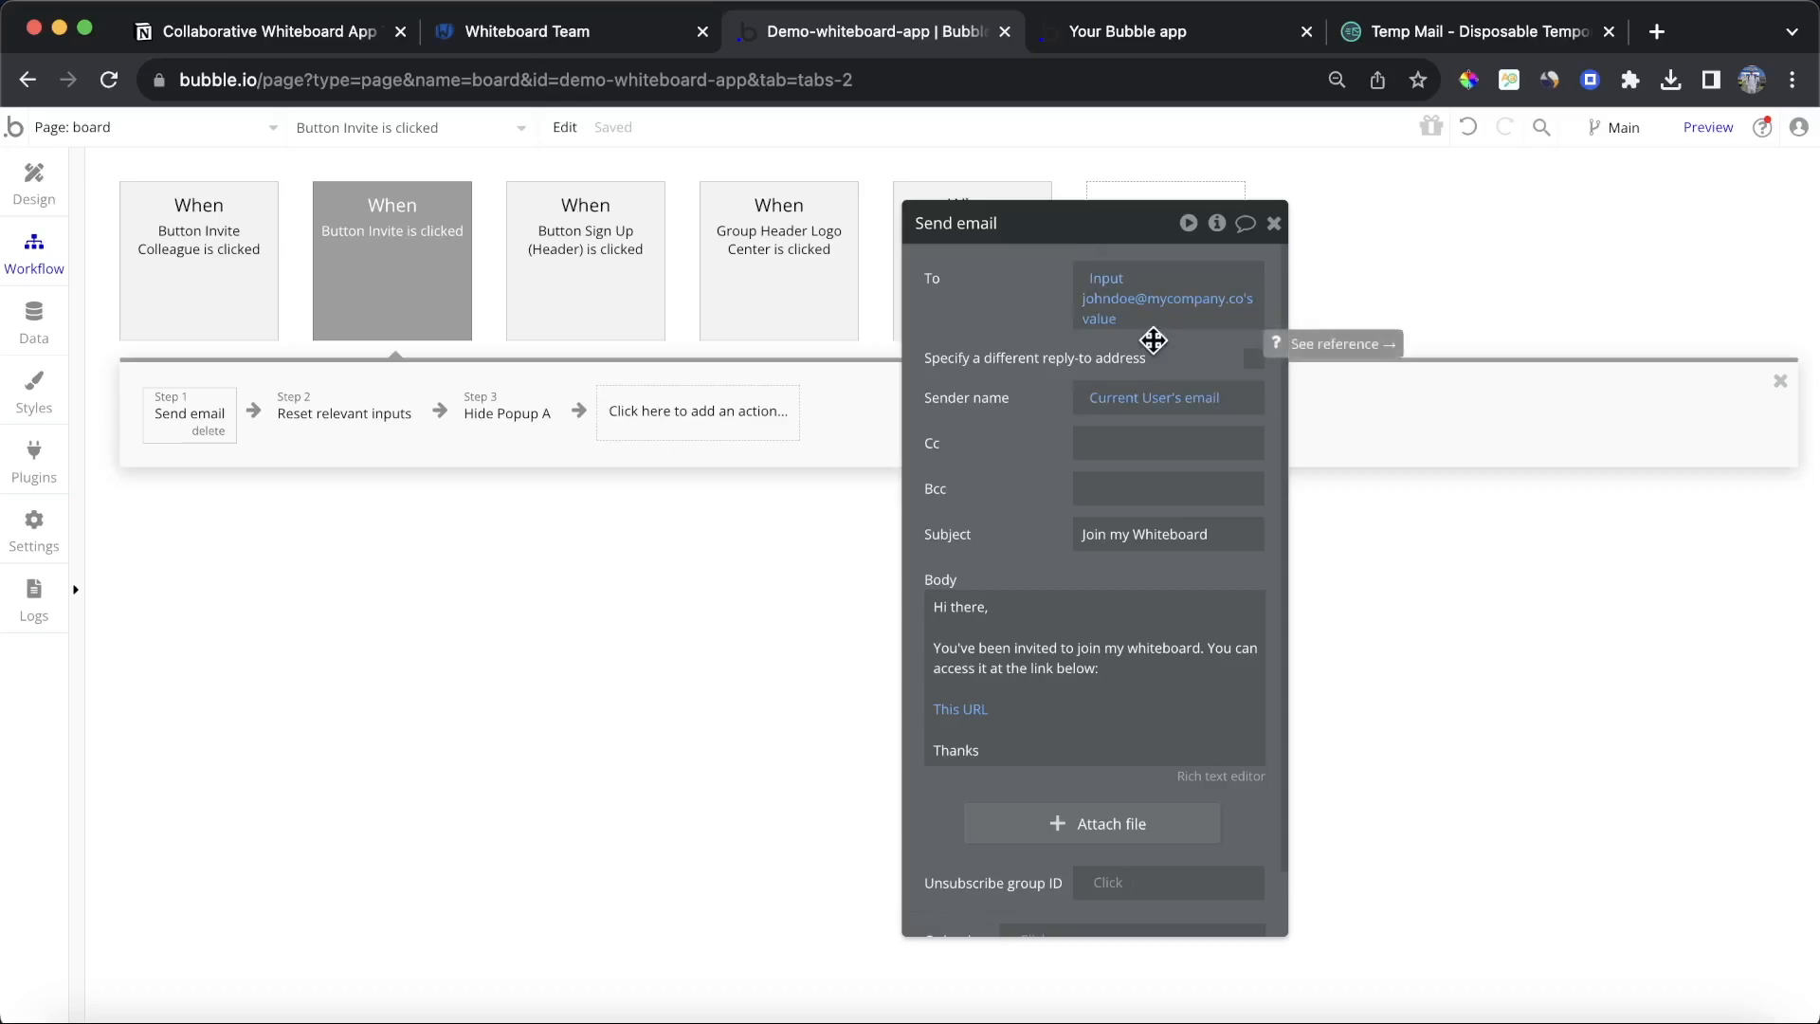
{"action": "left_click", "coordinate": [1165, 32]}
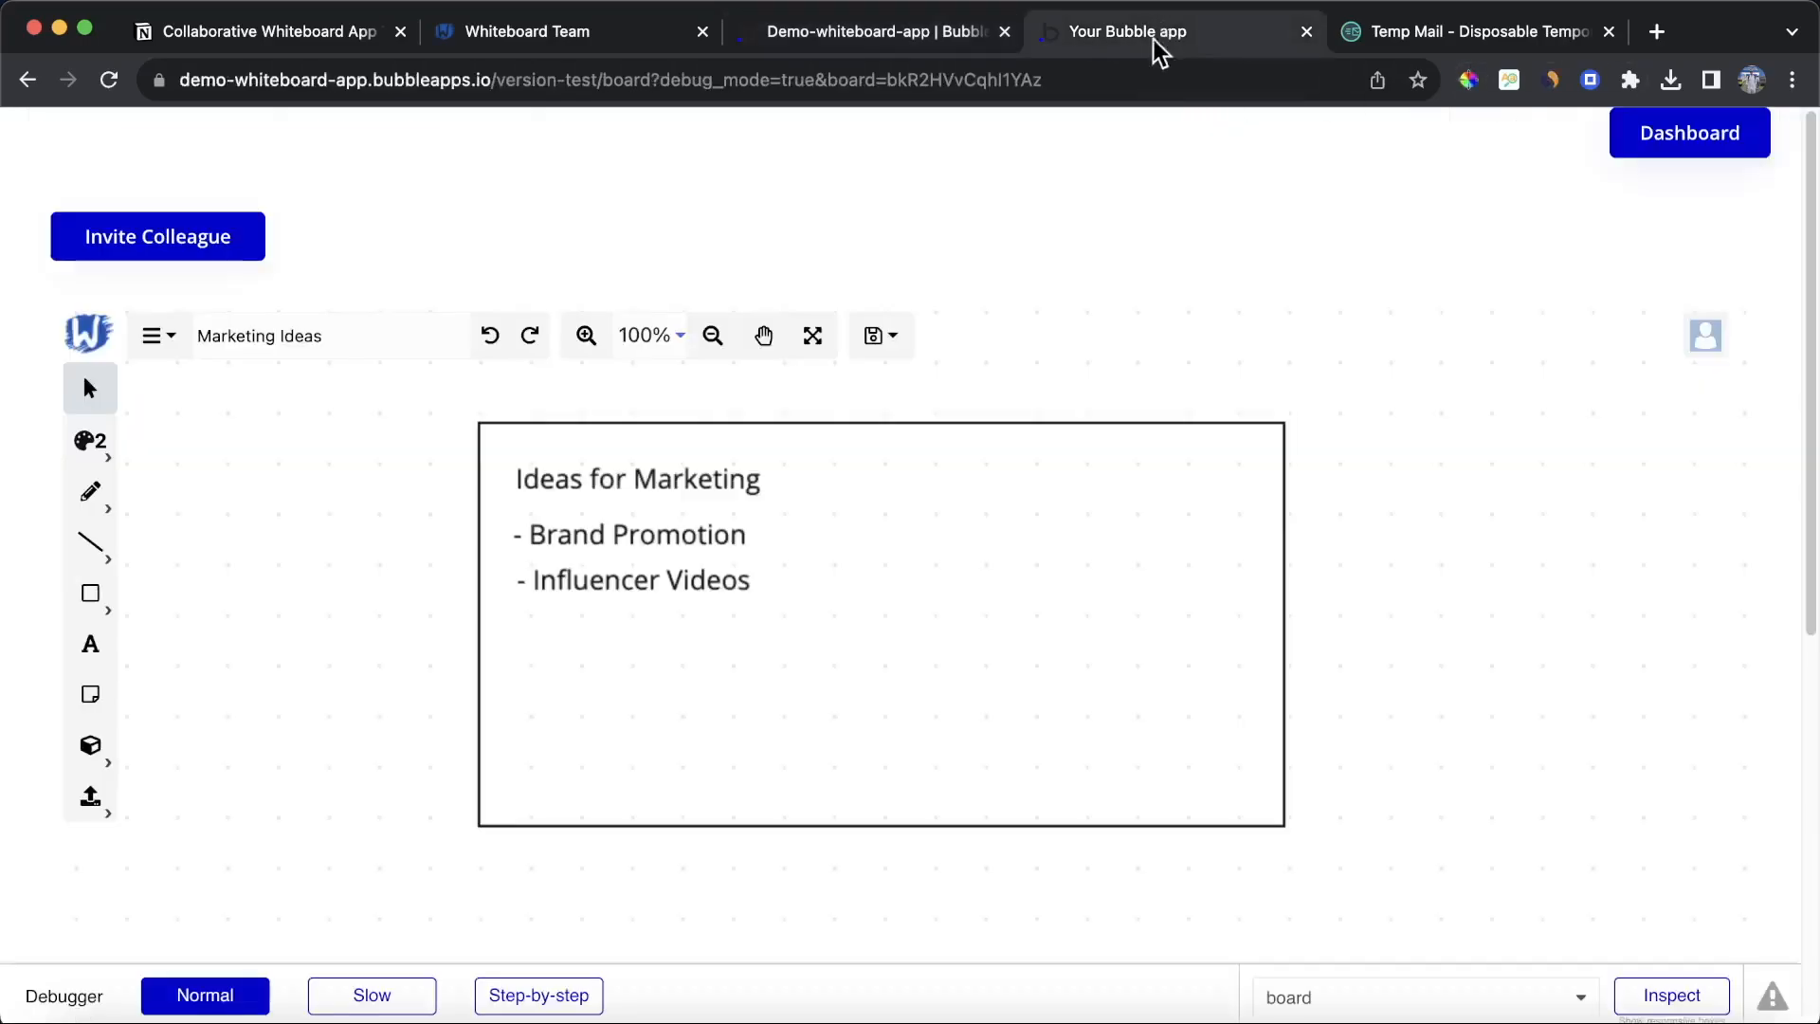
{"action": "left_click", "coordinate": [225, 248]}
{"action": "key", "text": "super+v"}
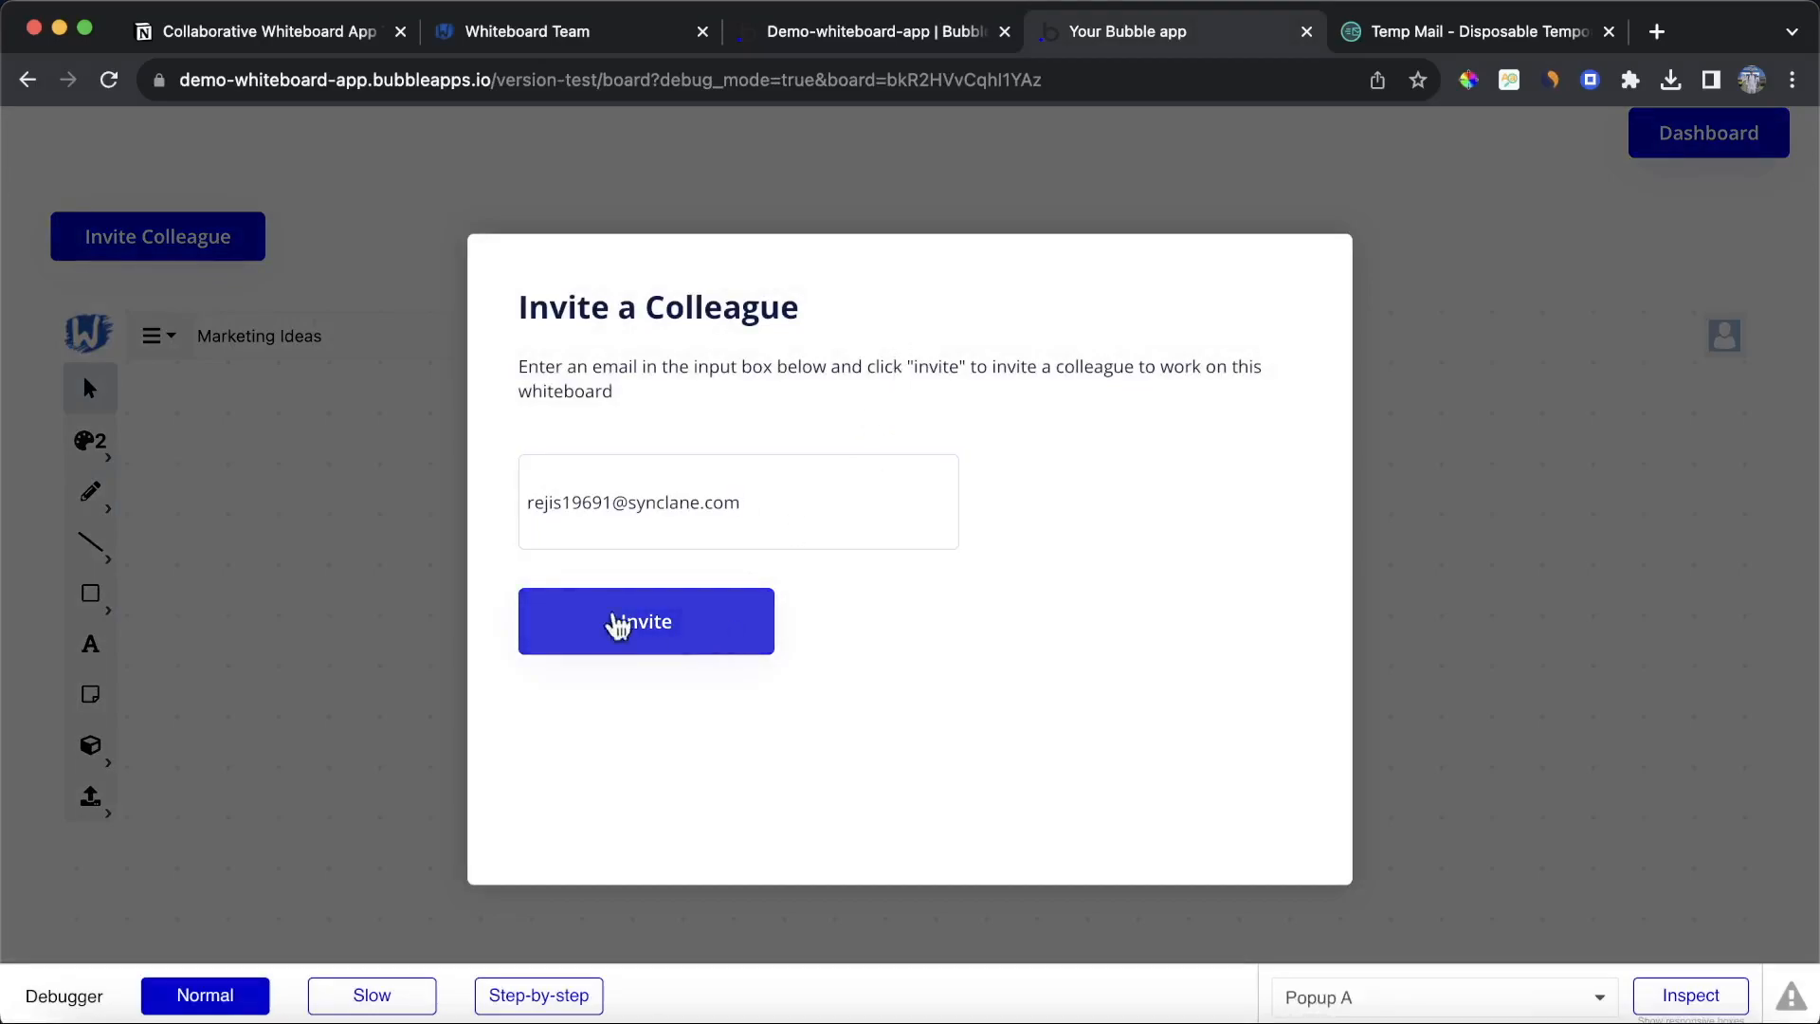
{"action": "left_click", "coordinate": [686, 632]}
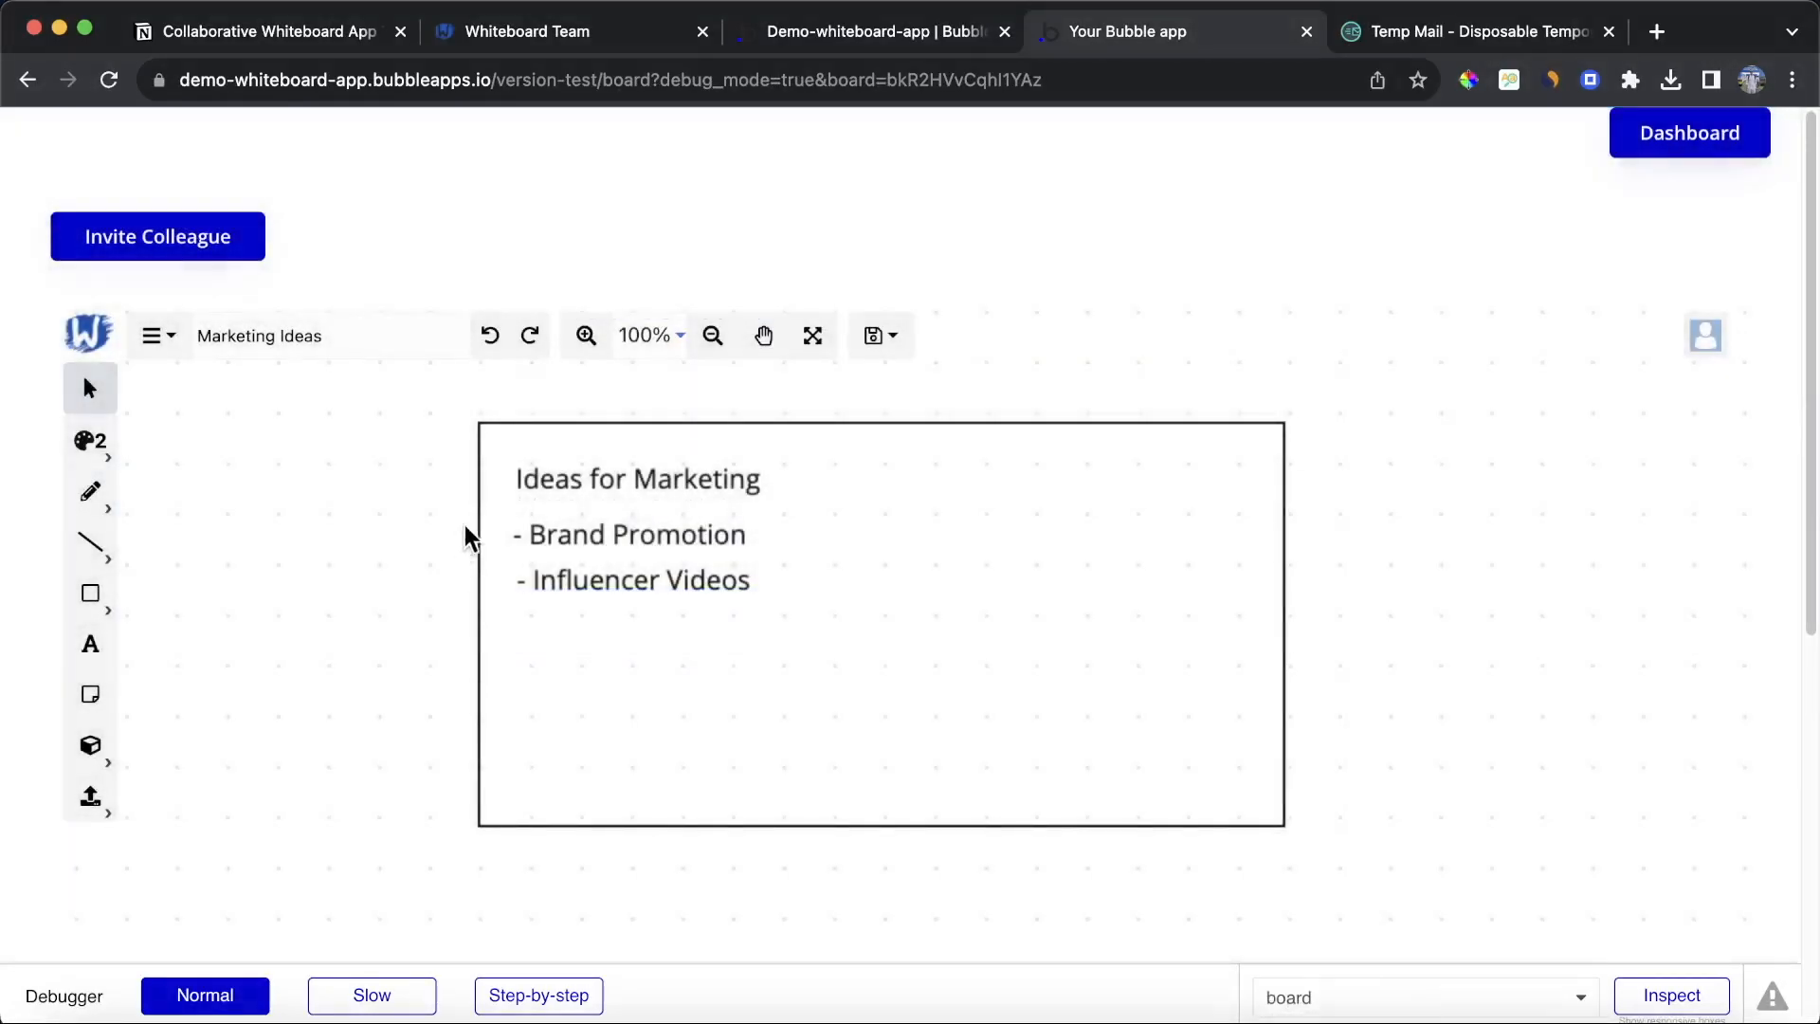
Step: Open the received Join my Whiteboard e-mail in the temporary inbox and copy its board link
{"action": "left_click", "coordinate": [1395, 36]}
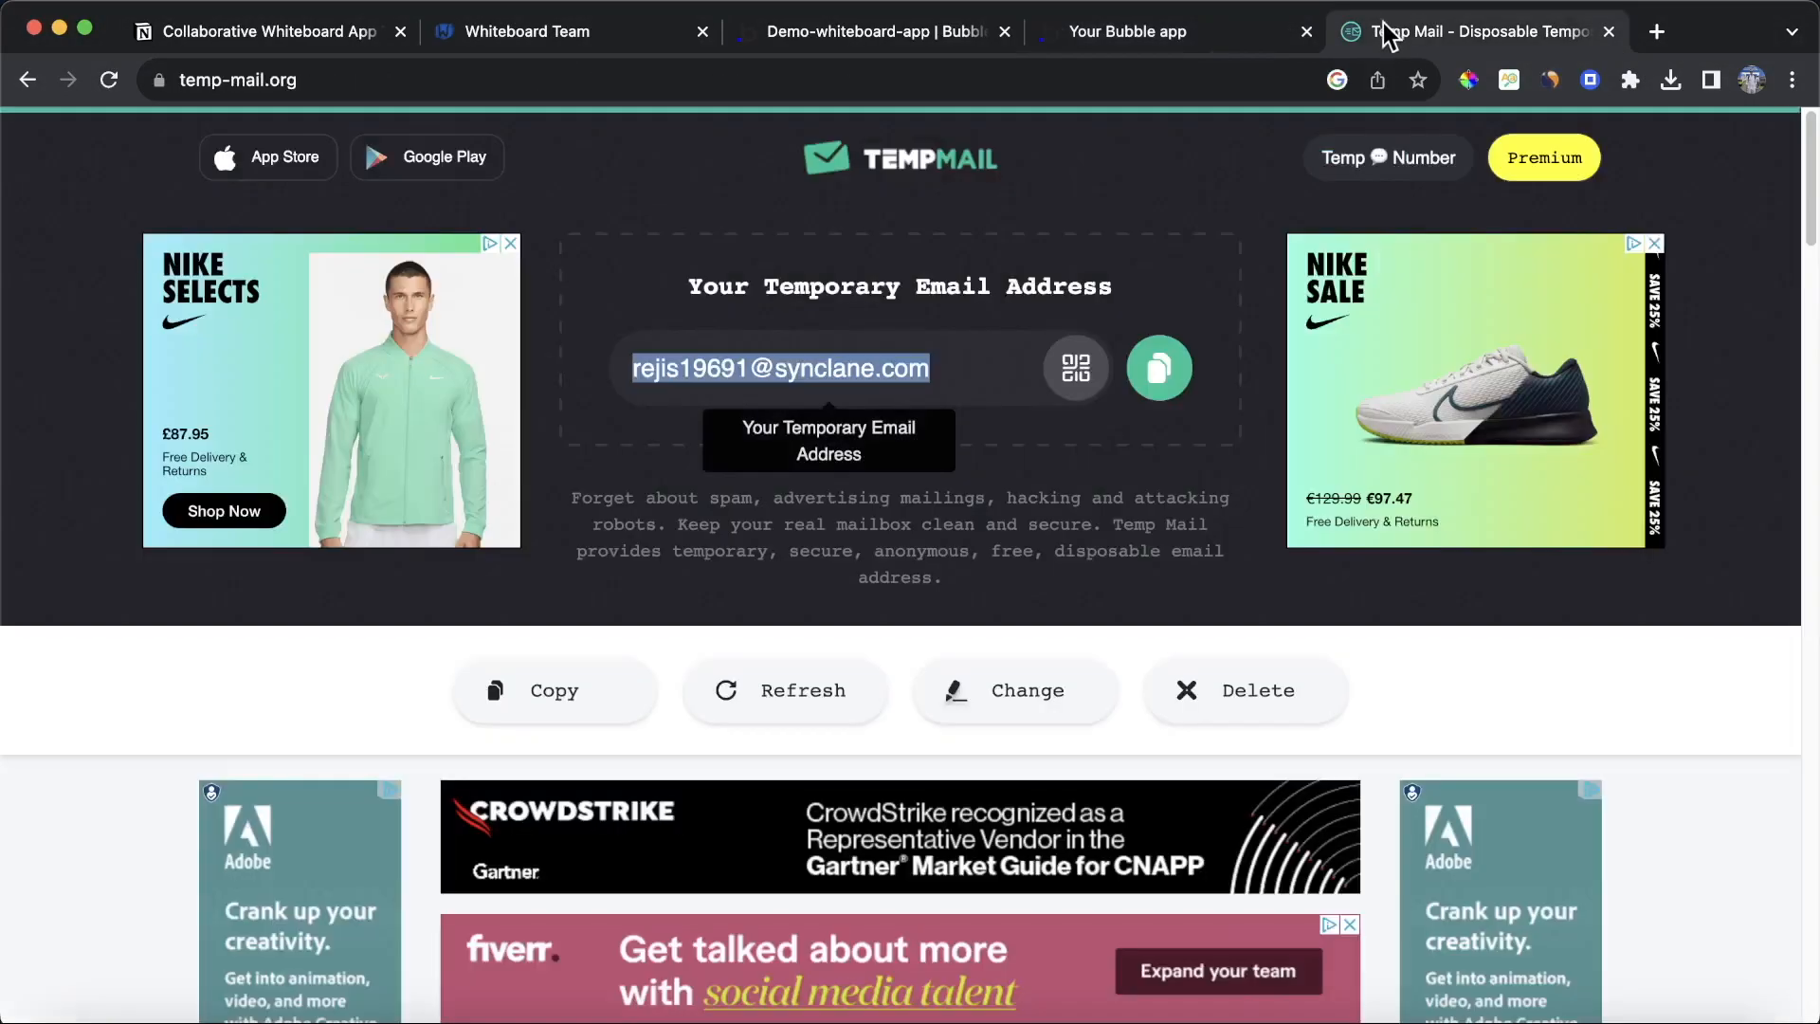
{"action": "scroll", "coordinate": [962, 180], "scroll_direction": "down", "scroll_amount": 6}
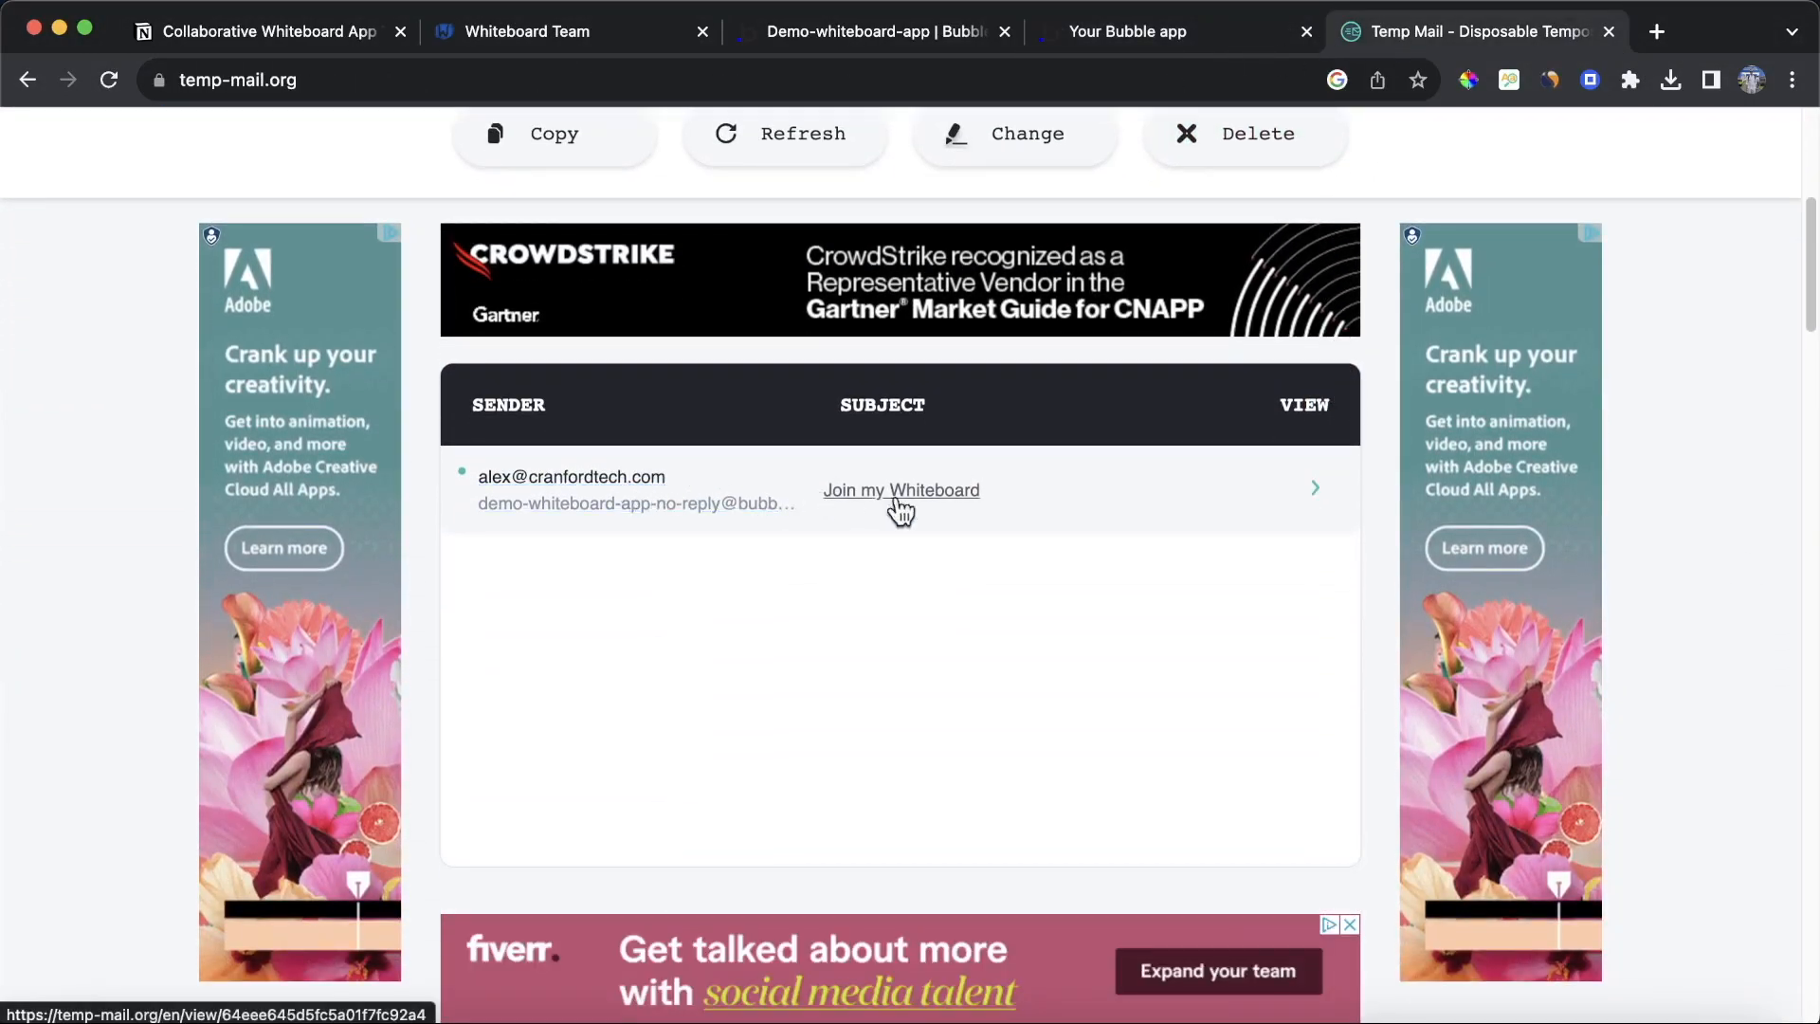
{"action": "left_click", "coordinate": [962, 512]}
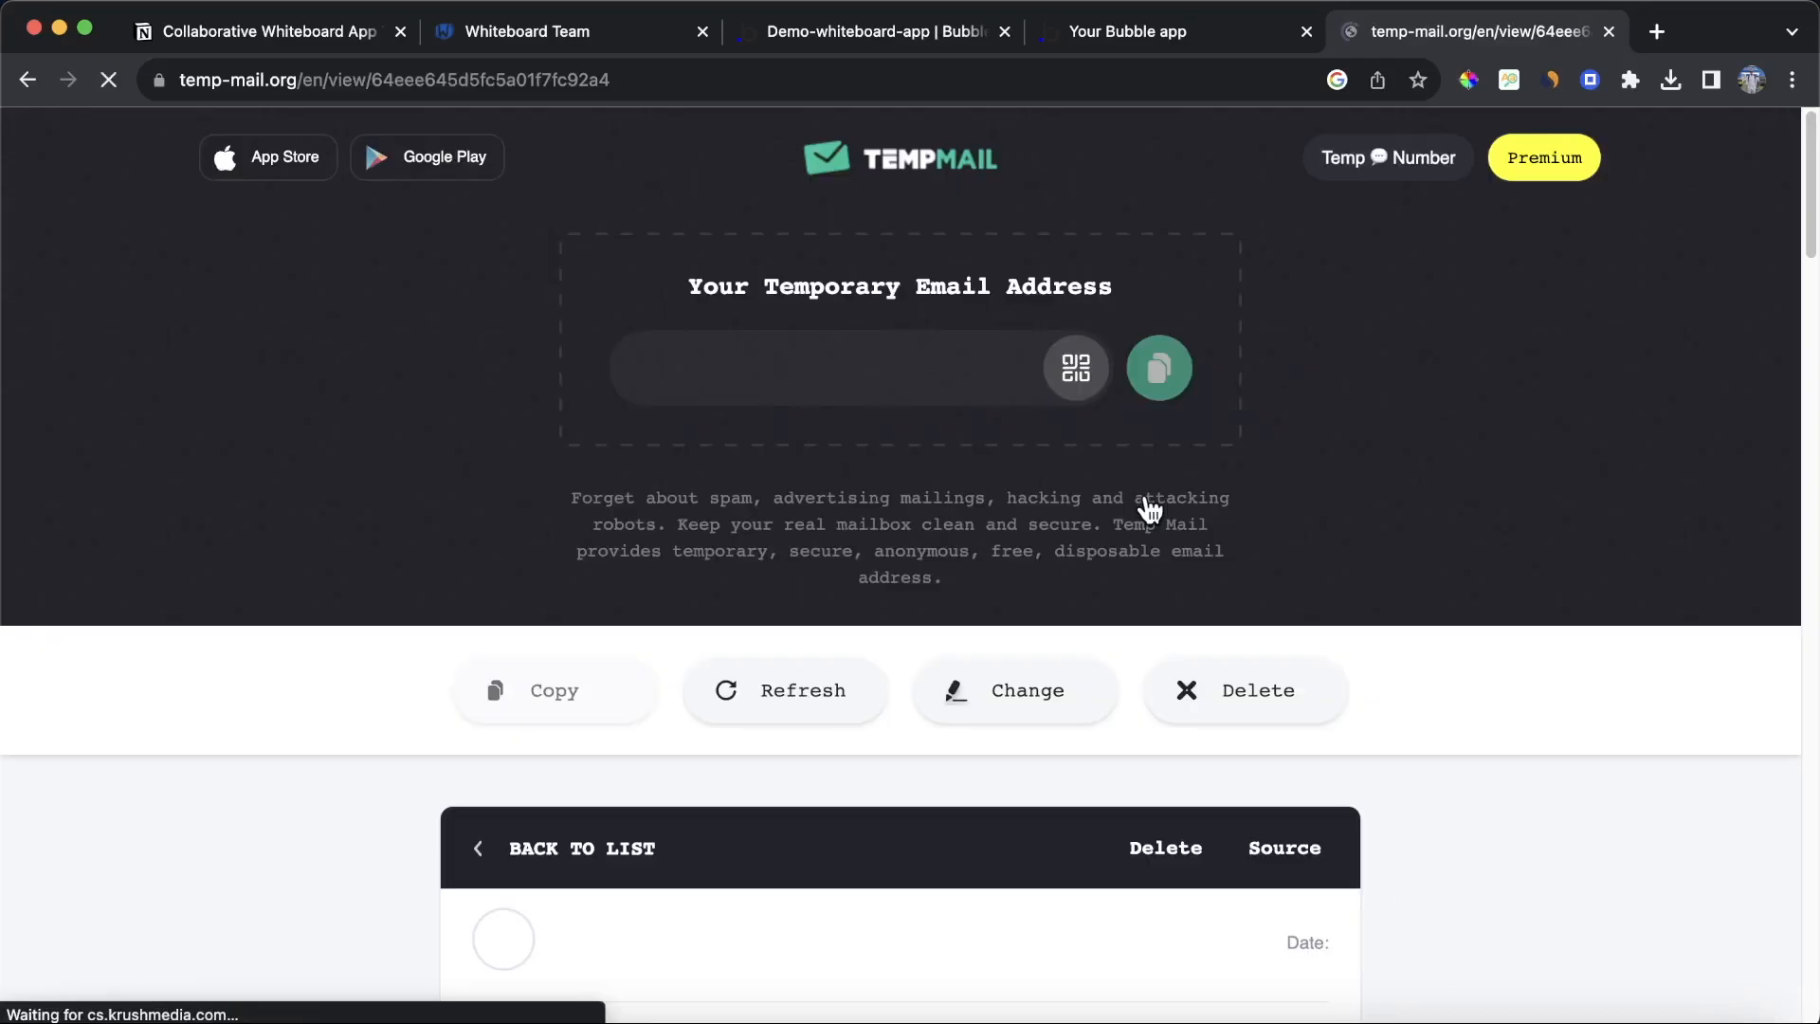
{"action": "scroll", "coordinate": [1149, 500], "scroll_direction": "down", "scroll_amount": 5}
{"action": "scroll", "coordinate": [948, 501], "scroll_direction": "up", "scroll_amount": 1}
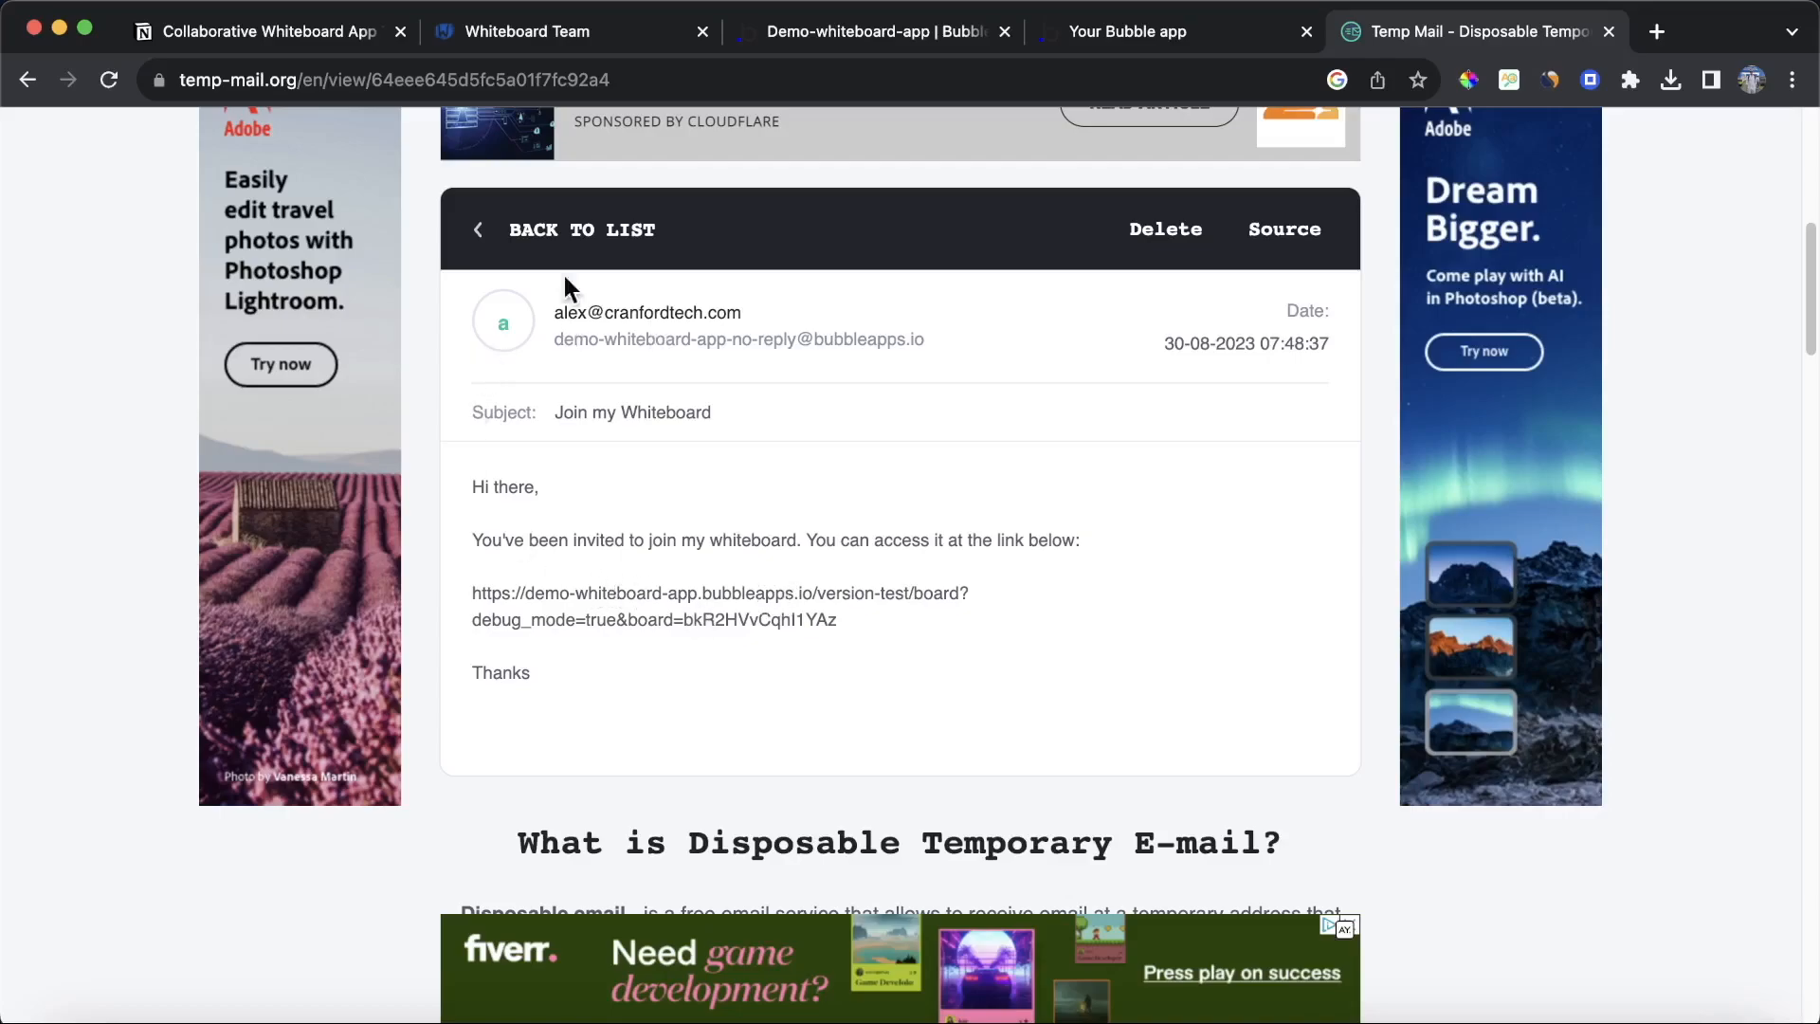
{"action": "triple_click", "coordinate": [629, 597]}
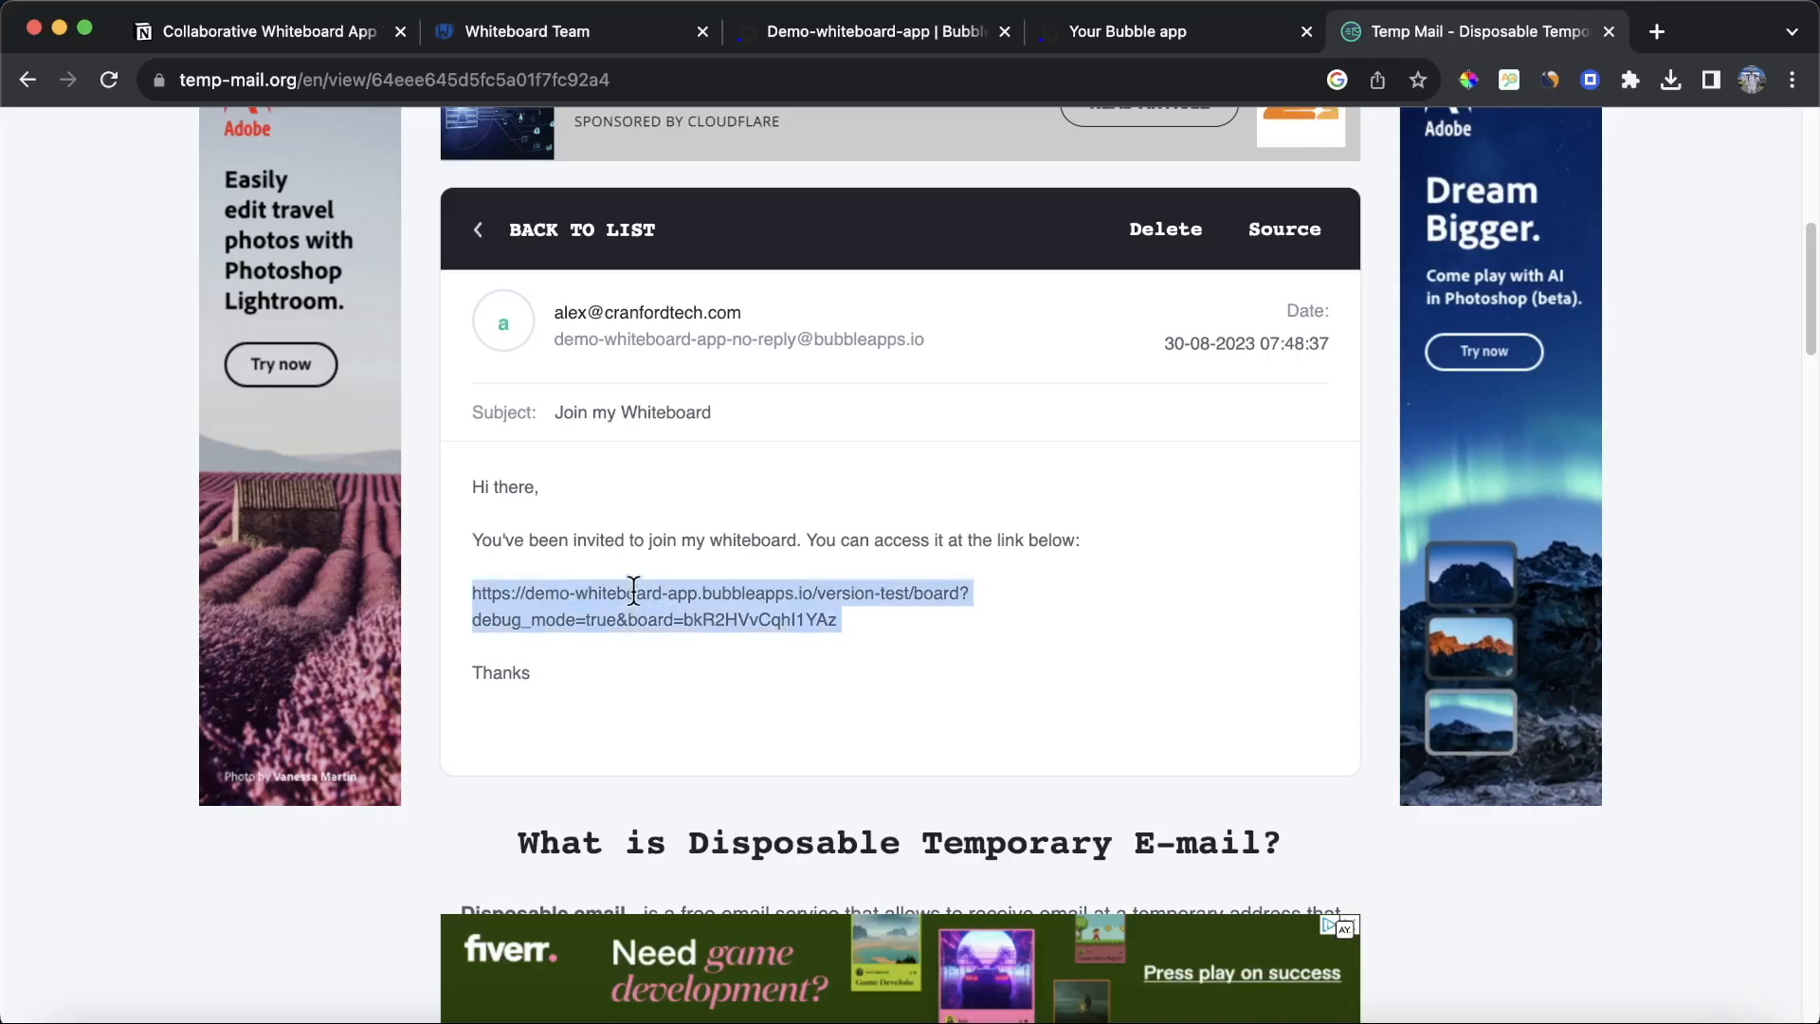
Step: Open the copied board link in a new browser tab
{"action": "left_click", "coordinate": [1656, 31]}
{"action": "key", "text": "Return"}
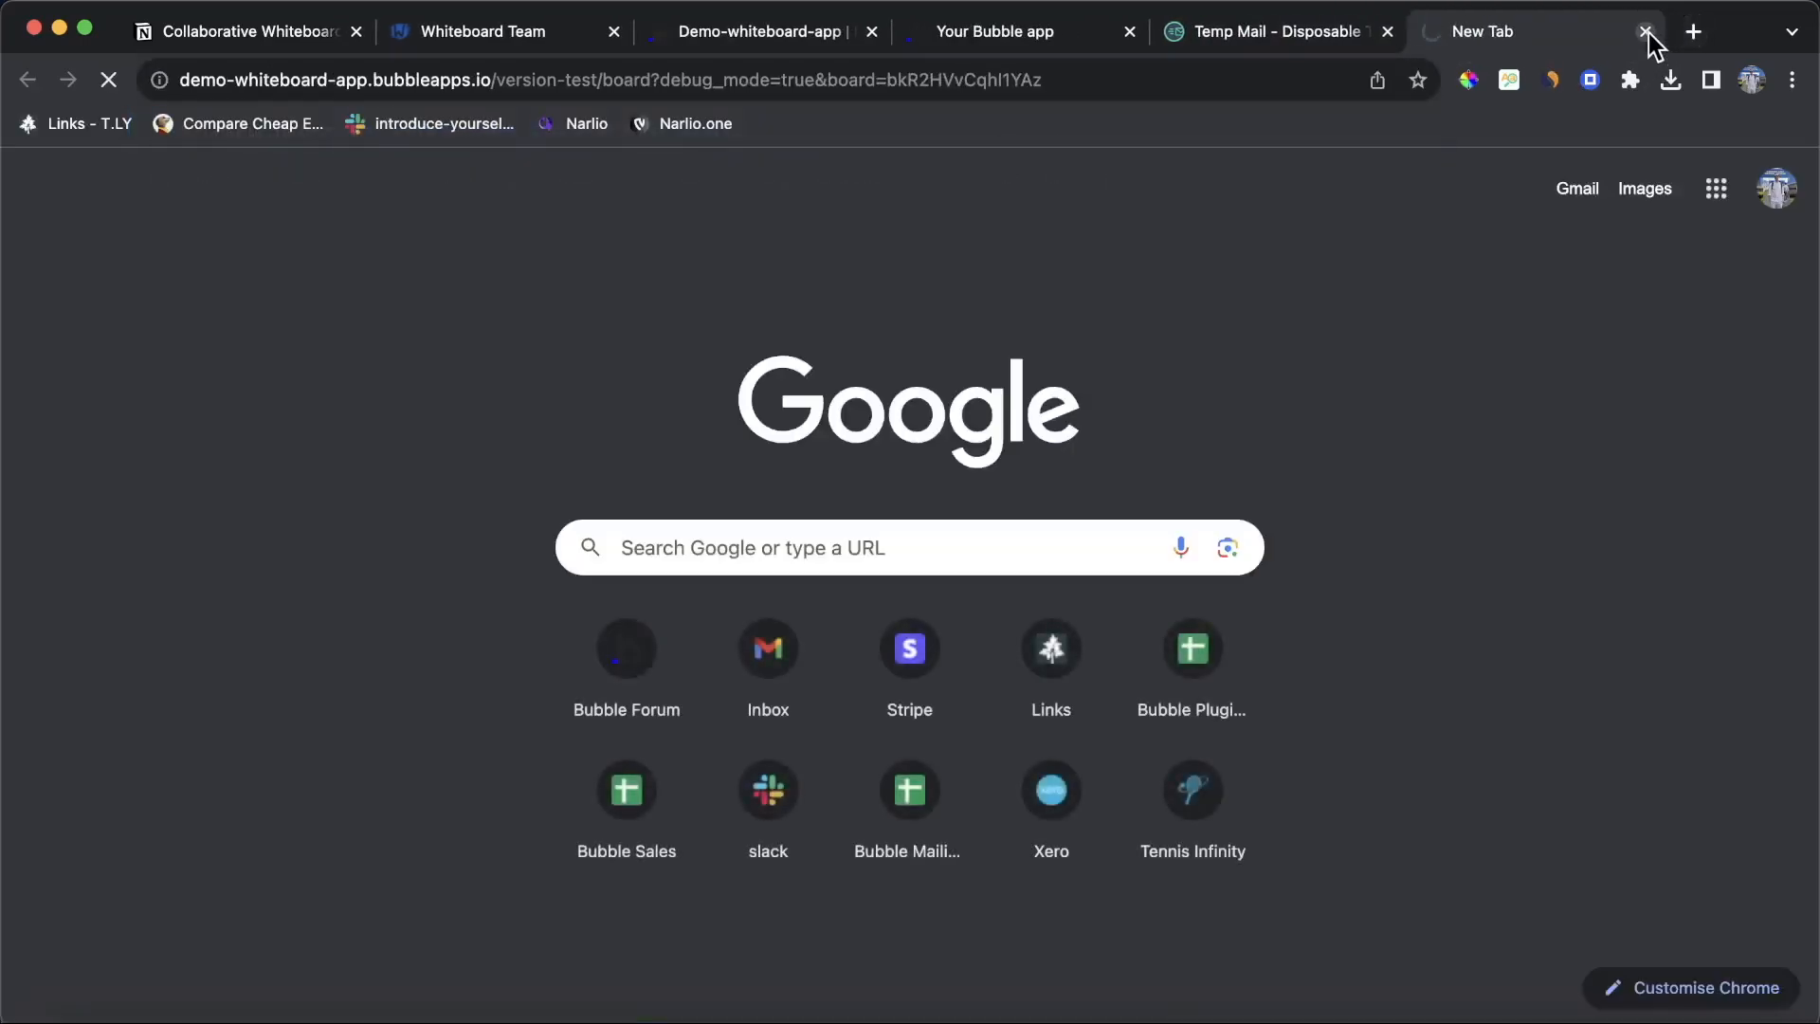
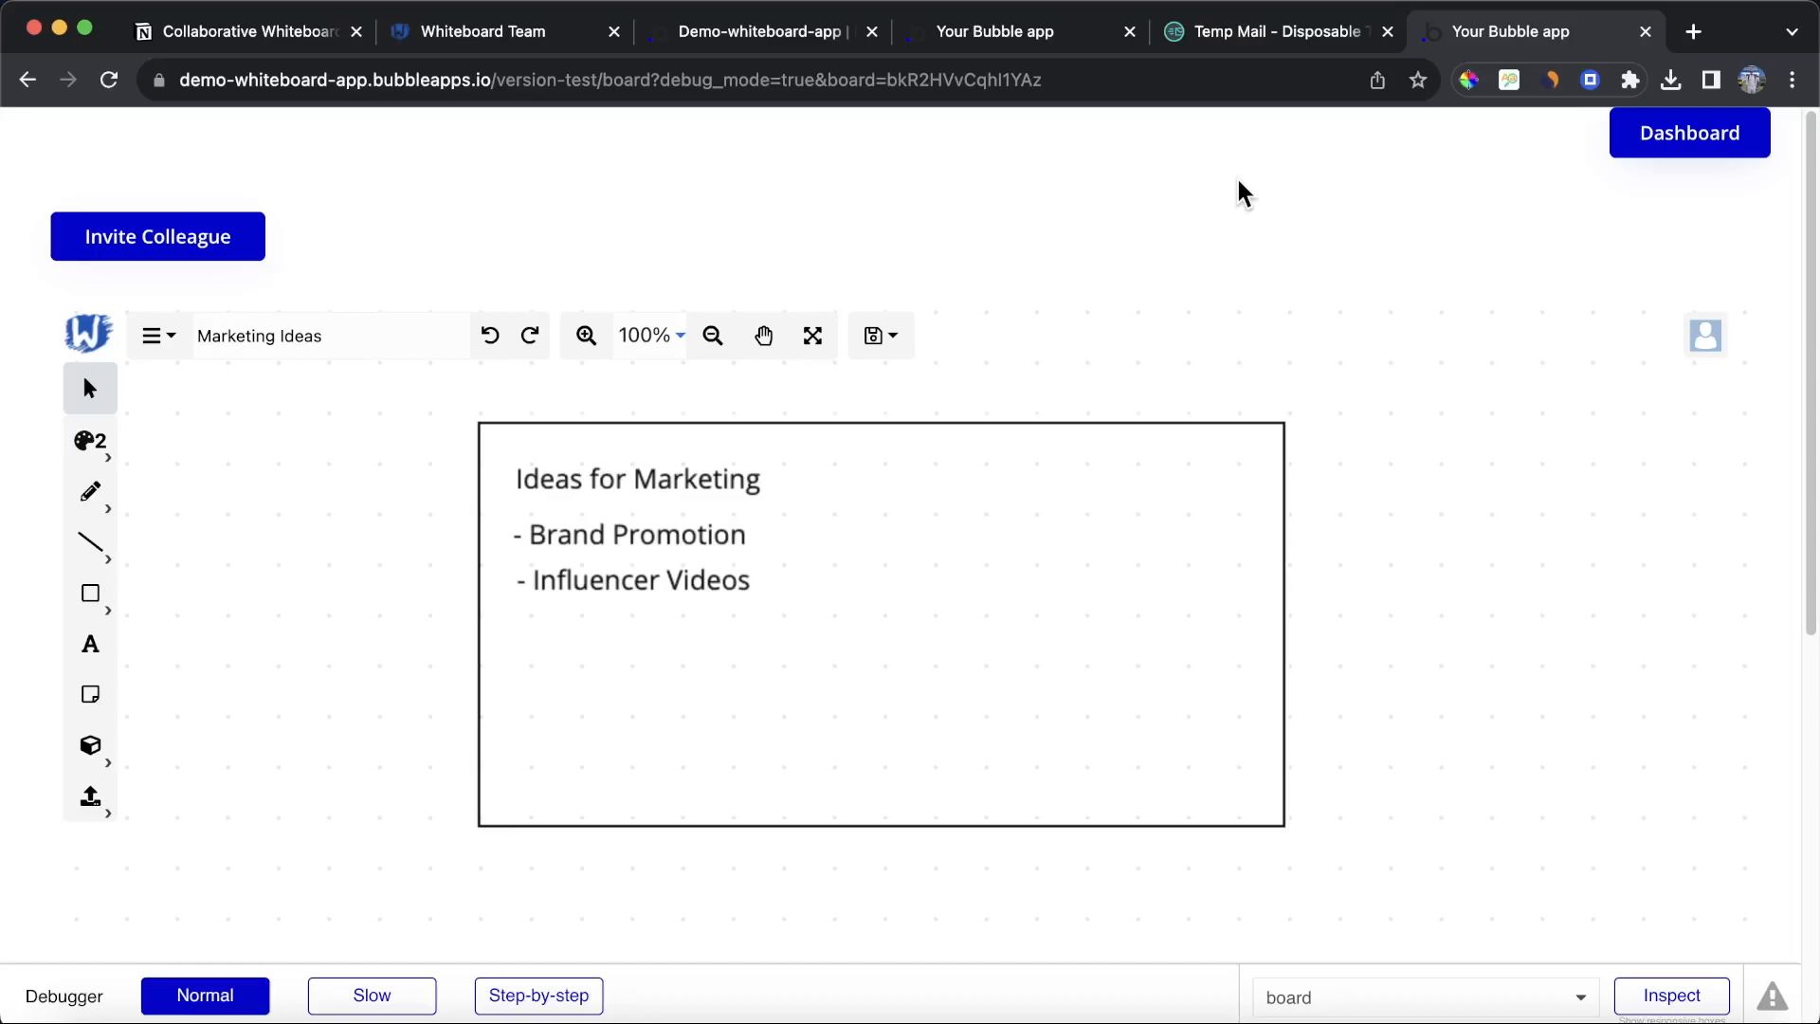
Step: On the dashboard page, create a workflow for the Log Out button that logs the user out
{"action": "left_click", "coordinate": [1246, 48]}
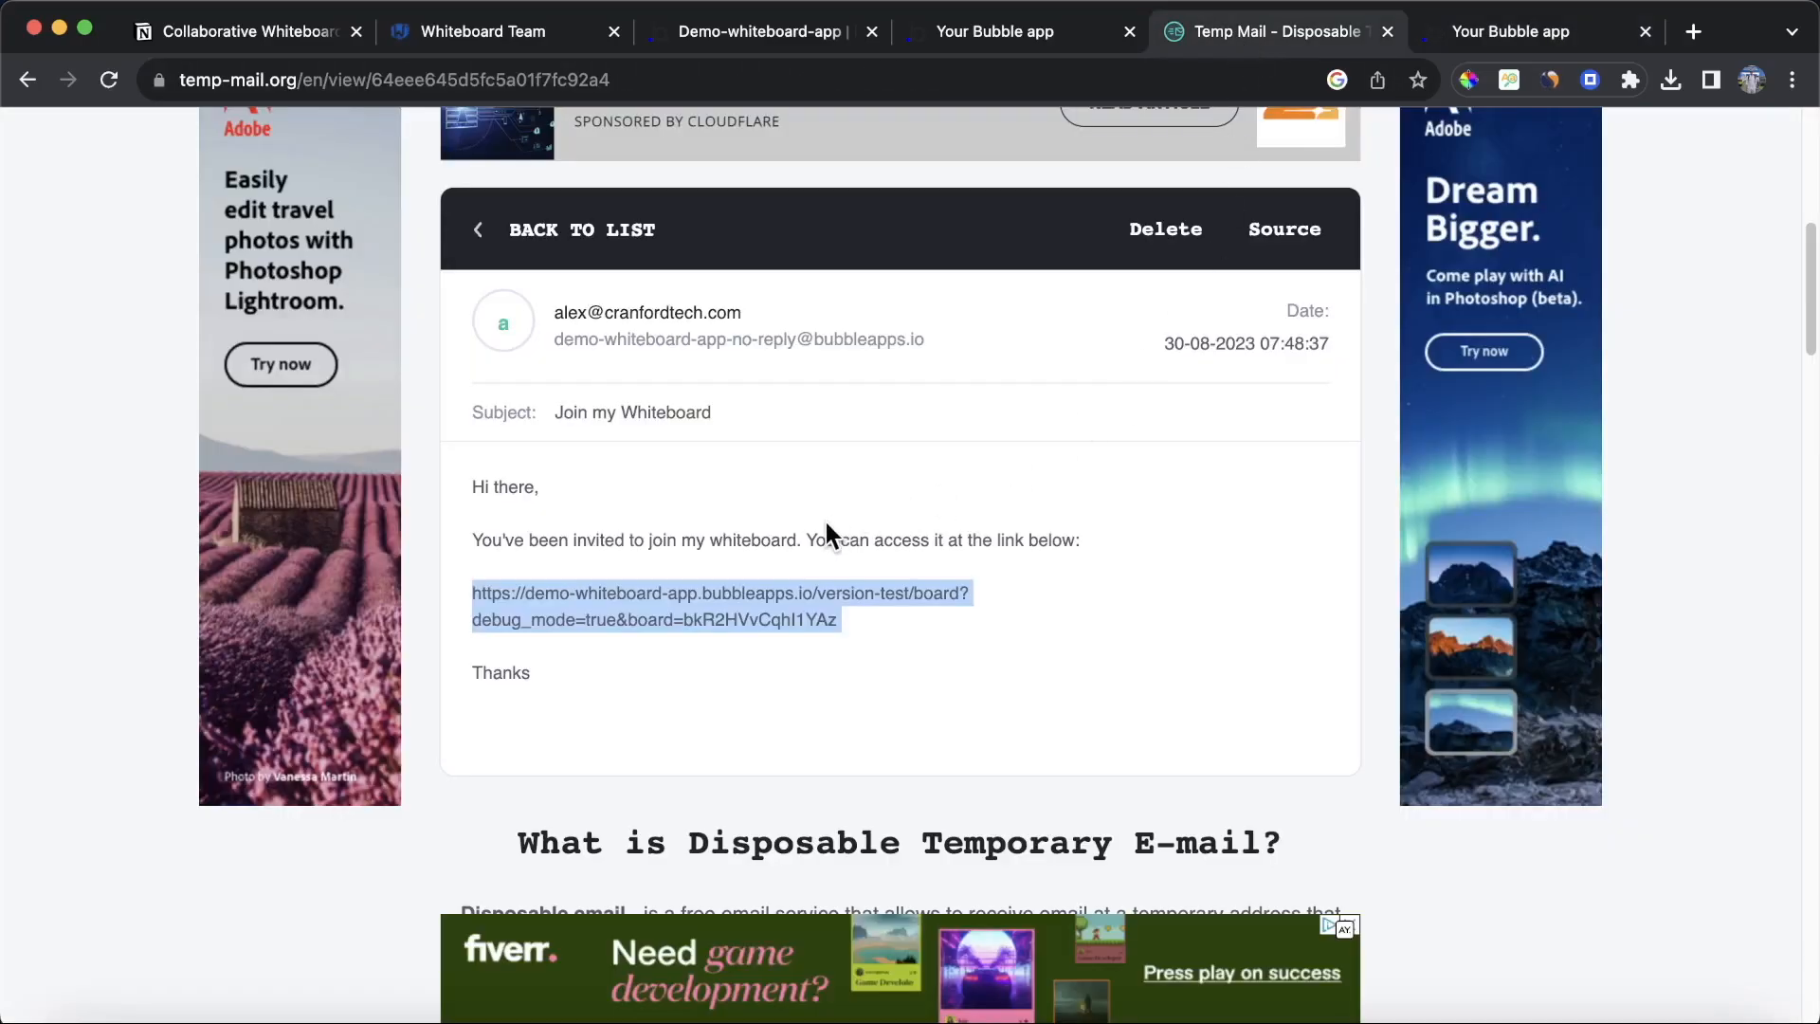
{"action": "scroll", "coordinate": [629, 358], "scroll_direction": "up", "scroll_amount": 10}
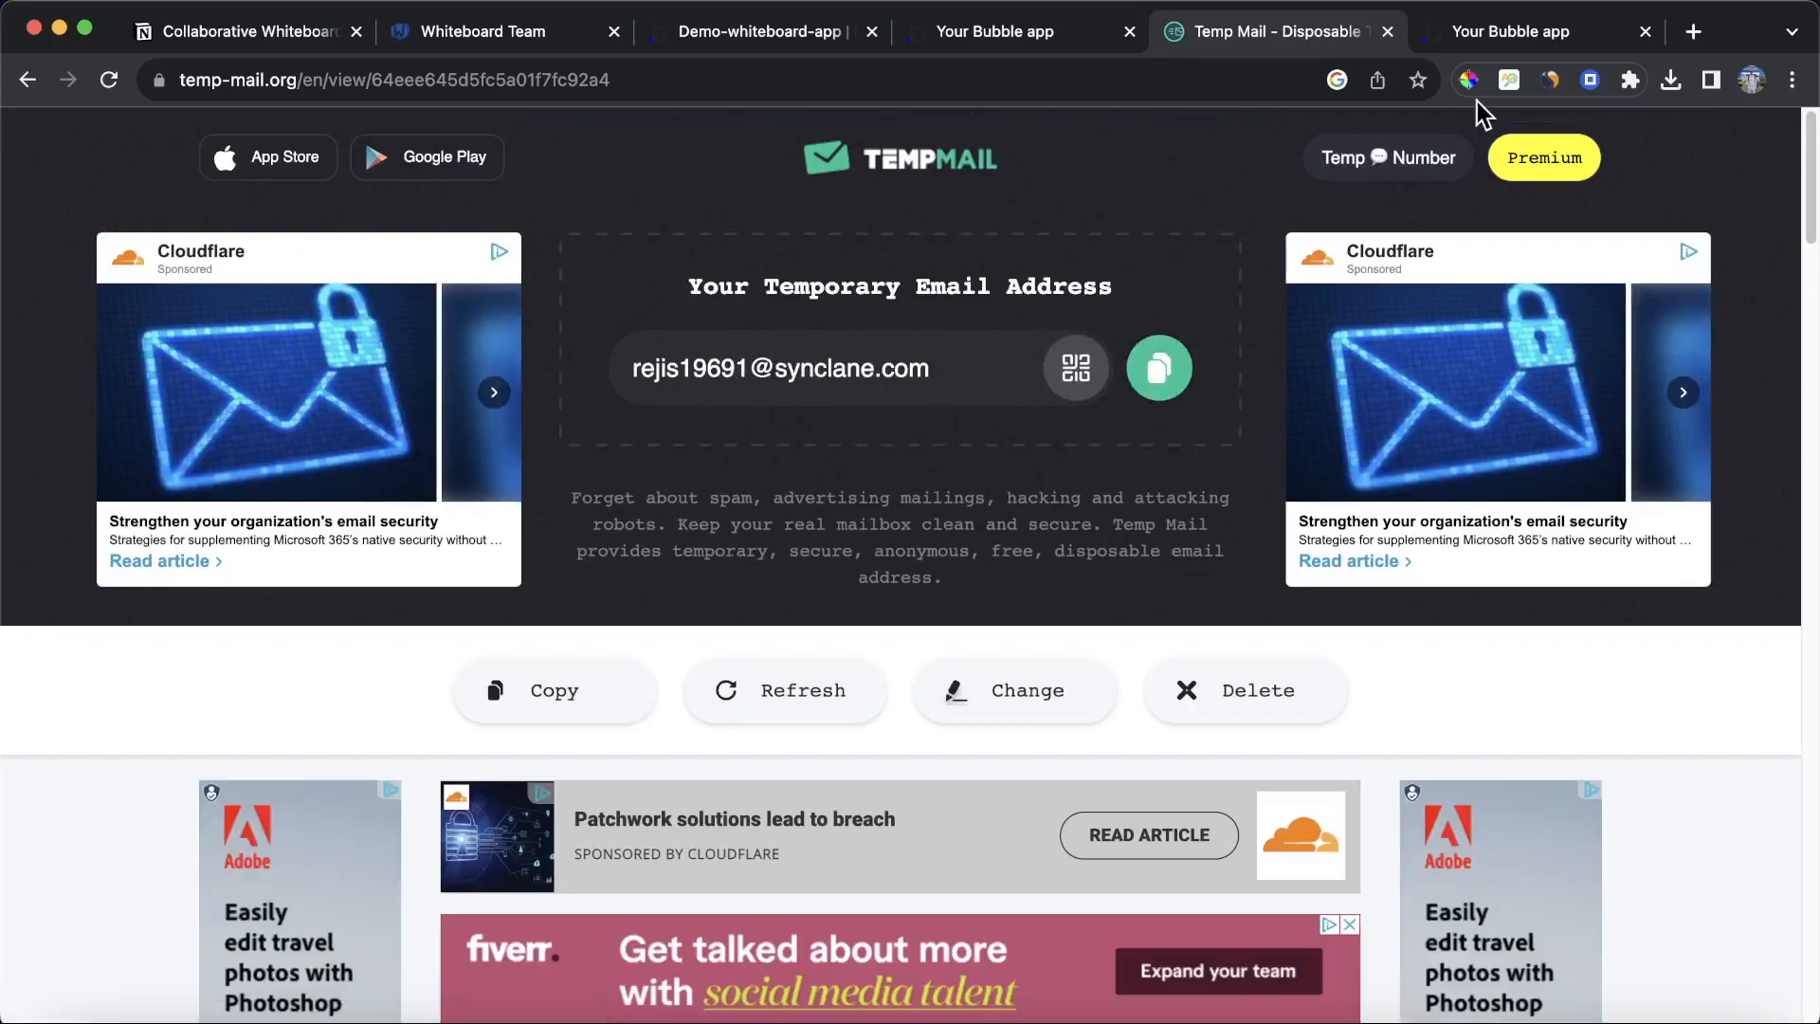
{"action": "left_click", "coordinate": [821, 36]}
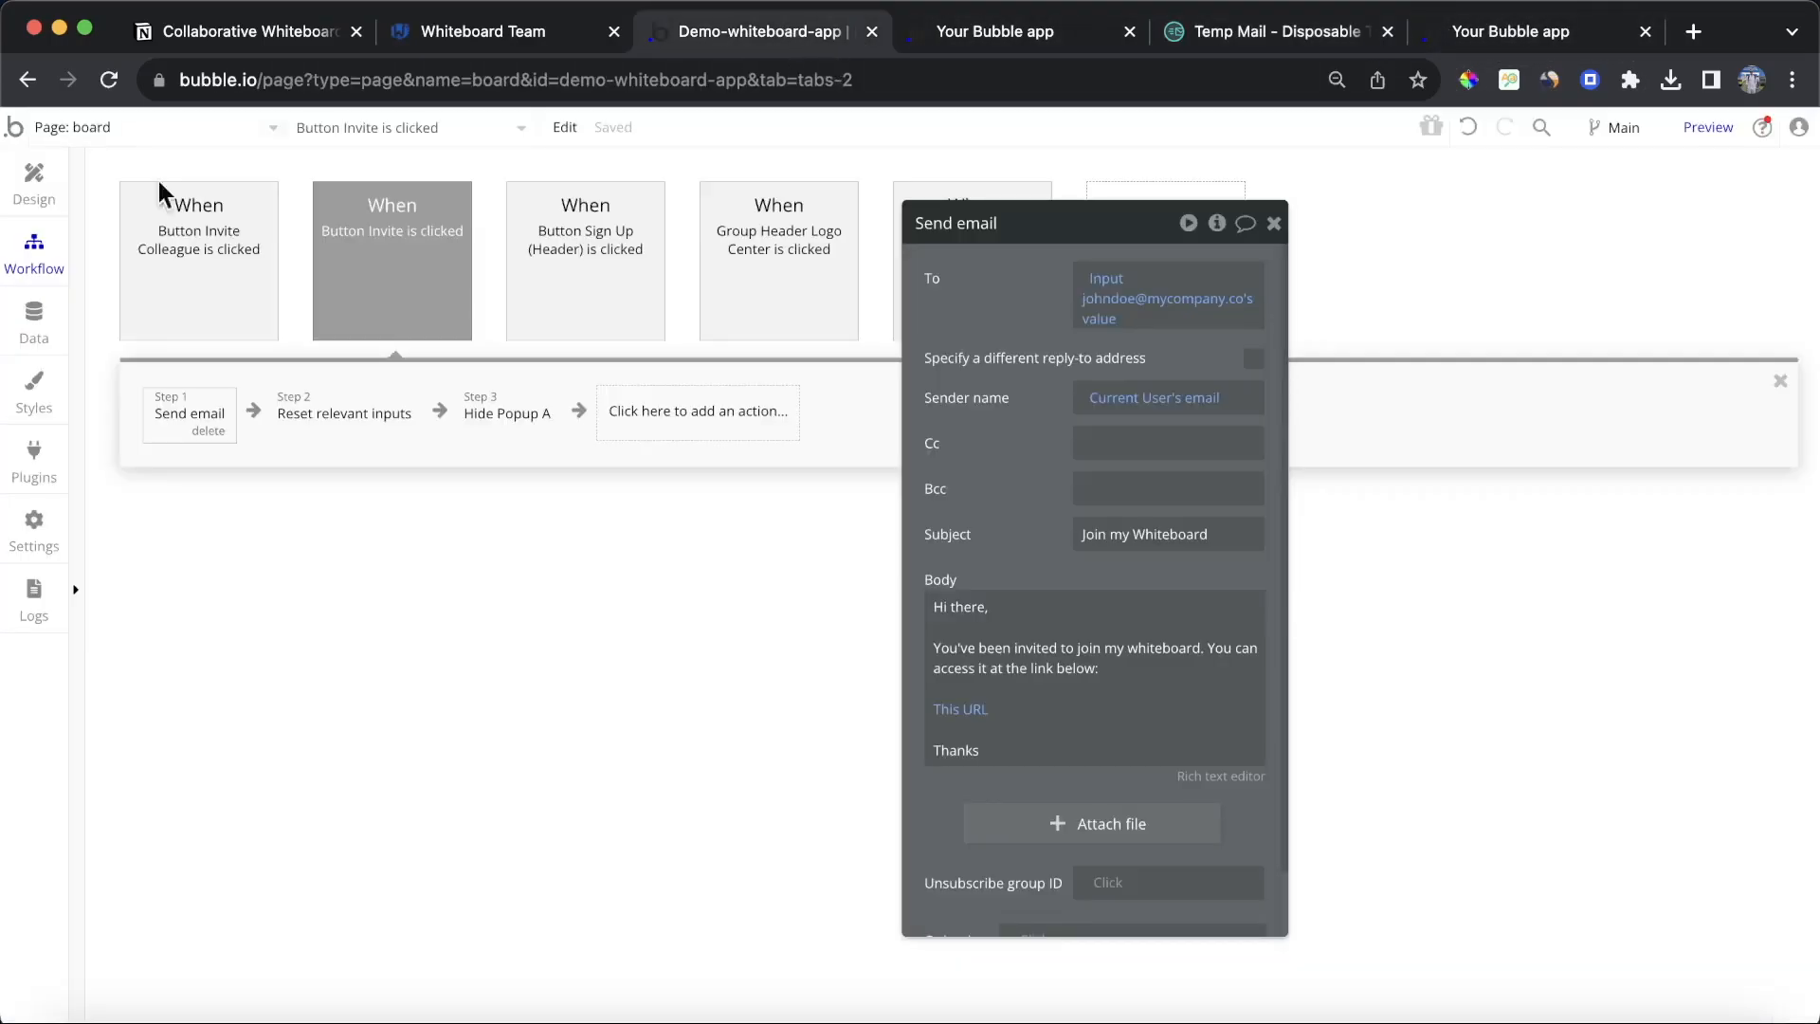
{"action": "left_click", "coordinate": [76, 133]}
{"action": "left_click", "coordinate": [148, 239]}
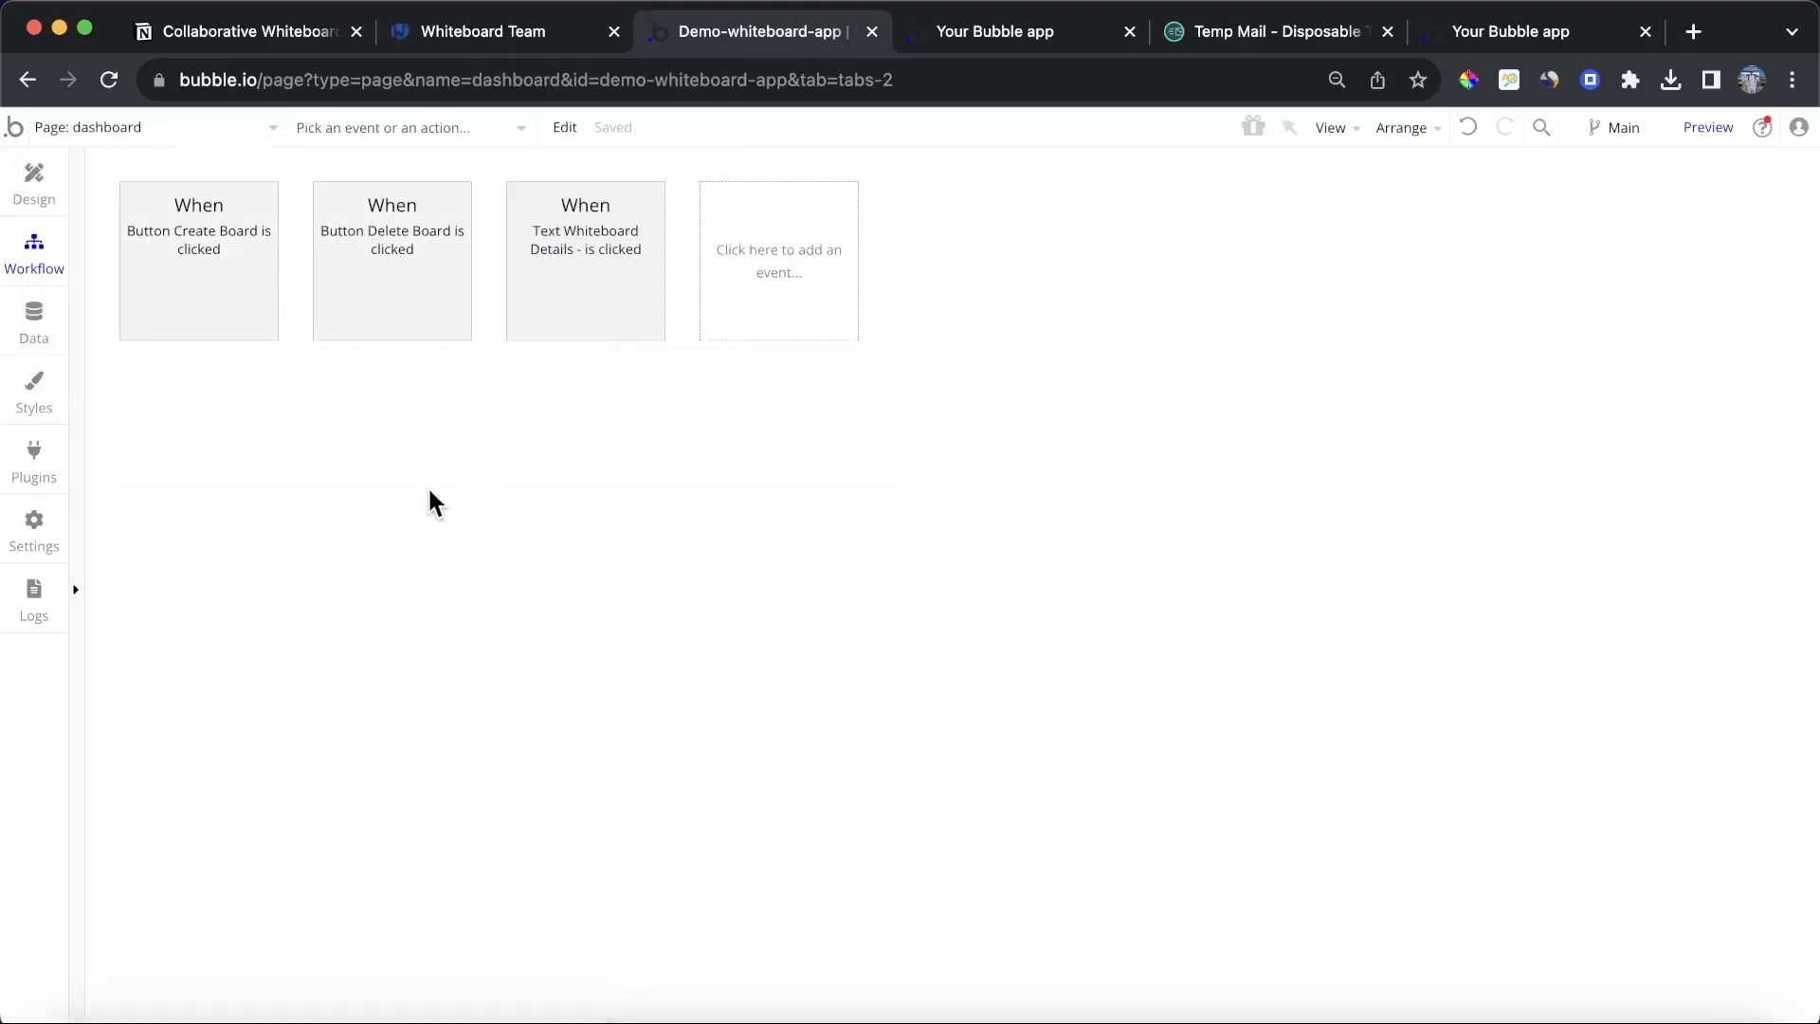
{"action": "left_click", "coordinate": [34, 178]}
{"action": "left_click", "coordinate": [498, 382]}
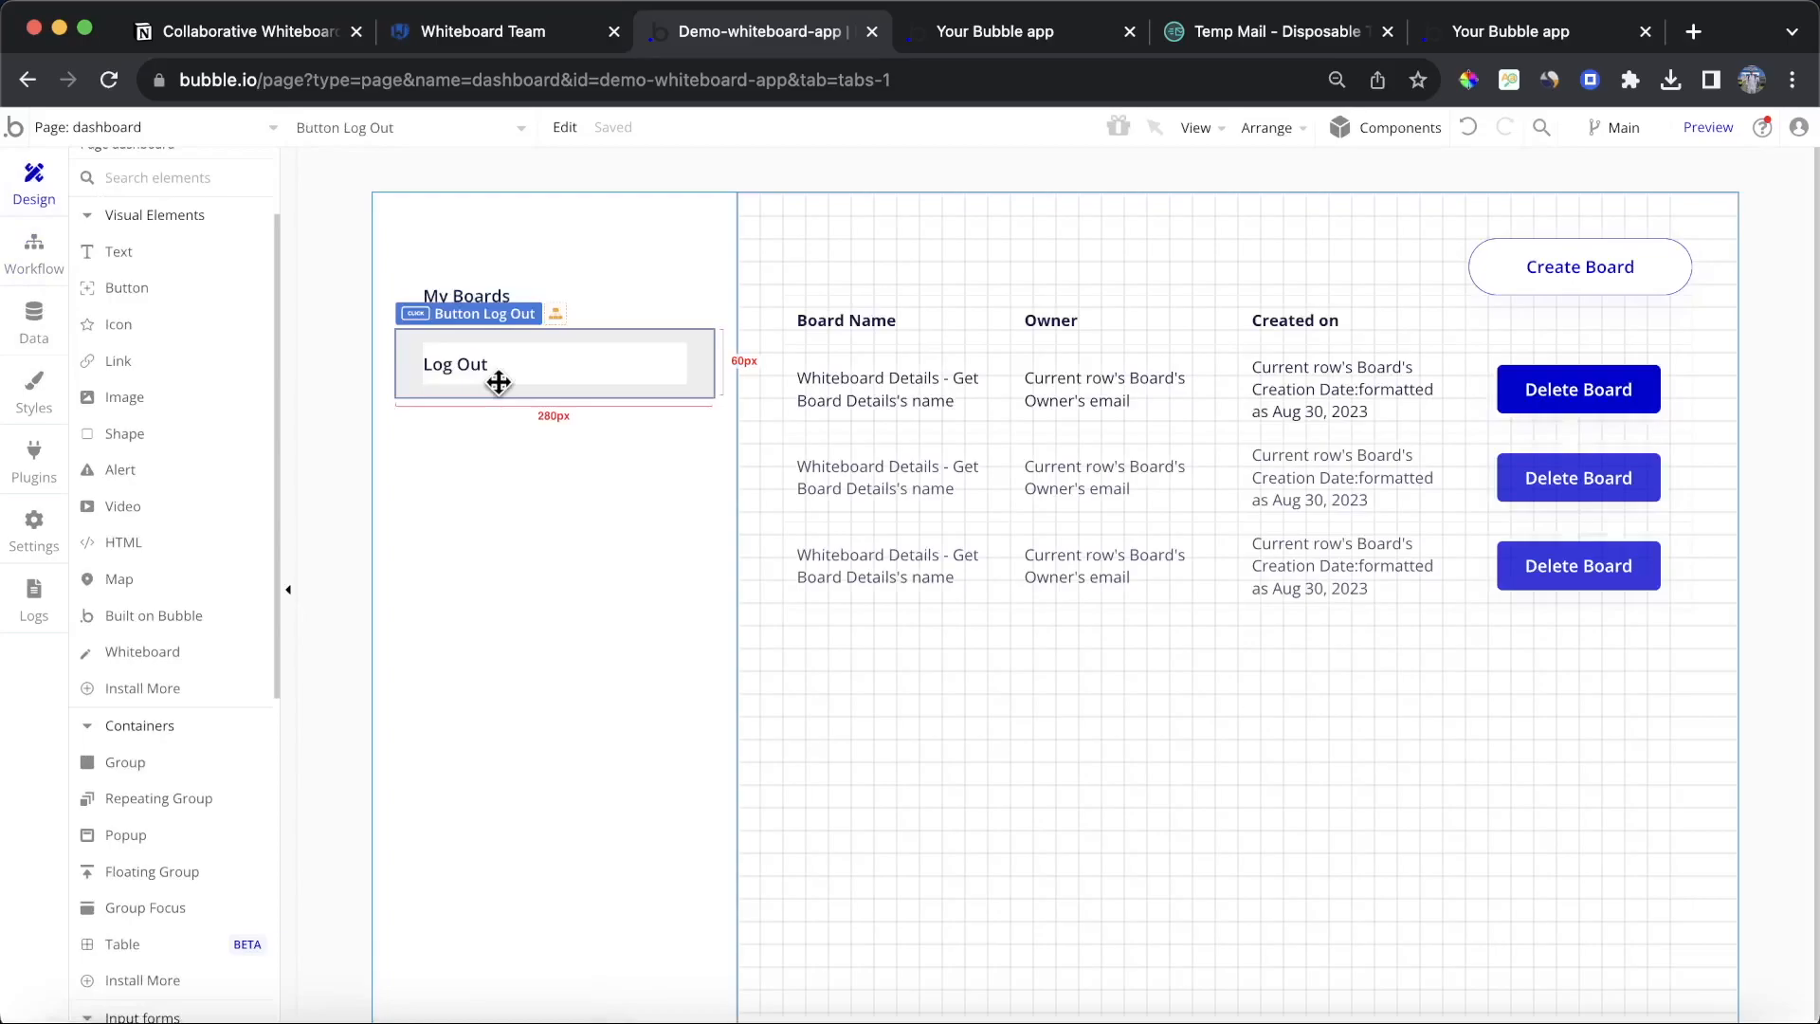
{"action": "double_click", "coordinate": [499, 382]}
{"action": "left_click", "coordinate": [1136, 429]}
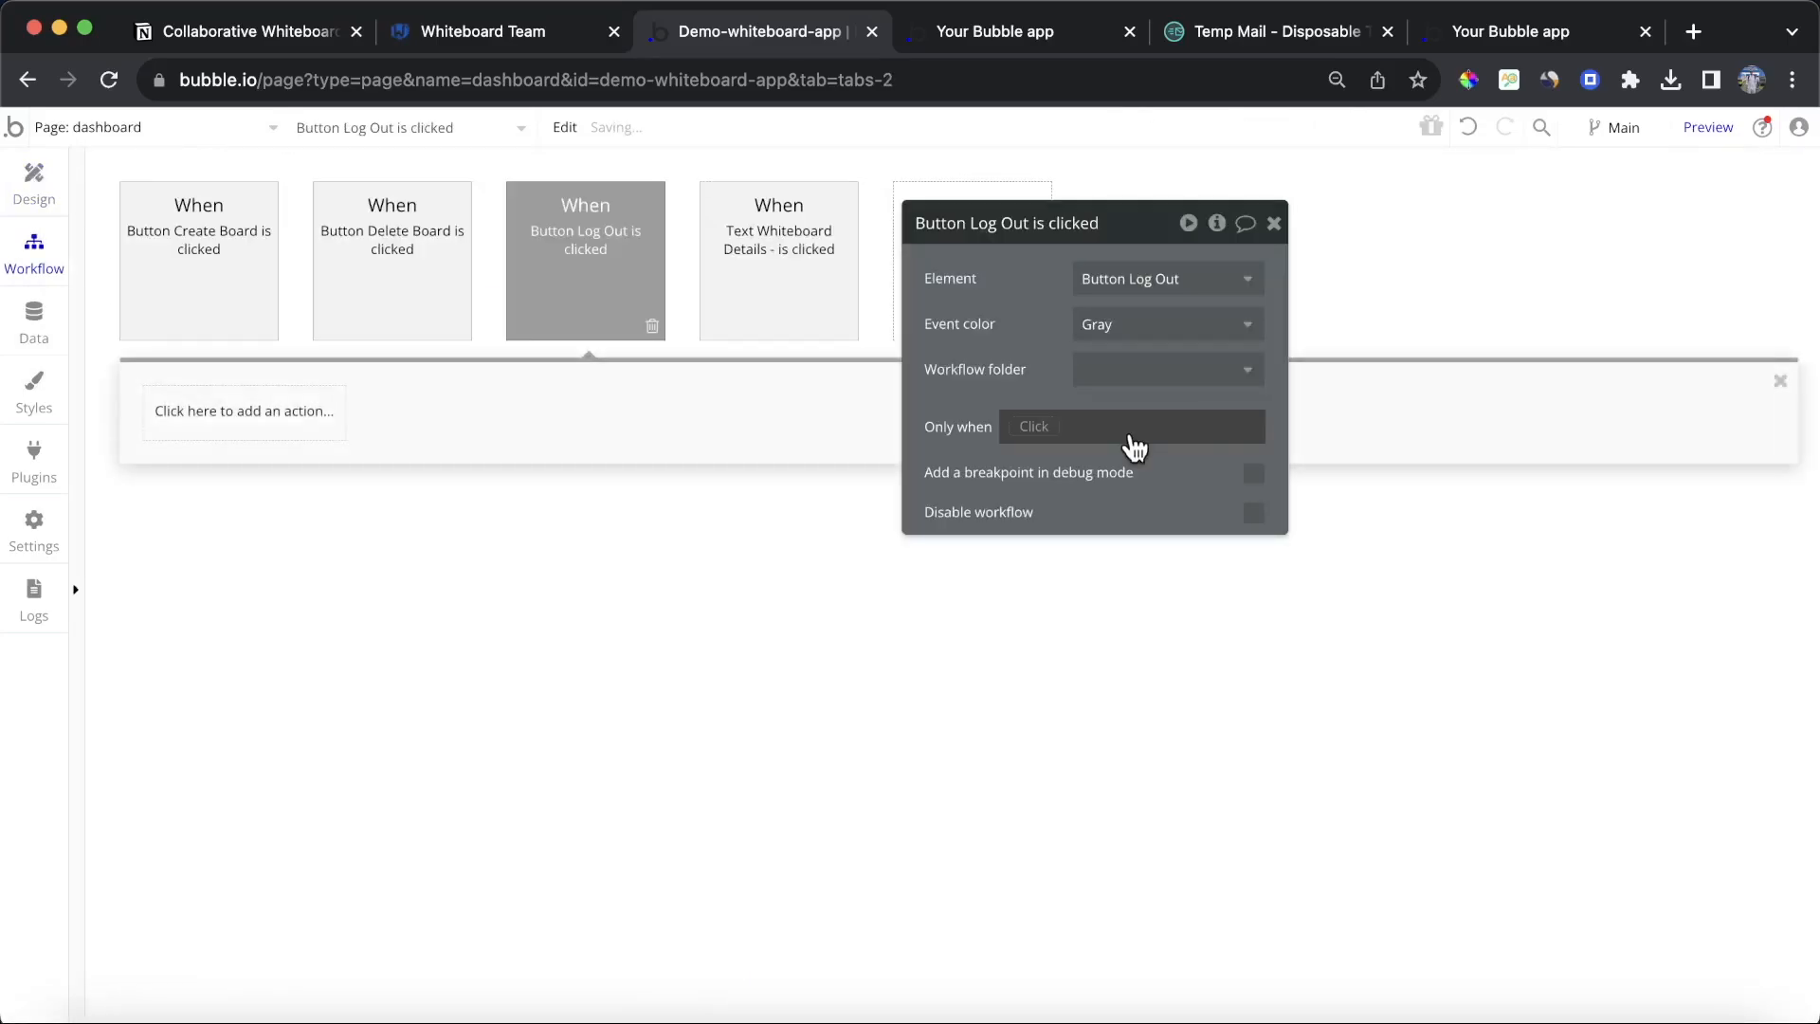
{"action": "left_click", "coordinate": [298, 427]}
{"action": "type", "text": "log"}
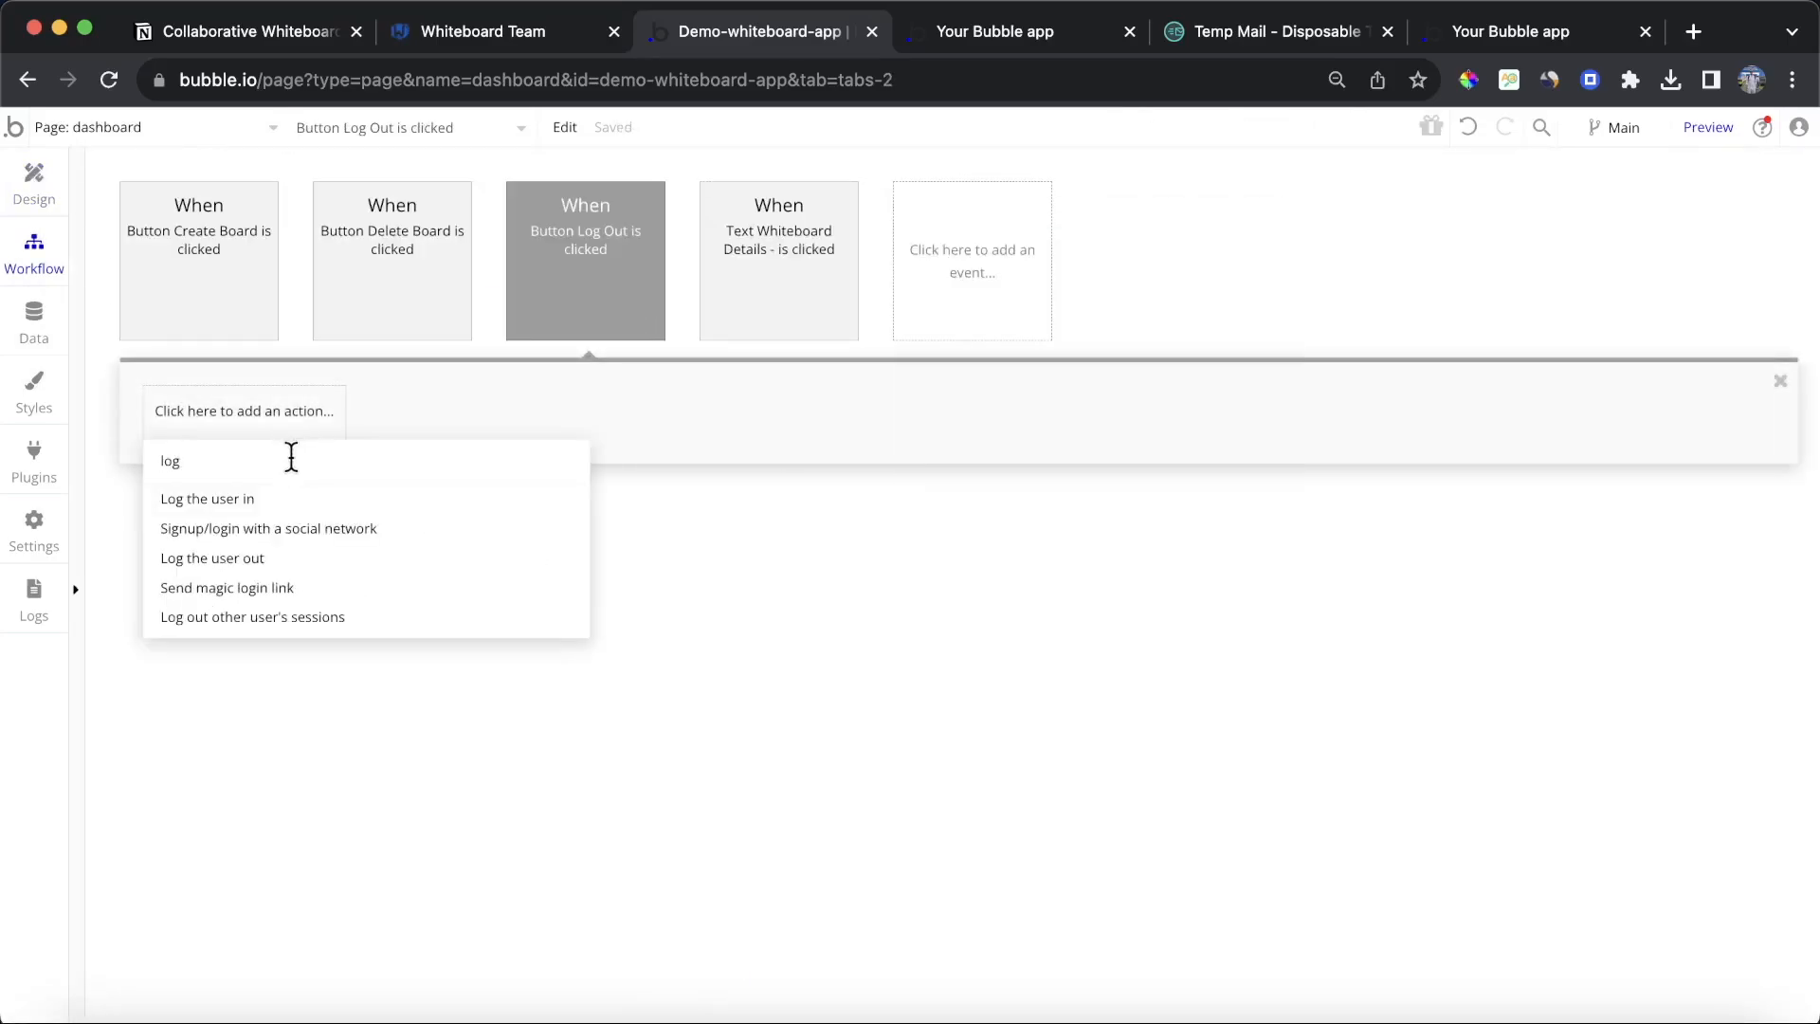
{"action": "left_click", "coordinate": [210, 558]}
Step: Add a Go to page action to the Log Out workflow that sends the user to the sign-up page
{"action": "left_click", "coordinate": [492, 414]}
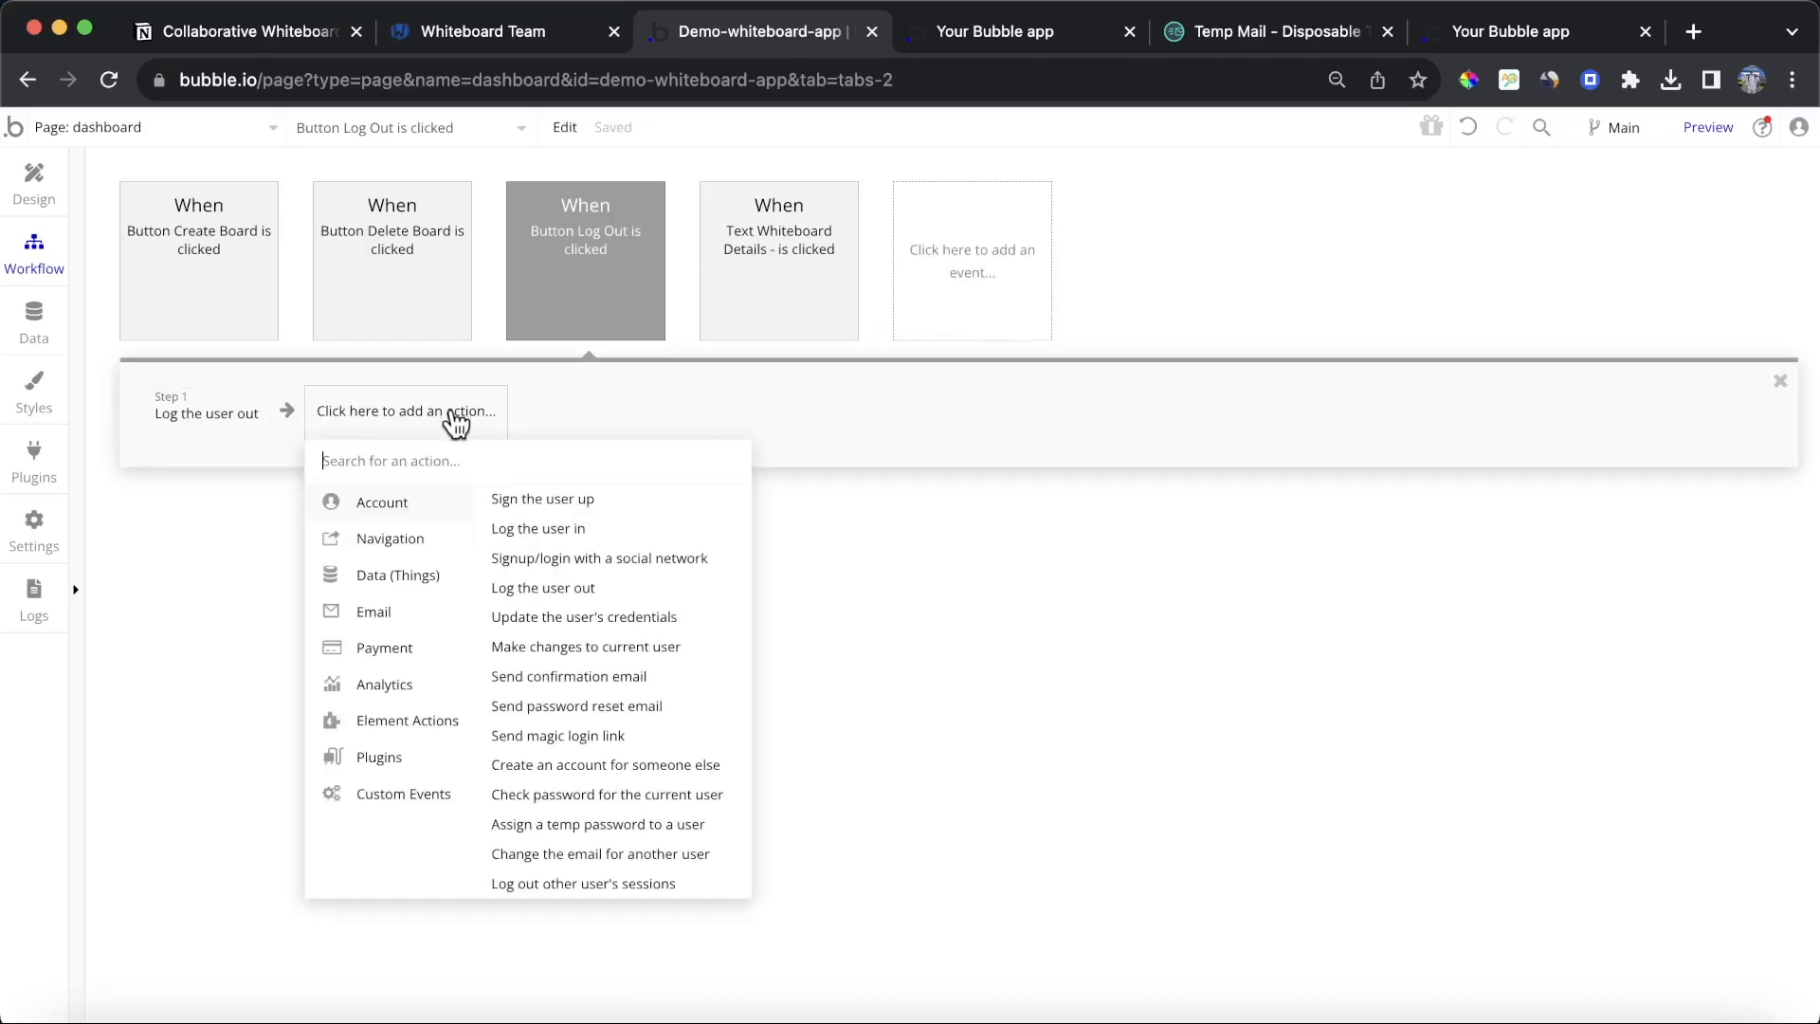
{"action": "mouse_move", "coordinate": [377, 541]}
{"action": "left_click", "coordinate": [533, 497]}
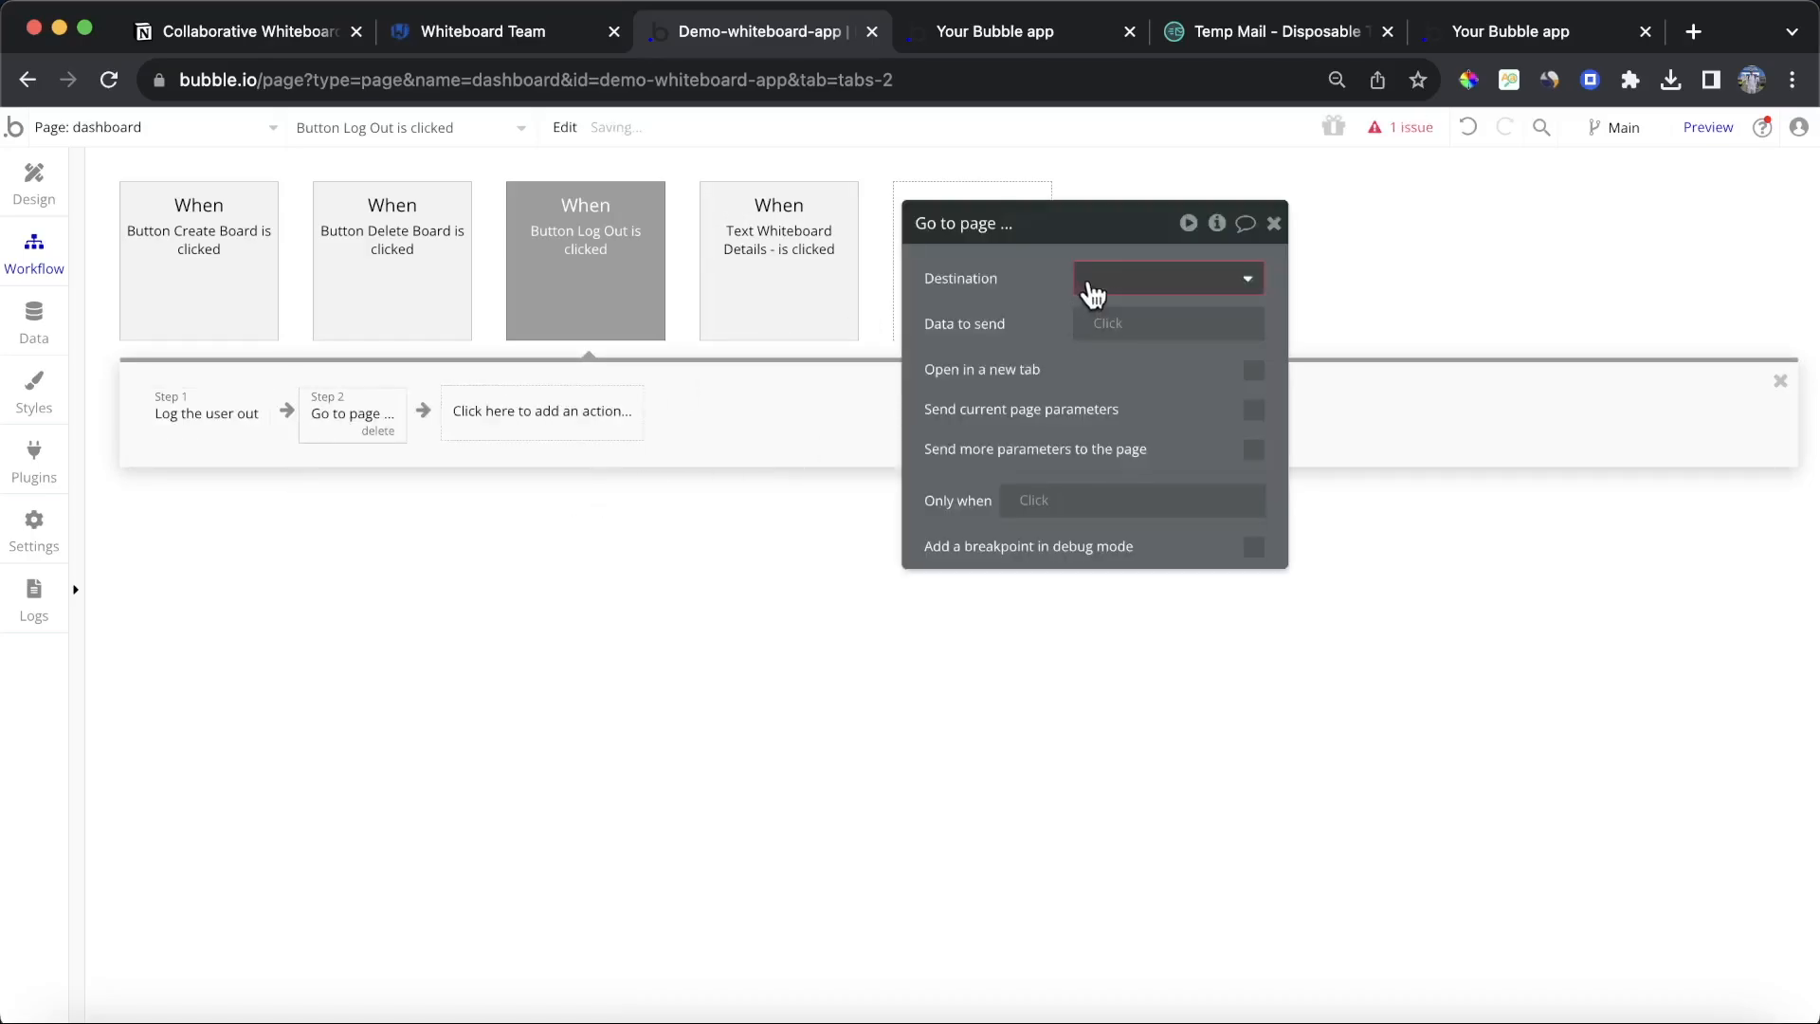
{"action": "left_click", "coordinate": [1091, 278]}
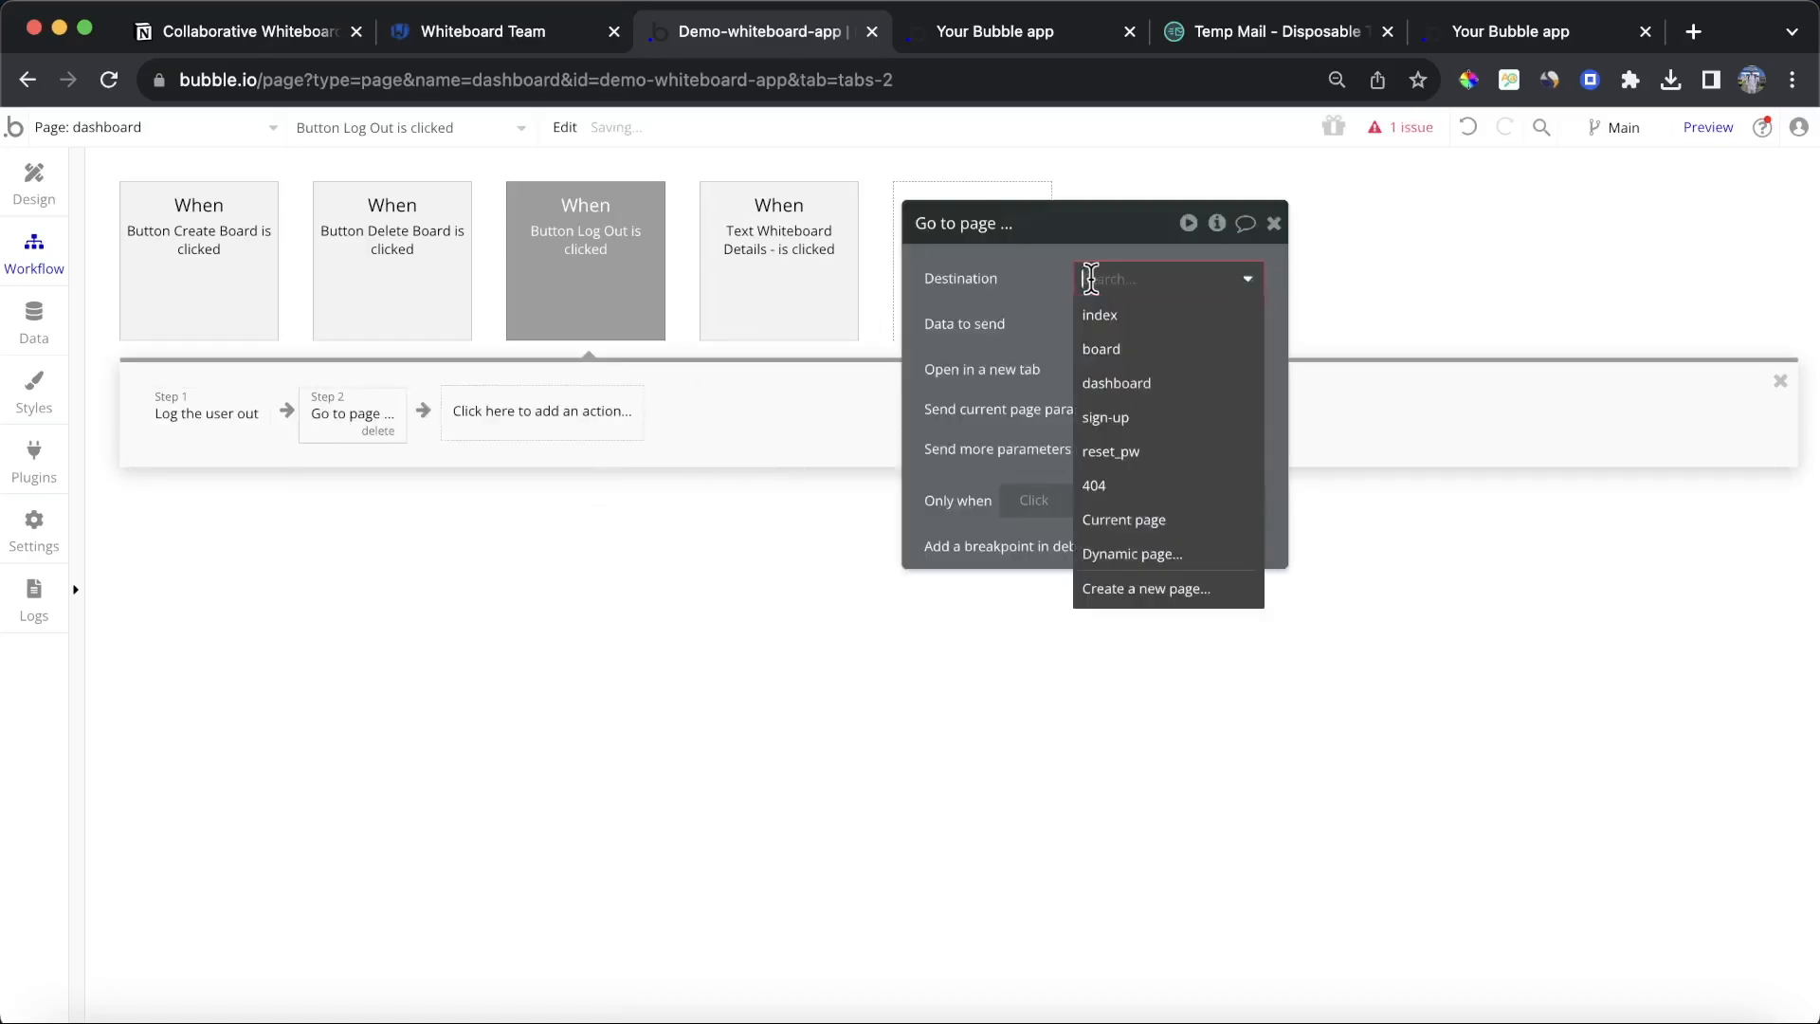
{"action": "left_click", "coordinate": [1197, 428]}
Step: Test the Log Out button from the dashboard in the refreshed app preview
{"action": "left_click", "coordinate": [993, 38]}
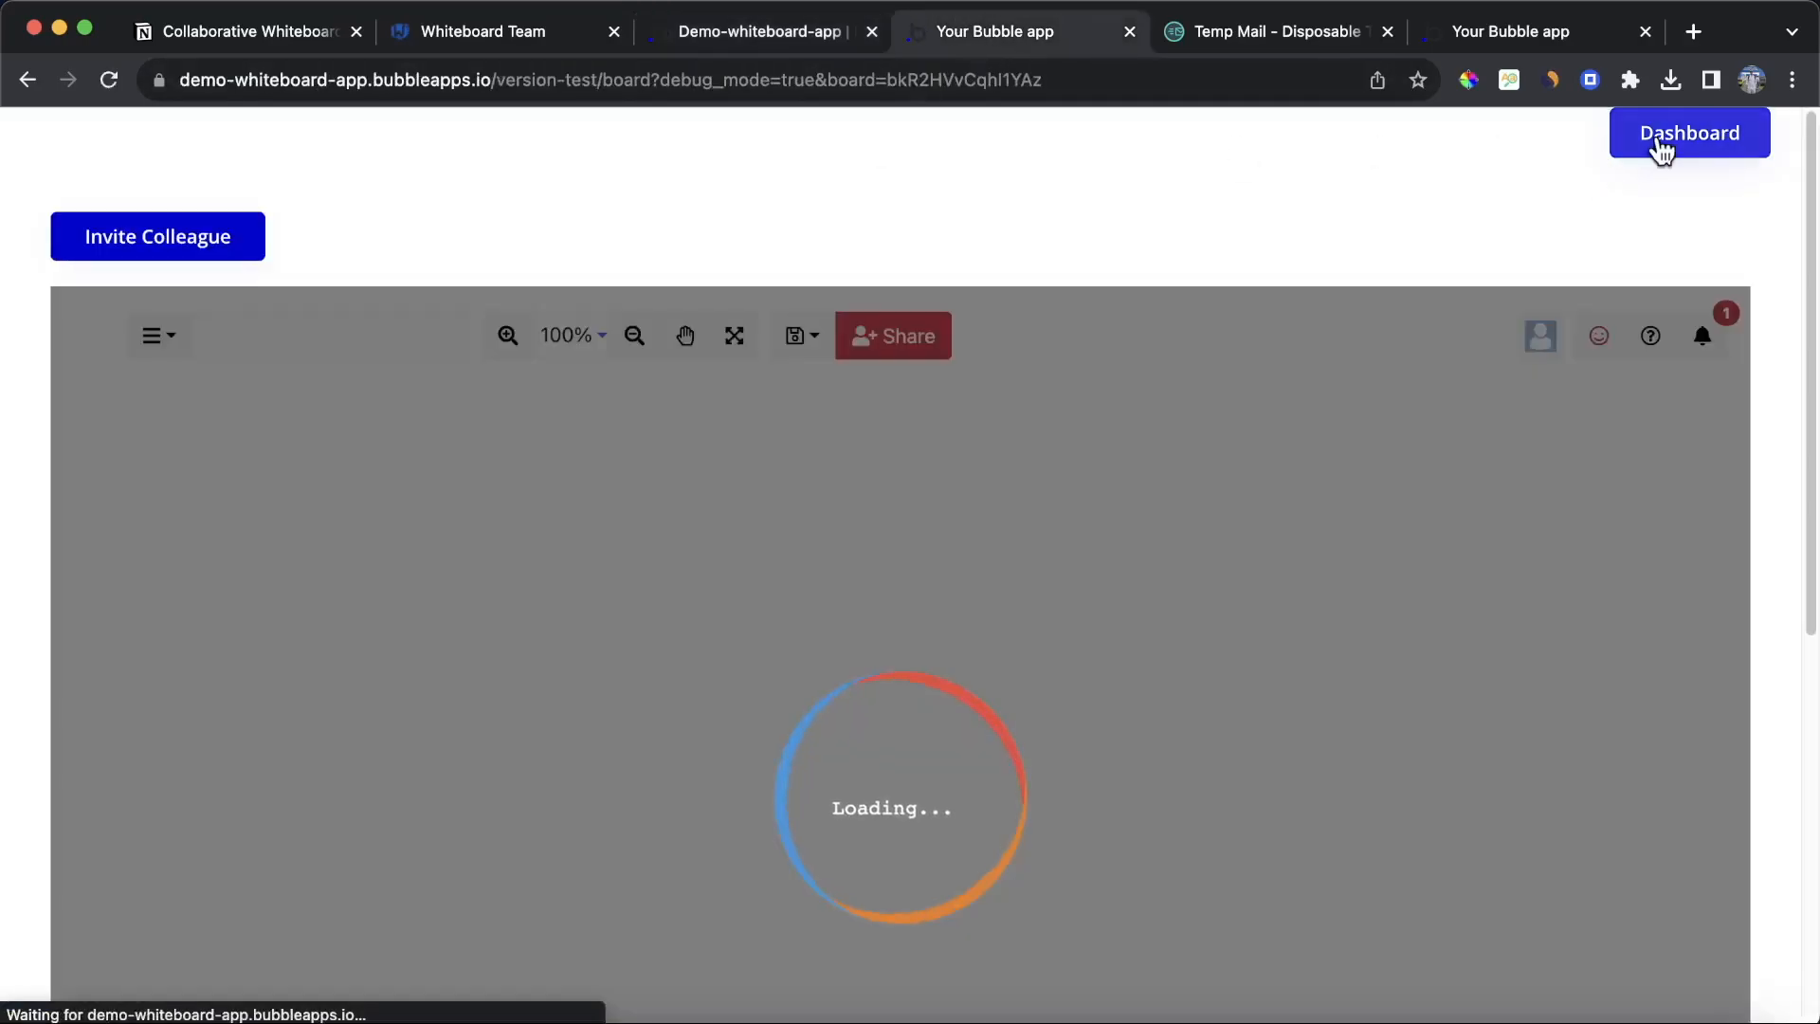
{"action": "left_click", "coordinate": [1658, 150]}
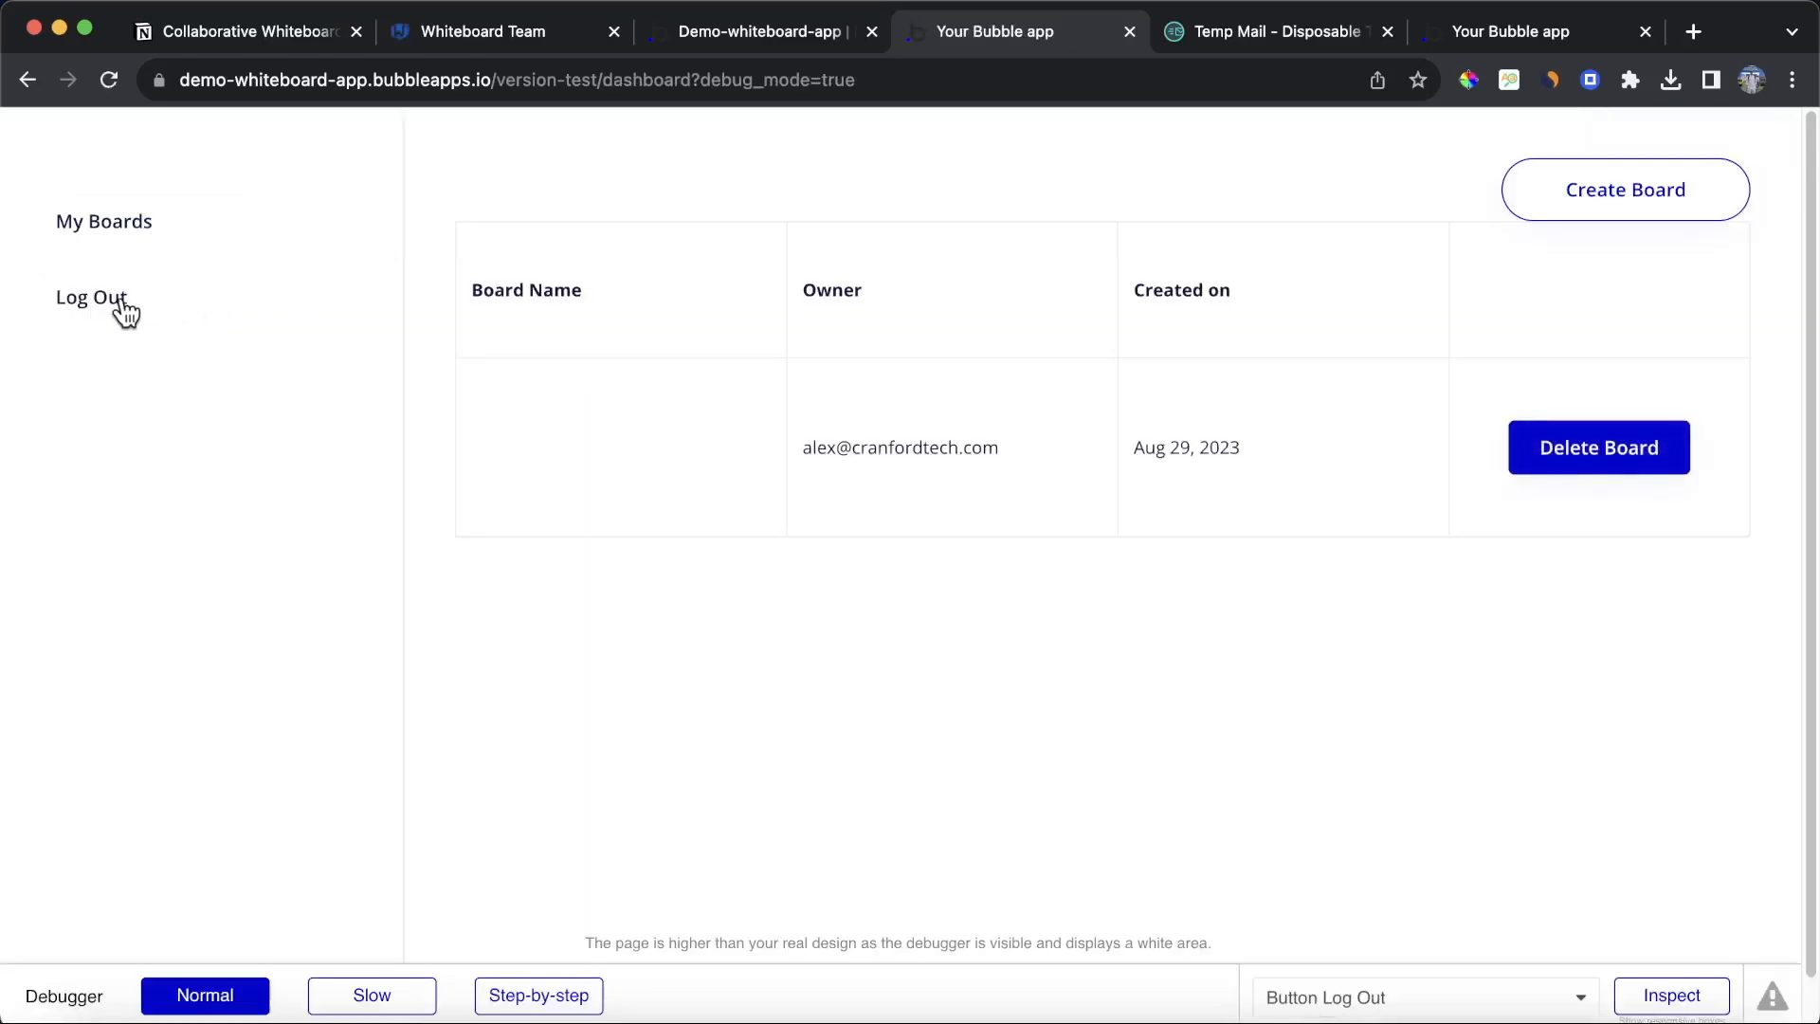
{"action": "left_click", "coordinate": [122, 304]}
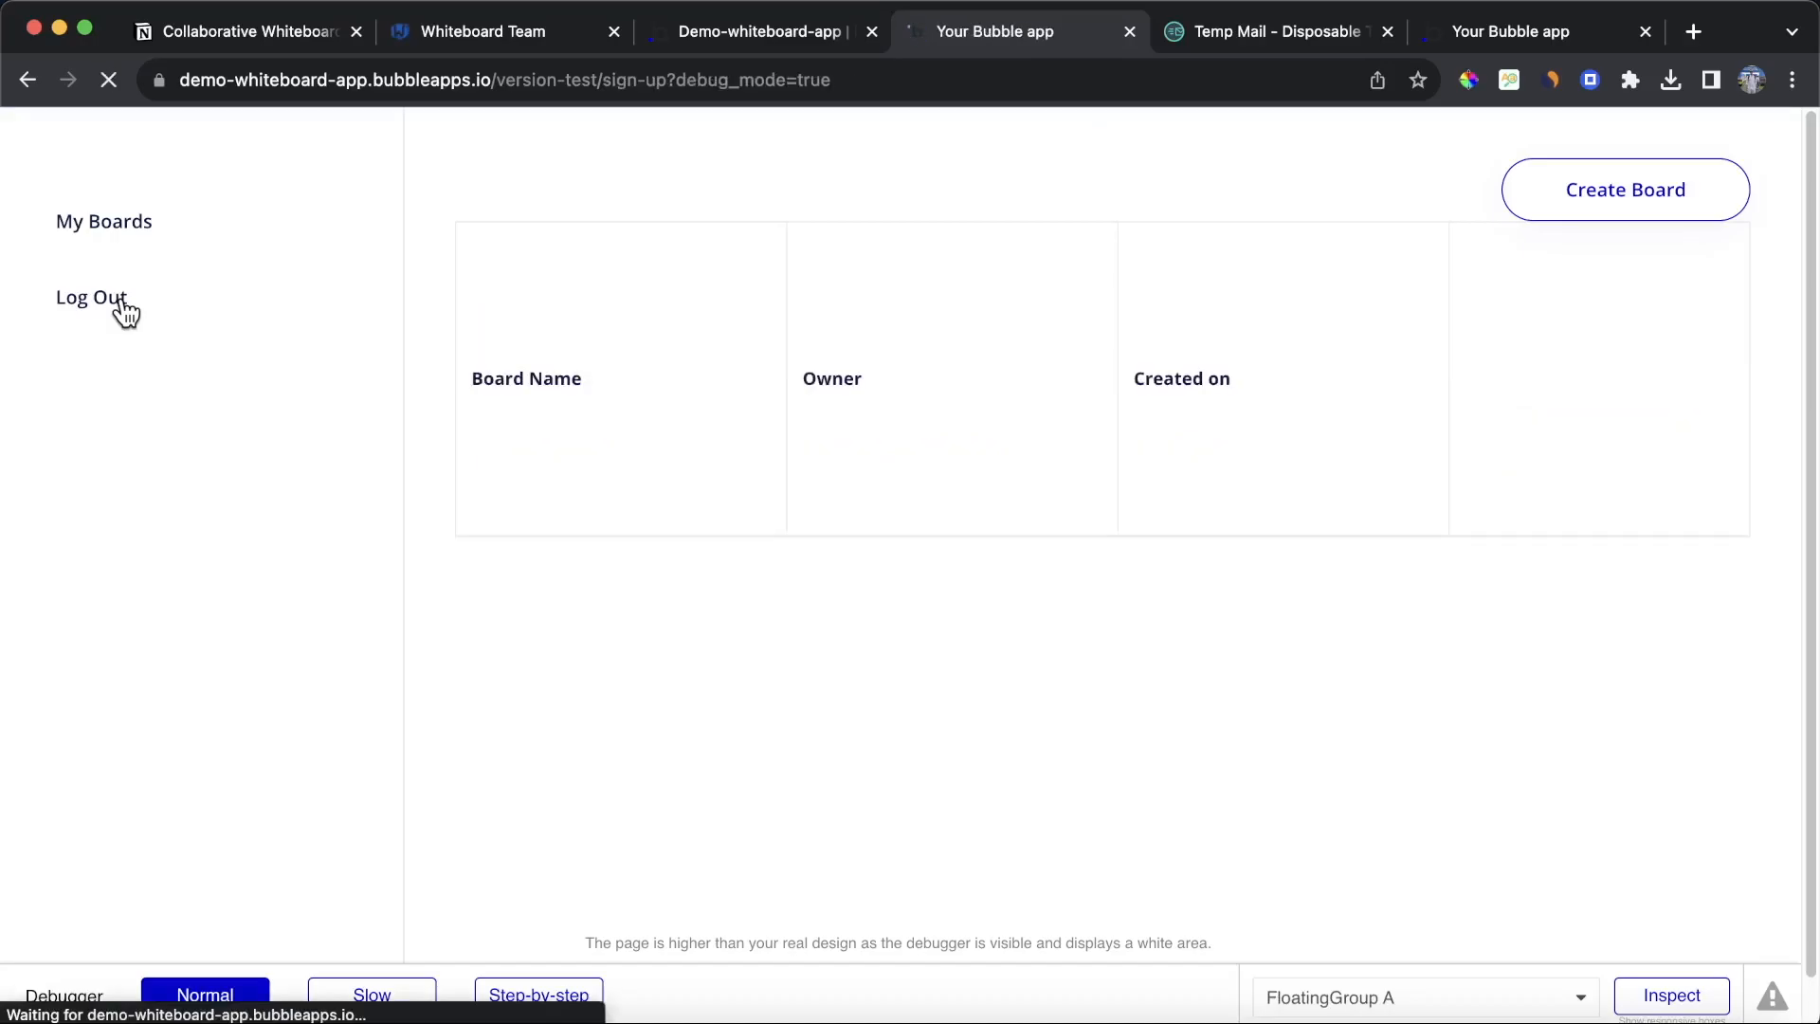
Step: Inspect the Sign Up button's workflow on the sign-up page in the editor
{"action": "left_click", "coordinate": [1270, 28]}
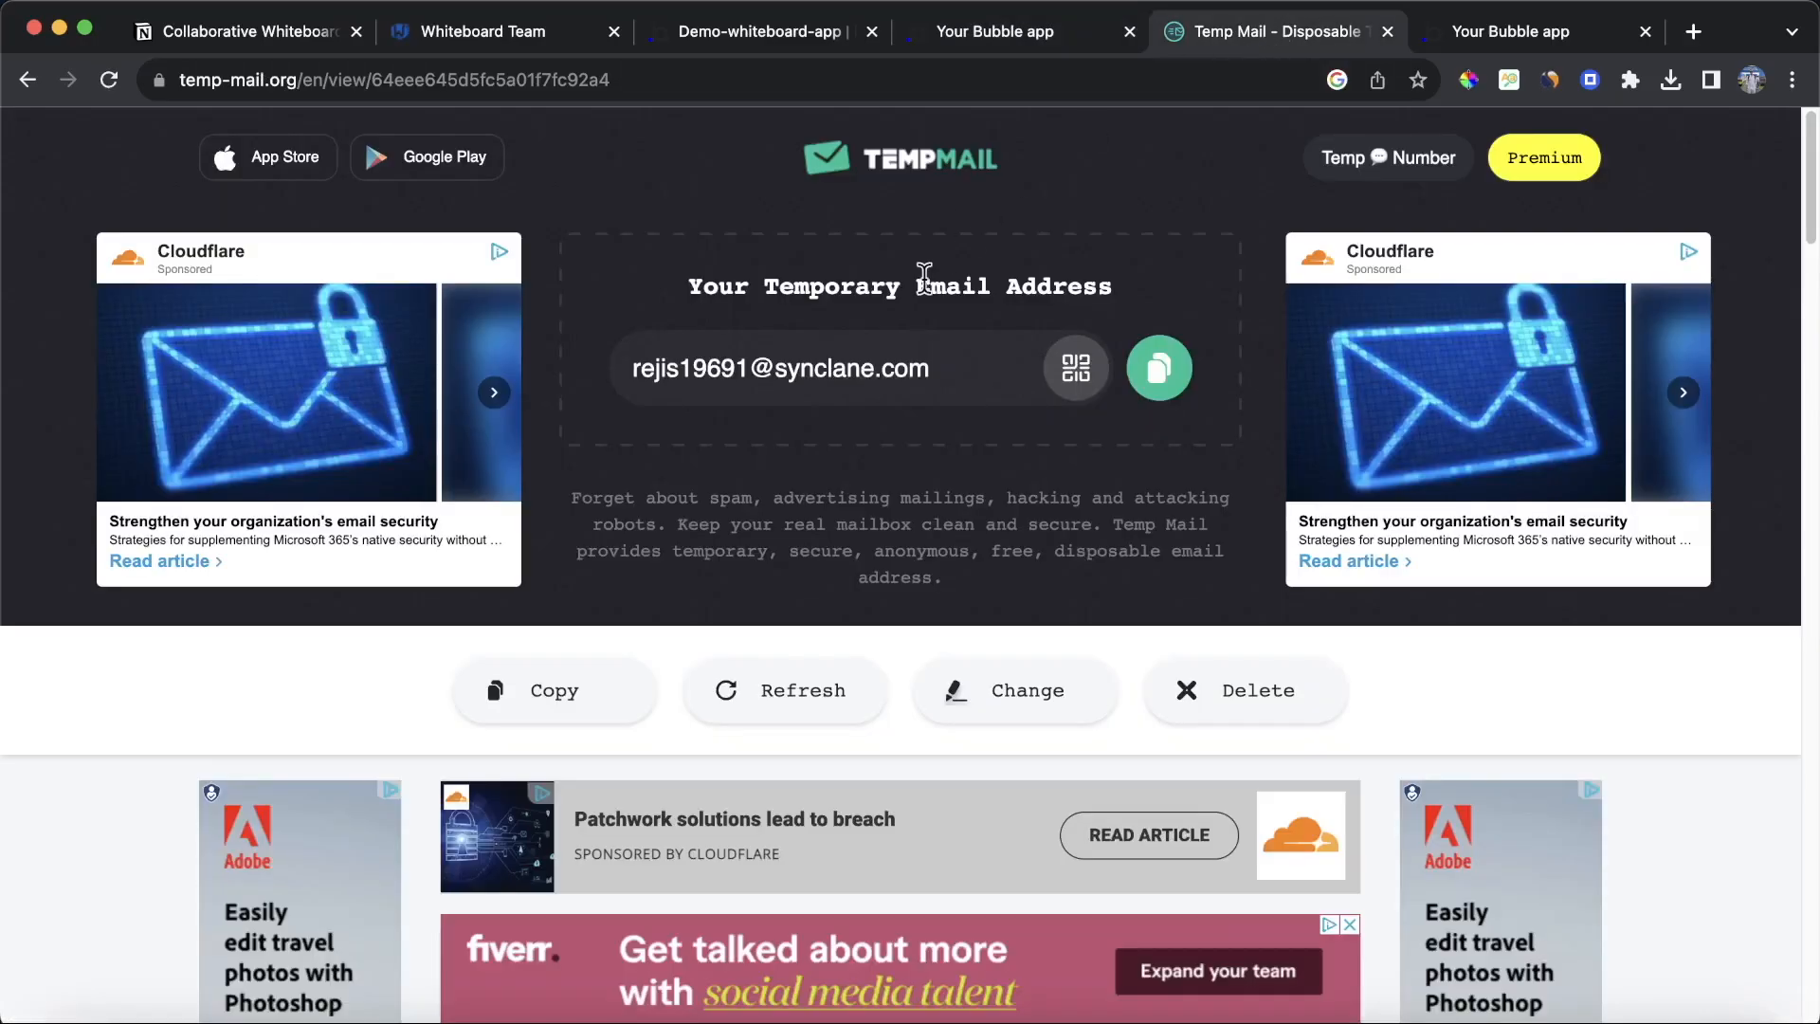
{"action": "left_click", "coordinate": [991, 38]}
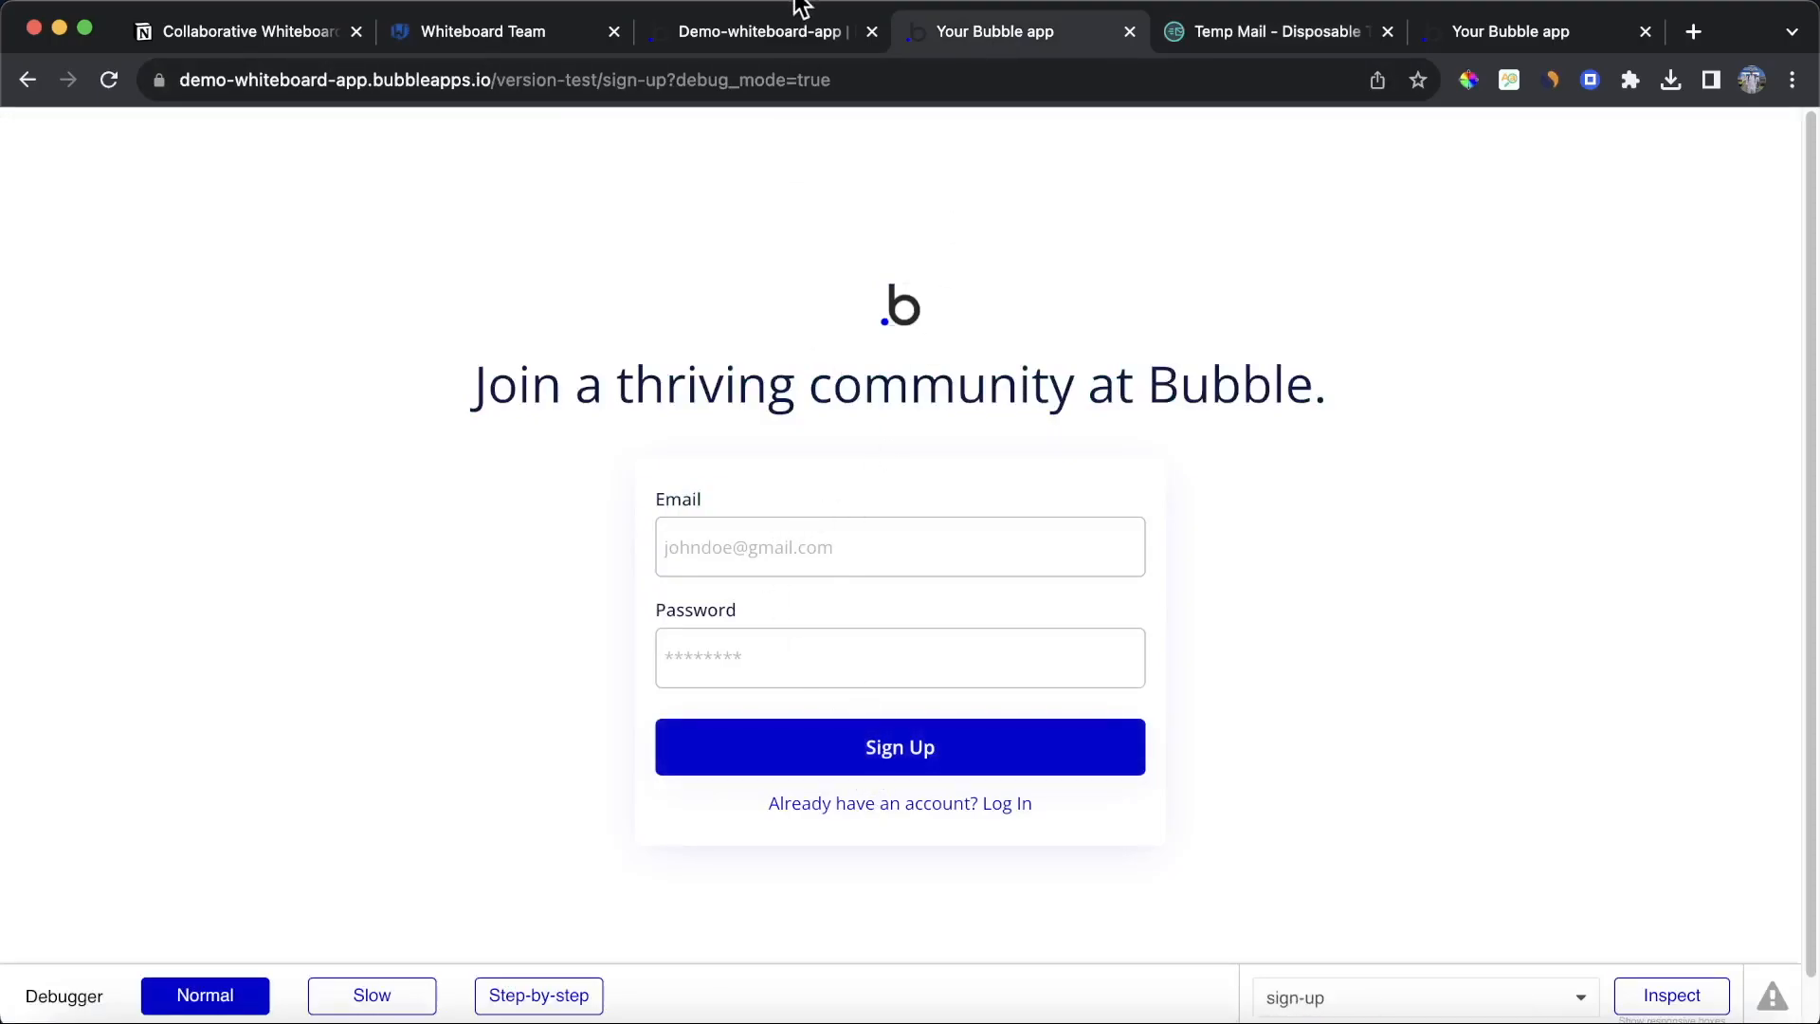
{"action": "left_click", "coordinate": [767, 30]}
{"action": "left_click", "coordinate": [185, 133]}
{"action": "left_click", "coordinate": [422, 235]}
{"action": "left_click", "coordinate": [36, 190]}
{"action": "left_click", "coordinate": [977, 763]}
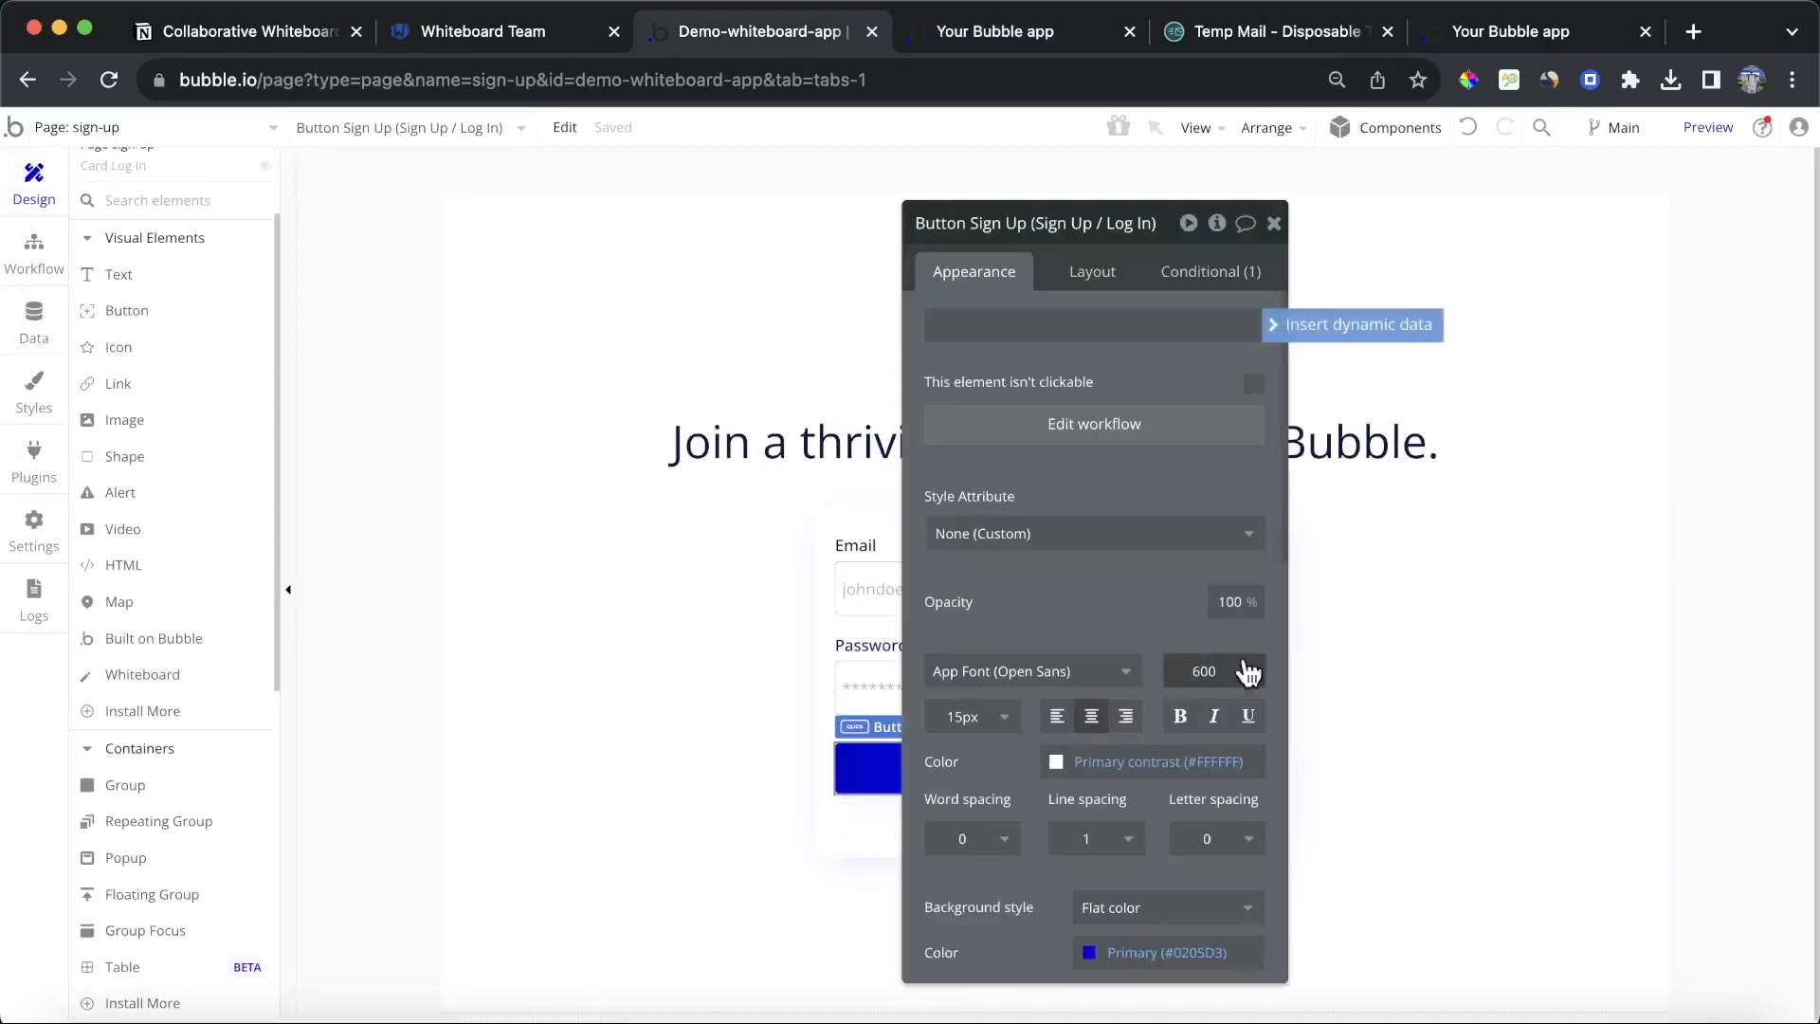
{"action": "left_click", "coordinate": [1078, 446]}
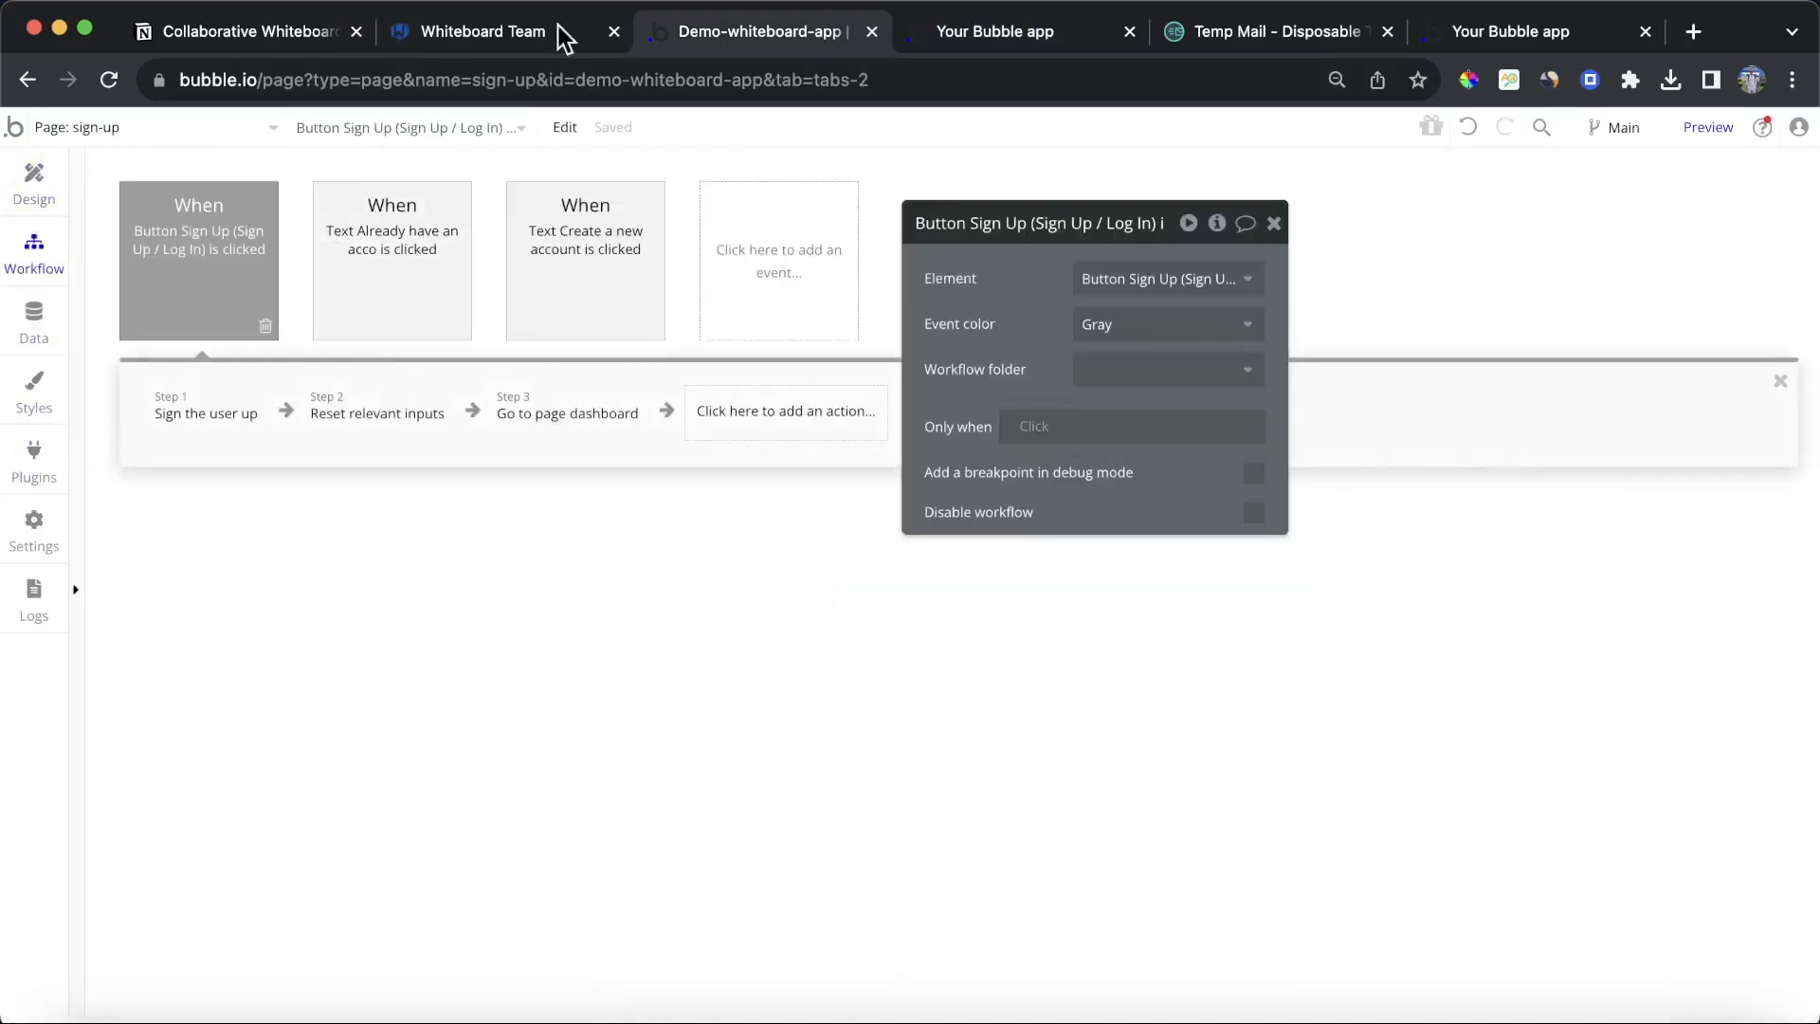
{"action": "left_click", "coordinate": [1030, 38]}
{"action": "left_click", "coordinate": [784, 533]}
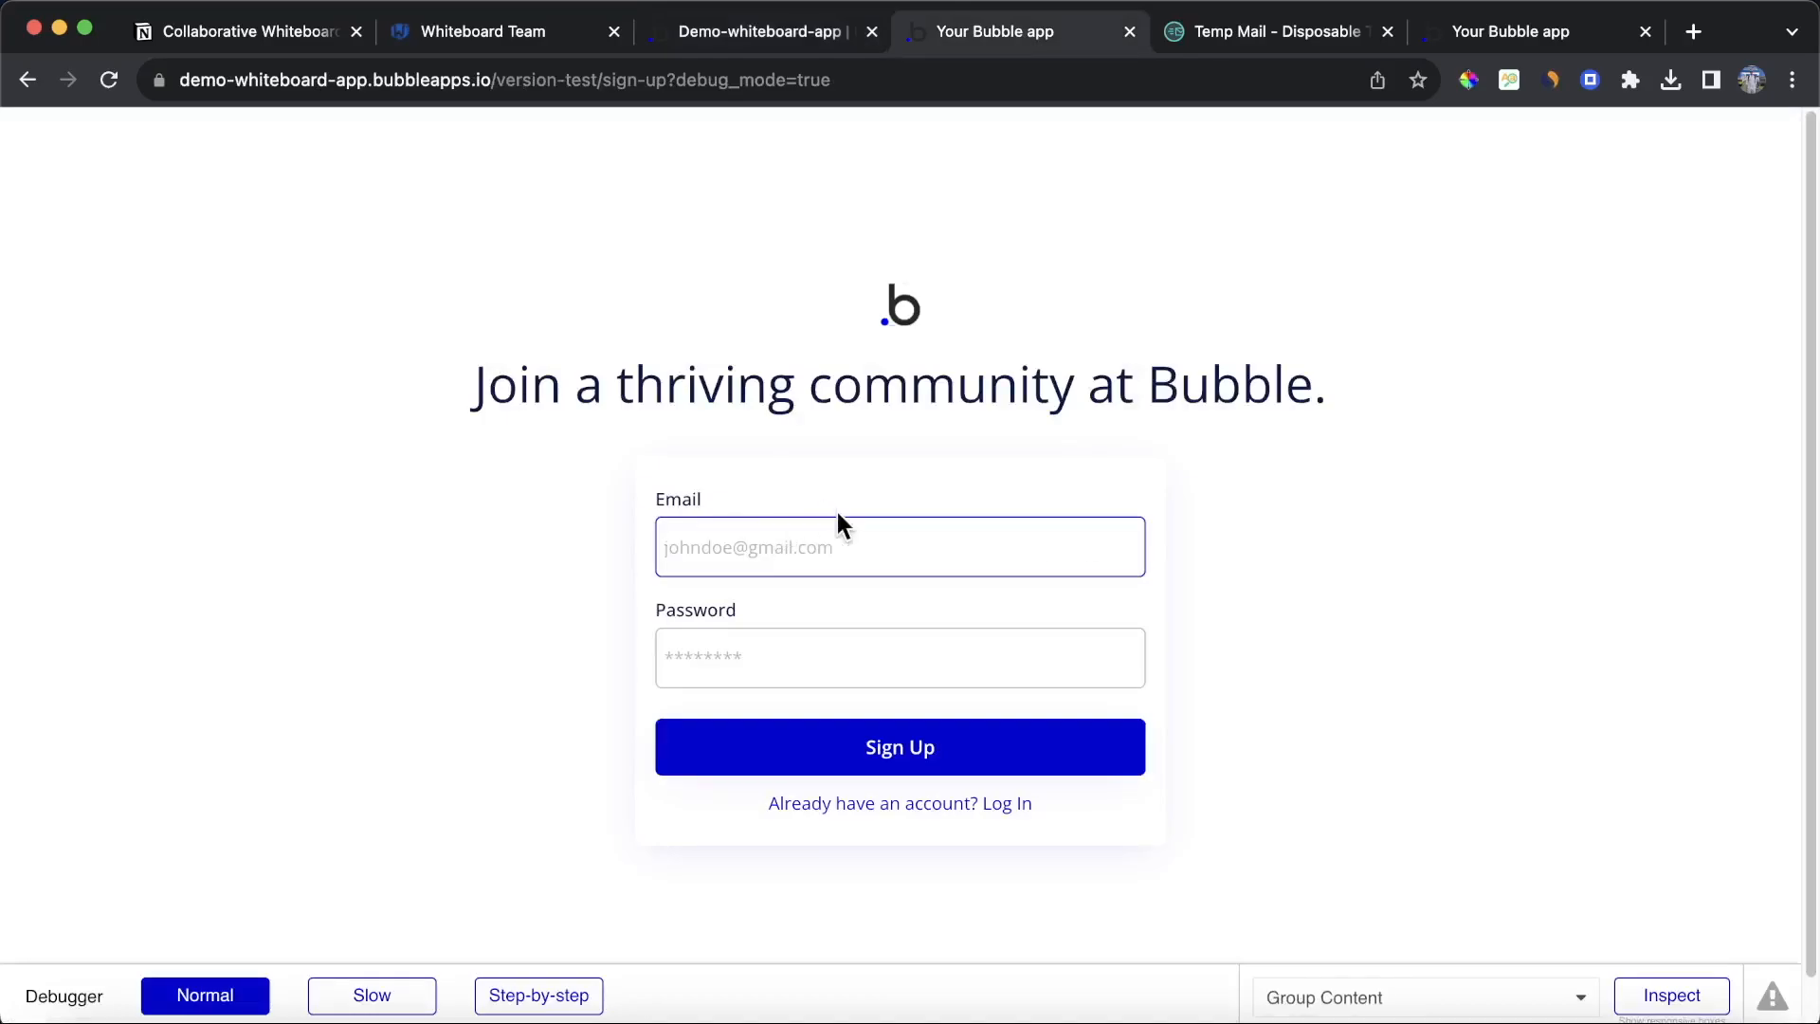
{"action": "key", "text": "super+v"}
{"action": "key", "text": "super+z"}
Step: Sign up in the preview with the copied temporary e-mail address and a password
{"action": "left_click", "coordinate": [1270, 32]}
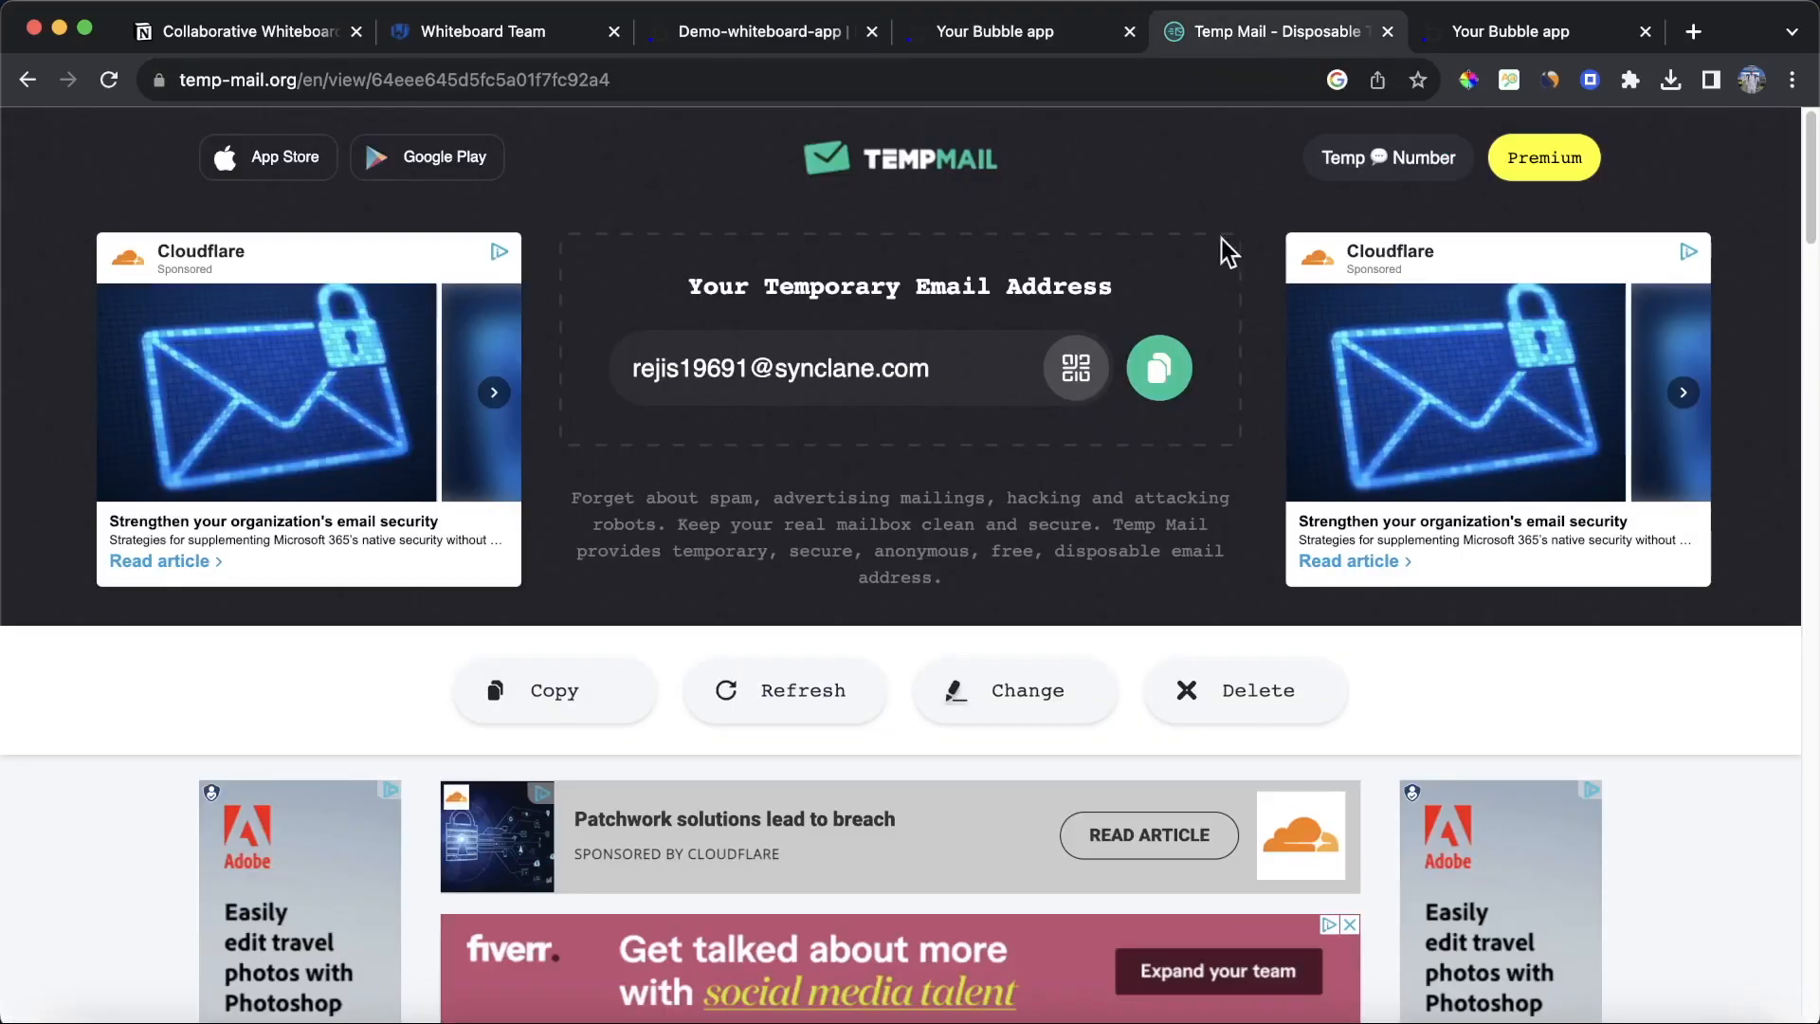
{"action": "left_click", "coordinate": [1158, 370]}
{"action": "left_click", "coordinate": [1015, 38]}
{"action": "left_click", "coordinate": [844, 559]}
{"action": "key", "text": "super+v"}
{"action": "key", "text": "Tab"}
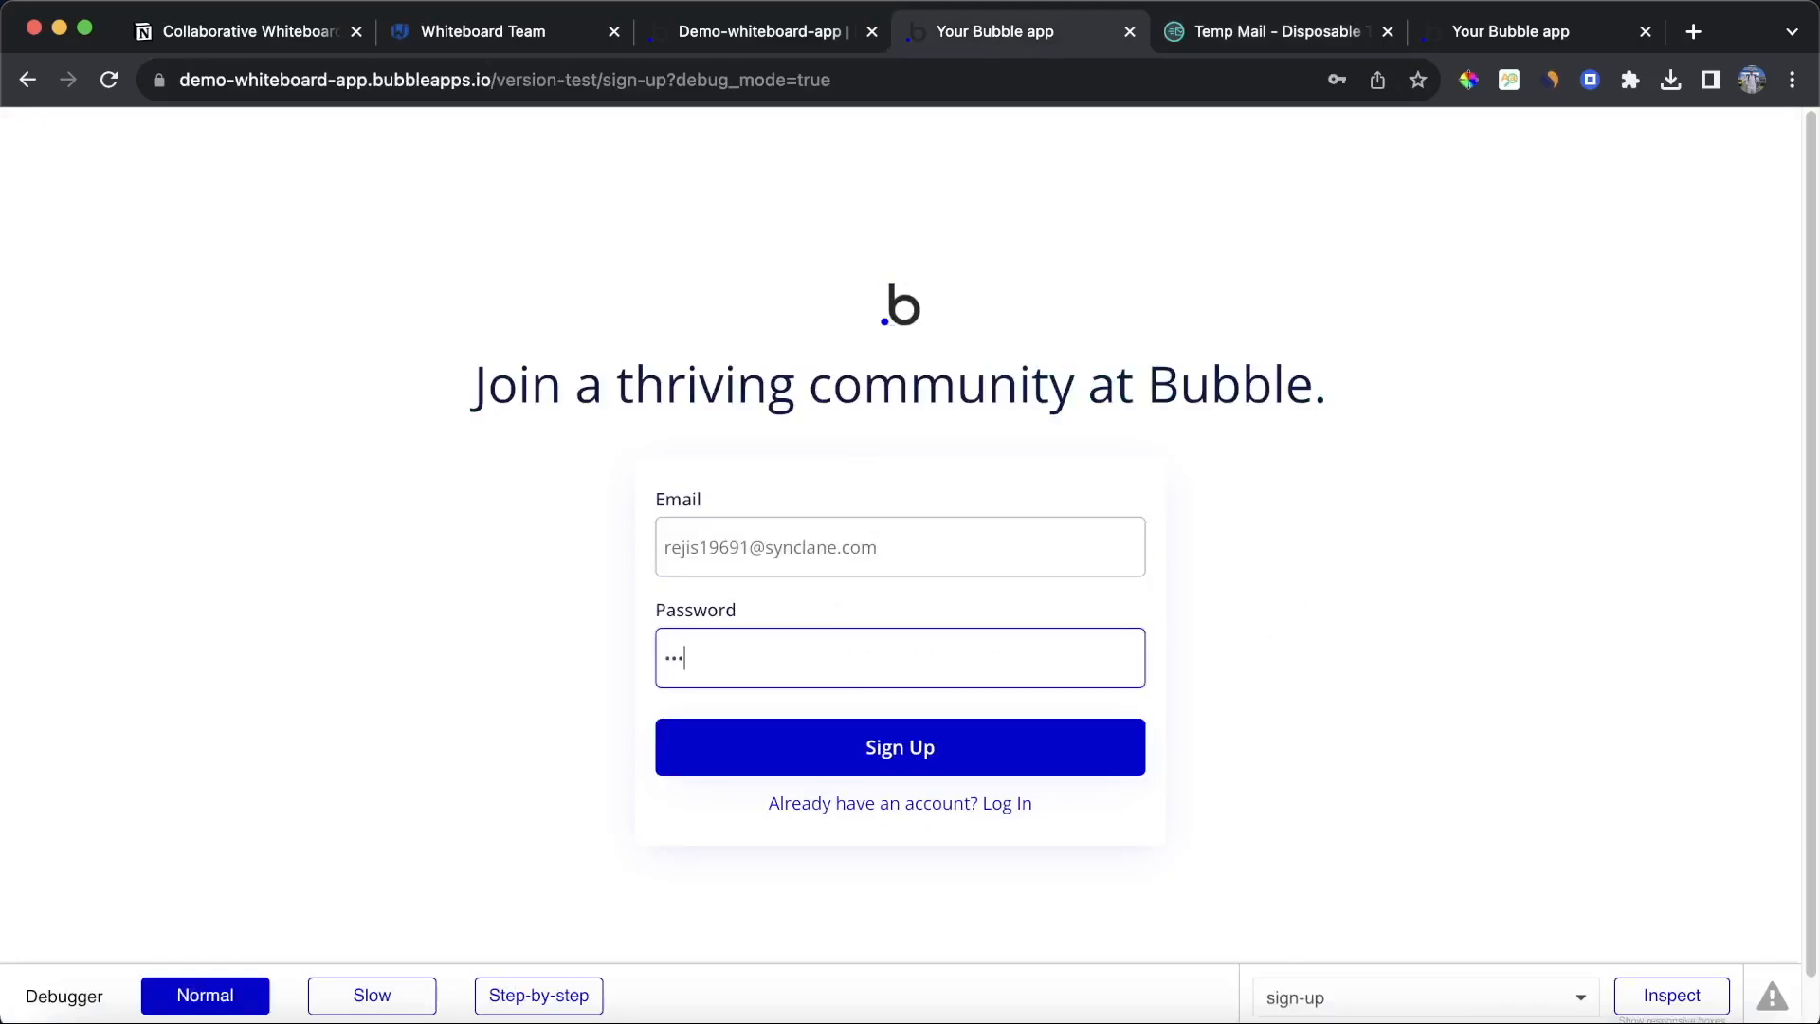
{"action": "left_click", "coordinate": [1028, 756]}
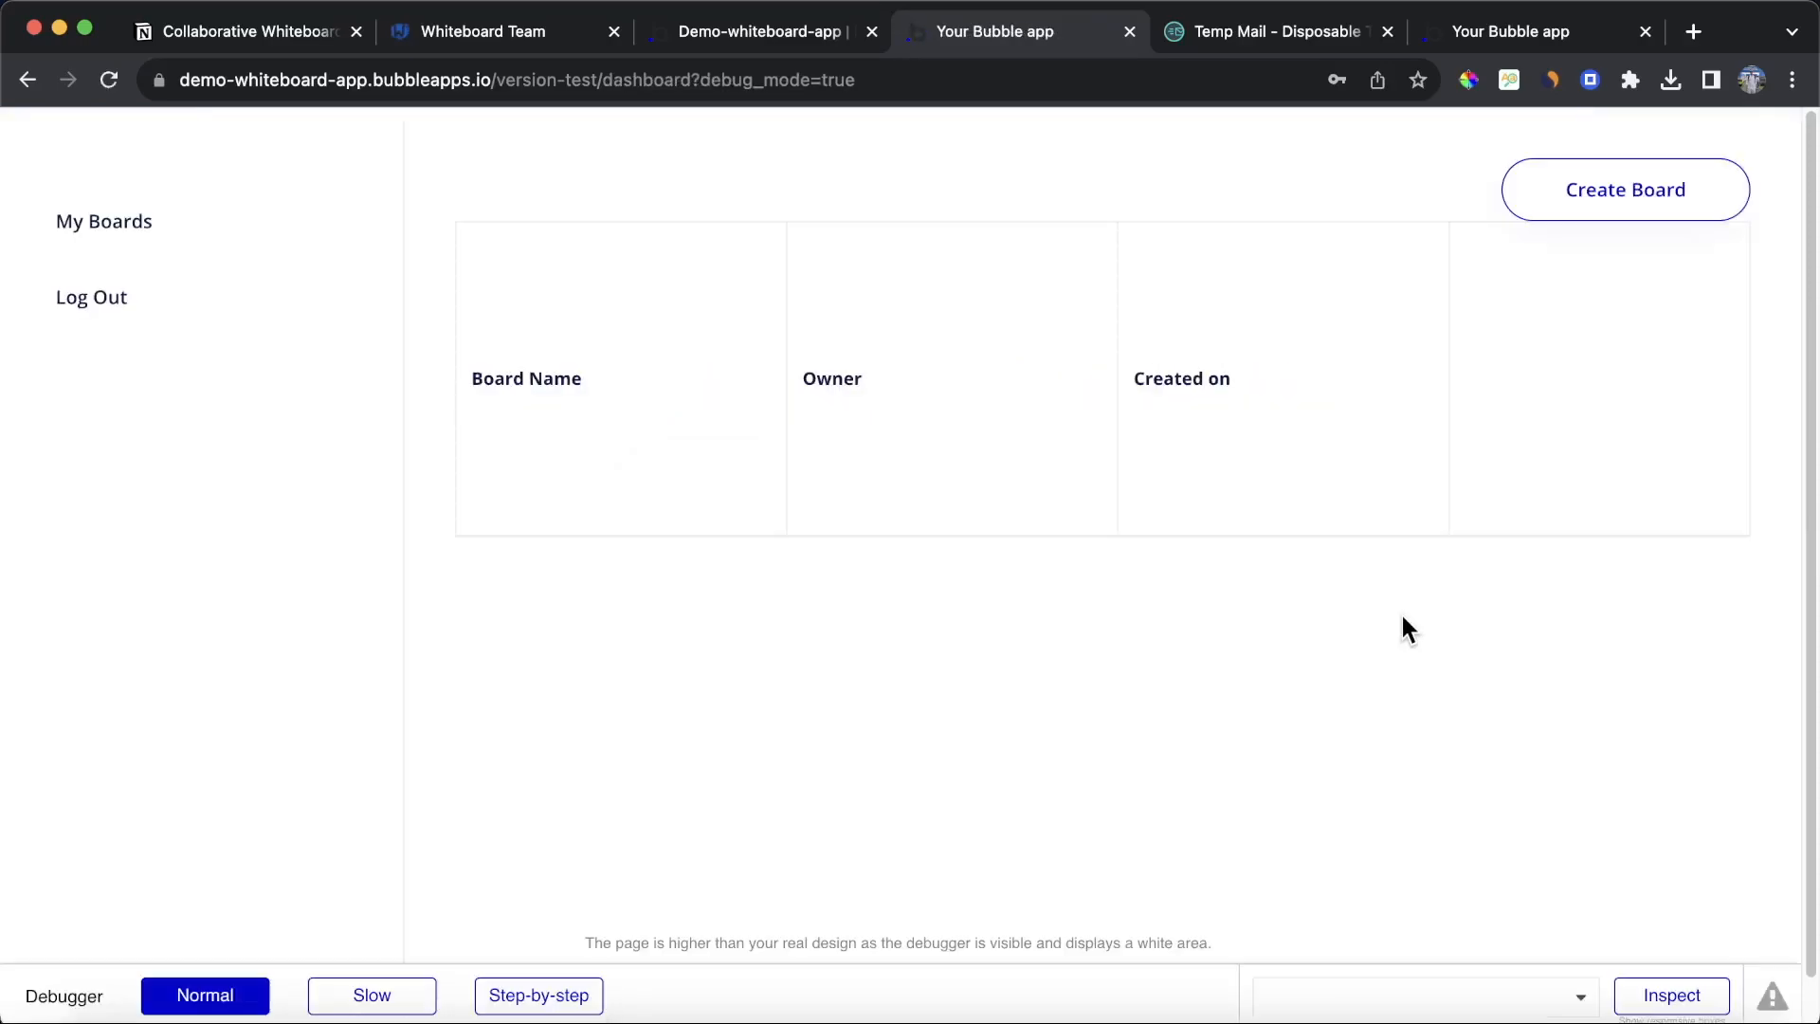
Step: On the dashboard's Board table, add a conditional whose condition starts with a search for Boards
{"action": "left_click", "coordinate": [713, 40]}
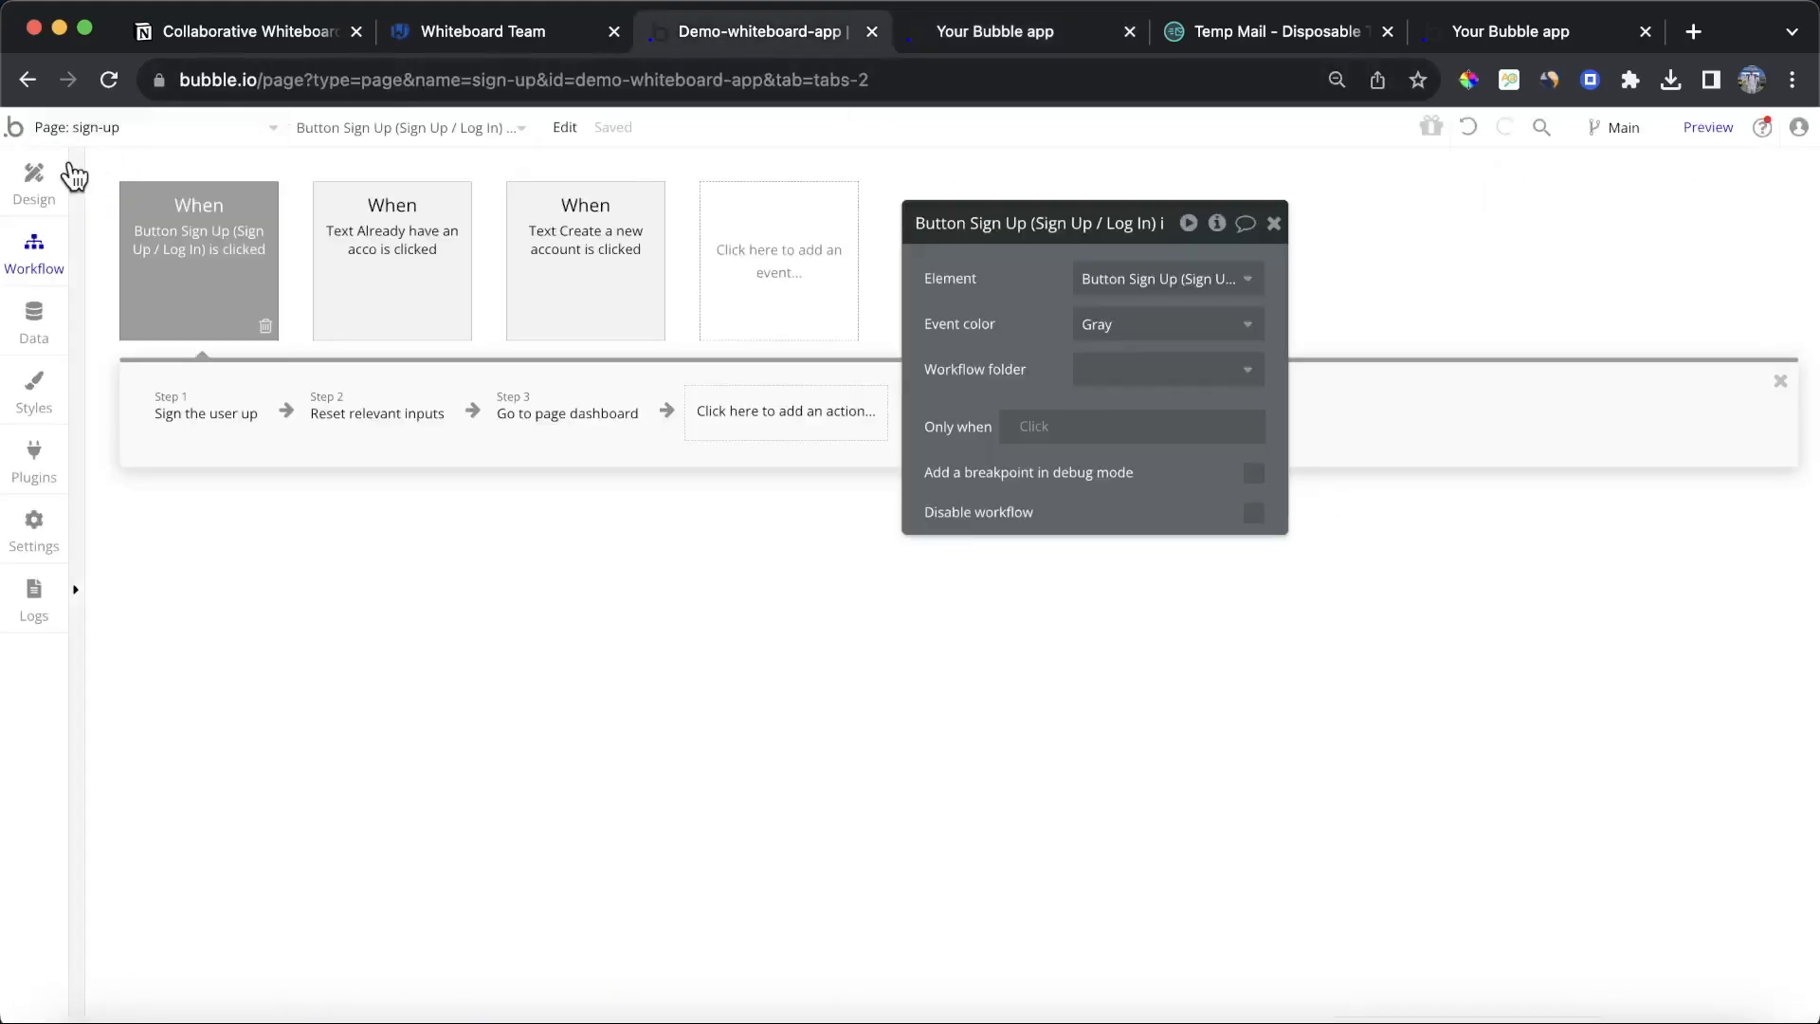
{"action": "left_click", "coordinate": [84, 127]}
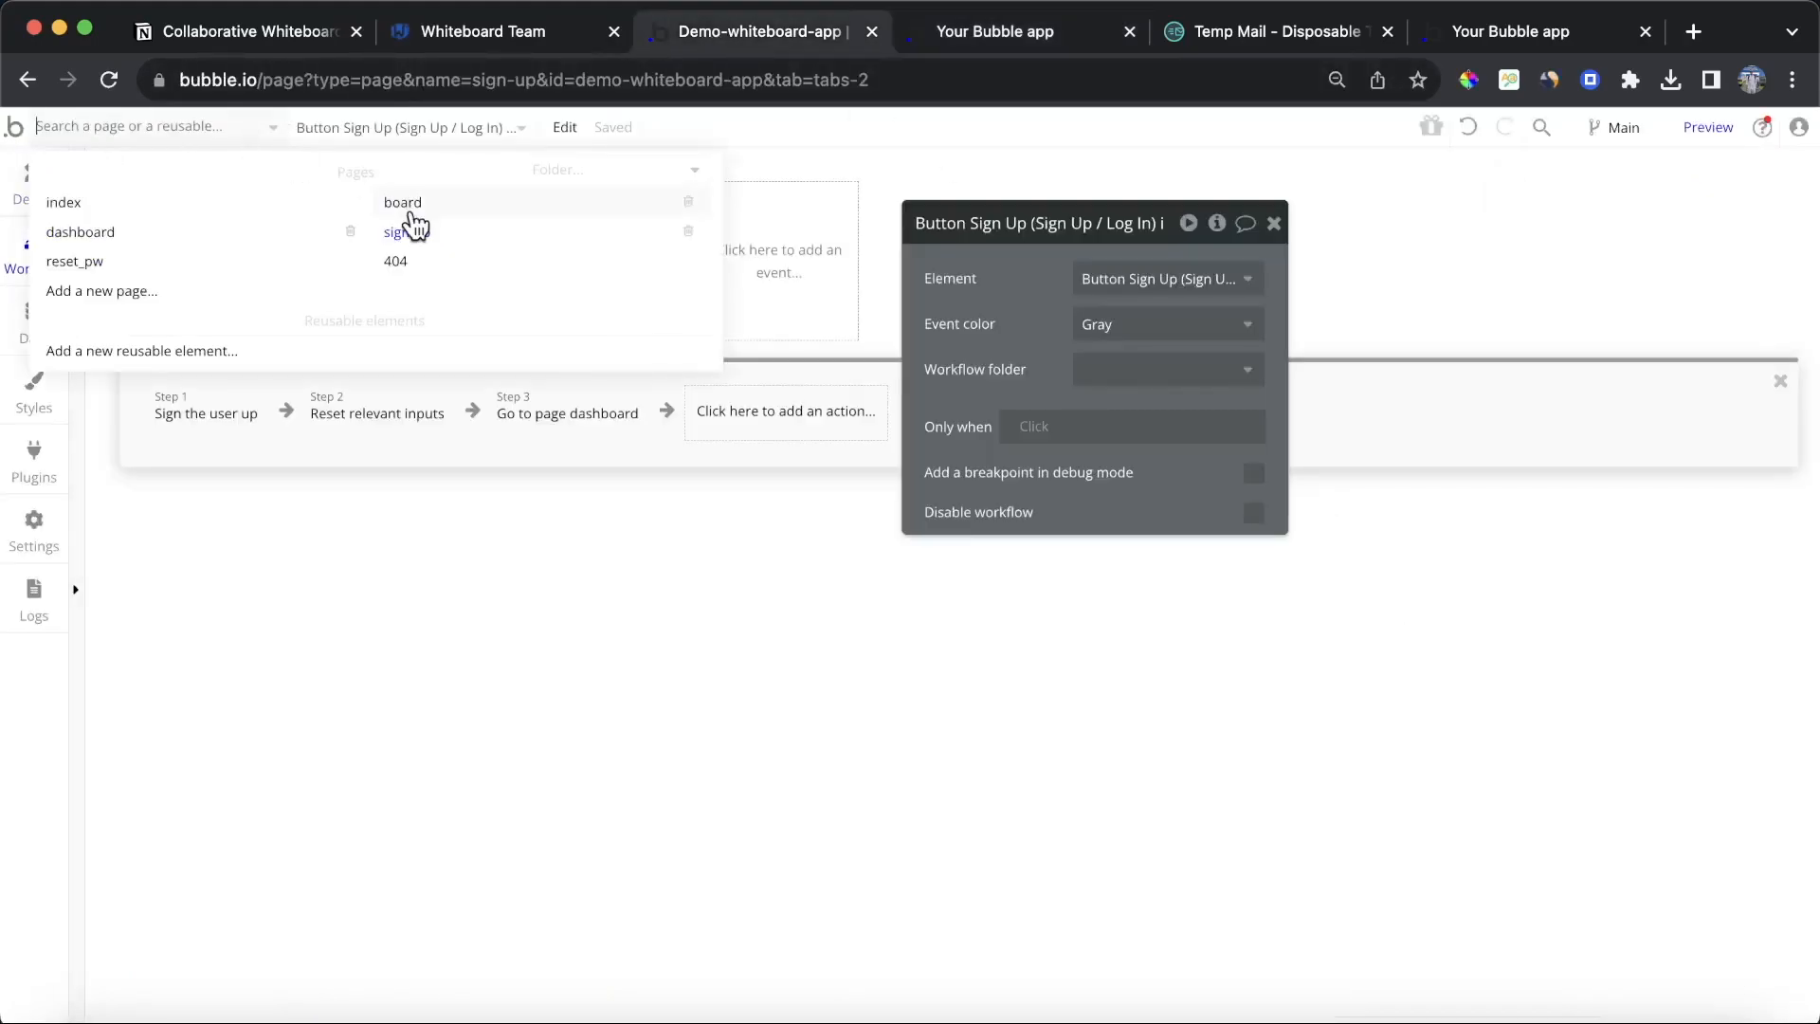
{"action": "left_click", "coordinate": [197, 249]}
{"action": "left_click", "coordinate": [19, 193]}
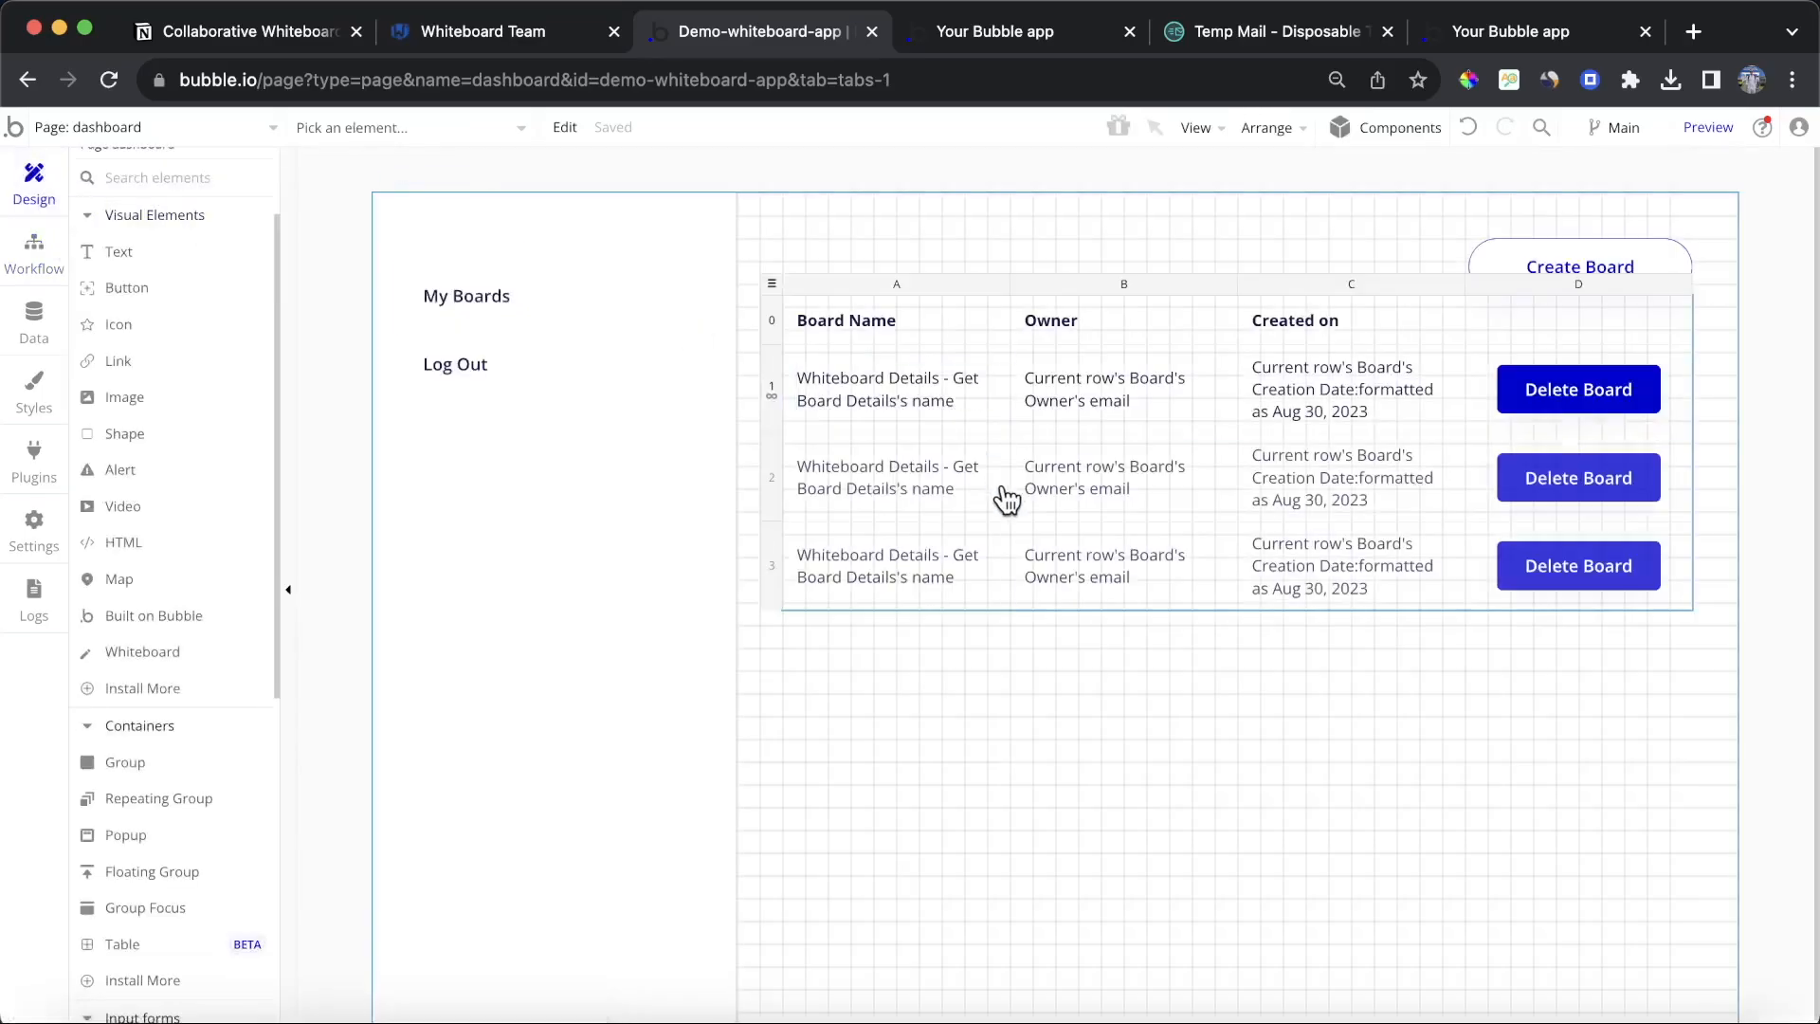
{"action": "double_click", "coordinate": [773, 284]}
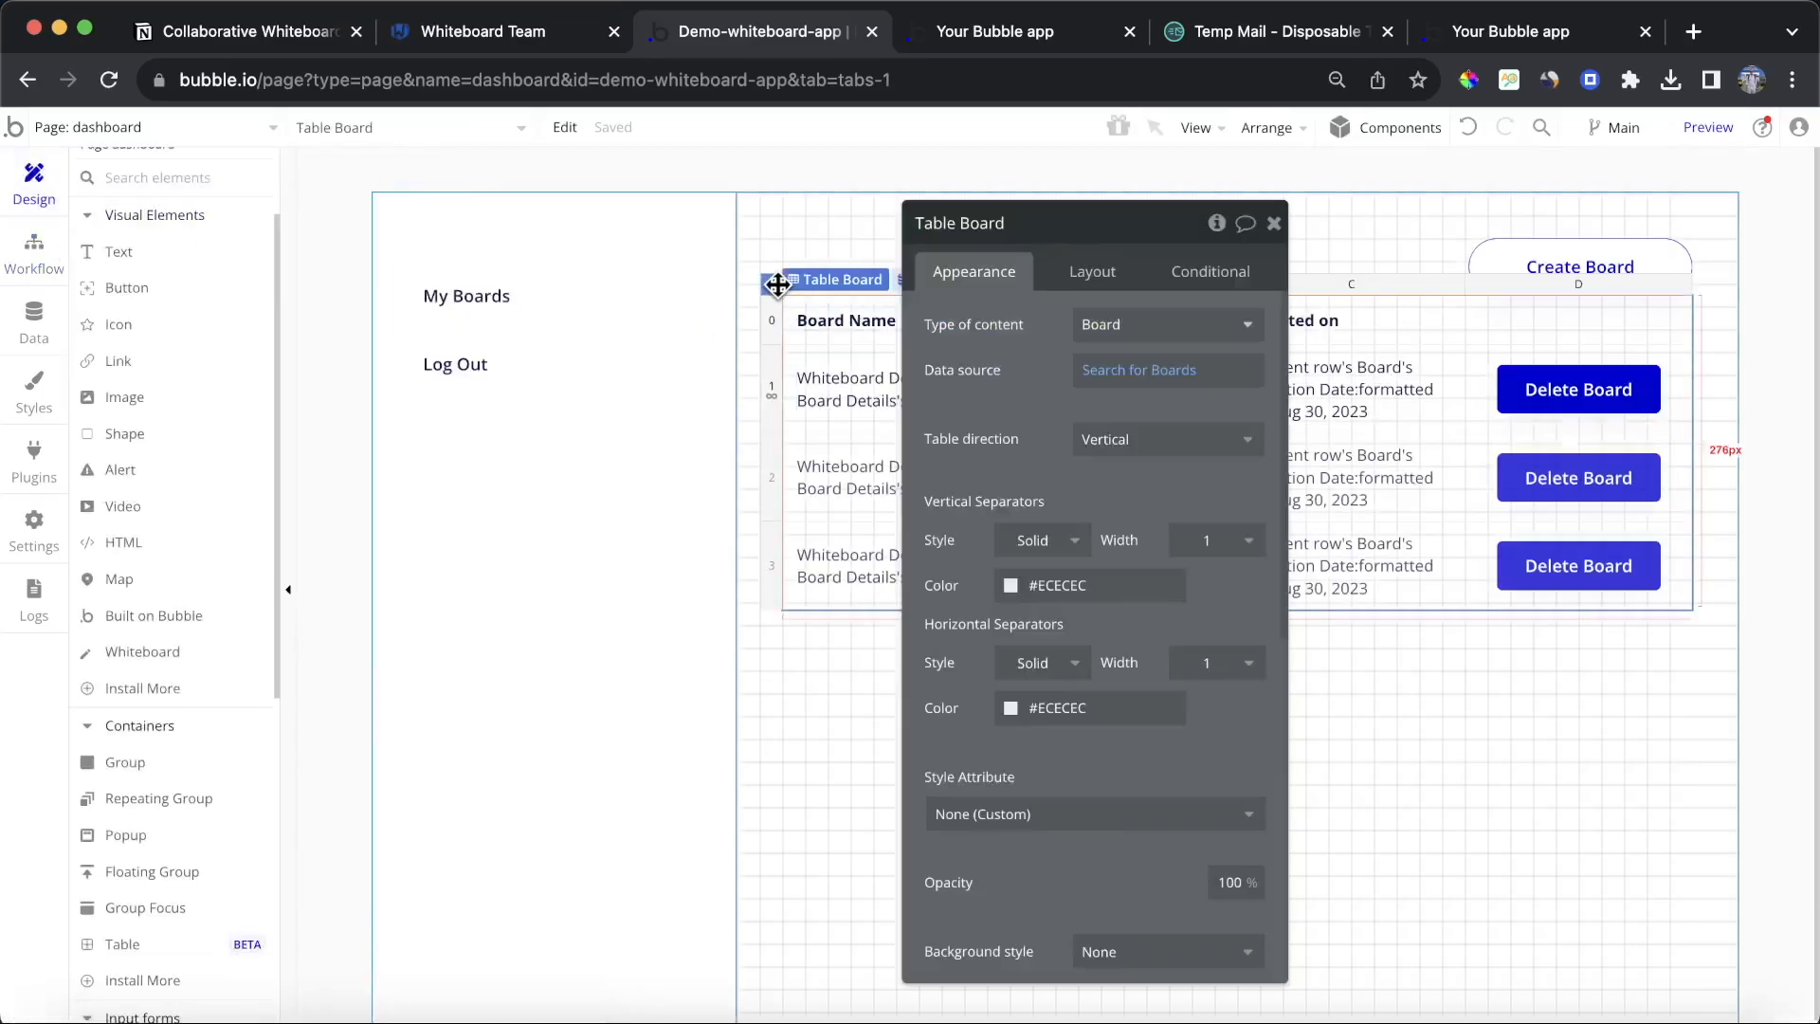
{"action": "left_click", "coordinate": [1241, 277]}
{"action": "left_click", "coordinate": [1067, 322]}
{"action": "left_click", "coordinate": [986, 333]}
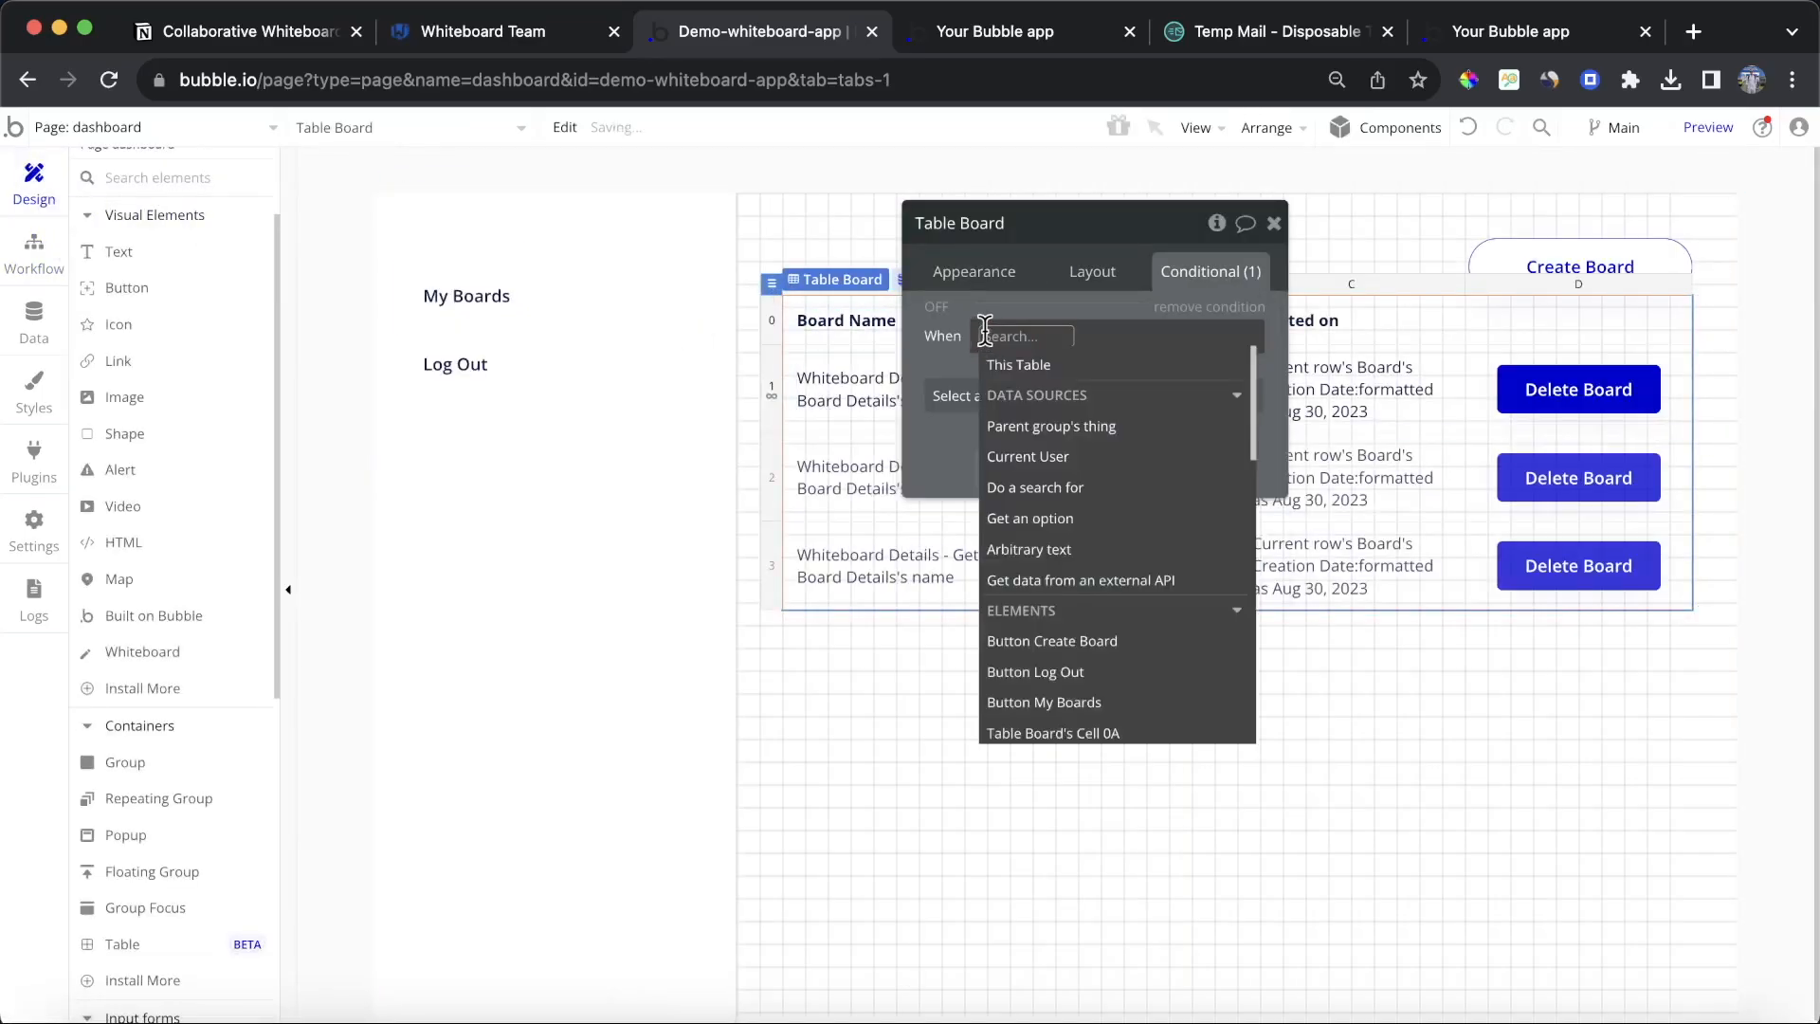
{"action": "left_click", "coordinate": [1096, 457]}
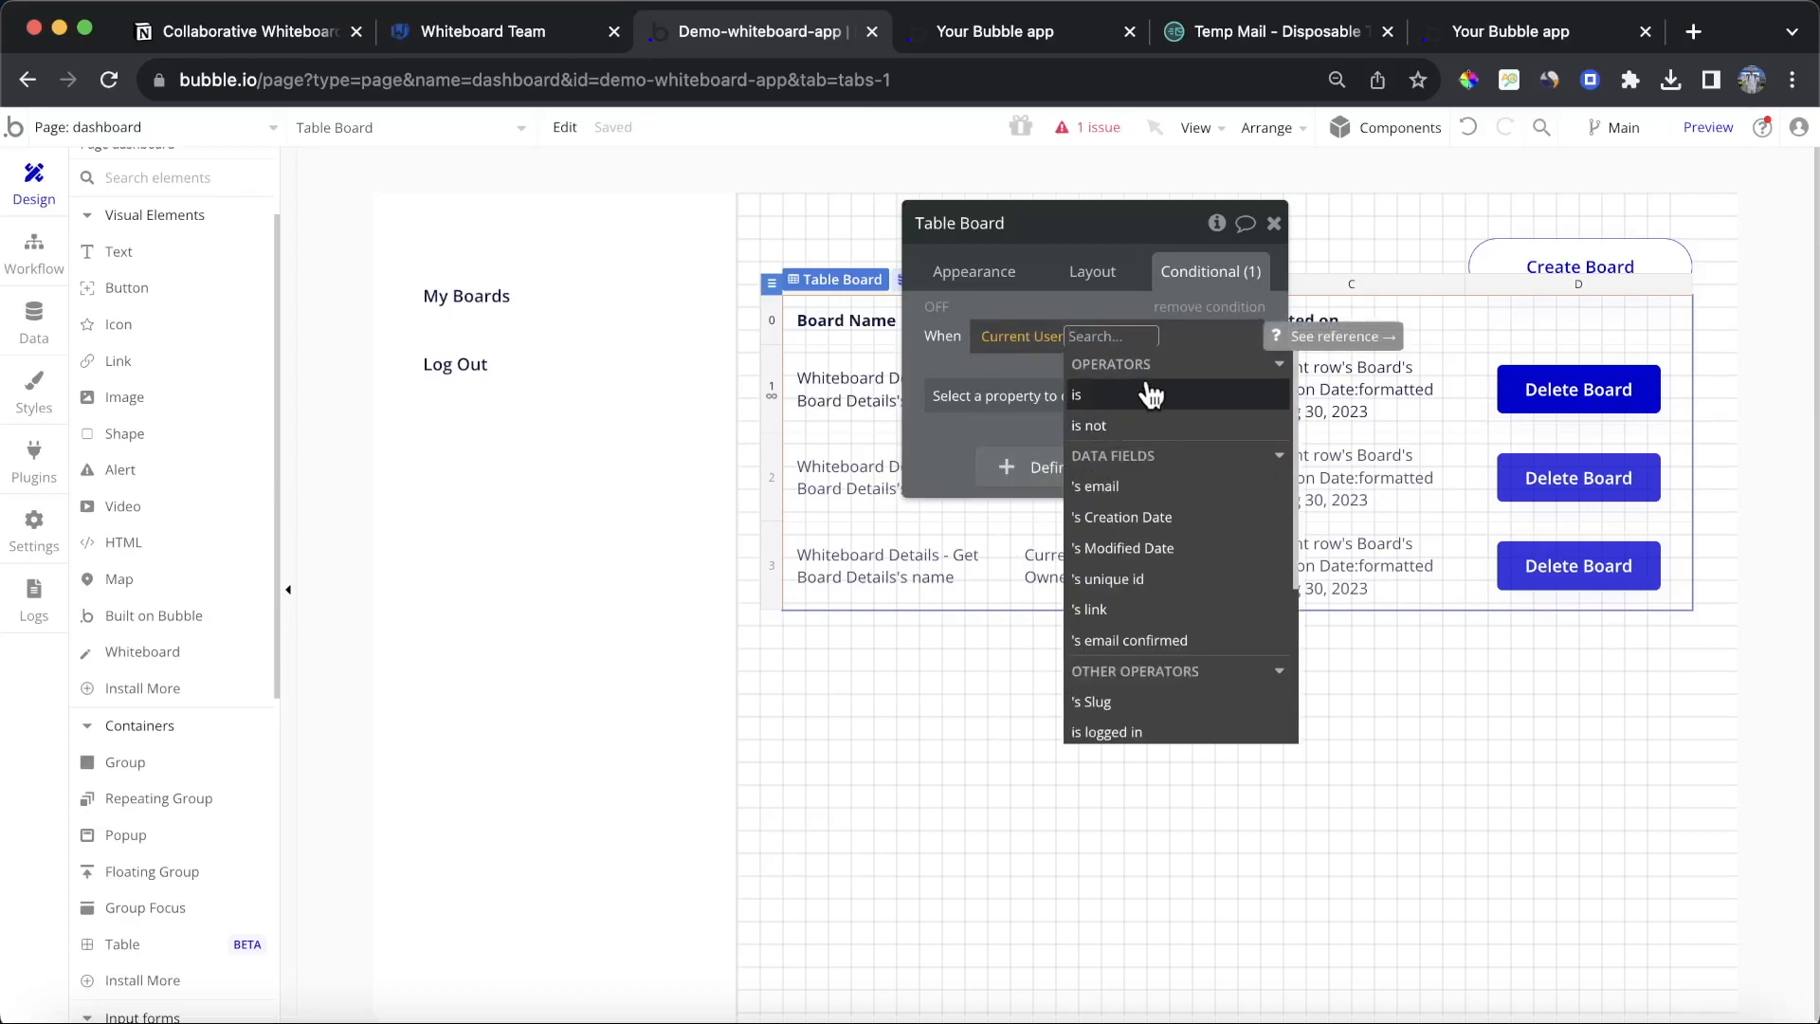
{"action": "key", "text": "BackSpace"}
{"action": "key", "text": "BackSpace"}
{"action": "left_click", "coordinate": [1017, 338]}
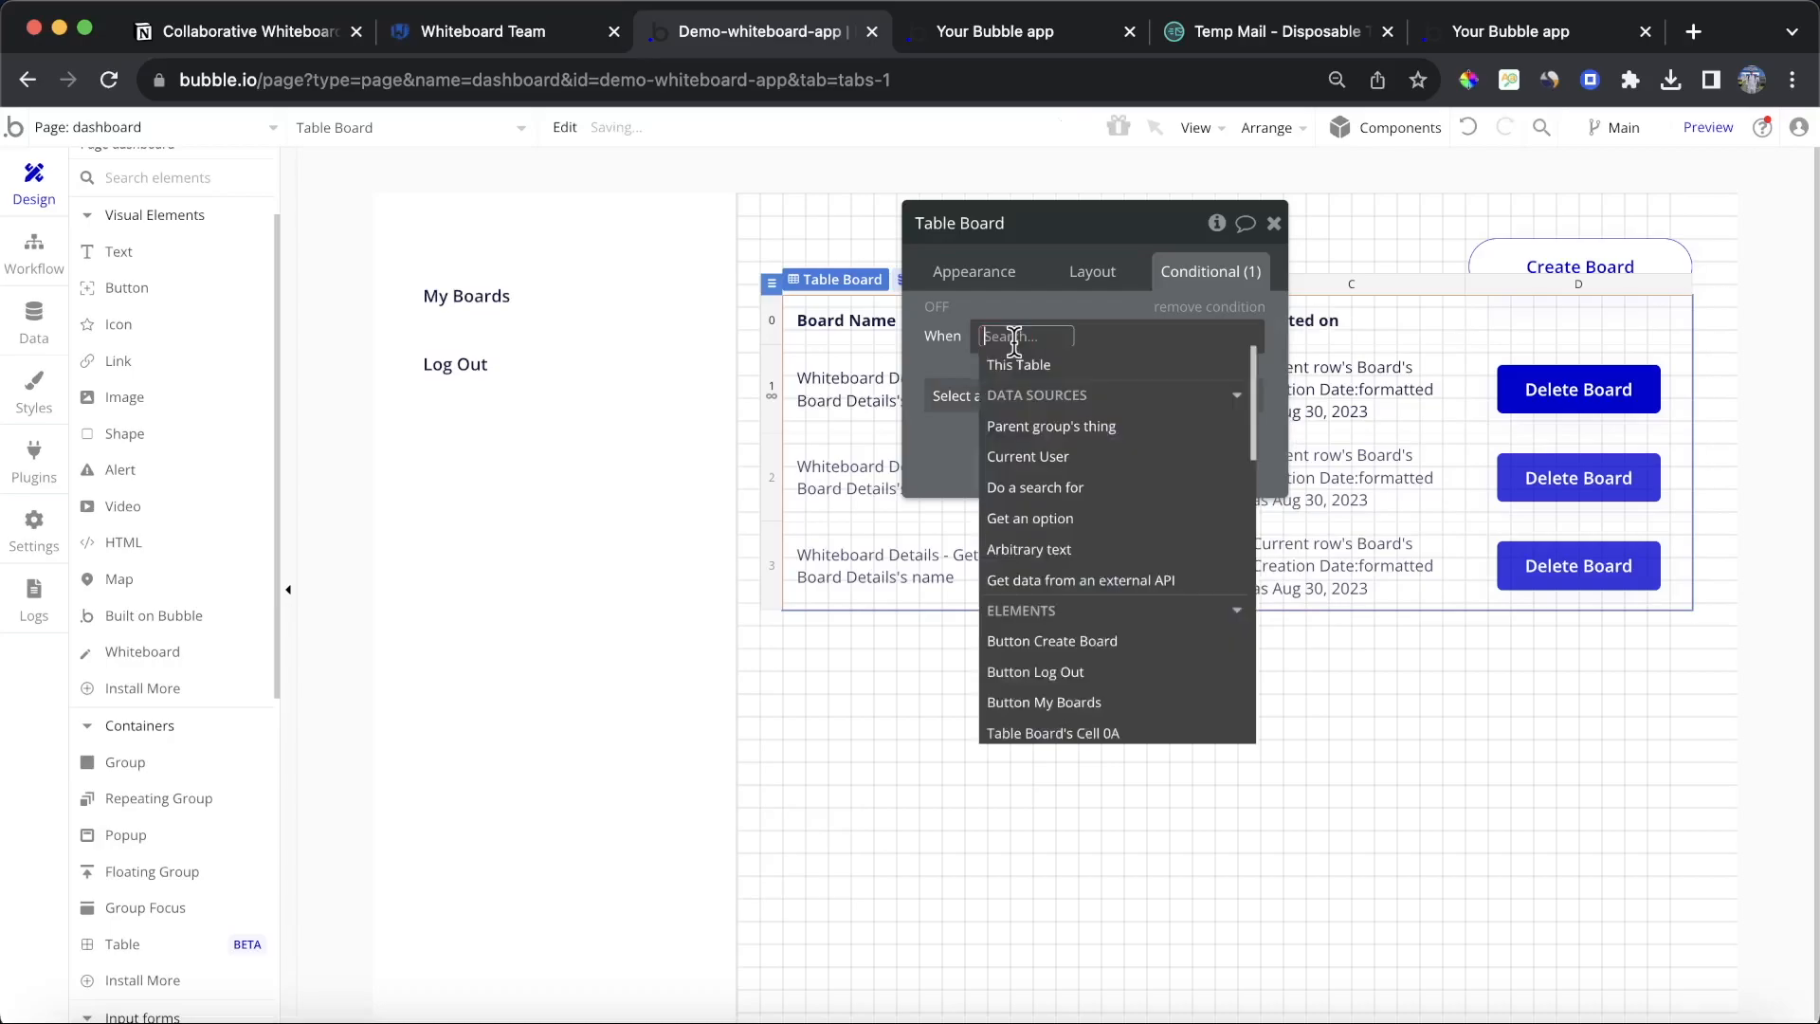
{"action": "left_click", "coordinate": [1053, 487]}
{"action": "left_click", "coordinate": [794, 277]}
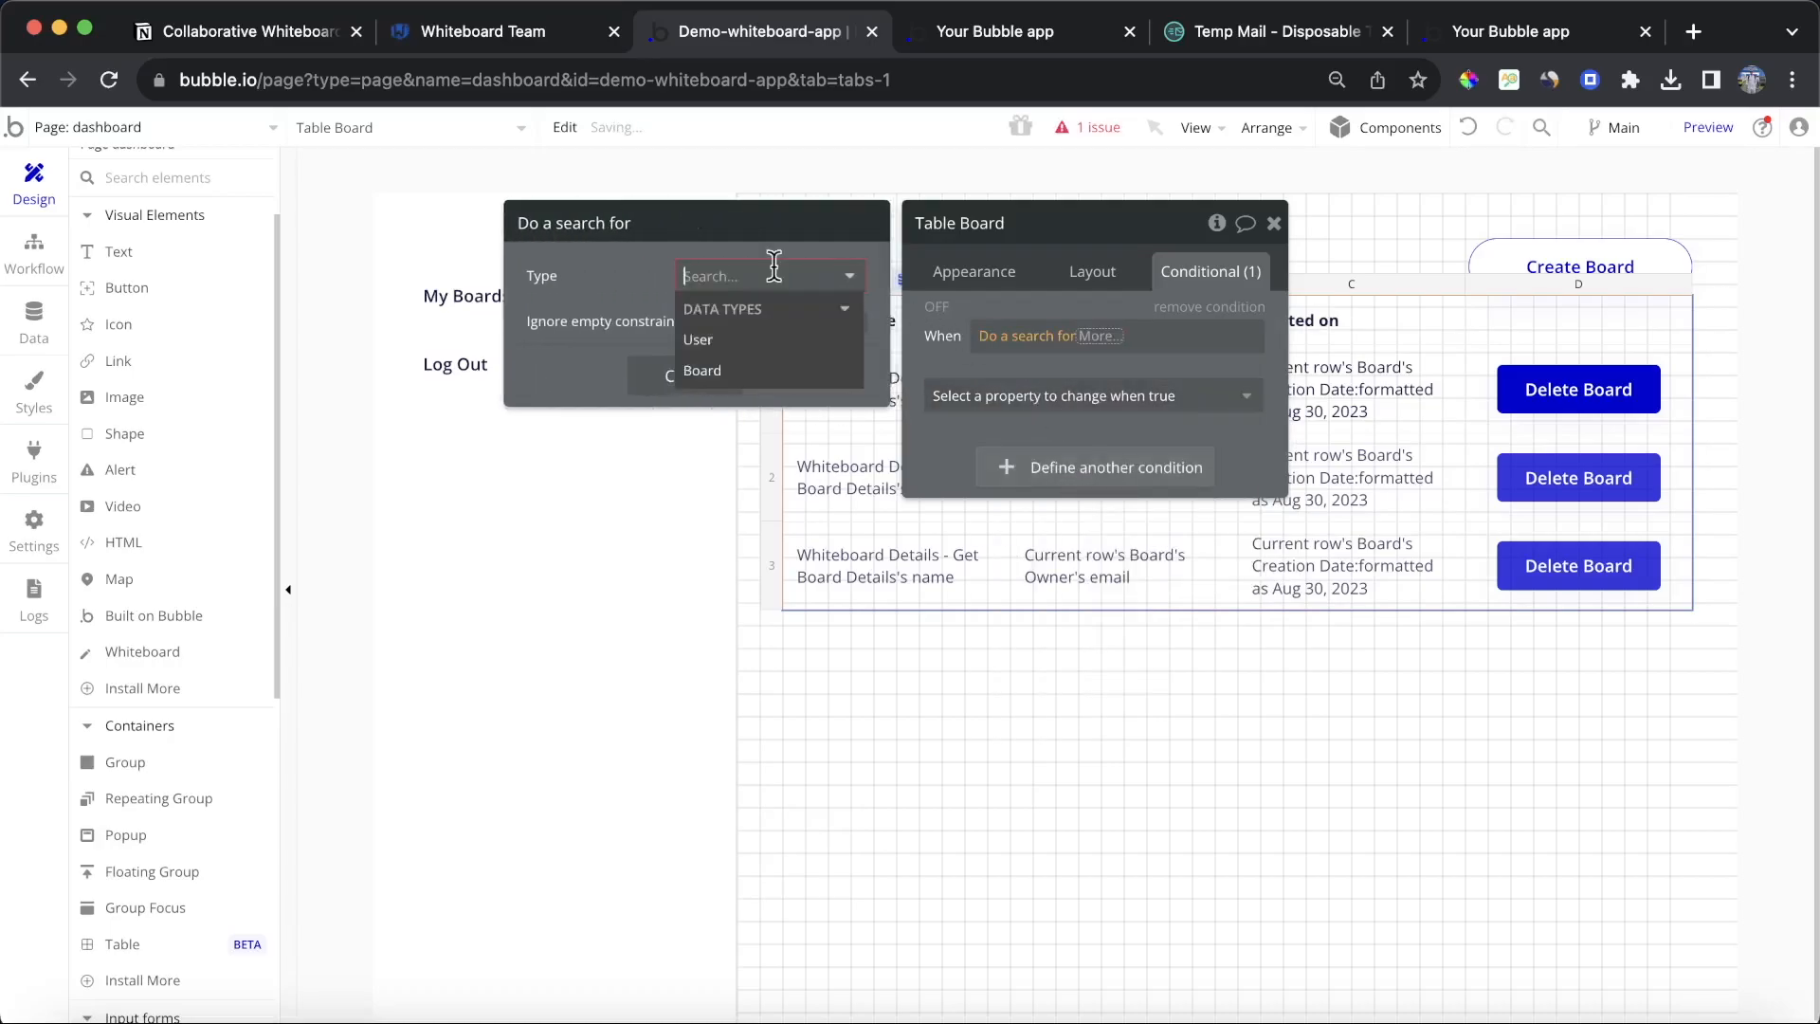
{"action": "left_click", "coordinate": [766, 371]}
Step: Constrain the search for Boards so that Members contains Current User
{"action": "left_click", "coordinate": [784, 358]}
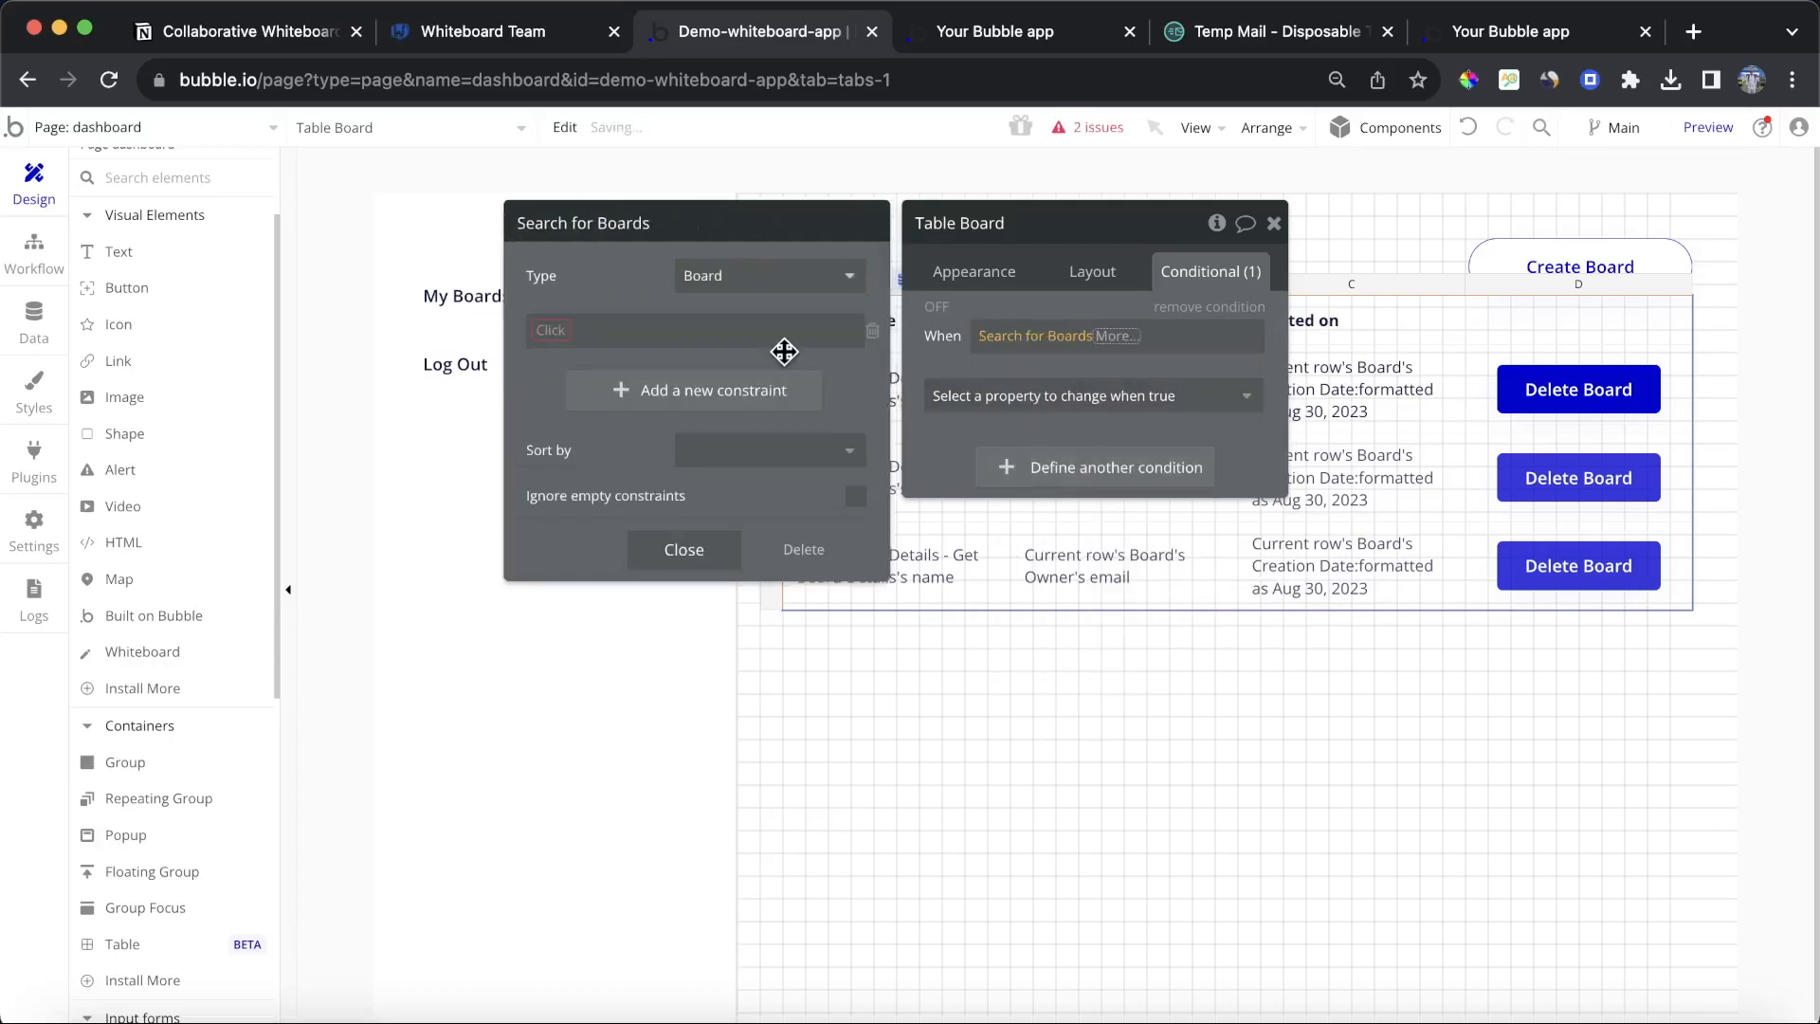
{"action": "left_click", "coordinate": [557, 329]}
{"action": "left_click", "coordinate": [570, 391]}
{"action": "left_click", "coordinate": [622, 357]}
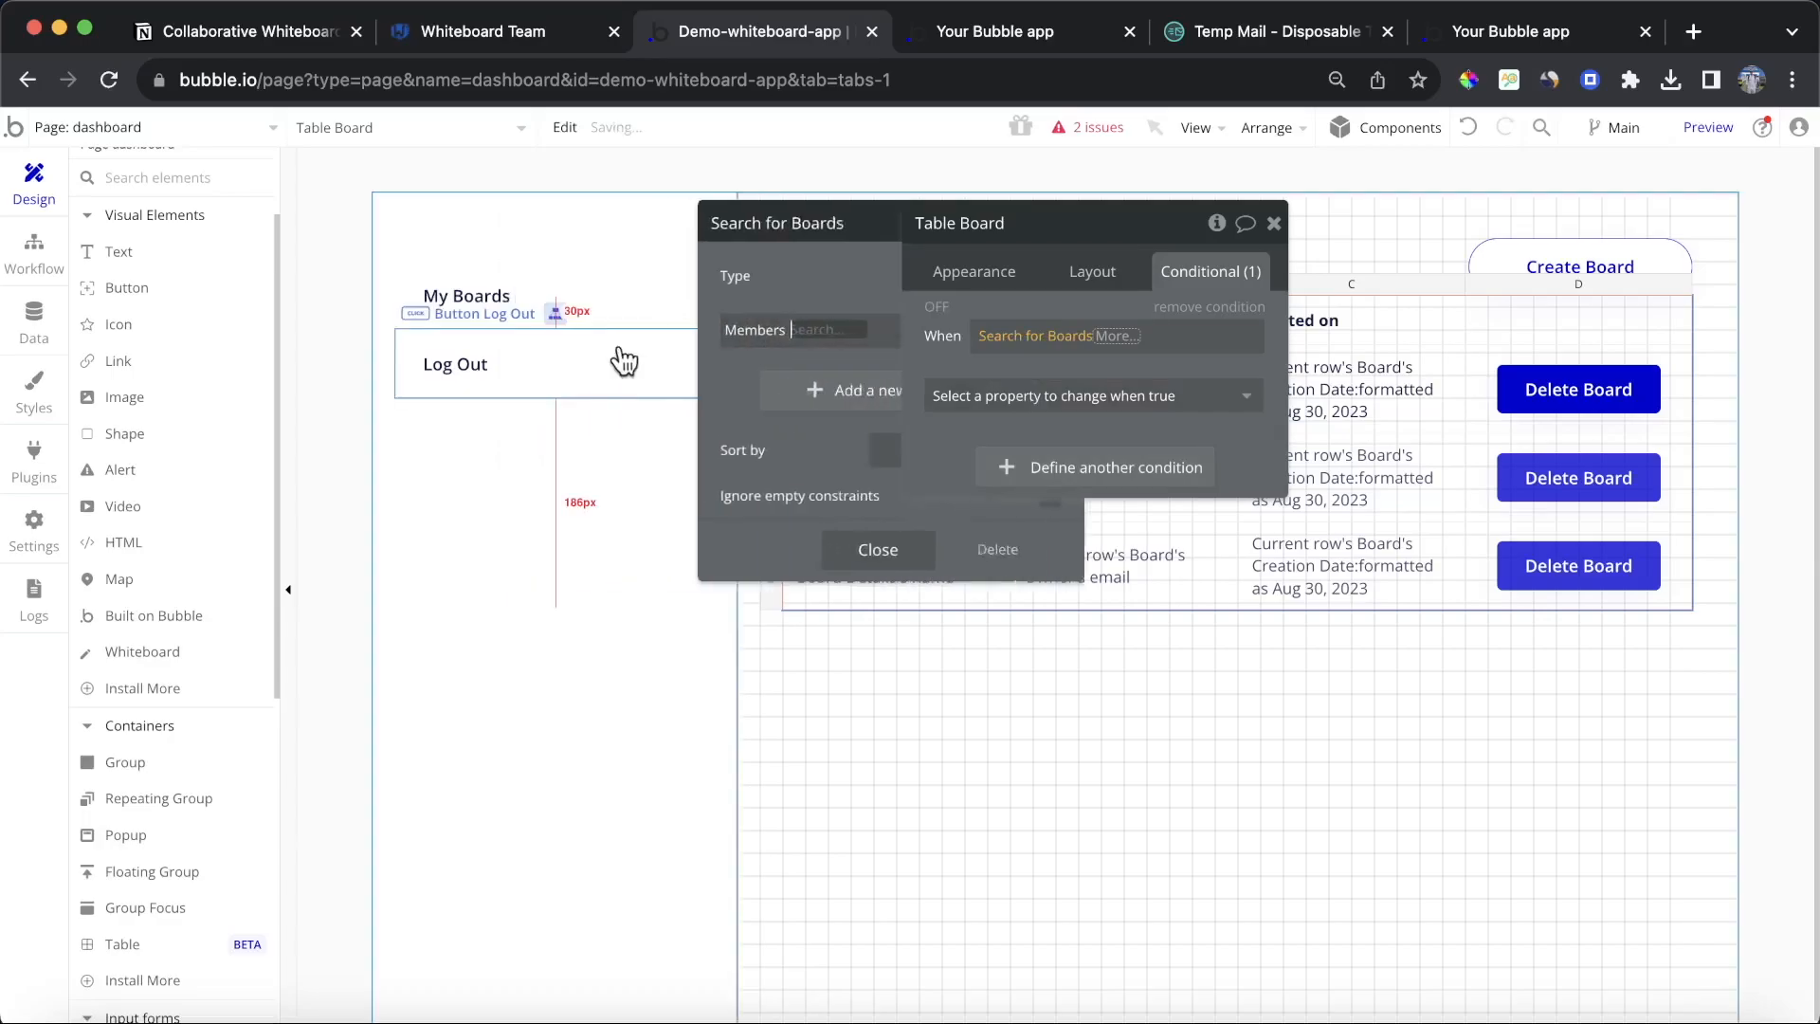
{"action": "left_click", "coordinate": [1033, 335]}
{"action": "left_click", "coordinate": [617, 329]}
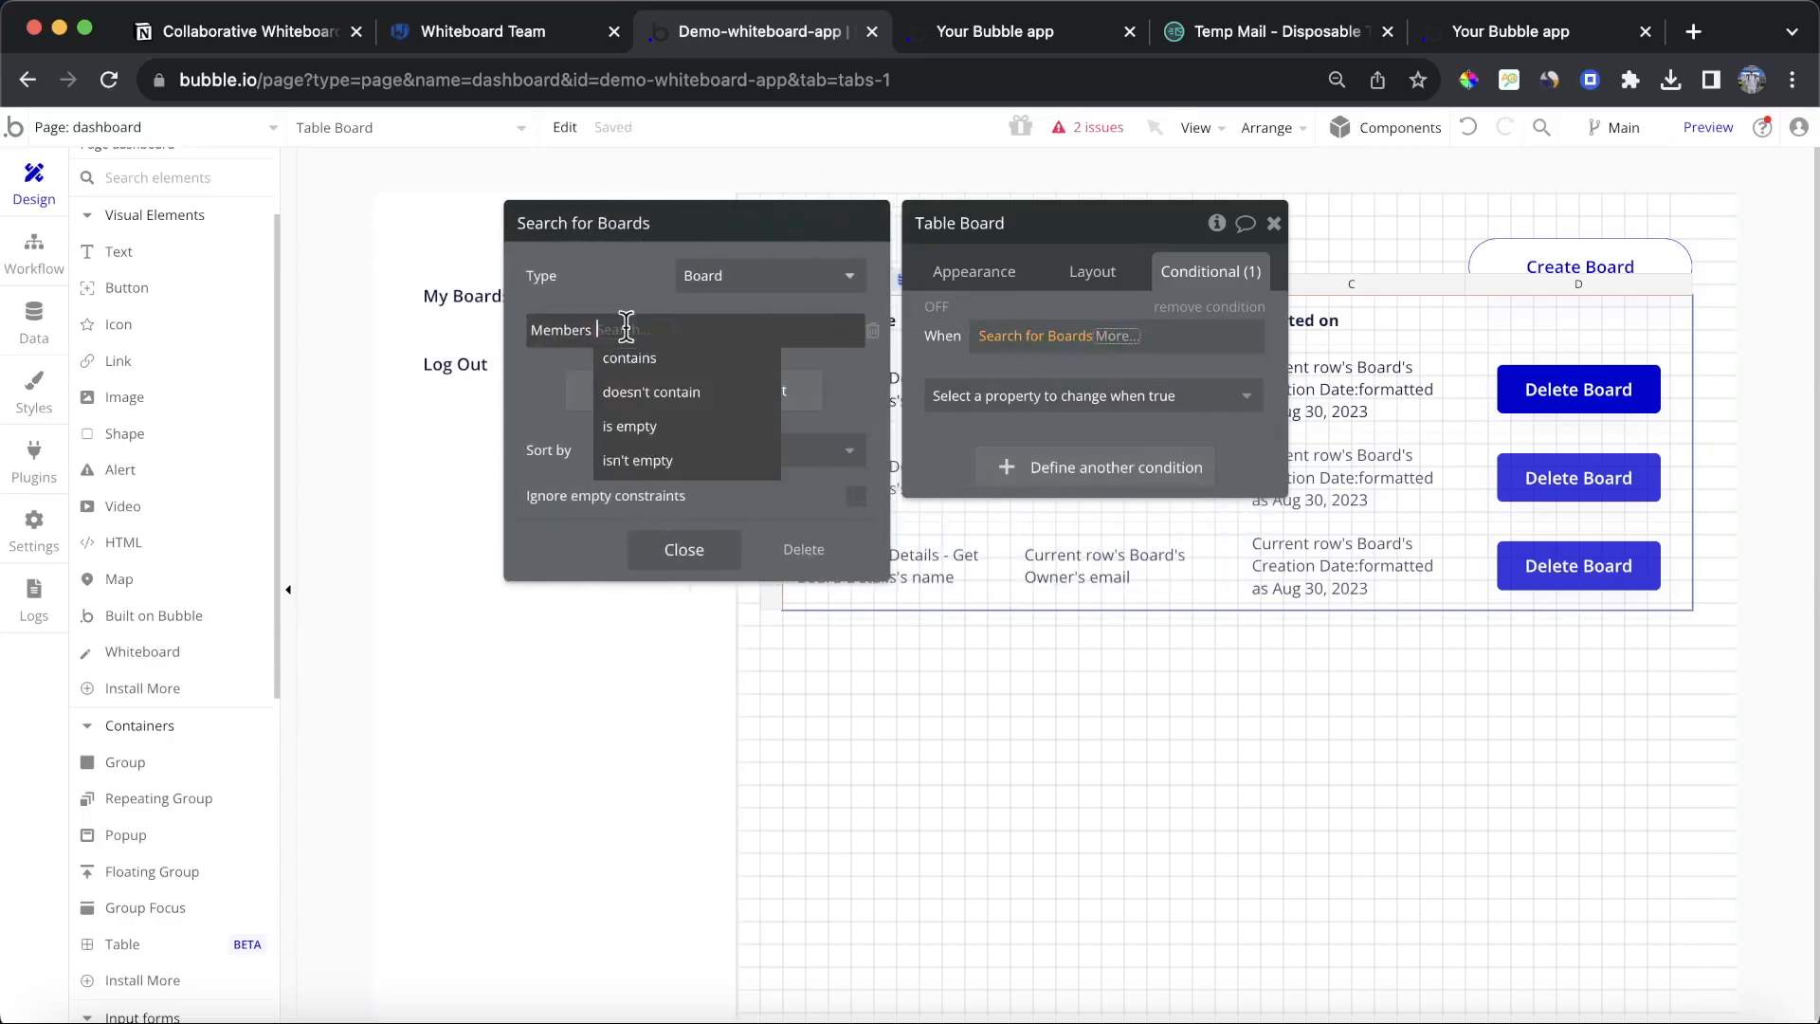
{"action": "left_click", "coordinate": [633, 360]}
{"action": "left_click", "coordinate": [675, 330]}
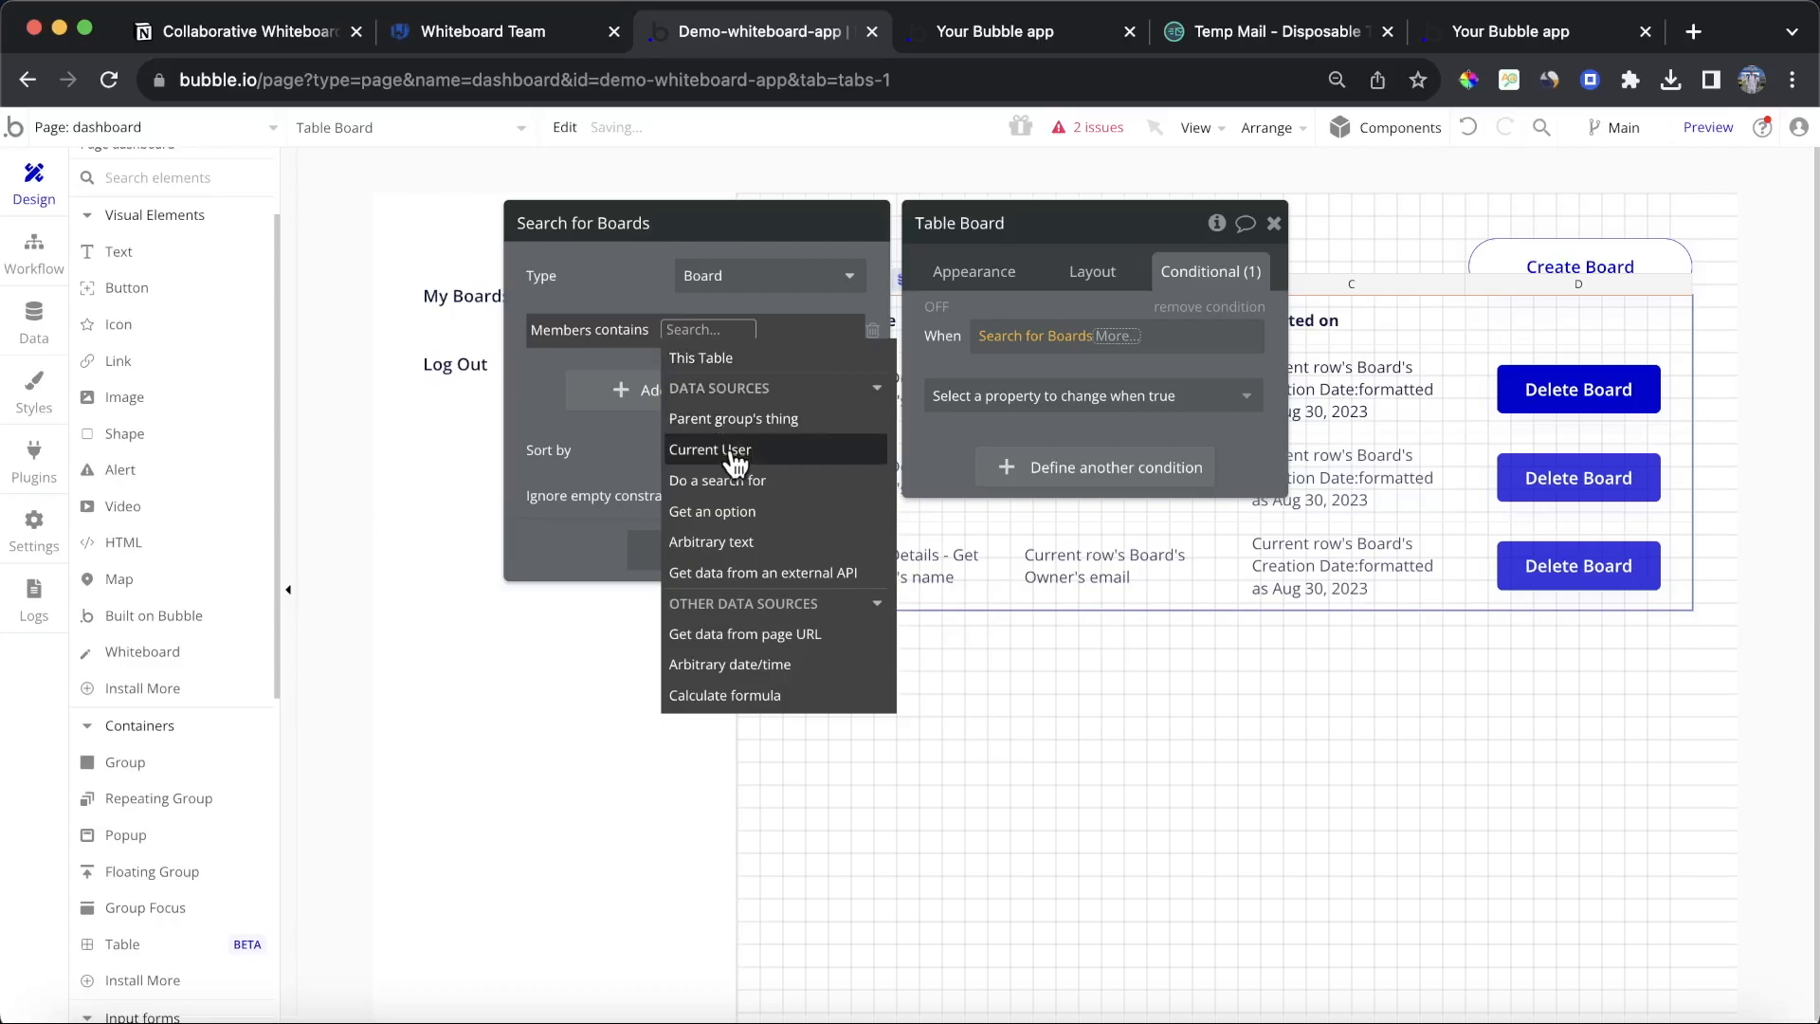
{"action": "left_click", "coordinate": [706, 446]}
Step: Complete the condition so the search's count is 0
{"action": "left_click", "coordinate": [1114, 336]}
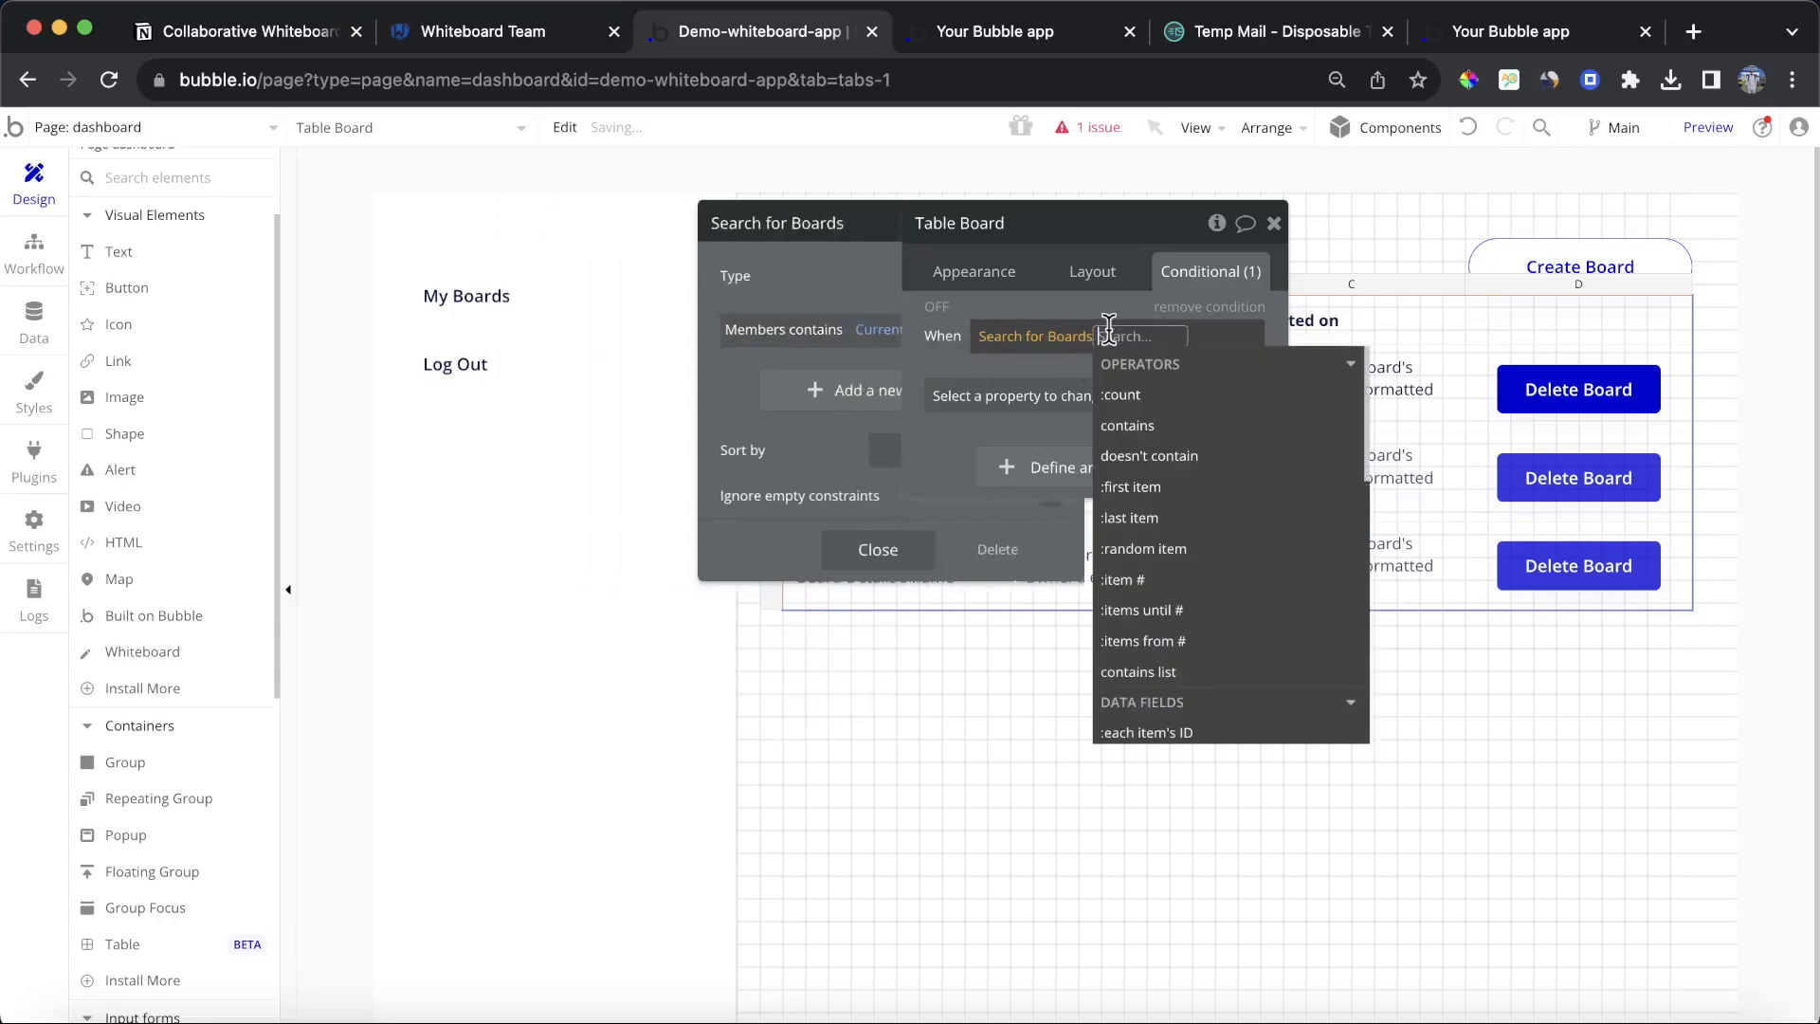
{"action": "left_click", "coordinate": [1166, 400]}
{"action": "left_click", "coordinate": [1196, 426]}
{"action": "type", "text": "0"}
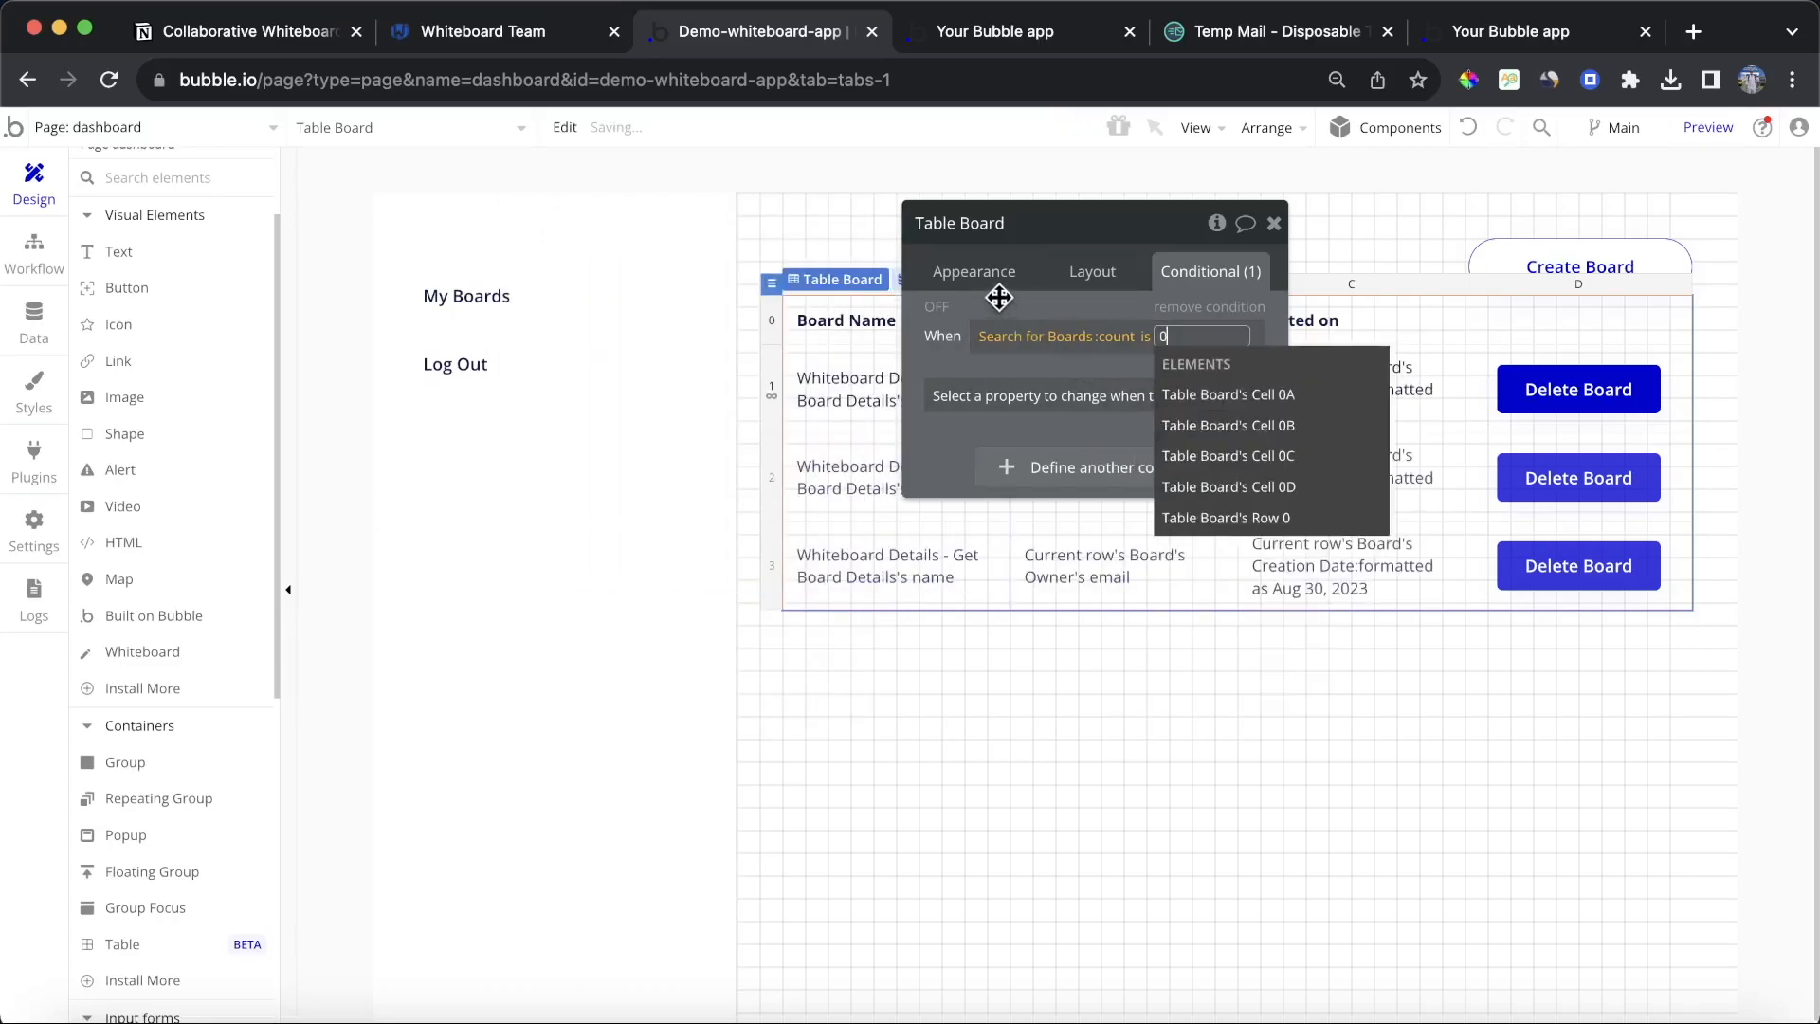
Step: Make the Board table invisible when the condition holds, and enable Collapse when hidden in its layout
{"action": "left_click", "coordinate": [999, 300]}
{"action": "left_click", "coordinate": [999, 300]}
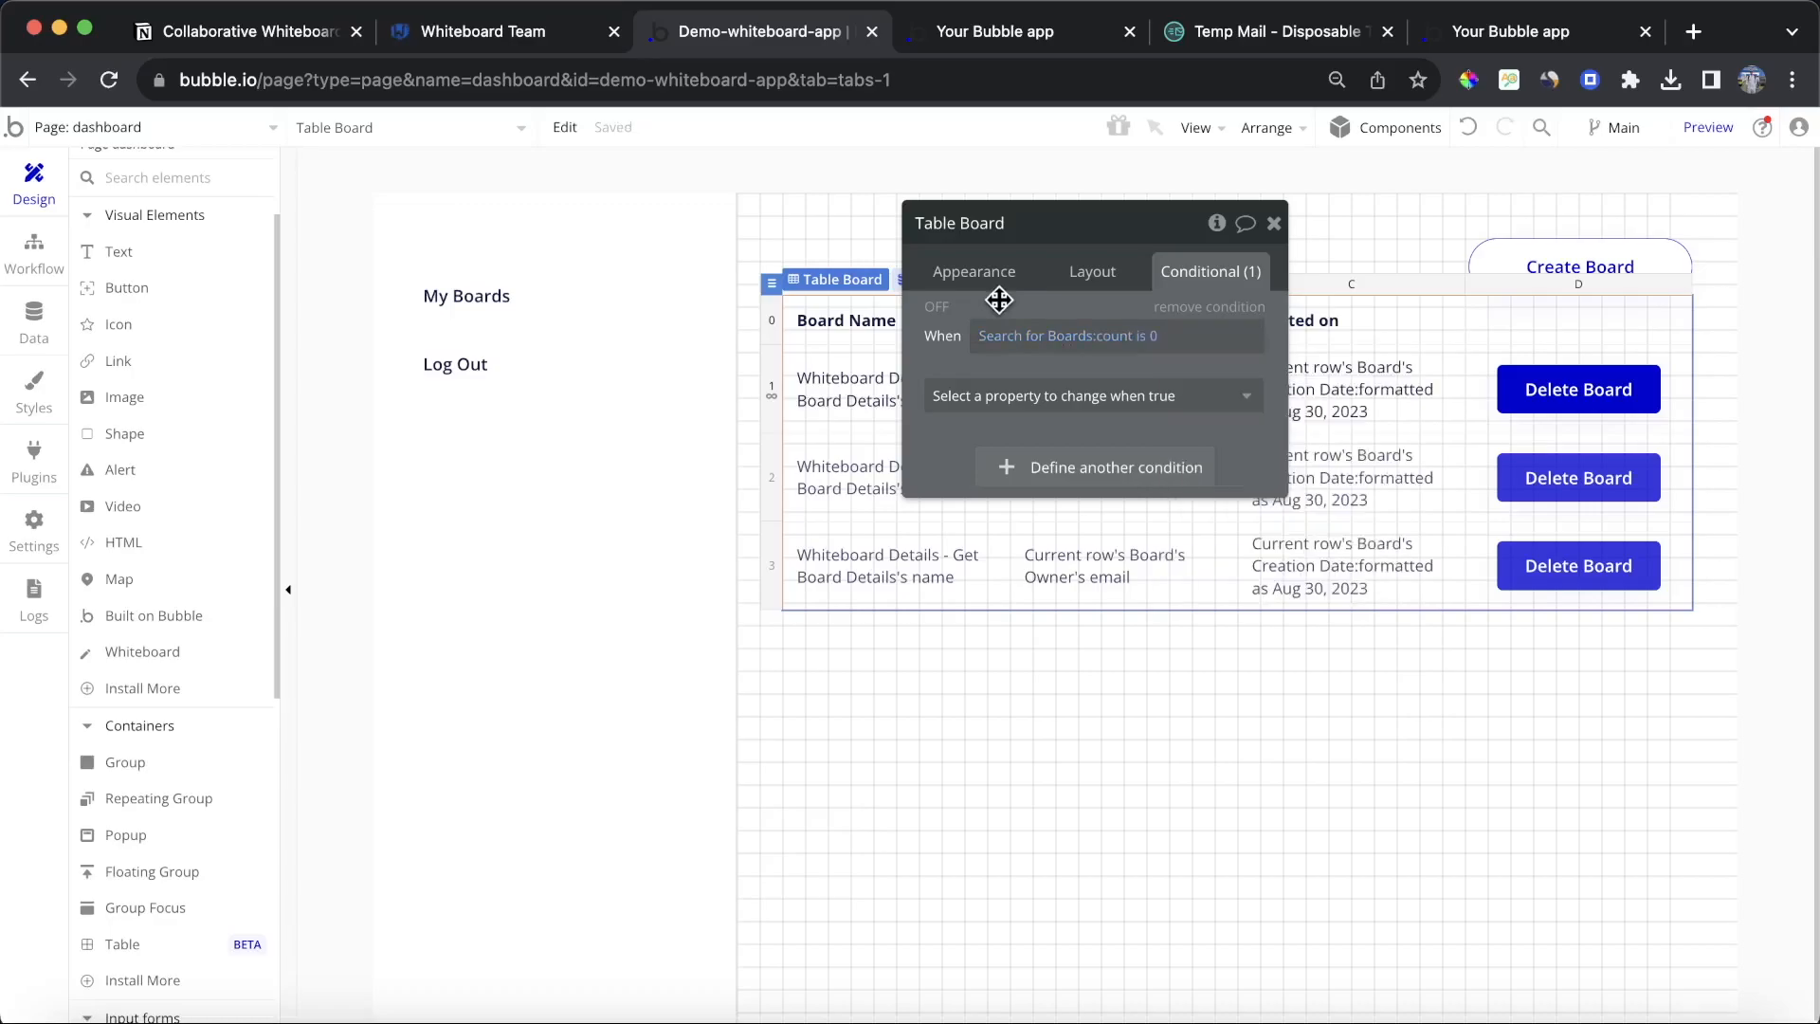
{"action": "left_click", "coordinate": [1100, 394]}
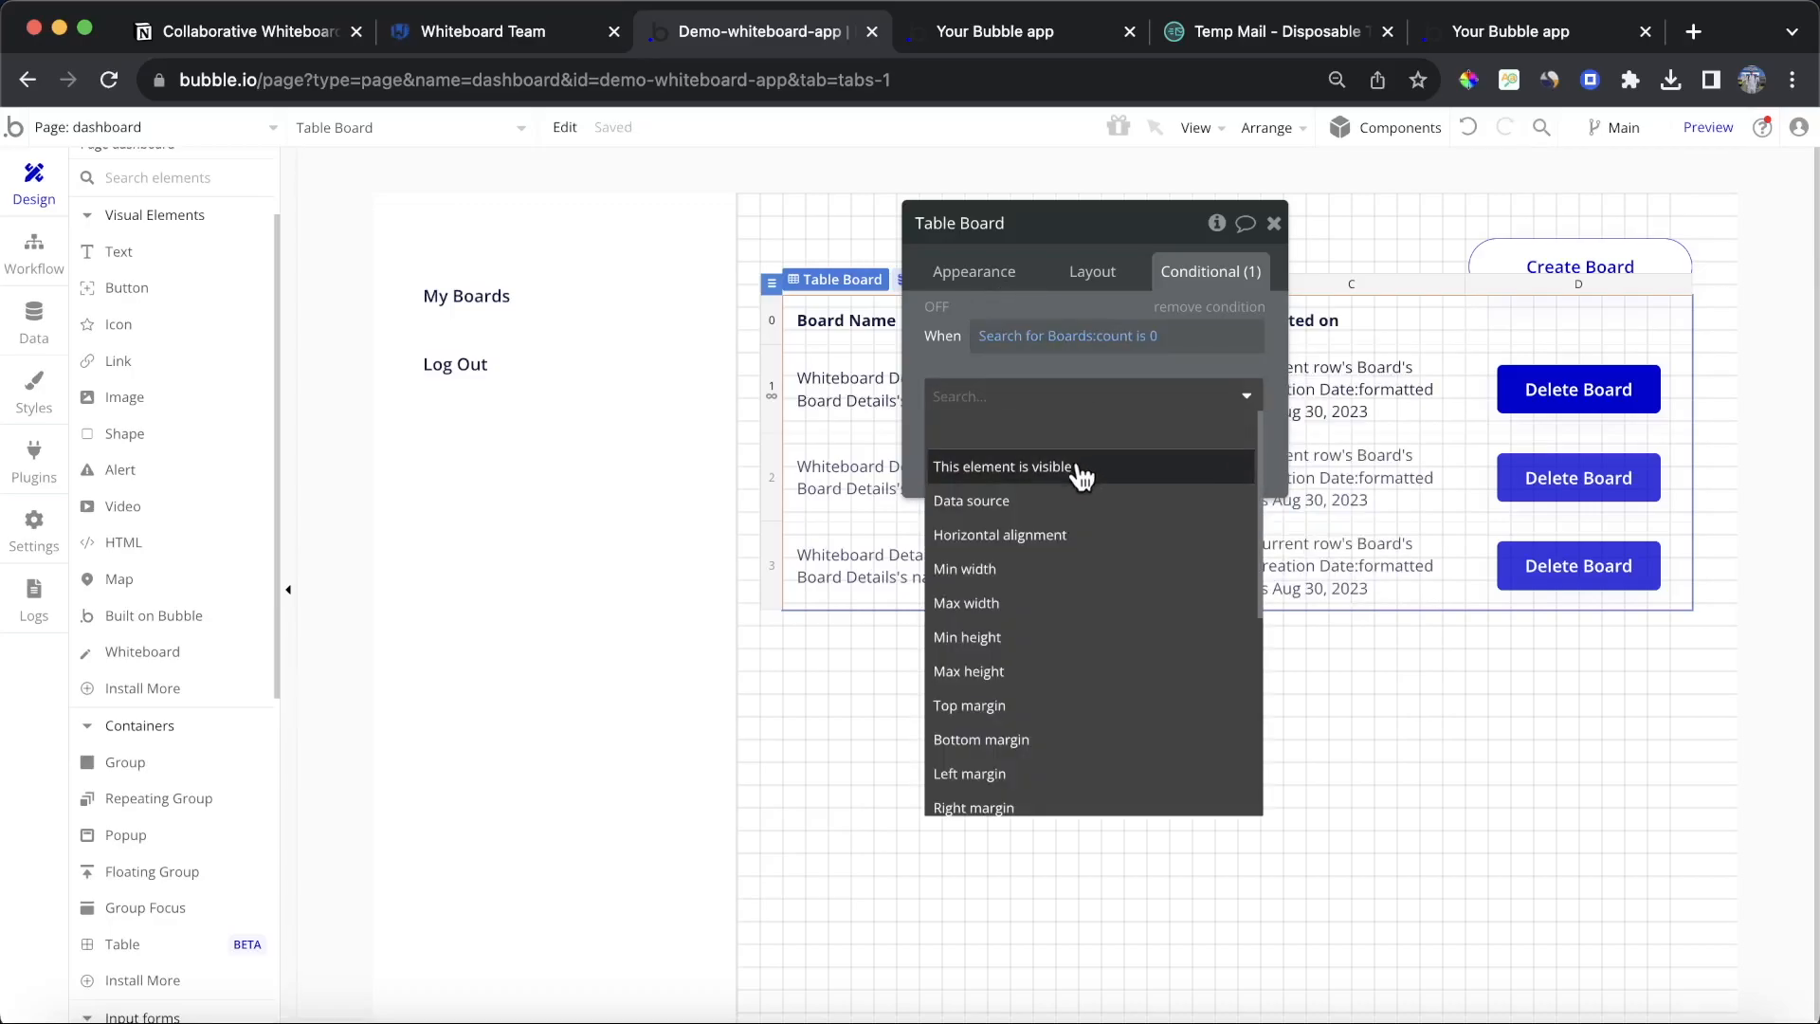
{"action": "left_click", "coordinate": [1080, 471]}
{"action": "left_click", "coordinate": [1107, 273]}
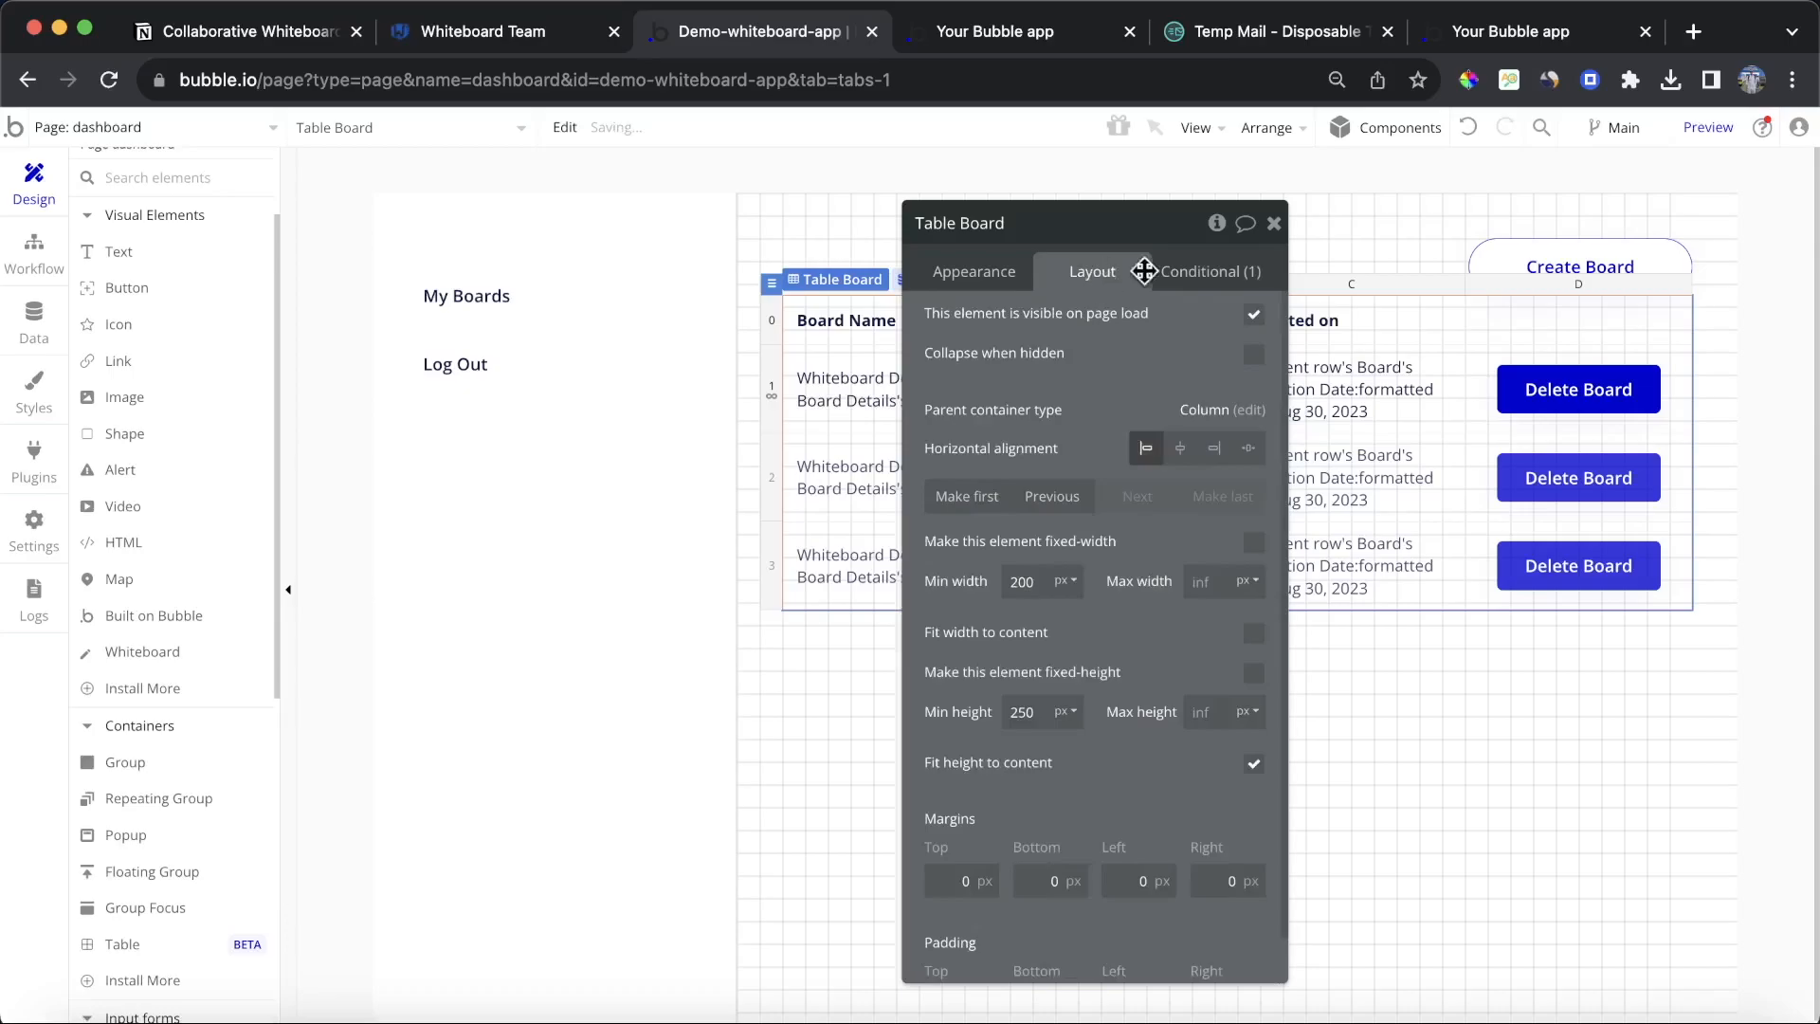
{"action": "left_click", "coordinate": [1255, 356]}
Step: Draw a text element below the table reading 'To add your first board, click on the "Create Board" button.' in Heading 5 style
{"action": "left_click", "coordinate": [133, 252]}
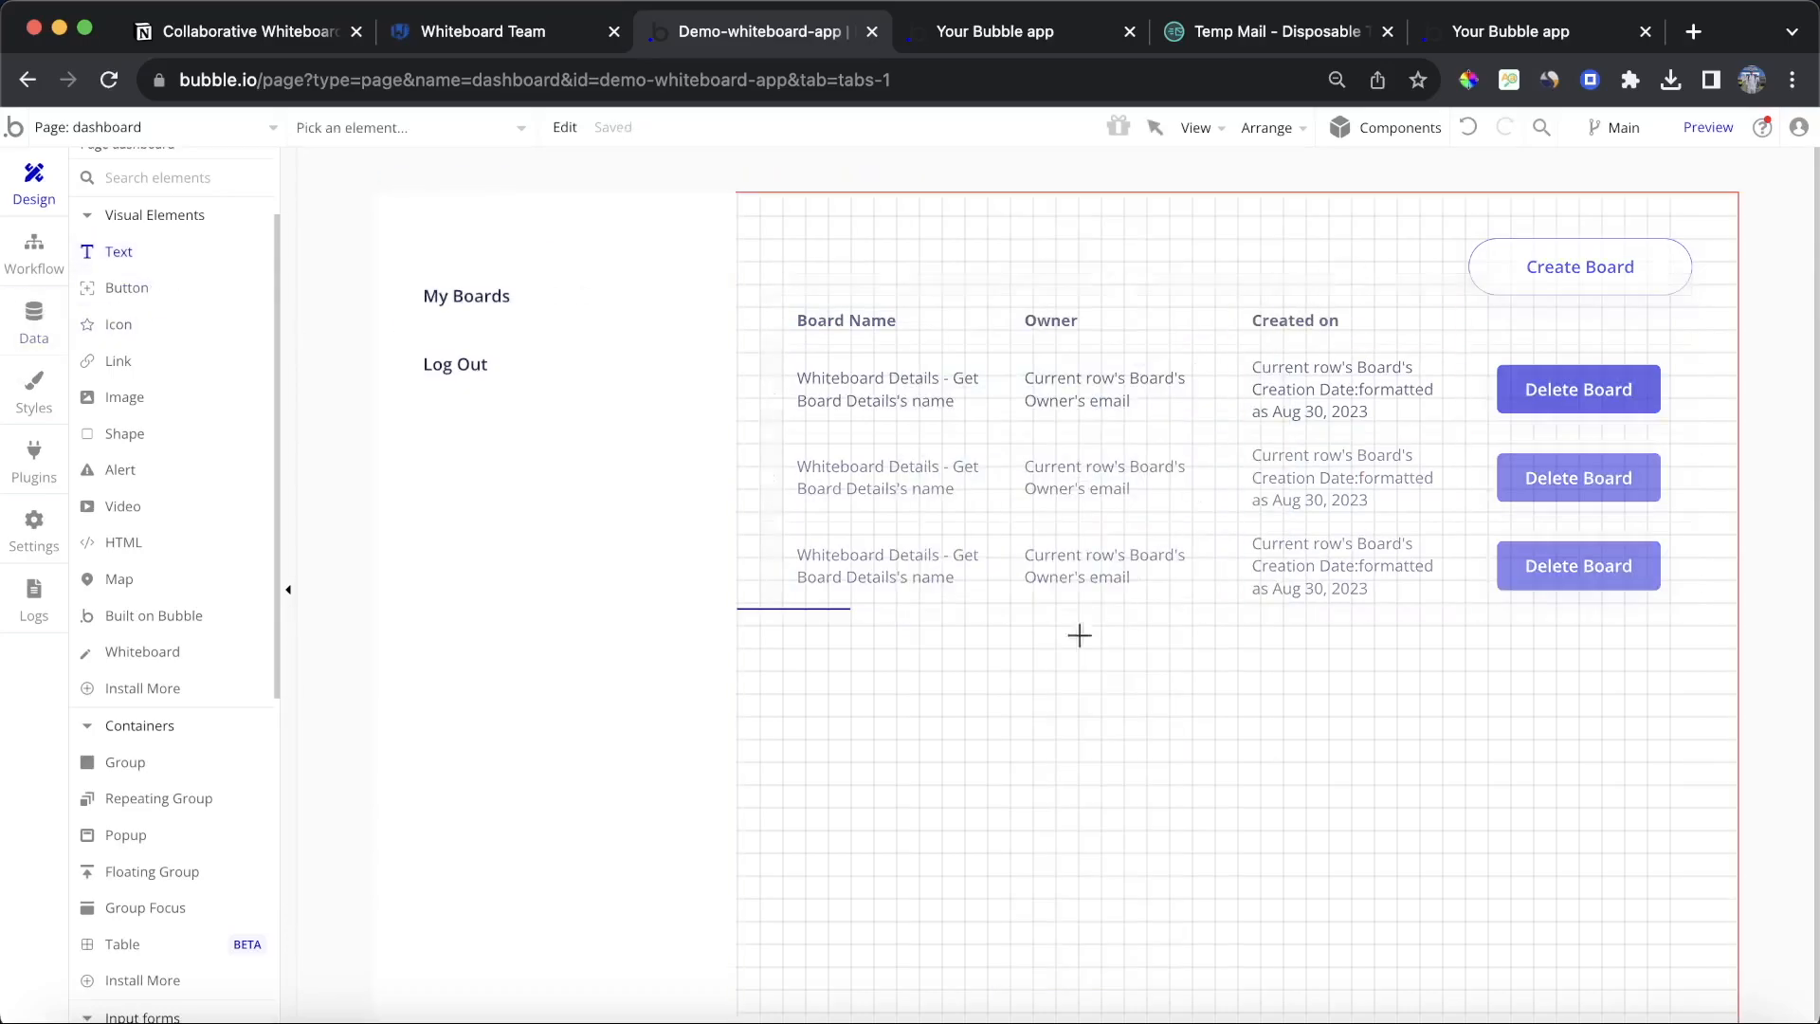
{"action": "left_click_drag", "start_coordinate": [793, 679], "coordinate": [1576, 886]}
{"action": "type", "text": "To"}
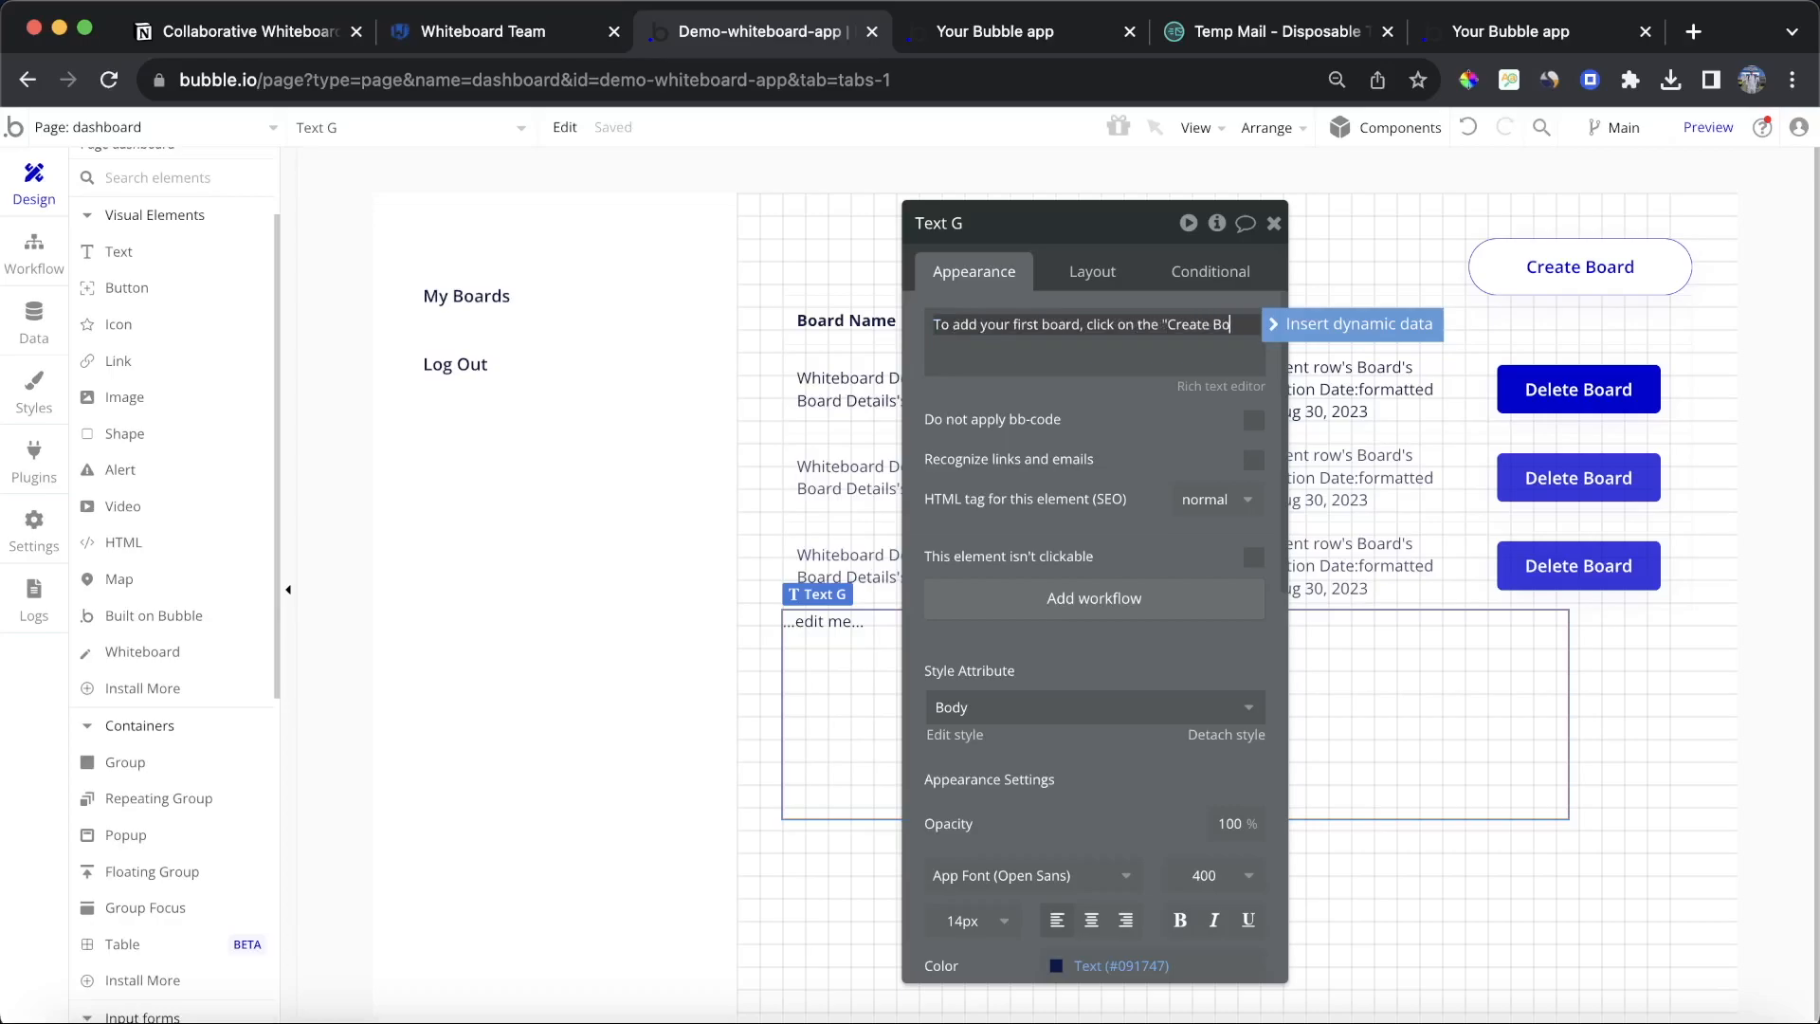
{"action": "type", "text": "button"}
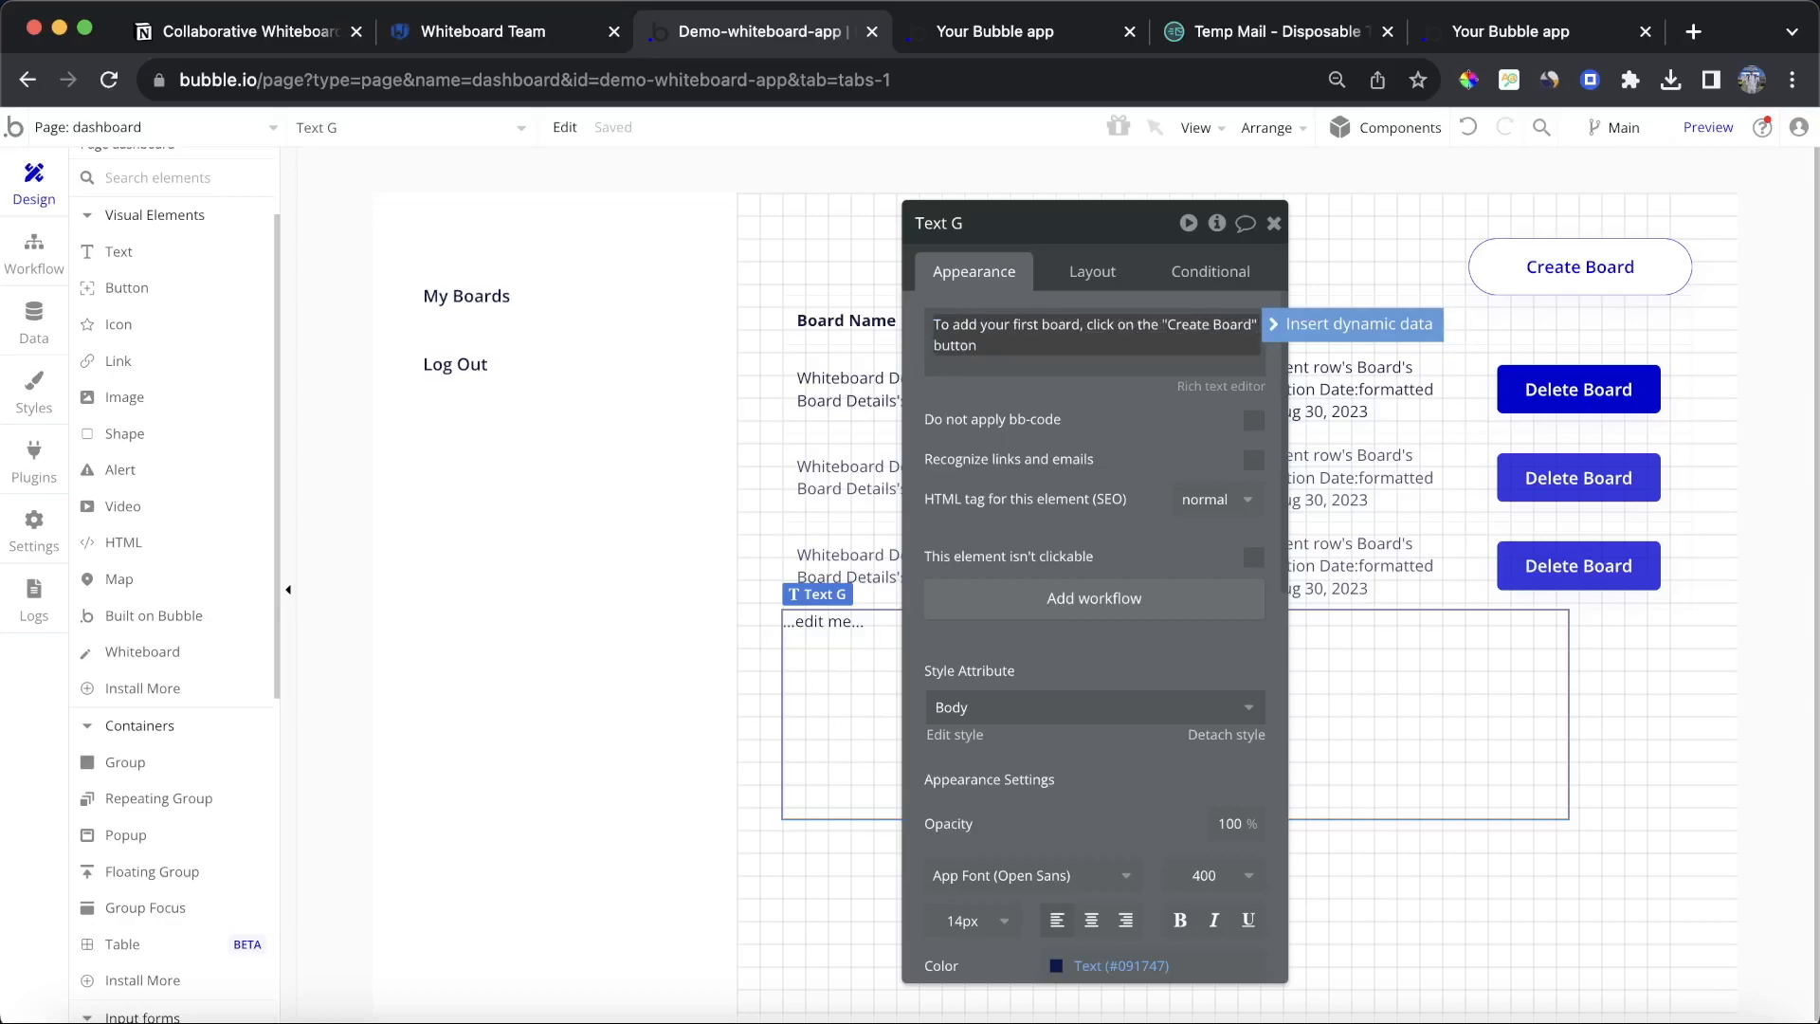
{"action": "type", "text": "."}
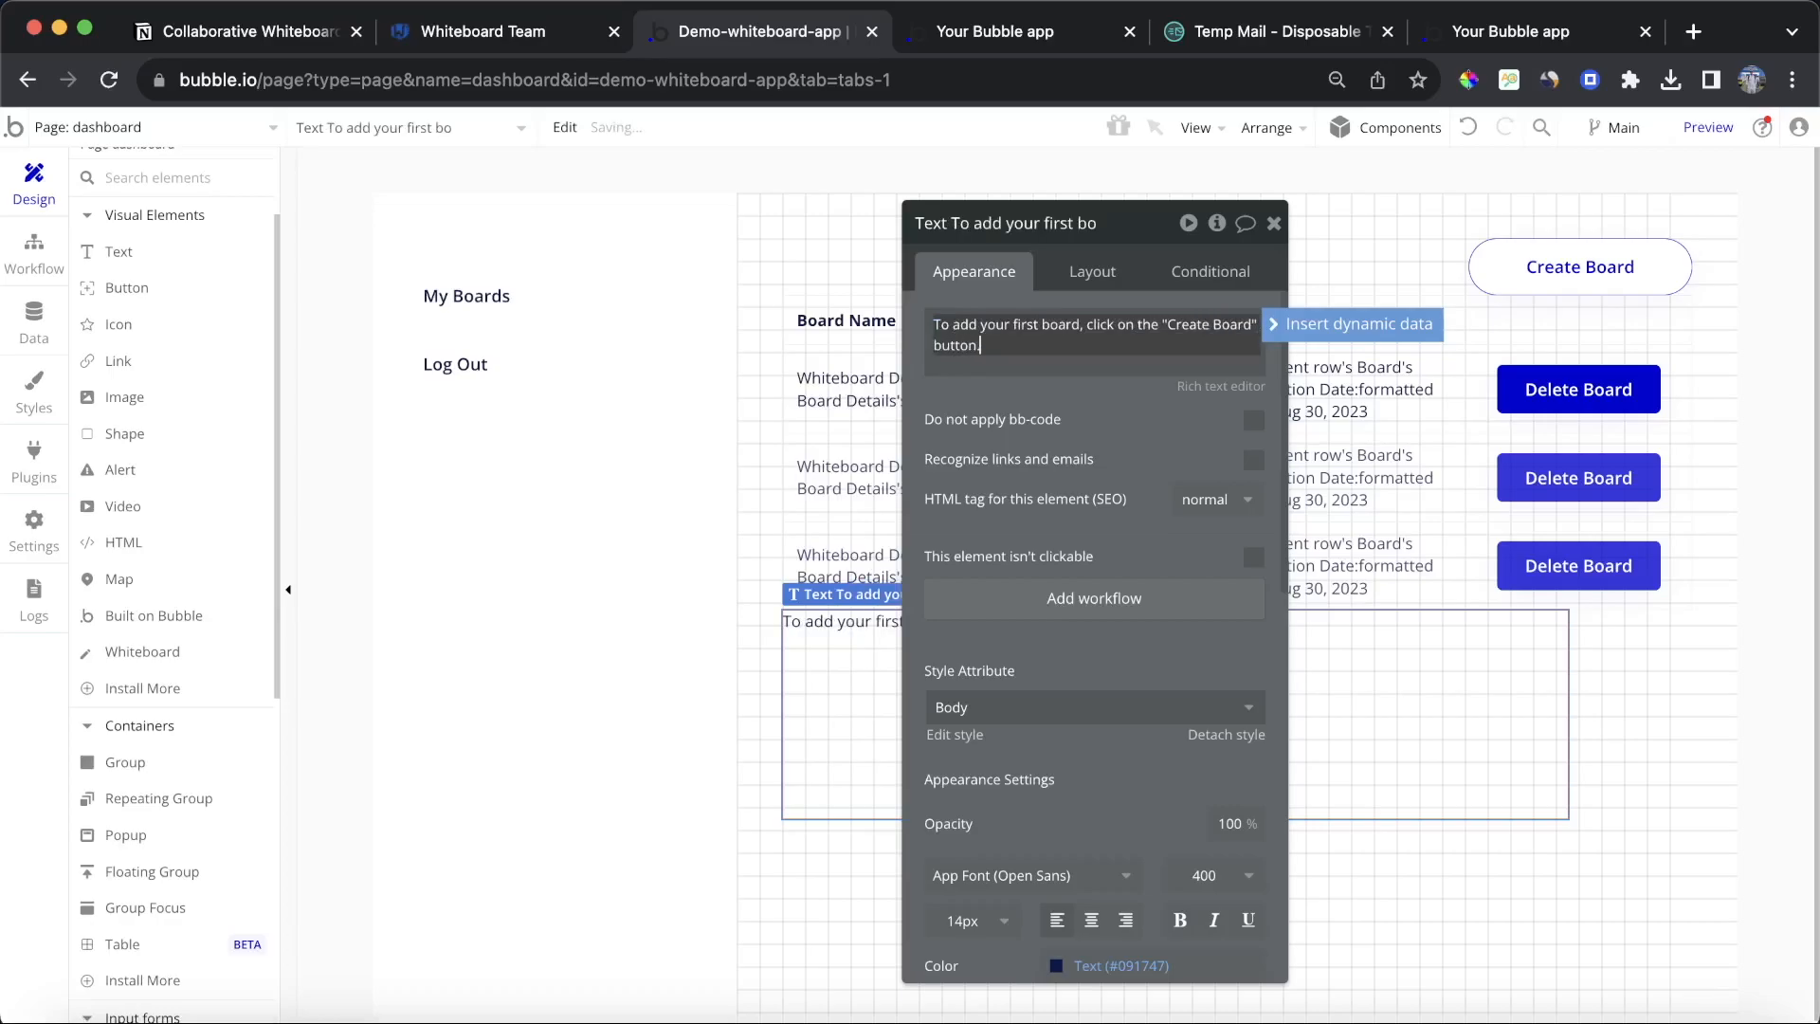
{"action": "left_click", "coordinate": [1127, 722]}
{"action": "left_click", "coordinate": [1027, 977]}
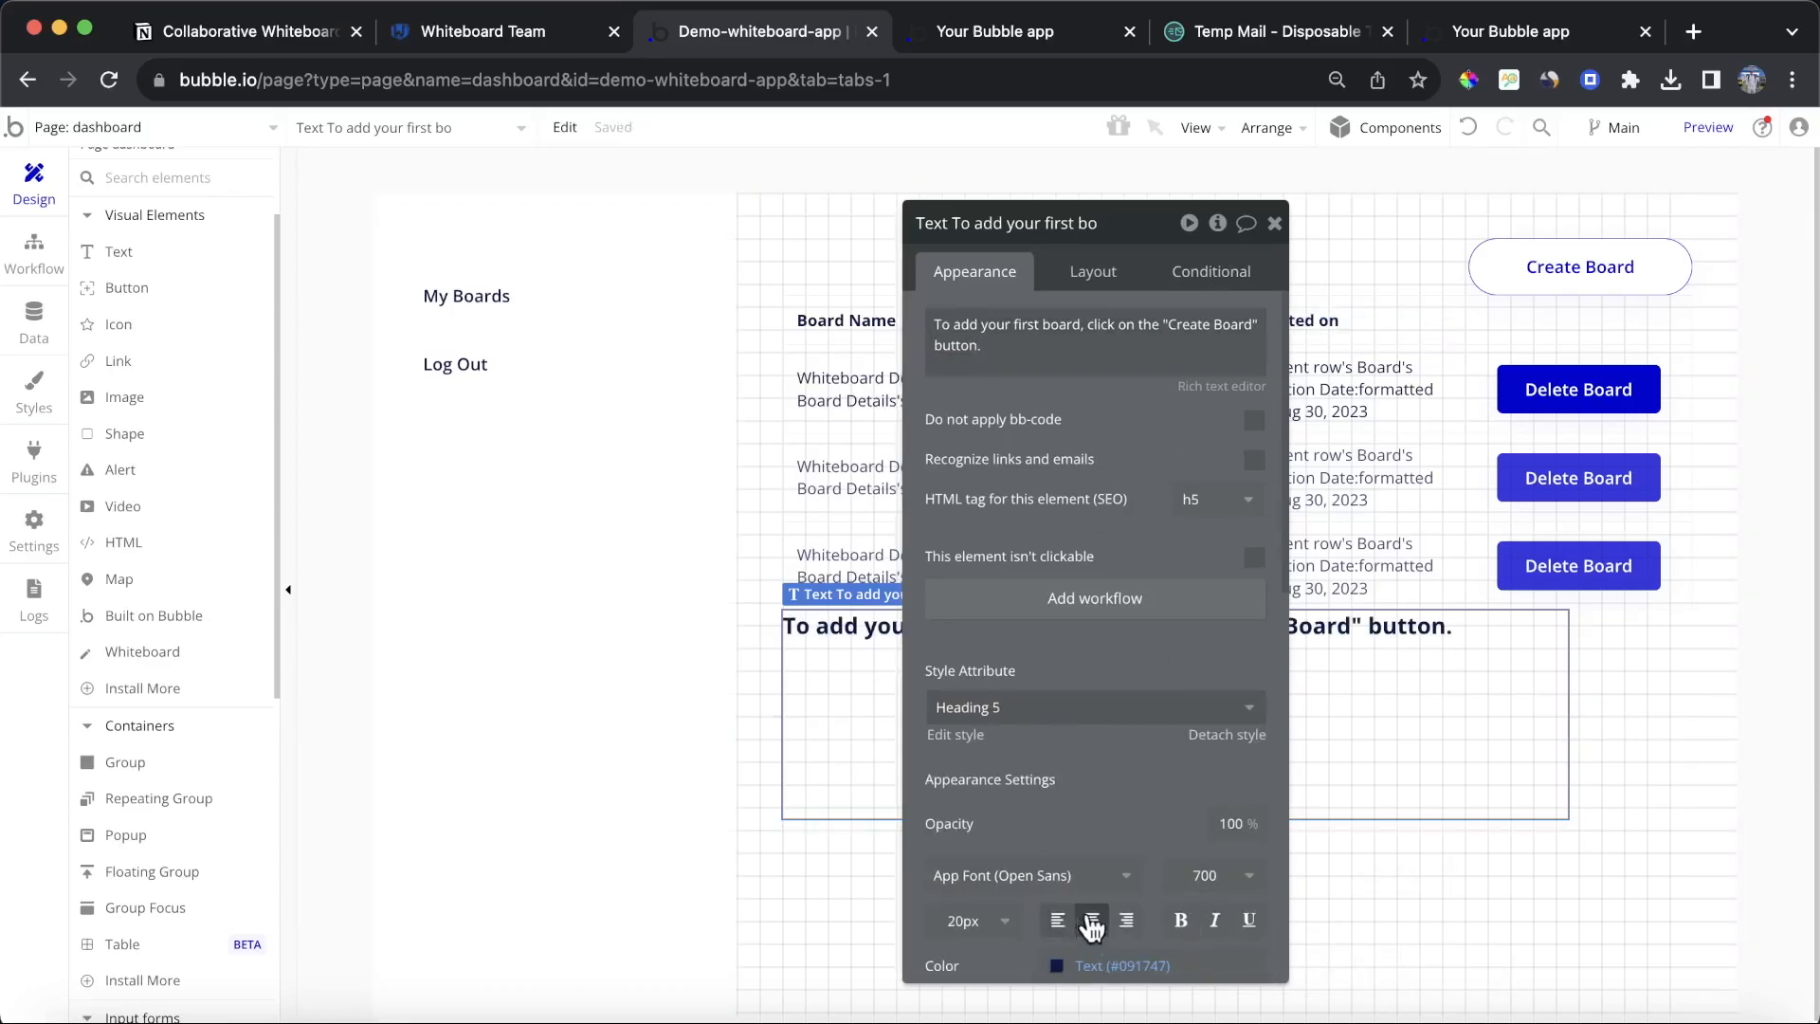
Step: Copy the Board table's conditional onto the new text element
{"action": "left_click", "coordinate": [1460, 286]}
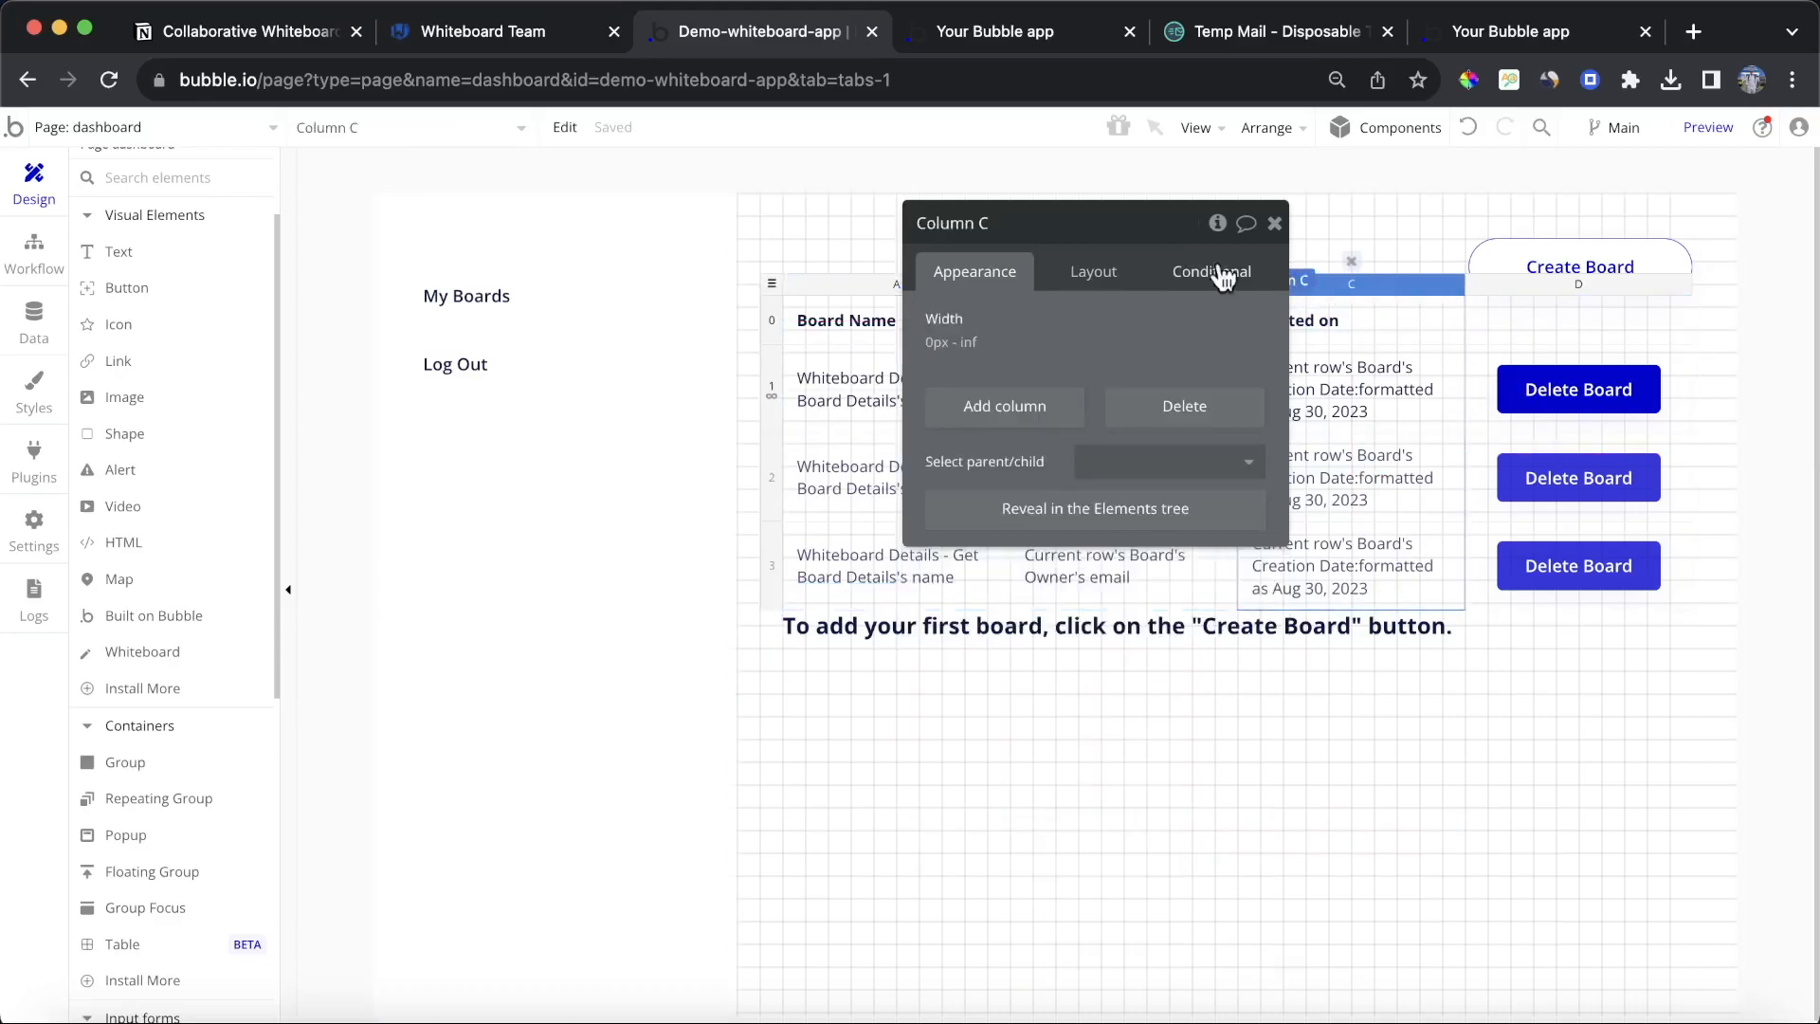
{"action": "left_click", "coordinate": [764, 282]}
{"action": "left_click", "coordinate": [1221, 275]}
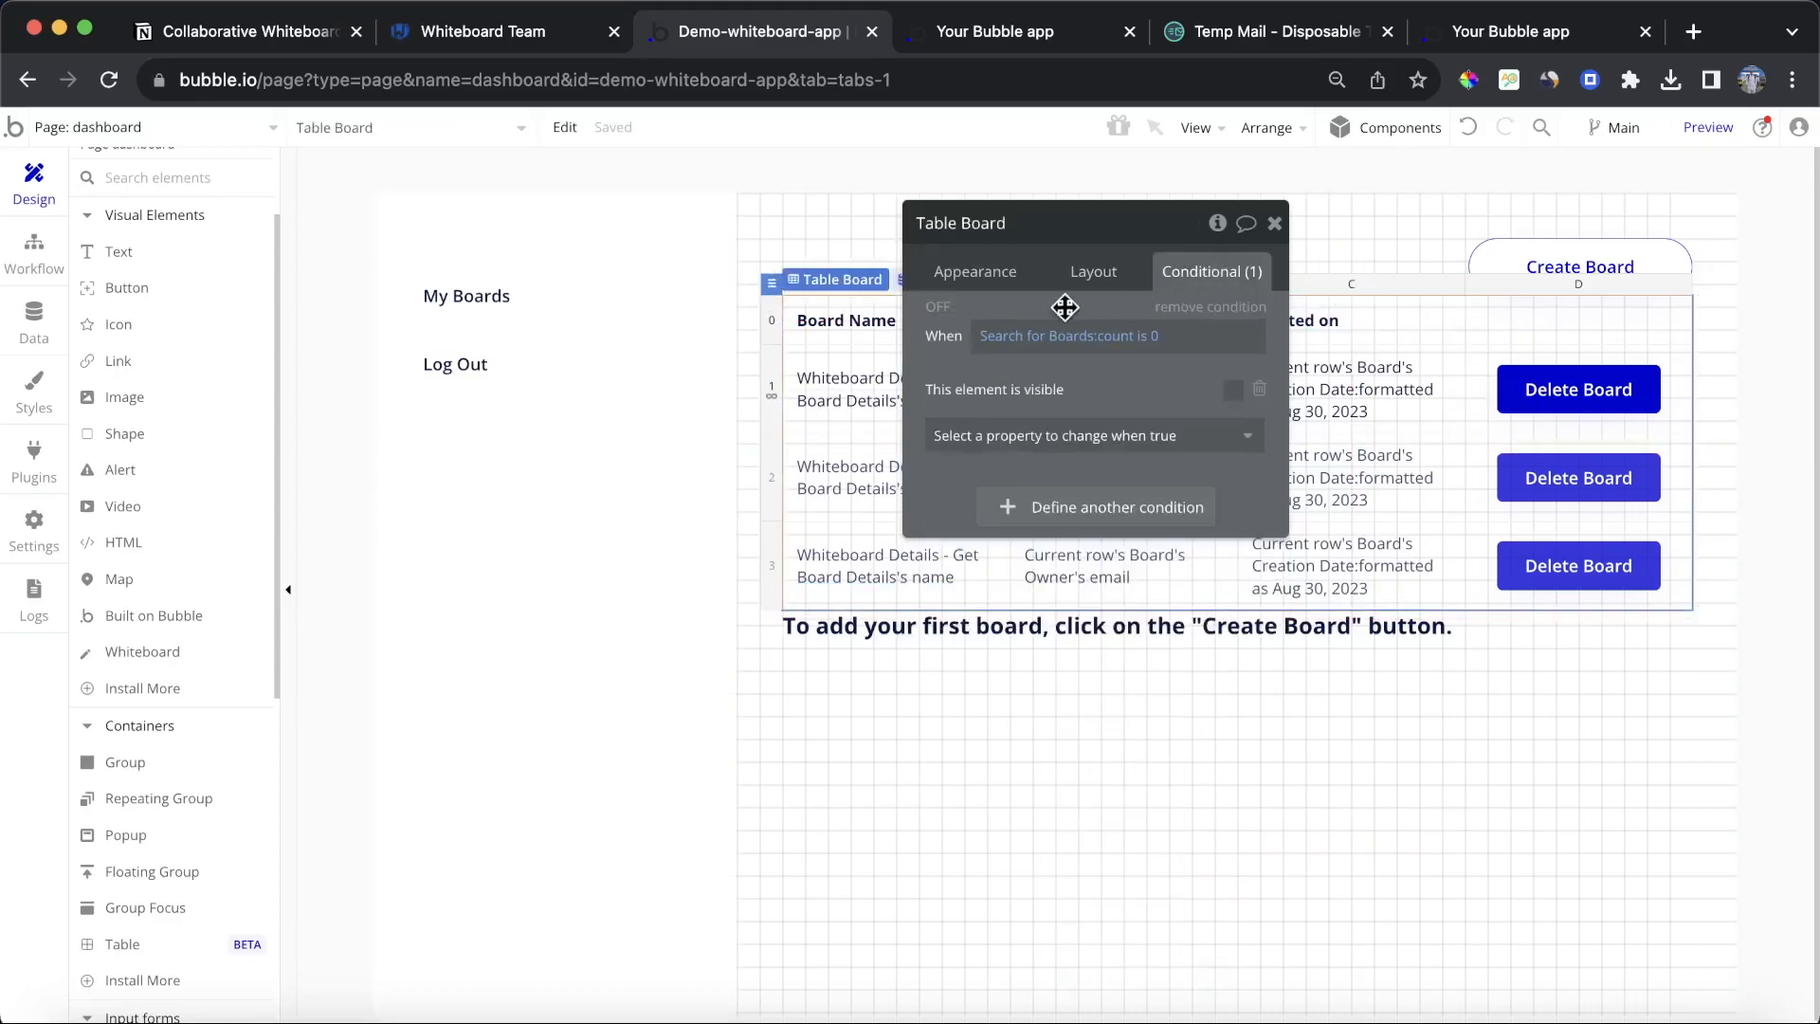
{"action": "left_click", "coordinate": [1125, 686]}
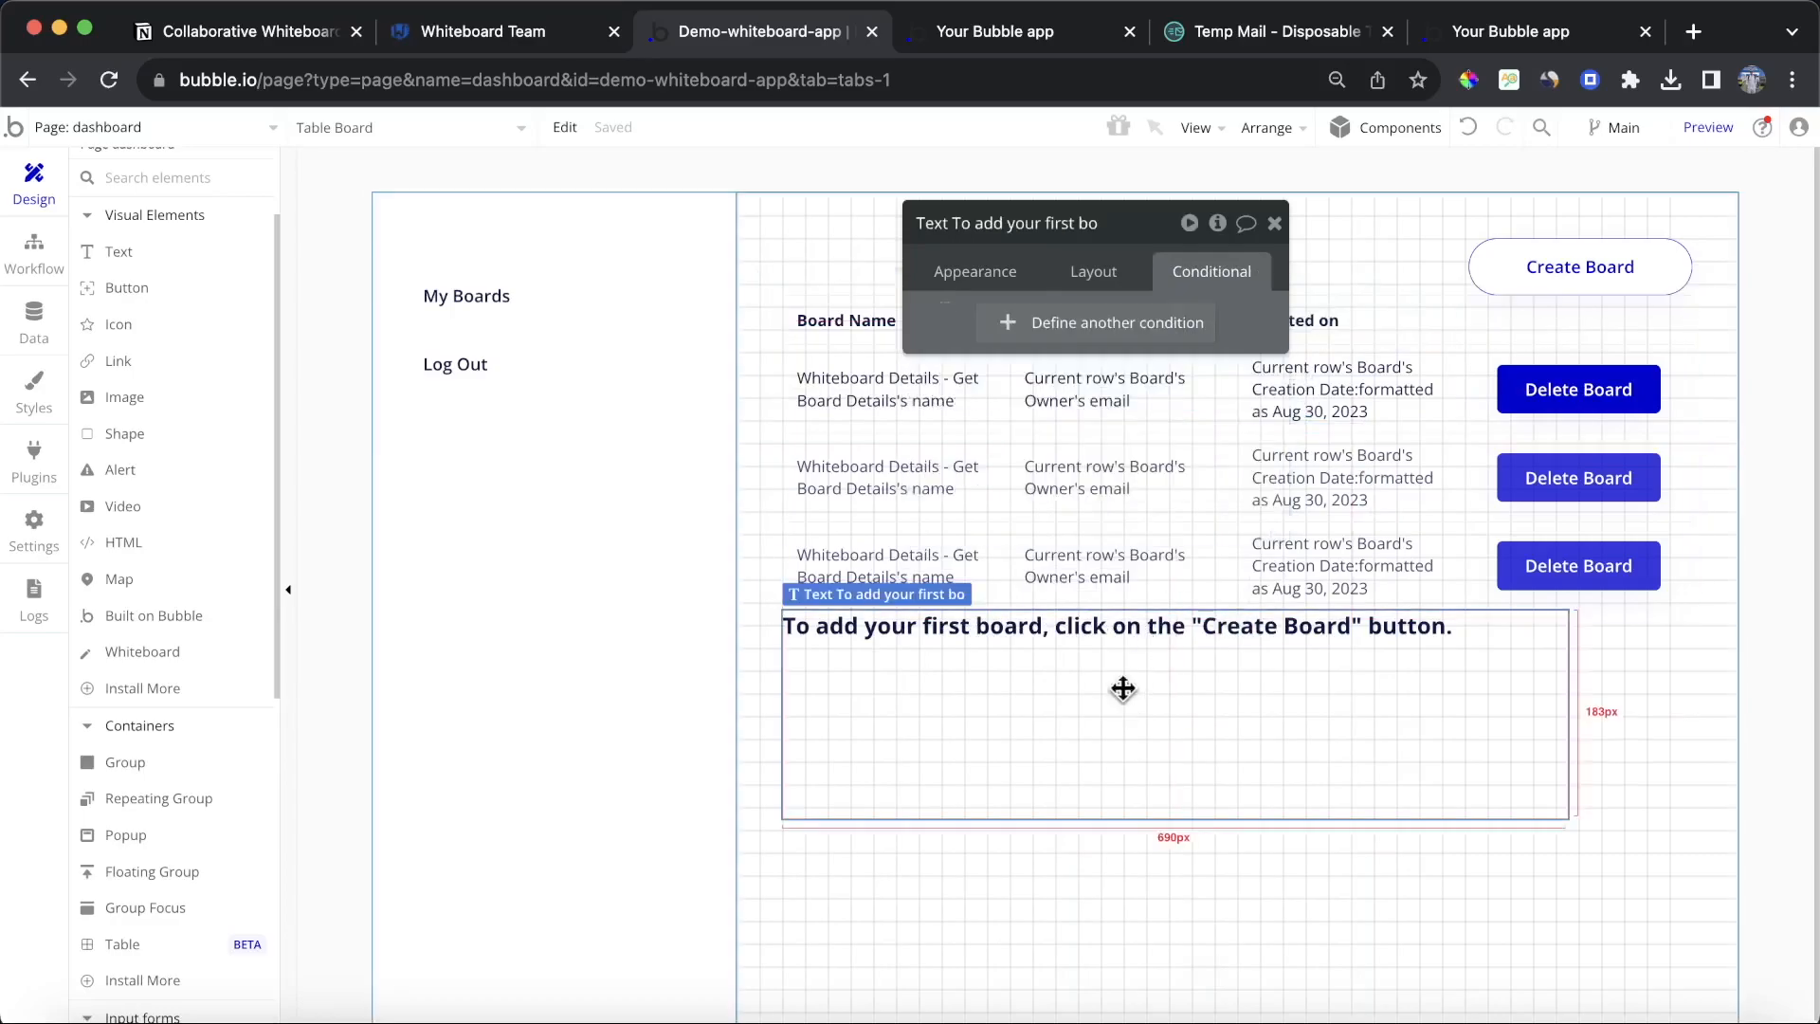
{"action": "left_click", "coordinate": [992, 326]}
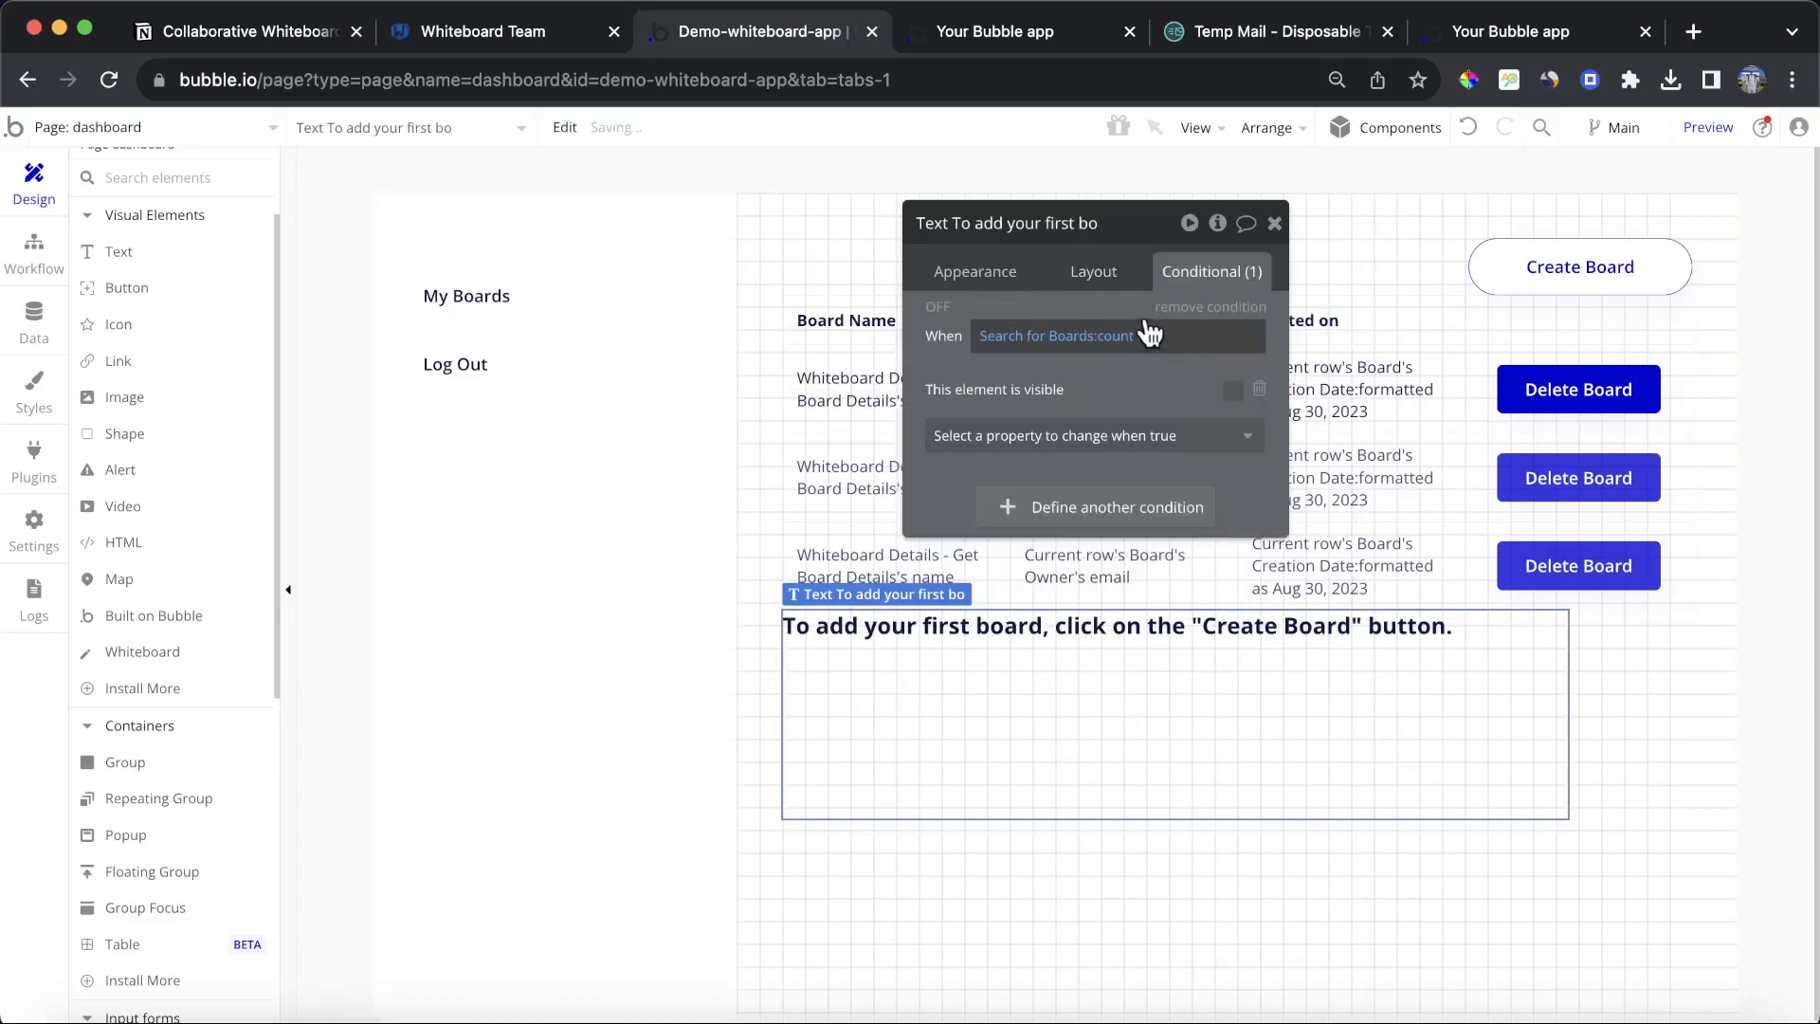
Step: Change the text's condition to Search for Boards:count > 0 and make the text invisible when it holds
{"action": "left_click", "coordinate": [1144, 343]}
{"action": "left_click", "coordinate": [1239, 496]}
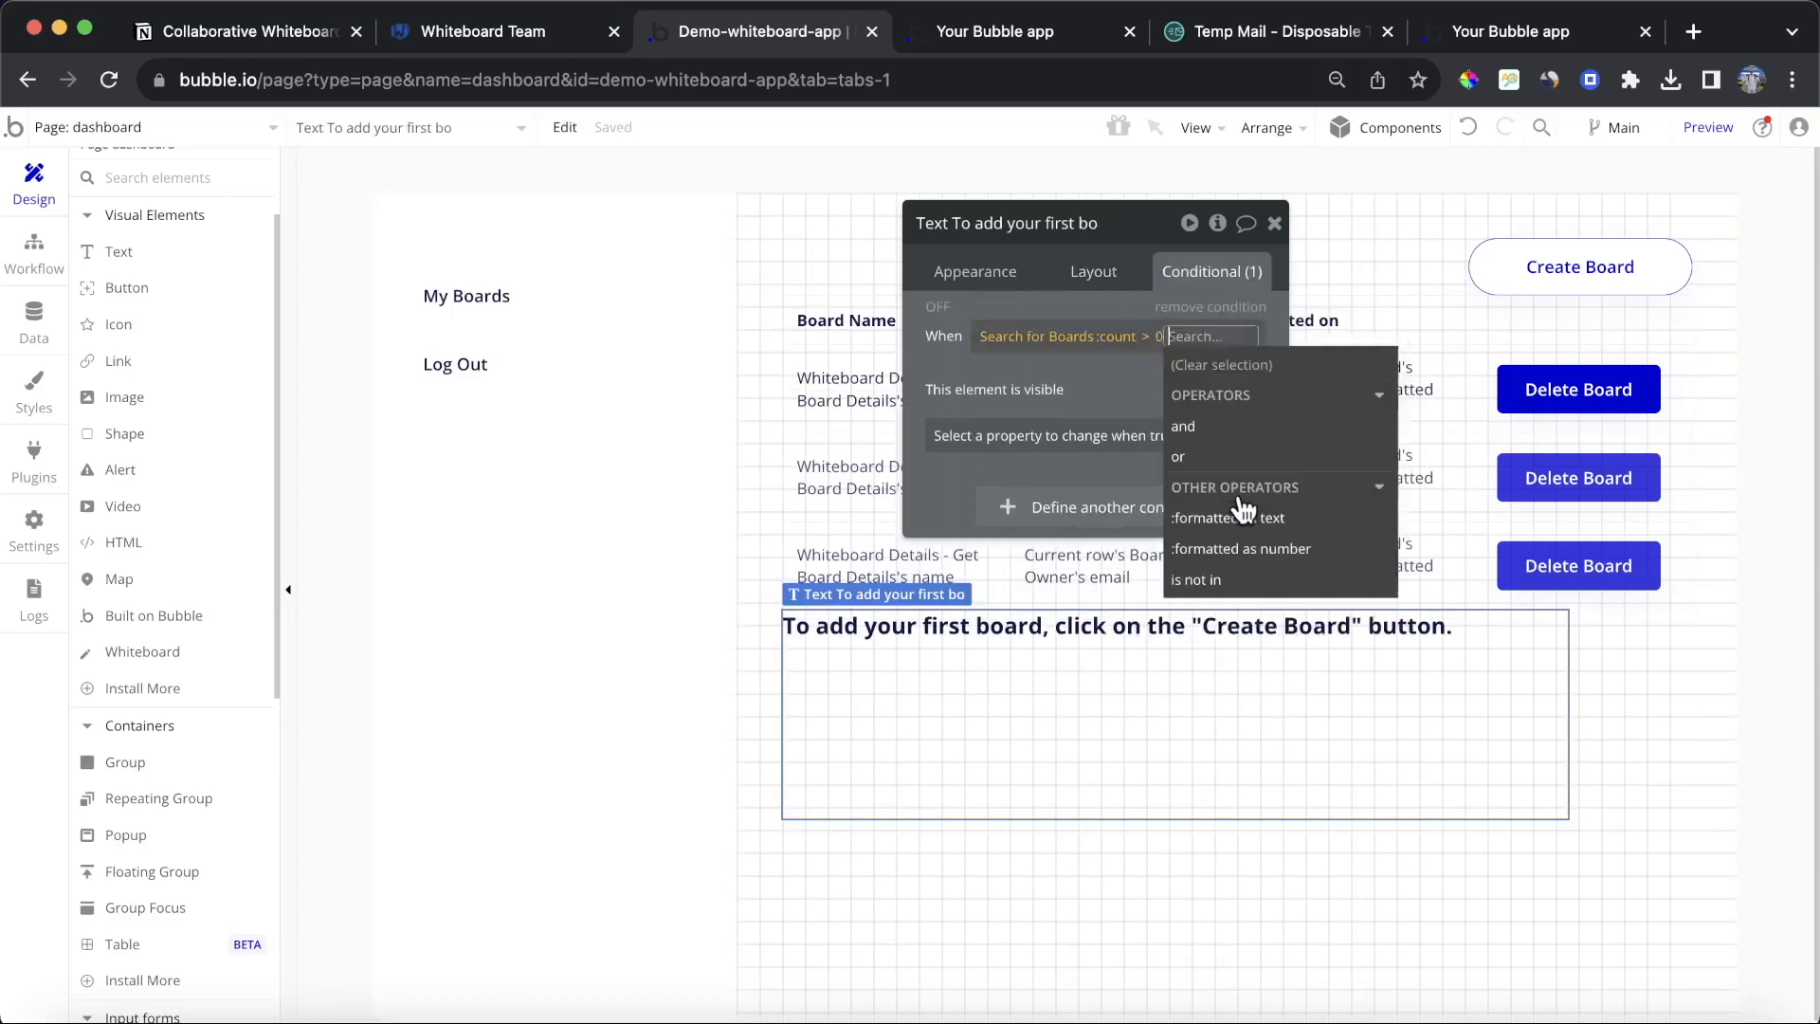
{"action": "left_click", "coordinate": [1092, 387]}
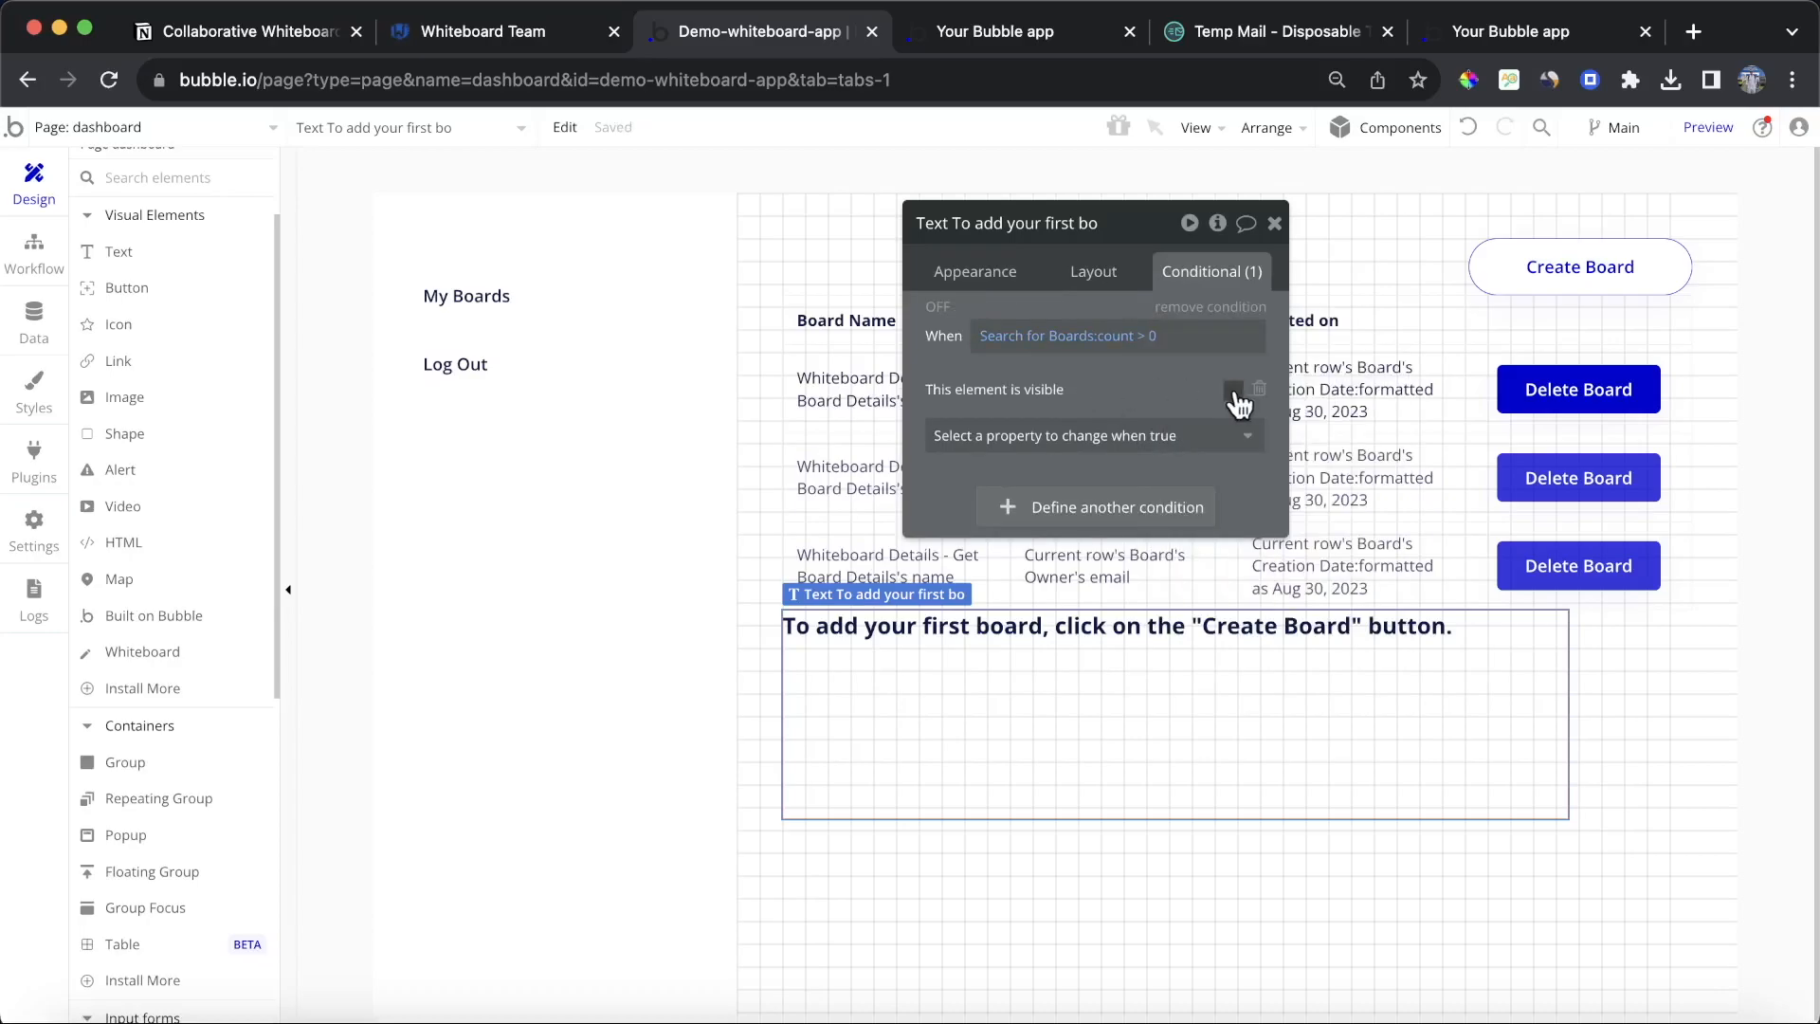
Step: Reload the dashboard preview to check how it looks for a user without boards
{"action": "left_click", "coordinate": [995, 31]}
{"action": "left_click", "coordinate": [967, 155]}
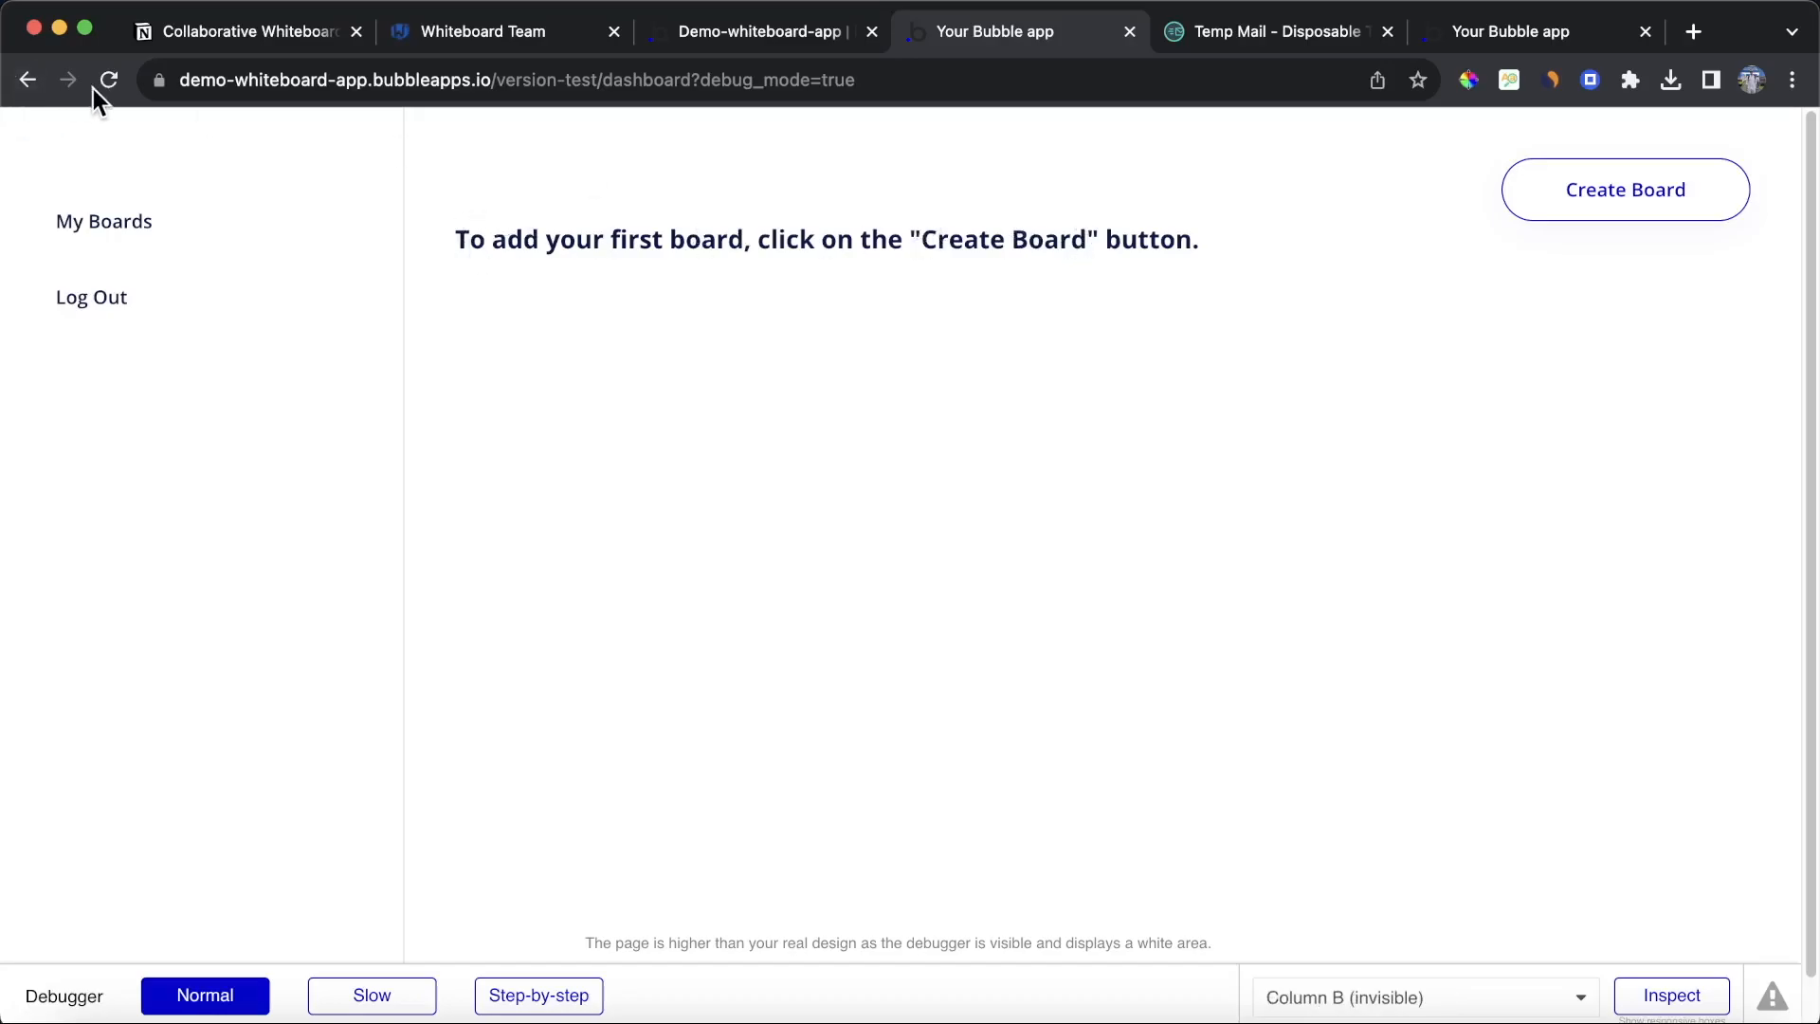
{"action": "key", "text": "ctrl+shift+Tab"}
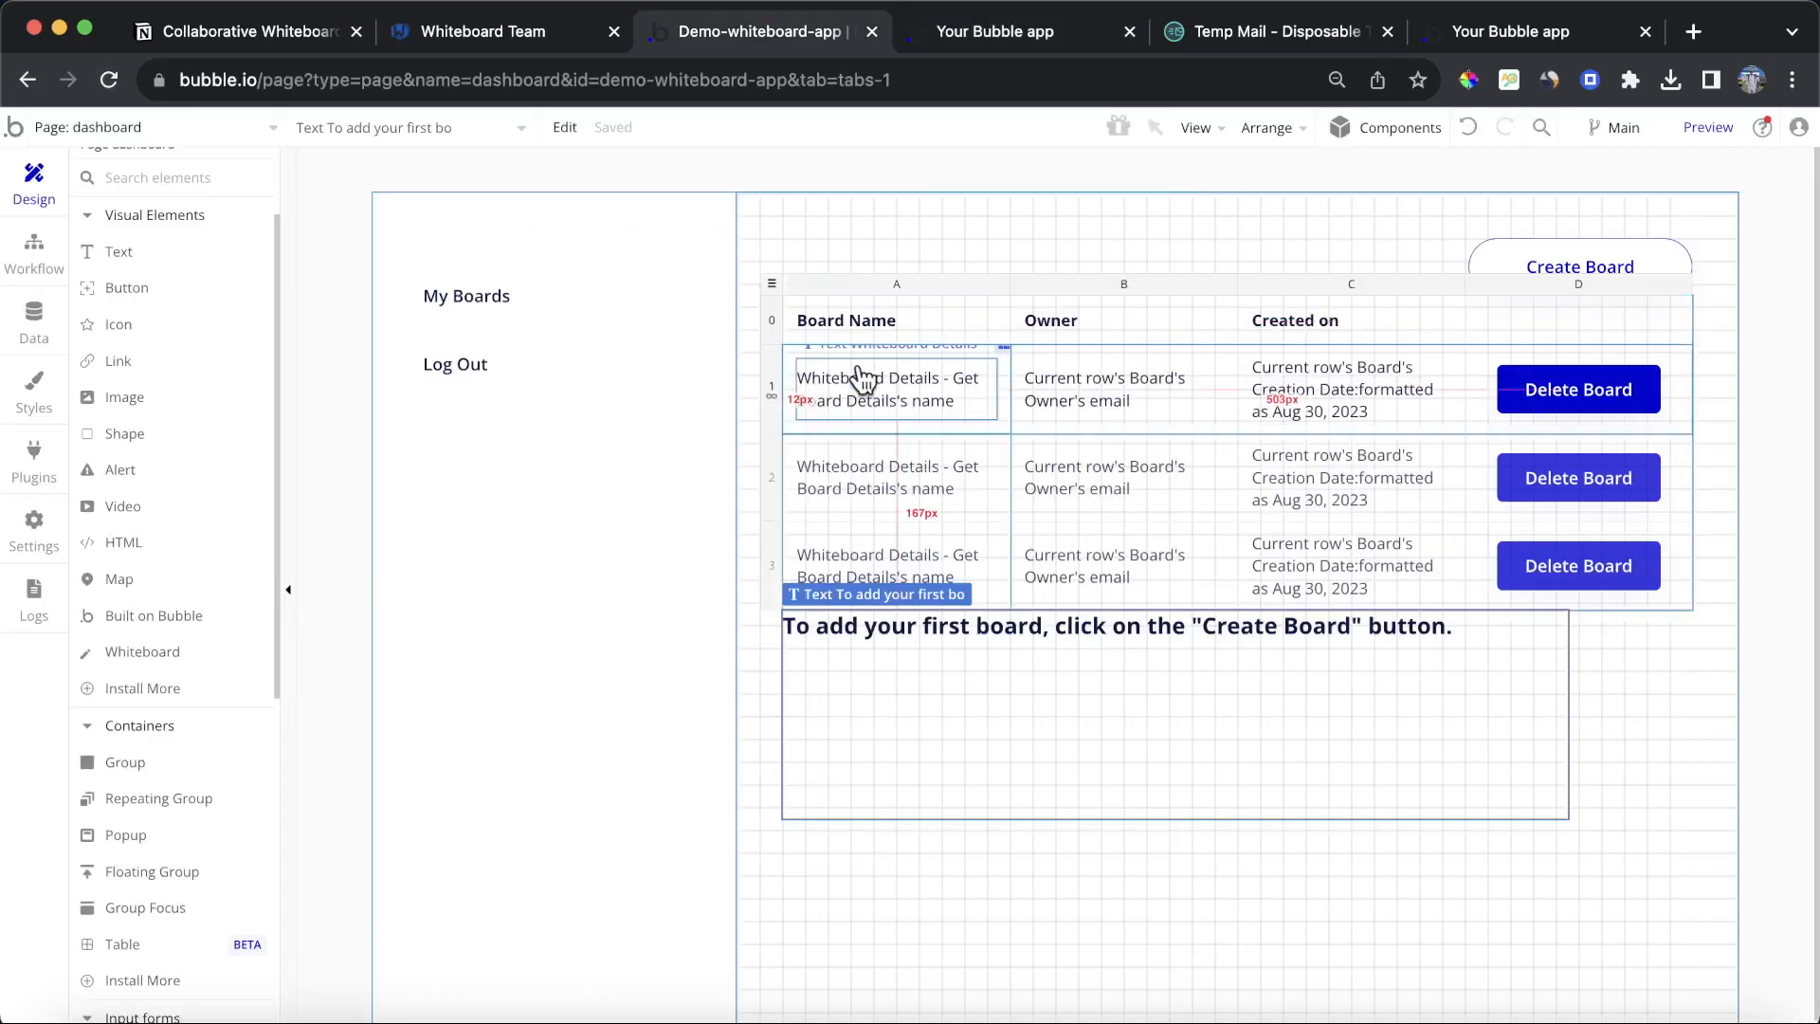
Step: Make the table's header row and repeating row fixed-height
{"action": "double_click", "coordinate": [772, 320]}
{"action": "left_click", "coordinate": [1081, 270]}
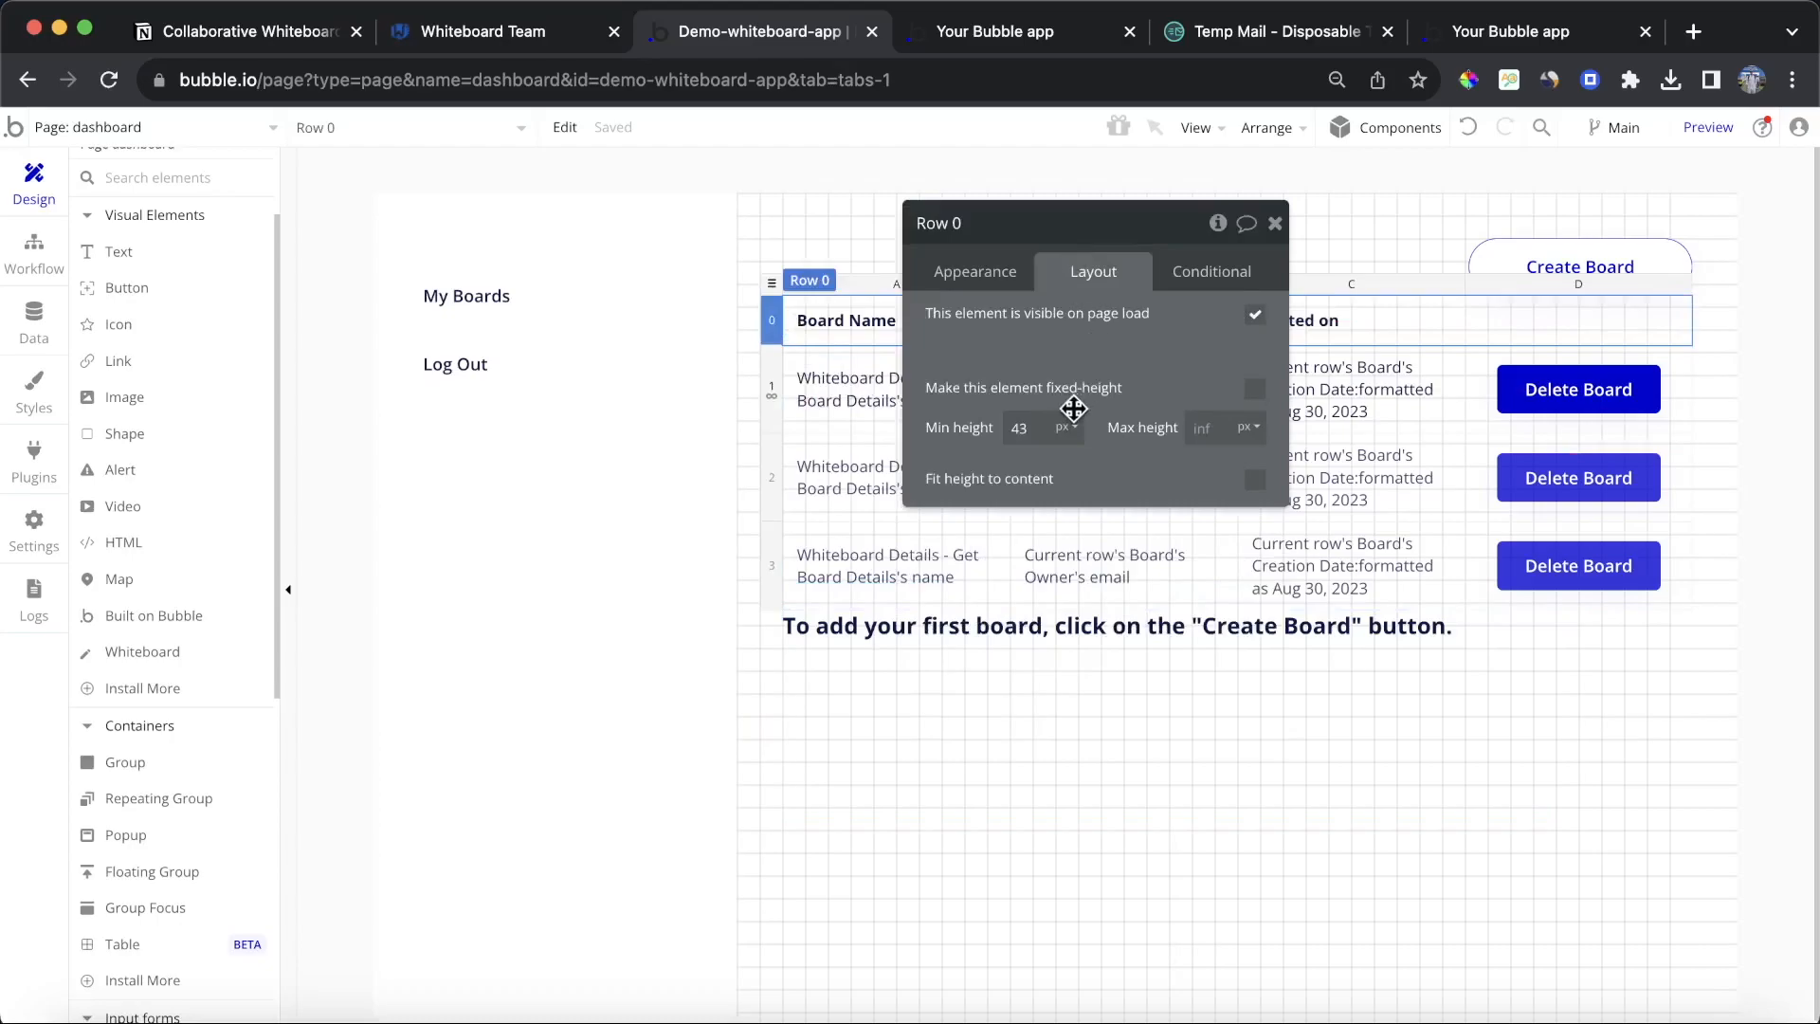
{"action": "left_click", "coordinate": [1255, 388]}
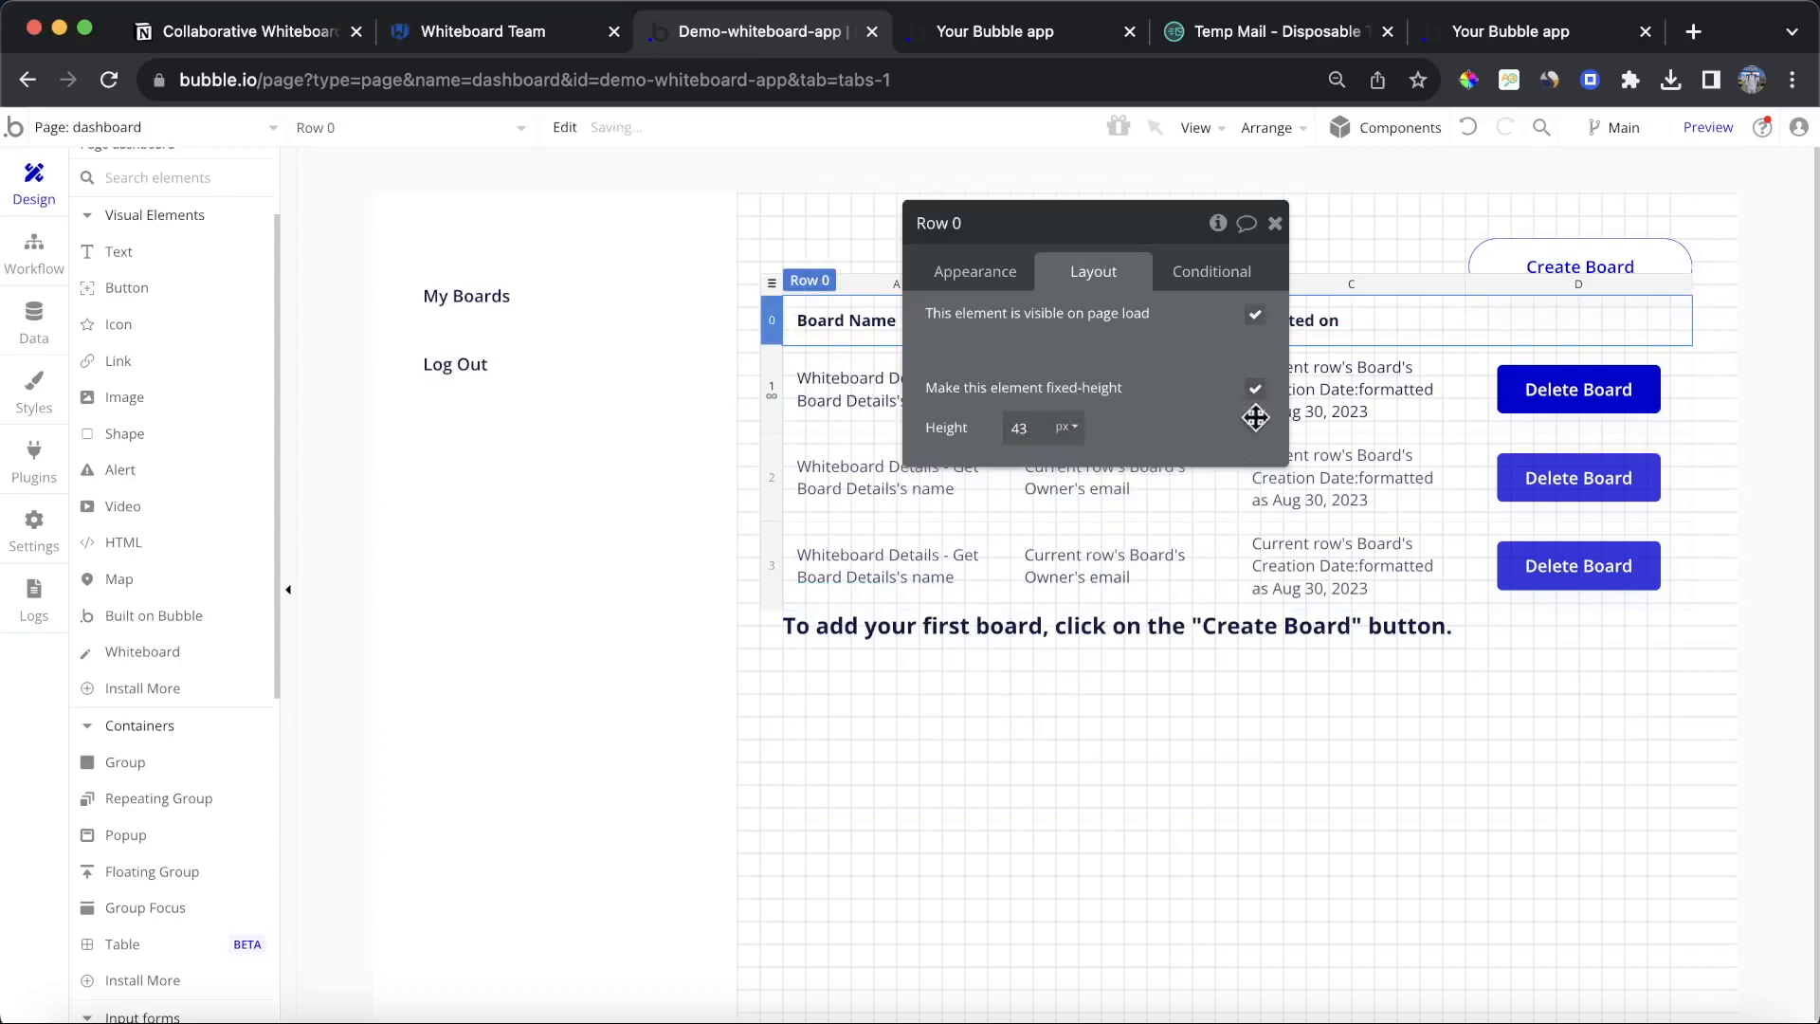
{"action": "left_click", "coordinate": [773, 393]}
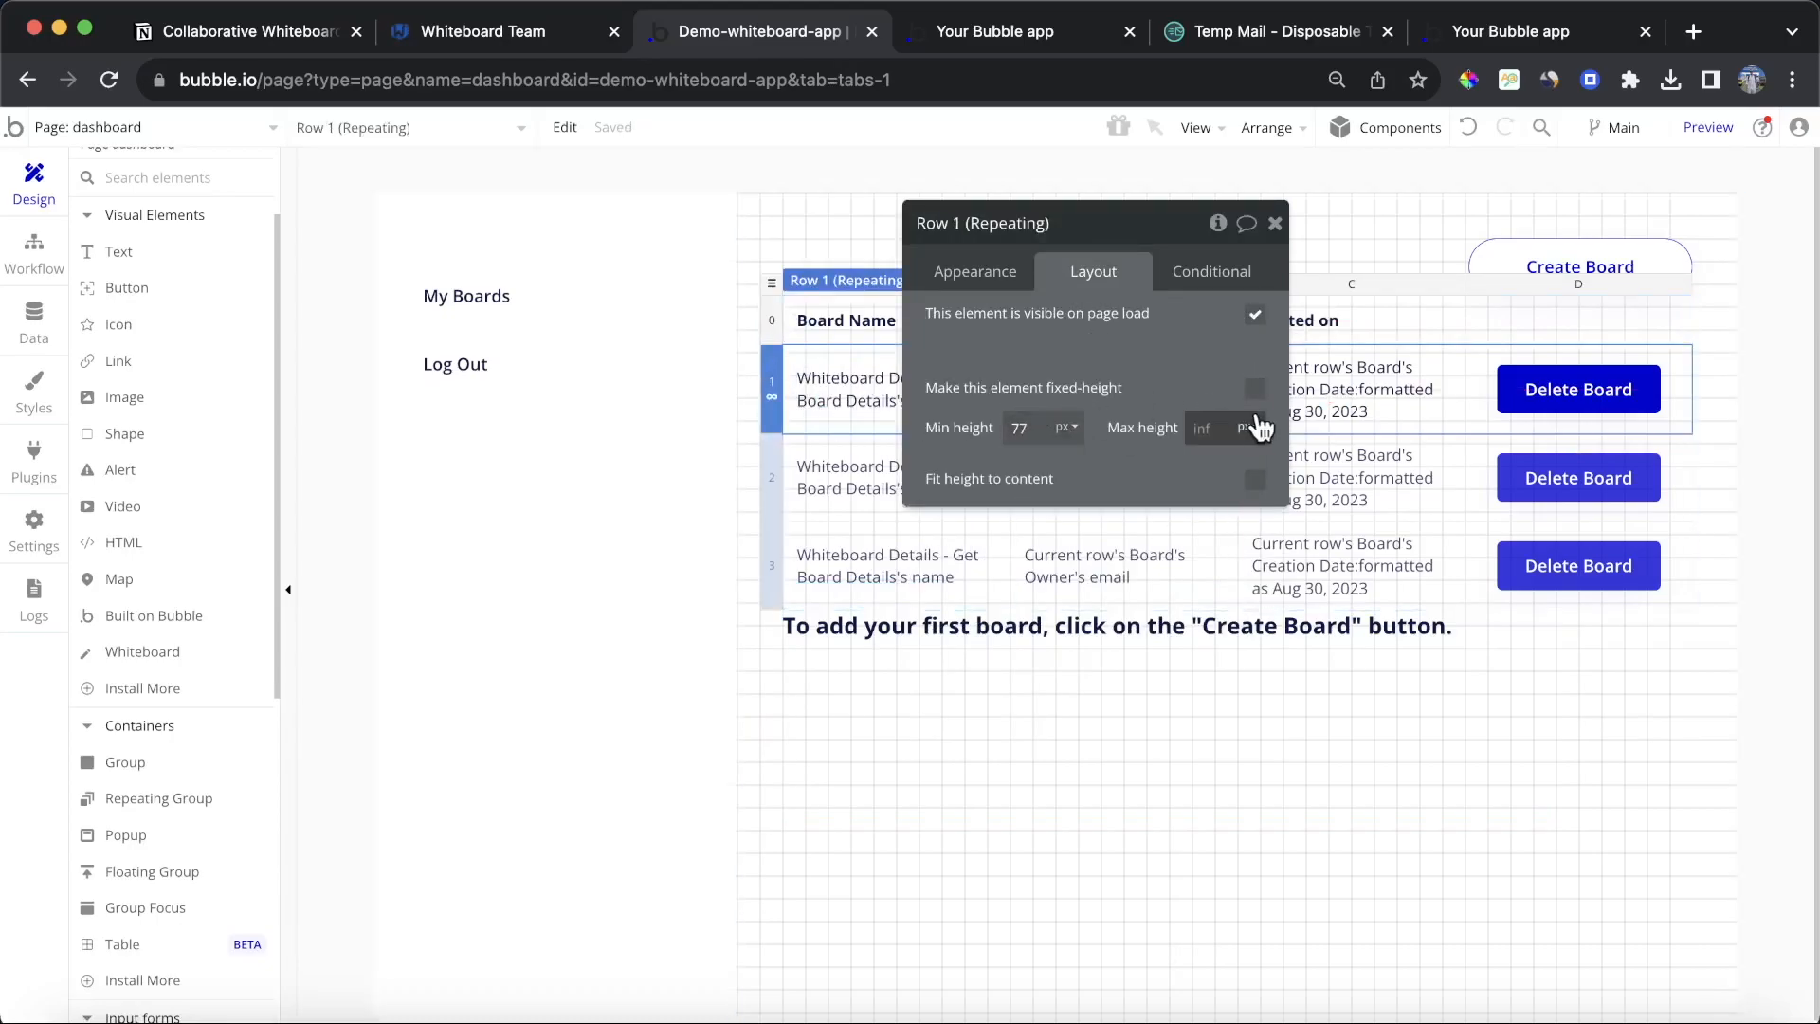
{"action": "left_click", "coordinate": [1255, 389]}
Step: Open the 'Join my Whiteboard' invite e-mail in the temporary inbox and select its board link
{"action": "key", "text": "super+6"}
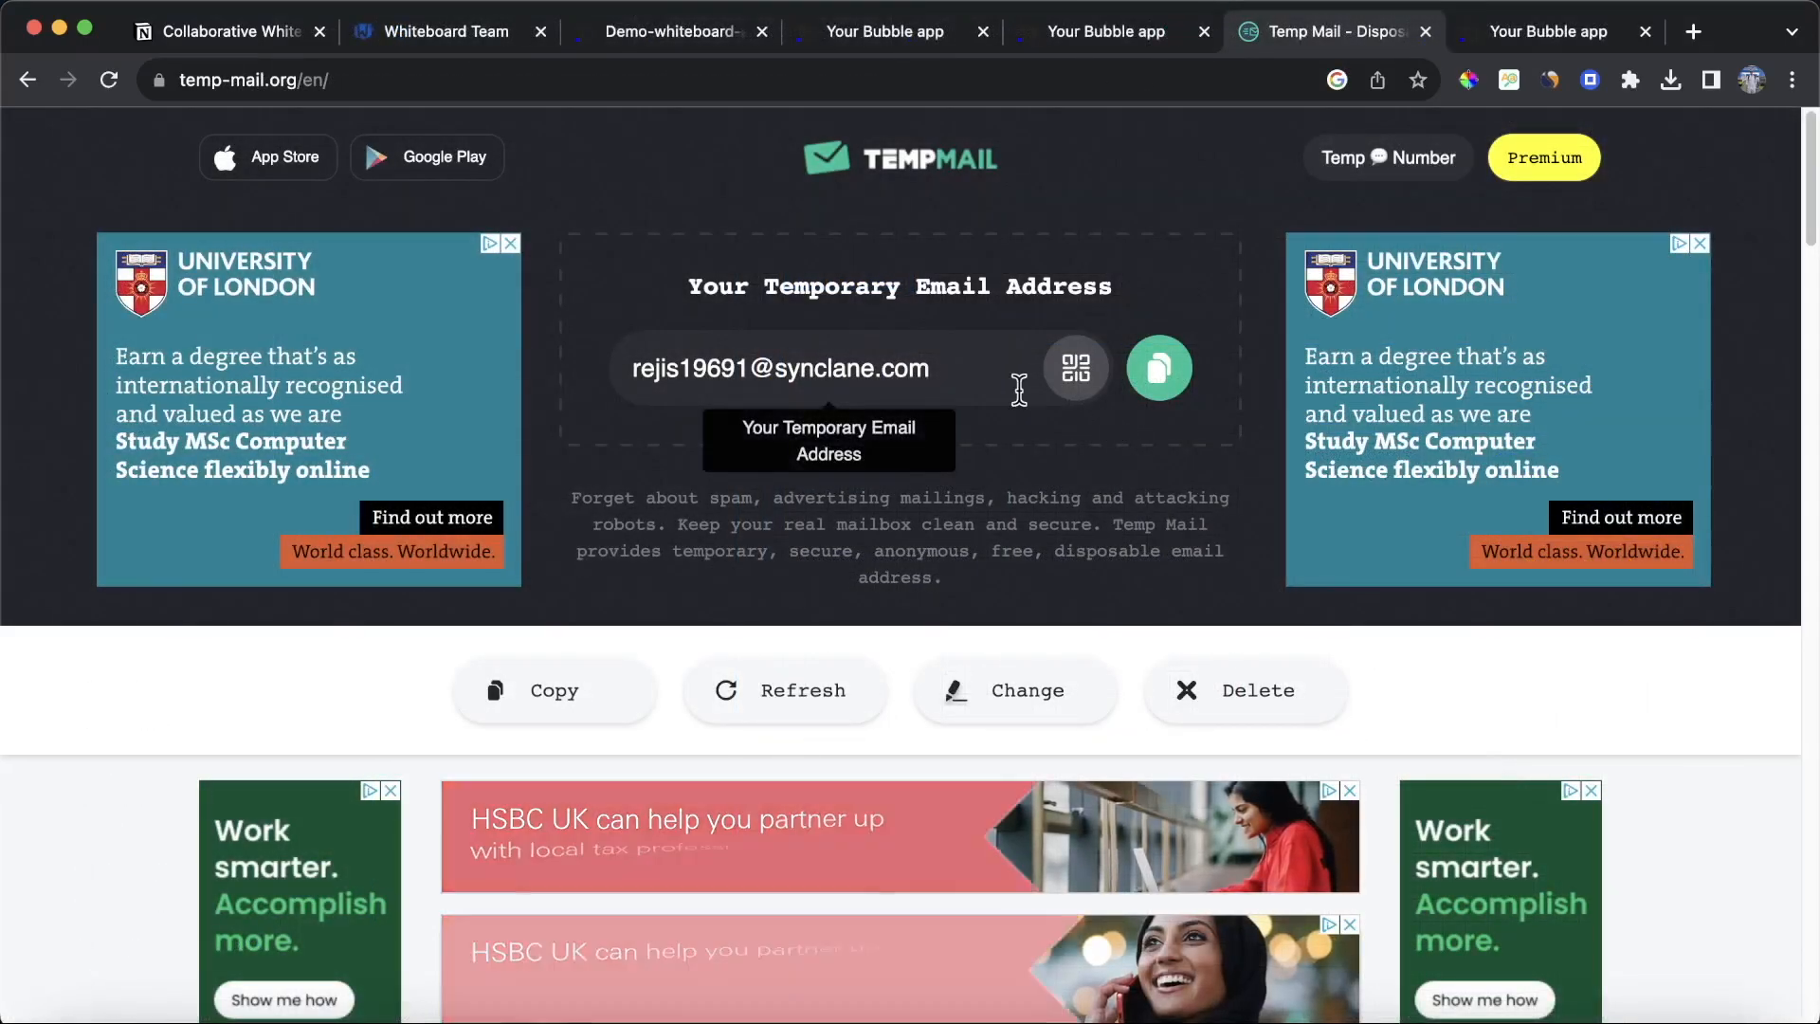
{"action": "scroll", "coordinate": [1062, 564], "scroll_direction": "down", "scroll_amount": 5}
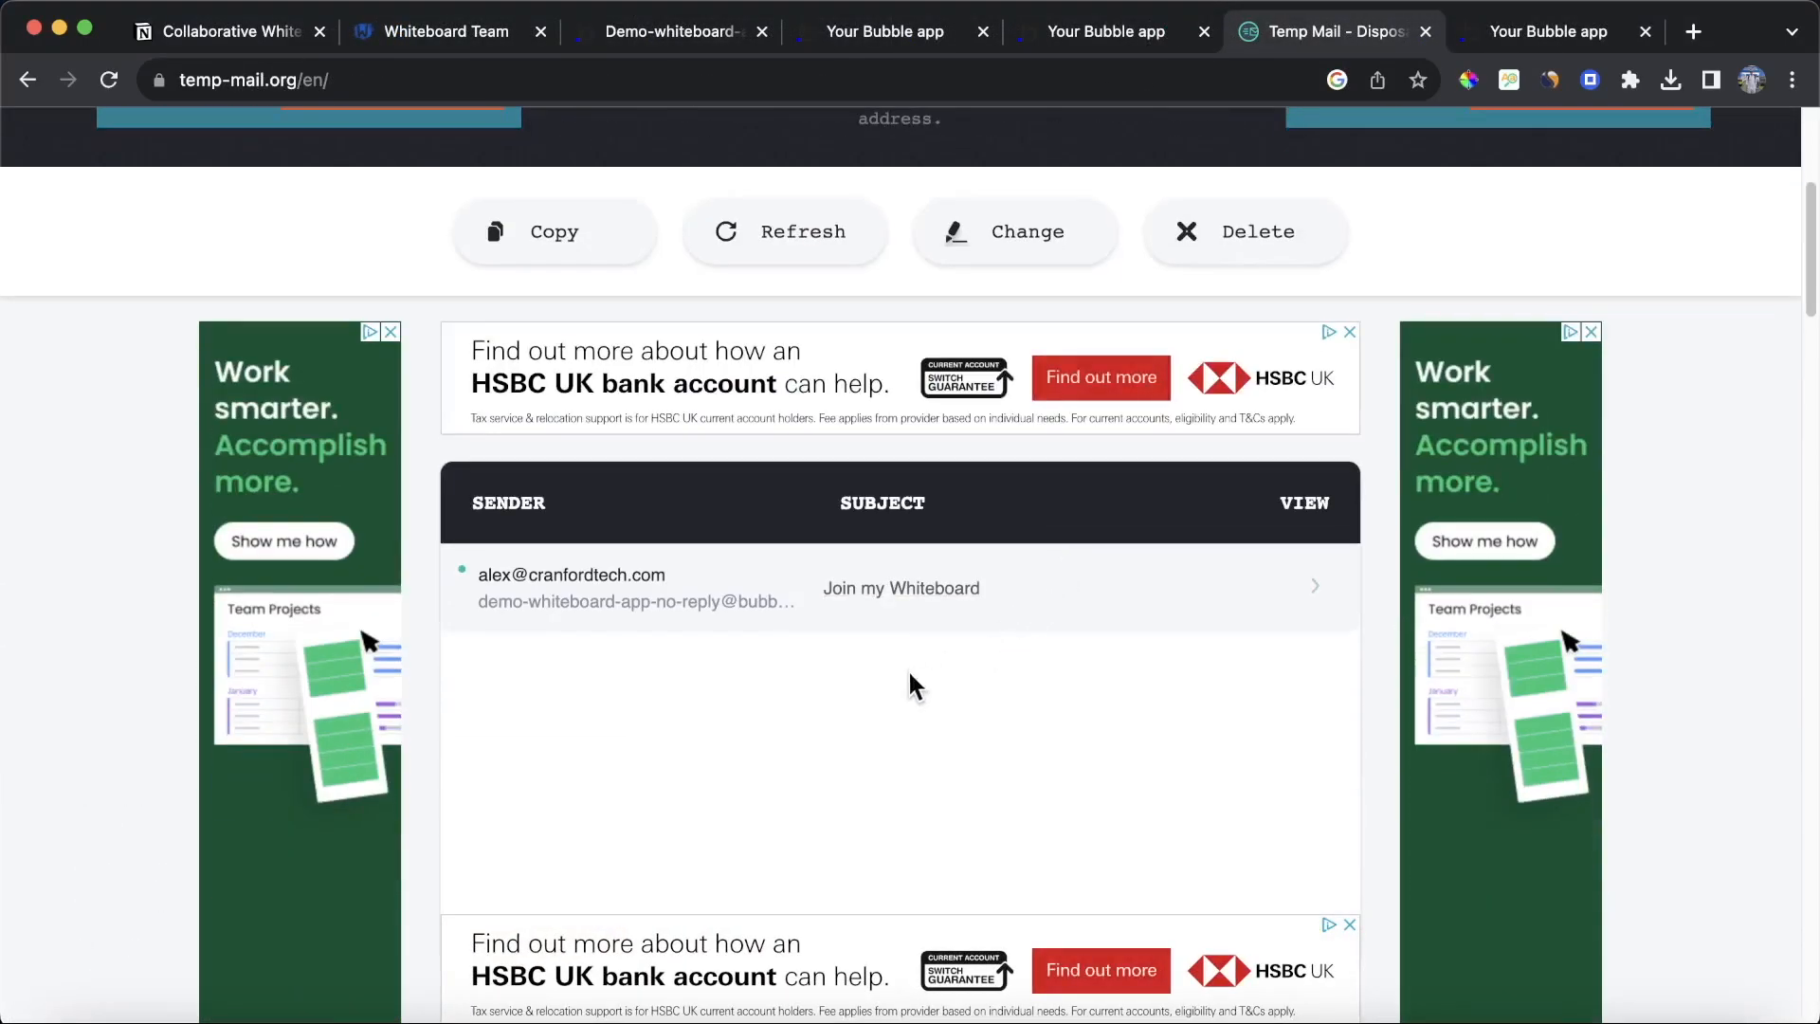
{"action": "left_click", "coordinate": [812, 609]}
{"action": "scroll", "coordinate": [804, 595], "scroll_direction": "down", "scroll_amount": 5}
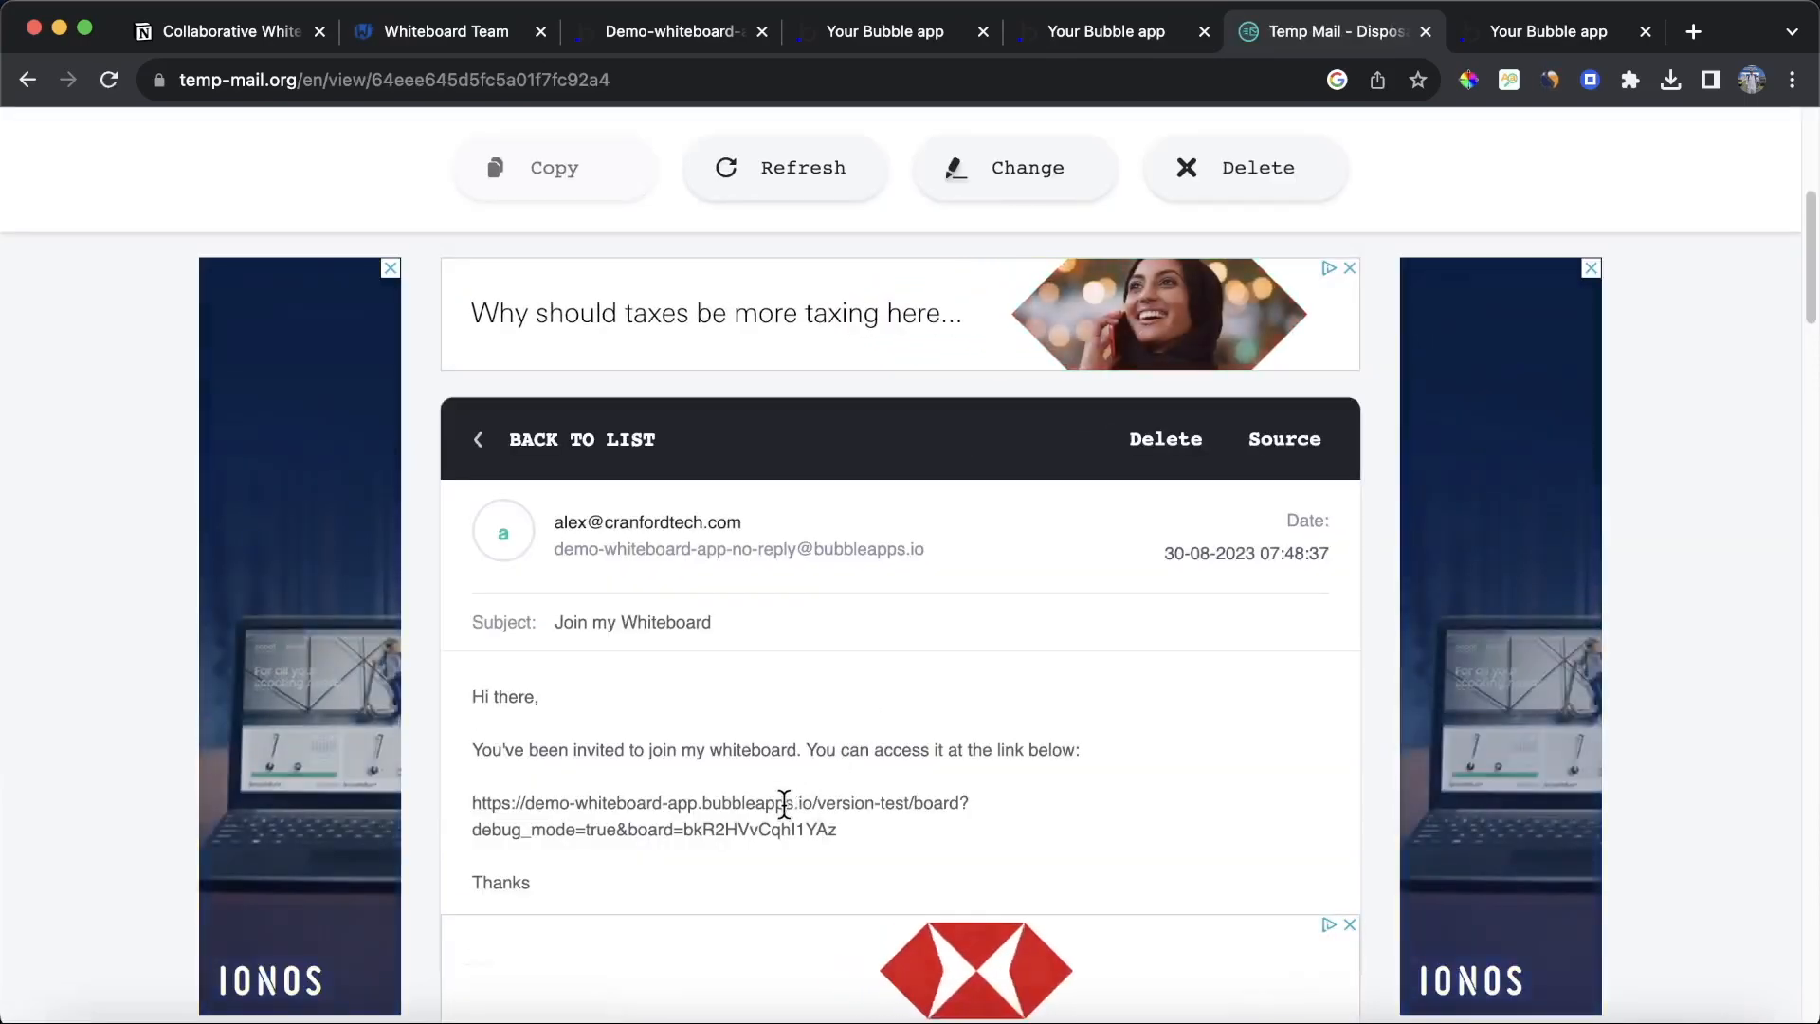
{"action": "triple_click", "coordinate": [831, 801]}
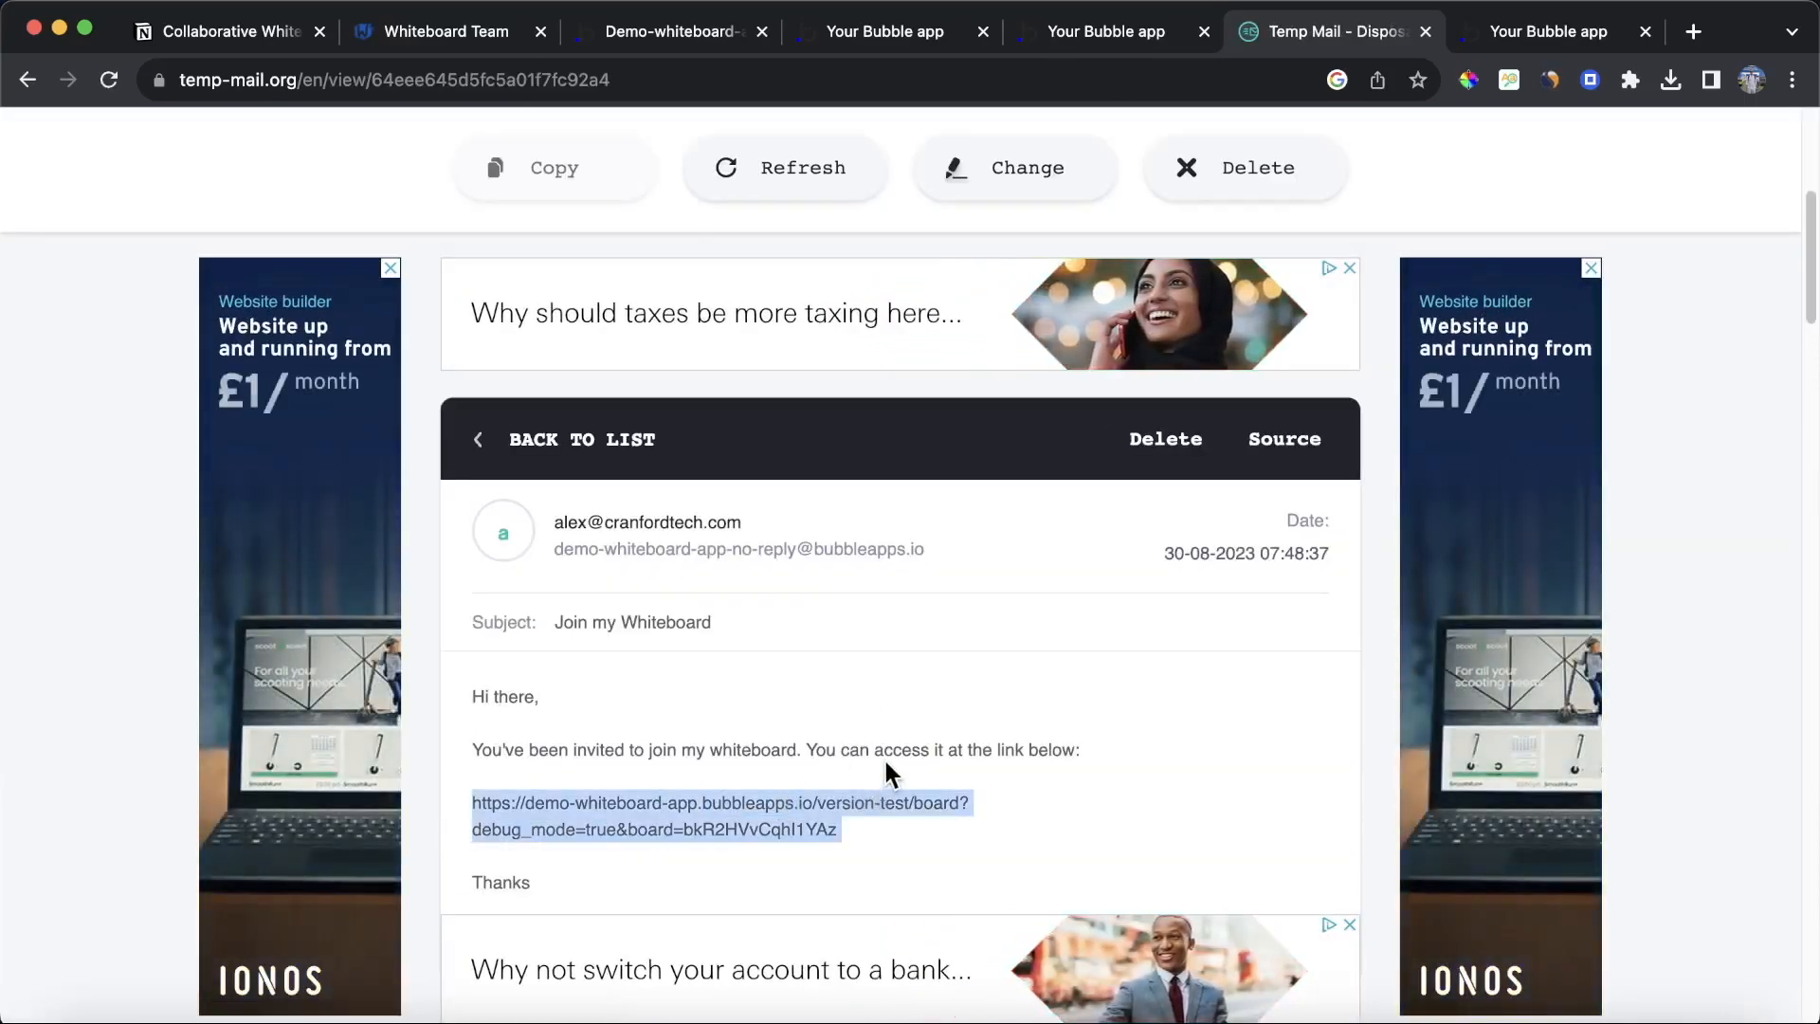
{"action": "scroll", "coordinate": [898, 648], "scroll_direction": "down", "scroll_amount": 1}
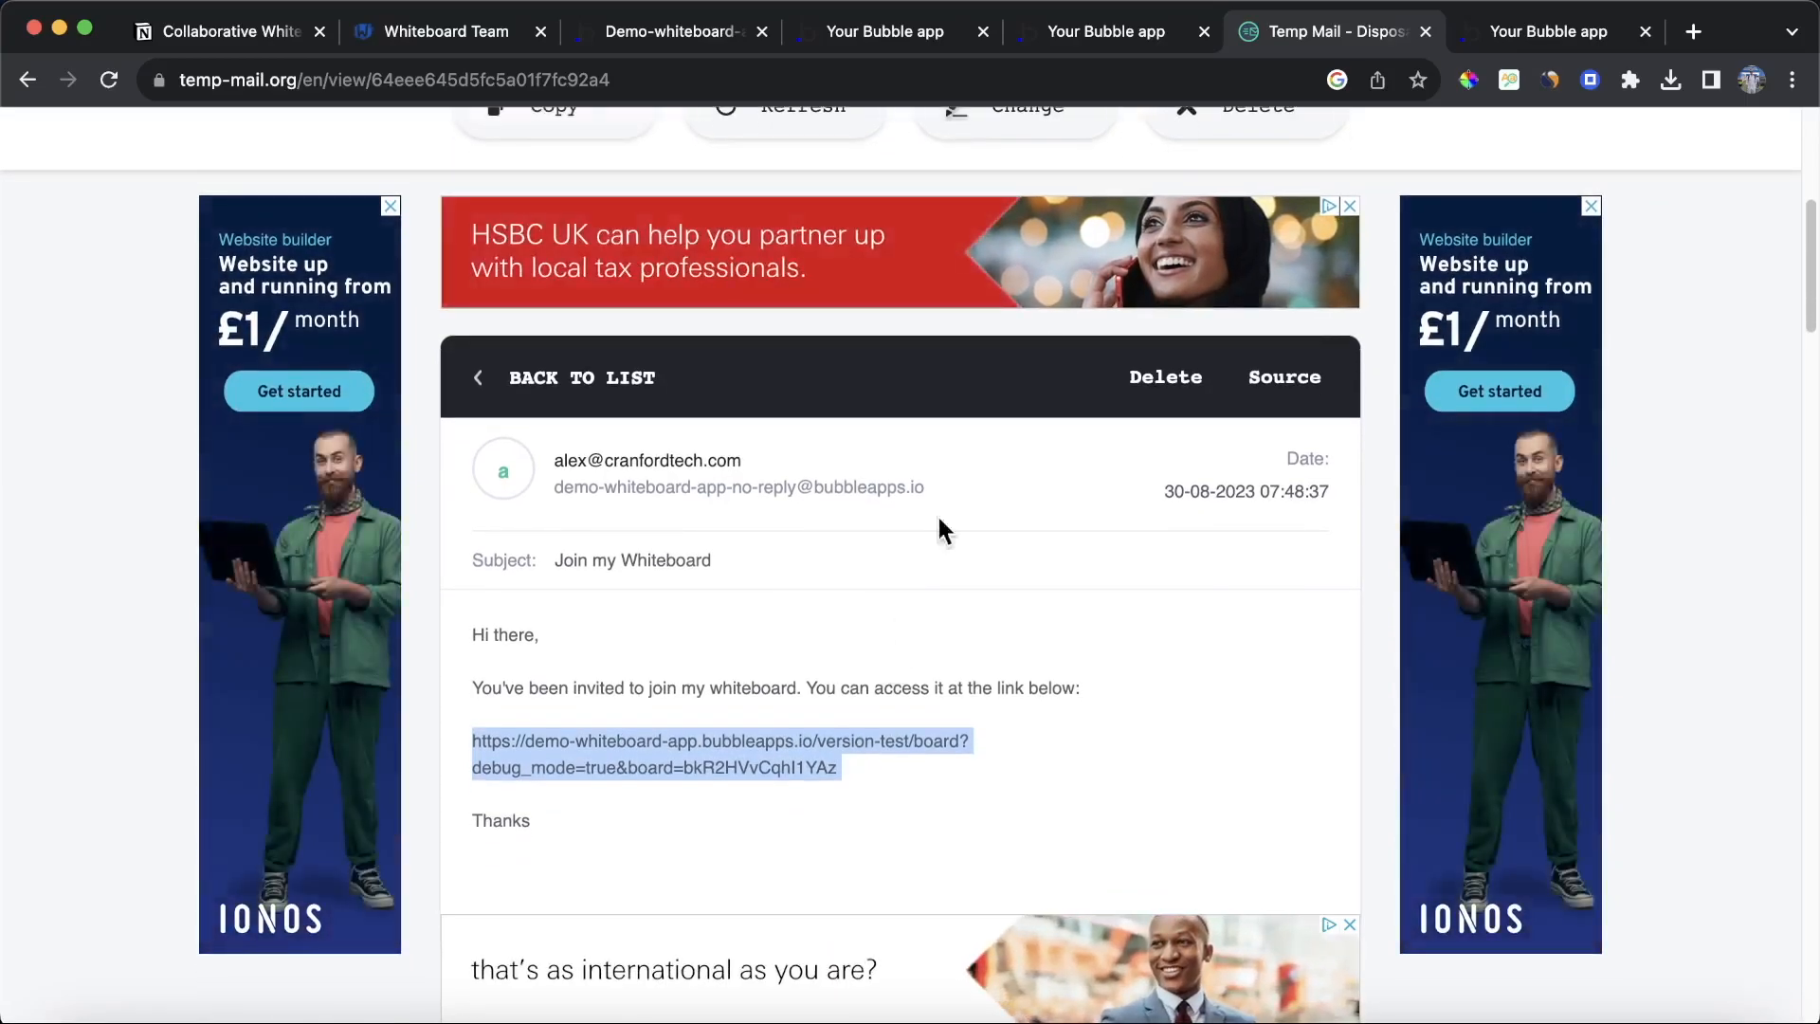
Step: Open the copied board link in the app preview tab
{"action": "left_click", "coordinate": [1517, 32]}
{"action": "left_click", "coordinate": [957, 80]}
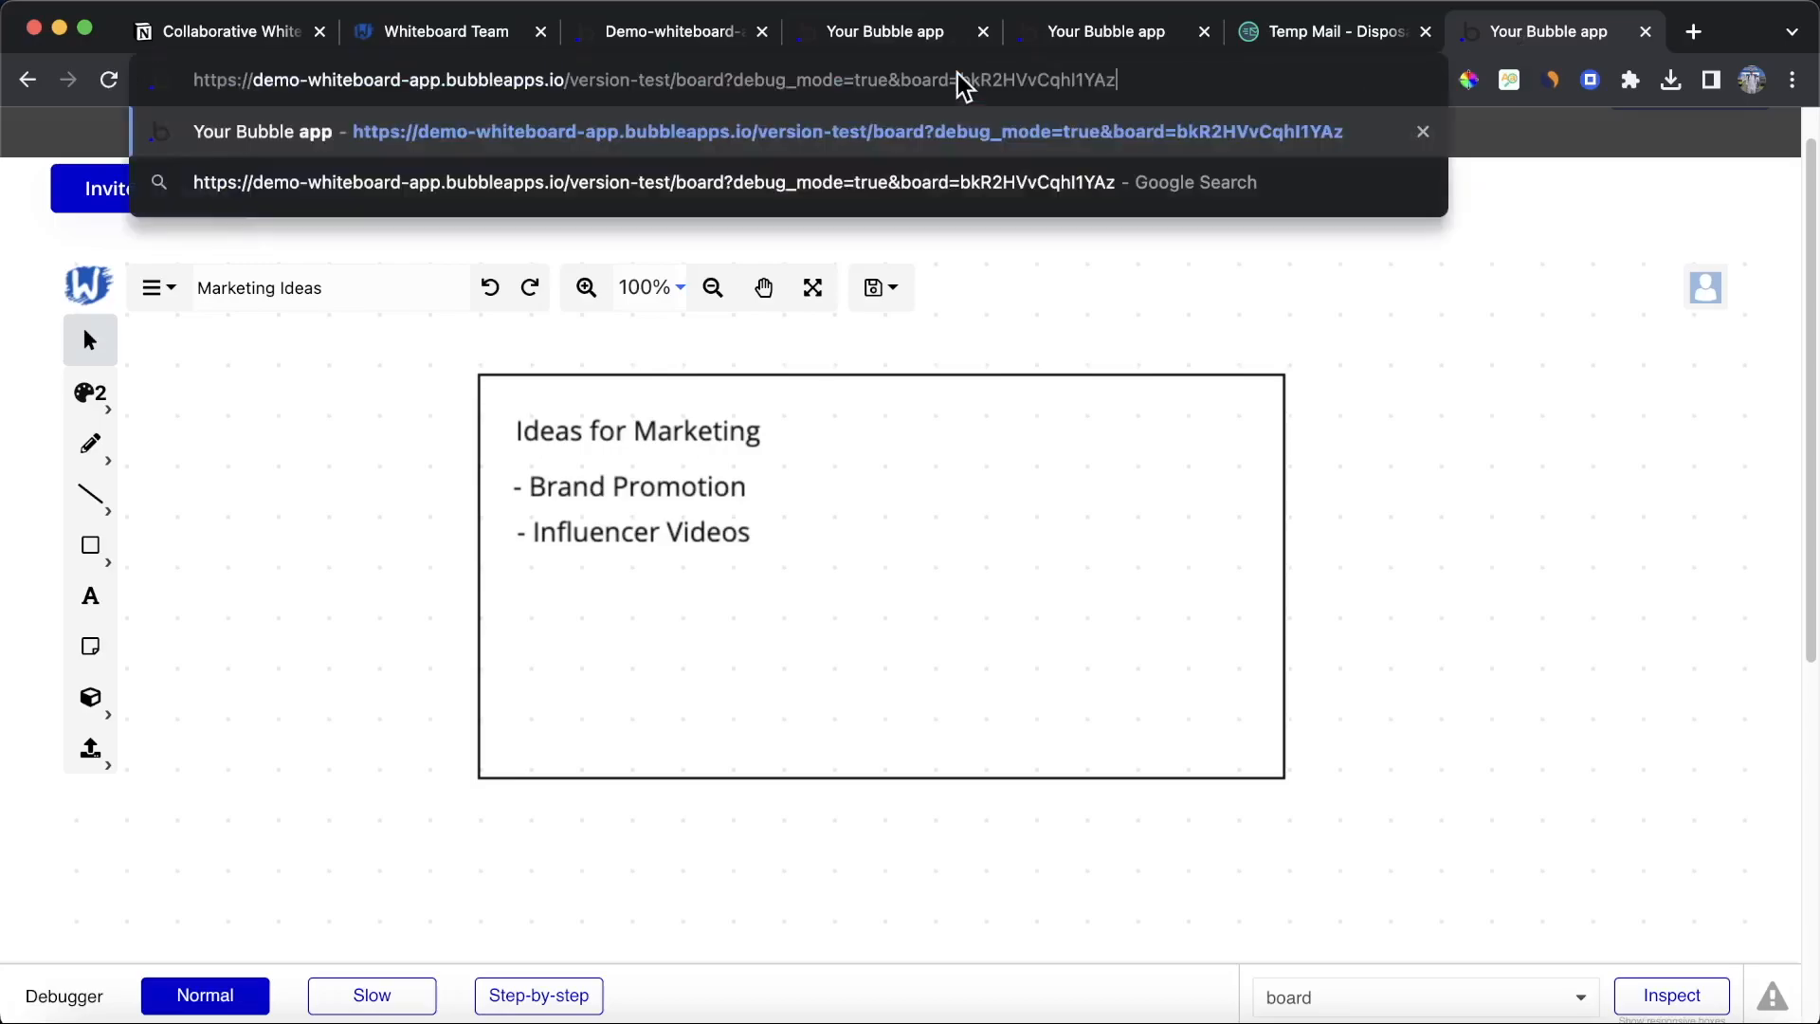
{"action": "key", "text": "Return"}
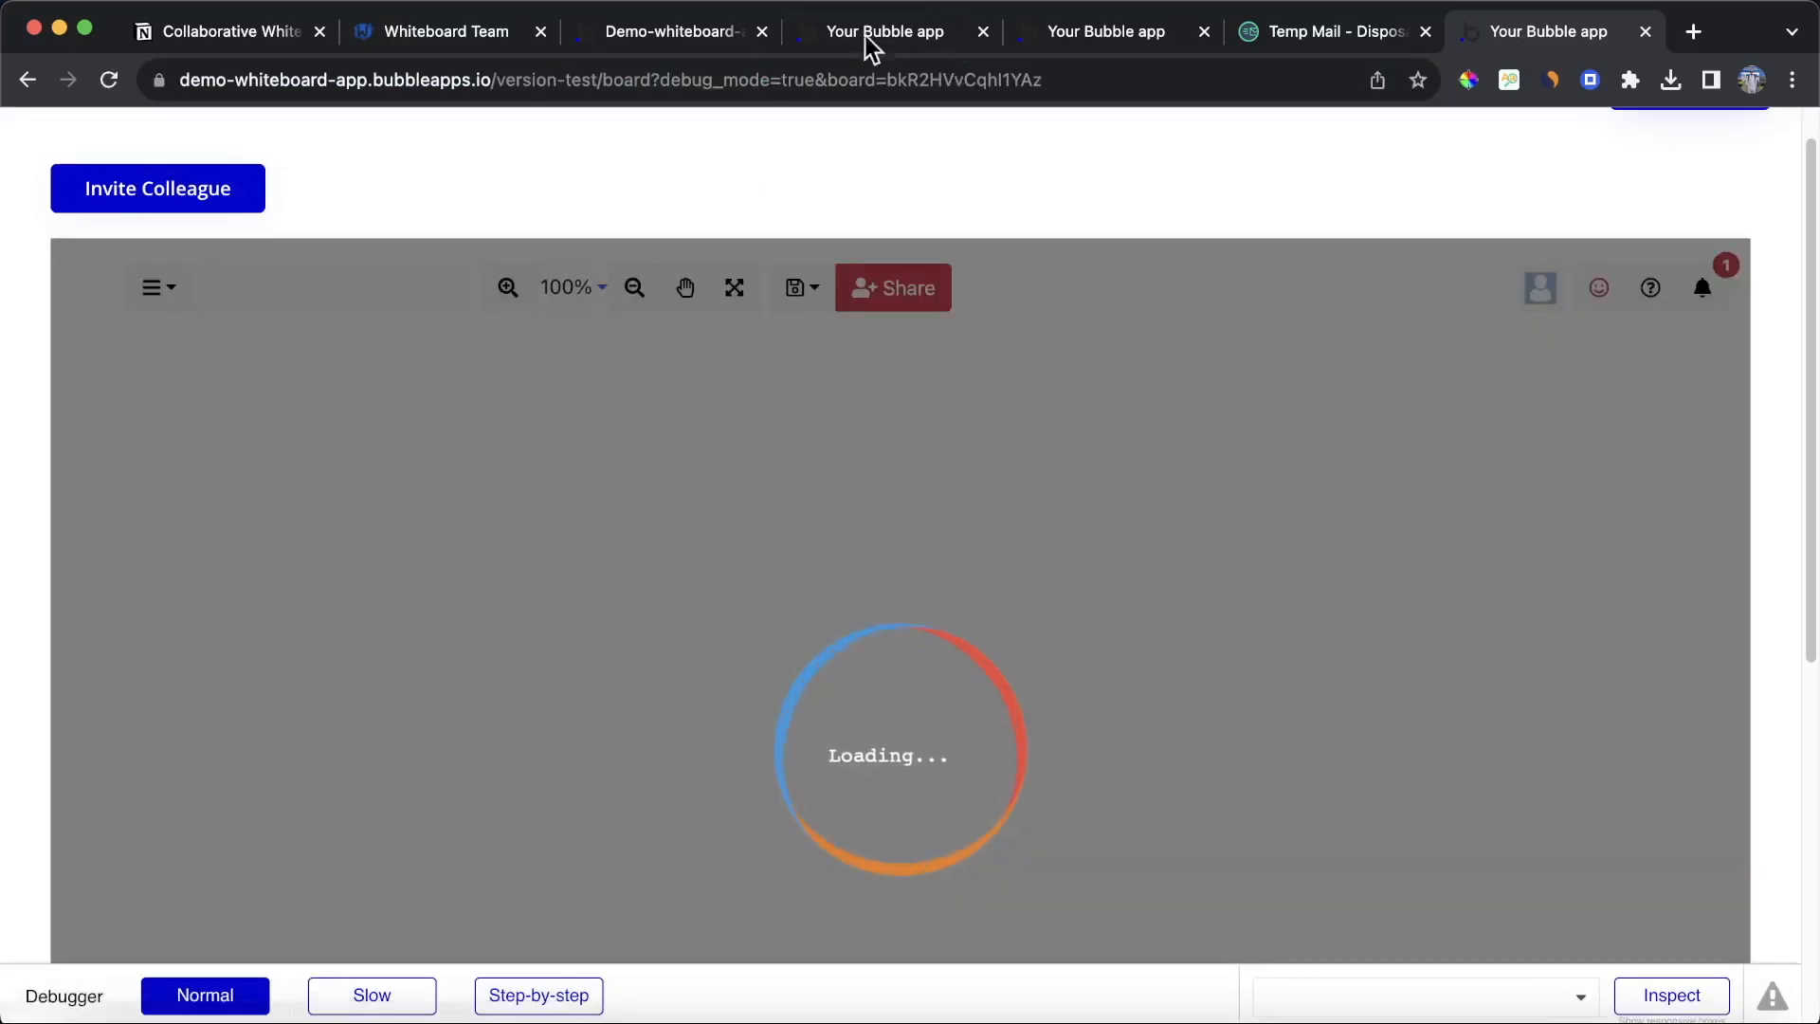
Step: On the board page, create a Page is loaded workflow with a Make changes to thing action
{"action": "left_click", "coordinate": [695, 46]}
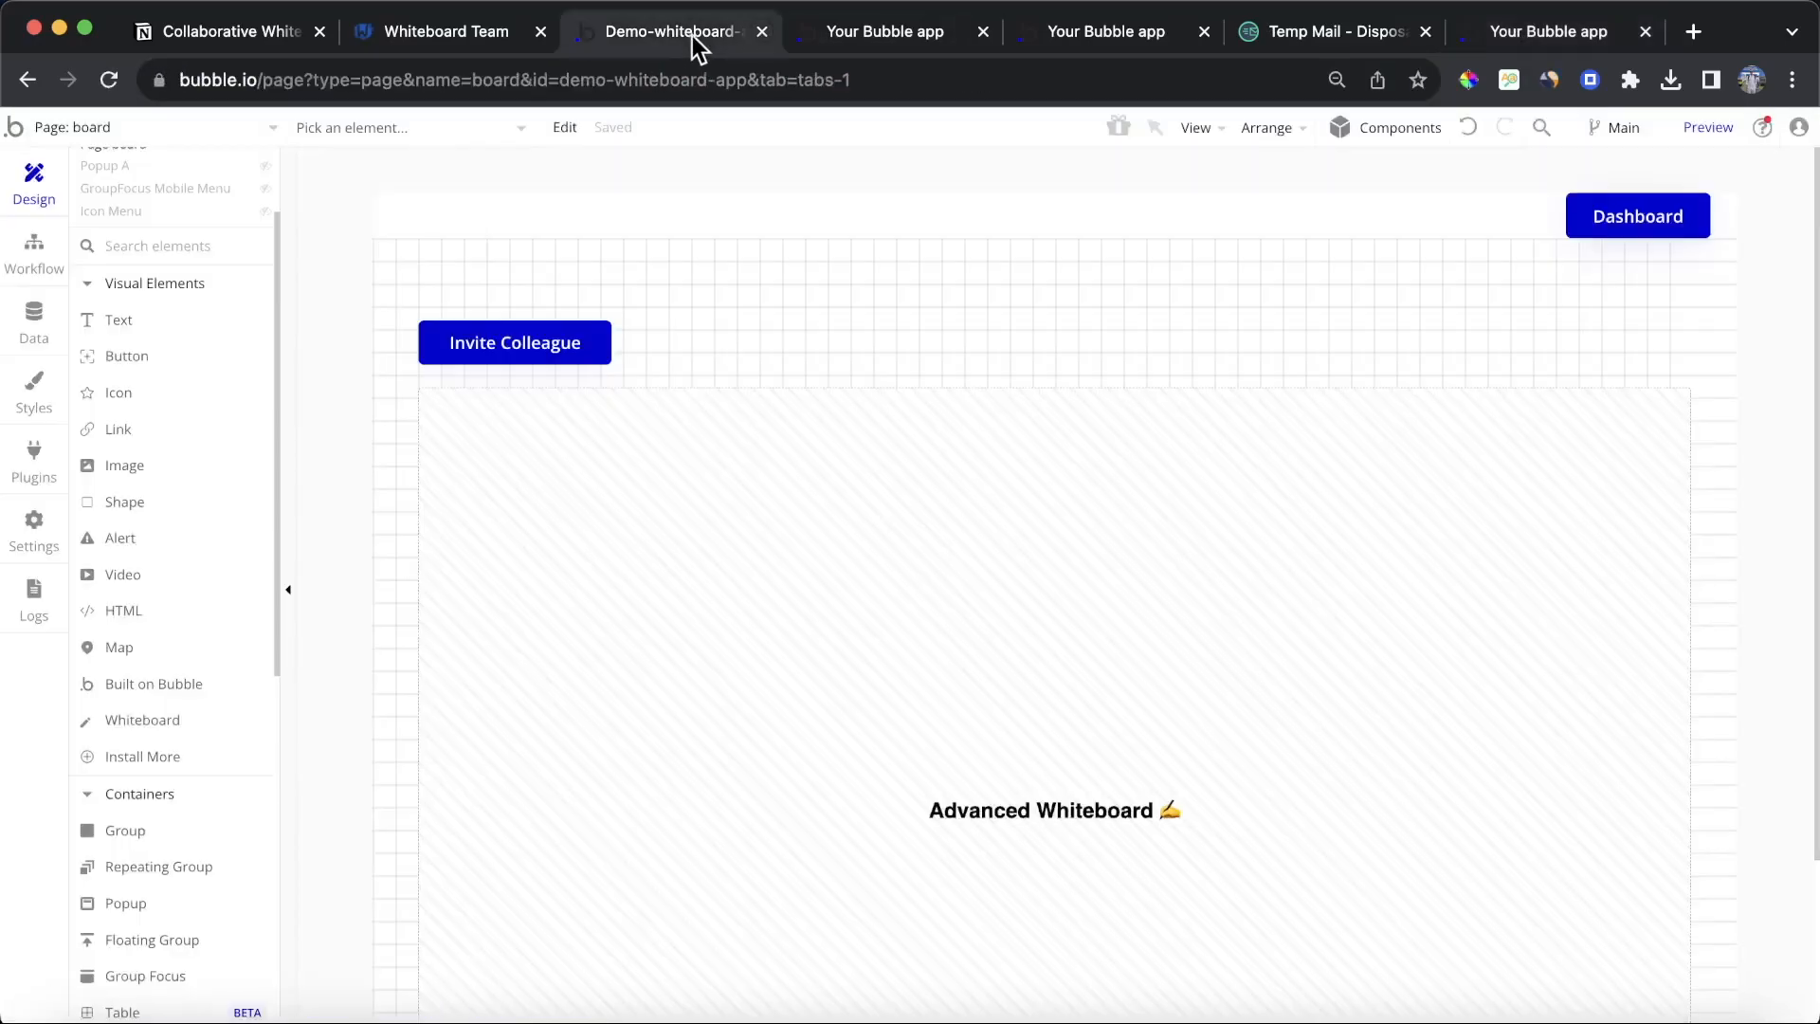
{"action": "left_click", "coordinate": [33, 249]}
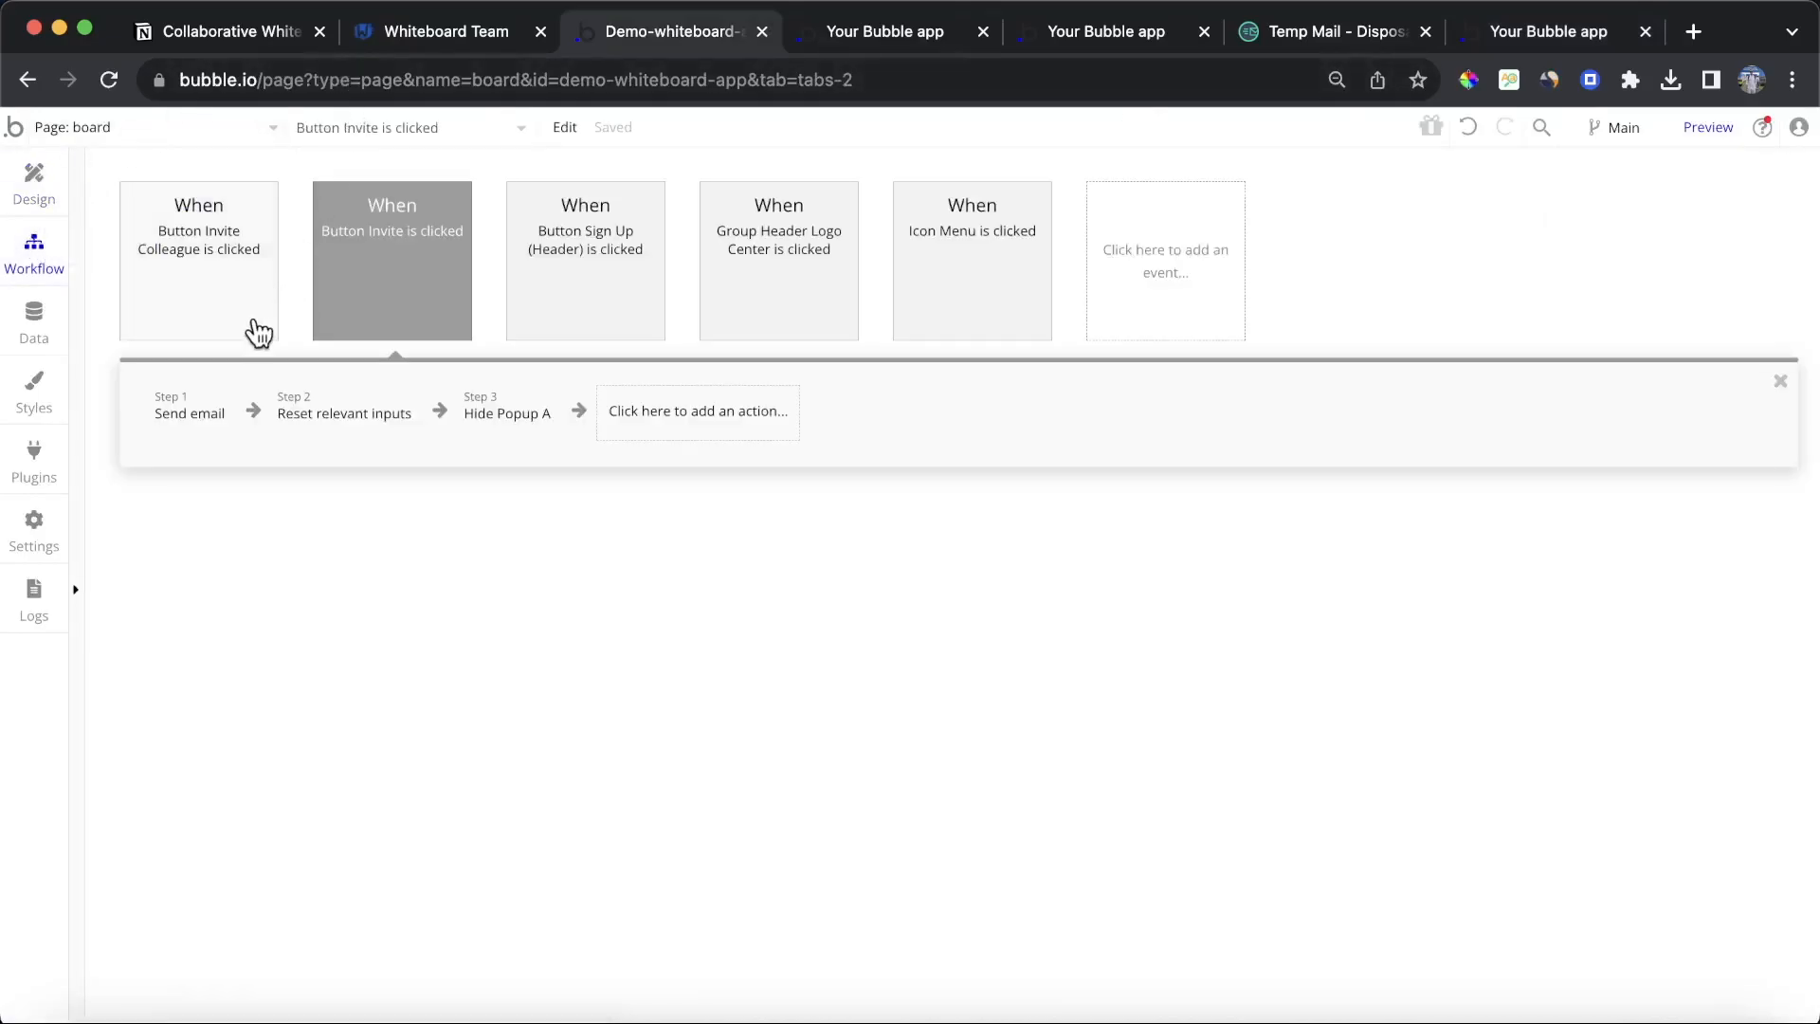
{"action": "left_click", "coordinate": [1168, 269]}
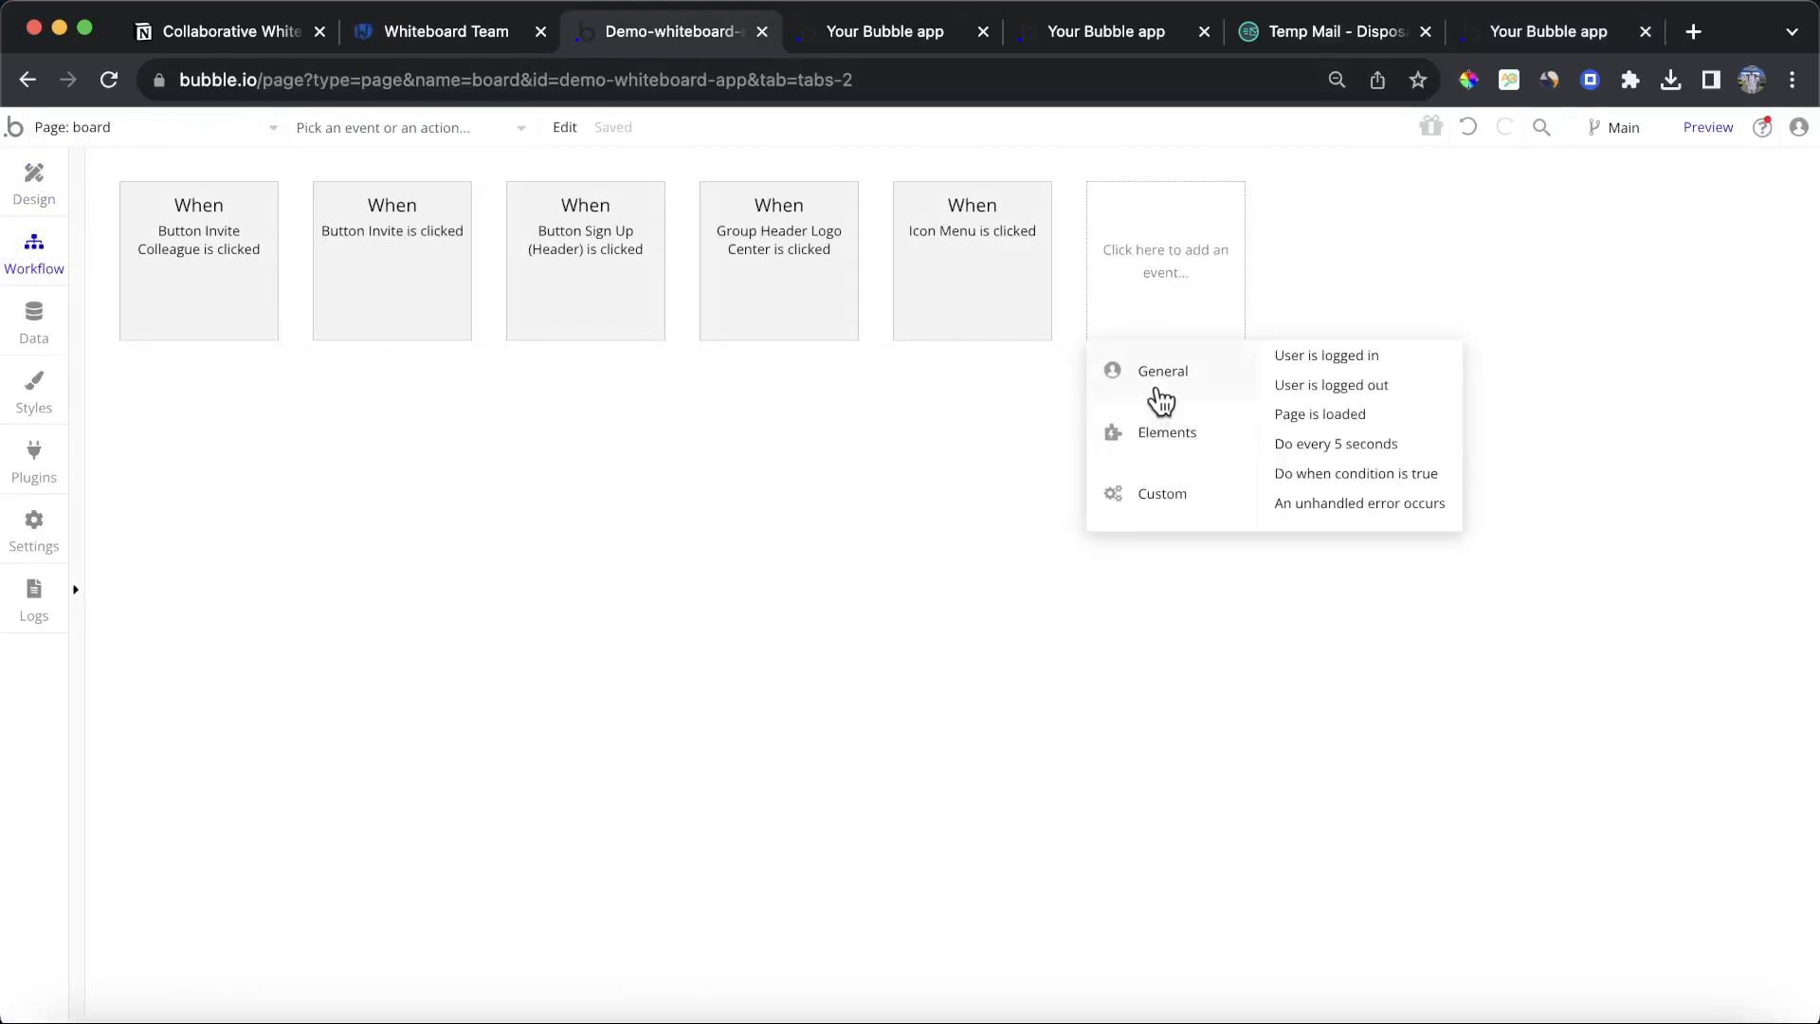
{"action": "left_click", "coordinate": [1298, 414]}
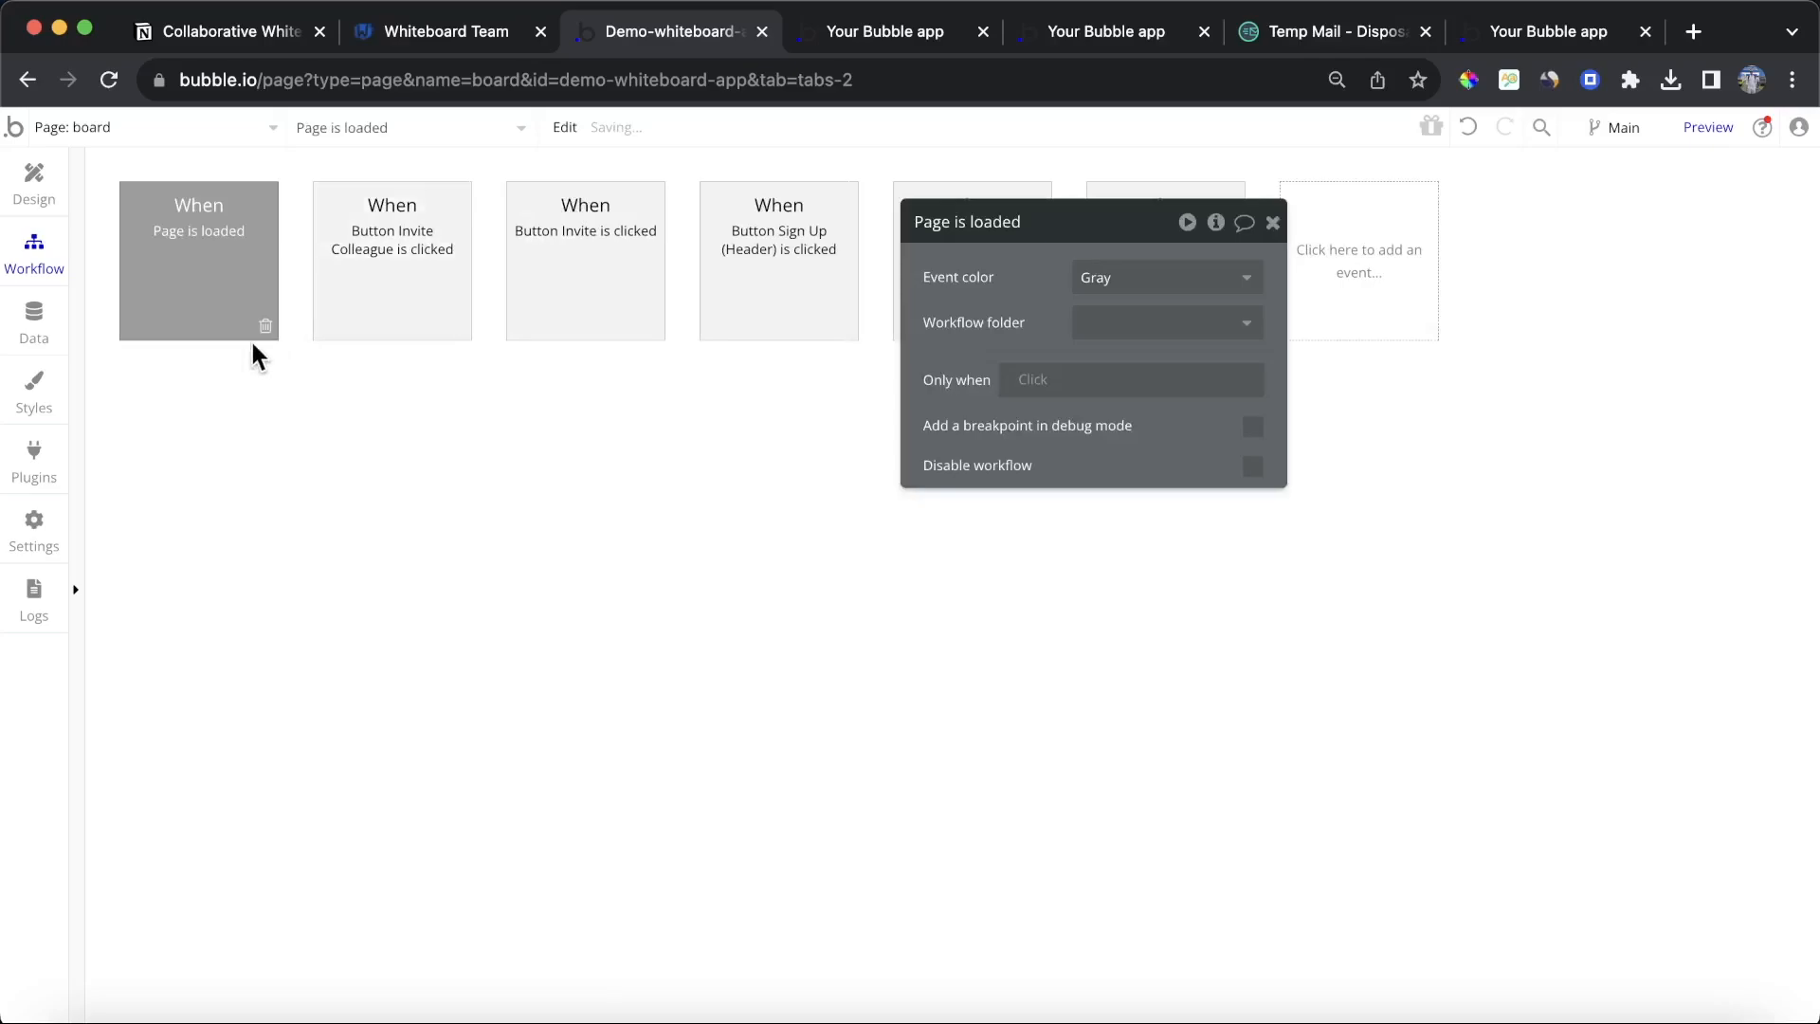
{"action": "left_click", "coordinate": [219, 415]}
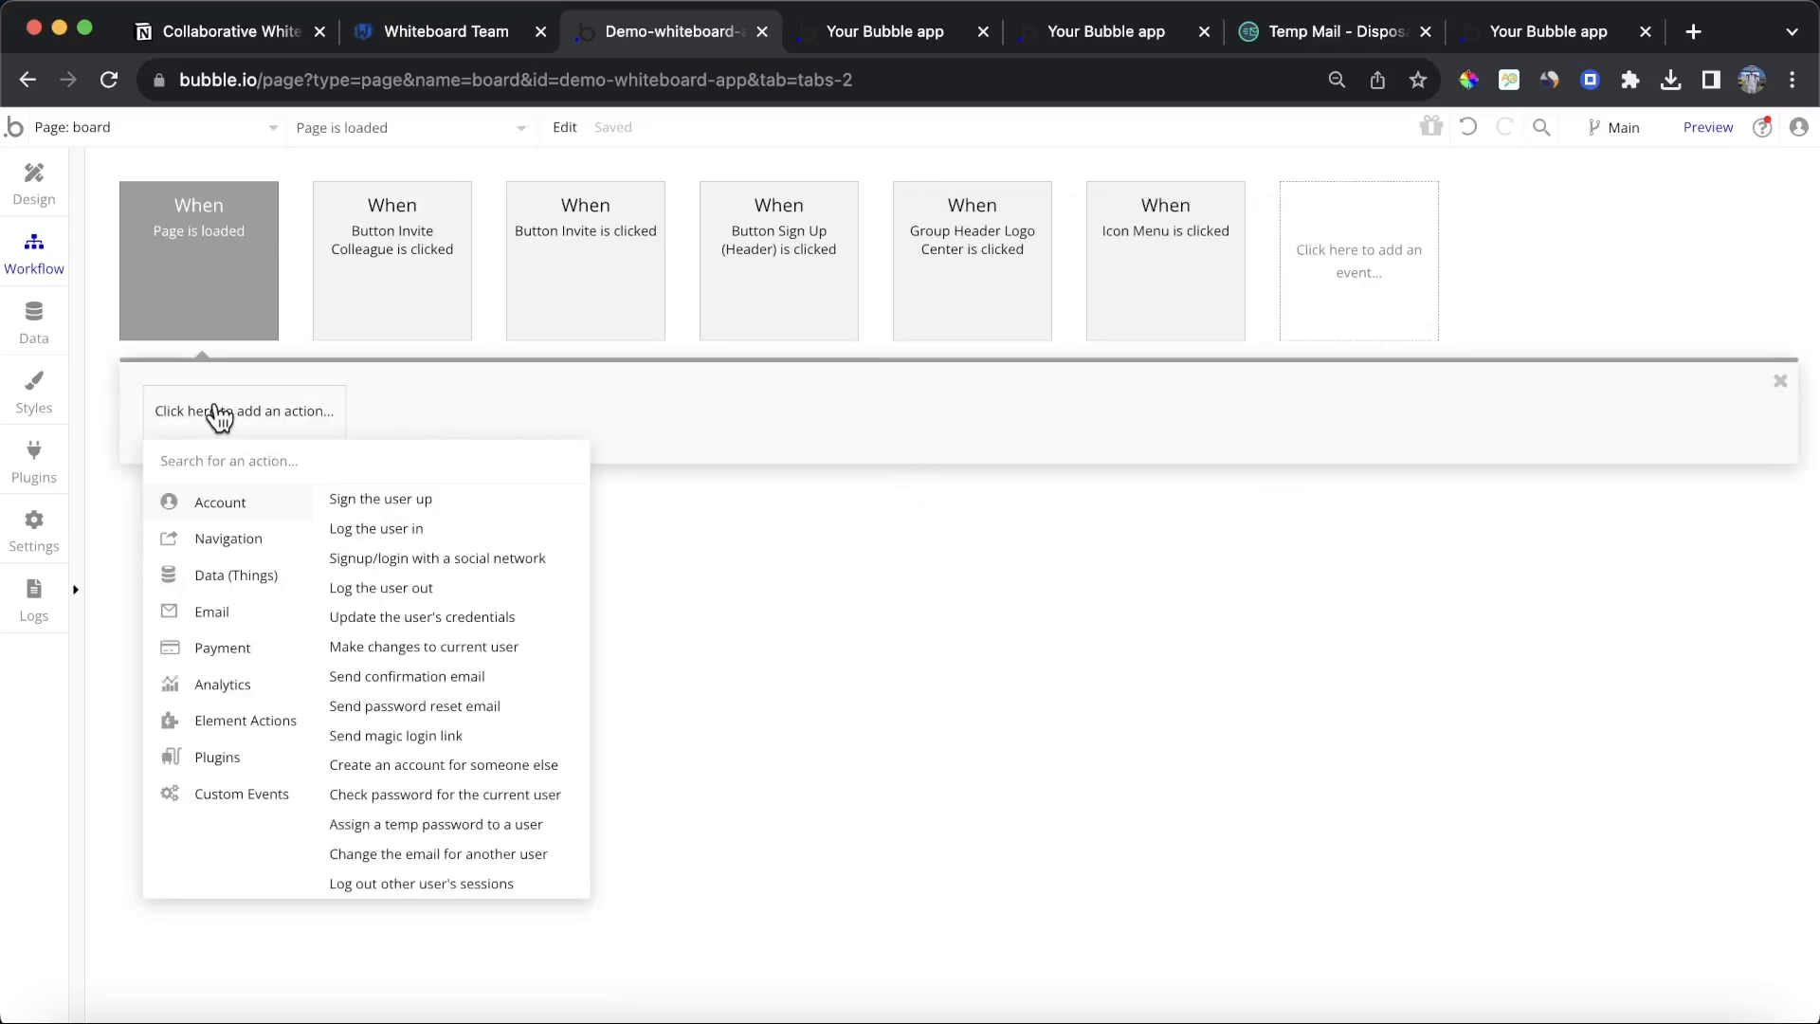
{"action": "mouse_move", "coordinate": [231, 577]}
{"action": "left_click", "coordinate": [375, 531]}
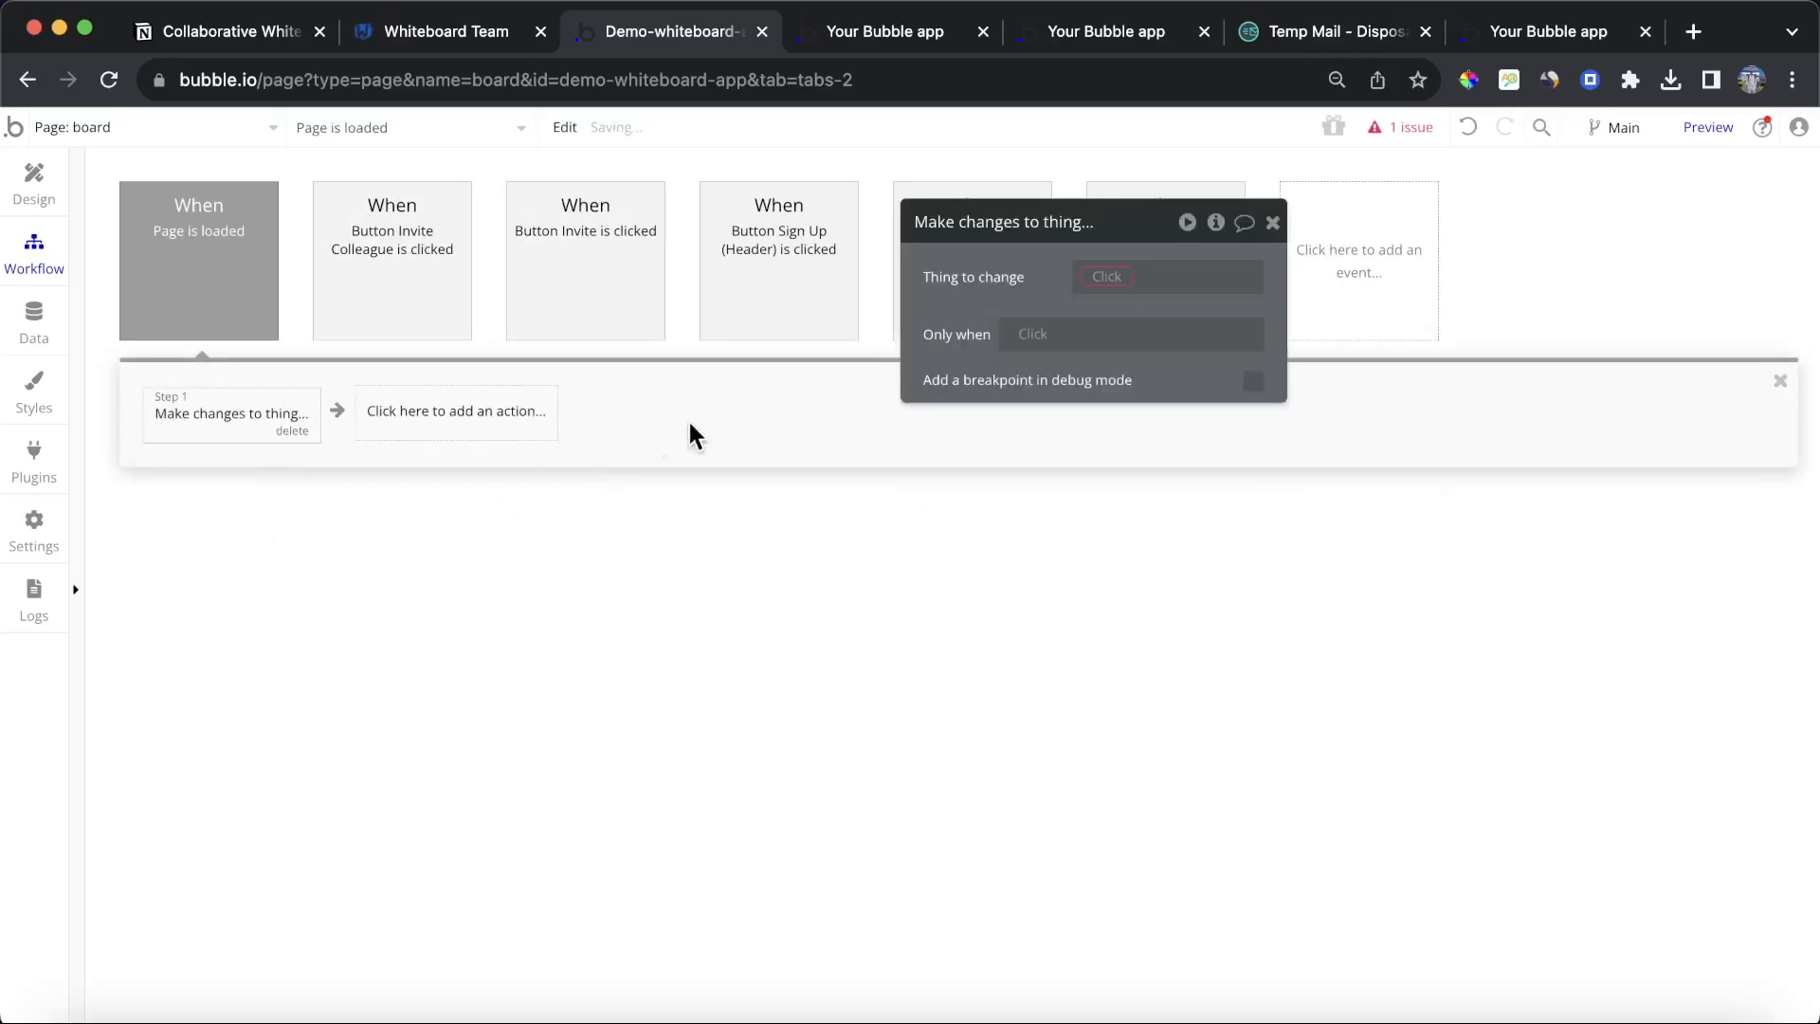
Step: Set the action's thing to change to the first item of a search for Boards
{"action": "left_click", "coordinate": [1114, 274]}
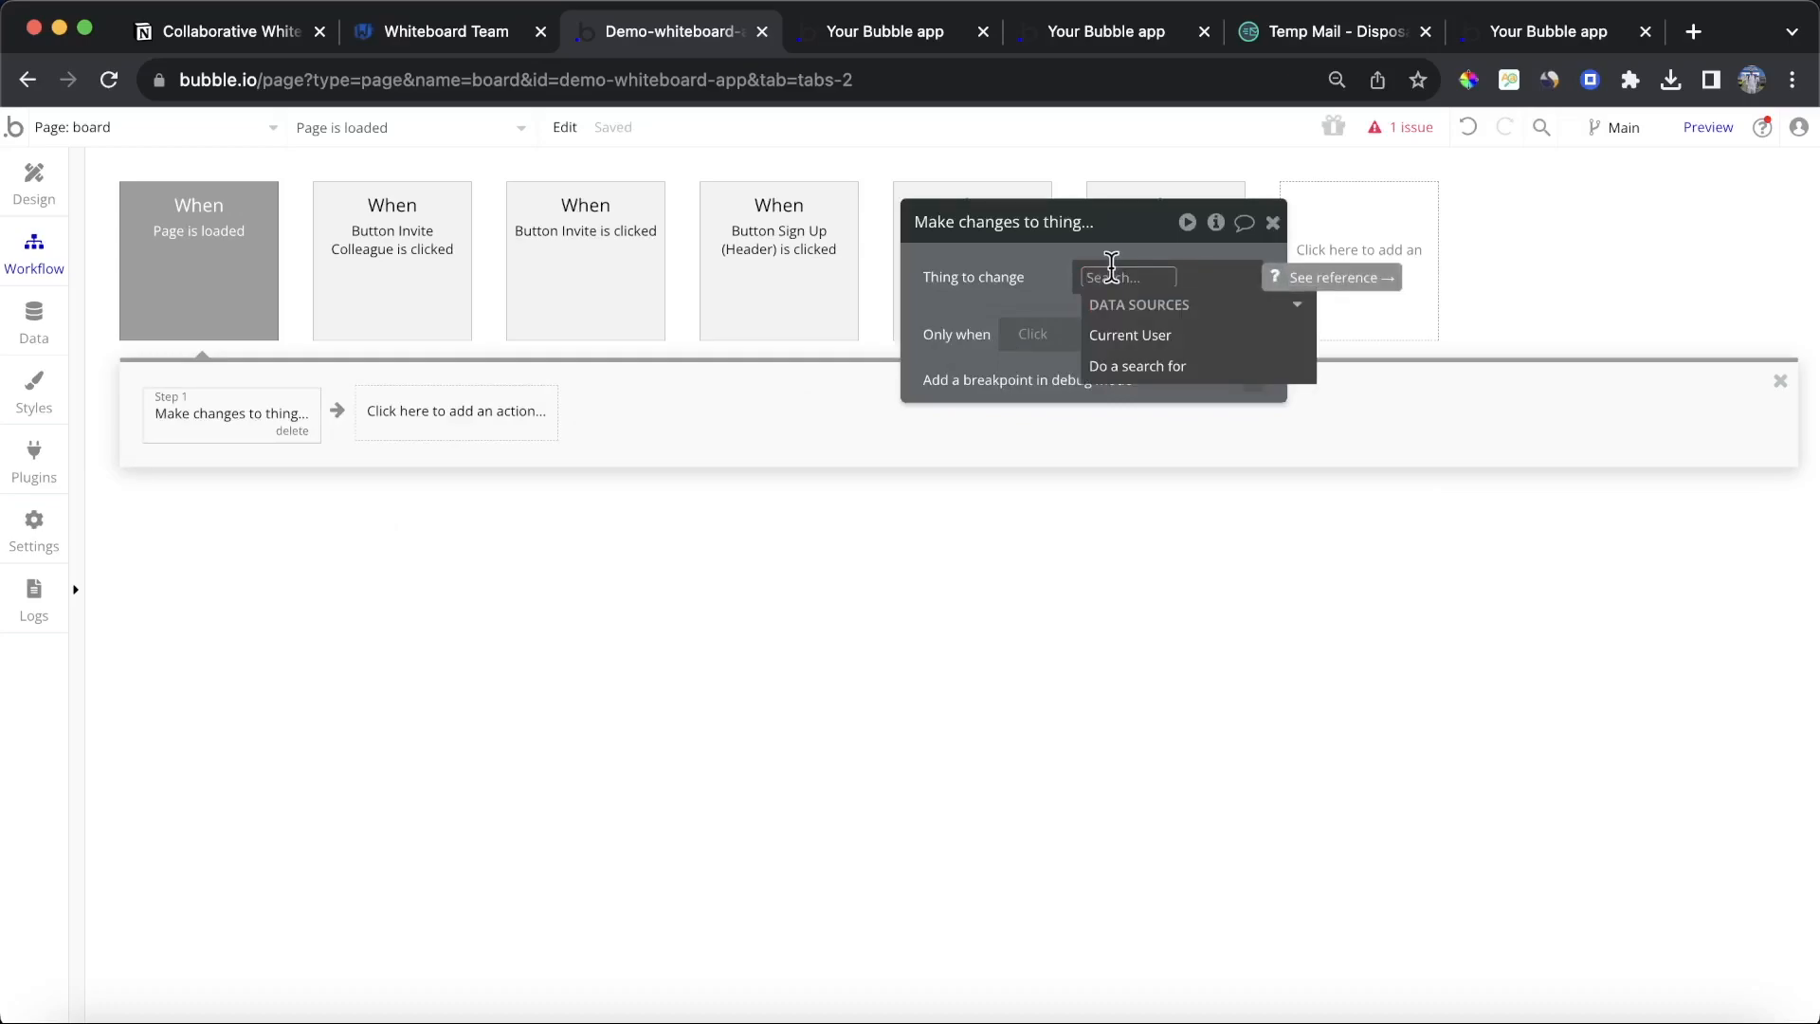
{"action": "left_click", "coordinate": [1171, 370]}
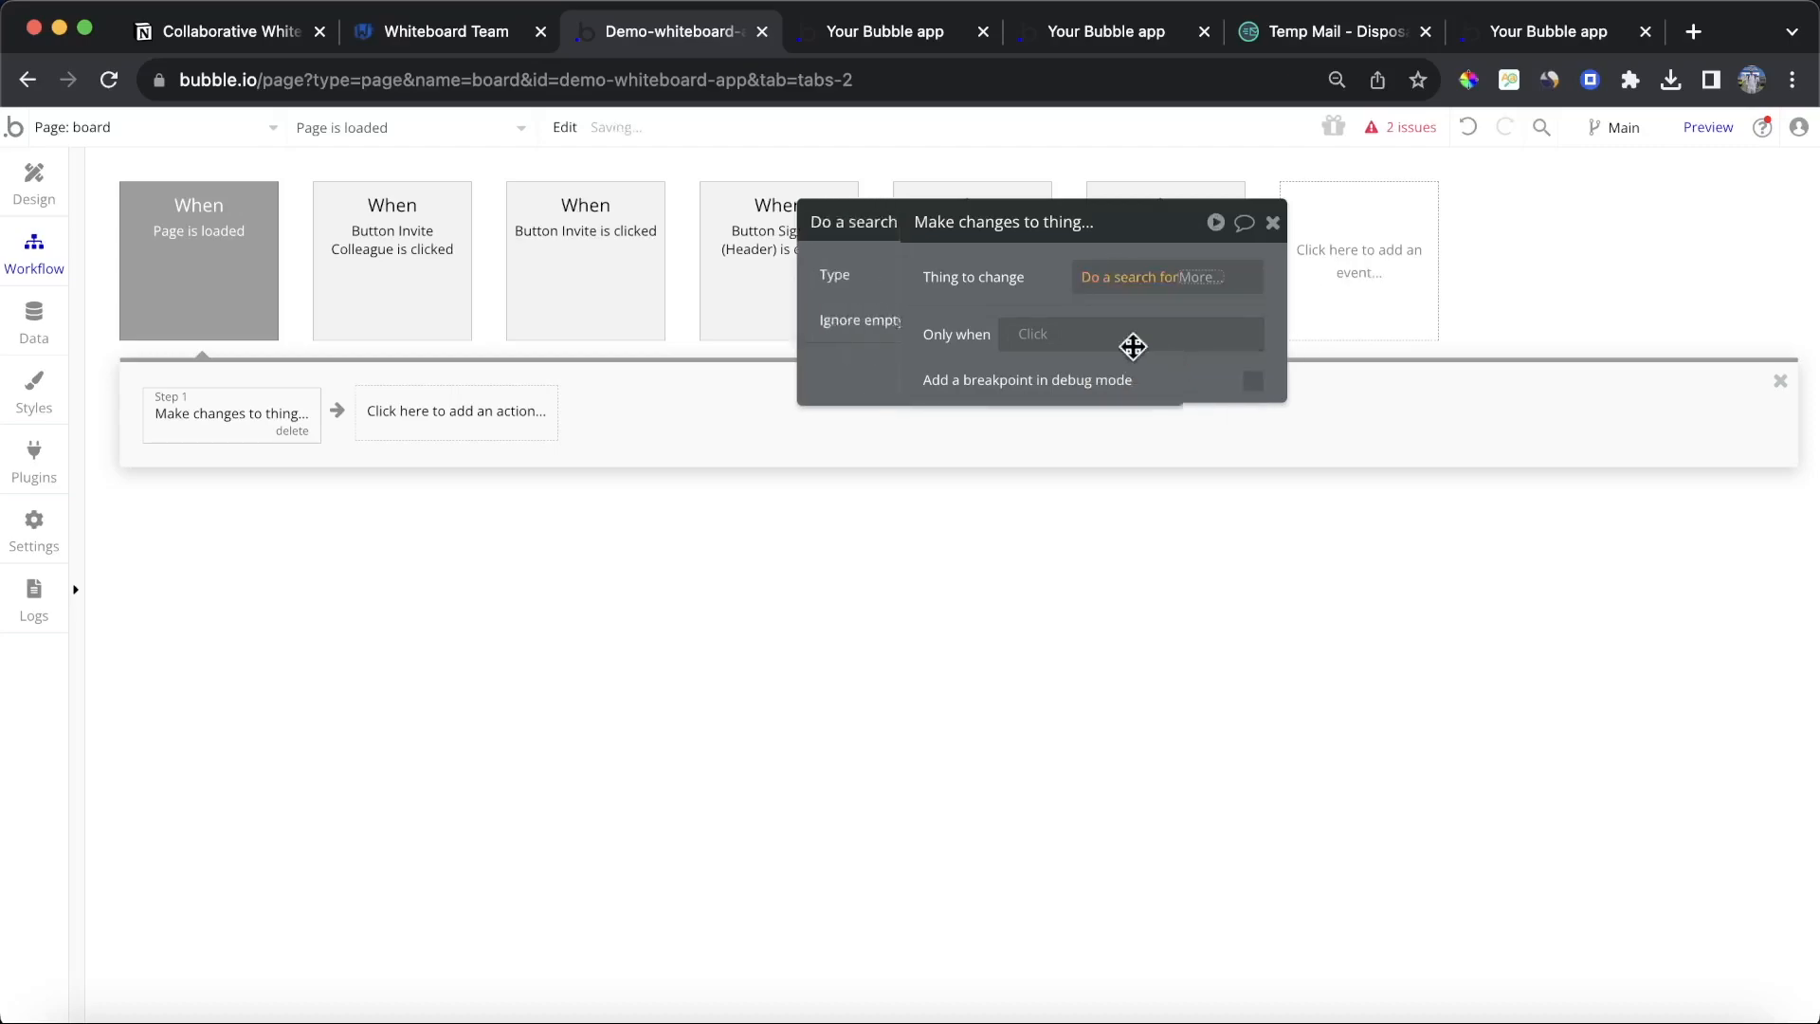
{"action": "left_click", "coordinate": [735, 277]}
{"action": "left_click", "coordinate": [727, 367]}
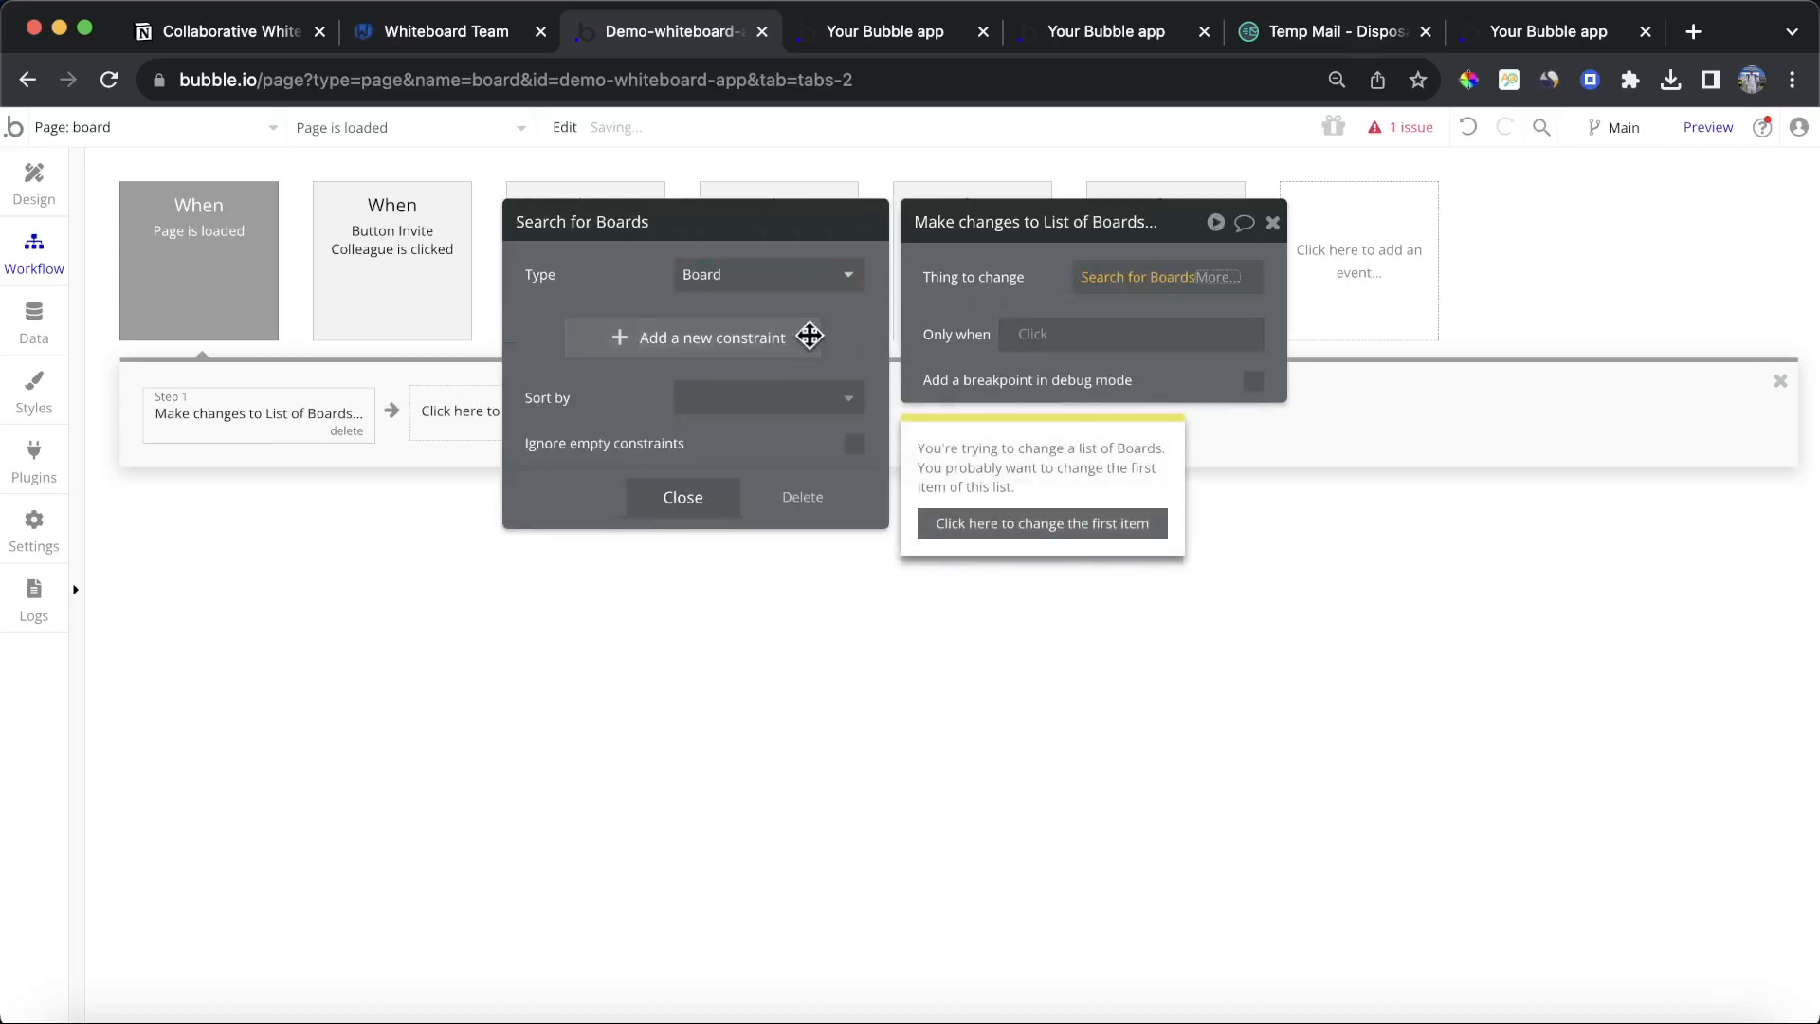
{"action": "left_click", "coordinate": [1229, 282]}
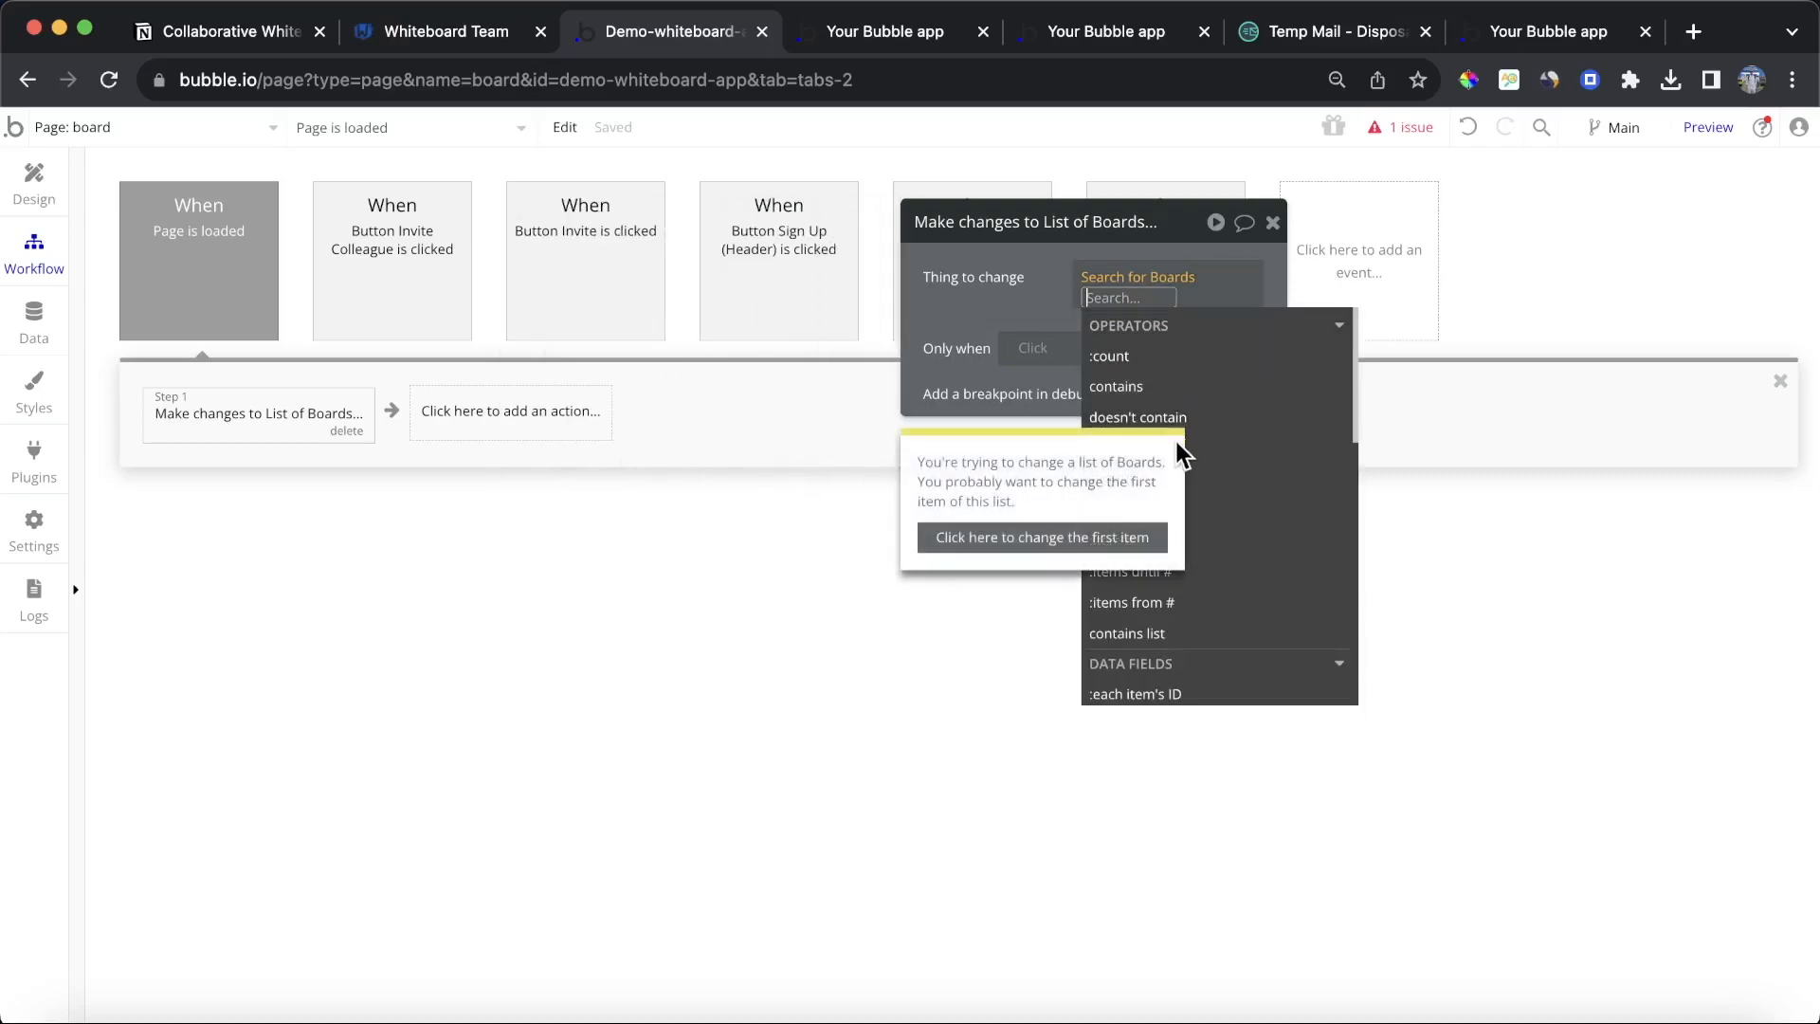
{"action": "left_click", "coordinate": [1283, 466]}
{"action": "left_click", "coordinate": [1038, 292]}
{"action": "left_click", "coordinate": [1090, 279]}
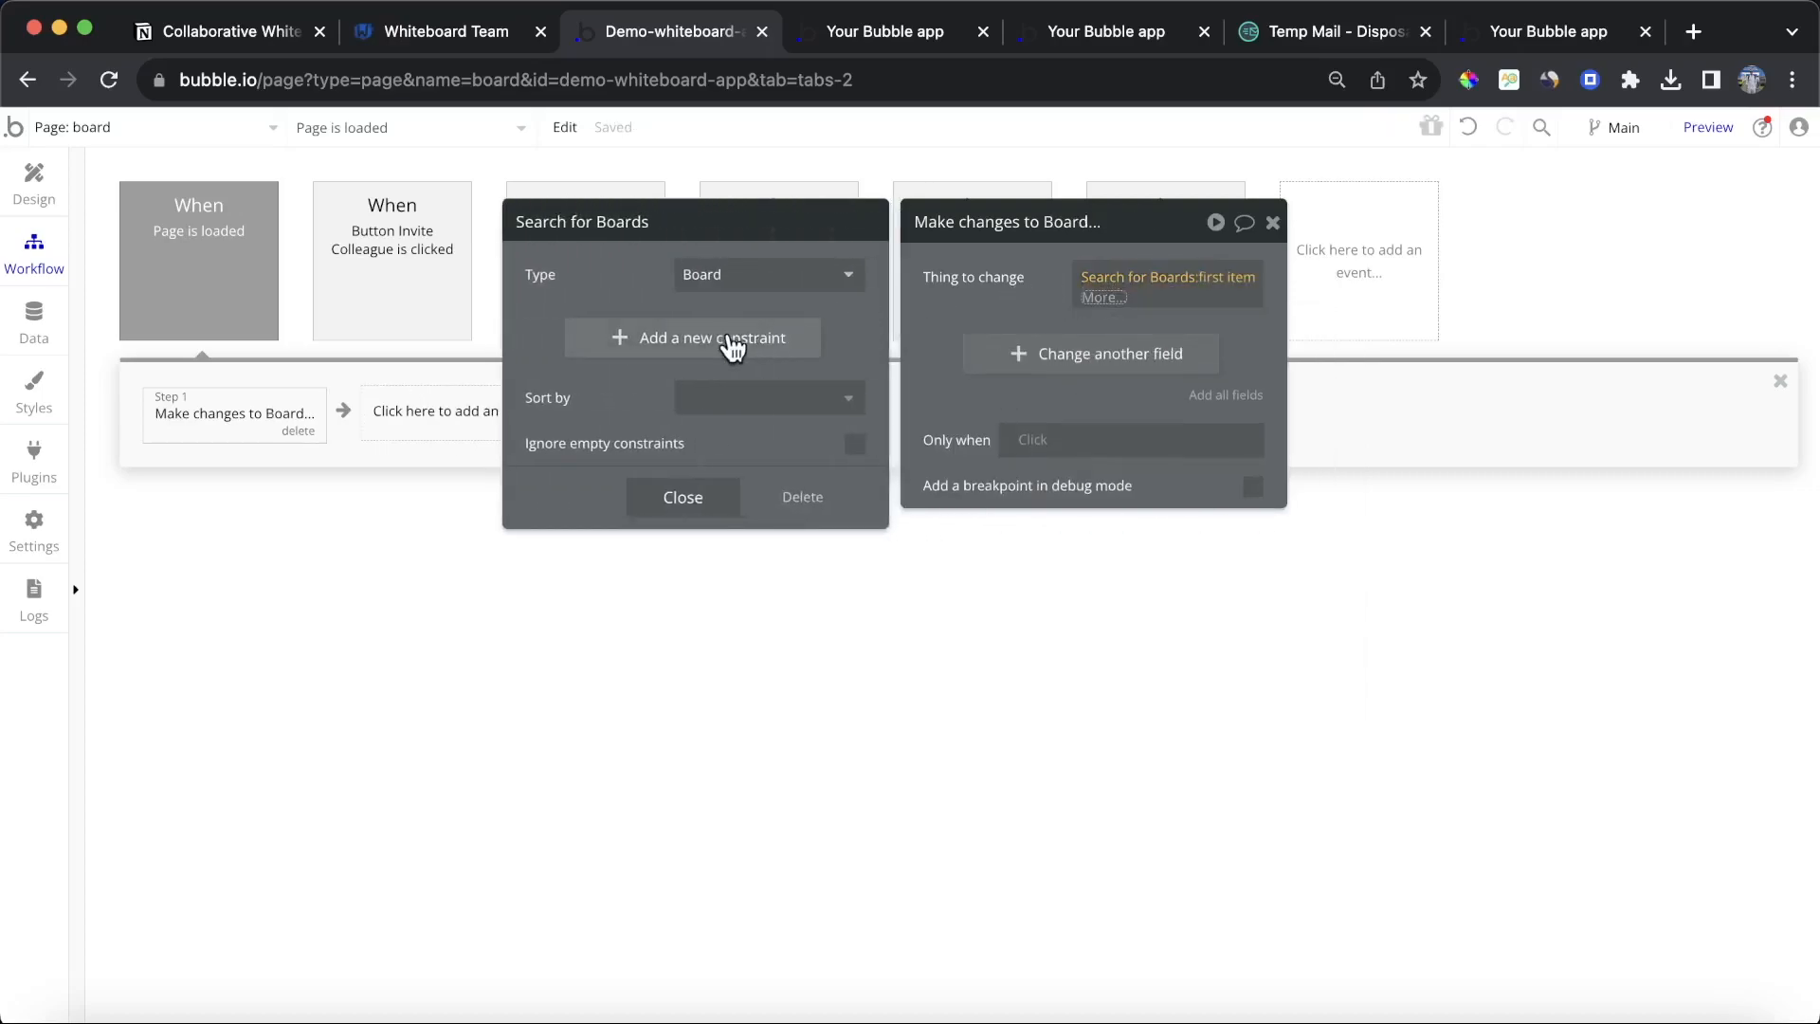
Step: Constrain the Boards search so its ID equals the page URL parameter board as text
{"action": "left_click", "coordinate": [736, 345]}
{"action": "left_click", "coordinate": [542, 329]}
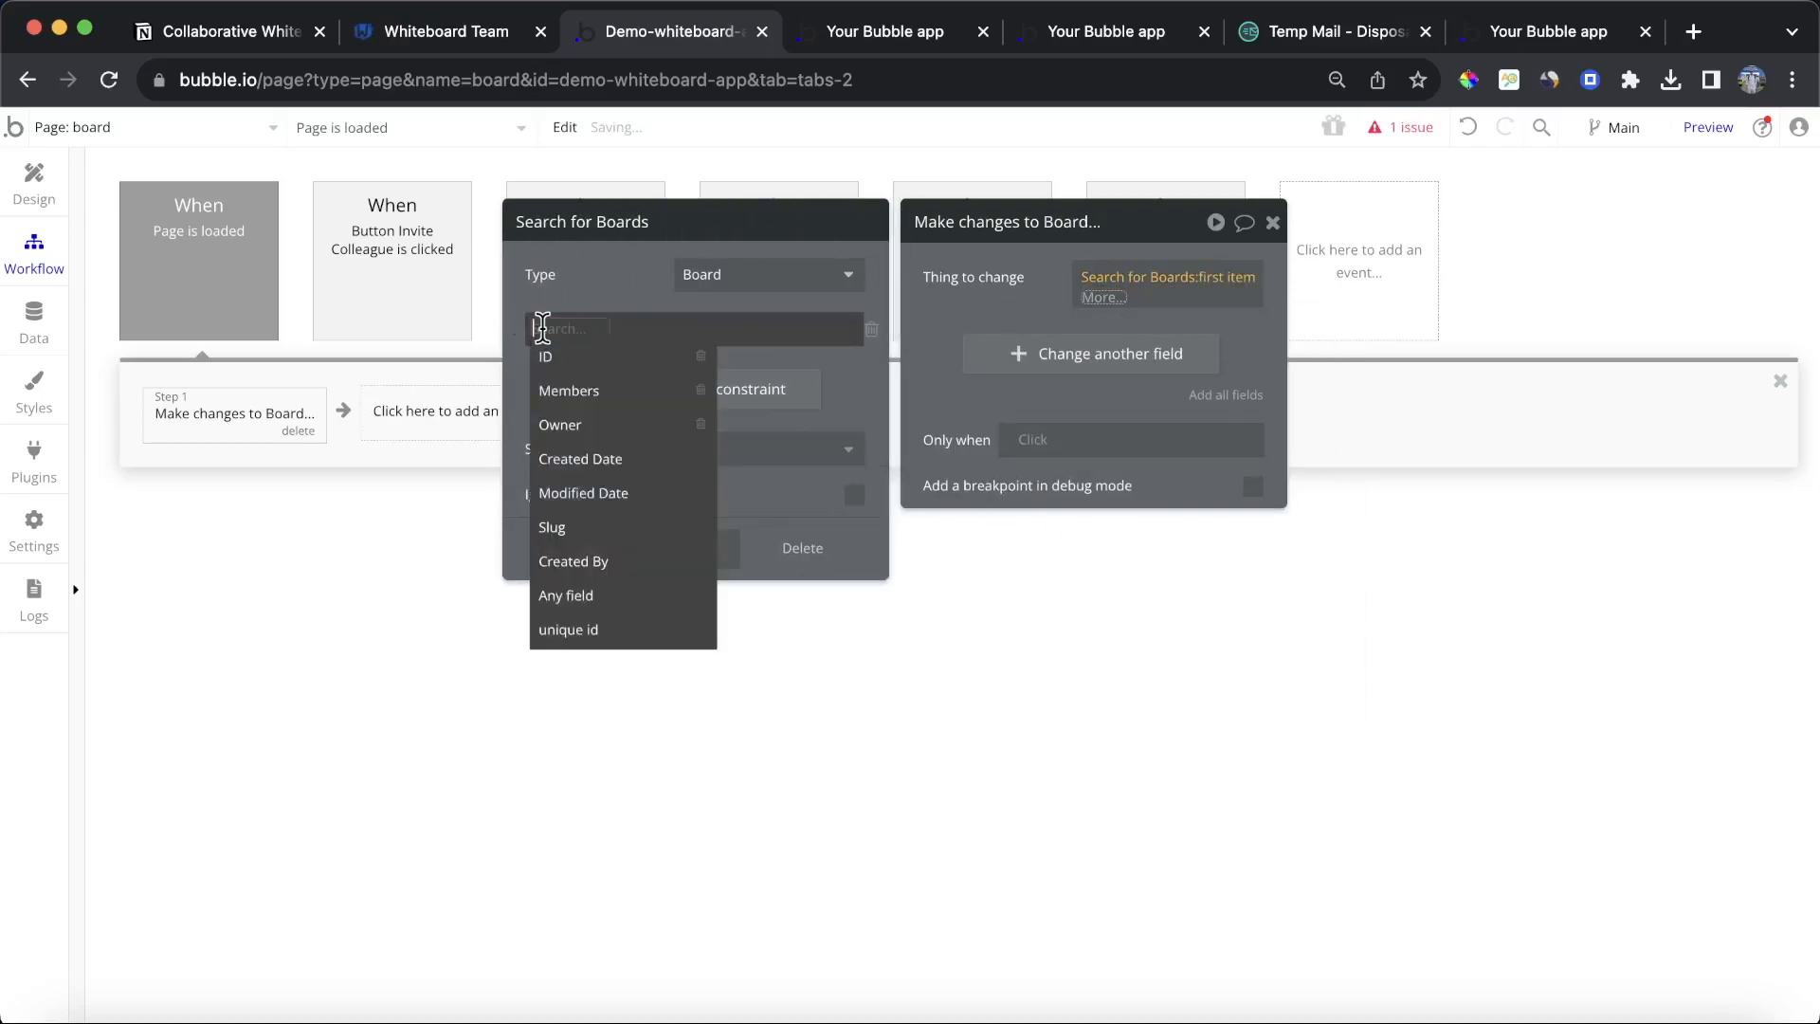
{"action": "left_click", "coordinate": [582, 359]}
{"action": "left_click", "coordinate": [581, 338]}
{"action": "left_click", "coordinate": [581, 364]}
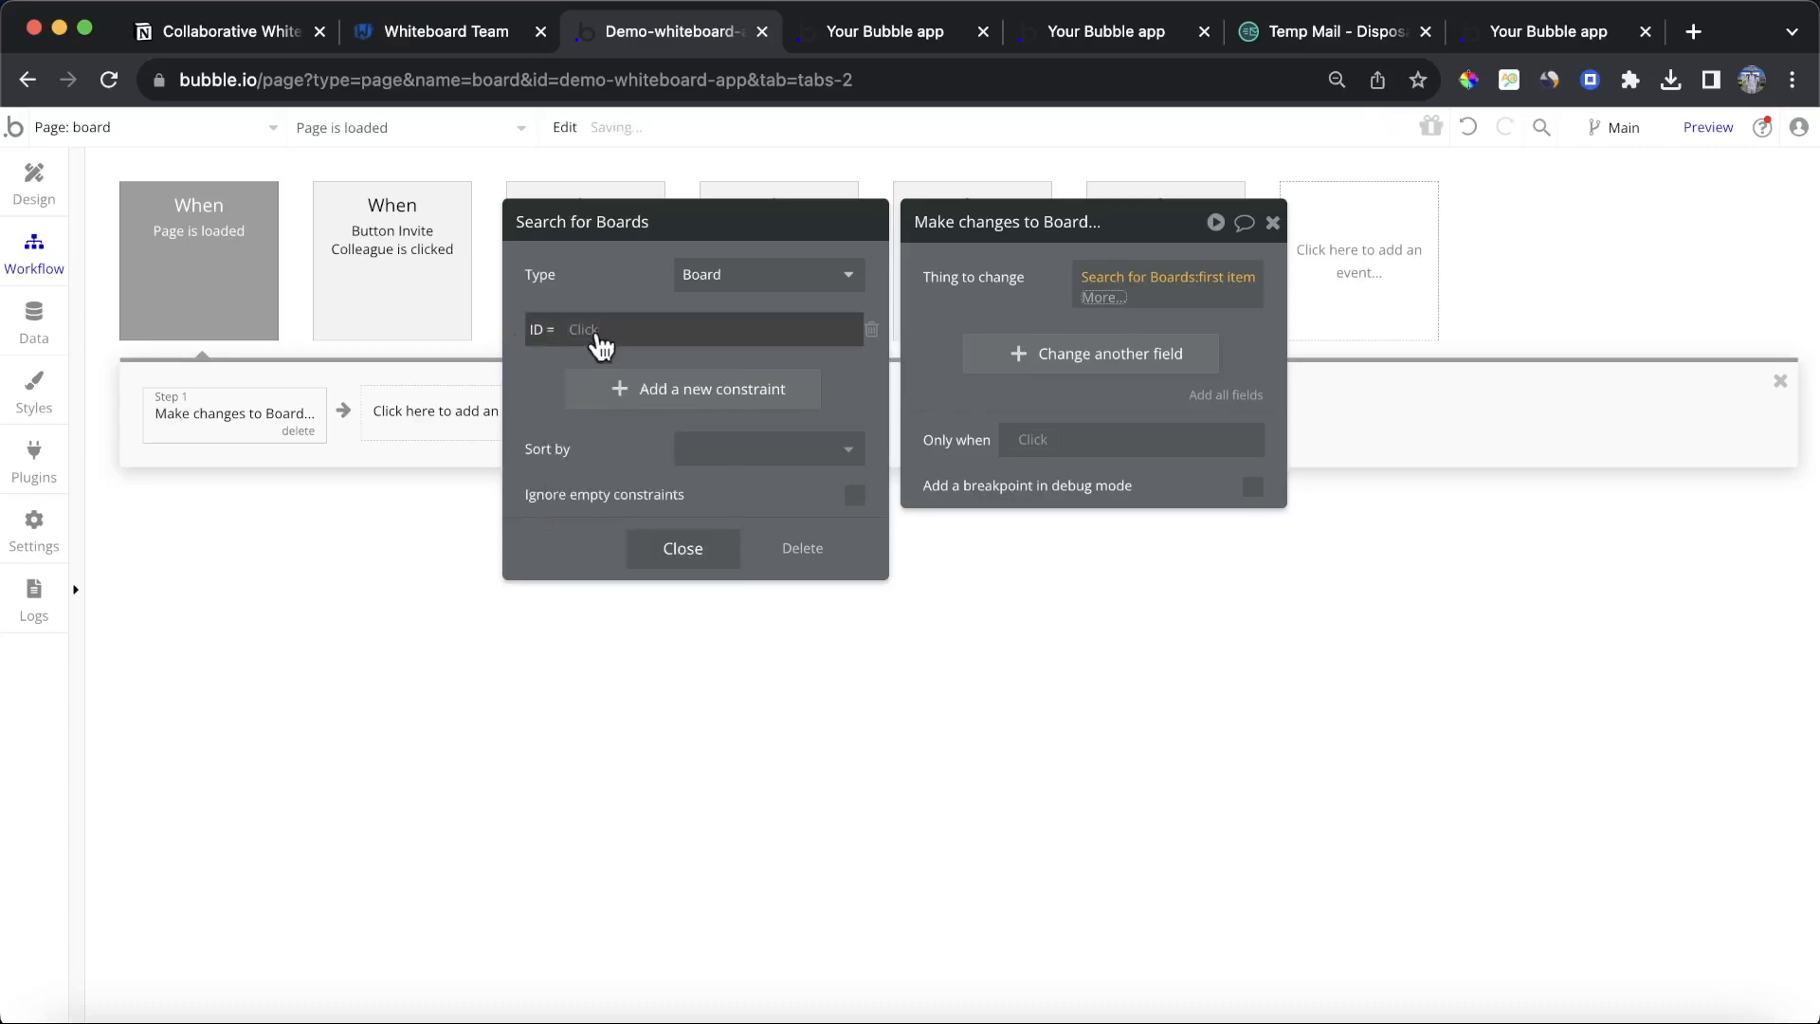
{"action": "left_click", "coordinate": [634, 329]}
{"action": "type", "text": "get"}
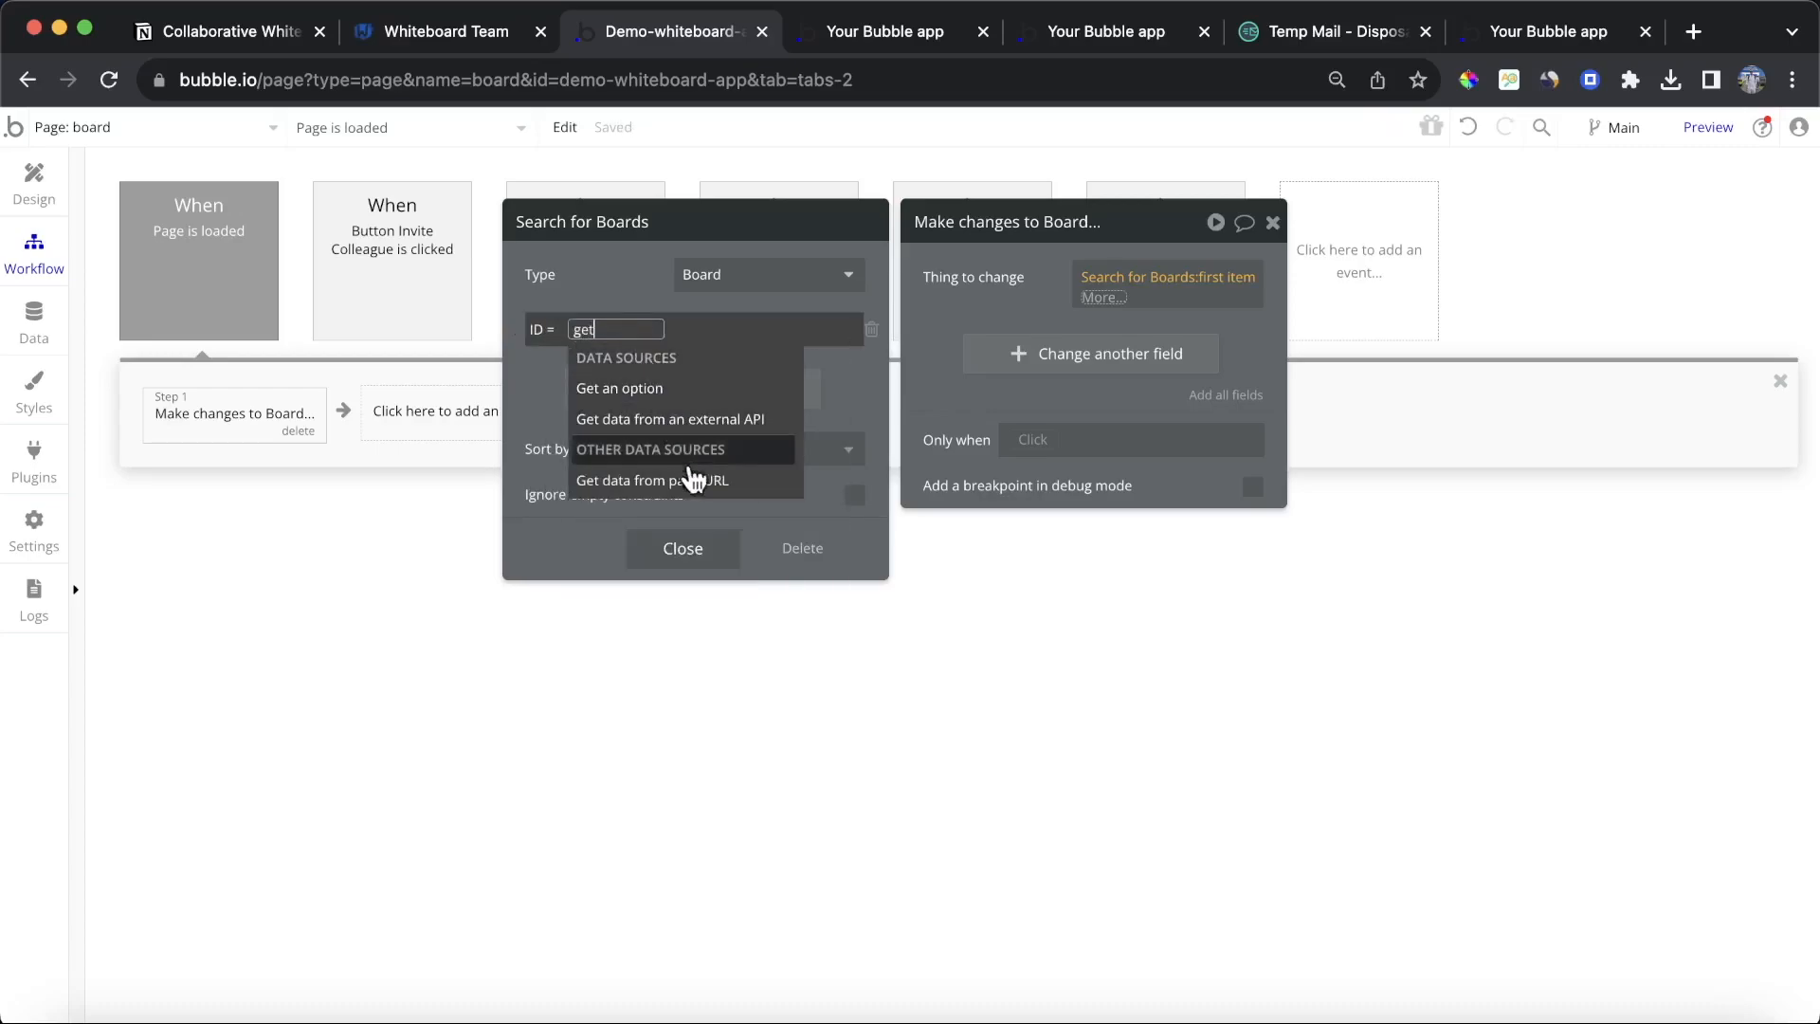
{"action": "left_click", "coordinate": [690, 485]}
{"action": "left_click", "coordinate": [753, 318]}
{"action": "type", "text": "board"}
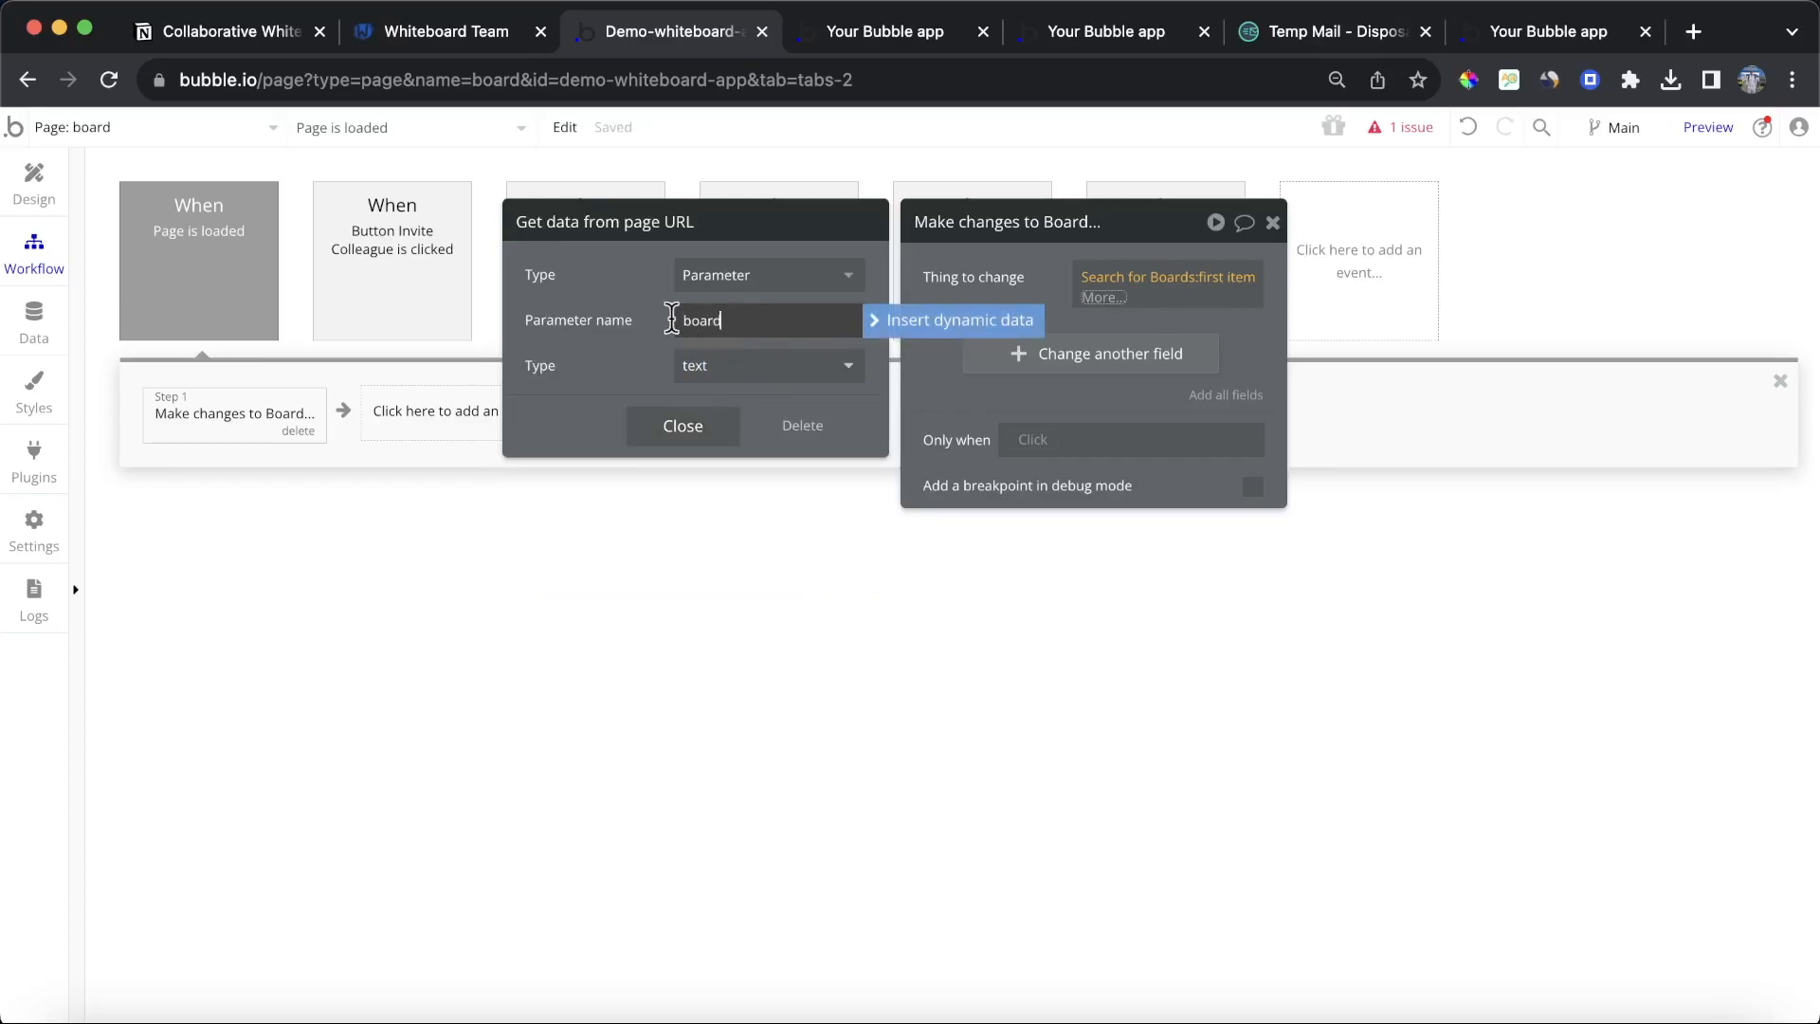
{"action": "left_click", "coordinate": [963, 309]}
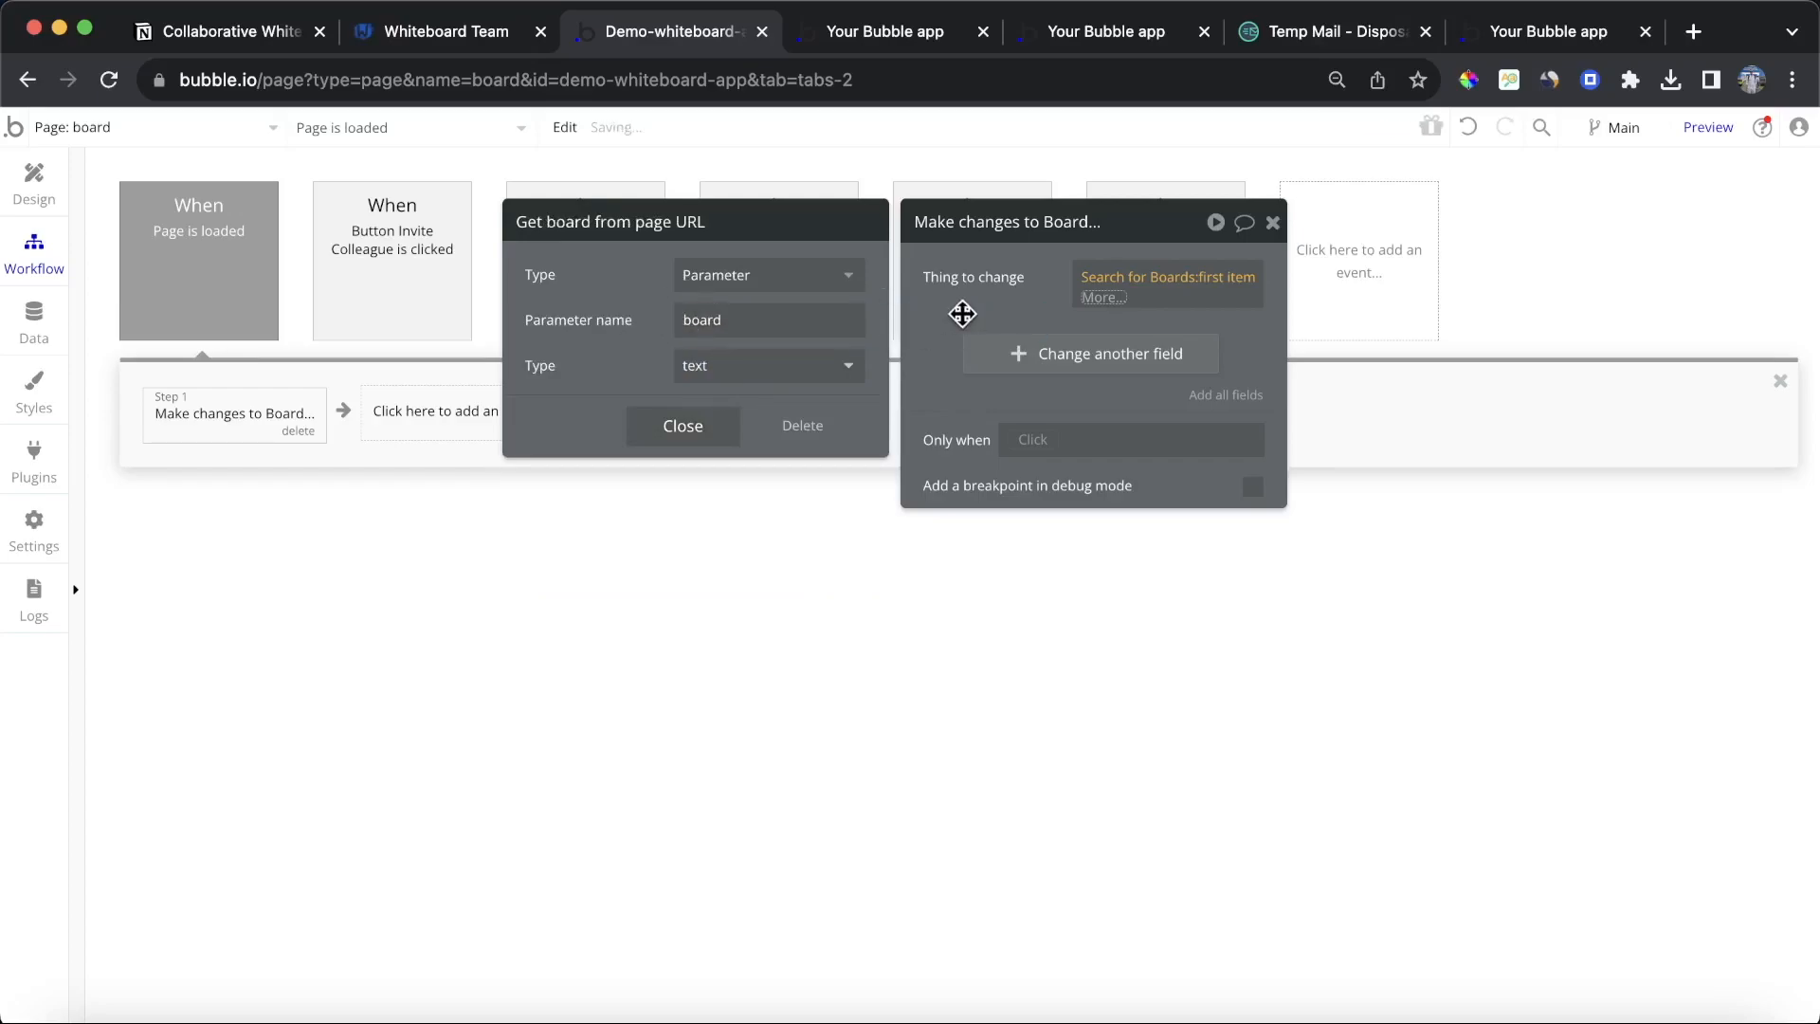
Step: Make the action add the Current User to the board's Members field
{"action": "left_click", "coordinate": [1052, 353]}
{"action": "left_click", "coordinate": [966, 333]}
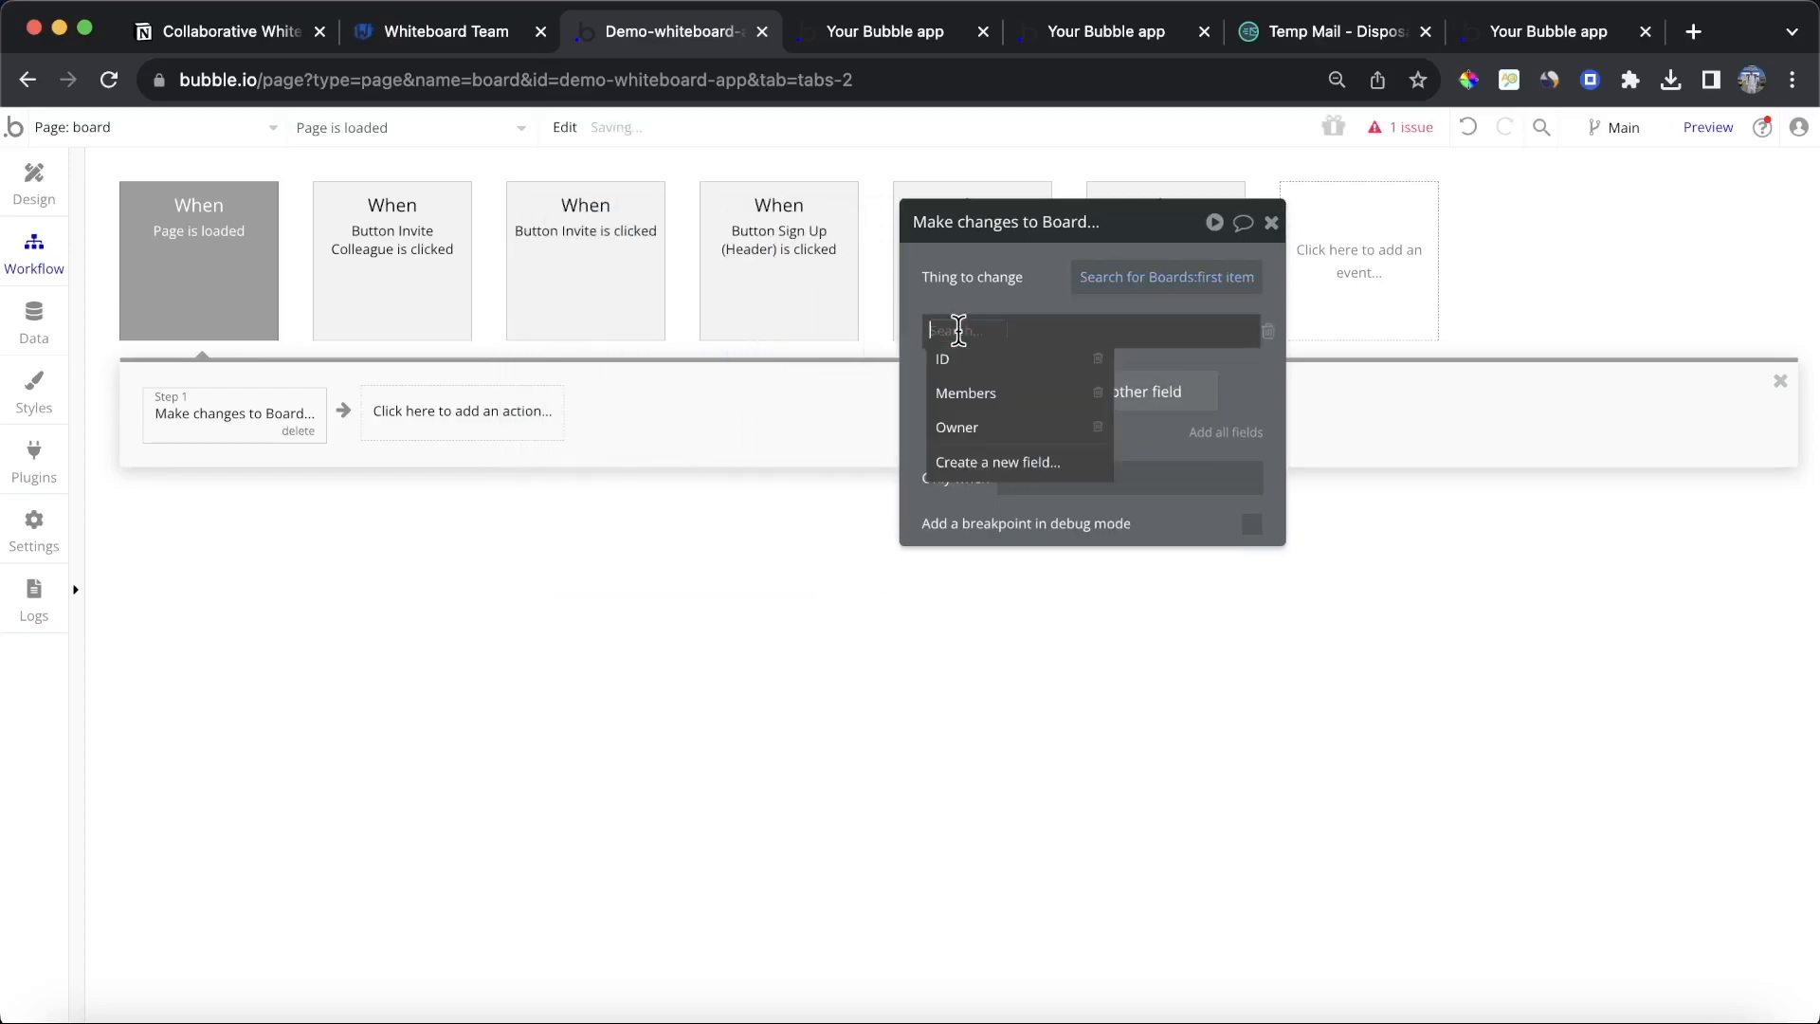
{"action": "left_click", "coordinate": [972, 394]}
{"action": "left_click", "coordinate": [1016, 330]}
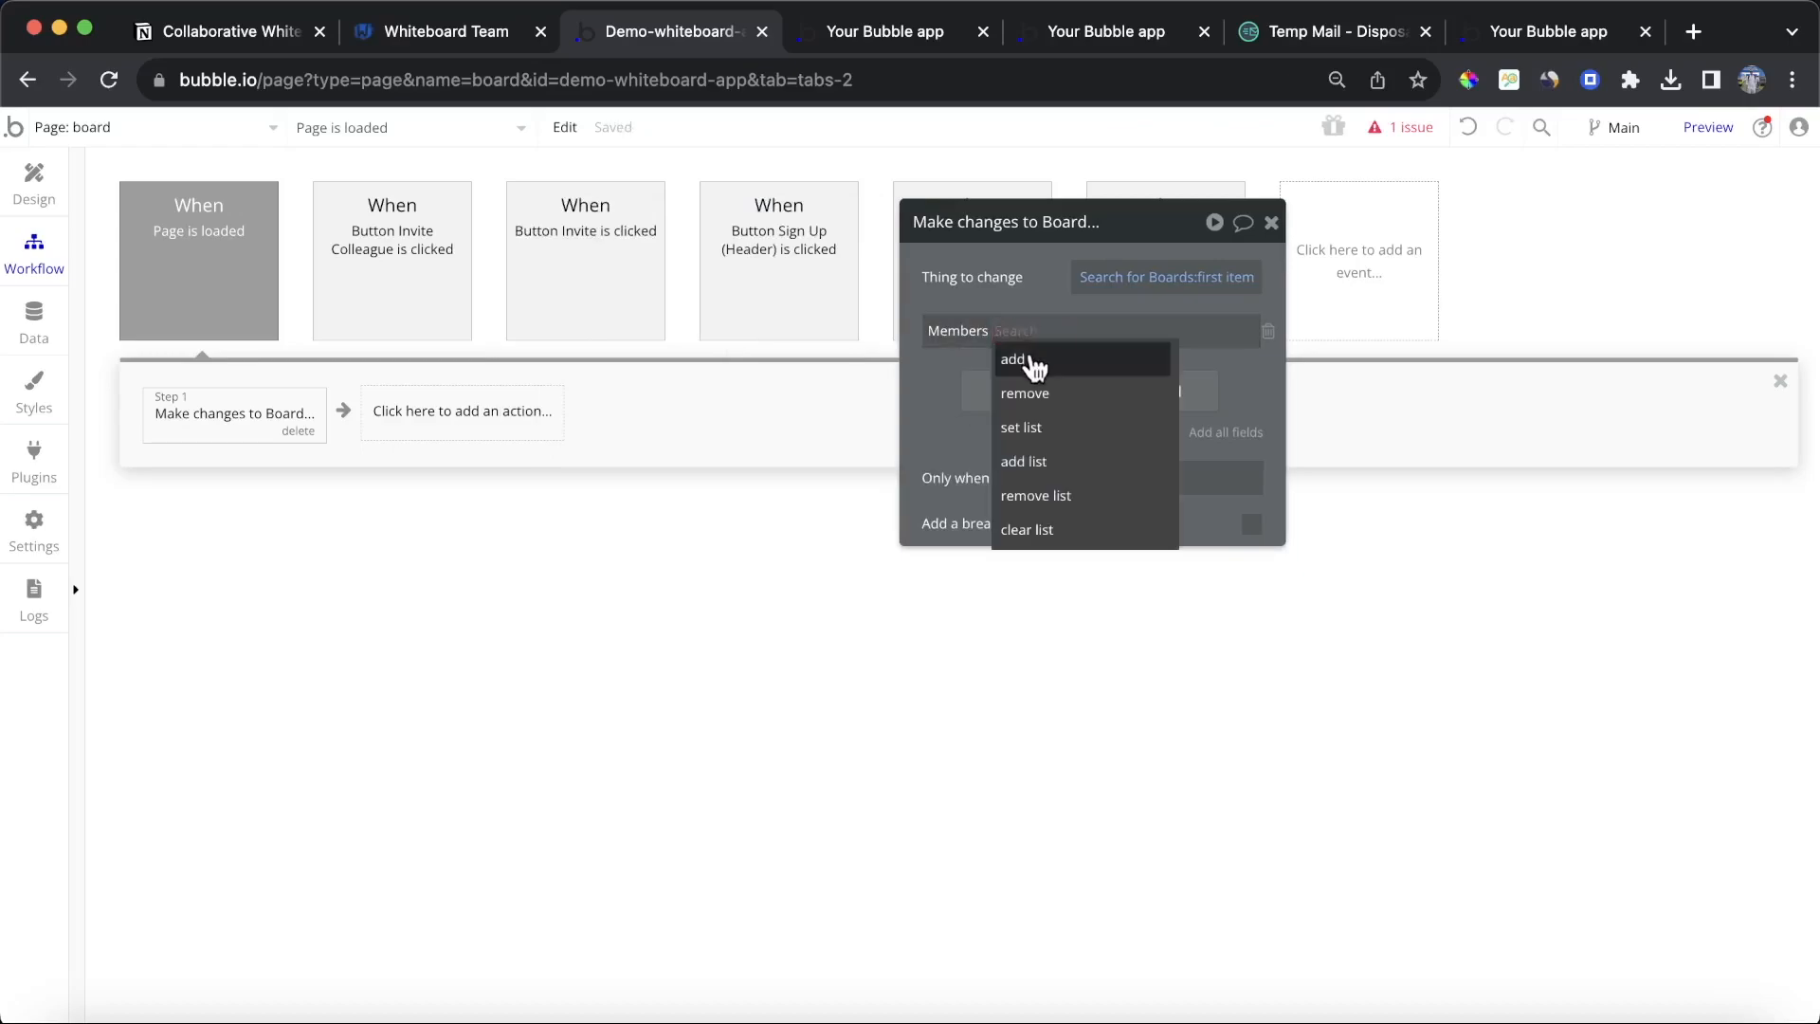
{"action": "left_click", "coordinate": [1034, 359]}
{"action": "left_click", "coordinate": [1046, 333]}
{"action": "left_click", "coordinate": [1079, 451]}
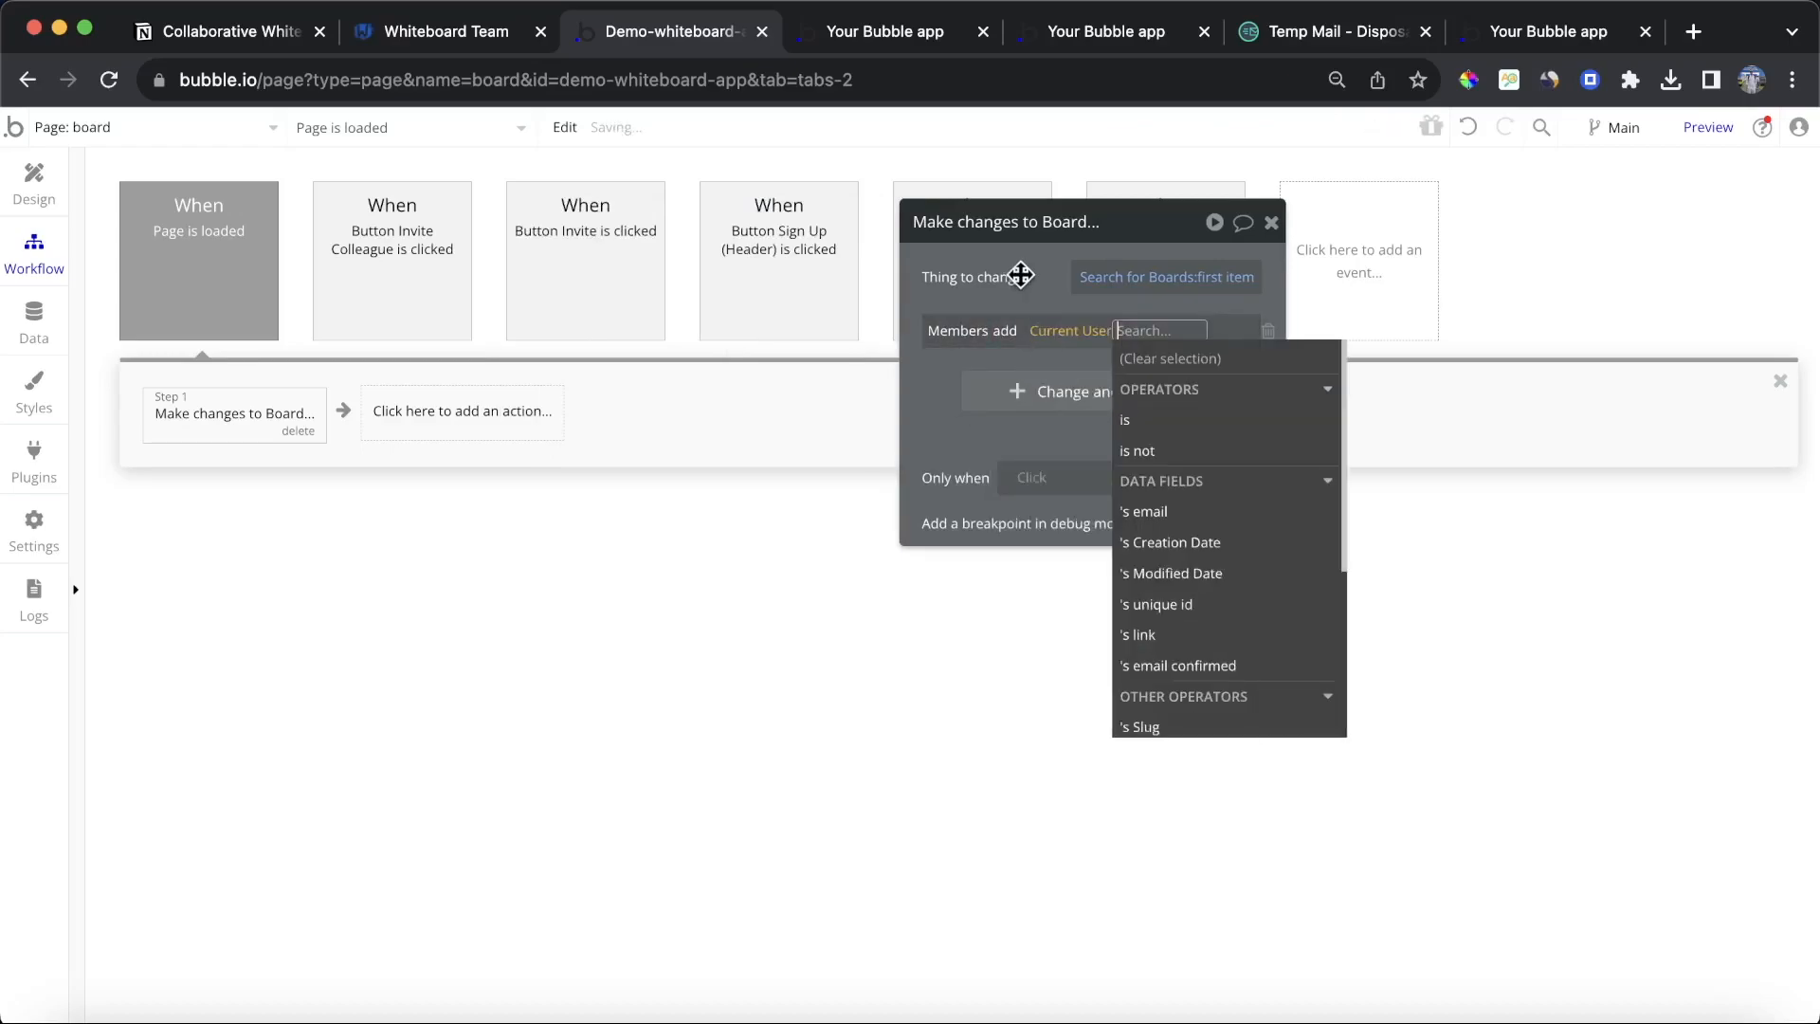
{"action": "left_click", "coordinate": [1023, 276]}
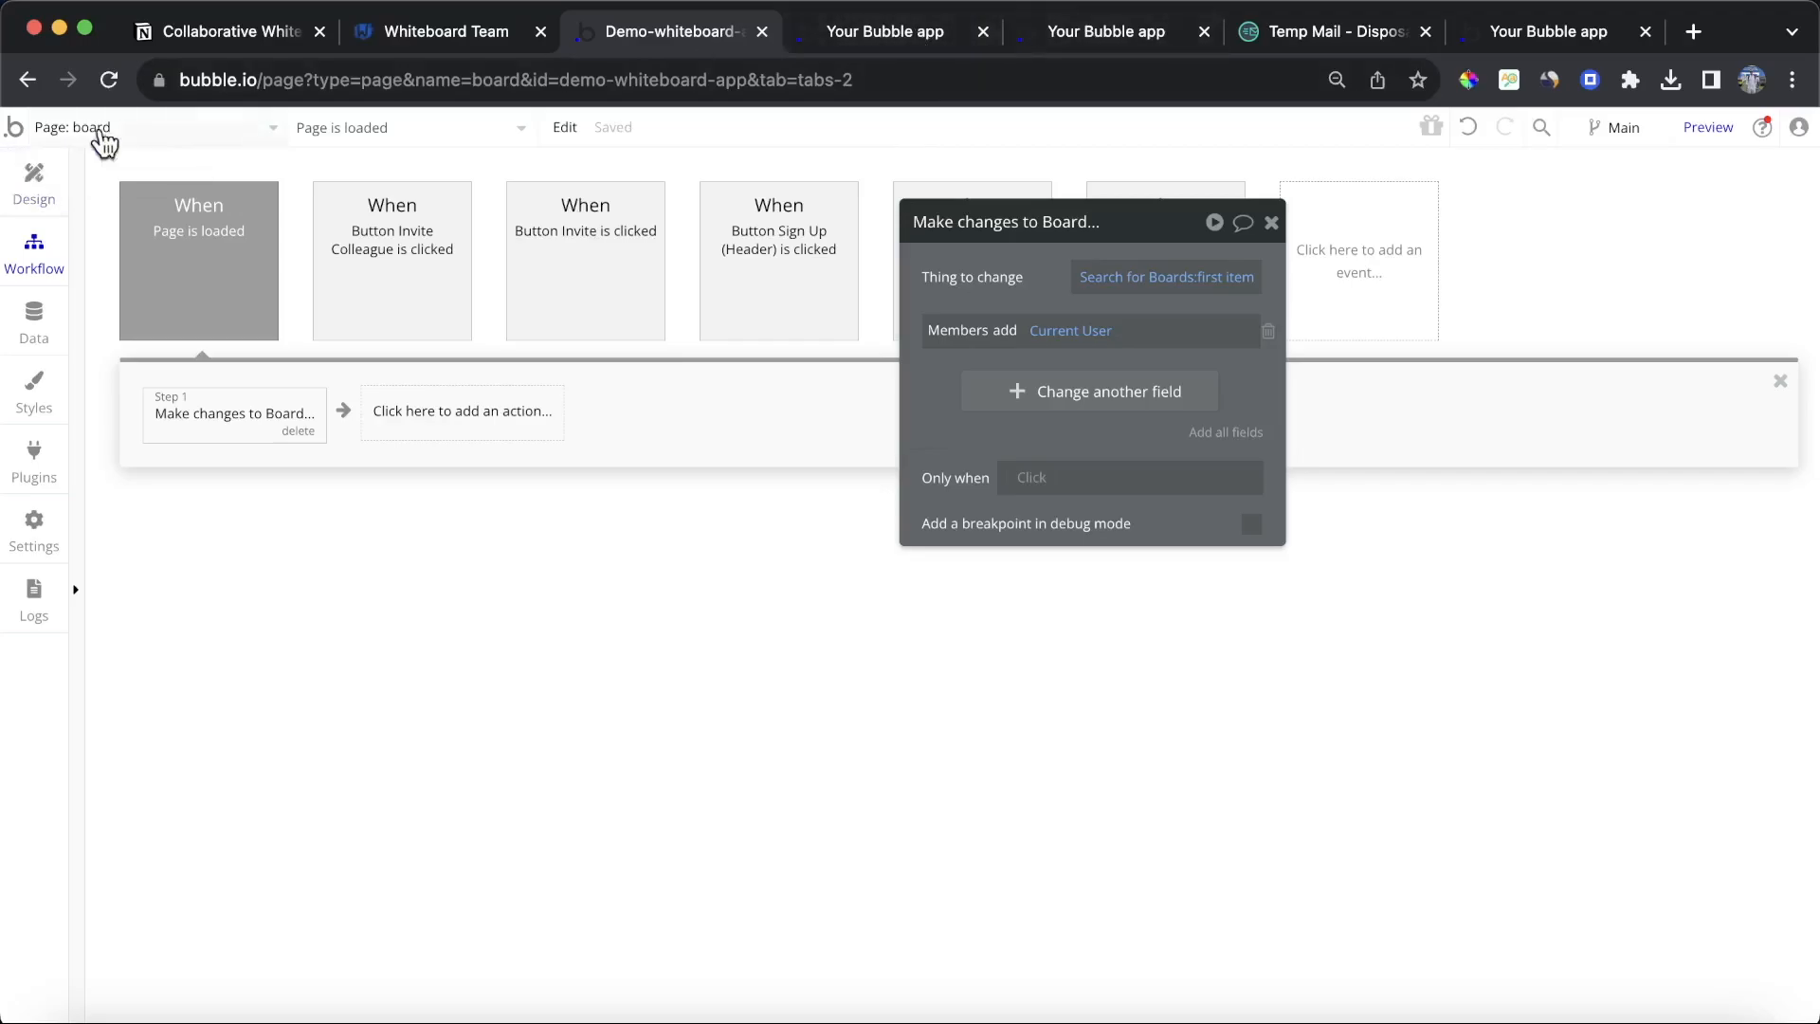
Step: Review the All Users entries in the app data
{"action": "left_click", "coordinate": [1550, 28]}
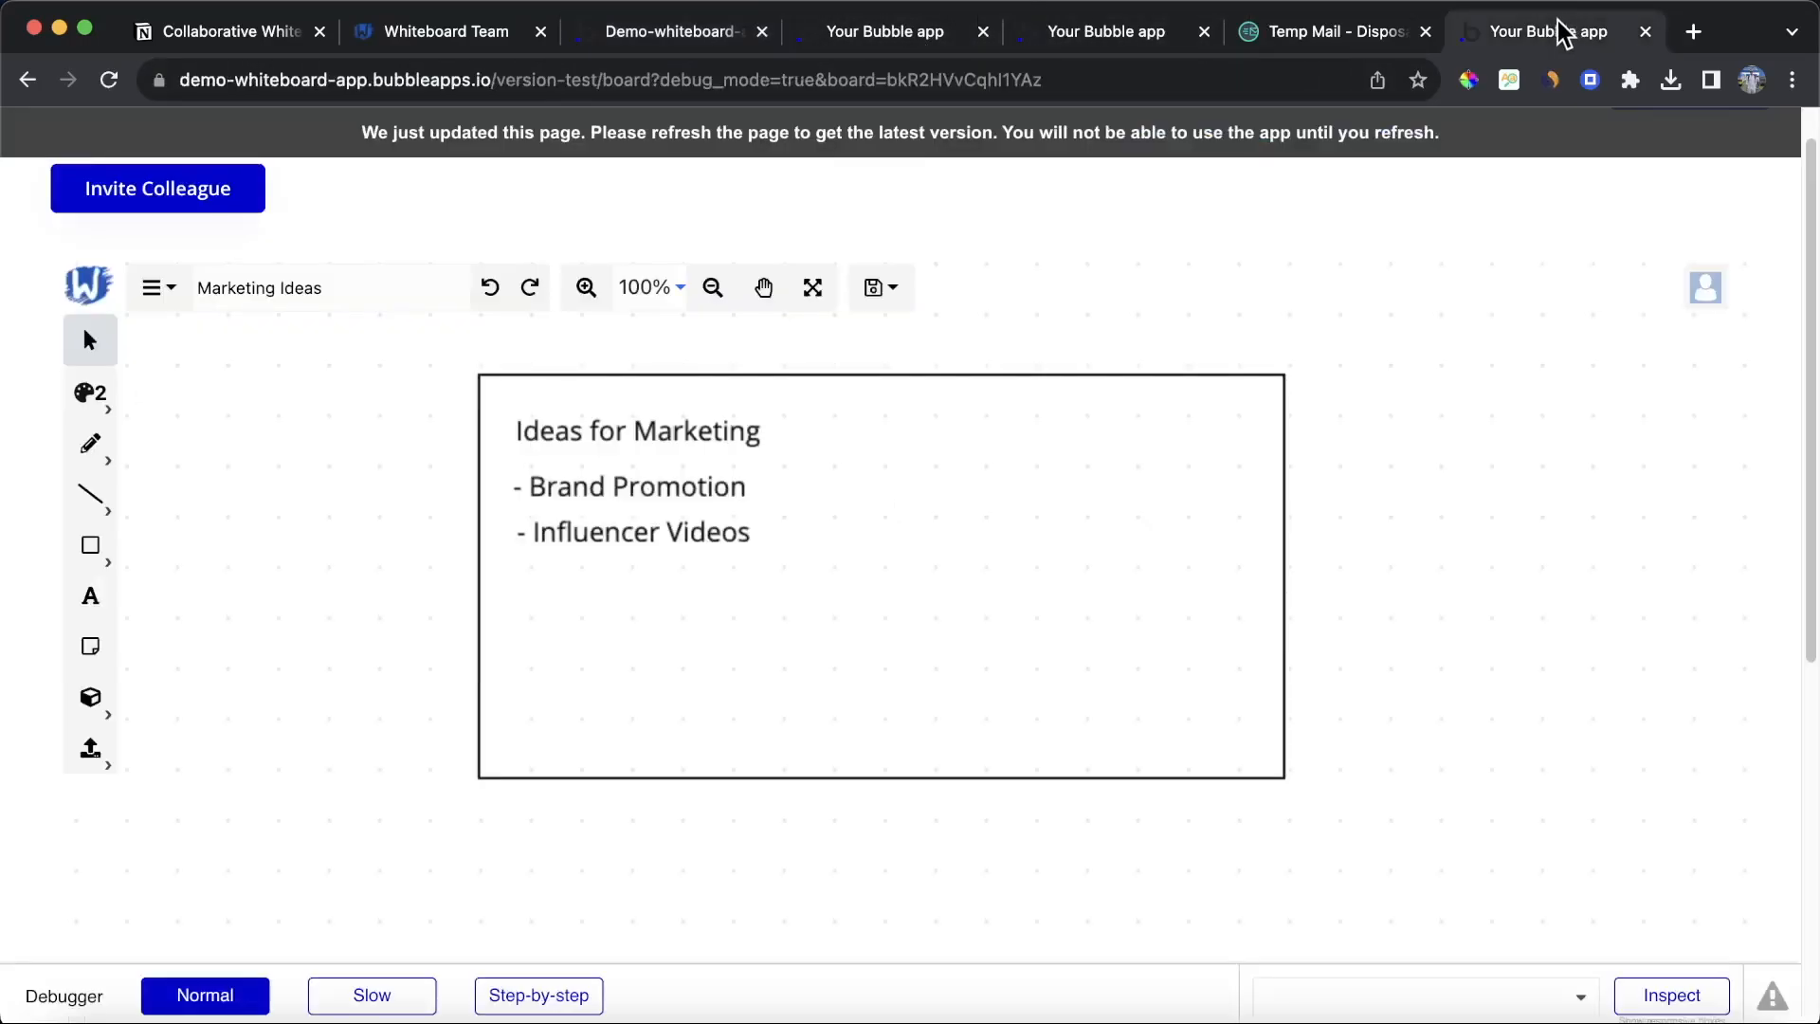
{"action": "left_click", "coordinate": [621, 34]}
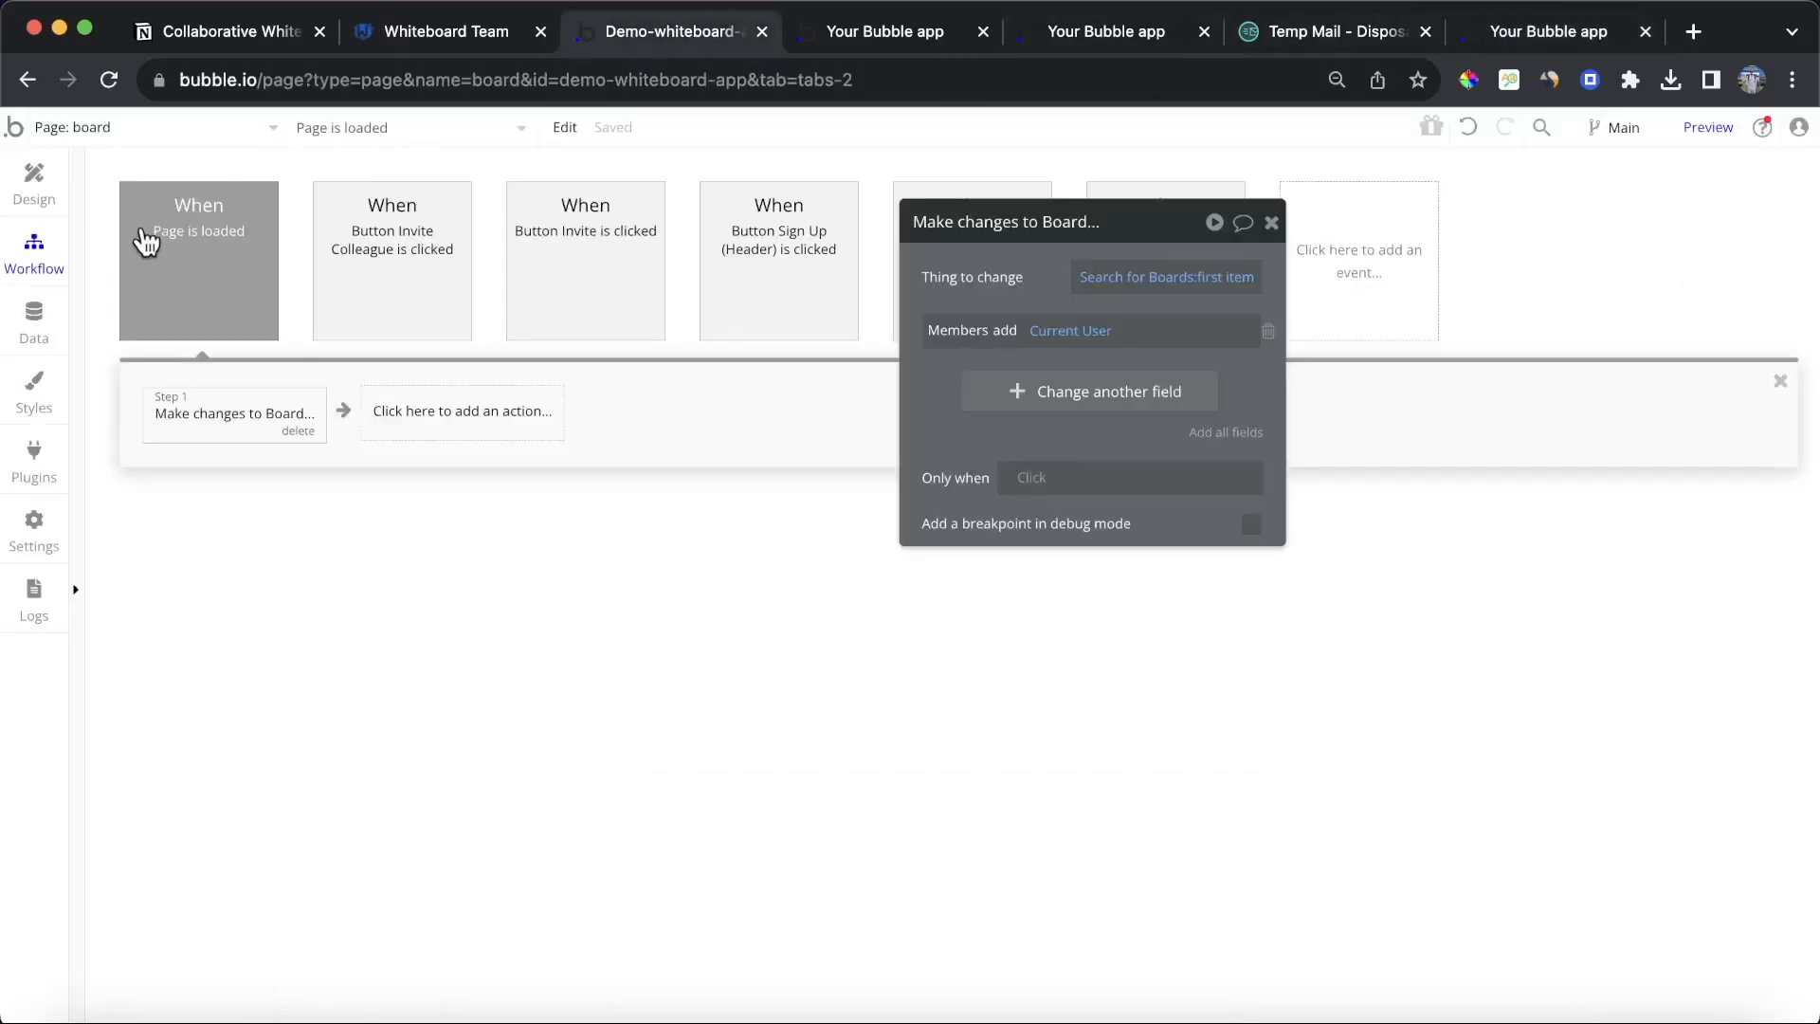
{"action": "left_click", "coordinate": [38, 343]}
{"action": "left_click", "coordinate": [214, 543]}
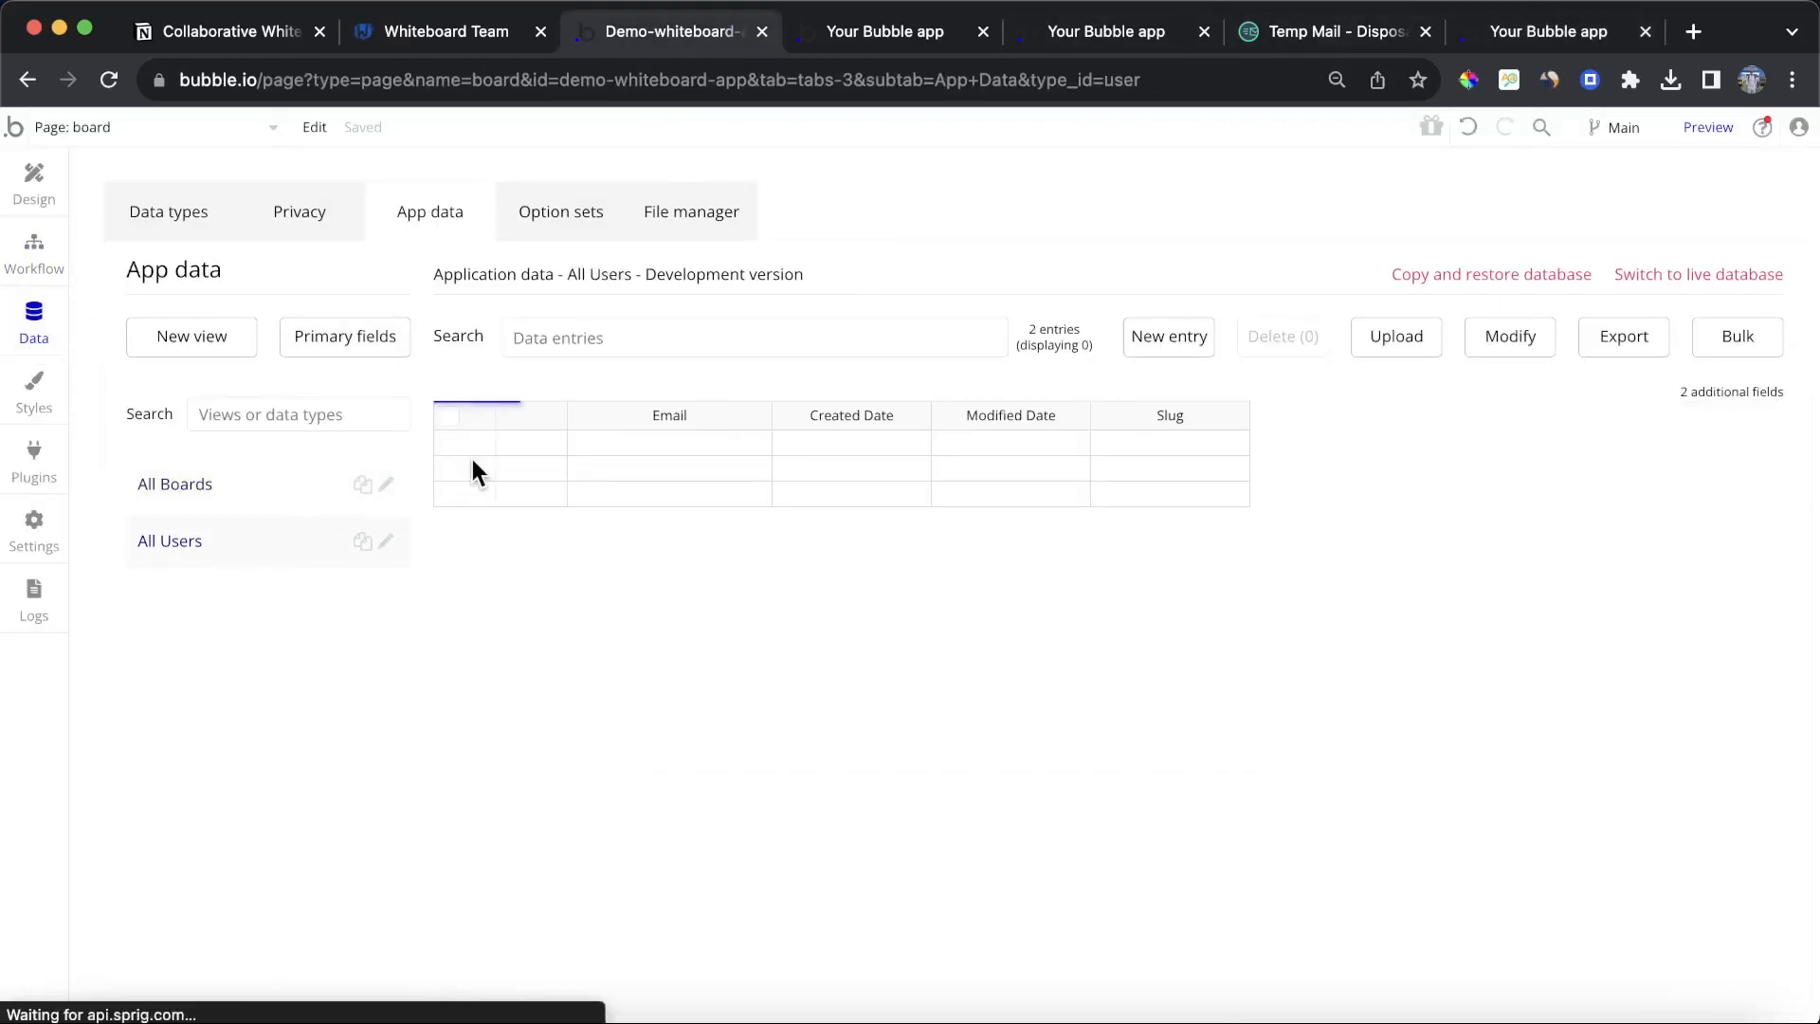
{"action": "left_click", "coordinate": [512, 443]}
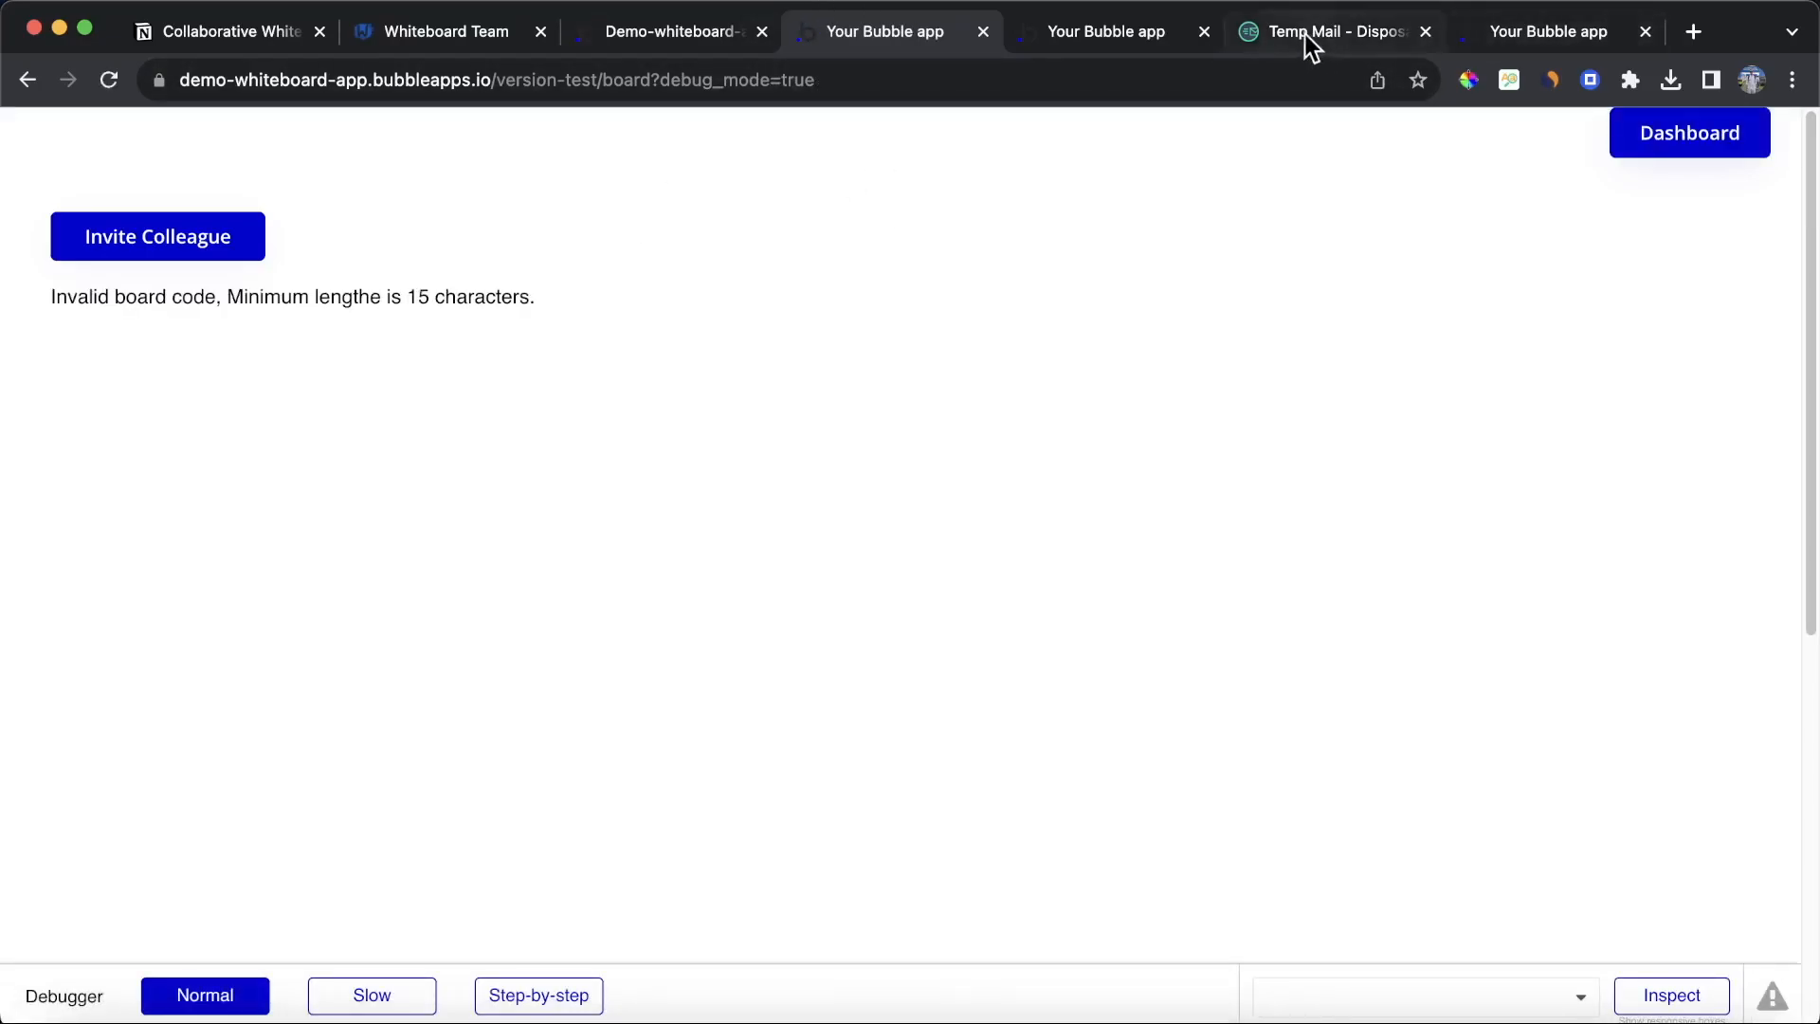
Step: Reload the invited board link from the e-mail in the app preview tab
{"action": "left_click", "coordinate": [1304, 34]}
{"action": "triple_click", "coordinate": [734, 744]}
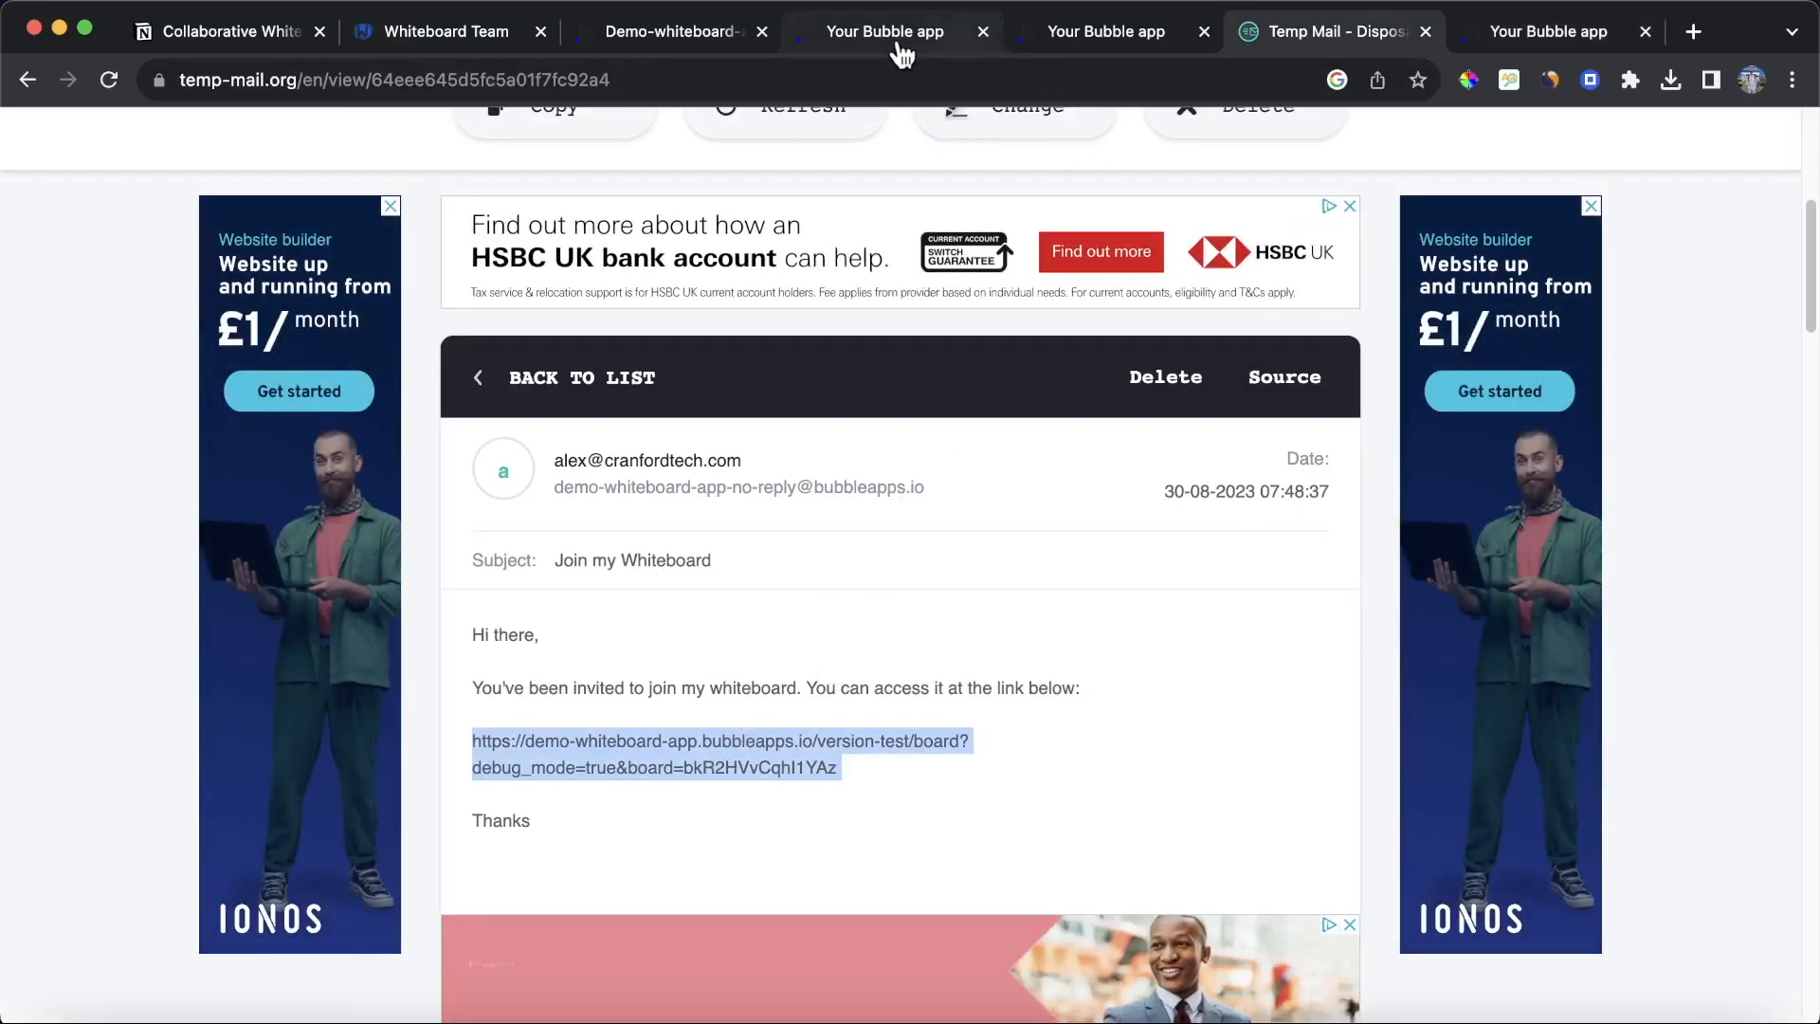
{"action": "left_click", "coordinate": [1514, 40]}
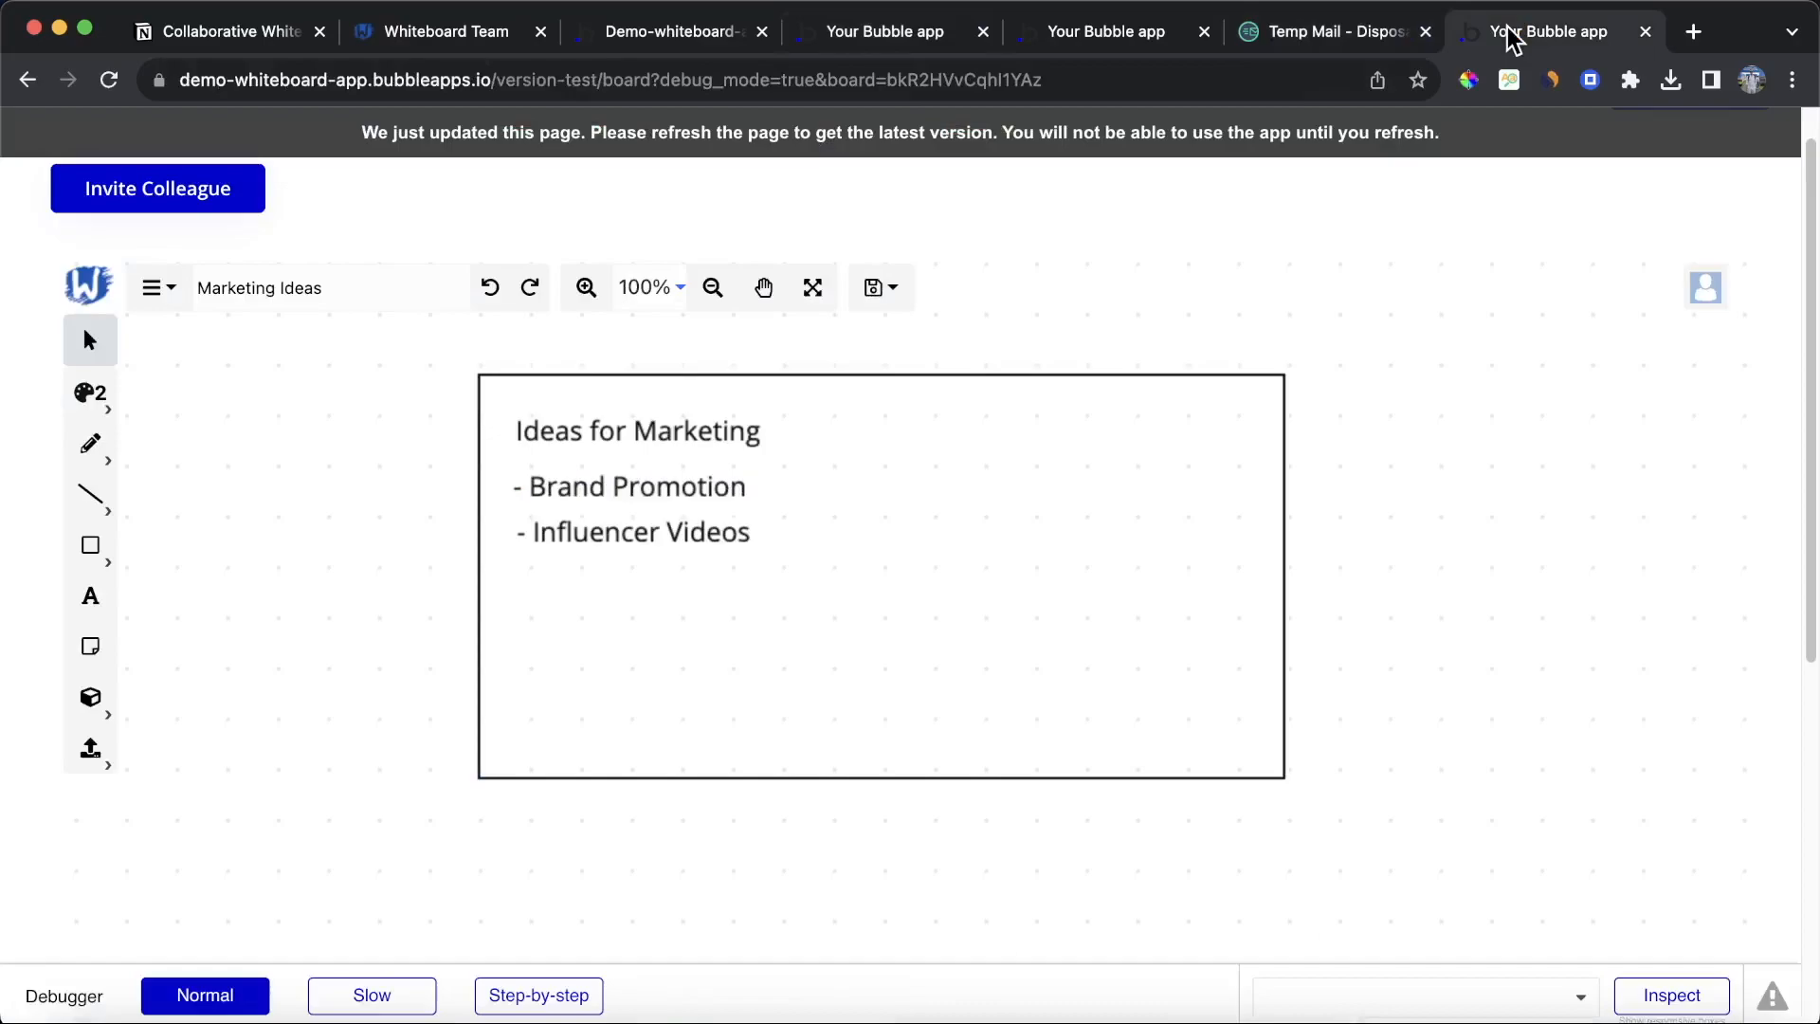
{"action": "left_click", "coordinate": [1111, 80]}
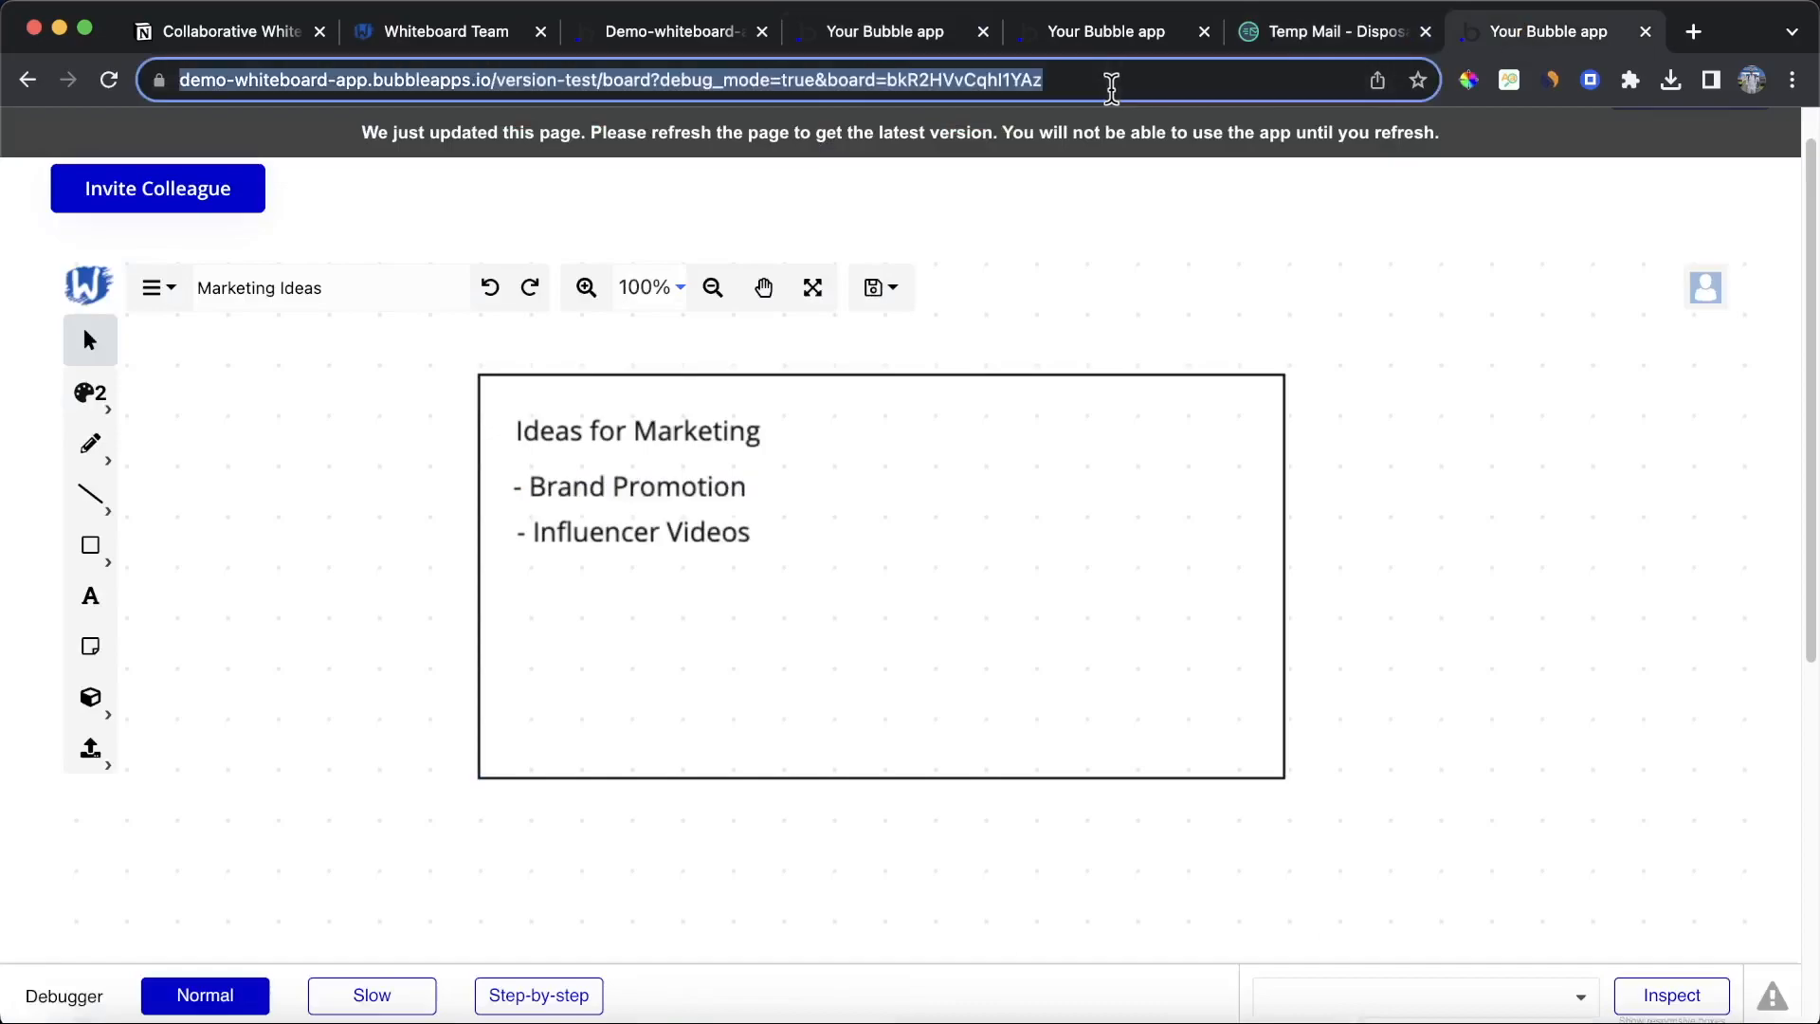
{"action": "key", "text": "Return"}
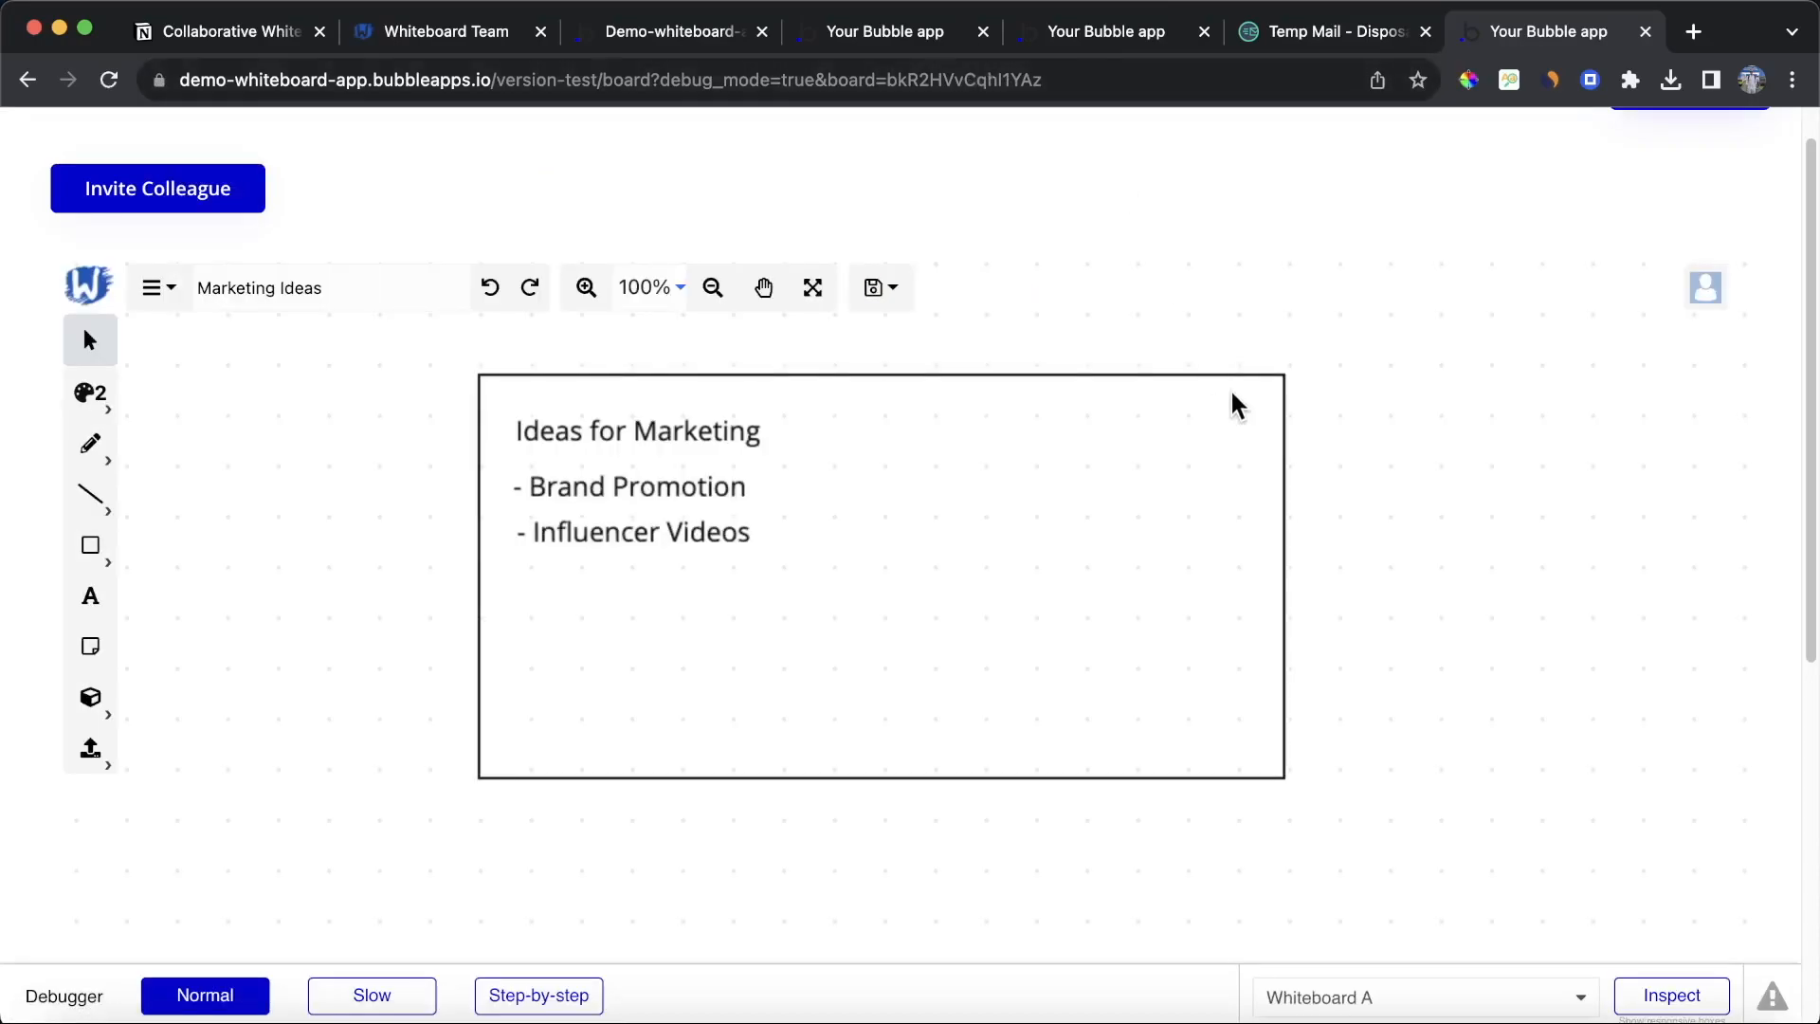
Step: Scroll the board page and open the Dashboard
{"action": "scroll", "coordinate": [1236, 366], "scroll_direction": "down", "scroll_amount": 4}
{"action": "scroll", "coordinate": [1517, 163], "scroll_direction": "down", "scroll_amount": 2}
{"action": "scroll", "coordinate": [1228, 142], "scroll_direction": "down", "scroll_amount": 4}
{"action": "scroll", "coordinate": [1425, 182], "scroll_direction": "up", "scroll_amount": 8}
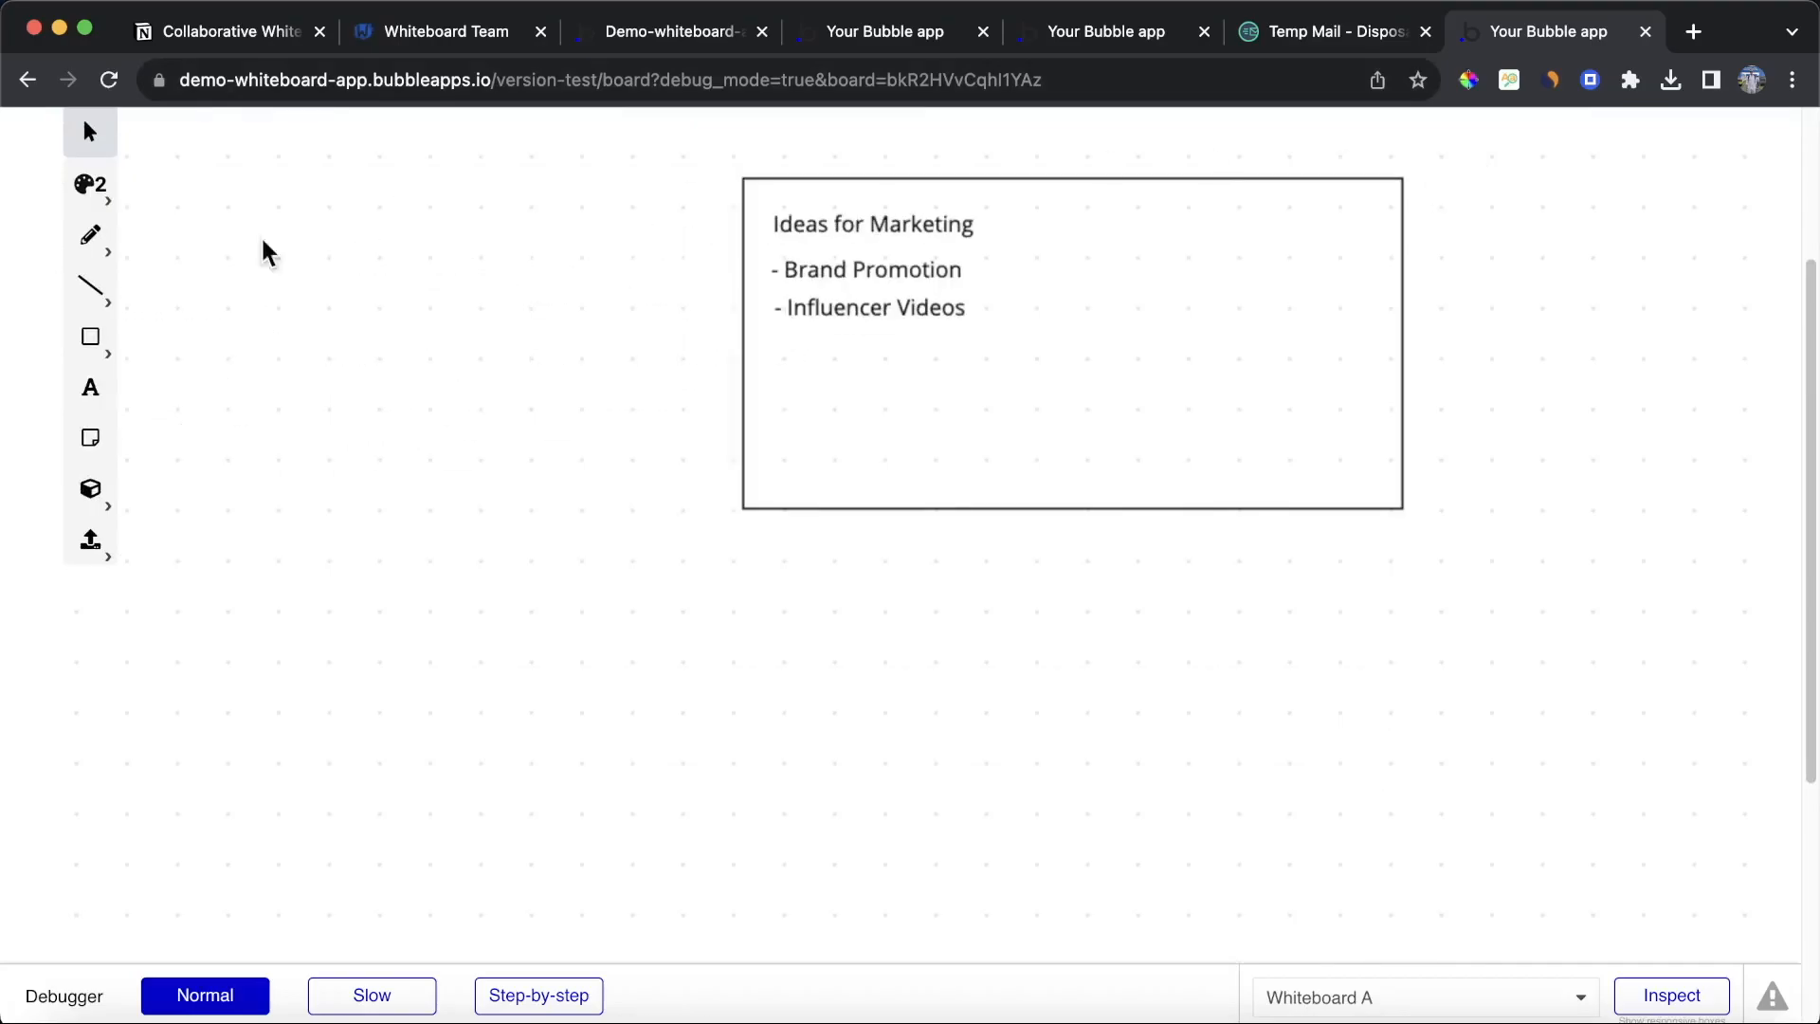
{"action": "scroll", "coordinate": [25, 356], "scroll_direction": "up", "scroll_amount": 5}
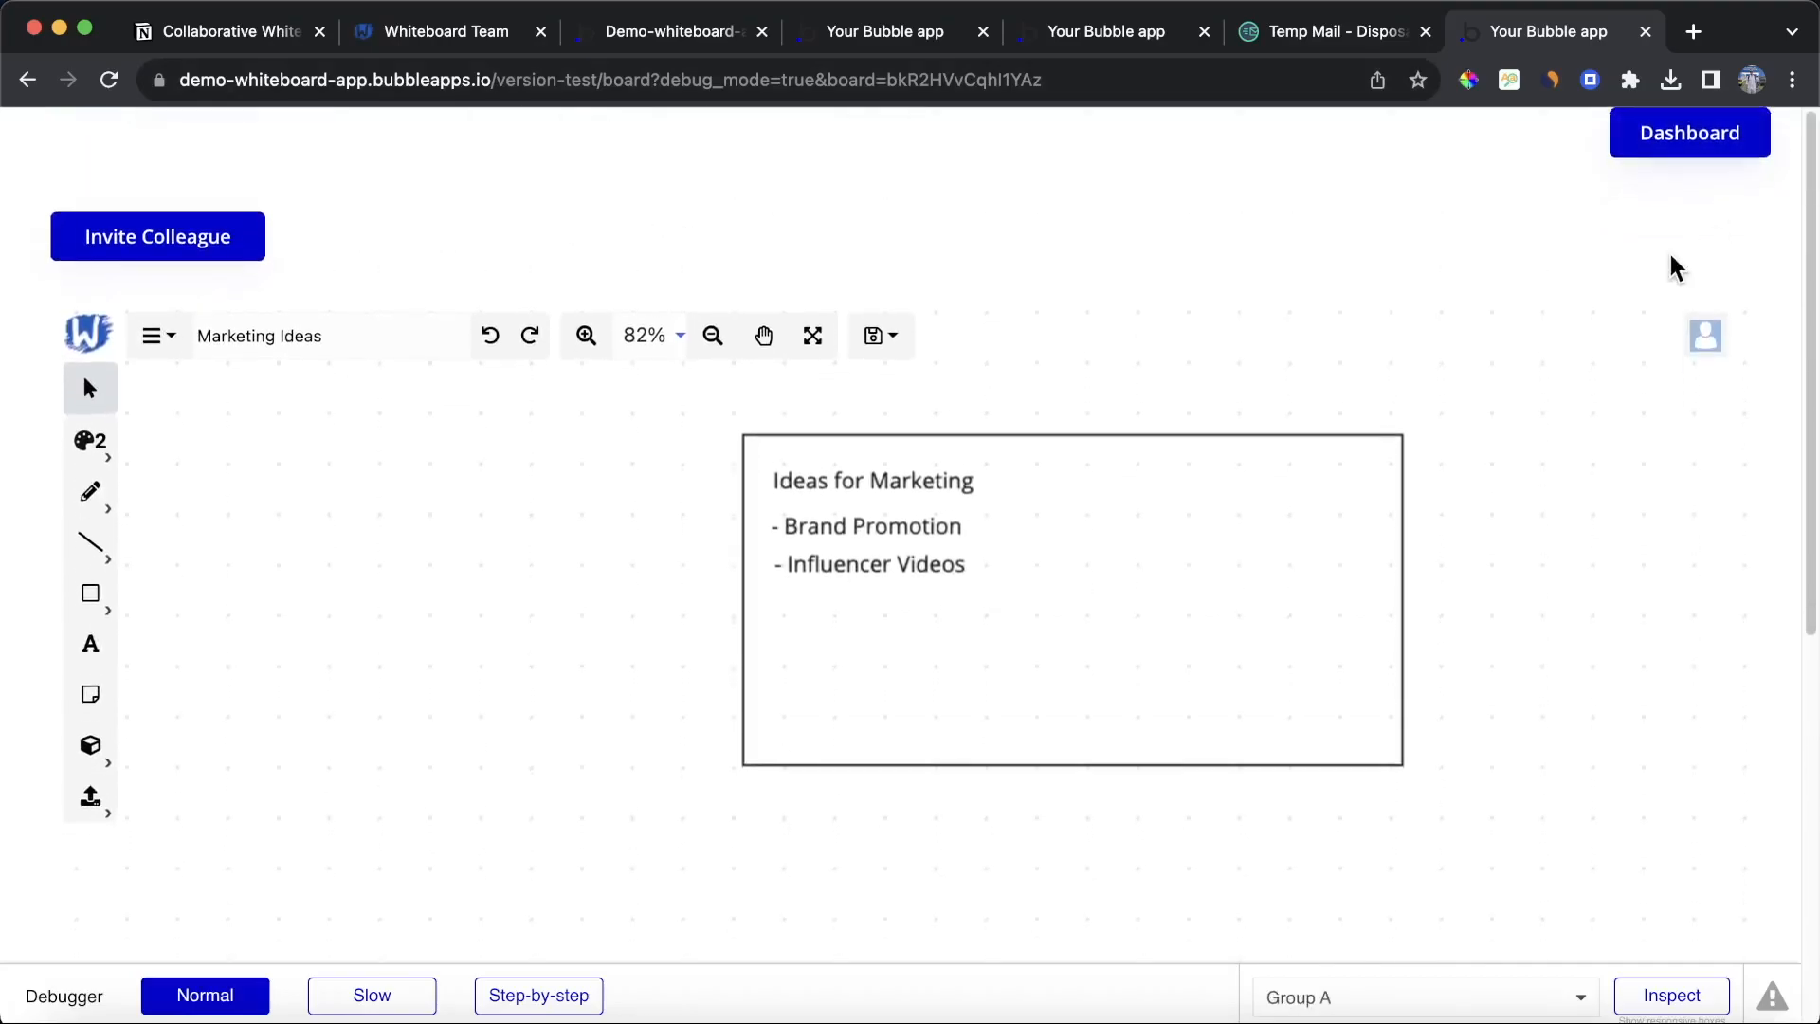
{"action": "left_click", "coordinate": [1680, 139]}
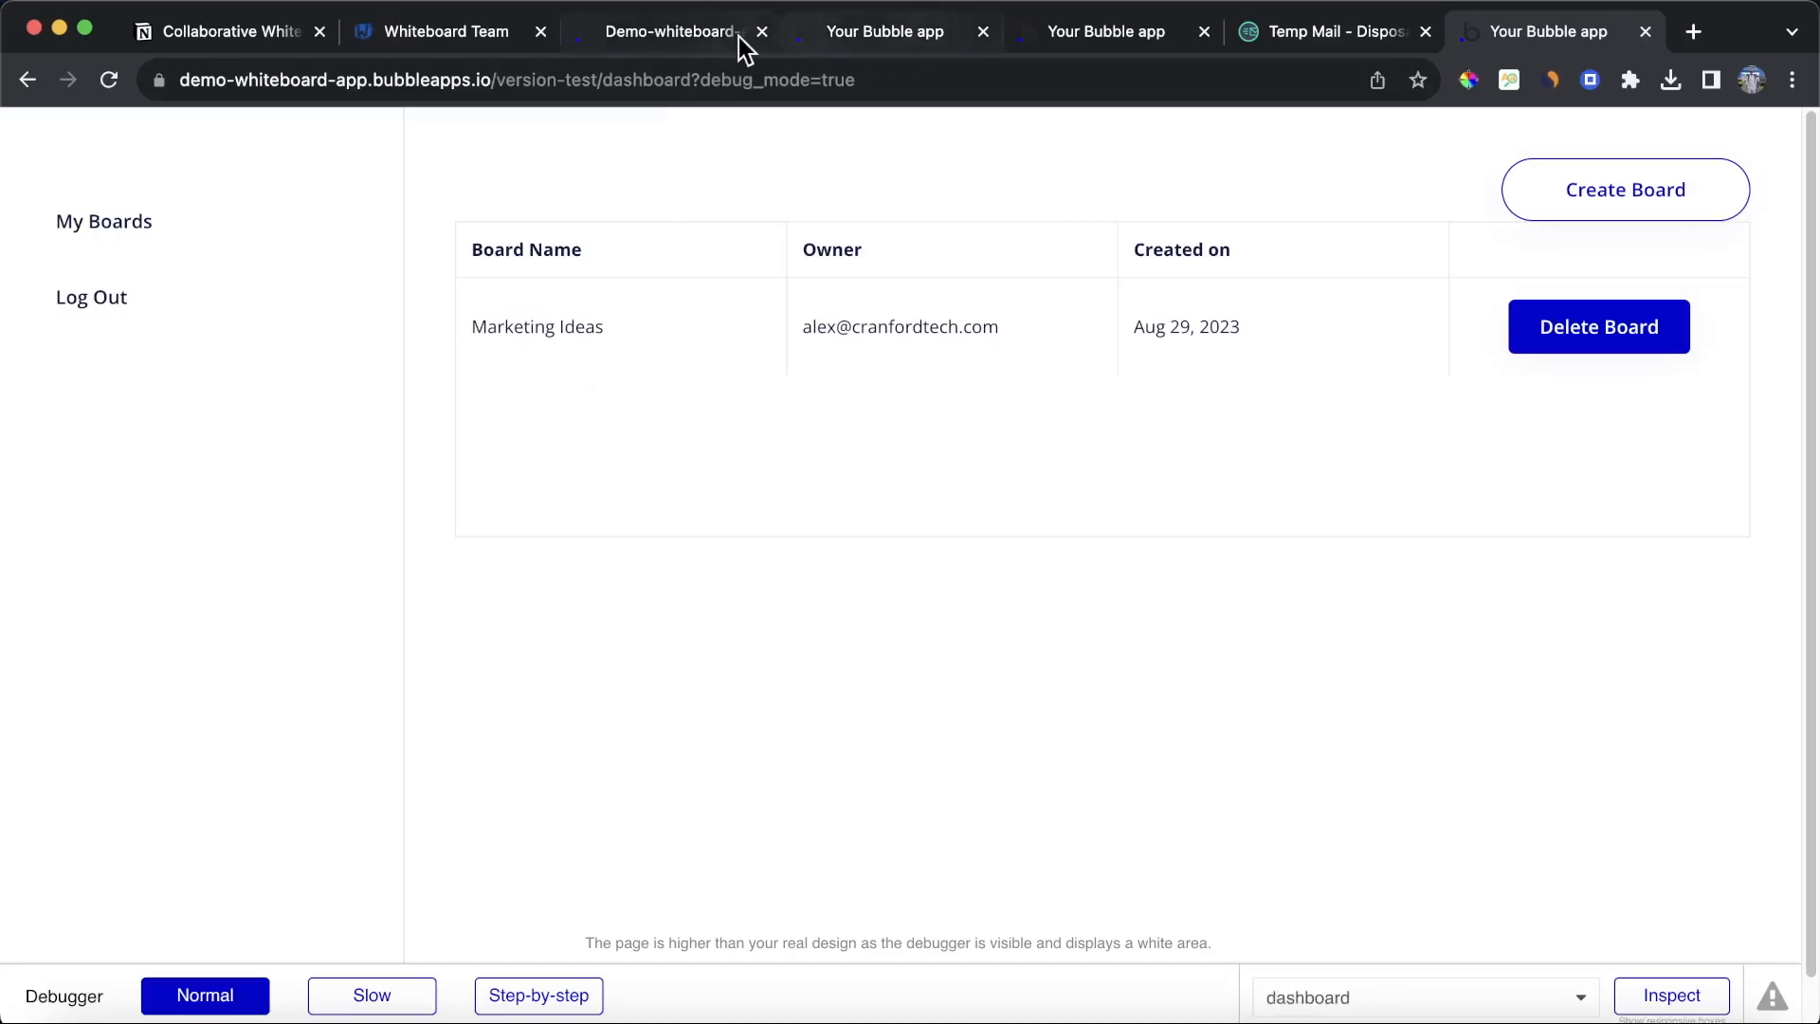
Step: Inspect the layout settings of the board table on the dashboard page
{"action": "left_click", "coordinate": [701, 32]}
{"action": "left_click", "coordinate": [150, 139]}
{"action": "left_click", "coordinate": [75, 235]}
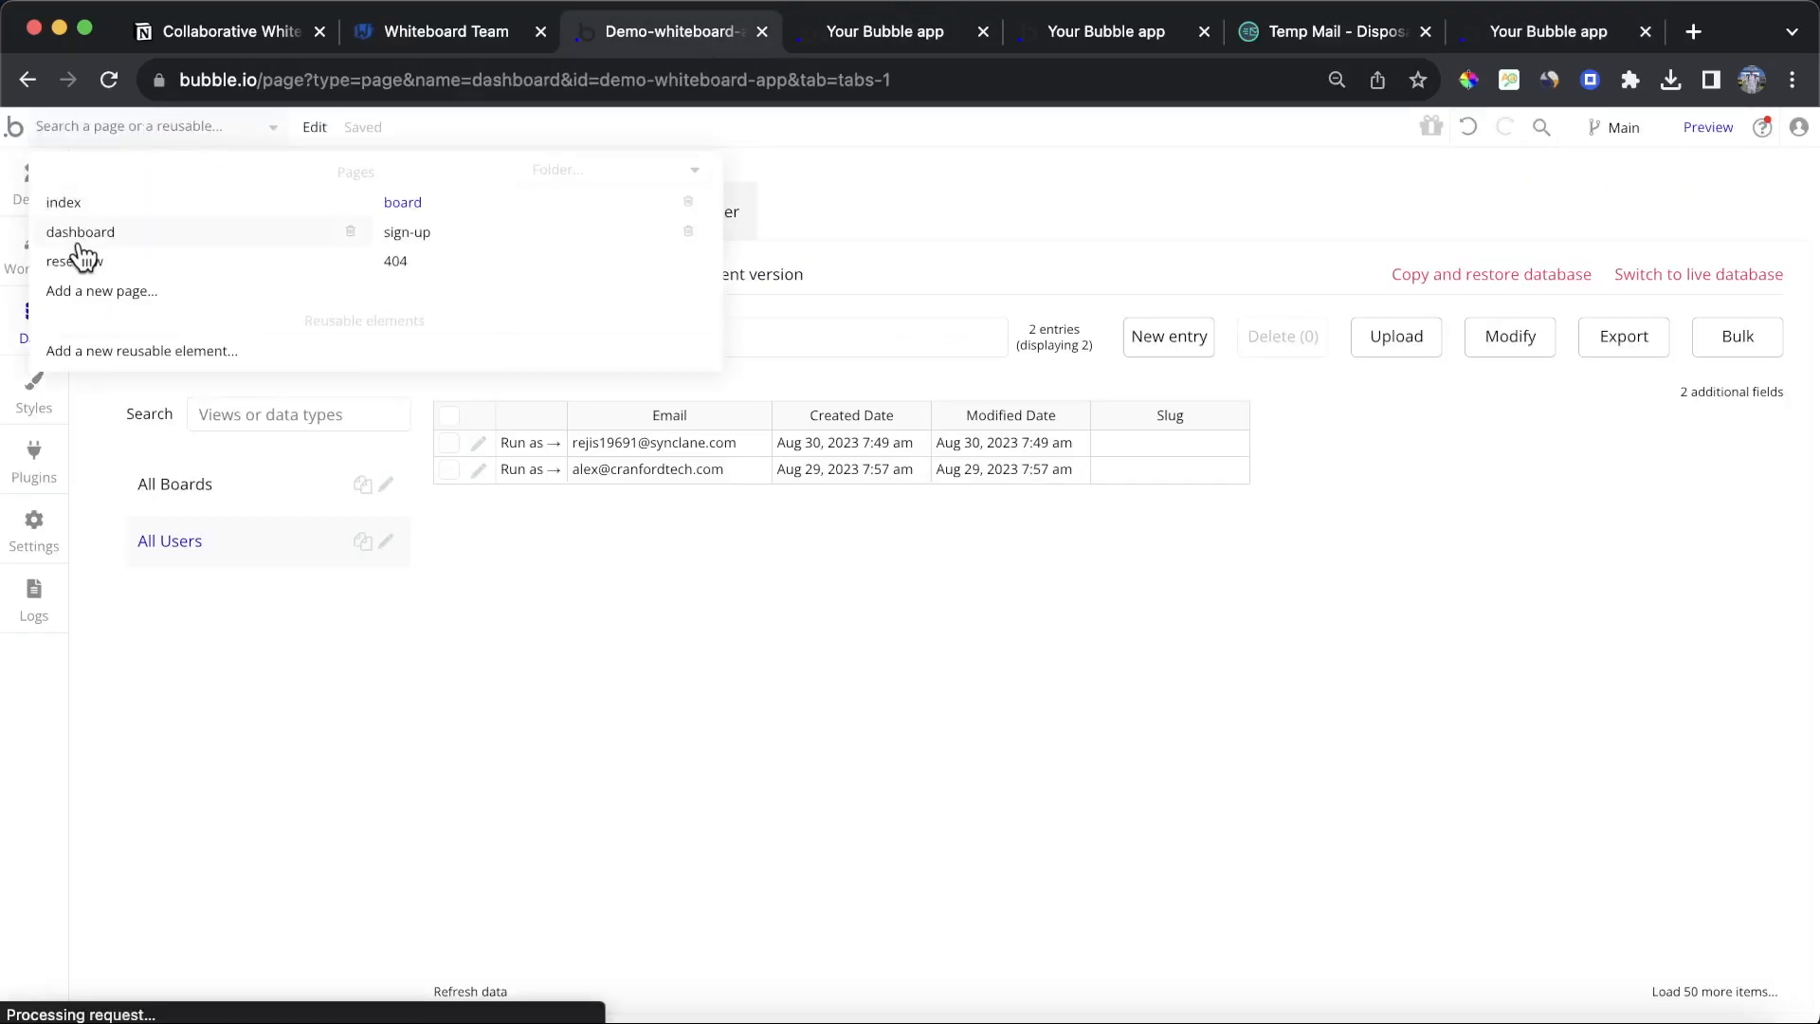
{"action": "double_click", "coordinate": [895, 555]}
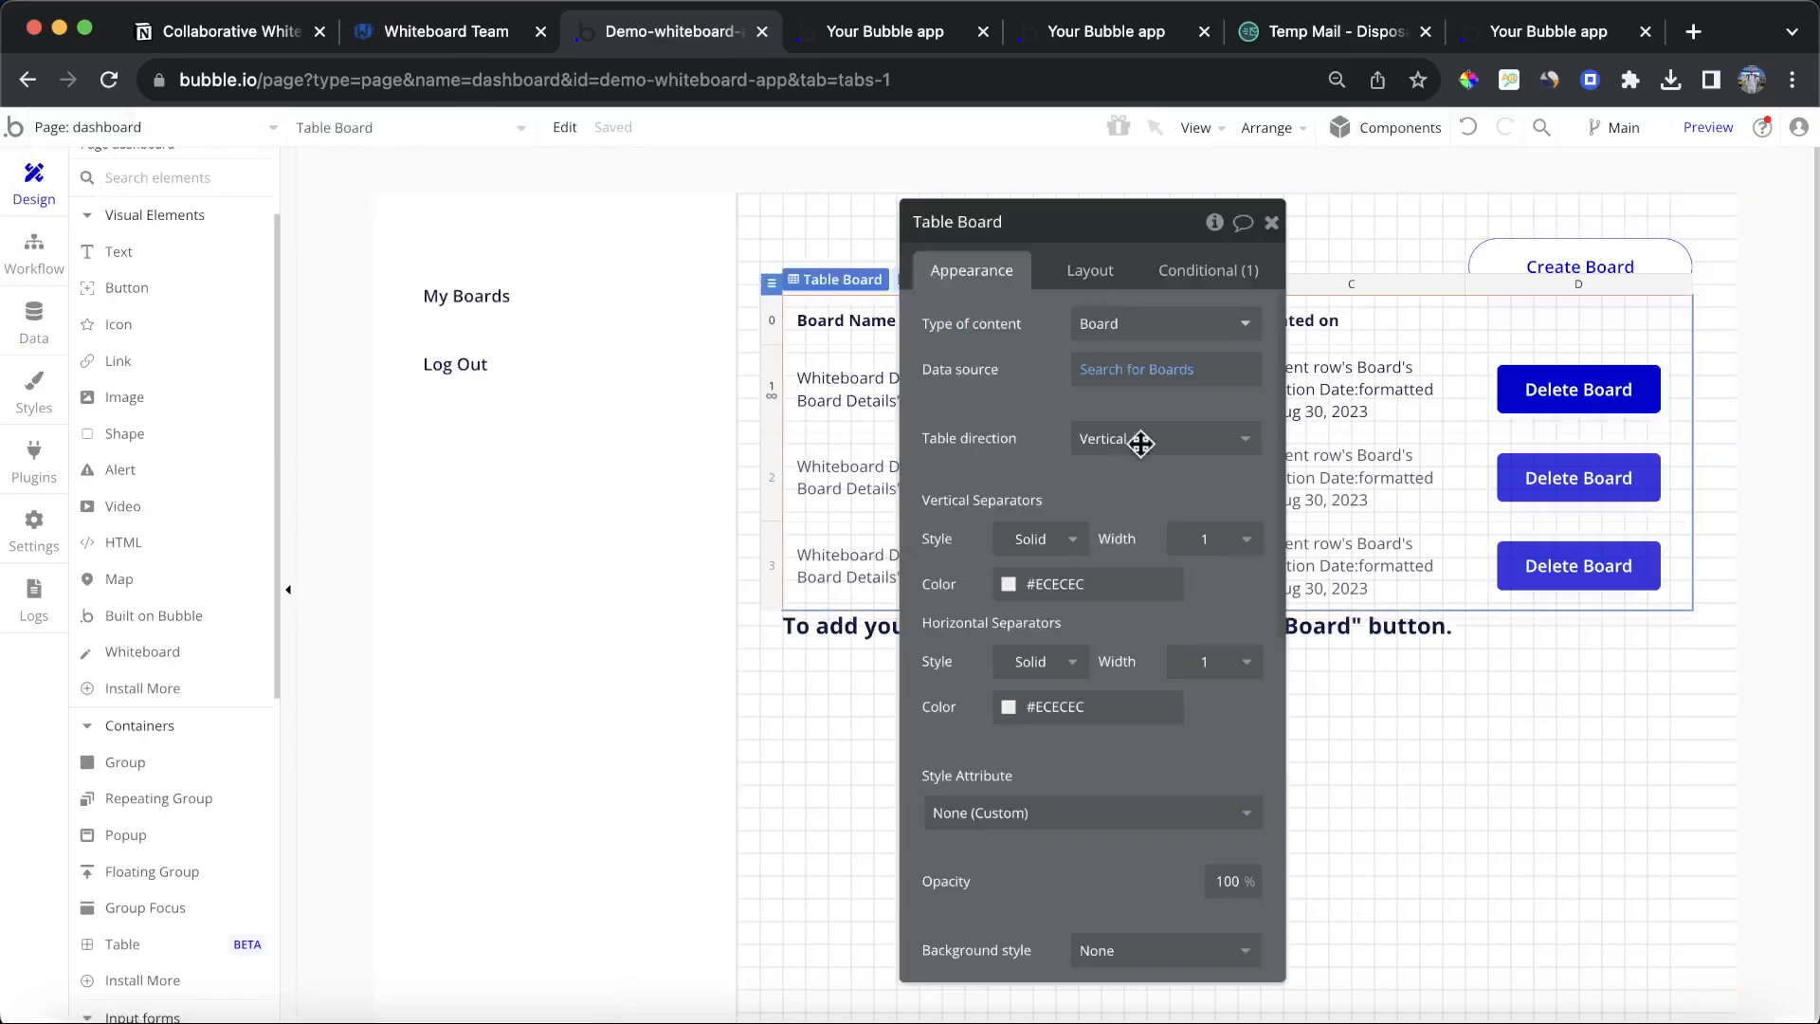
{"action": "left_click", "coordinate": [1095, 270]}
{"action": "scroll", "coordinate": [1043, 669], "scroll_direction": "down", "scroll_amount": 1}
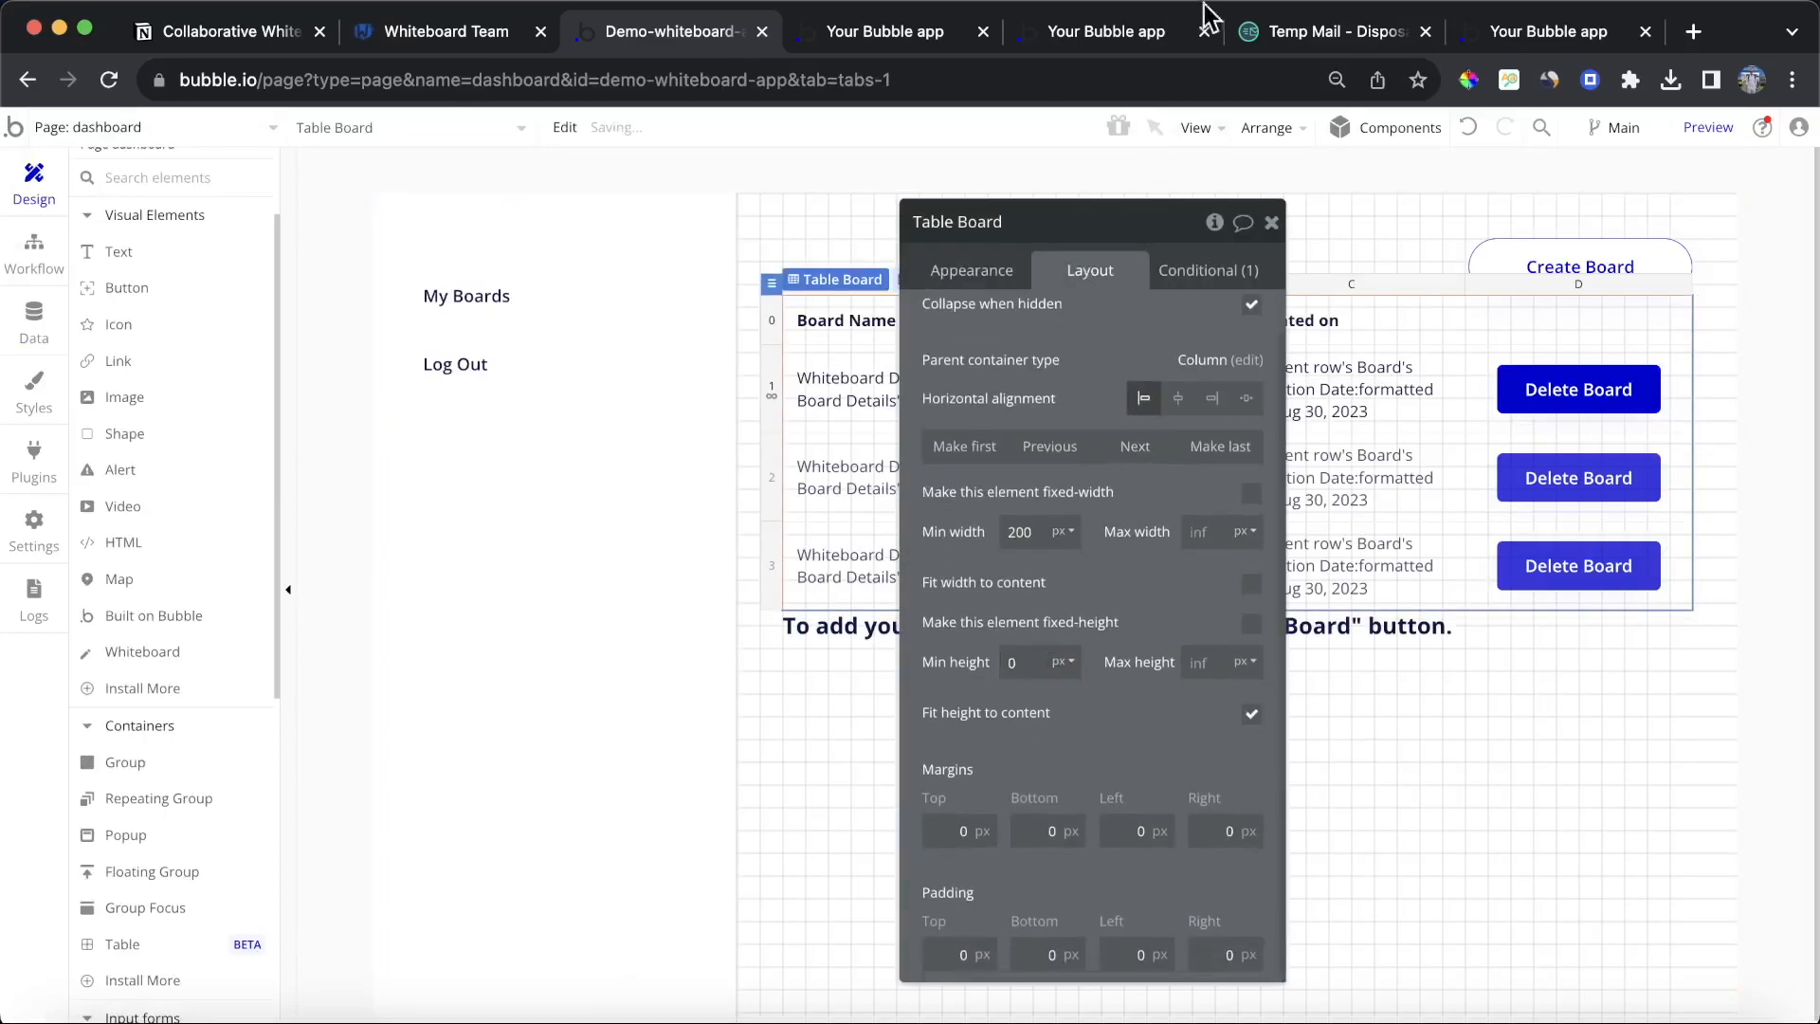
Step: Close the extra app preview tabs
{"action": "left_click", "coordinate": [913, 32]}
{"action": "left_click", "coordinate": [851, 145]}
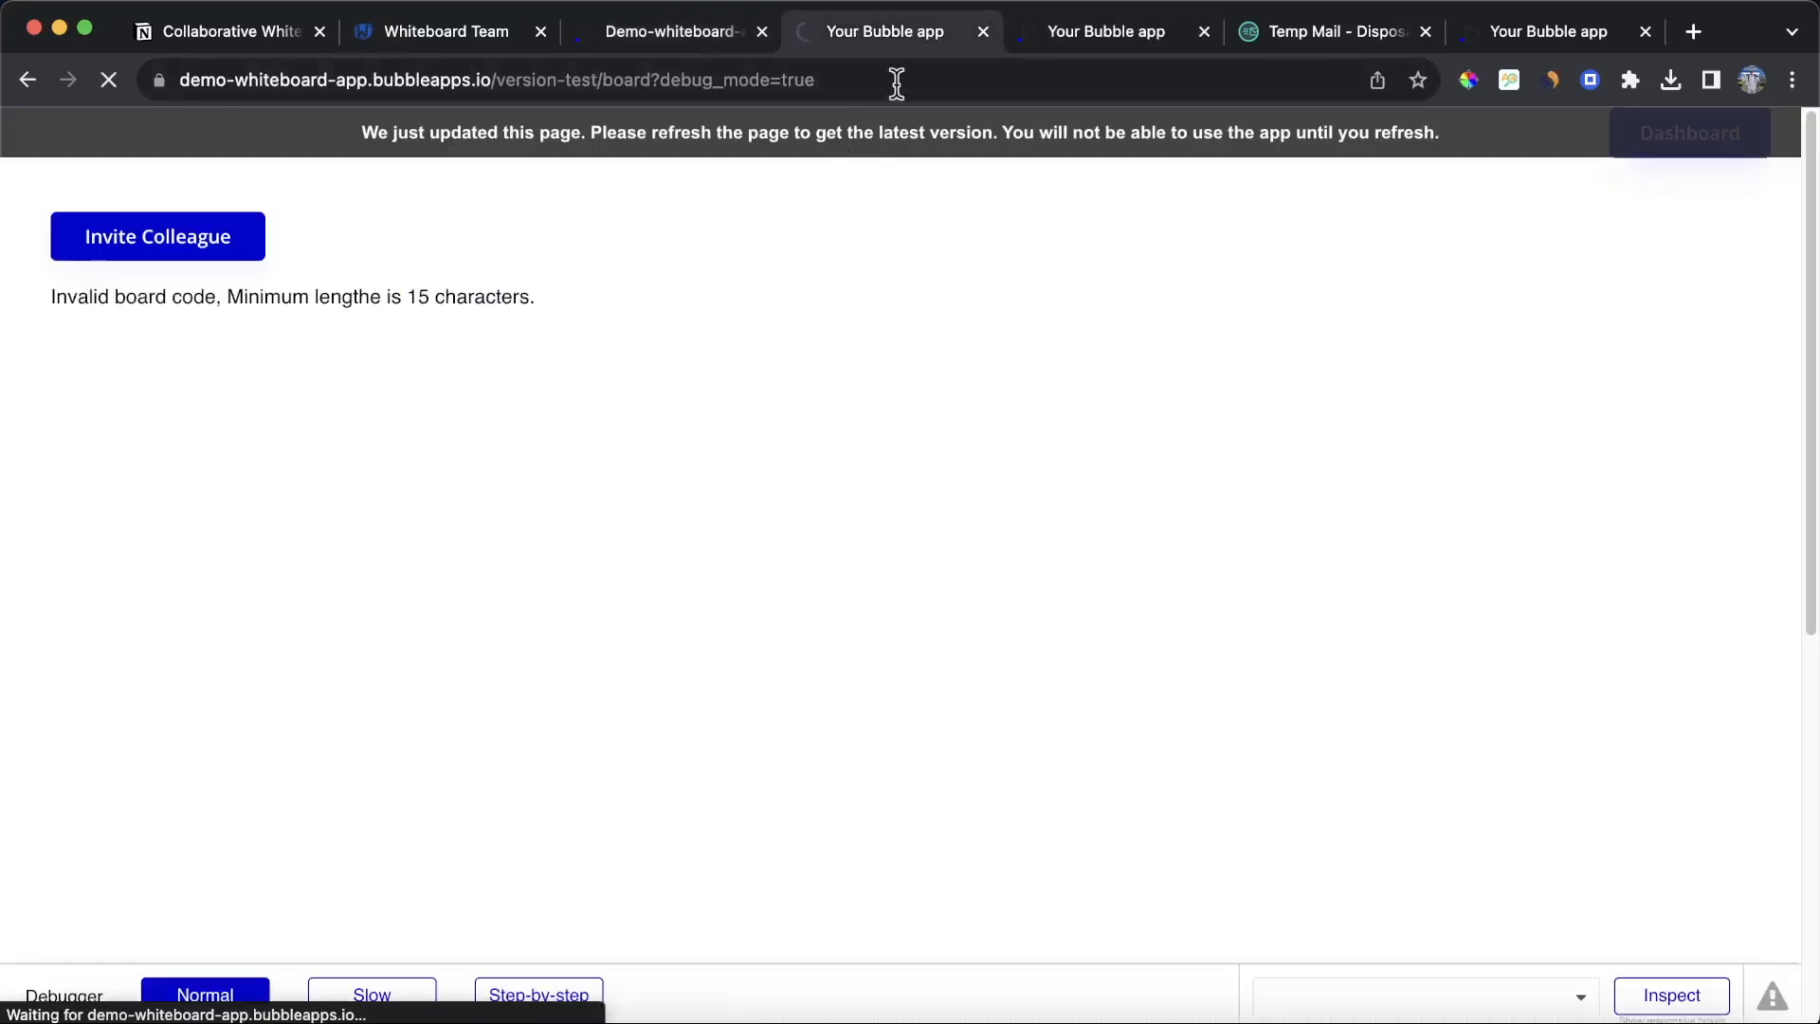
{"action": "left_click", "coordinate": [986, 31]}
{"action": "left_click", "coordinate": [1303, 43]}
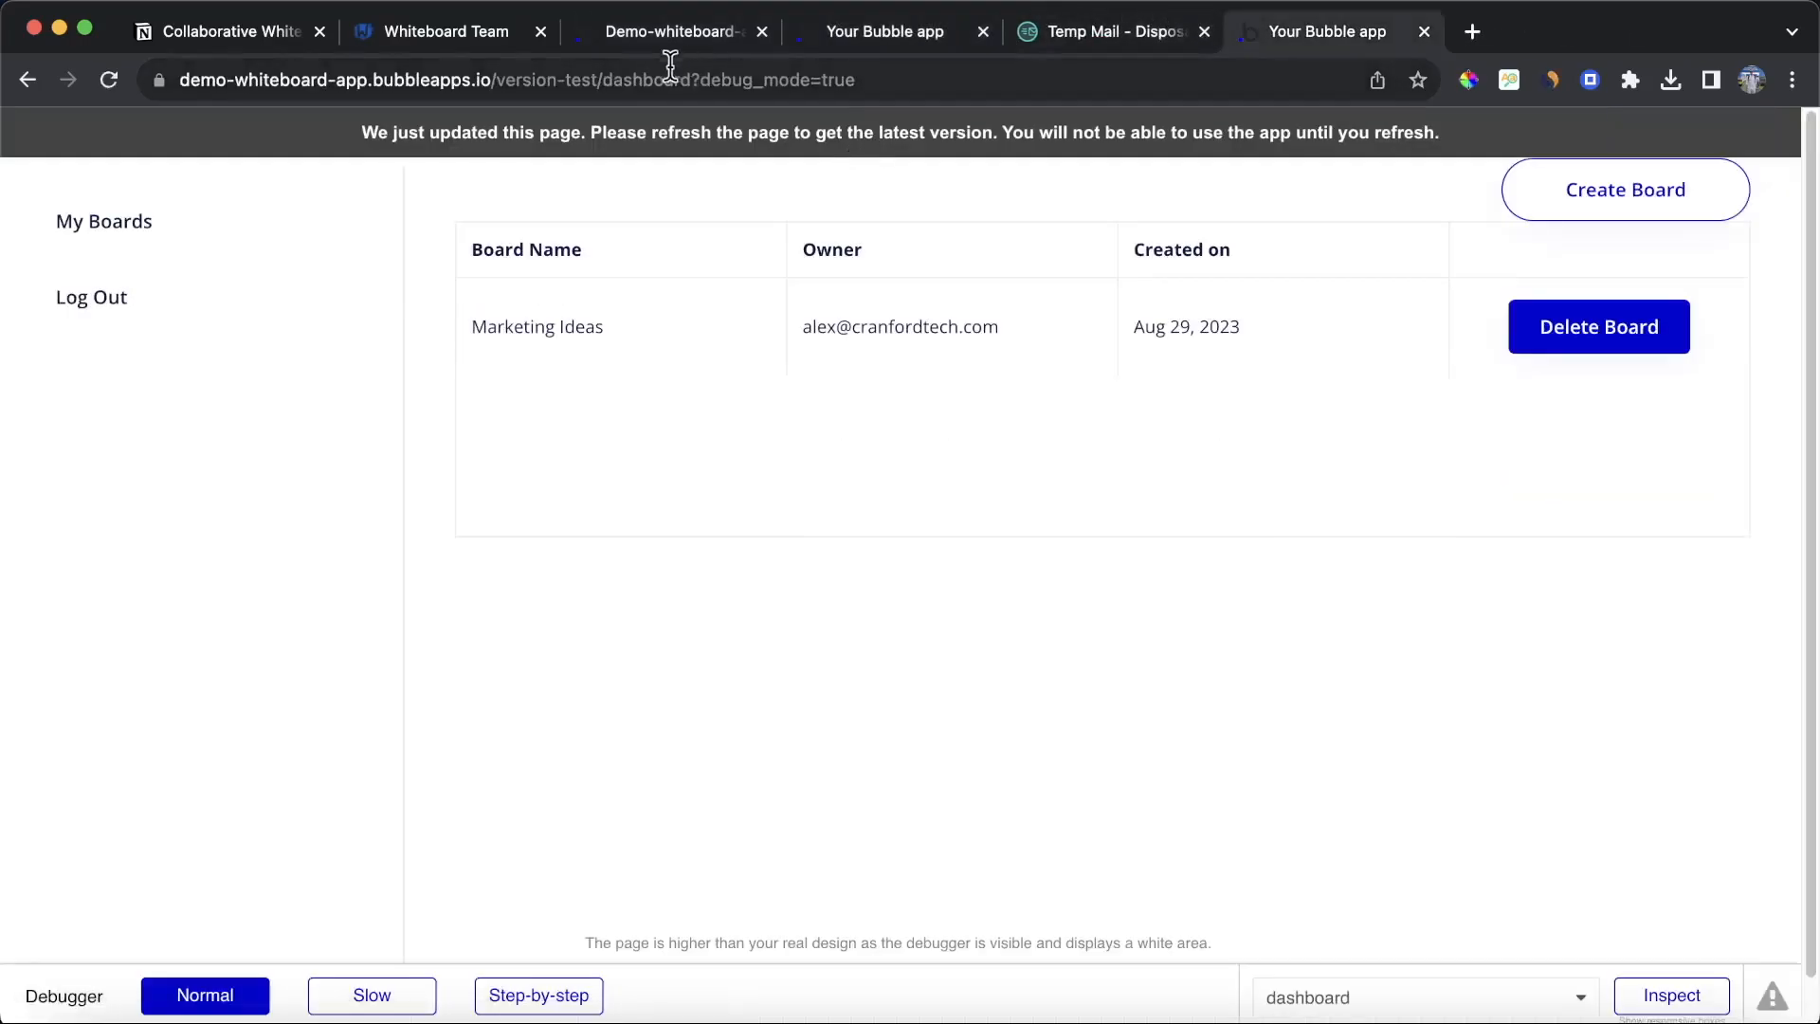
{"action": "left_click", "coordinate": [595, 138]}
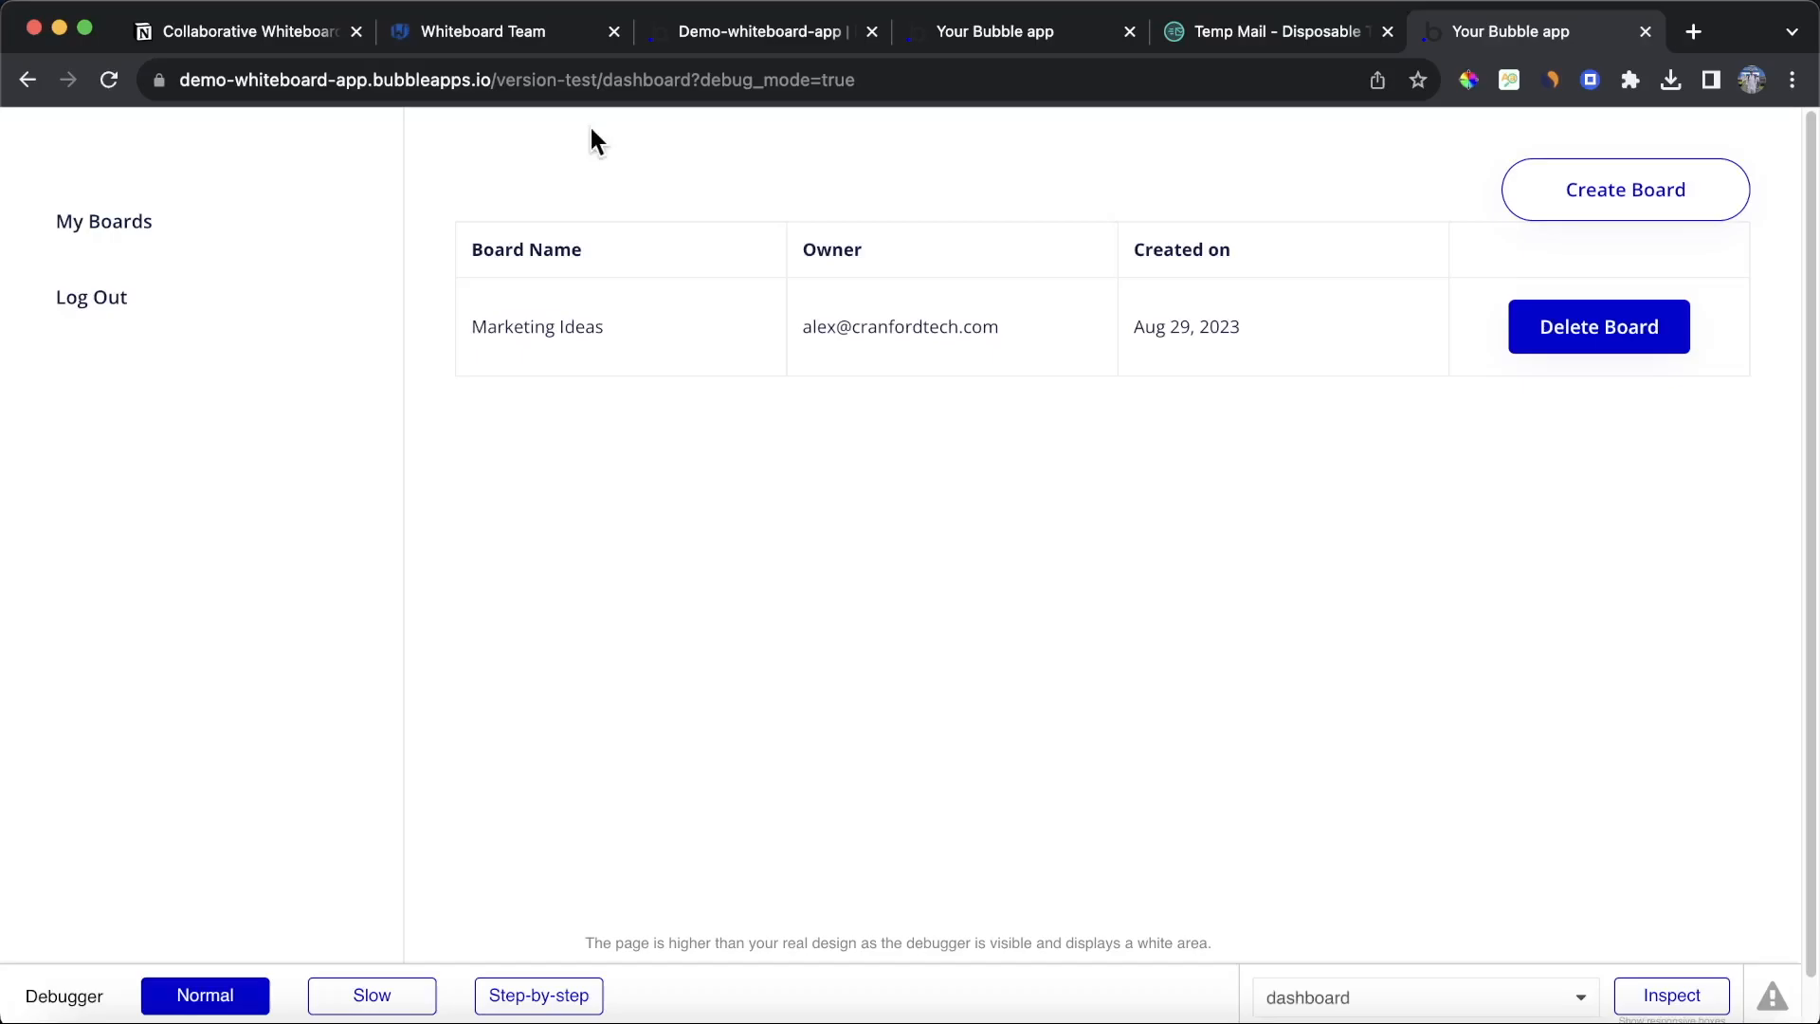
Step: Check the All Boards entries in the app data
{"action": "left_click", "coordinate": [806, 31]}
{"action": "left_click", "coordinate": [34, 322]}
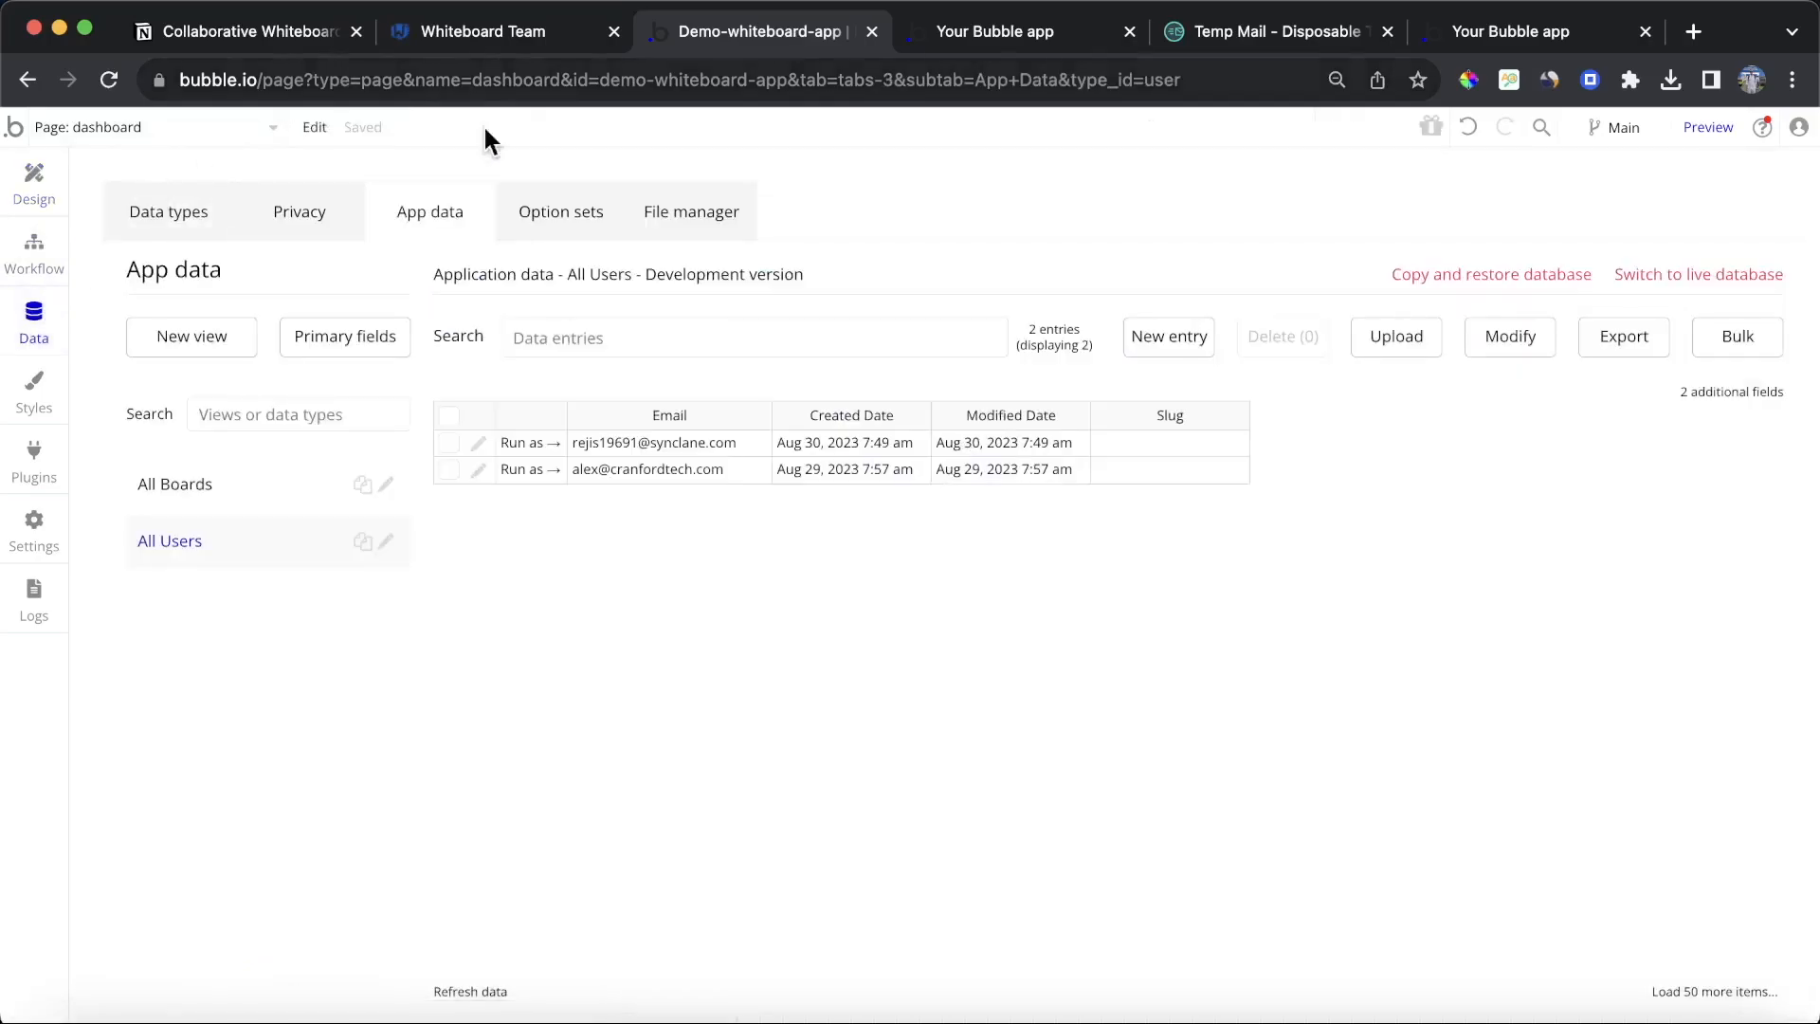
{"action": "left_click", "coordinate": [372, 498]}
{"action": "left_click", "coordinate": [474, 446]}
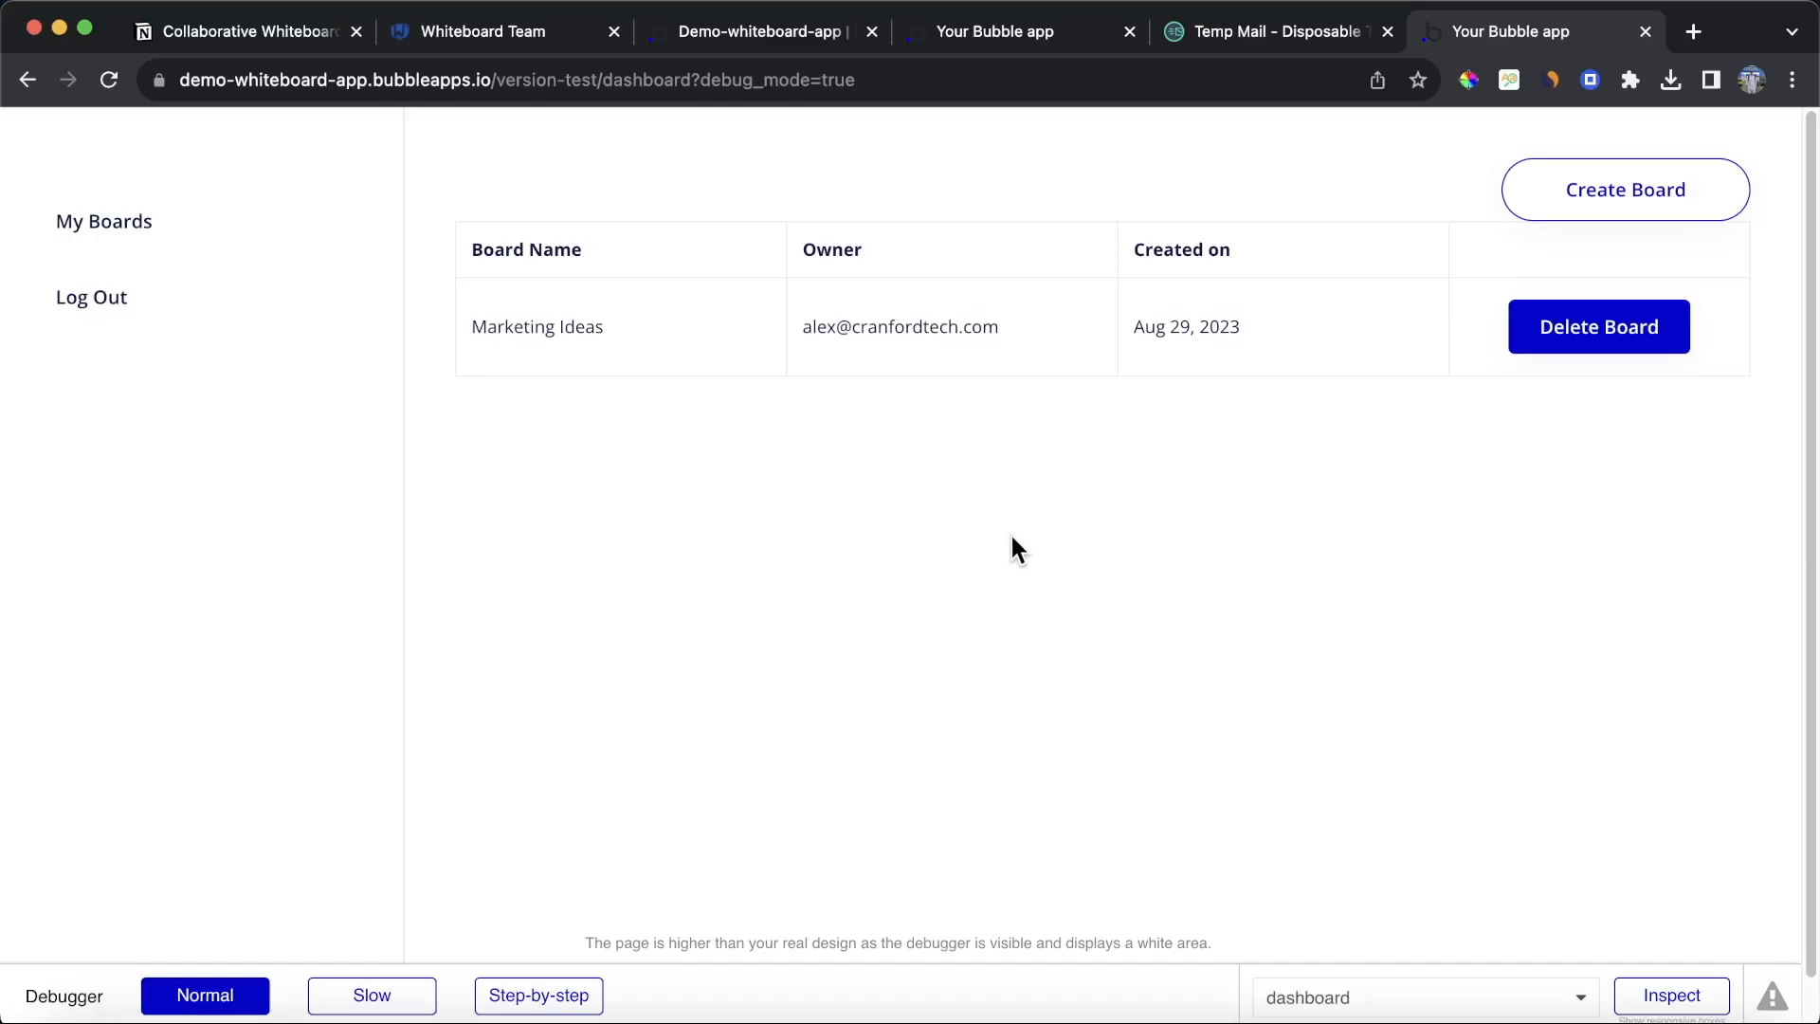
Step: Open the Marketing Ideas board from the dashboard
{"action": "left_click", "coordinate": [515, 313]}
{"action": "left_click", "coordinate": [560, 344]}
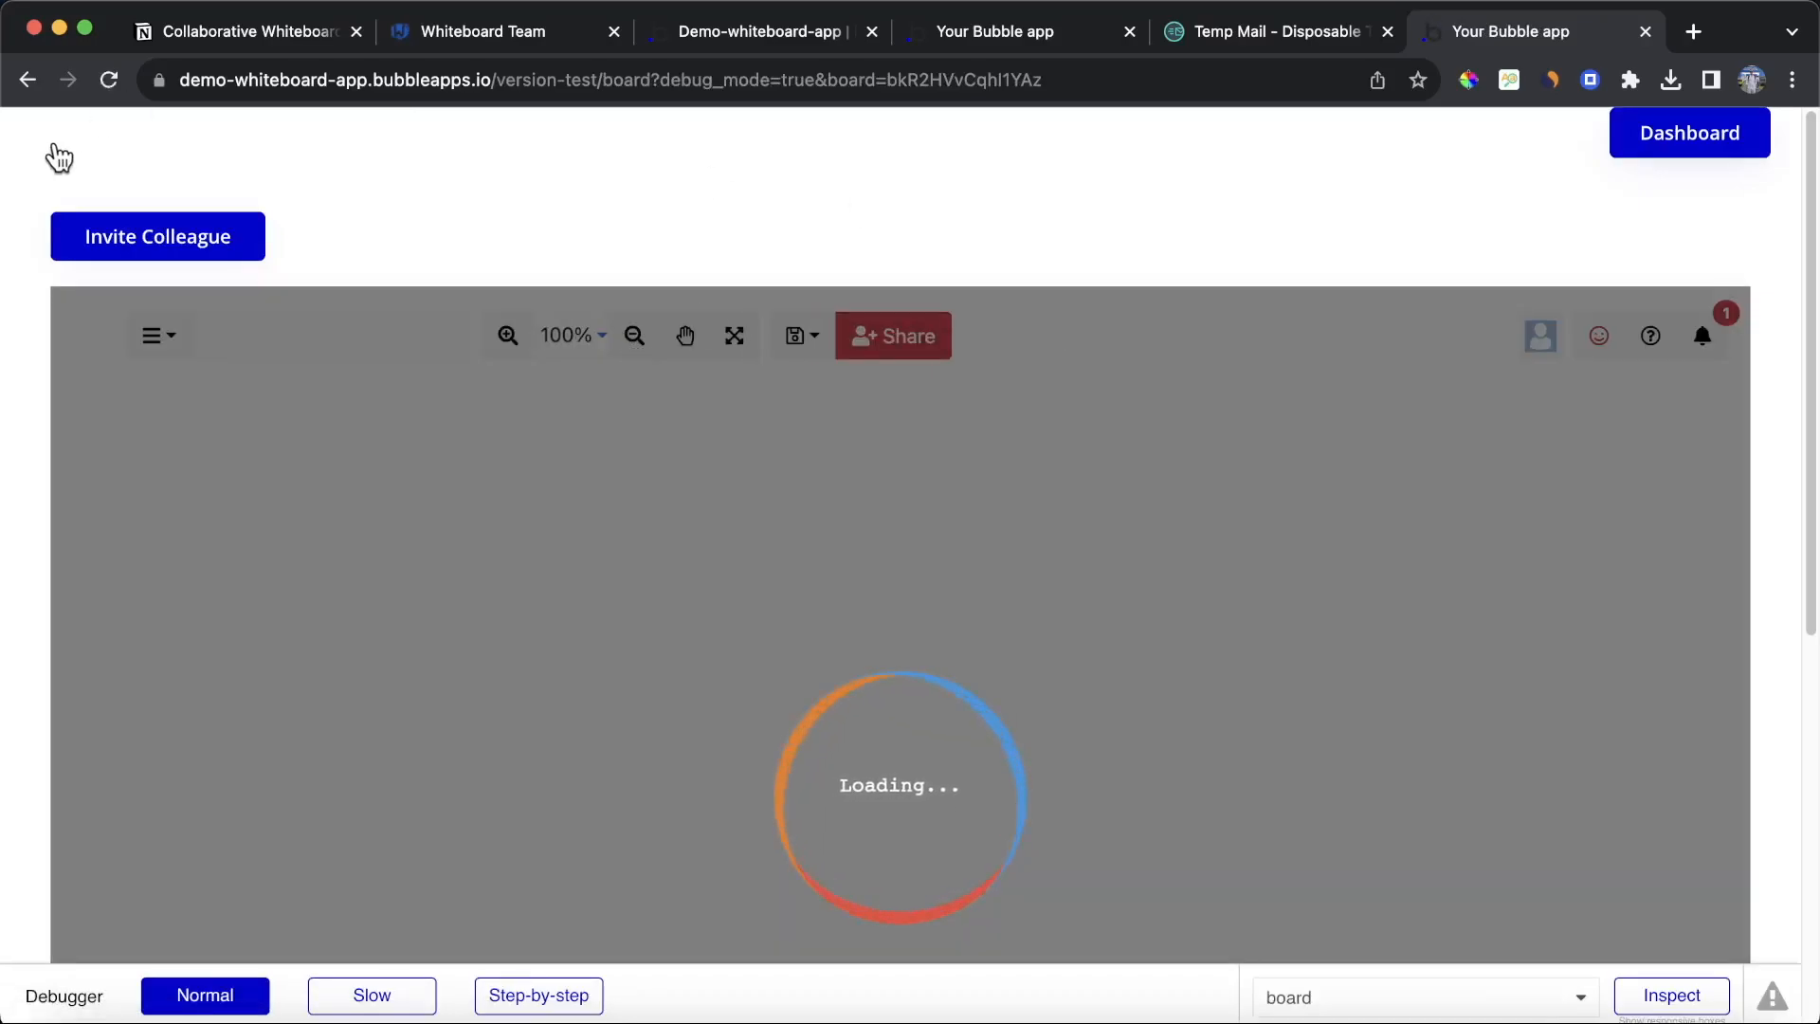
{"action": "scroll", "coordinate": [39, 288], "scroll_direction": "down", "scroll_amount": 1}
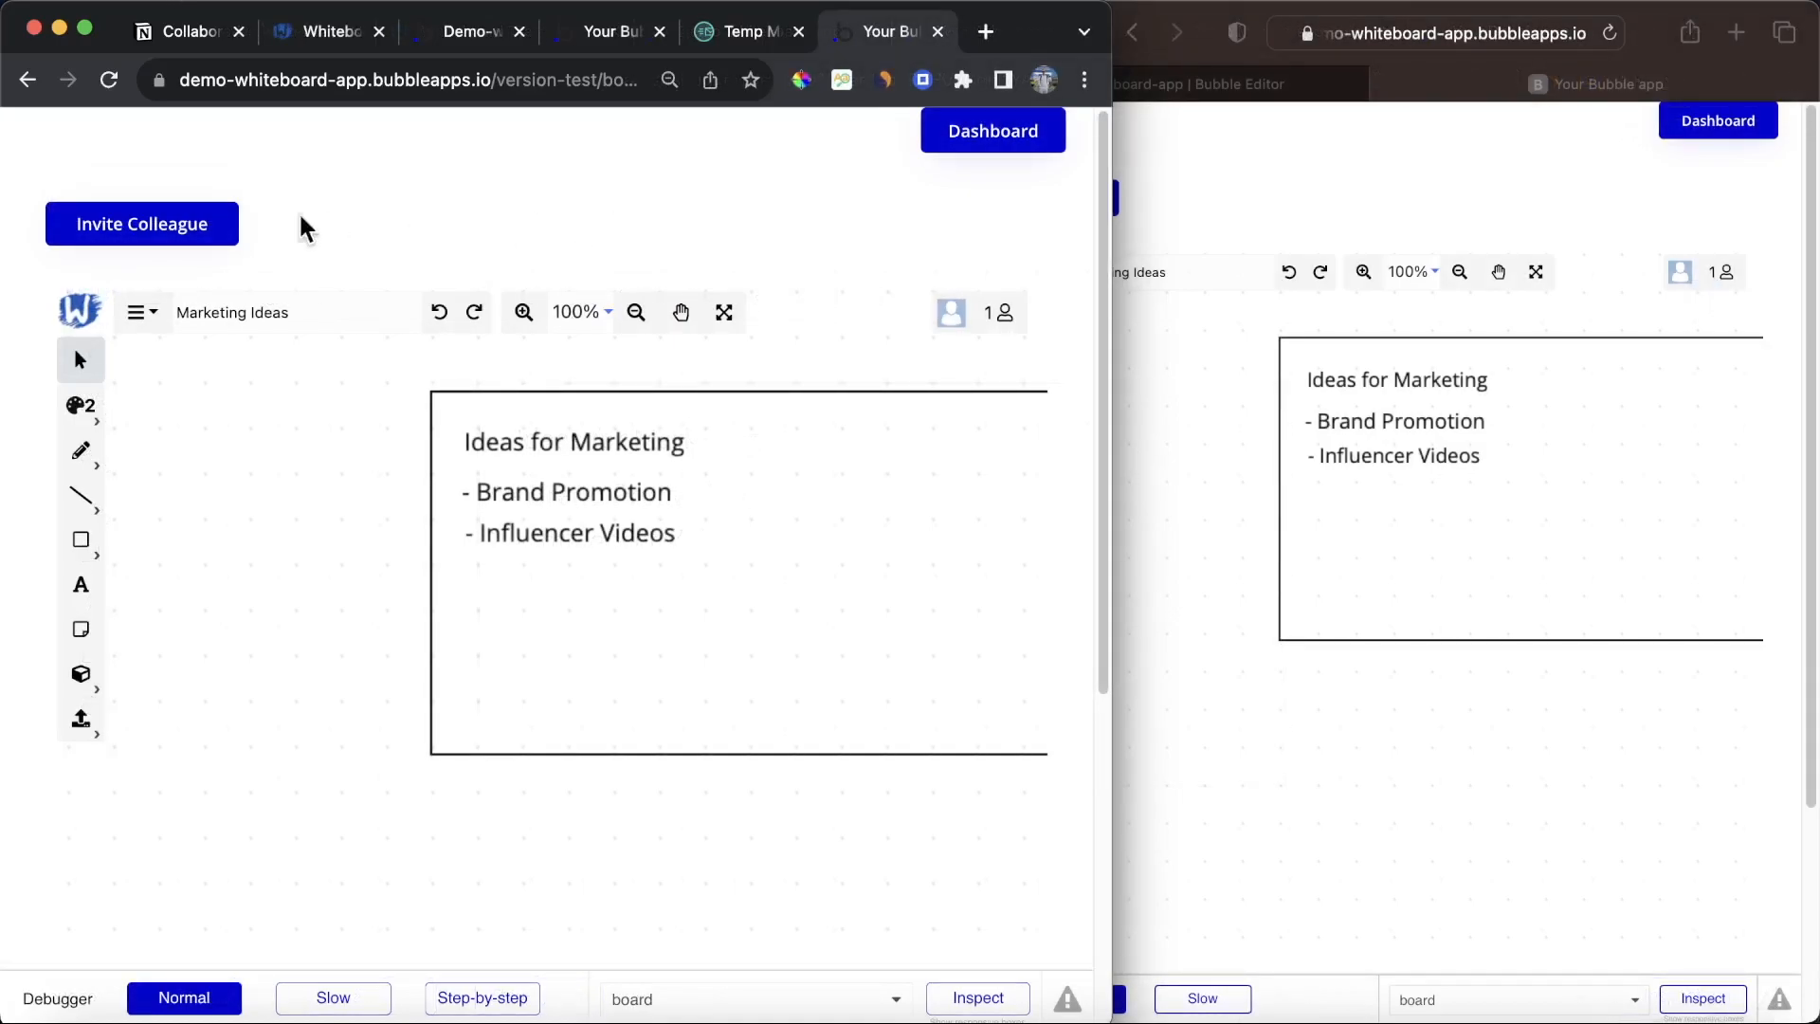
Step: Add a sticky note to the Marketing Ideas board from the second browser window
{"action": "mouse_move", "coordinate": [953, 327]}
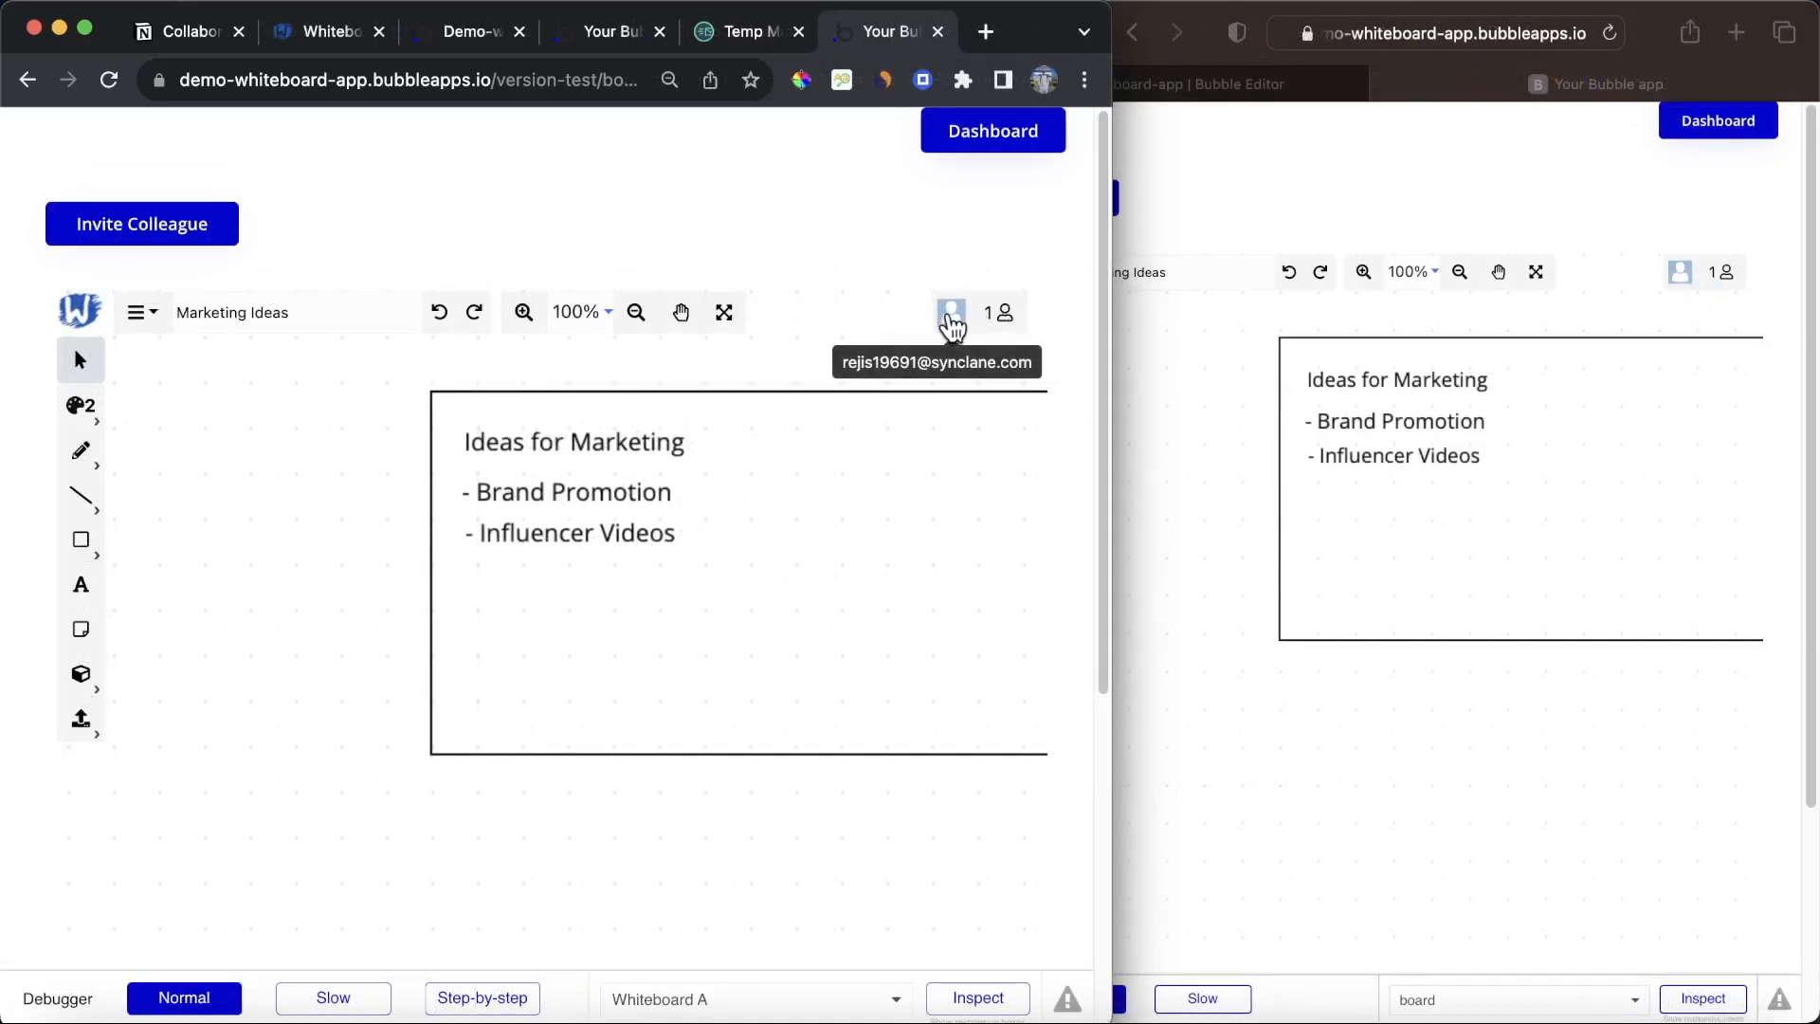
{"action": "left_click", "coordinate": [1397, 203]}
{"action": "mouse_move", "coordinate": [1684, 280]}
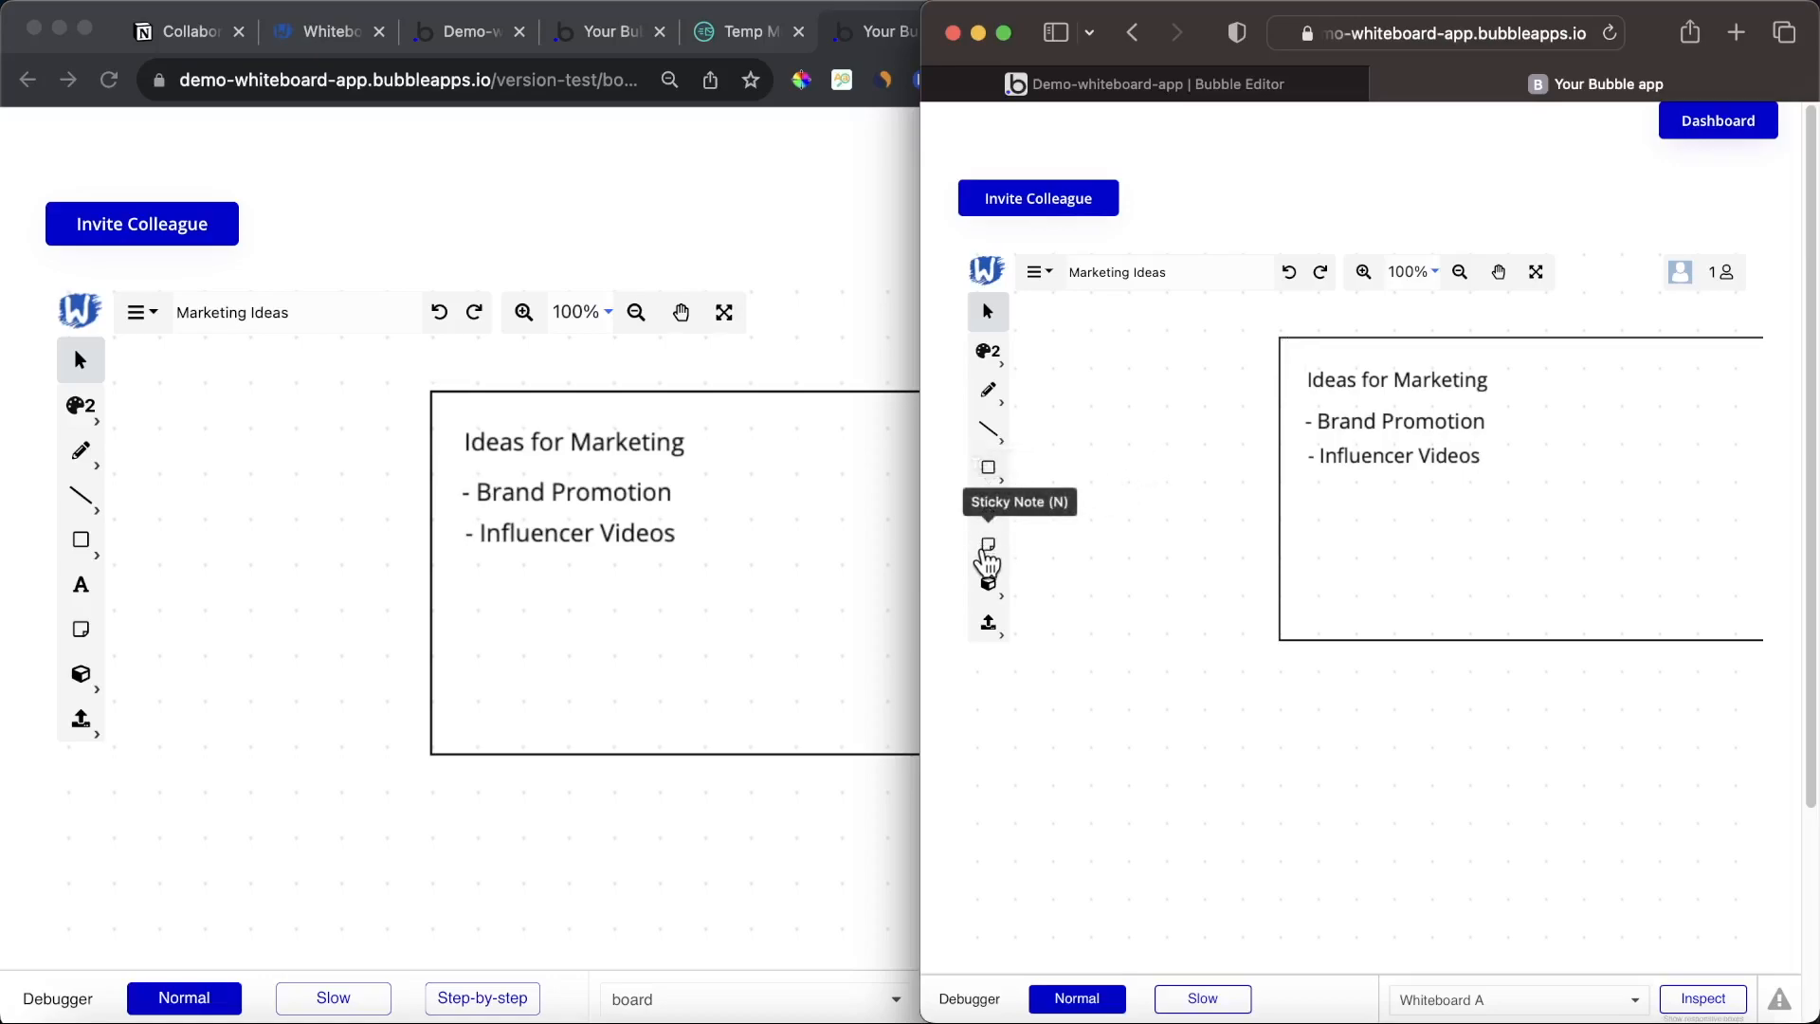
{"action": "left_click", "coordinate": [988, 544]}
{"action": "left_click", "coordinate": [1068, 395]}
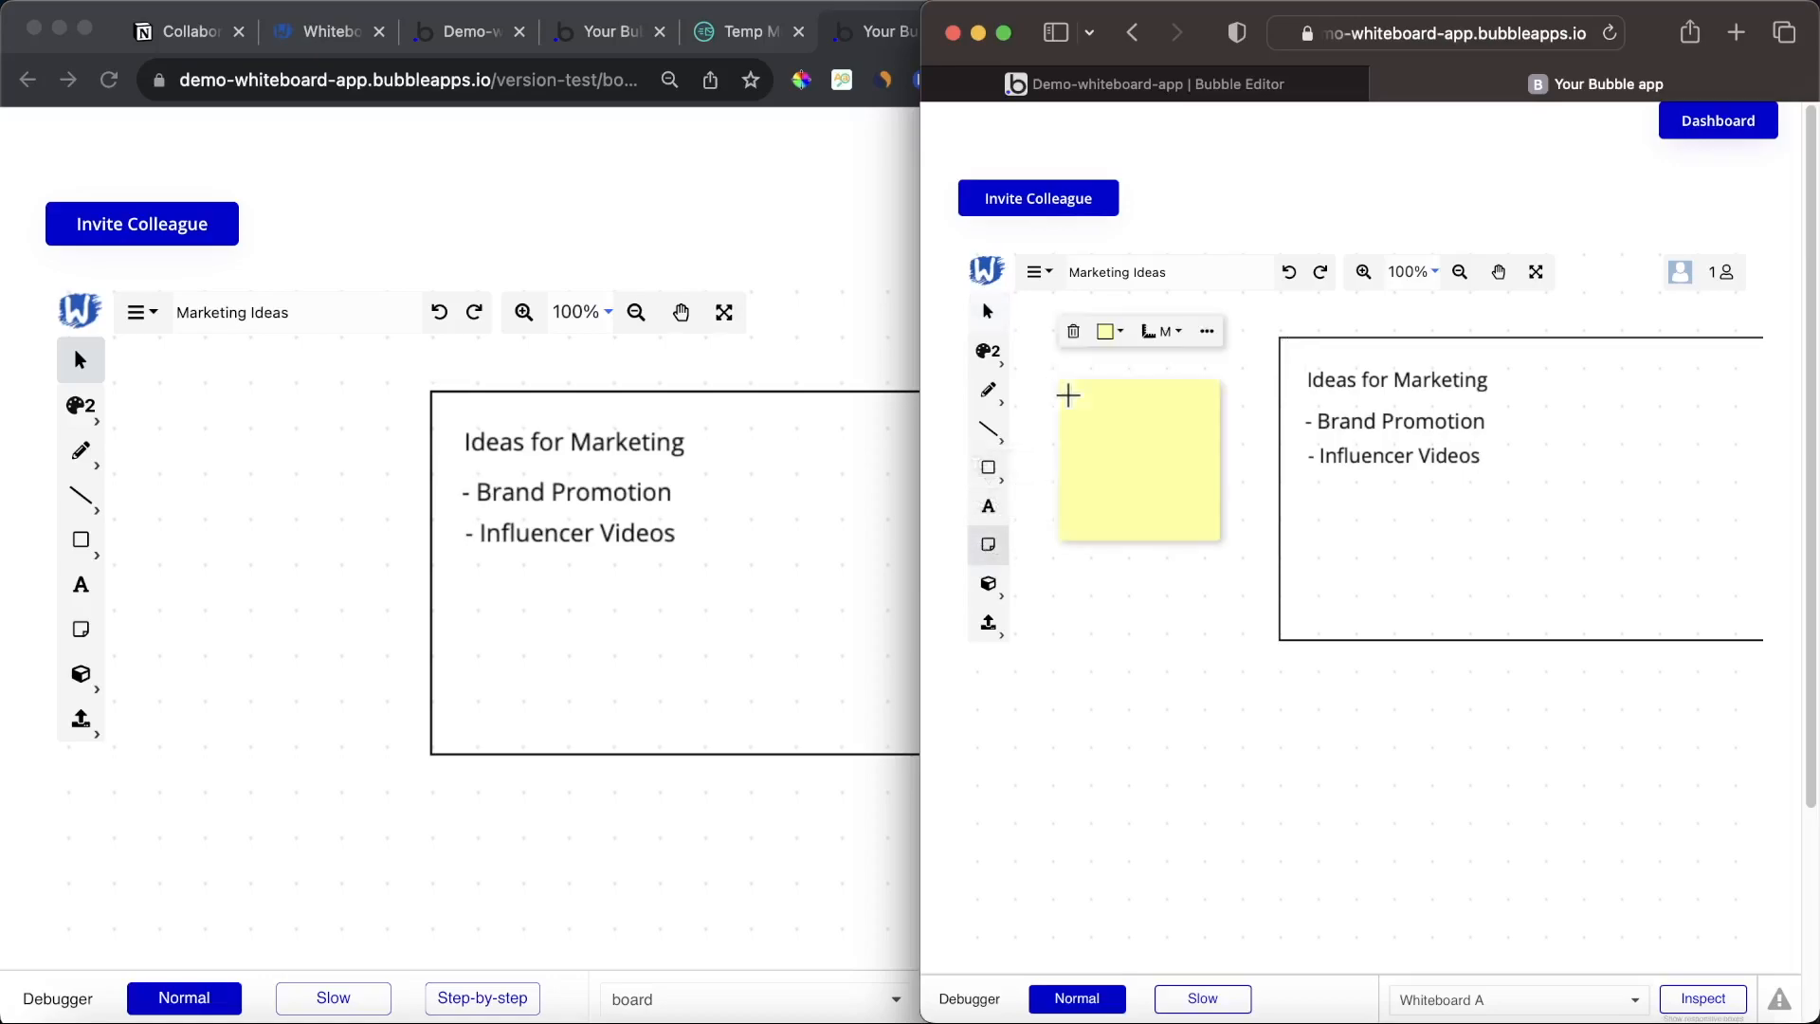
{"action": "left_click", "coordinate": [988, 313]}
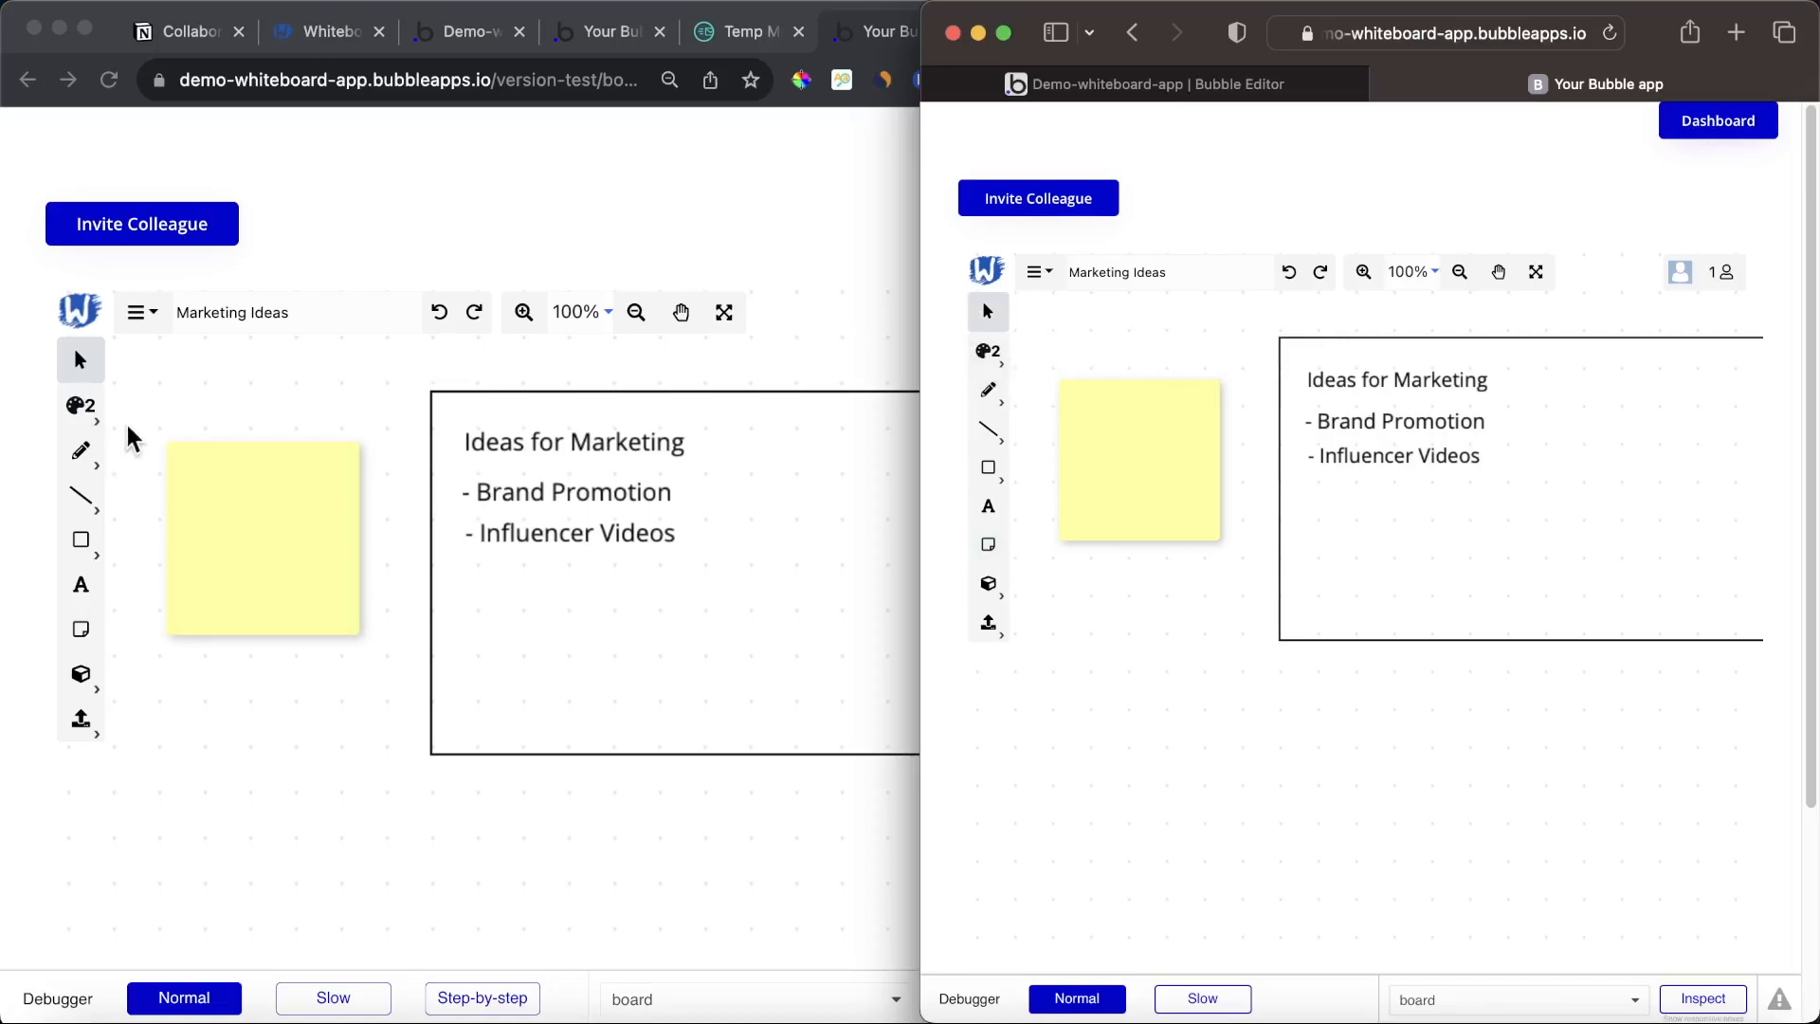
Step: Write Hello! on the sticky note in the first window and compare the board in both windows
{"action": "left_click", "coordinate": [185, 408]}
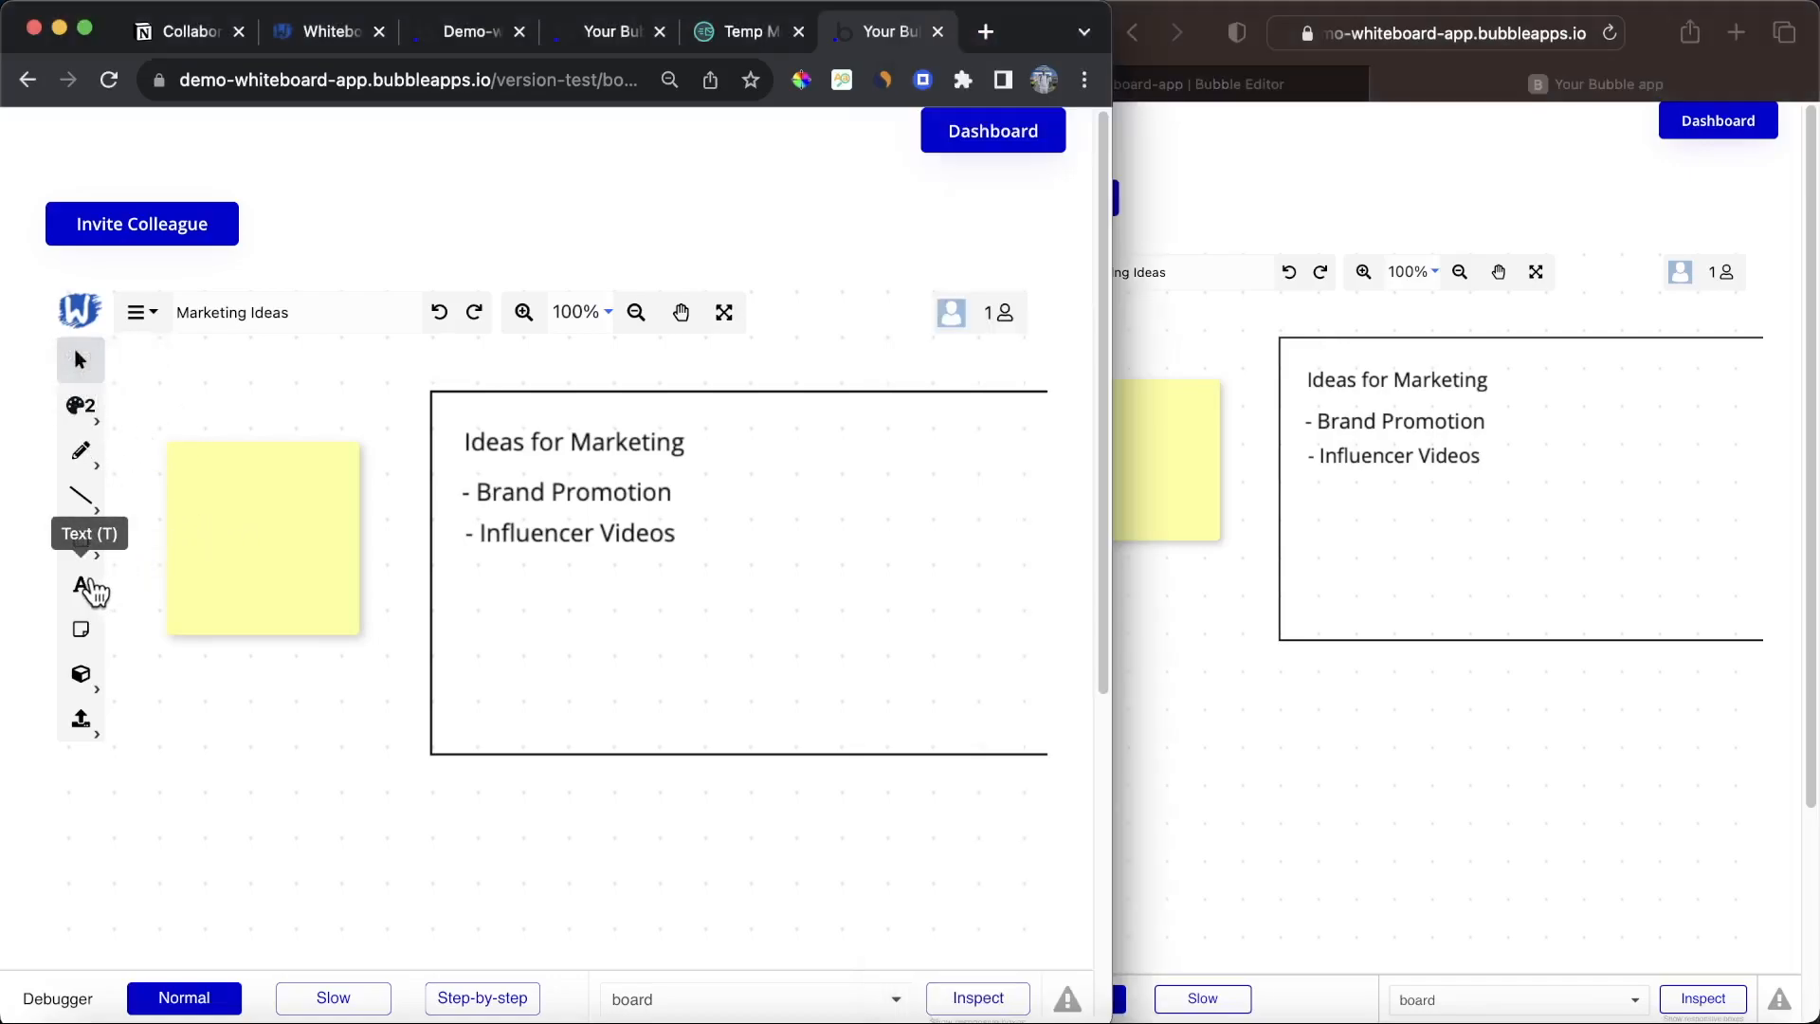
{"action": "left_click", "coordinate": [82, 585]}
{"action": "left_click", "coordinate": [237, 504]}
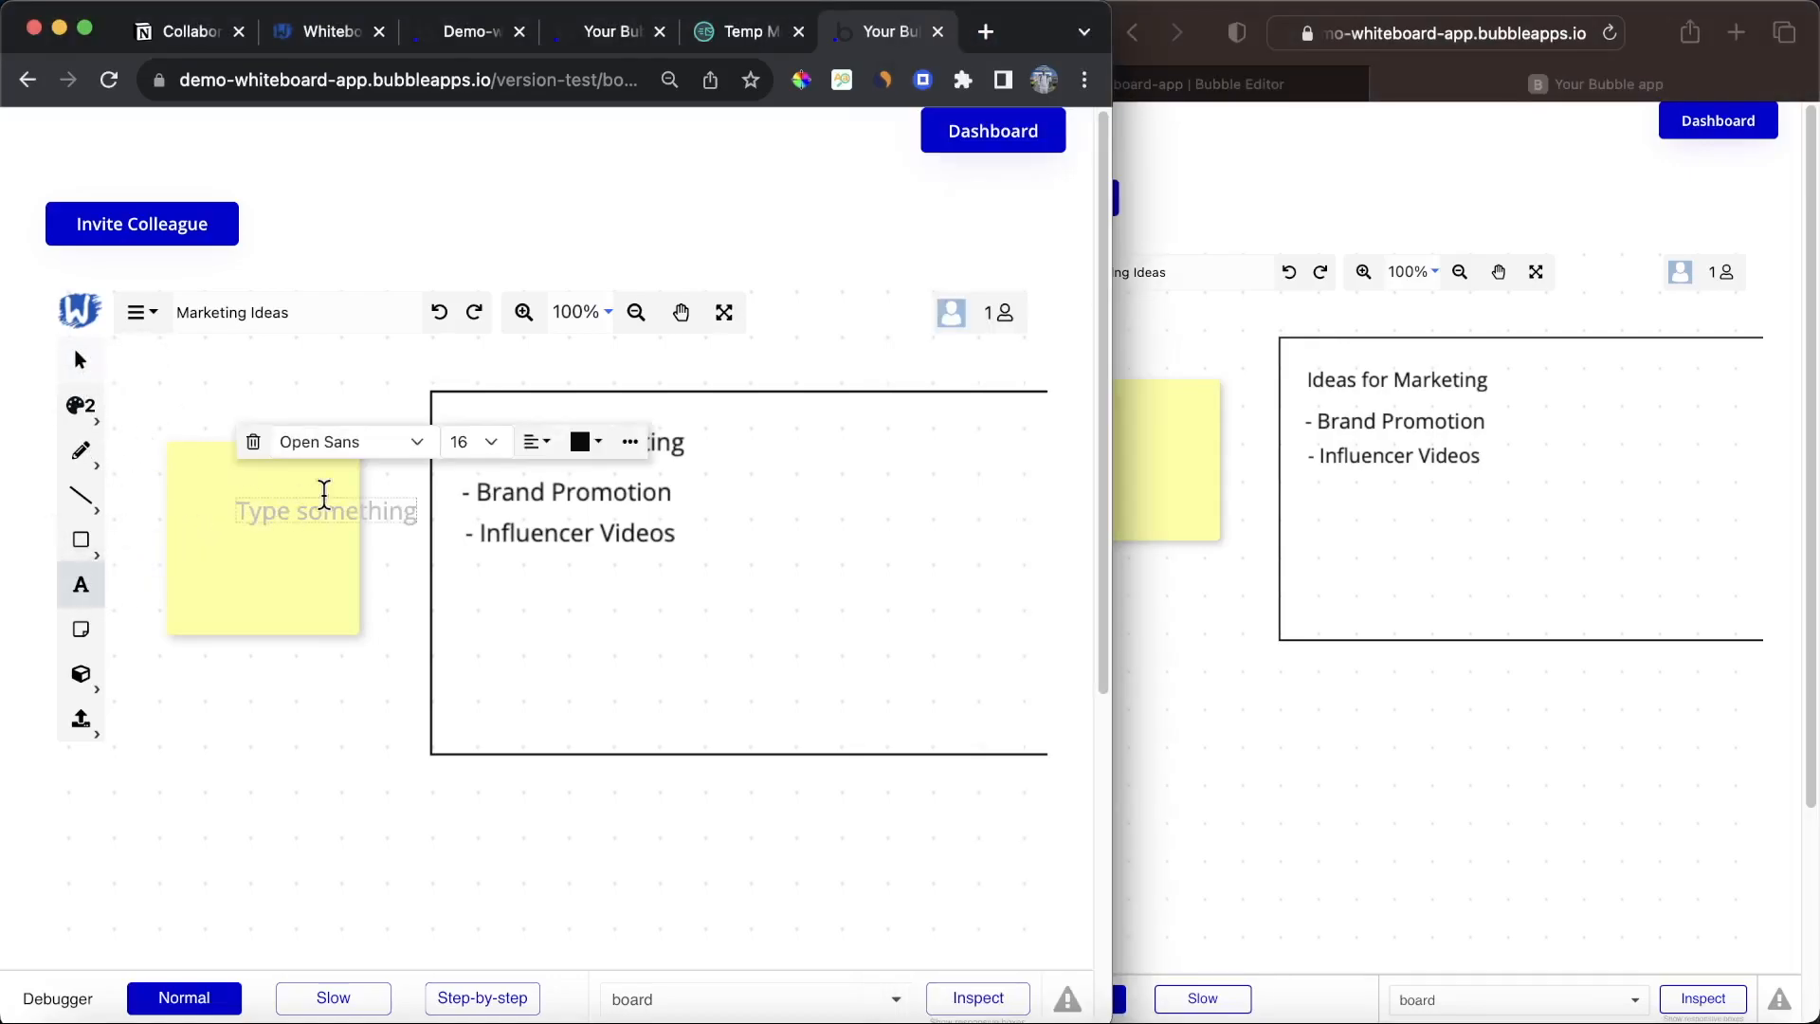
{"action": "type", "text": "Hello!"}
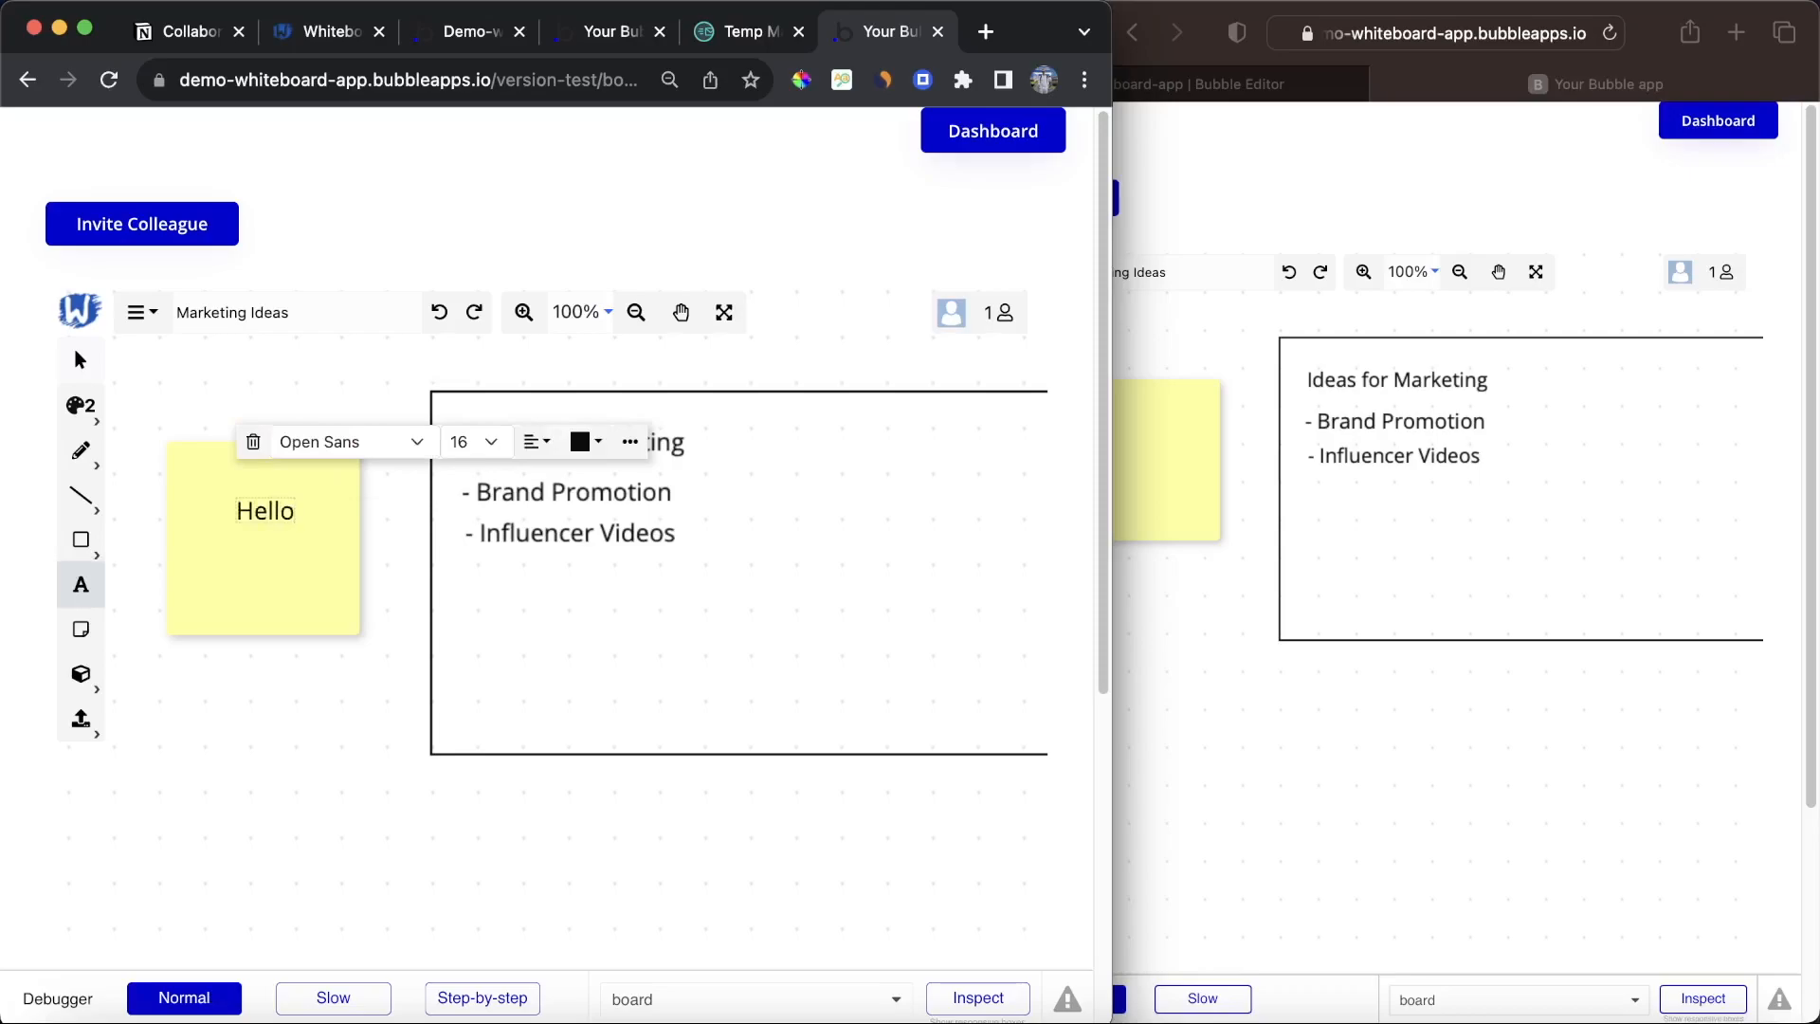
{"action": "left_click", "coordinate": [79, 360]}
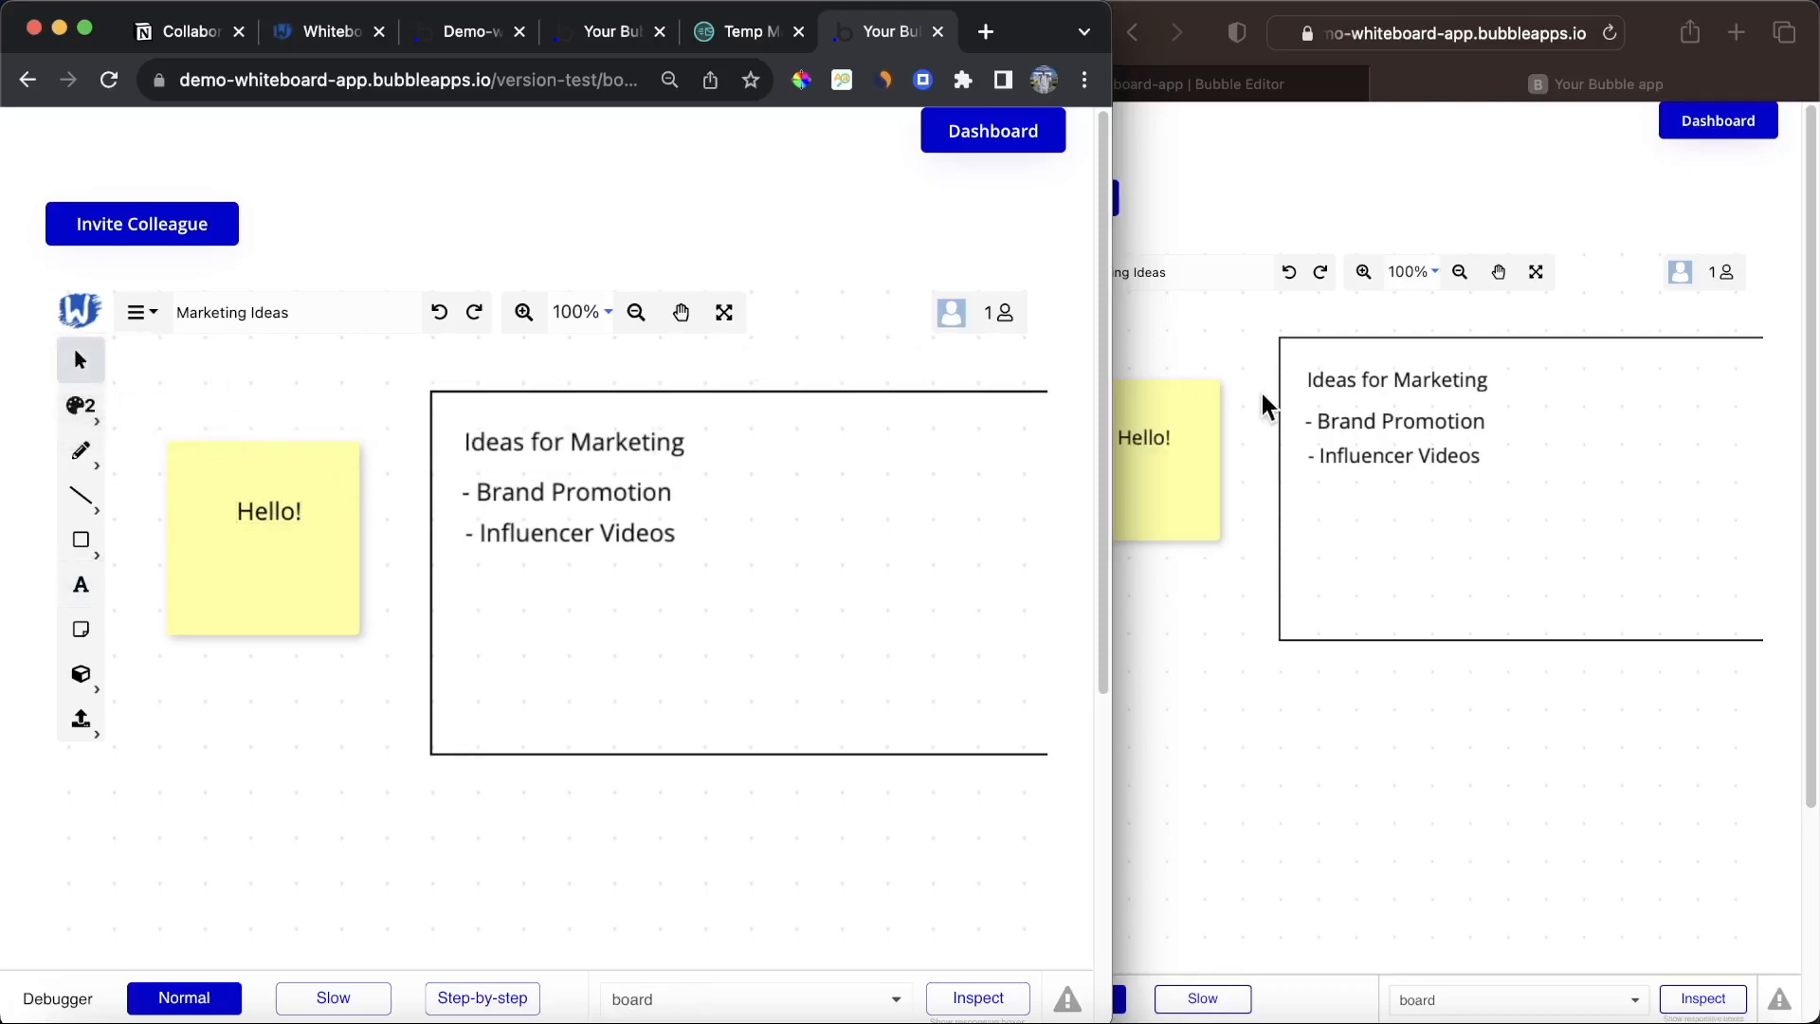
{"action": "left_click", "coordinate": [1258, 367]}
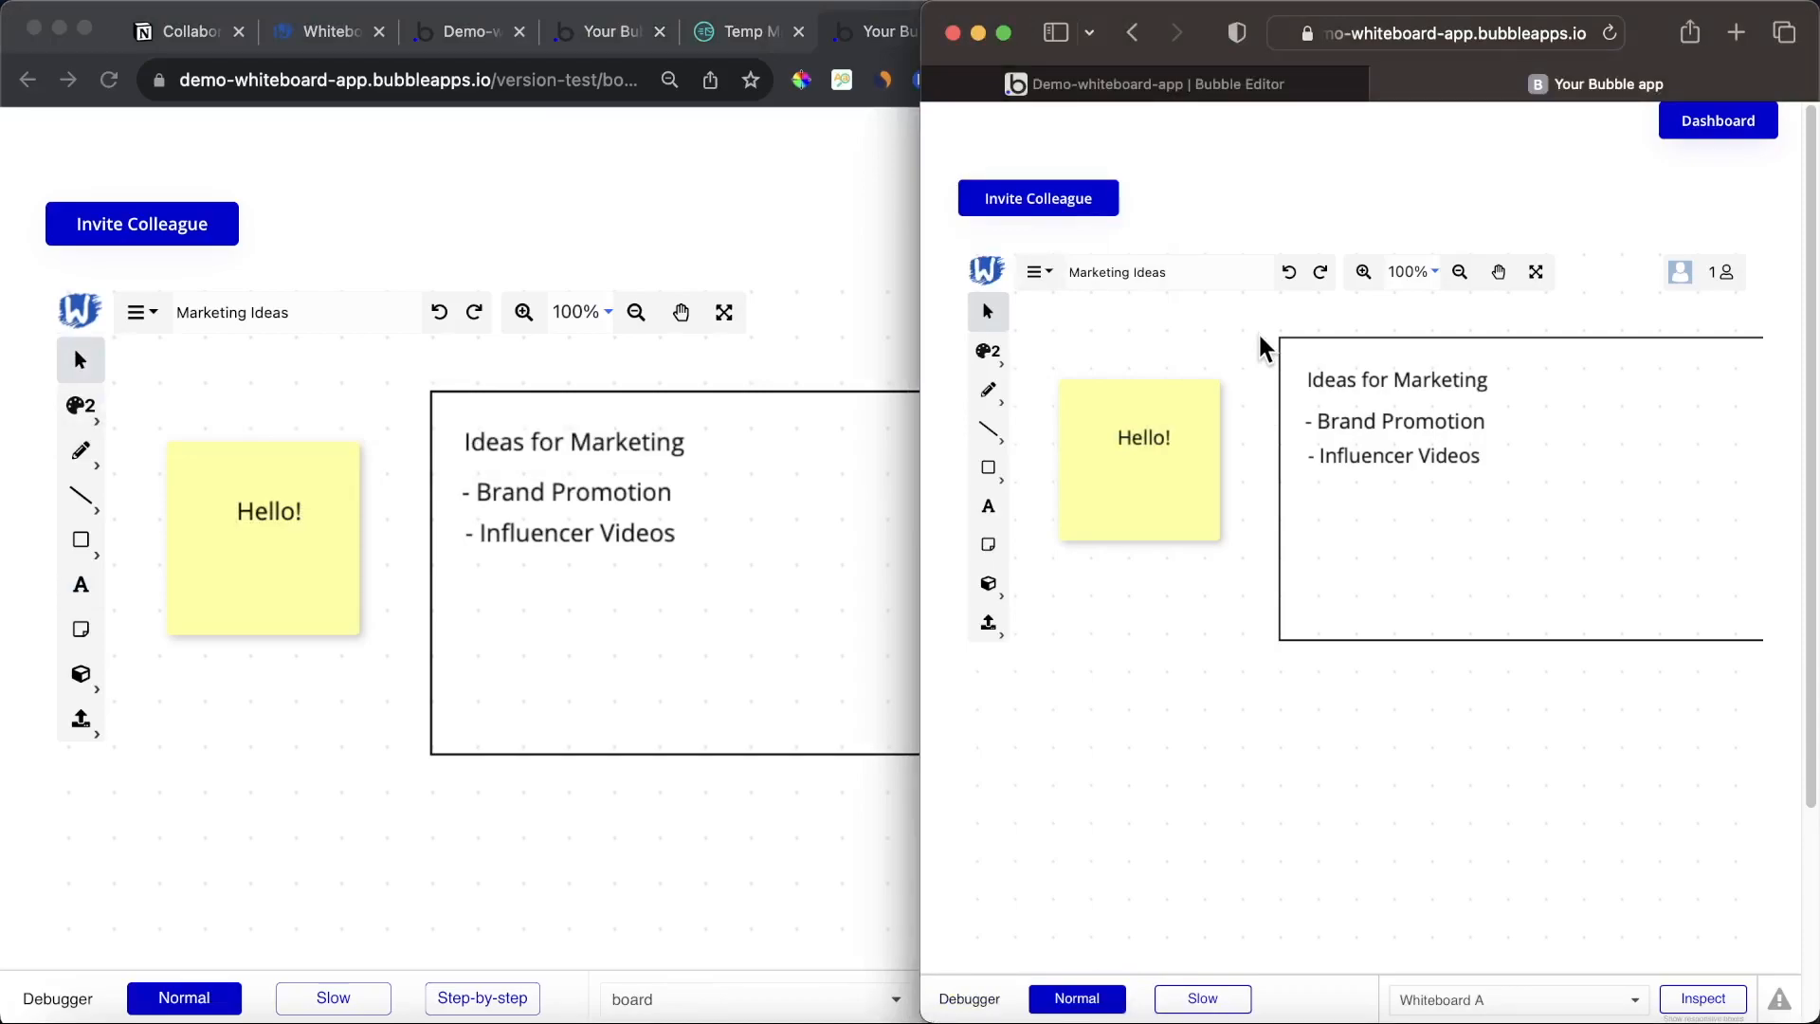
{"action": "left_click", "coordinate": [793, 212]}
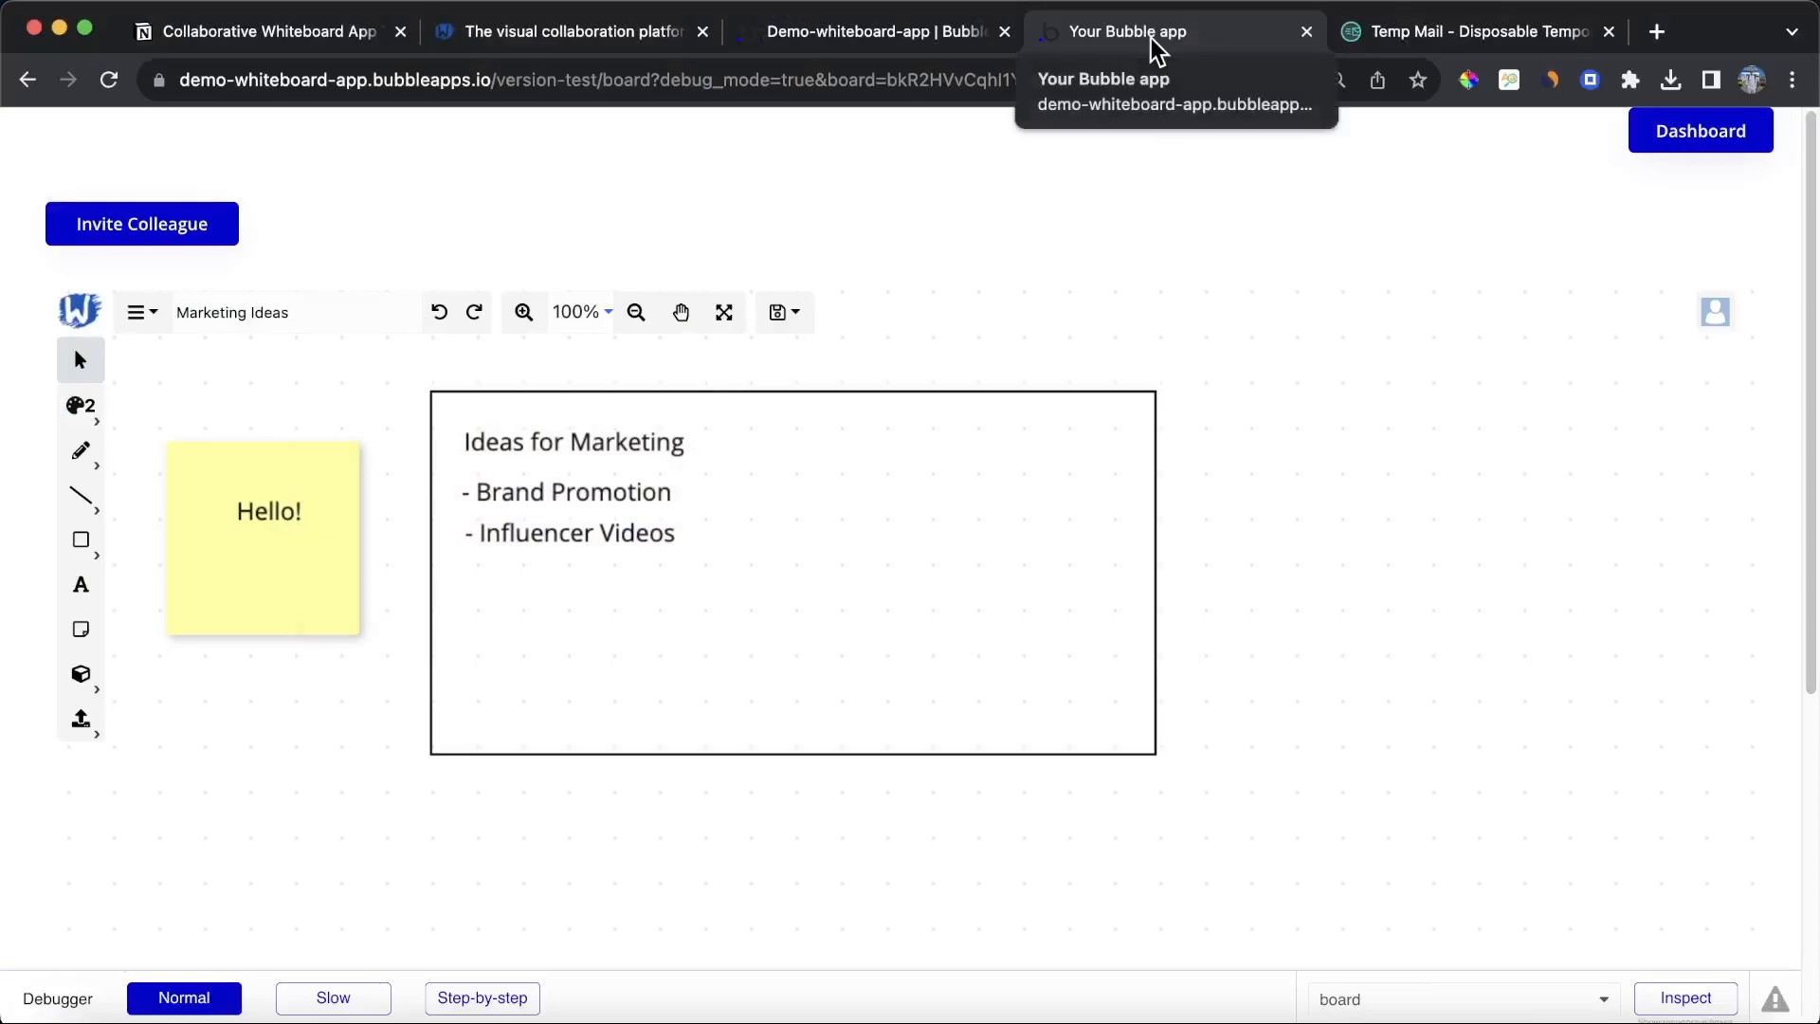
Step: Tick off the task about inviting colleagues to collaborate in the tutorial checklist
{"action": "left_click", "coordinate": [251, 30]}
{"action": "scroll", "coordinate": [915, 332], "scroll_direction": "down", "scroll_amount": 2}
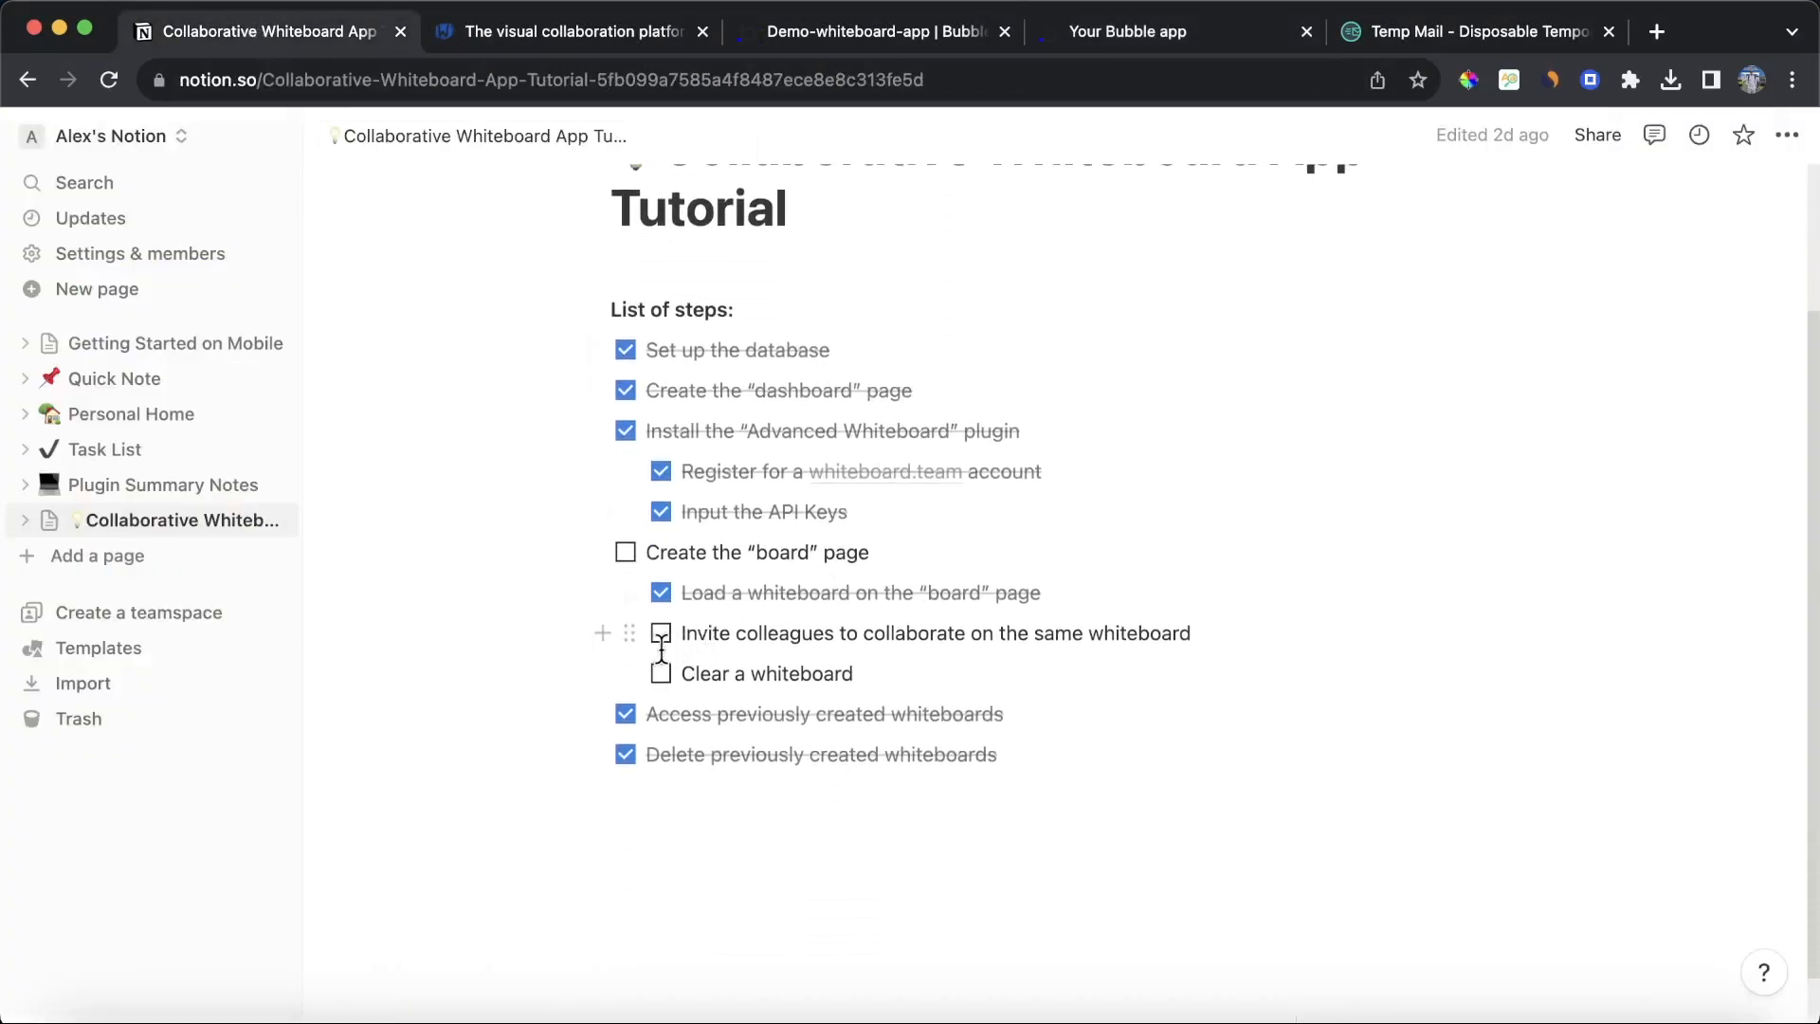
{"action": "left_click", "coordinate": [662, 635]}
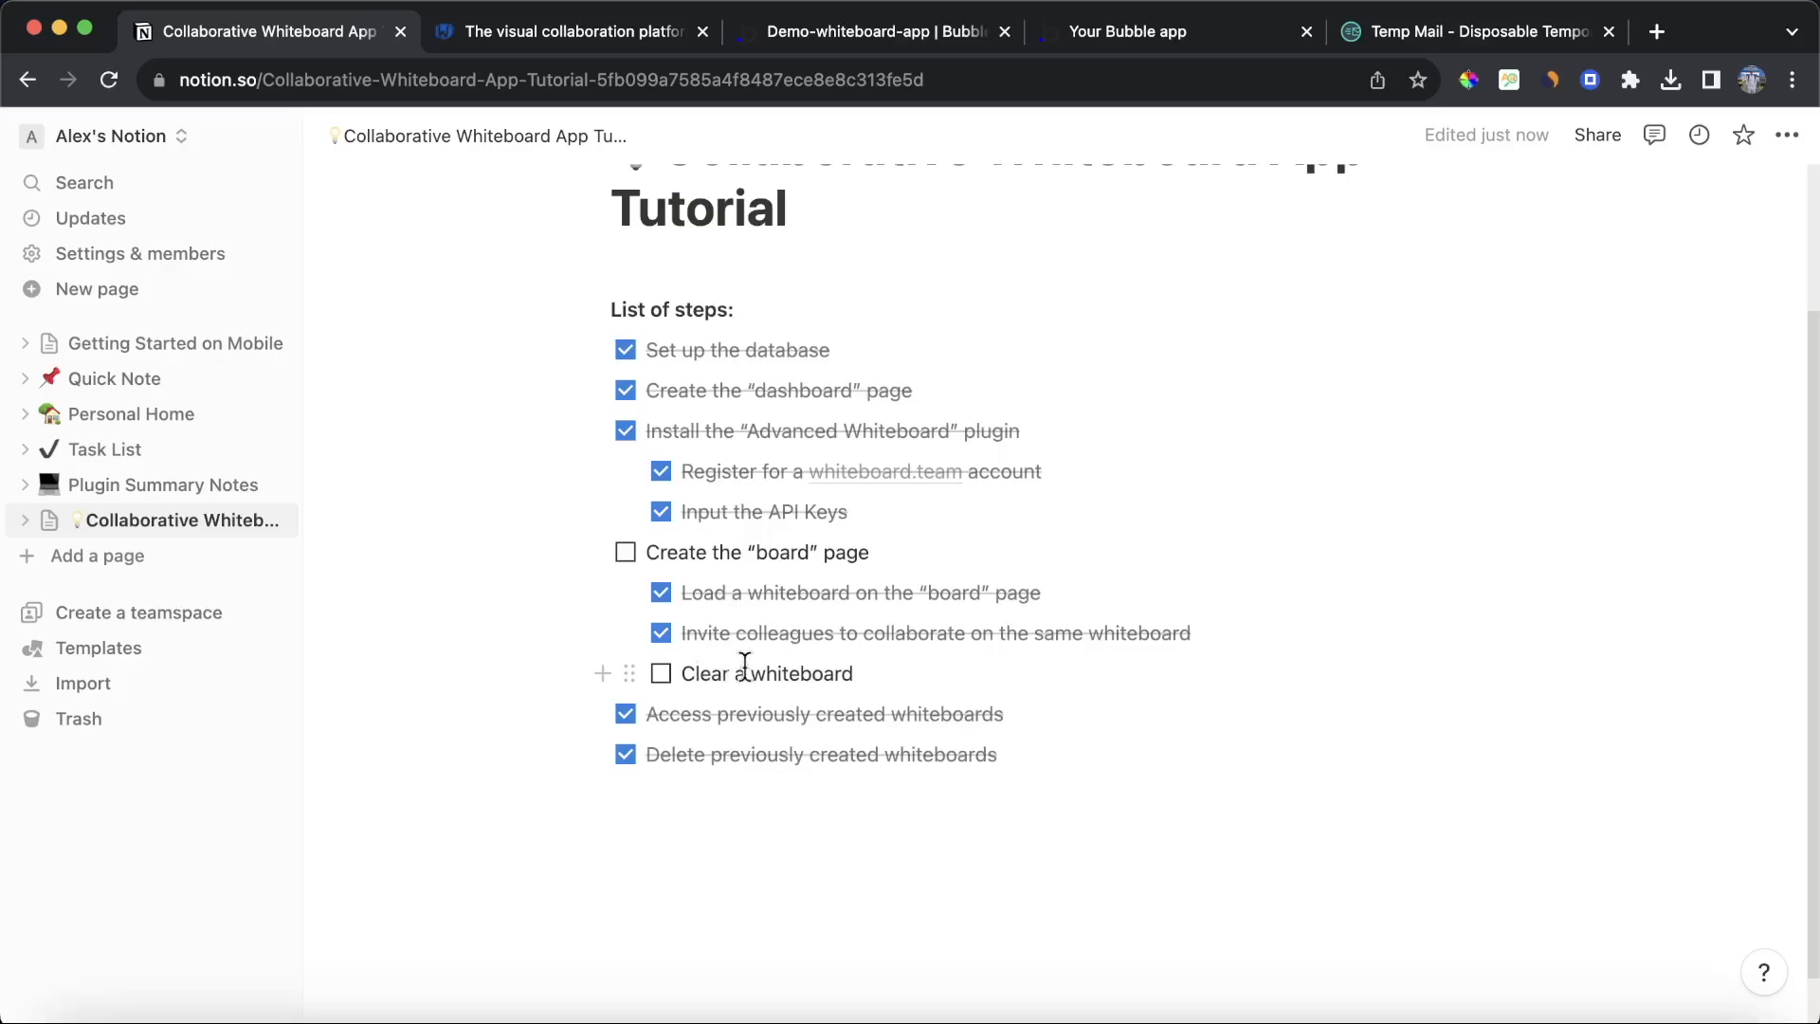
Step: Delete the sticky note from the Marketing Ideas board in the app preview
{"action": "left_click", "coordinate": [1130, 29]}
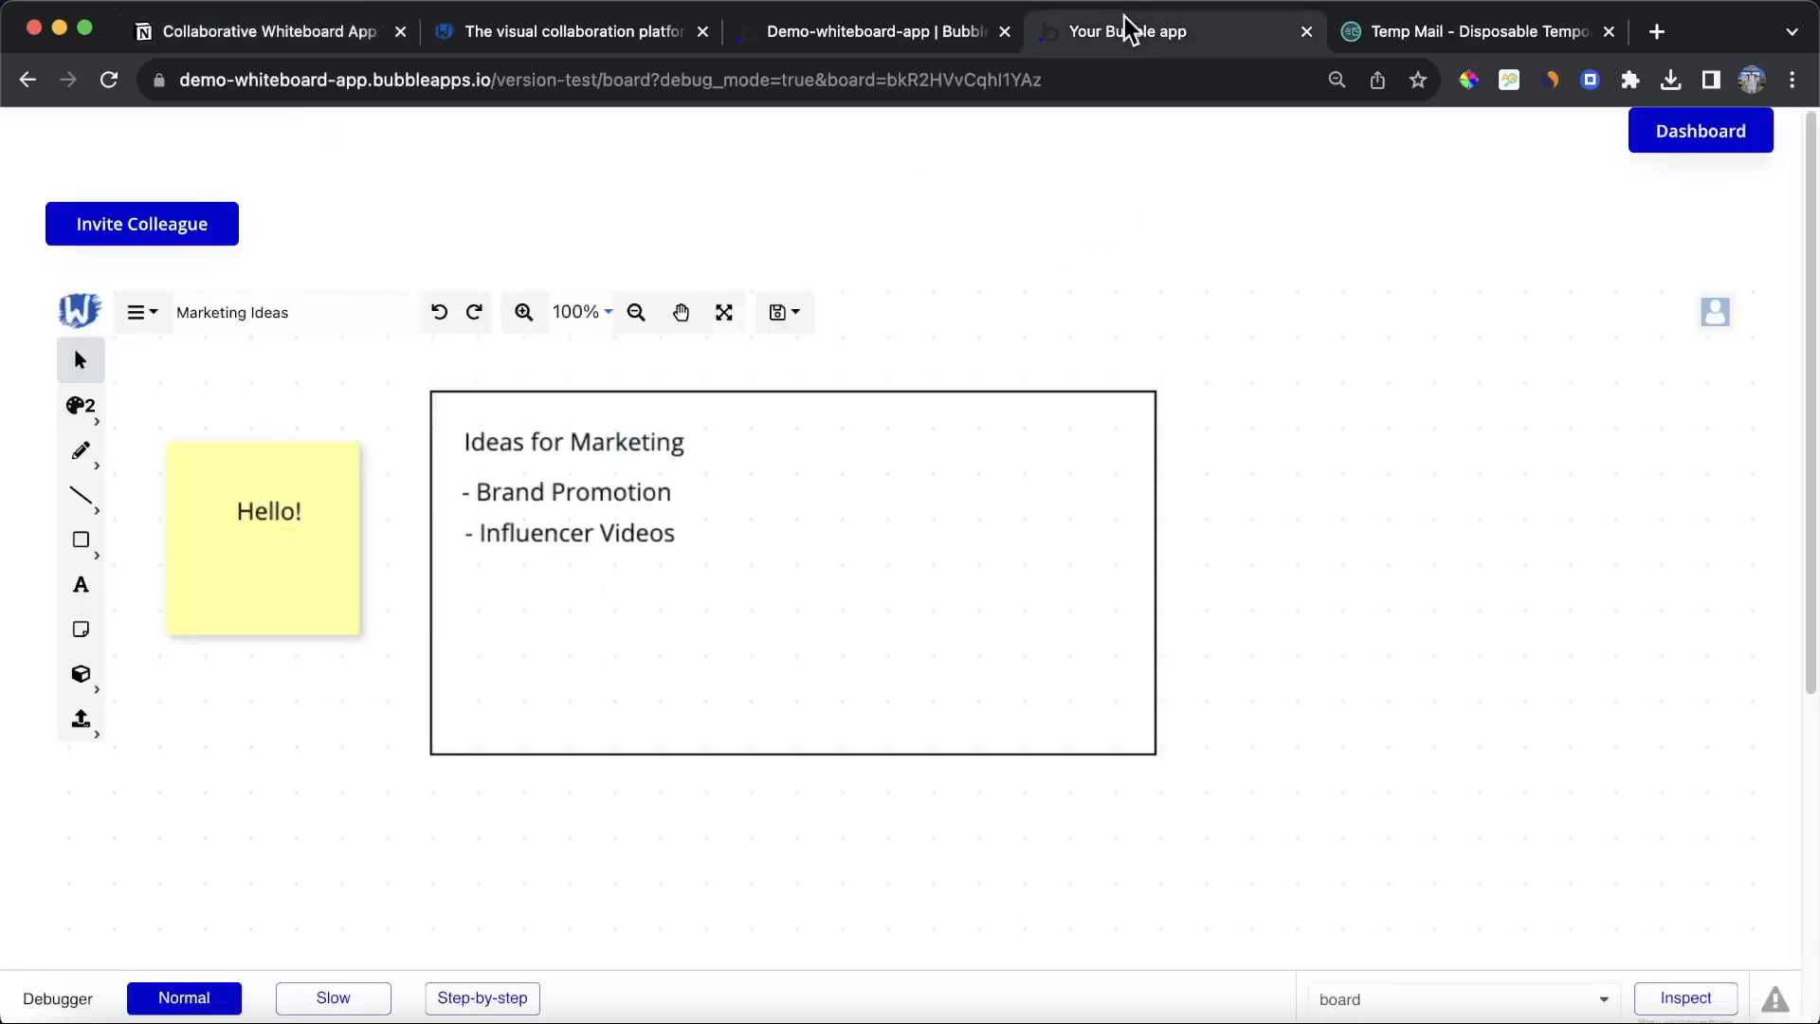
{"action": "left_click", "coordinate": [264, 601]}
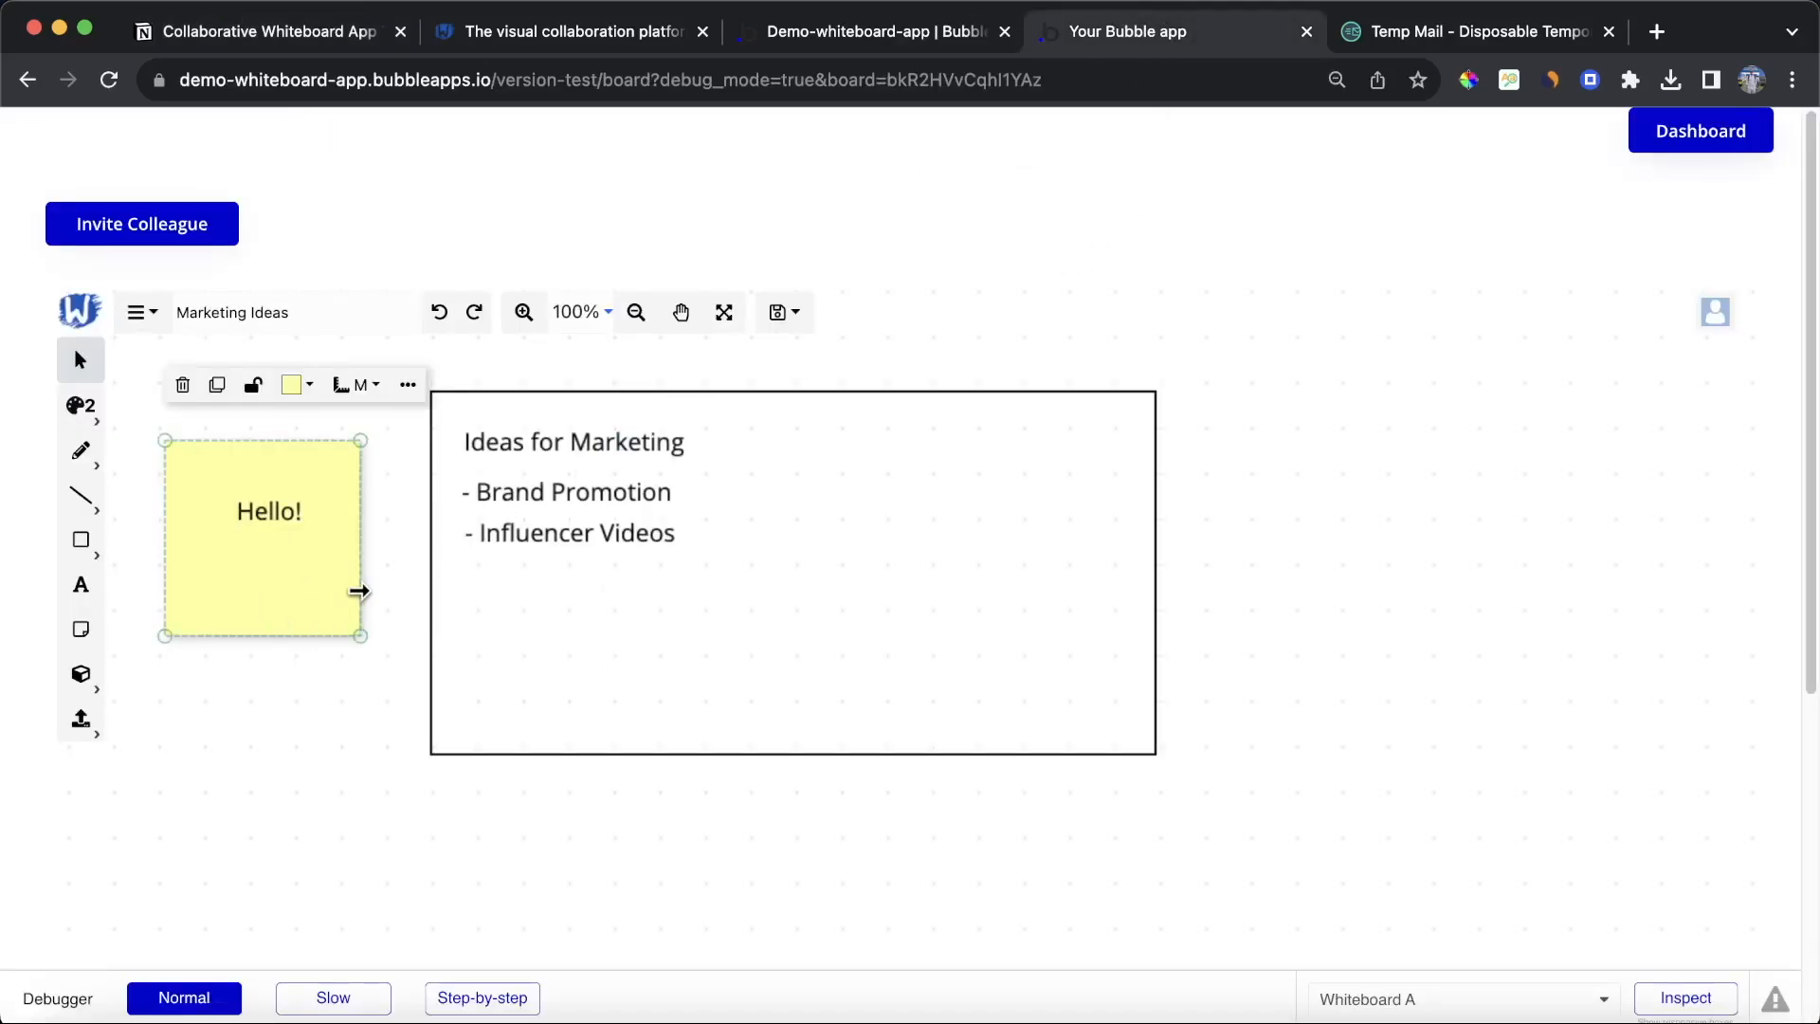
{"action": "left_click", "coordinate": [183, 385]}
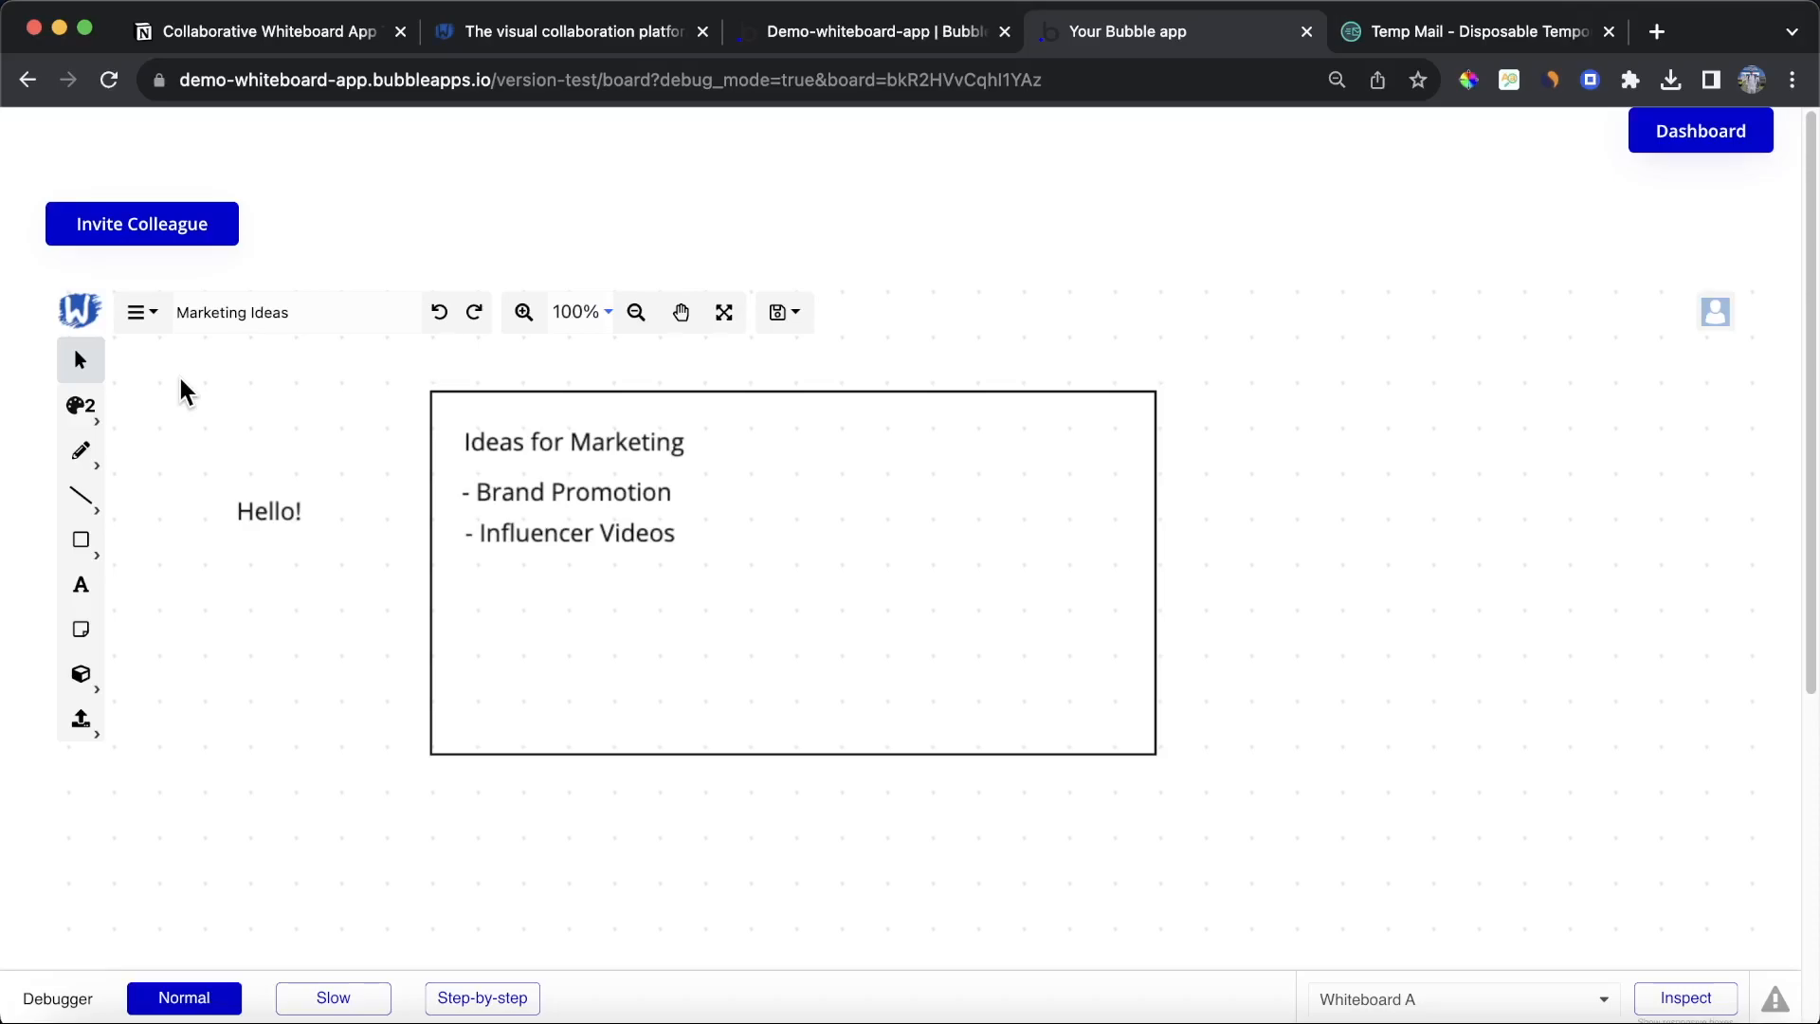
Step: Duplicate the Invite Colleague button on the board page in the editor
{"action": "left_click", "coordinate": [891, 28]}
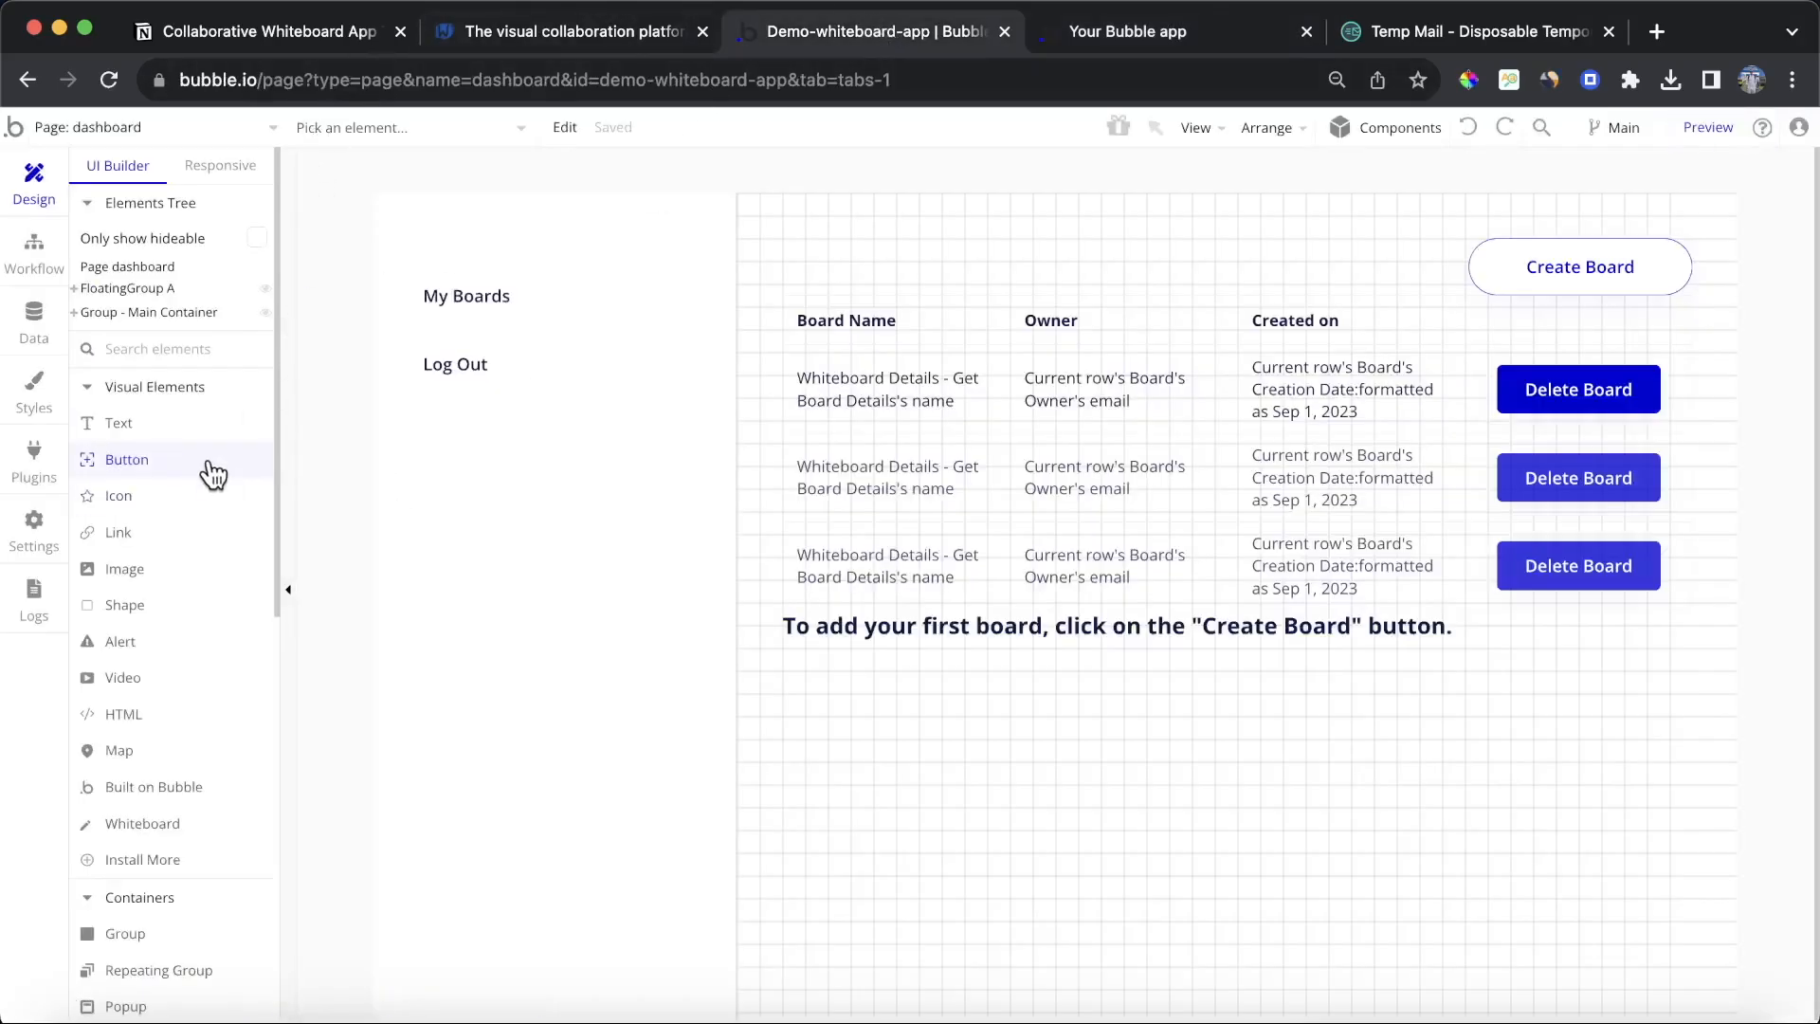
{"action": "left_click", "coordinate": [236, 125]}
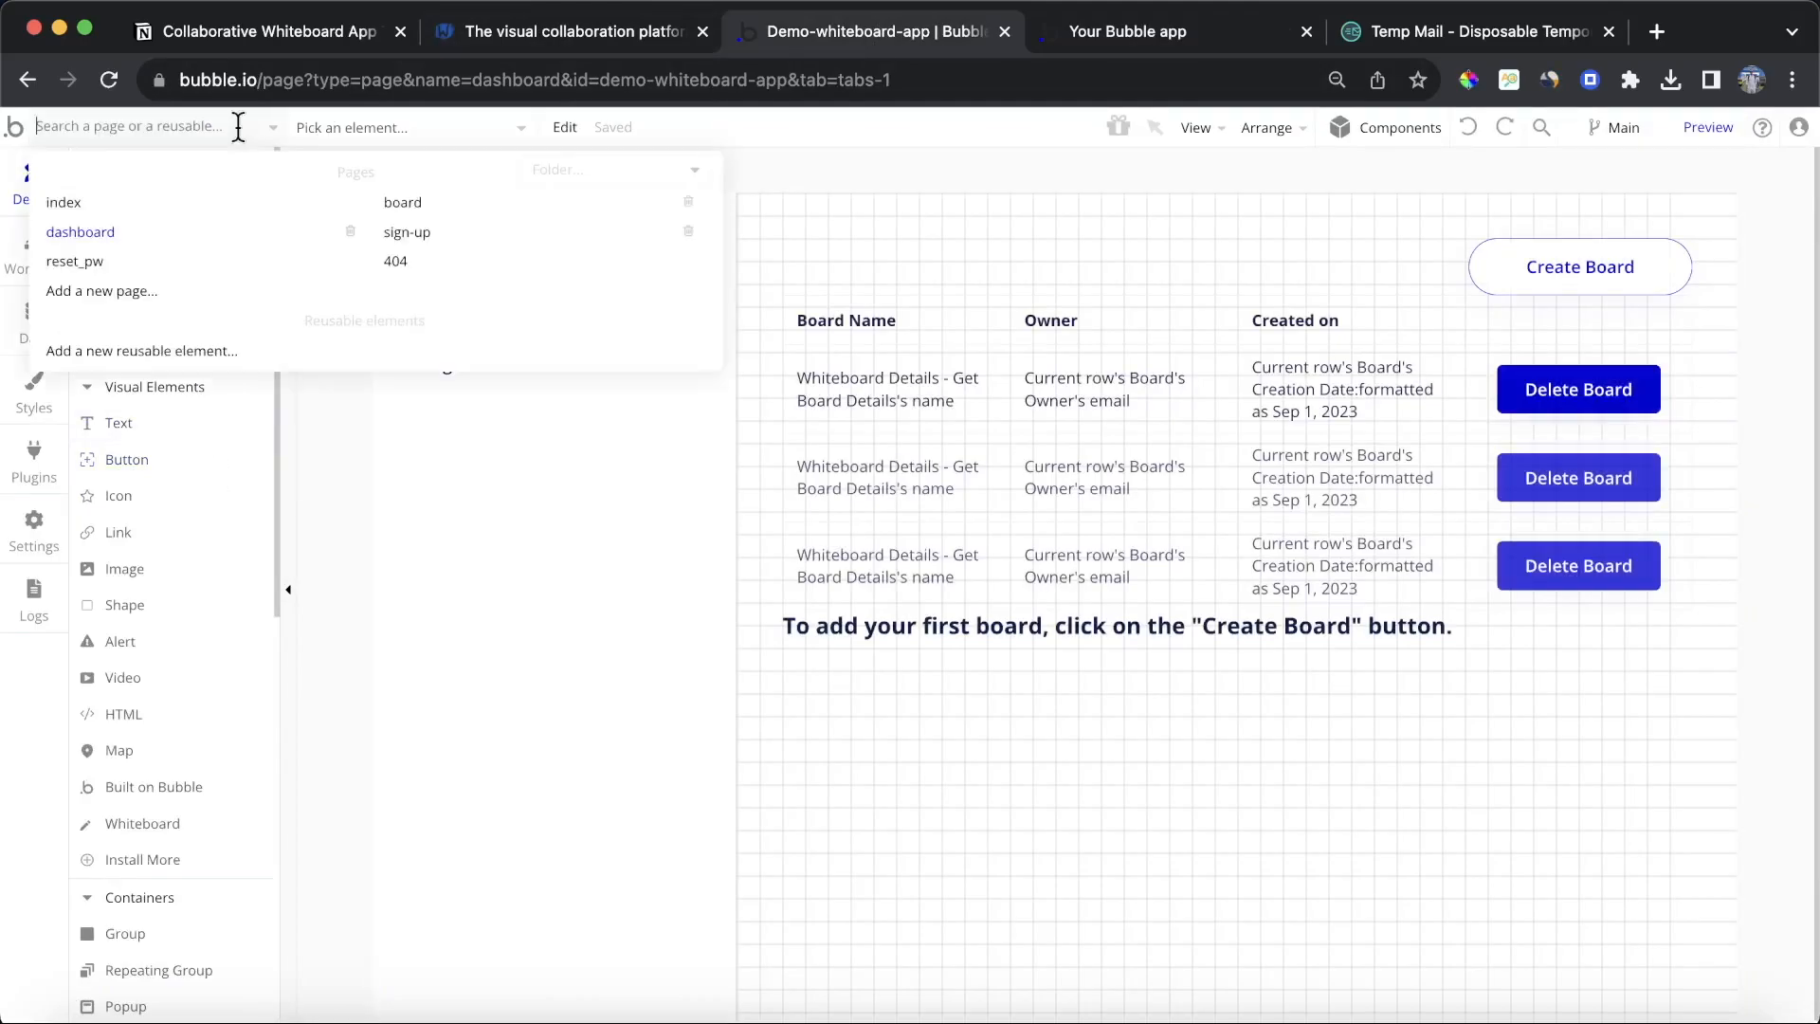
{"action": "left_click", "coordinate": [426, 203]}
{"action": "left_click", "coordinate": [515, 349]}
{"action": "left_click_drag", "start_coordinate": [516, 349], "coordinate": [566, 918]}
{"action": "double_click", "coordinate": [566, 918]}
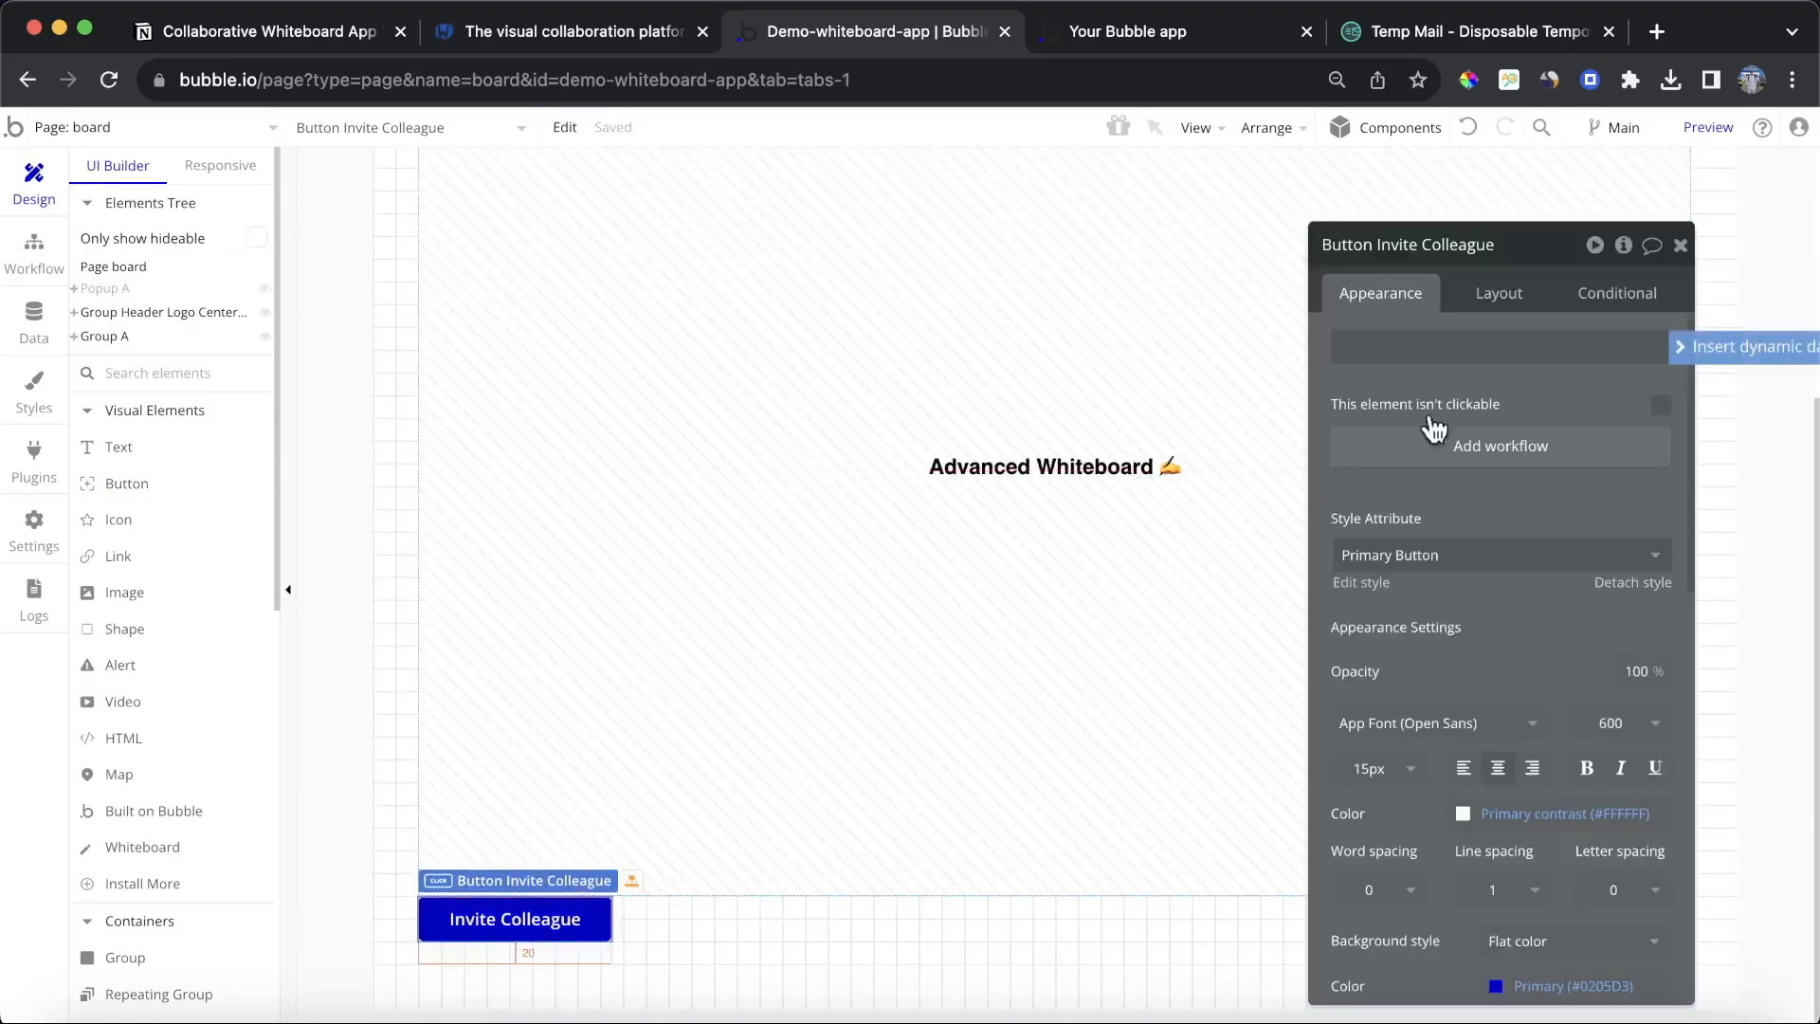
{"action": "left_click", "coordinate": [1501, 298]}
{"action": "left_click", "coordinate": [1460, 518]}
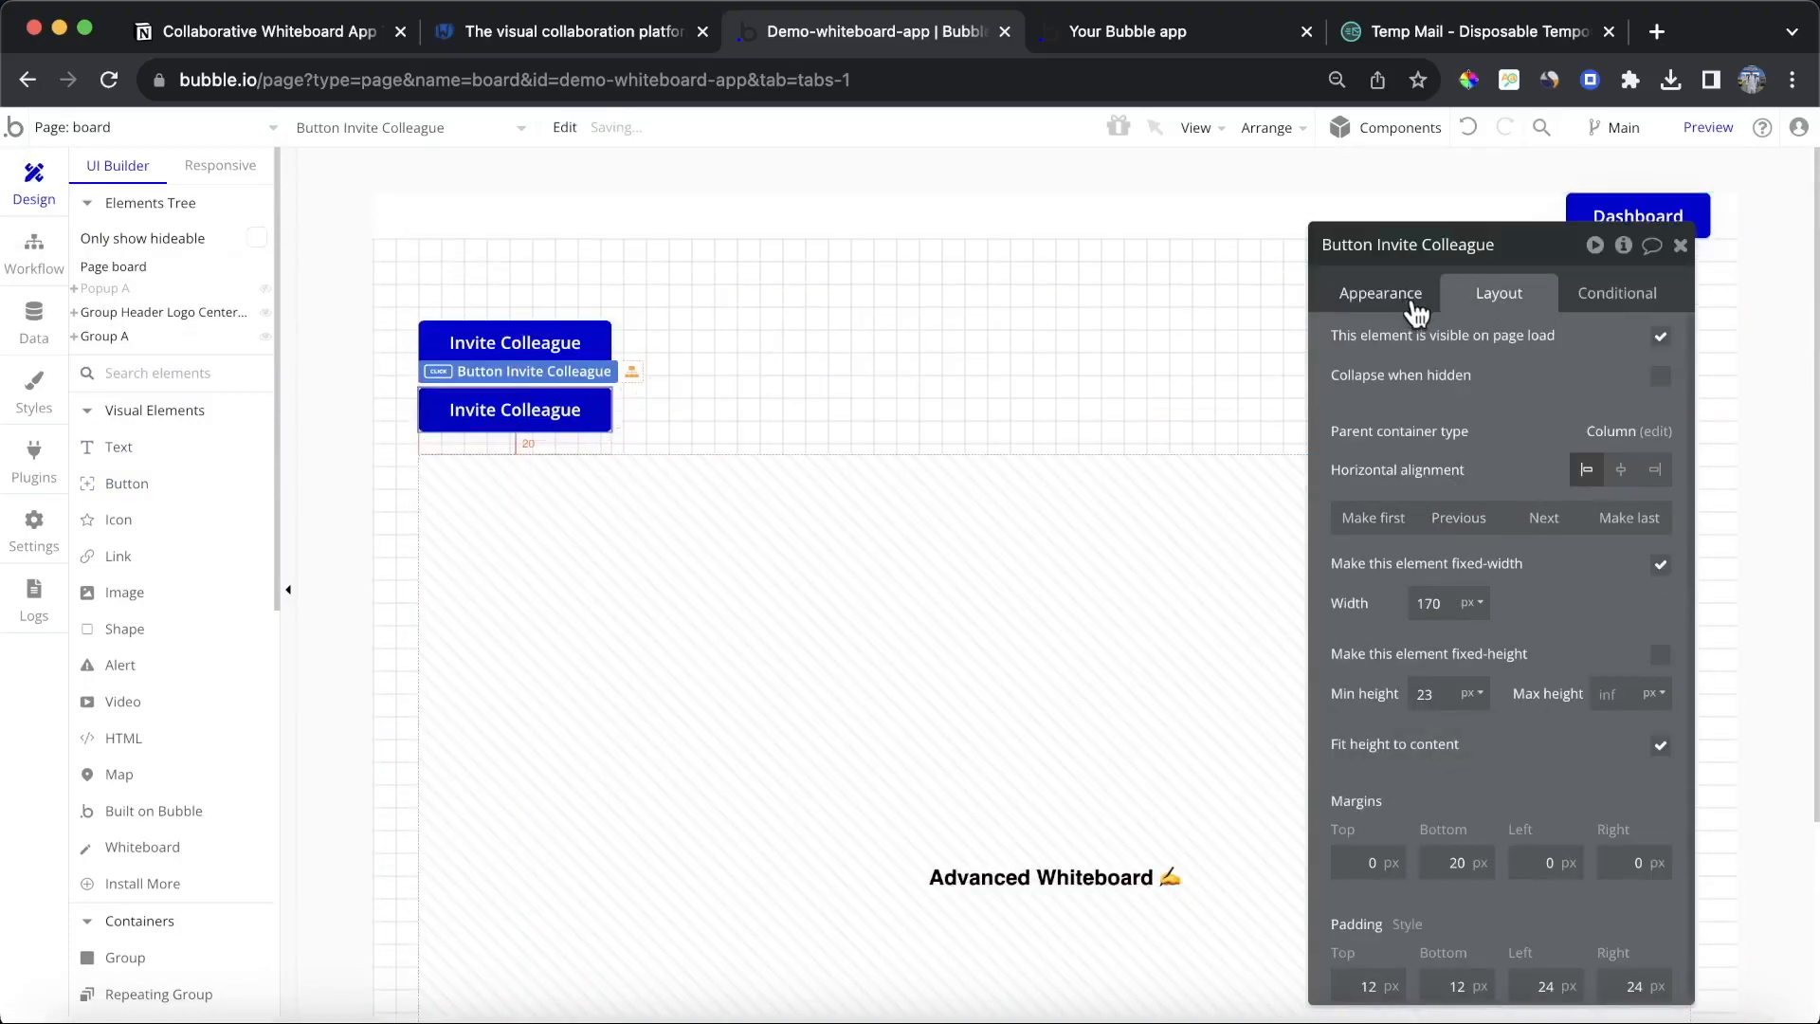
Step: Set the duplicated button's text to Clear Board
{"action": "left_click", "coordinate": [1384, 295]}
{"action": "triple_click", "coordinate": [1474, 333]}
{"action": "type", "text": "Clea"}
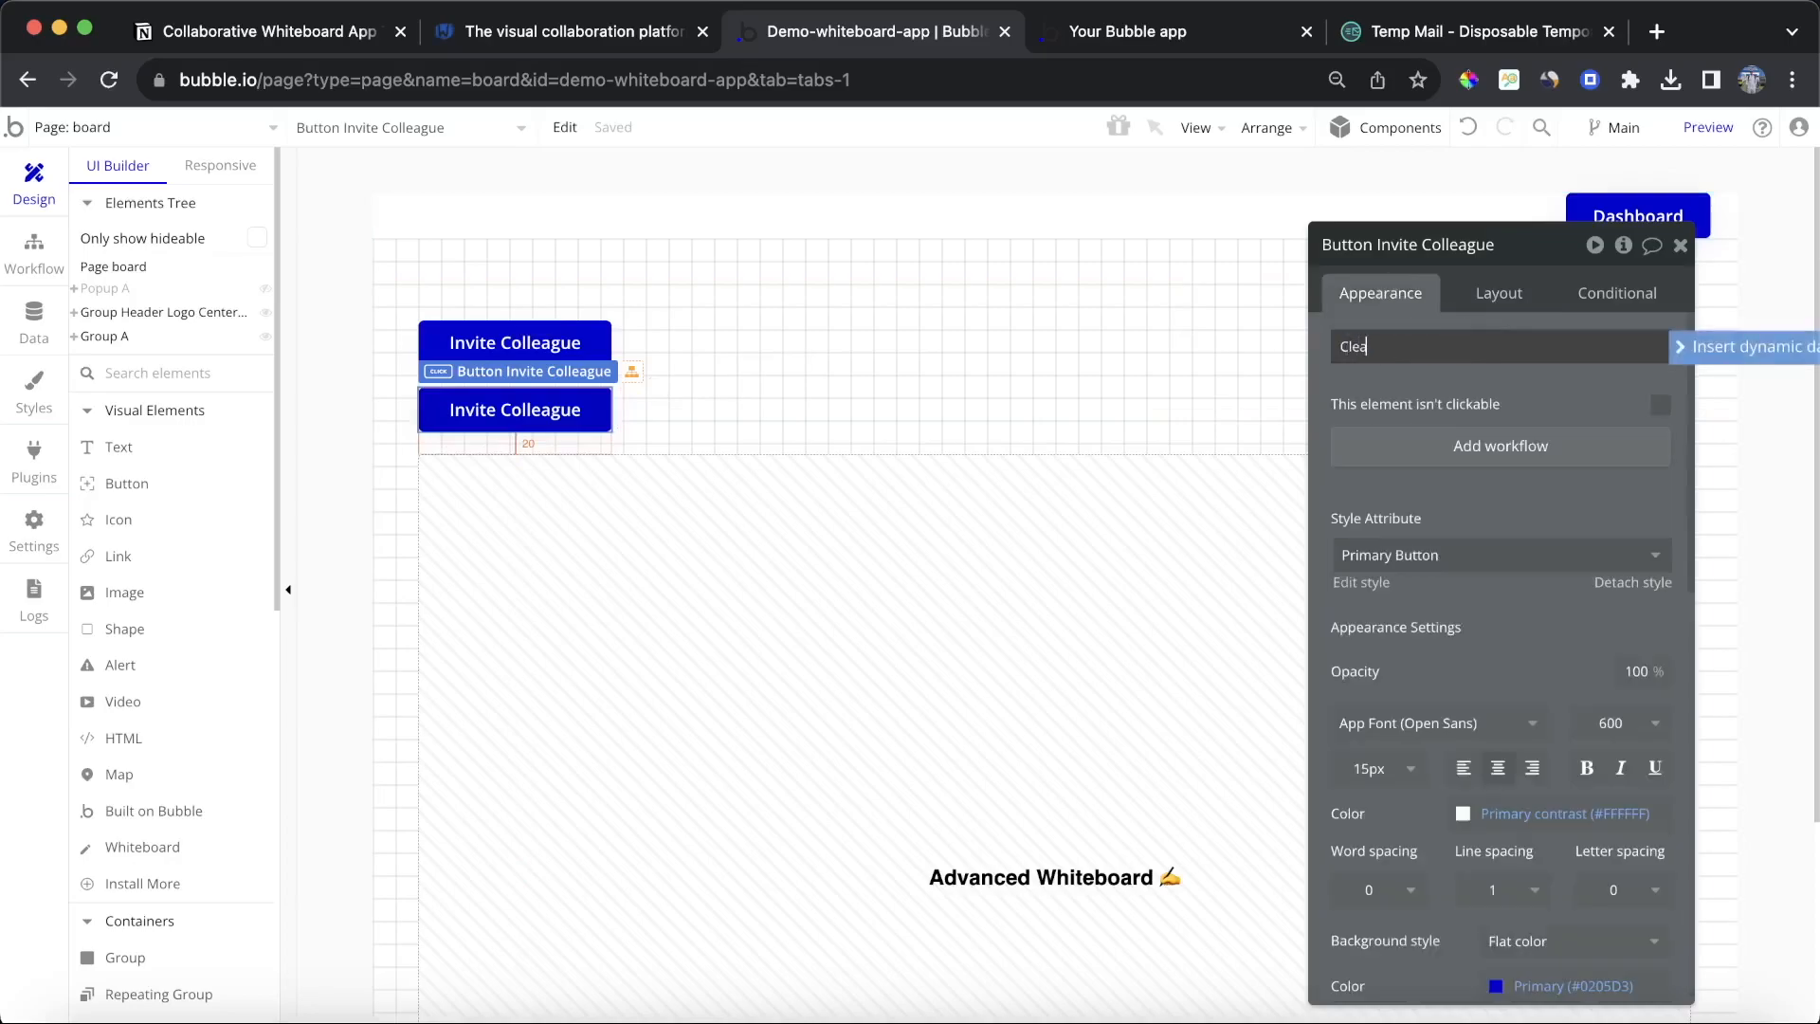
{"action": "type", "text": "r Board"}
Step: Add a workflow to the Clear Board button that clears Whiteboard A
{"action": "left_click", "coordinate": [1571, 458]}
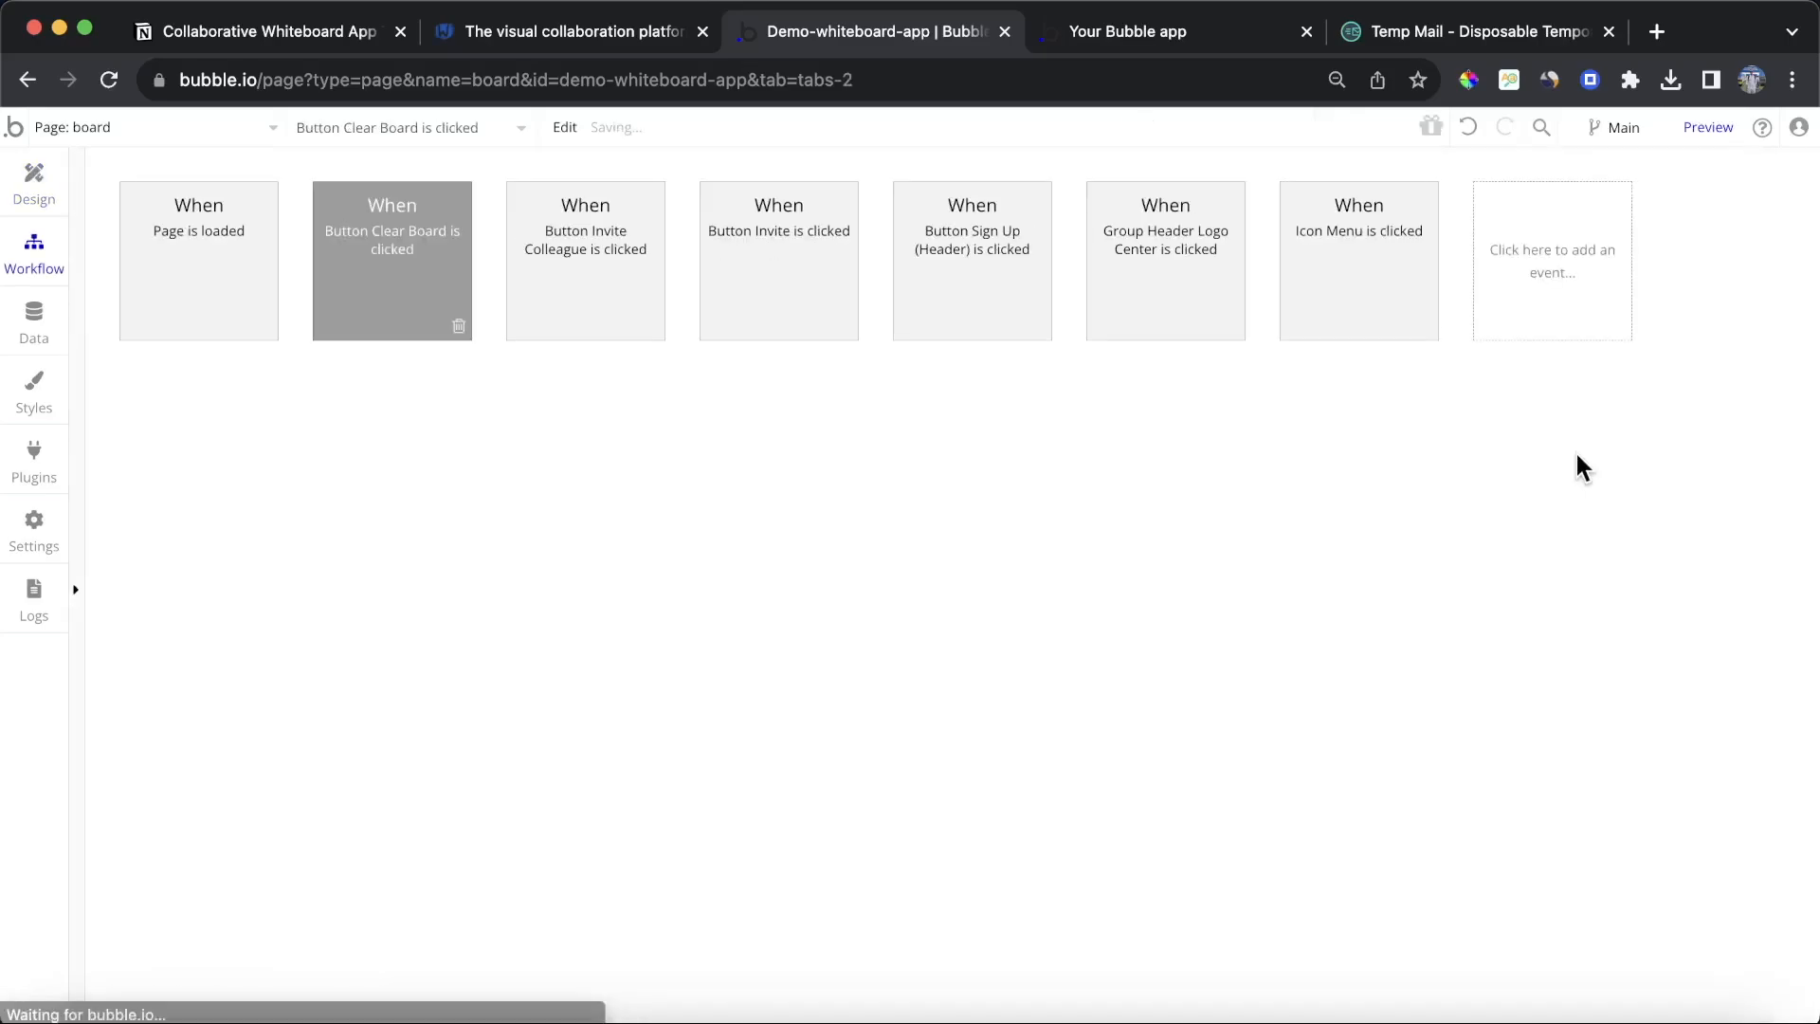
{"action": "left_click", "coordinate": [244, 410]}
{"action": "mouse_move", "coordinate": [224, 607]}
{"action": "mouse_move", "coordinate": [239, 725]}
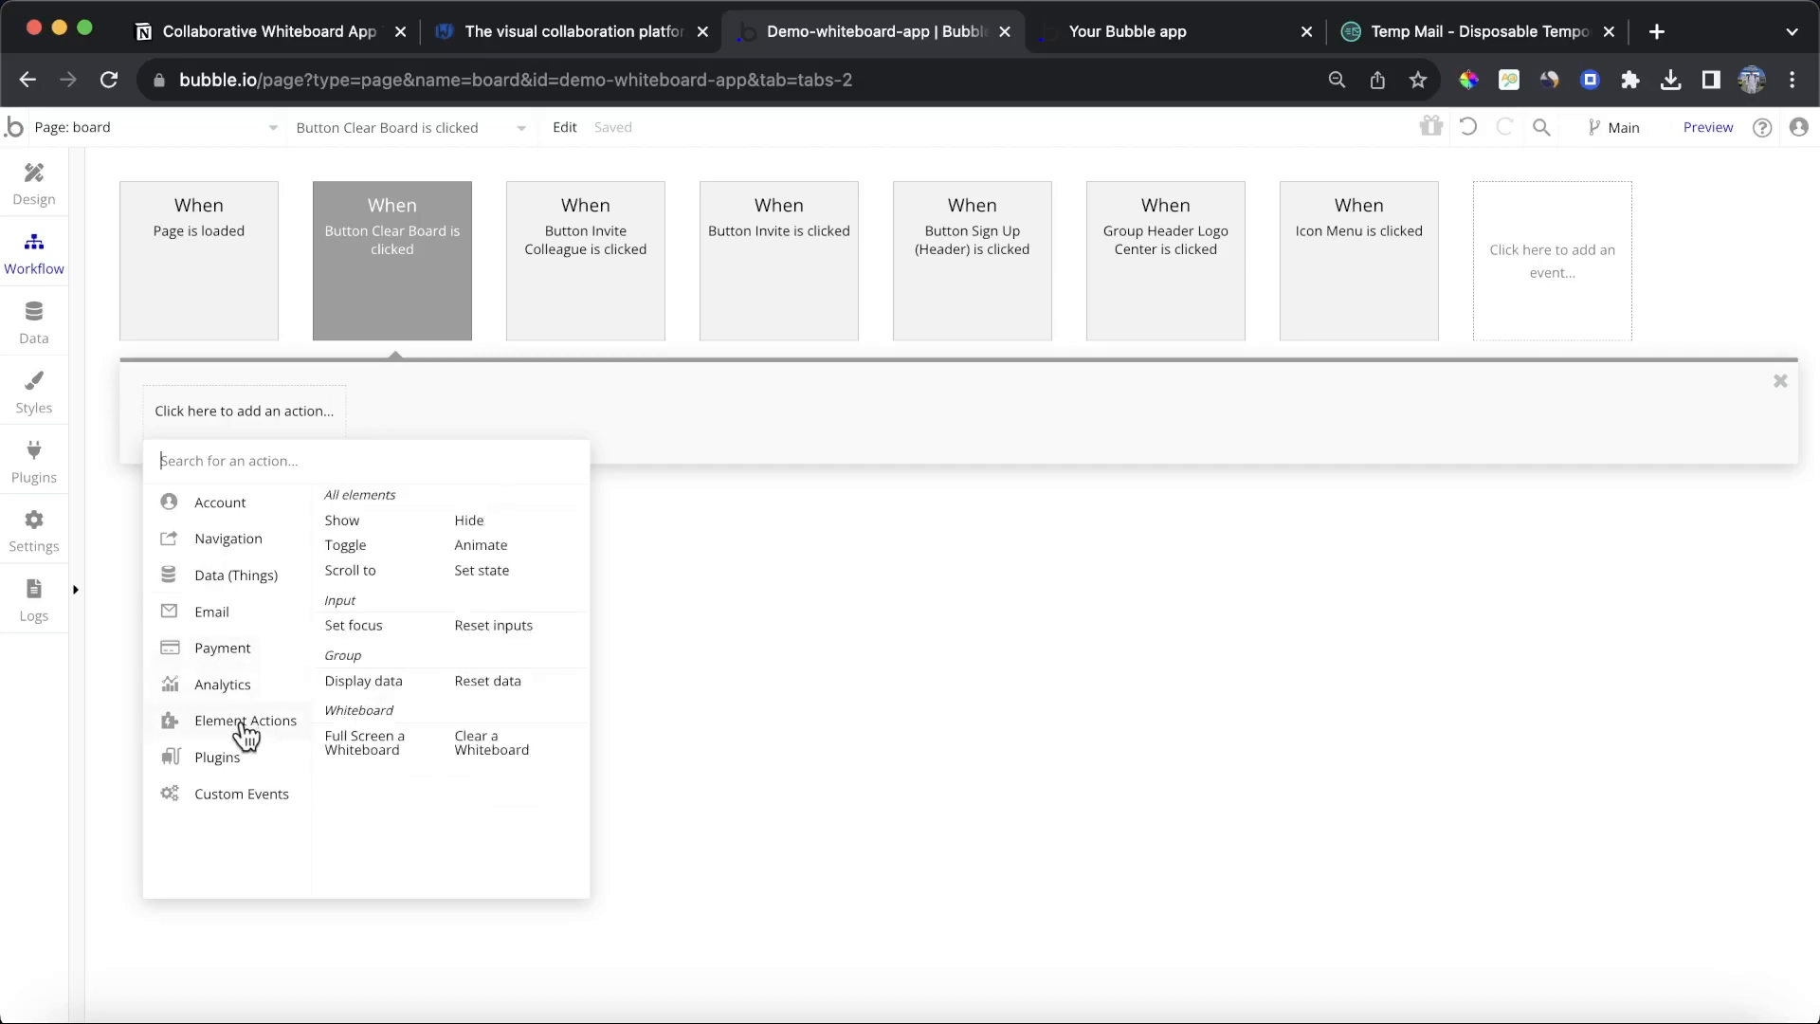
{"action": "left_click", "coordinate": [529, 751]}
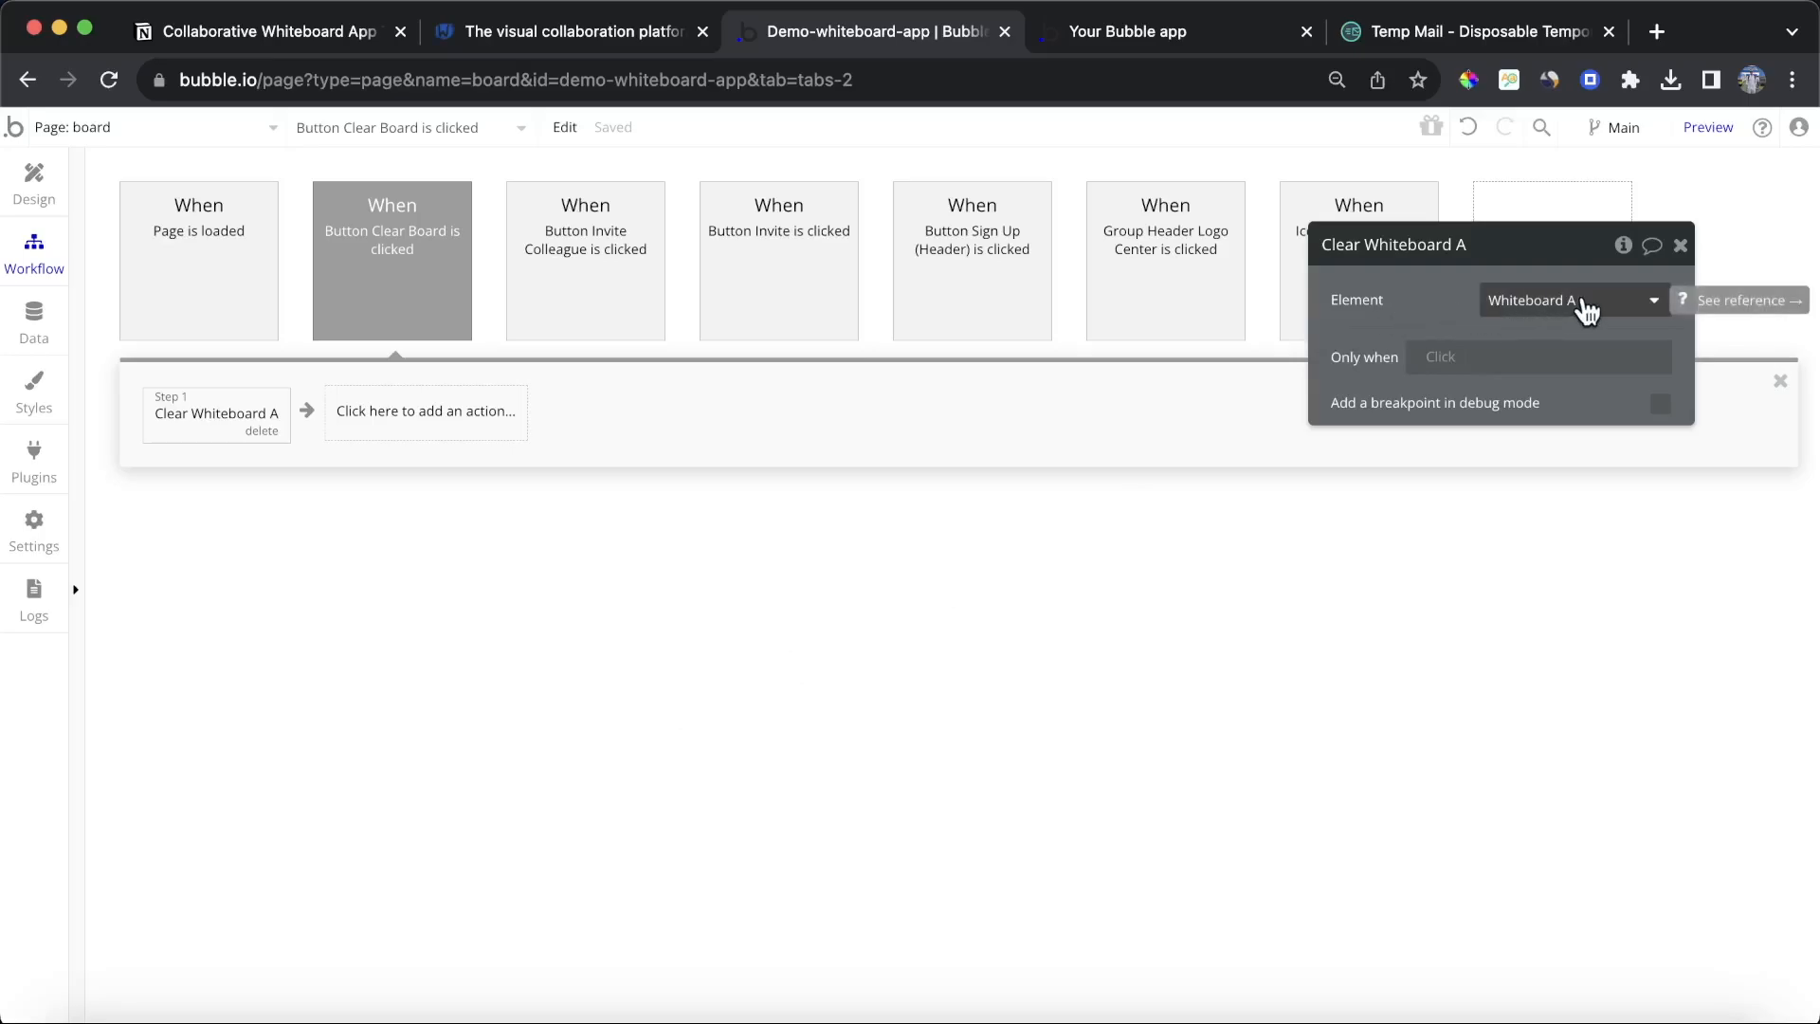
{"action": "left_click", "coordinate": [49, 186]}
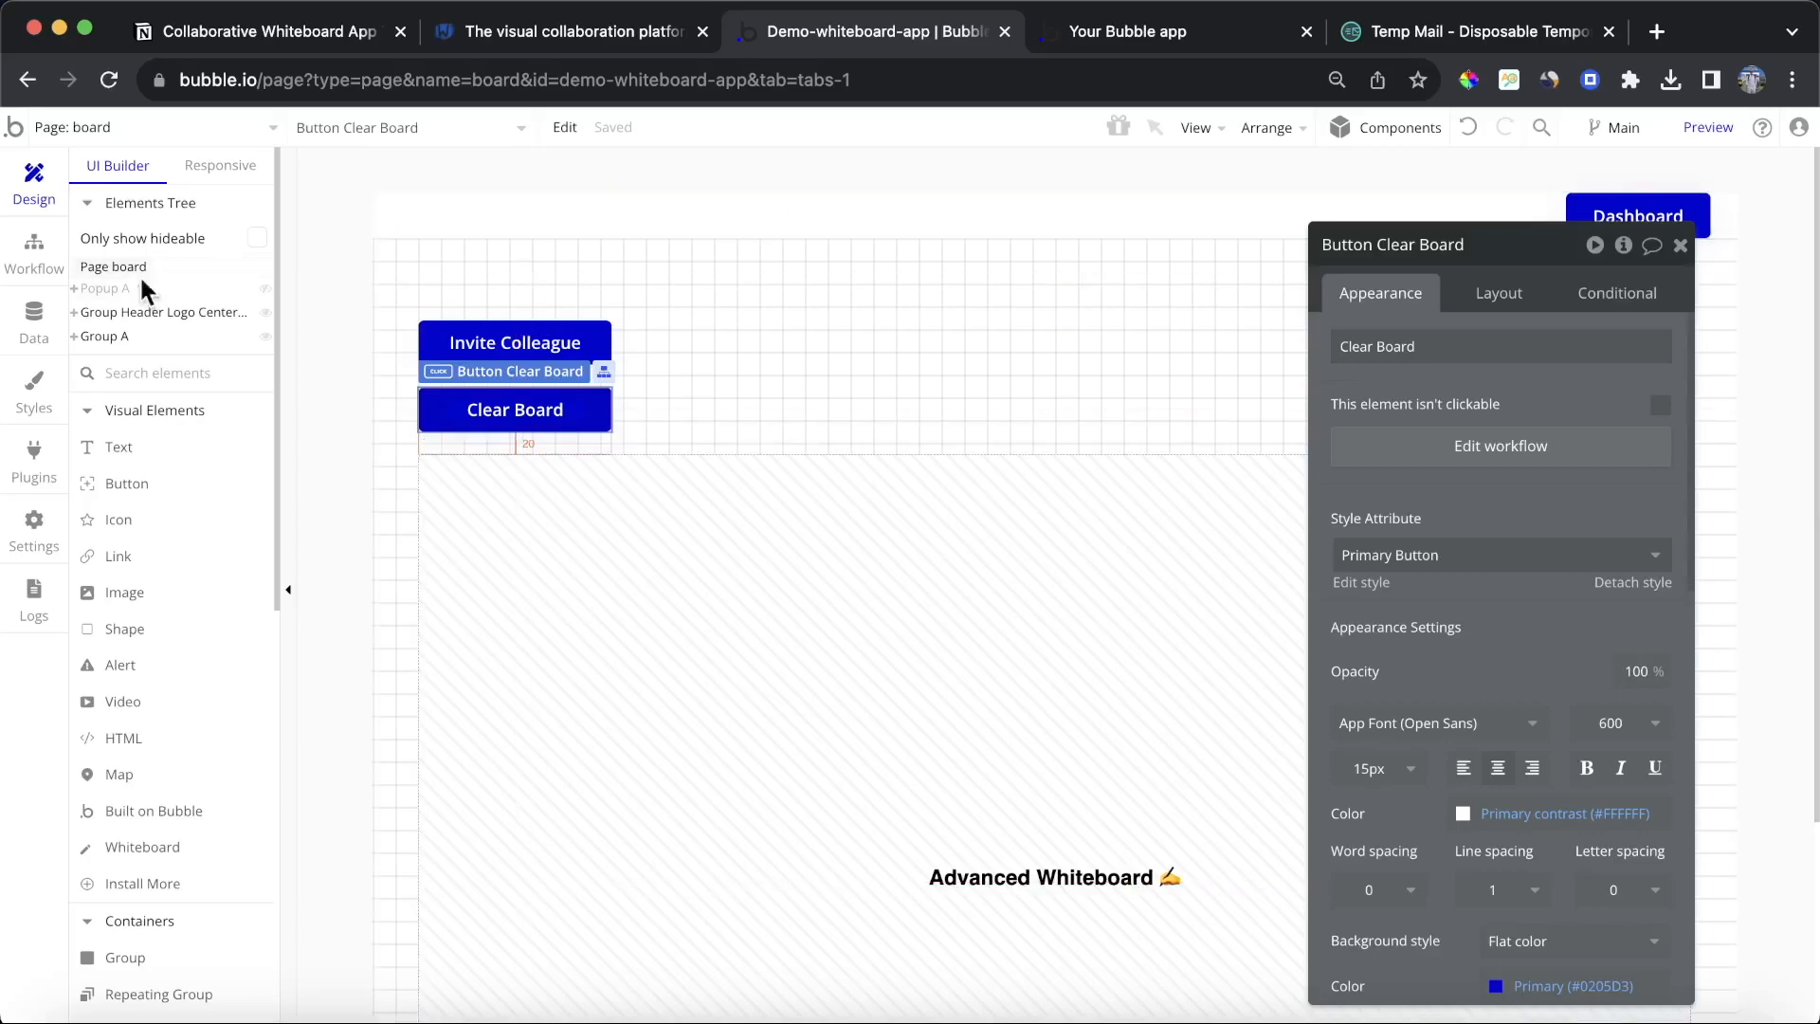
{"action": "left_click", "coordinate": [34, 254]}
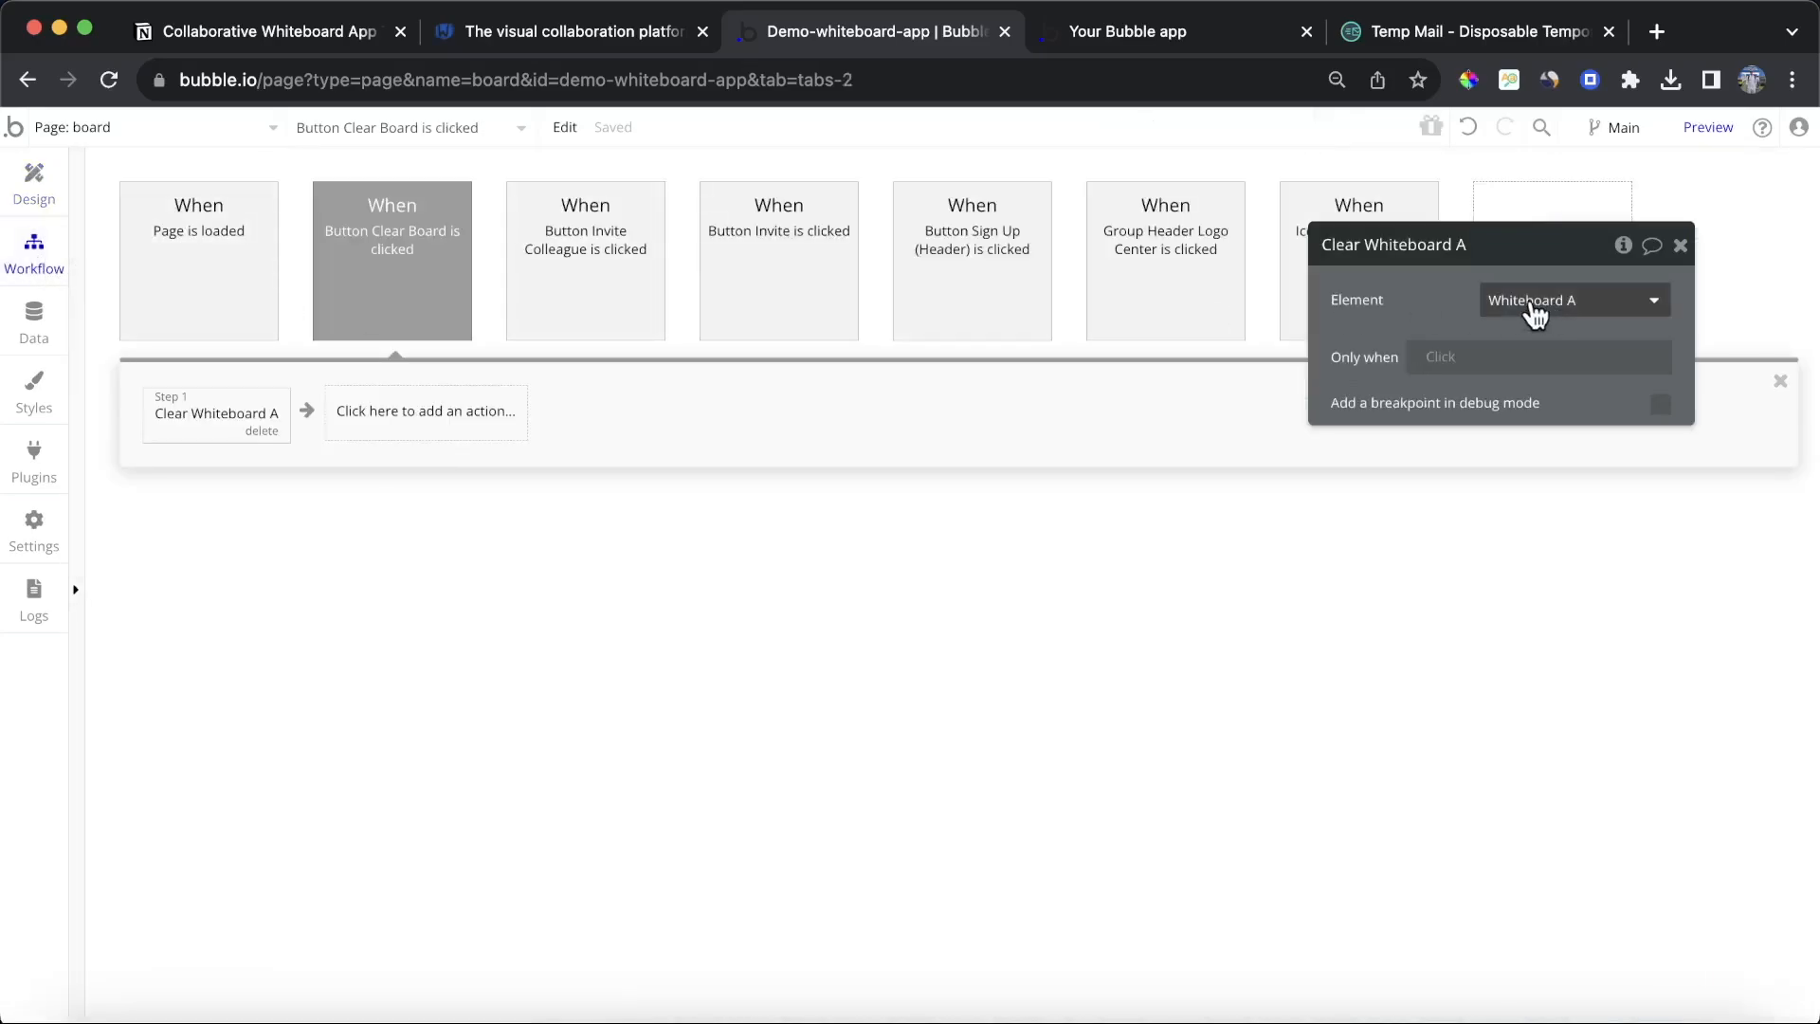
Step: Clear the Marketing Ideas board with the new Clear Board button in the preview
{"action": "left_click", "coordinate": [1202, 44]}
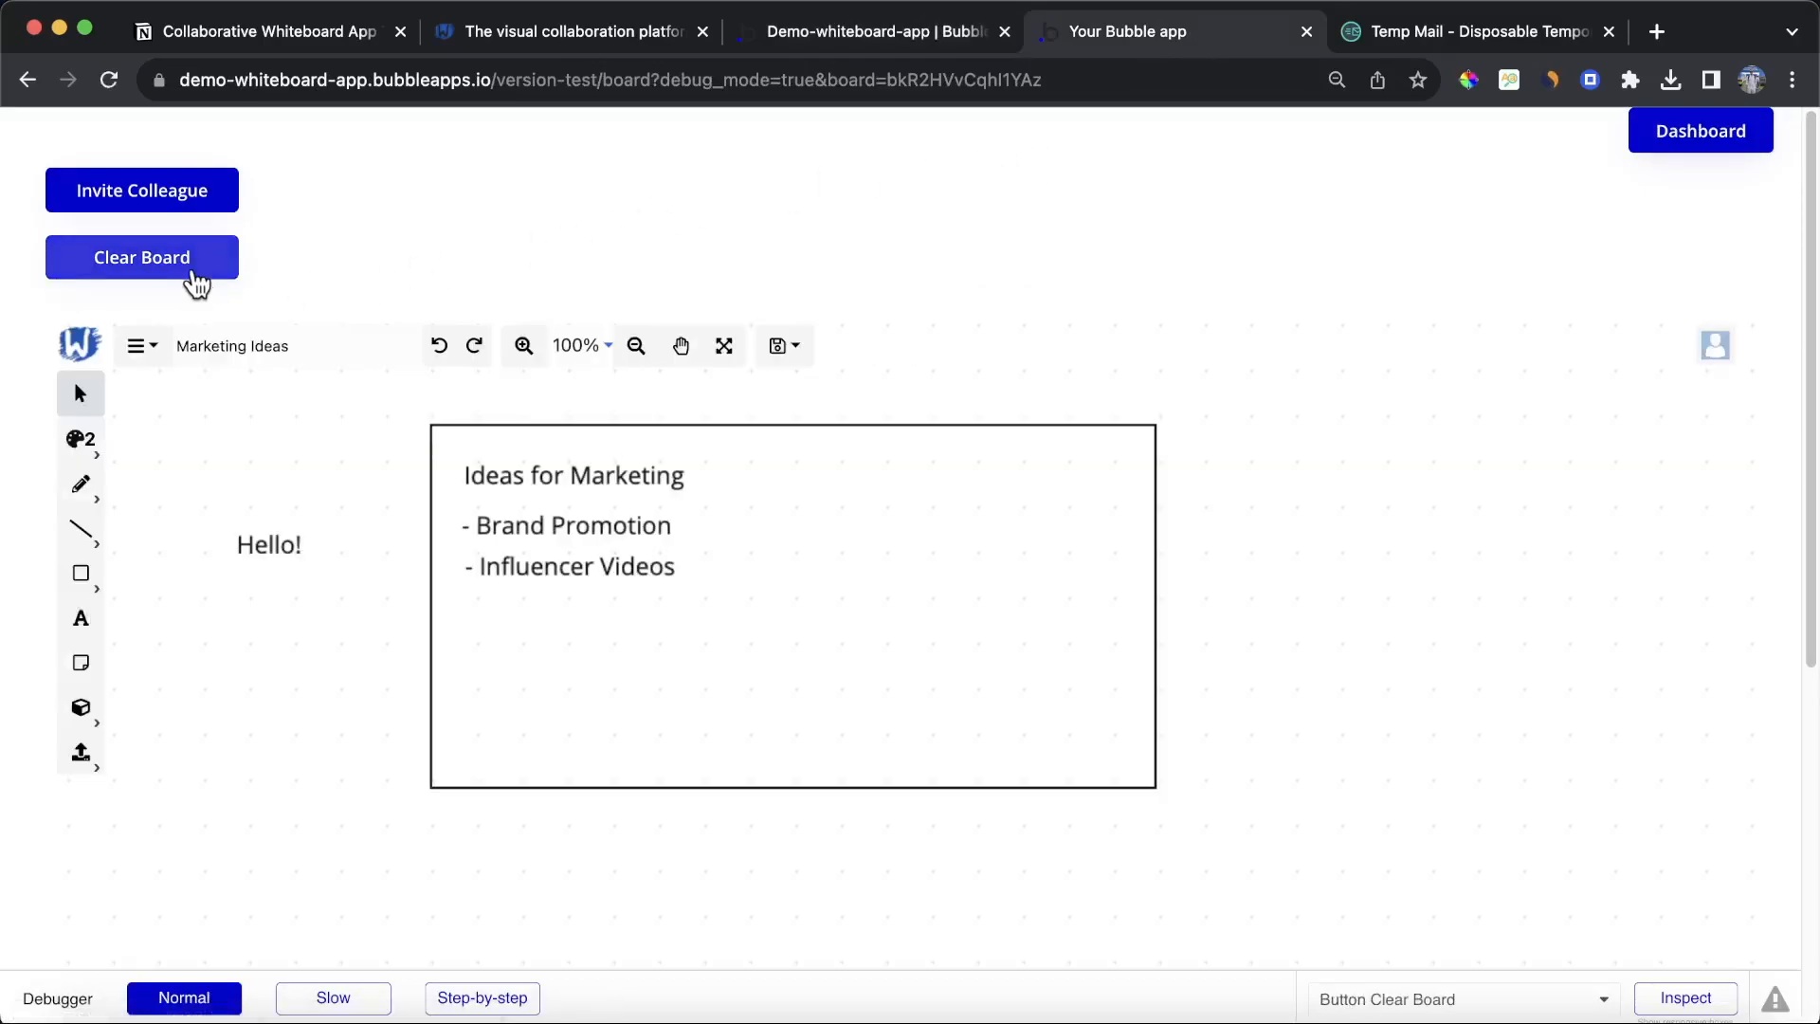
{"action": "left_click", "coordinate": [193, 281]}
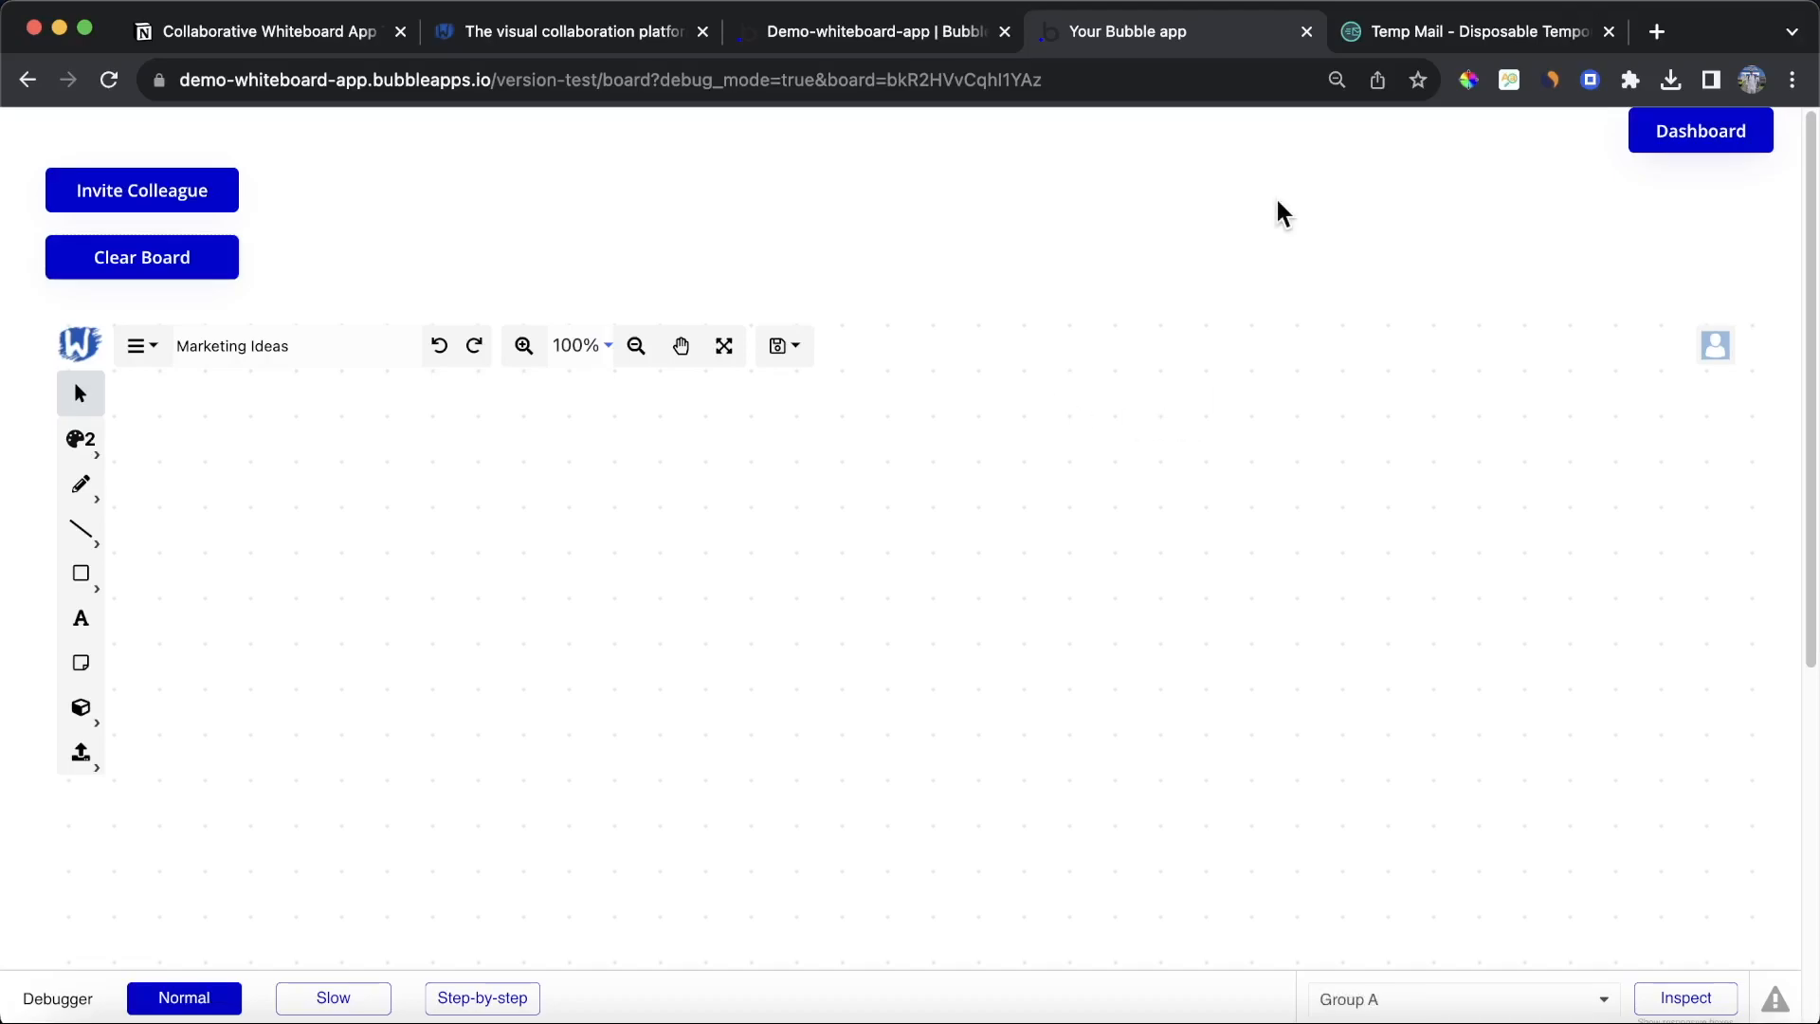
Step: Open collaborative-whiteboard.bubbleapps.io in a new tab
{"action": "left_click", "coordinate": [1654, 32]}
{"action": "type", "text": "collaborative-whiteboard.bubbleapps.io"}
{"action": "key", "text": "Return"}
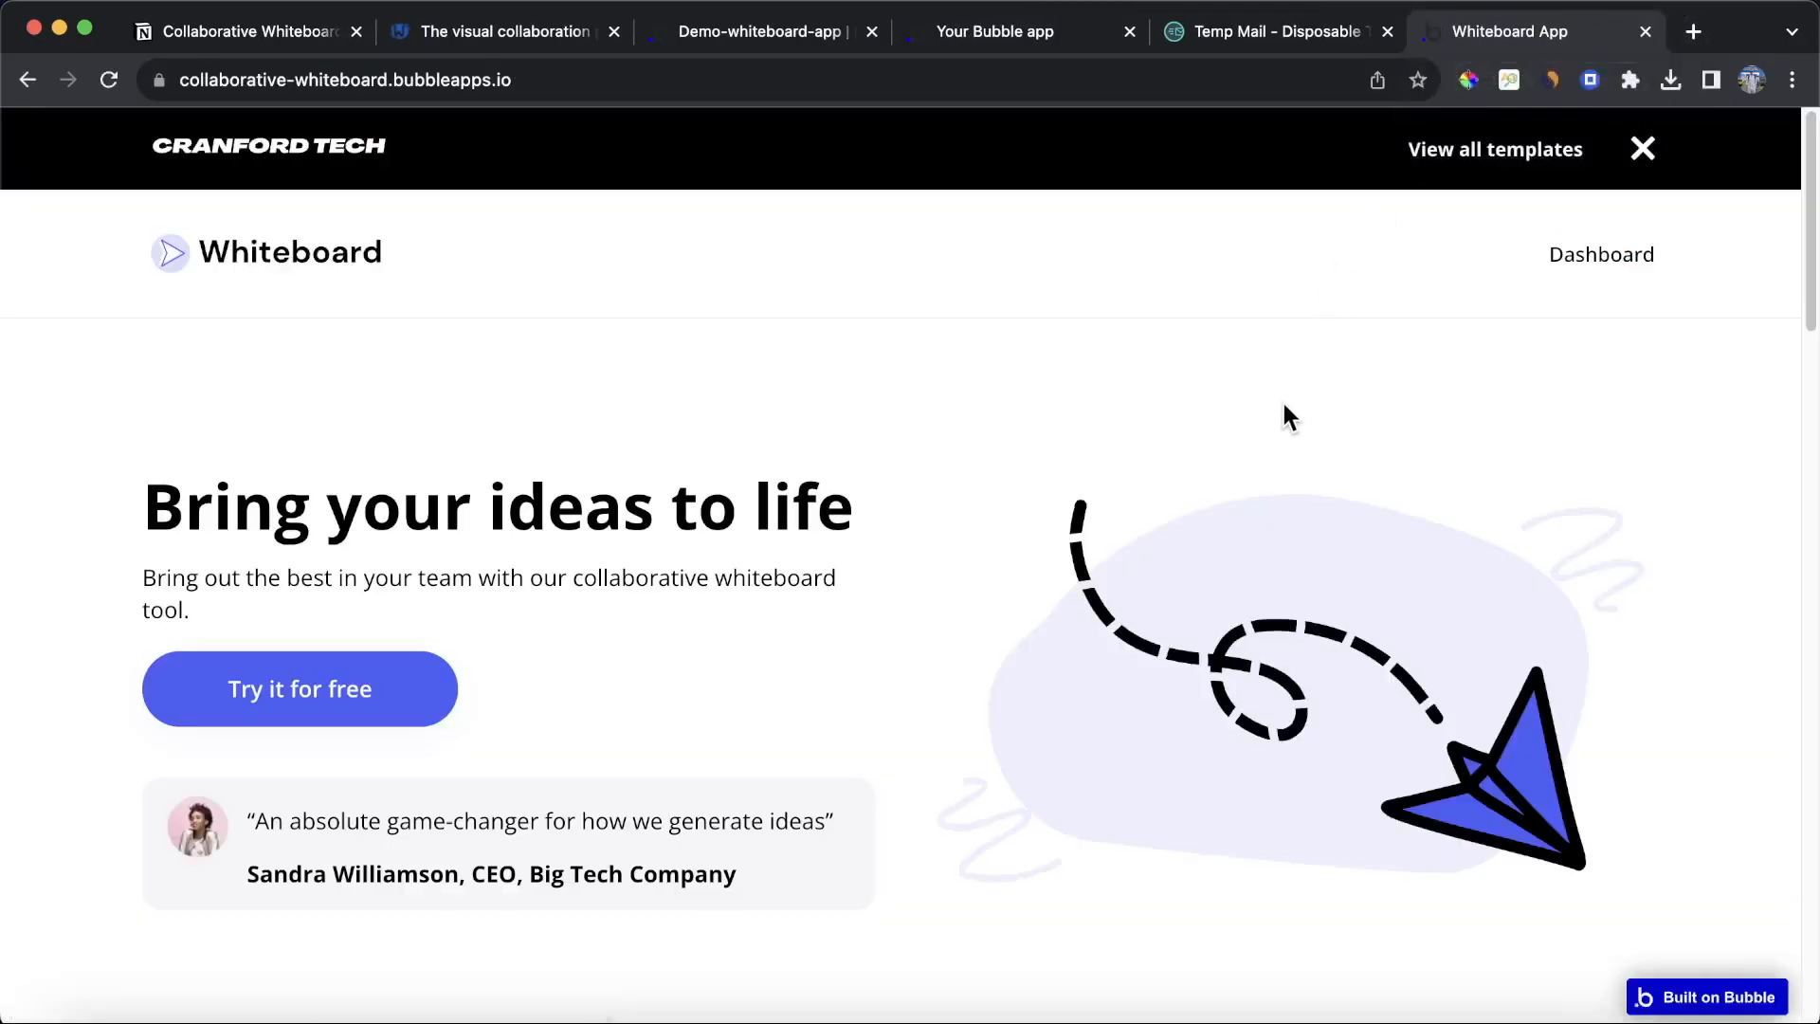
Step: Go to that app's dashboard and create a new board
{"action": "left_click", "coordinate": [1611, 258]}
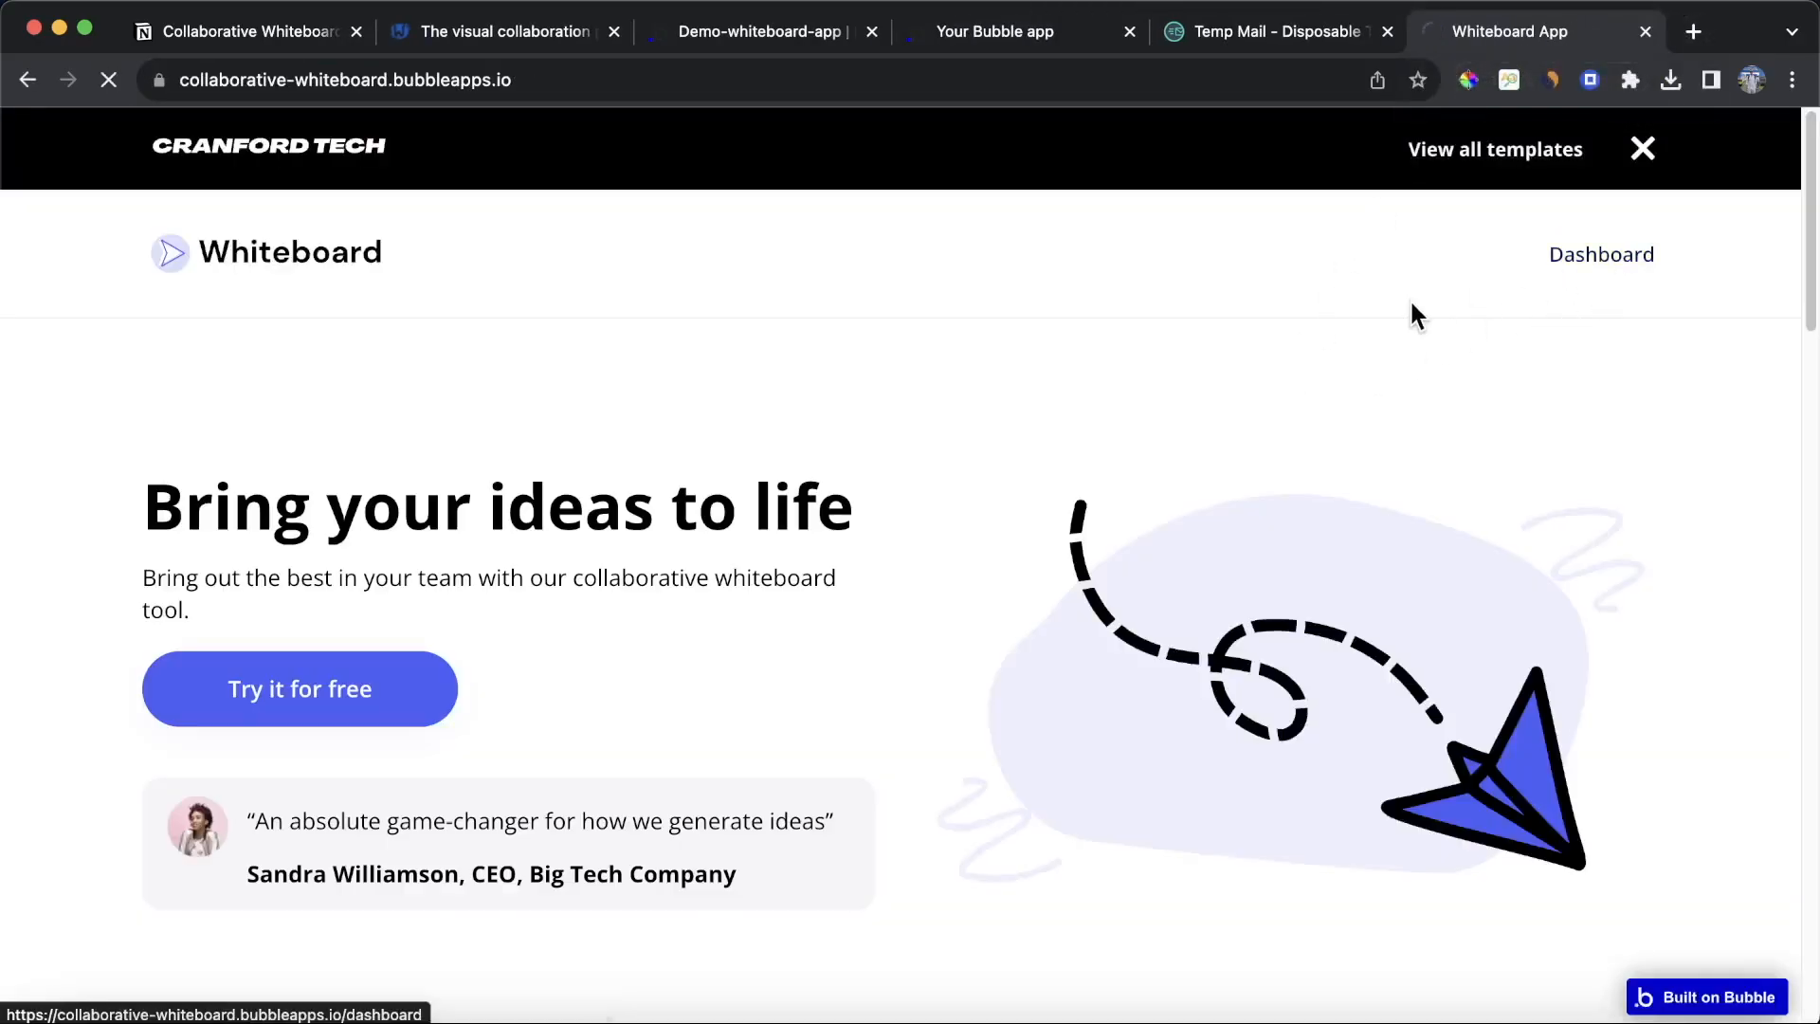
{"action": "scroll", "coordinate": [1412, 312], "scroll_direction": "down", "scroll_amount": 10}
{"action": "scroll", "coordinate": [1411, 304], "scroll_direction": "down", "scroll_amount": 5}
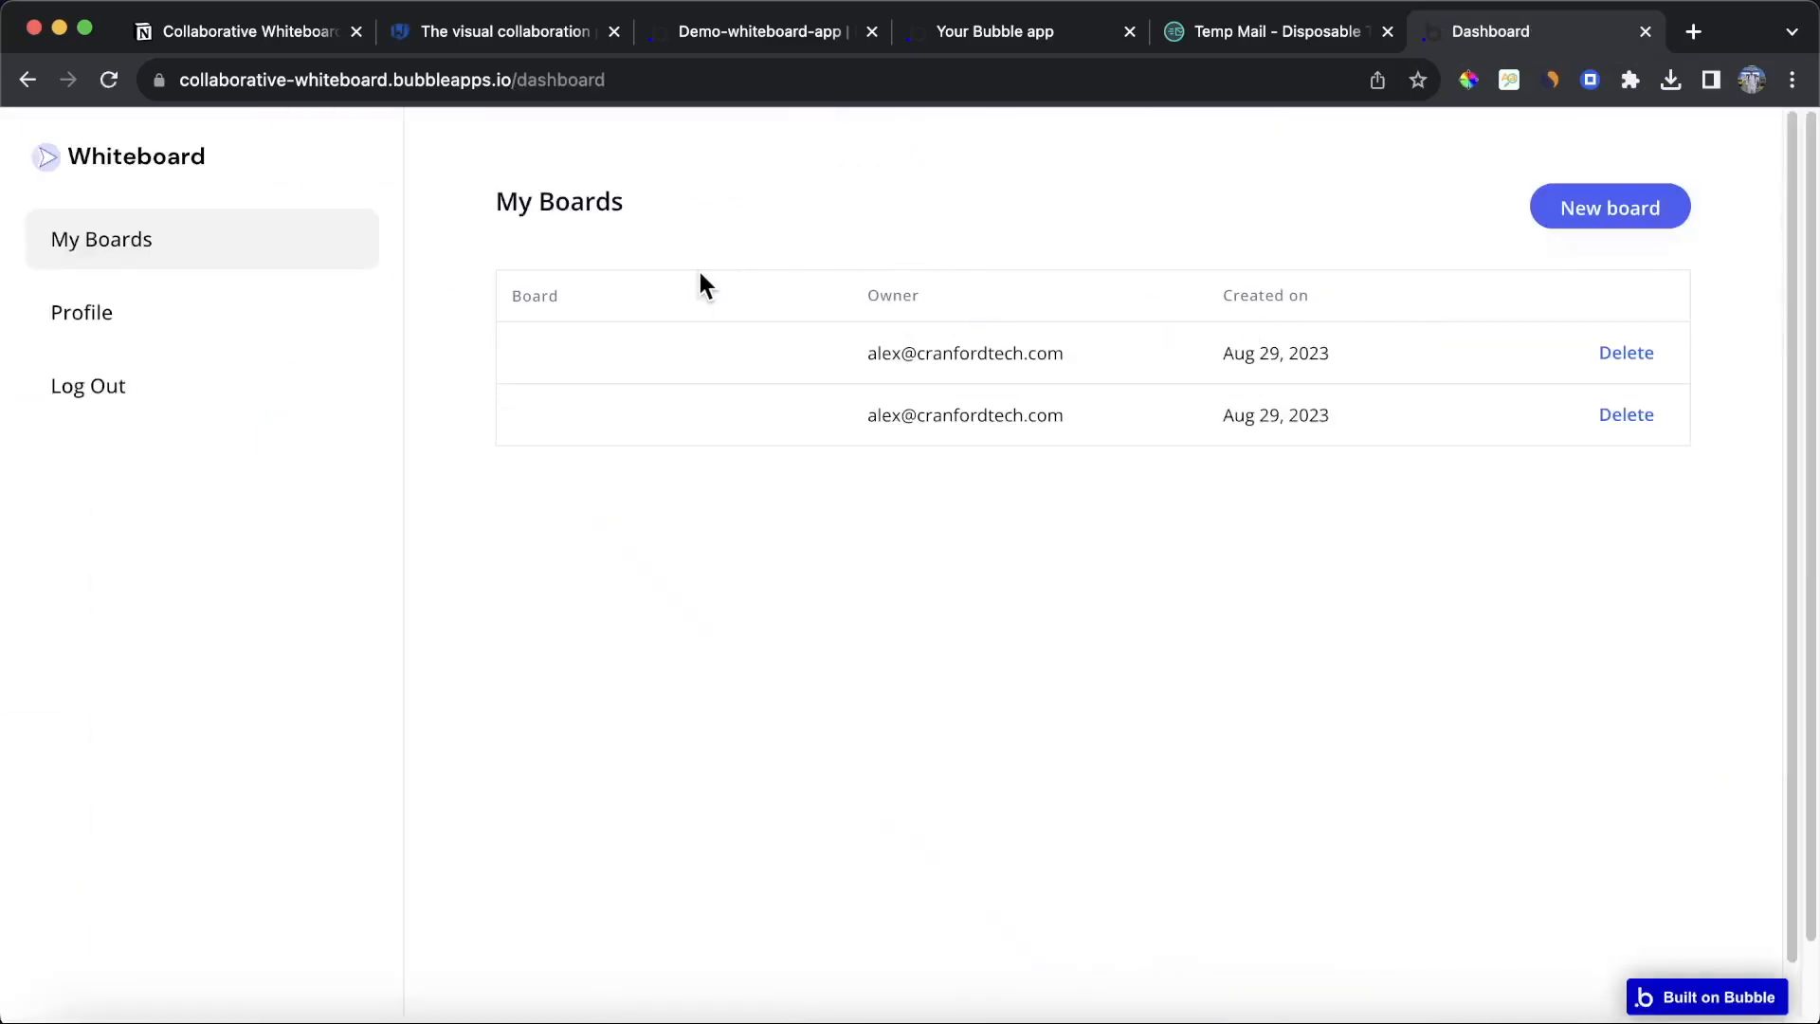
{"action": "left_click", "coordinate": [1626, 215]}
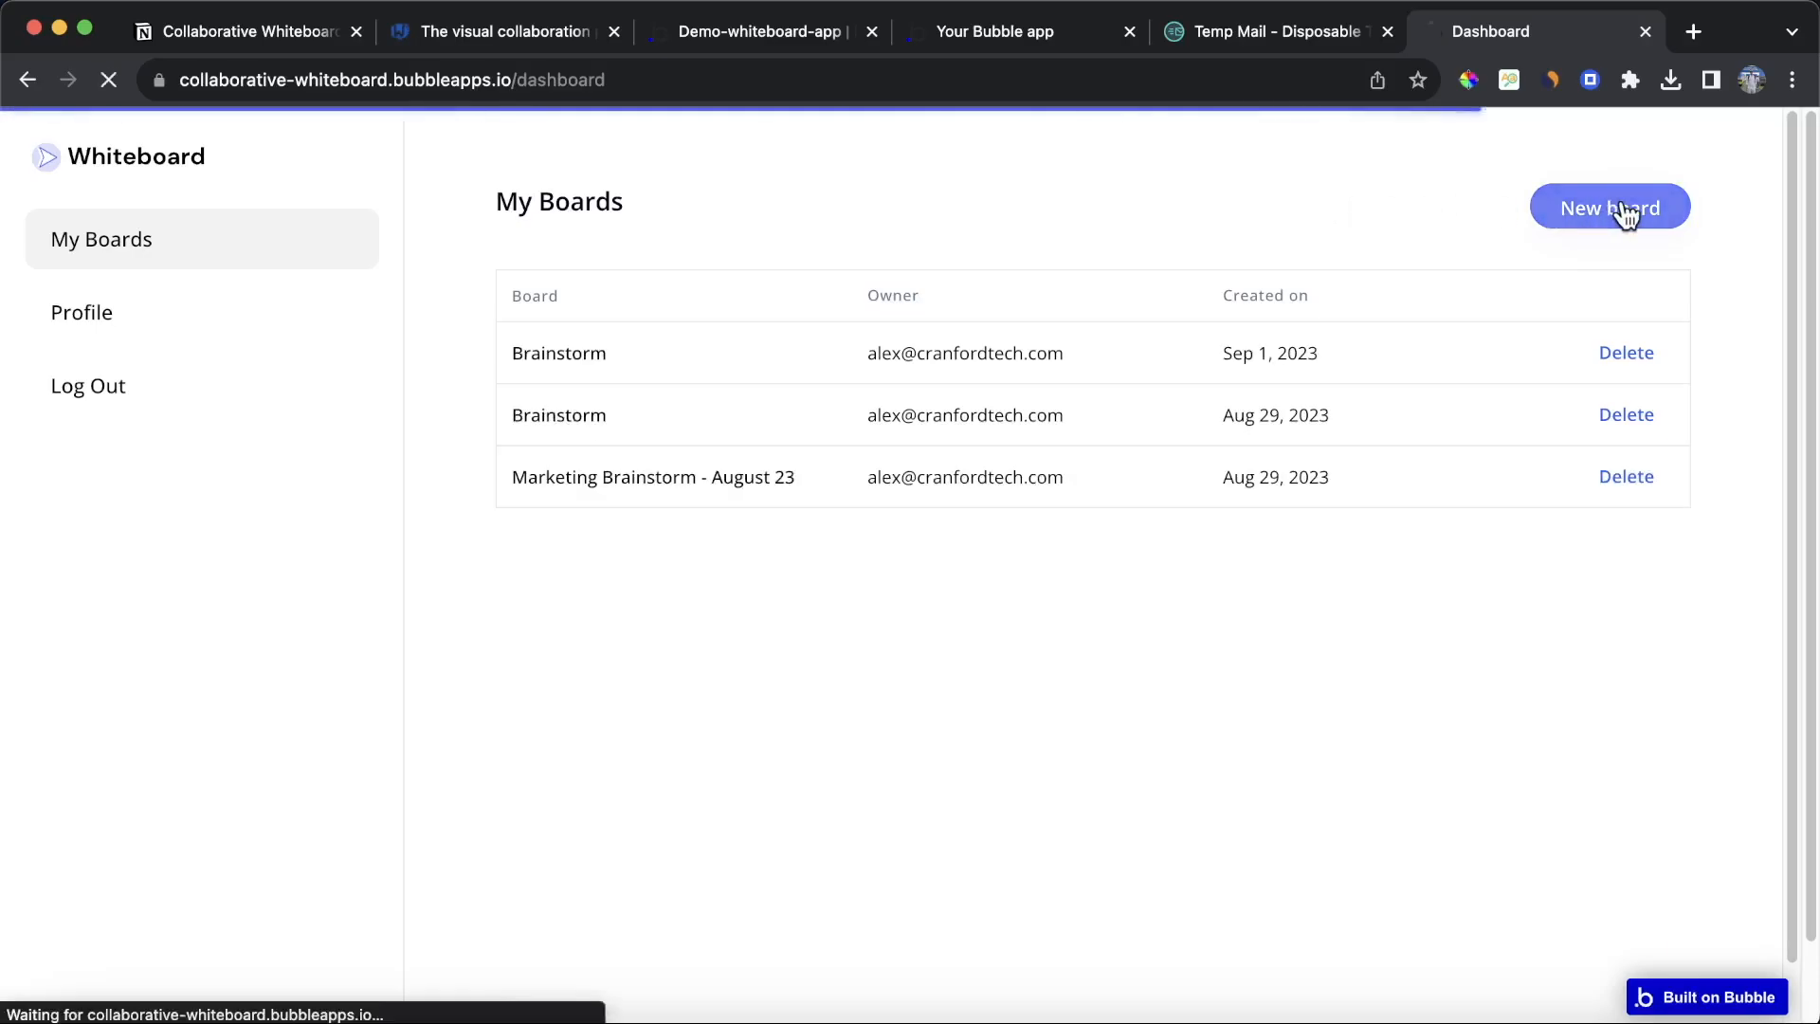